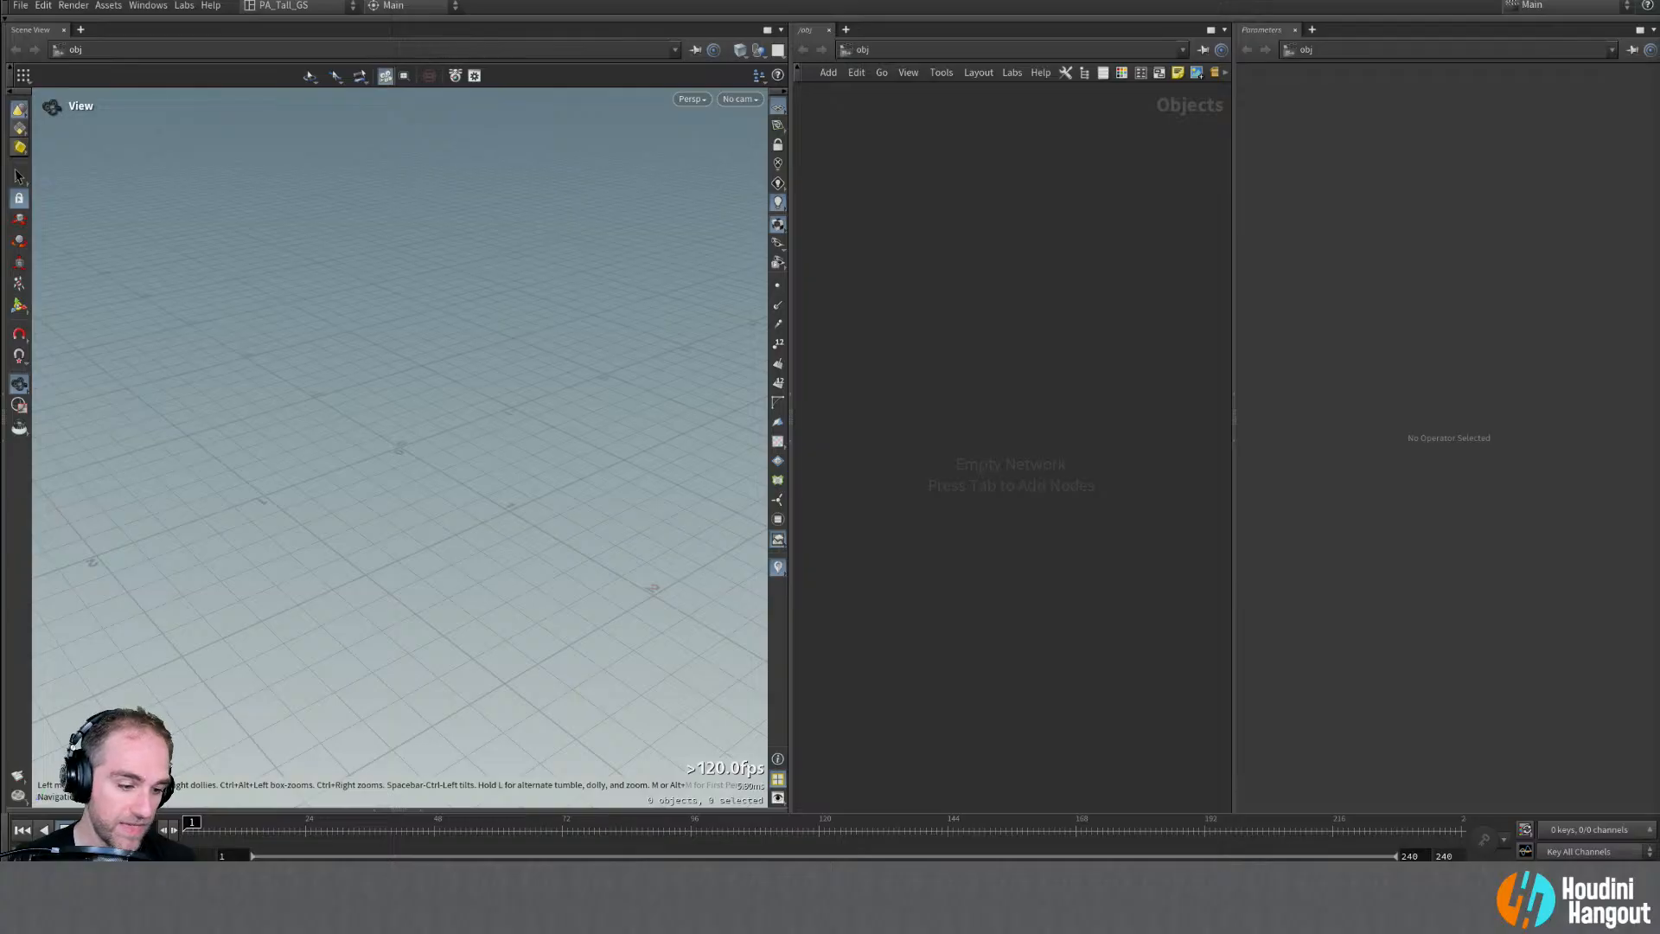
Step: Add a Geometry object to the empty object network
key("Tab")
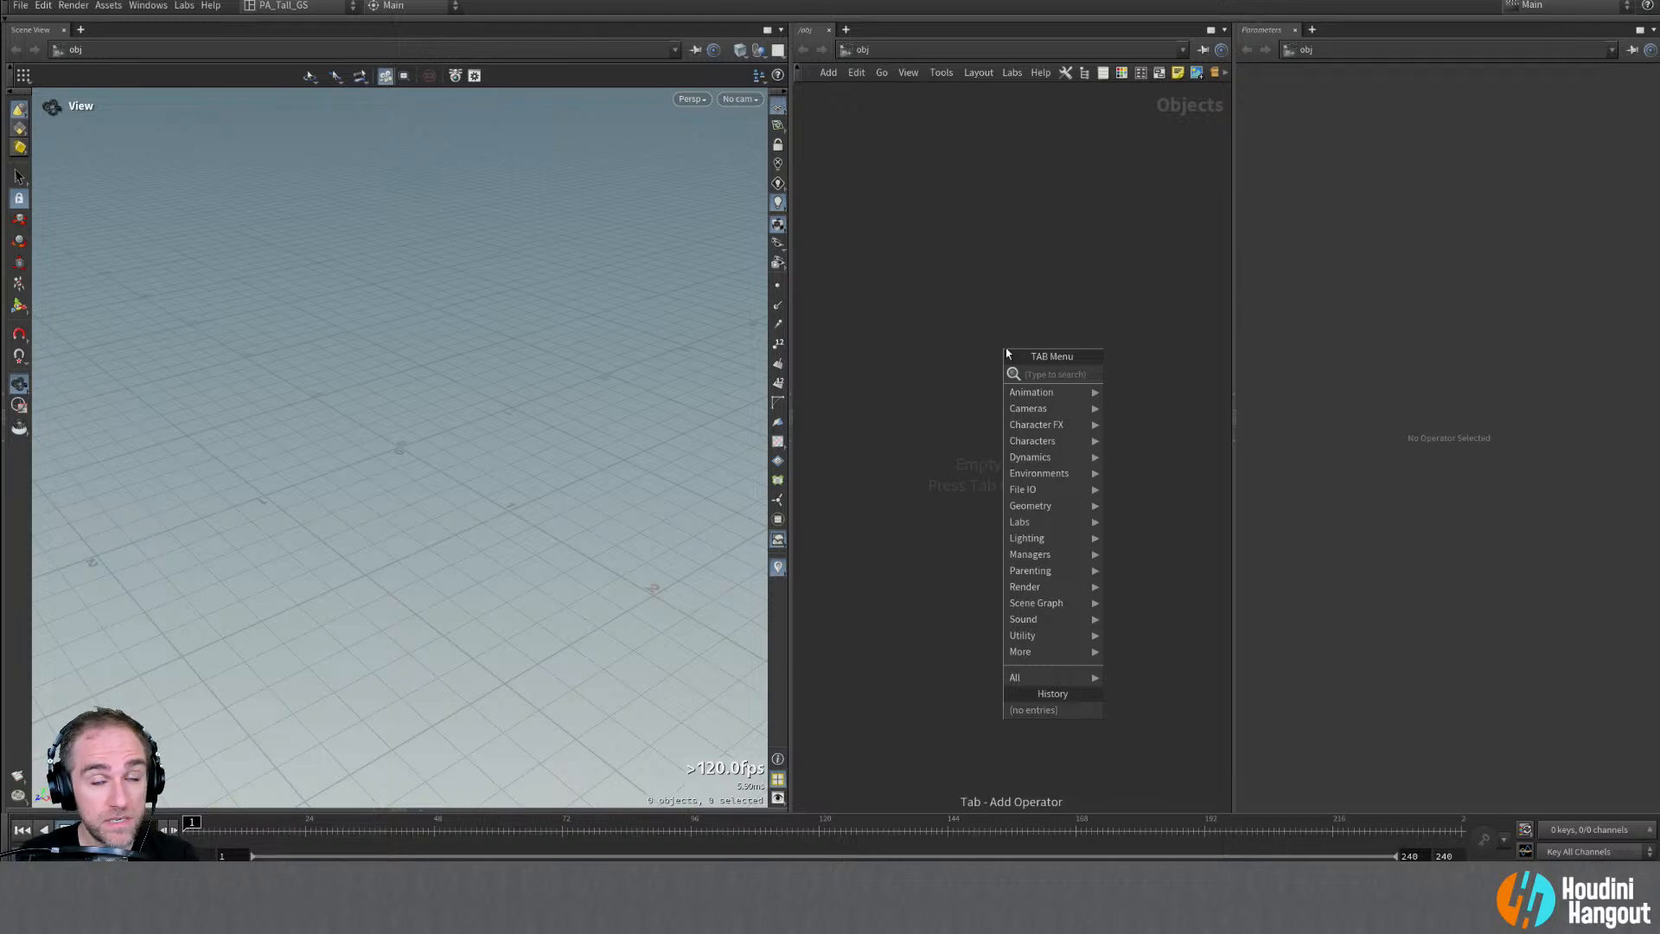
type("a")
key("BackSpace")
type("geo")
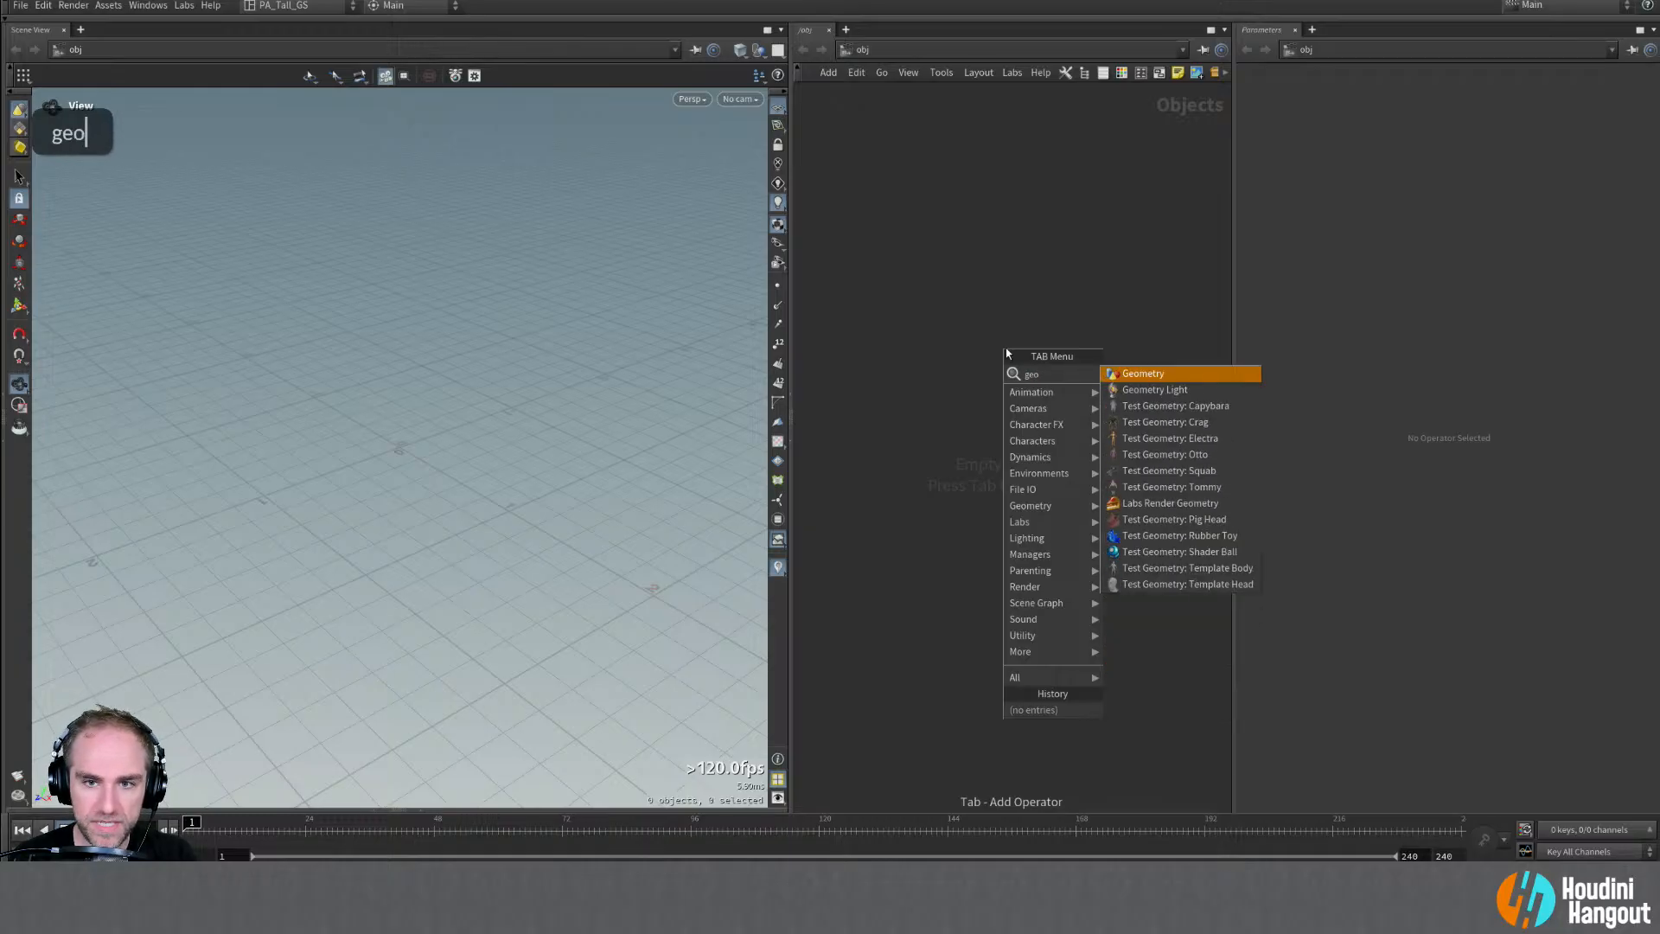
key("Return")
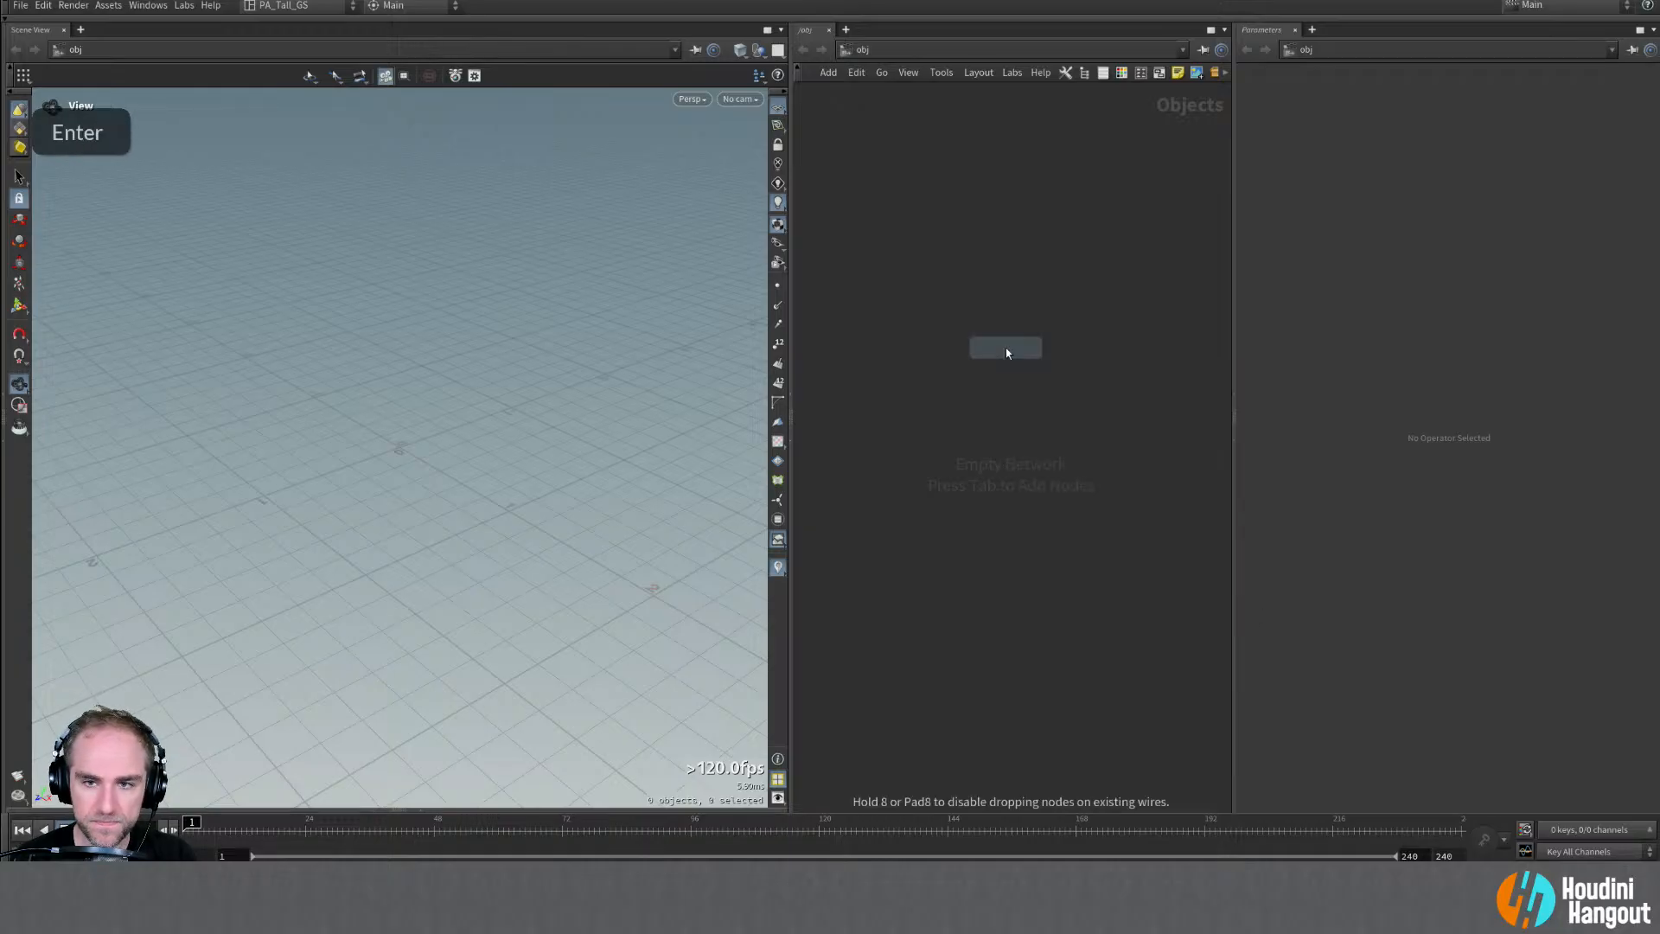
left_click(1002, 344)
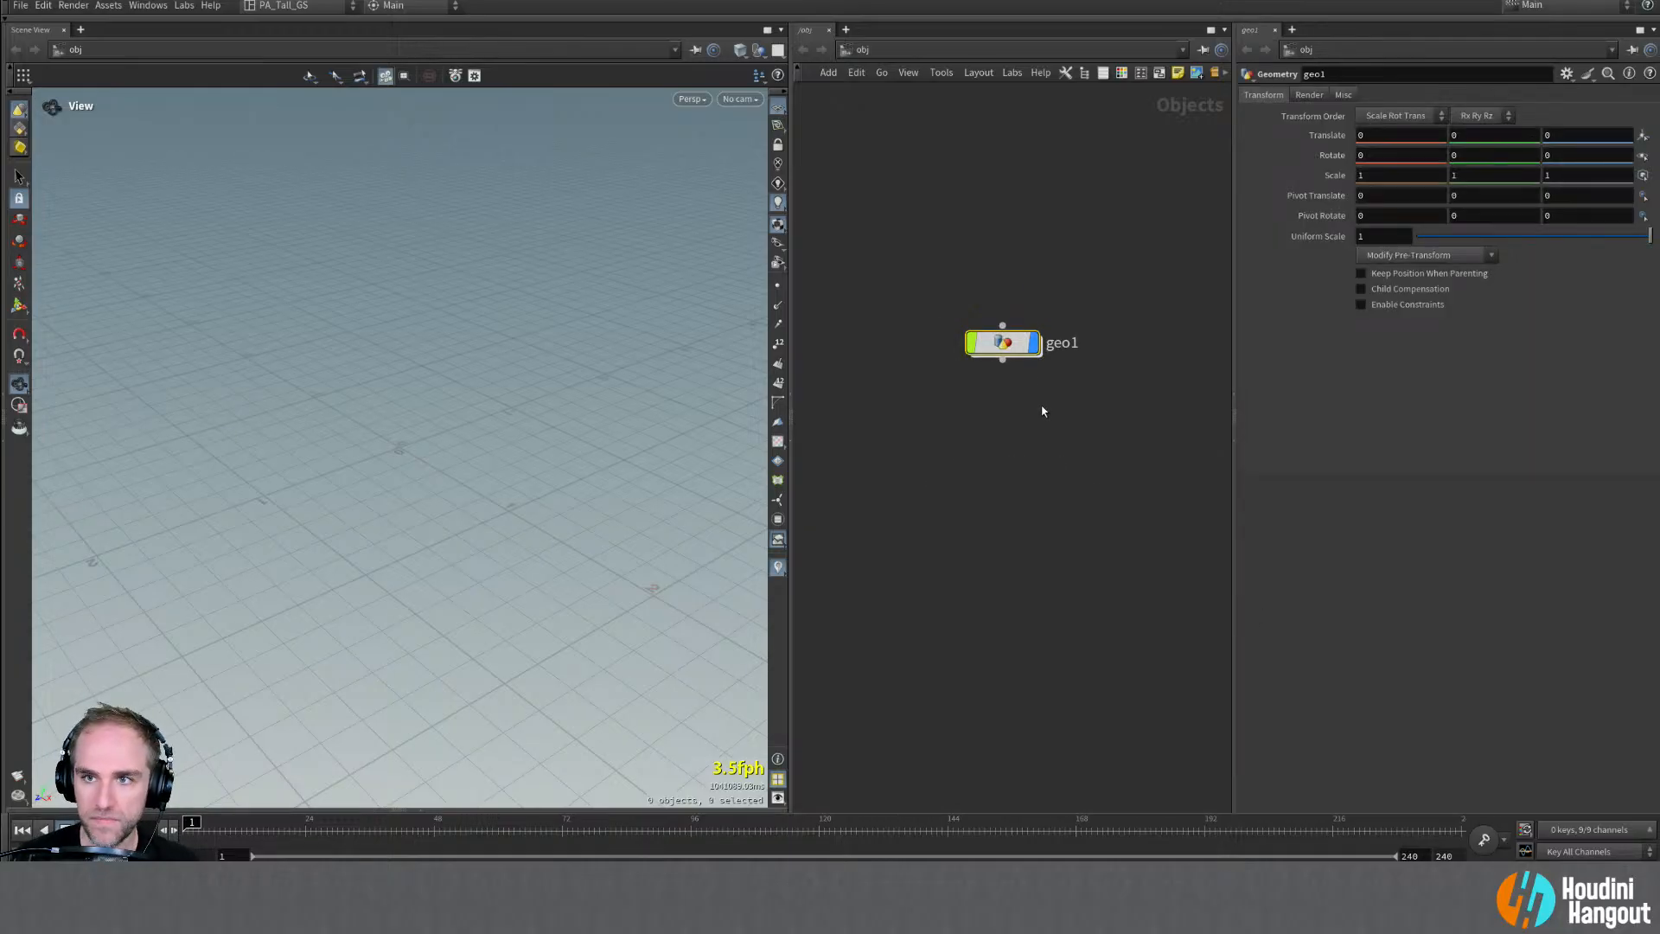
Step: Rename the new geometry object to sim_copernicus
double_click(1060, 342)
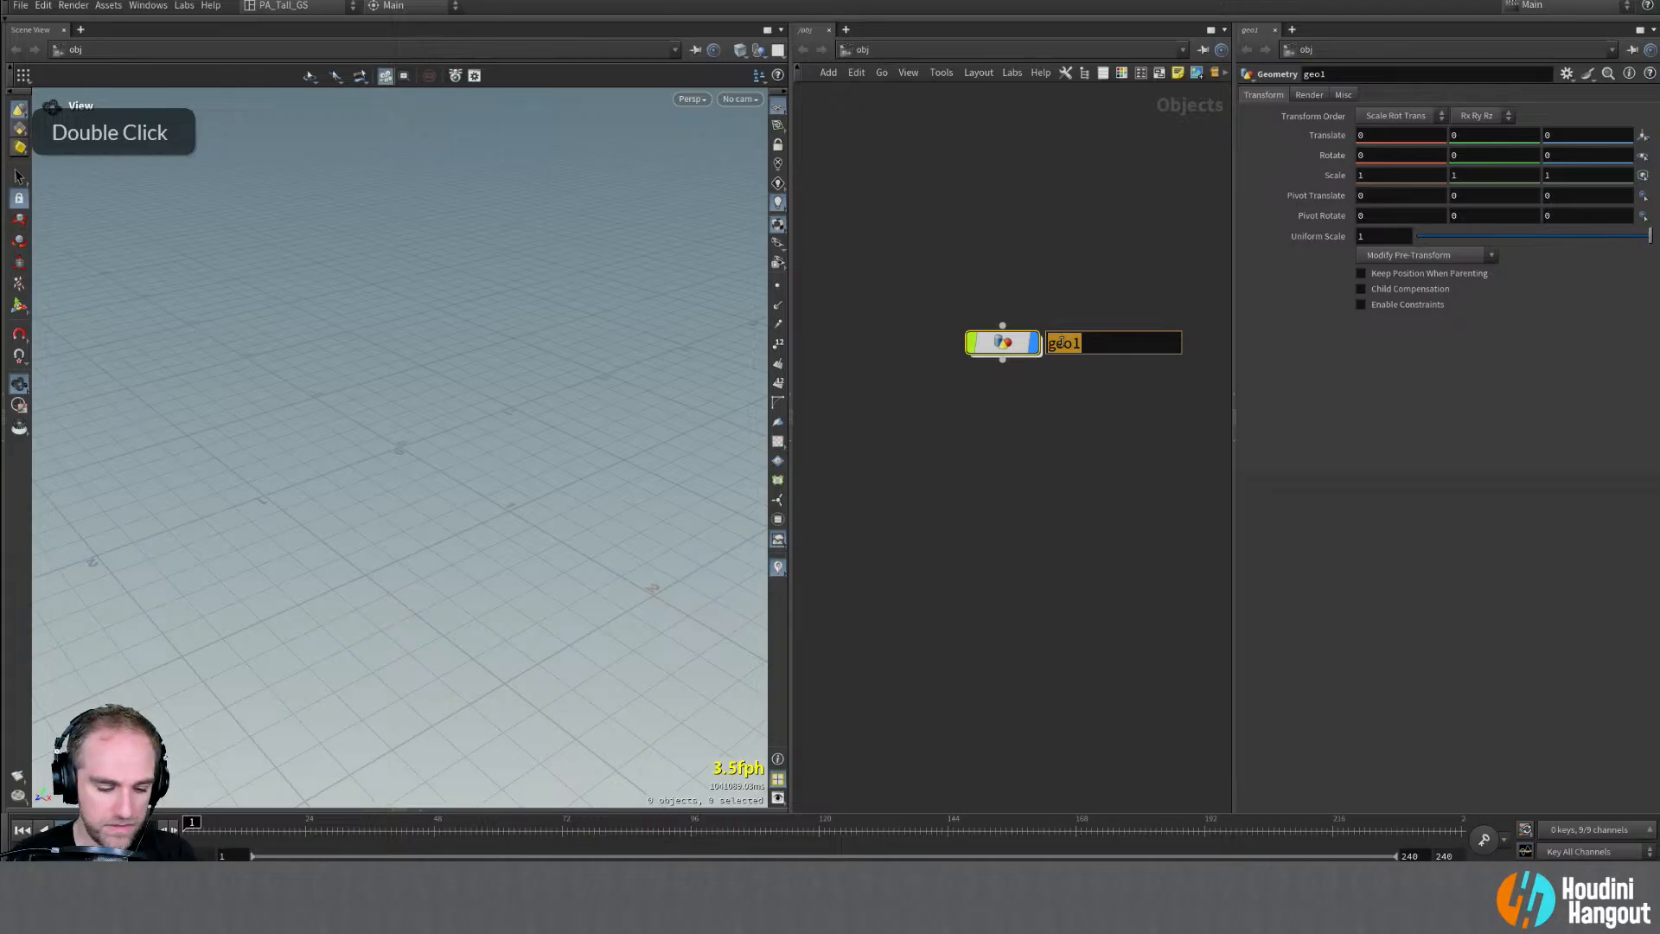
type("sim")
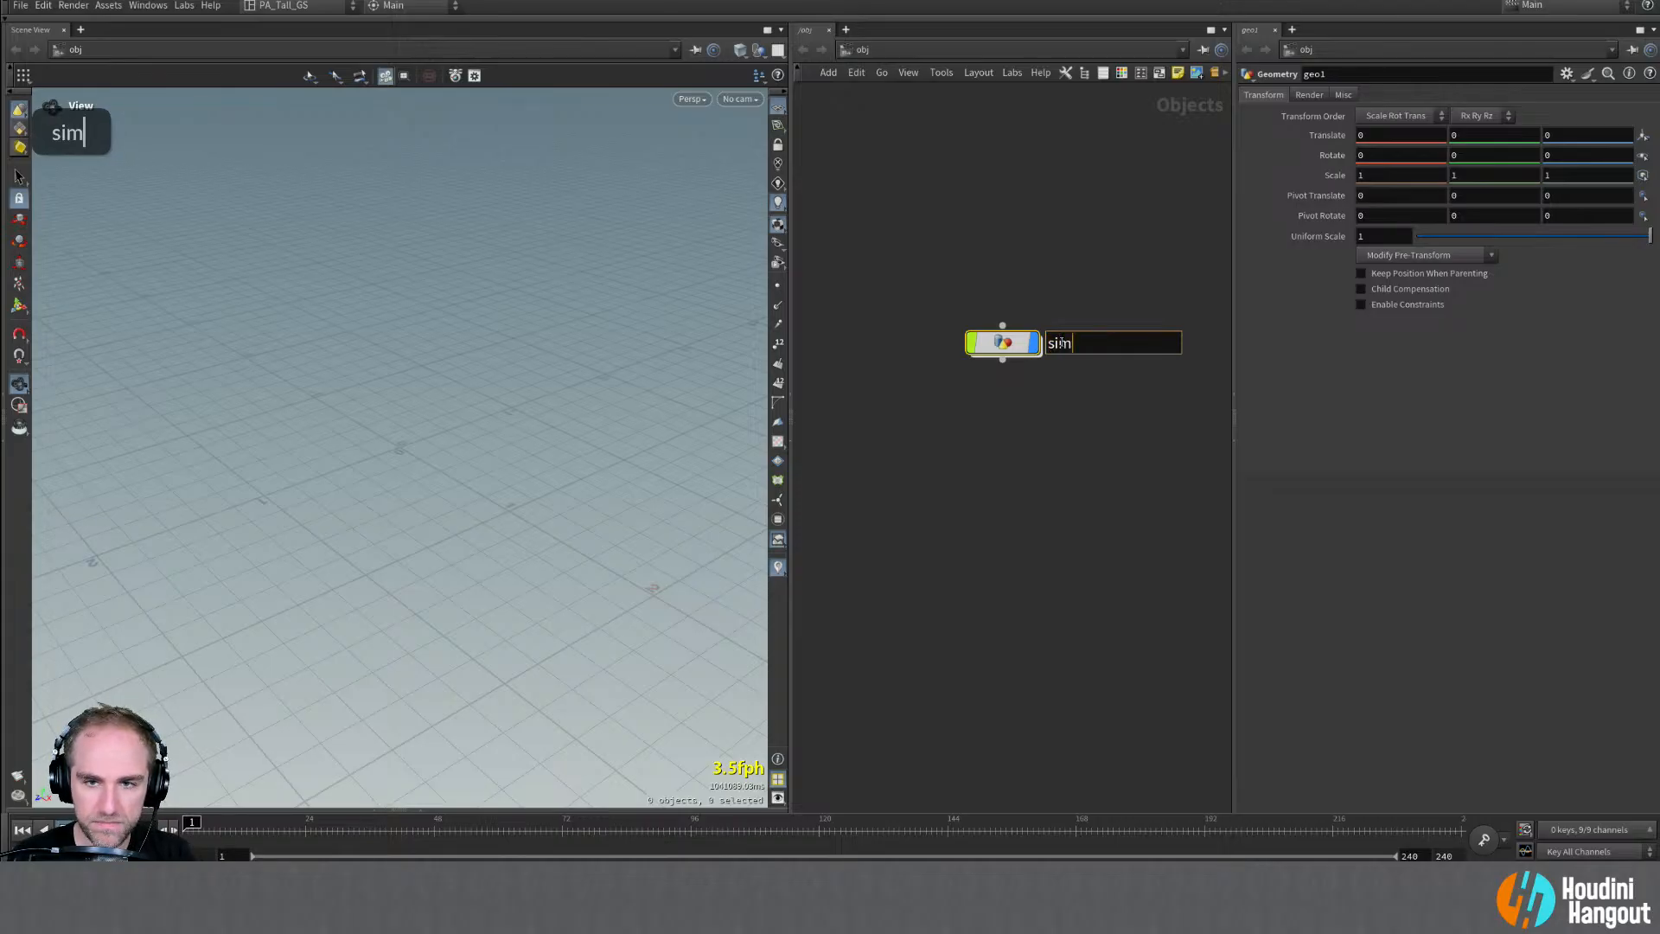
type("_copern")
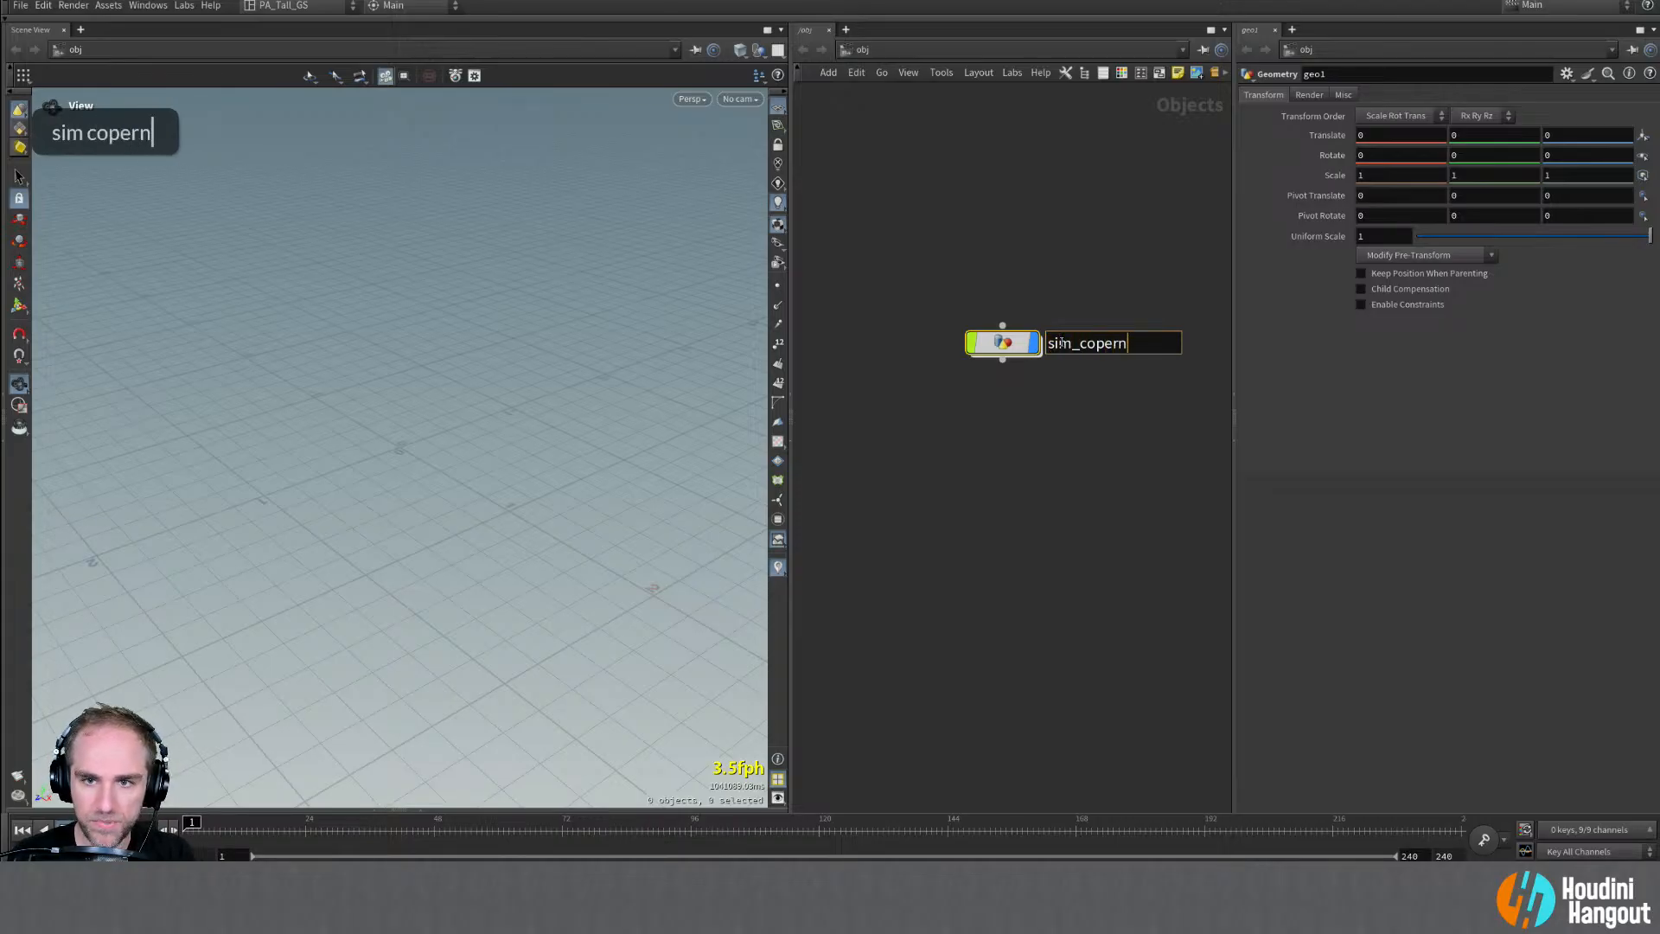
type("icus")
key("Return")
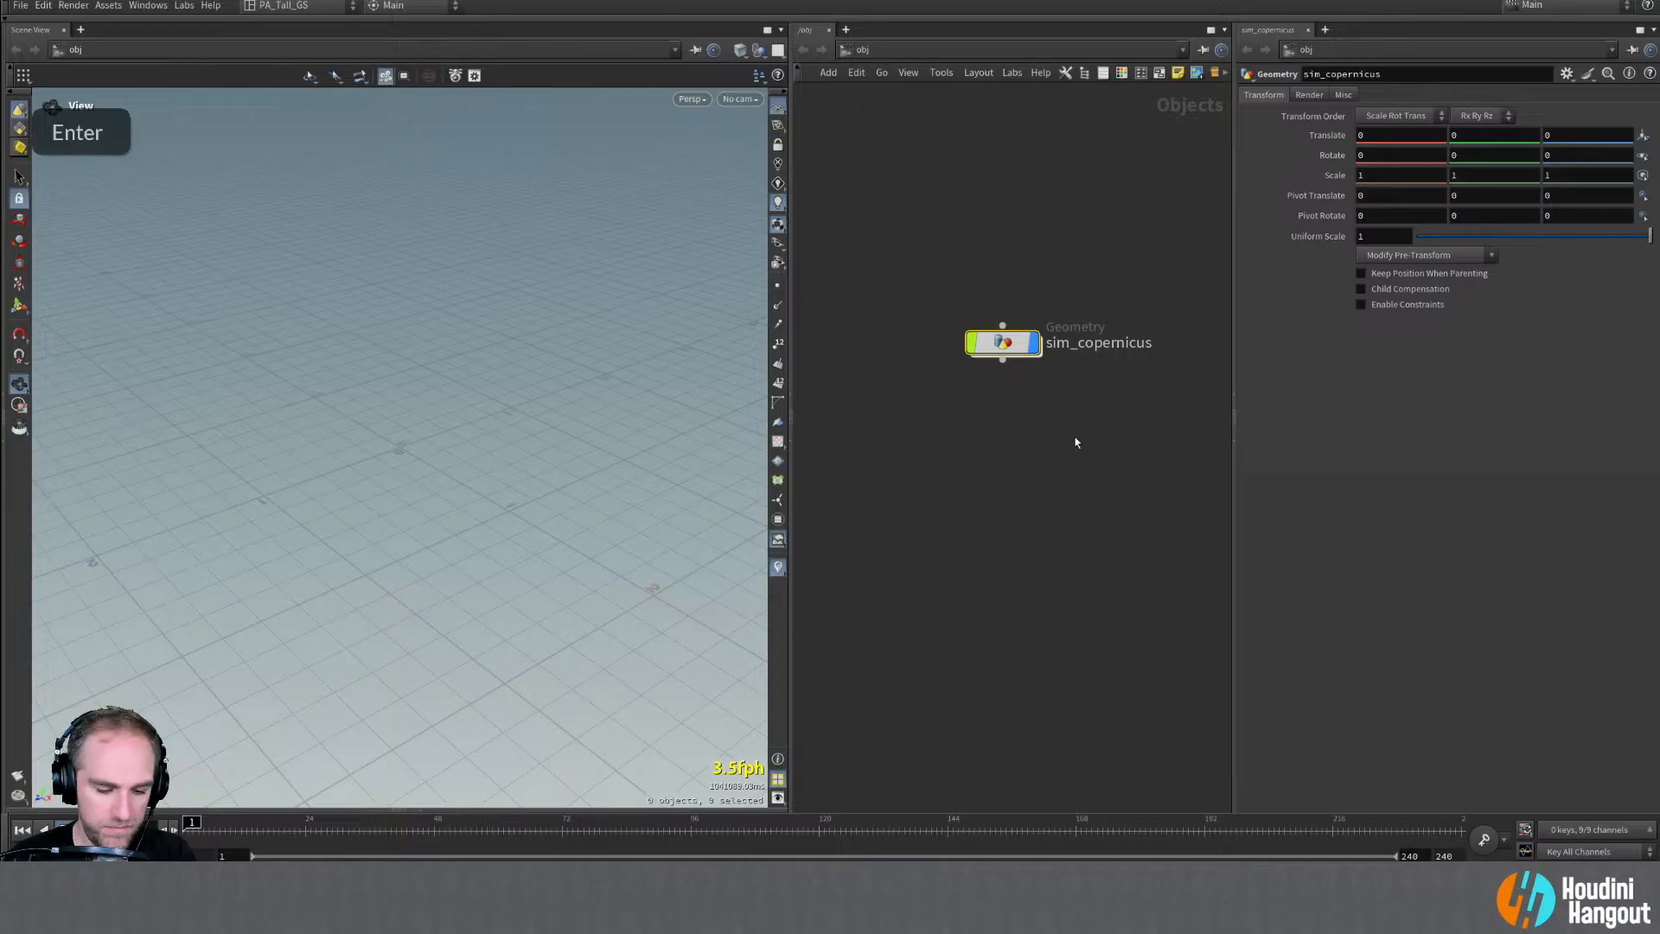
Step: Color the sim_copernicus node purple and go inside its geometry network
key("c")
left_click_drag(1160, 788, 985, 321)
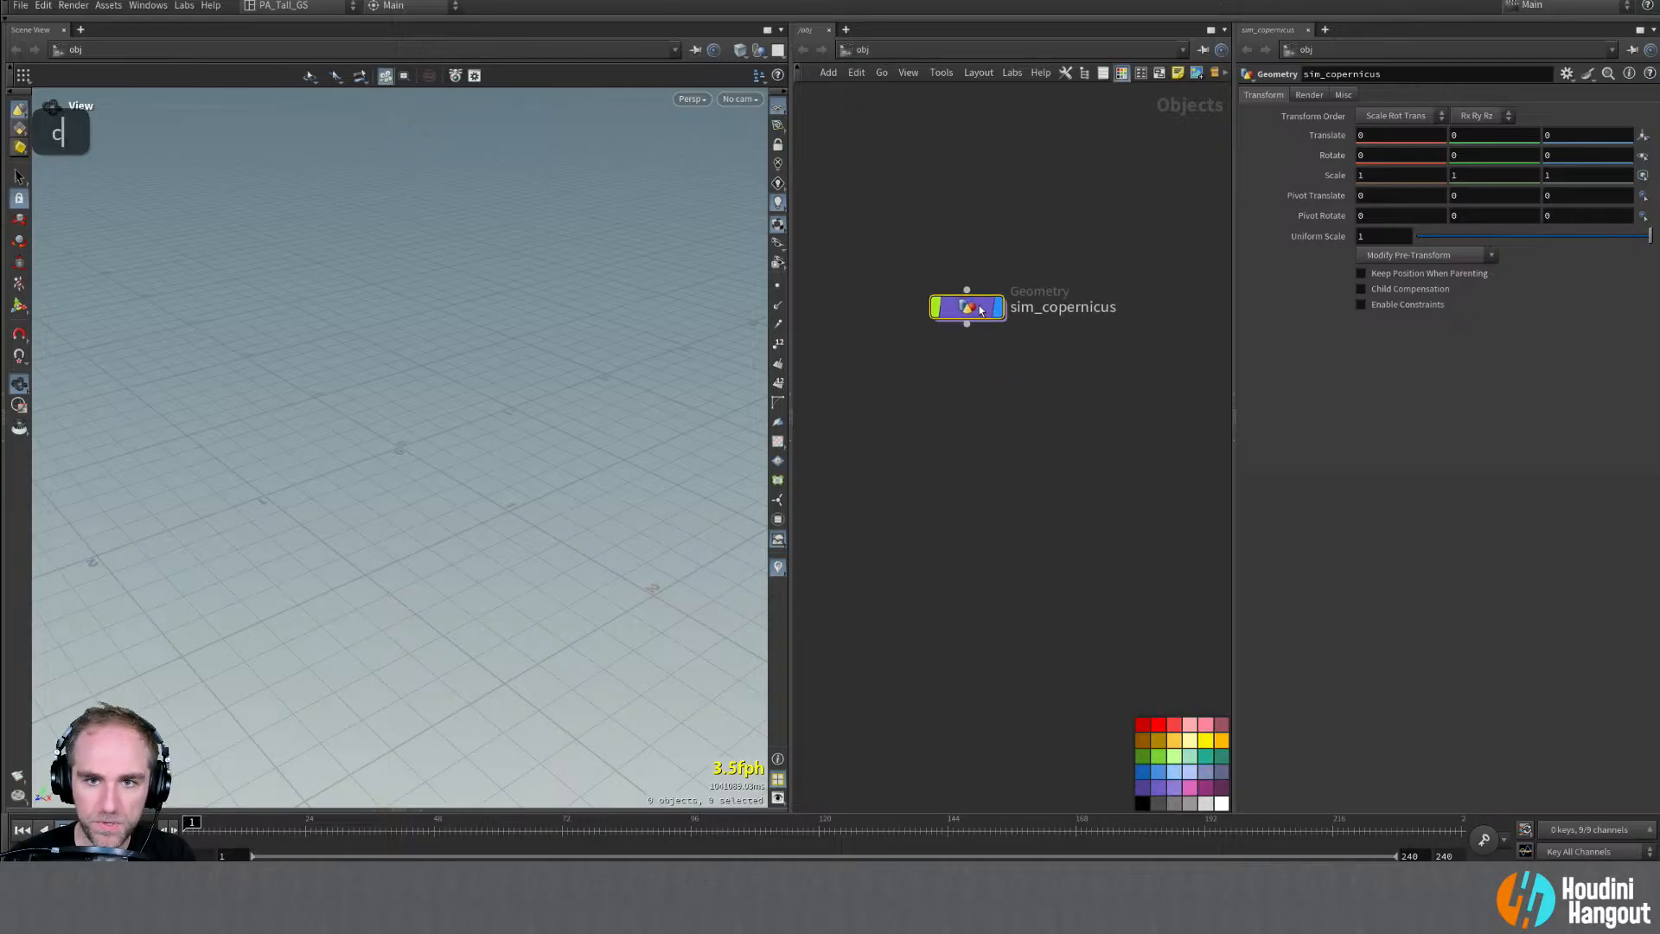
double_click(985, 321)
key("Tab")
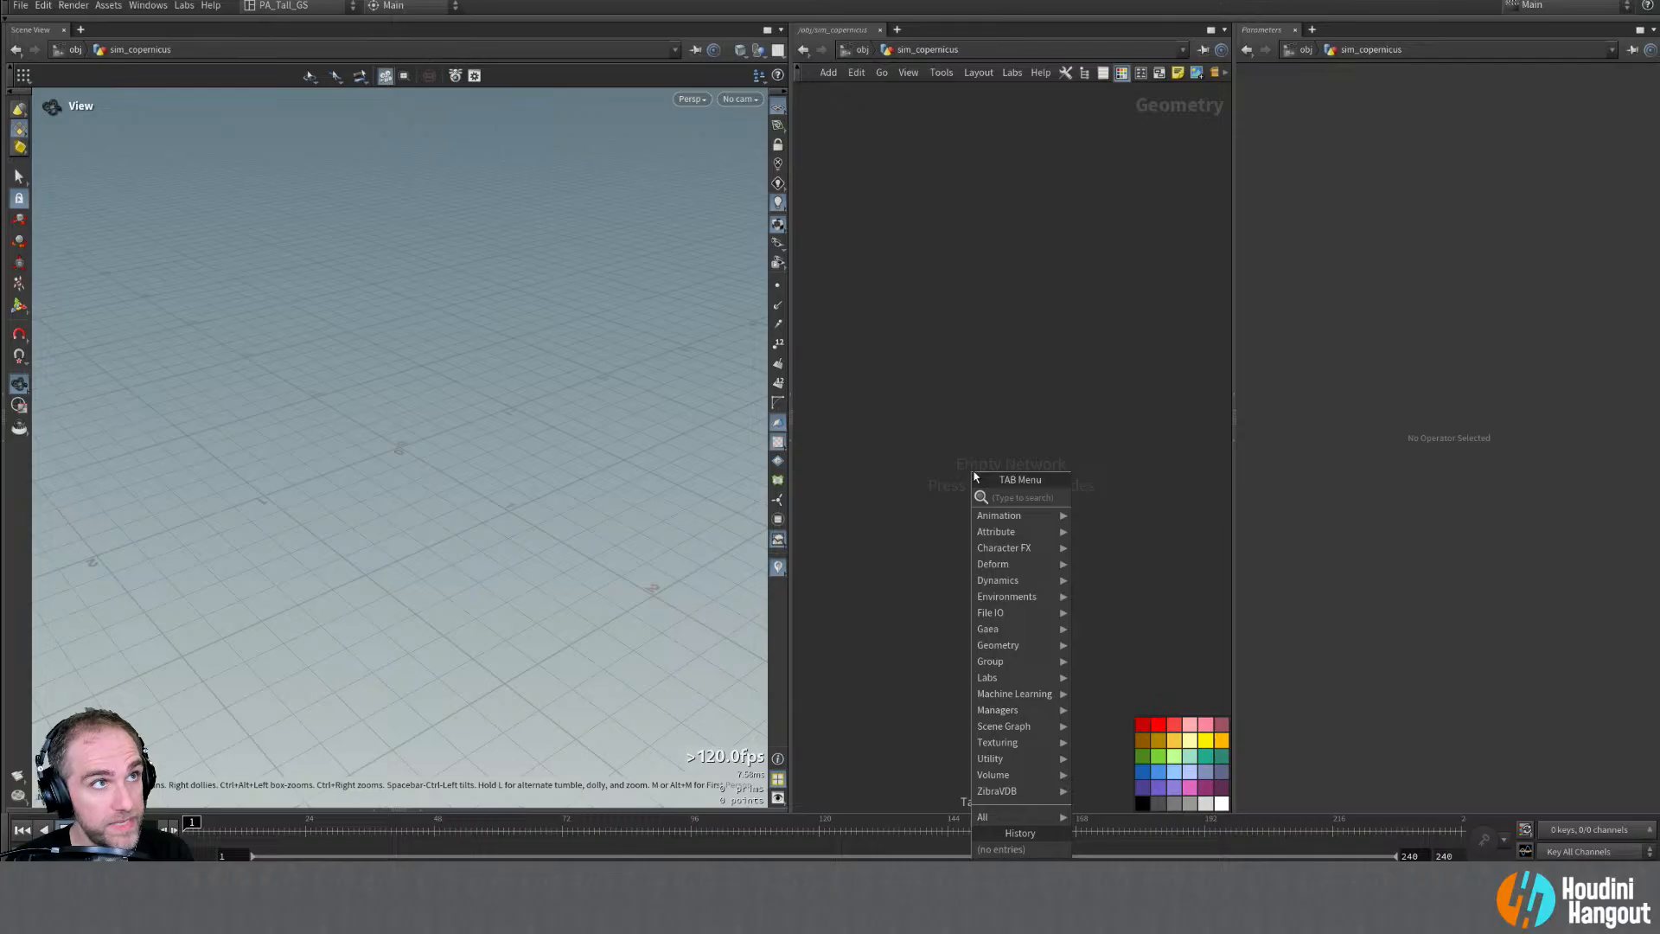
type("point c")
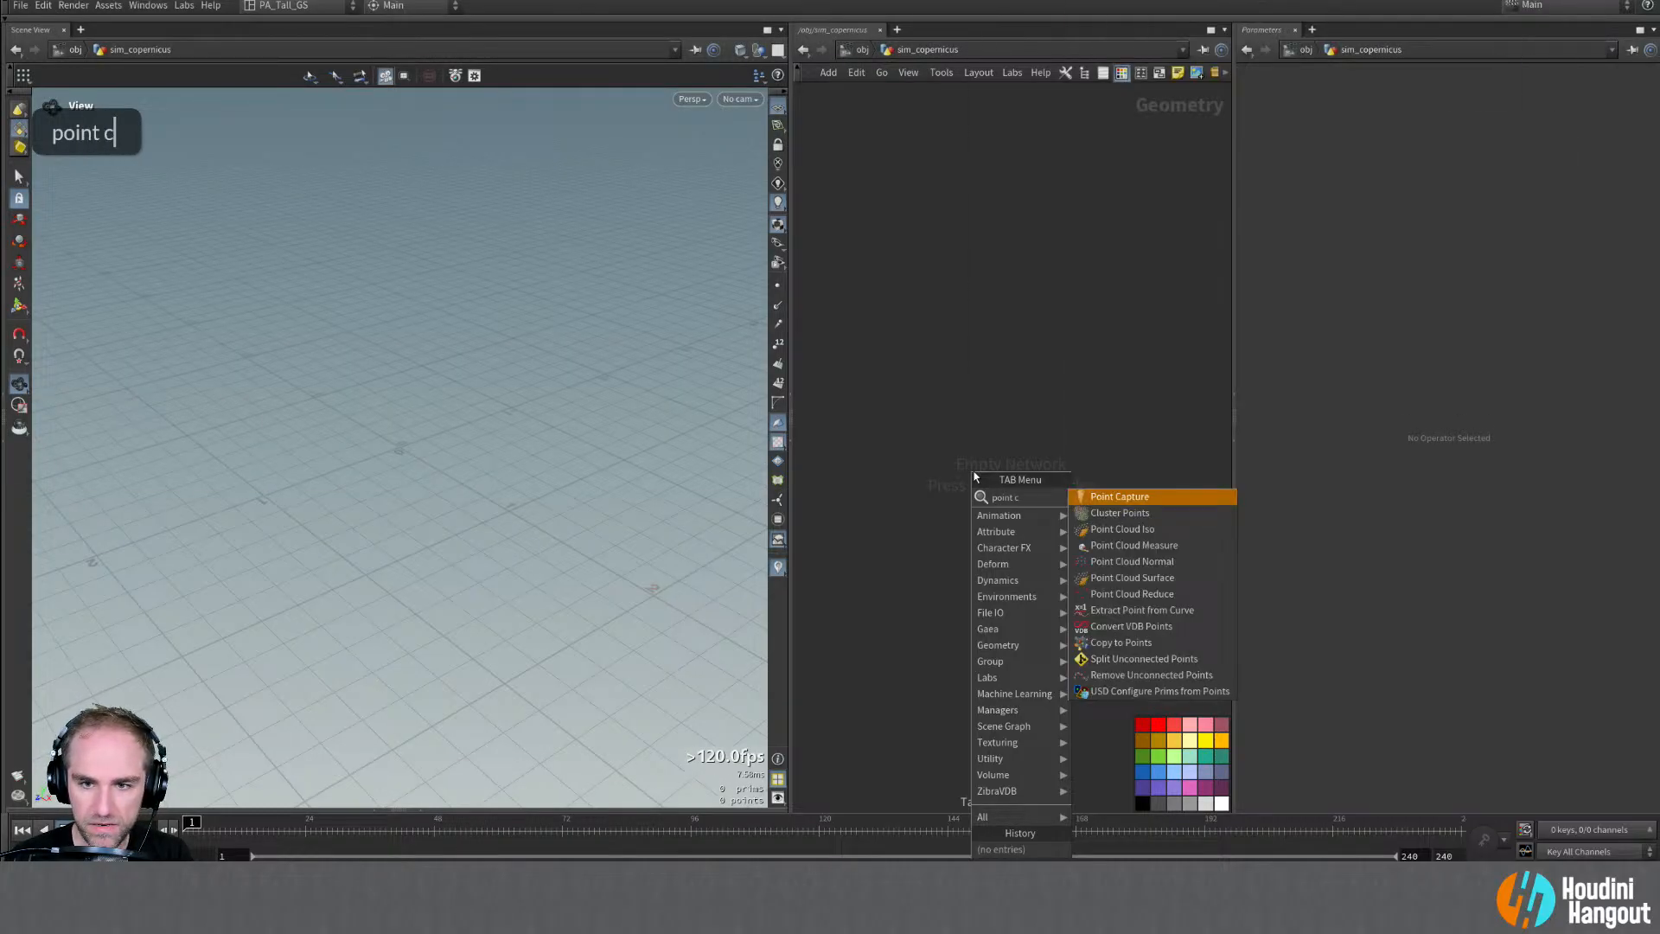
type("lo")
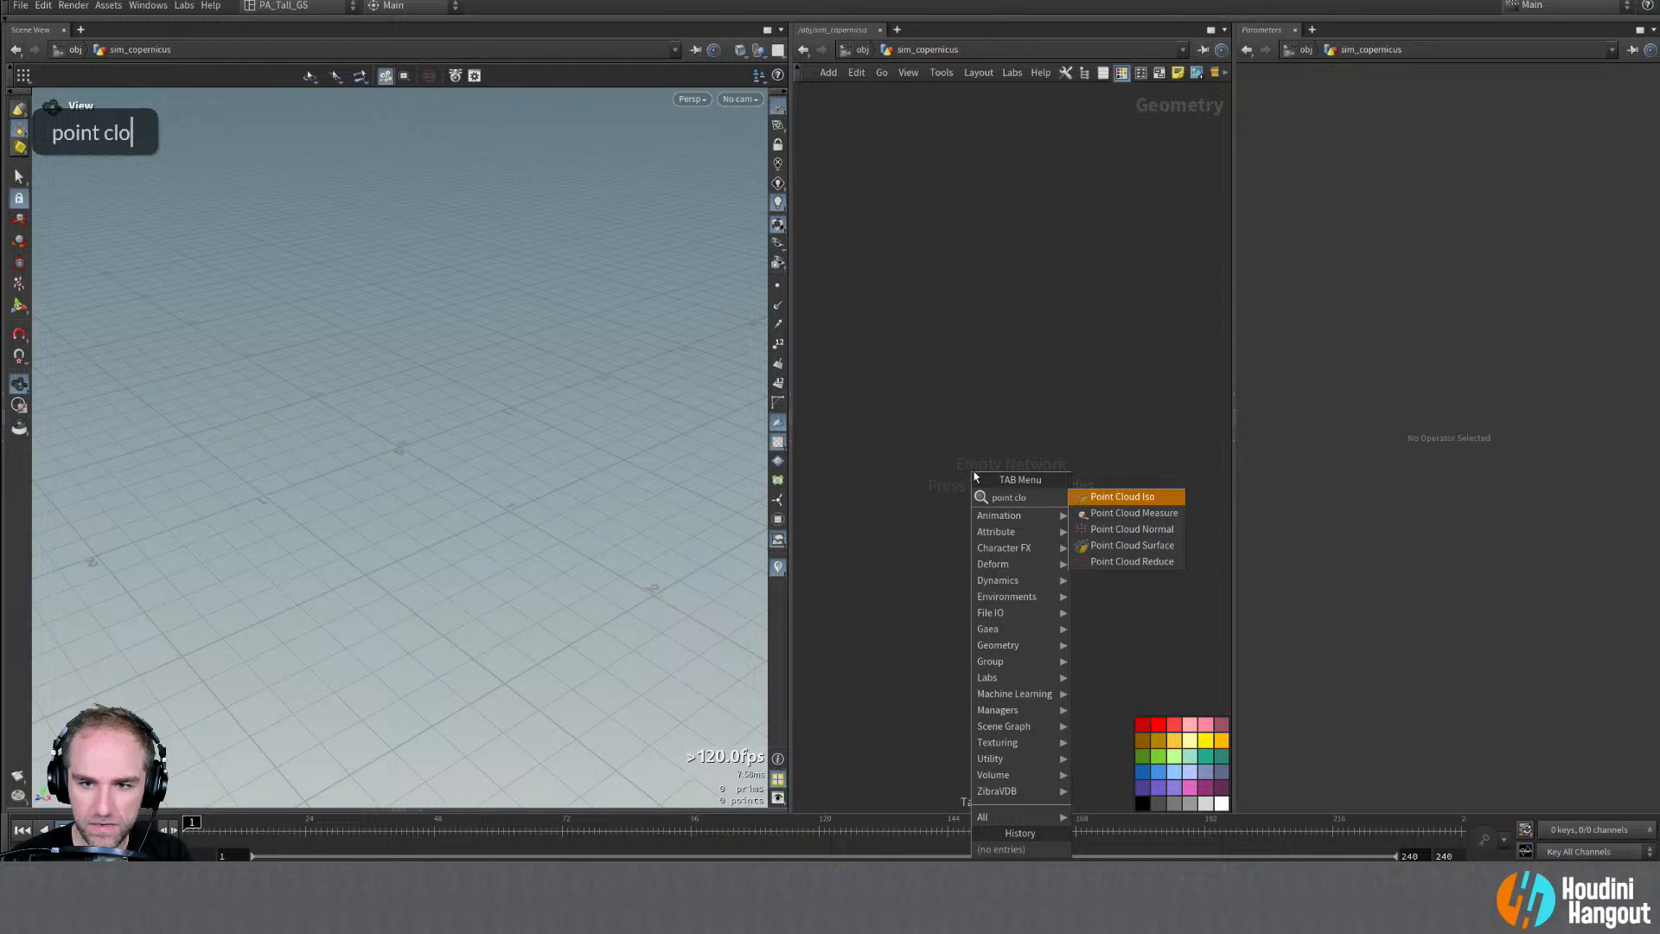
key("BackSpace")
key("BackSpace")
key("BackSpace")
key("BackSpace")
key("BackSpace")
key("BackSpace")
key("BackSpace")
key("BackSpace")
key("BackSpace")
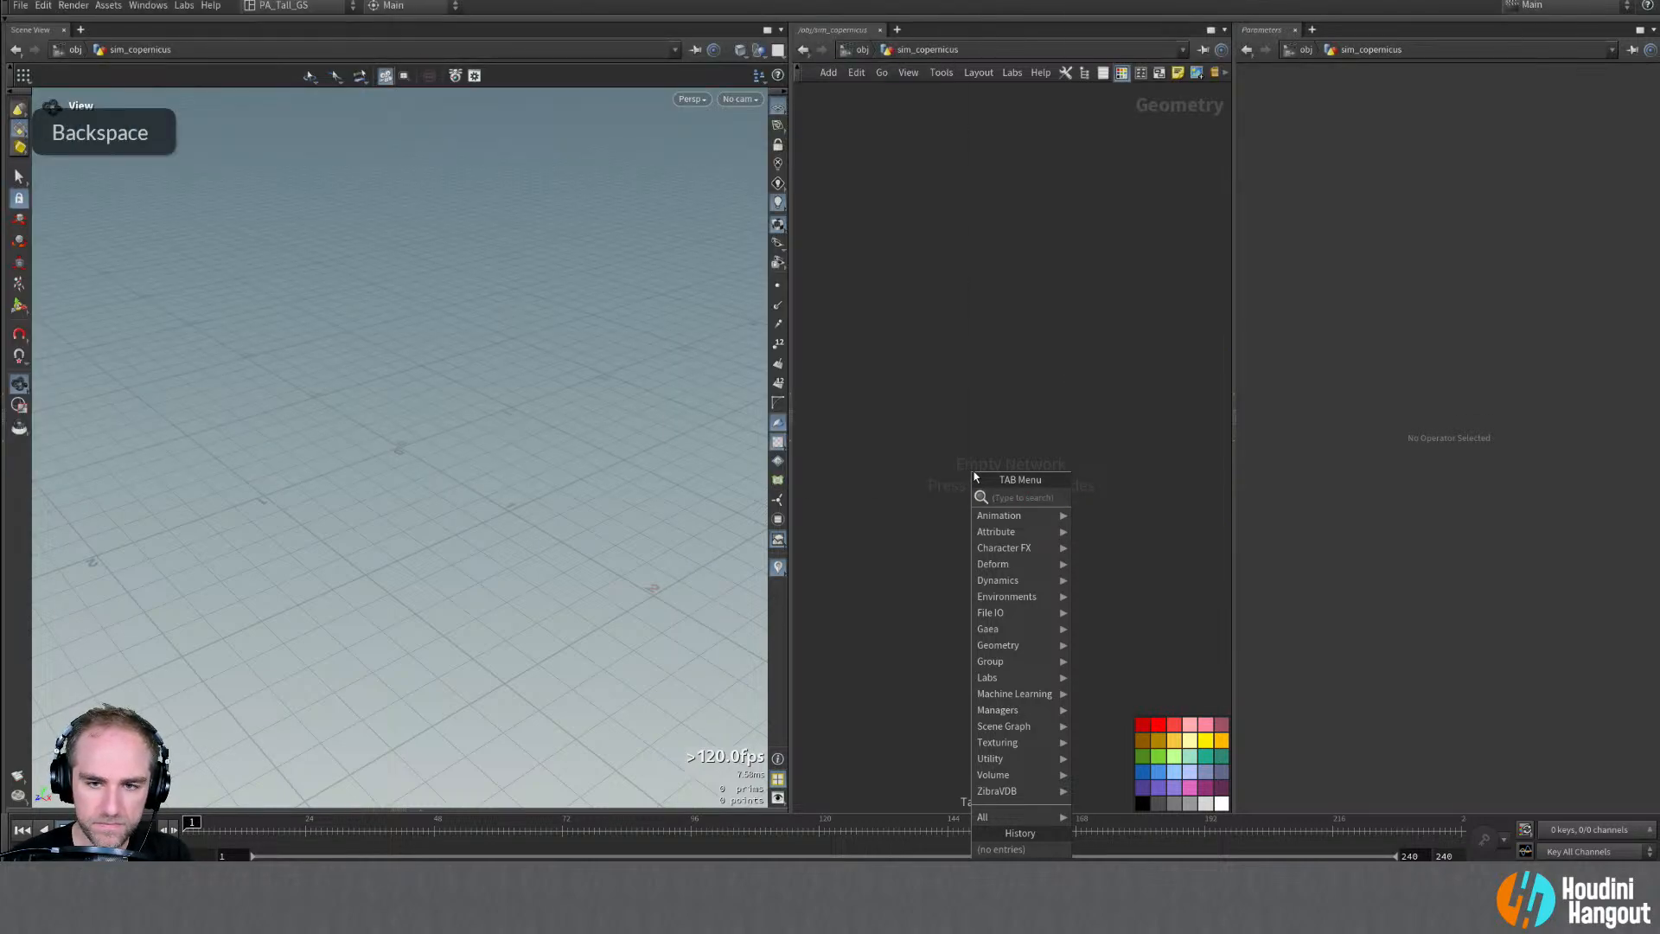
type("add")
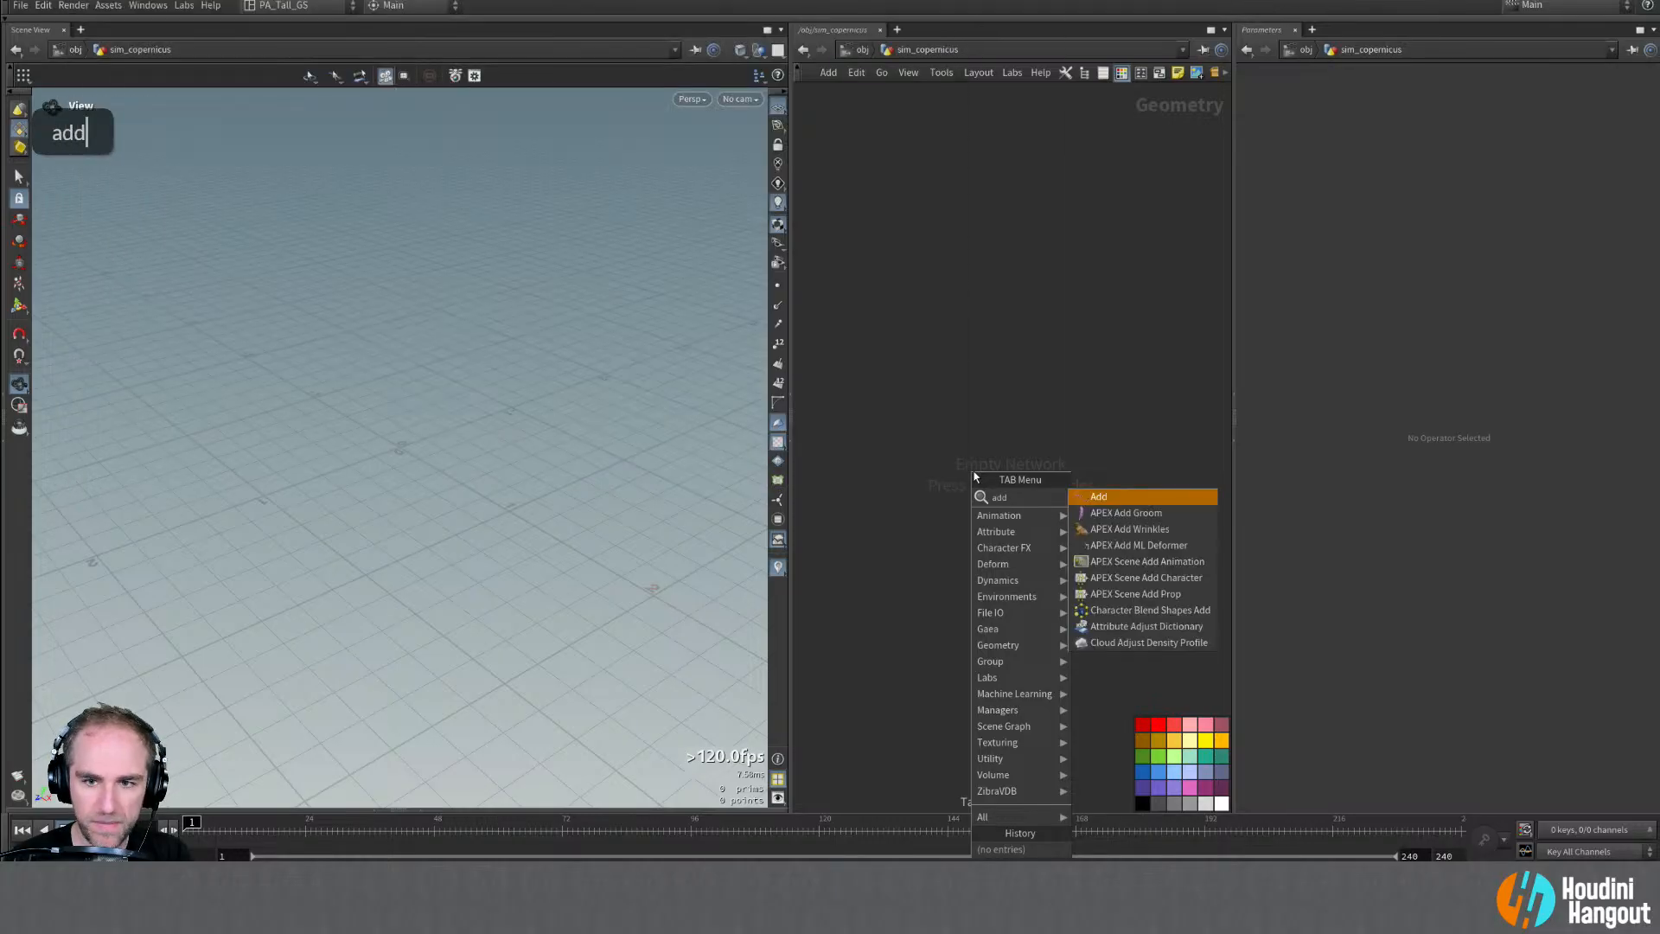
key("Return")
left_click(1019, 335)
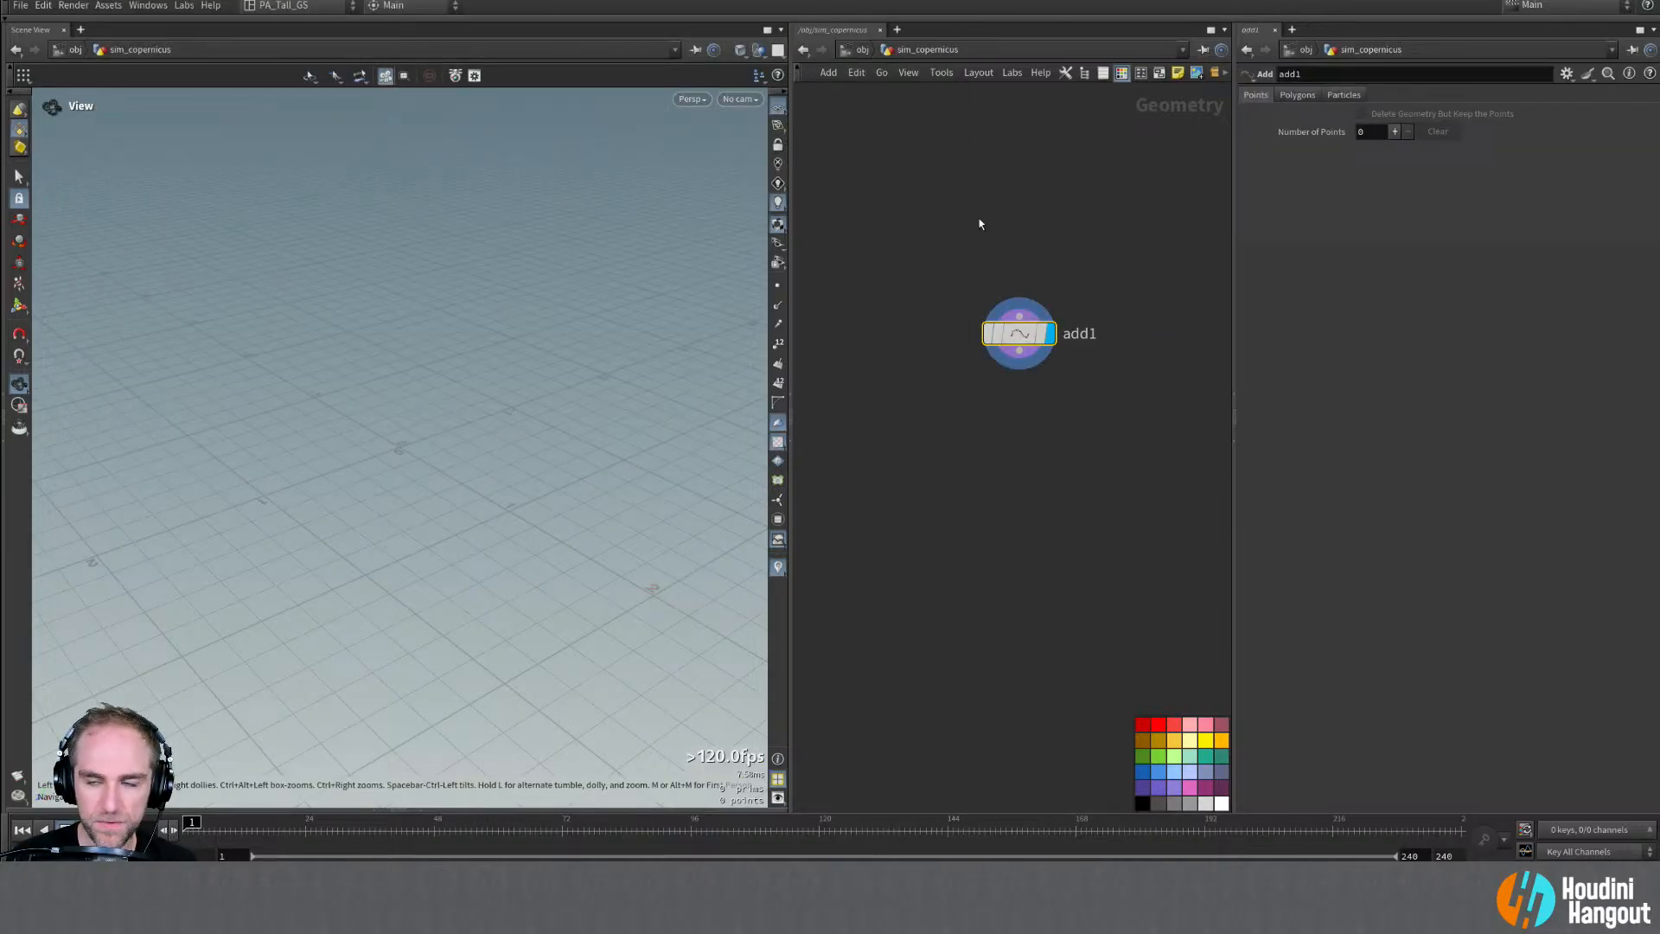
double_click(1365, 130)
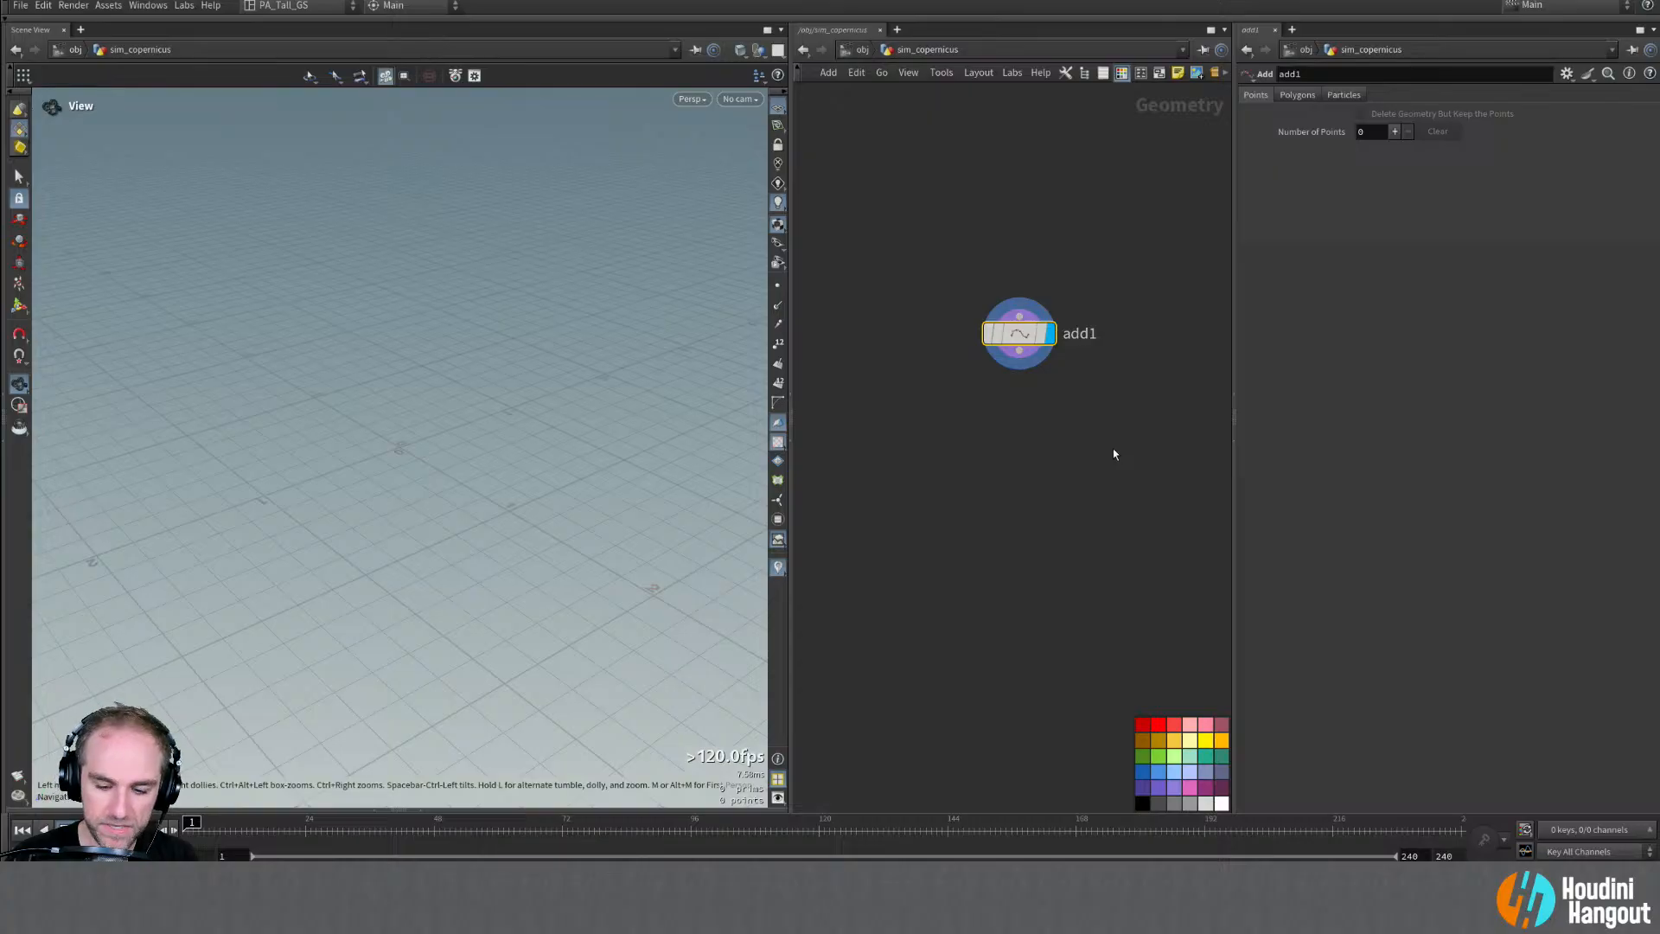
key("Delete")
Step: Add a Sphere node to the sim_copernicus network
key("Tab")
type("sphere")
key("Return")
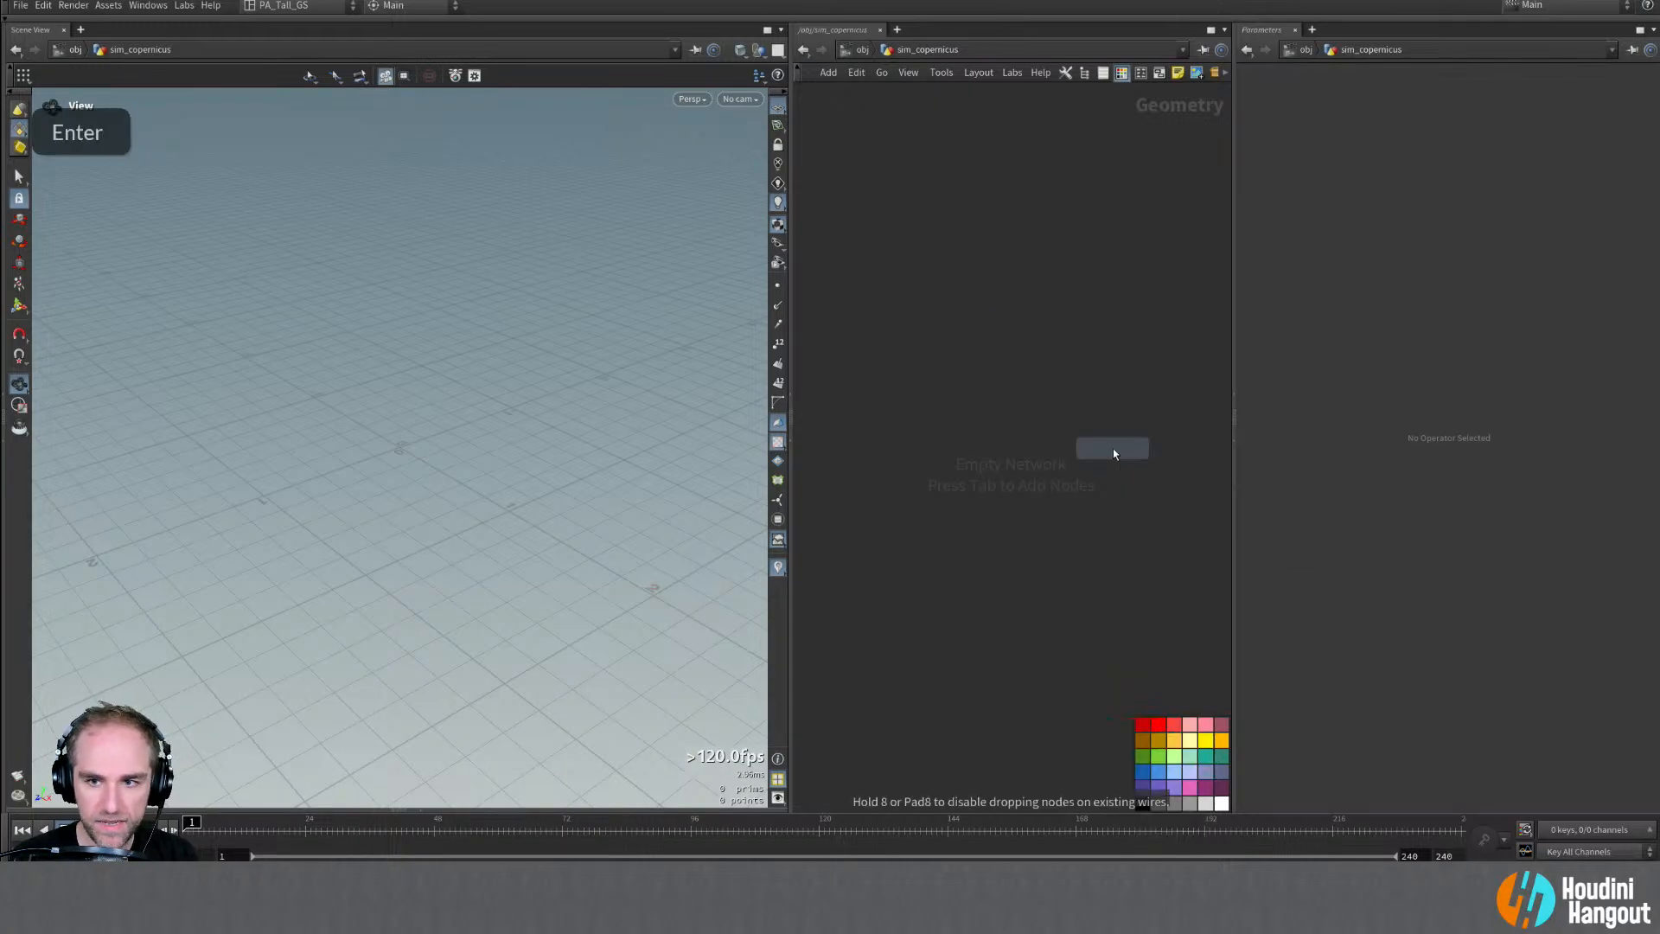
left_click(997, 288)
Step: Add a Scatter node connected below the sphere and display its output
key("Tab")
type("scatter")
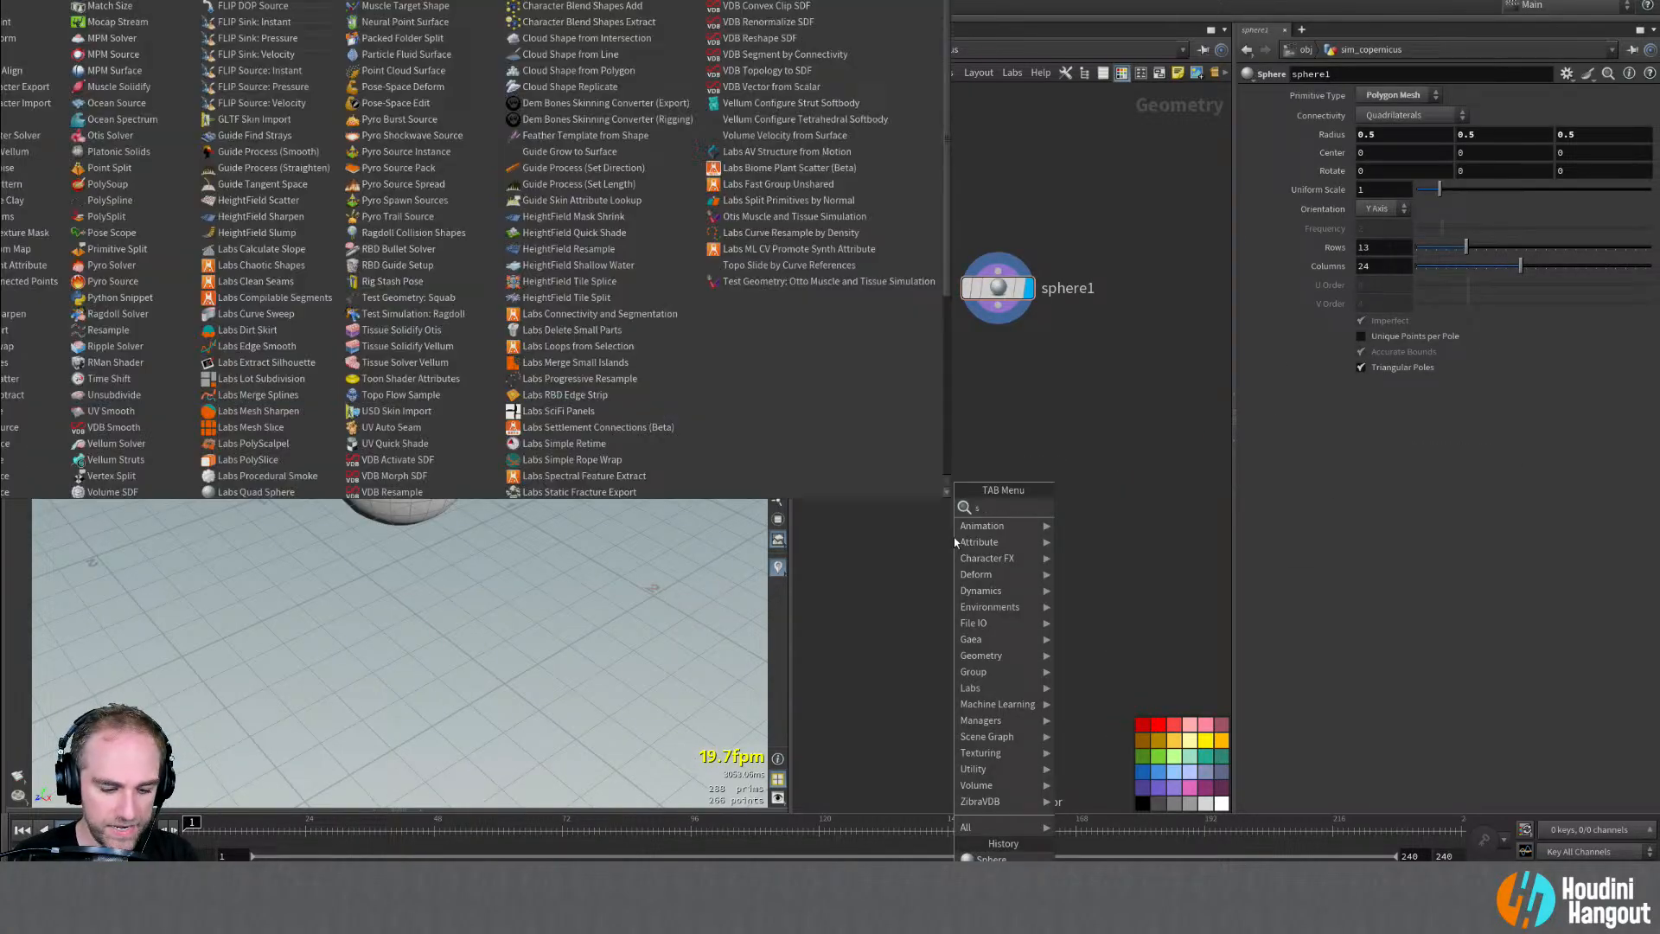
key("Return")
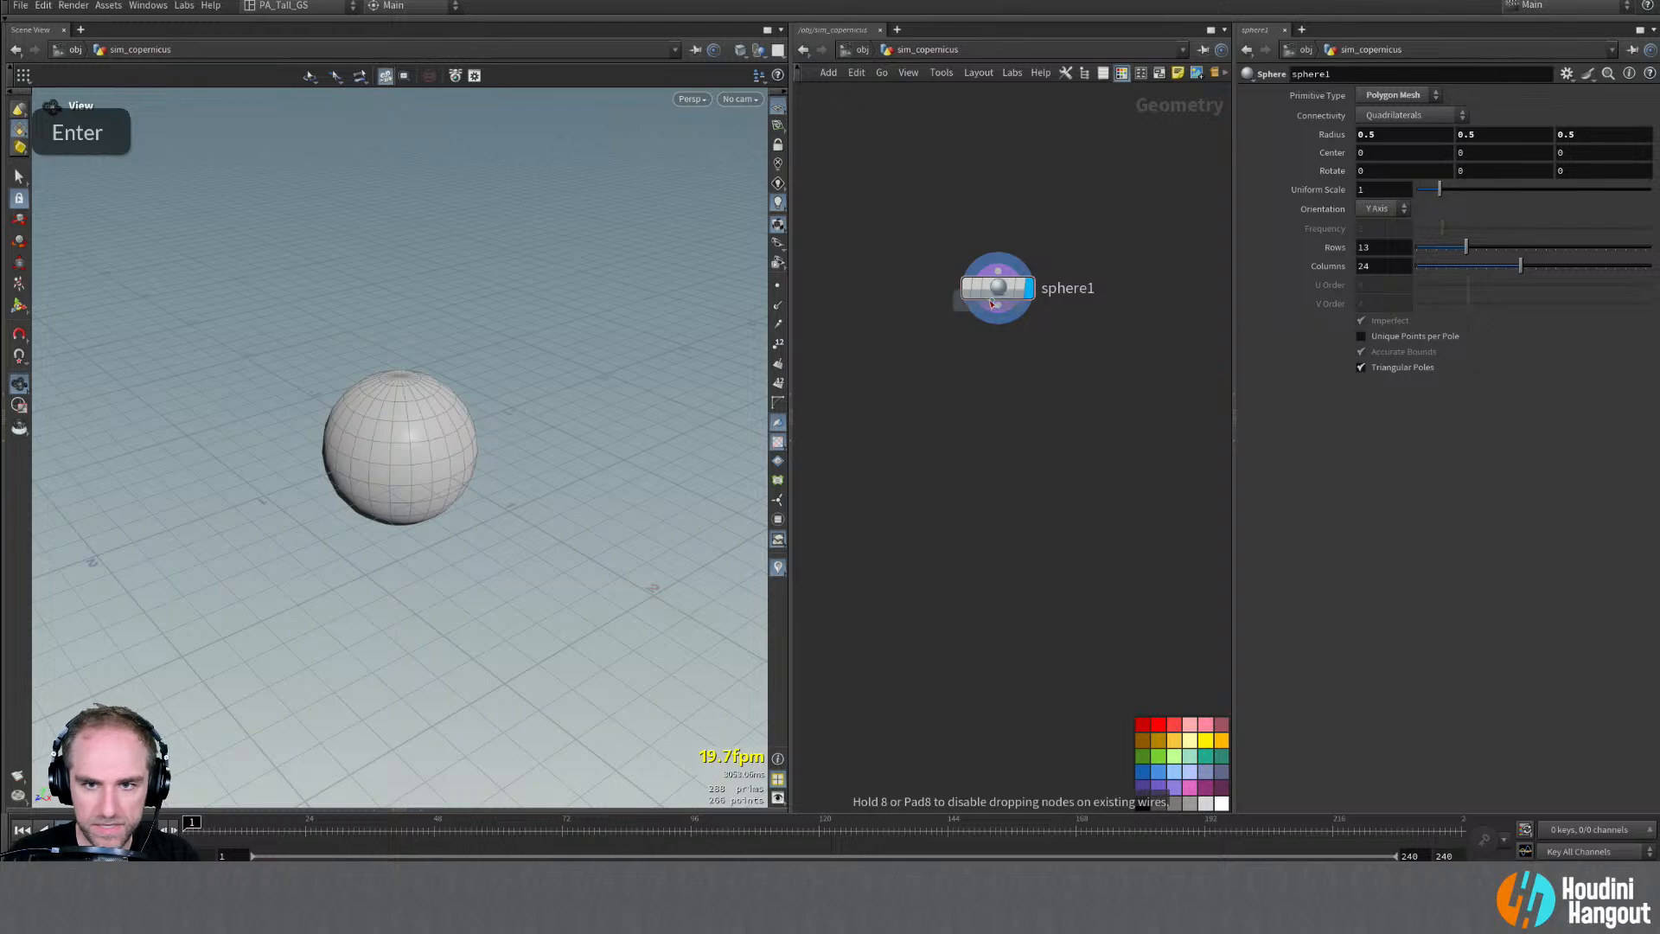
left_click(1024, 370)
double_click(1026, 370)
Step: Set the scatter node's Force Total Count to 10
double_click(1396, 171)
type("10")
key("Return")
left_click_drag(318, 507, 464, 415, "alt")
right_click_drag(464, 415, 355, 437, "alt")
left_click_drag(356, 437, 433, 452, "alt")
right_click_drag(422, 446, 388, 432, "alt")
left_click_drag(387, 432, 449, 494, "alt")
Step: Change the viewport background color scheme to Dark Grey in the display options
key("d")
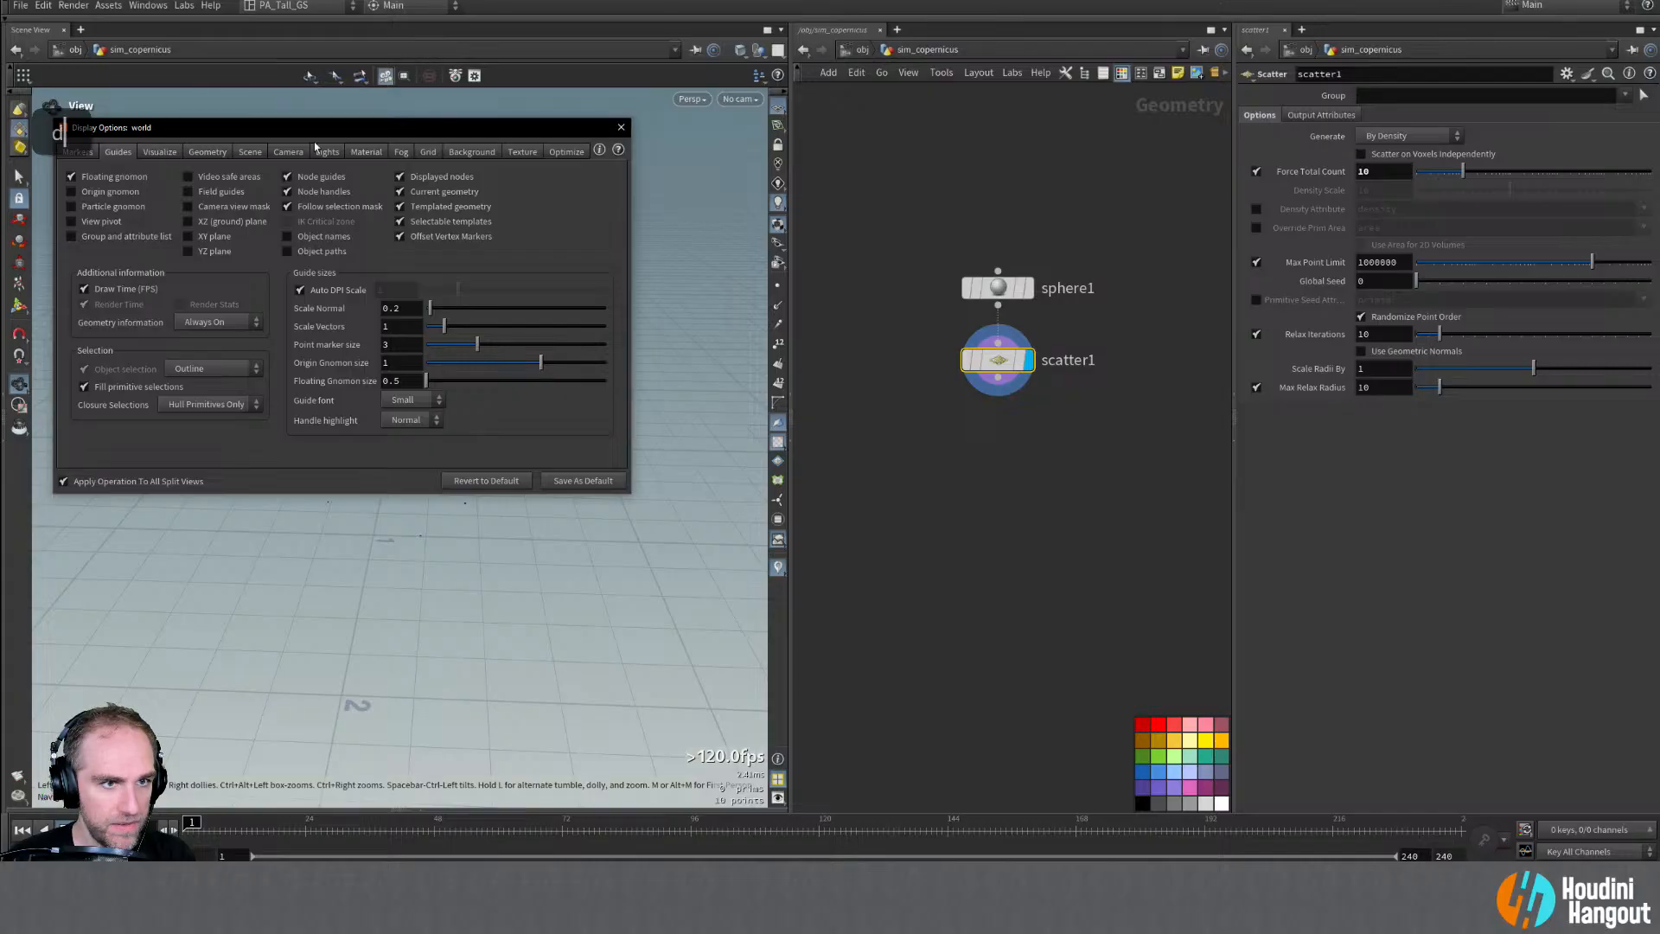
left_click(471, 151)
left_click(186, 176)
left_click(181, 222)
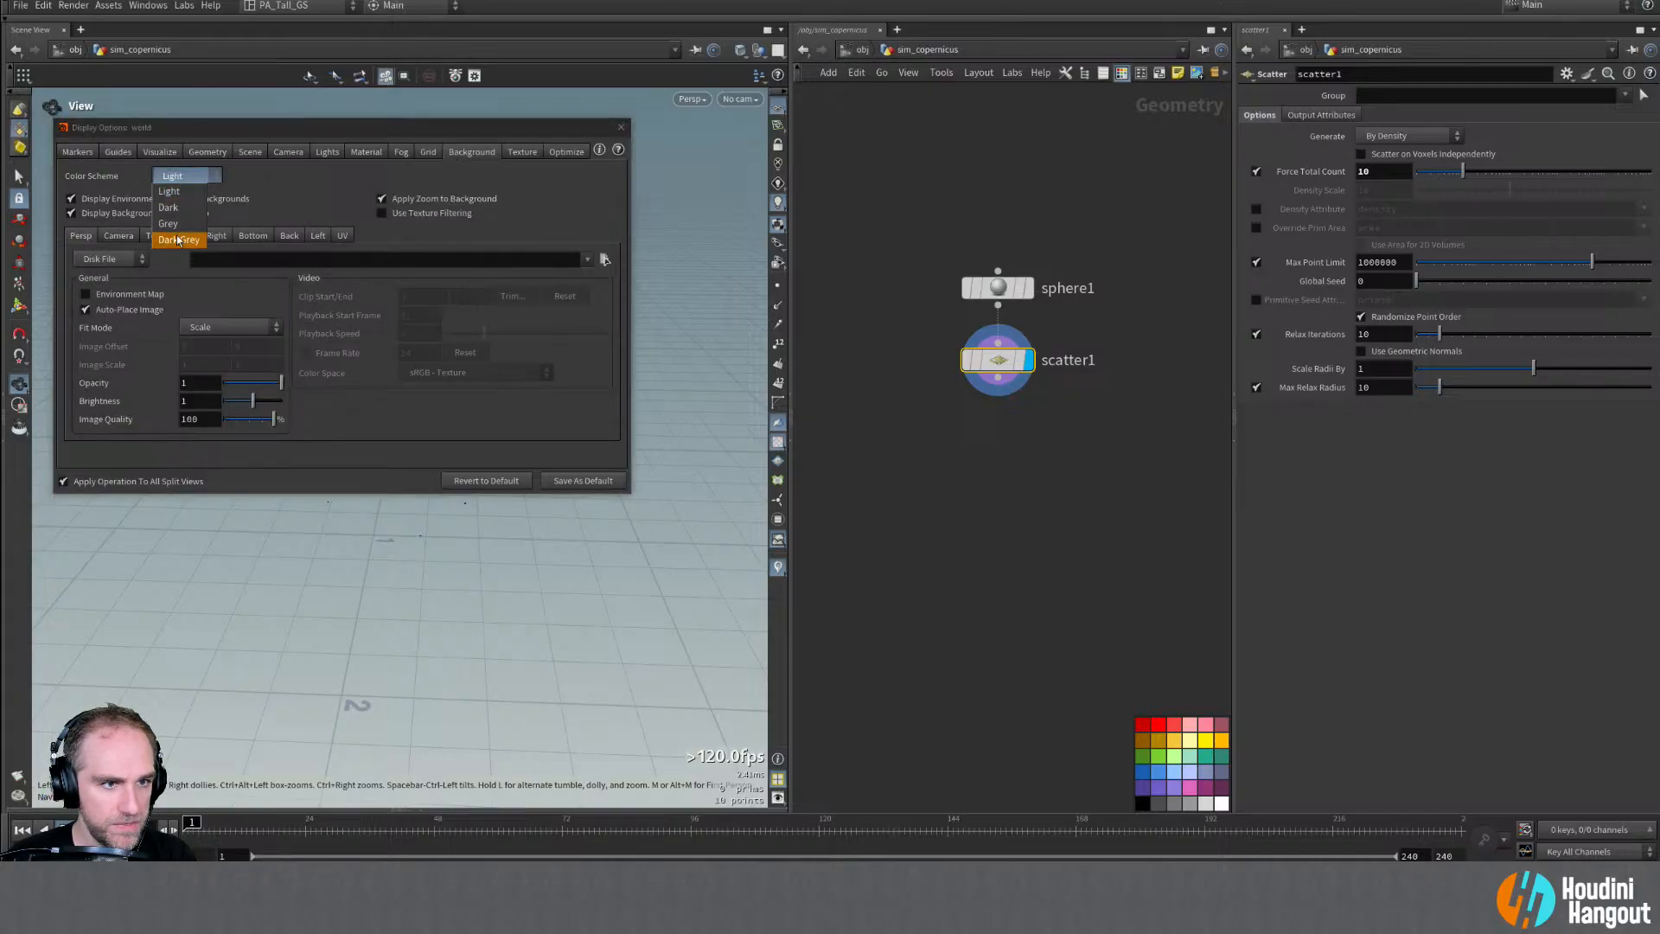
left_click(621, 127)
left_click_drag(419, 375, 377, 416, "alt")
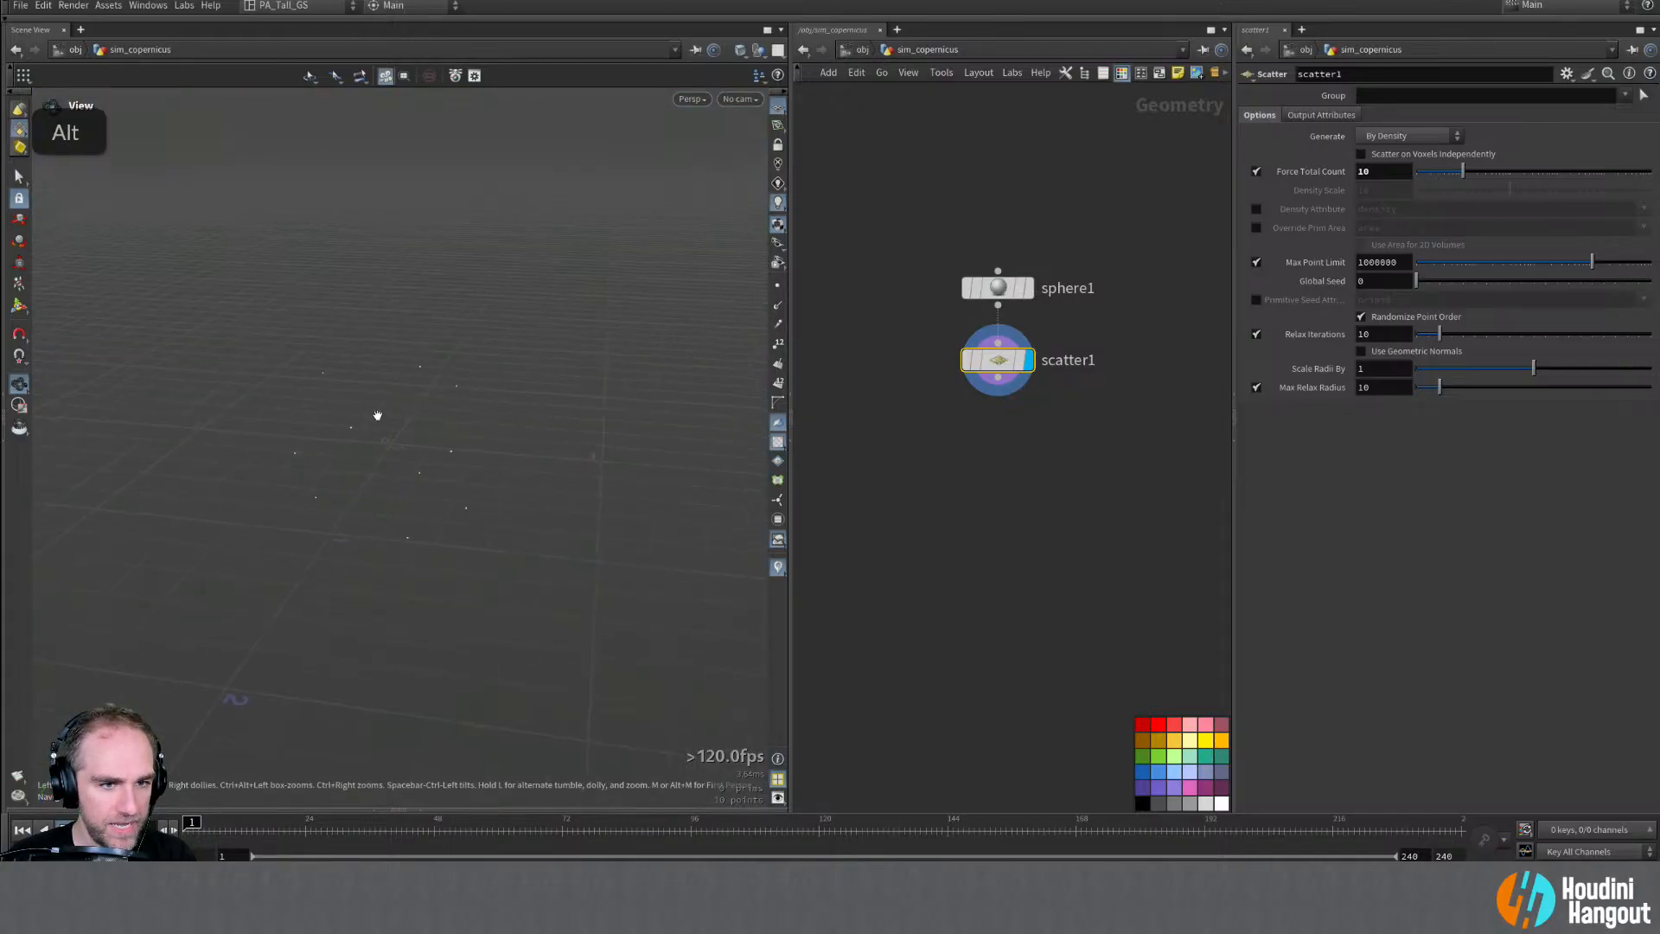
Step: Set the viewport's particle display Point Size to 5 pixels in the display options
key("d")
left_click(124, 150)
left_click_drag(166, 130, 249, 178)
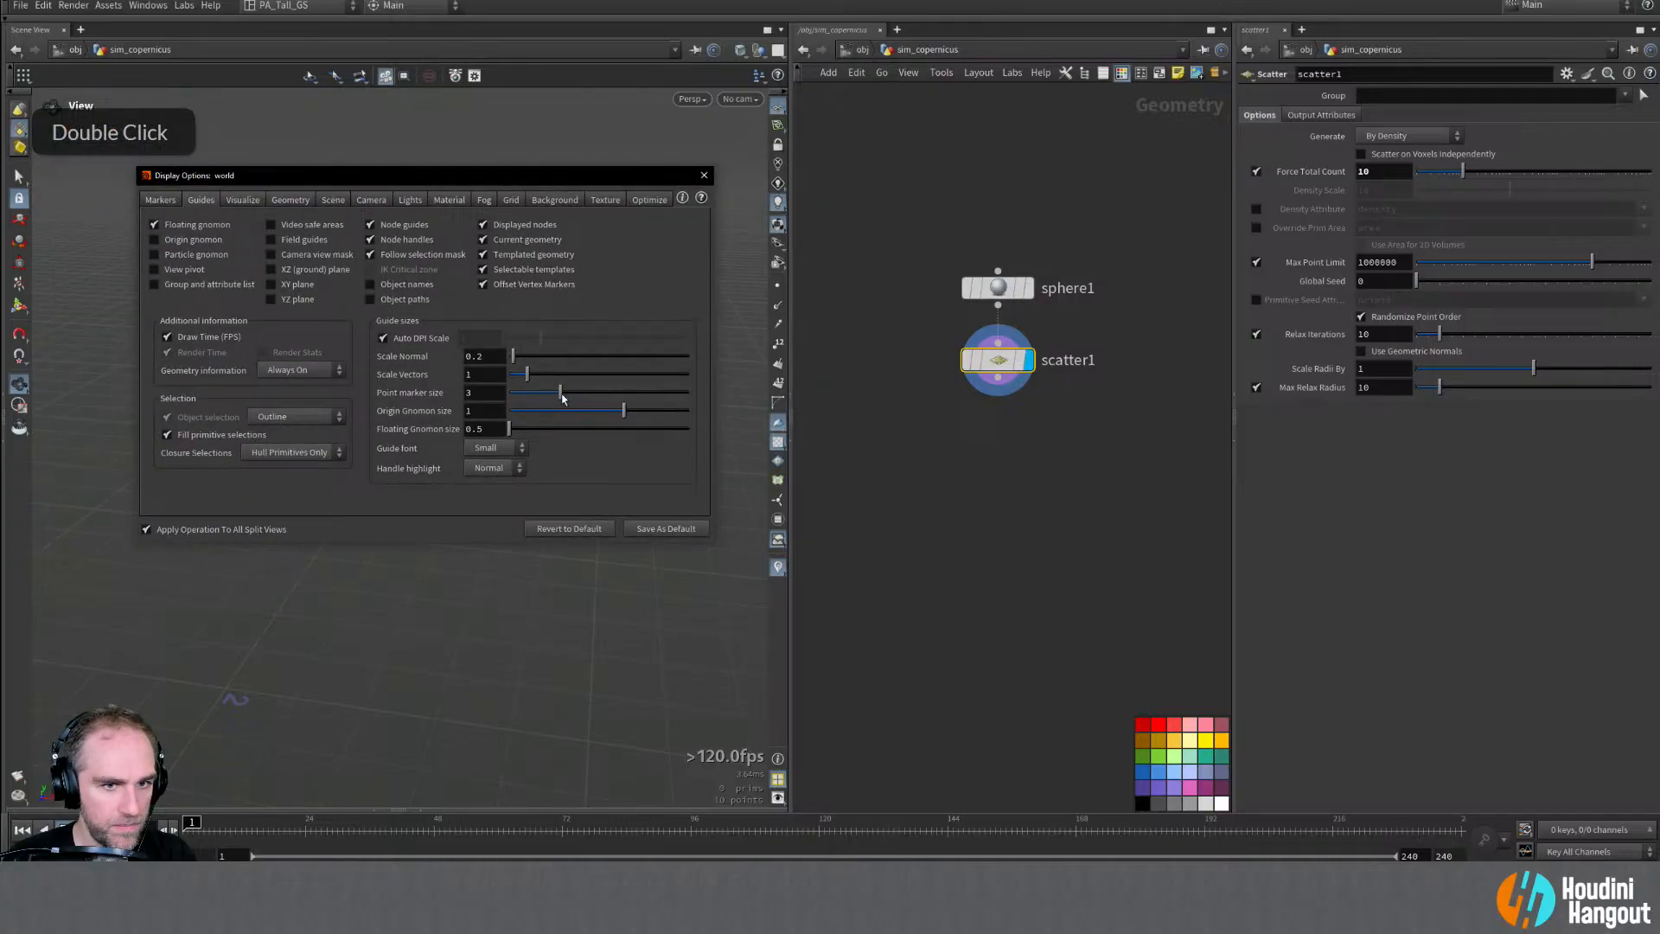
left_click(278, 200)
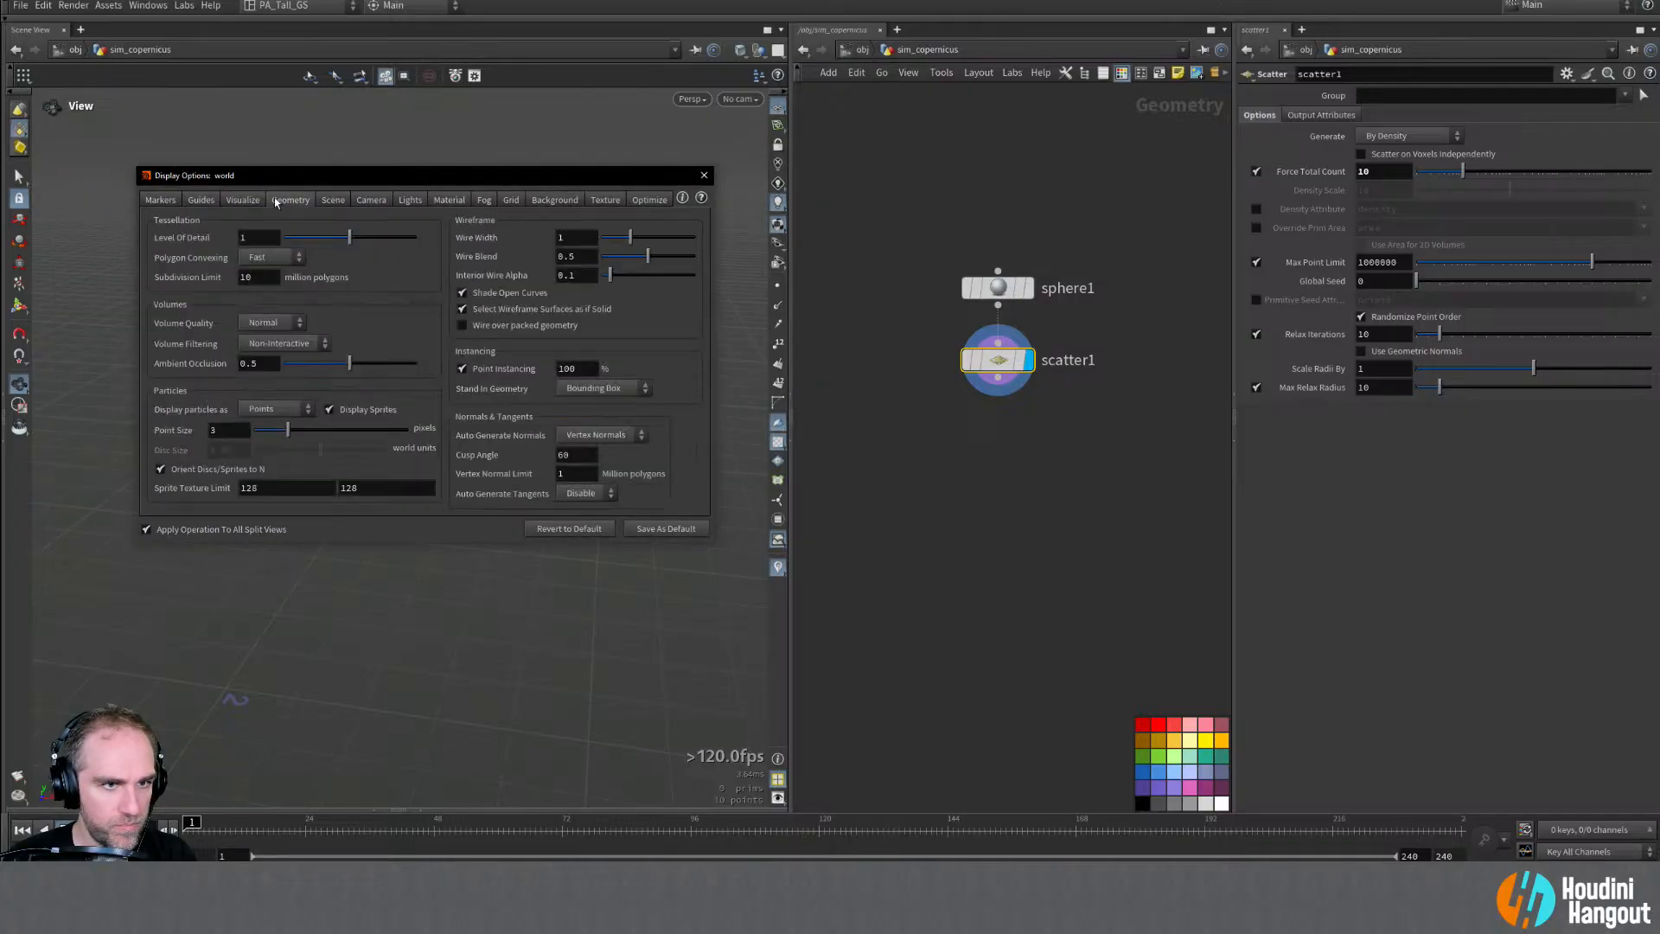
double_click(227, 429)
type("5")
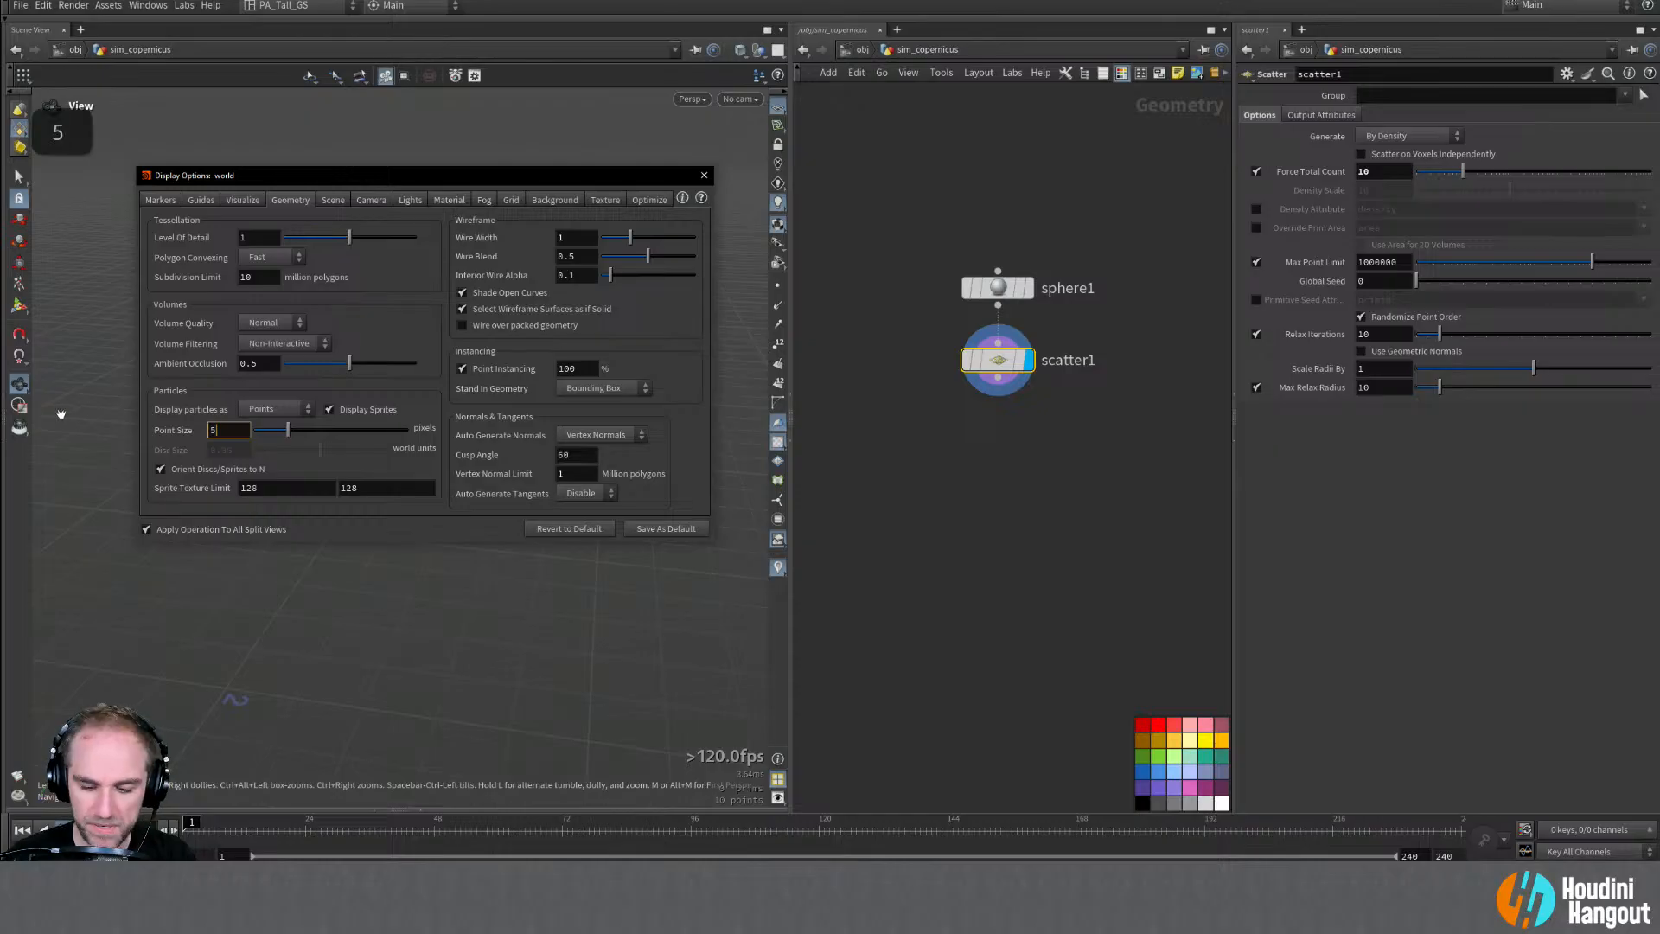
left_click(704, 175)
left_click_drag(424, 440, 391, 422, "alt")
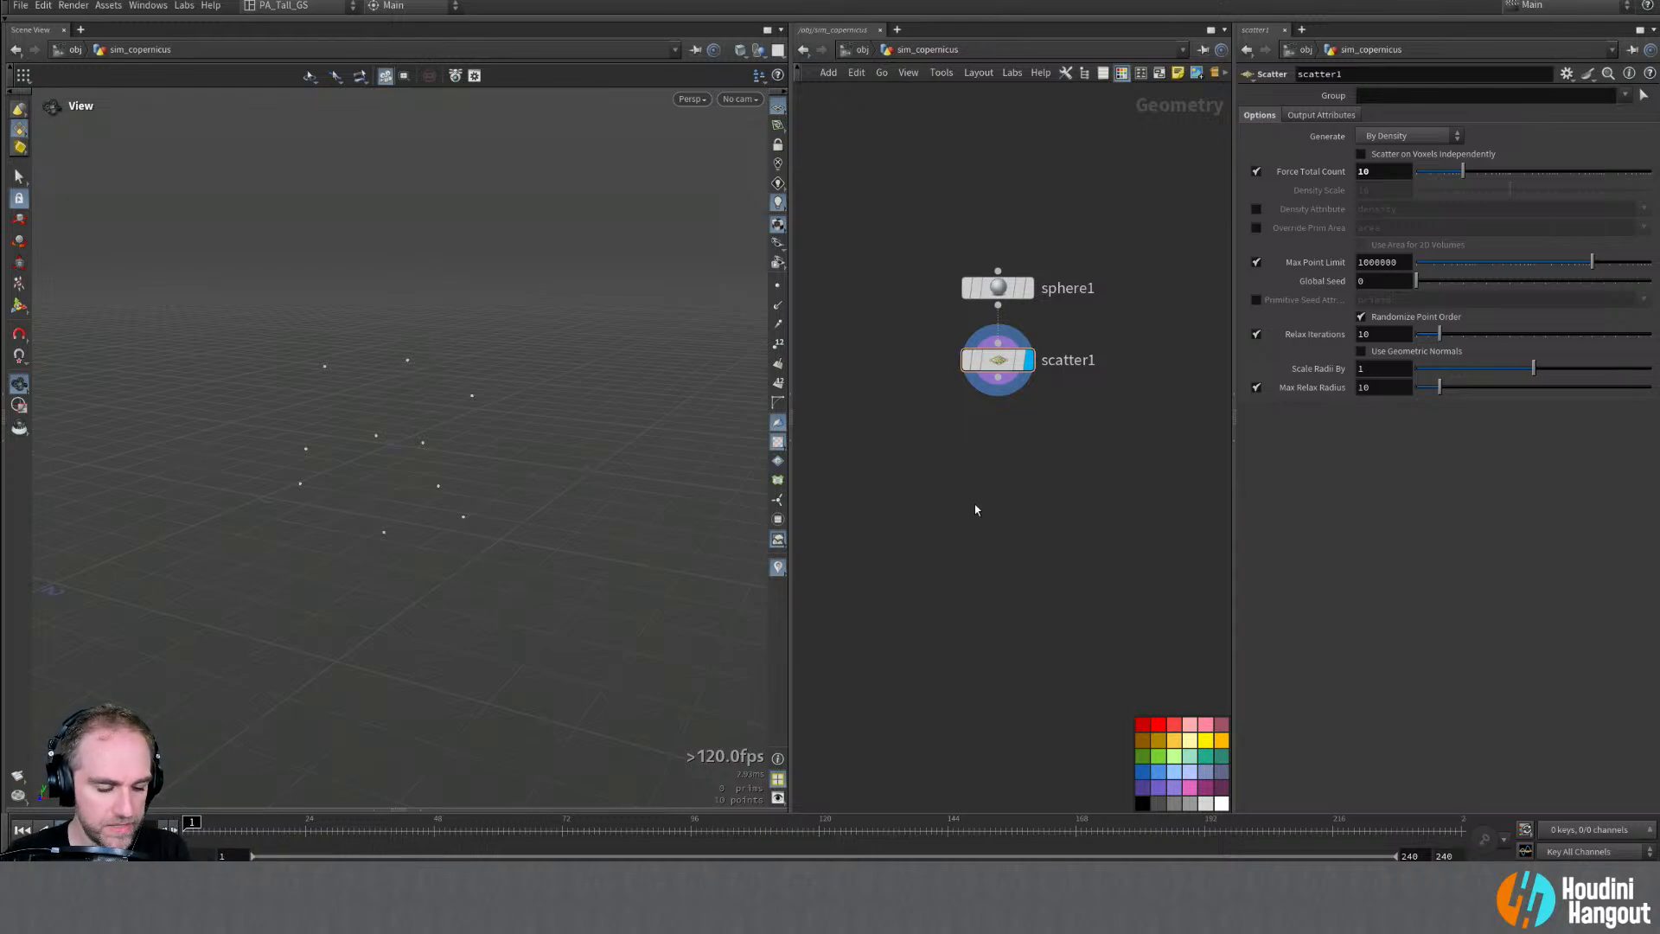
Step: Add a Mountain node connected below the scatter node and display its output
key("Tab")
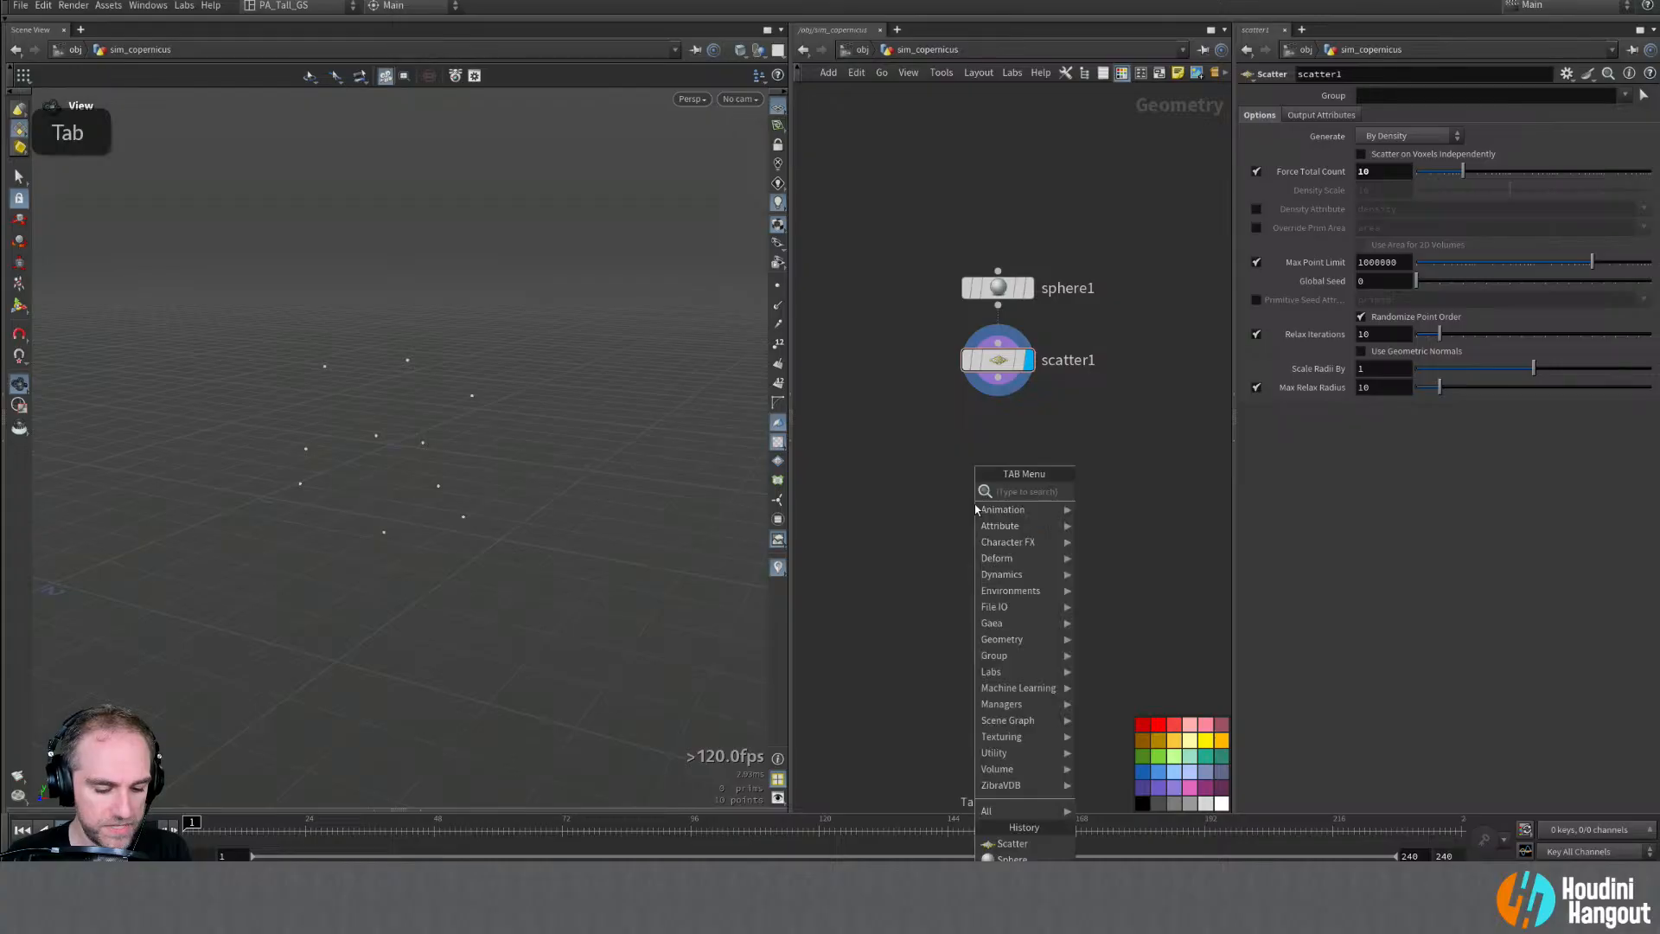
type("mountain")
key("Return")
left_click(974, 505)
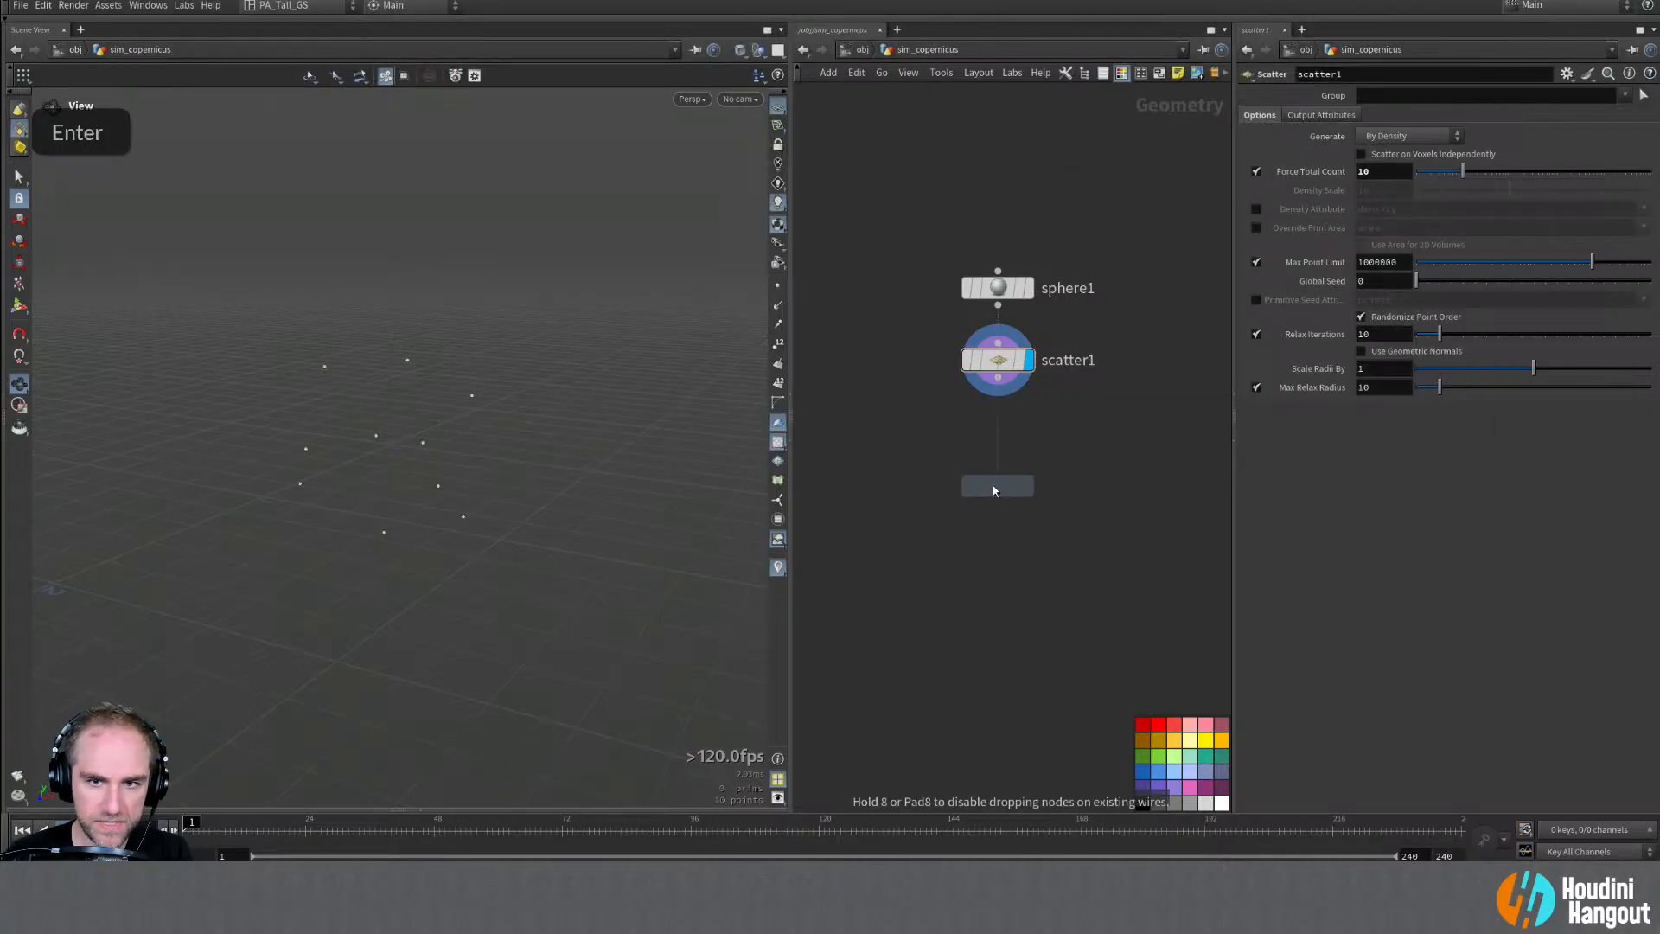
left_click(1028, 435)
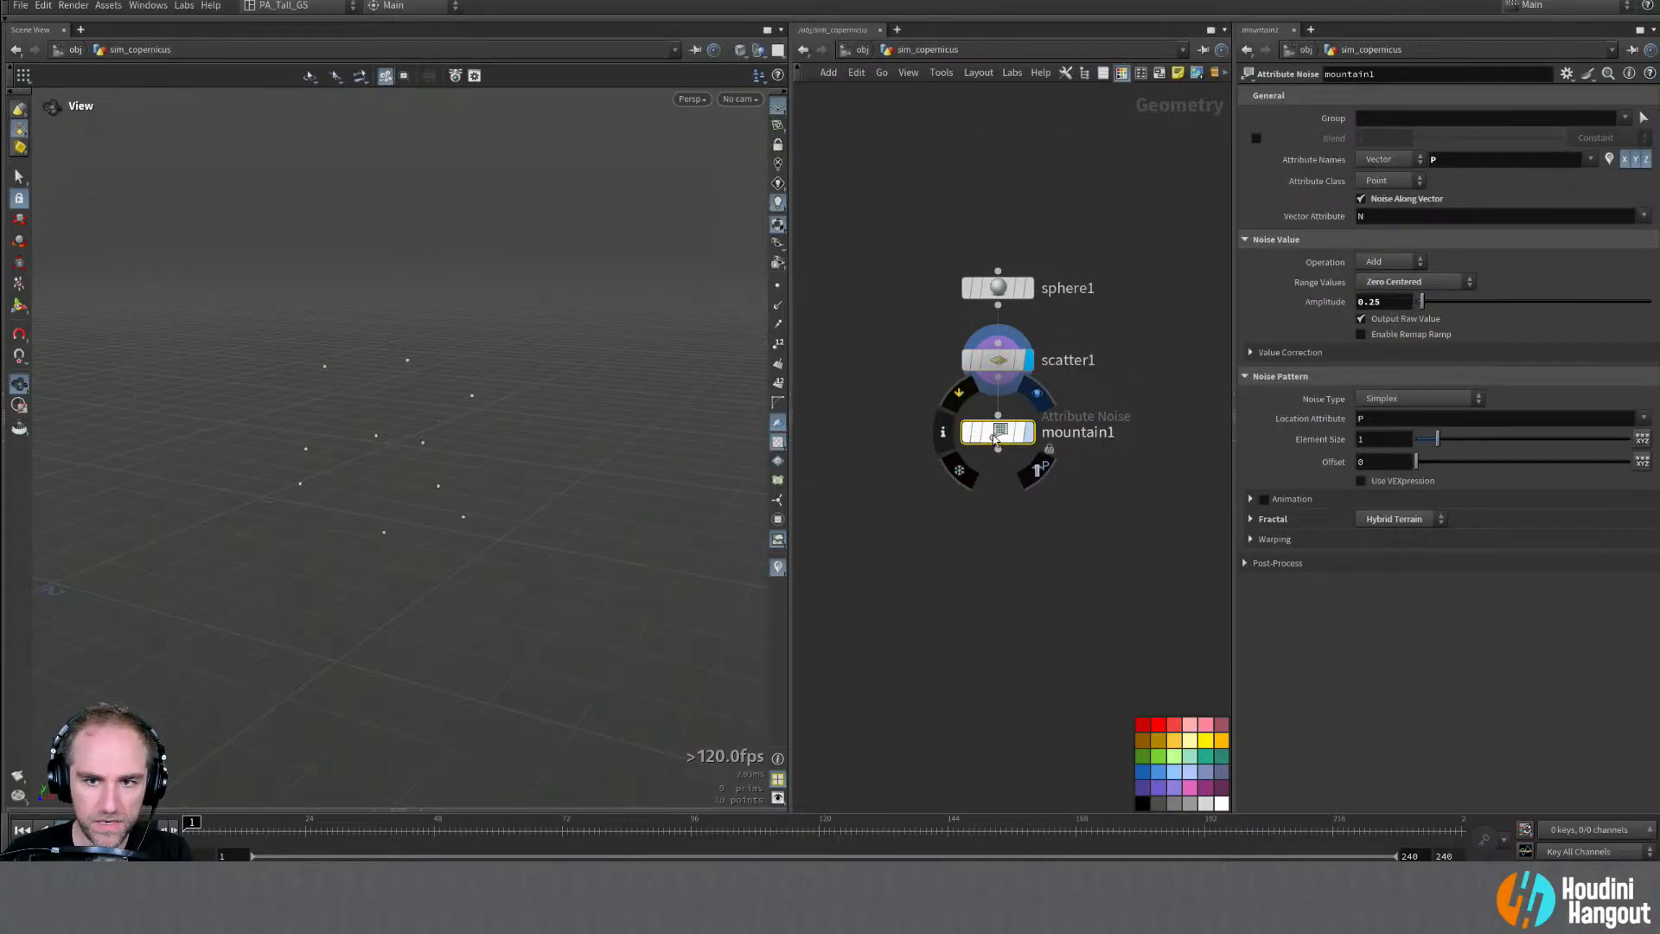
Step: Enable animation on the mountain noise with Noise Along Vector turned off, and play the timeline
left_click(1263, 499)
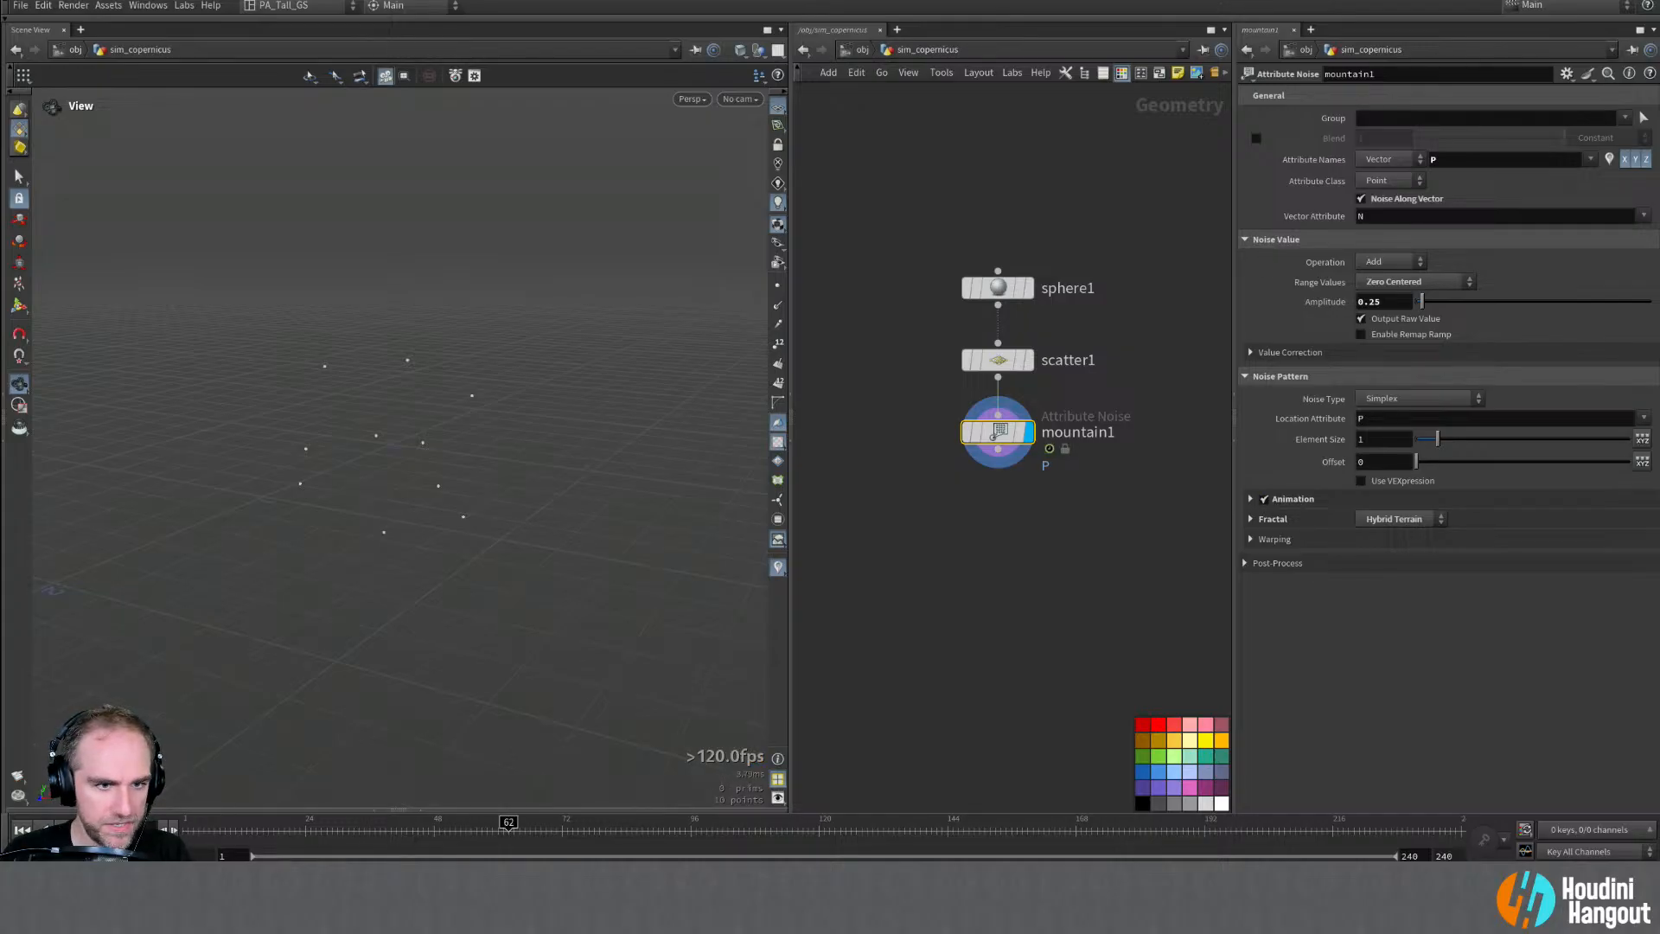
left_click(1361, 199)
left_click(93, 829)
right_click_drag(259, 549, 289, 499, "alt")
left_click_drag(291, 498, 393, 466, "alt")
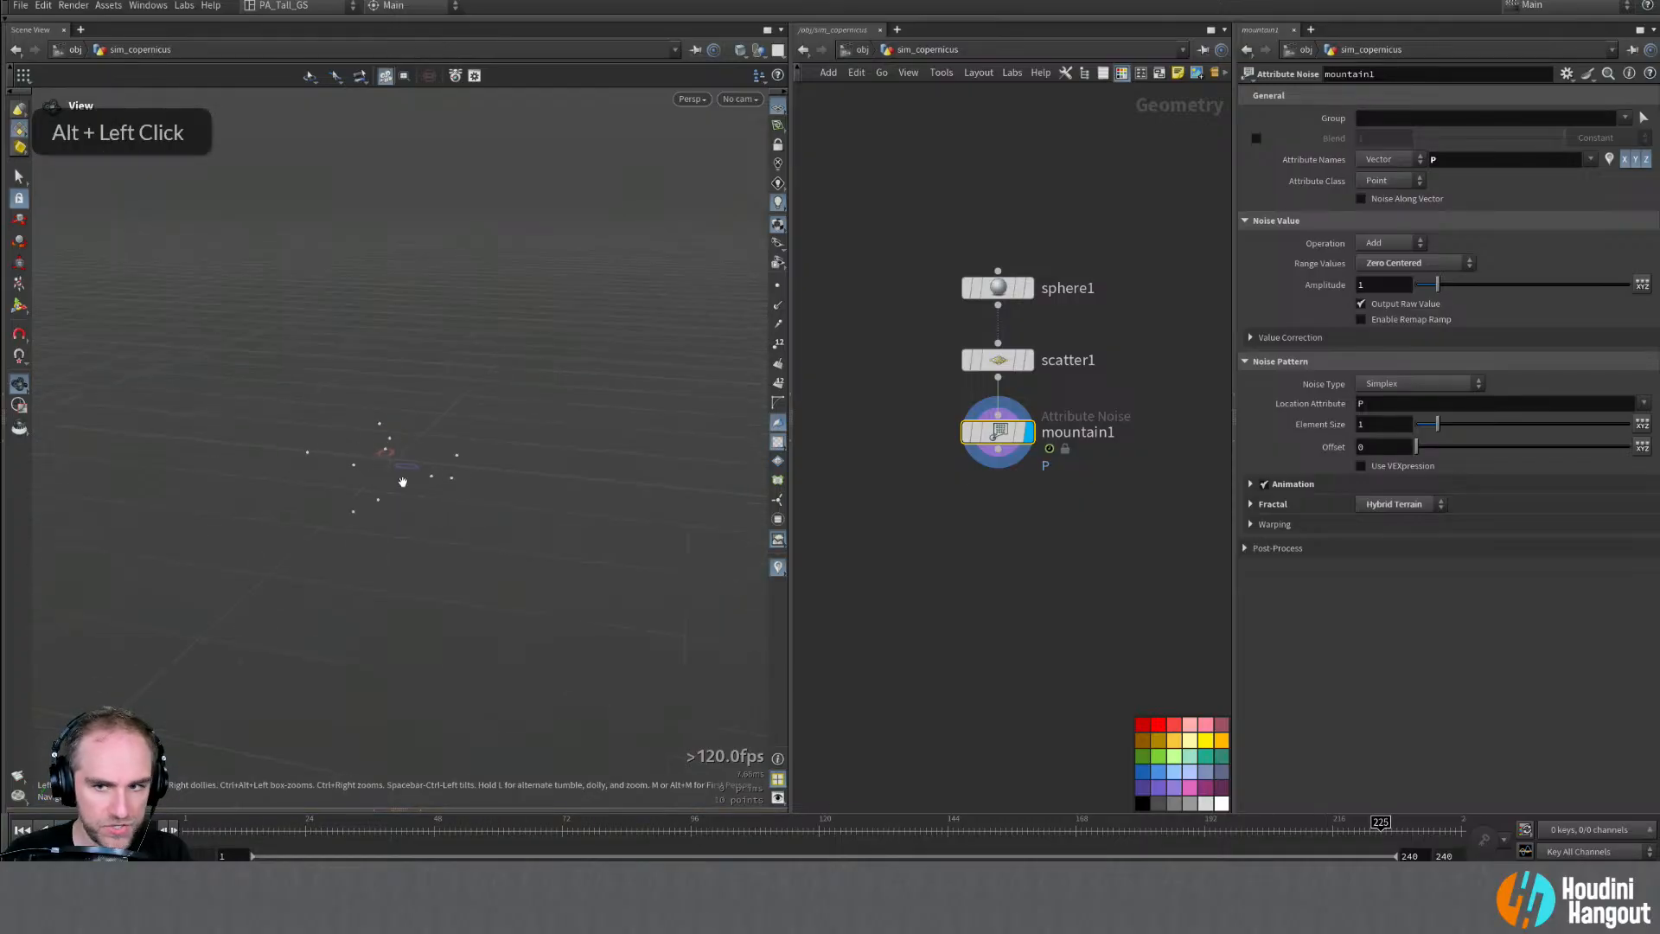
Step: Set the Pulse Duration of the mountain noise animation to 2
left_click(1365, 484)
double_click(1370, 510)
type("2")
key("Return")
right_click_drag(466, 432, 619, 317, "alt")
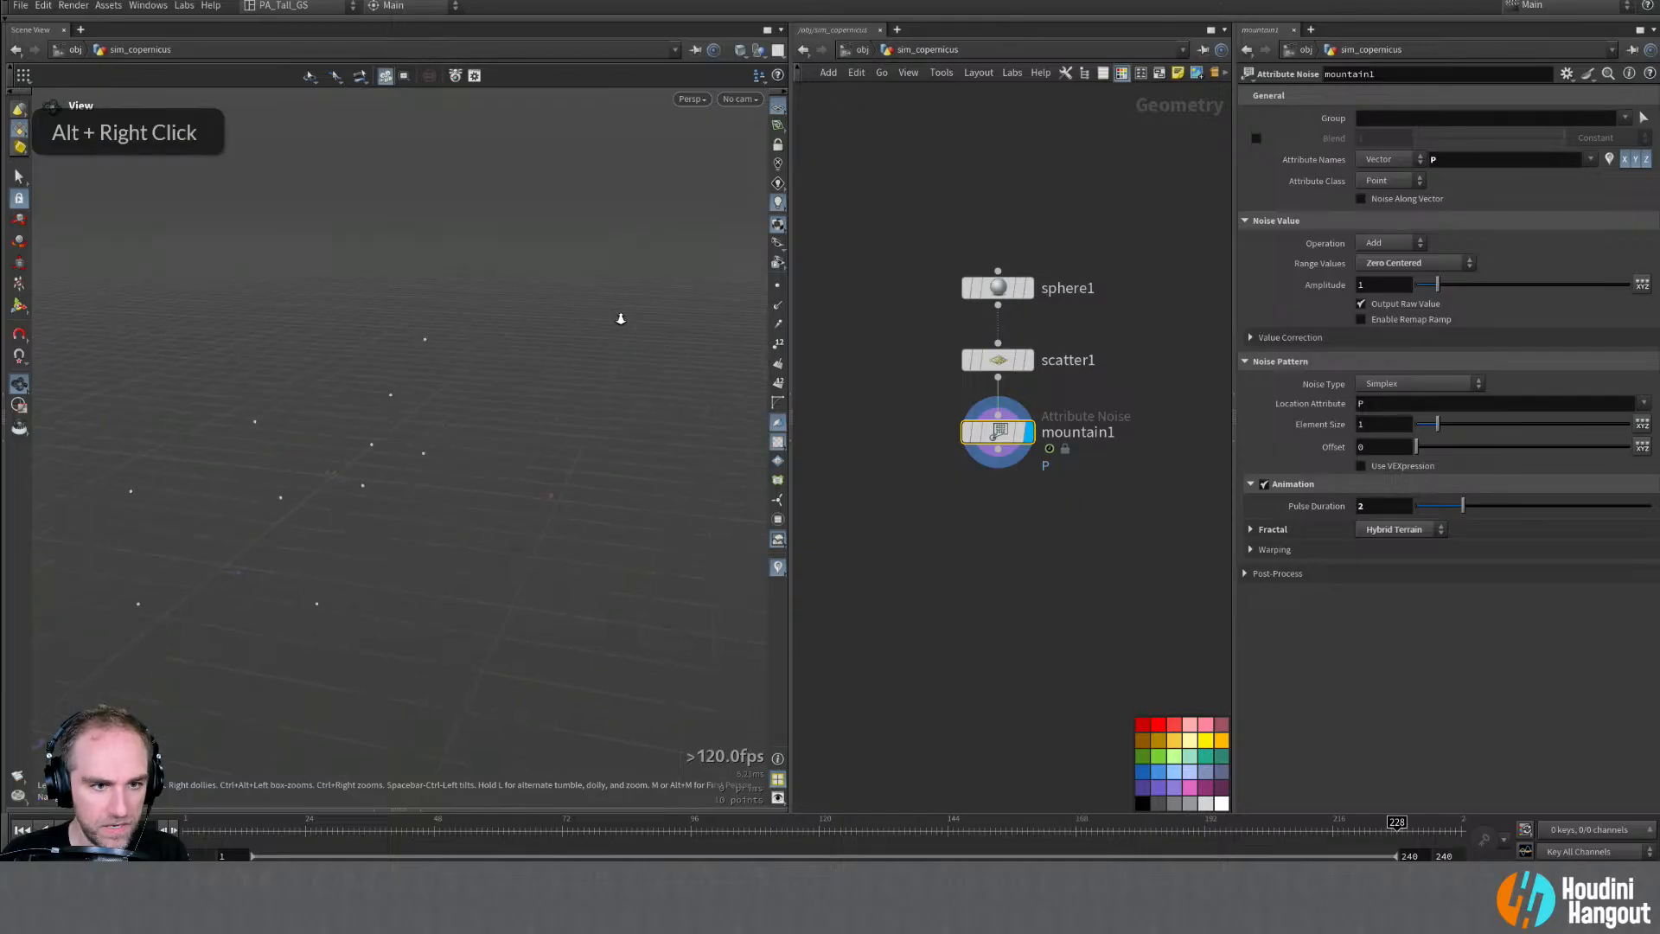
Step: Lower the mountain noise's fractal Roughness to about 0.019 and its Element Size to about 0.43
left_click(1251, 530)
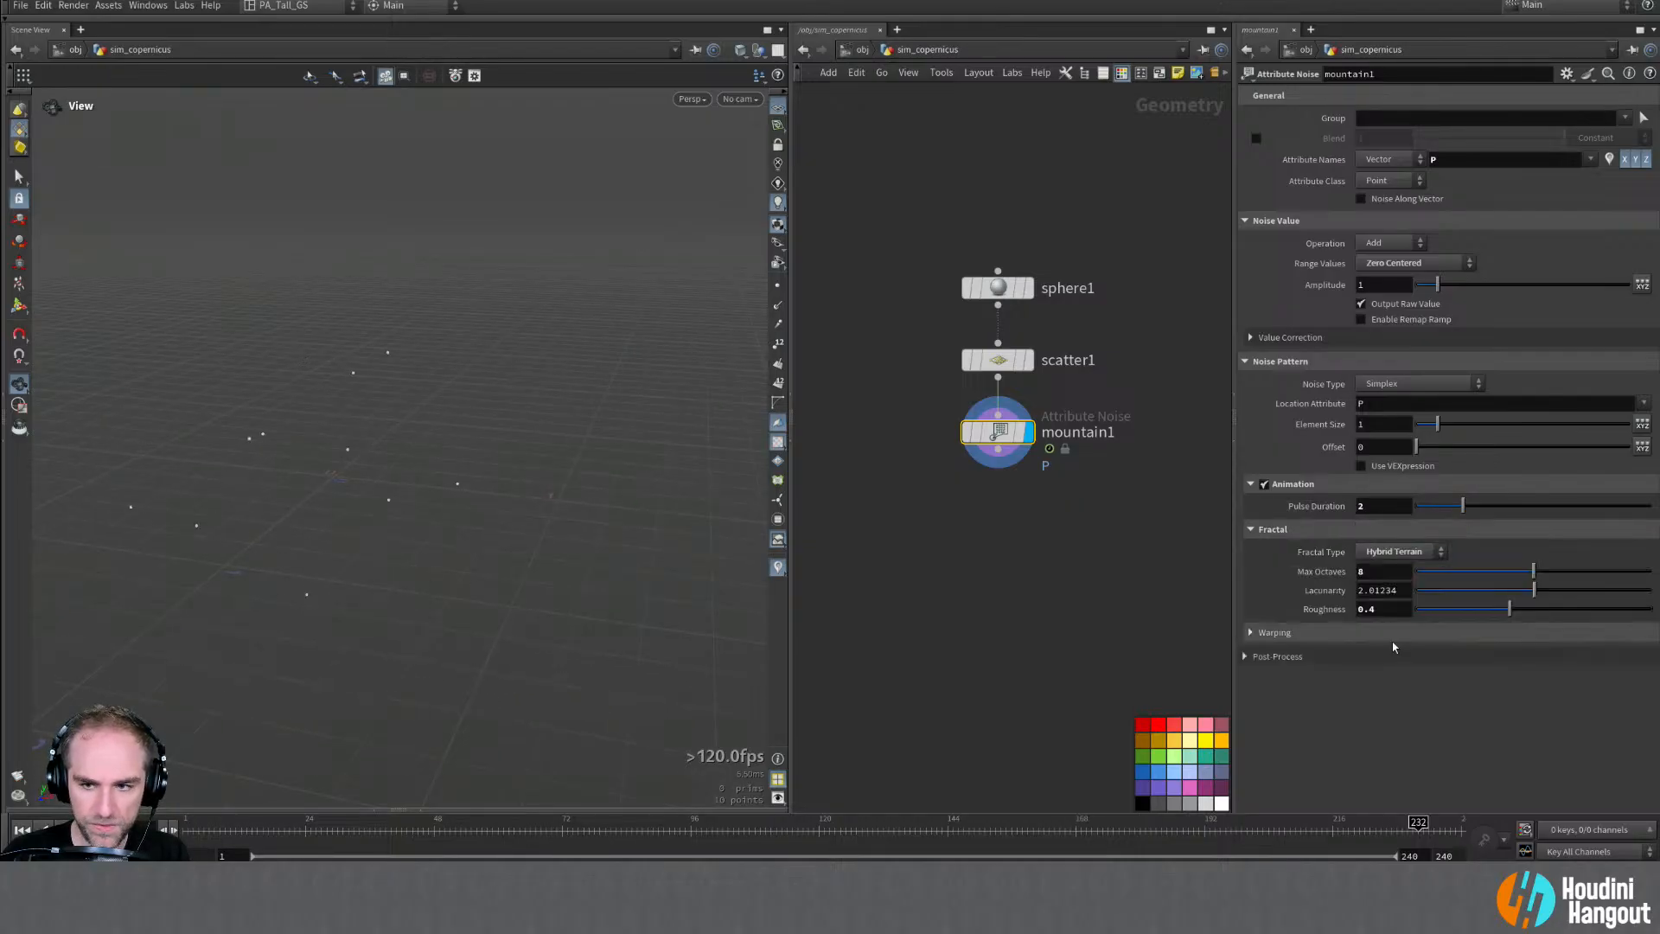
left_click_drag(1503, 608, 1422, 618)
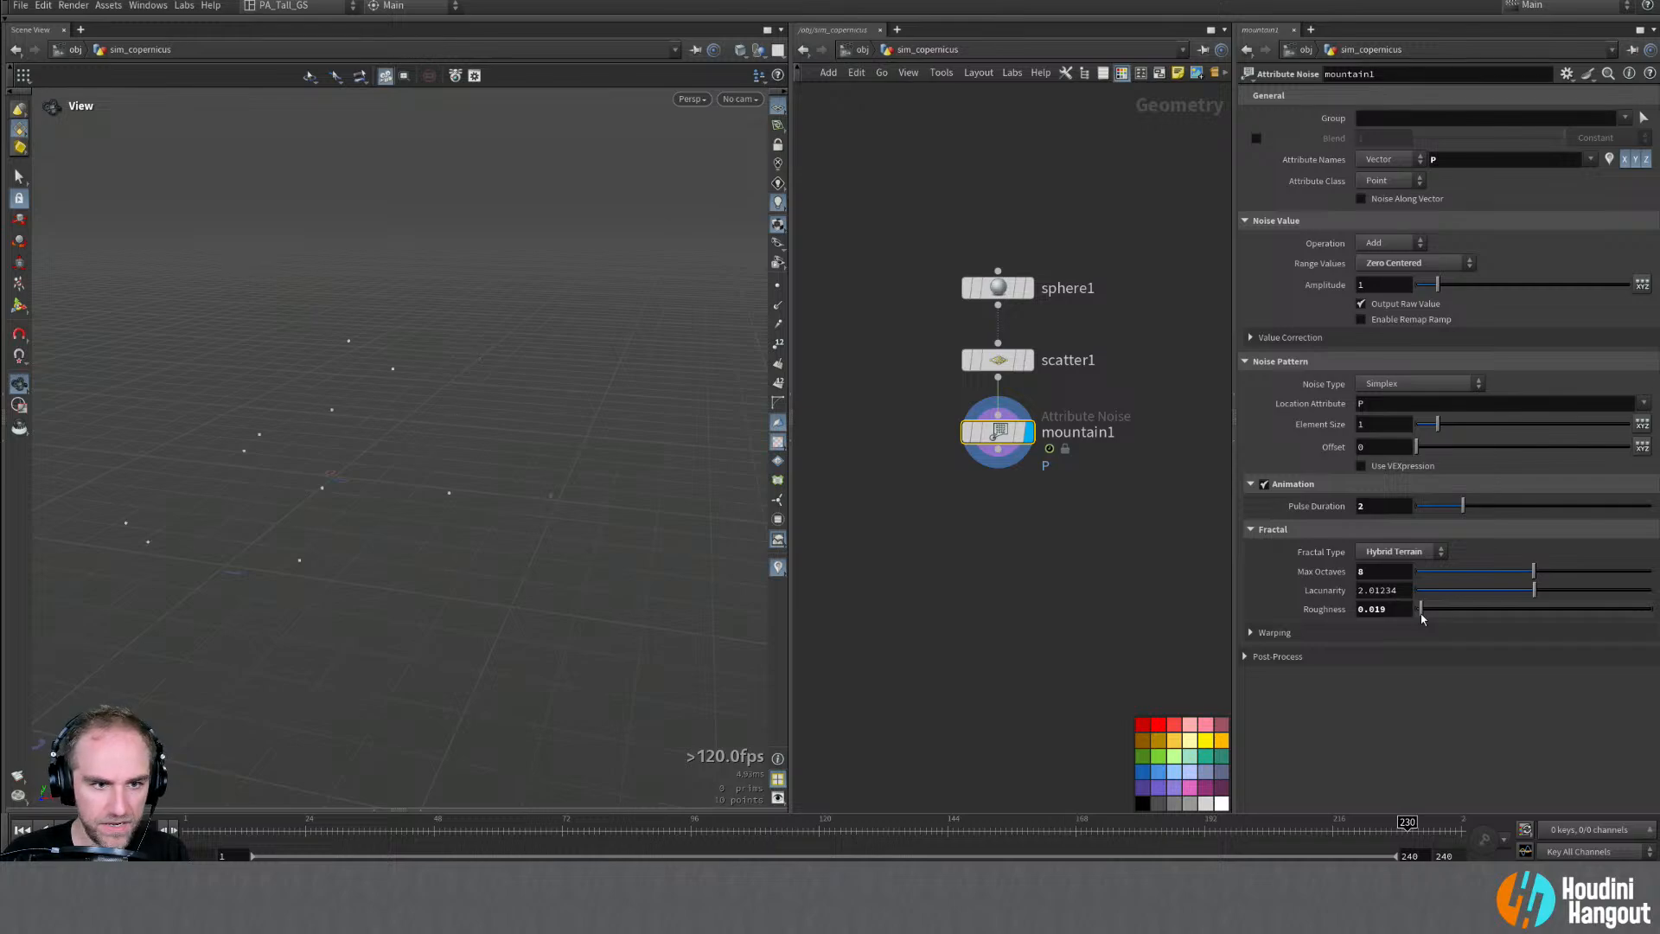
mouse_move(1438, 425)
left_mouse_down()
mouse_move(1418, 426)
mouse_move(1591, 422)
mouse_move(1427, 429)
left_mouse_up()
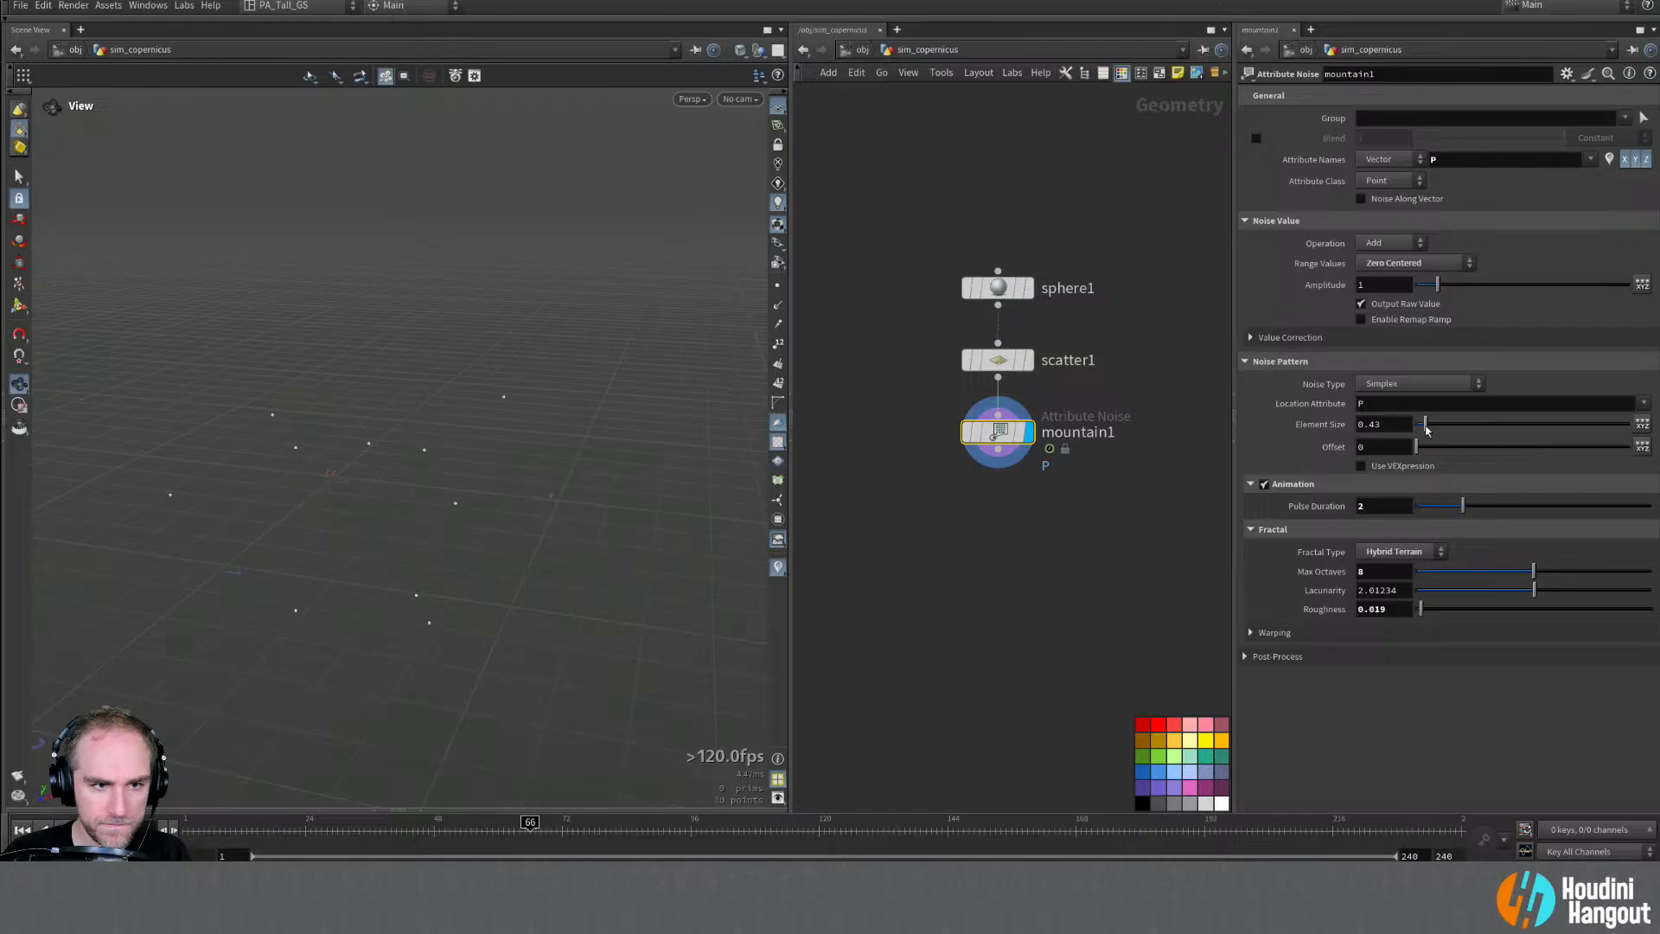
Step: Lower the mountain noise's Element Size to about 0.37 and play the timeline
left_click_drag(1425, 429, 1424, 428)
left_click(23, 851)
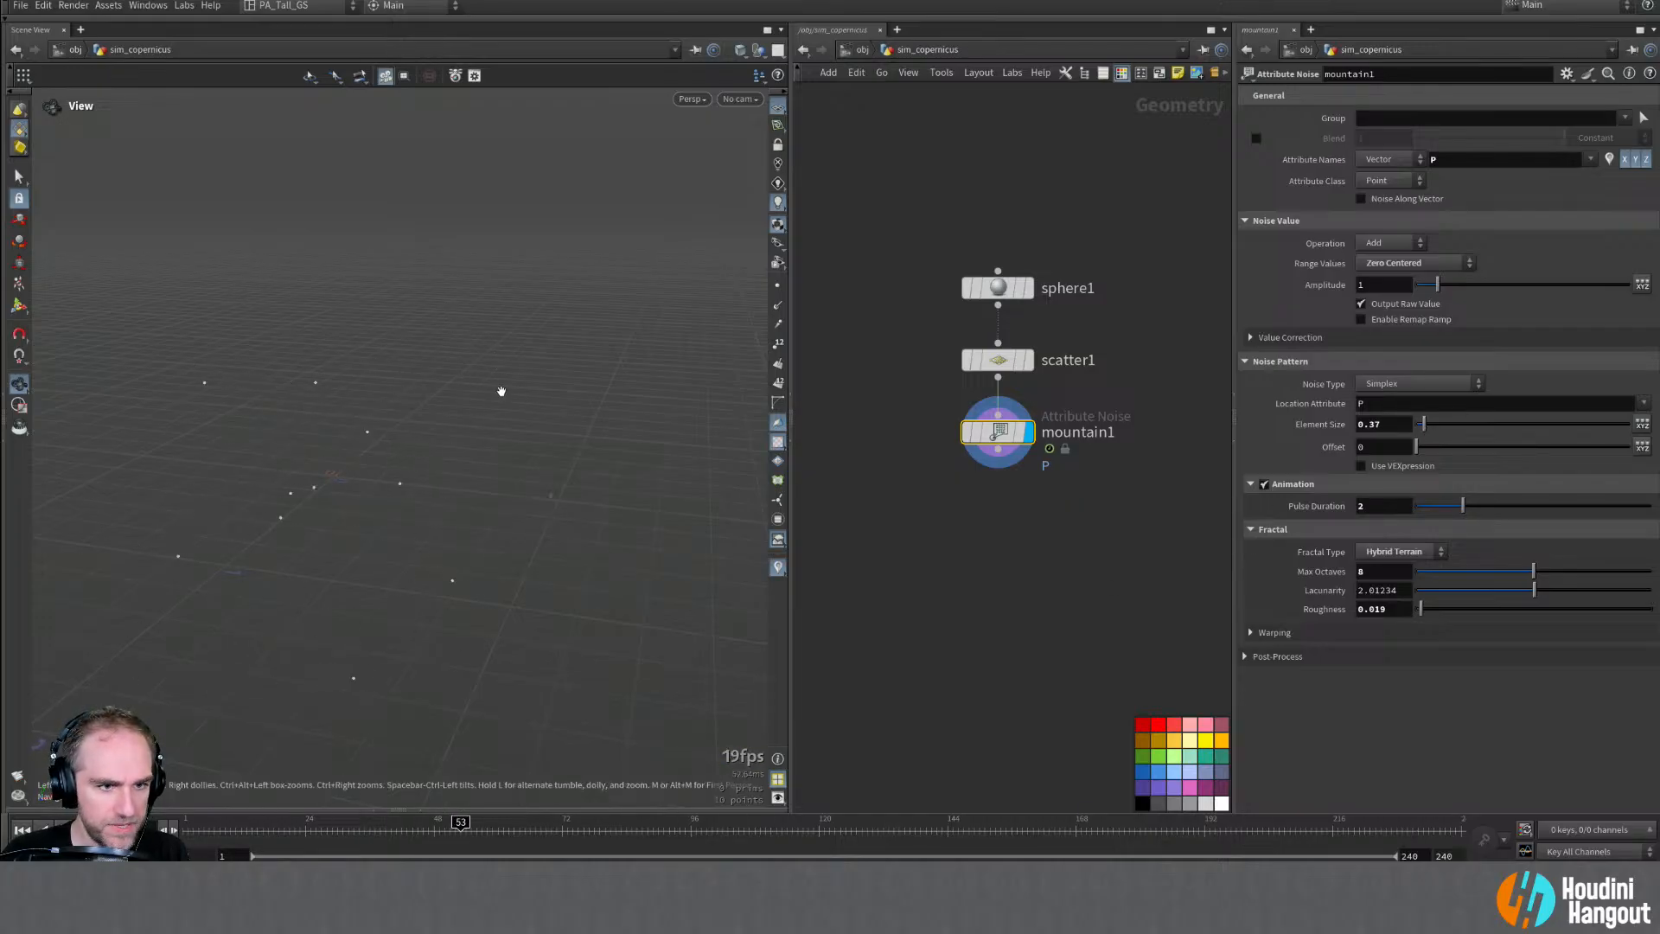
left_click_drag(367, 464, 367, 444, "alt")
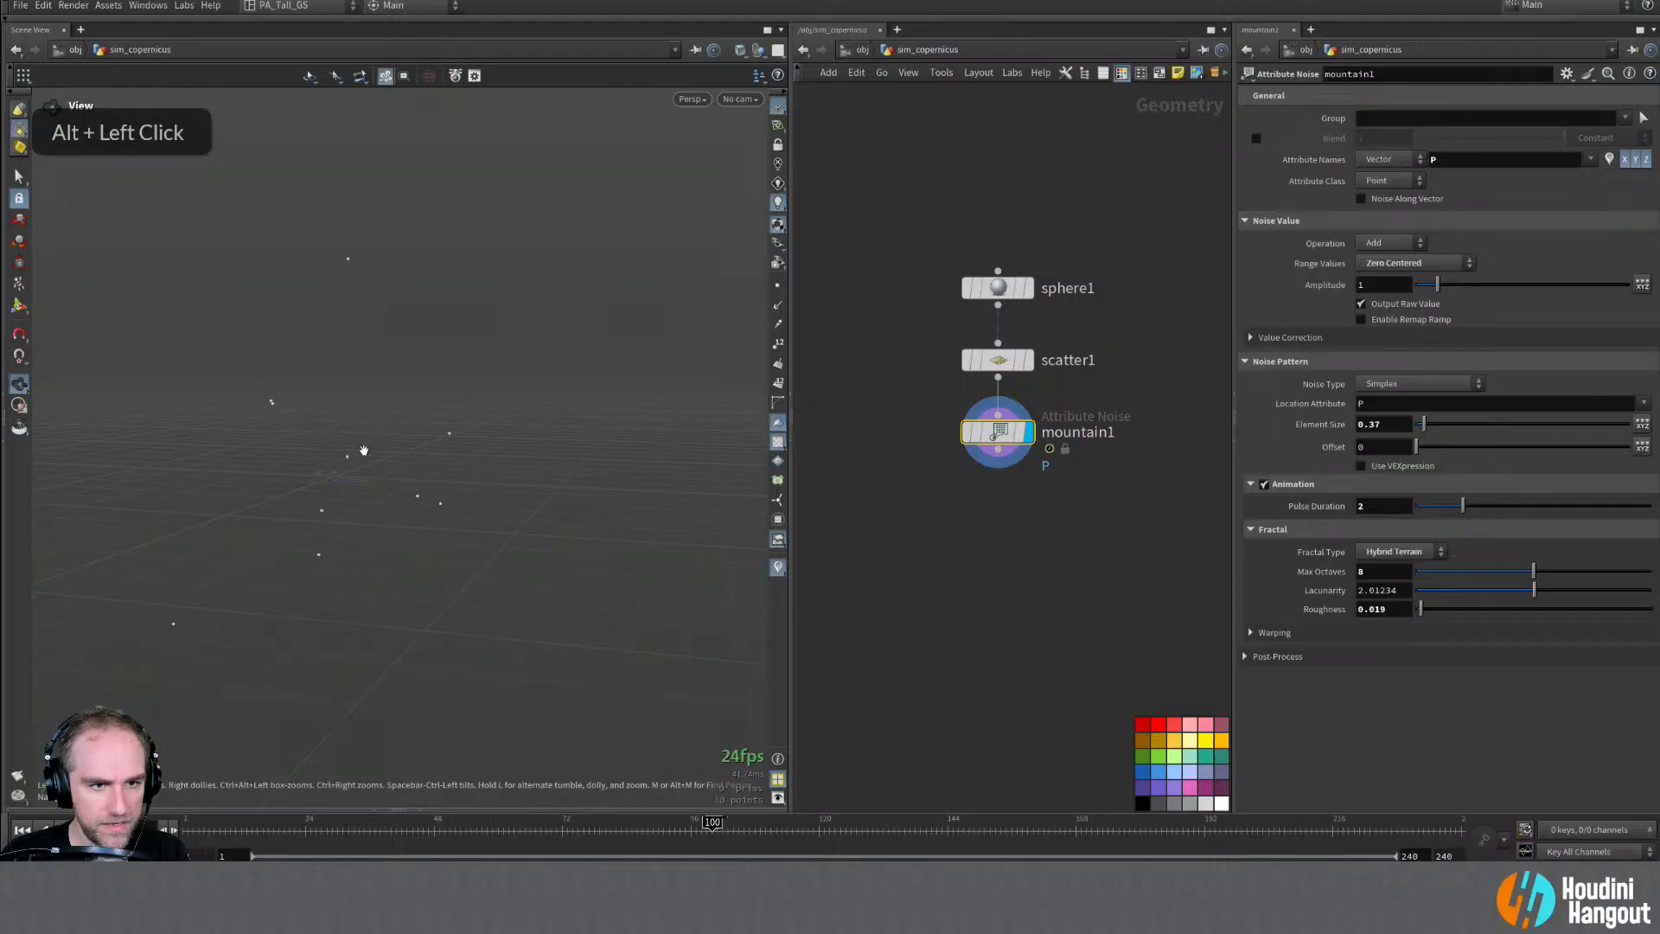
Step: Try different Pulse Duration values on the mountain noise animation and set it to 0.5
left_click_drag(1463, 506, 1585, 508)
left_click(1428, 508)
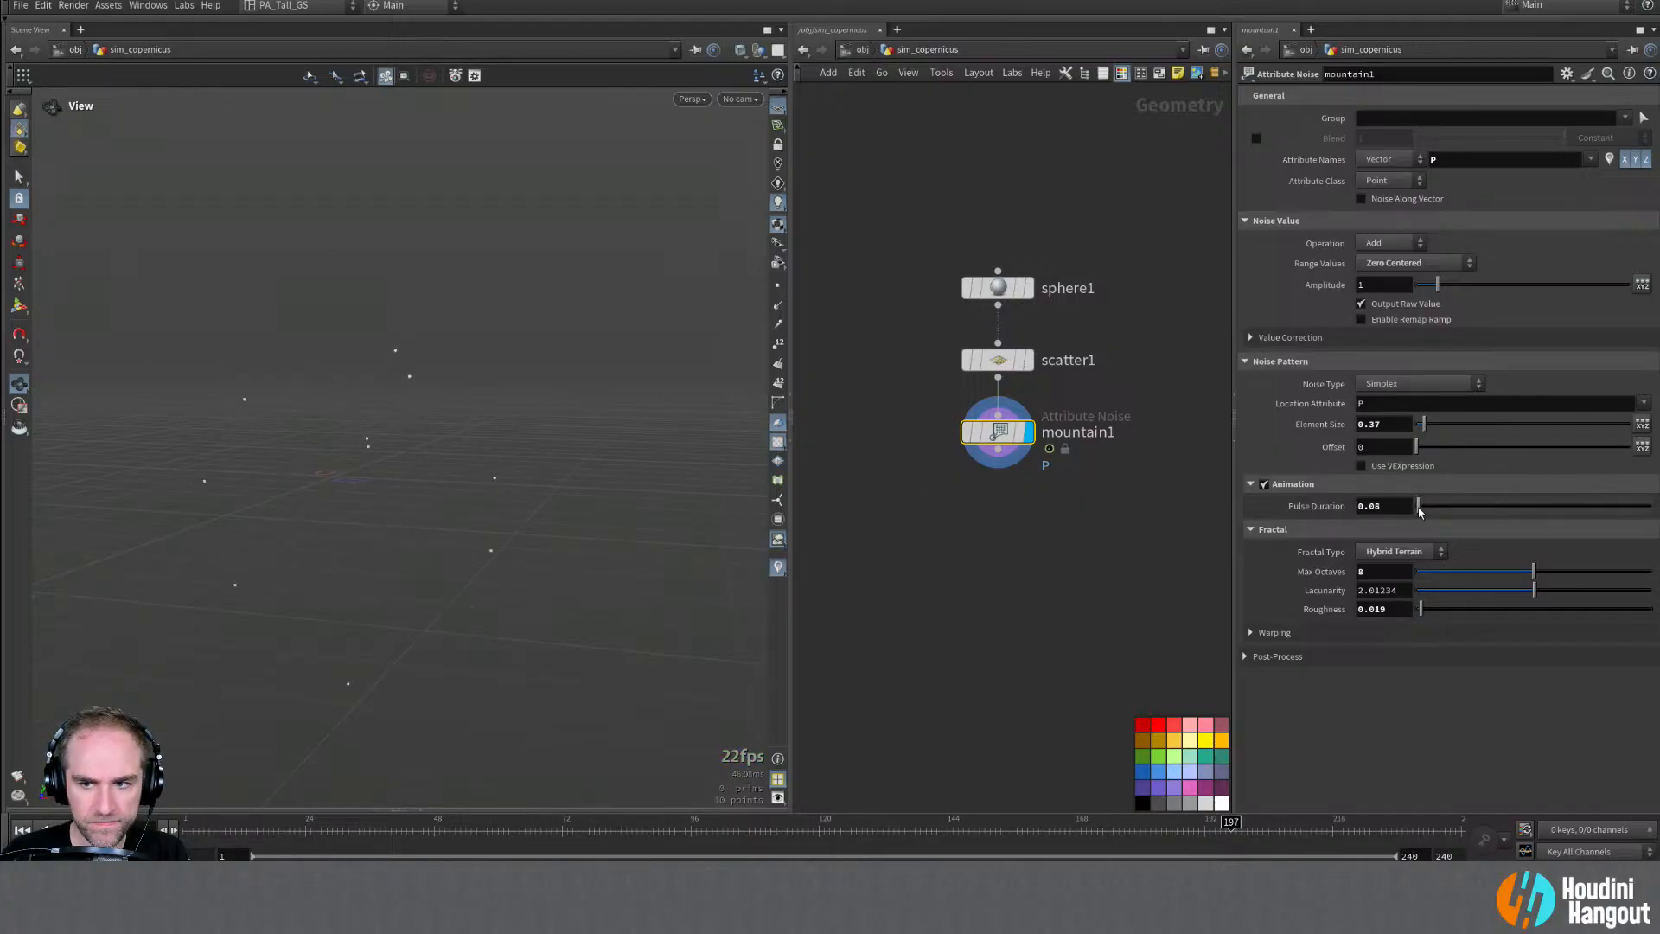
left_click_drag(1399, 510, 1223, 520)
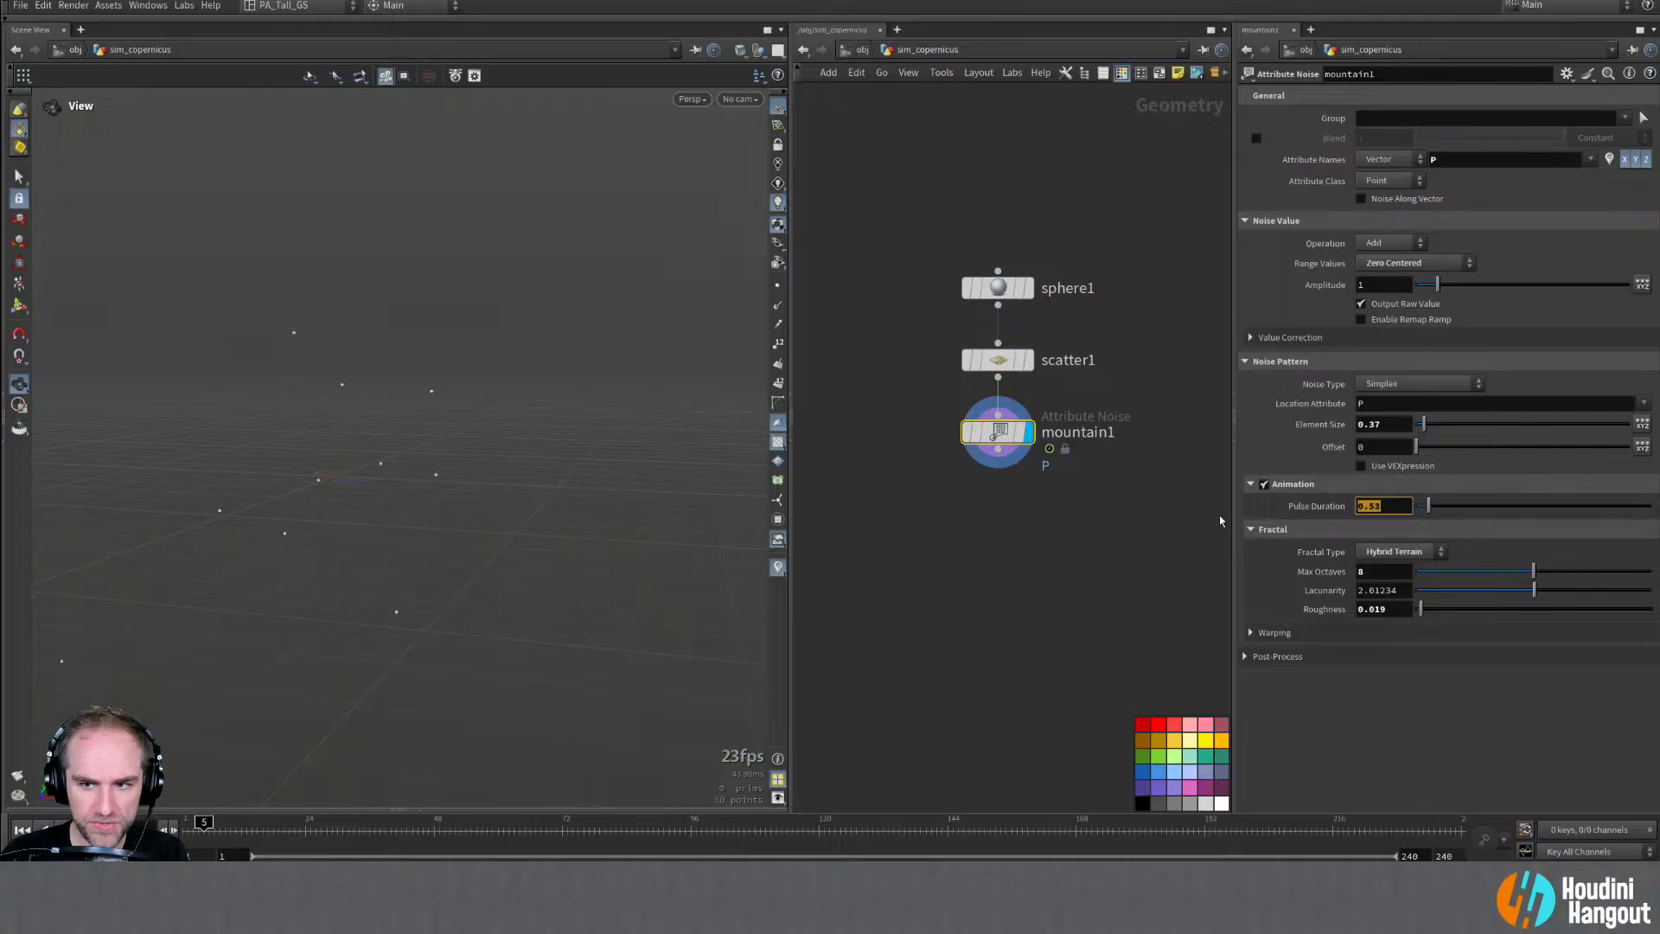
type("0.5")
key("Return")
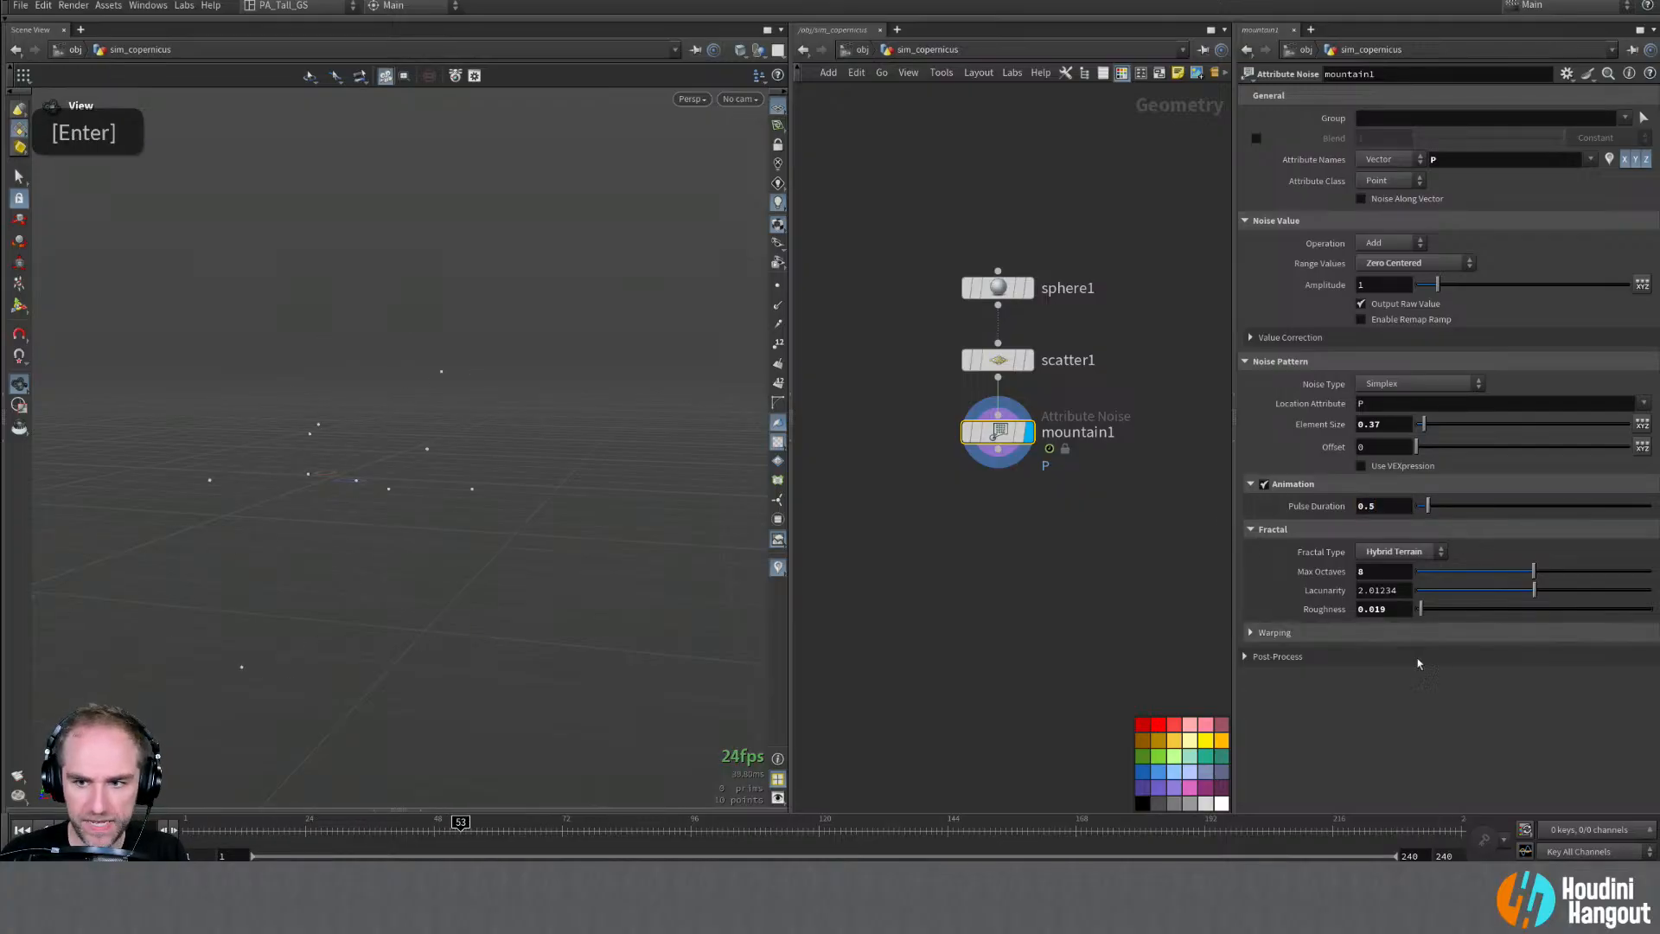
Step: Set the mountain noise's fractal Roughness to 0.1 and inspect the moving points
left_click_drag(1405, 609, 1285, 624)
type("0.")
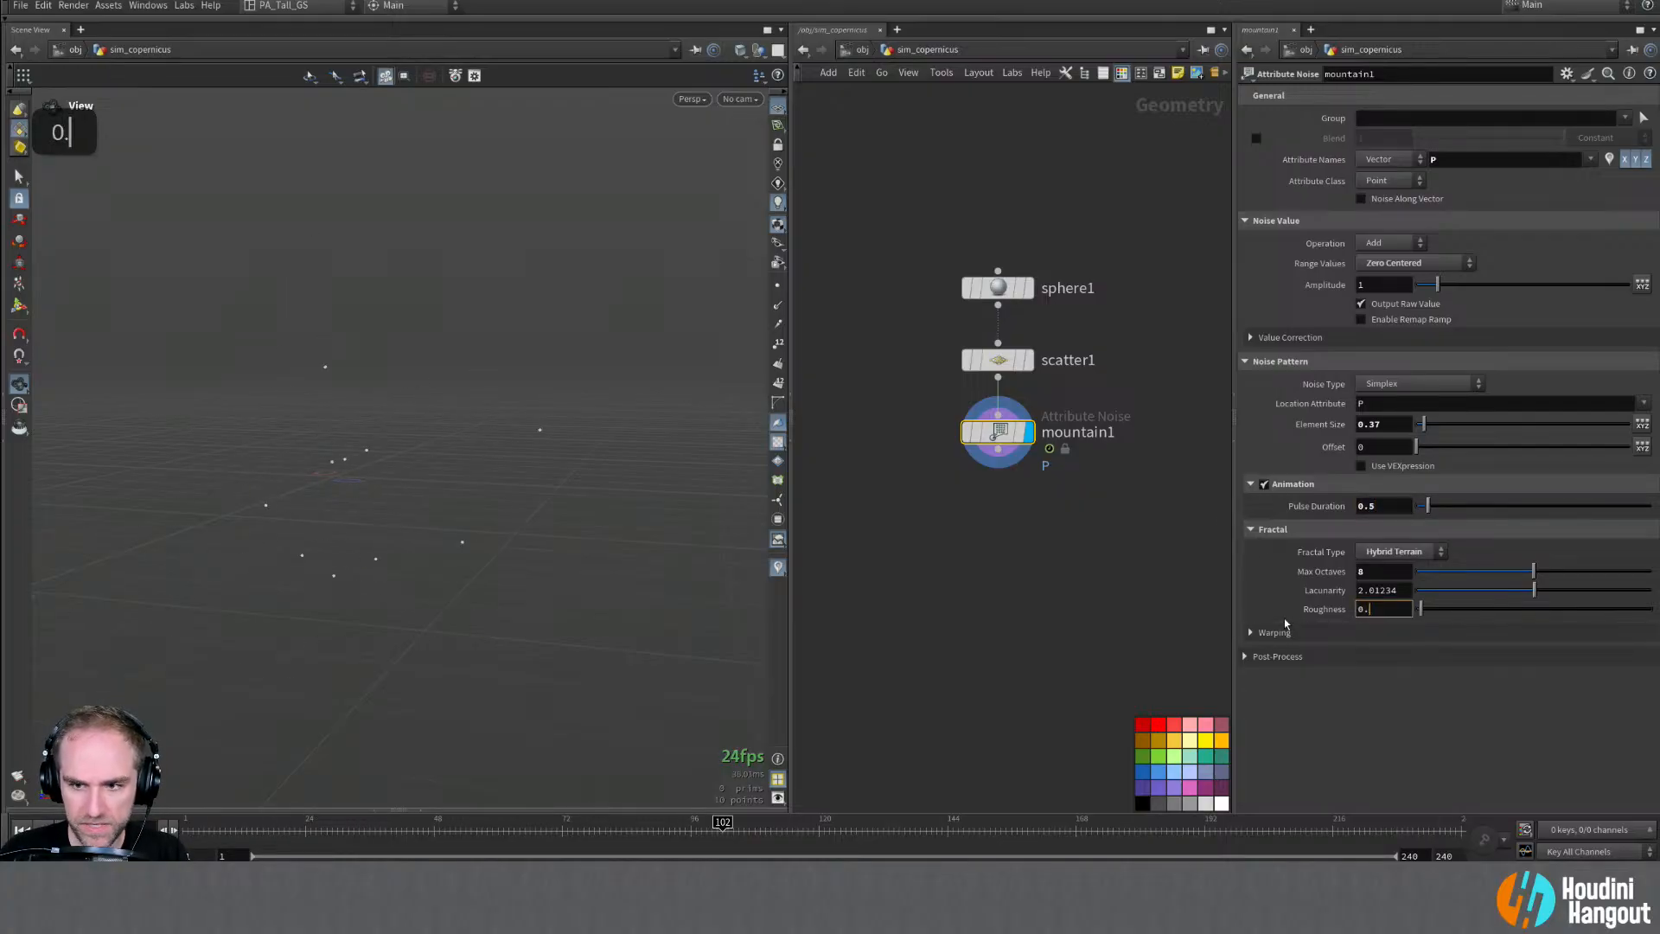
type("1")
key("Return")
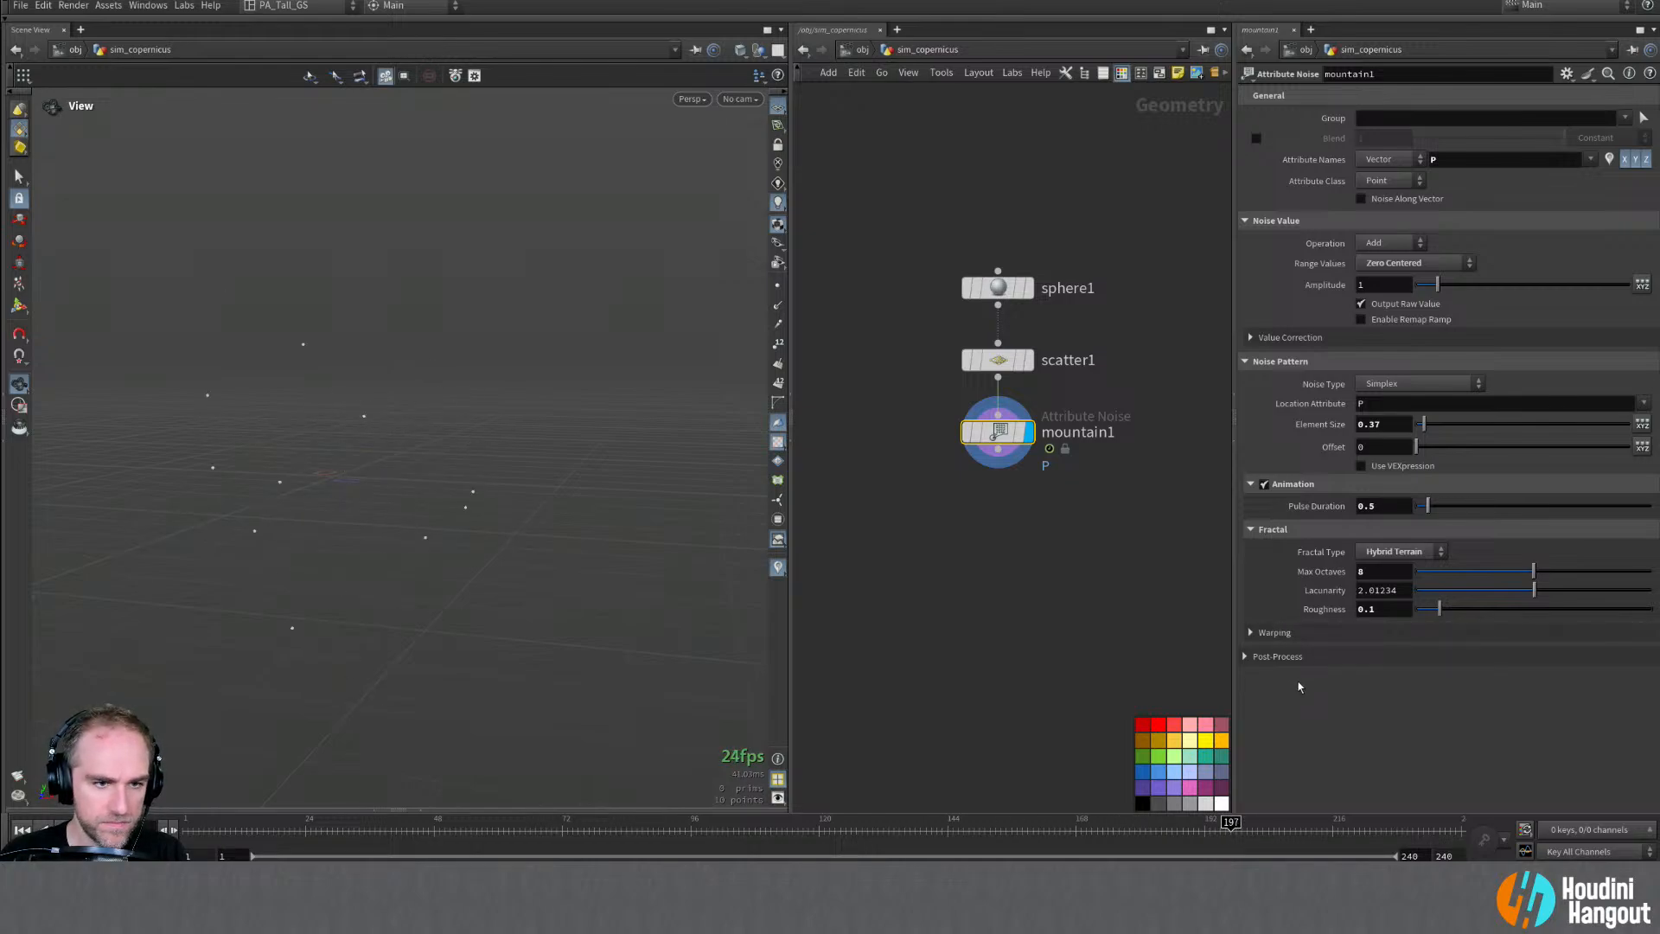
left_click_drag(415, 471, 371, 475, "alt")
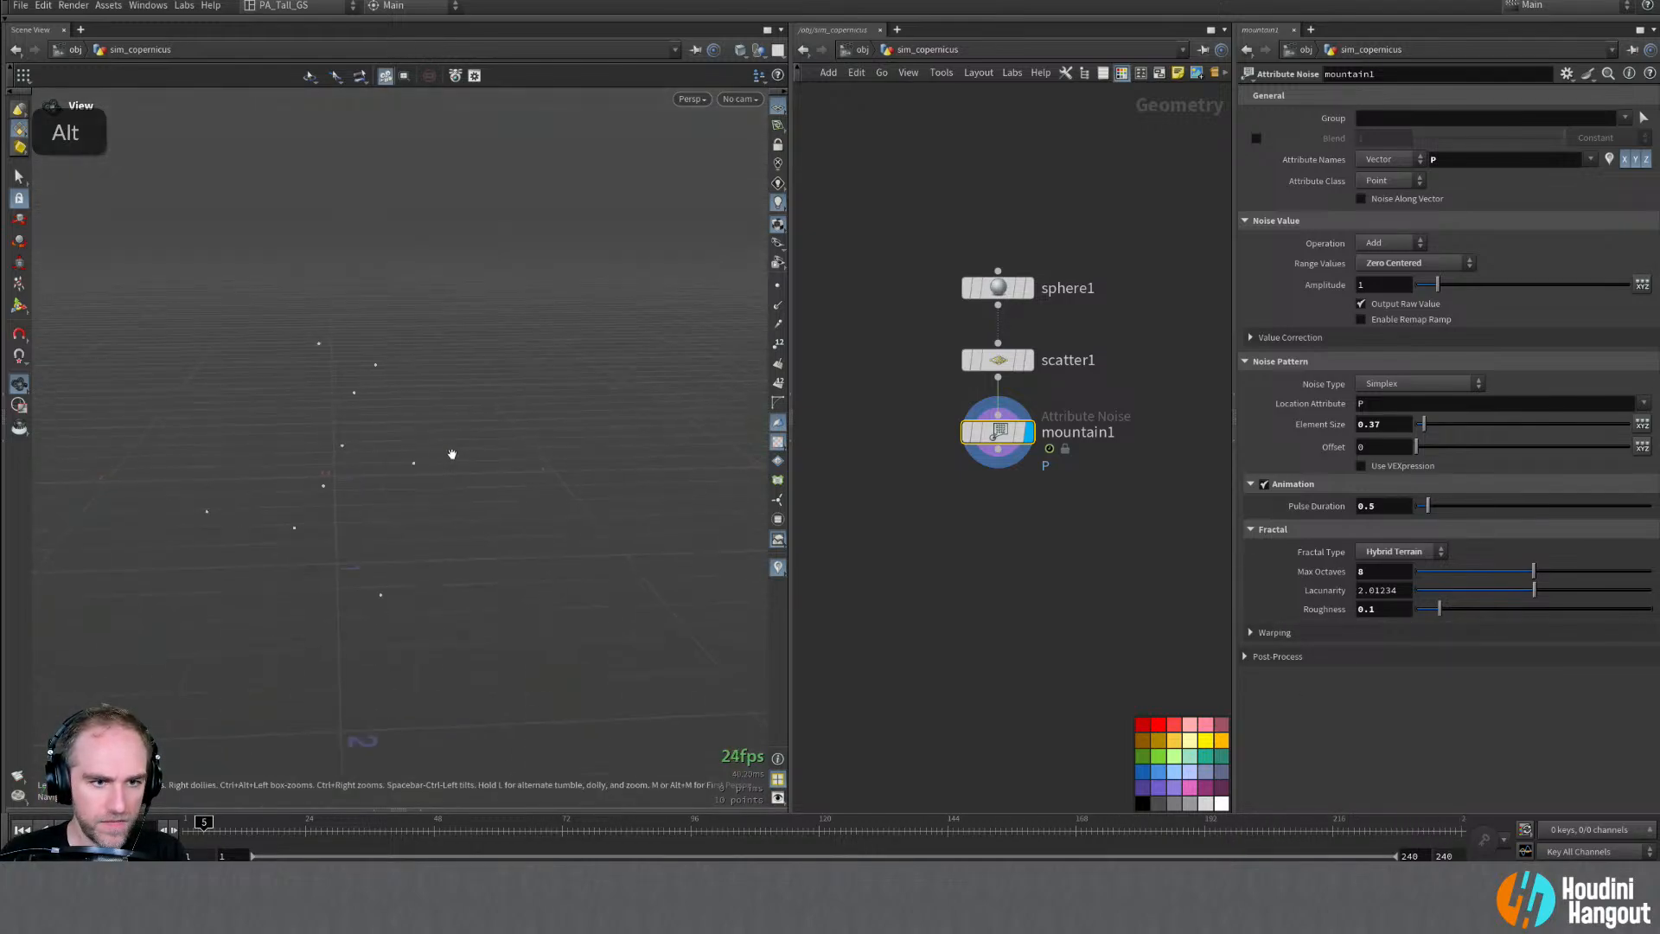
right_click_drag(451, 454, 411, 459, "alt")
left_click_drag(411, 459, 334, 429, "alt")
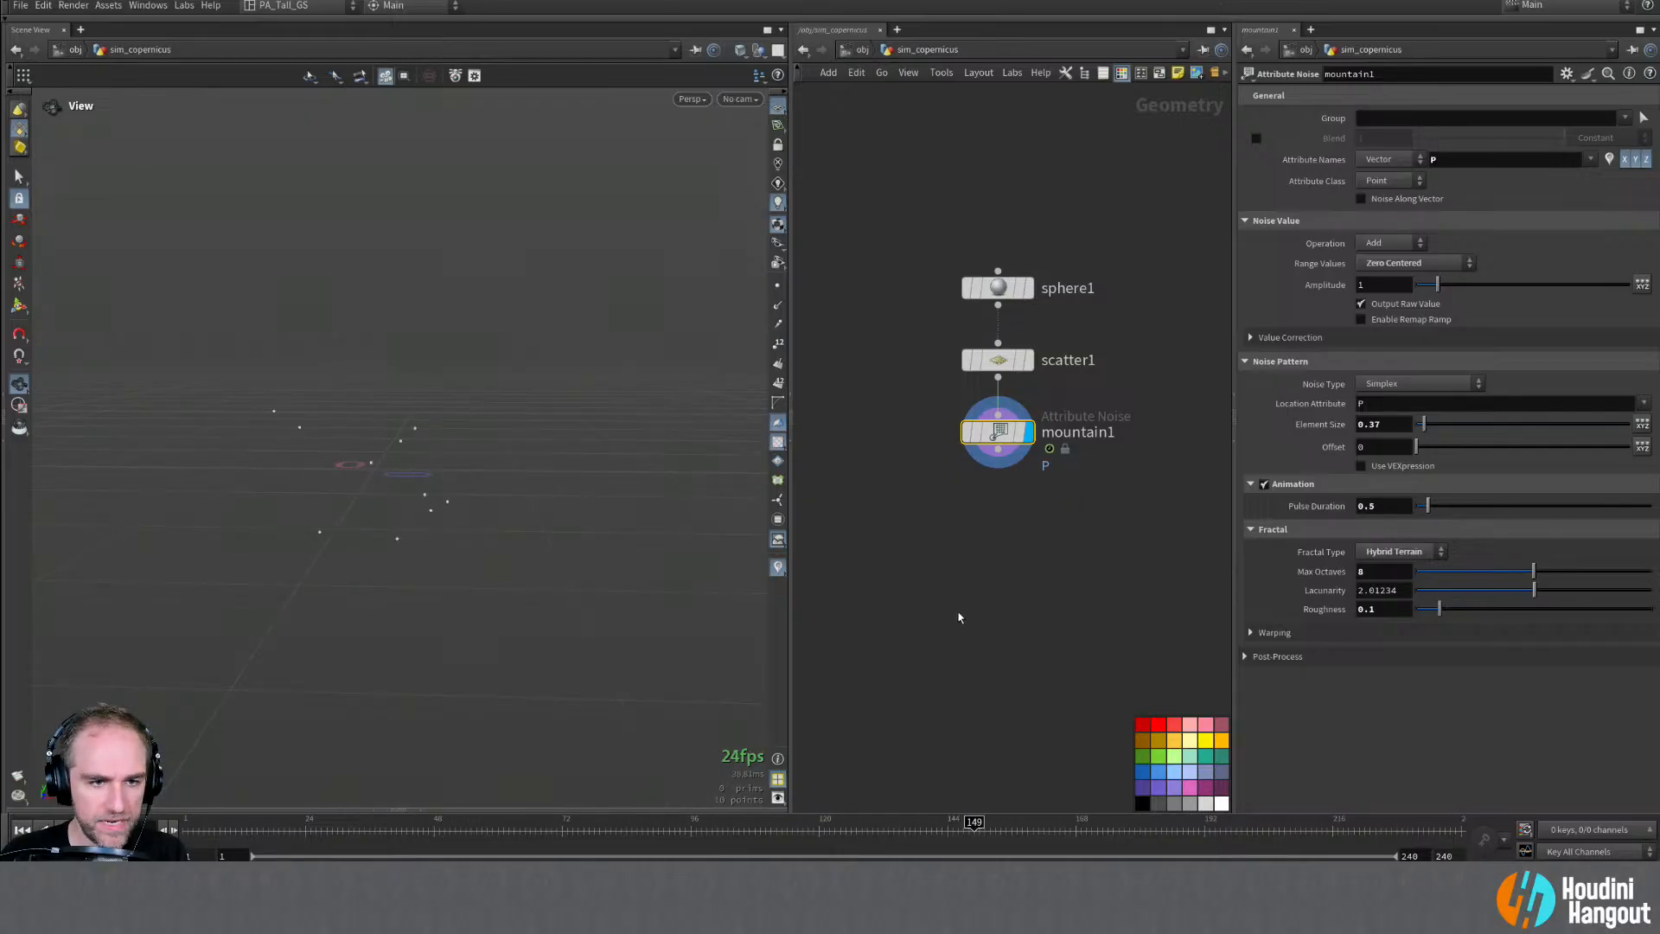
middle_click(994, 433)
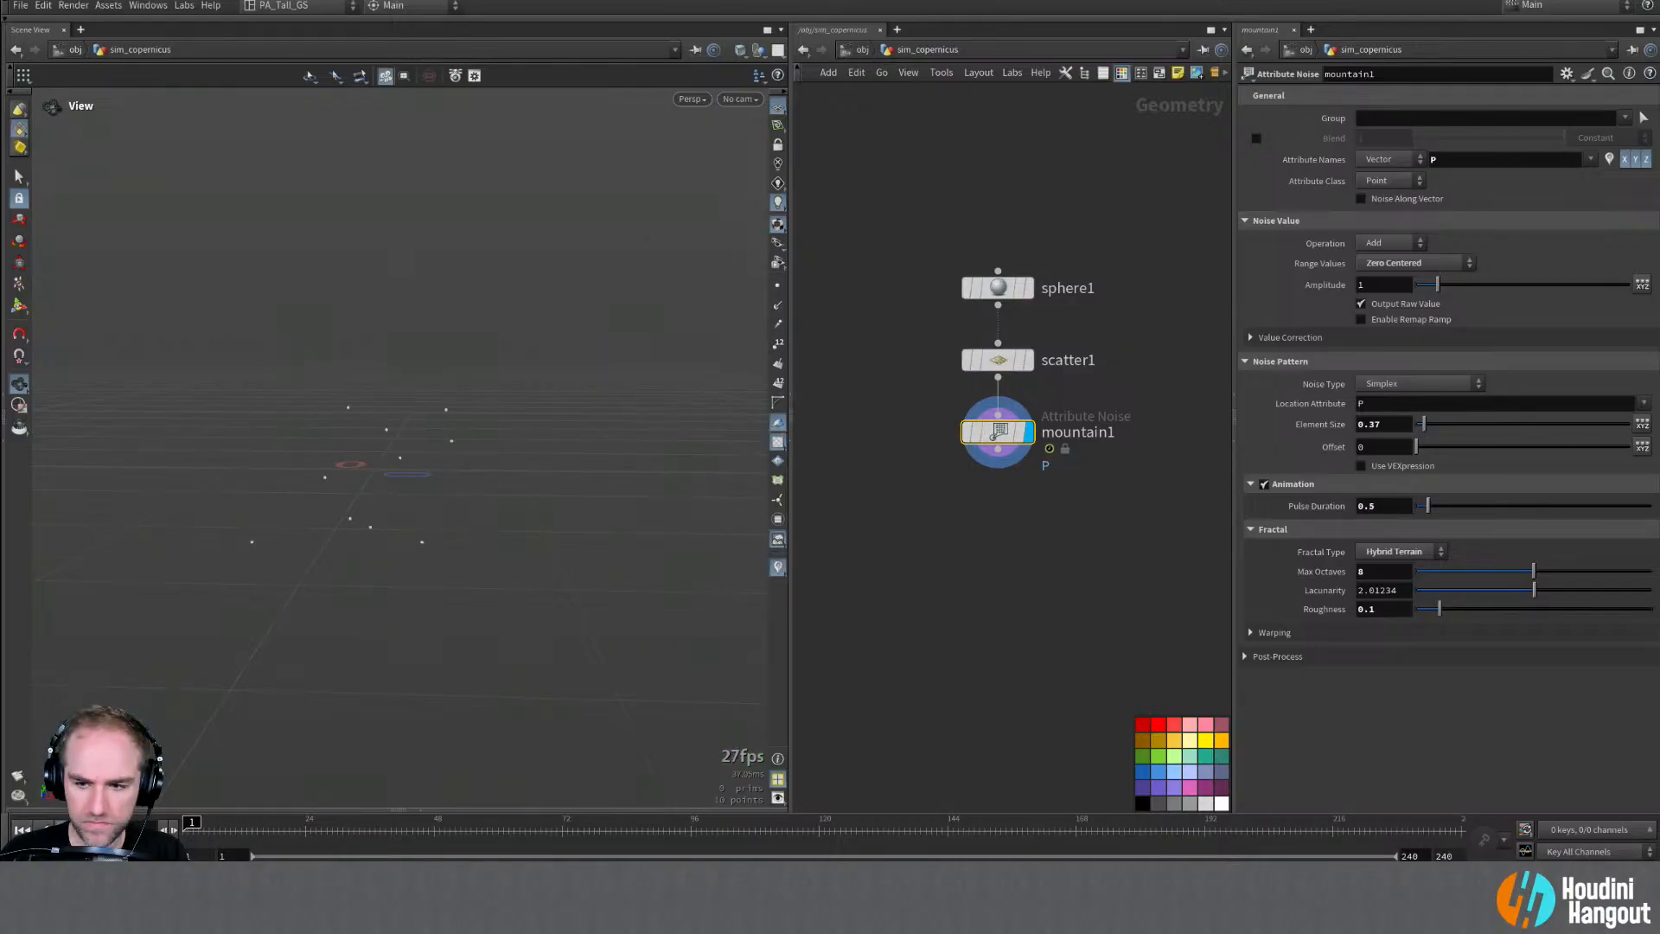
left_click(1432, 878)
right_click(1431, 848)
left_click(1442, 864)
left_click(963, 619)
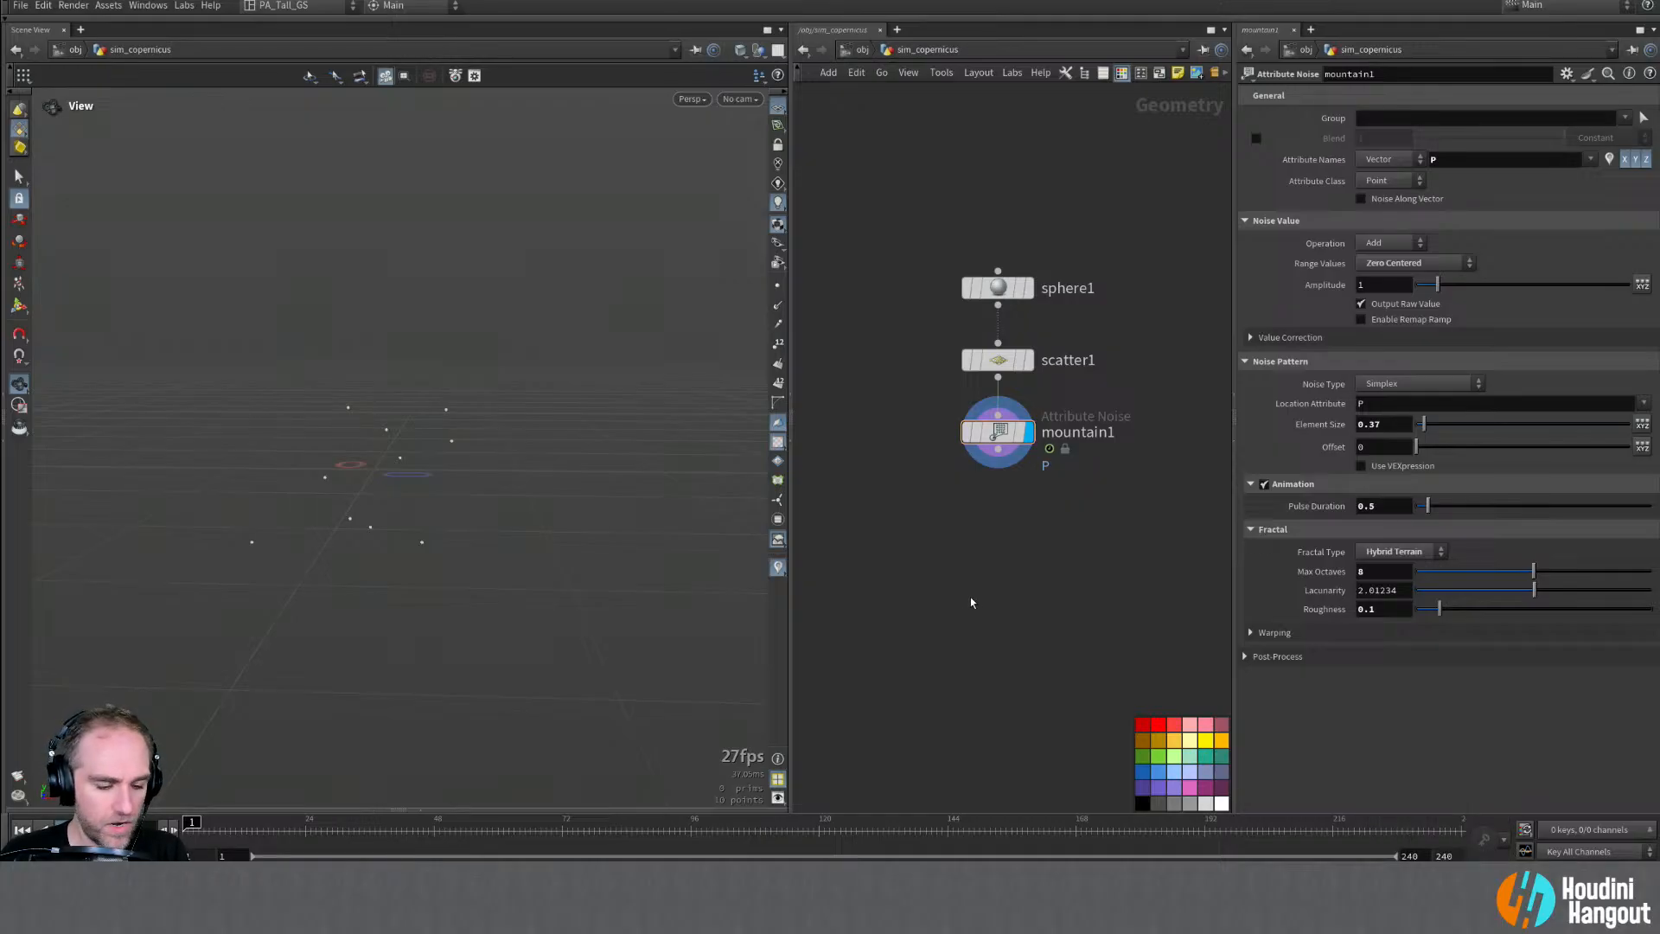
Step: Add a Copy to Points node below the network and connect the mountain node to its target points input
key("Tab")
type("copy to")
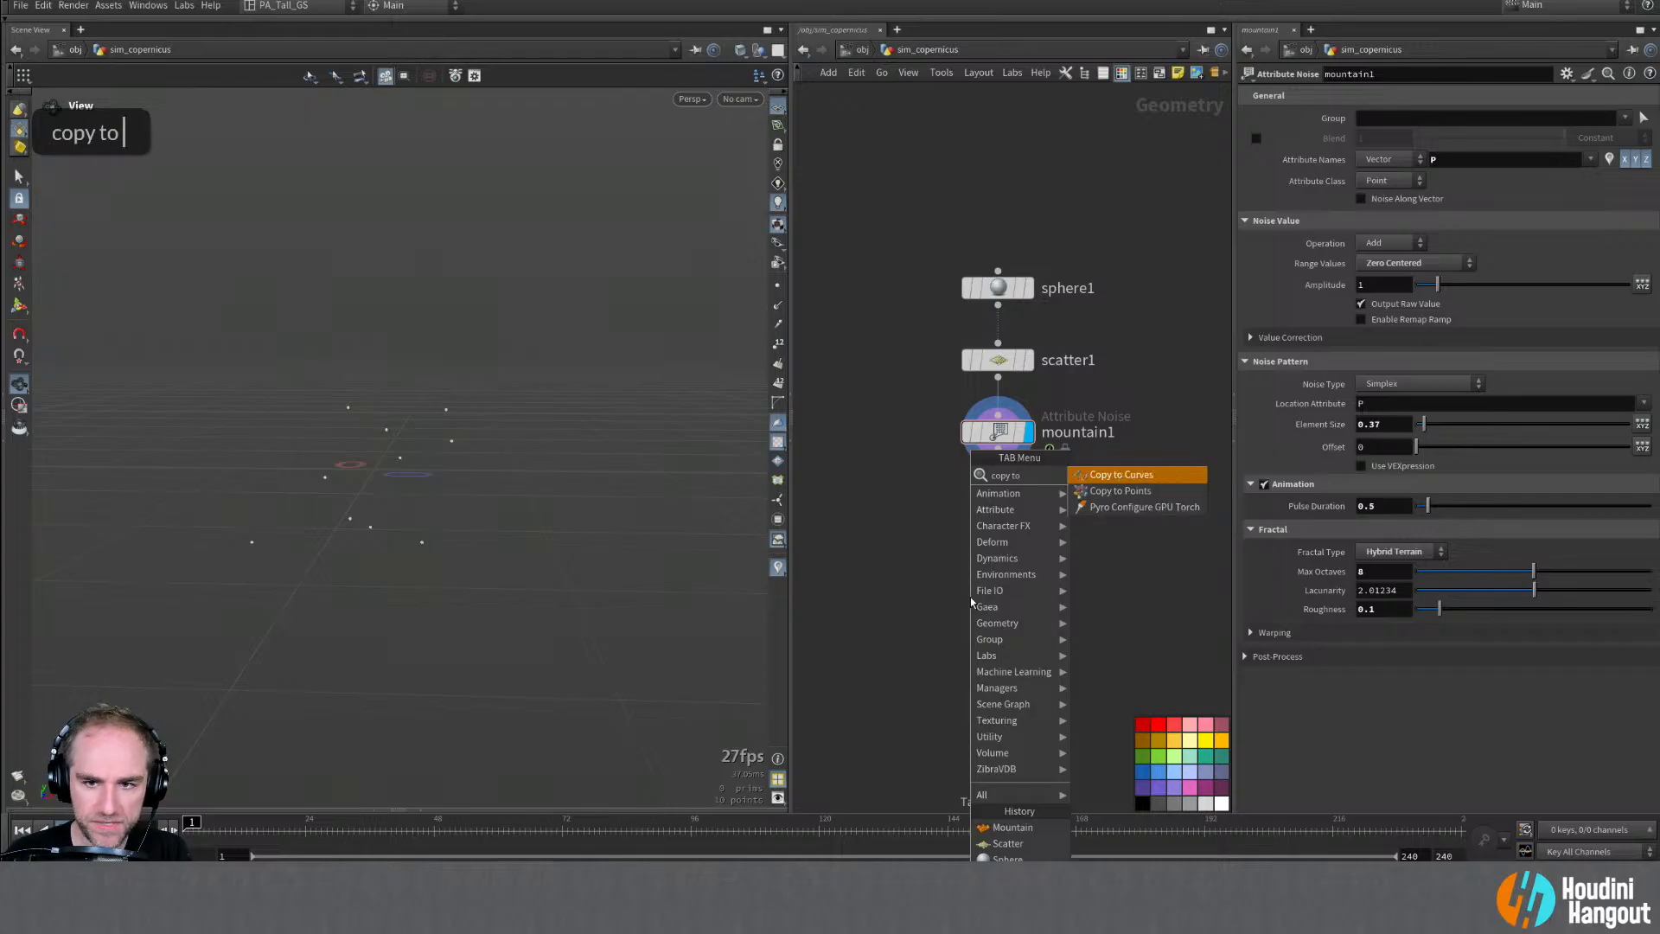
key("Down")
key("Return")
left_click(941, 601)
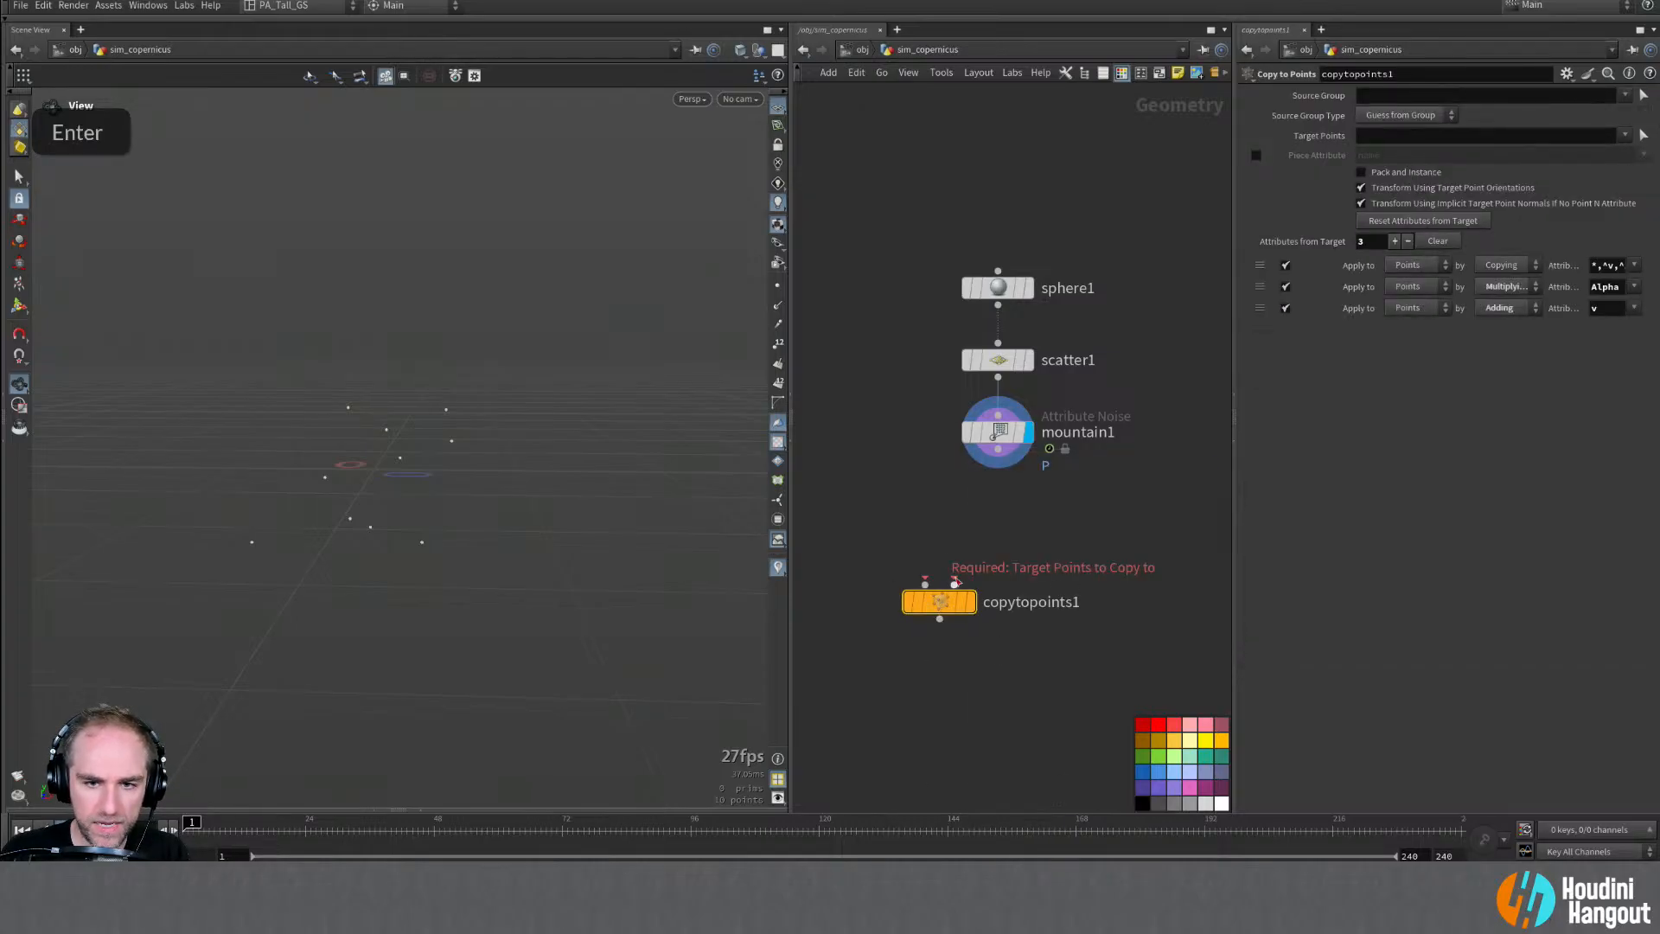
double_click(993, 469)
Step: Add a Box node beside the mountain node, above the Copy to Points node
key("Tab")
type("box")
key("Return")
left_click(878, 490)
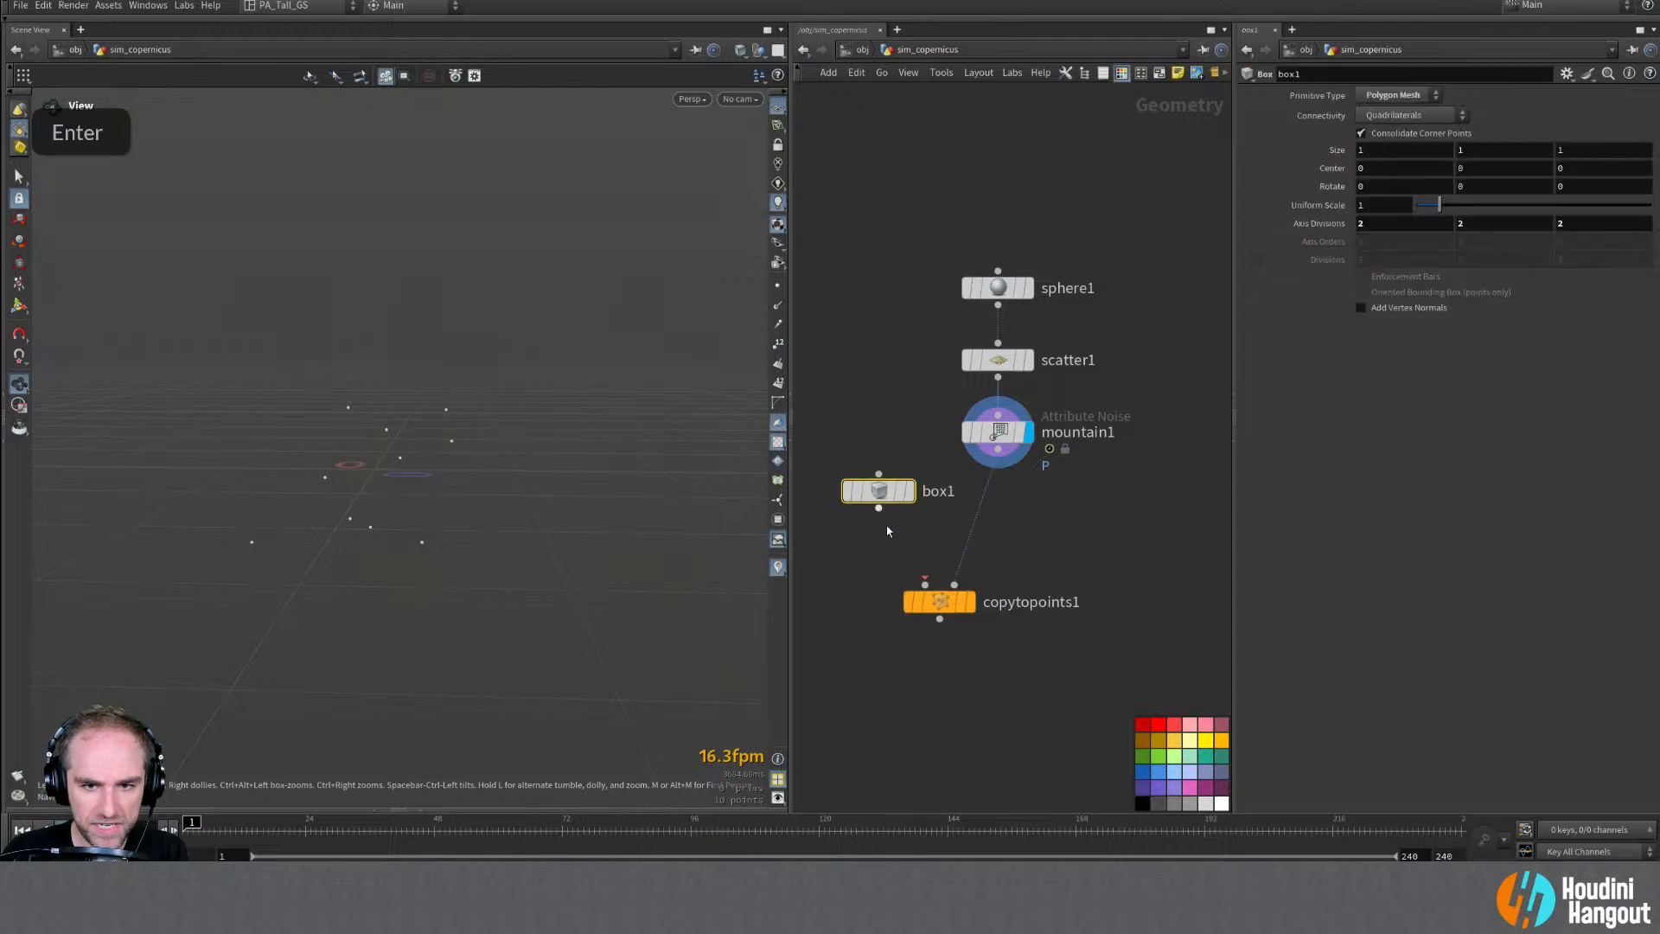
Step: Connect the box to the first input of the Copy to Points node and display the copied result
double_click(879, 507)
left_click(998, 449)
left_click(954, 584)
left_click(971, 602)
left_click(942, 602)
left_click_drag(541, 484, 605, 450, "alt")
Step: Set the box's Uniform Scale to 0.1 and inspect the copied boxes up close
left_click(879, 493)
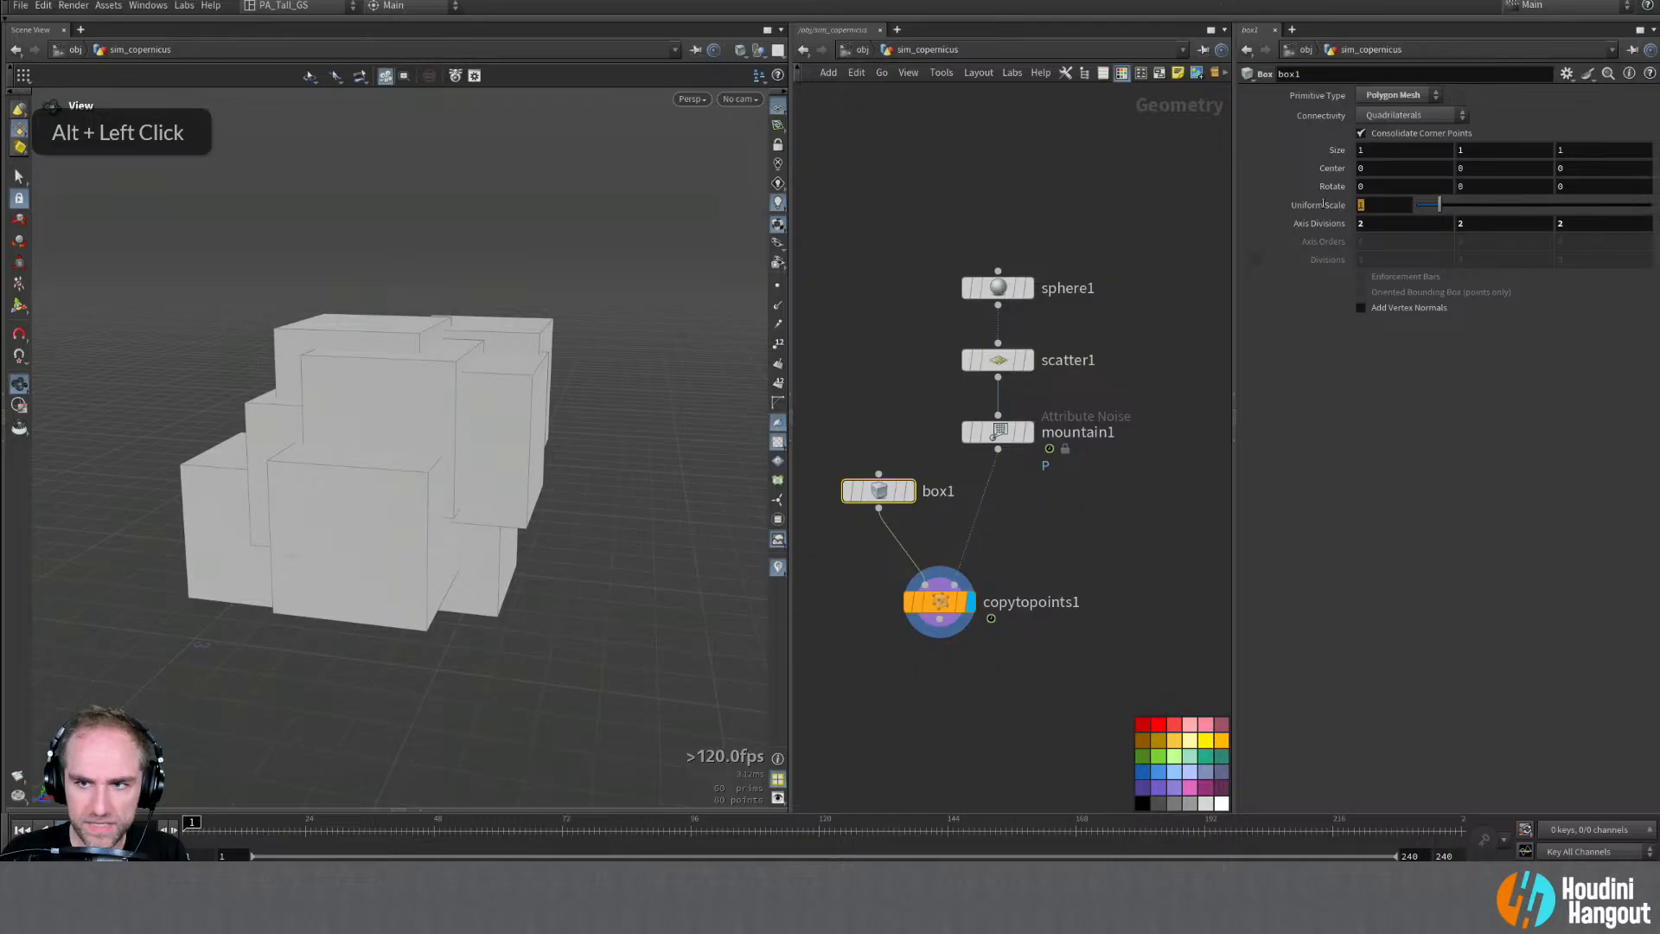
type("0.1")
key("Return")
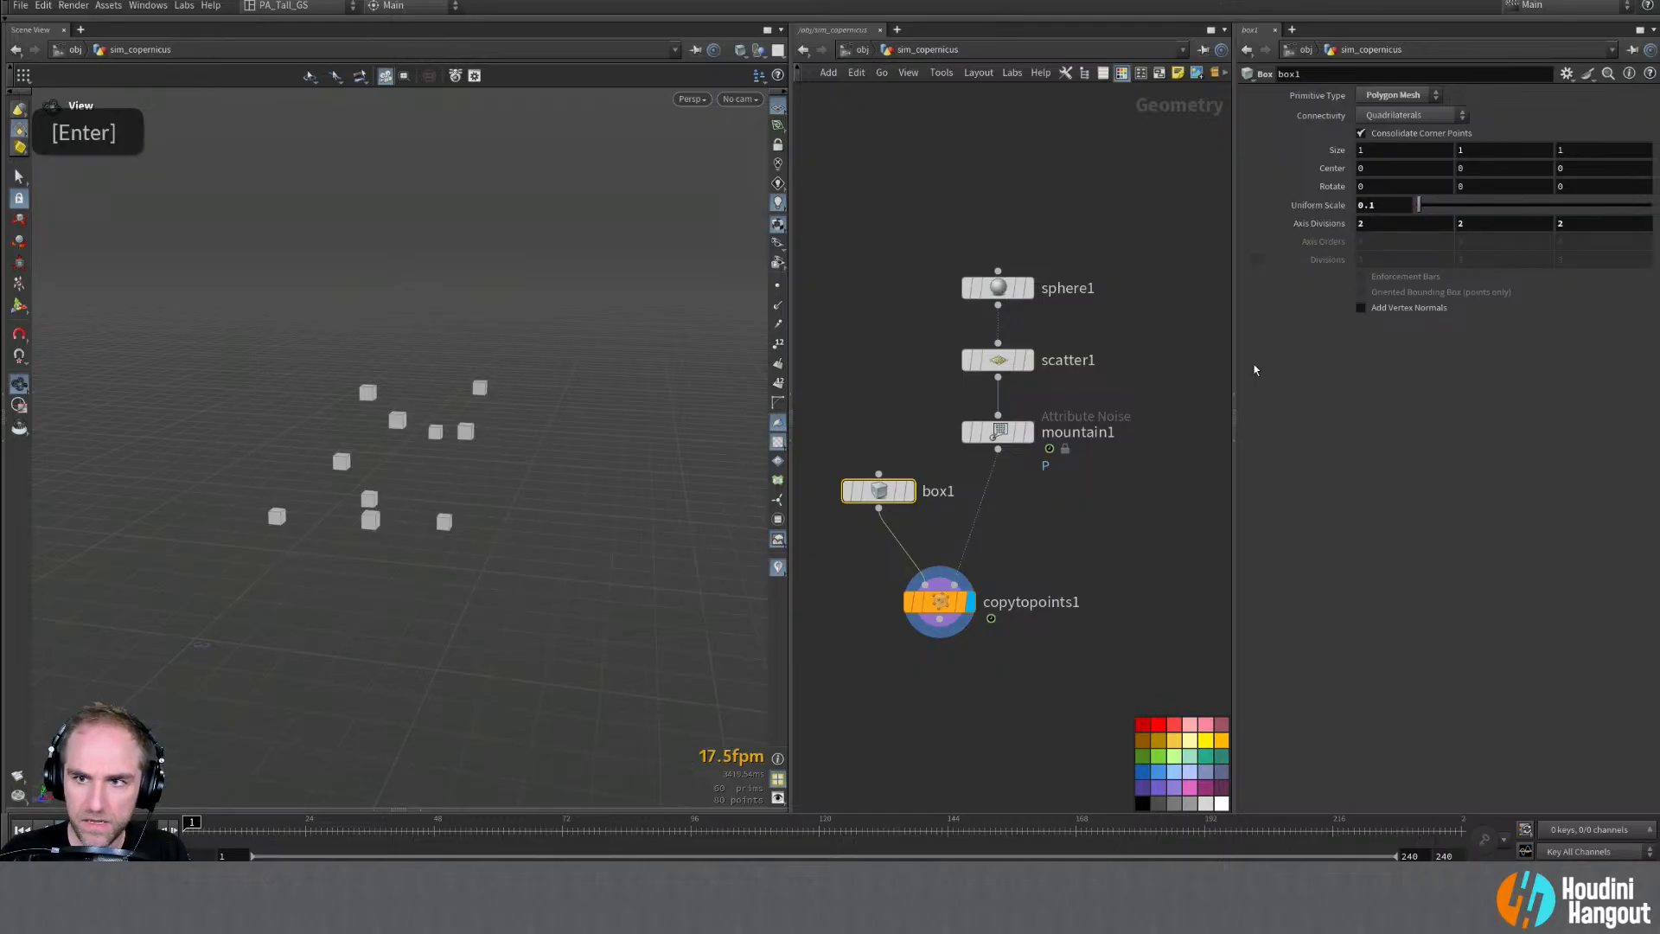
left_click_drag(386, 474, 333, 459, "alt")
right_click_drag(333, 458, 389, 454, "alt")
left_click_drag(389, 454, 378, 376, "alt")
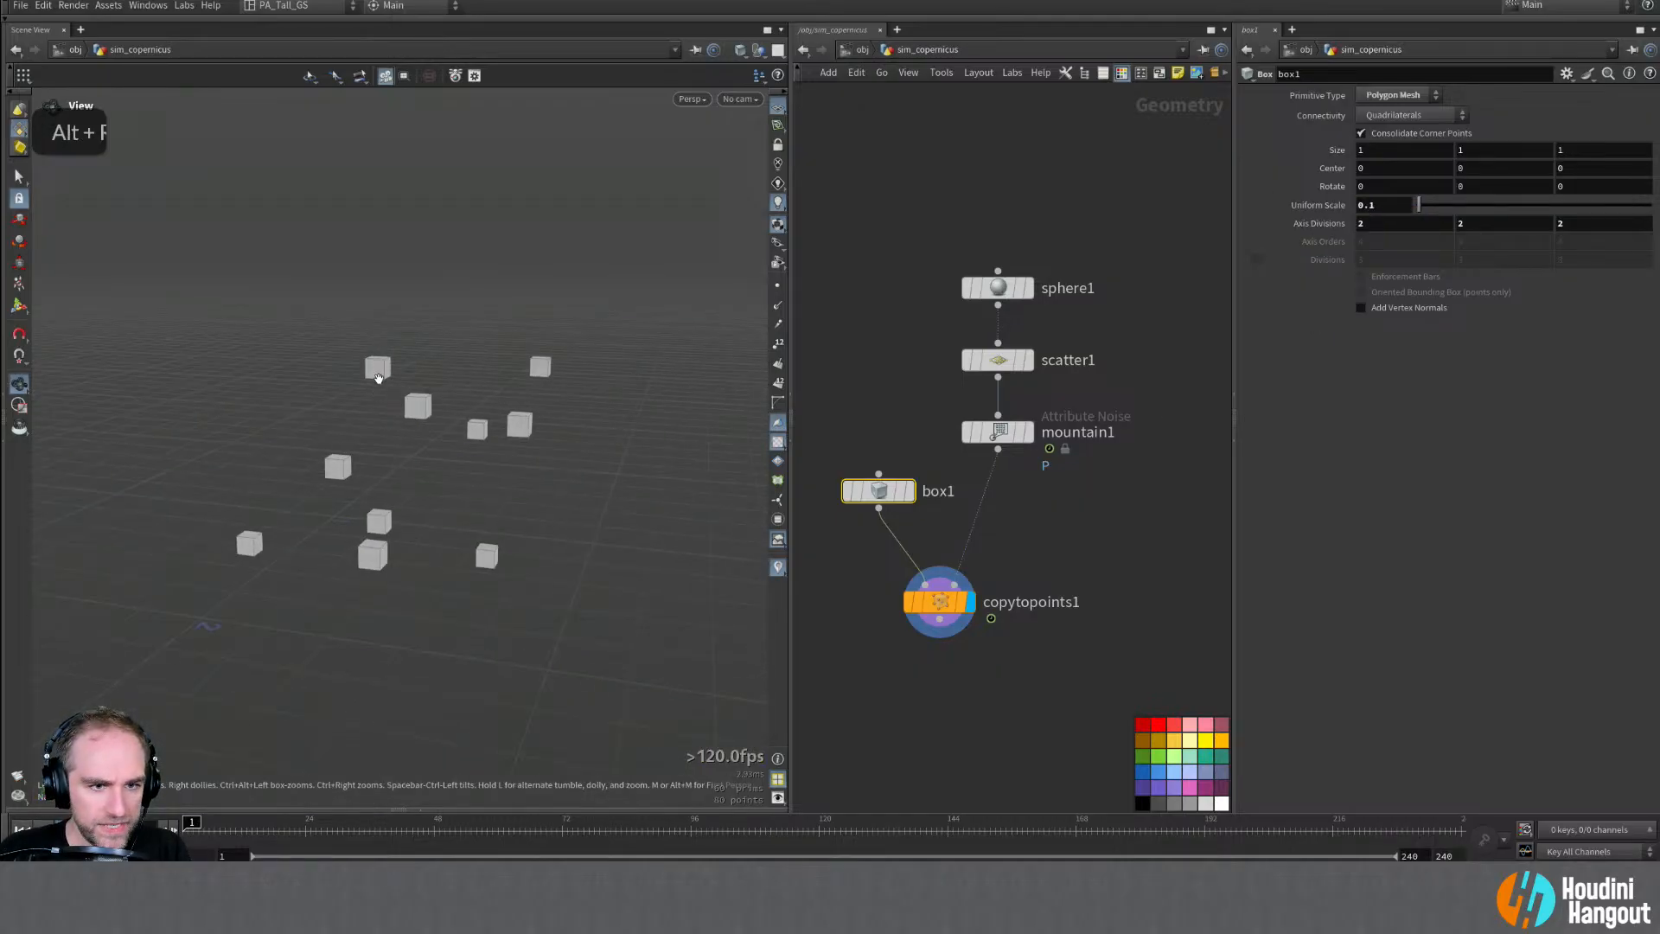
right_click_drag(378, 376, 406, 378, "alt")
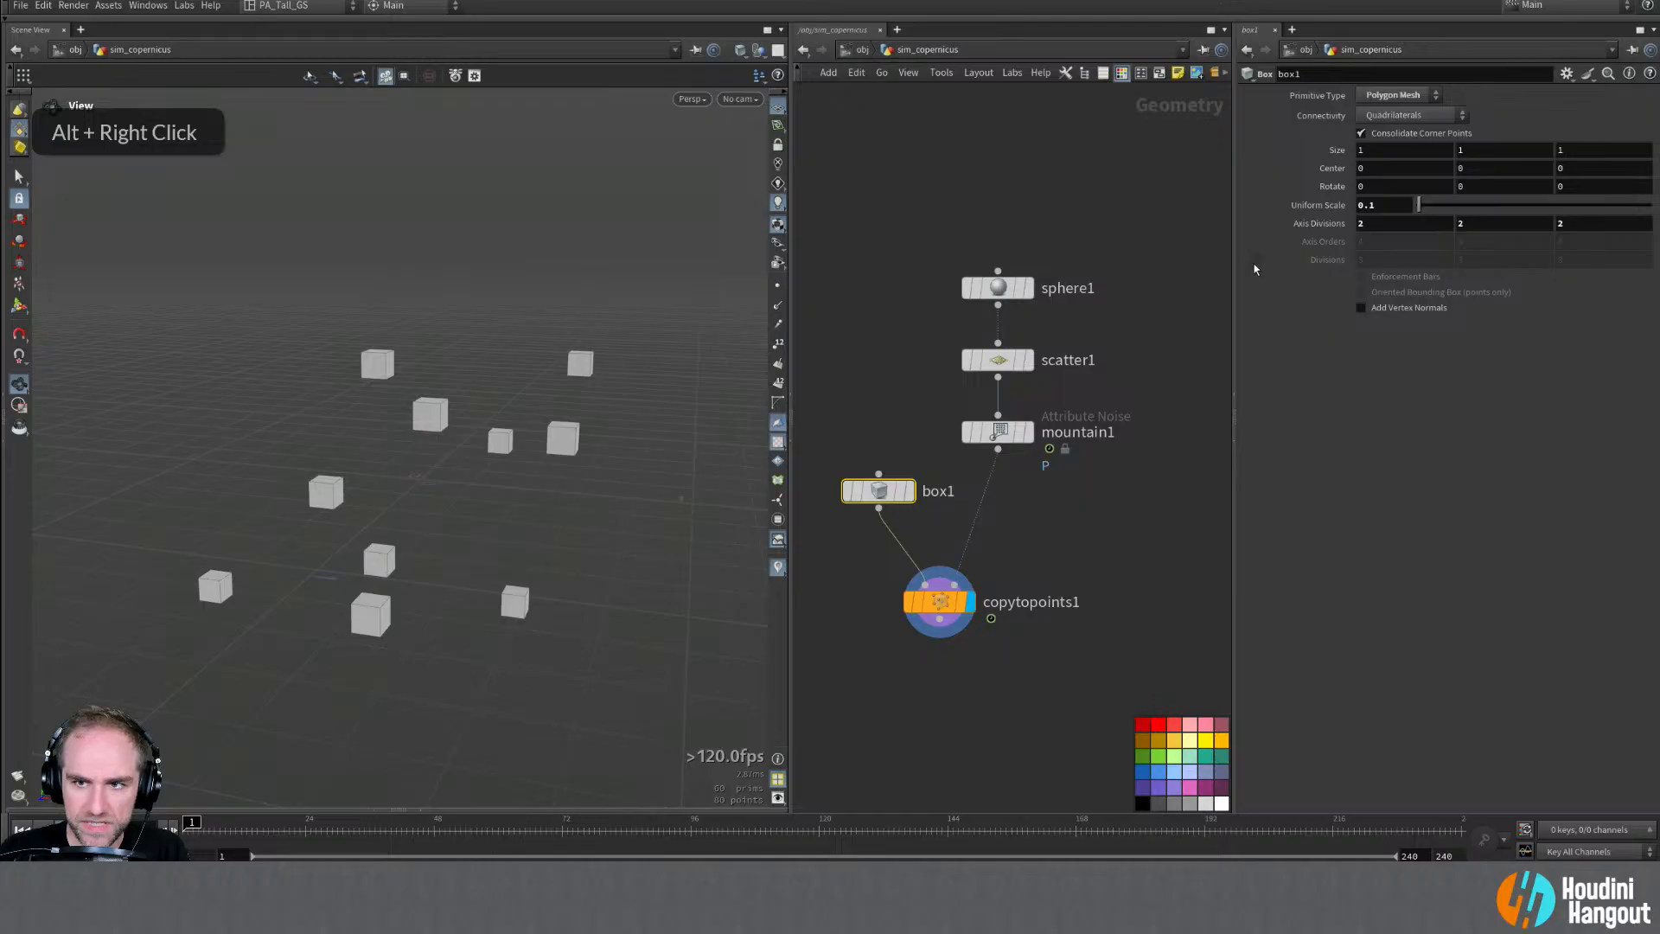
Step: Try the Polygon primitive type with Divisions enabled on the box
left_click(1387, 97)
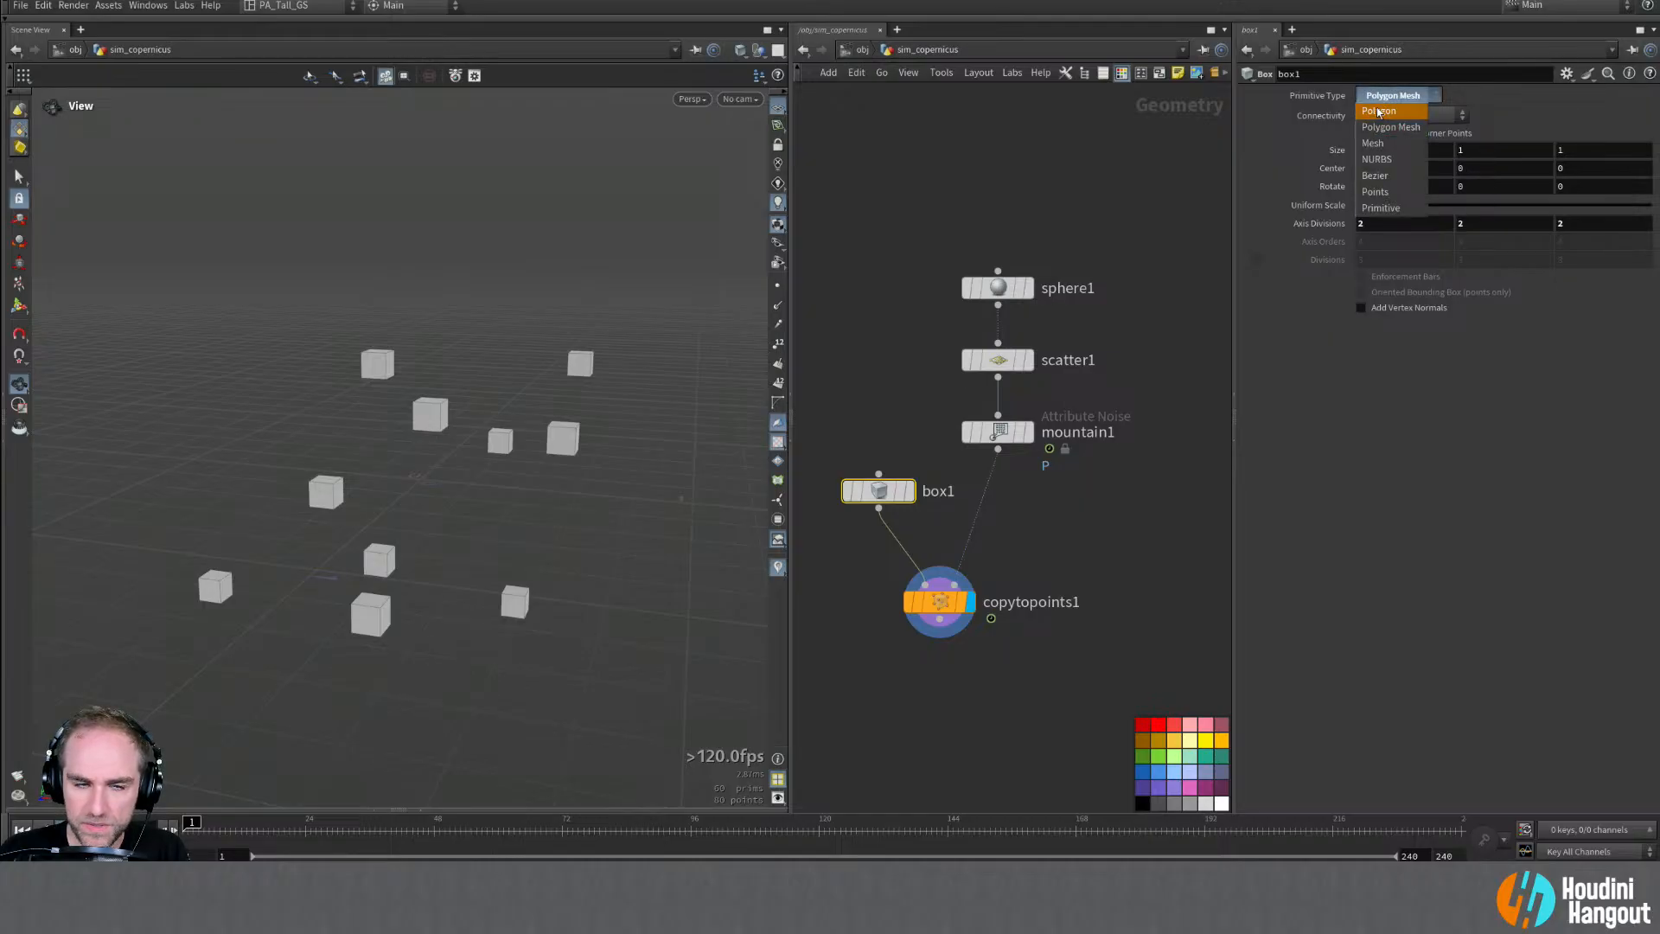
left_click(1378, 111)
left_click(1256, 259)
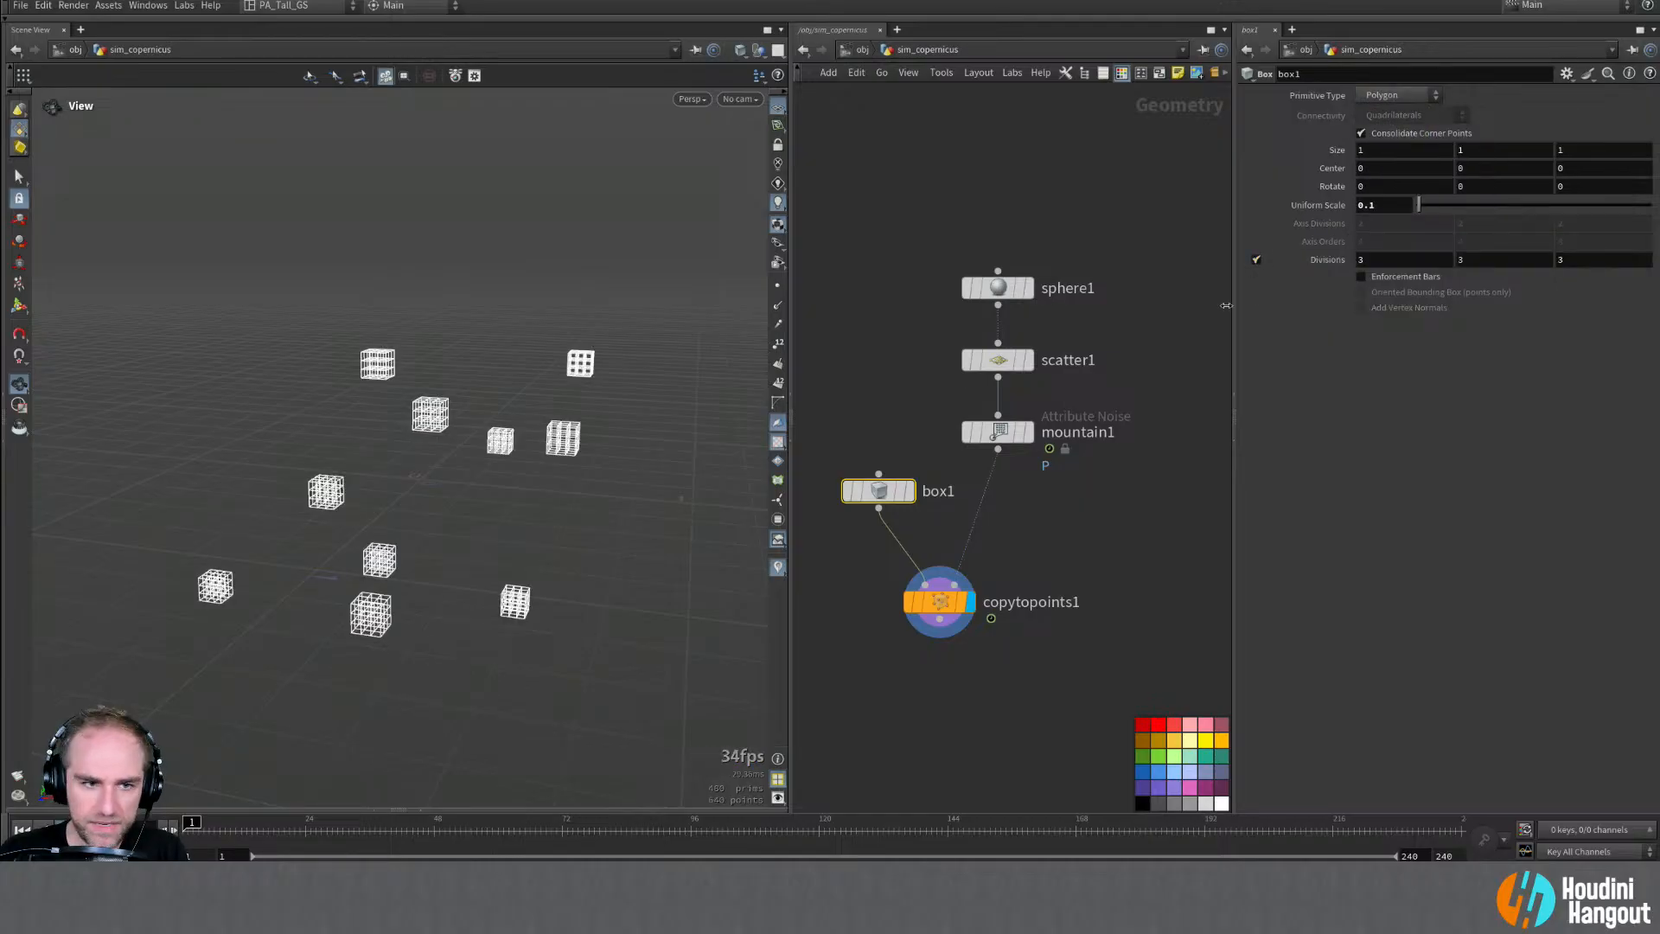
Step: Try the Mesh primitive type on the box, and return to Polygon to turn Divisions off
left_click(1397, 94)
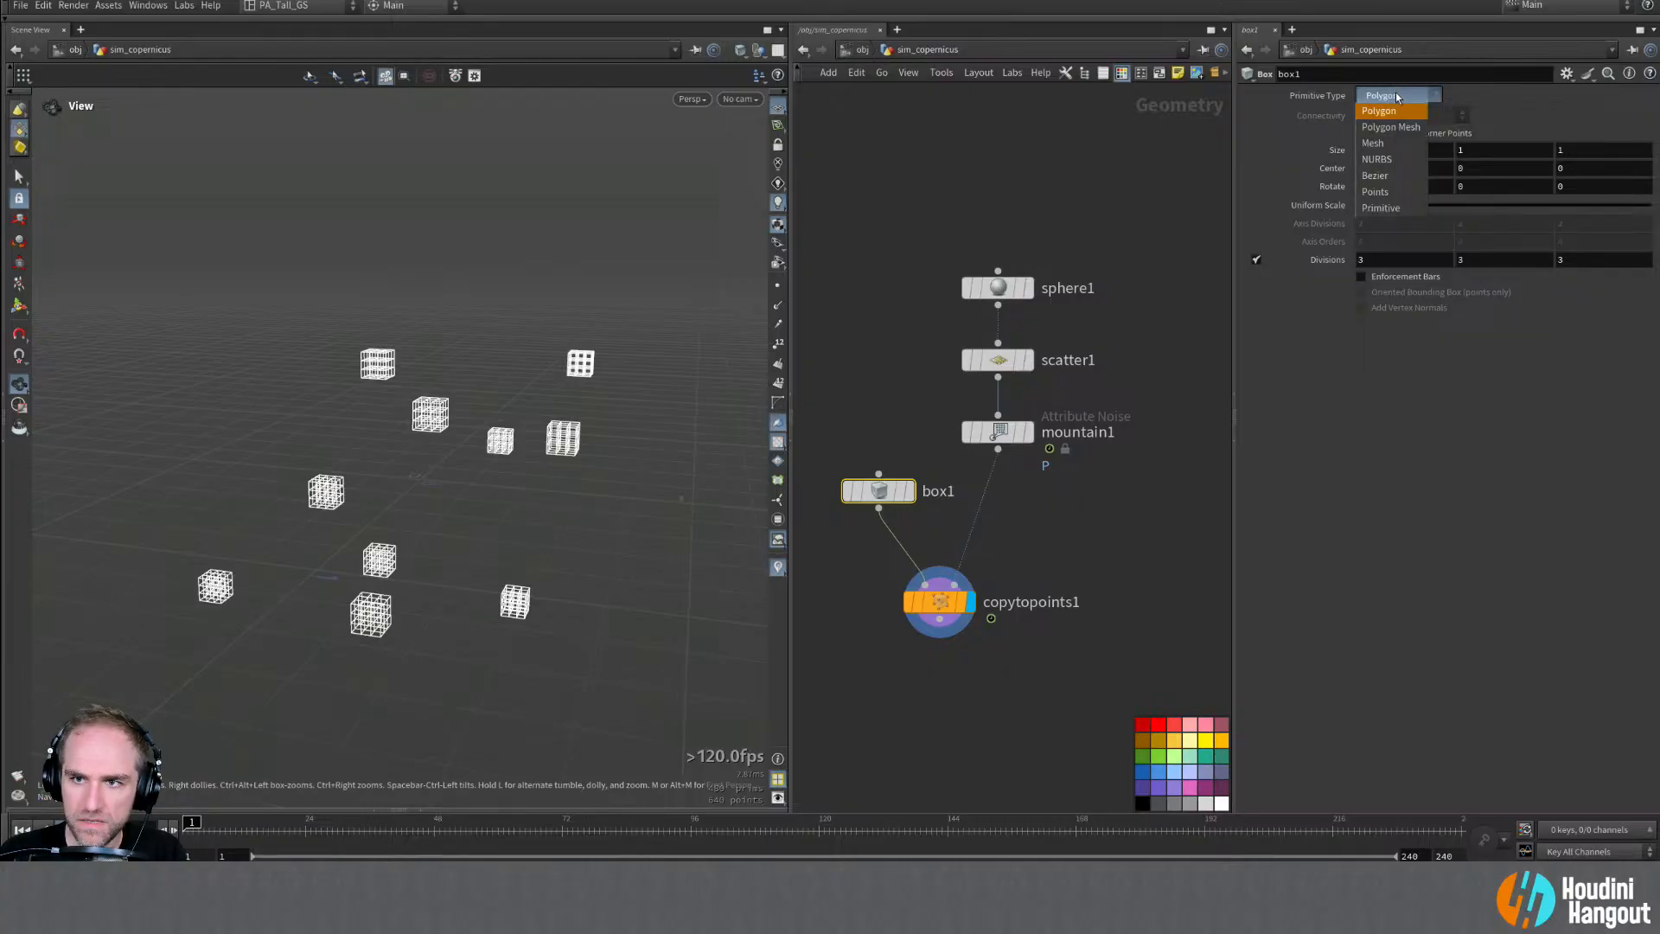
left_click(1375, 143)
left_click(1383, 115)
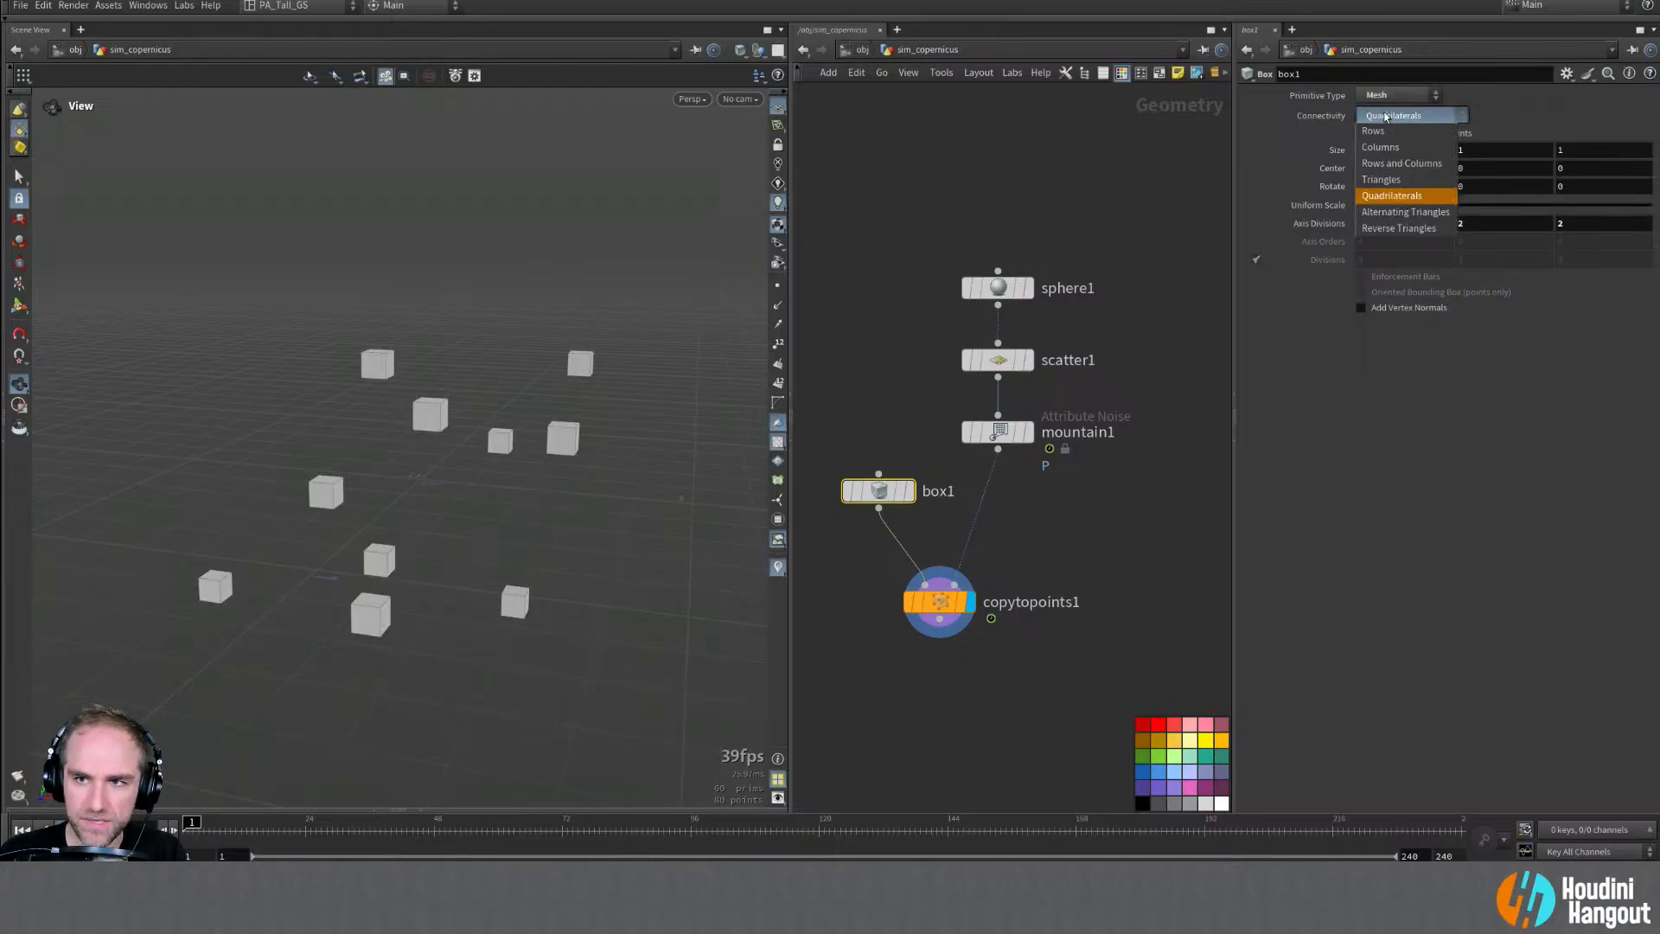
left_click(1385, 97)
left_click(1385, 97)
left_click(1383, 126)
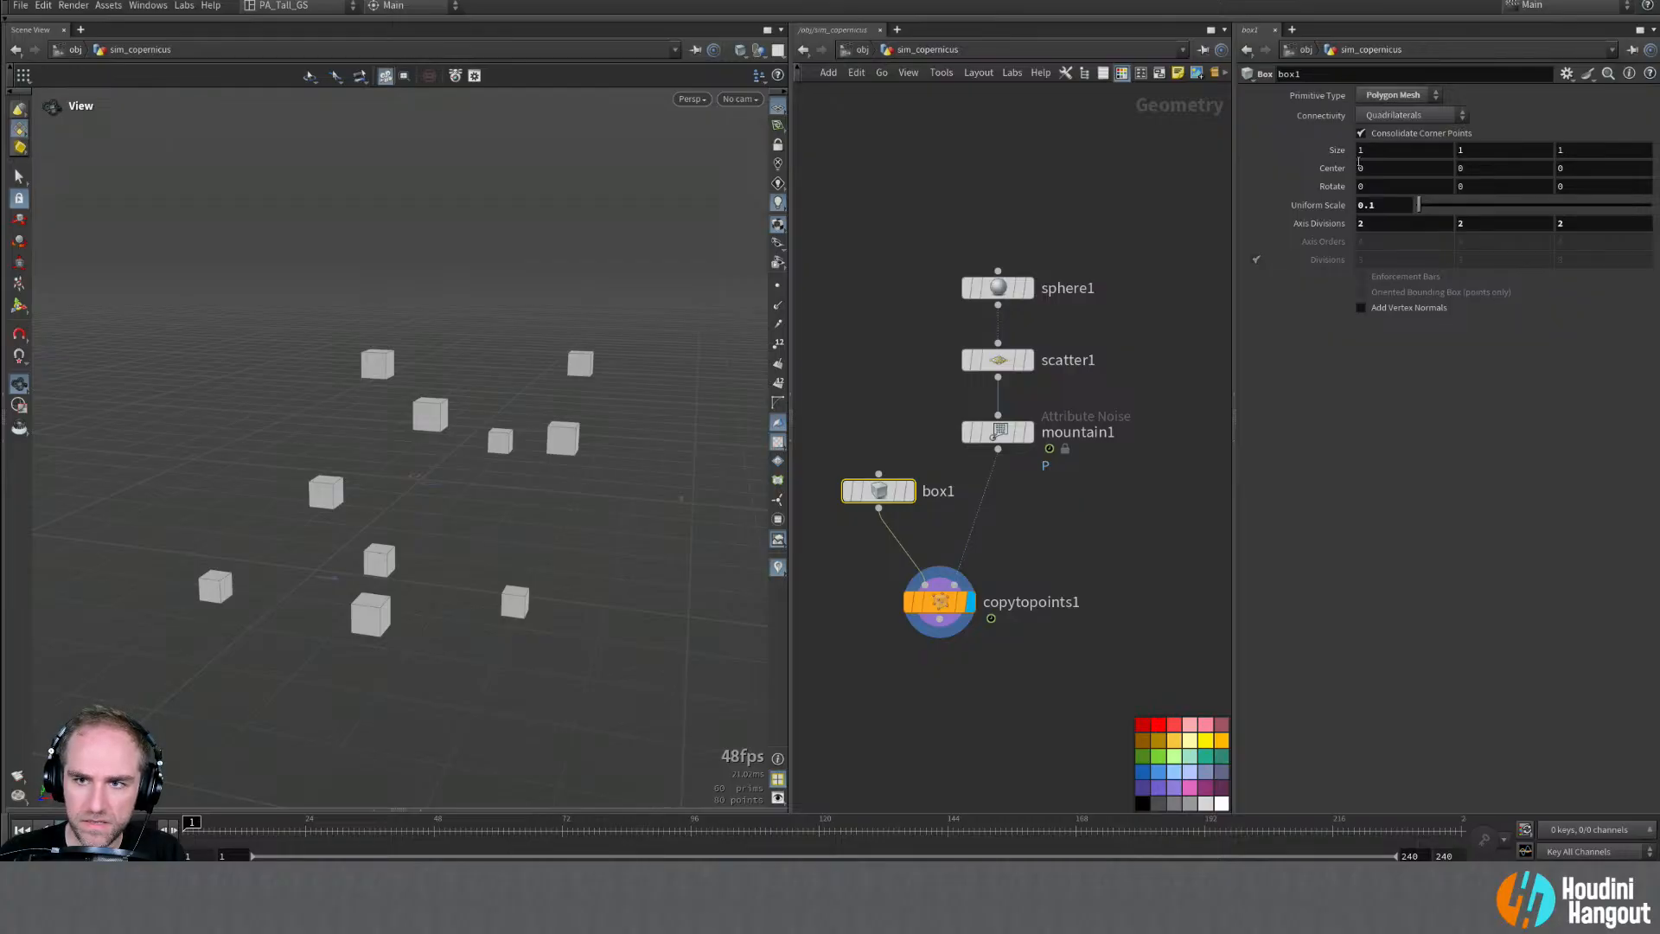
left_click(1366, 112)
left_click(1374, 98)
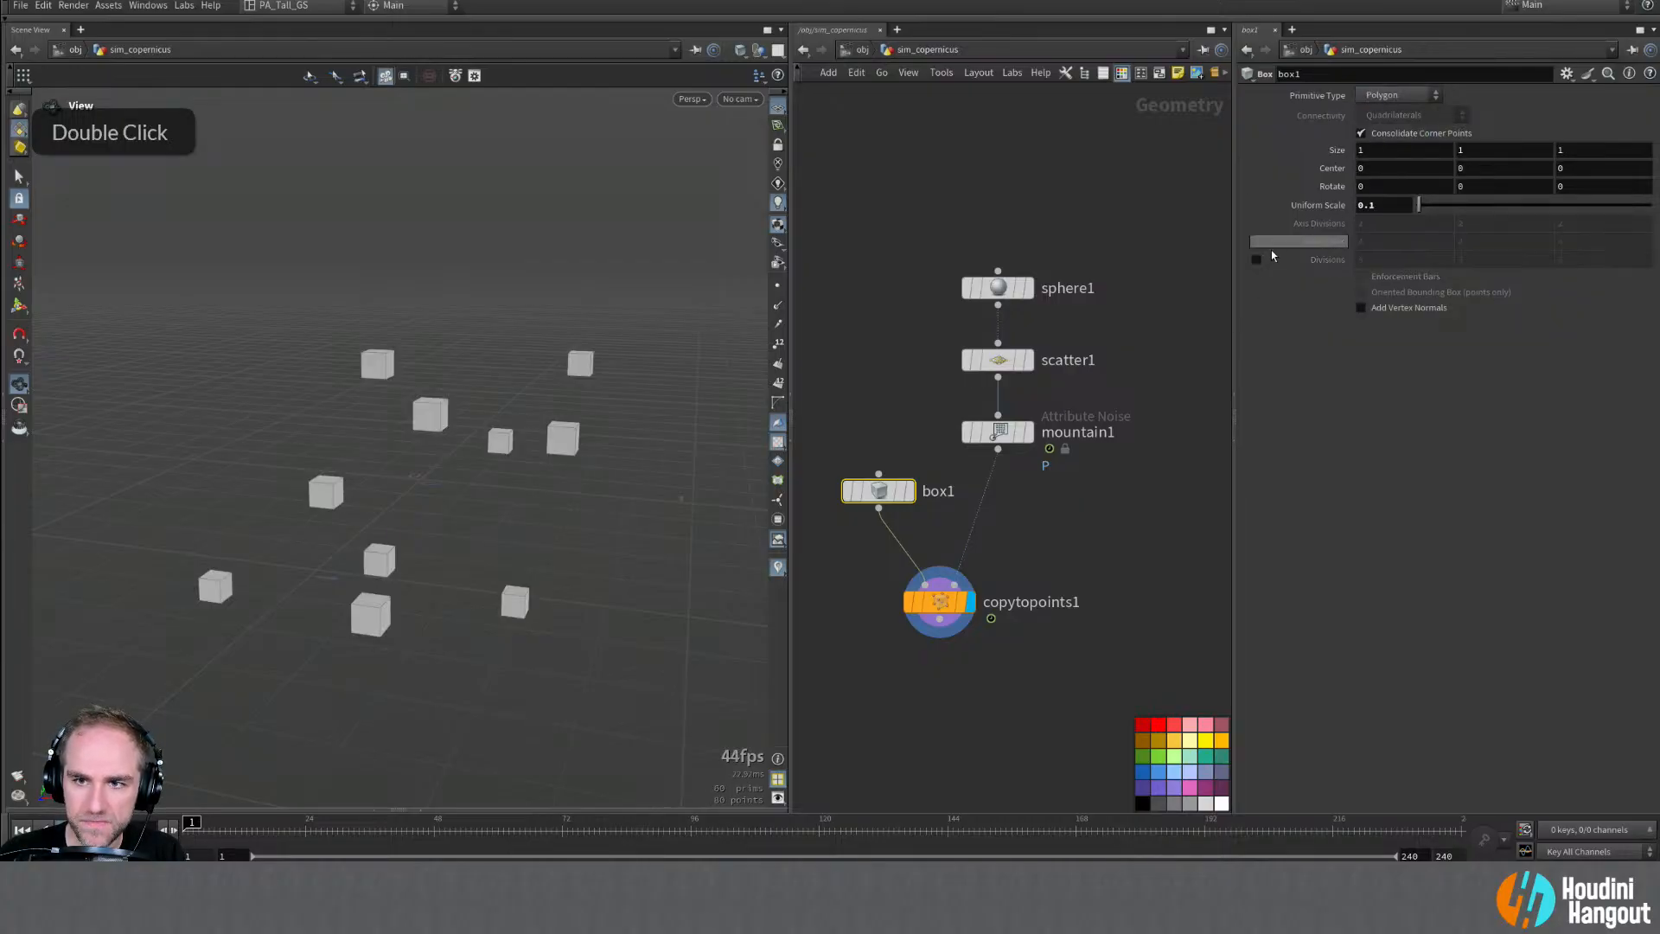
Step: Set the box's primitive type to Polygon Mesh and its Axis Divisions to 6 on all axes
left_click(1383, 96)
left_click(1383, 122)
middle_click(1316, 223)
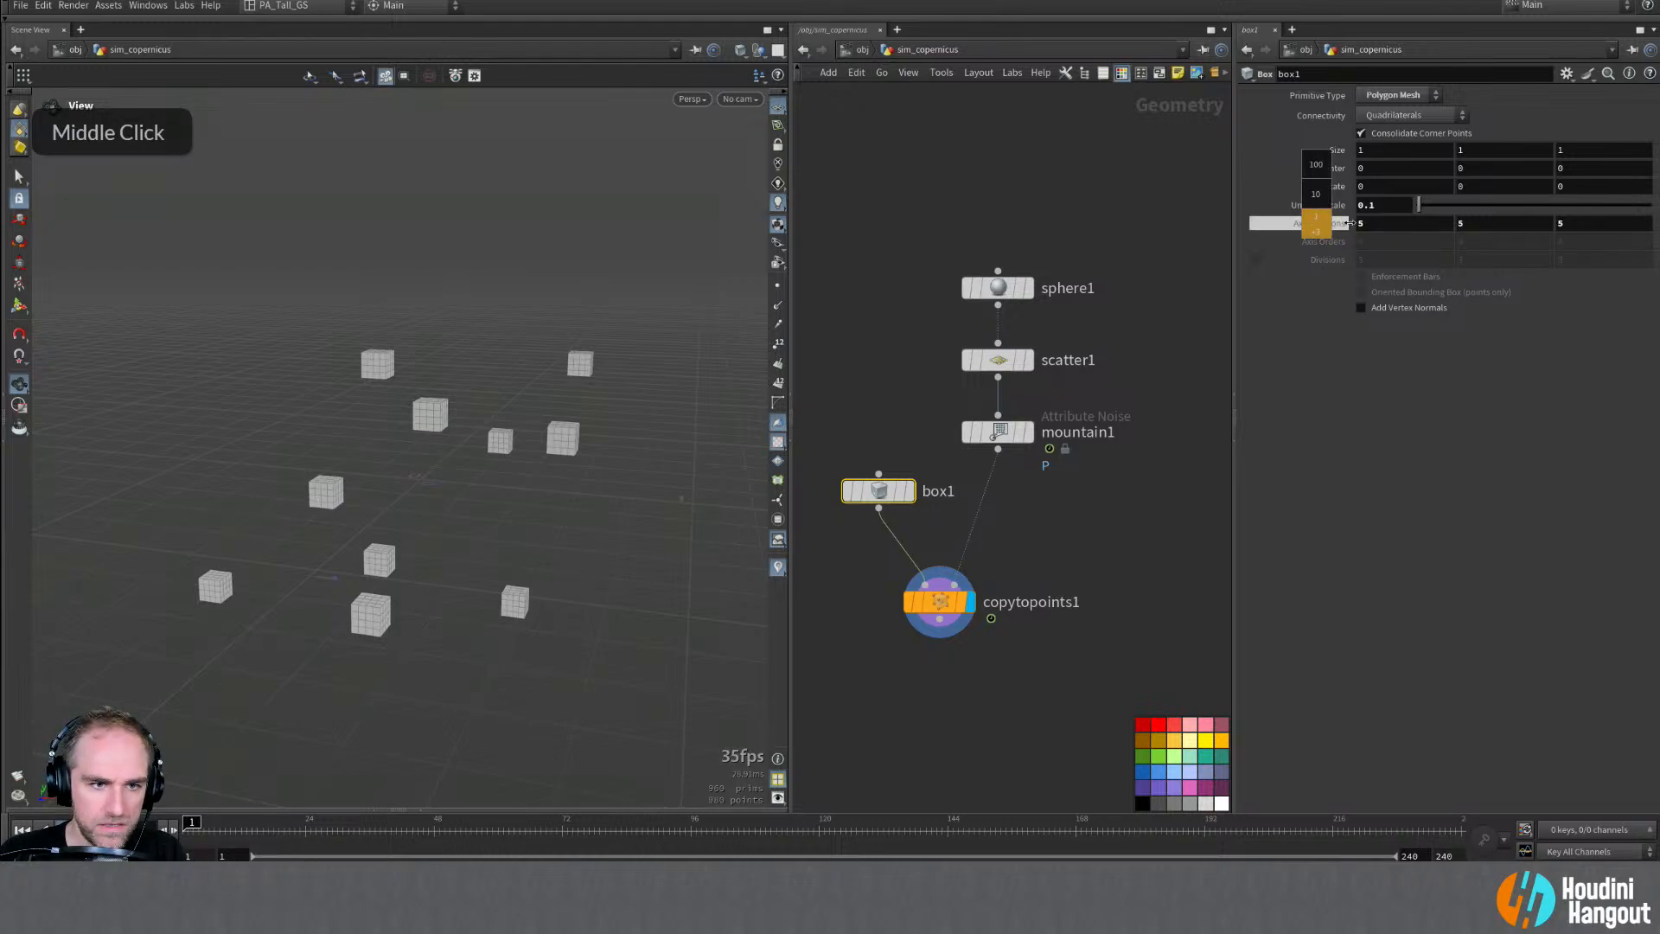
middle_click_drag(1358, 223, 1355, 223)
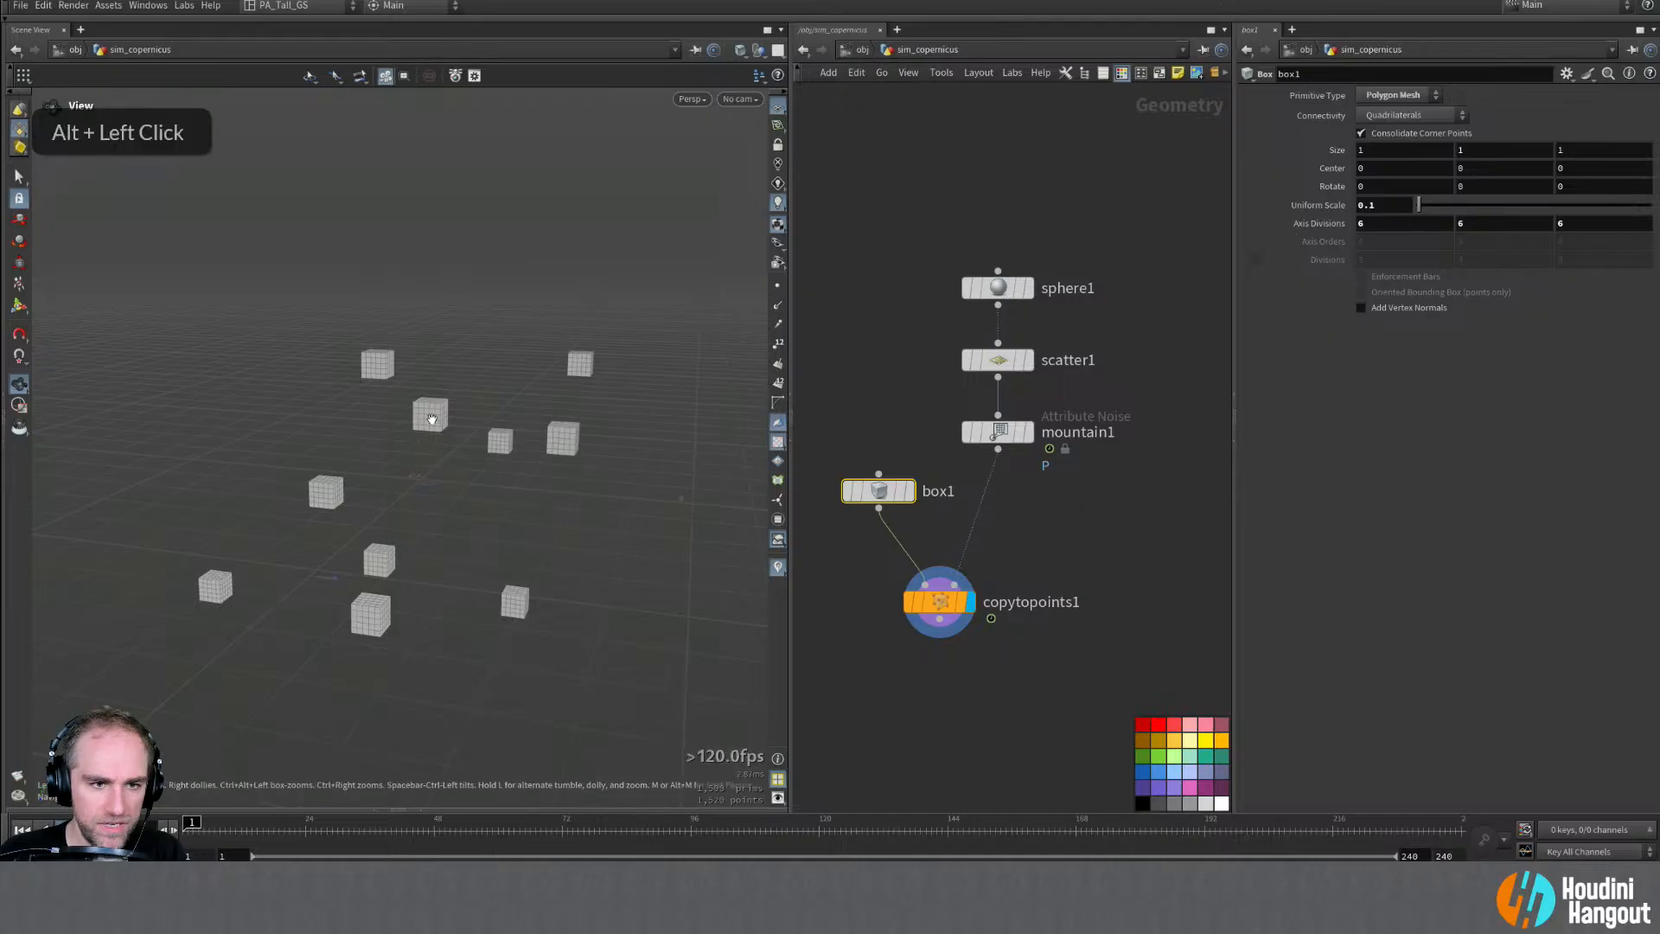
left_click_drag(429, 418, 407, 400, "alt")
right_click_drag(407, 400, 447, 438, "alt")
left_click_drag(447, 437, 474, 395, "alt")
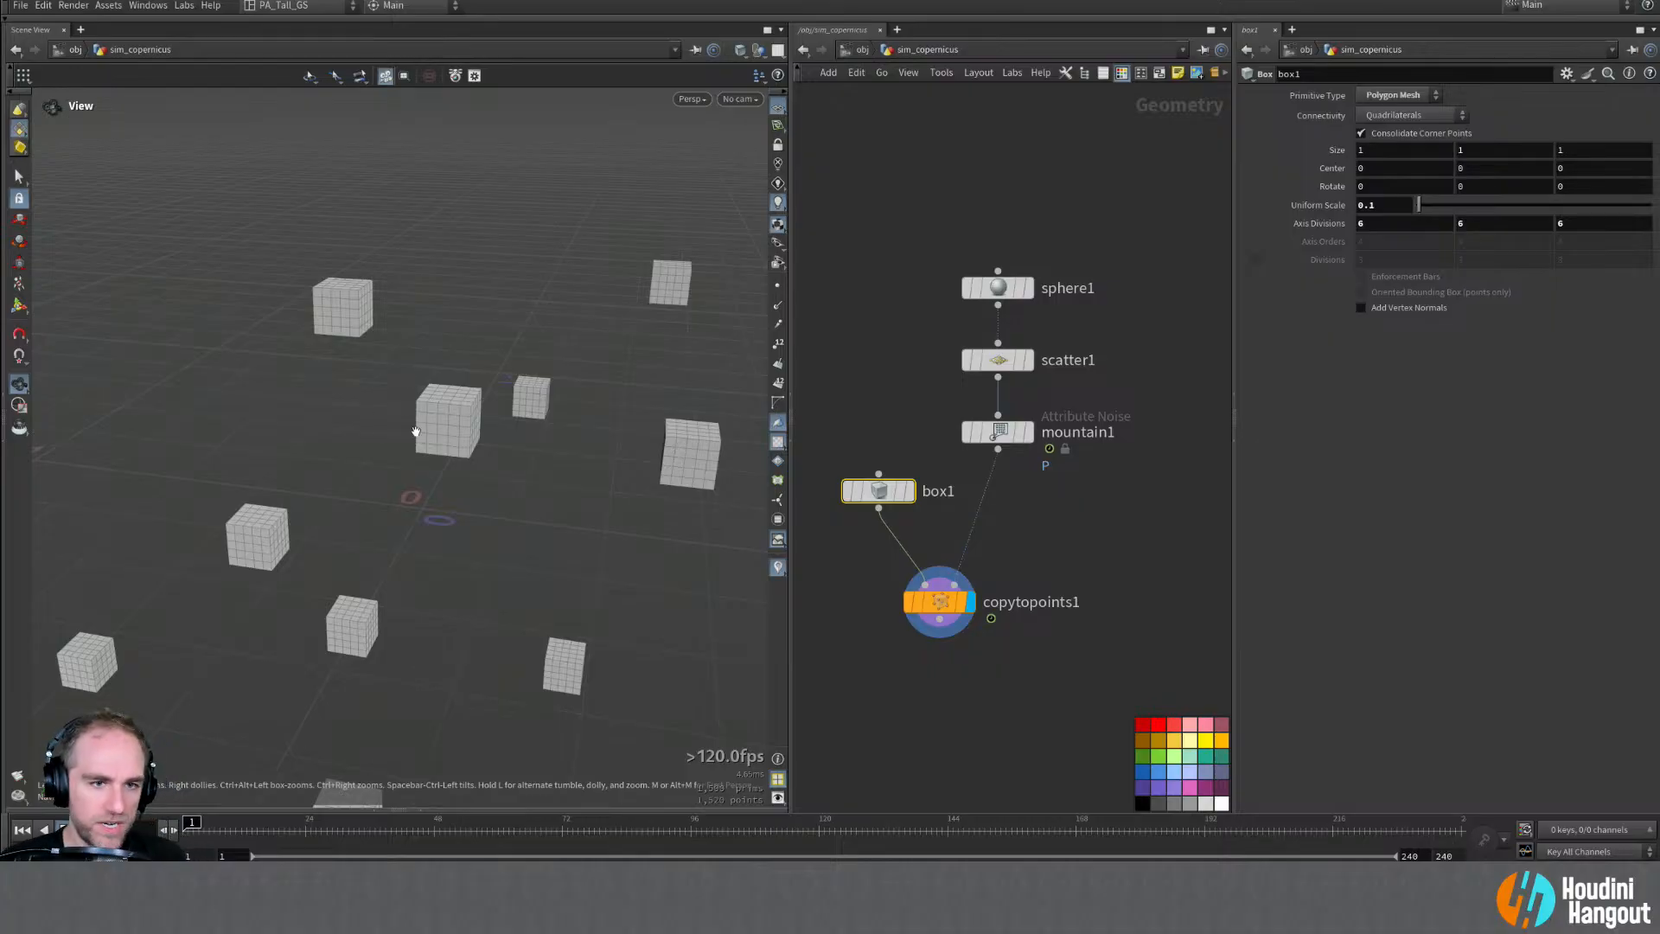
Step: Shift the Copy to Points and box nodes slightly left to tidy the network layout
left_click_drag(939, 601, 921, 601)
left_click_drag(878, 491, 850, 495)
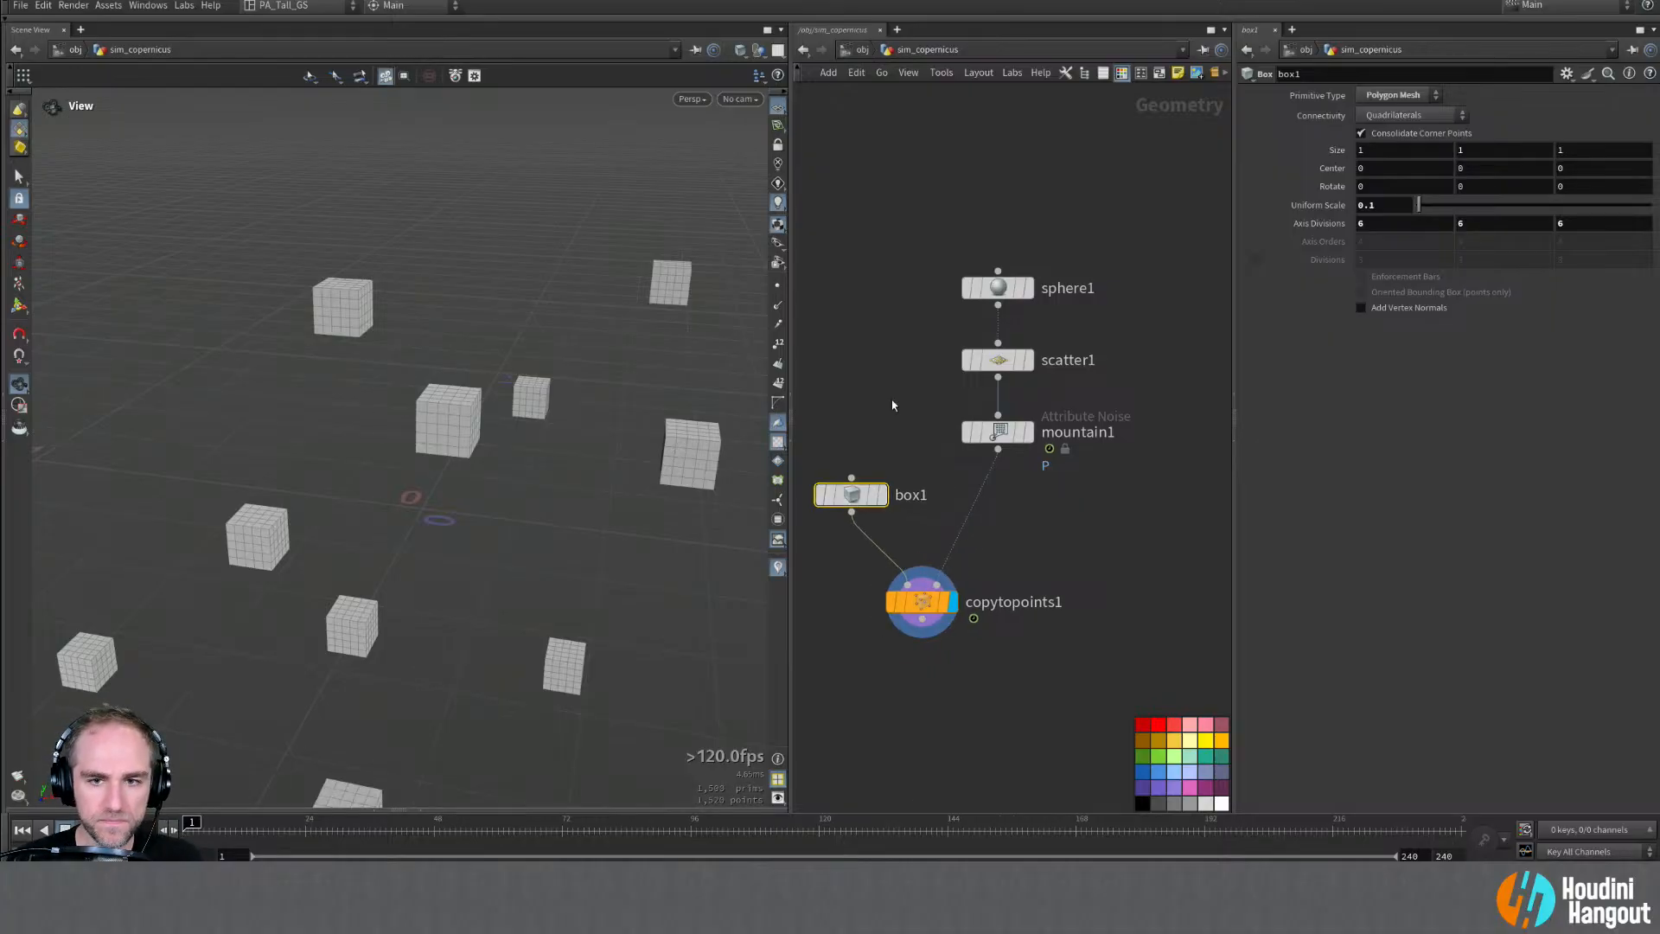
middle_click_drag(890, 467, 910, 412)
Step: Play the timeline and examine the animated boxes from several angles
left_click(85, 830)
right_click_drag(460, 485, 441, 567, "alt")
mouse_move(440, 567)
left_mouse_down("alt")
mouse_move(462, 506)
mouse_move(415, 585)
left_mouse_up("alt")
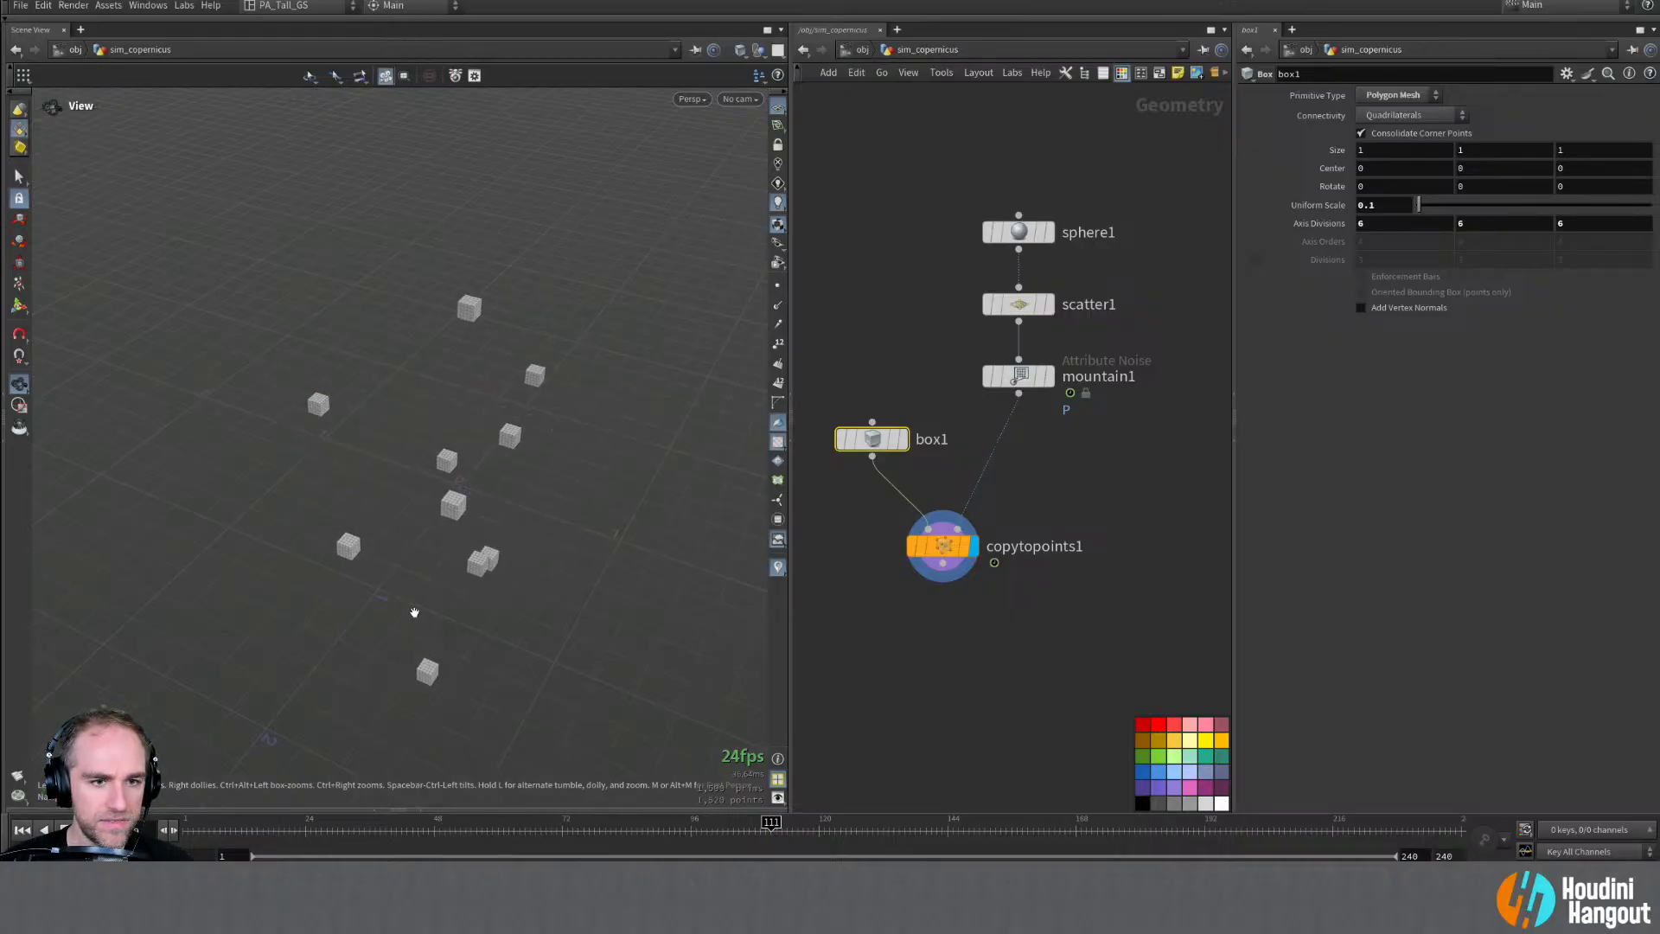
left_click_drag(422, 603, 562, 512, "alt")
Step: Set the mountain noise's Pulse Duration to 0.75 and inspect the box motion
left_click(1029, 374)
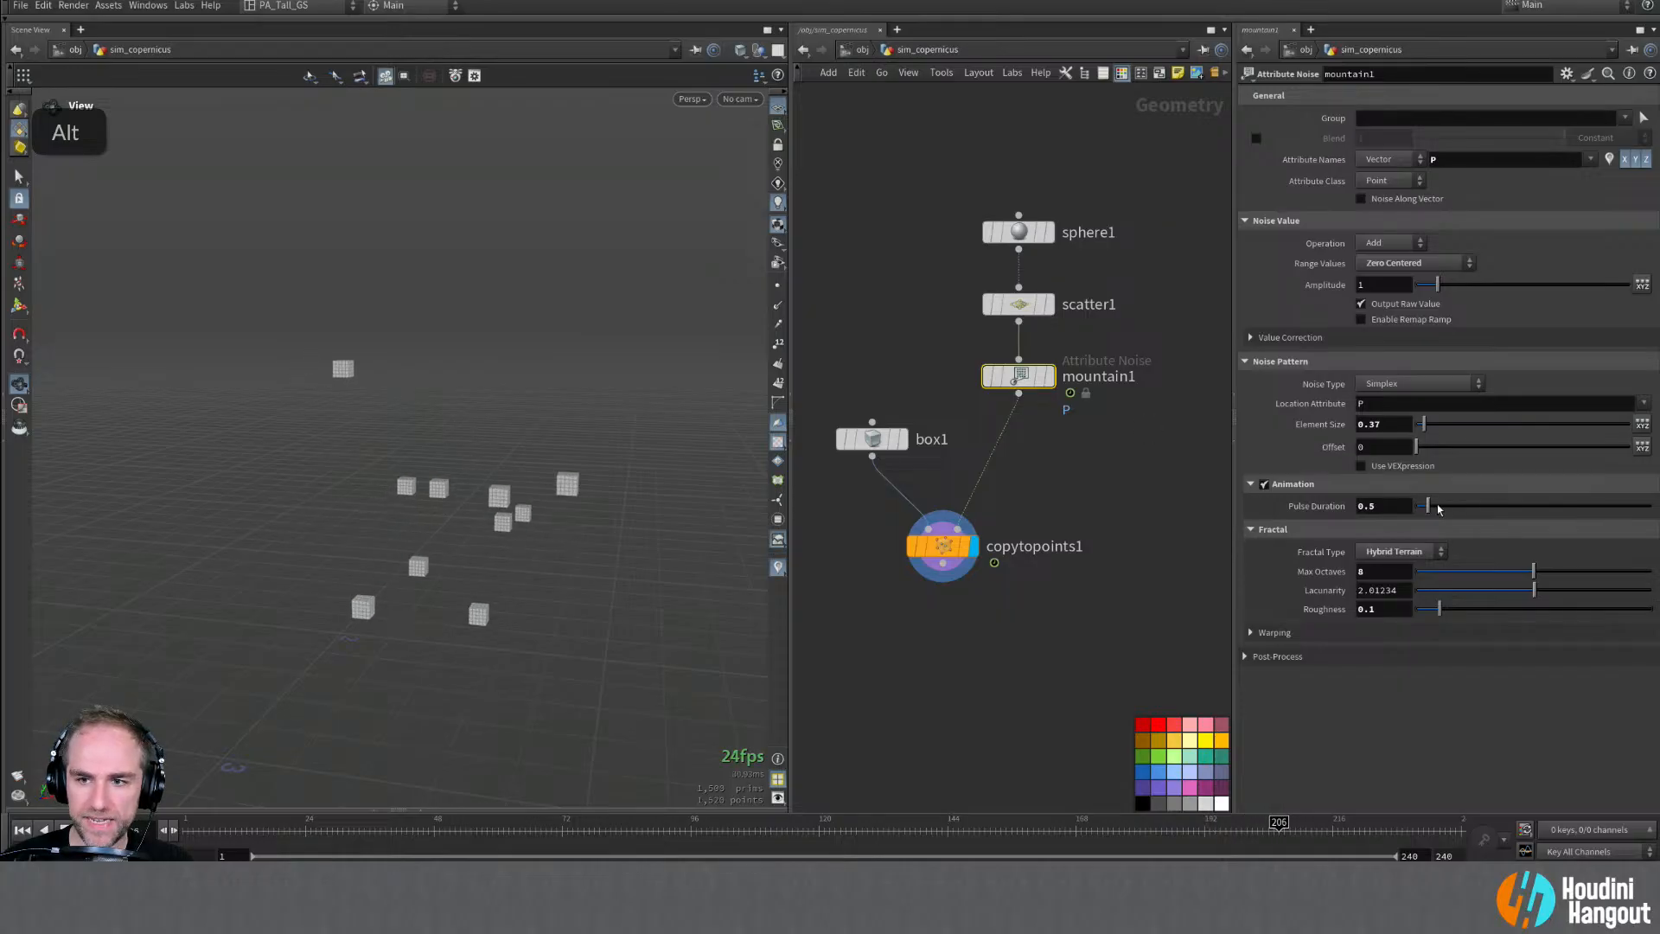
left_click(1384, 506)
type("0.75")
key("Return")
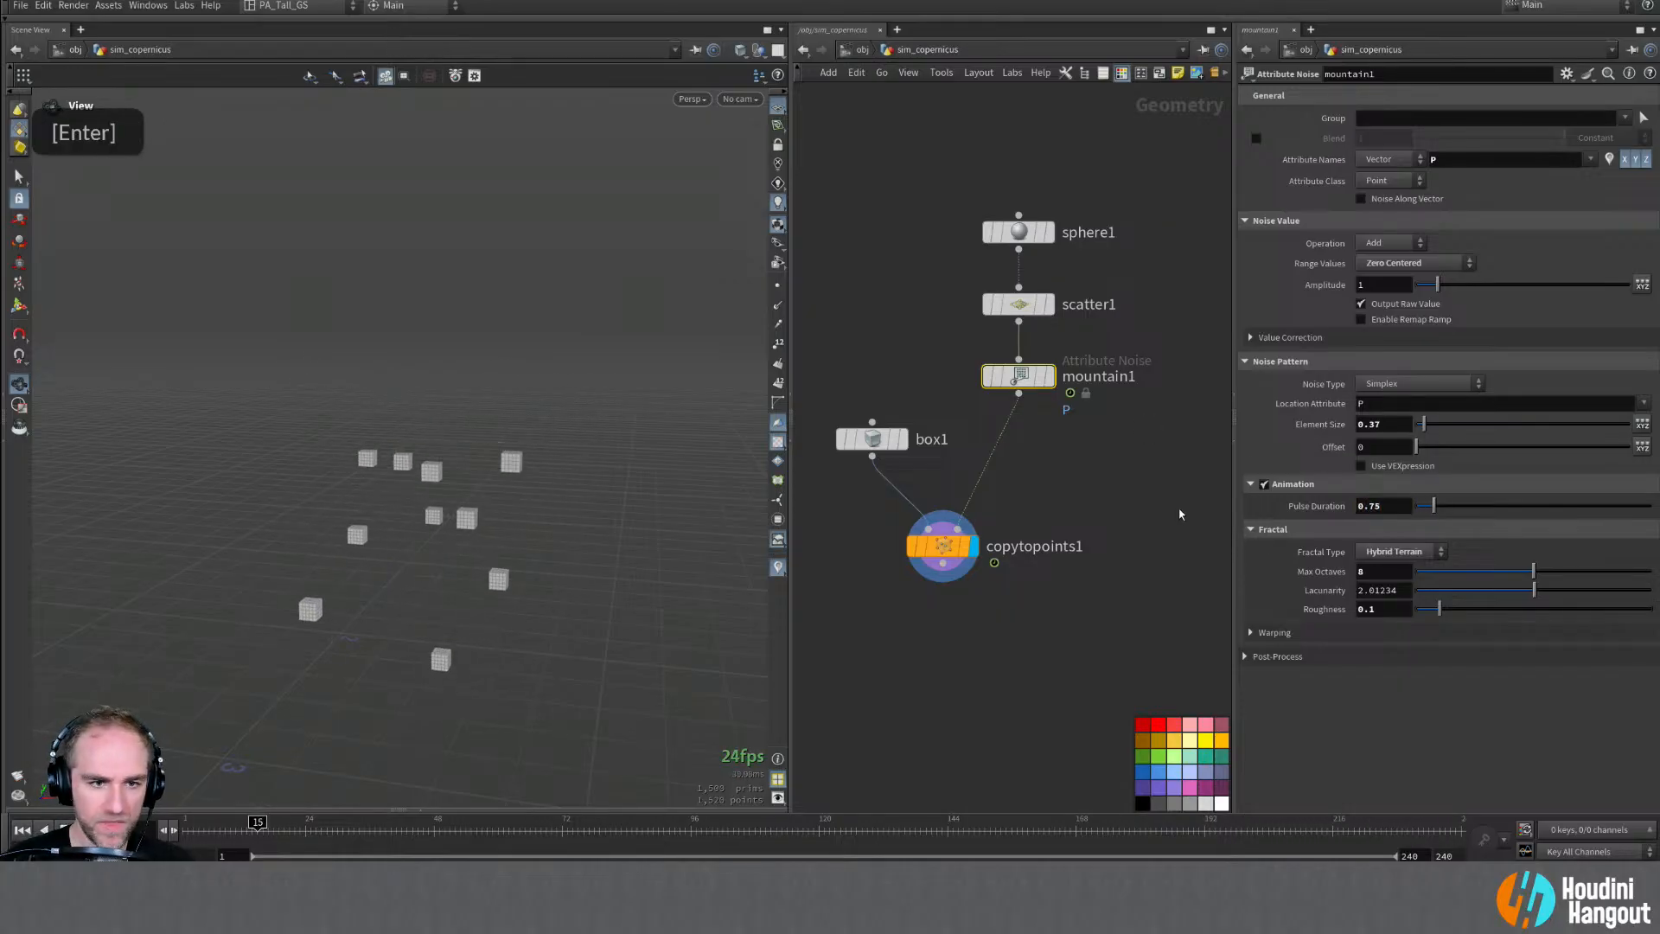
mouse_move(524, 567)
left_mouse_down("alt")
mouse_move(518, 544)
mouse_move(520, 613)
mouse_move(539, 550)
left_mouse_up("alt")
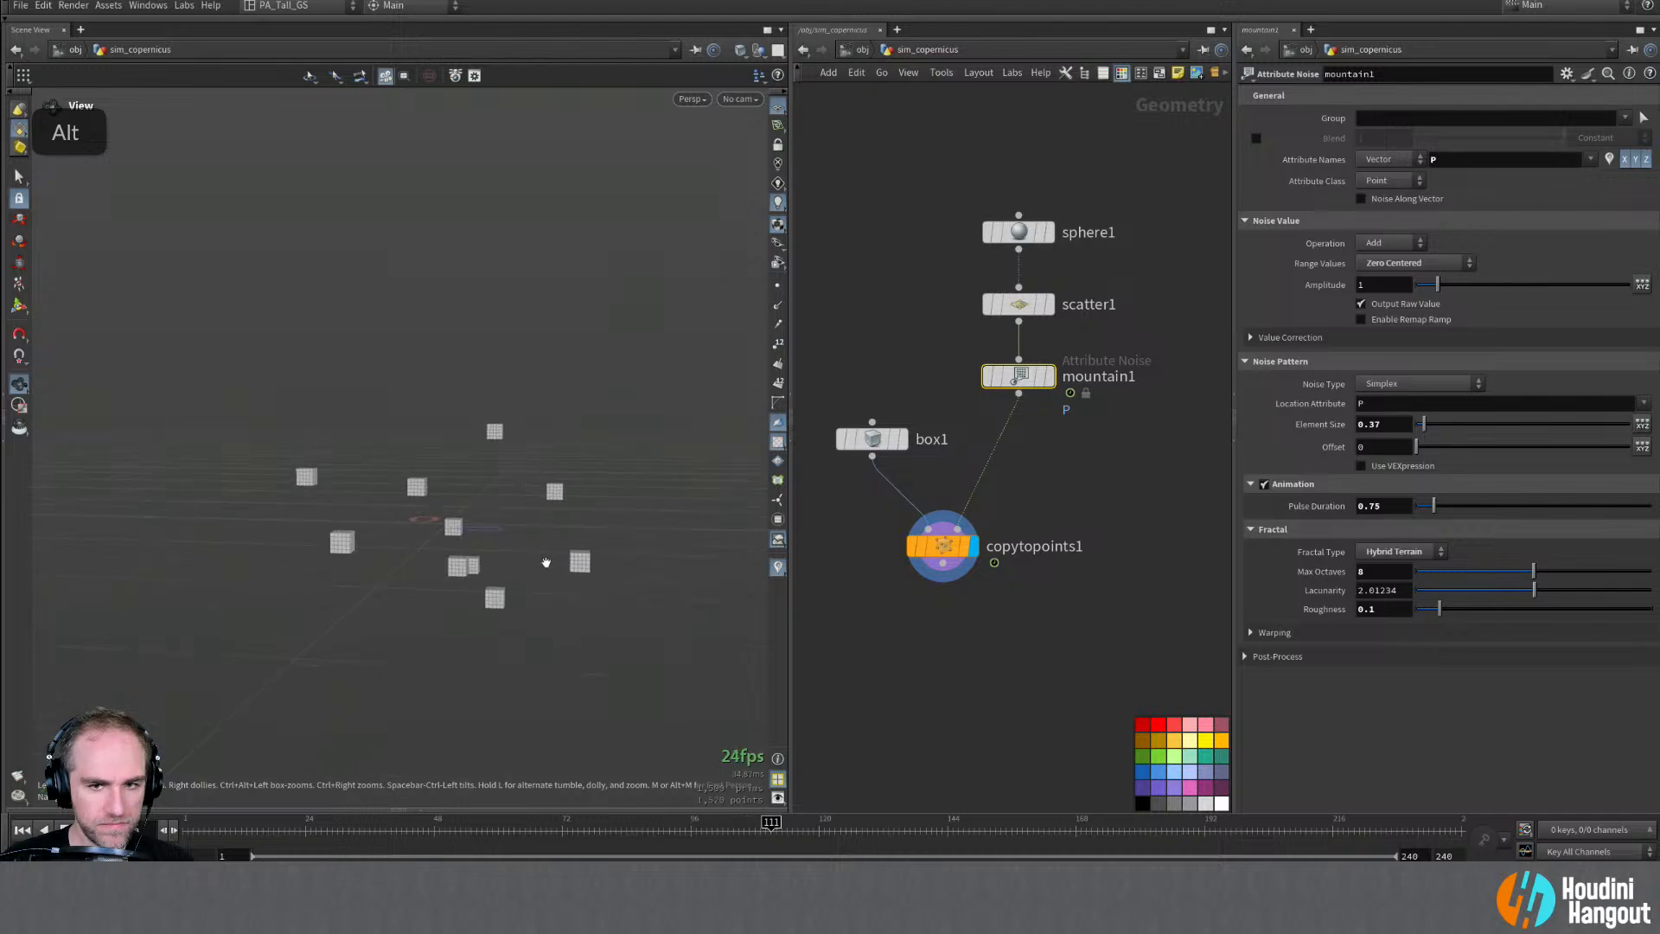
Step: Move the Copy to Points and box nodes lower to leave more space below the mountain node
left_click_drag(942, 545, 934, 632)
mouse_move(868, 442)
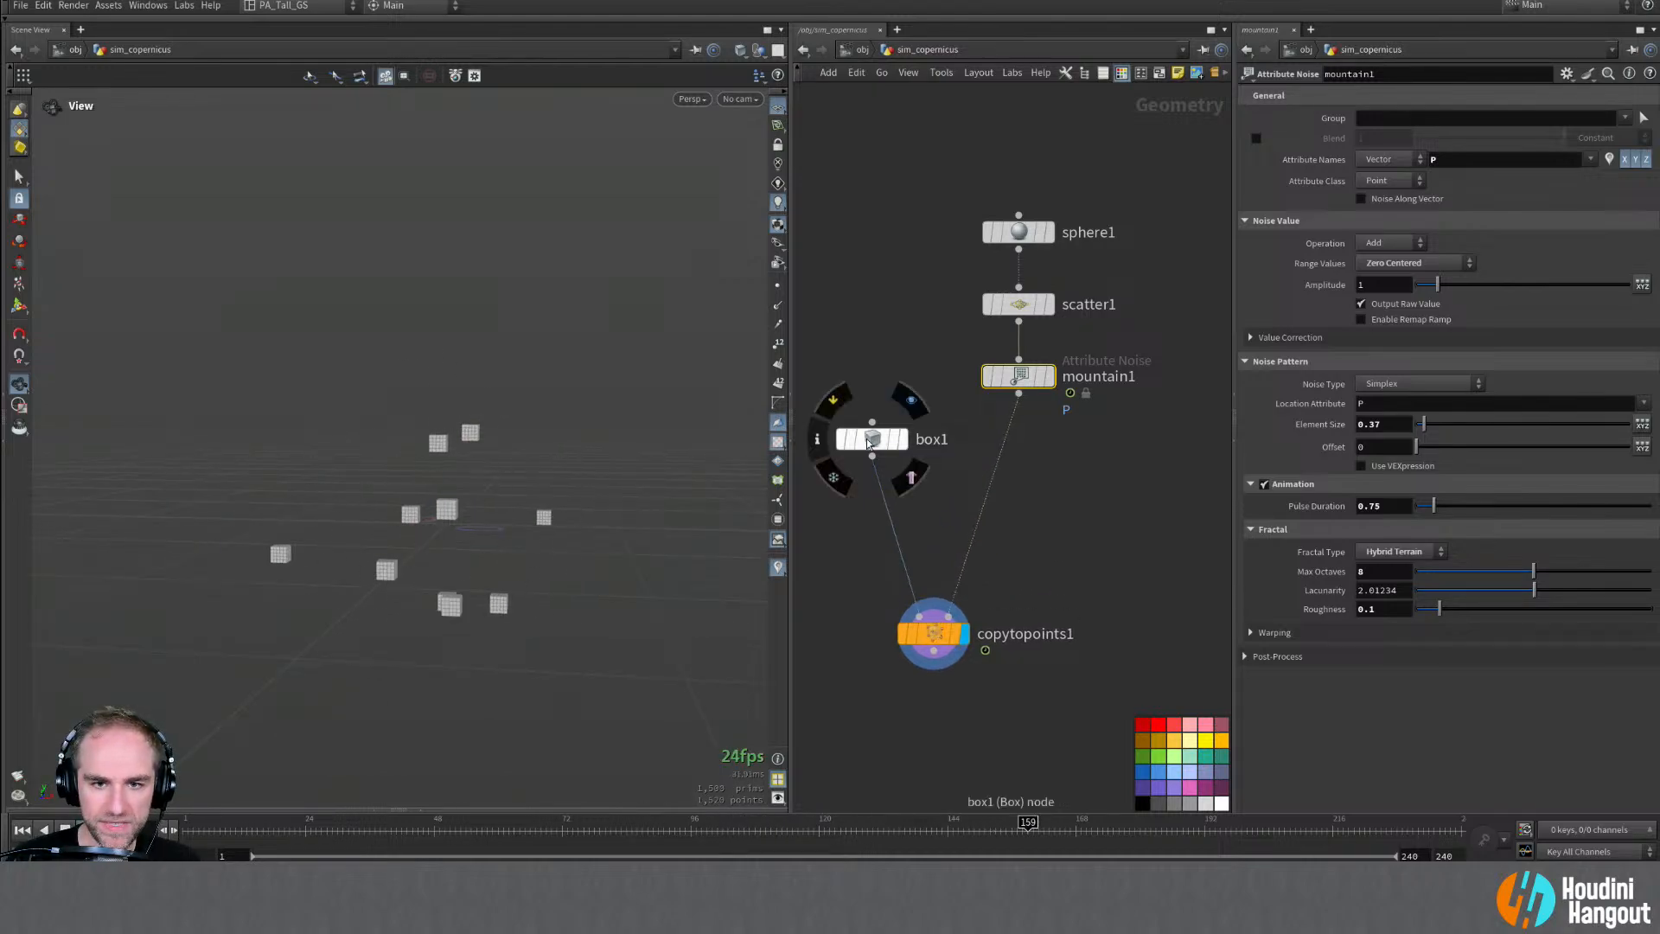
left_click_drag(869, 443, 849, 508)
left_click_drag(934, 634, 968, 637)
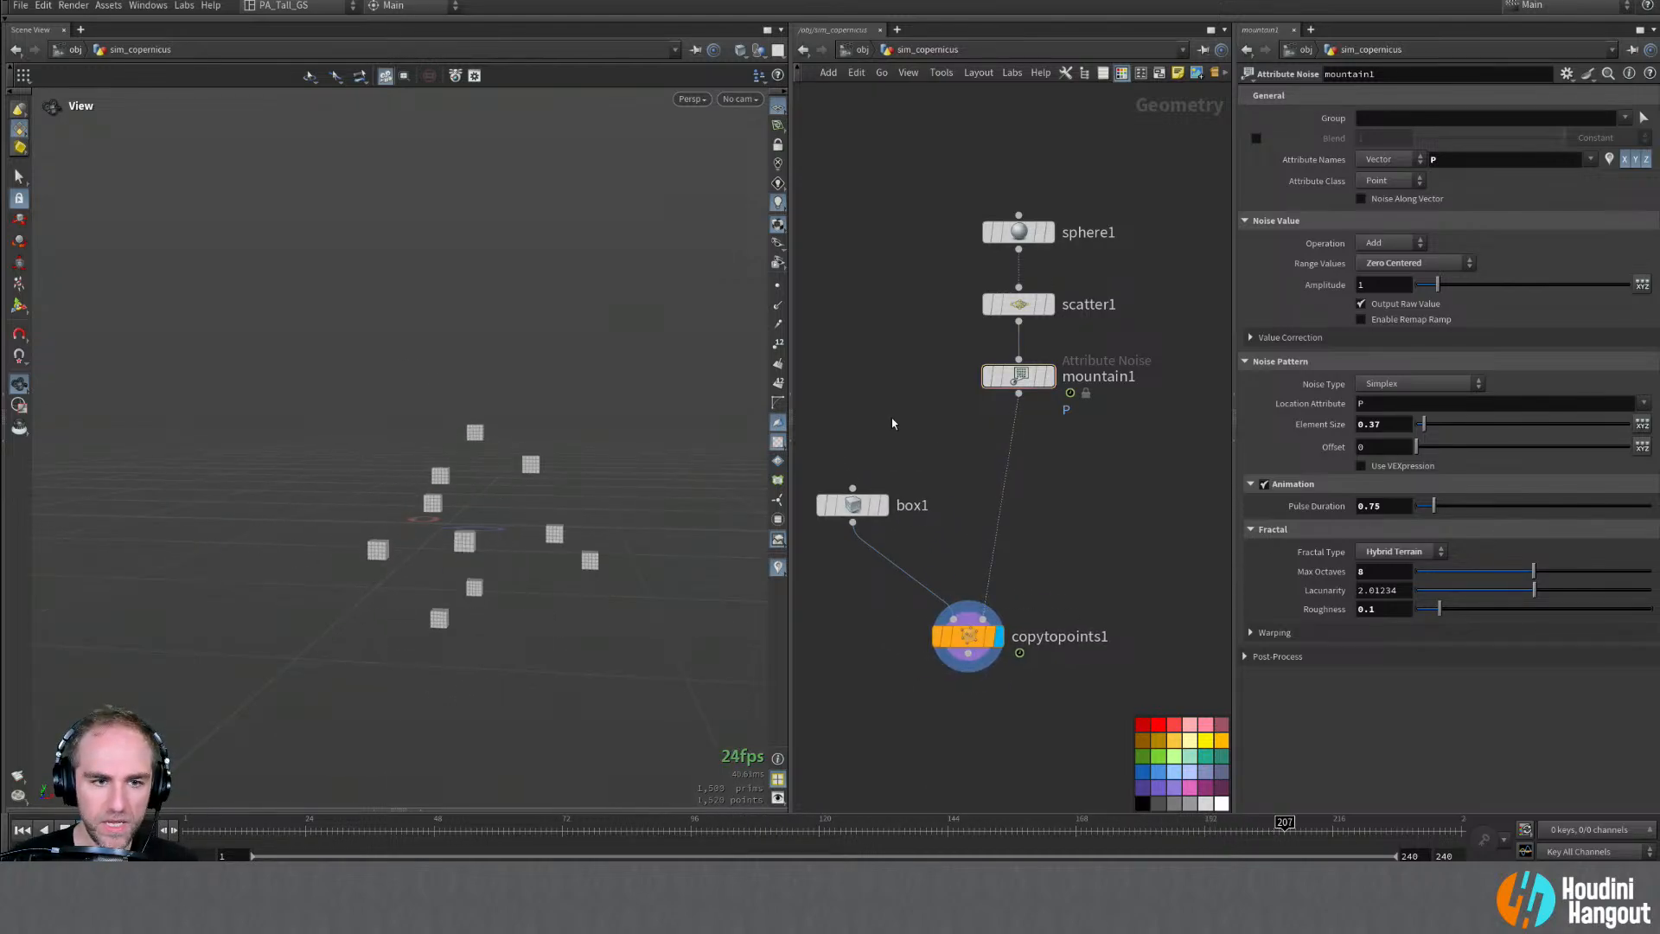
left_click_drag(411, 522, 571, 504, "alt")
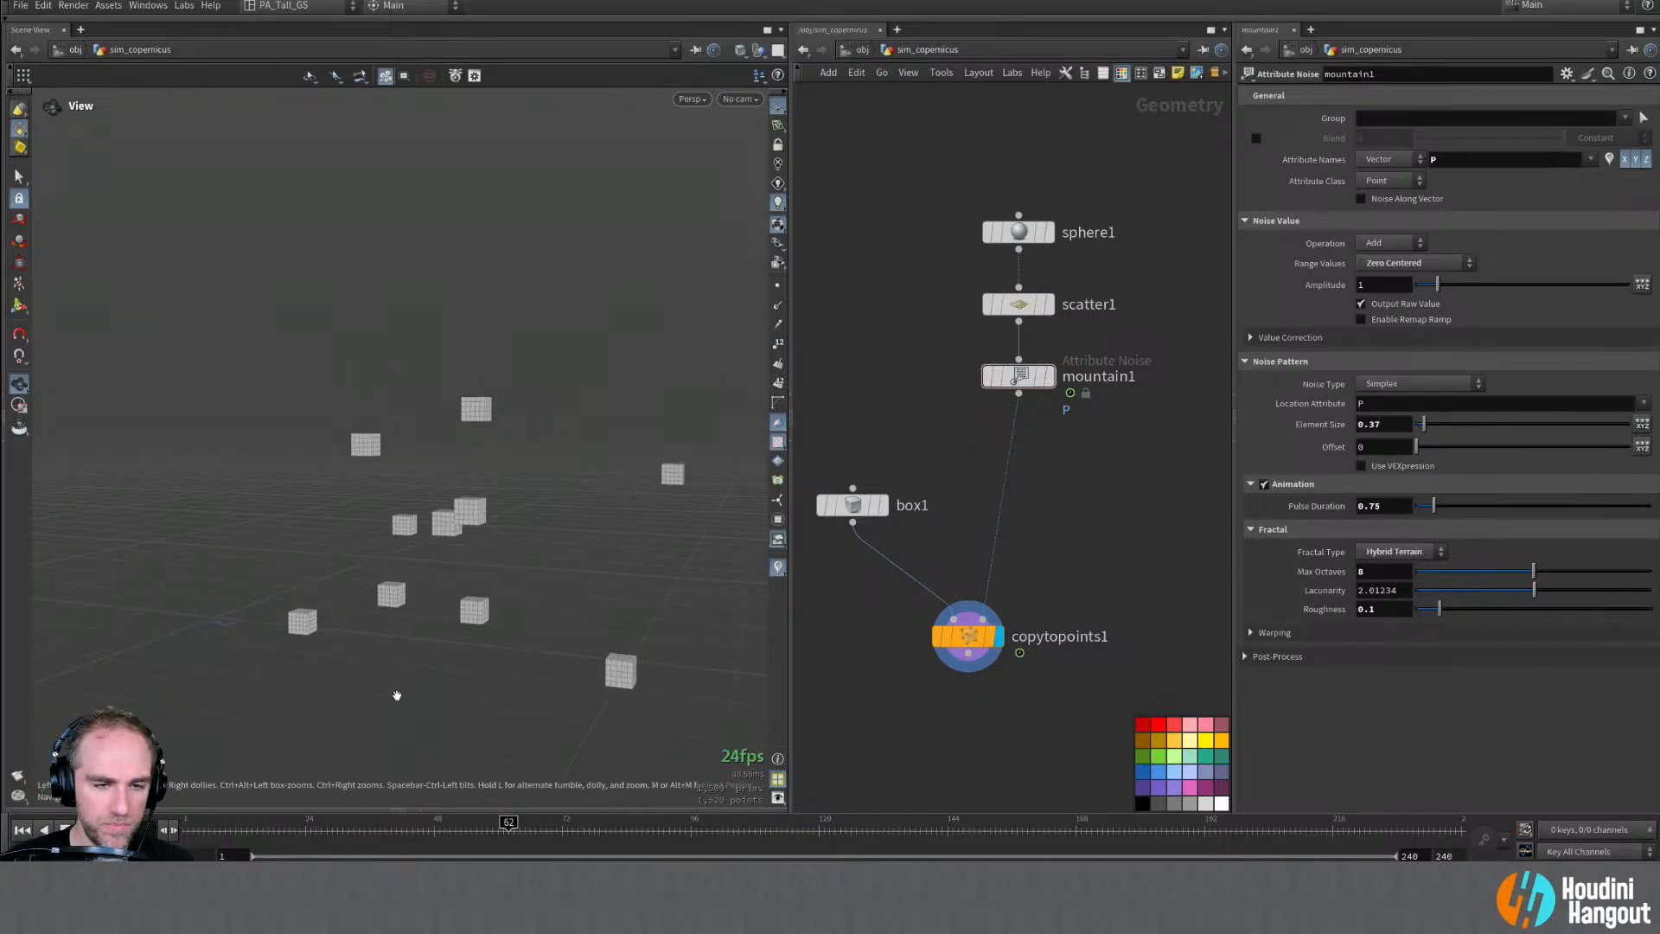
Step: Insert a Point Velocity node between the mountain and Copy to Points nodes
key("Tab")
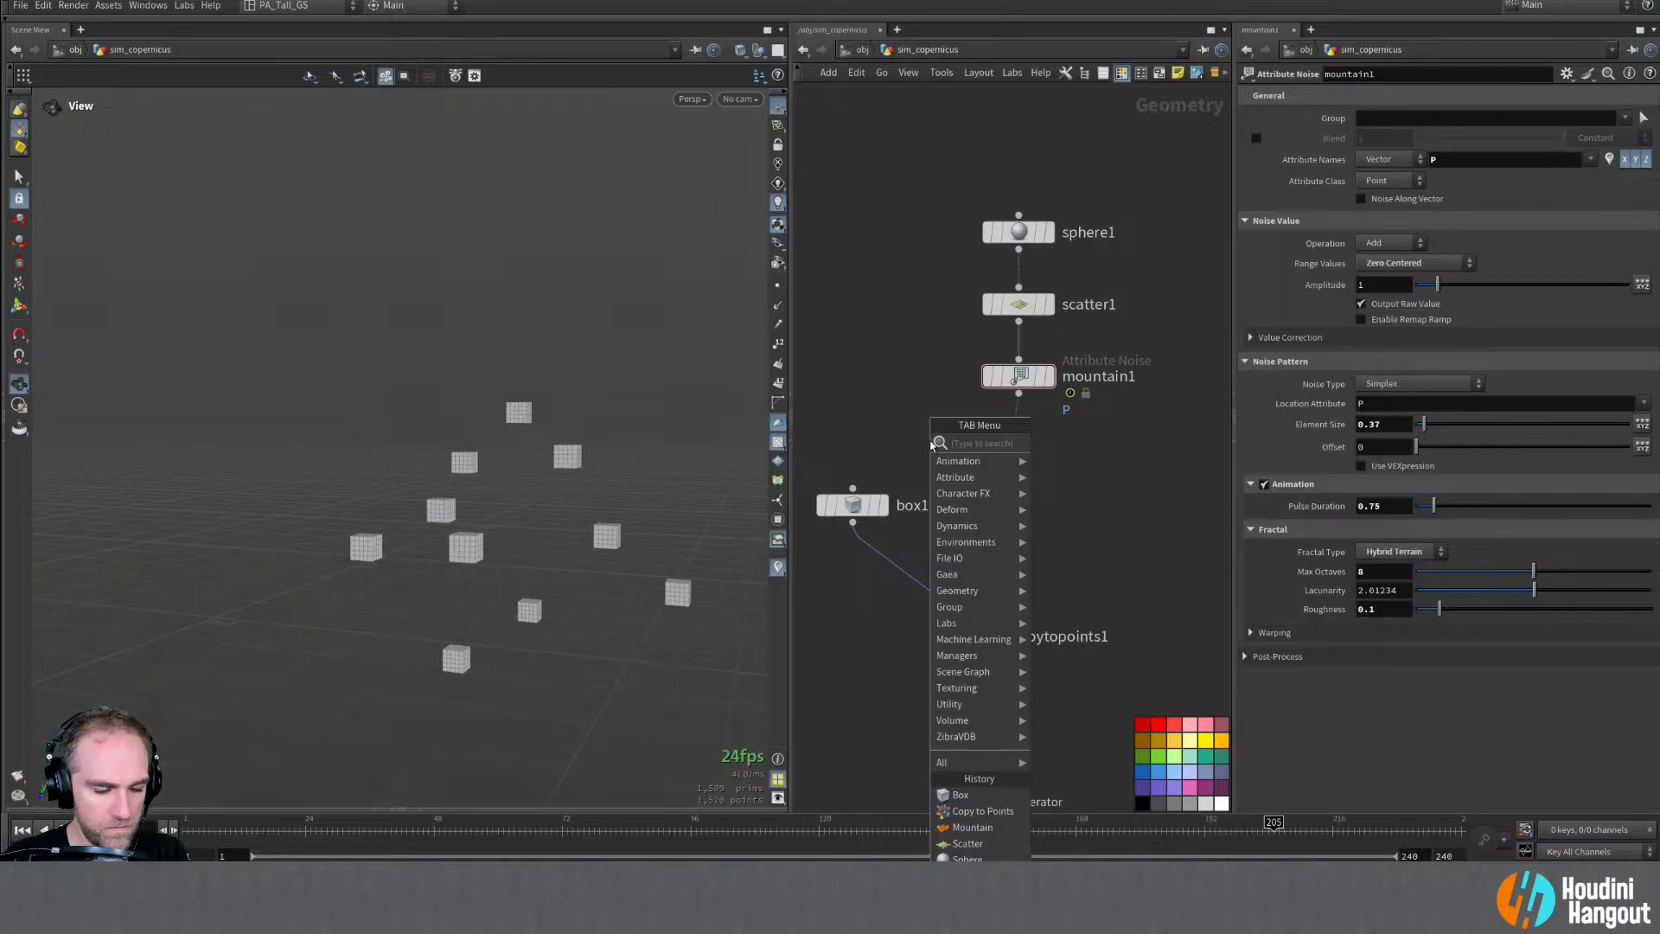
type("p")
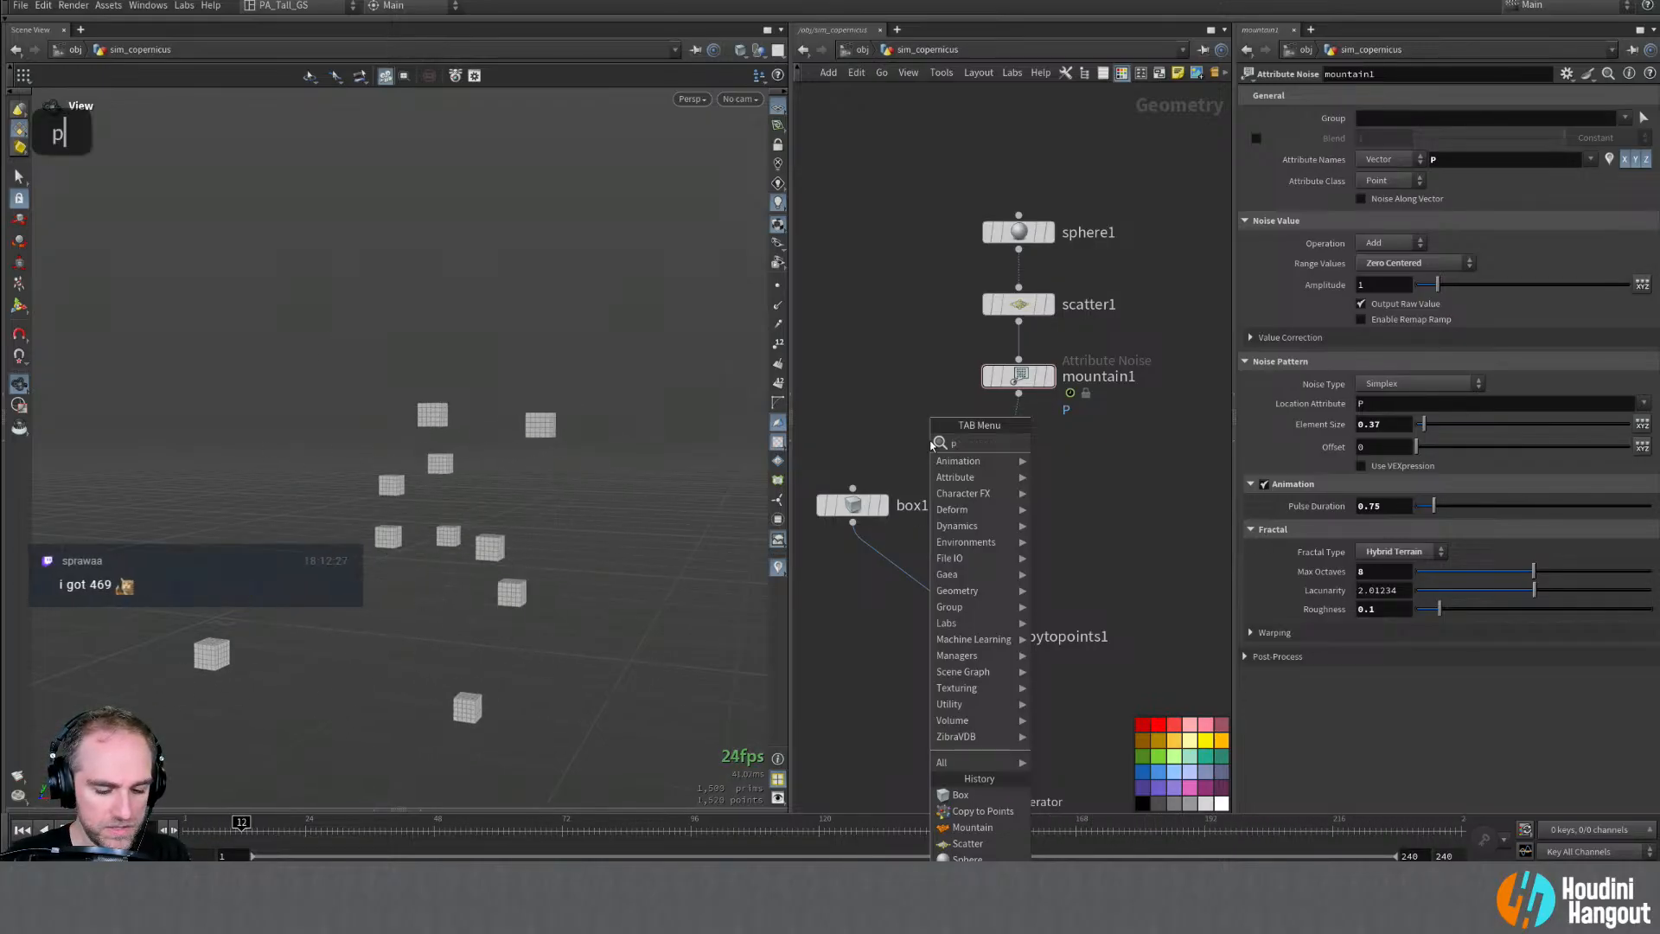
type("oint ve")
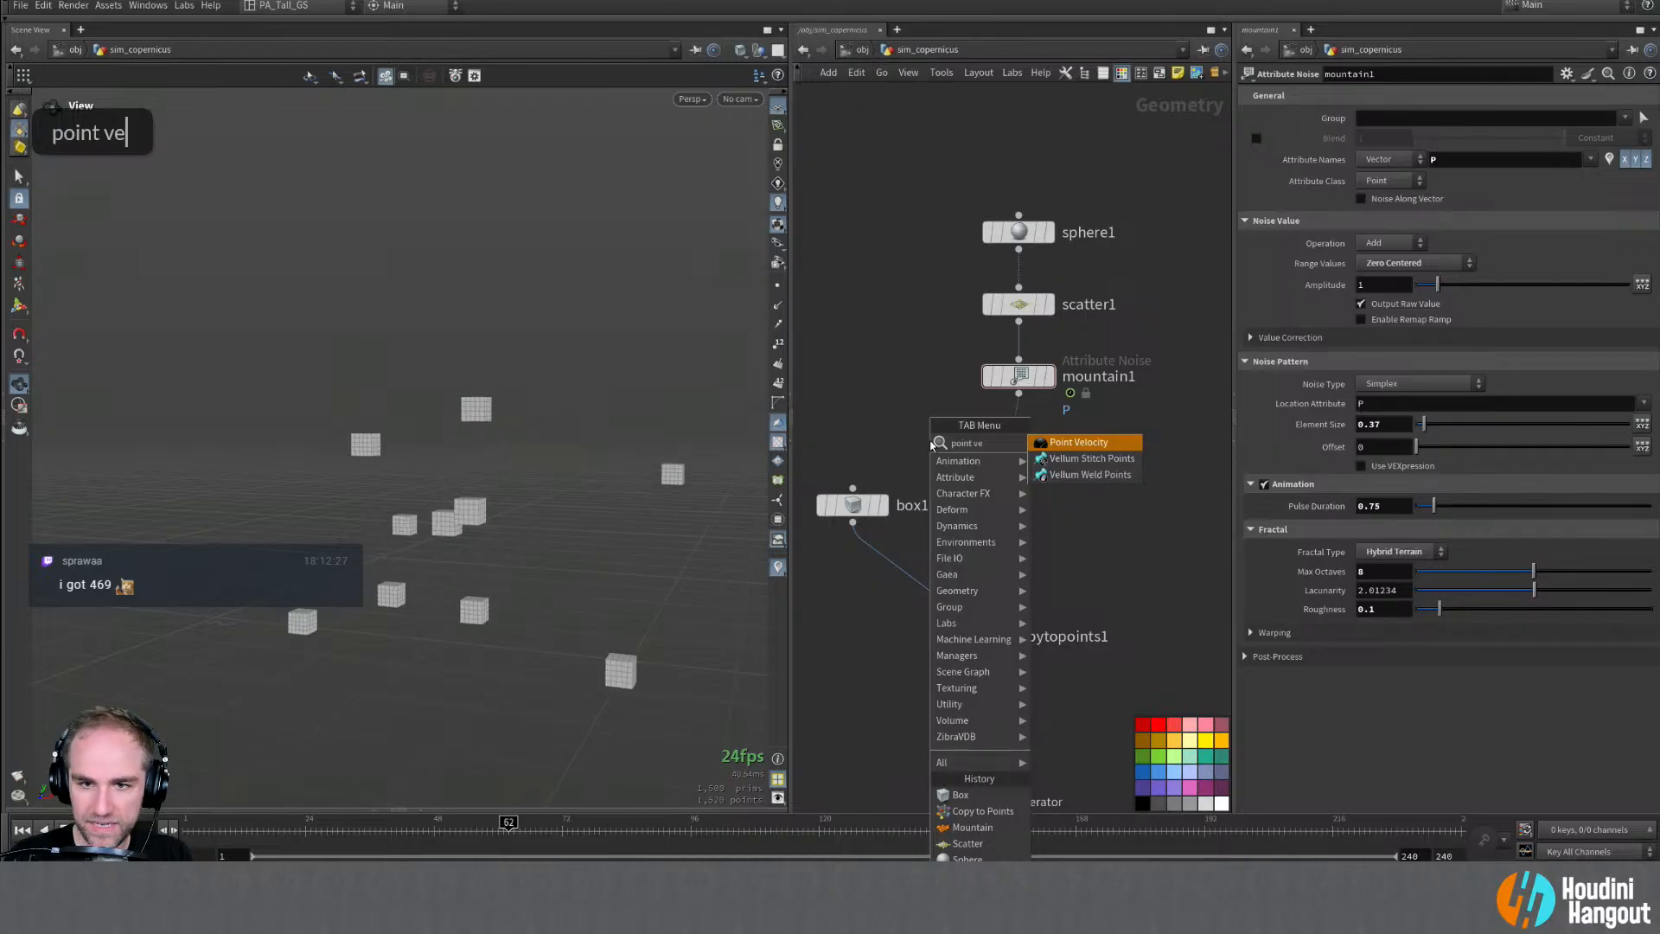
key("Return")
double_click(1019, 451)
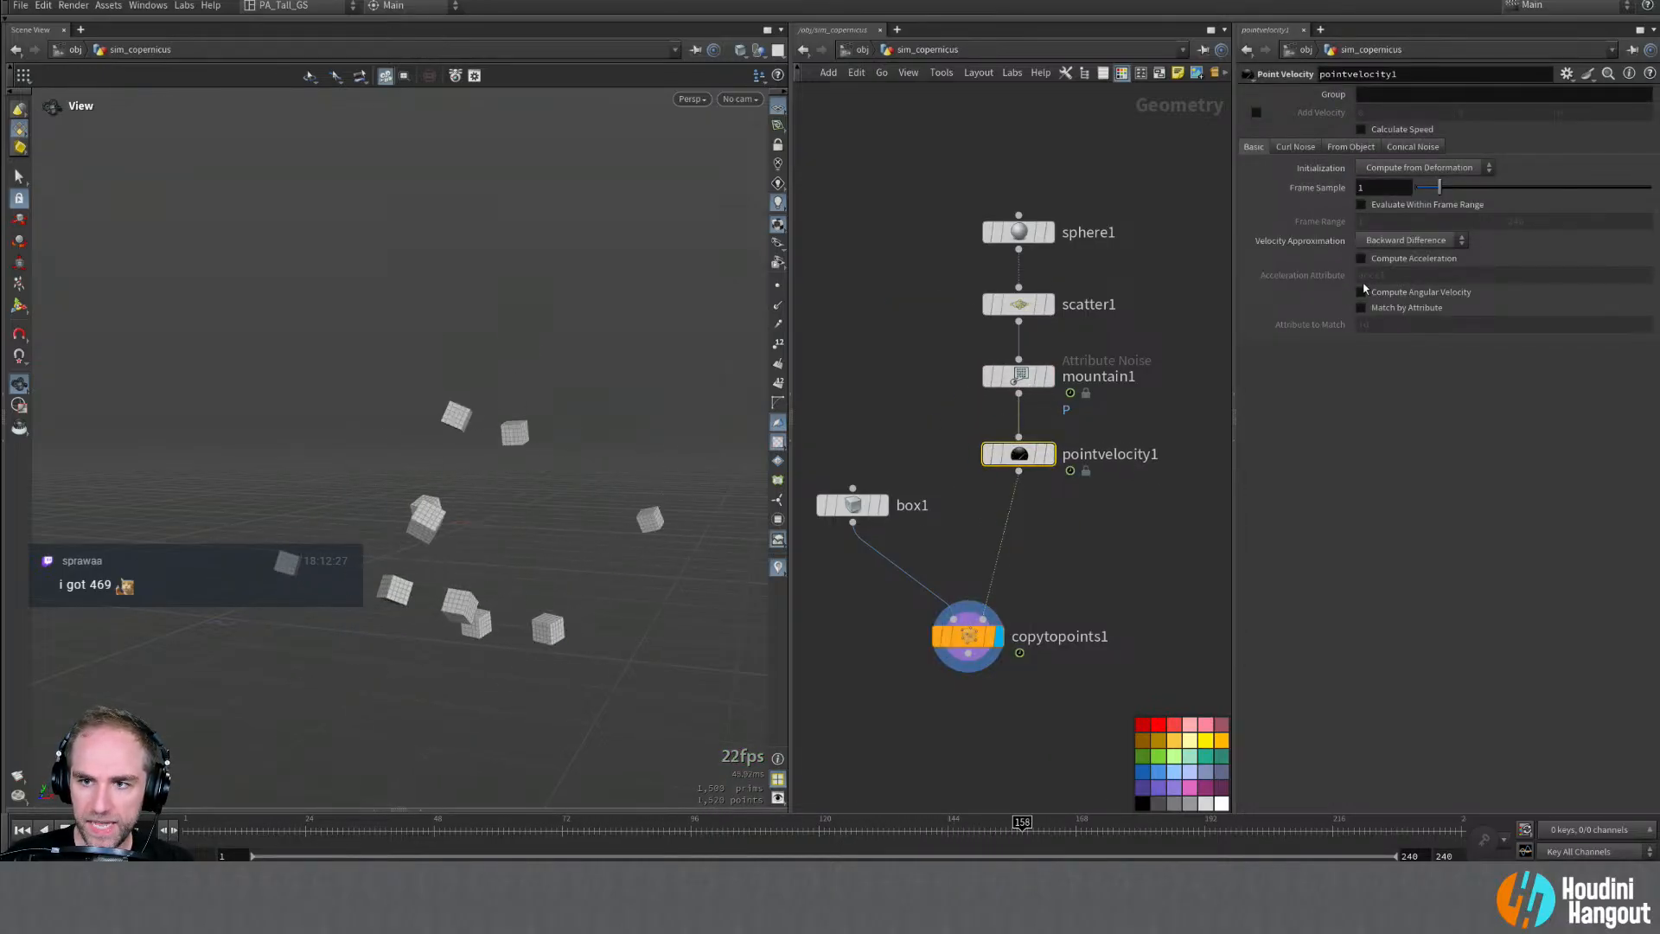
Step: Enable Calculate Speed on the Point Velocity node, keep Compute from Deformation, and set Velocity Approximation to Central Difference
left_click(1362, 128)
left_click(1422, 168)
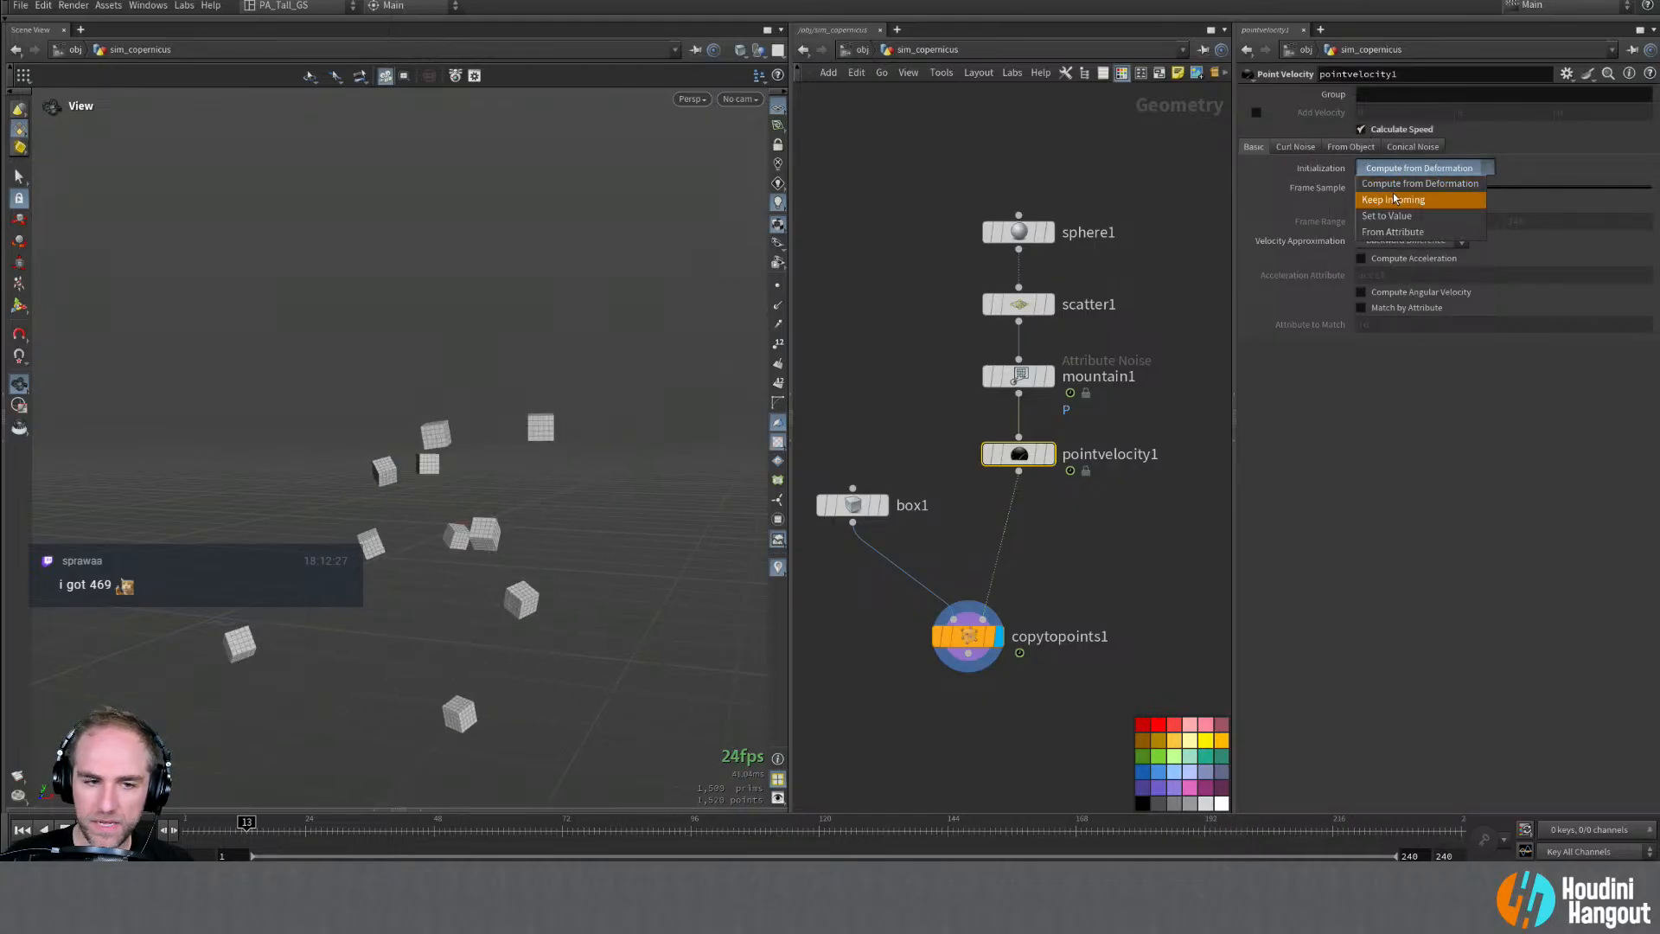
left_click(1390, 184)
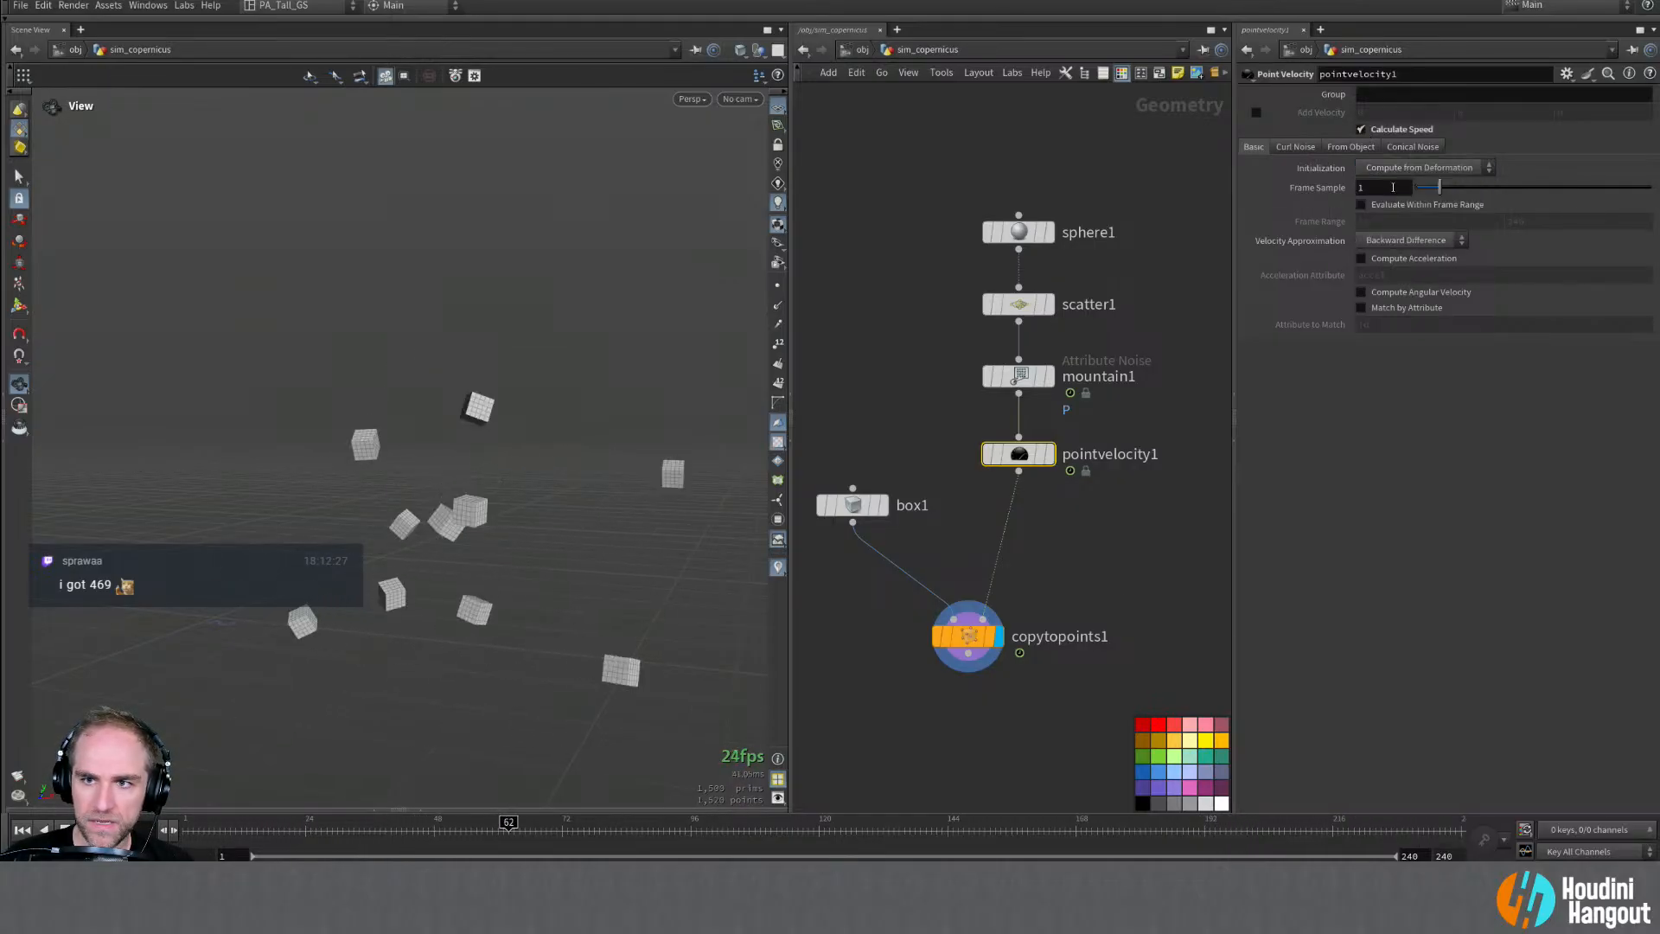
left_click(1375, 242)
left_click(1382, 275)
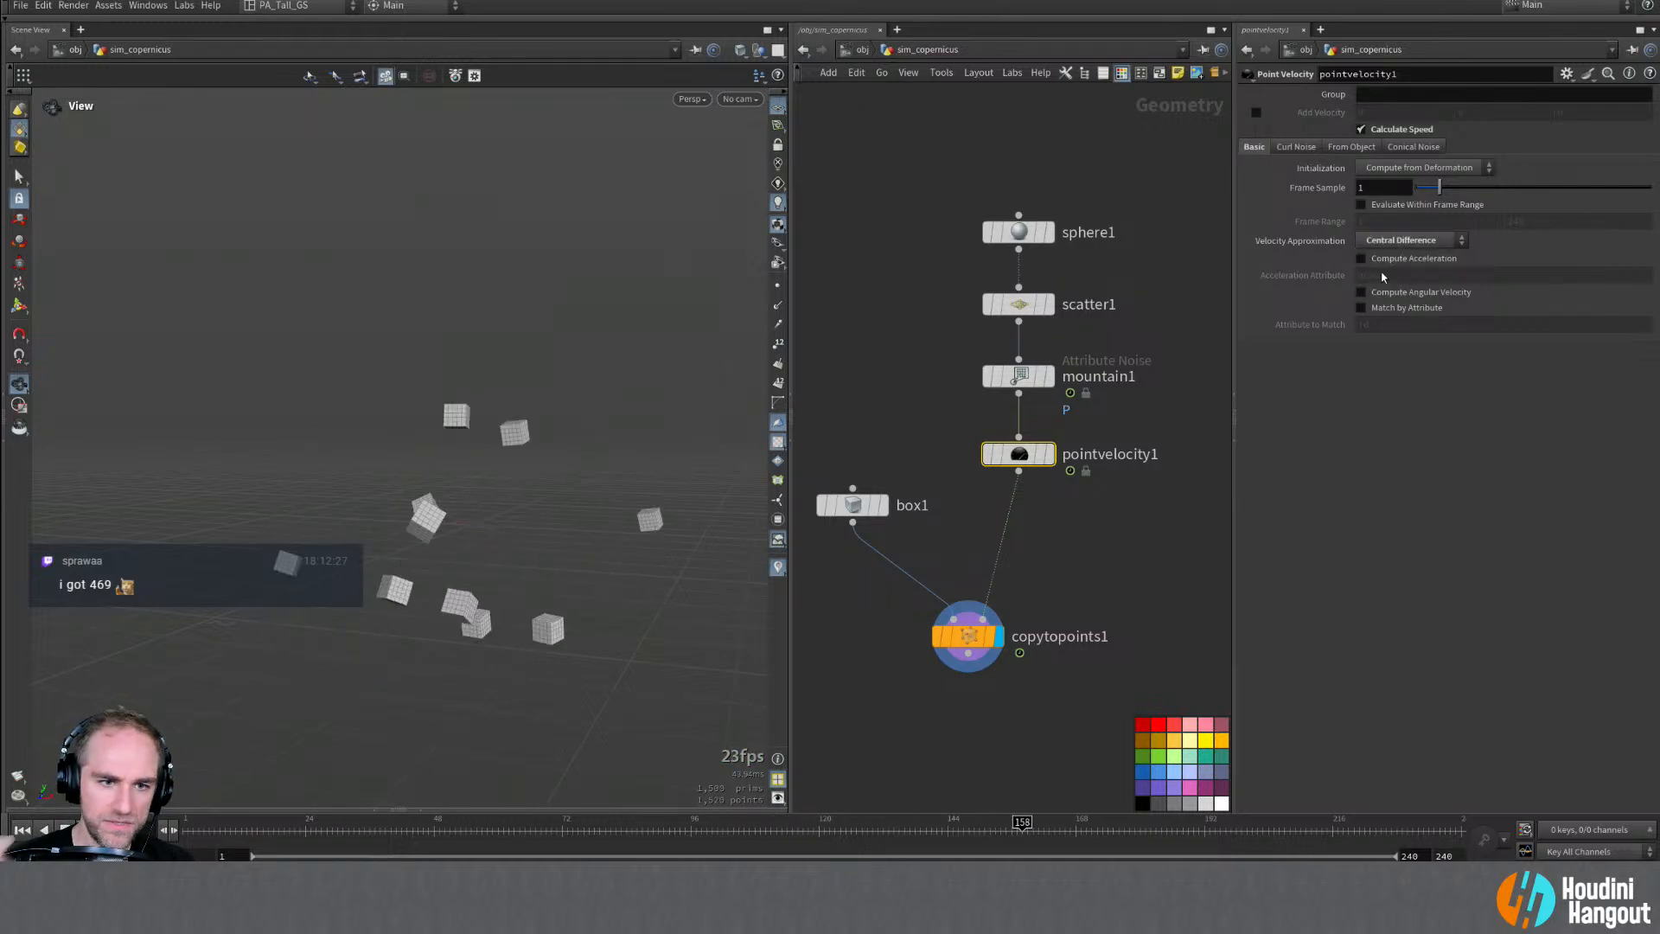
Step: Check the Point Velocity node's point attributes and reveal the Geometry Spreadsheet below the viewport to read the speed and velocity values
left_click(438, 506, "alt")
left_click_drag(438, 505, 463, 512, "alt")
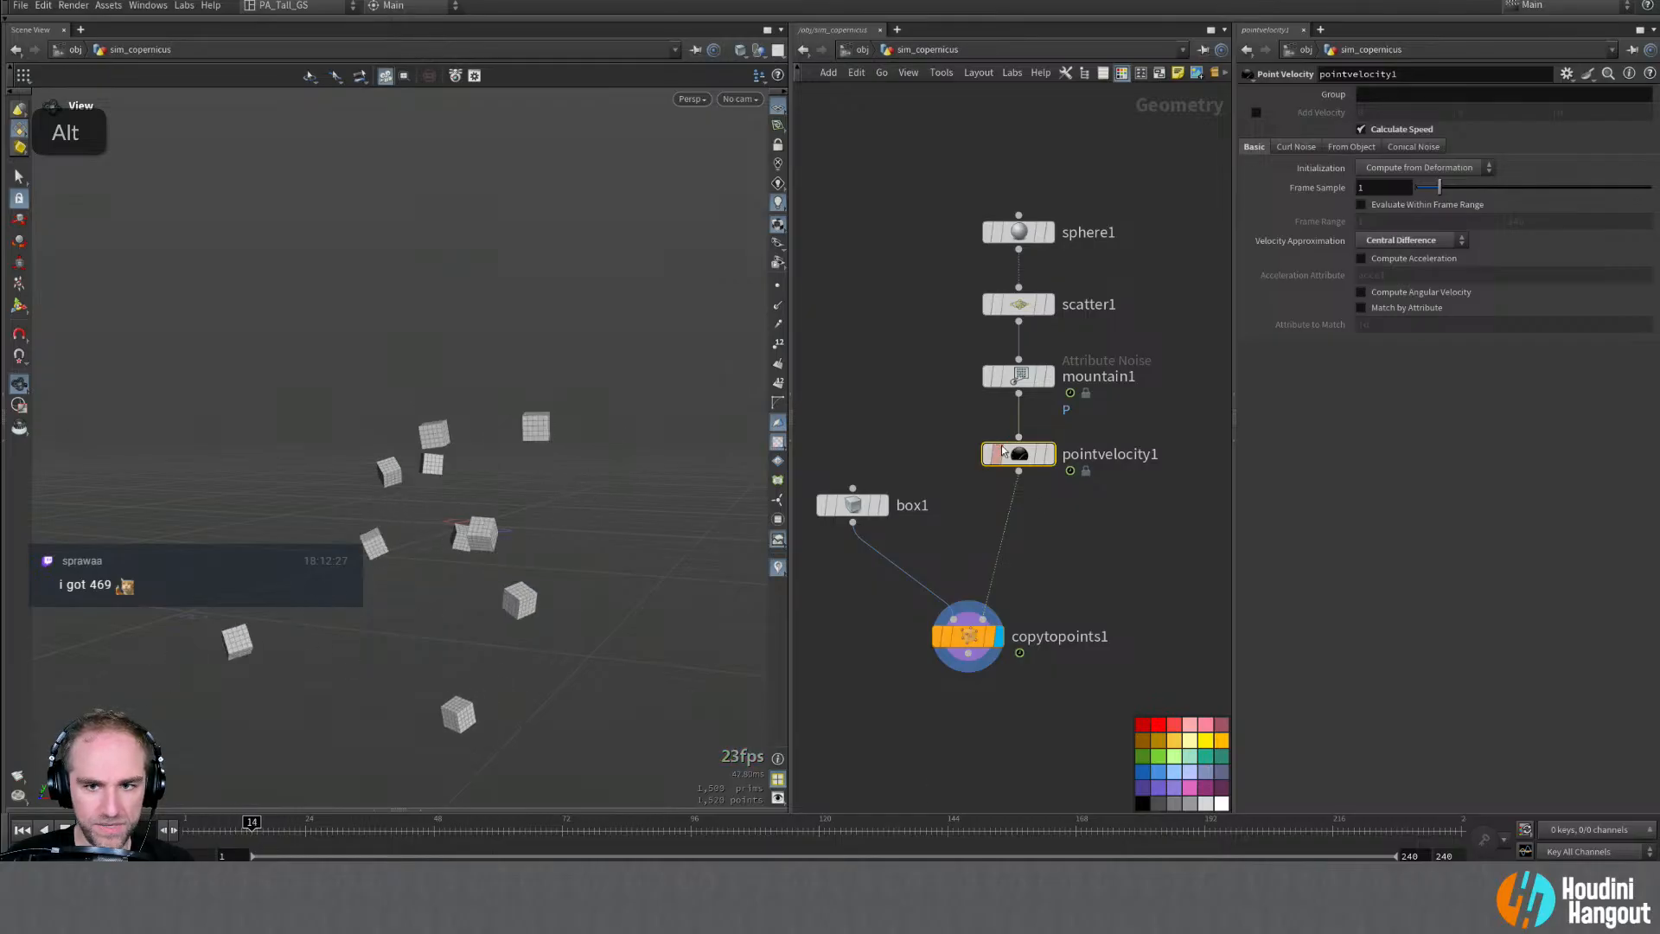
middle_click(1001, 446)
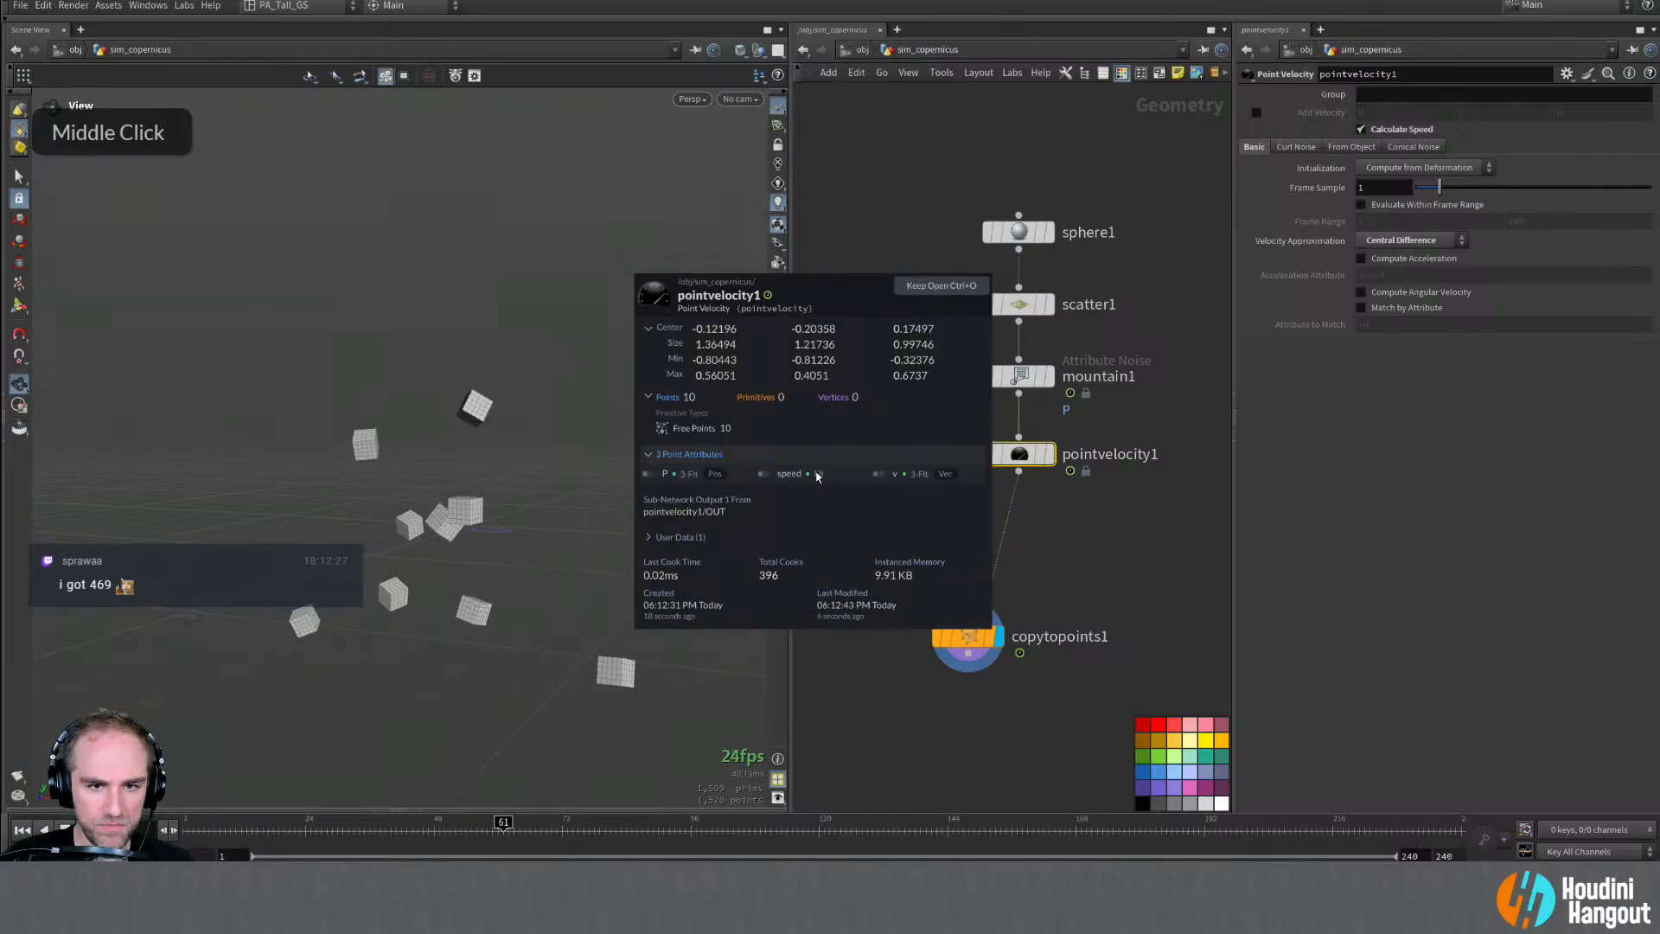
left_click(407, 810)
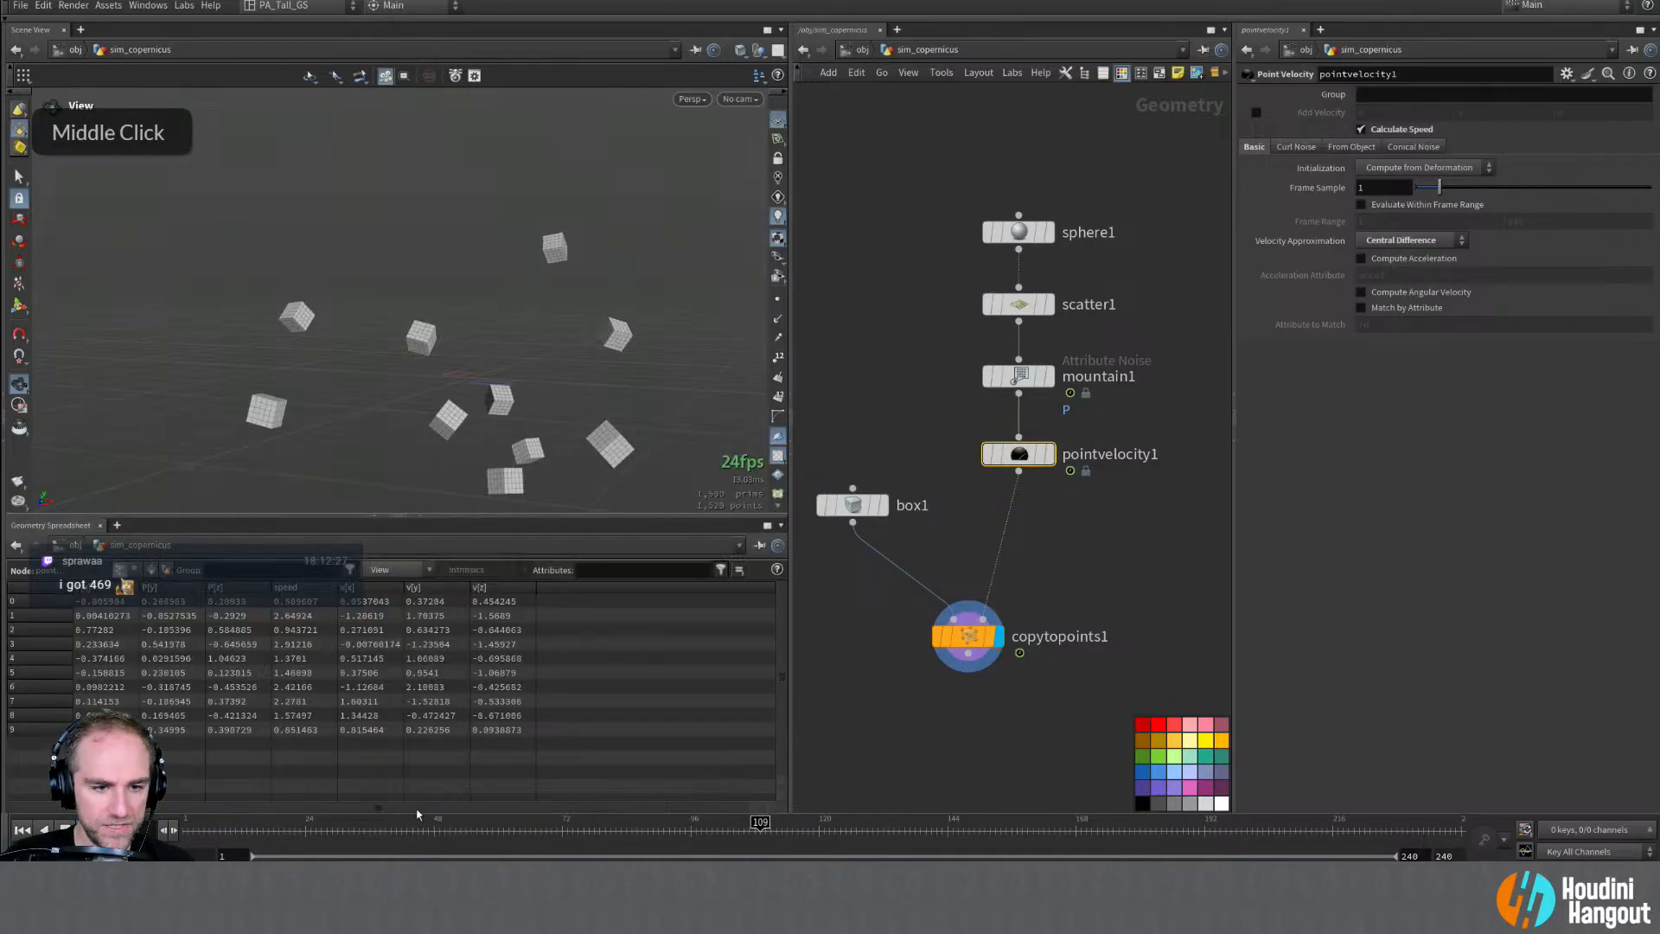
left_click_drag(399, 523, 396, 563)
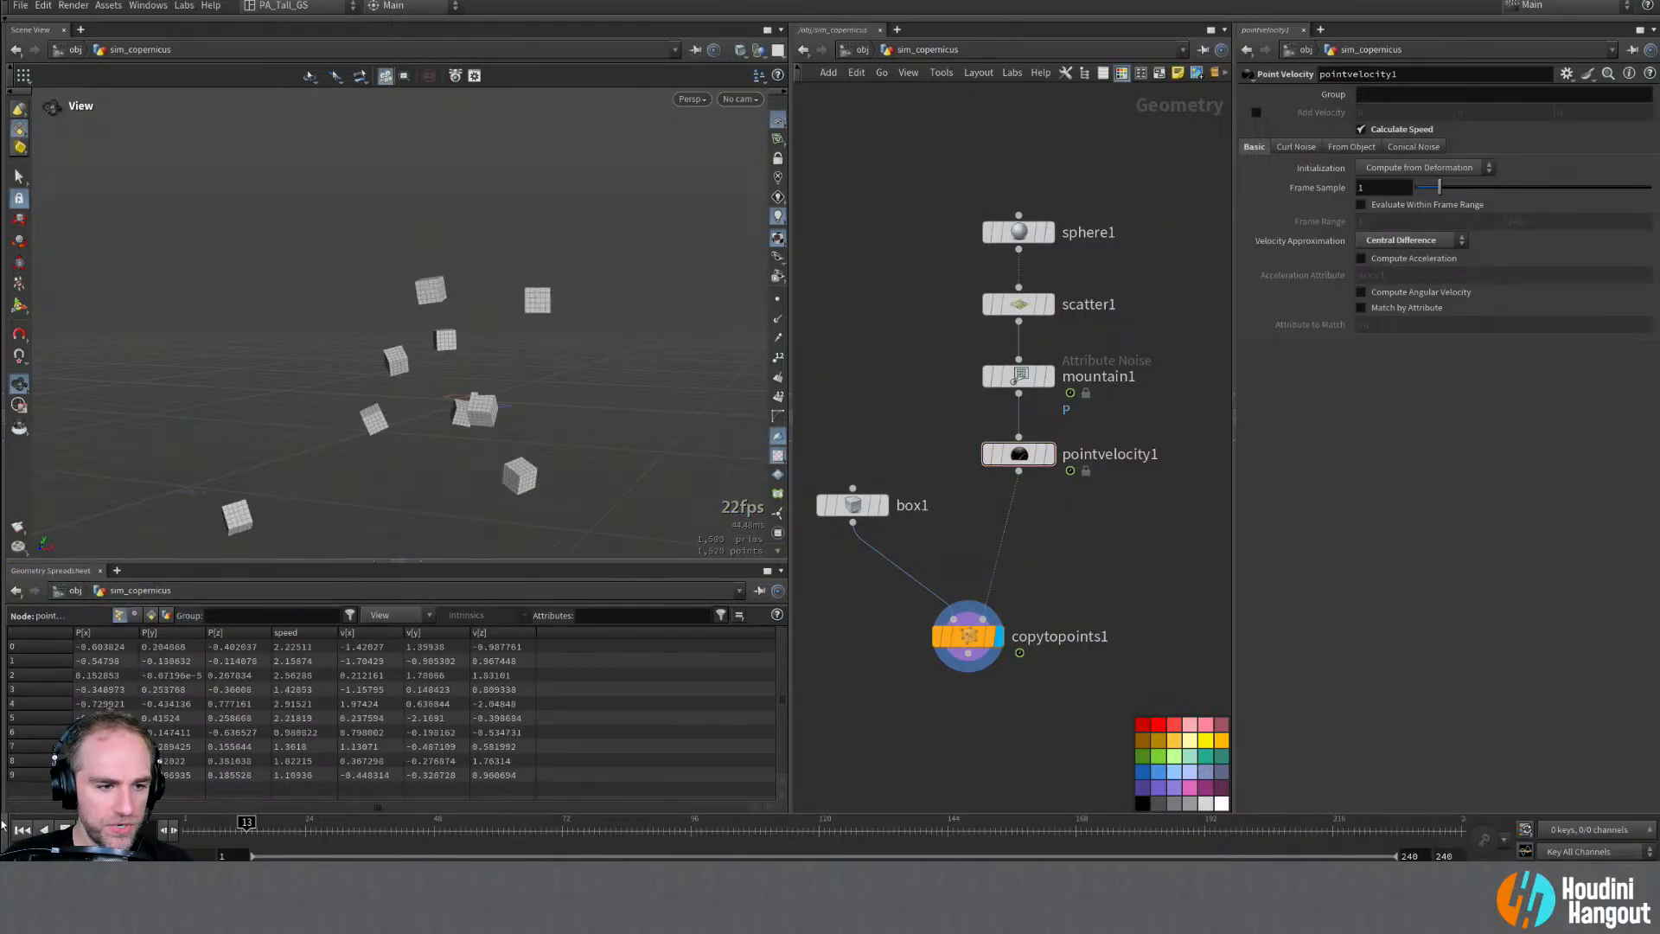
Step: Insert a Sort node between the Point Velocity and Copy to Points nodes
key("Tab")
type("sort")
key("Return")
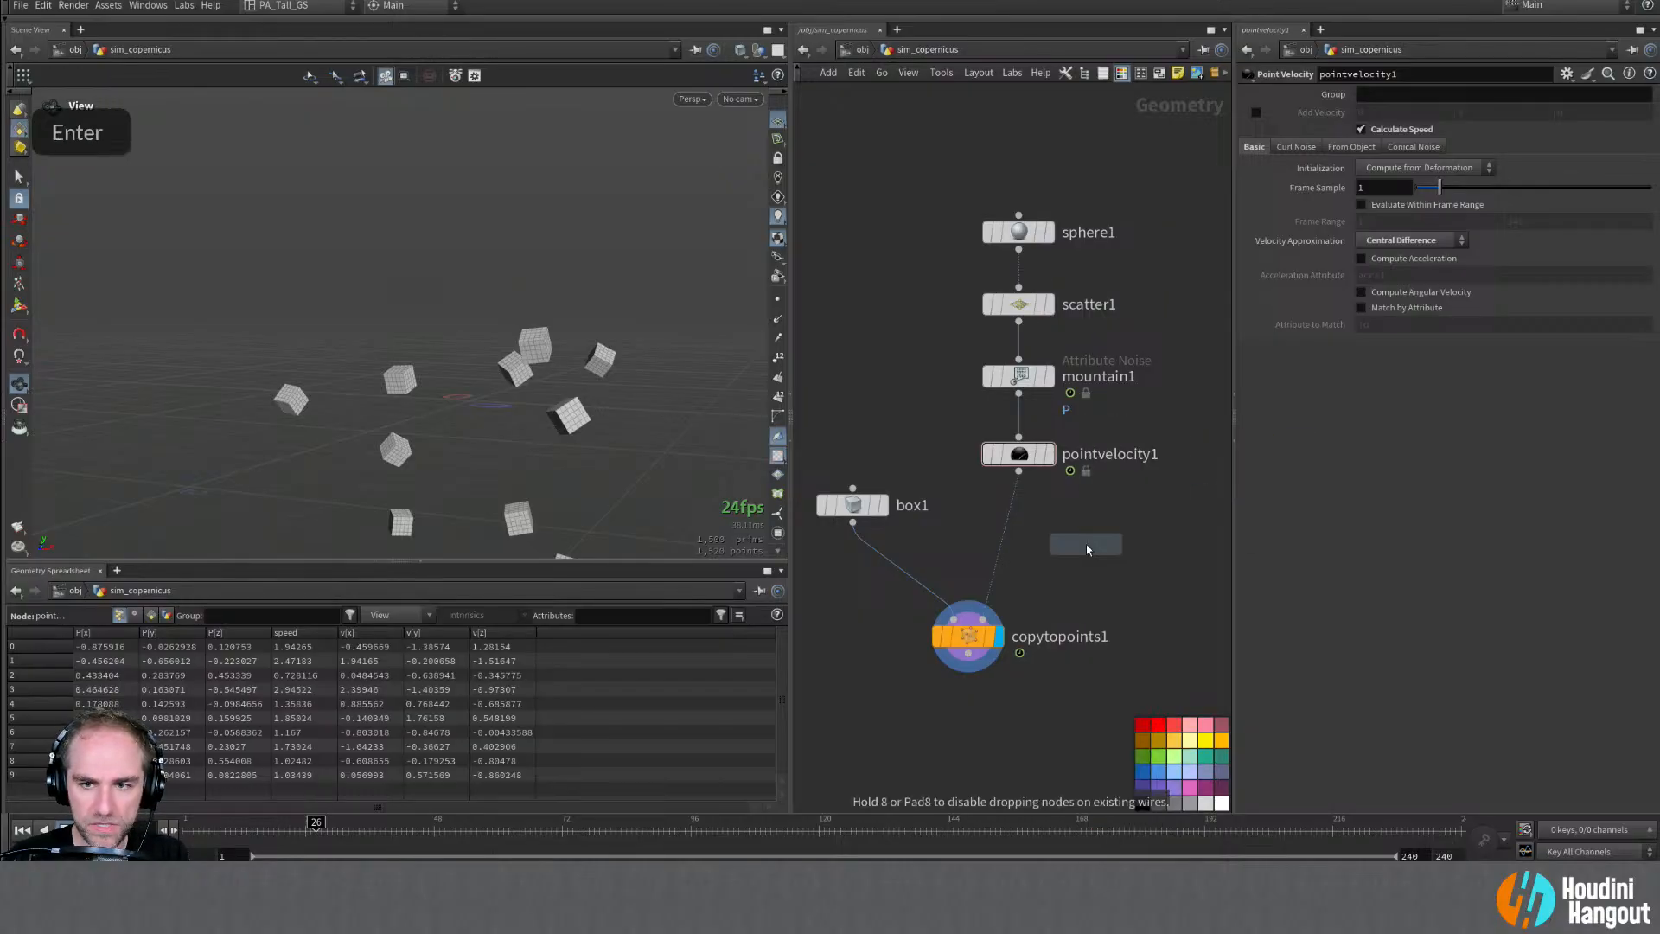
left_click(1035, 547)
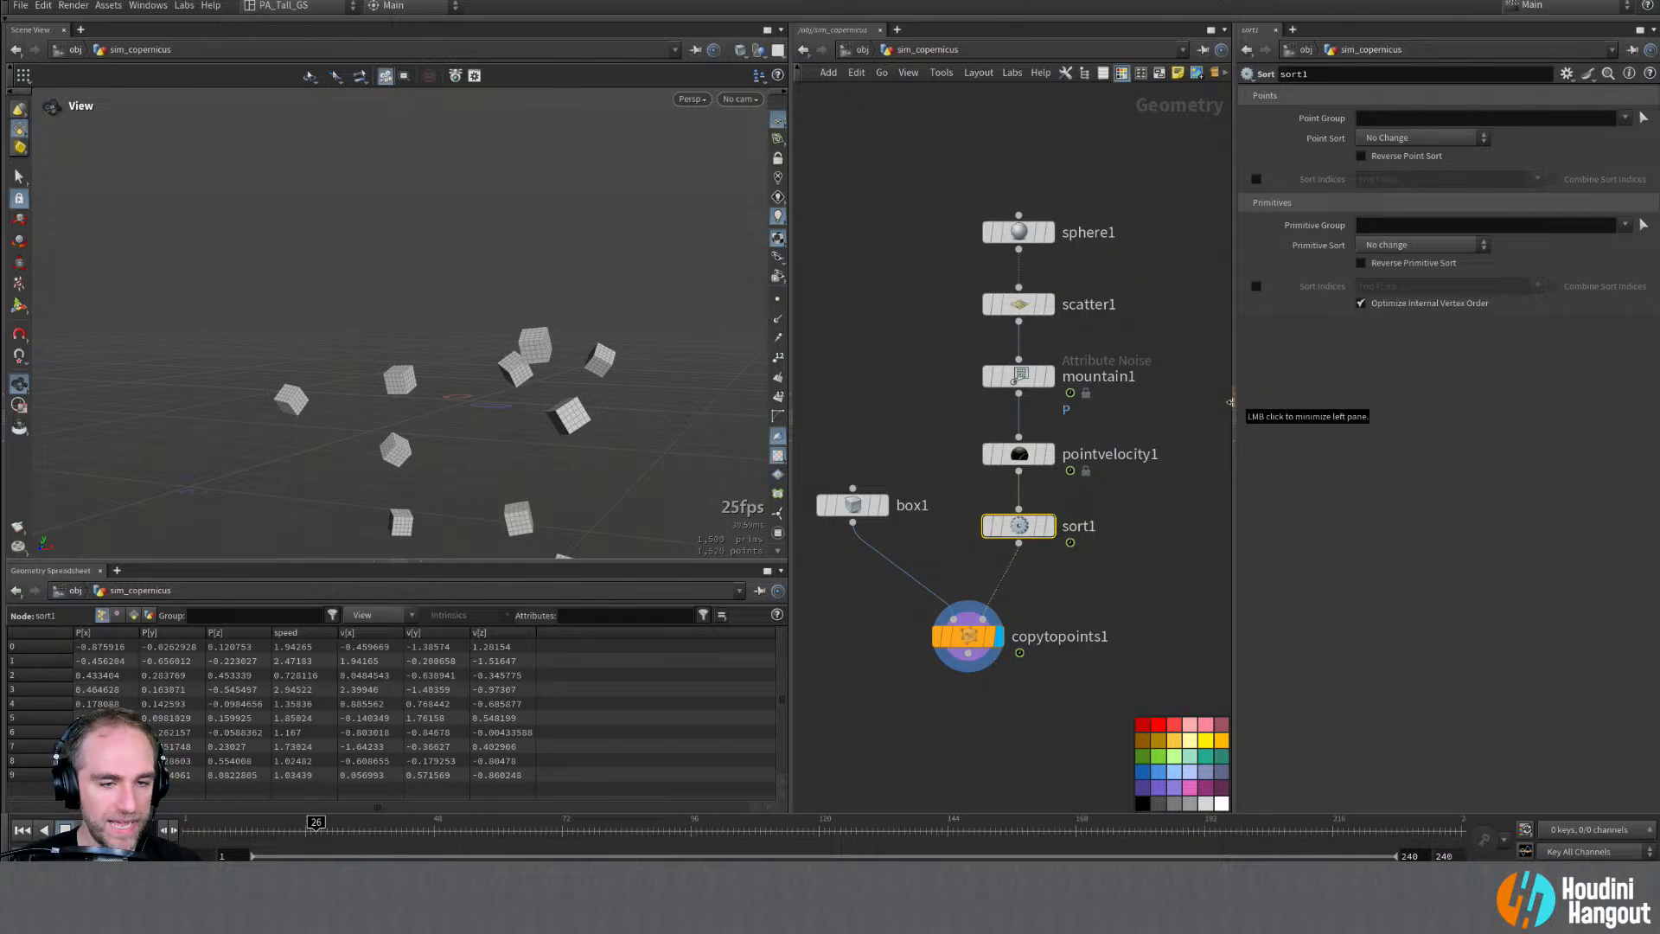
Step: Set the Sort node's Point Sort to By Attribute using speed, with Reverse Point Sort enabled
left_click(1388, 137)
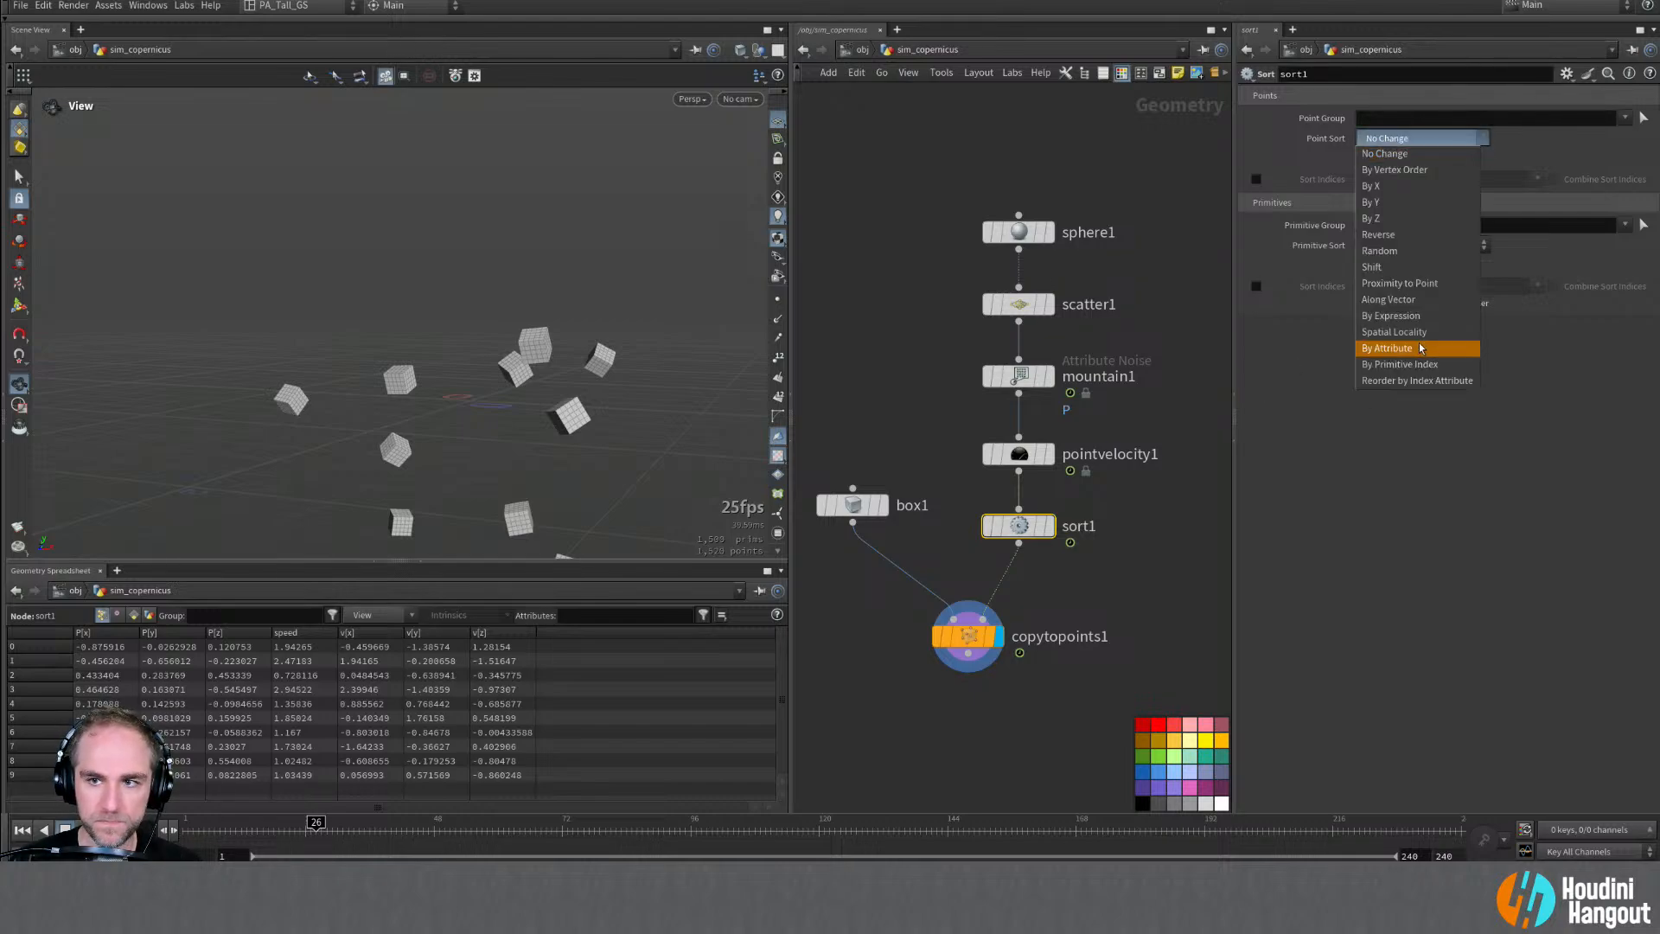
left_click(1414, 366)
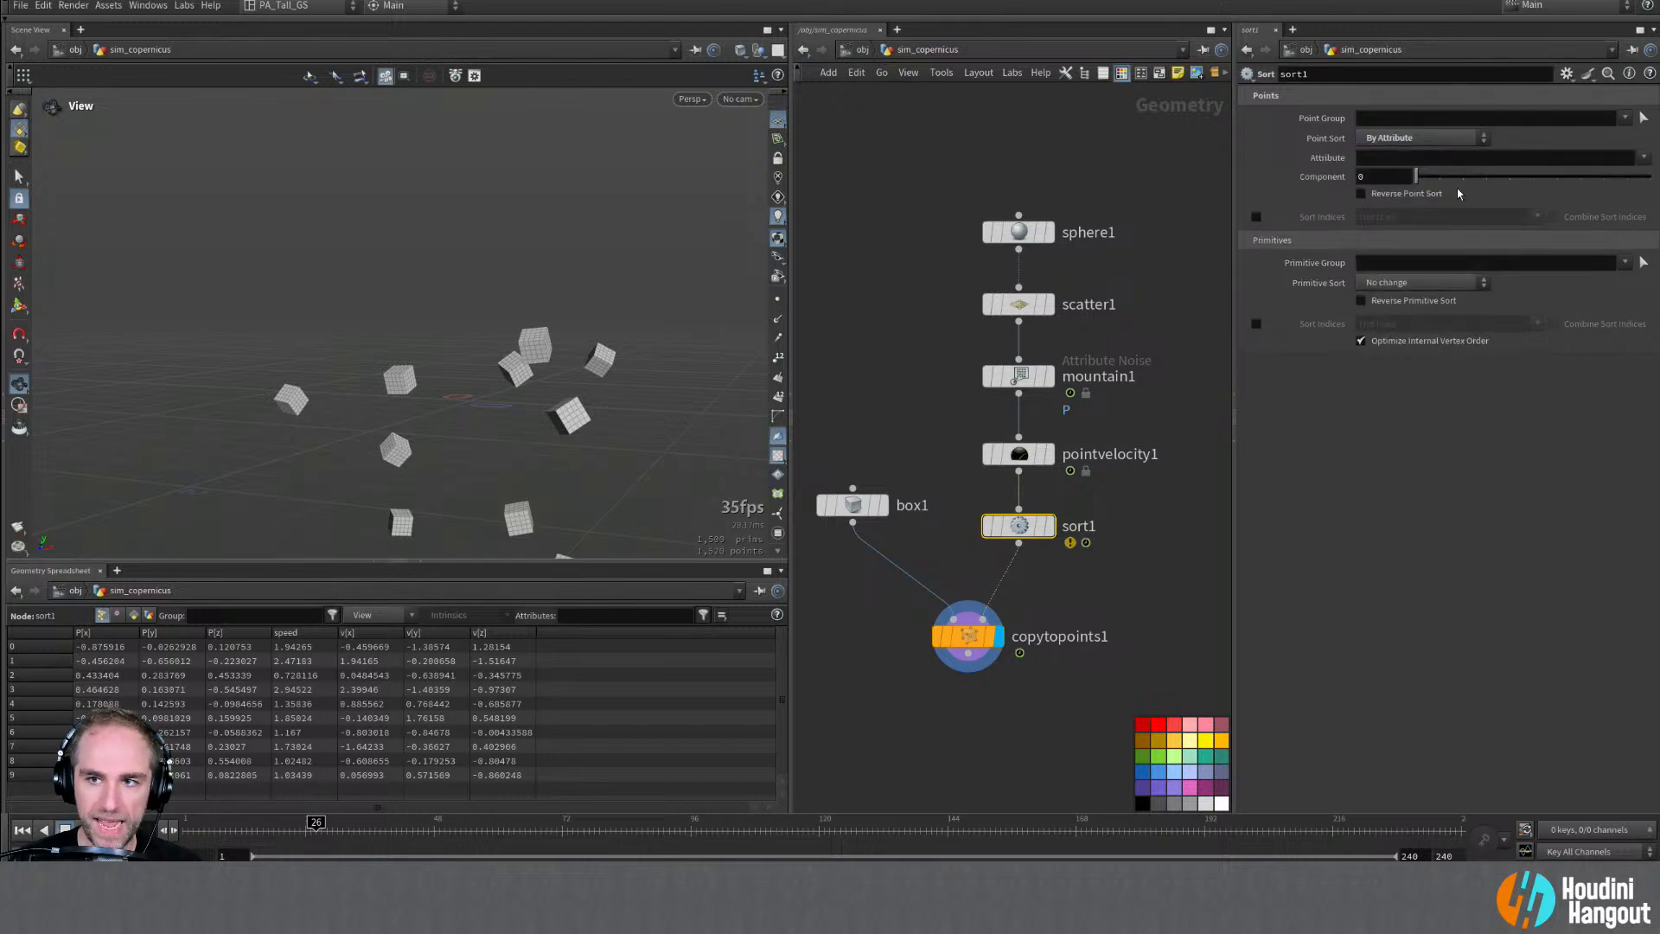
left_click(1383, 160)
type("speed")
key("Return")
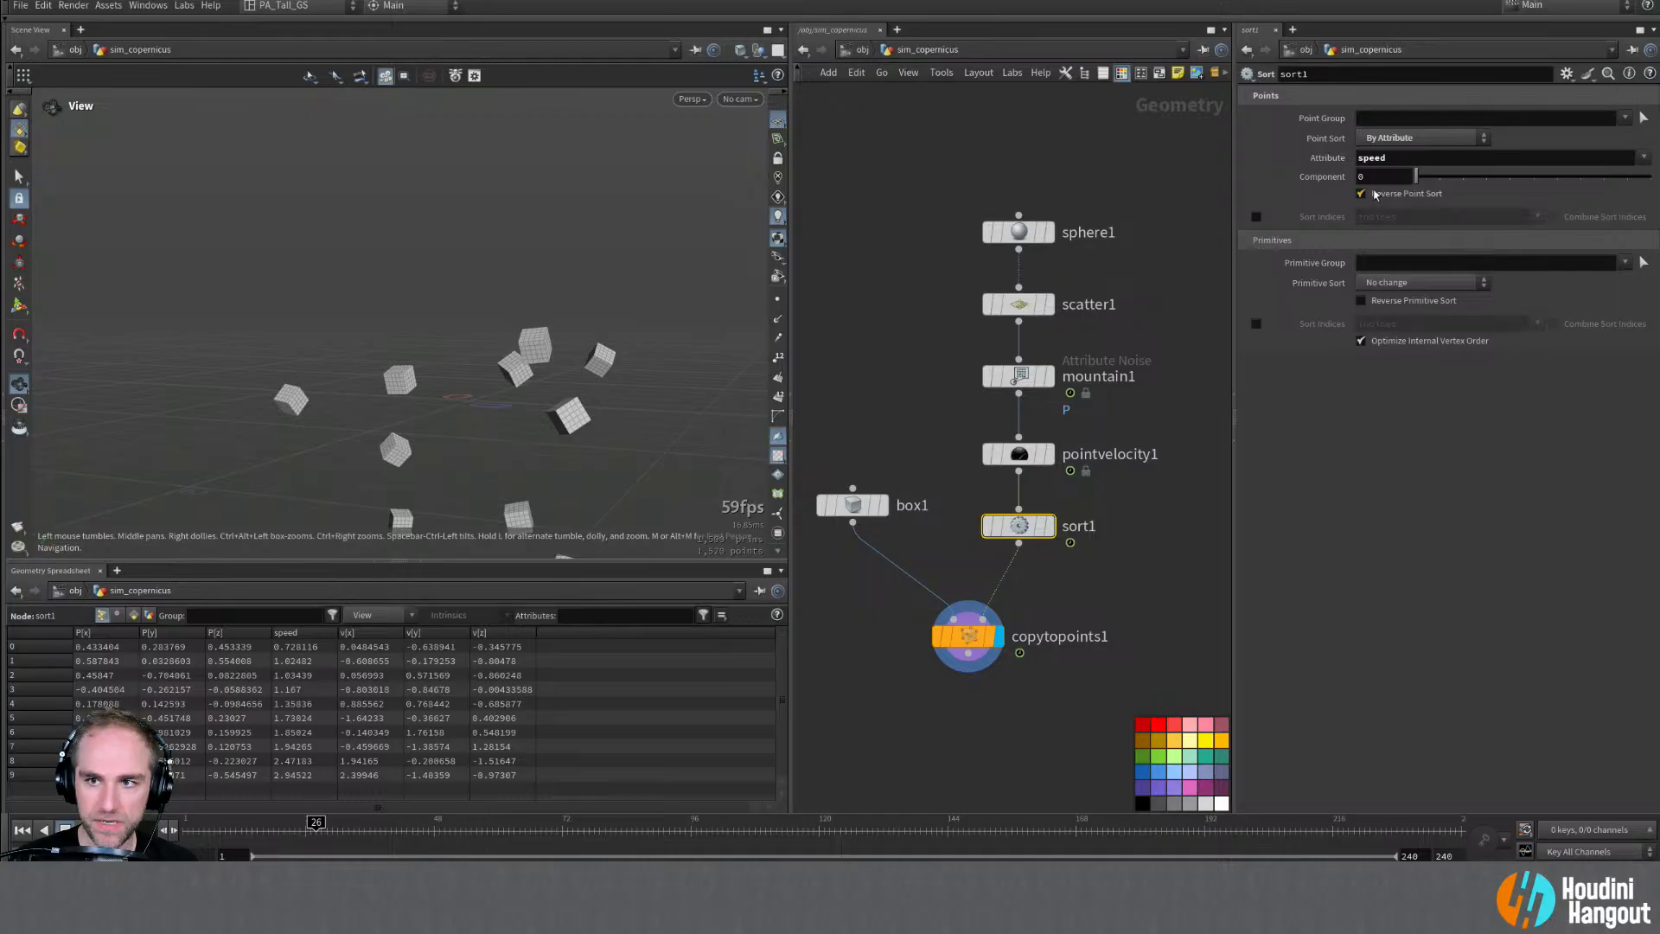
Step: Move the Copy to Points node lower and insert a Blast node directly after the Sort node
left_click_drag(969, 638, 957, 724)
double_click(1082, 622)
key("Tab")
type("blast")
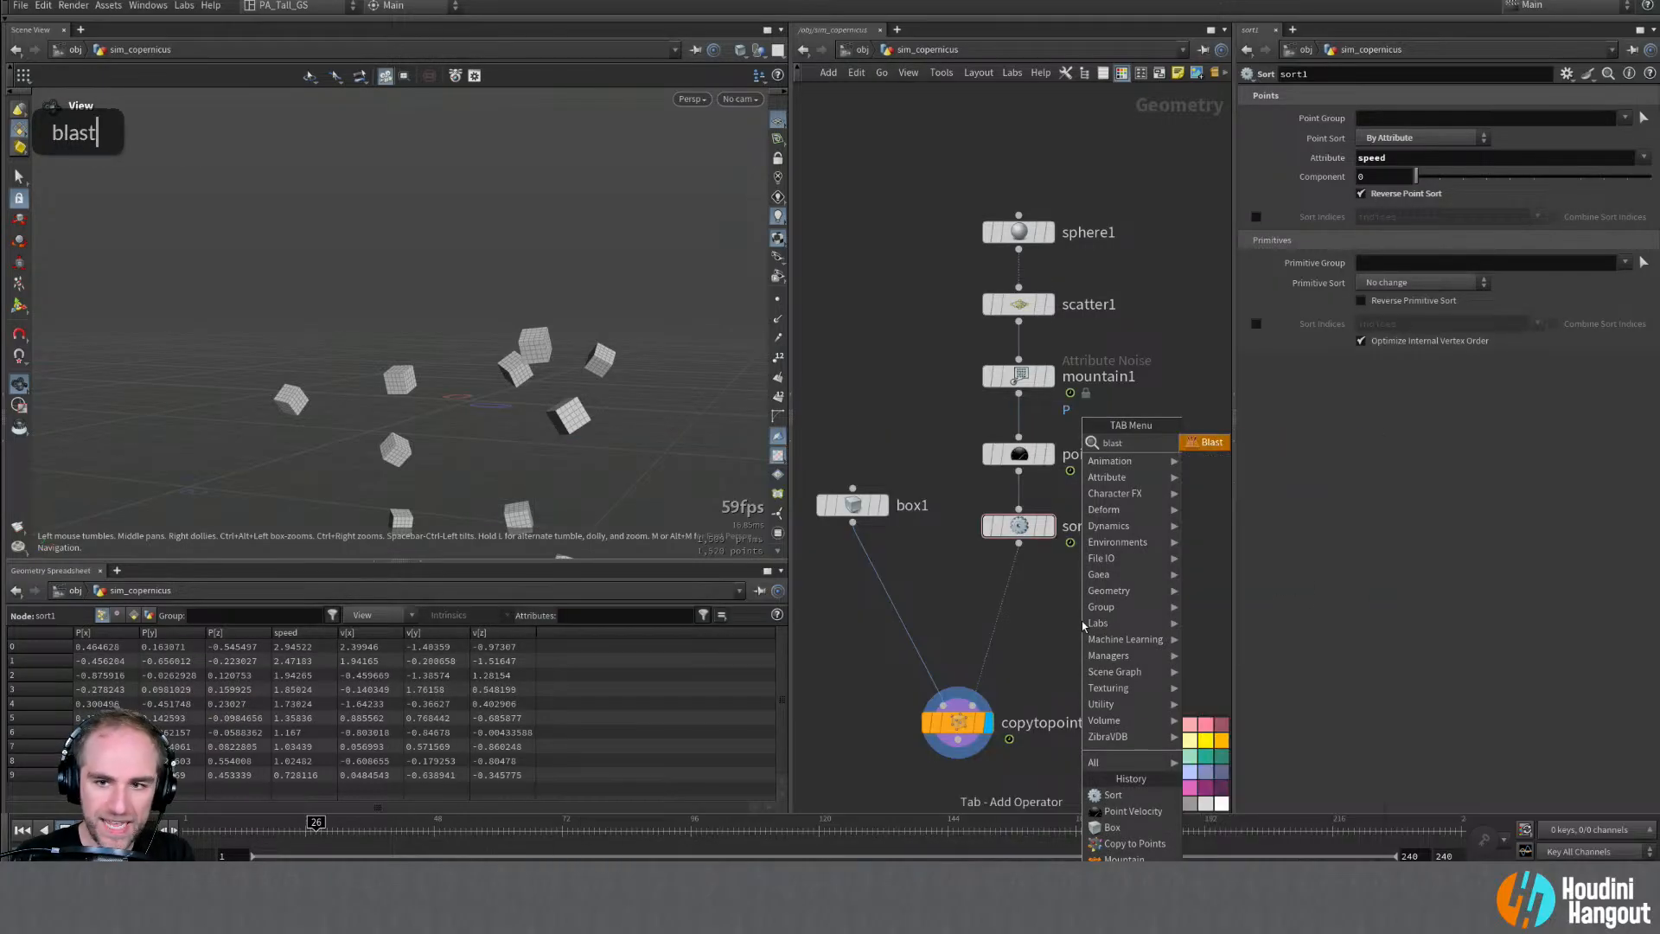
key("Return")
left_click(1016, 601)
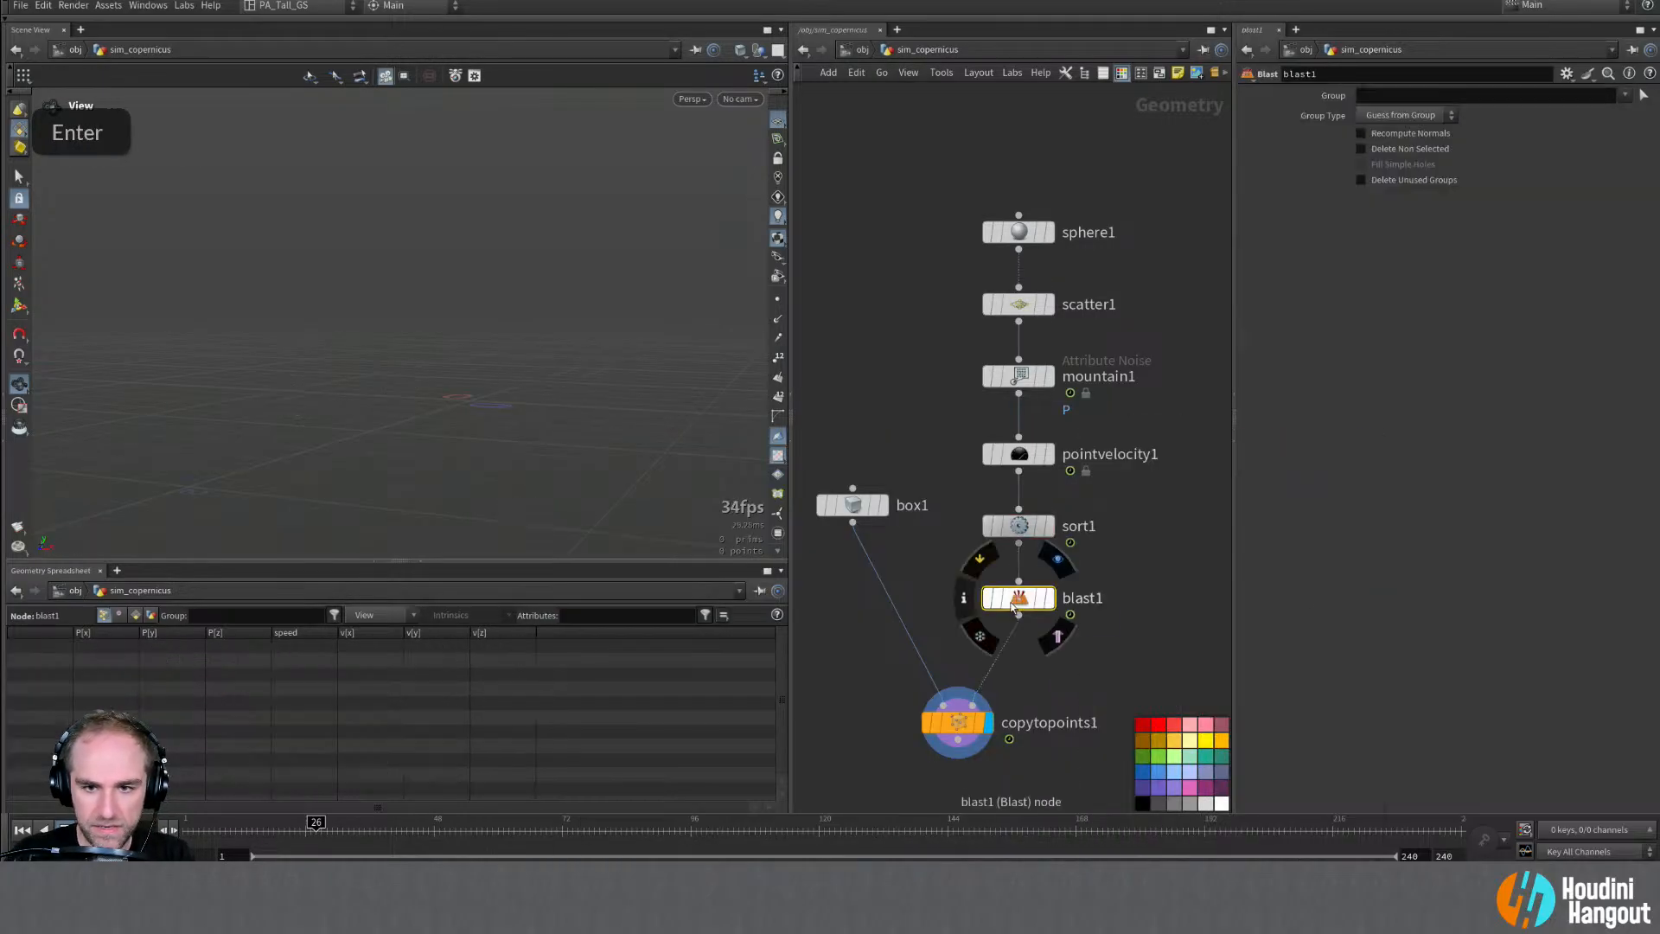
Step: Set the Blast node's Group Type to Points and Group to 0, with Delete Non Selected enabled
left_click(1406, 115)
left_click(1400, 162)
double_click(1398, 92)
type("0")
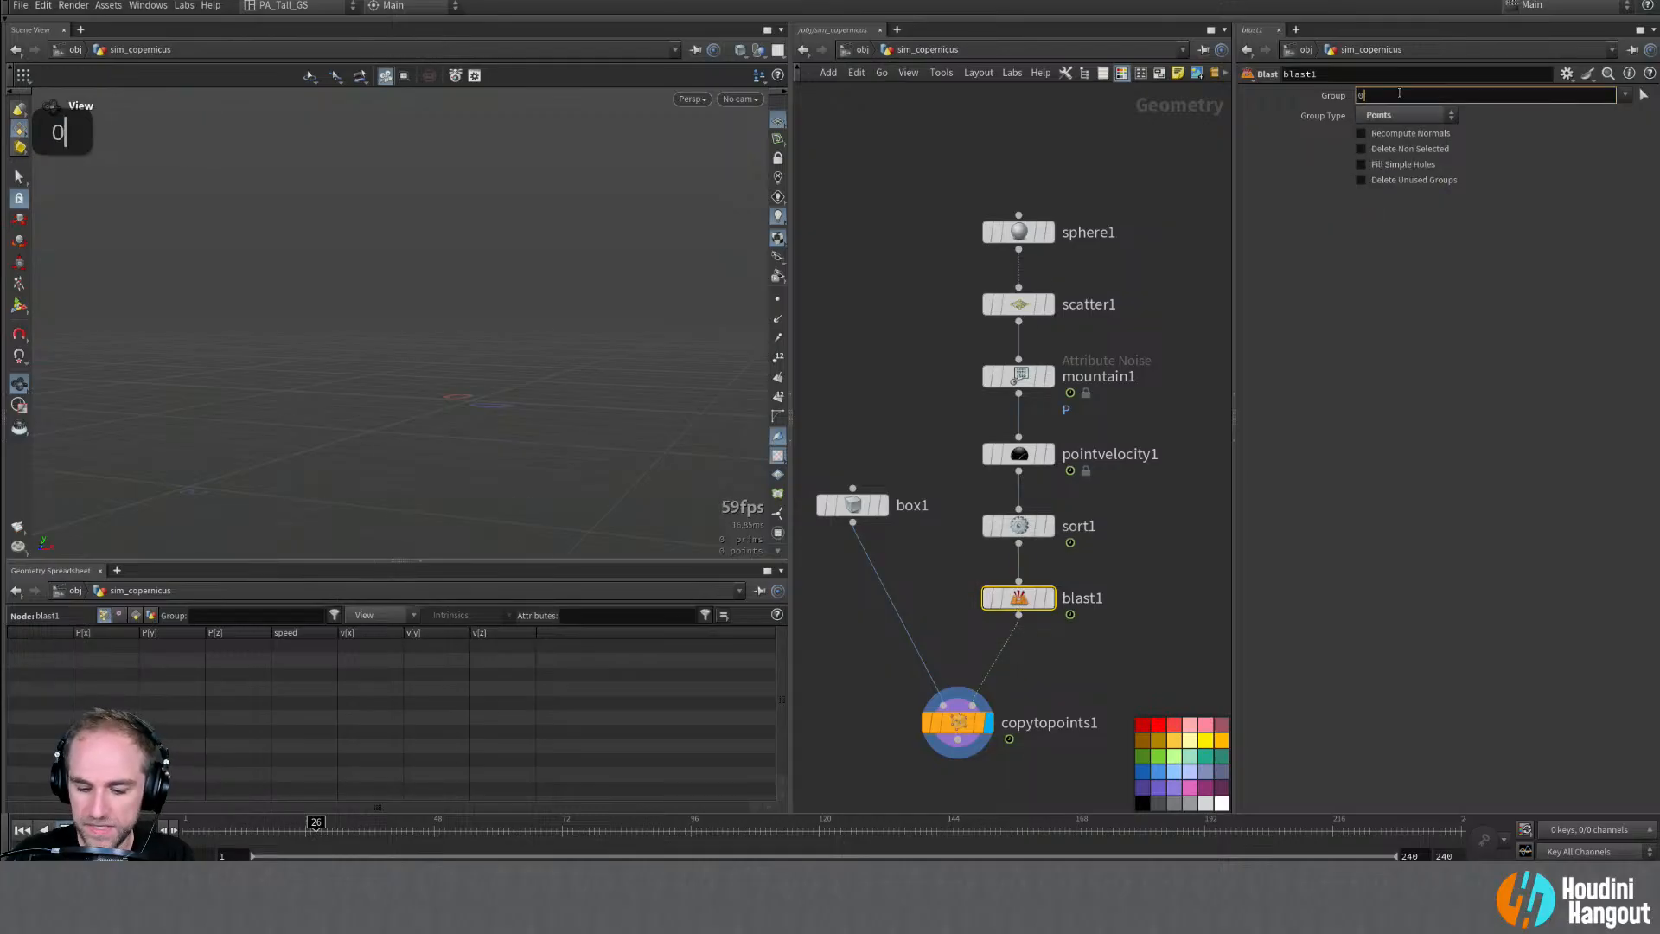
key("Return")
left_click(1362, 149)
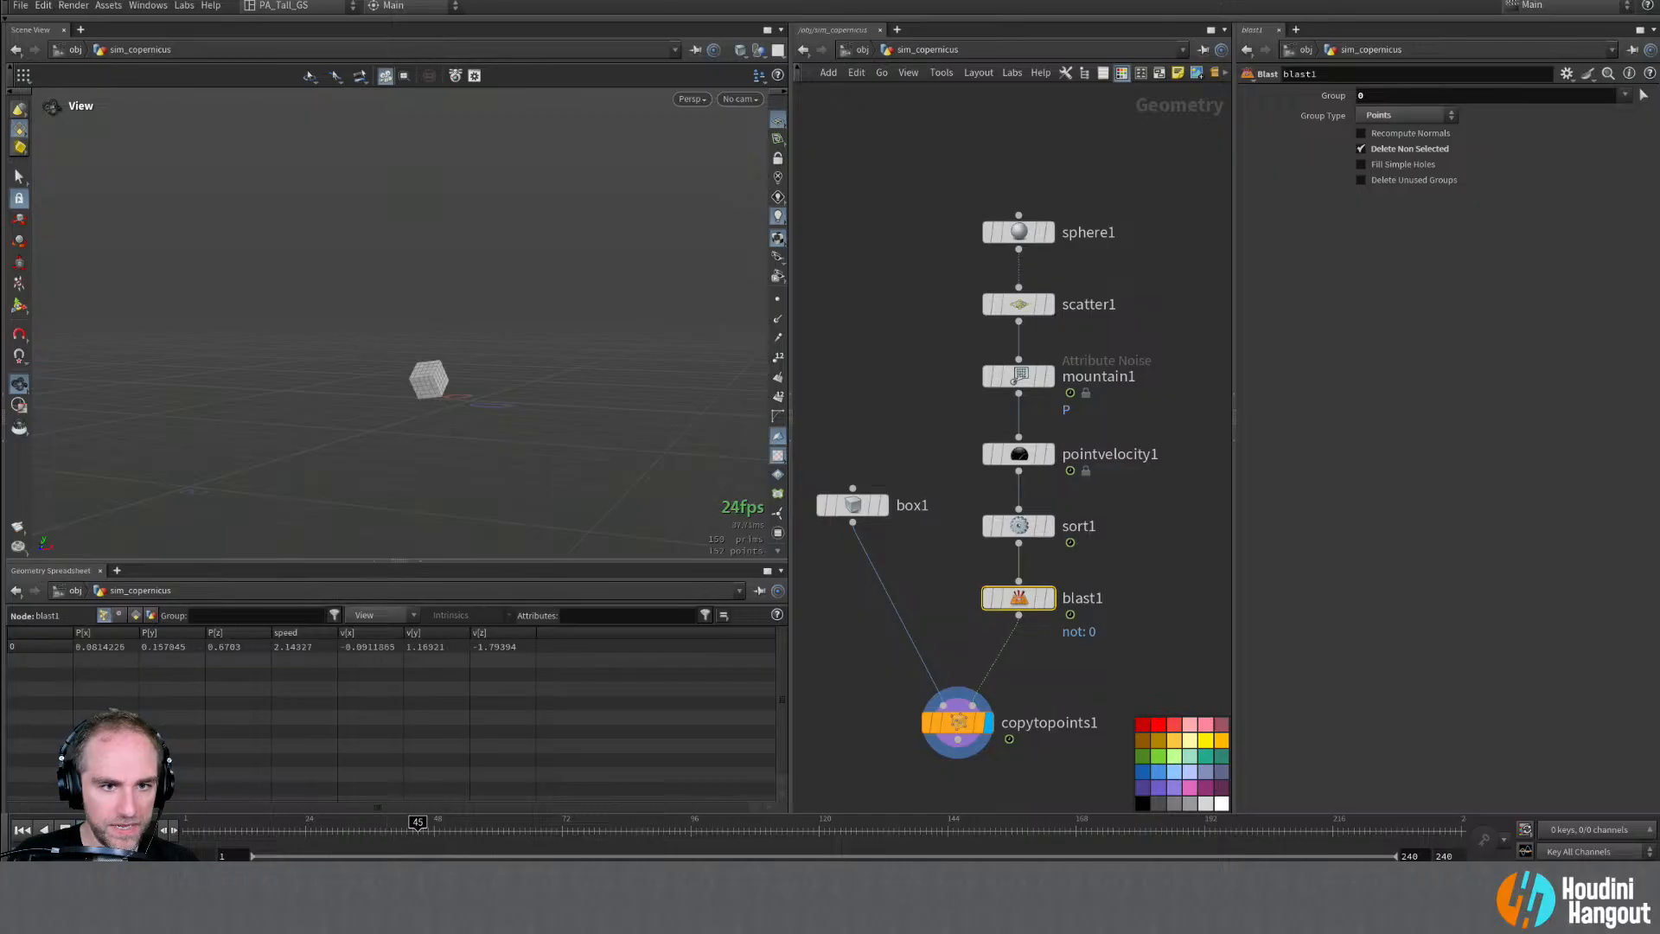
Step: Examine the motion of the single remaining box from several angles during playback
key("alt")
right_click_drag(496, 345, 506, 368, "alt")
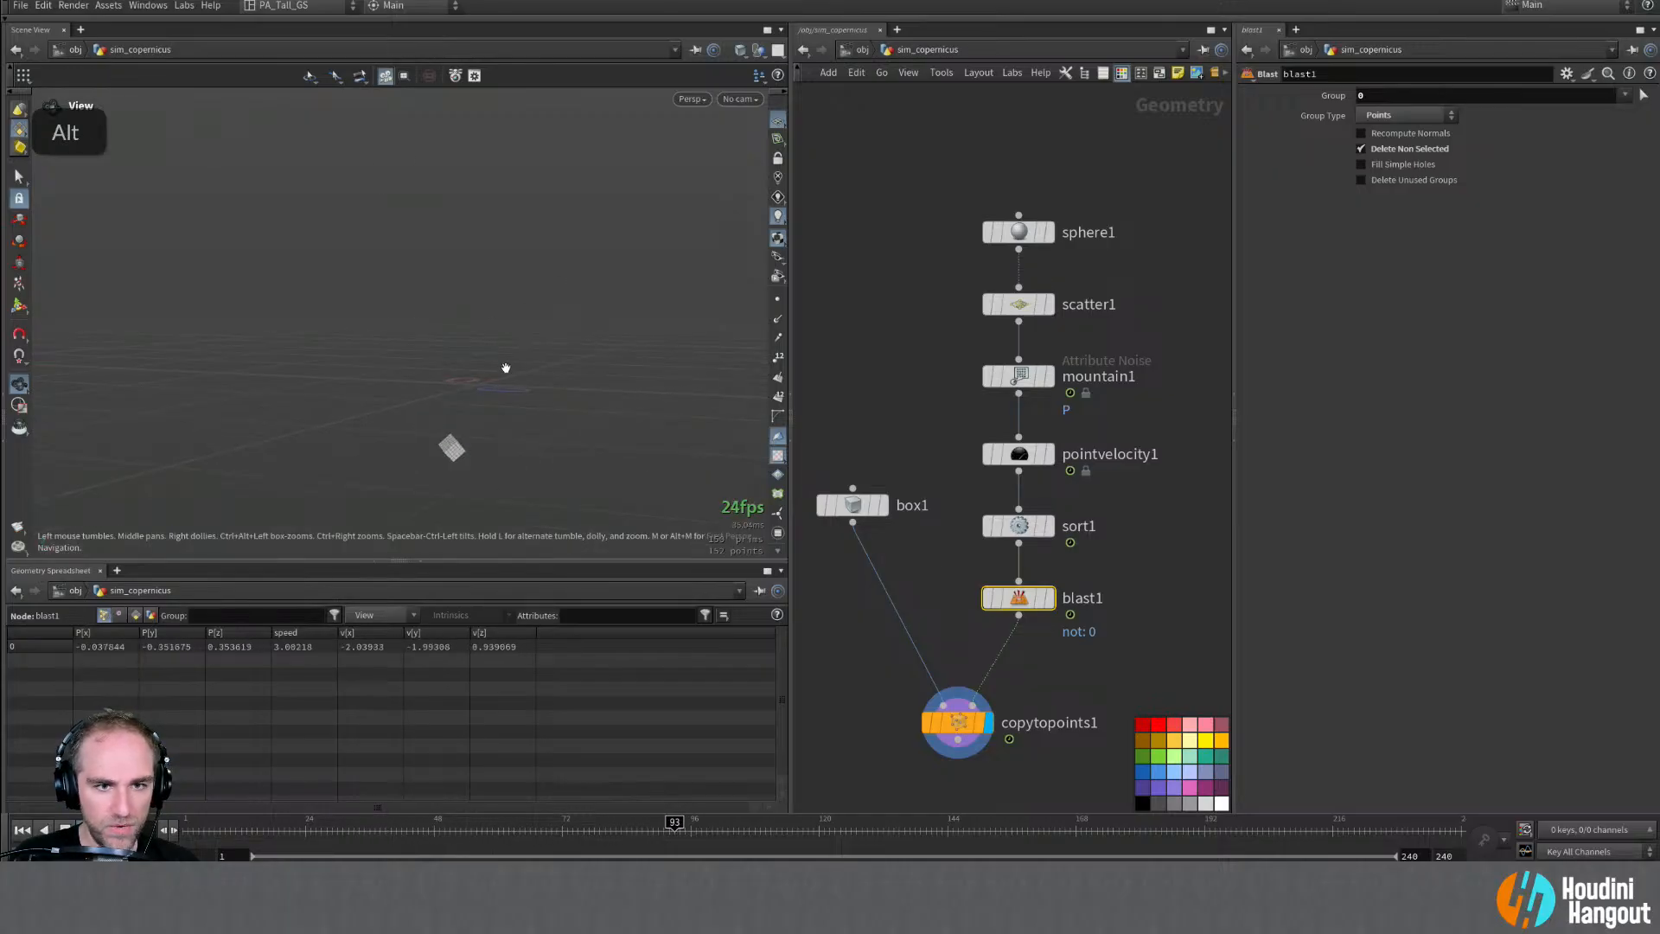
left_click_drag(500, 387, 536, 380, "alt")
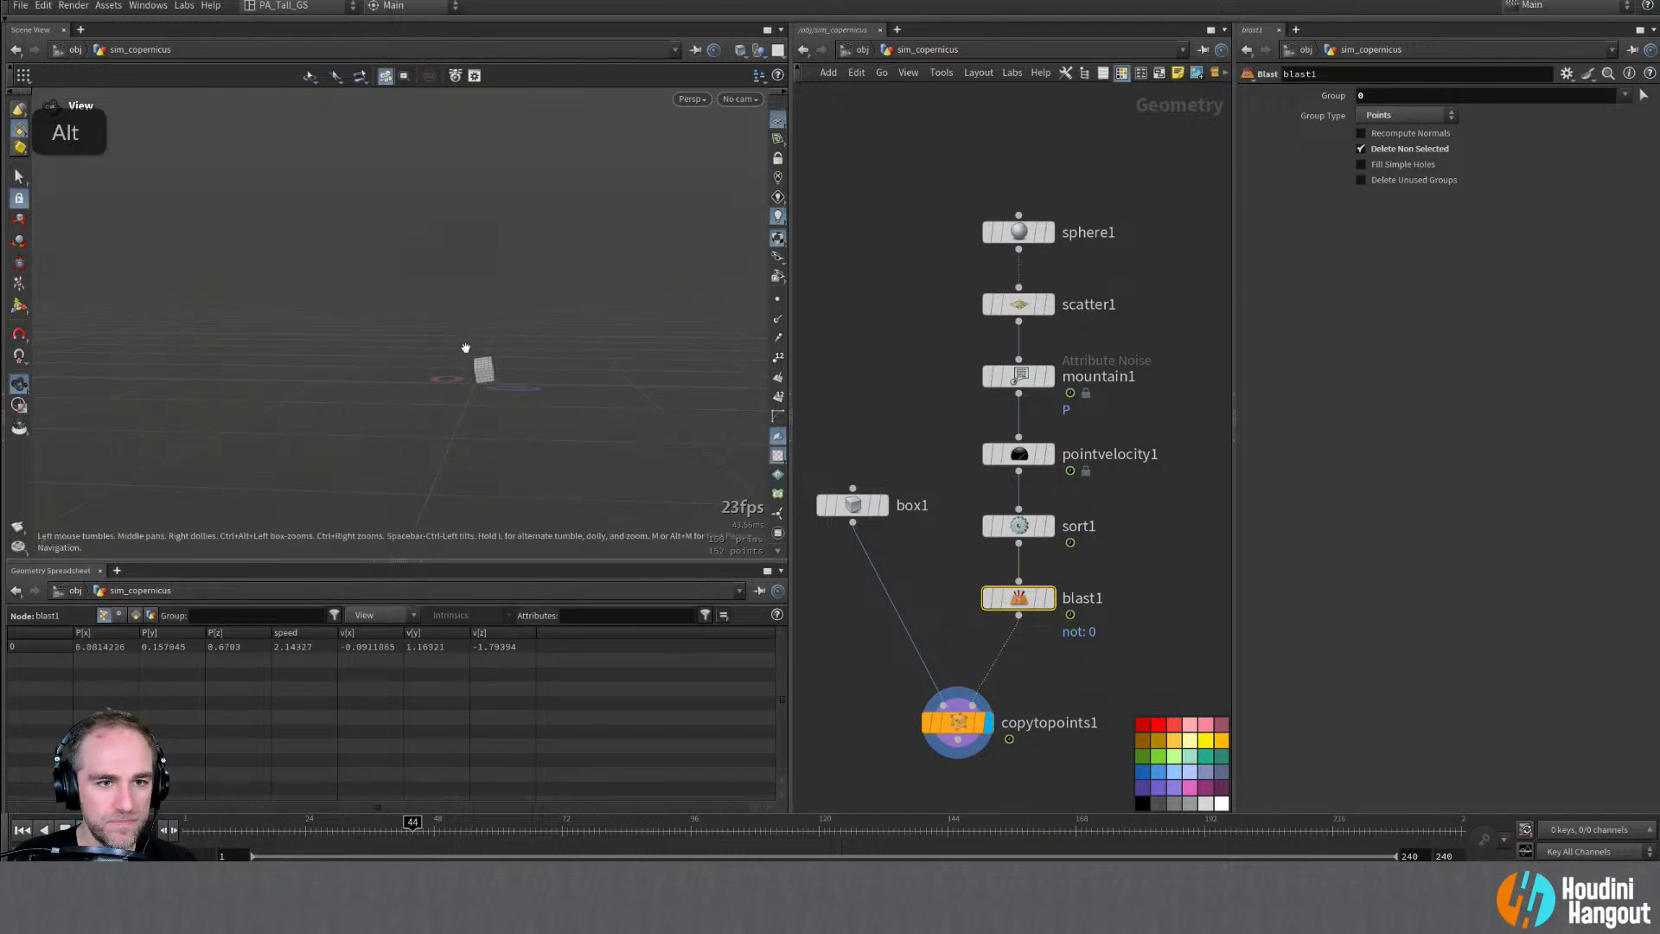
left_click_drag(463, 351, 437, 346, "alt")
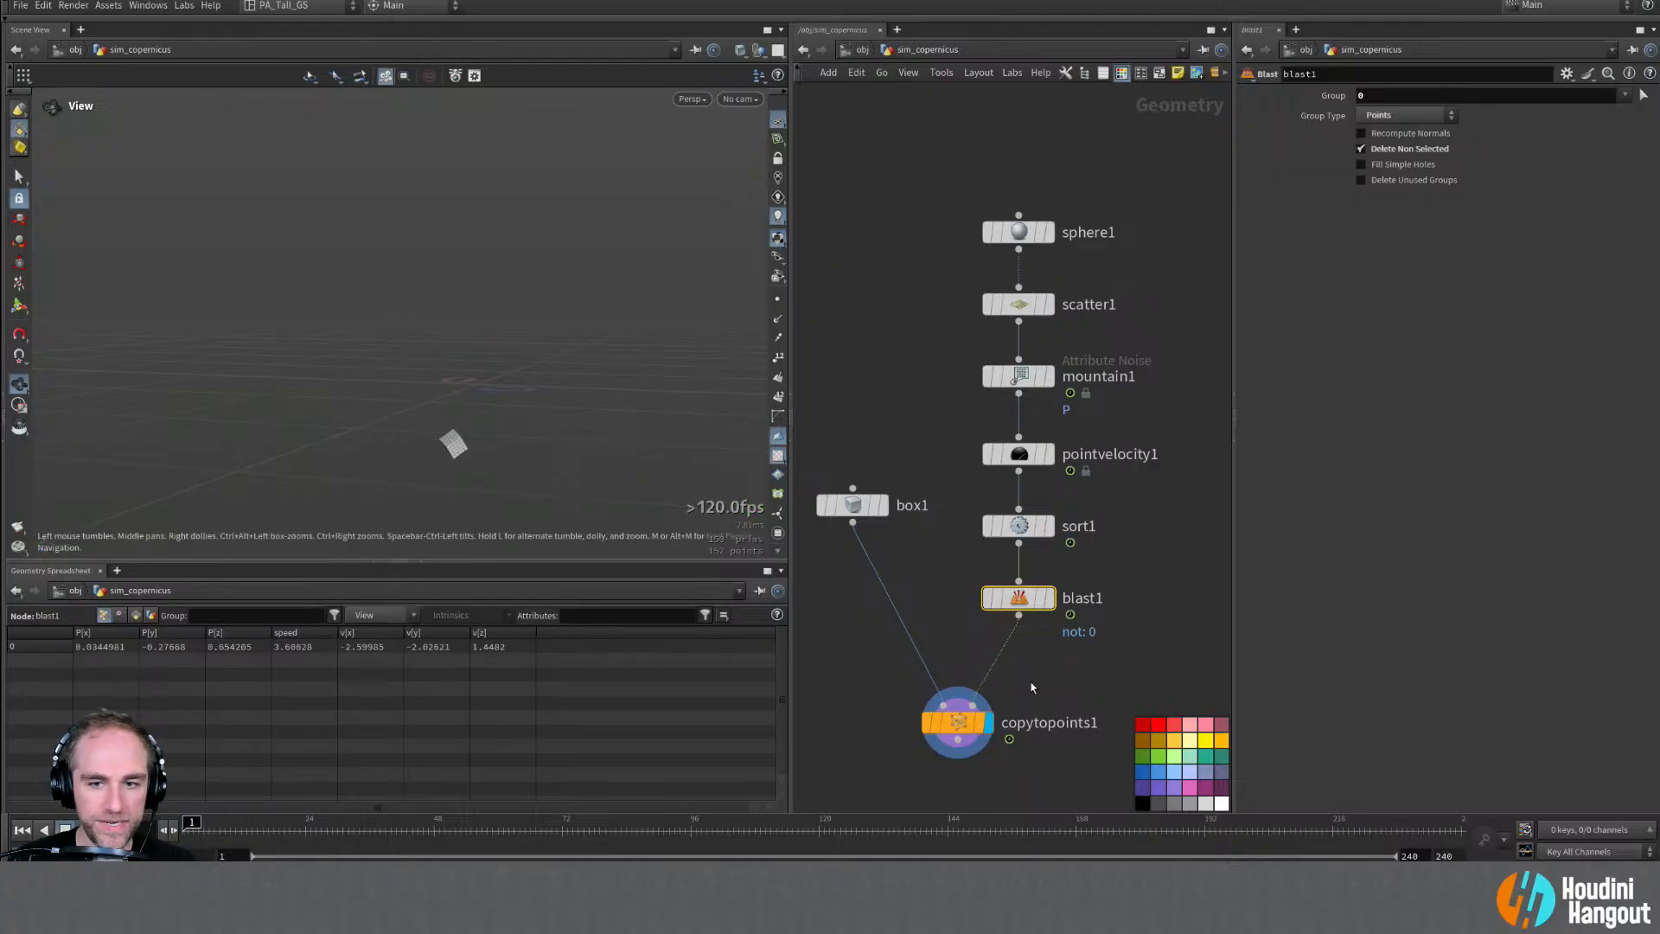
Step: Insert an Attribute Delete node between the Blast and a lowered Copy to Points node, and remove the velocity (v) point attribute
left_click_drag(942, 722, 942, 762)
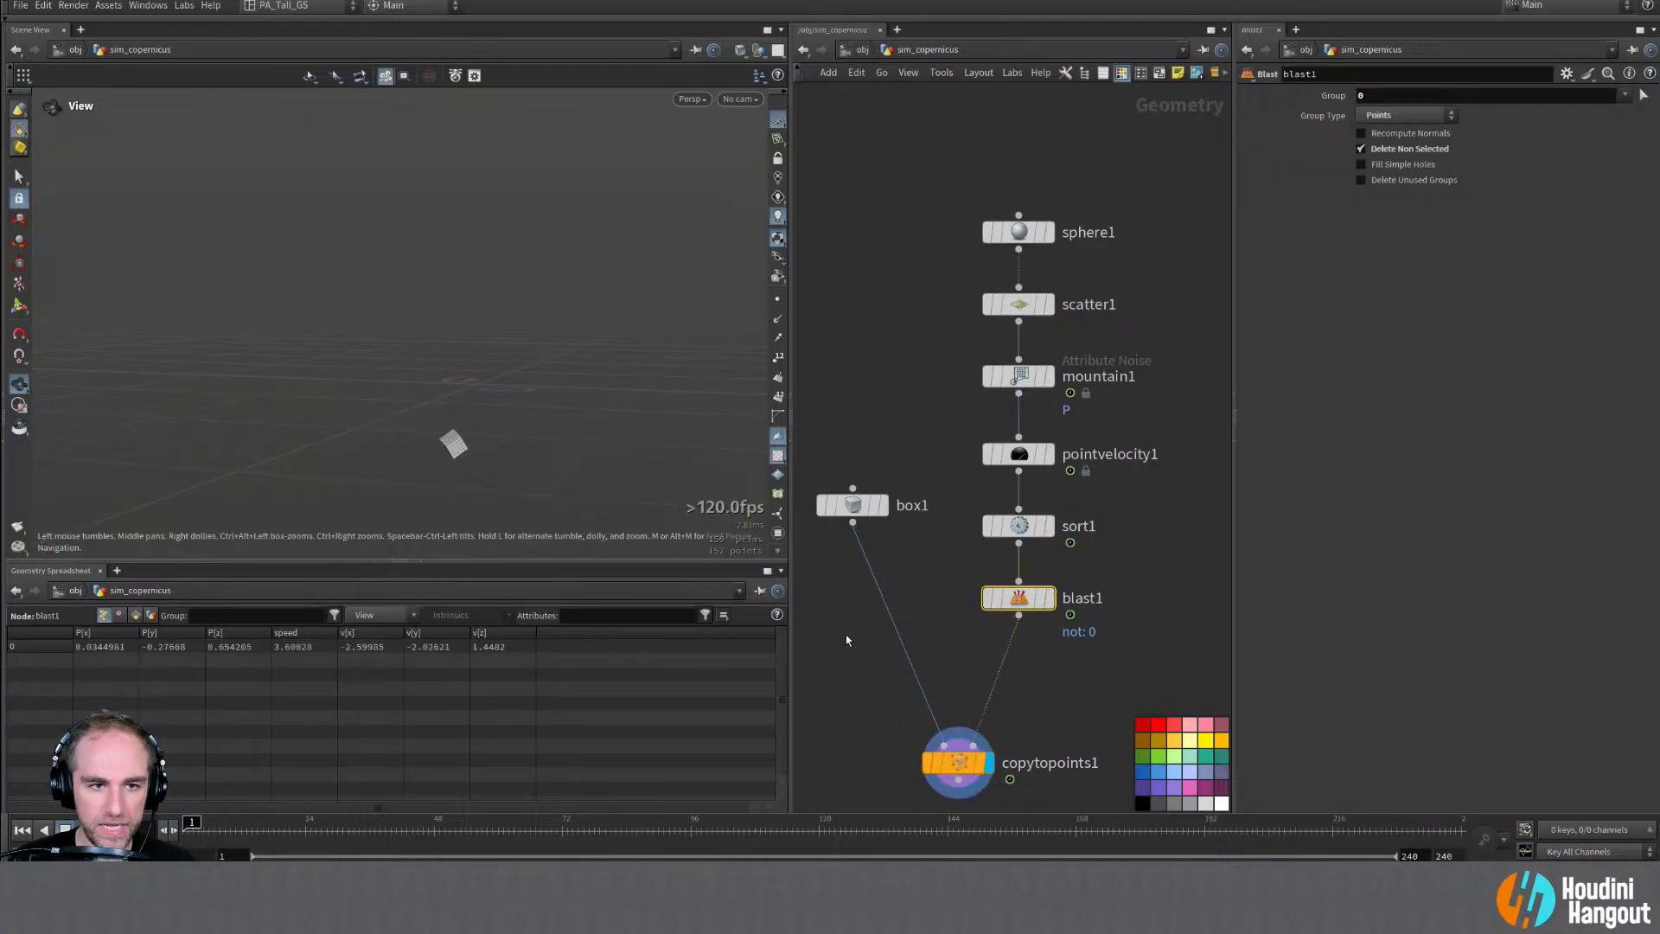
key("Tab")
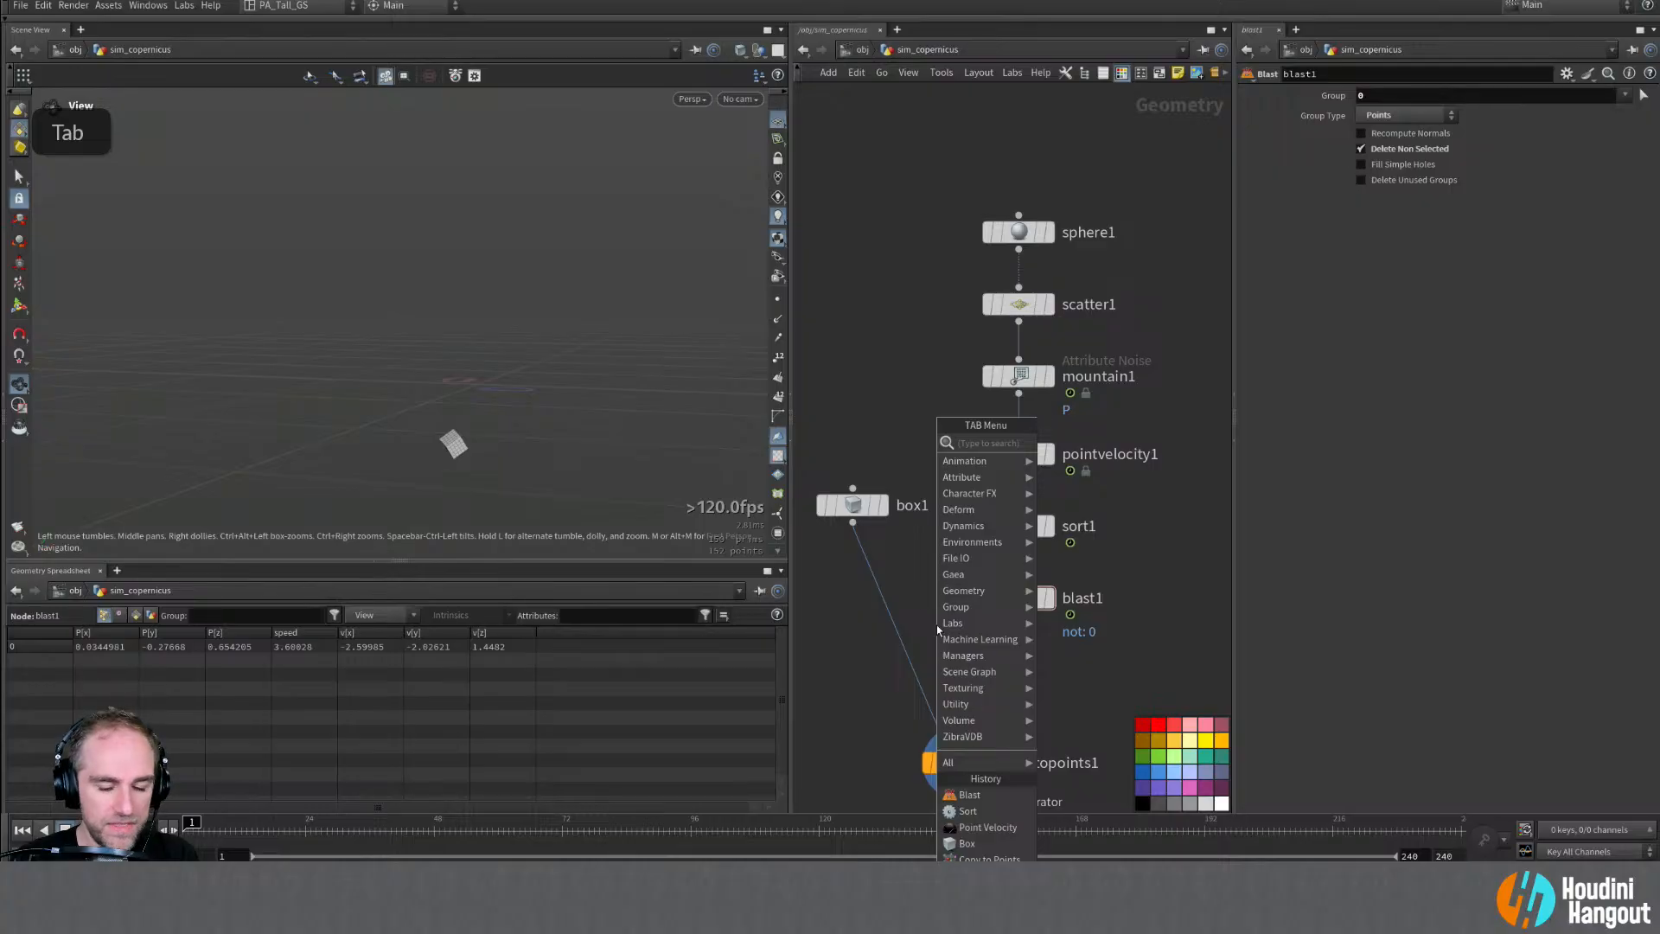
type("att dele")
key("Return")
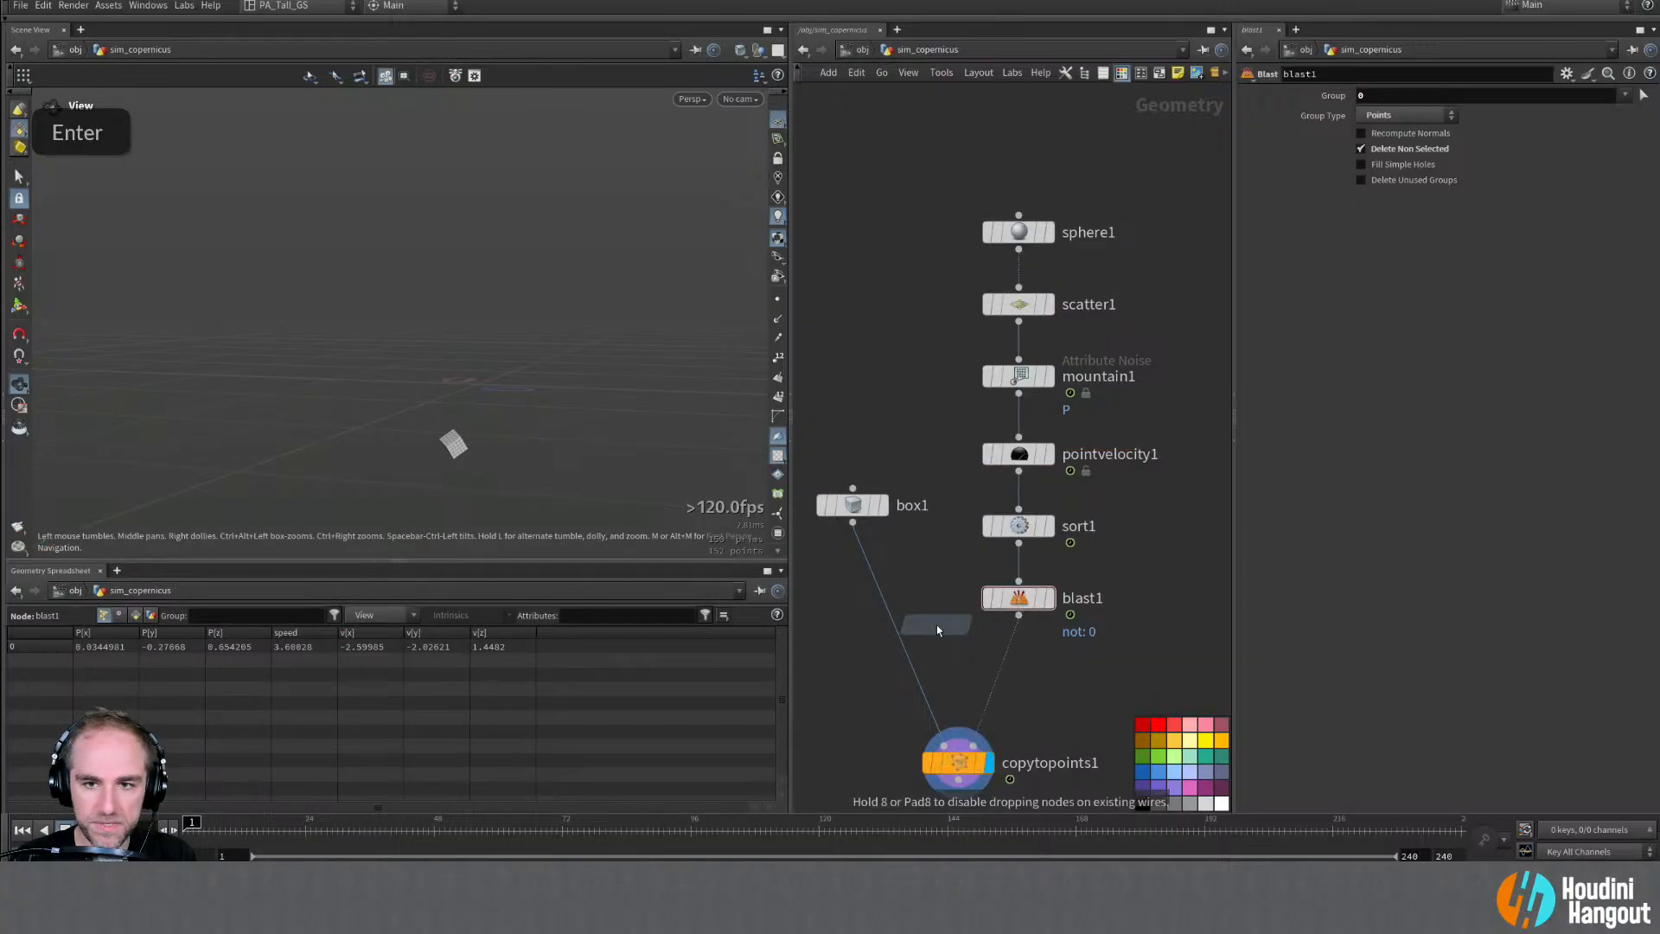
left_click(1017, 668)
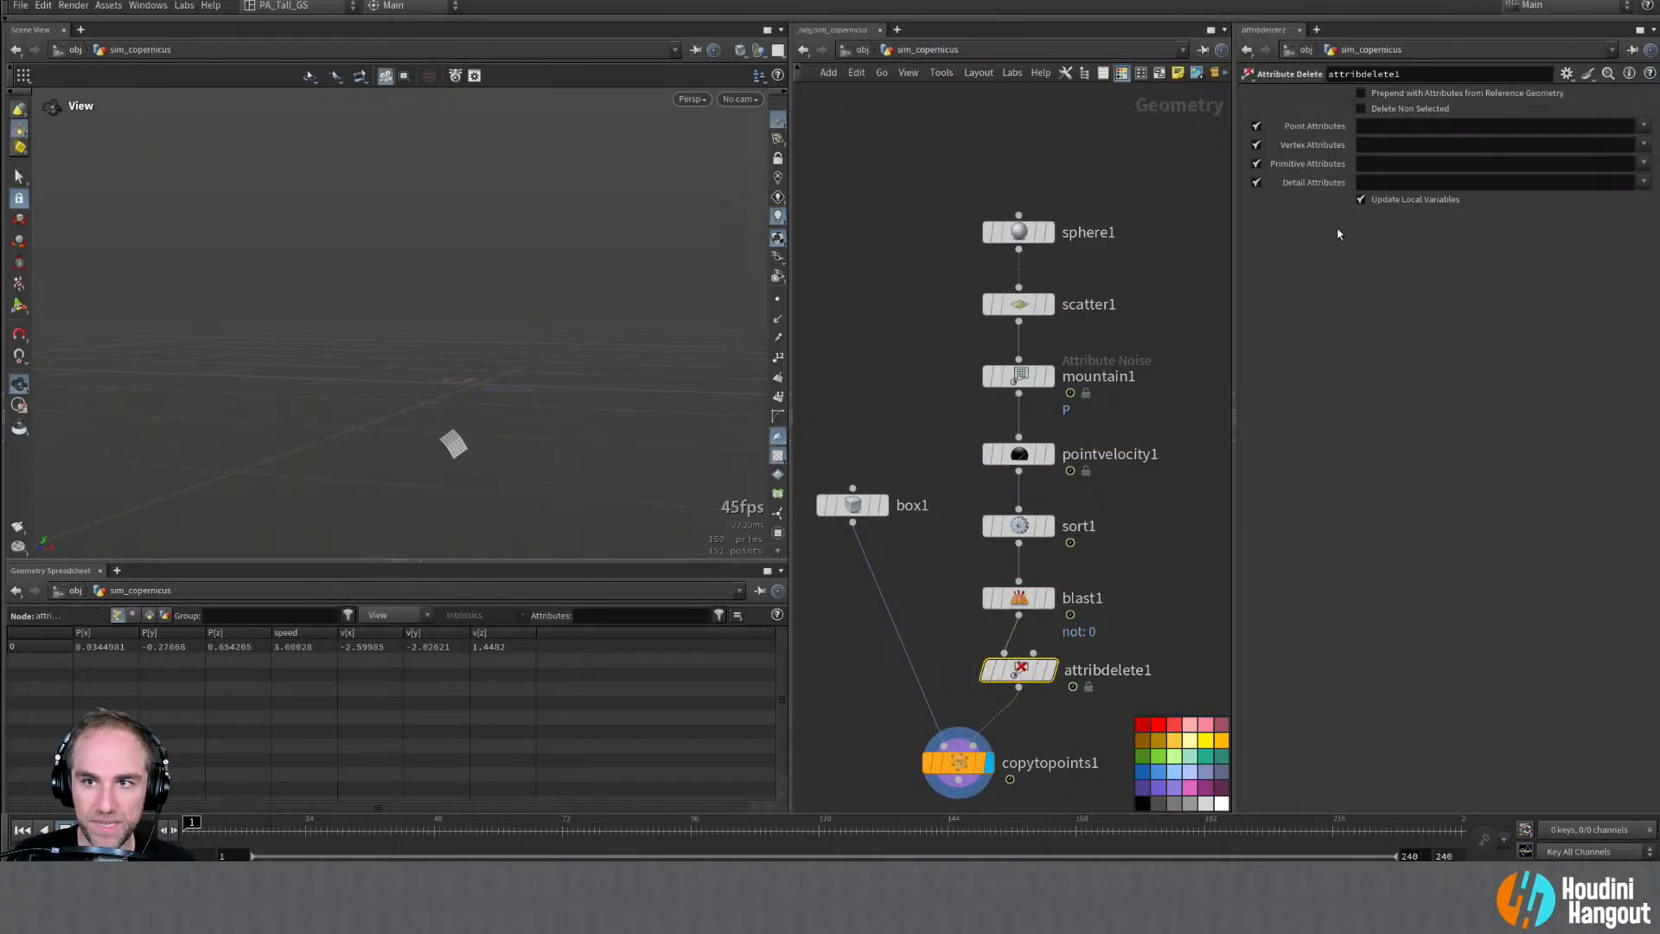
left_click(1643, 126)
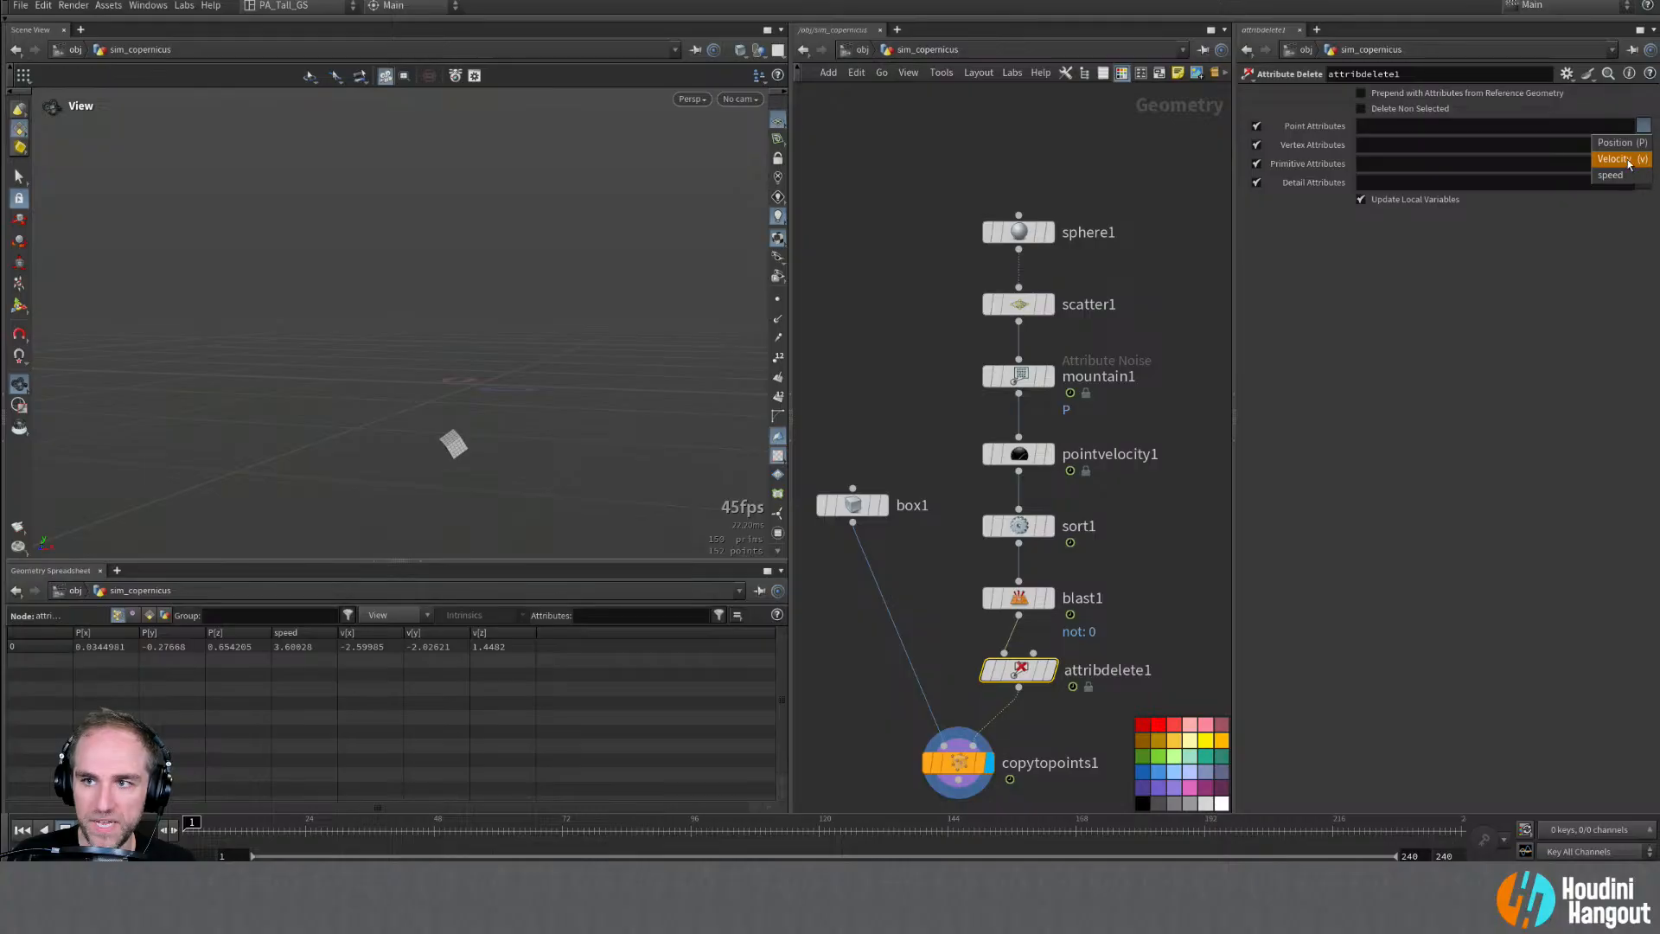
left_click(1620, 161)
Step: Select the Copy to Points node, then play and scrub the timeline to examine the box's orientation and jumps from several angles
left_click(942, 788)
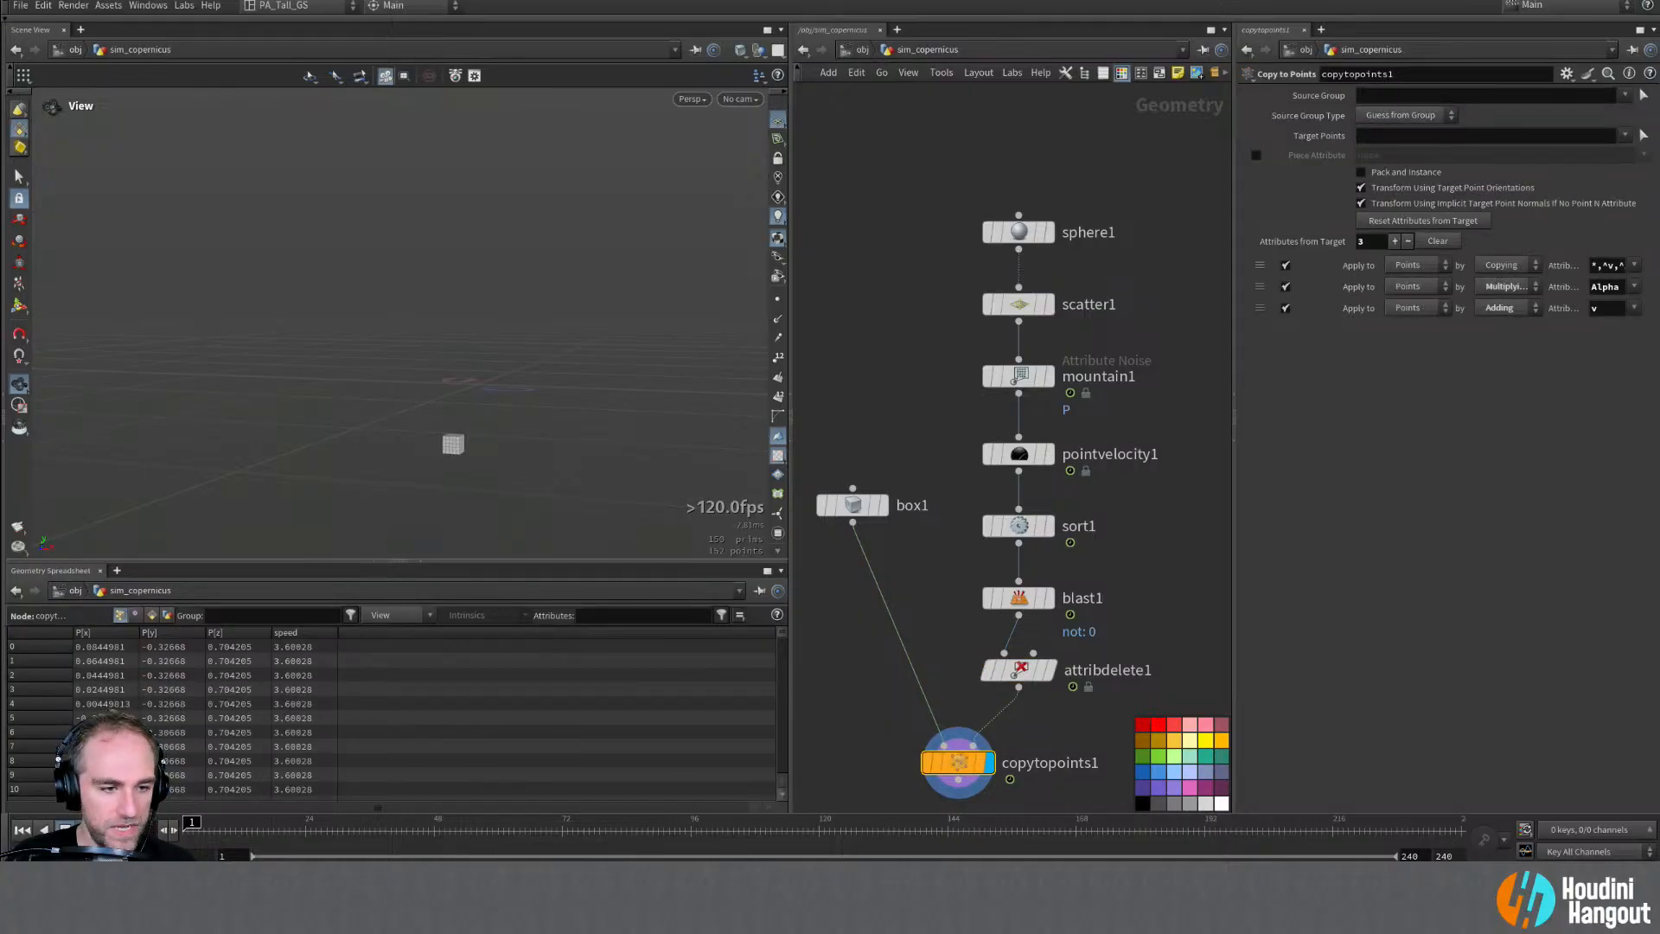
left_click_drag(379, 446, 449, 416, "alt")
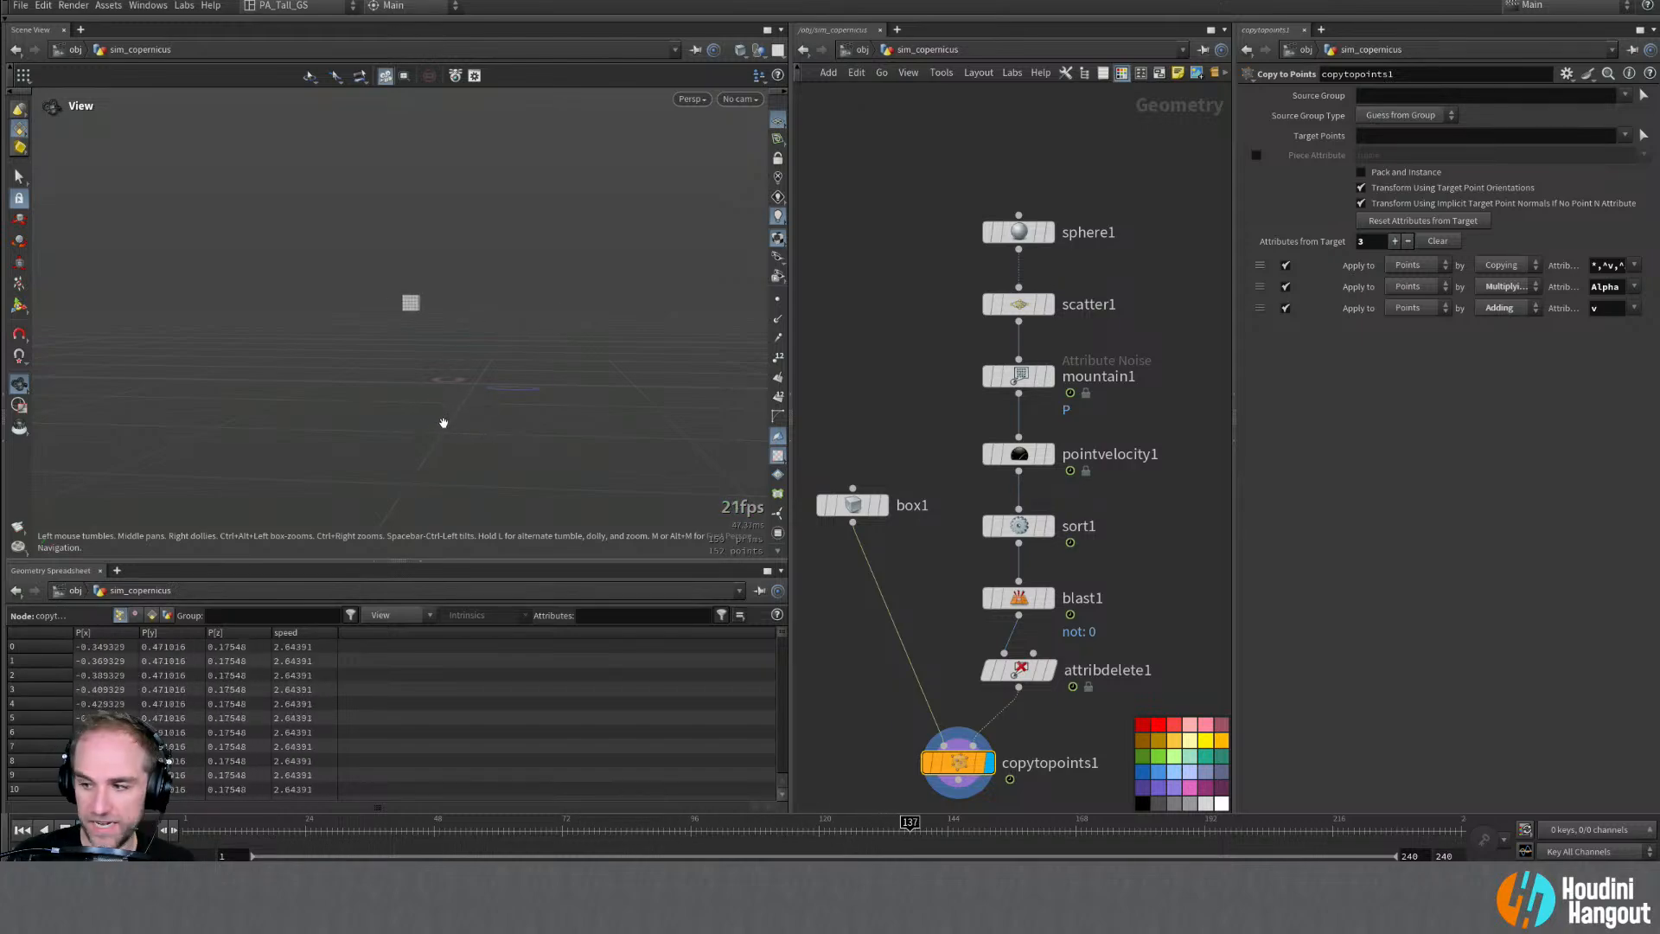
left_click_drag(483, 336, 423, 351, "alt")
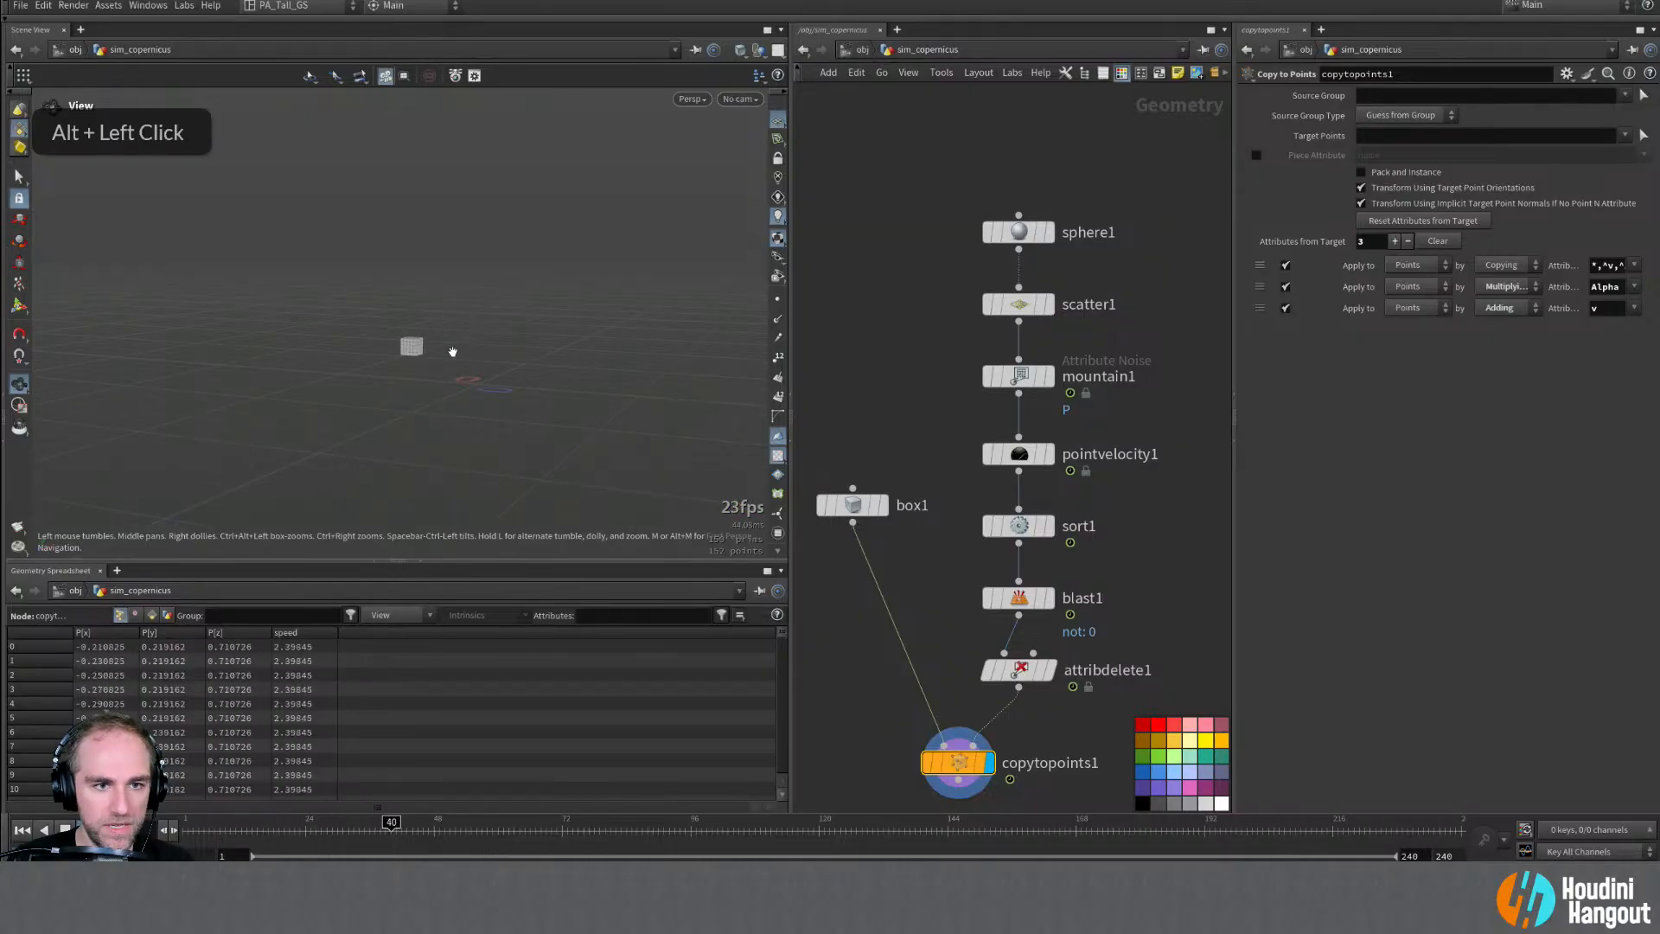
left_click_drag(452, 352, 526, 300, "alt")
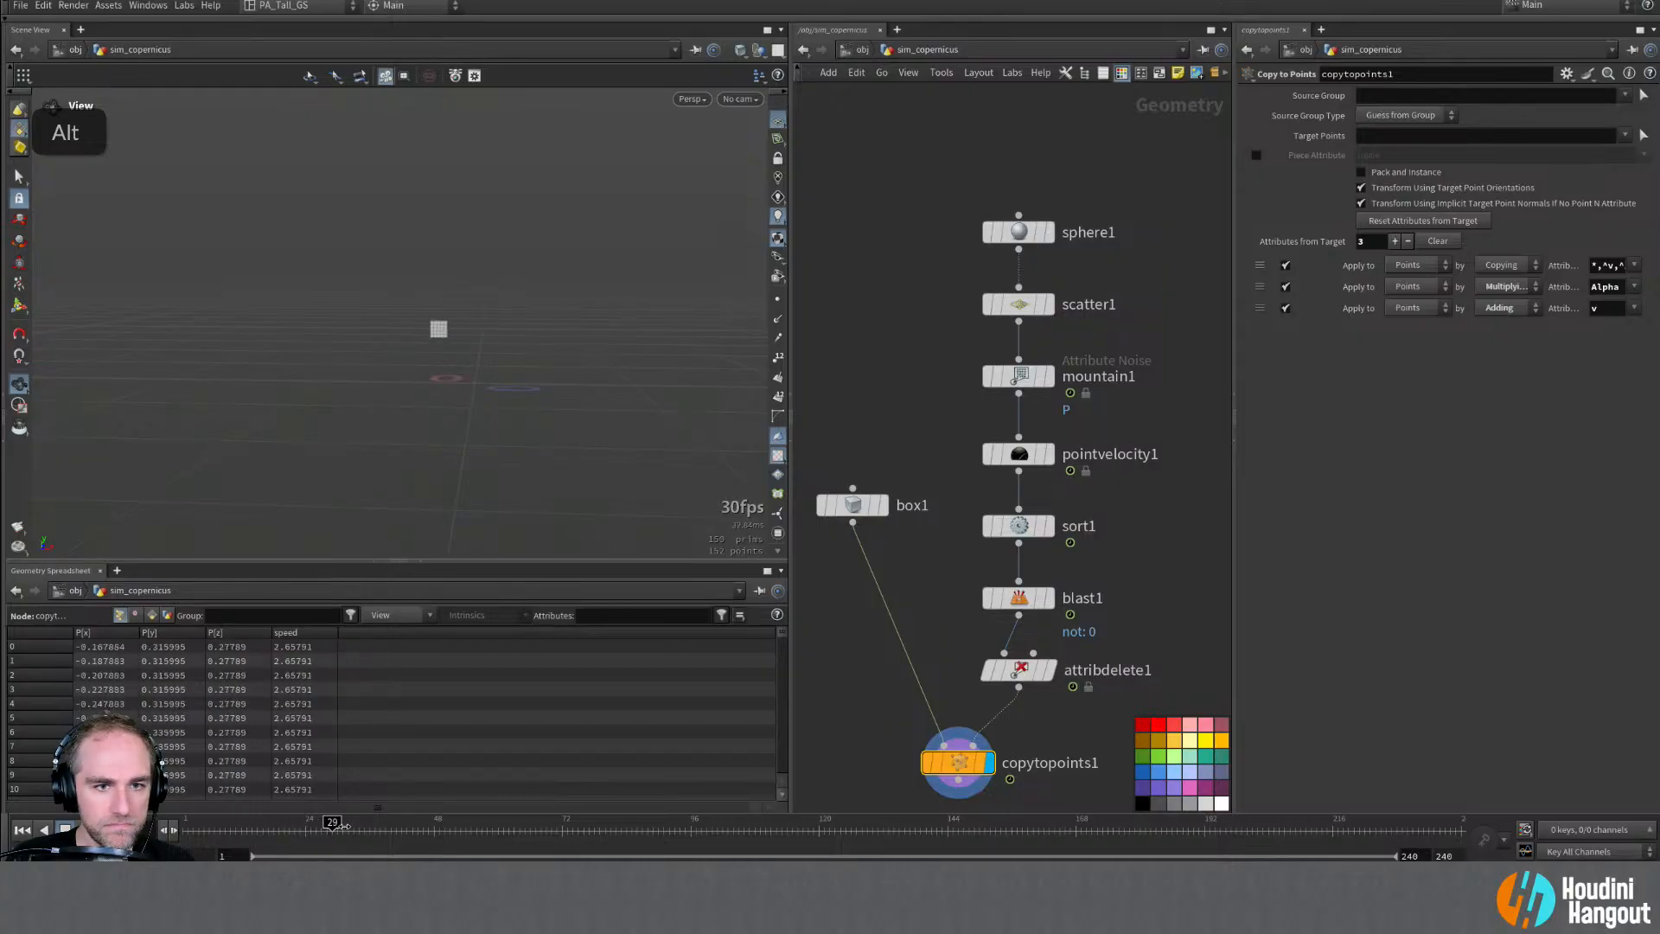
left_click_drag(368, 822, 572, 822)
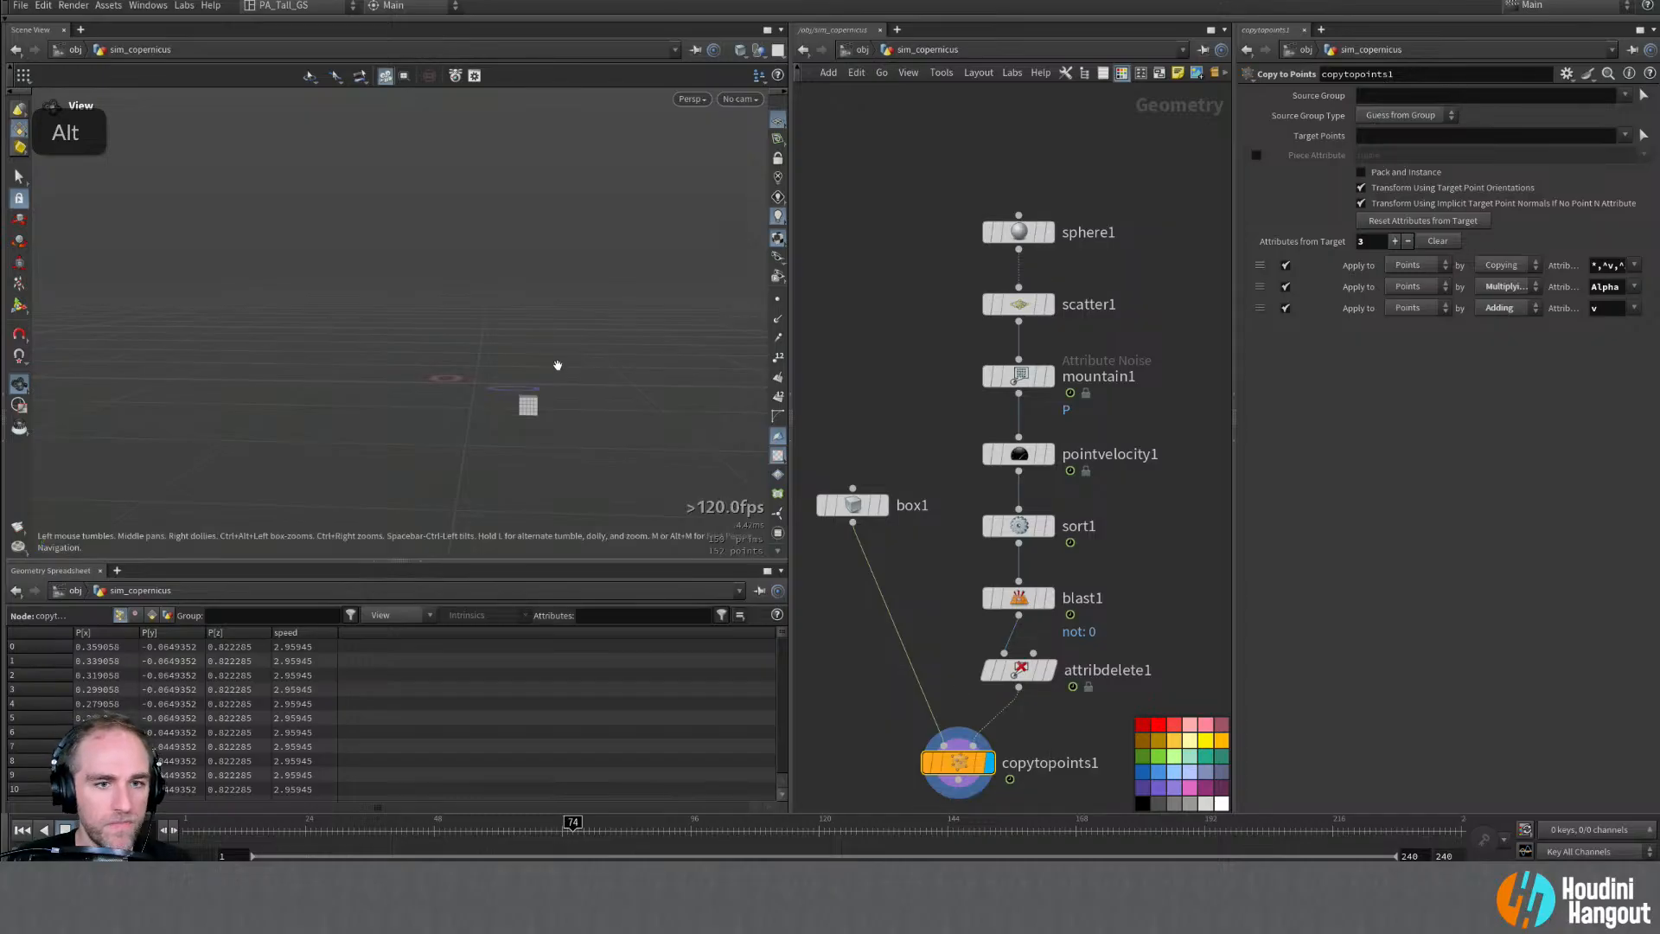
left_click_drag(529, 403, 513, 400, "alt")
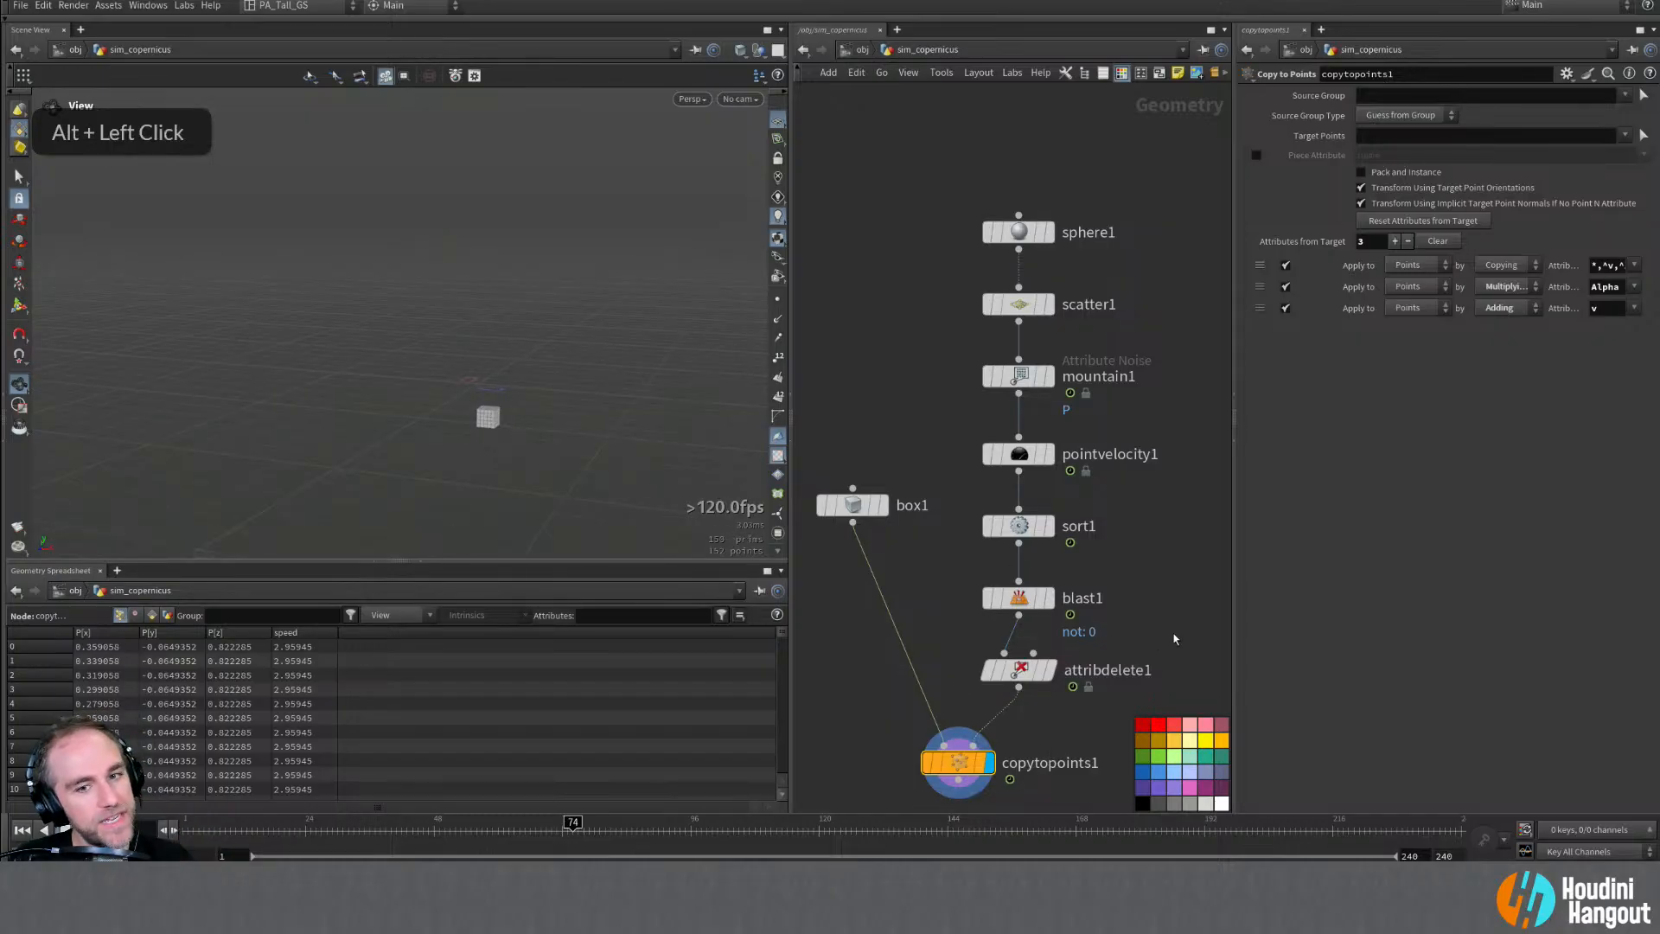
mouse_move(988, 678)
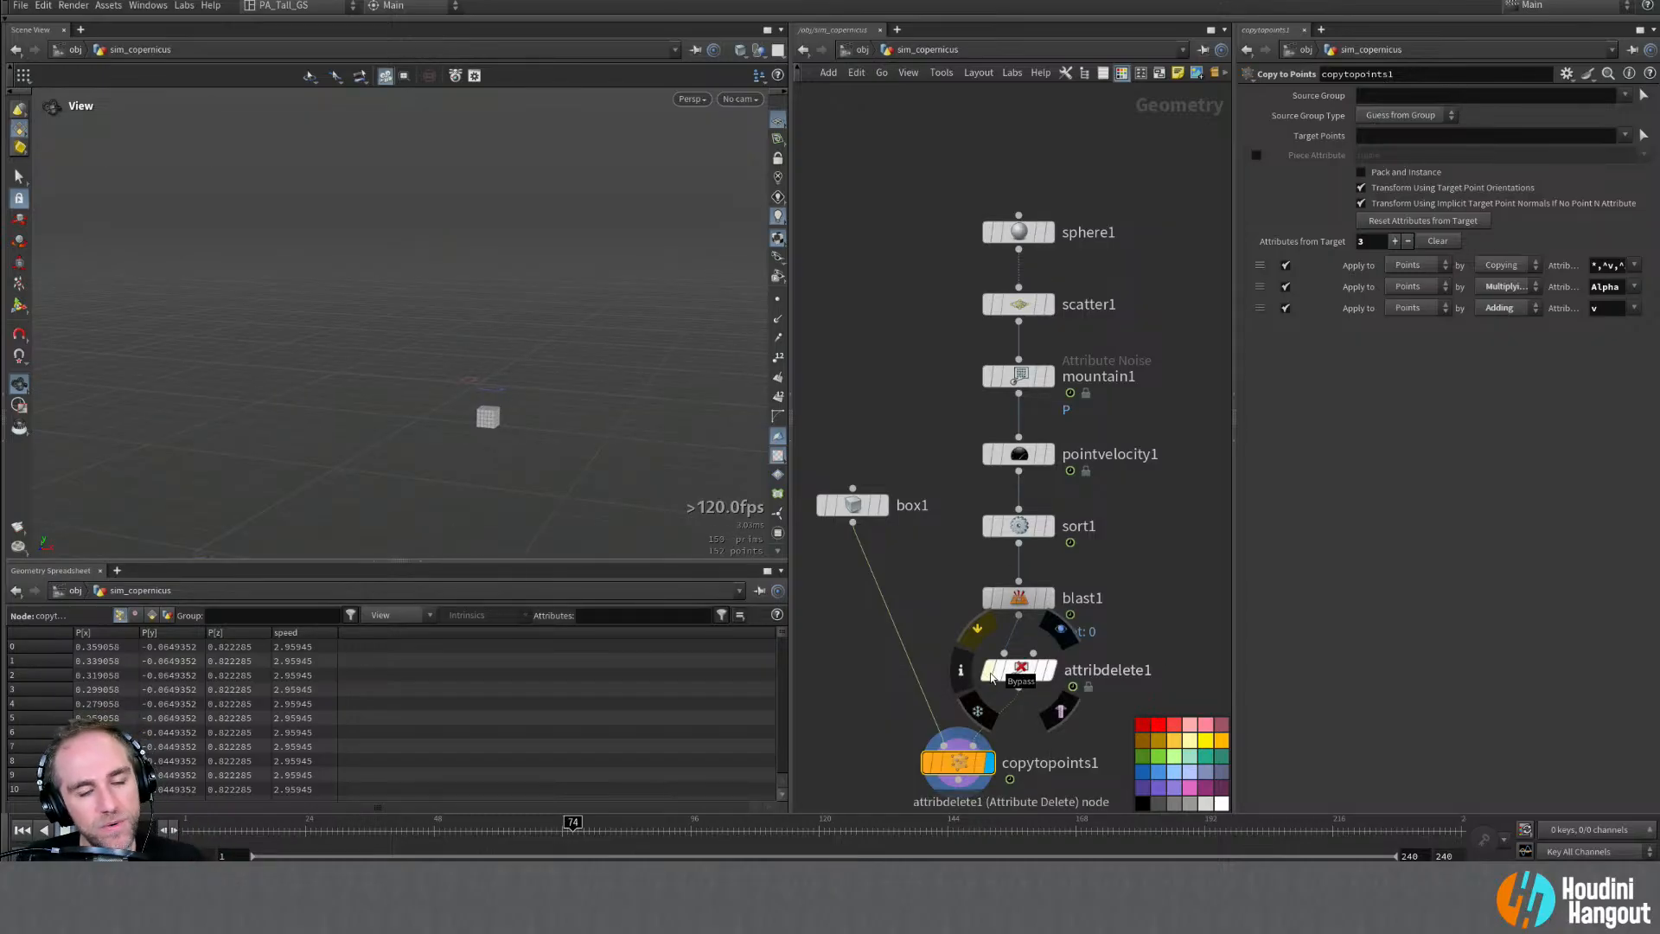
Step: Bypass the Attribute Delete node and turn on the display of point trails in the viewport
left_click(991, 675)
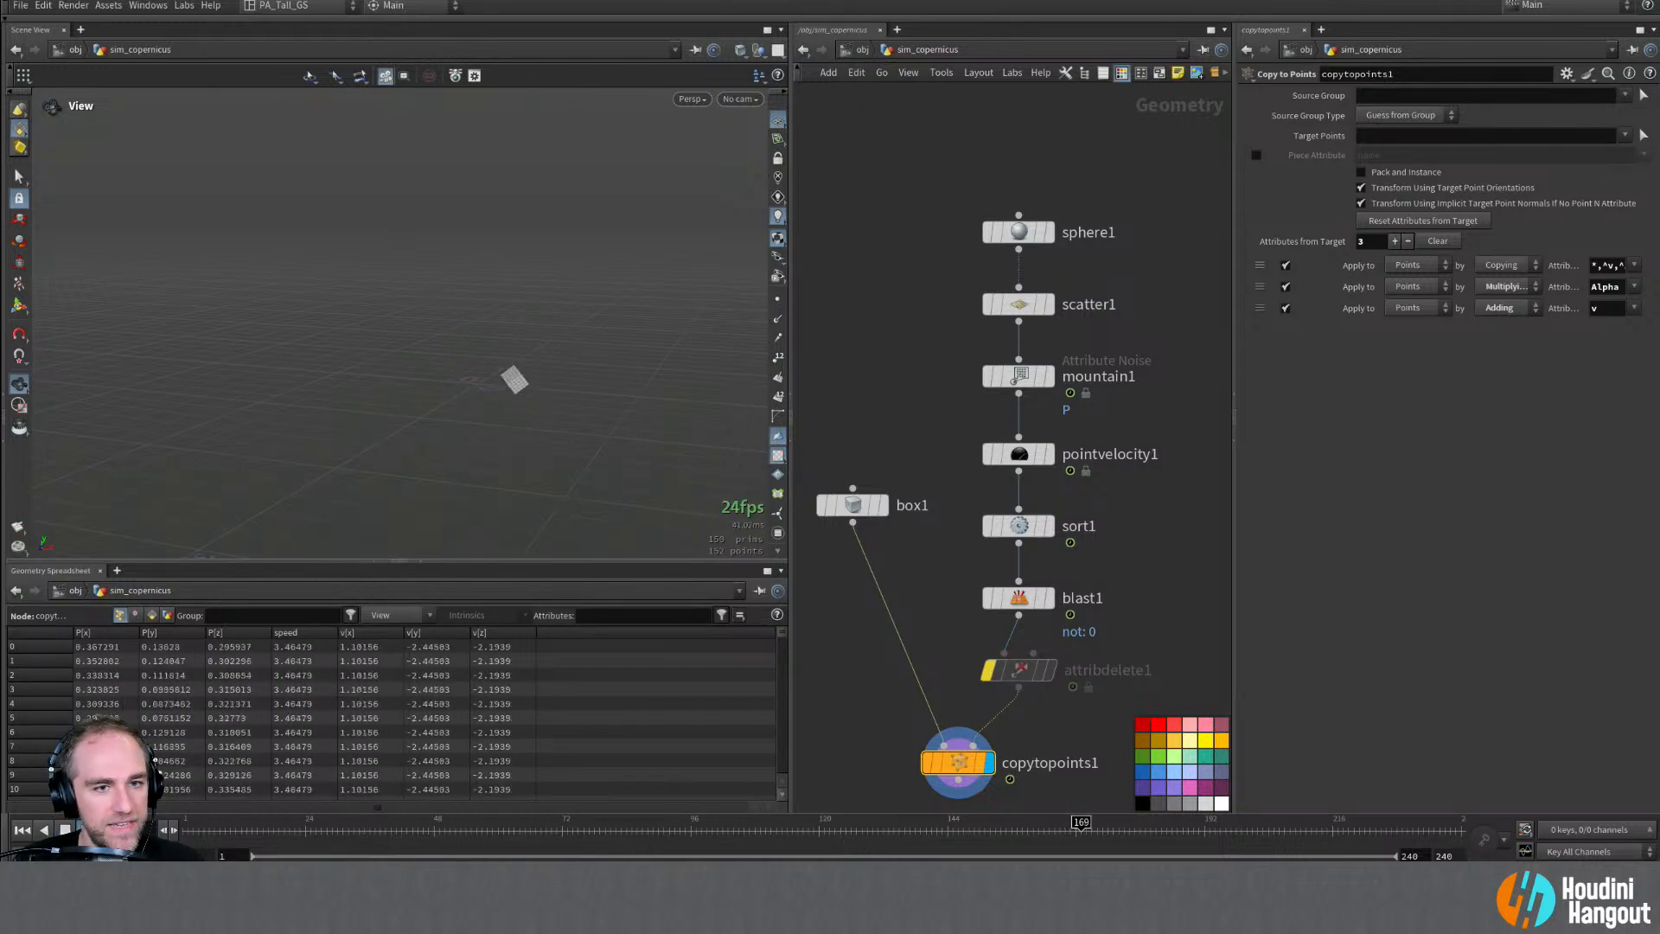
middle_click_drag(940, 587, 937, 426)
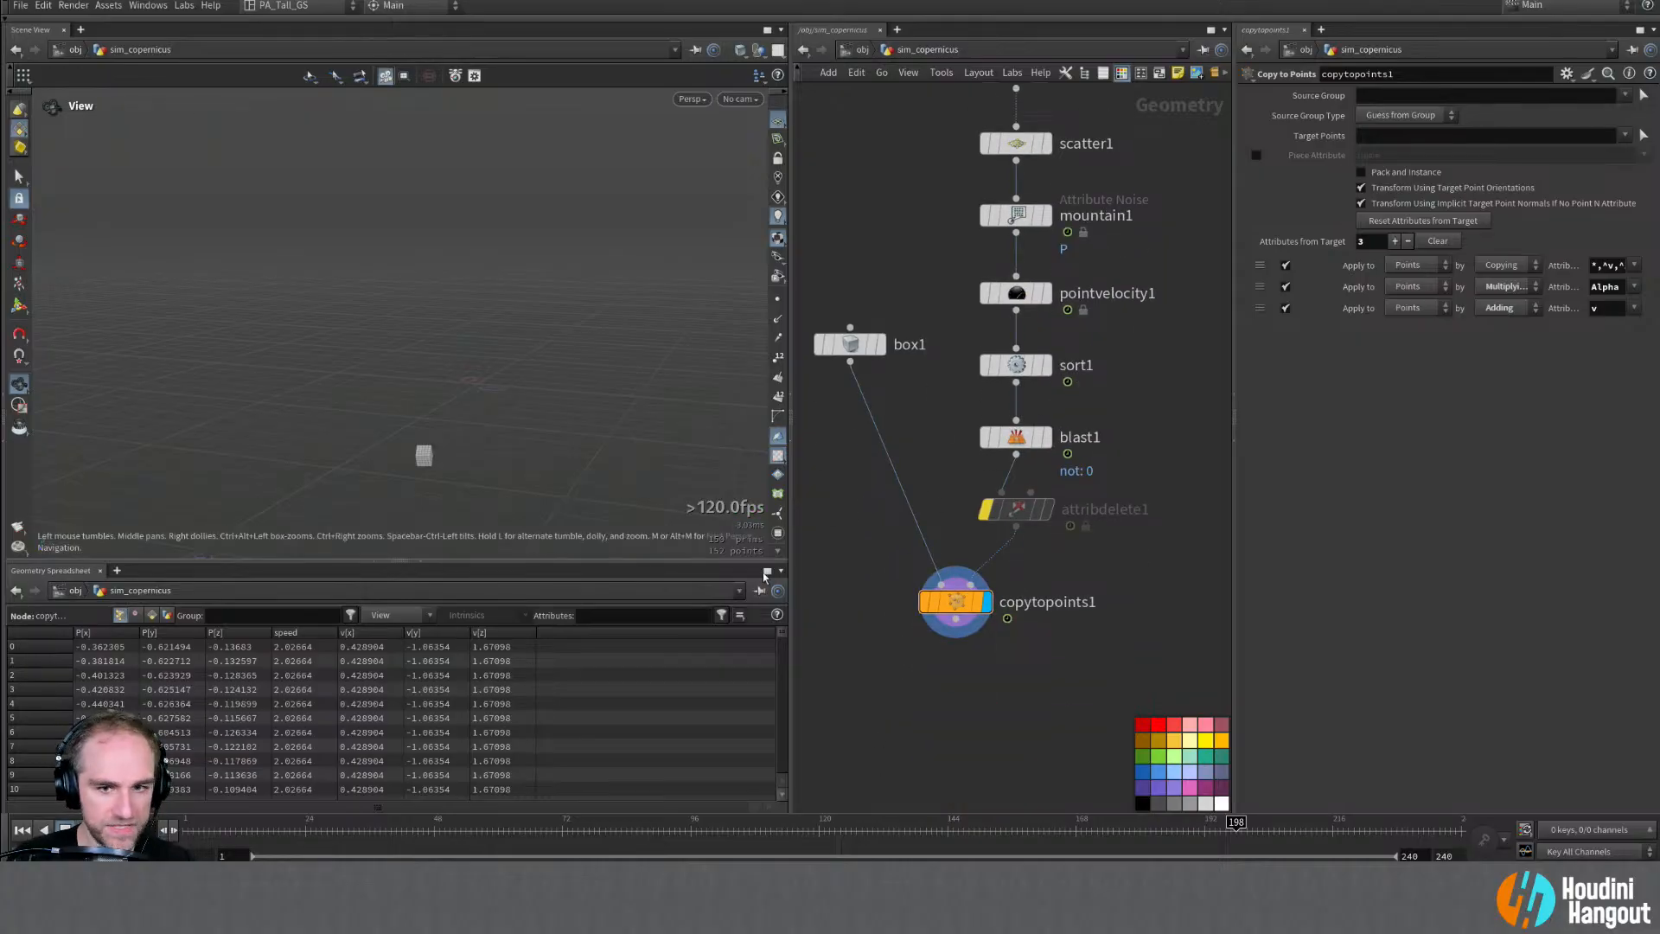
double_click(777, 335)
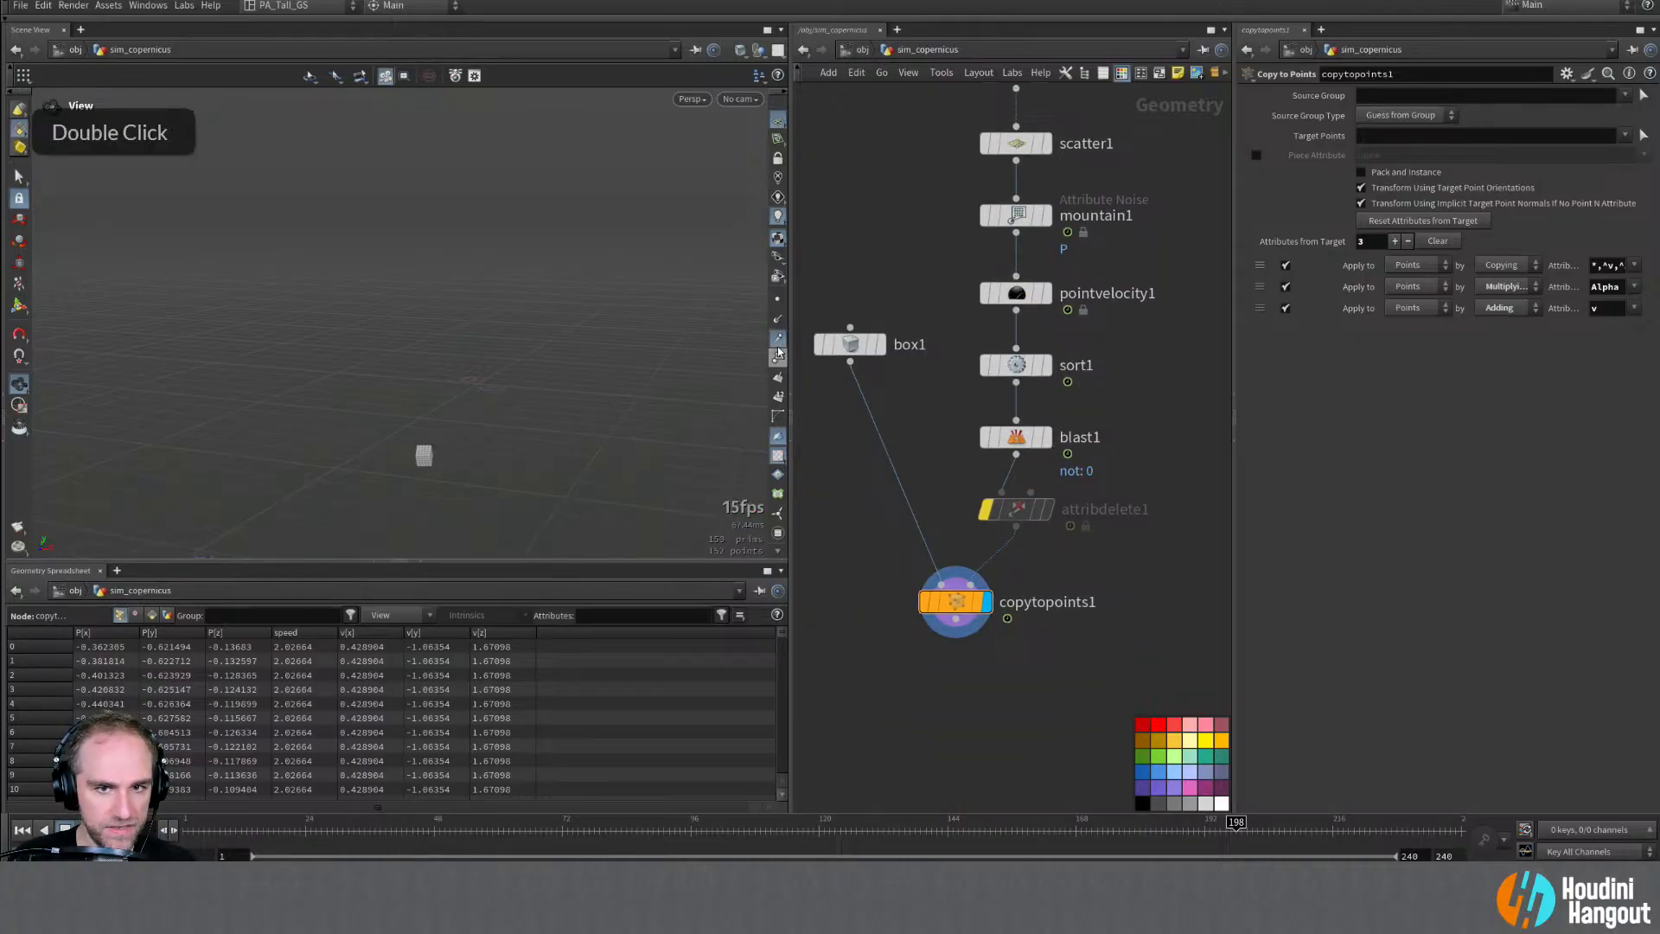
Step: Examine the box's velocity trails up close from several angles at frame 99
right_click_drag(423, 458, 553, 536, "alt")
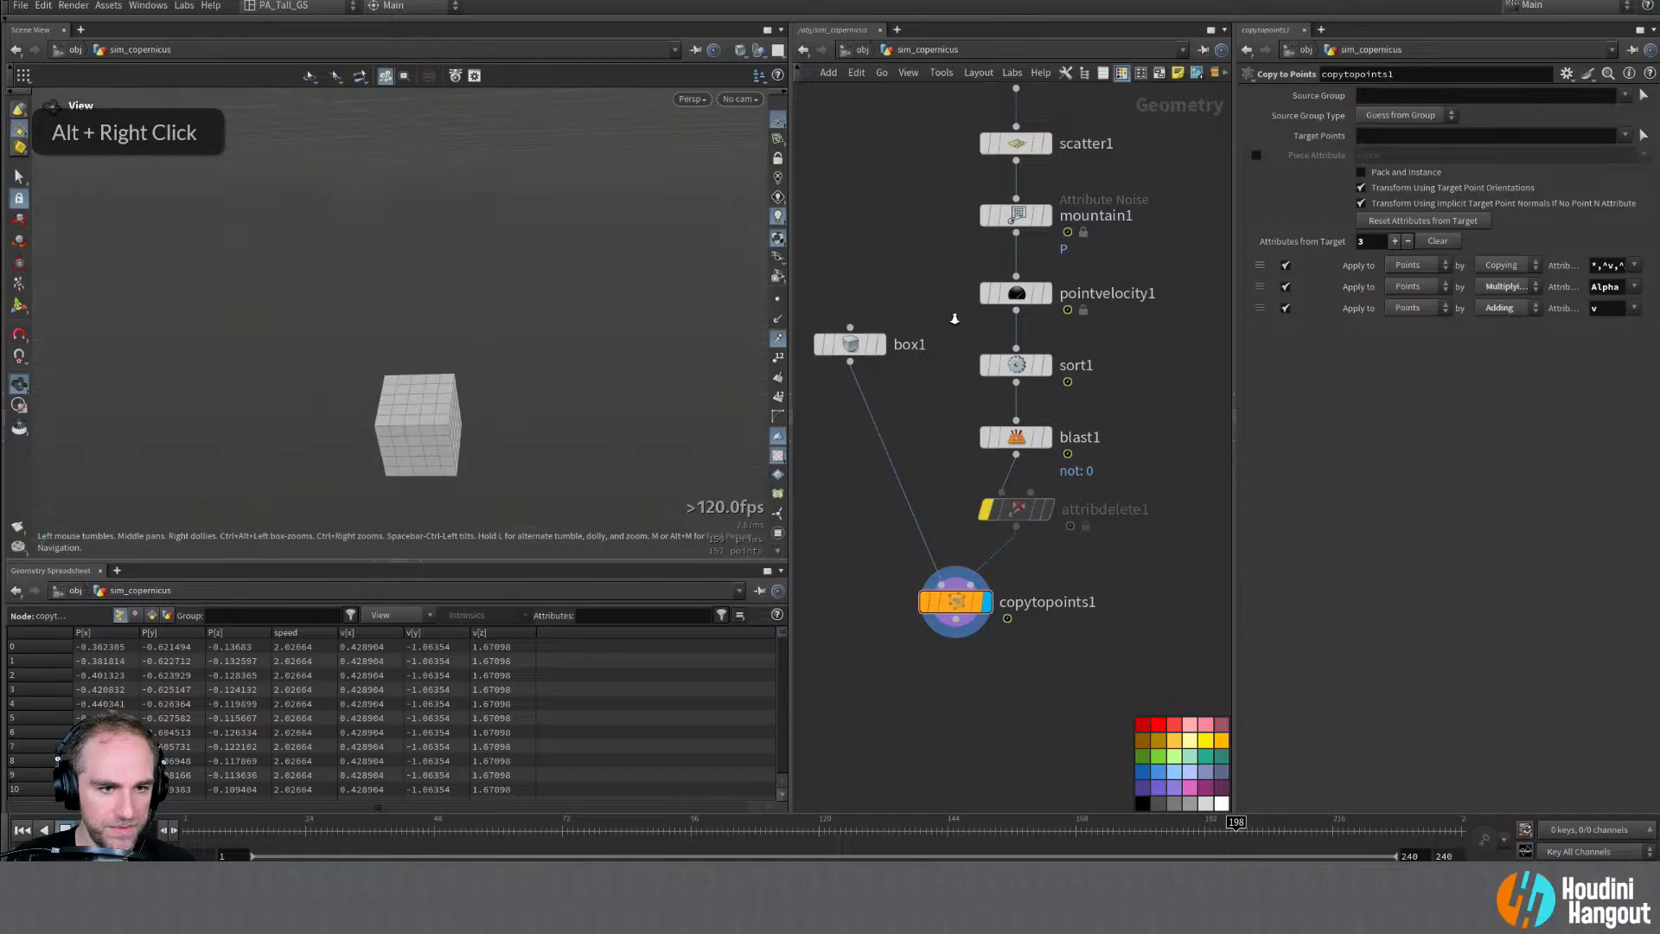
left_click_drag(349, 824, 707, 823)
middle_click_drag(572, 275, 517, 364, "alt")
left_click_drag(524, 269, 637, 277, "alt")
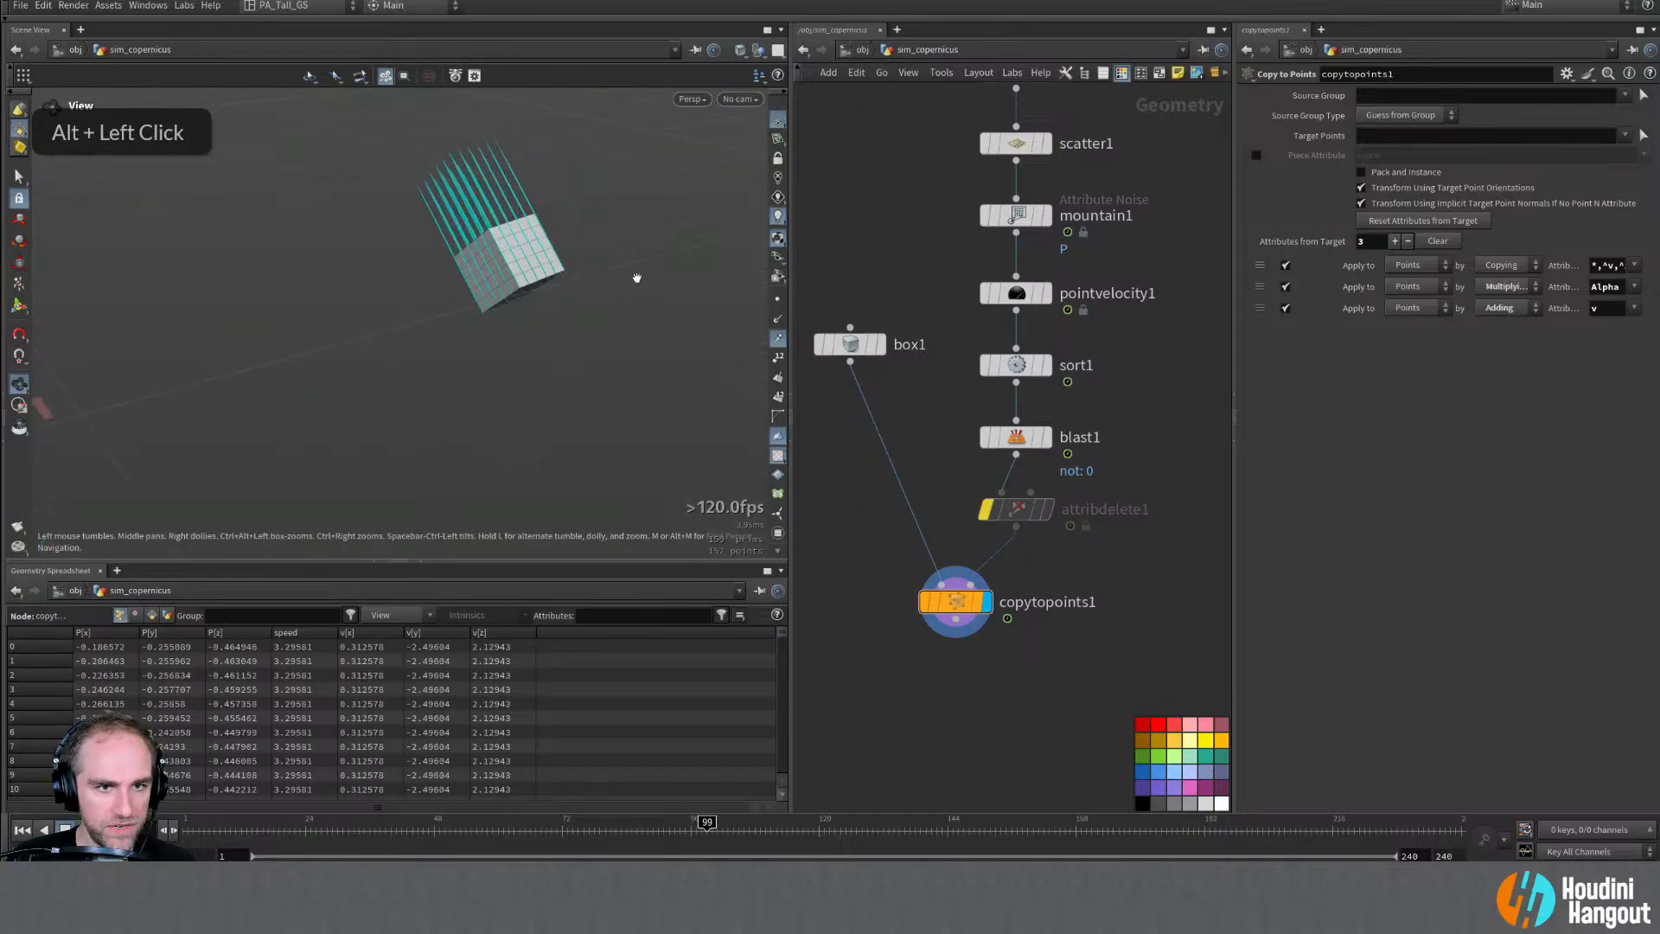
middle_click_drag(537, 256, 507, 308, "alt")
right_click_drag(507, 307, 612, 228, "alt")
left_click_drag(544, 289, 506, 327, "alt")
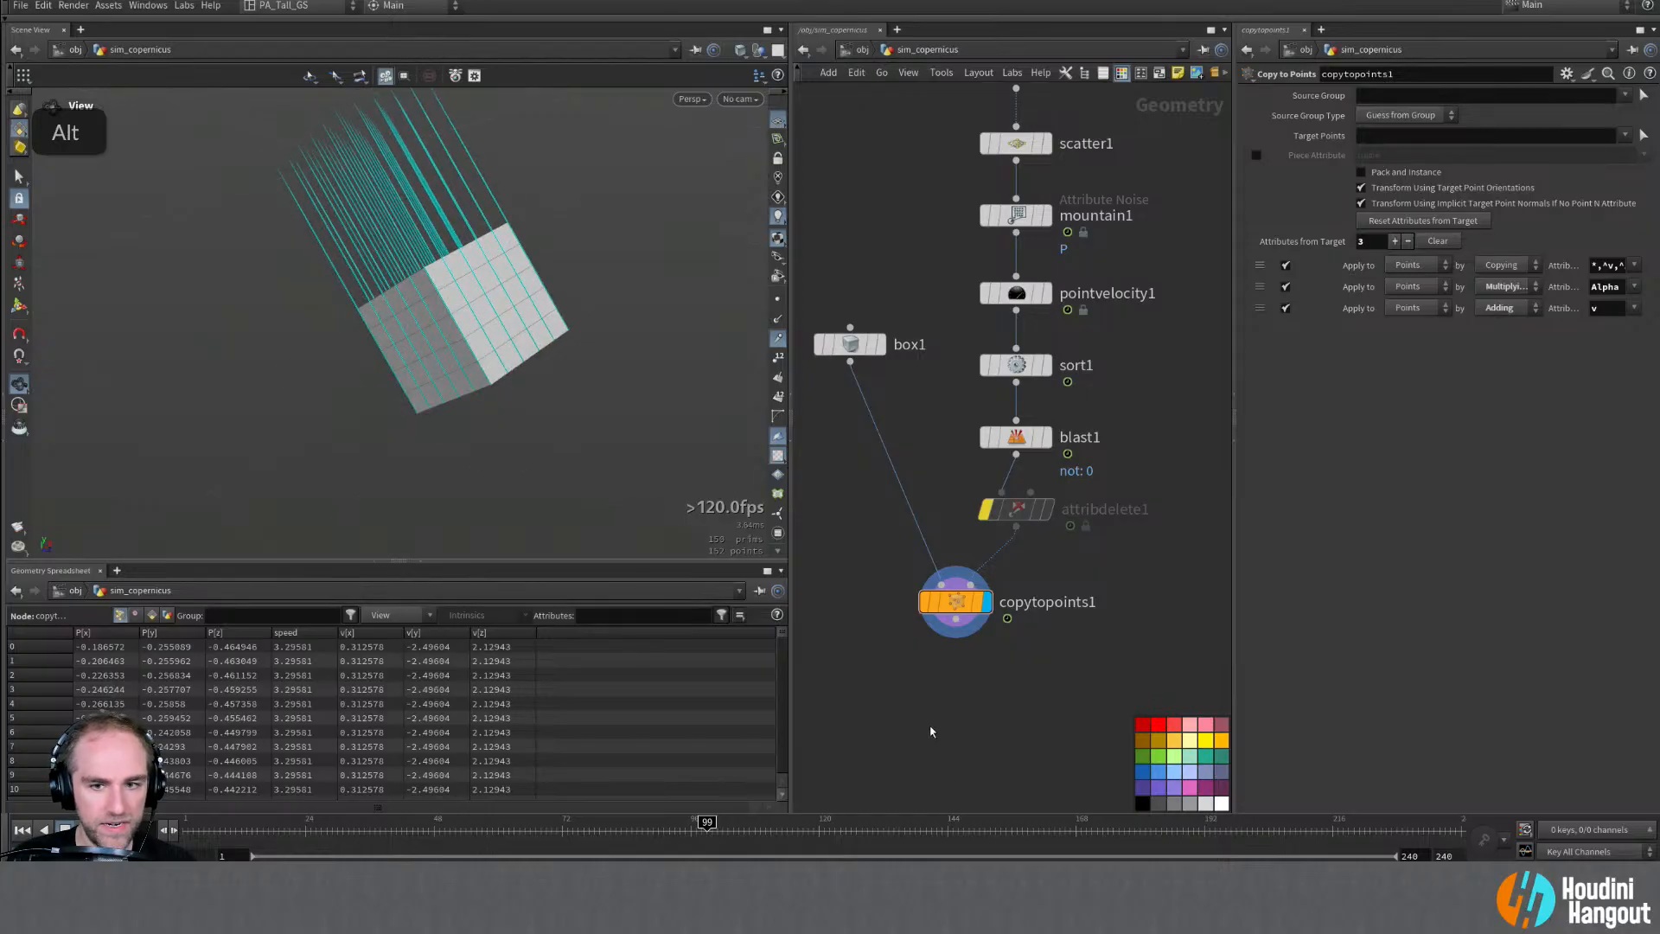
Step: Append a Point Velocity node after Copy to Points, display it, and enable Match by Attribute with the id attribute
key("Tab")
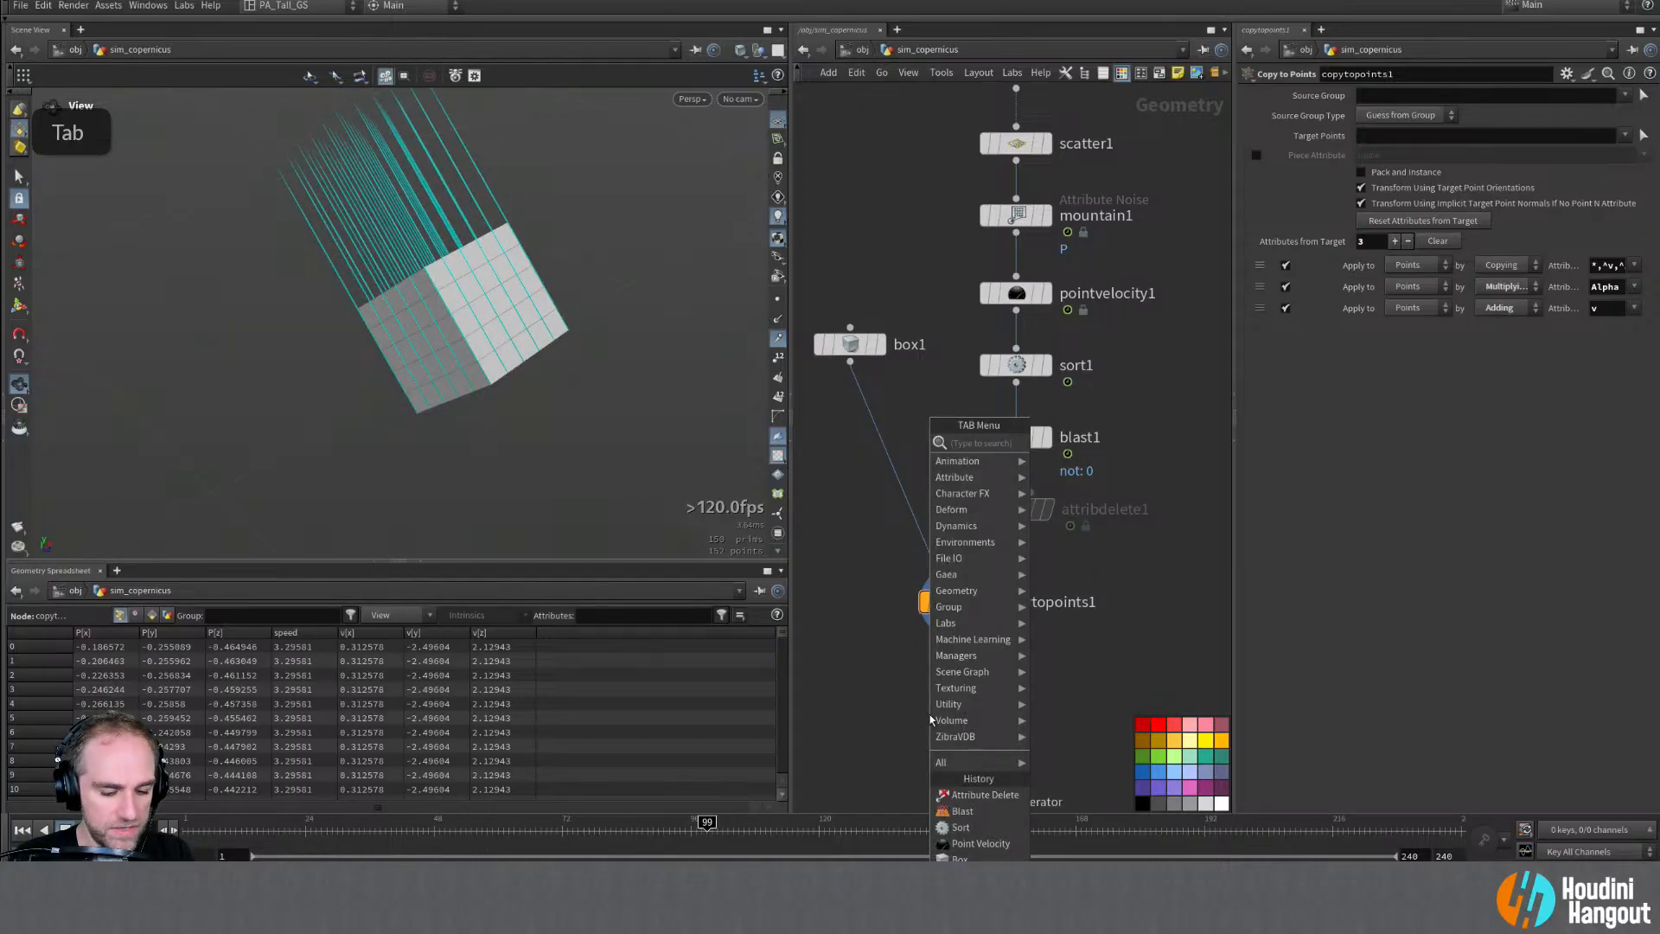
type("point ve")
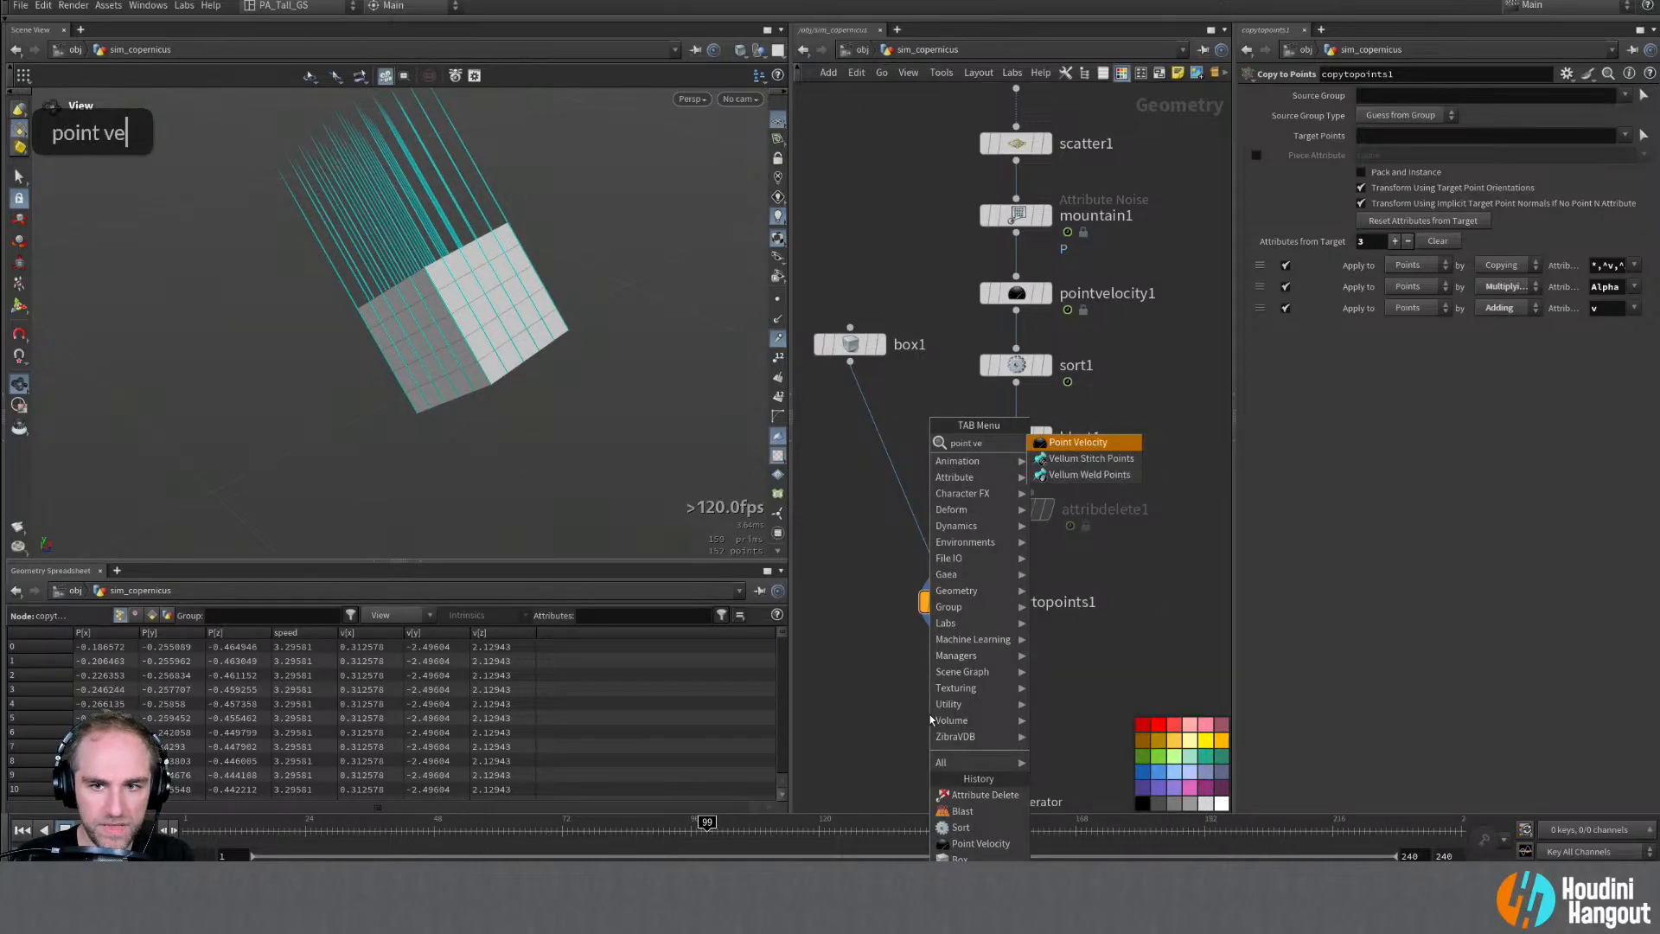
key("Return")
double_click(954, 680)
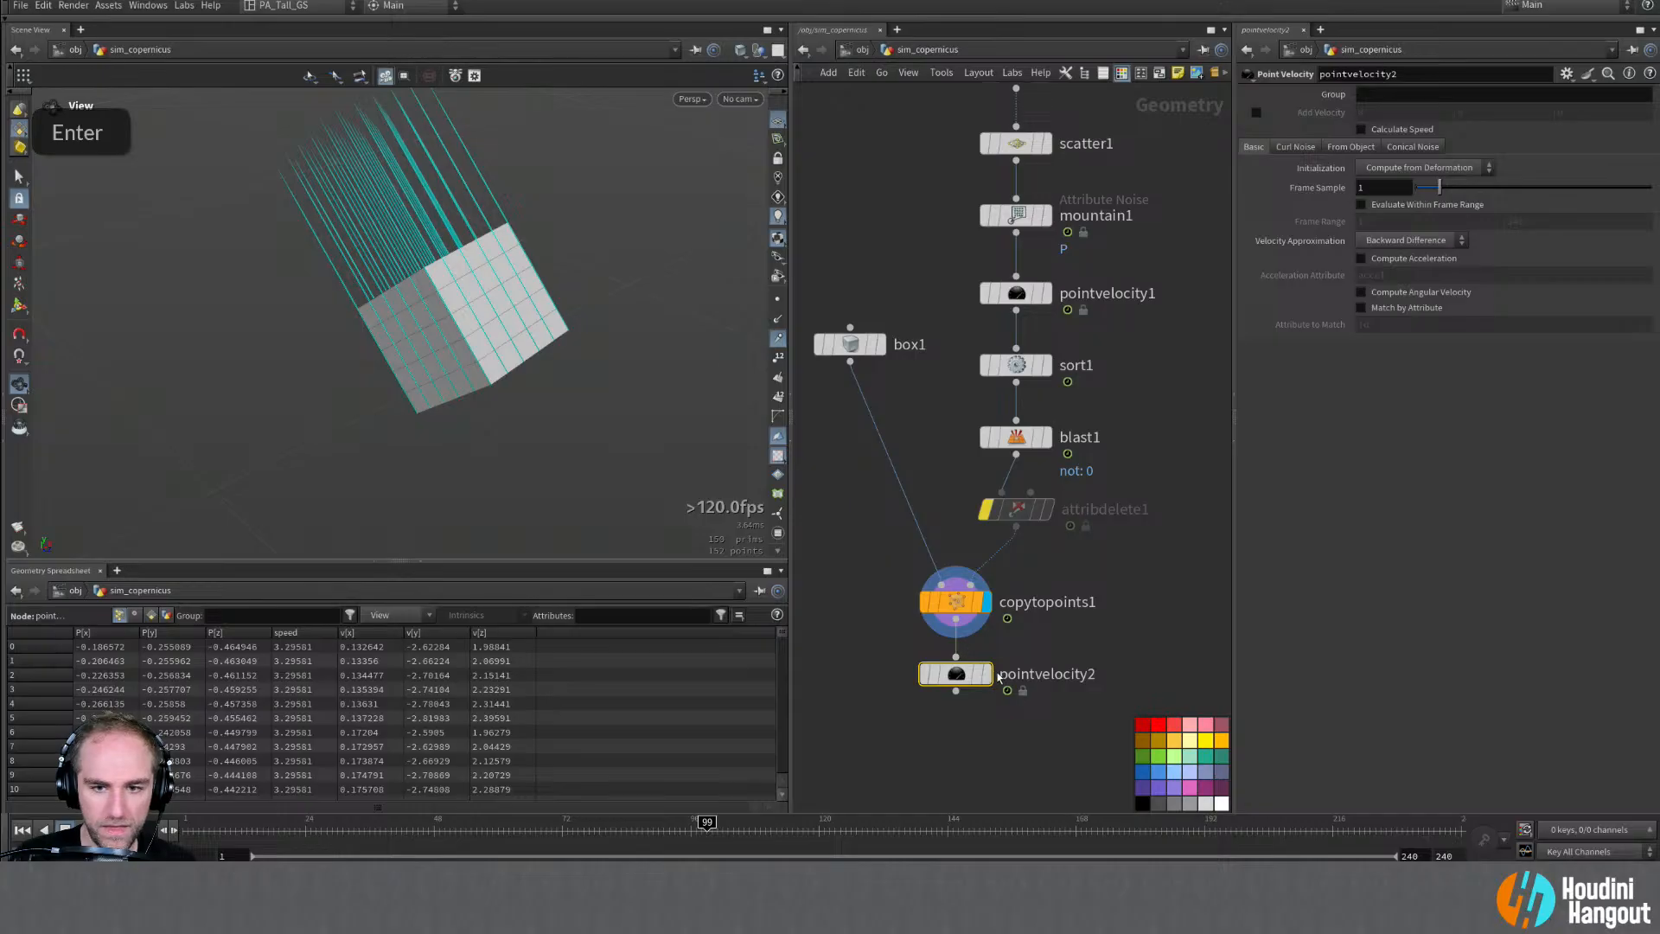
left_click_drag(423, 238, 215, 193, "alt")
right_click_drag(580, 214, 617, 257, "alt")
left_click_drag(617, 258, 681, 221, "alt")
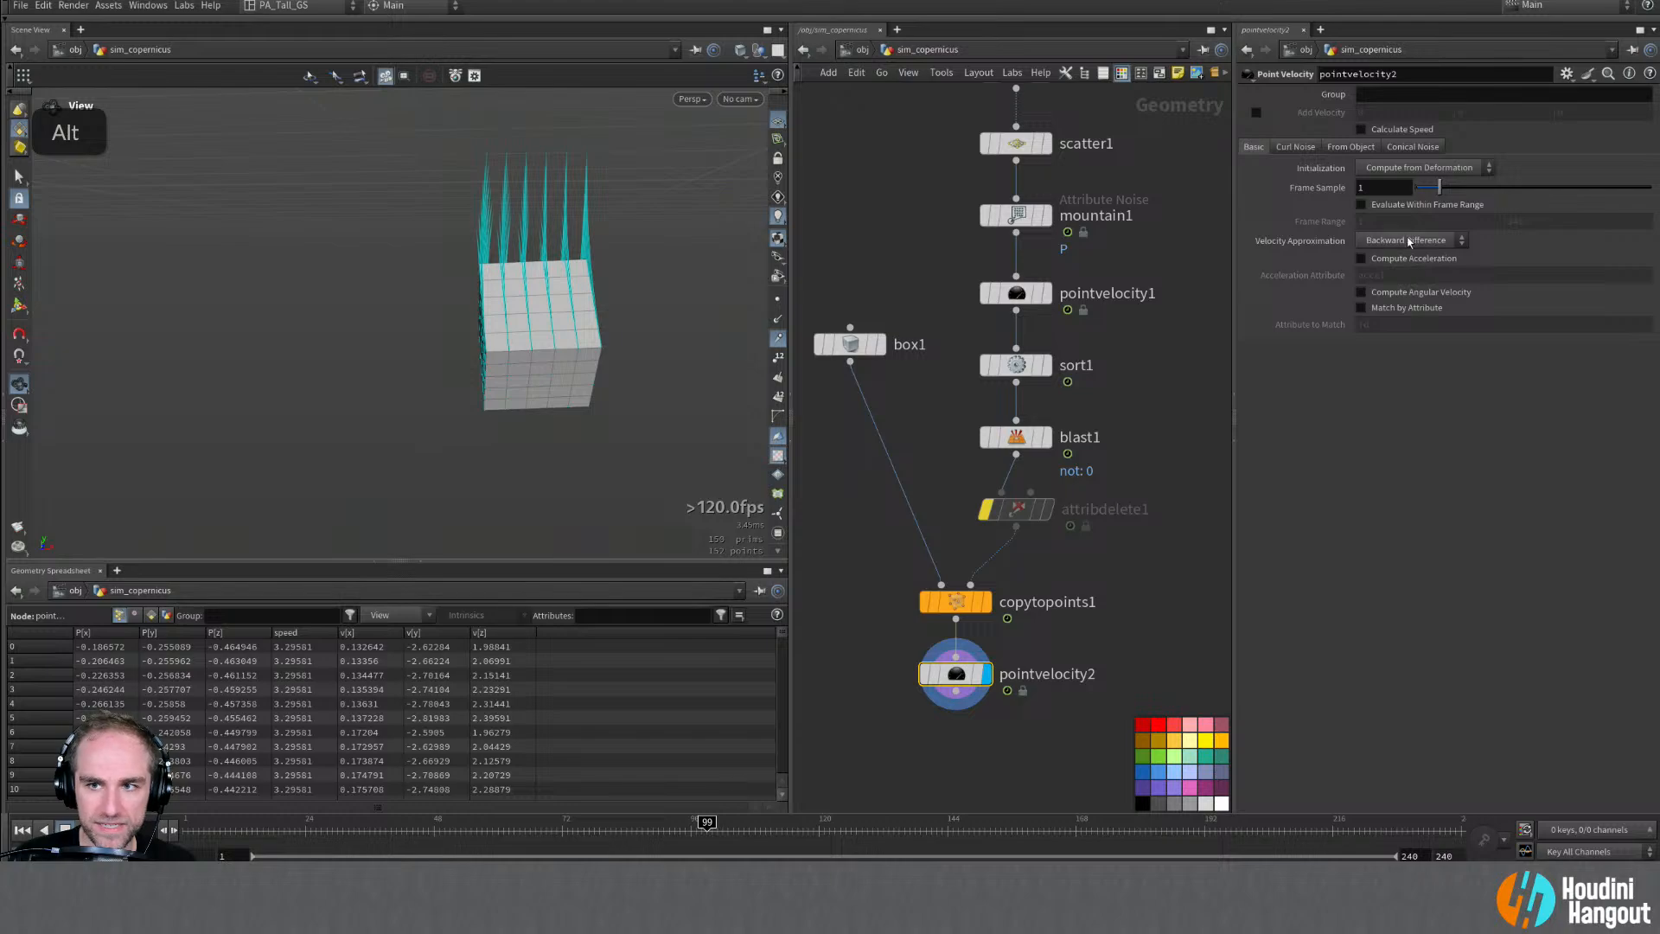
left_click(1360, 307)
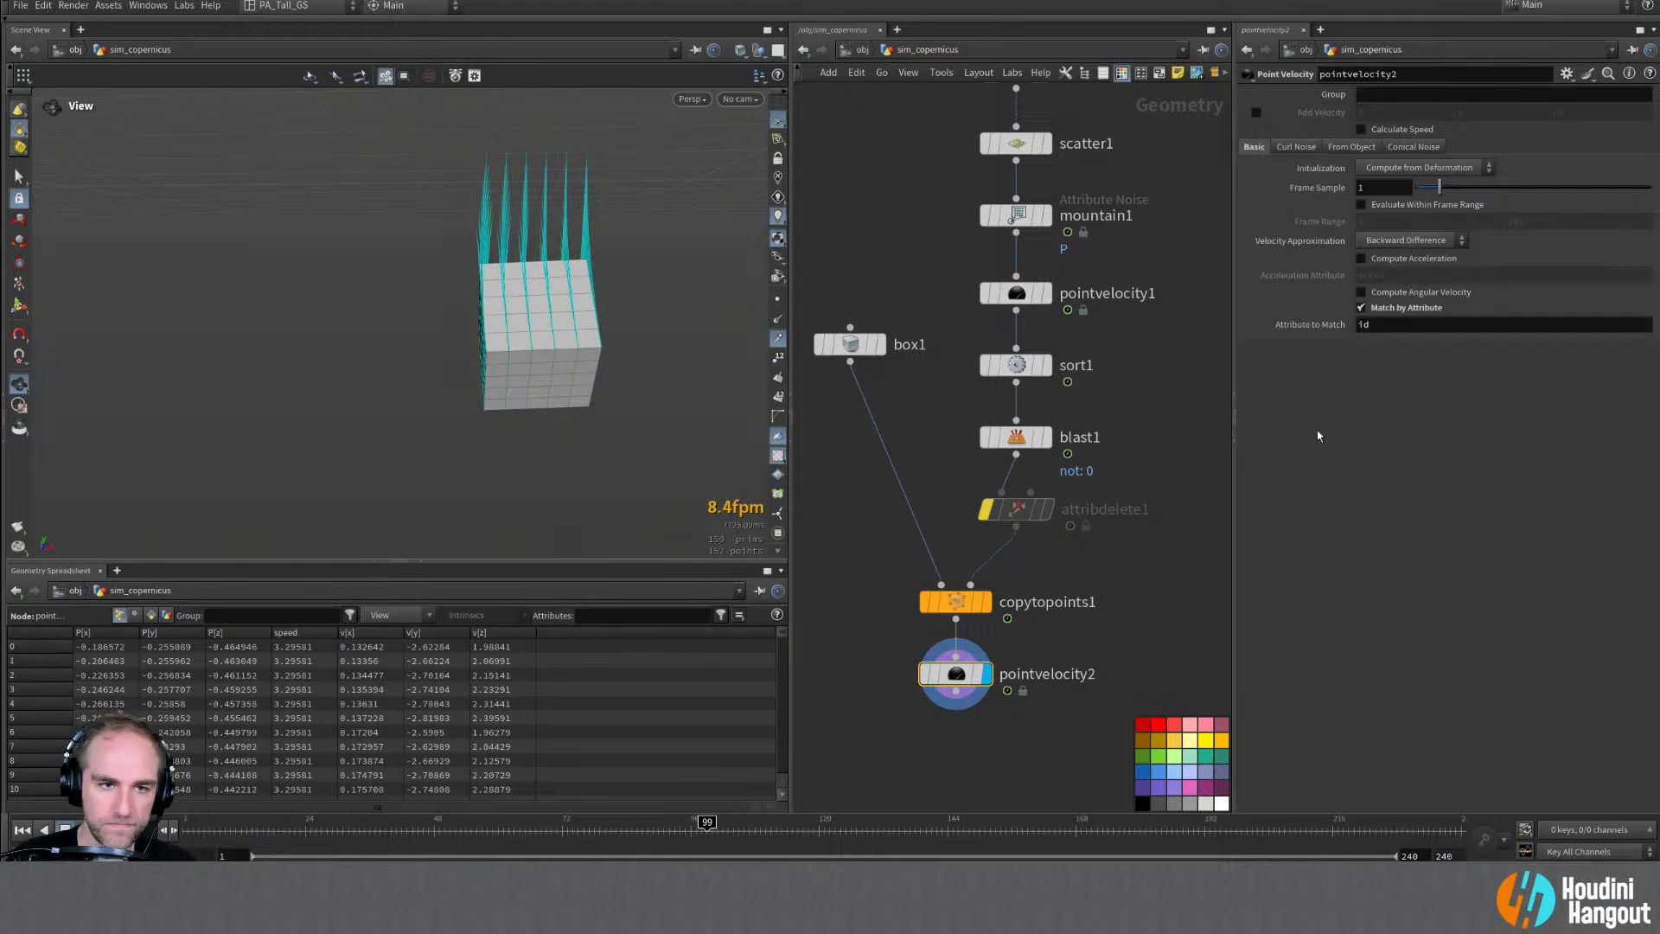
Step: Lower the Box node beside Copy to Points, and play the animation from the first frame to examine the velocity trails from several angles
left_click_drag(849, 344, 821, 488)
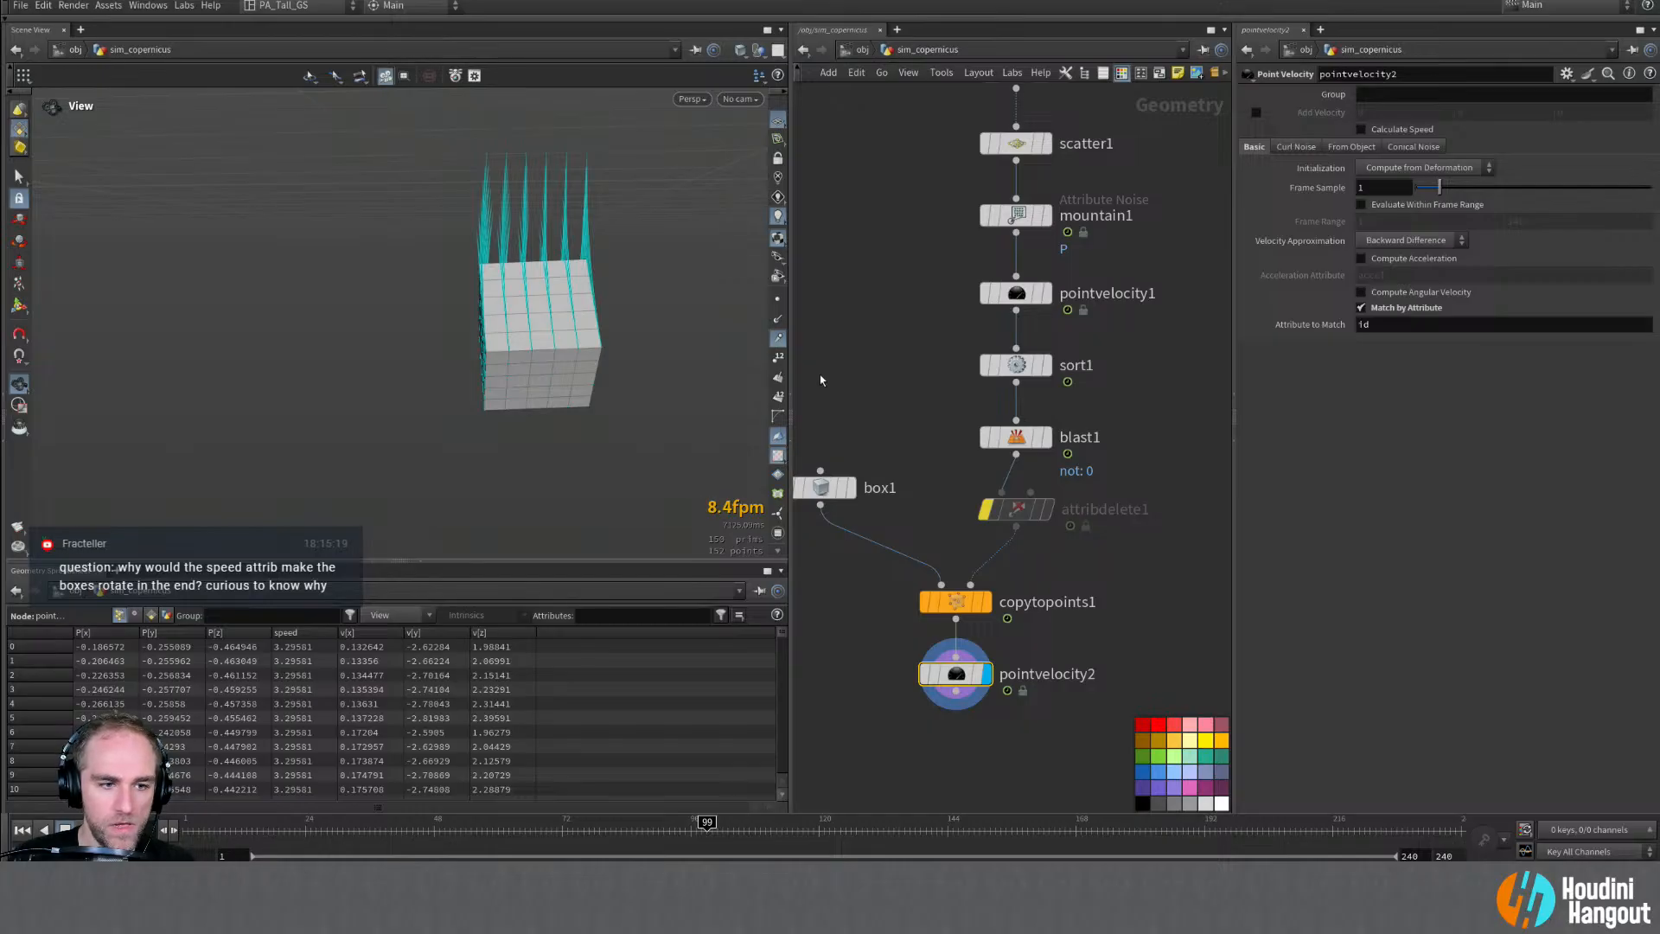
left_click_drag(484, 329, 536, 294, "alt")
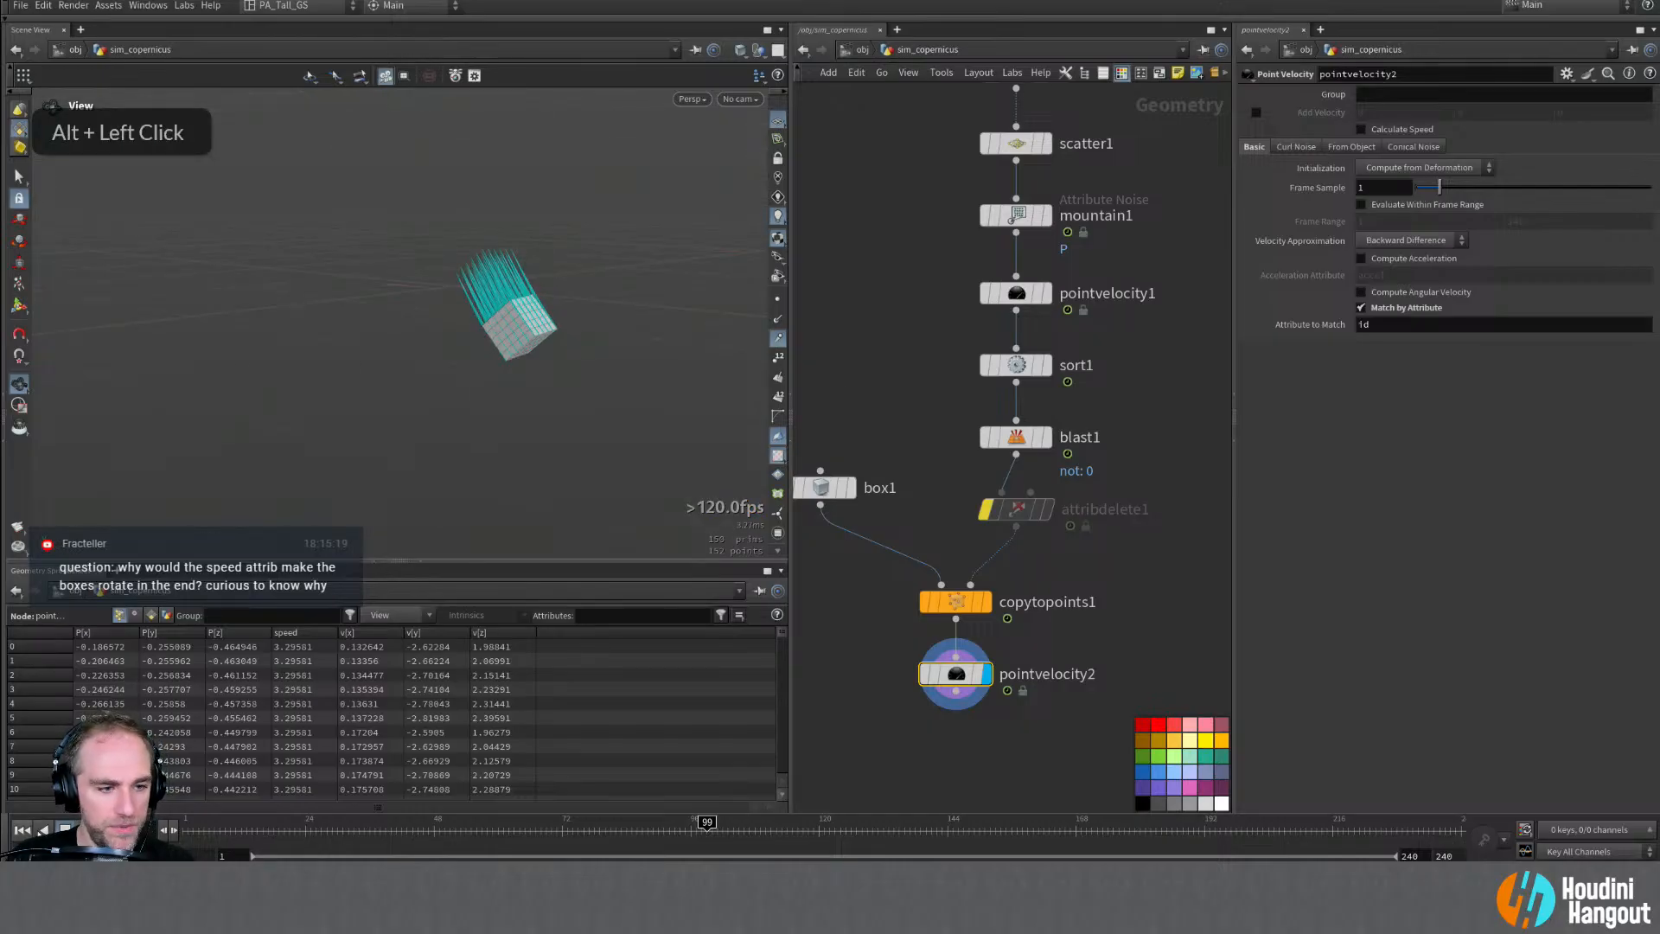
left_click(23, 829)
left_click(86, 830)
right_click_drag(462, 248, 278, 305, "alt")
middle_click_drag(278, 306, 444, 325, "alt")
mouse_move(444, 325)
left_mouse_down("alt")
mouse_move(402, 330)
mouse_move(441, 341)
left_mouse_up("alt")
right_click_drag(441, 340, 334, 326, "alt")
left_click_drag(334, 326, 498, 301, "alt")
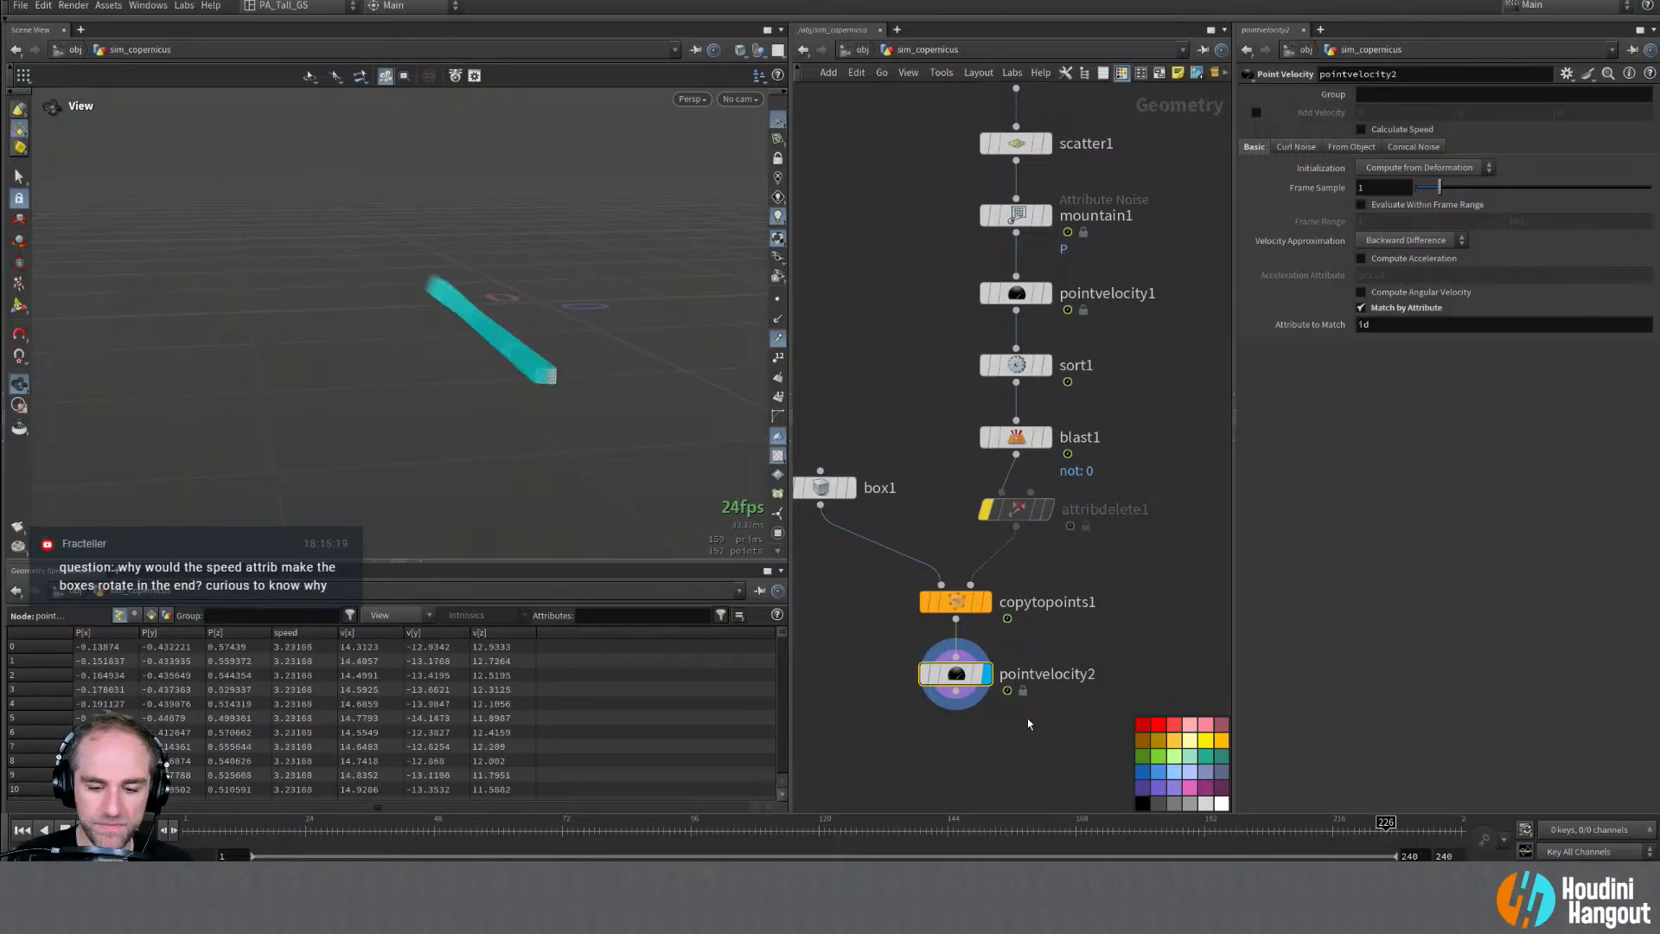
Step: Delete the Point Velocity node below Copy to Points and return the animation to the first frame
key("Delete")
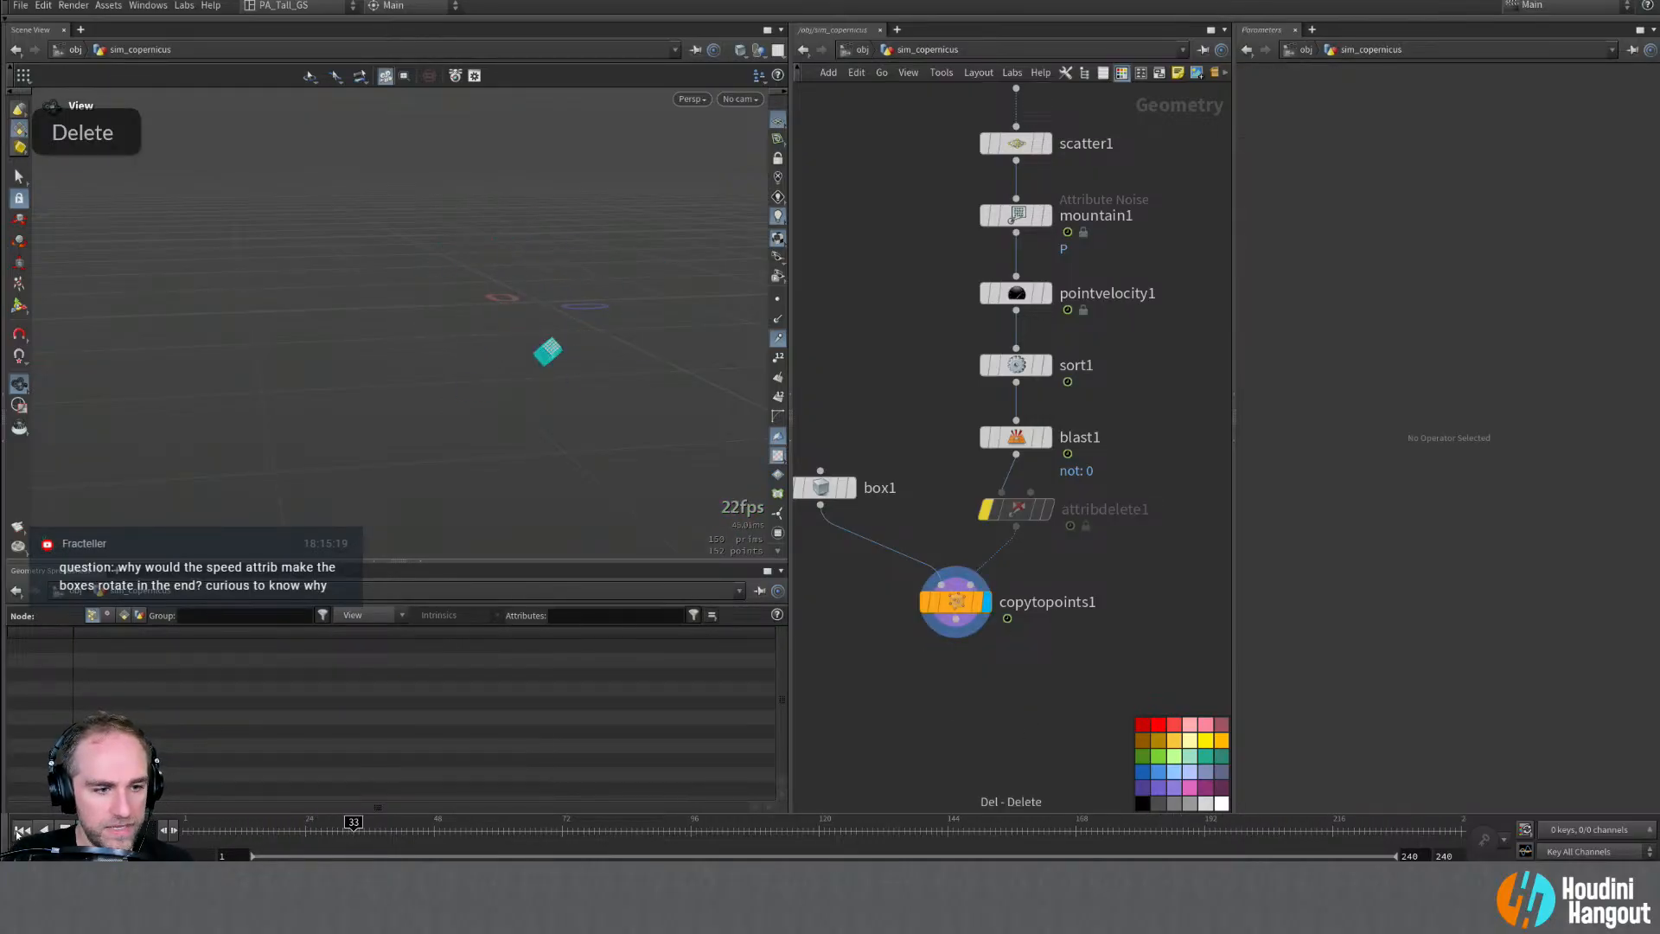
left_click(19, 831)
middle_click_drag(615, 345, 530, 338, "alt")
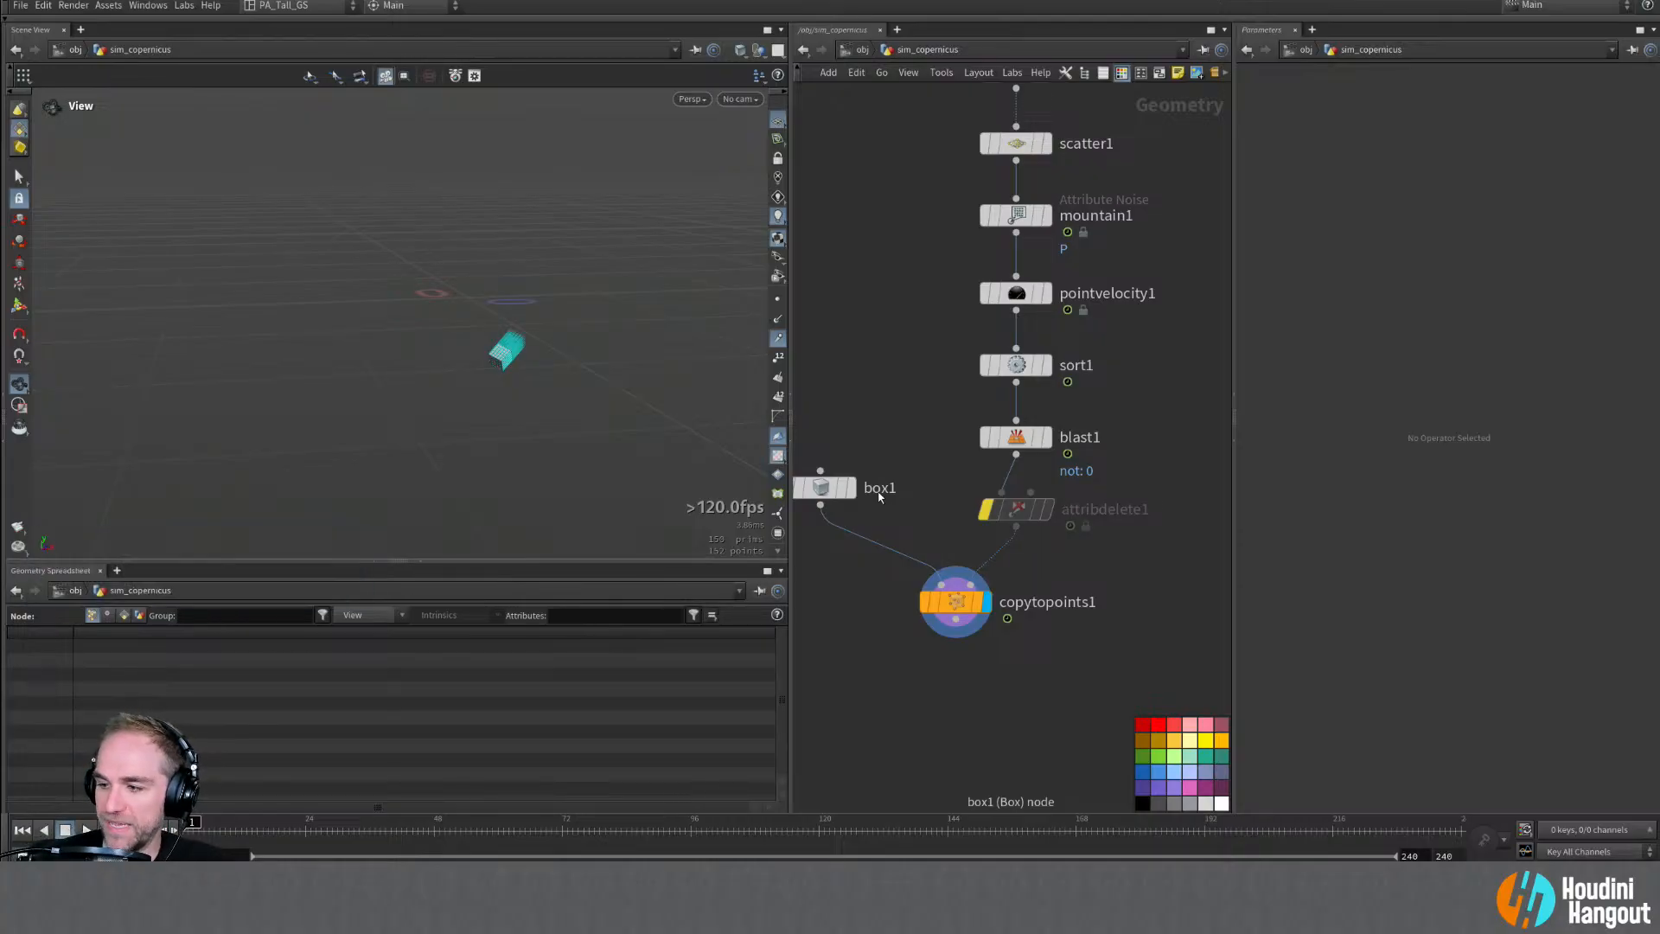
Step: Test the playback with Calculate Speed disabled on the Point Velocity node above the Sort, and re-enable the option
left_click(1017, 293)
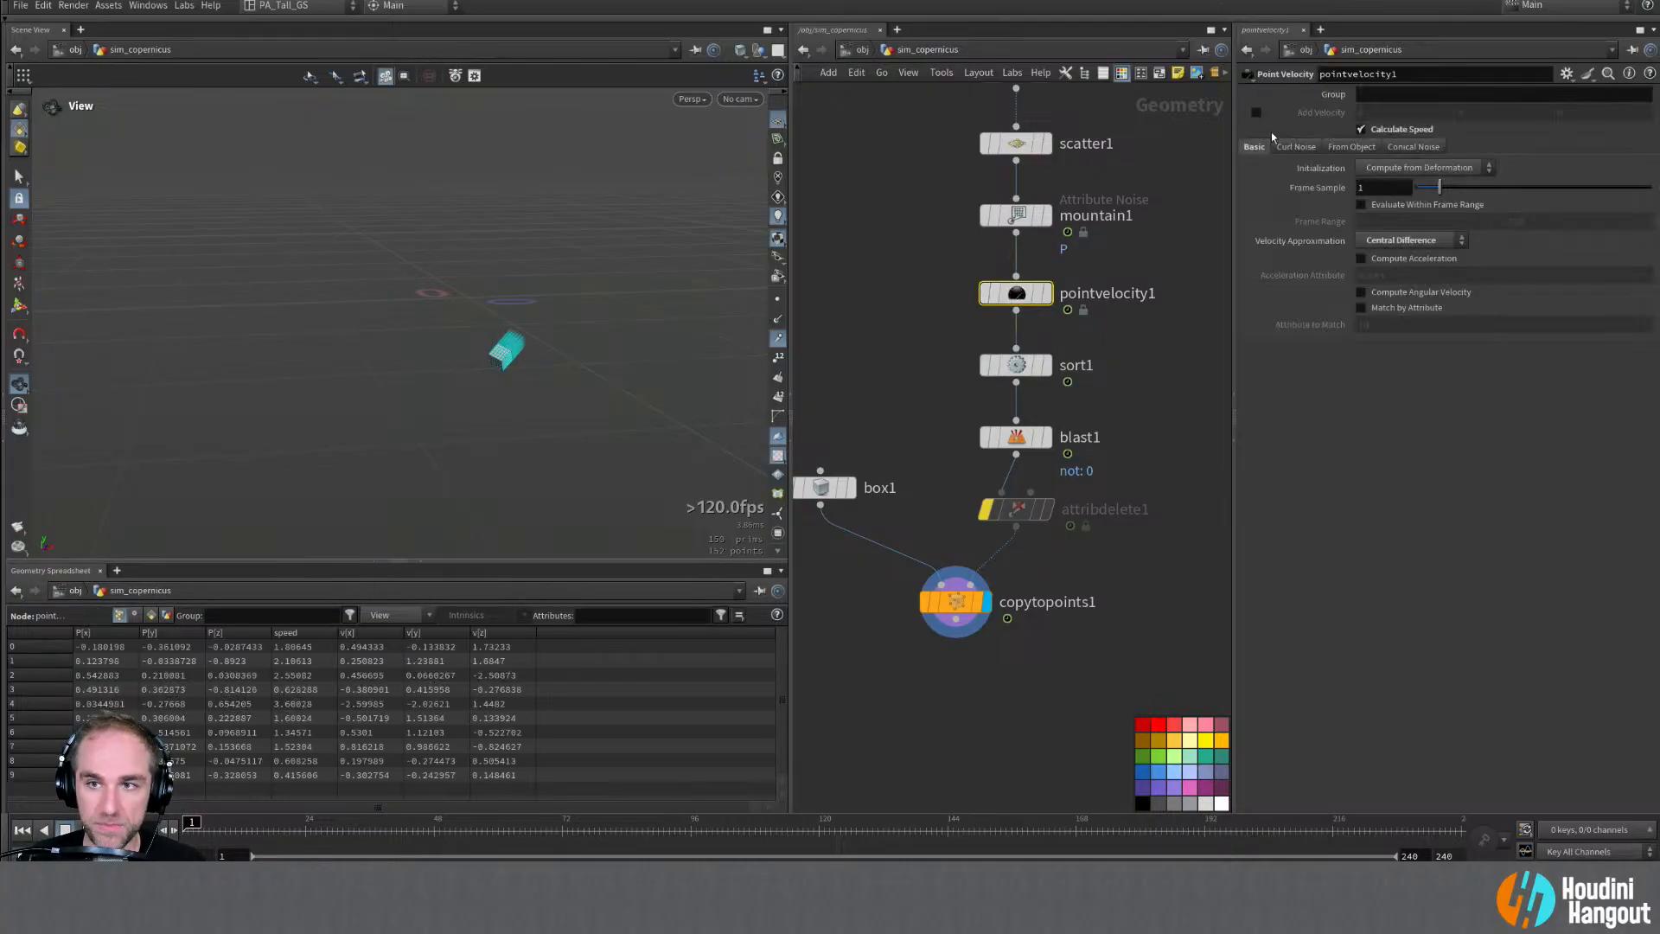
left_click(1361, 130)
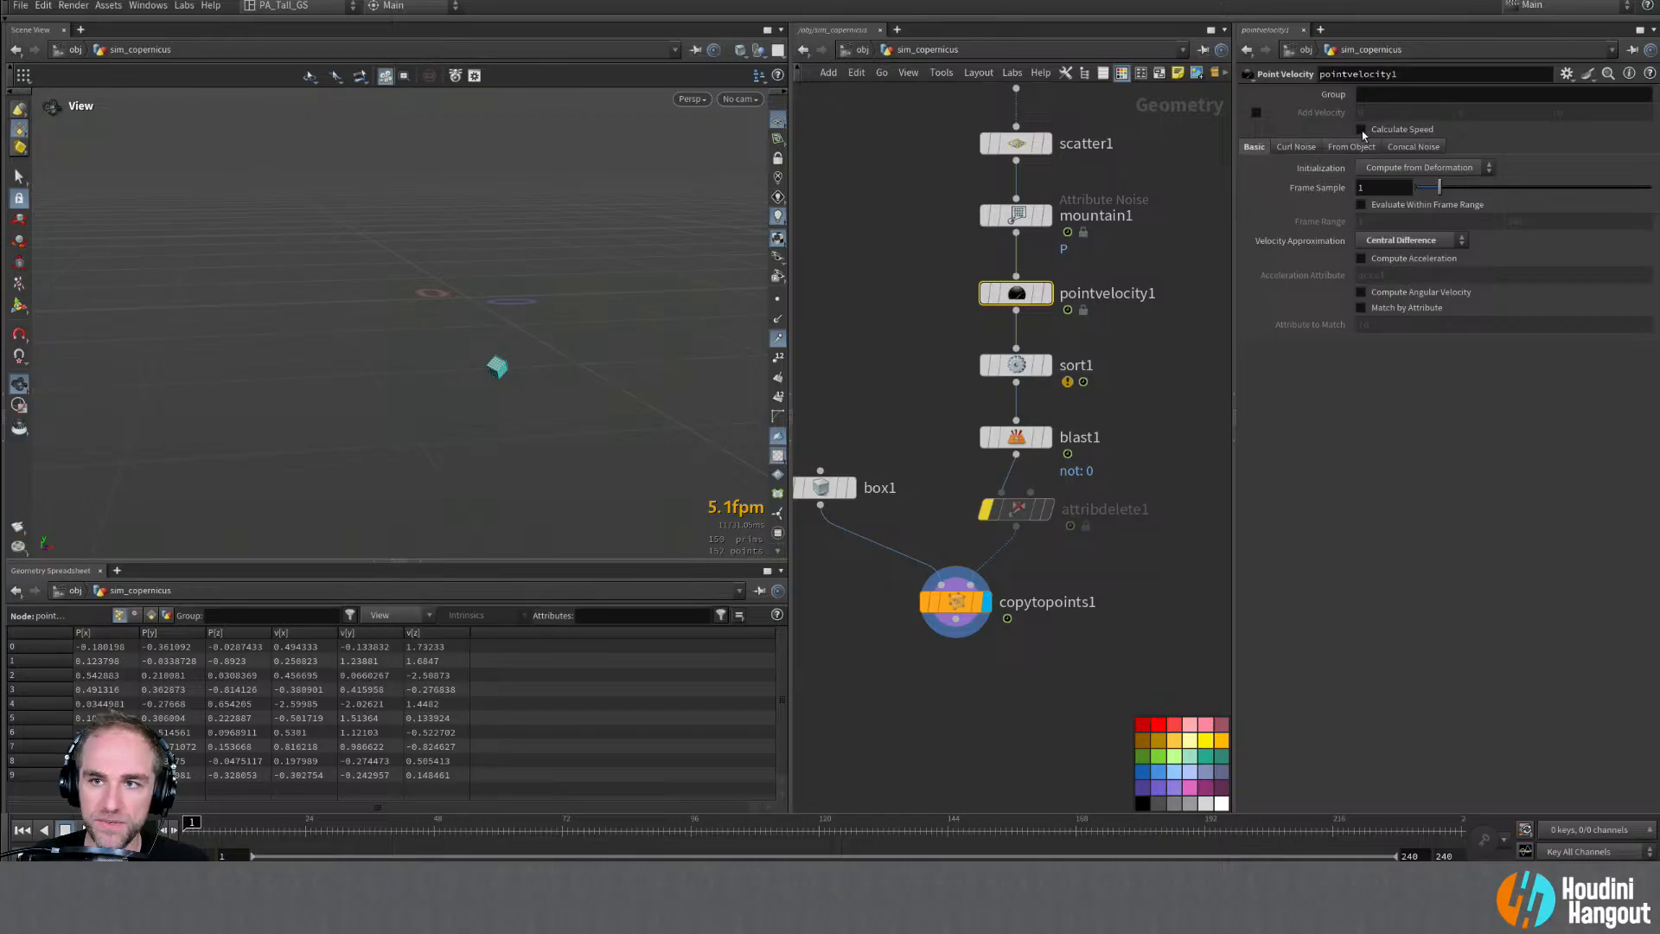
left_click(85, 830)
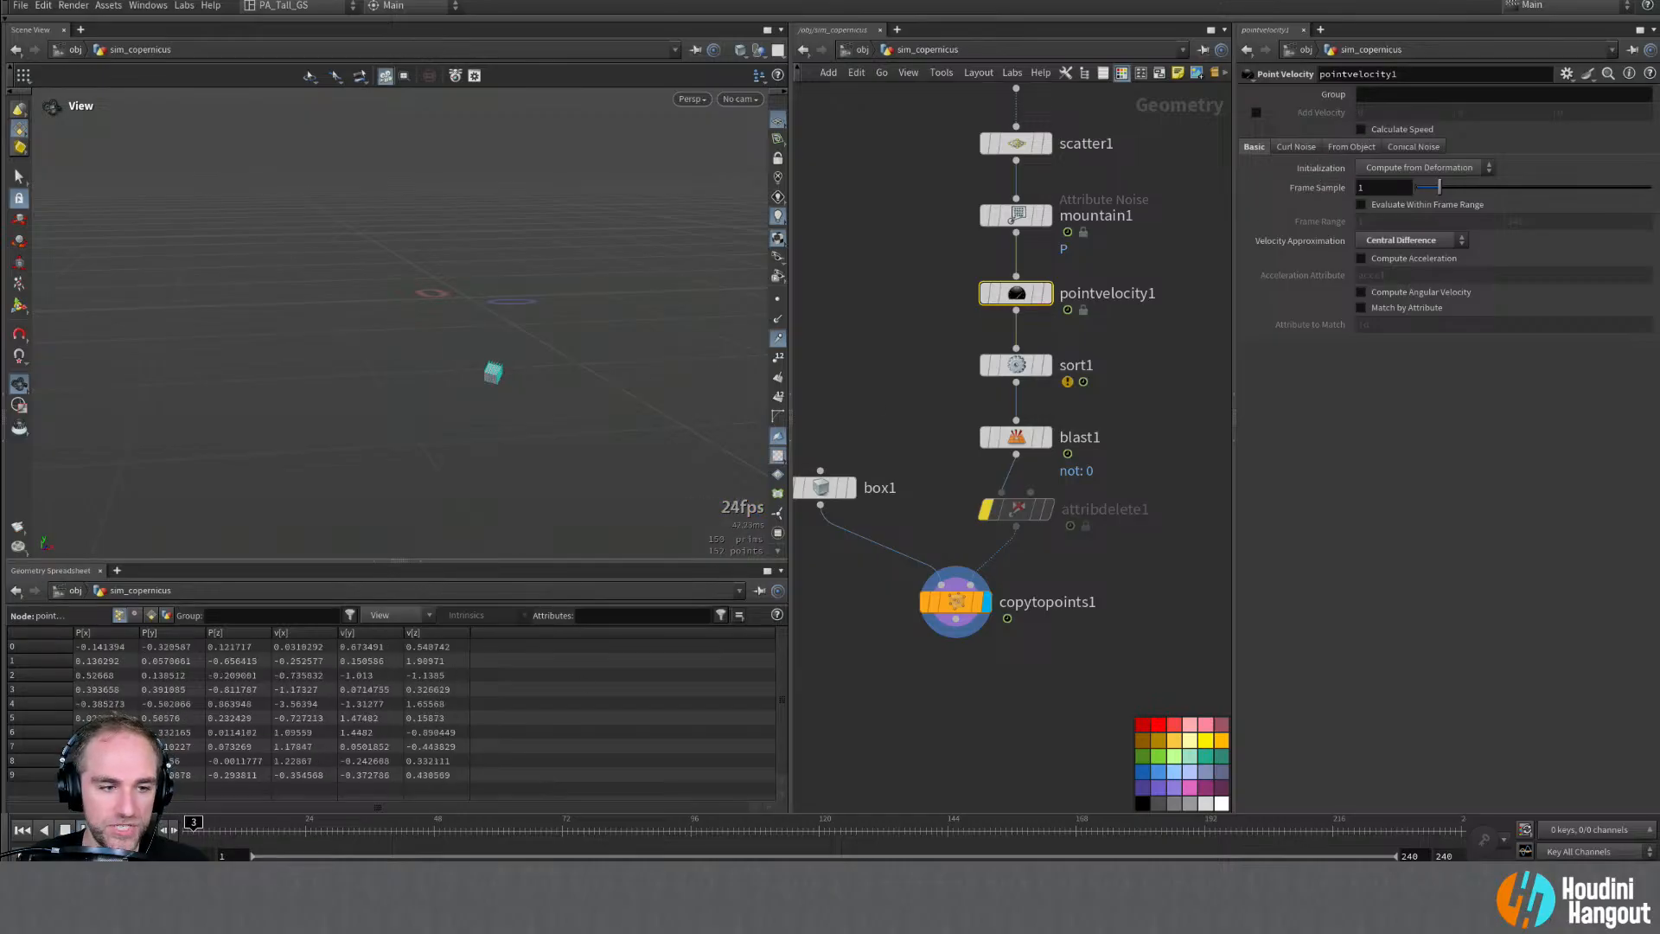
left_click(1361, 130)
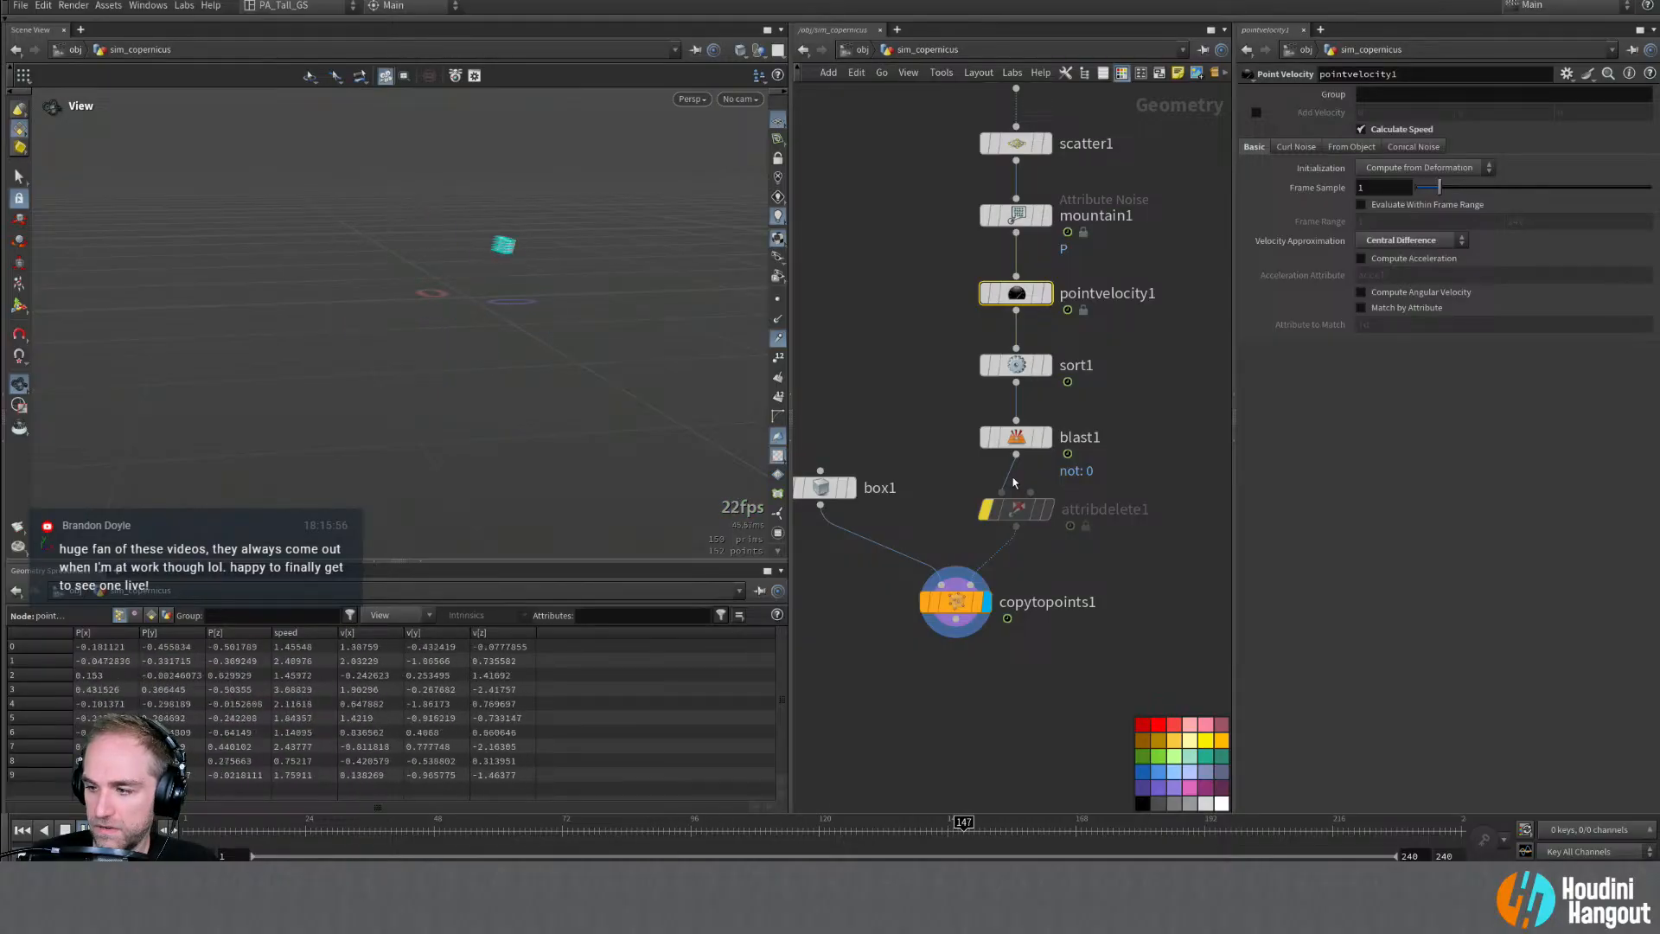
left_click(22, 830)
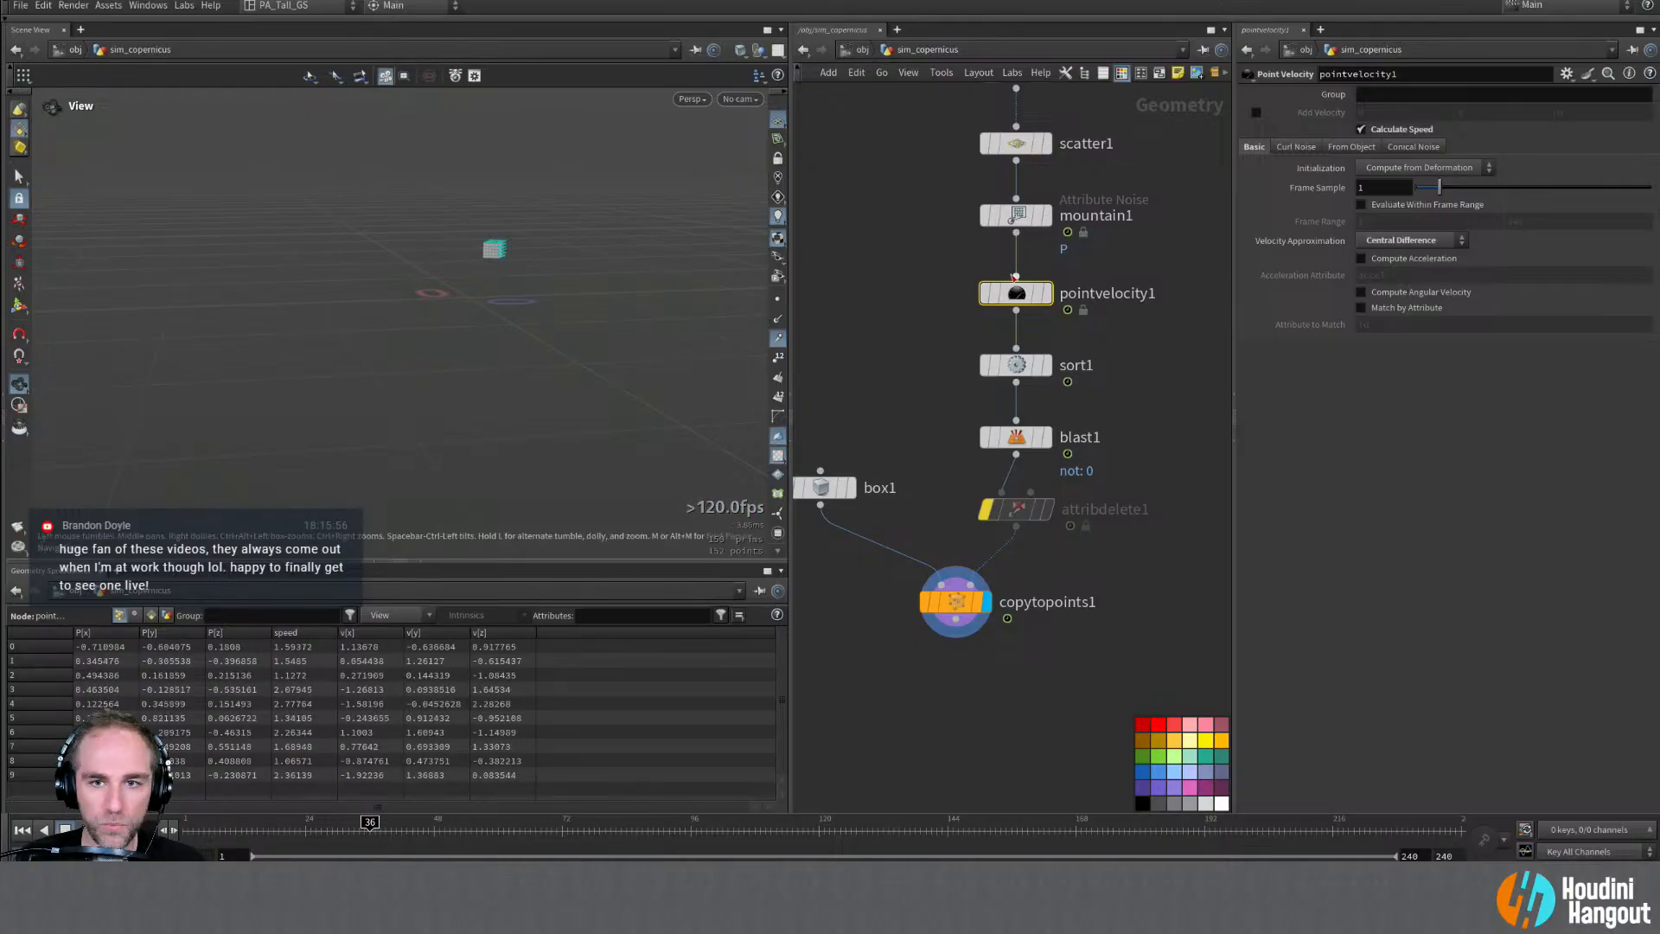
Step: Review the target attribute settings of Copy to Points and the point attribute listed in the bypassed Attribute Delete node
left_click(955, 600)
mouse_move(988, 298)
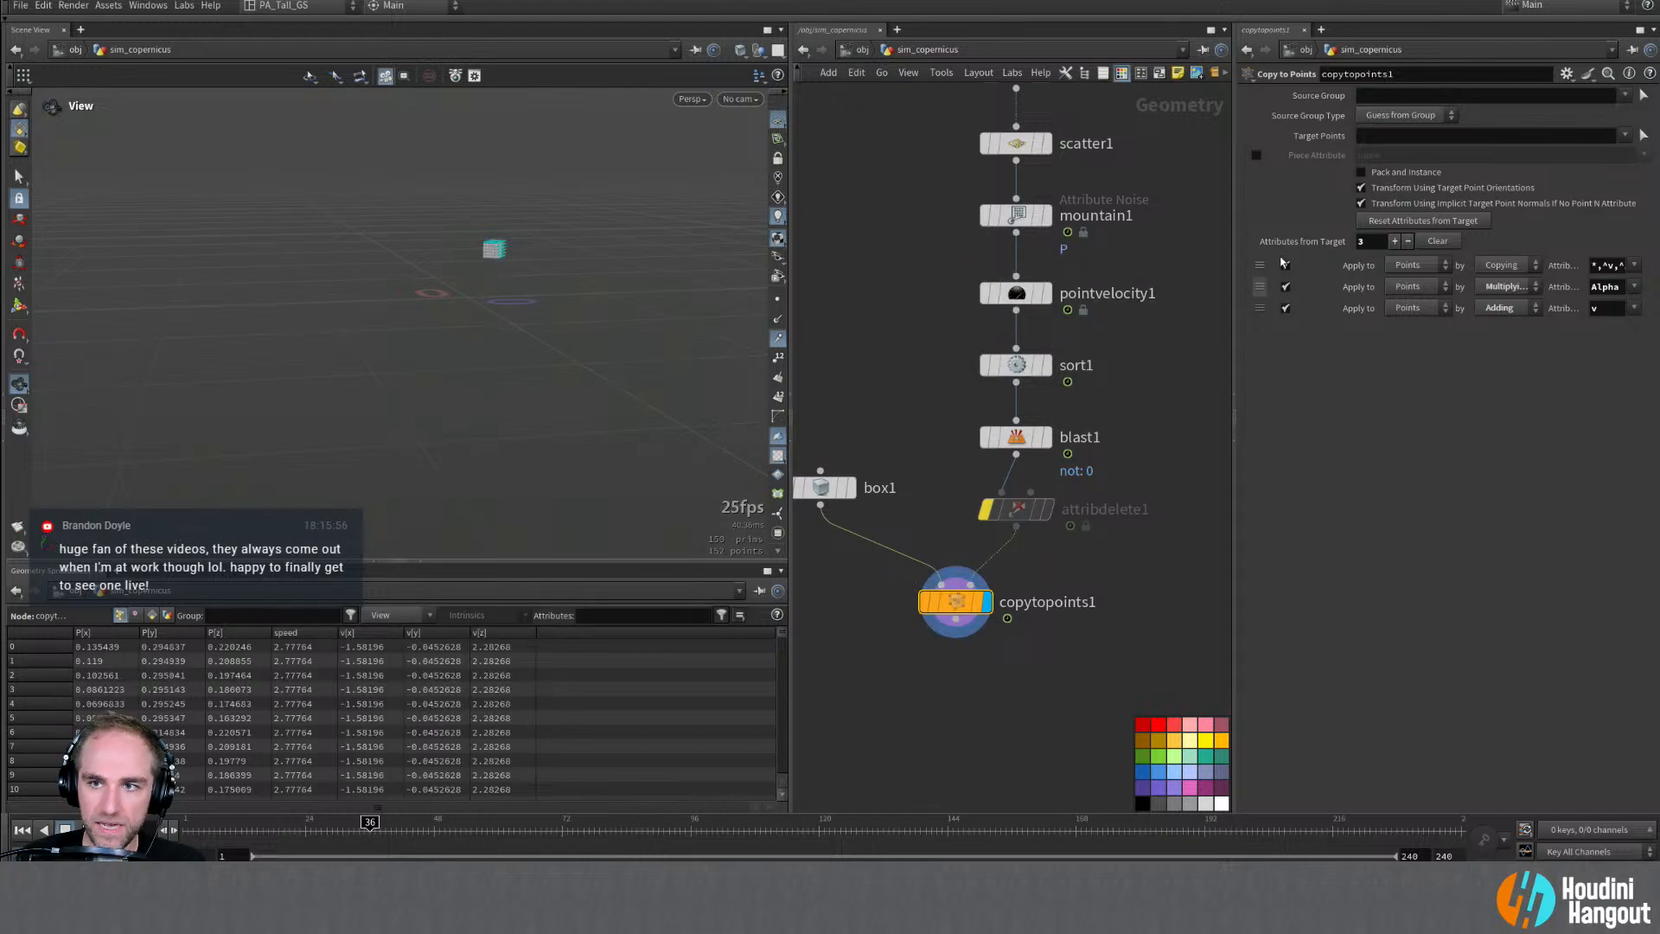
left_click(1016, 511)
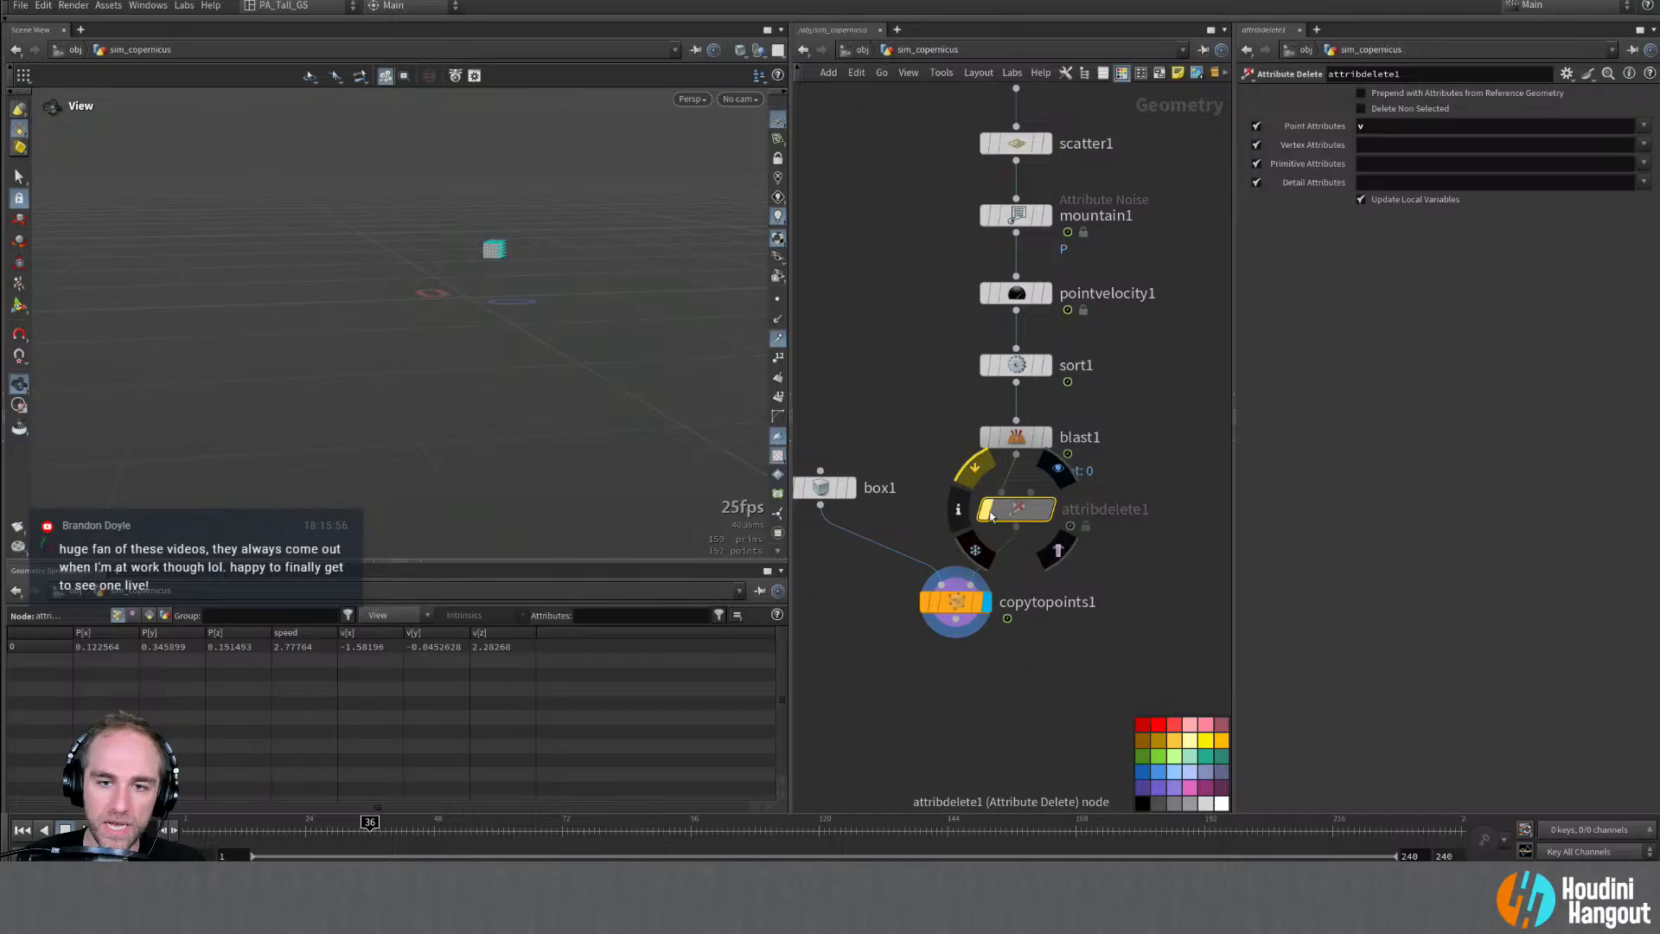
mouse_move(983, 510)
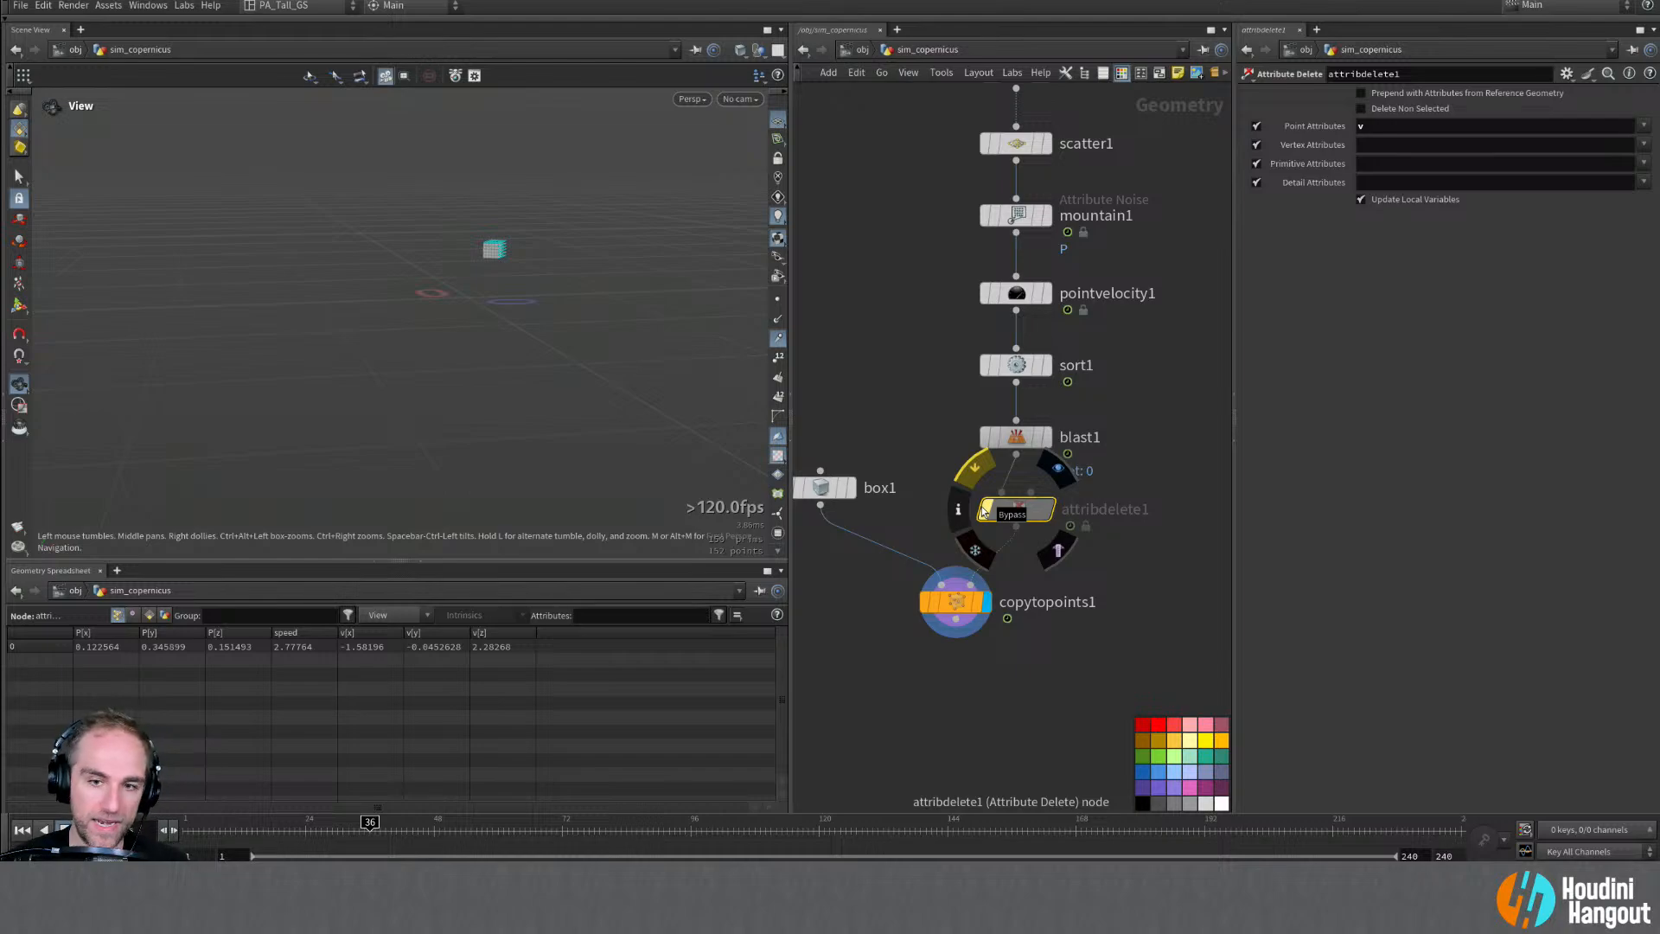
Step: Add a Null node below Copy to Points and connect it to that node's output
right_click_drag(923, 438, 941, 402)
middle_click_drag(941, 402, 952, 325)
key("Tab")
type("nu")
key("Return")
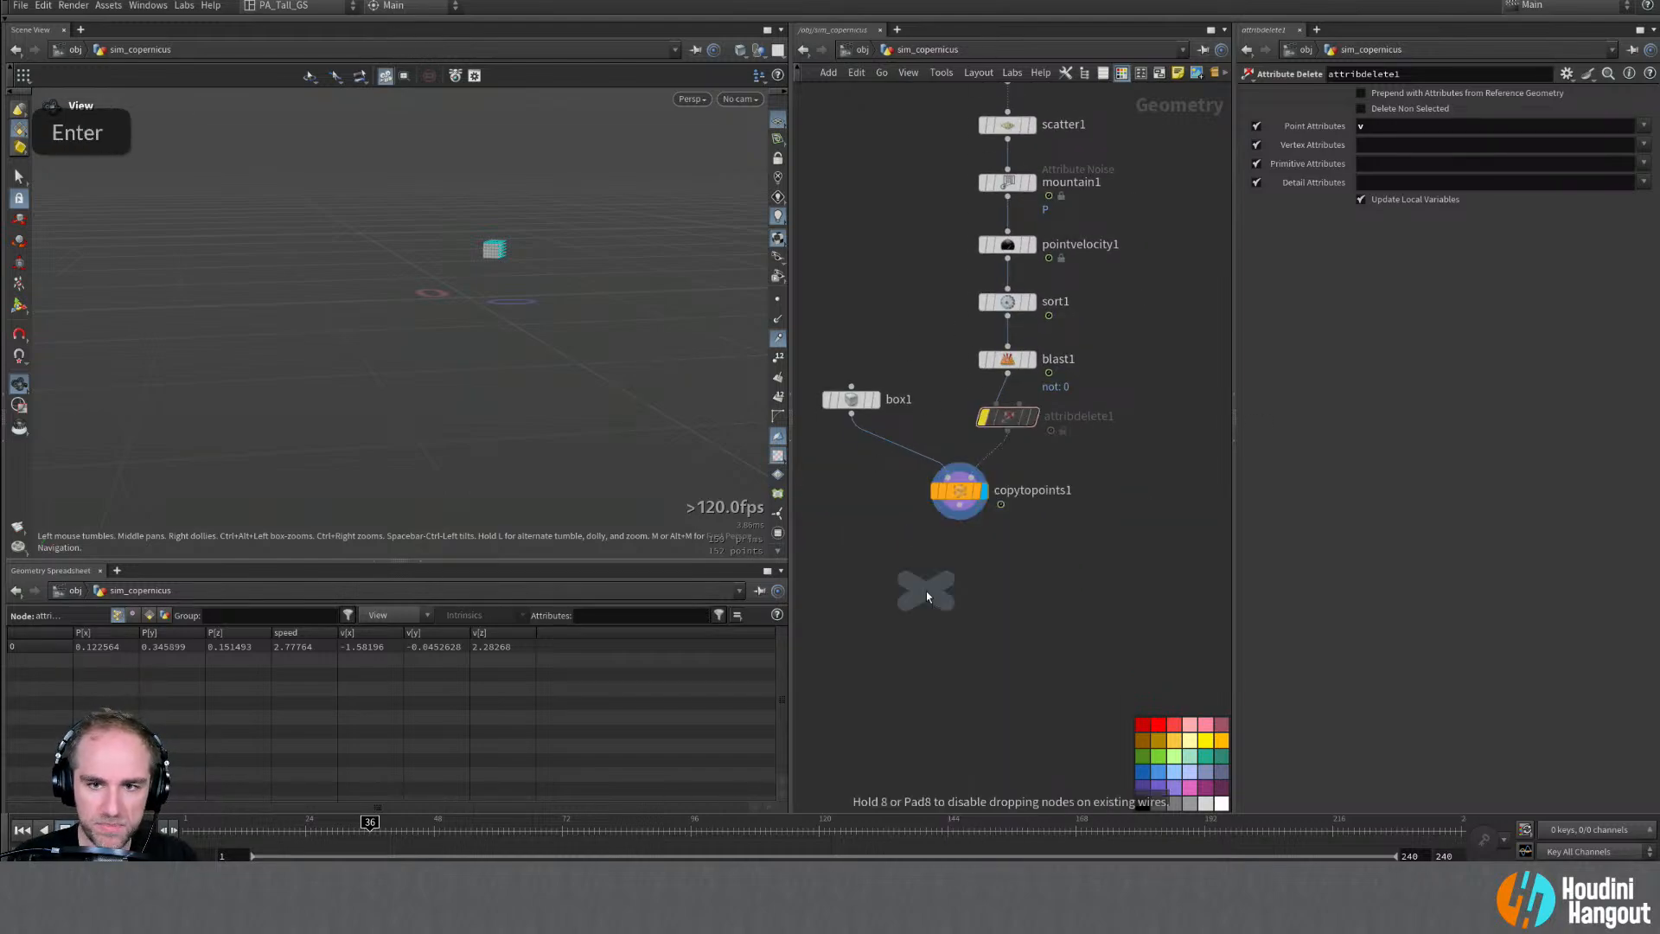
double_click(968, 624)
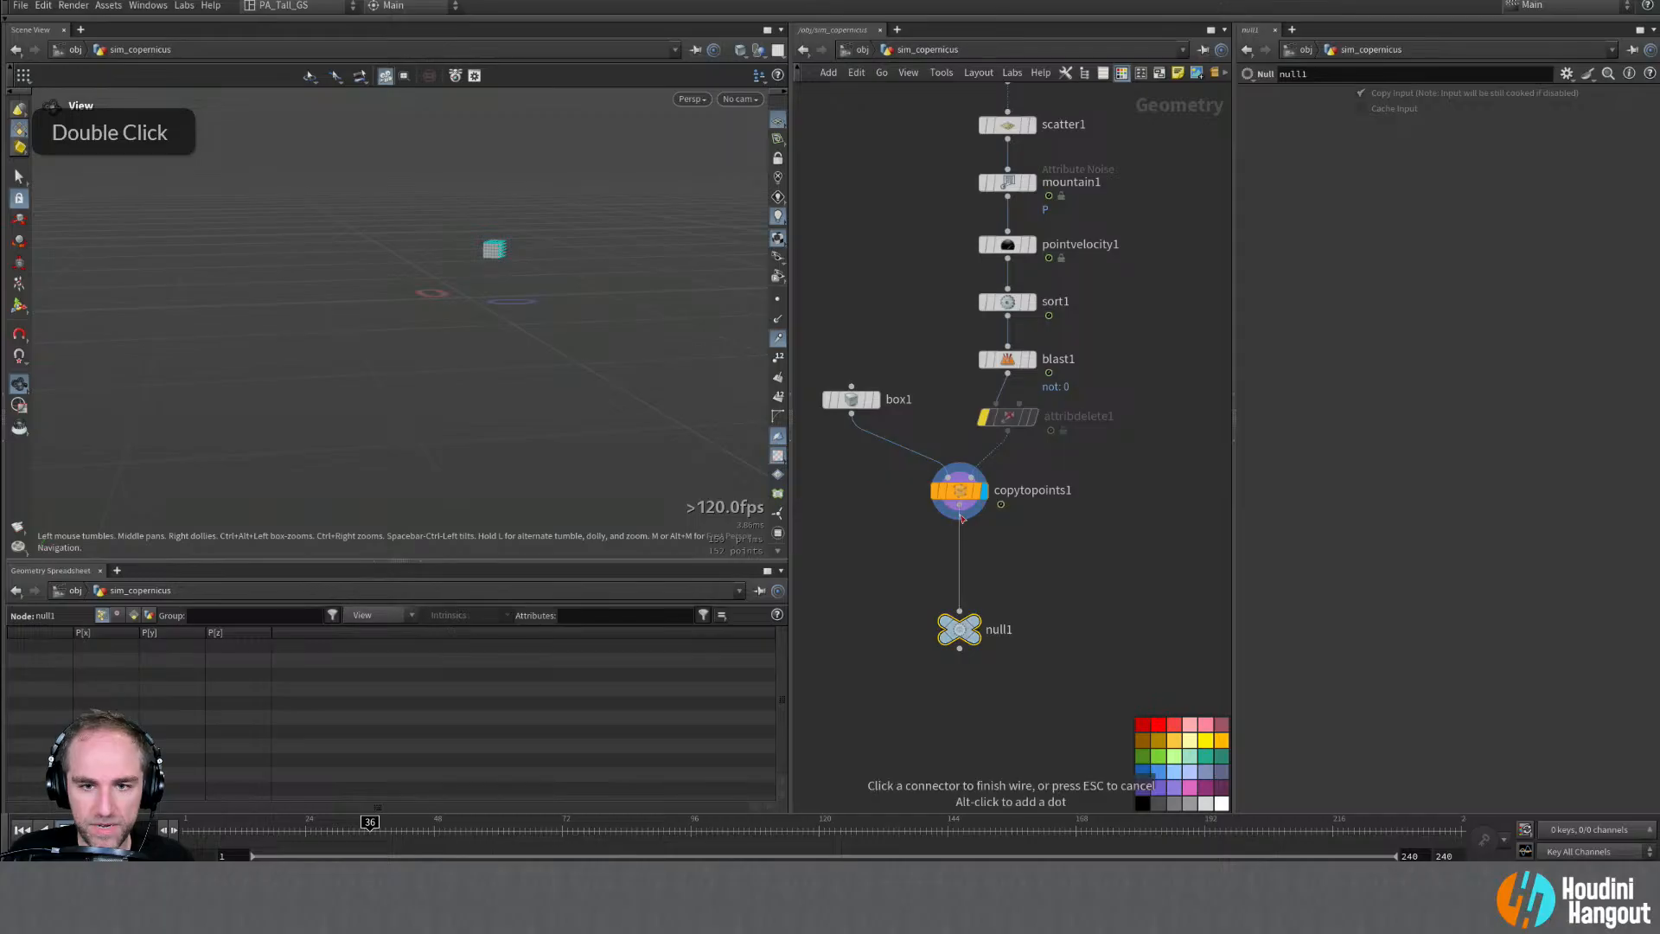
Step: Rename the Null node as TO_COPS and color it green
double_click(1000, 629)
type("TO_COPS")
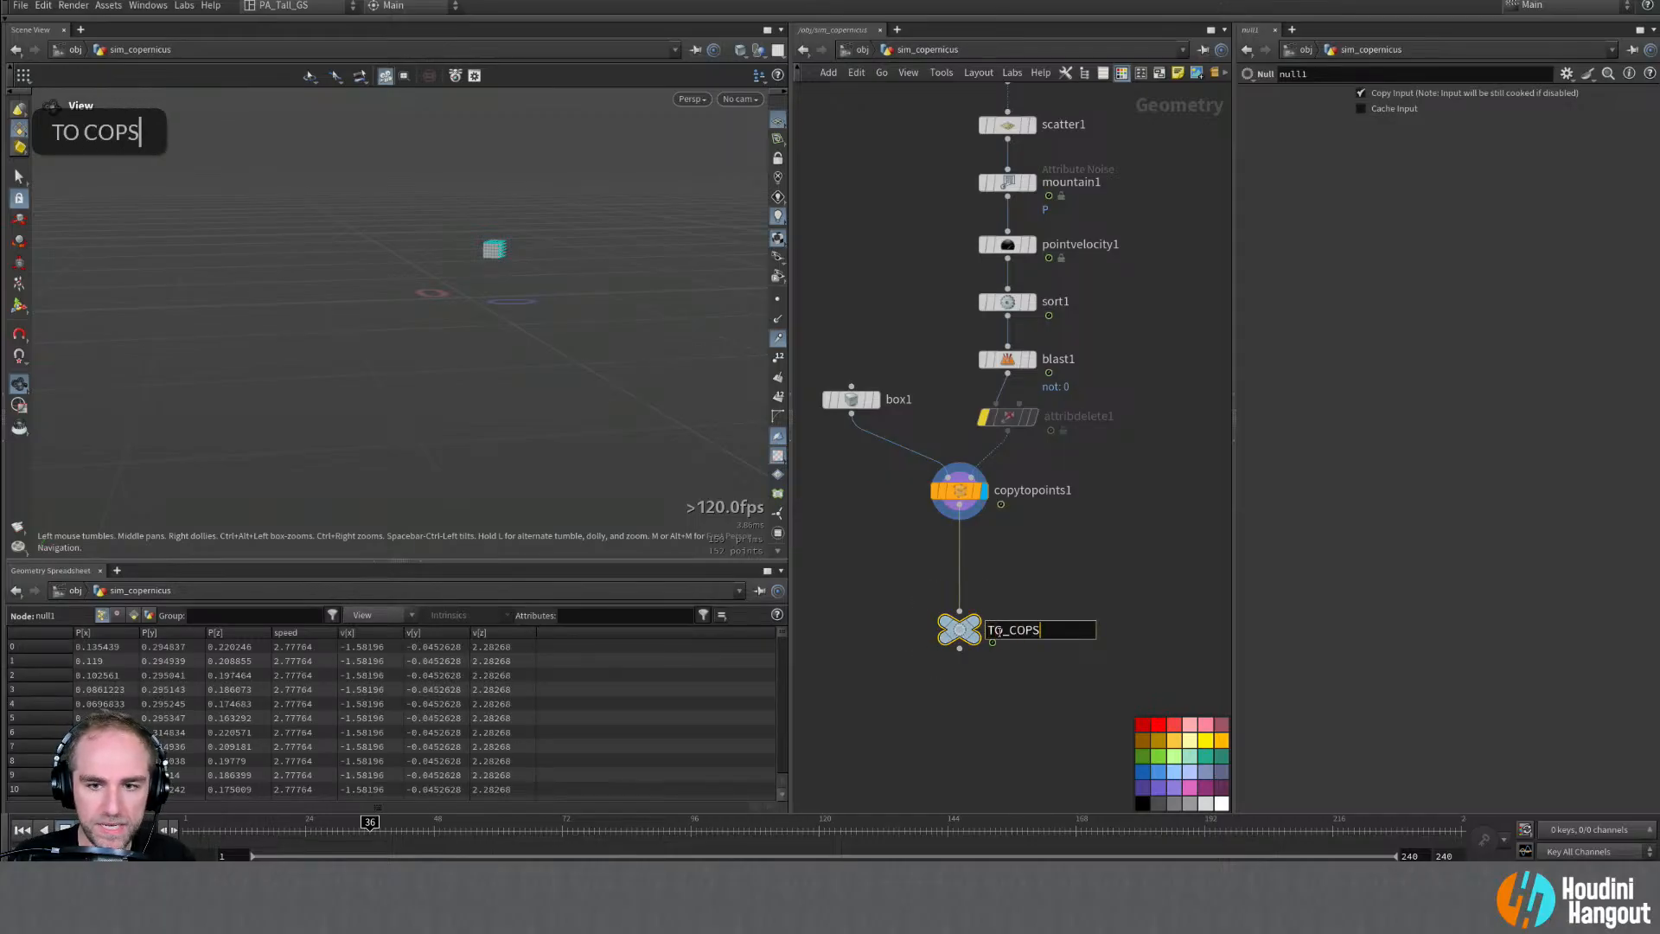
key("Return")
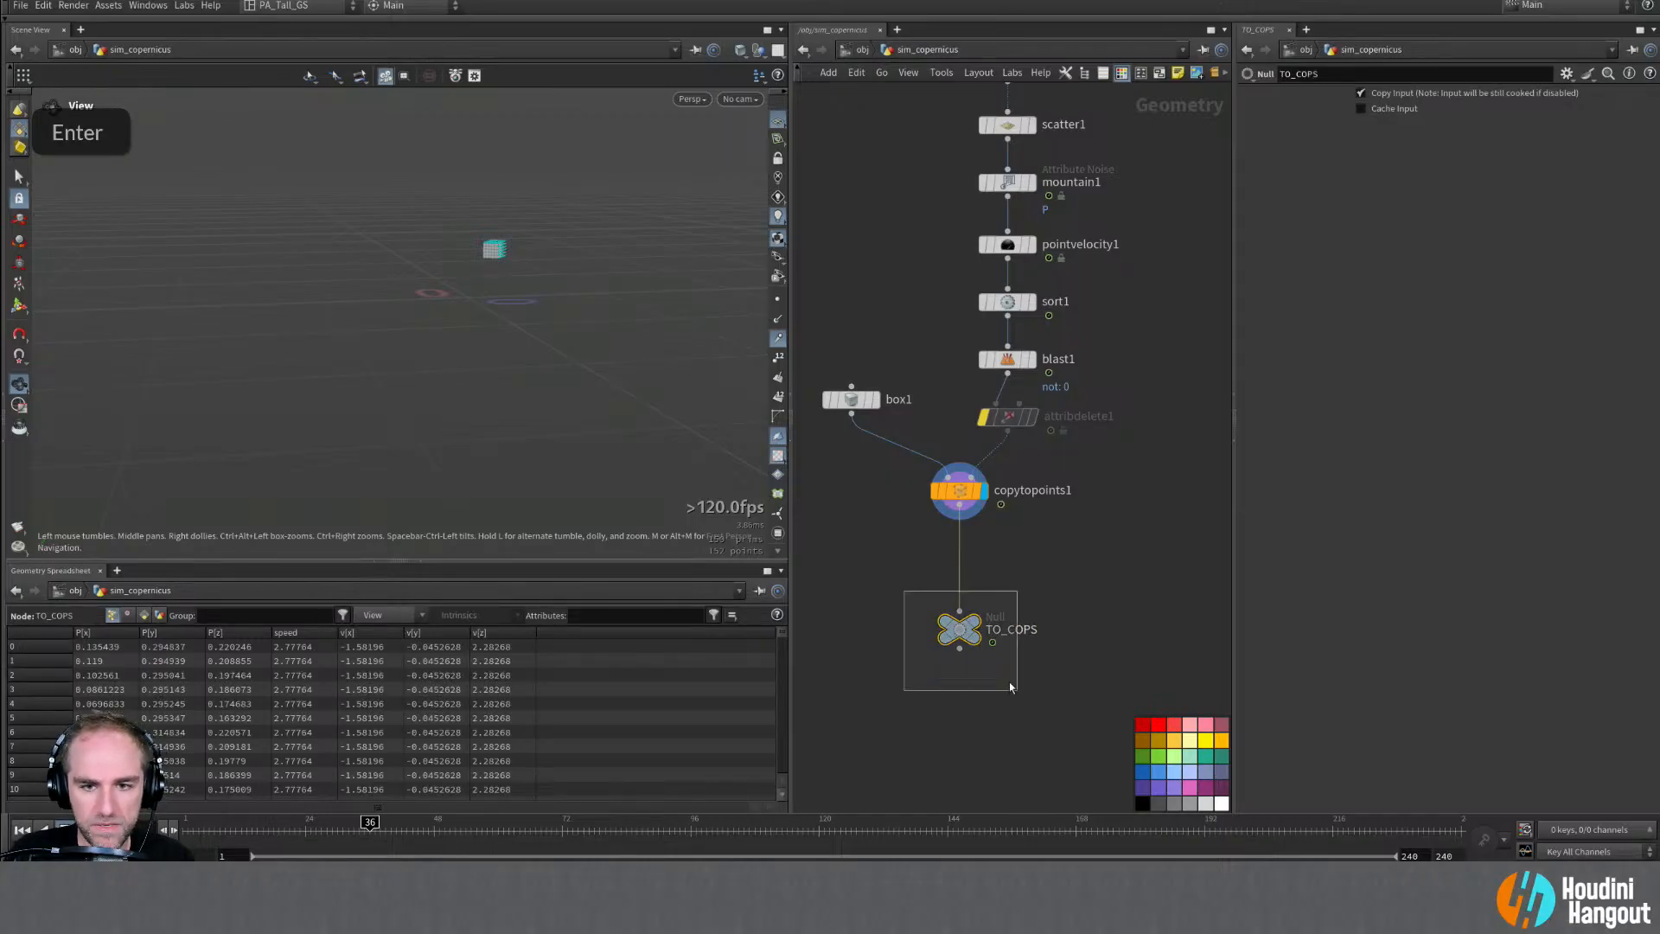
left_click(1147, 754)
Step: Create a camera from the current viewport view and place its node above the sim_copernicus object
middle_click_drag(1104, 565, 1032, 601, "alt")
right_click_drag(1032, 602, 1027, 605, "alt")
middle_click_drag(1046, 606, 1068, 606, "alt")
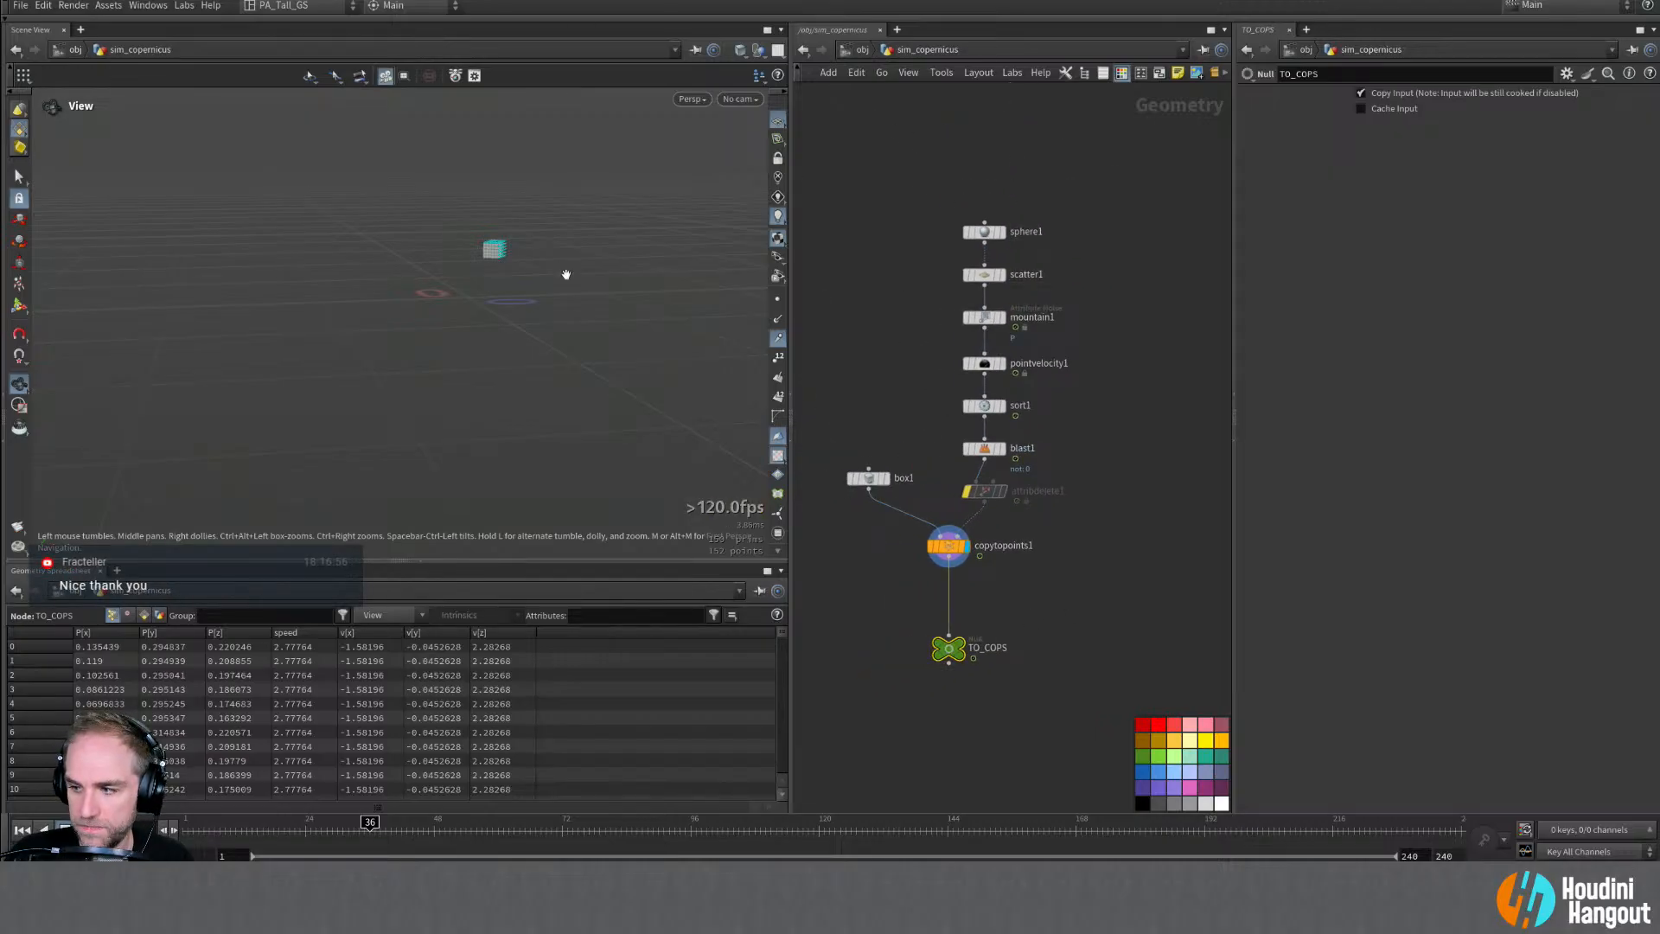
key("Tab")
type("cam")
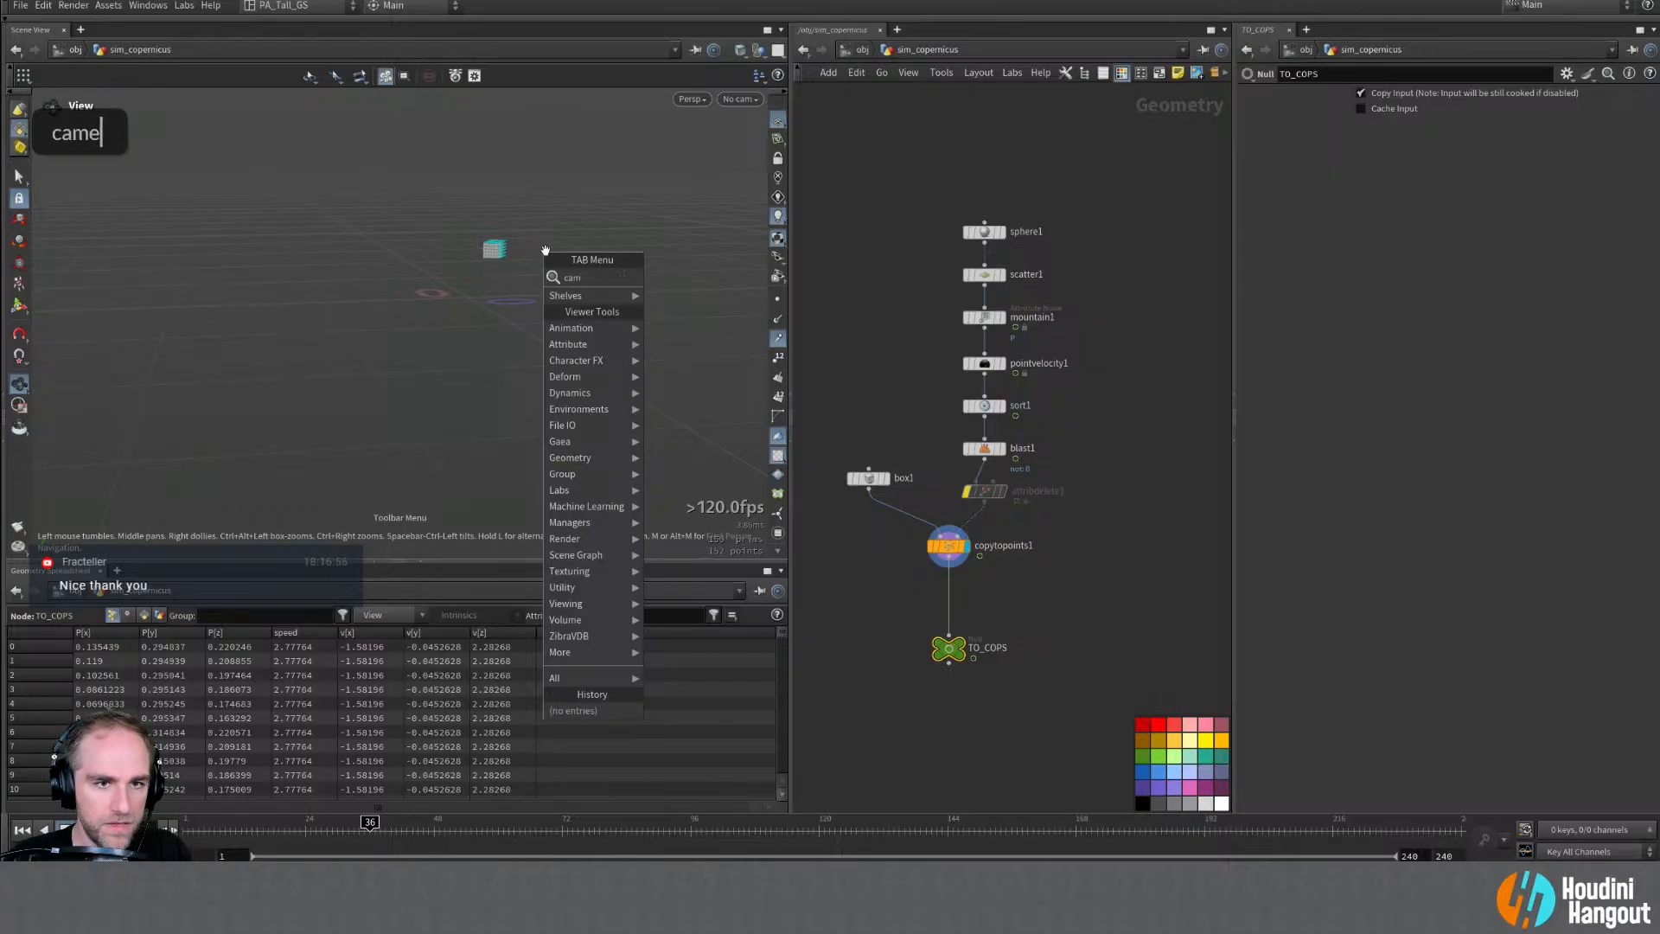
key("Return")
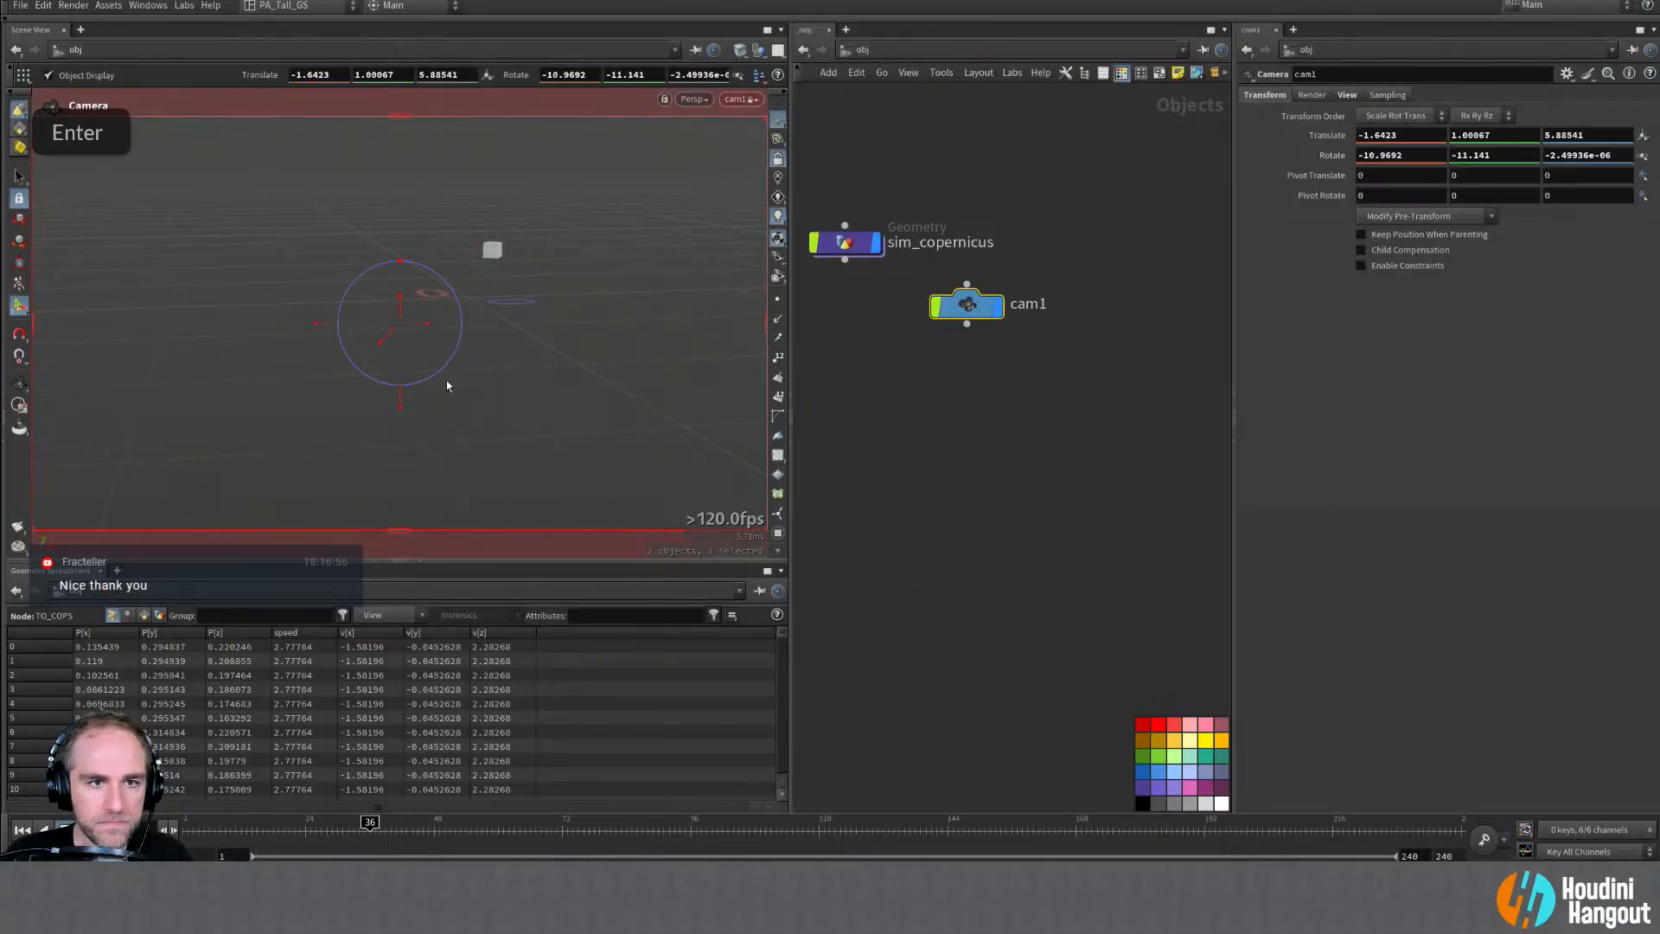
left_click_drag(968, 303, 850, 357)
middle_click_drag(851, 356, 963, 405)
left_click_drag(956, 405, 960, 176)
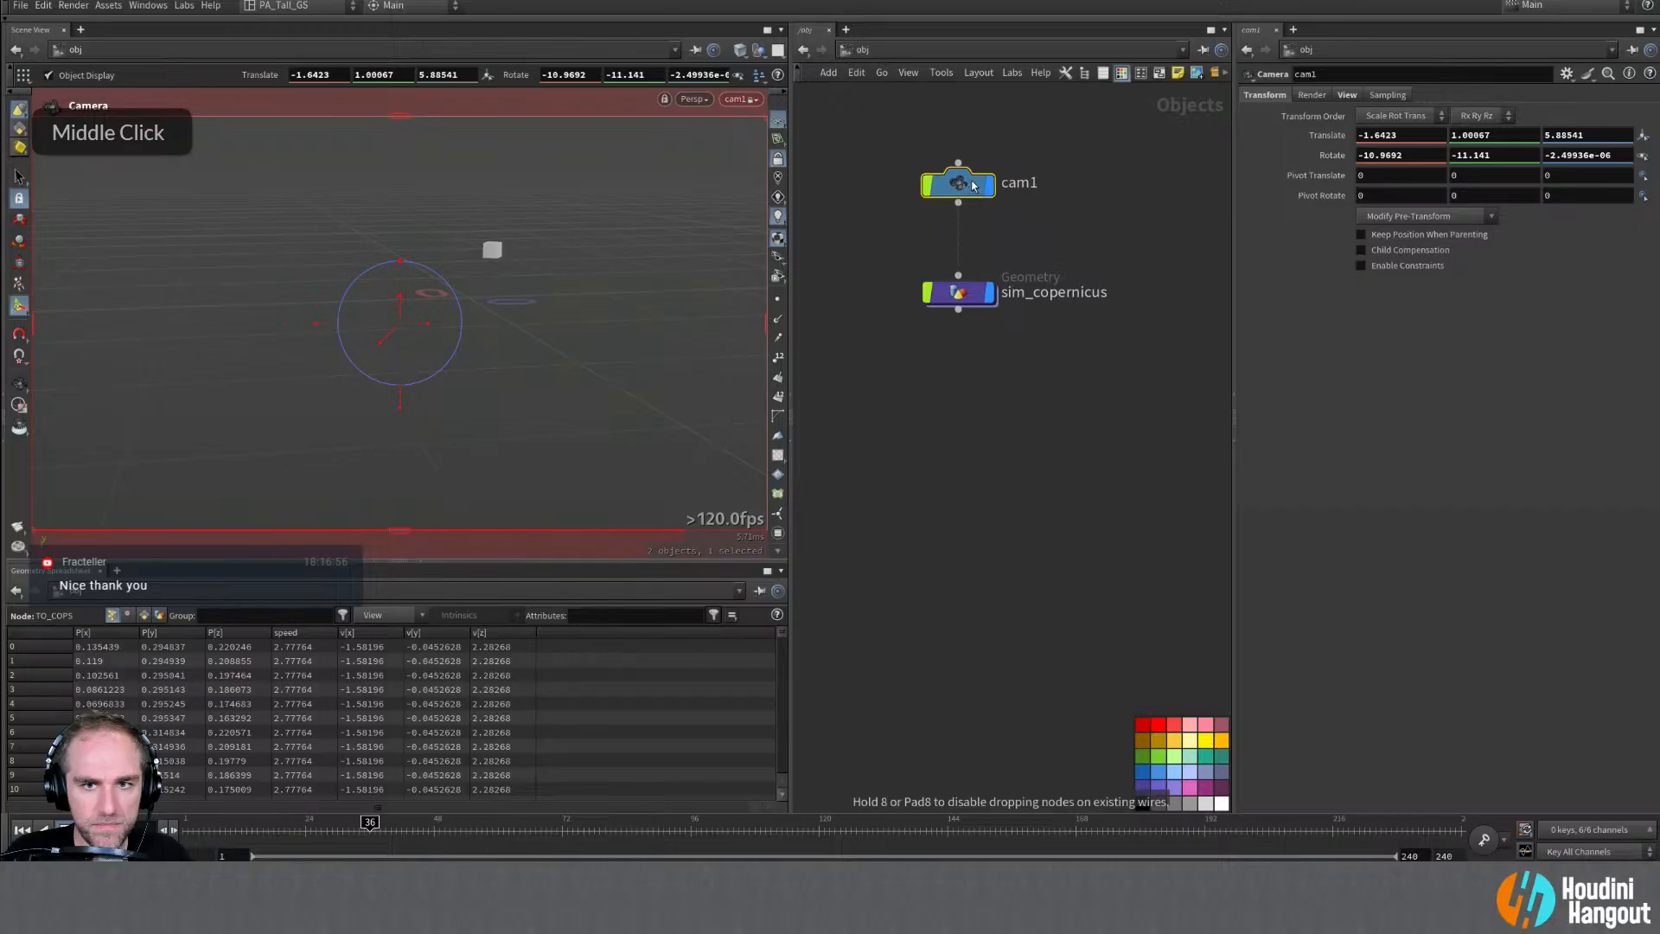
Step: Bypass the Blast node inside sim_copernicus and examine all the copied boxes with their trails from another angle at frame 3
double_click(958, 292)
left_click_drag(337, 826, 193, 826)
left_click(965, 546)
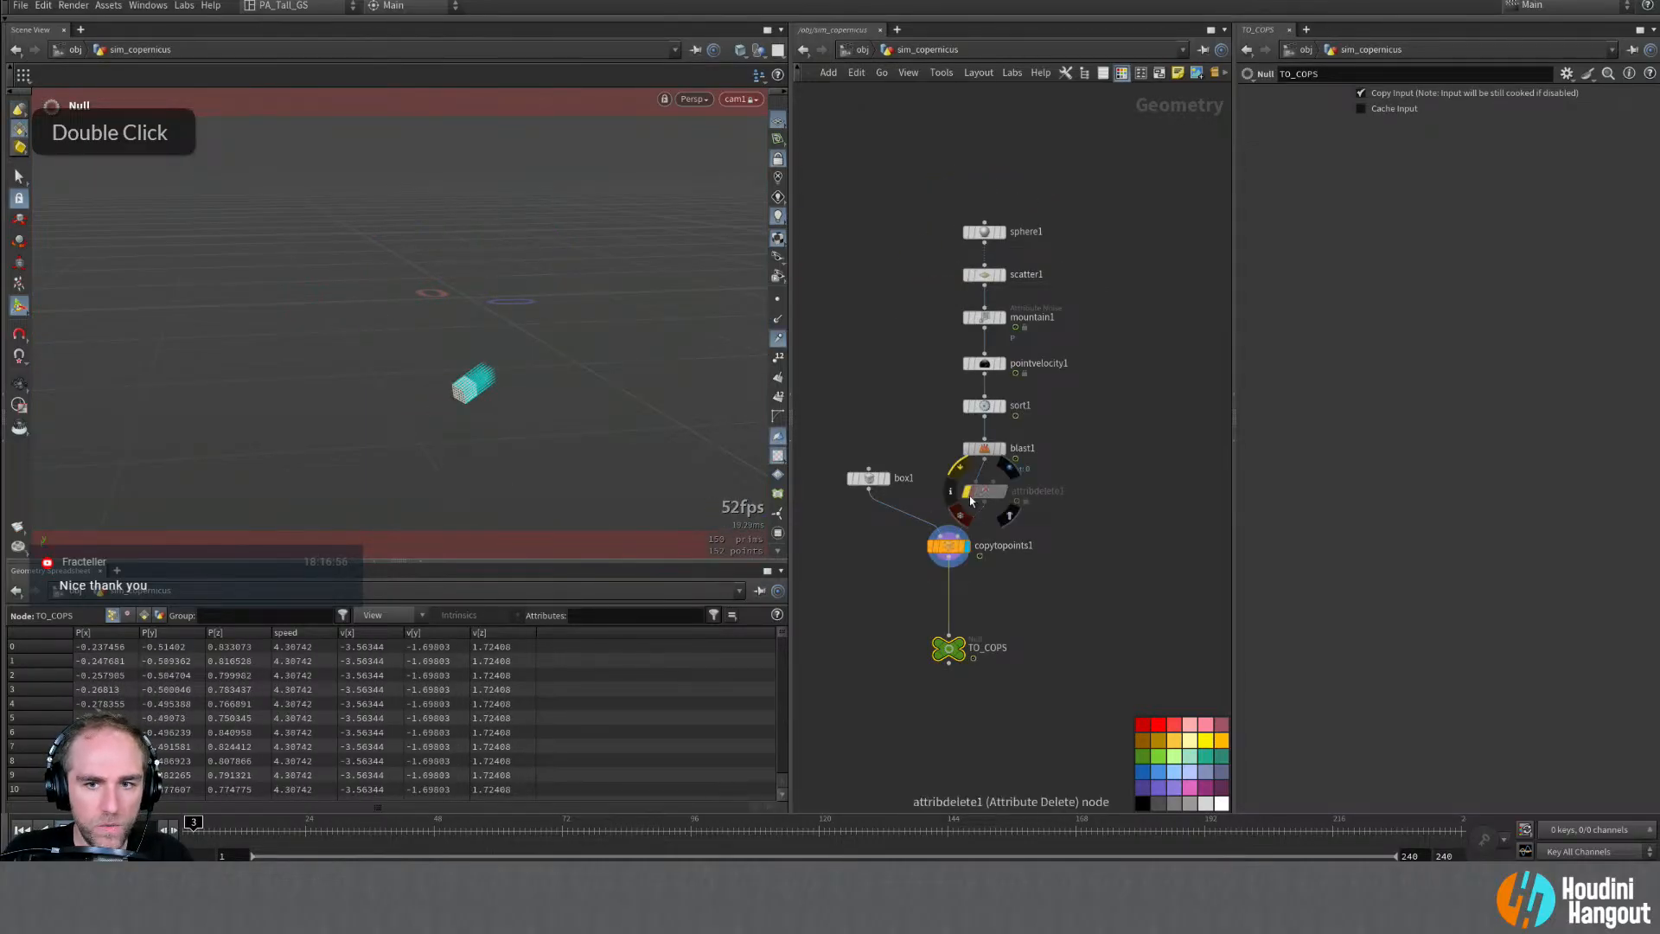
left_click(967, 448)
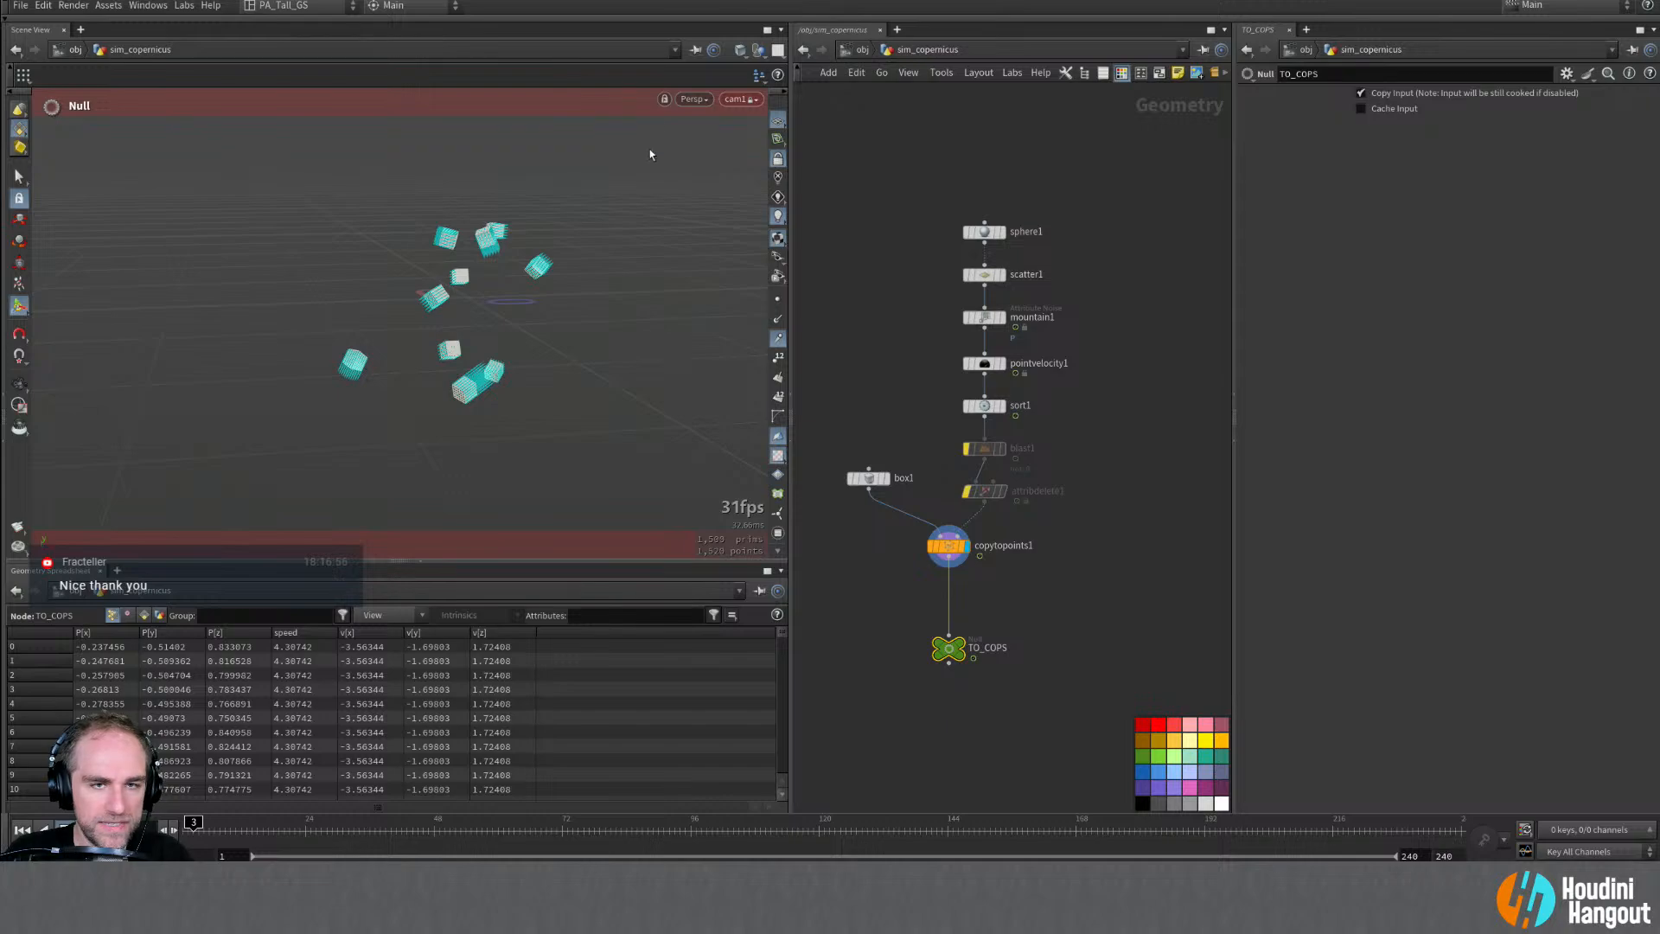
right_click_drag(596, 235, 640, 215, "alt")
left_click_drag(641, 215, 475, 296, "alt")
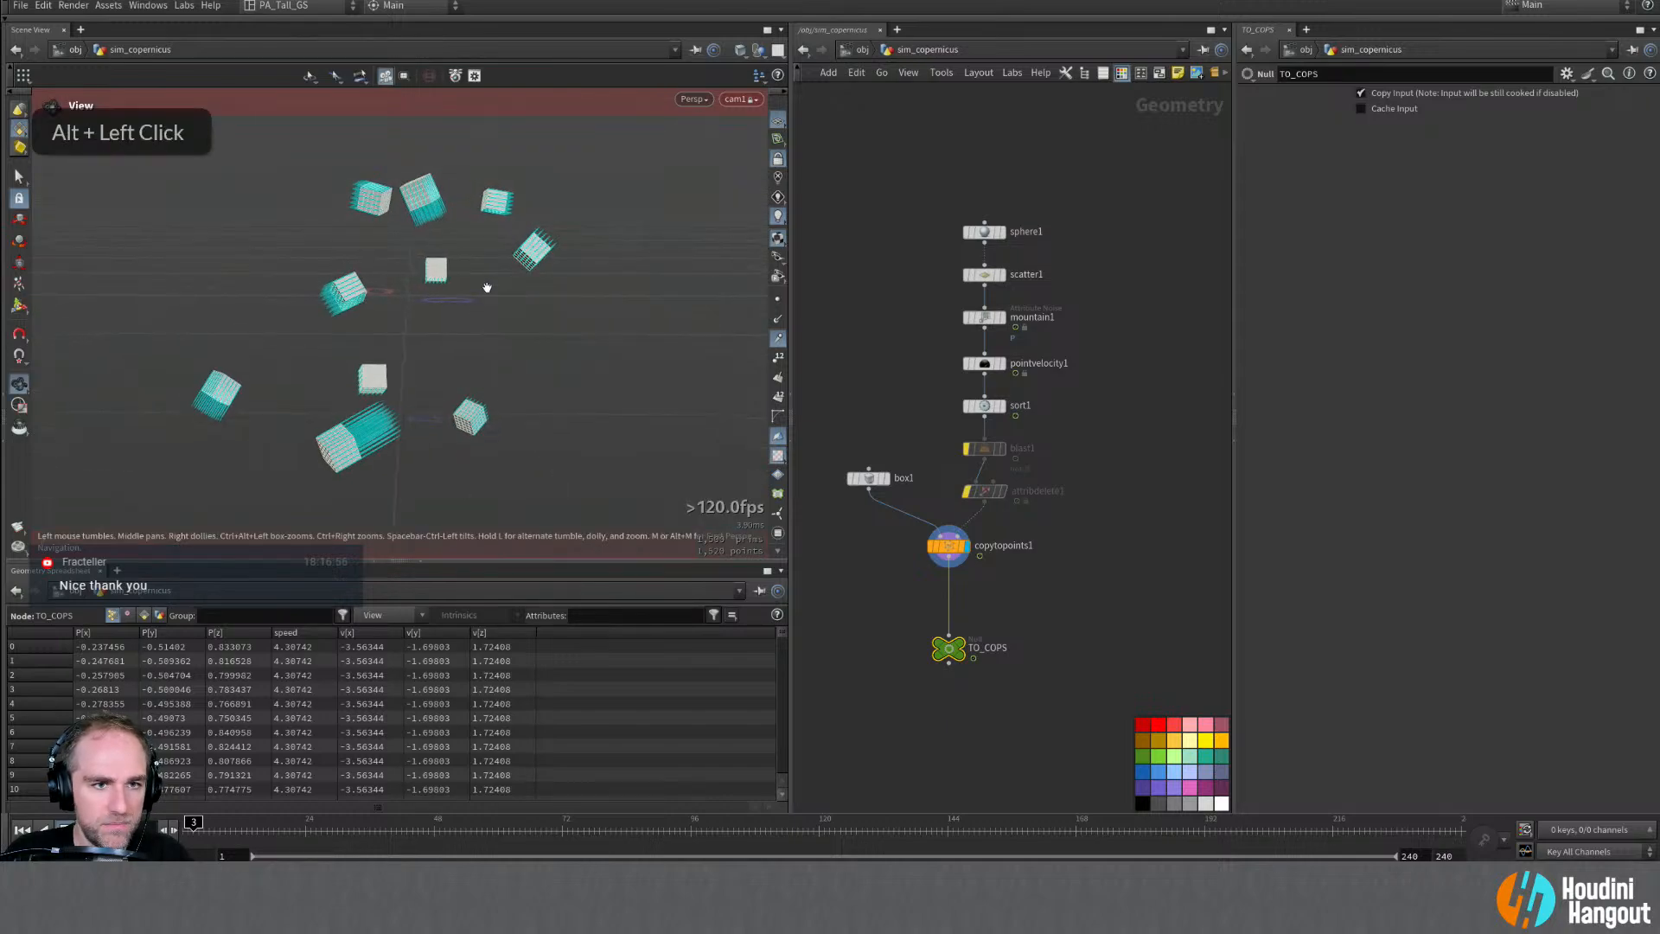
Step: Set the resolution of the camera cam1 to 1024 by 1024 at object level
middle_click_drag(475, 297, 497, 299, "alt")
key("u")
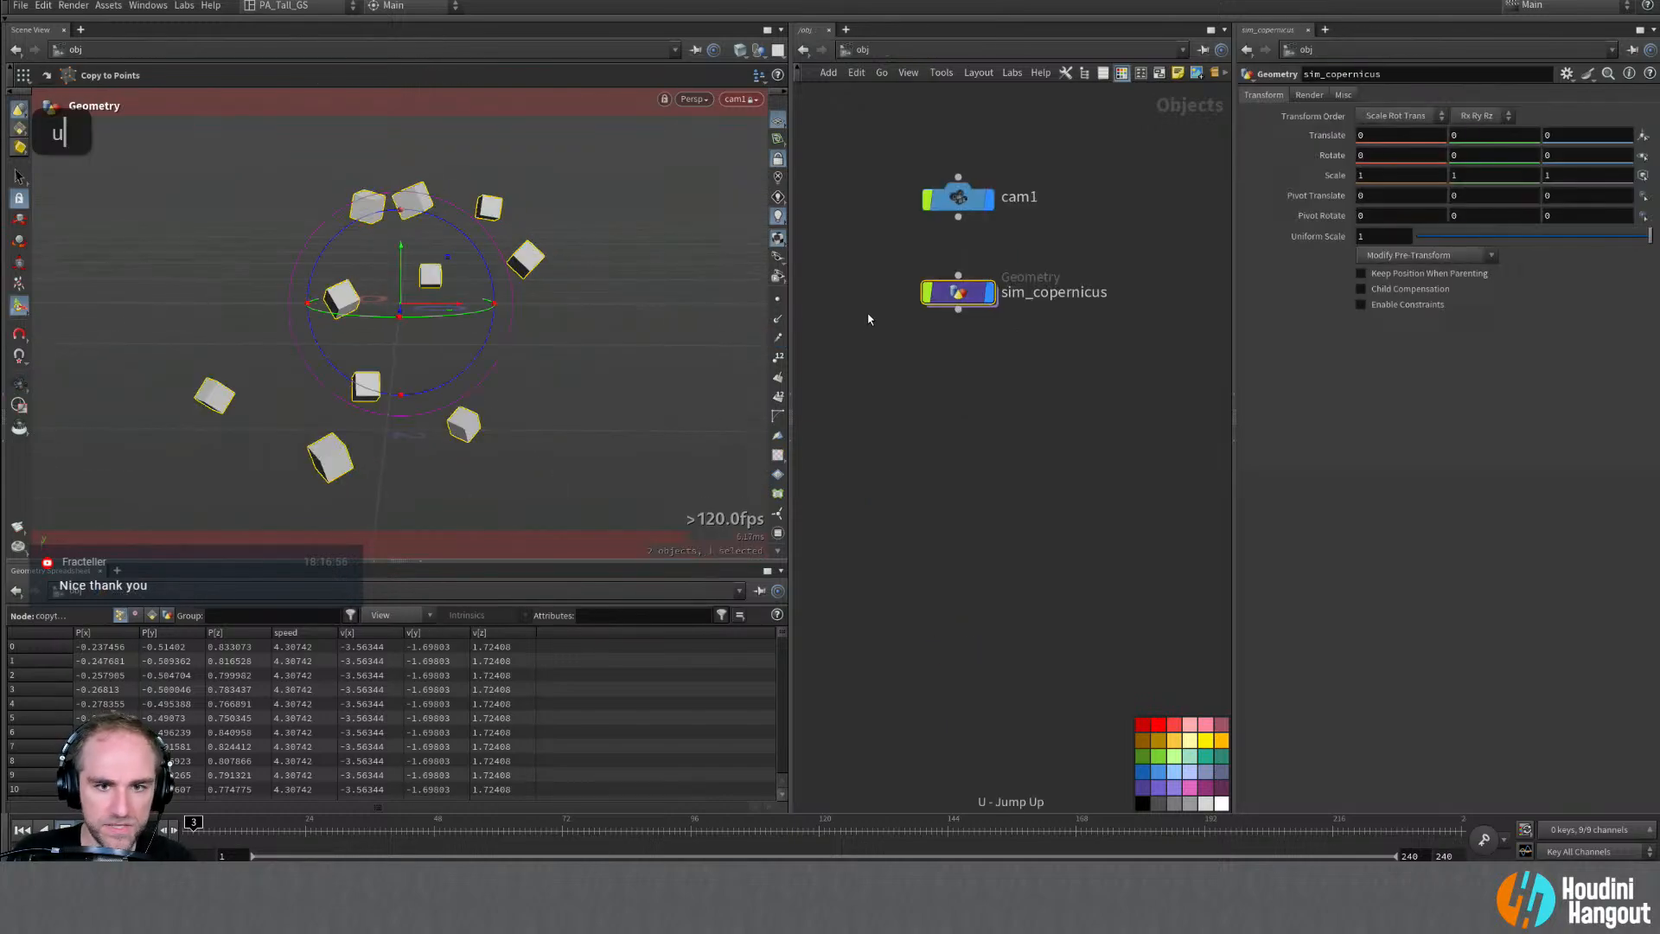
left_click(948, 213)
left_click(1346, 94)
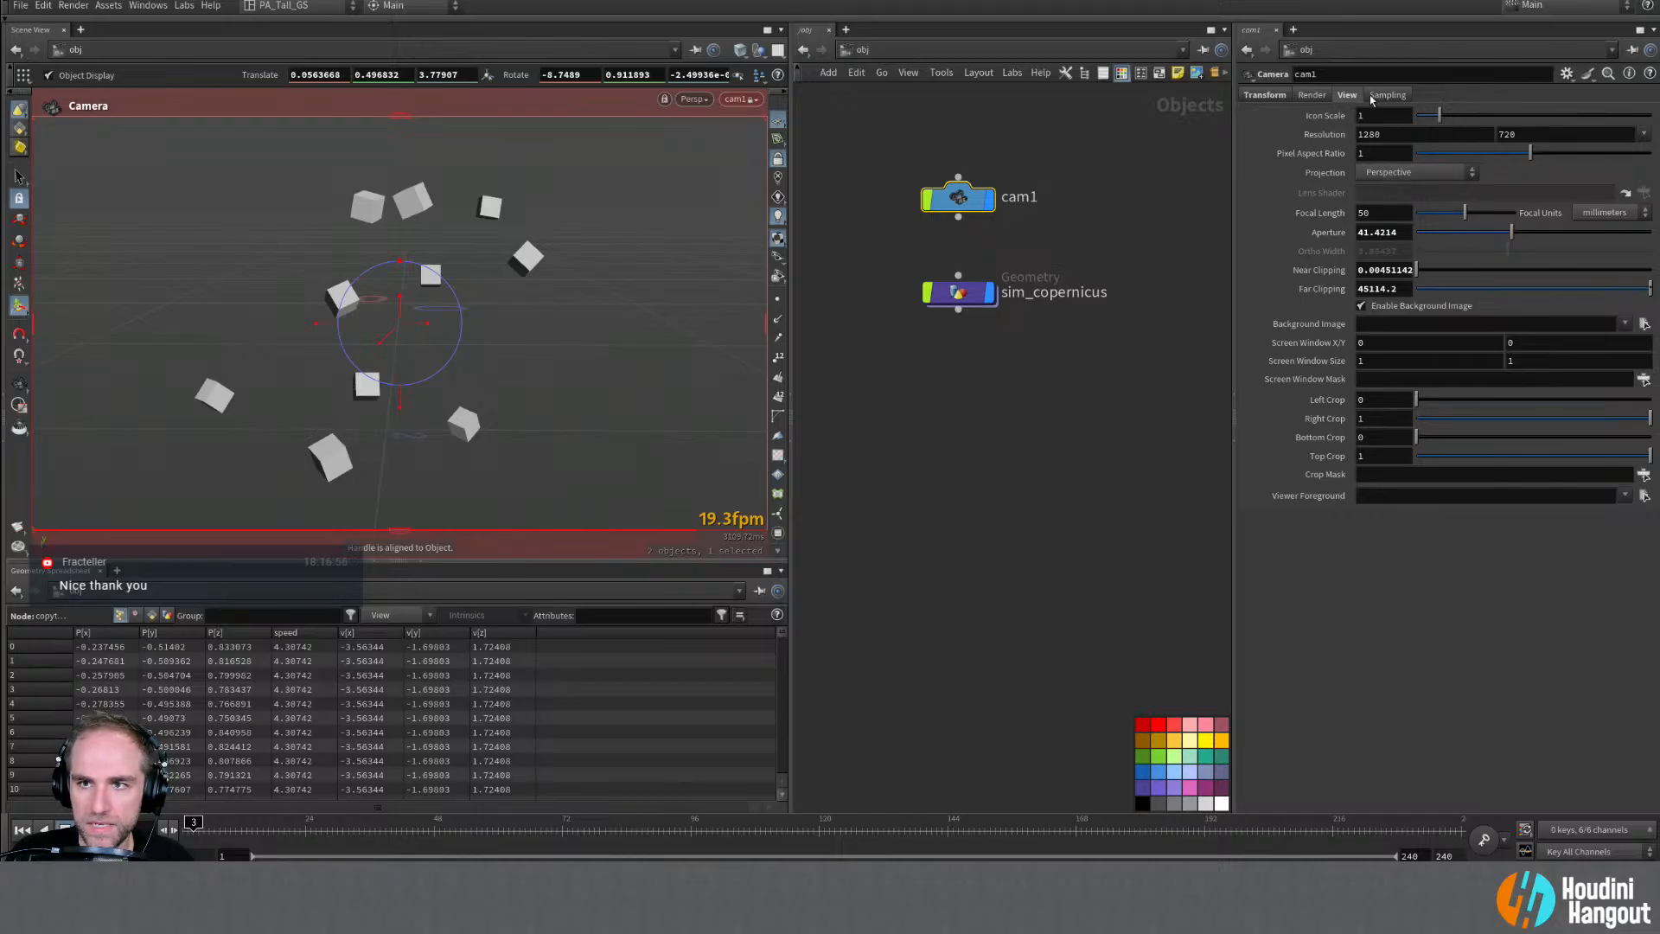
double_click(1642, 134)
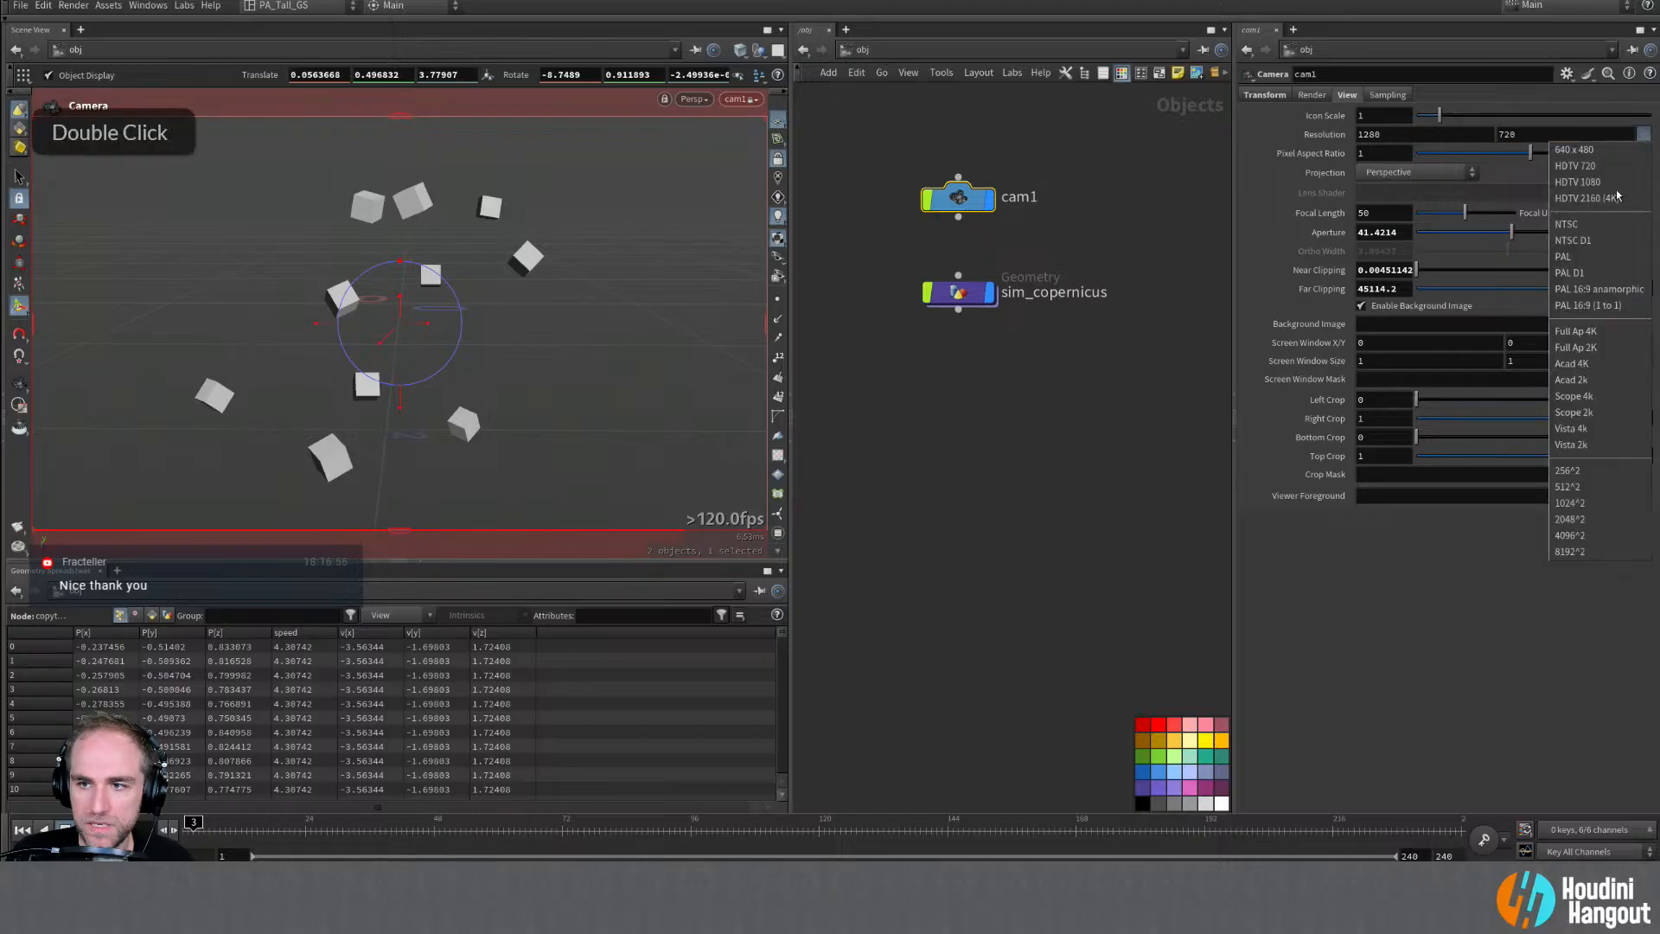
left_click(1584, 503)
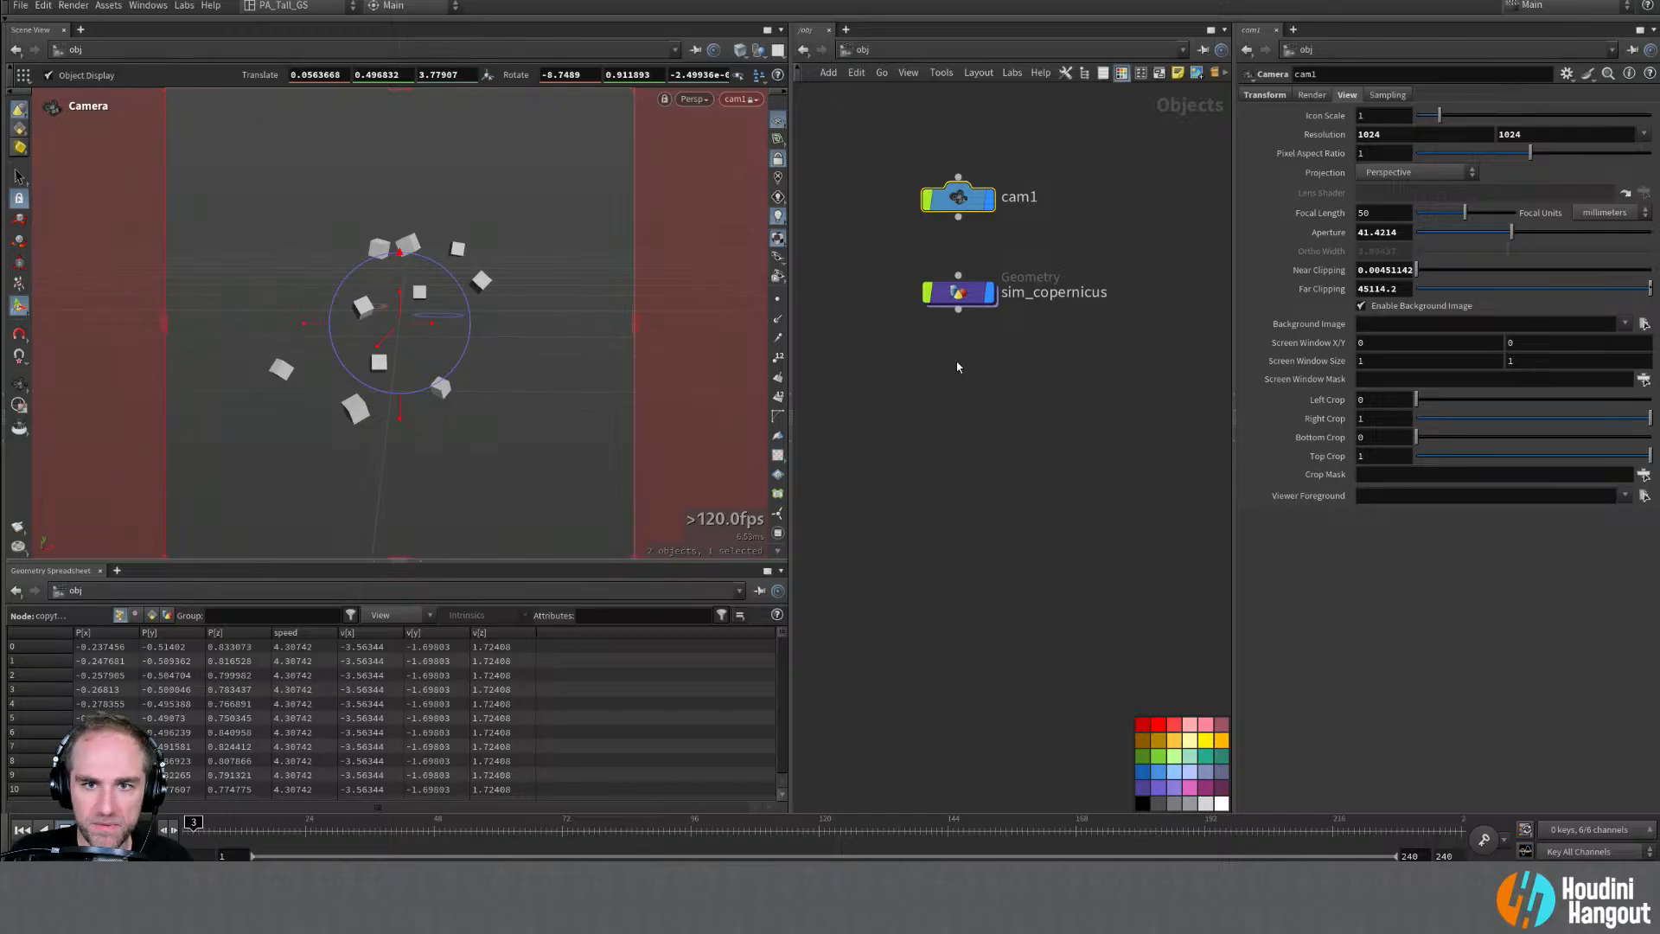
Step: Go inside sim_copernicus and reframe the locked cam1 view closer around the copied boxes within the square frame
double_click(958, 293)
right_click_drag(412, 348, 519, 288, "alt")
middle_click_drag(430, 329, 458, 330, "alt")
mouse_move(458, 329)
left_mouse_down("alt")
mouse_move(445, 330)
mouse_move(462, 325)
left_mouse_up("alt")
middle_click_drag(462, 325, 476, 320, "alt")
left_click_drag(475, 320, 466, 316, "alt")
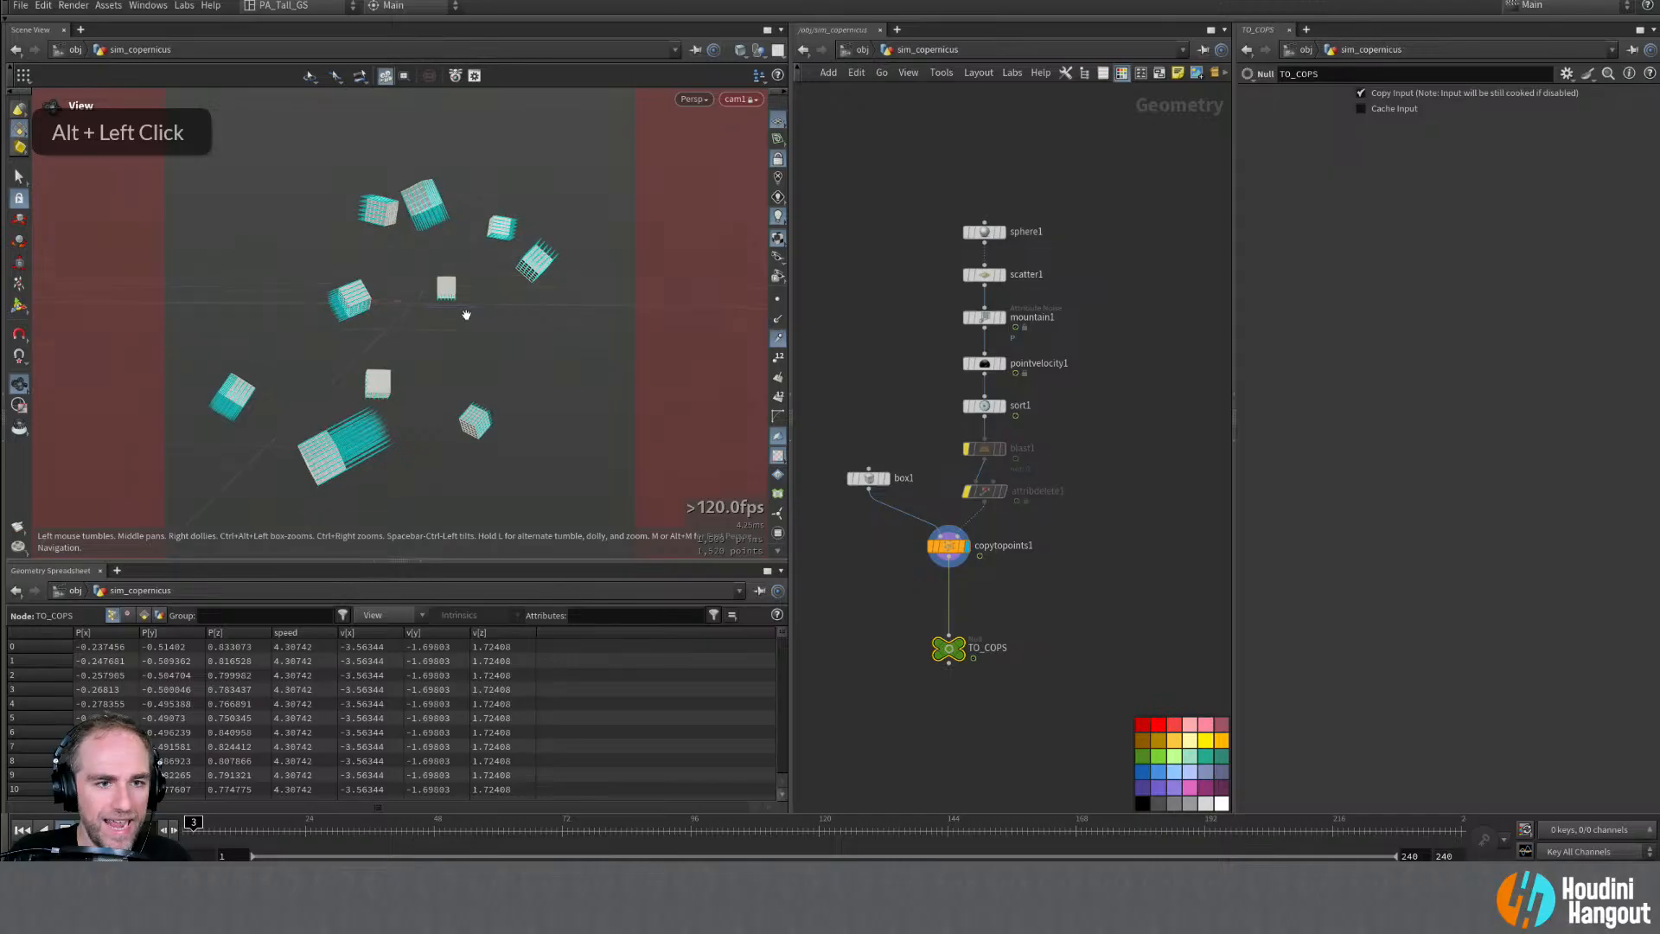
middle_click_drag(466, 315, 471, 309, "alt")
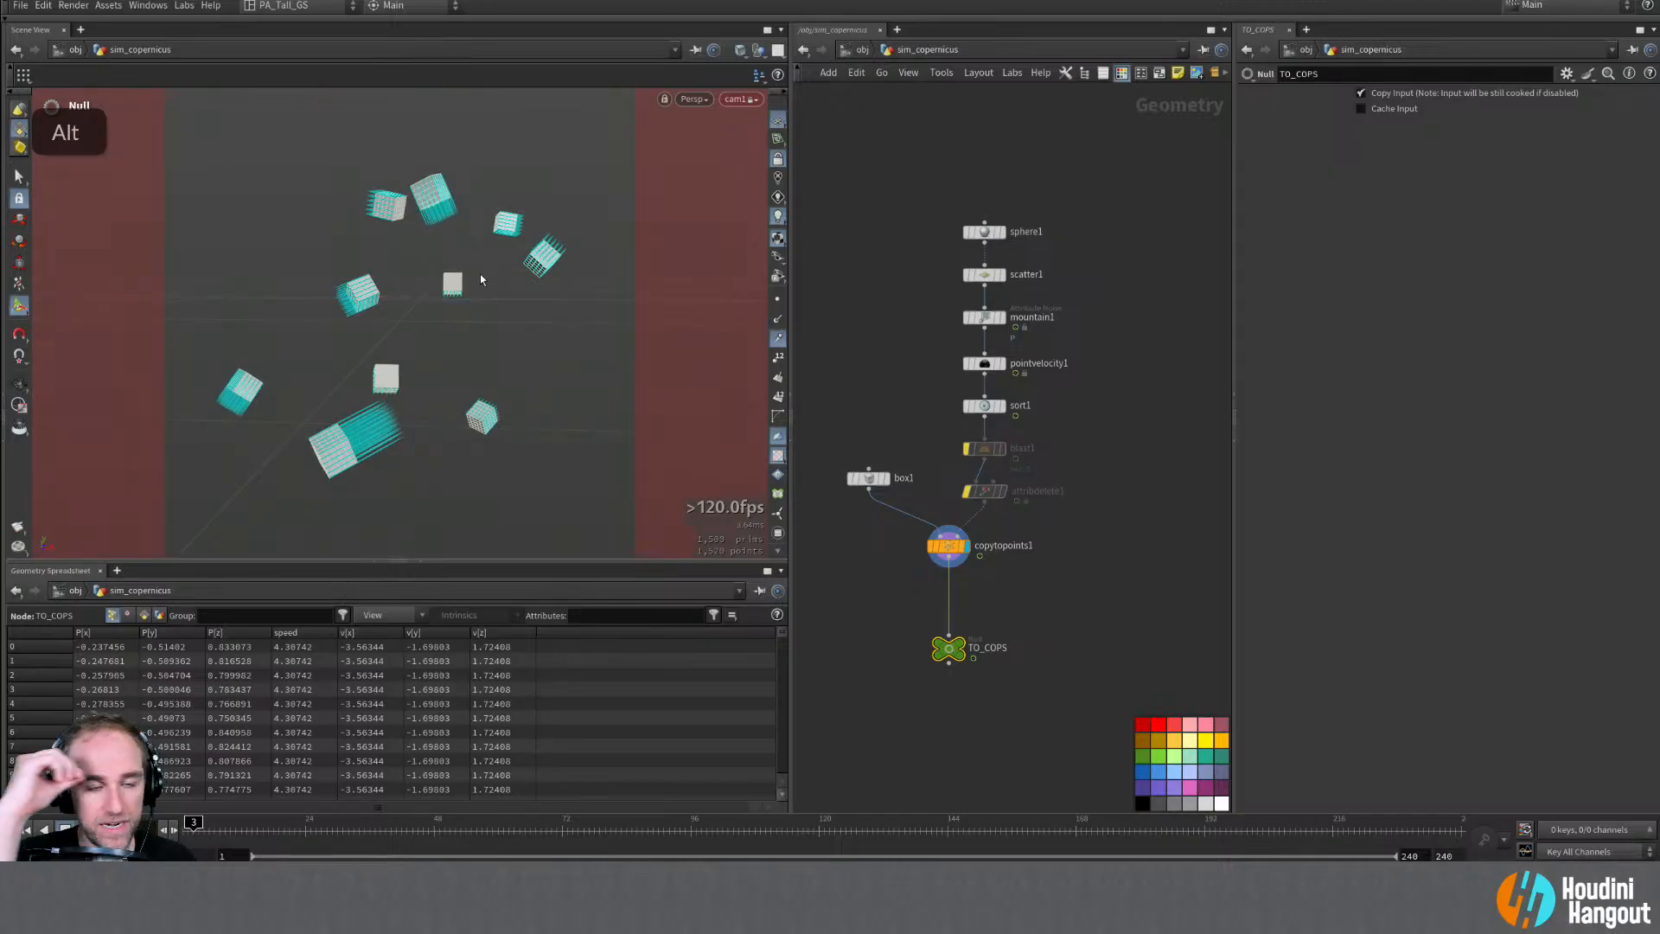
Step: Scrub through the animation up to frame 216 and fine-tune cam1's framing around the moving boxes
mouse_move(195, 828)
left_mouse_down()
mouse_move(683, 830)
mouse_move(760, 856)
left_mouse_up()
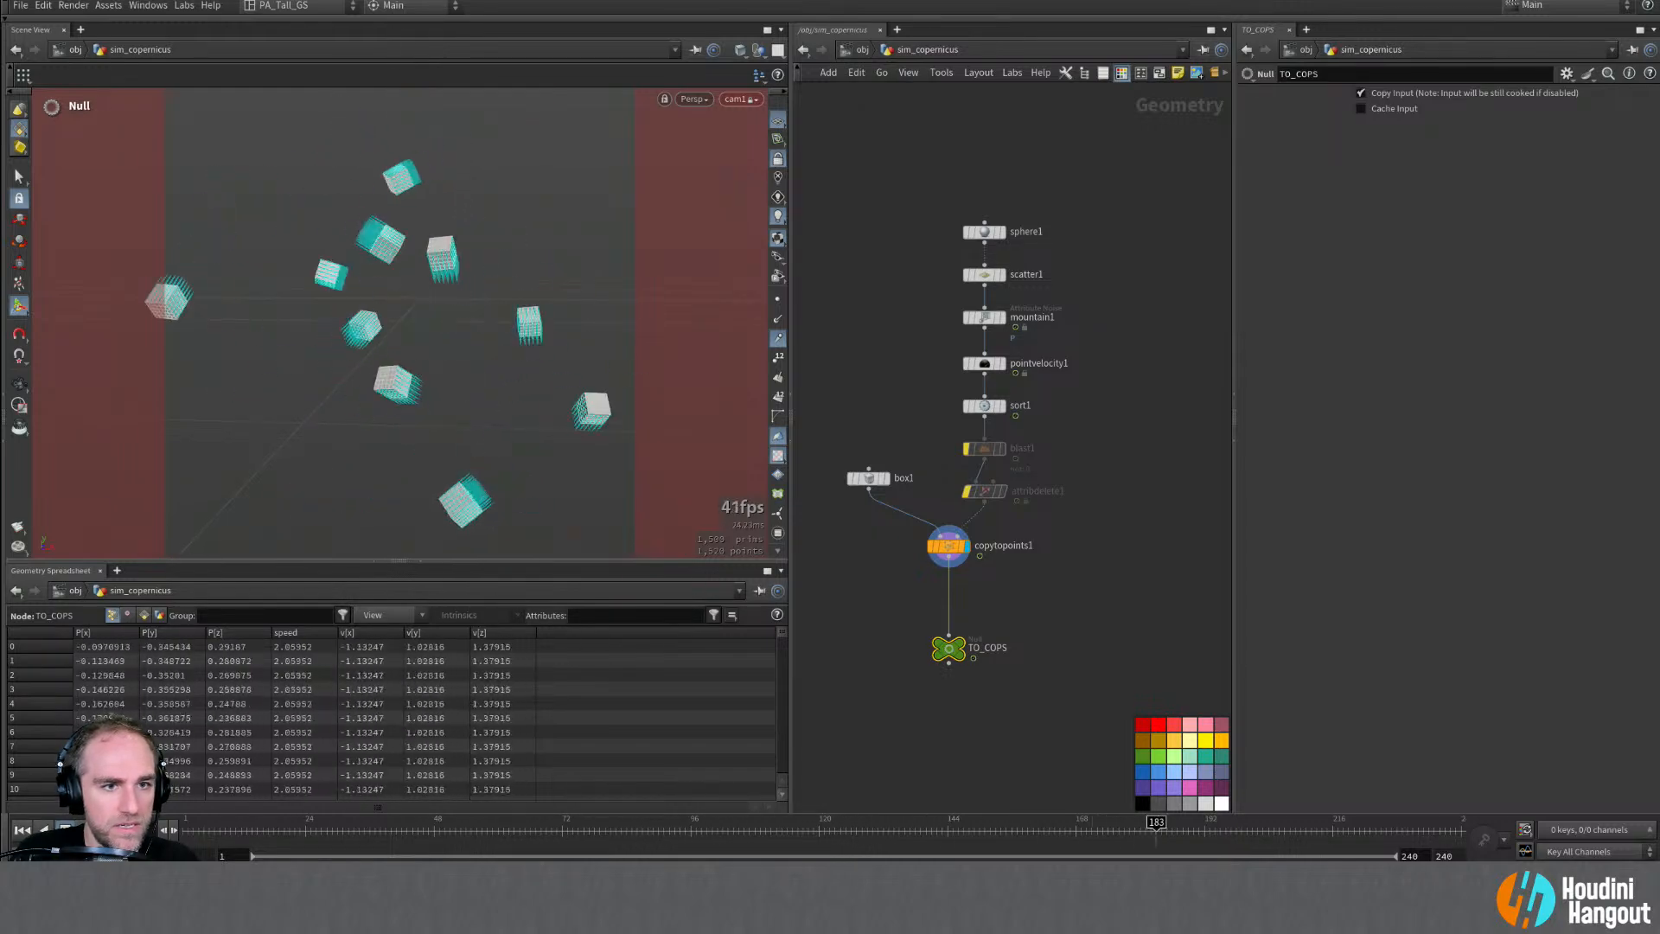
right_click_drag(428, 313, 405, 311, "alt")
middle_click_drag(404, 311, 393, 311, "alt")
left_click_drag(197, 832, 1332, 833)
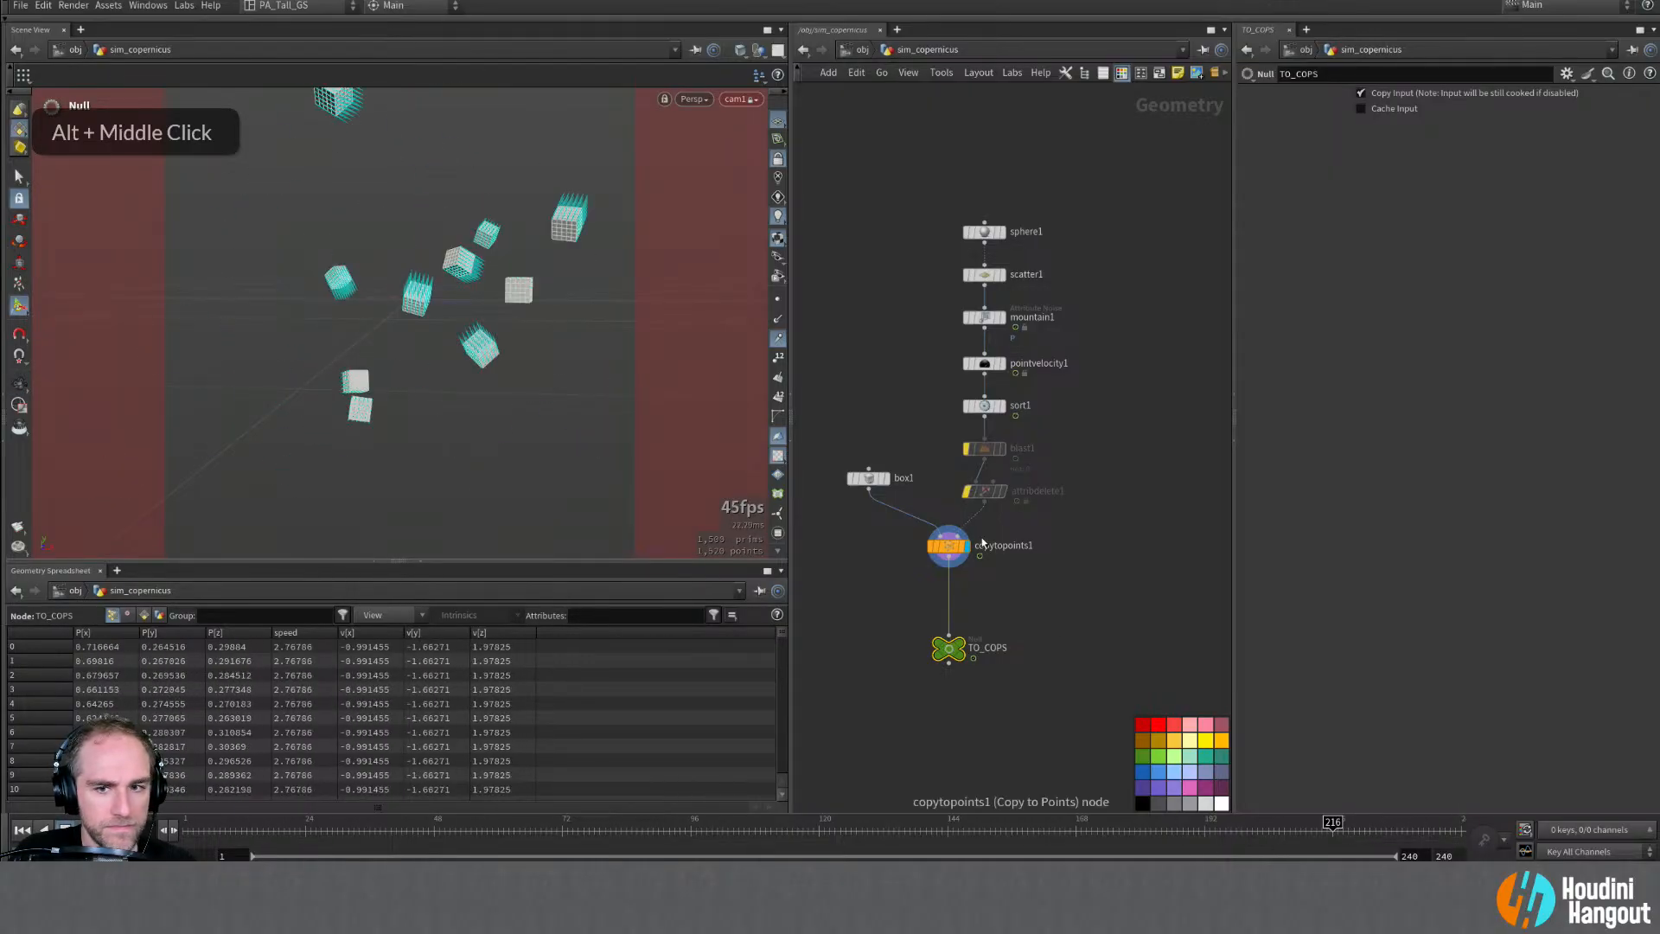
Step: Reactivate the blast1 node and set the noise Element Size of mountain1 to 0.5
left_click(964, 448)
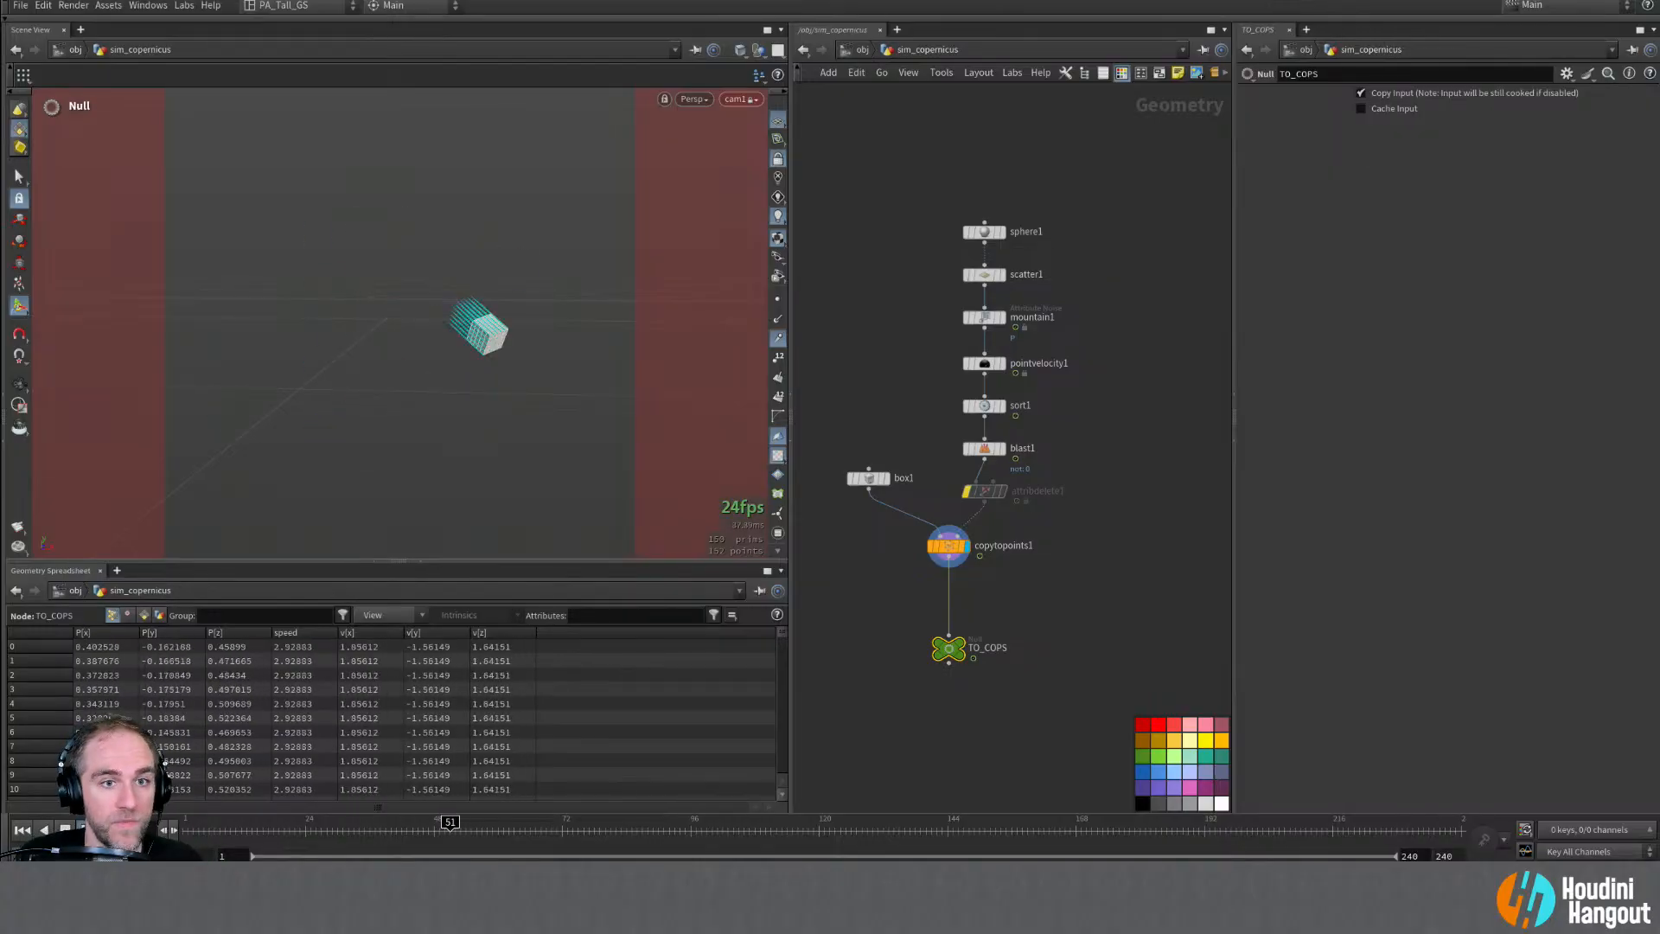
left_click(985, 317)
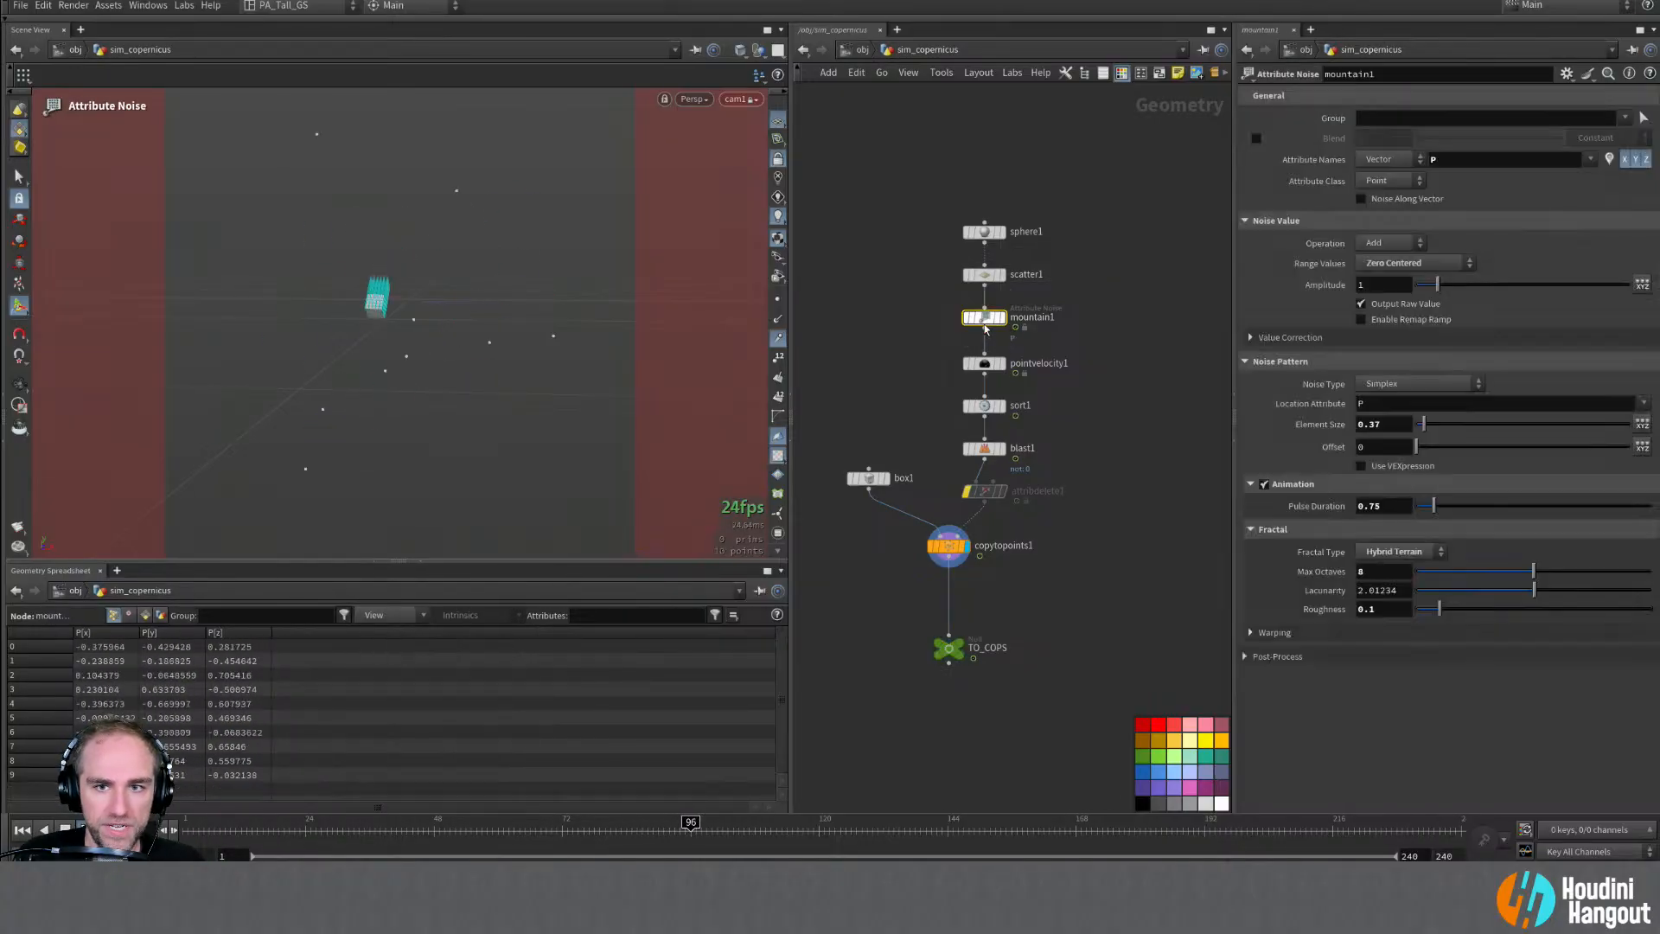
left_click_drag(1392, 424, 1375, 424)
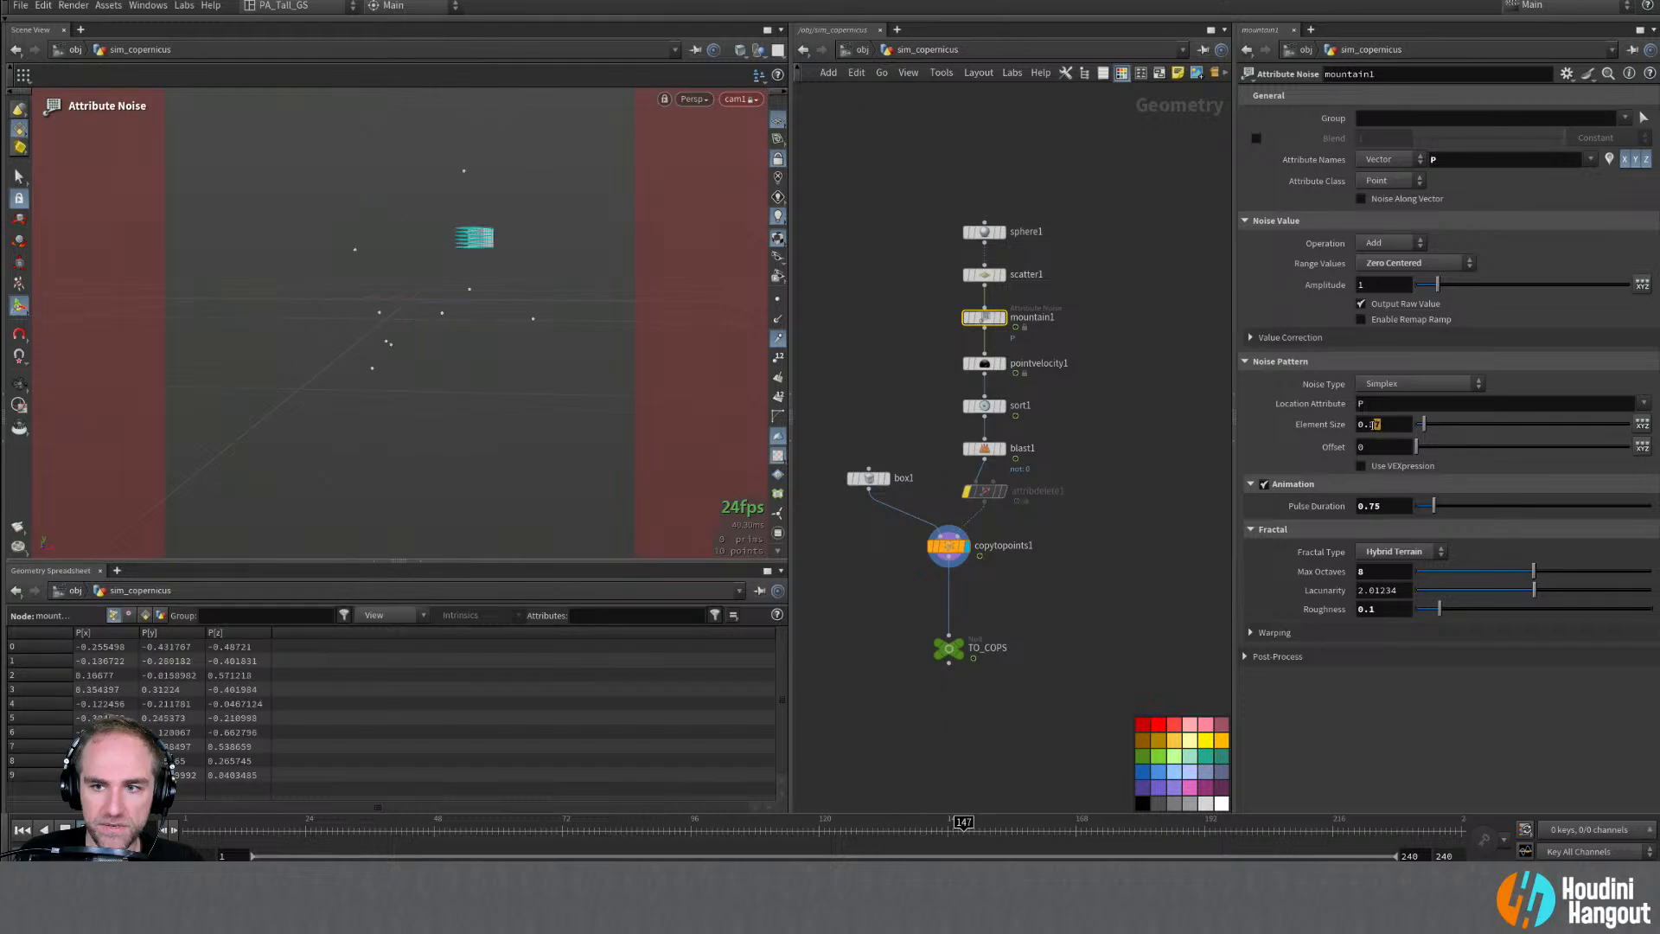
type("5")
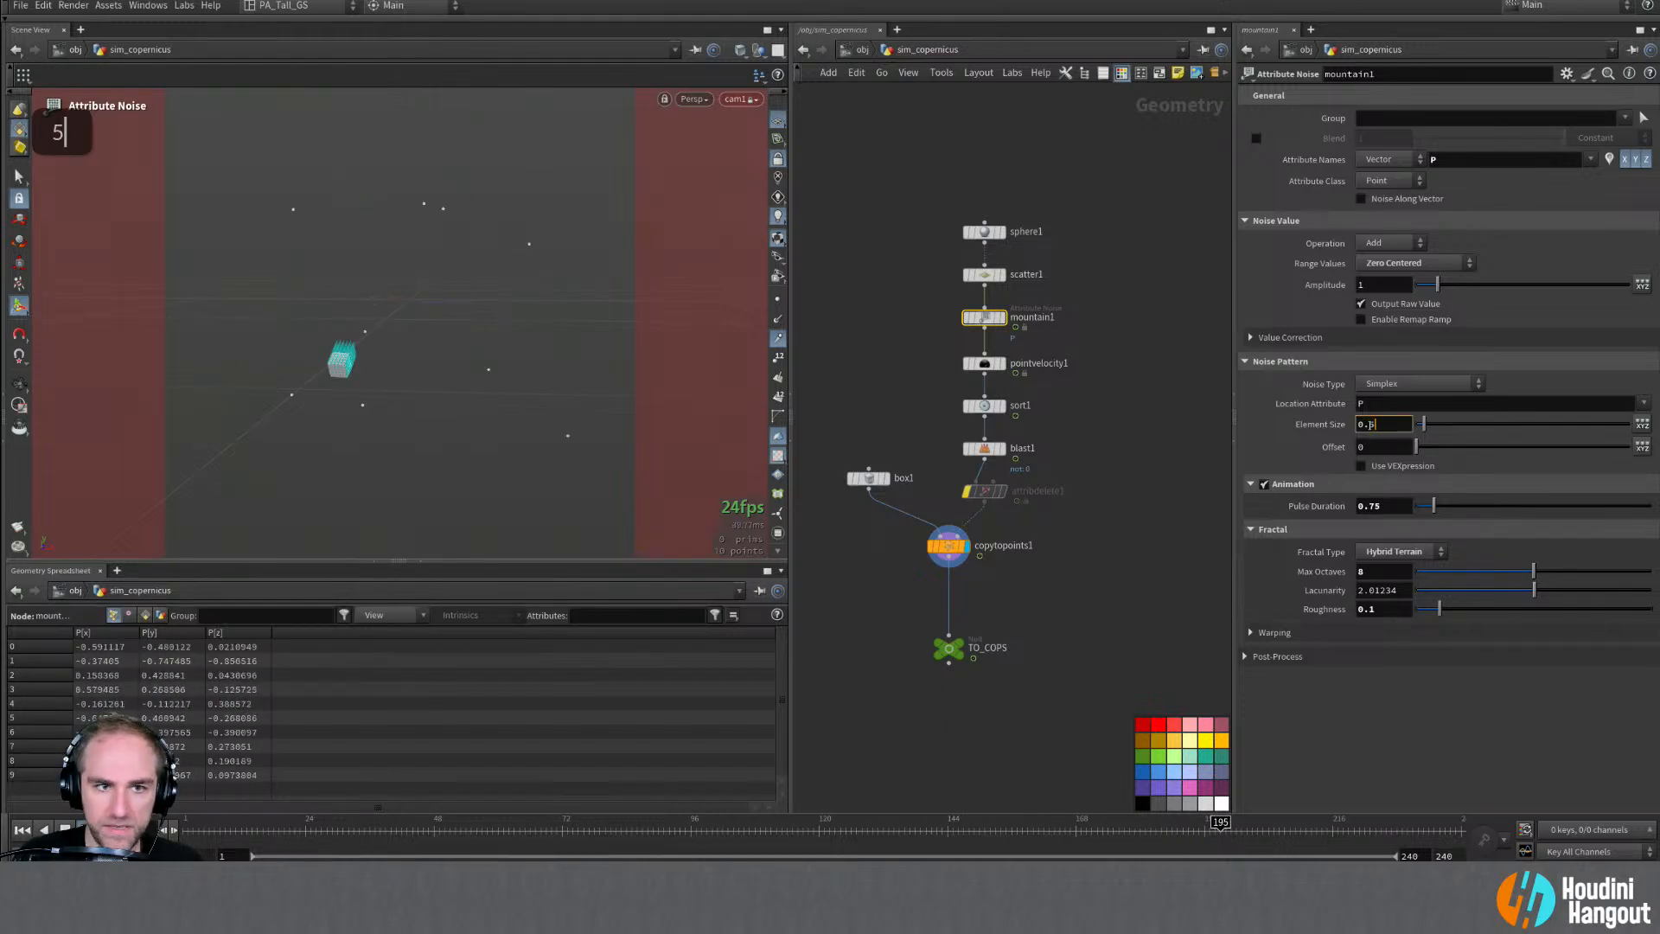
key("Return")
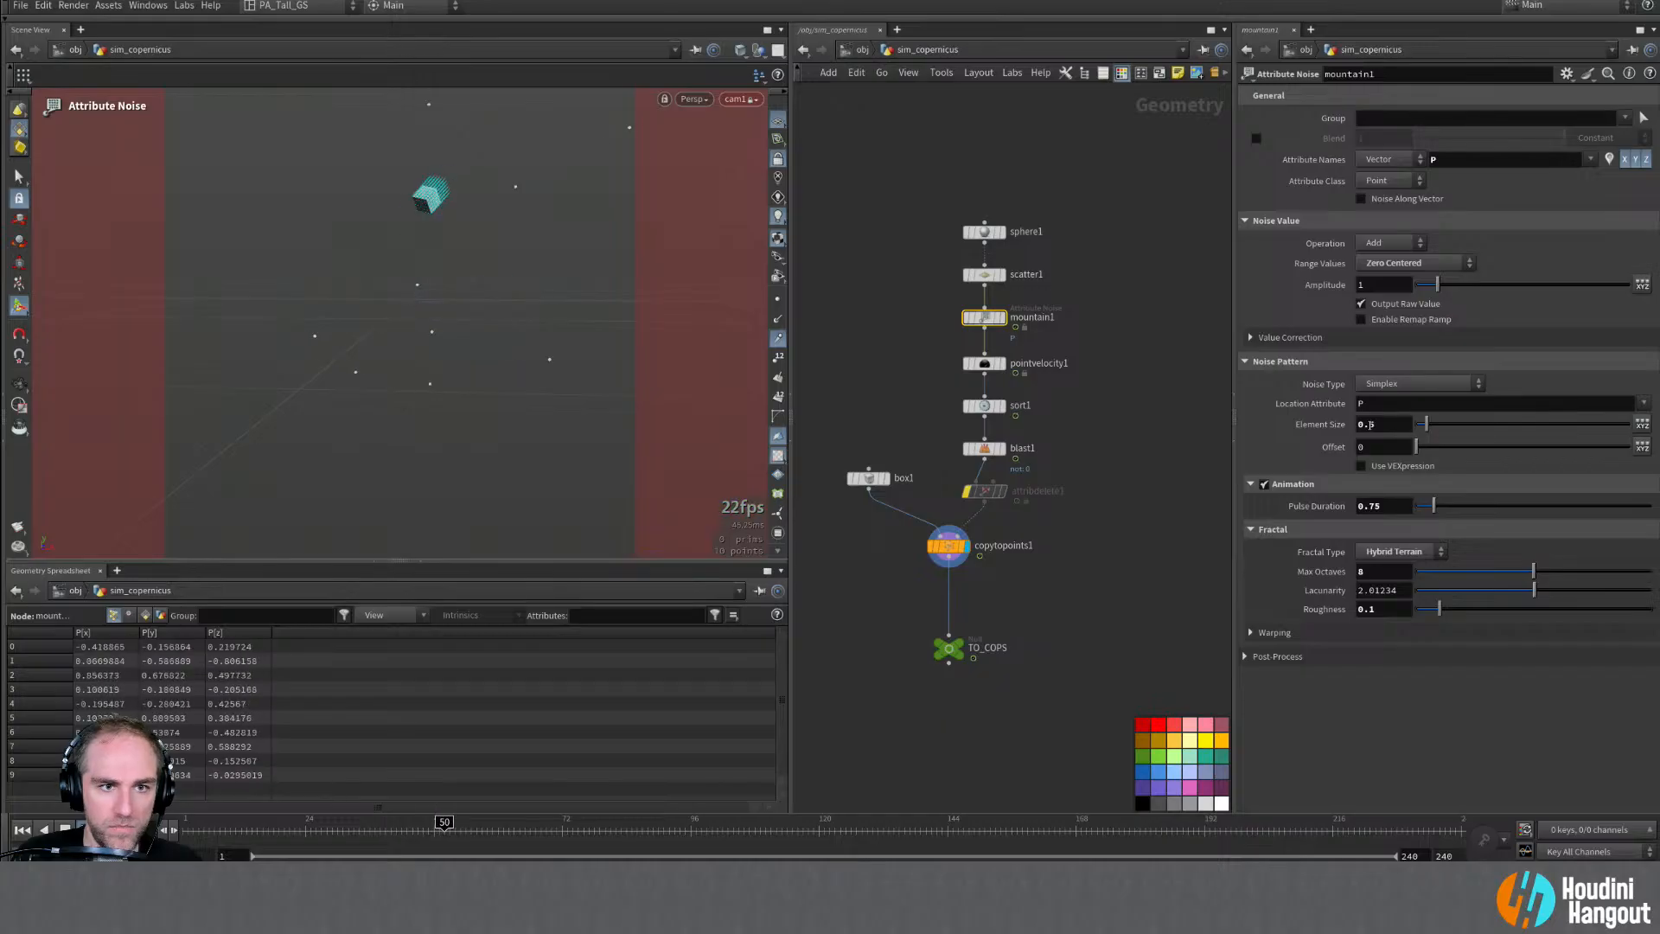
right_click_drag(432, 275, 412, 285, "alt")
middle_click_drag(411, 245, 412, 309, "alt")
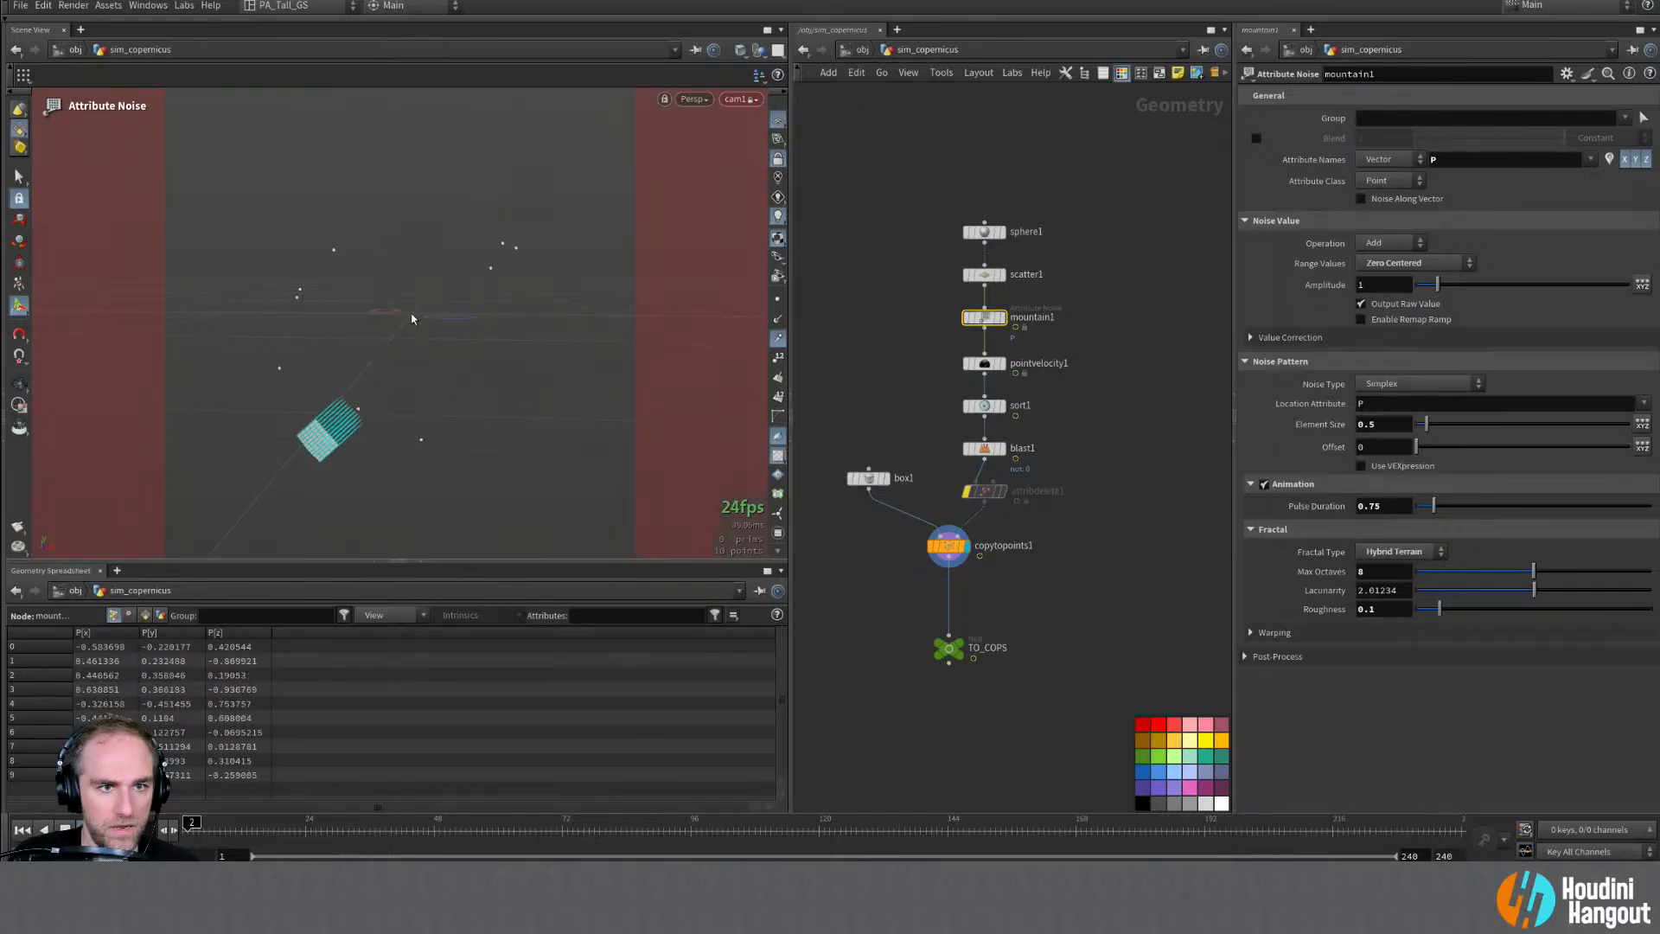
Step: Set the Uniform Scale of box1 to 0.2
left_click(859, 484)
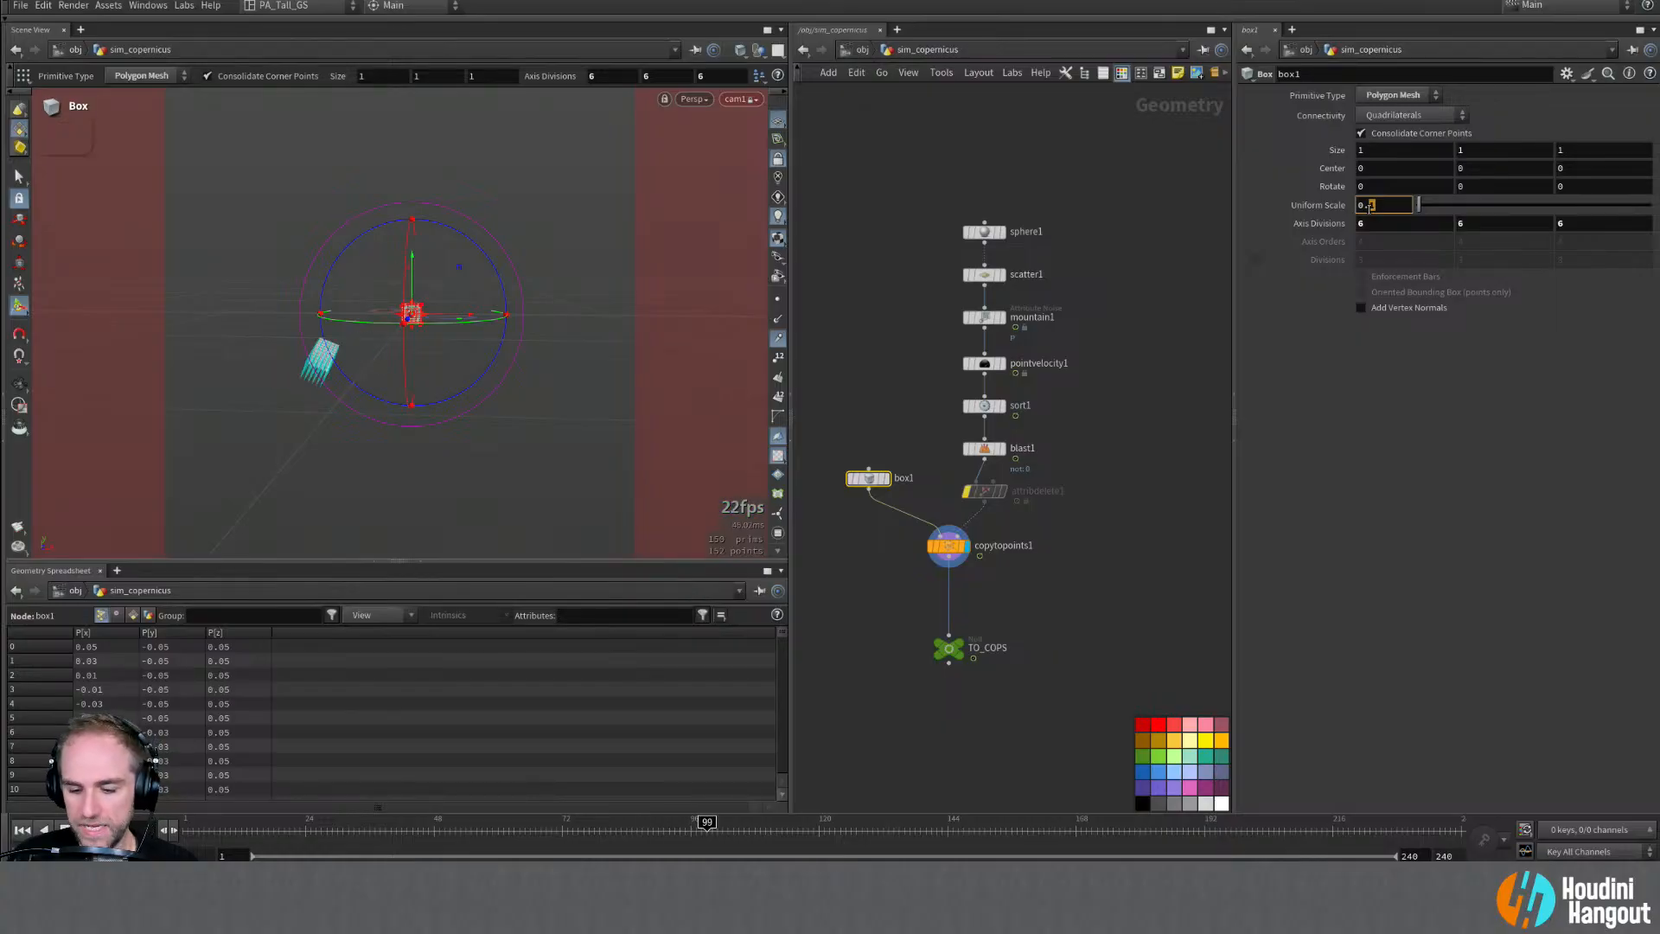
type("25")
key("Return")
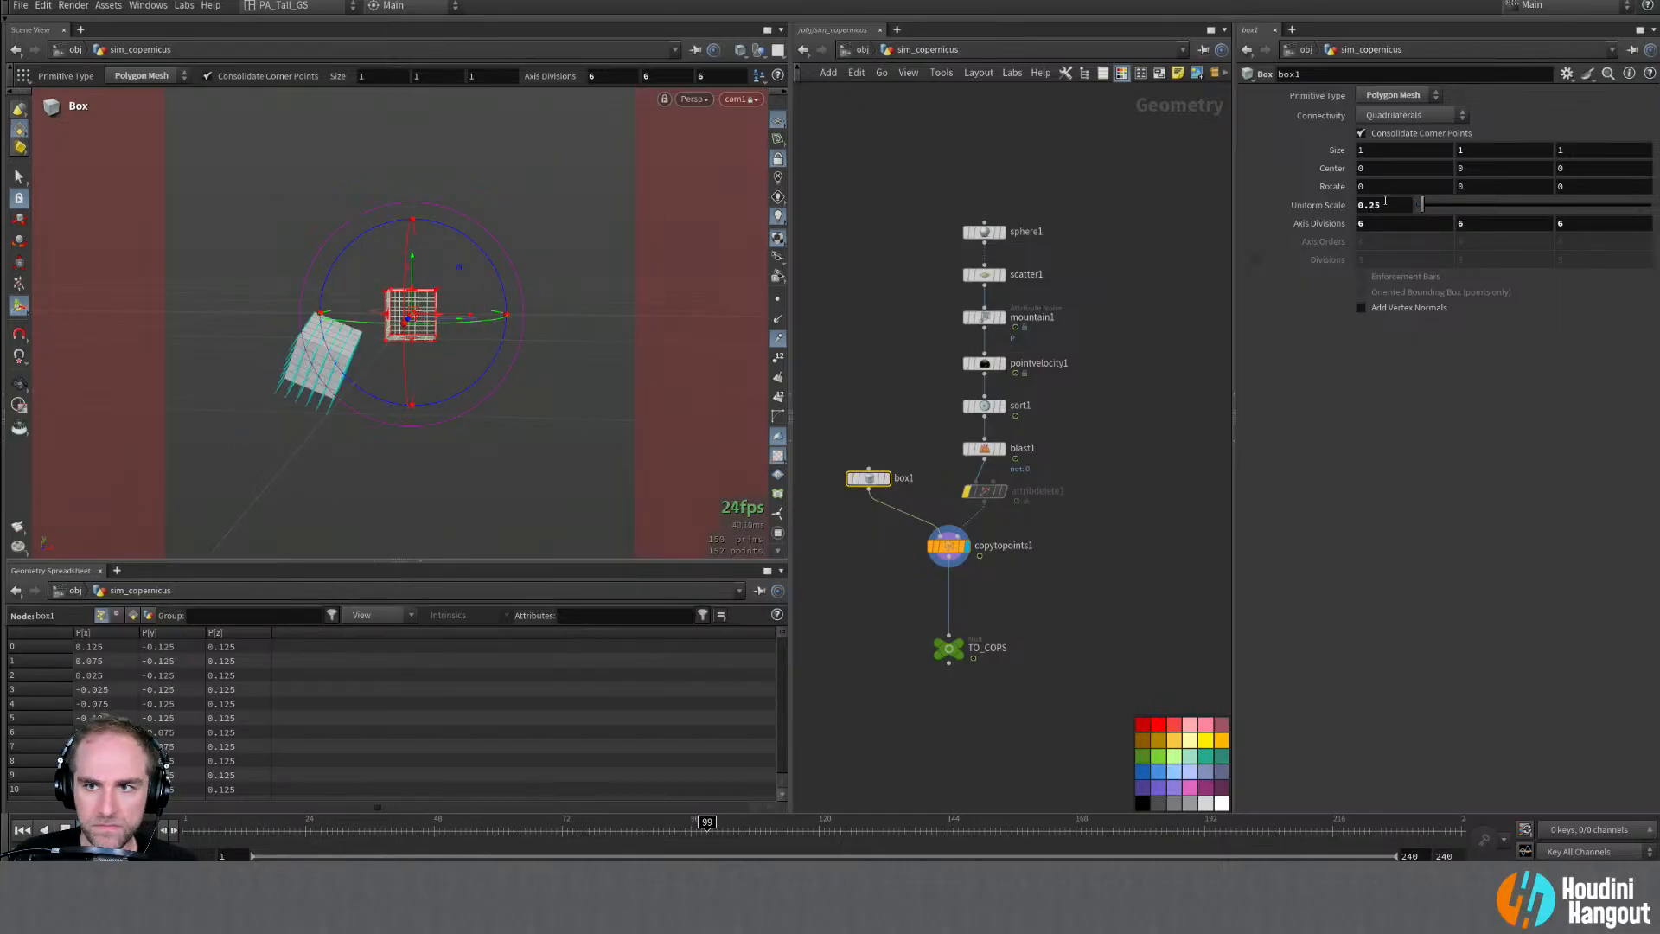
key("BackSpace")
key("Return")
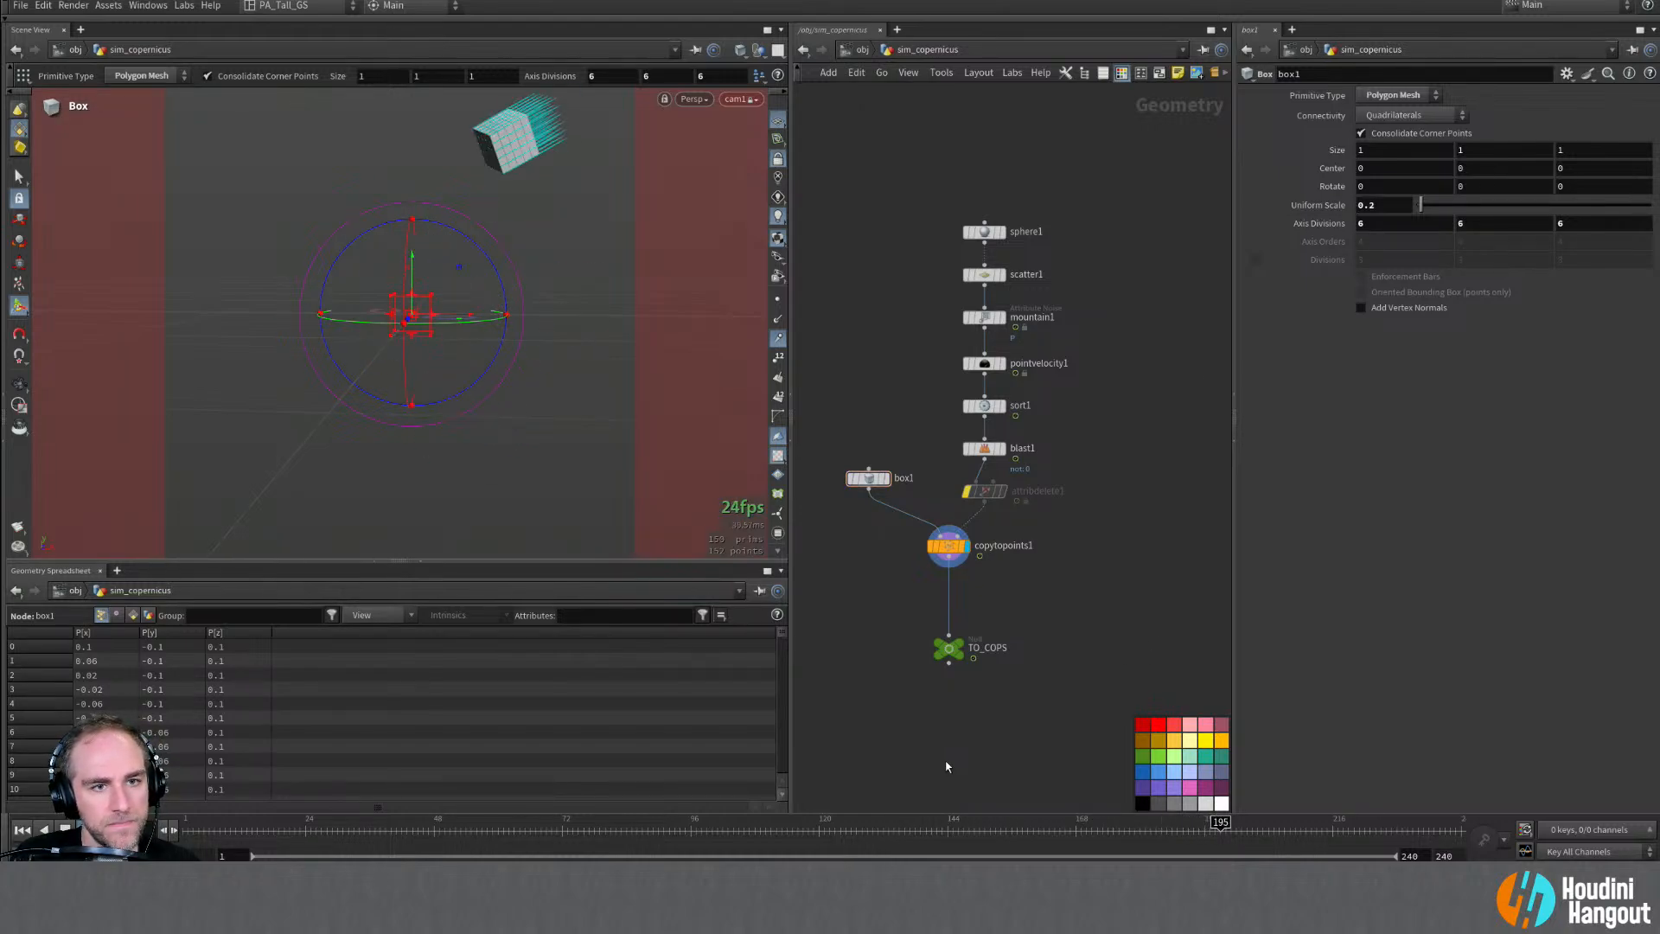
key("Escape")
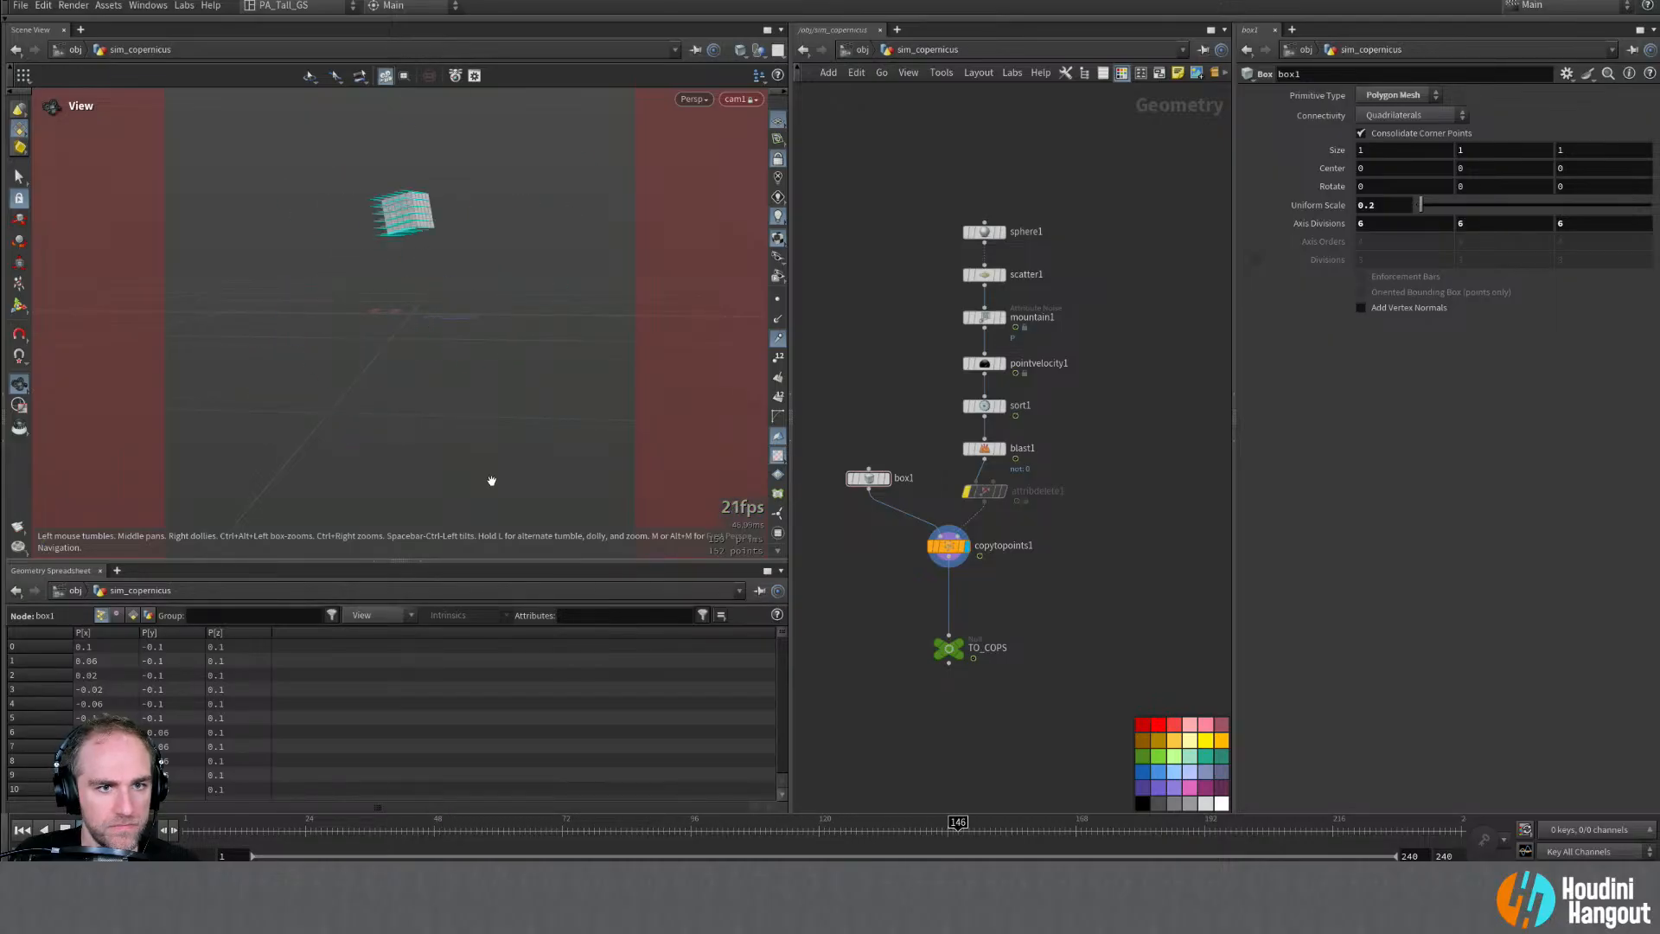
Step: Set the Force Total Count of scatter1 to 6 and return the animation to the first frame
left_click(996, 275)
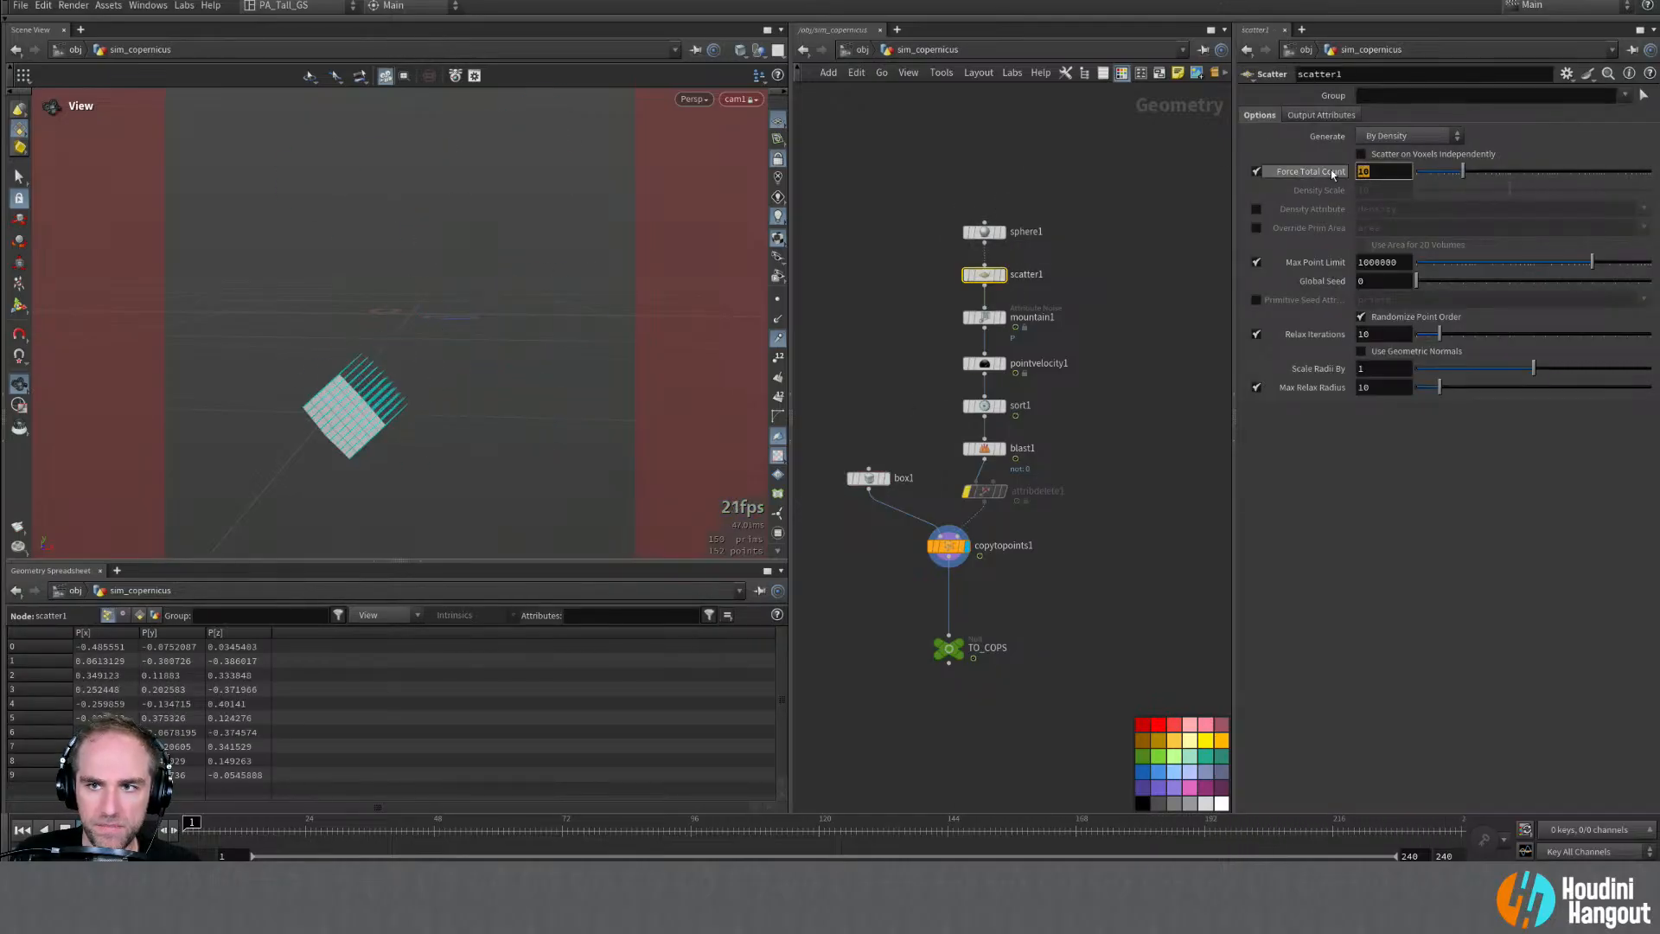
type("6")
key("Return")
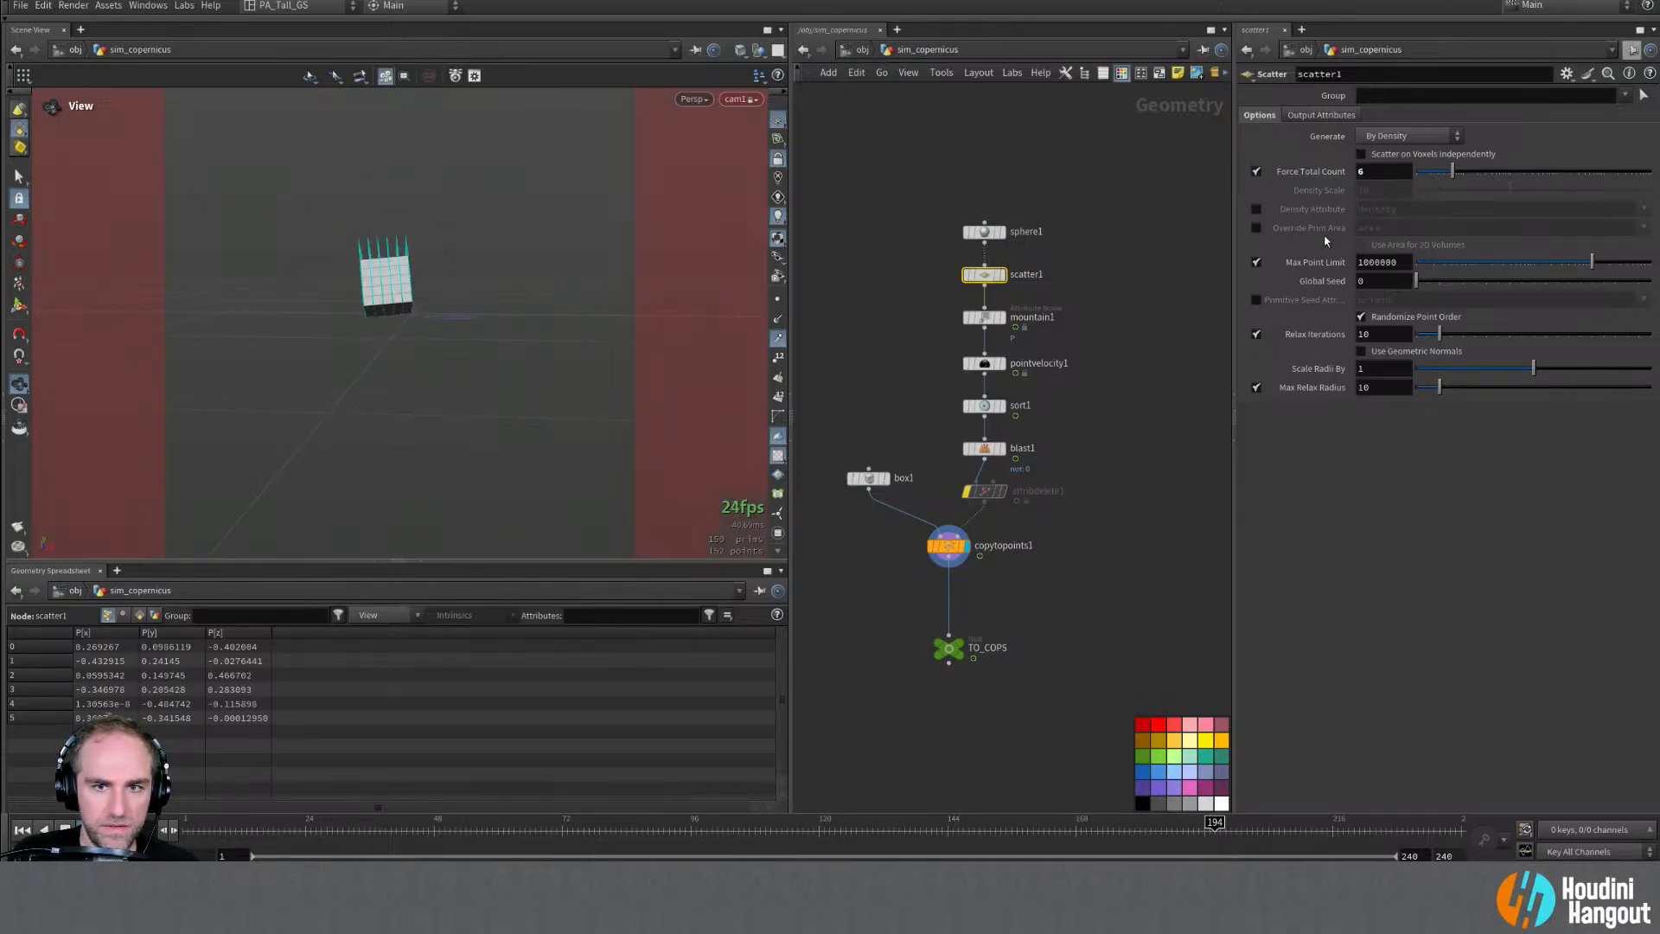
left_click(989, 318)
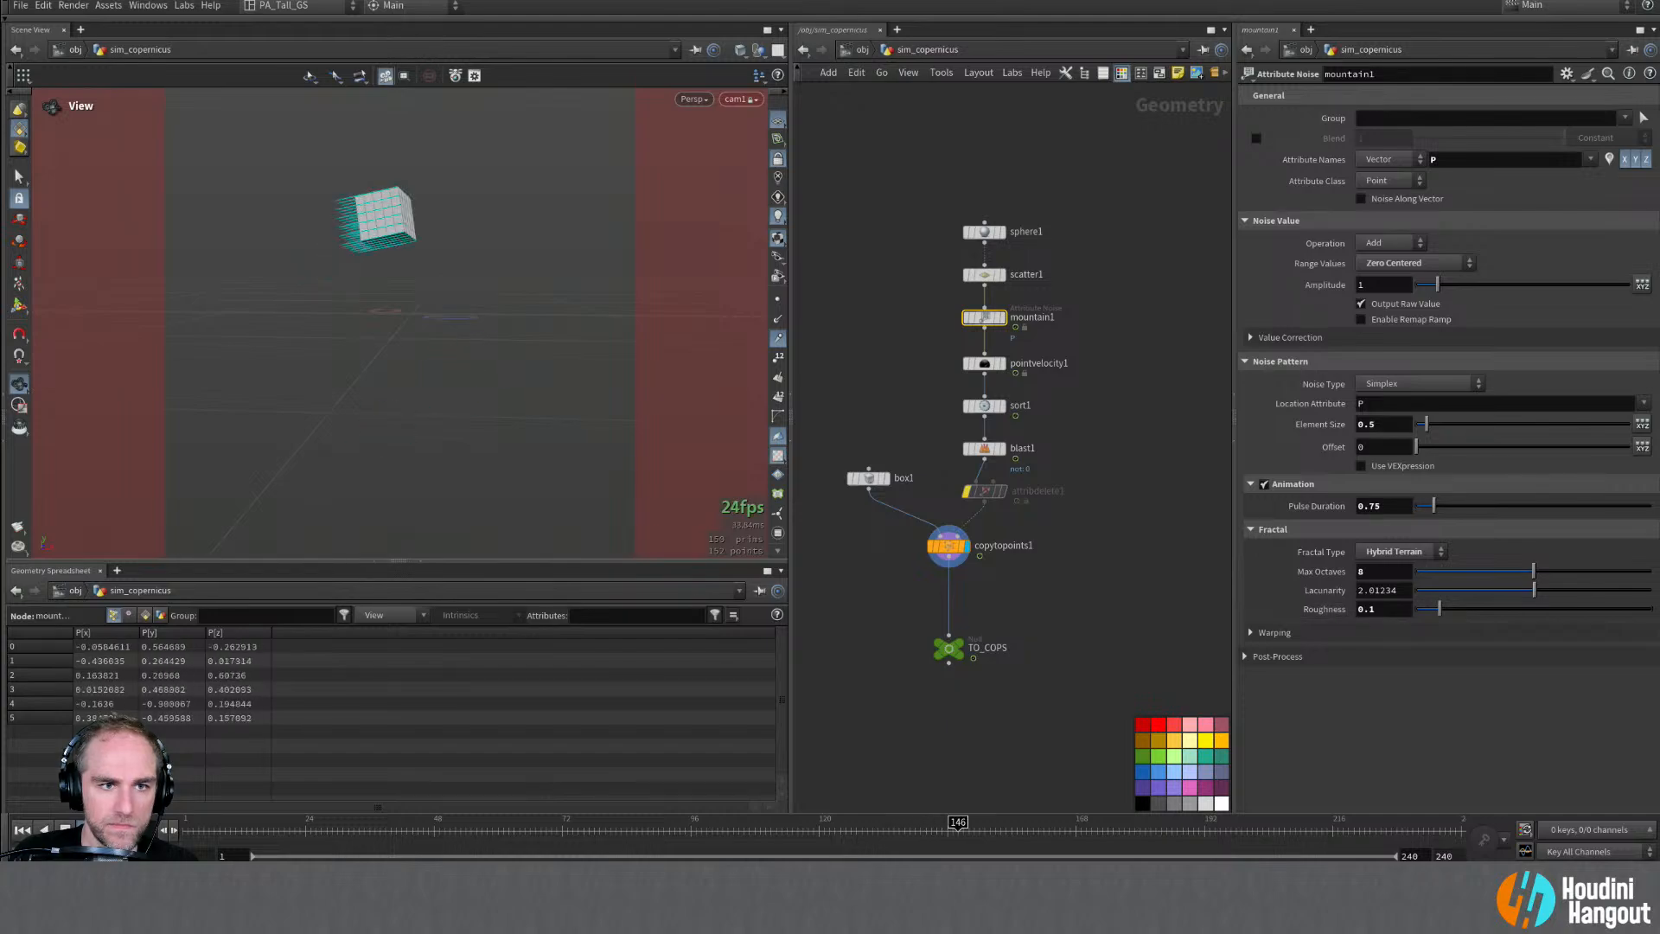
key("ctrl+Up")
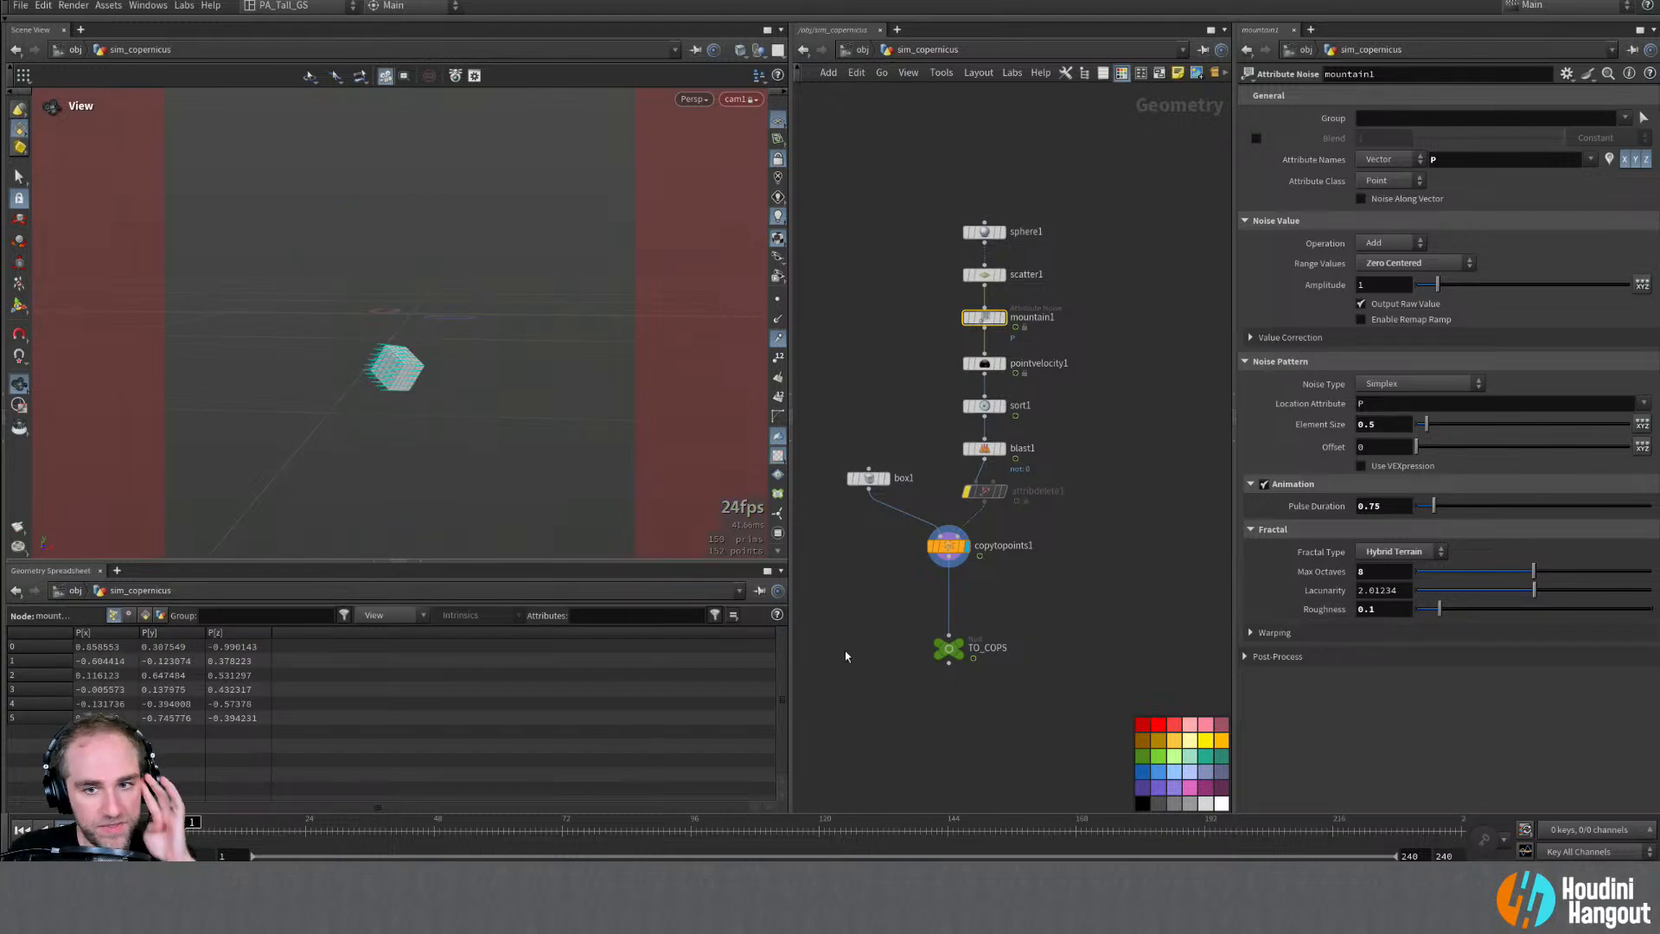
Step: Display the TO_COPS node and move copytopoints1 closer to it to make room below the bypassed Attribute Delete node
double_click(948, 648)
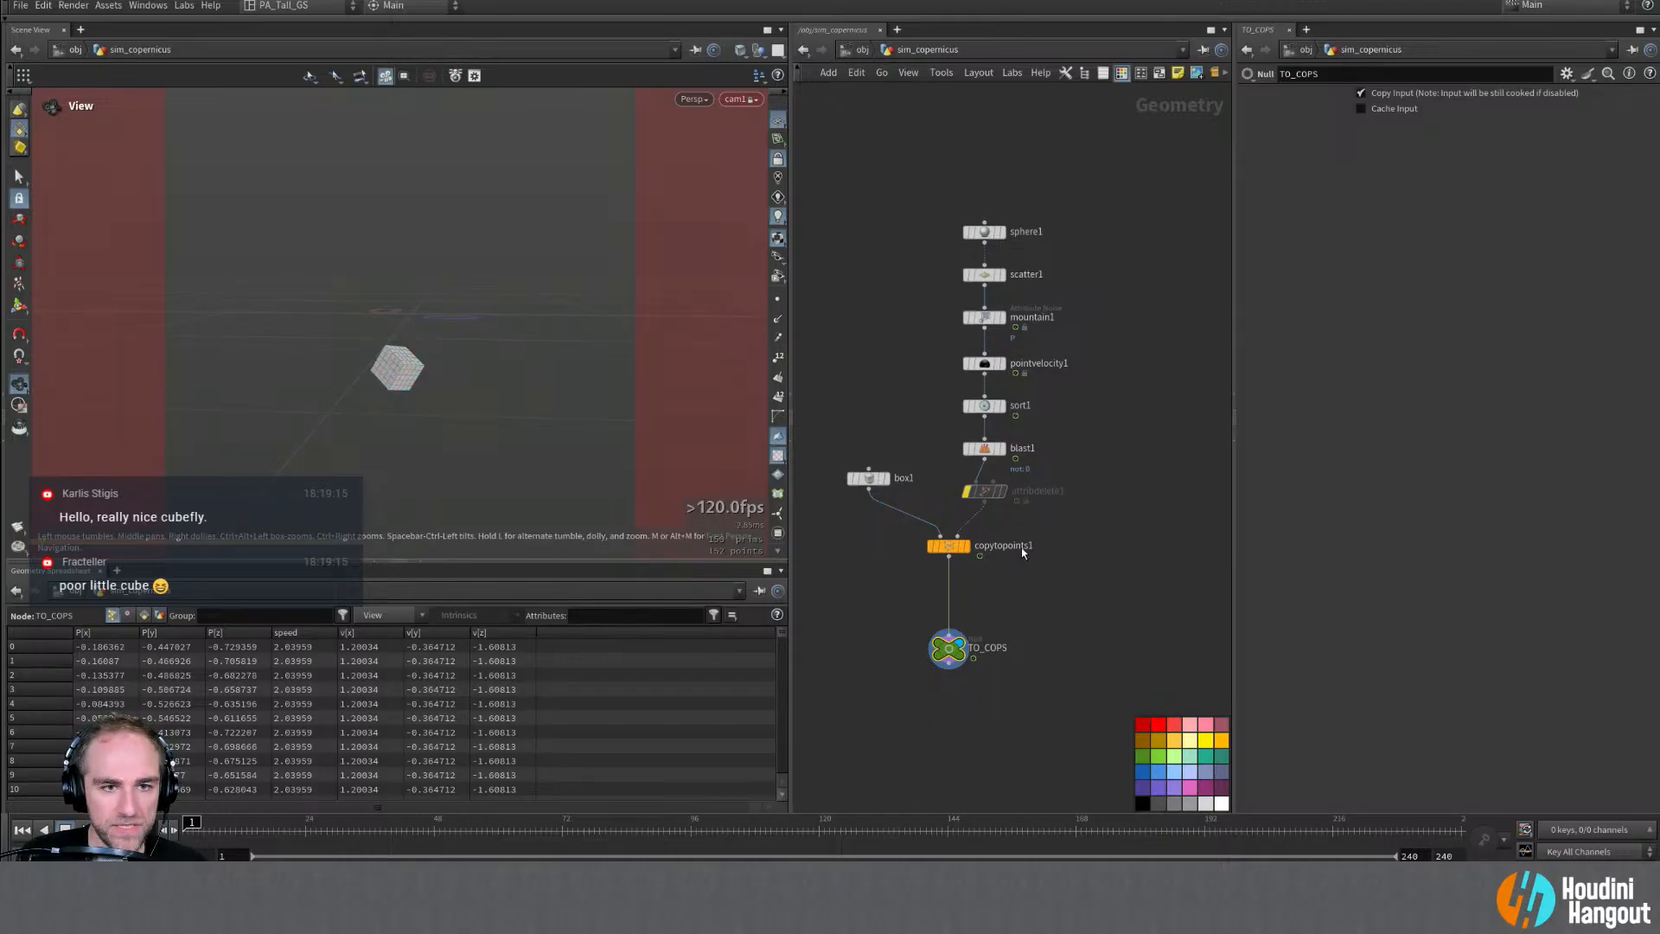
left_click_drag(948, 583, 948, 586)
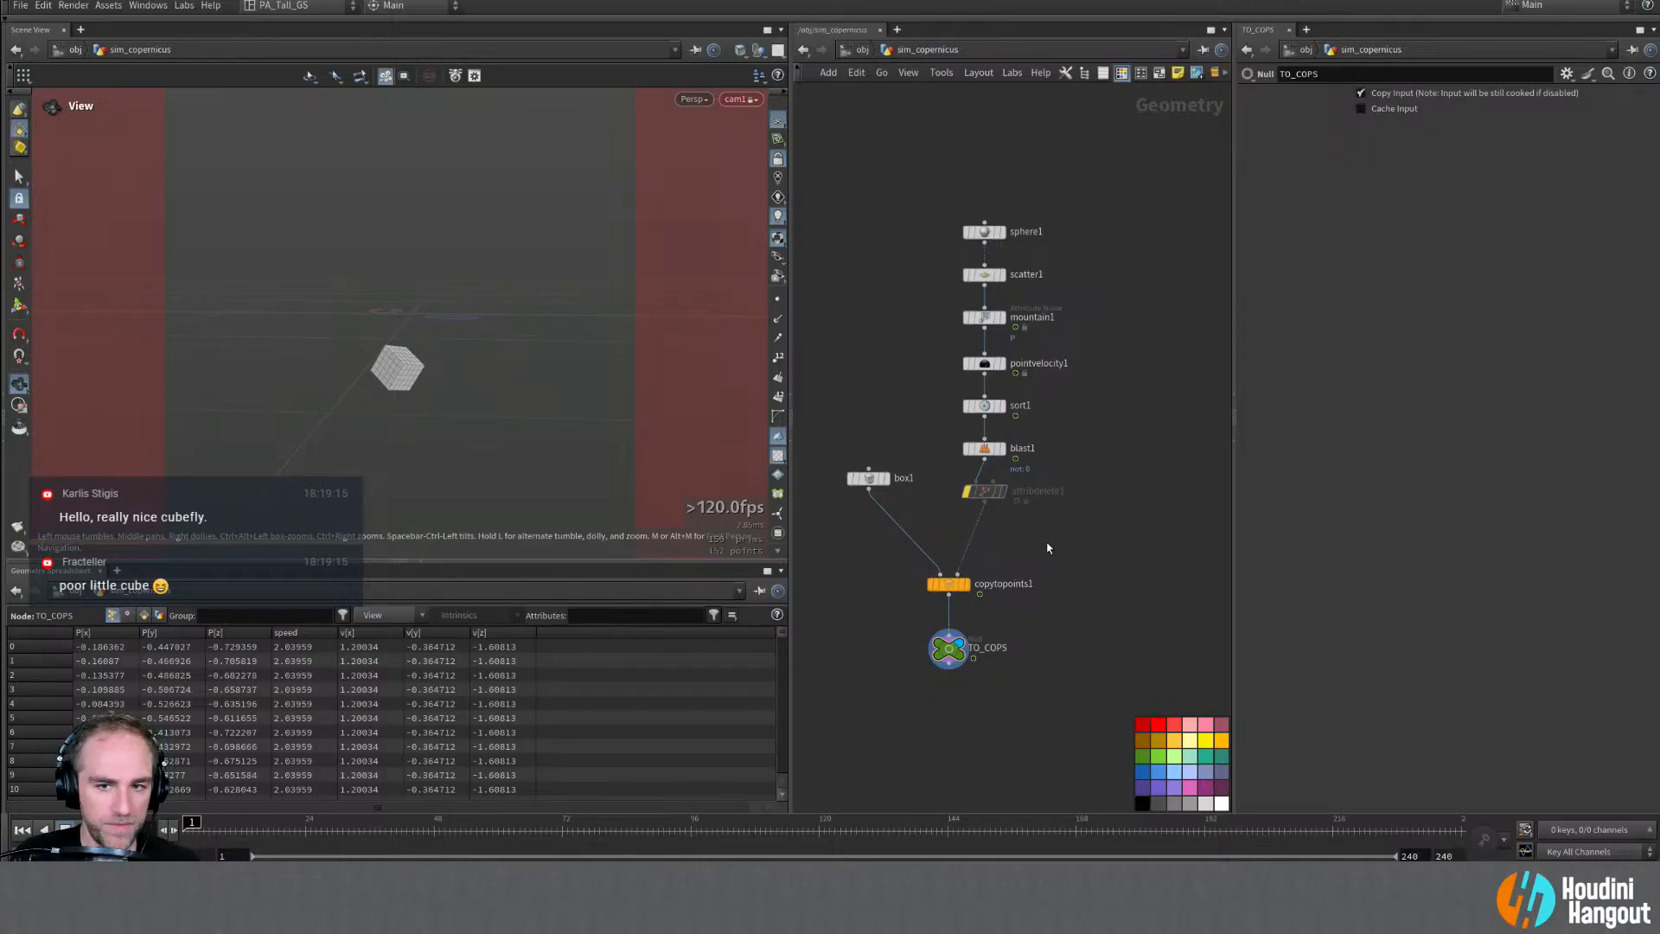
key("Tab")
type("color")
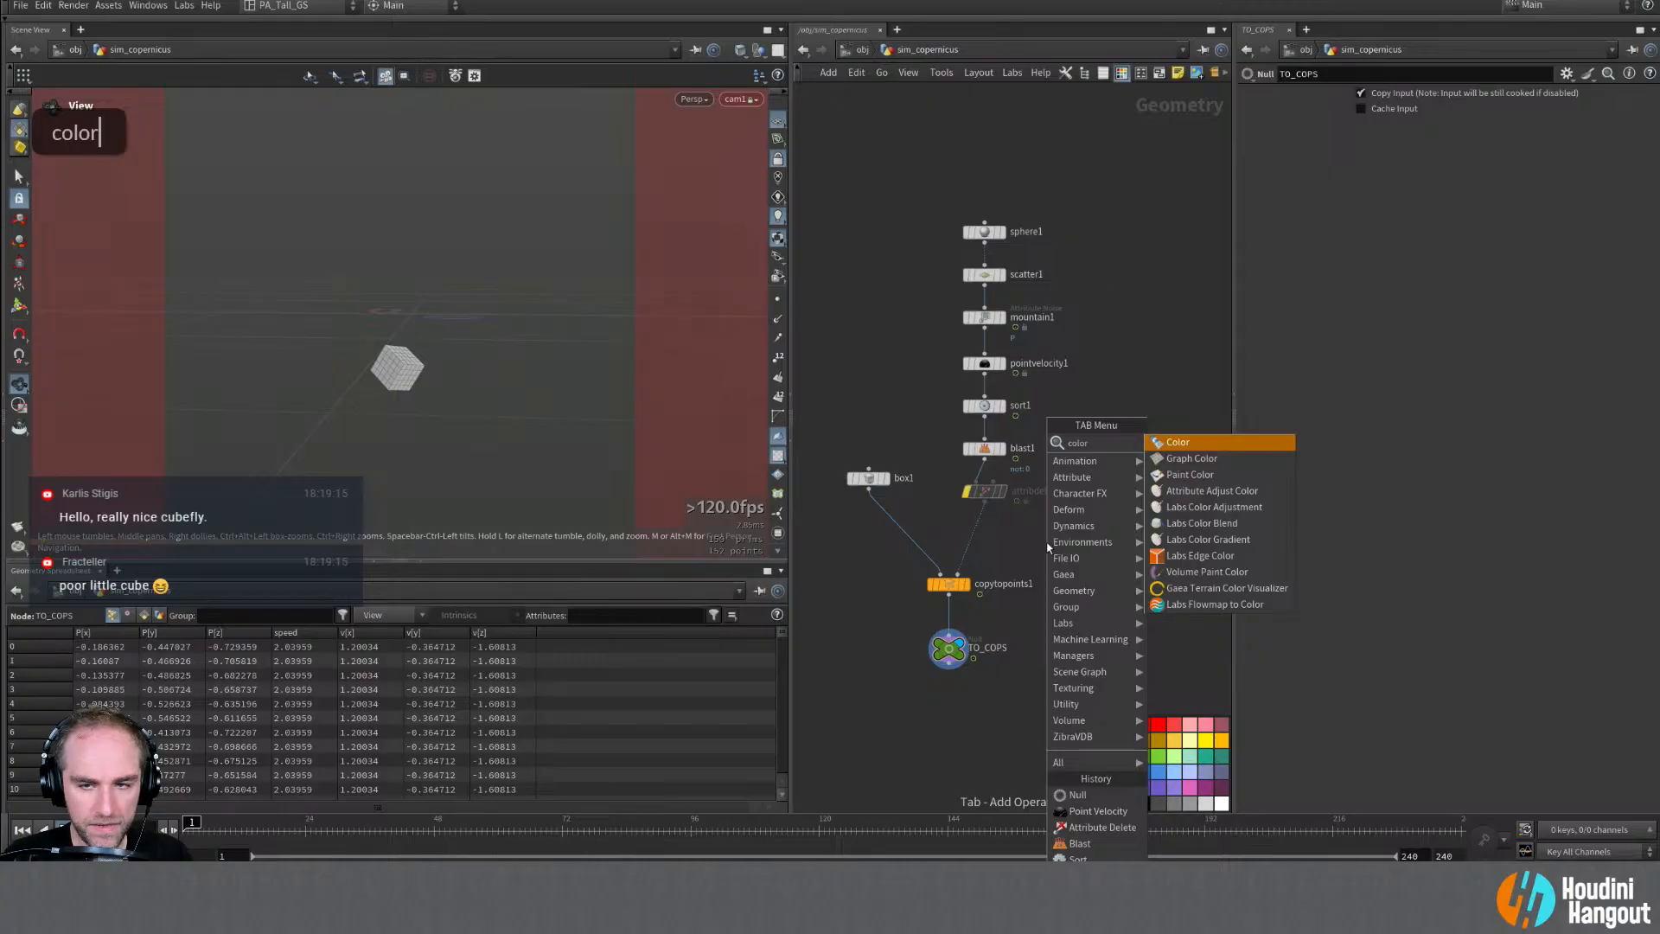
key("Return")
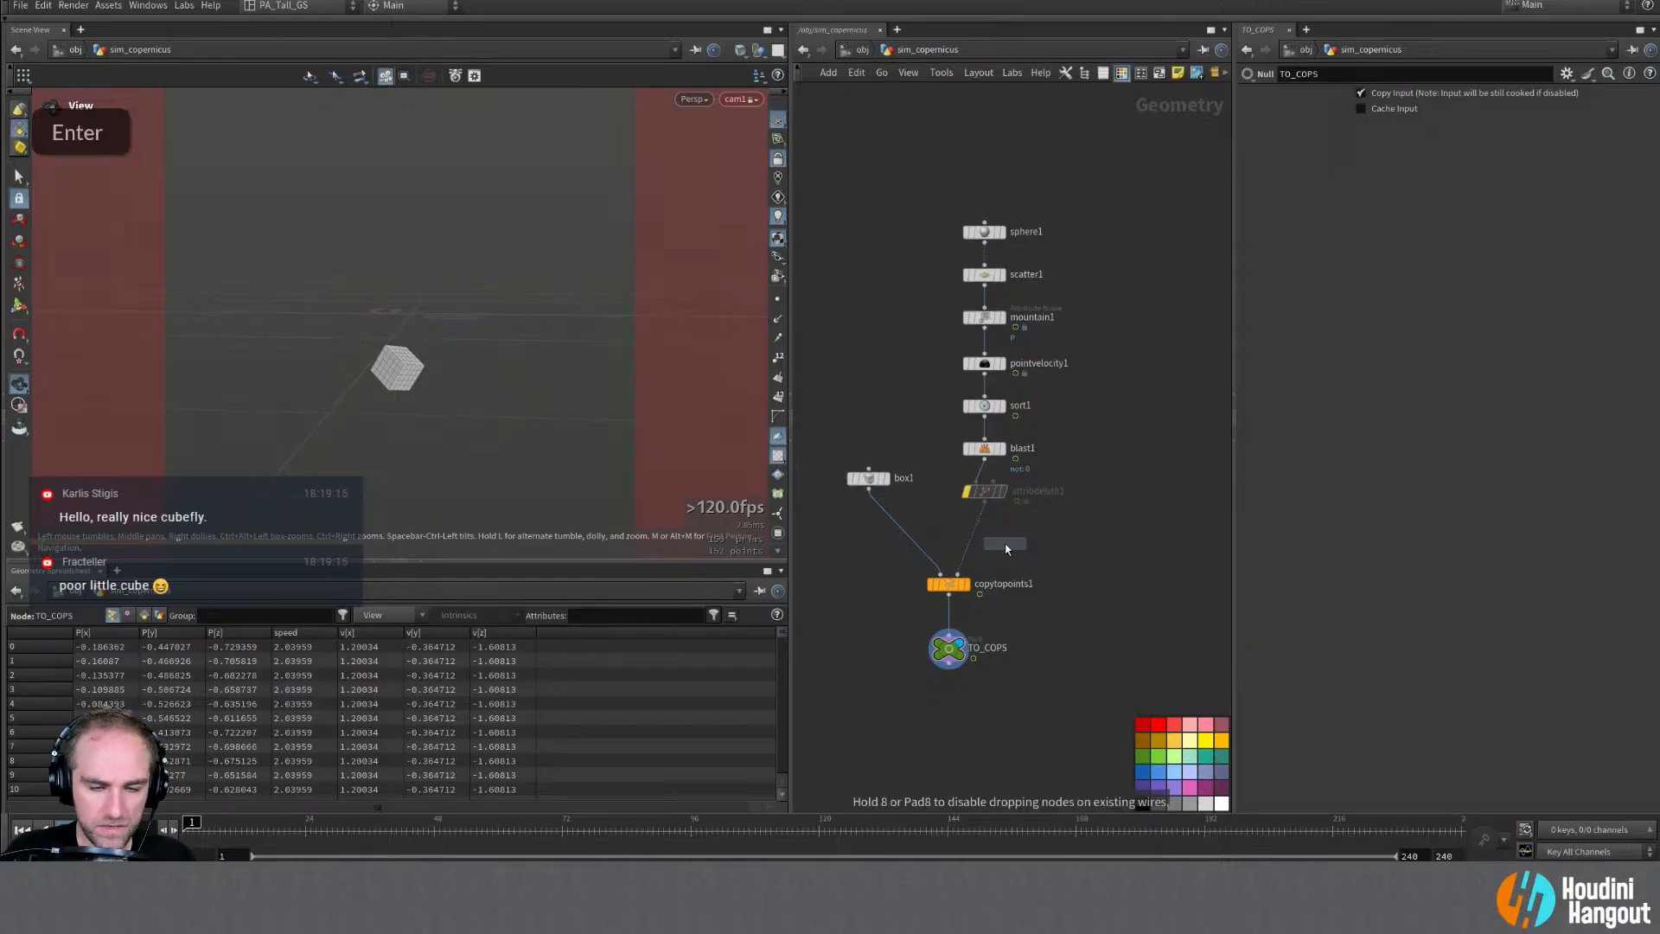
left_click(975, 534)
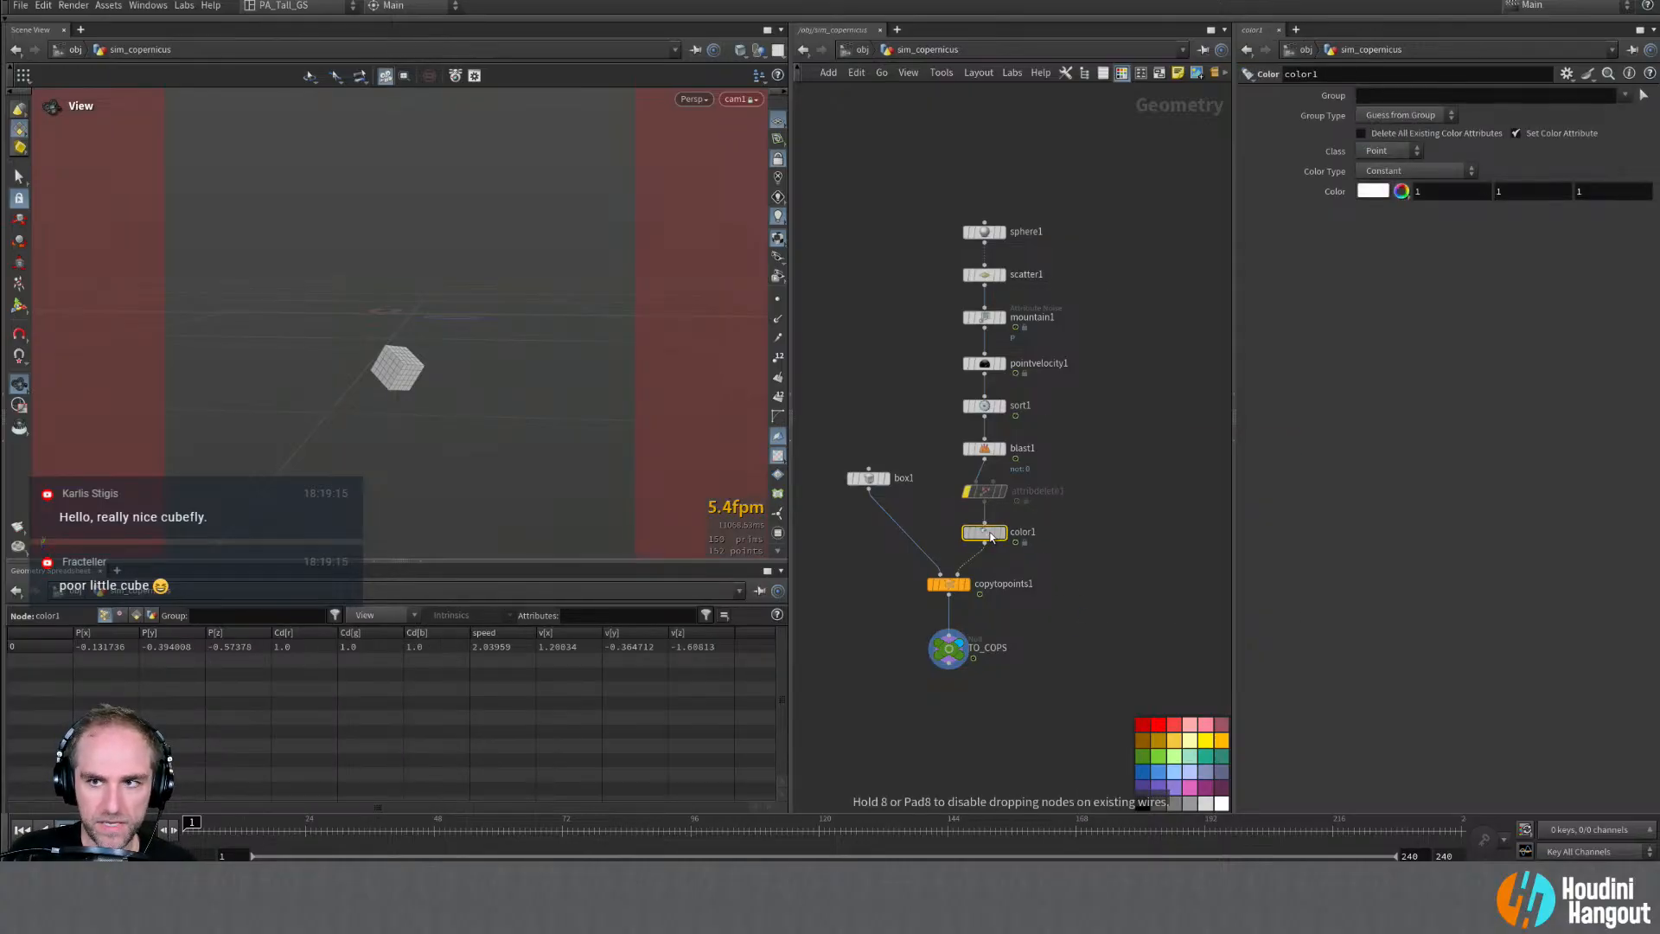
left_click(1395, 169)
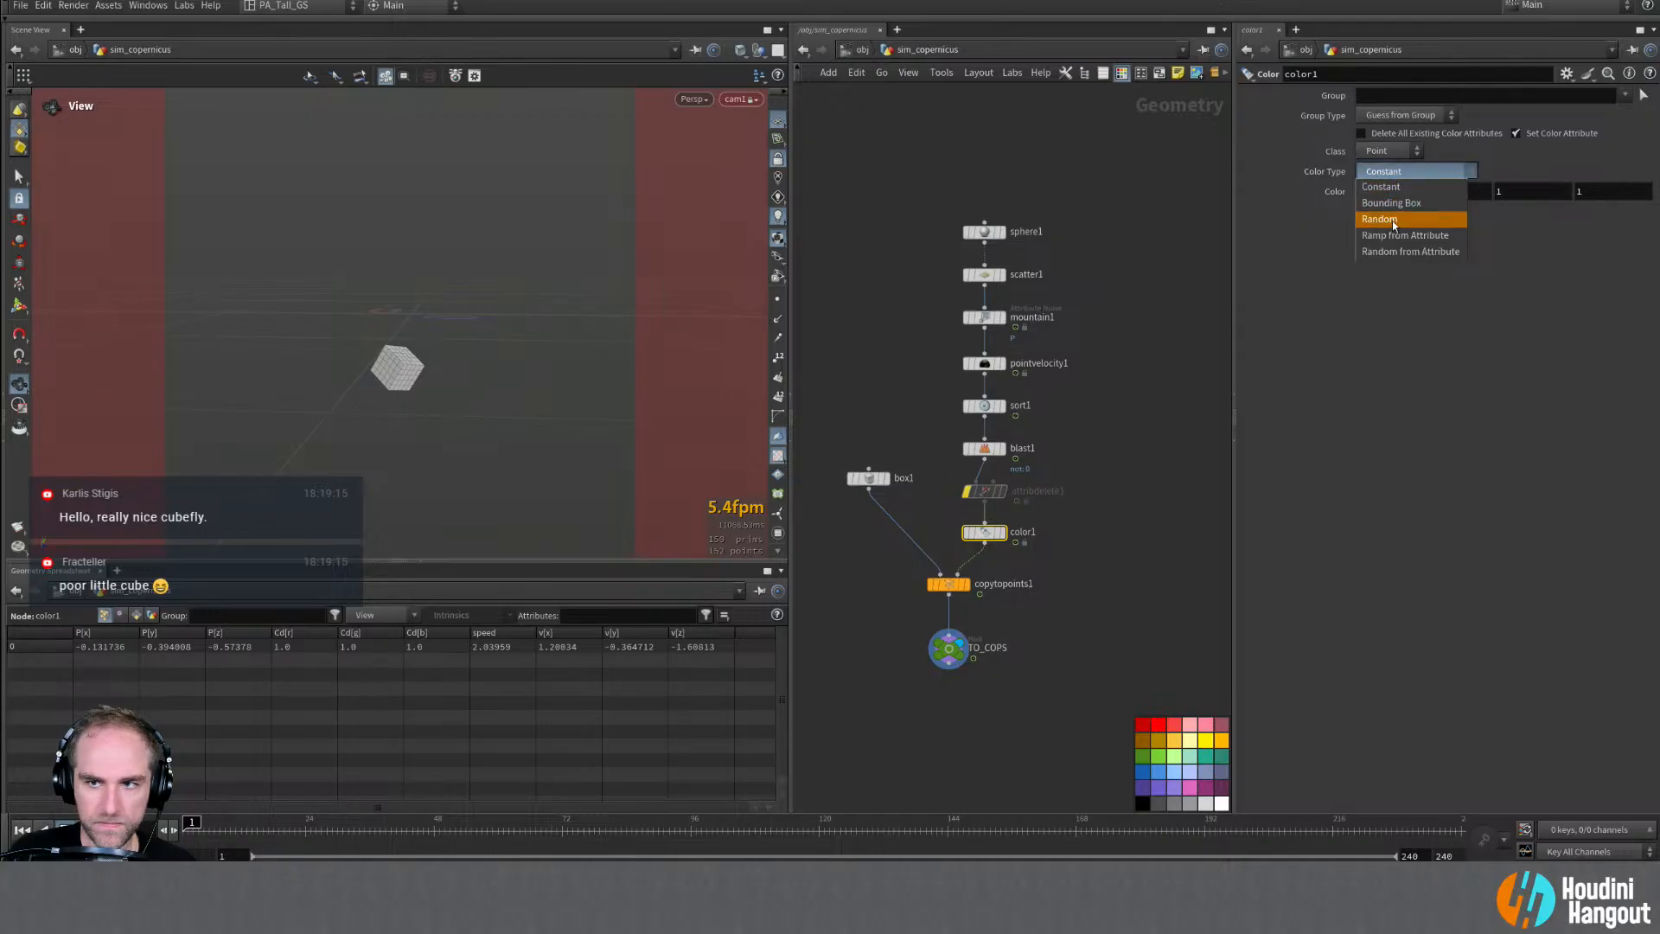
double_click(975, 538)
key("Delete")
Step: Insert an Attribute Adjust Color node between scatter1 and mountain1
key("Tab")
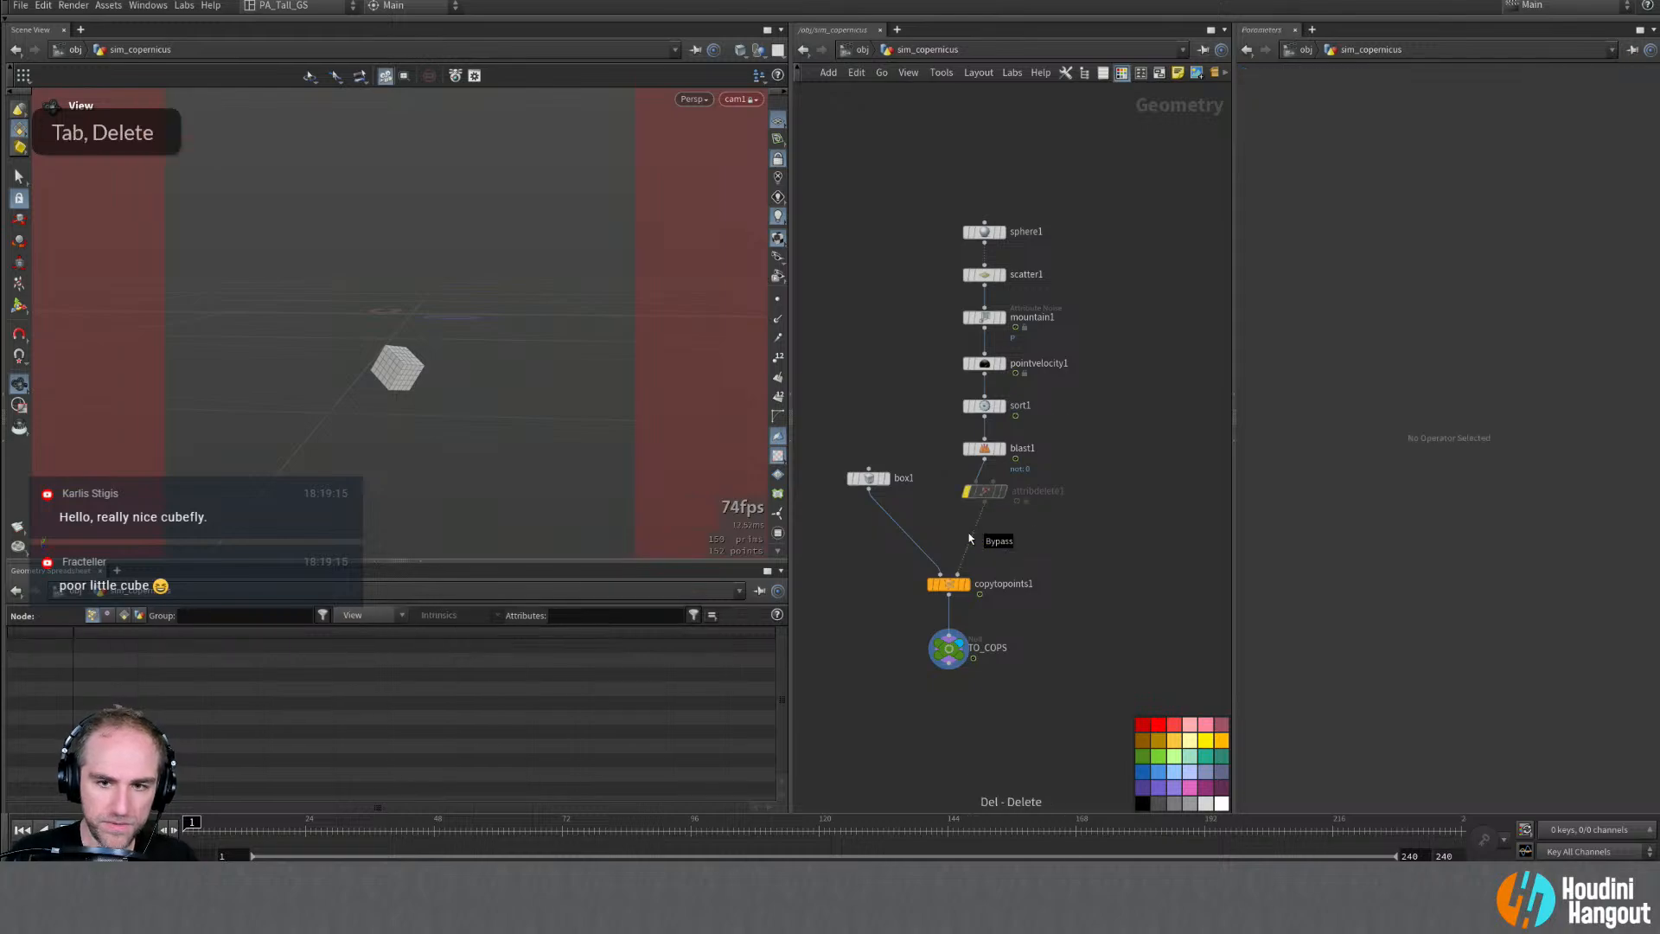
type("att adjust colo")
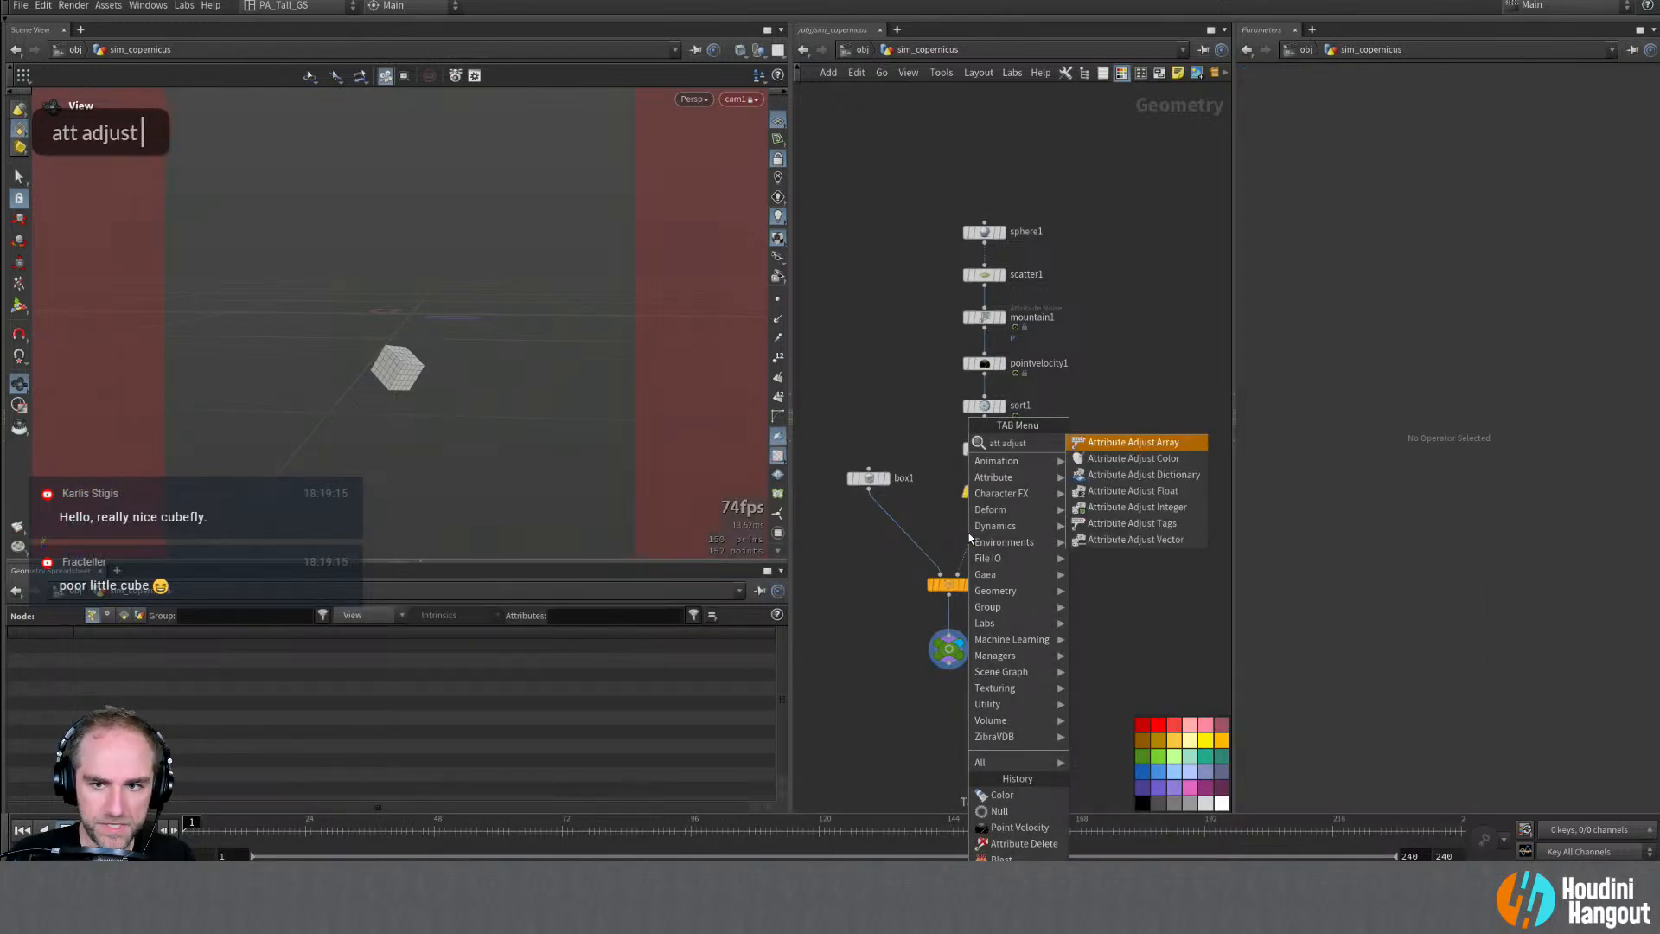
key("Return")
left_click(993, 311)
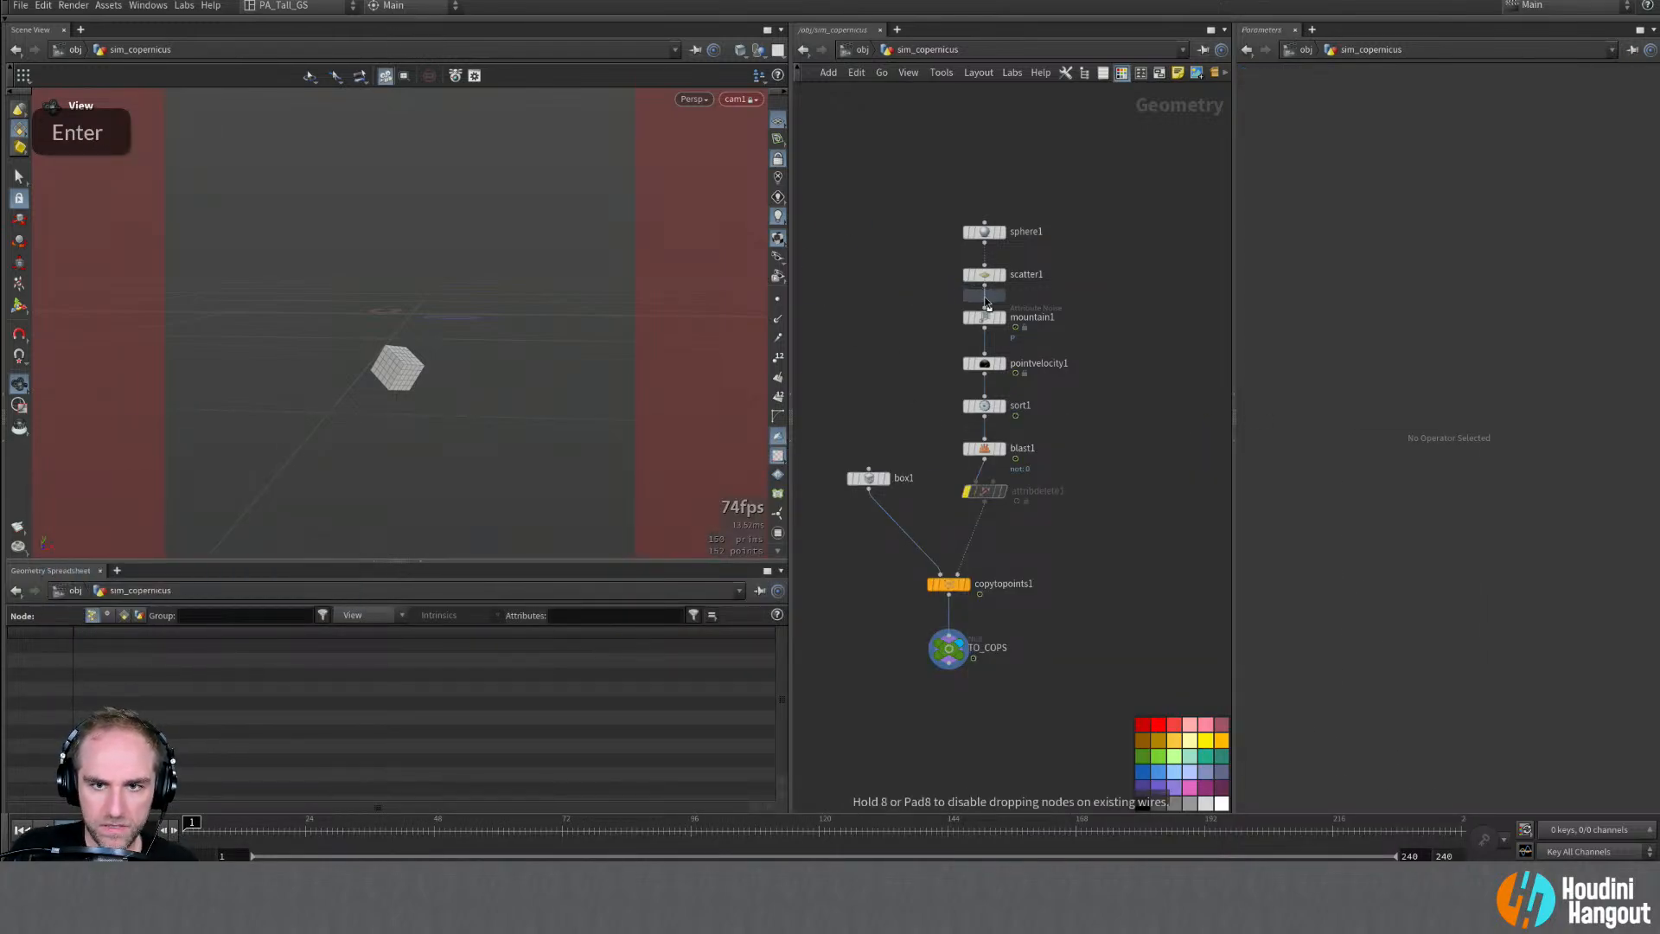
Step: Try the Color Map pattern type on attribadjustcolor1 with the node displayed, and inspect its colour map source options
left_click(1375, 309)
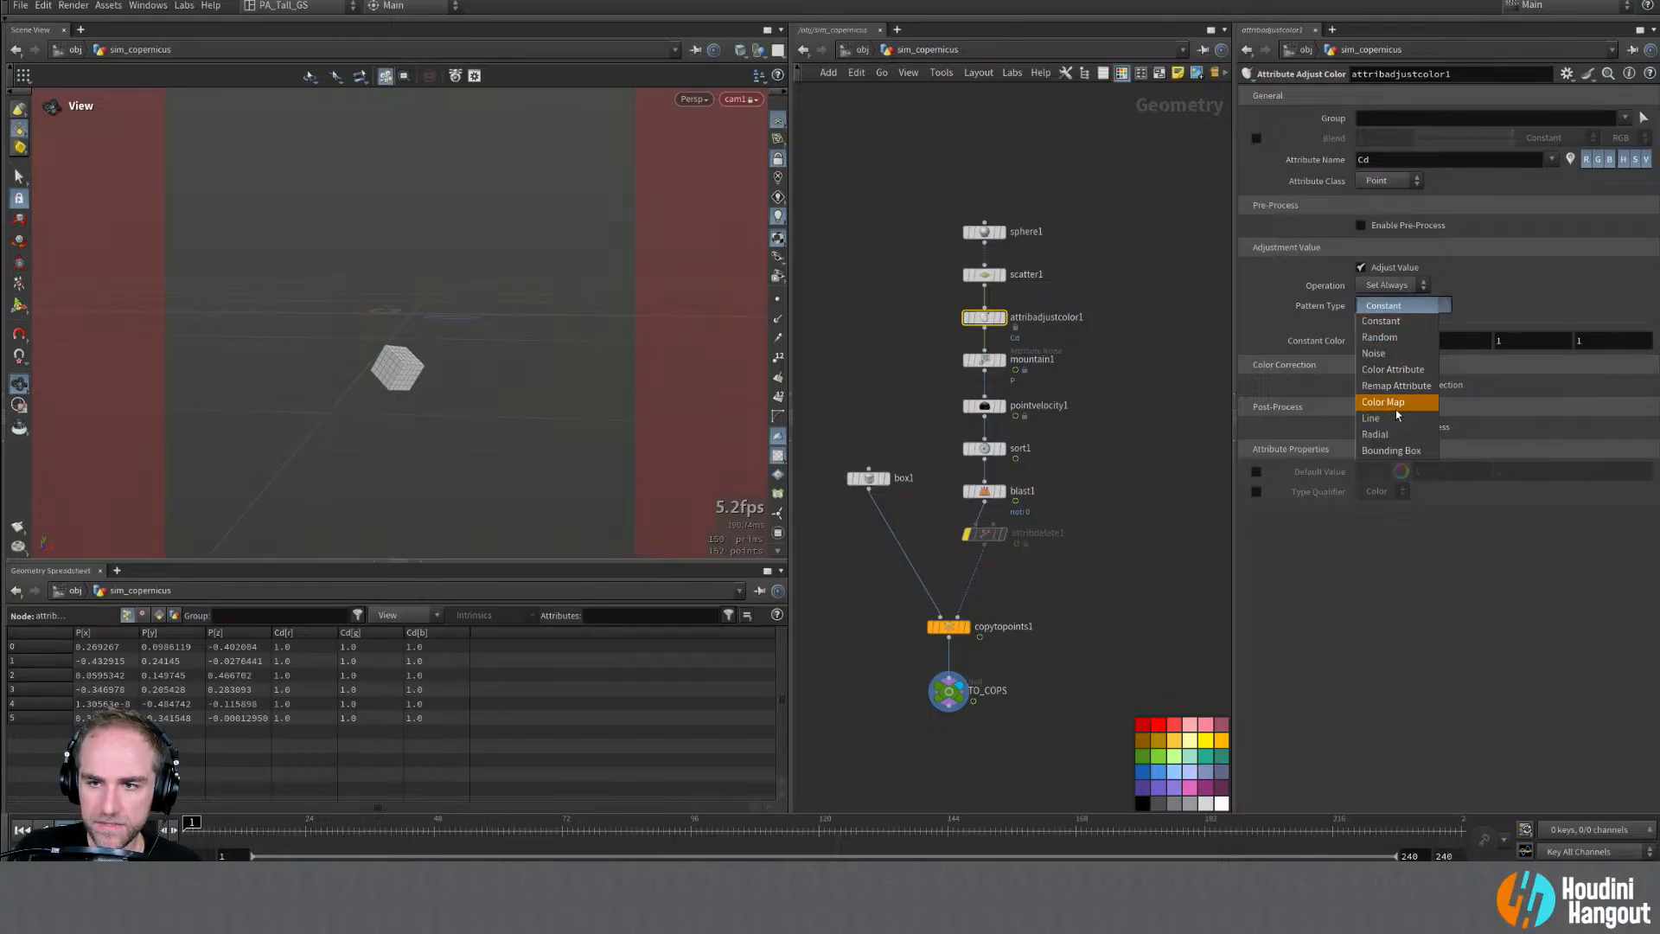
left_click(1383, 402)
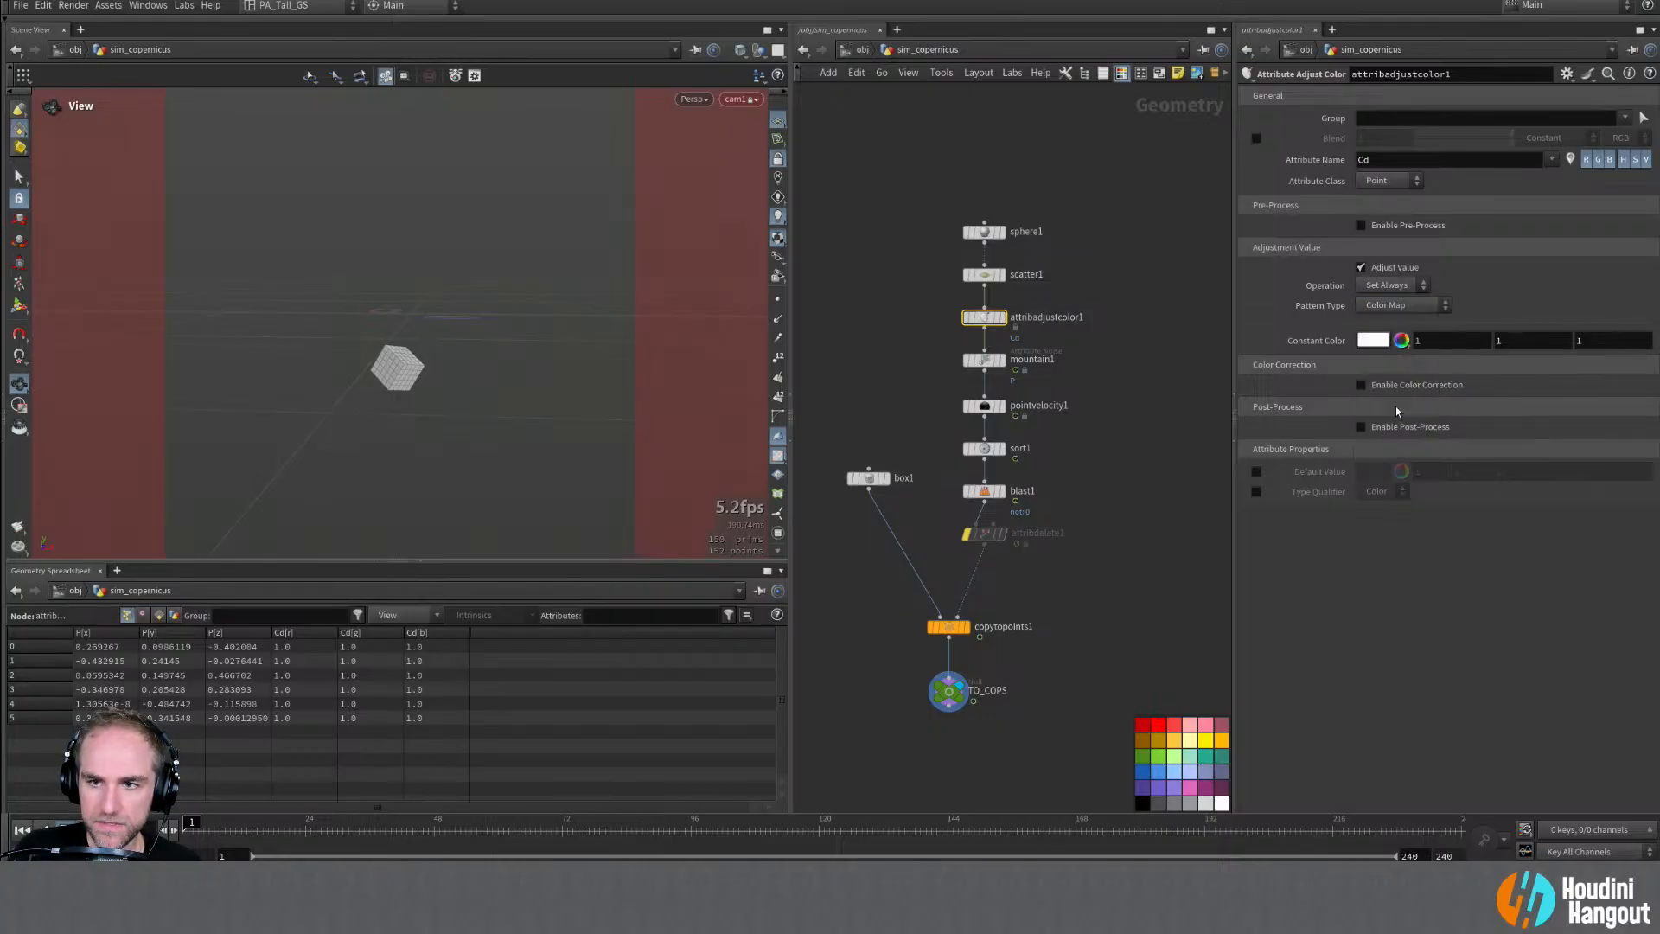
left_click(982, 323)
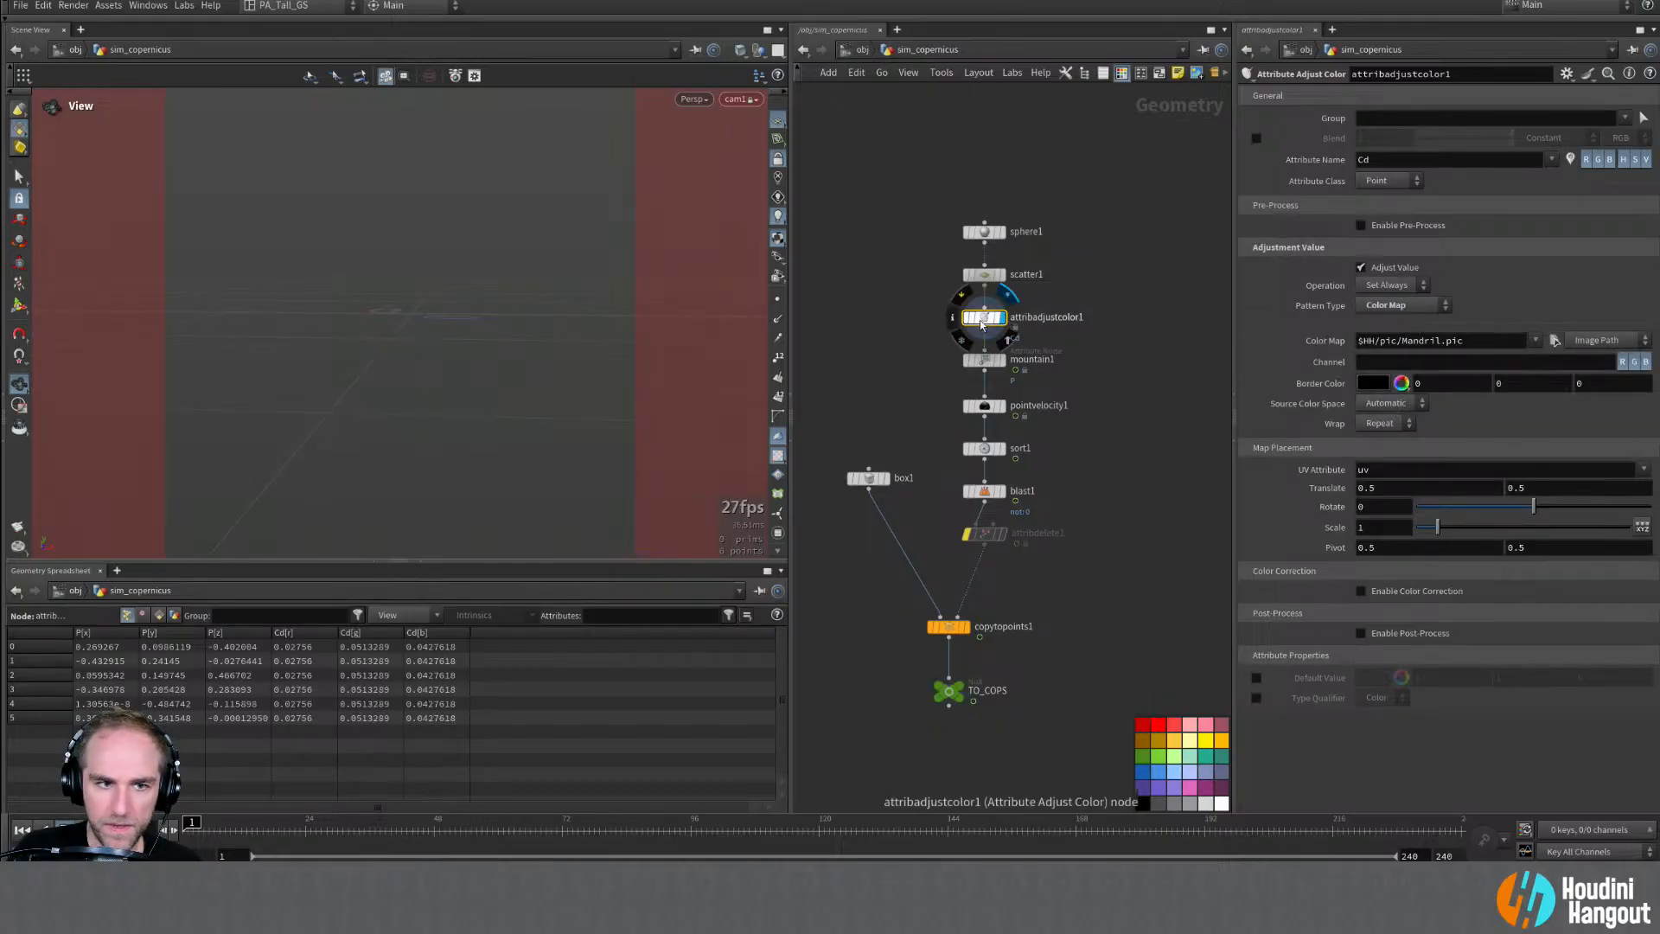
left_click(1374, 307)
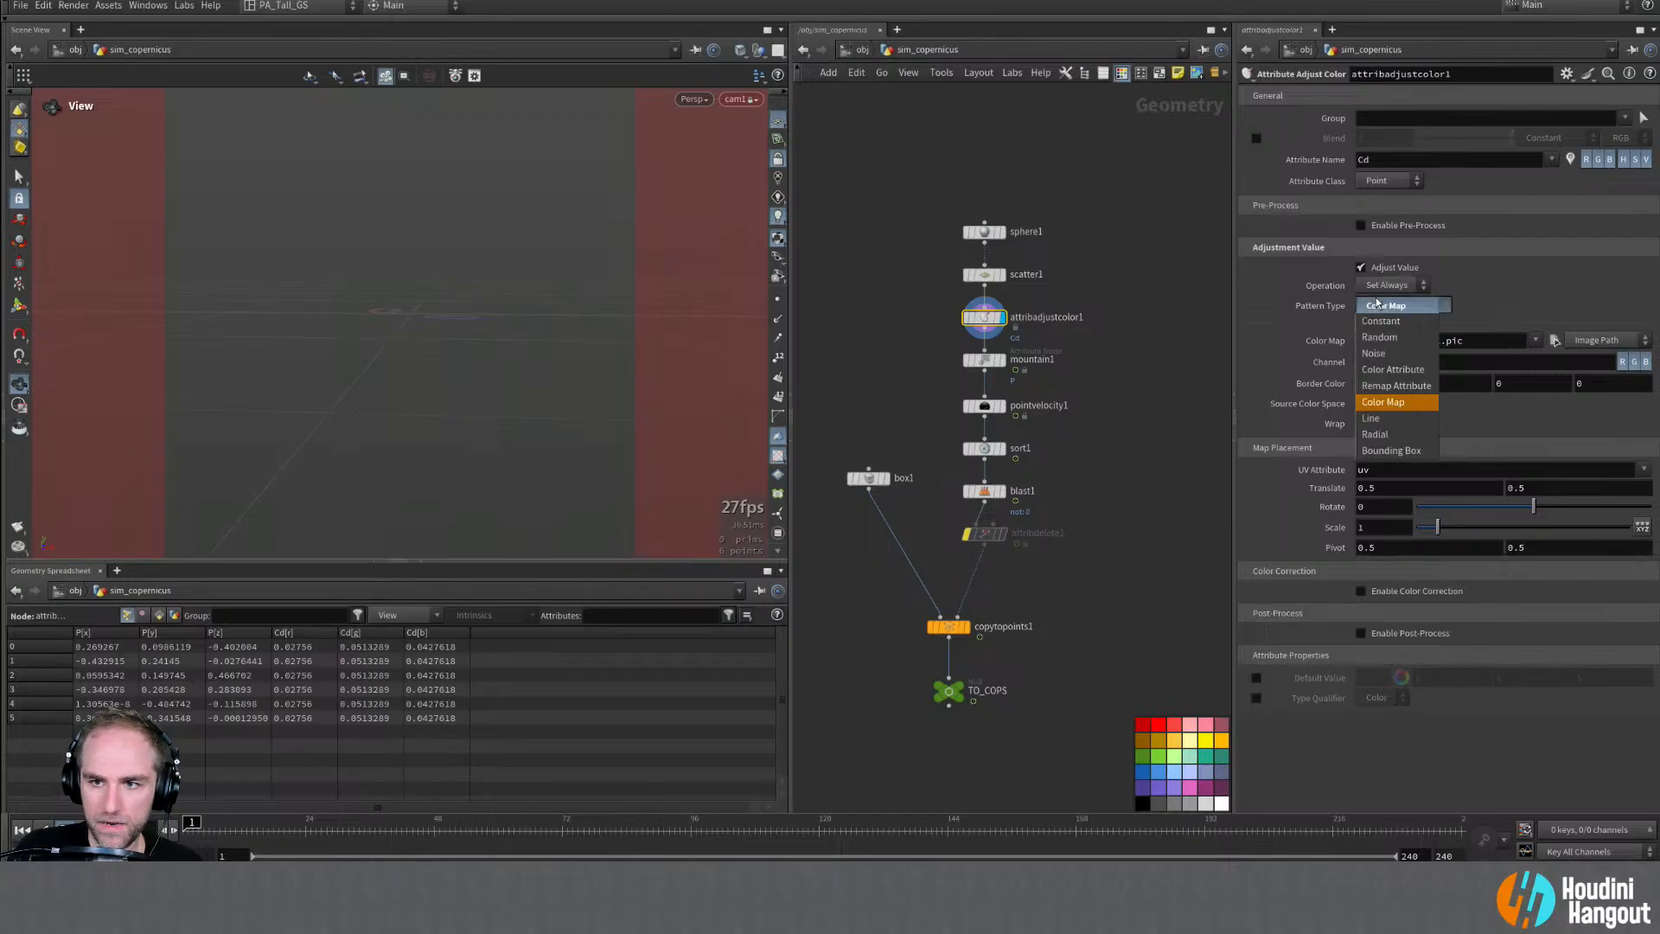
left_click(1519, 287)
double_click(1594, 337)
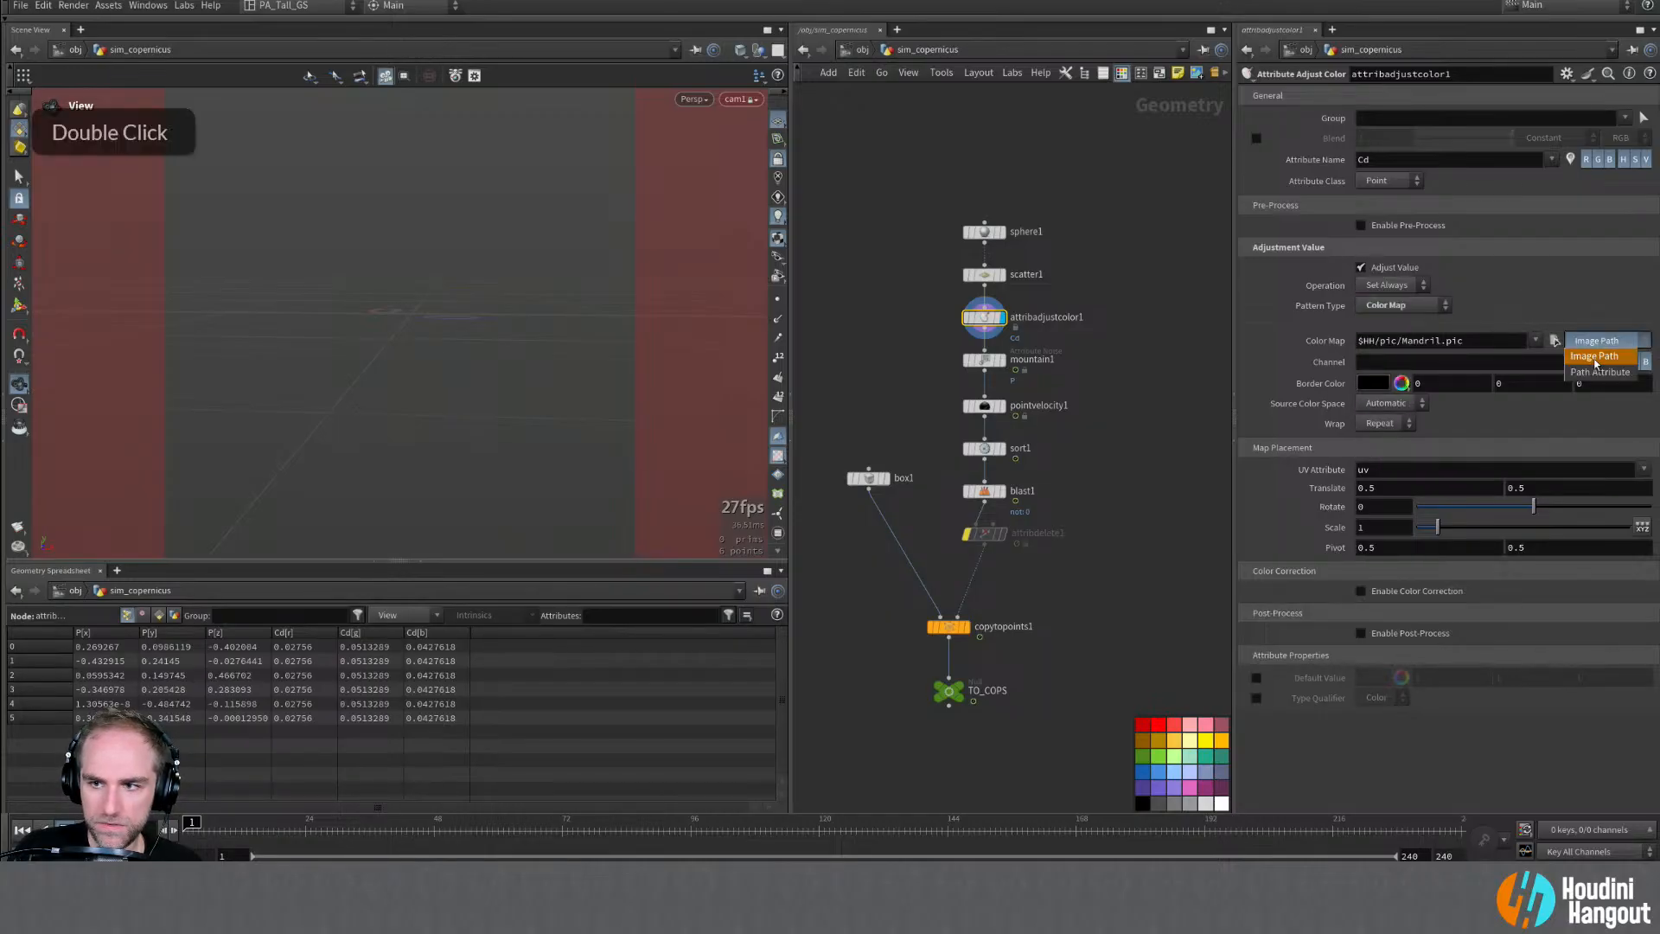
Step: Set the Pattern Type of attribadjustcolor1 to Random, using the Color Ramp for its range values
left_click(1427, 306)
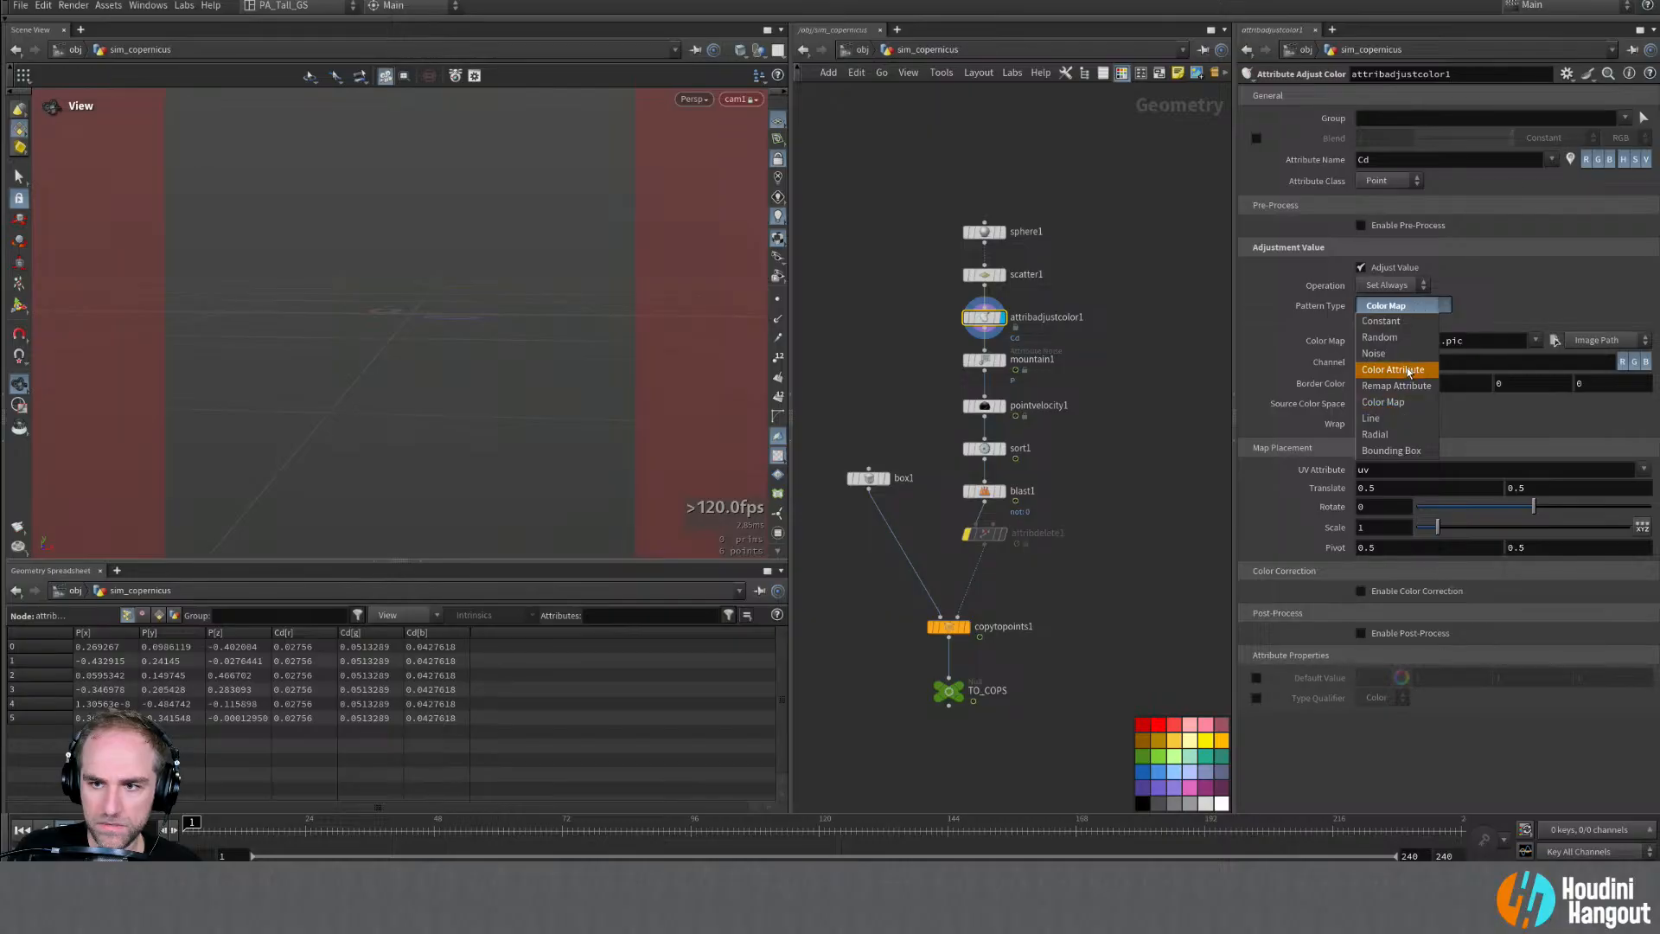
left_click(1397, 339)
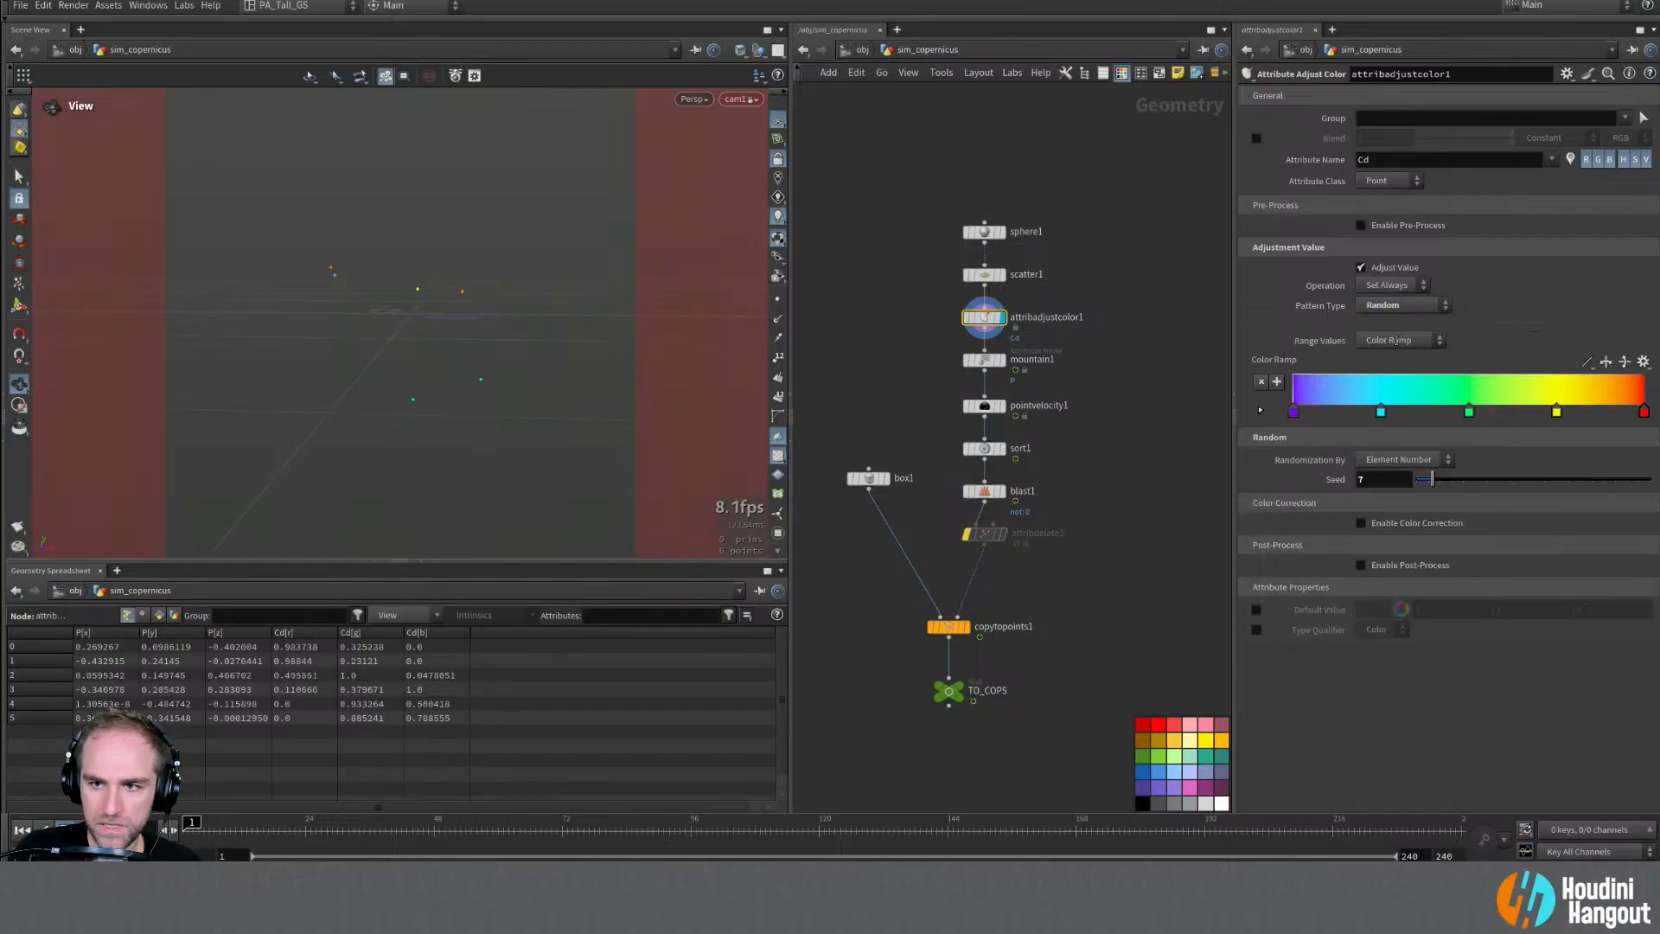
left_click(1403, 340)
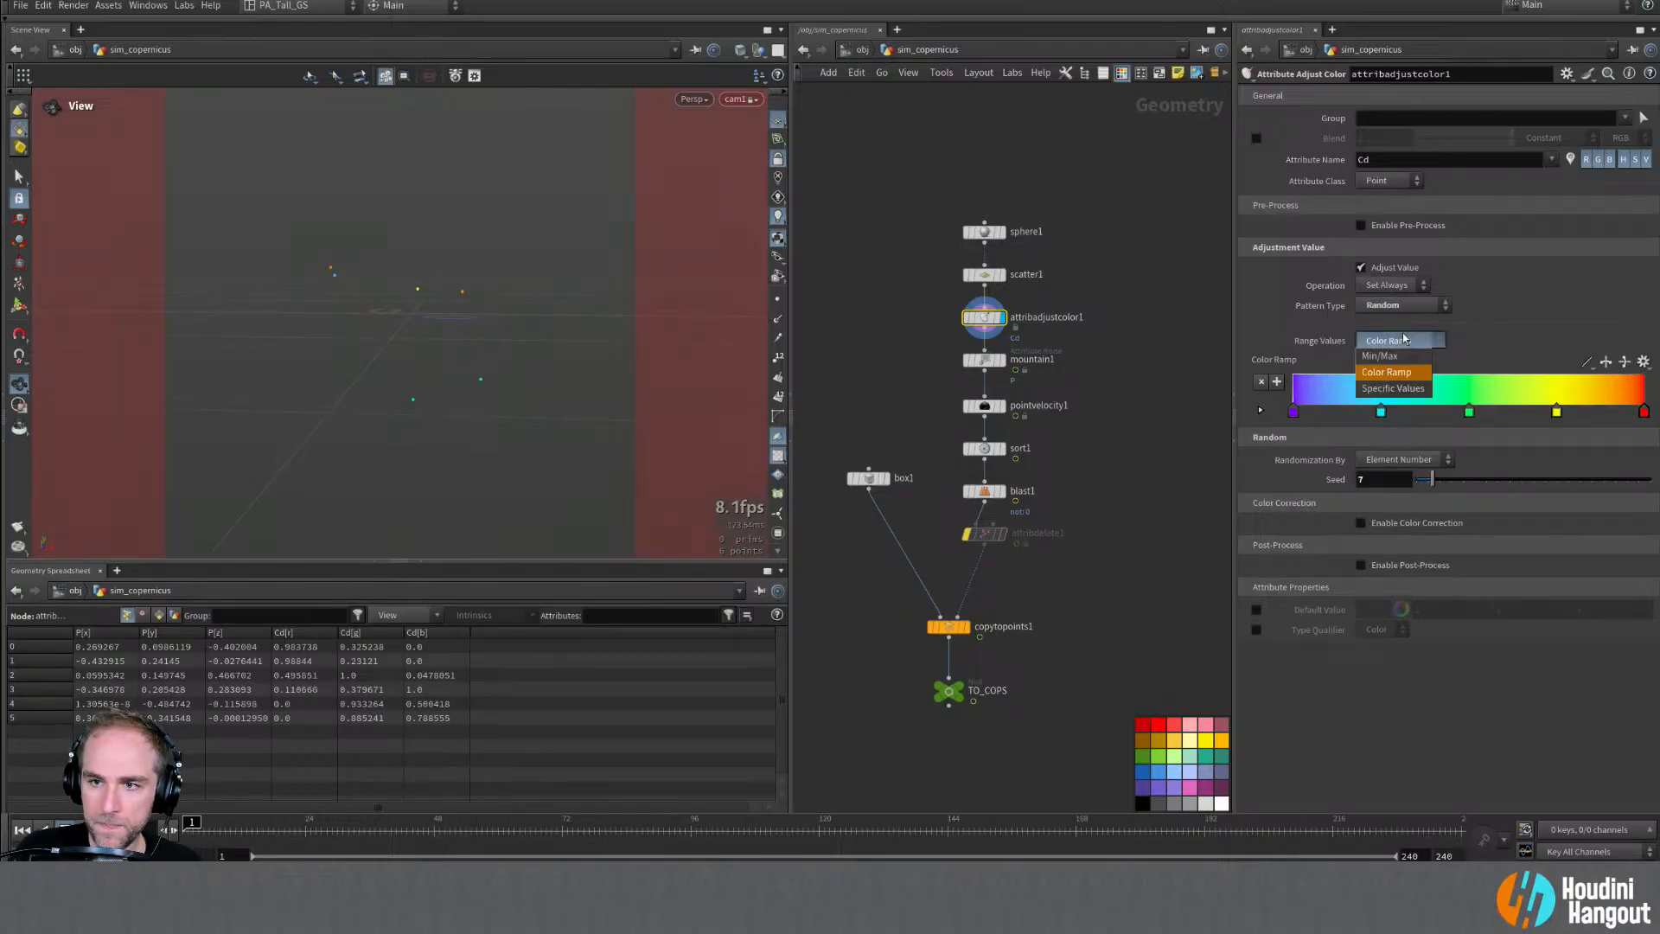
left_click(1480, 341)
Step: Try the Twilight Shifted preset on the random color ramp, and return the ramp to the Infra-Red preset
left_click(1643, 362)
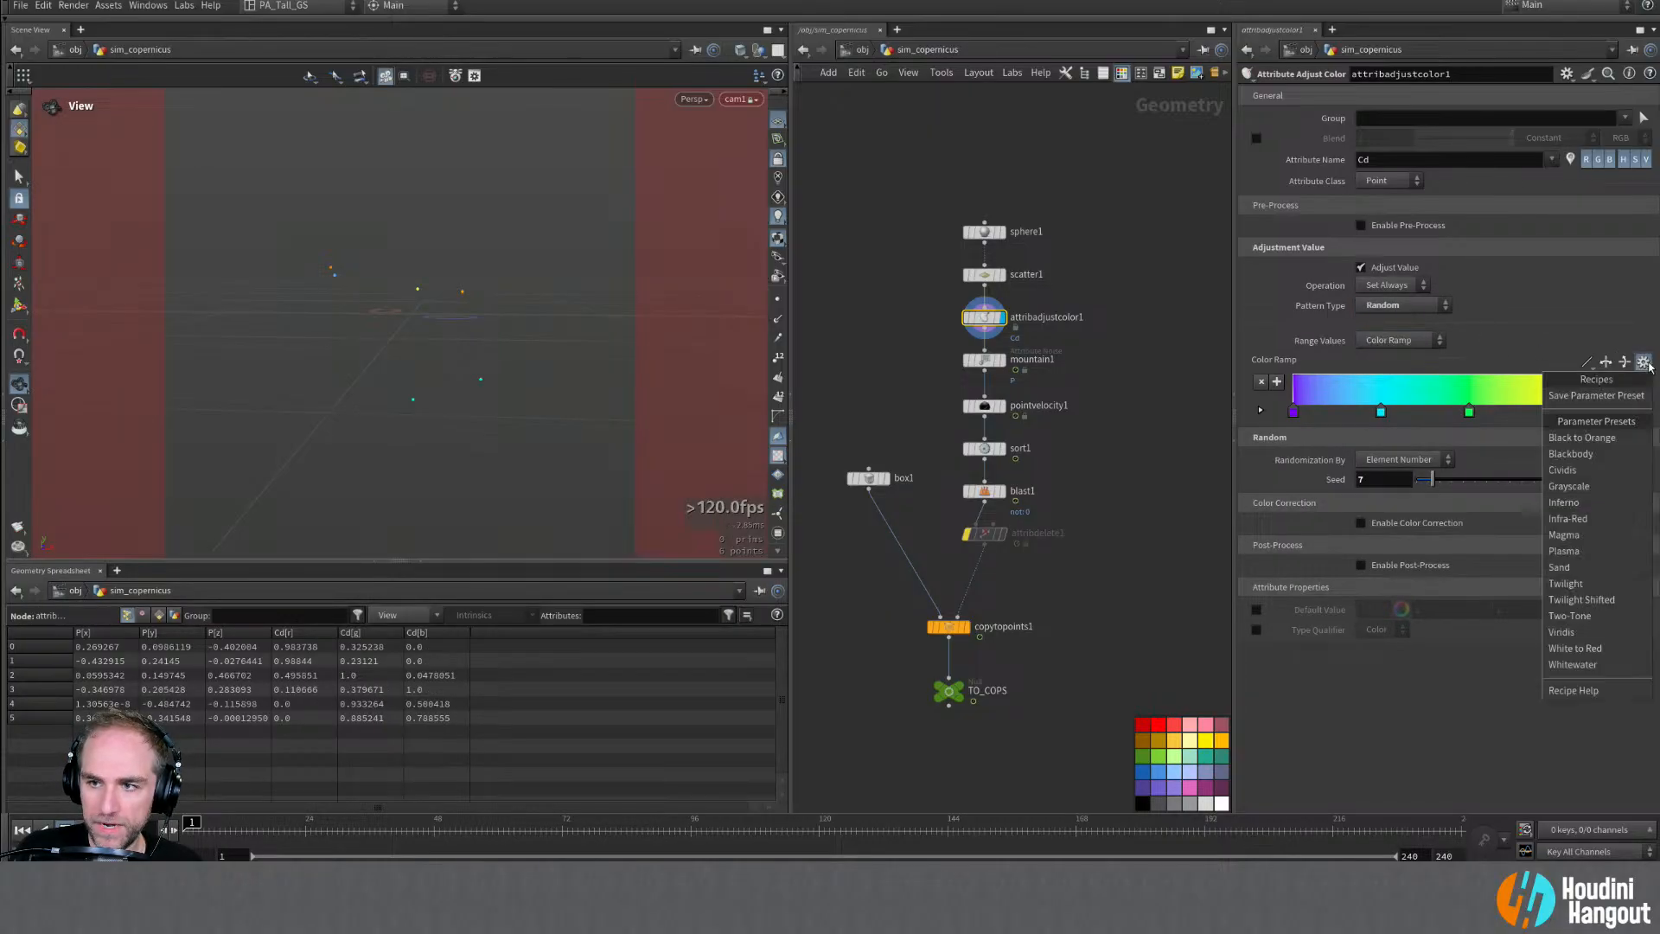
left_click(1584, 599)
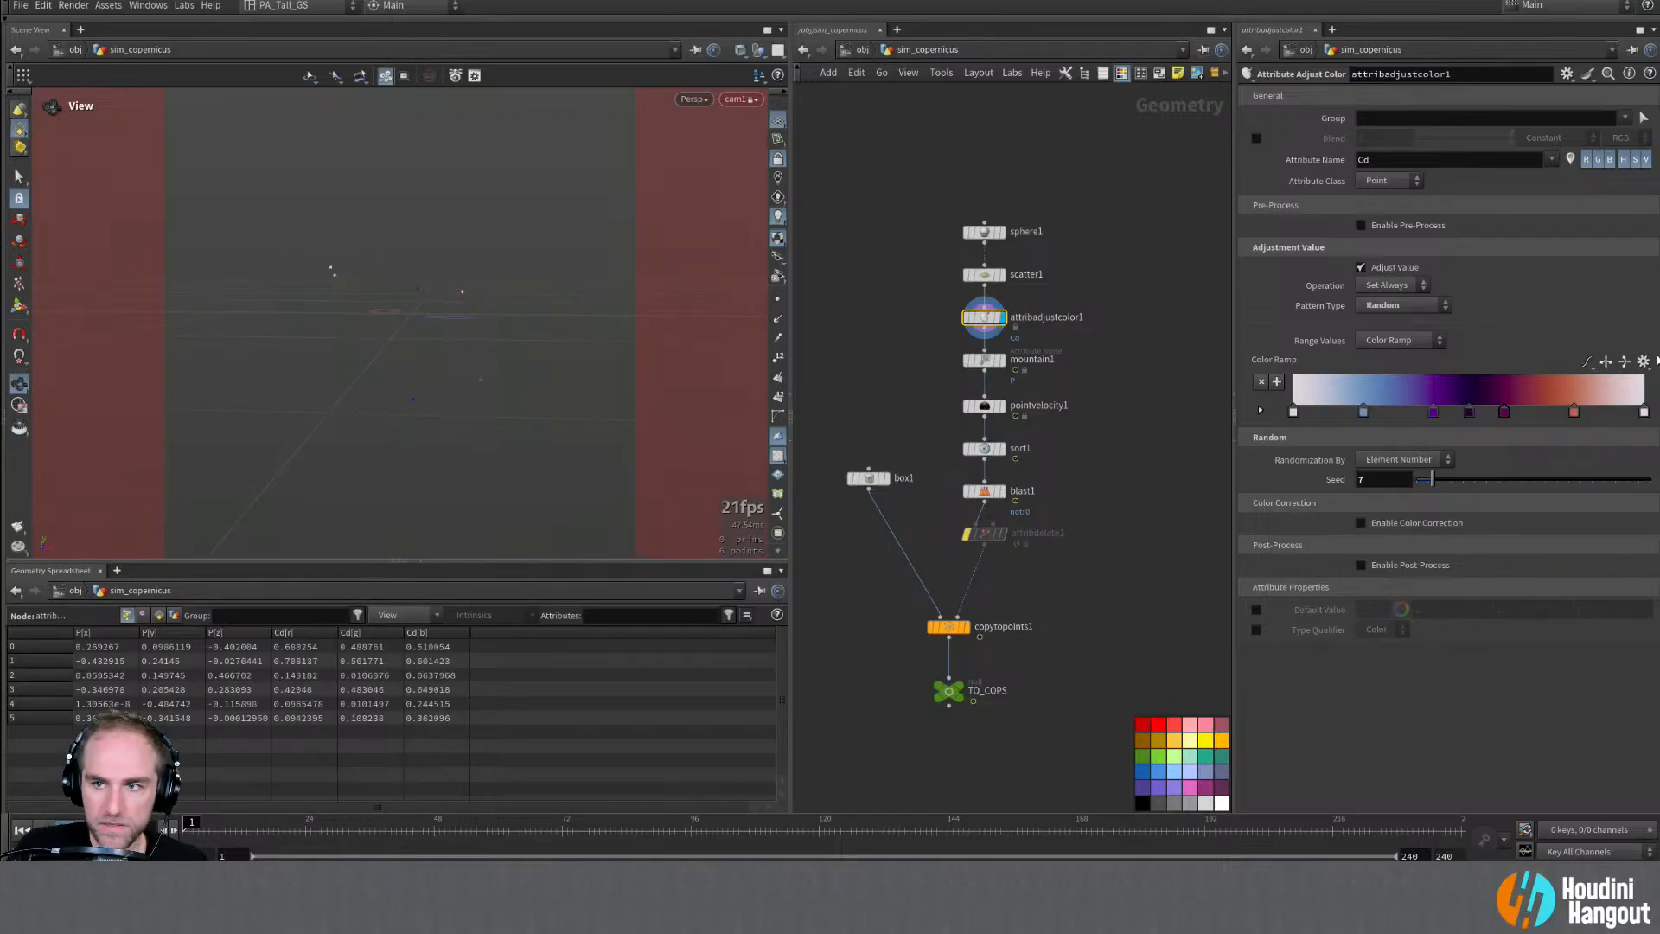
left_click(1643, 361)
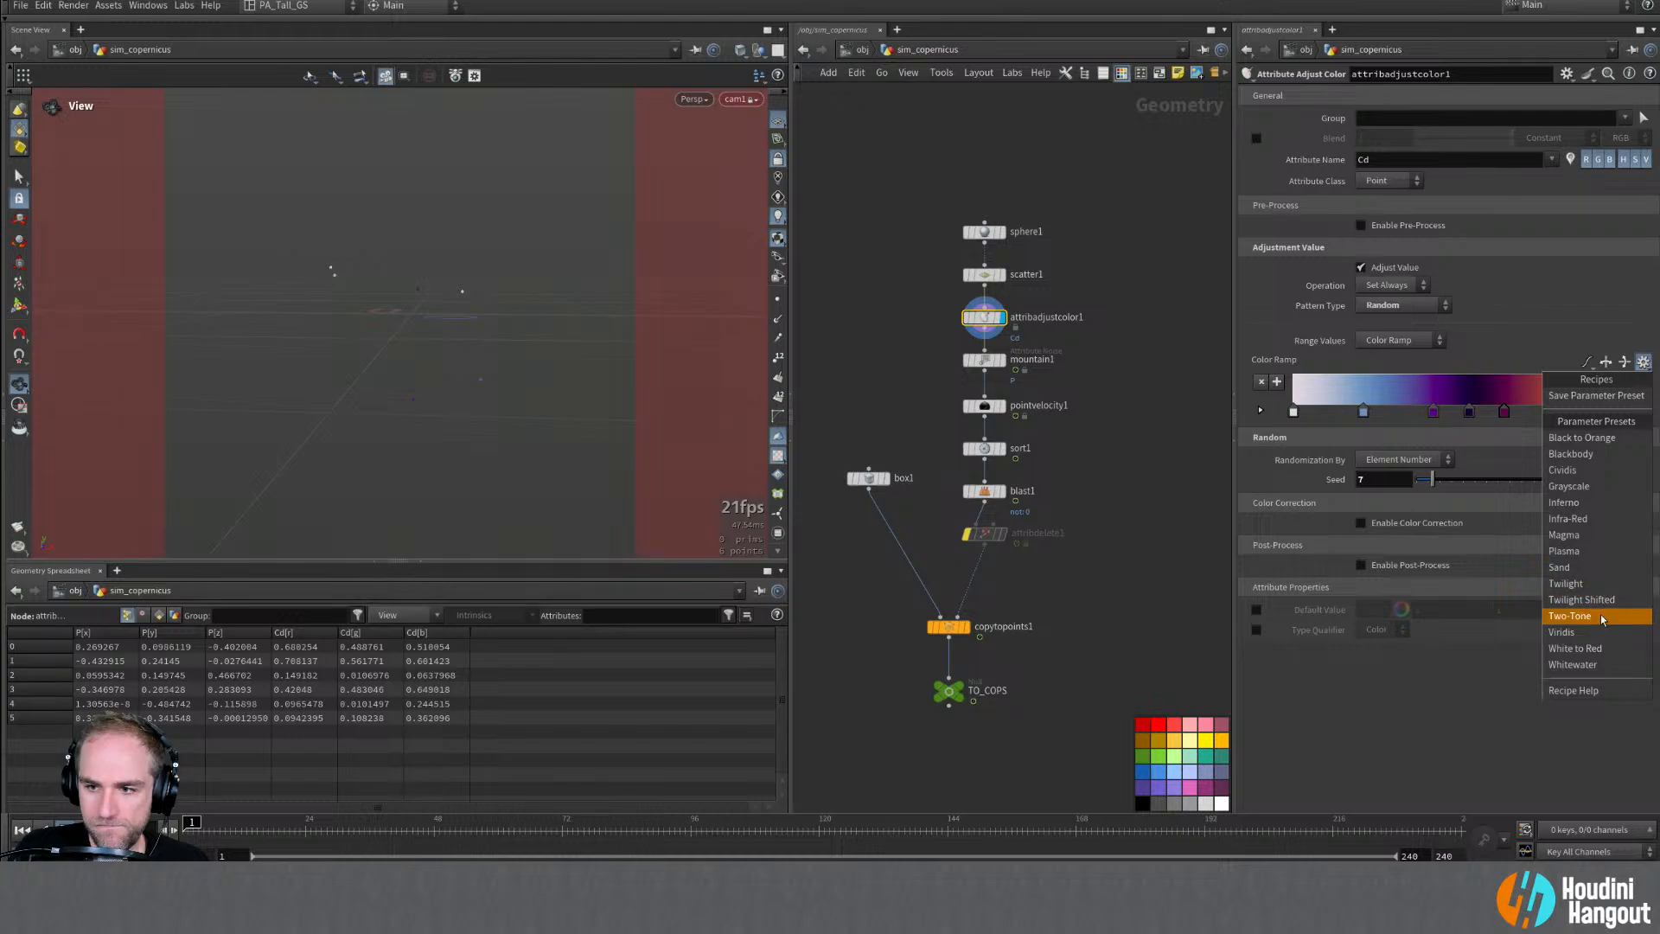
left_click(1590, 520)
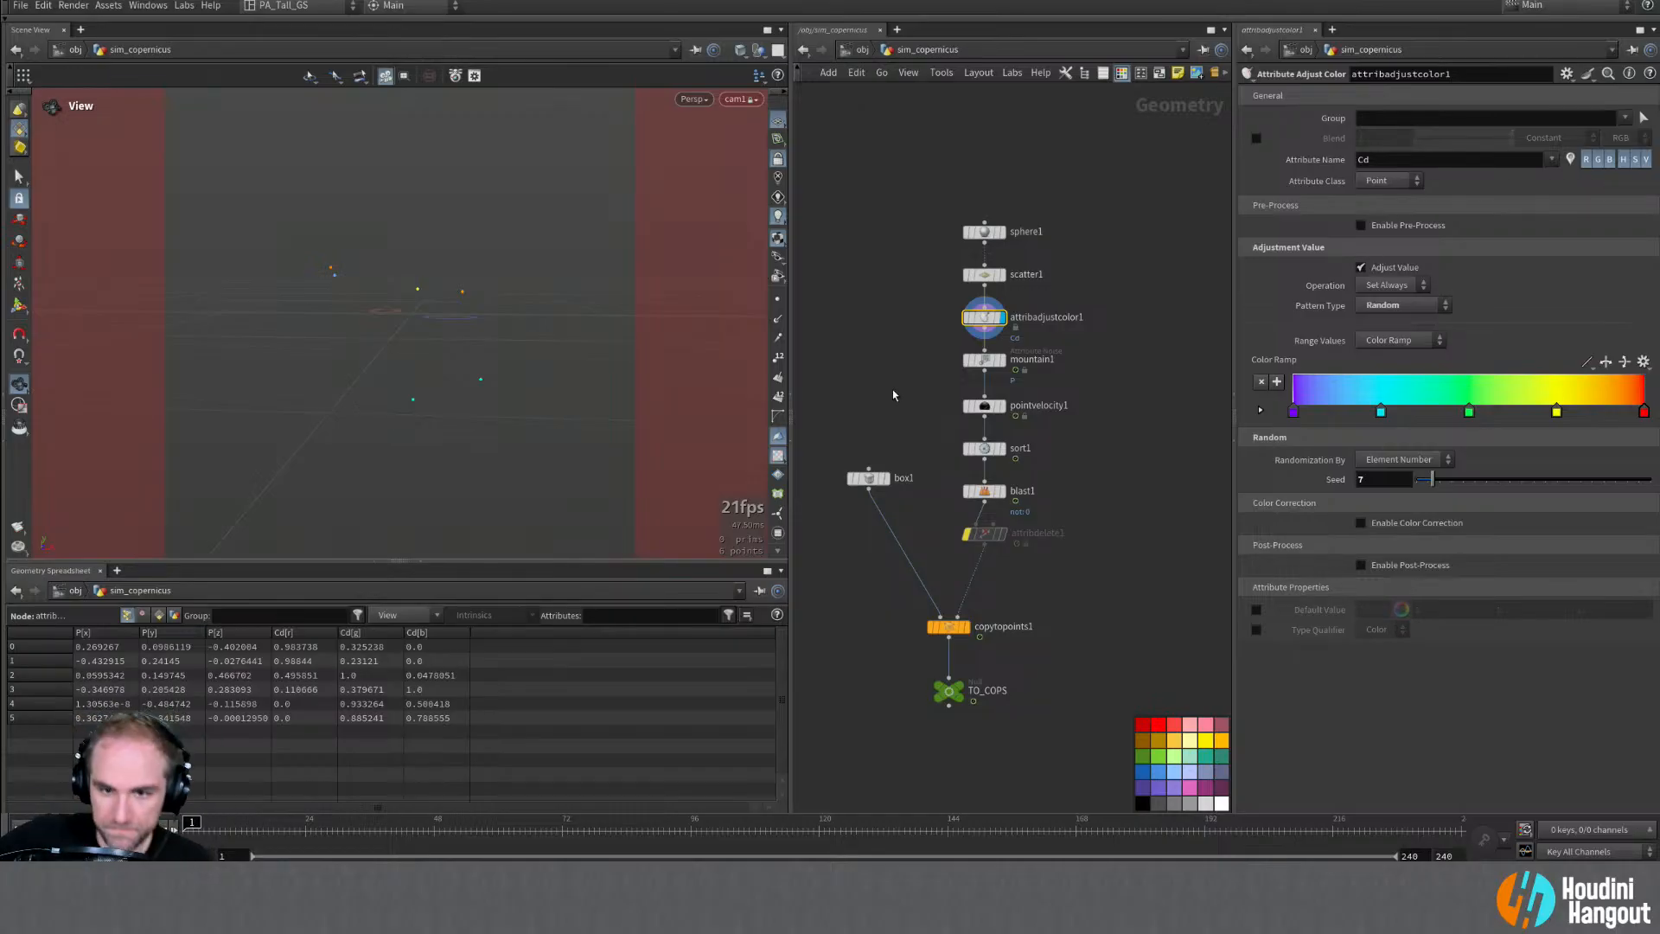
Step: Display the TO_COPS node and play the animation to review the colored box through the camera
double_click(961, 687)
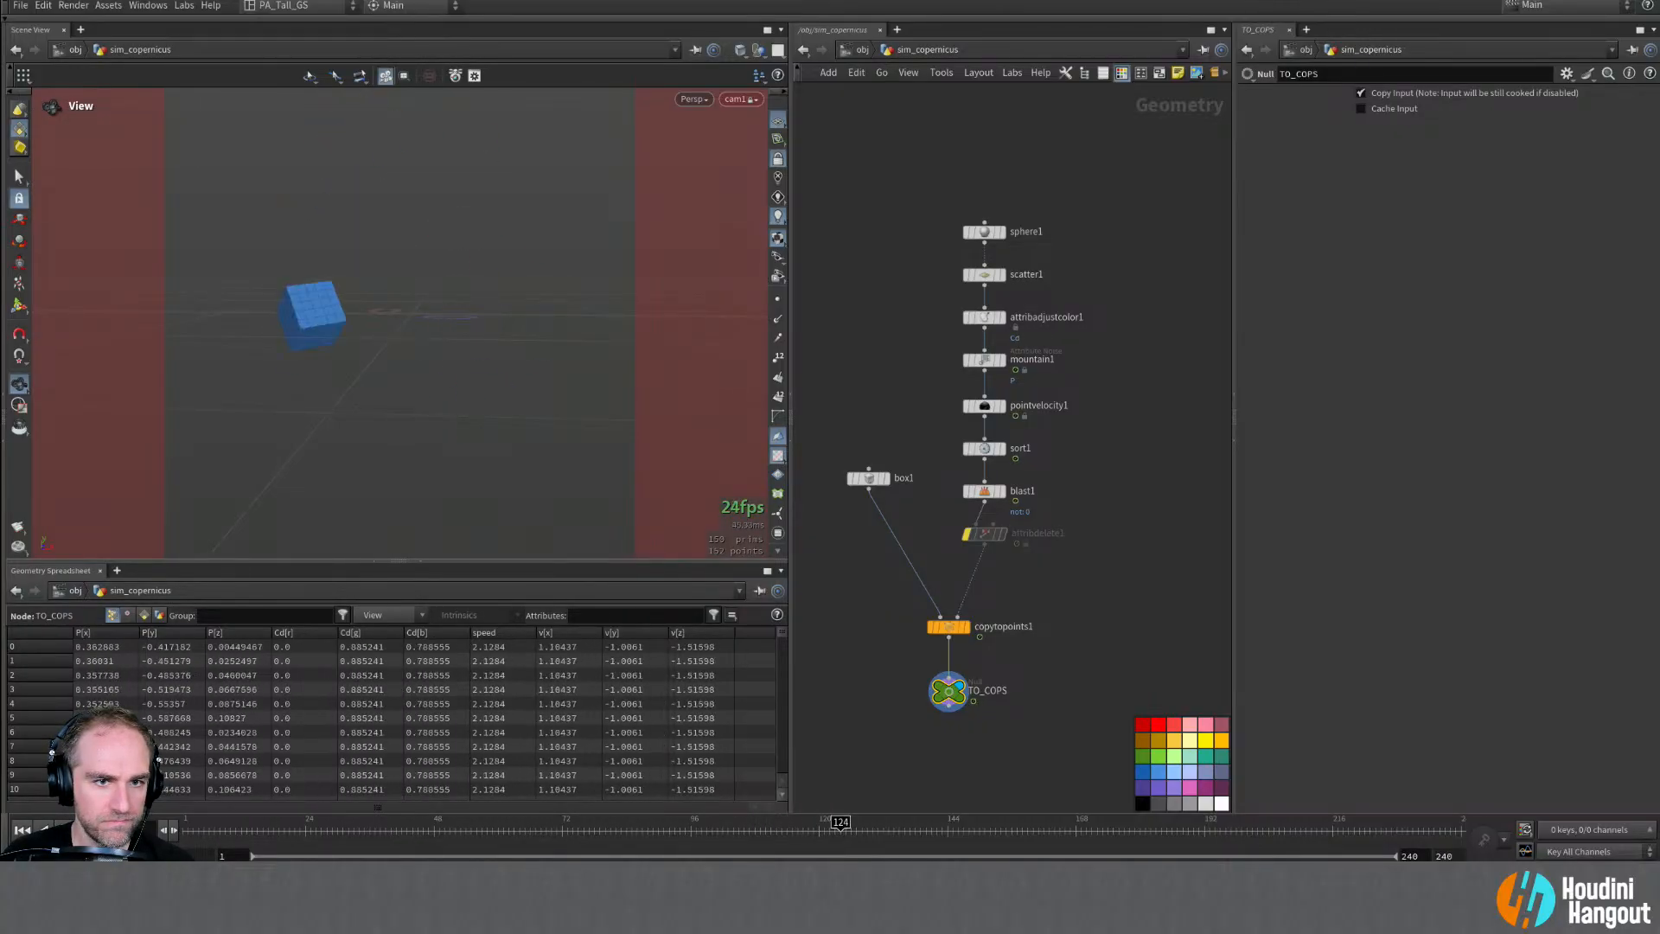
right_click_drag(412, 297, 381, 304, "alt")
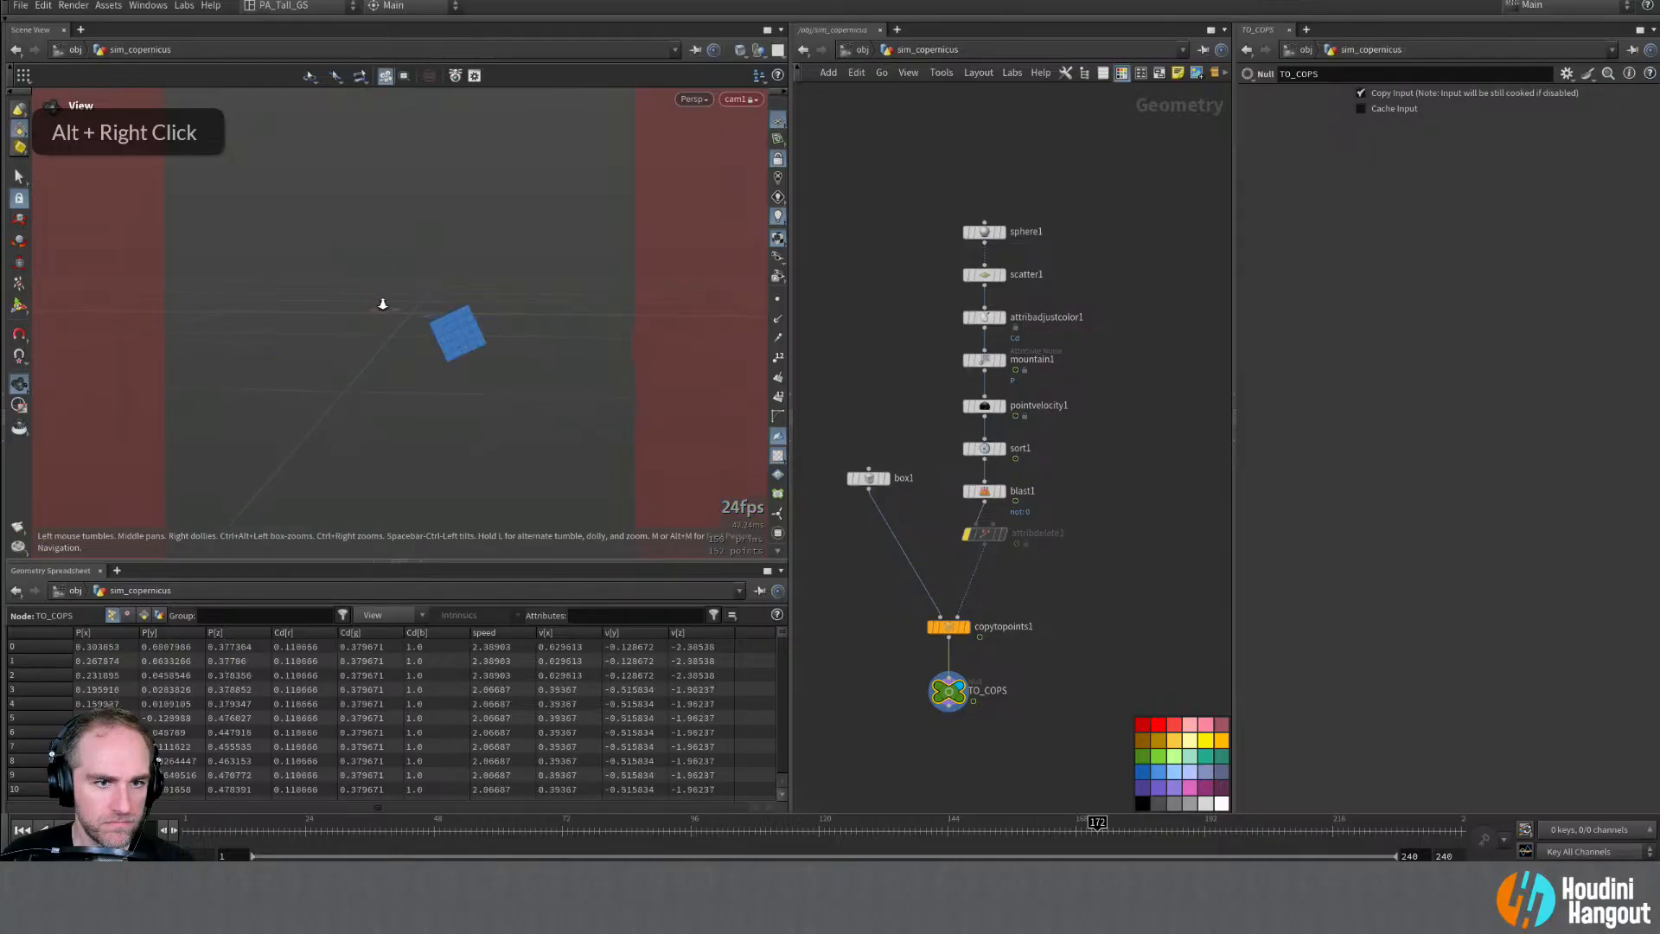
middle_click_drag(388, 302, 410, 293, "alt")
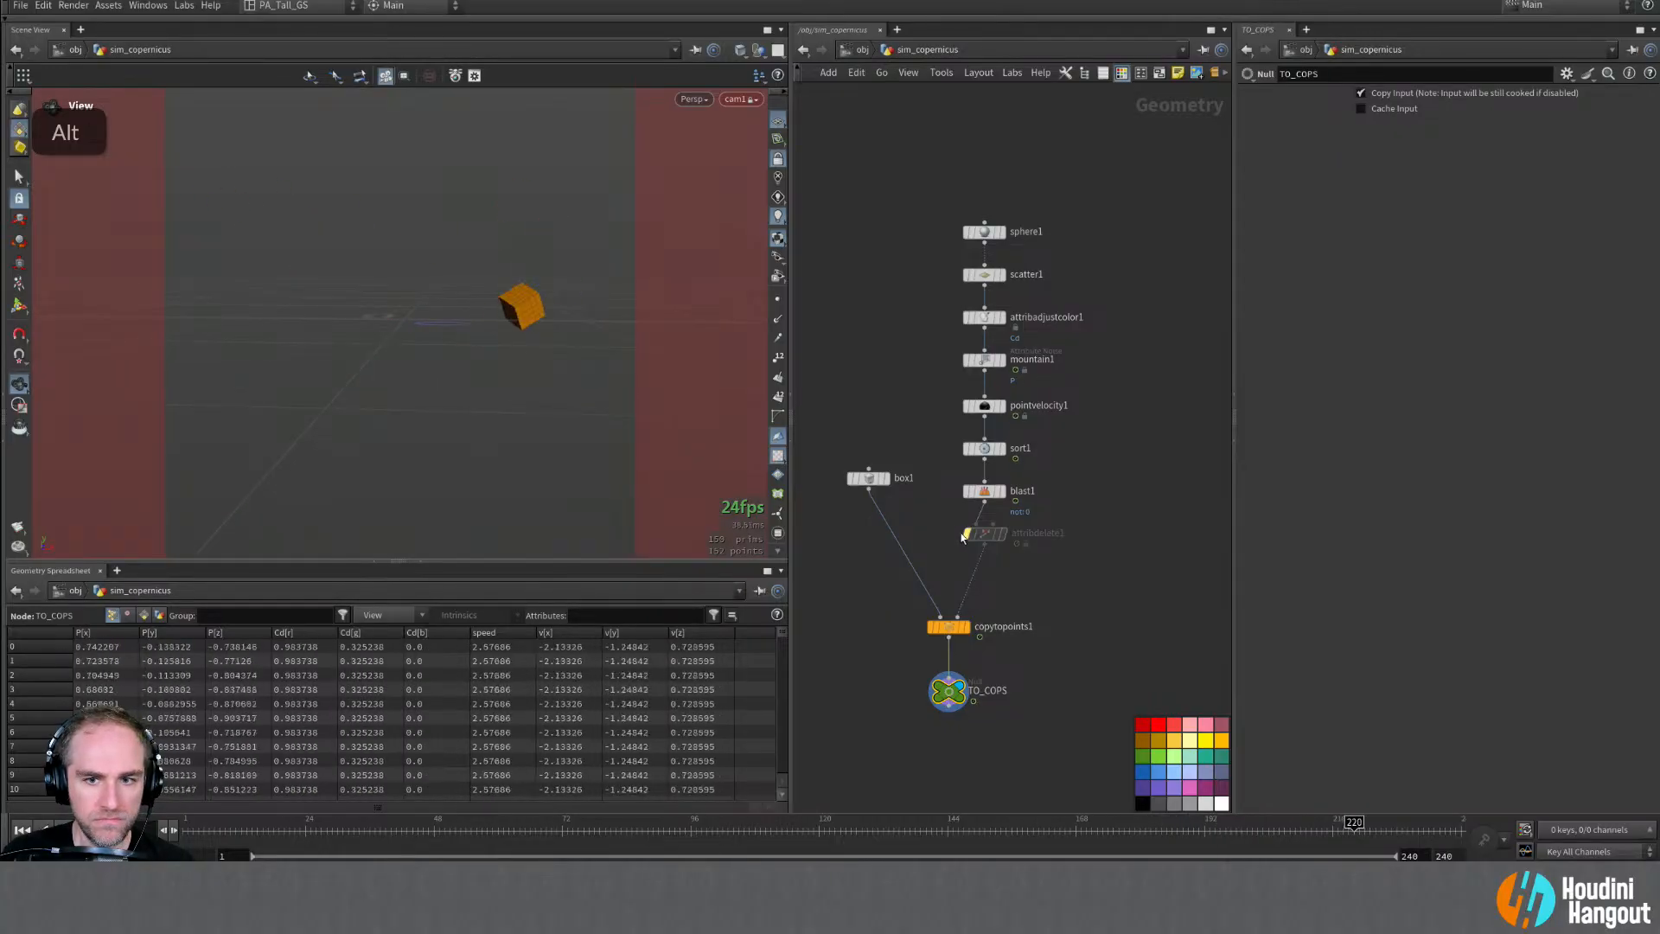
Step: Bypass blast1 and examine how all the colored boxes move within the camera view
left_click(967, 490)
middle_click_drag(508, 344, 535, 349, "alt")
right_click_drag(501, 331, 489, 328, "alt")
middle_click_drag(474, 313, 462, 321, "alt")
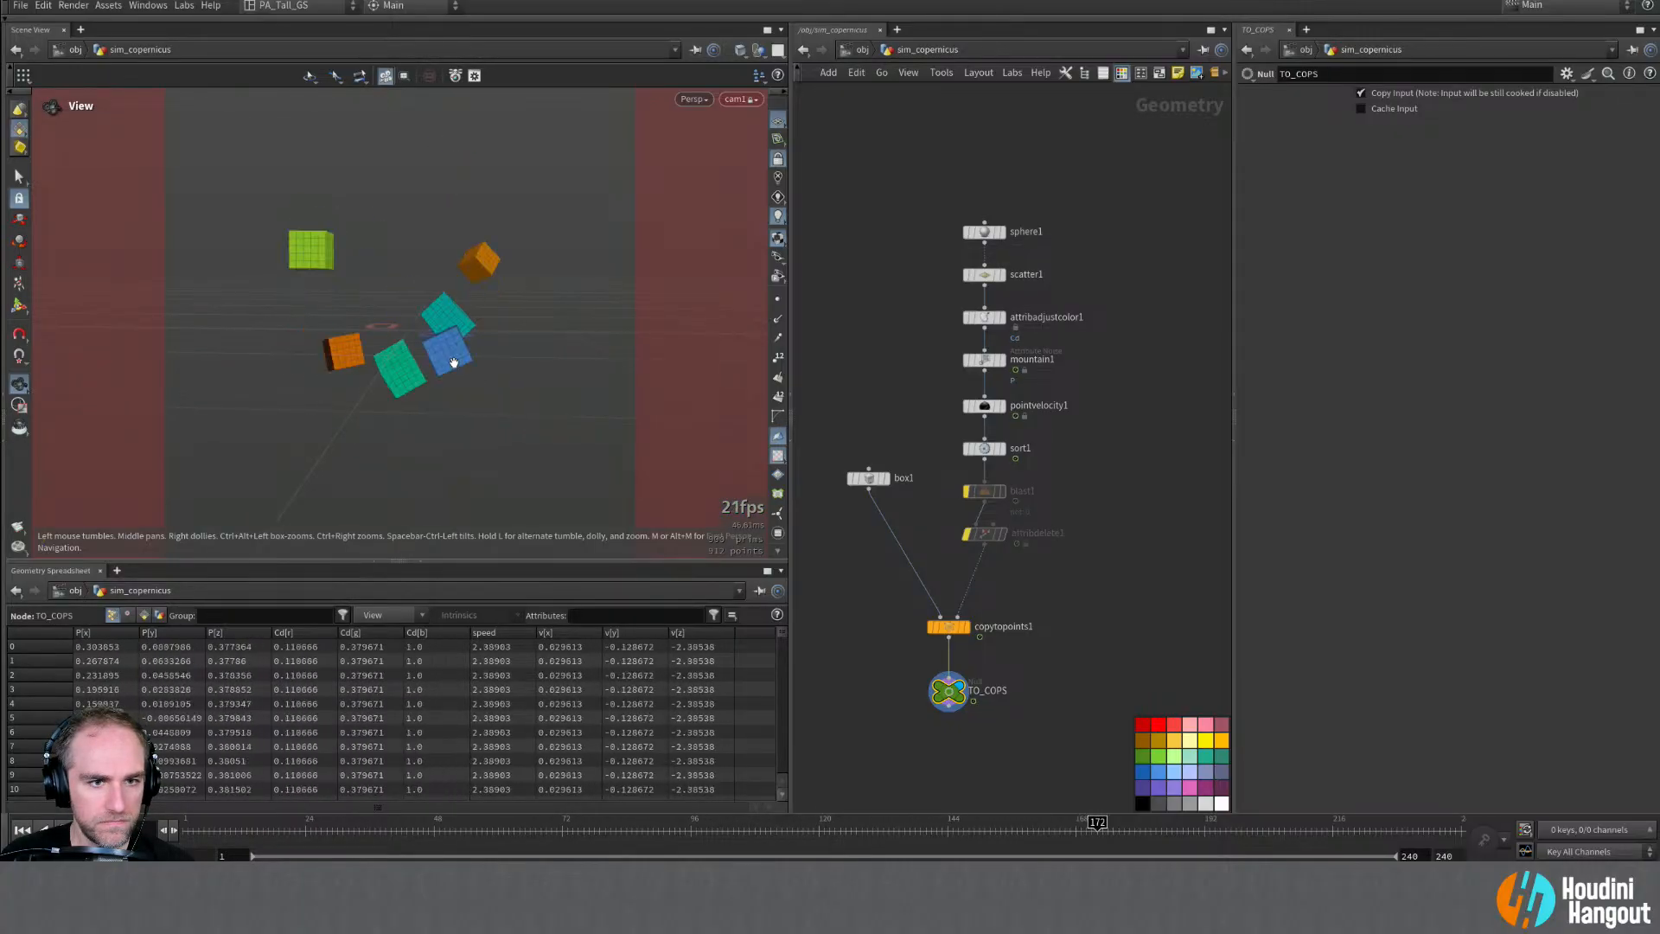
Step: Set the noise Amplitude of mountain1 to 1.25 and re-enable the bypassed blast1 node
left_click(983, 360)
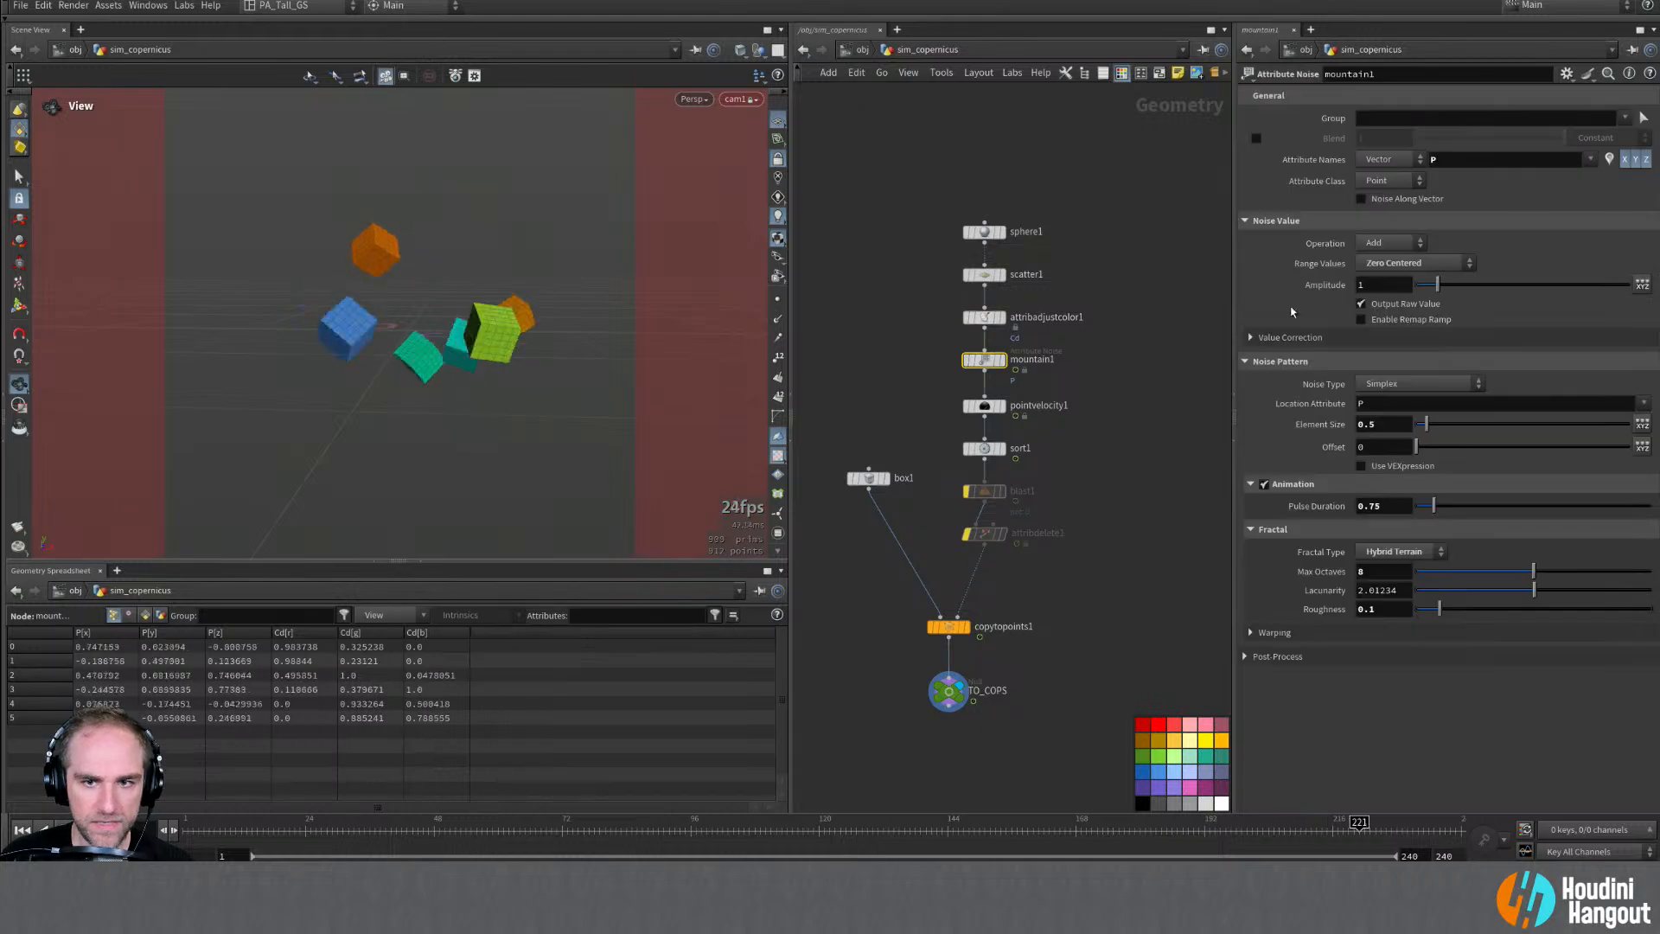
type("25")
key("Return")
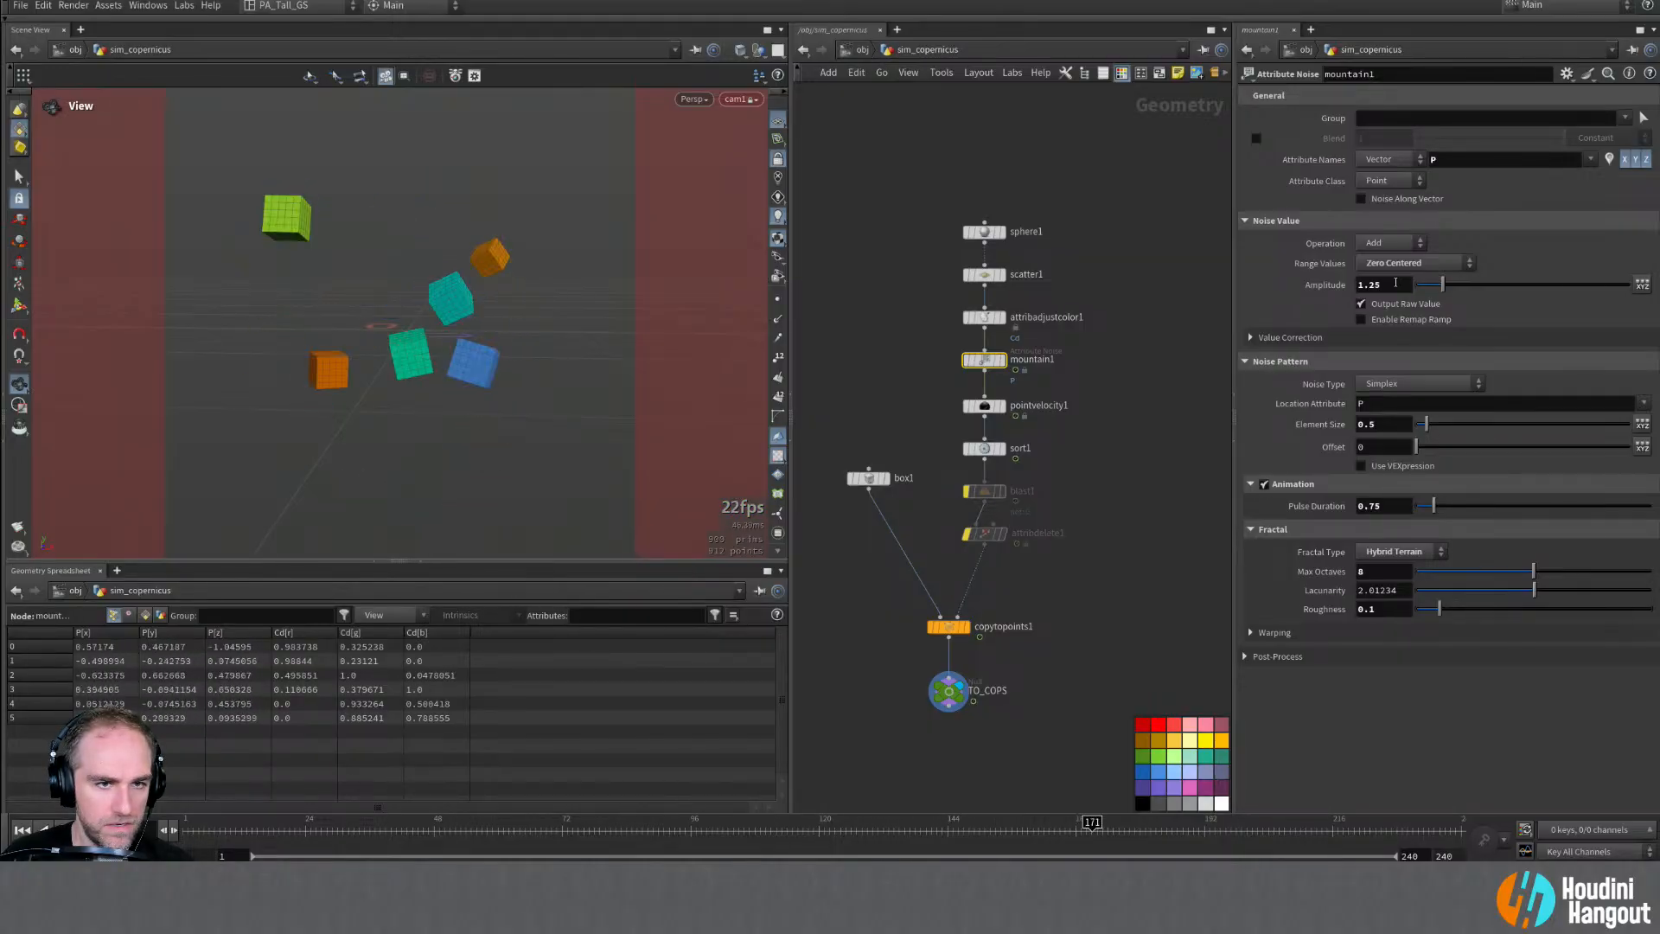
left_click(965, 490)
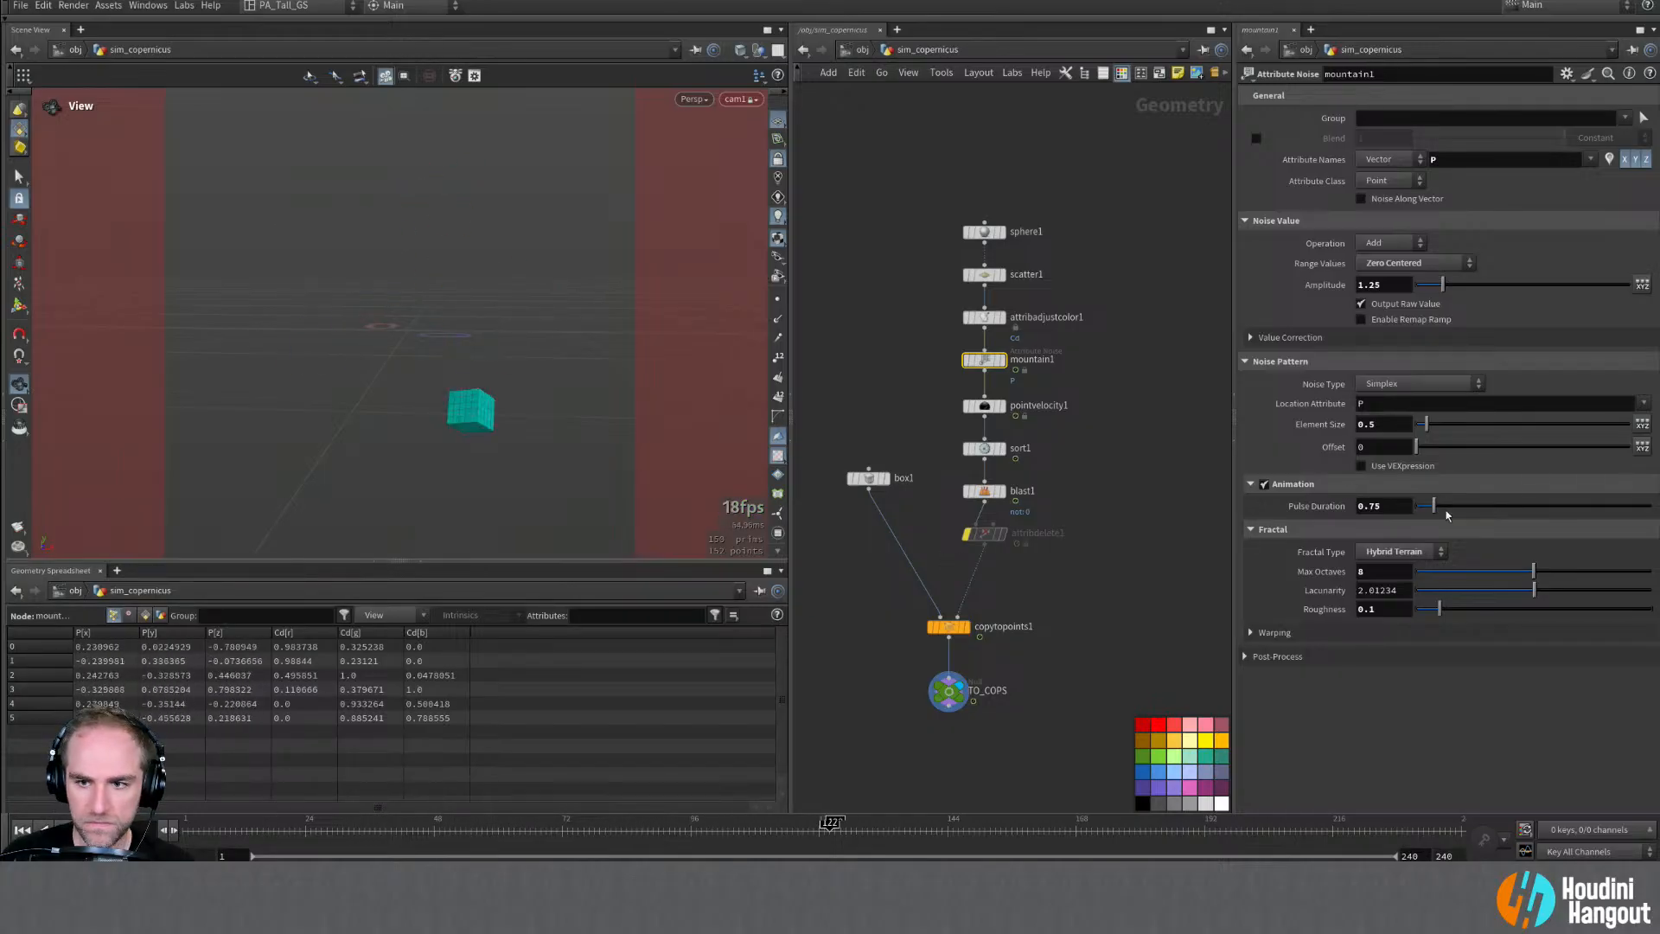
Step: Try a smaller noise Element Size of 0.24 on mountain1, and set it to 1
mouse_move(1422, 425)
left_mouse_down()
mouse_move(1526, 428)
mouse_move(1422, 431)
left_mouse_up()
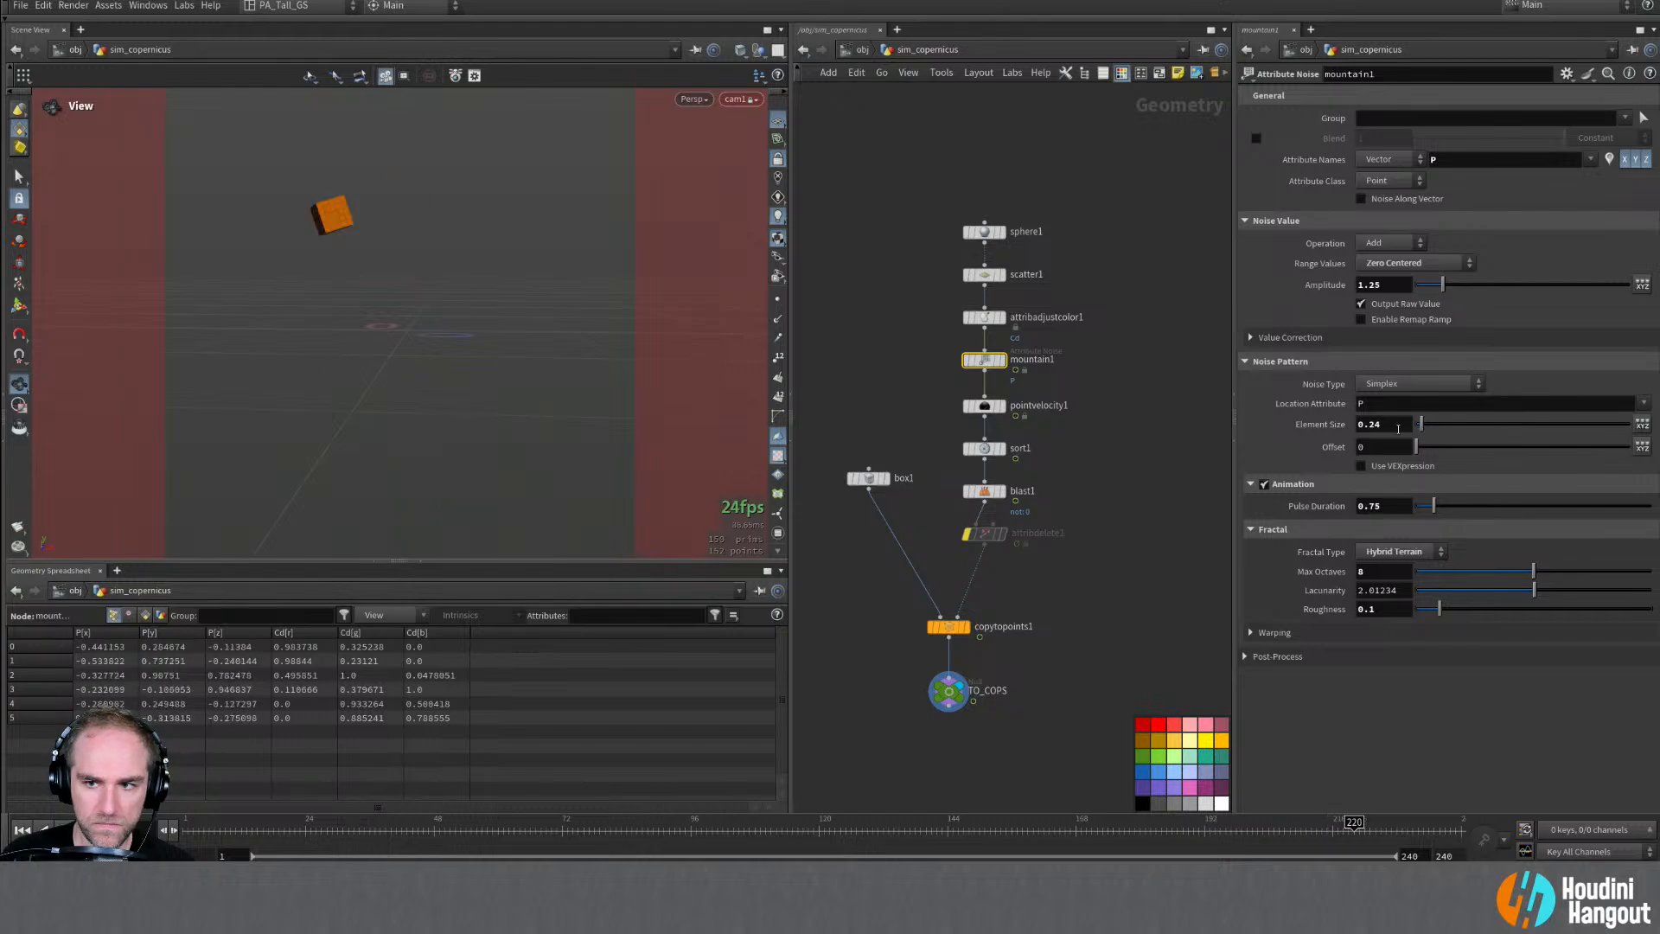
double_click(1405, 424)
type("1")
key("Return")
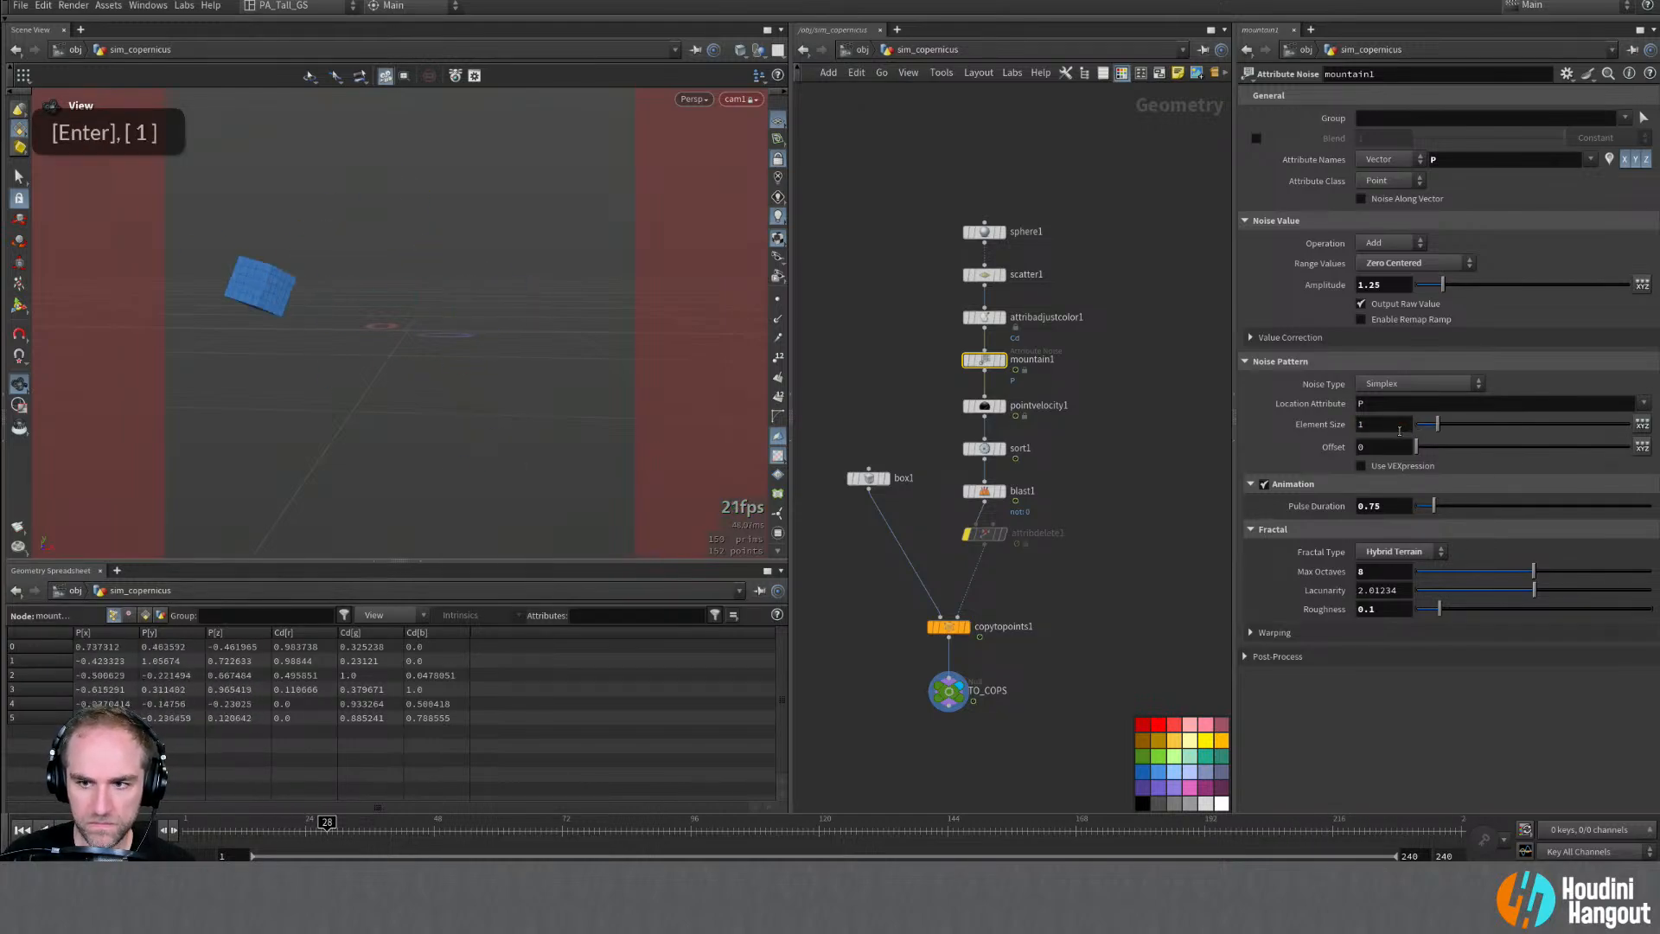
Step: Try a noise Offset of 1.6 on mountain1 and return it to 0
left_click(1427, 448)
middle_click(1329, 454, "ctrl")
middle_click(1334, 451, "ctrl")
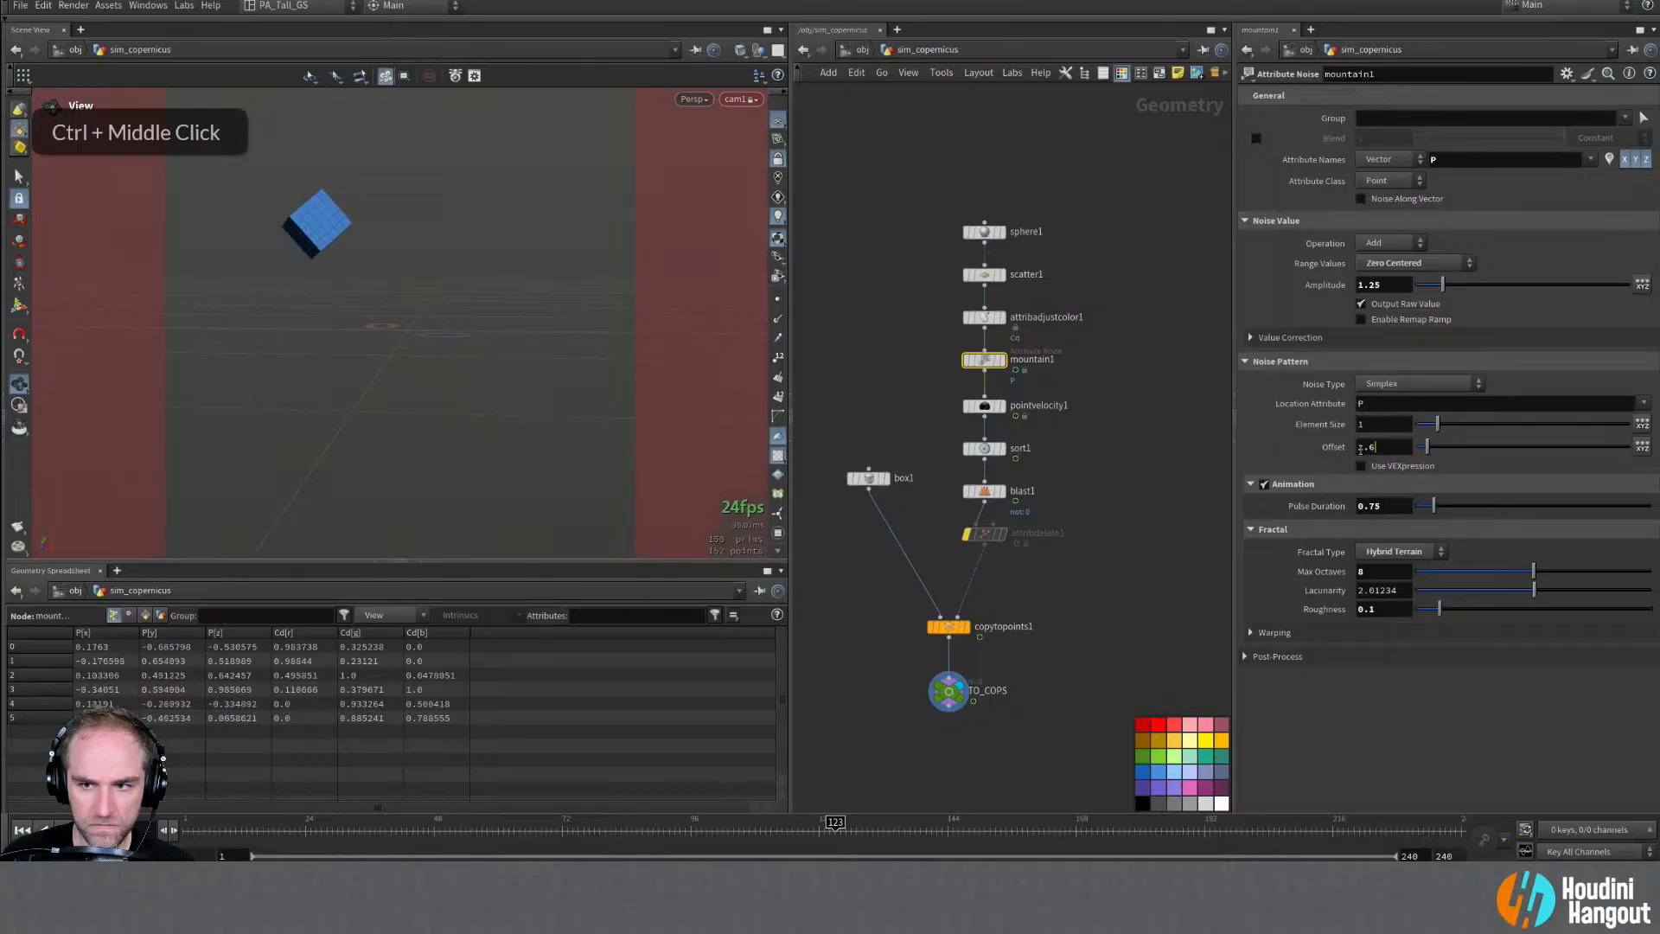
type("0")
key("Return")
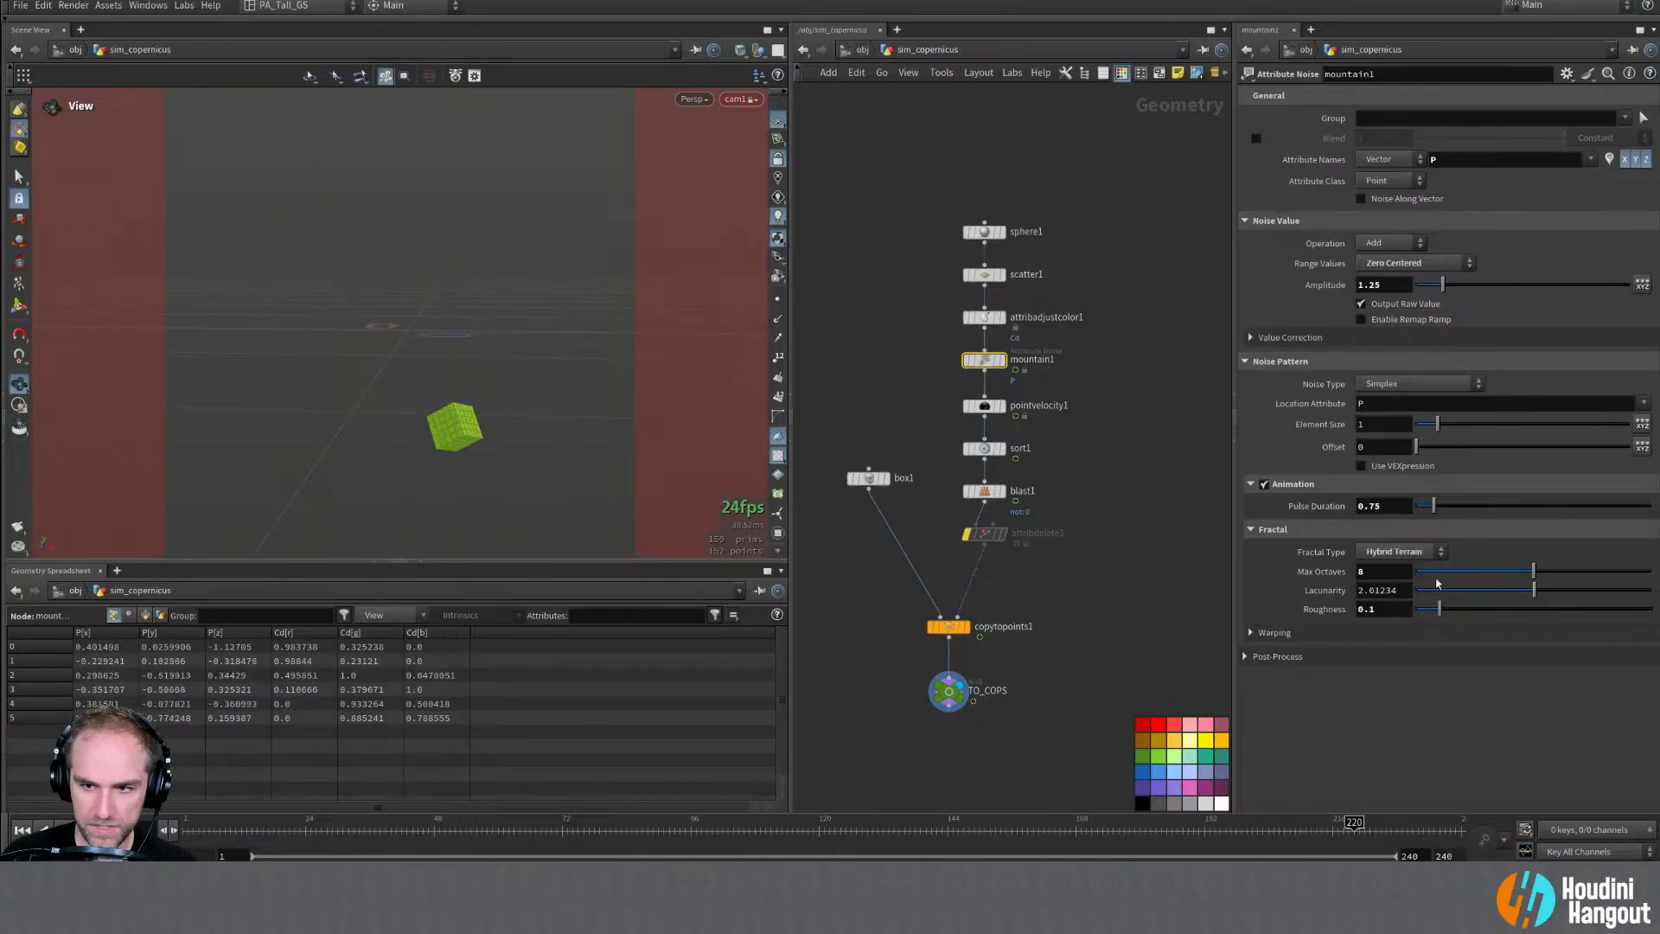
Step: Set the Fractal Type of mountain1 to Standard (fBm) and return the animation to the first frame
left_click(1399, 551)
left_click(1420, 591)
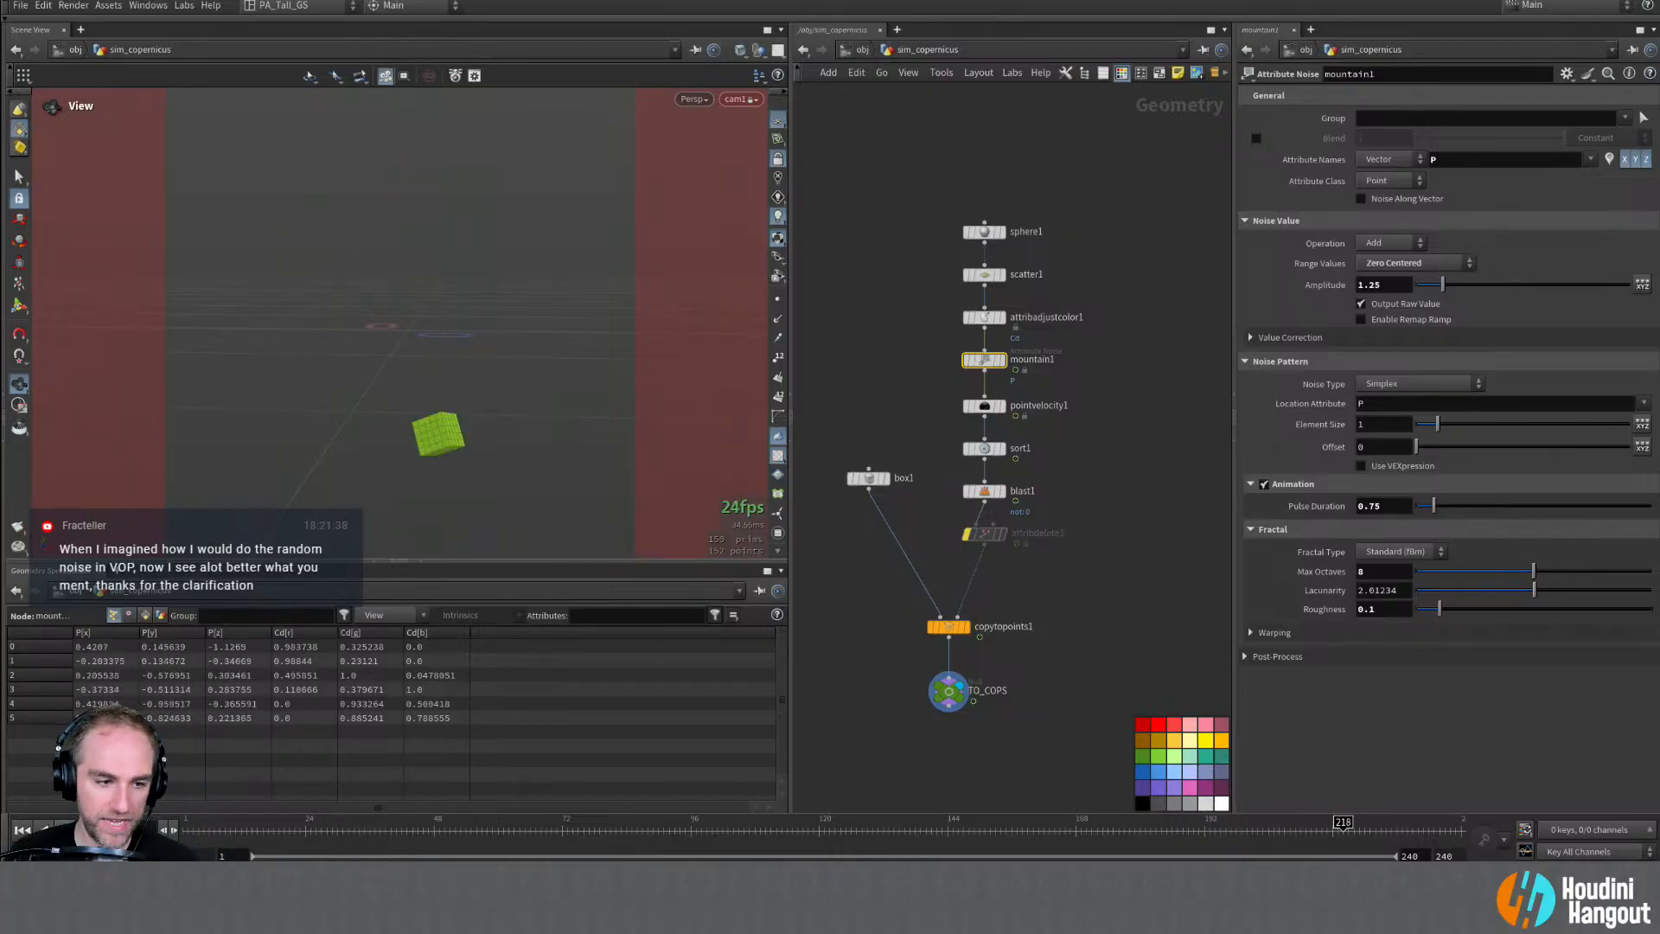
left_click(22, 830)
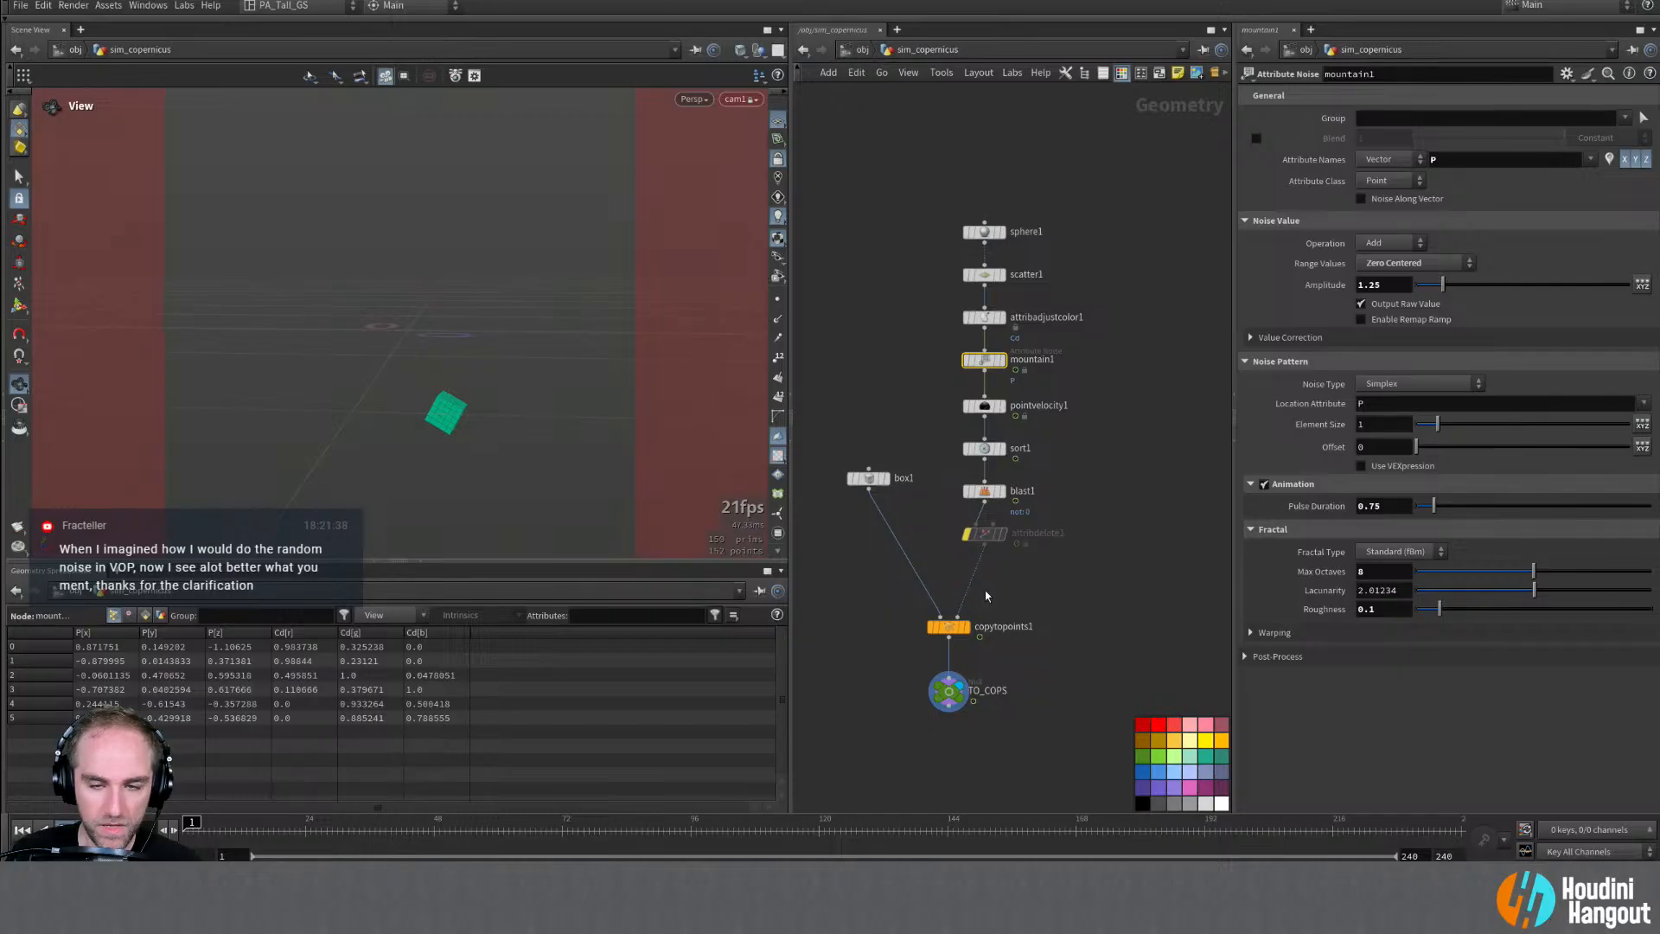
Step: Tidy the network by moving copytopoints1 and TO_COPS up closer to the chain and box1 down nearer to copytopoints1
left_click_drag(1023, 730, 1022, 731)
left_click_drag(948, 626, 945, 590)
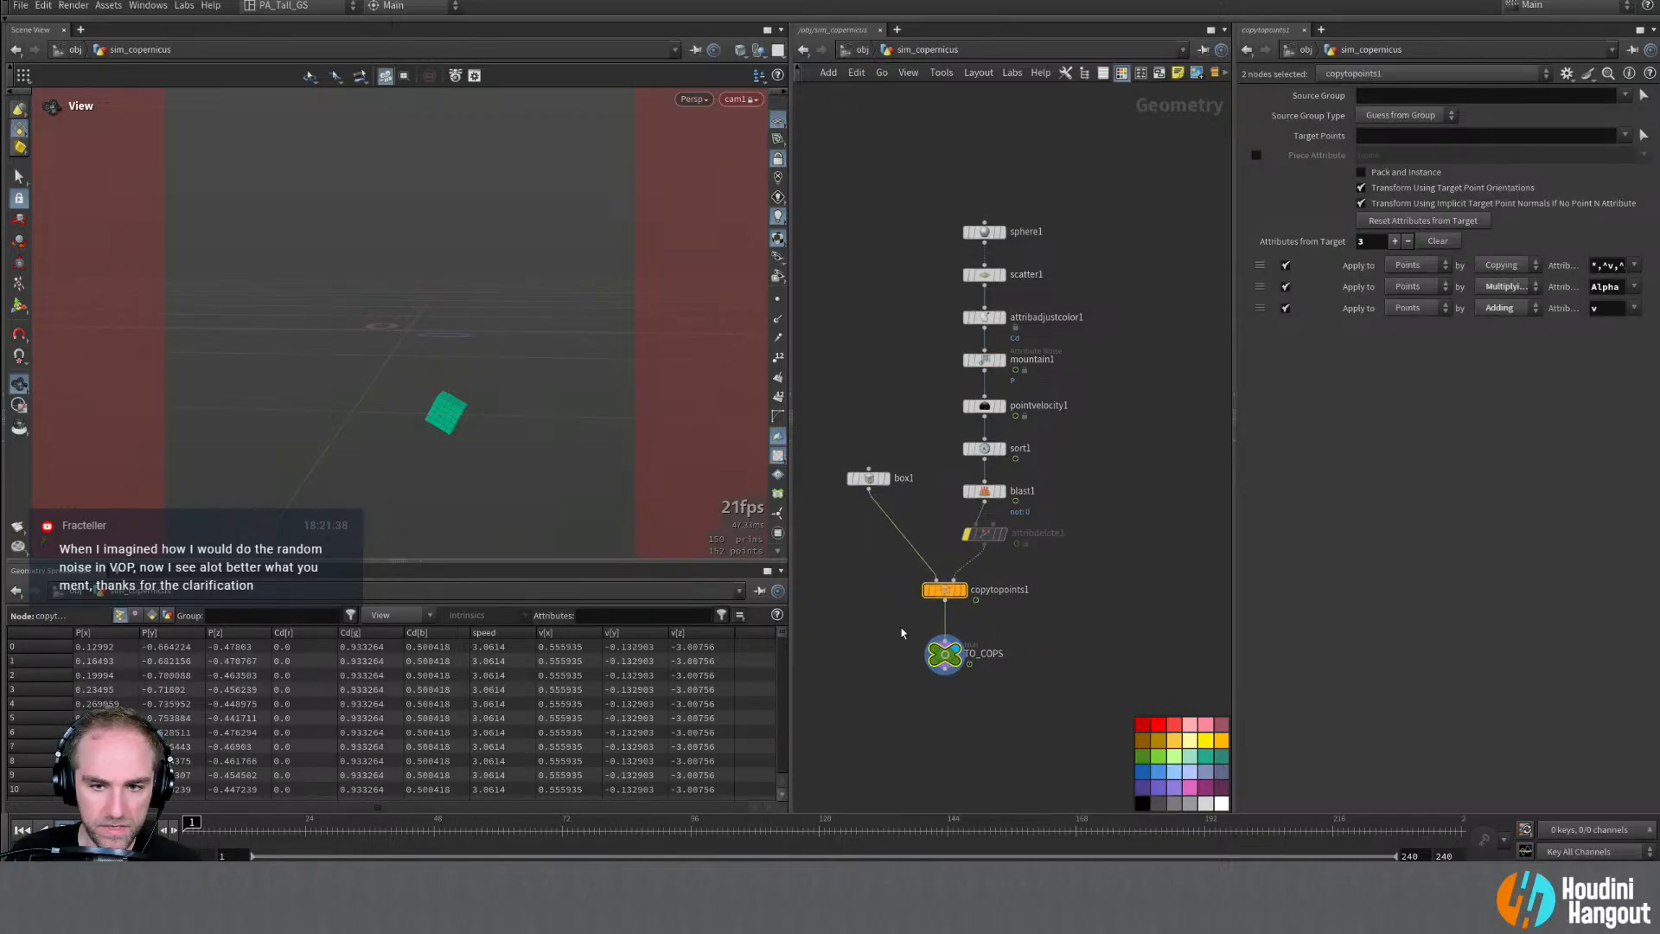
left_click_drag(949, 658, 949, 648)
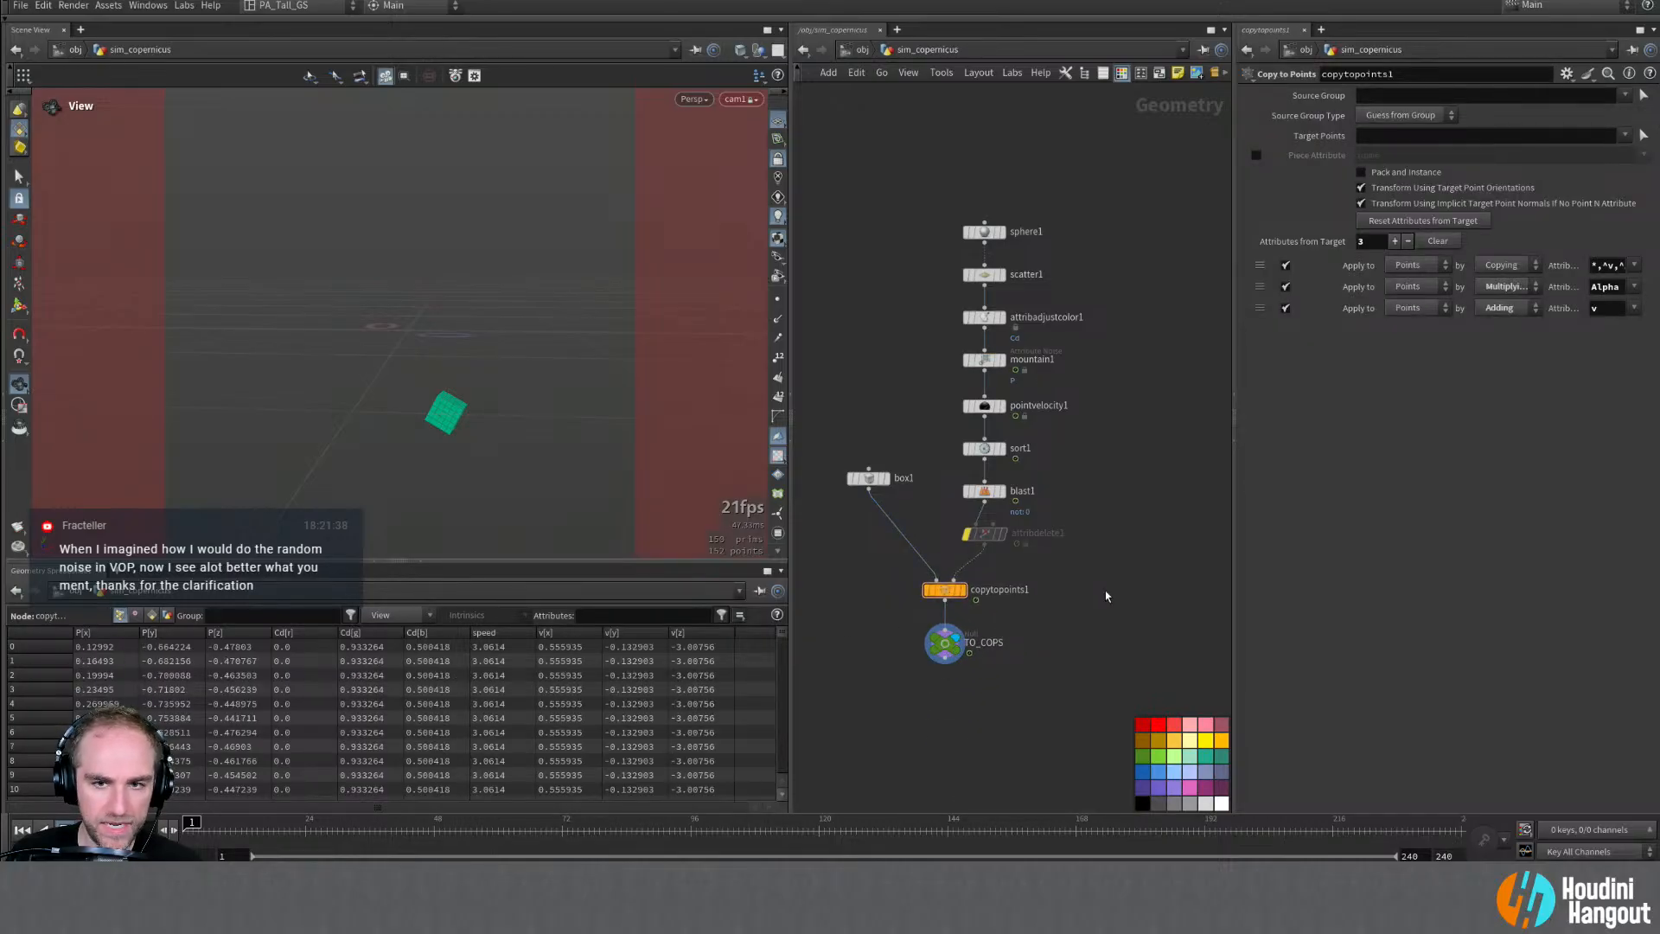
left_click_drag(869, 480, 860, 525)
middle_click_drag(1151, 500, 1098, 476)
scroll(1122, 491, "down", 1)
Step: Go up to the object level and rename the sim_copernicus geometry object as geo_random_boxes
key("Tab")
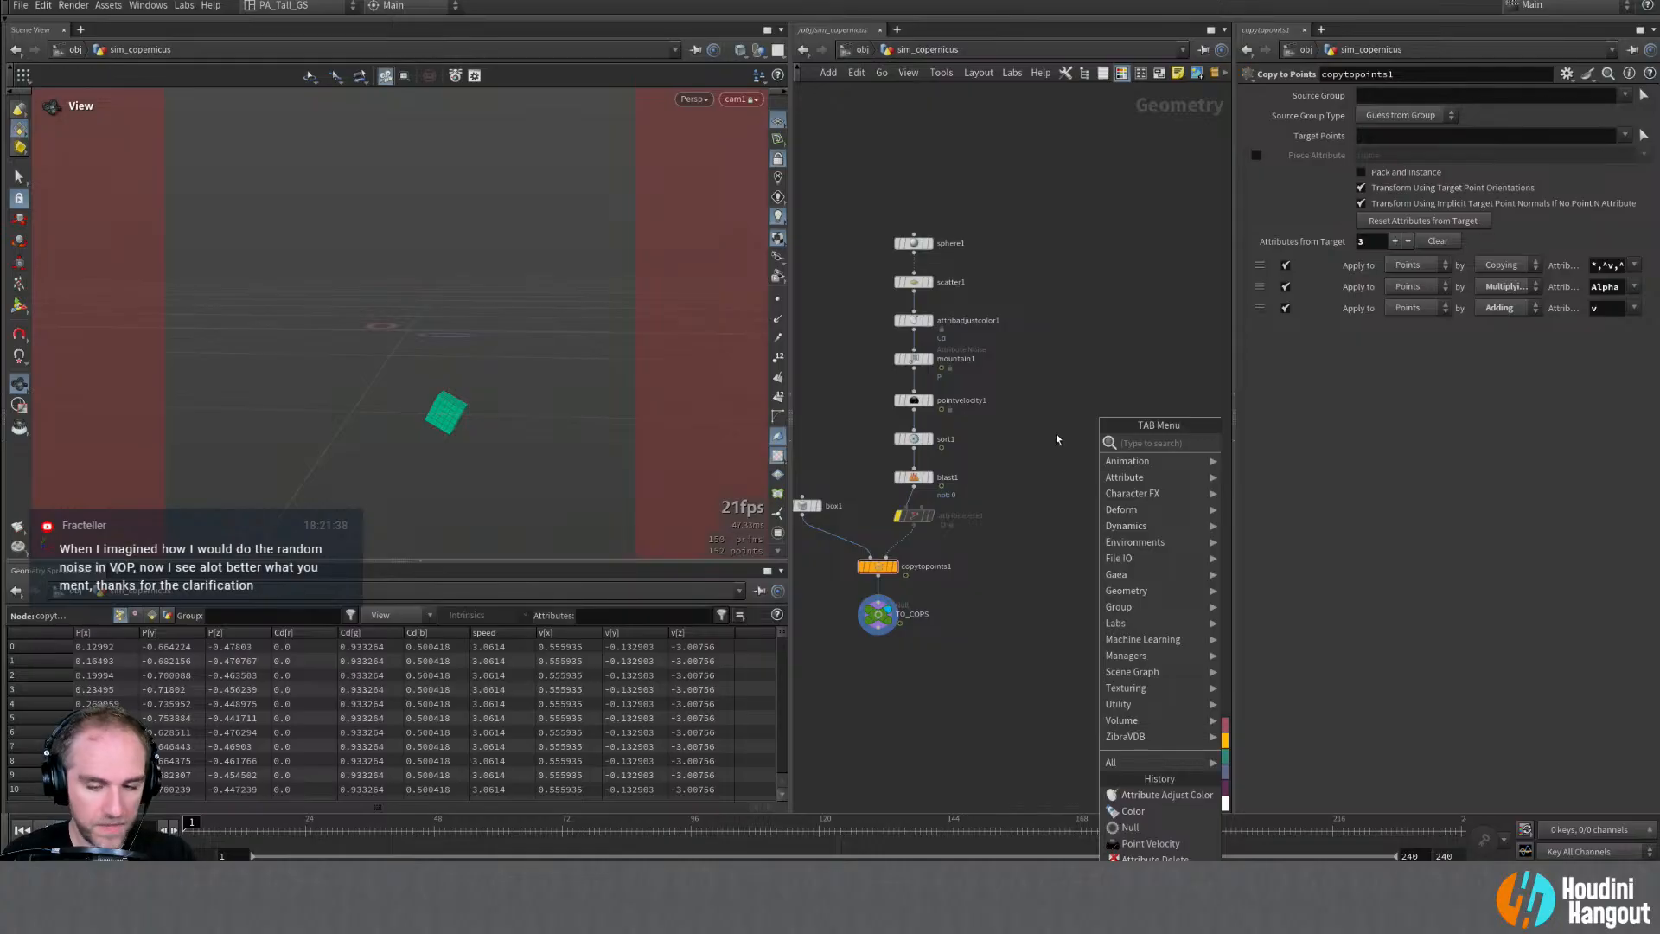
key("u")
middle_click_drag(1065, 463, 1040, 490)
key("Tab")
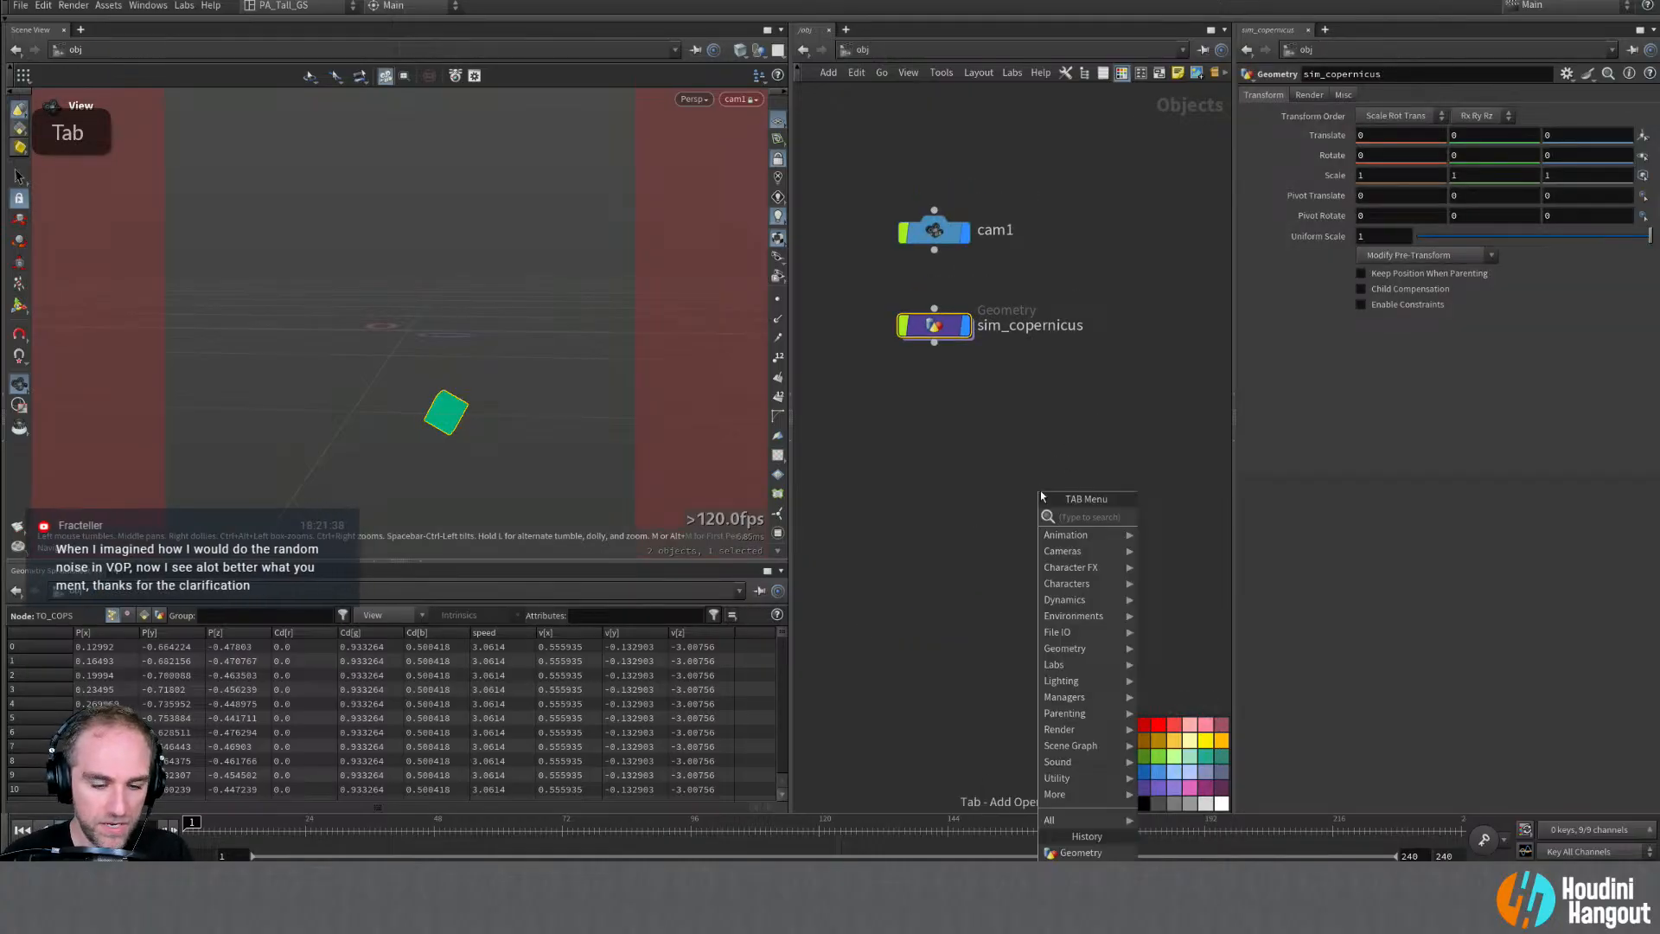
double_click(998, 327)
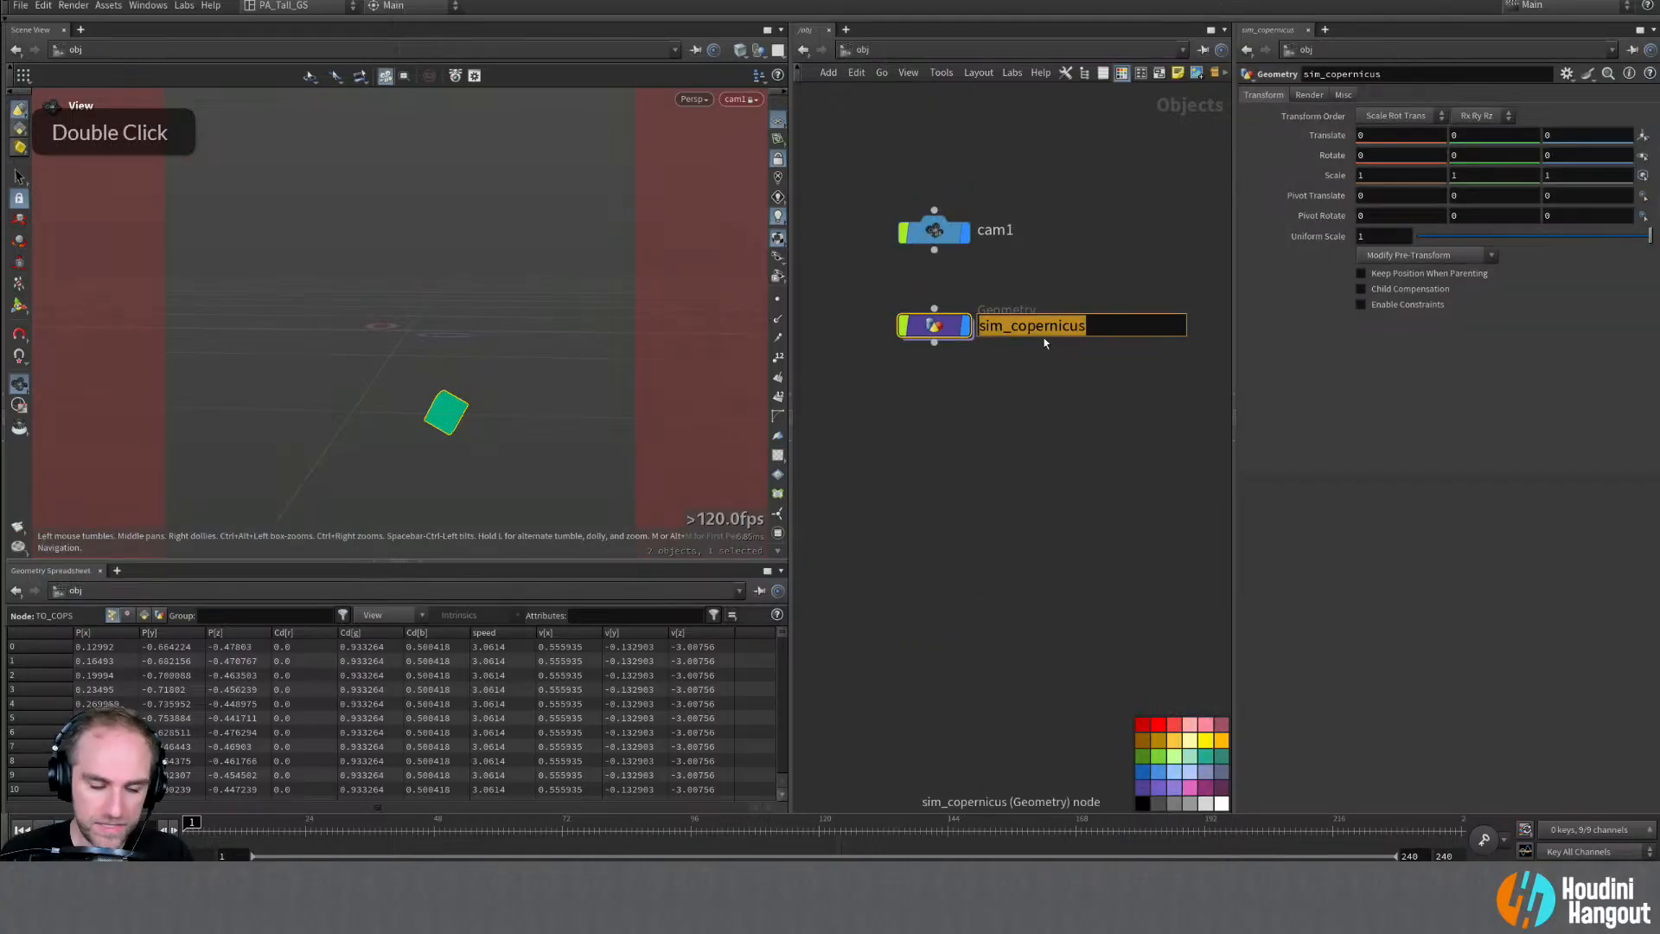
type("geo_")
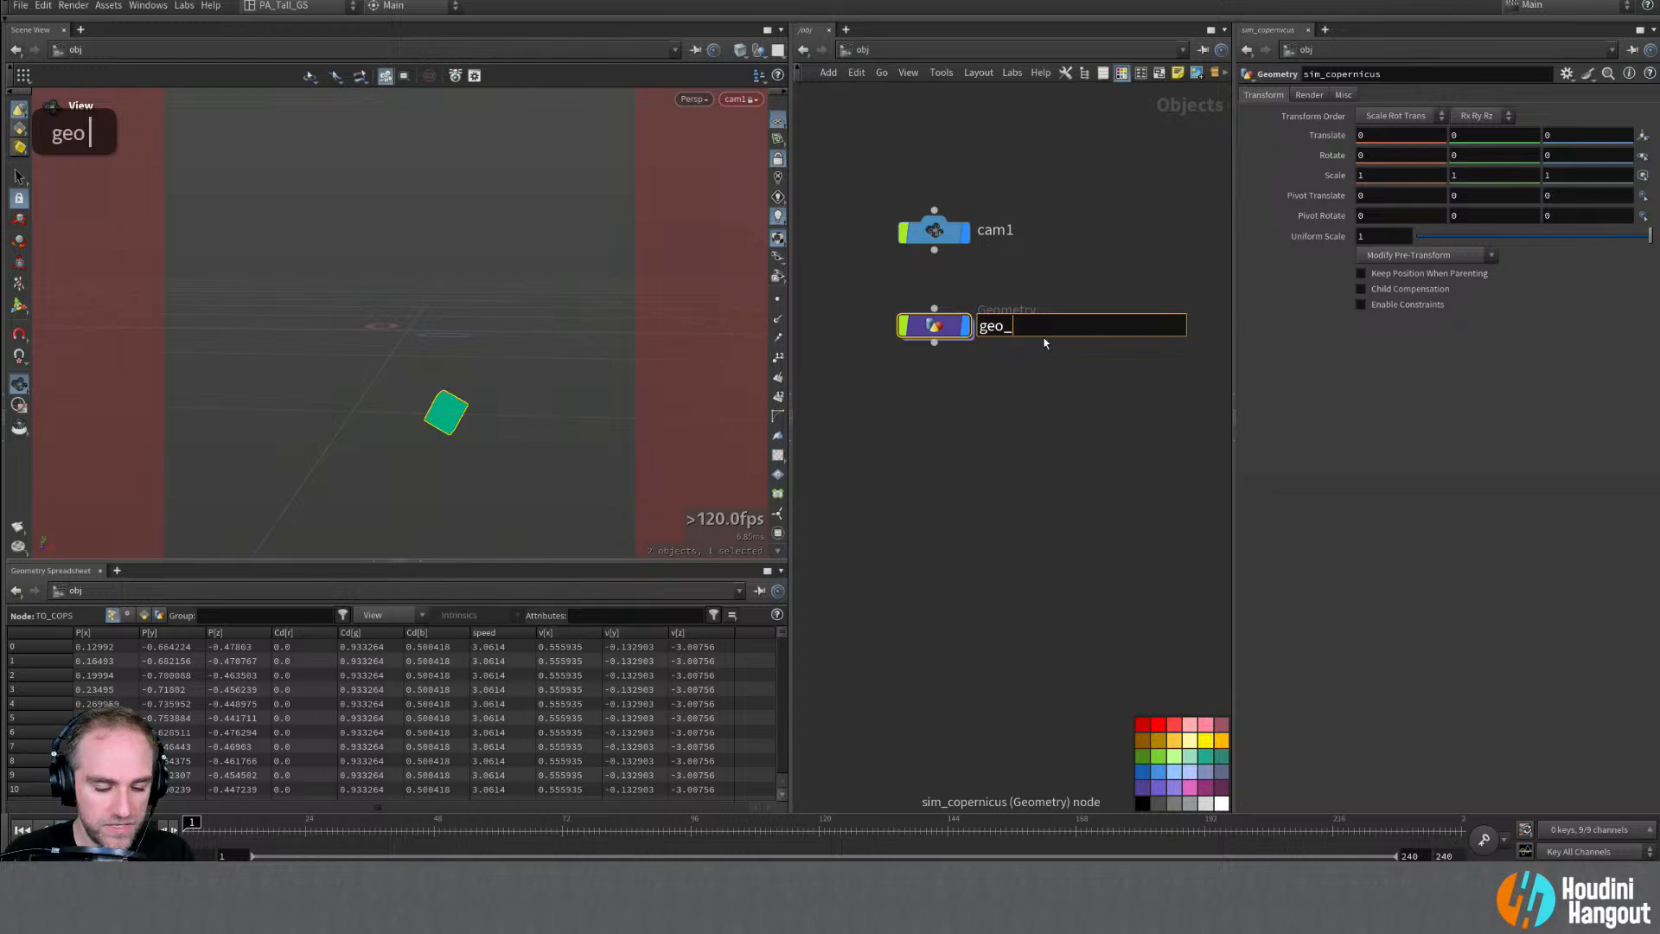
type("random_boxes")
key("Return")
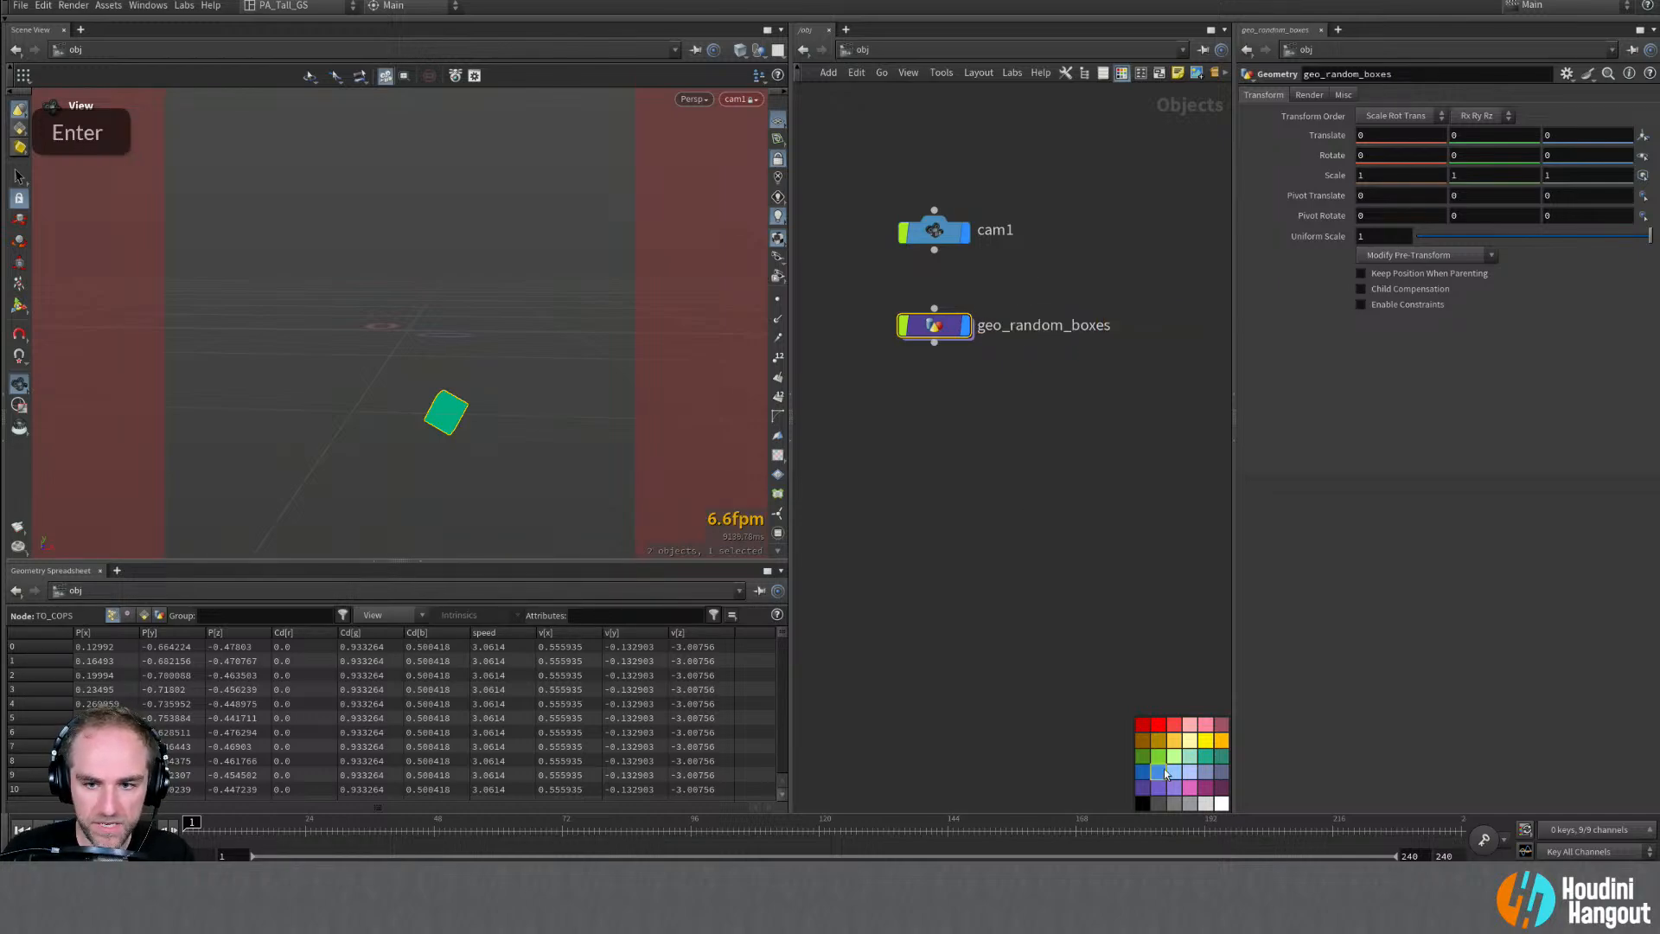
Step: Add a COP Network below geo_random_boxes and name it sim_flow
key("Tab")
type("cop")
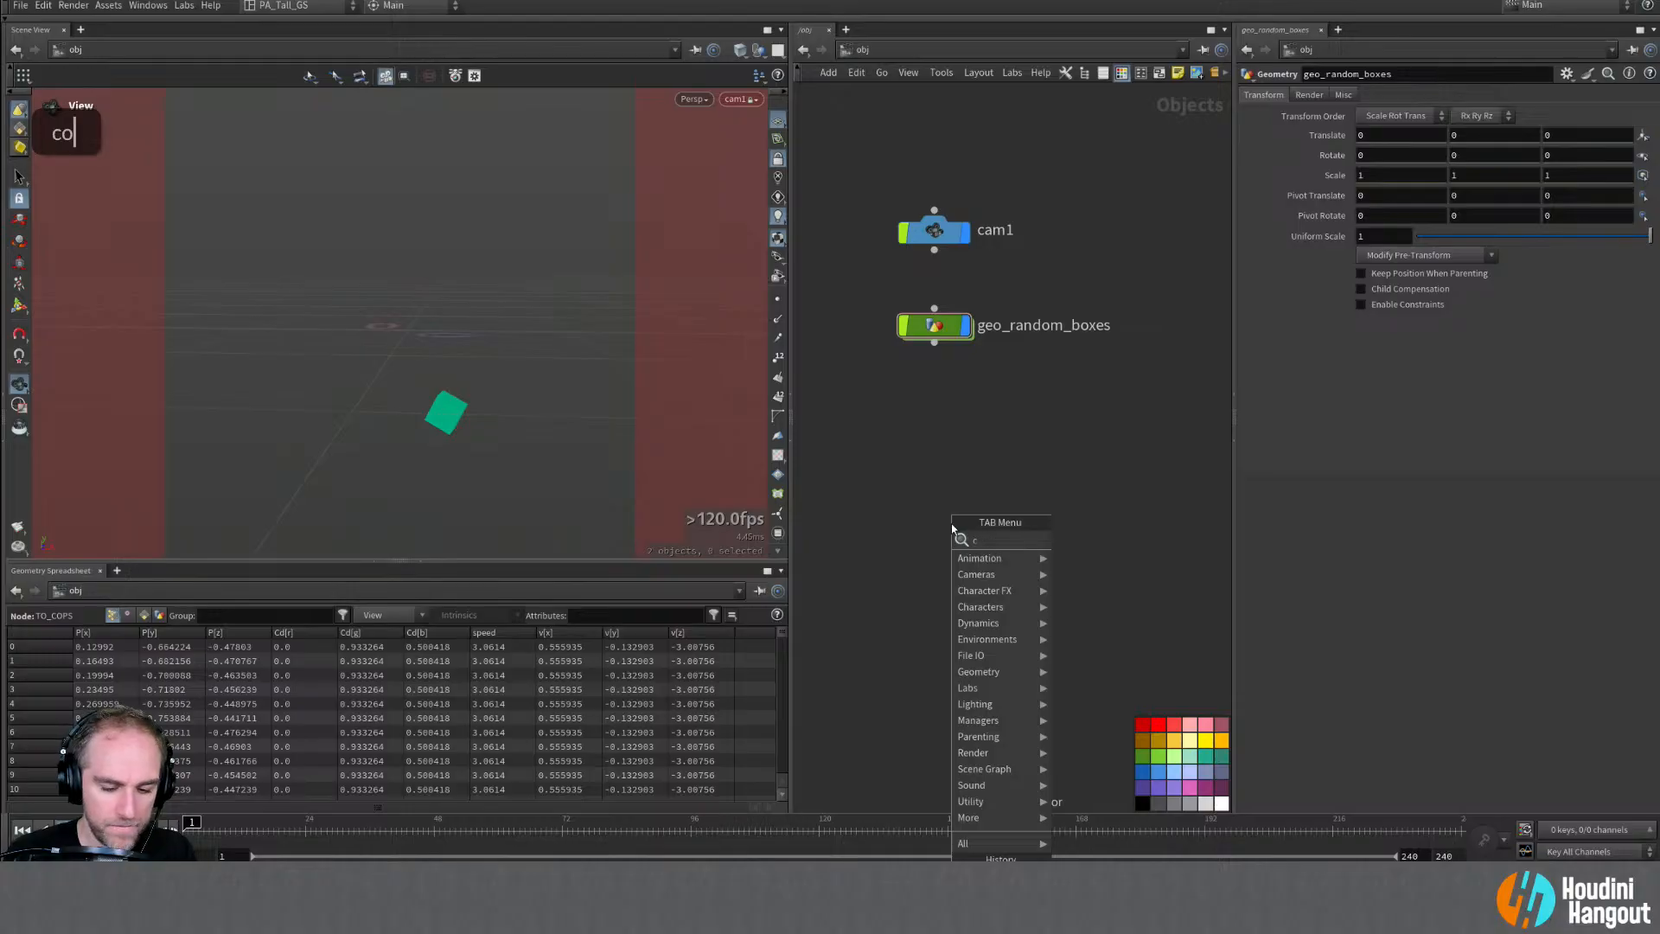
key("Return")
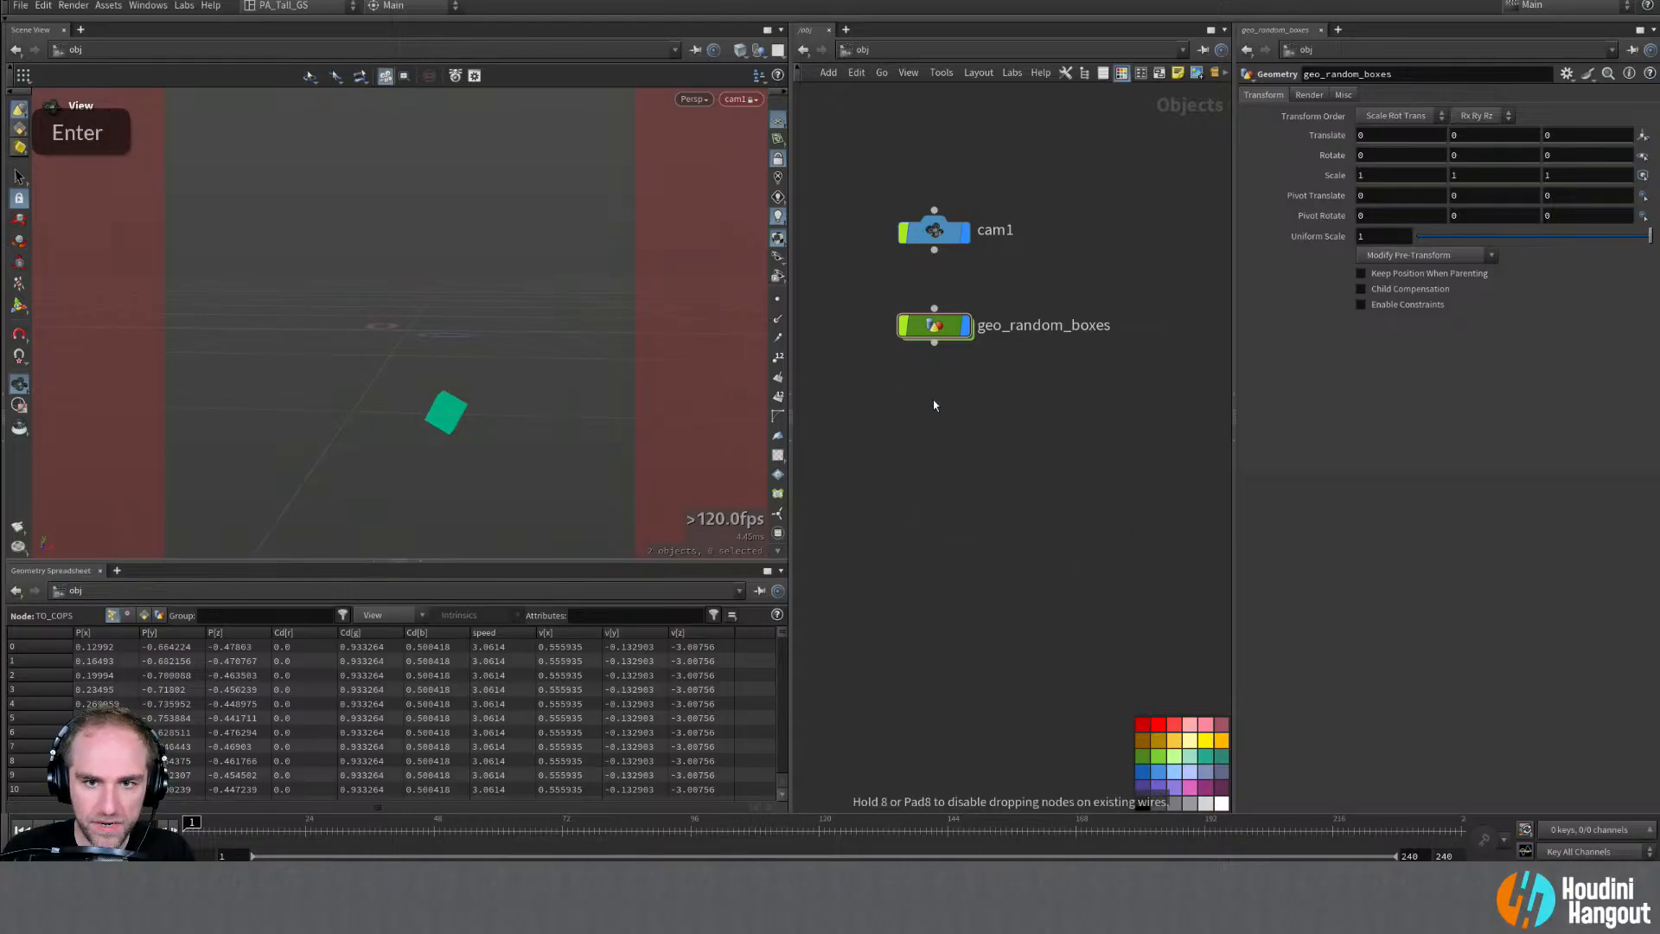
left_click(933, 402)
double_click(1009, 406)
type("sim_")
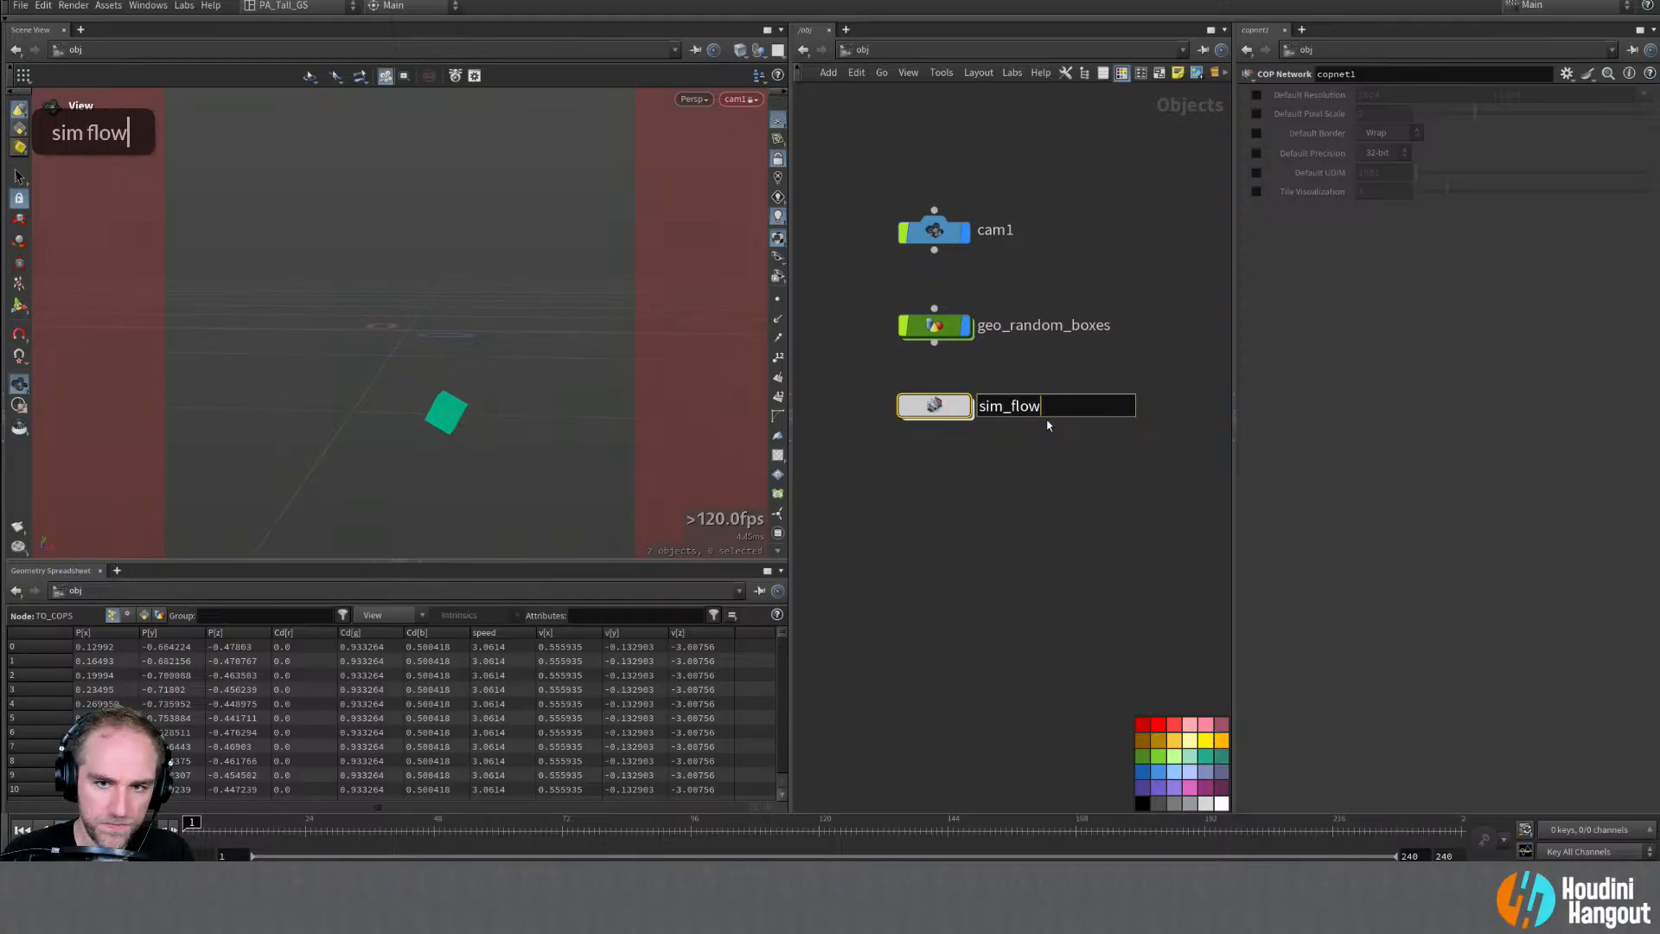
type("flow")
key("Return")
left_click_drag(868, 360, 994, 475)
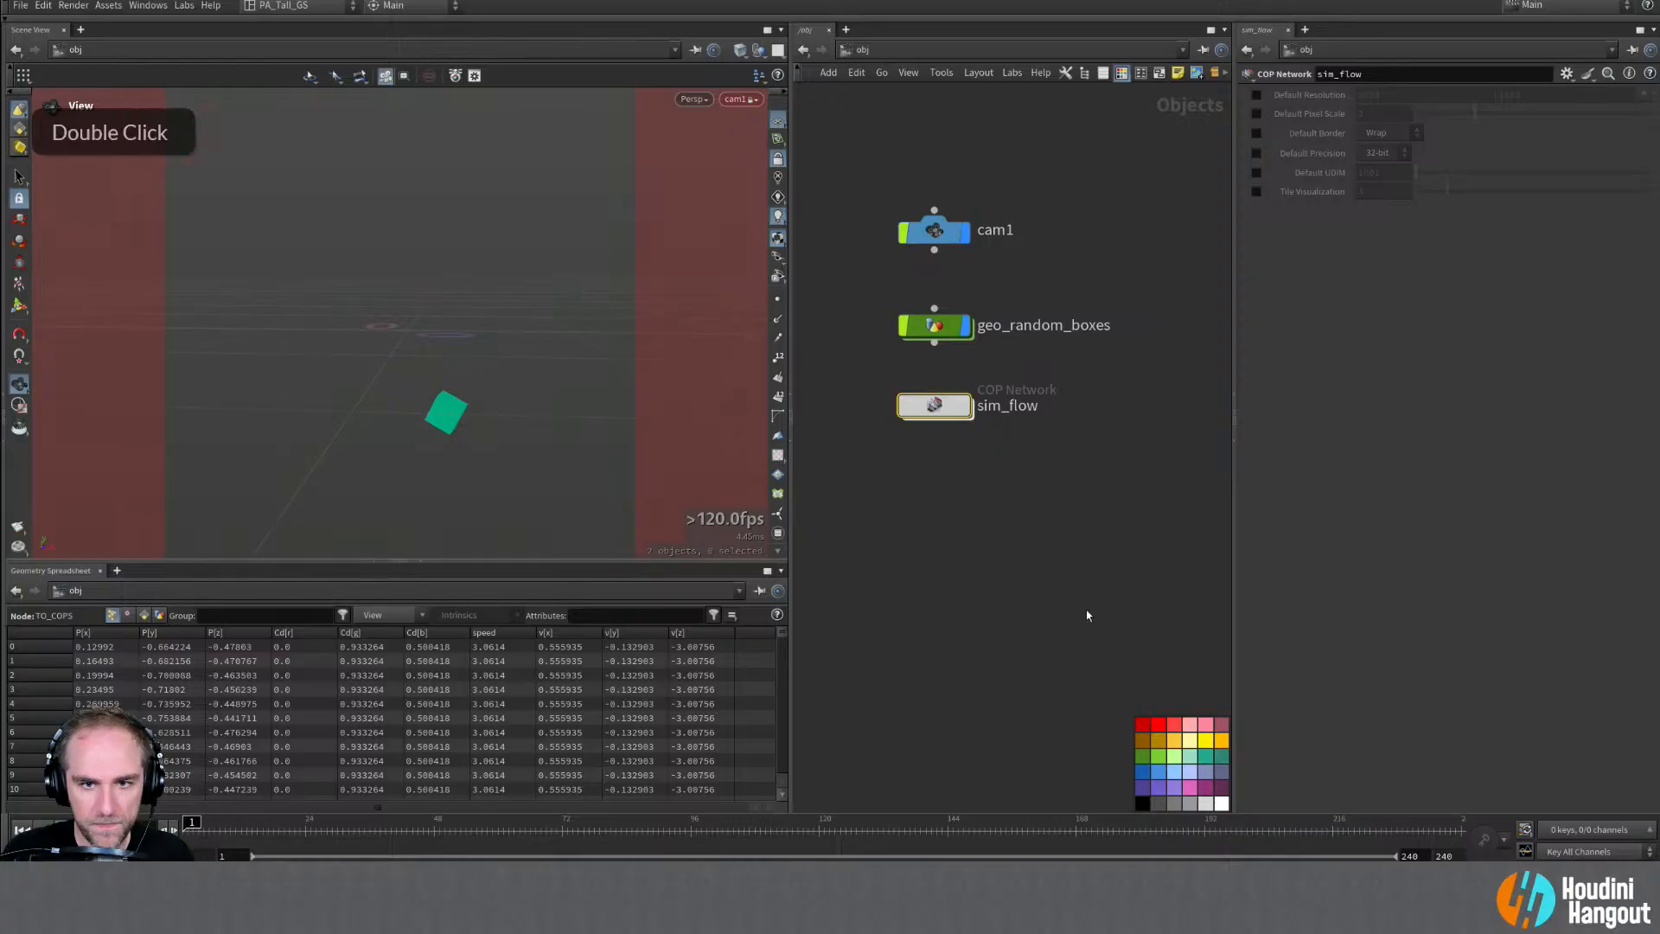
Step: Enter the sim_flow network, show the node parameters as an overlay in an enlarged network view, and add a SOP Import node
double_click(933, 406)
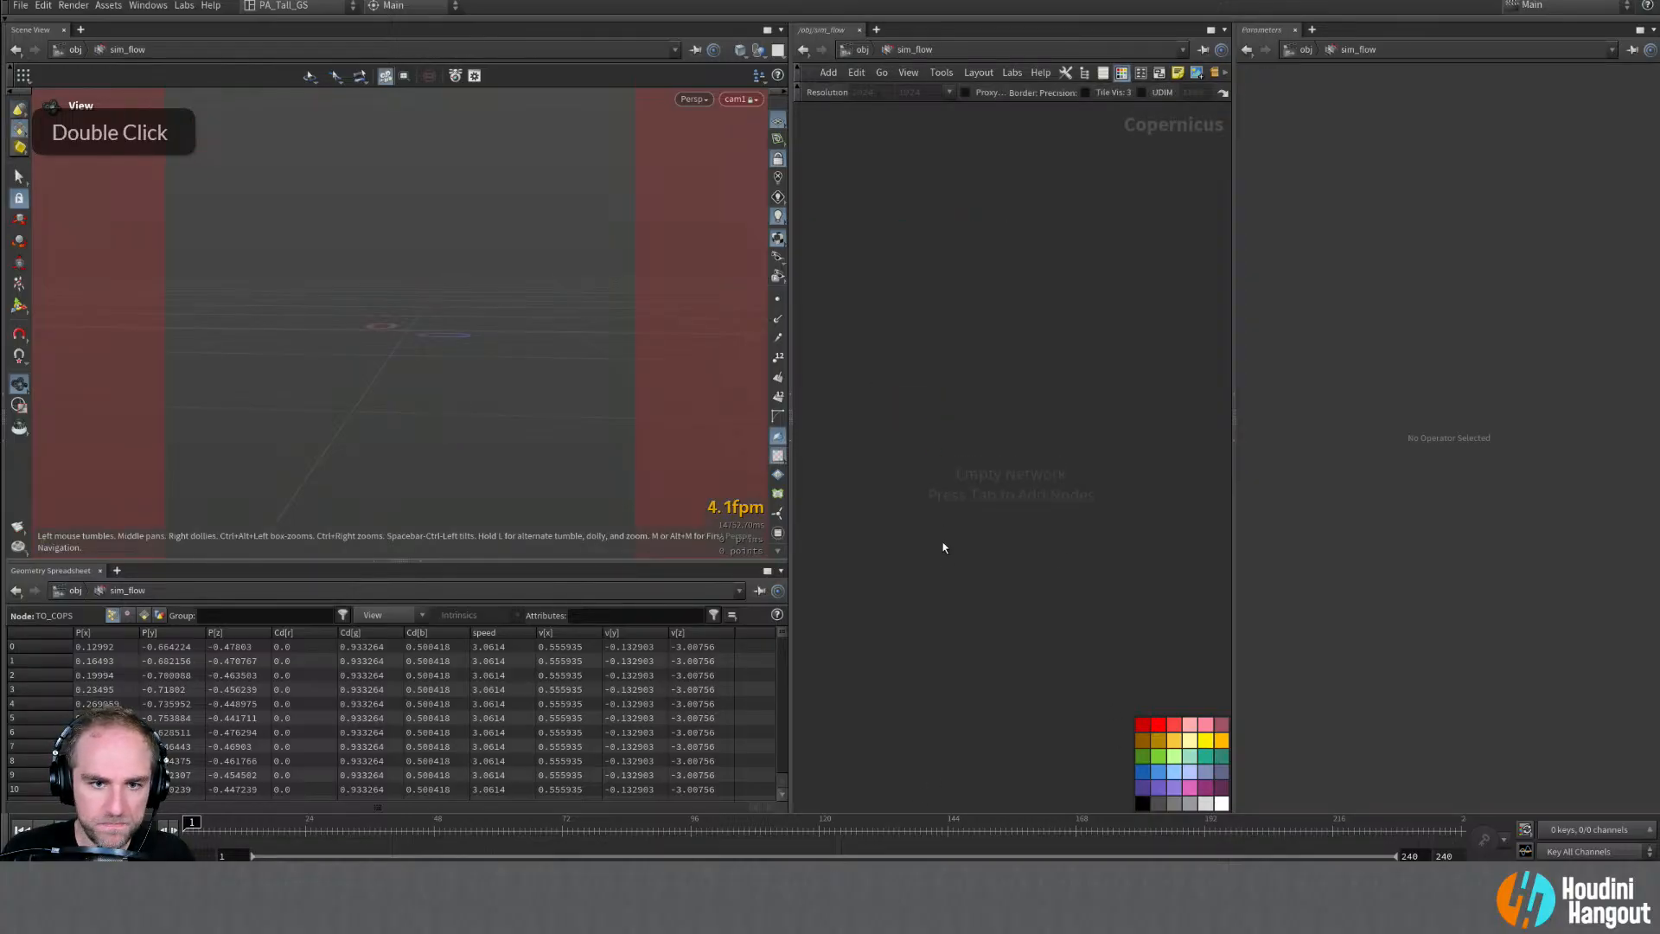
left_click(1236, 440)
key("p")
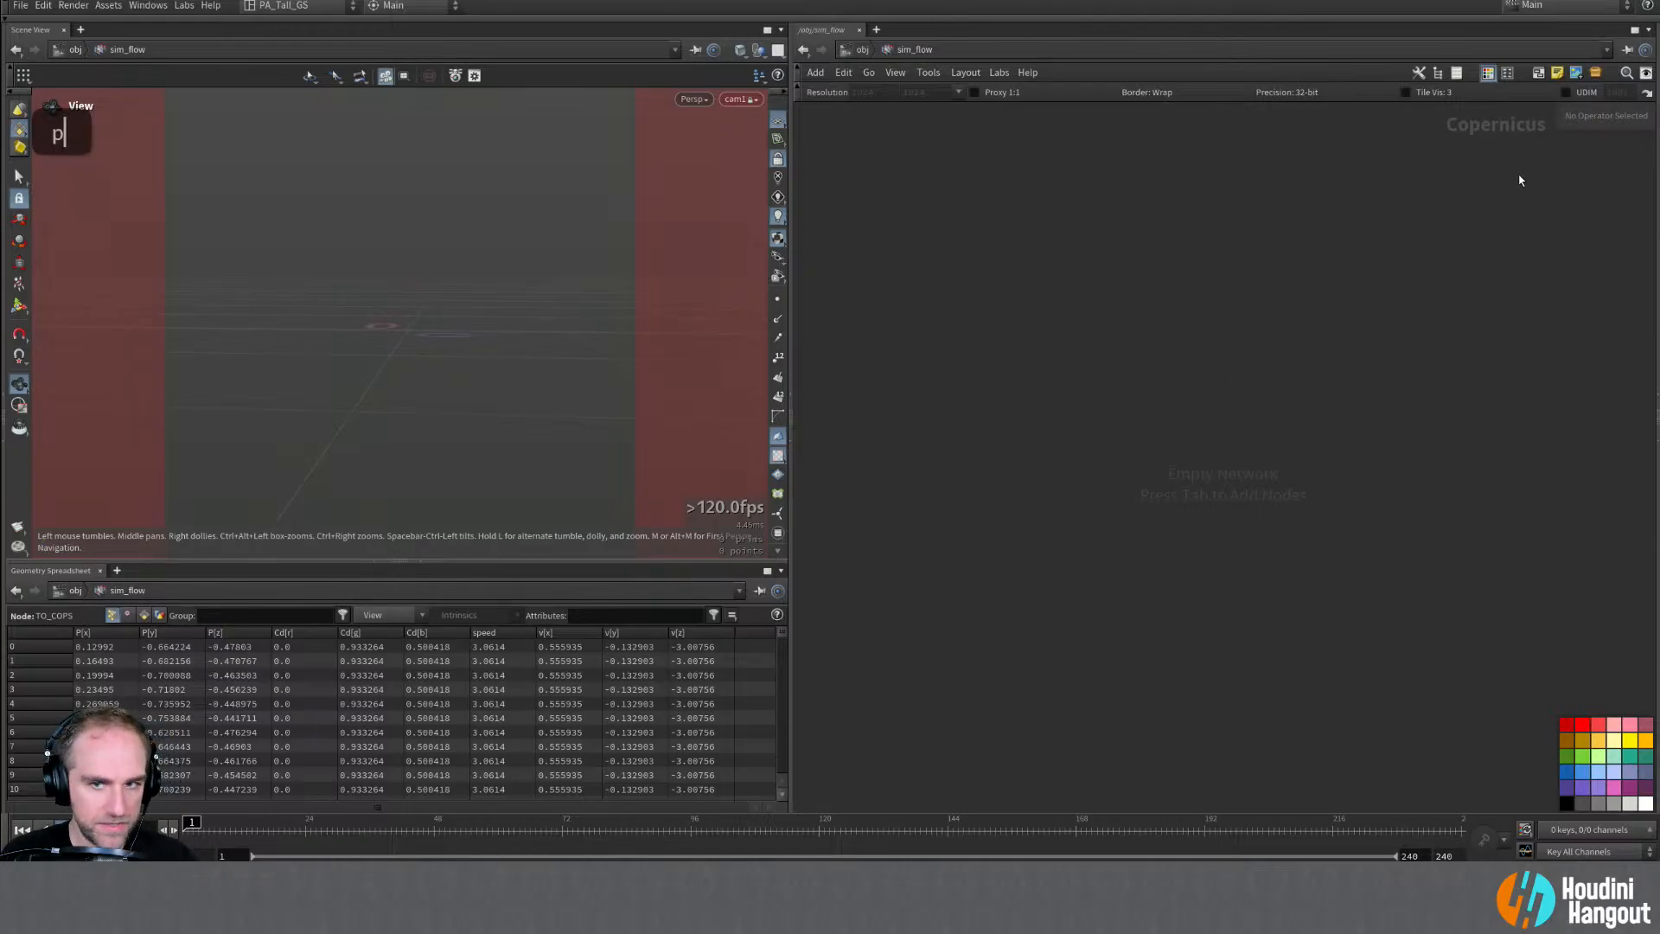
key("Tab")
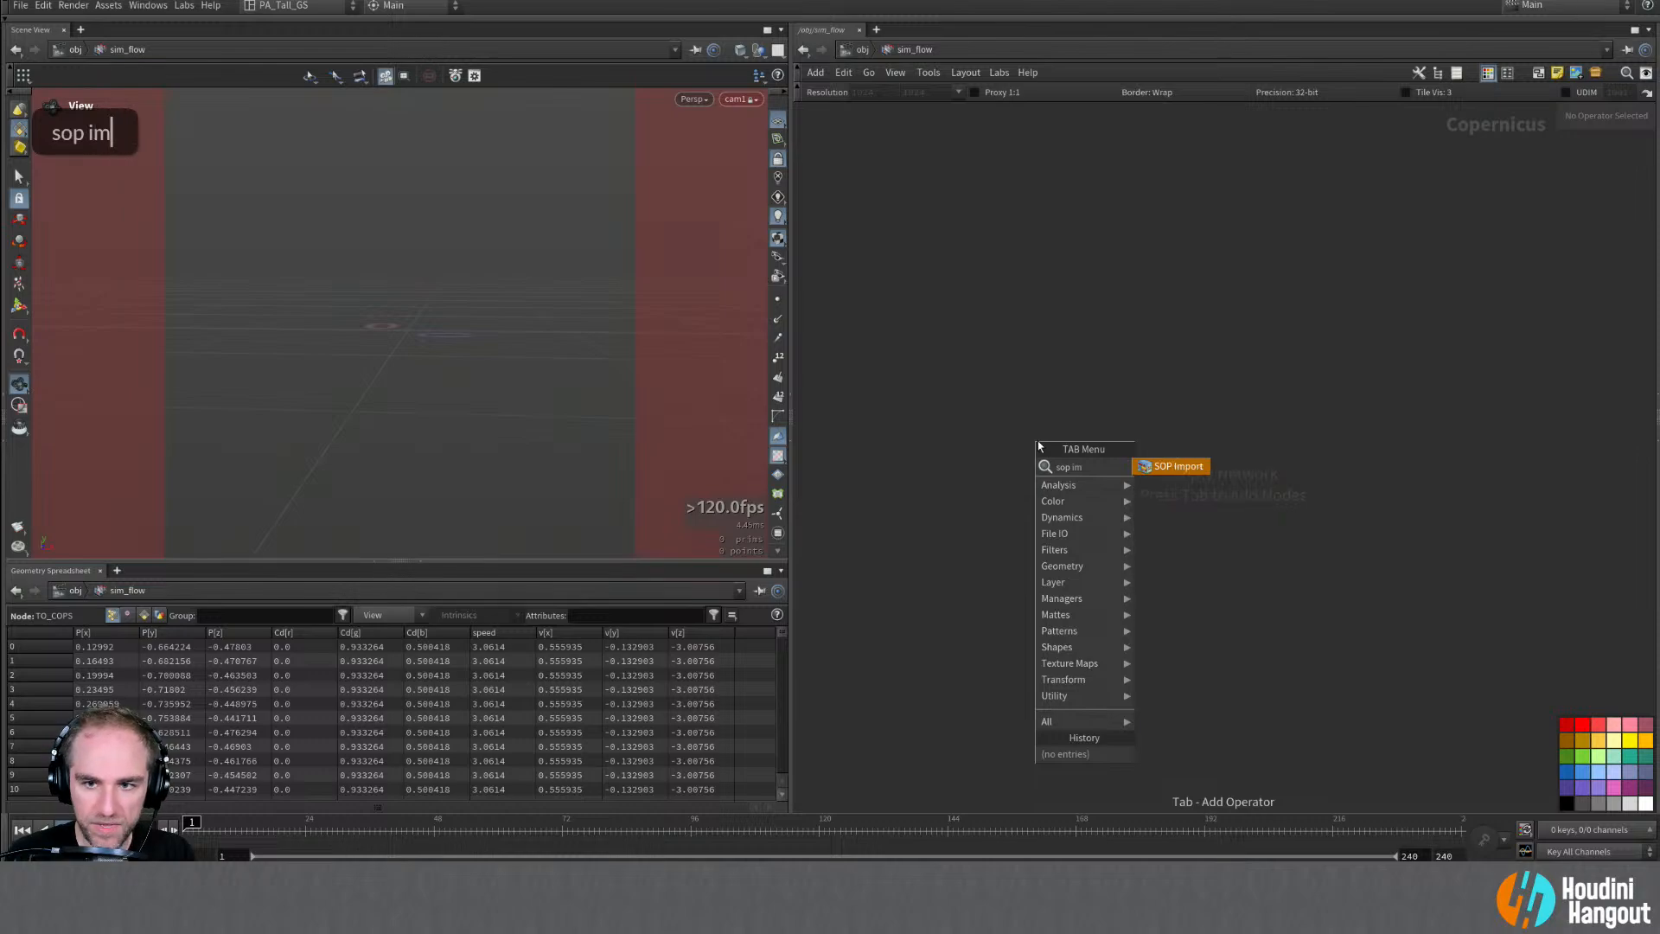
key("Return")
left_click(967, 506)
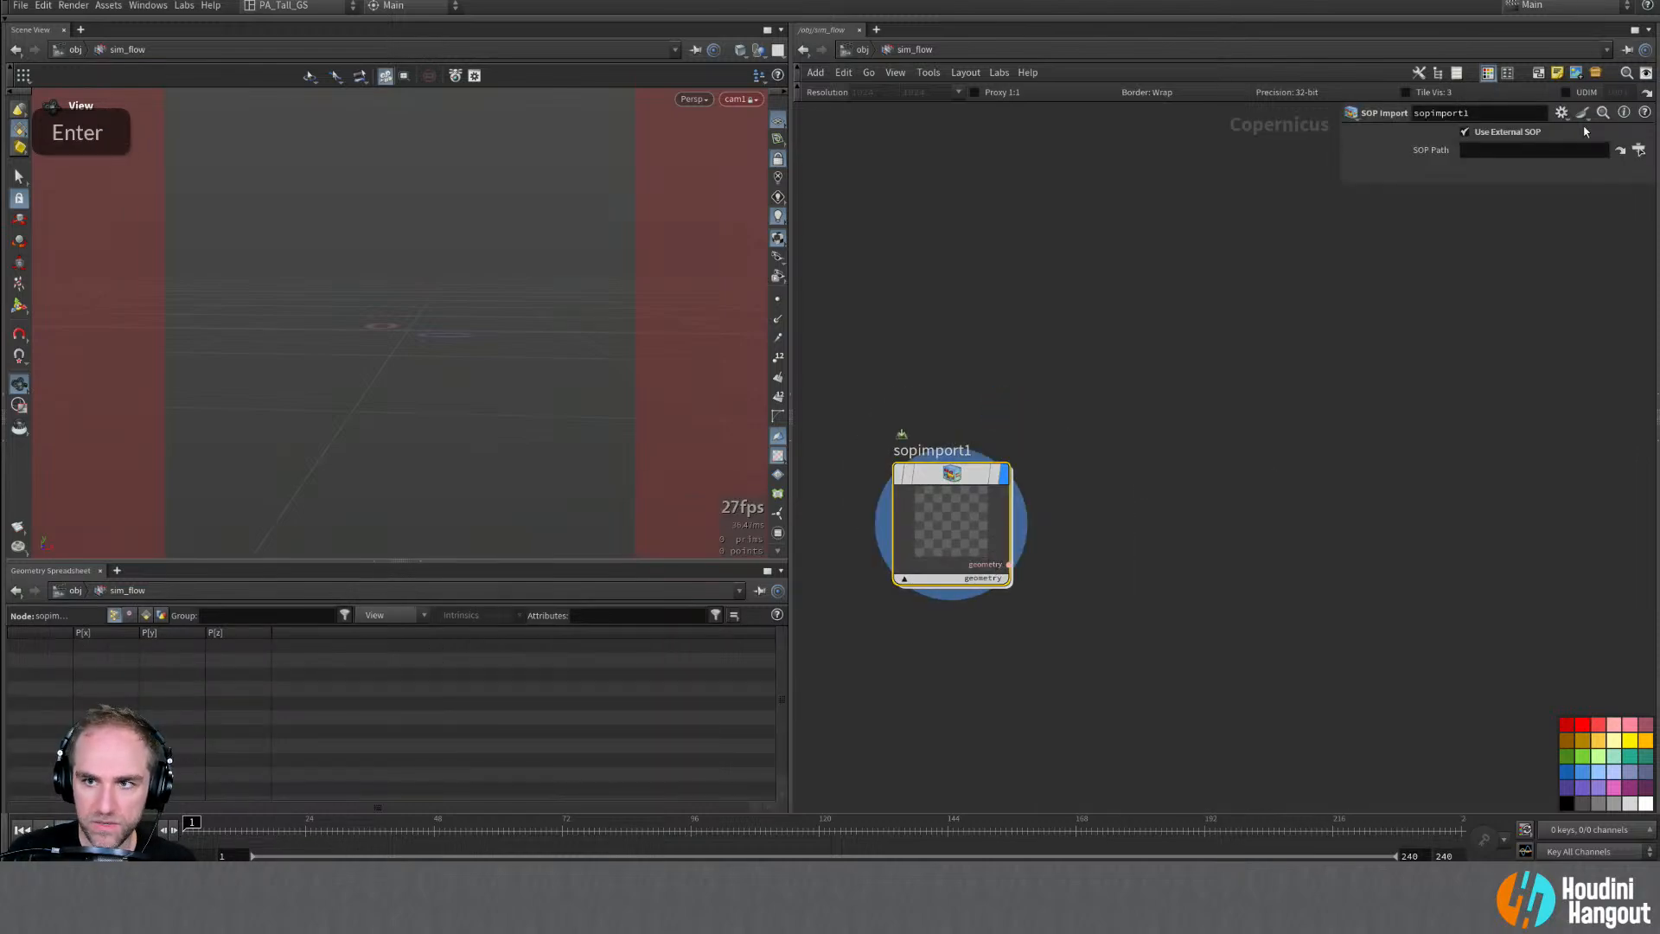
Step: Set the SOP Path of sopimport1 to TO_COPS in geo_random_boxes and play the animation to check the import
left_click(1638, 150)
left_click_drag(1519, 17, 929, 215)
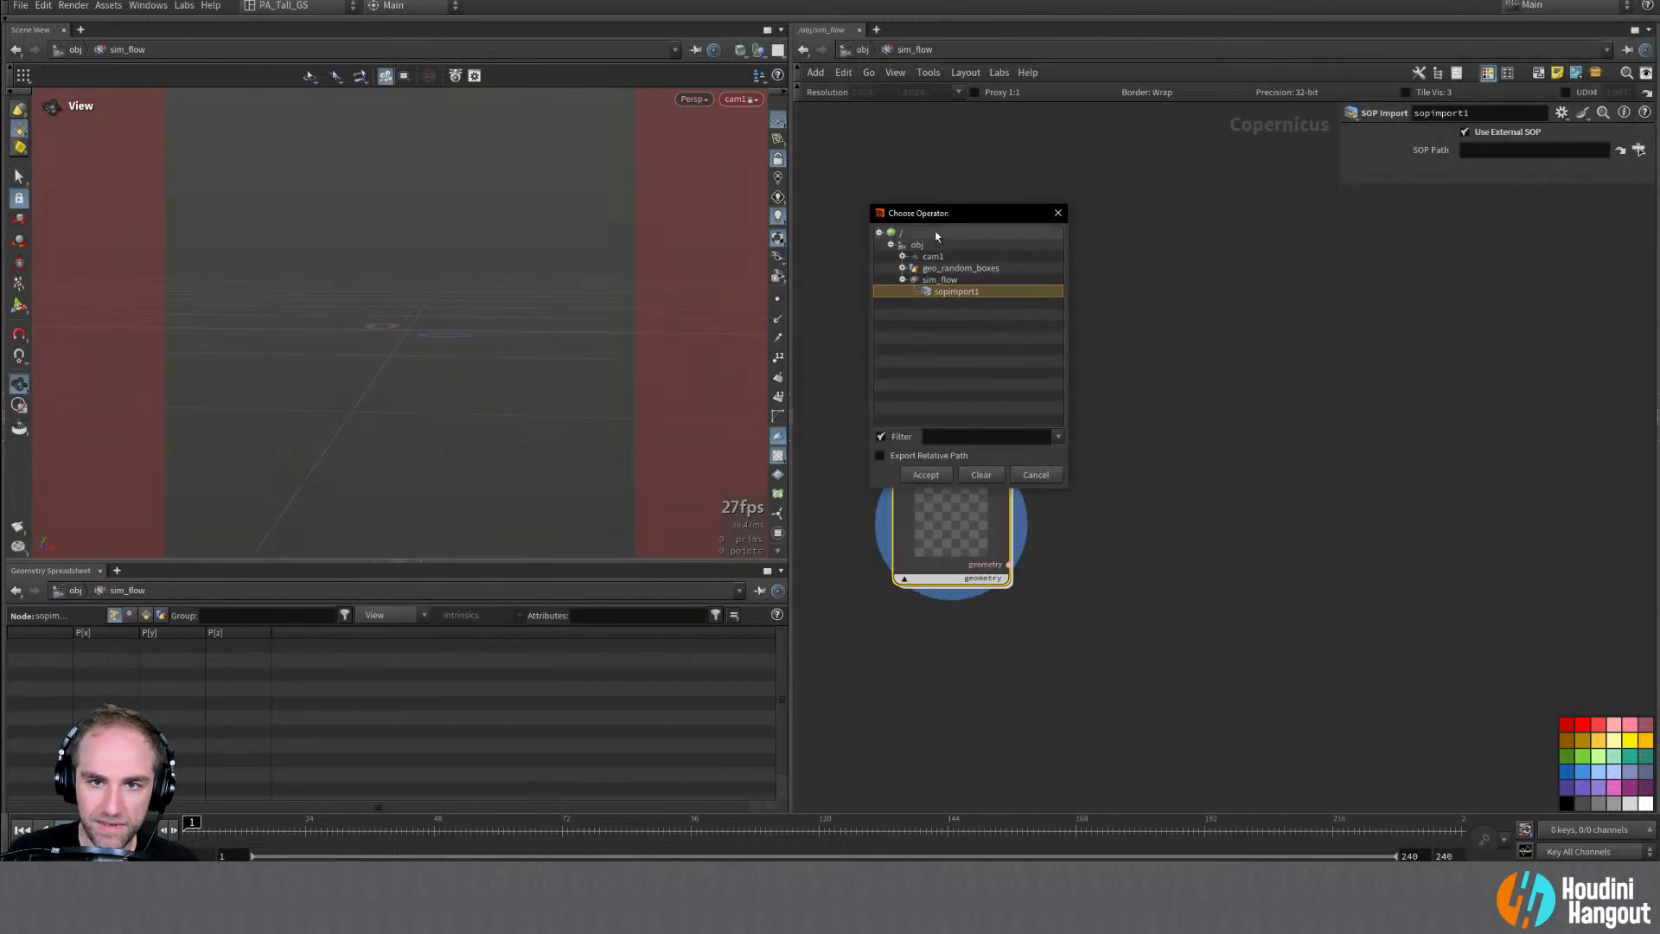
left_click(902, 268)
left_click(951, 279)
left_click(926, 474)
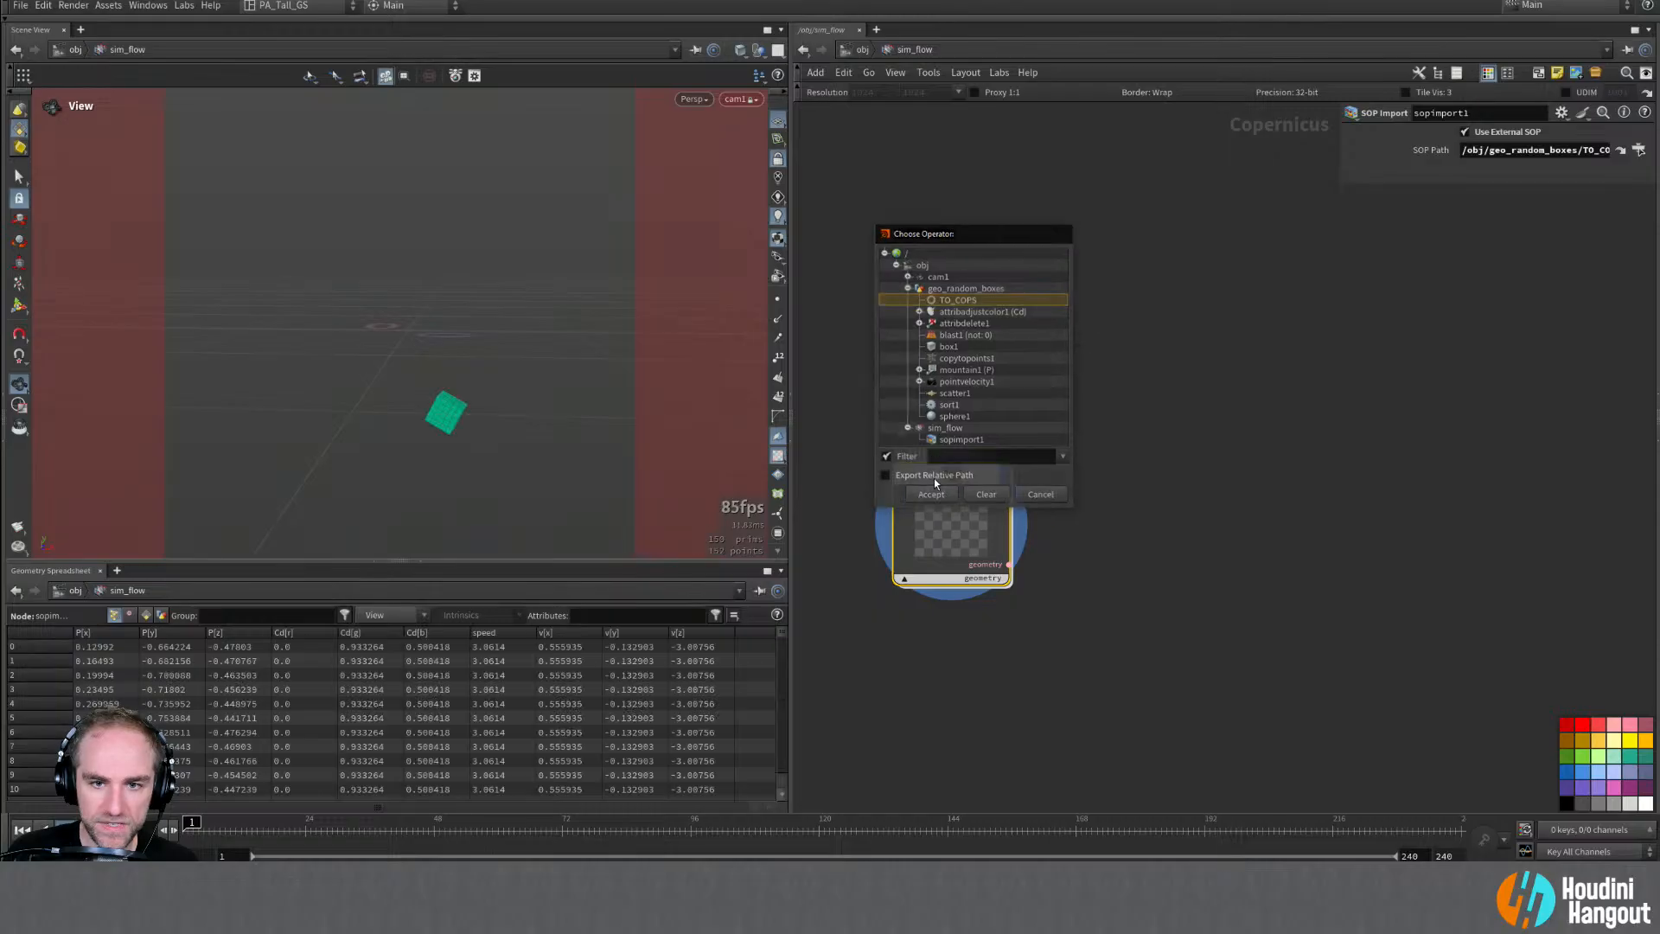
left_click(91, 829)
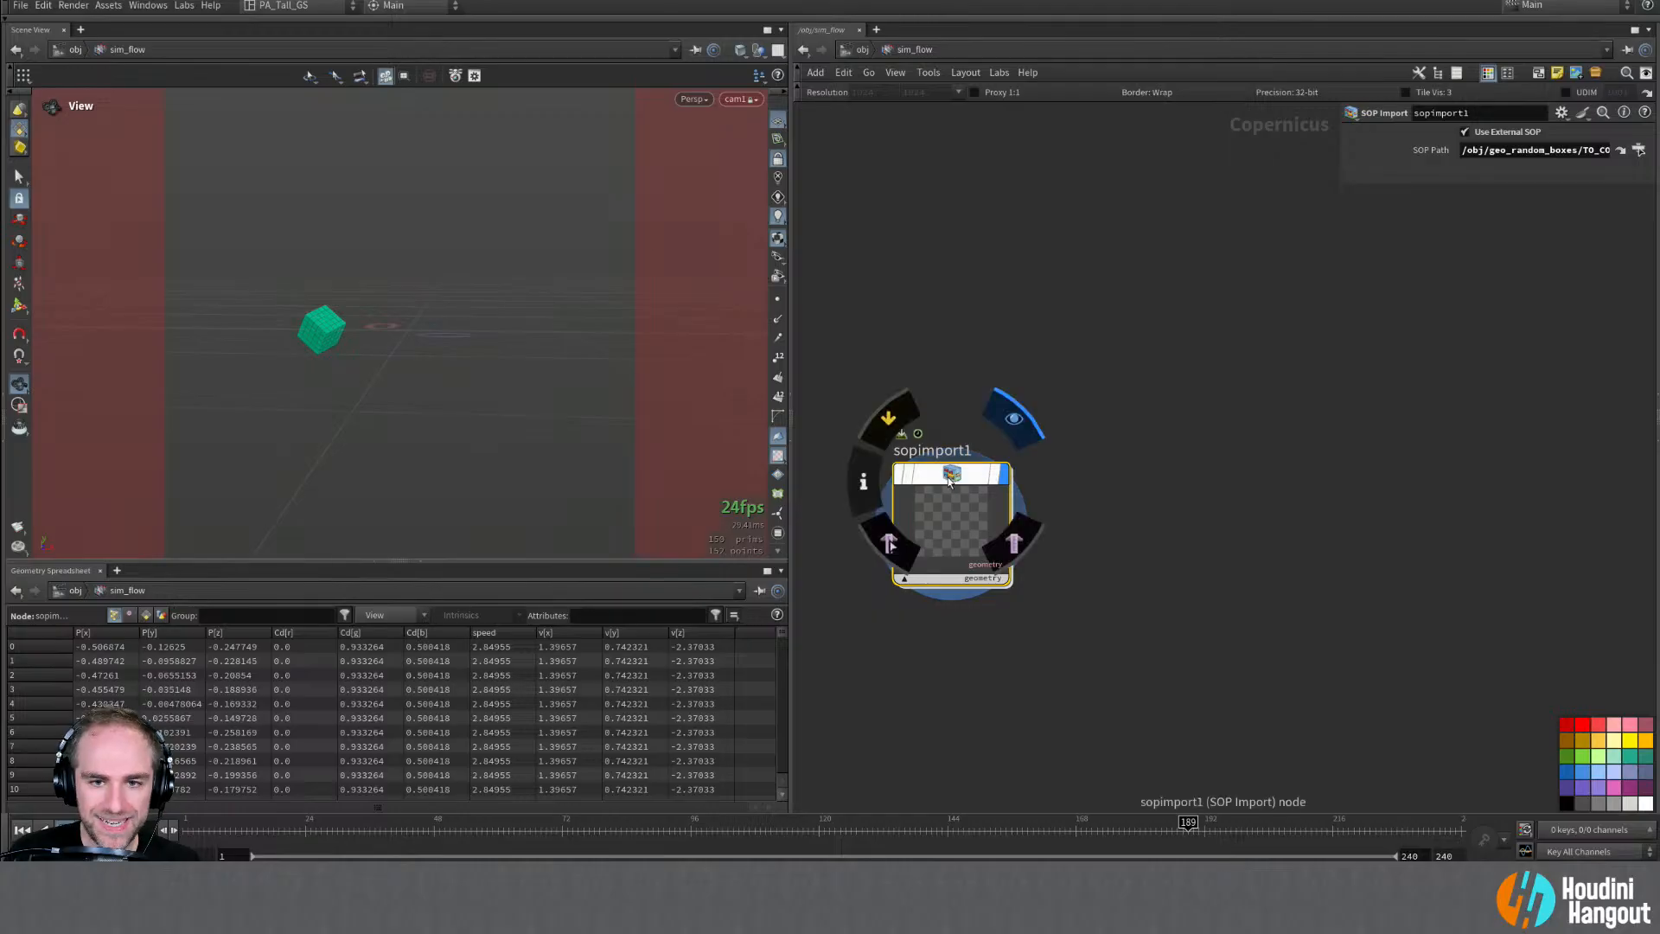
left_click_drag(922, 569, 897, 556)
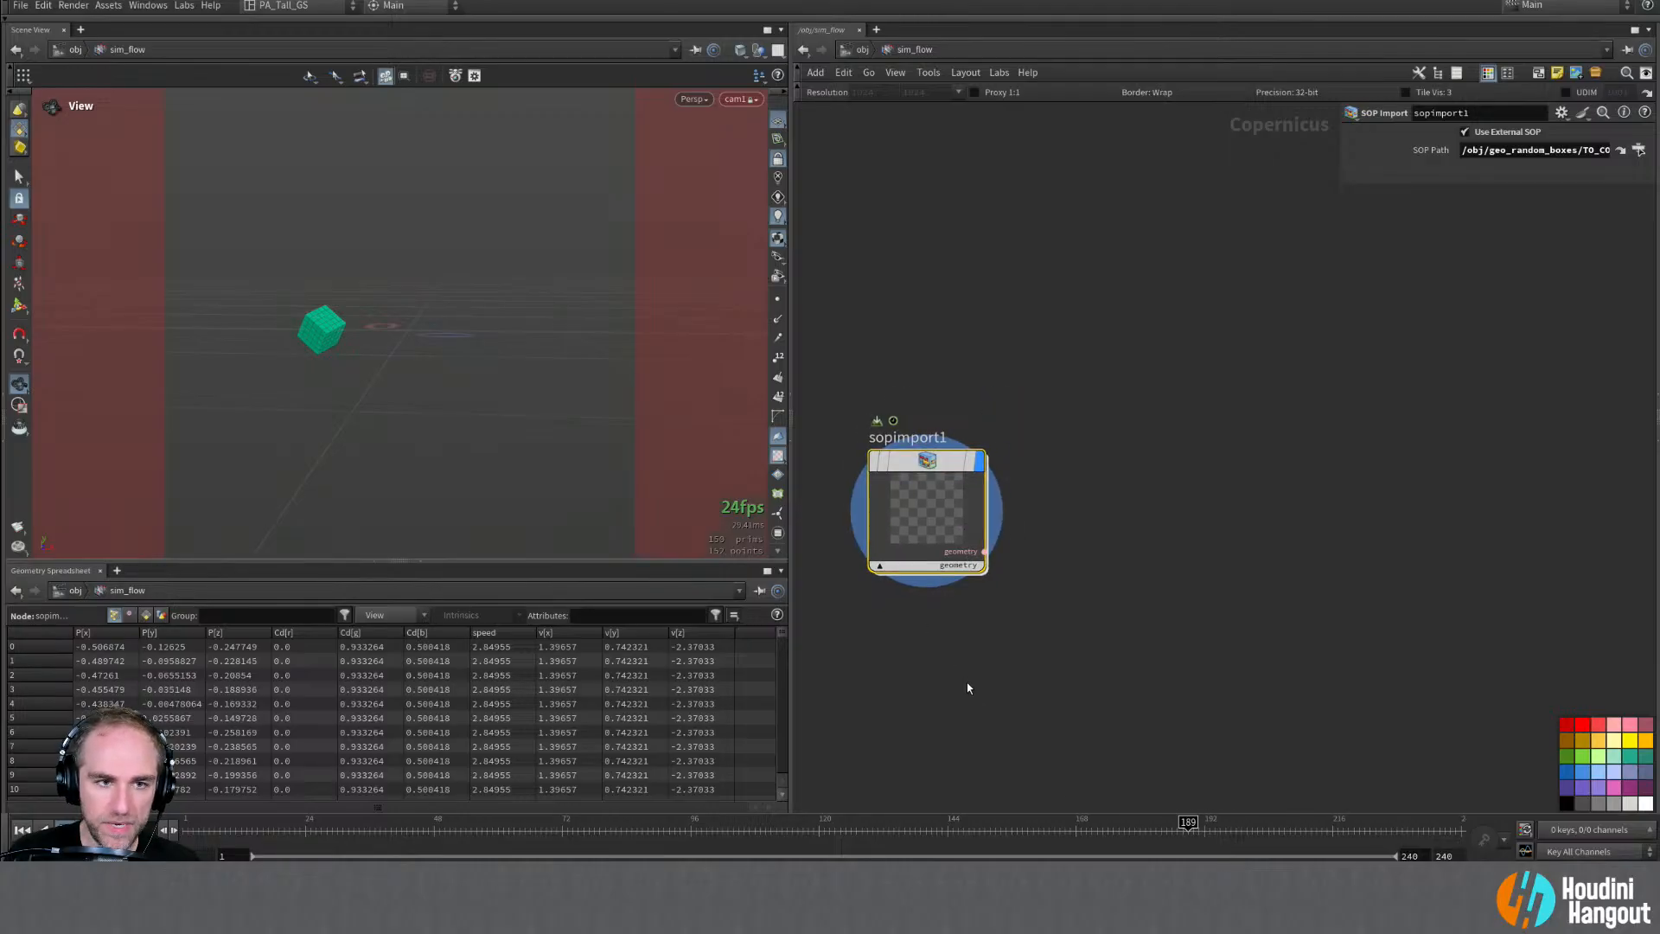
Step: Add a Camera Import node above sopimport1, set its Camera to /obj/cam1 and display the node
key("Tab")
type("camera")
key("Return")
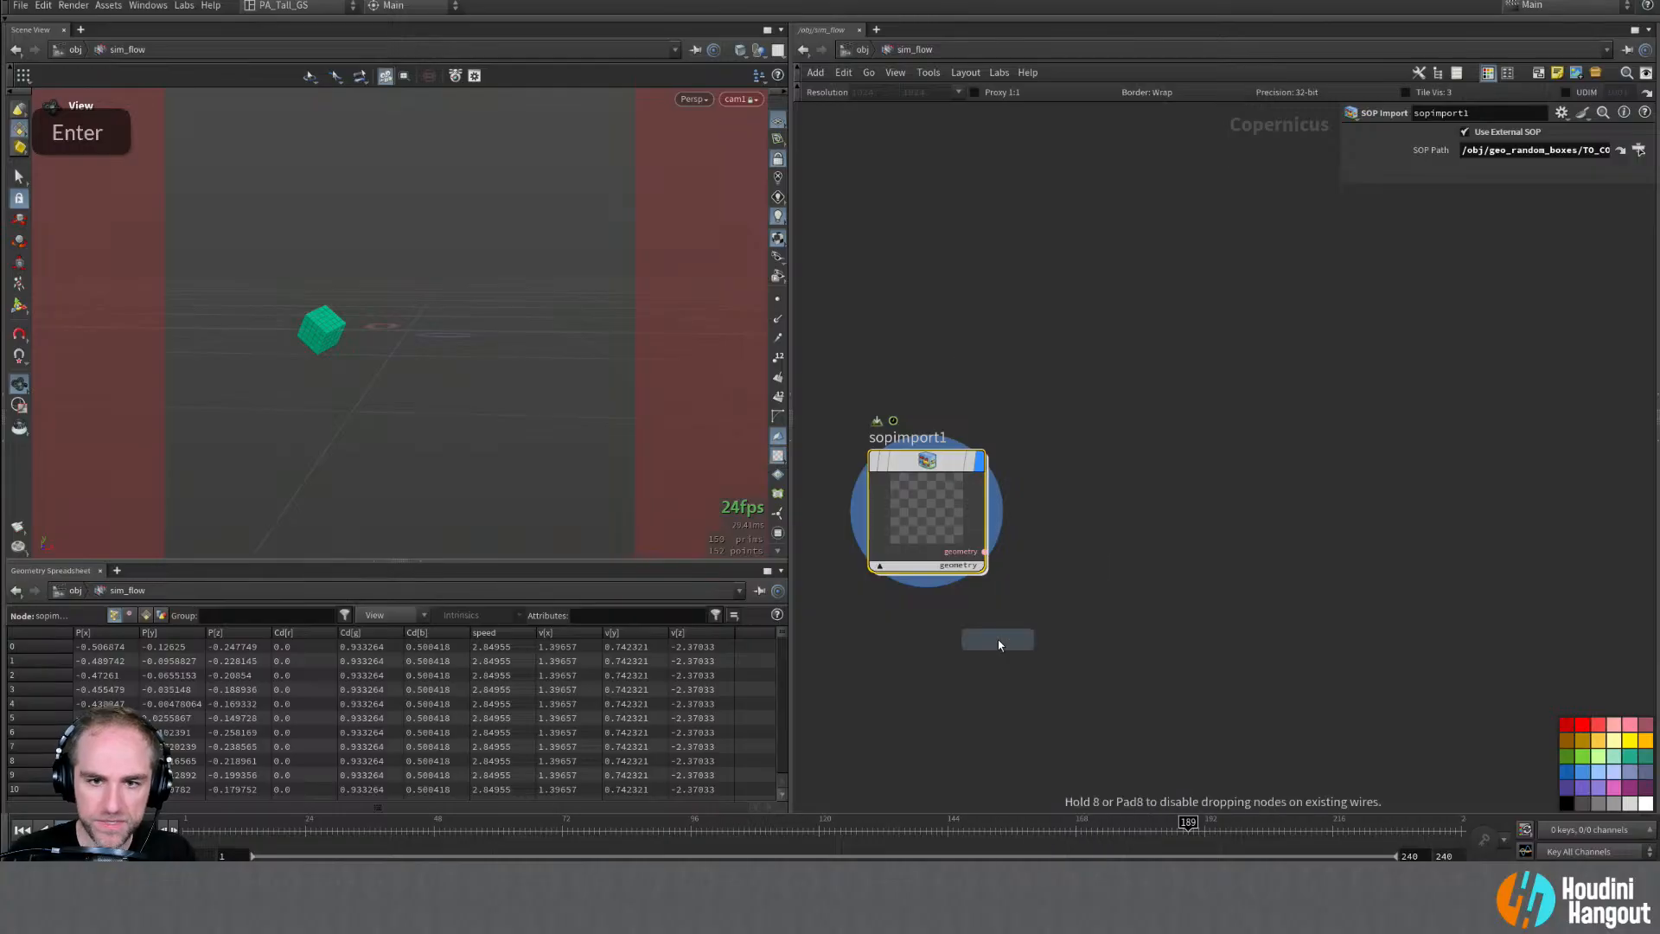
left_click(921, 279)
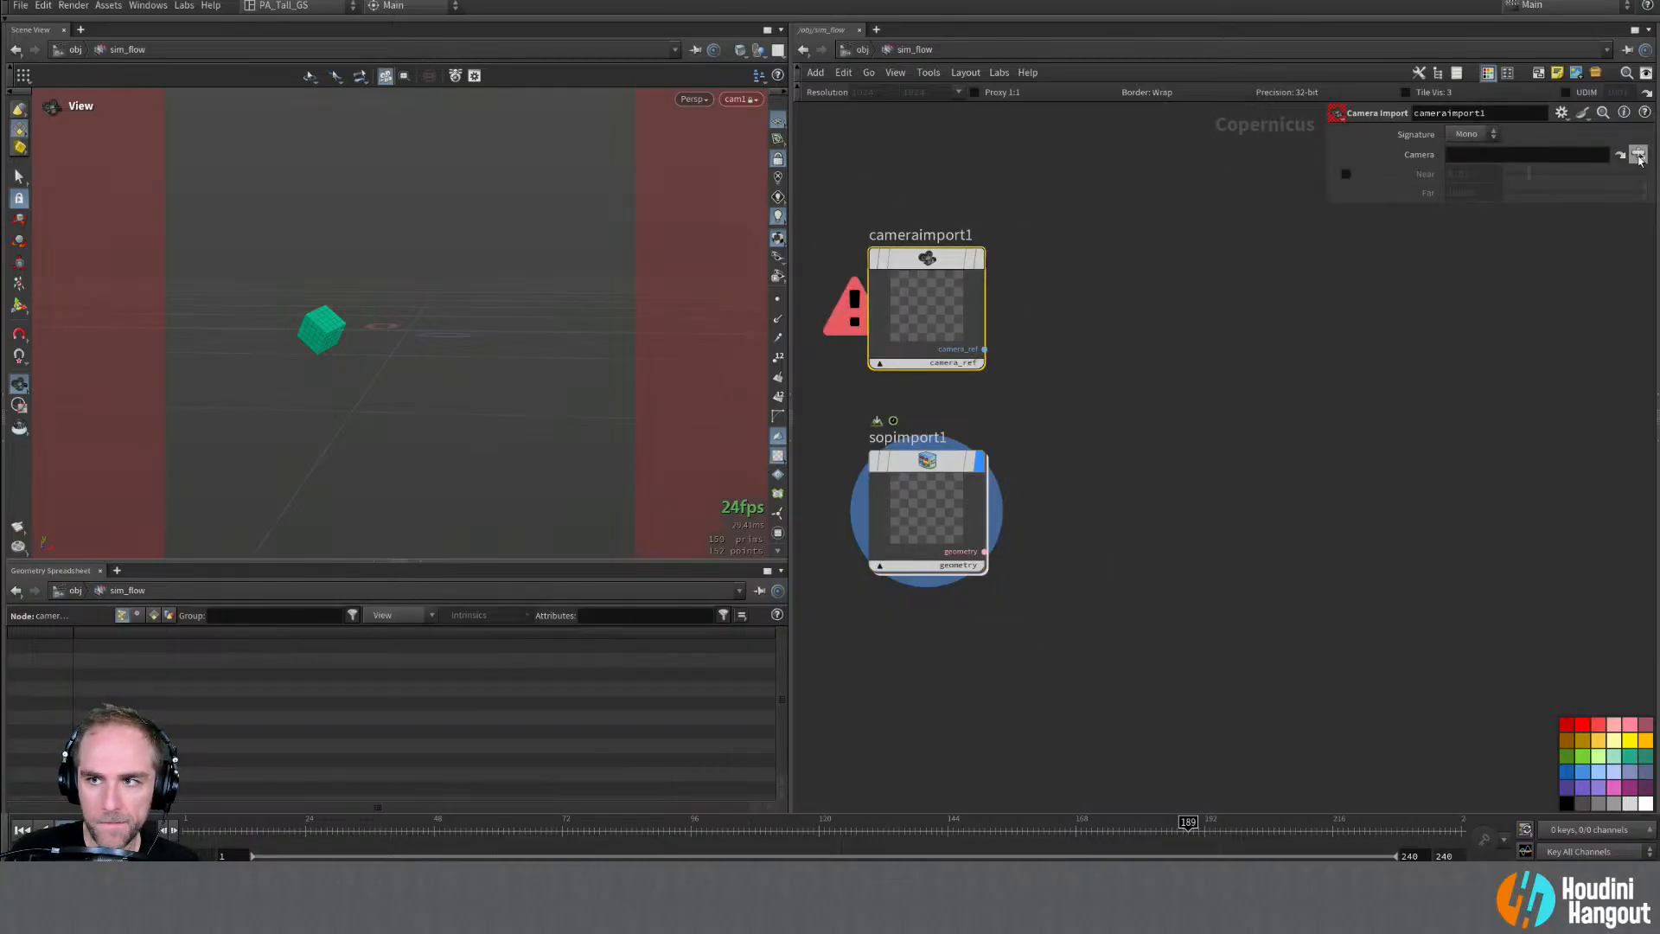
left_click(1638, 153)
left_click(1522, 64)
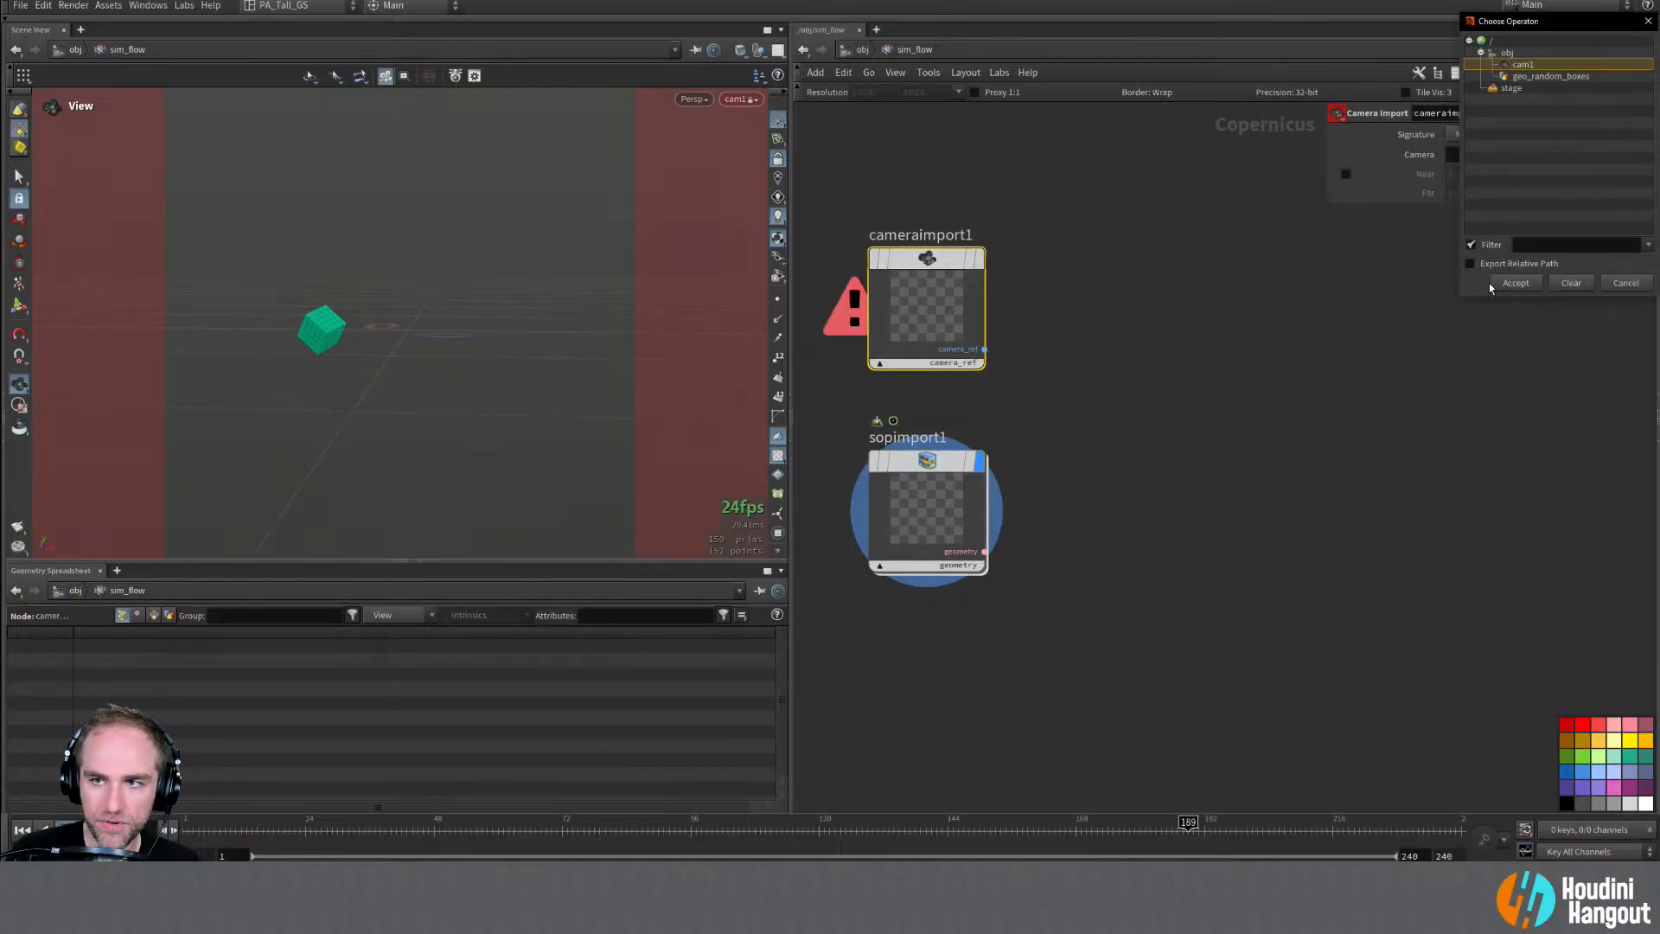
left_click(1515, 285)
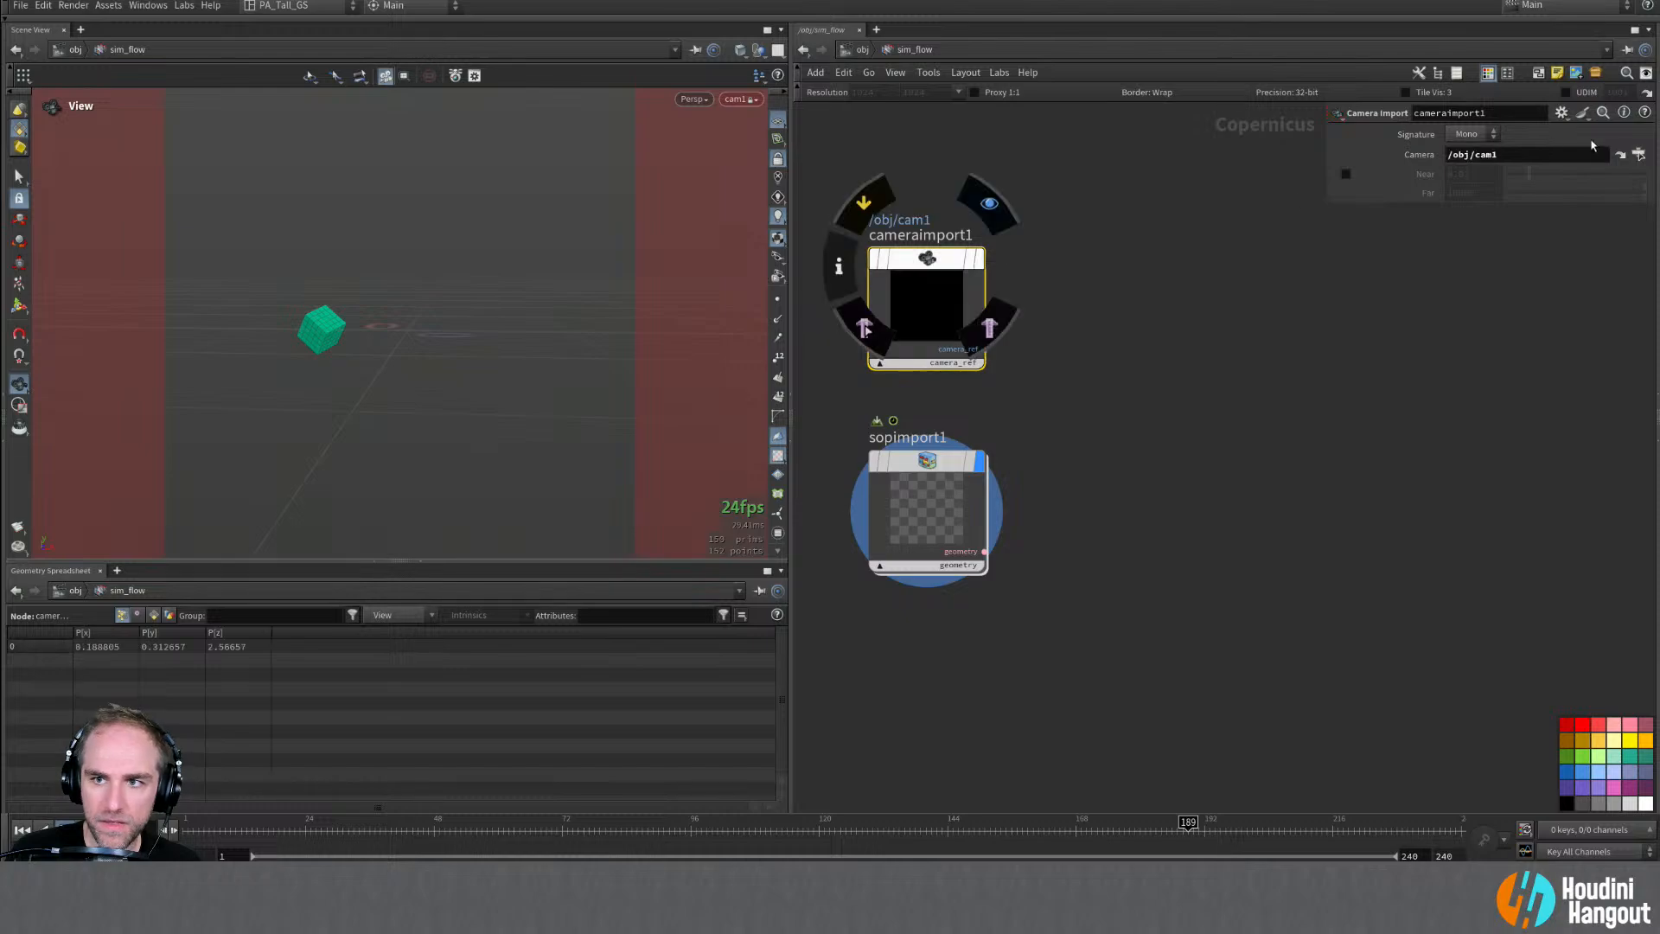
double_click(922, 259)
middle_click(923, 260)
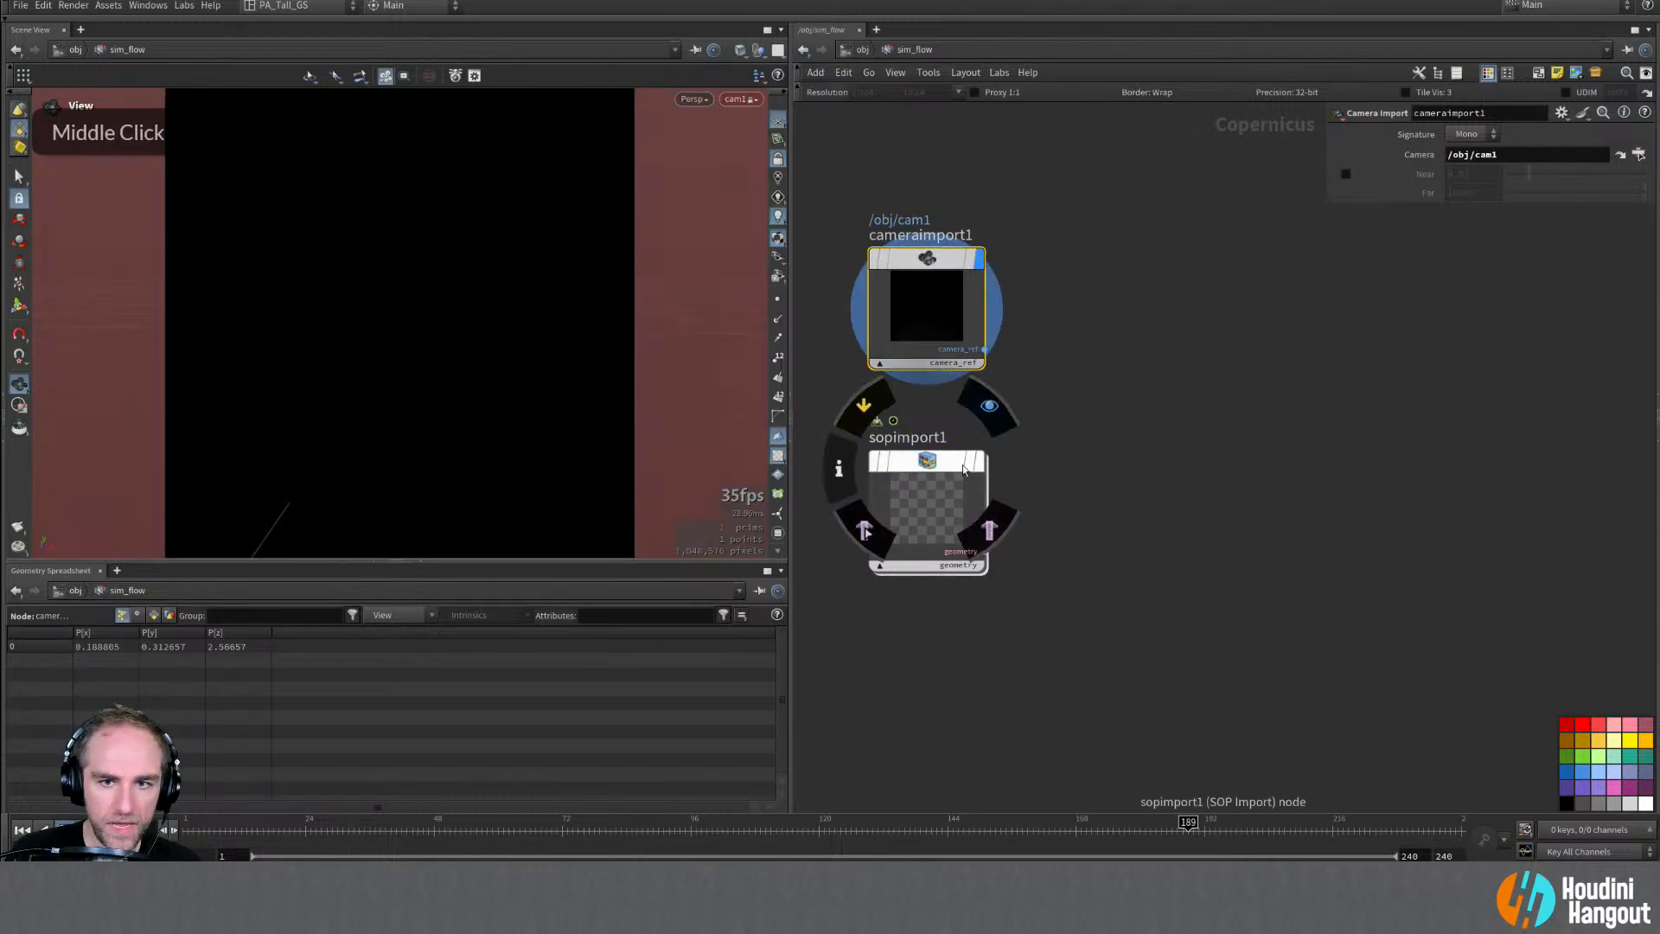
key("Tab")
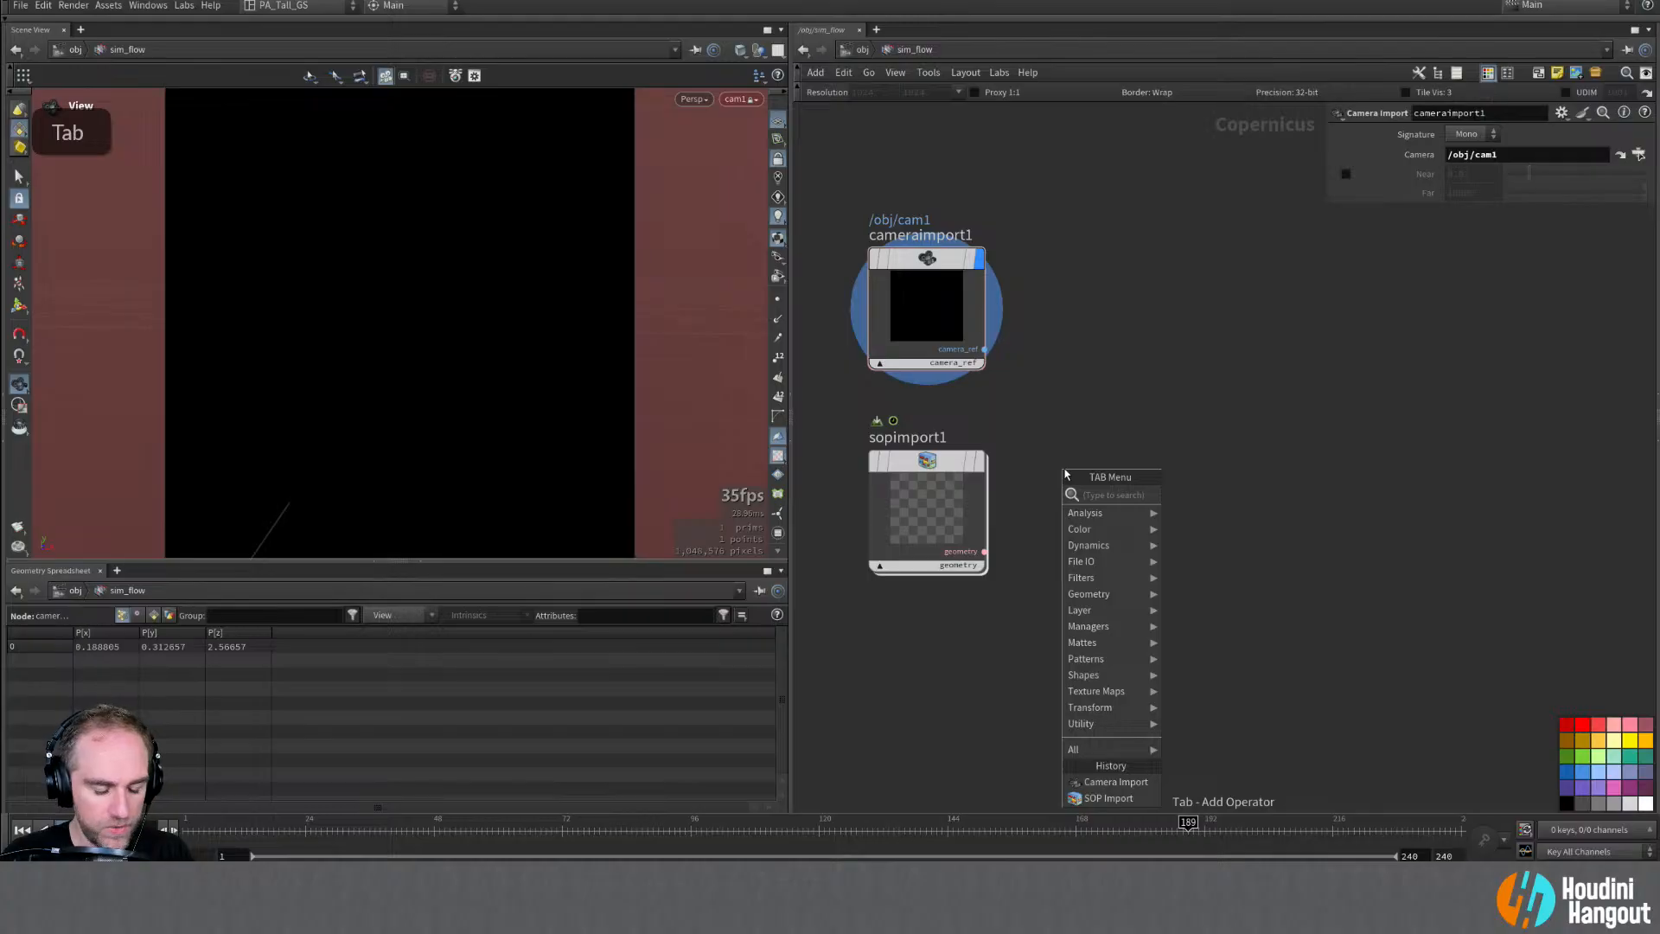
type("ma")
key("BackSpace")
key("BackSpace")
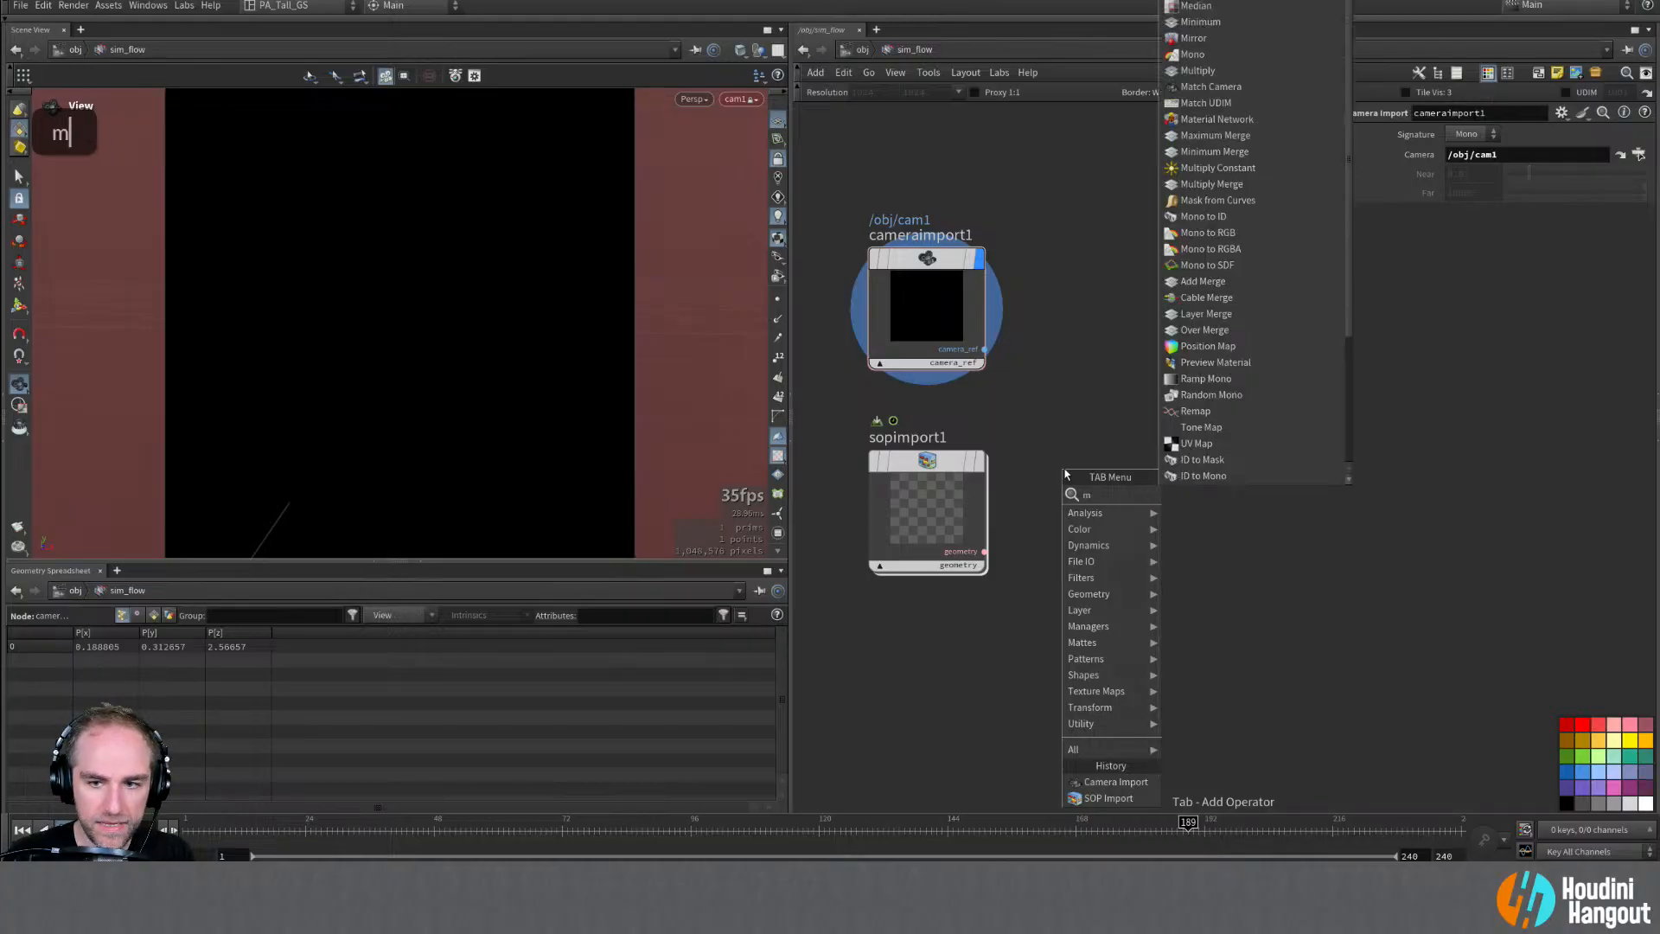
type("setup")
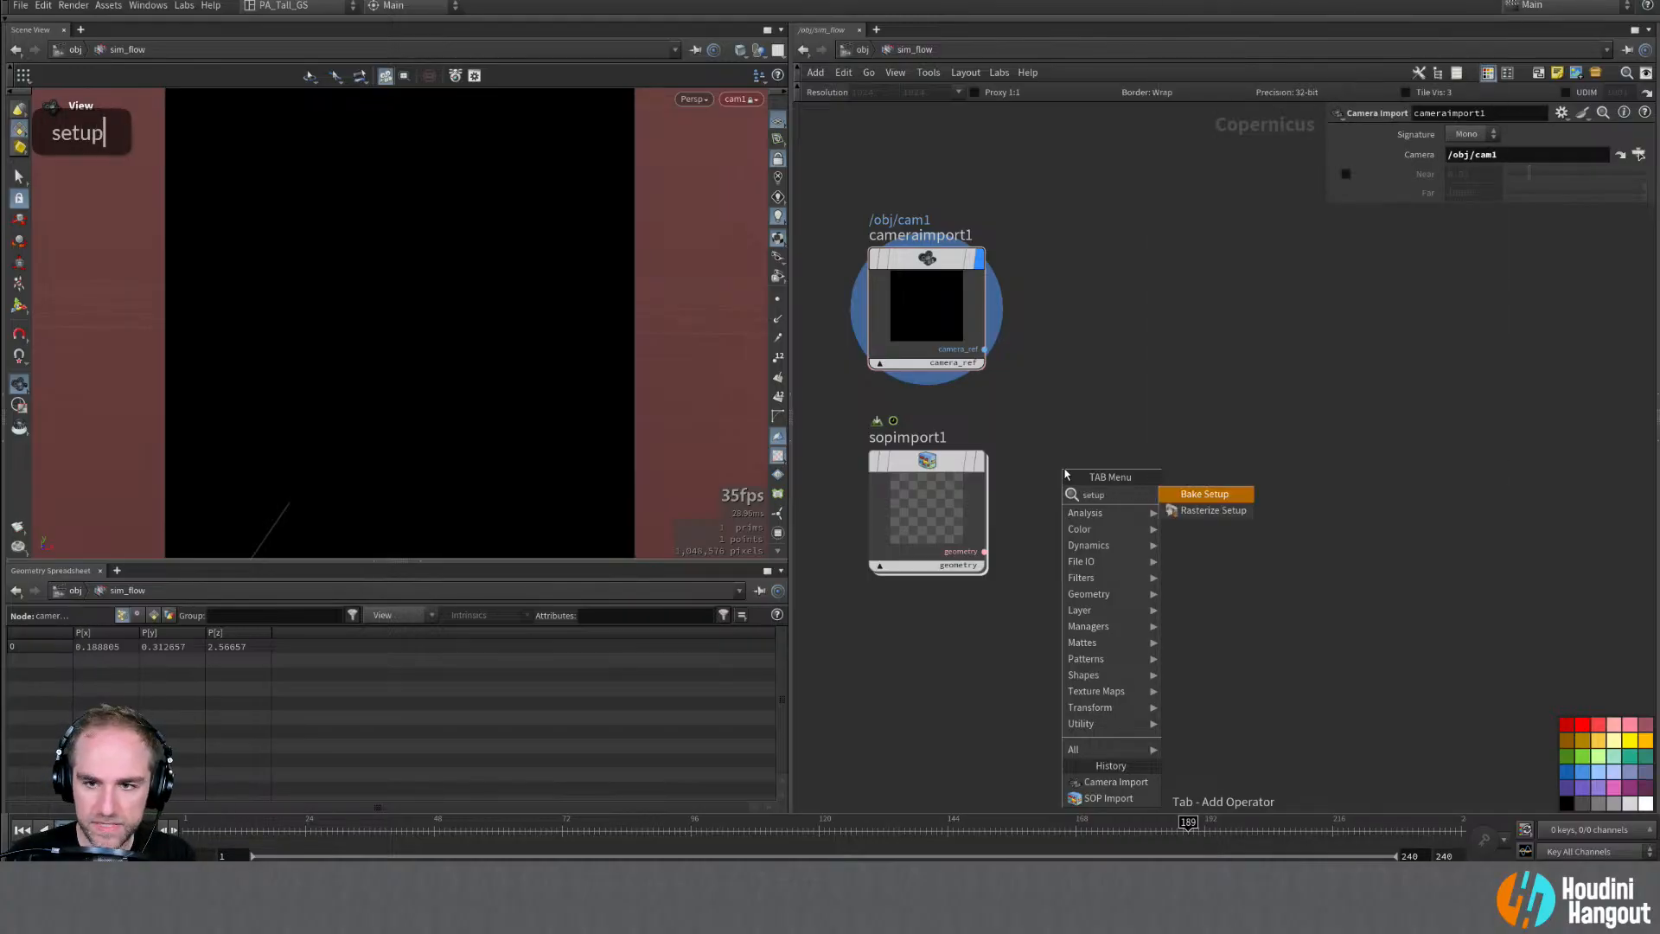
key("Return")
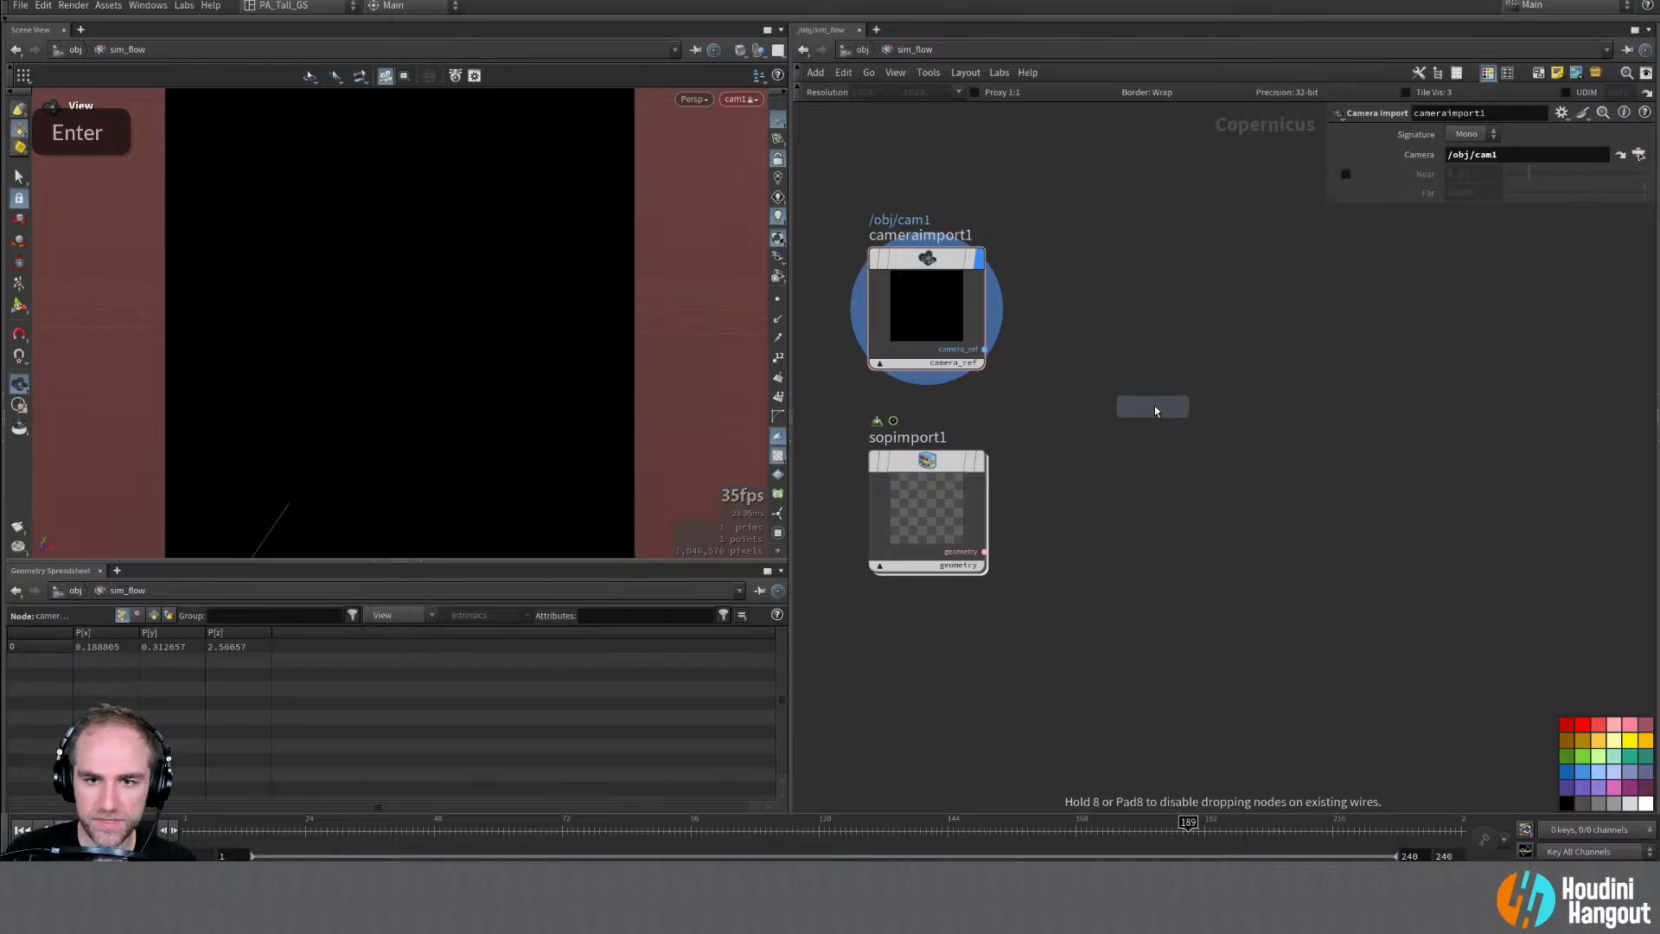
left_click(1156, 402)
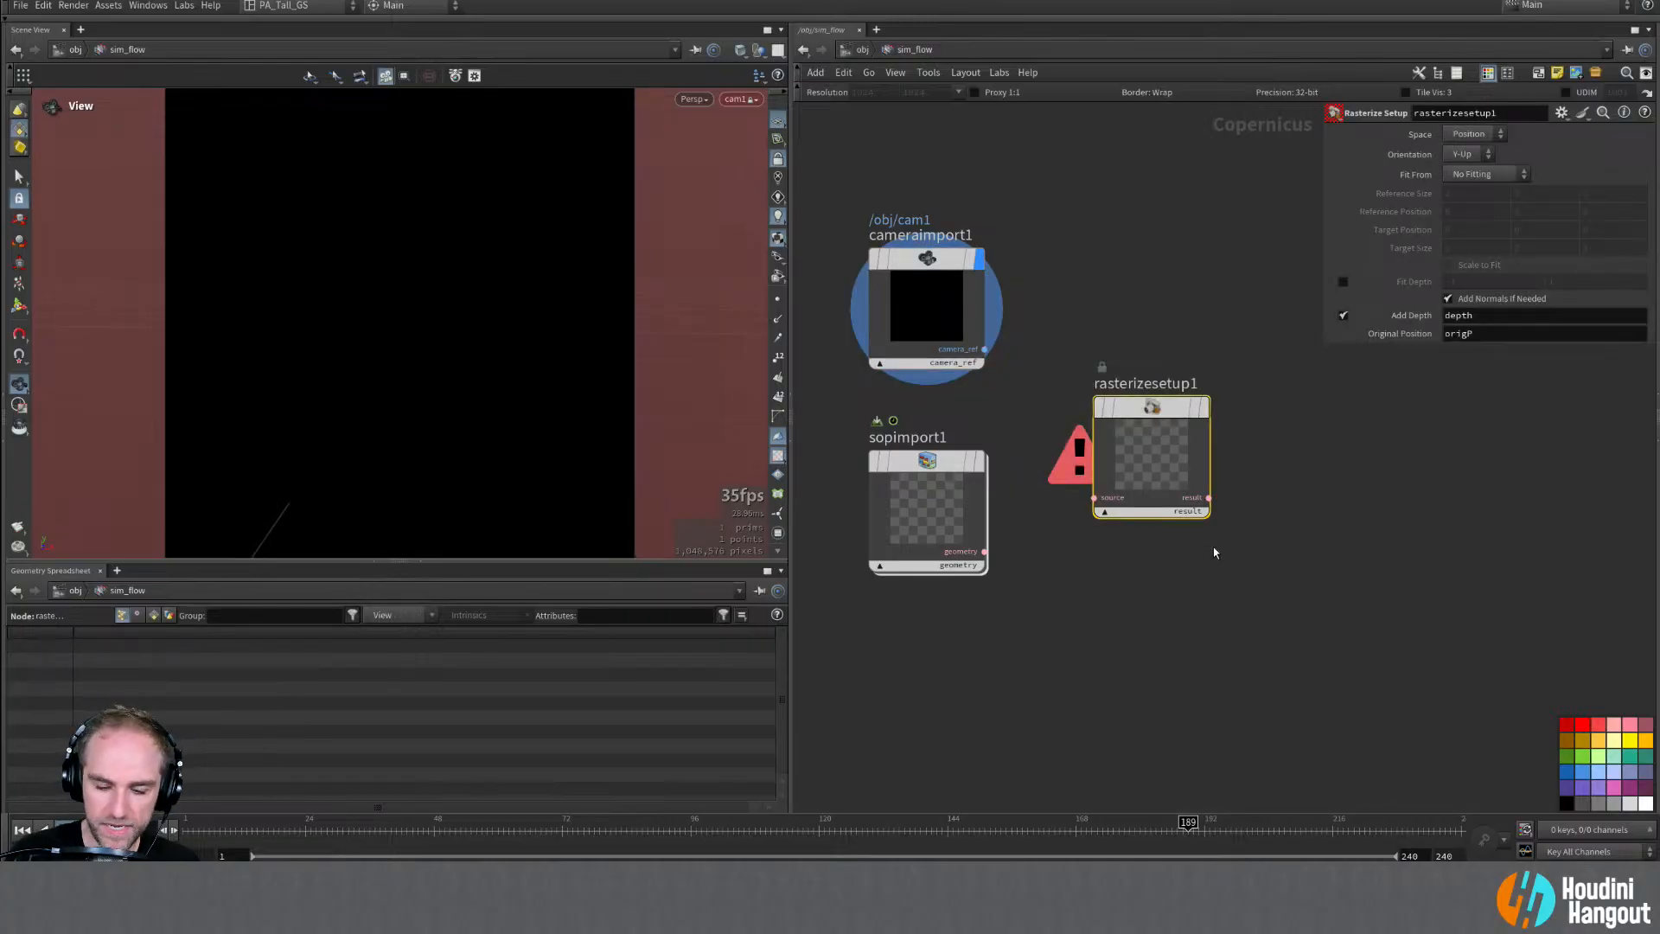
key("Delete")
Step: Add a Rasterize Geometry node, feed the sopimport1 geometry into it and display the rasterized result
key("Tab")
type("geo ra")
key("Return")
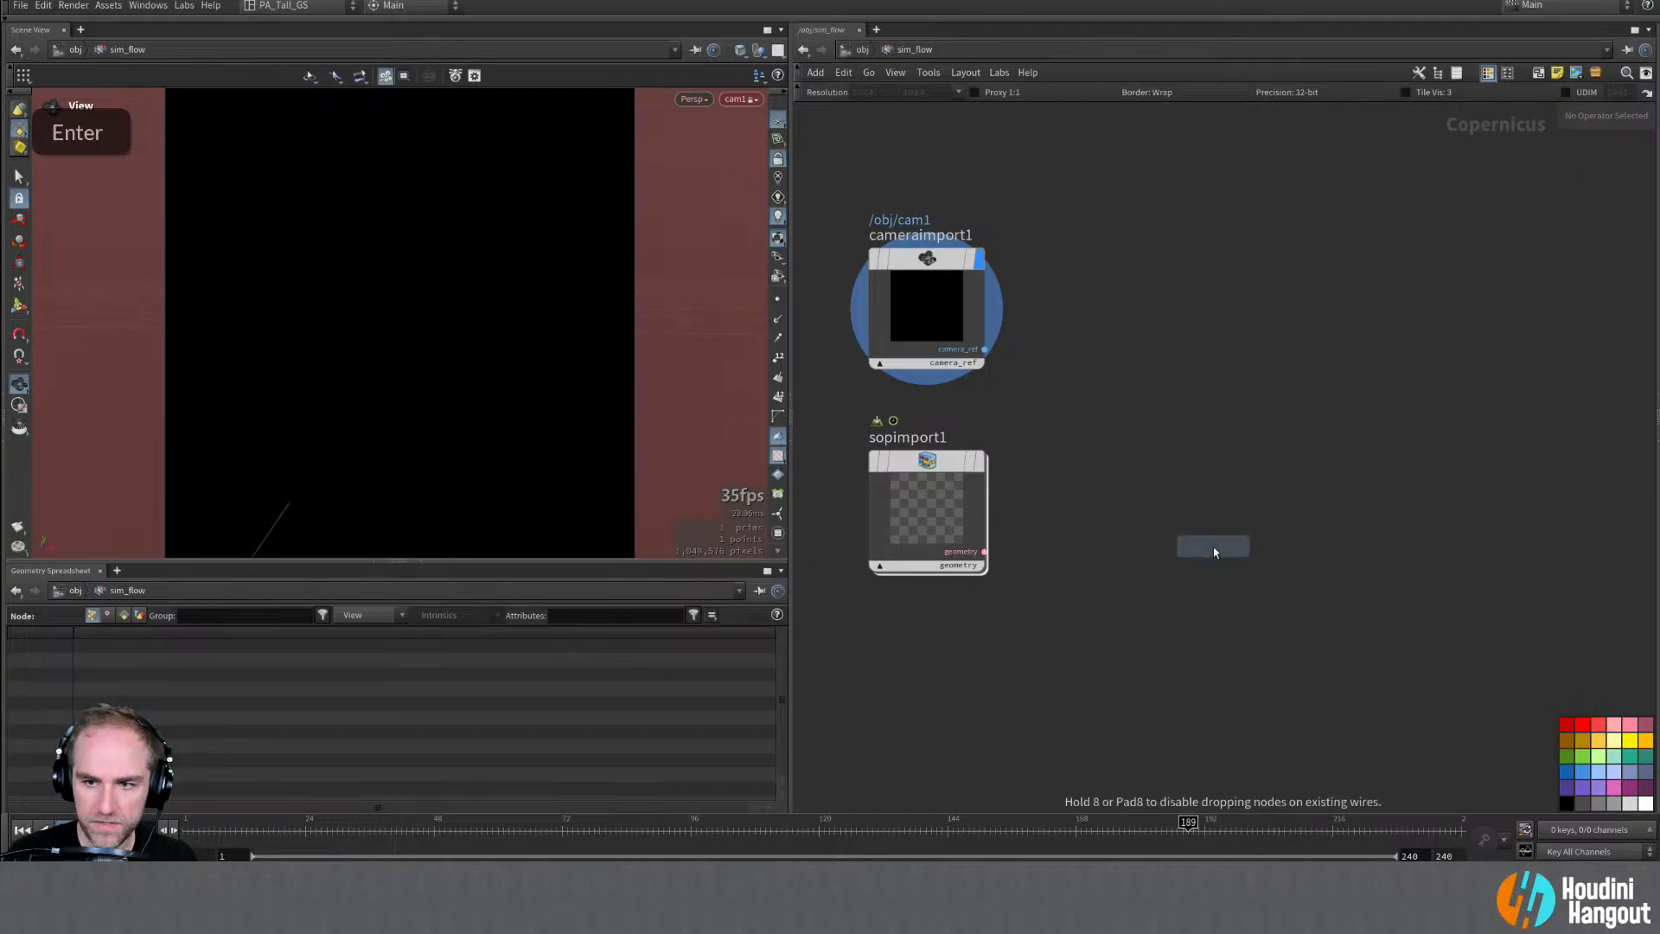
left_click(1194, 416)
left_click_drag(1186, 408, 1151, 389)
double_click(983, 550)
left_click(1100, 493)
left_click(1208, 394)
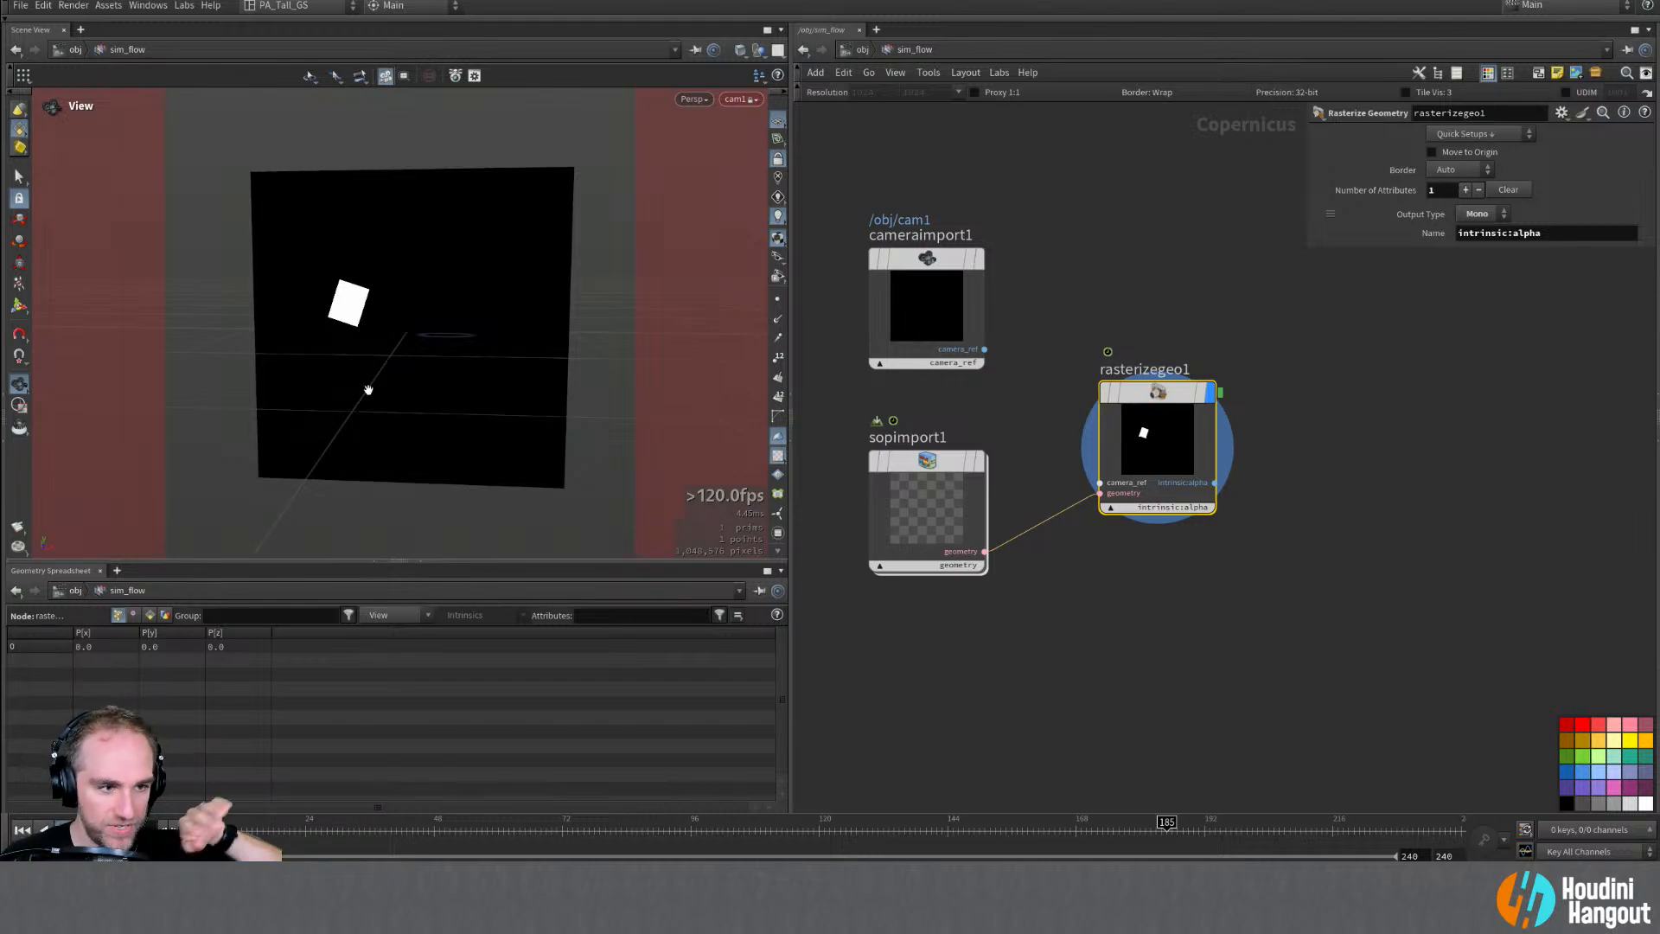
Step: Connect cameraimport1 to the camera_ref input of rasterizegeo1 and compare the rasterized image with the imported geometry
left_click_drag(985, 349, 1099, 482)
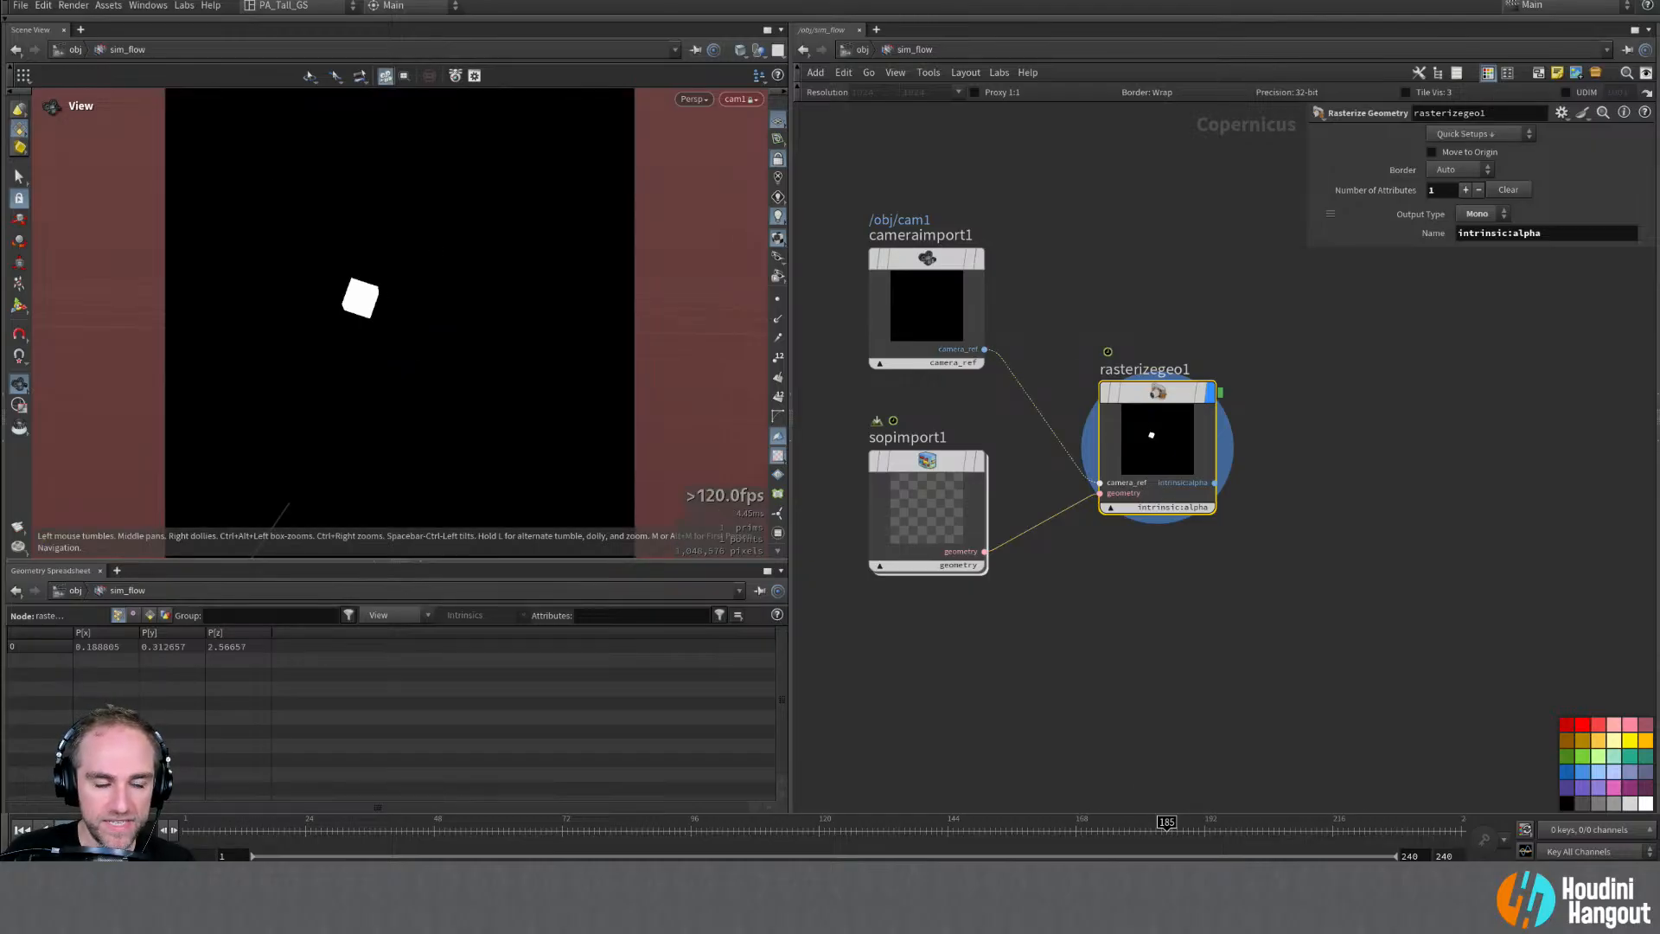
left_click_drag(224, 831, 921, 849)
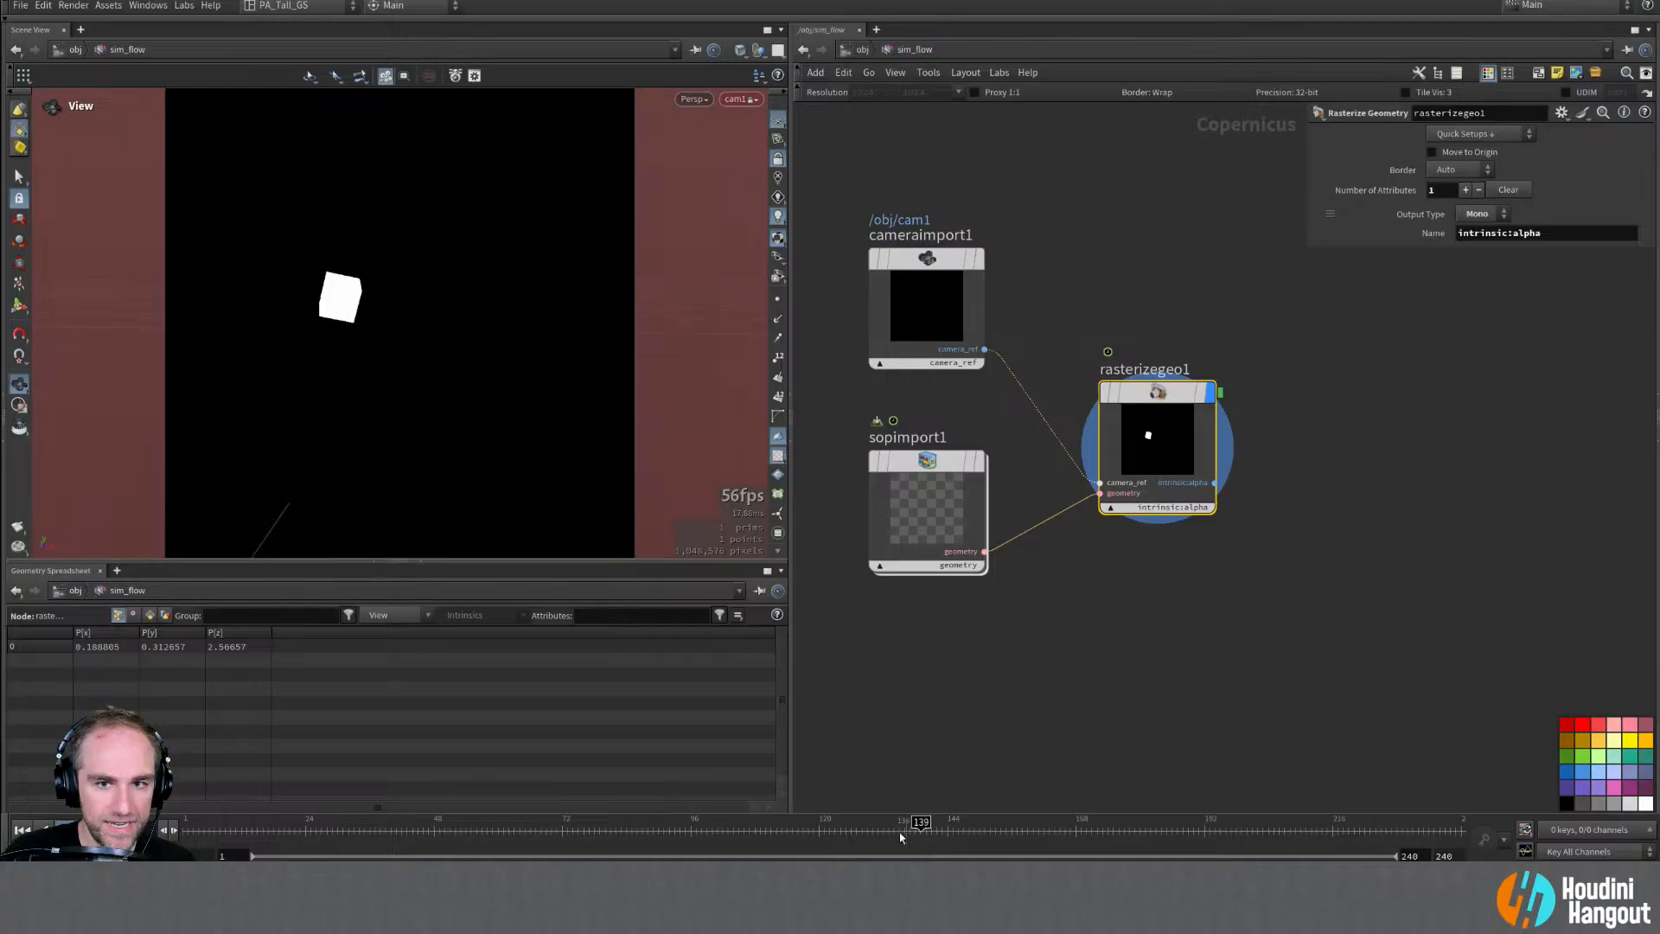
left_click(990, 405)
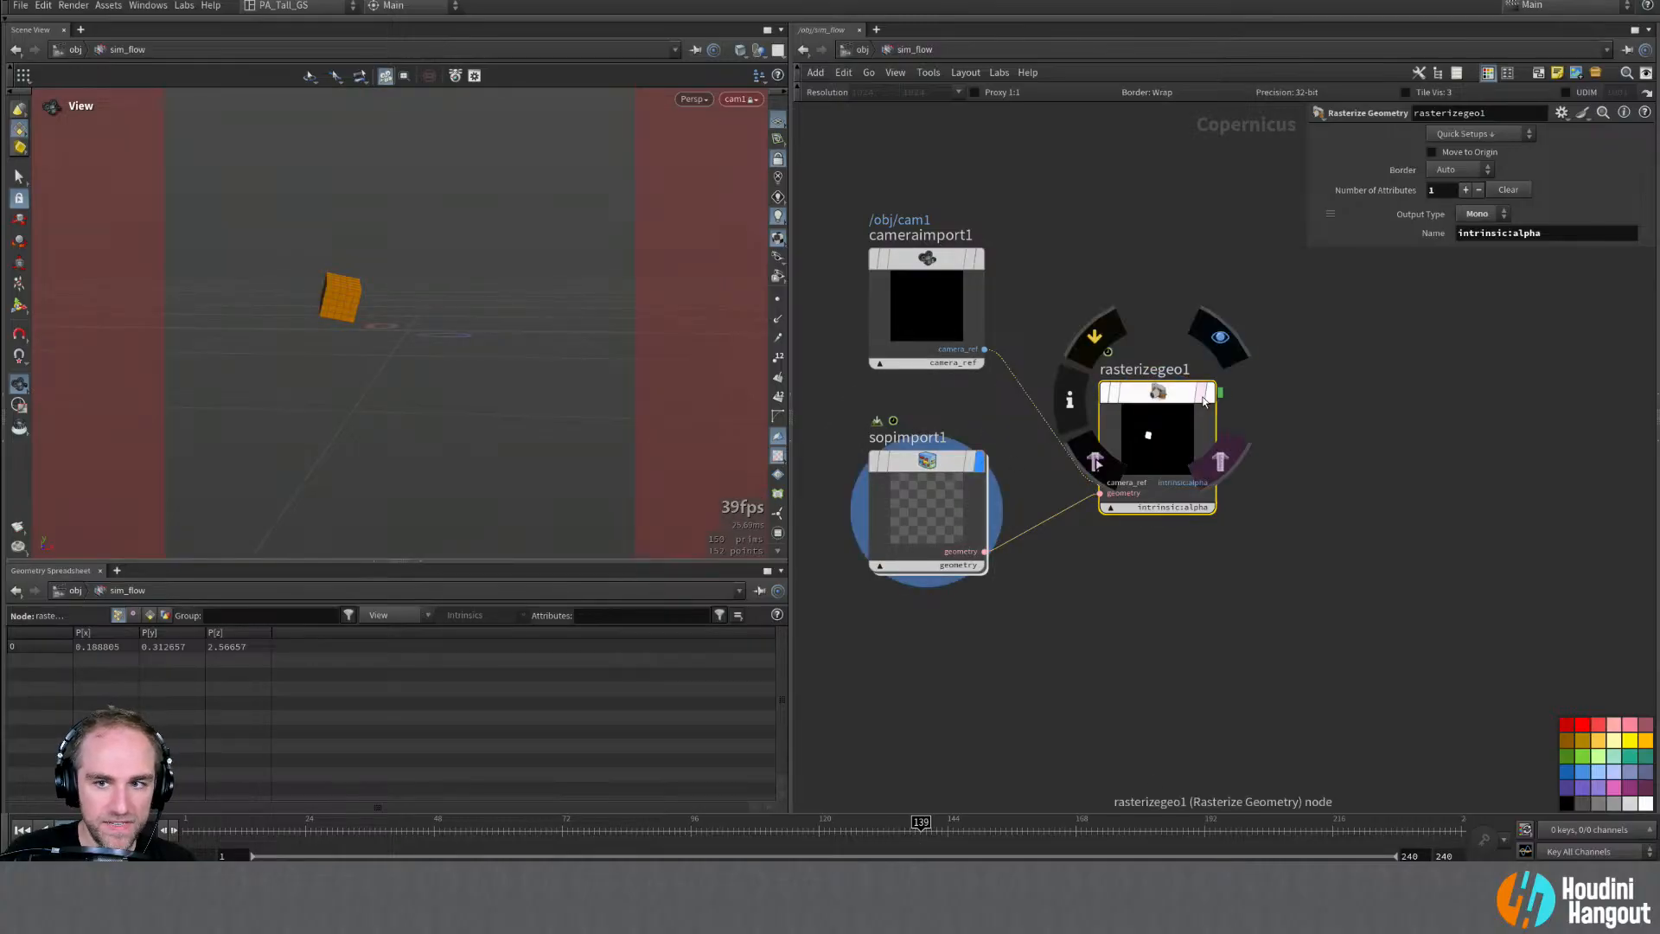
left_click(1217, 338)
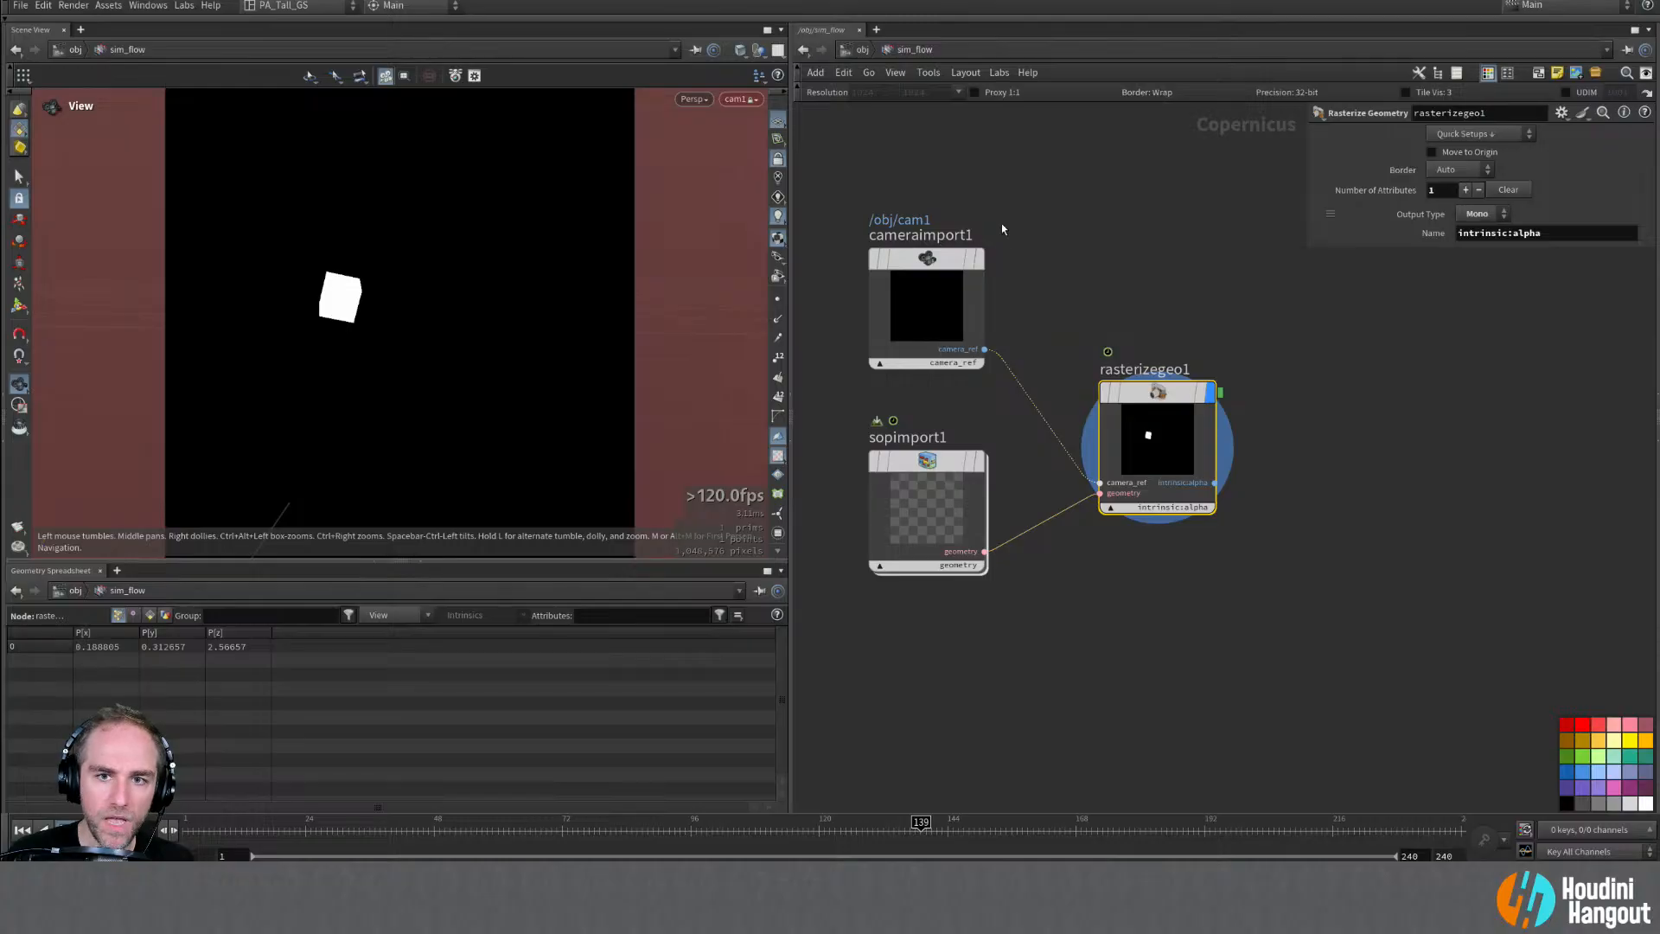
Step: Try the 1:2 proxy resolution for the network and return to full resolution
left_click(926, 294)
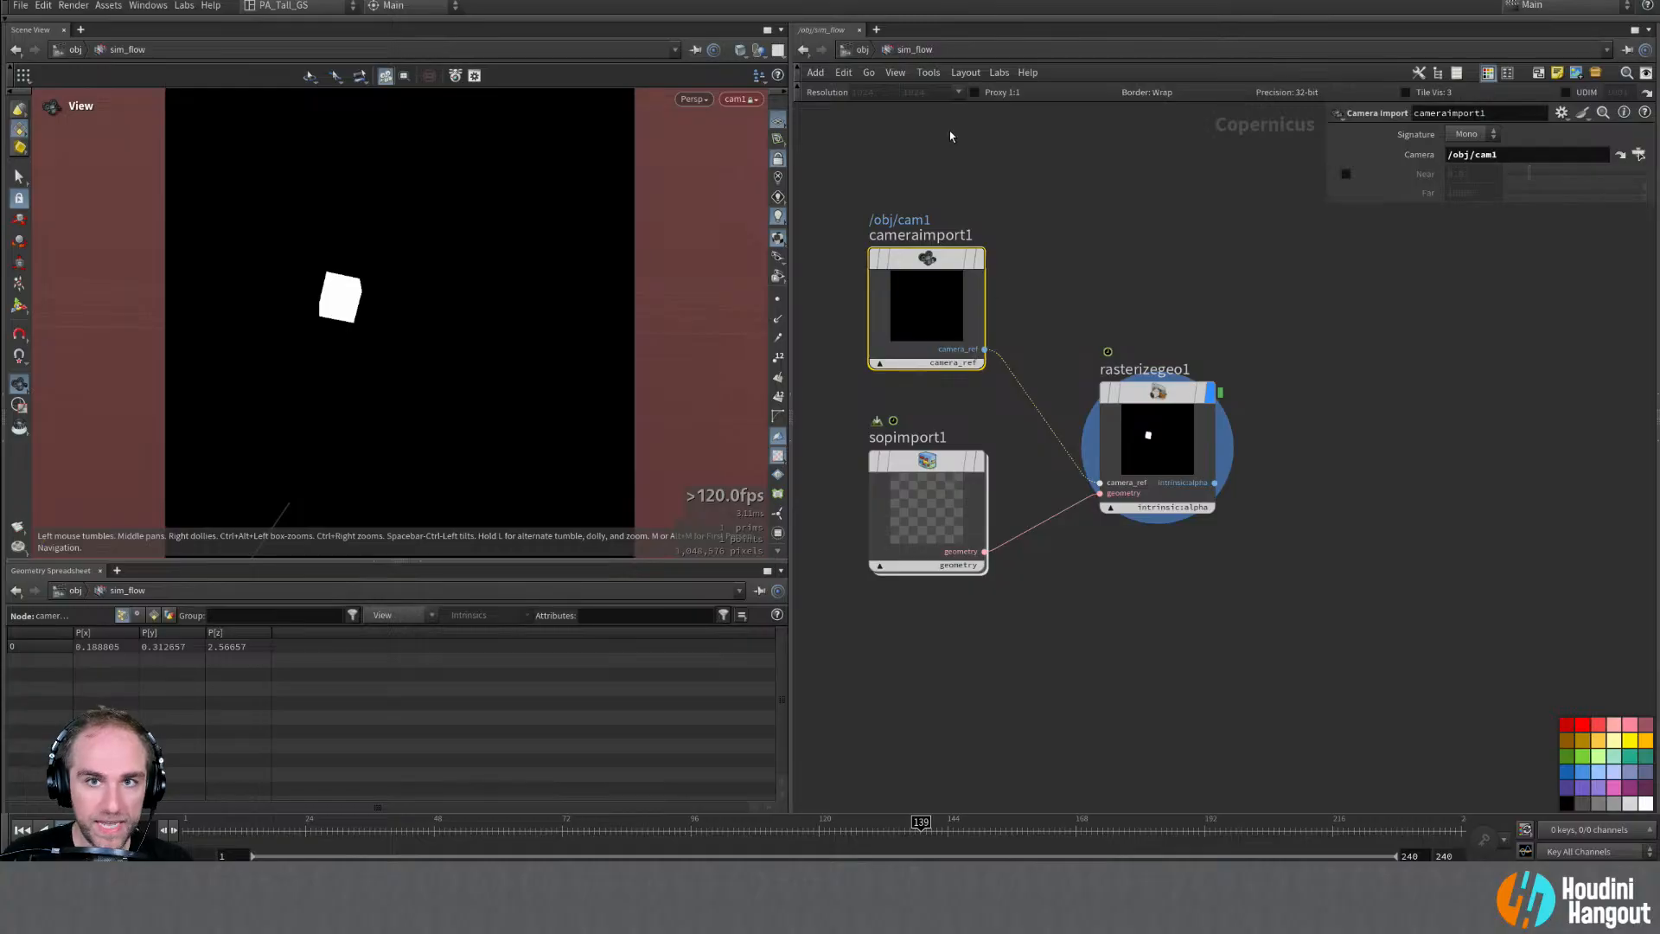
left_click(975, 96)
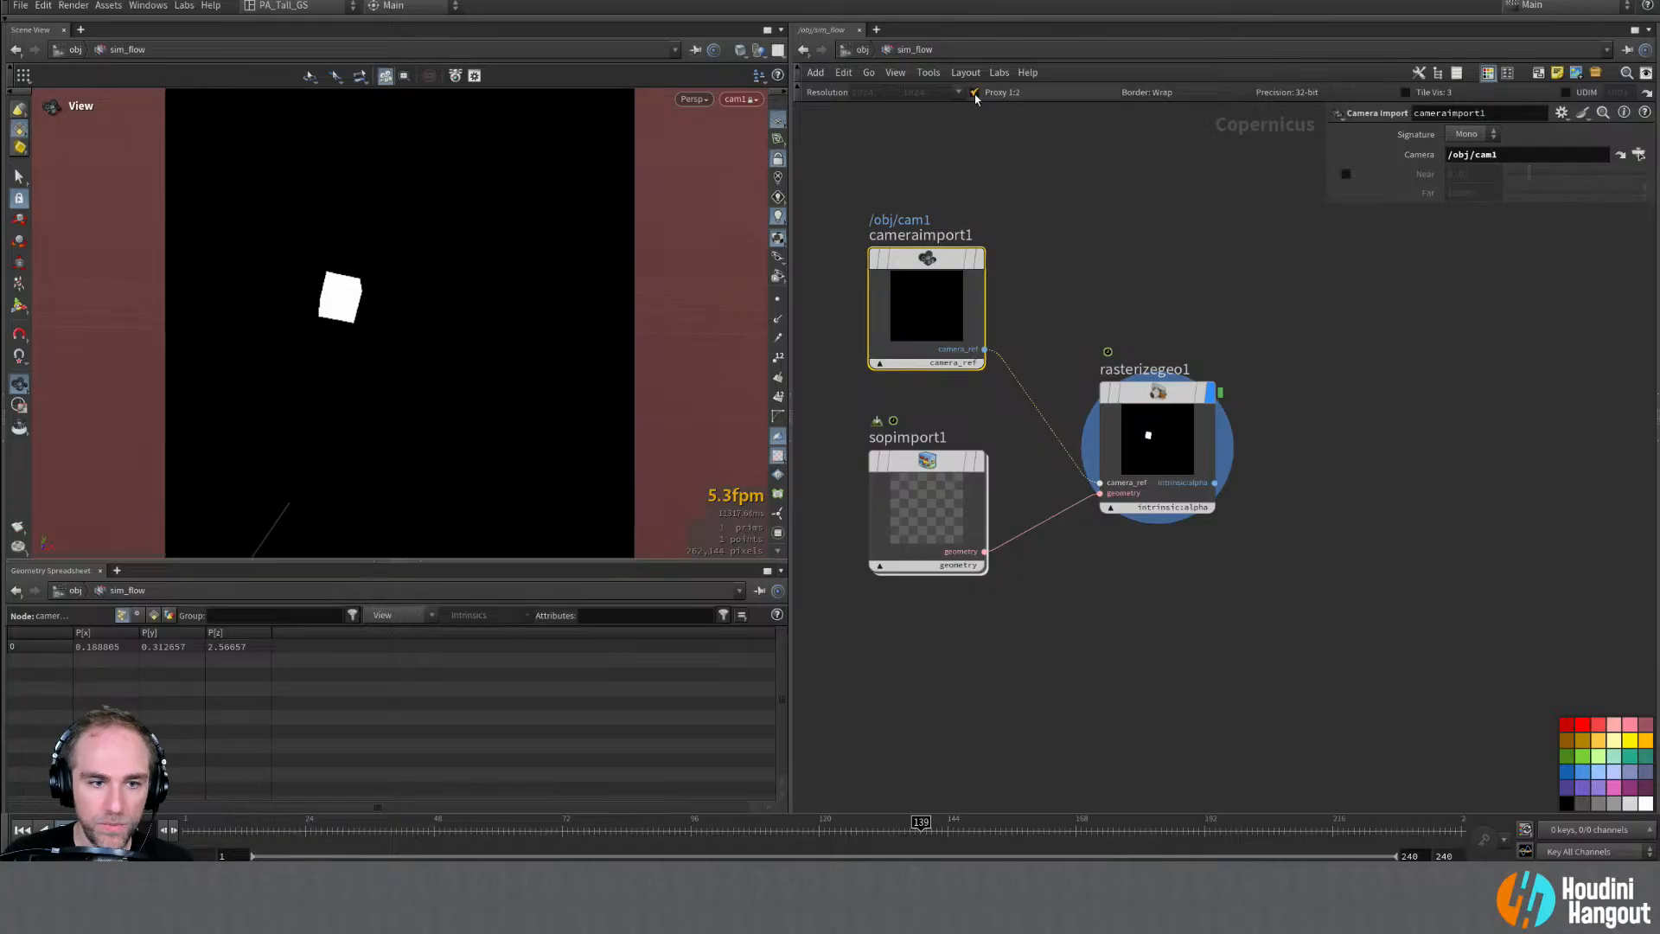
left_click(975, 93)
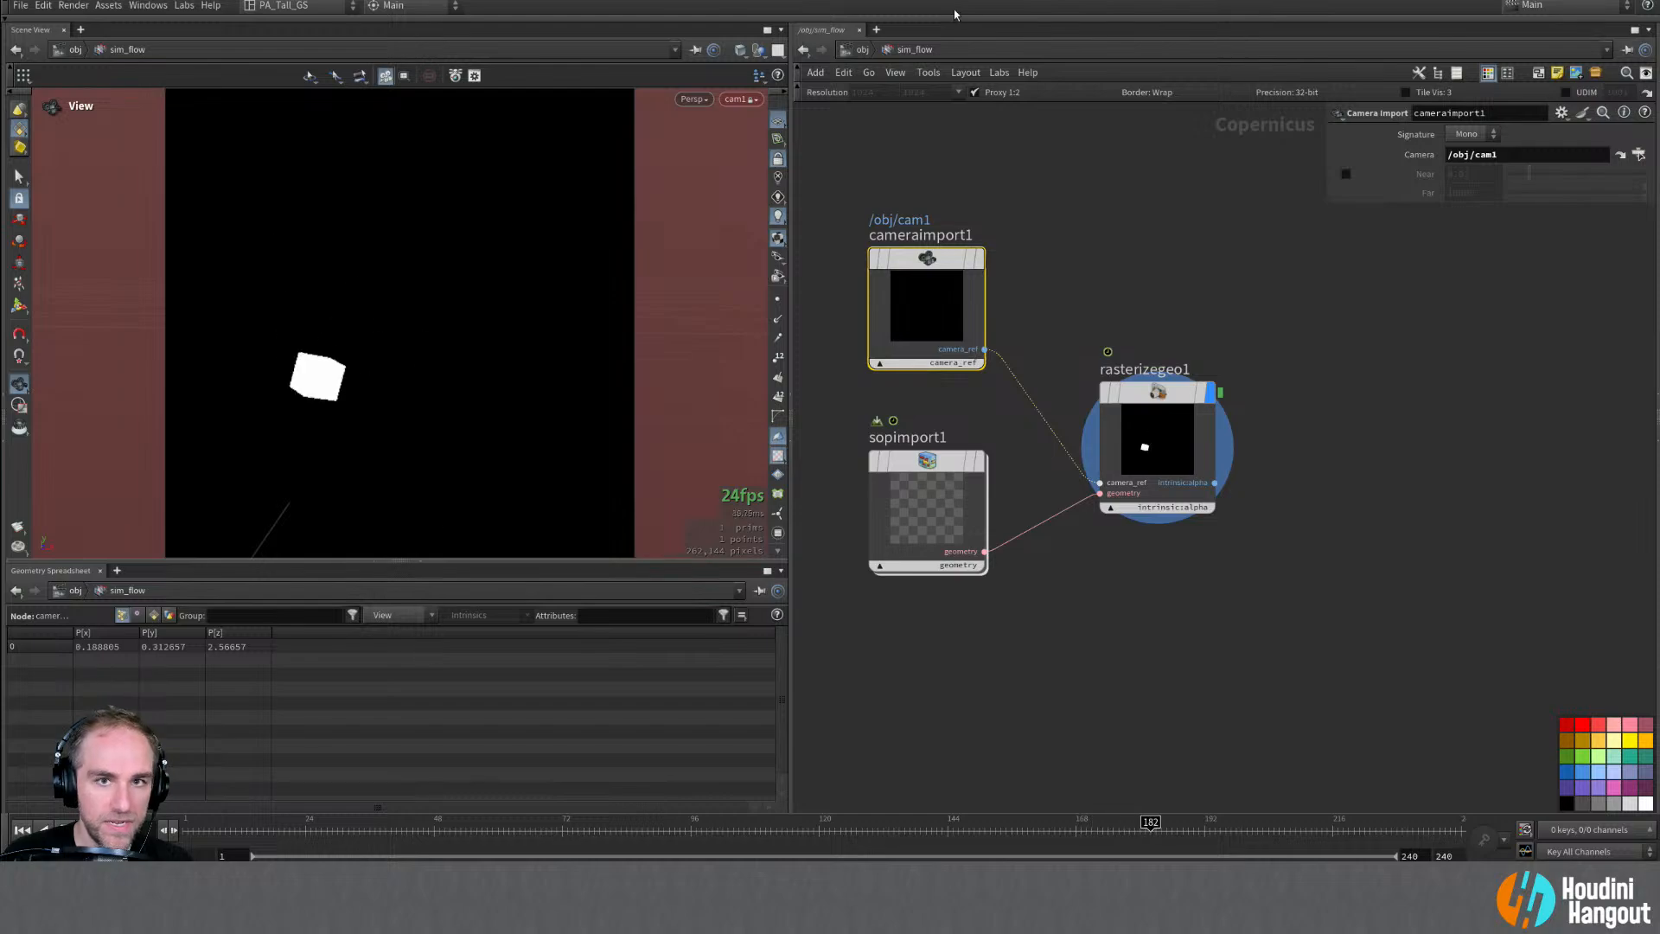
left_click(975, 92)
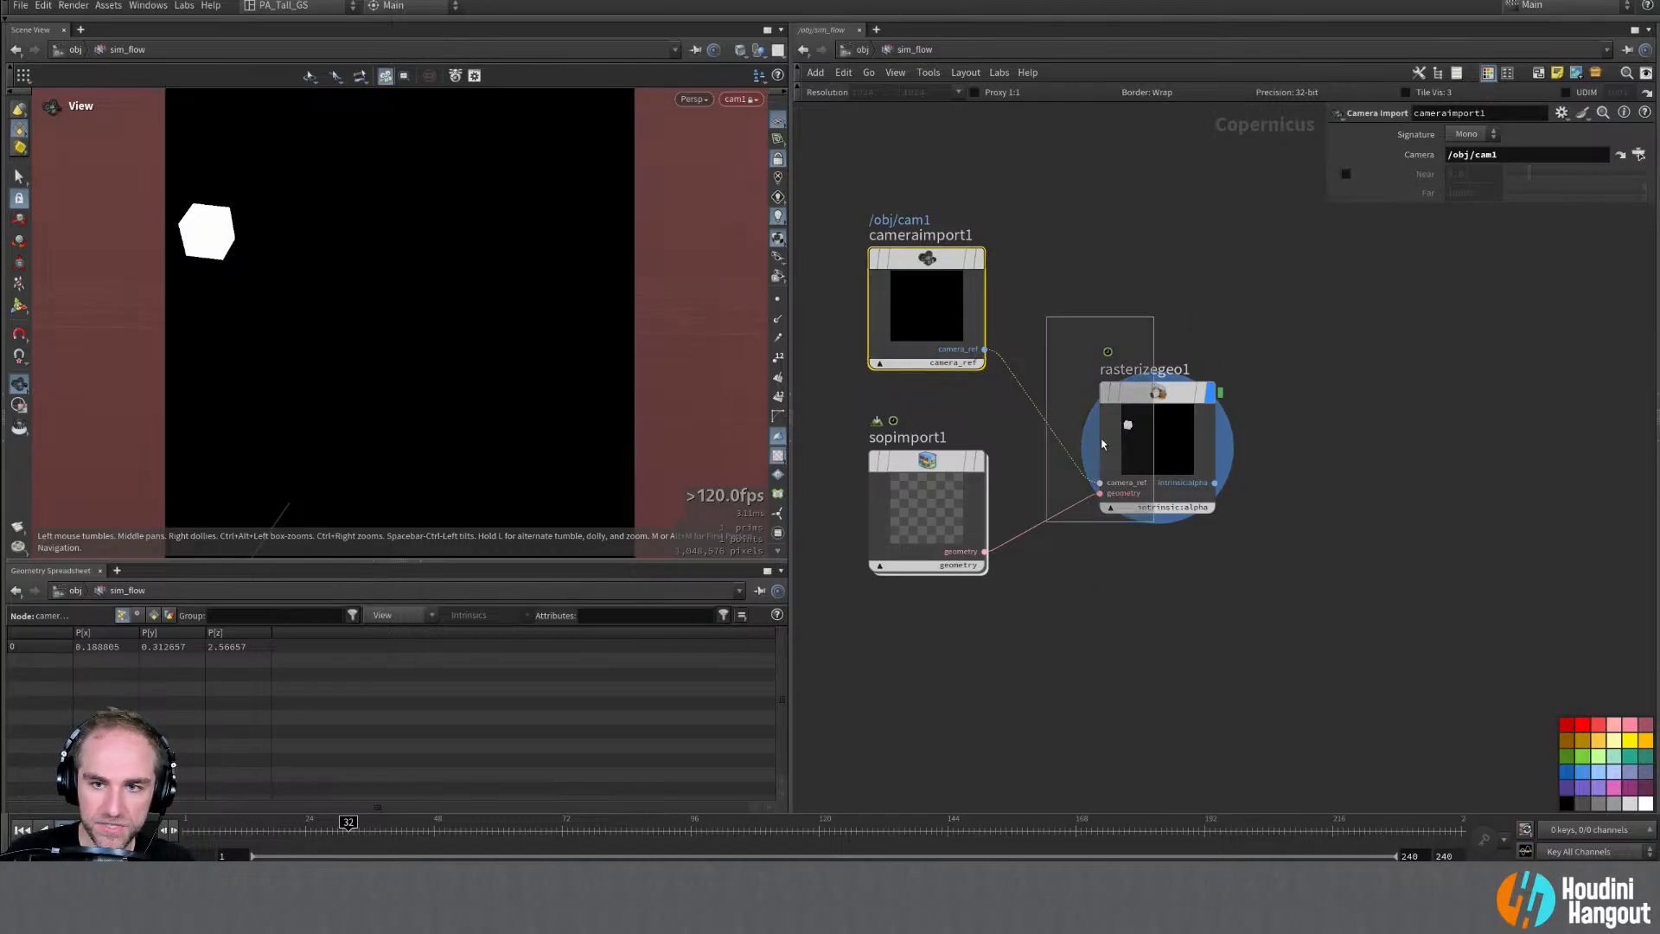
Step: Add a second attribute to rasterizegeo1 with output type RGB and the name Cd
left_click_drag(1046, 317, 1166, 441)
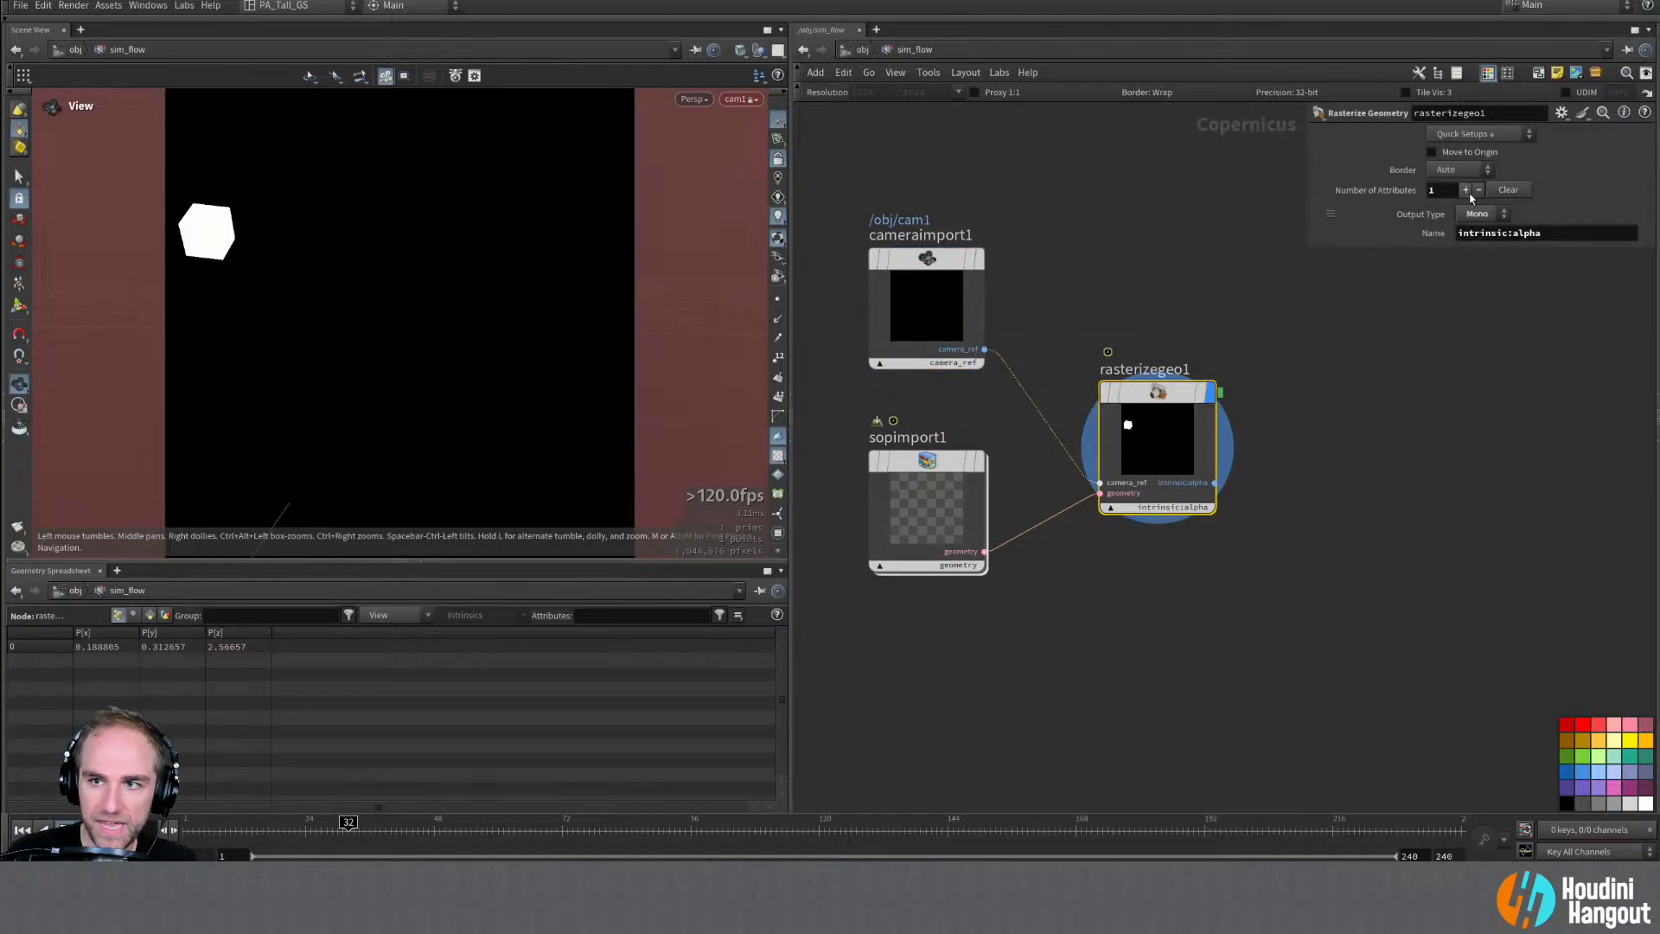
left_click(1465, 189)
left_click(1480, 253)
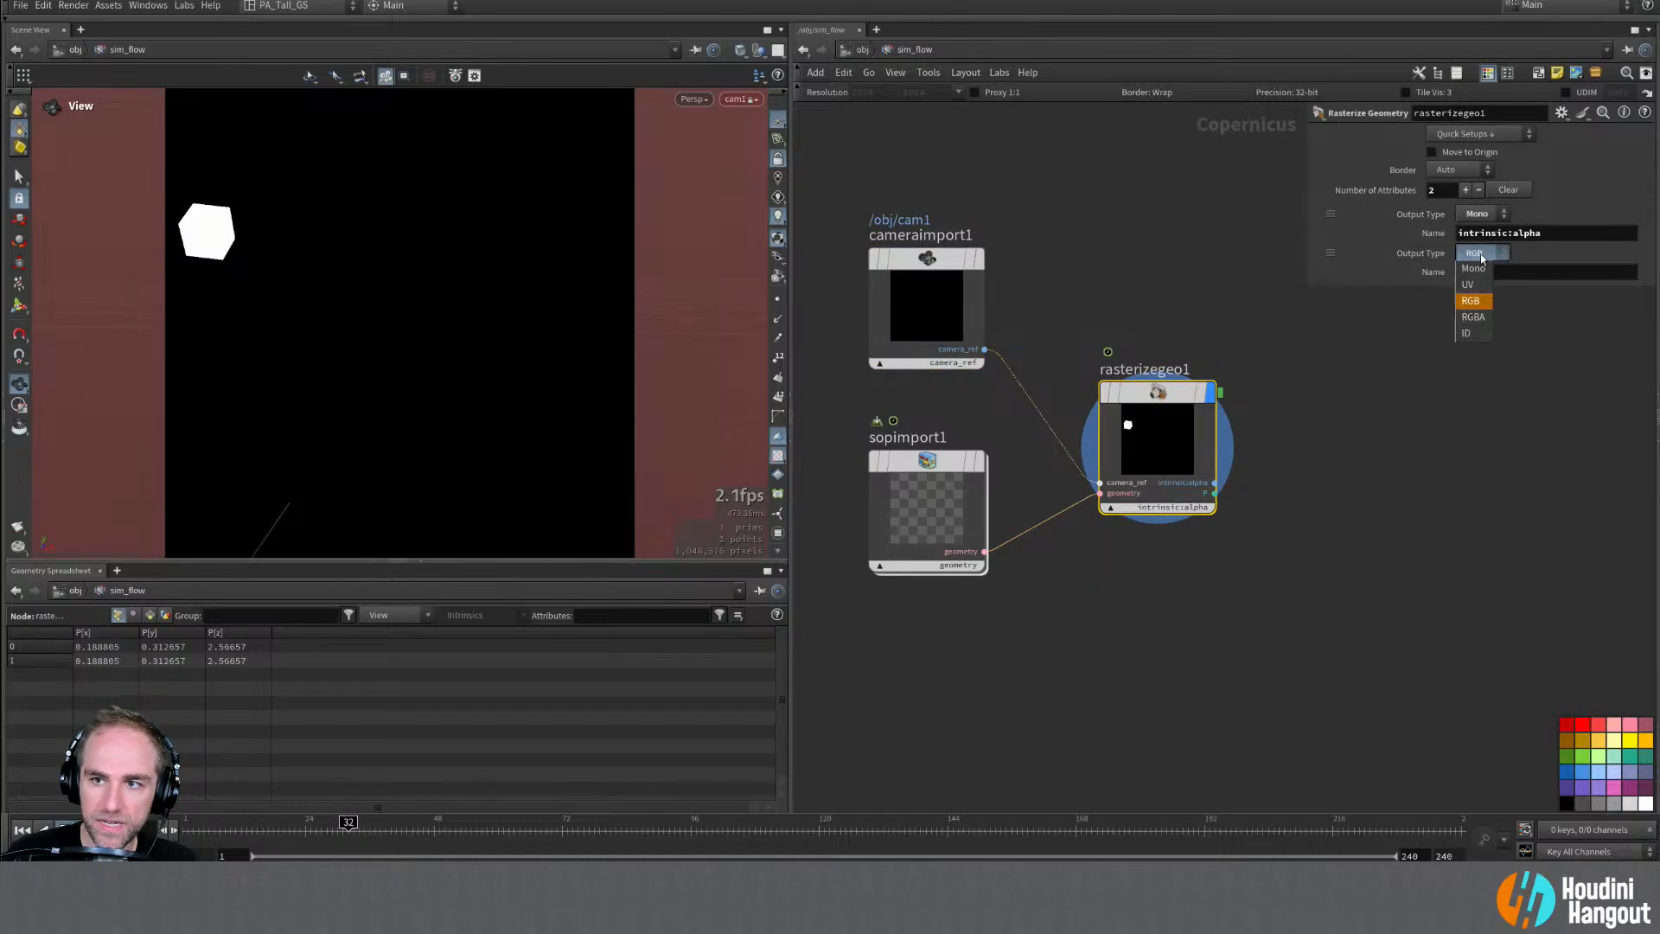
left_click(1479, 301)
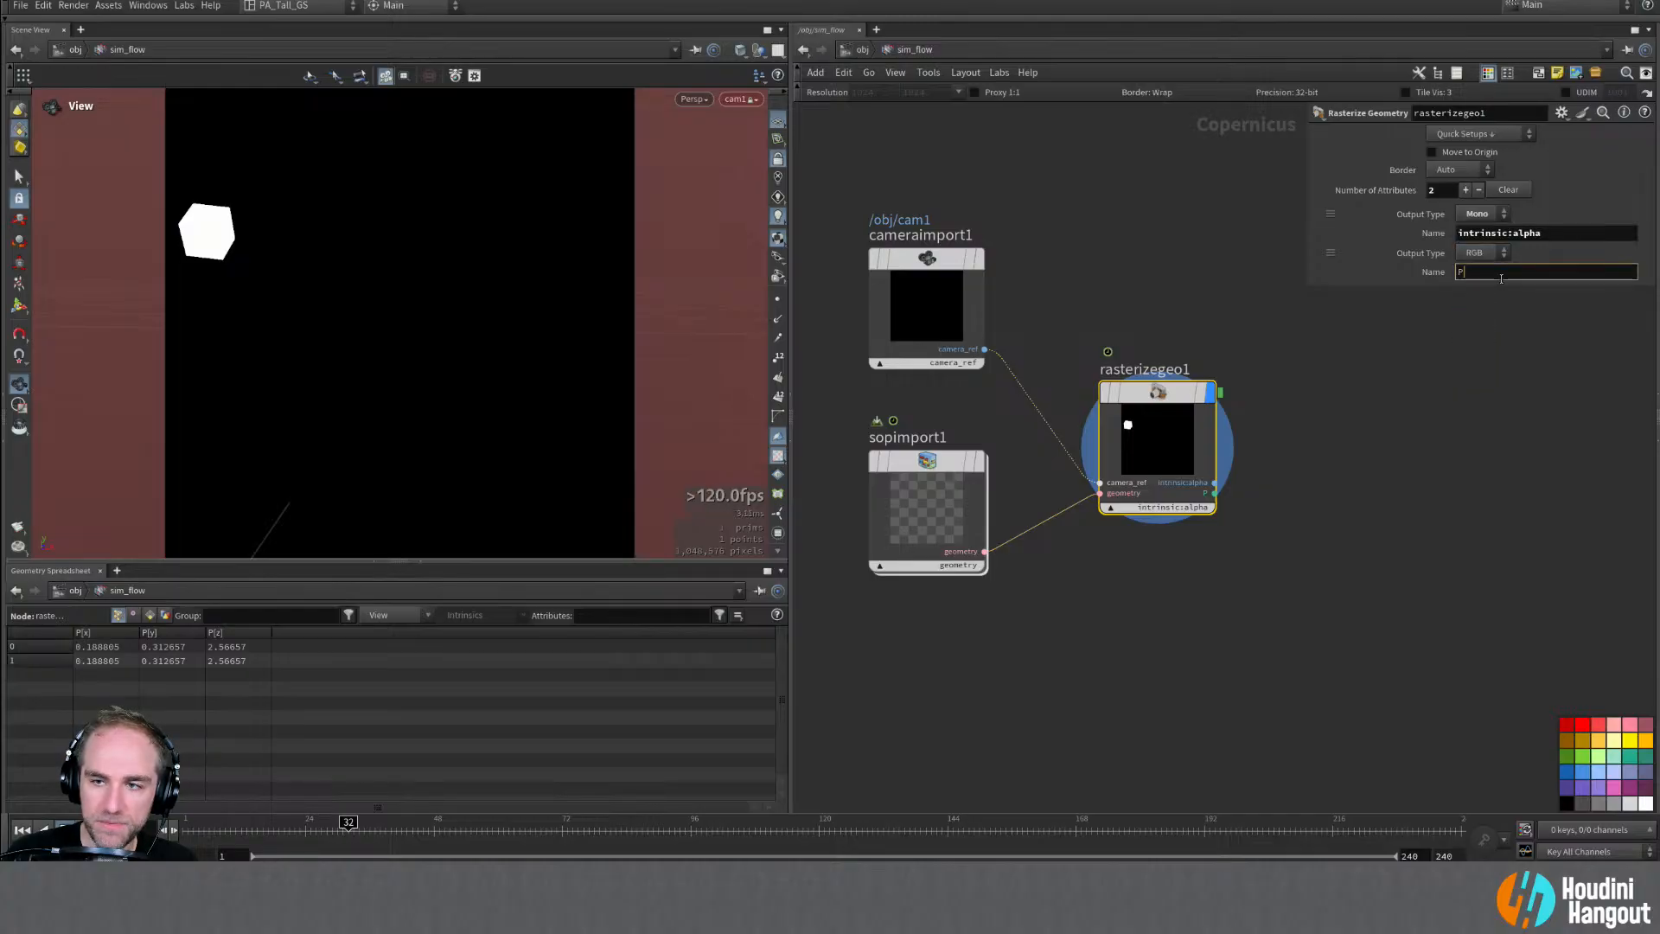
double_click(1501, 279)
type("Cd")
key("Return")
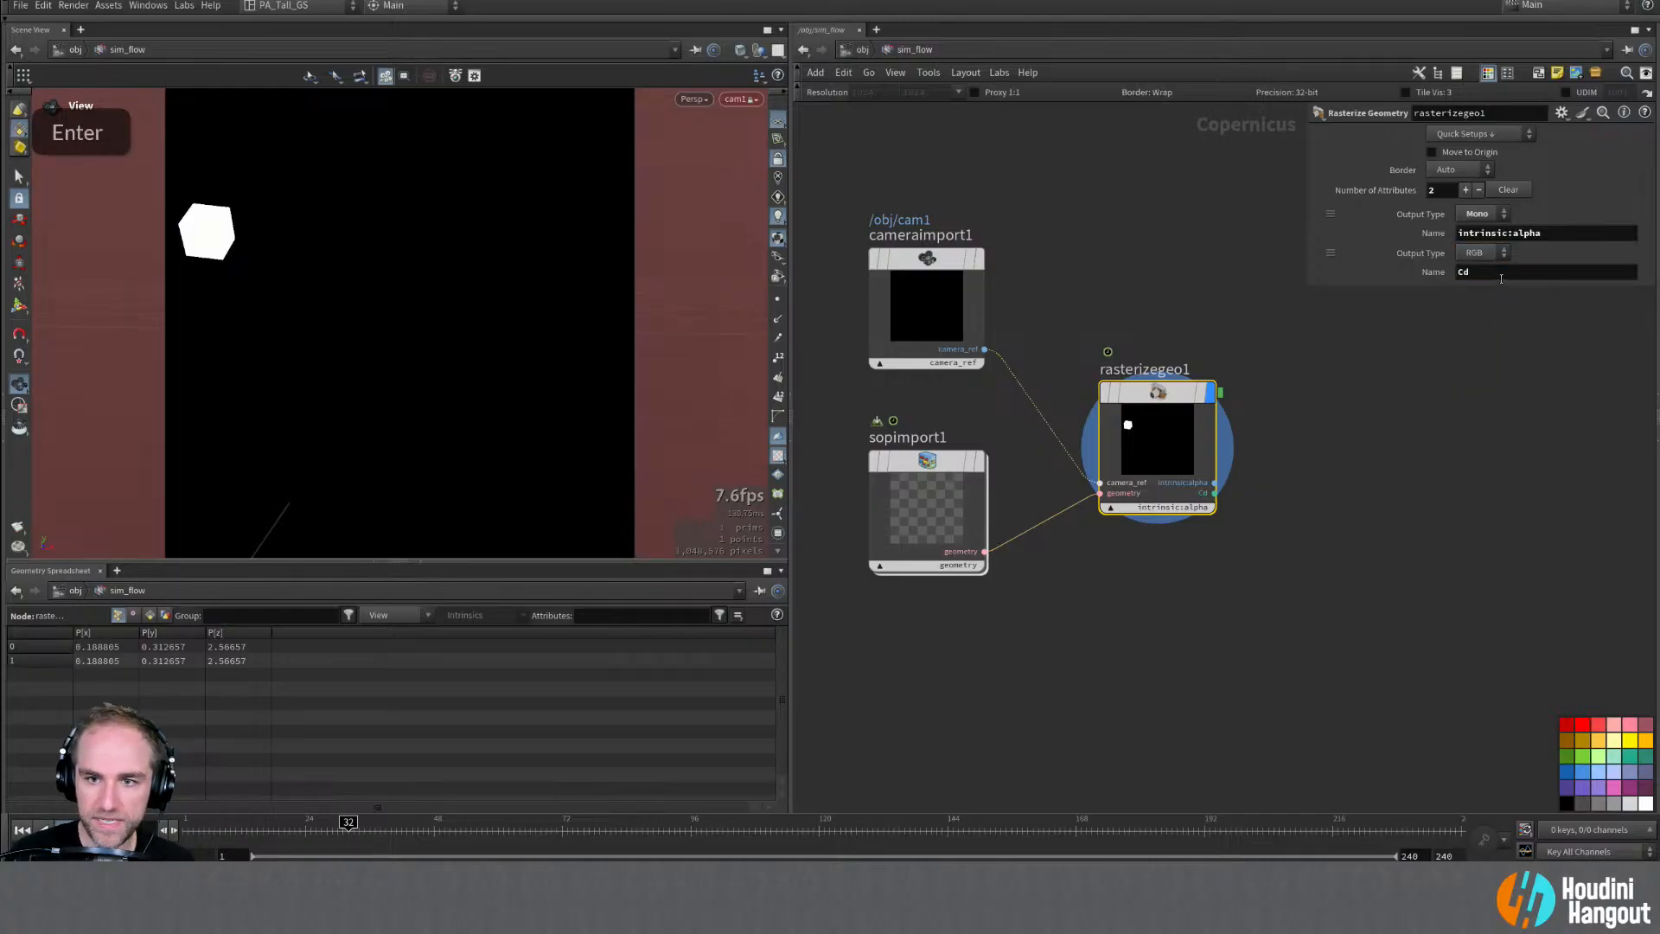
Step: Add a third RGB attribute named v to rasterizegeo1
left_click(1466, 192)
double_click(1461, 310)
type("v")
key("Return")
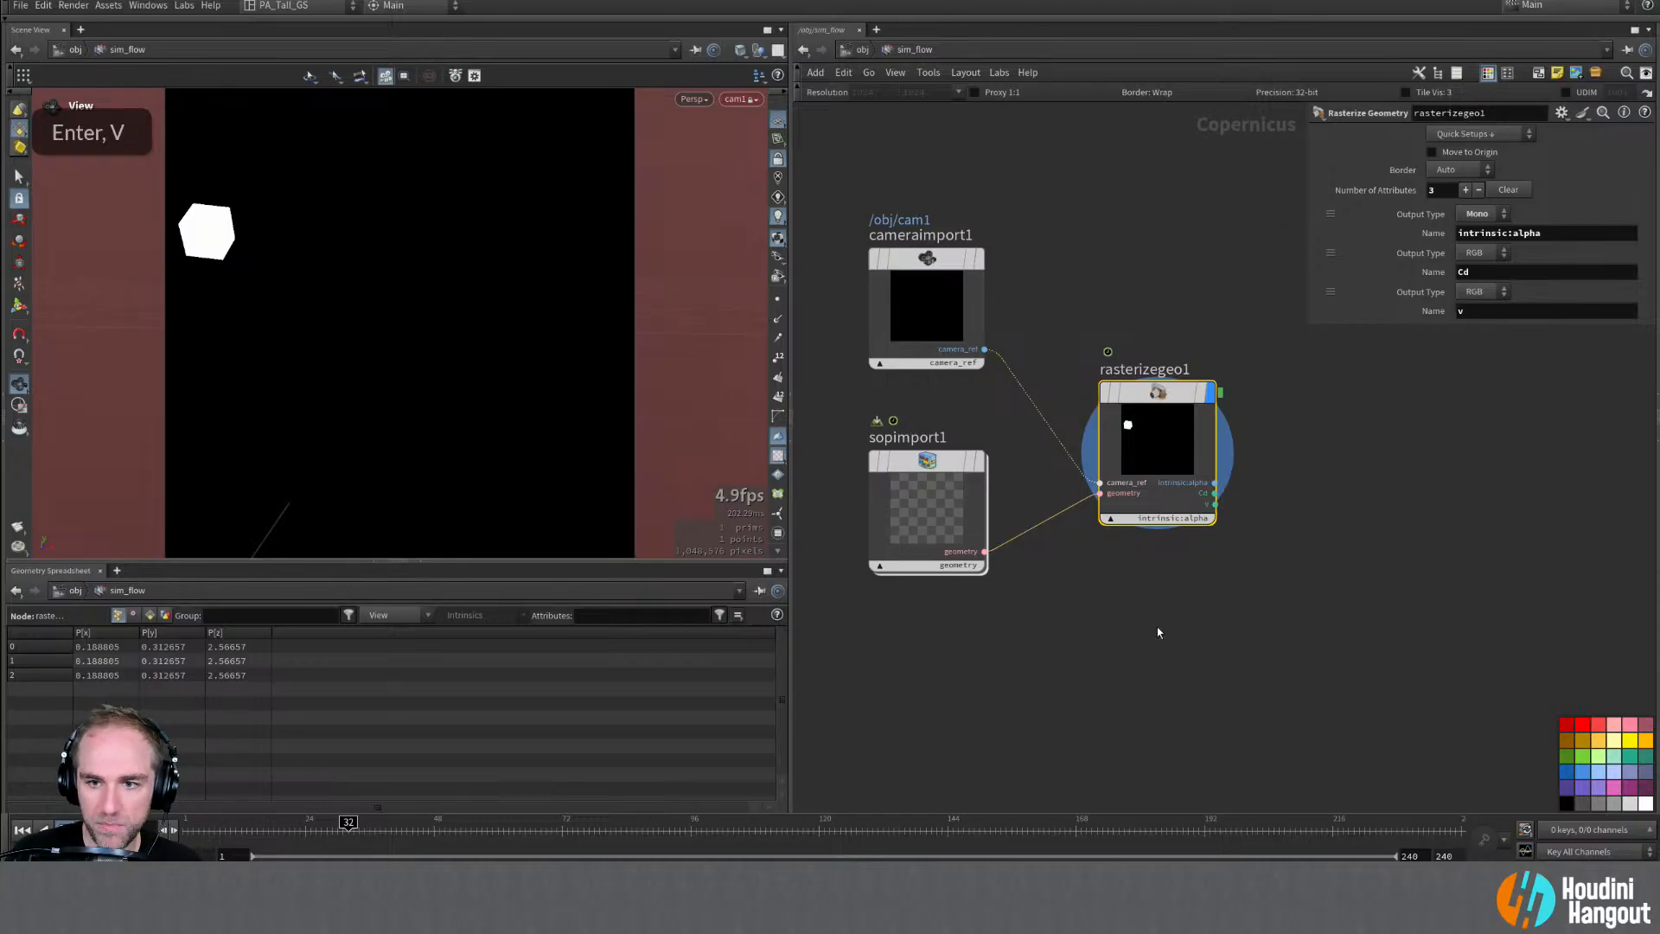
Step: Switch the previewed output of rasterizegeo1 to Cd and dismiss the console window
left_click(1191, 518)
left_click(1206, 547)
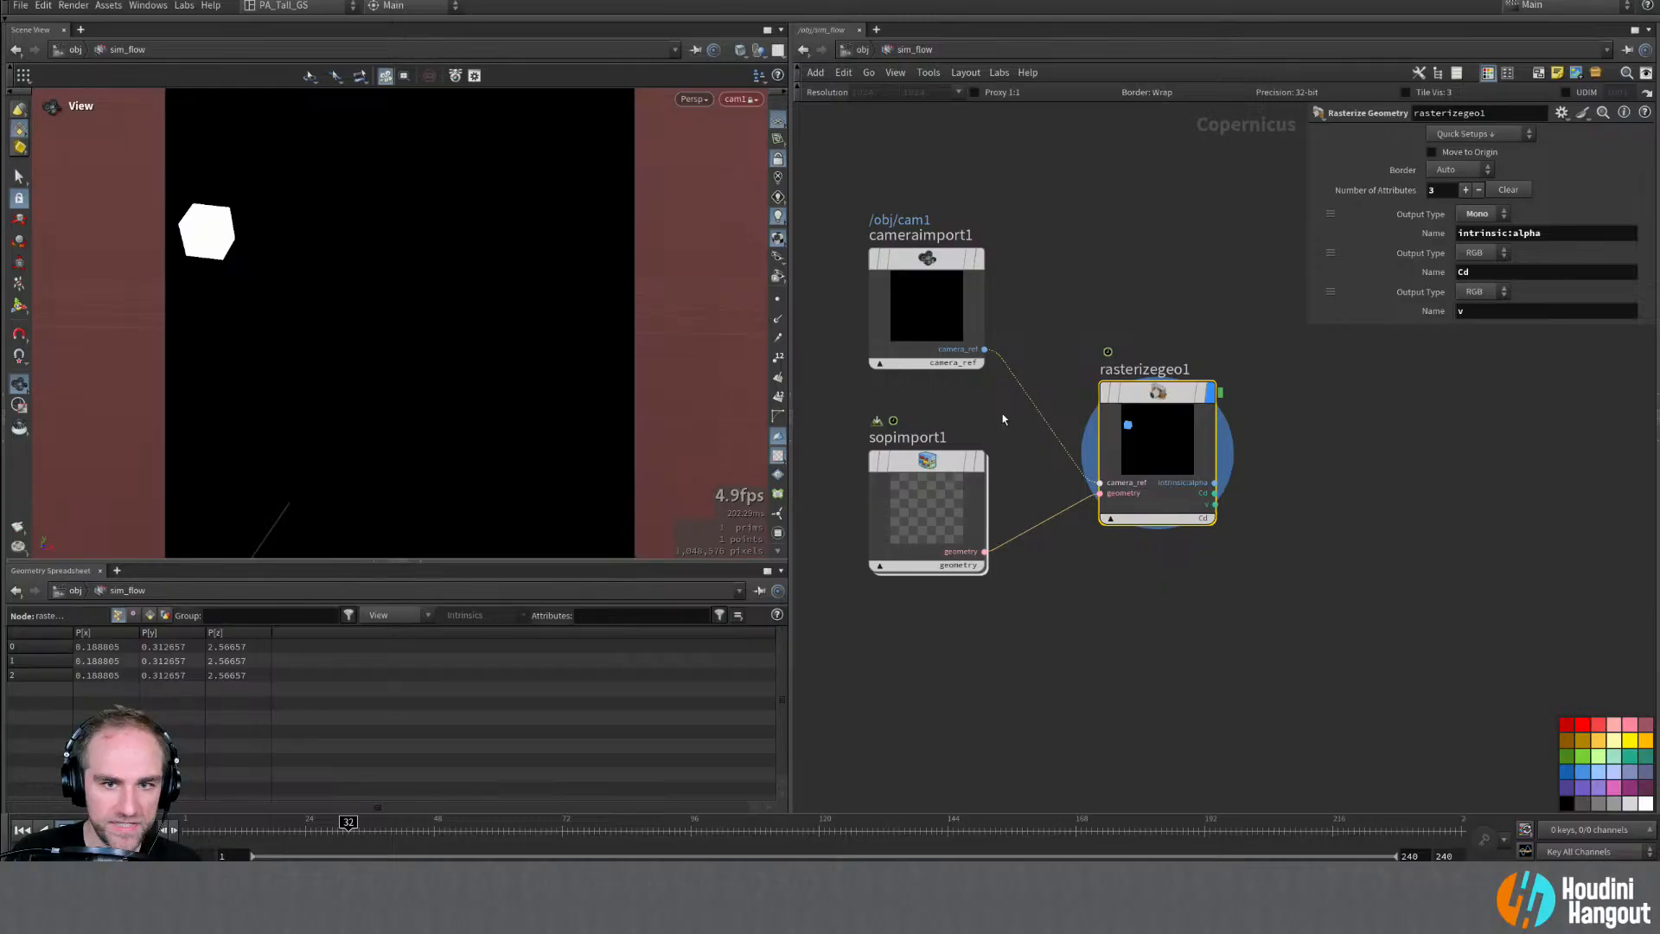
left_click(1640, 736)
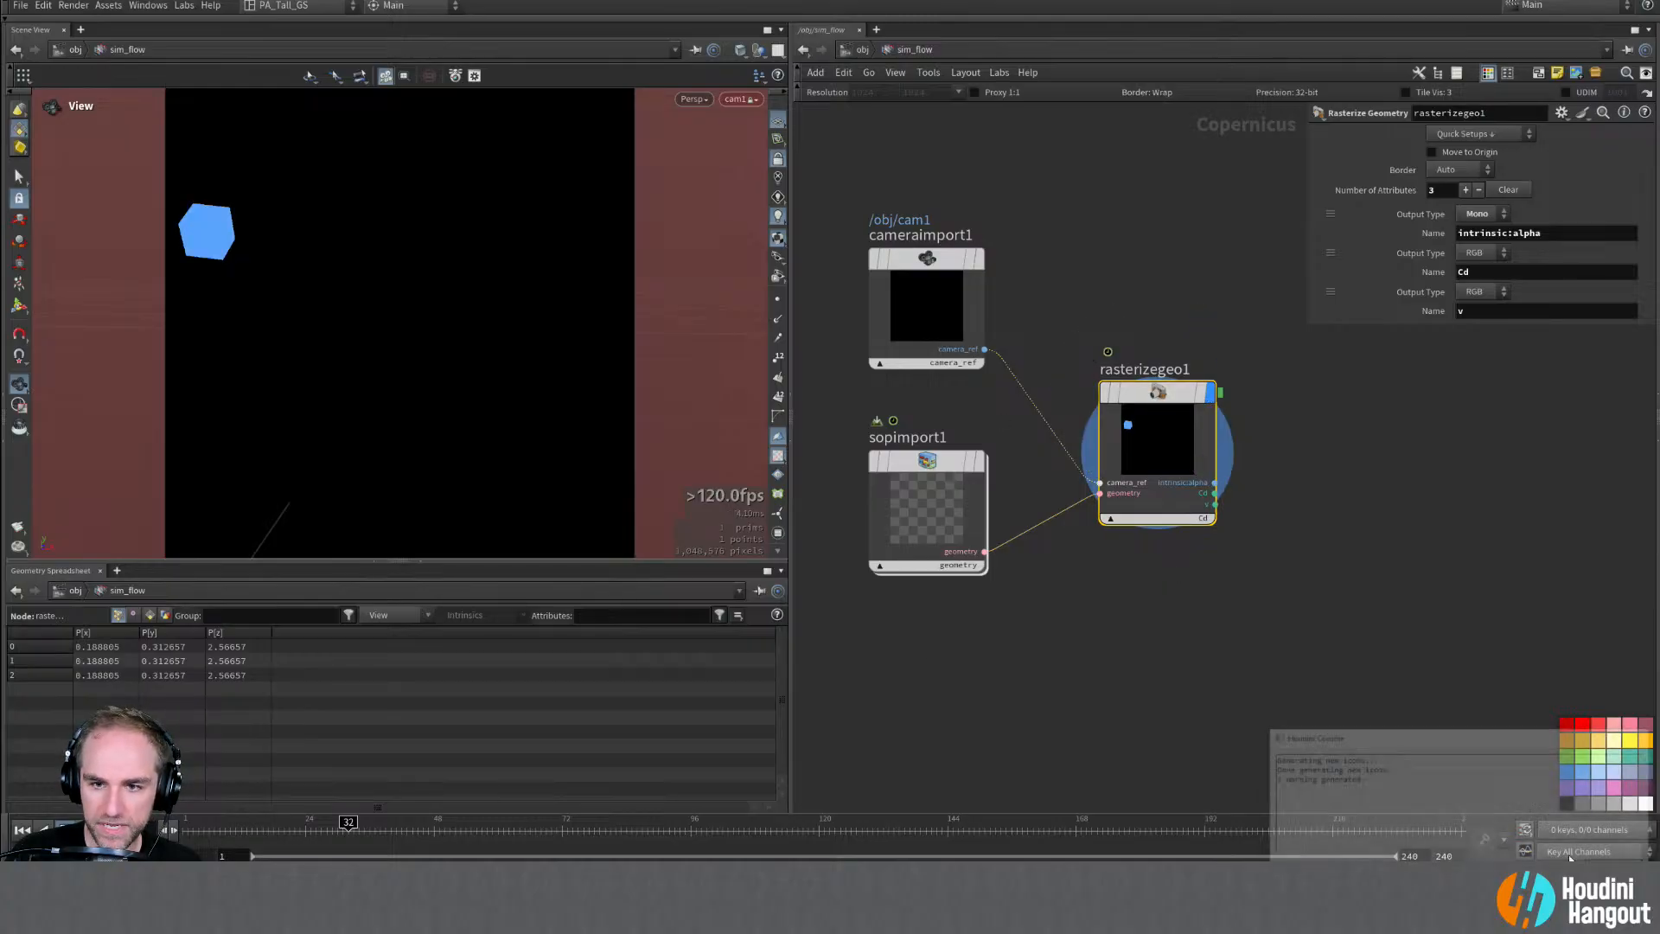
Step: Play the animation to check the rasterized Cd colors and enable the 1:2 proxy resolution for the network
left_click_drag(228, 841, 365, 841)
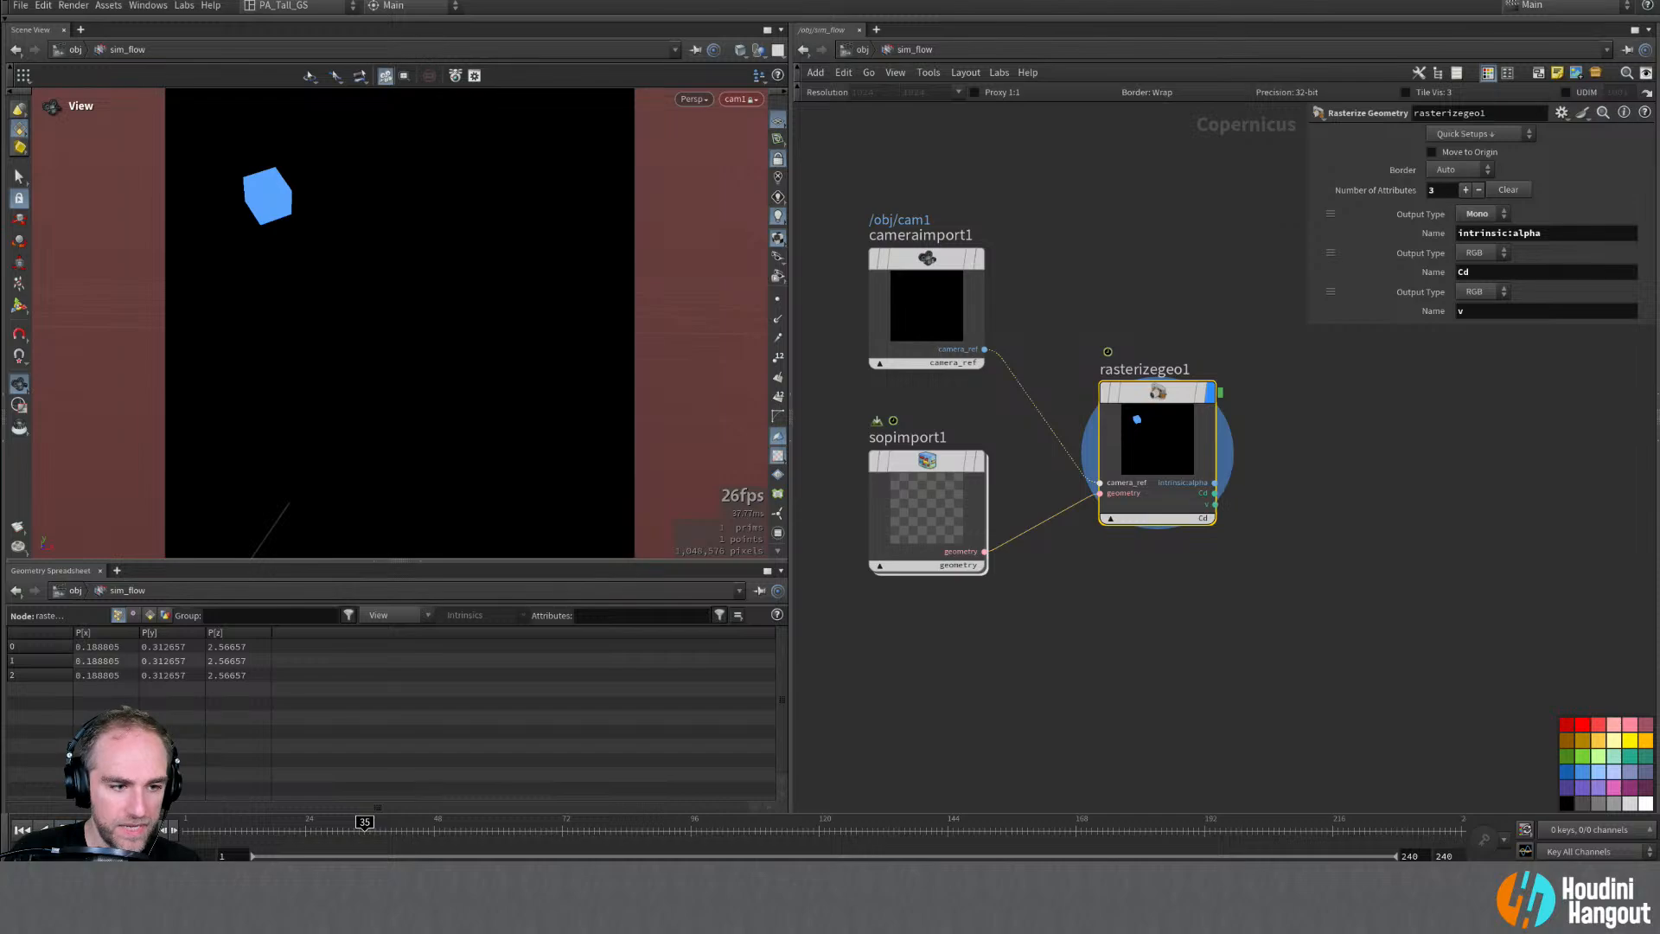
key("Right")
key("Right")
key("Right")
key("Right")
key("Right")
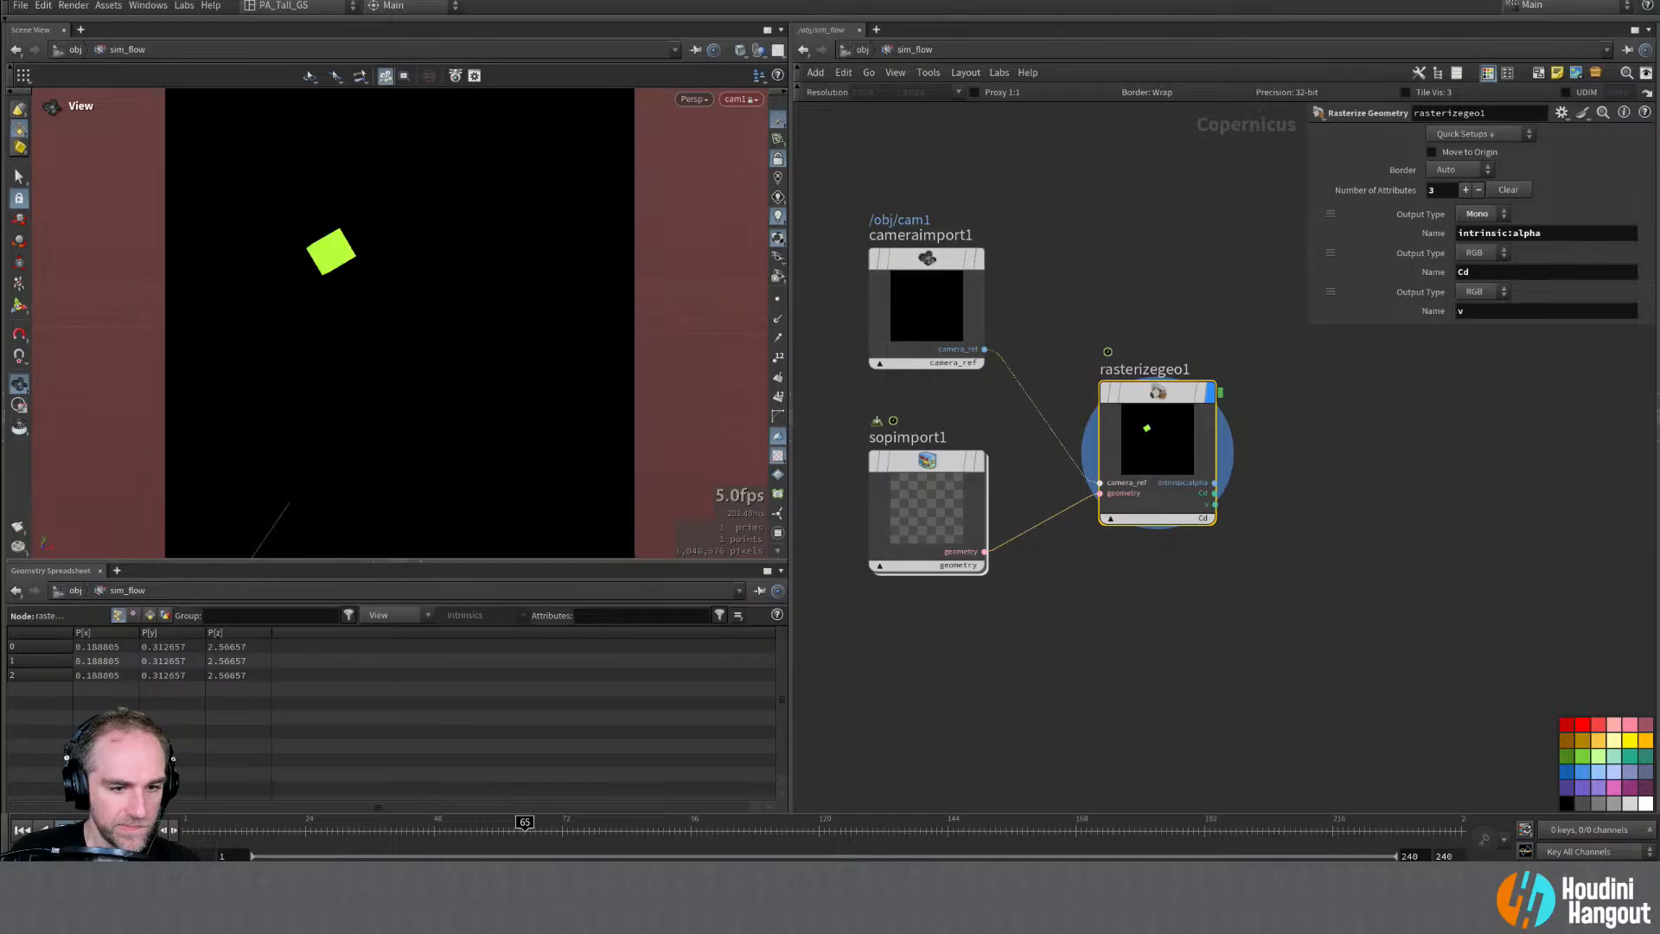
key("ctrl+Up")
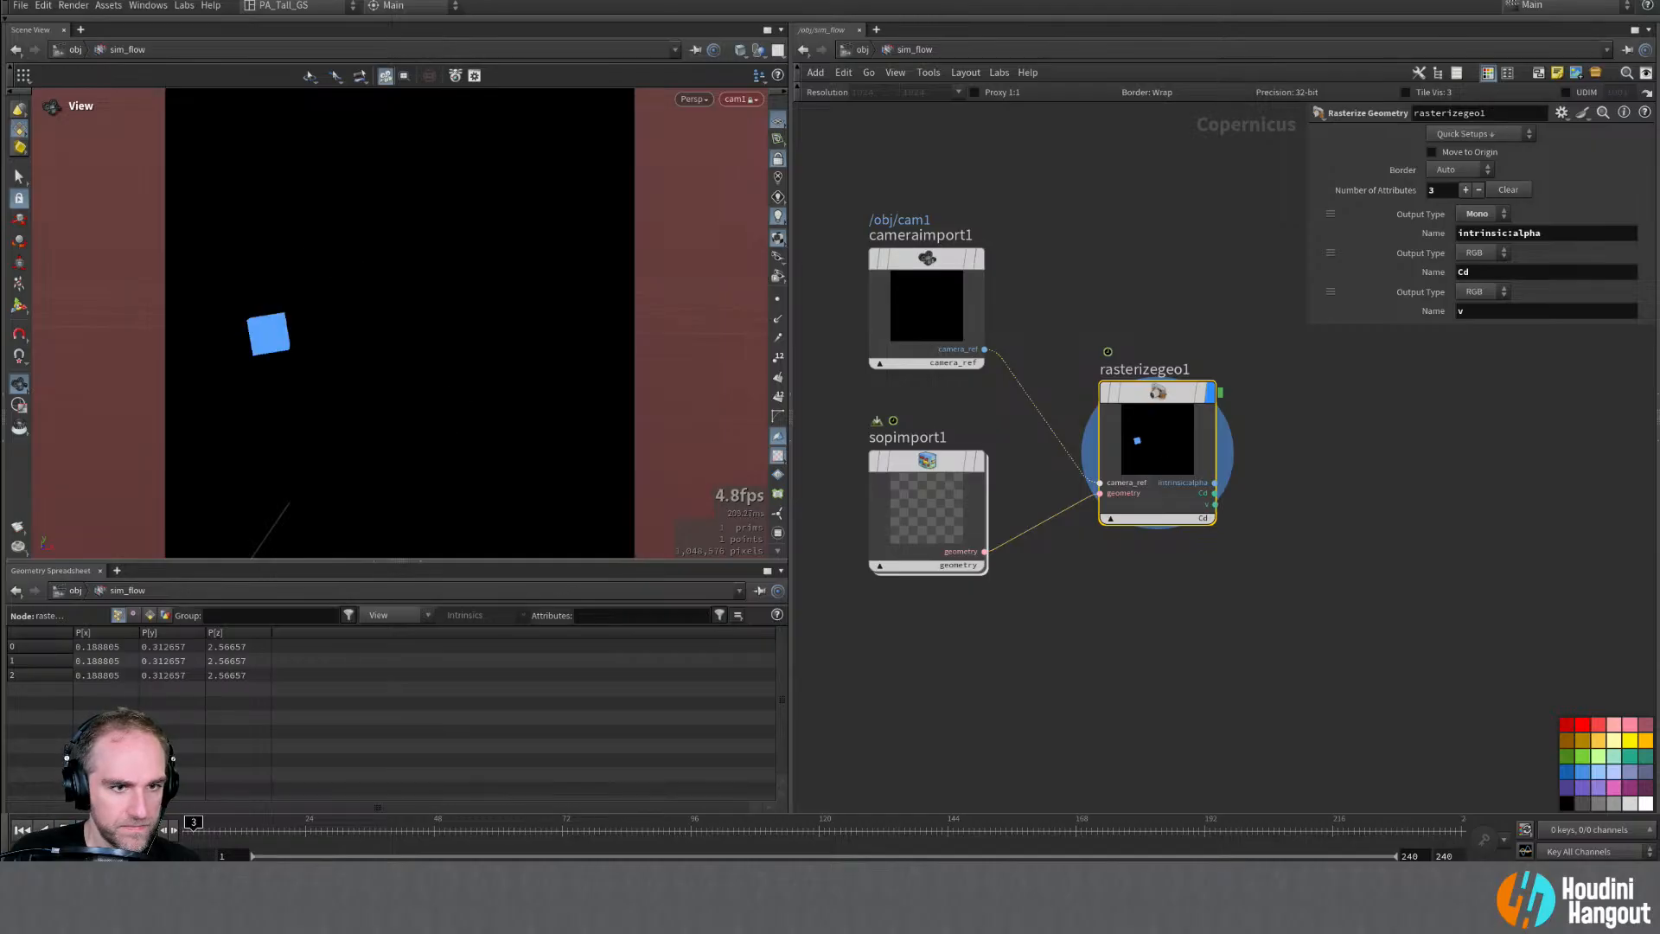
left_click(22, 831)
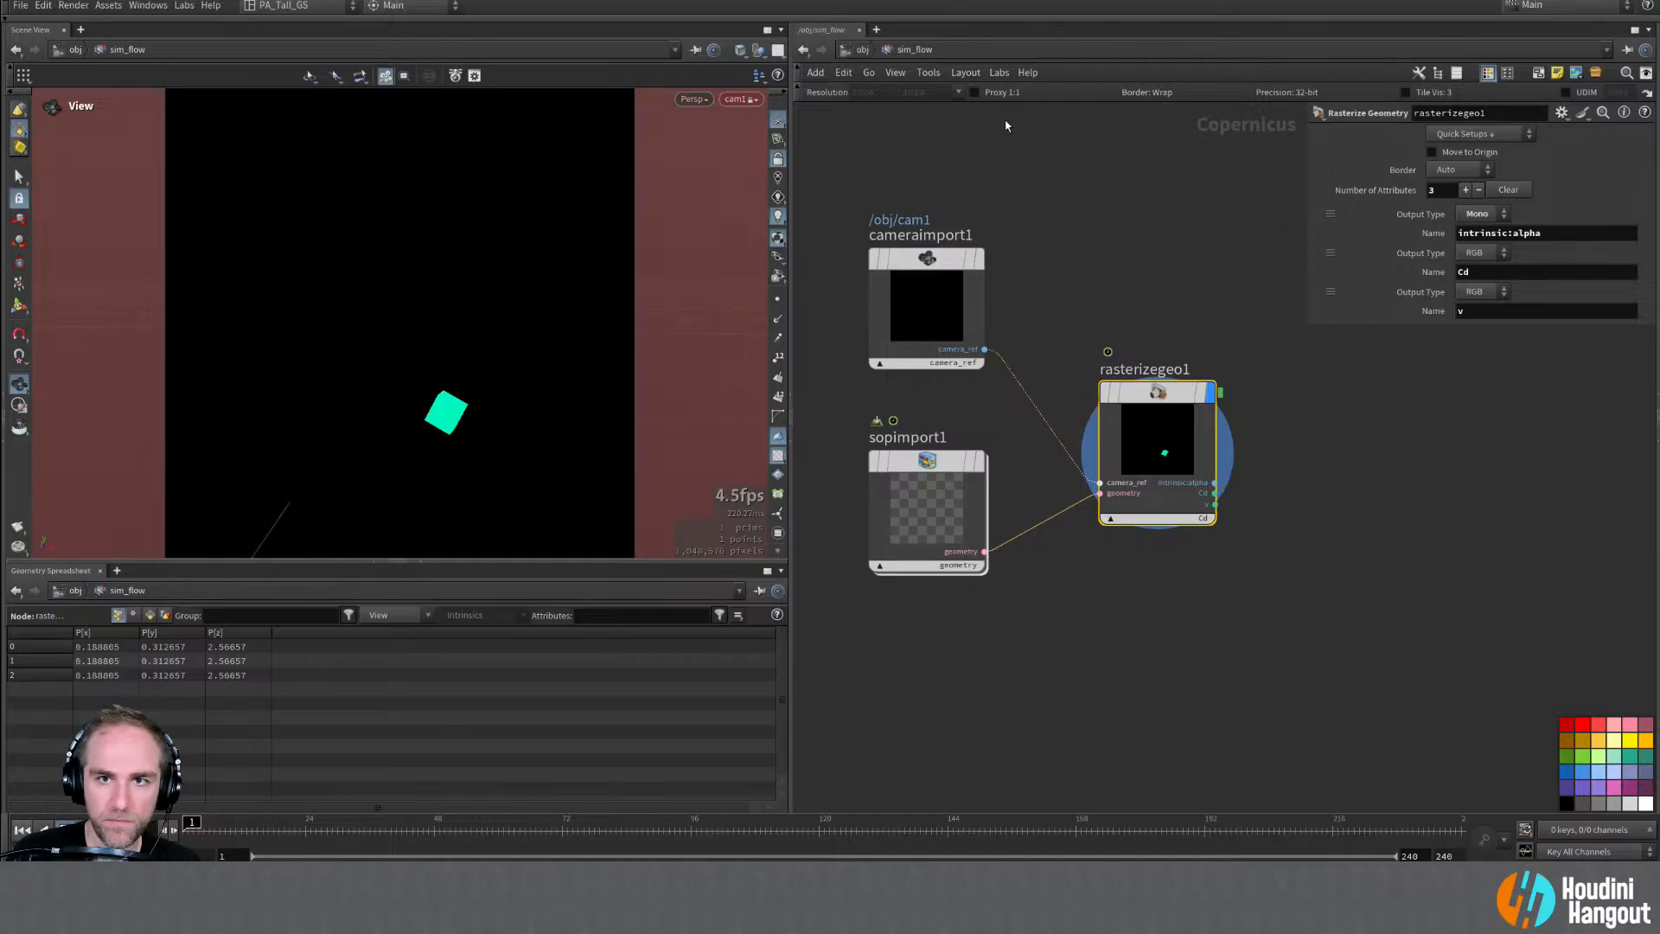
left_click(974, 93)
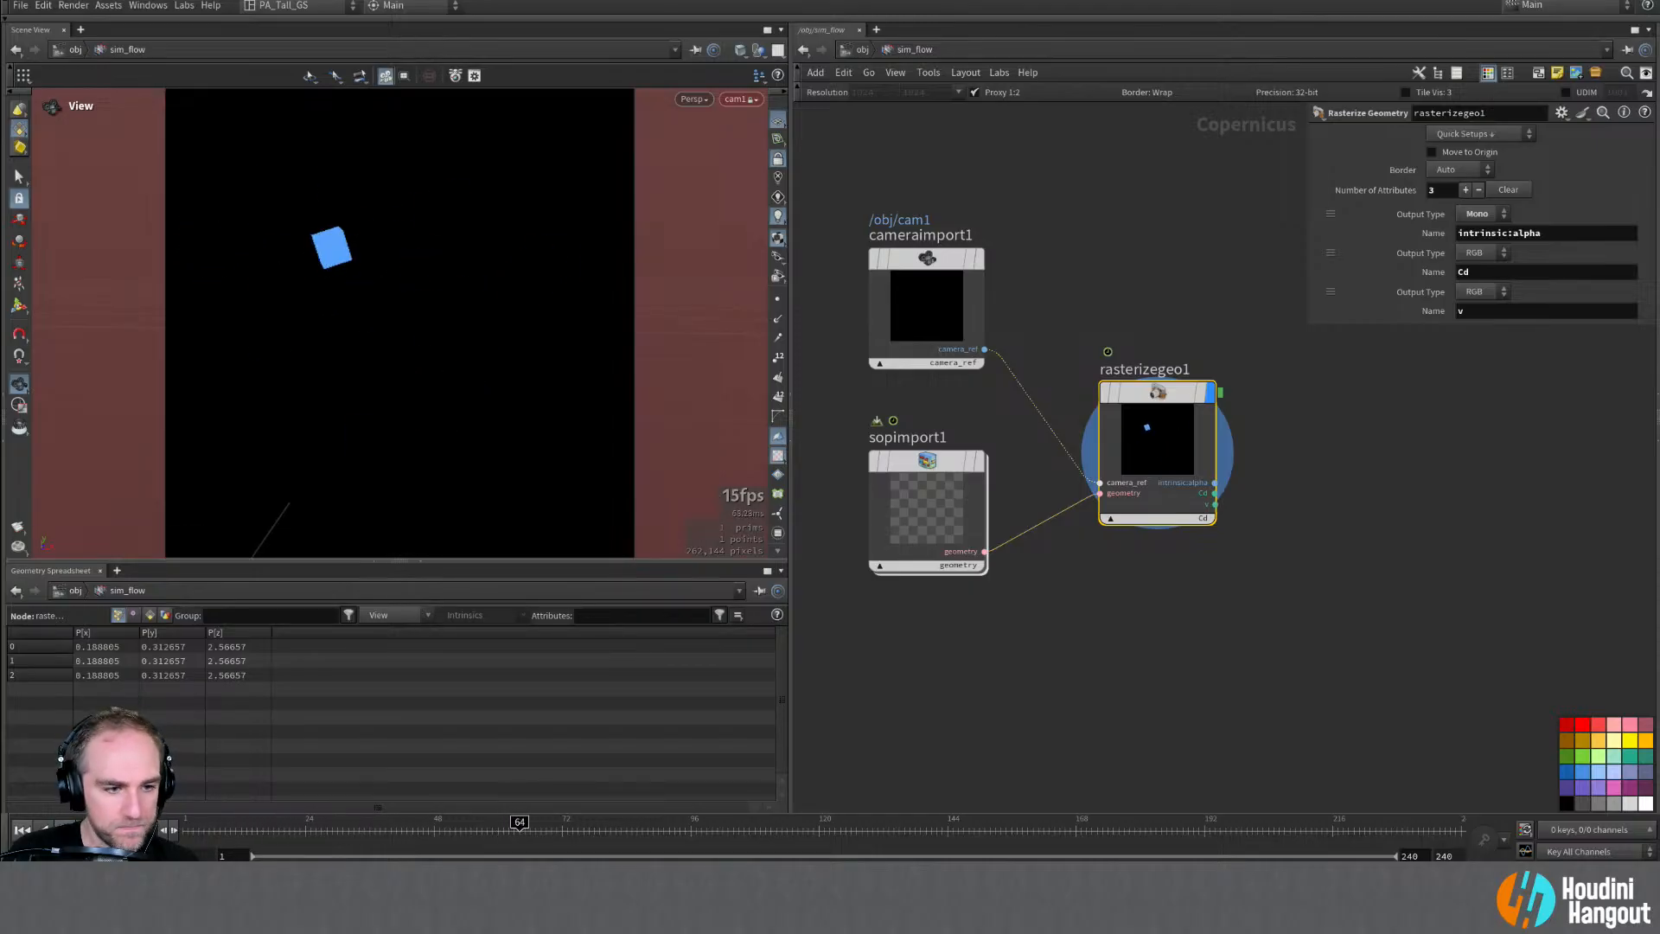
middle_click(1170, 399)
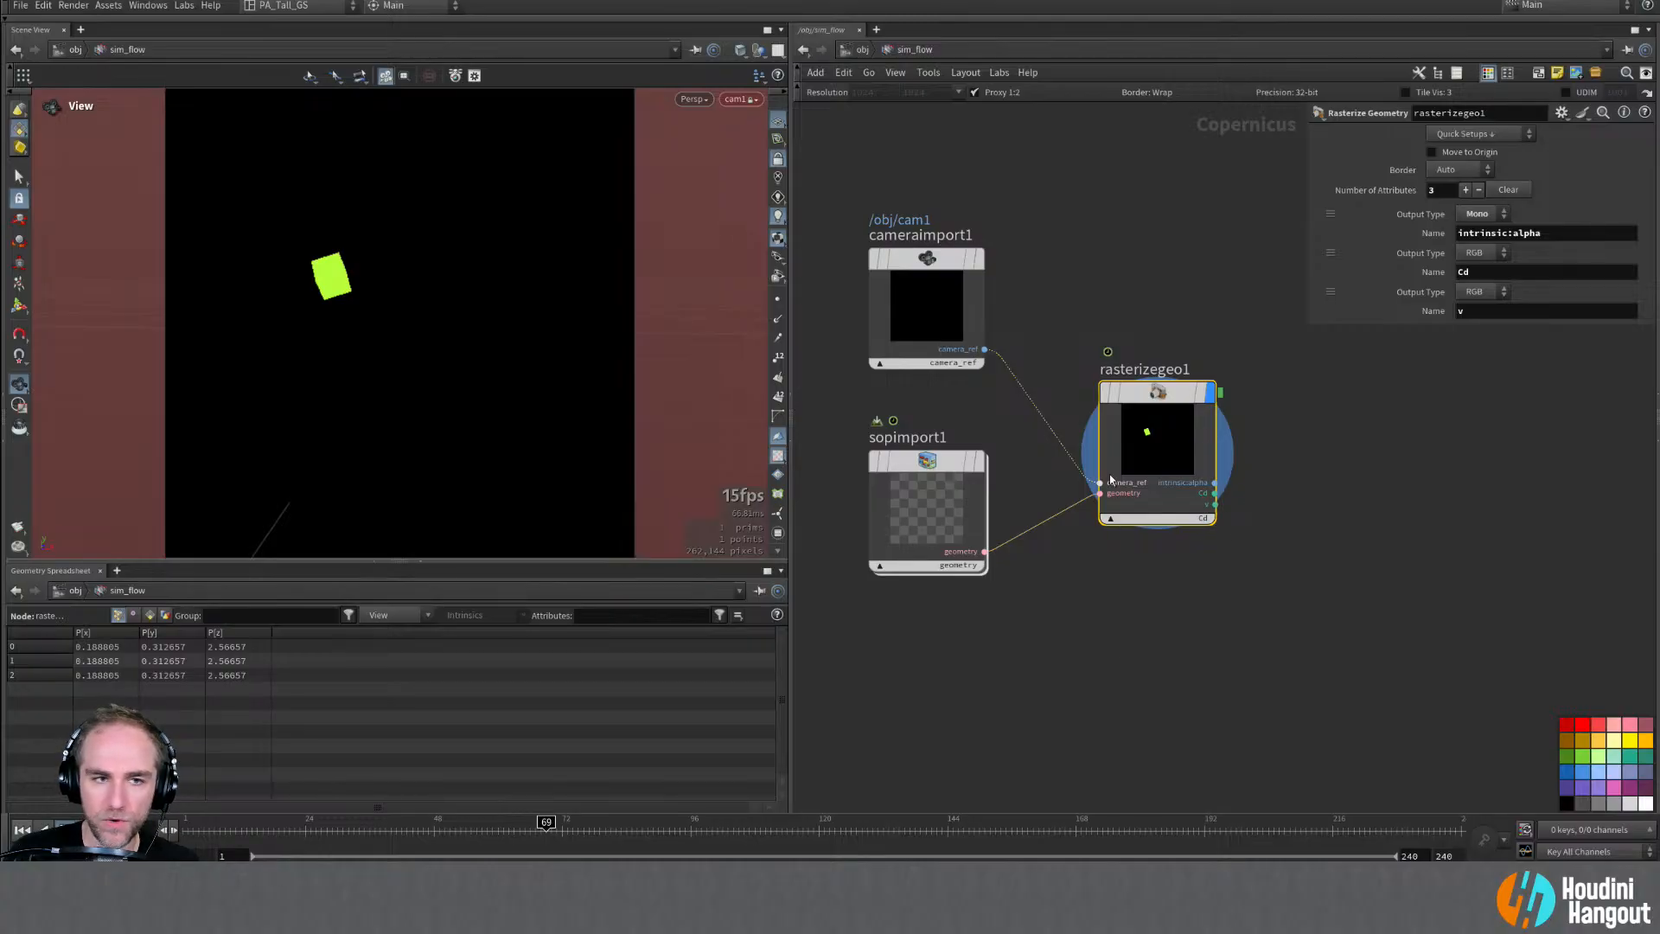
Step: Preview the v output of rasterizegeo1 and switch back to its Cd output
left_click(1202, 518)
left_click(1241, 566)
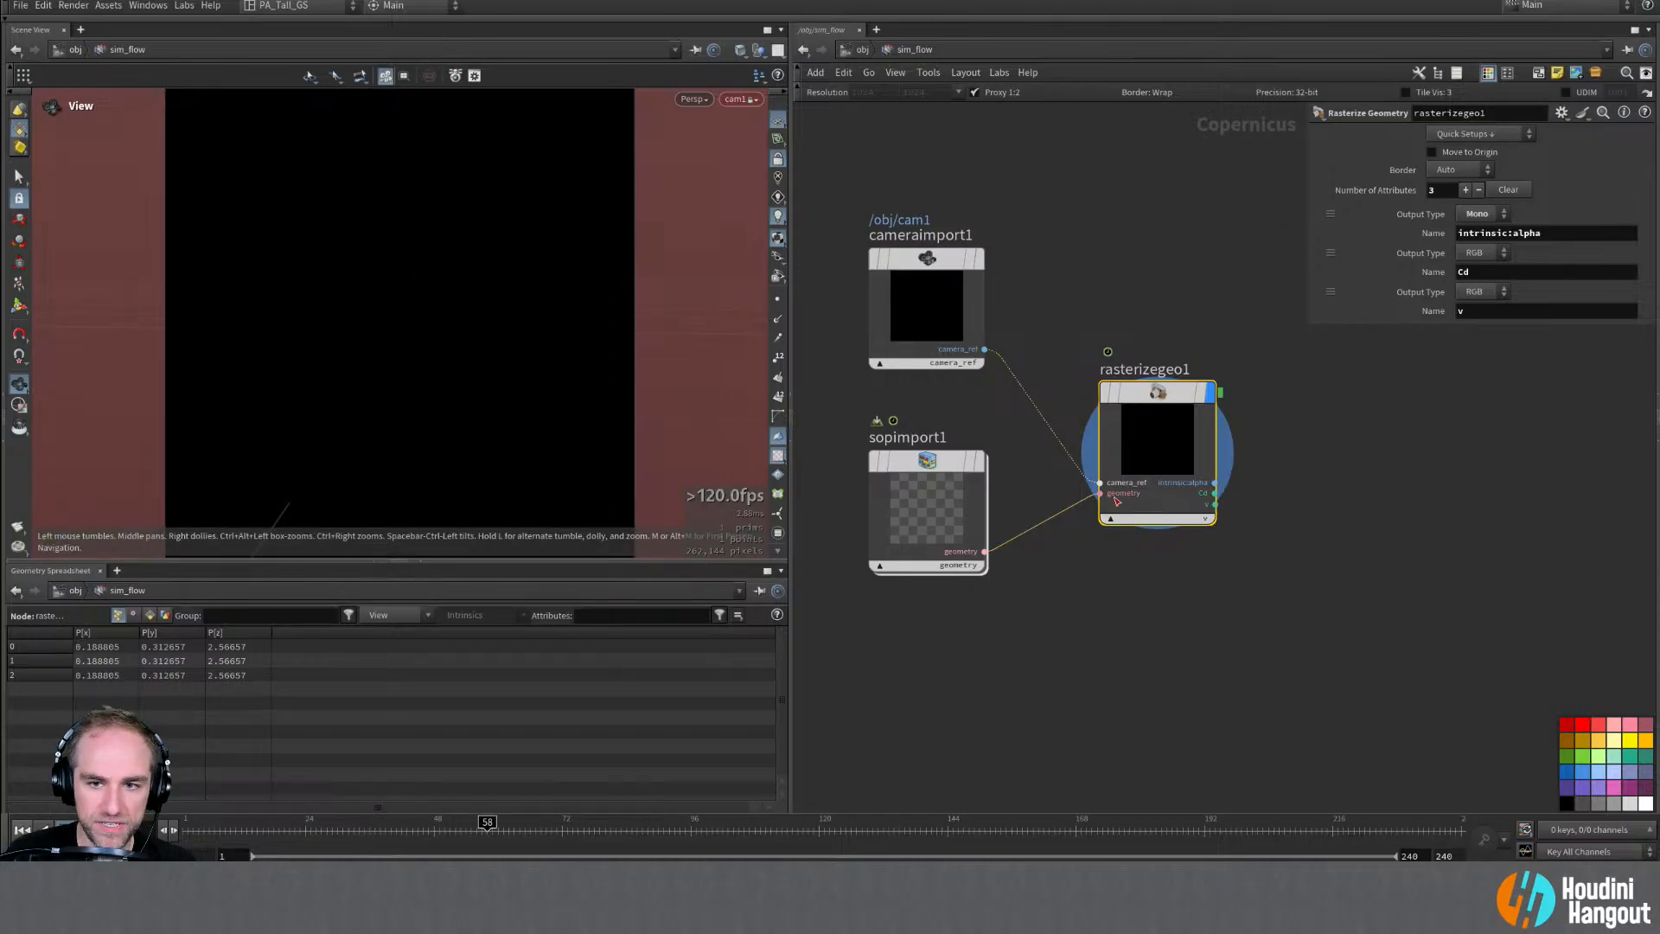
left_click(1203, 522)
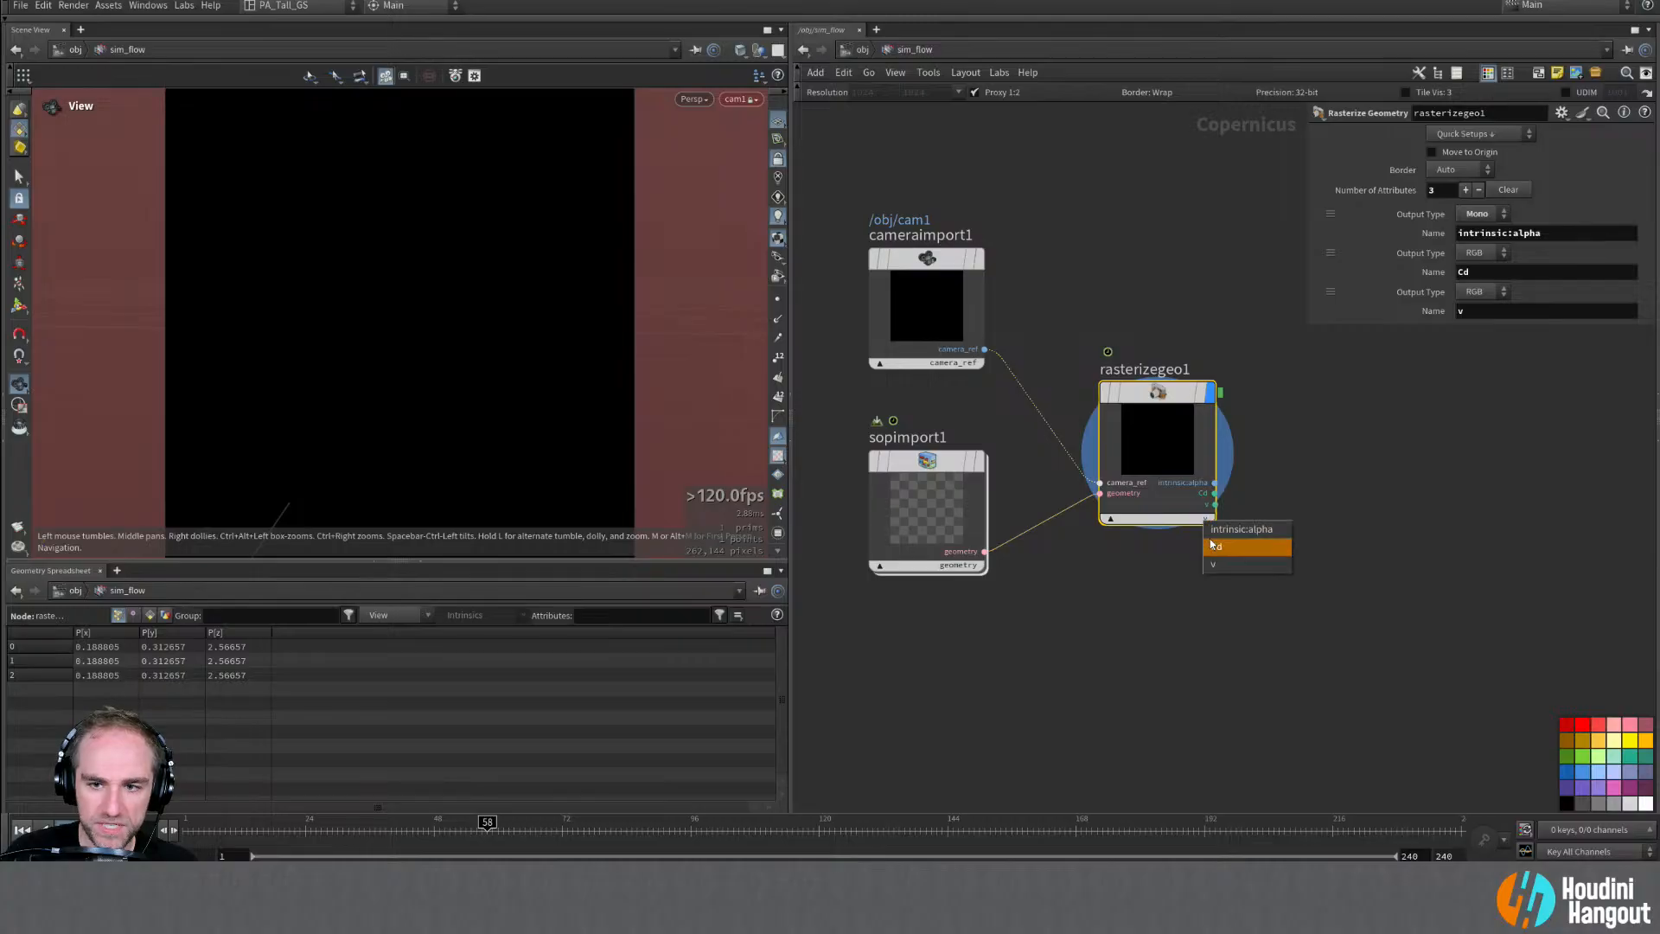
left_click(1219, 542)
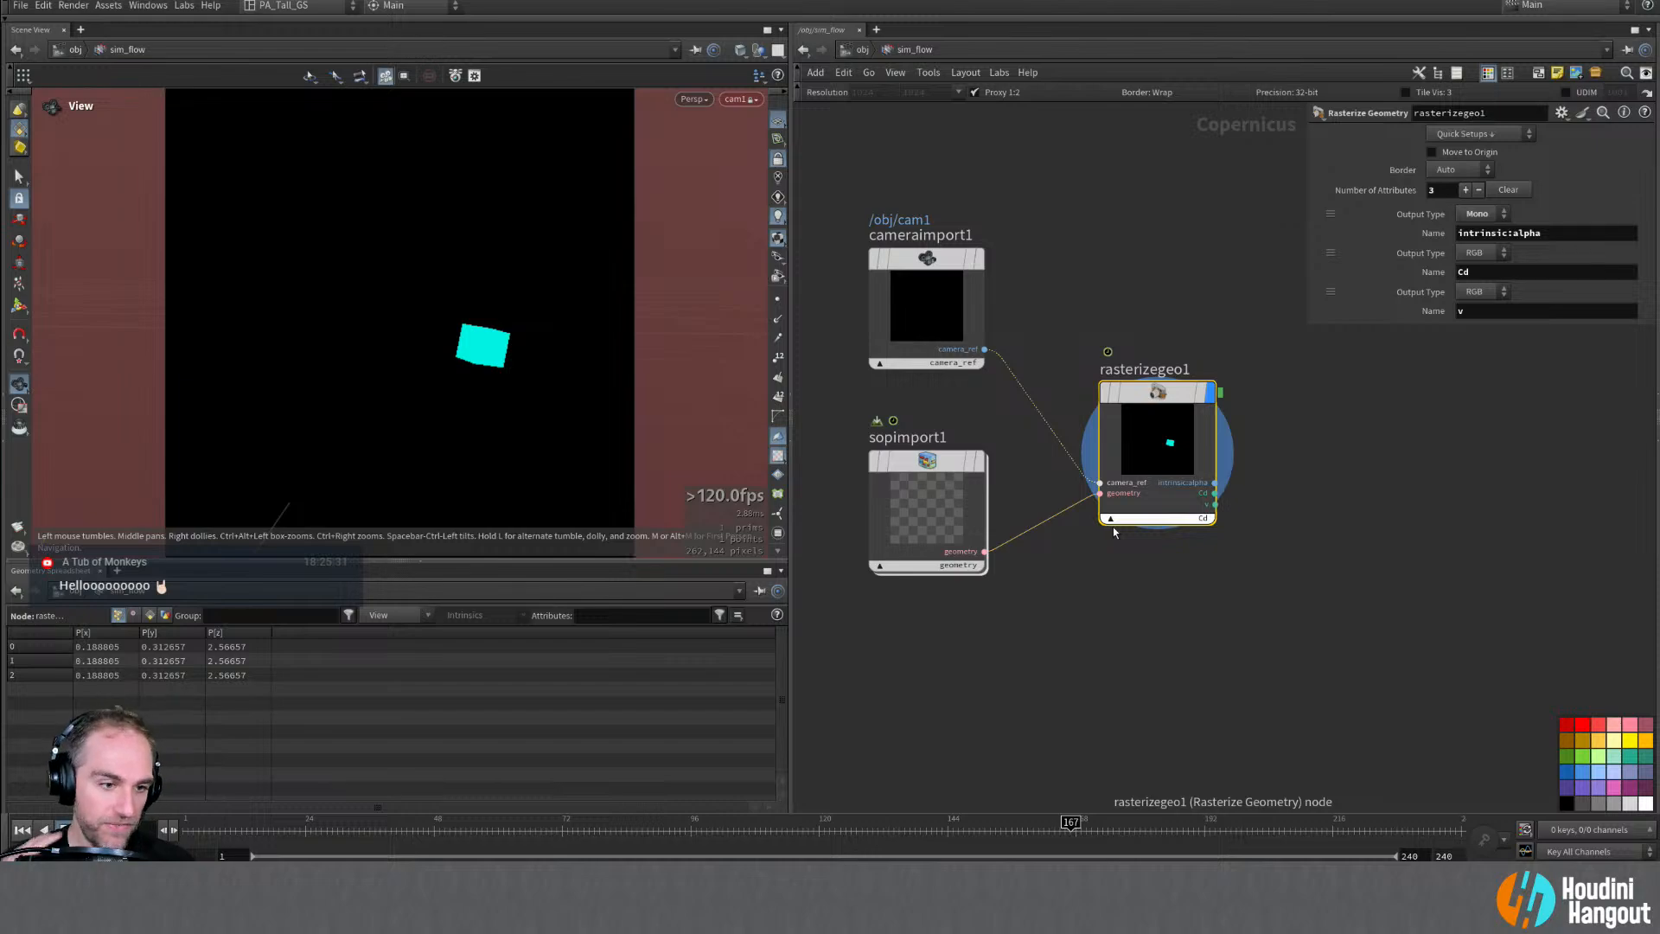
Step: Collapse the geometry spreadsheet pane so the scene view fills the full height
left_click(407, 563)
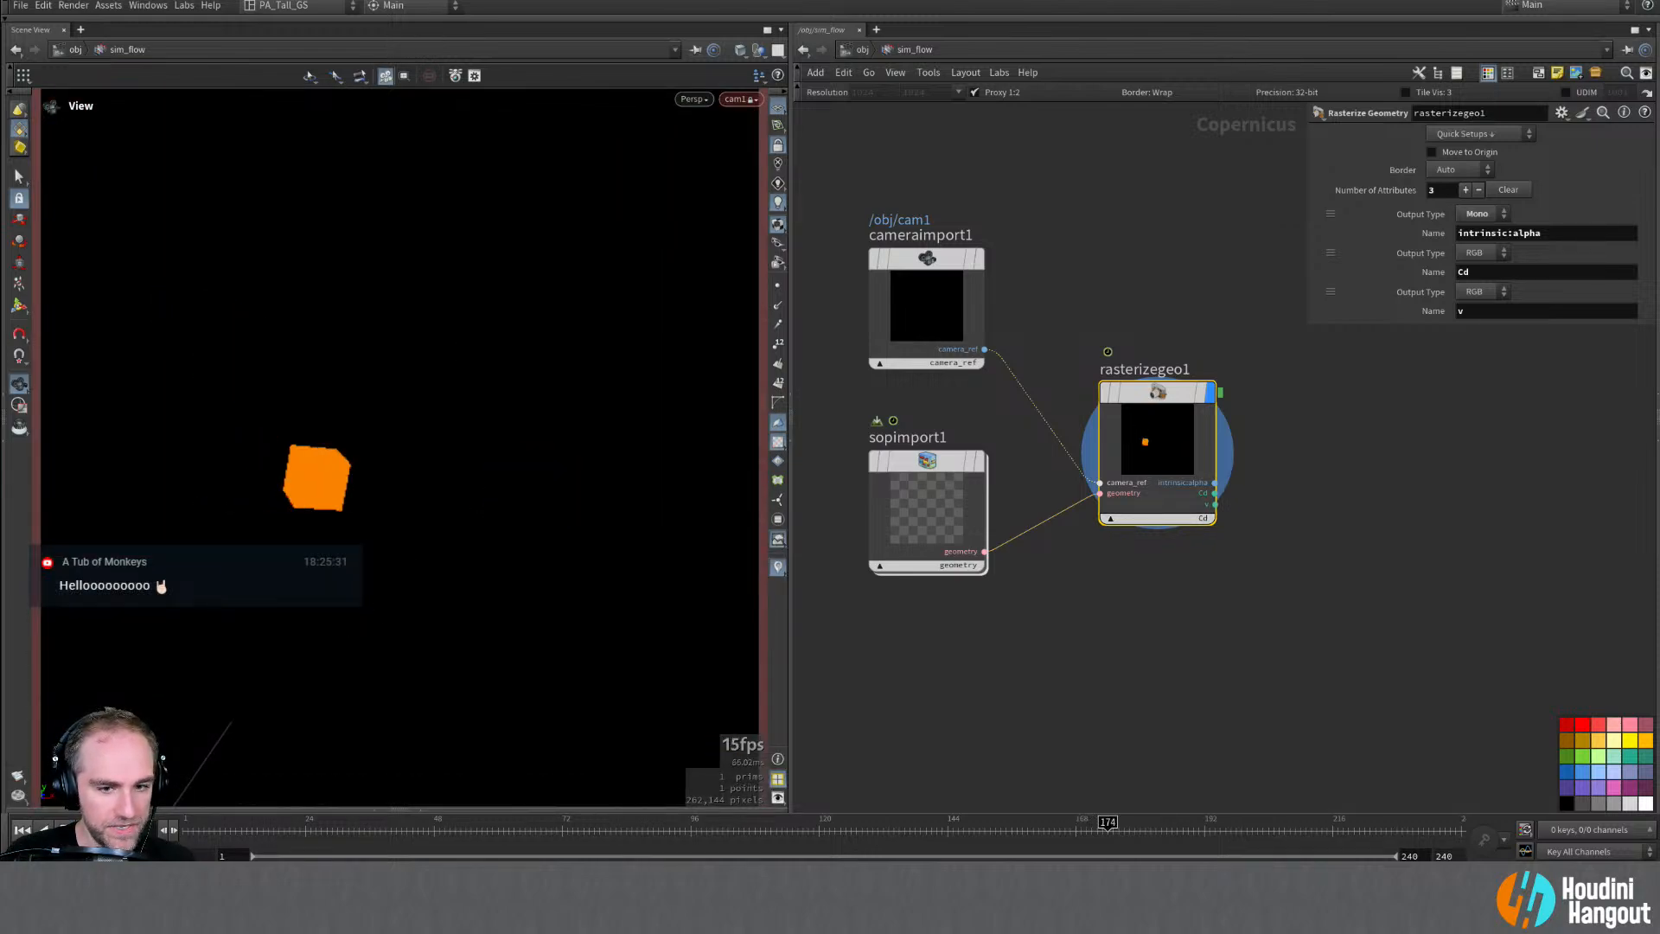
Step: Add a Flow Block beyond rasterizegeo1 and arrange its begin and end nodes
middle_click_drag(1113, 584, 1304, 622, "alt")
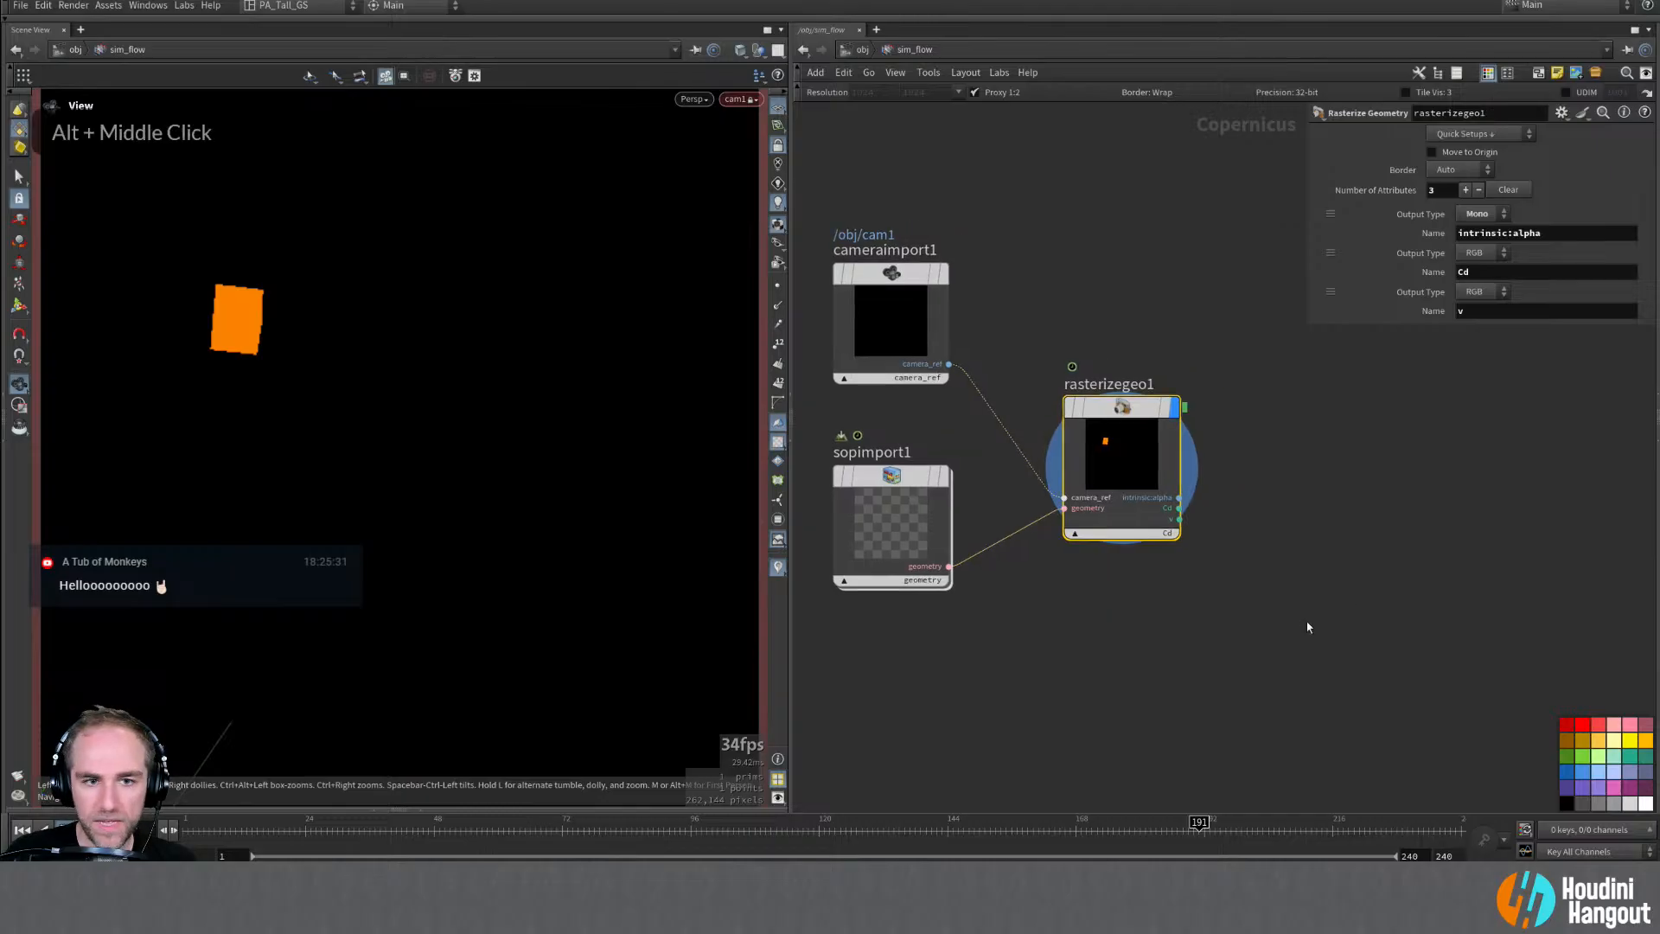
right_click_drag(1304, 623, 1286, 622, "alt")
middle_click_drag(1285, 622, 1196, 489, "alt")
key("Tab")
type("flow")
key("Return")
left_click(1176, 461)
left_click_drag(1177, 441, 1185, 389)
left_click_drag(1473, 453, 1493, 402)
right_click_drag(1170, 511, 1197, 463)
middle_click_drag(1197, 462, 1280, 538)
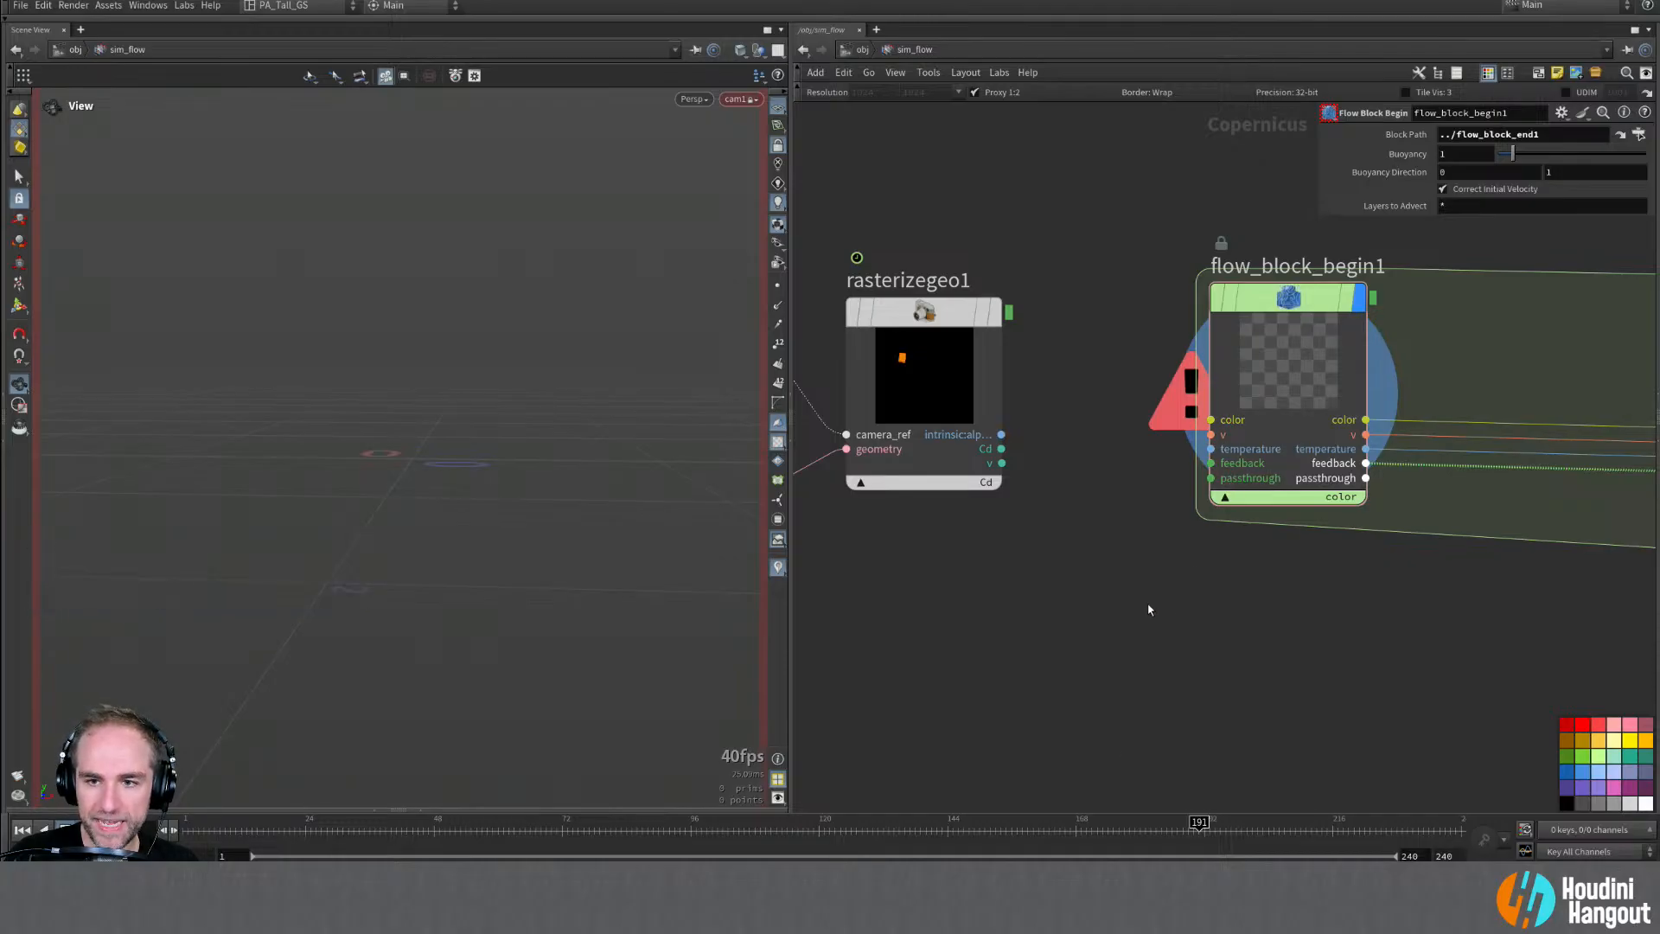
Step: Move cameraimport1, sopimport1 and rasterizegeo1 together to a spot below and before the flow block
right_click_drag(1130, 622, 1089, 623)
middle_click_drag(1089, 622, 1098, 641)
left_click_drag(877, 330, 1072, 683)
left_click_drag(1051, 518, 1024, 703)
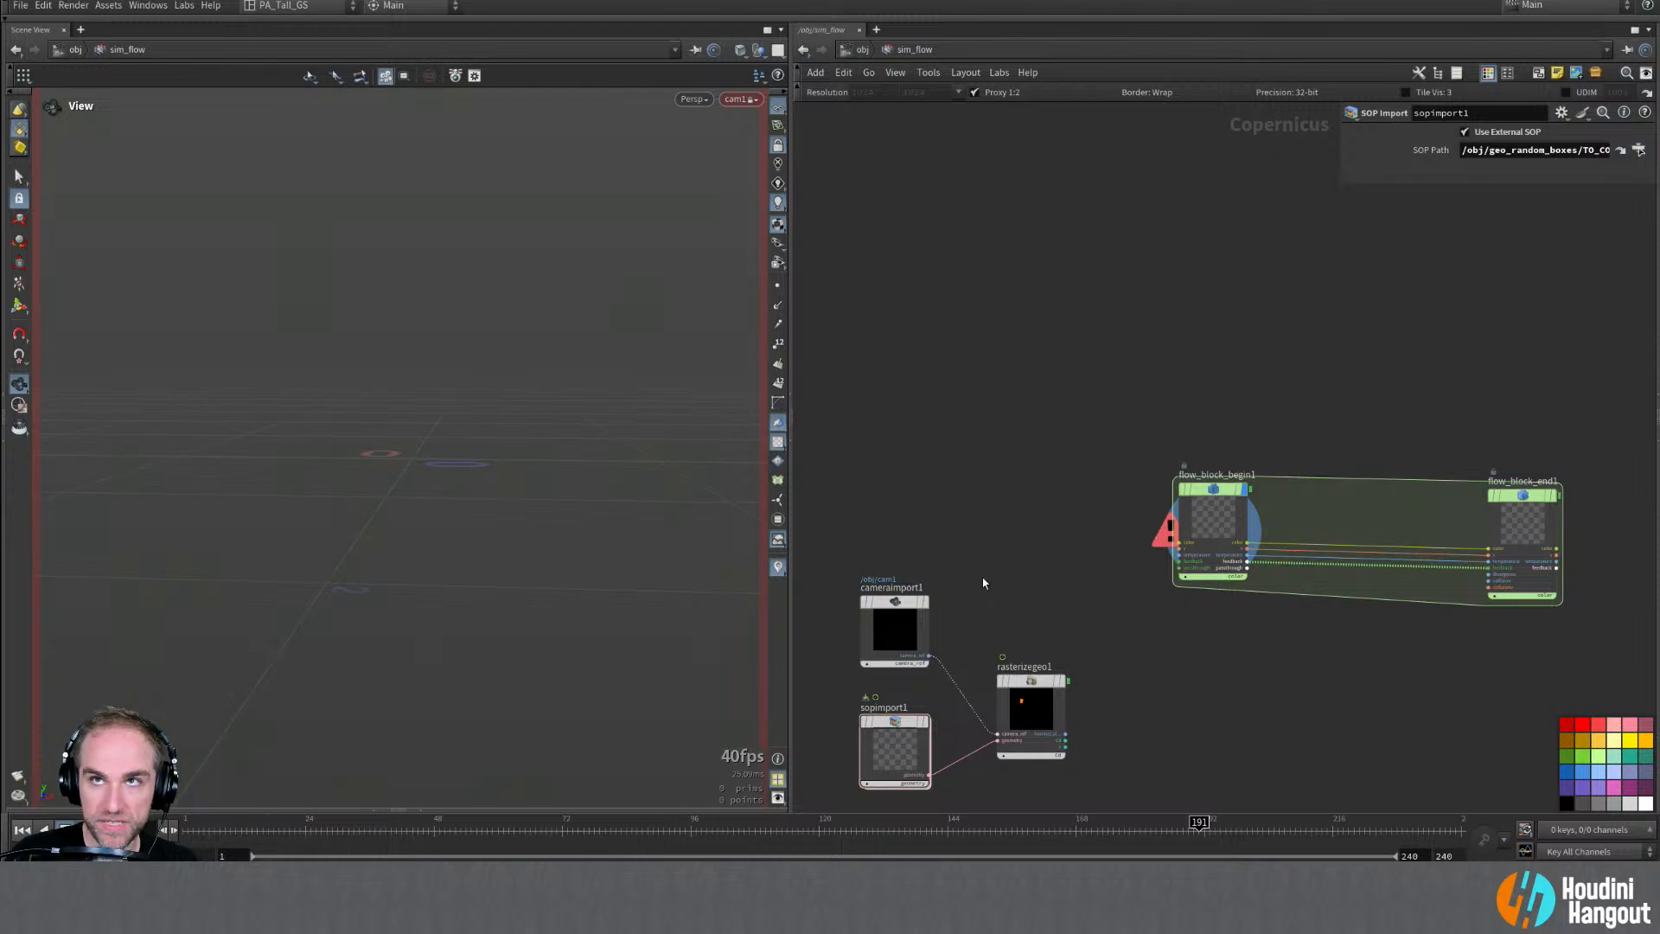
Step: Add a Constant node above the import nodes, ahead of flow_block_begin1
key("Tab")
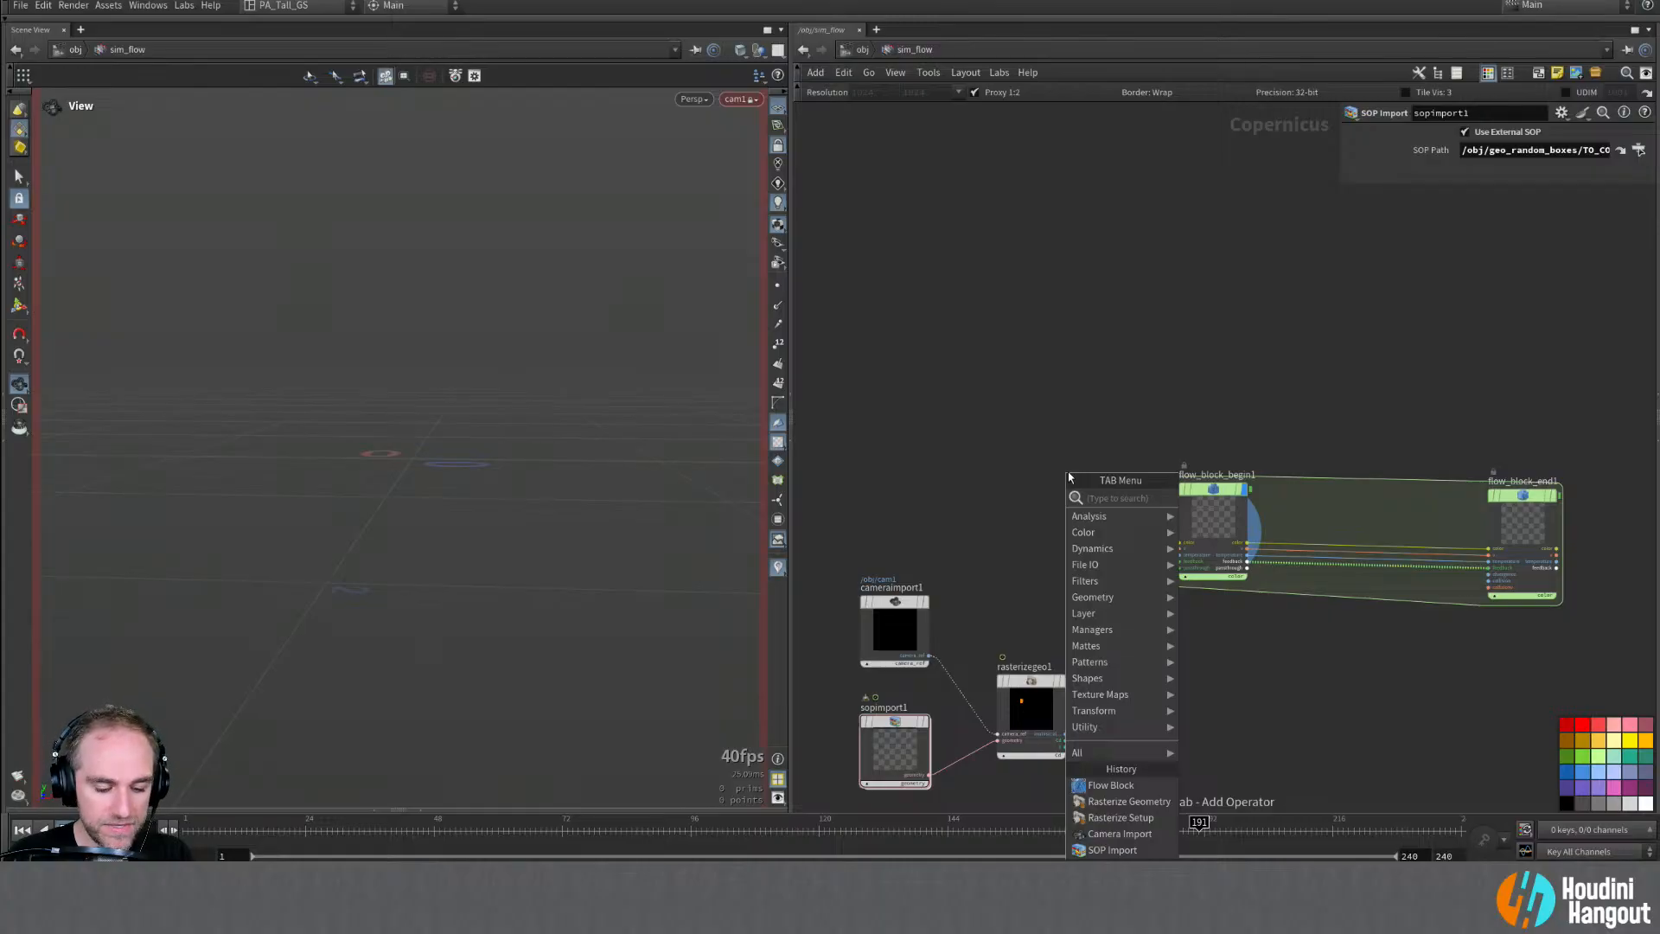
type("const")
key("Return")
left_click(1016, 430)
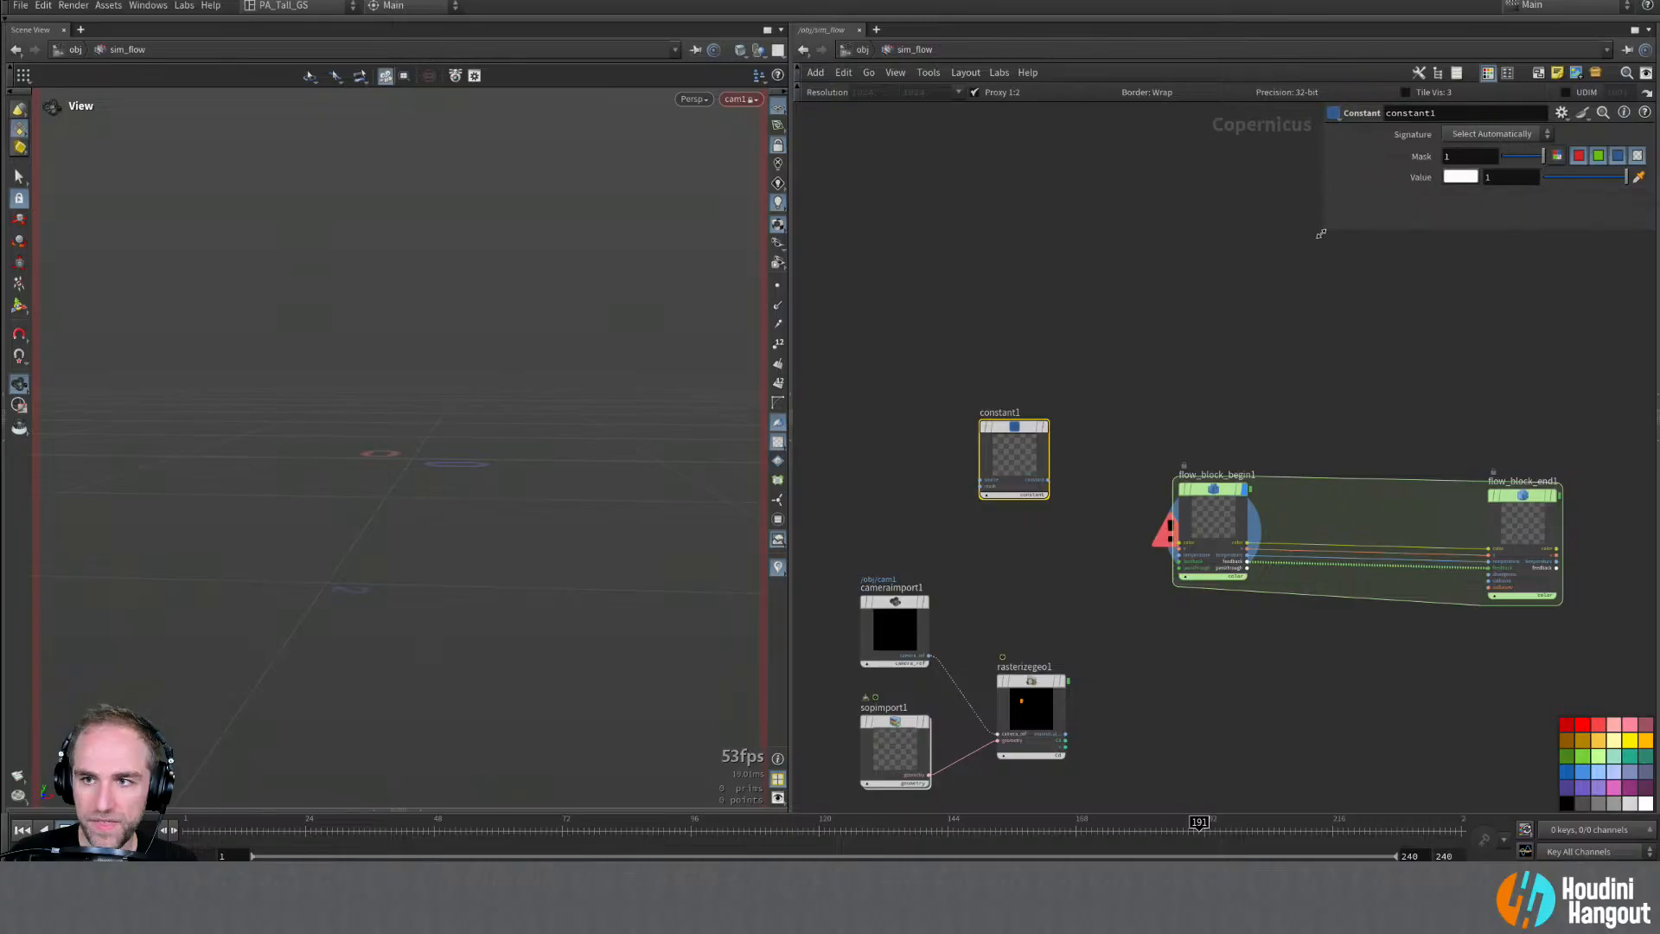
left_click(1464, 176)
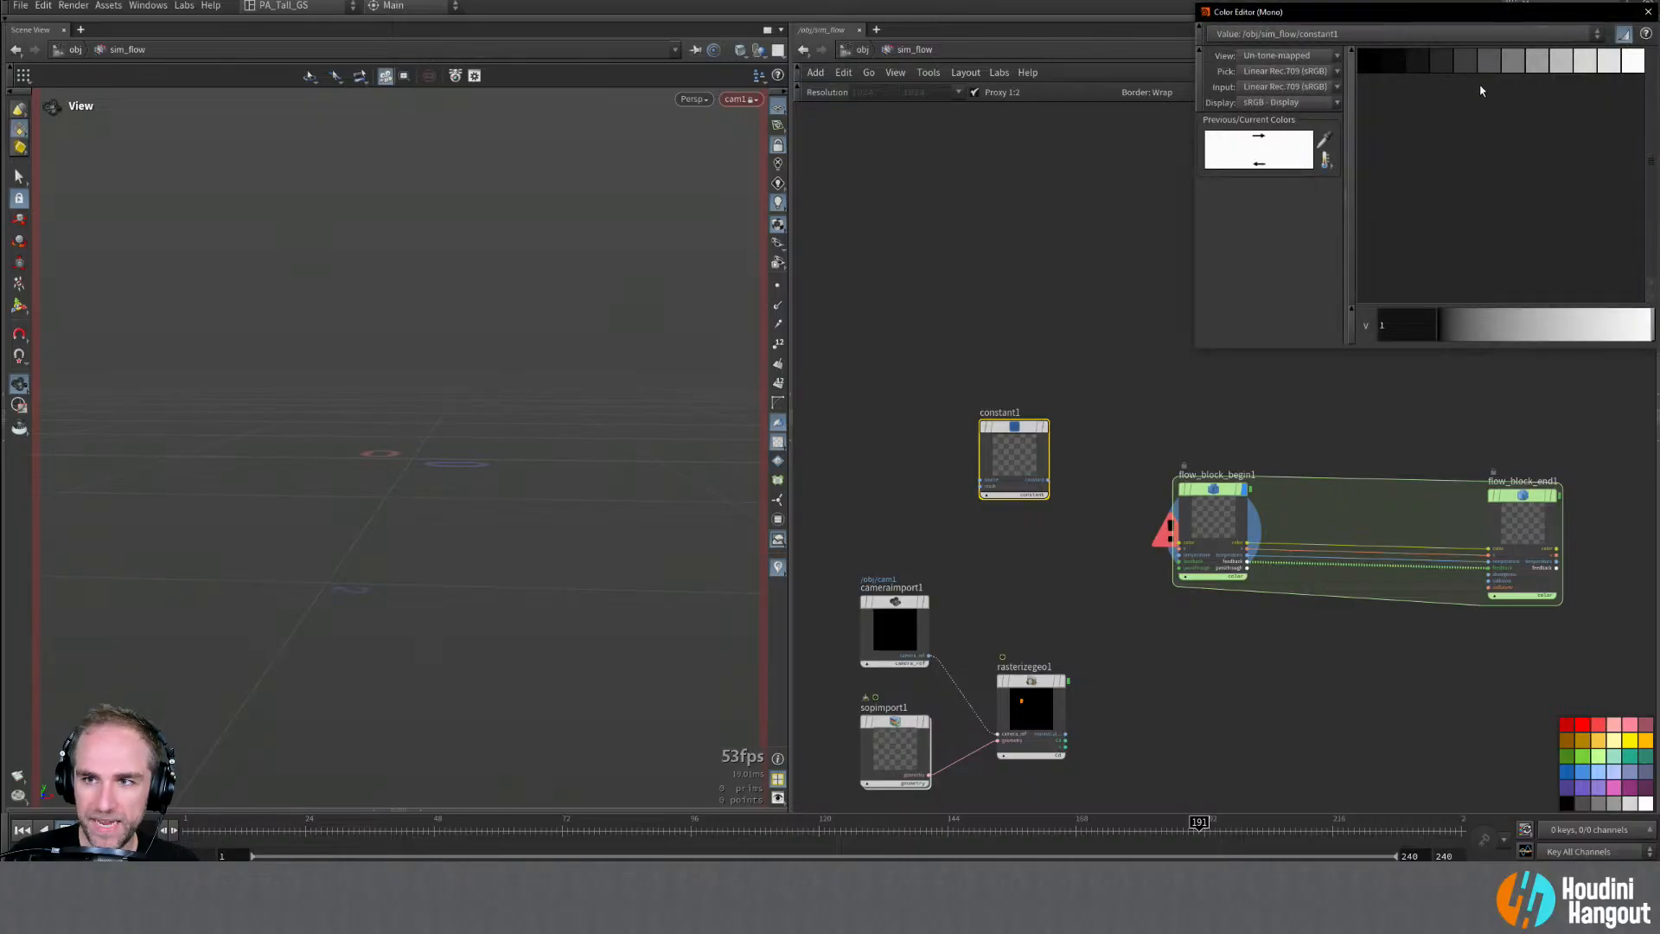
left_click_drag(1404, 16, 1051, 166)
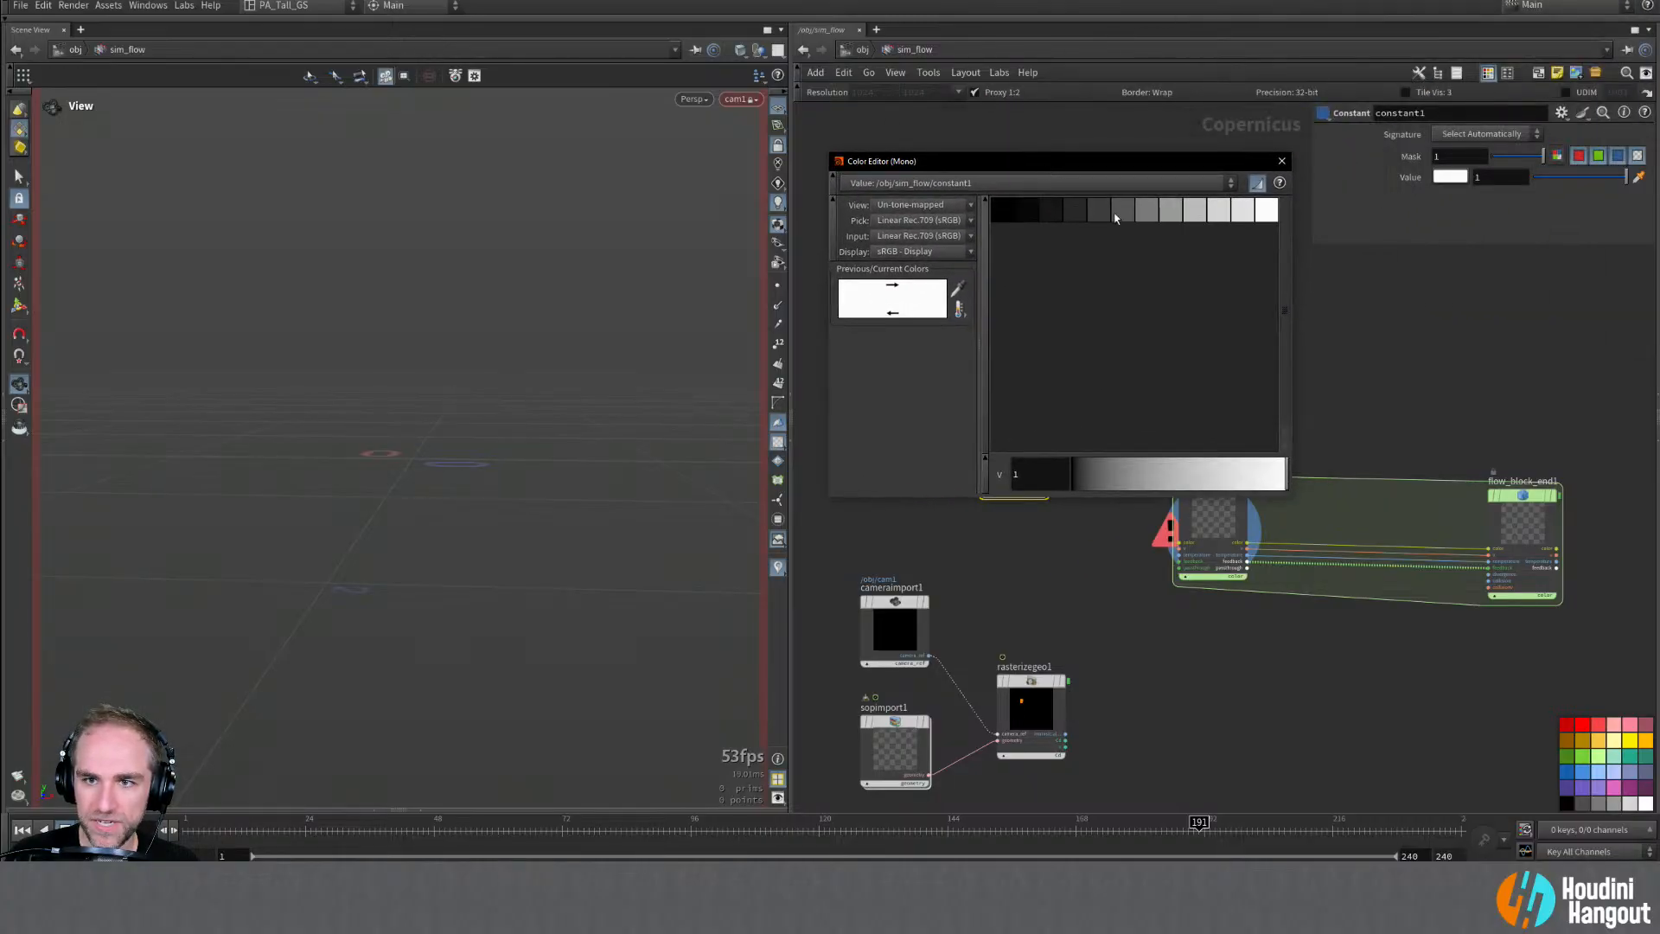
double_click(1283, 161)
Step: Set constant1's signature to RGBA and its color to dark grey with red, green and blue at 0.1
left_click(1485, 133)
left_click(1471, 216)
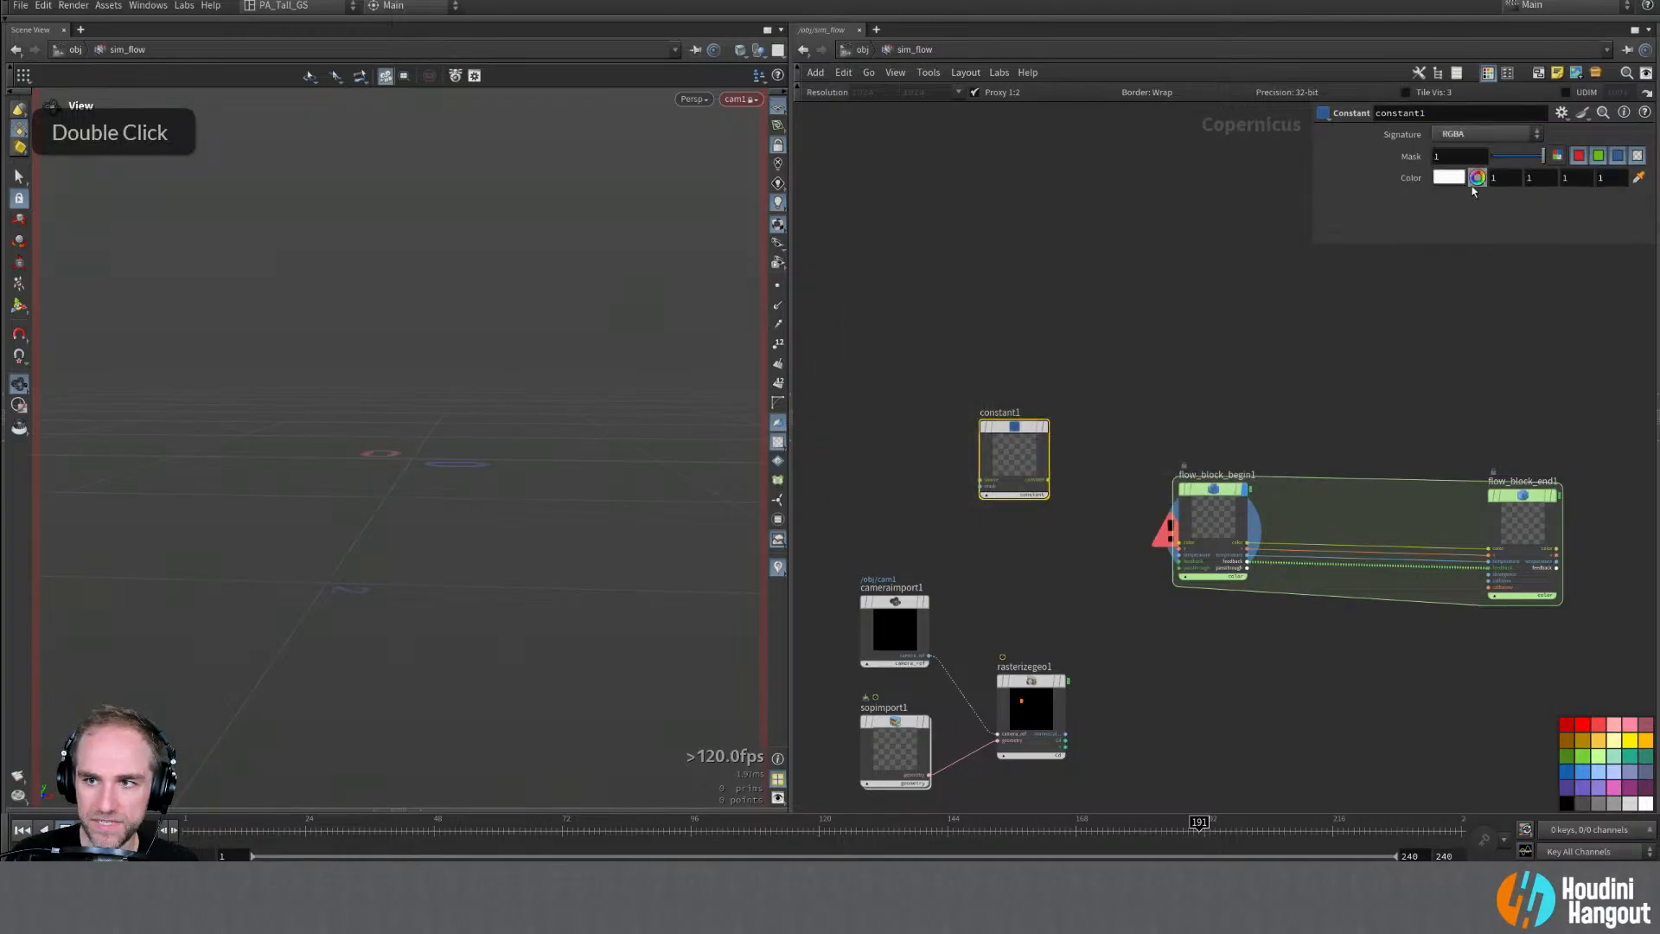
left_click(1445, 178)
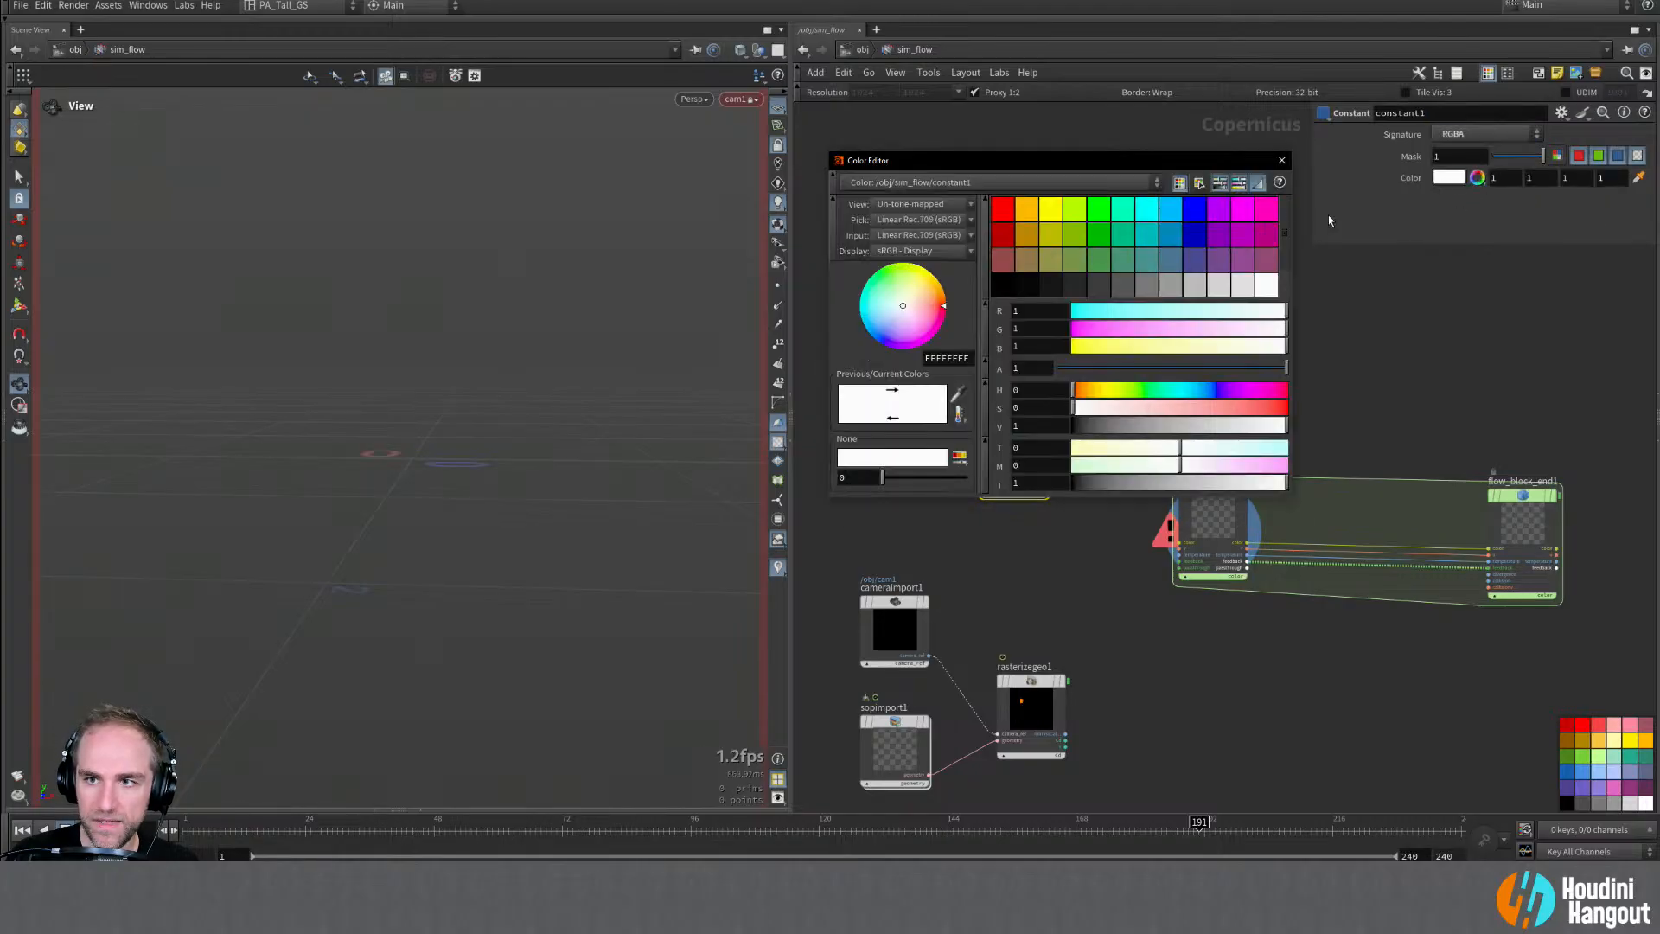
left_click(1121, 288)
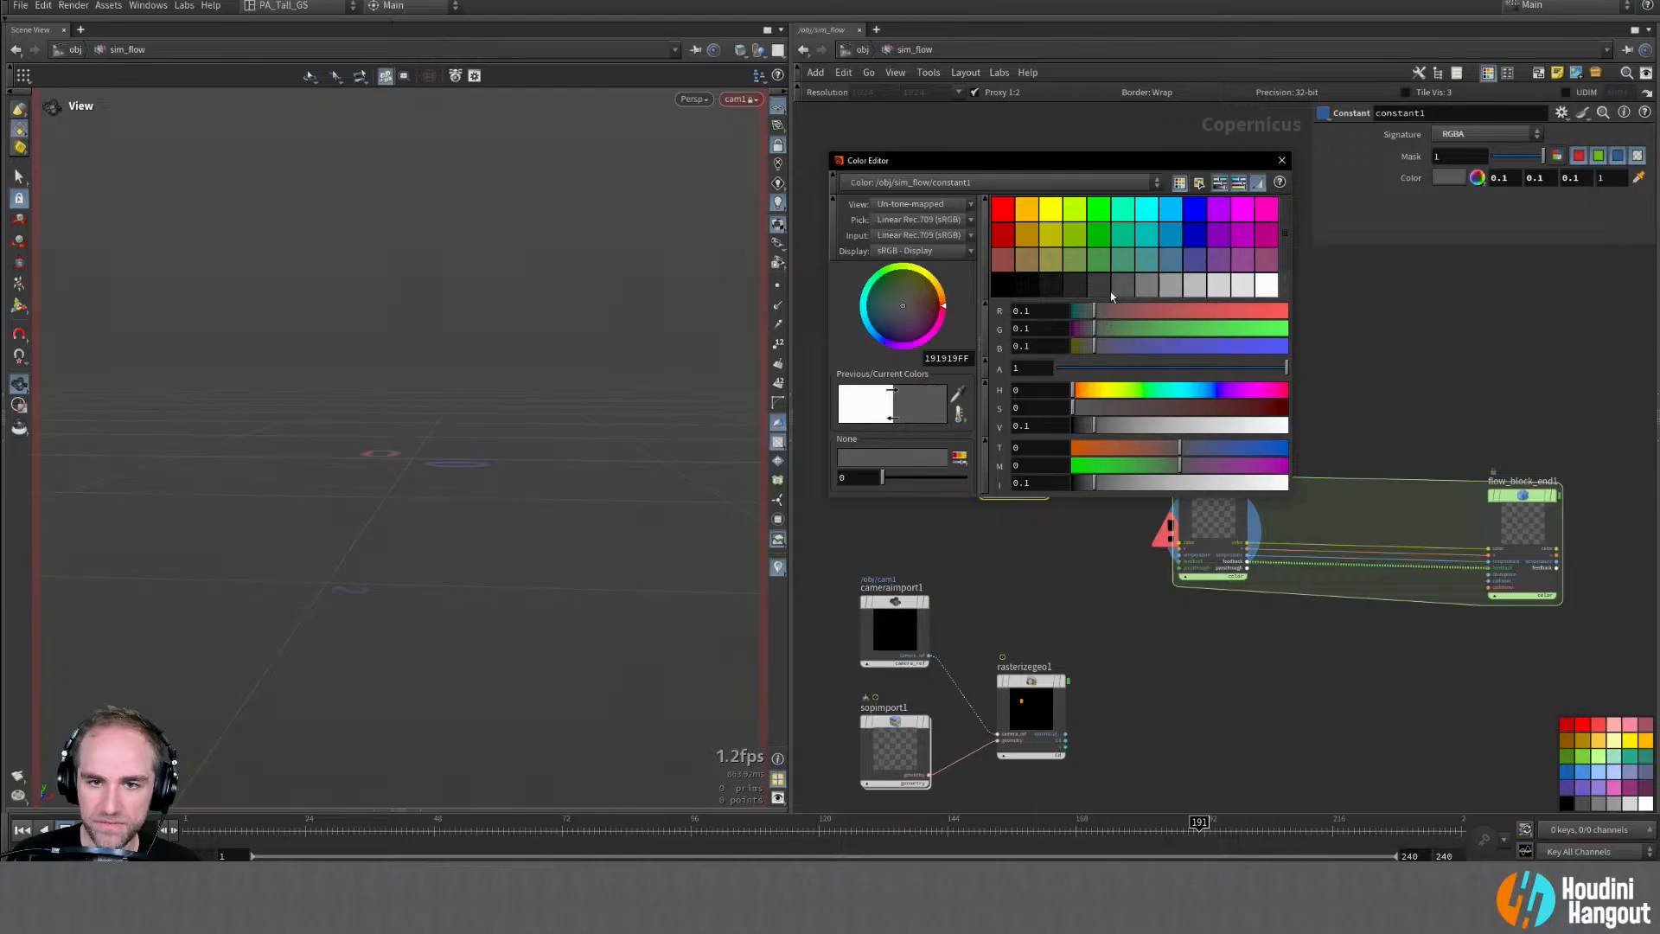
double_click(1104, 285)
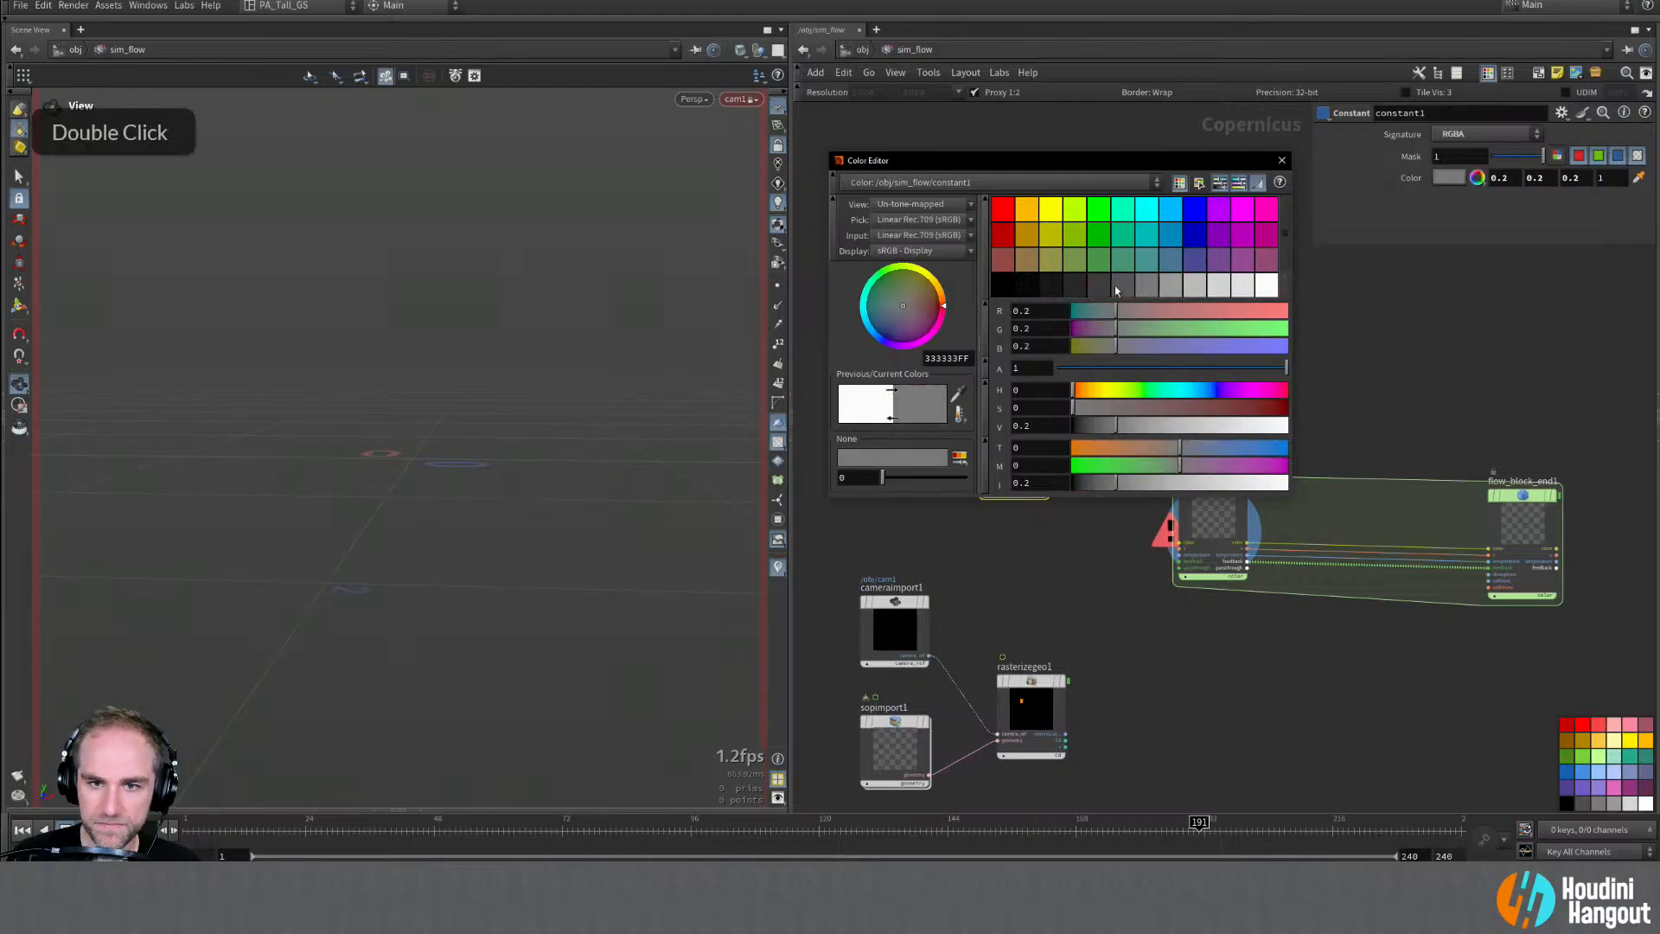
left_click(1122, 287)
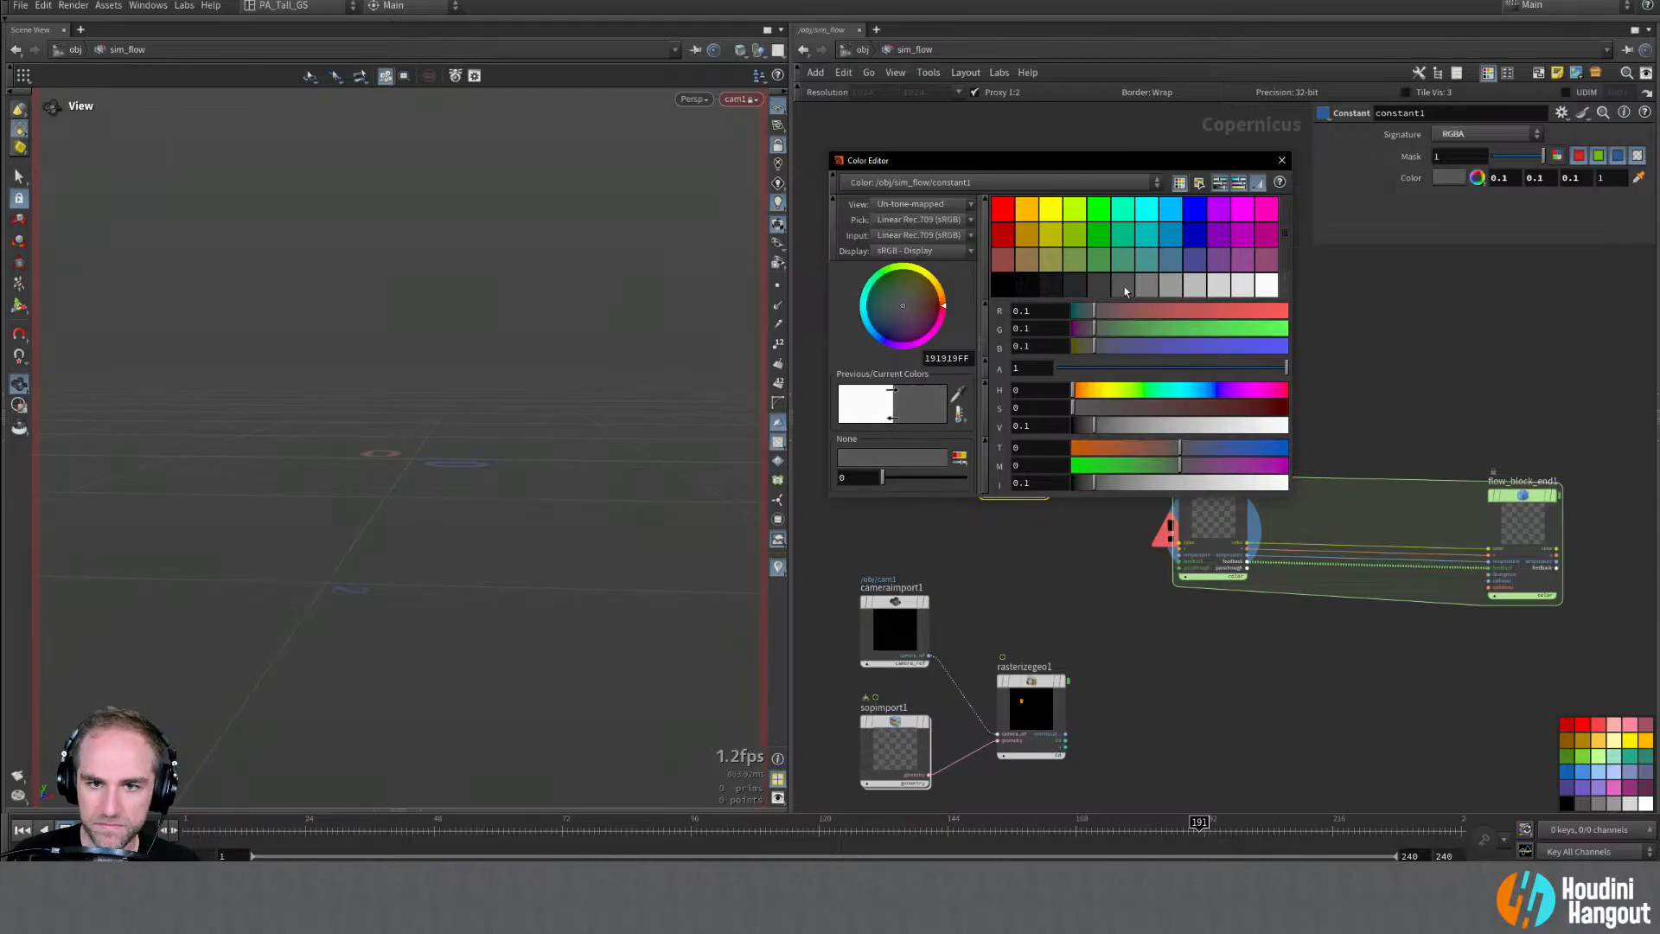
left_click(1281, 161)
Step: Connect constant1 to the color input of flow_block_begin1
left_click_drag(1050, 482, 1150, 539)
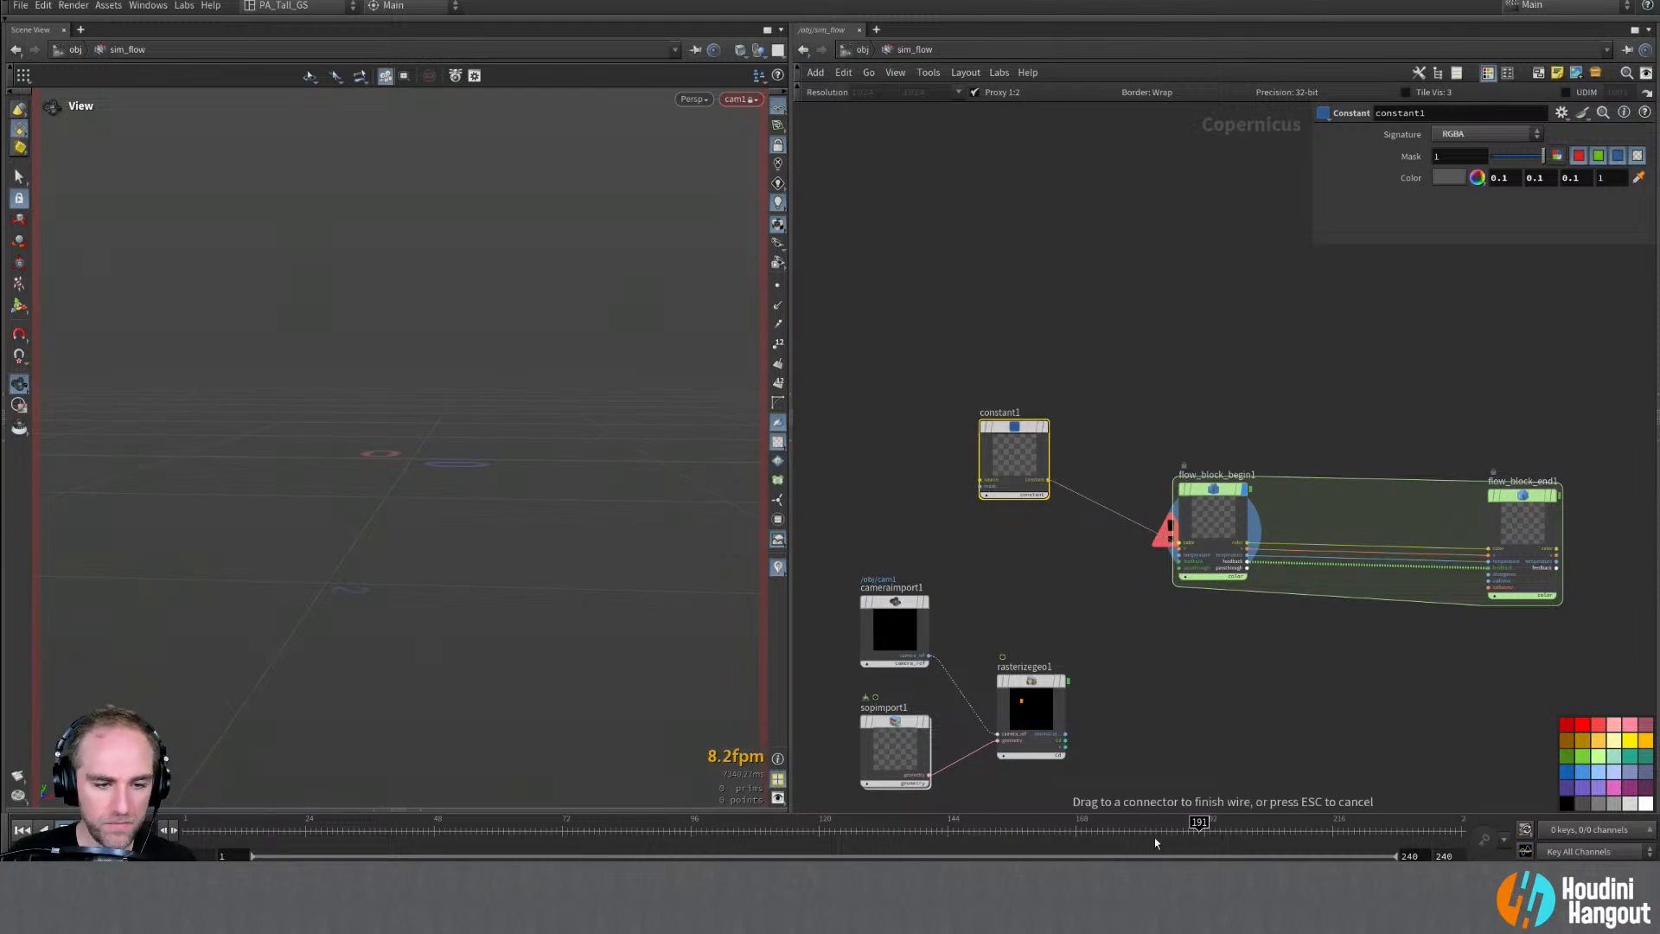
left_click(1178, 542)
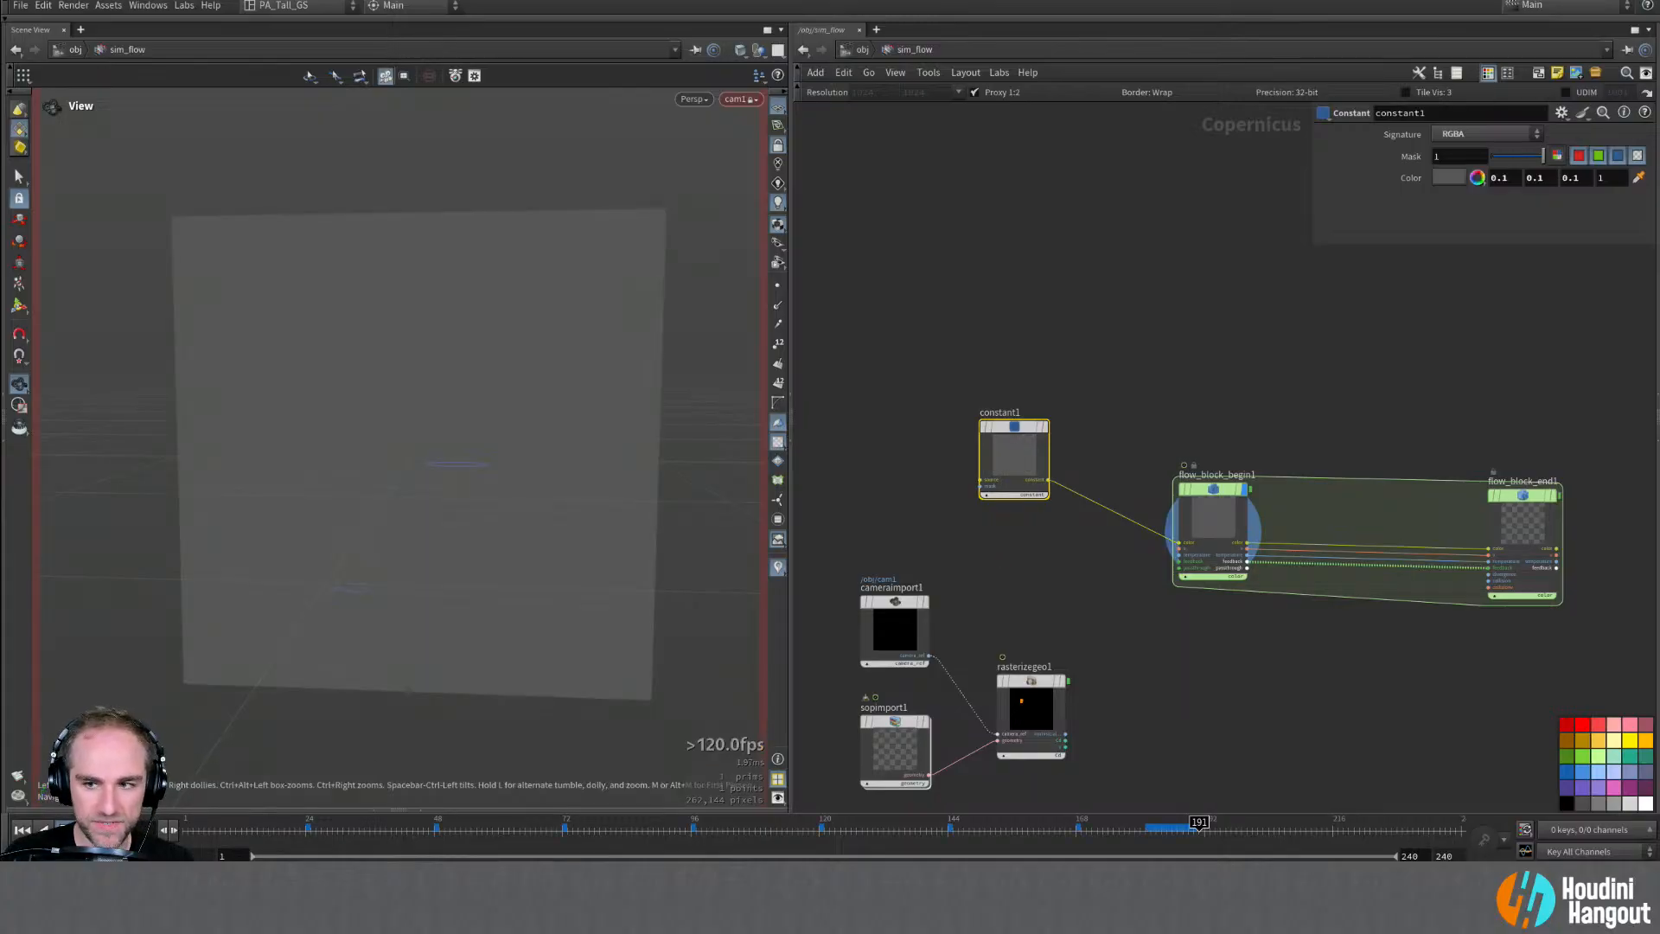
Step: Display flow_block_end1, play the simulation from the first frame and return to frame 1
key("ctrl+Up")
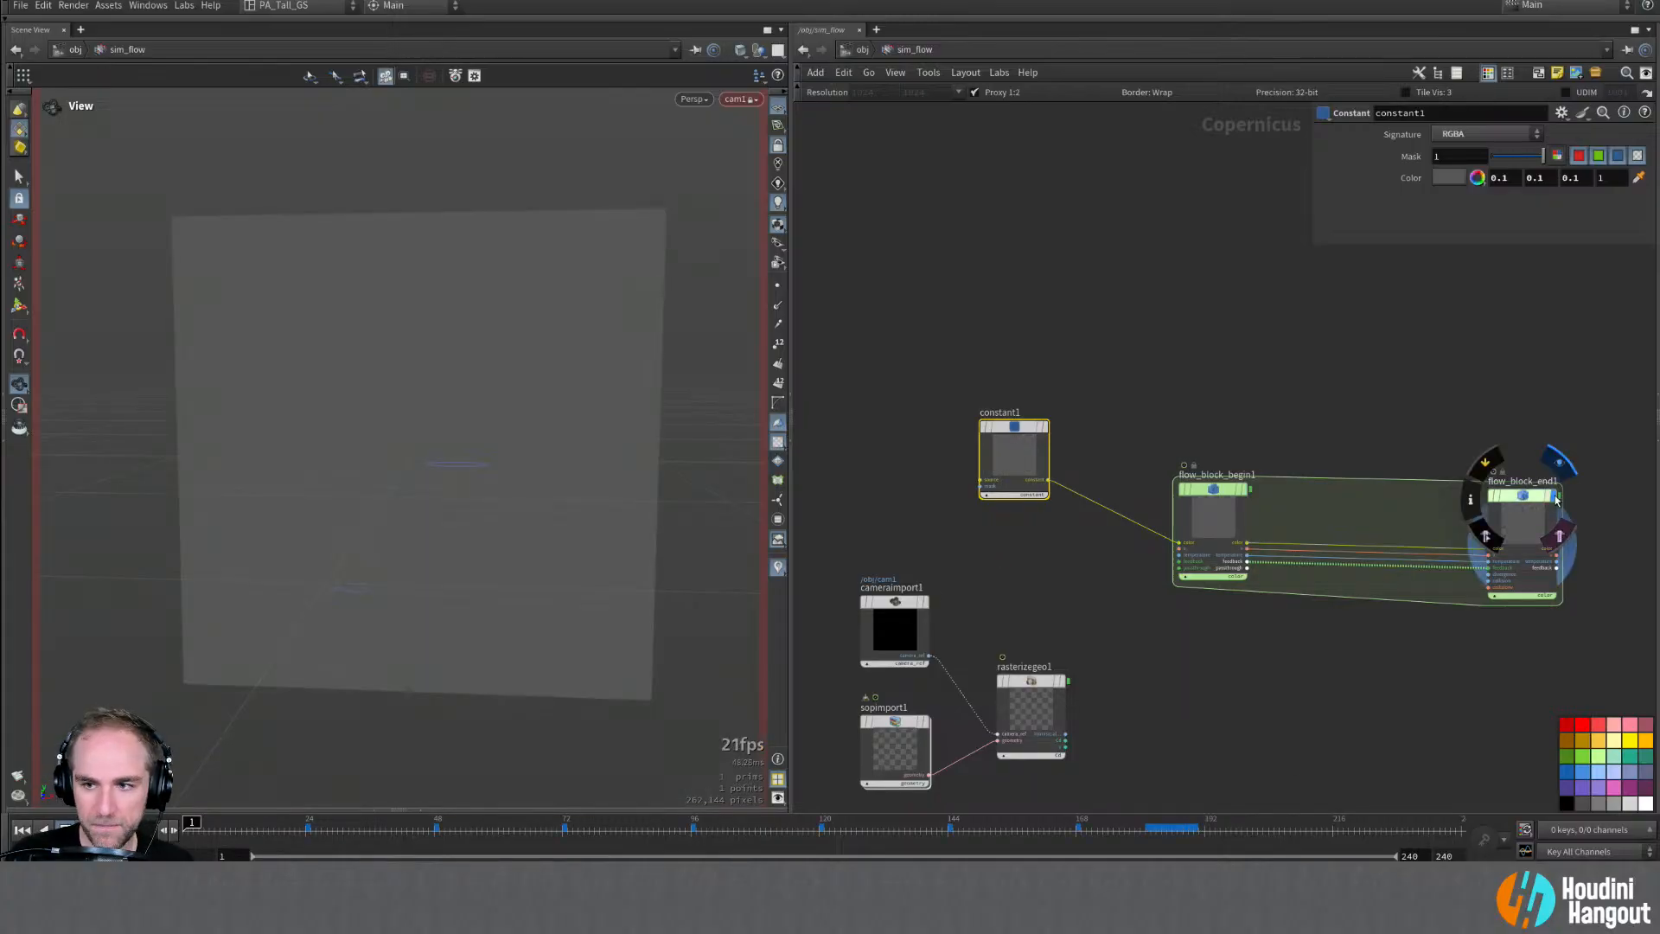
double_click(1521, 543)
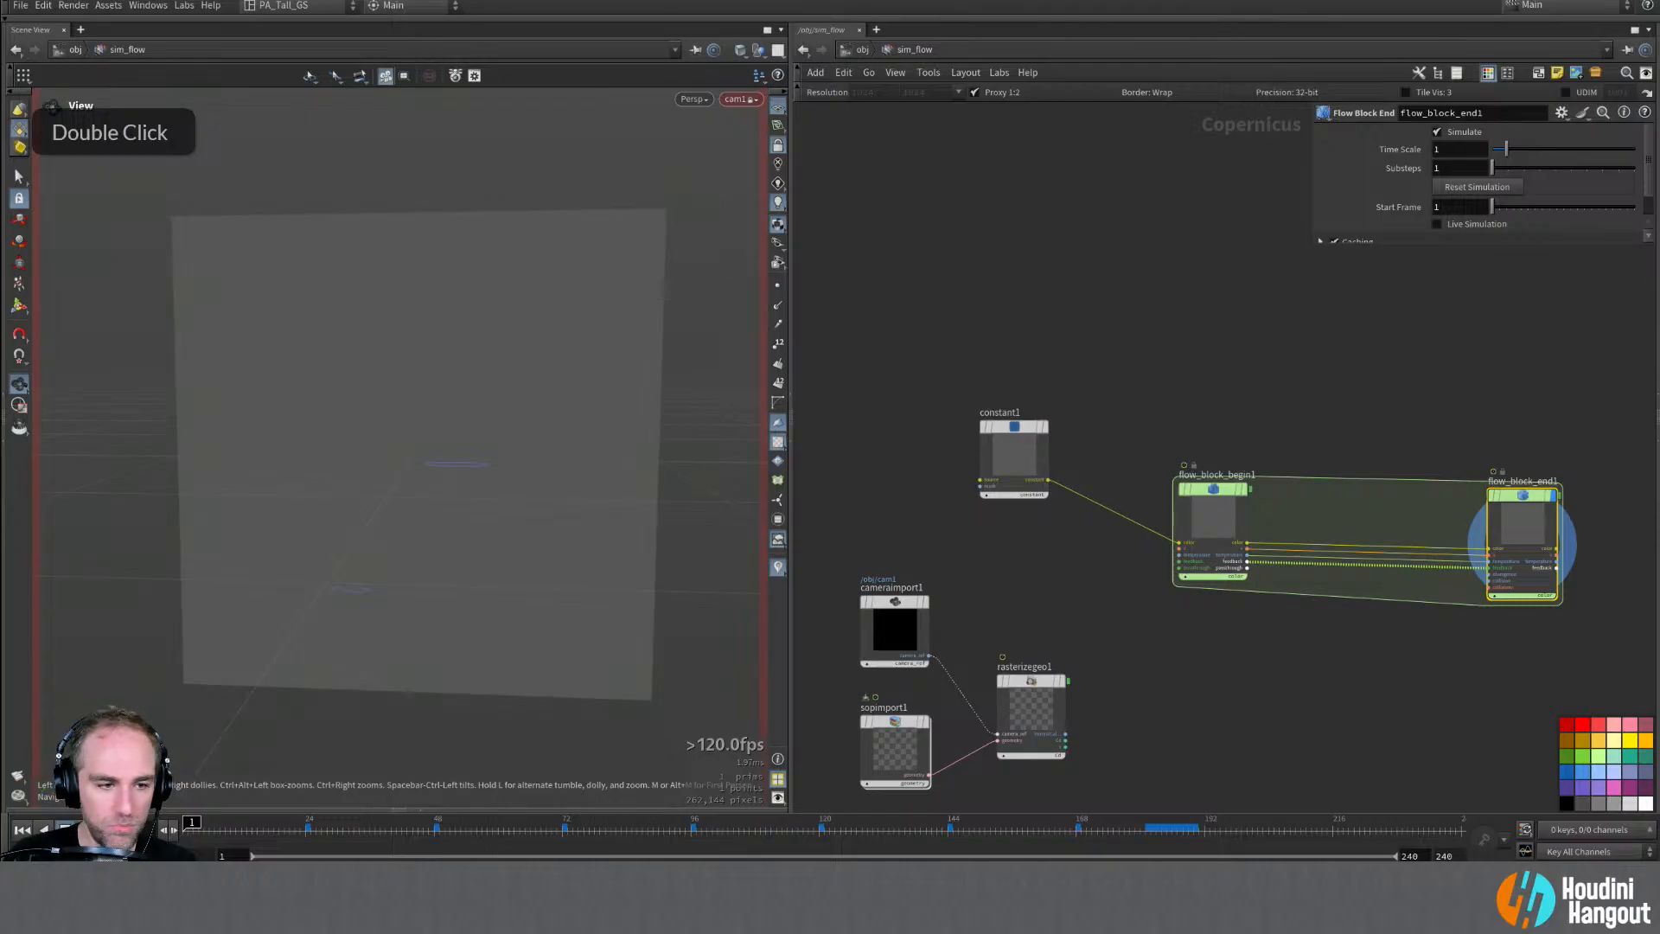
key("Up")
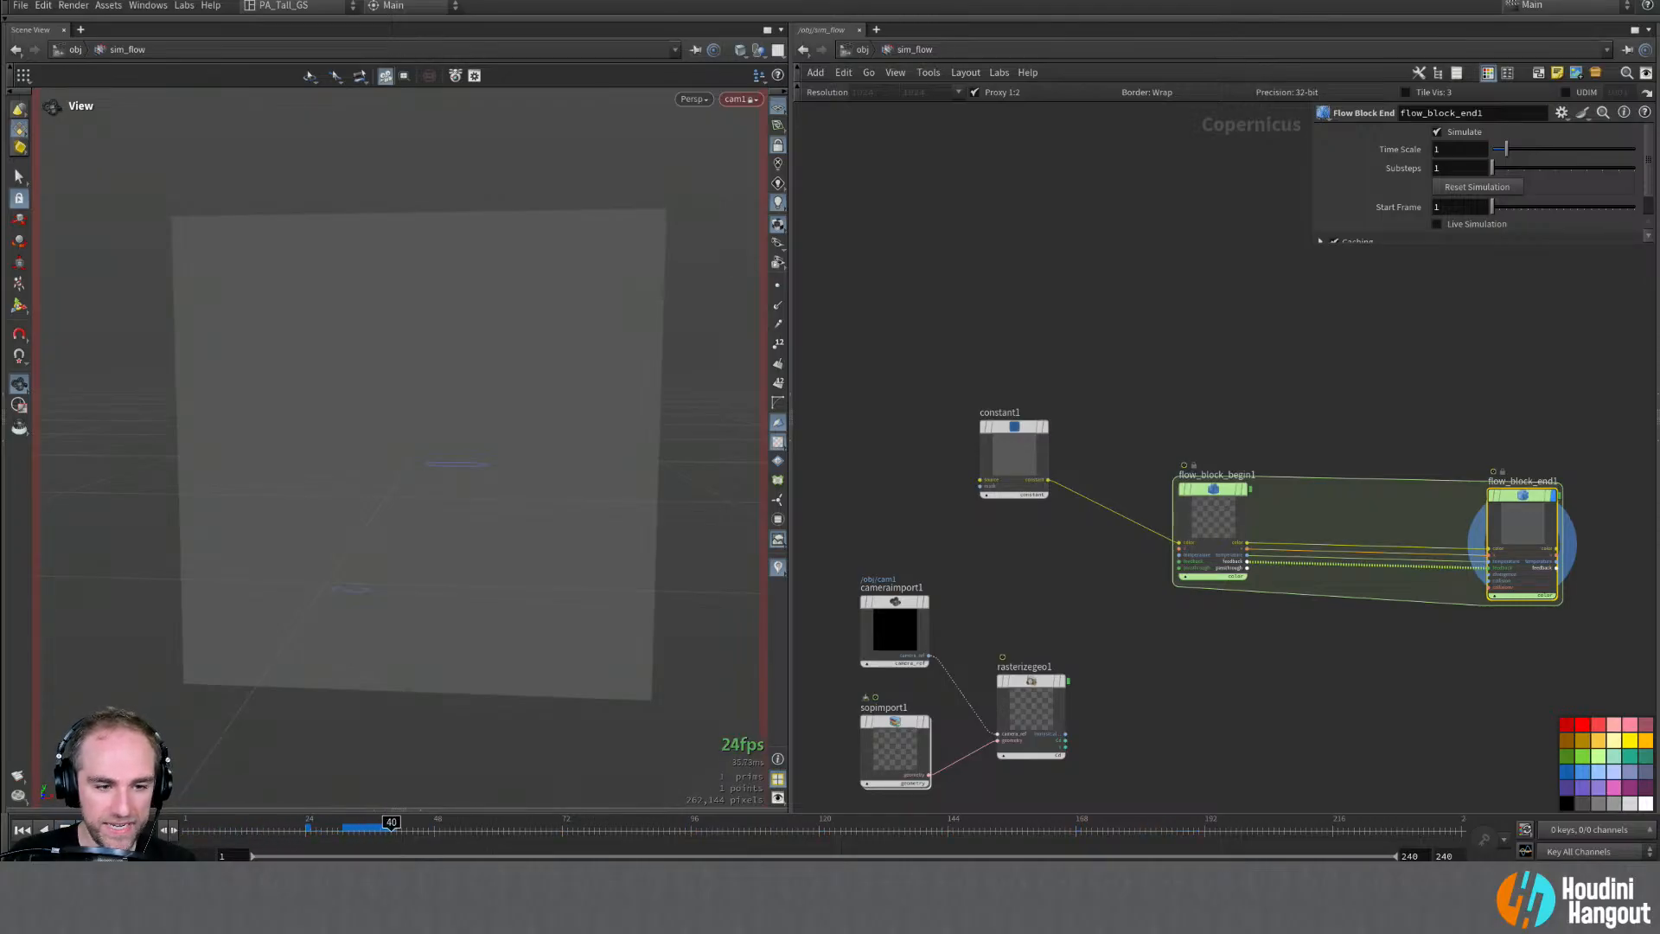
left_click(22, 830)
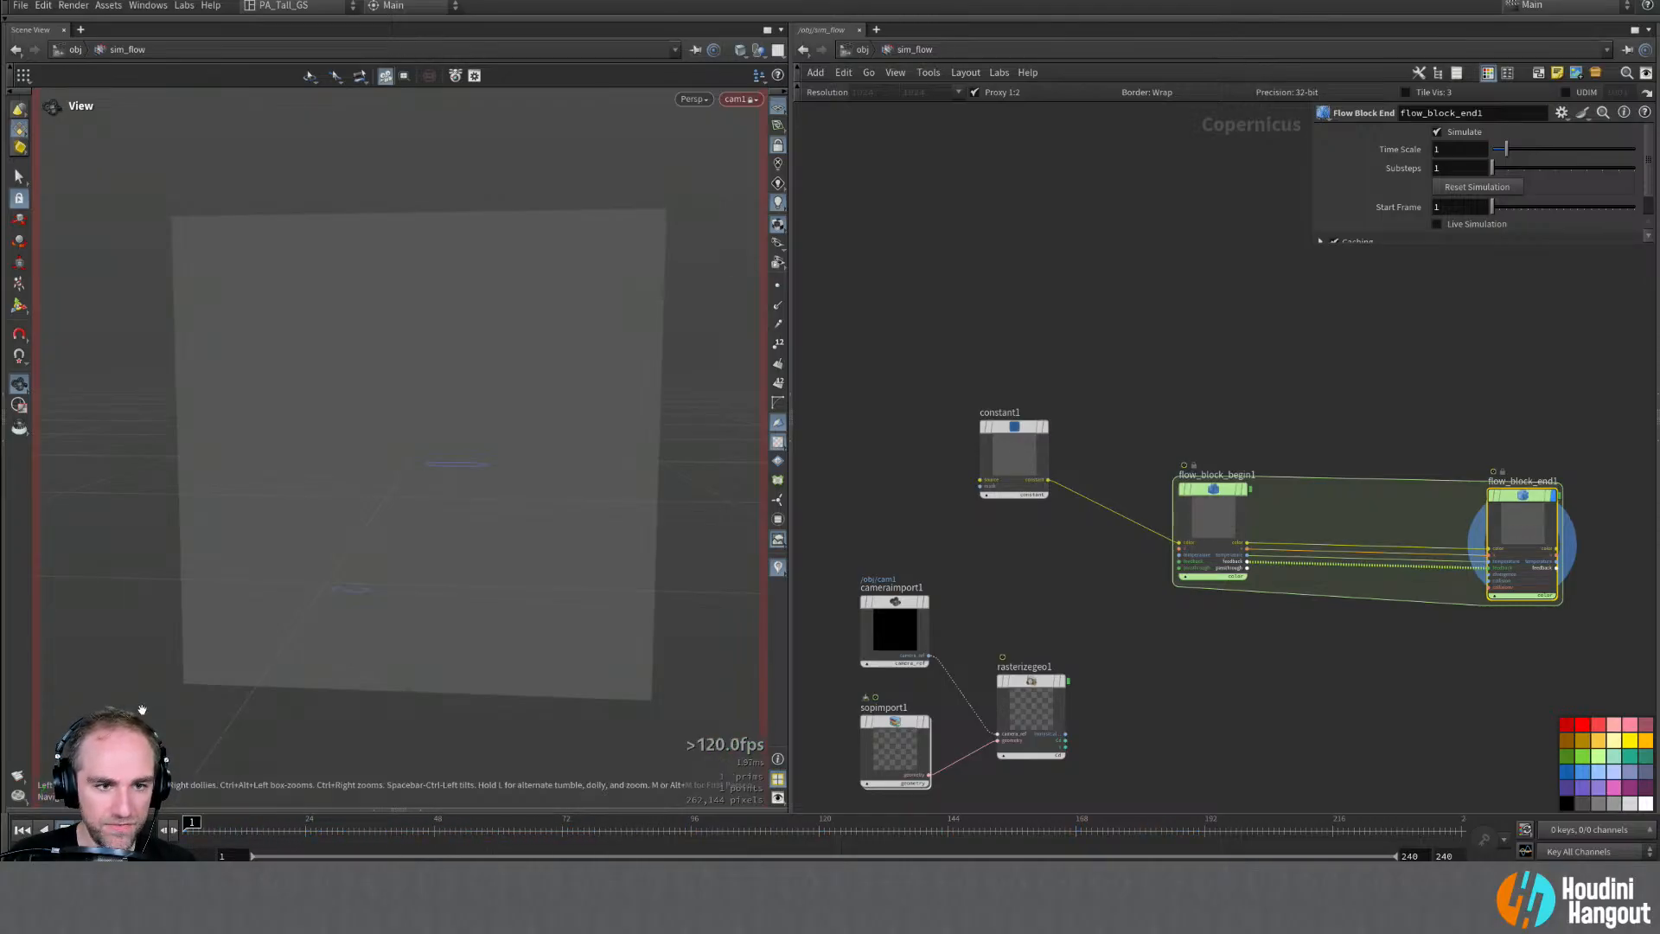
Step: Switch the scene view to the Front viewport
left_click(777, 103)
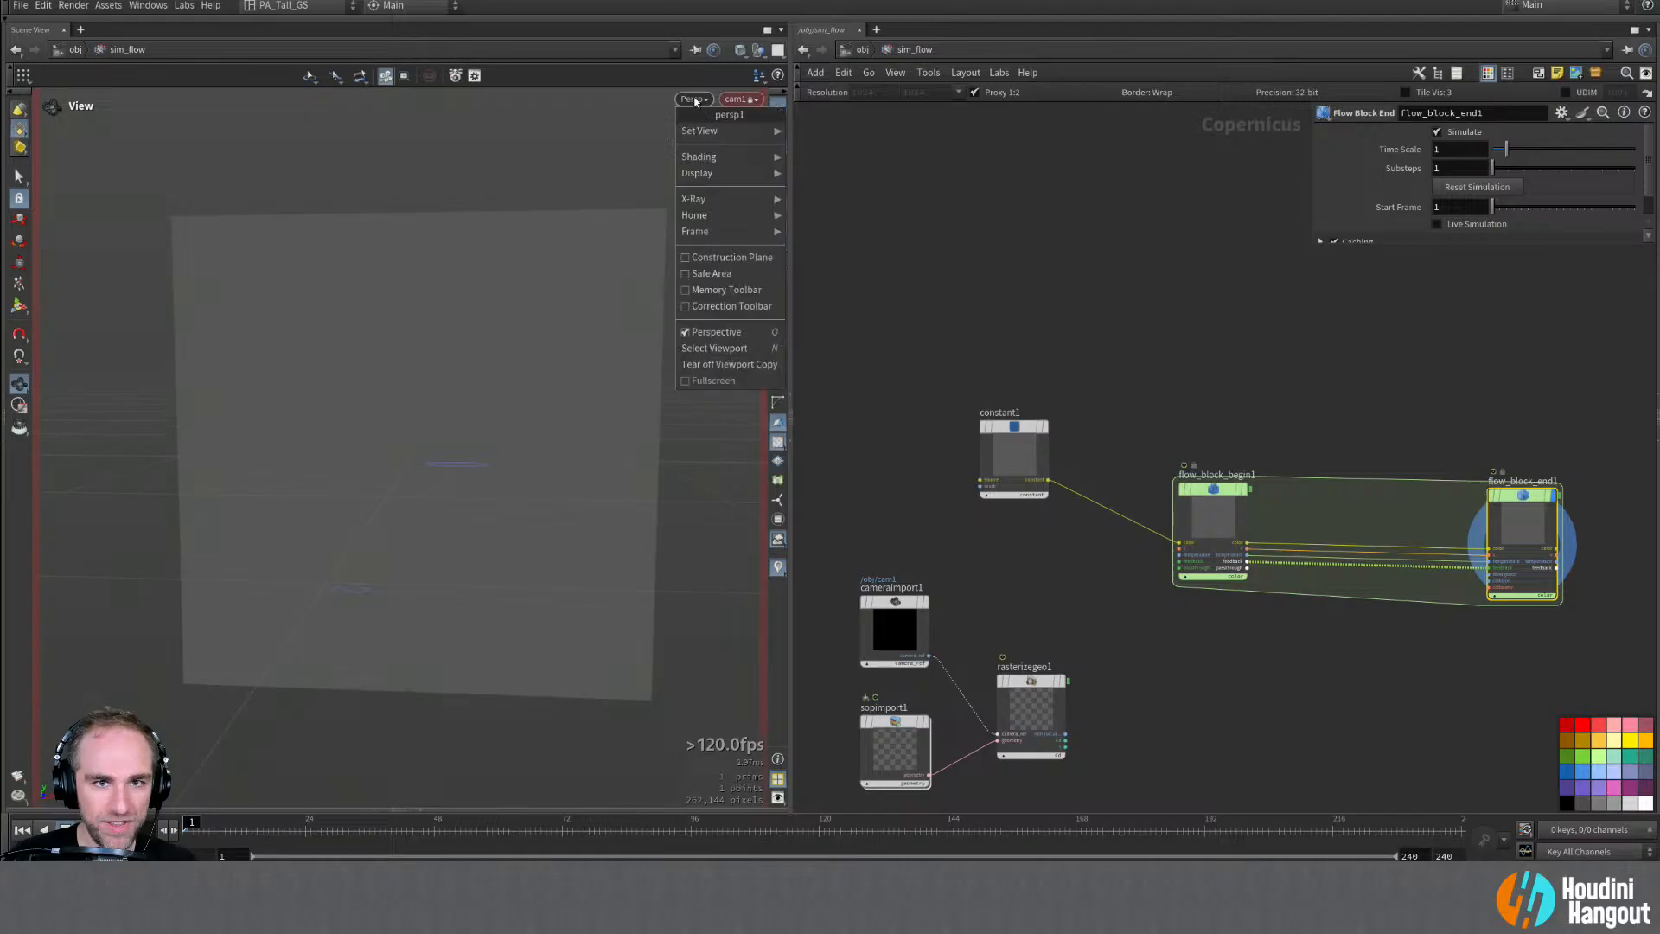
mouse_move(715, 137)
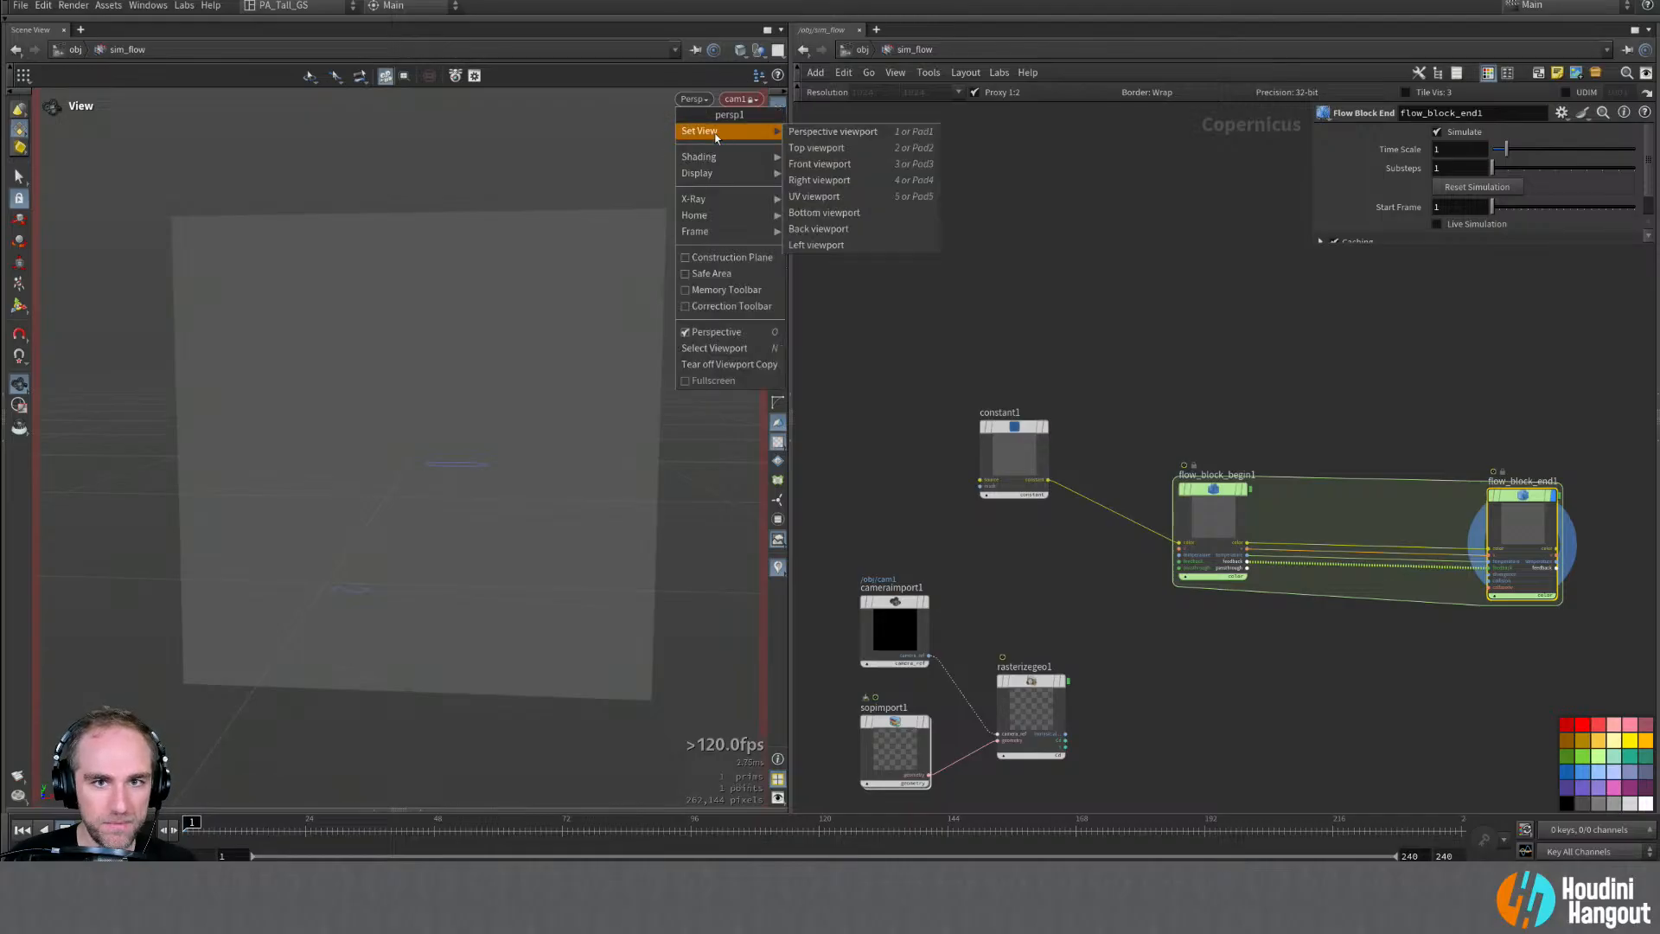
left_click(819, 164)
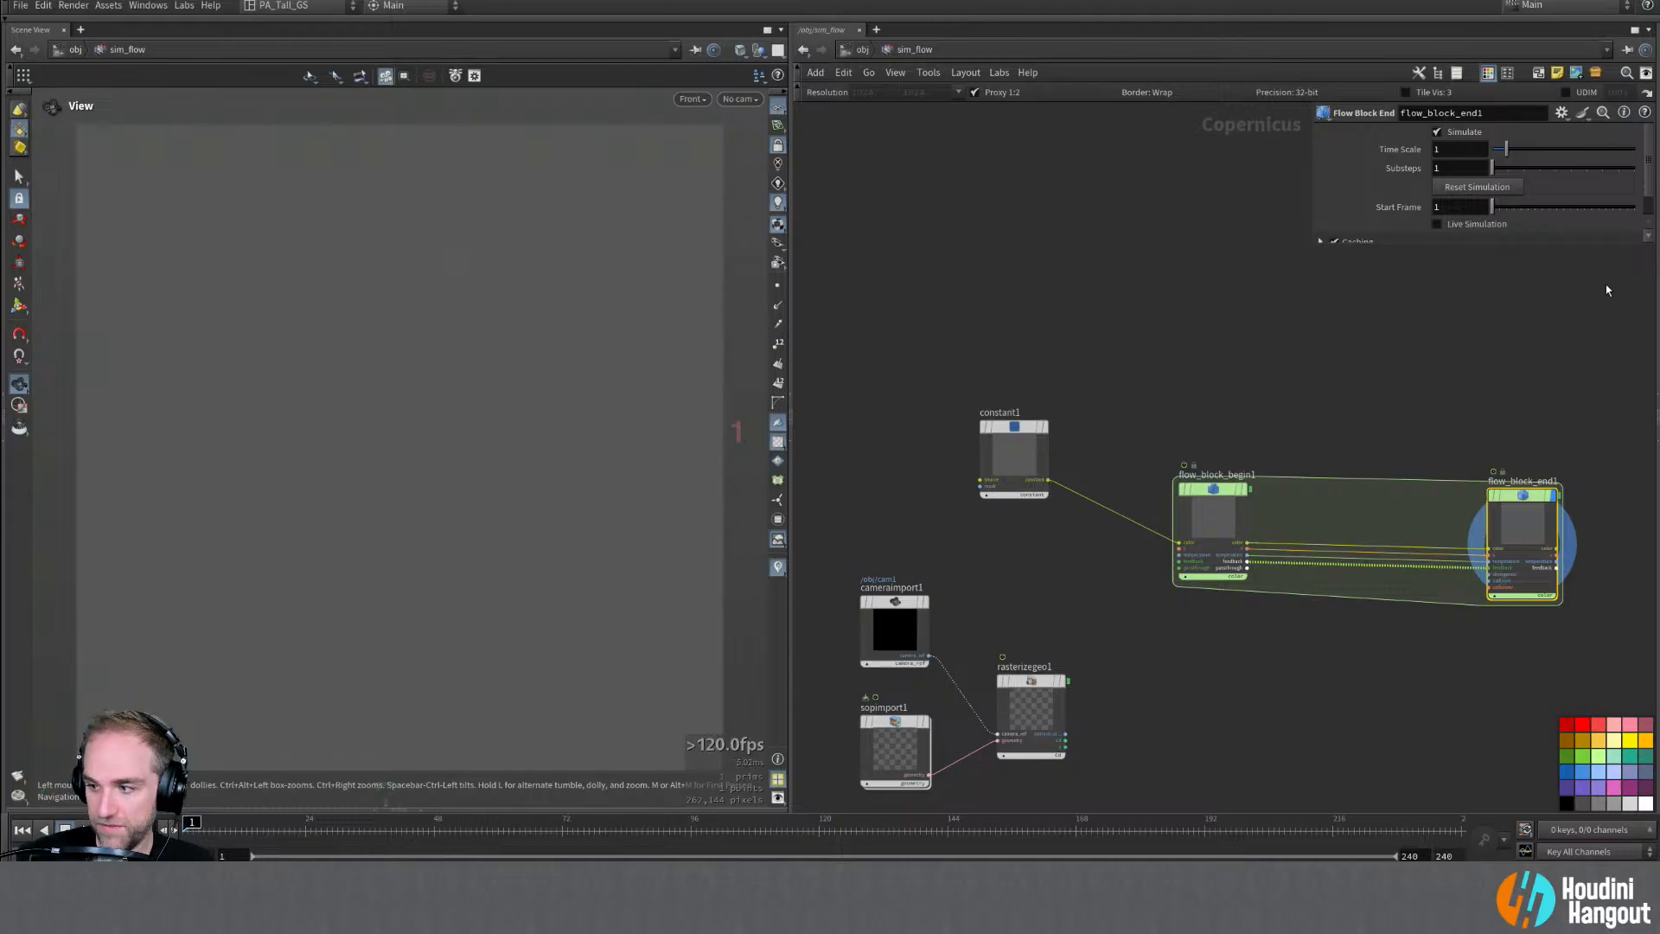
Step: Add an RGB to UV node between rasterizegeo1 and flow_block_begin1
left_click_drag(982, 381, 1091, 540)
right_click_drag(1207, 652, 1219, 622)
middle_click_drag(1219, 622, 1210, 624)
right_click_drag(1211, 624, 1158, 610)
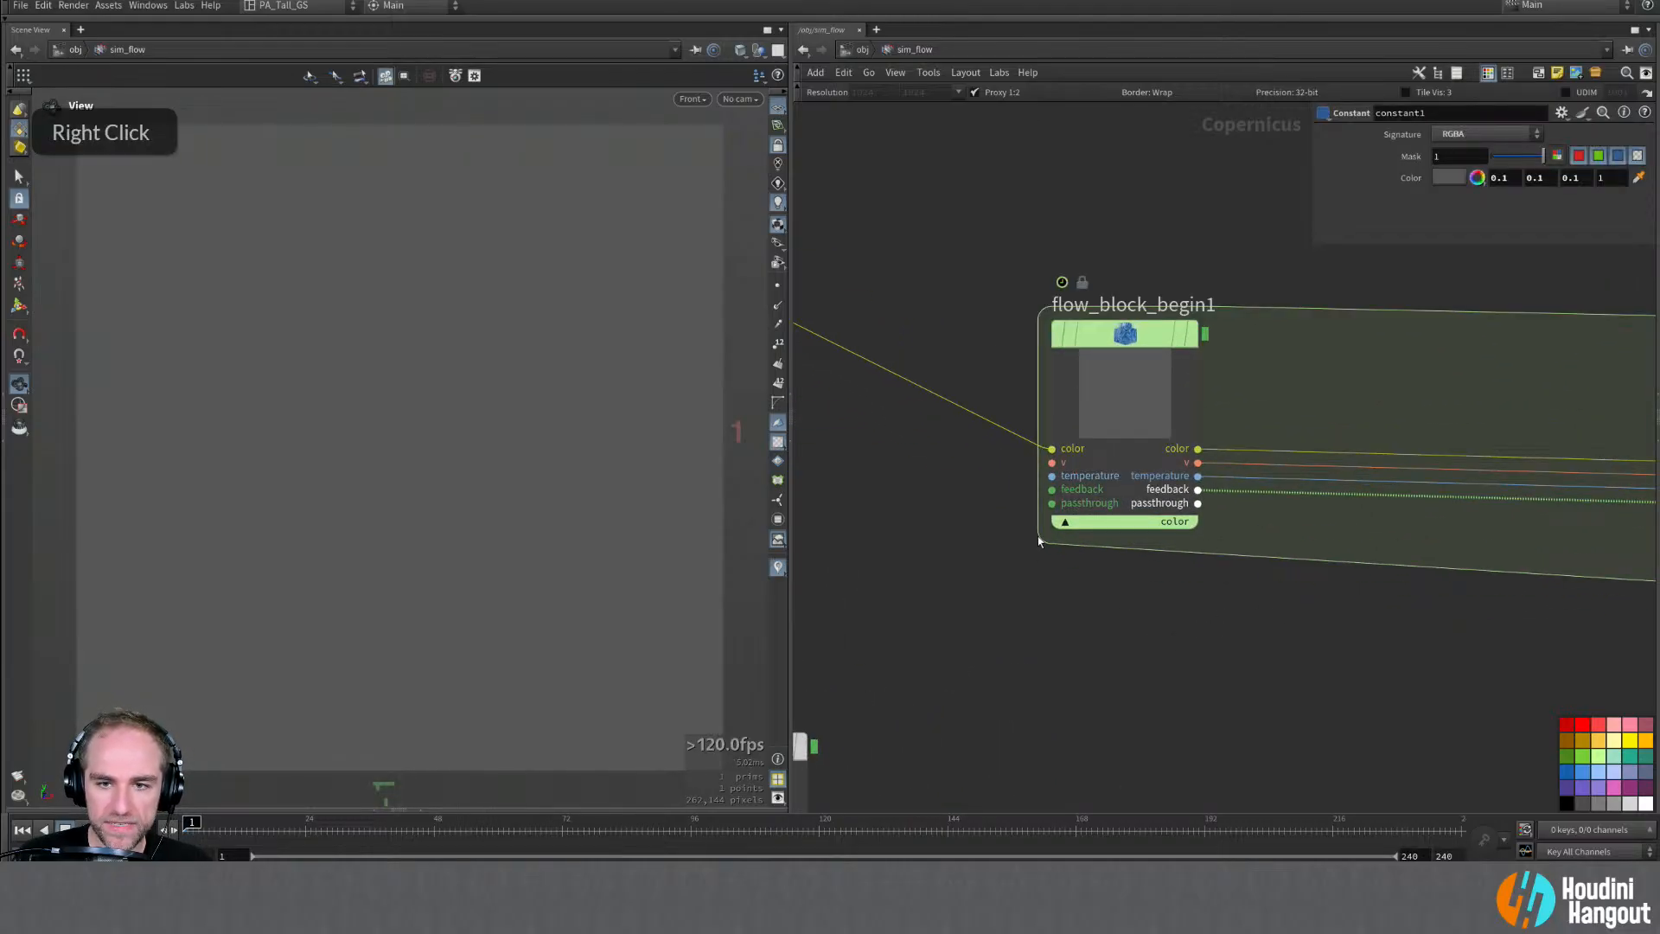
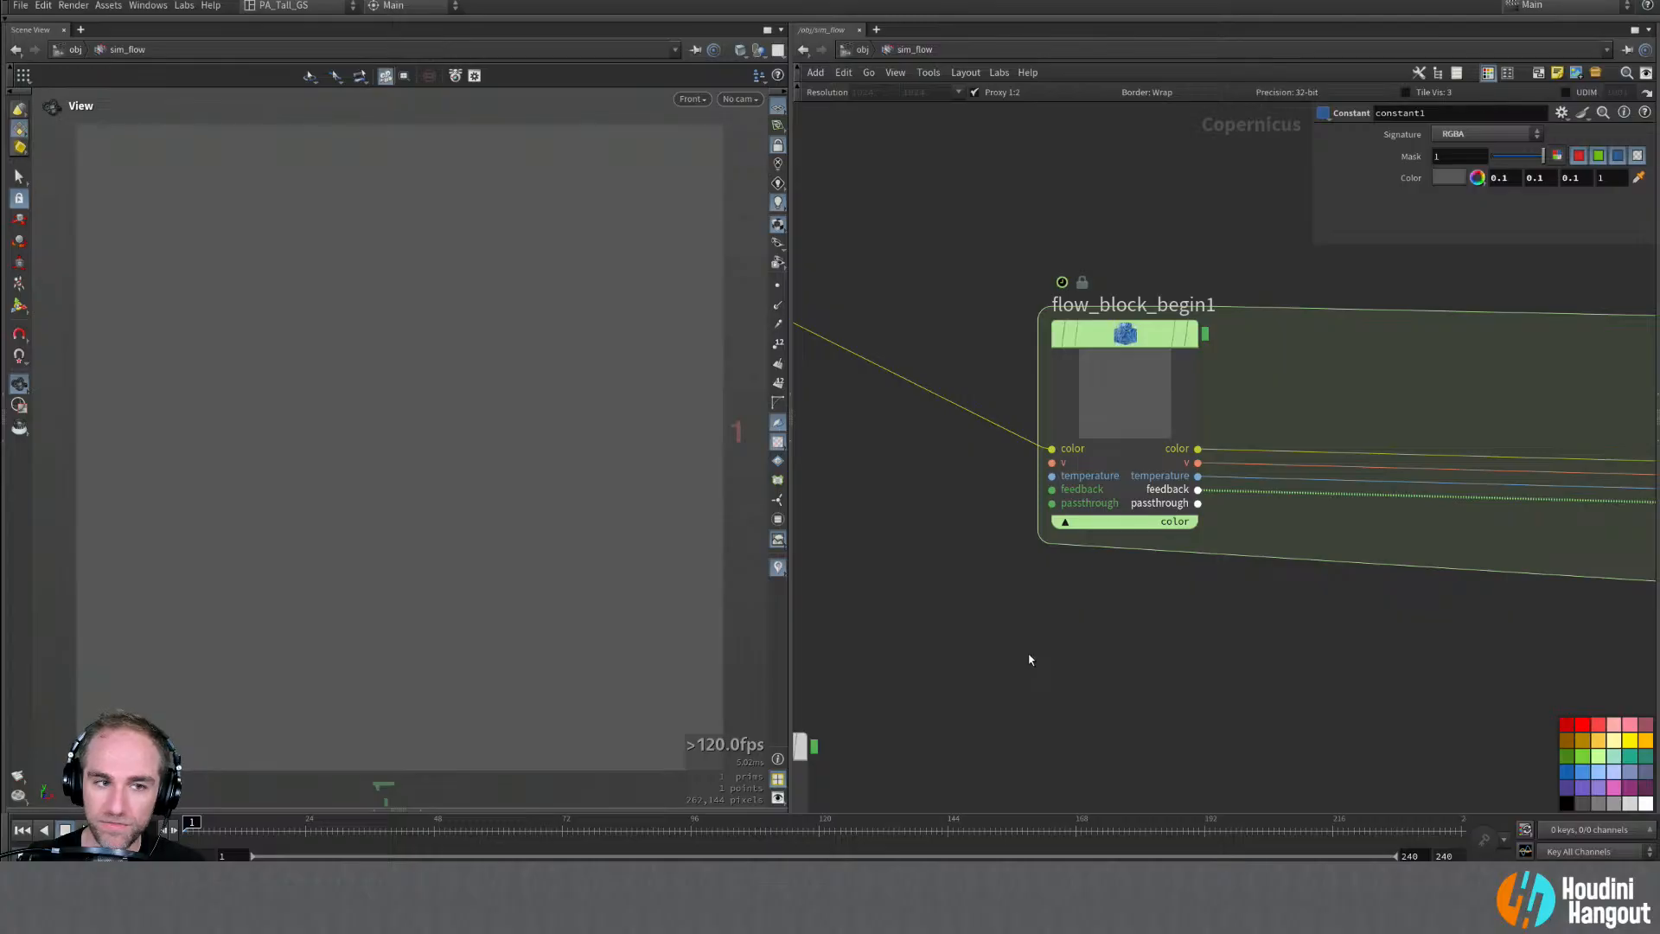
right_click_drag(956, 723, 929, 708)
middle_click_drag(929, 708, 1019, 615)
right_click_drag(968, 763, 994, 750)
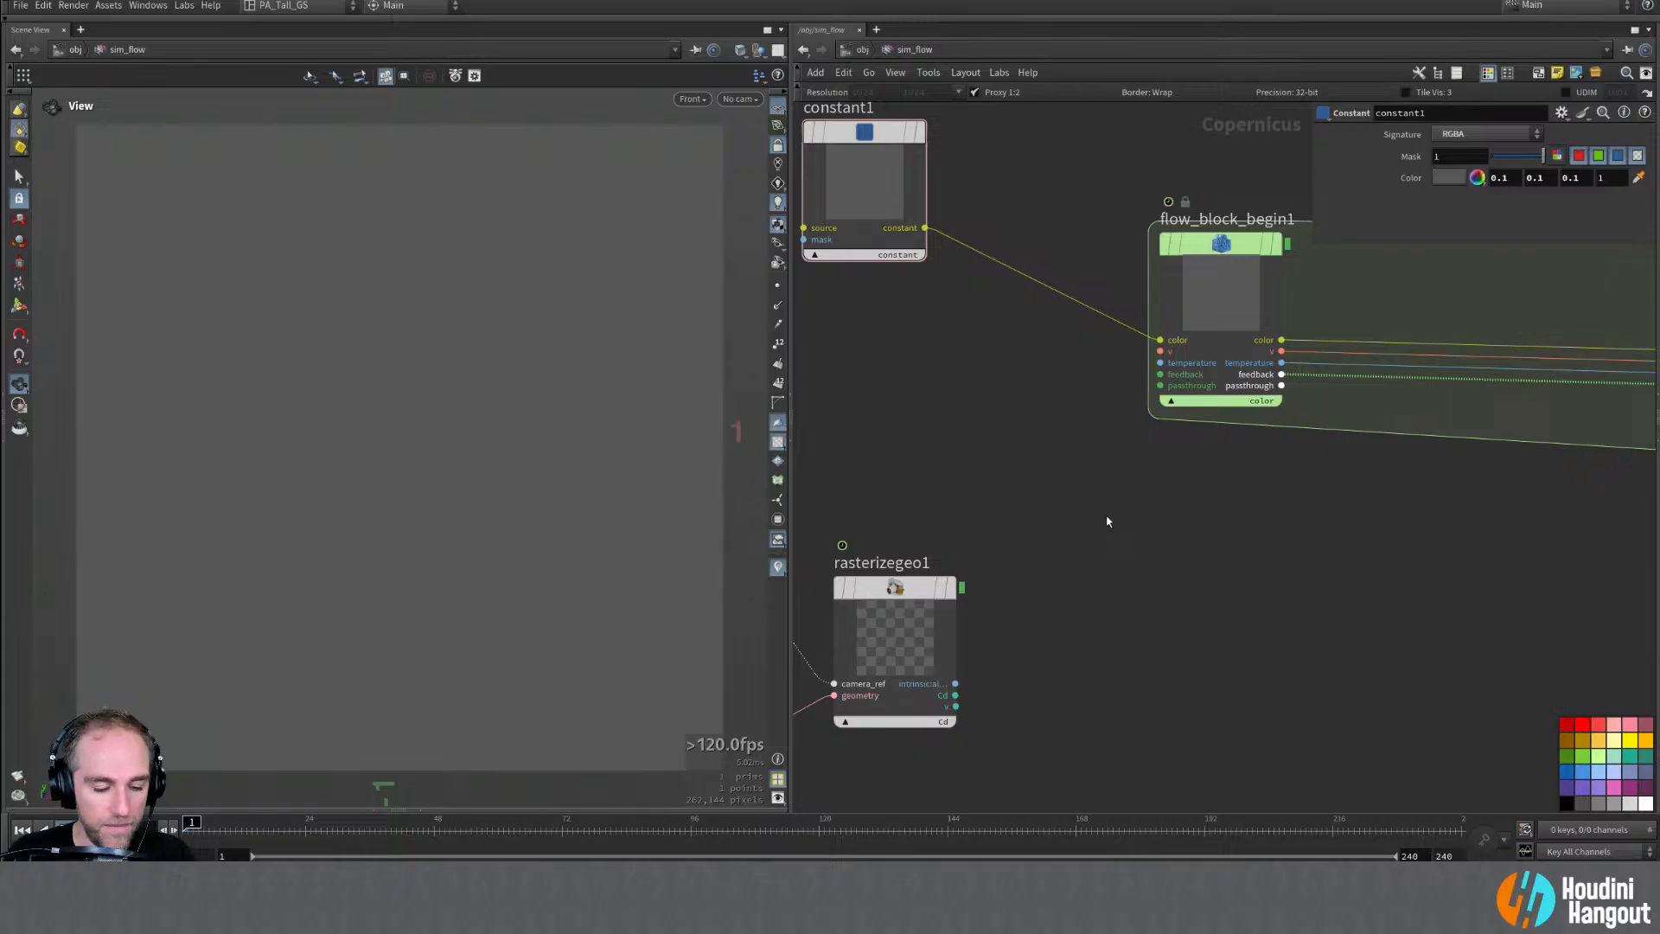
key("Tab")
type("rg")
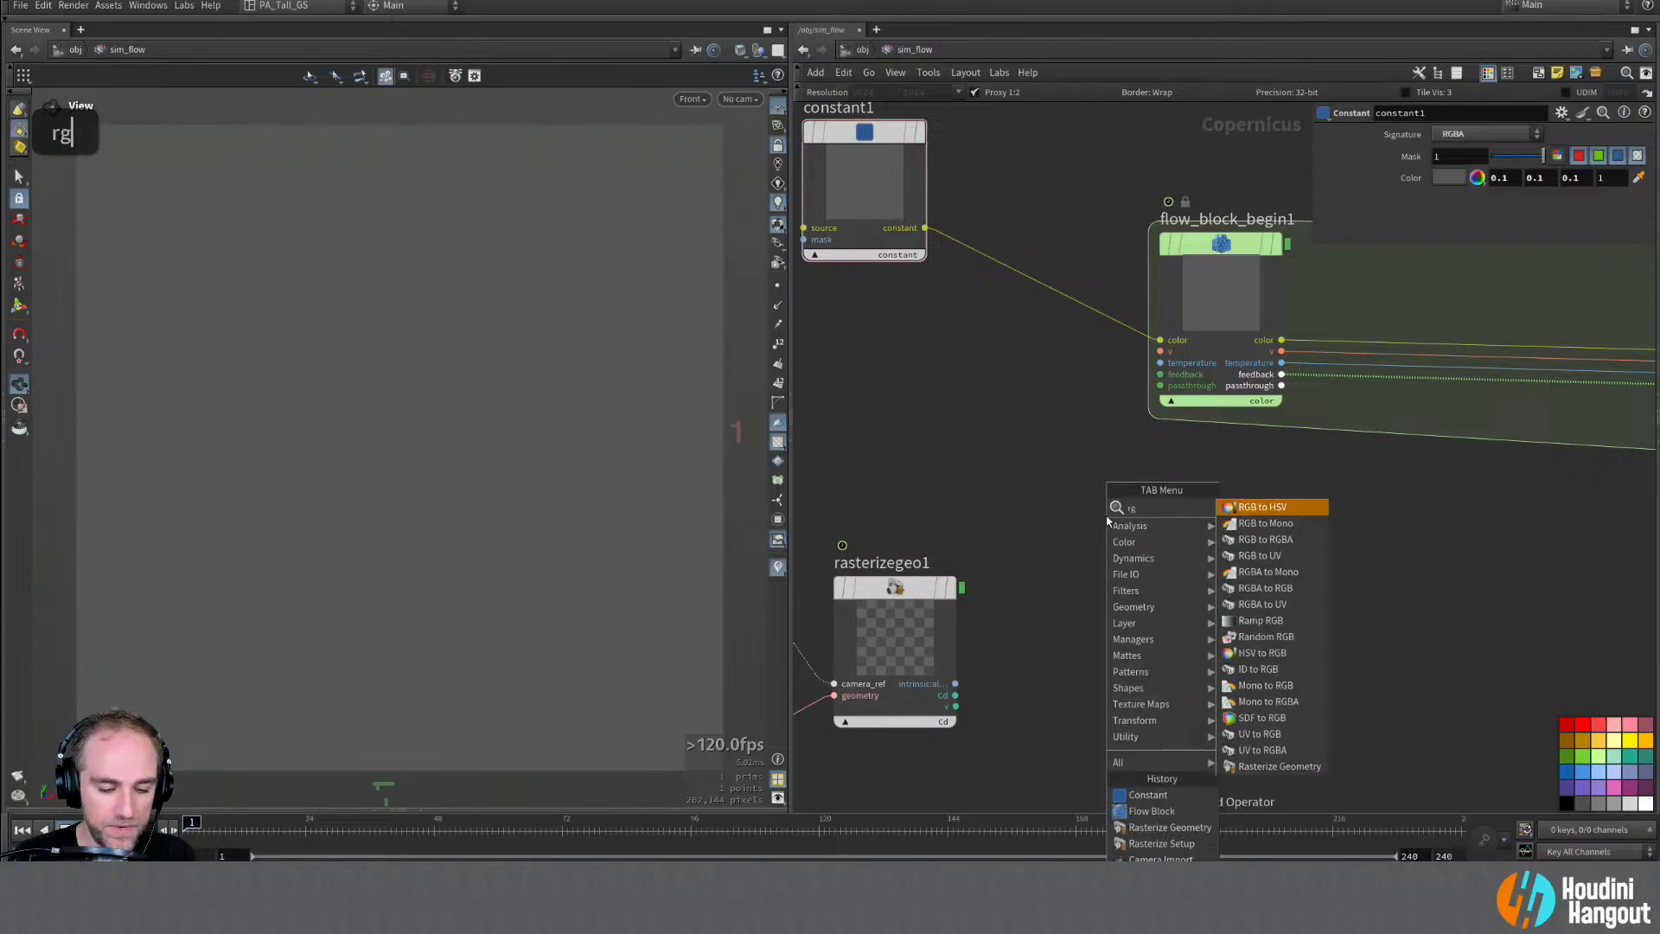
type("b to uv")
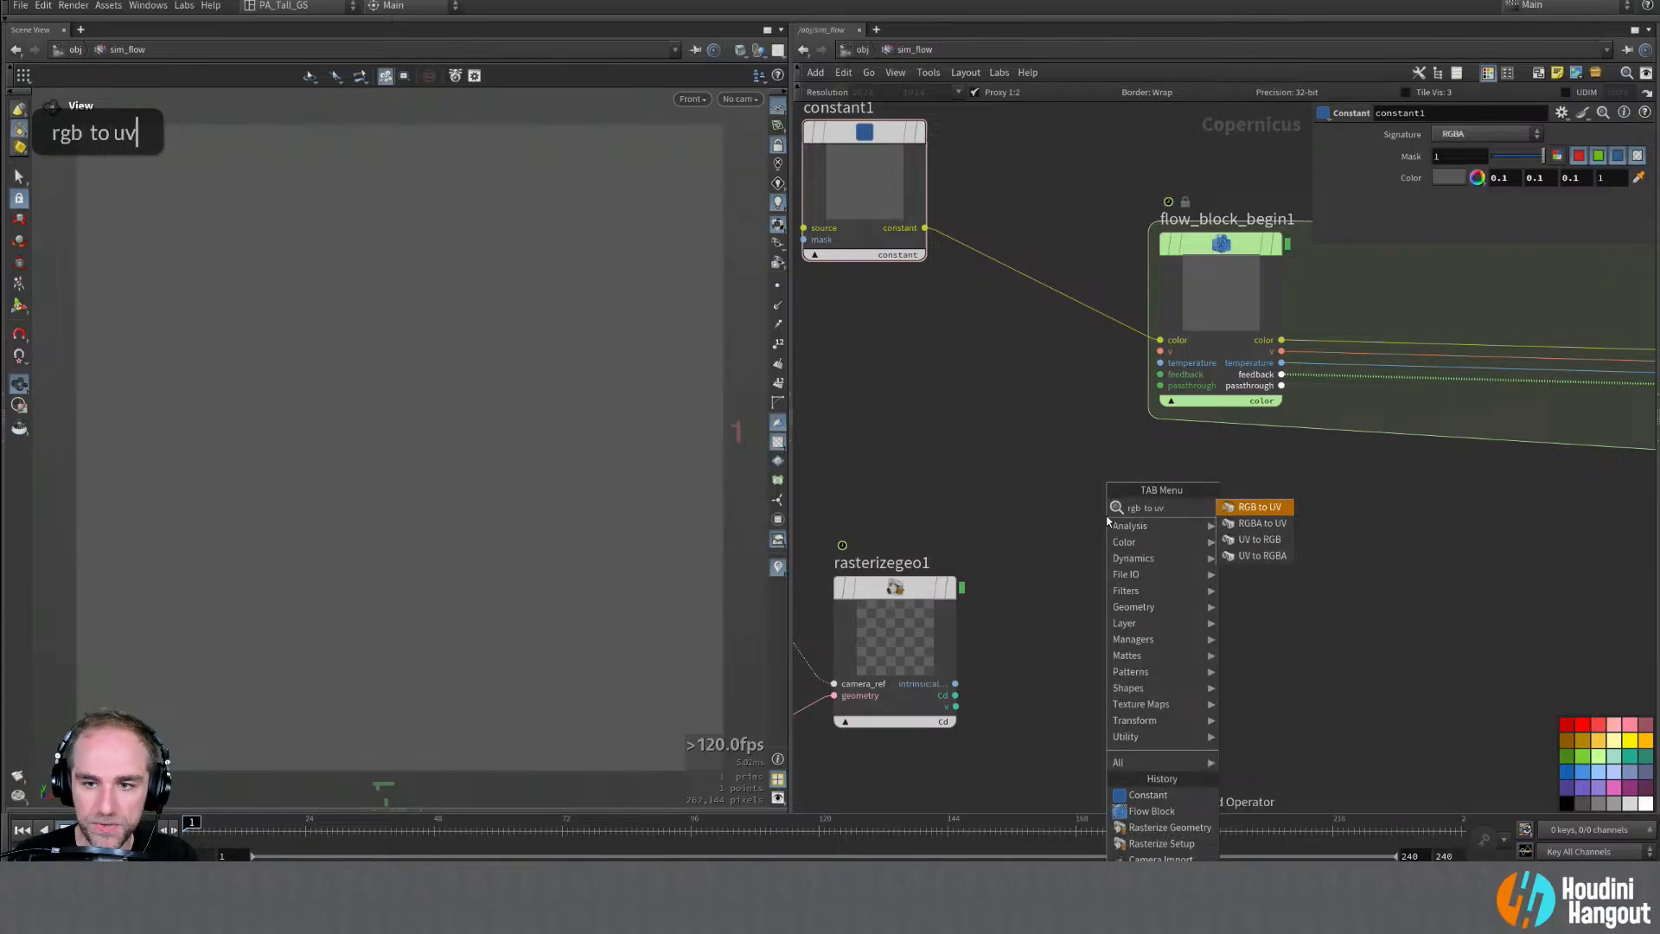
key("Return")
left_click(1097, 500)
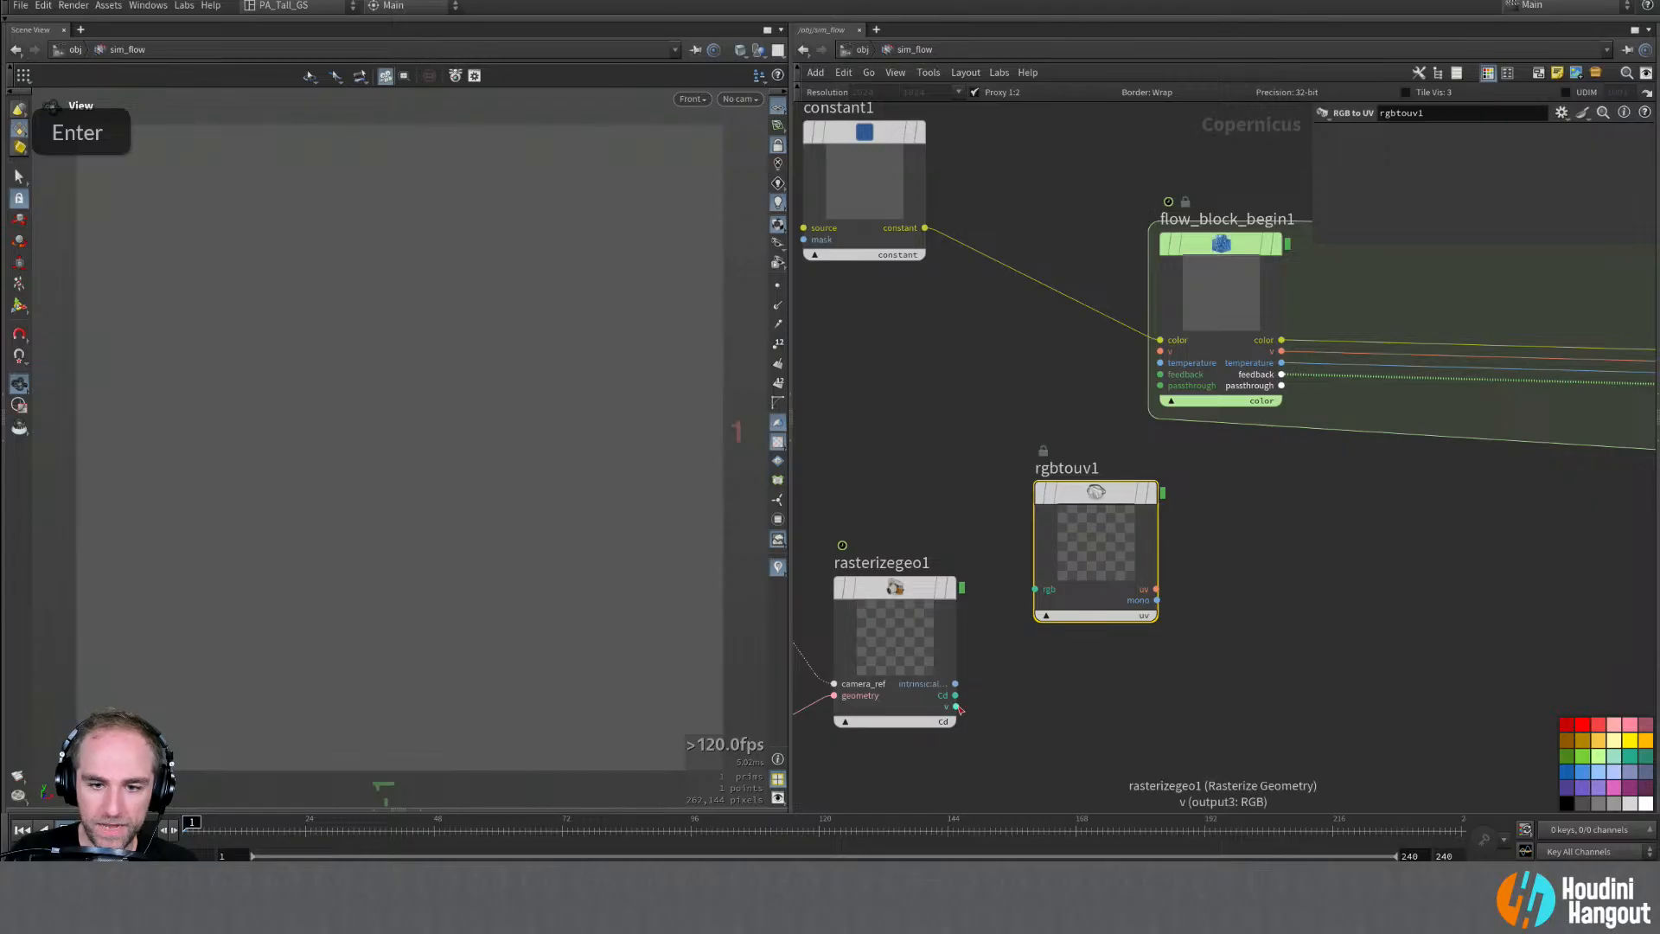
Step: Connect rasterizegeo1's v output to rgbtouv1, and rgbtouv1's uv output to the v input of flow_block_begin1
left_click_drag(956, 707, 1035, 588)
left_click_drag(1100, 498, 980, 352)
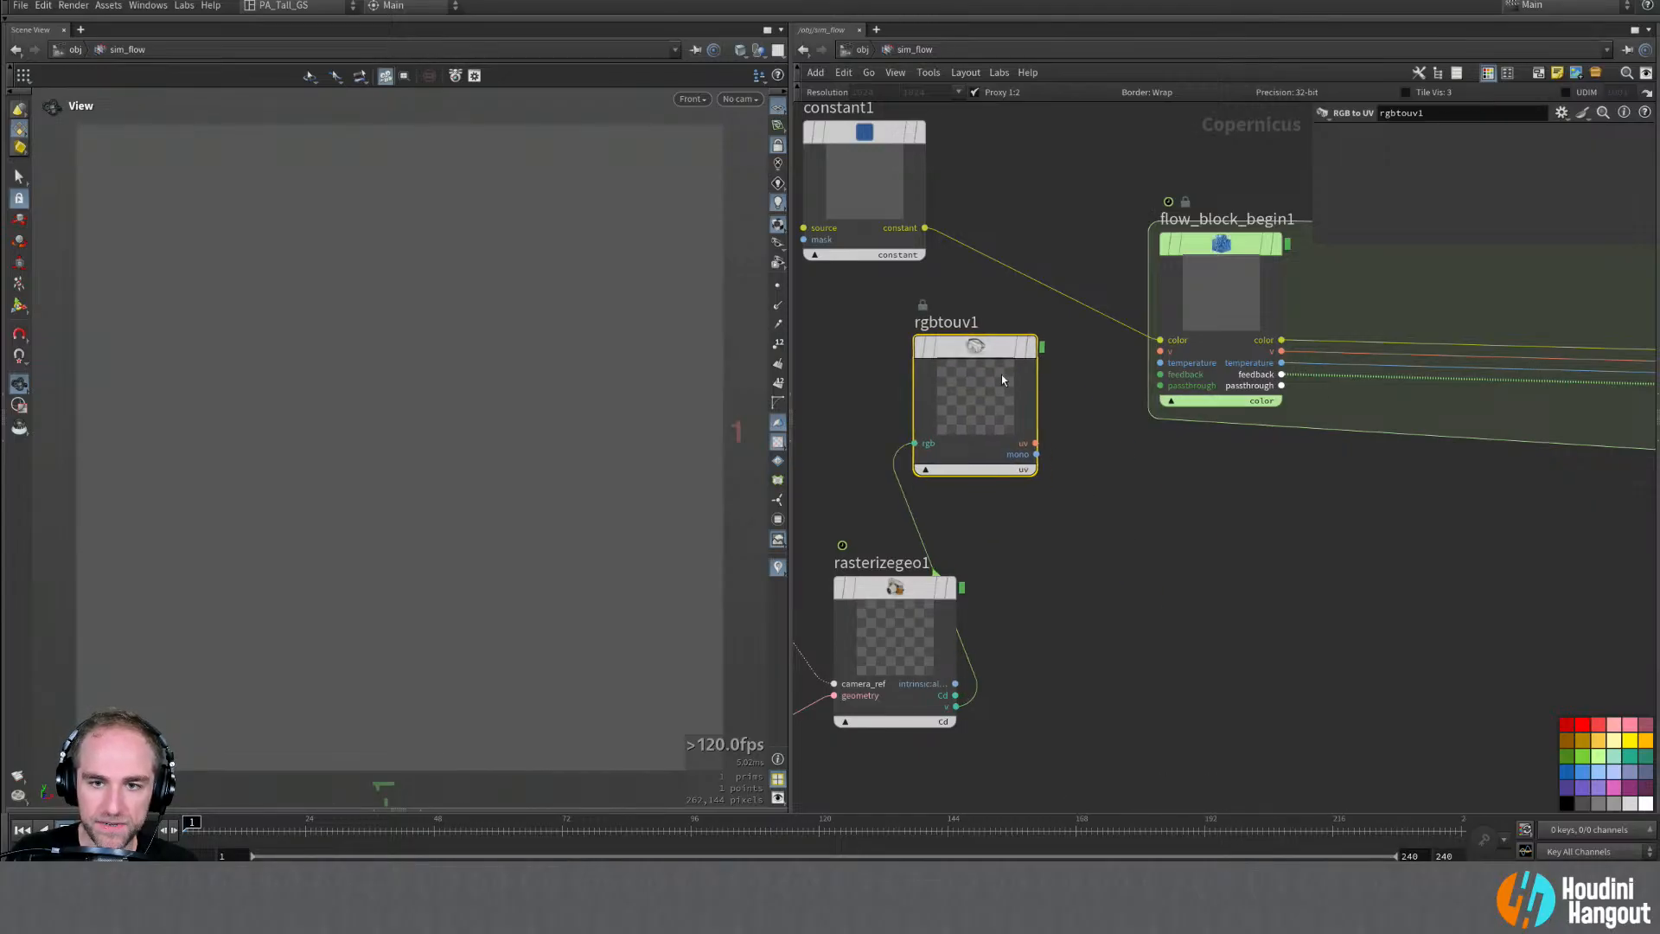
middle_click_drag(1300, 545, 865, 567)
left_click(1336, 277)
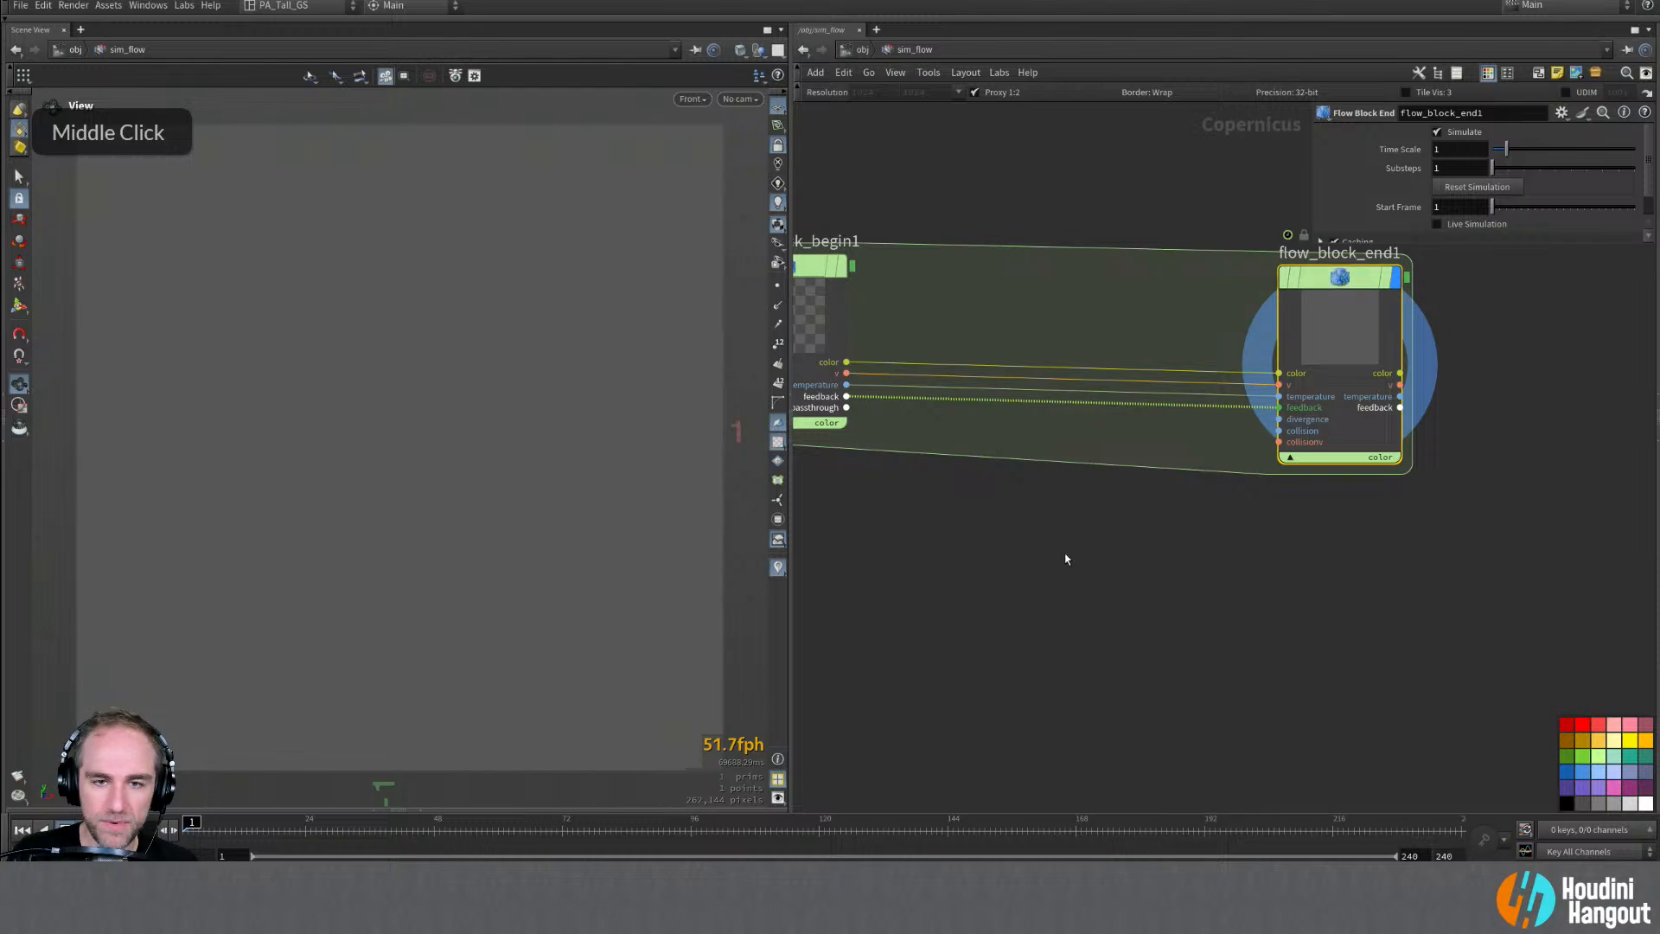
Step: Rearrange constant1, rasterizegeo1 and rgbtouv1, placing rgbtouv1 beside rasterizegeo1 to free the space above it
middle_click_drag(1128, 489, 1606, 581)
mouse_move(965, 709)
left_click_drag(966, 709, 882, 650)
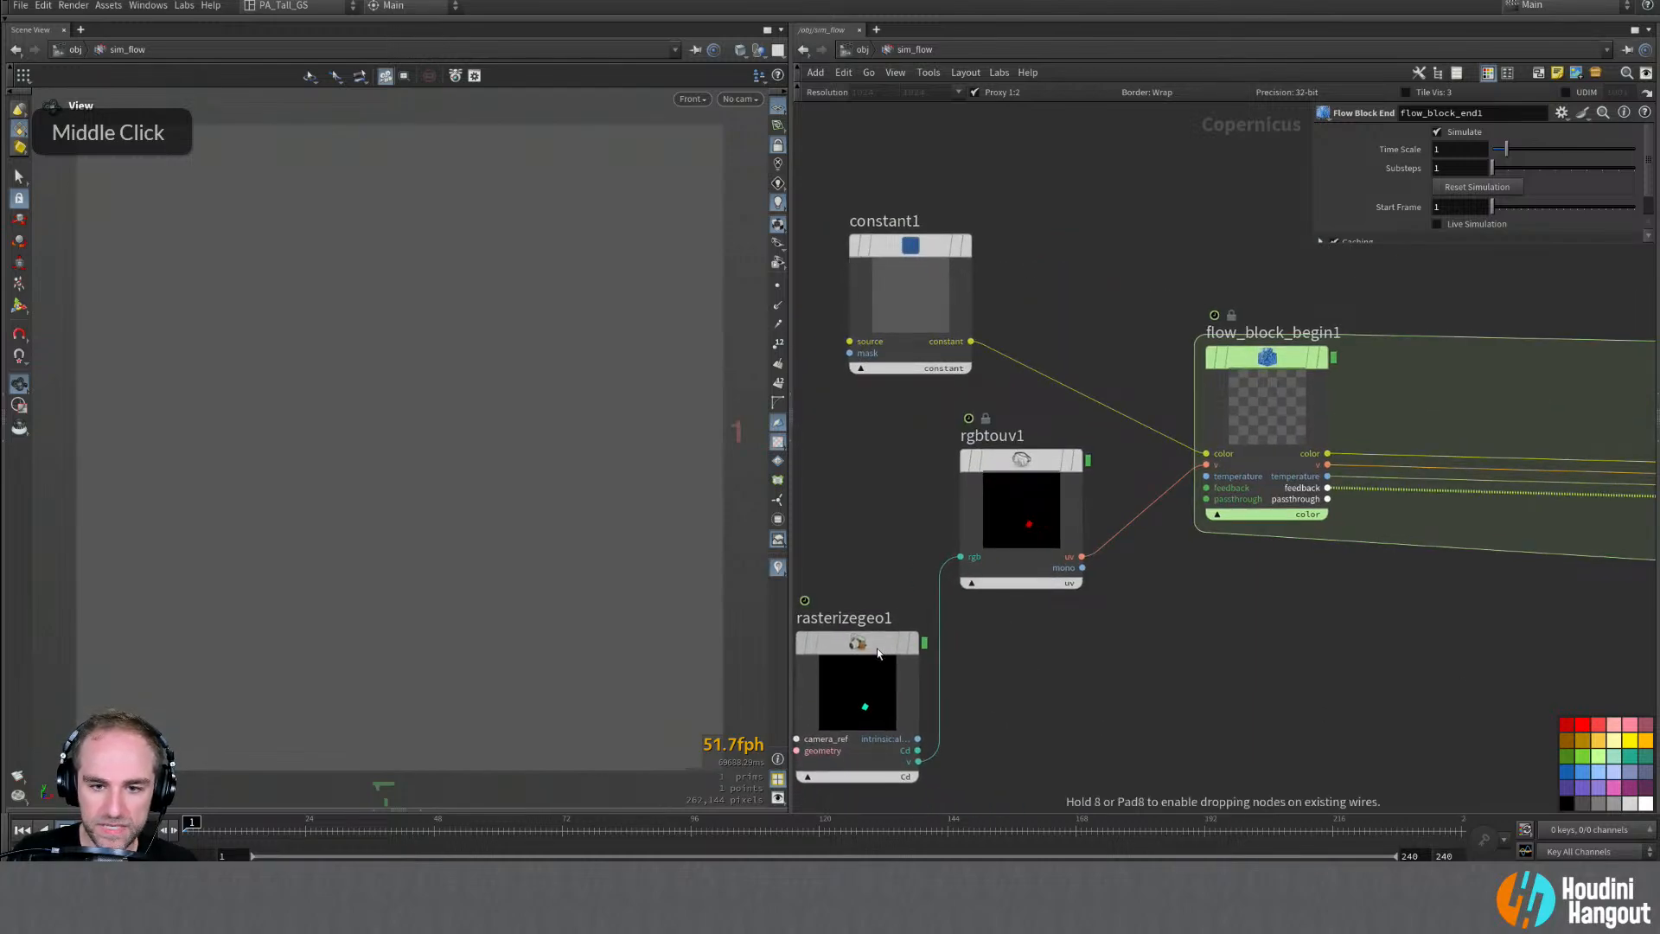
left_click_drag(1023, 460, 1050, 501)
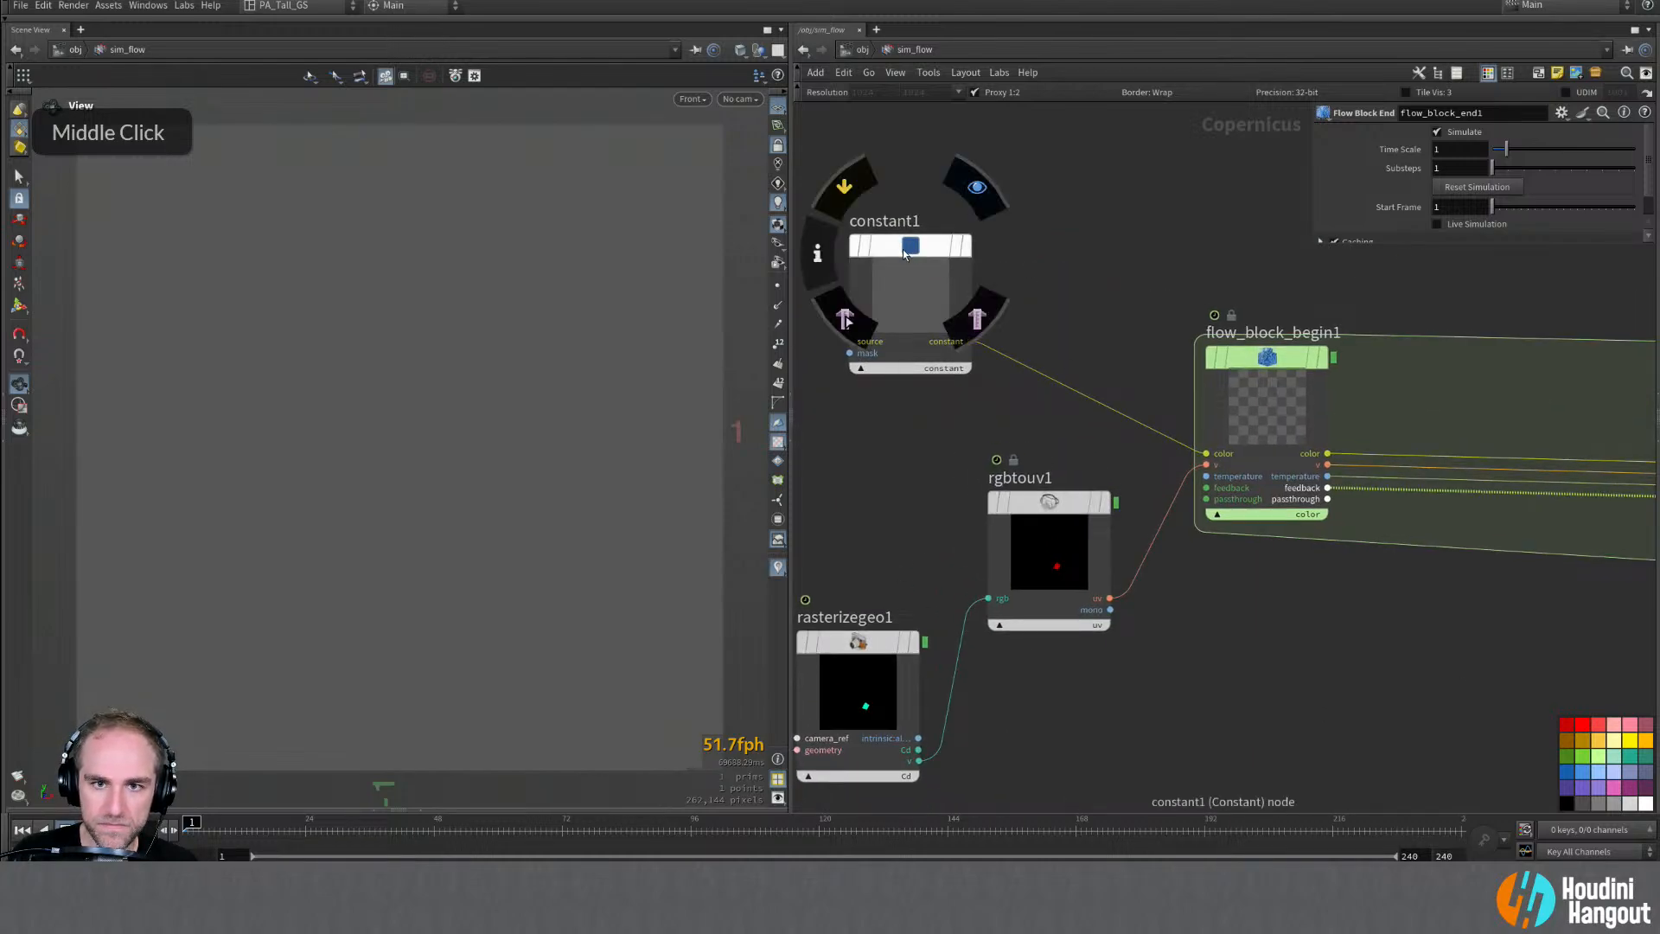
left_click_drag(902, 249, 846, 201)
middle_click_drag(854, 593, 903, 615)
left_click(900, 684)
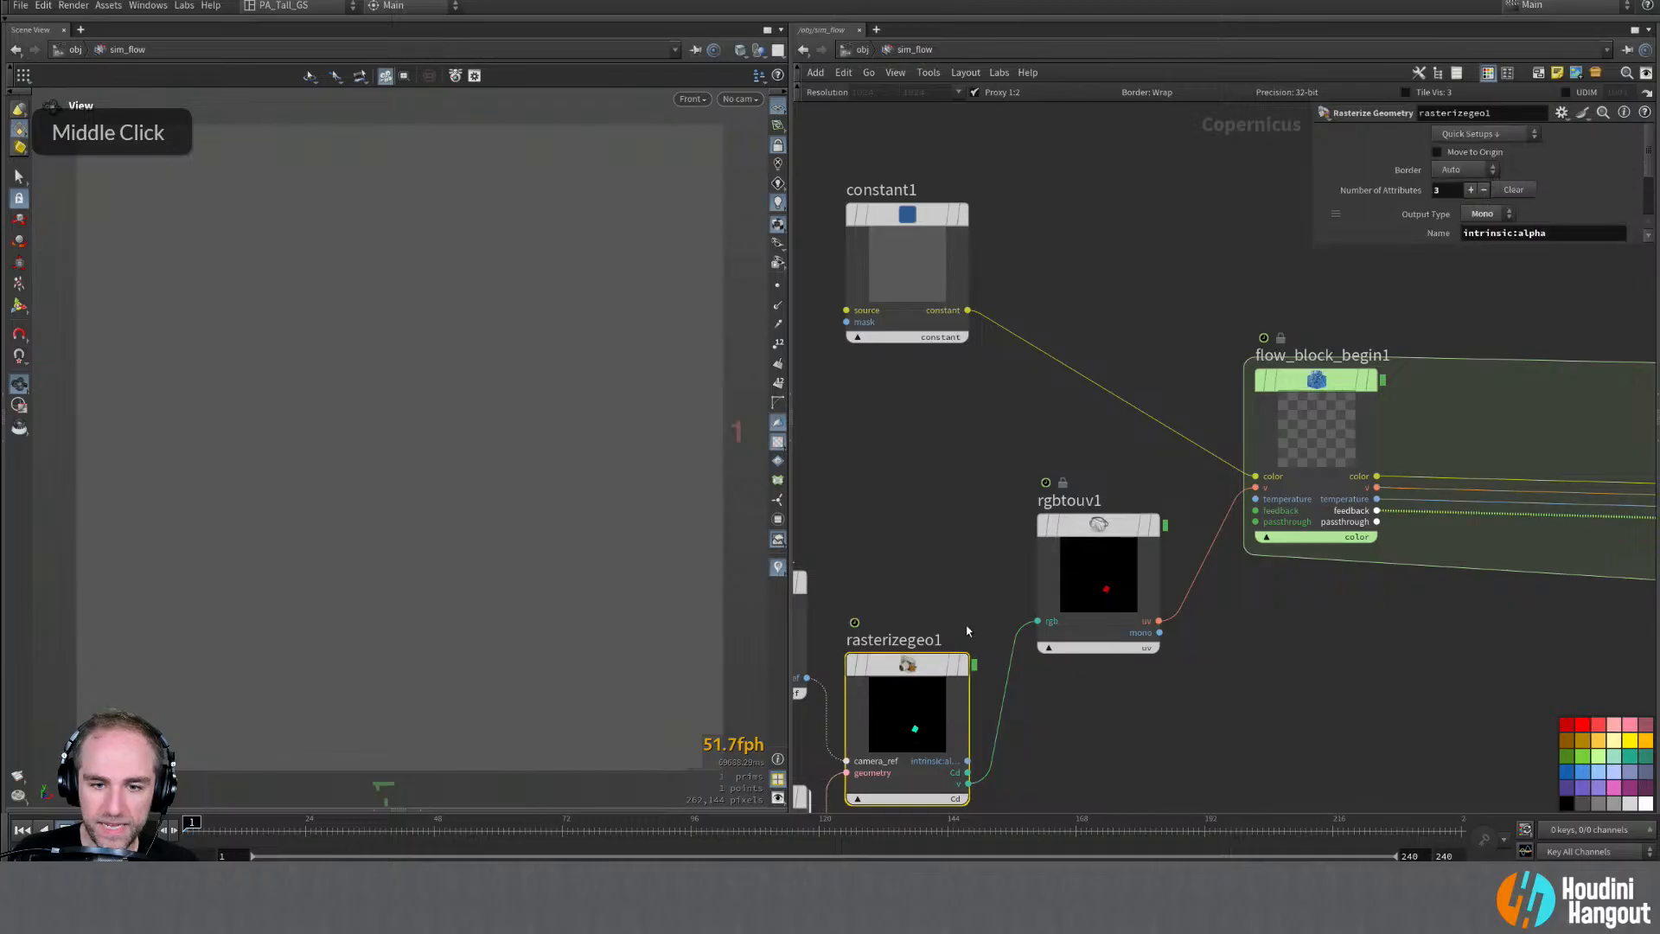
left_click_drag(1116, 524, 1122, 663)
Step: Add an RGB to RGBA node above rgbtouv1 and feed rasterizegeo1's Cd into its rgb and intrinsic:alpha into its alpha
key("Tab")
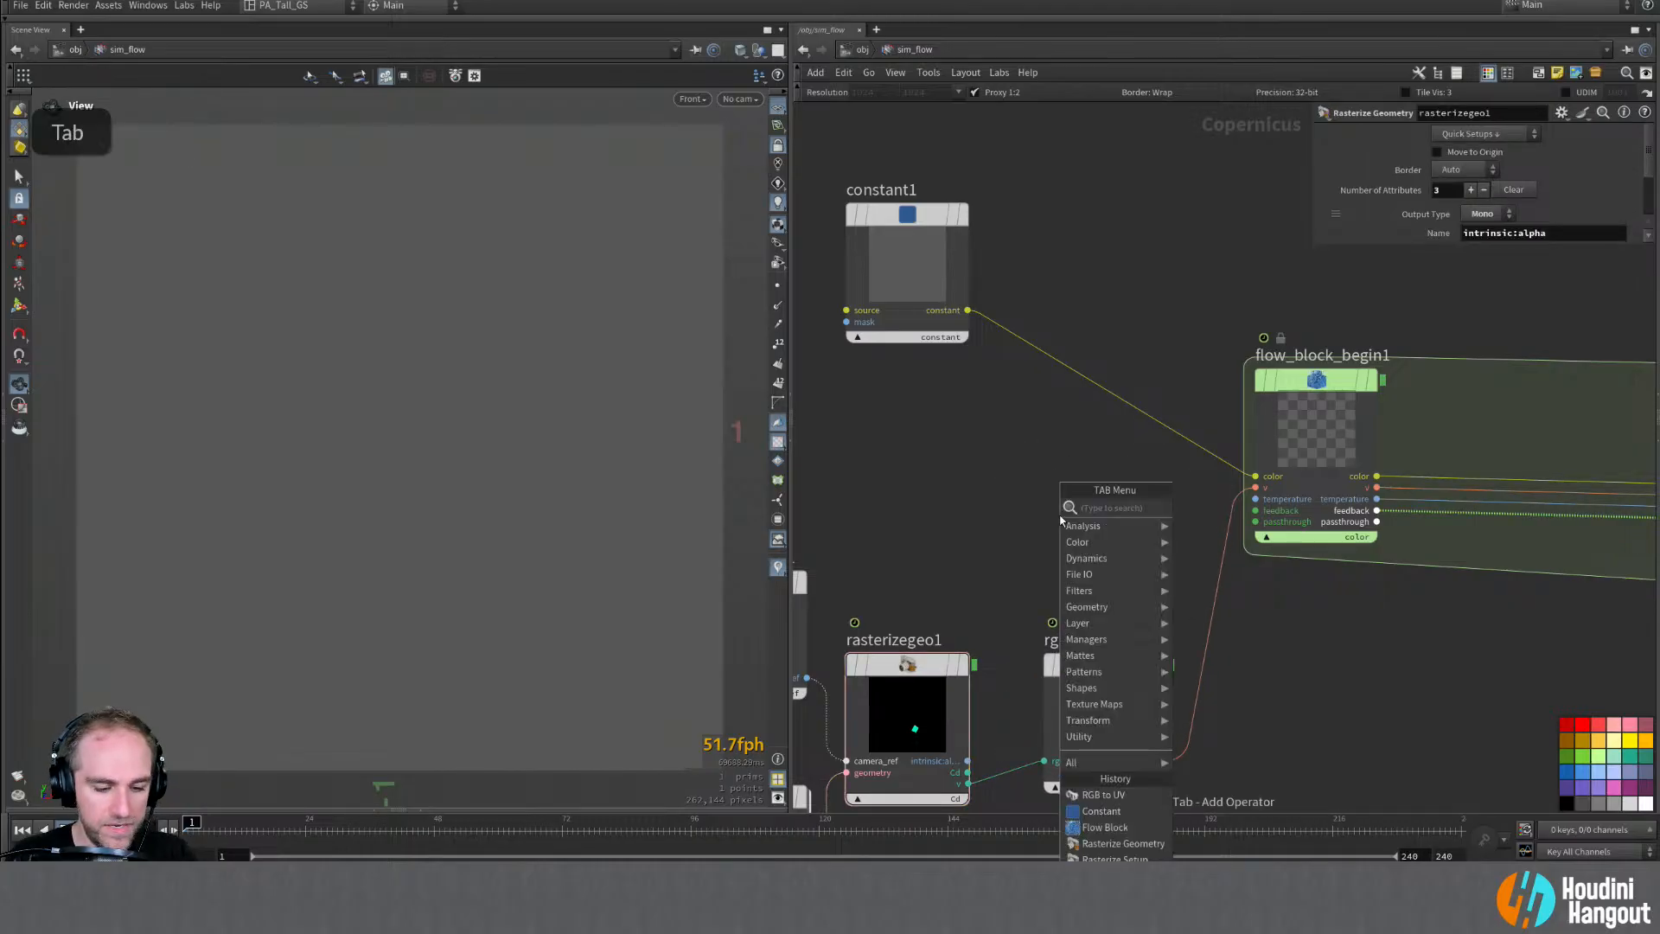
type("rgb")
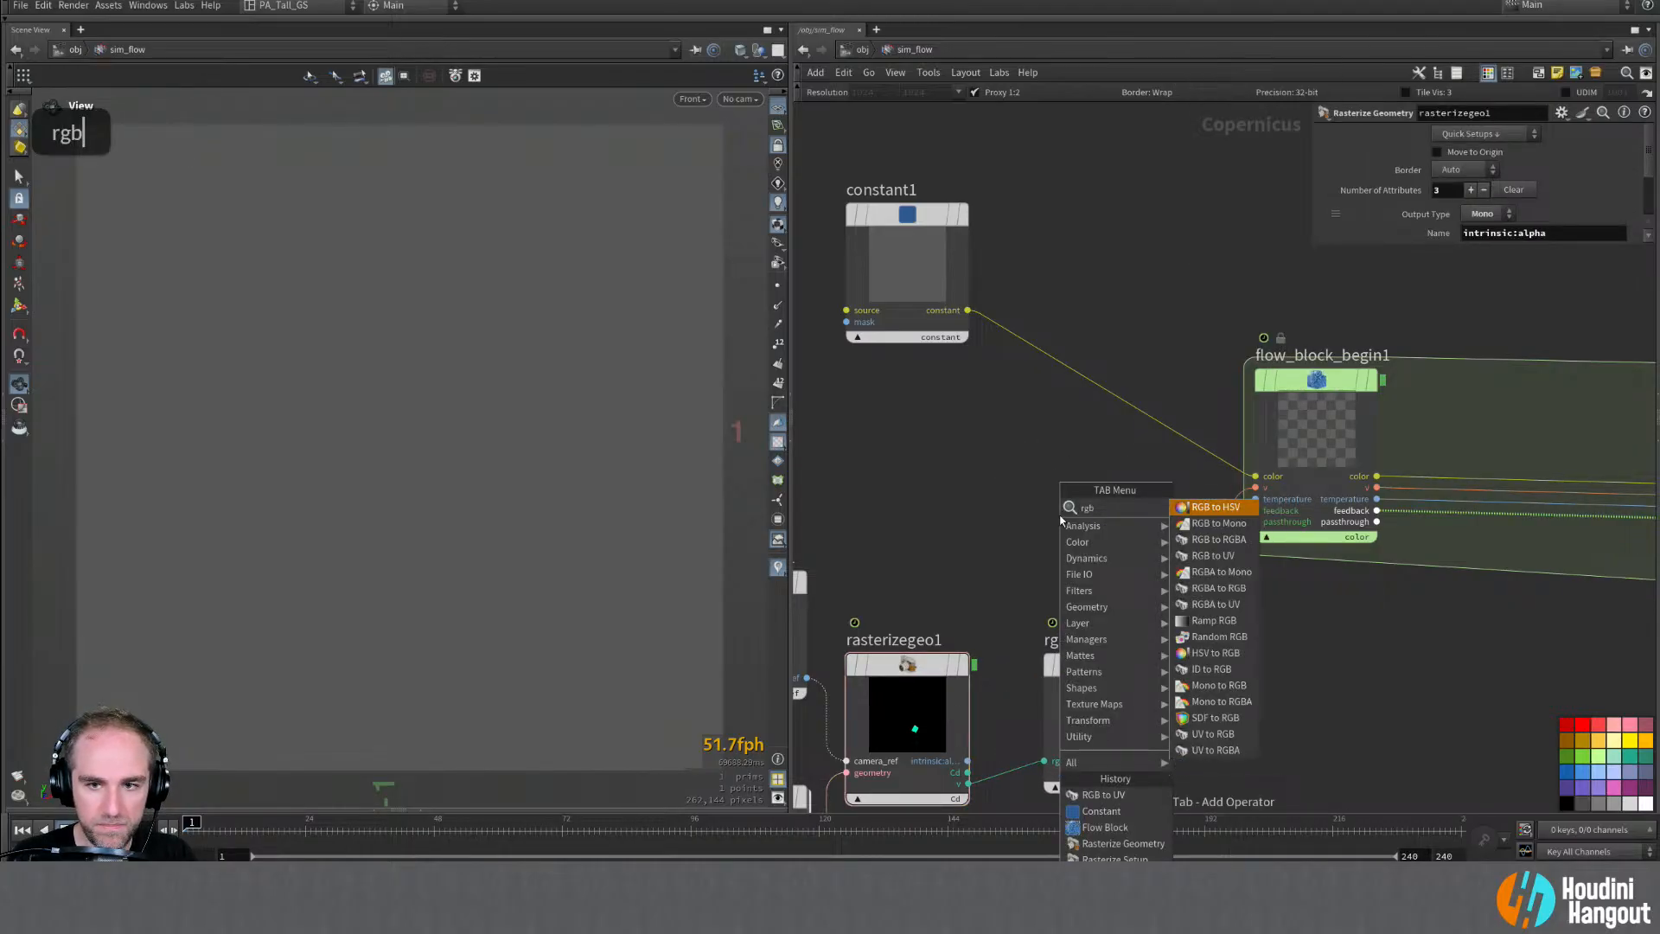
type(" to rgba")
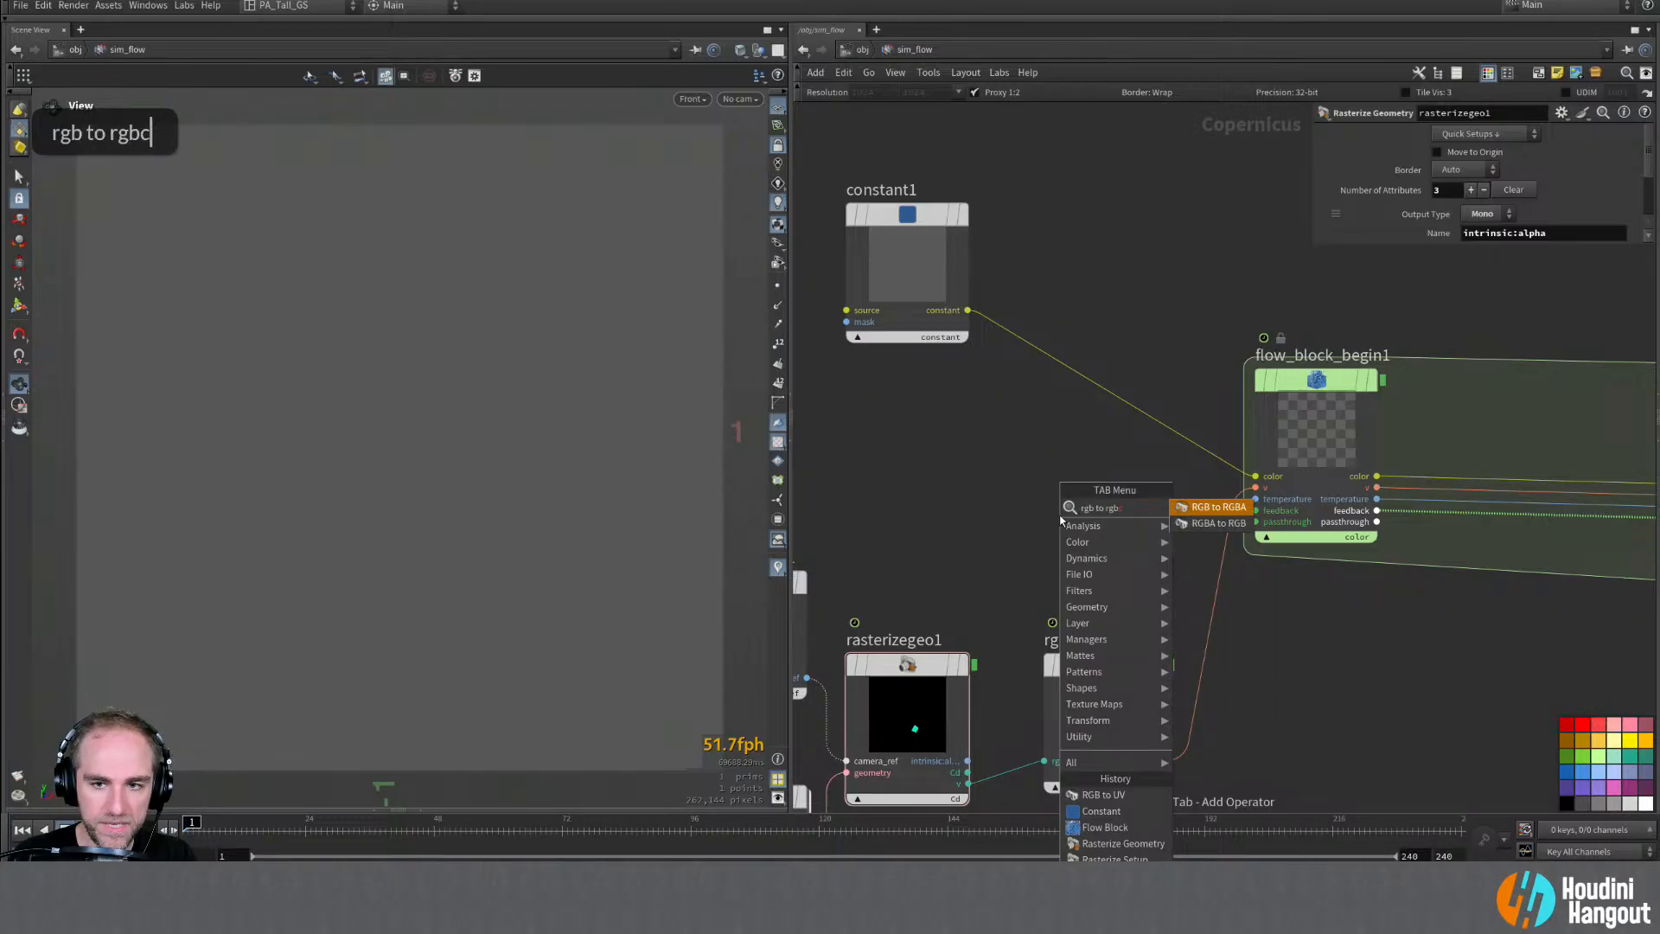
key("Return")
left_click(1099, 489)
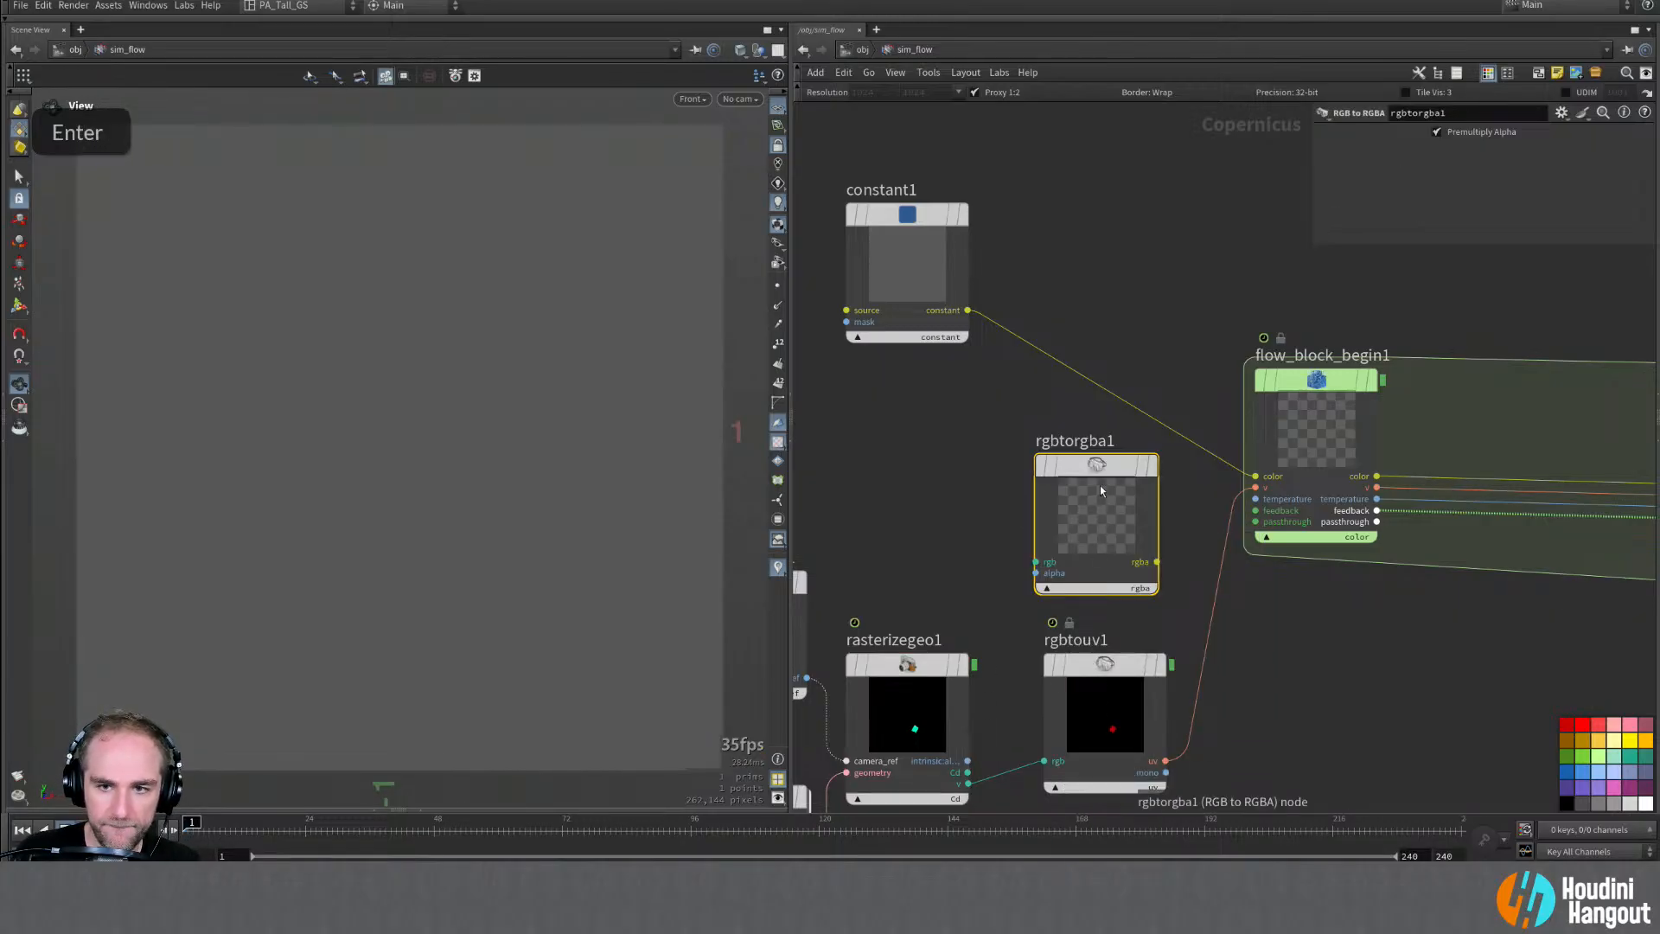
left_click_drag(1100, 492, 1083, 468)
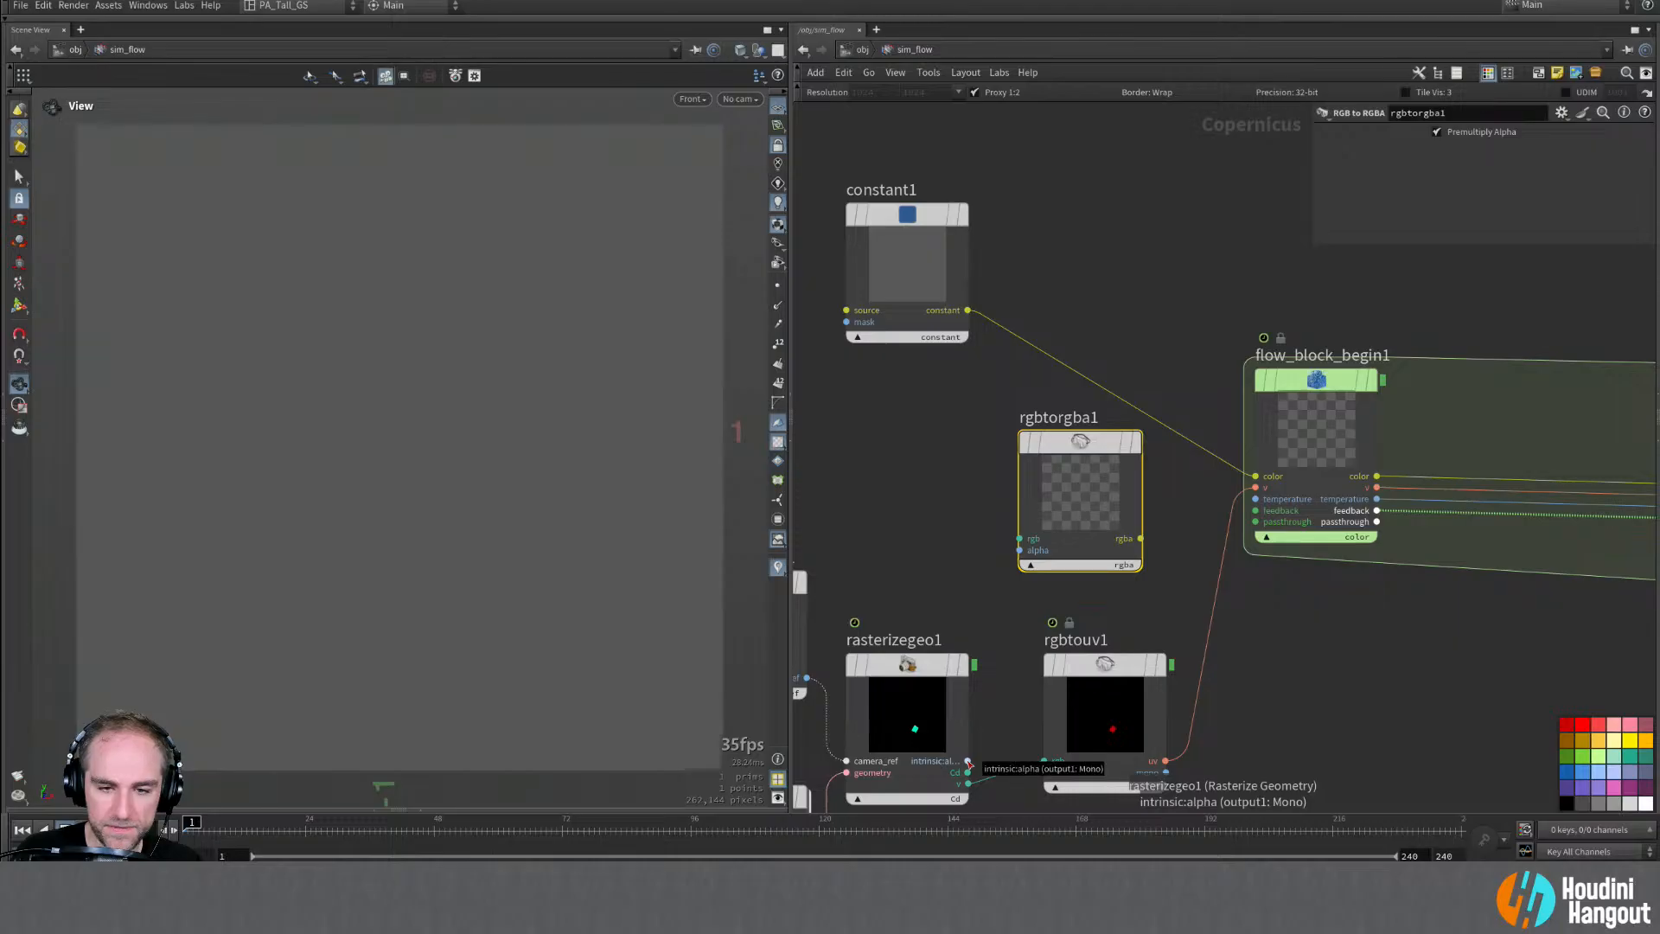
left_click_drag(967, 772, 1020, 539)
left_click_drag(967, 761, 1020, 550)
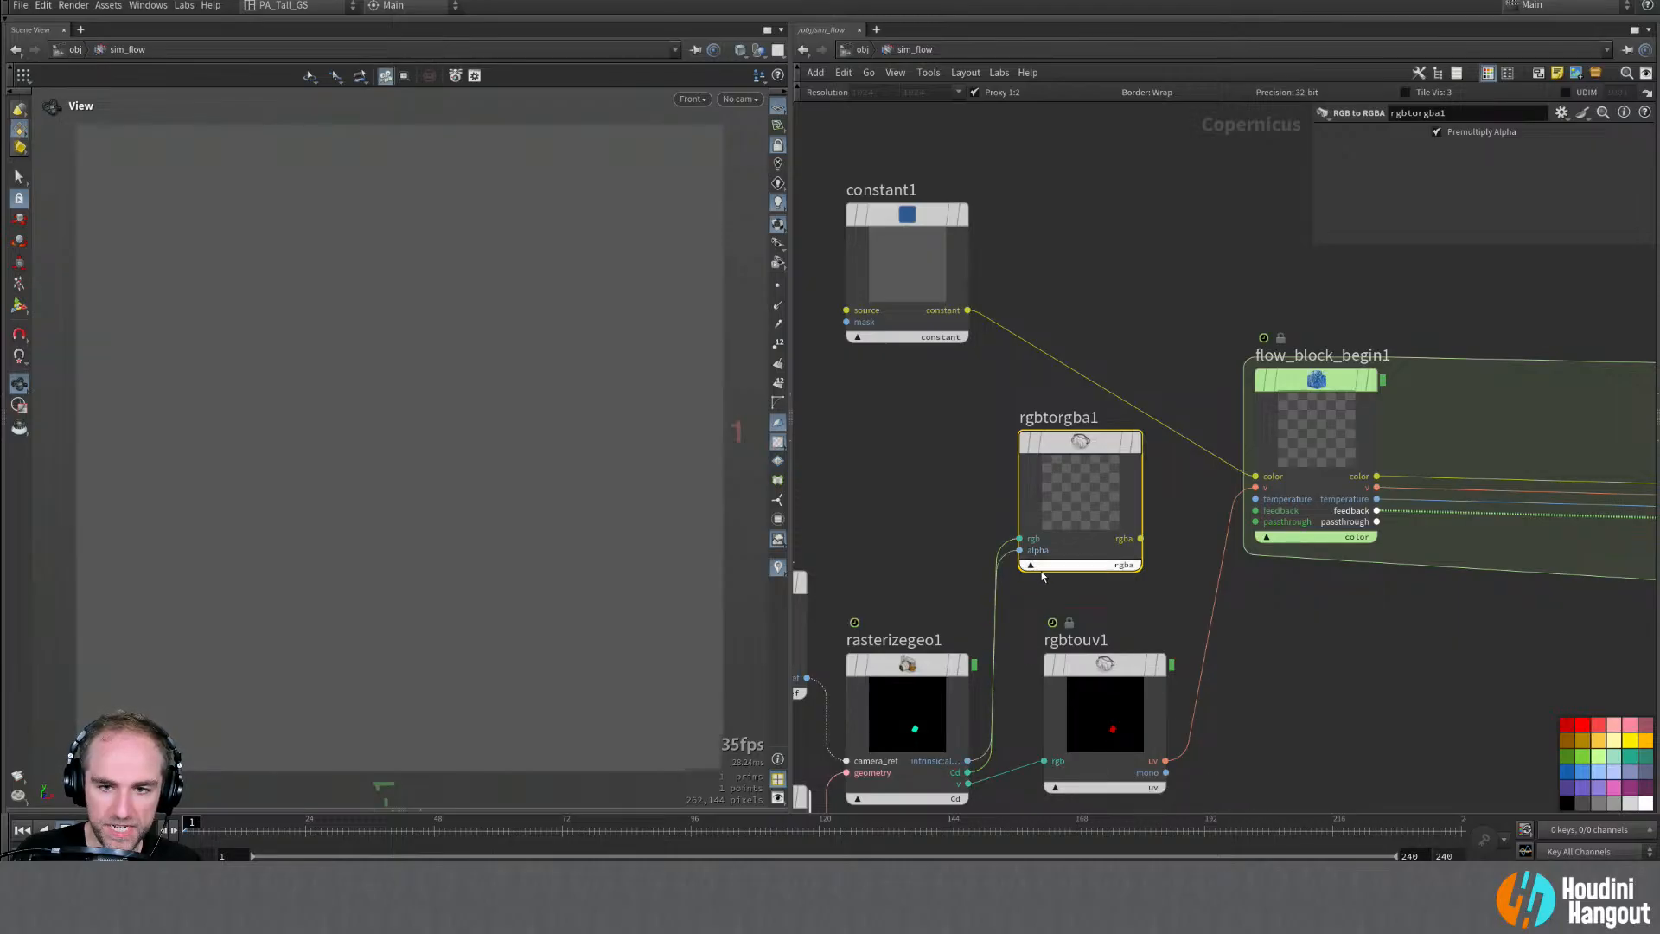
Step: Add a Blend node between constant1 and flow_block_begin1
left_click(1063, 242)
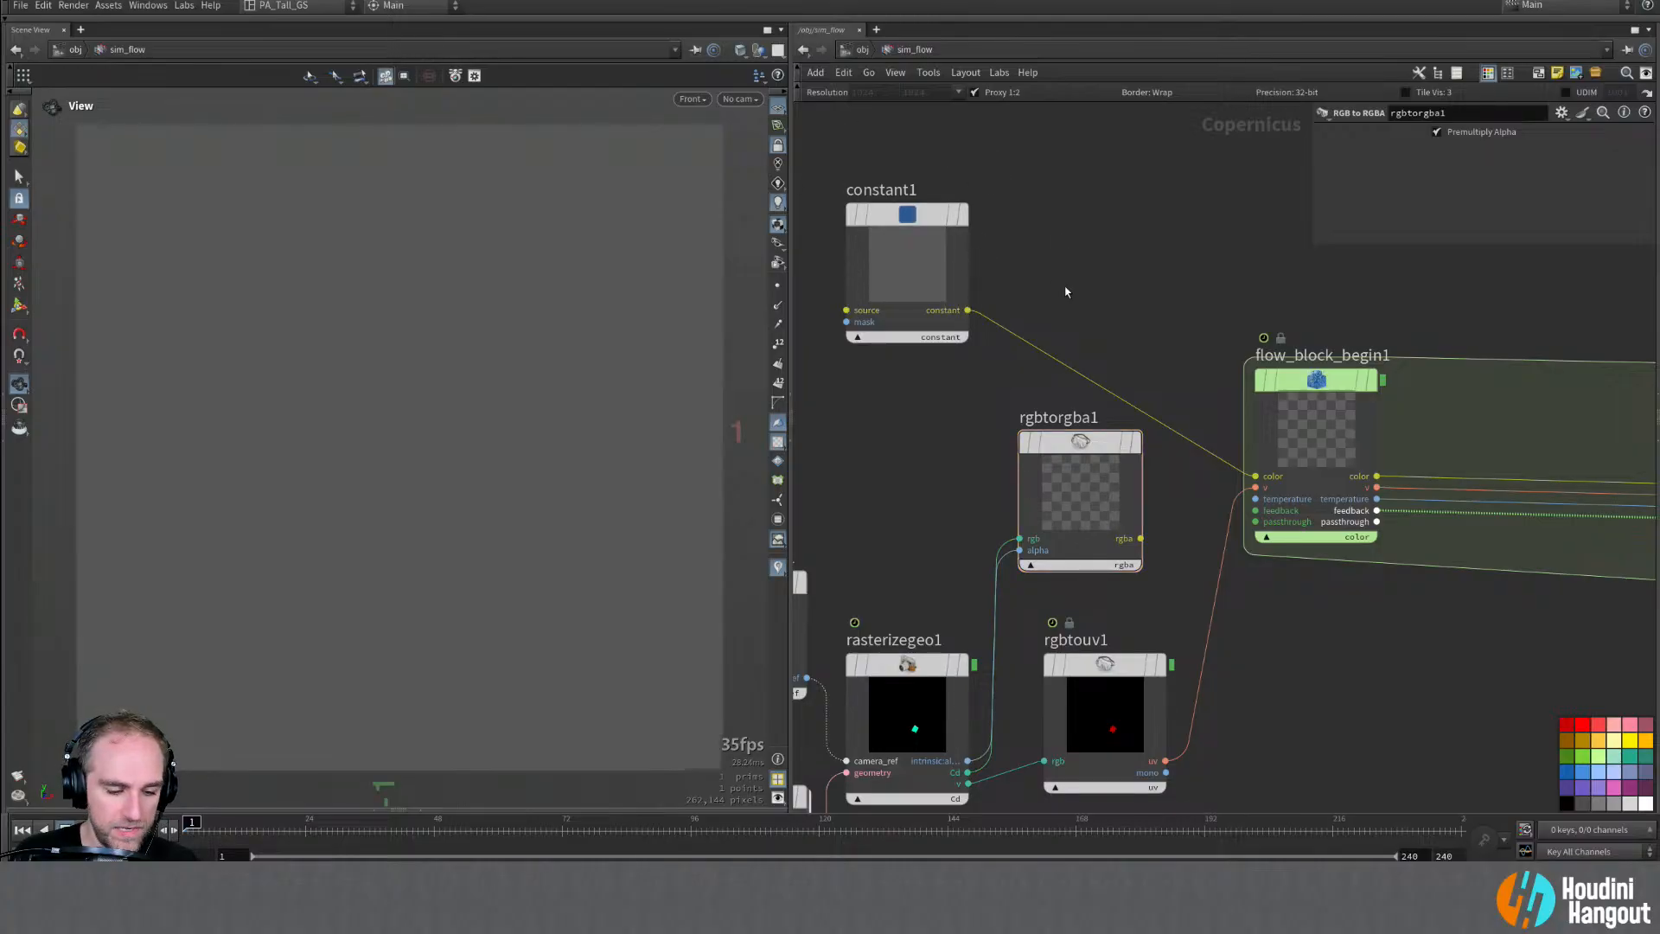
key("Tab")
type("blend")
key("Return")
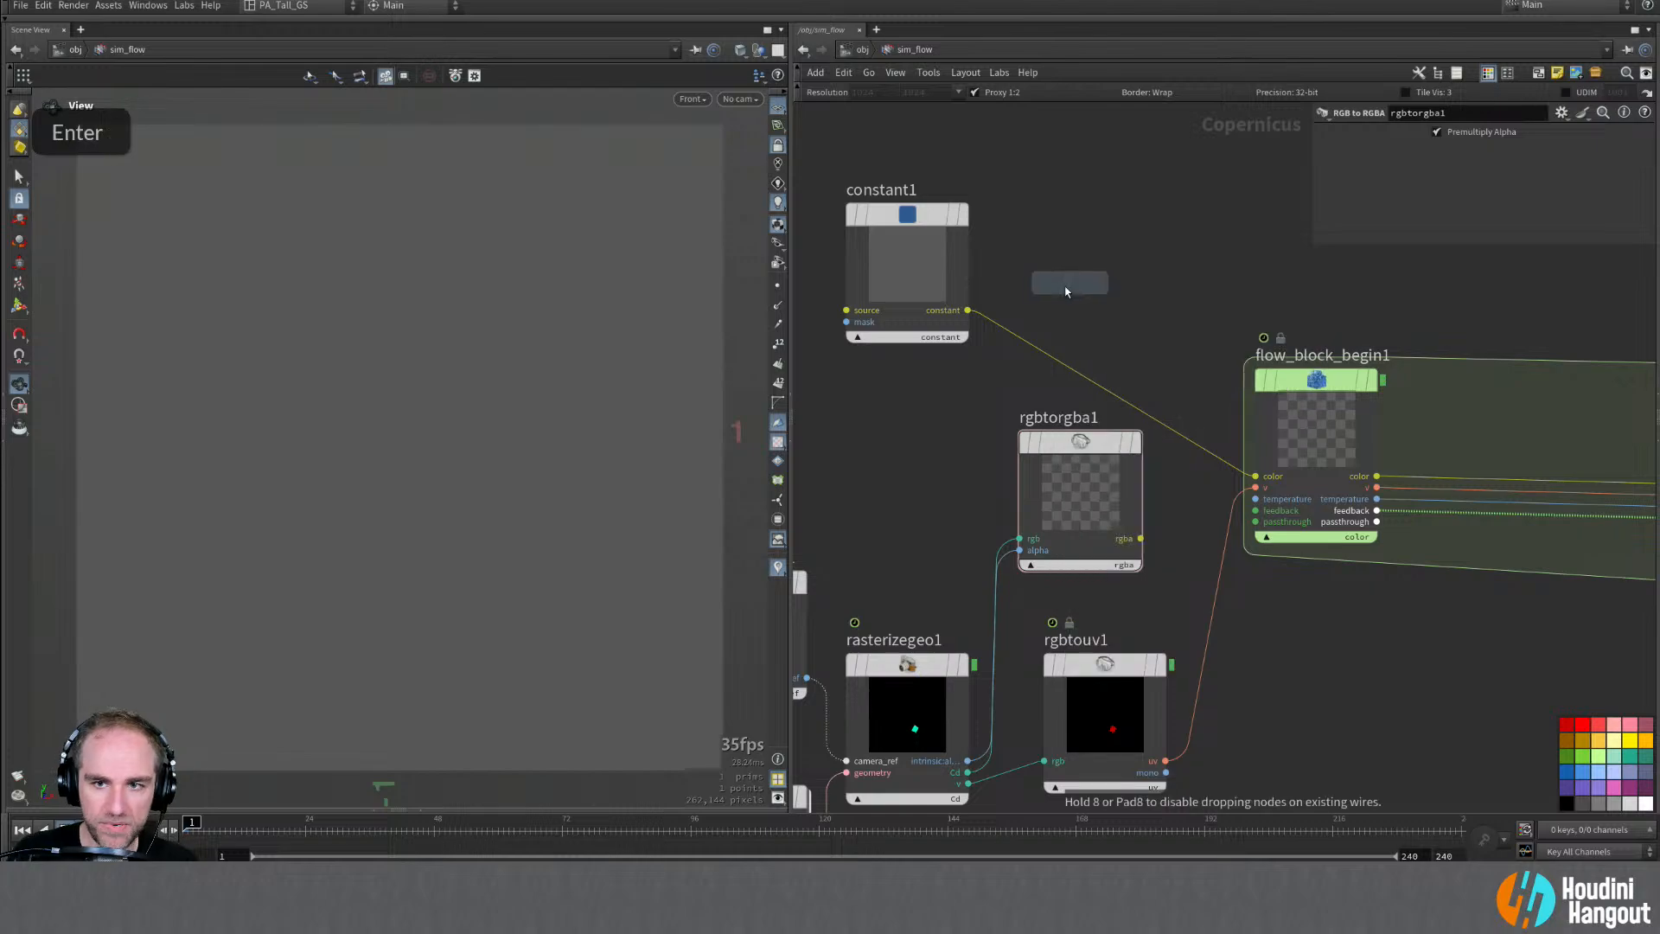
left_click(1065, 291)
left_click_drag(1057, 324, 1126, 255)
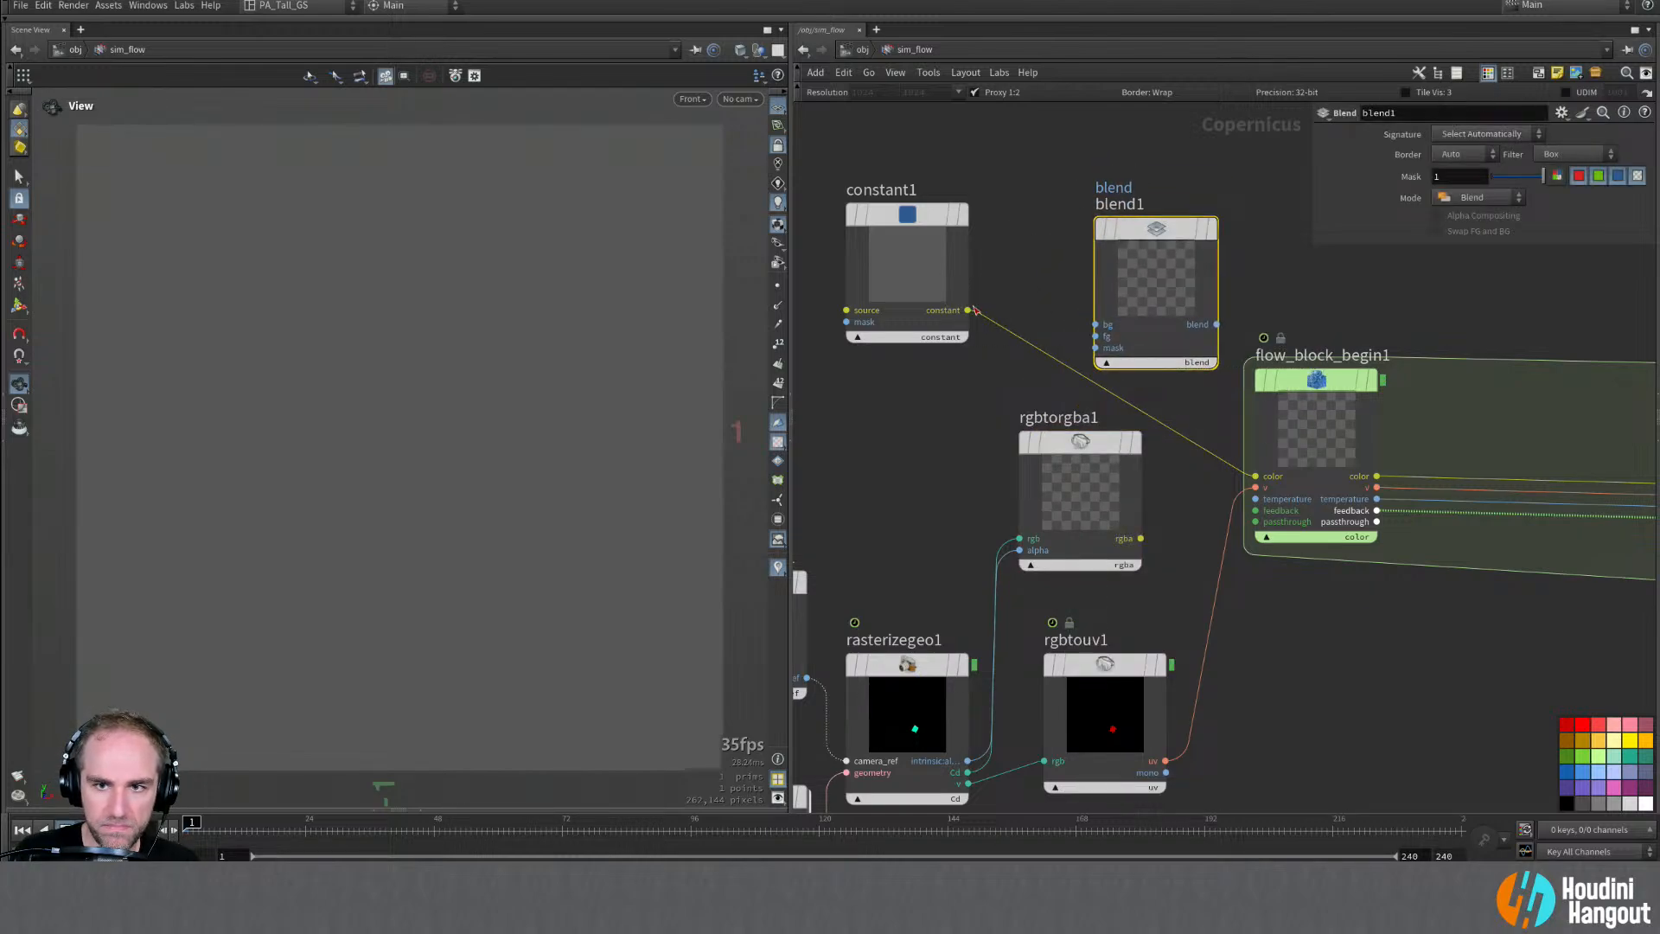
Step: Wire constant1 to blend1's bg, rgbtorgba1 to its fg, and blend1's output to the color input of flow_block_begin1
left_click_drag(970, 311, 1095, 324)
left_click_drag(1141, 537, 1095, 336)
left_click_drag(1216, 324, 1258, 476)
left_click_drag(1081, 484, 1066, 493)
Step: Display rgbtorgba1 and blend1 in turn to compare the rasterized box before and after blending
double_click(1158, 232)
double_click(1076, 460)
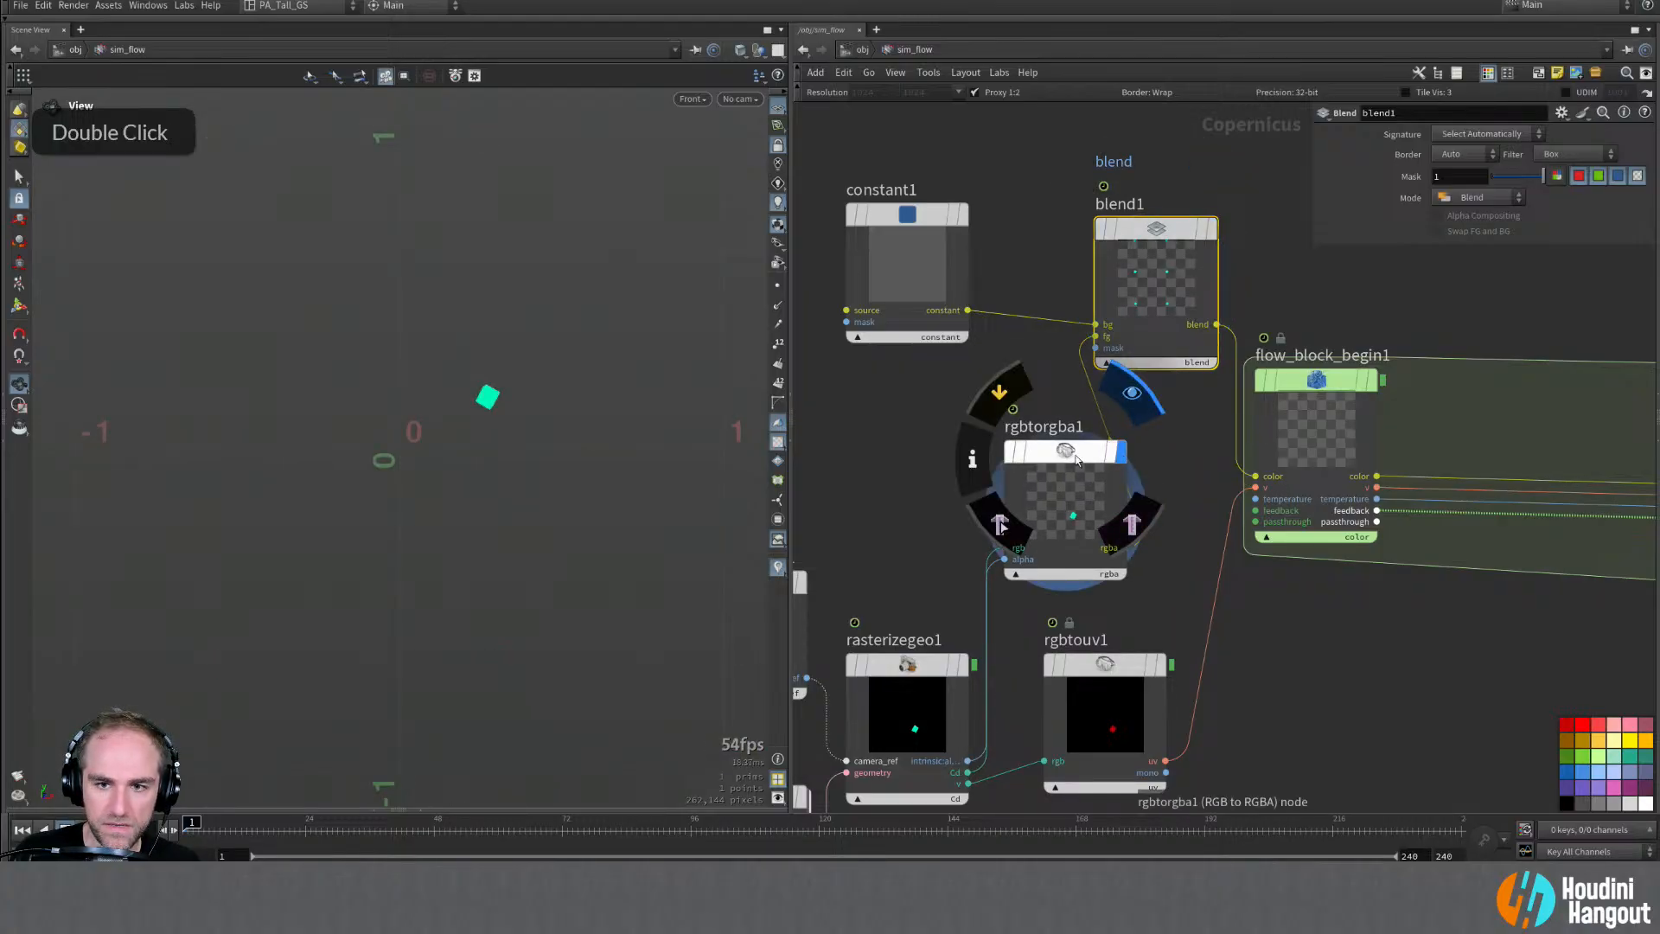
left_click_drag(1076, 460, 1059, 451)
left_click(1059, 451)
mouse_move(553, 352)
right_mouse_down("alt")
mouse_move(419, 381)
mouse_move(555, 363)
right_mouse_up("alt")
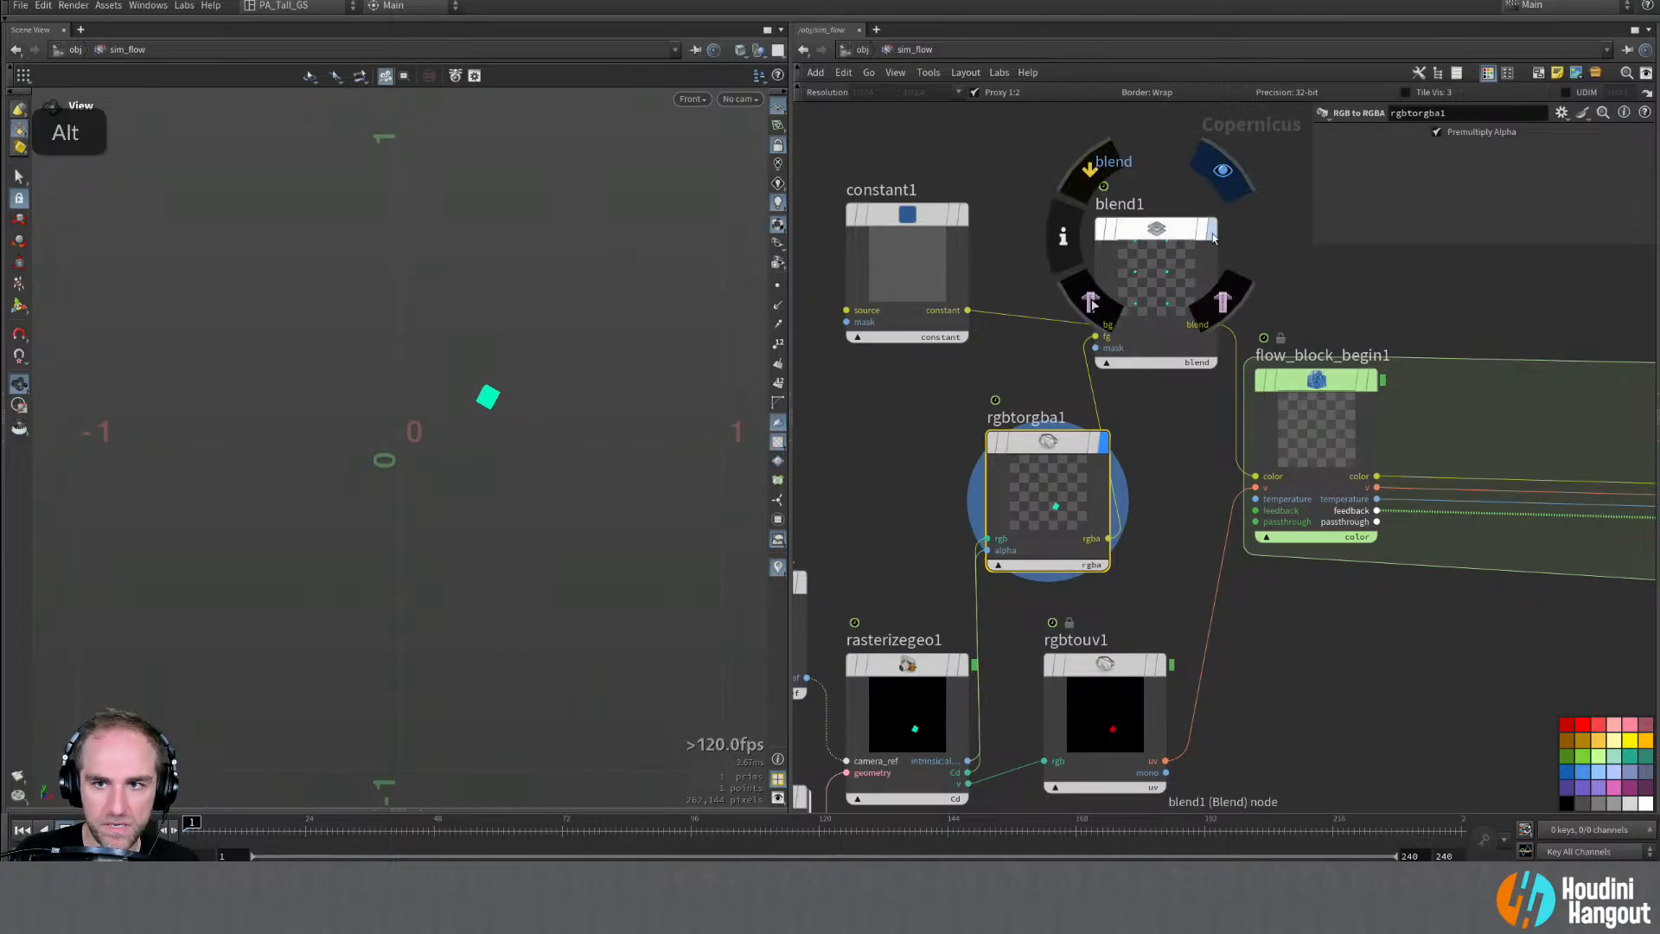
double_click(1163, 231)
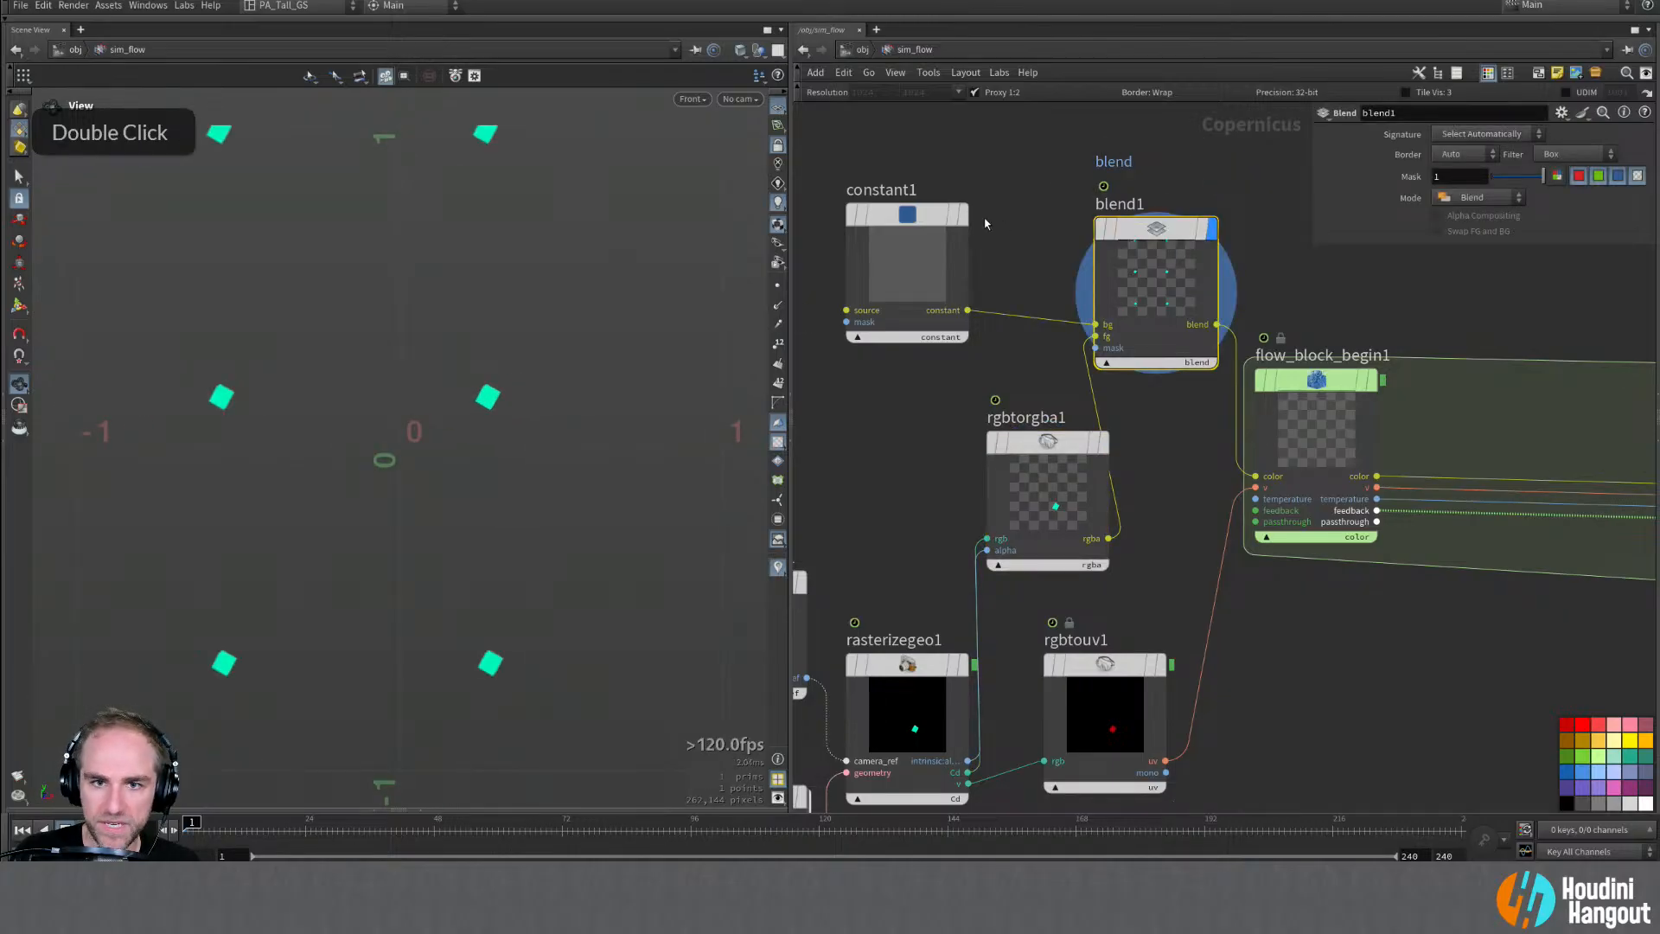
Step: Display constant1, check the layer information of constant1 and blend1, and display blend1 again
double_click(908, 218)
middle_click(910, 218)
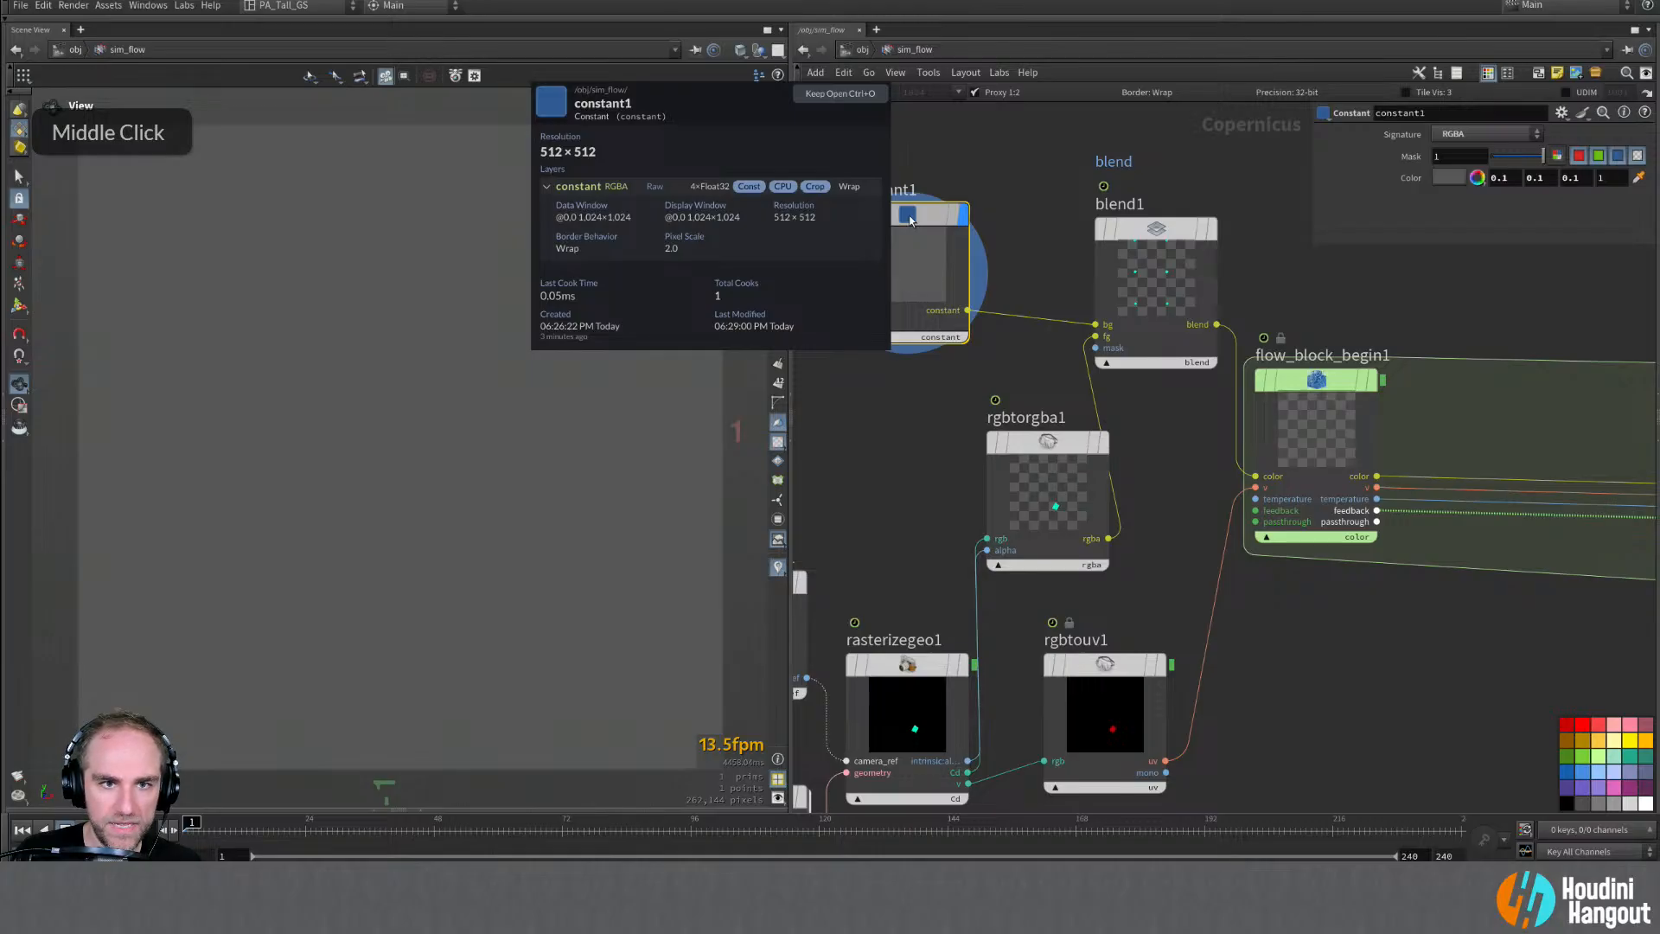
middle_click(1136, 232)
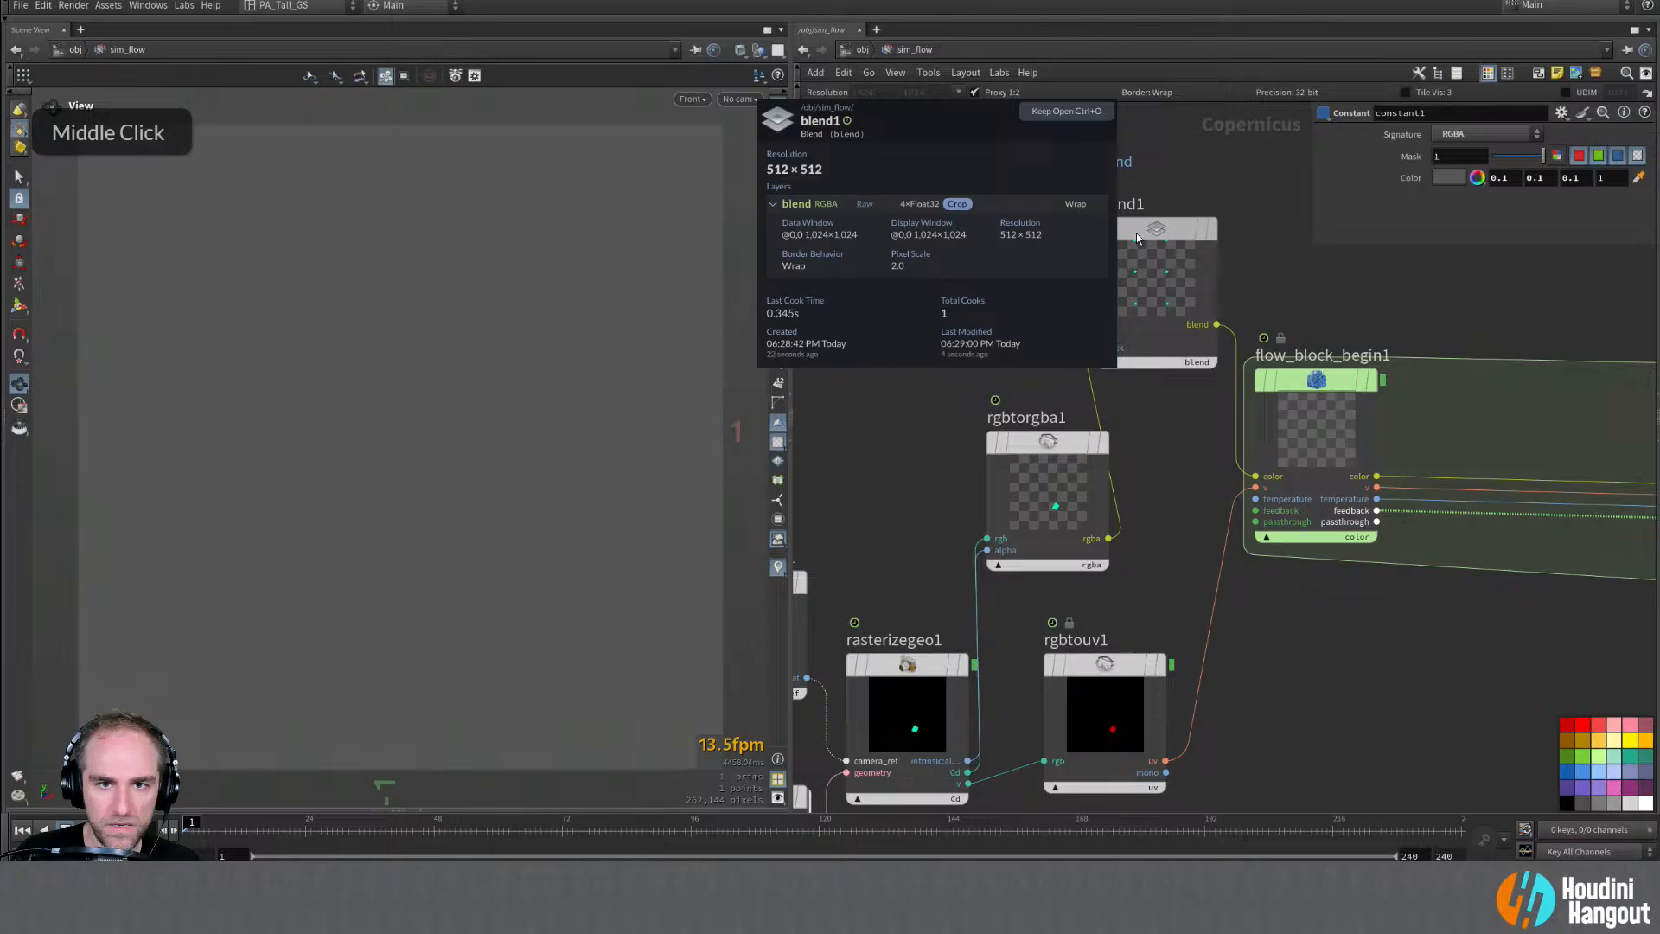
left_click(1212, 229)
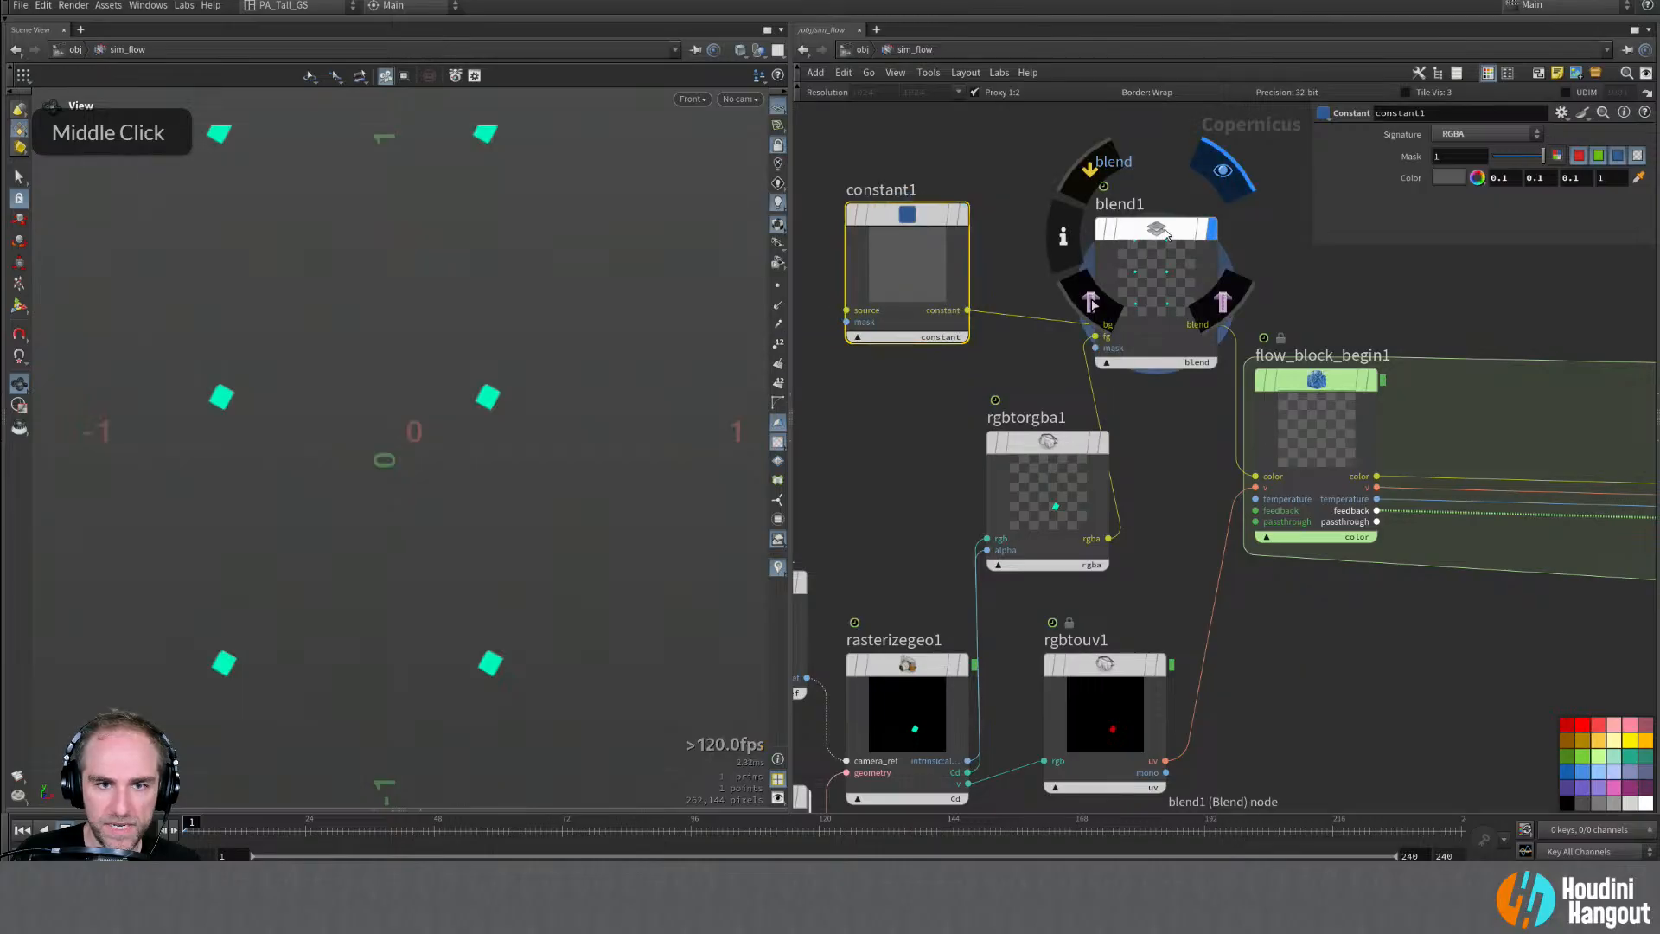
left_click(1161, 230)
Step: Display rgbtorgba1 and set the viewport background's color scheme to Dark
right_click_drag(462, 332, 381, 334, "alt")
left_click_drag(1056, 442, 996, 434)
double_click(996, 435)
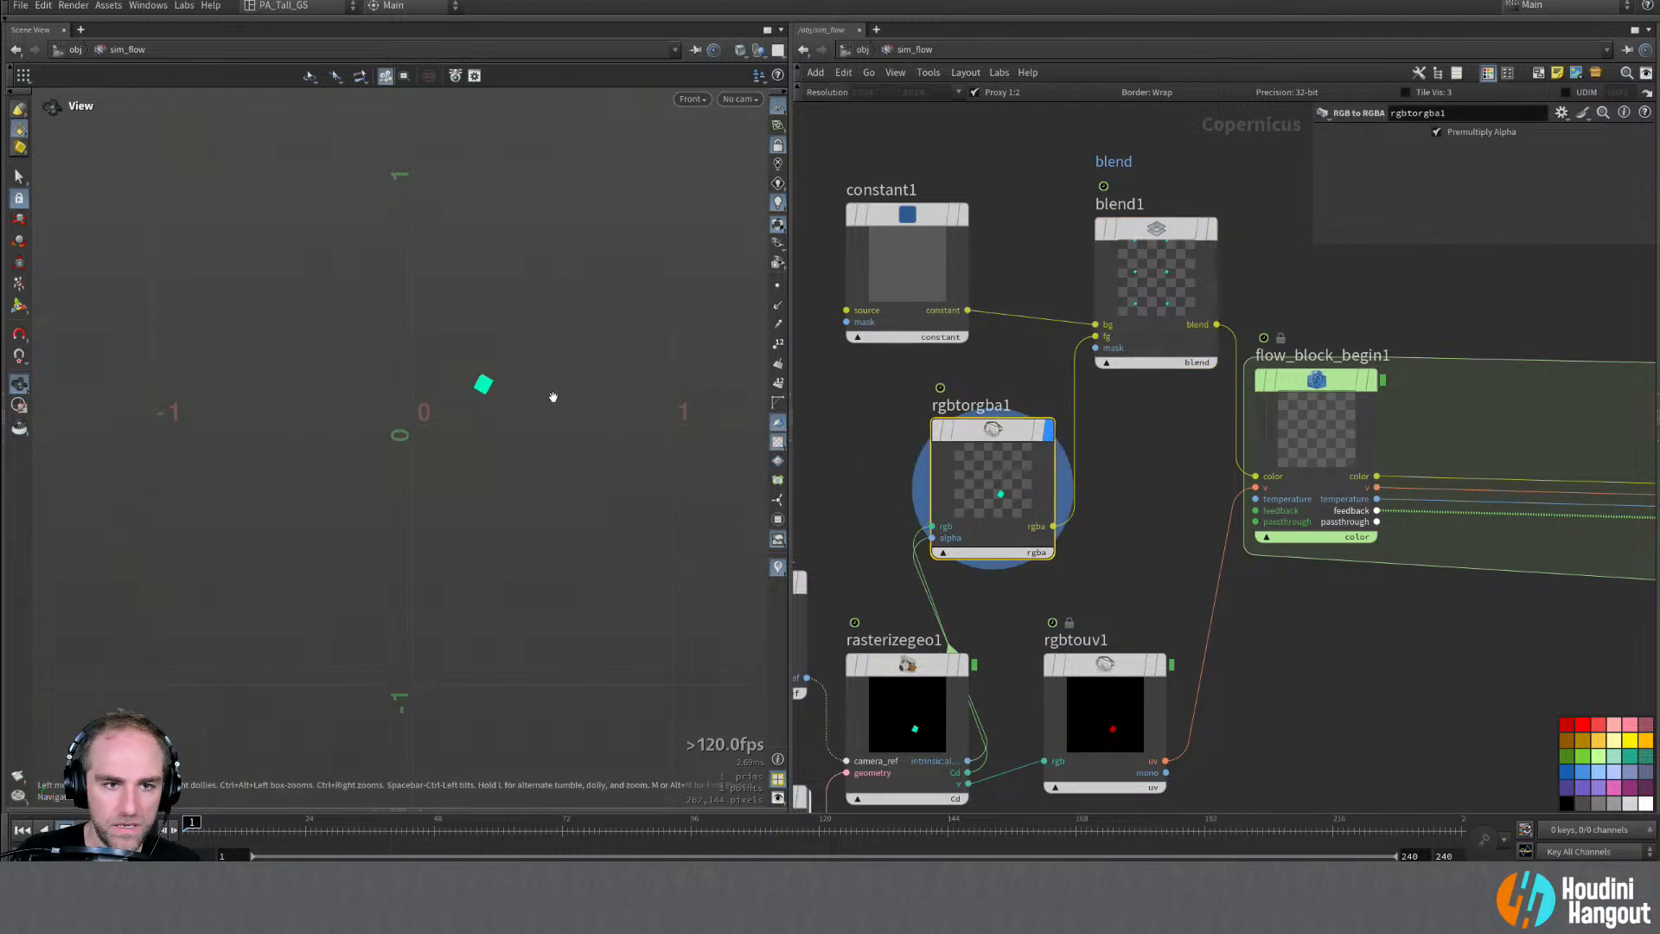
key("d")
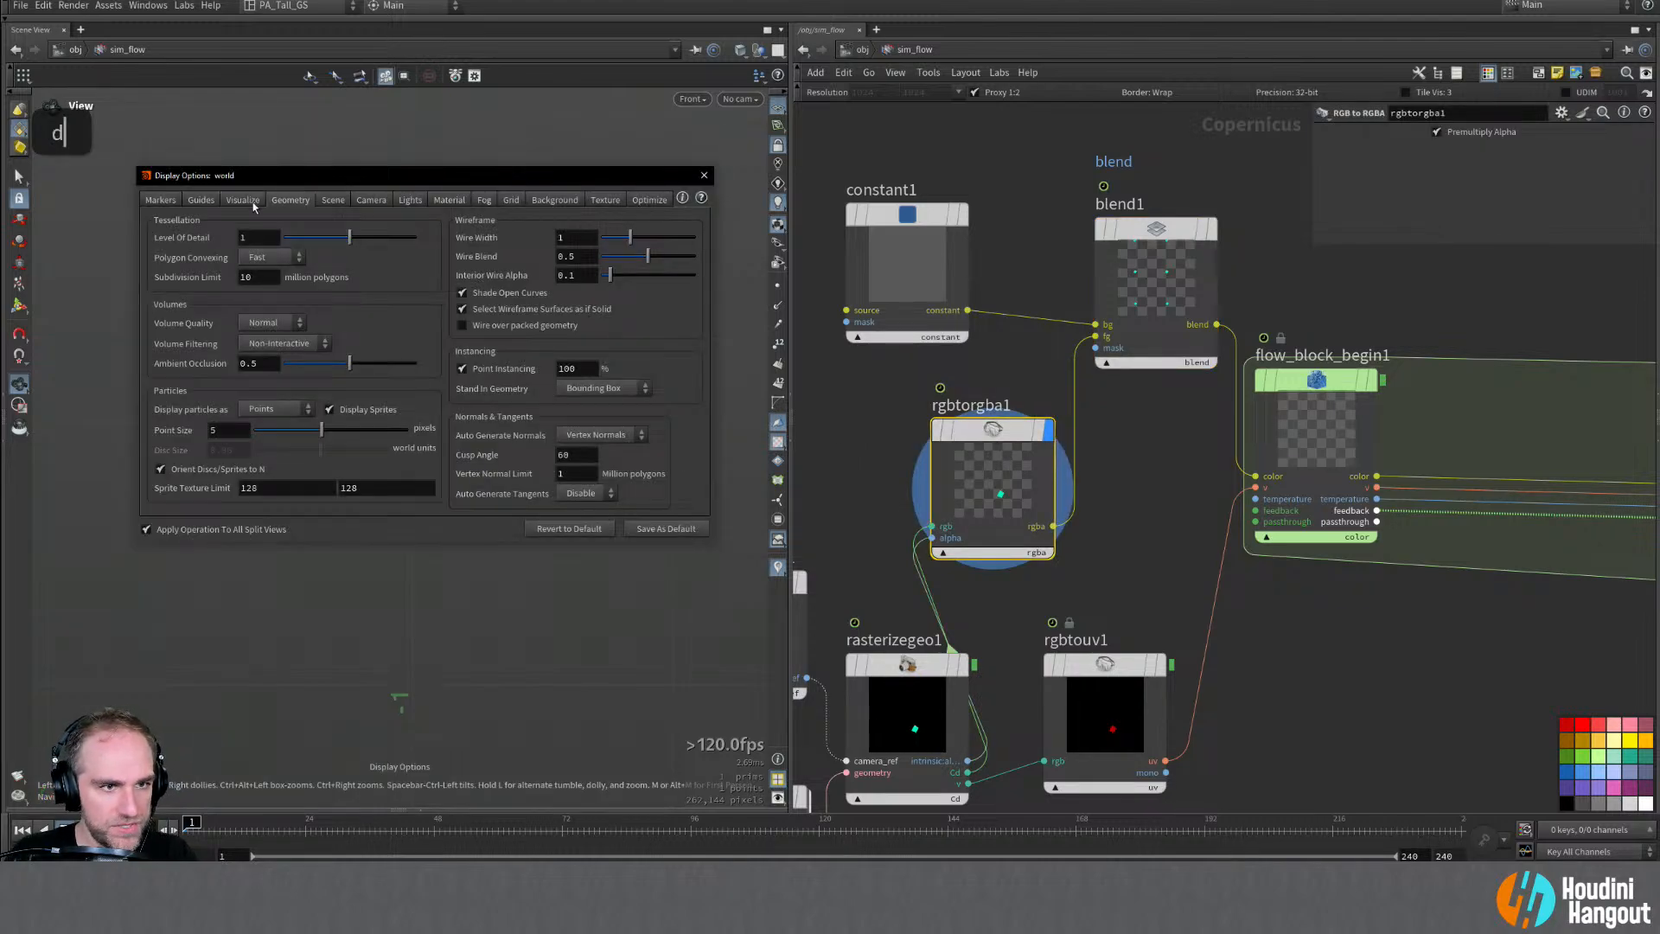
left_click(554, 200)
left_click(271, 223)
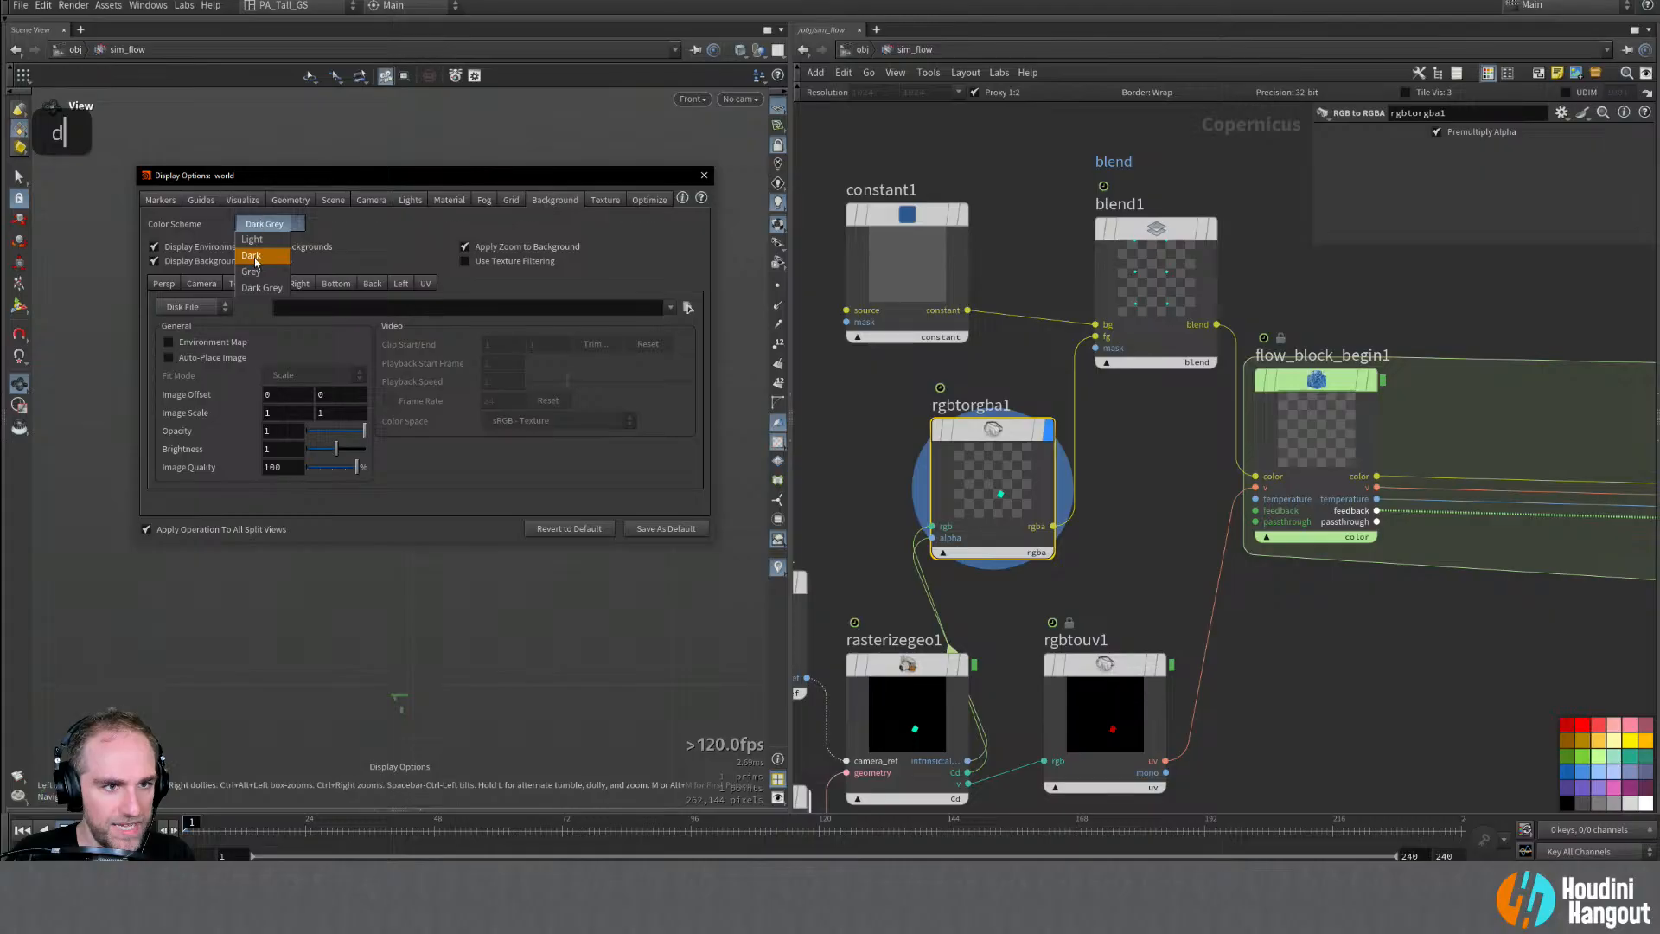
left_click(259, 256)
left_click(703, 175)
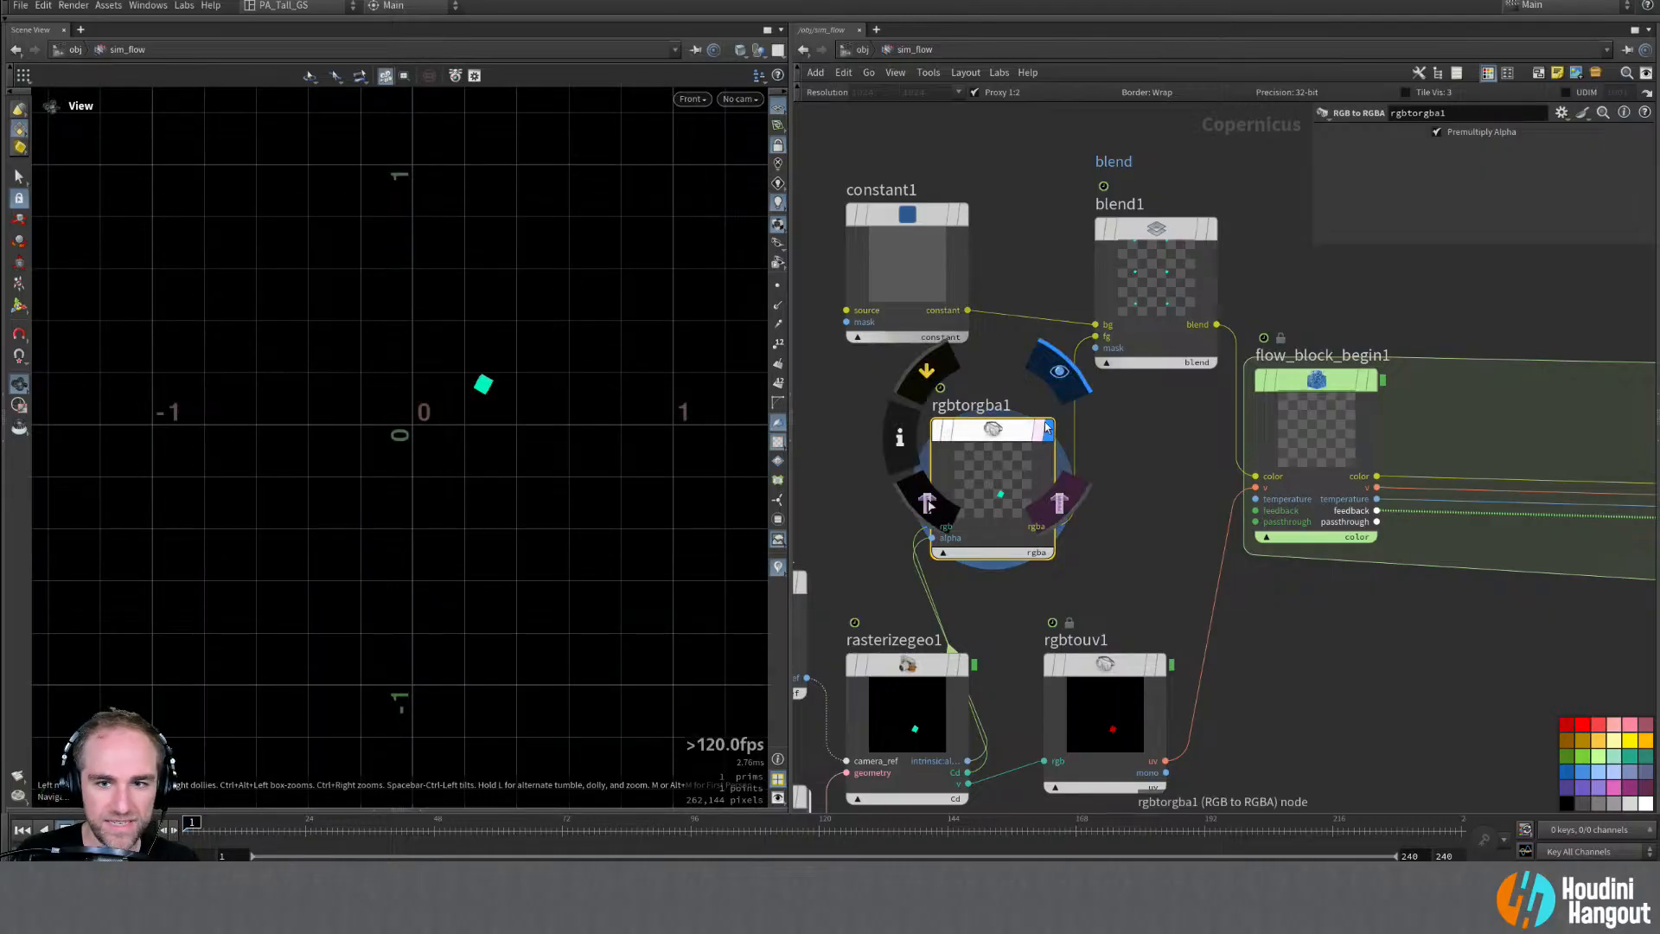
Step: Display blend1 and constant1 in turn to compare their outputs against the dark background
left_click(1213, 234)
left_click(1161, 231)
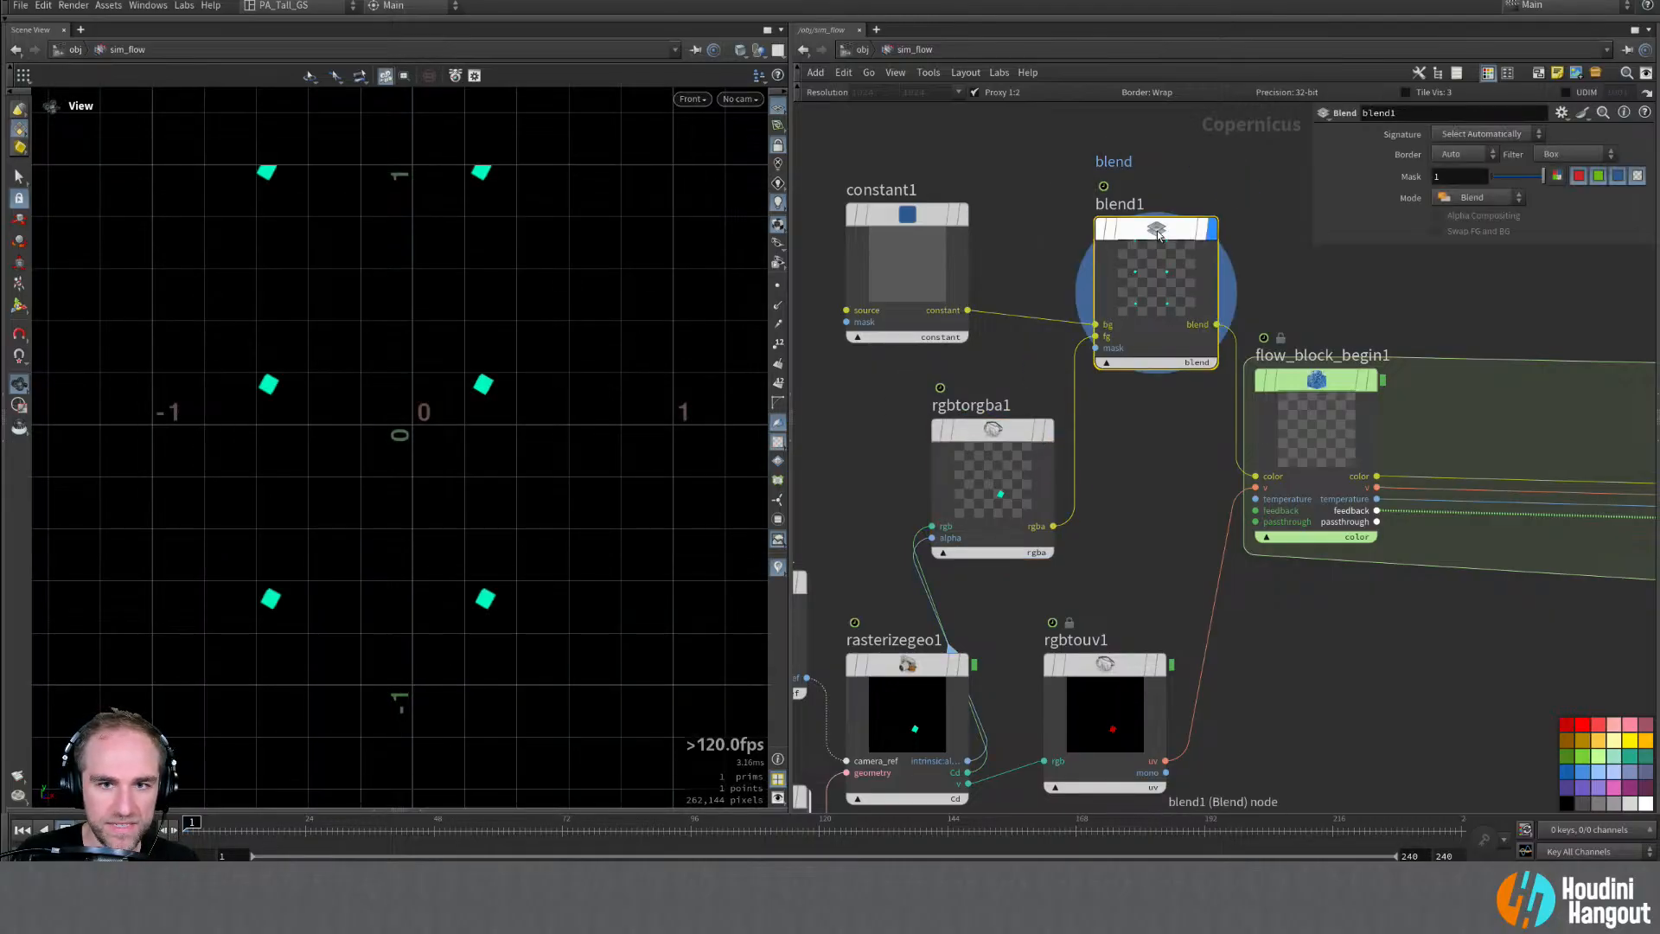
left_click(963, 219)
left_click(910, 225)
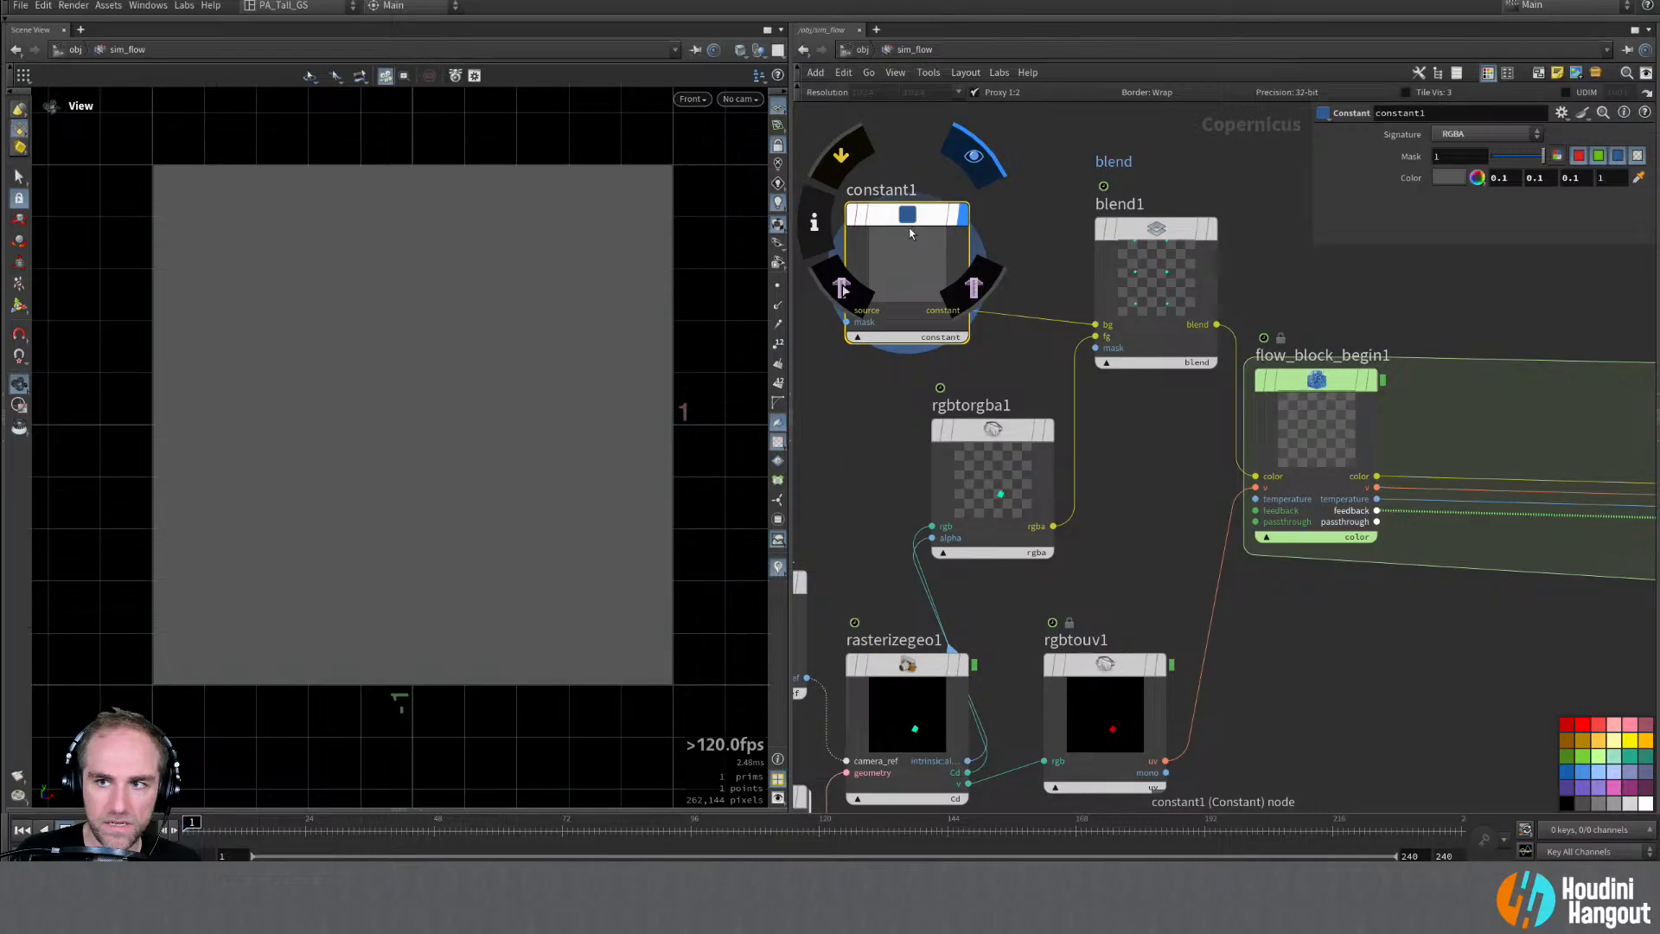
Step: Display blend1 and flow_block_begin1 in turn to compare the blended output with the flow block's input
left_click(1159, 250)
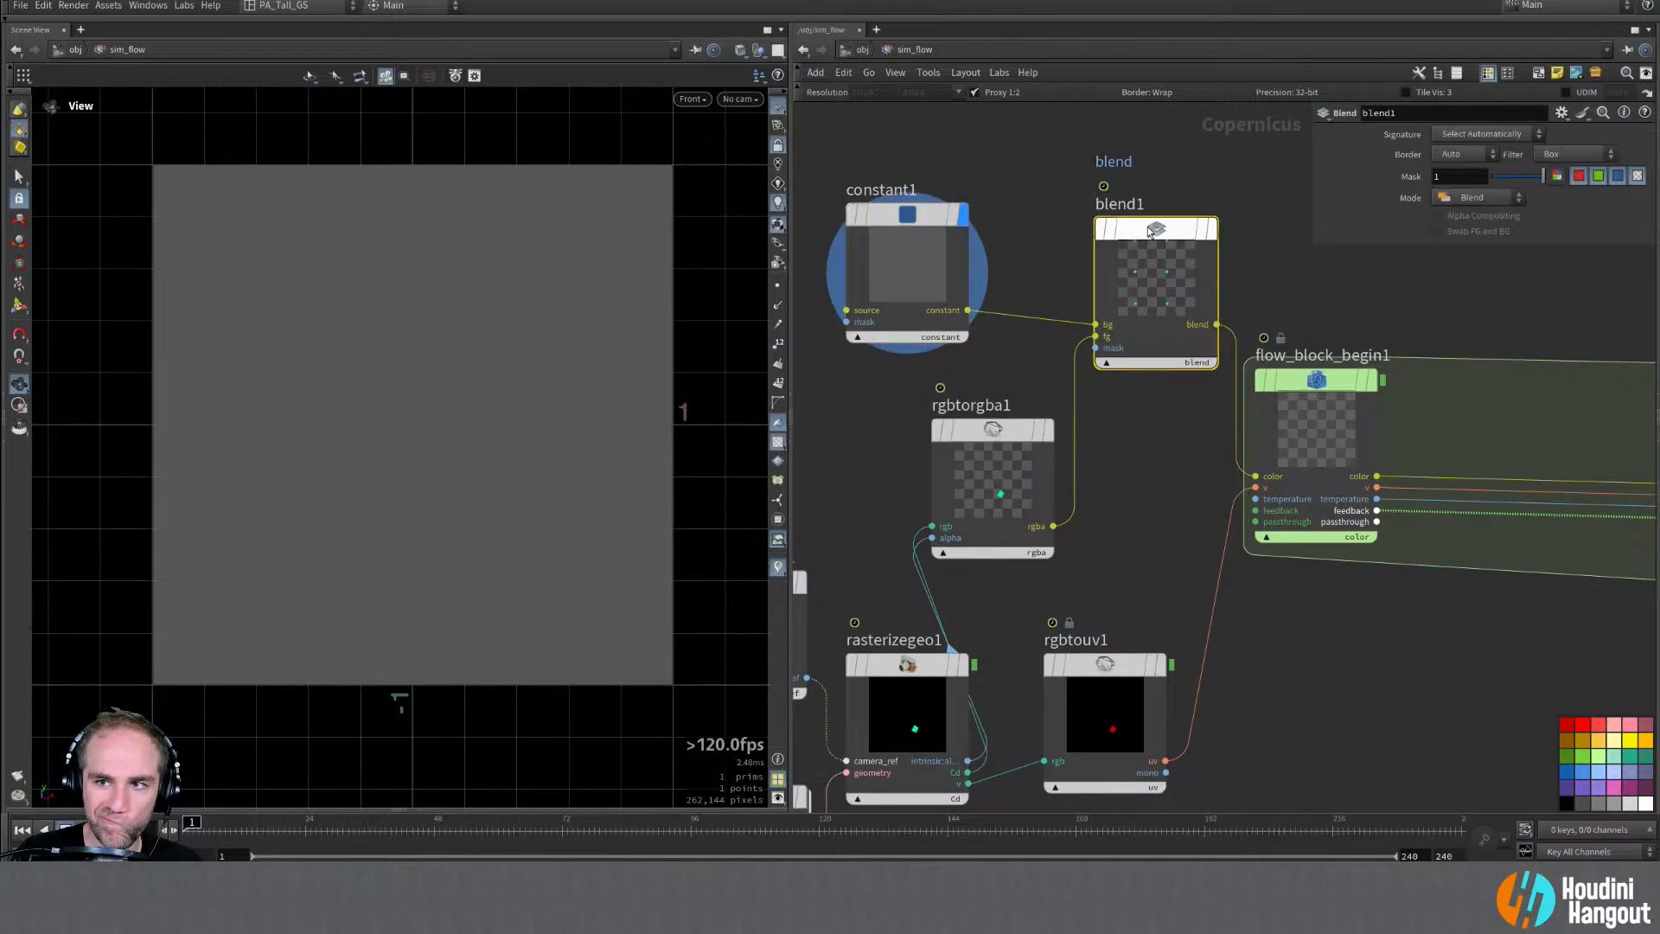
left_click_drag(1528, 179, 1573, 182)
left_click(1211, 228)
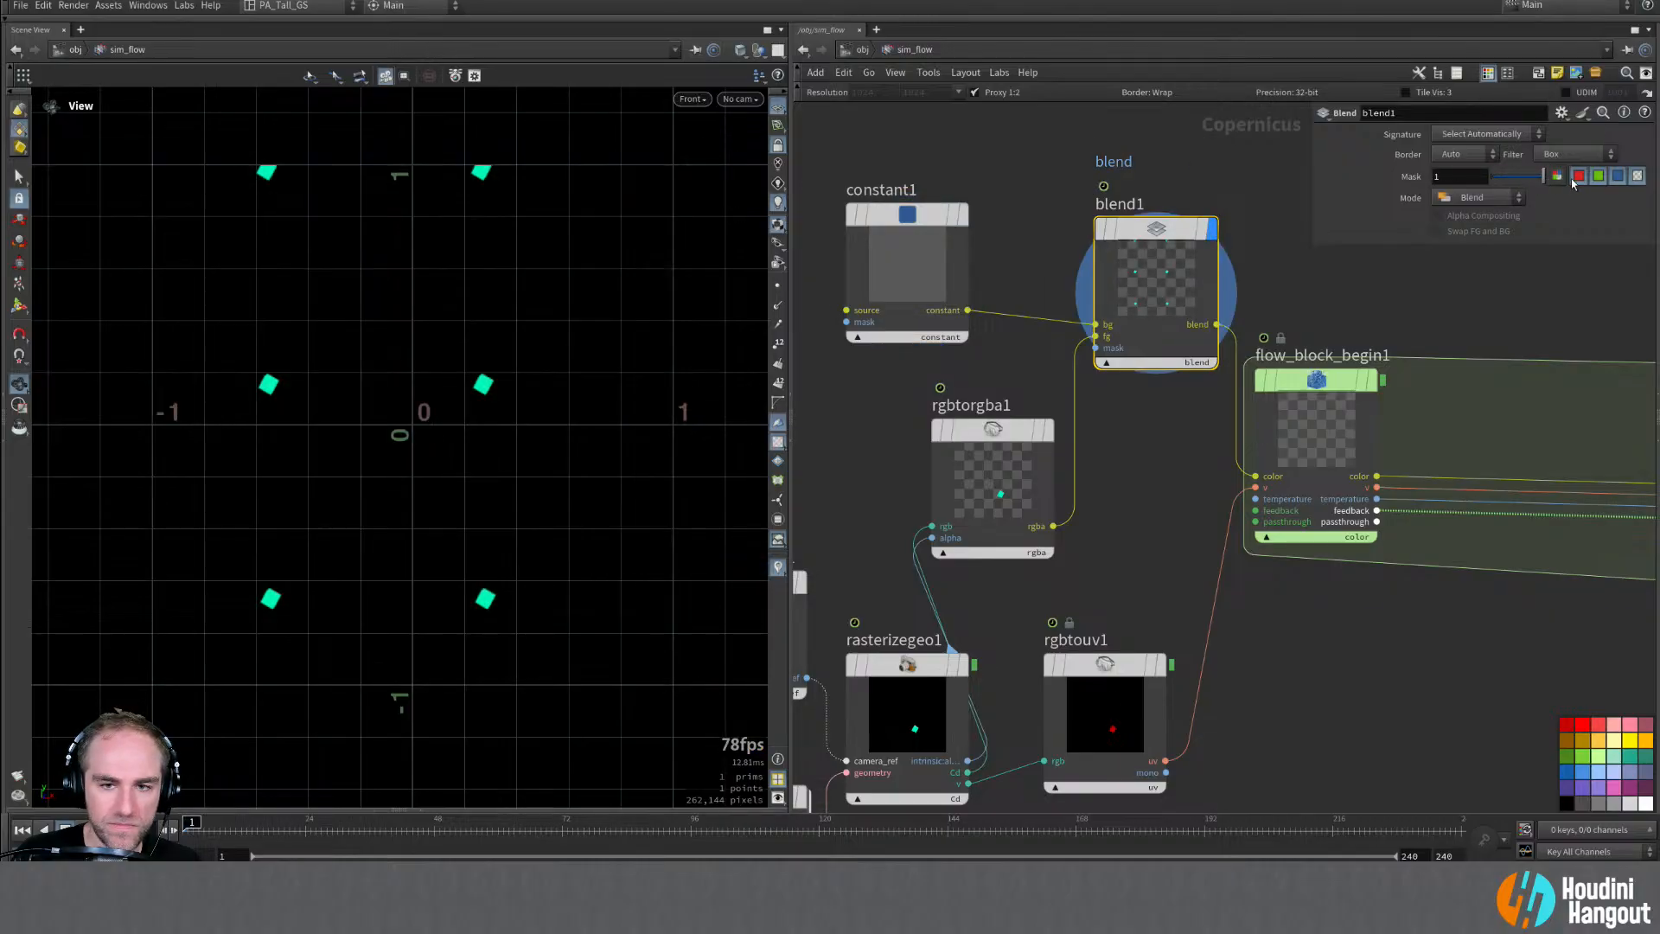
middle_click_drag(1527, 226, 1222, 232)
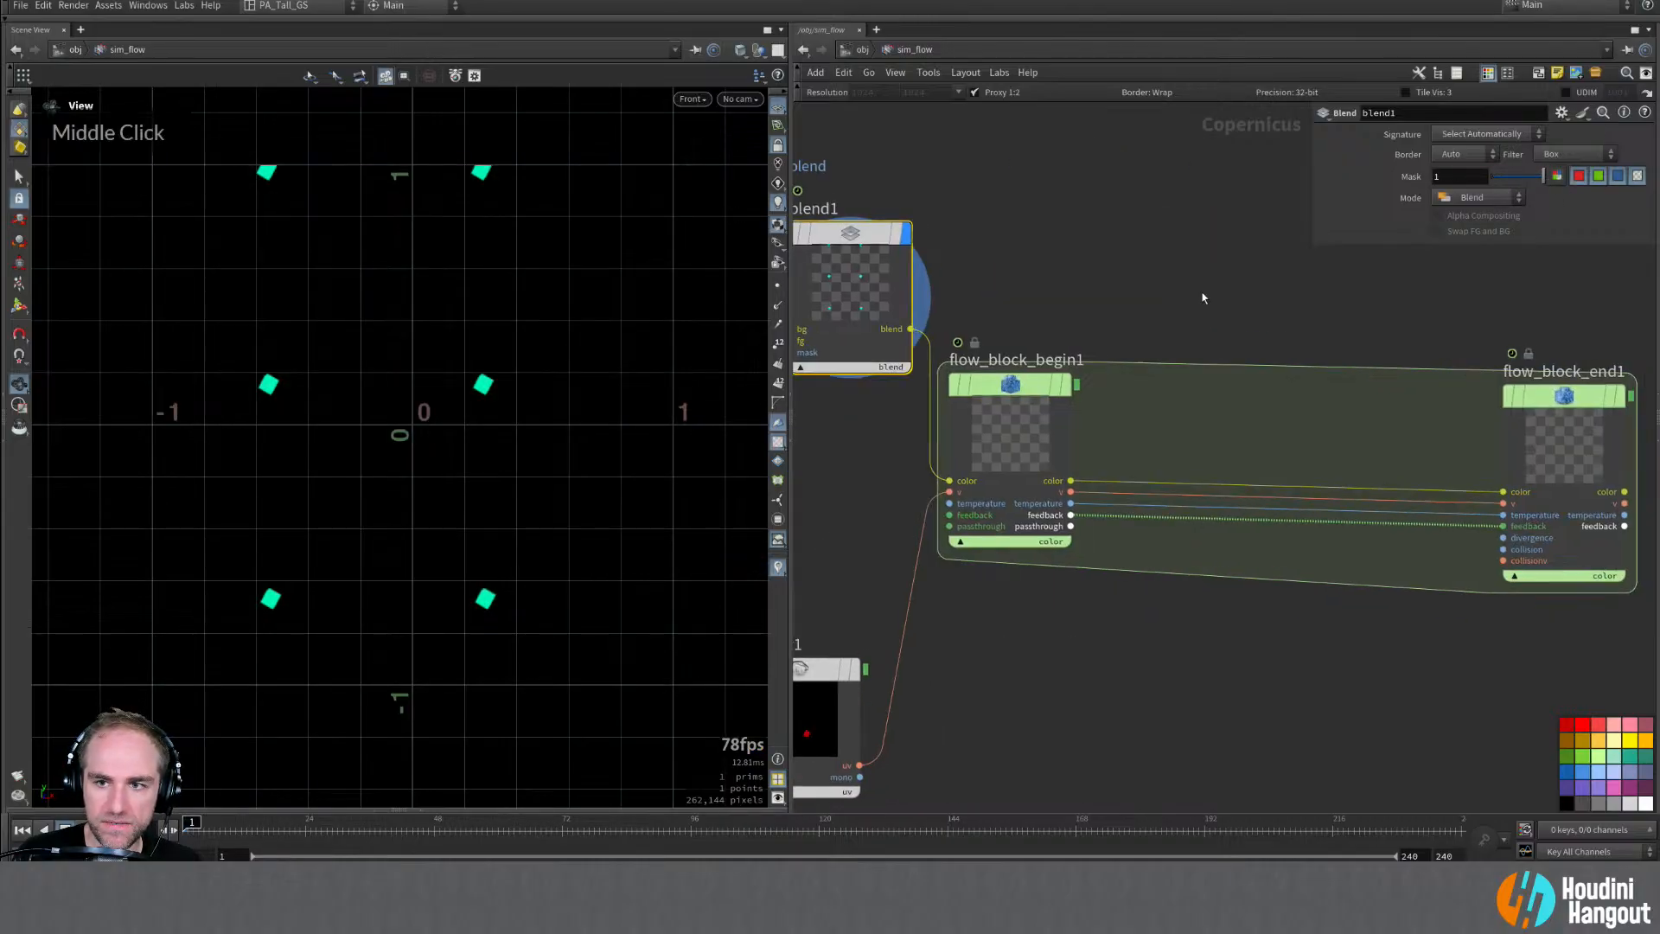
double_click(1046, 395)
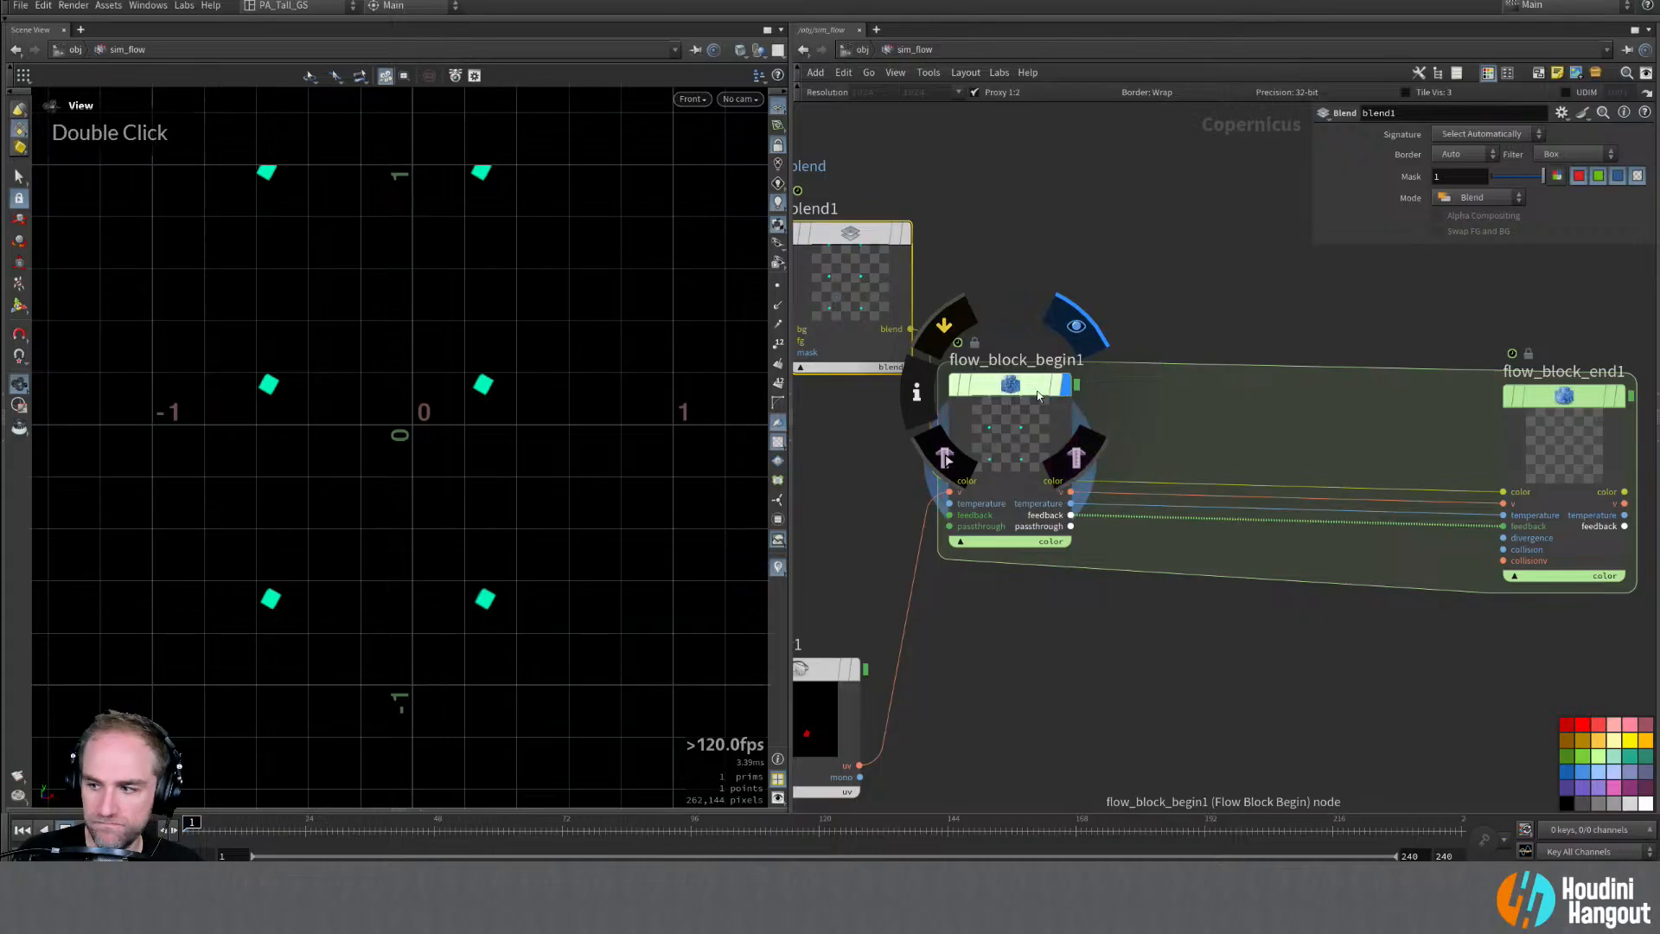
Step: Delete the blend1 node and set rasterizegeo1's Border to Clamp
middle_click_drag(847, 445, 1119, 445)
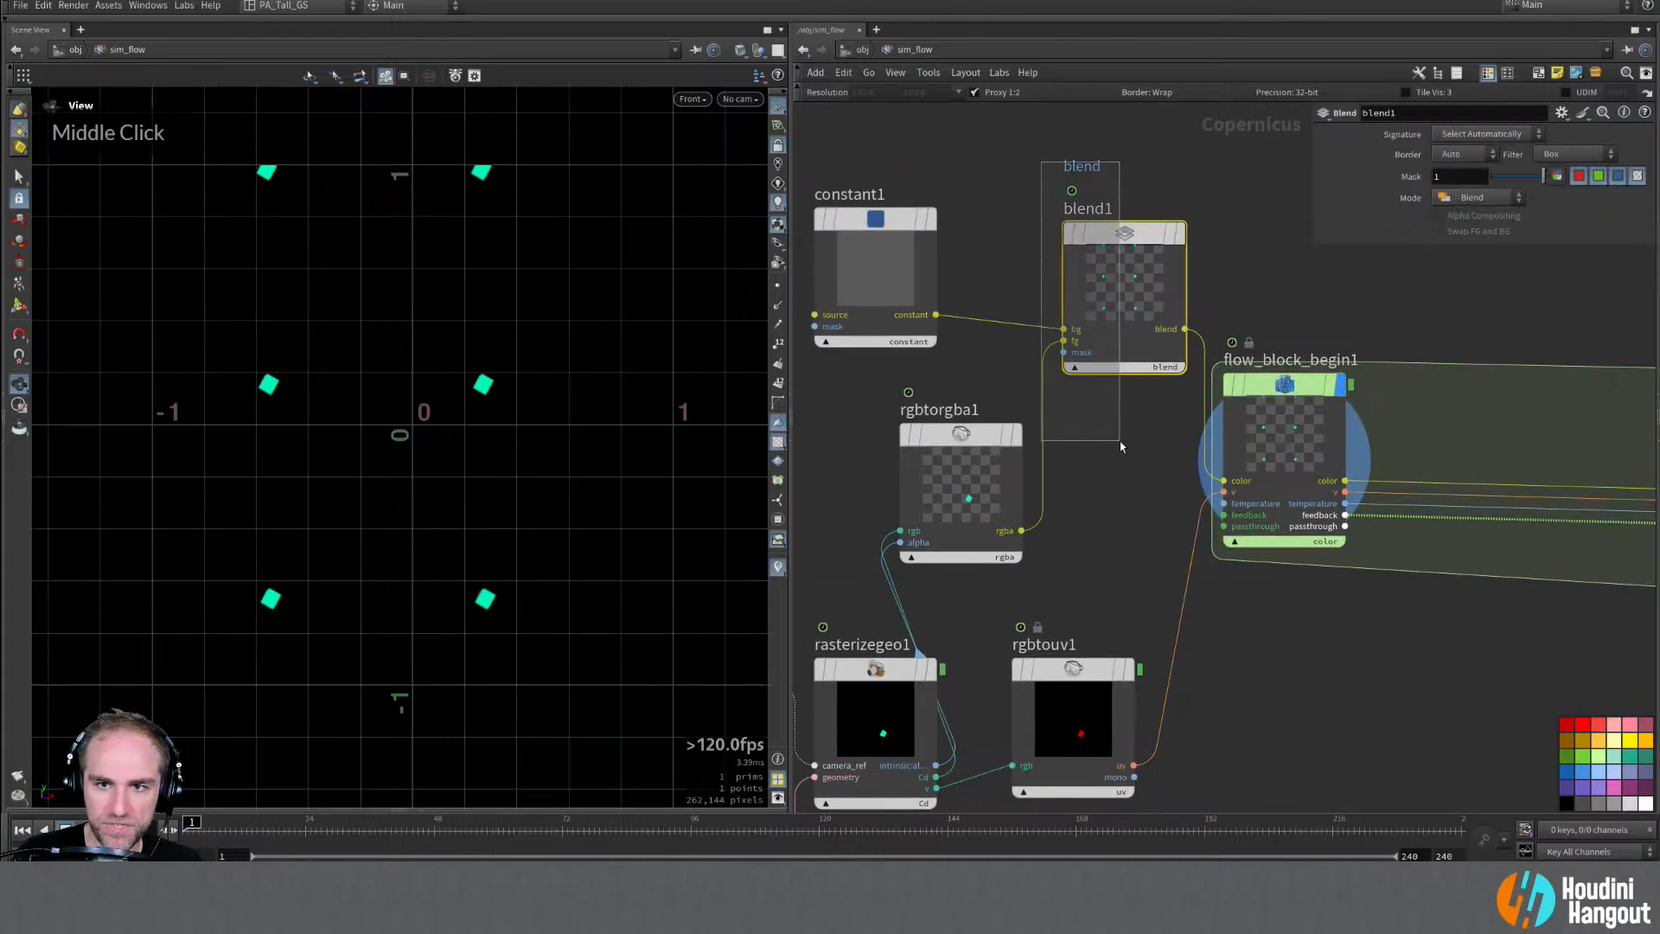
key("Delete")
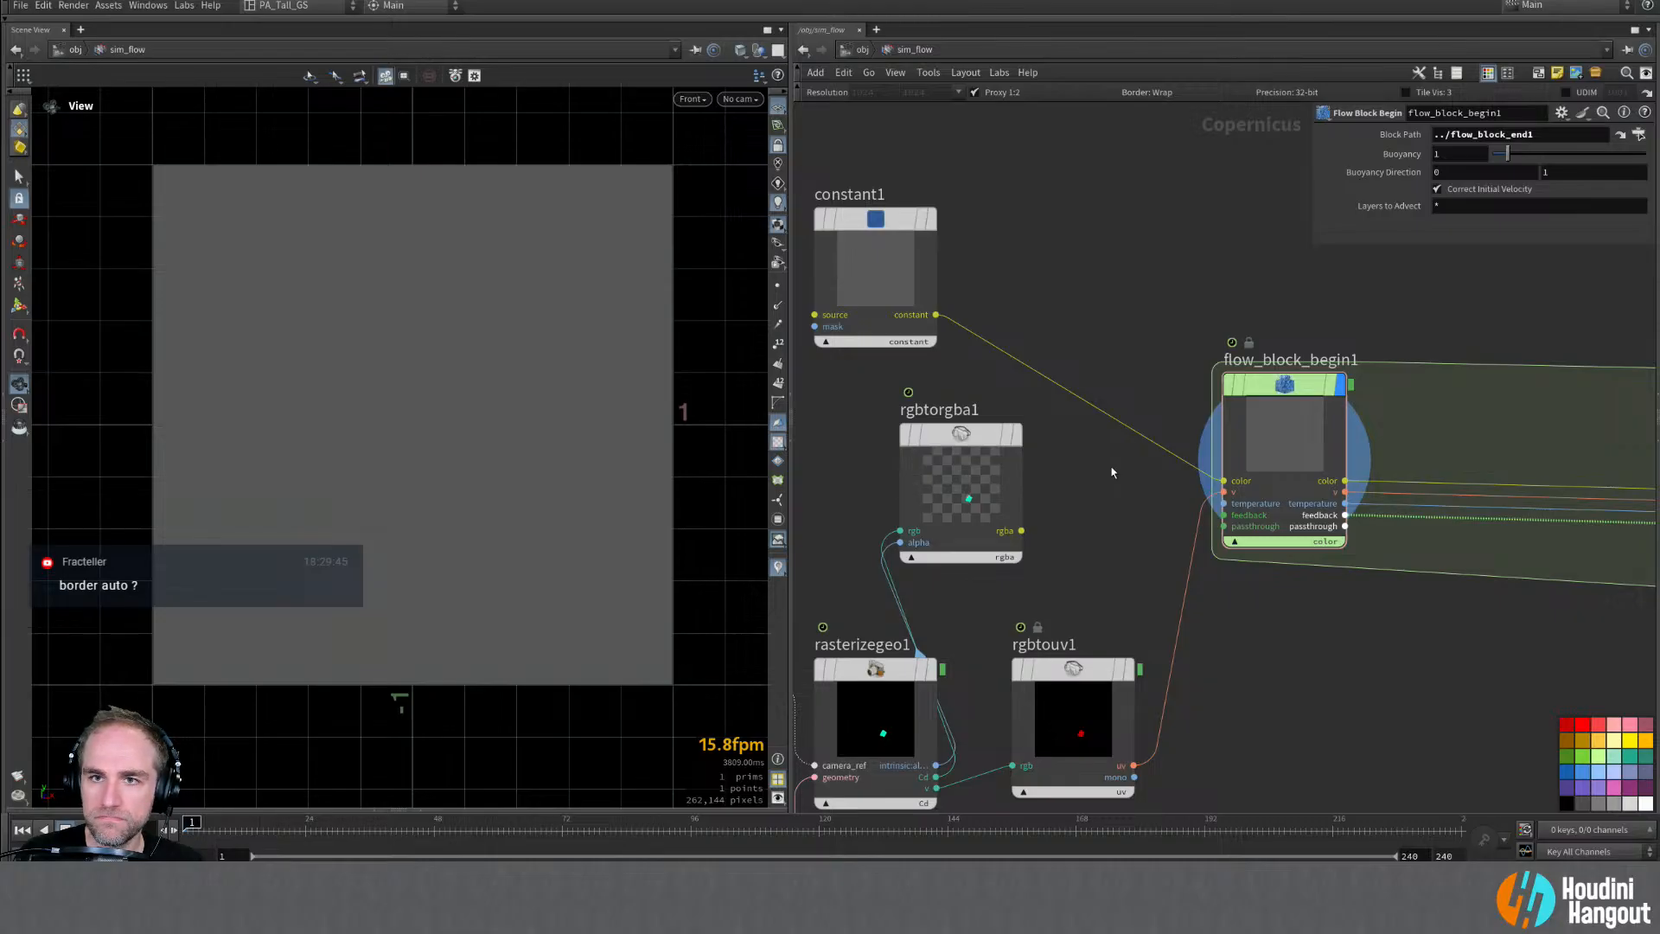
left_click(960, 451)
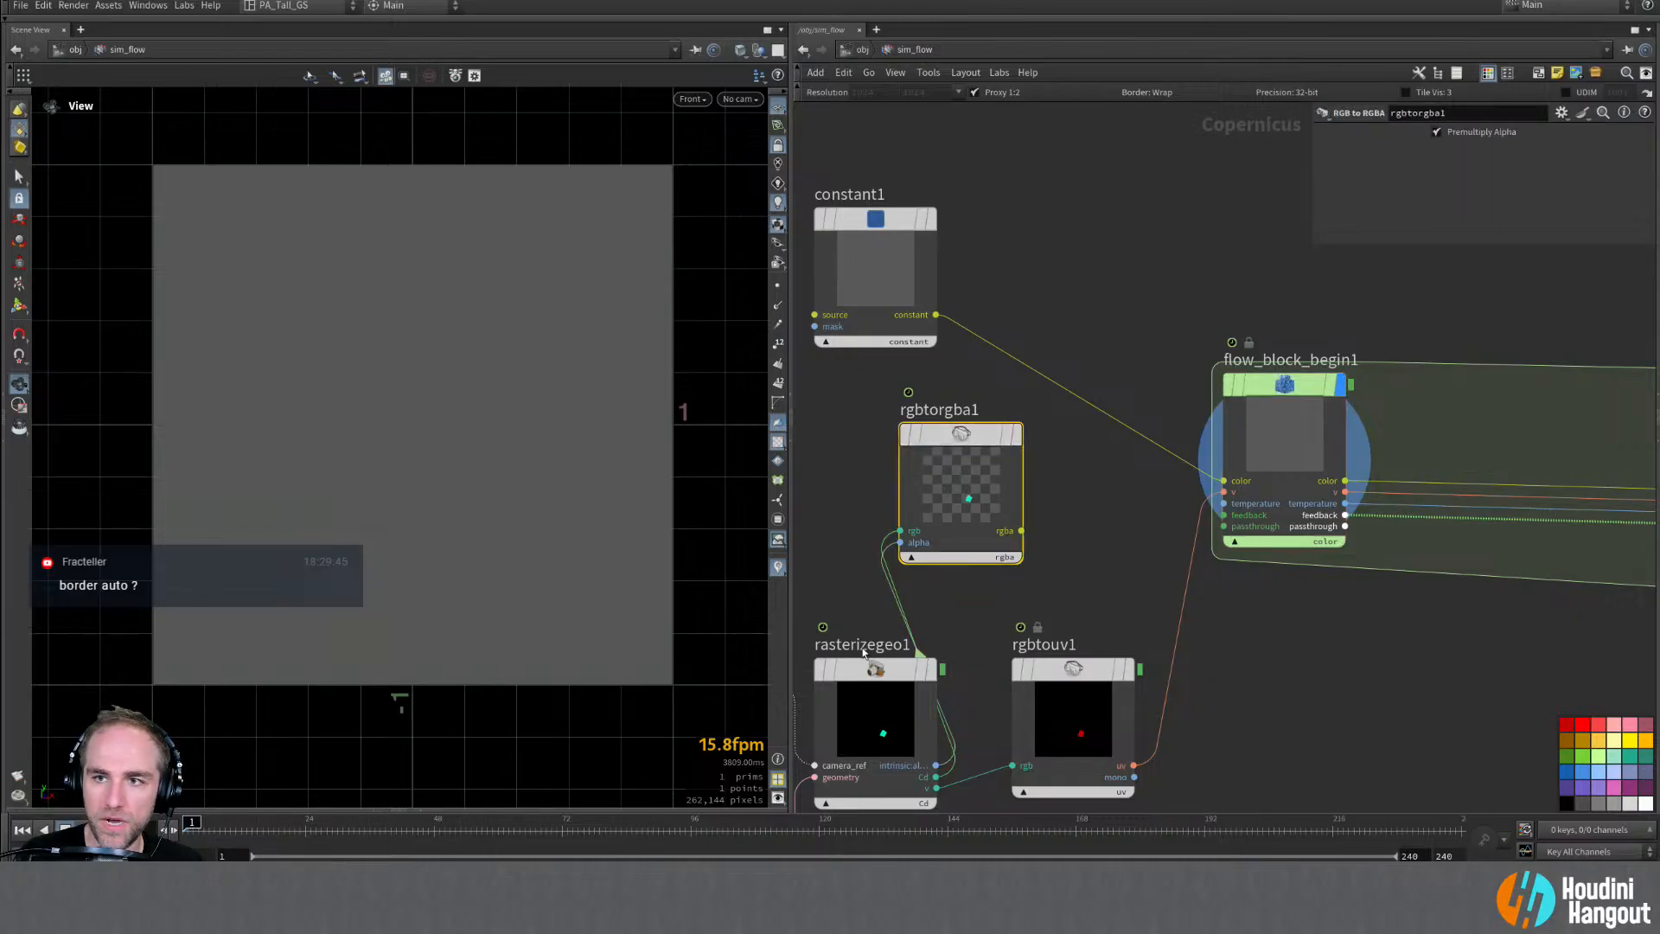
left_click(875, 674)
left_click(1468, 172)
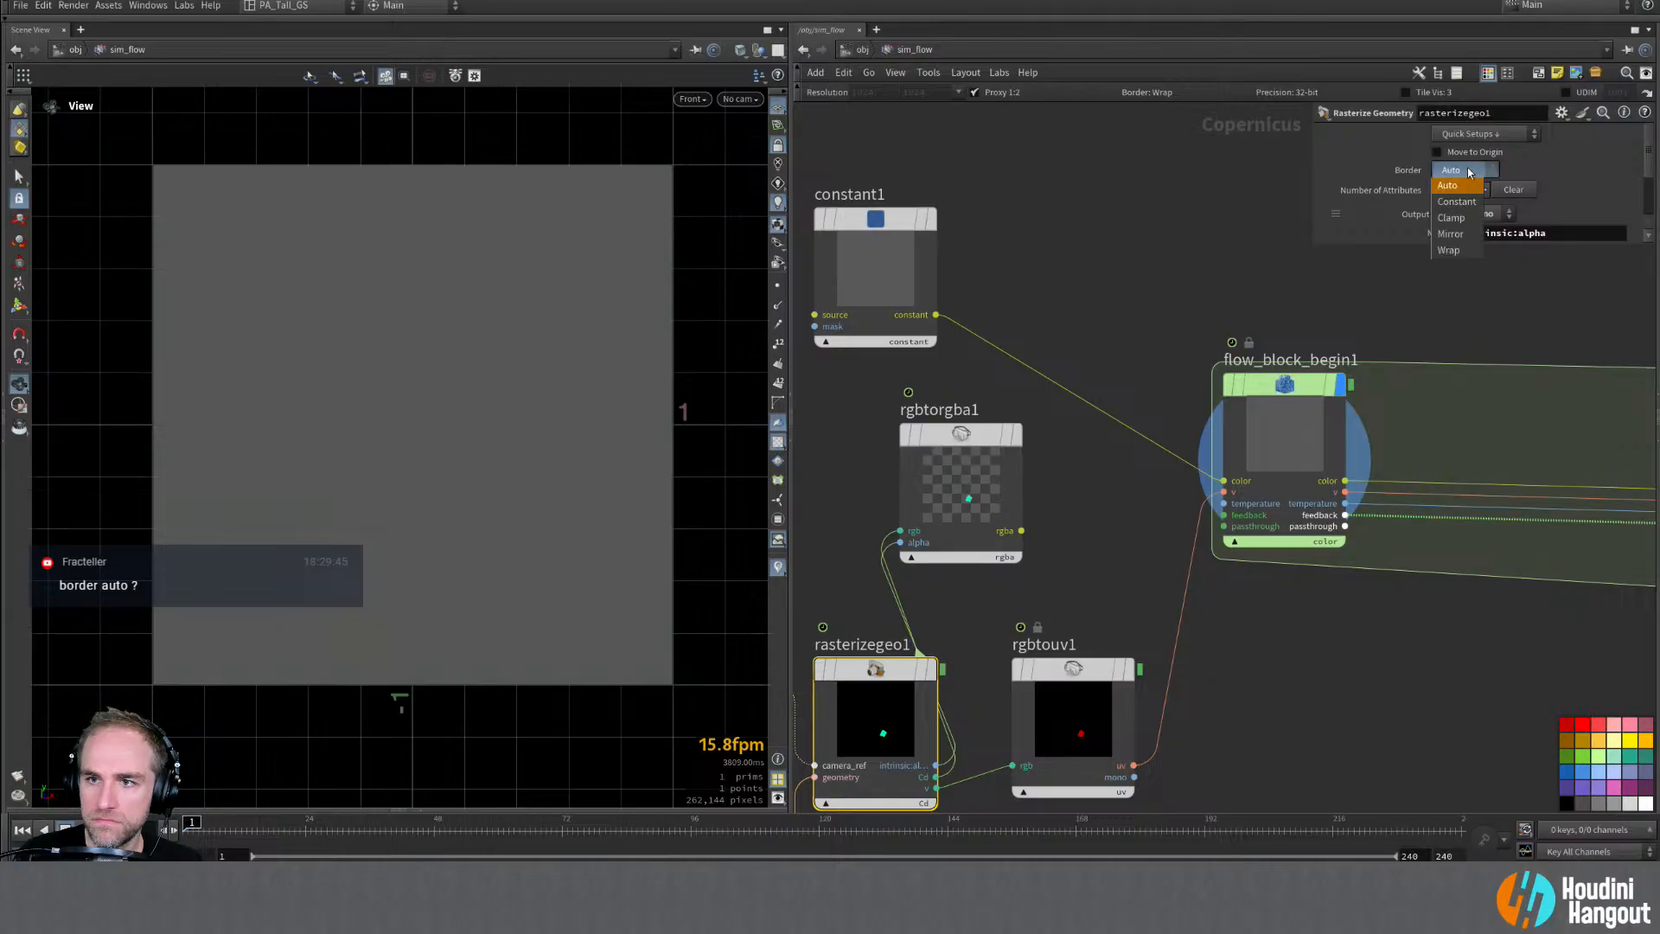
left_click(1459, 217)
middle_click(891, 657)
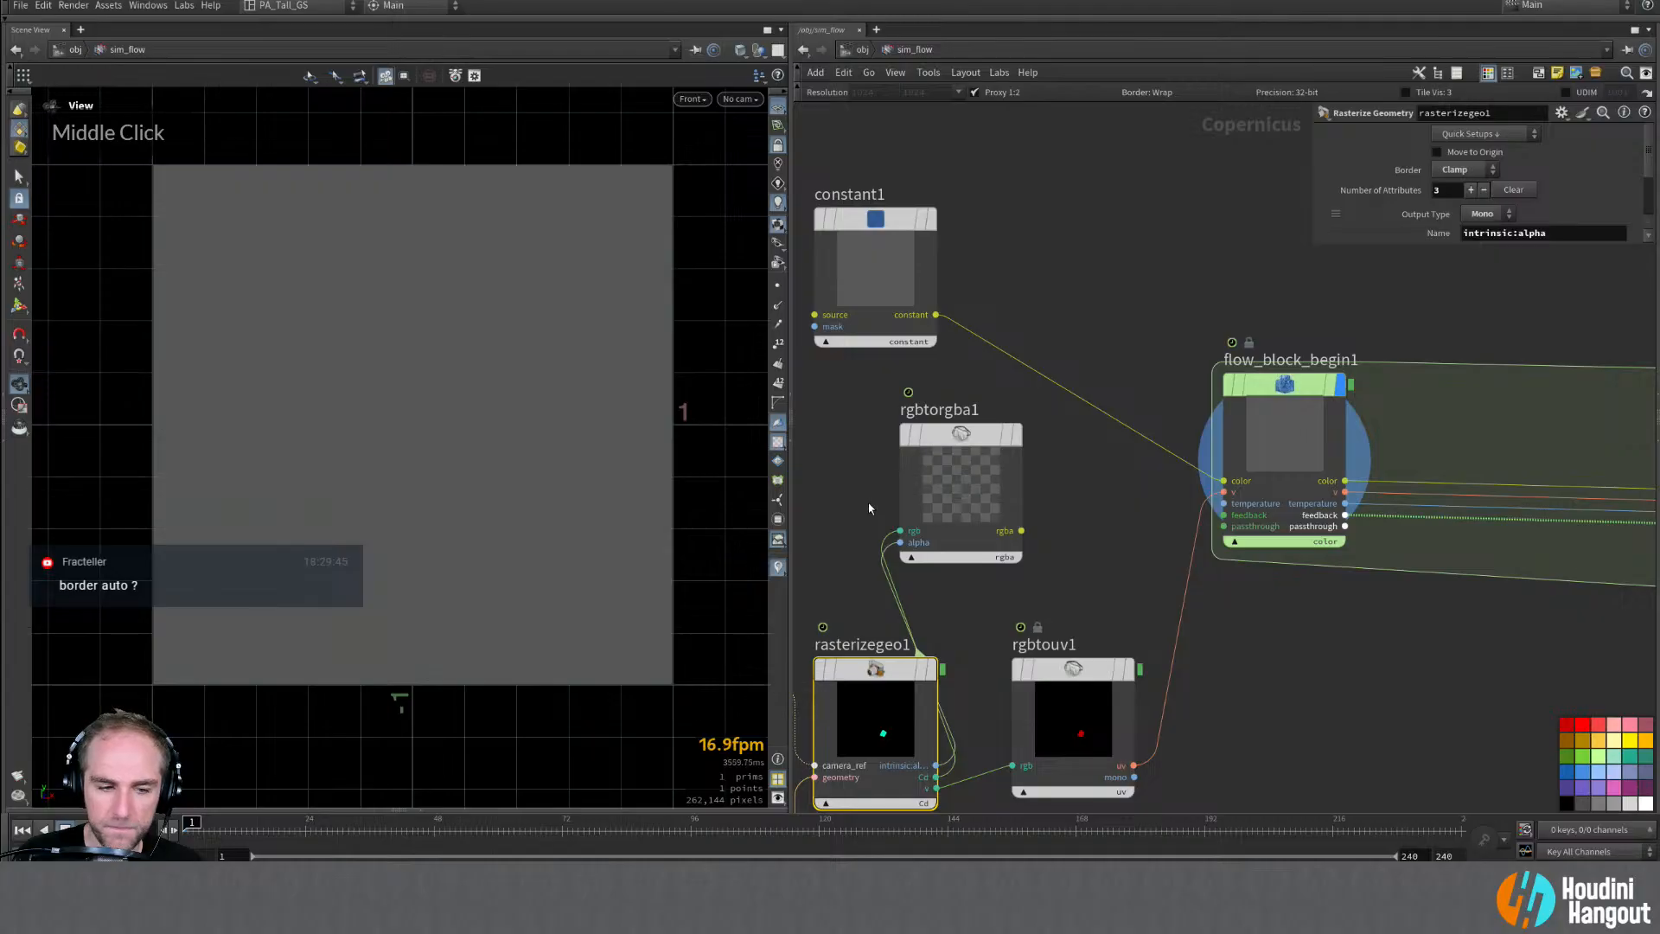
Step: Add a new Blend node beside constant1, with constant1 feeding its bg input and rgbtorgba1 feeding its fg input
middle_click_drag(868, 502, 905, 428)
middle_click(892, 596)
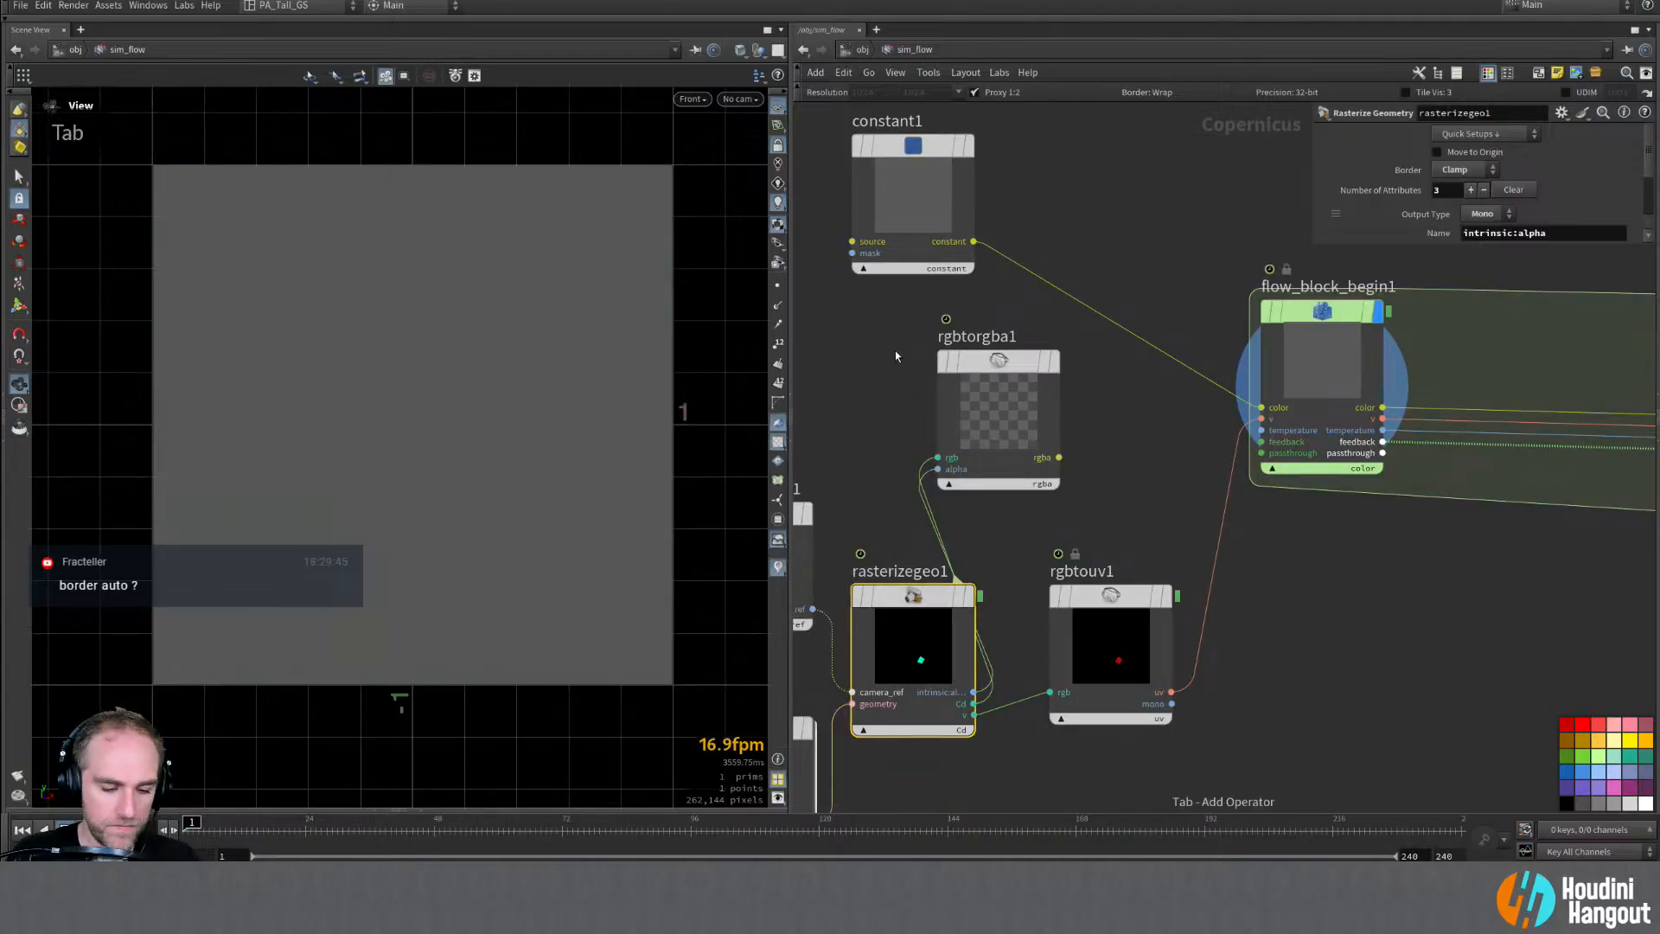
key("Tab")
type("blend")
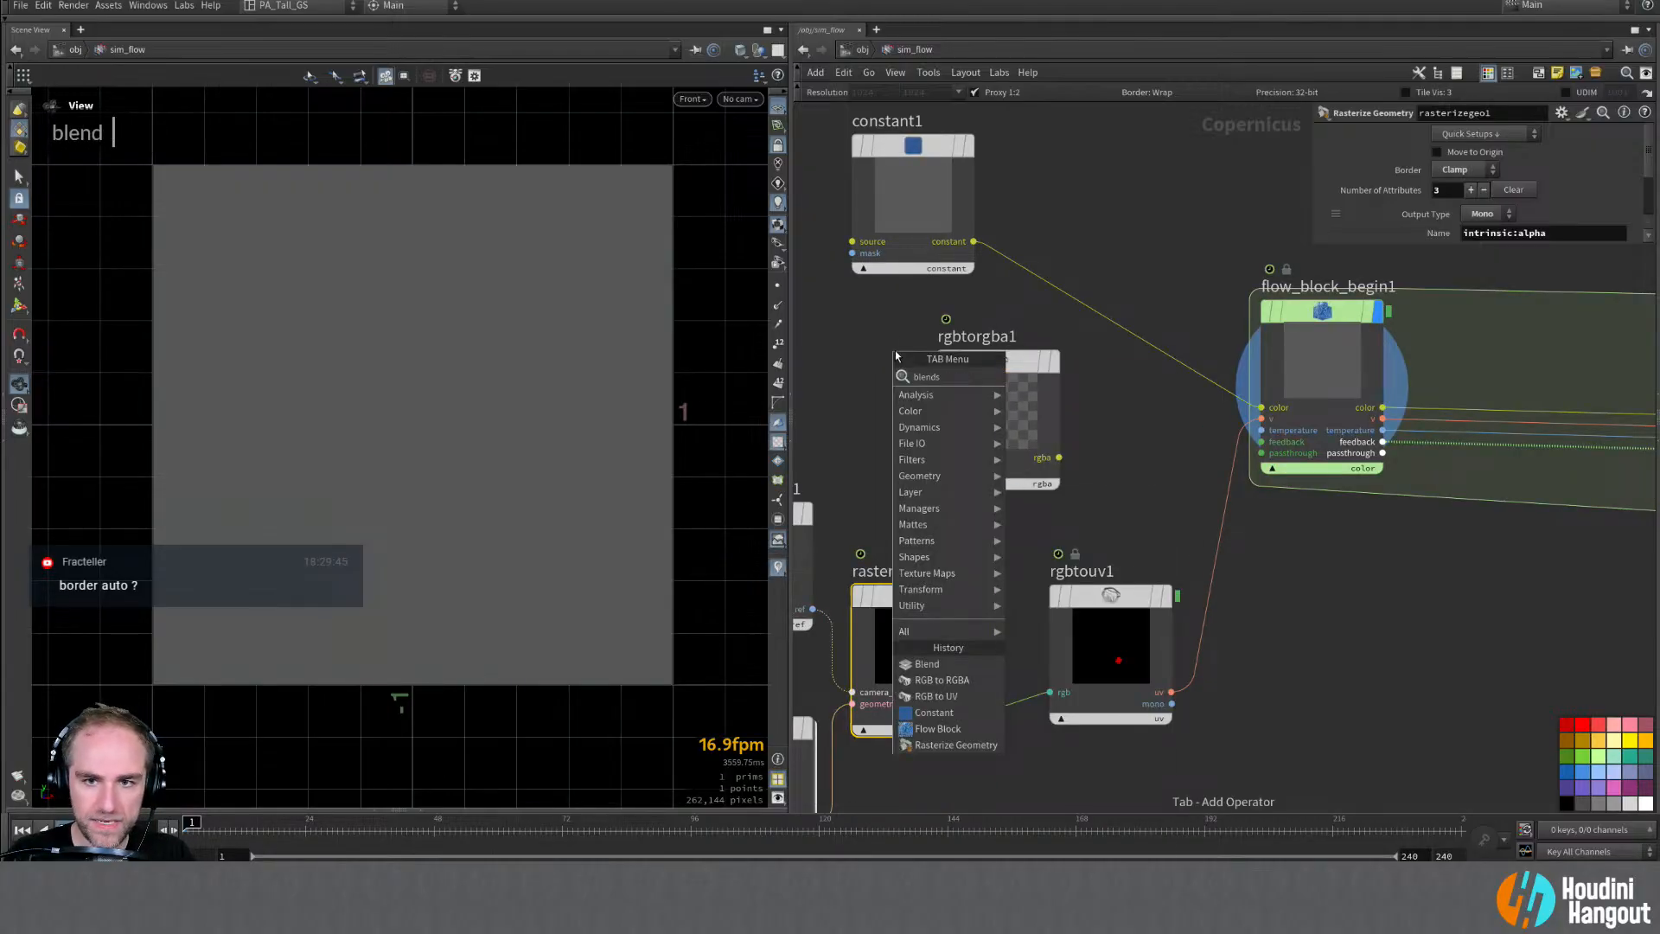
key("Return")
left_click(1070, 204)
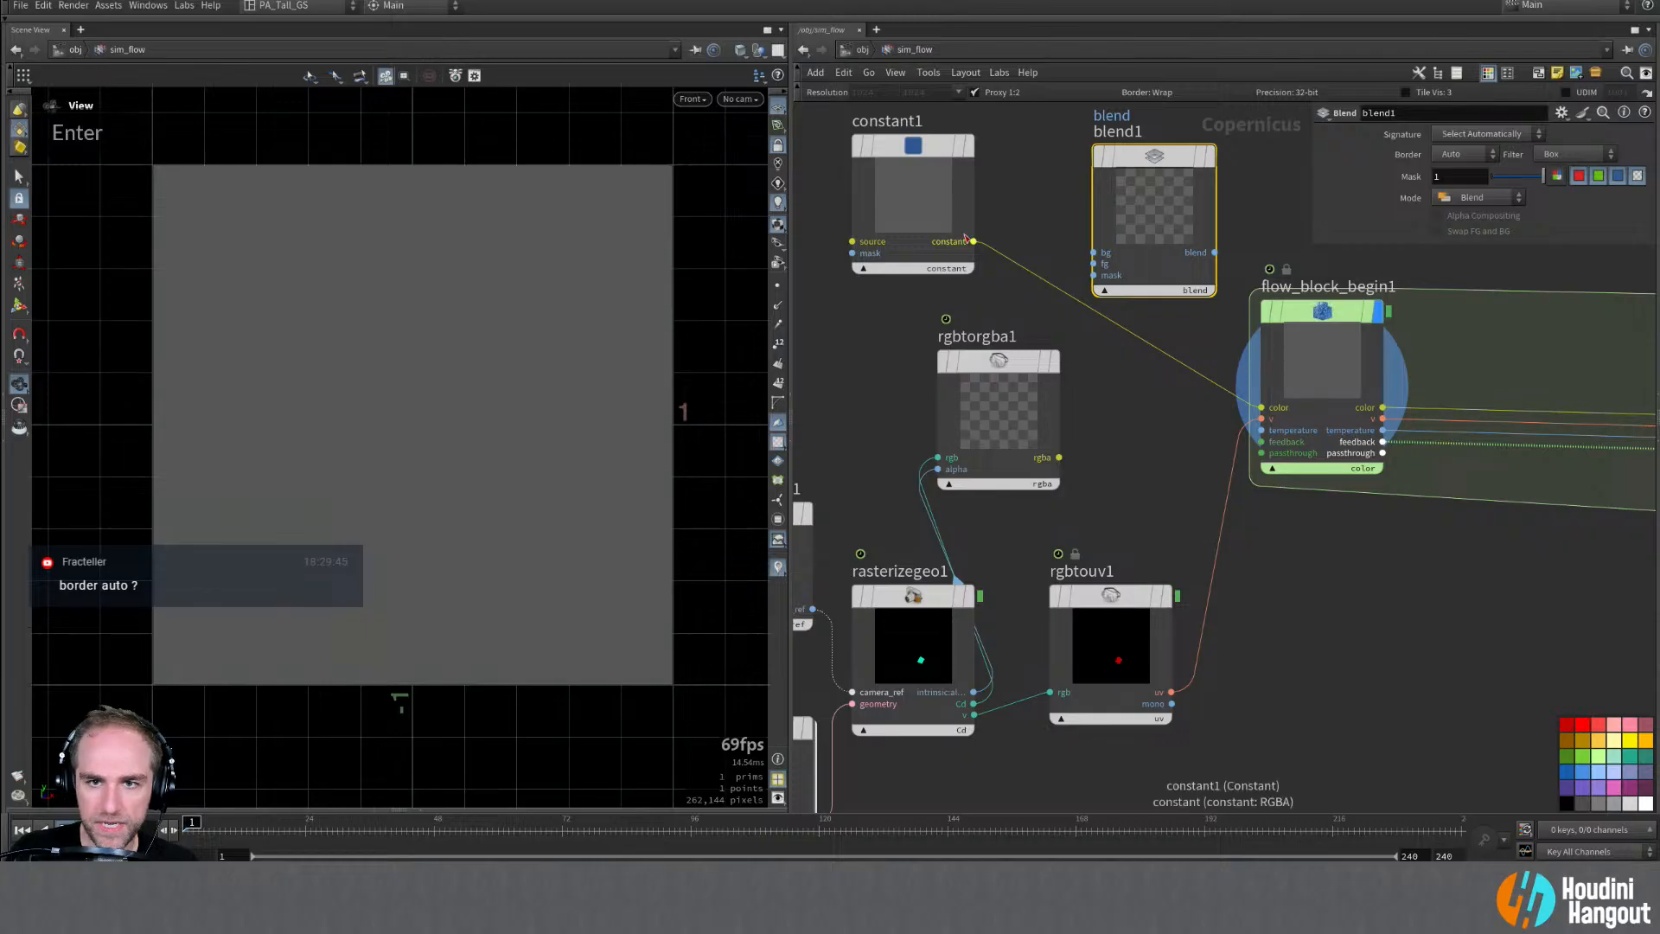
left_click_drag(1093, 264, 1059, 457)
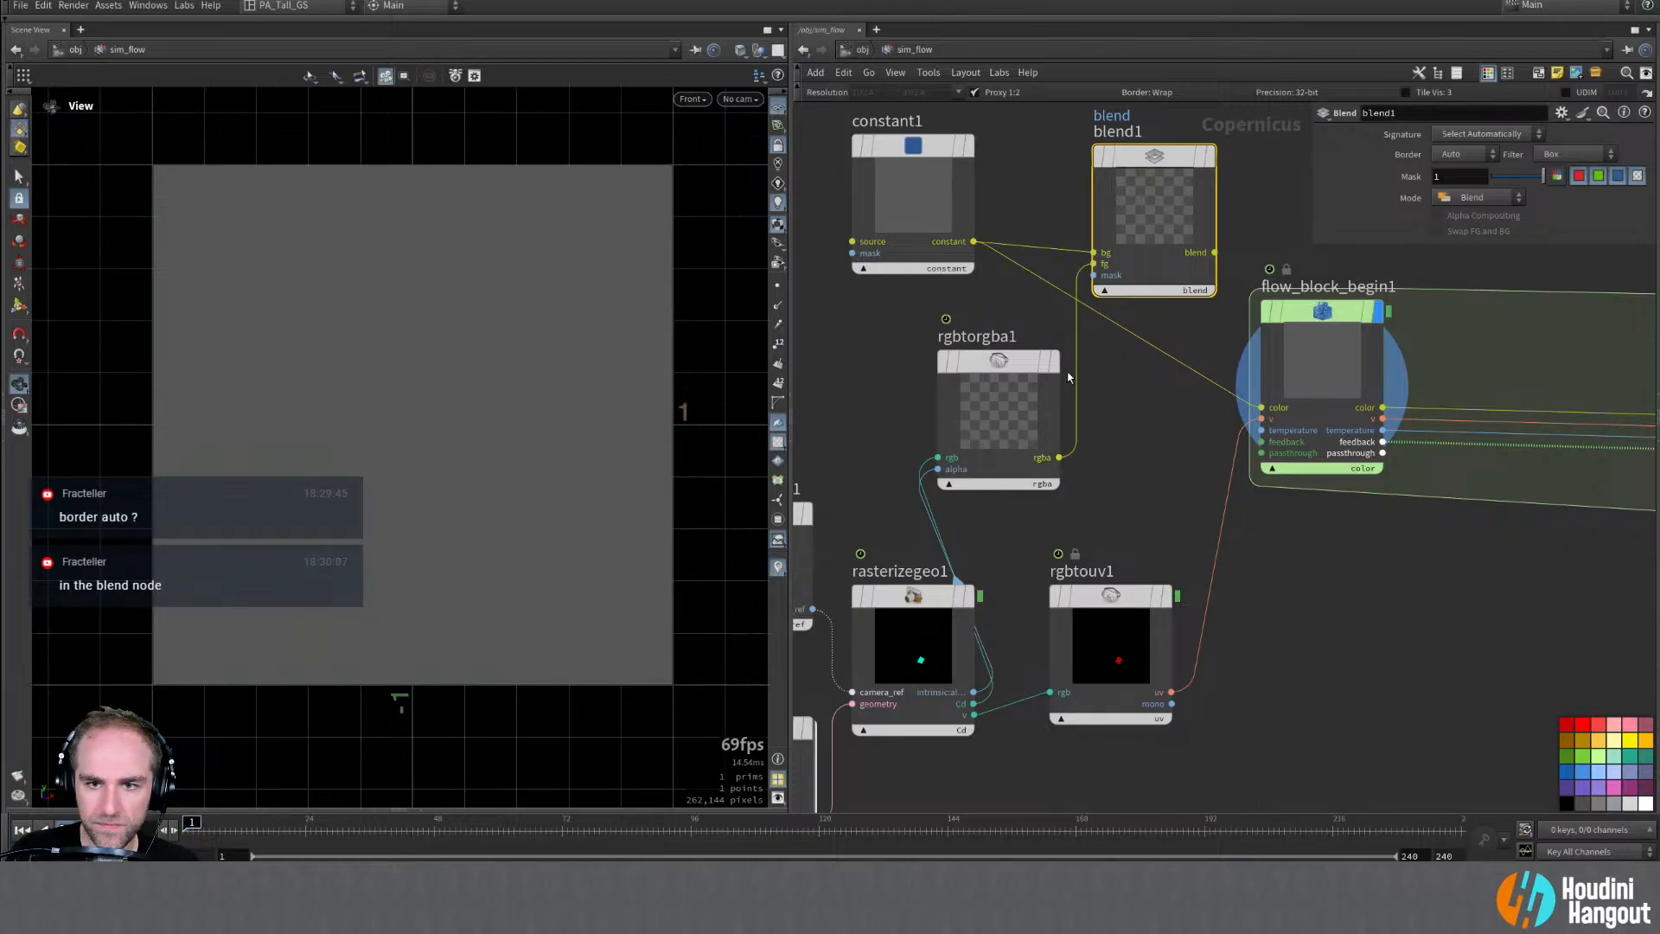
Step: Display rgbtorgba1 and the new blend1 in turn, and check blend1's layer information
left_click(1072, 300)
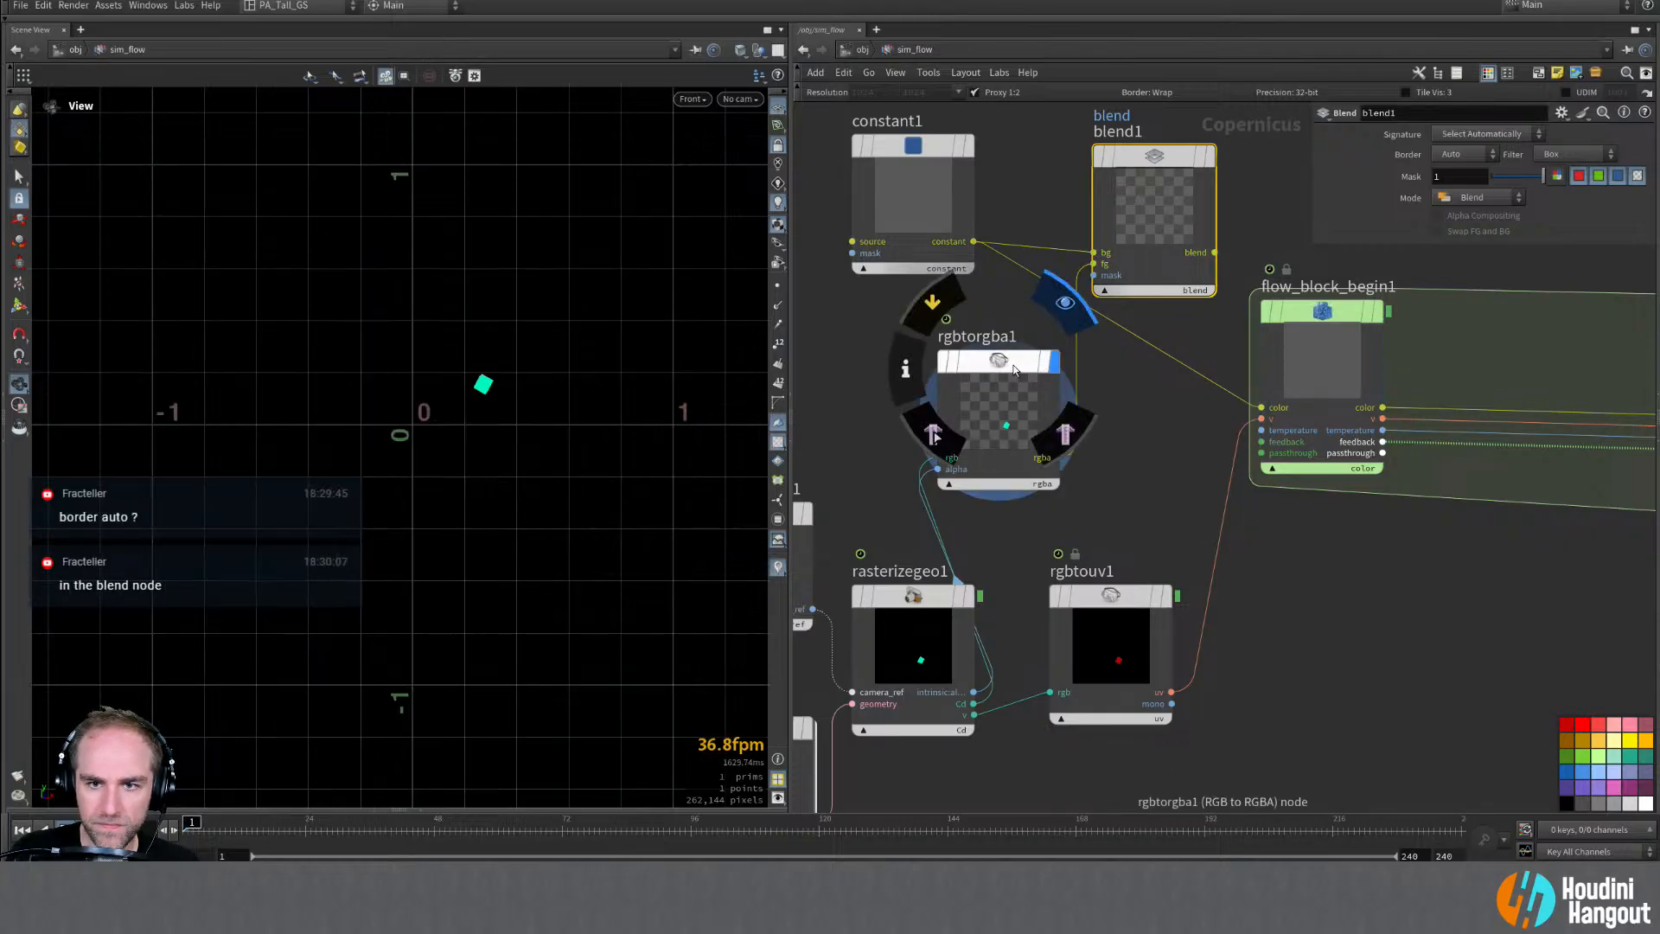
left_click(1208, 156)
left_click(1173, 162)
middle_click(1173, 161)
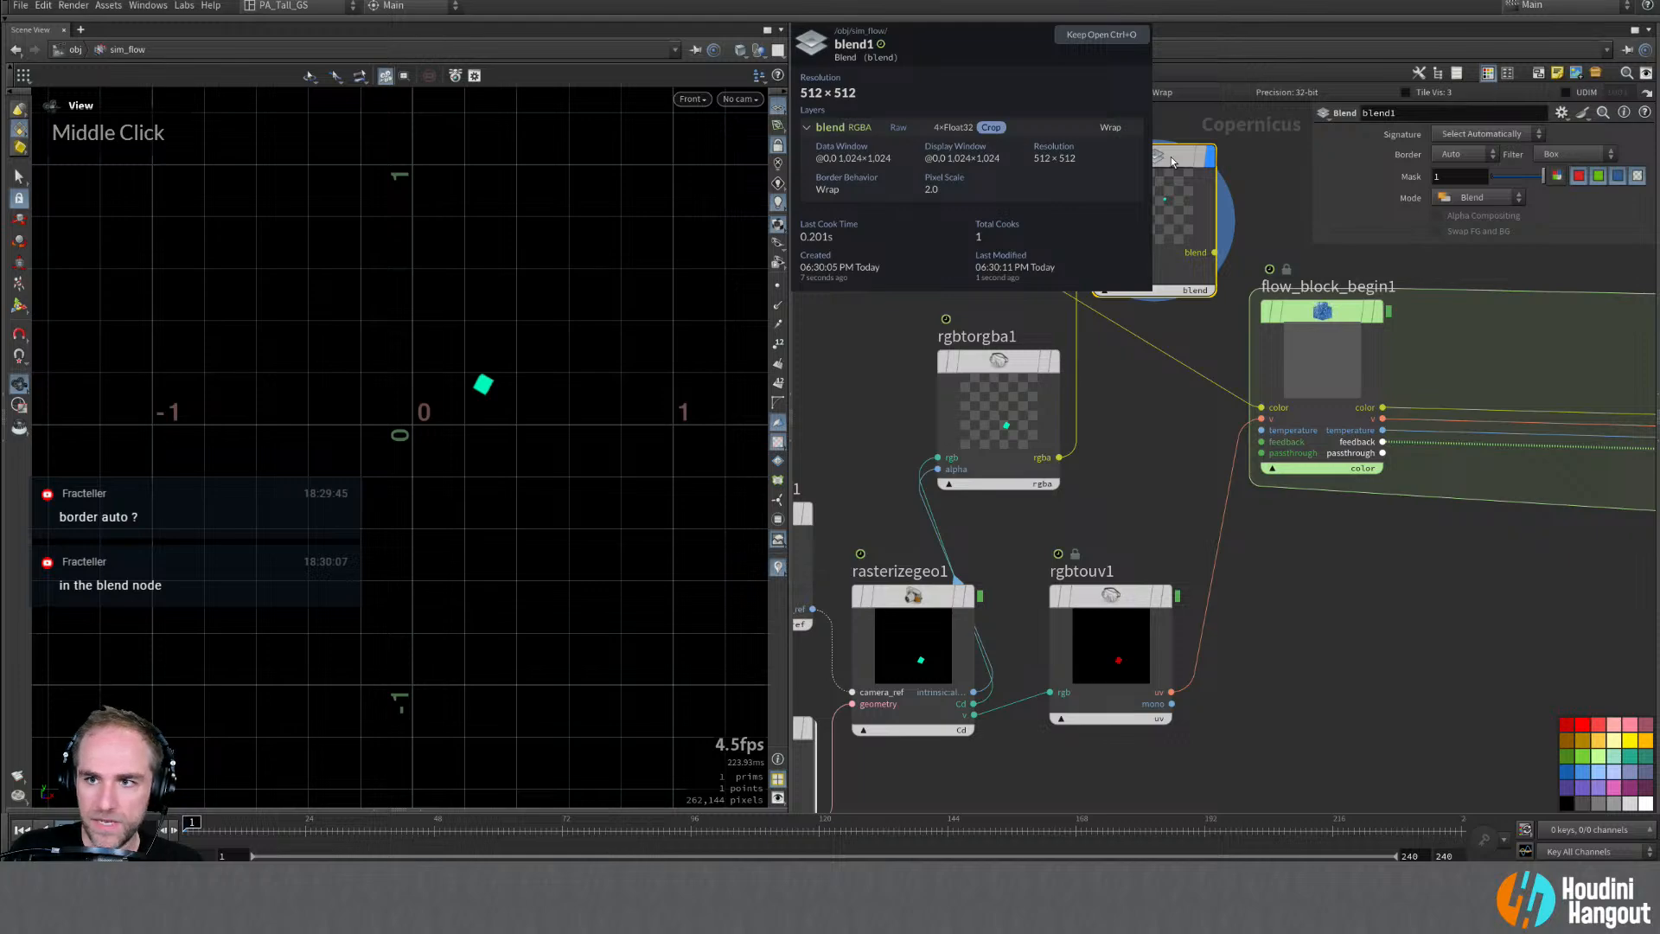
Step: Try rasterizegeo1's Border as Auto, Constant, Clamp, Mirror and Wrap, and return it to Constant while comparing blend1's output
left_click(914, 644)
left_click(1456, 170)
left_click(1447, 185)
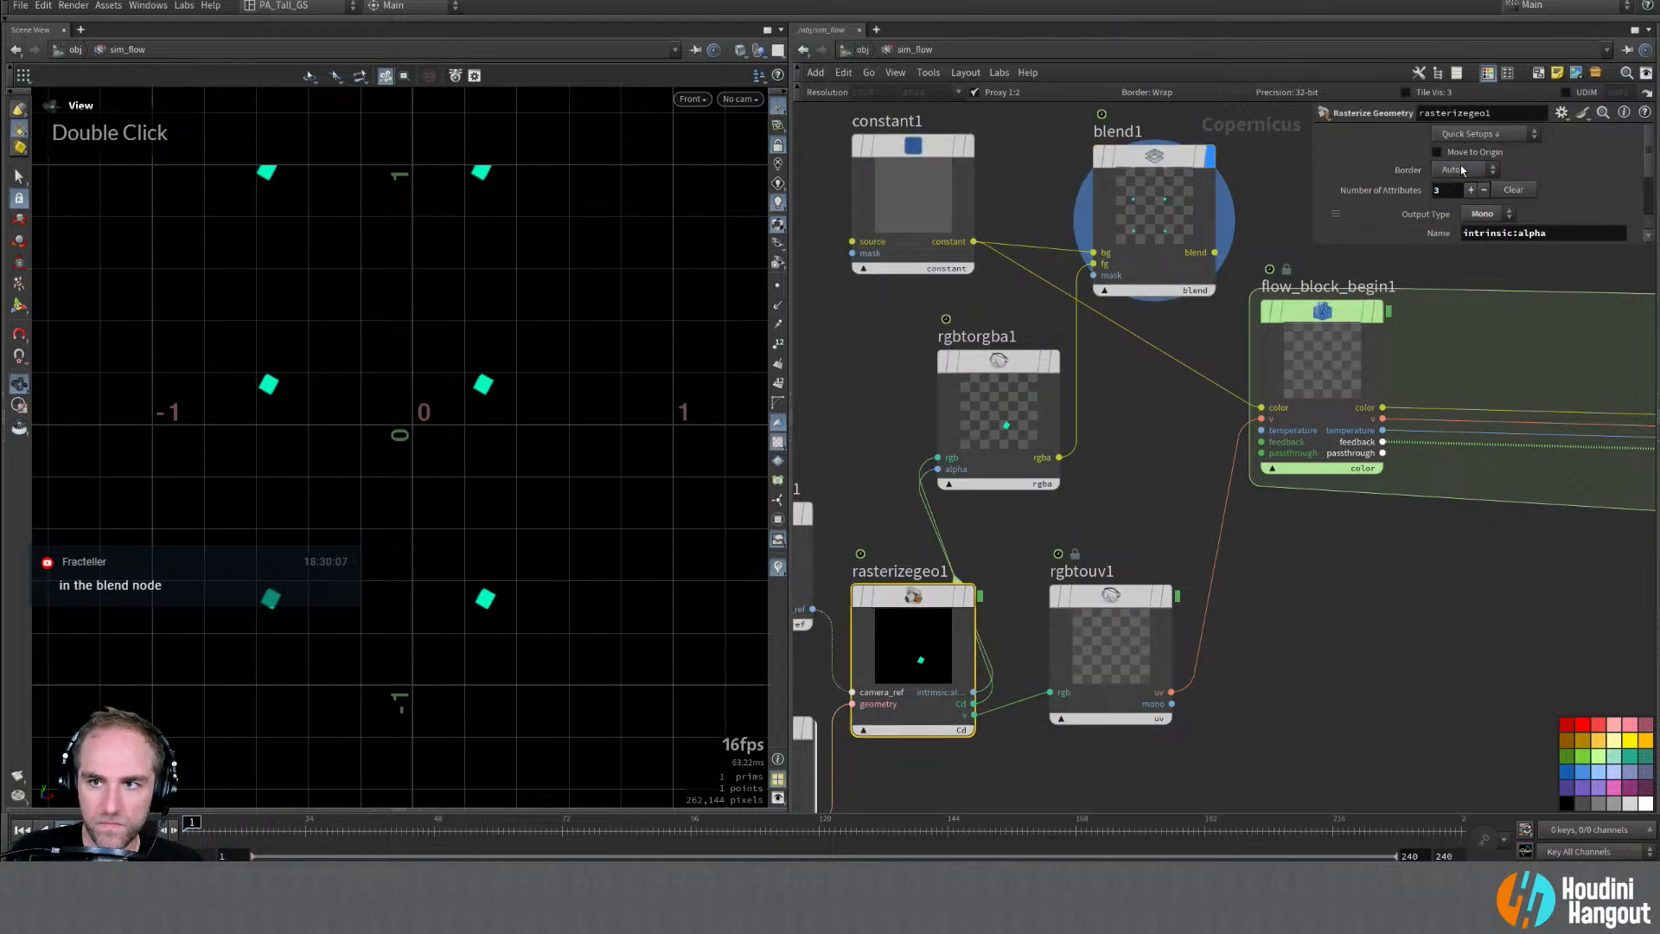
left_click(1463, 171)
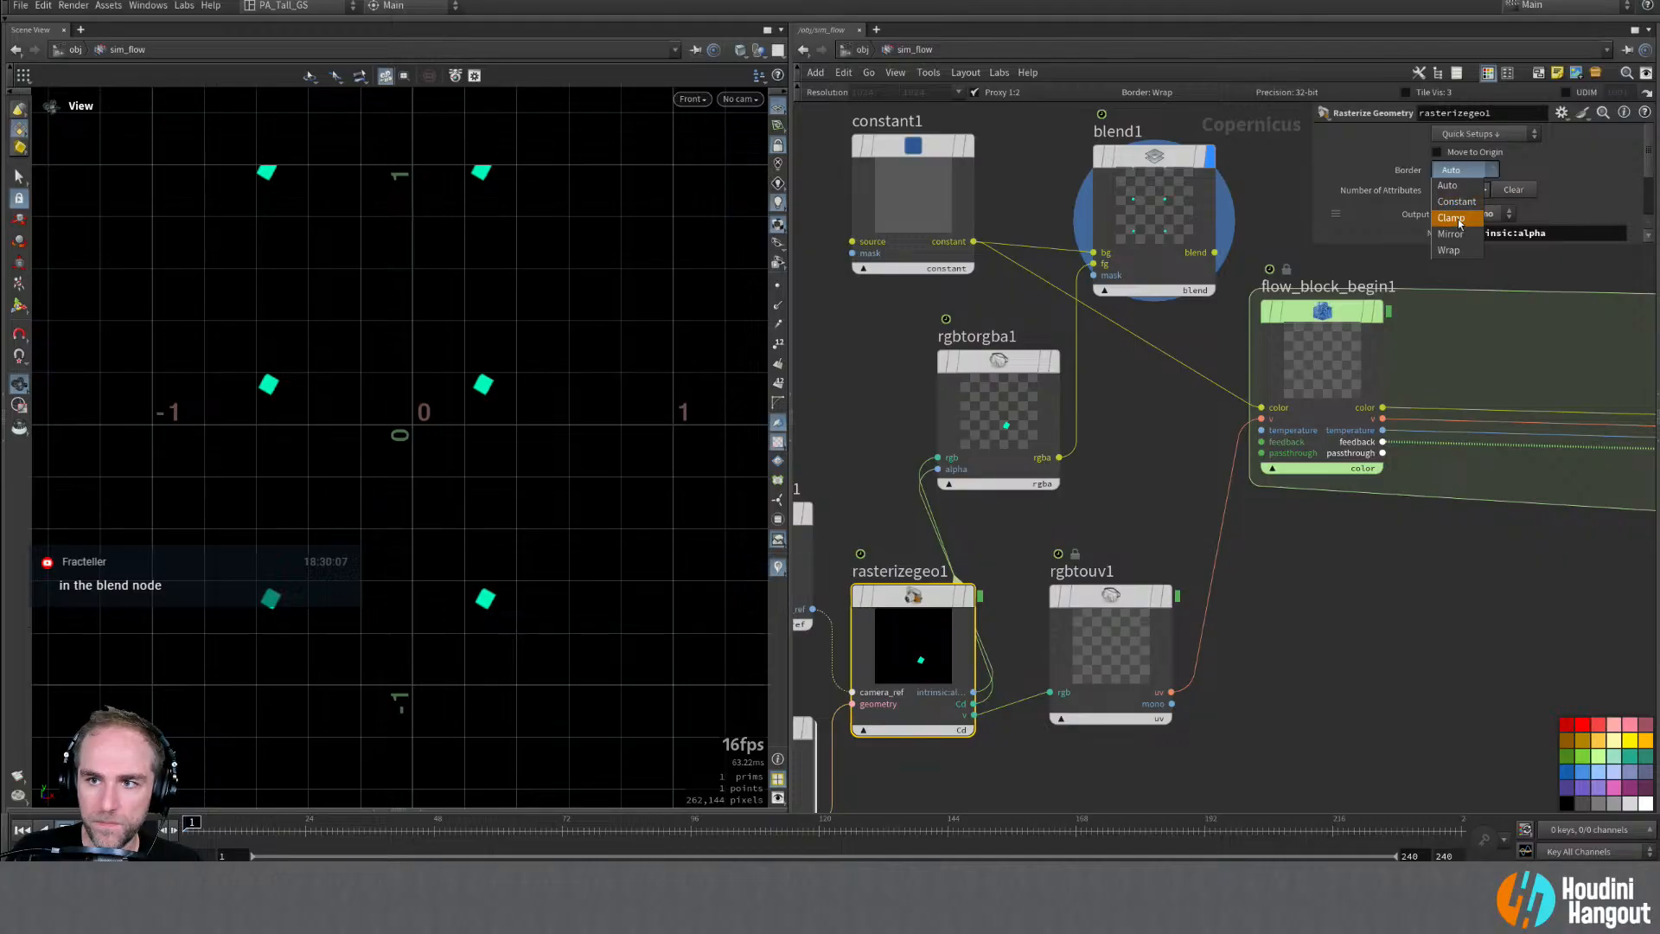
left_click(1459, 203)
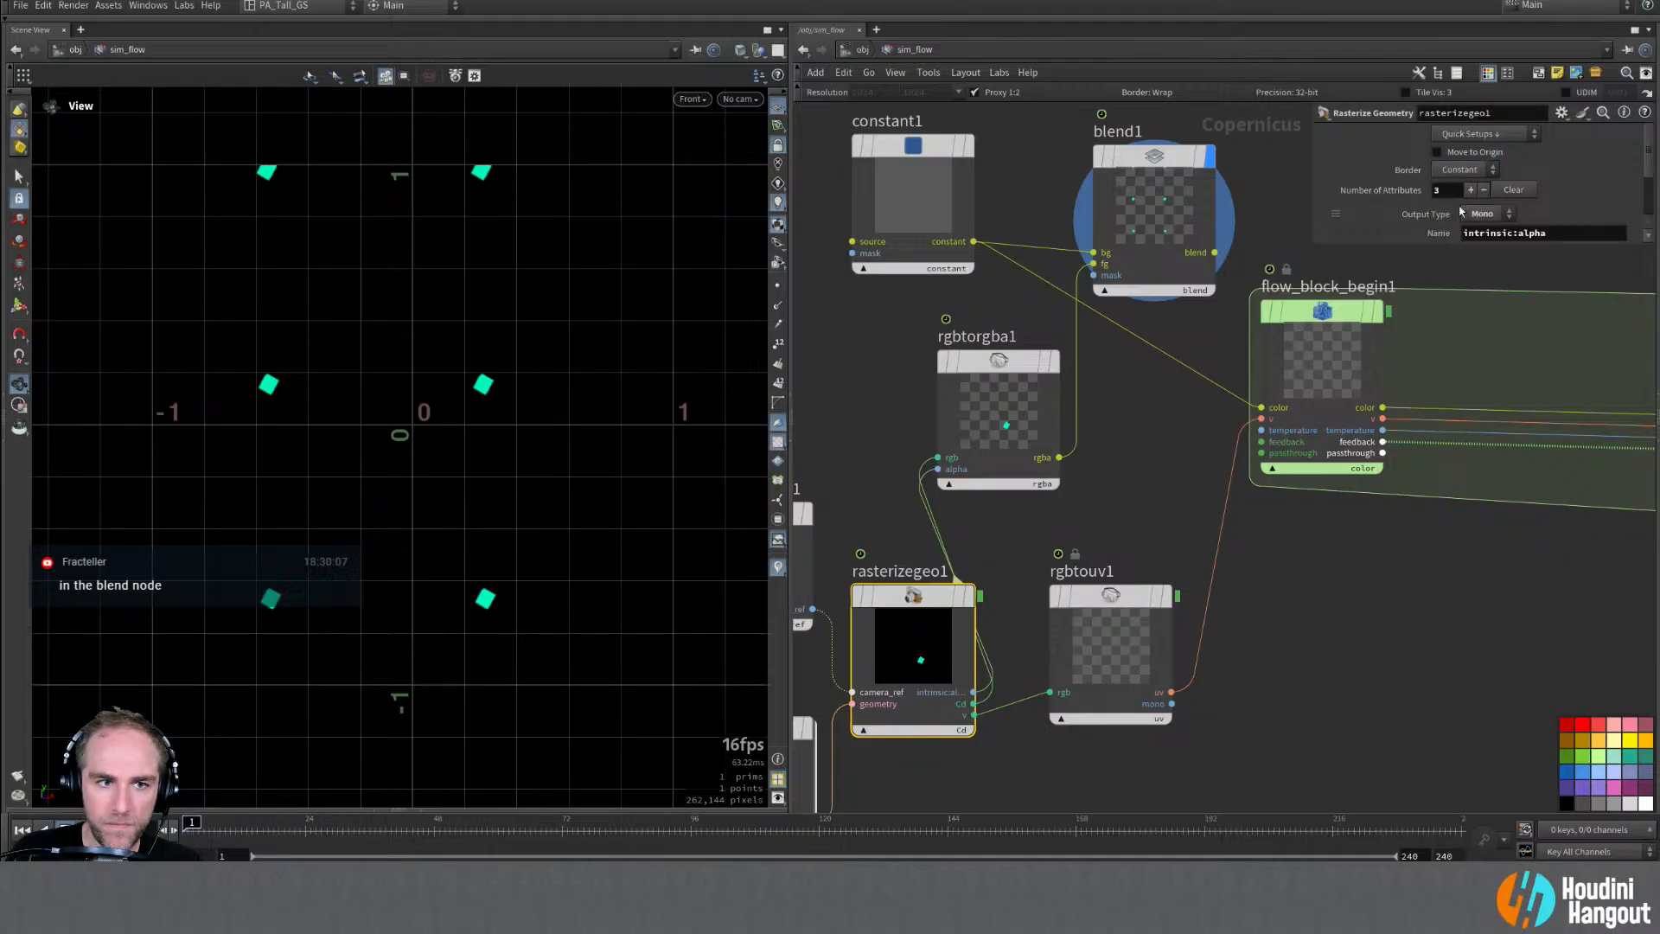
left_click(1463, 170)
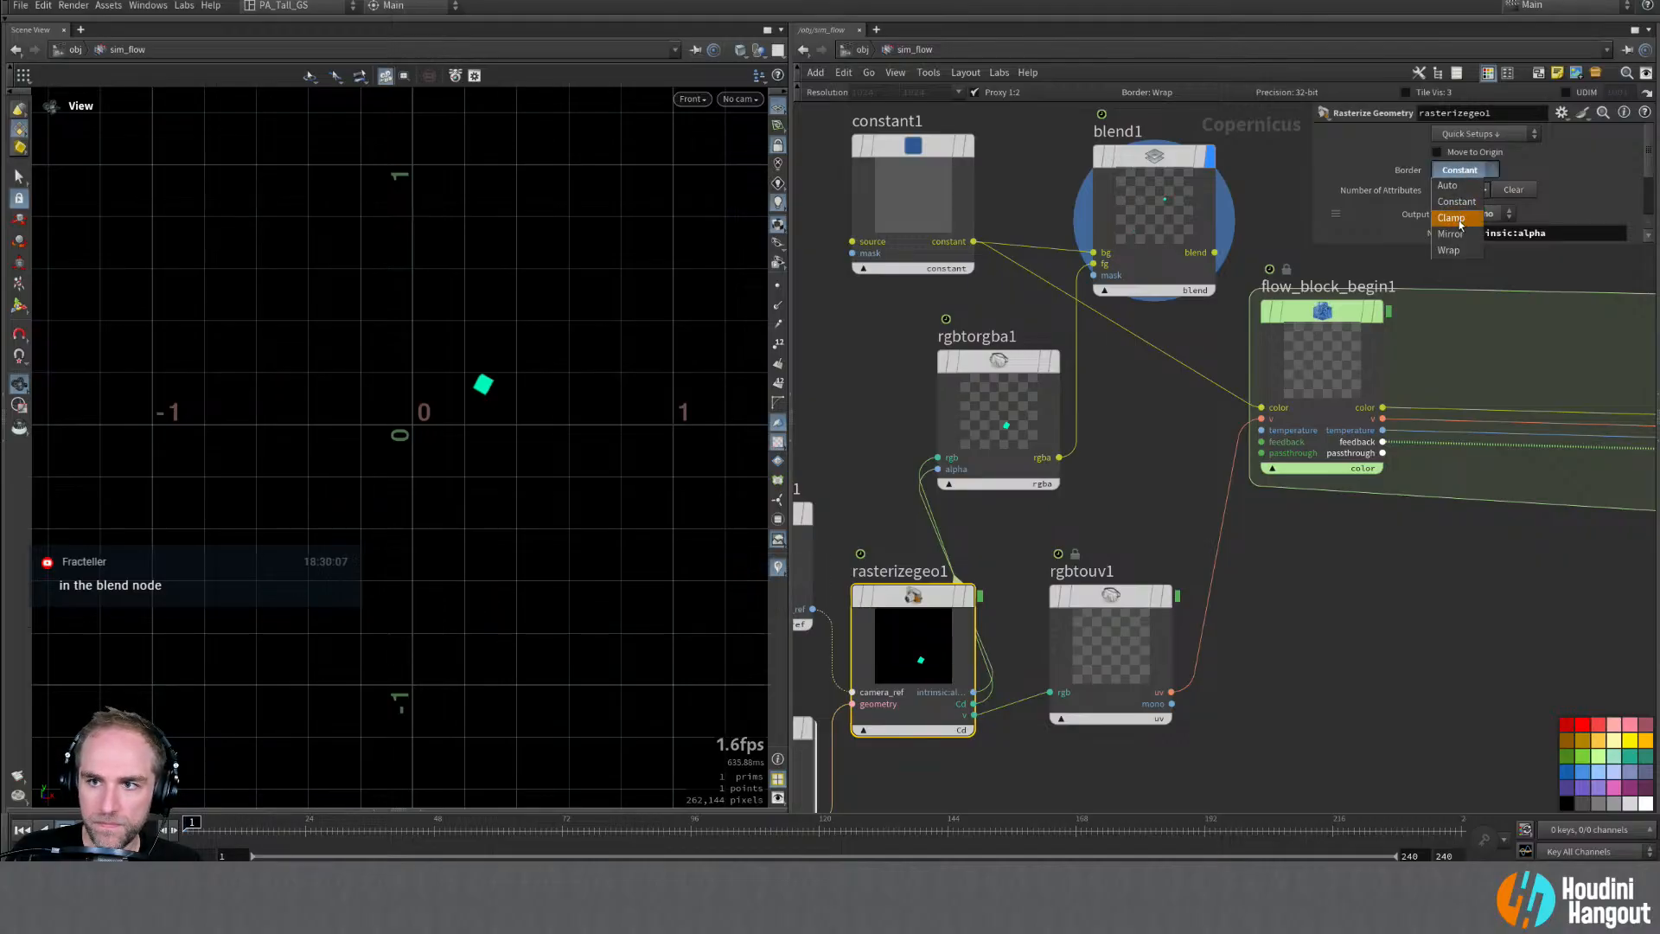
left_click(1459, 223)
left_click(1460, 171)
left_click(1456, 234)
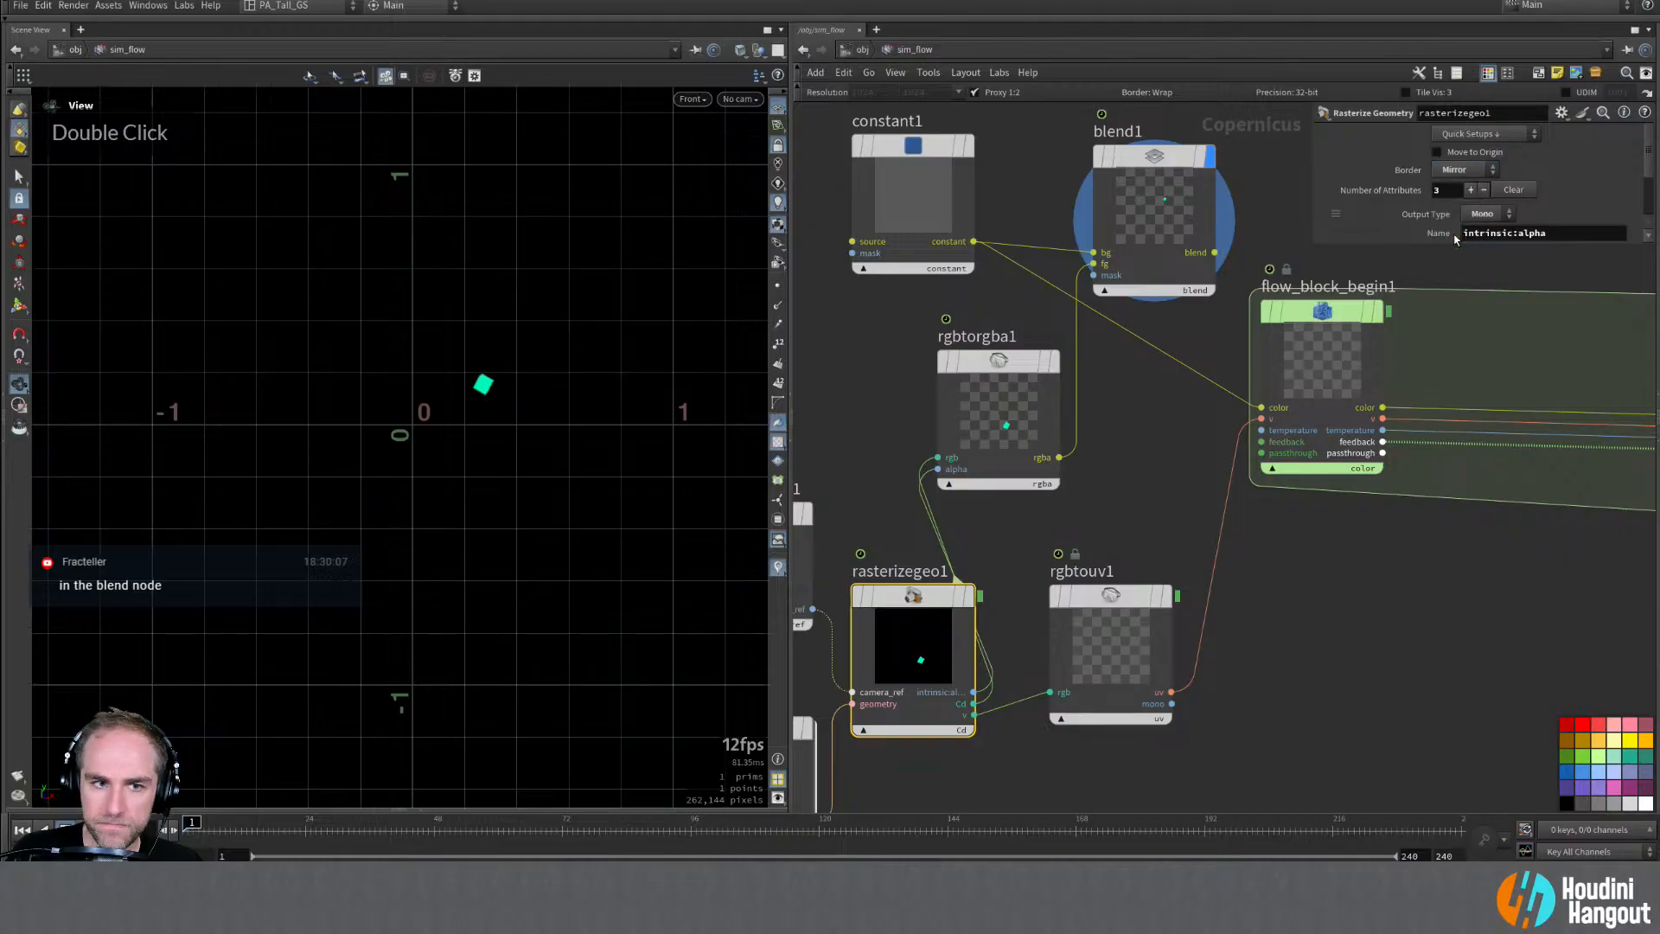
left_click(1461, 170)
left_click(1454, 242)
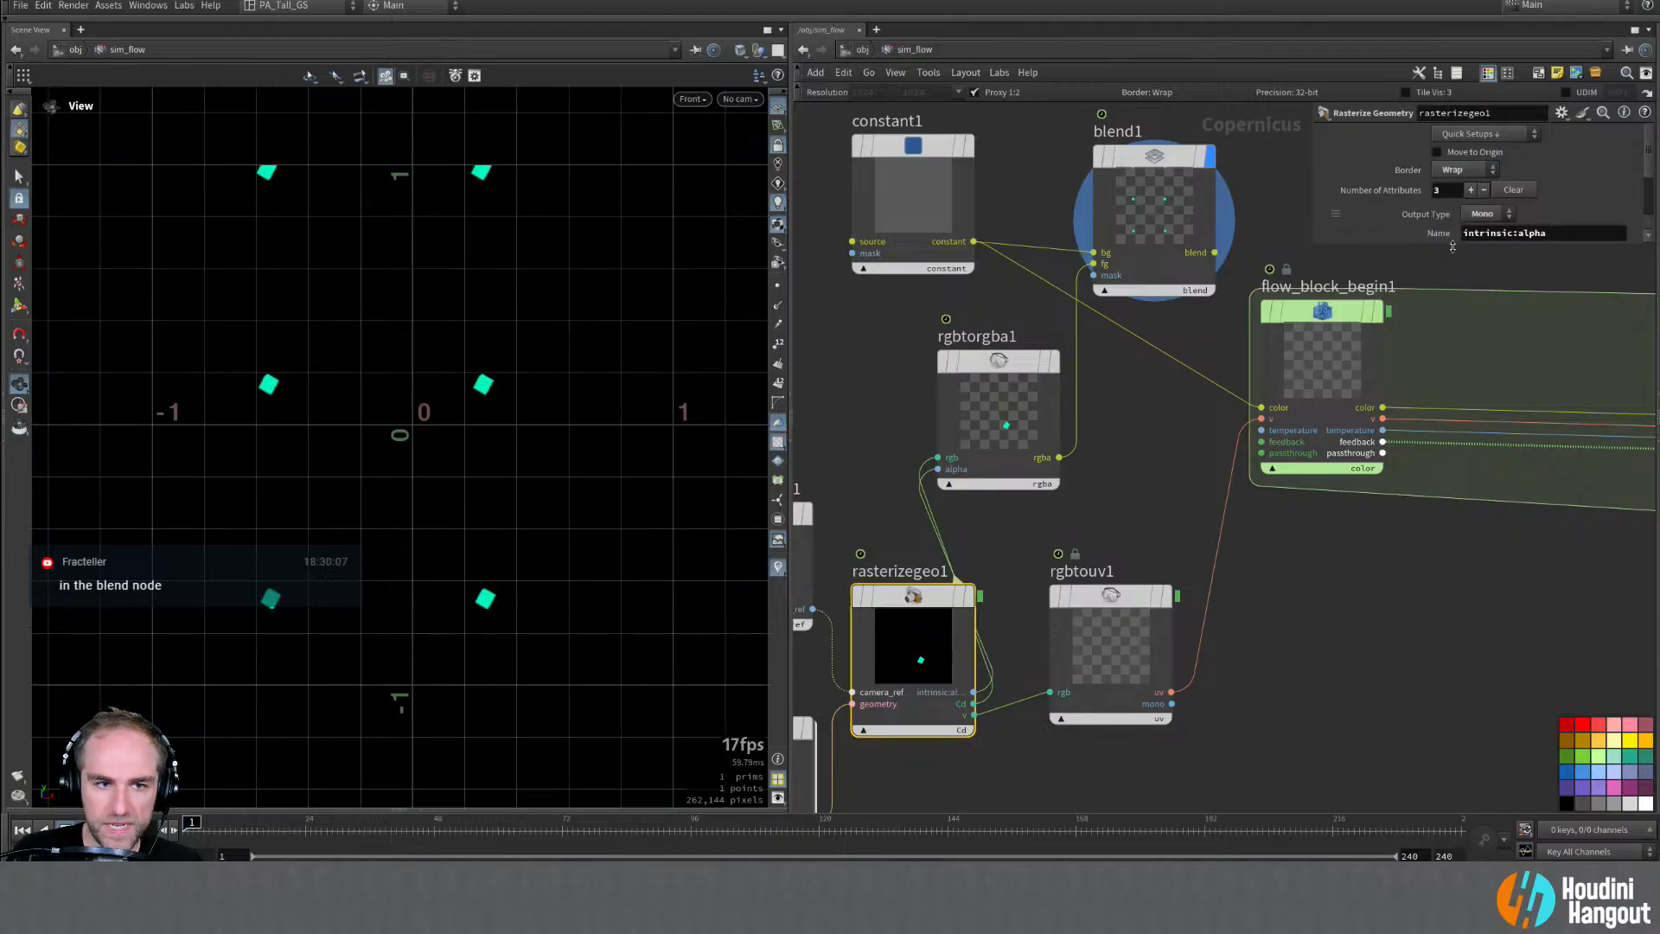
left_click(1459, 170)
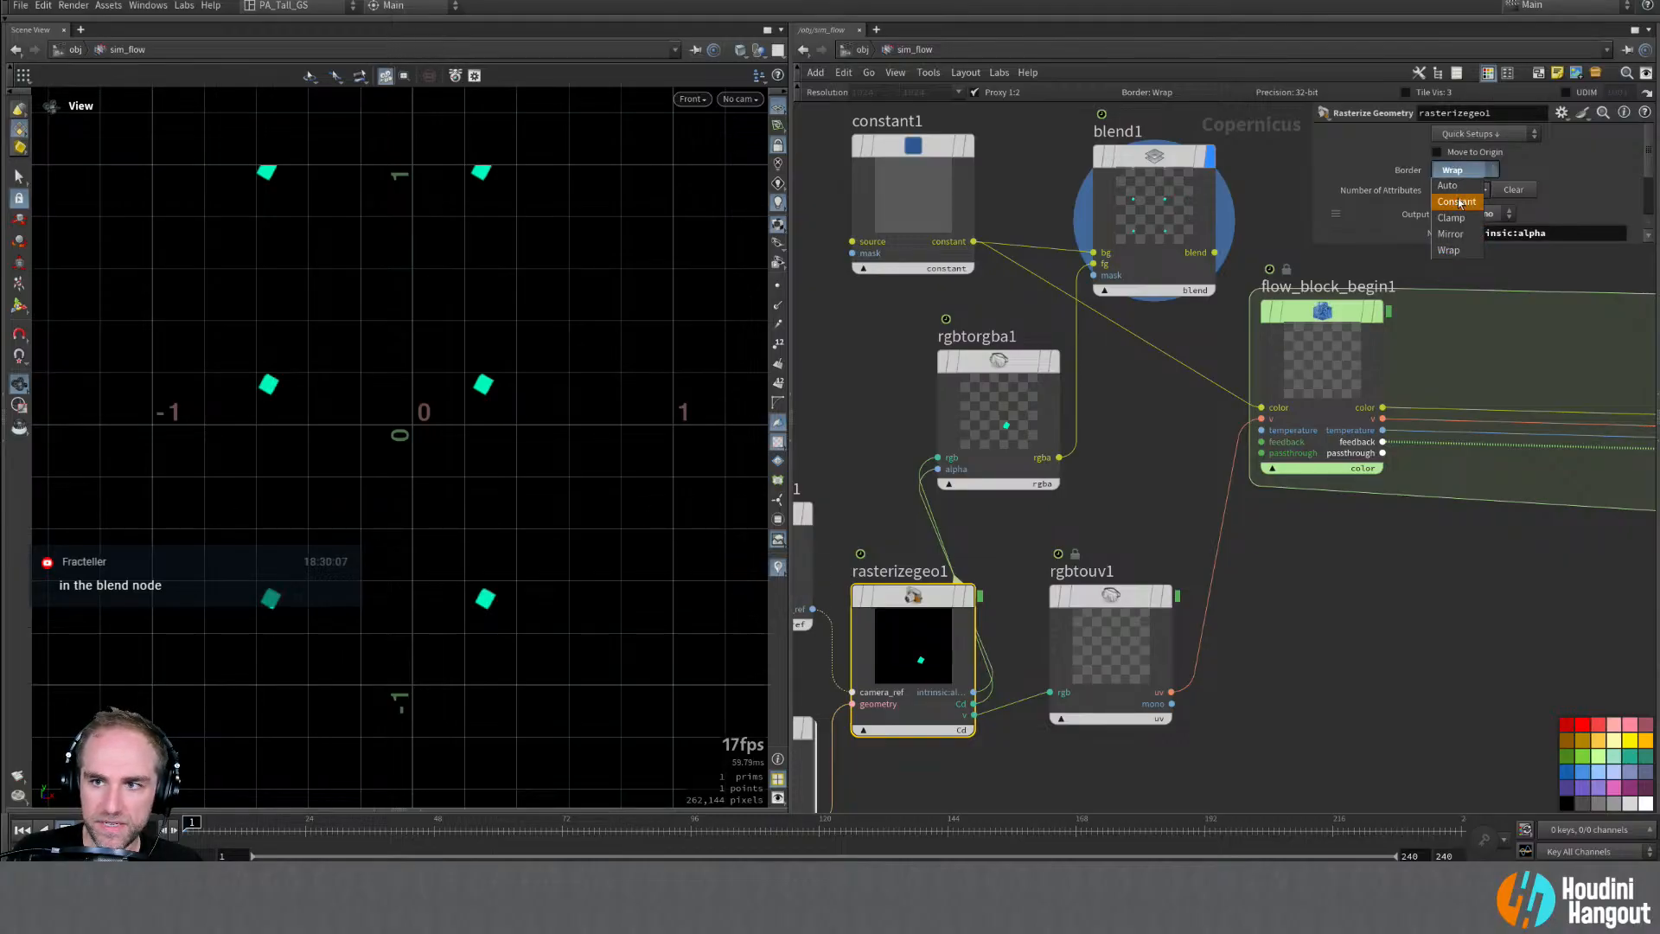
left_click(1459, 202)
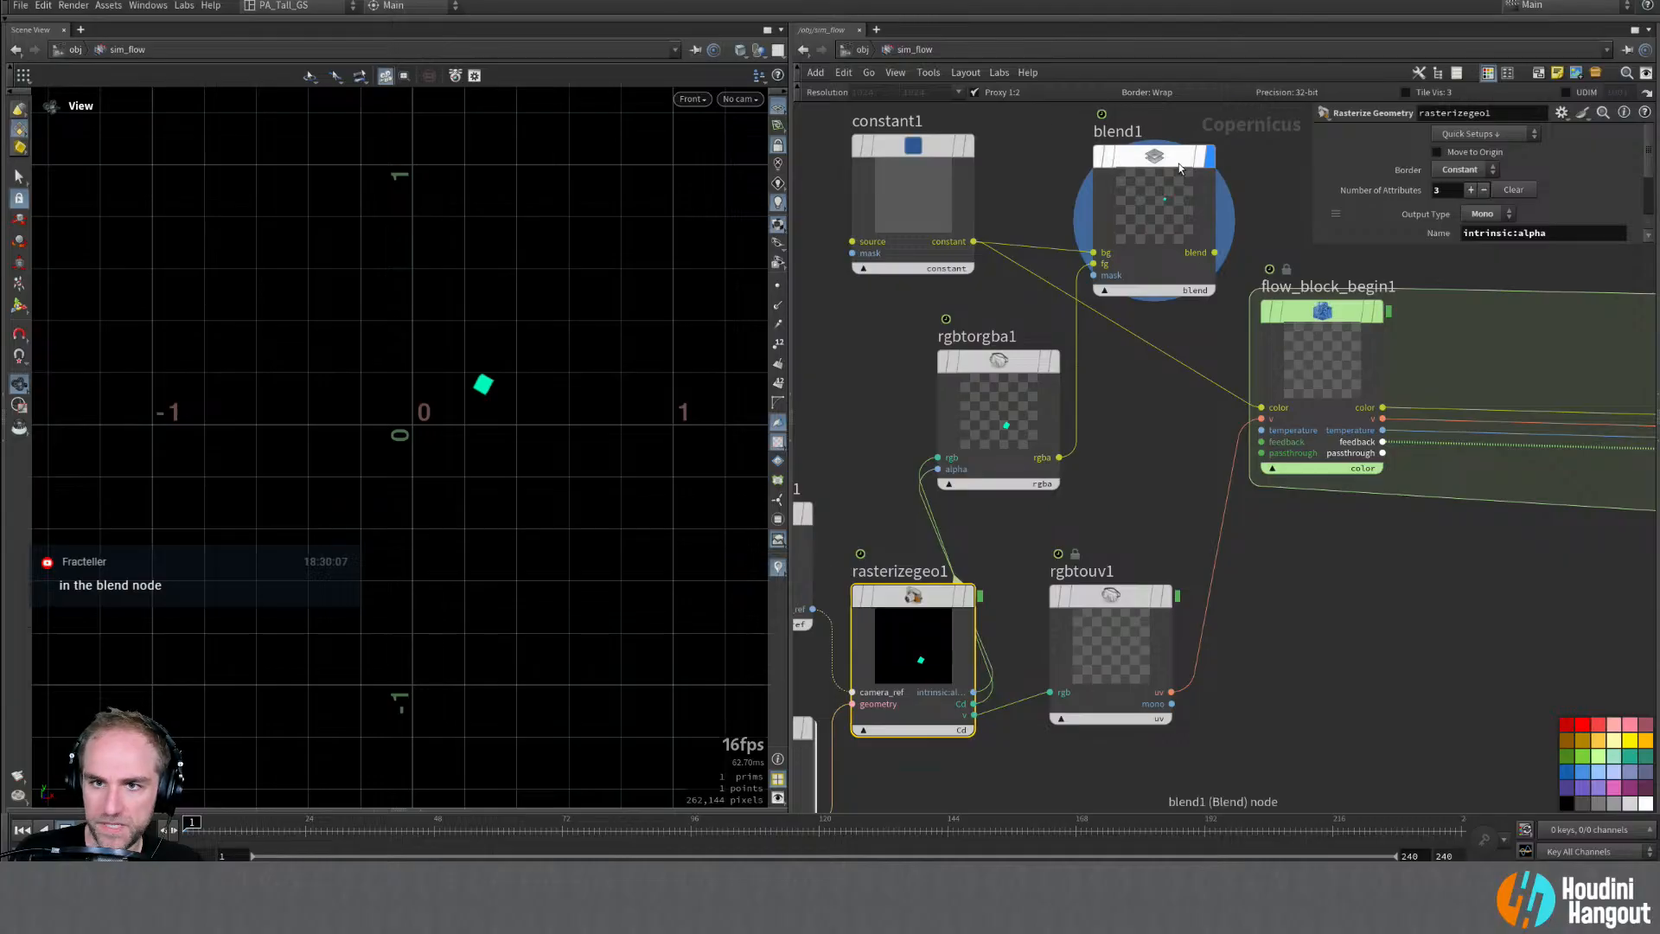
Step: Check blend1's Border options and set rasterizegeo1's Border to Wrap
left_click(1154, 207)
left_click(1457, 155)
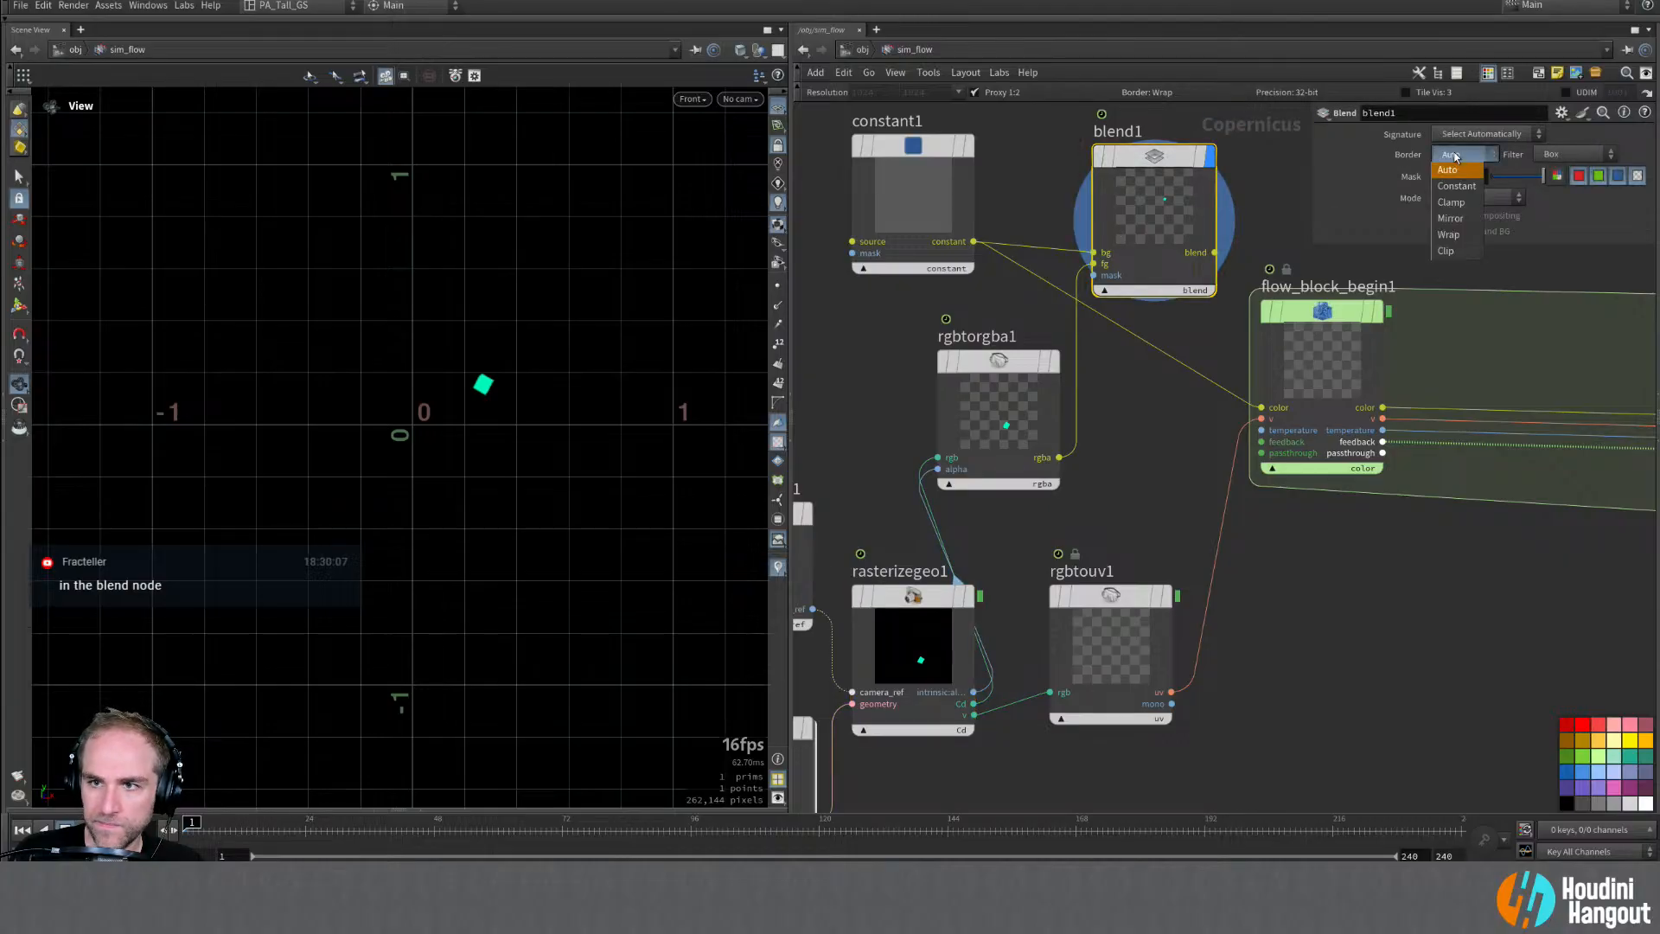
left_click(1463, 194)
left_click(950, 595)
left_click(1464, 170)
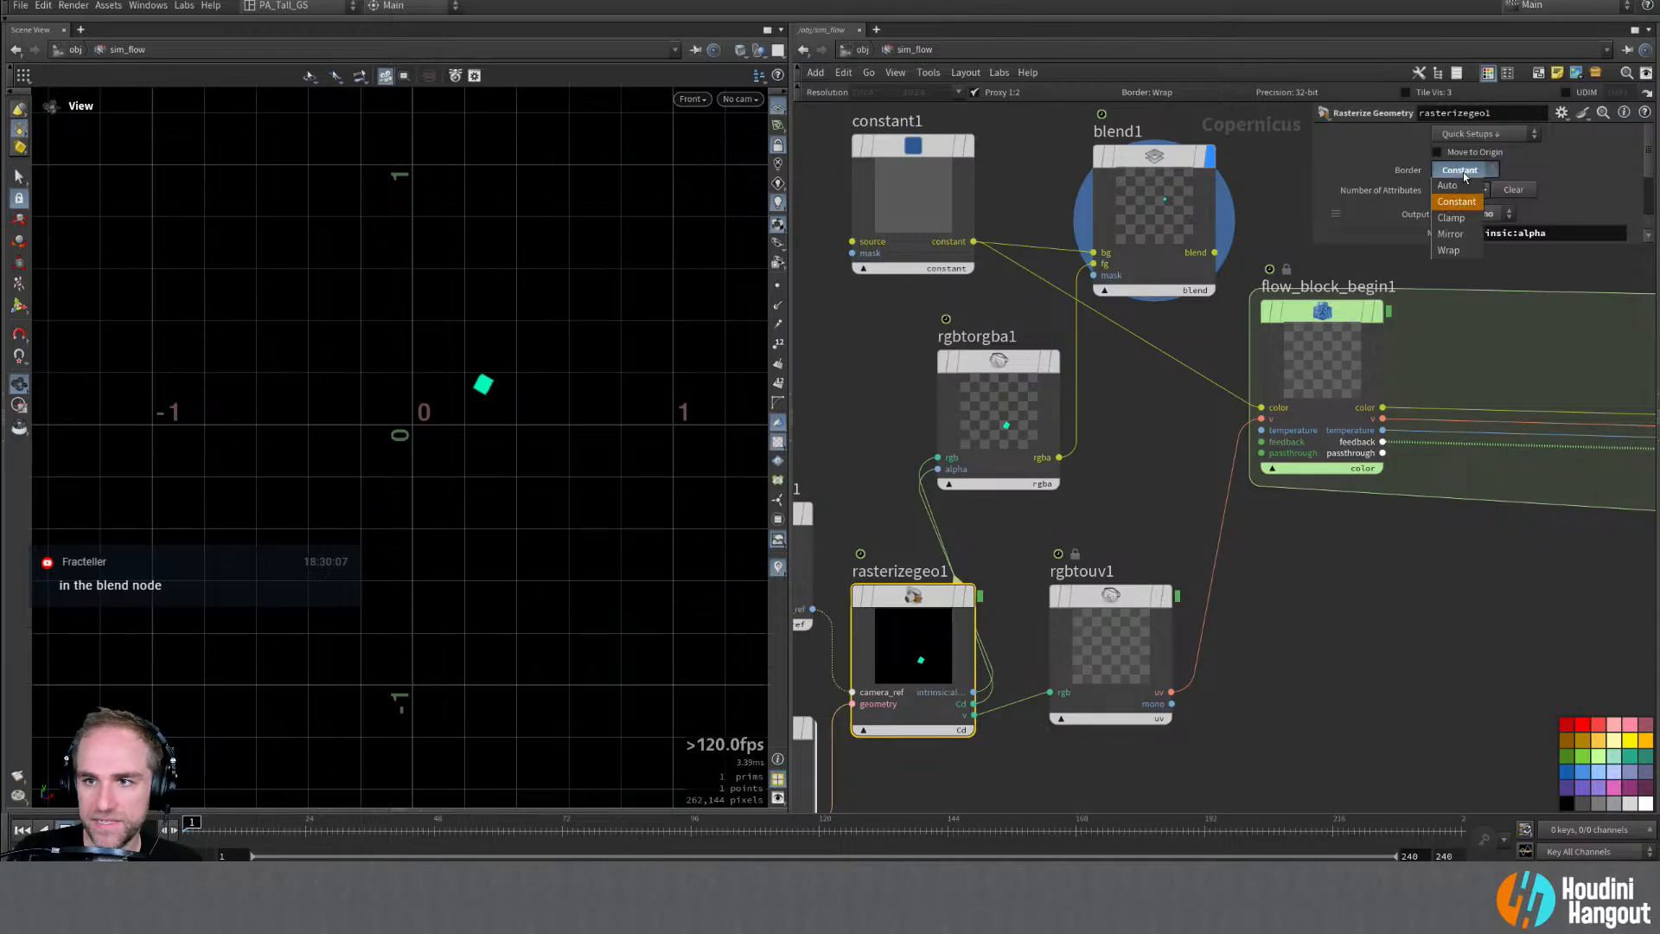
left_click(1447, 250)
Step: Set blend1's Border to Constant
left_click(1150, 160)
left_click(1454, 155)
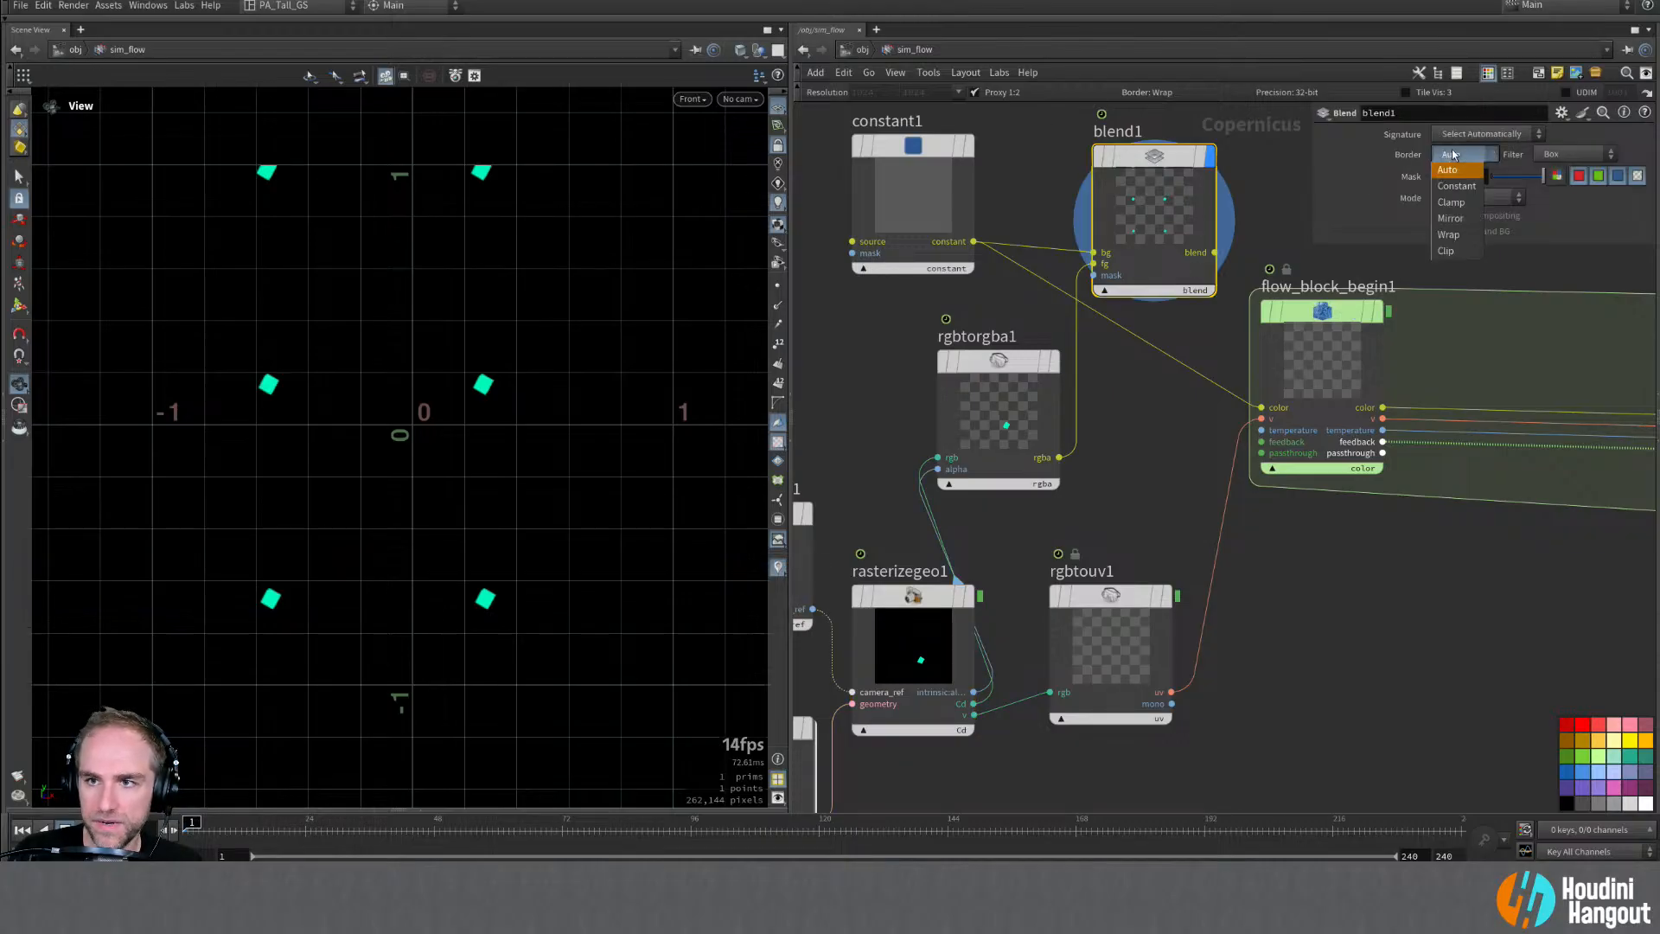
left_click(1456, 187)
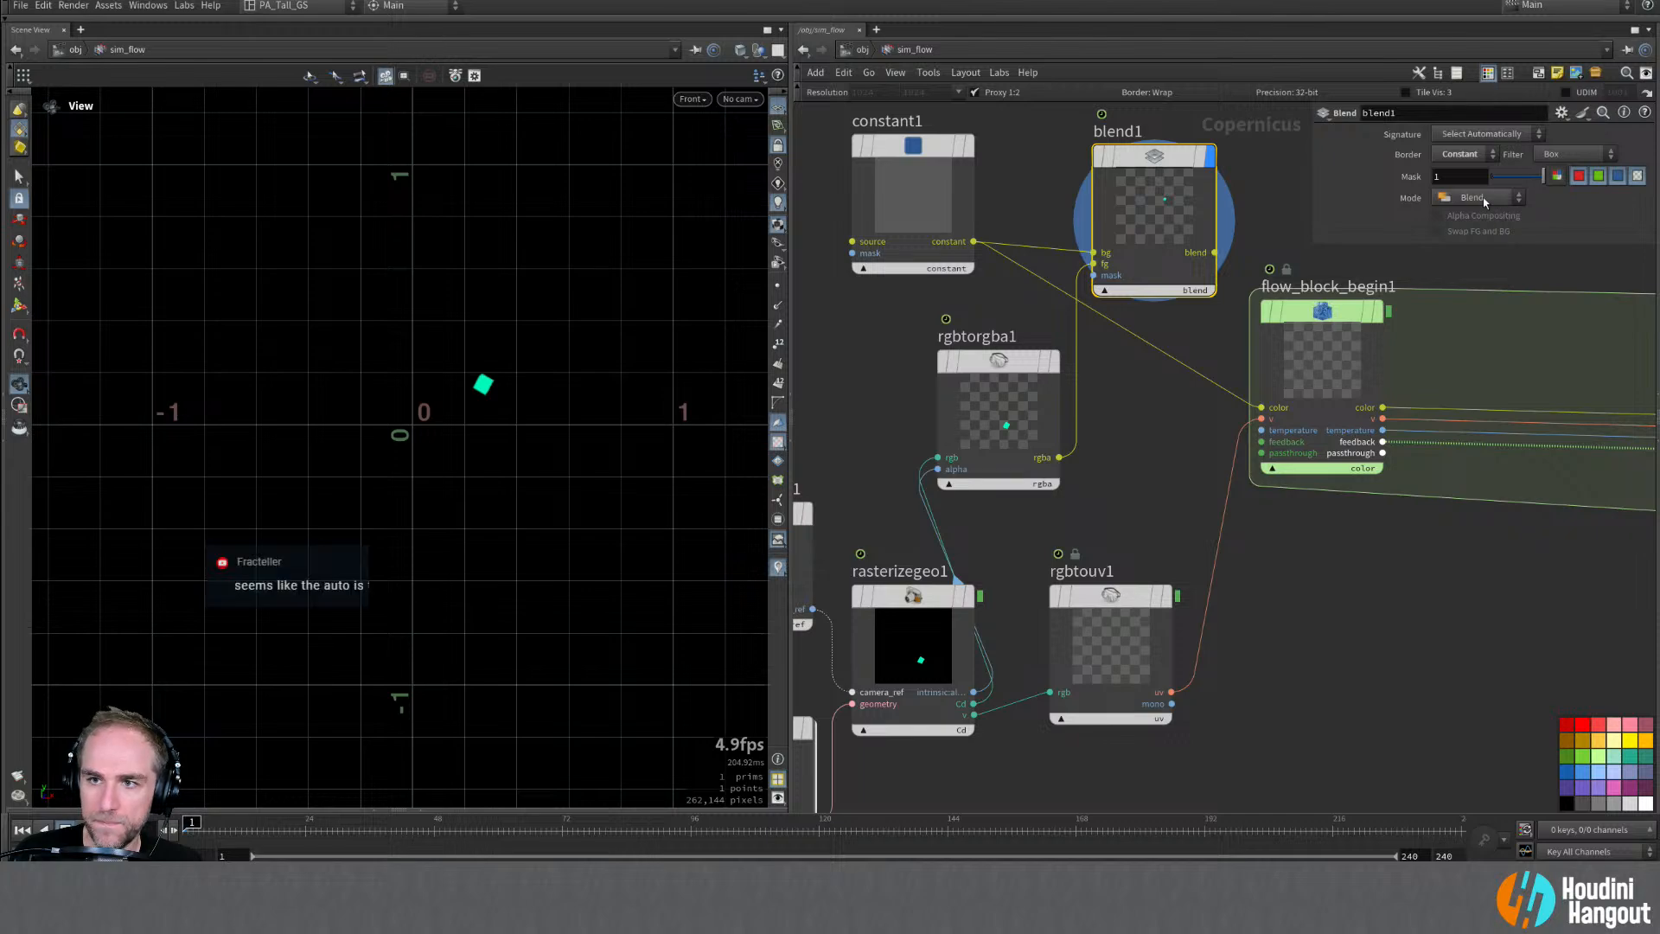
left_click_drag(1539, 183, 1552, 183)
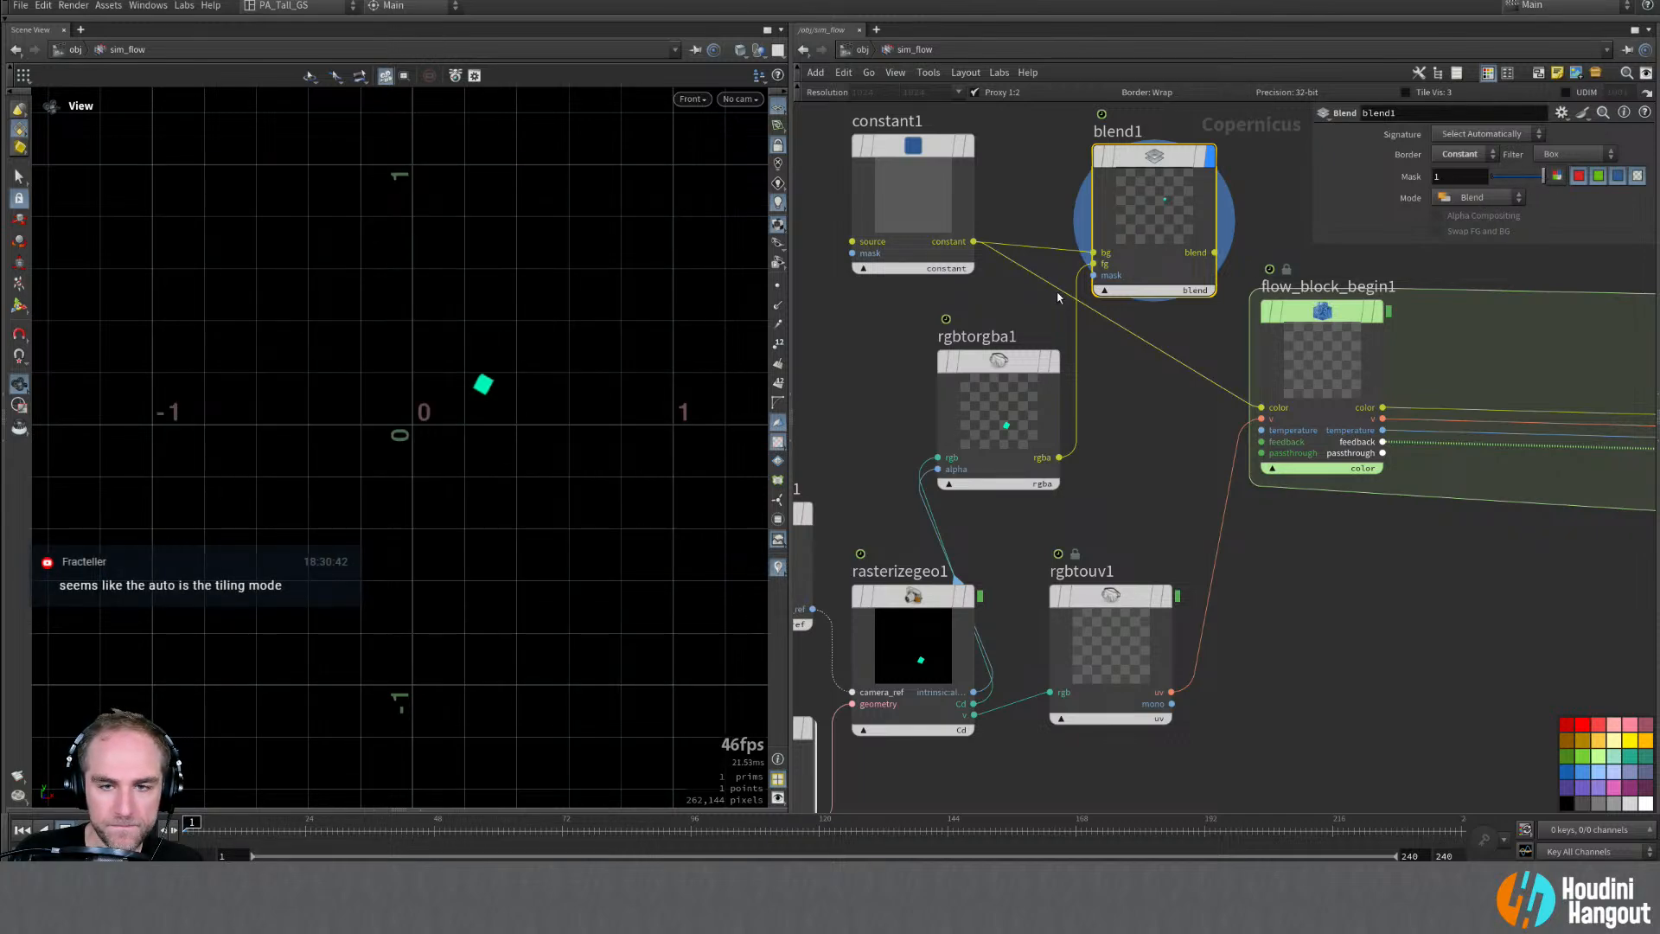
Step: Cut the alpha wire between rasterizegeo1 and rgbtorgba1, and connect rasterizegeo1's intrinsic:alpha output to blend1's mask input
left_click(955, 264)
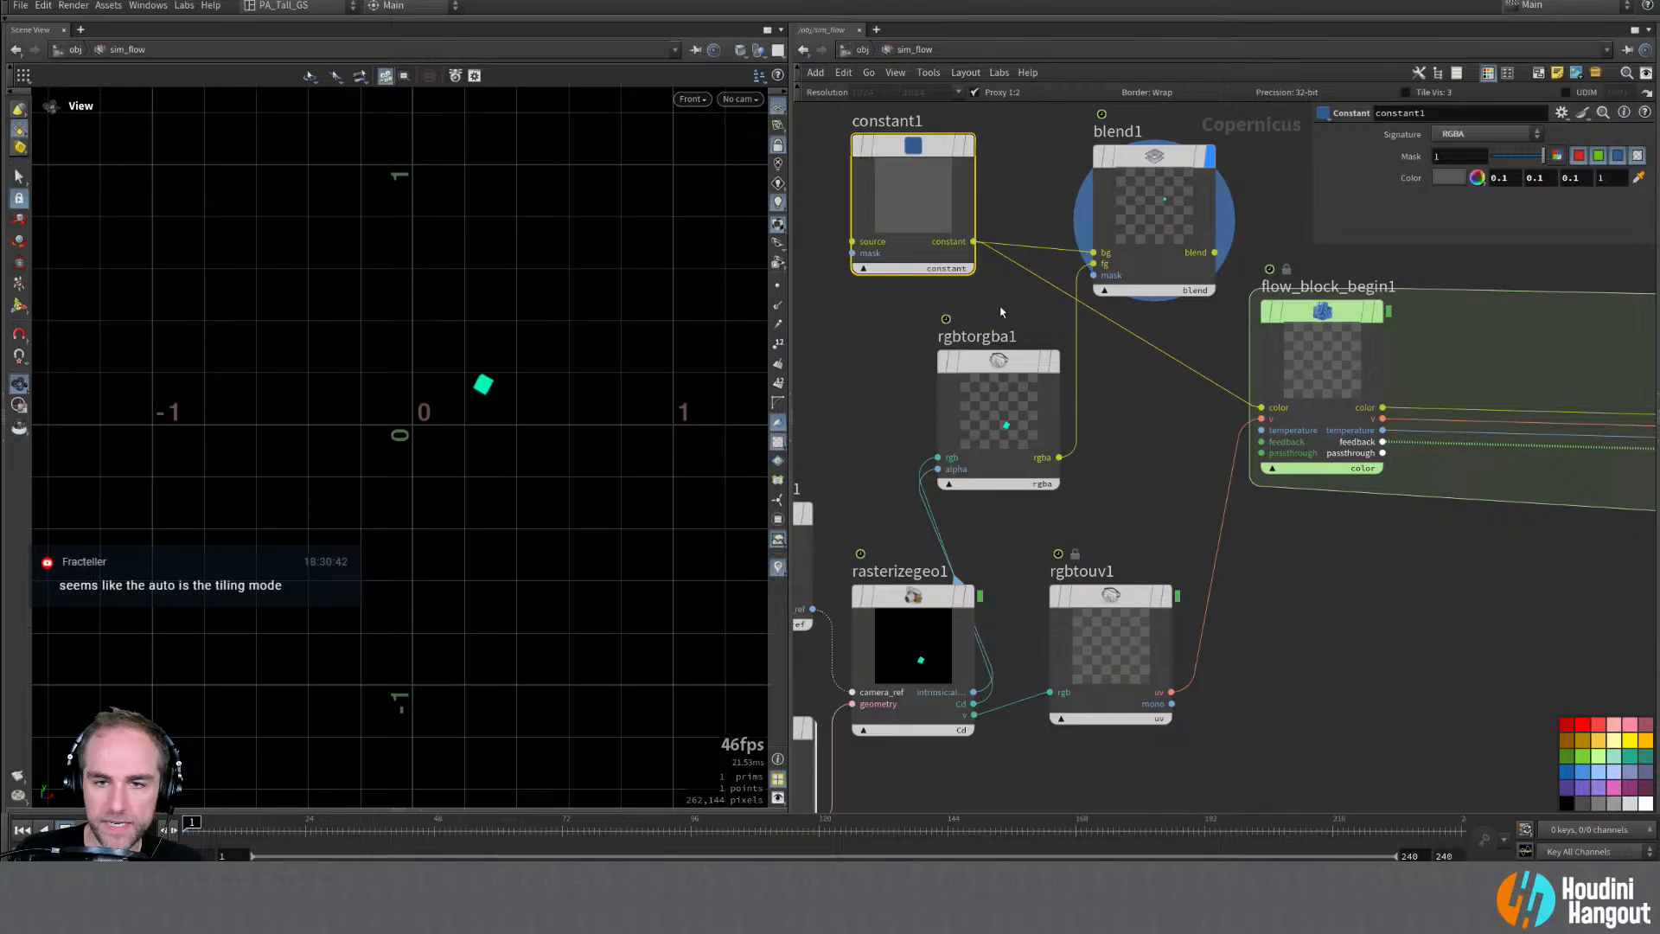
left_click(999, 362)
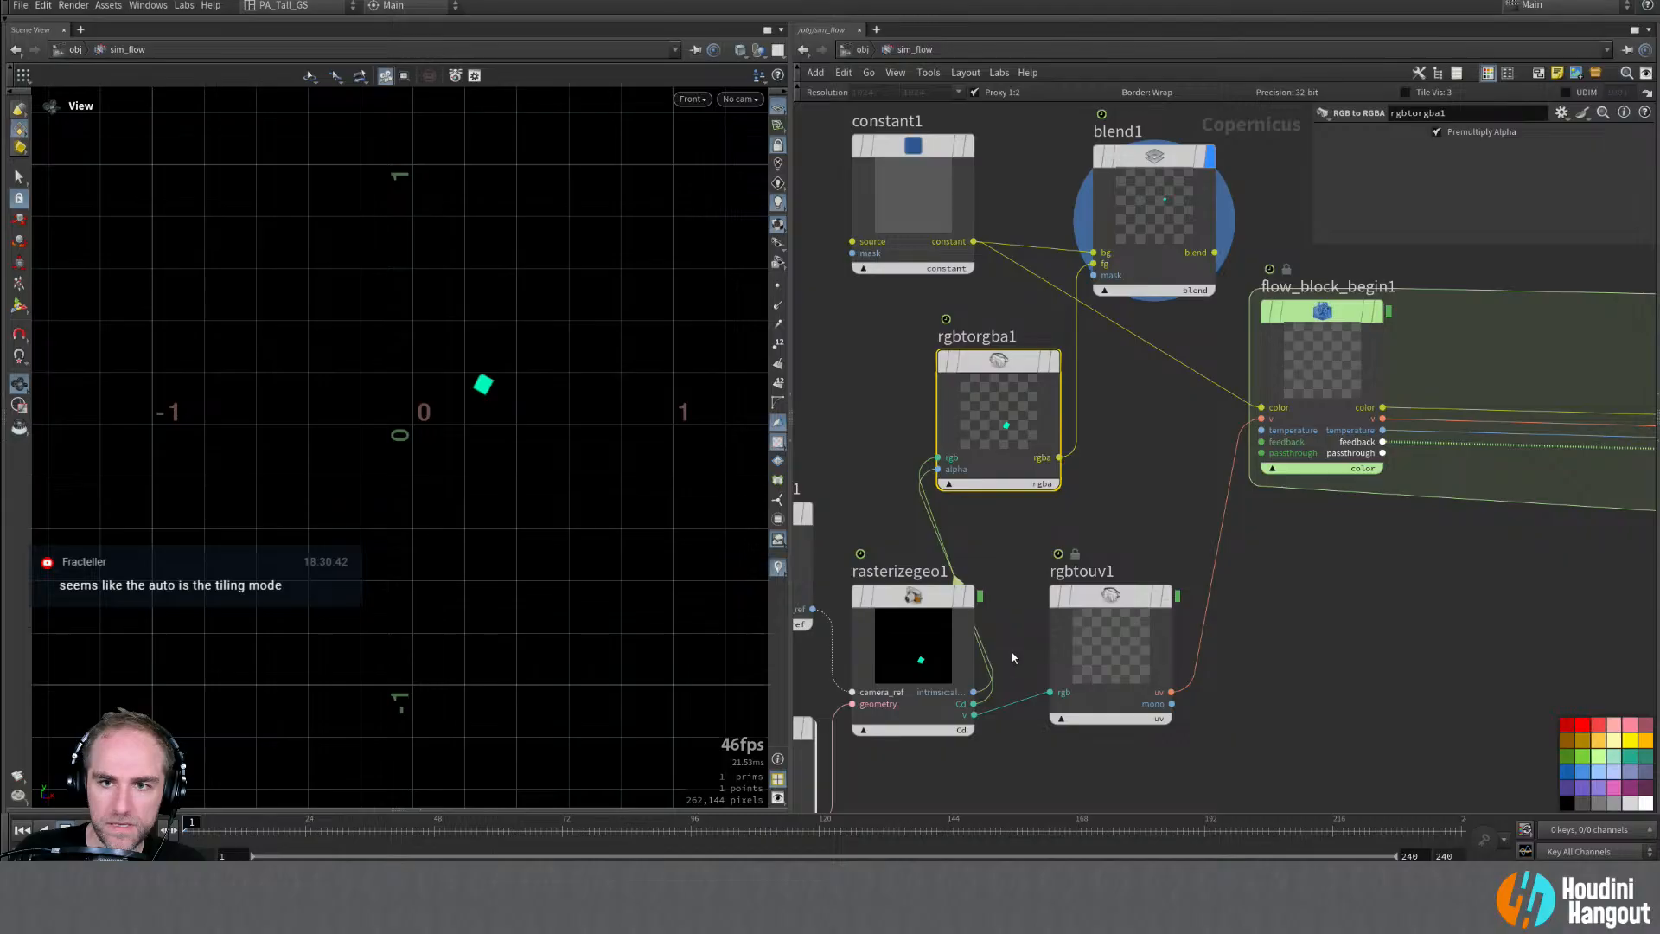
key("y")
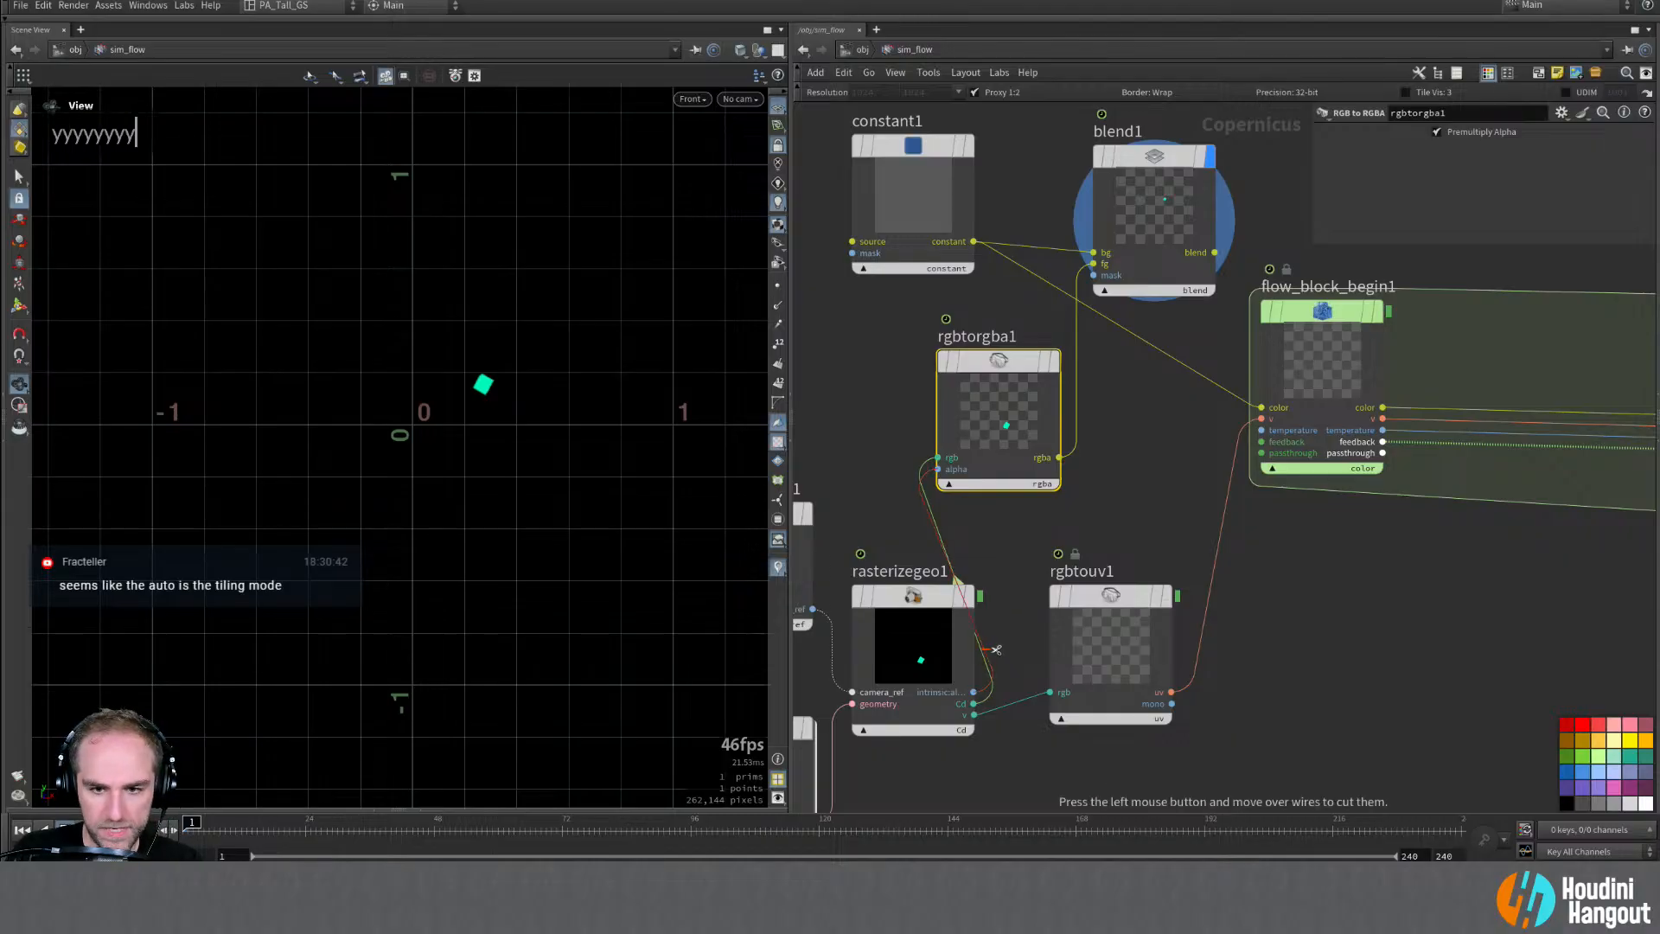
left_click_drag(998, 406, 943, 390)
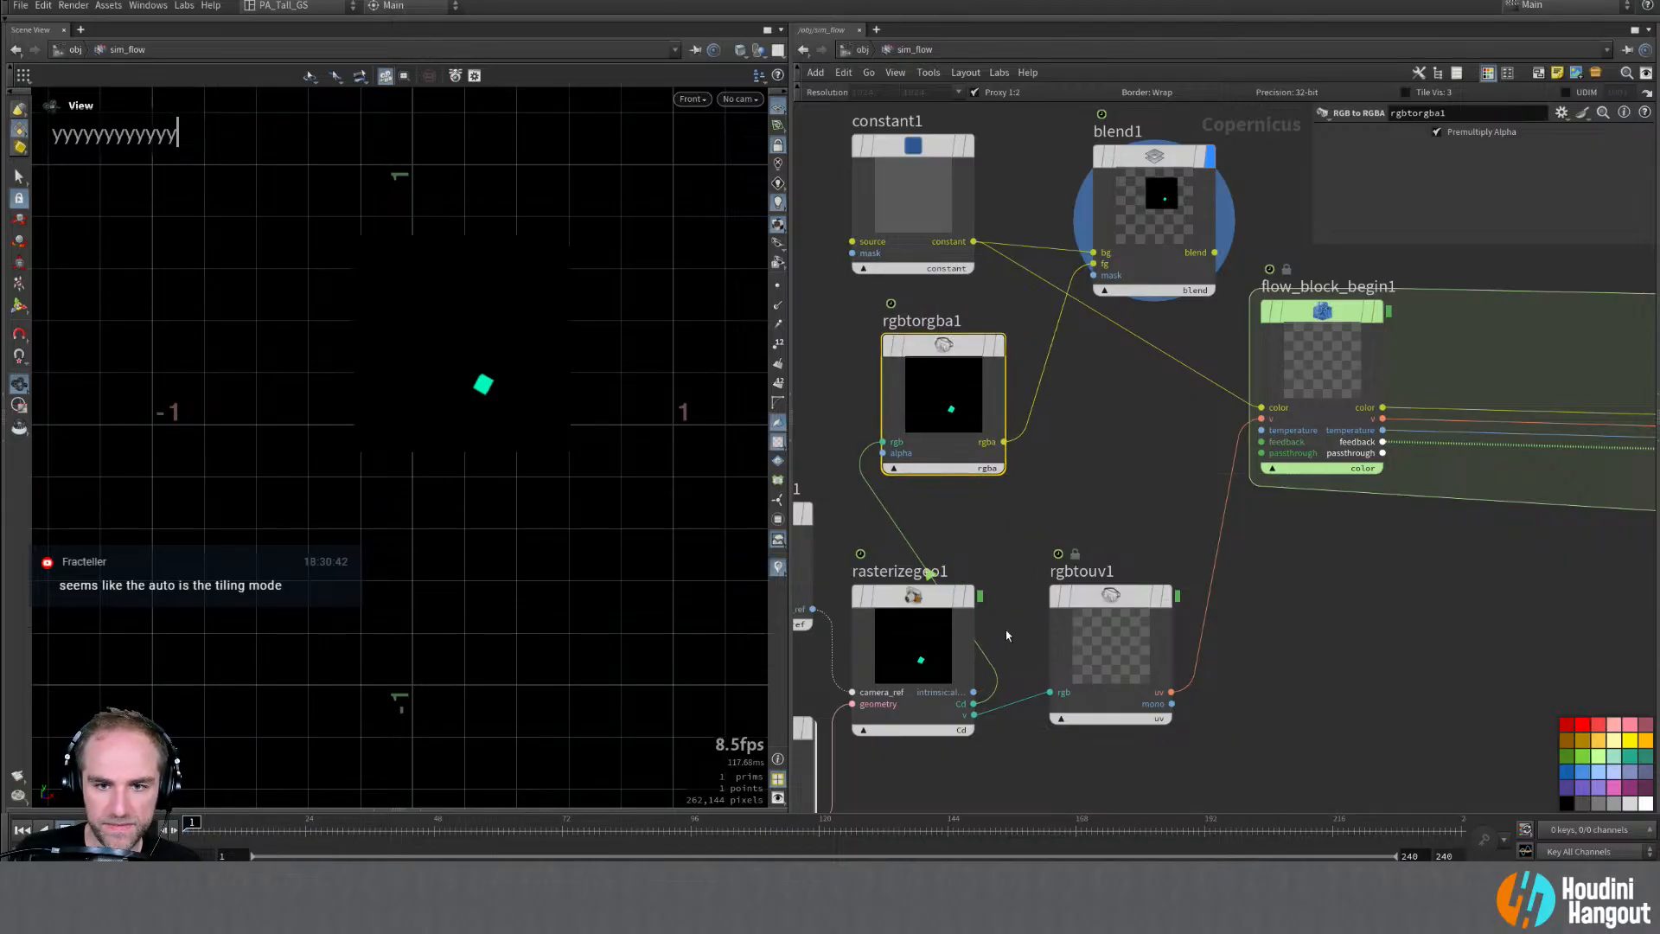
left_click_drag(973, 692, 1094, 275)
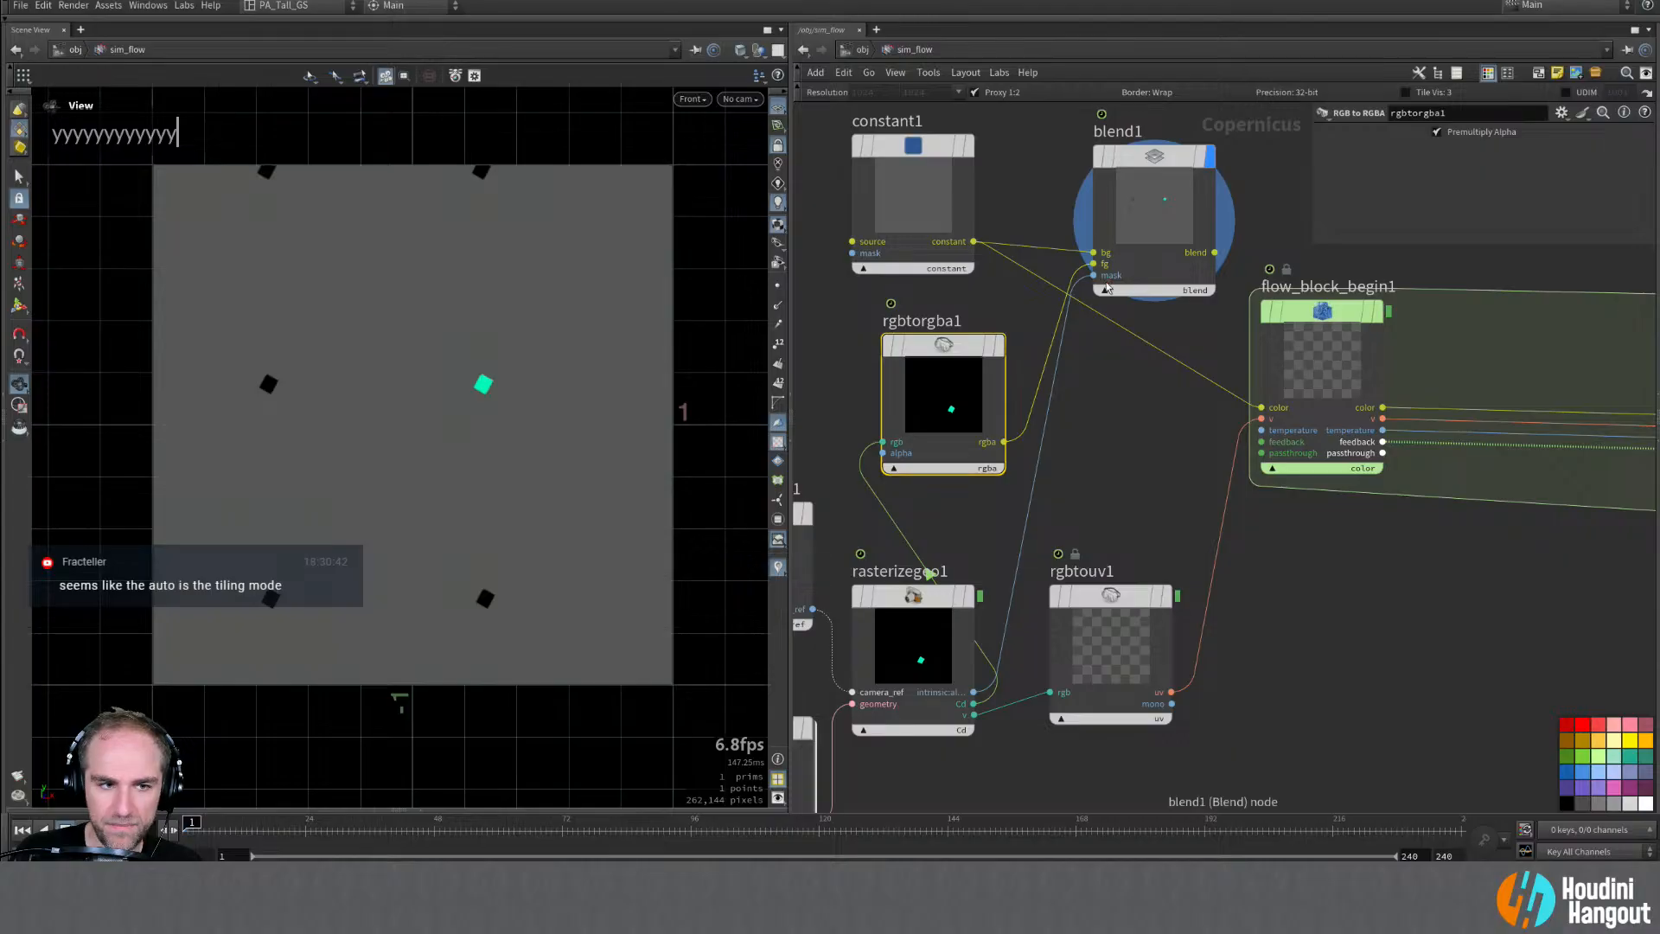
left_click(1126, 286)
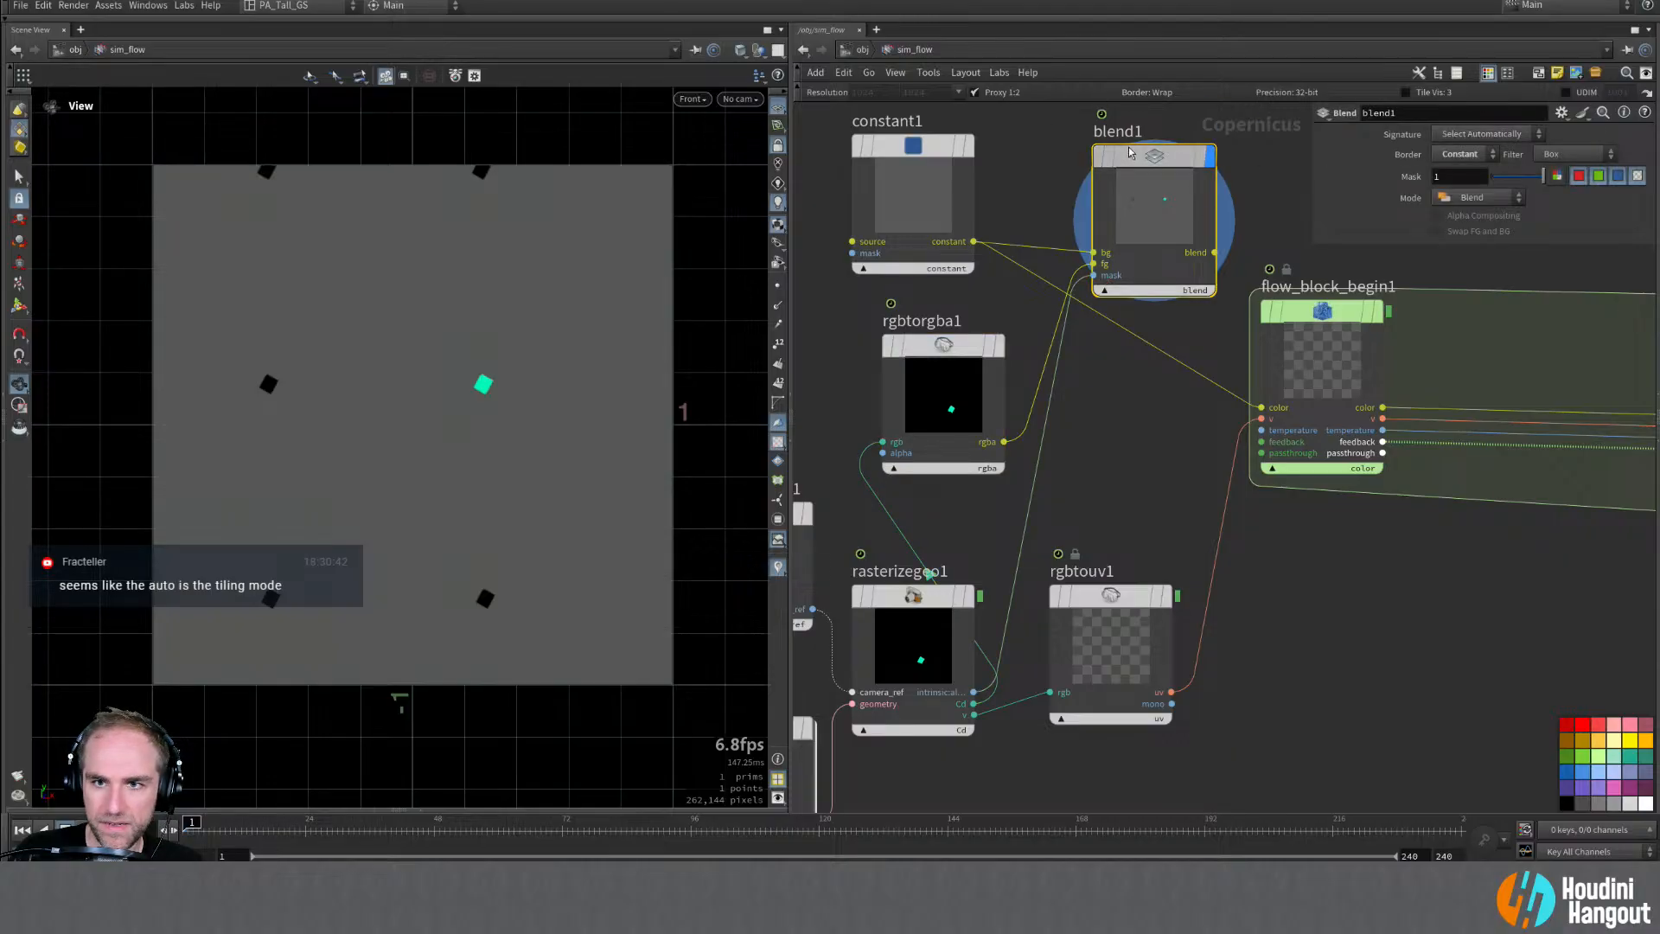
mouse_move(948, 354)
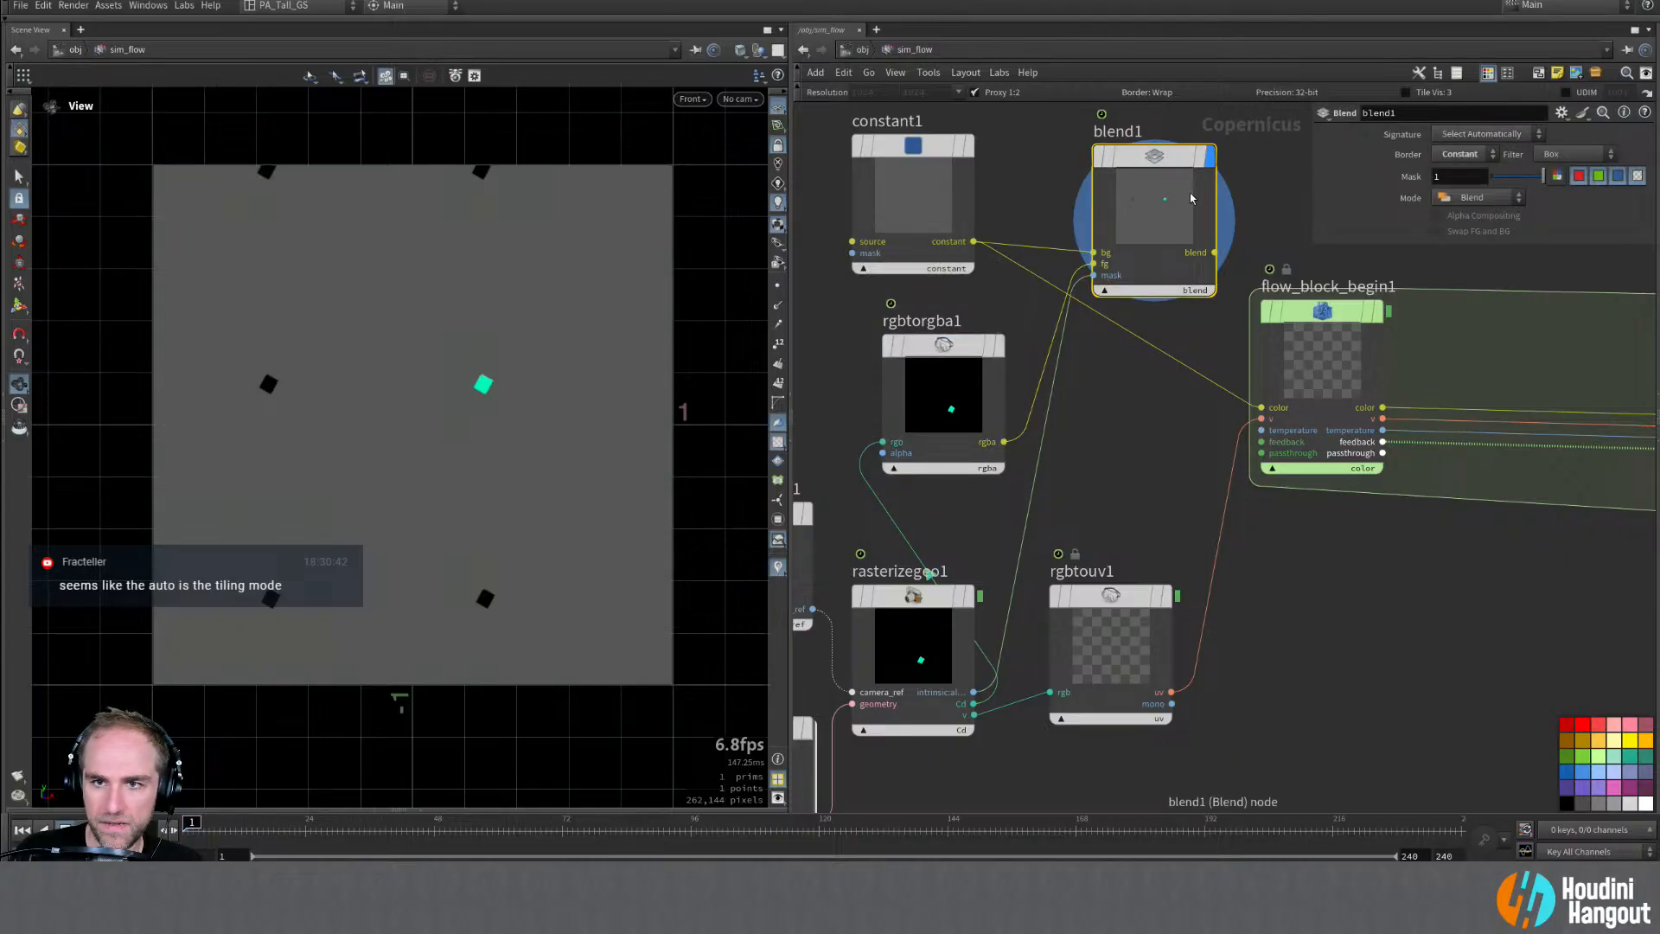
Step: Try the Clamp and Mirror border modes on blend1, and set its Border to Auto
left_click(1473, 157)
left_click(1461, 202)
left_click(1465, 163)
left_click(1460, 219)
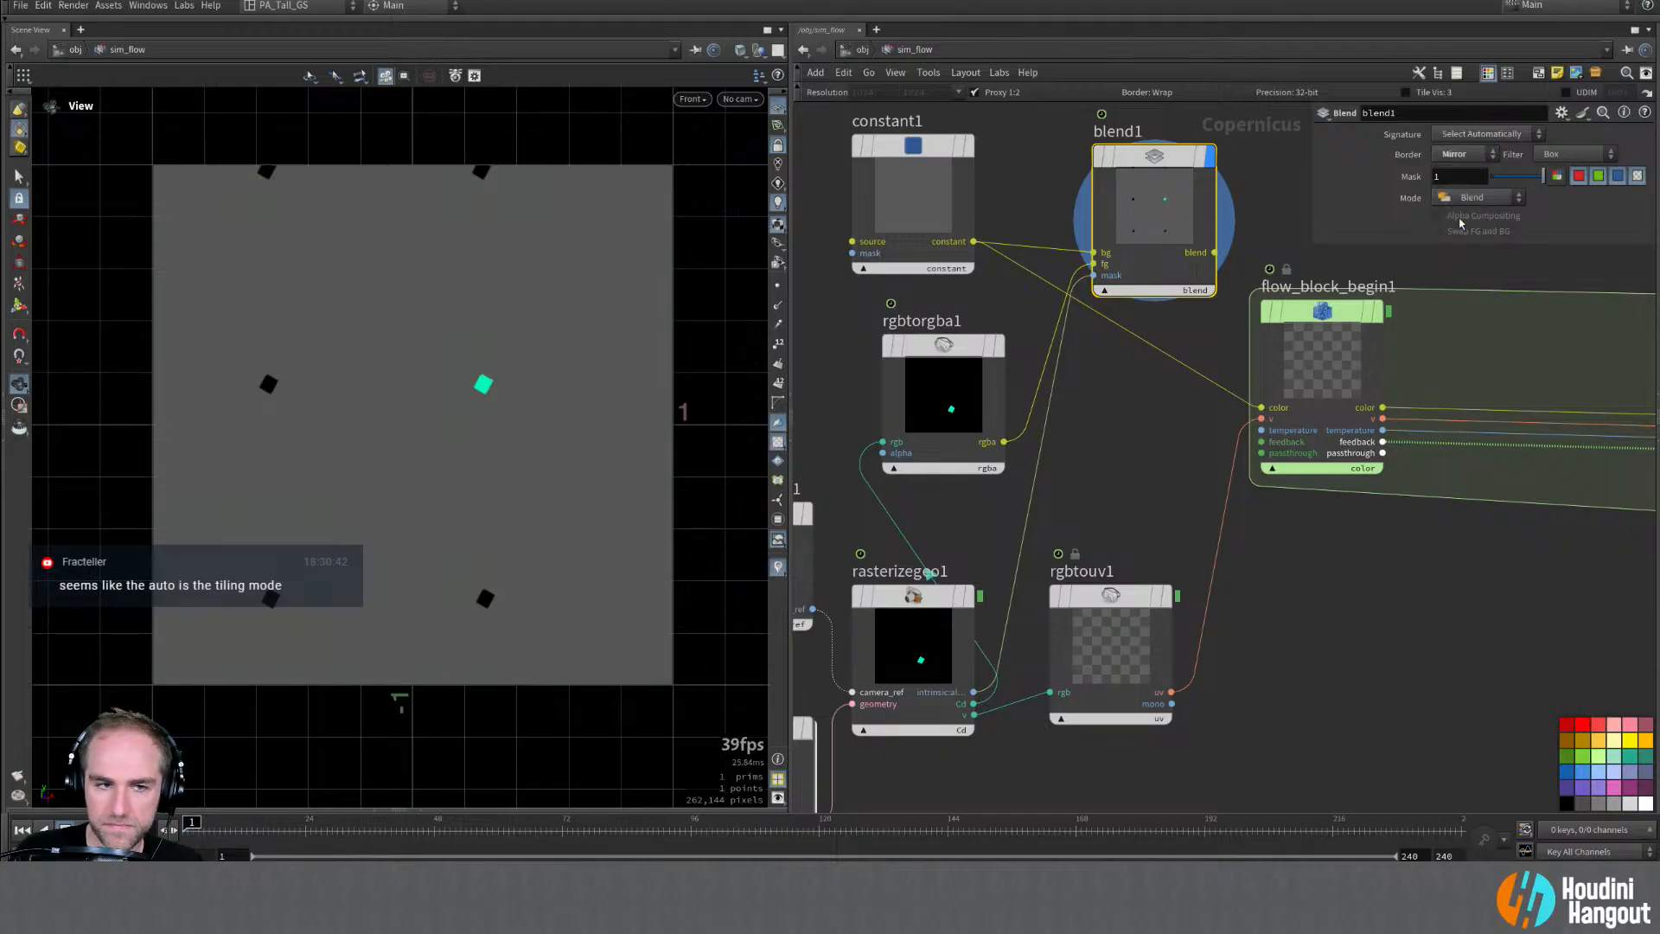
left_click(1461, 155)
left_click(1451, 169)
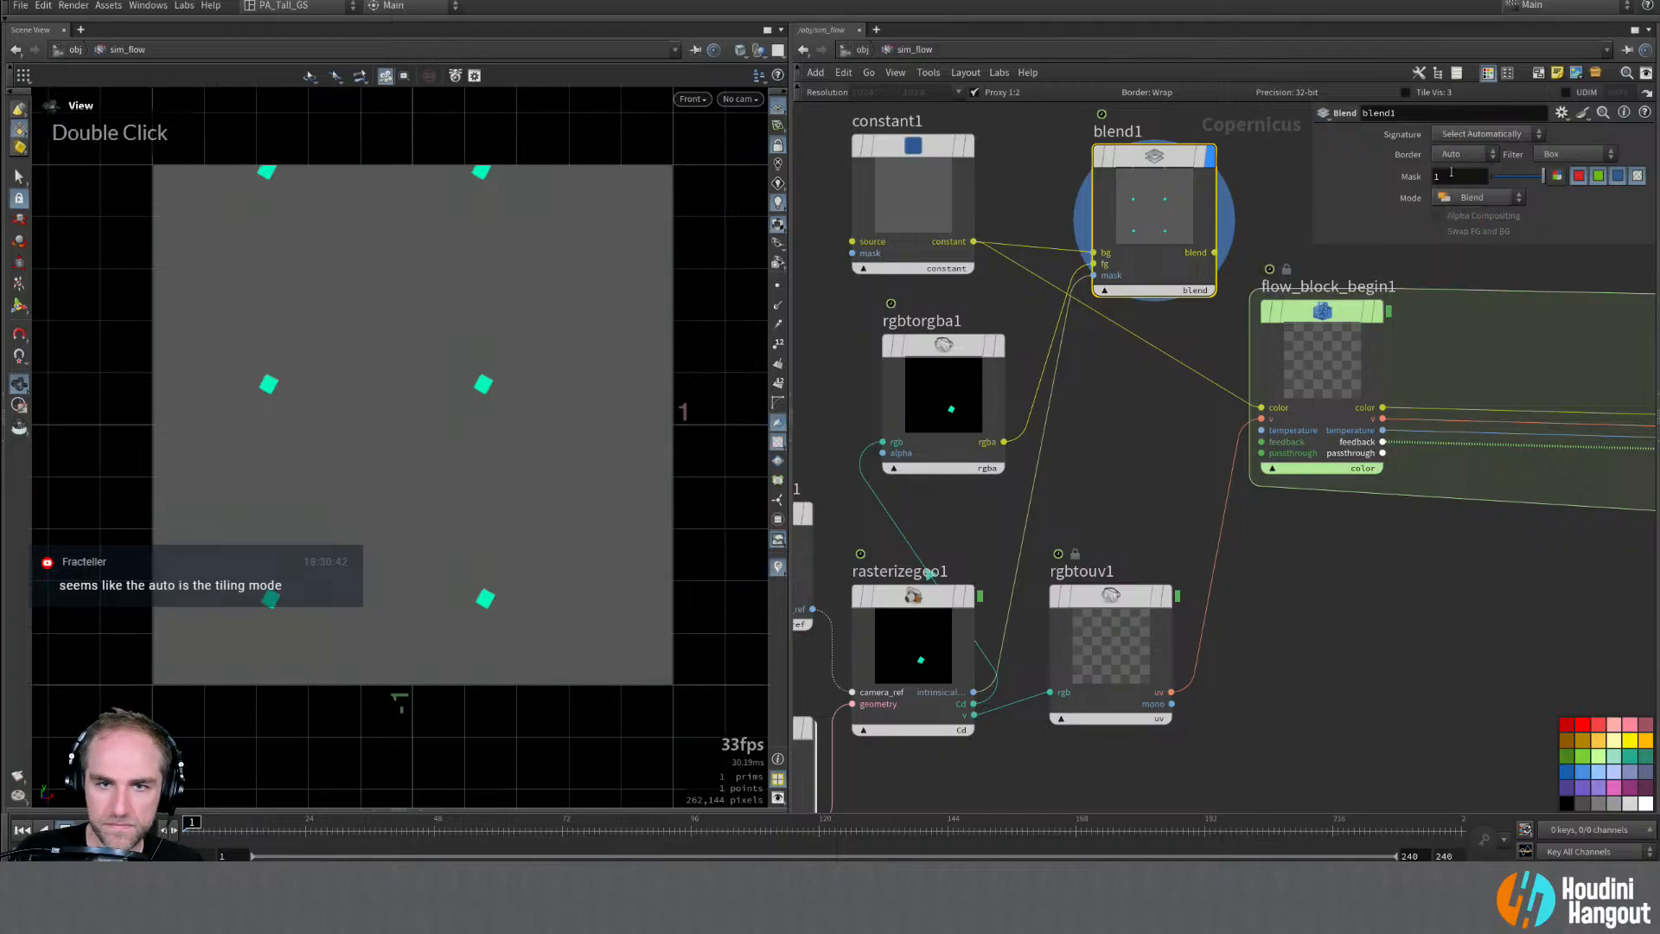
left_click(1464, 155)
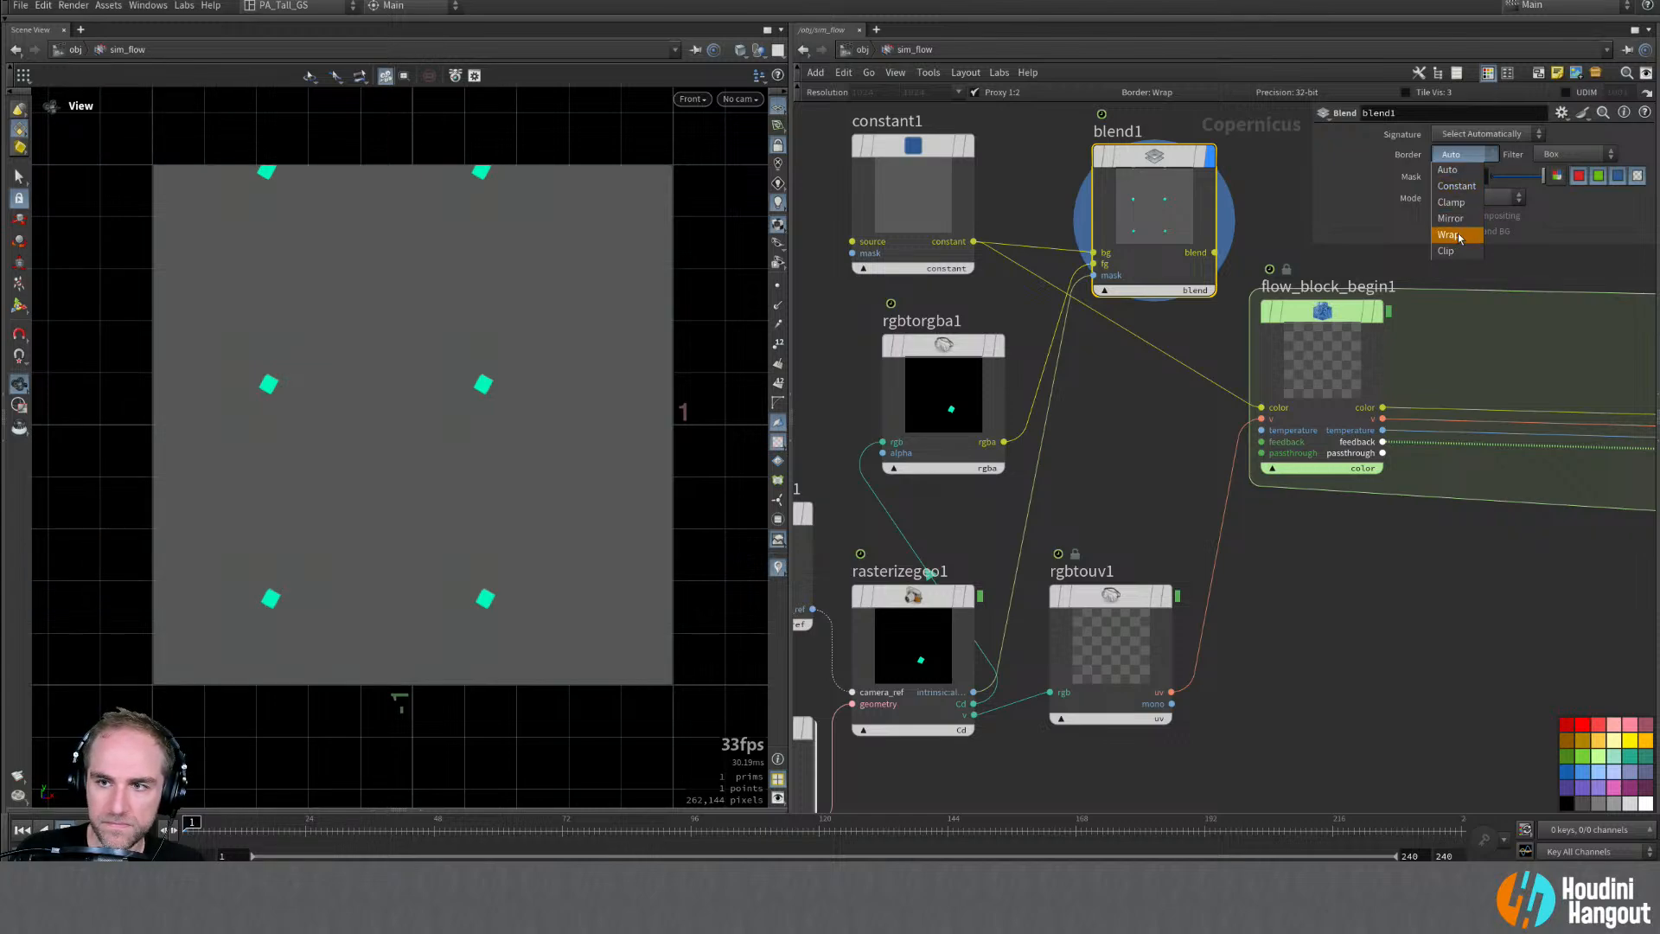
Step: Set the Border of rasterizegeo1 to Constant and reselect blend1 to check its settings
double_click(918, 607)
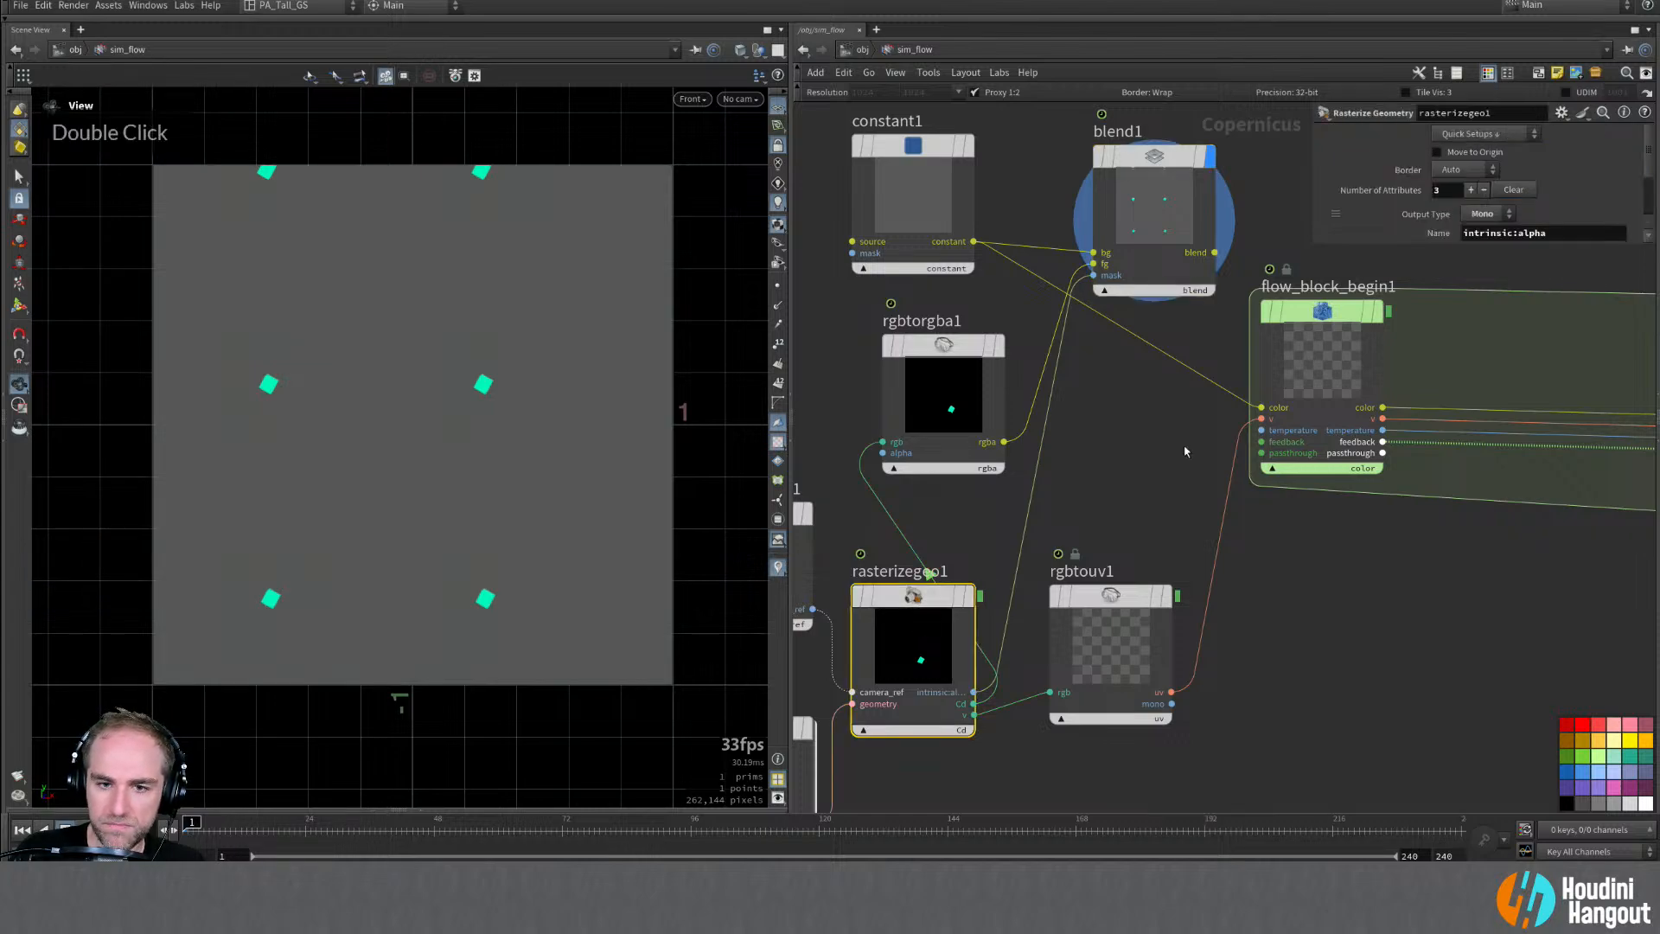
left_click(1463, 170)
left_click(1463, 187)
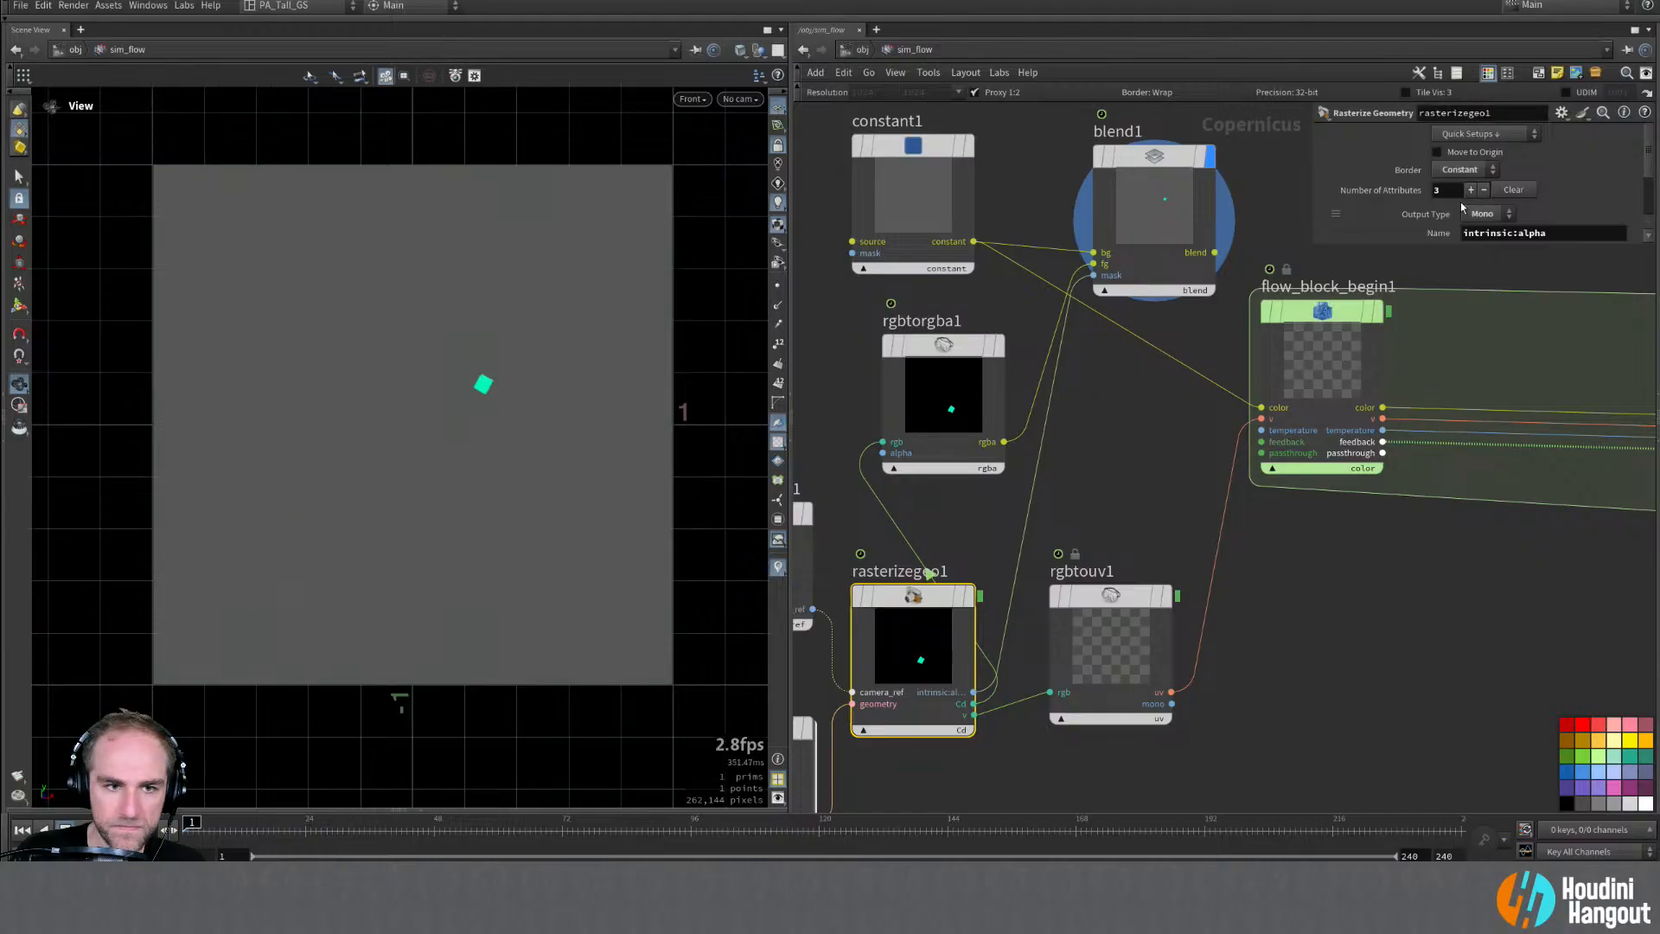
left_click(1165, 157)
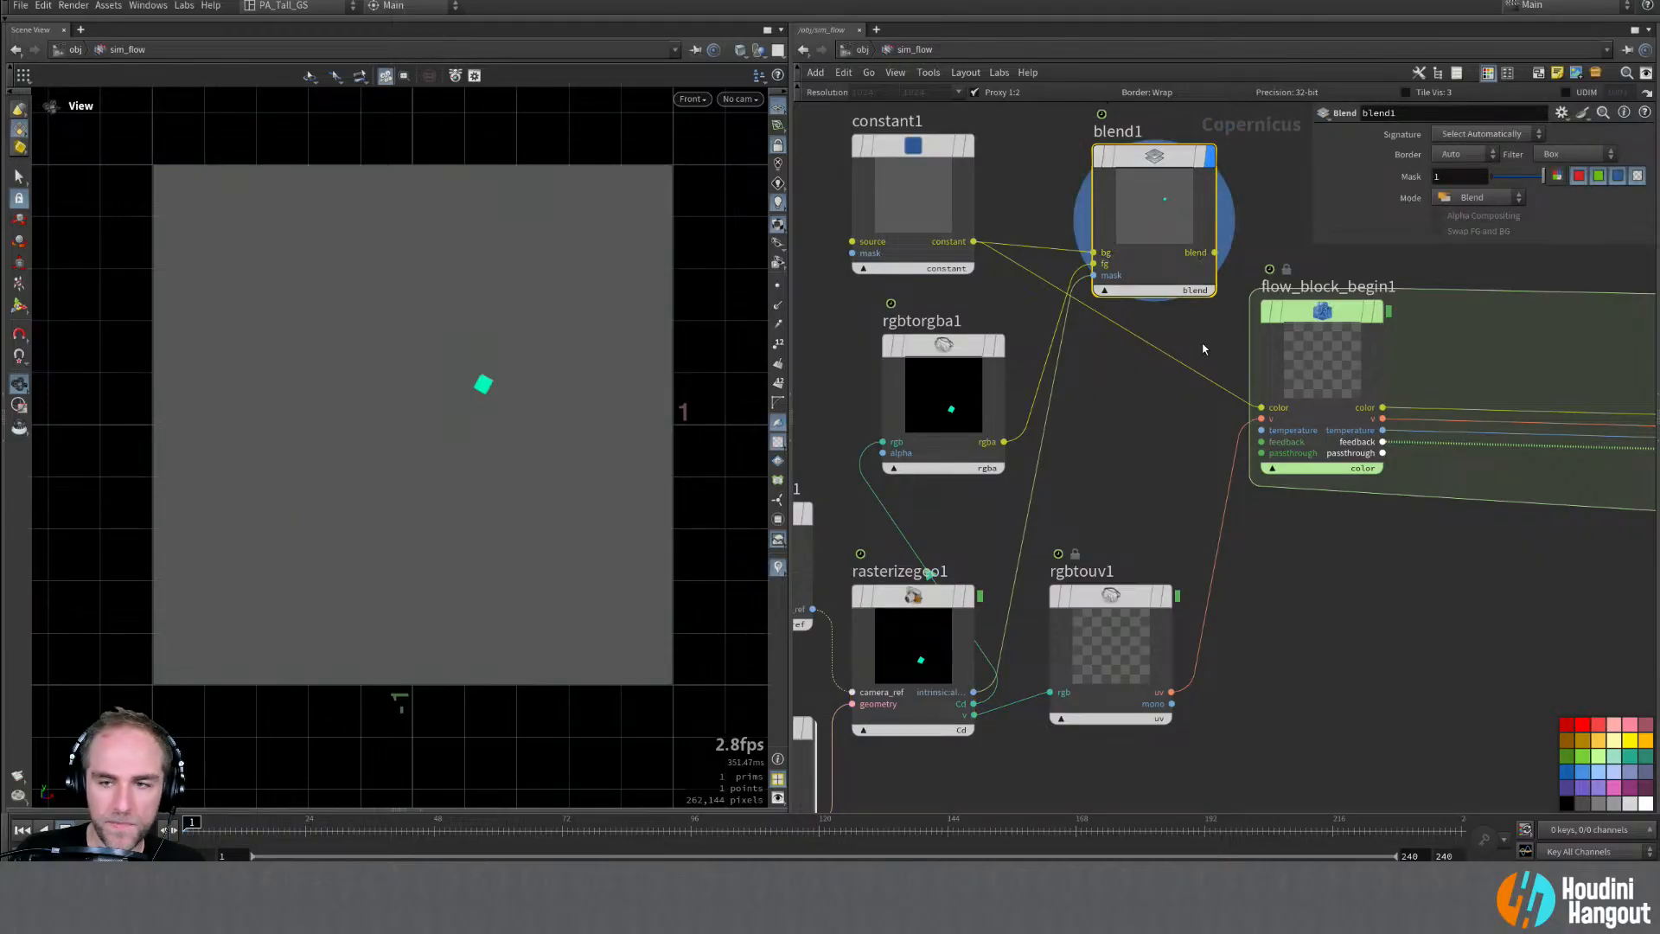
Step: Wire the blend1 output into the color input of flow_block_begin1, and reposition rgbtorgba1 and blend1
left_click_drag(1002, 356, 972, 339)
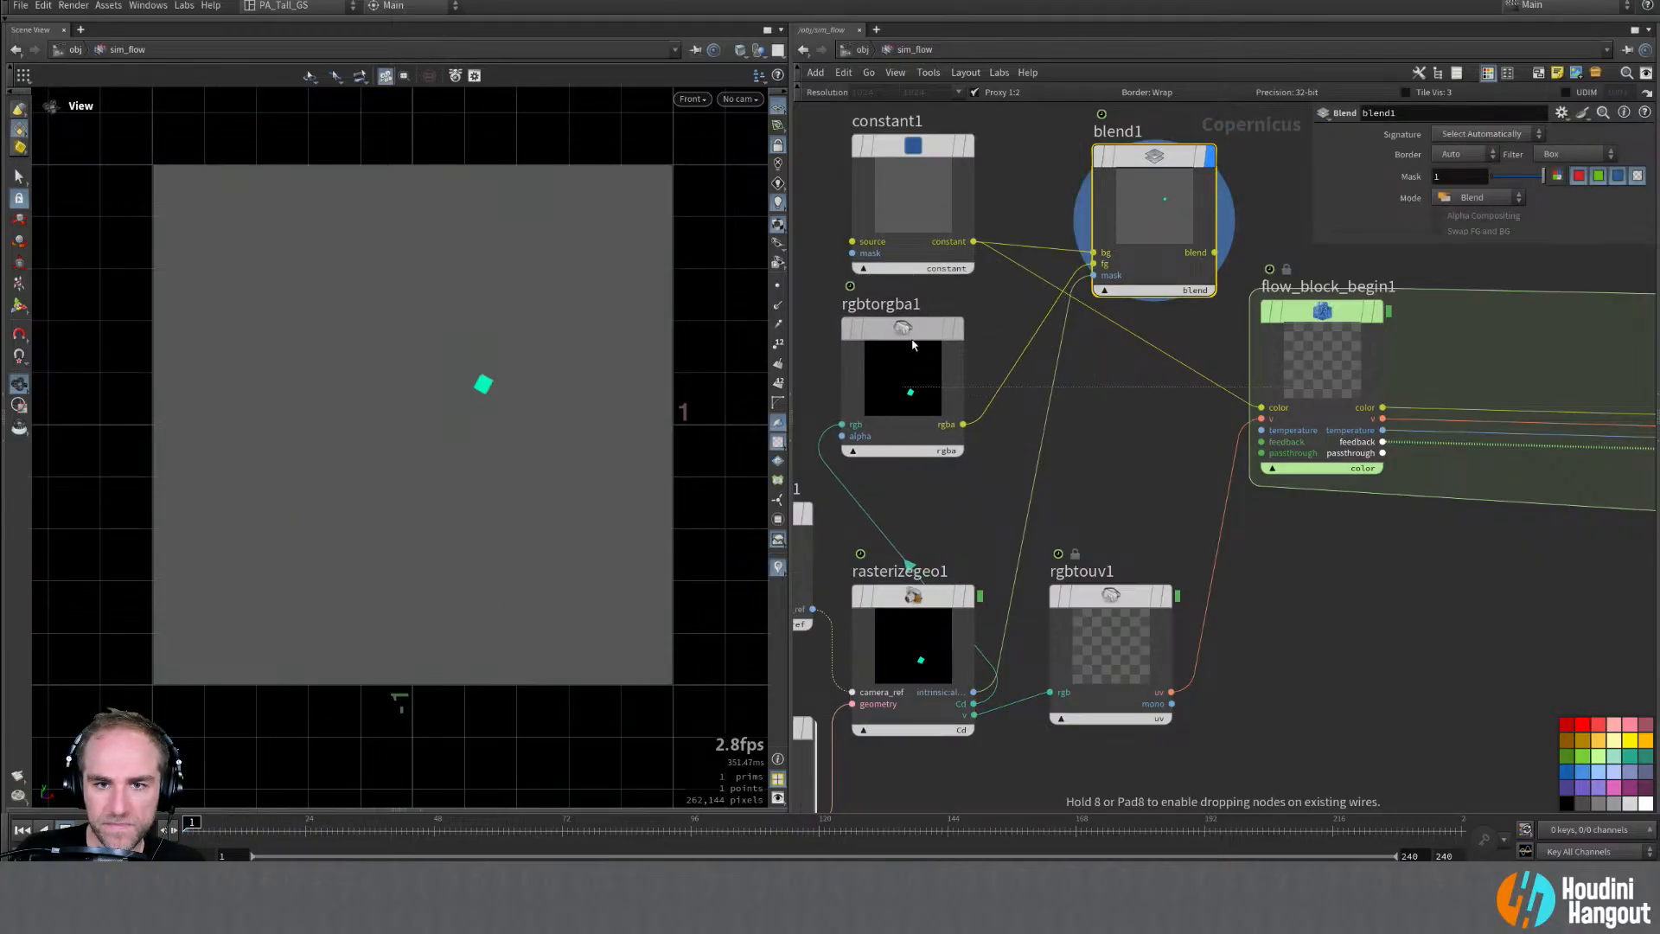
left_click_drag(1214, 253, 1261, 407)
left_click_drag(1161, 169, 1133, 187)
Step: Display flow_block_end1 and play the simulation twice from the first frame to examine the flow around the square
right_click_drag(1294, 584, 1271, 589)
middle_click_drag(1543, 635, 1030, 654)
double_click(1204, 417)
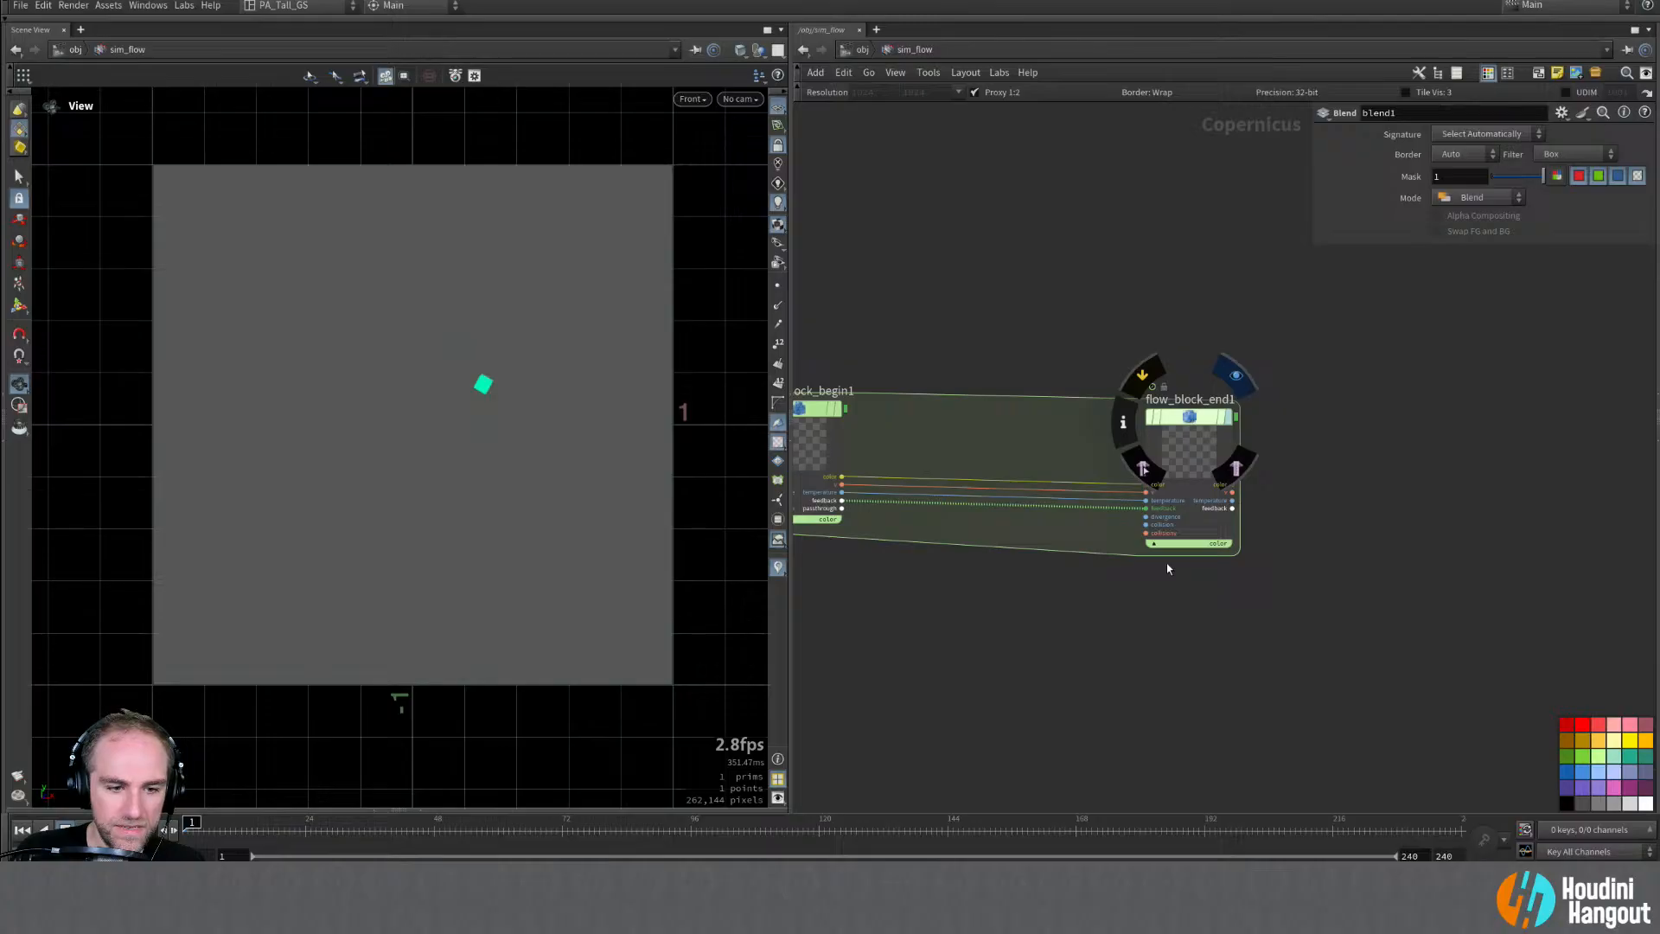
left_click(88, 829)
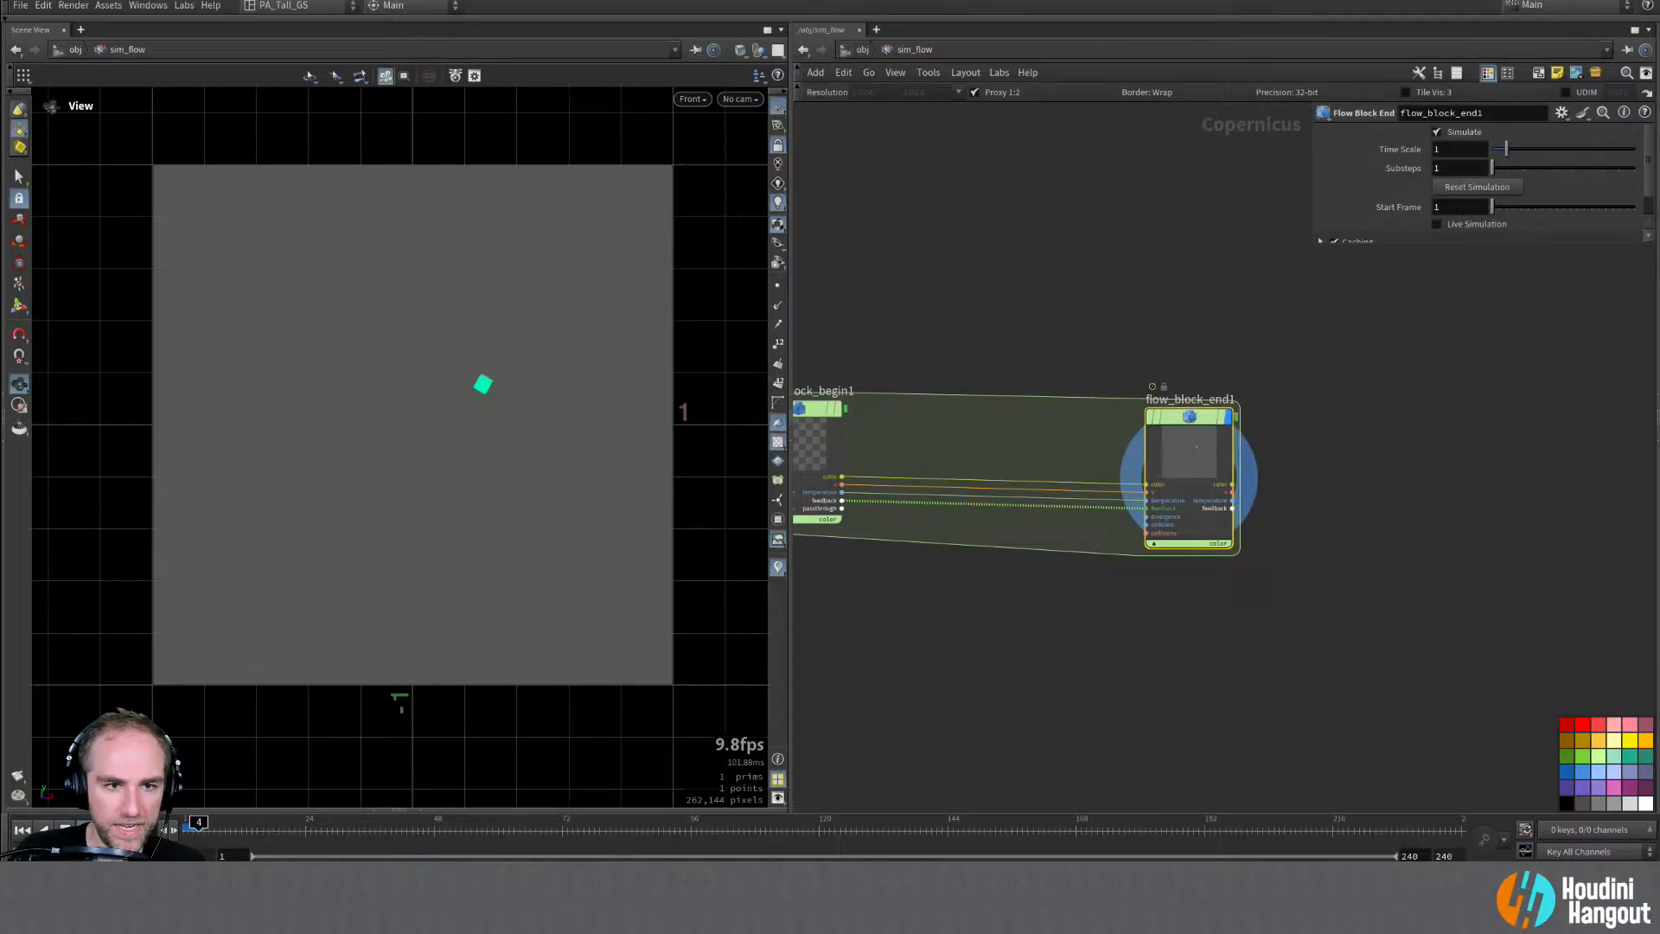
right_click_drag(605, 350, 689, 333, "alt")
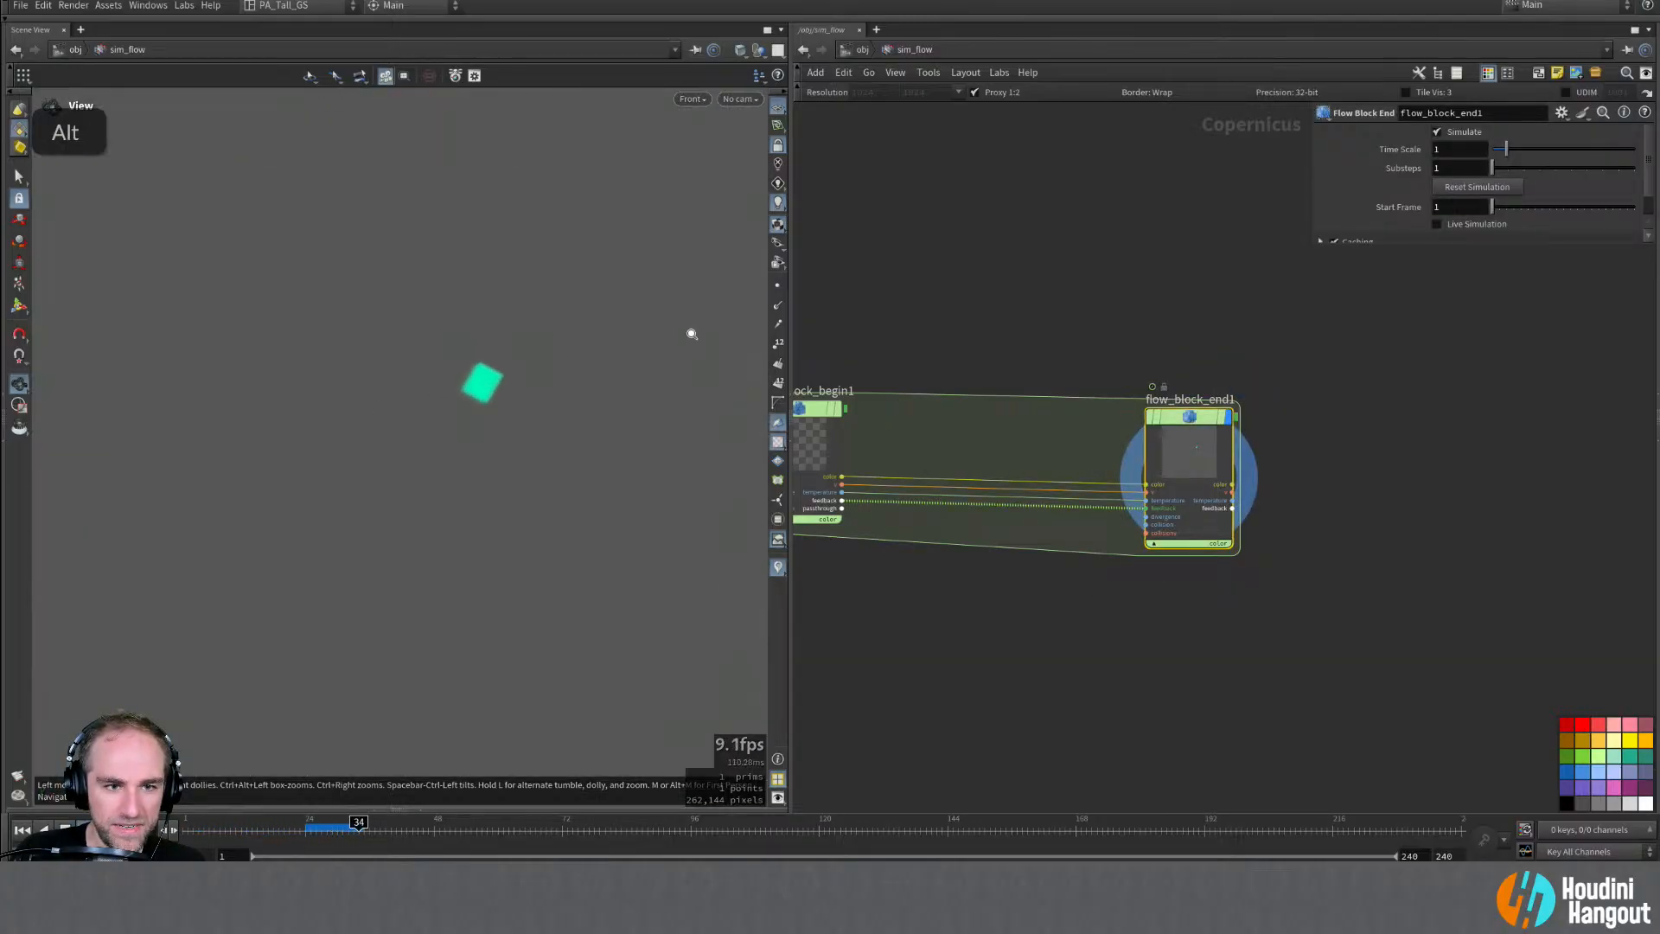
left_click(22, 829)
left_click(88, 829)
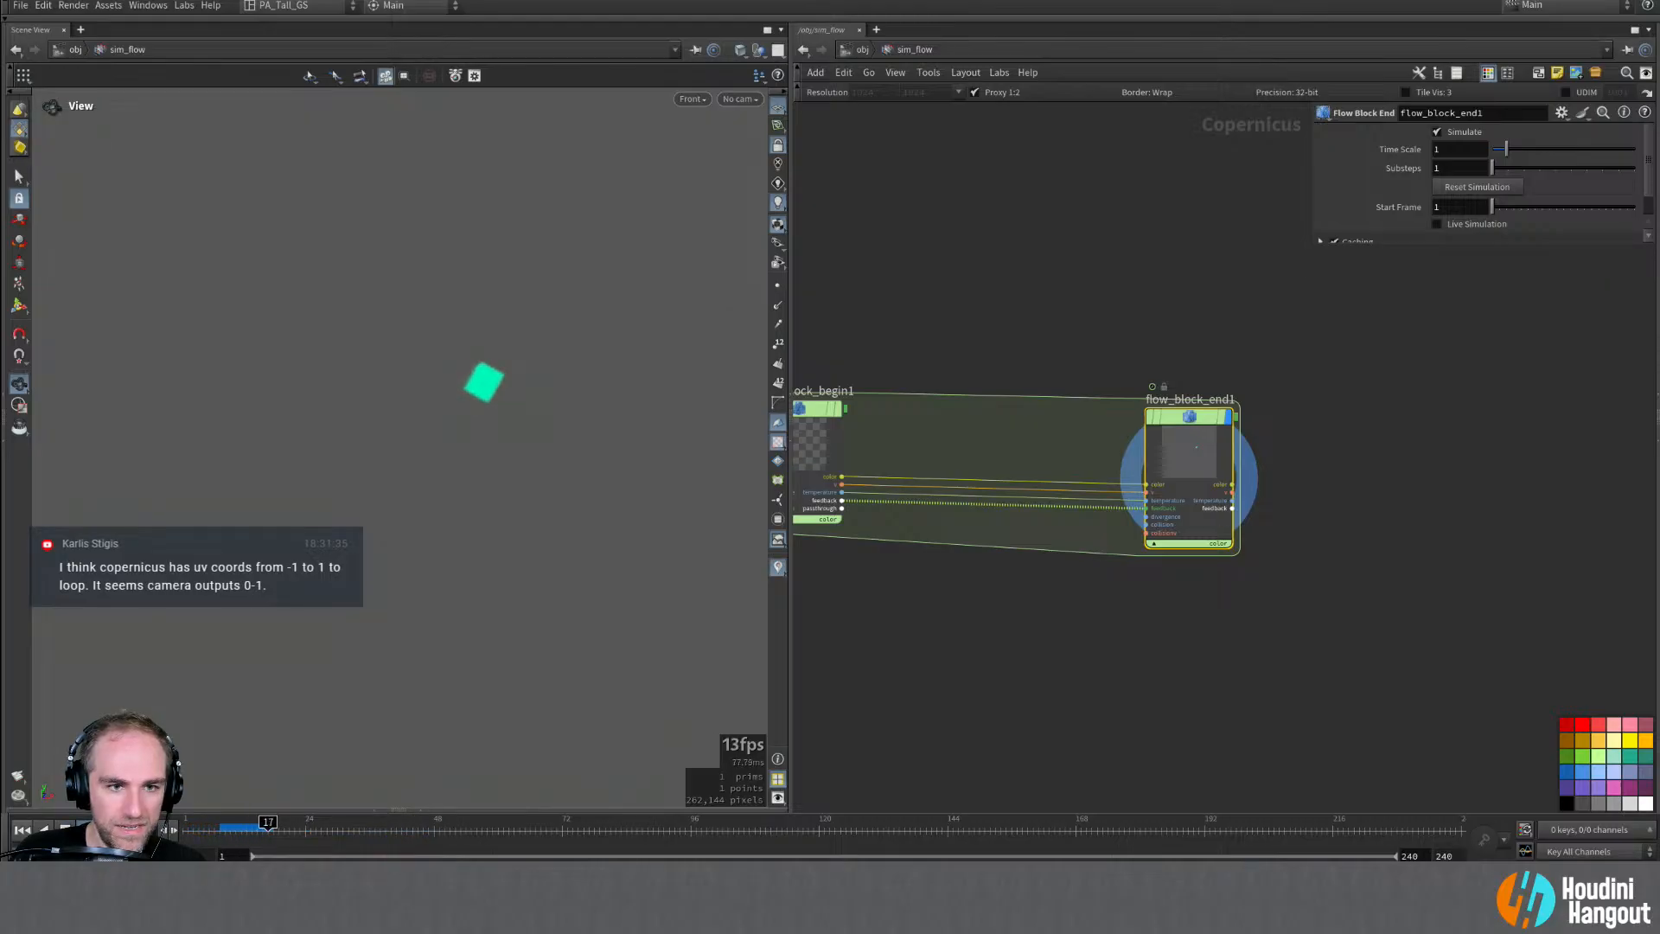
left_click(21, 829)
Step: Display the rasterizegeo1 output and enable Move to Origin on it
right_click_drag(968, 618, 963, 620, "alt")
middle_click_drag(963, 622, 1306, 508, "alt")
mouse_move(1305, 508)
right_mouse_down("alt")
mouse_move(1258, 547)
mouse_move(1288, 525)
right_mouse_up("alt")
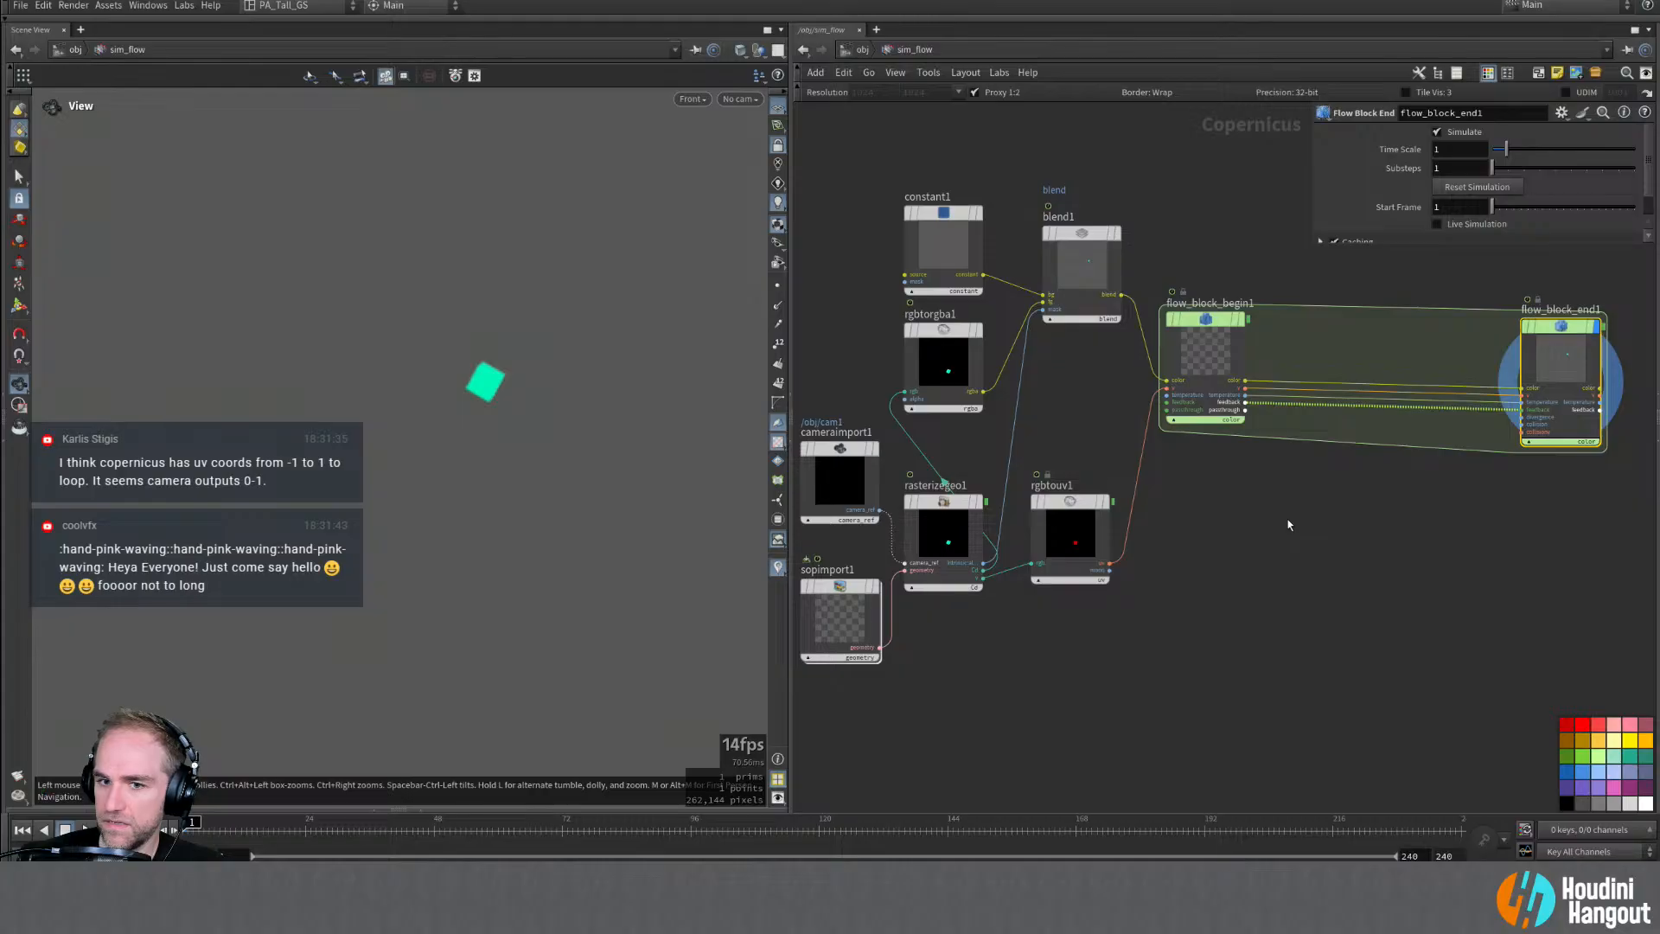
double_click(952, 507)
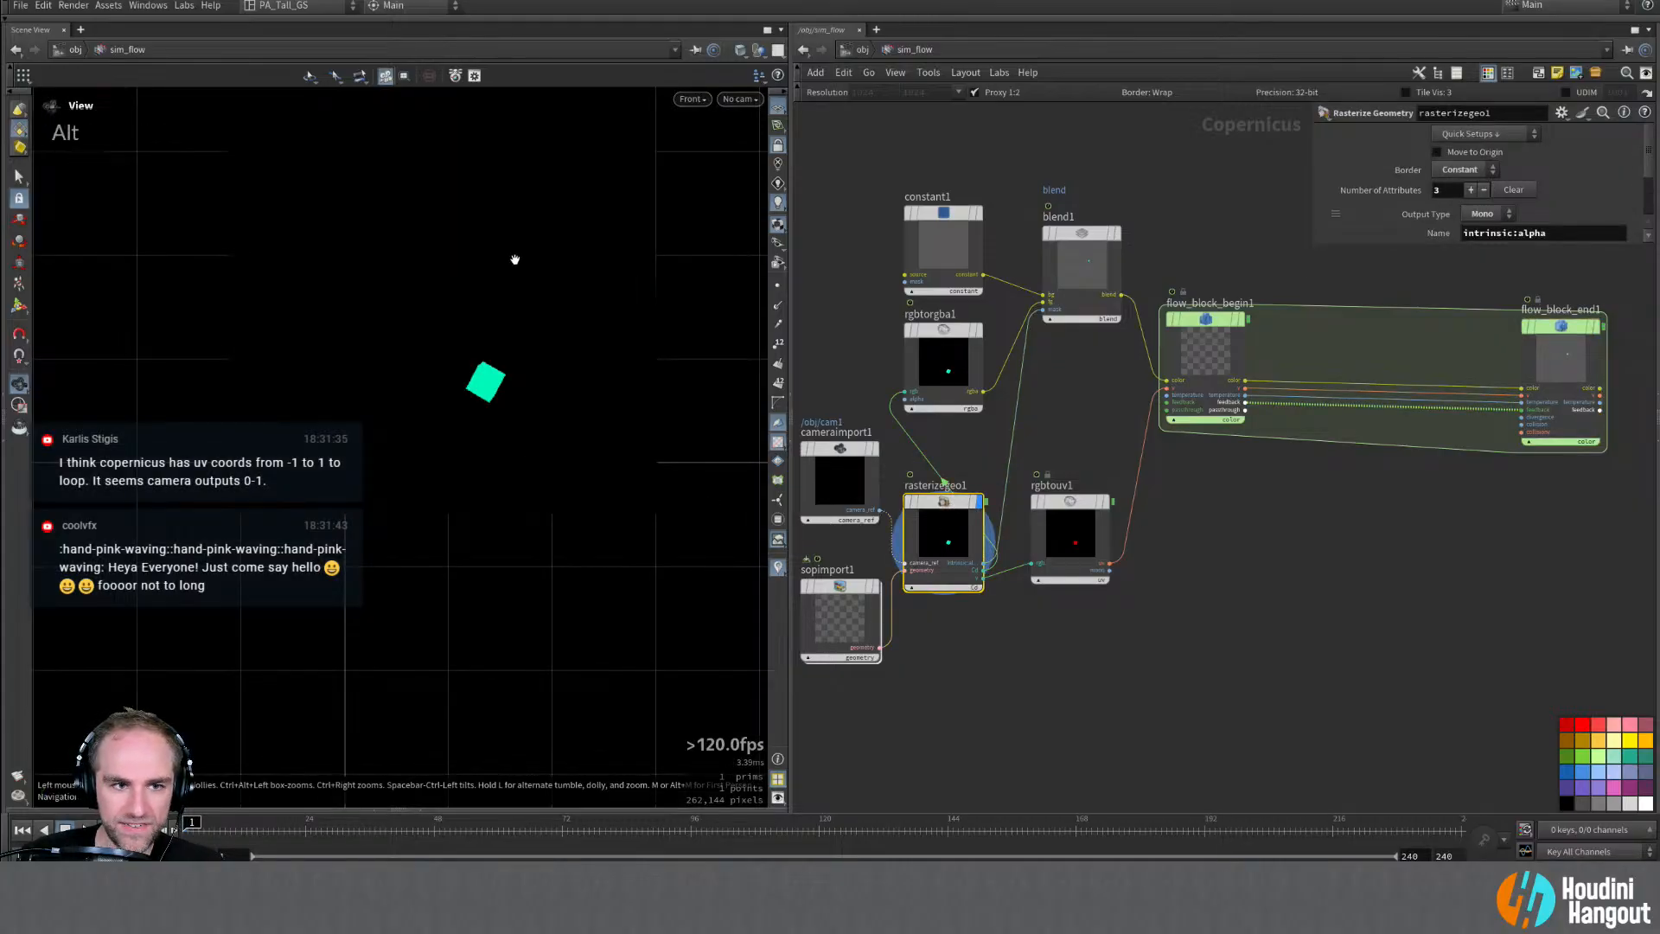
middle_click_drag(515, 256, 463, 433, "alt")
right_click_drag(463, 433, 165, 521, "alt")
right_click_drag(431, 471, 499, 404, "alt")
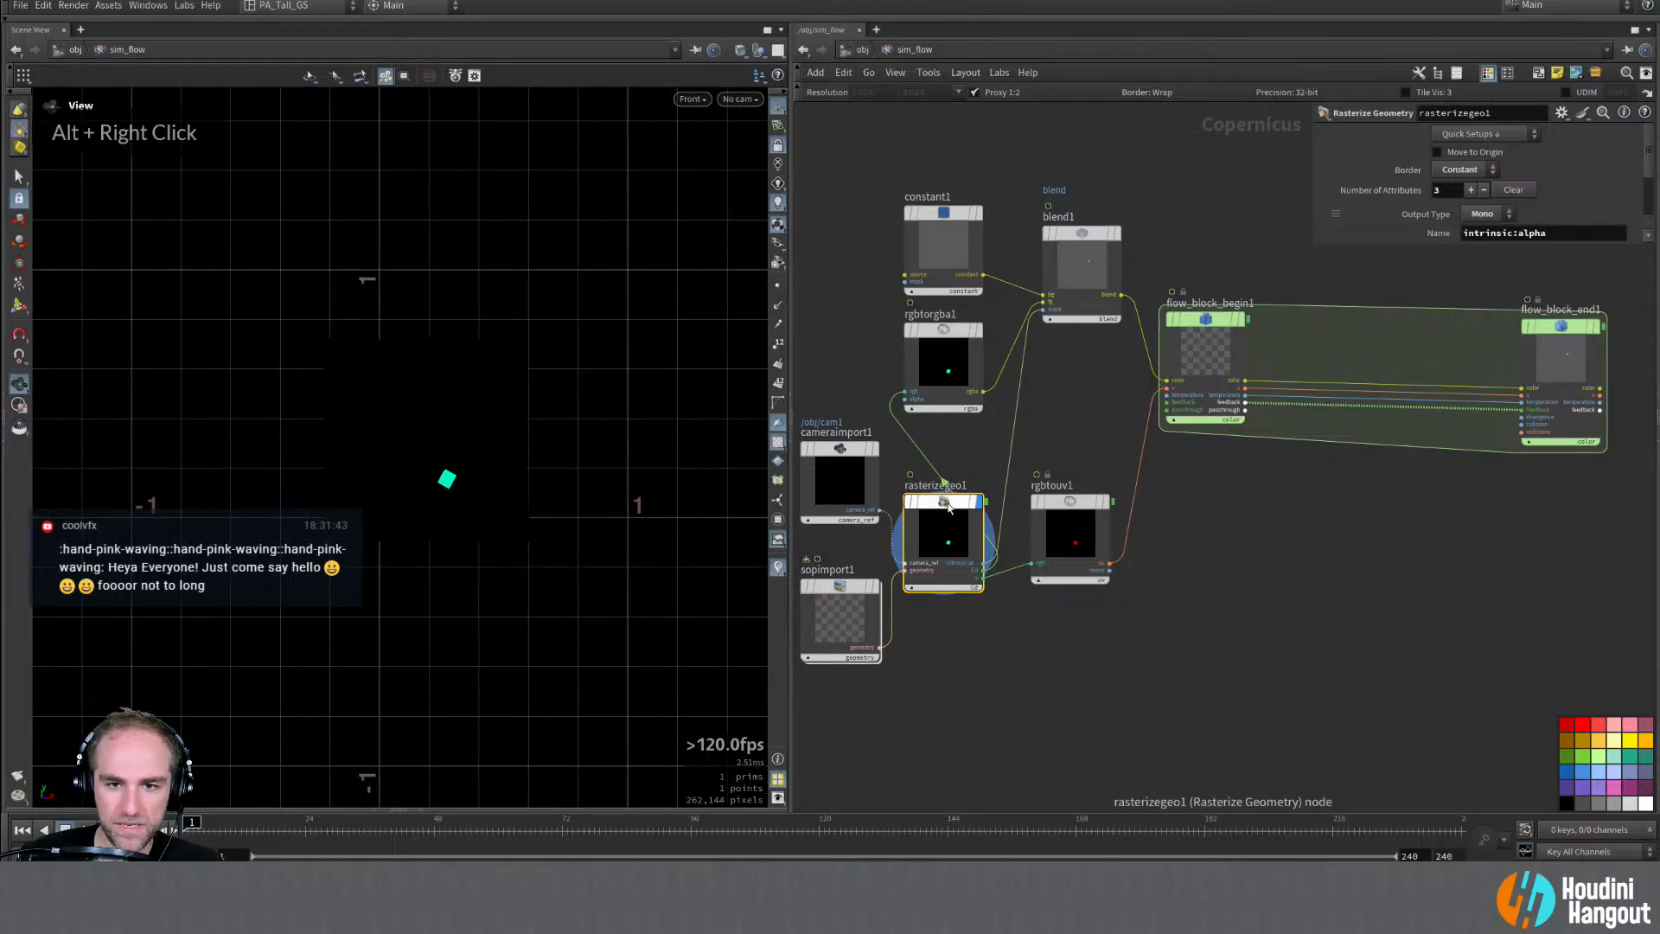
left_click(1437, 153)
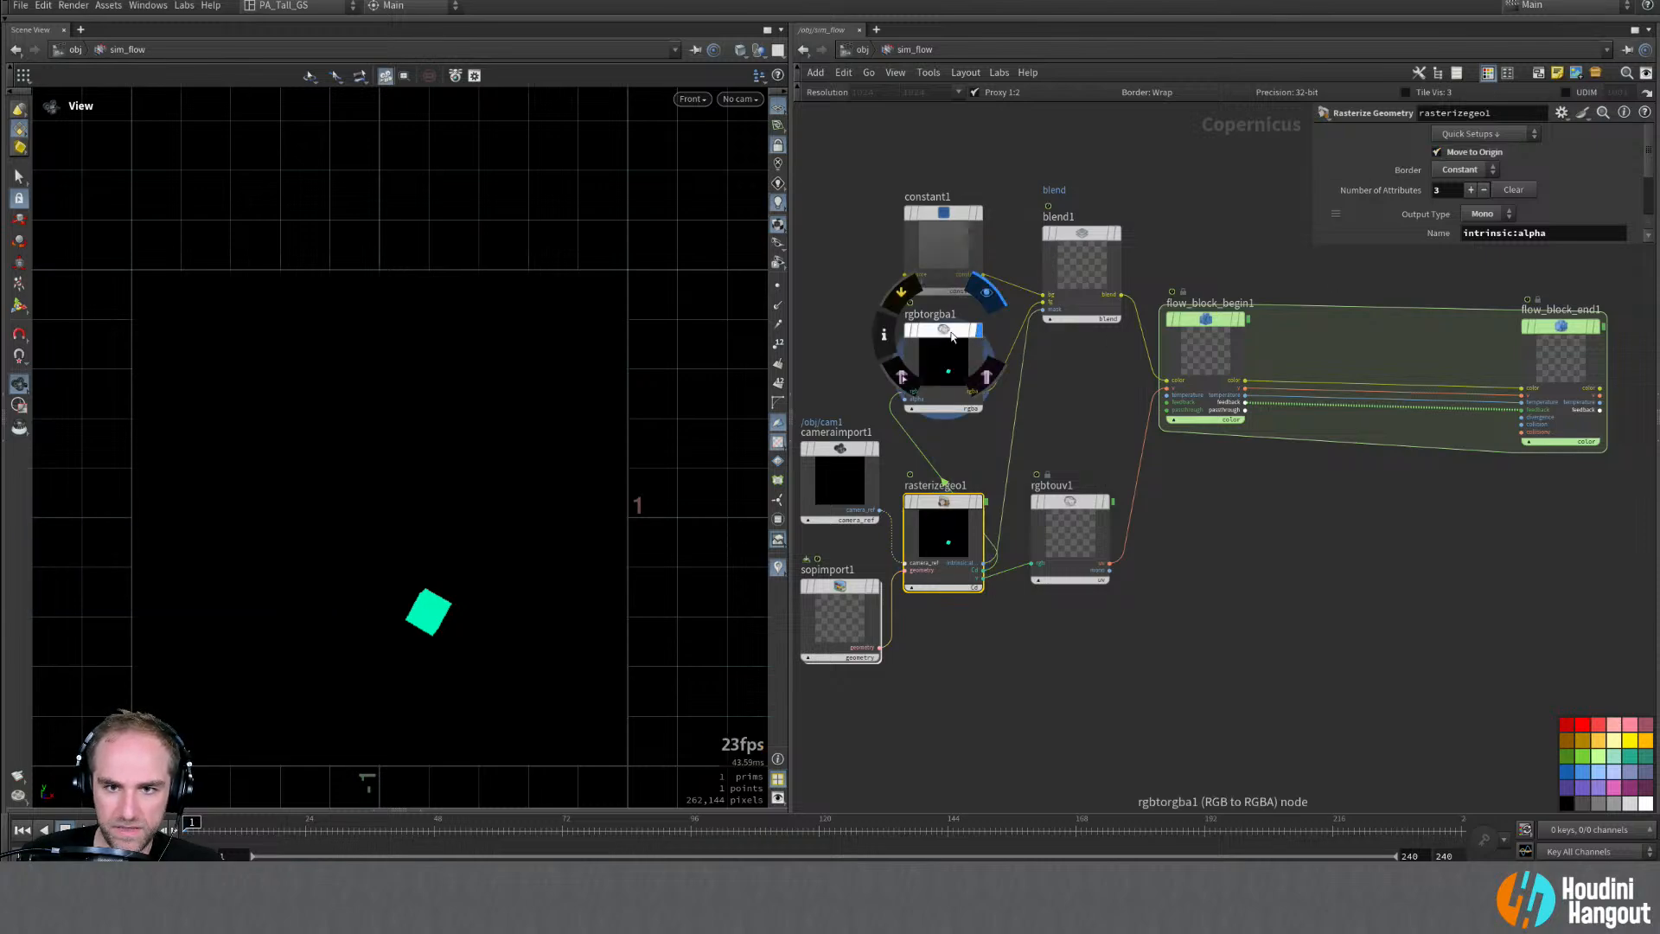
Step: Display rgbtorgba1, constant1, blend1 and rgbtouv1 in turn to compare how their outputs are placed
double_click(943, 361)
double_click(961, 215)
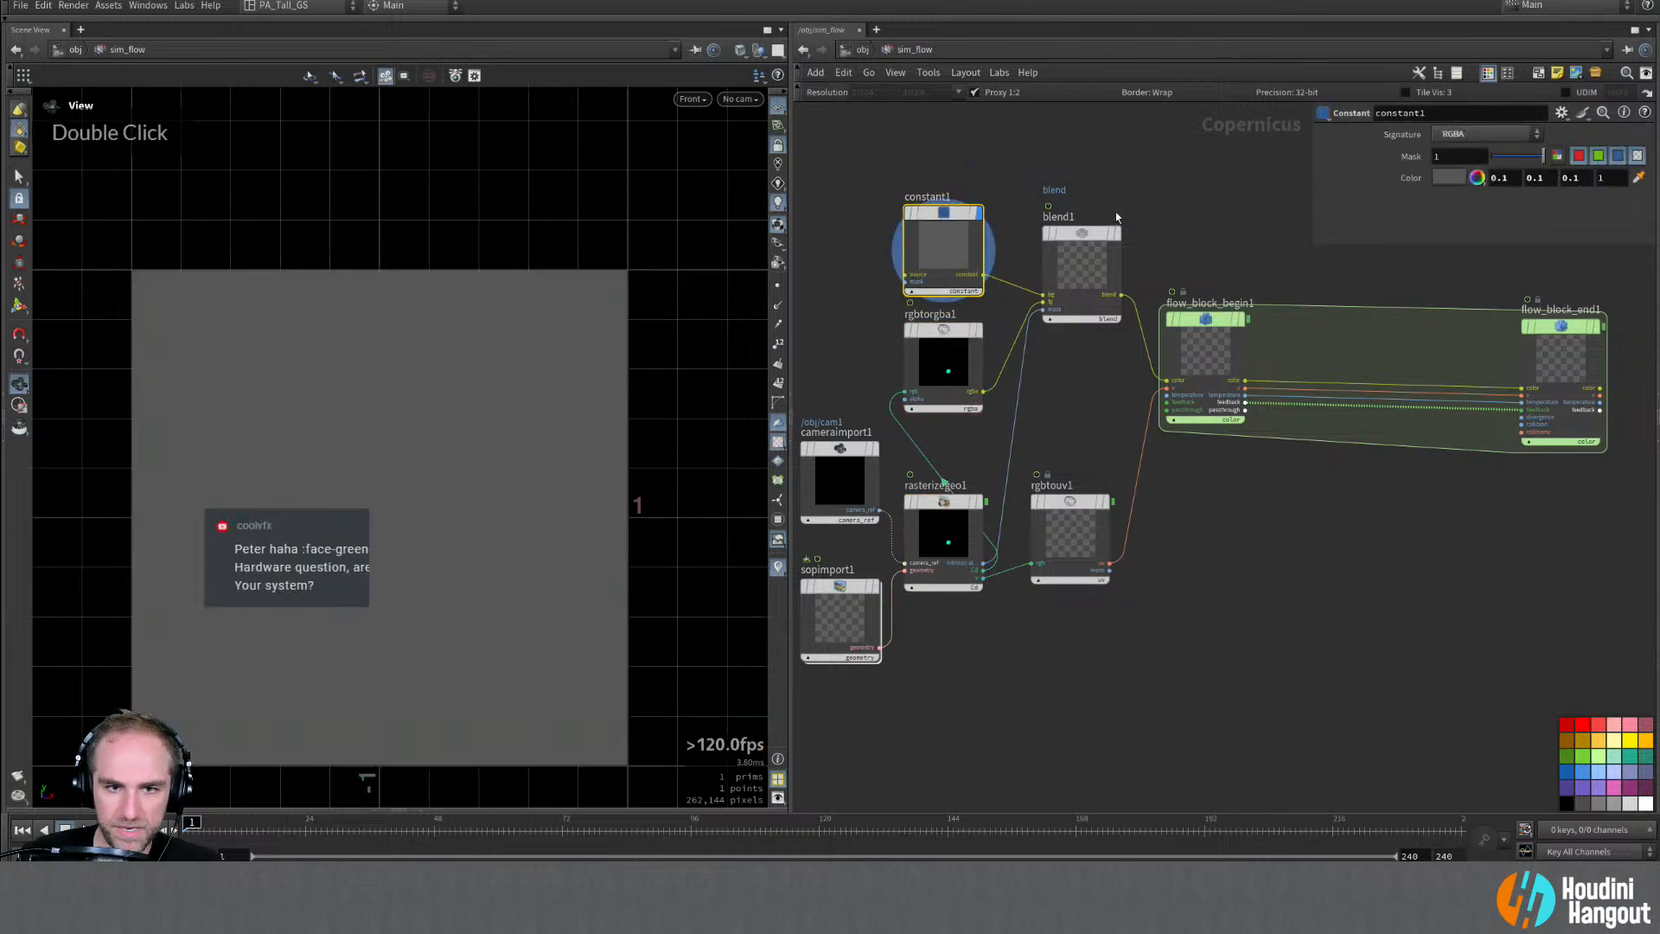
double_click(1111, 235)
double_click(1087, 504)
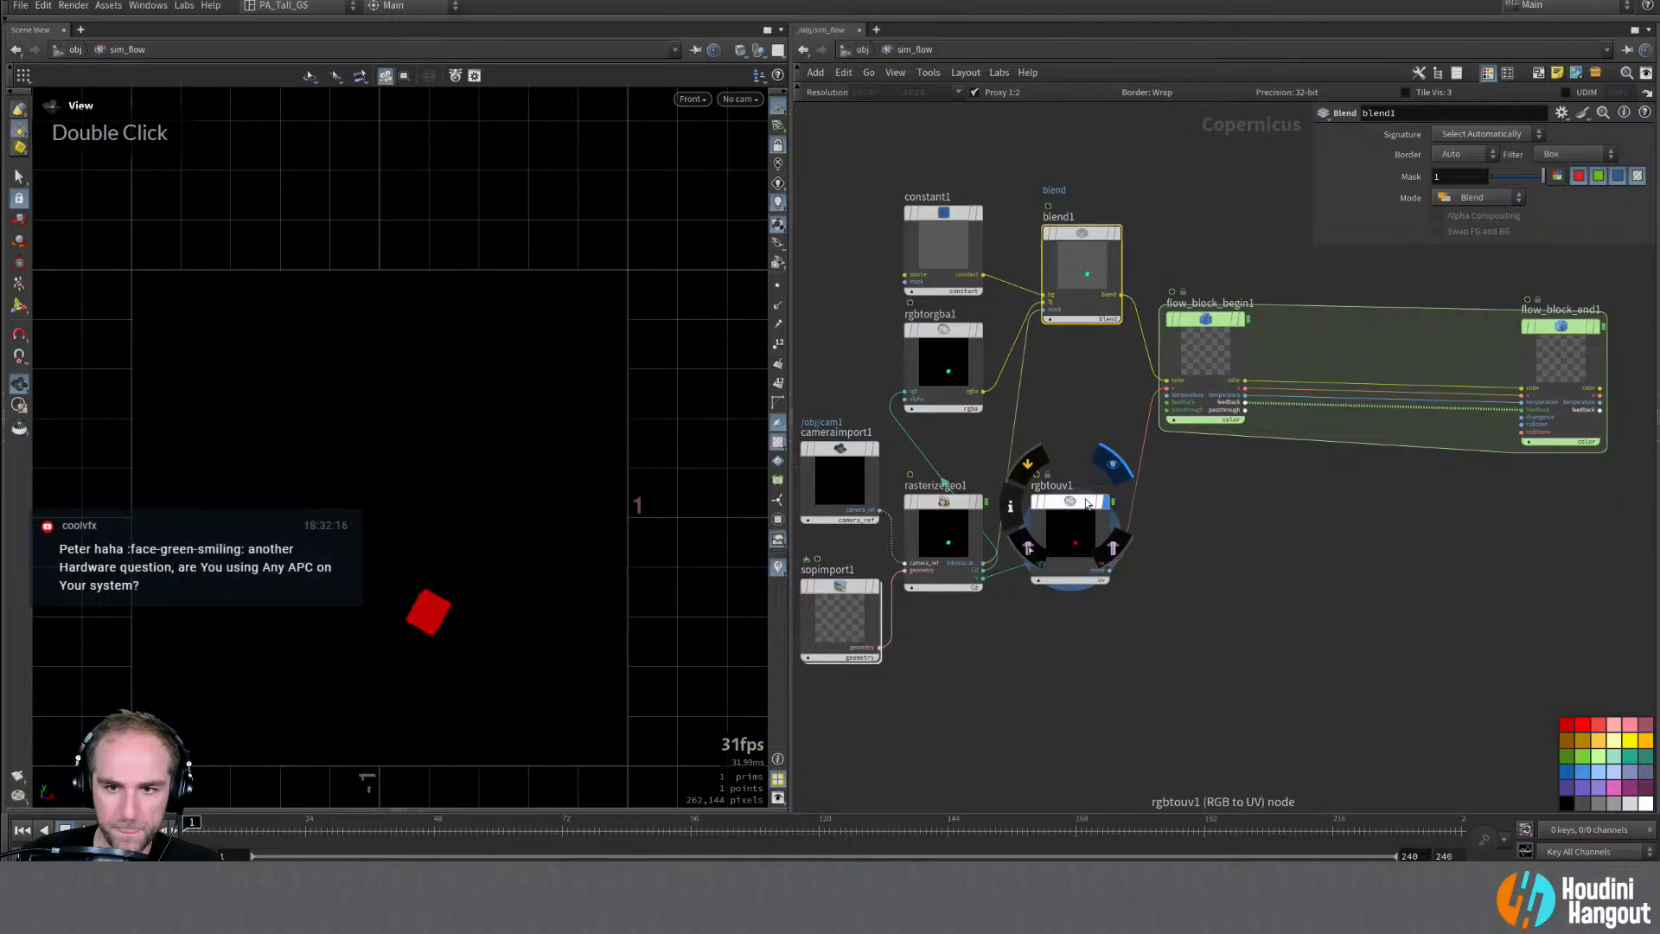
middle_click_drag(1087, 503, 958, 529)
Step: Display flow_block_end1, play back the flow simulation and return to the first frame
double_click(1435, 372)
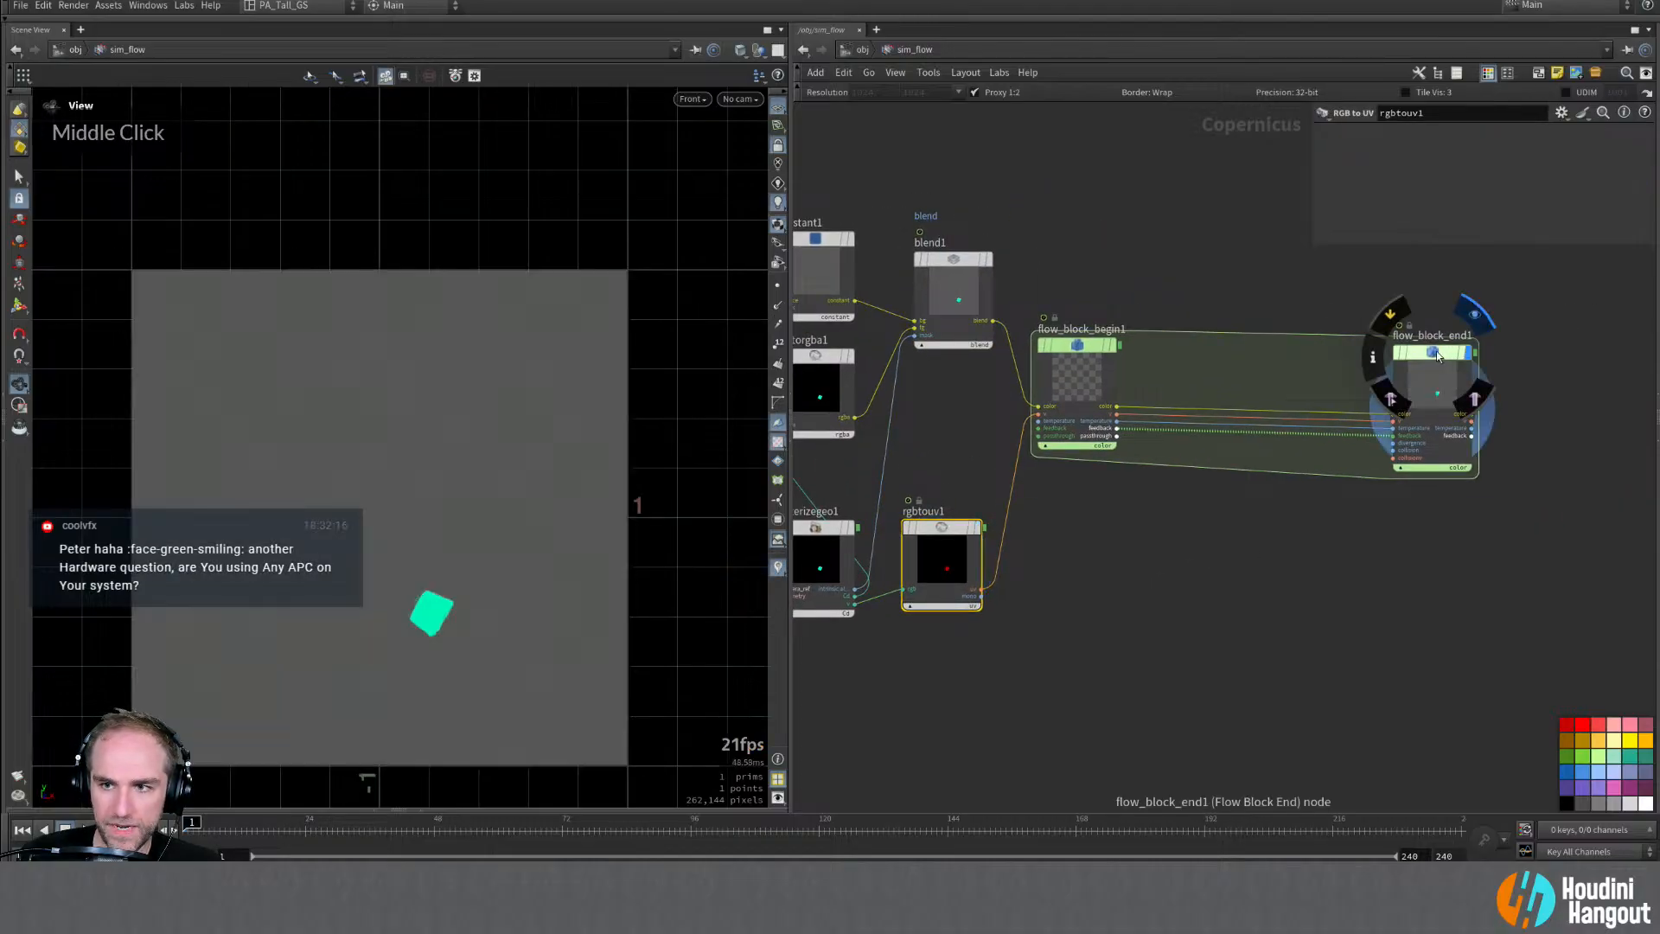
left_click(85, 829)
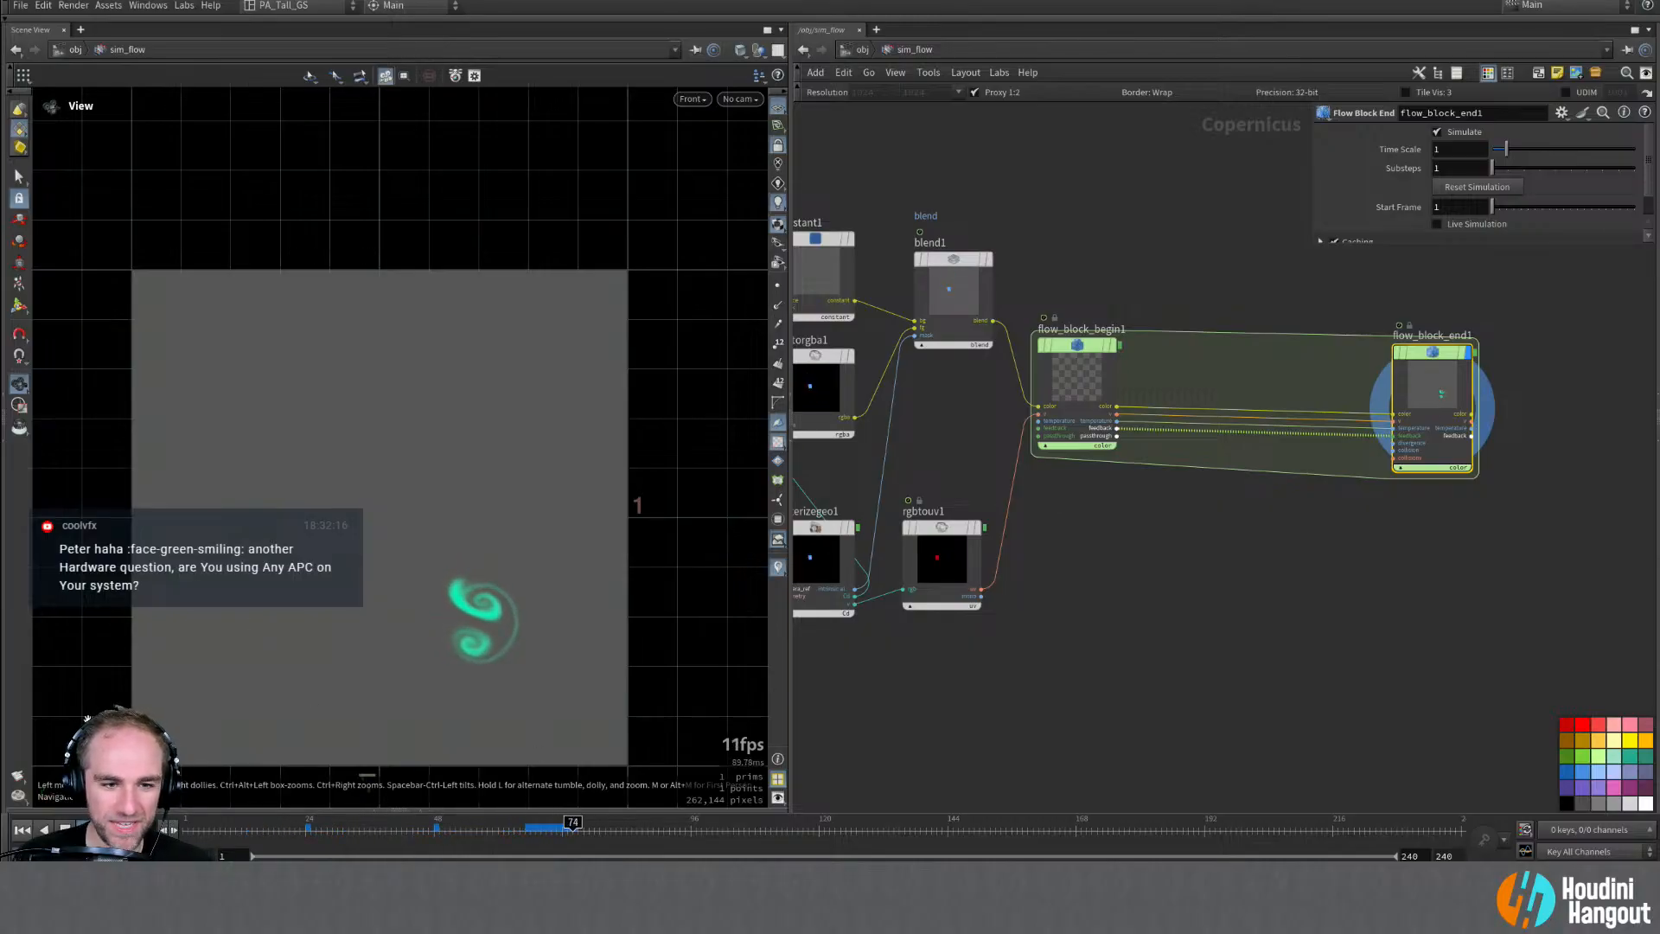
left_click(15, 830)
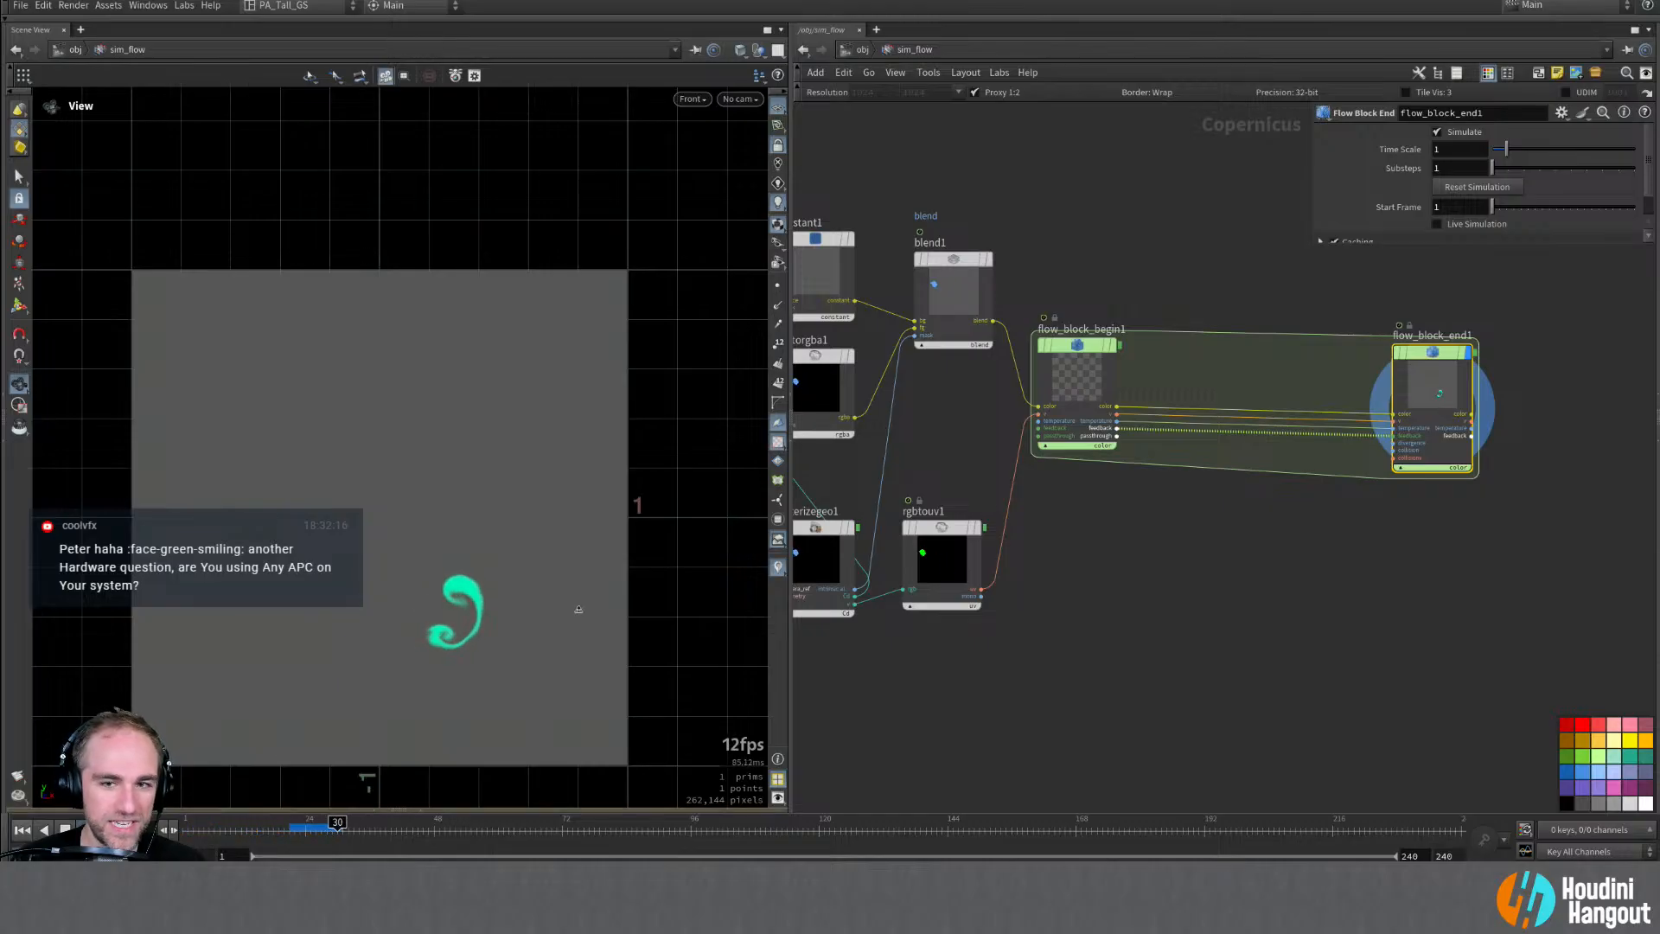
left_click(25, 829)
Step: Delete the blend1 and rgbtorgba1 nodes from the network
middle_click_drag(940, 440, 1035, 490)
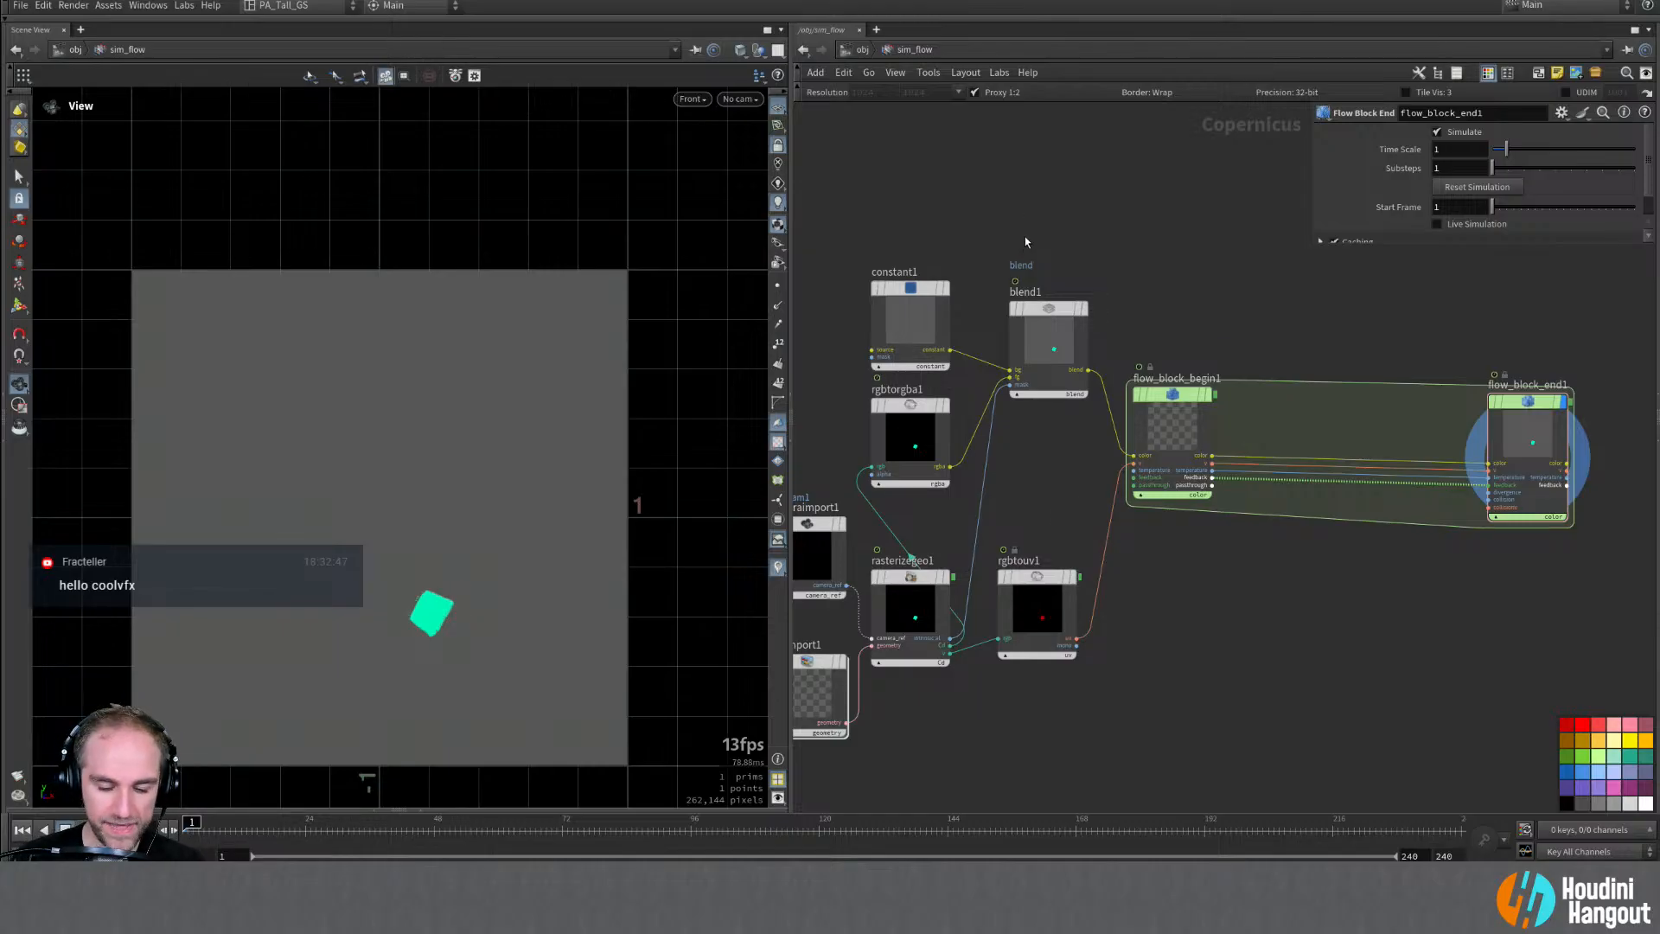
left_click(1048, 372)
key("Delete")
left_click_drag(982, 463, 890, 422)
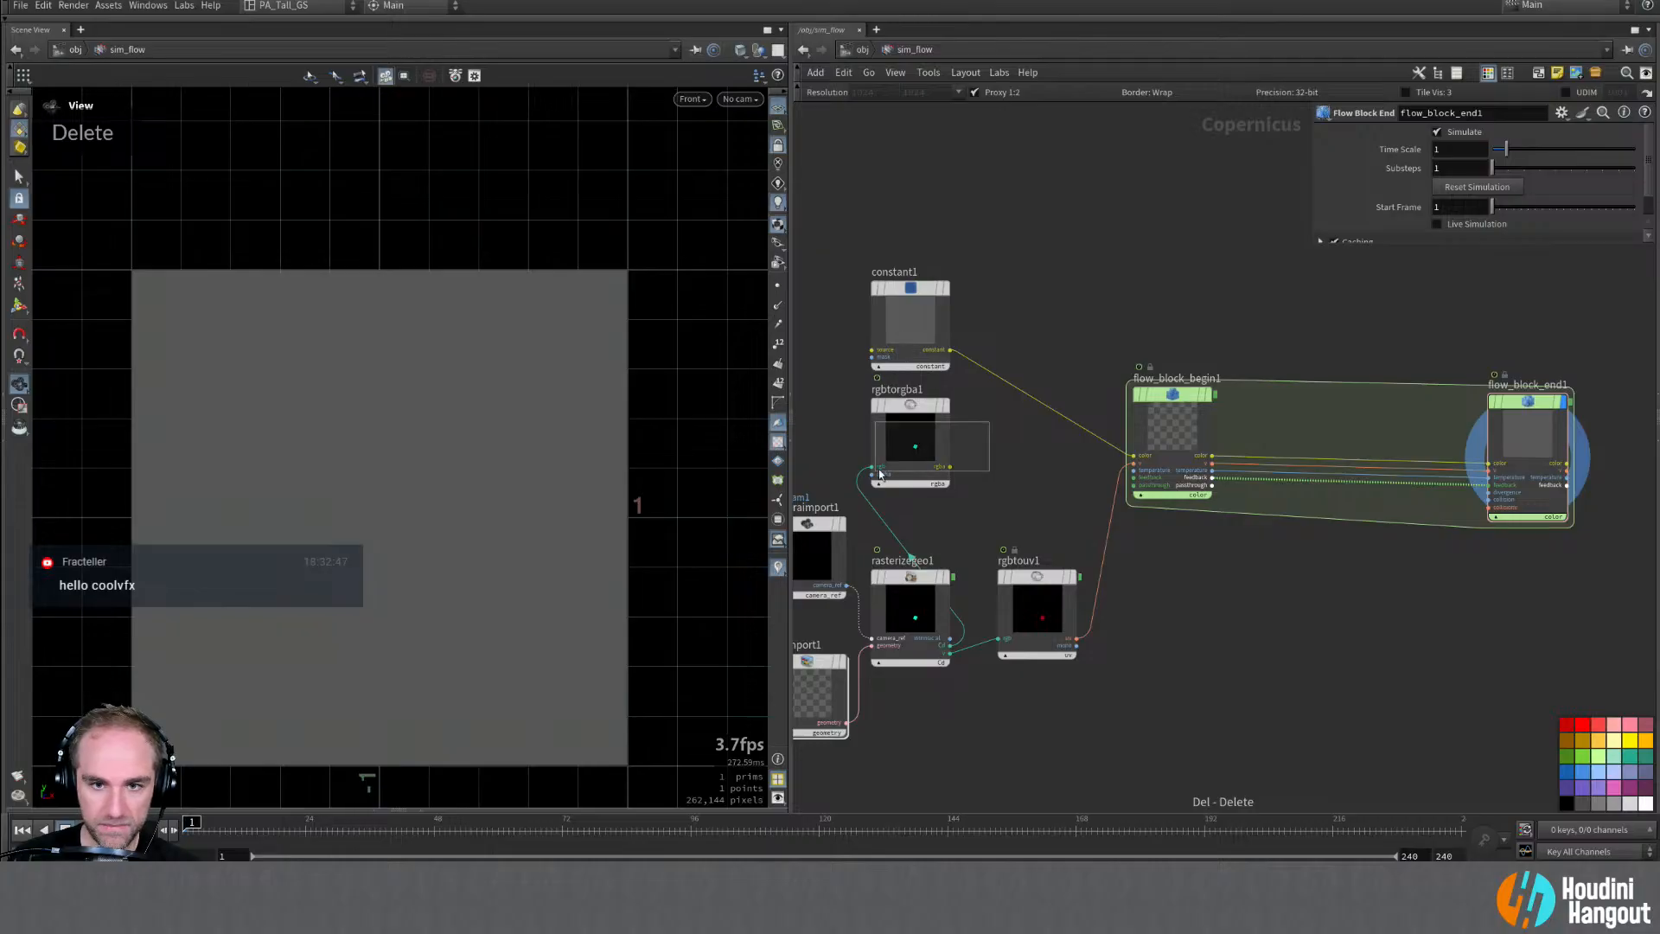
key("Delete")
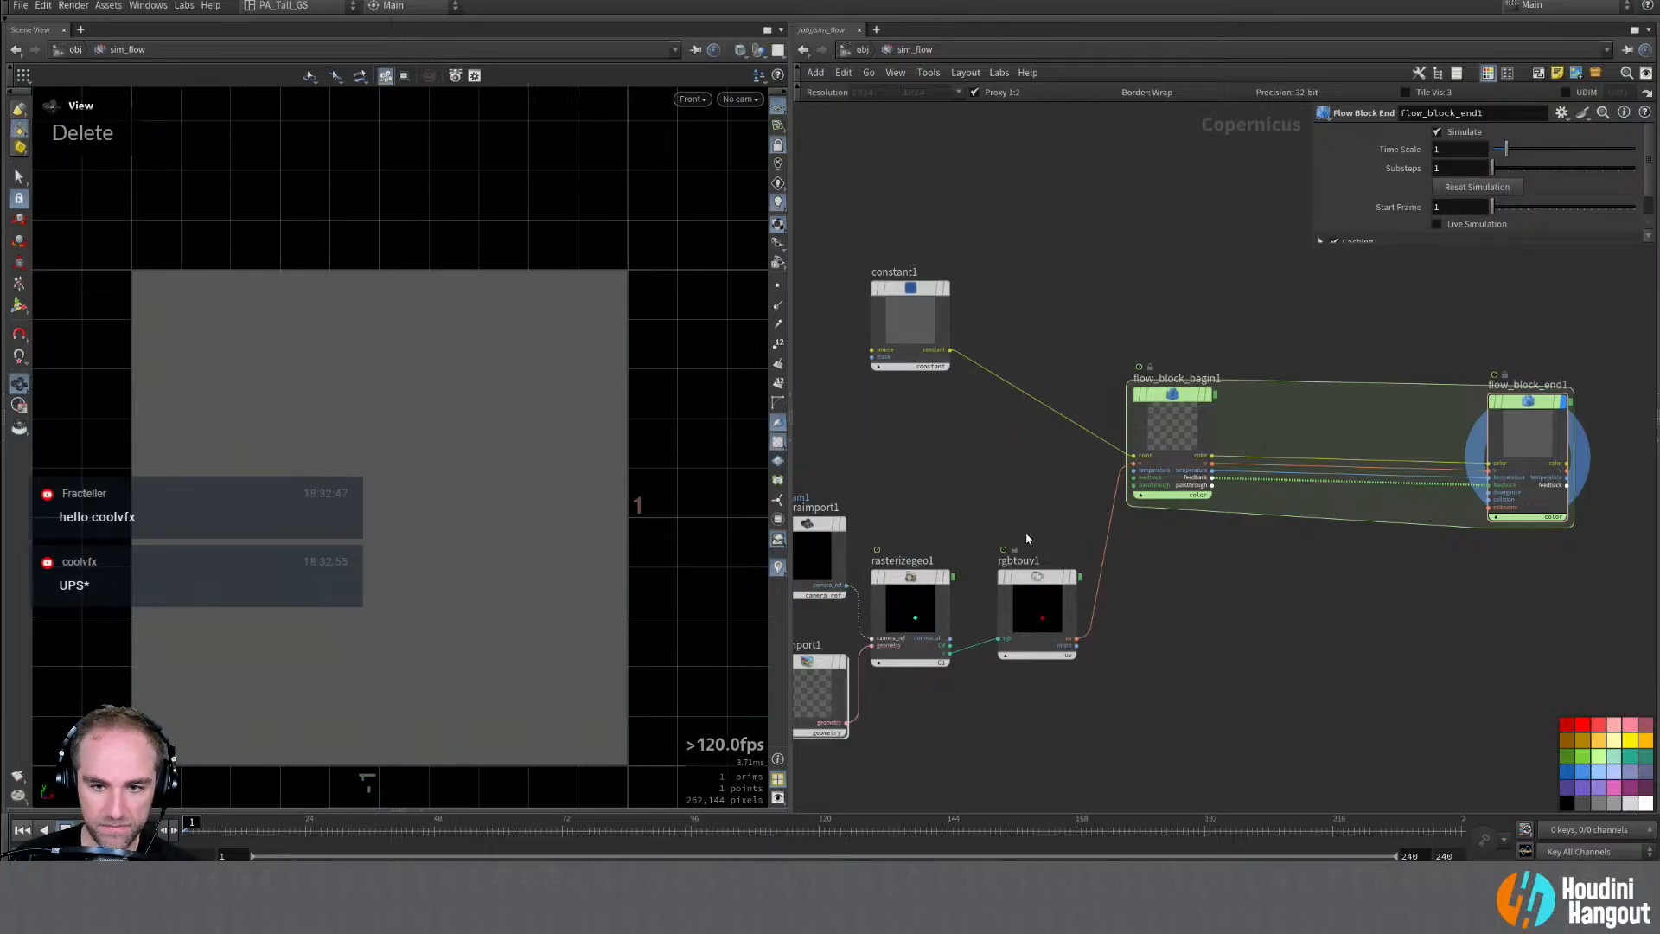
Step: Delete the rgbtouv1 node and cut the wire from rasterizegeo1 to flow_block_begin1
left_click_drag(999, 496, 1066, 674)
key("Delete")
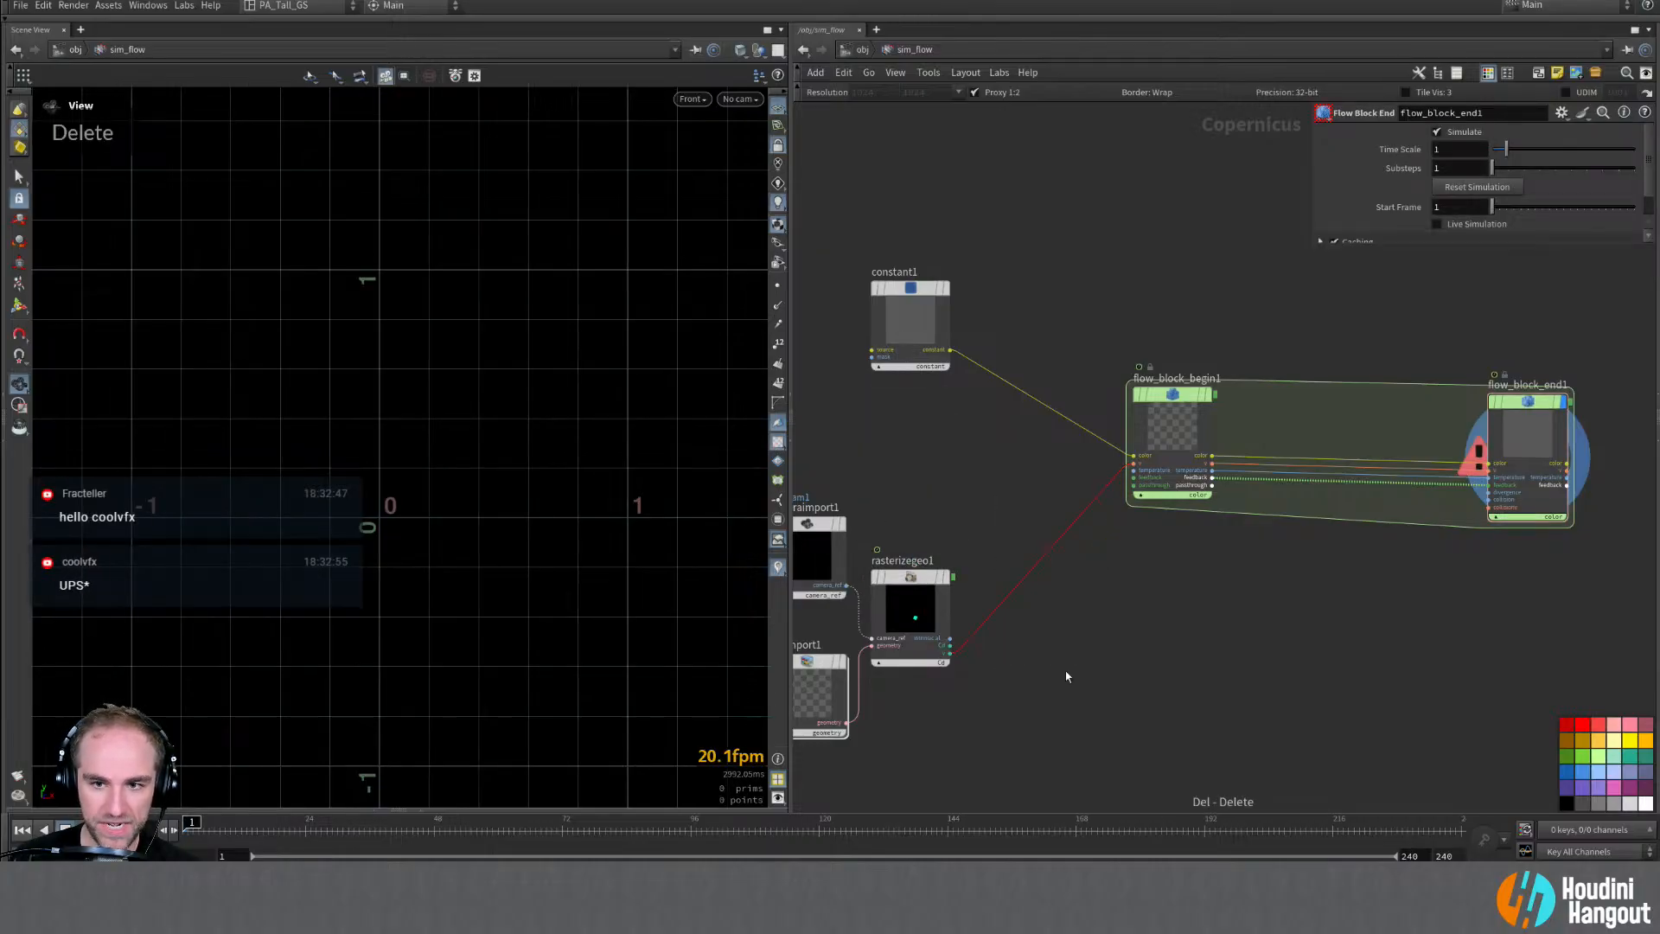
key("y")
left_click_drag(1015, 526, 1100, 666)
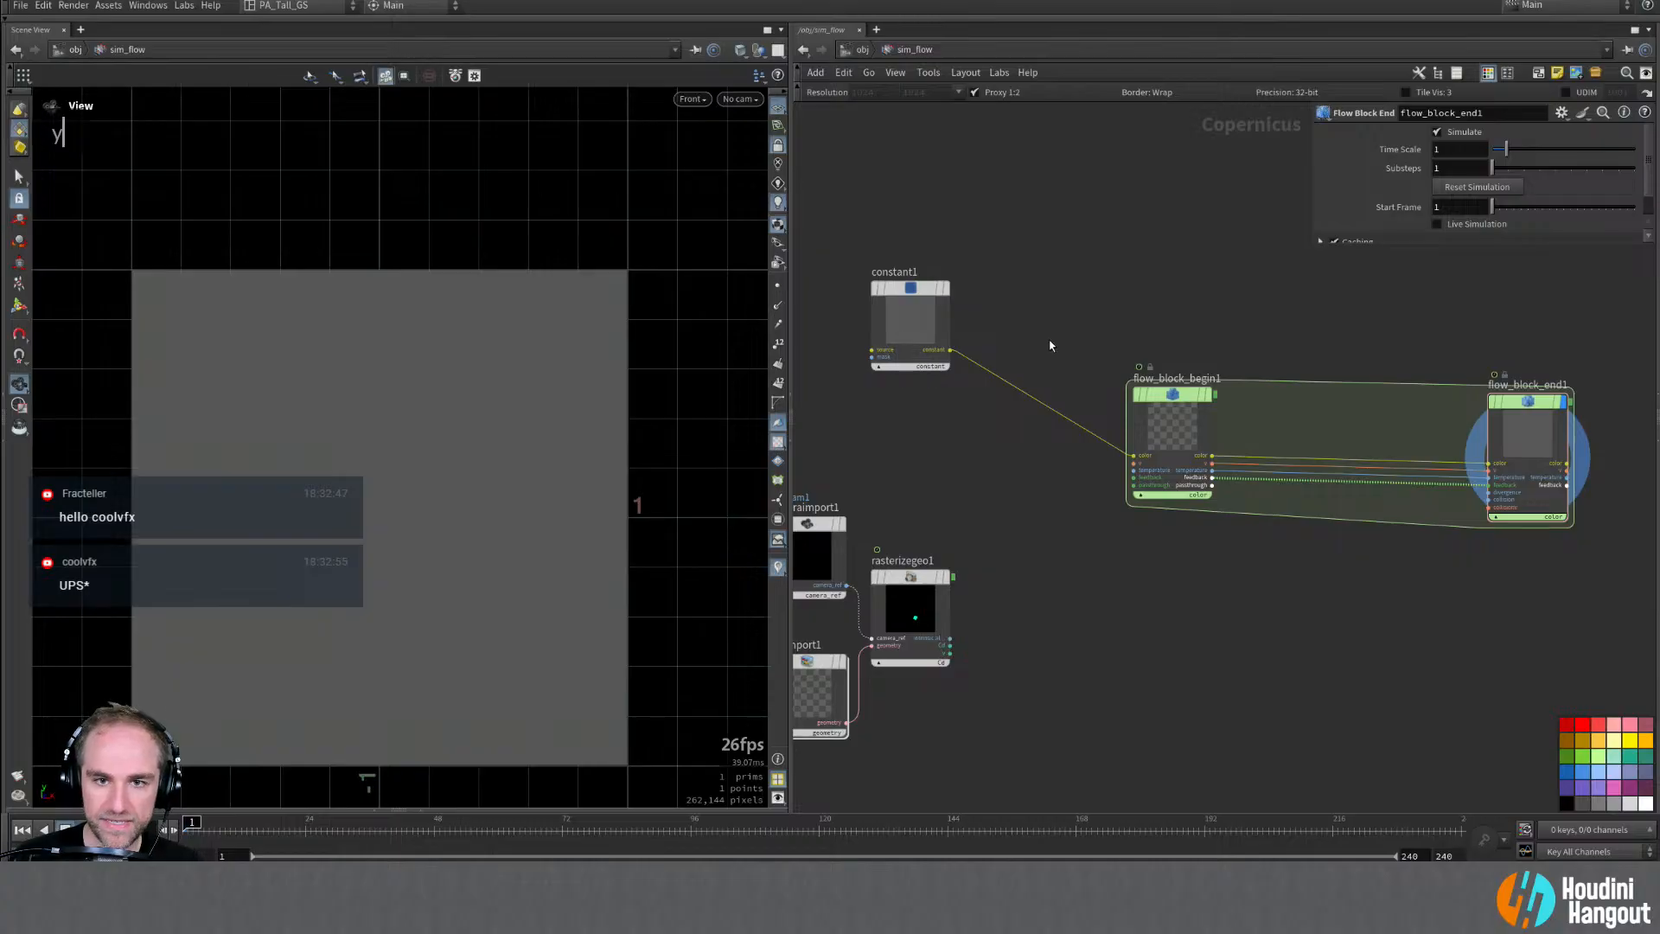
Step: Reposition constant1 and rasterizegeo1 in the network, leaving rasterizegeo1 selected
double_click(925, 349)
left_click_drag(925, 349, 913, 366)
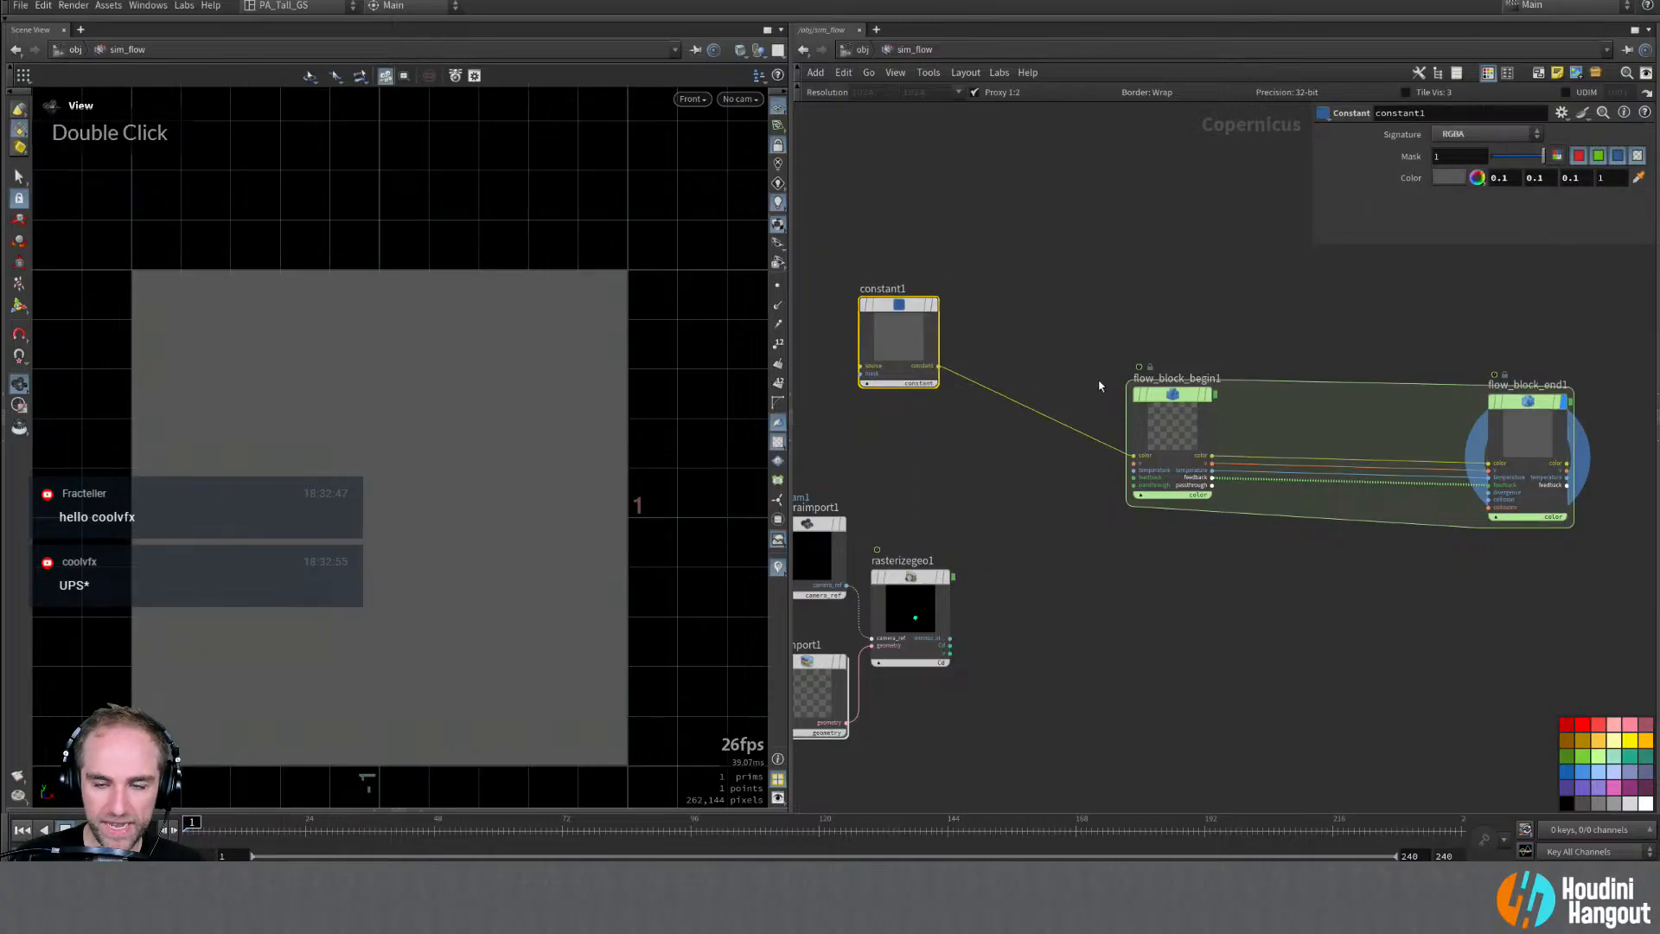
left_click_drag(911, 580, 932, 579)
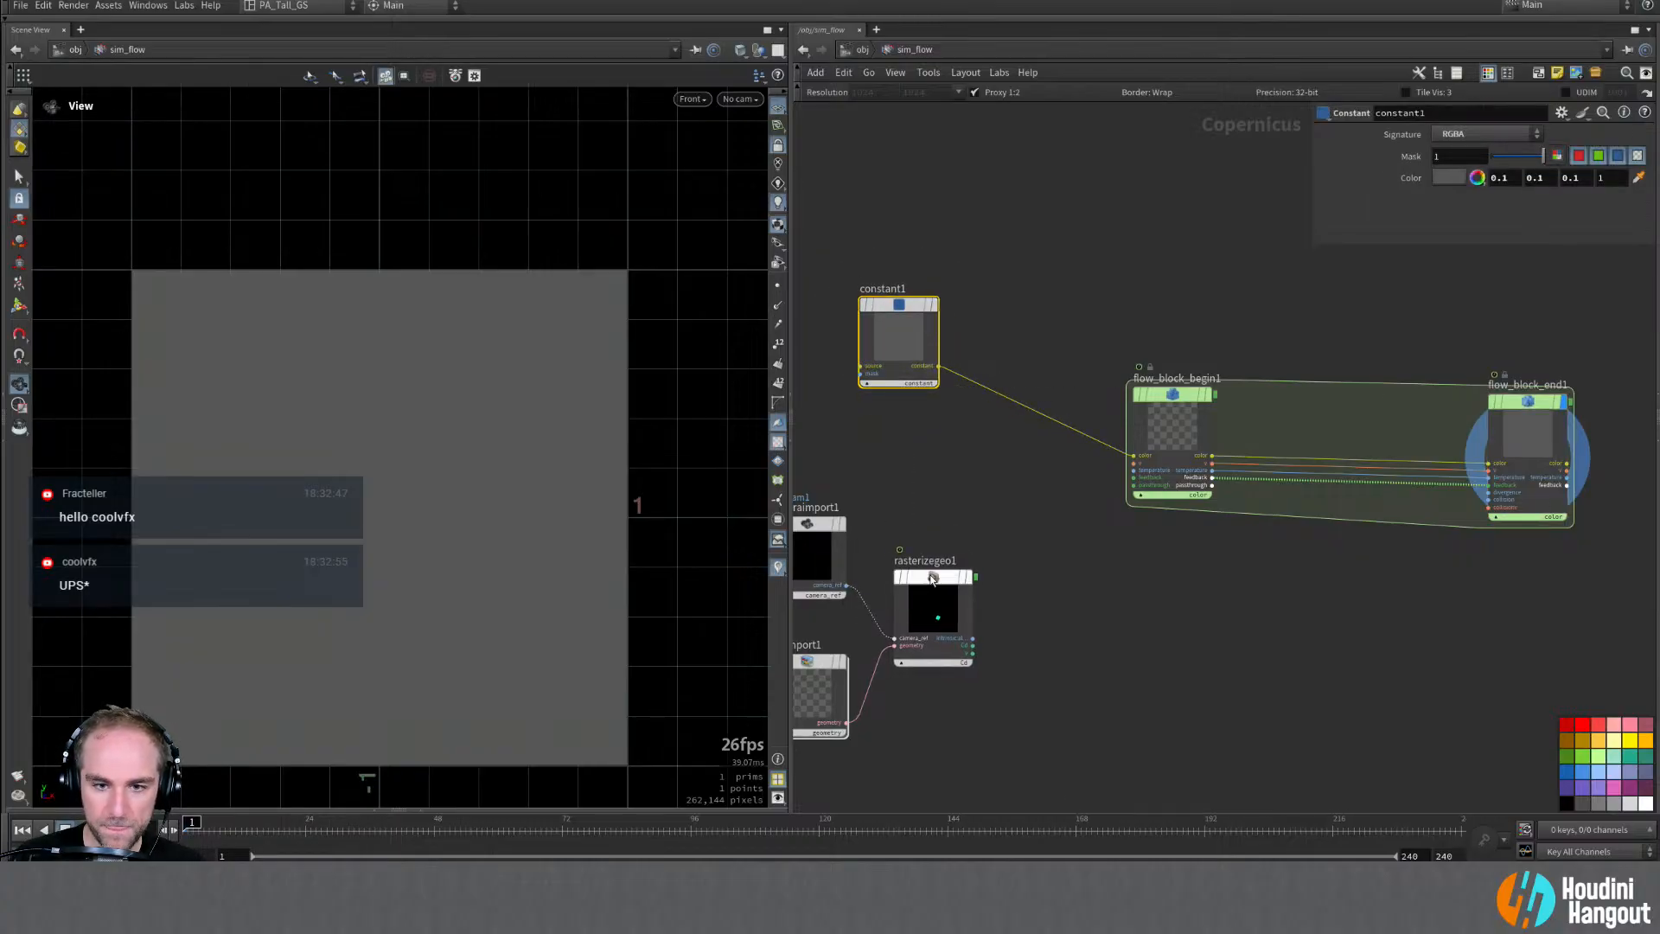
left_click(932, 579)
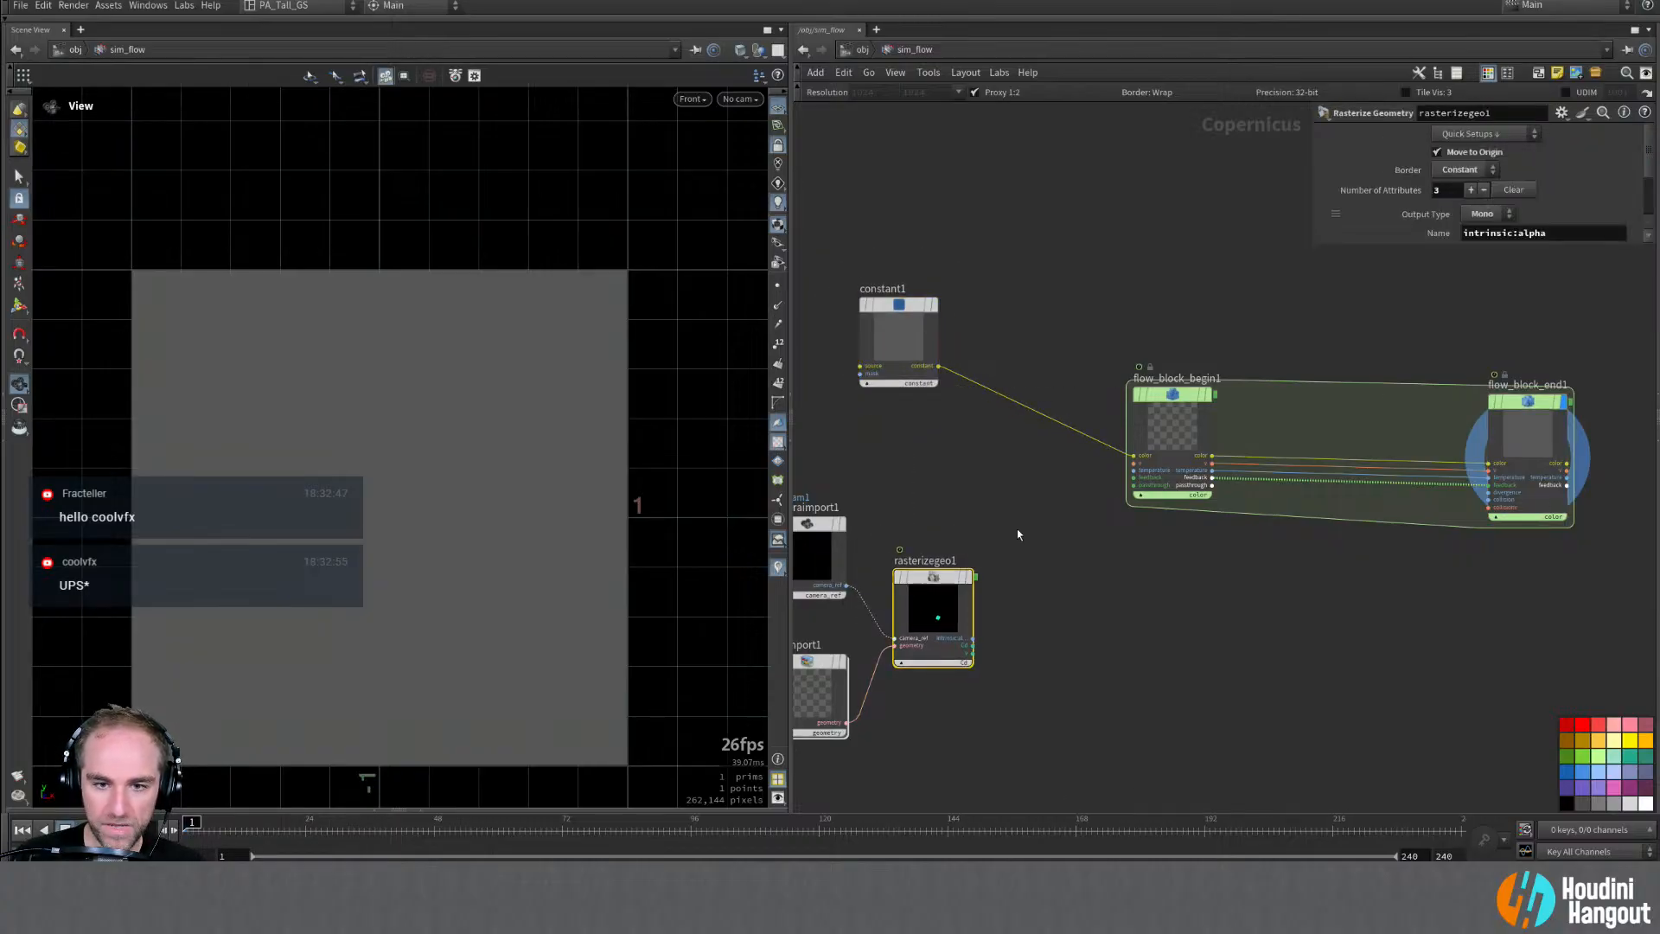
Step: Wire all rasterizegeo1 outputs as one bundle into the passthrough input of flow_block_begin1
left_click(975, 576)
middle_click_drag(1049, 567, 1070, 554, "alt")
right_click_drag(1070, 554, 1064, 475, "alt")
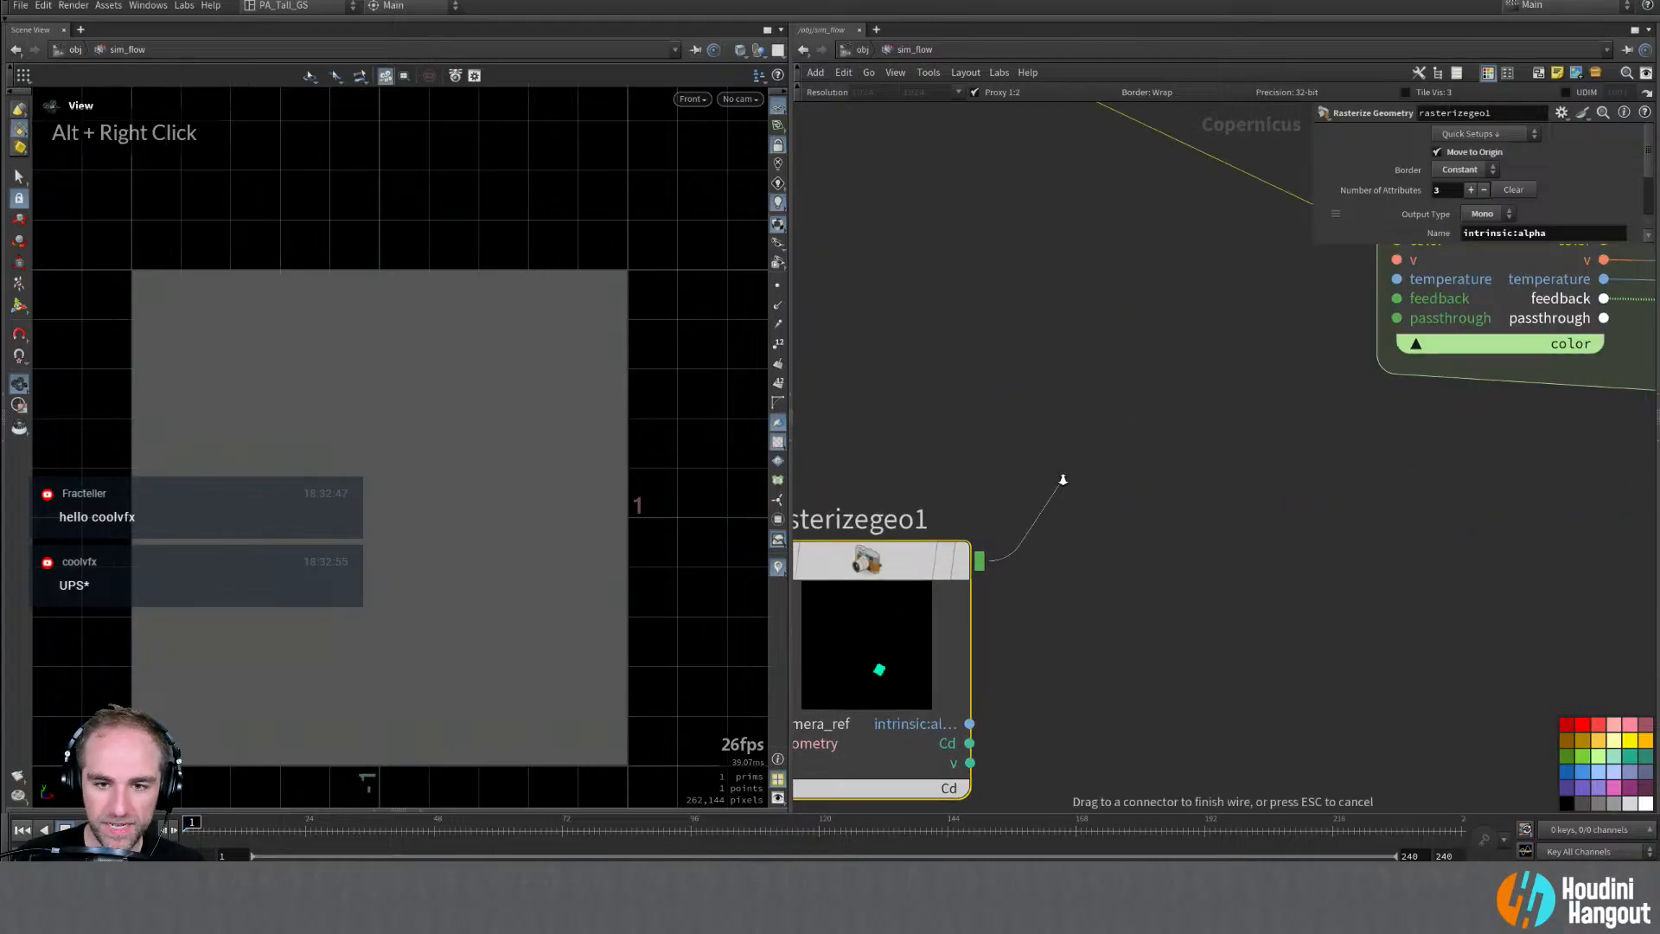
left_click(1396, 318)
right_click_drag(1357, 621, 1430, 611, "alt")
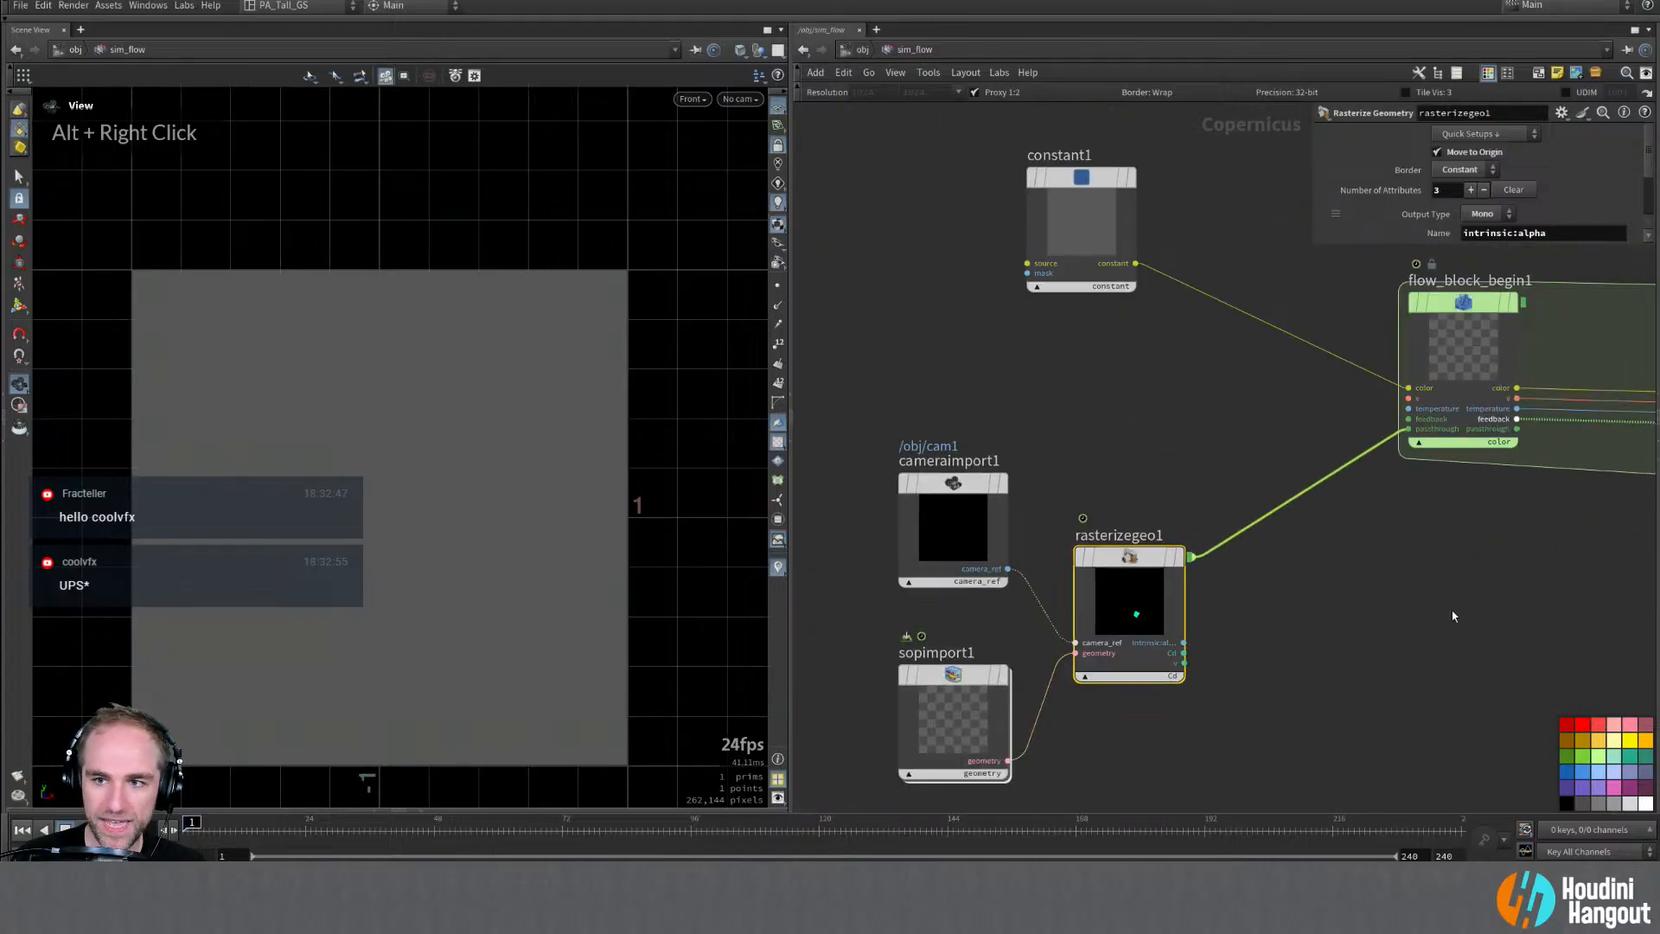
middle_click_drag(1430, 612, 1383, 611, "alt")
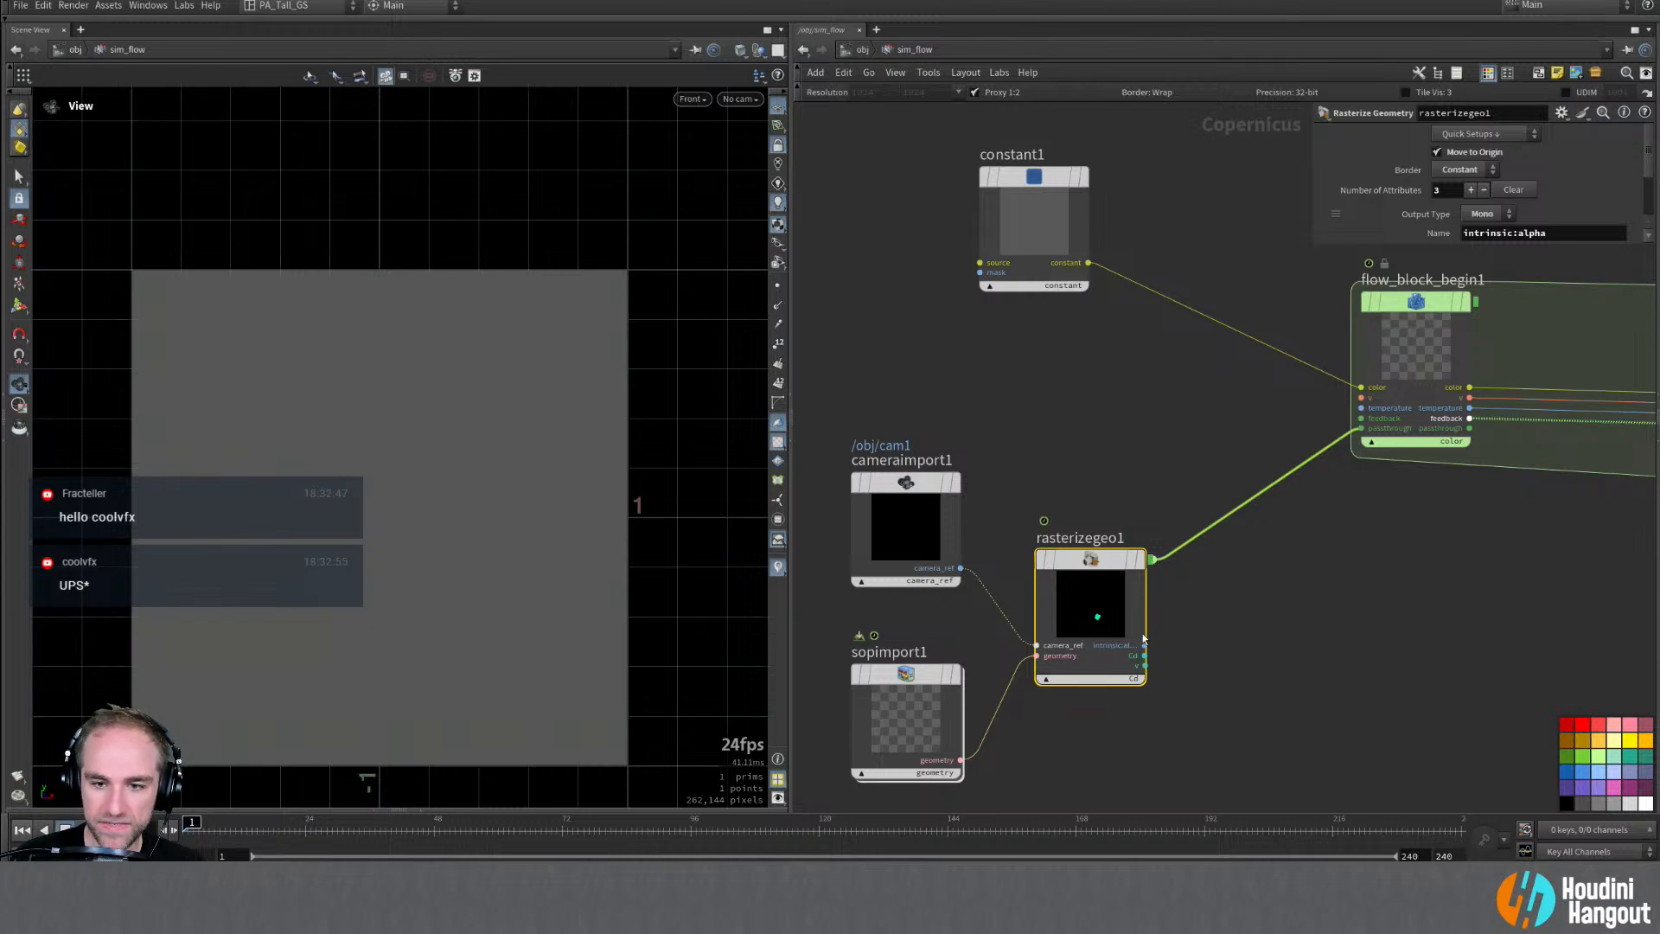
Step: Move flow_block_end1 farther from flow_block_begin1 to make room for nodes inside the flow block
middle_click_drag(1340, 439, 1005, 589, "alt")
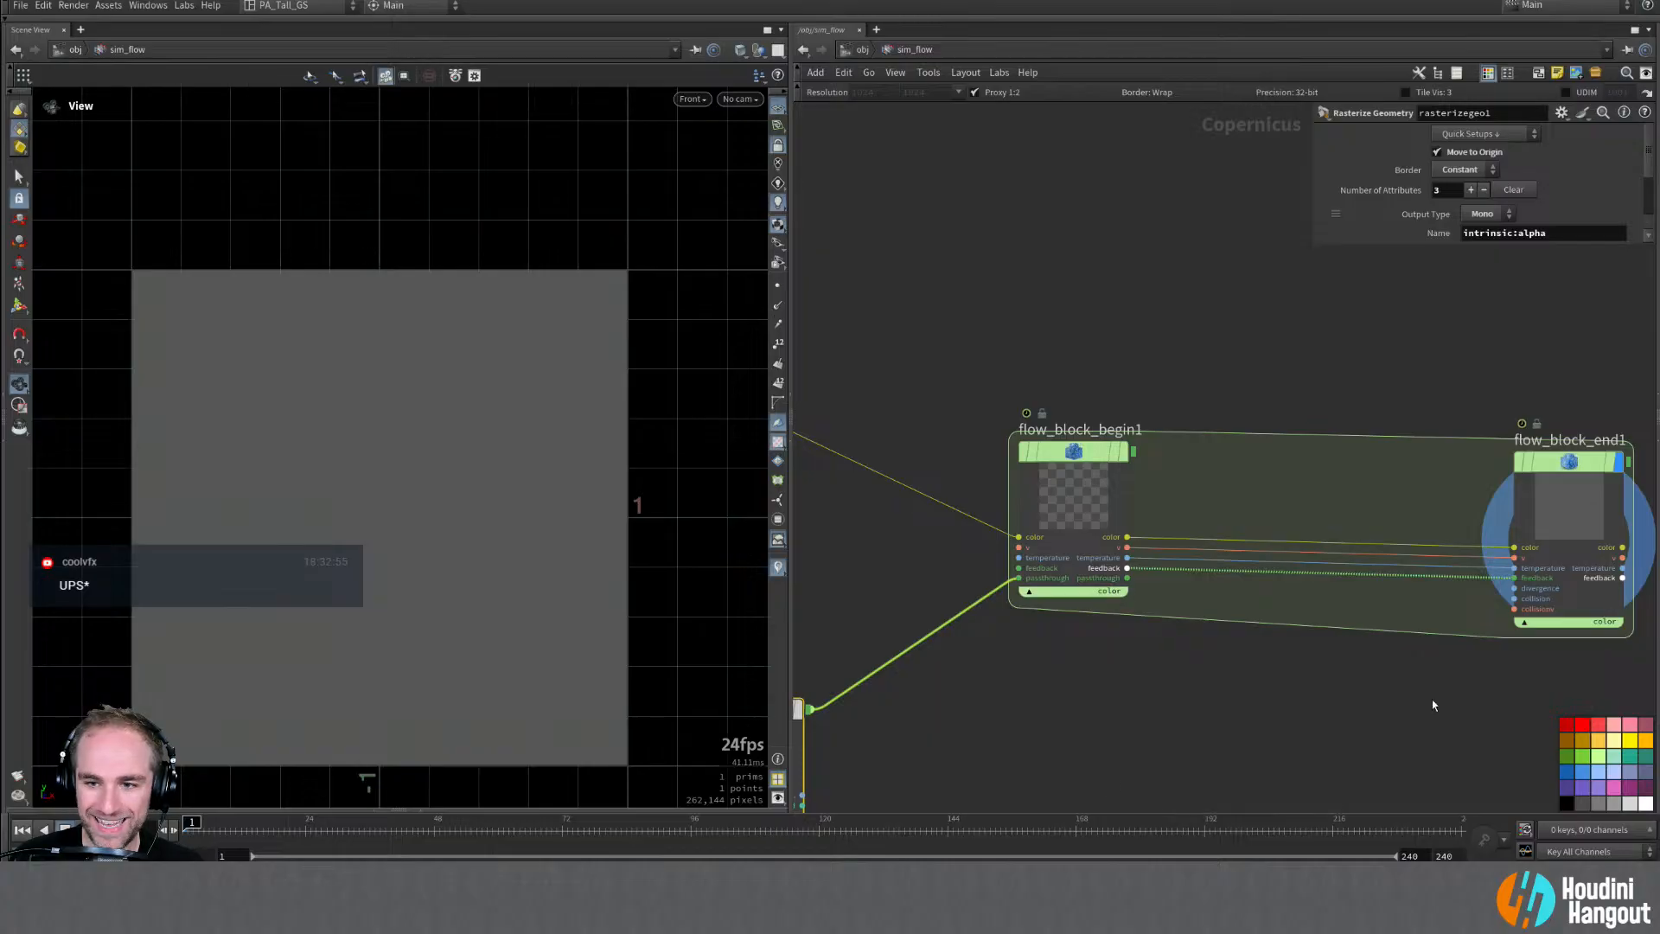
middle_click_drag(1543, 634, 1400, 635)
right_click_drag(1400, 635, 1165, 743)
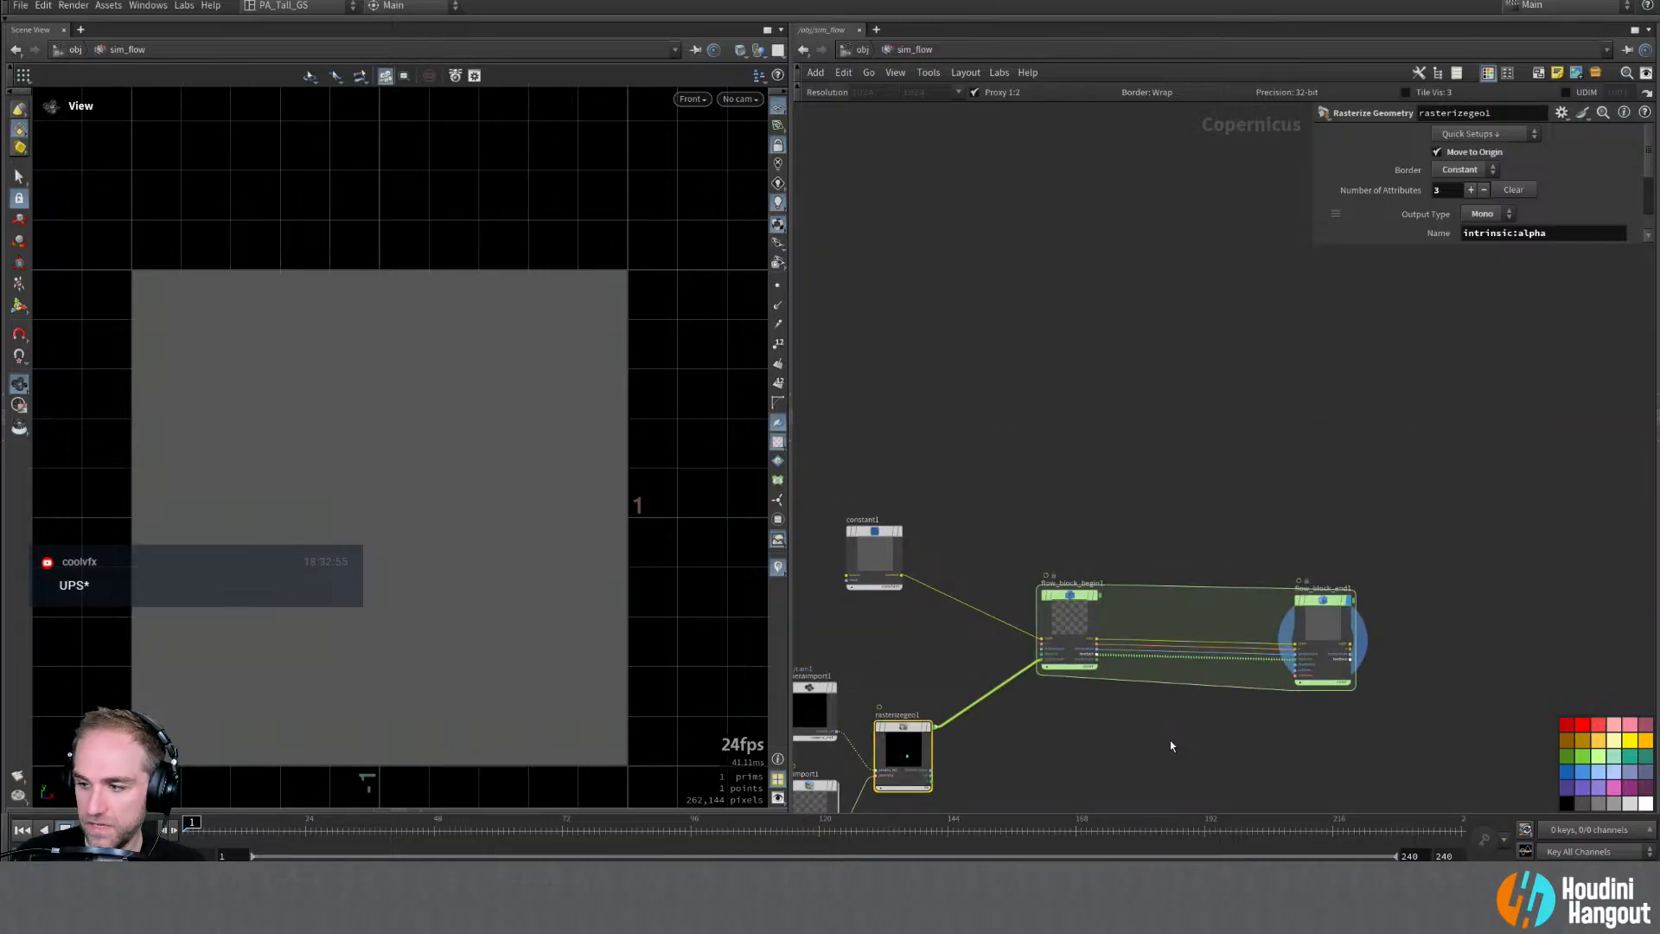
left_click_drag(1326, 599, 1408, 595)
right_click_drag(1092, 741, 1120, 673)
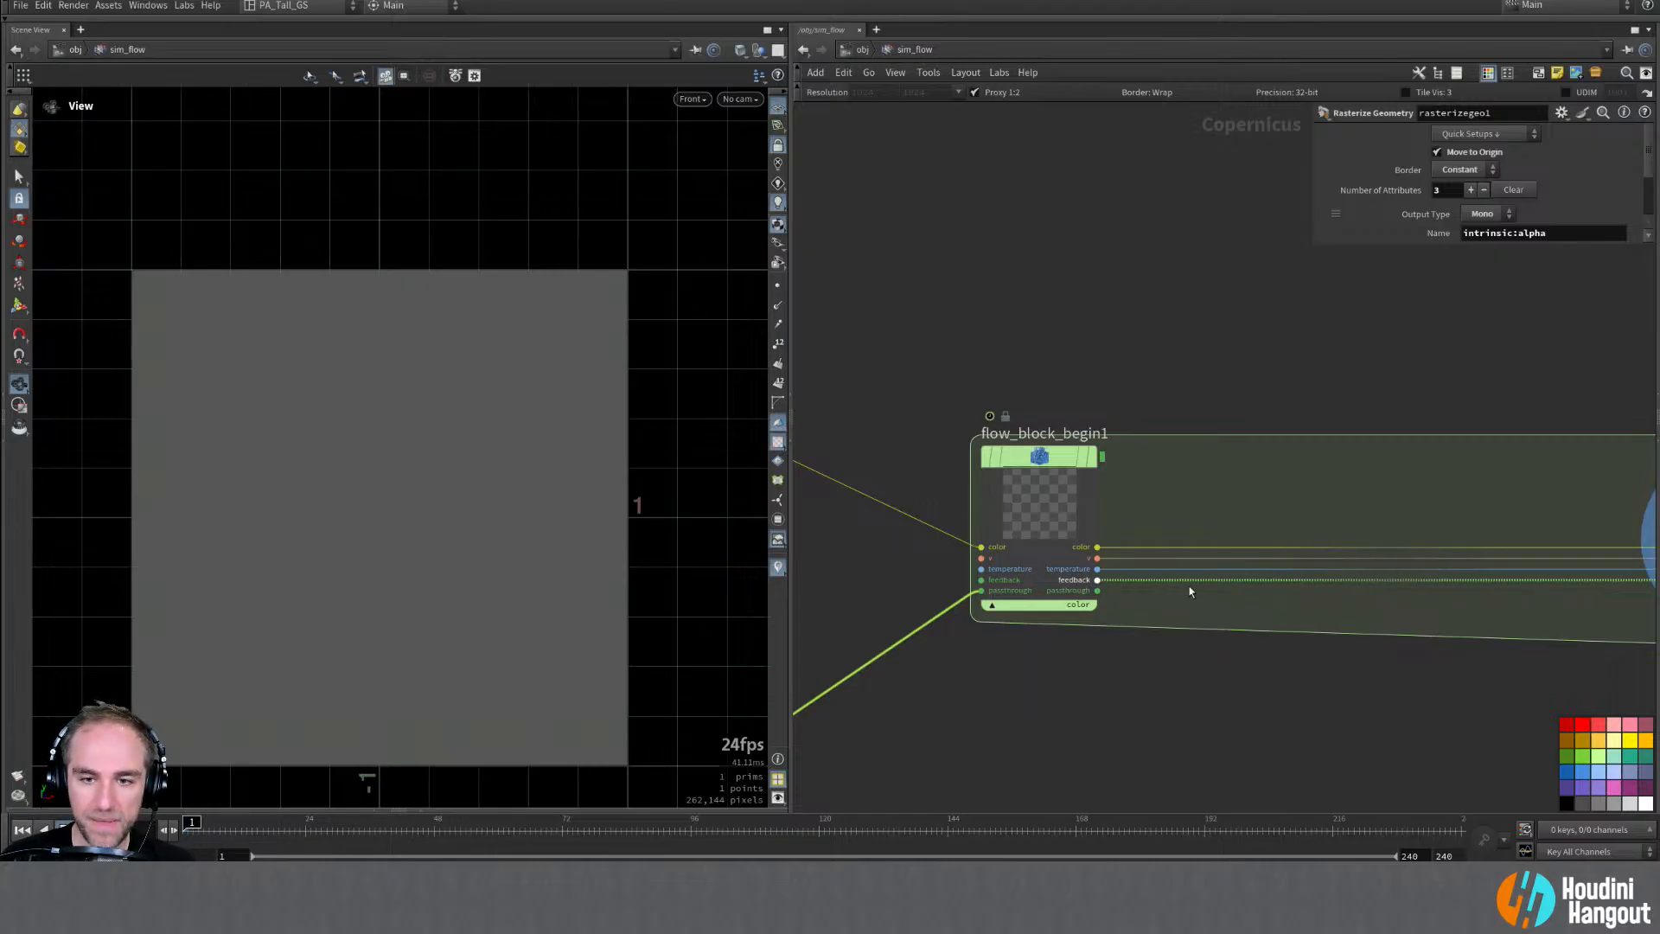
middle_click_drag(1484, 594, 1163, 605)
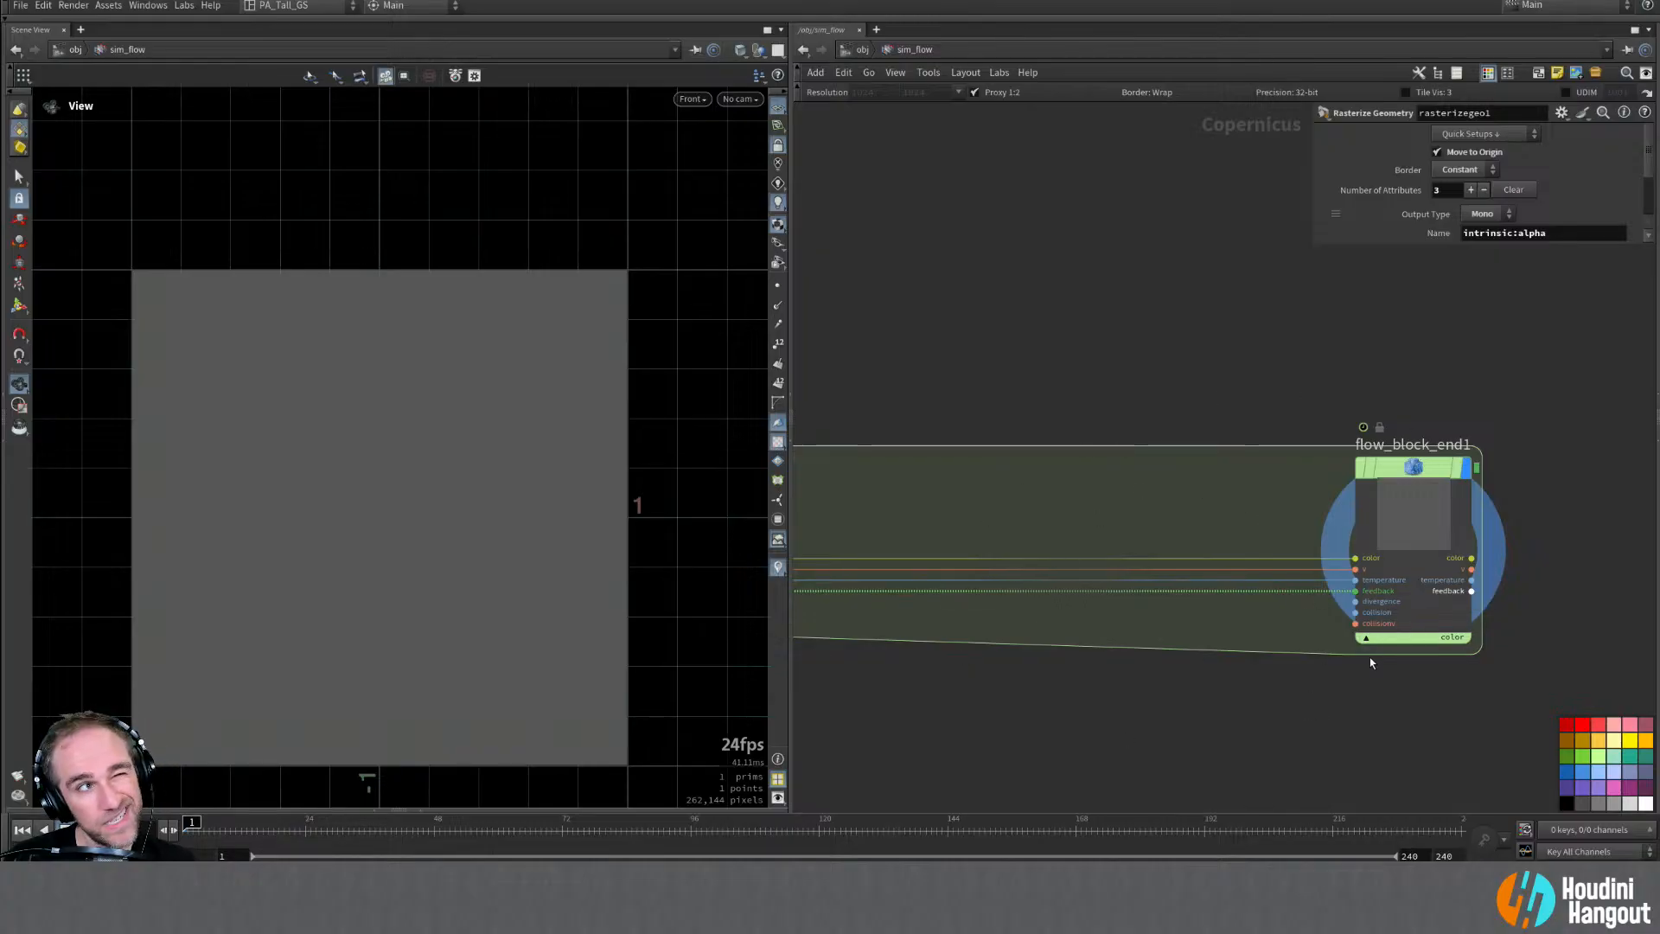
Step: Add a Cable Unpack node just below the wires leaving flow_block_begin1
middle_click_drag(1126, 686, 1361, 726)
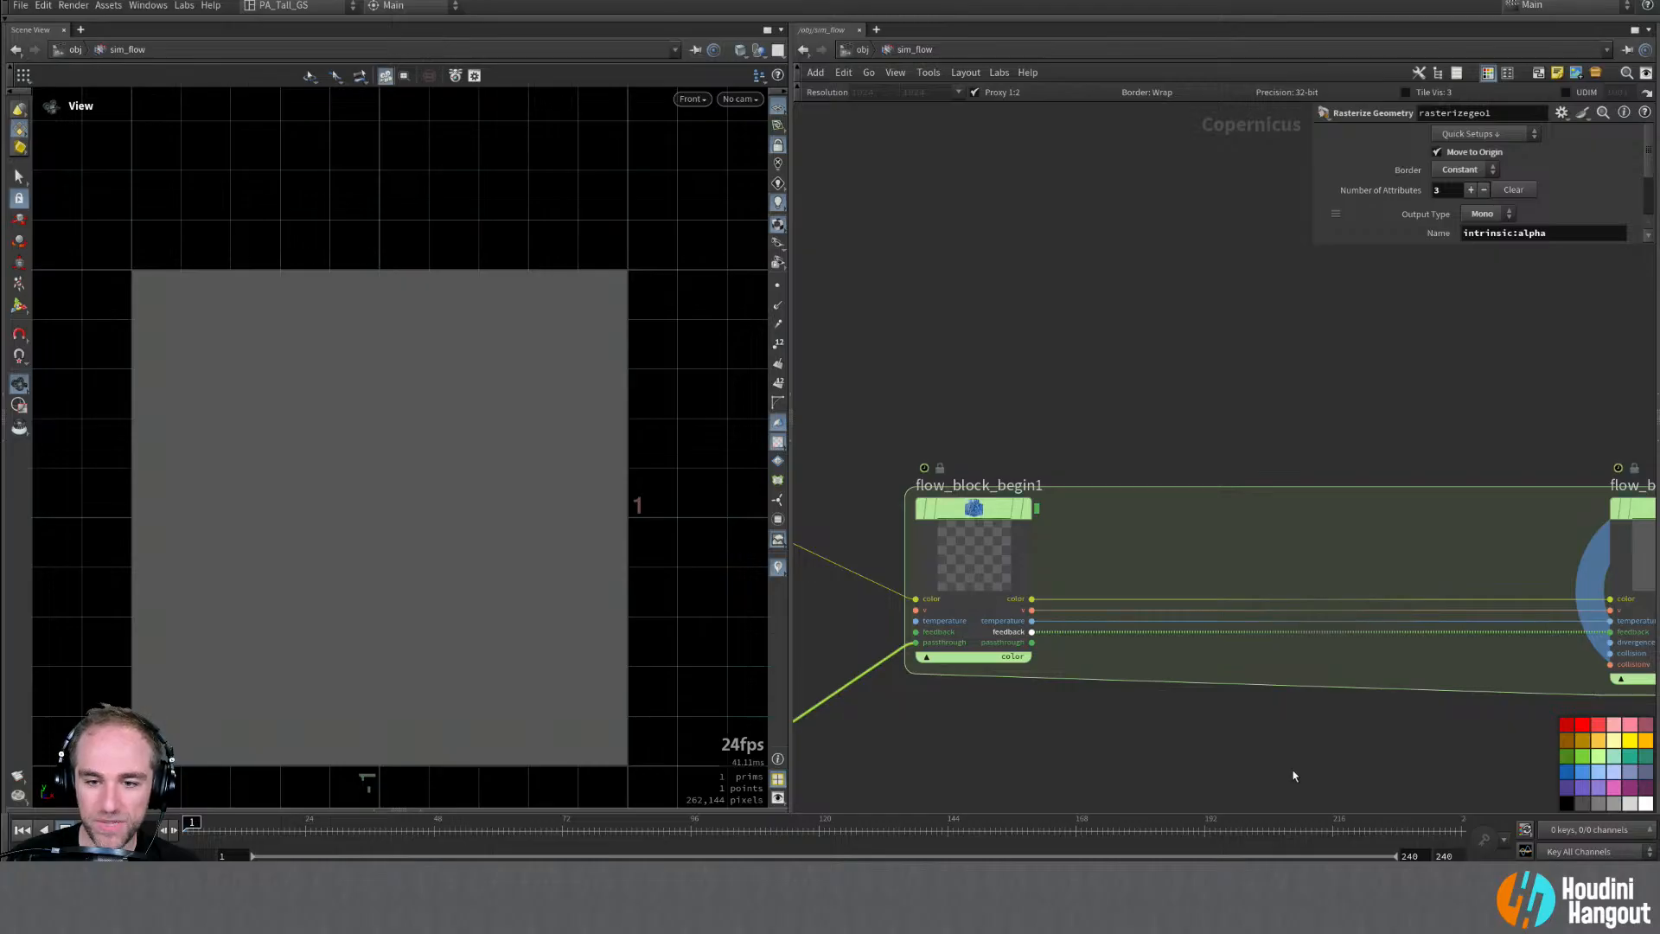
right_click_drag(1158, 740, 1160, 730, "alt")
key("Tab")
type("cable un")
key("Return")
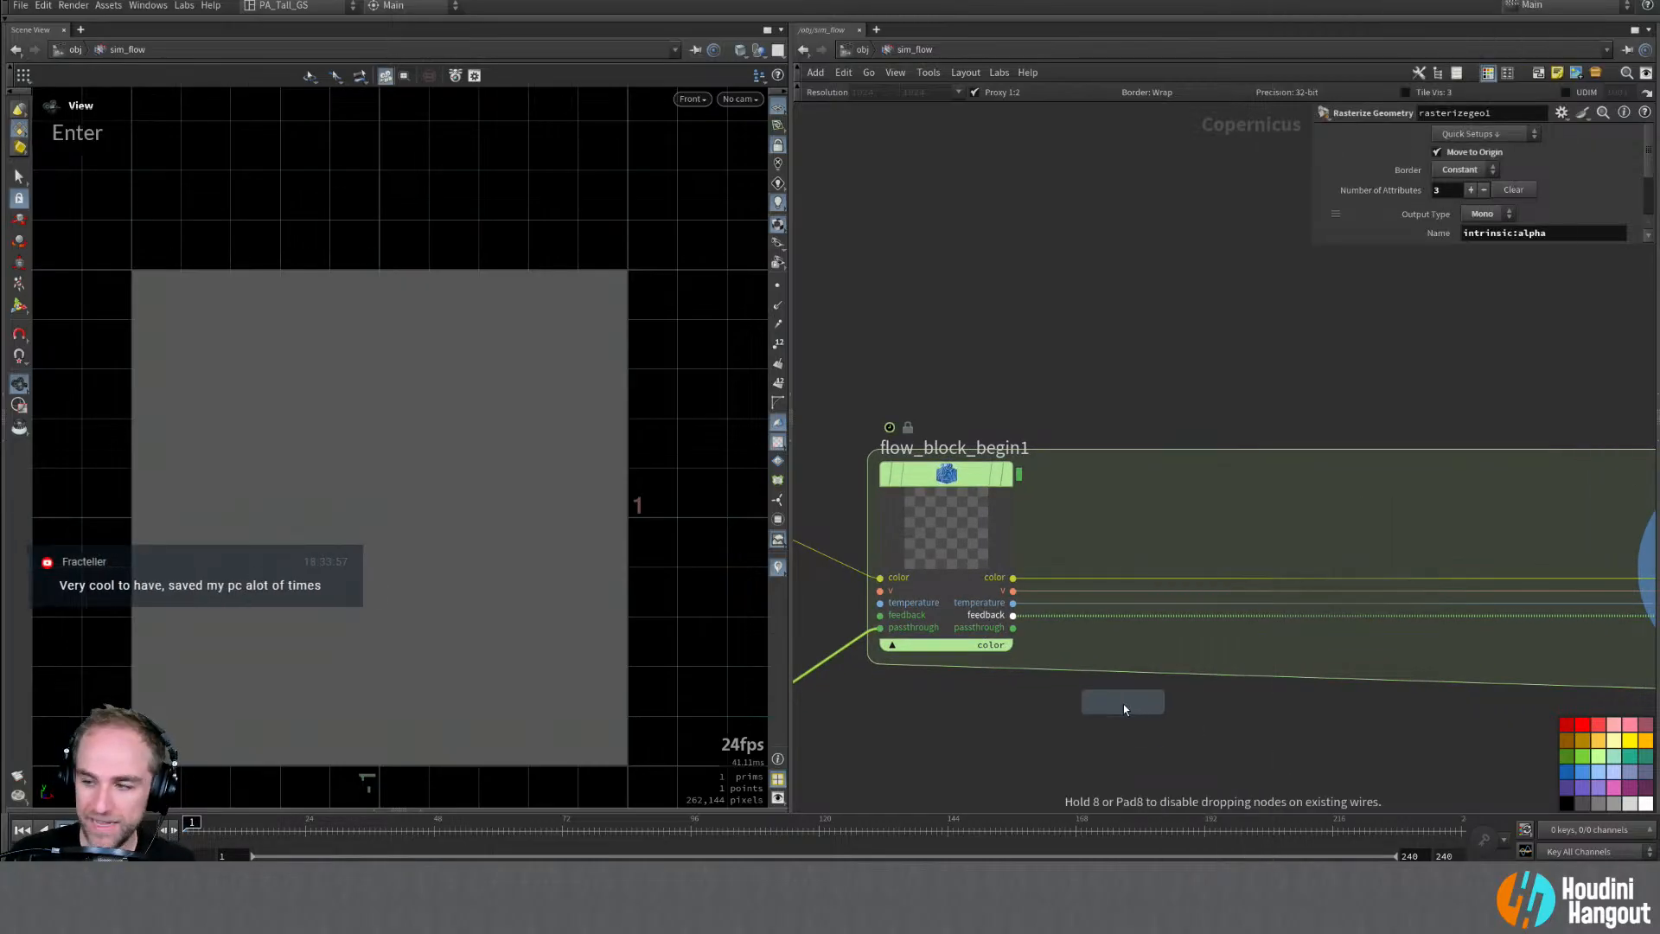
left_click(1122, 665)
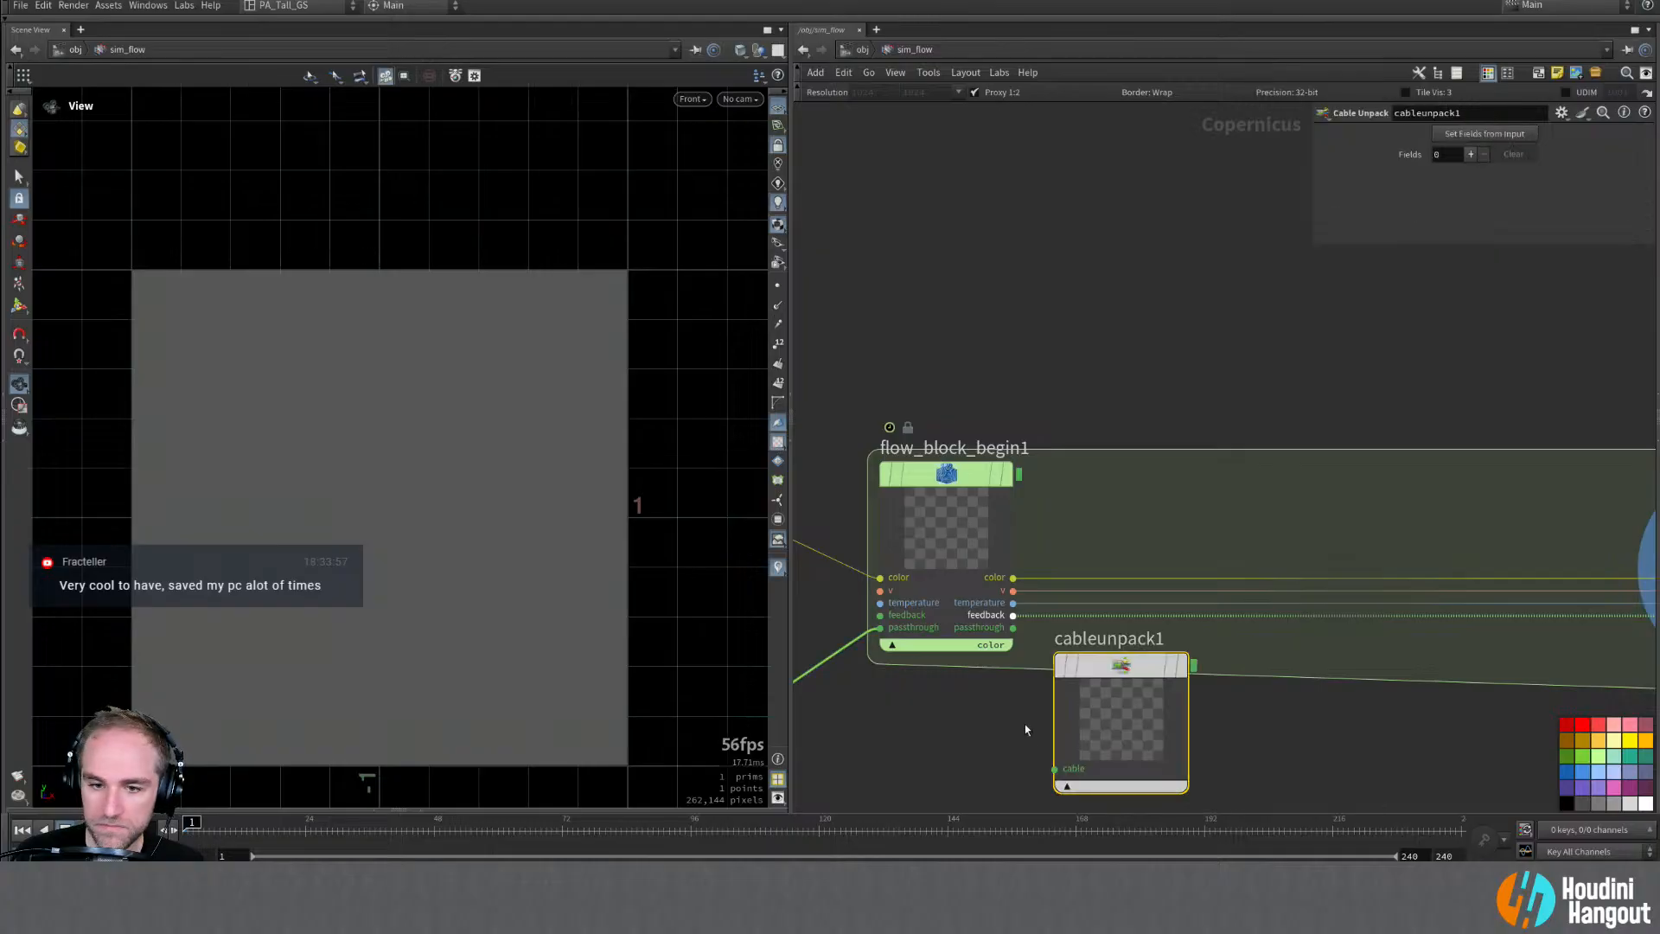
Step: Wire flow_block_begin1's passthrough output into cableunpack1, set its fields from the input with cableunpack1 displayed, and reposition it slightly
left_click(1182, 667)
left_click_drag(1136, 671, 1155, 669)
left_click(1460, 138)
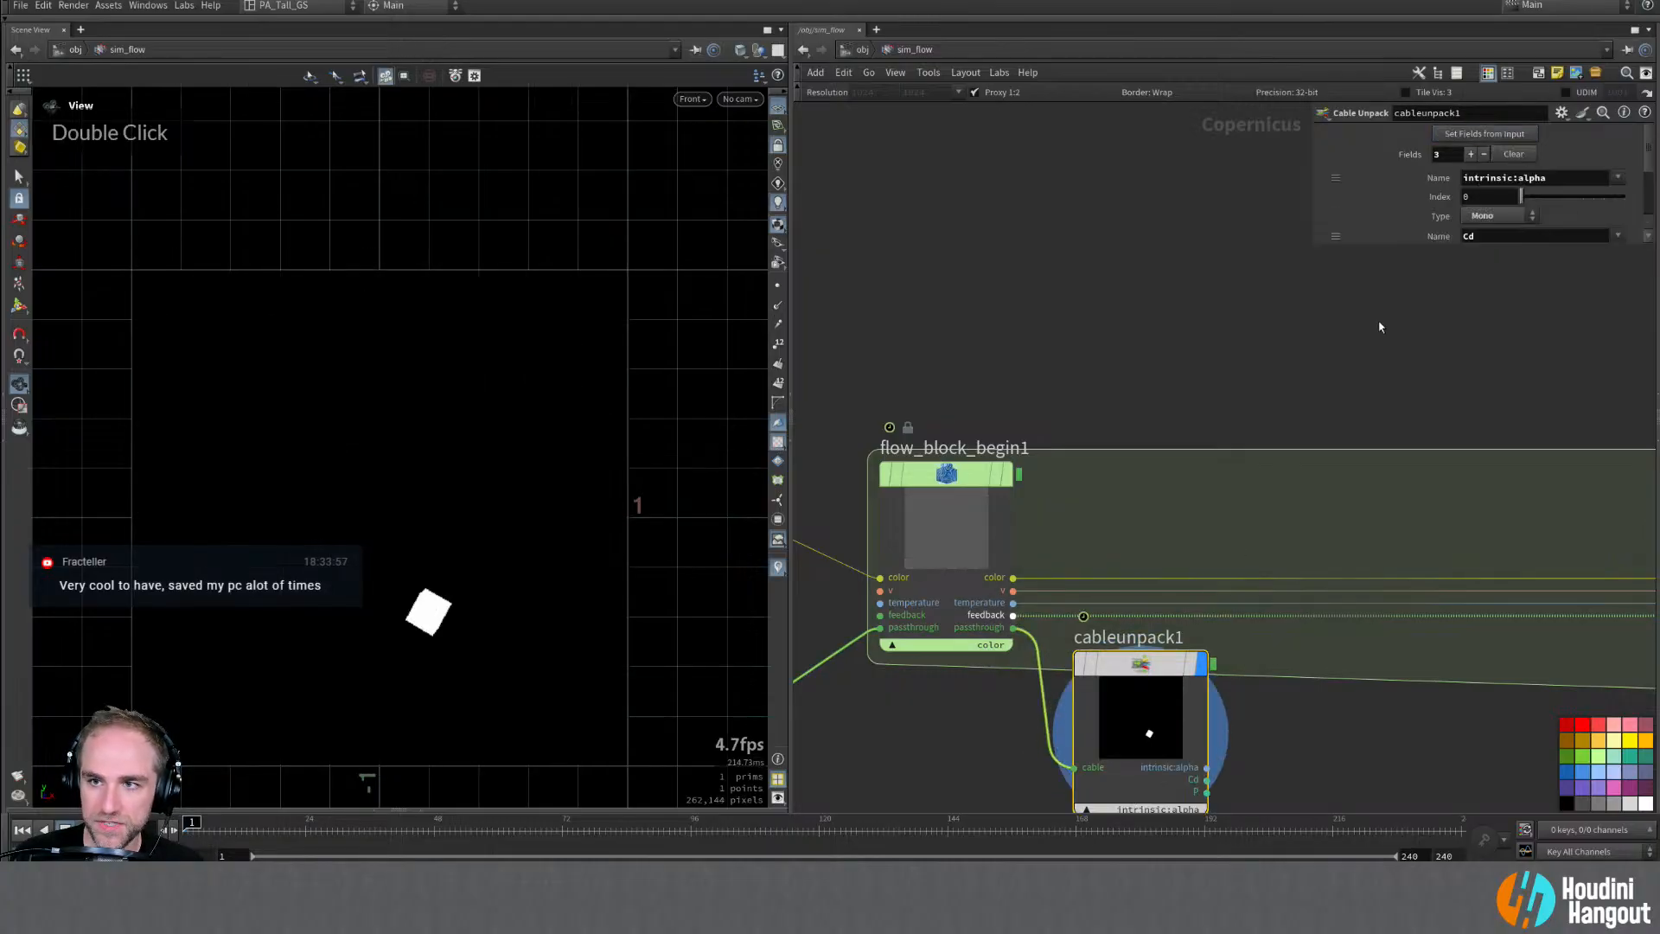
middle_click_drag(1281, 726, 1267, 629, "alt")
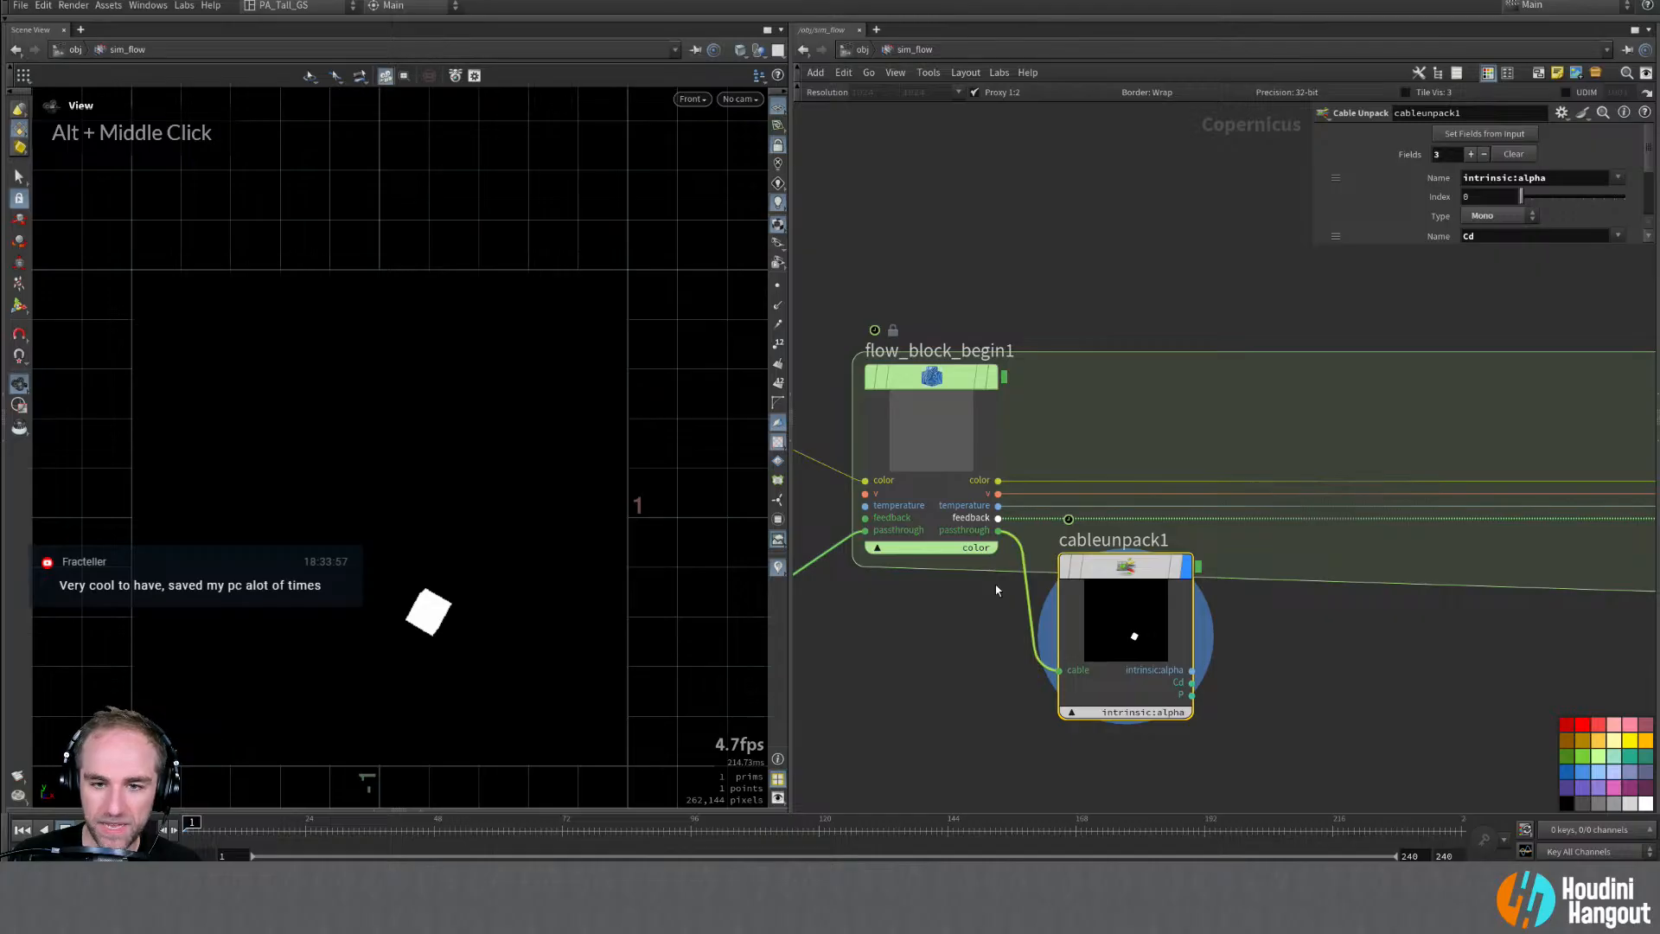
scroll(1305, 675, "down", 2)
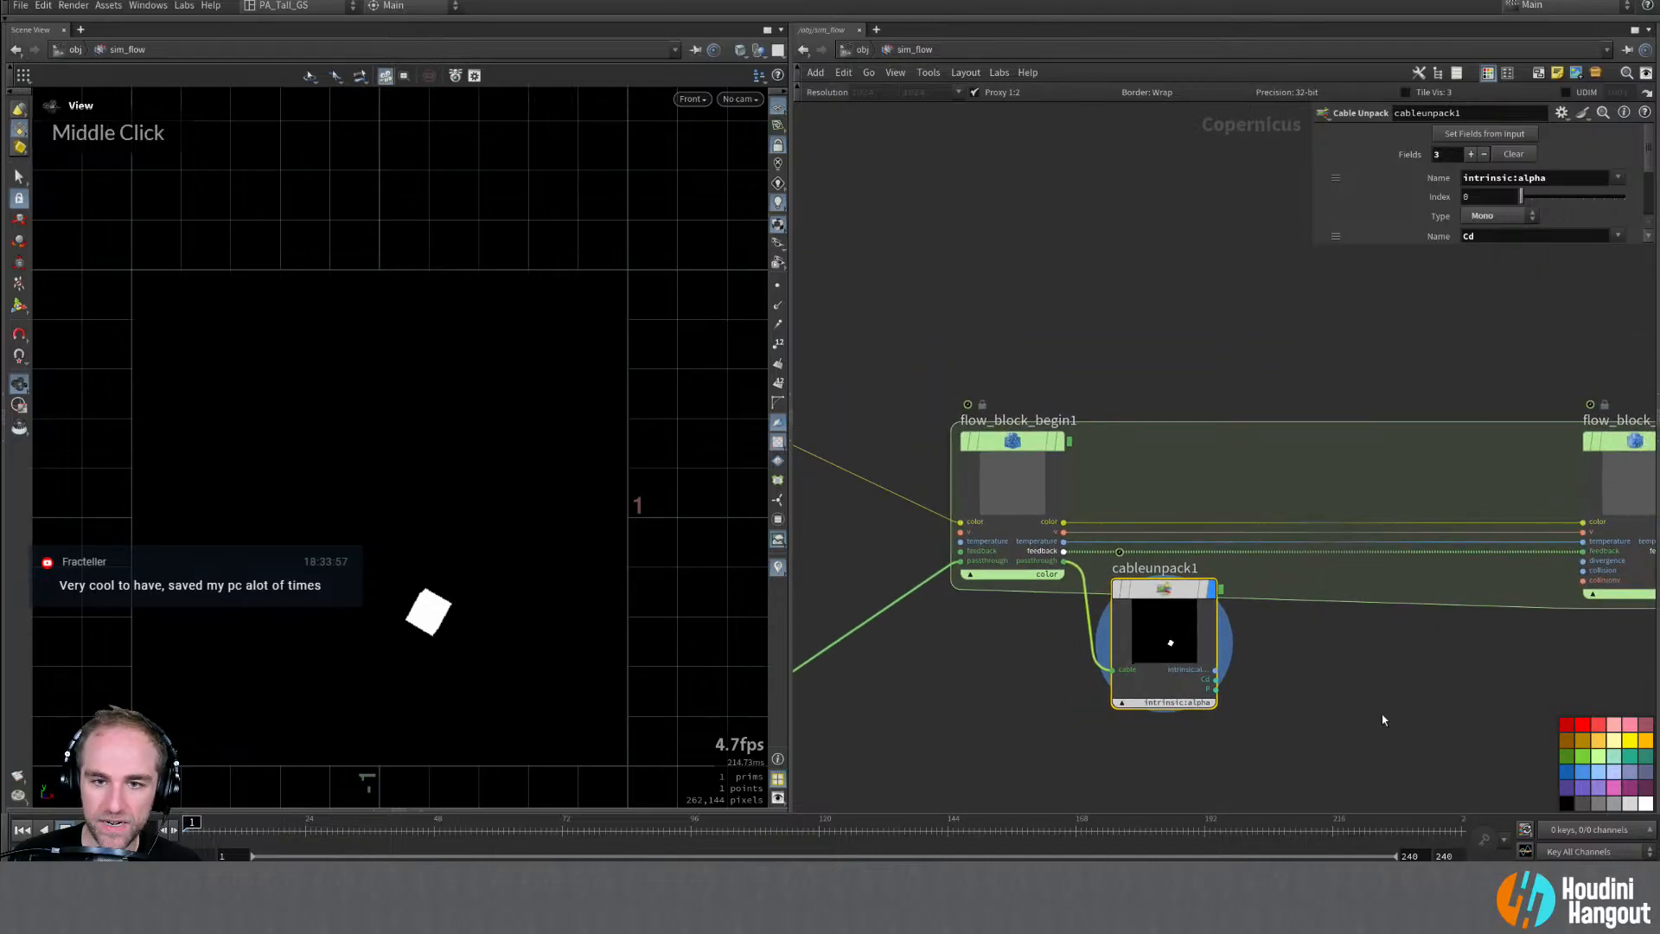
middle_click_drag(1383, 719, 1278, 701)
left_click_drag(1078, 612, 1094, 621)
middle_click_drag(977, 676, 940, 629)
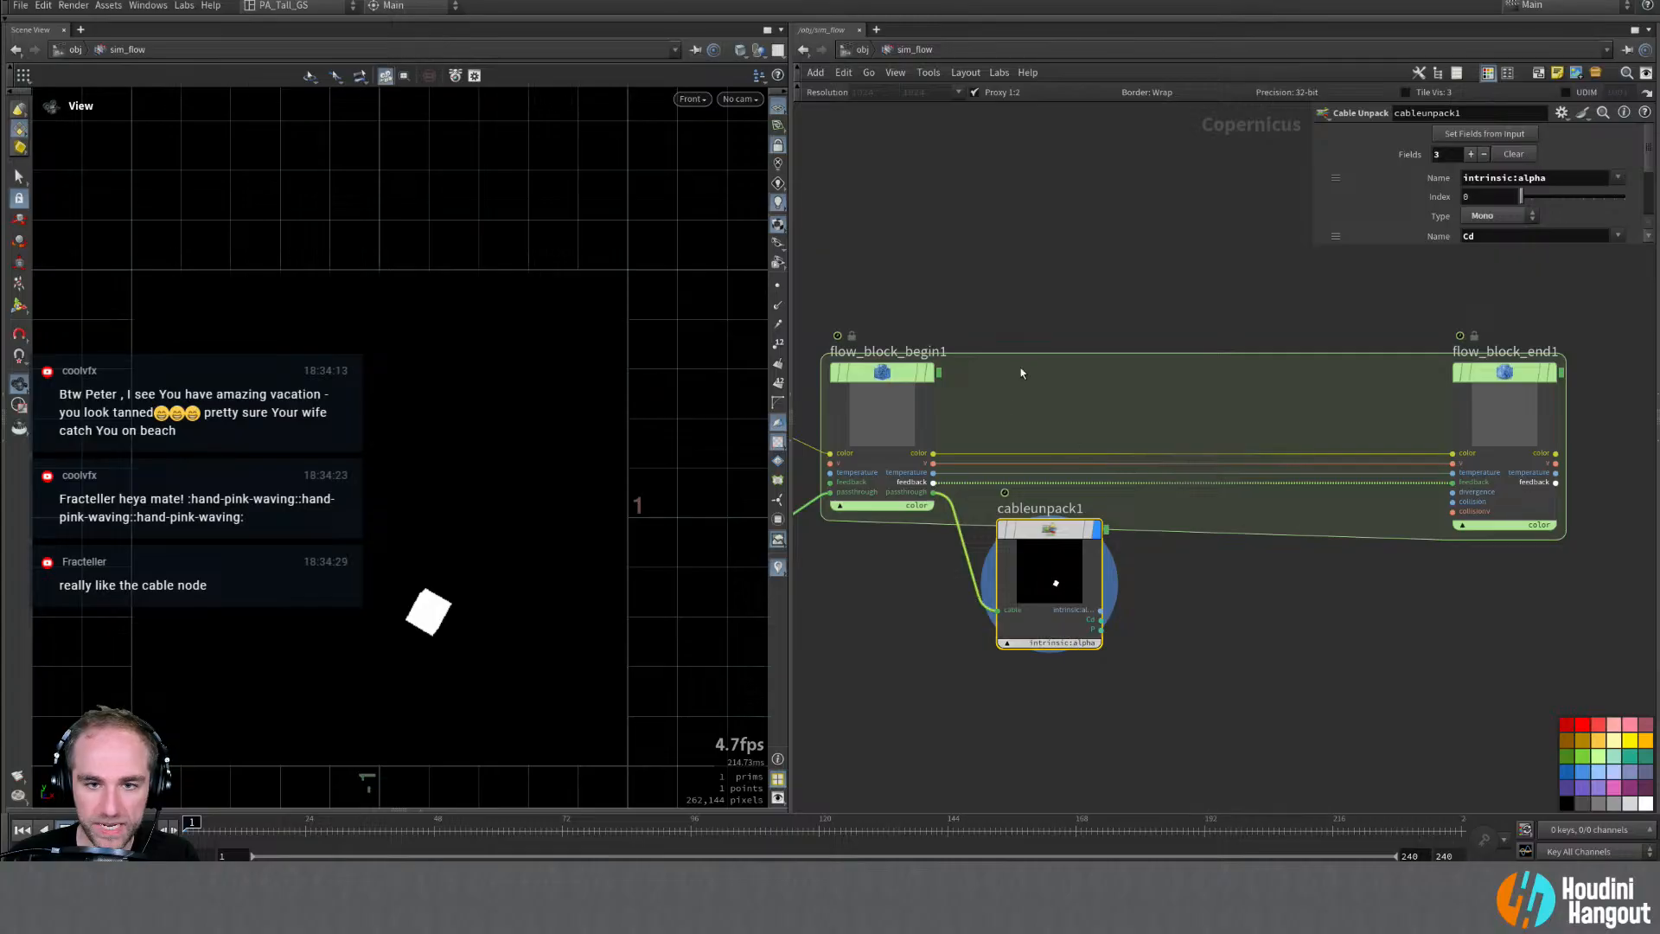
middle_click_drag(1135, 398, 1105, 426)
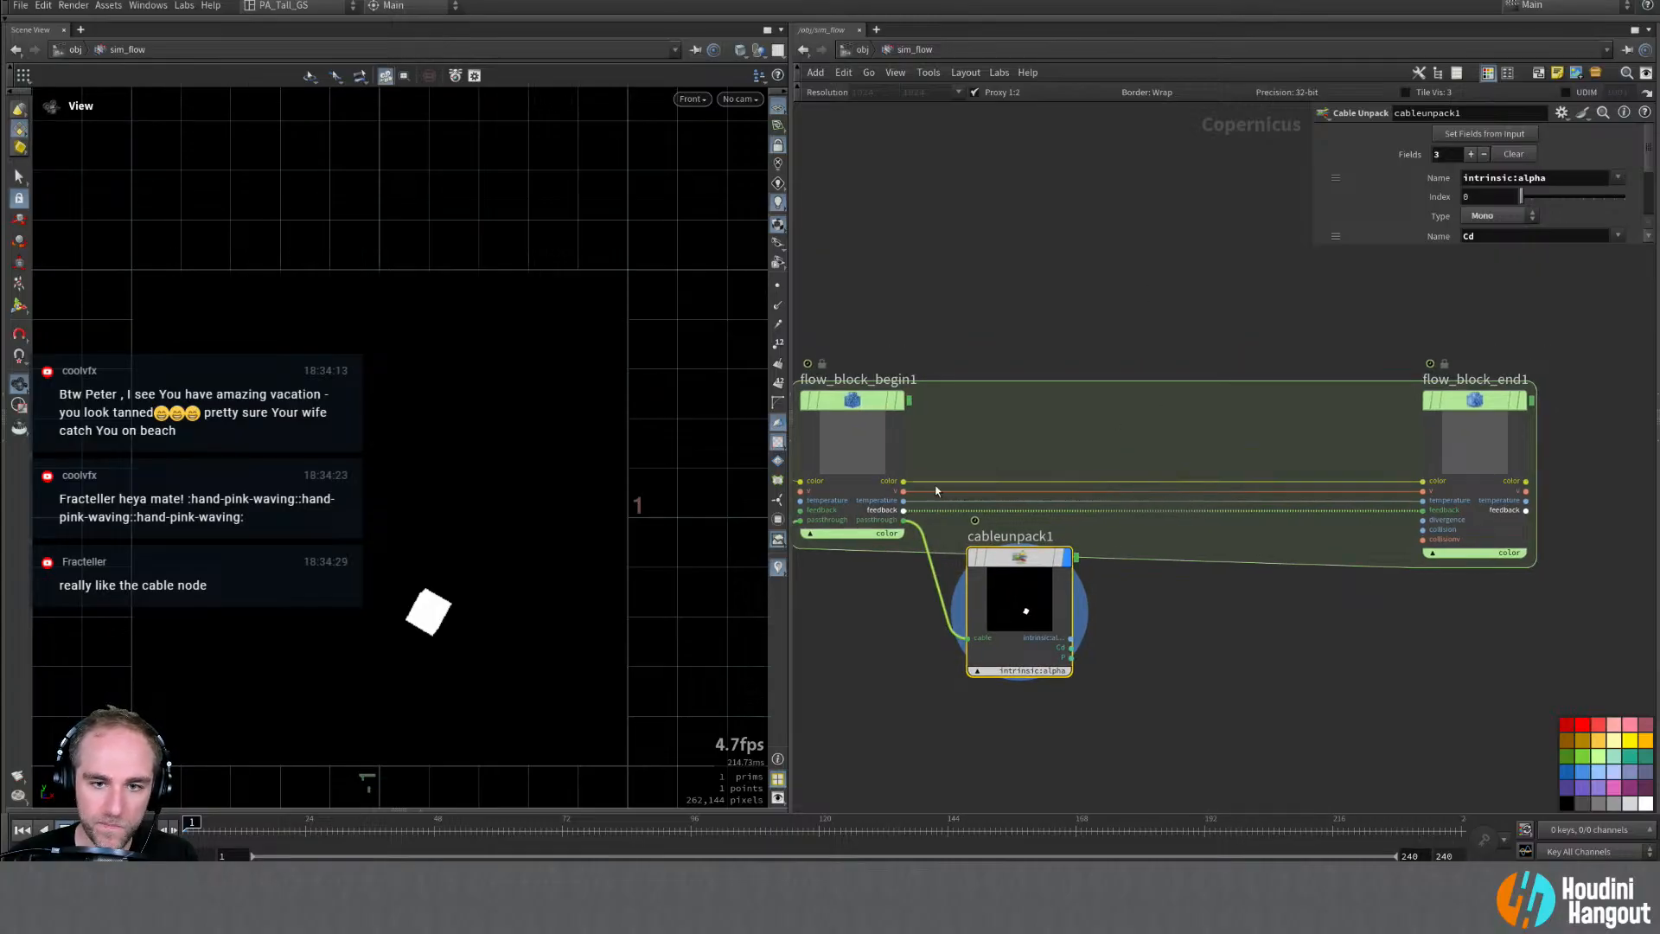
Step: Add a Blend node above the wires between flow_block_begin1 and flow_block_end1
key("Tab")
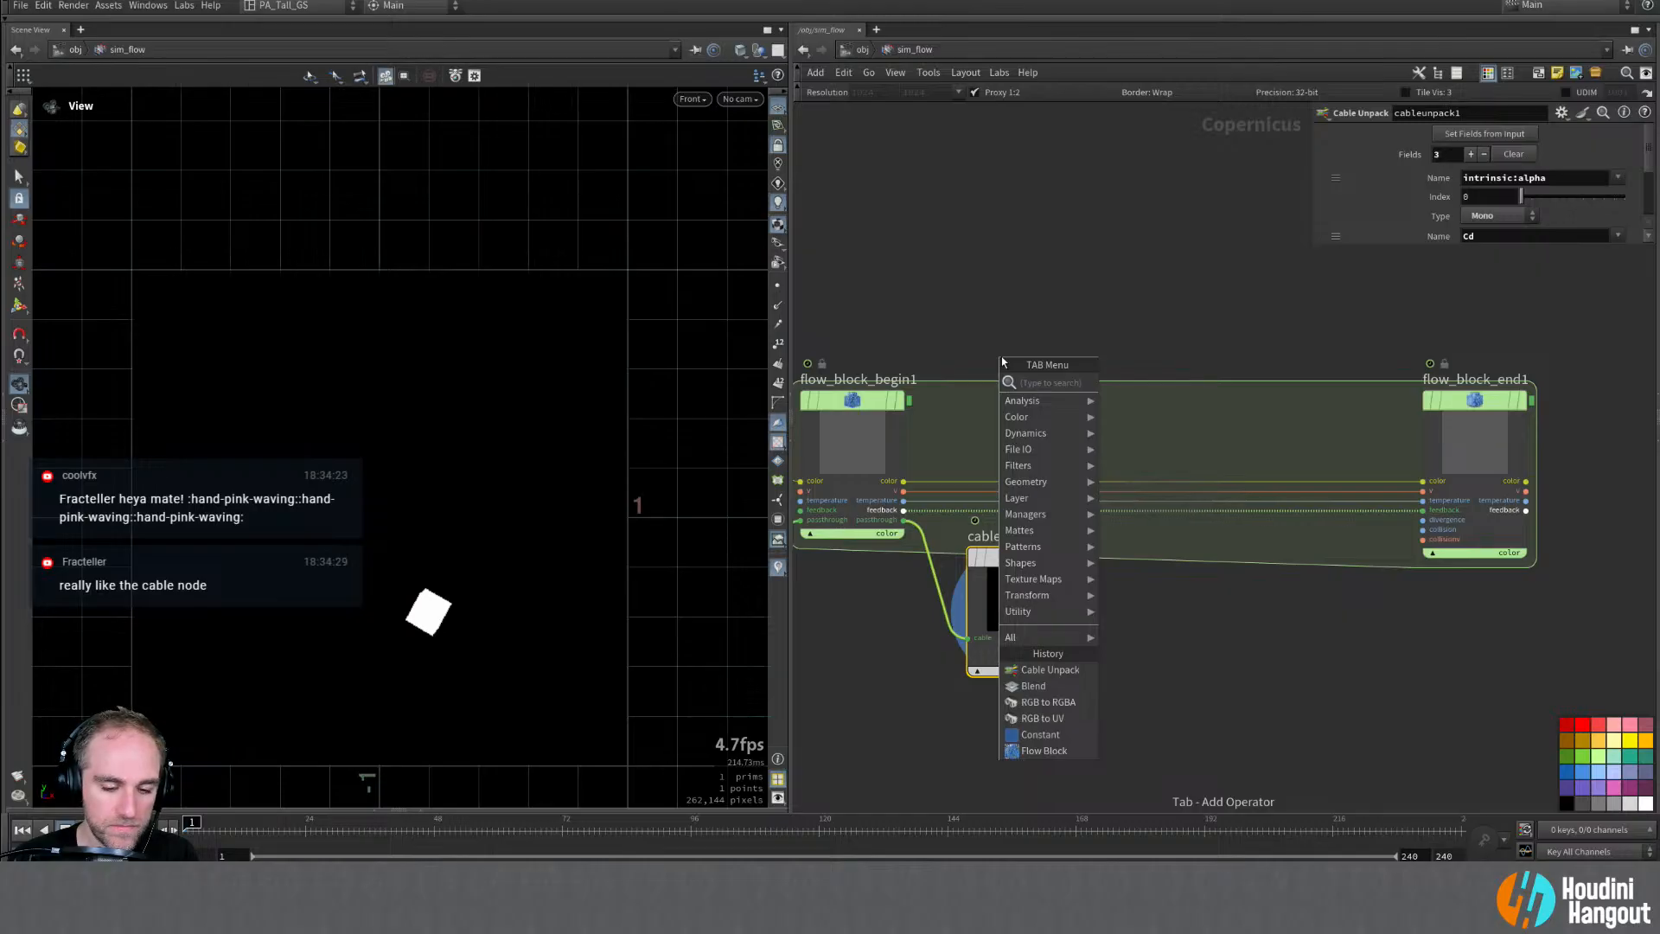
type("blend")
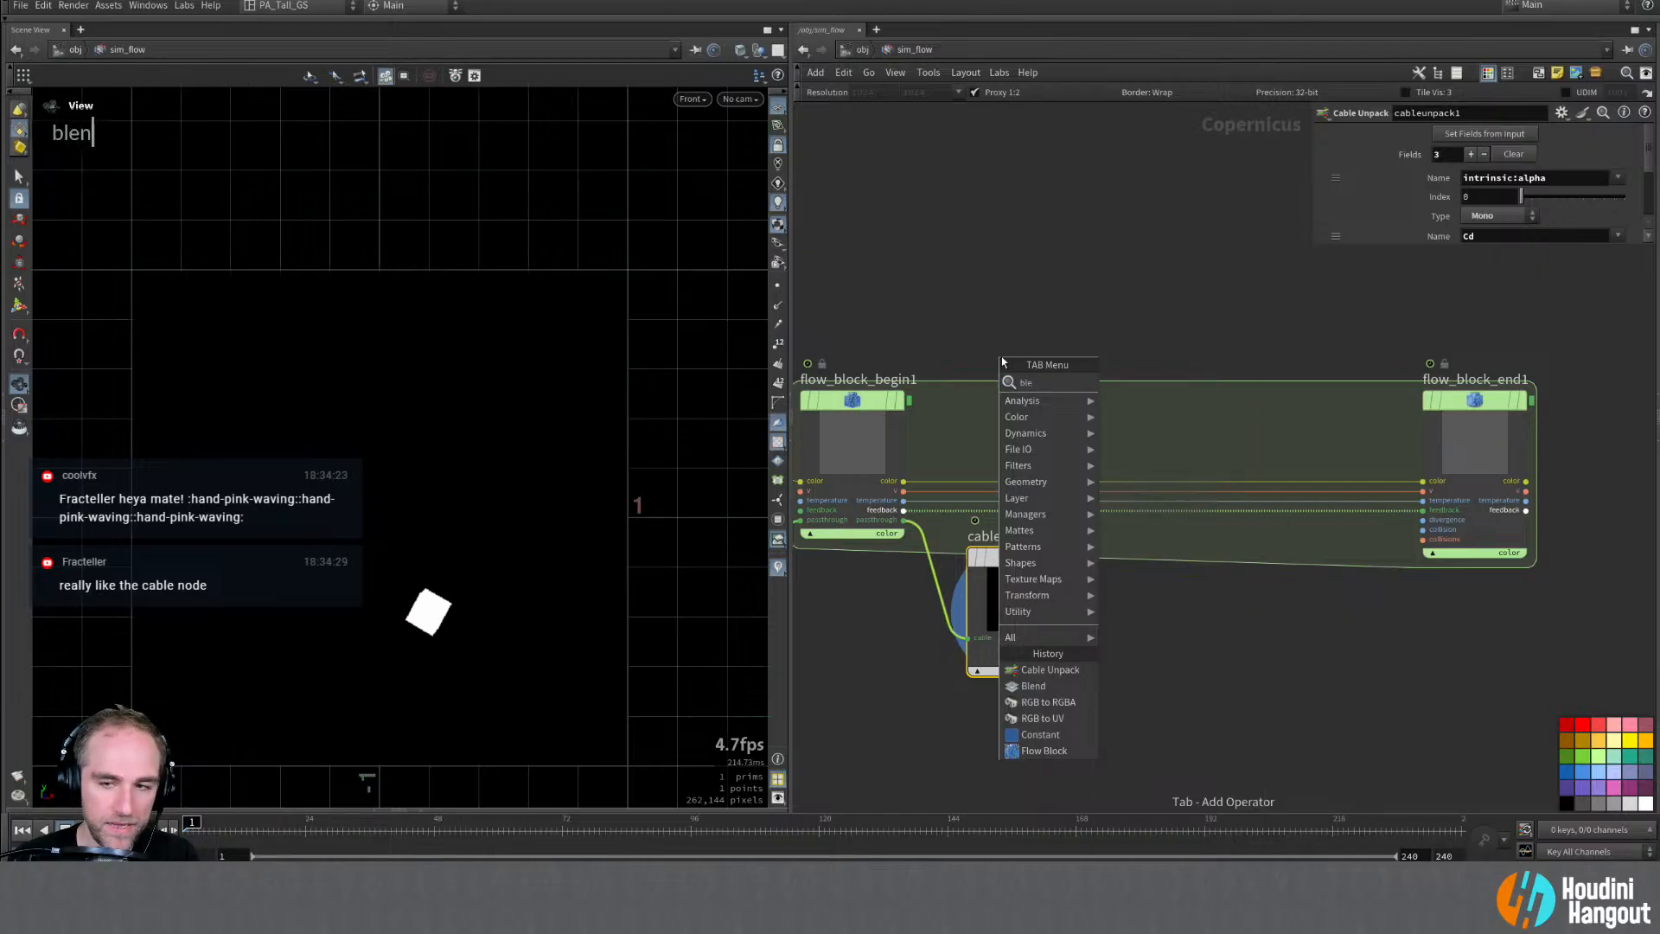
key("Return")
left_click(1165, 360)
left_click_drag(1164, 360, 1168, 333)
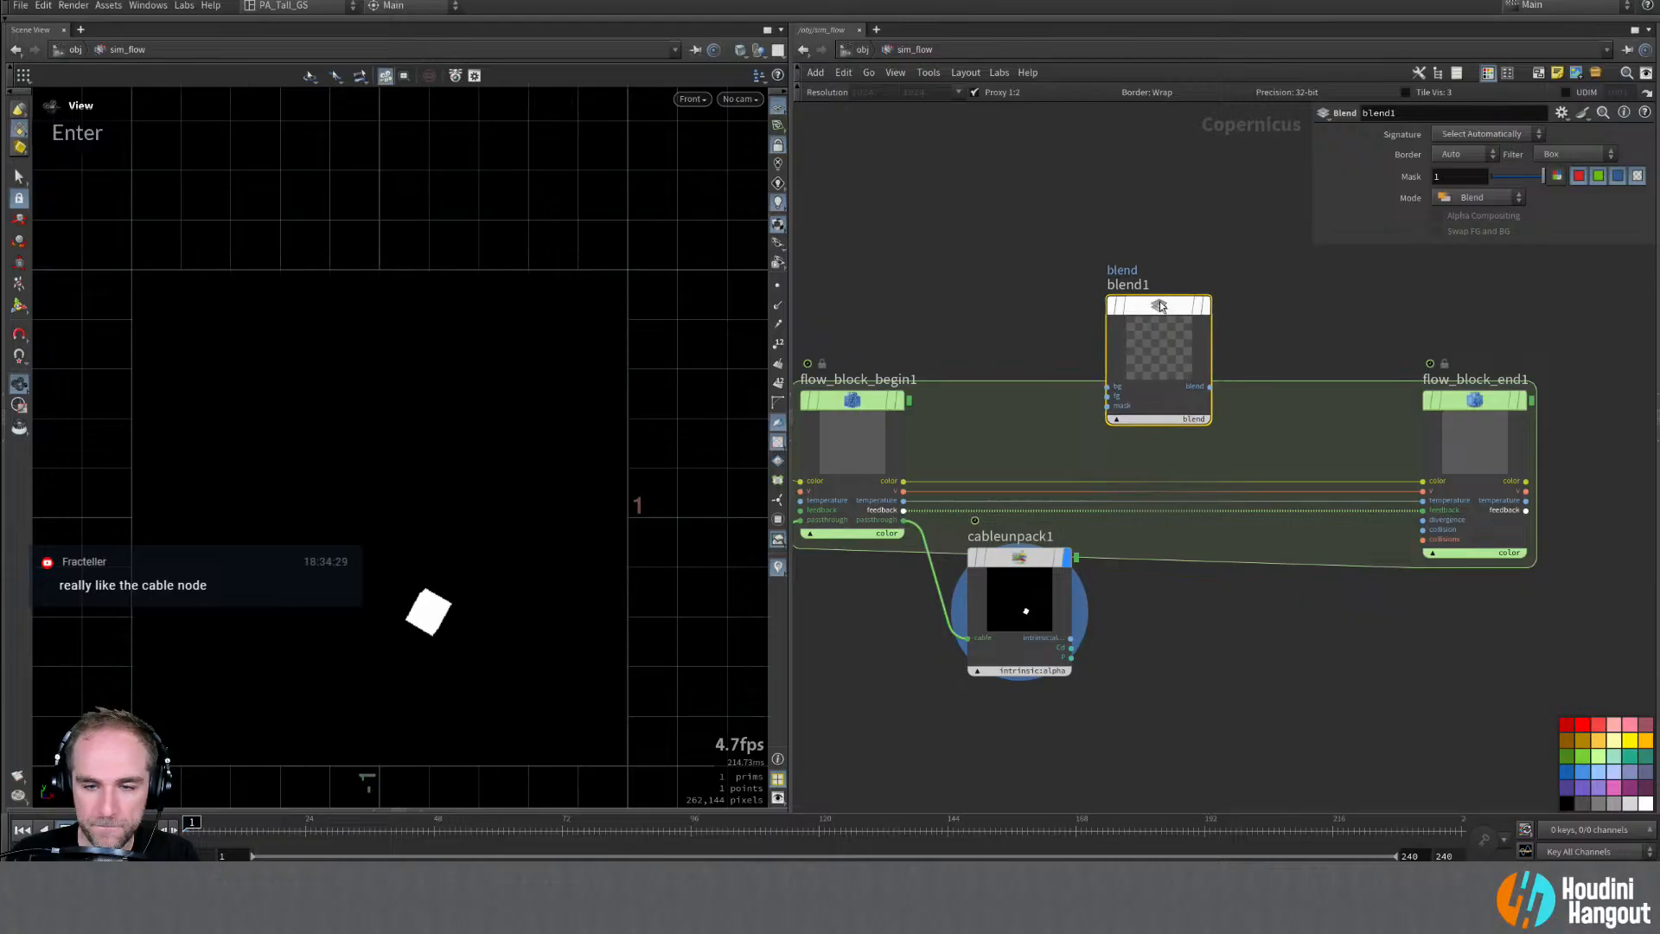
Step: Wire the block's color into blend1's bg, cableunpack1's Cd into fg and intrinsic:alpha into mask, and display blend1
left_click_drag(903, 481, 1106, 387)
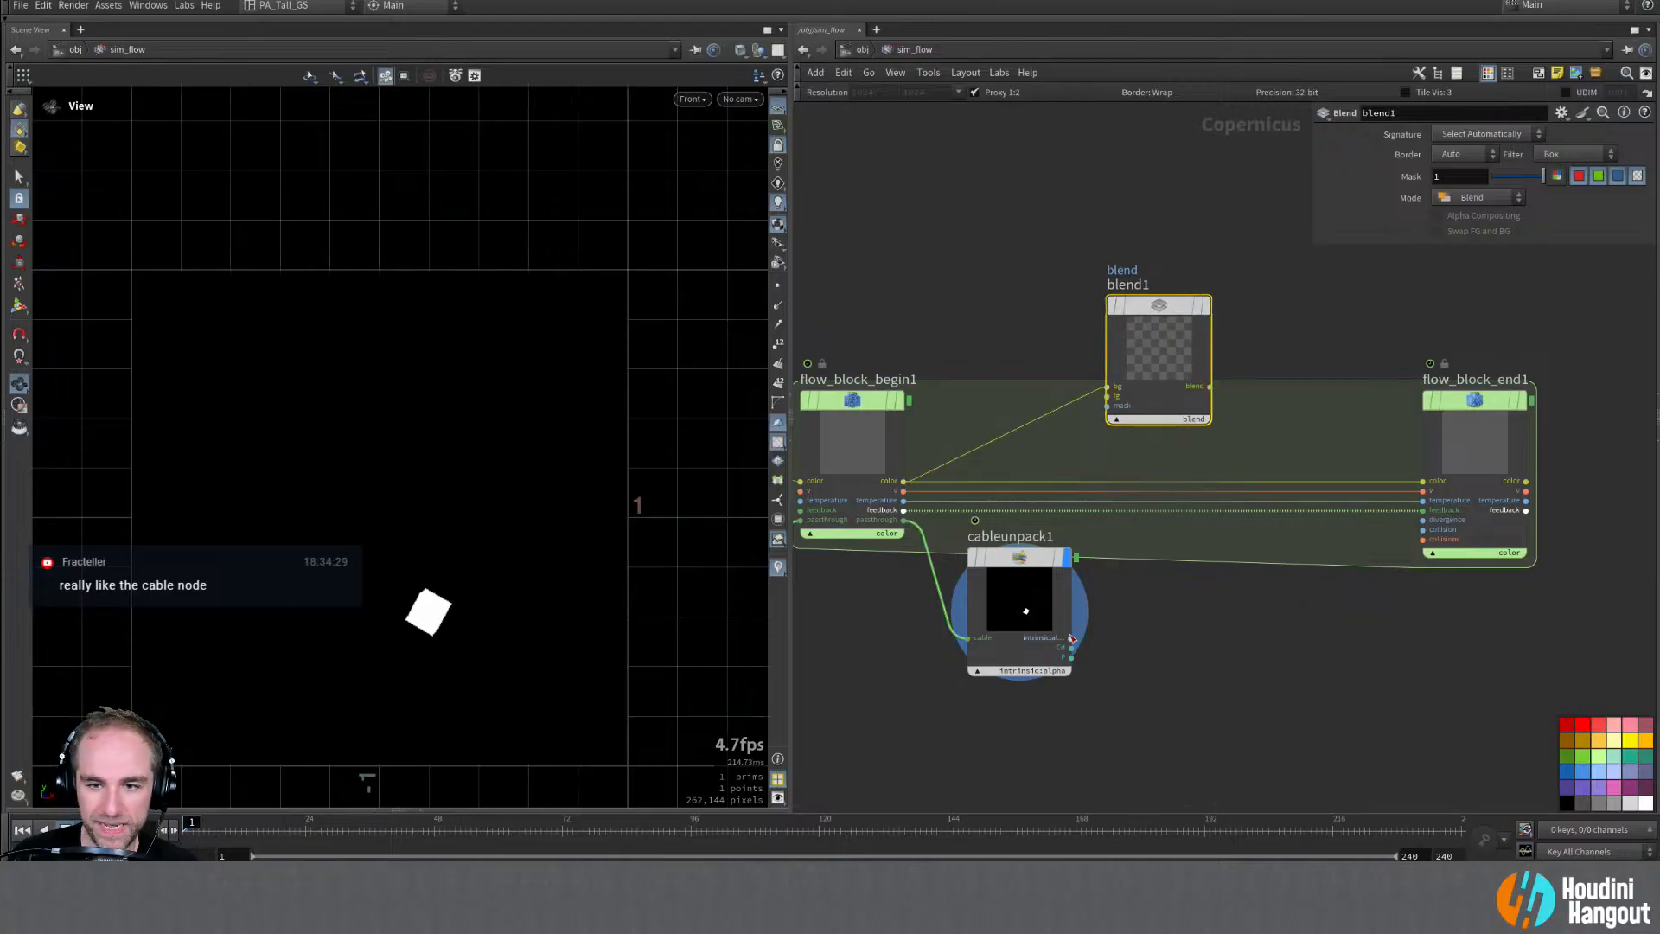
left_click_drag(1029, 562, 1018, 573)
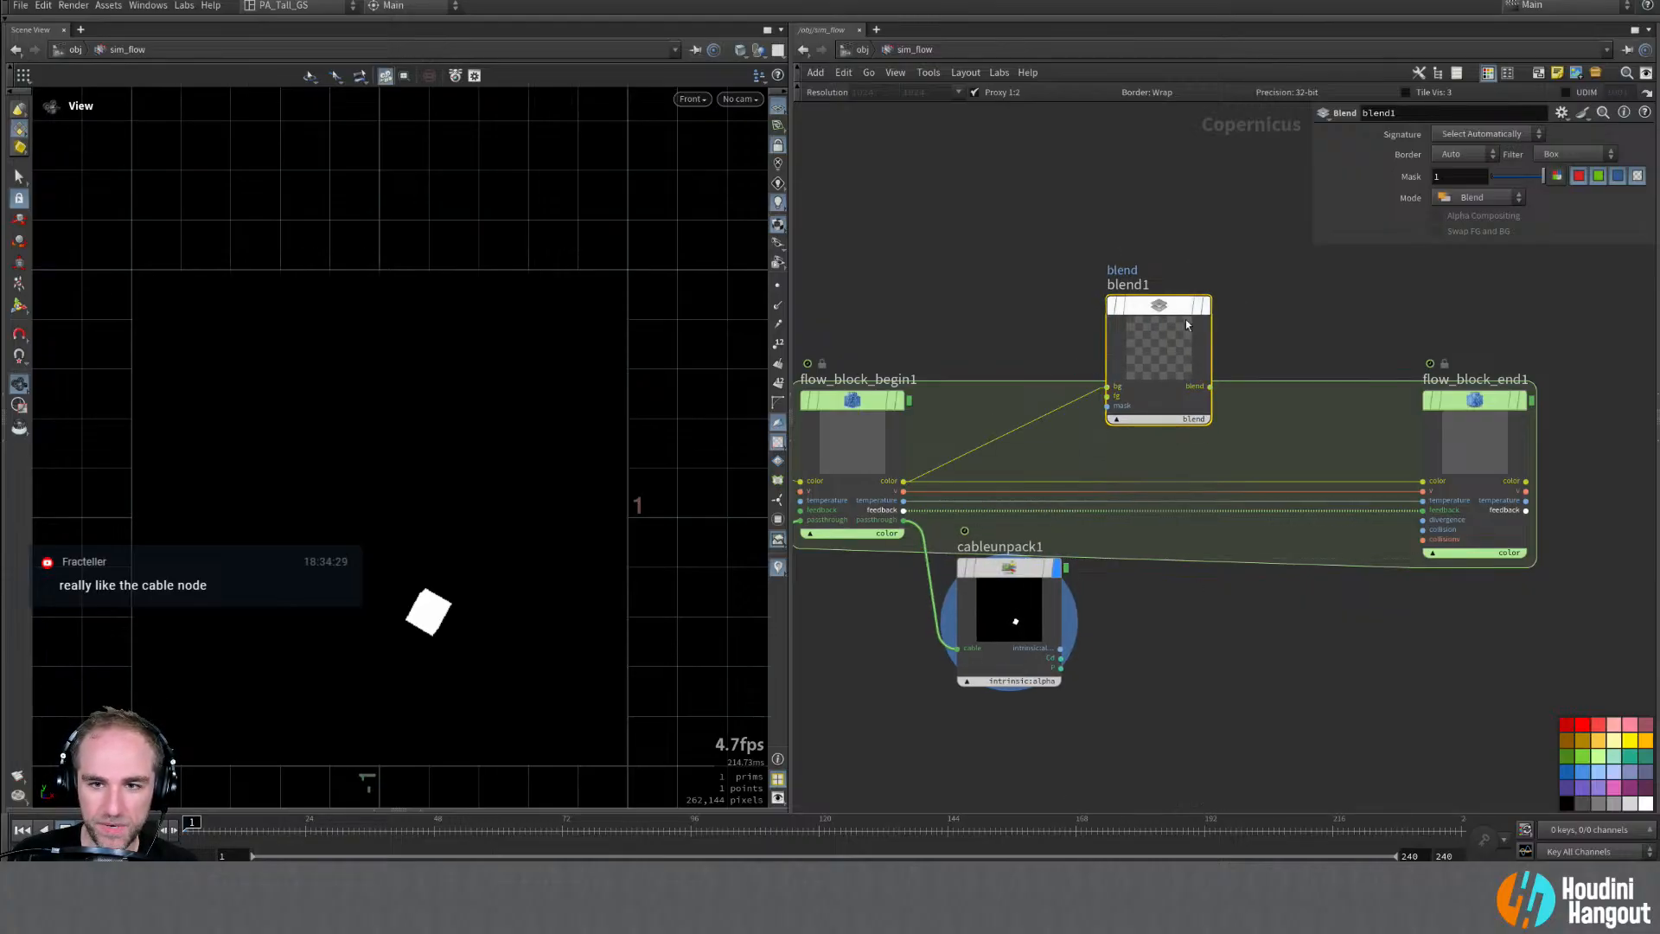
left_click_drag(1166, 308, 1209, 246)
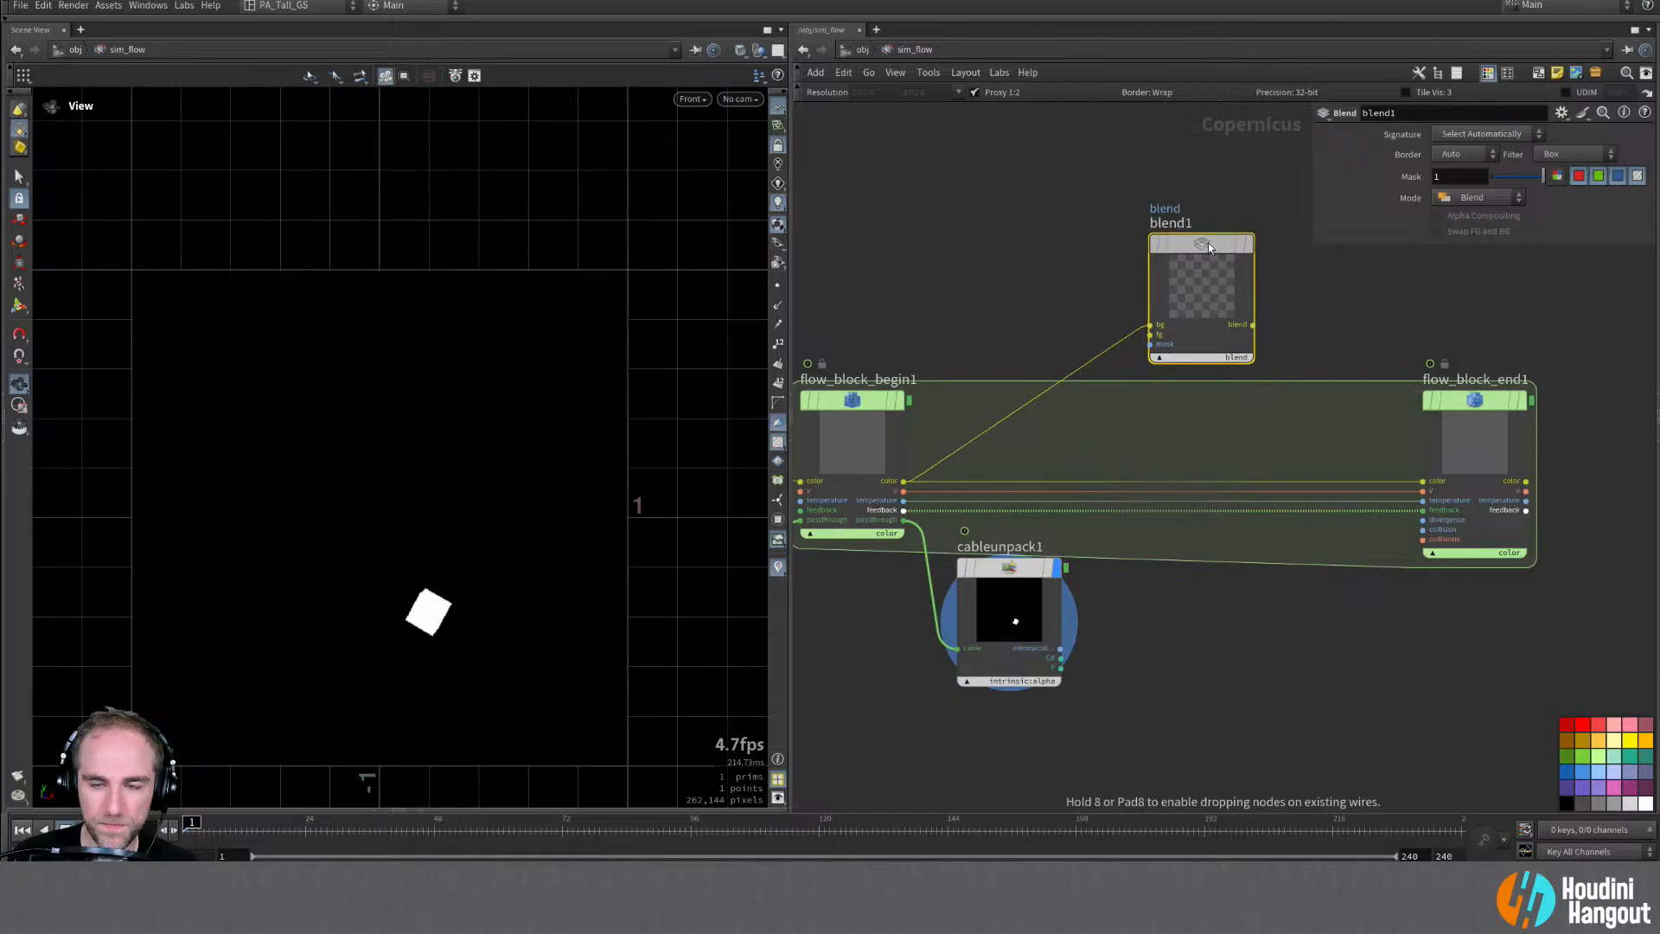
left_click(1062, 658)
left_click(1154, 344)
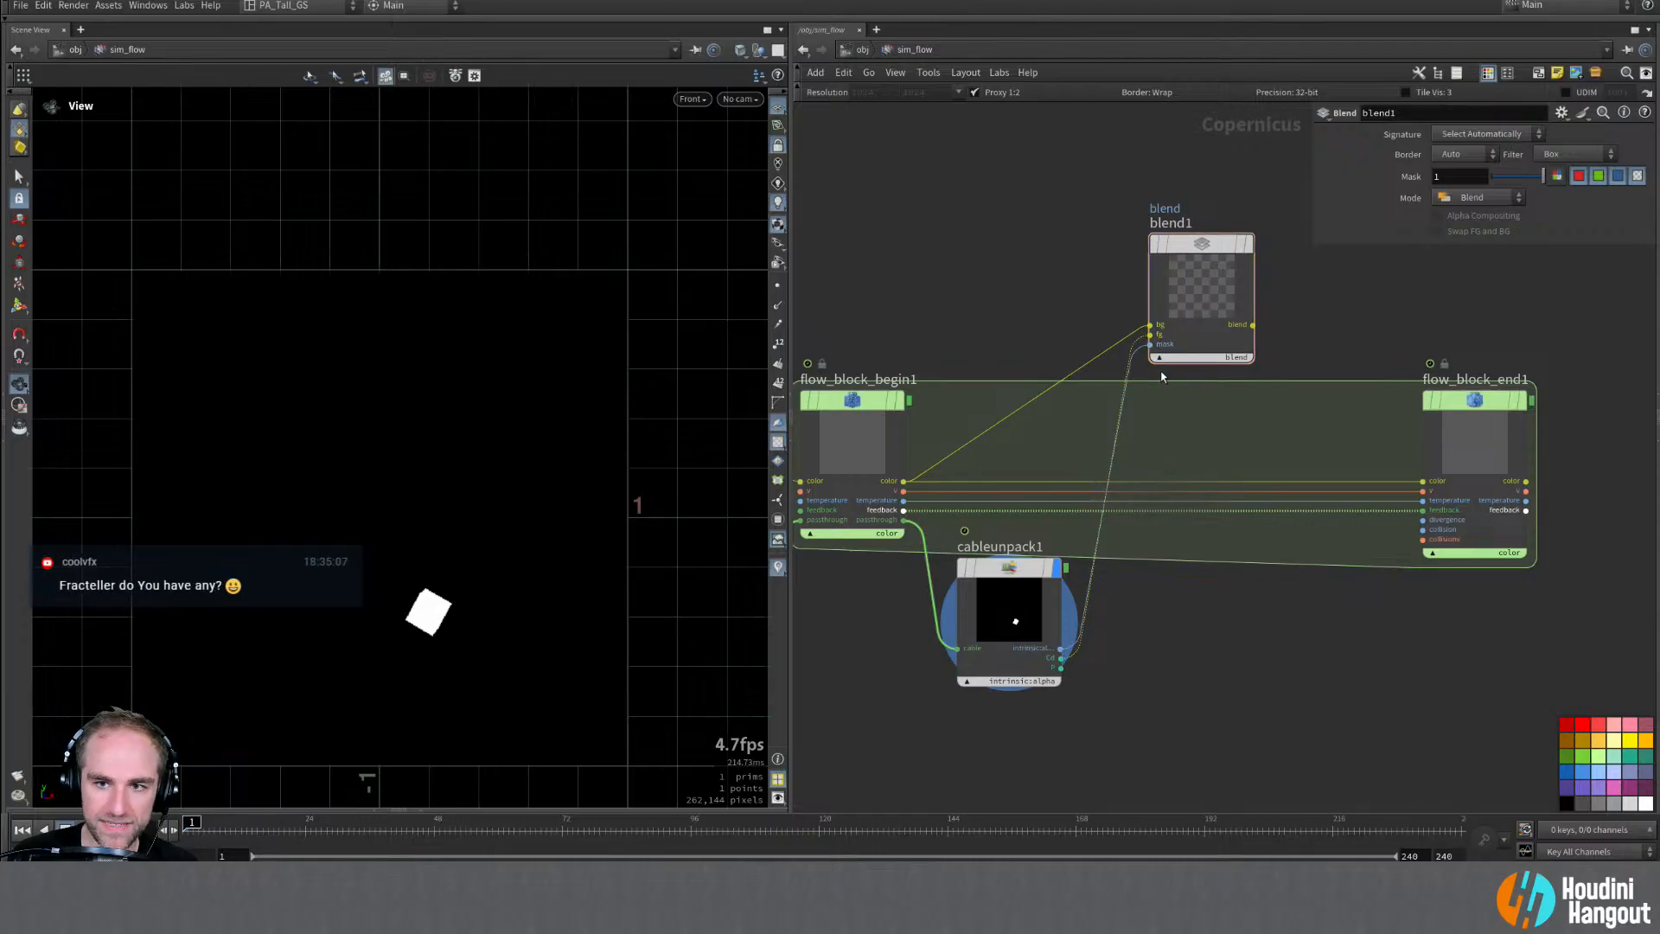
left_click(1250, 244)
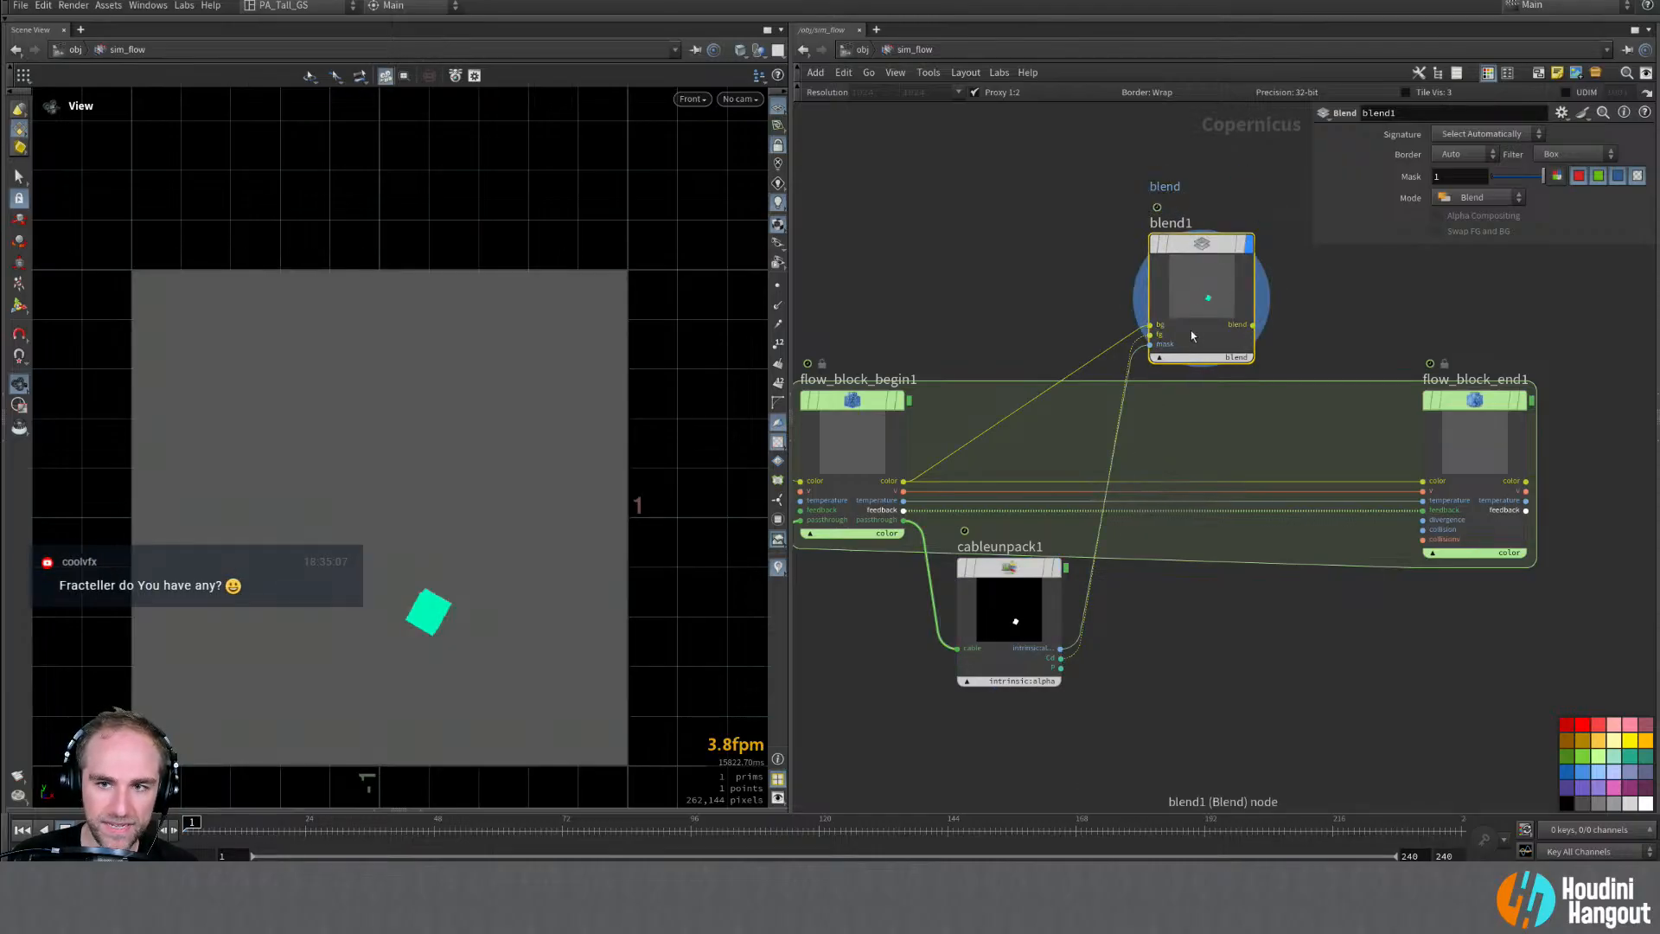
Step: Wire blend1's output into flow_block_end1's color input, then display and play the simulation, returning to frame 1
middle_click_drag(1247, 412, 1184, 455)
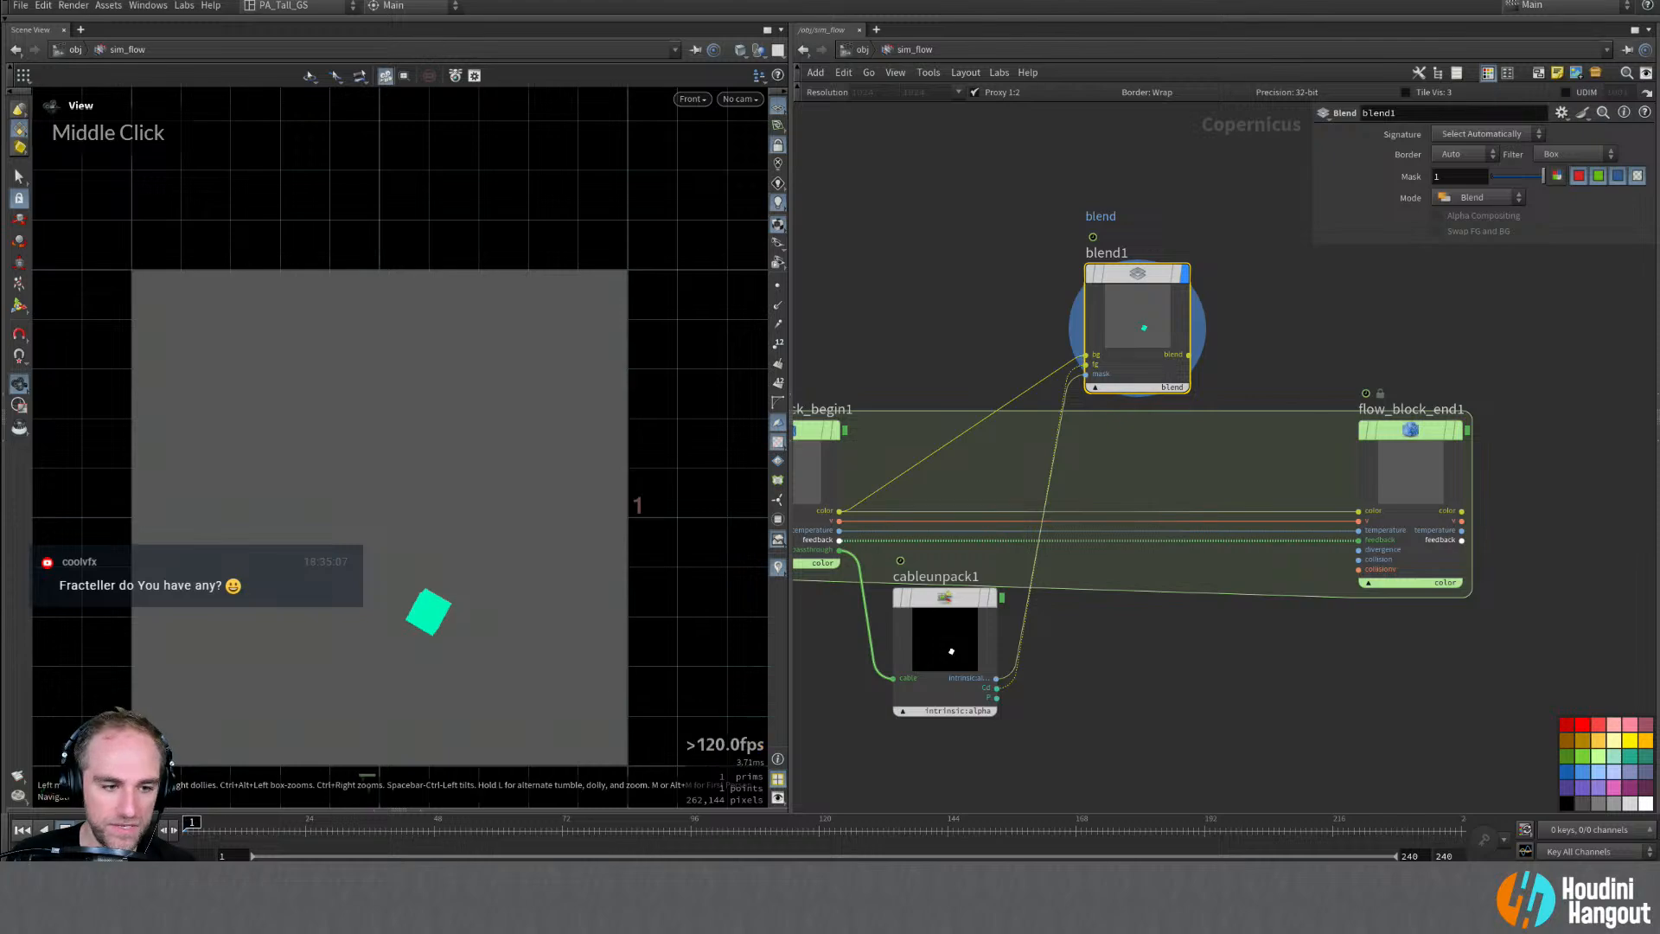
left_click(87, 830)
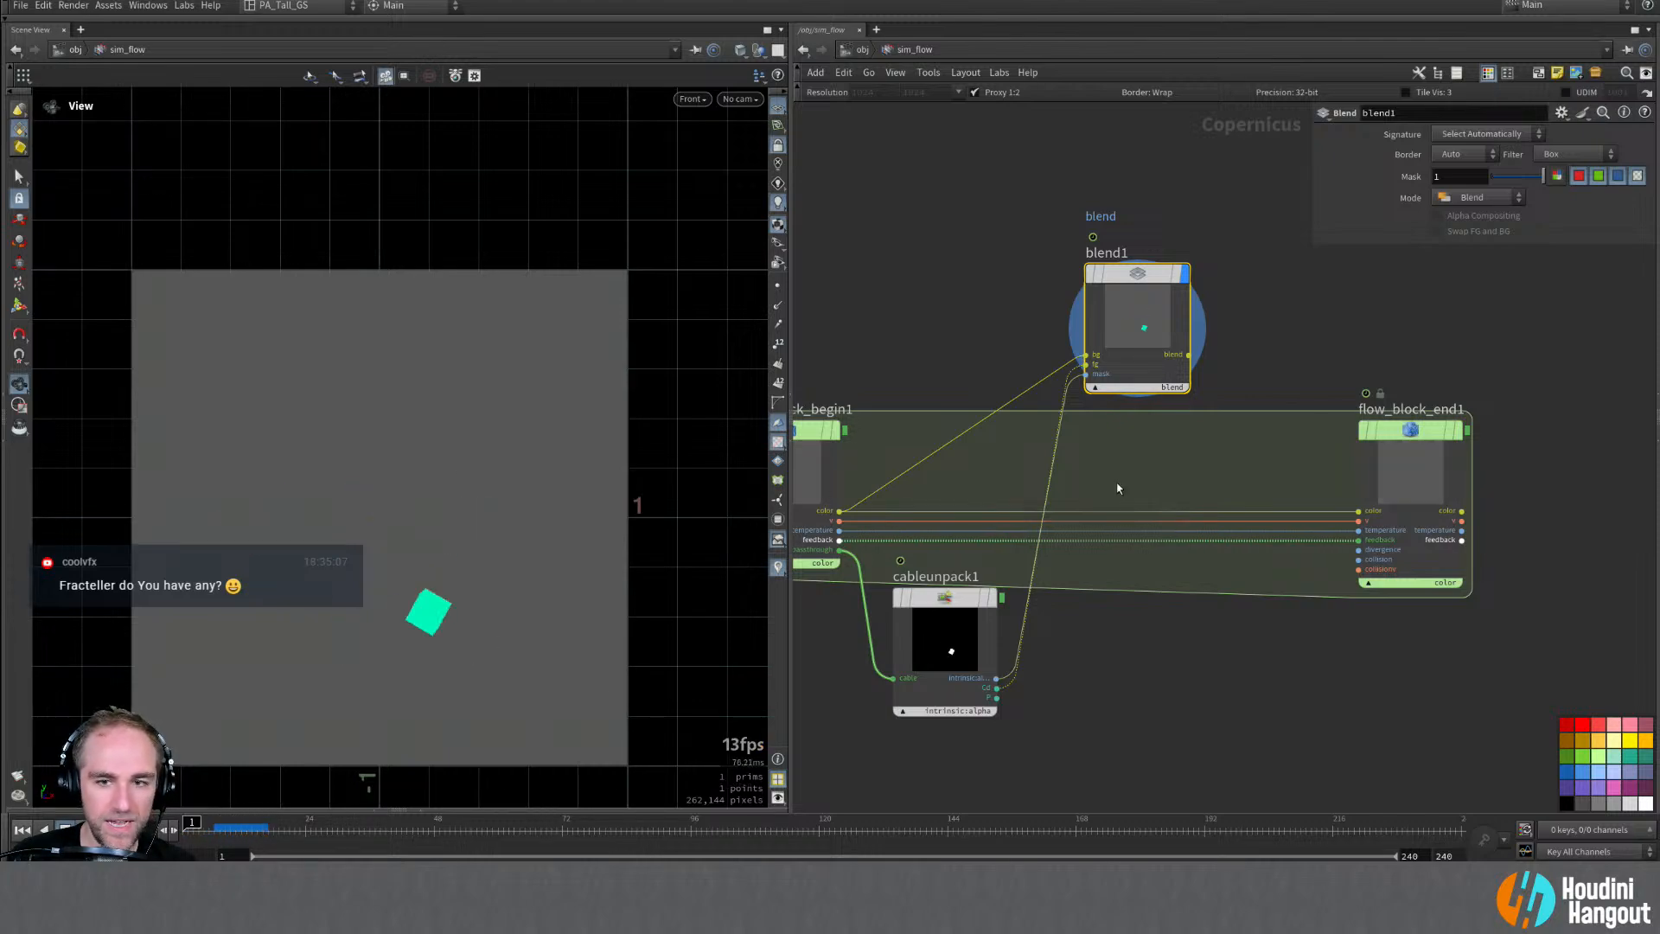
left_click_drag(1189, 358, 1358, 510)
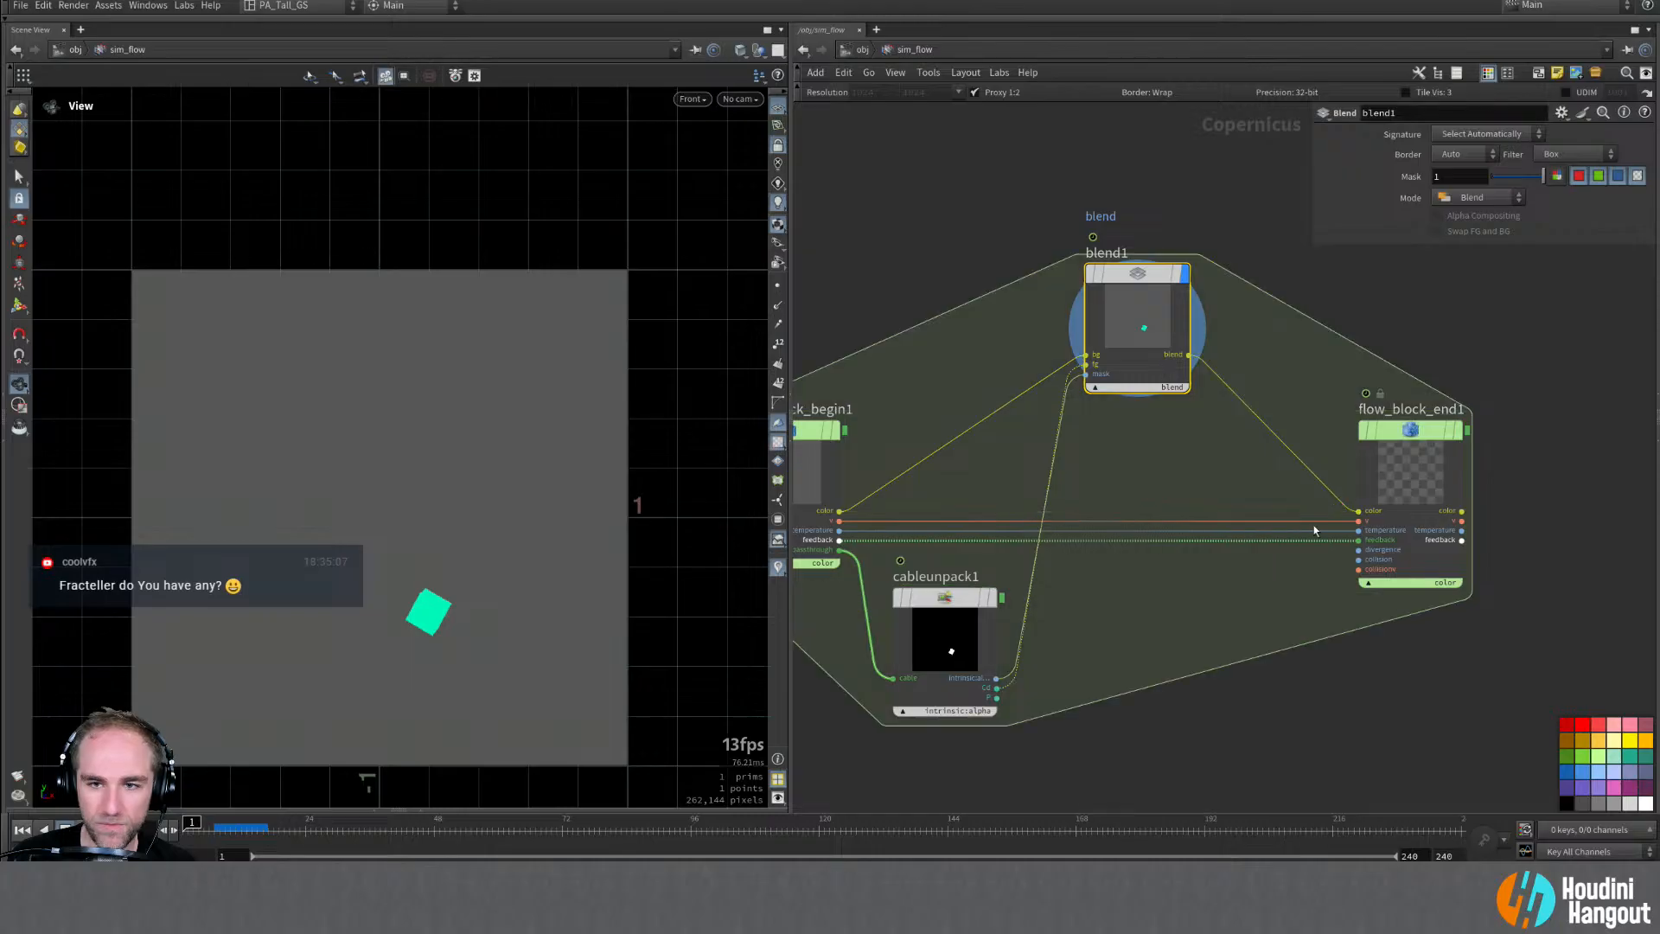
double_click(1418, 471)
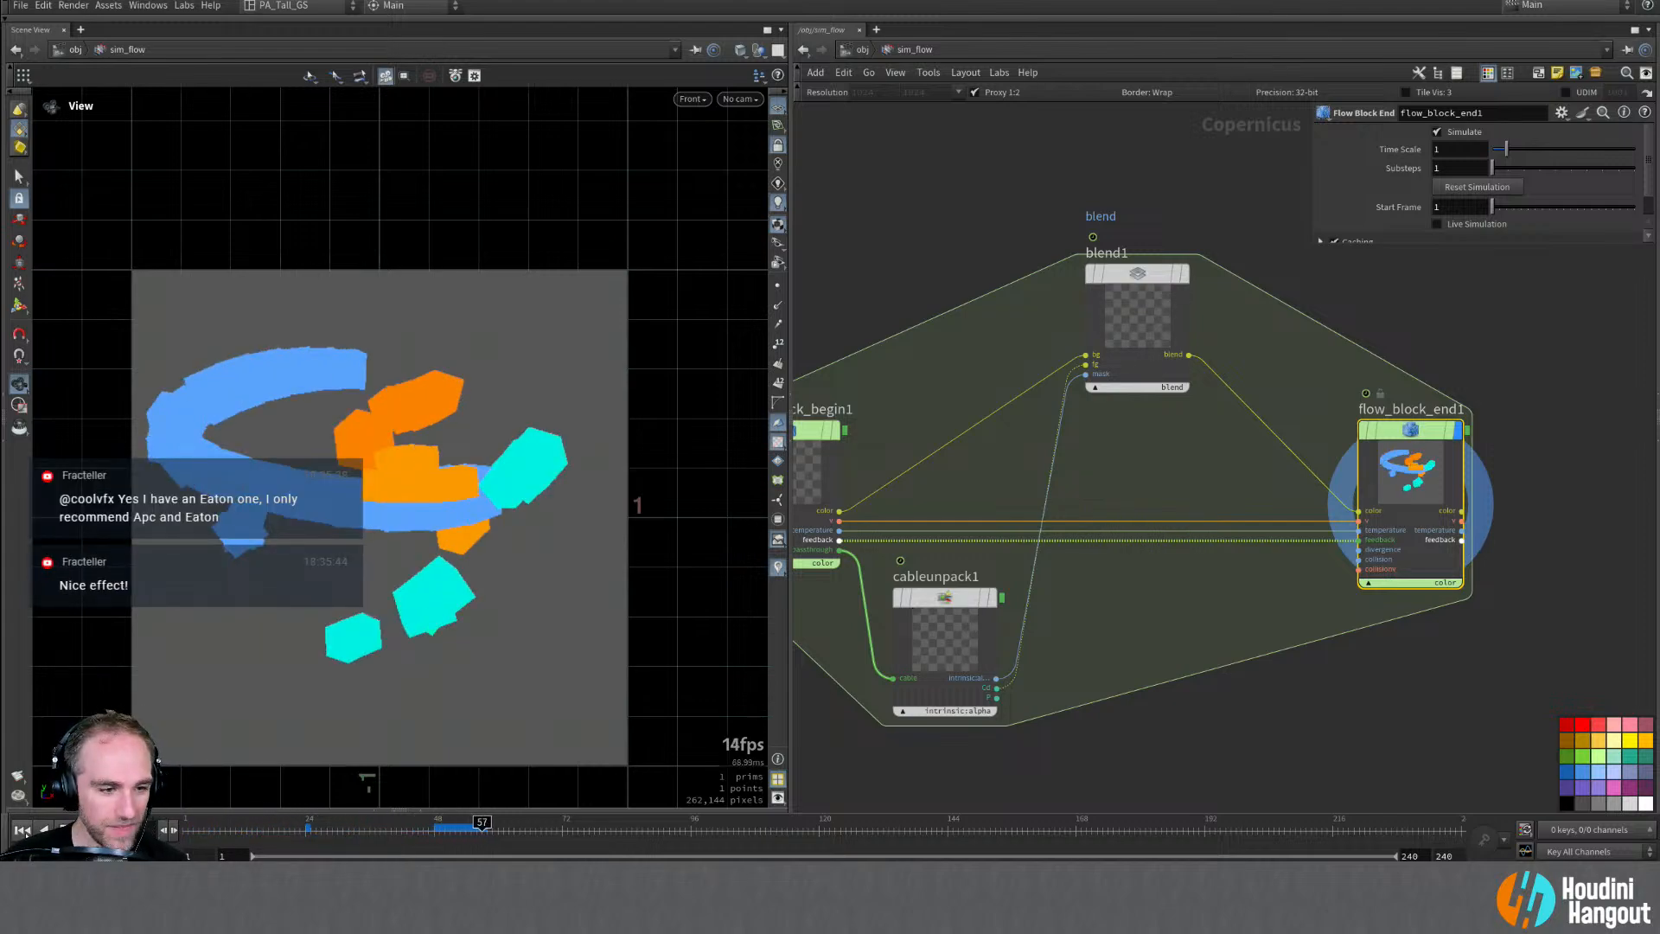
key("ctrl+Up")
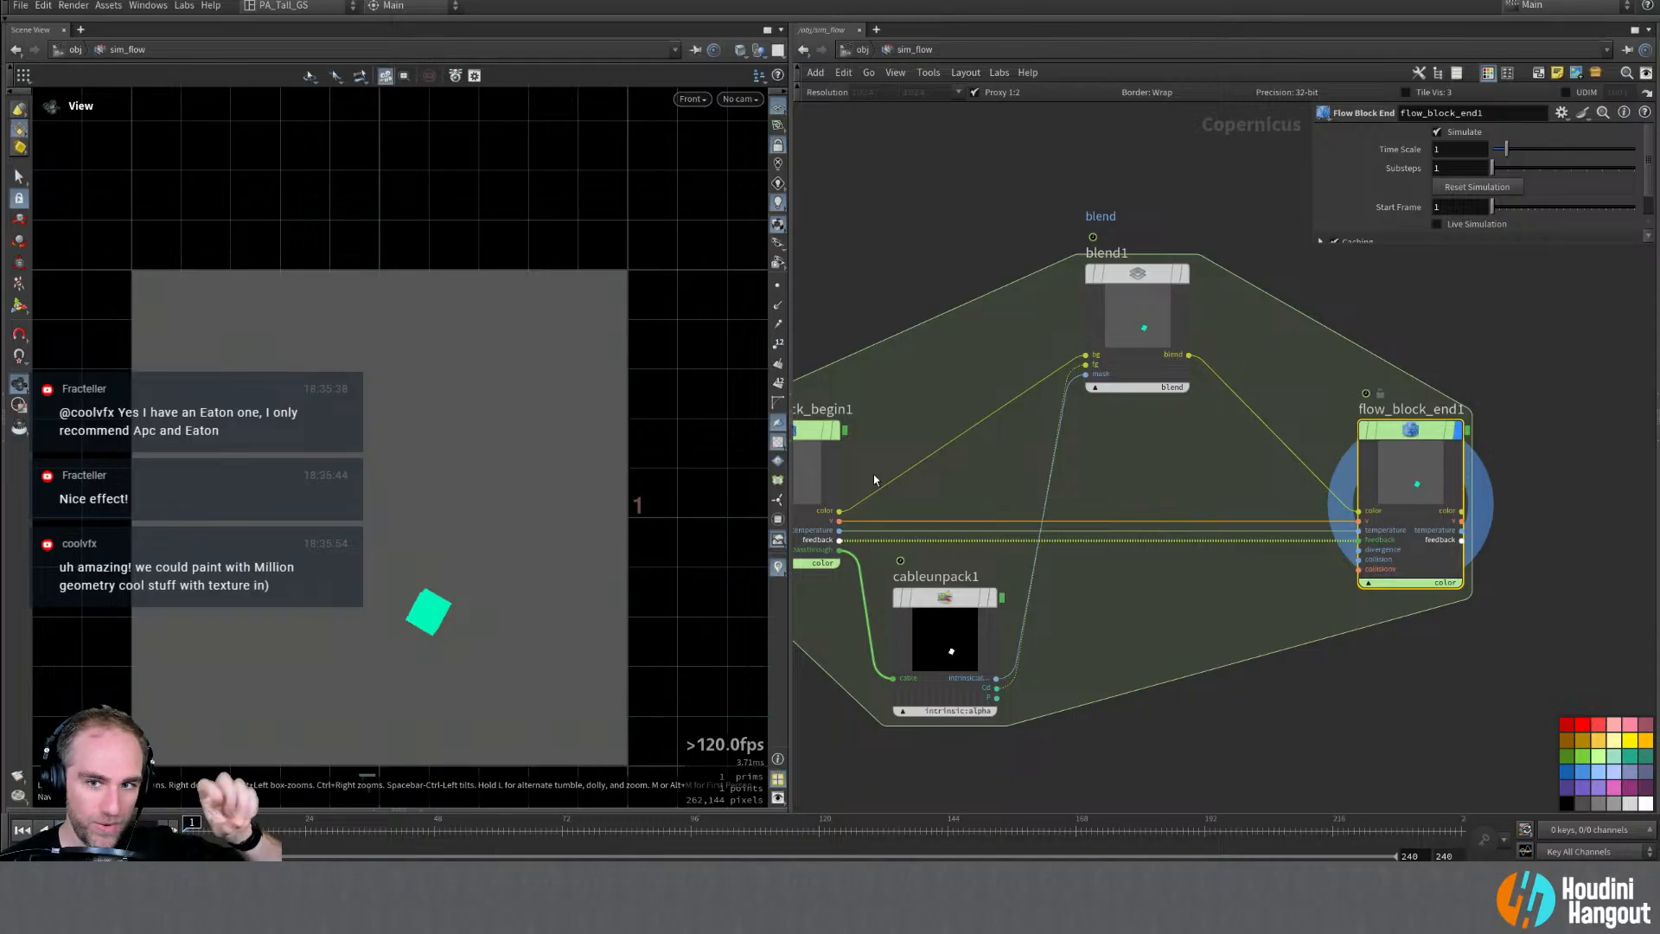
Step: Add a Cable Pack node and insert it on the wire between constant1 and flow_block_begin1
middle_click_drag(924, 208, 1231, 225)
right_click_drag(925, 302, 922, 298)
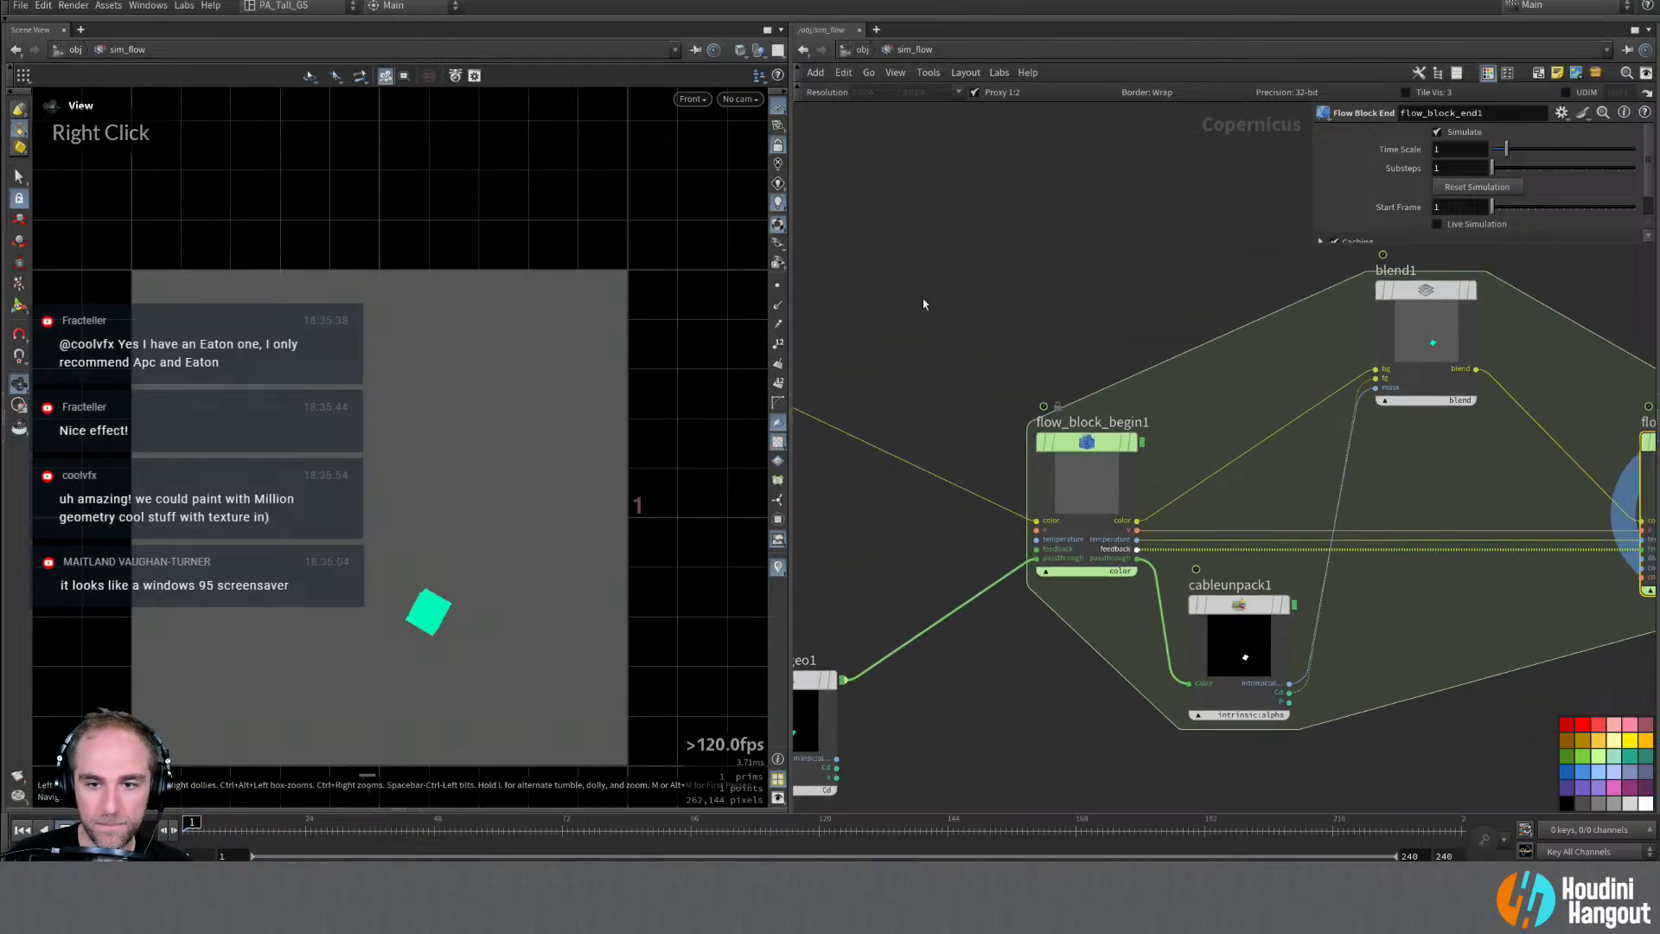
middle_click_drag(923, 298, 1140, 255)
left_click_drag(935, 293, 992, 314)
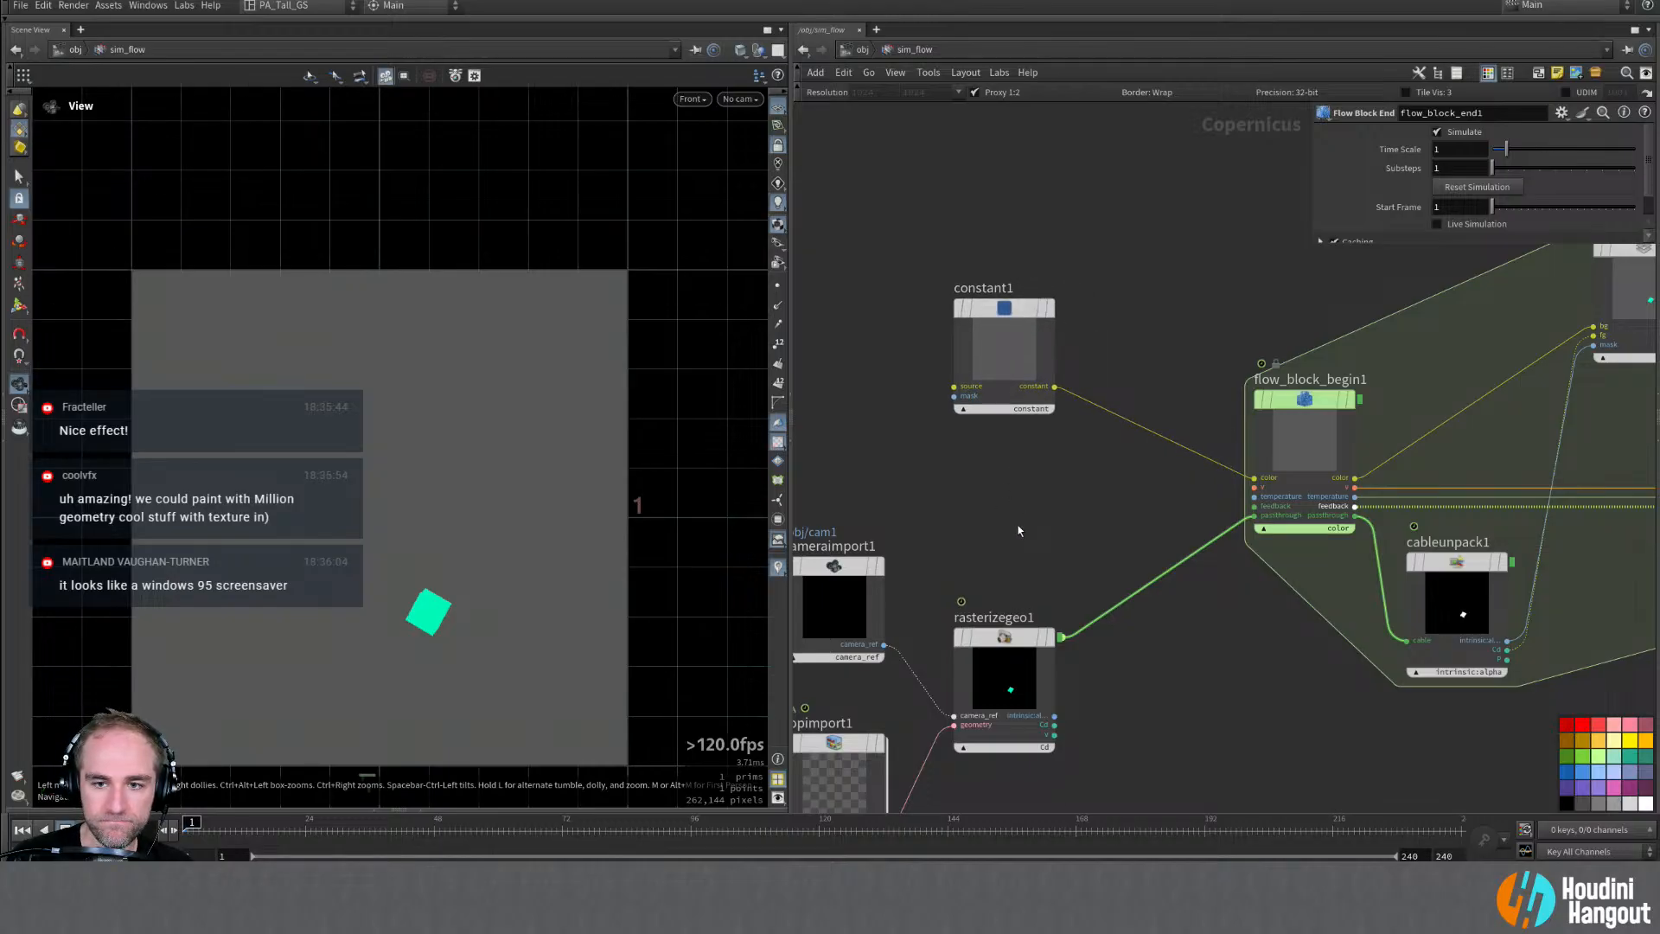
middle_click_drag(1018, 531, 1061, 467)
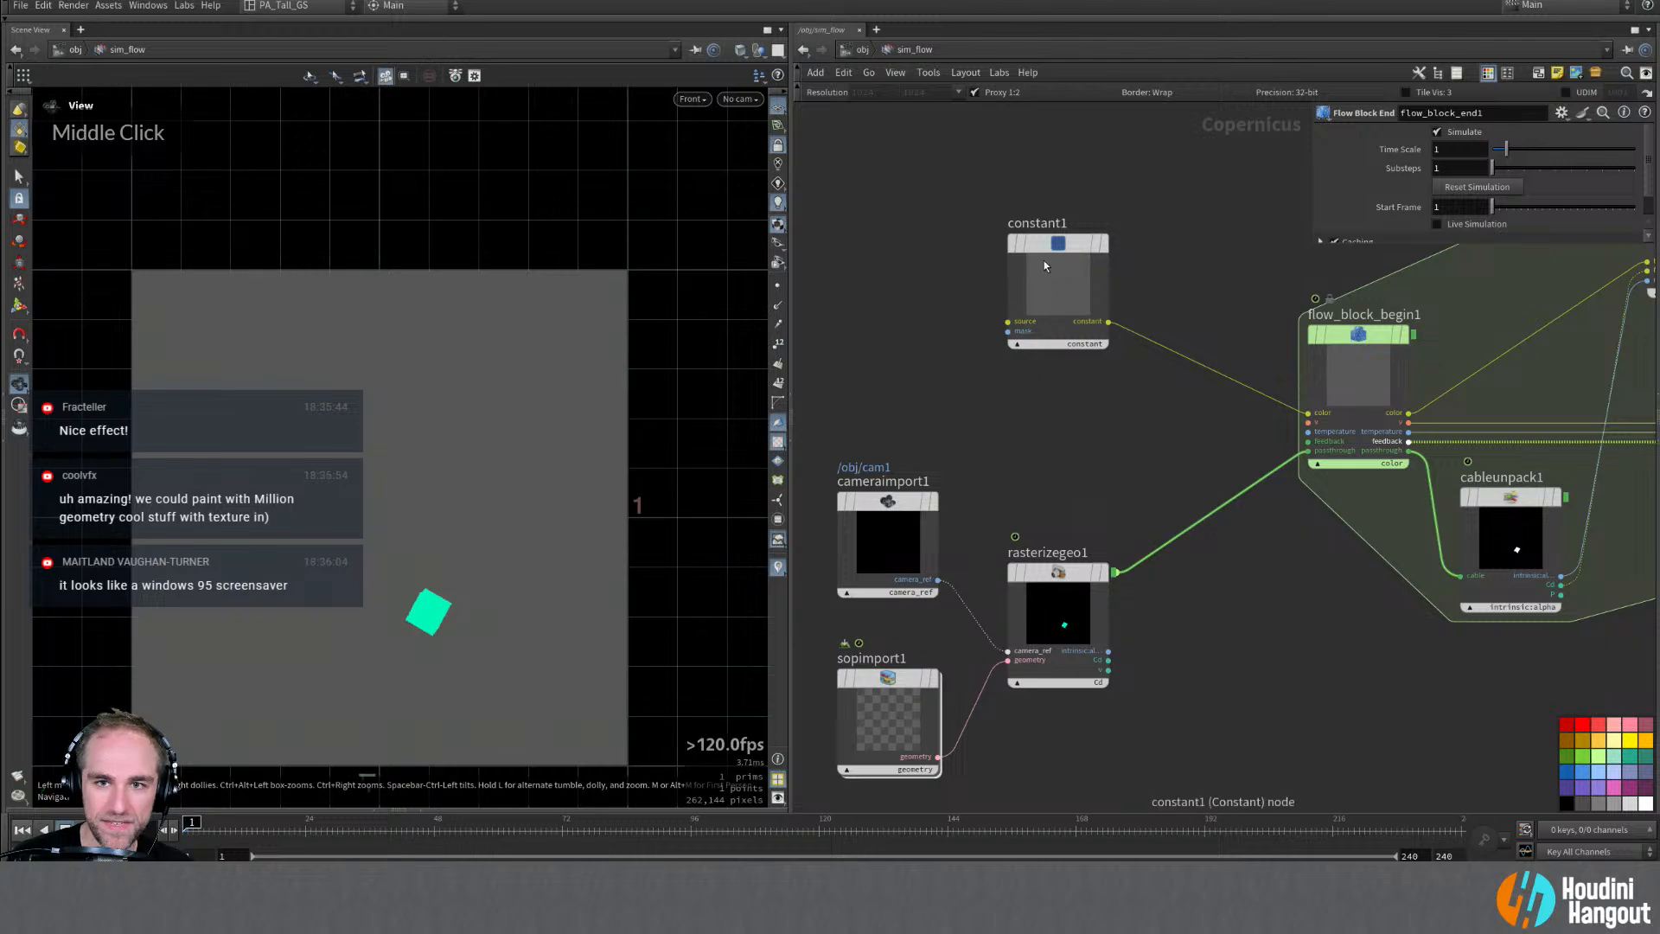
key("Tab")
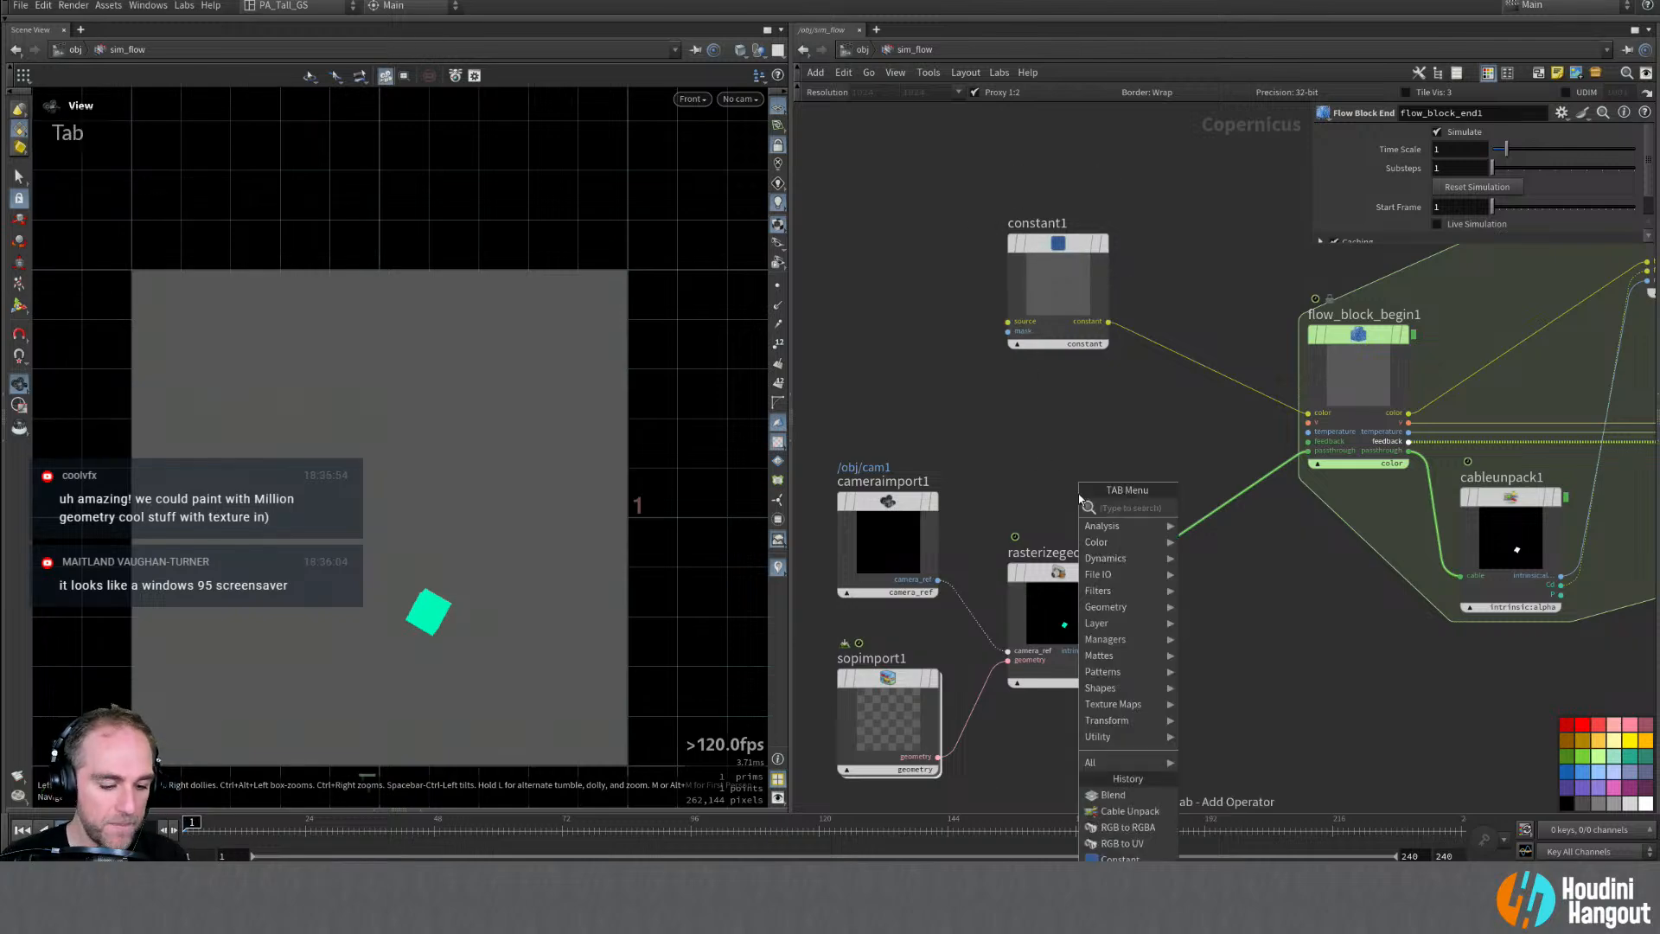
type("cable pa")
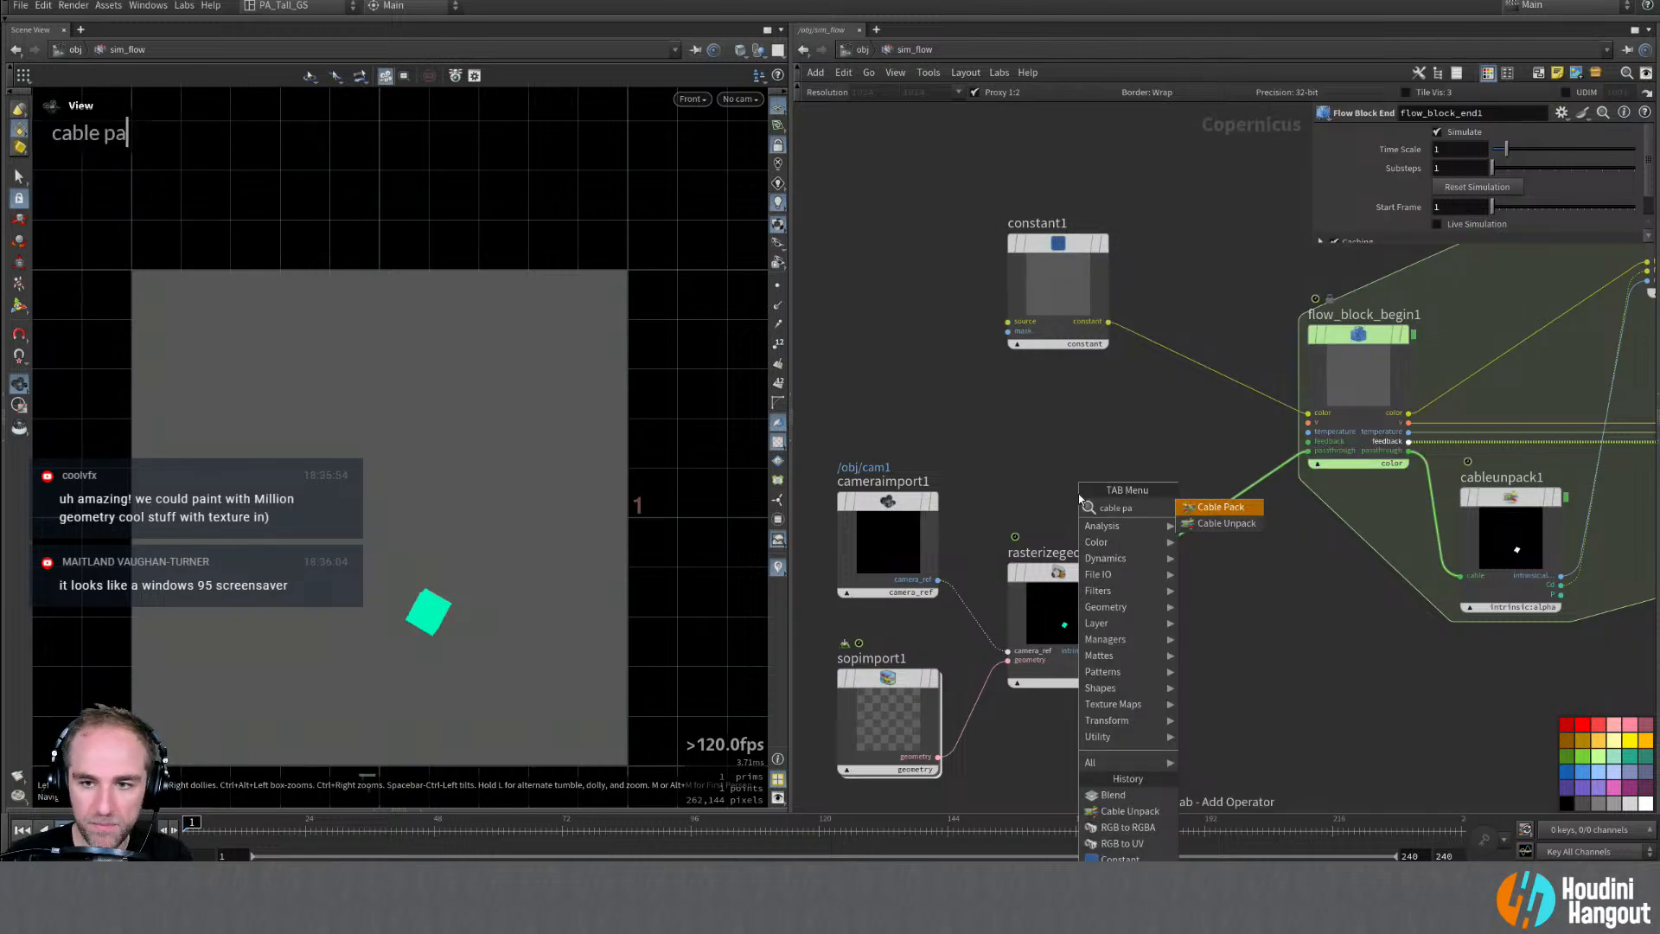
key("Return")
left_click(1154, 333)
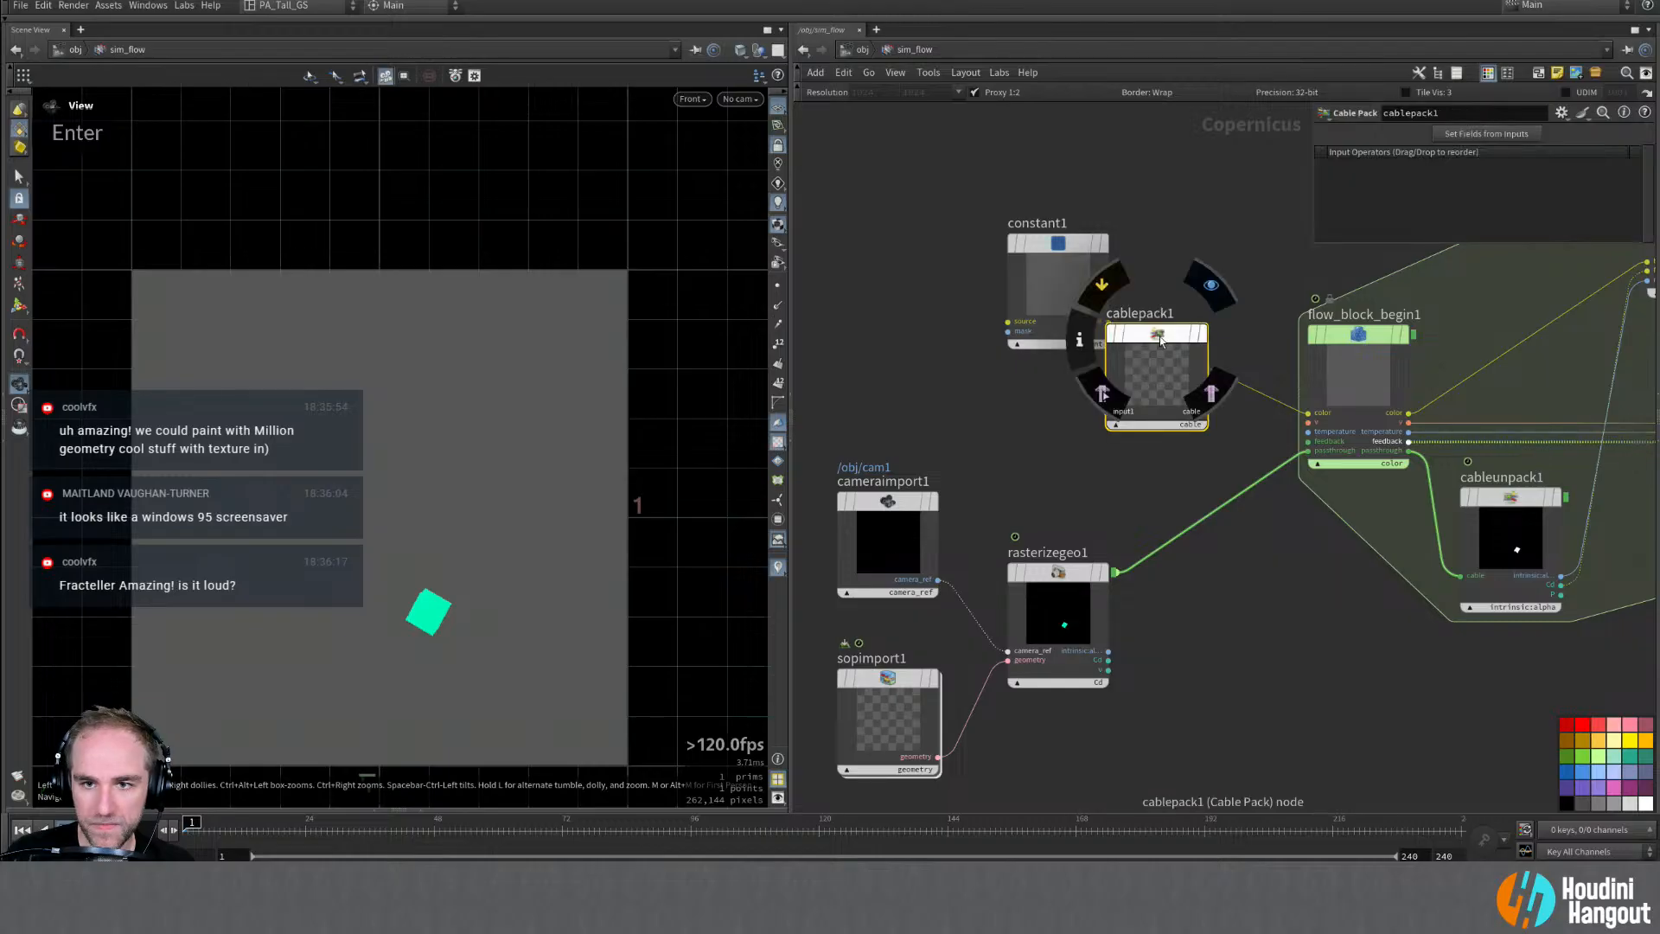
left_click_drag(1233, 324, 1194, 260)
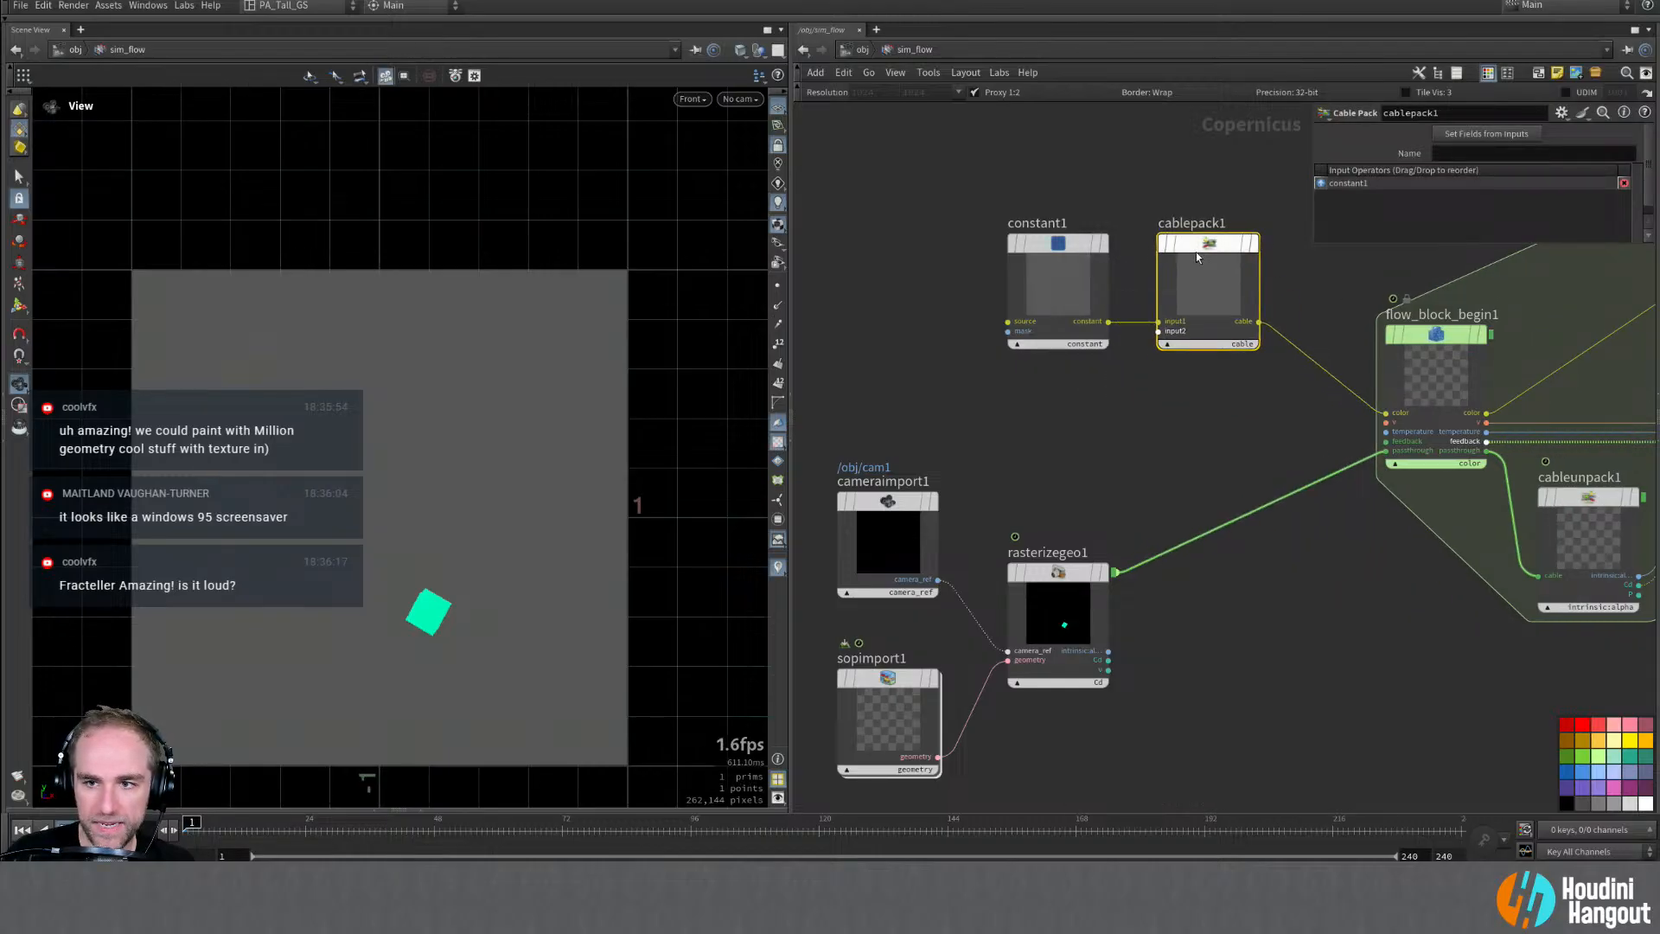
Step: Reconnect constant1 directly to flow_block_begin1's color input, keeping cablepack1 as a separate branch placed lower than constant1
left_click_drag(1199, 244, 1208, 337)
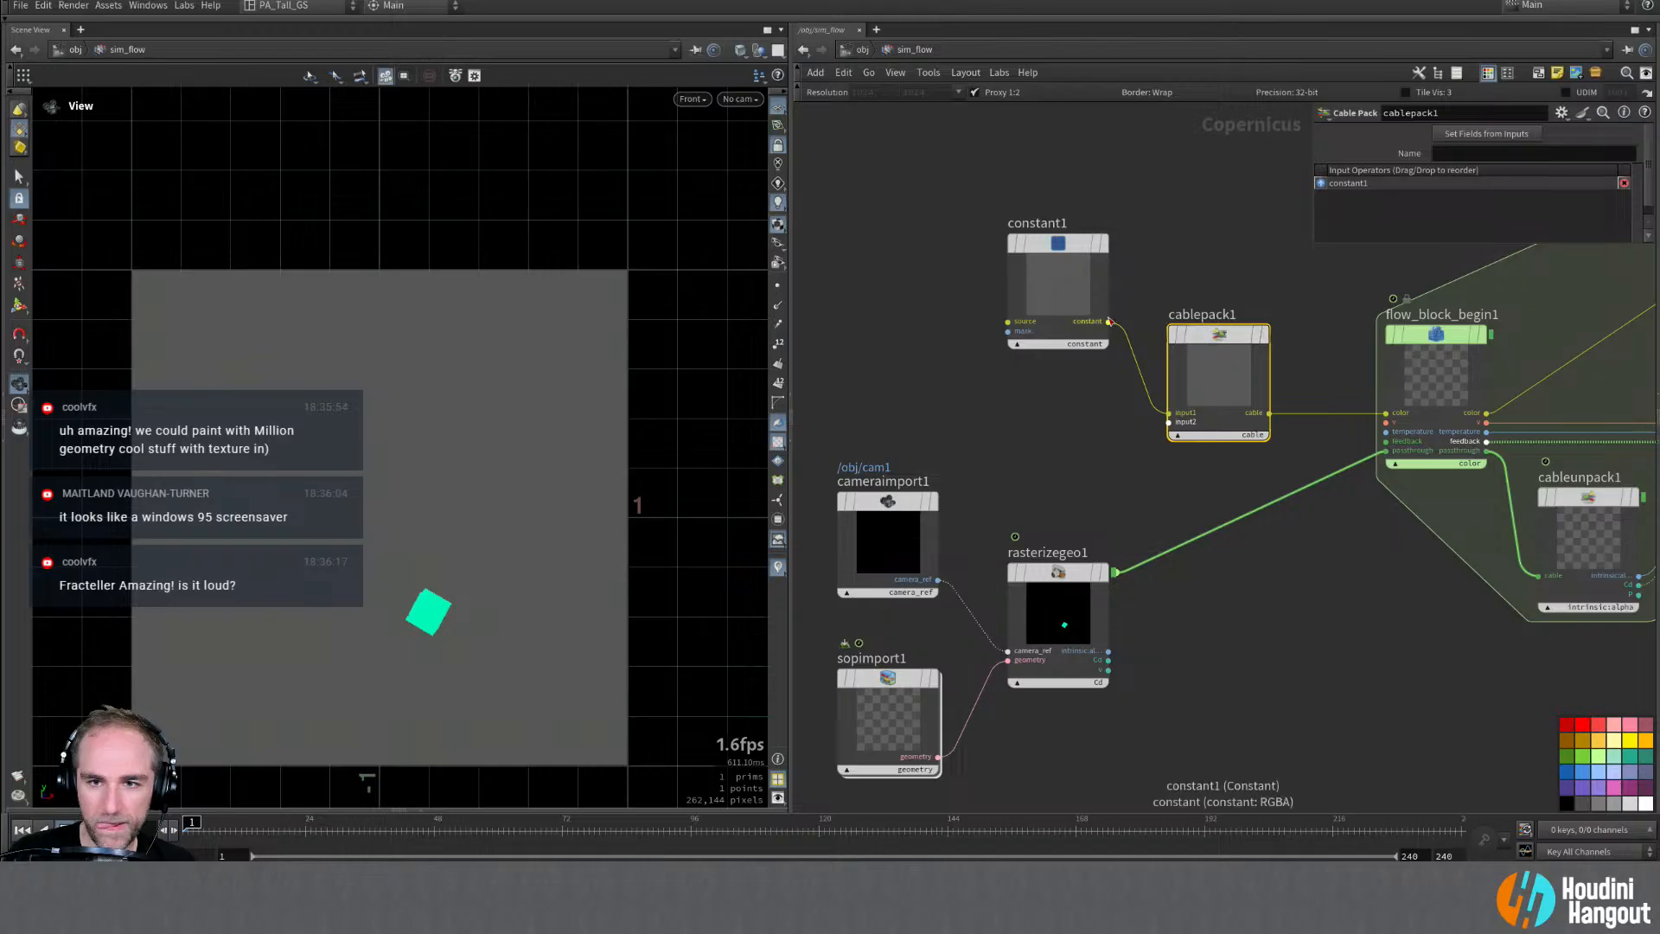
left_click_drag(1079, 268, 1079, 205)
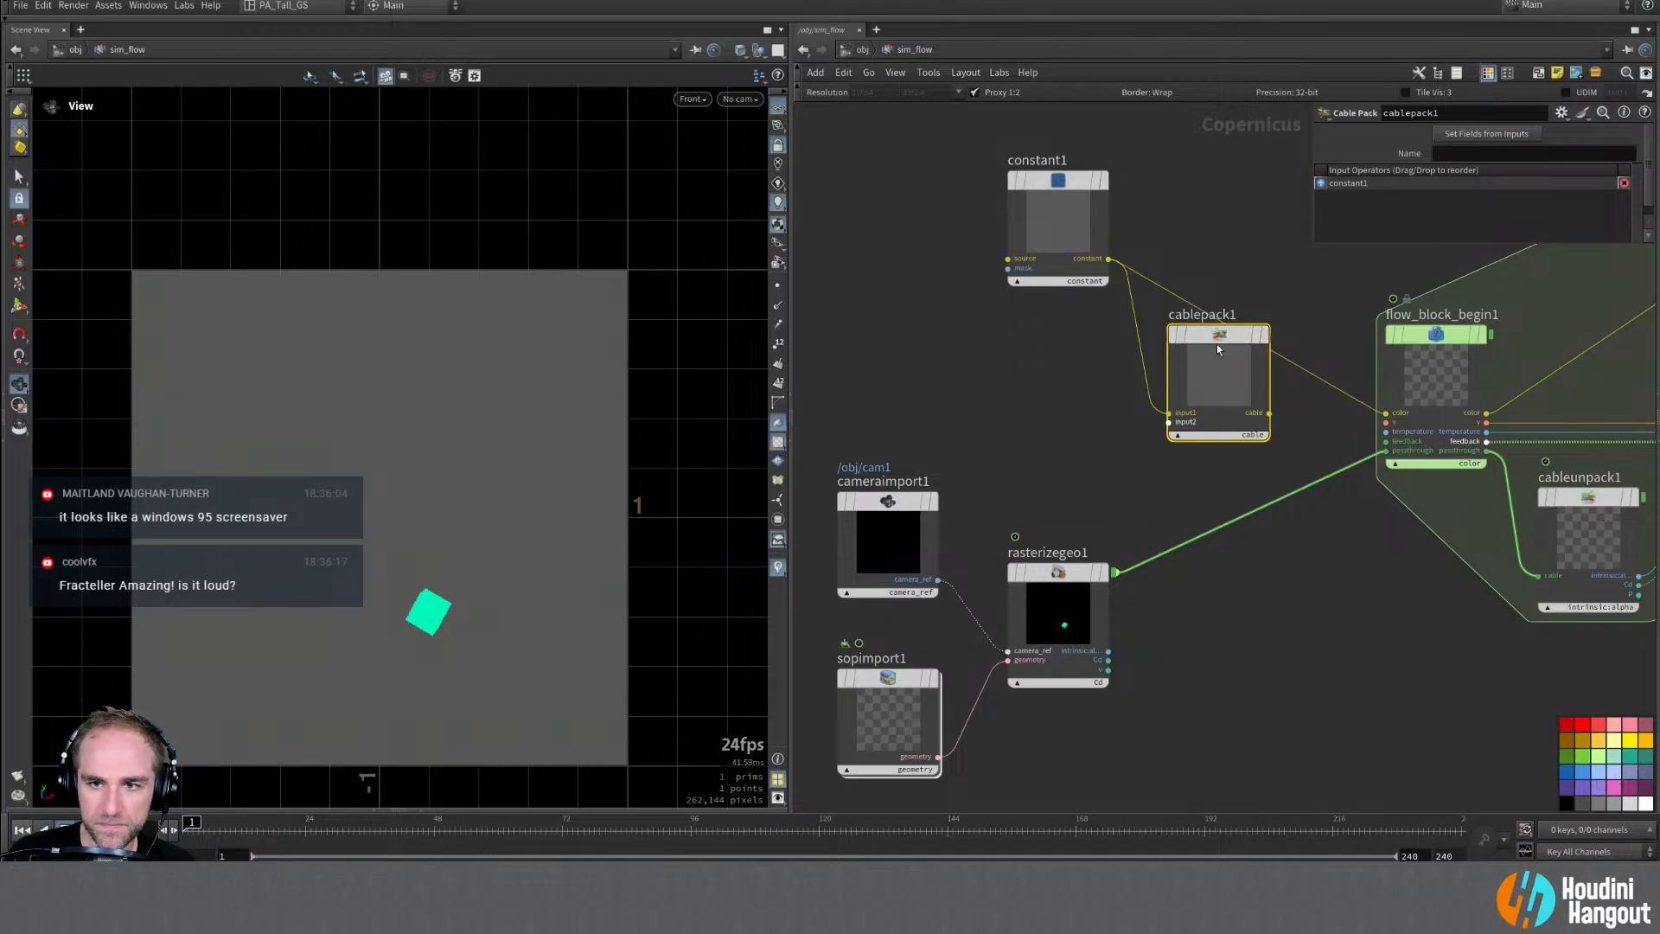
left_click_drag(1219, 380, 1225, 428)
Step: Name cablepack1's input field "constant" and nudge the node into place
left_click(1482, 155)
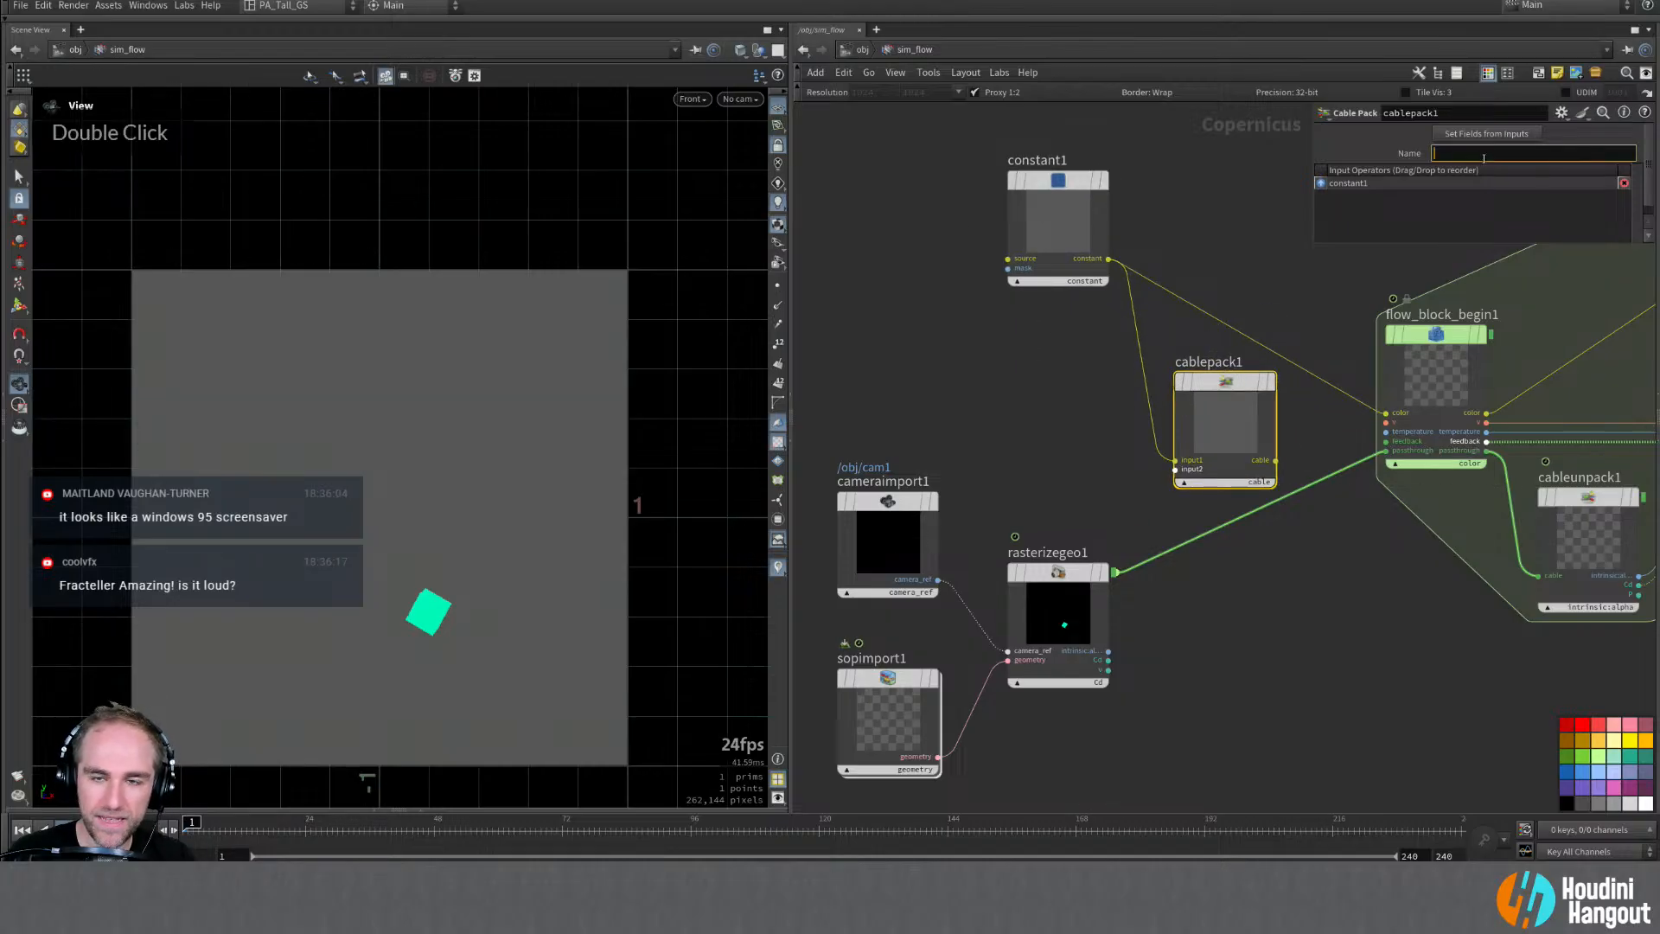
type("constant")
key("Return")
left_click_drag(1221, 380, 1220, 370)
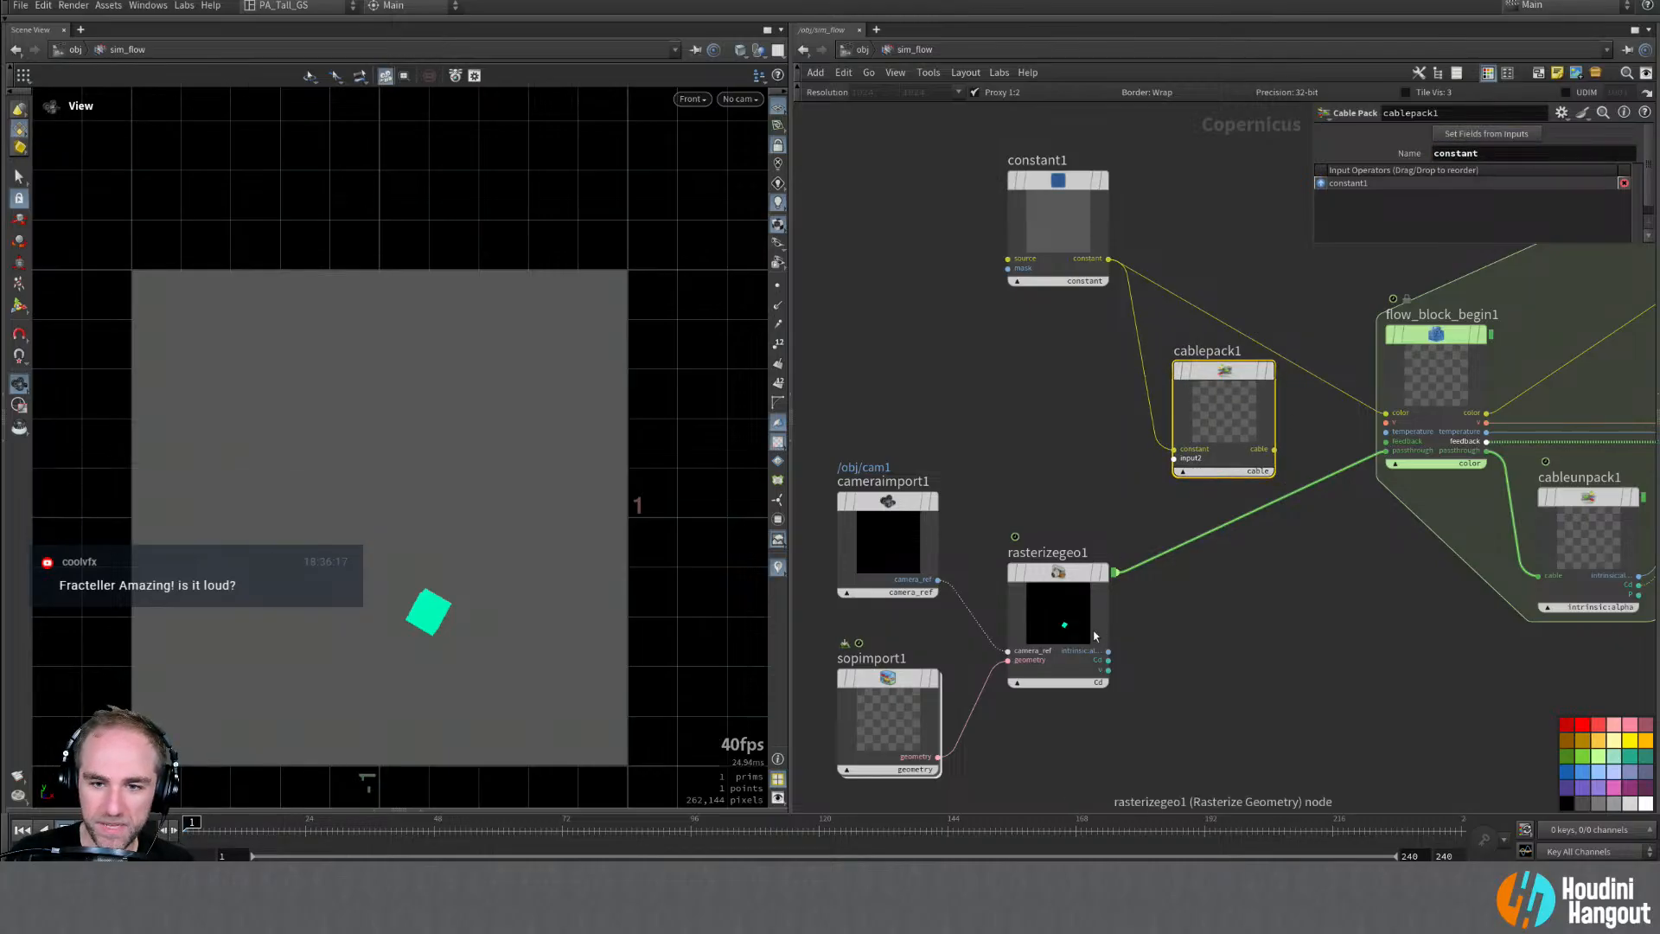
Step: Add a Cable Merge node beside rasterizegeo1 and wire all rasterizegeo1 outputs as a bundle into its input_cable
key("Tab")
type("cable me")
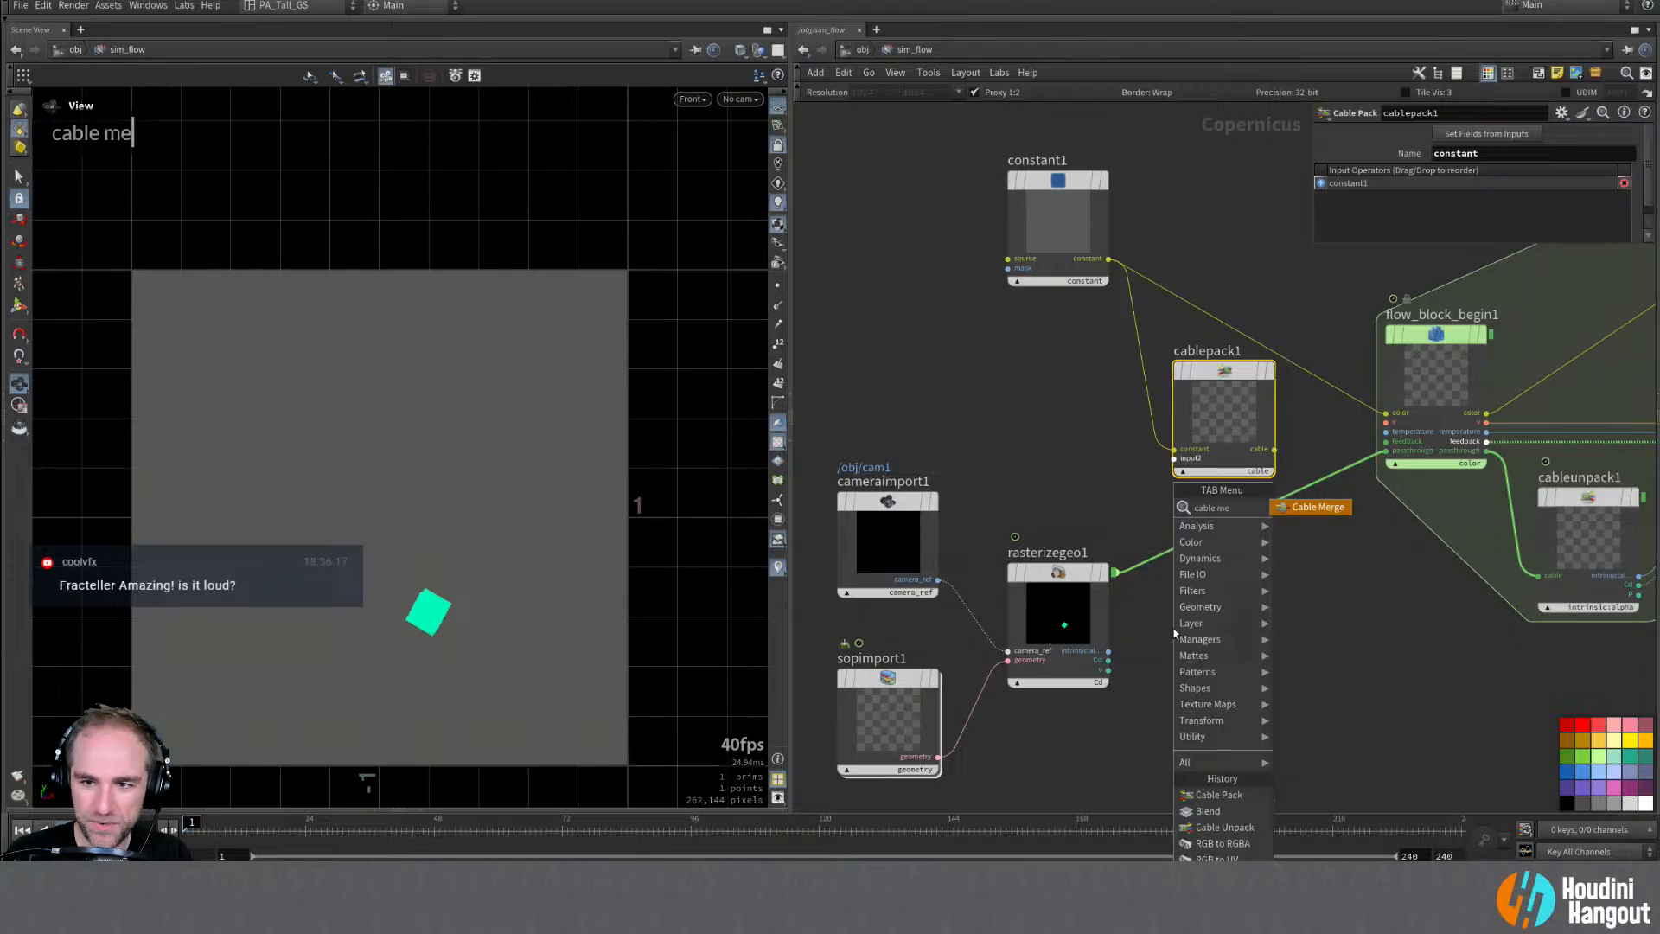
key("Return")
left_click(1314, 597)
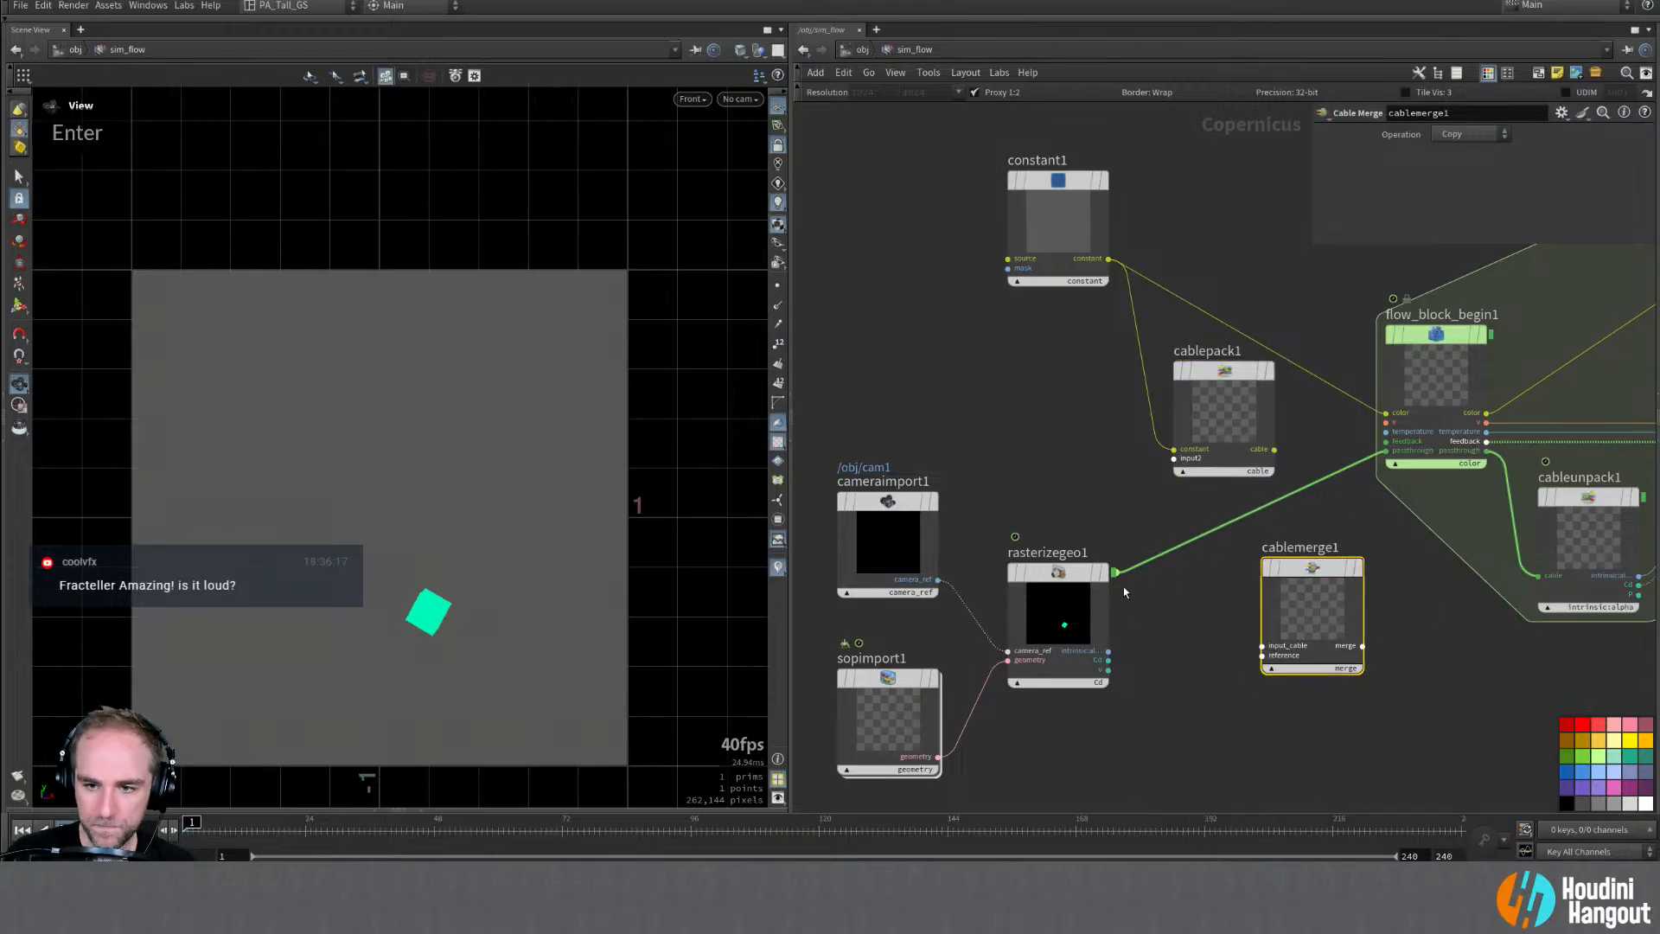
left_click_drag(1115, 575, 1262, 646)
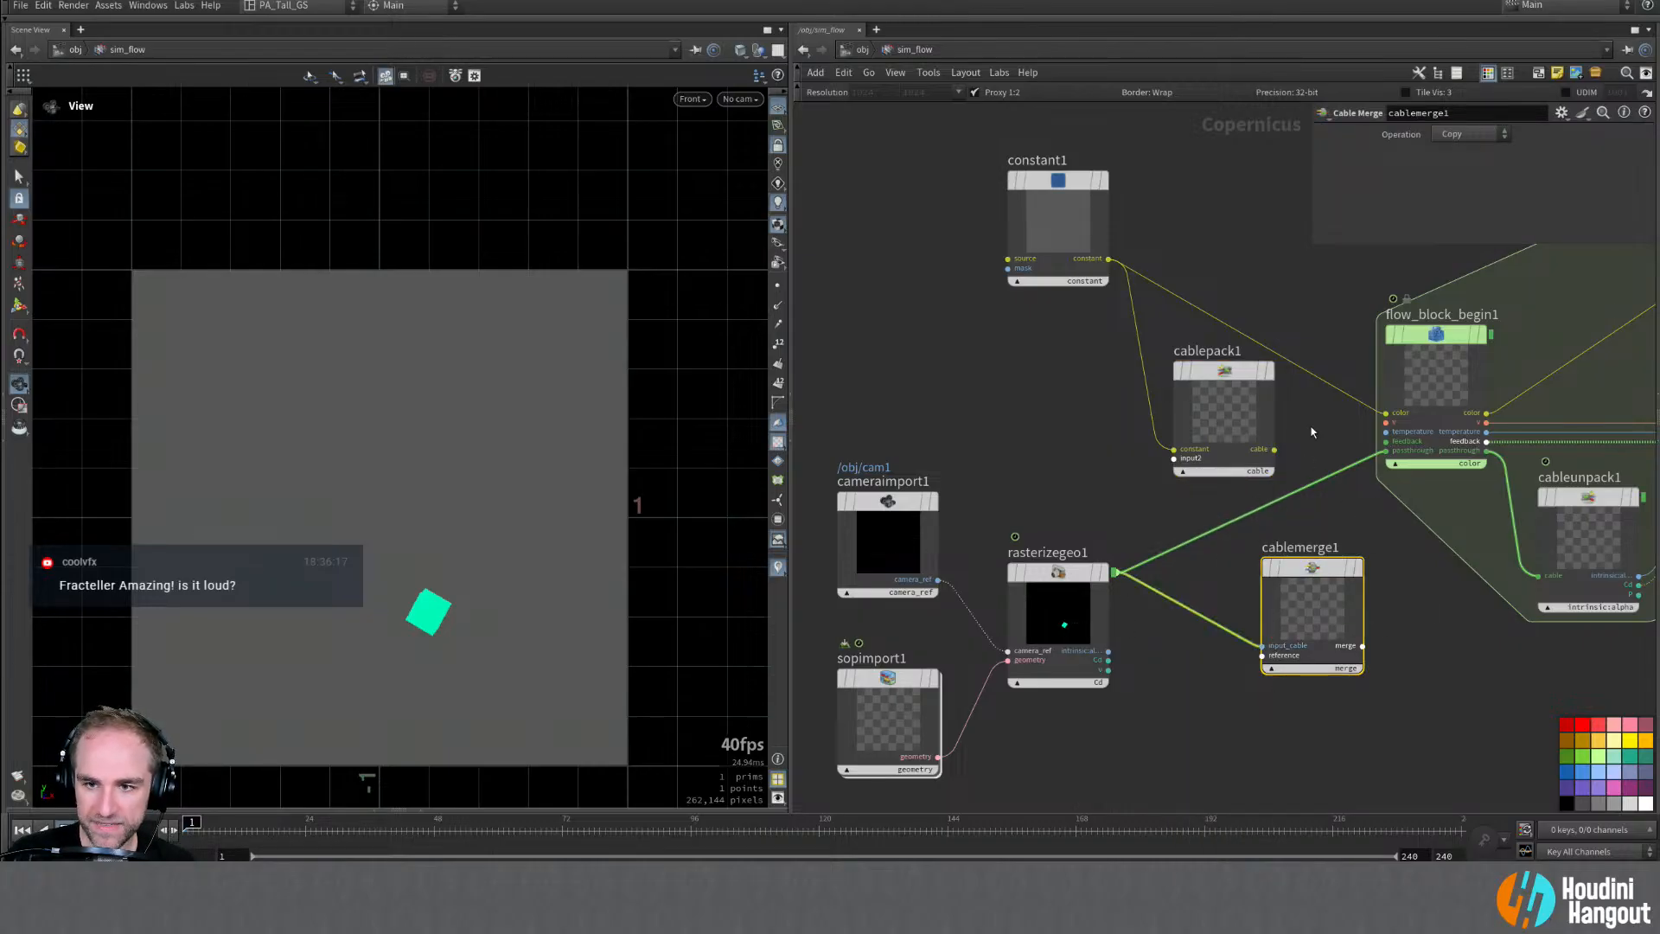
Step: Wire cablepack1's cable output into cablemerge1's reference input and cablemerge1's merge output into flow_block_begin1's passthrough input
left_click_drag(1274, 450, 1263, 654)
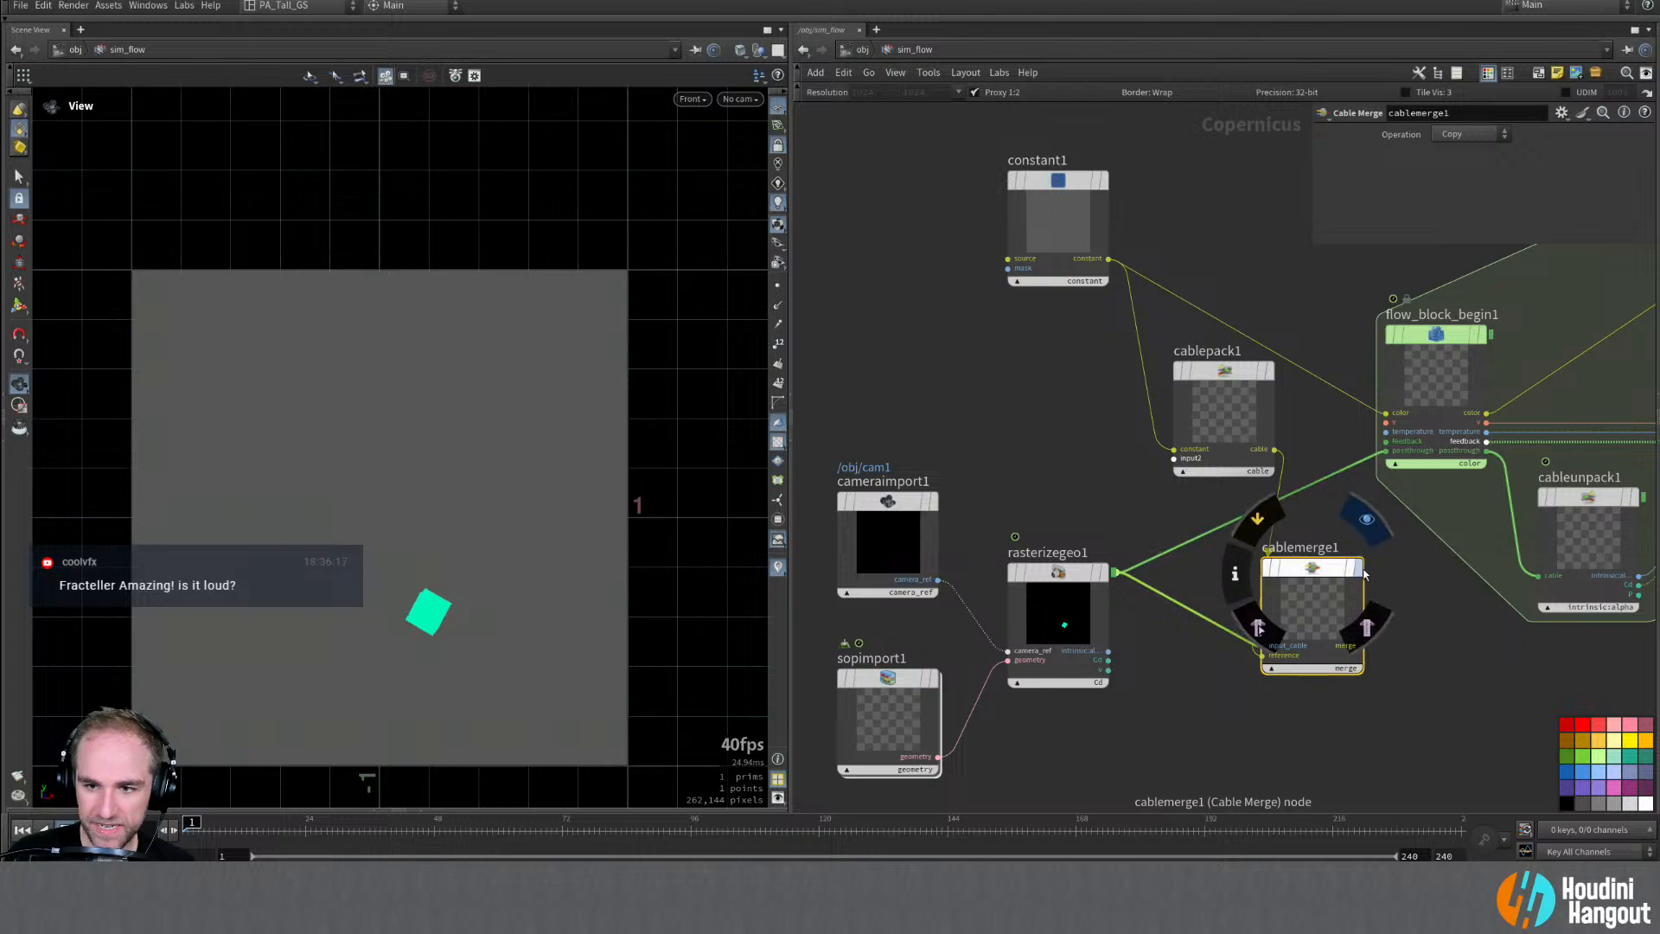
left_click_drag(1363, 647, 1384, 451)
left_click_drag(1322, 603, 1347, 543)
Step: Rearrange constant1, cablepack1 and cablemerge1 so they are spread out ahead of flow_block_begin1 with clear wires
left_click_drag(1231, 372, 1175, 372)
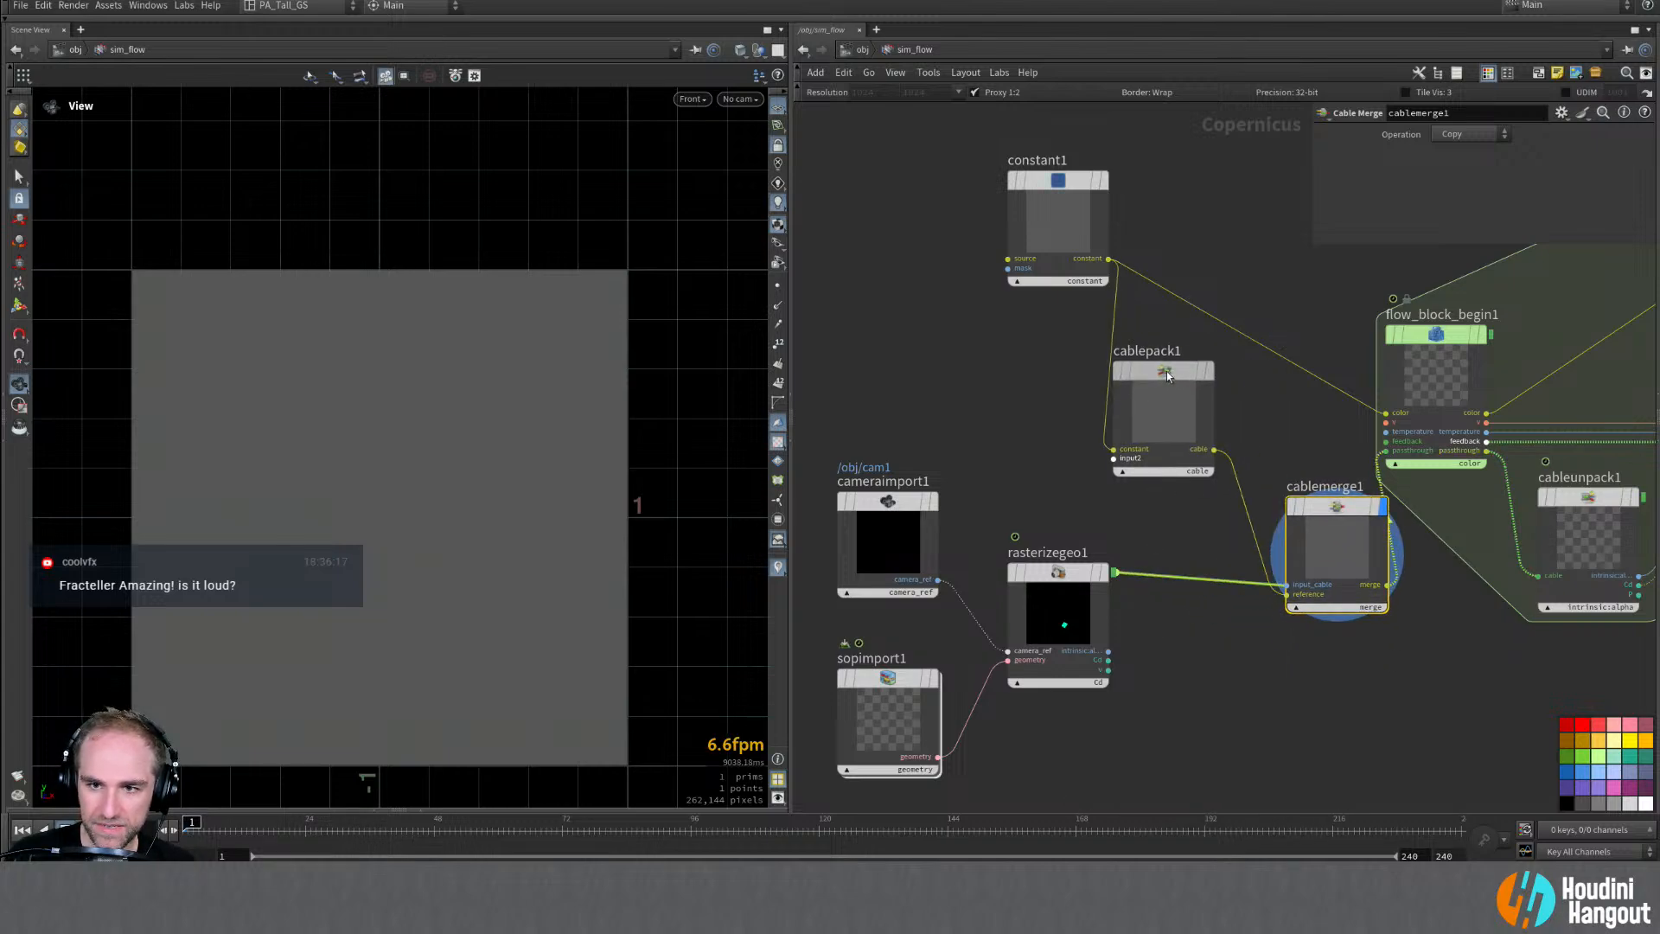
left_click_drag(1331, 511, 1287, 490)
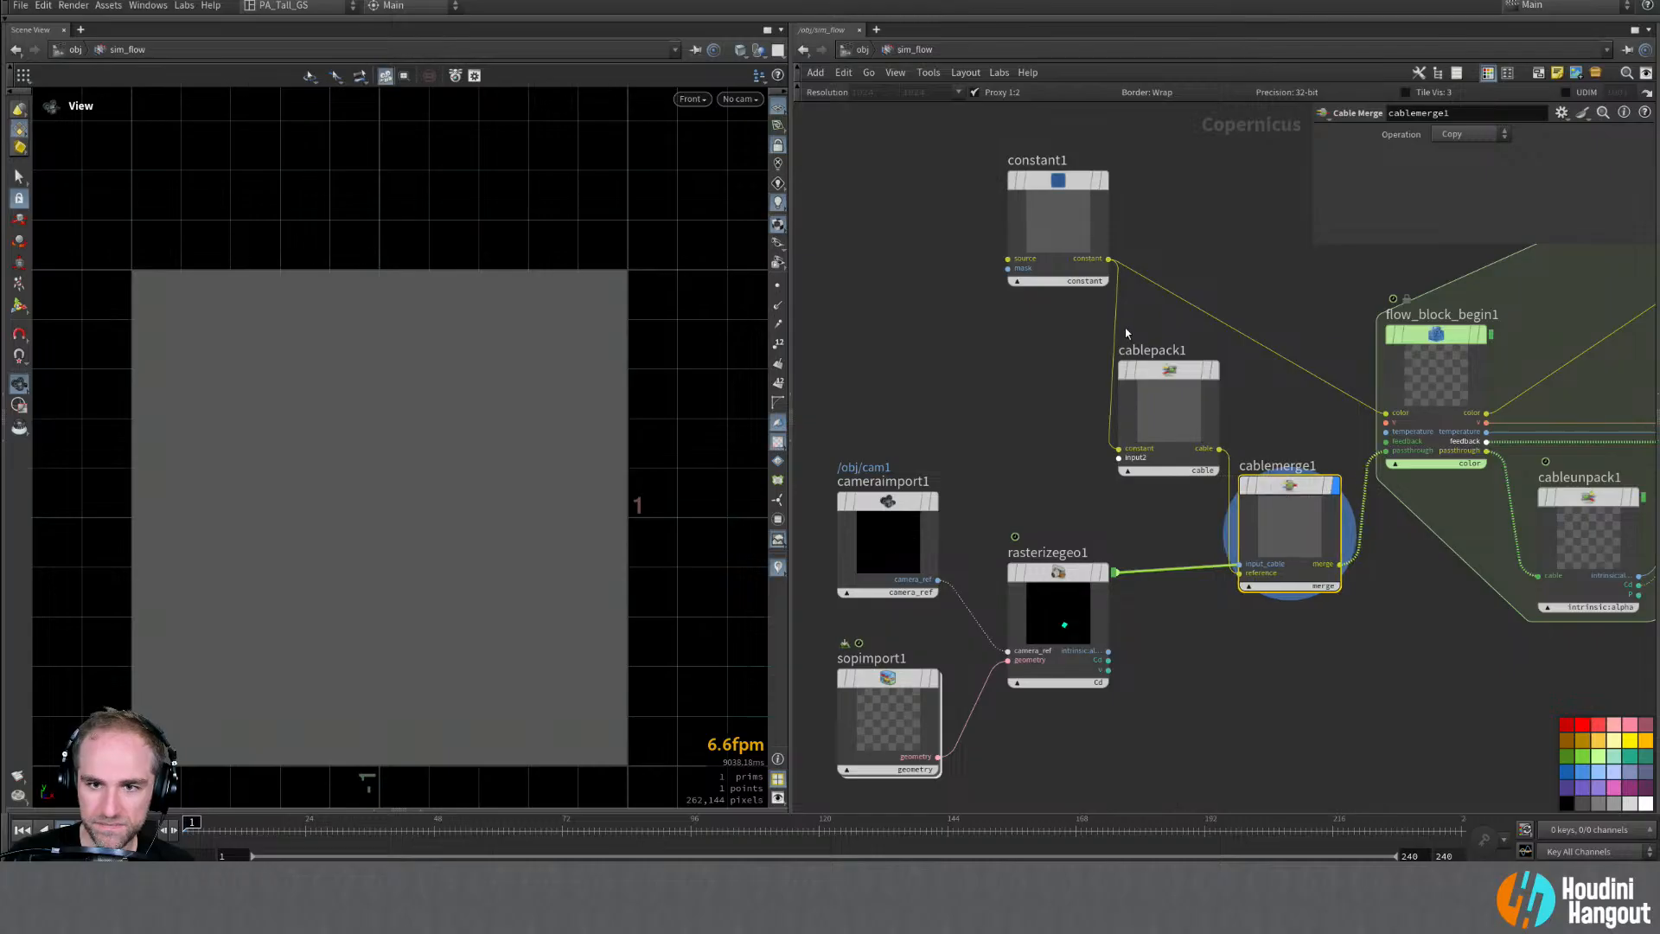
left_click_drag(1057, 181, 938, 153)
left_click_drag(1170, 375, 1098, 339)
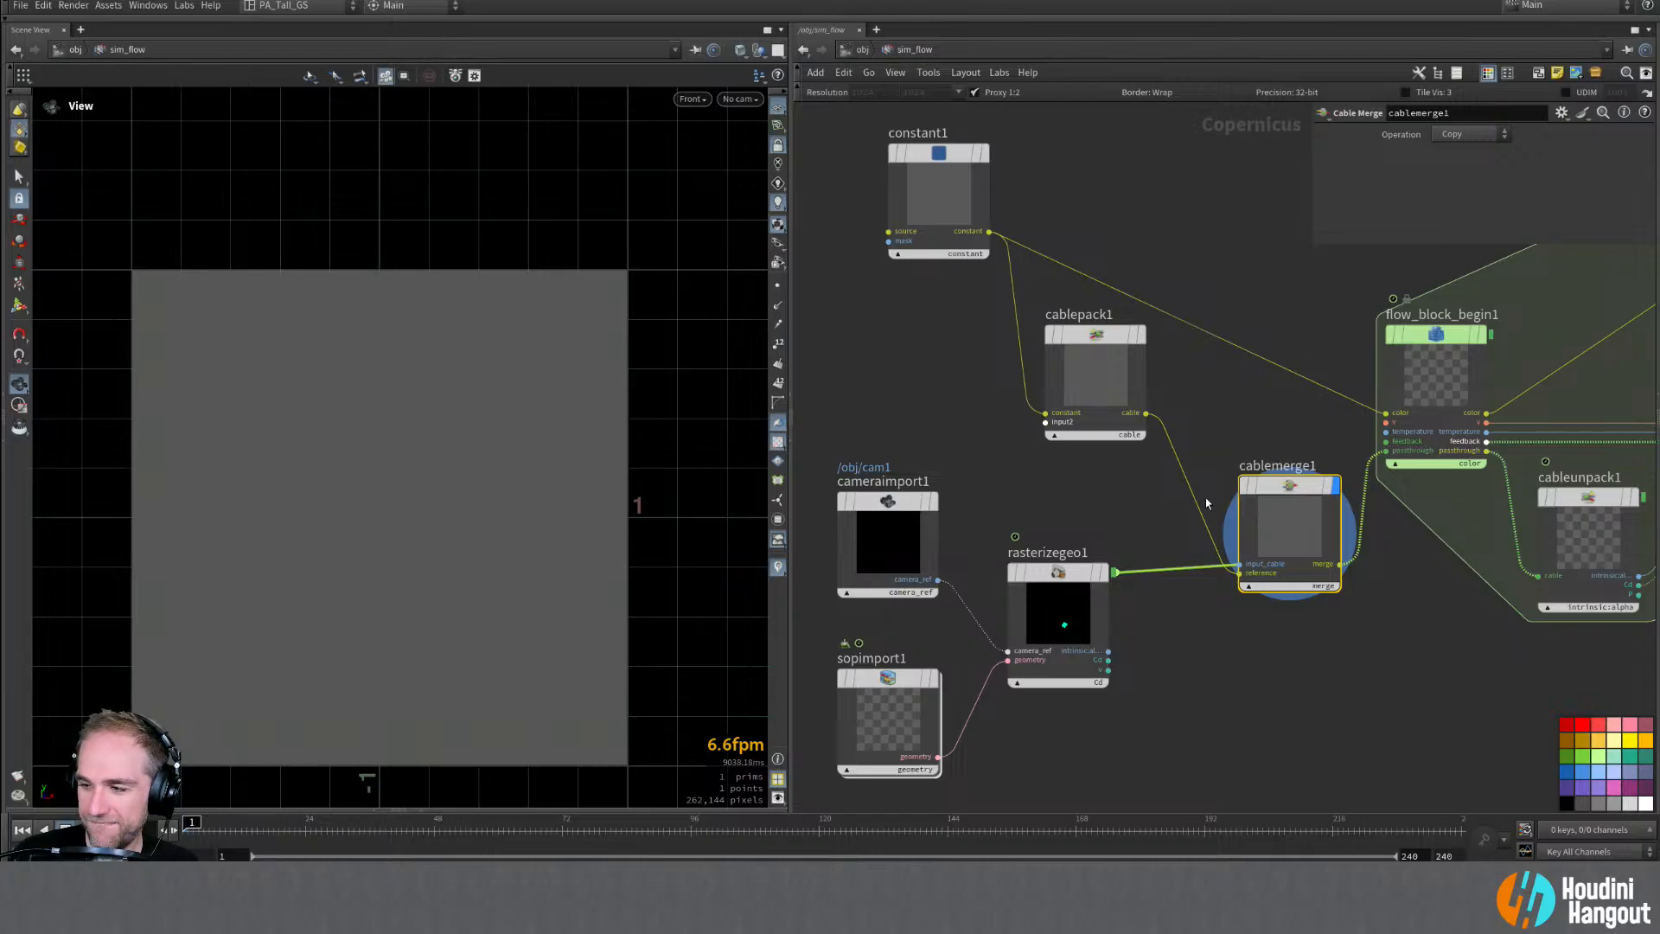
left_click_drag(1265, 491, 1239, 430)
Step: Try setting cableunpack1's fields from the merged input cable while cablemerge1 uses the Copy operation
middle_click_drag(1403, 665, 1085, 671)
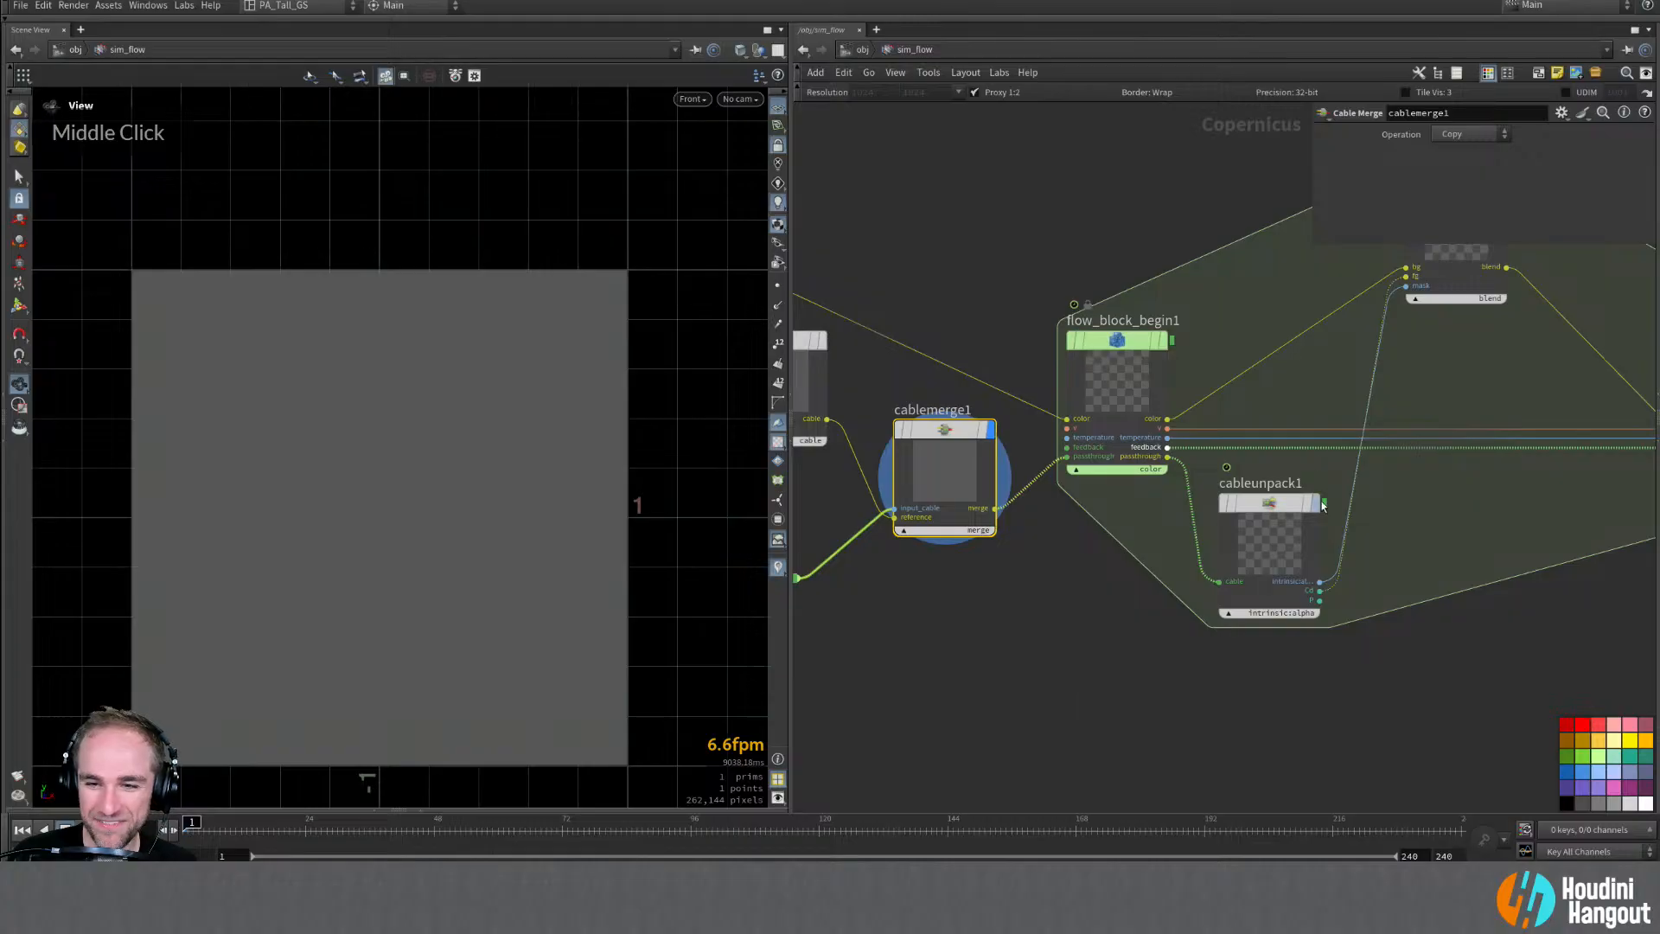
double_click(1272, 502)
left_click(1466, 137)
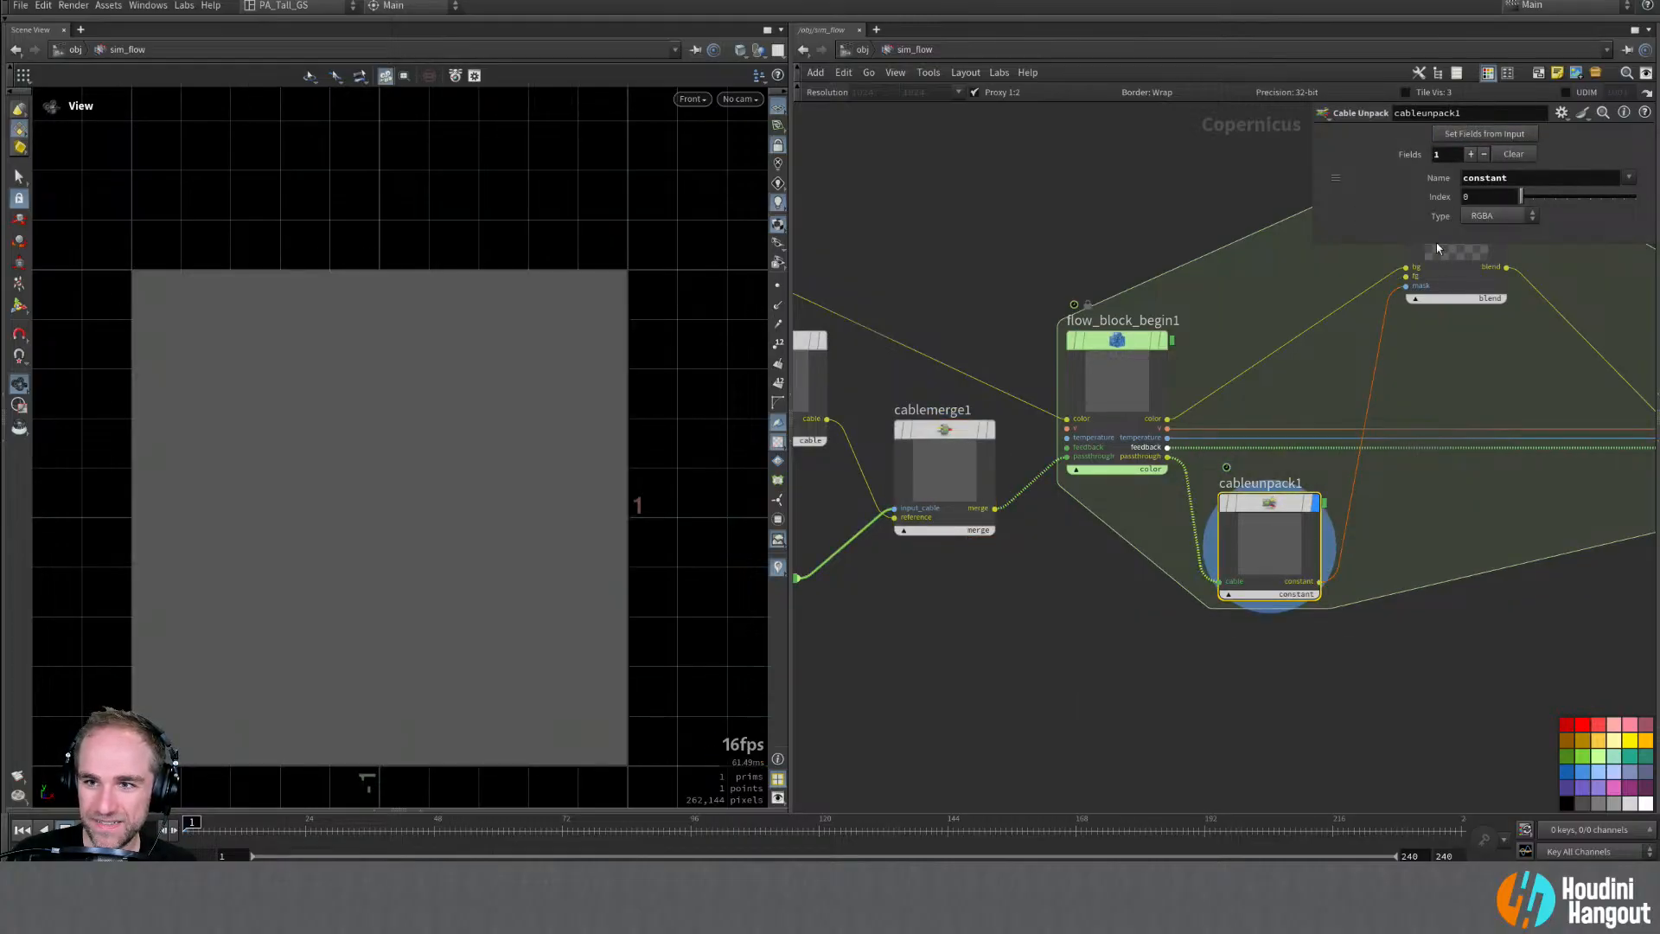
Step: Change cablemerge1's operation to Union and set cableunpack1's fields from its input again
middle_click_drag(1037, 654, 1211, 618)
left_click(1117, 387)
left_click(1481, 134)
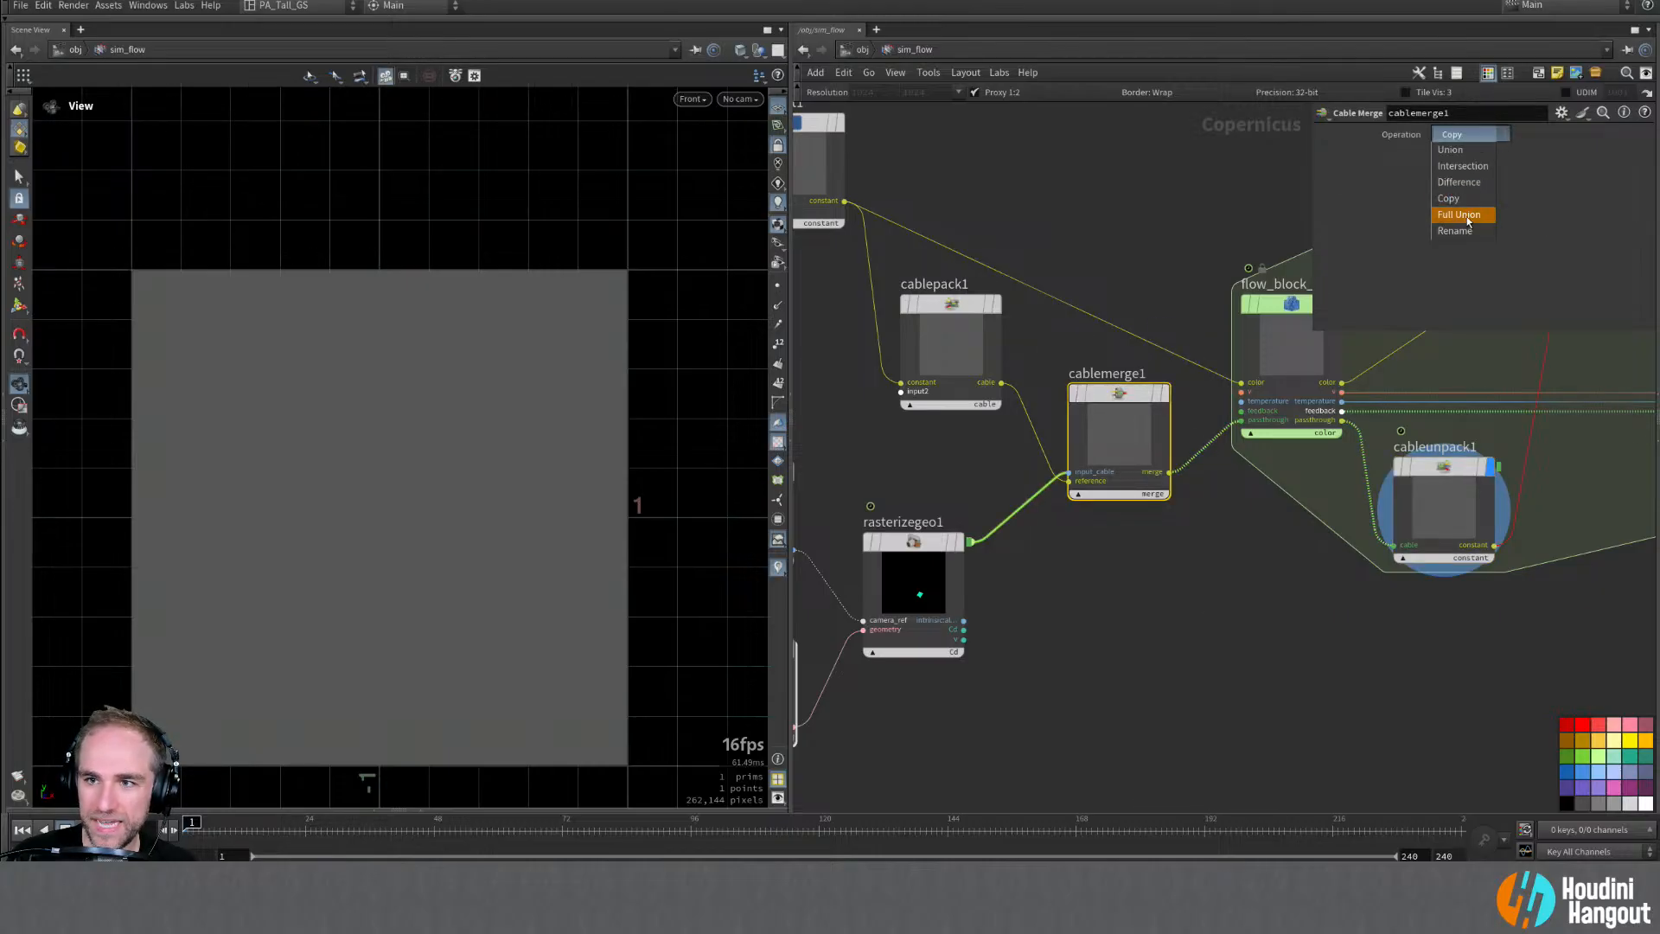
left_click(1465, 150)
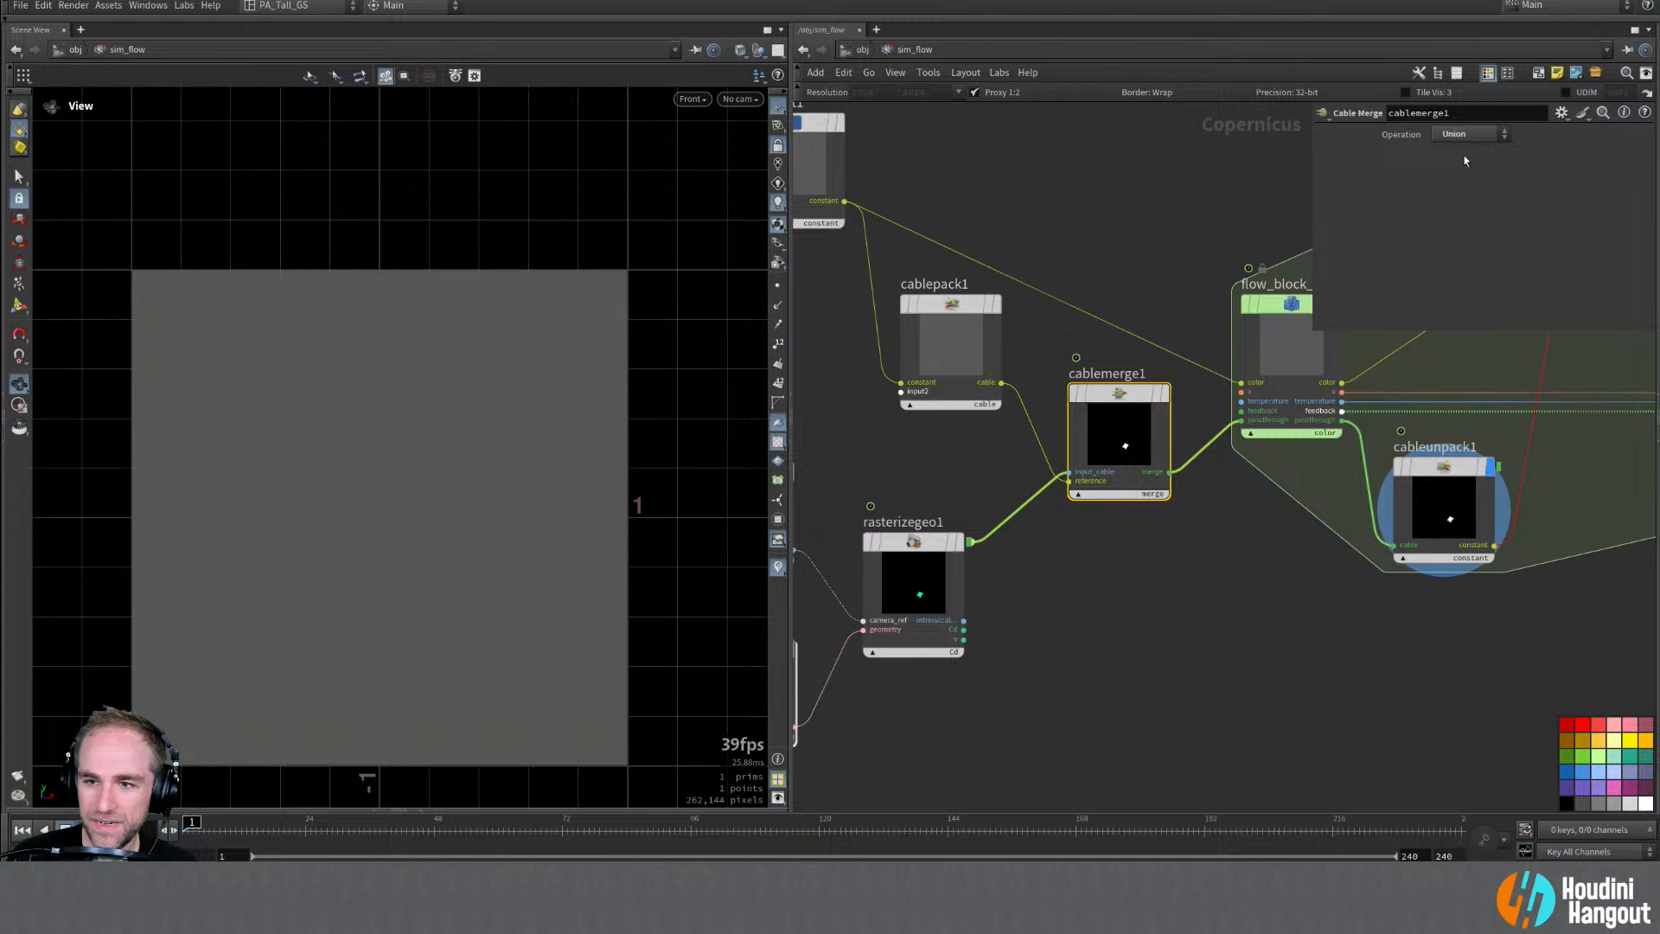
left_click(1449, 465)
left_click(1486, 134)
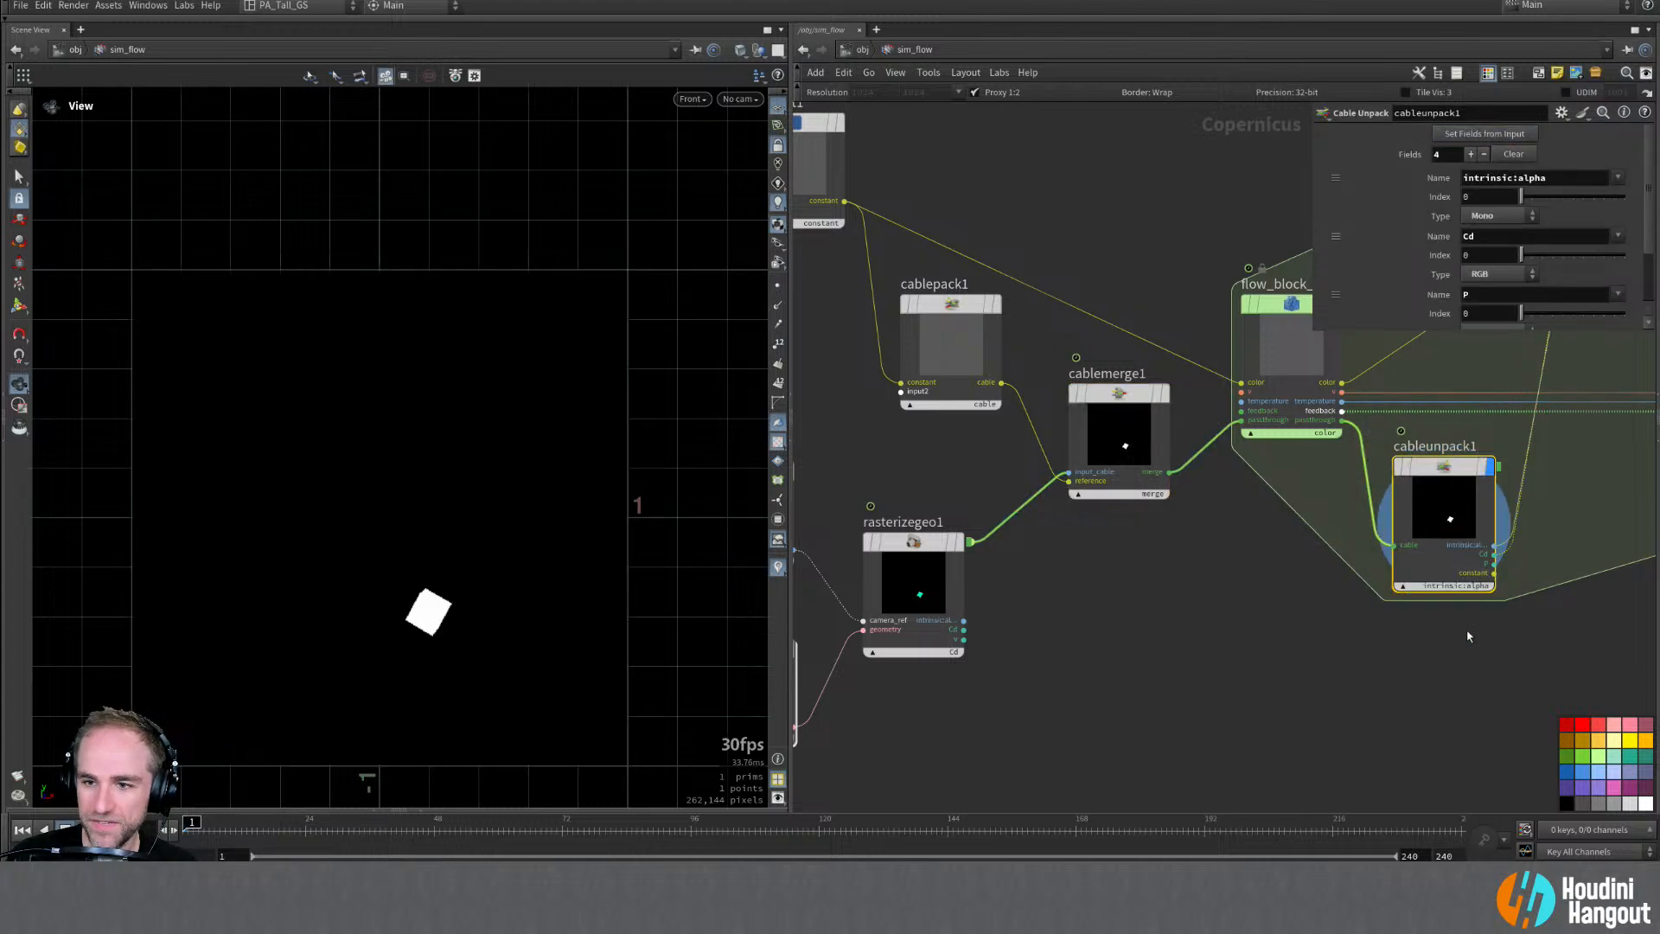
Step: Wire cableunpack1's Cd output into the lowered blend1's fg input and extend the parameter area to show every cableunpack1 field
middle_click_drag(1467, 636, 1143, 692)
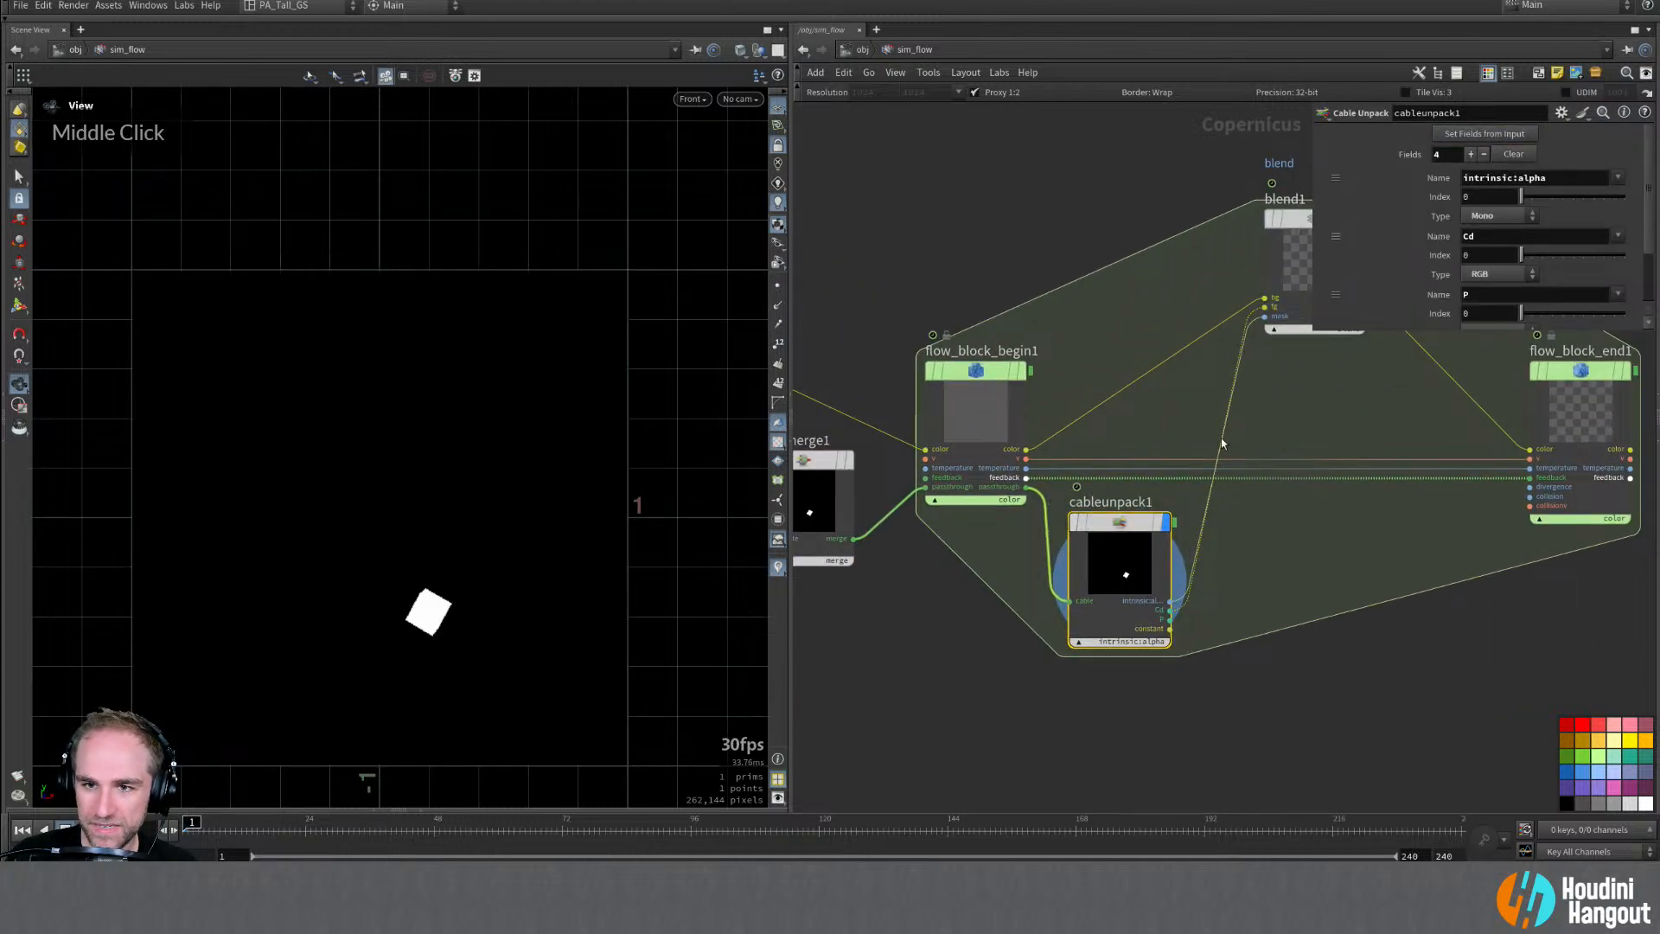
left_click_drag(1294, 223, 1307, 304)
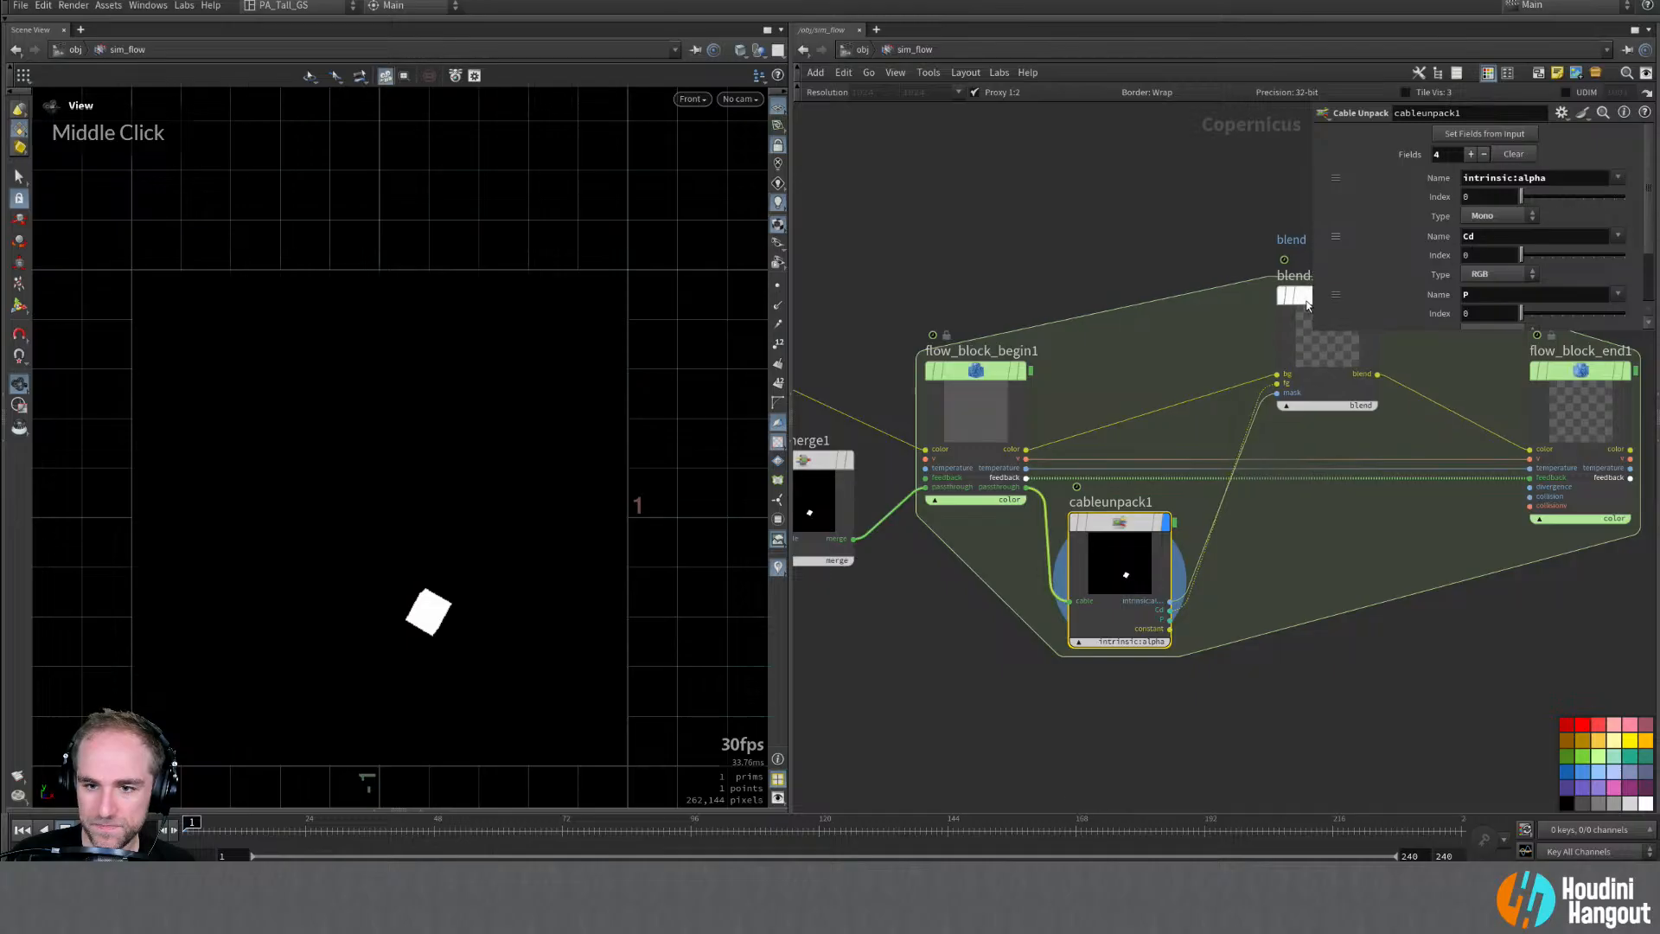
left_click_drag(1420, 329, 1409, 412)
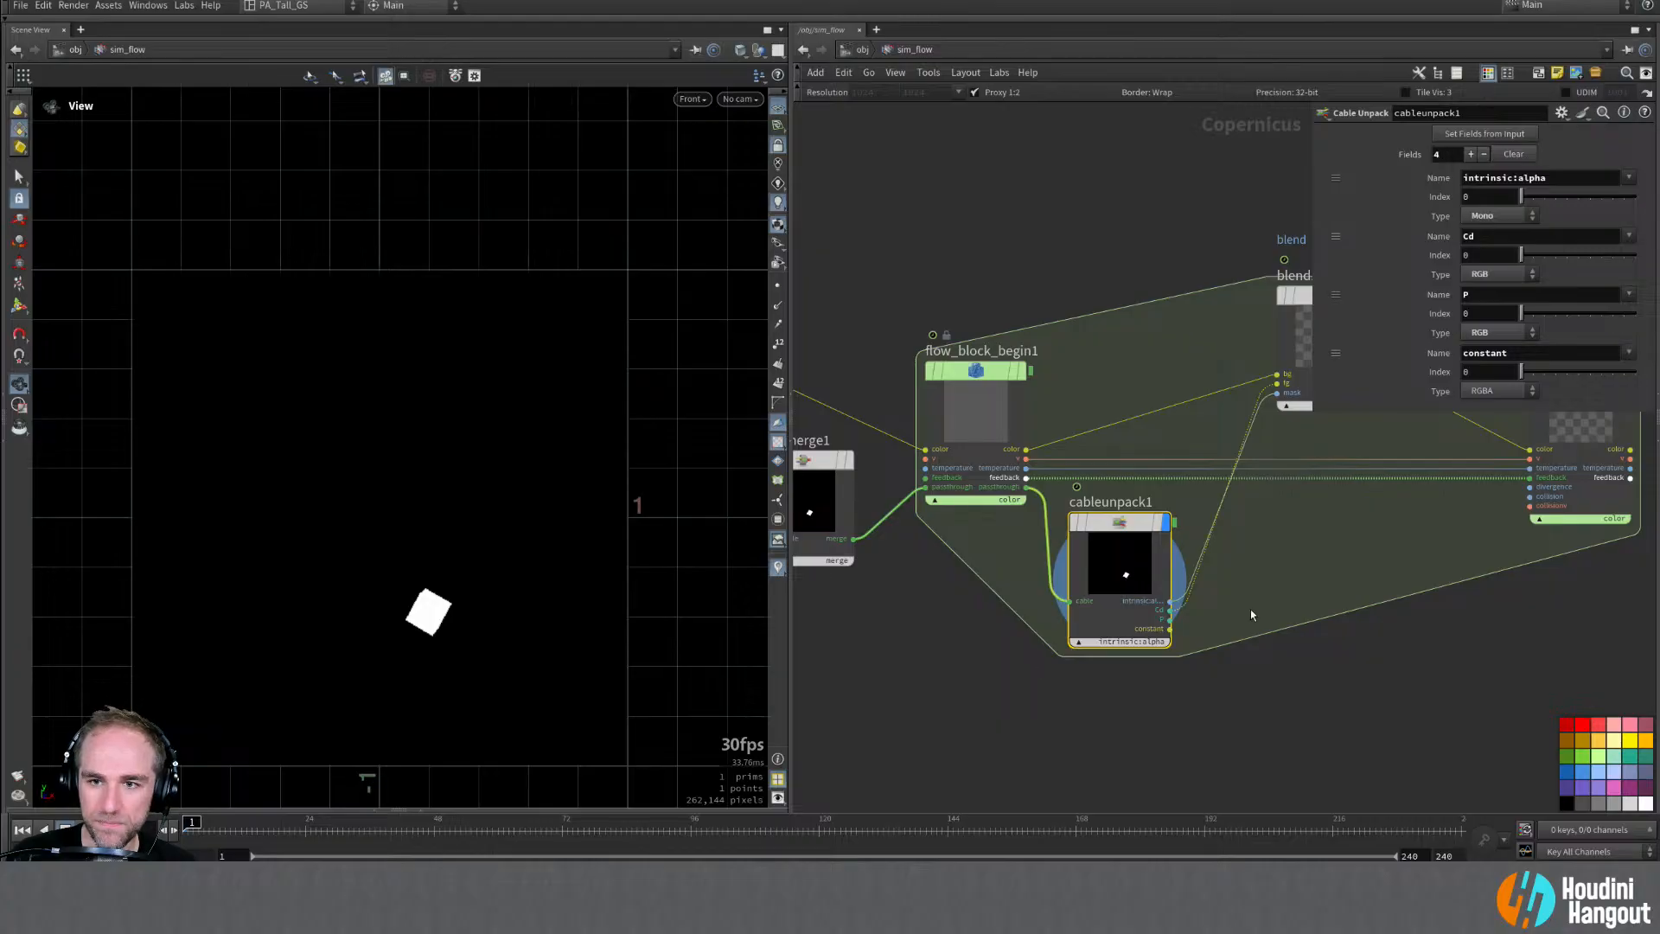
Step: Add a Blend node in Add mode above the flow block, between flow_block_begin1 and blend1
middle_click_drag(1243, 619, 1139, 634)
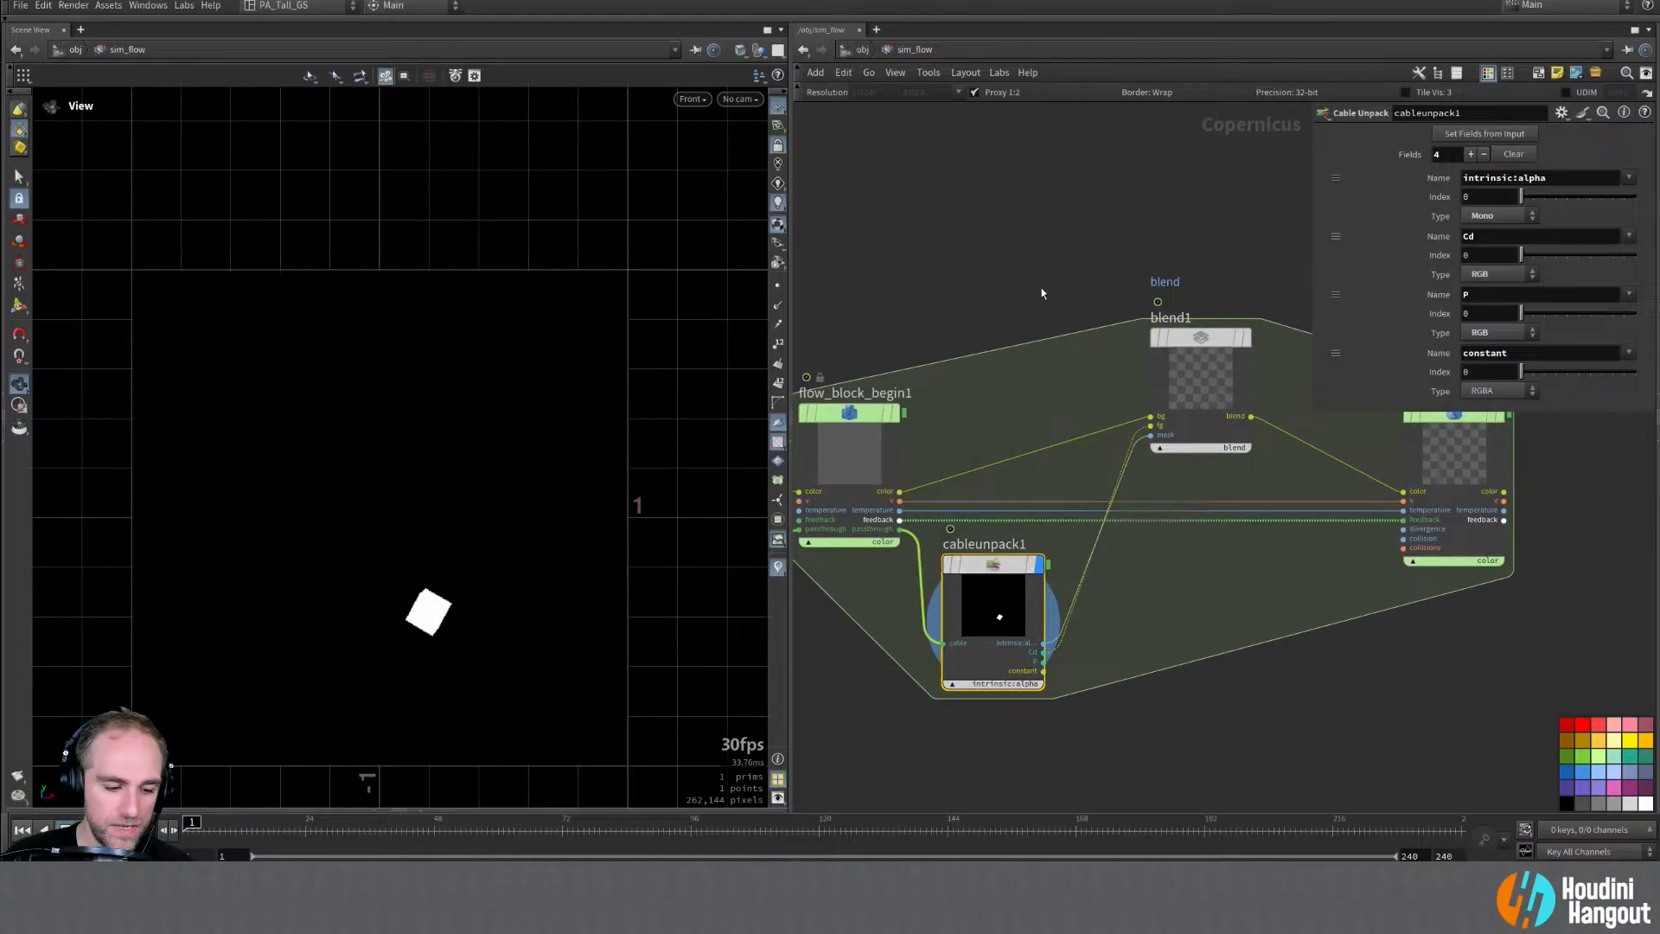
key("Tab")
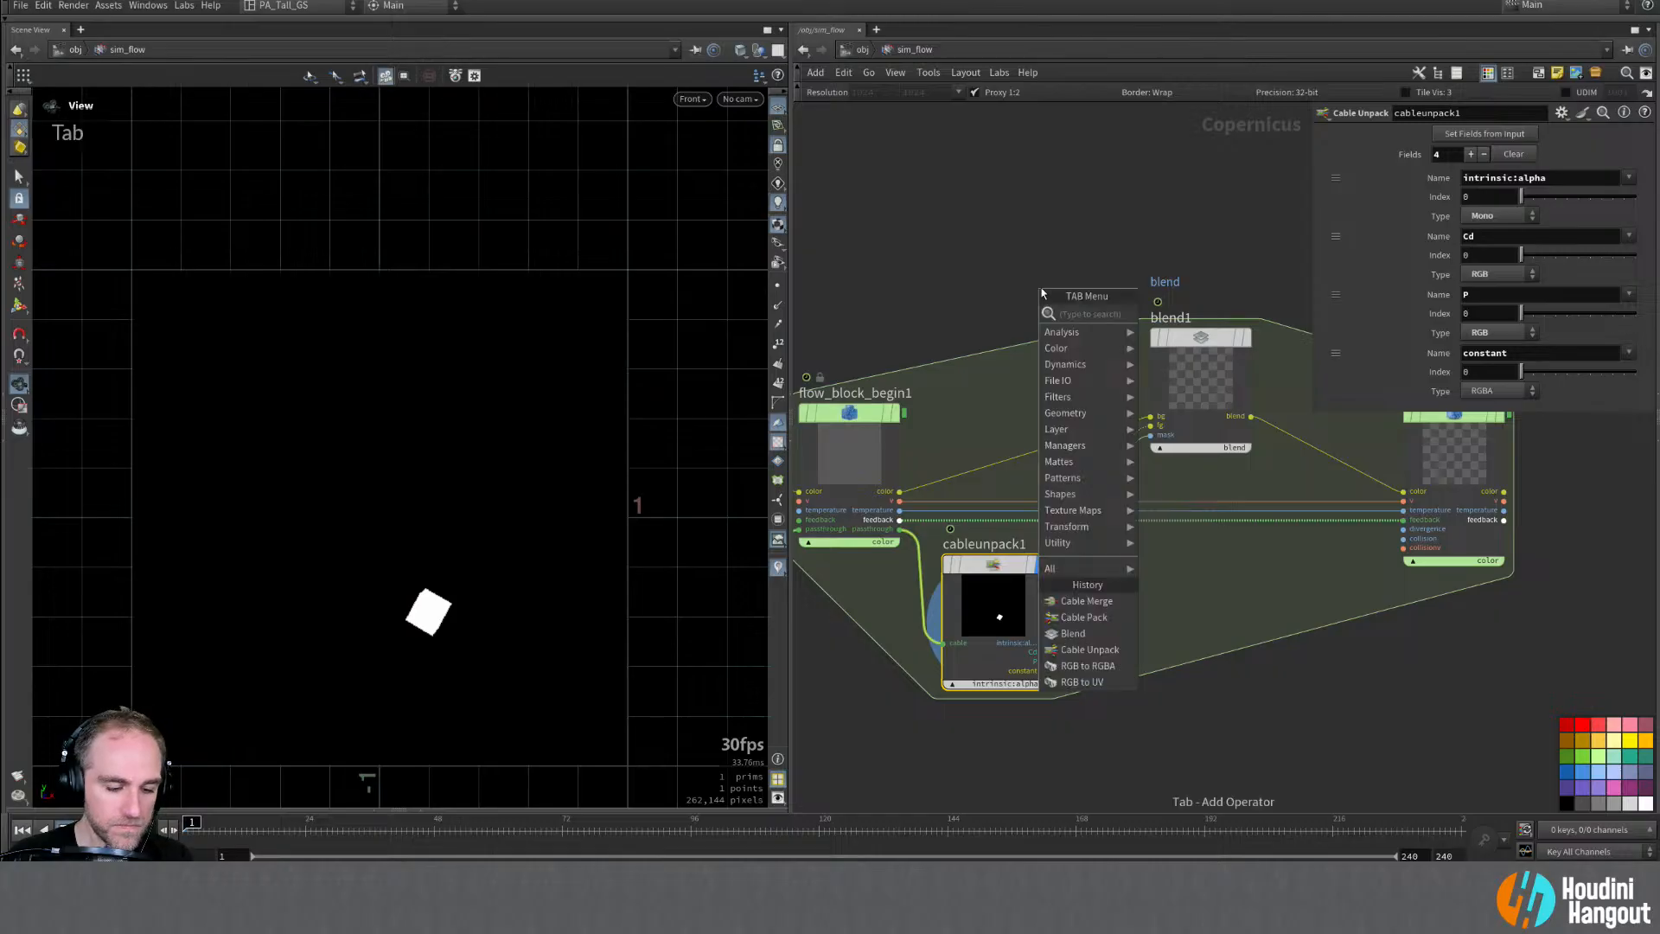
type("add")
key("Return")
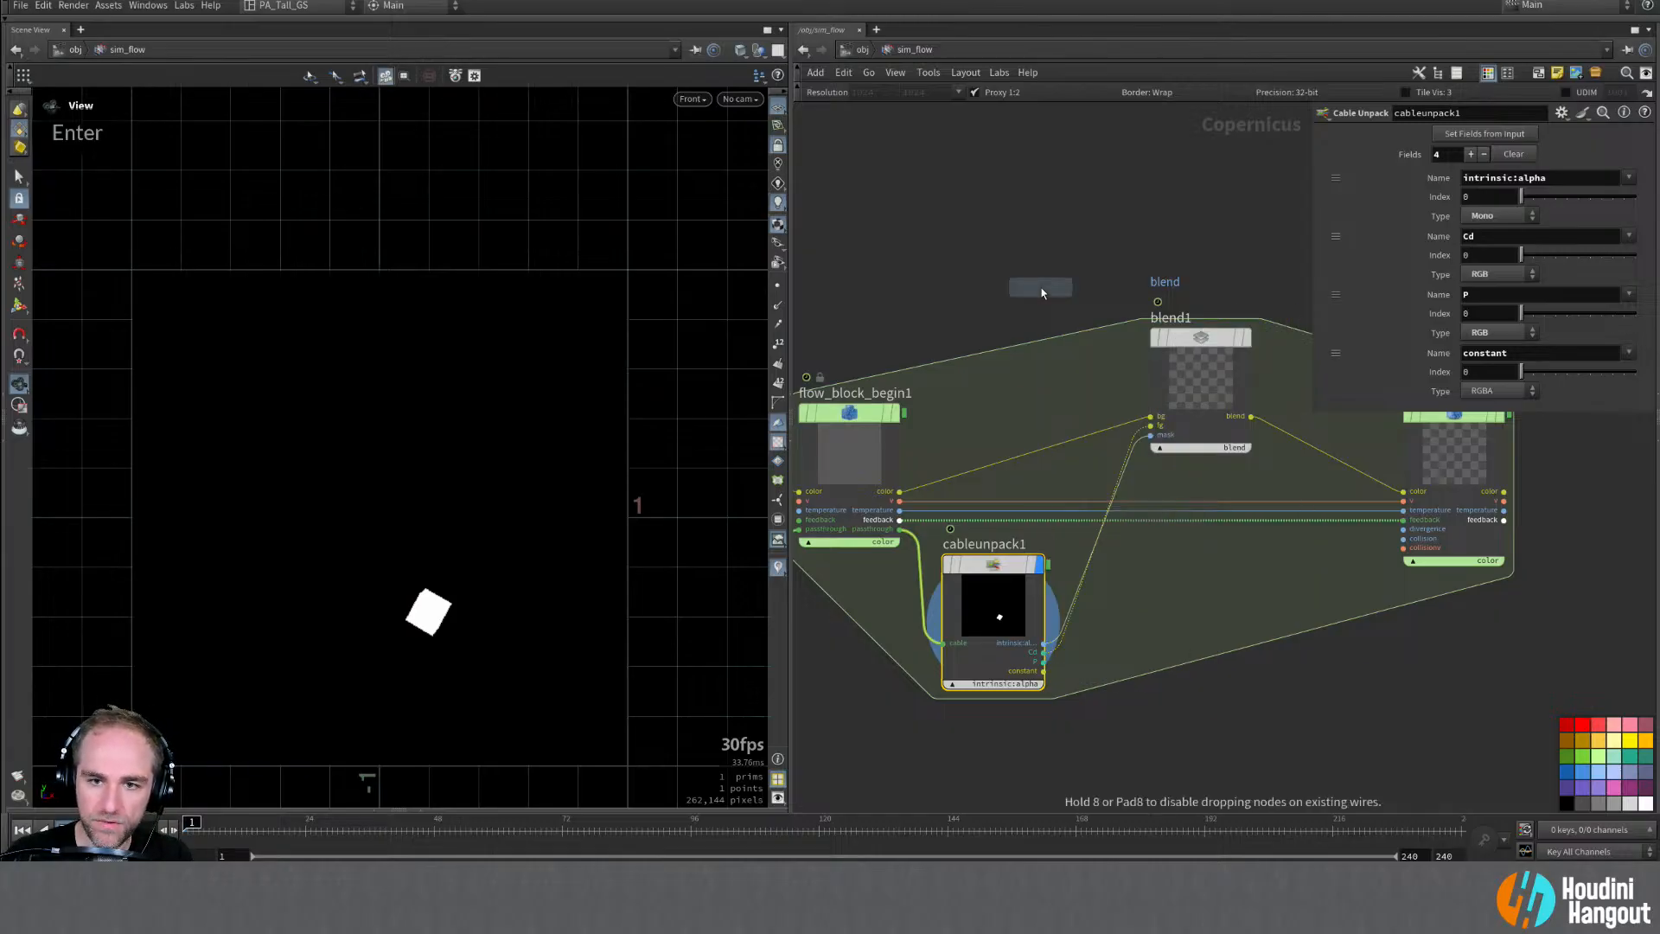
left_click(1042, 289)
Step: Wire flow_block_begin1's color into add1's bg and cableunpack1's constant into its fg, and display add1
left_click_drag(901, 492, 984, 368)
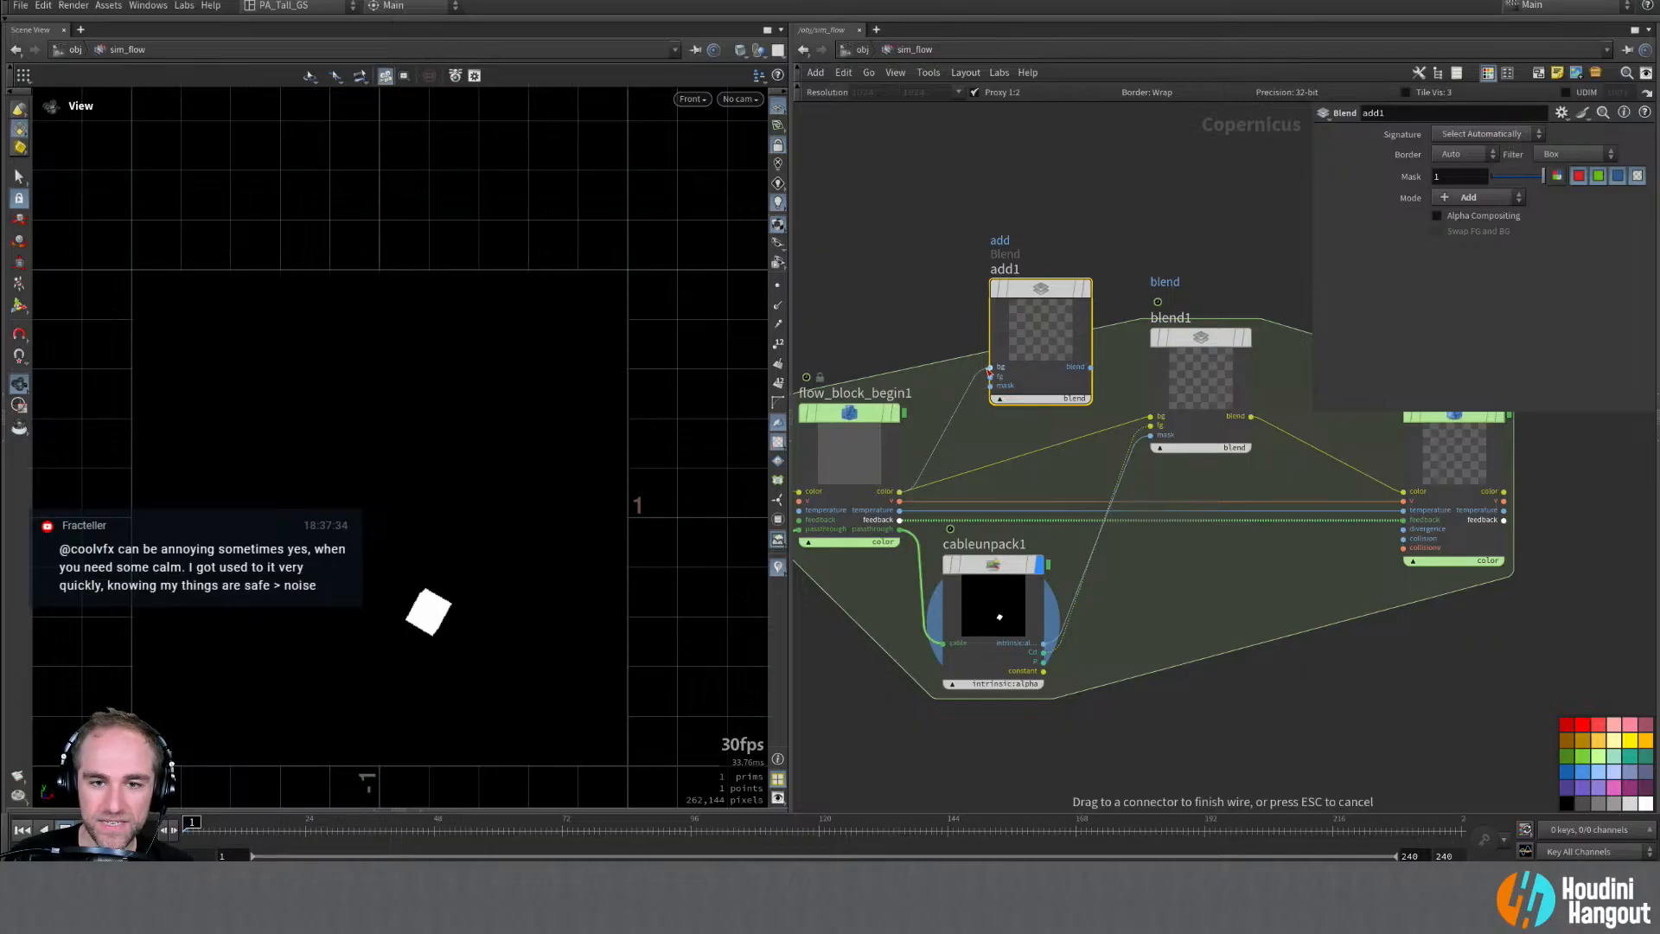
left_click_drag(989, 370, 990, 368)
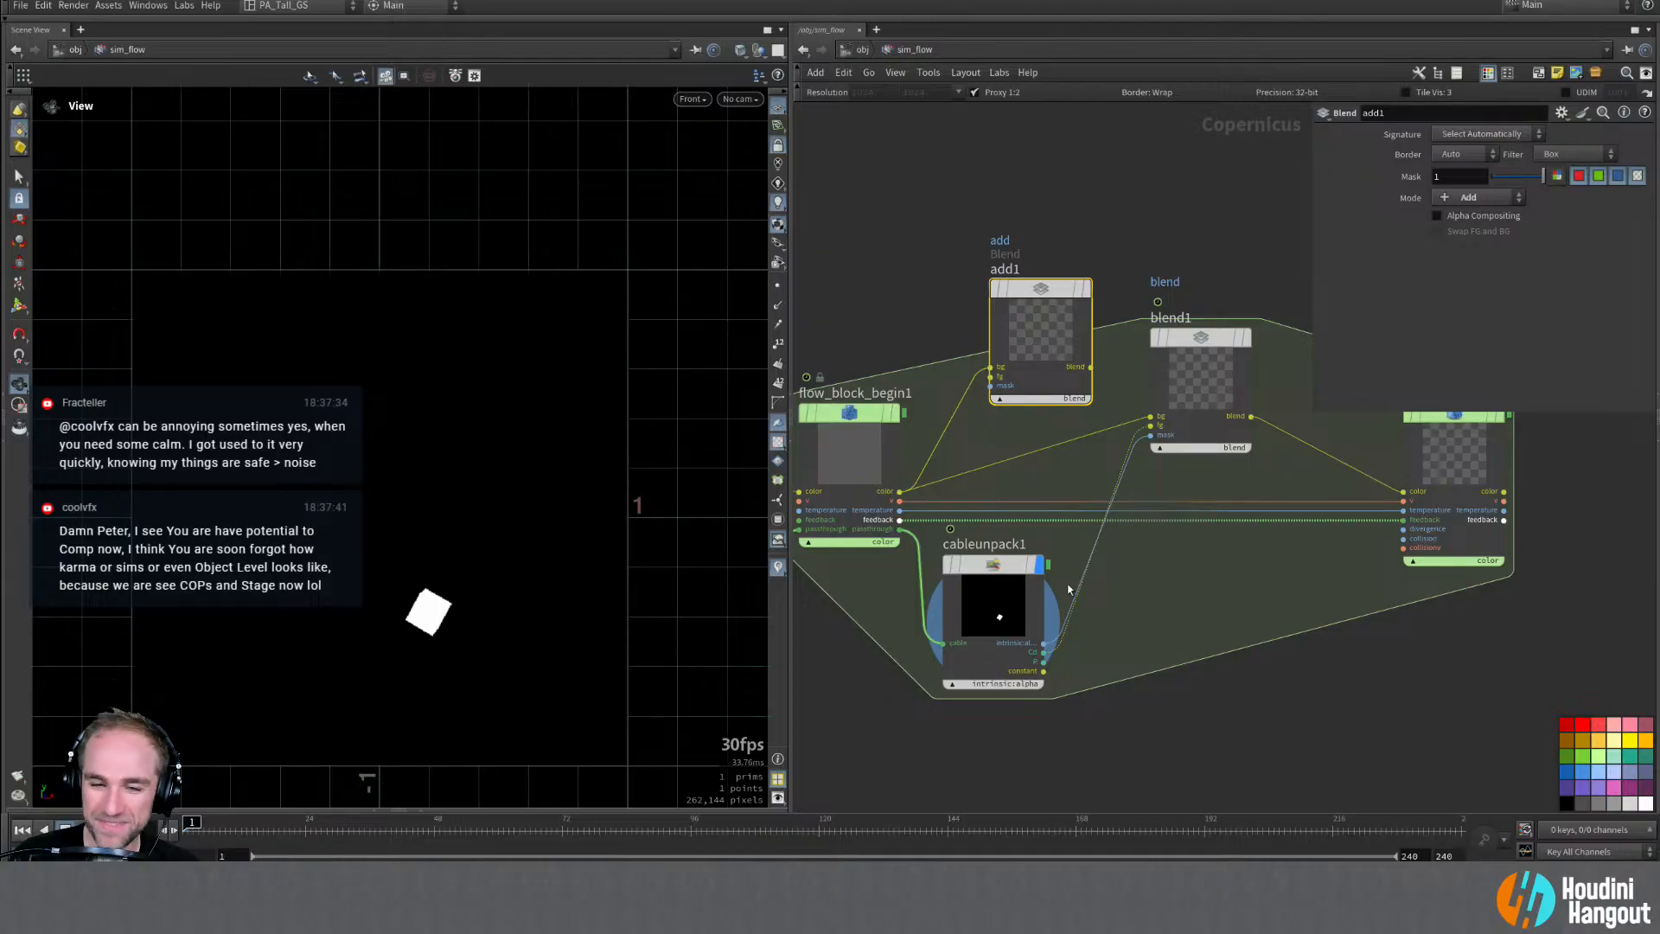
left_click_drag(1044, 671, 991, 376)
left_click(1086, 289)
left_click_drag(1065, 283, 1030, 251)
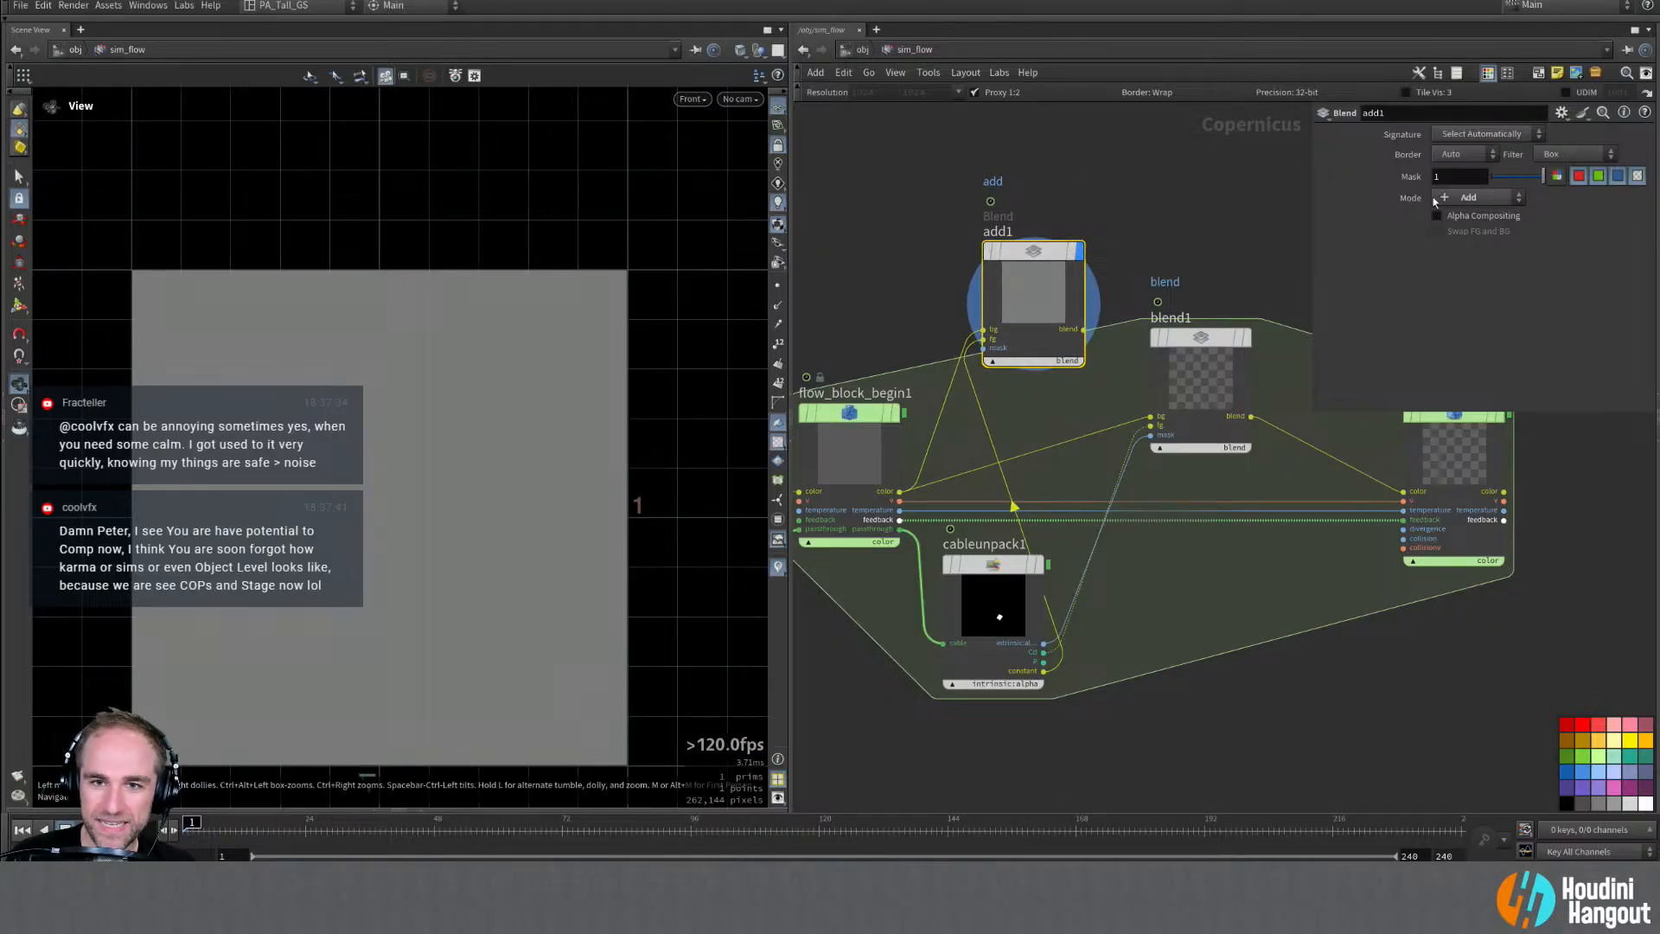
Step: Set add1's mode to Blend with a mask of about 0.38 and play the timeline to frame 11
left_click(1453, 198)
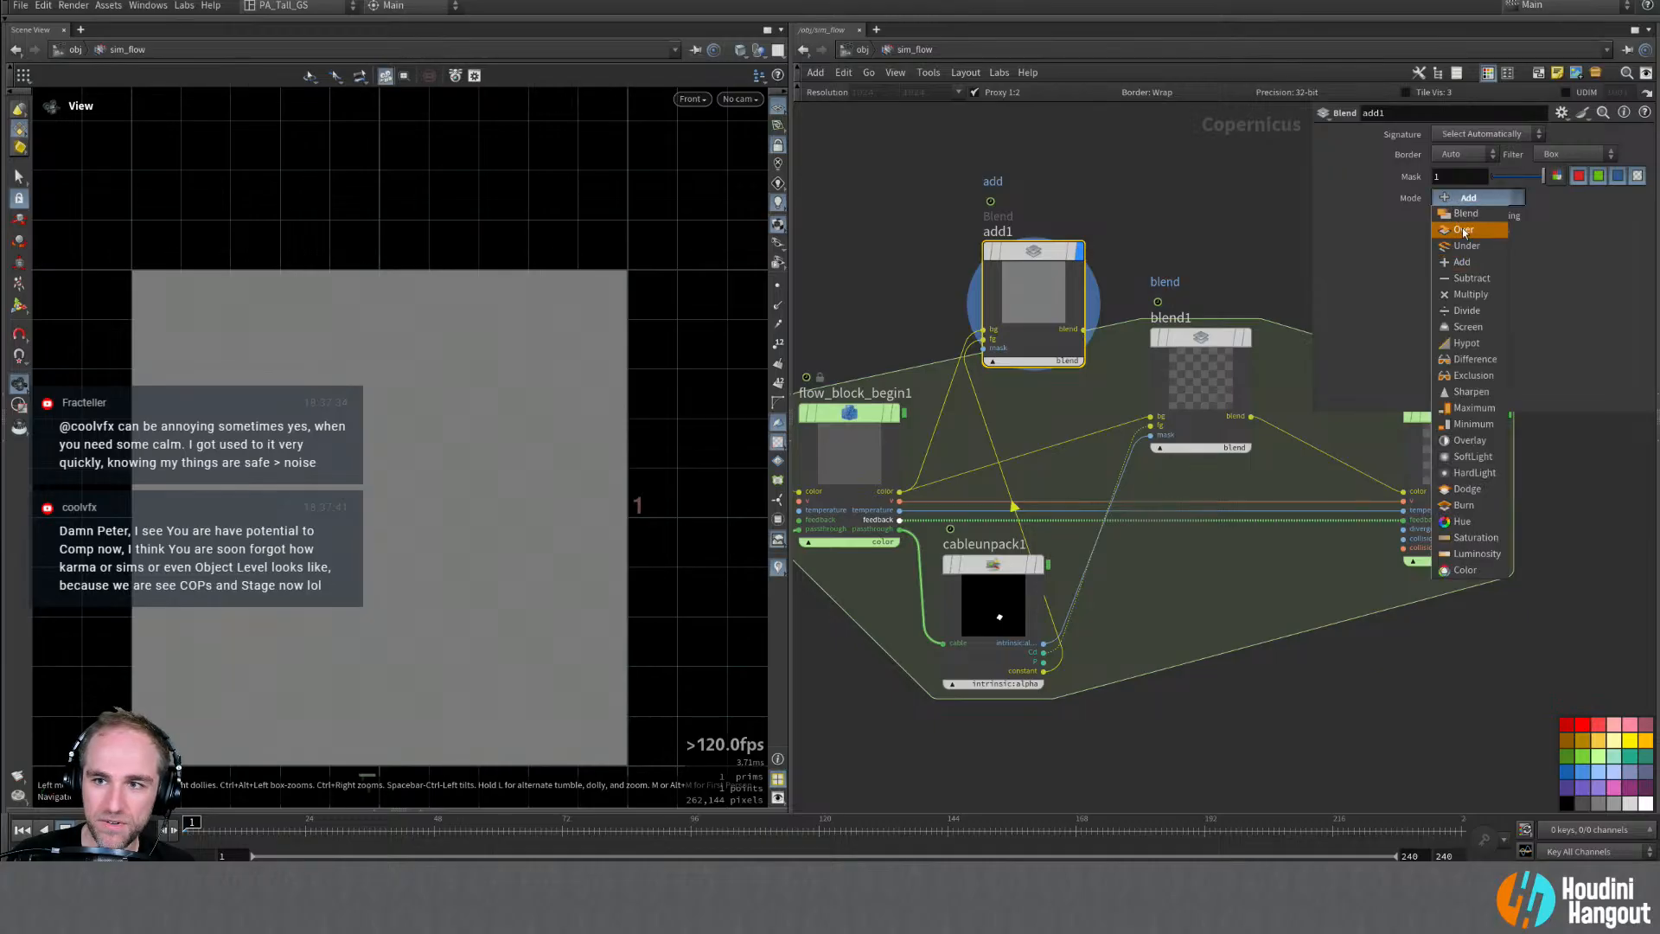
left_click(1449, 240)
left_click_drag(1527, 187, 1511, 178)
key("Up")
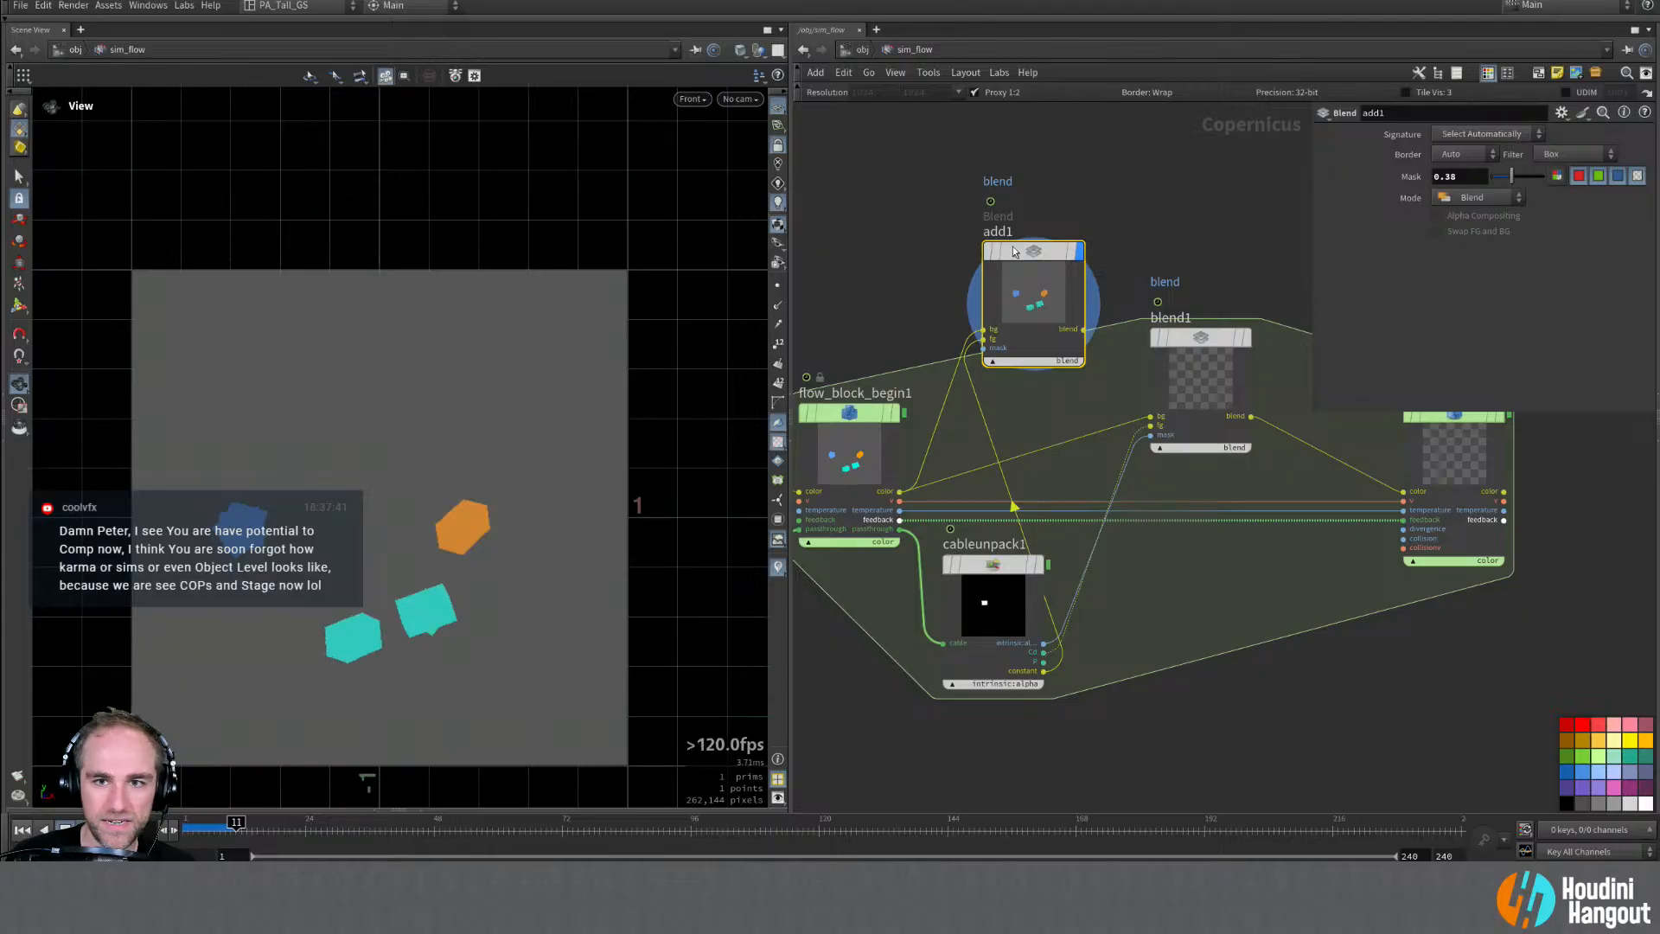
Step: Try mask values of 0.9, 0.1, 0.5 and 0.75 on add1 to compare how strongly the constant fades the shapes
left_click_drag(1516, 180, 1538, 178)
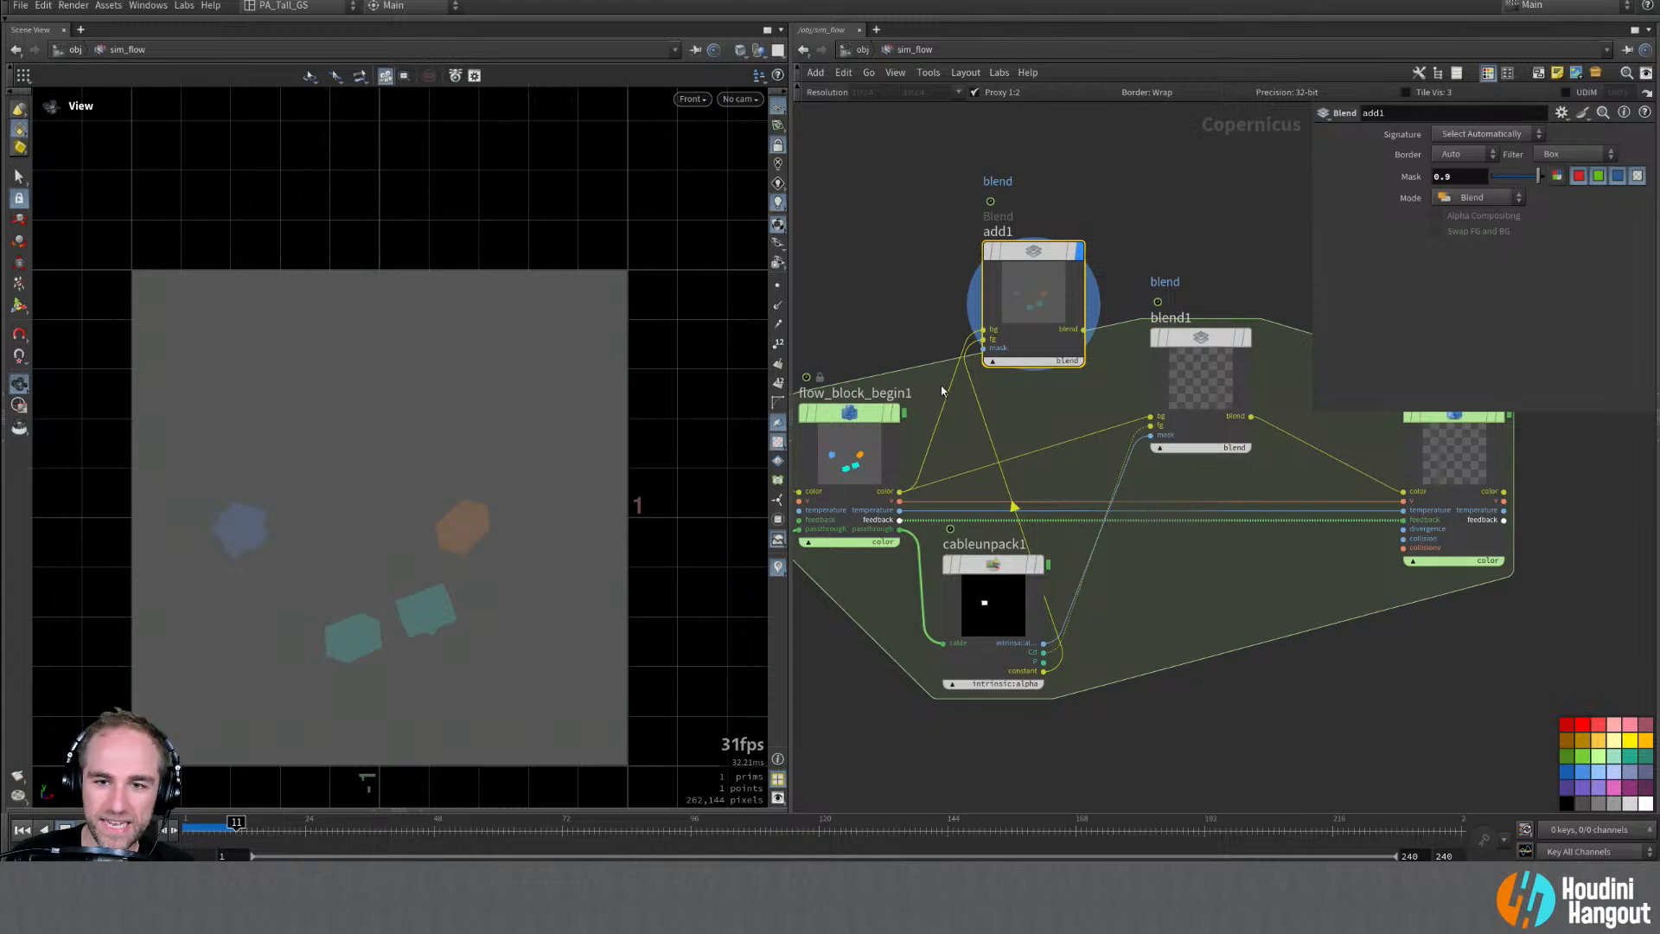
left_click(1453, 178)
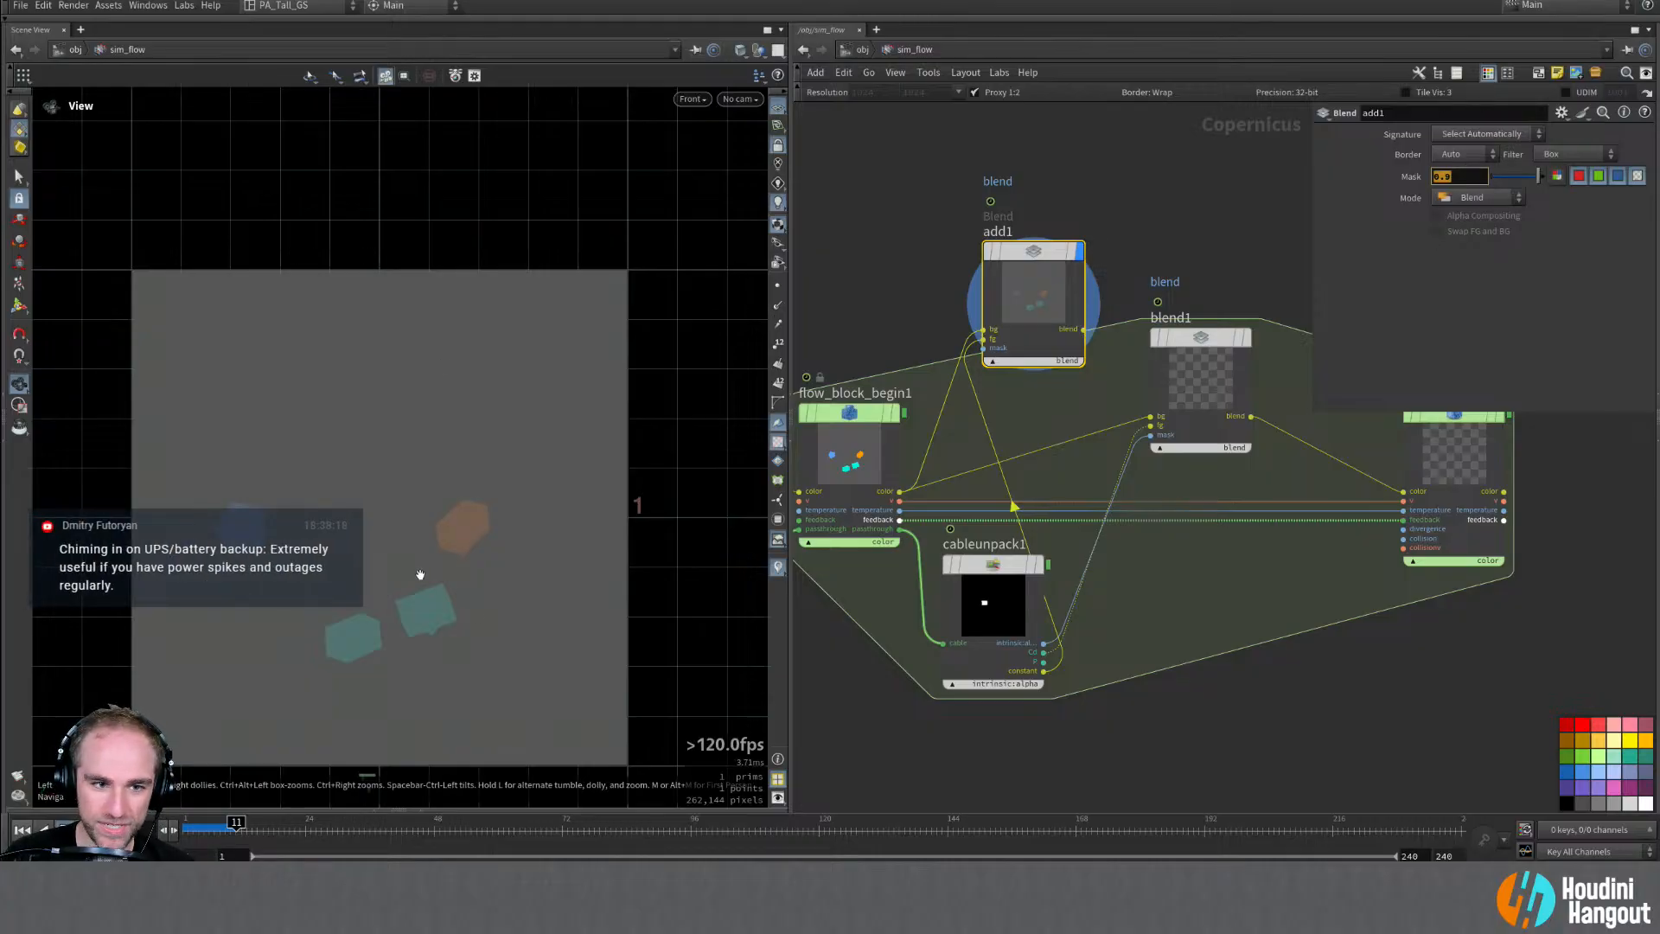
type("0.1")
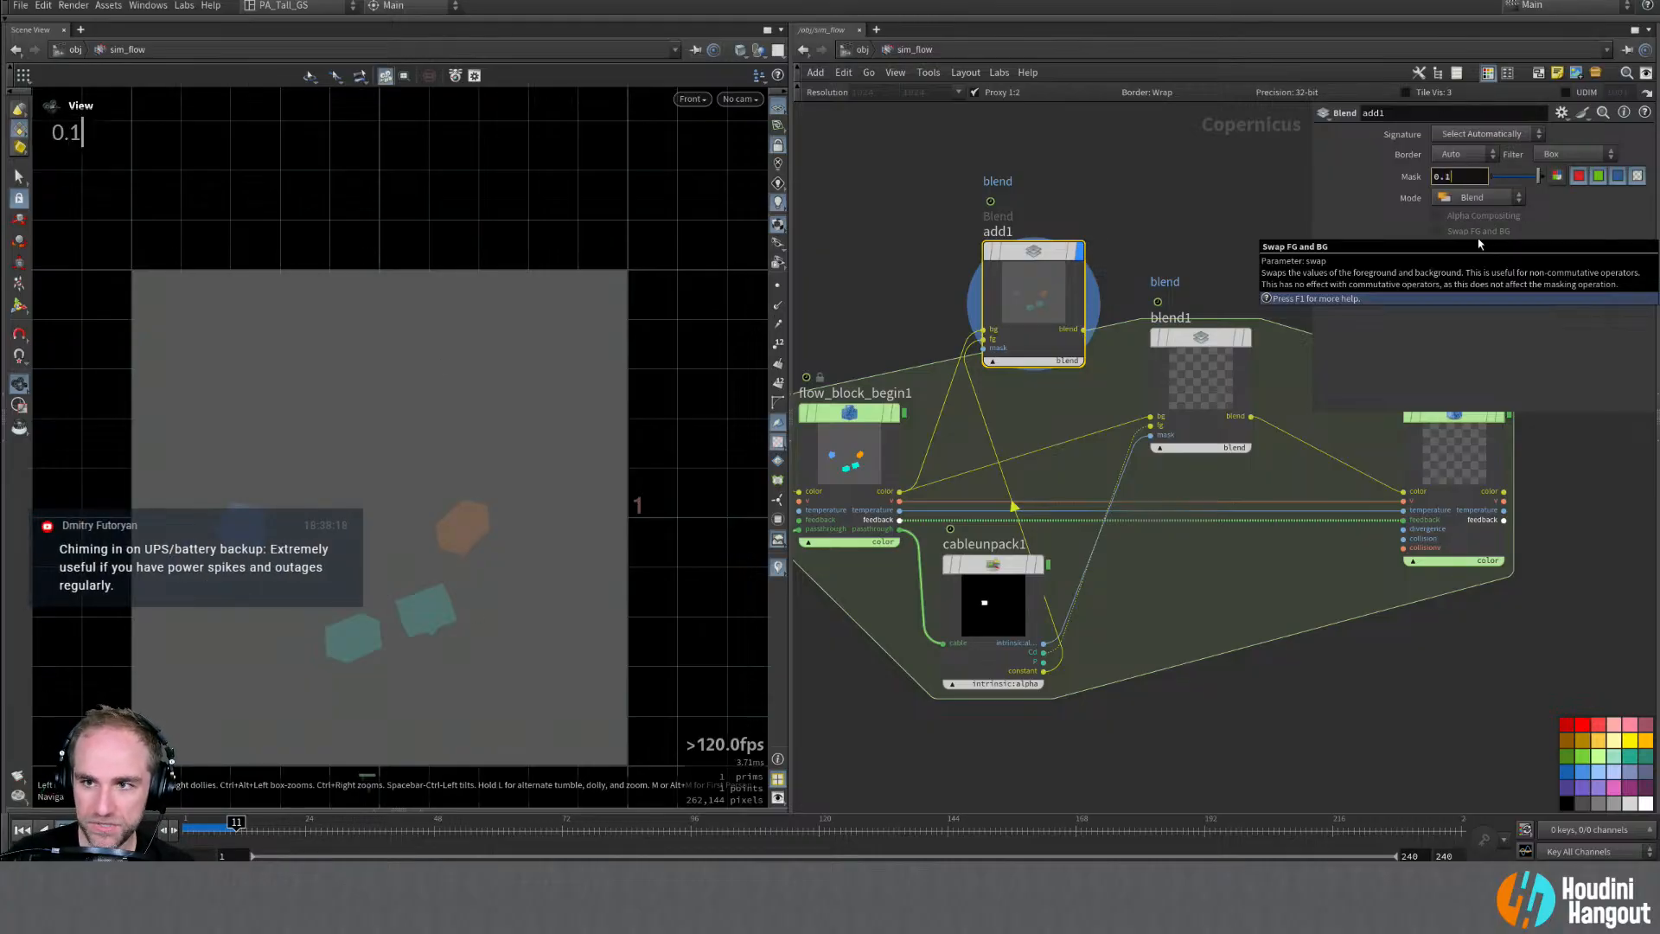
key("Return")
double_click(1454, 179)
type("0.5")
key("Return")
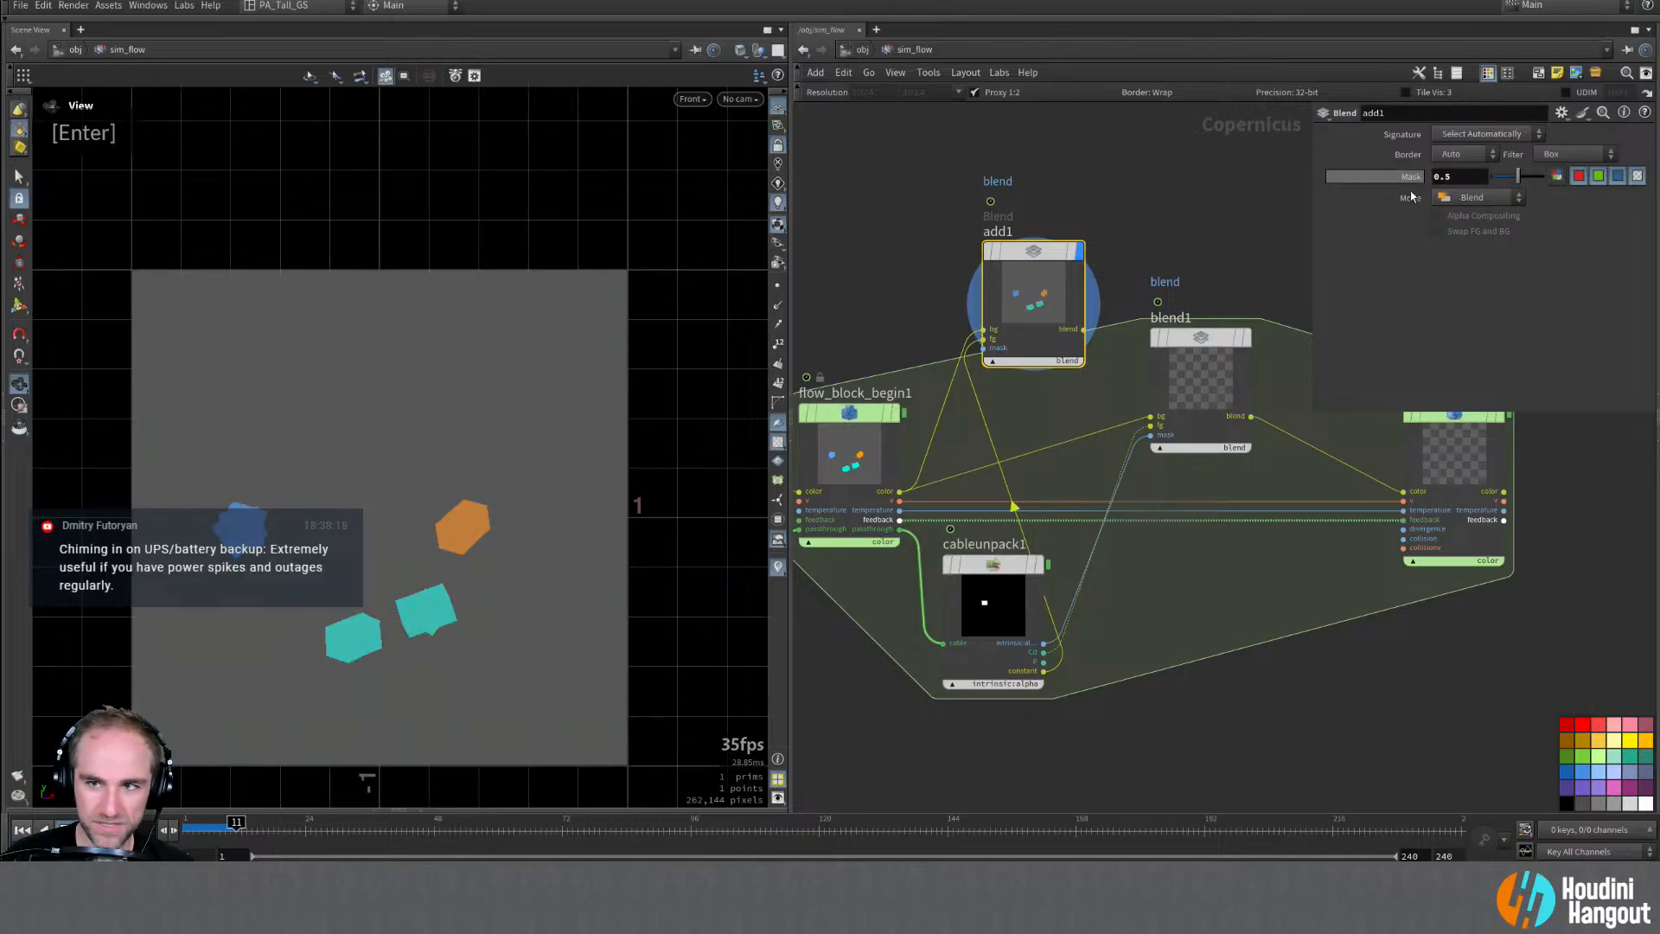
double_click(1455, 175)
type("0.75")
key("Return")
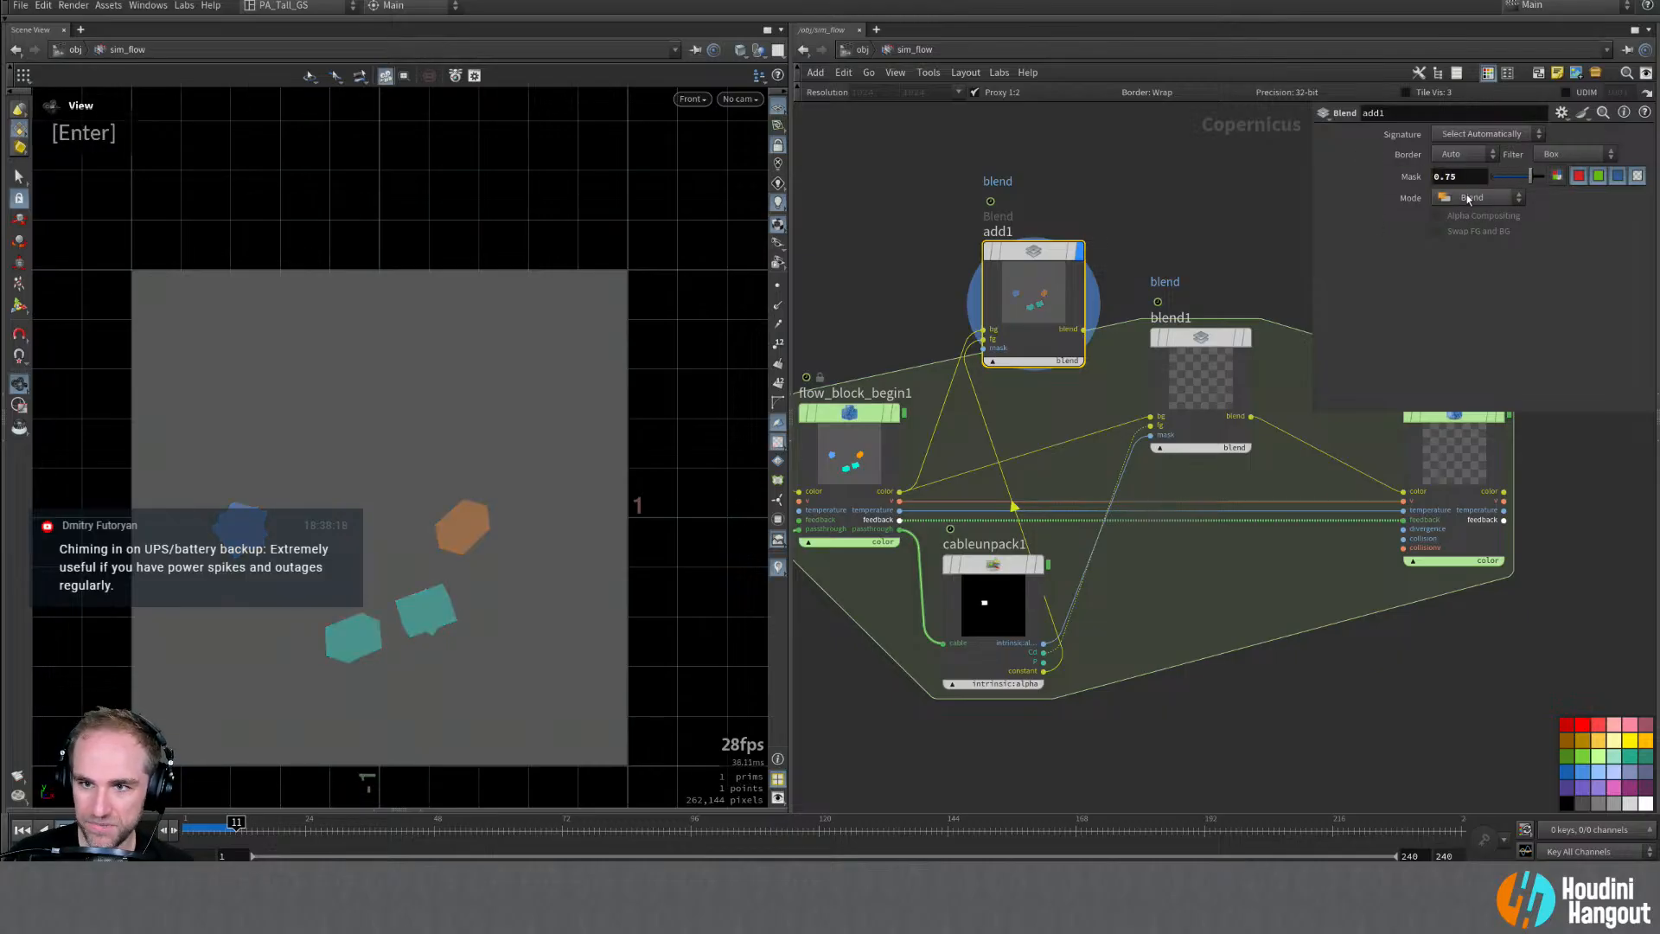
Step: Wire add1's blend output into blend1's bg input, and display flow_block_end1 to play the simulation
left_click_drag(1032, 252, 1036, 300)
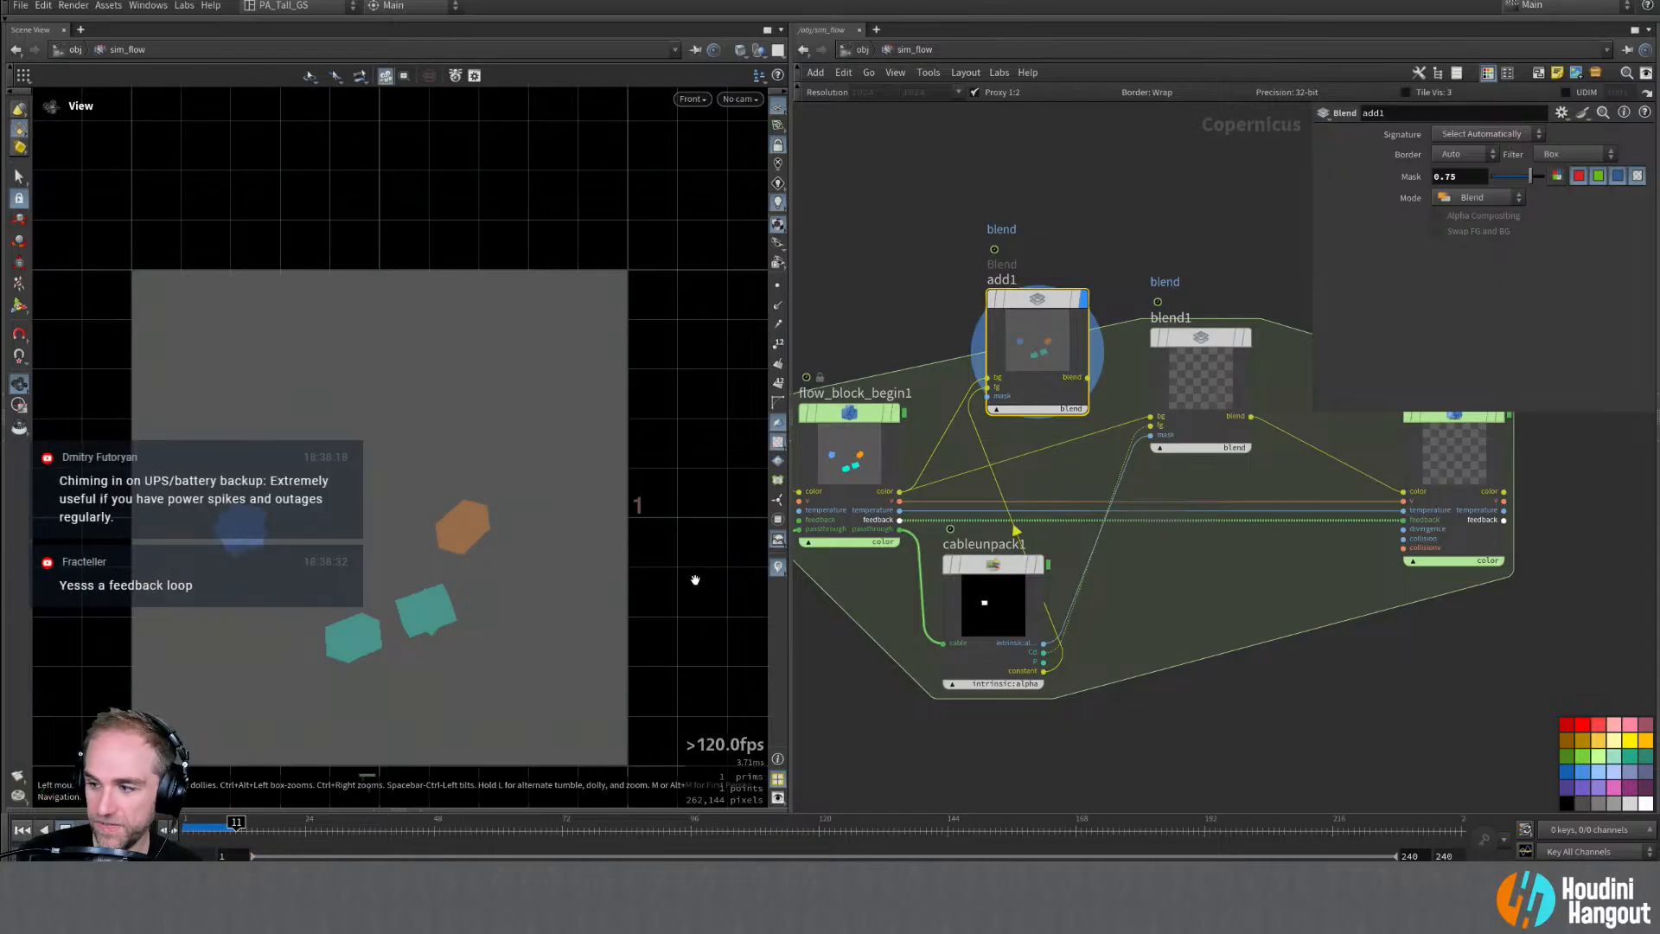
left_click_drag(1087, 377, 1150, 415)
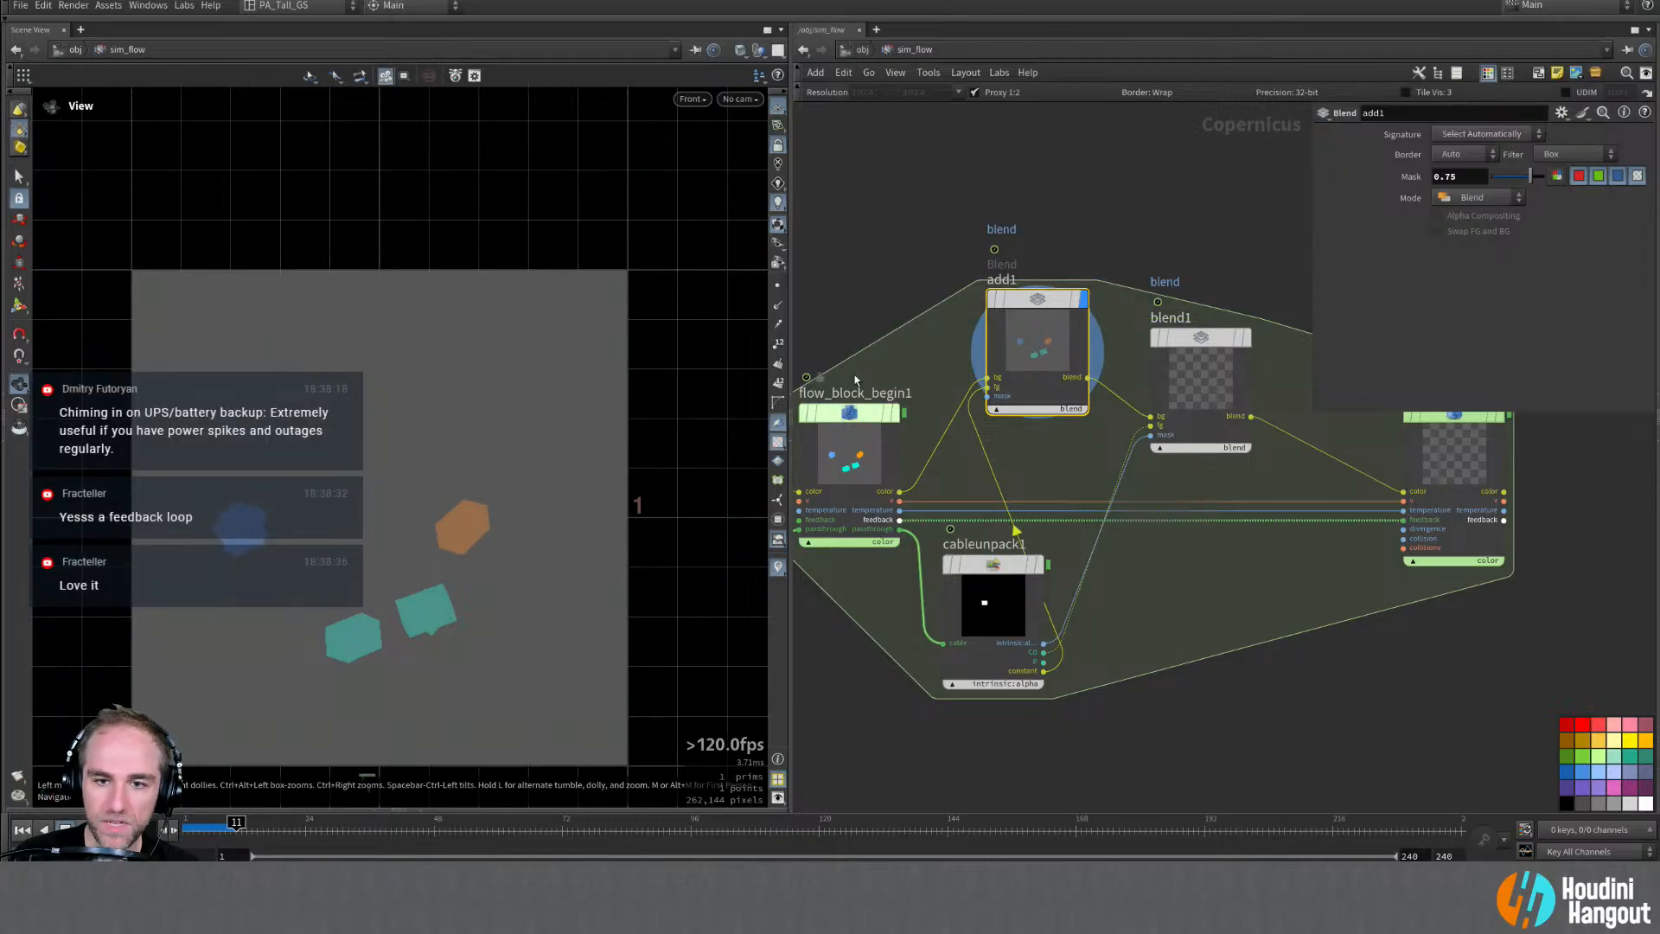
middle_click_drag(1093, 374, 895, 405)
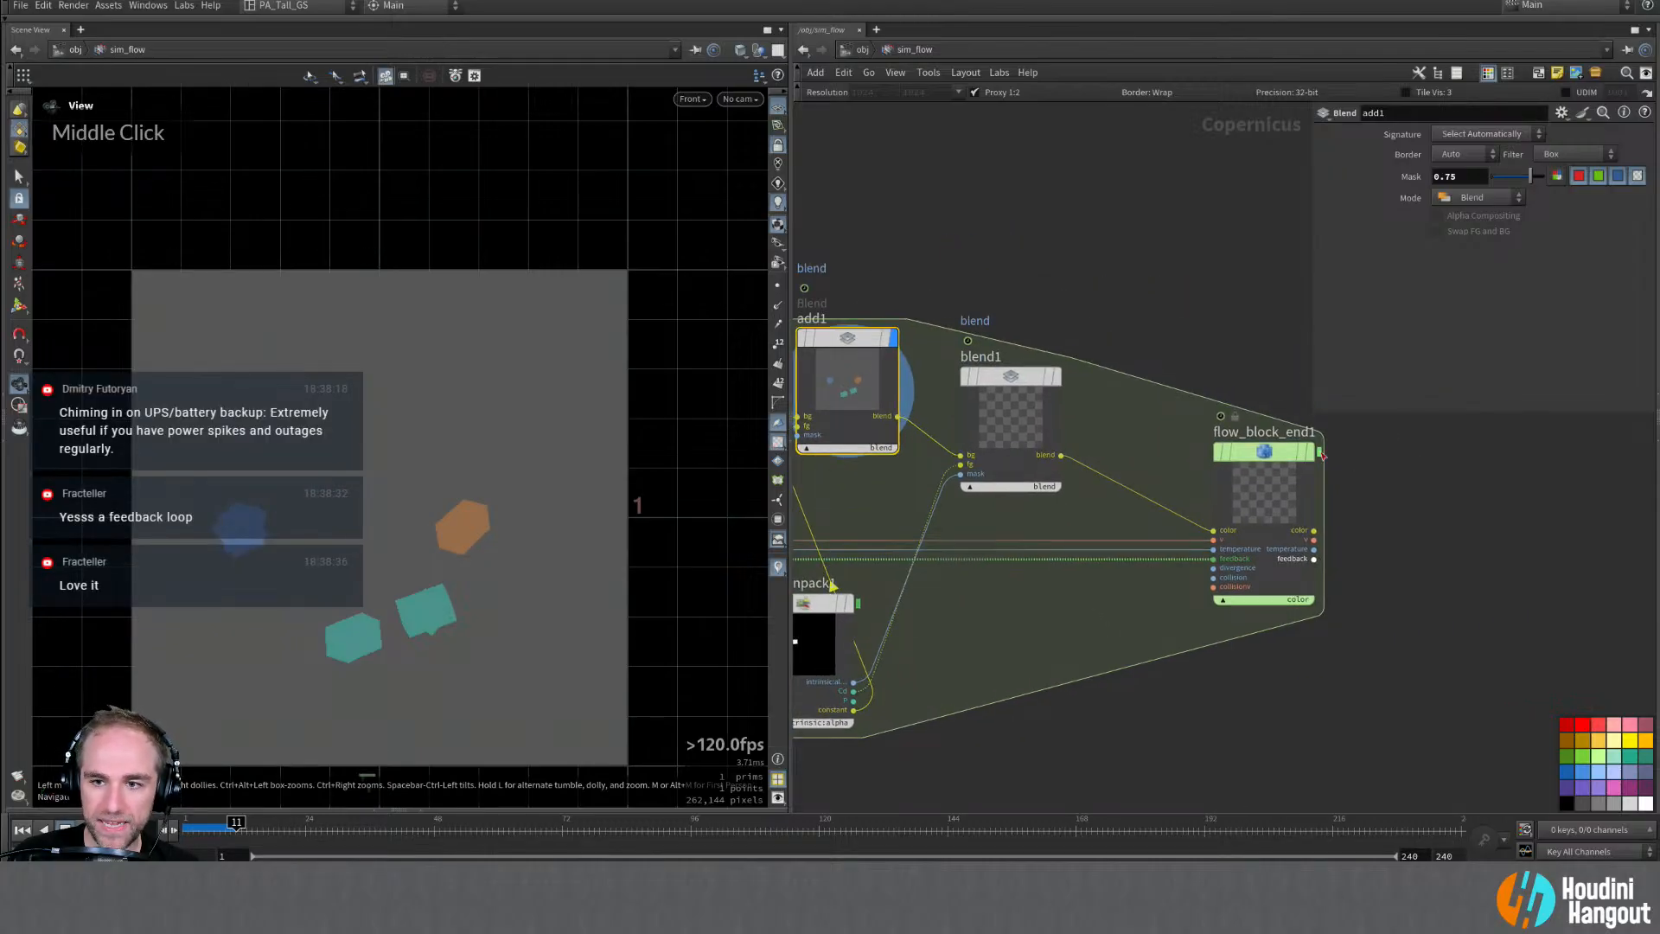
double_click(1245, 471)
left_click(87, 830)
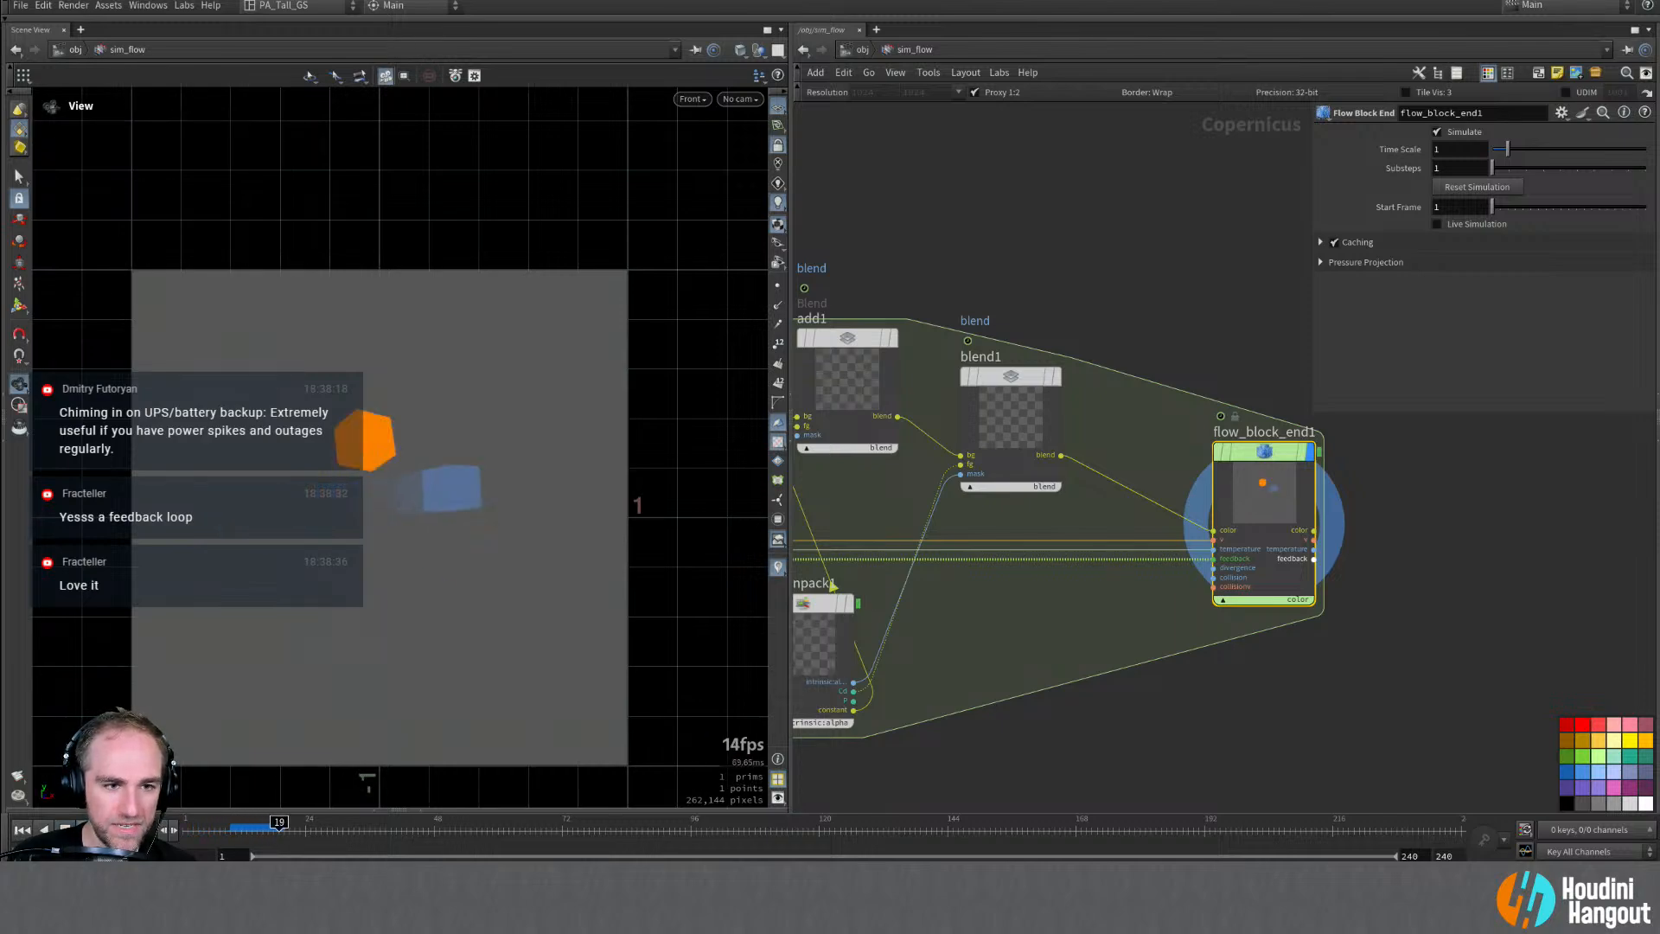
Step: Set add1's mask to 0.5 while the simulation plays
middle_click_drag(855, 357, 927, 401)
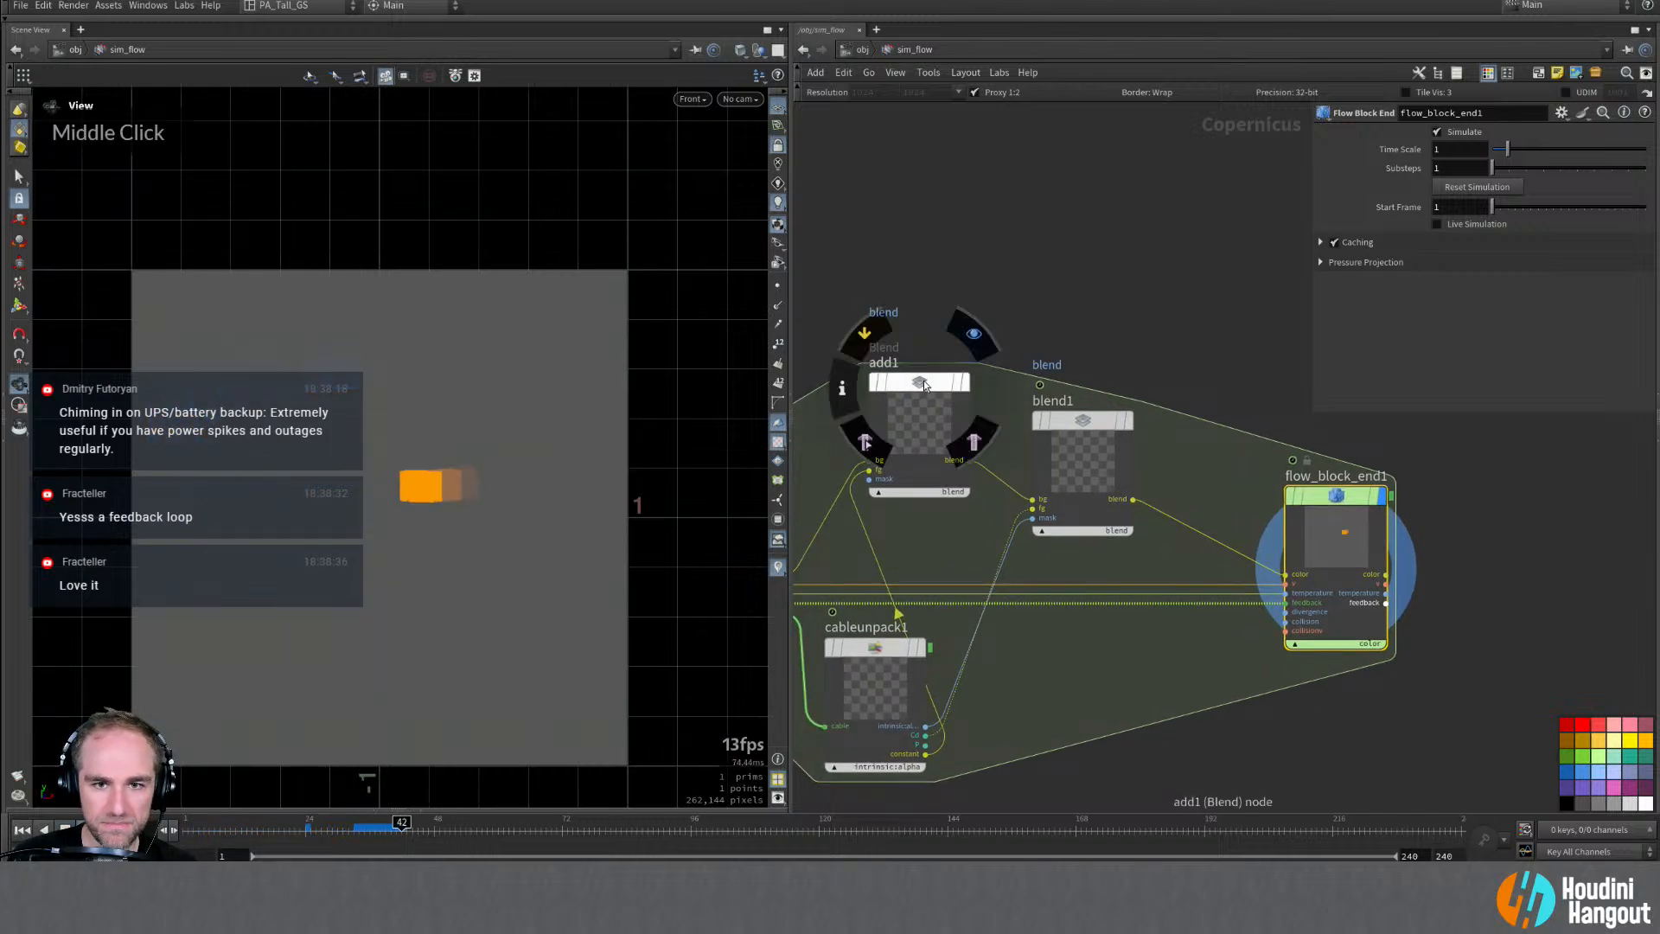
left_click(923, 385)
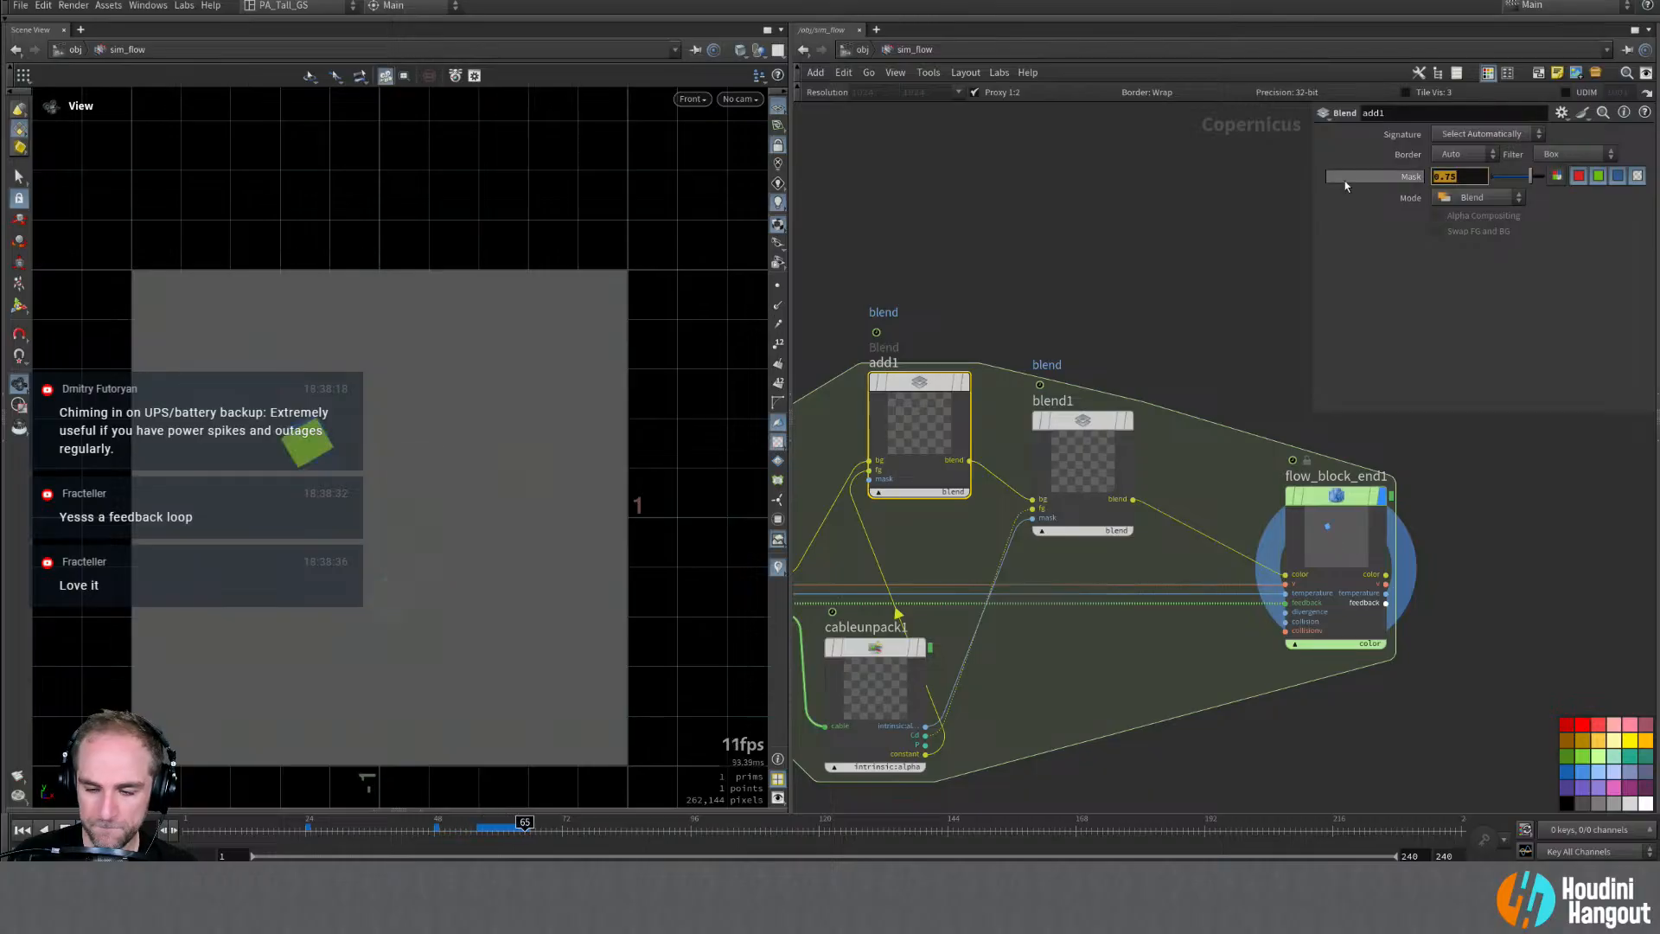
type("0.5")
key("Return")
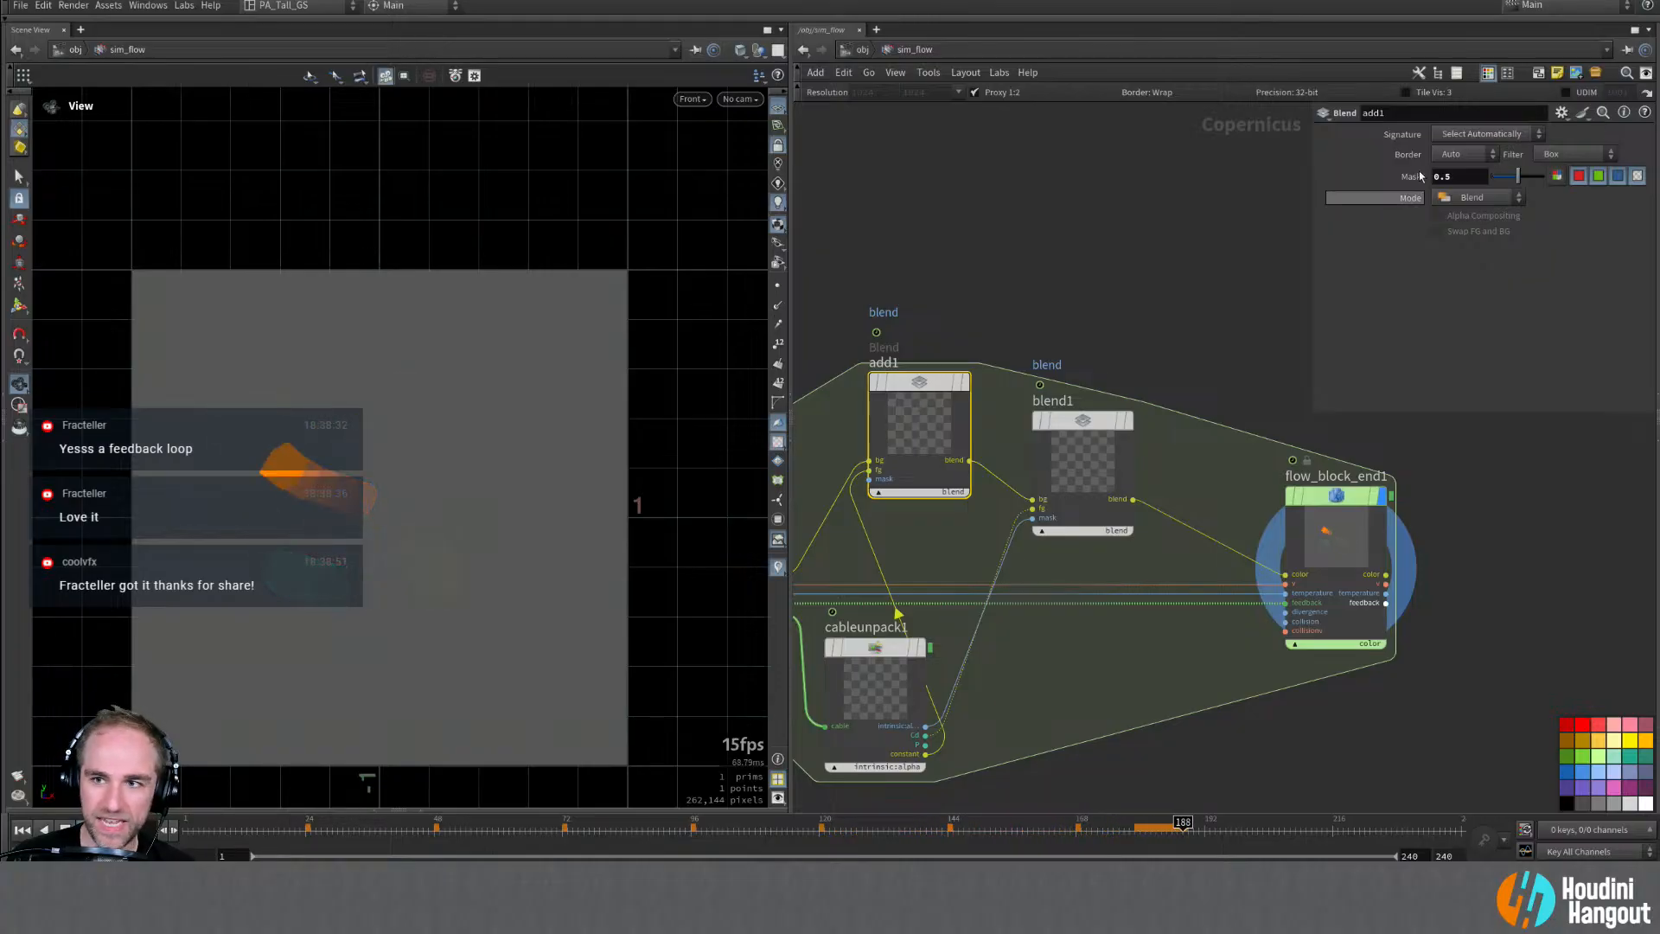
Step: Lower add1's mask to 0.25 for longer fading trails
left_click_drag(1463, 177, 1344, 177)
type("0.25")
key("Return")
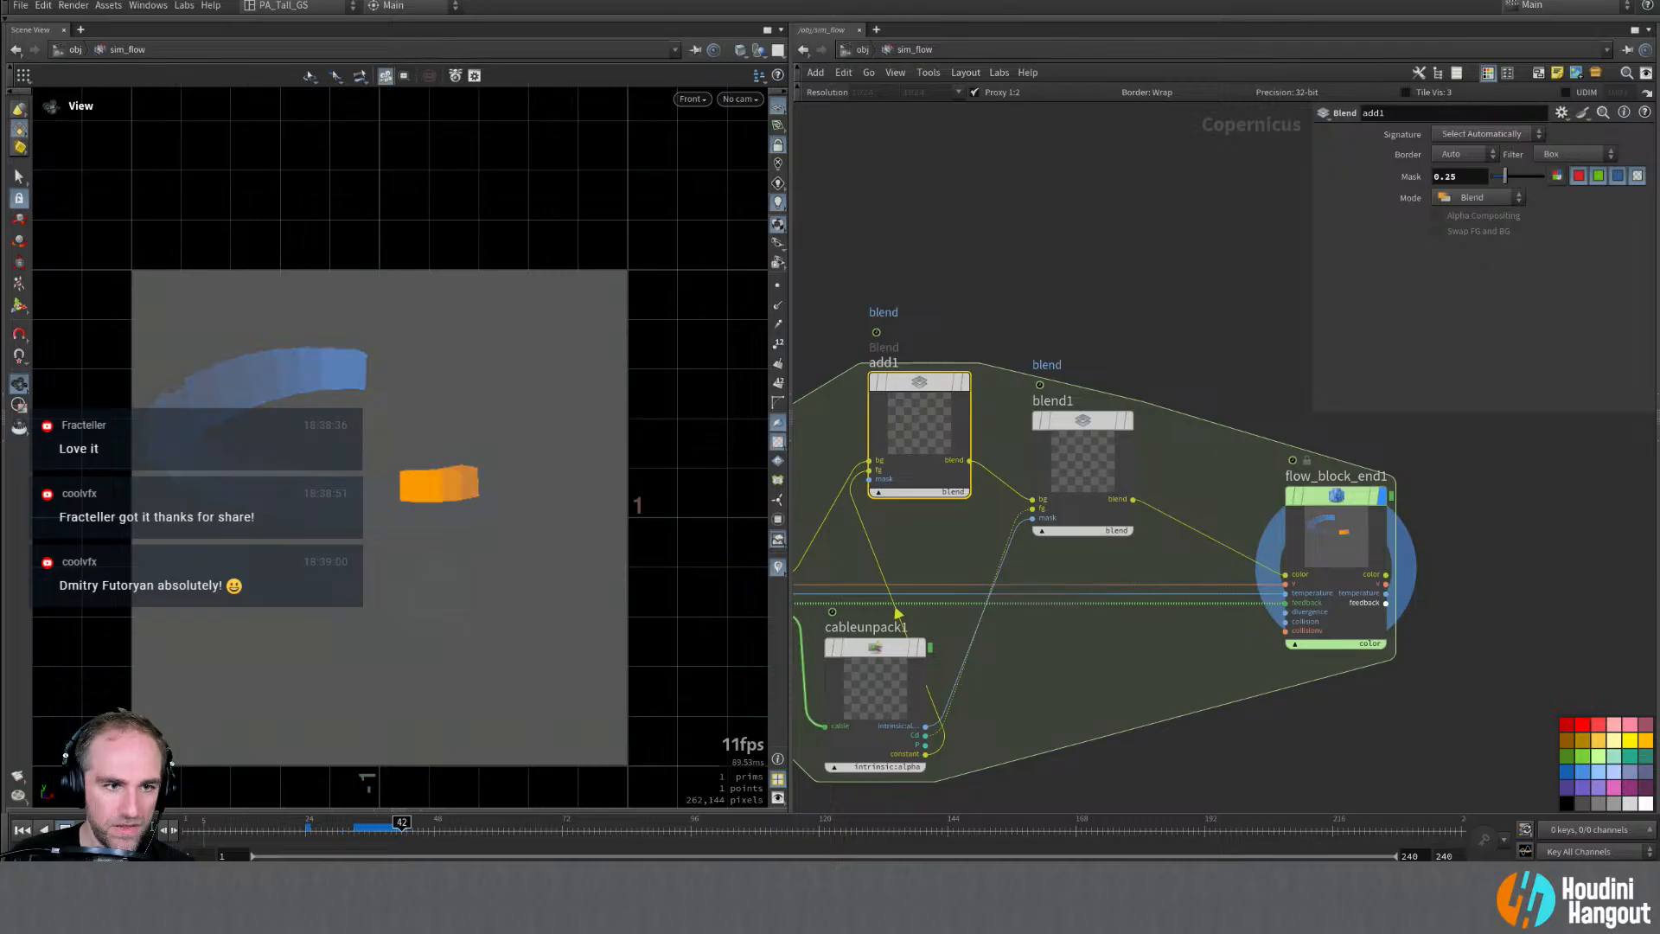
Step: Scrub the timeline and replay the flow simulation from the first frame to check the fading trails
left_click_drag(396, 827, 476, 827)
left_click_drag(250, 839, 197, 837)
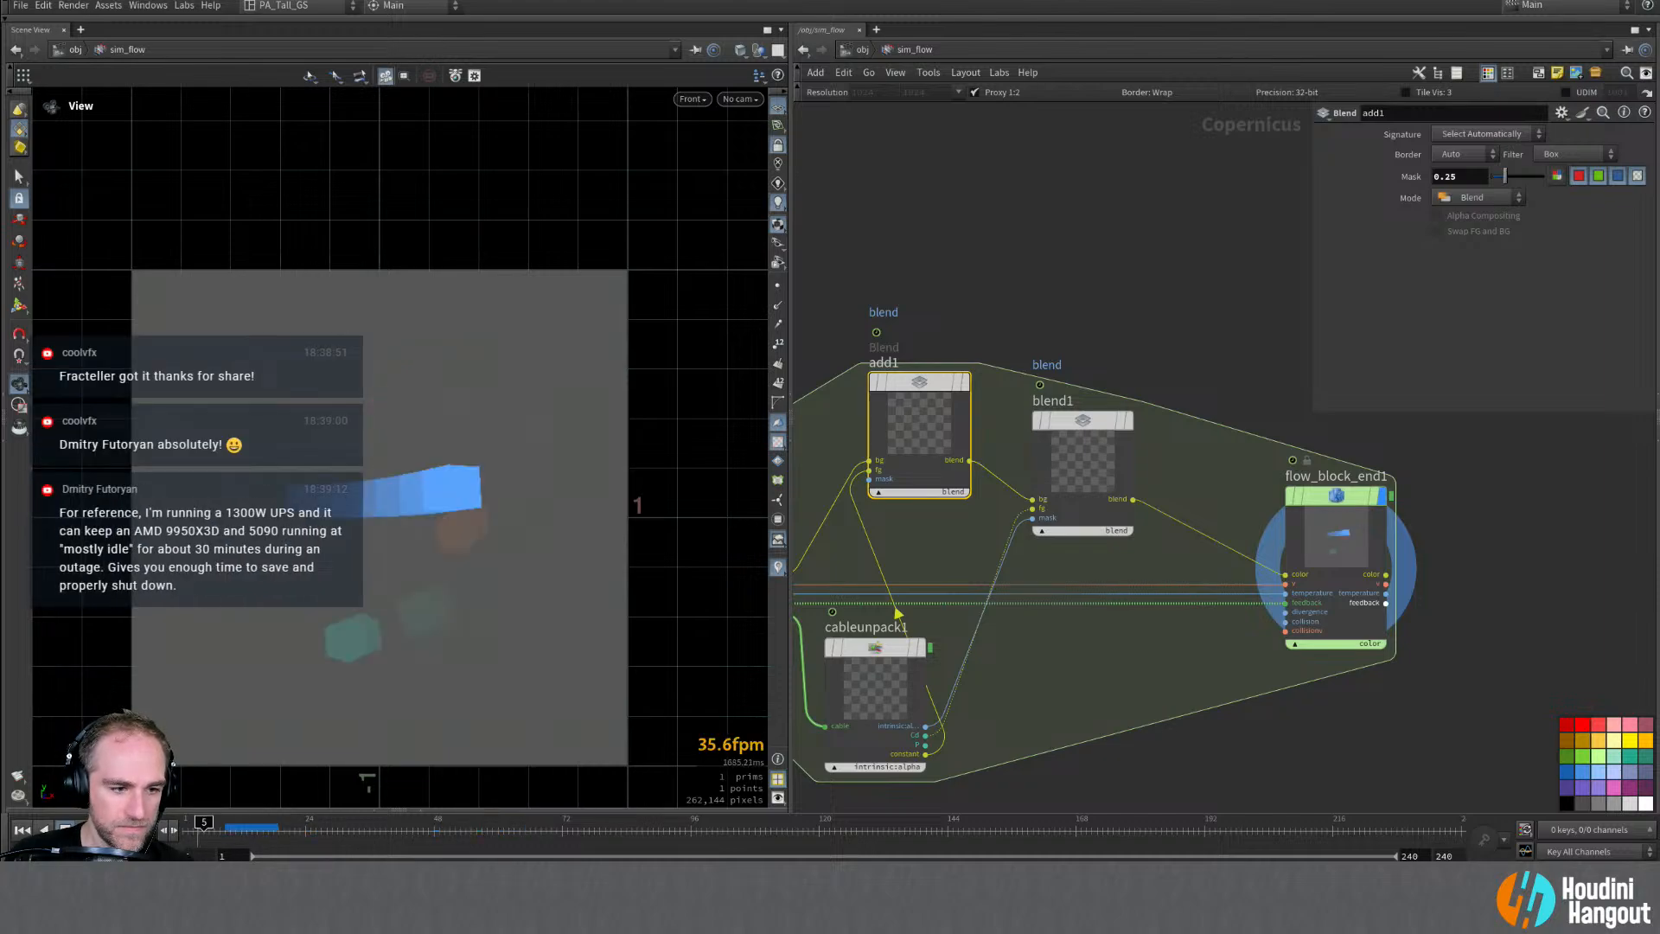
key("ctrl+Up")
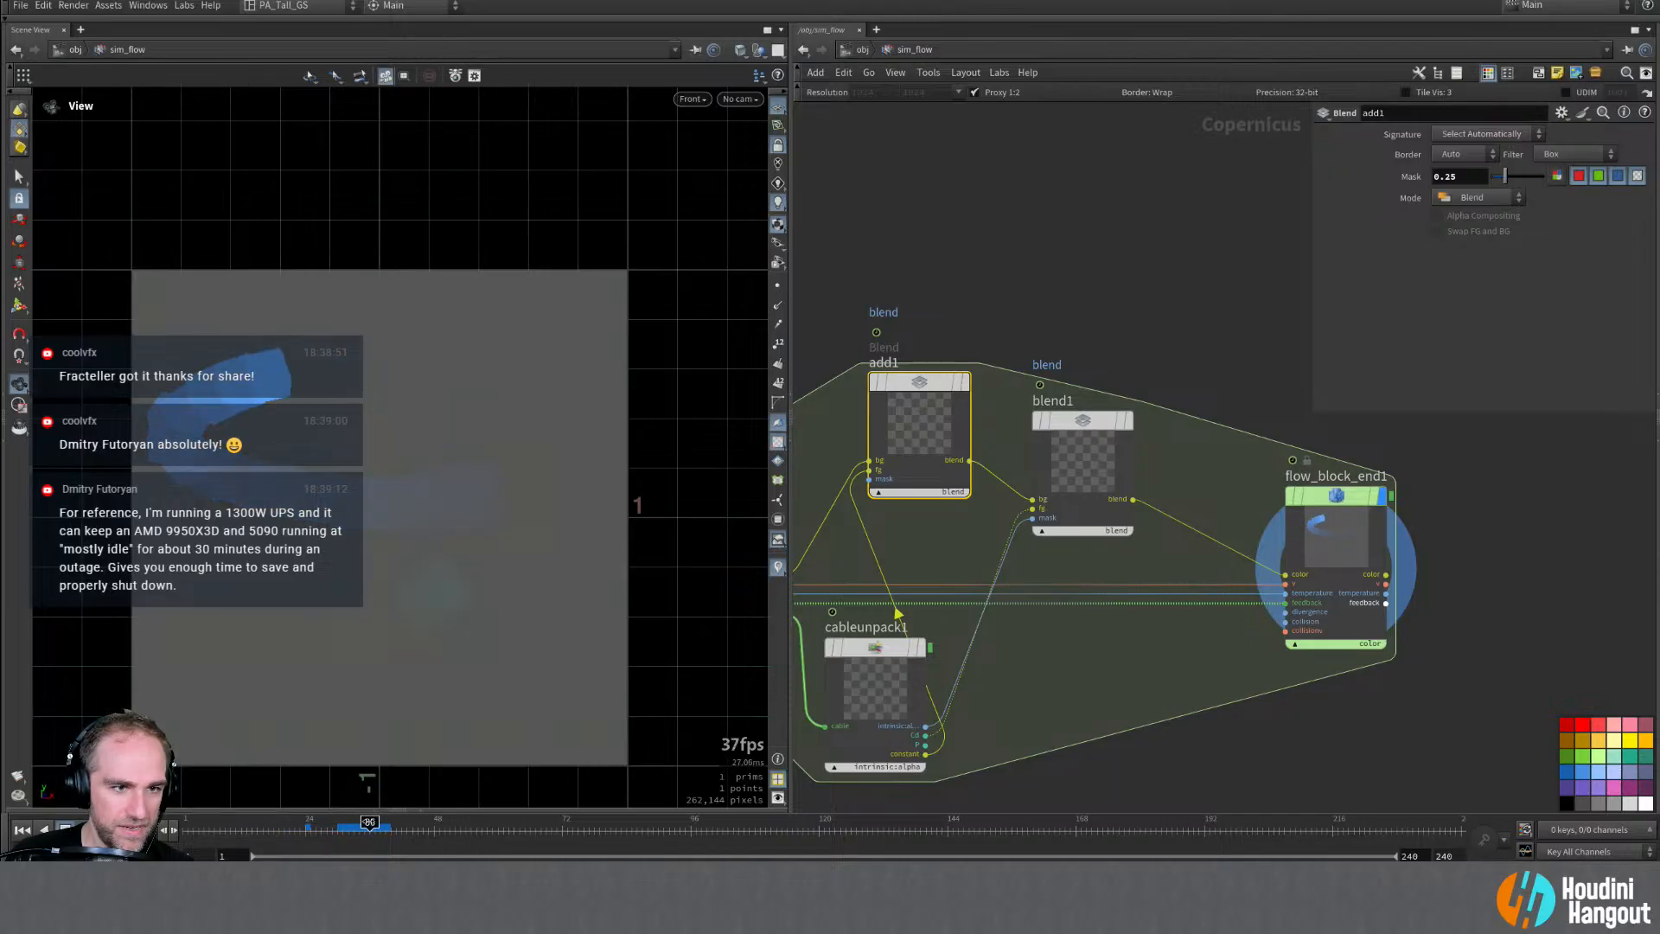
Step: Scrub the timeline to frame 68 to examine banding in the fading trails
left_click_drag(403, 823, 540, 824)
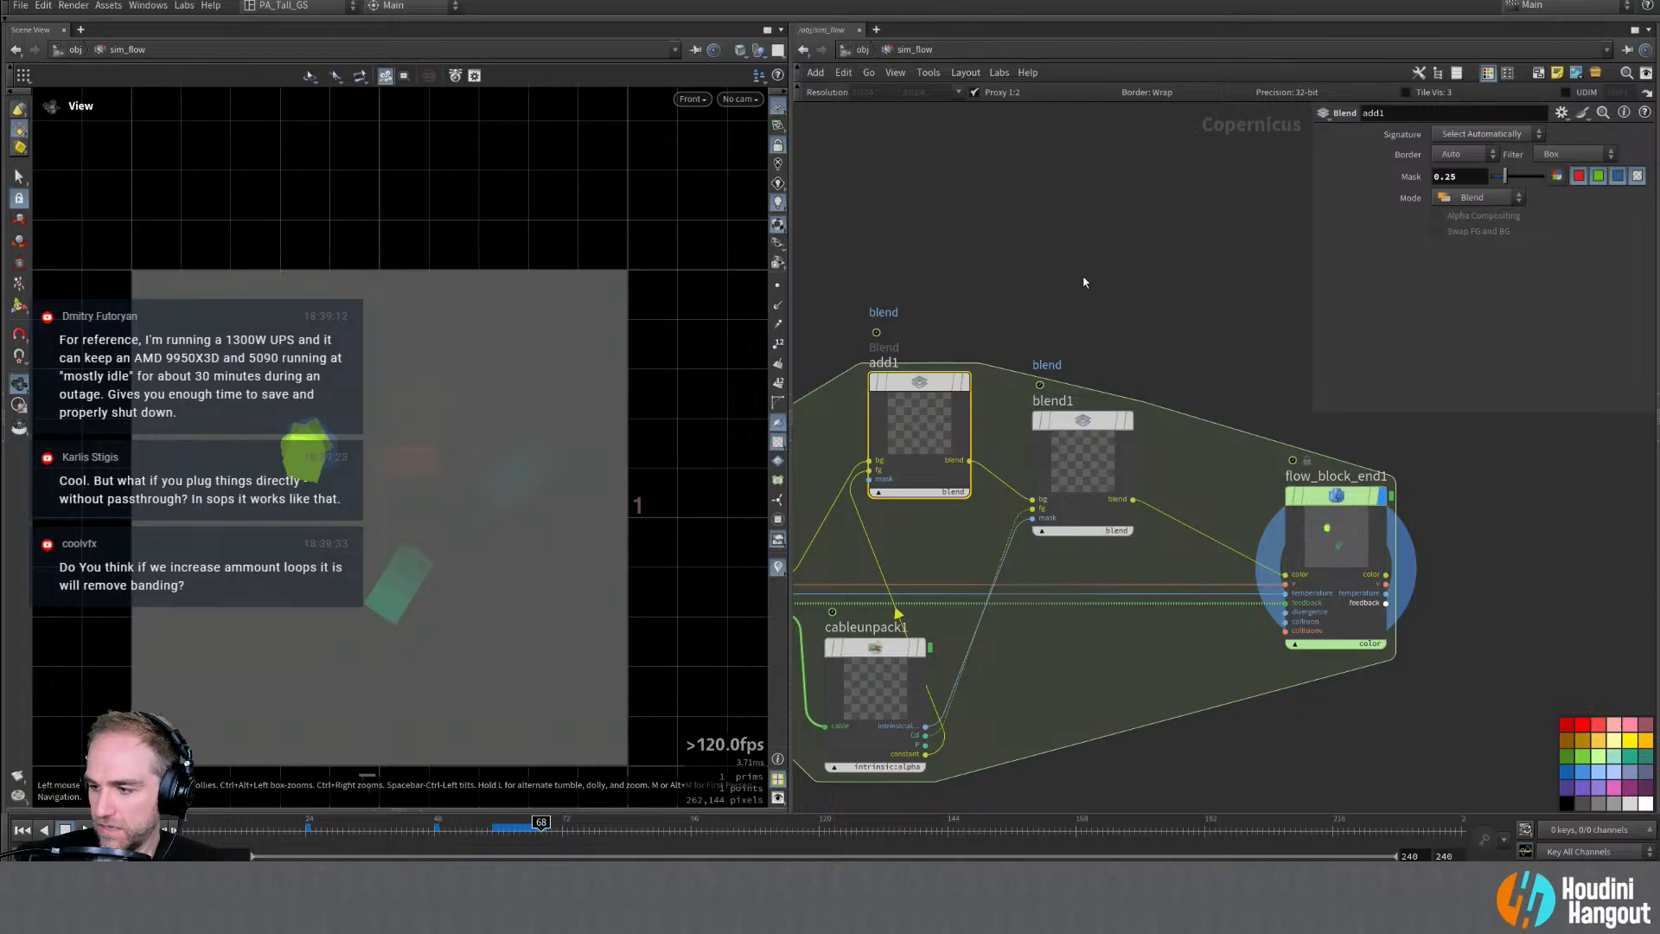
middle_click_drag(1062, 282, 1434, 287)
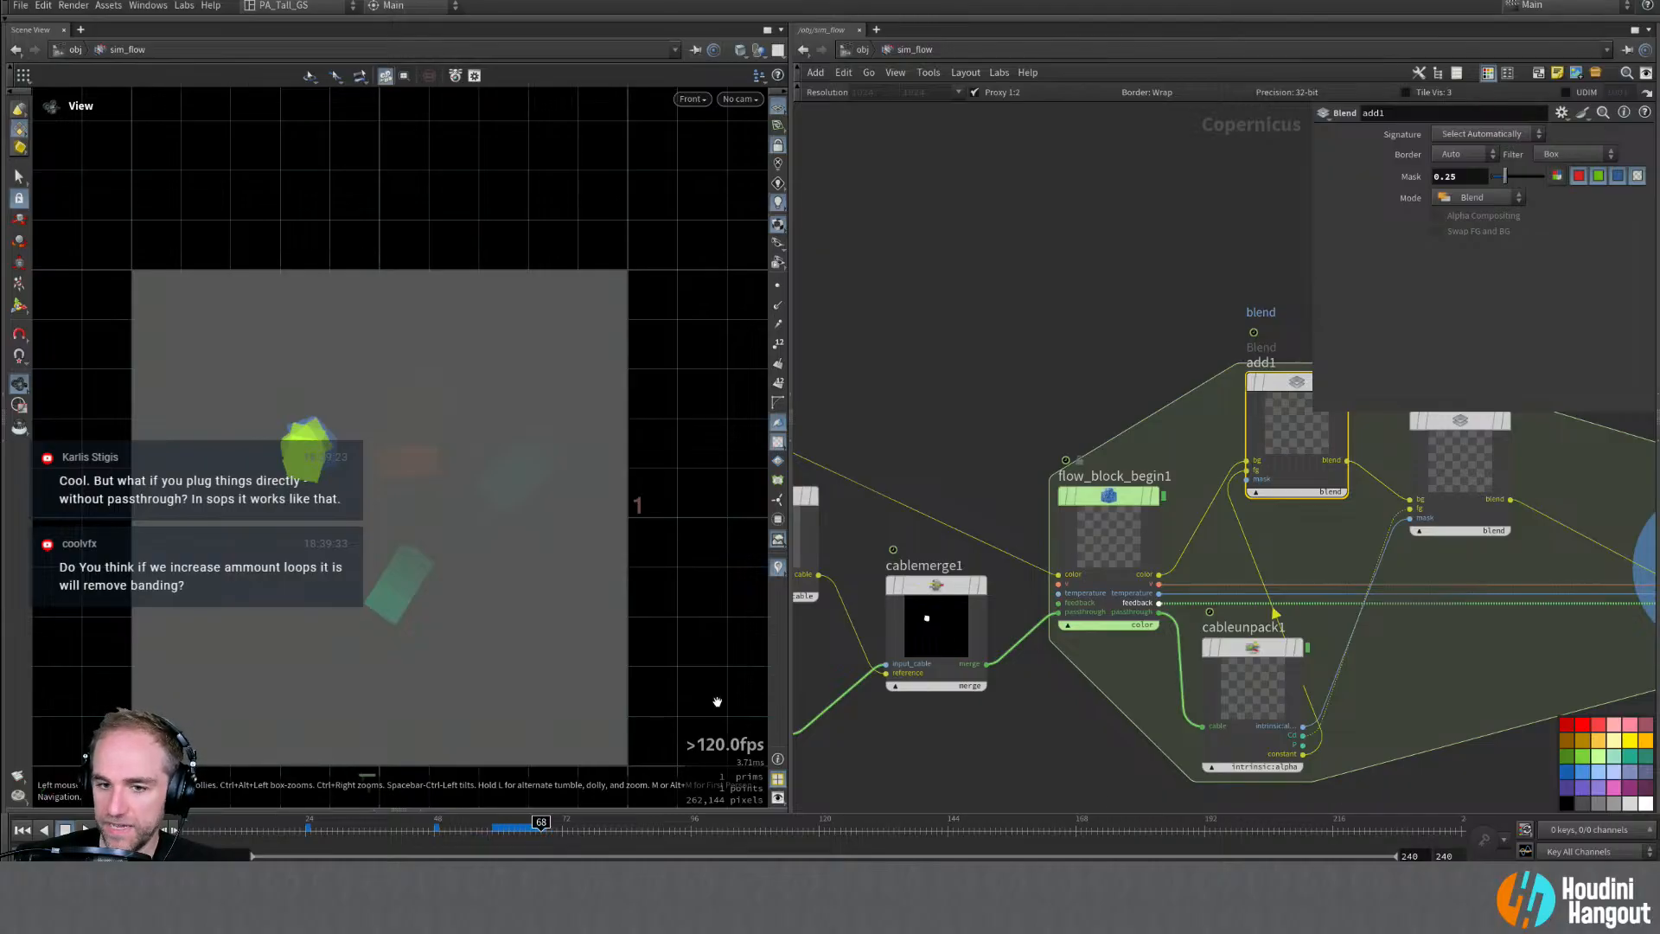
middle_click_drag(1200, 253, 1110, 255)
right_click_drag(1110, 255, 1096, 346)
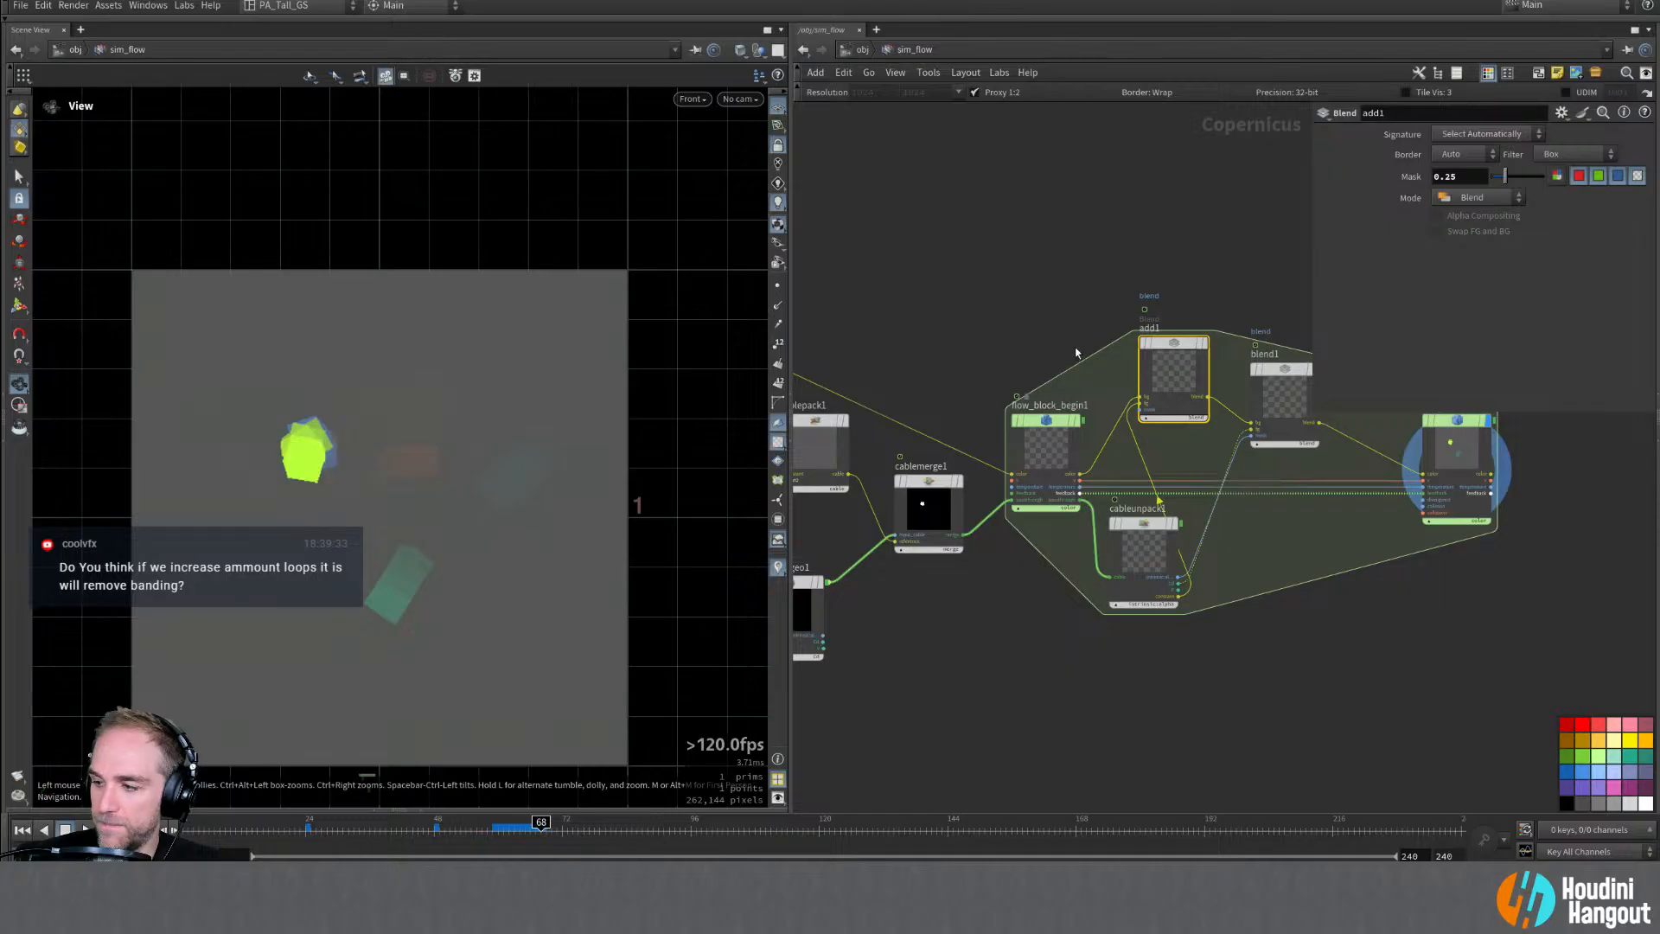
middle_click_drag(1175, 221, 1007, 225)
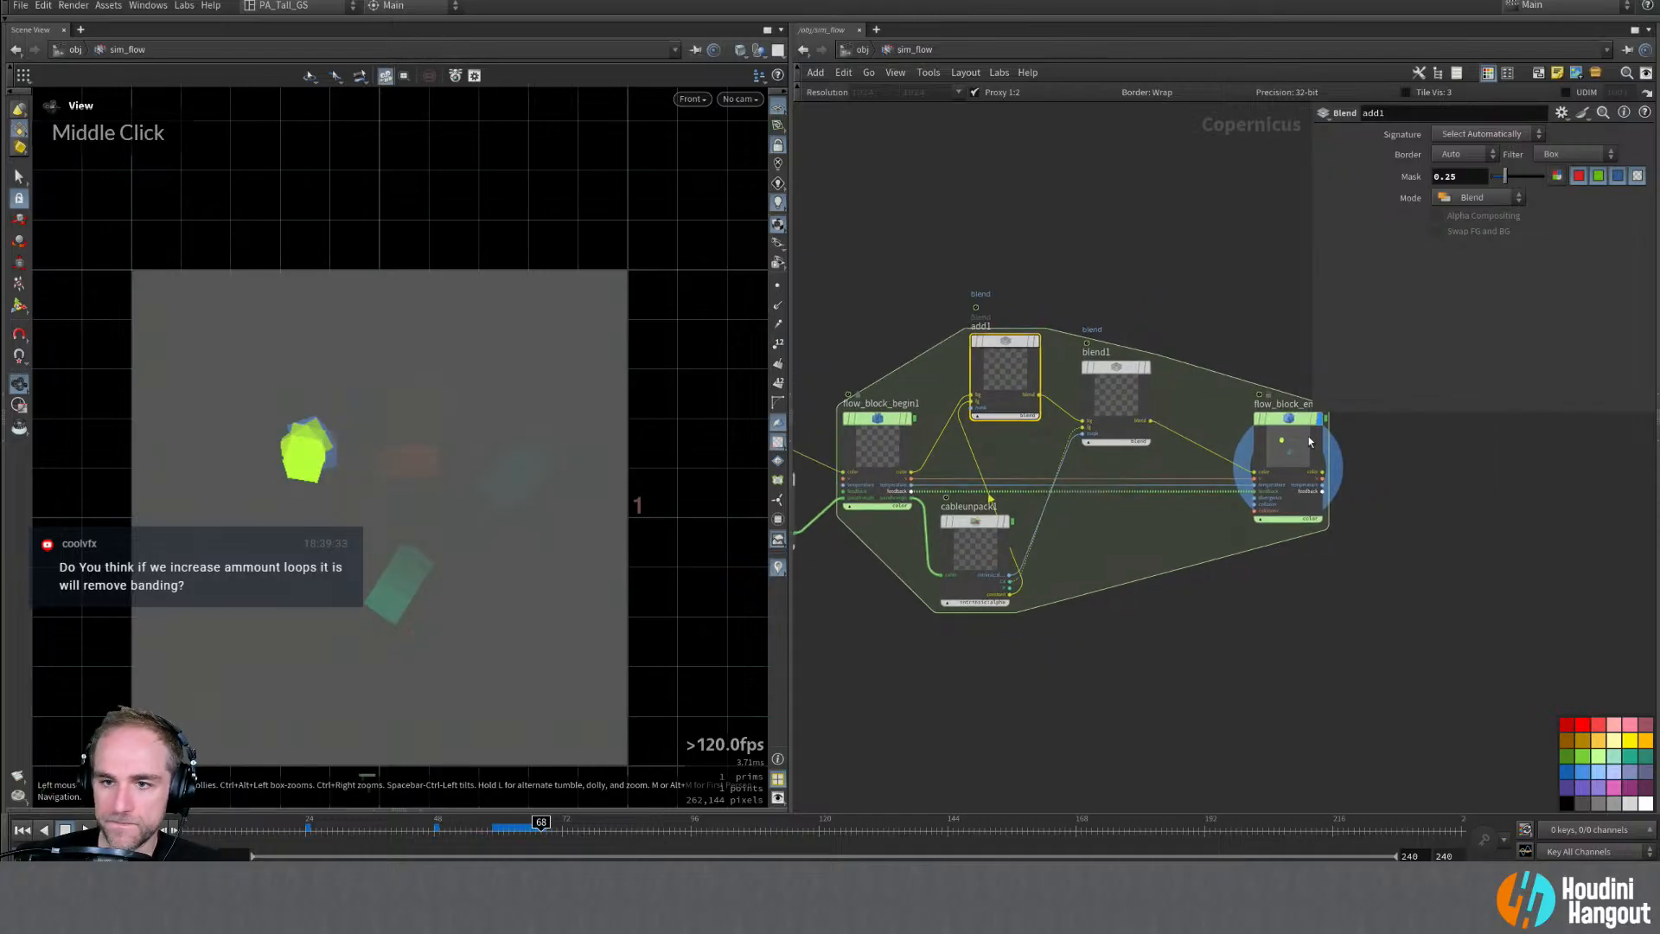
Step: Set flow_block_end1's substeps to 2 and replay the simulation from the first frame
left_click(1456, 421)
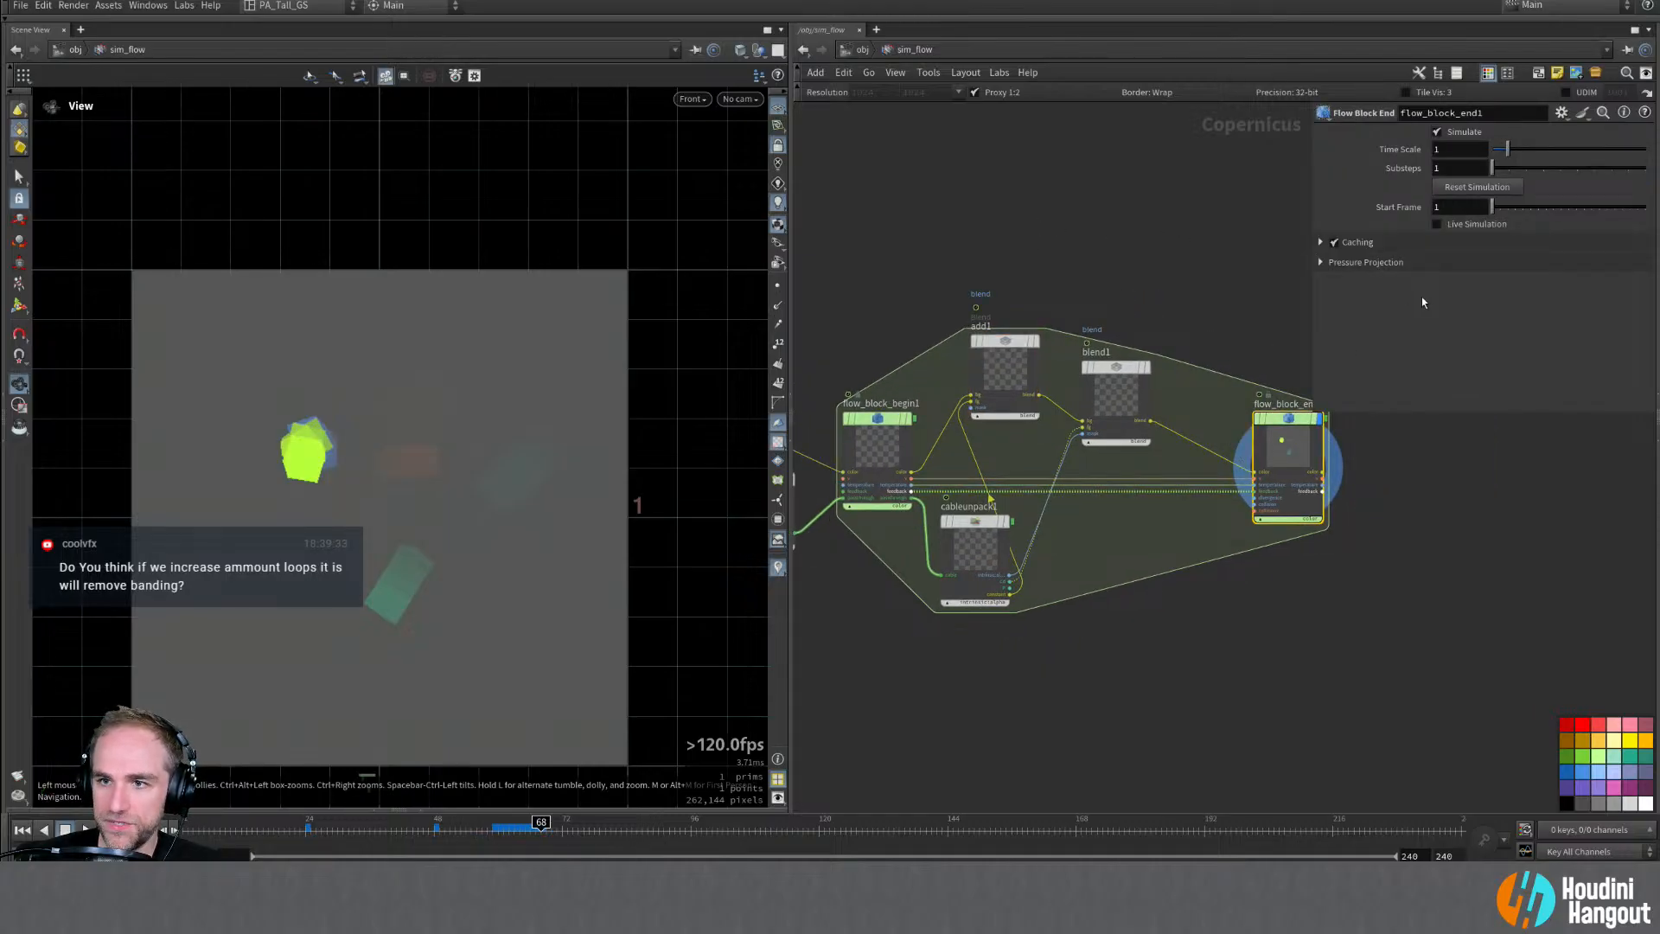
left_click(1511, 172)
left_click(23, 830)
left_click(85, 830)
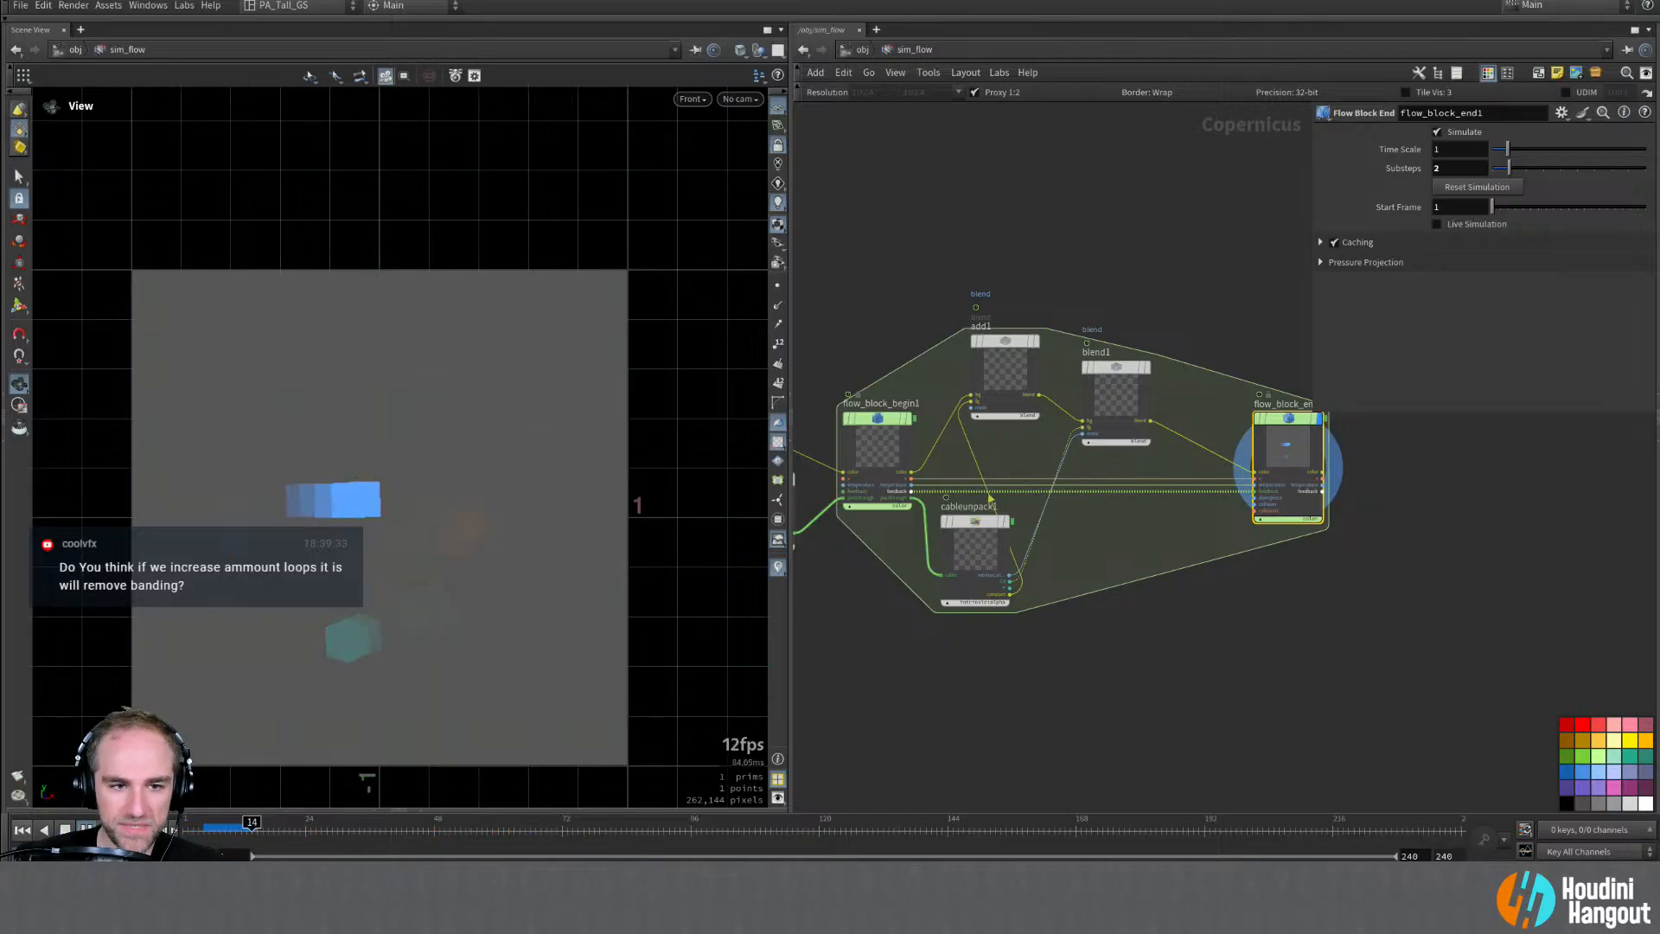
Step: Try 4 substeps on flow_block_end1 with the simulation replaying, and revert the substeps to their default
left_click(1525, 170)
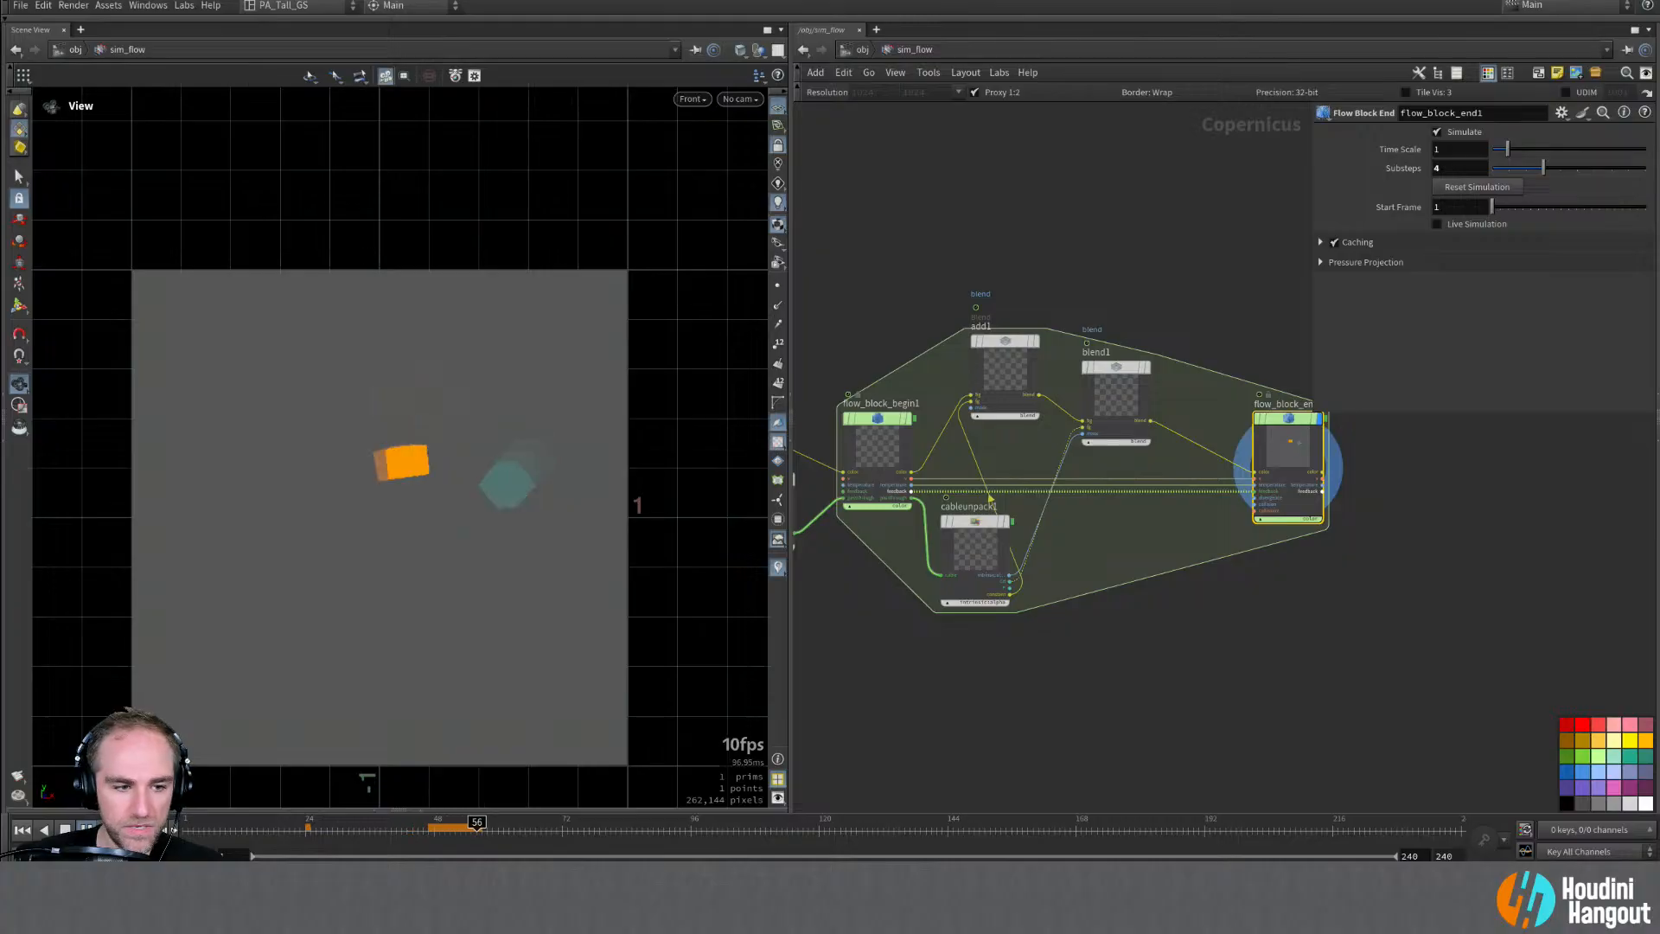
left_click(1544, 169)
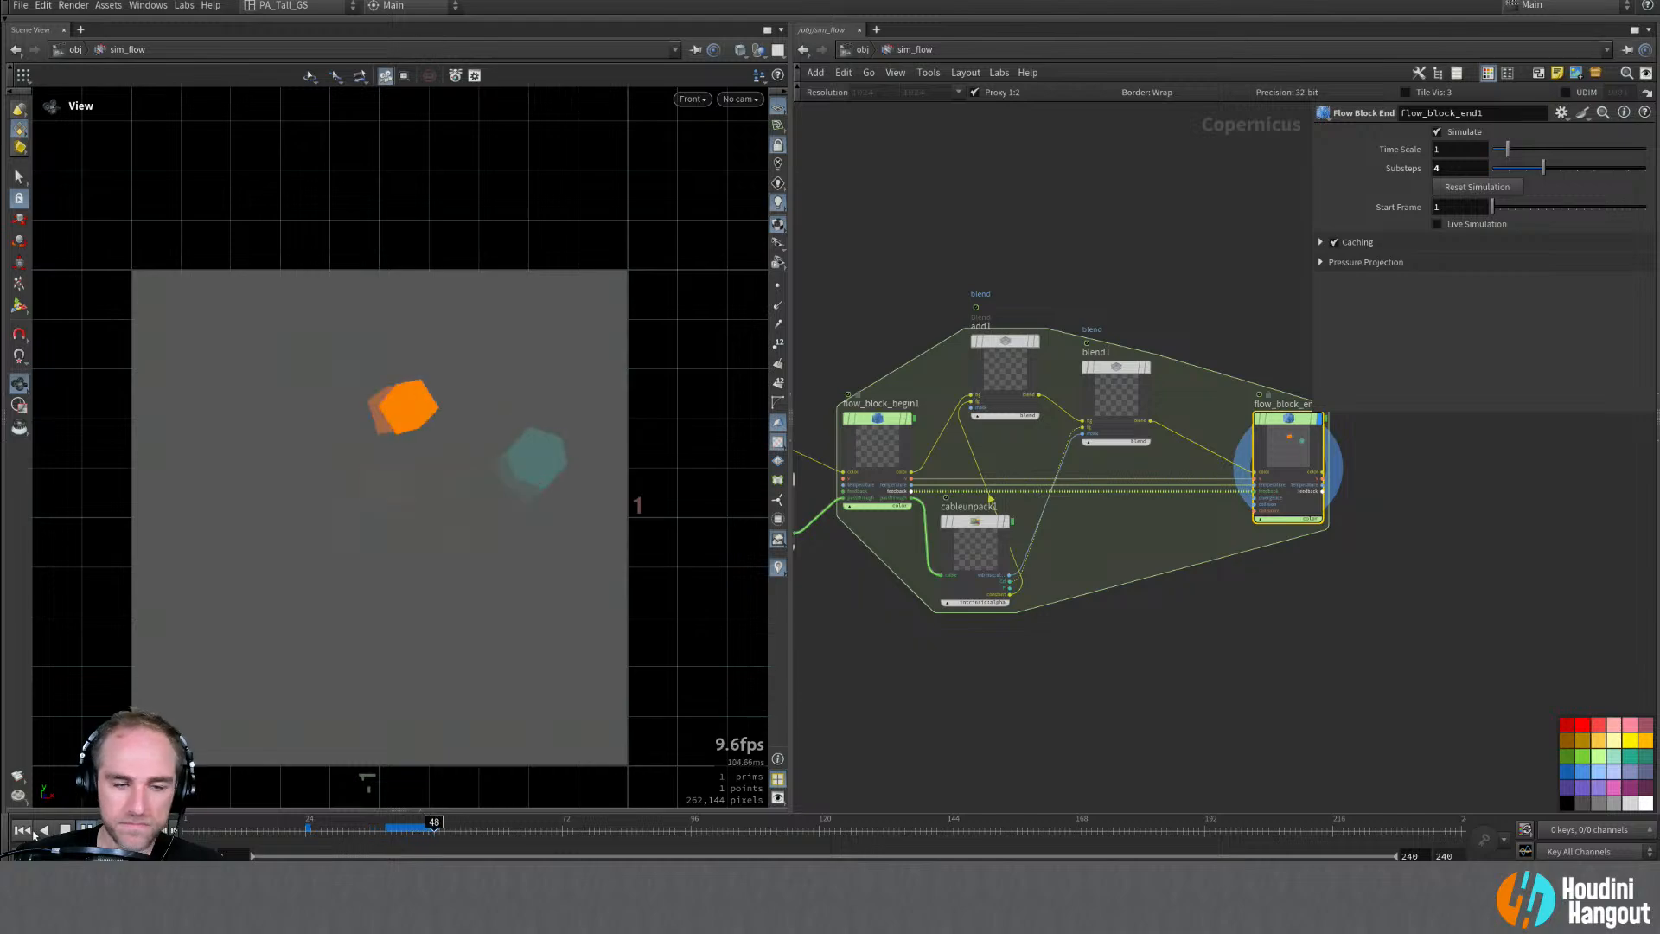
key("ctrl+Up")
left_click(1319, 242)
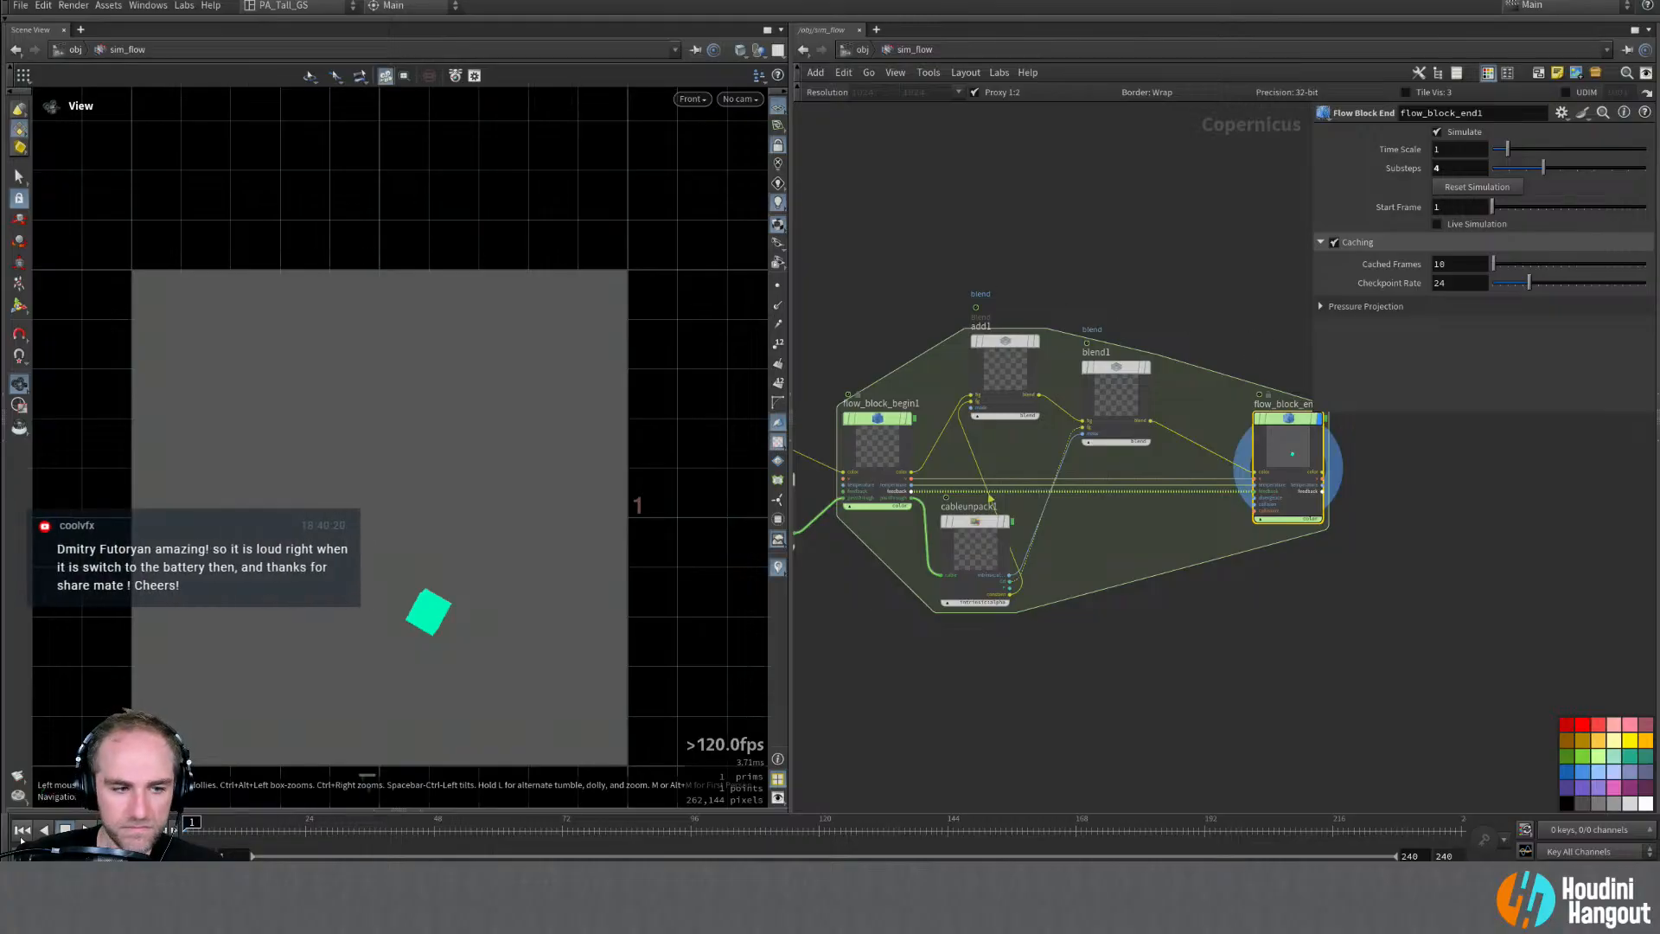
double_click(85, 829)
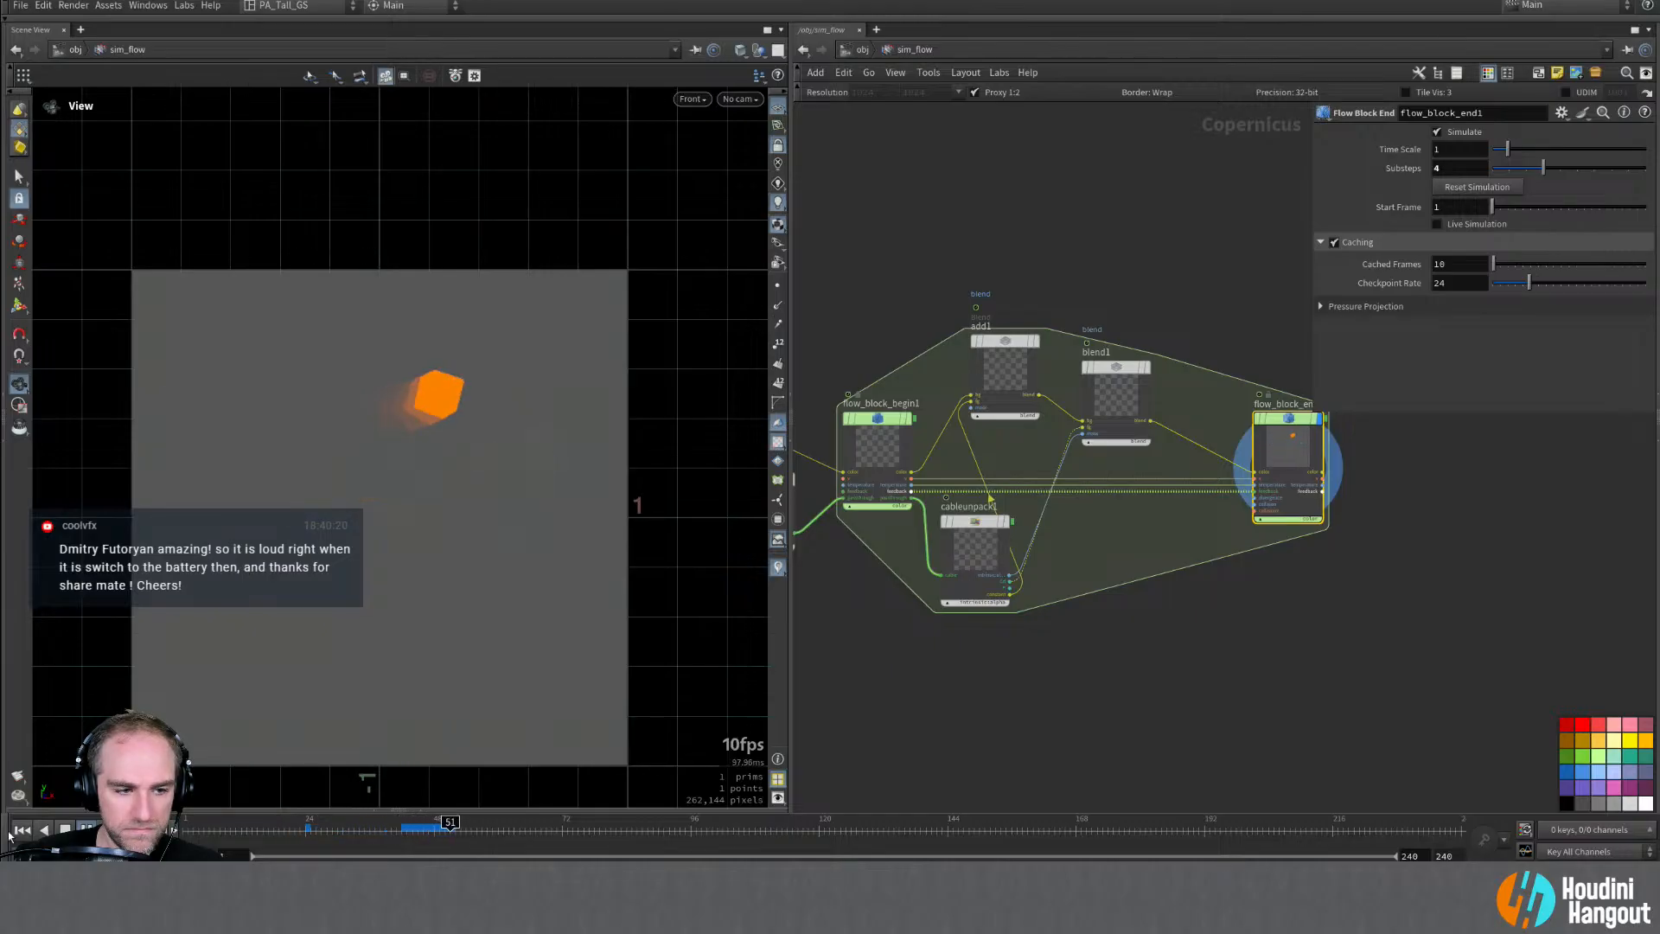
right_click(1383, 168)
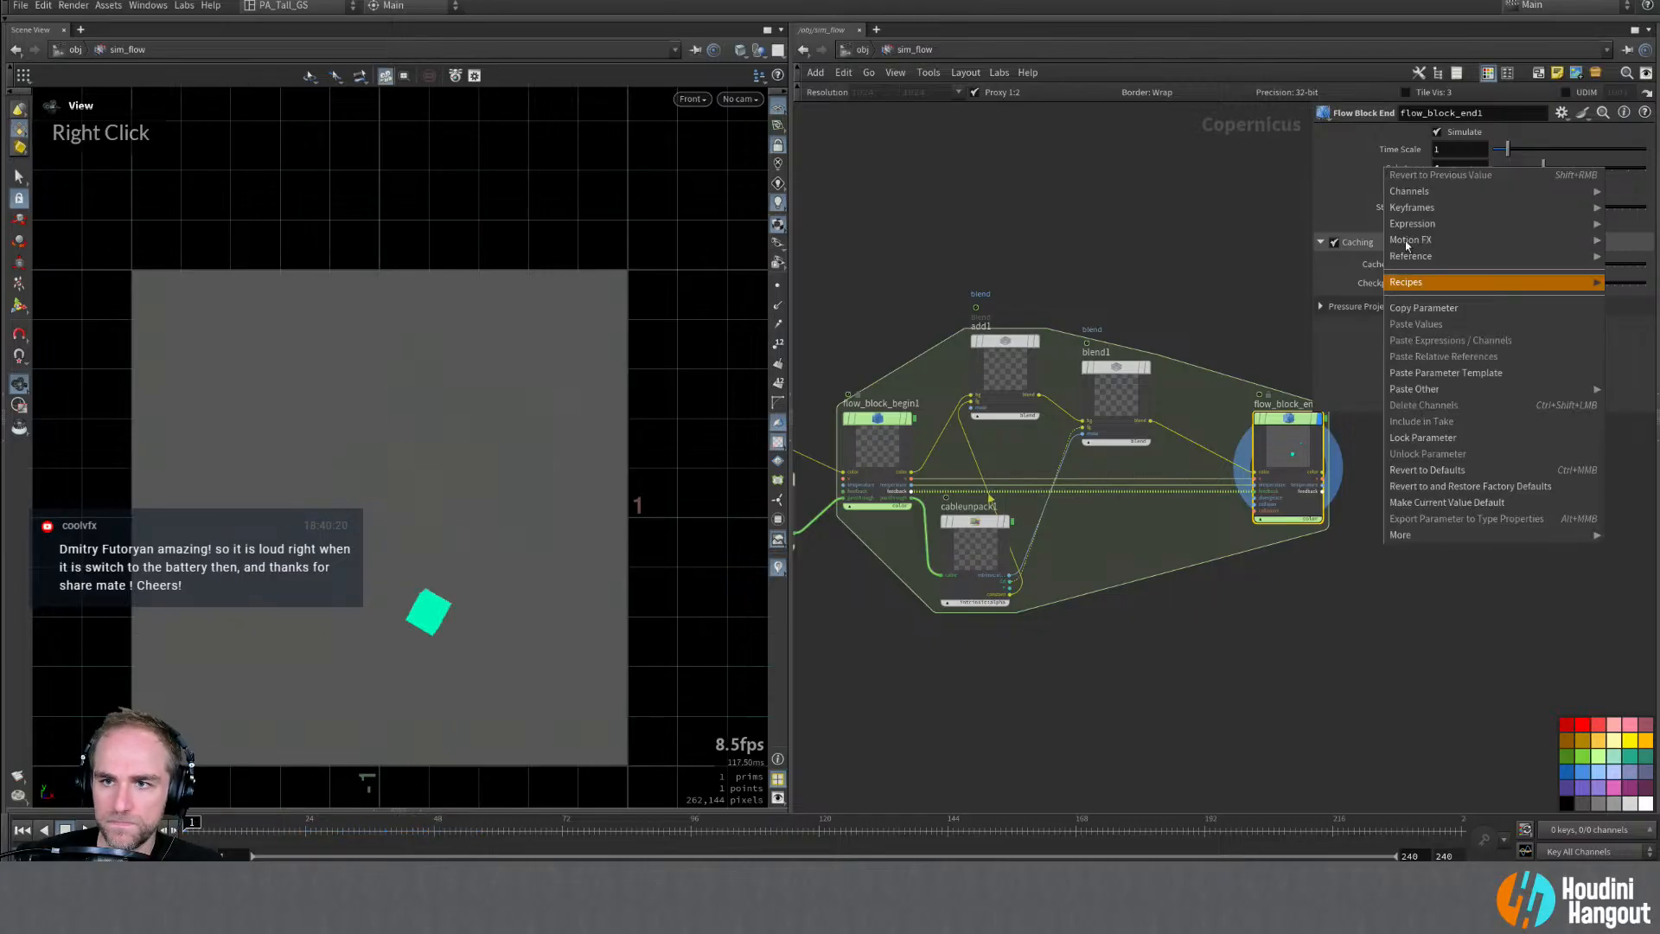
left_click(1423, 472)
Step: Review the parameters of flow_block_begin1 and rasterizegeo1 along the node network
left_click(872, 419)
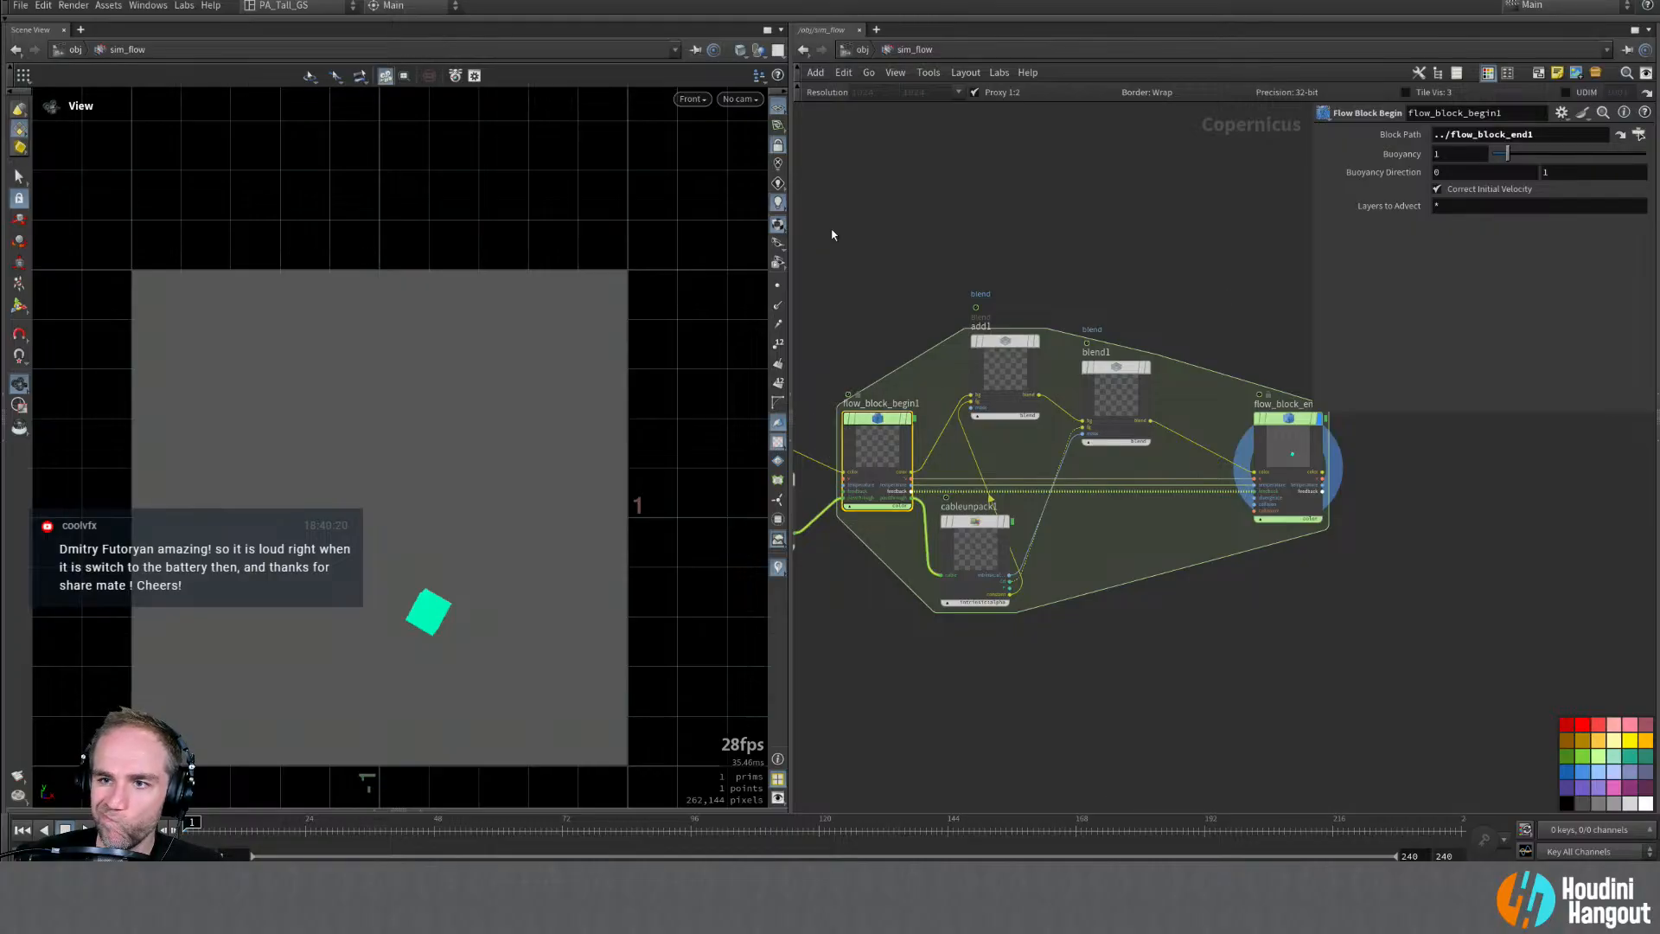
middle_click_drag(847, 237, 1223, 166)
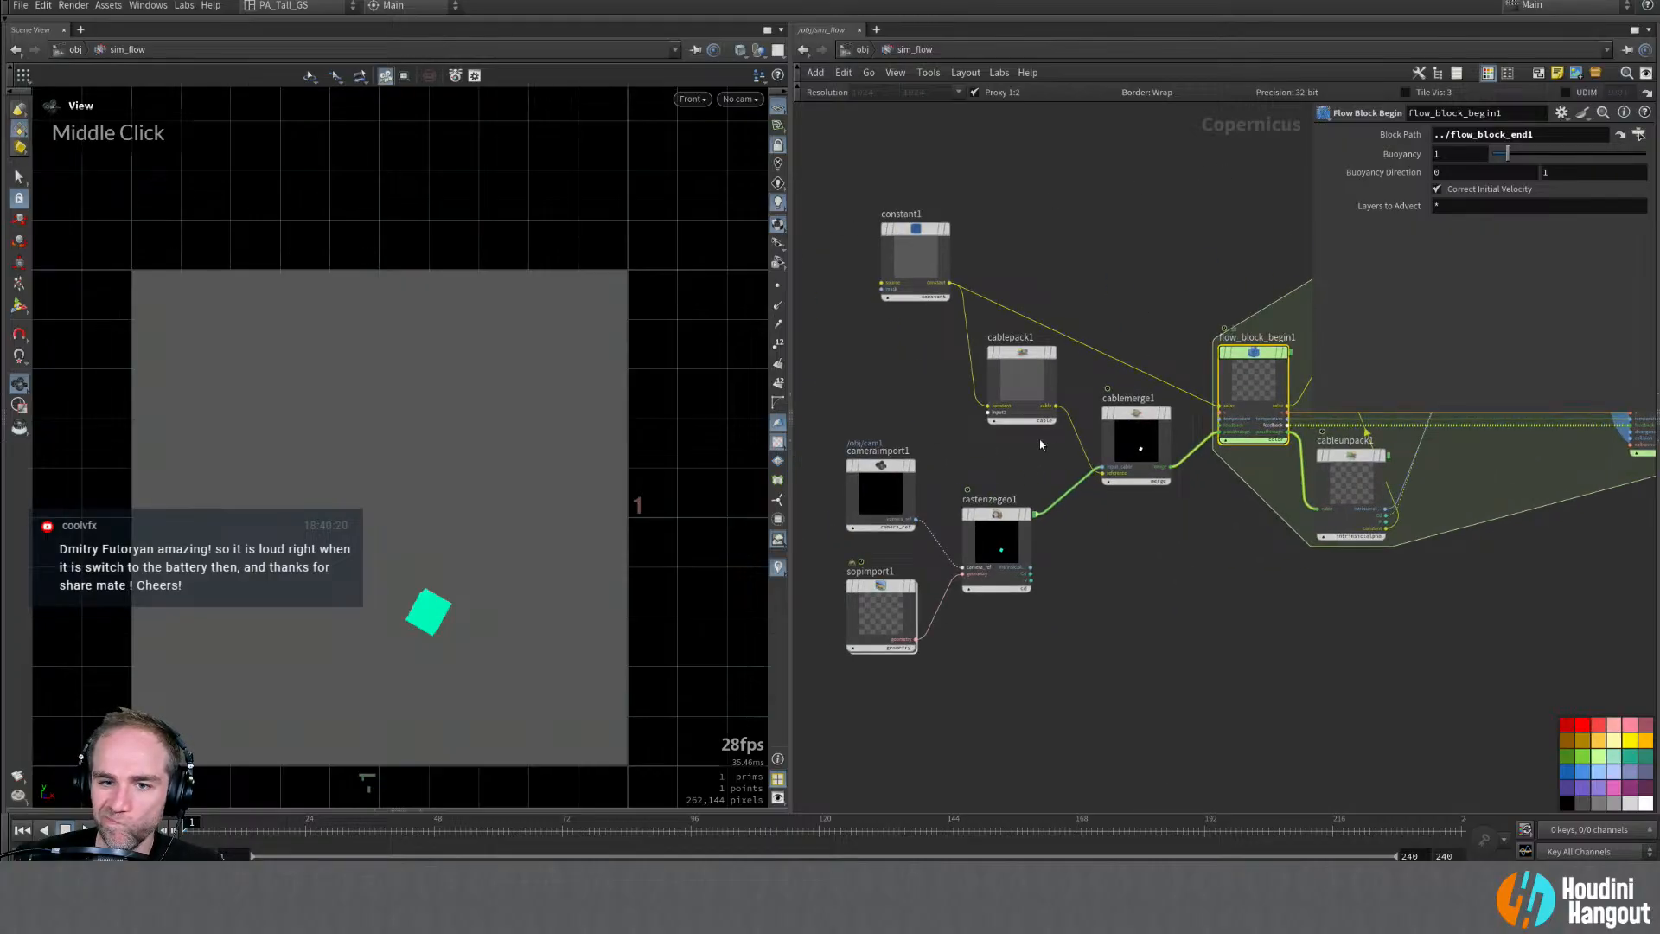
left_click(994, 513)
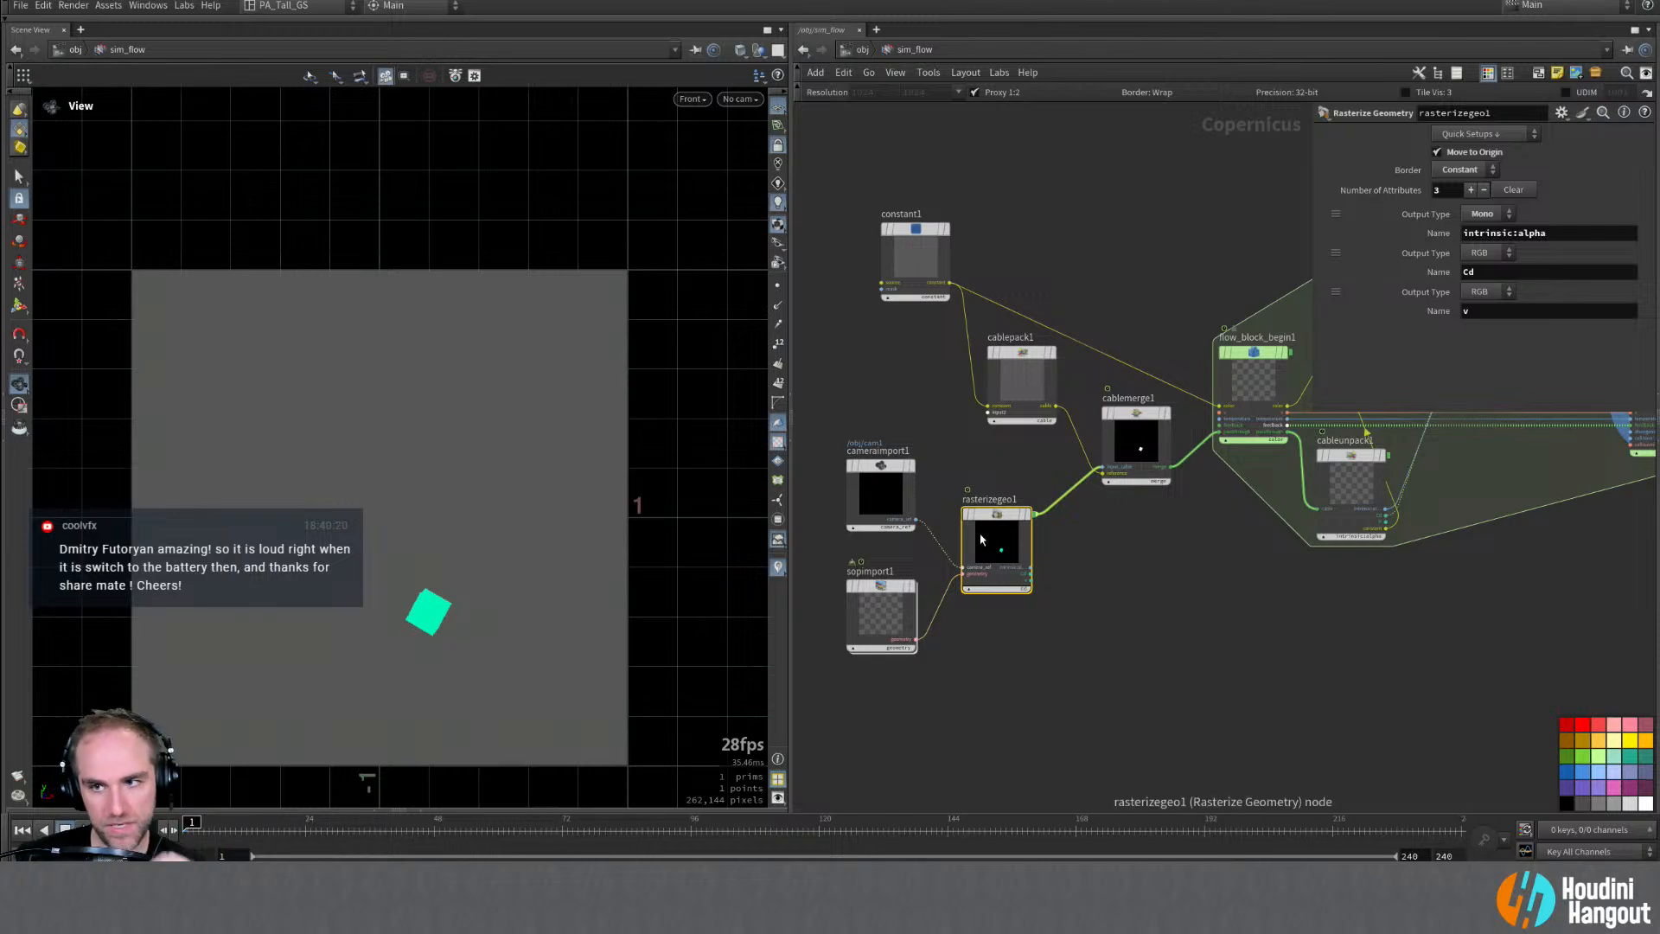
middle_click_drag(1171, 621, 1044, 712)
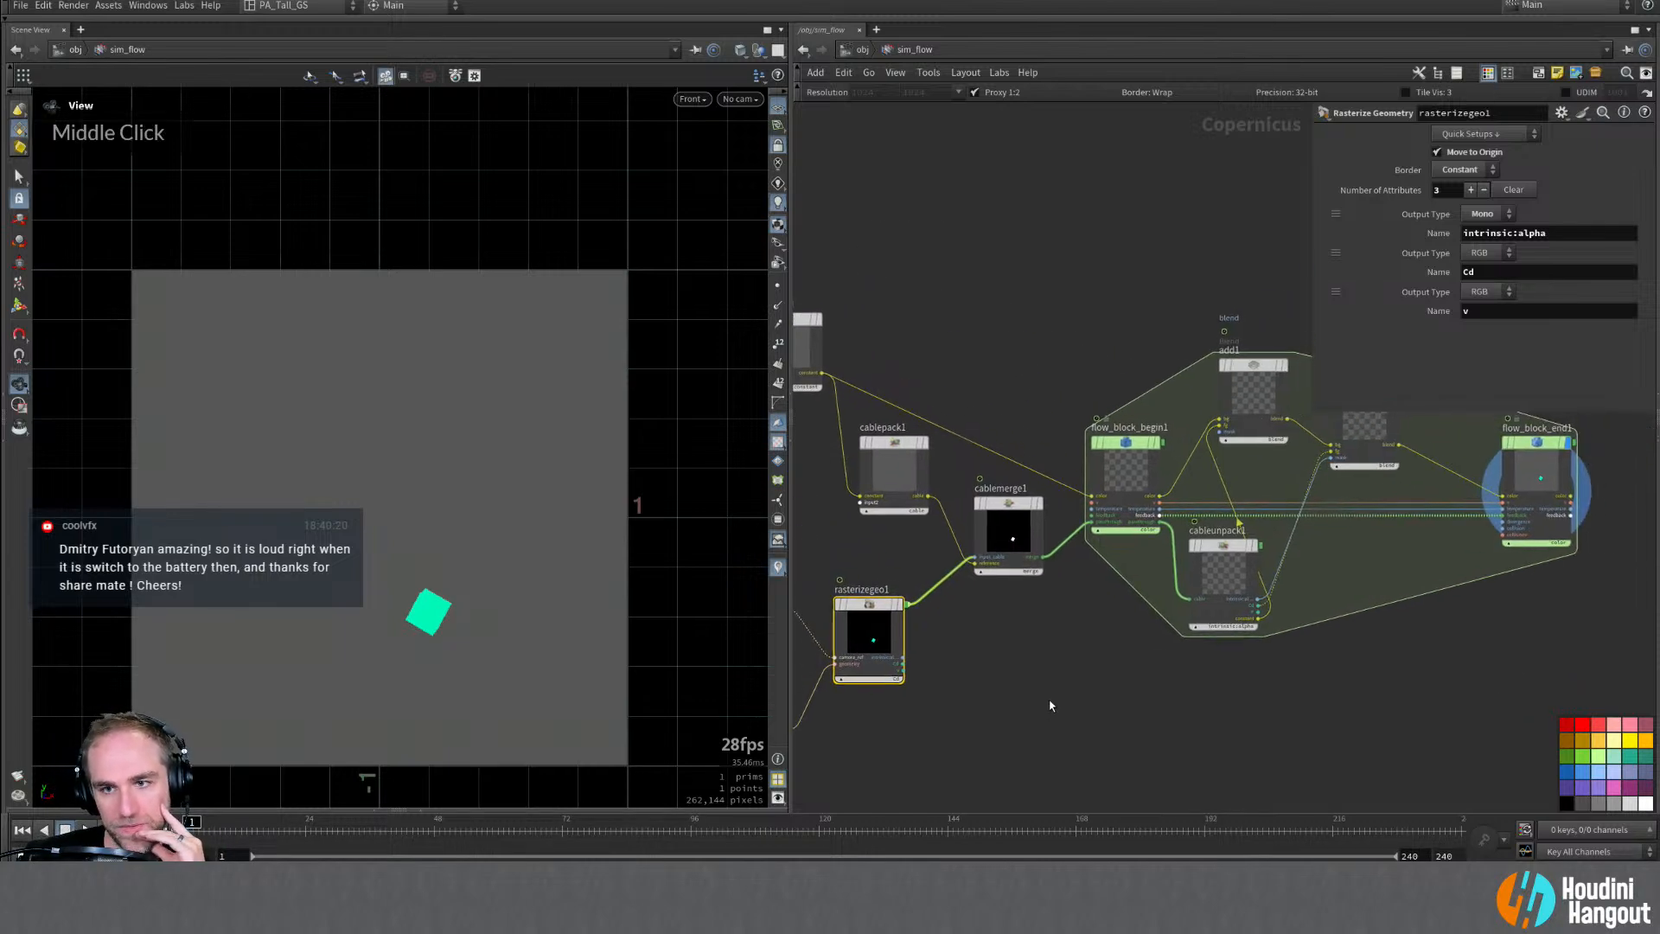
left_click(1121, 447)
middle_click_drag(1121, 447, 972, 485)
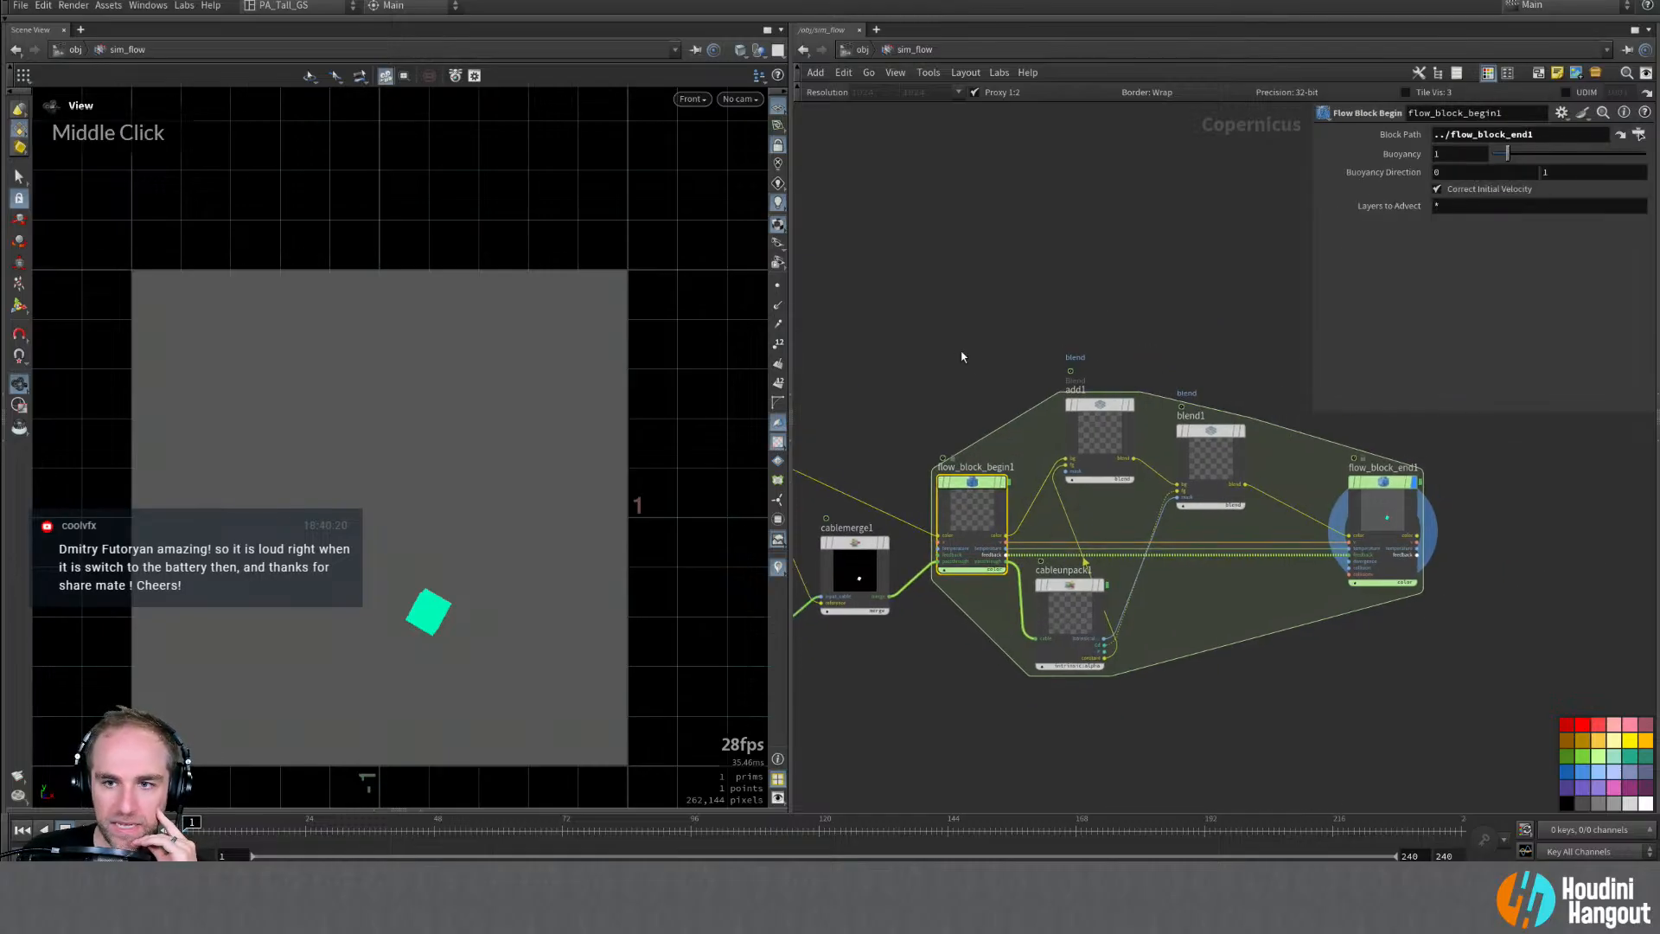
Step: Try a time scale of 0.17 on flow_block_end1, and revert it to its default
left_click(1378, 487)
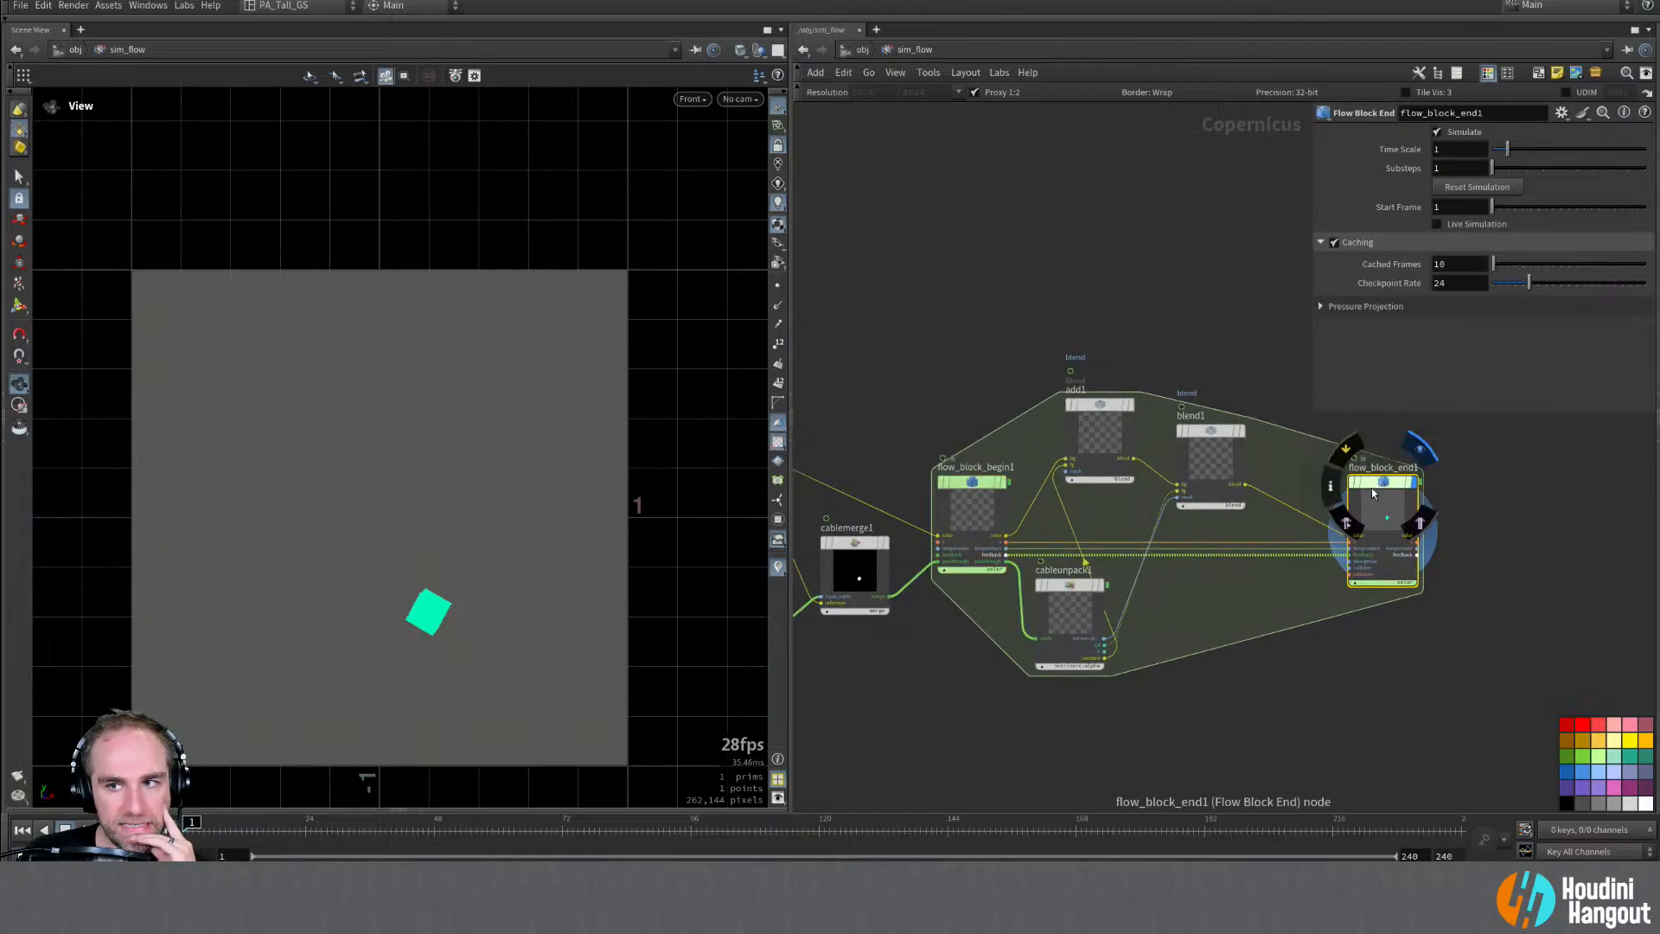
left_click(1349, 307)
left_click_drag(1506, 155, 1494, 154)
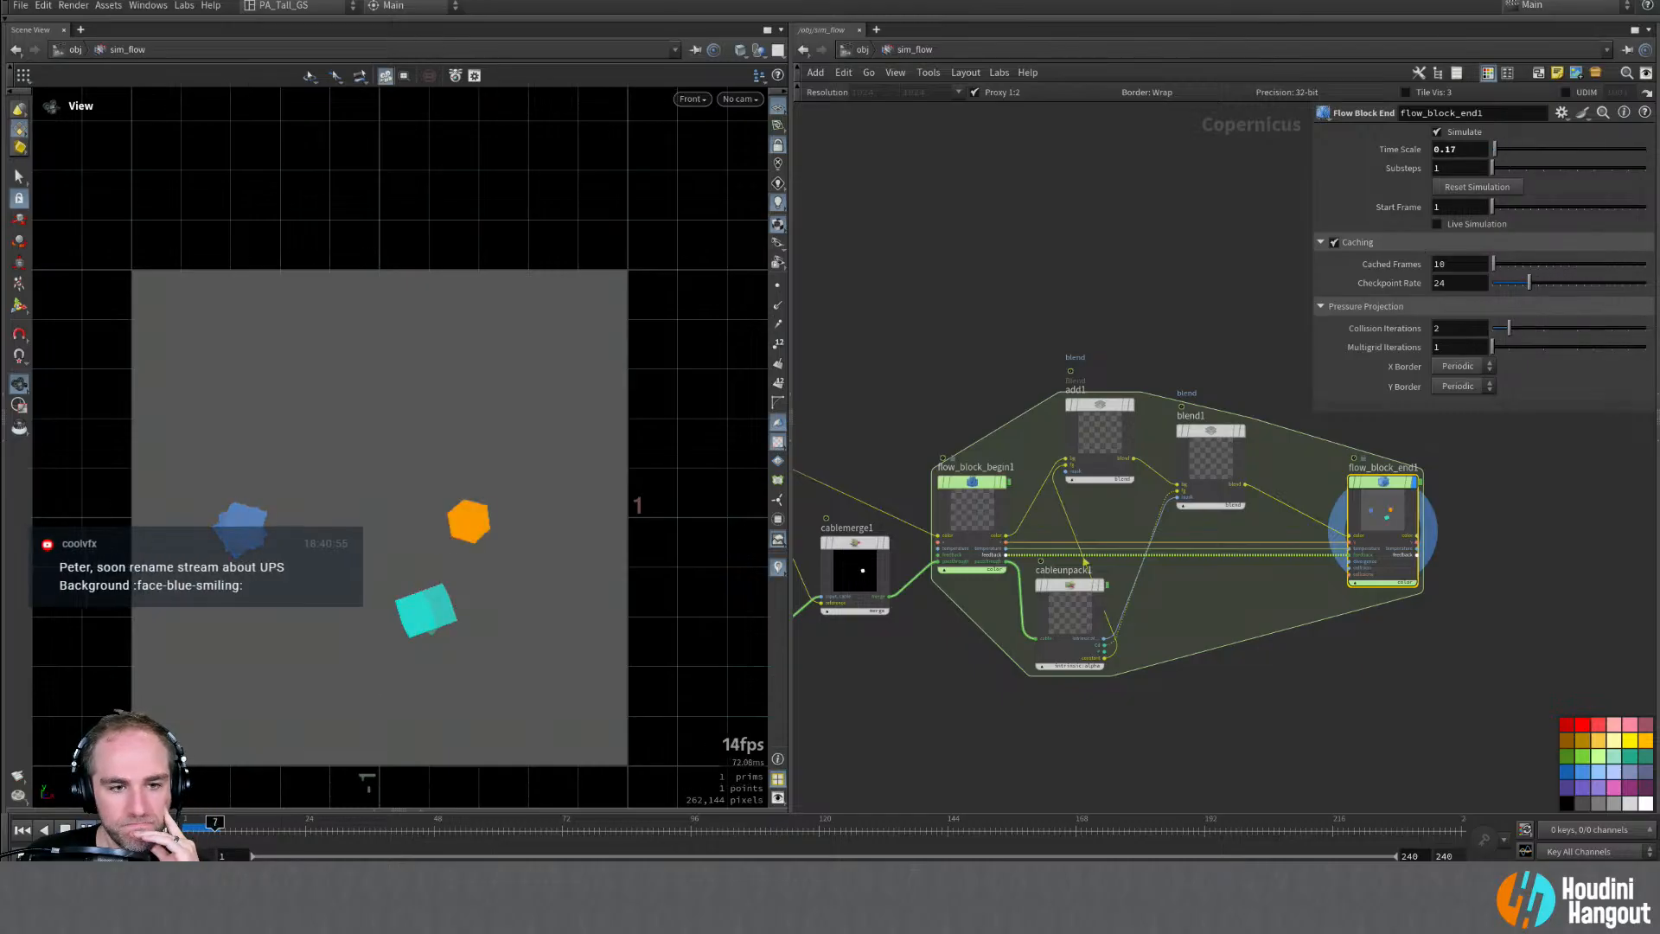
right_click(1414, 149)
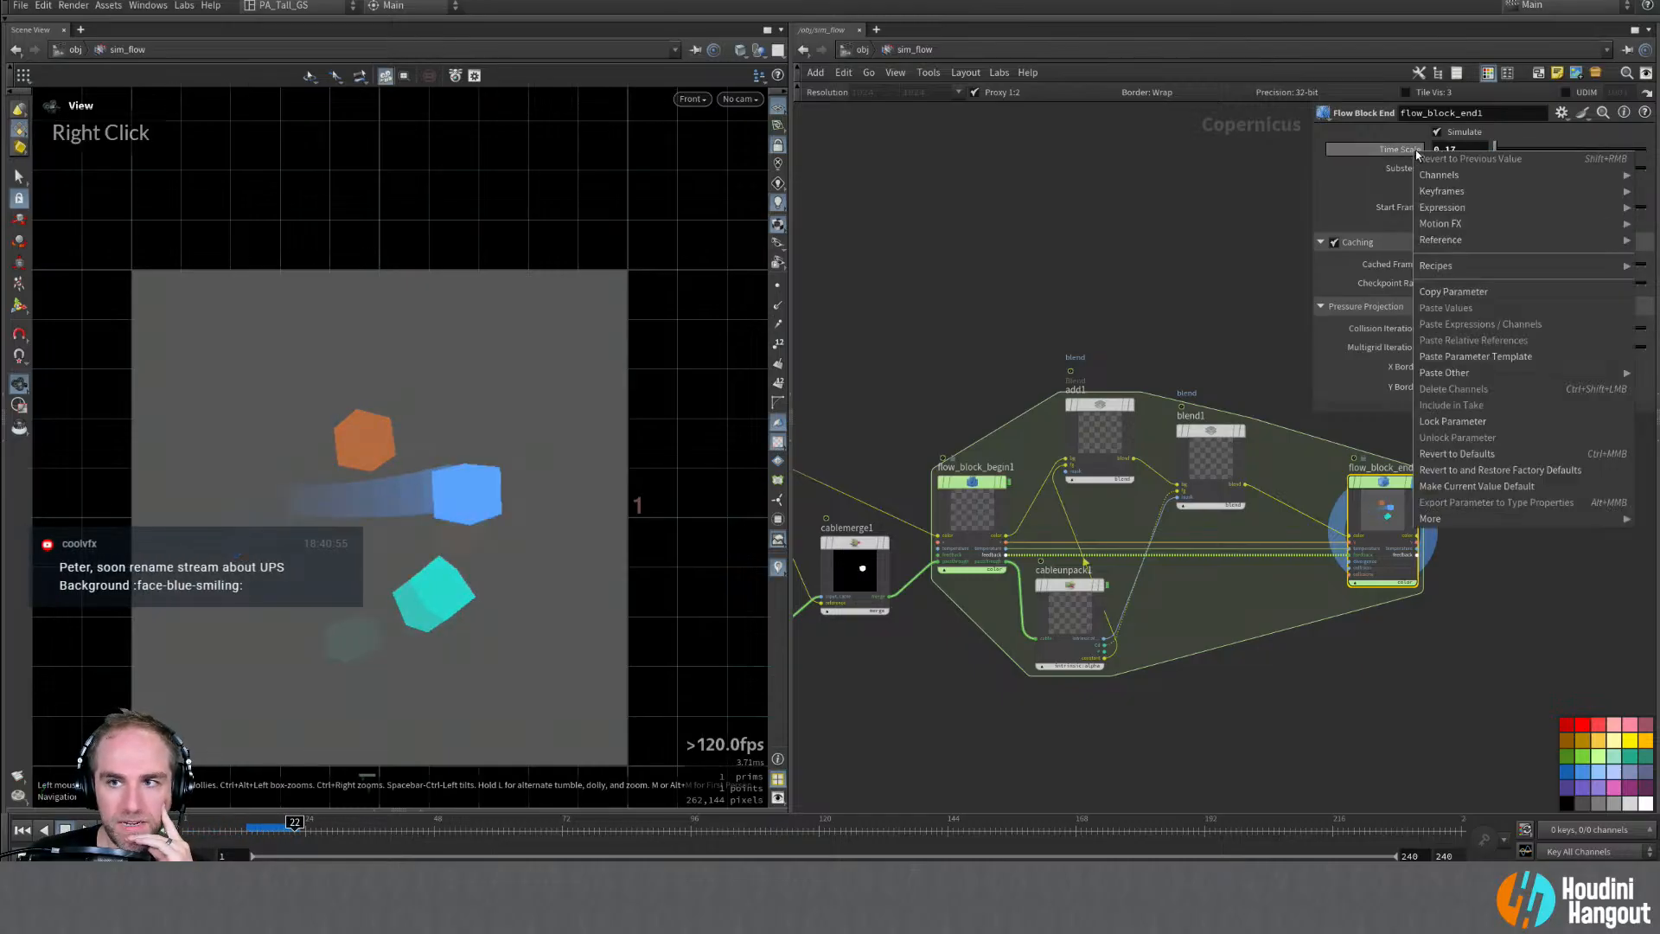
left_click(1435, 454)
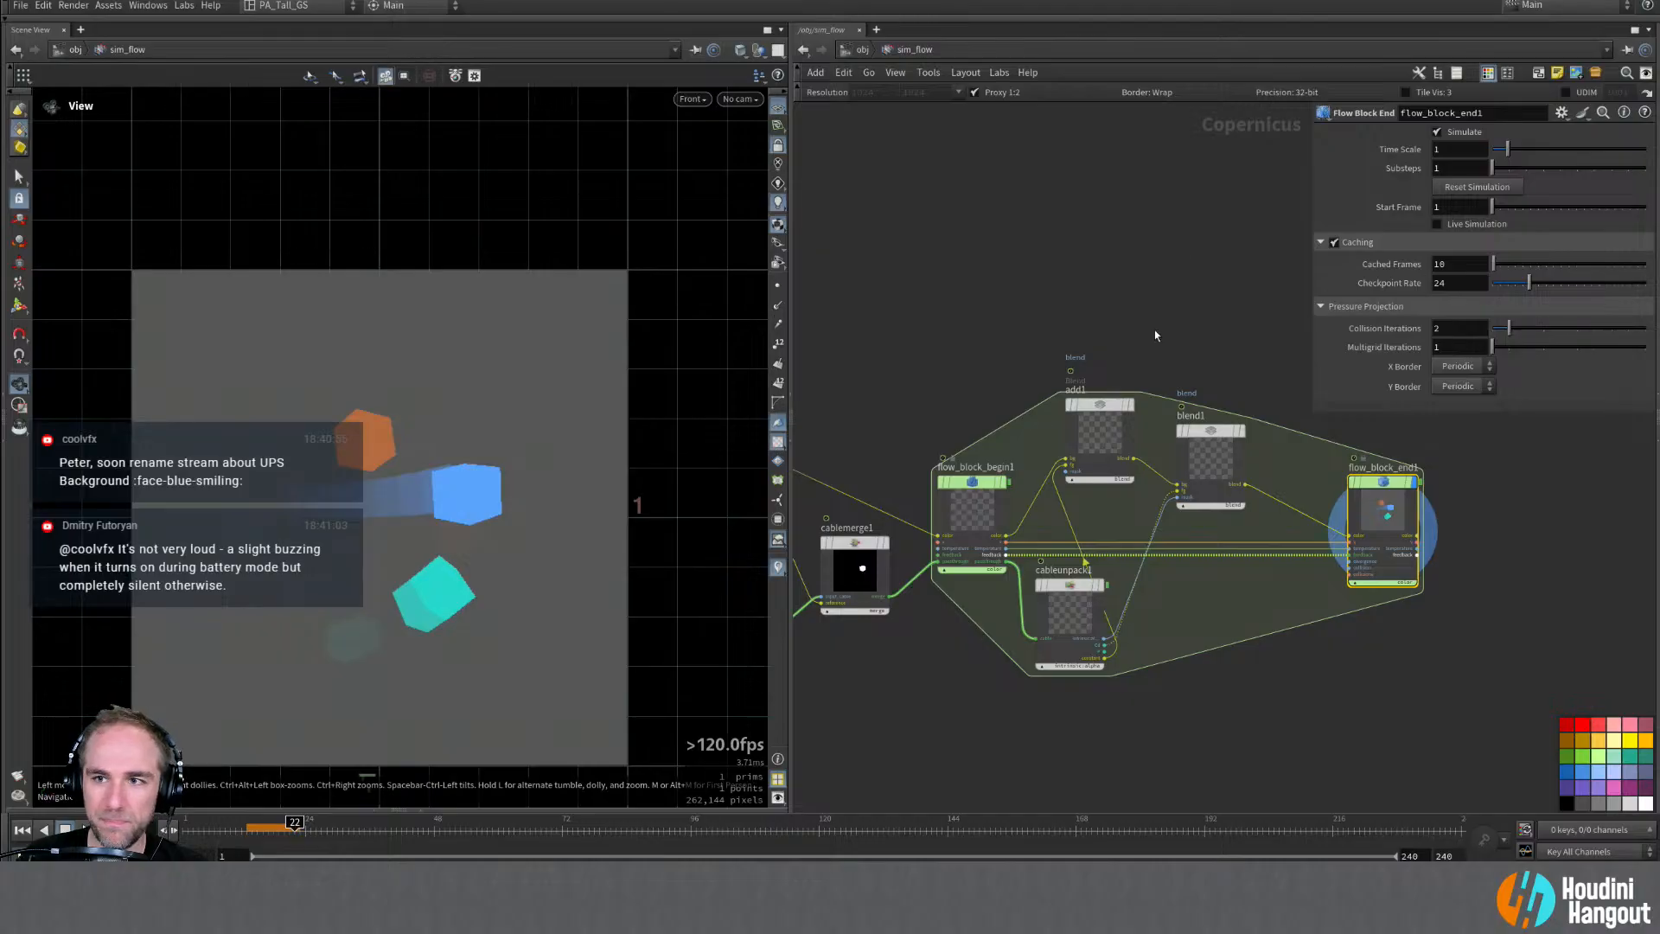
Step: Reset the simulation on flow_block_end1, replay it, and return to the first frame
left_click(1488, 185)
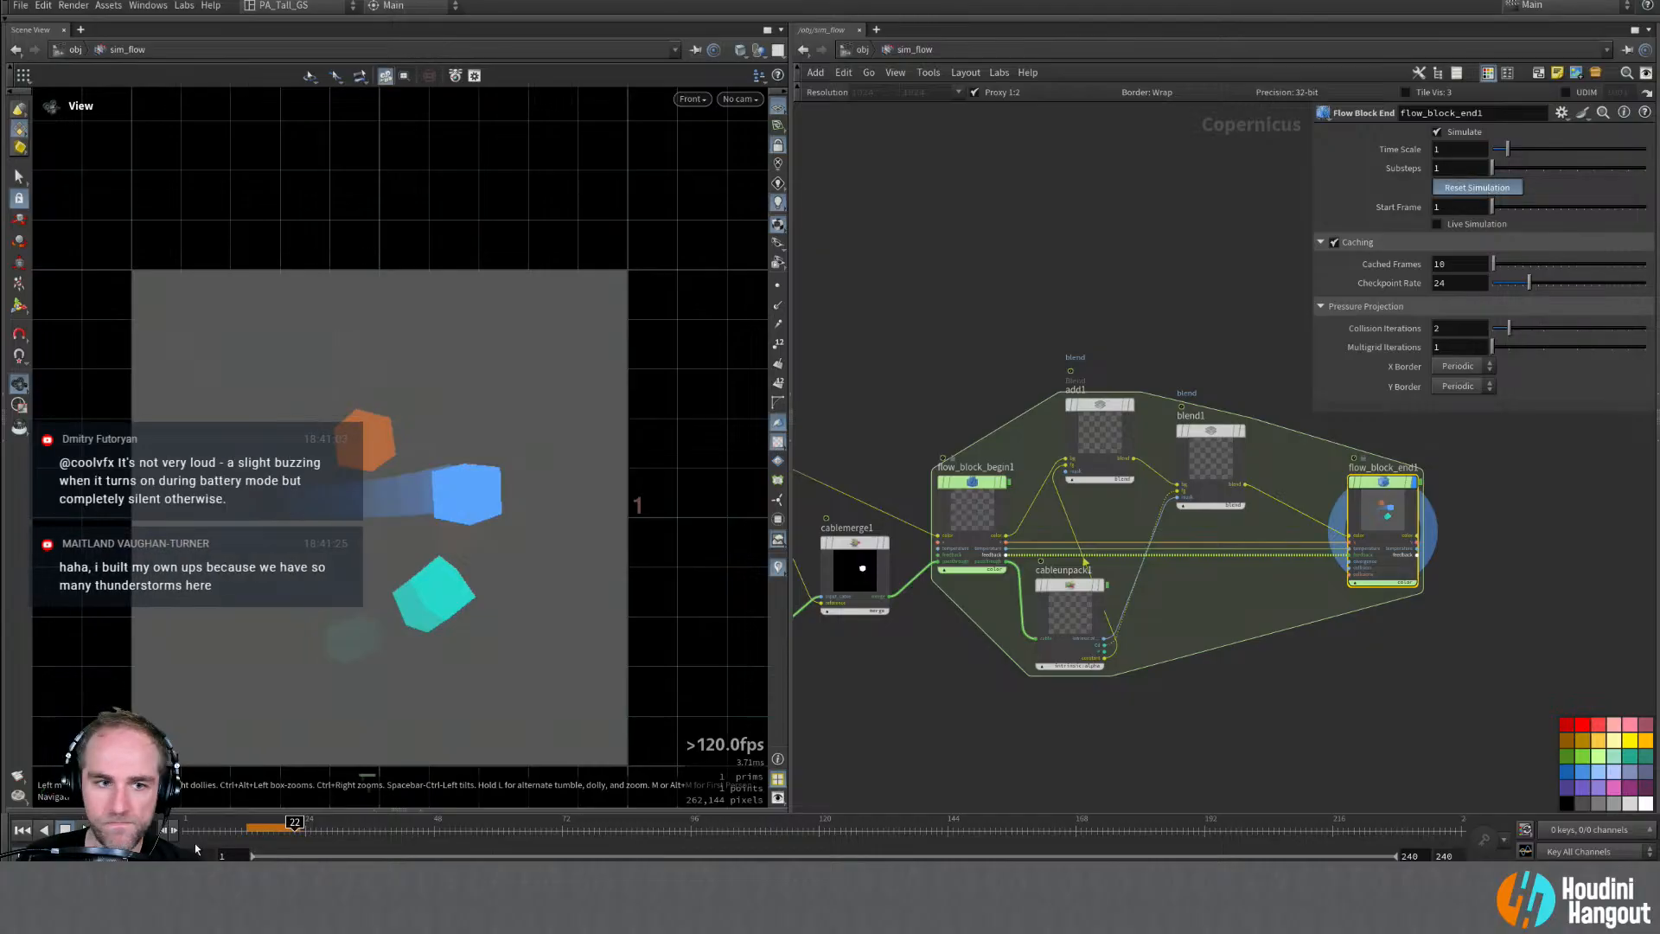
left_click(19, 831)
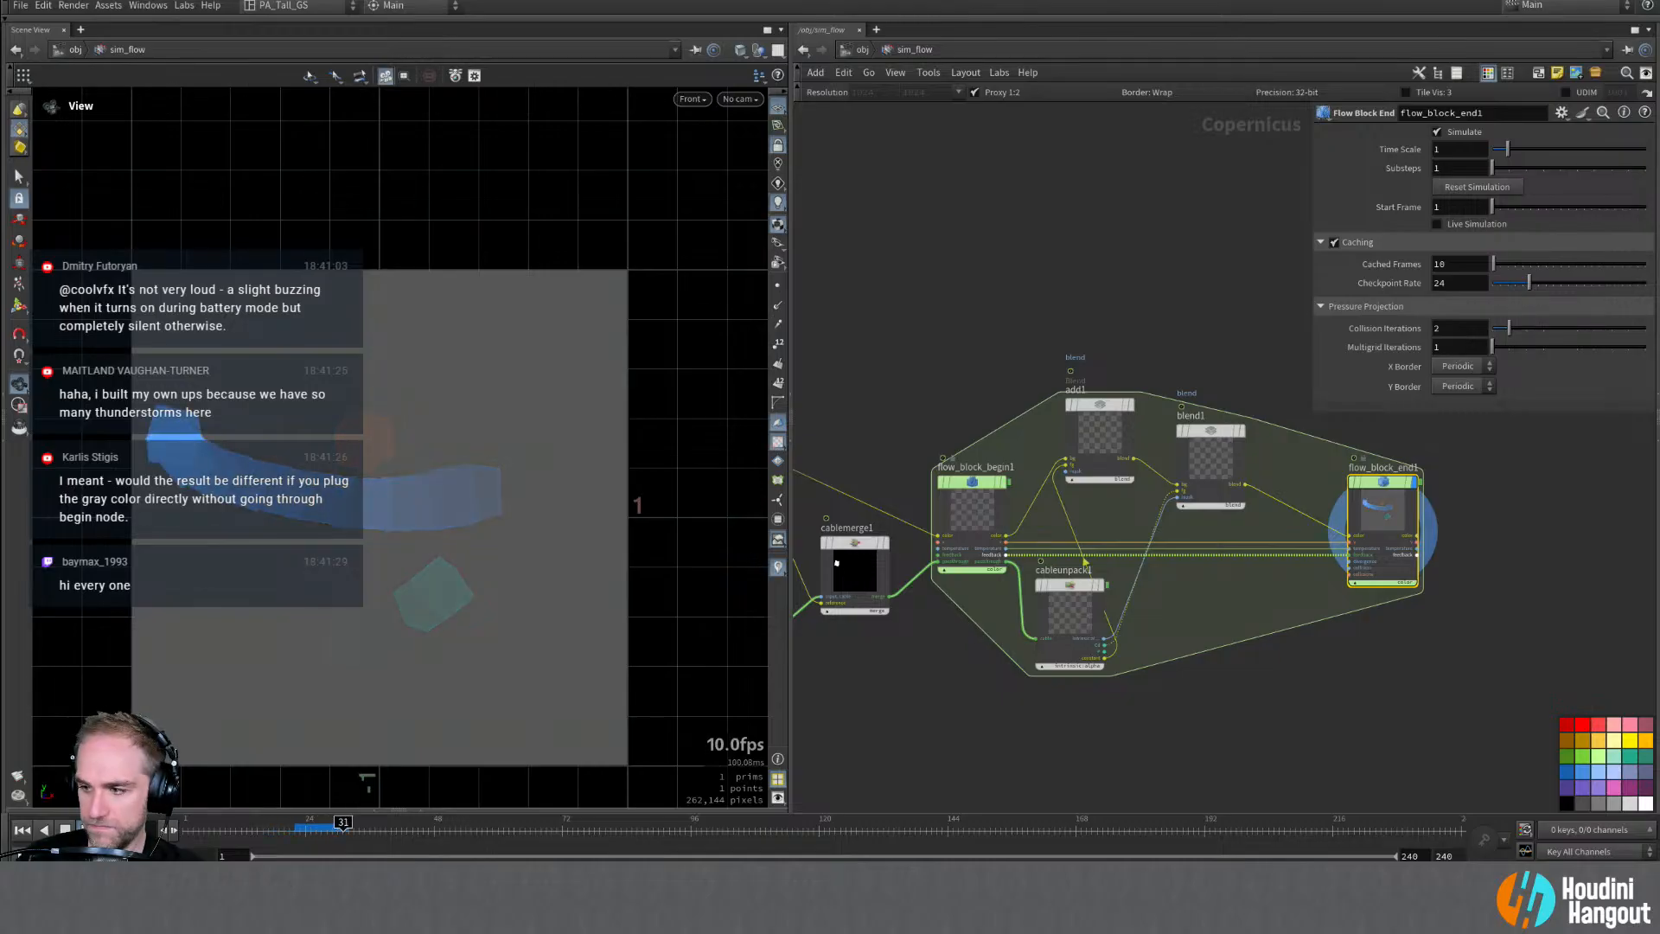
left_click(22, 830)
Step: Rename cableunpack1's third field to v so it extracts the rasterized velocity layer
right_click_drag(1191, 665, 1208, 585)
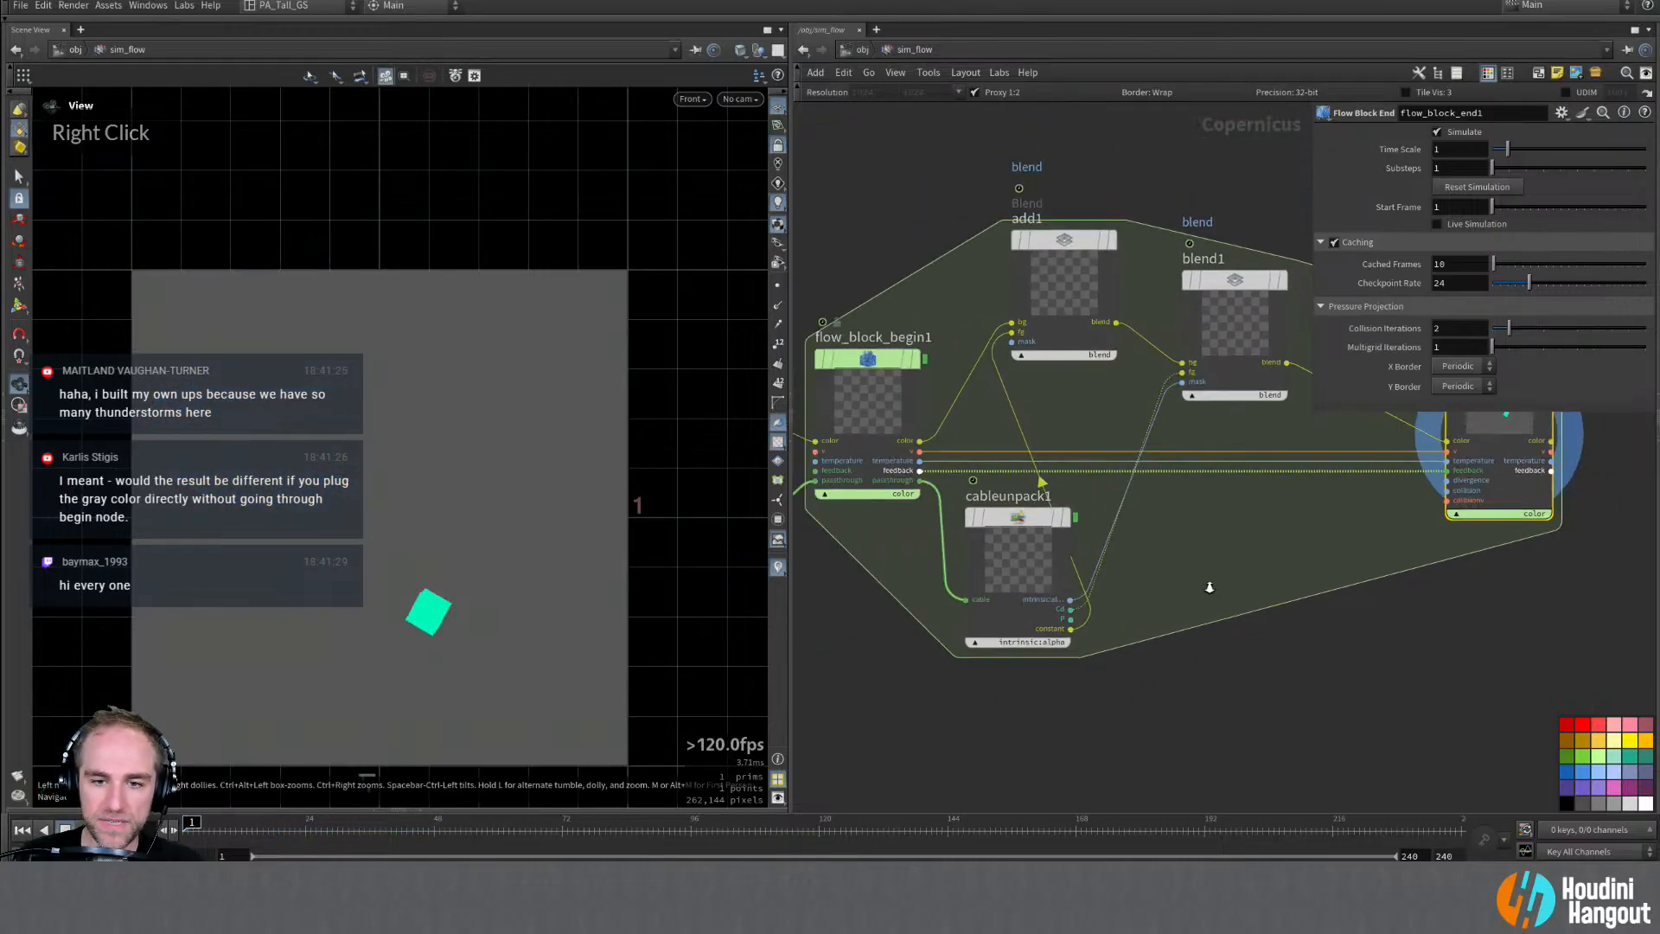
middle_click_drag(1252, 570, 1218, 599)
left_click(975, 551)
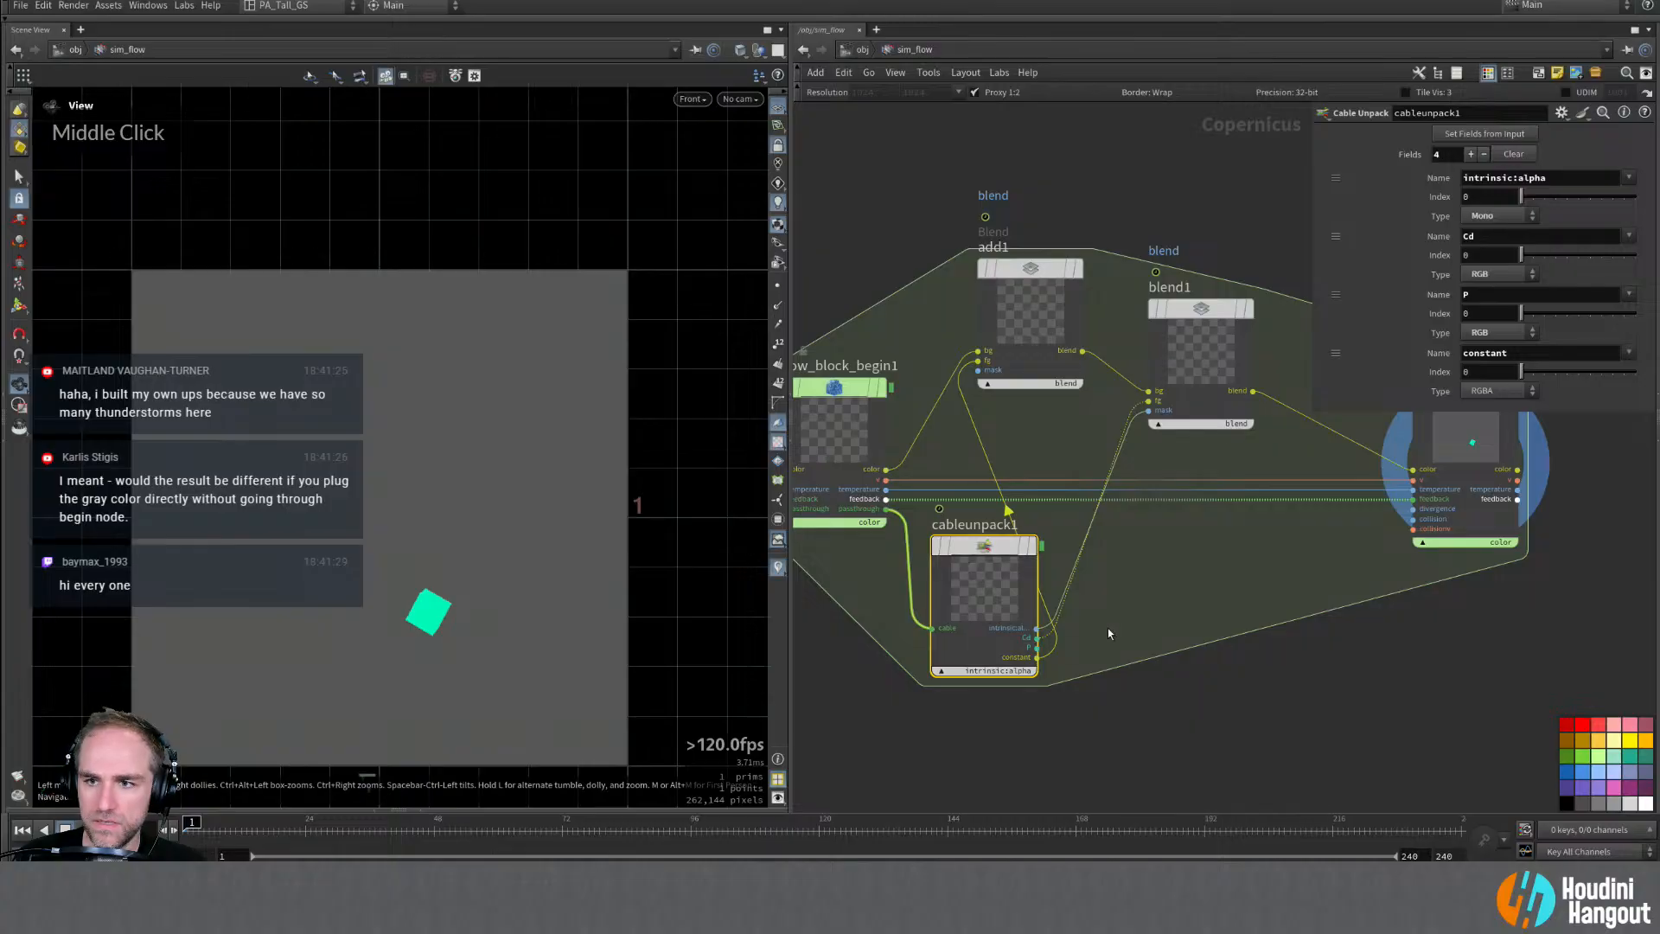
middle_click_drag(1108, 628, 1616, 584)
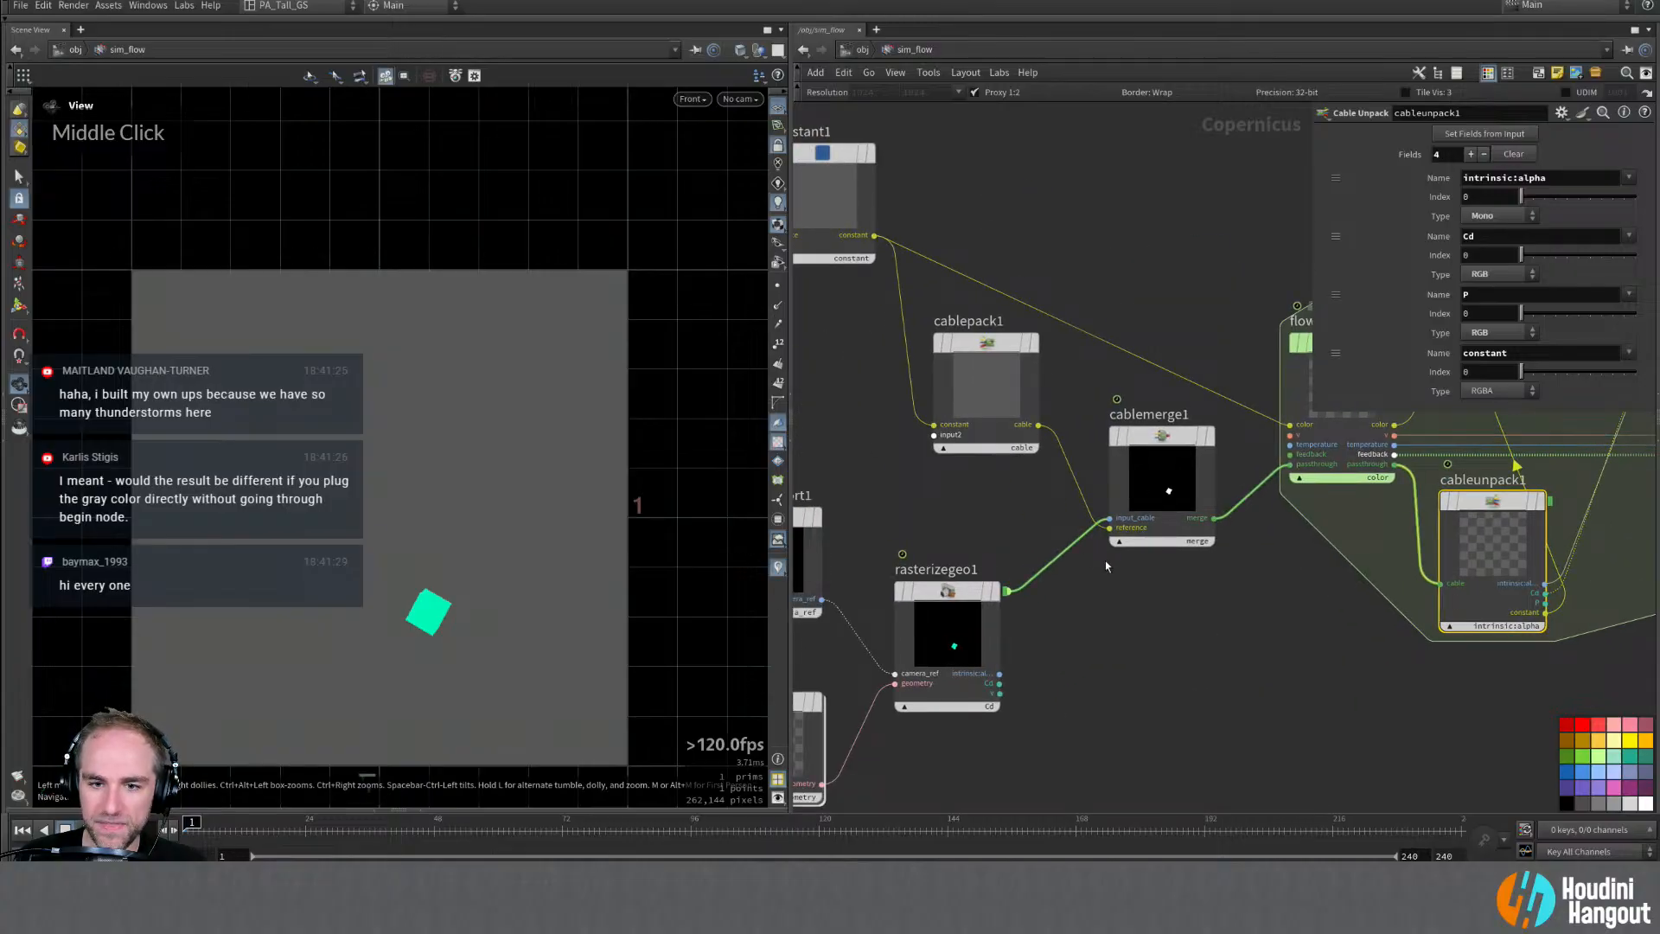
middle_click_drag(1383, 670, 1006, 707)
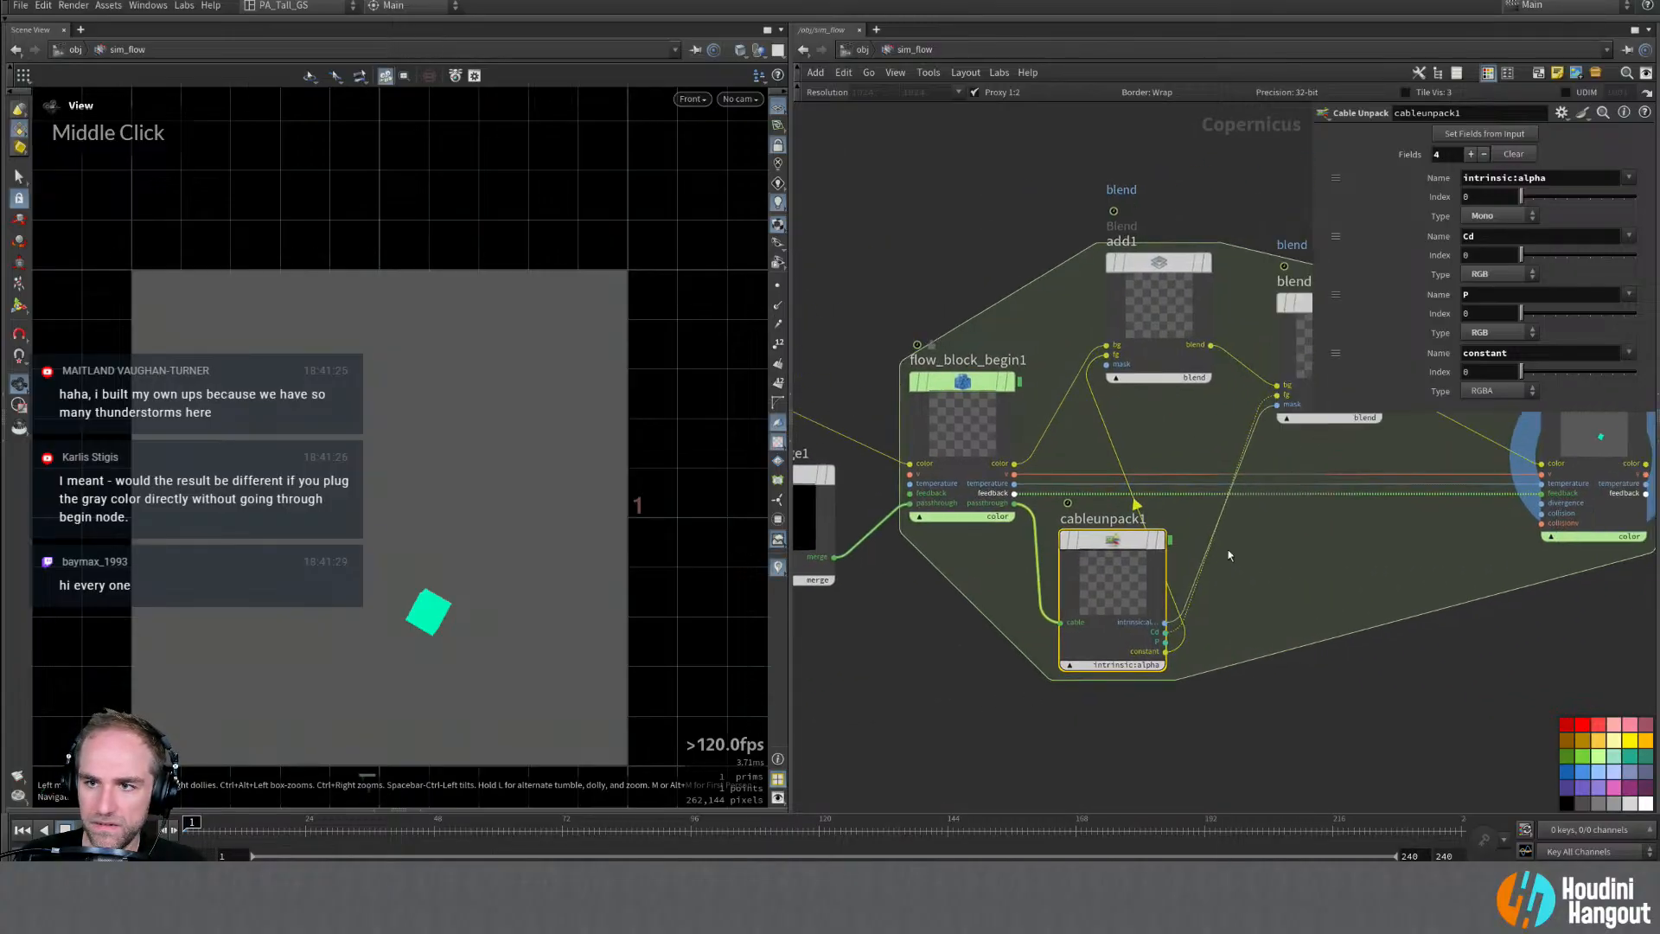
left_click(1406, 301)
type("v")
key("Return")
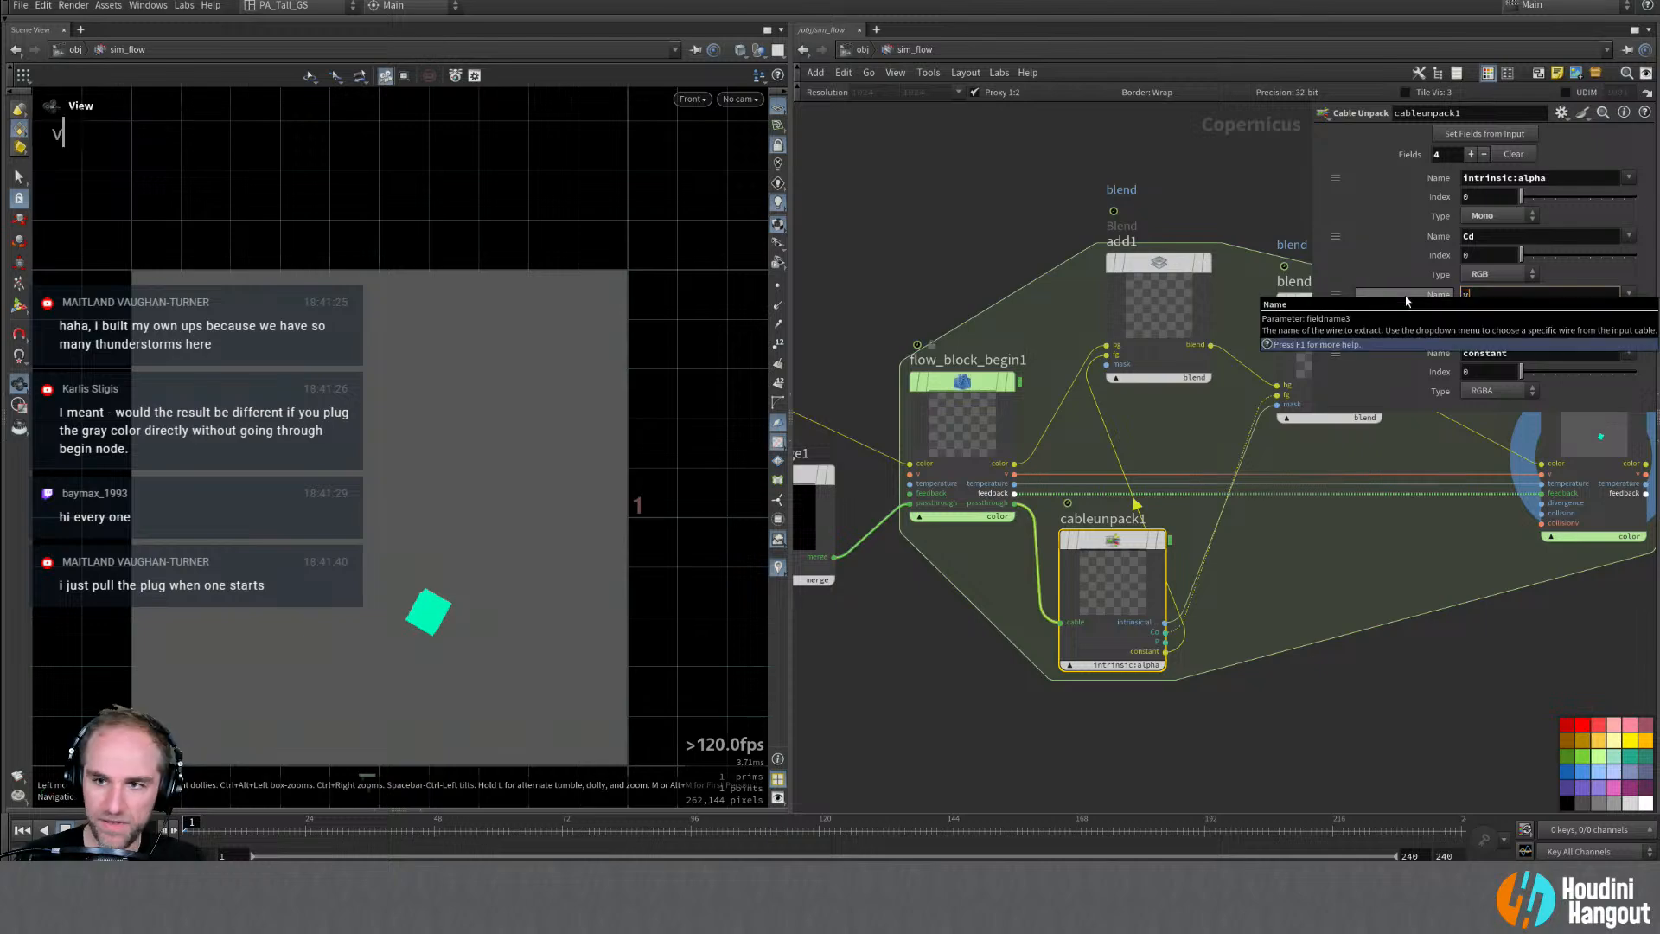
Step: Add an RGB to UV node fed by cableunpack1's v output, and display it
middle_click_drag(1351, 602, 1207, 634)
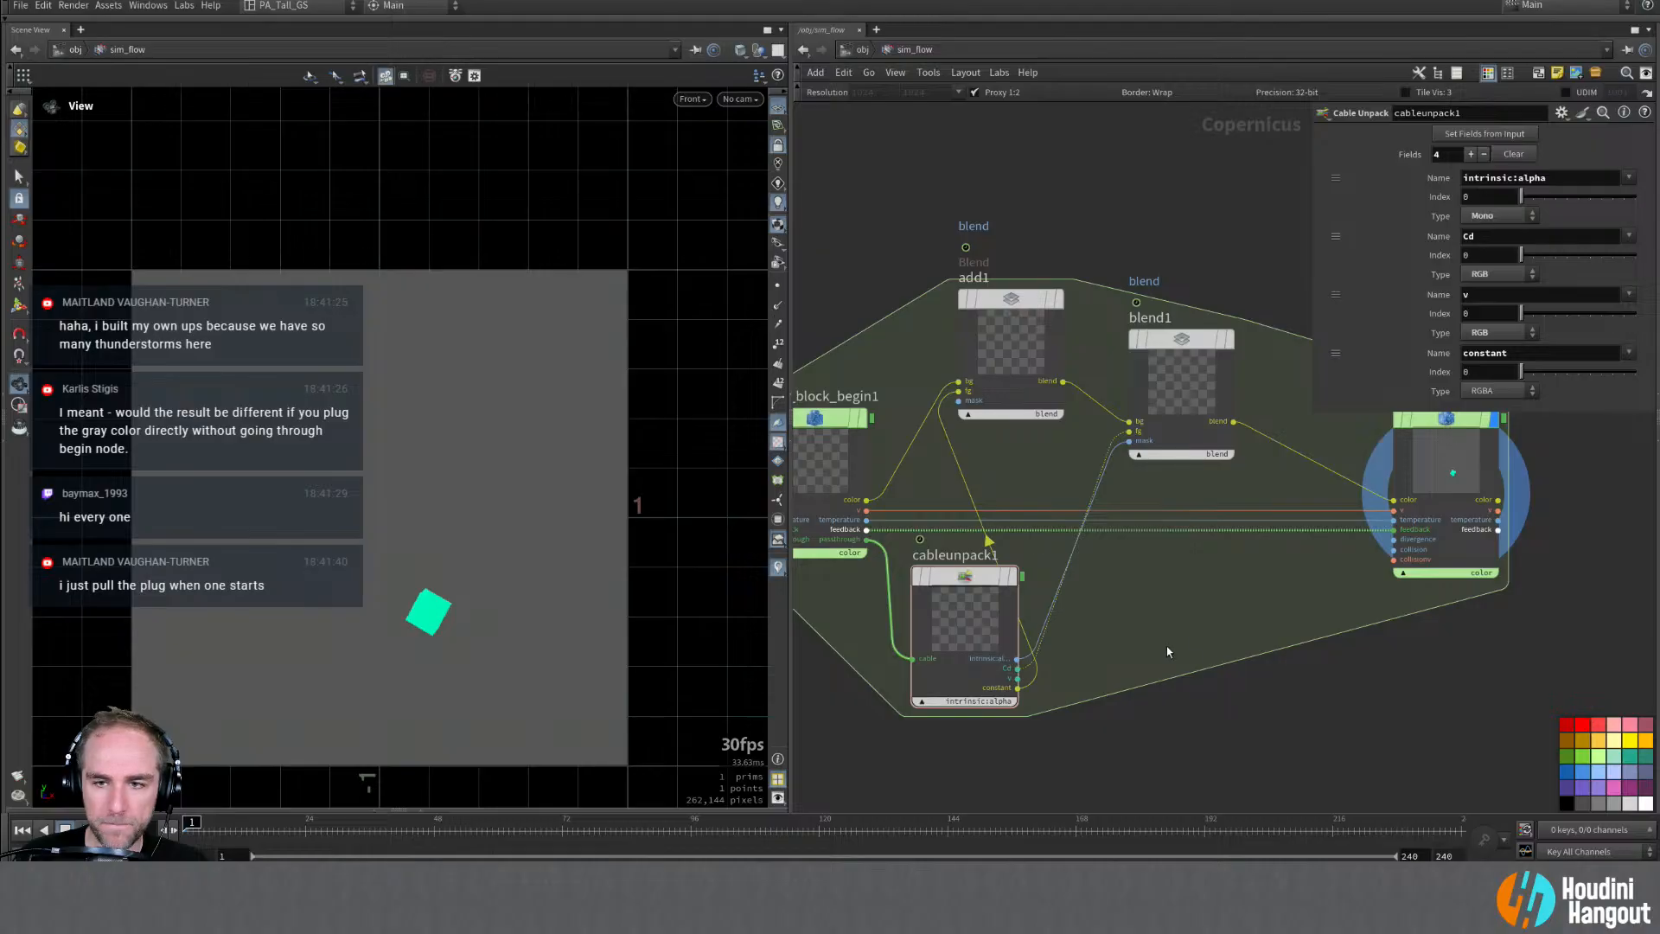
key("Tab")
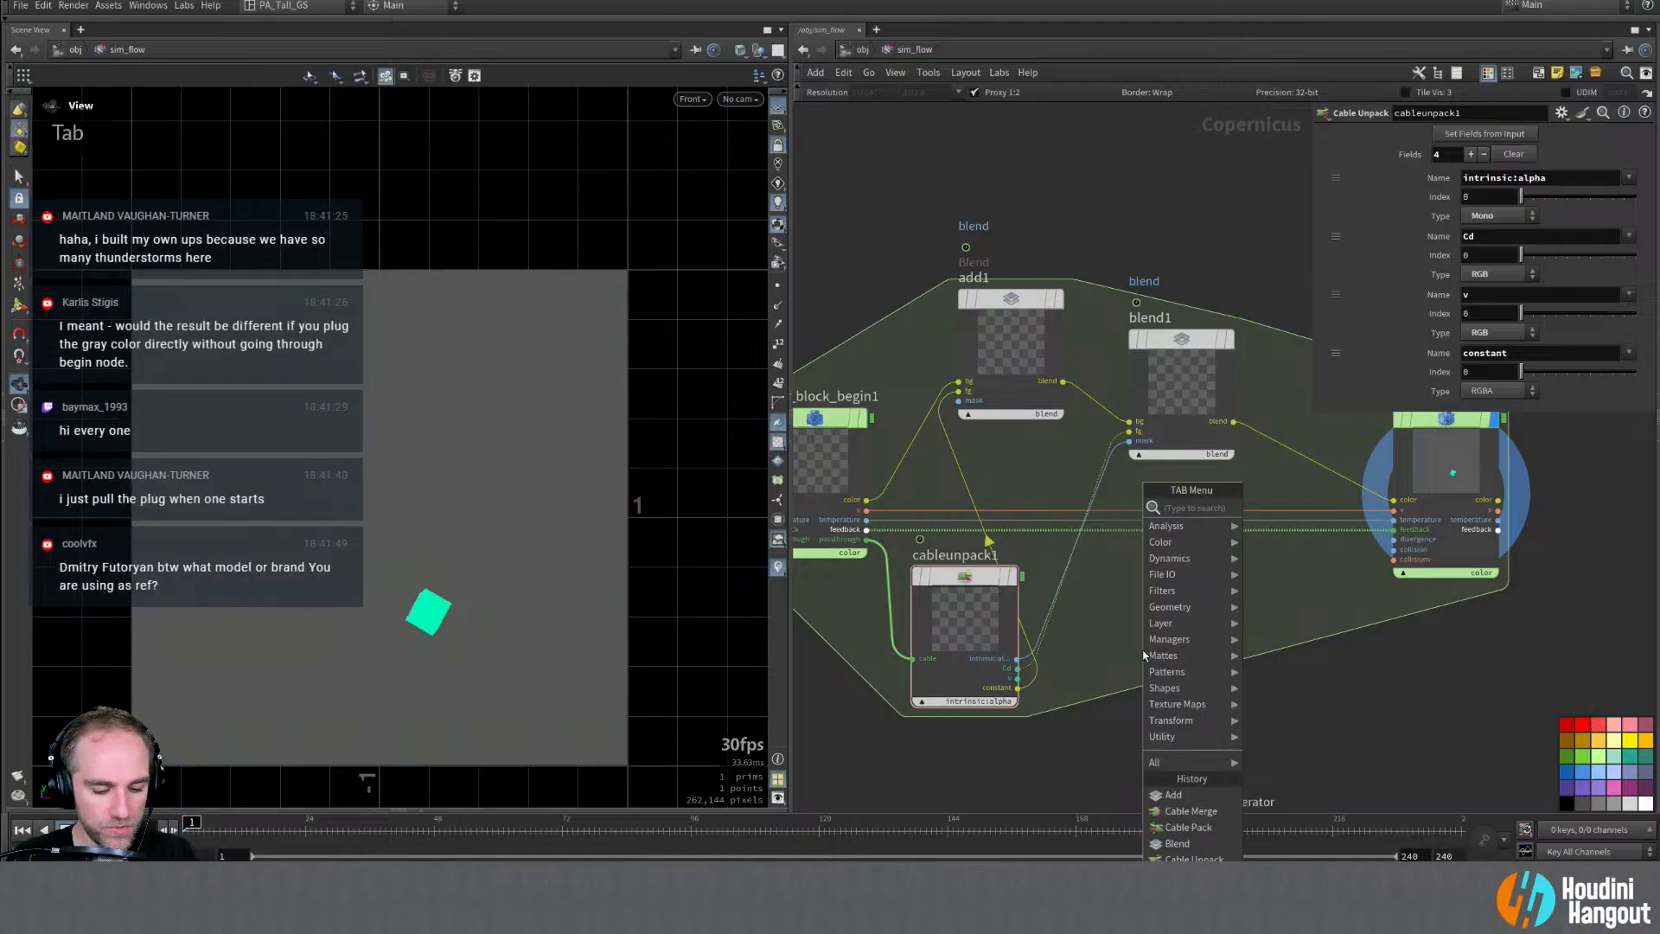
type("rgb to")
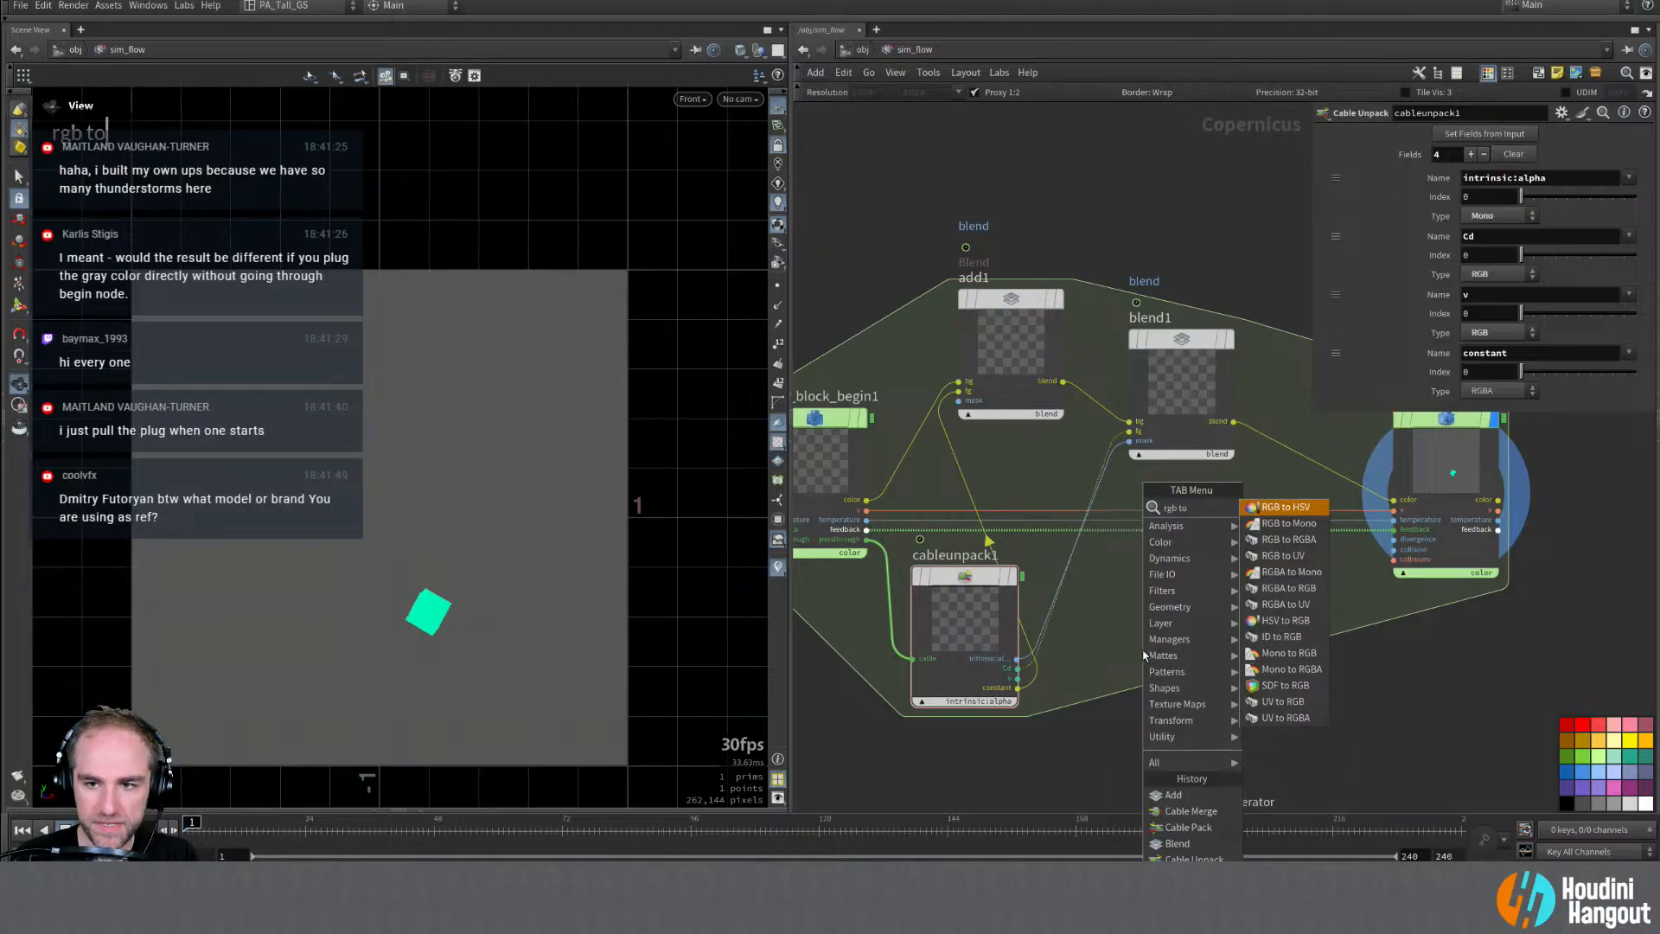
key("Return")
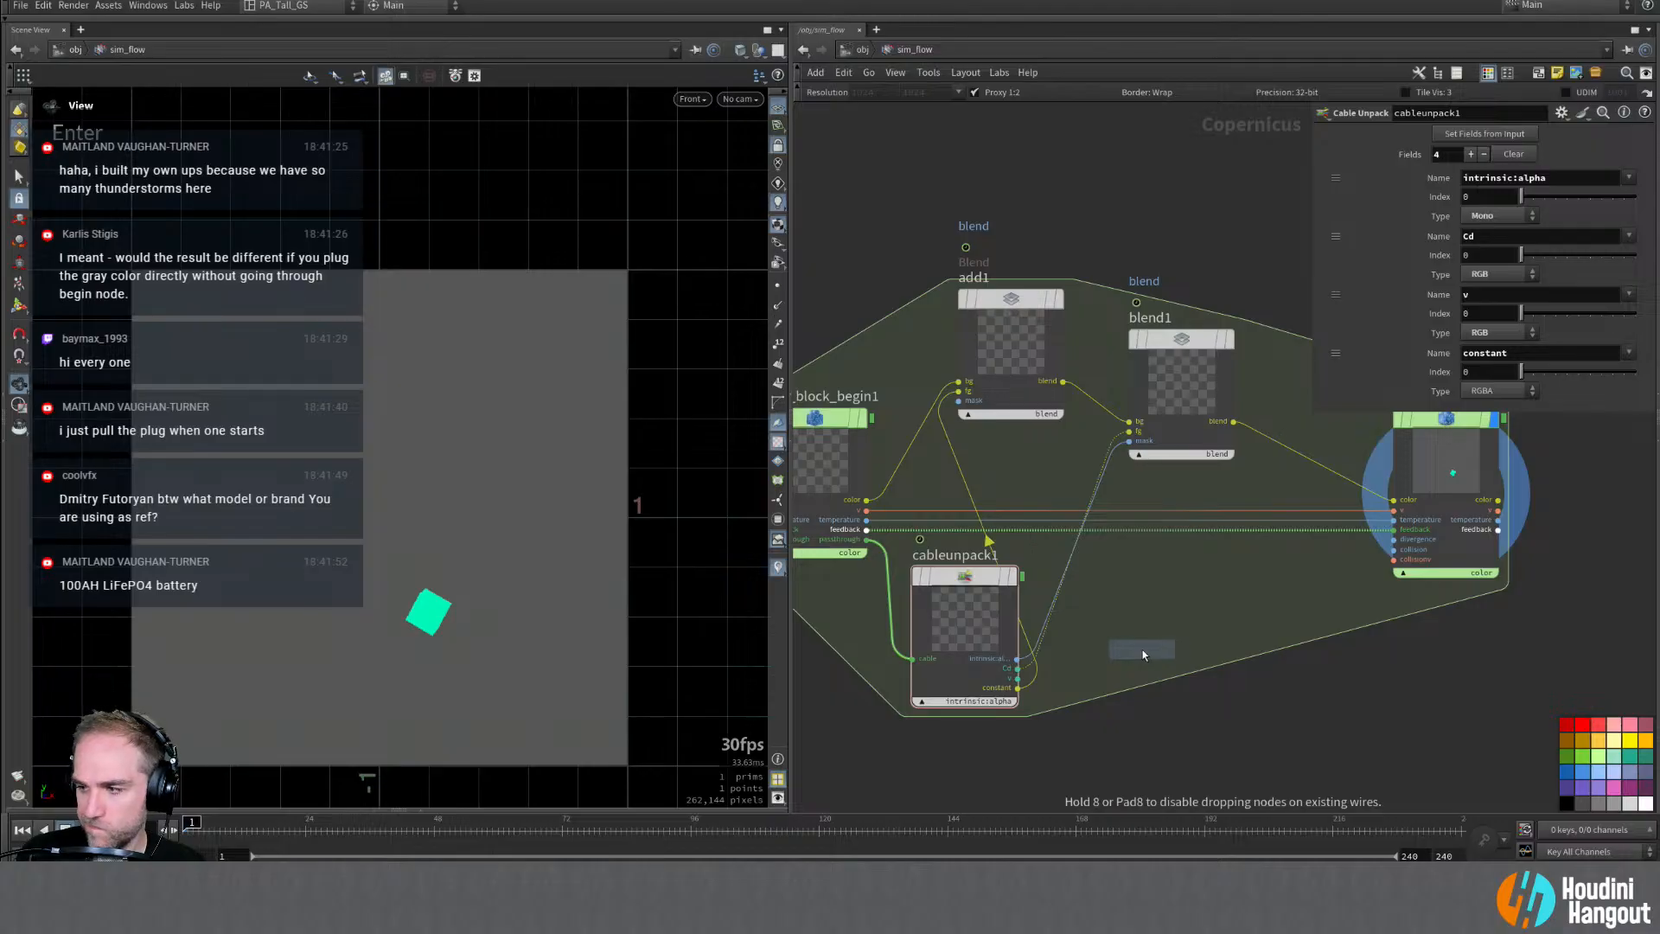
left_click(1172, 668)
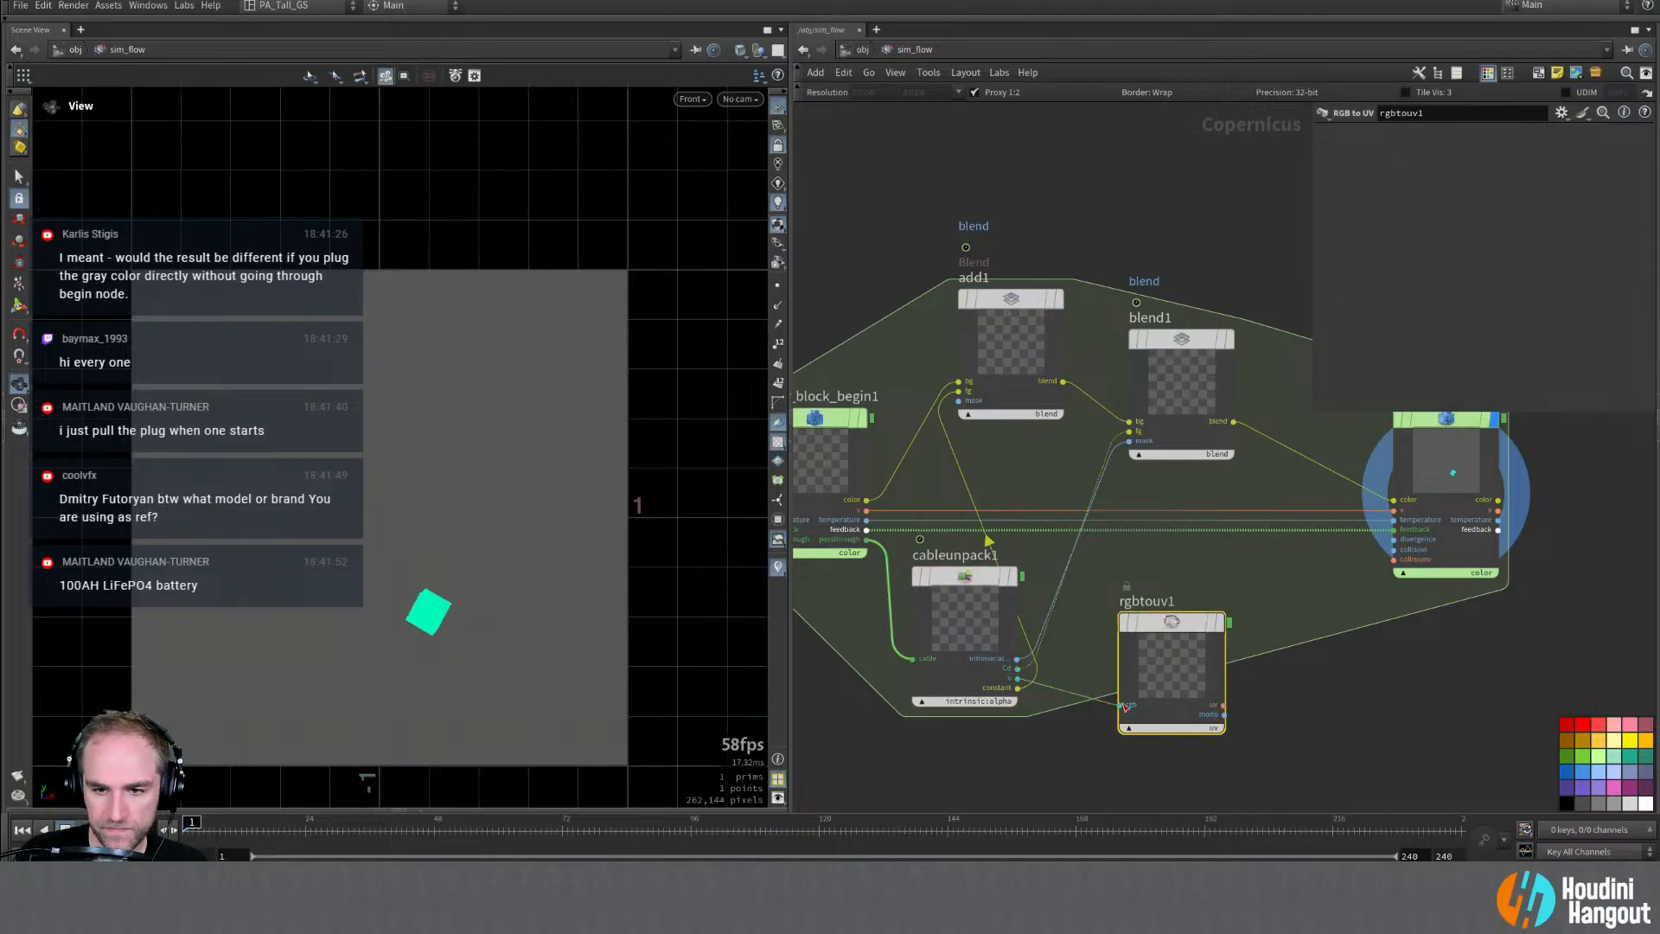
double_click(1202, 628)
middle_click(1190, 616)
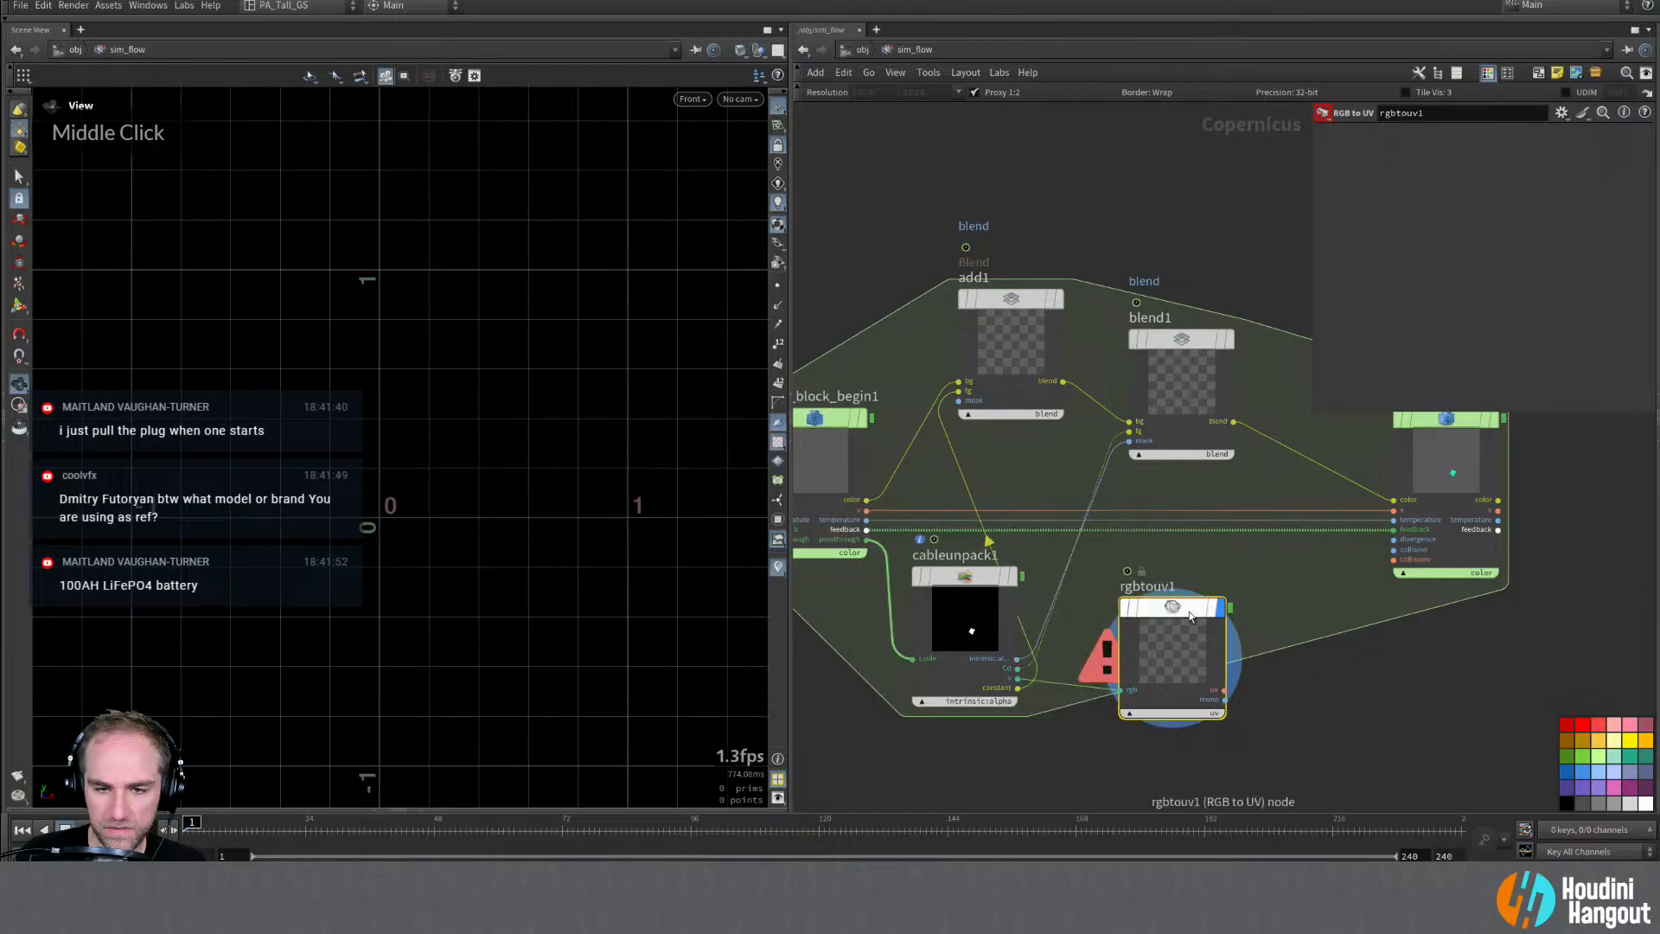
left_click_drag(1189, 615, 1189, 594)
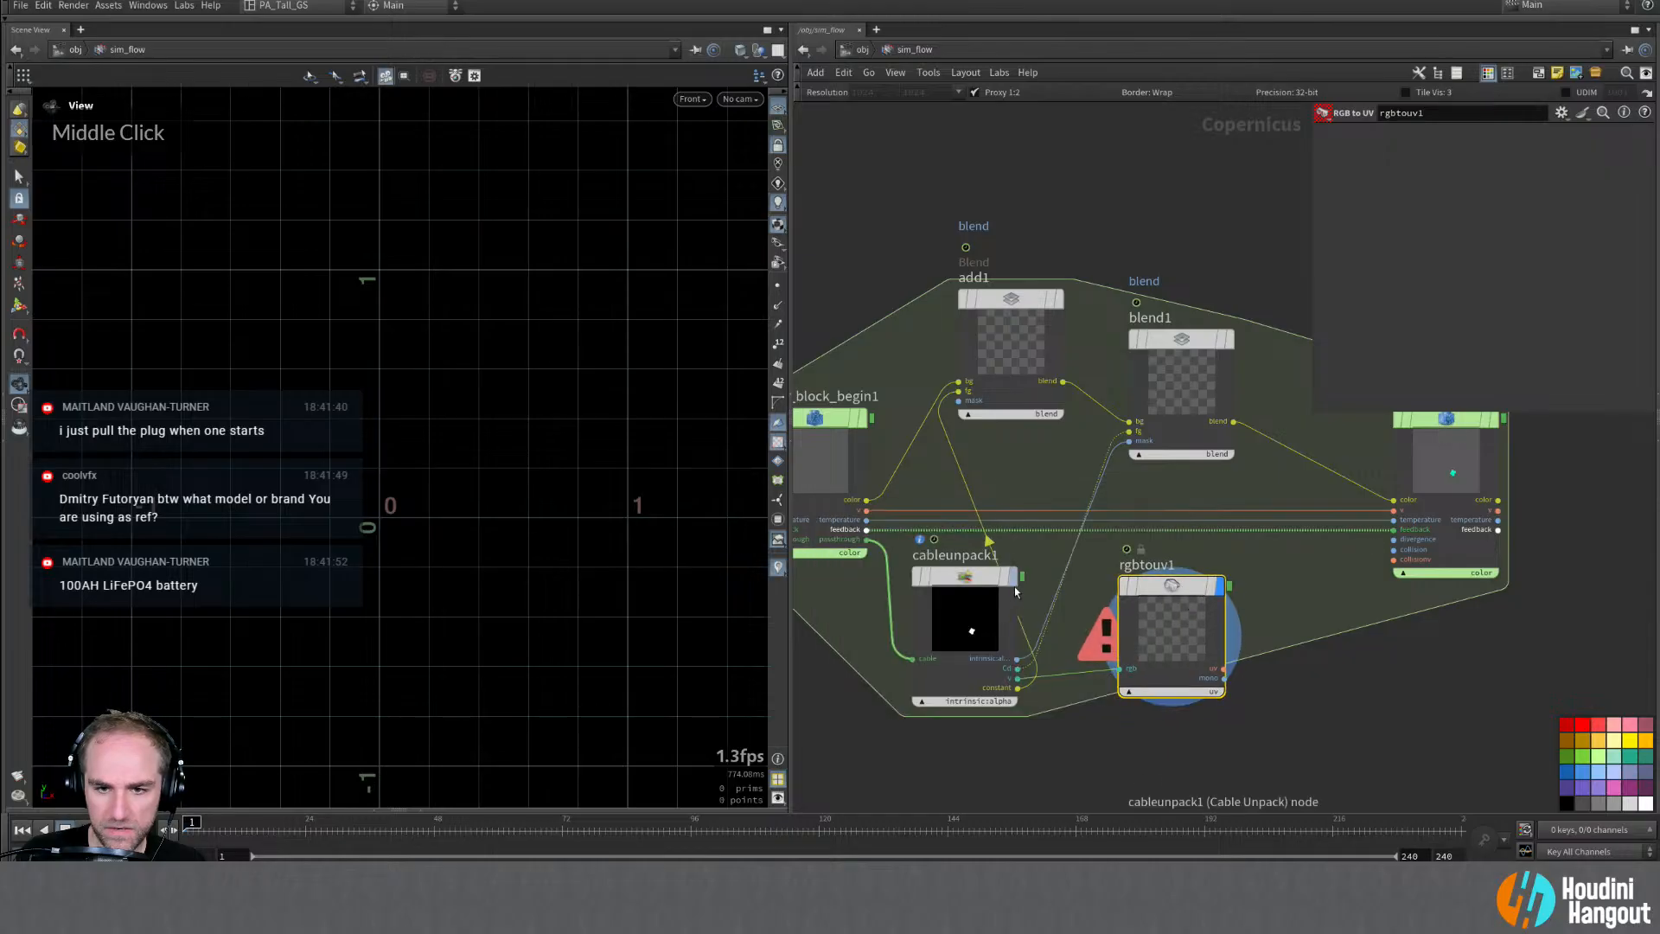
Step: Switch cableunpack1's preview to its v output and display the node
left_click(983, 701)
double_click(984, 701)
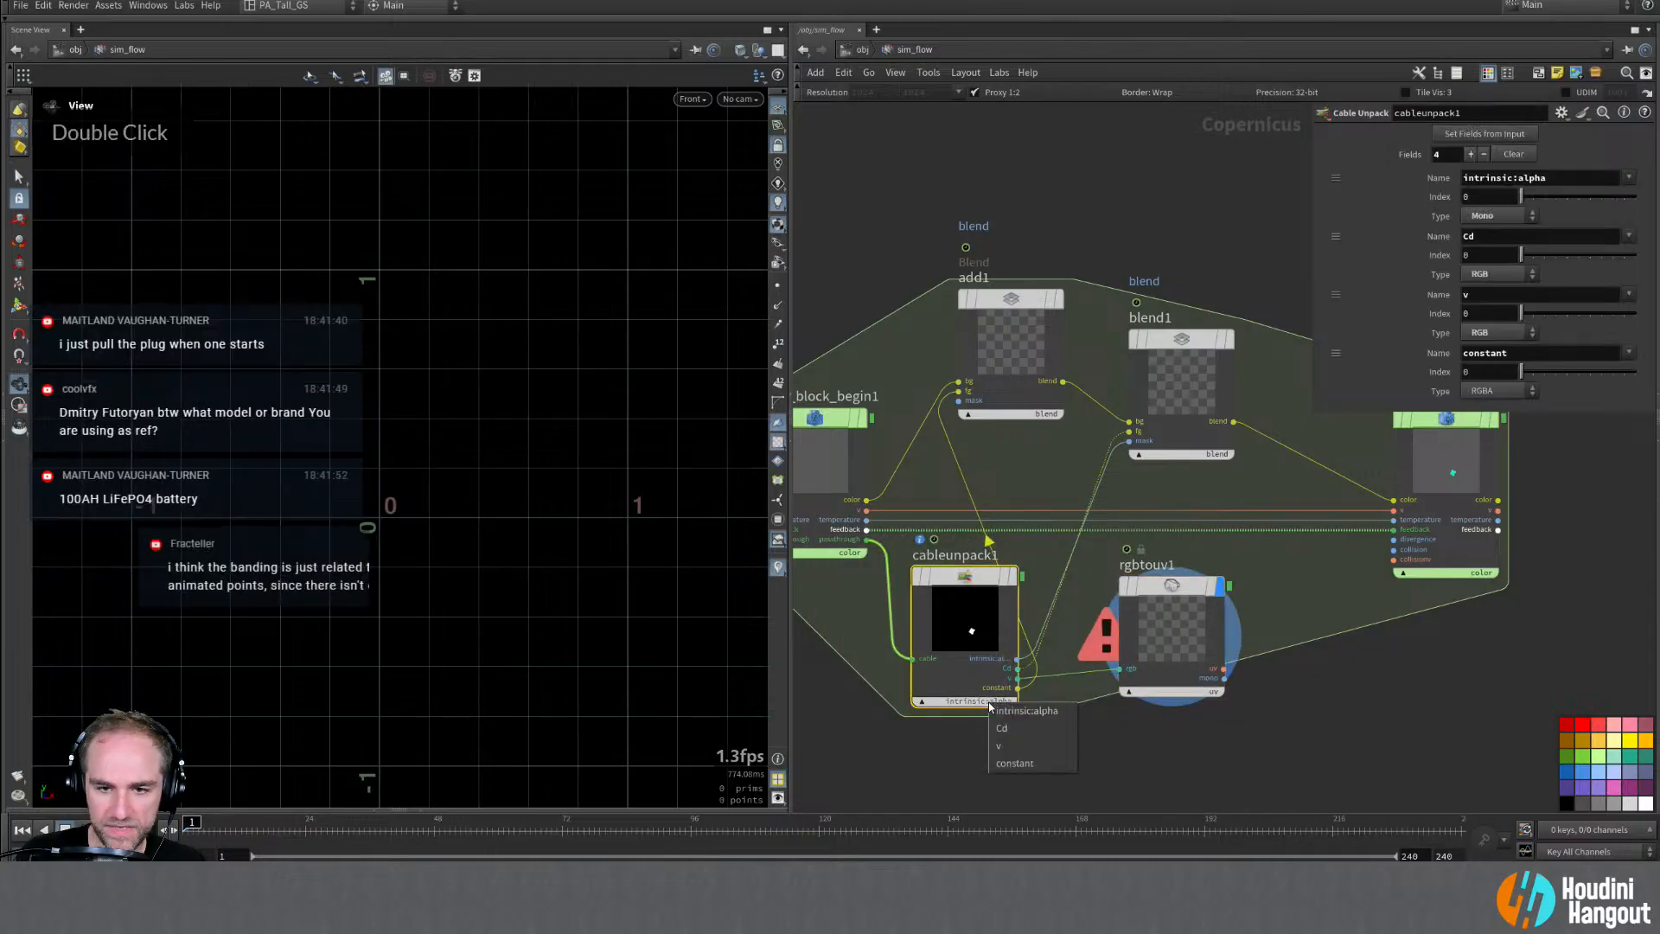
left_click(1008, 746)
left_click(1013, 577)
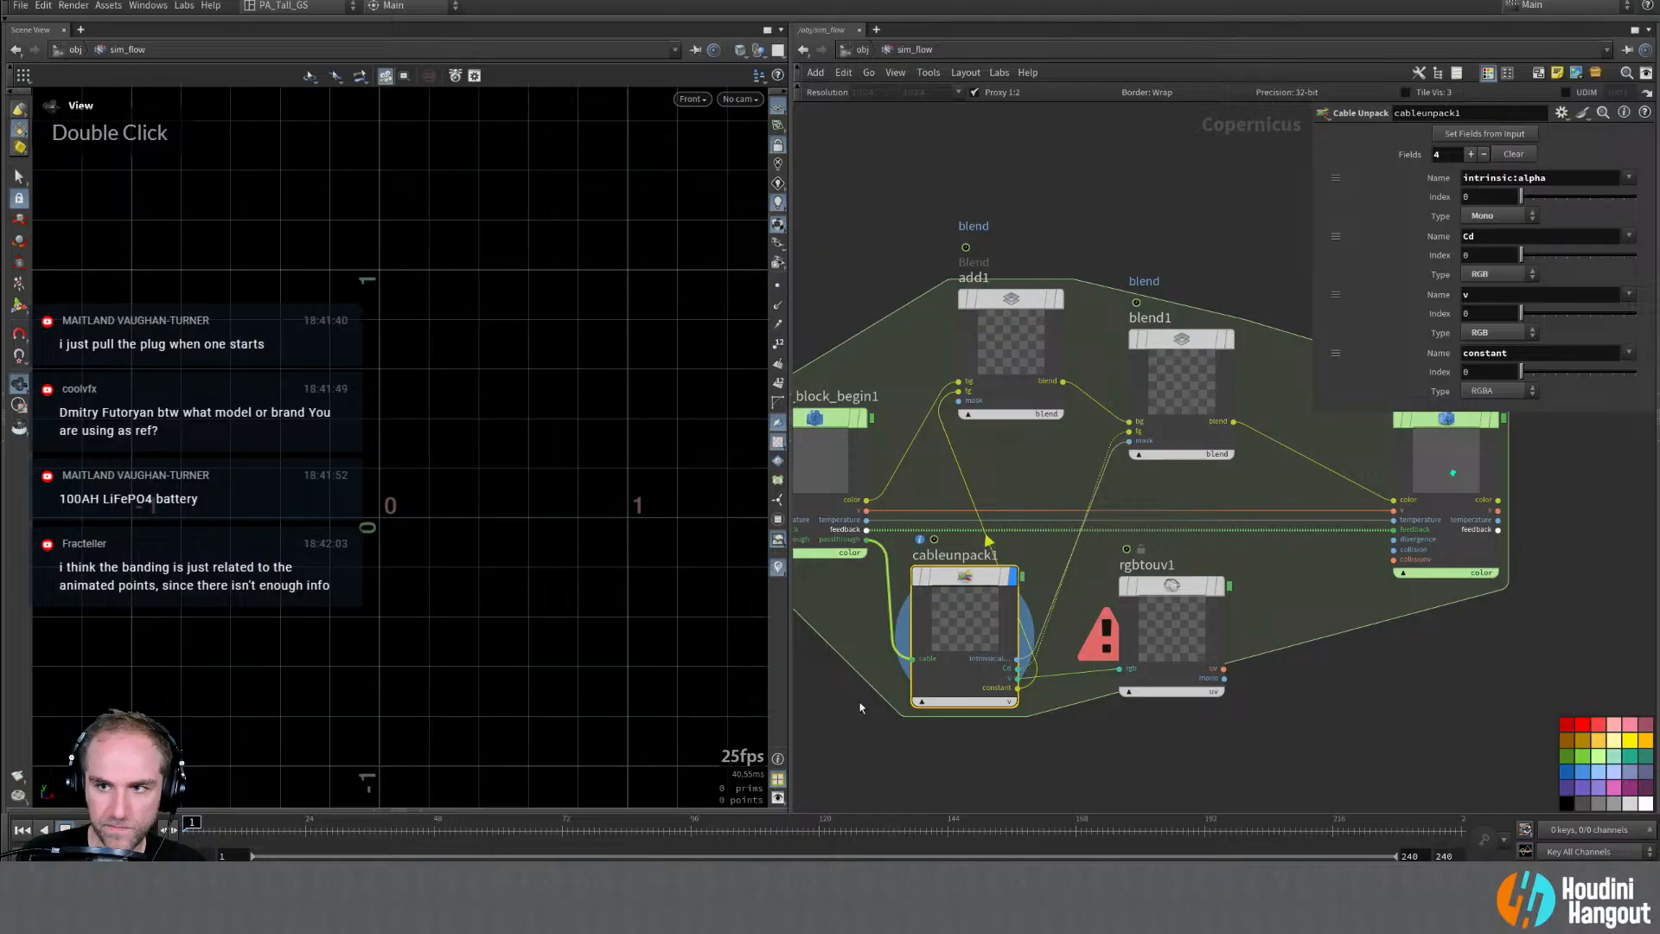
Step: Examine rasterizegeo1's attribute layers and copytopoints1's point attributes inside geo_random_boxes, and return to the sim_flow network
middle_click_drag(860, 707, 1362, 645)
left_click(907, 612)
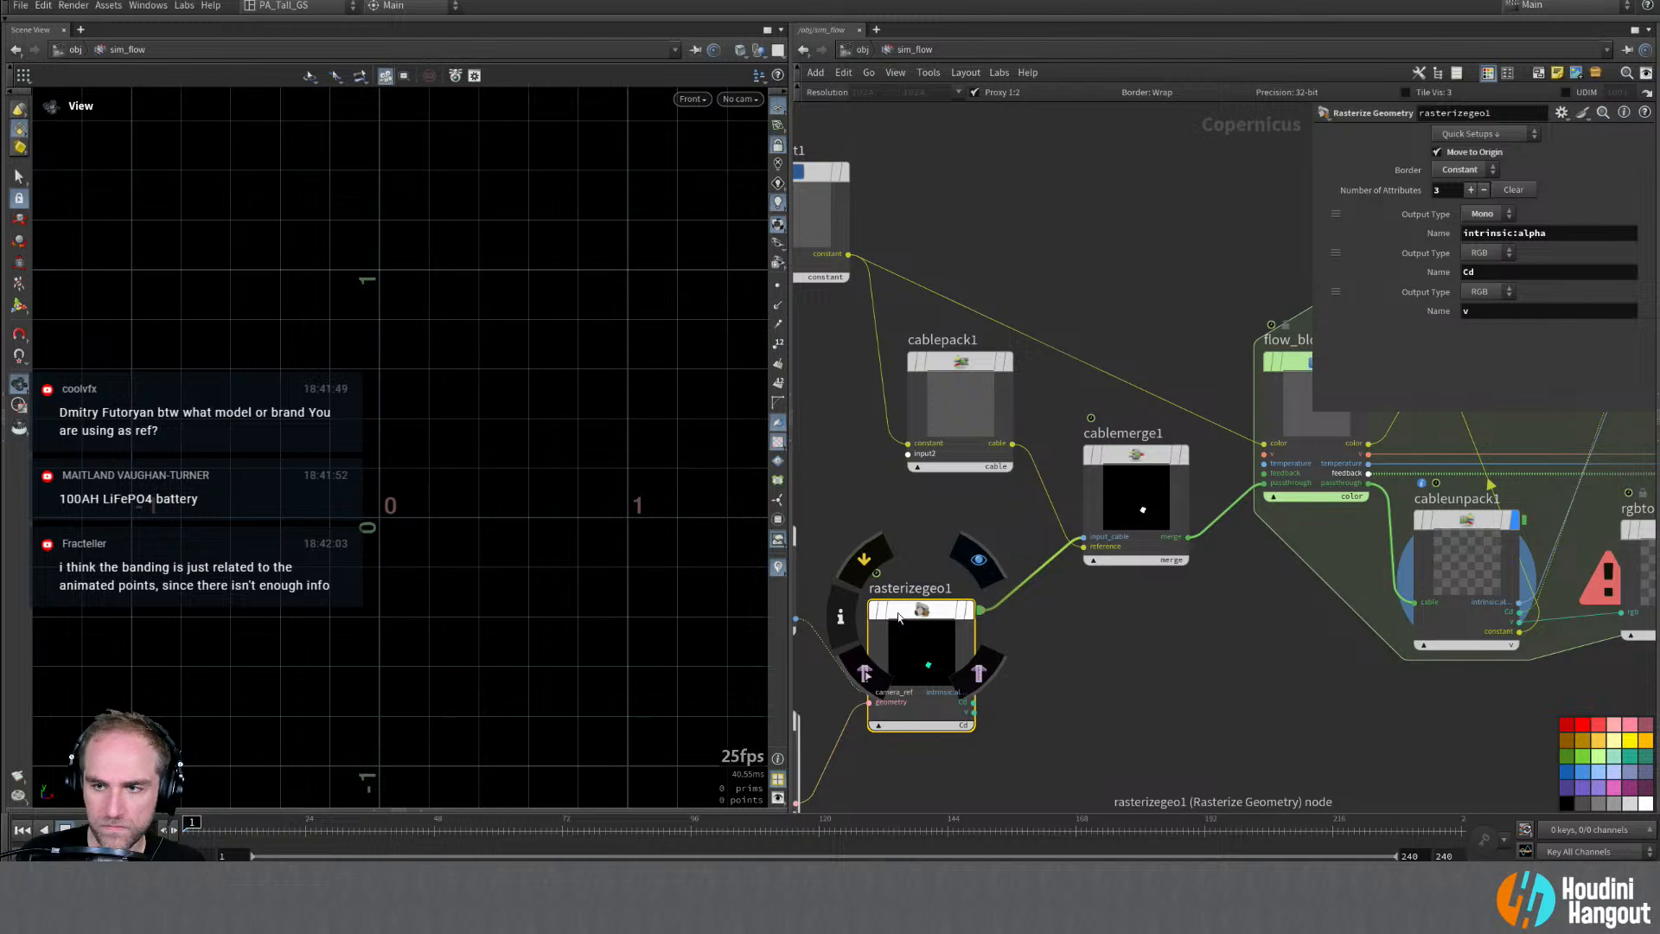
left_click(899, 536)
key("u")
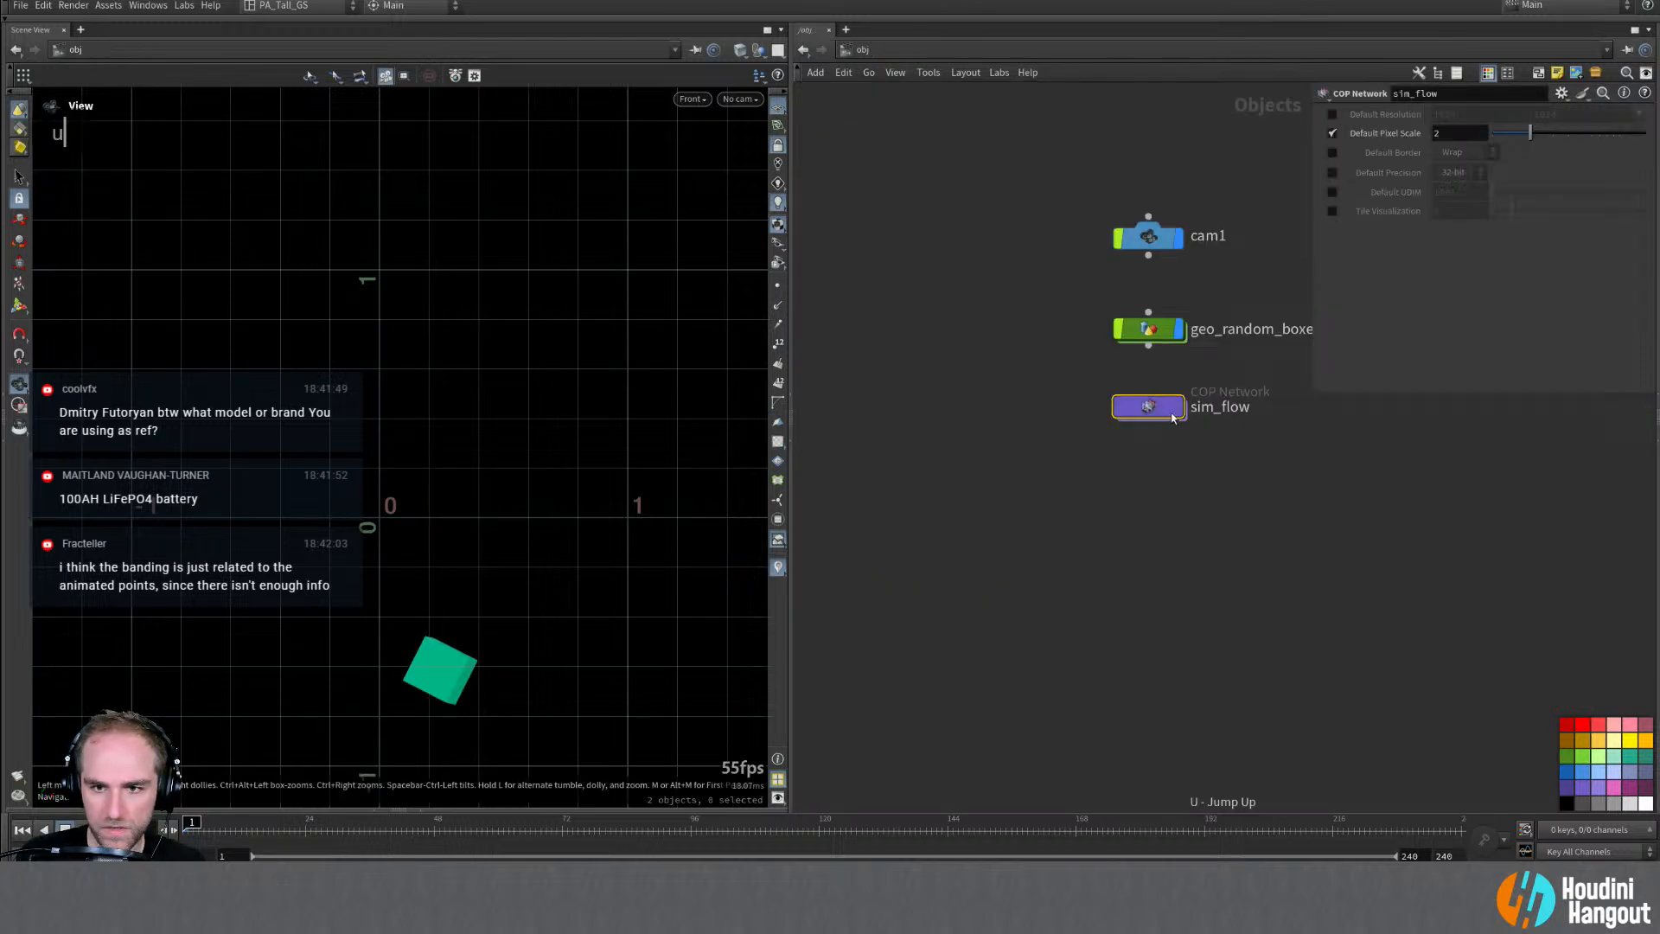
double_click(1143, 326)
middle_click(1088, 567)
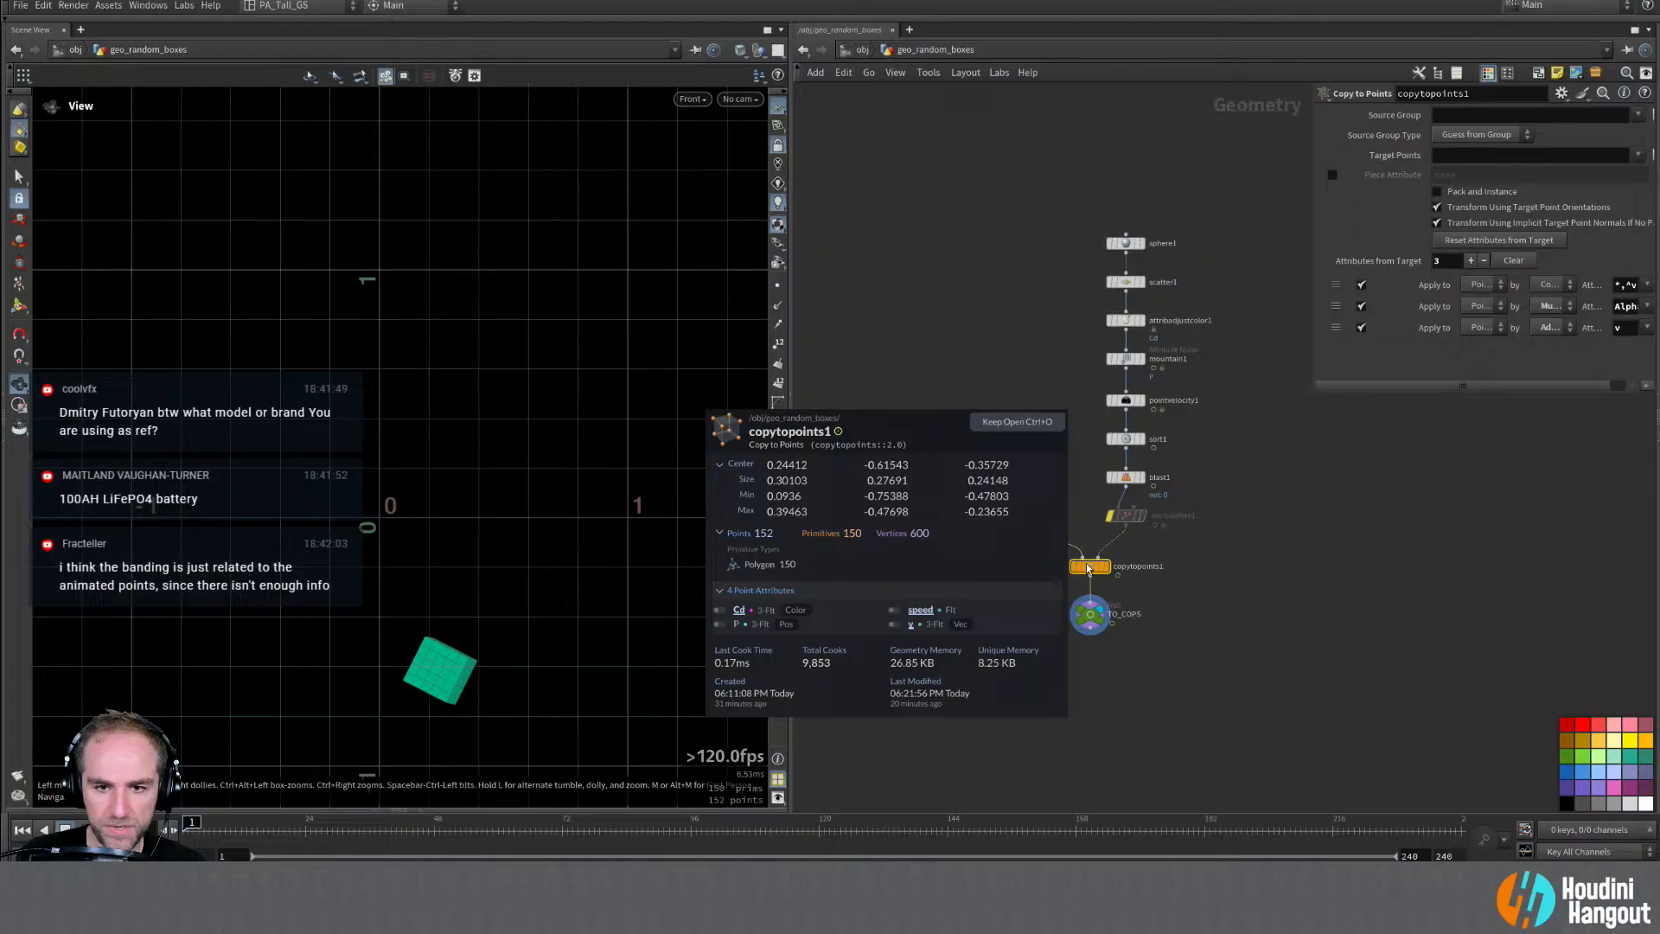
key("u")
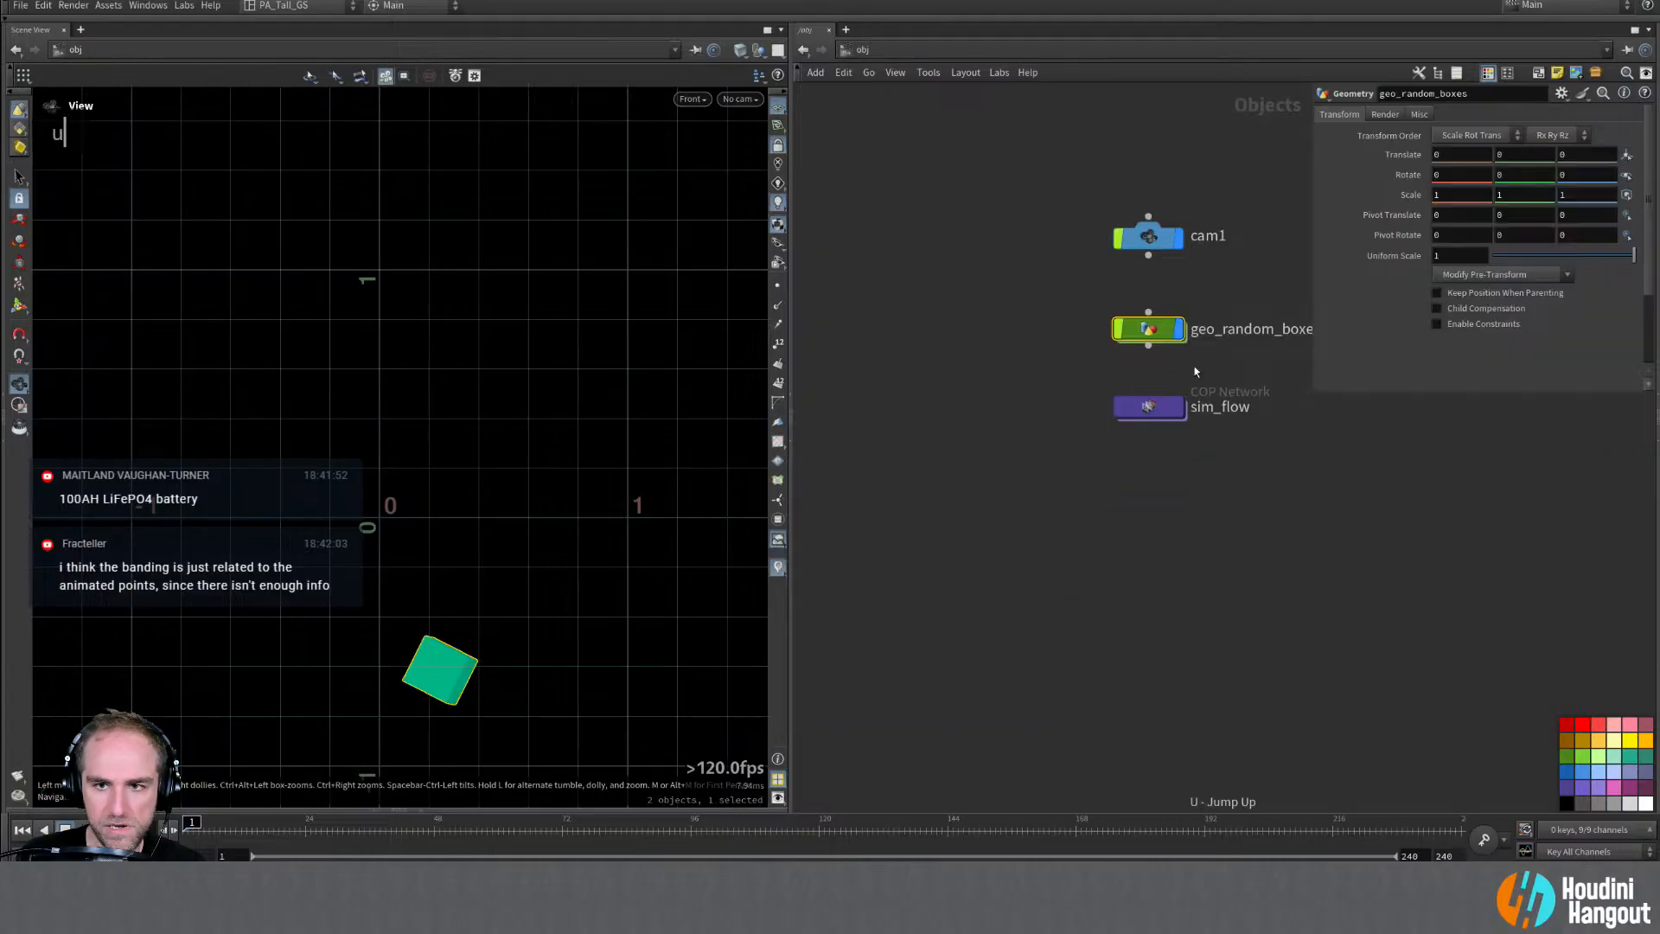
double_click(1166, 405)
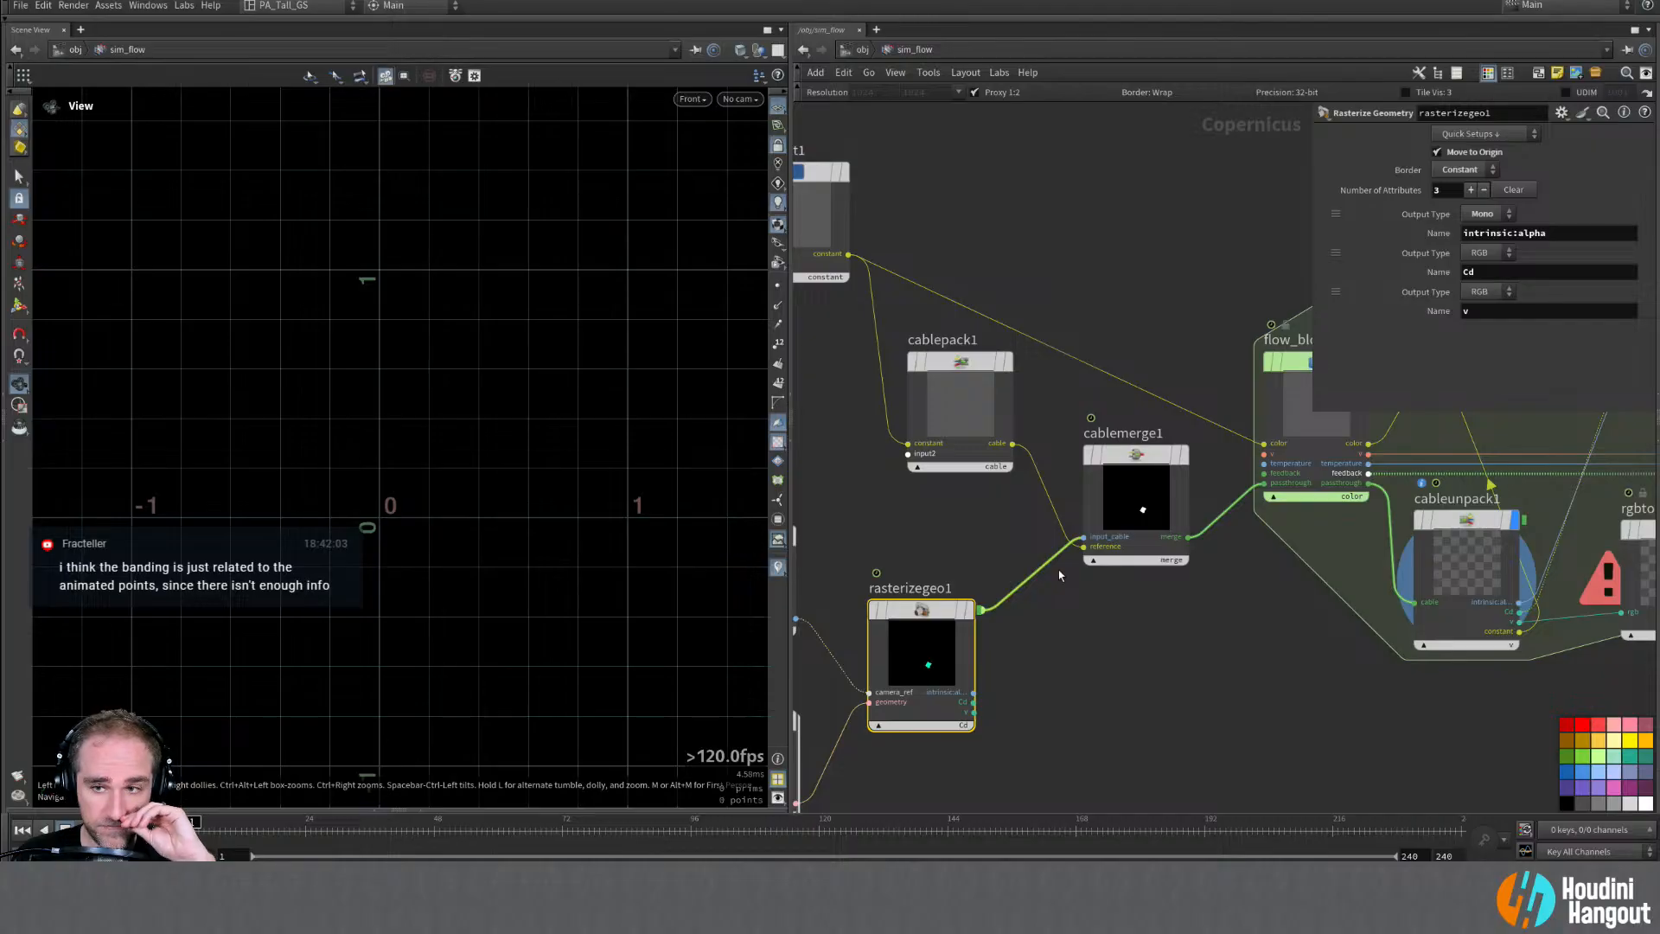
Step: Try the Full Union operation on cablemerge1
left_click(1132, 484)
left_click(1459, 135)
left_click(1461, 201)
Step: Repopulate cableunpack1's fields from its input cable
middle_click_drag(1370, 361, 1078, 484)
left_click(1078, 485)
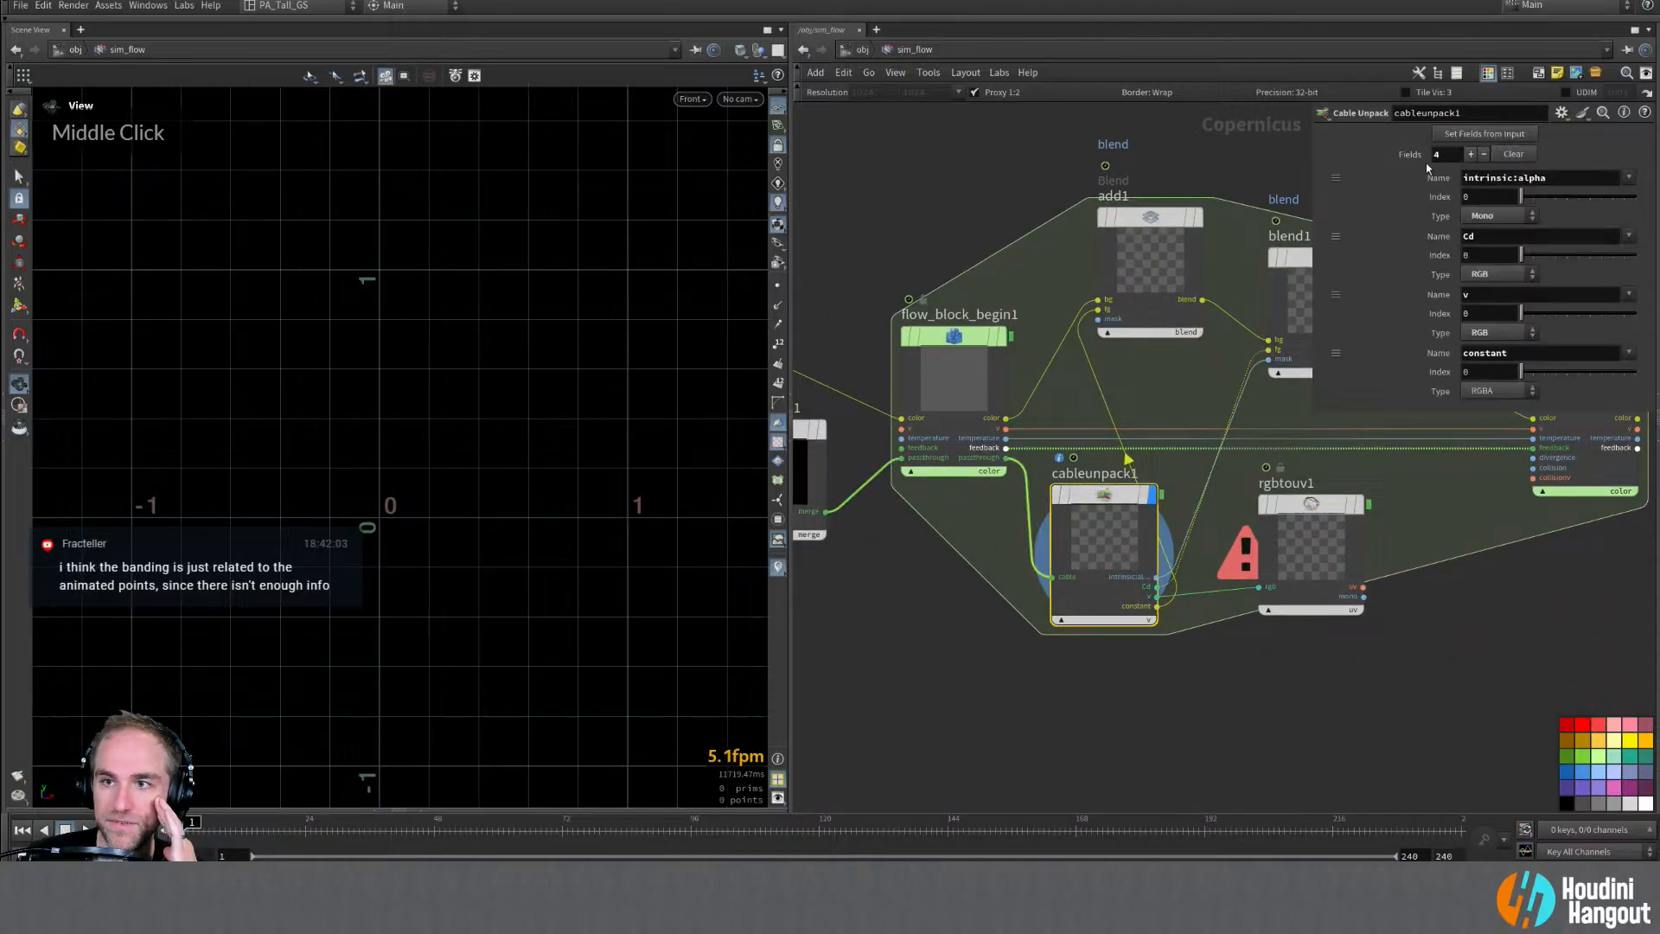
left_click(1485, 135)
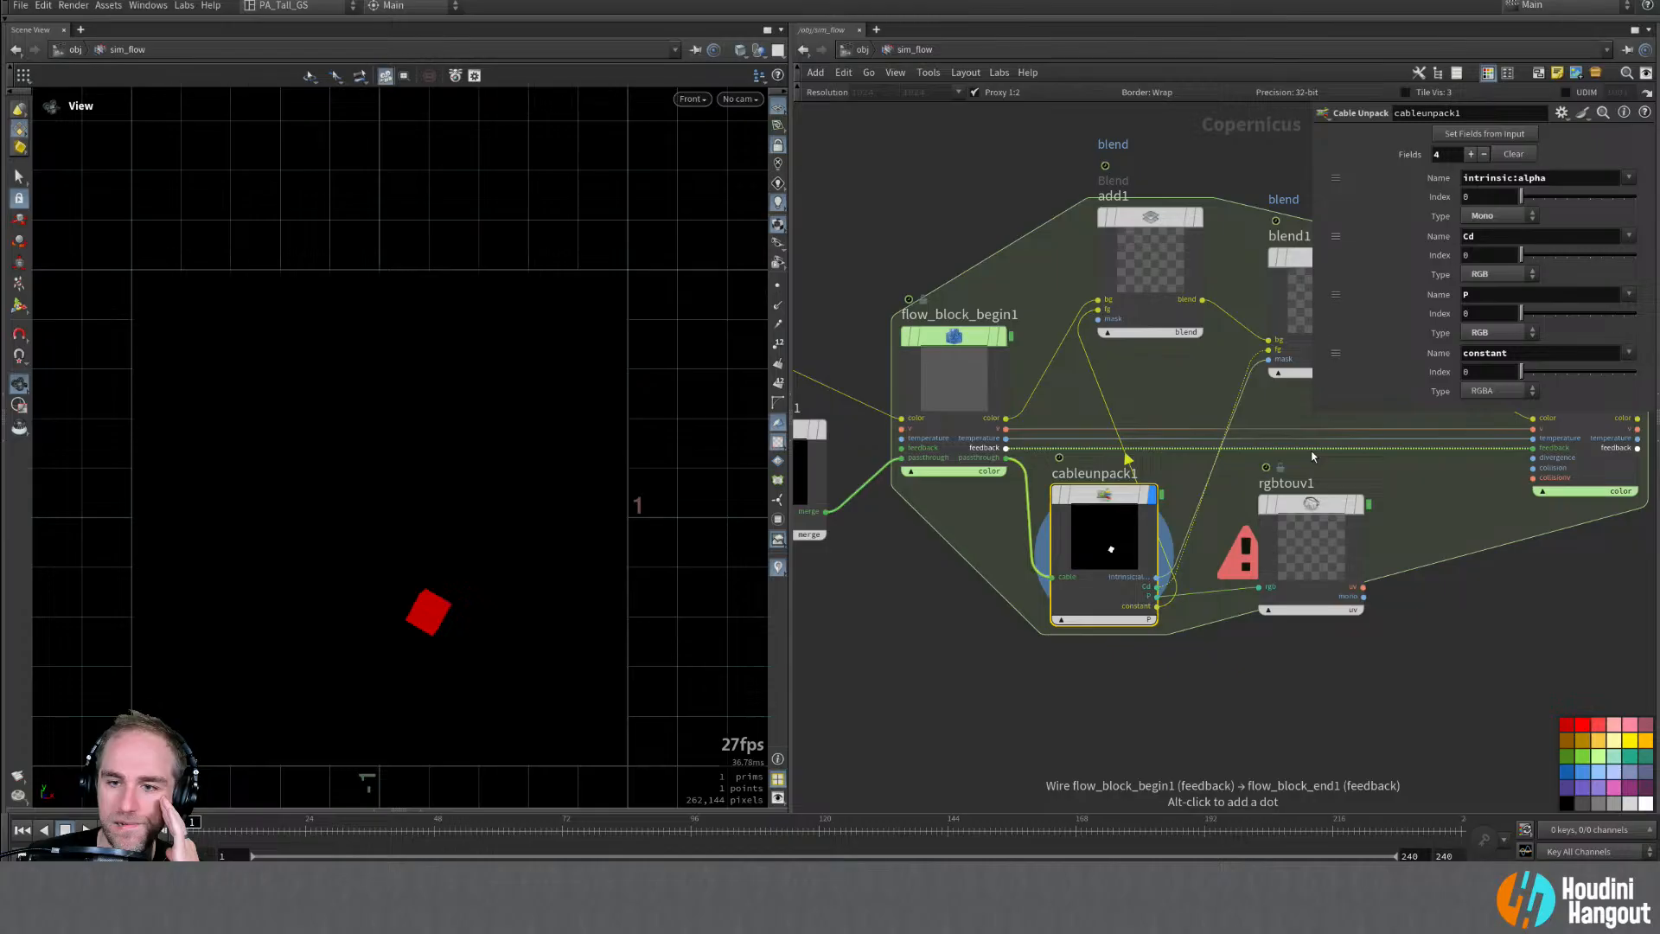
Step: Display rgbtouv1's output and switch the display back to cableunpack1 to compare the two
double_click(1310, 540)
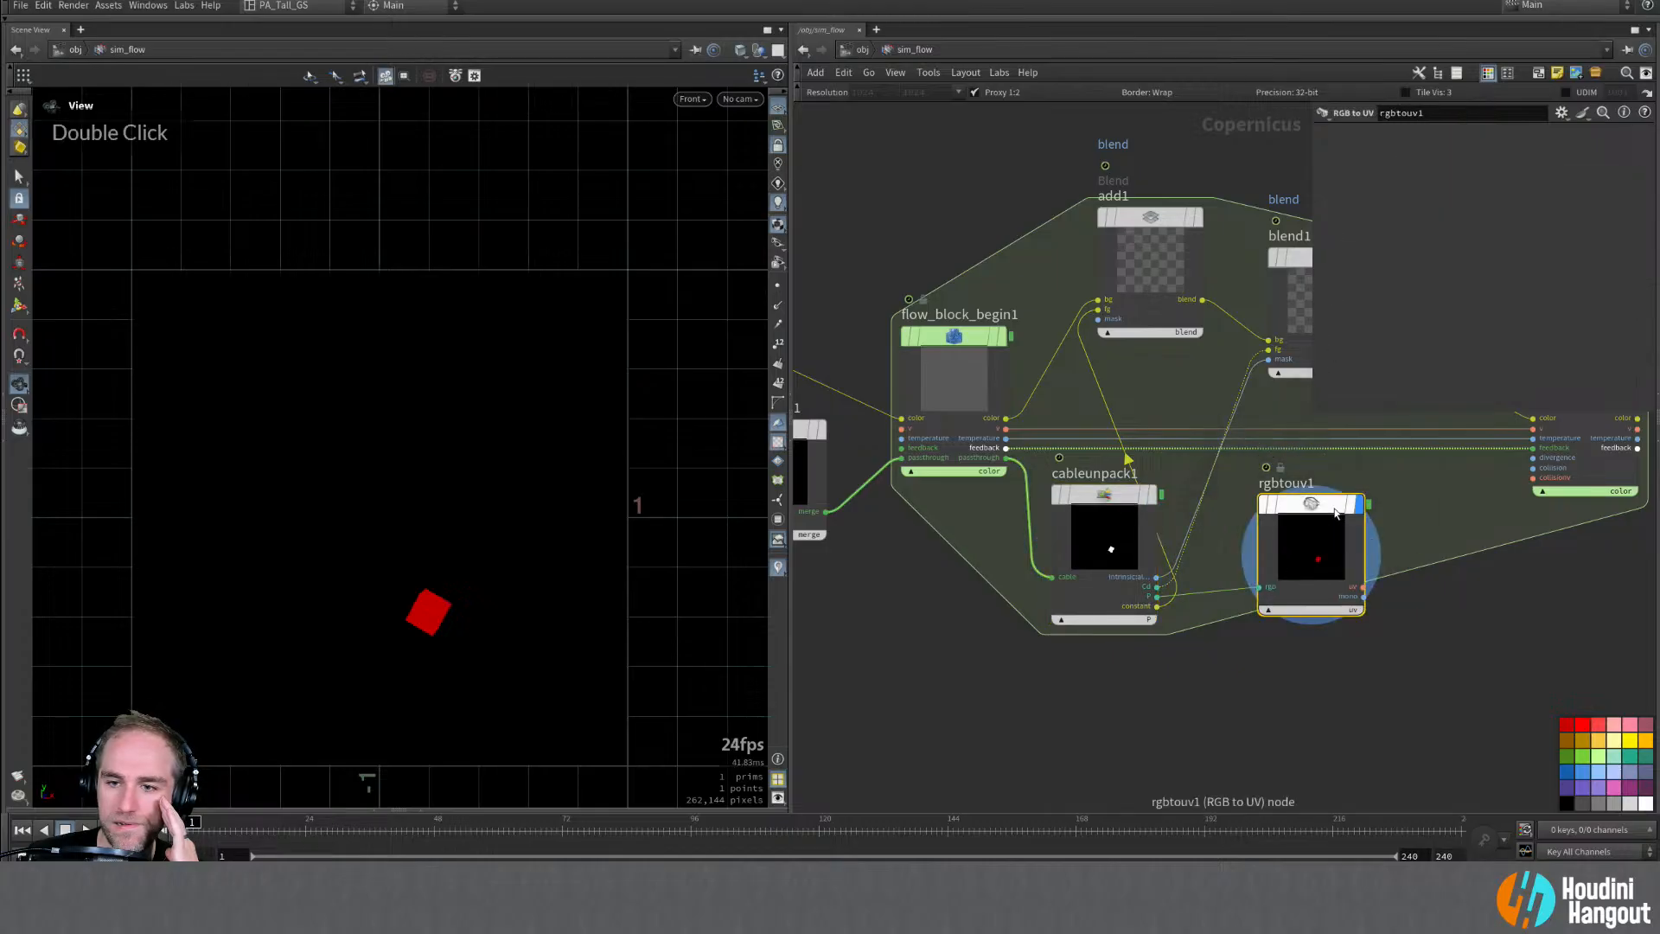
middle_click_drag(1003, 673, 931, 661)
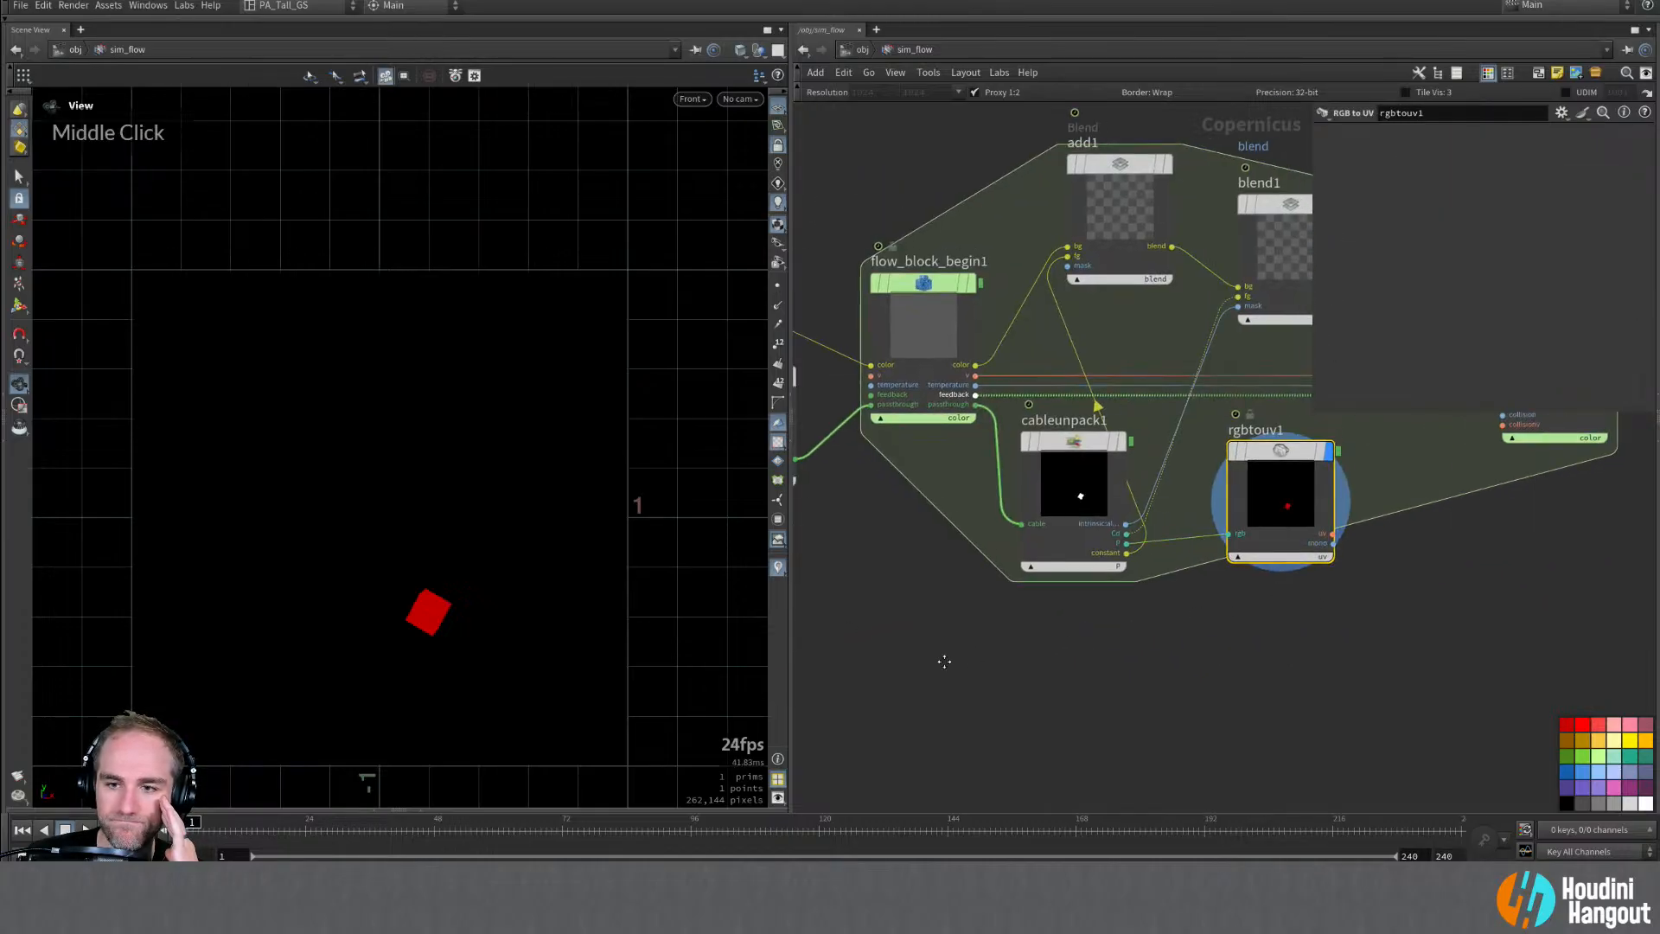
double_click(1100, 563)
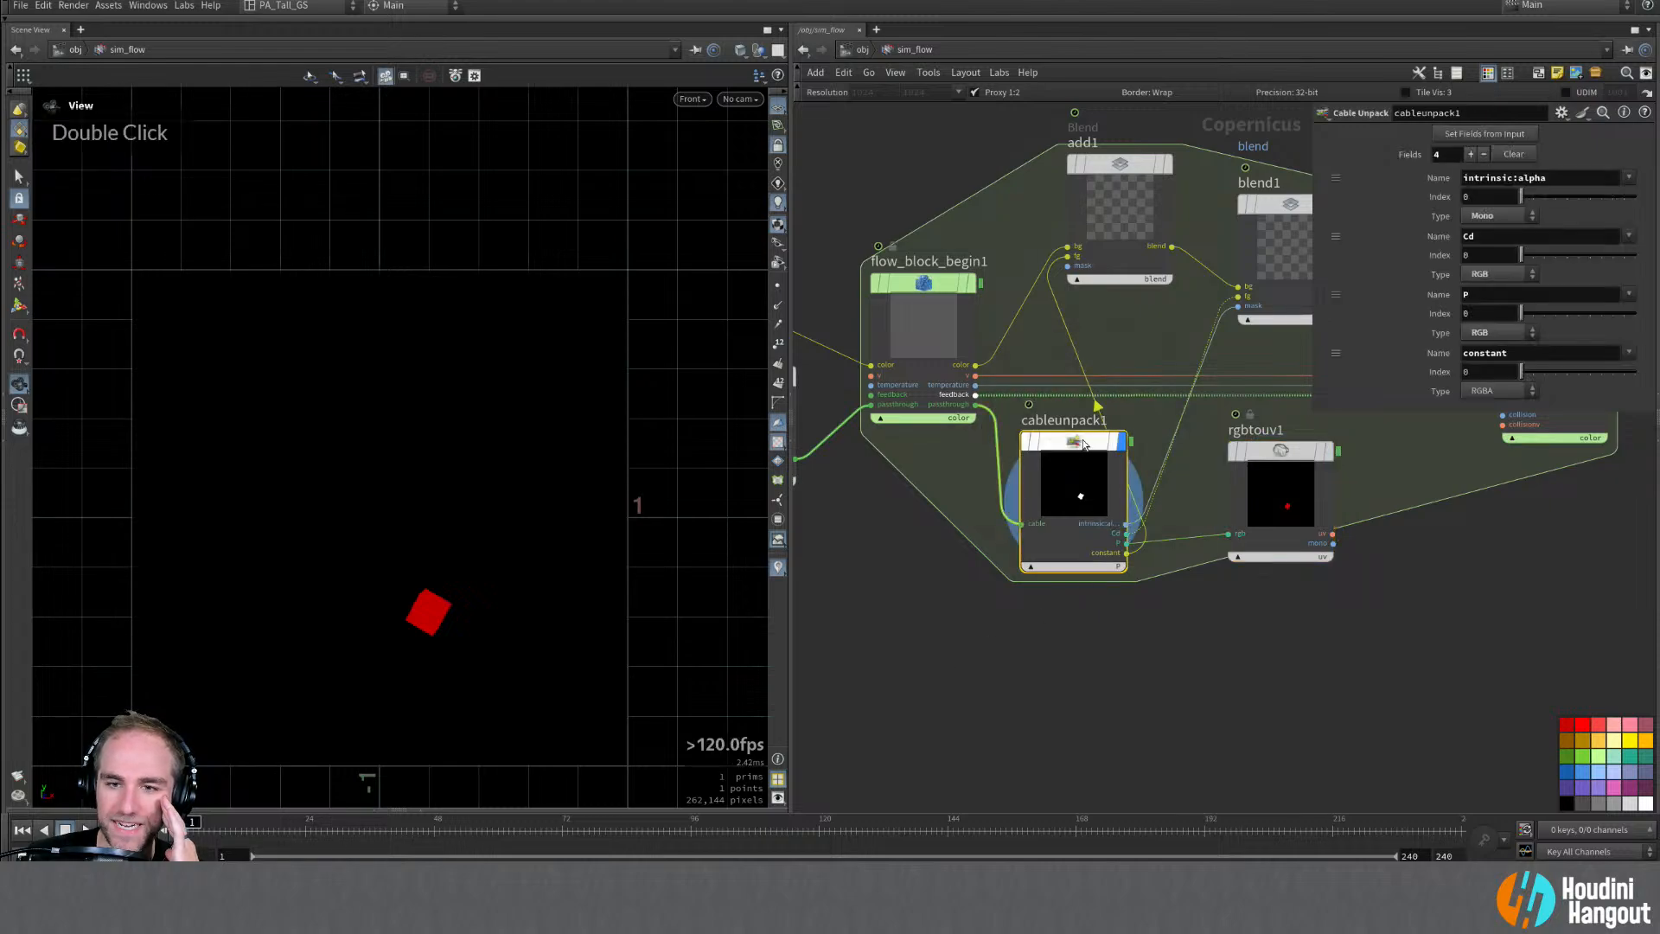
Step: Set cablemerge1's operation to Union
middle_click_drag(941, 603, 1125, 634)
left_click(929, 425)
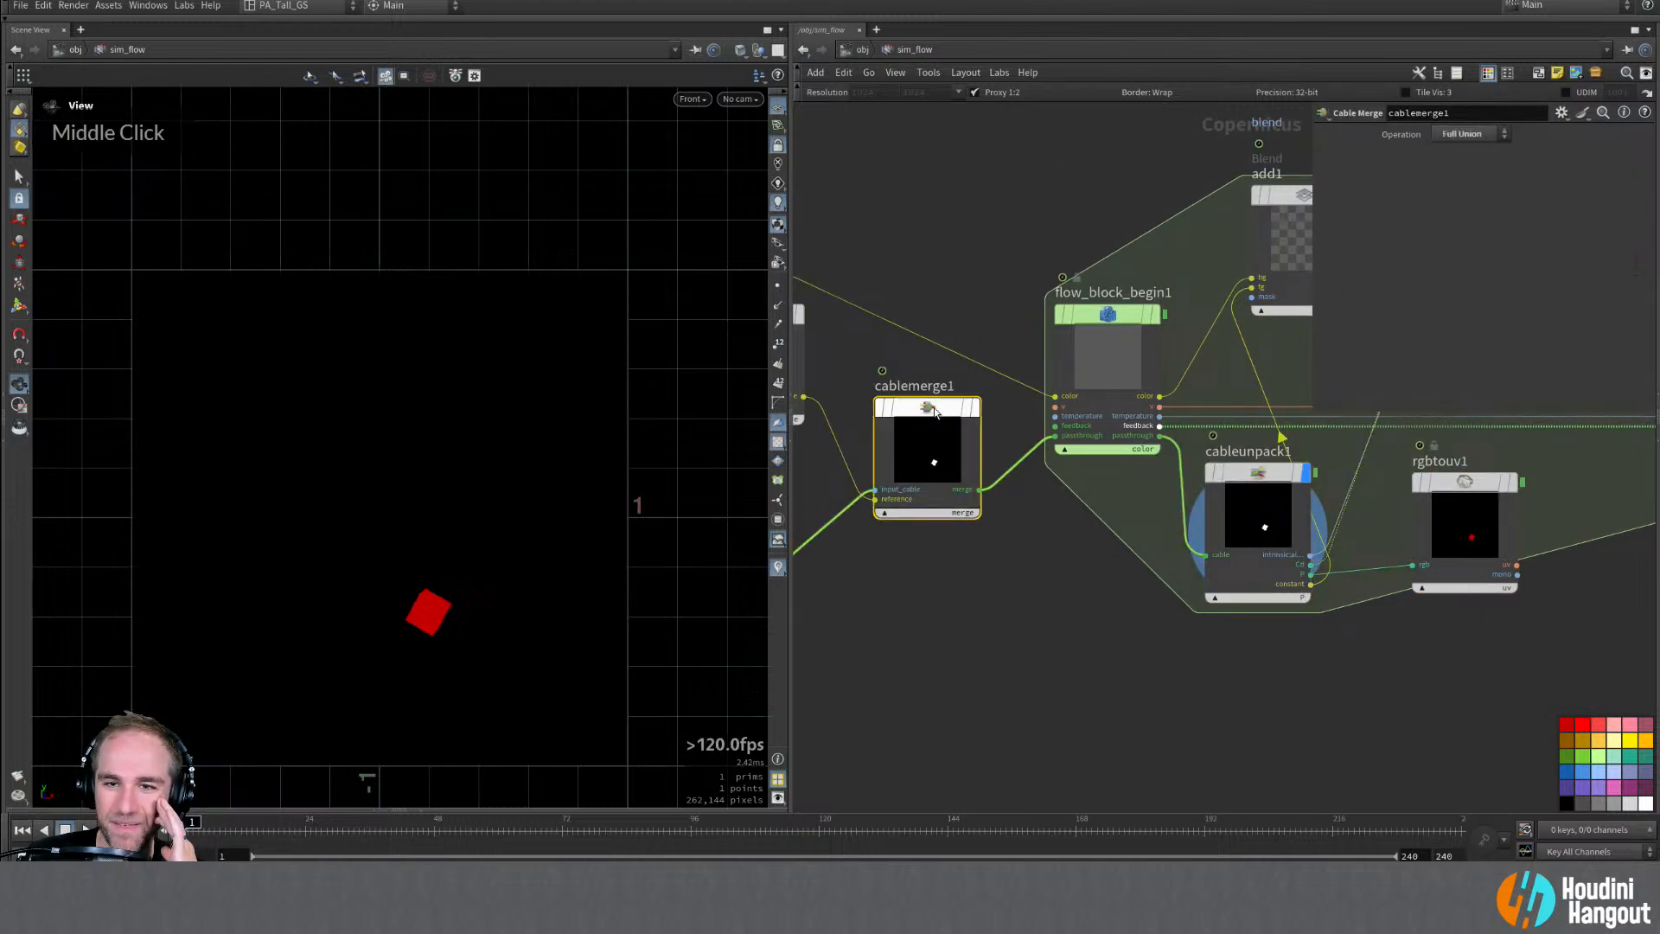
left_click(1470, 134)
left_click(1465, 140)
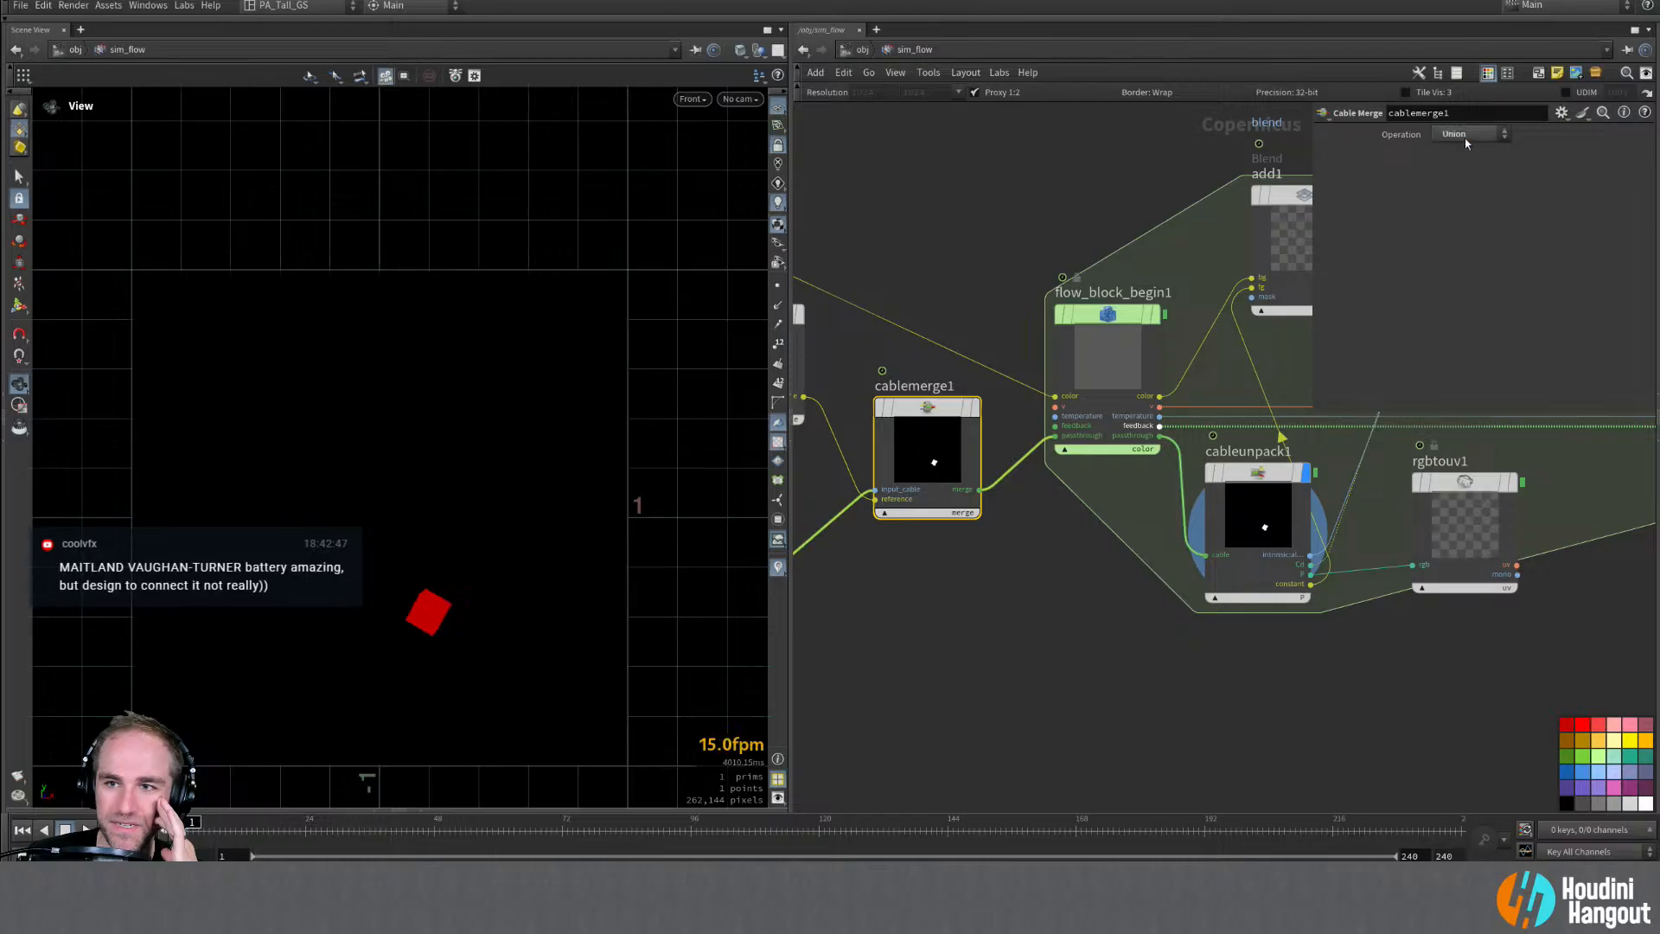
left_click(1465, 136)
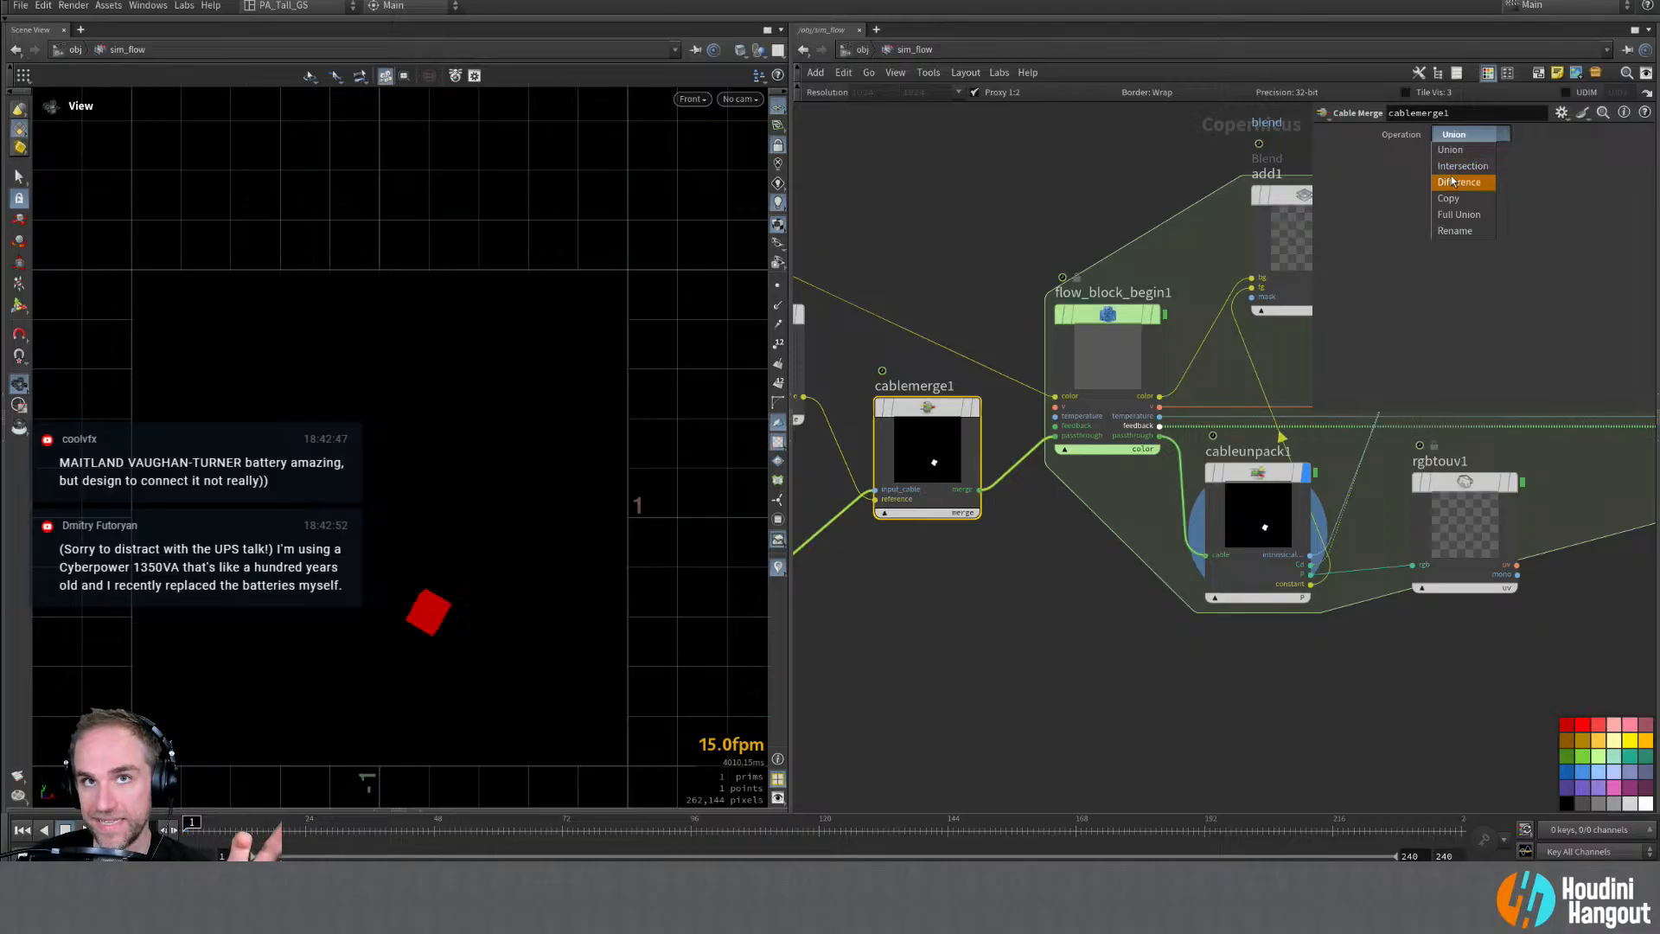
middle_click(969, 557)
Step: Display rasterizegeo1's v layer and scrub the timeline to examine the velocity colors, stopping at frame 17
middle_click_drag(878, 650, 1096, 585)
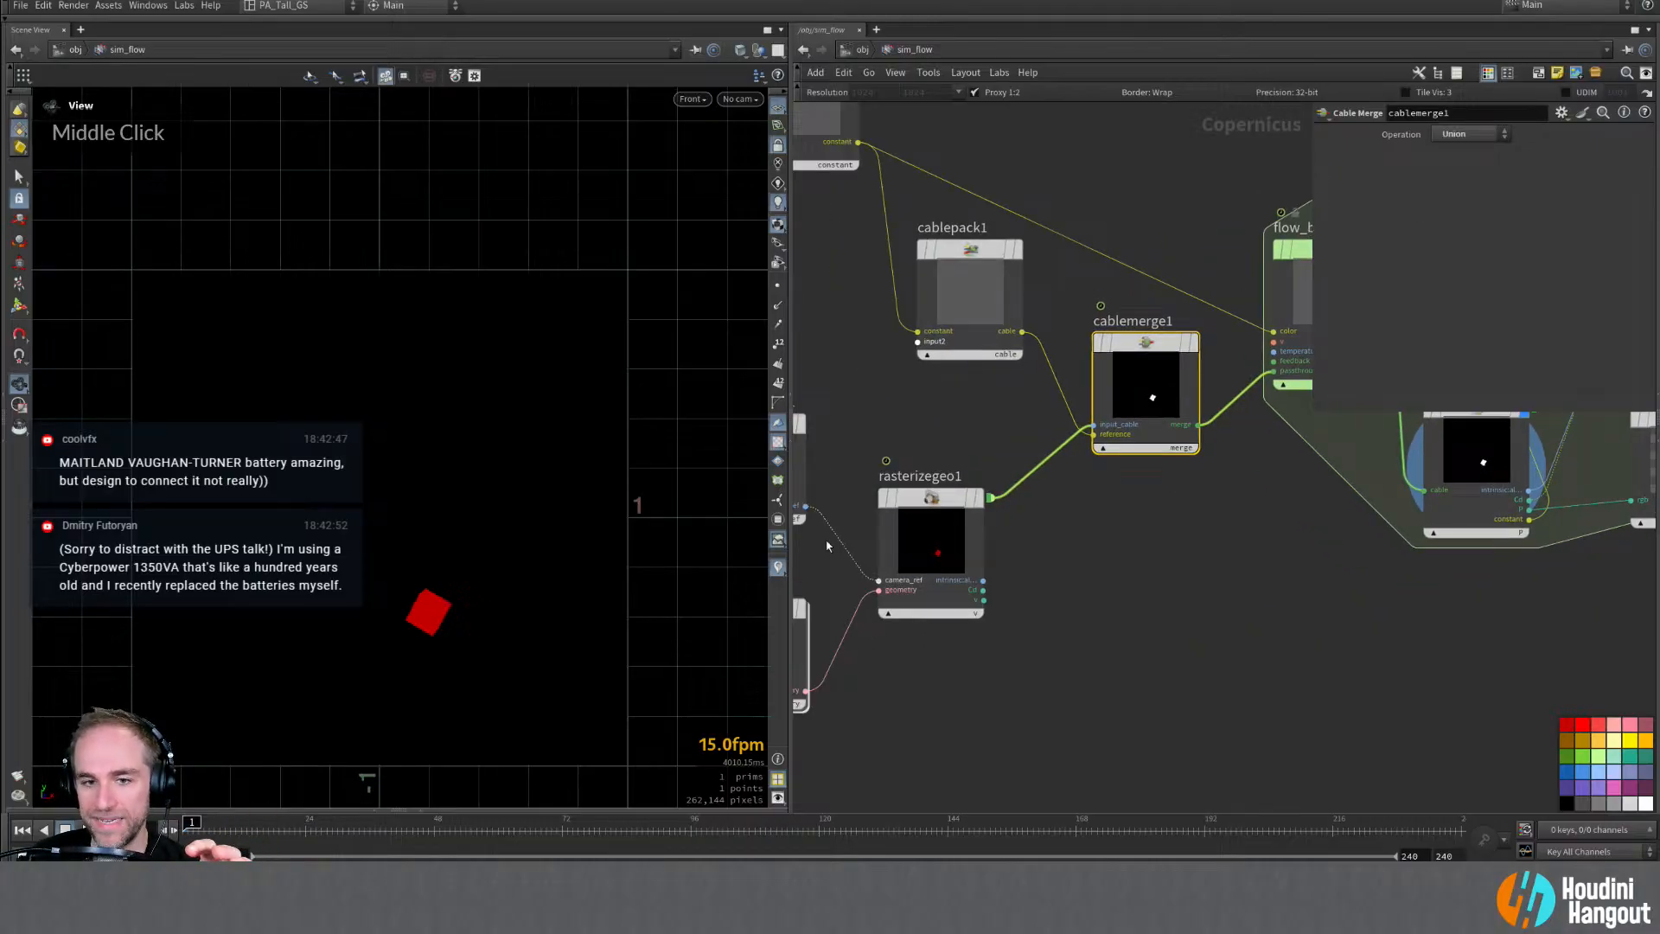
double_click(934, 536)
left_click_drag(202, 847, 311, 823)
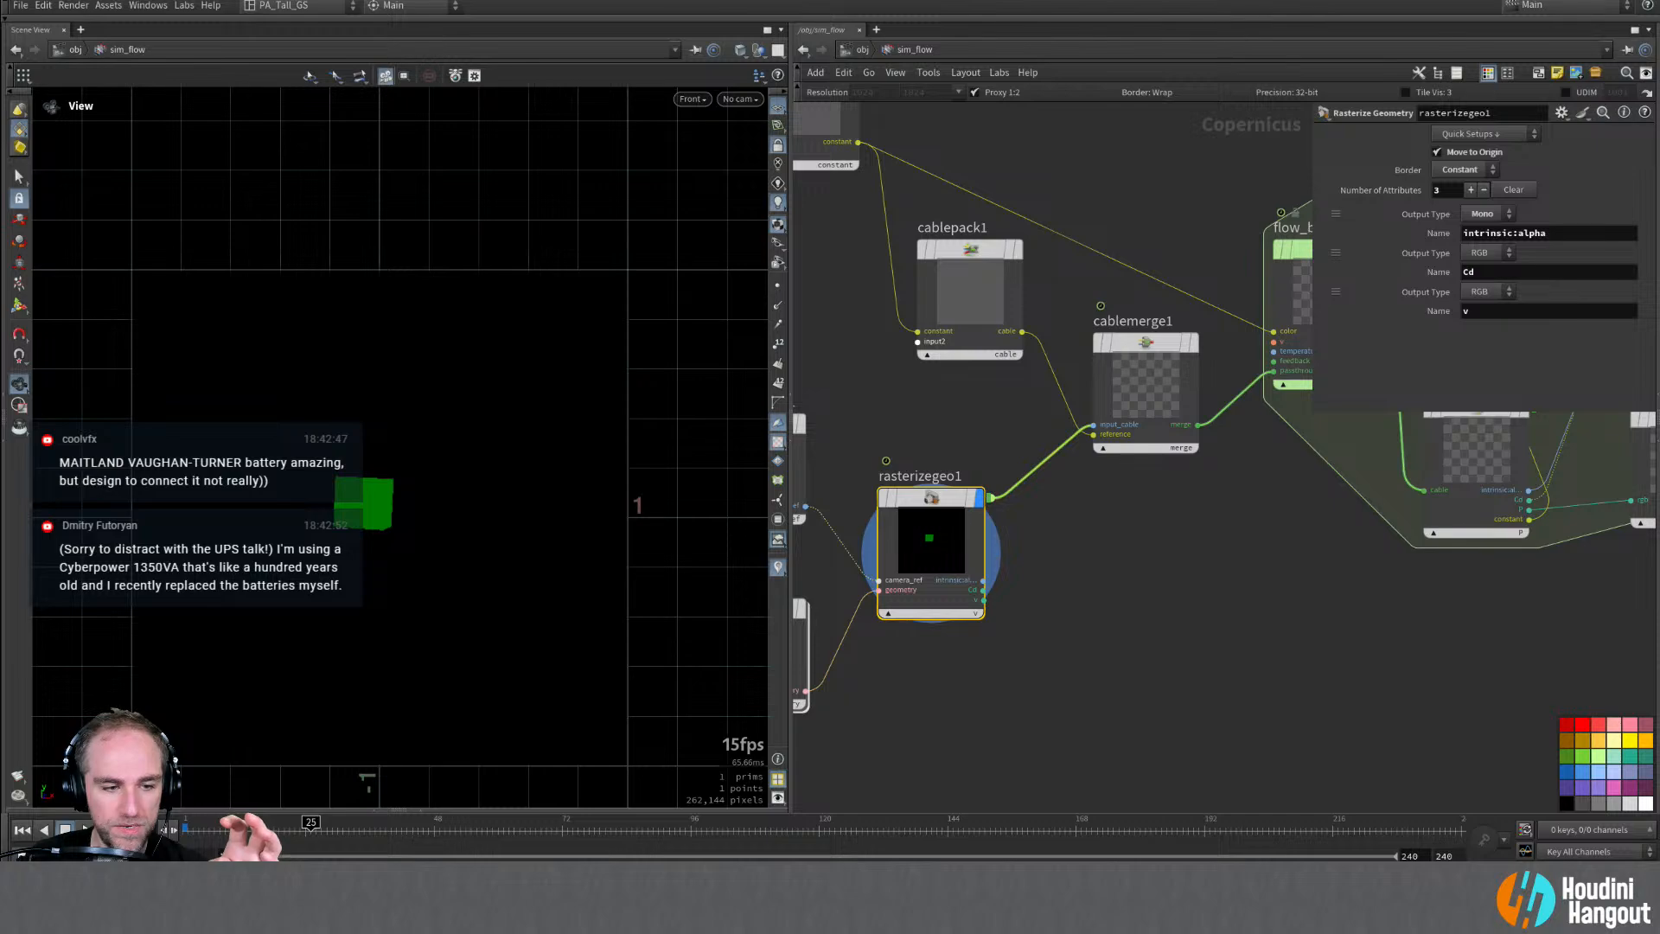
left_click_drag(331, 830, 268, 823)
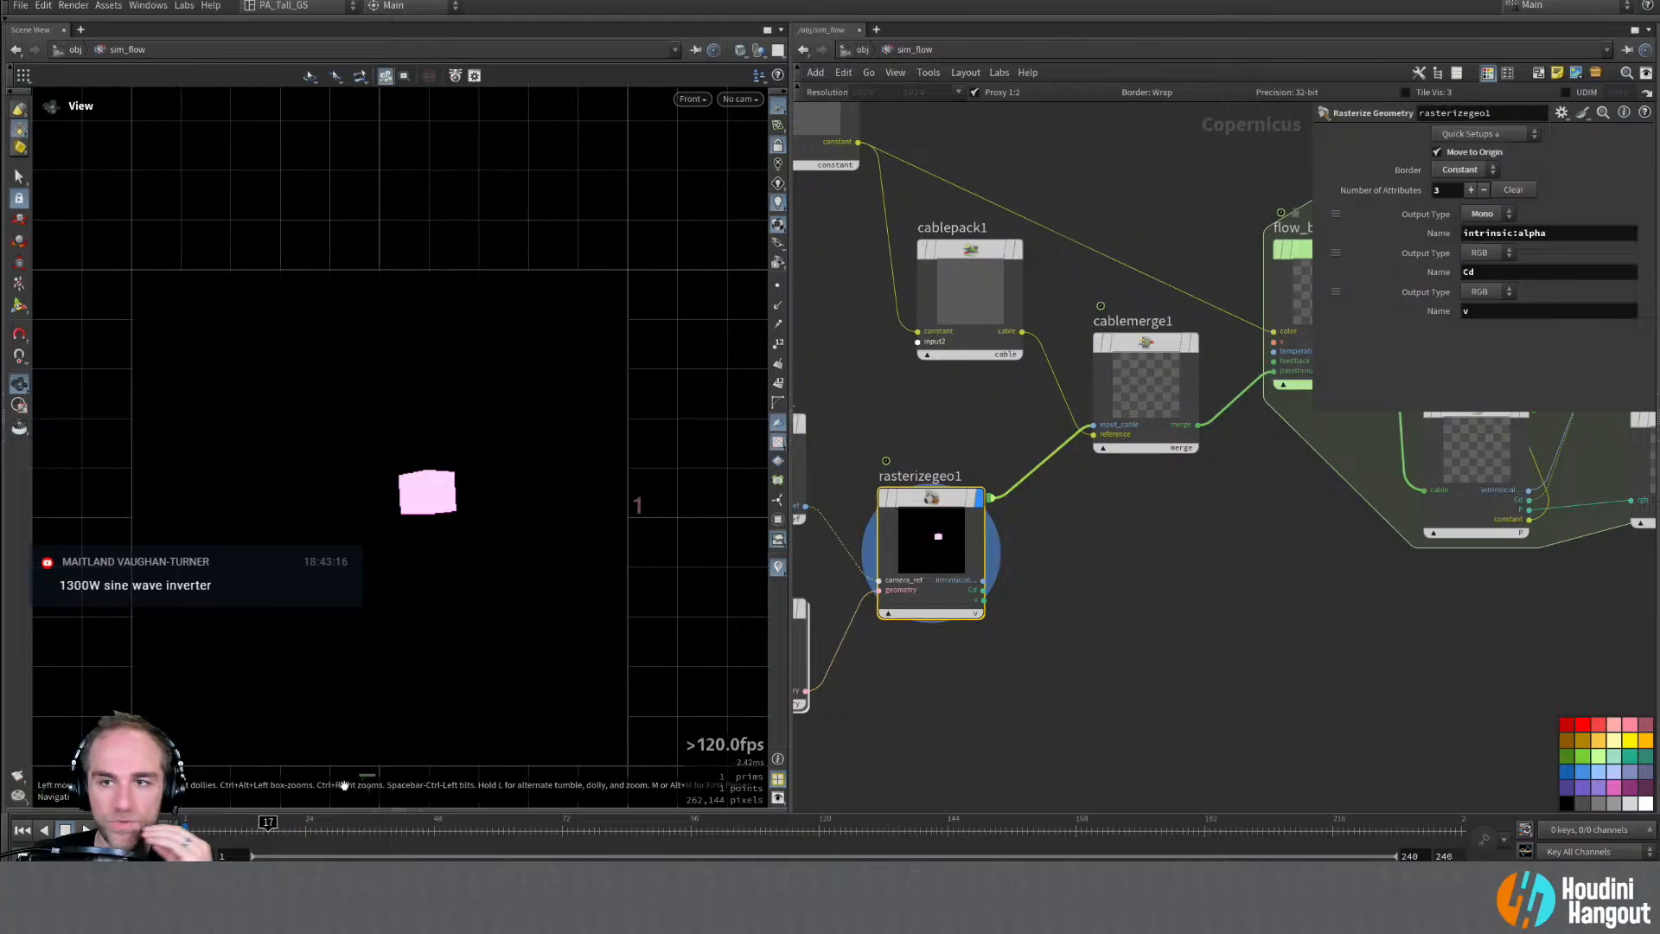
Step: Try 10 substeps on flow_block_end1
middle_click_drag(1136, 615, 881, 764)
left_click(1045, 440)
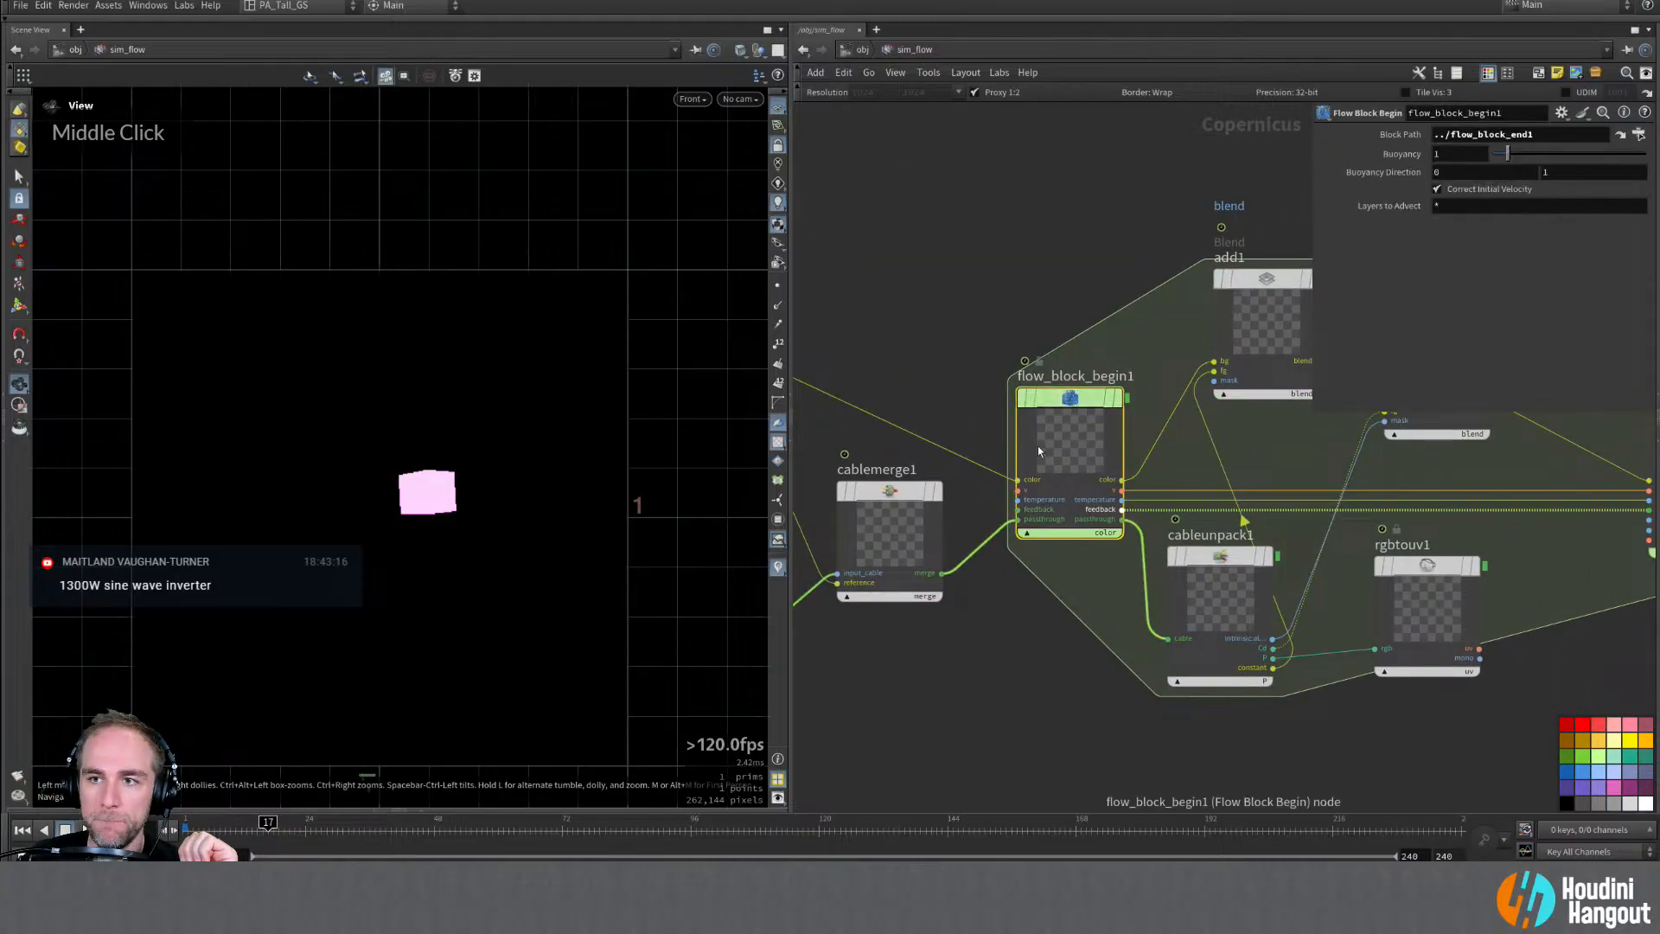
middle_click_drag(1034, 682, 799, 761)
left_click(1439, 490)
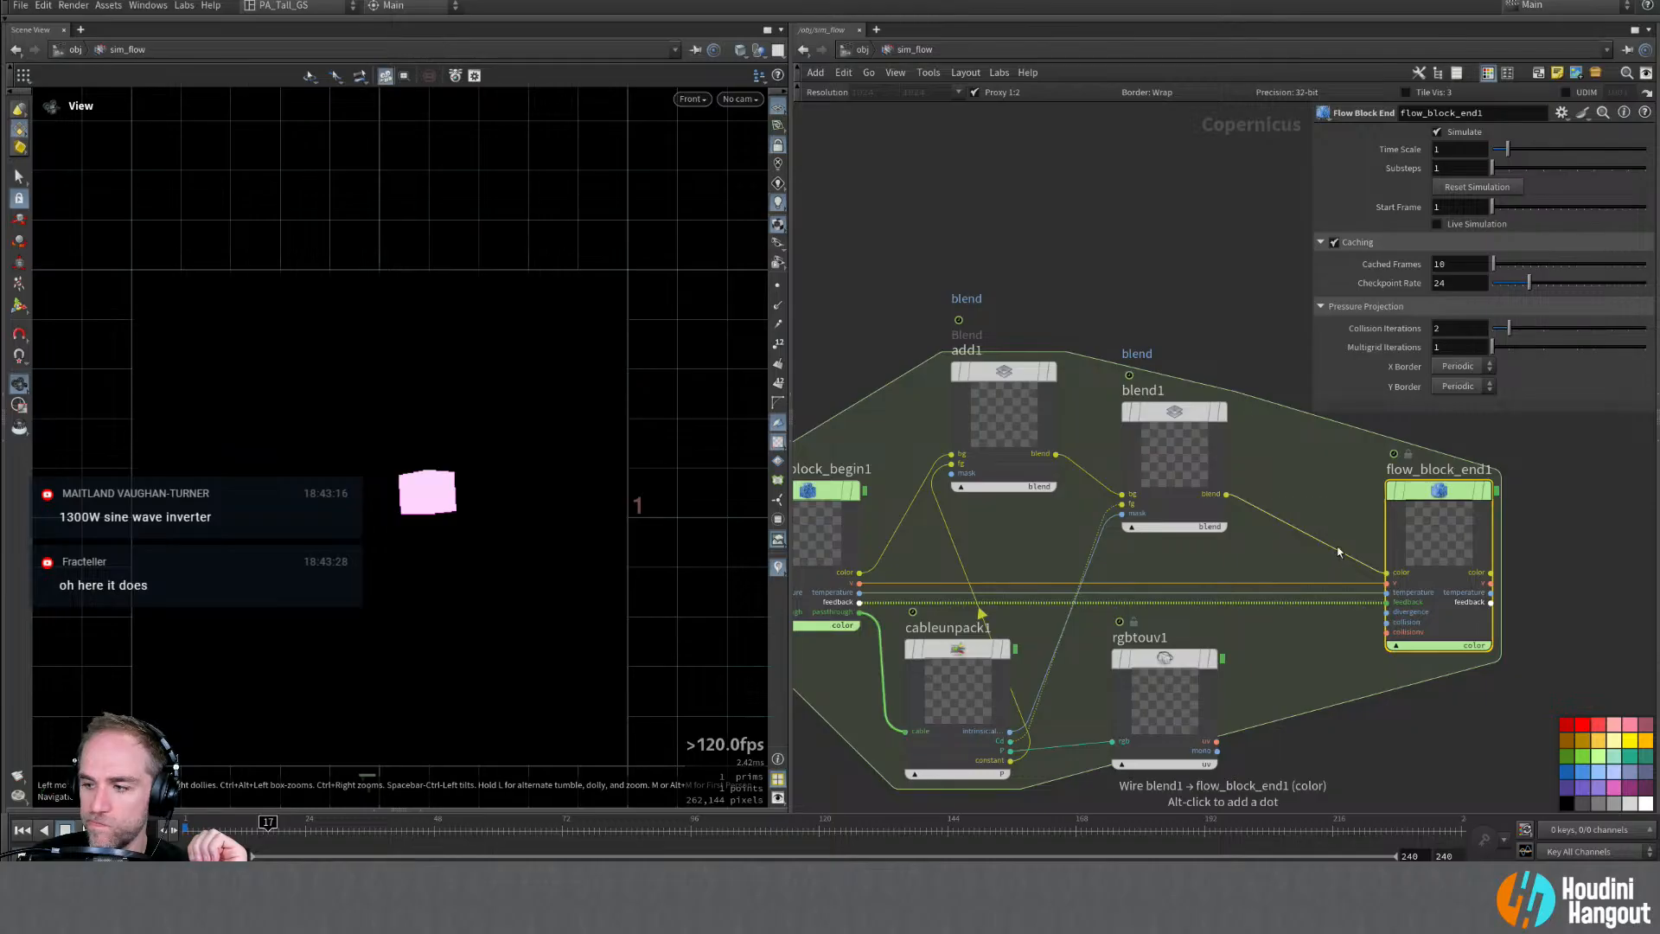
left_click_drag(1625, 172, 1645, 168)
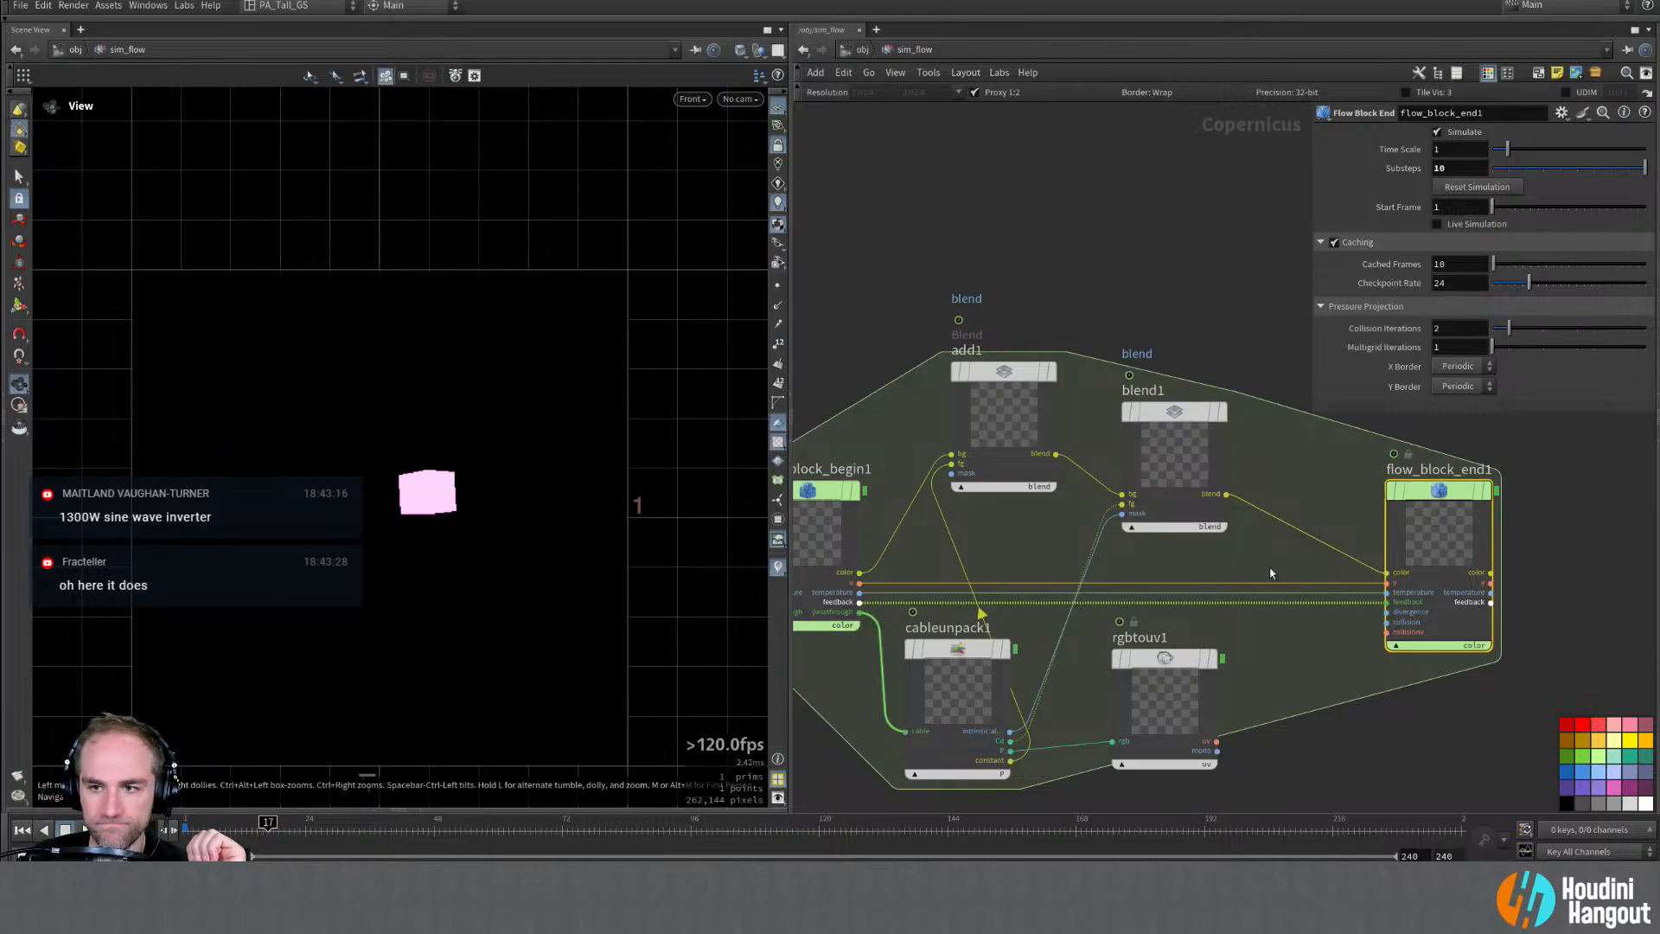
Step: Display flow_block_end1 and play its simulation from the first frame to examine the trails
double_click(1495, 441)
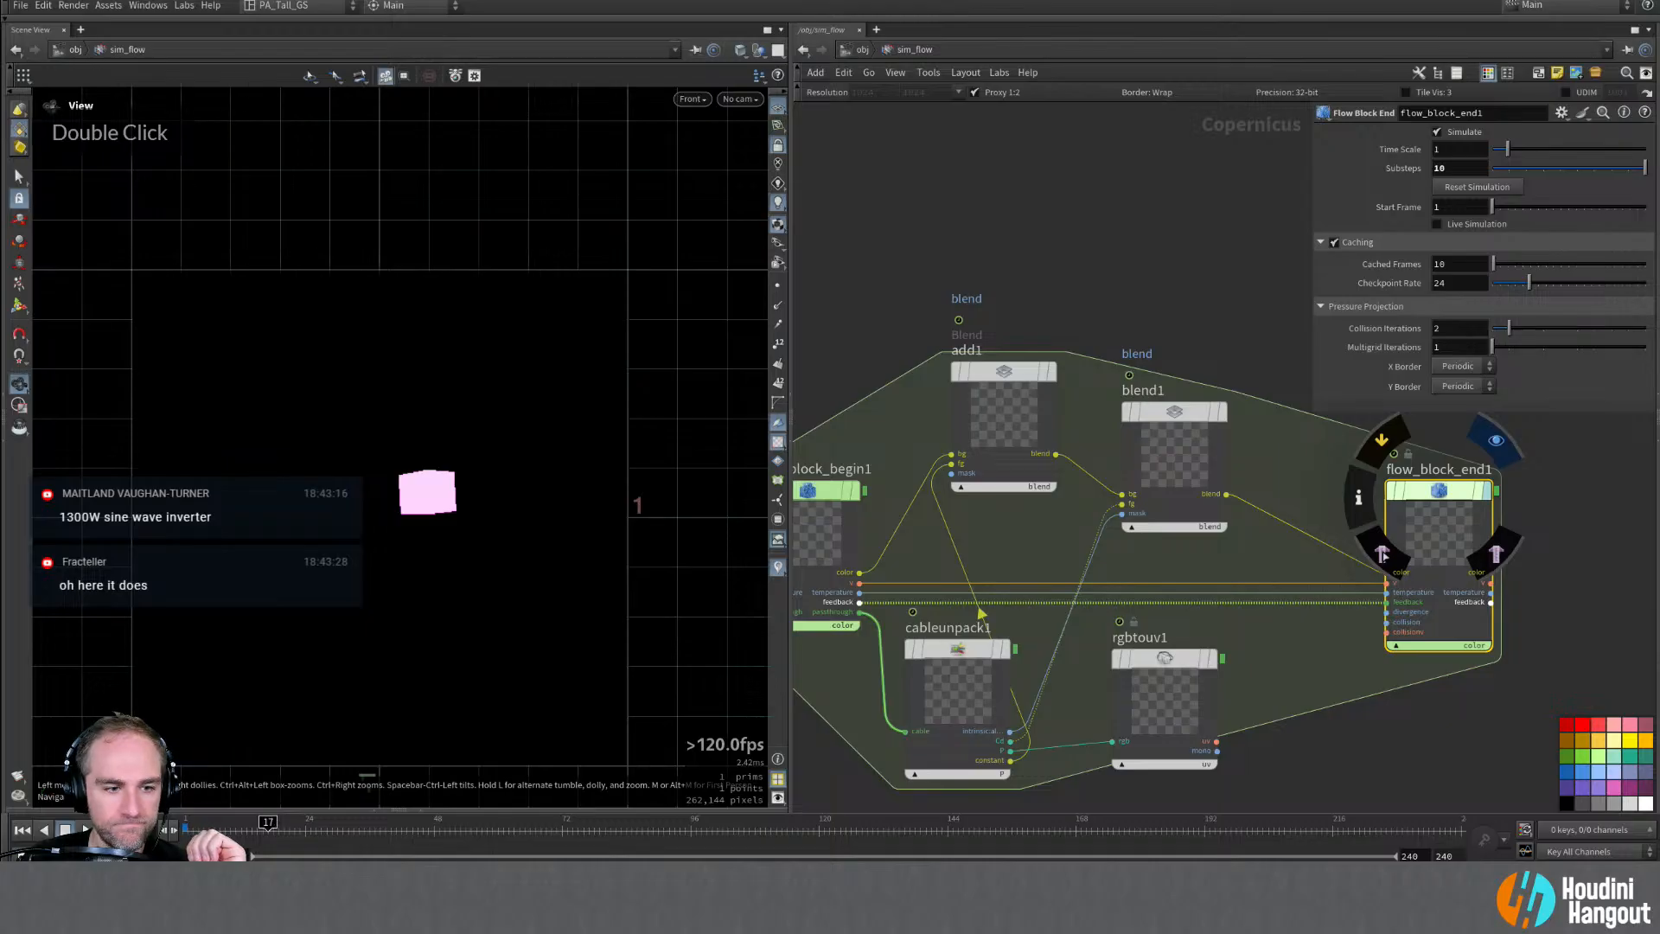
left_click(19, 831)
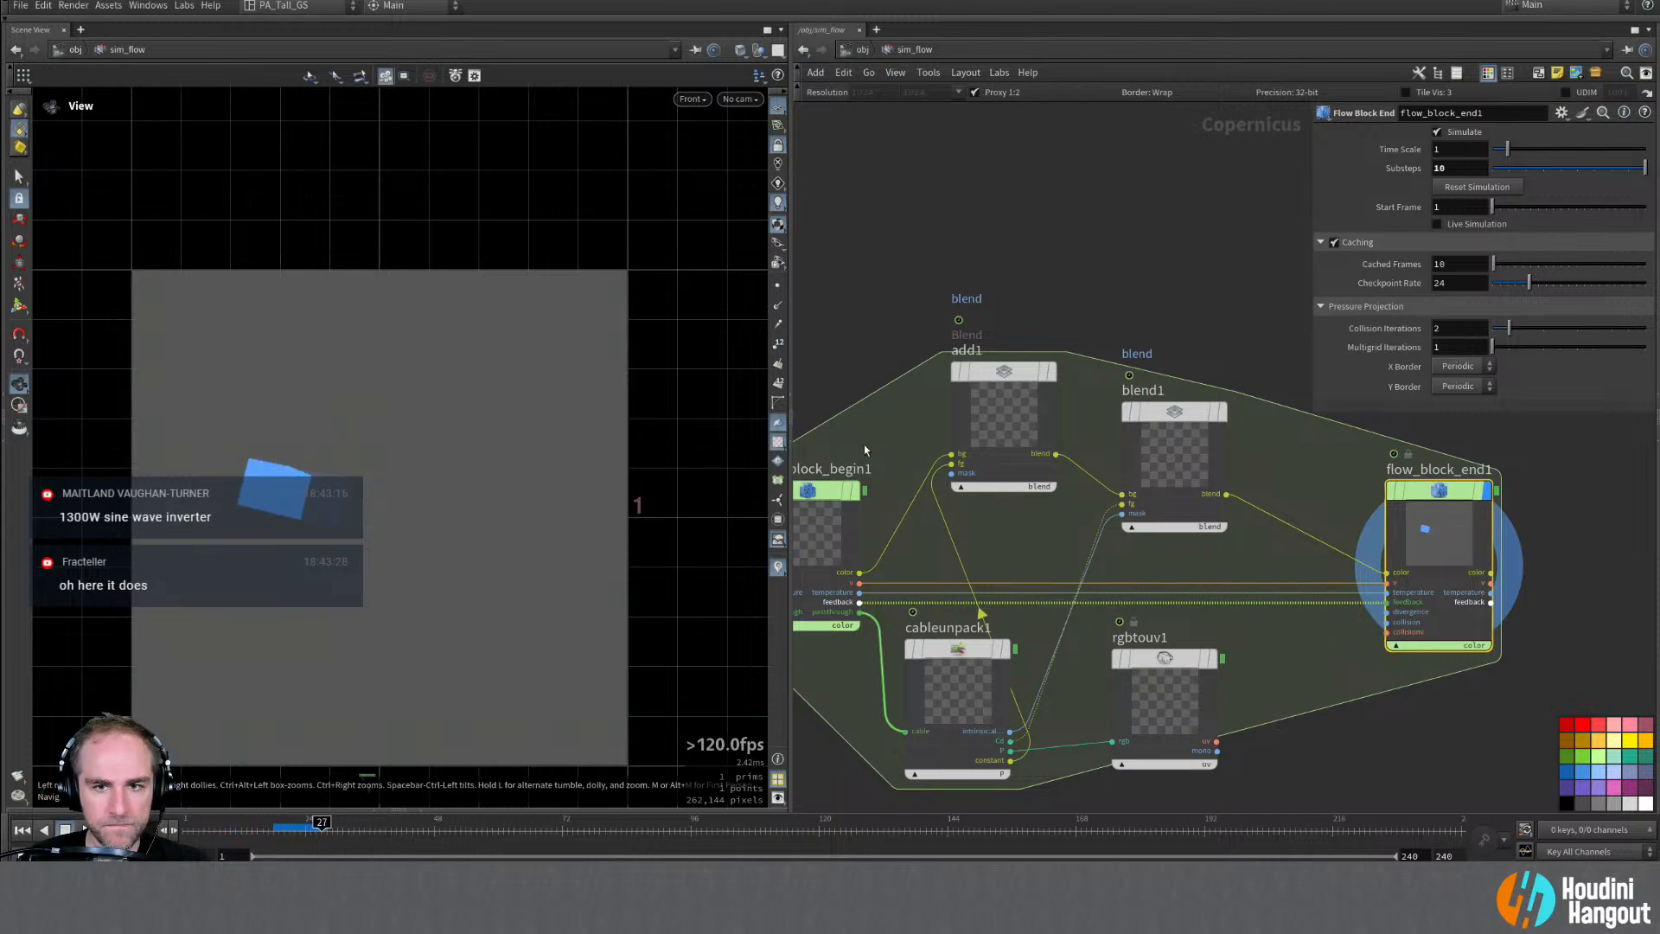
left_click(1003, 406)
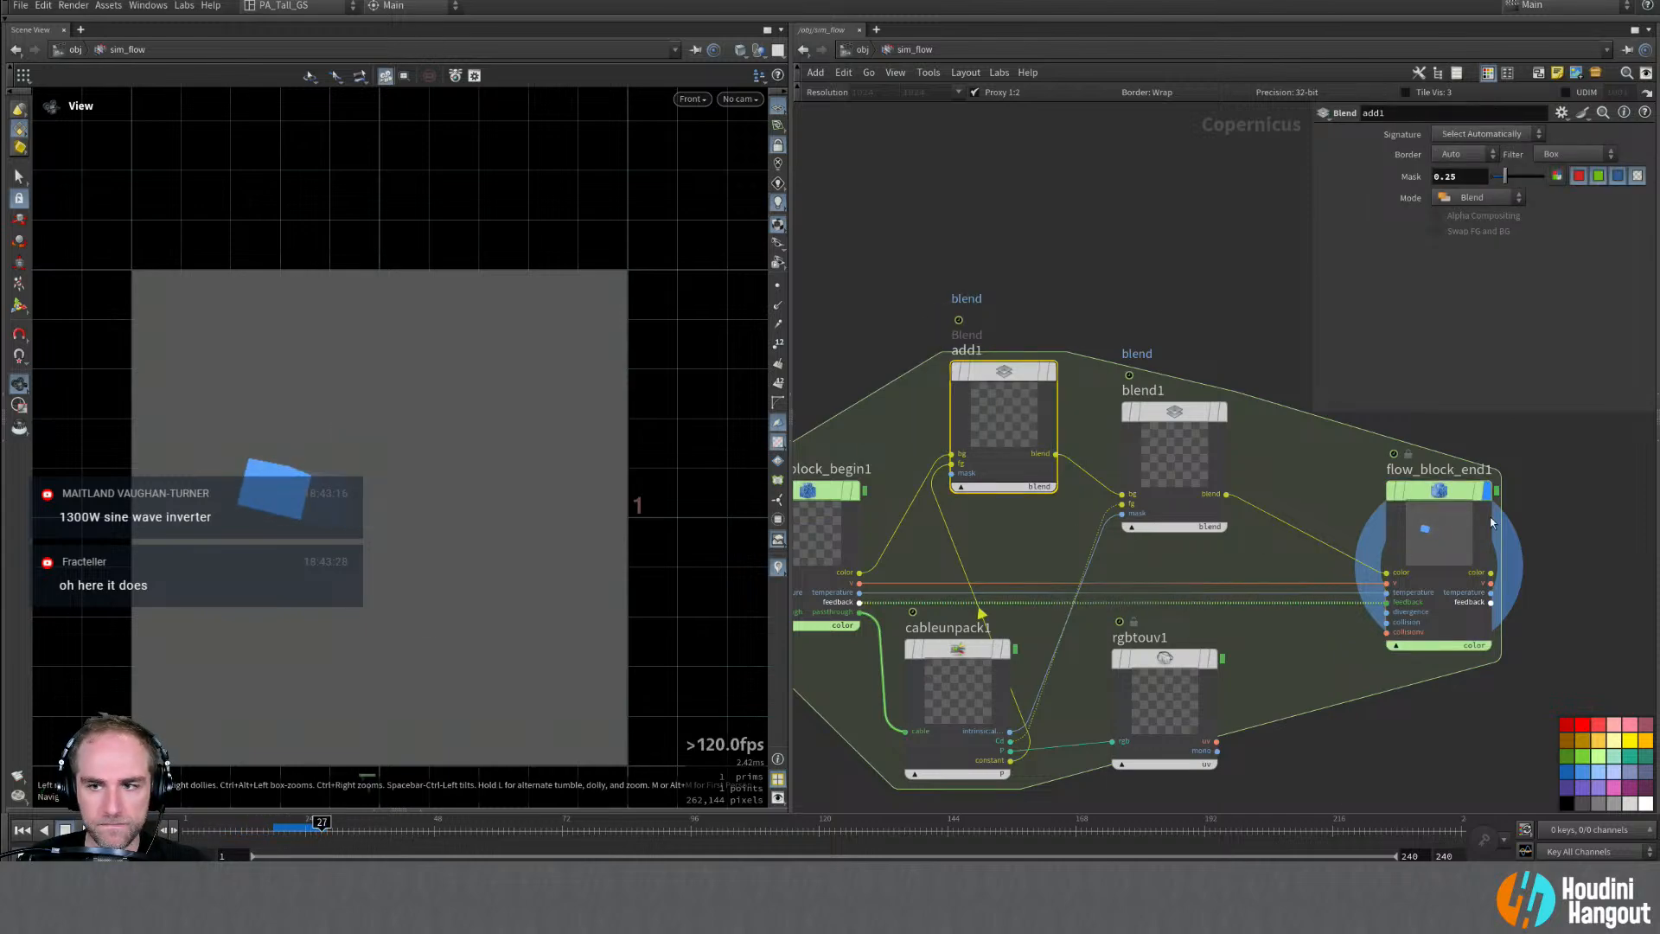
left_click(1442, 493)
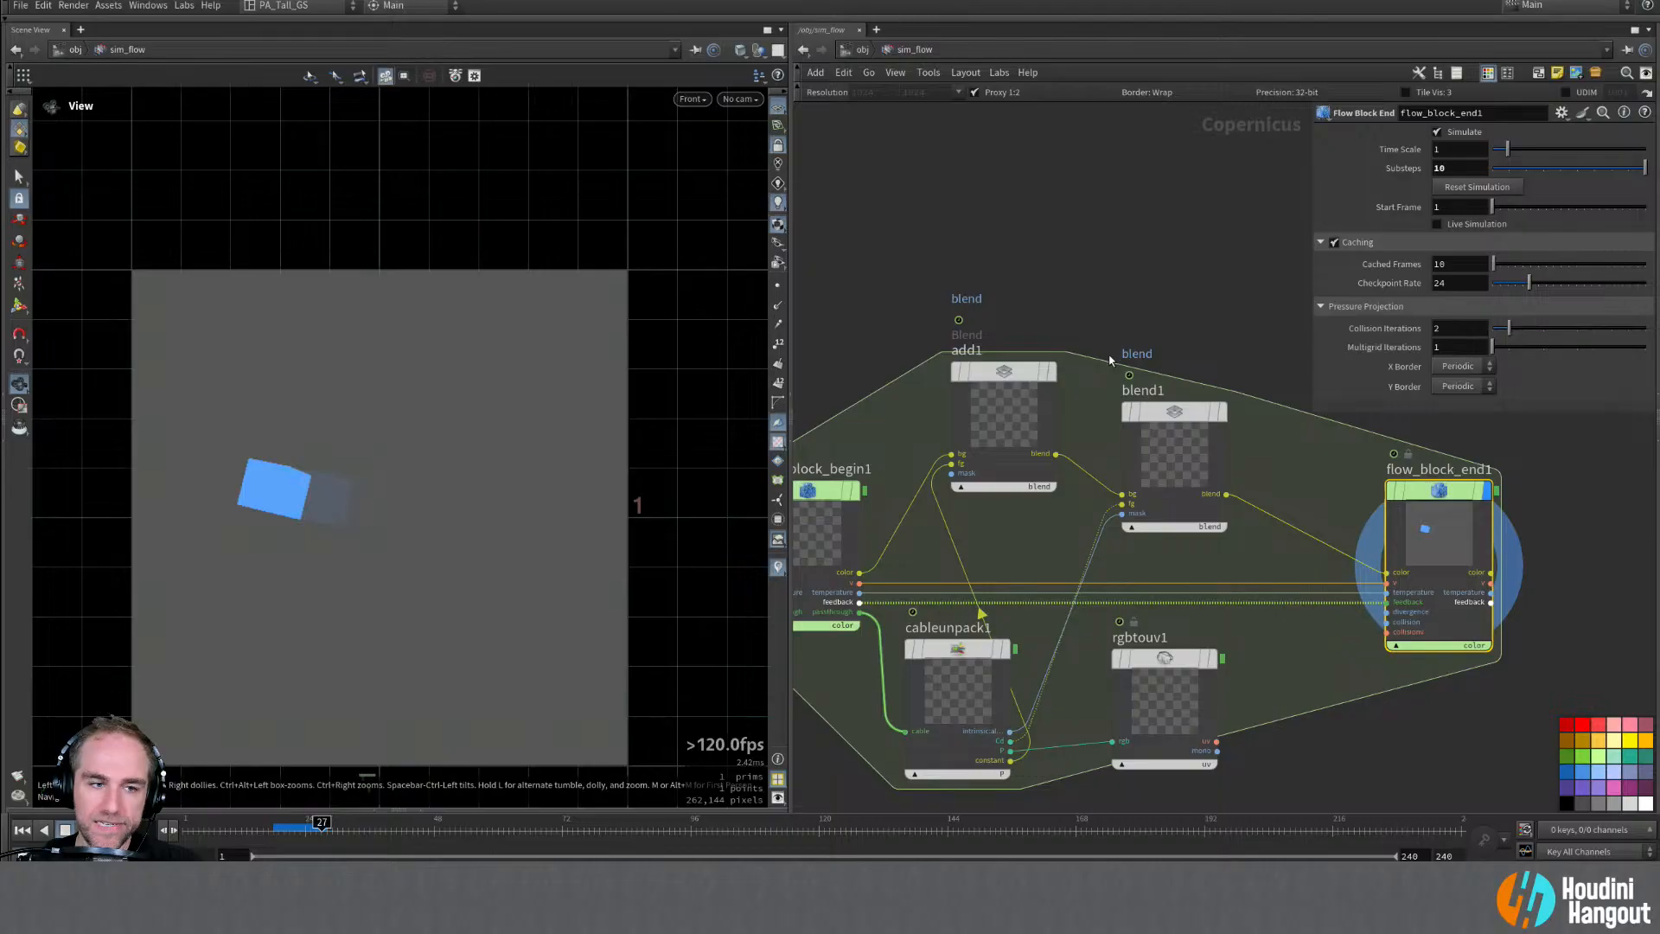
Step: Set the mask of the add1 blend node to 0.1
left_click(986, 374)
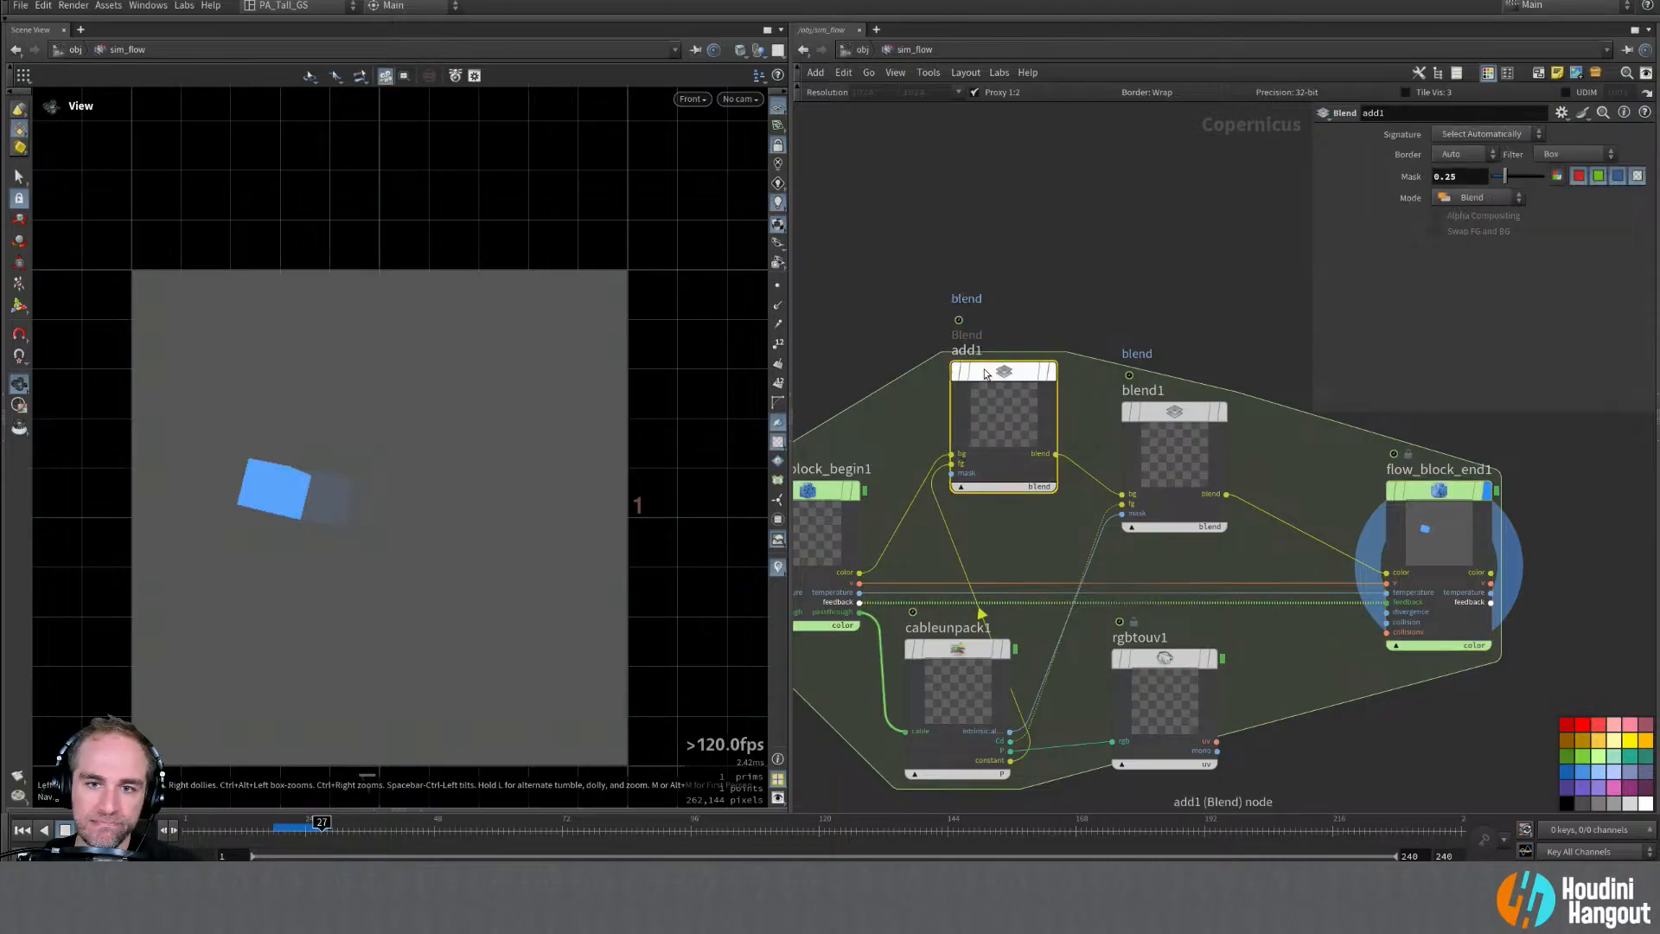
type("0.1")
key("Return")
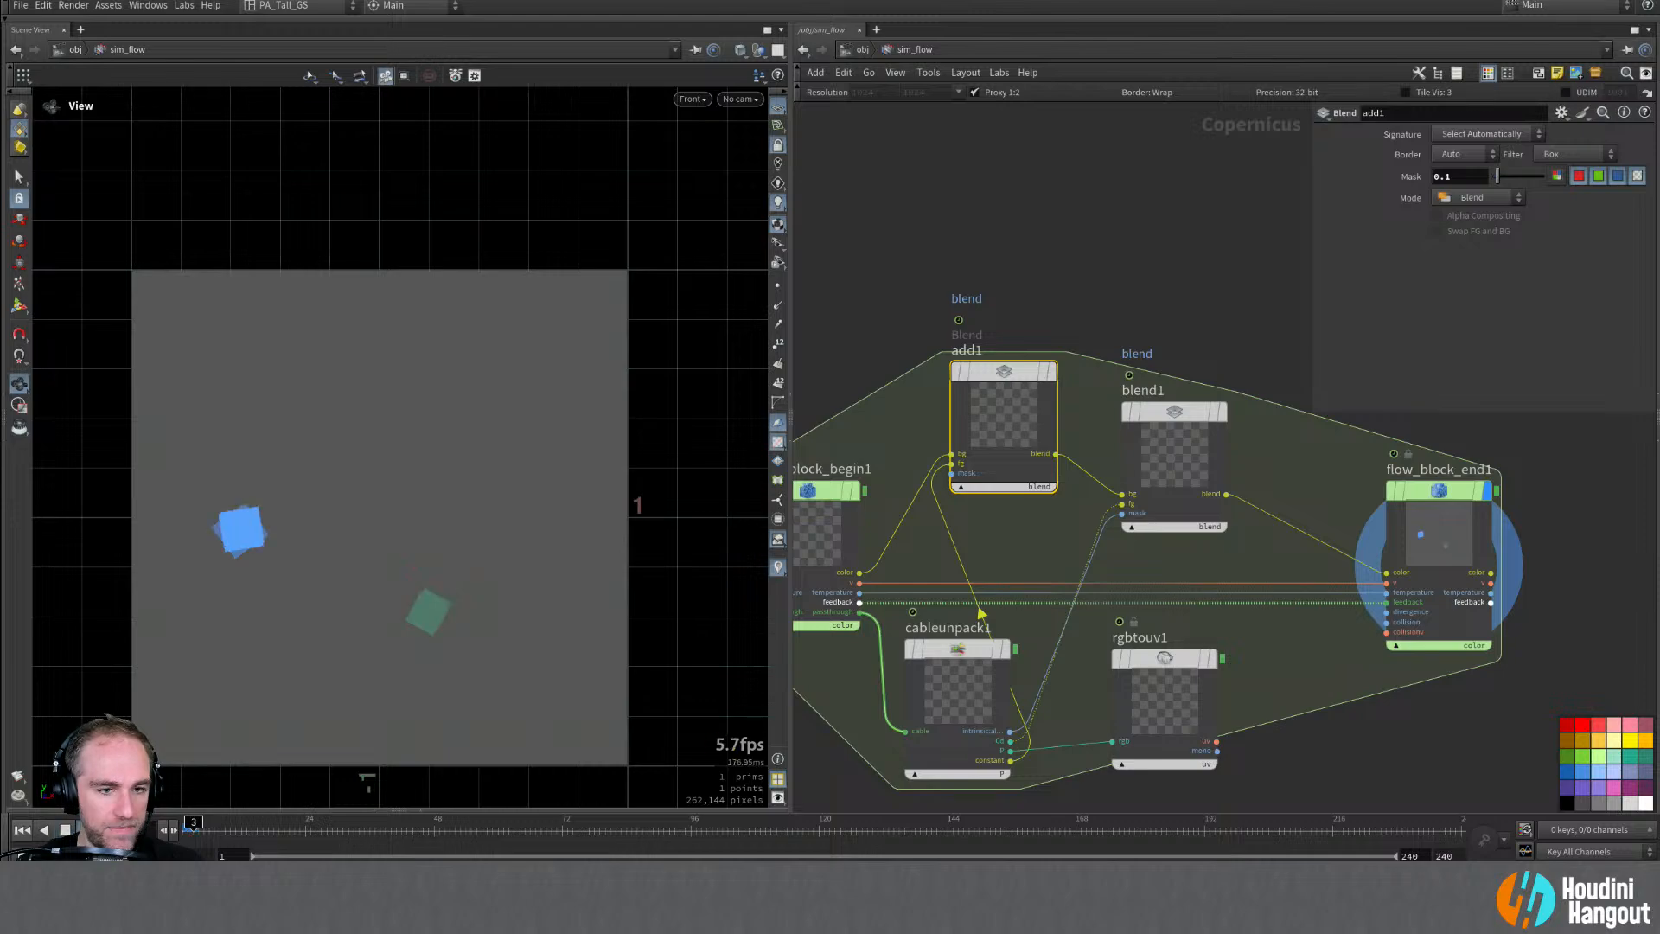
Step: Return to the first frame and revert flow_block_end1's substeps to the default
left_click(22, 829)
left_click(1428, 548)
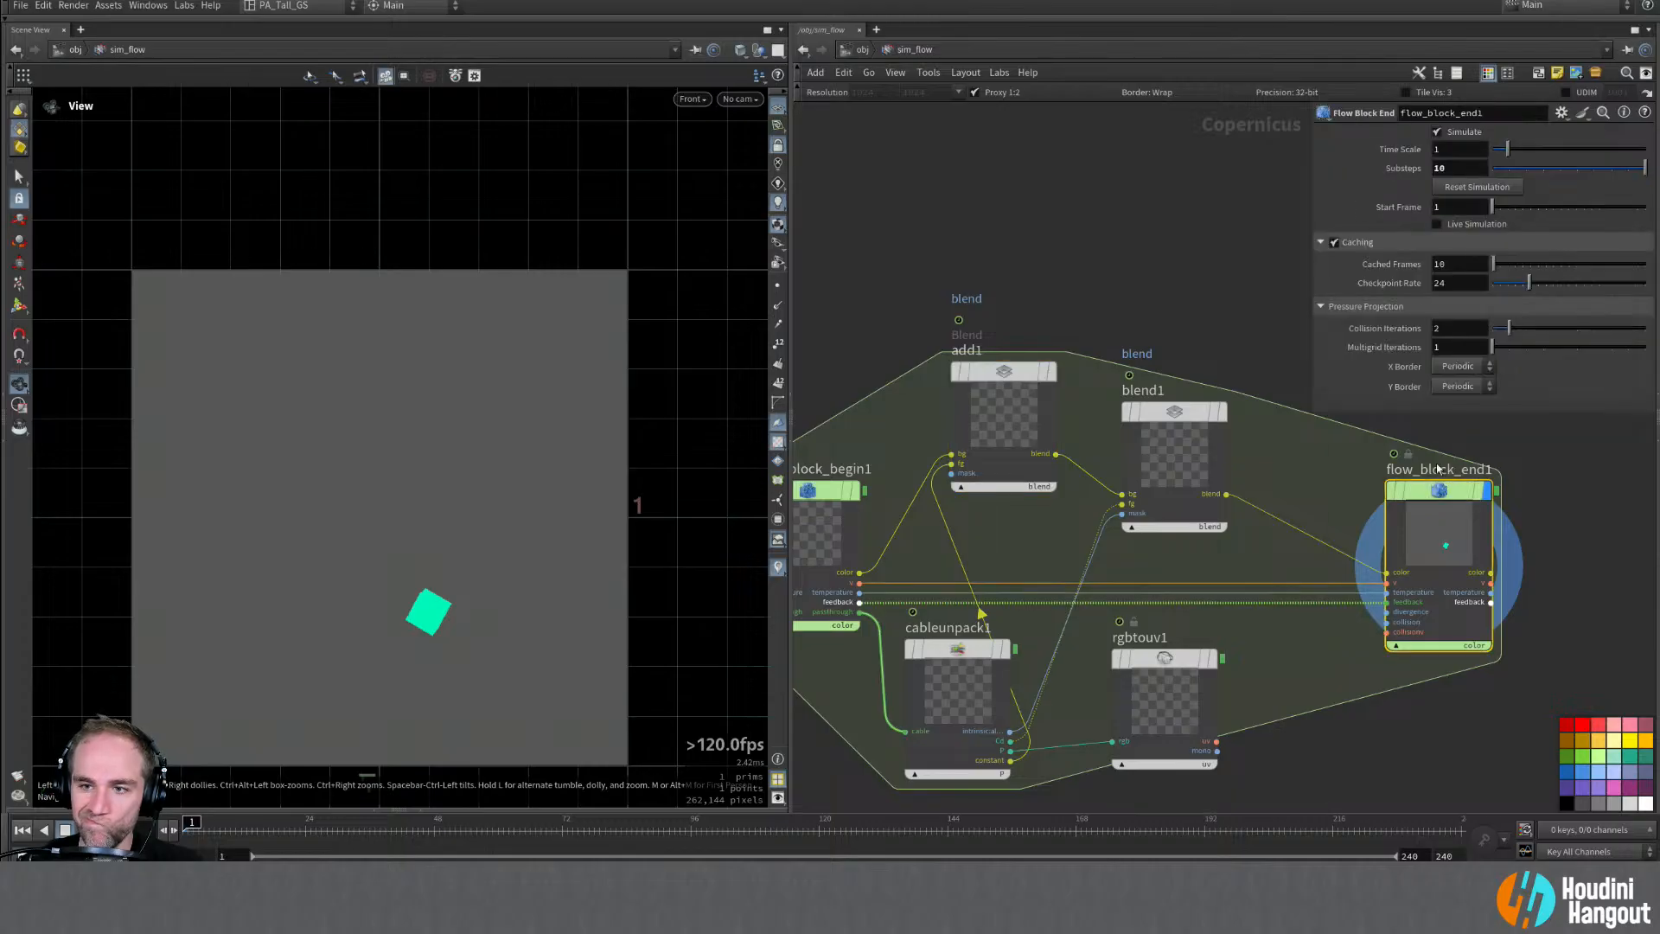
middle_click(1409, 175, "ctrl")
Step: Examine the settings of flow_block_begin1 and flow_block_end1 across the flow block
middle_click_drag(1080, 458, 1231, 364)
left_click(953, 403)
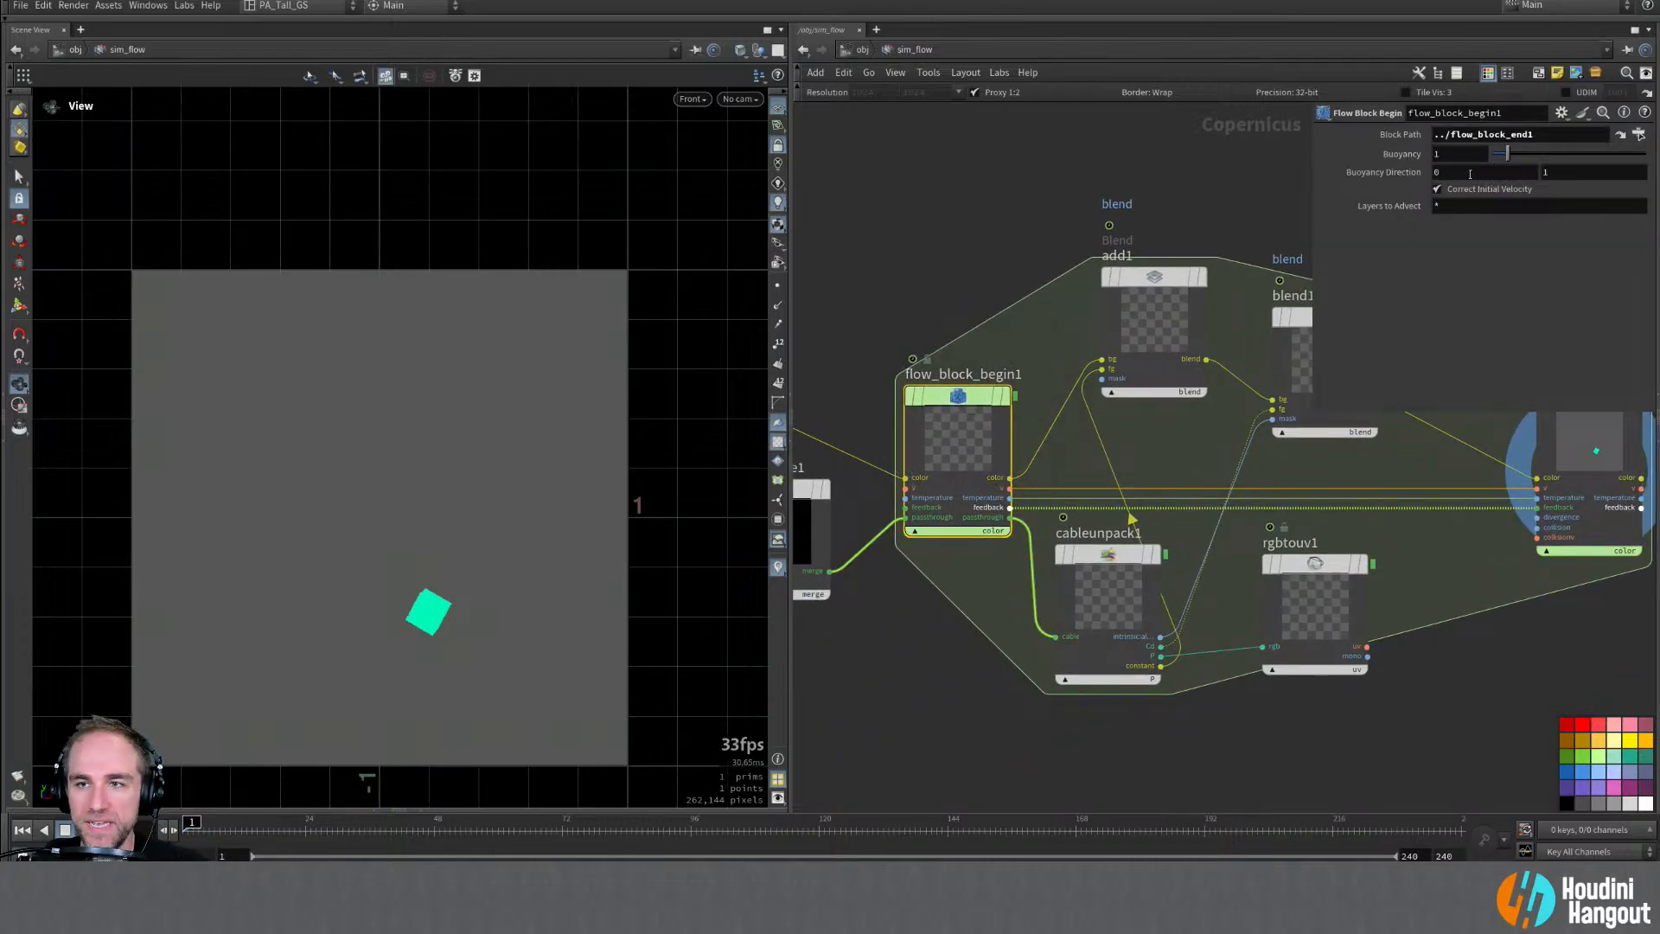
right_click_drag(1174, 452, 1167, 445)
middle_click_drag(1175, 443, 1131, 462)
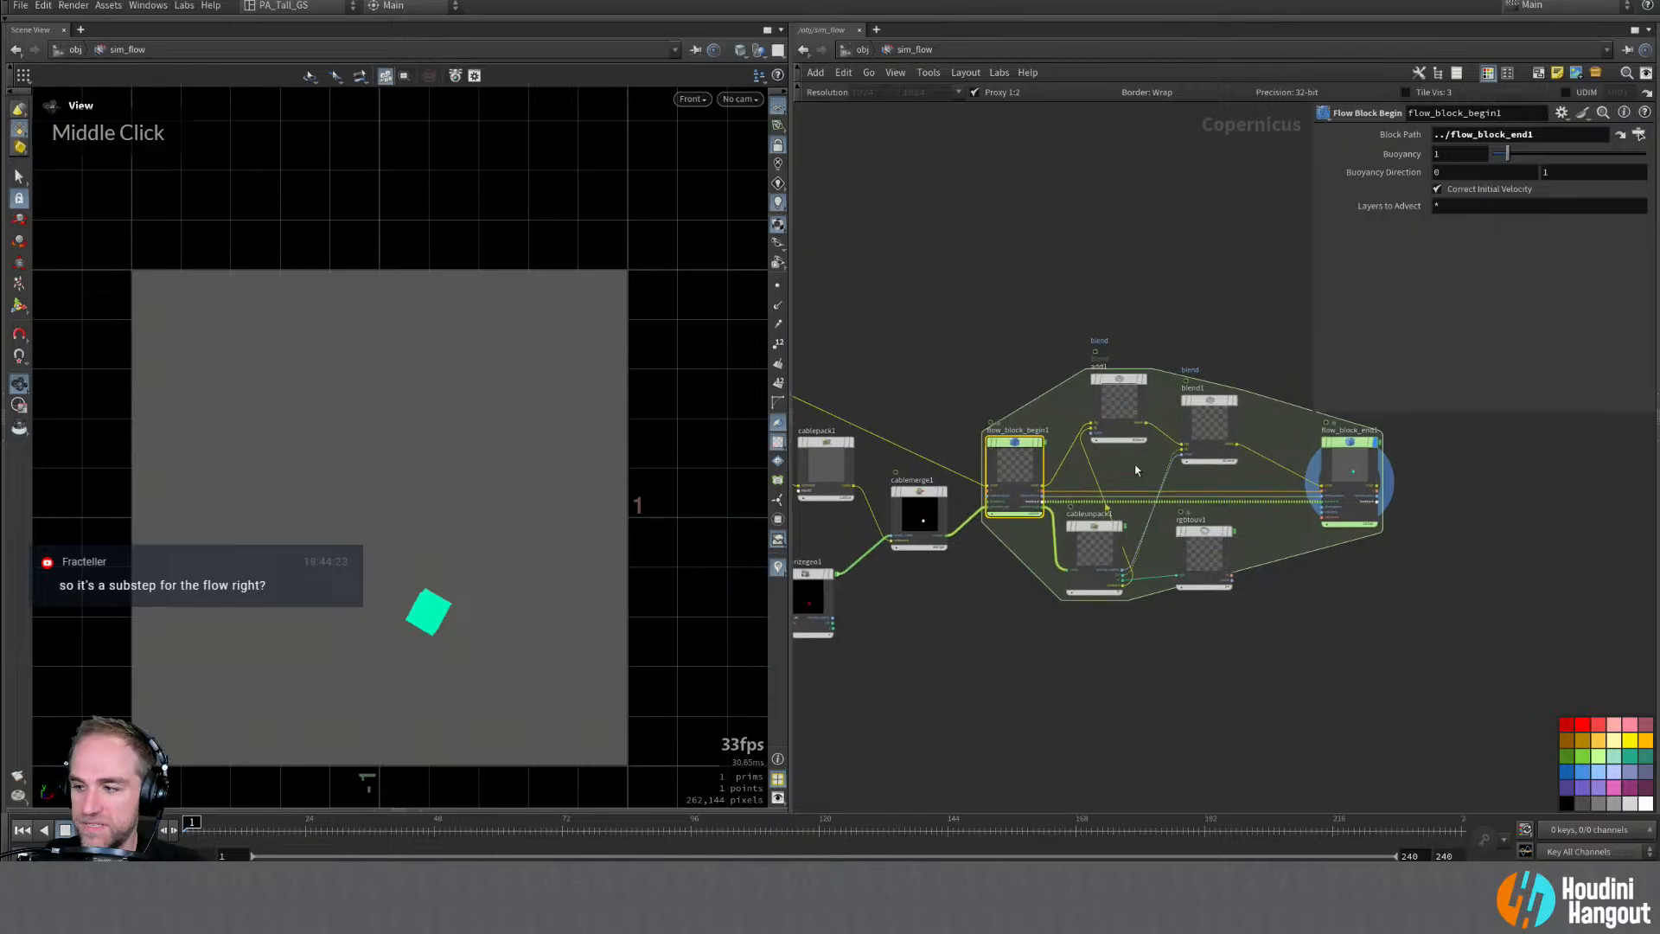
middle_click_drag(1359, 644, 1259, 703)
right_click_drag(1259, 704, 1250, 693)
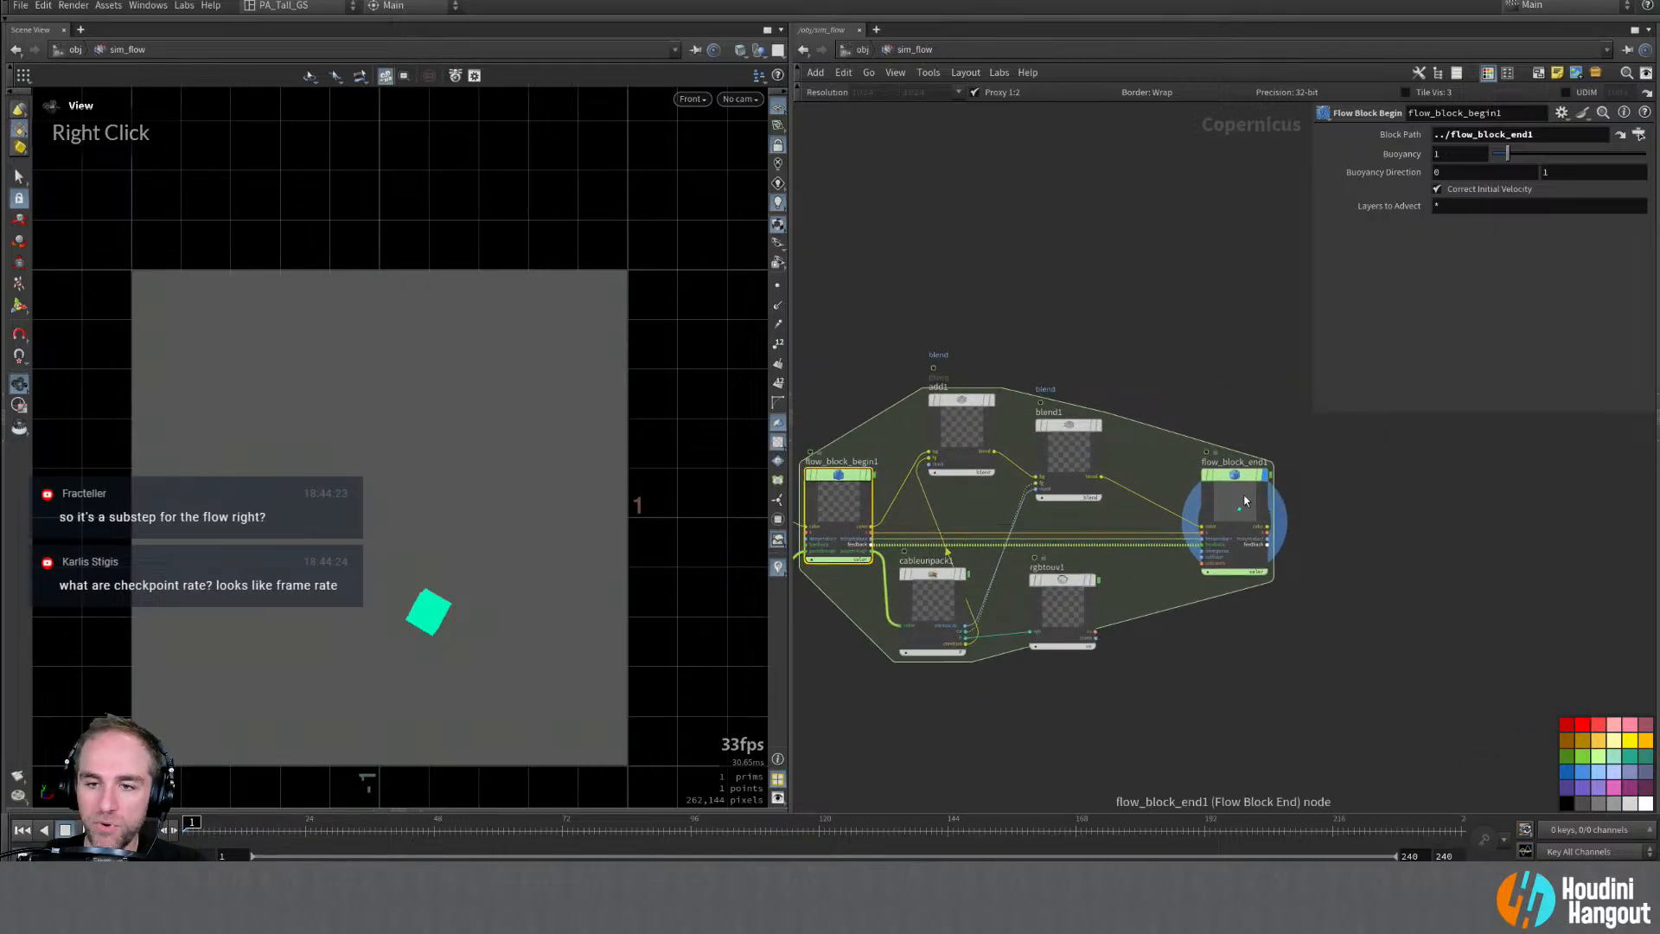
left_click(1234, 505)
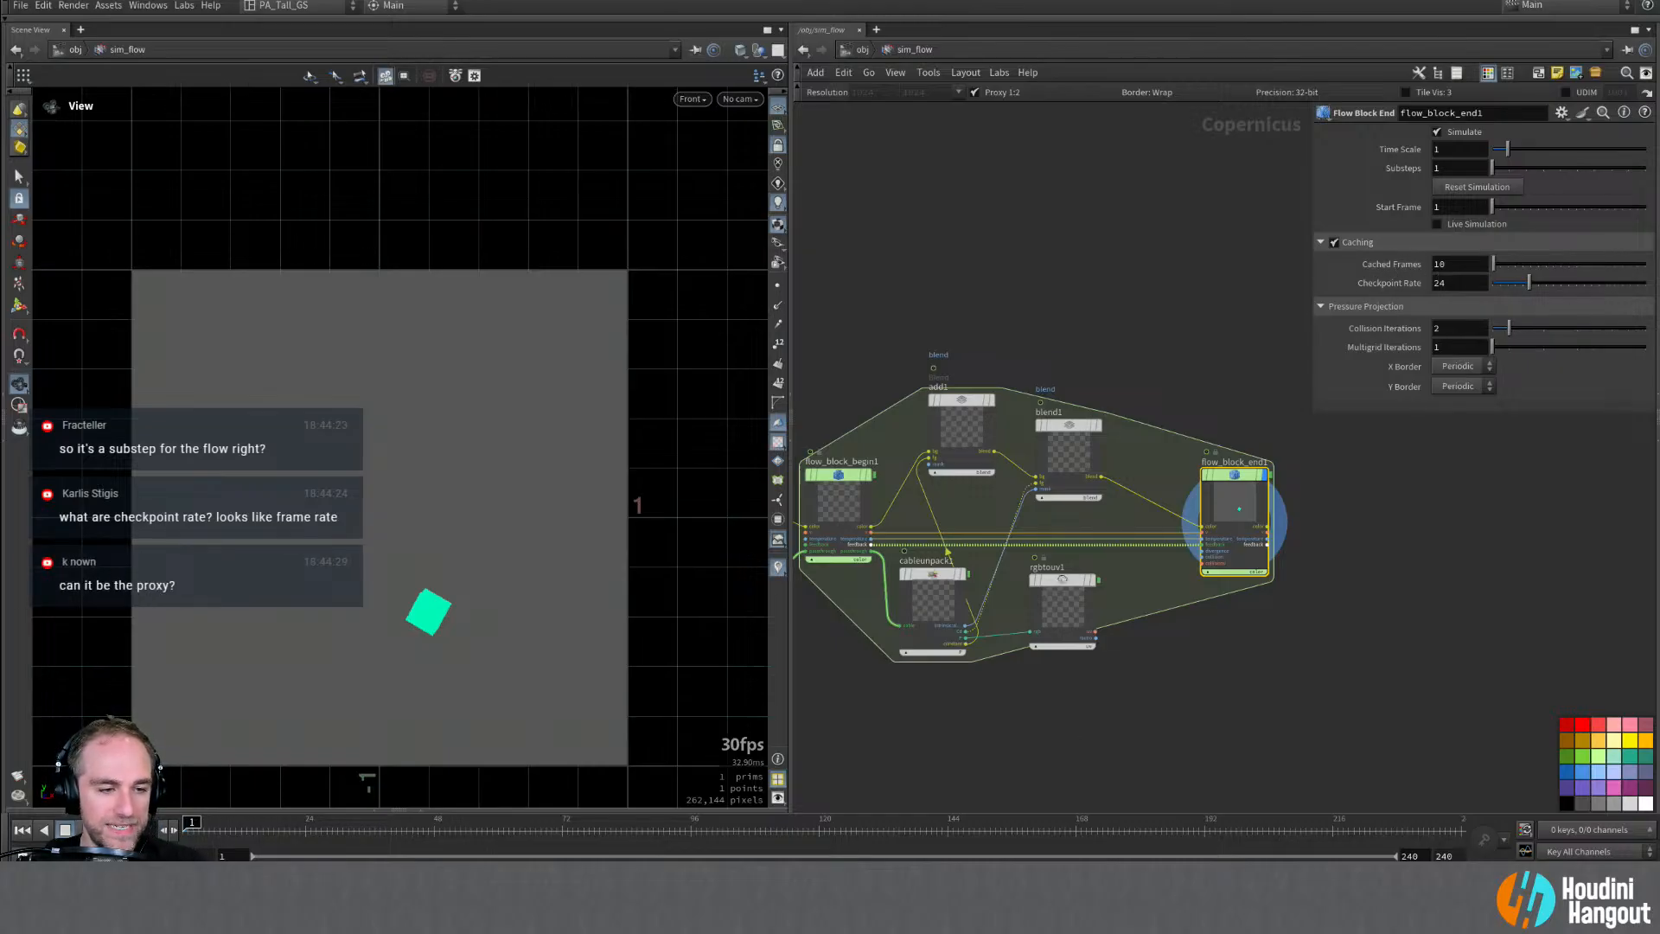
Step: Play the simulation and scrub back and forth along the timeline to examine the cached frames and checkpoints
left_click(86, 830)
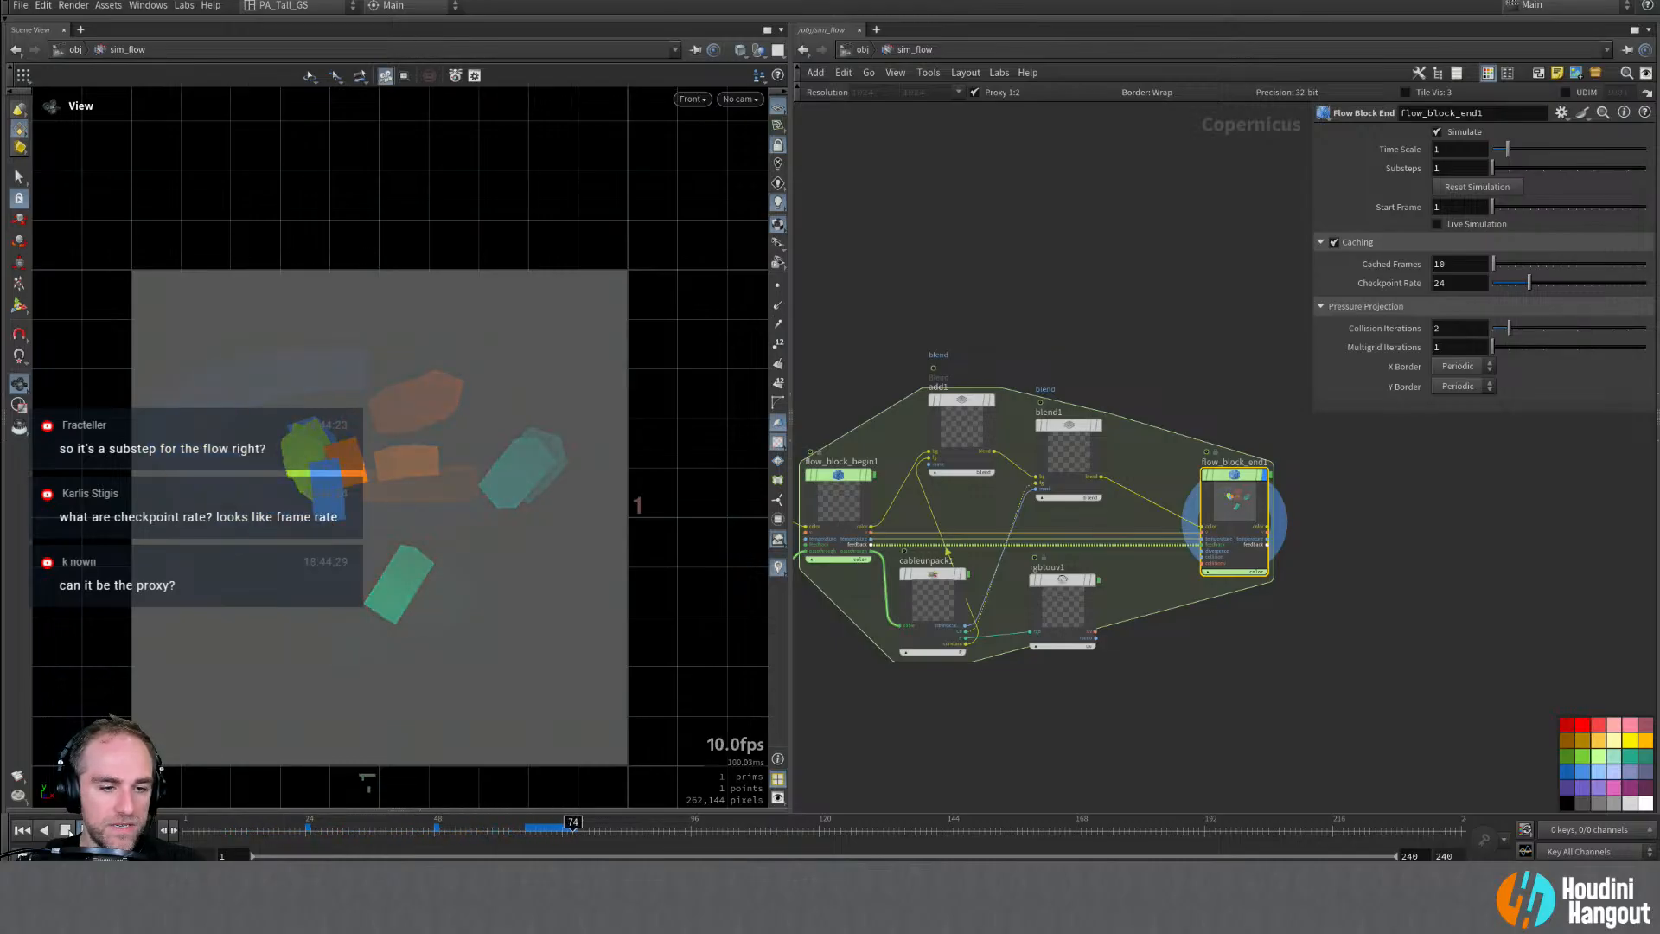
left_click(692, 832)
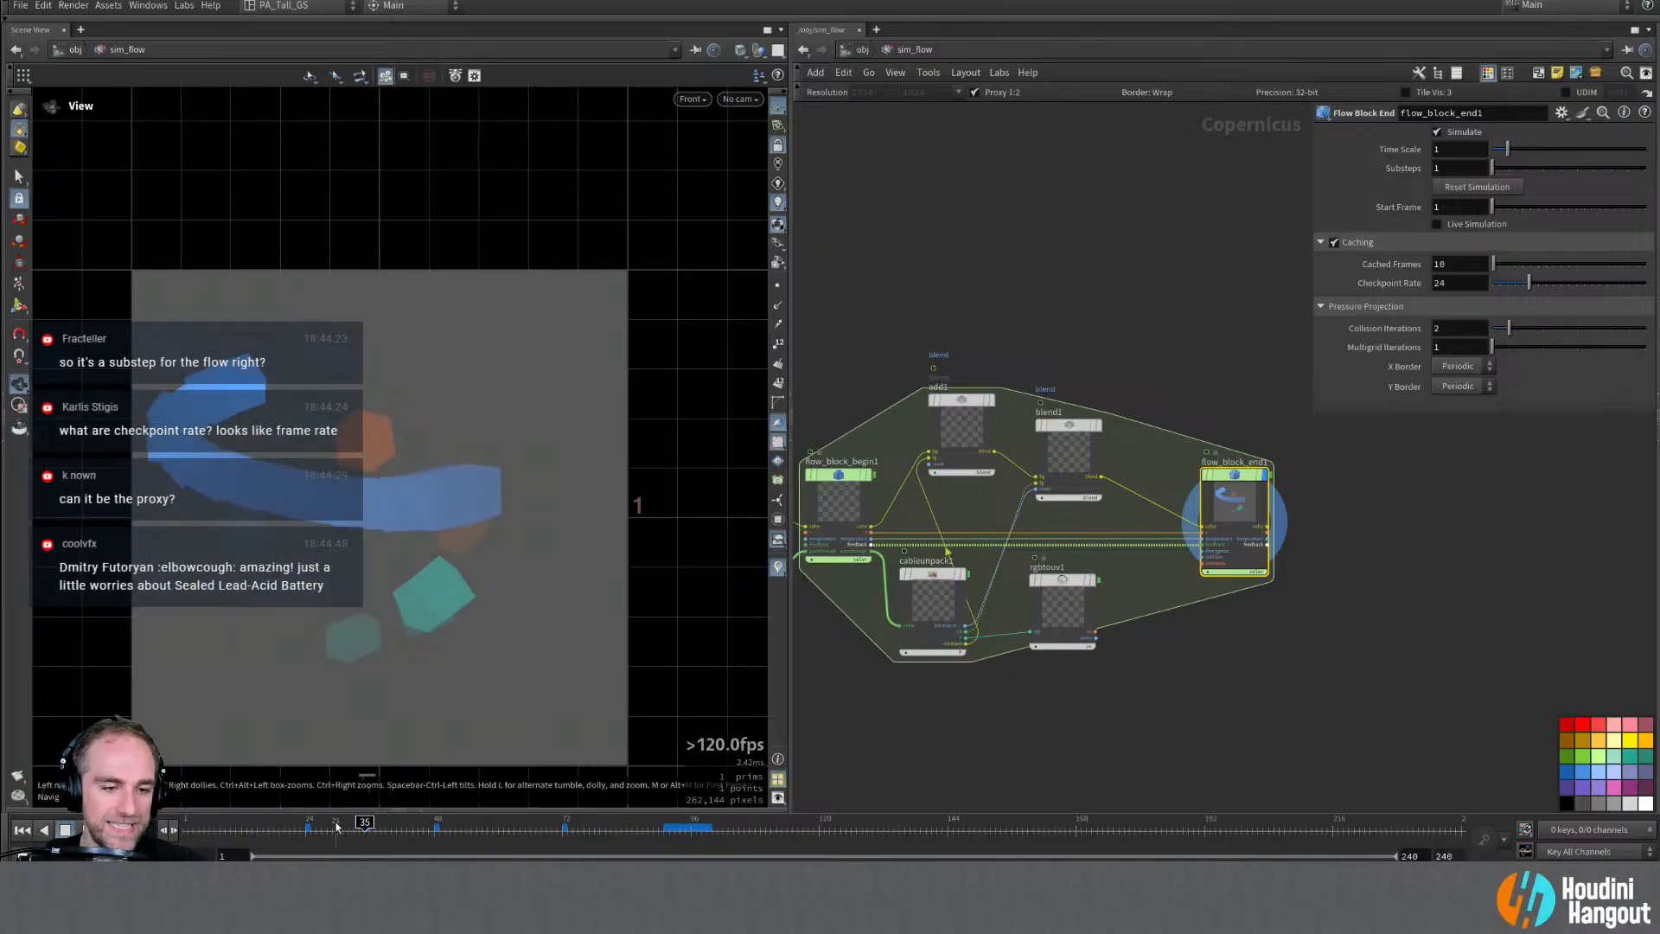
mouse_move(347, 843)
left_mouse_down()
mouse_move(503, 821)
mouse_move(691, 830)
left_mouse_up()
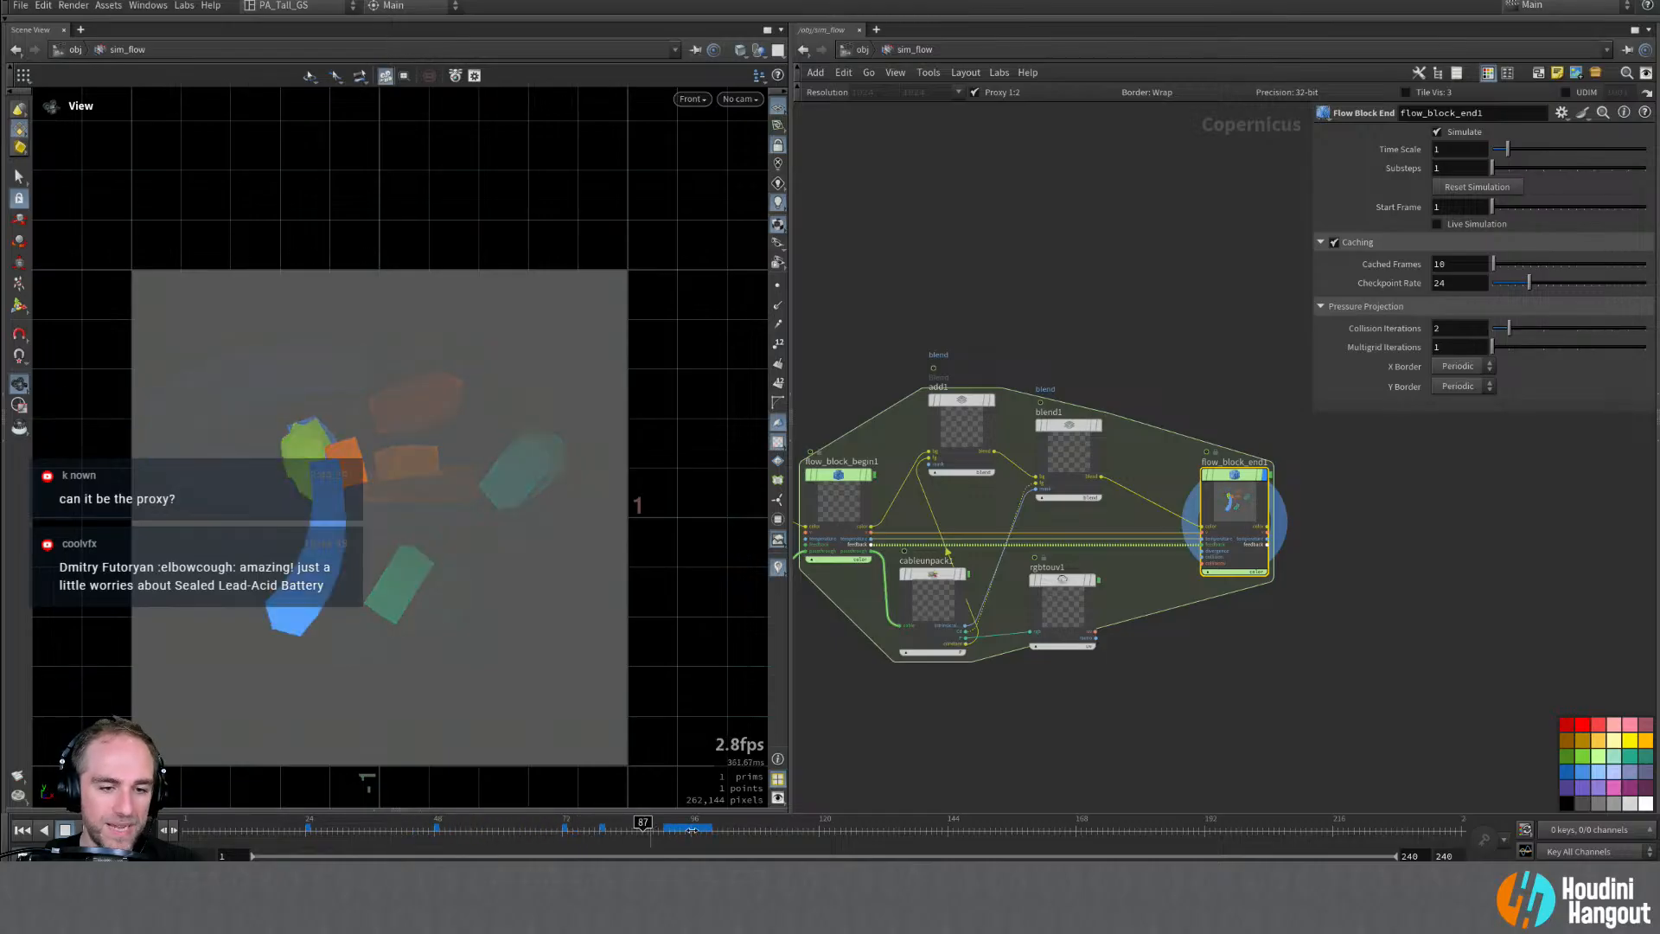
Step: Scrub the cached frames, turn off the 1:2 proxy, play from the start and return to the first frame
left_click(565, 829)
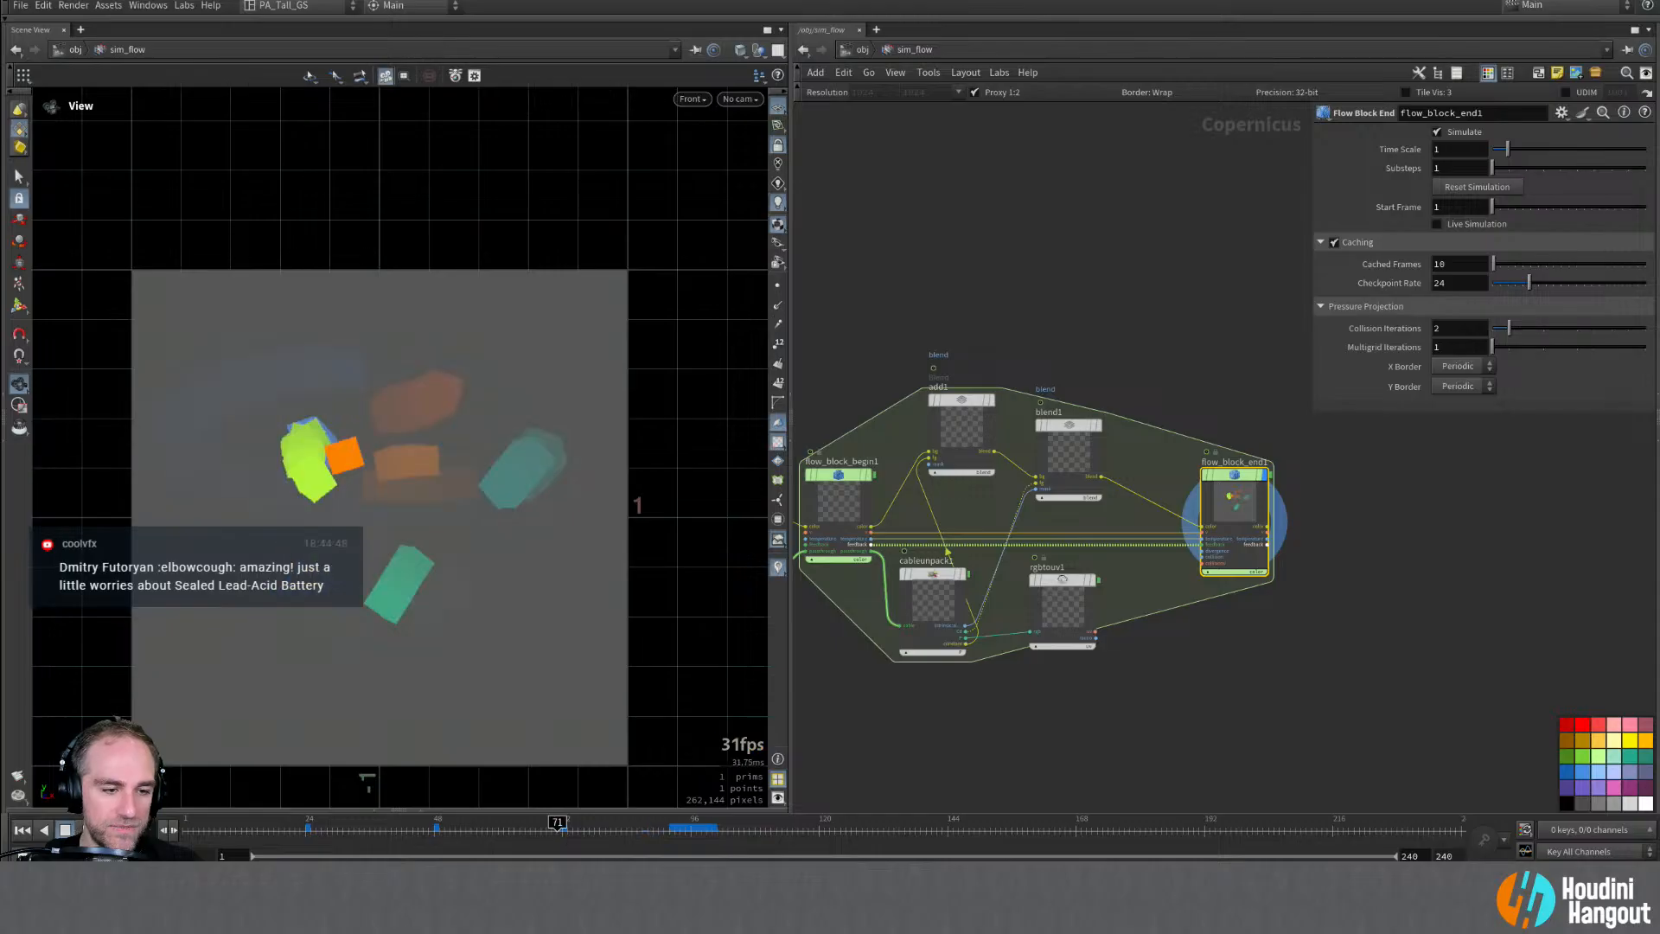
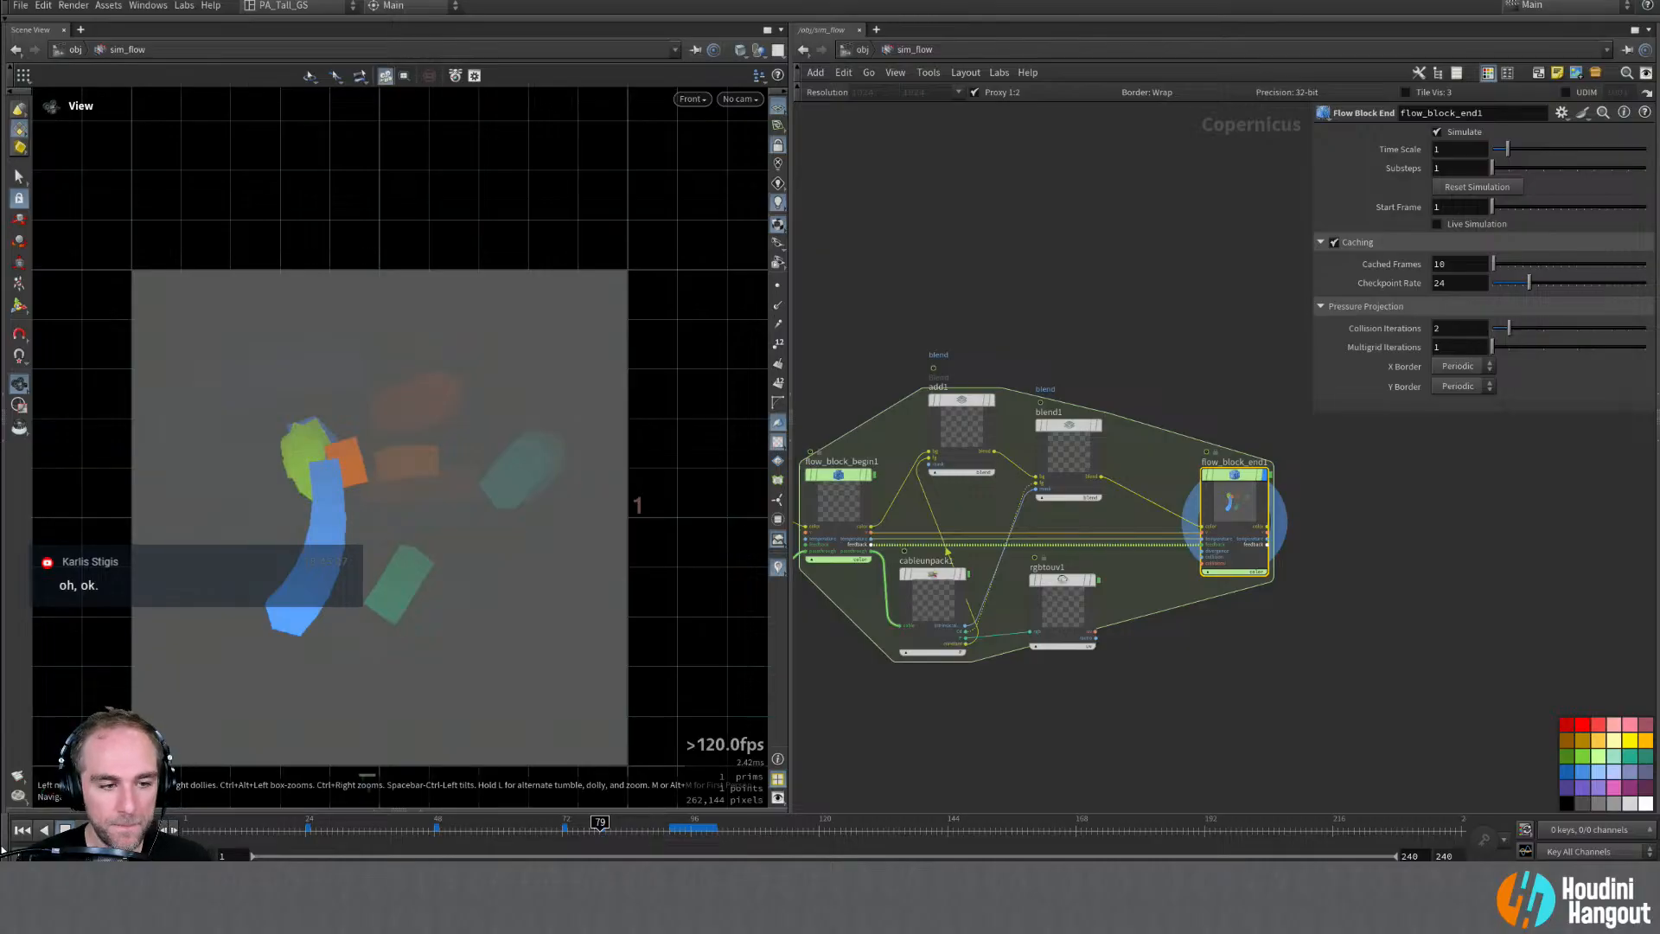
left_click(21, 830)
left_click(976, 92)
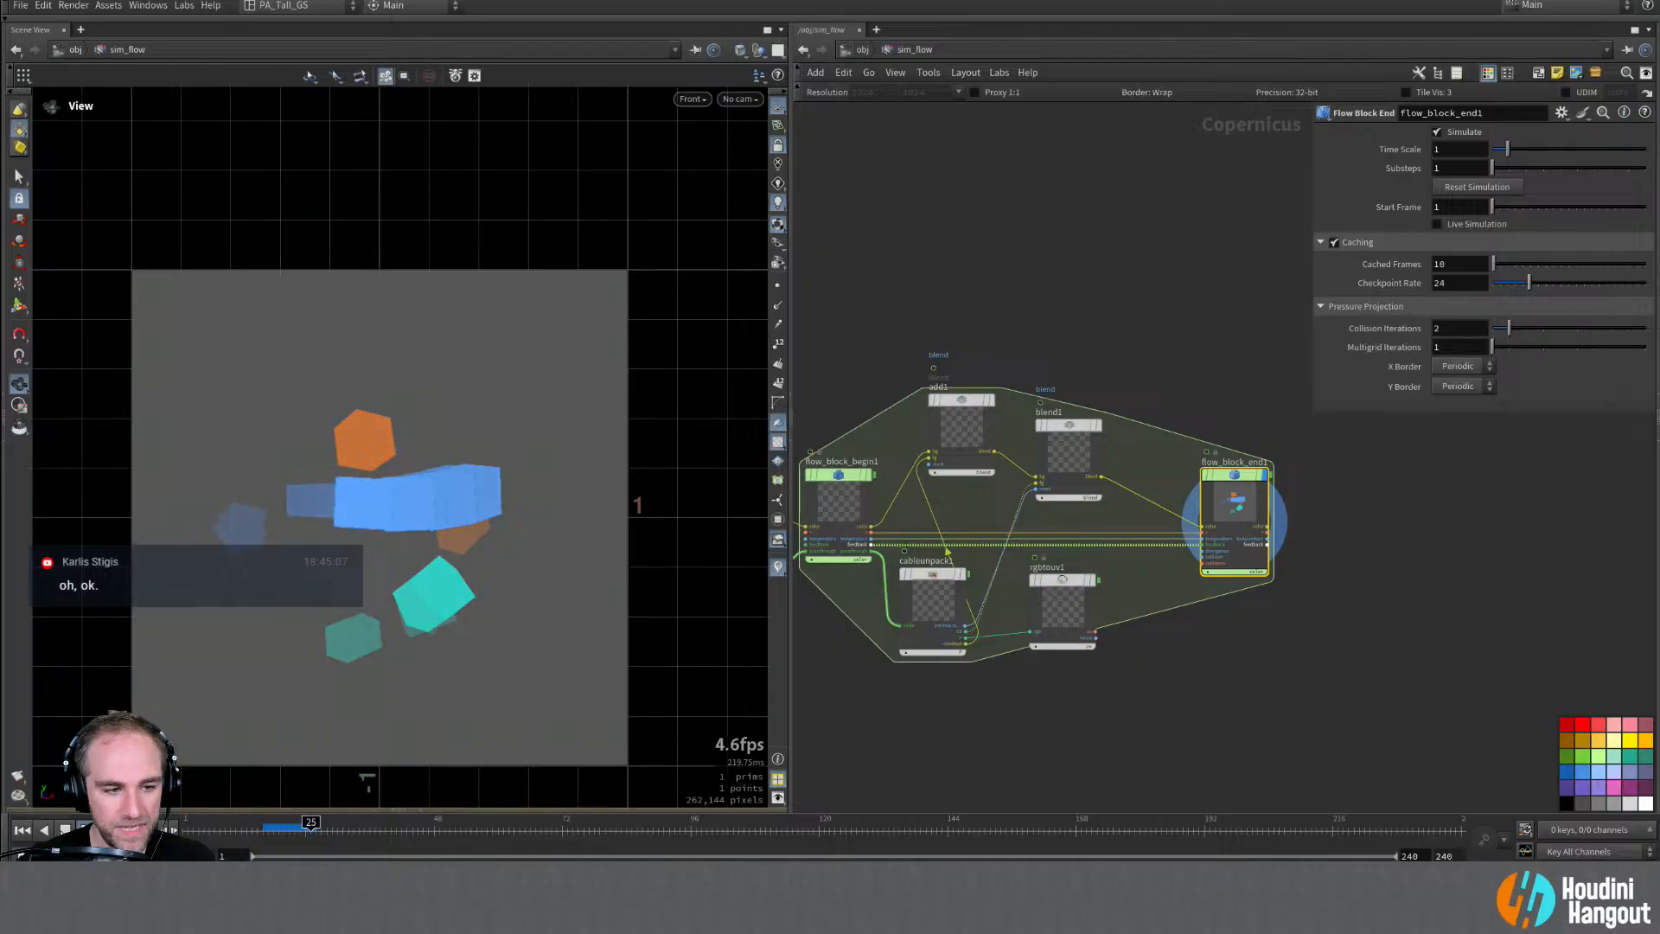
key("ctrl+Up")
Step: Set the mask of the add1 blend node to 0.25 and play the full-resolution simulation
left_click(958, 399)
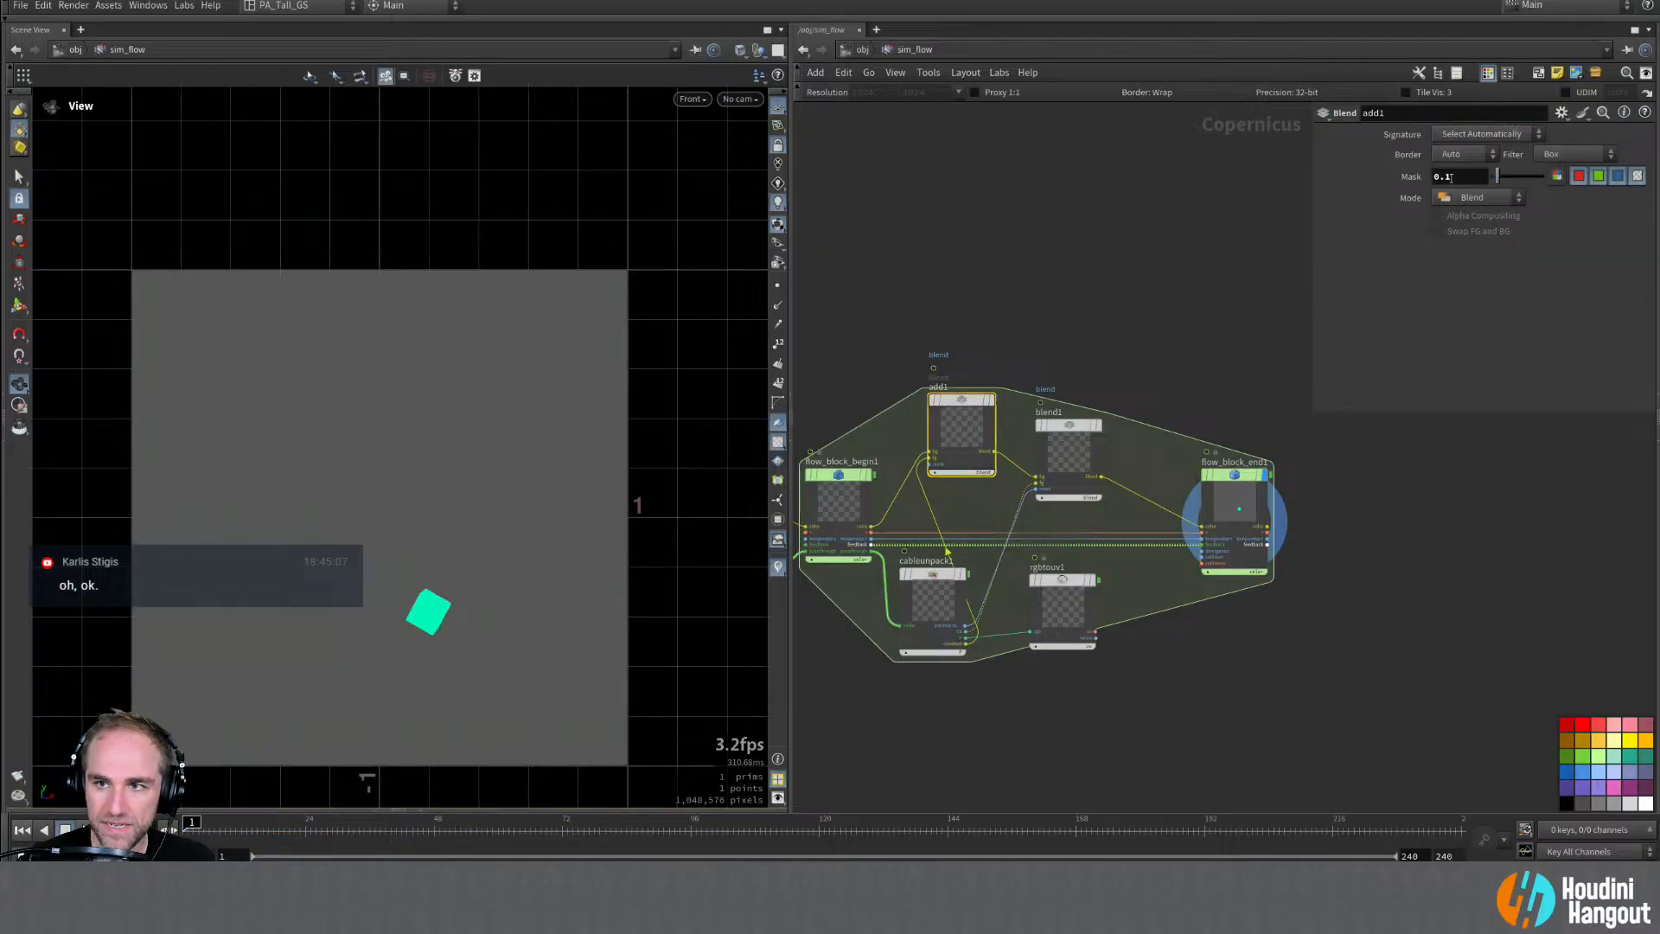
type("0.25")
key("Return")
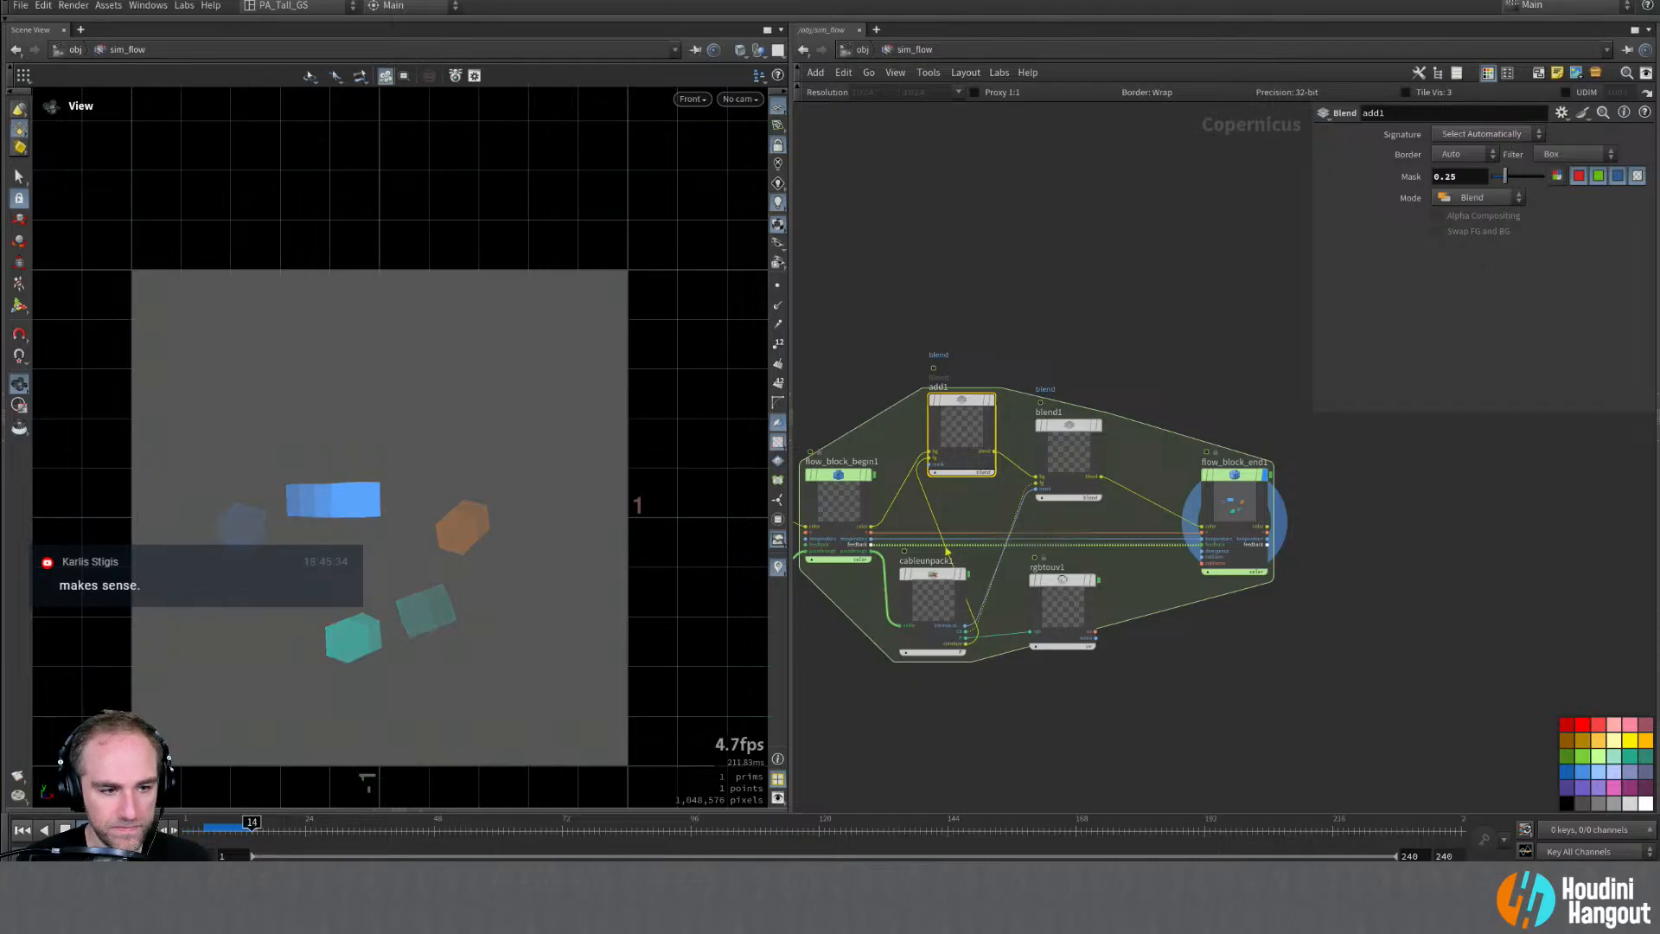
double_click(1457, 176)
Step: Return to the first frame, turn the 1:2 proxy back on and play the simulation again
key("ctrl+Up")
left_click(974, 92)
key("Up")
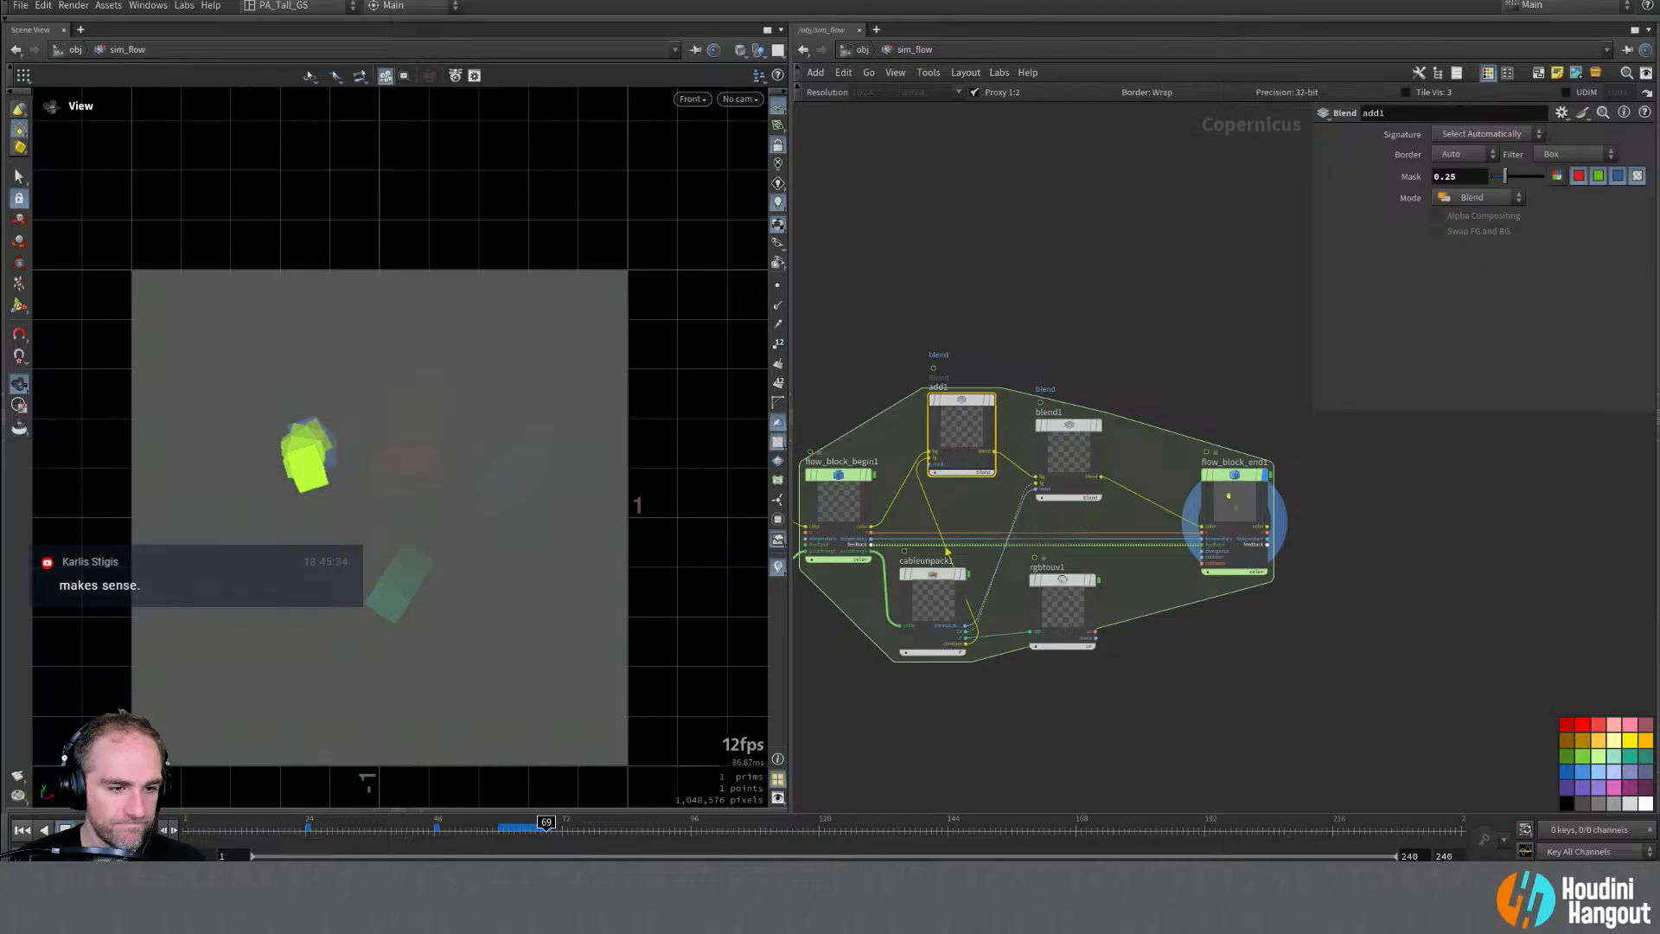
double_click(173, 832)
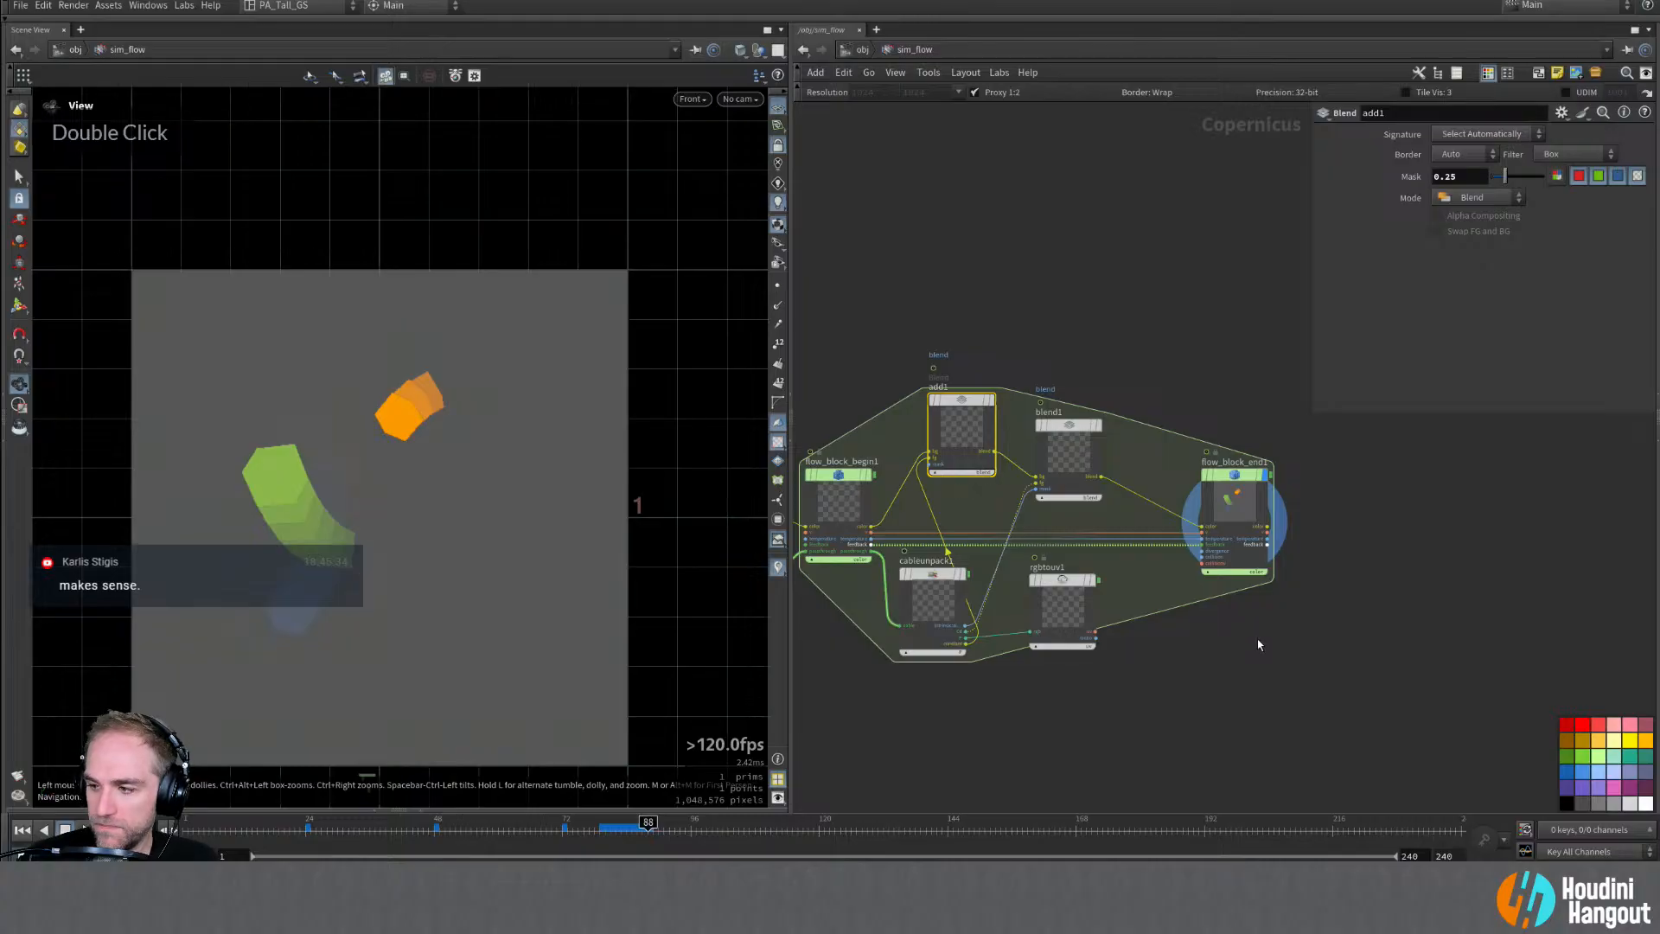
Step: Set both the X and Y borders of flow_block_end1's pressure projection to Open
left_click_drag(1070, 580, 1061, 586)
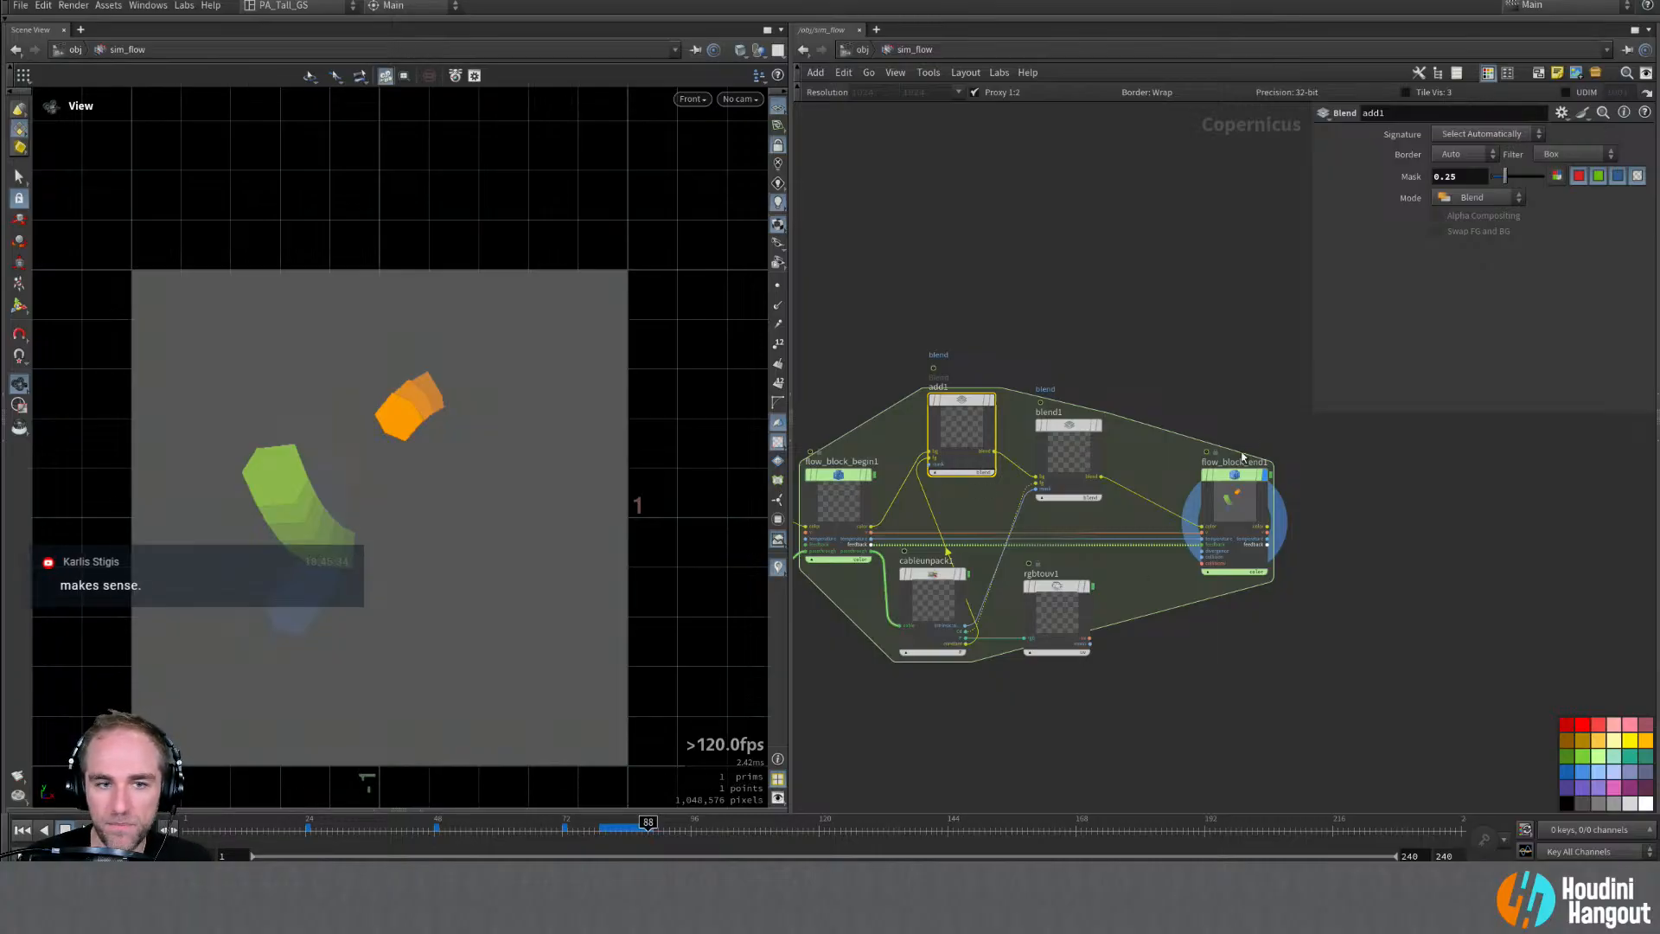
left_click(1236, 518)
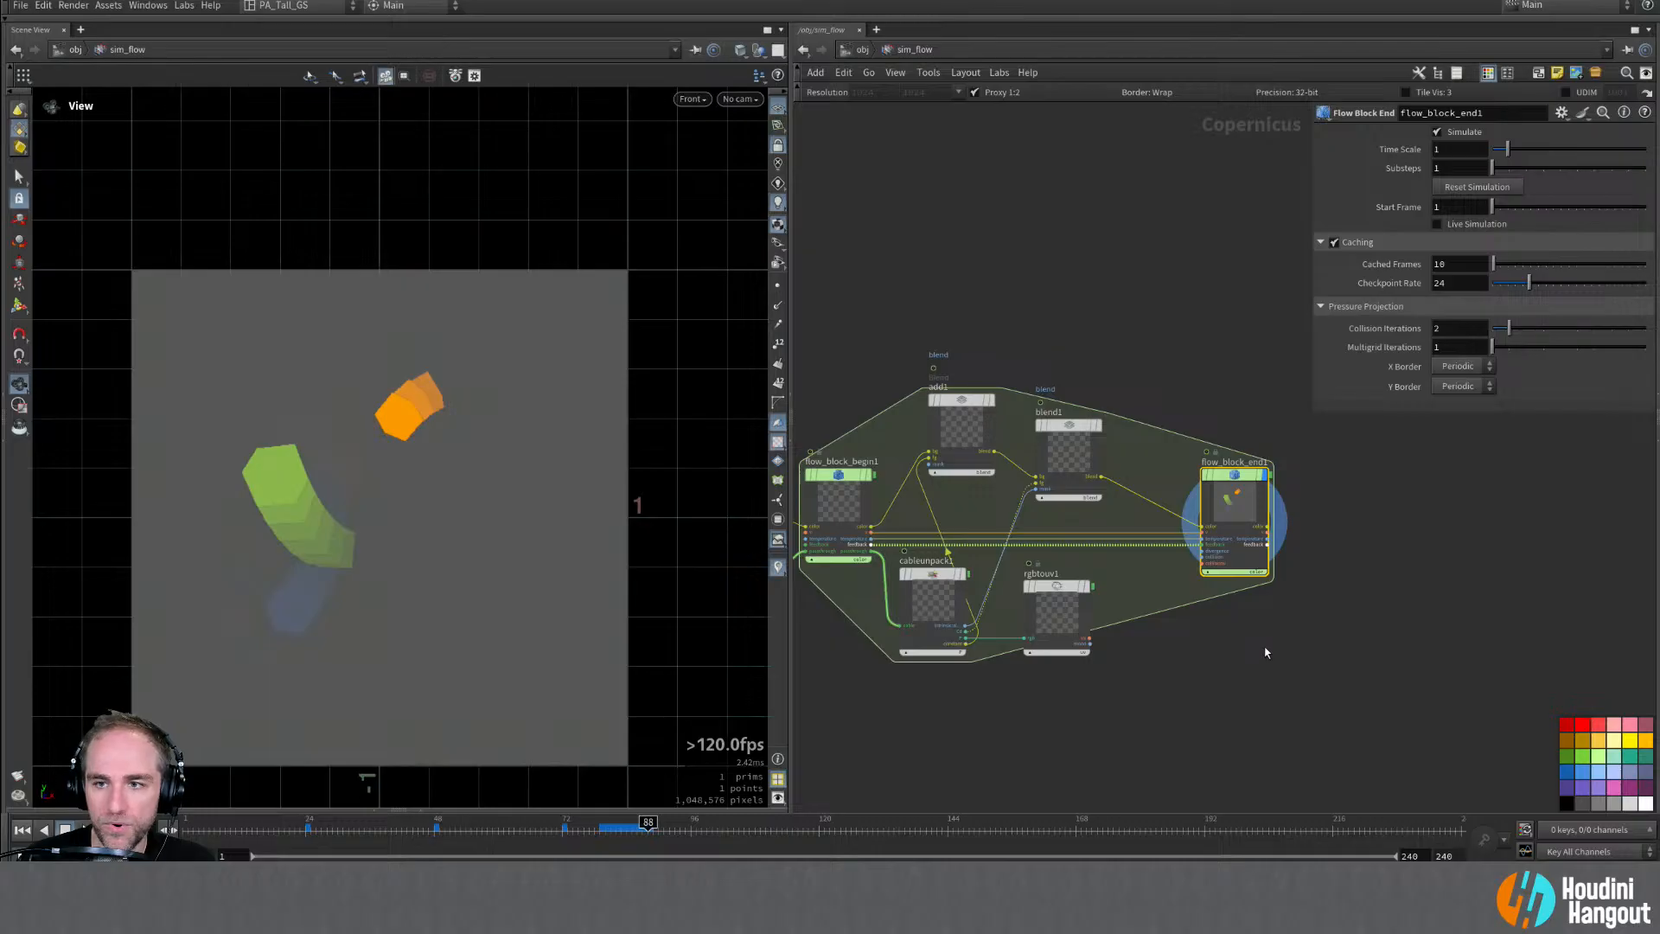
left_click(1461, 367)
double_click(1455, 383)
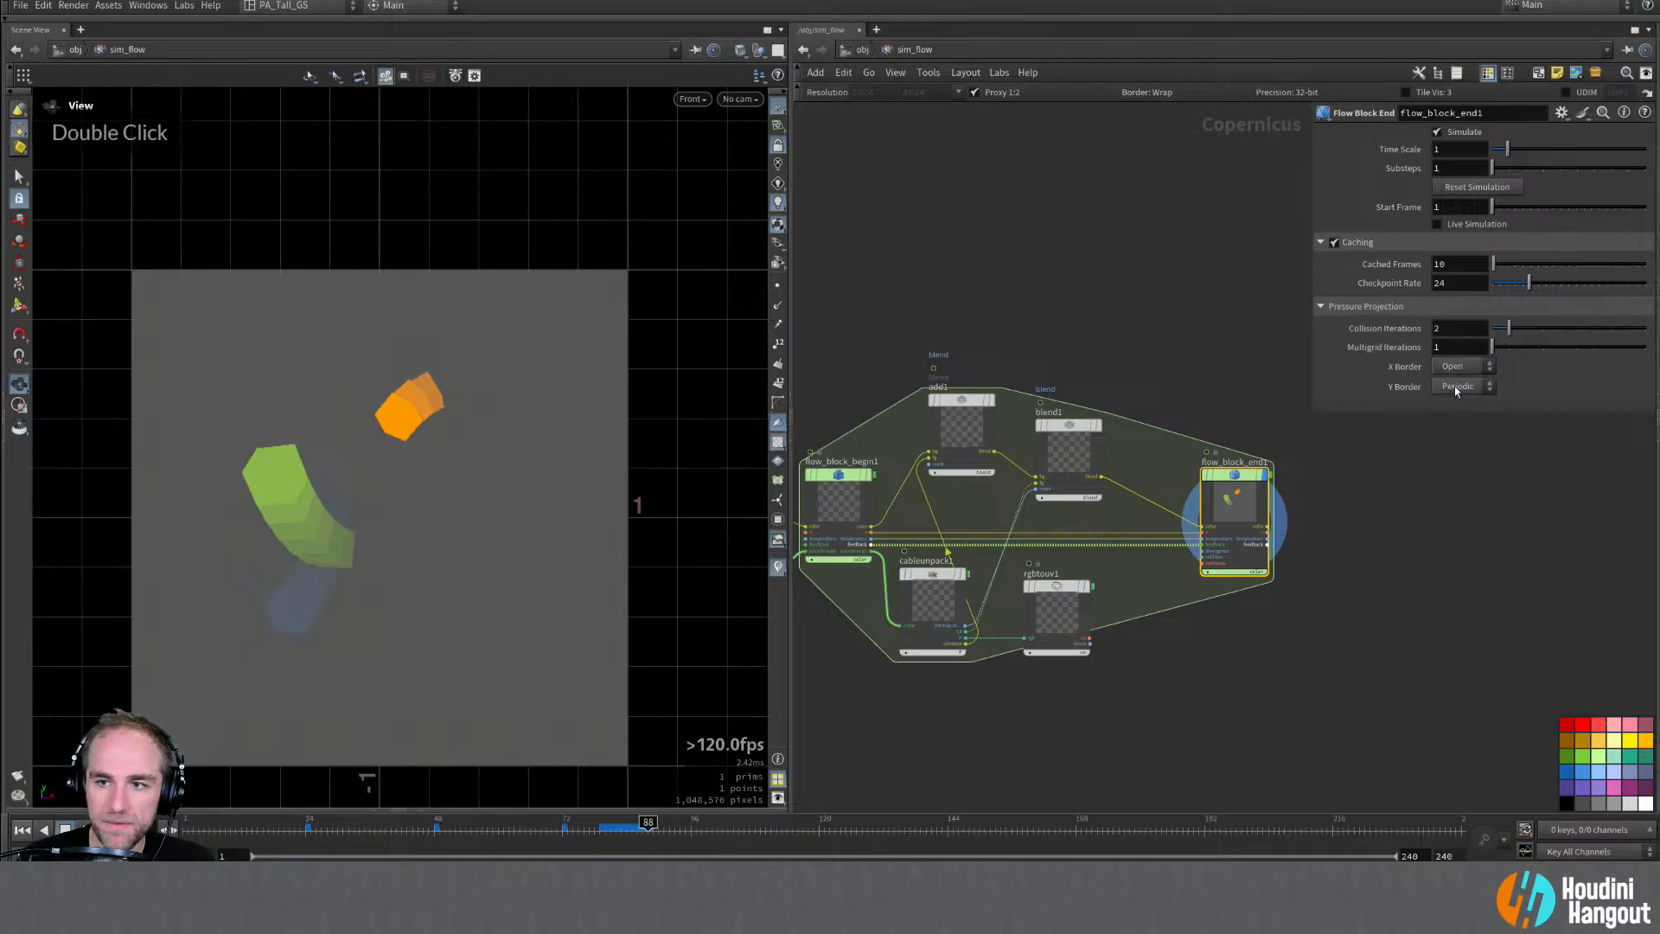
left_click(1461, 385)
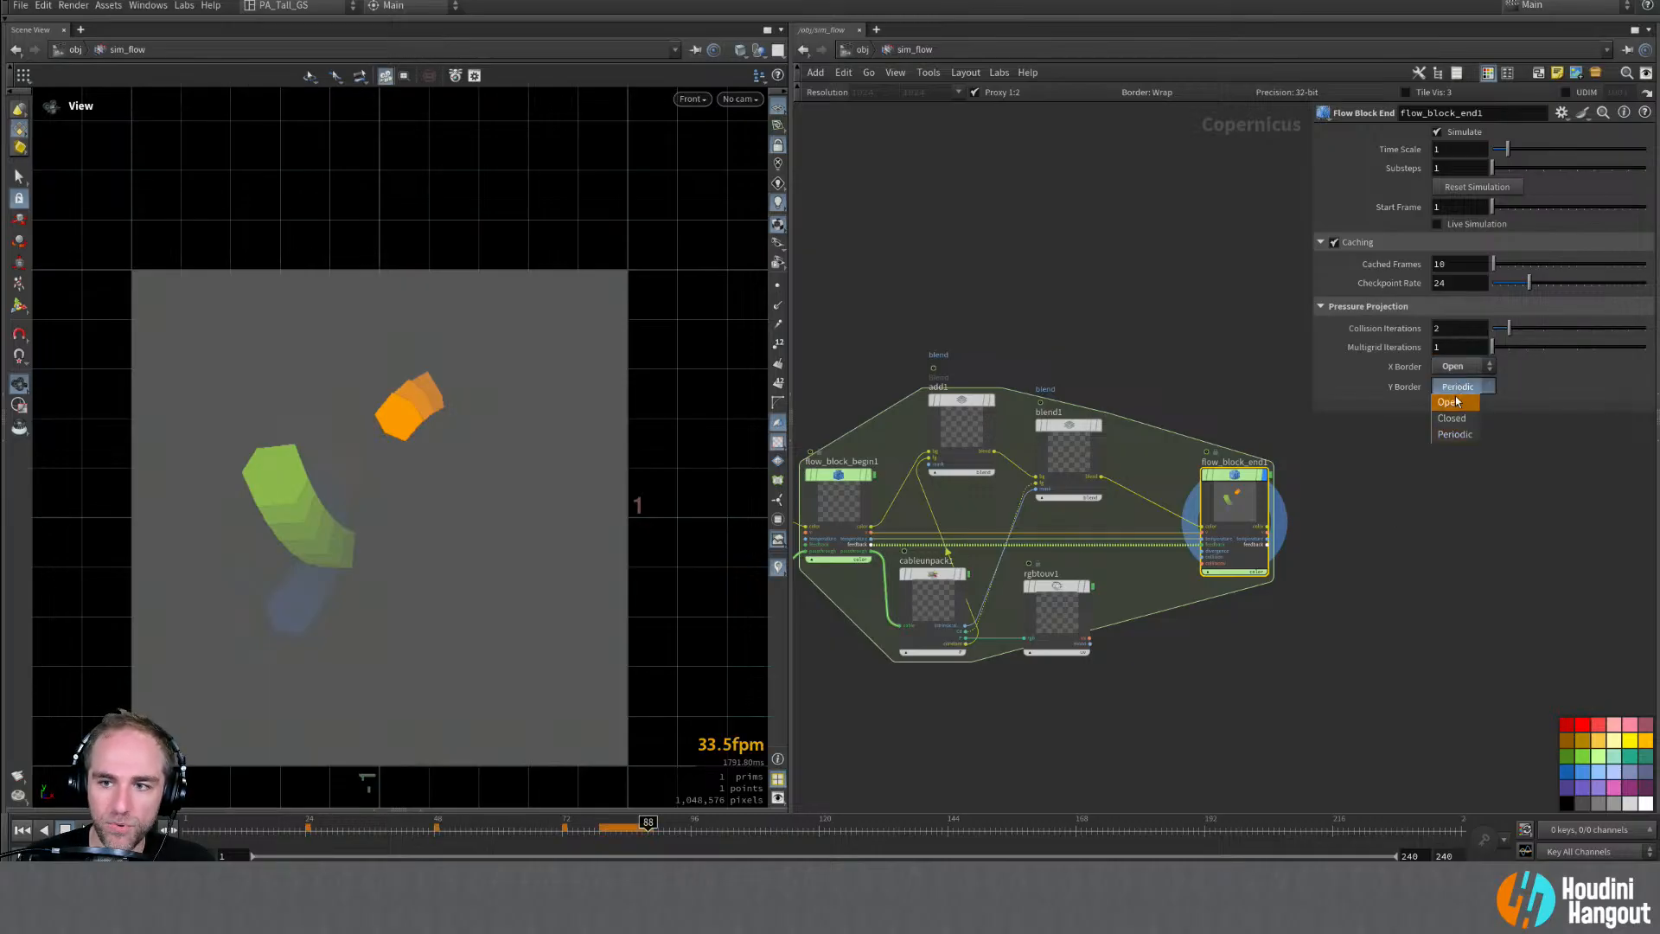
left_click(1458, 391)
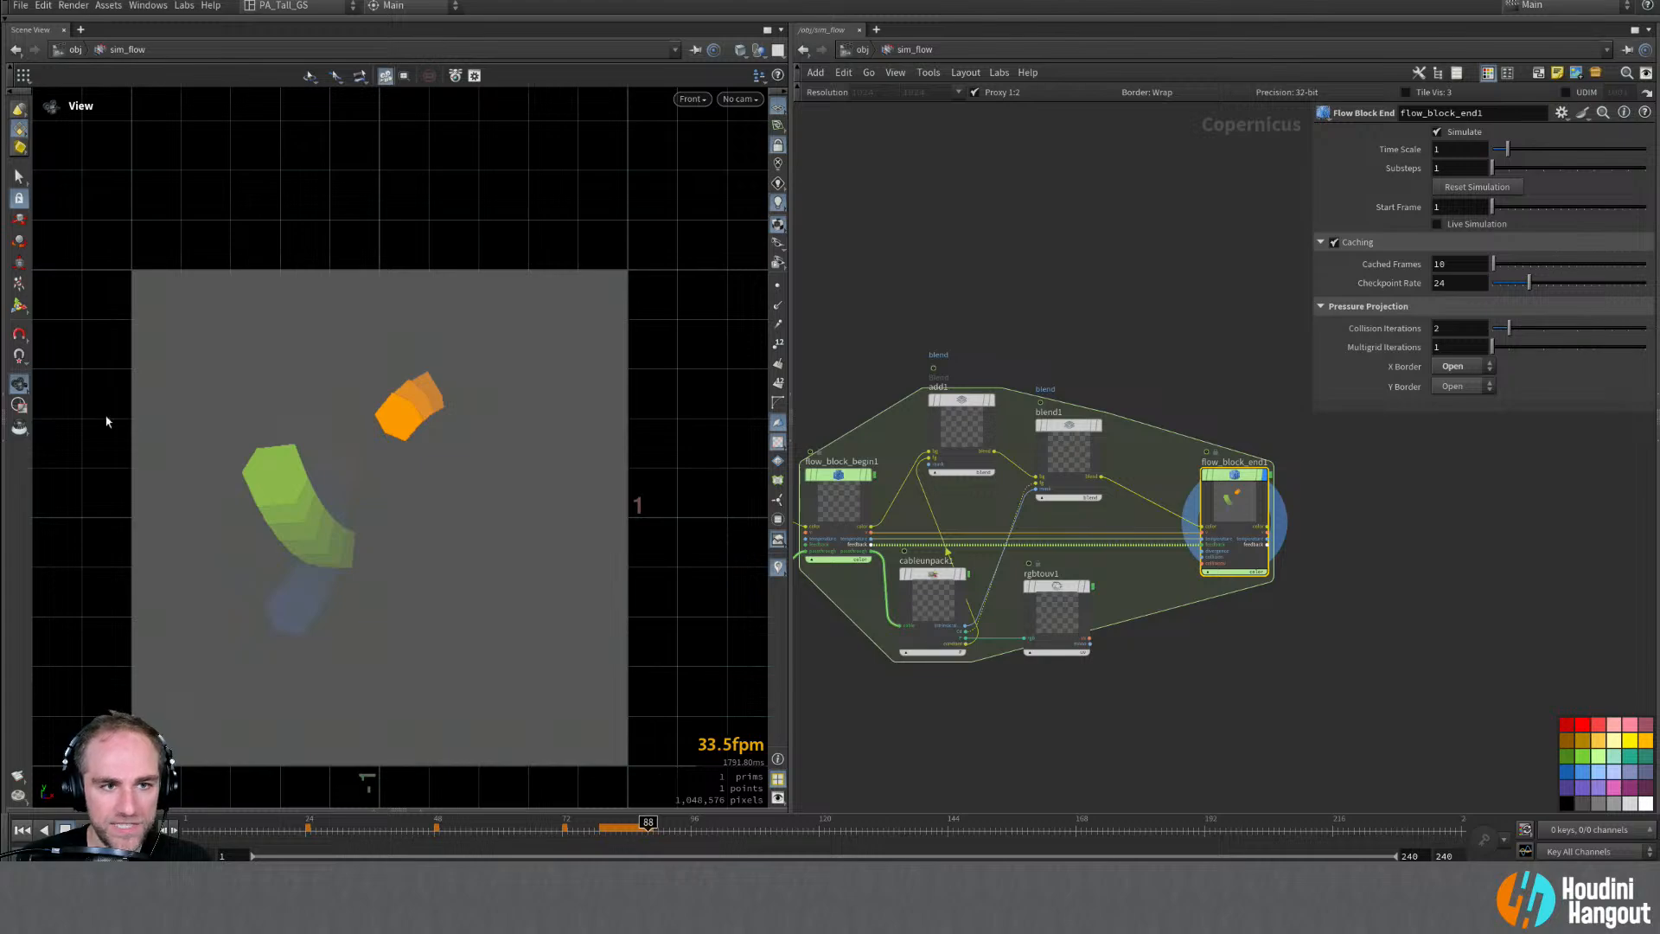
Step: Play the simulation with open borders from the start and return to the first frame
middle_click_drag(402, 387, 419, 326)
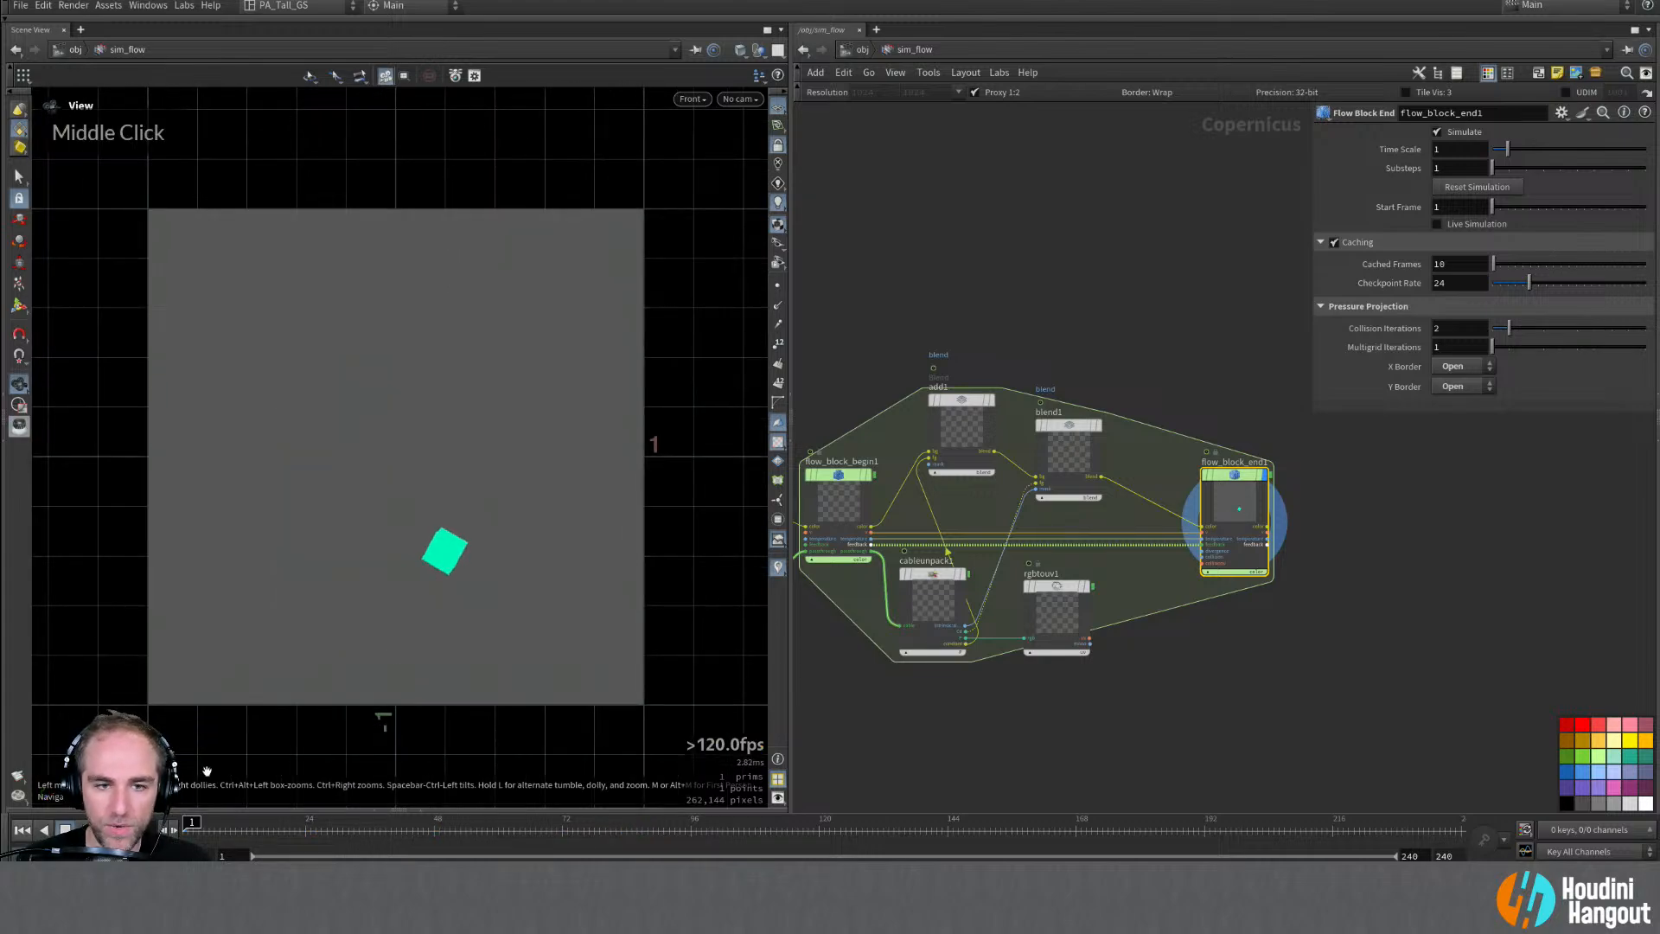
left_click(86, 830)
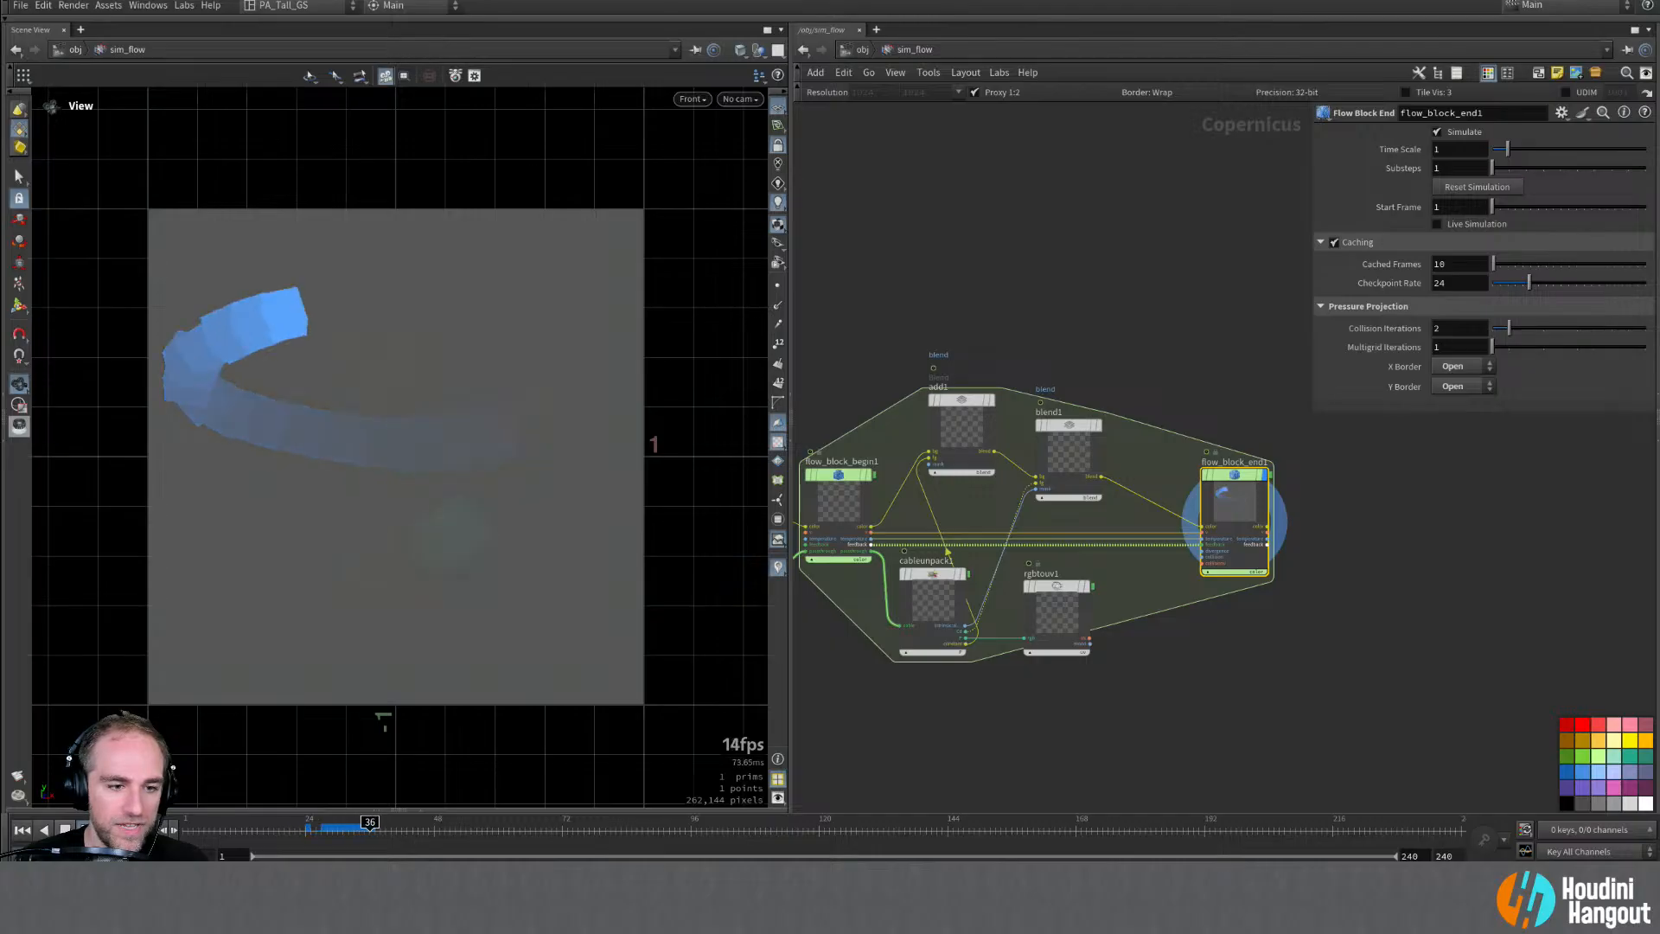
left_click(31, 831)
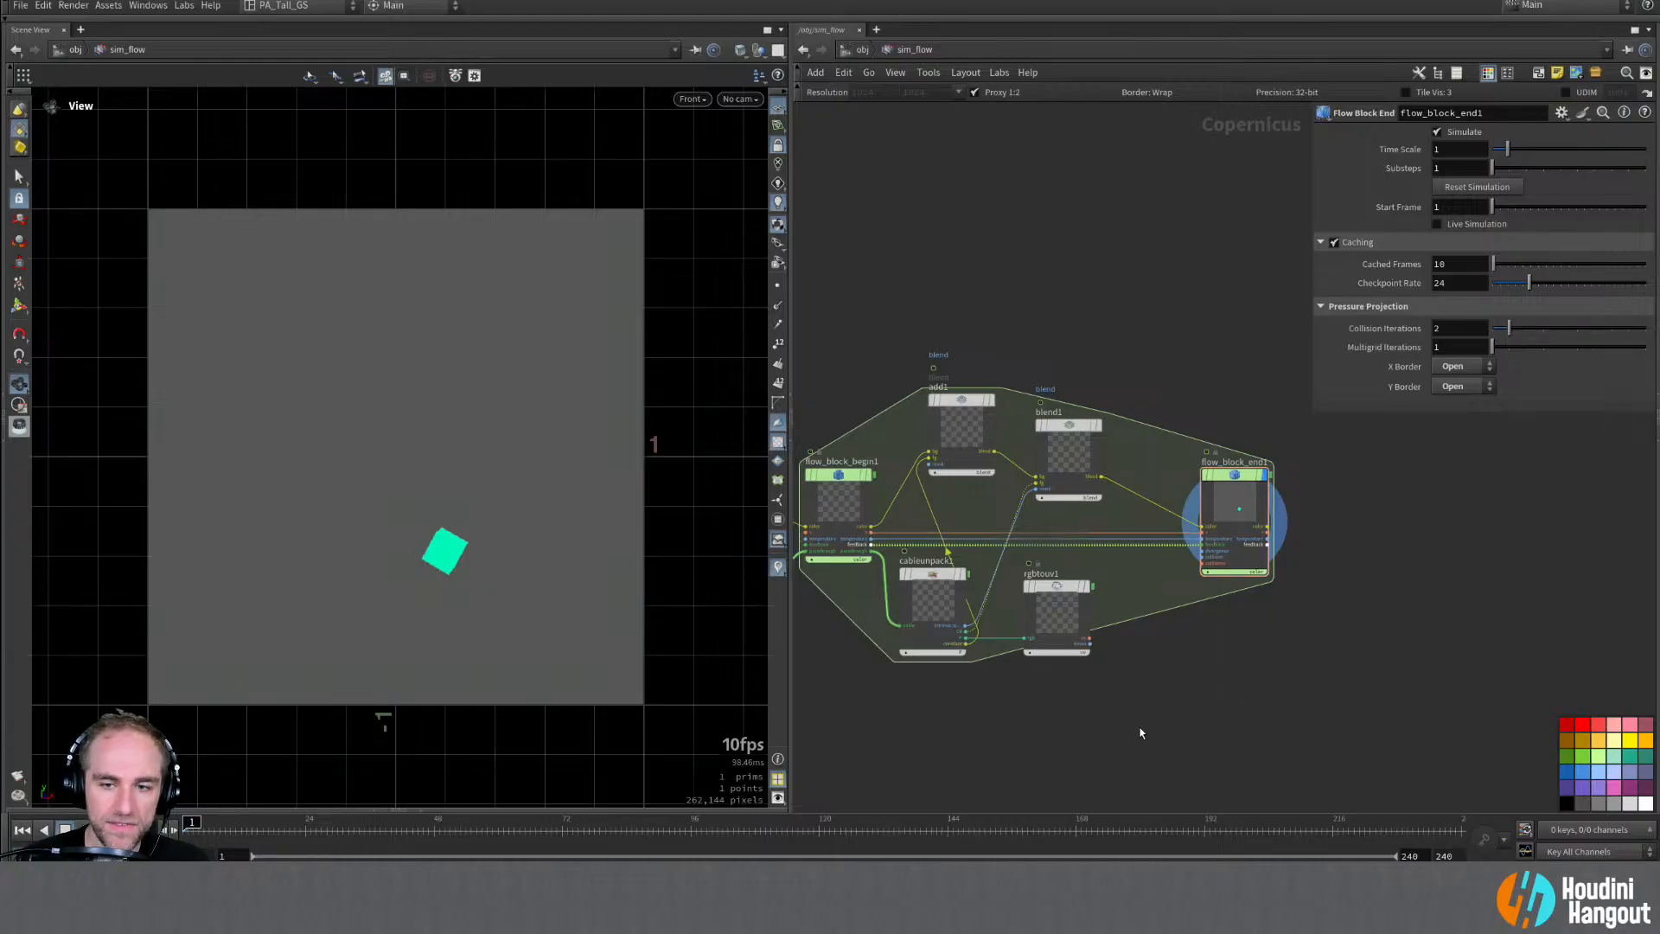
Step: Add an Add node beside rgbtouv1, with flow_block_begin1's velocity as background and rgbtouv1's uv output as foreground
key("Tab")
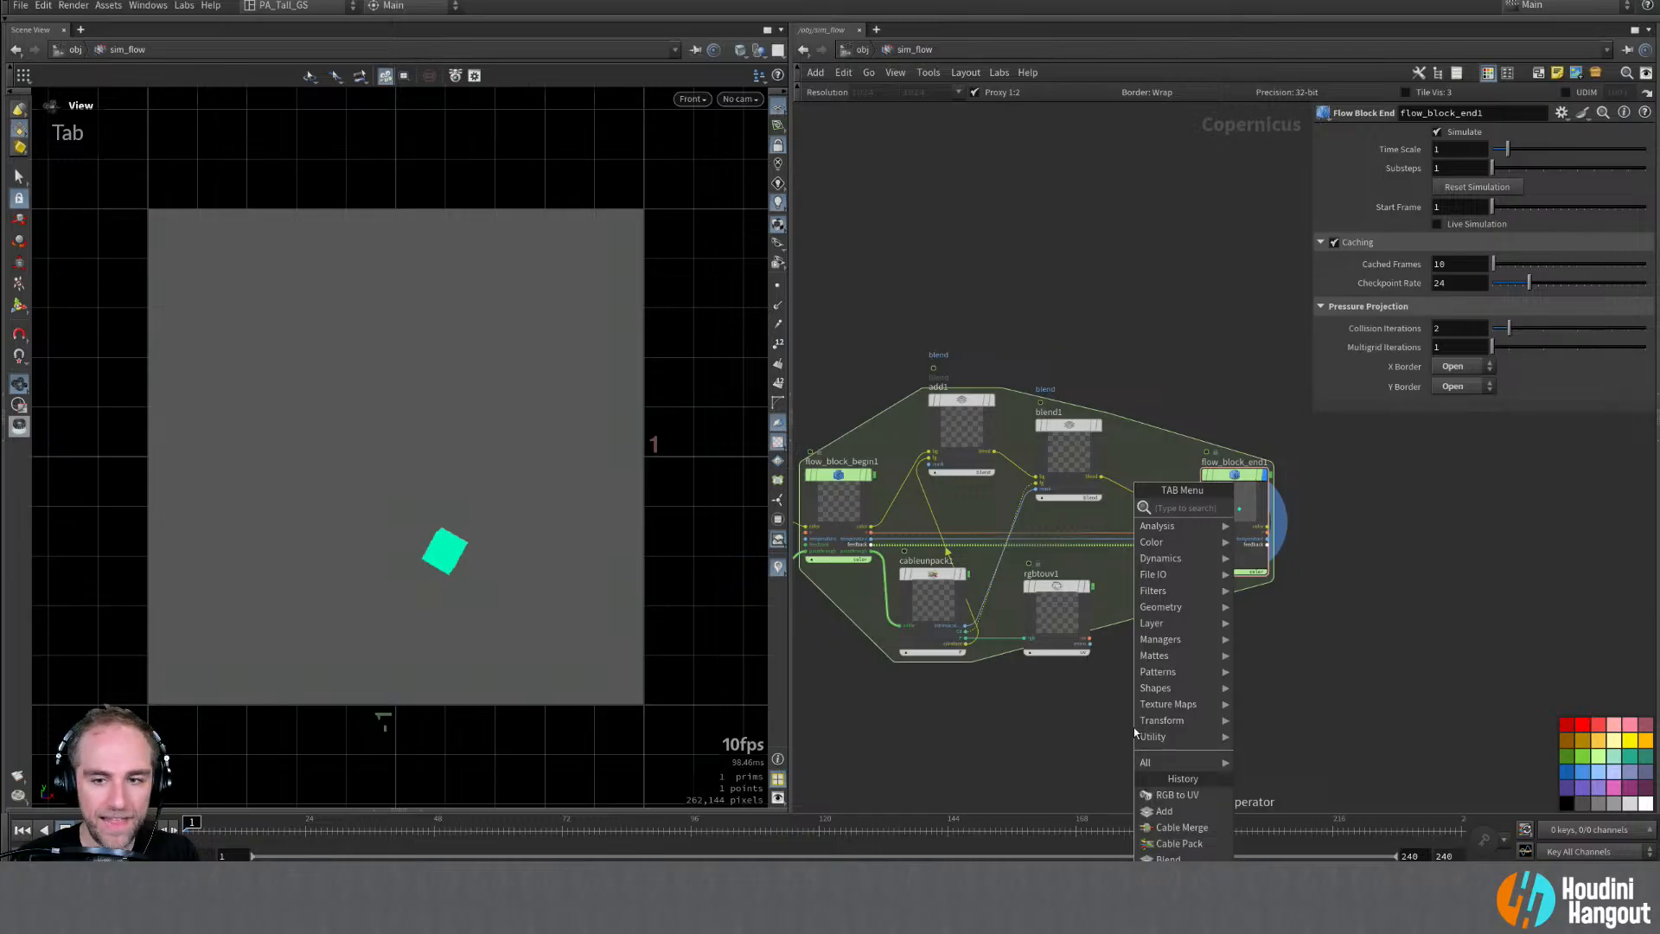
type("add")
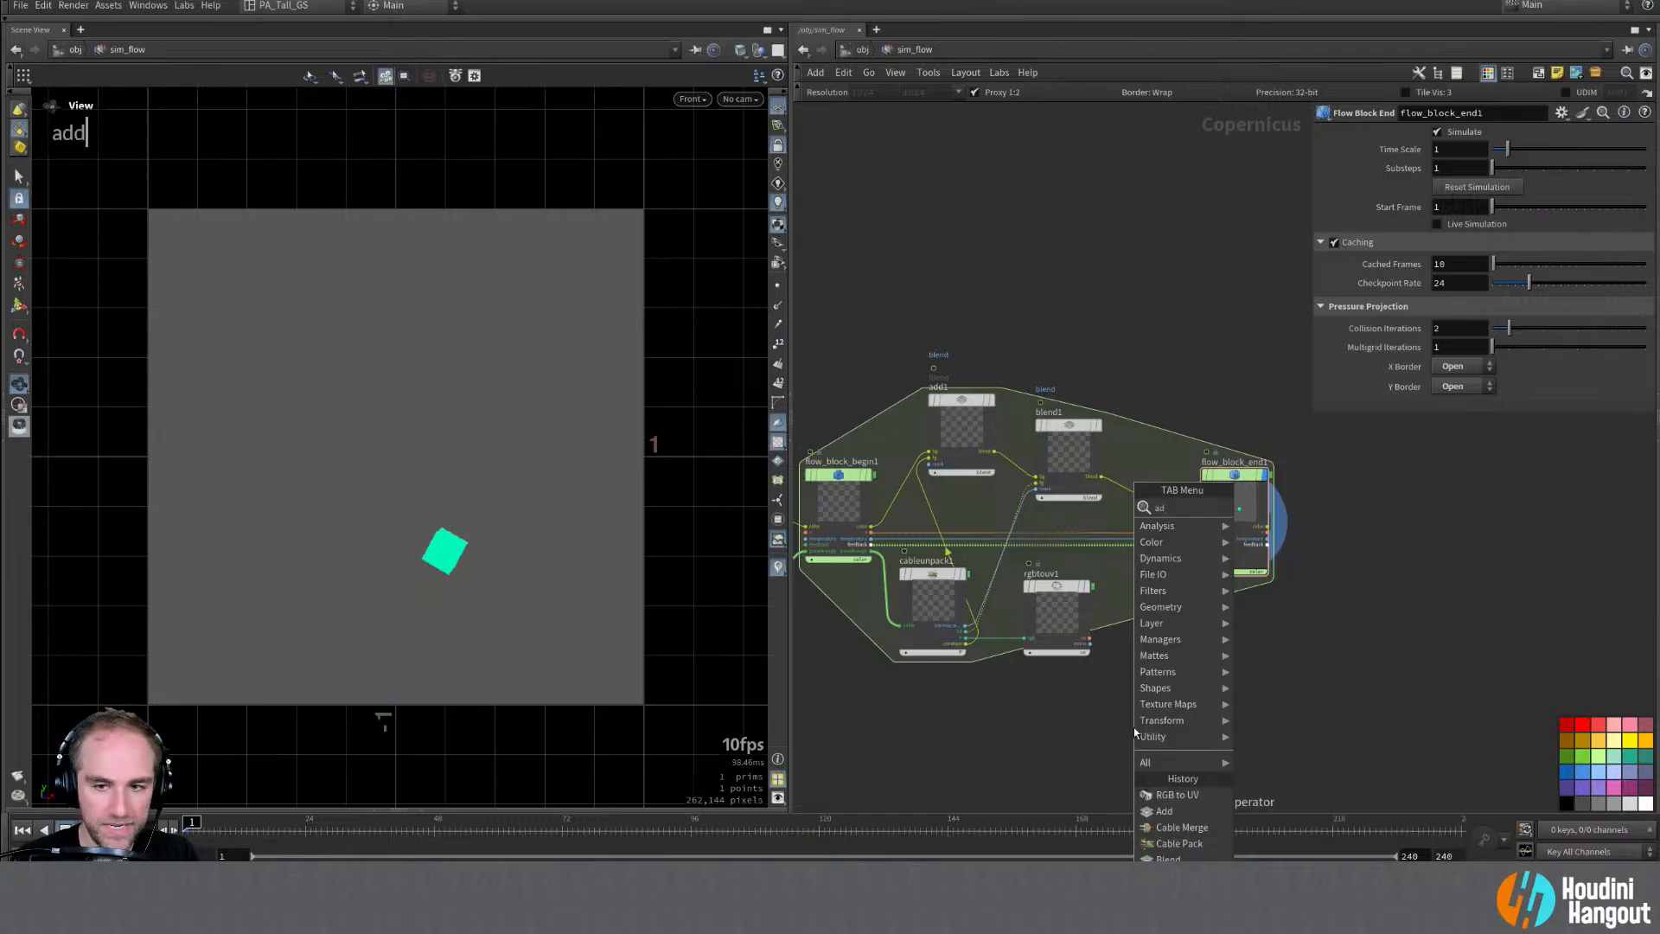
key("Return")
left_click(1178, 590)
right_click_drag(1289, 674, 1026, 612)
middle_click_drag(1026, 611, 1139, 623)
left_click_drag(818, 489, 1201, 648)
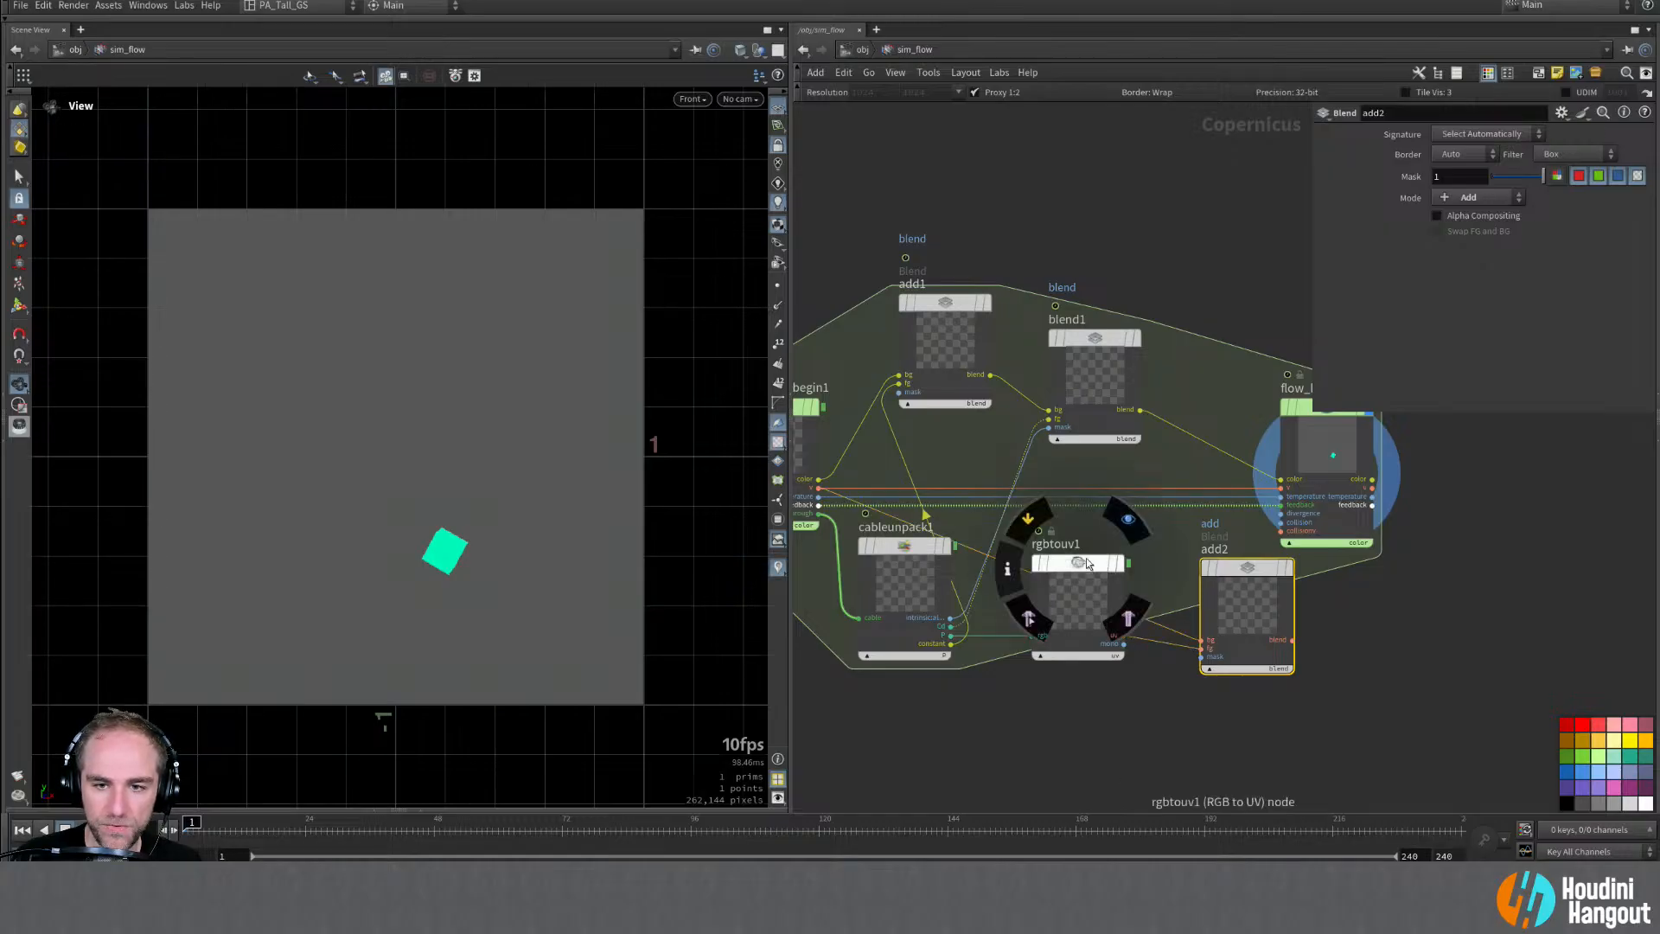
Step: Move rgbtouv1 lower in the flow block and display the add2 node's result in the viewport
left_click_drag(1078, 563, 1077, 662)
left_click(1292, 571)
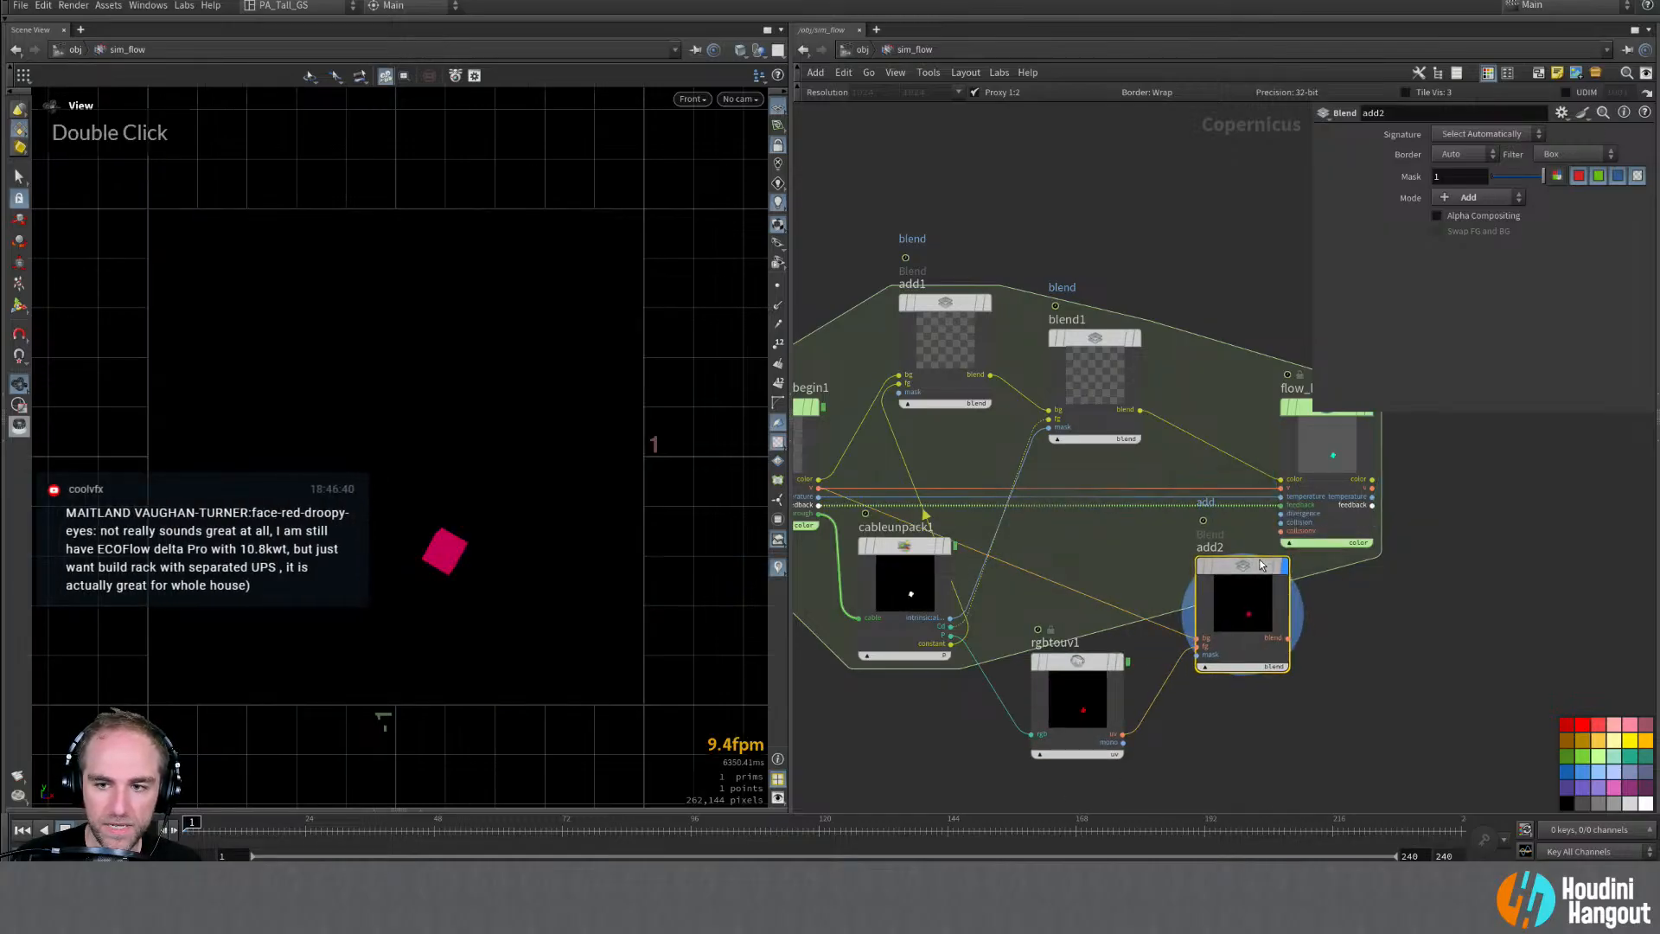
left_click_drag(1250, 570, 1218, 559)
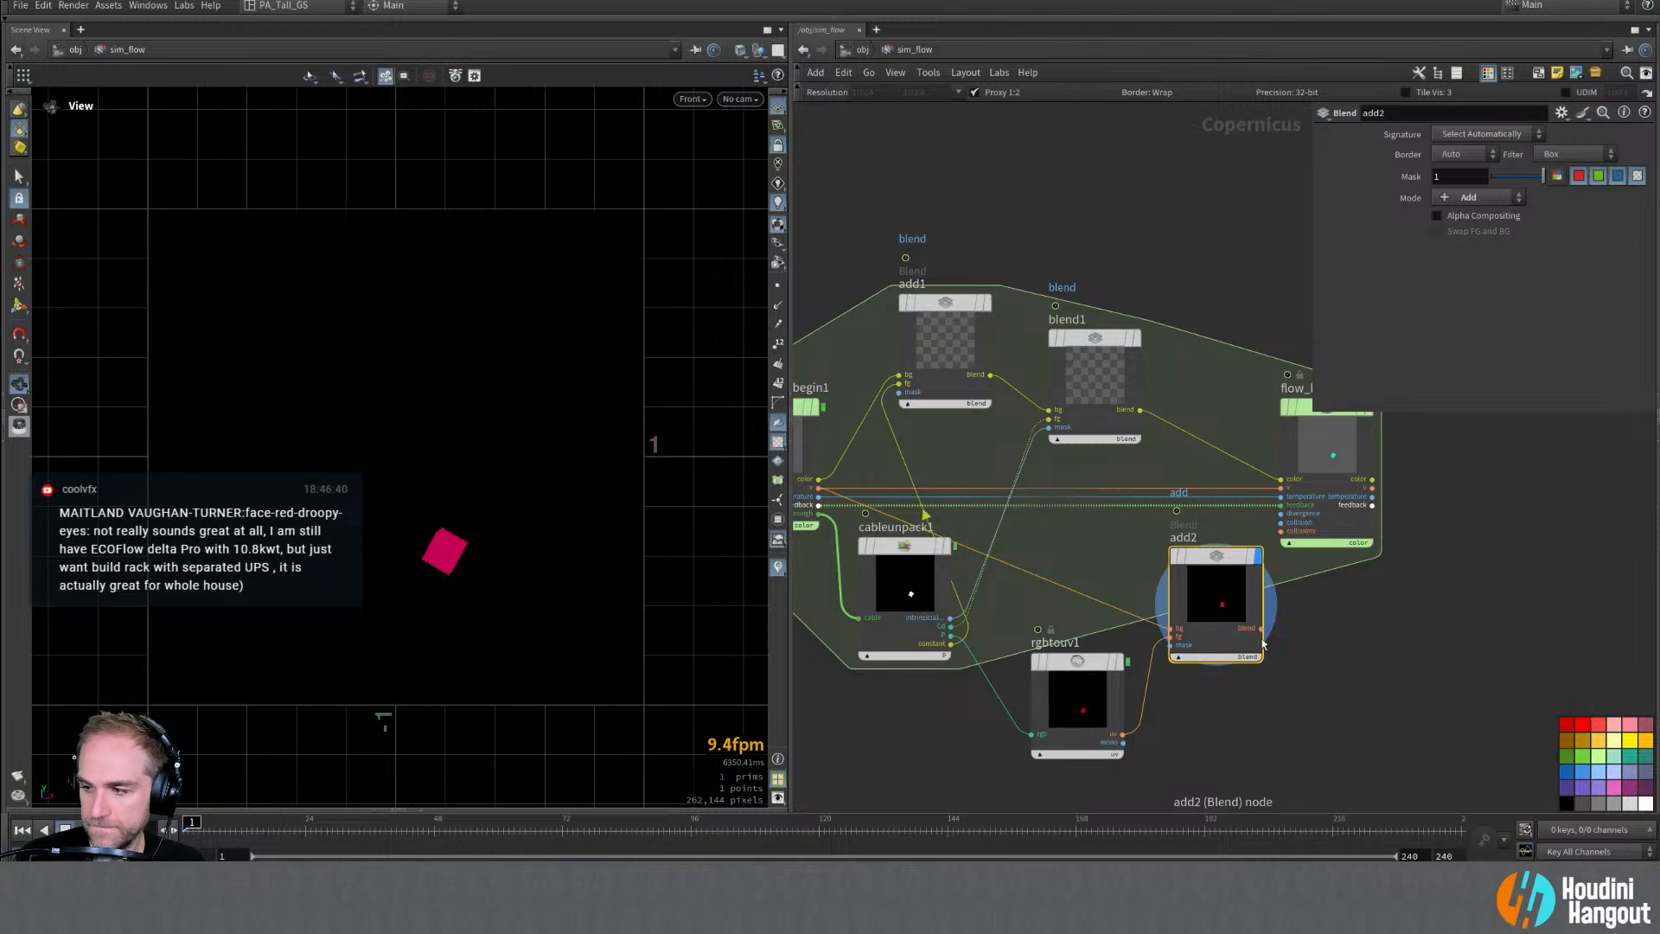
Step: Connect add2's blend output to flow_block_end1's velocity input and tidy the positions of add2 and rgbtouv1
left_click_drag(1260, 630, 1281, 489)
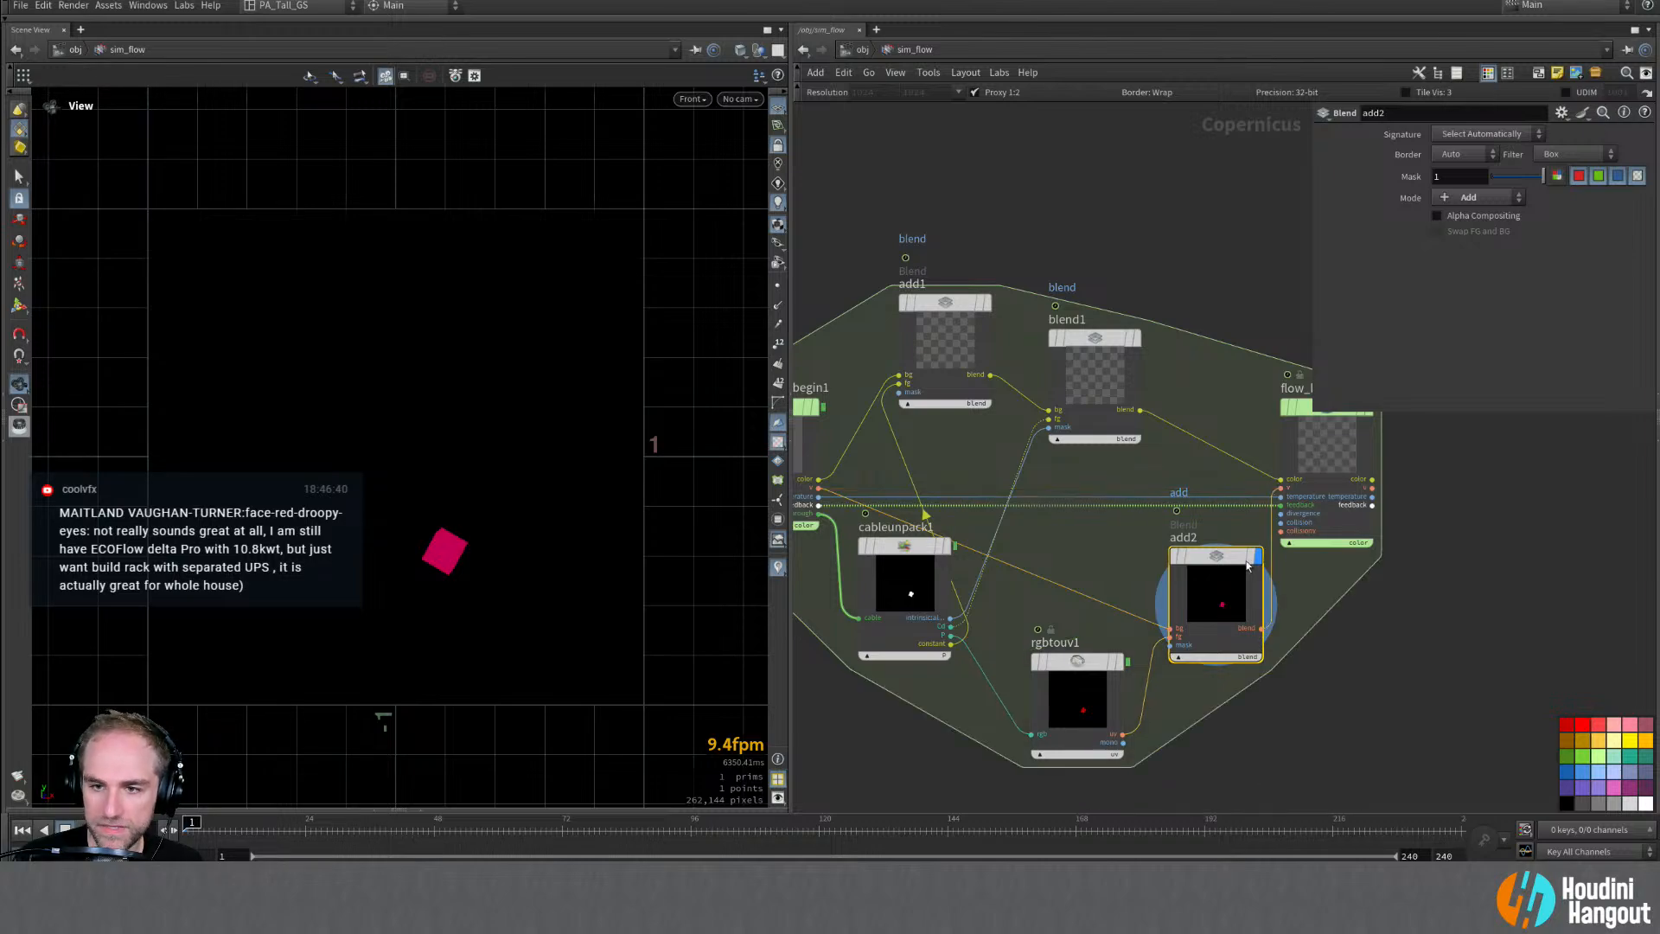
left_click_drag(1214, 597, 1196, 596)
left_click_drag(1063, 670, 1040, 661)
middle_click_drag(1098, 541, 1038, 548)
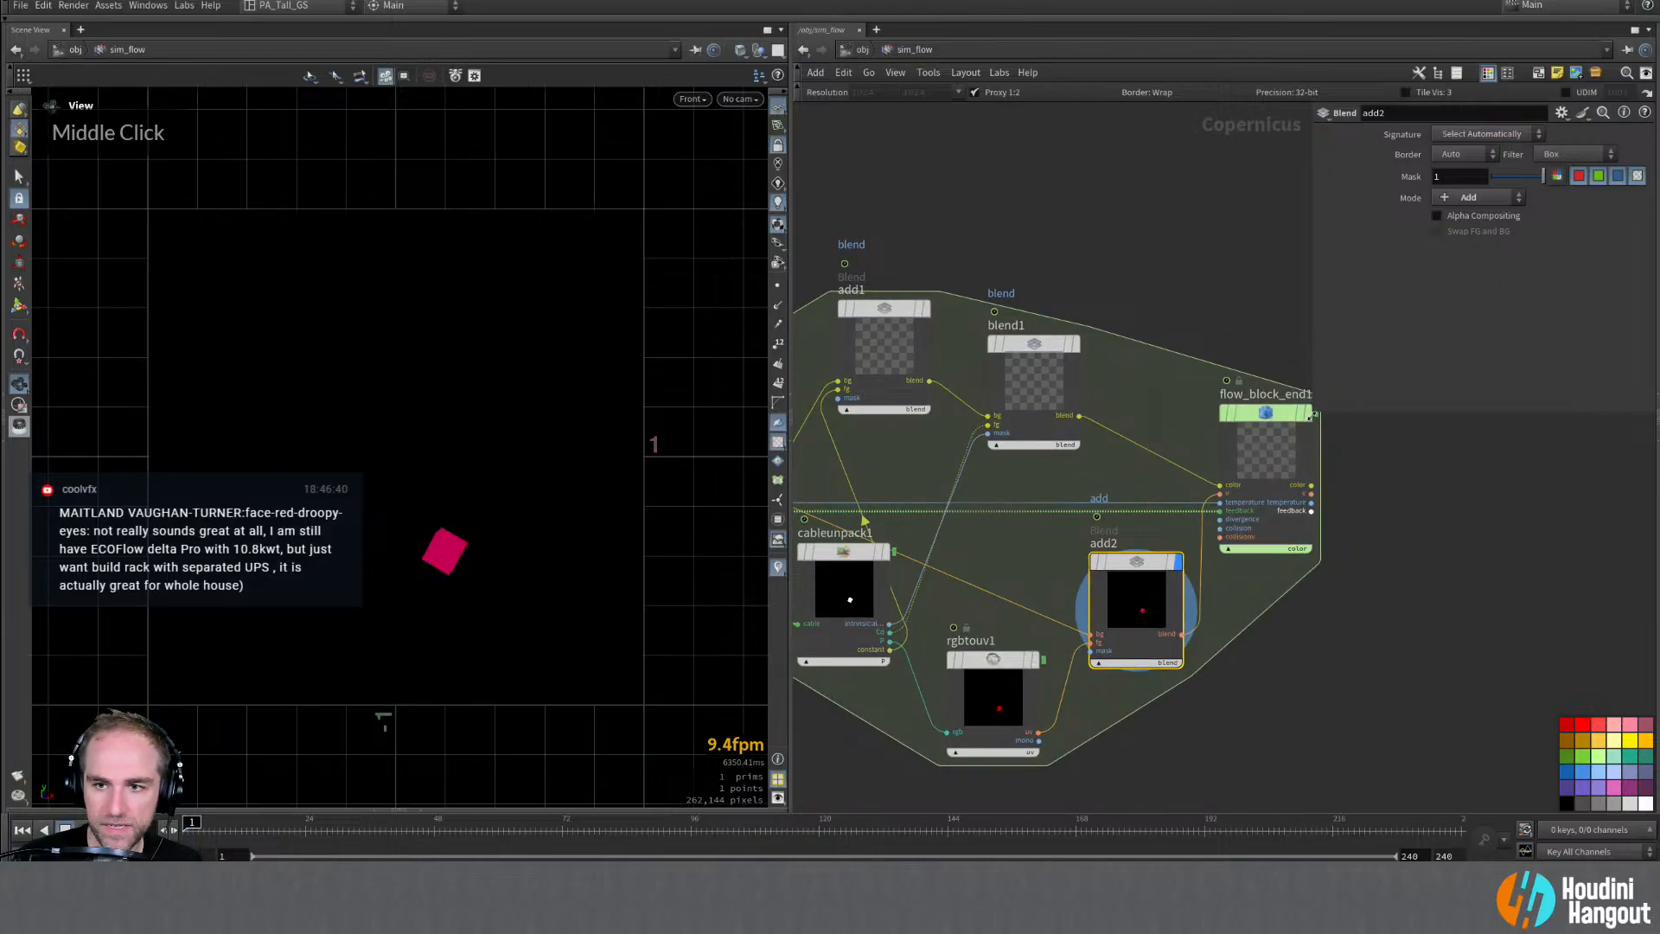
Step: Display flow_block_end1 and play the simulation from the first frame with the added velocity
left_click(1305, 414)
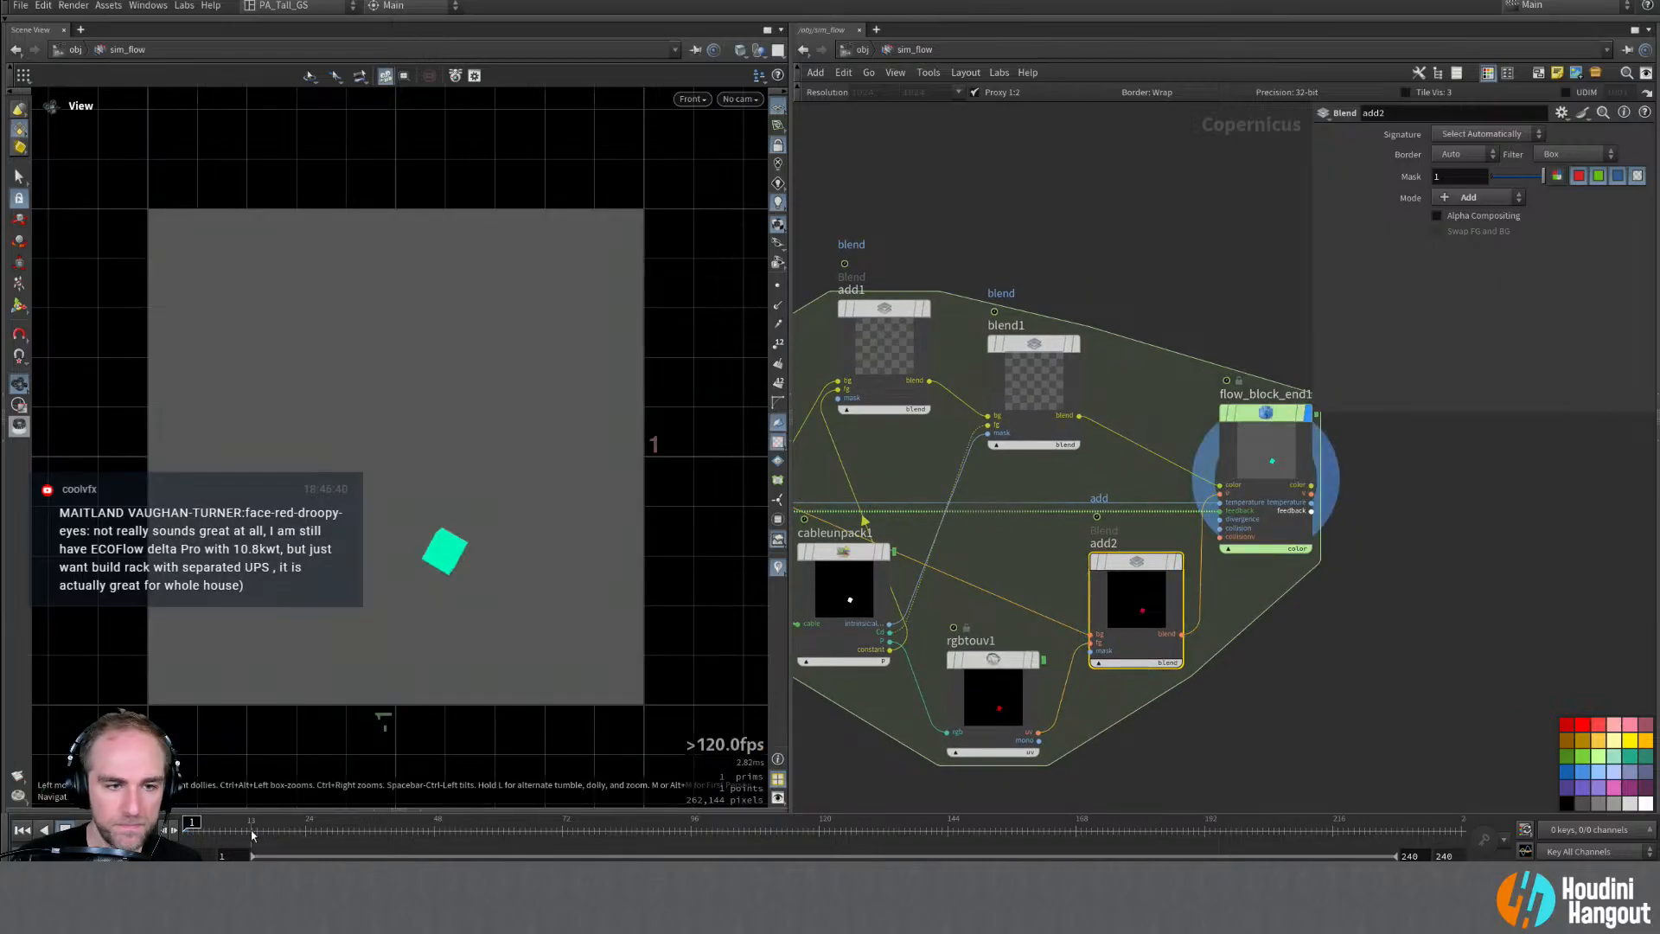
left_click(20, 832)
left_click(87, 829)
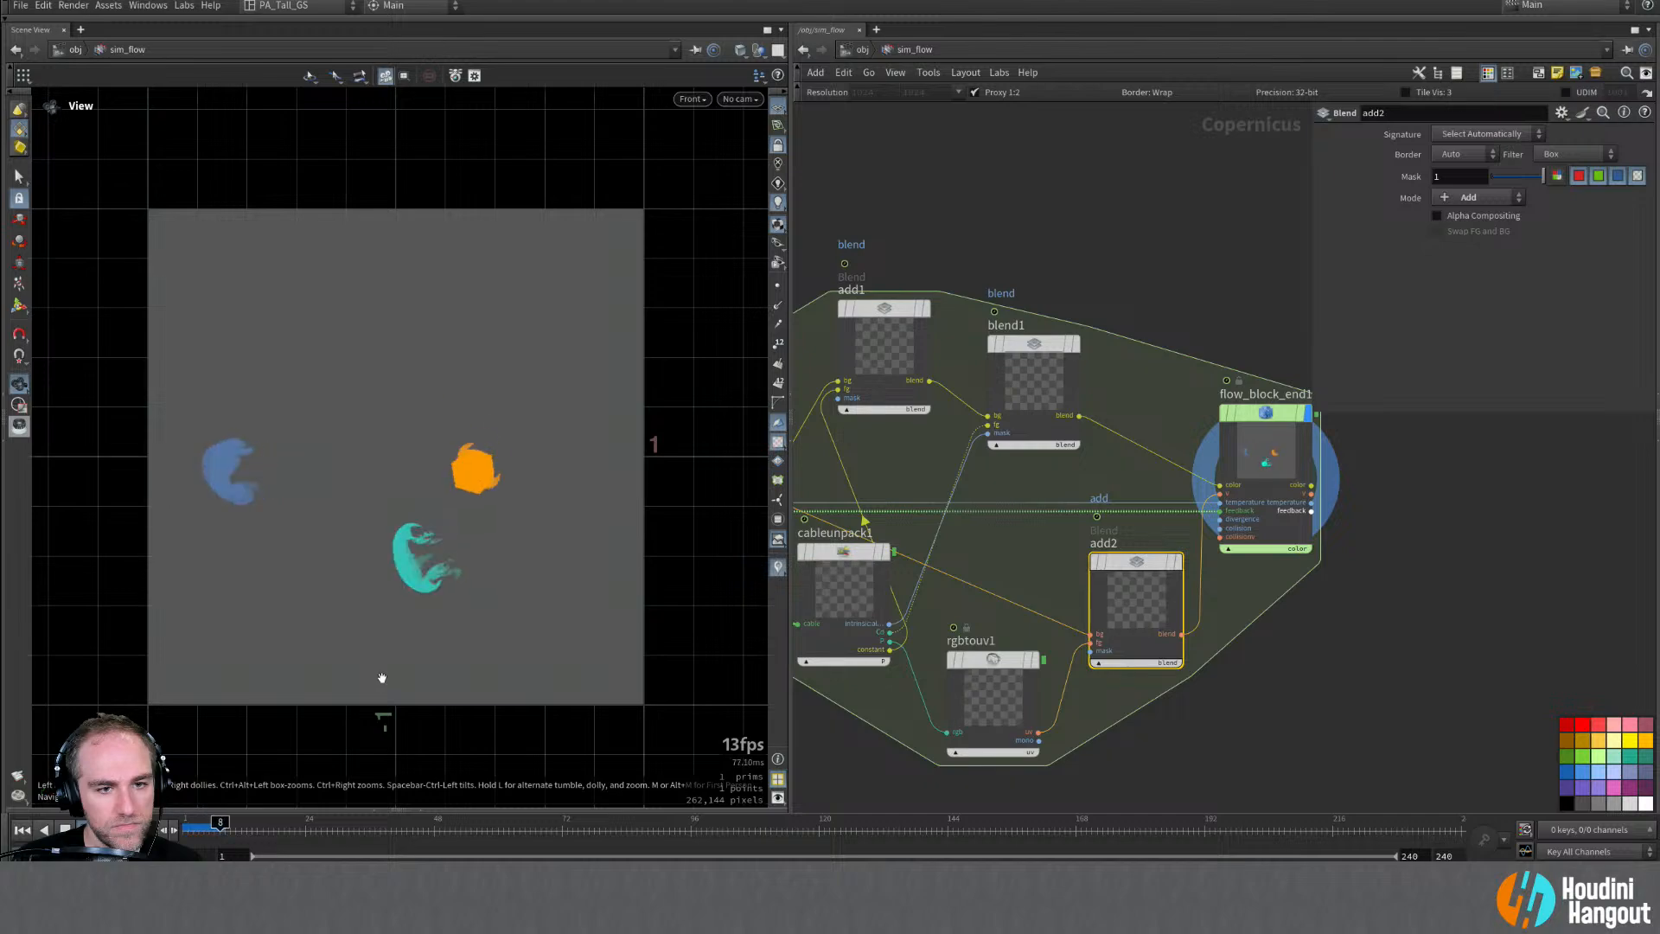
middle_click_drag(883, 457, 1003, 454)
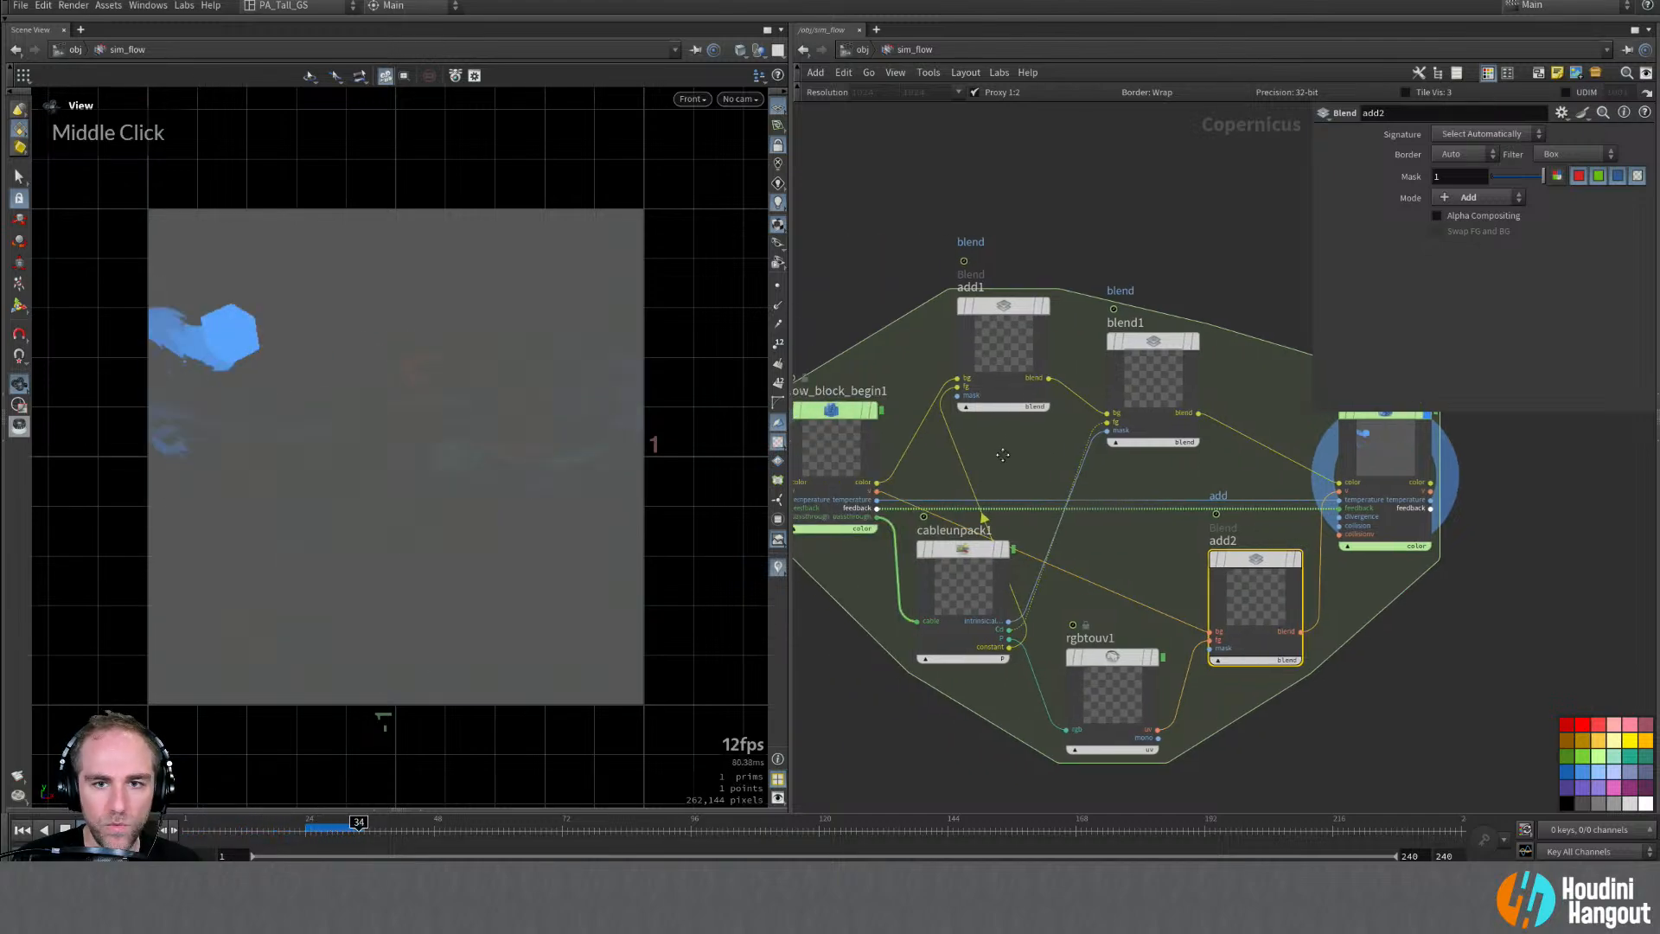
Step: Return to the first frame, set add1's mask to 0.1 and play the simulation
left_click(22, 830)
left_click(1000, 307)
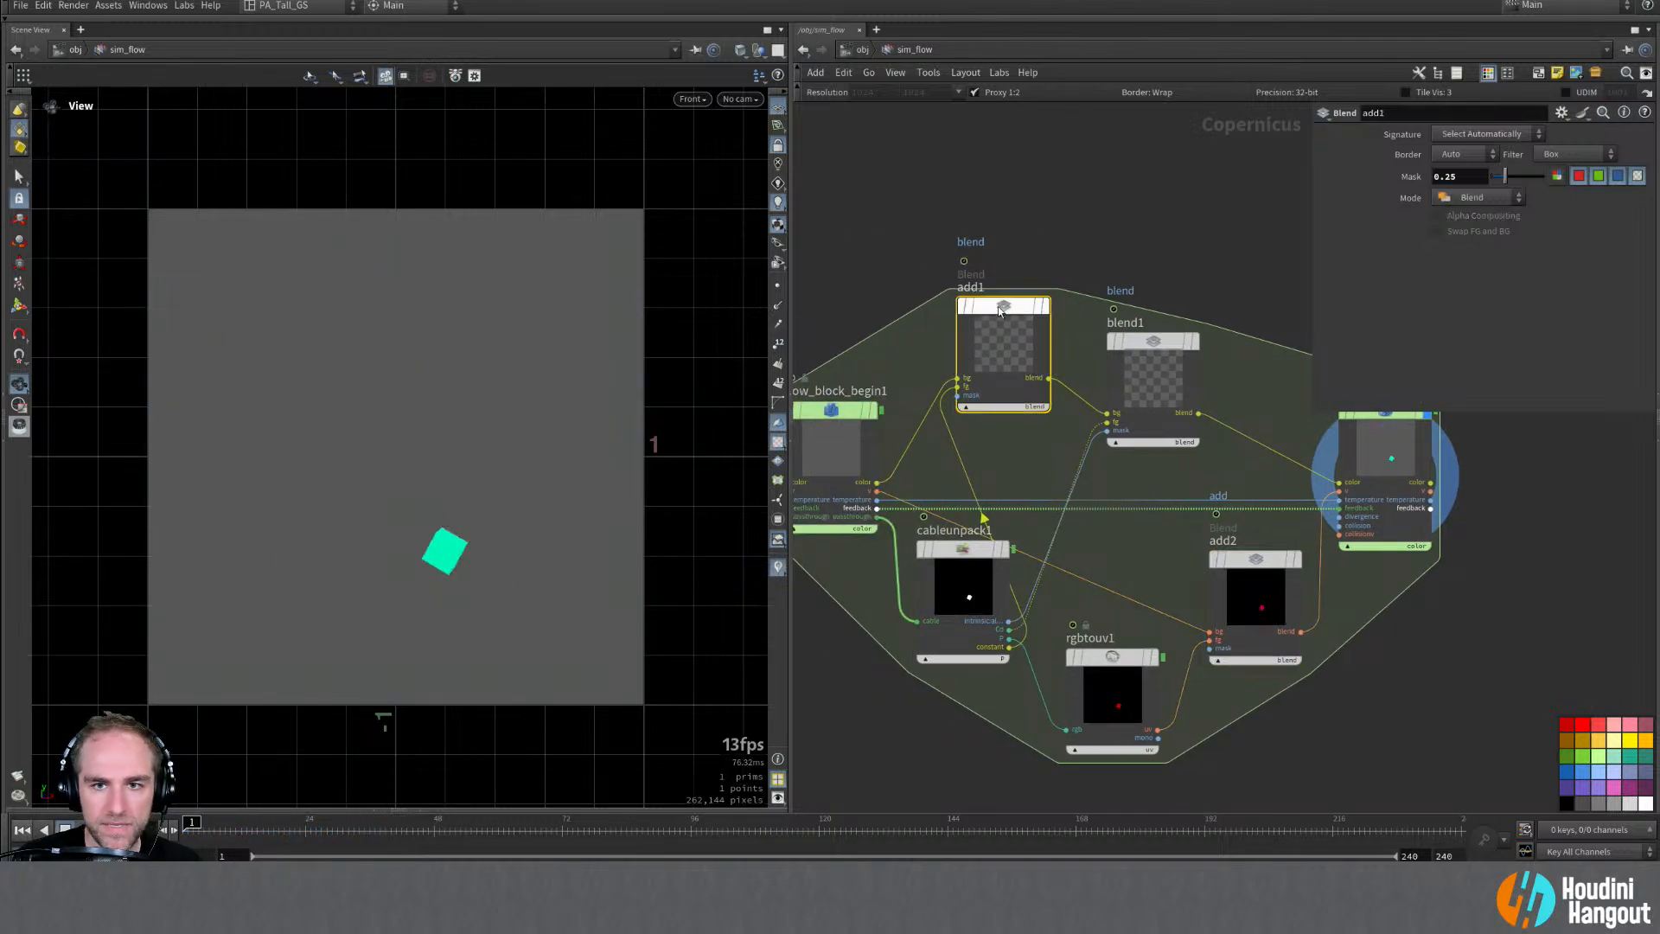
type("0.1")
key("Return")
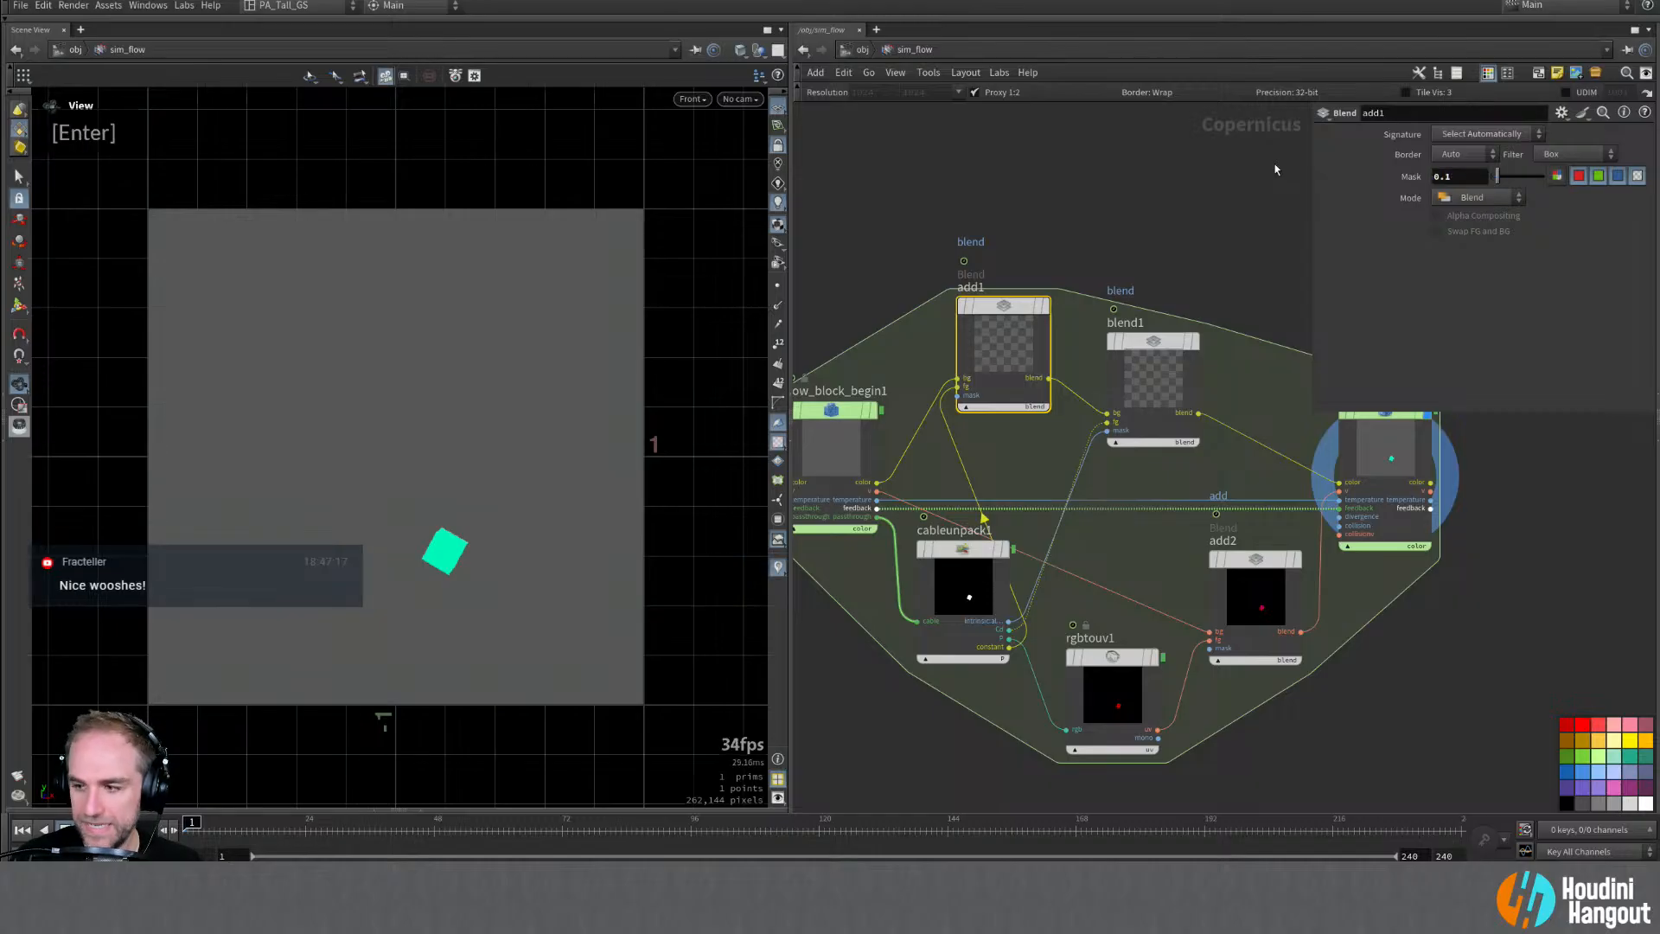
left_click(89, 829)
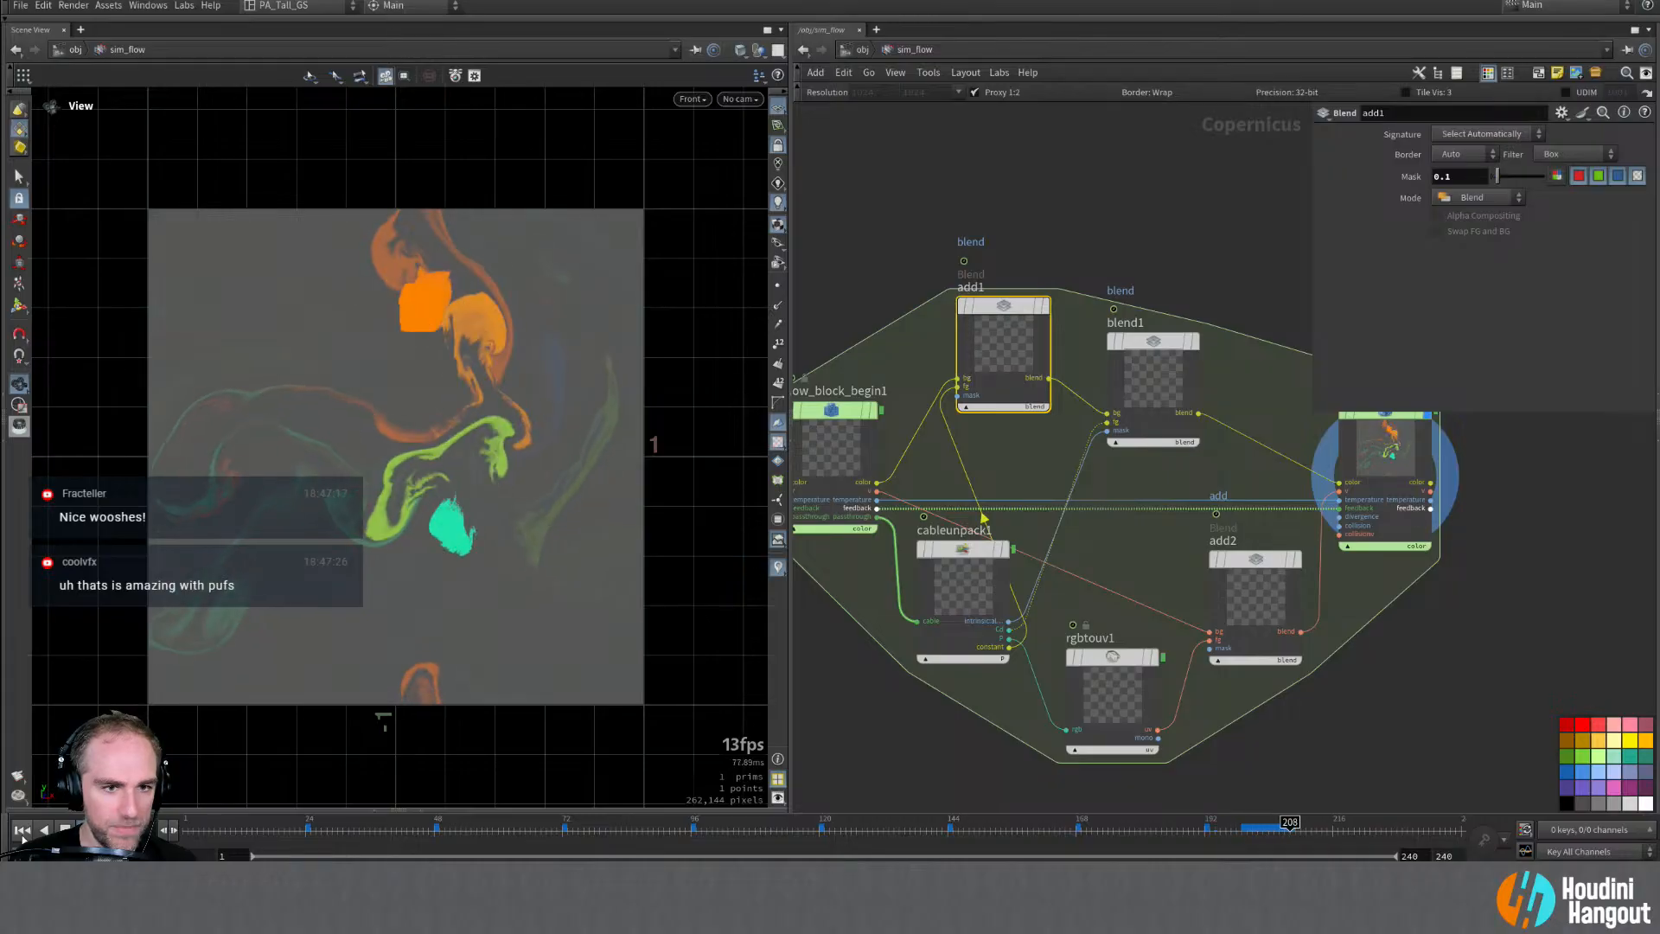
Step: Return to the first frame, try a mask of 0.5 on add1 and play the simulation
left_click(23, 836)
type("0.5")
key("Return")
left_click(66, 828)
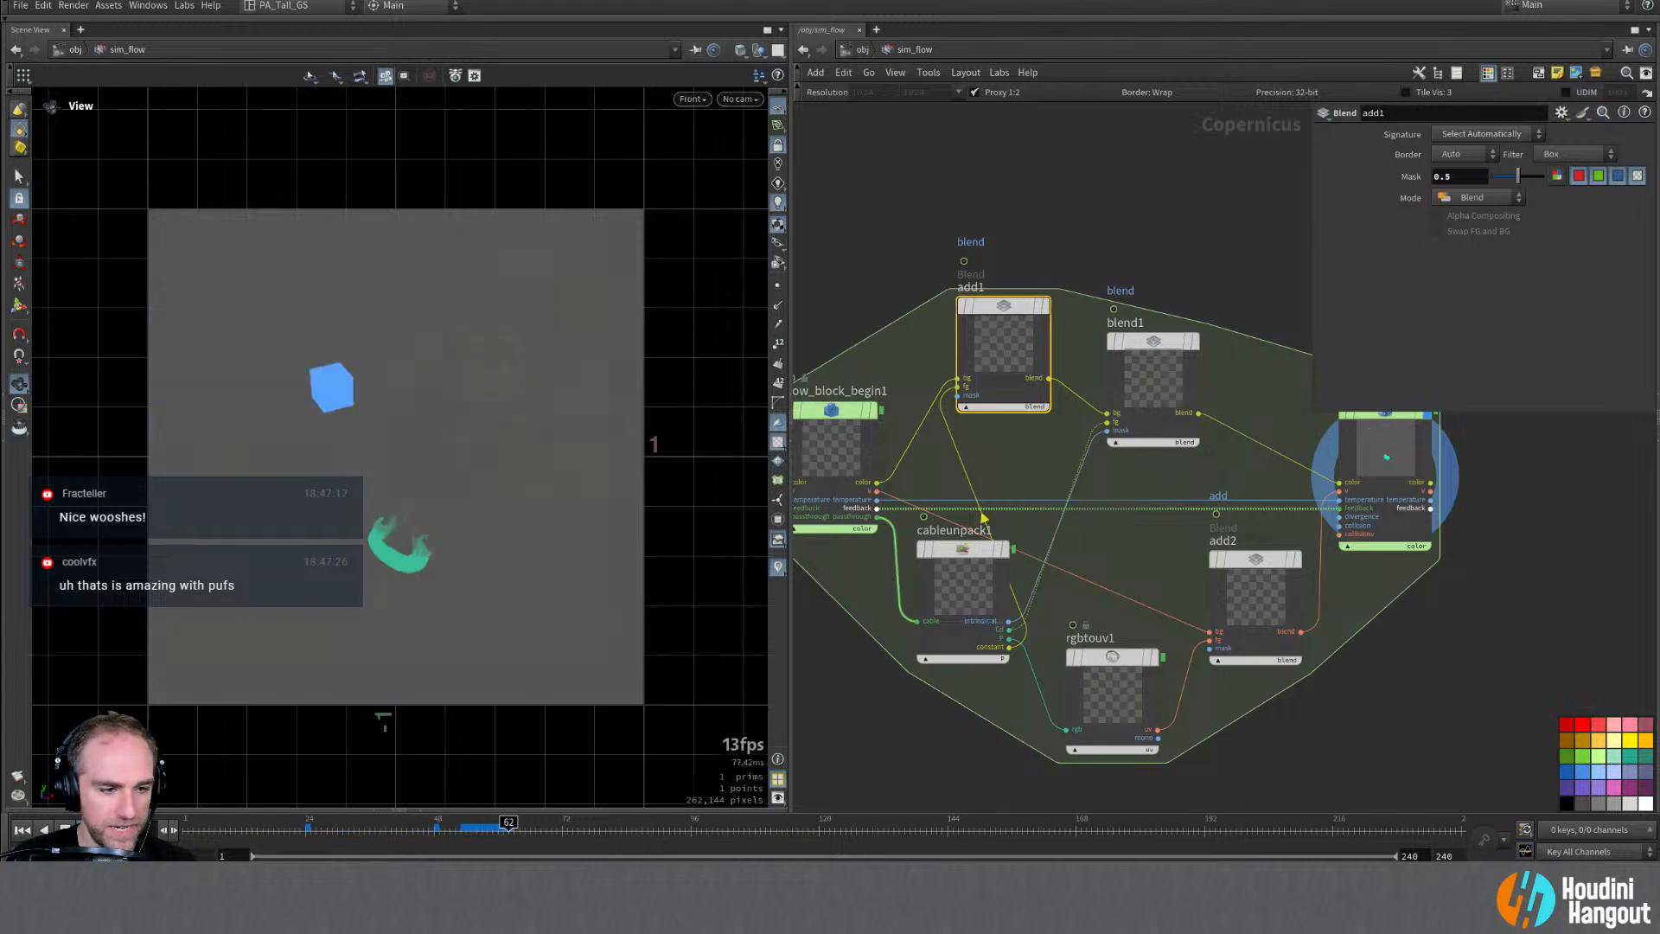
Step: Set add1's mask to 0.25, play the simulation from the start and return to the first frame
left_click(23, 829)
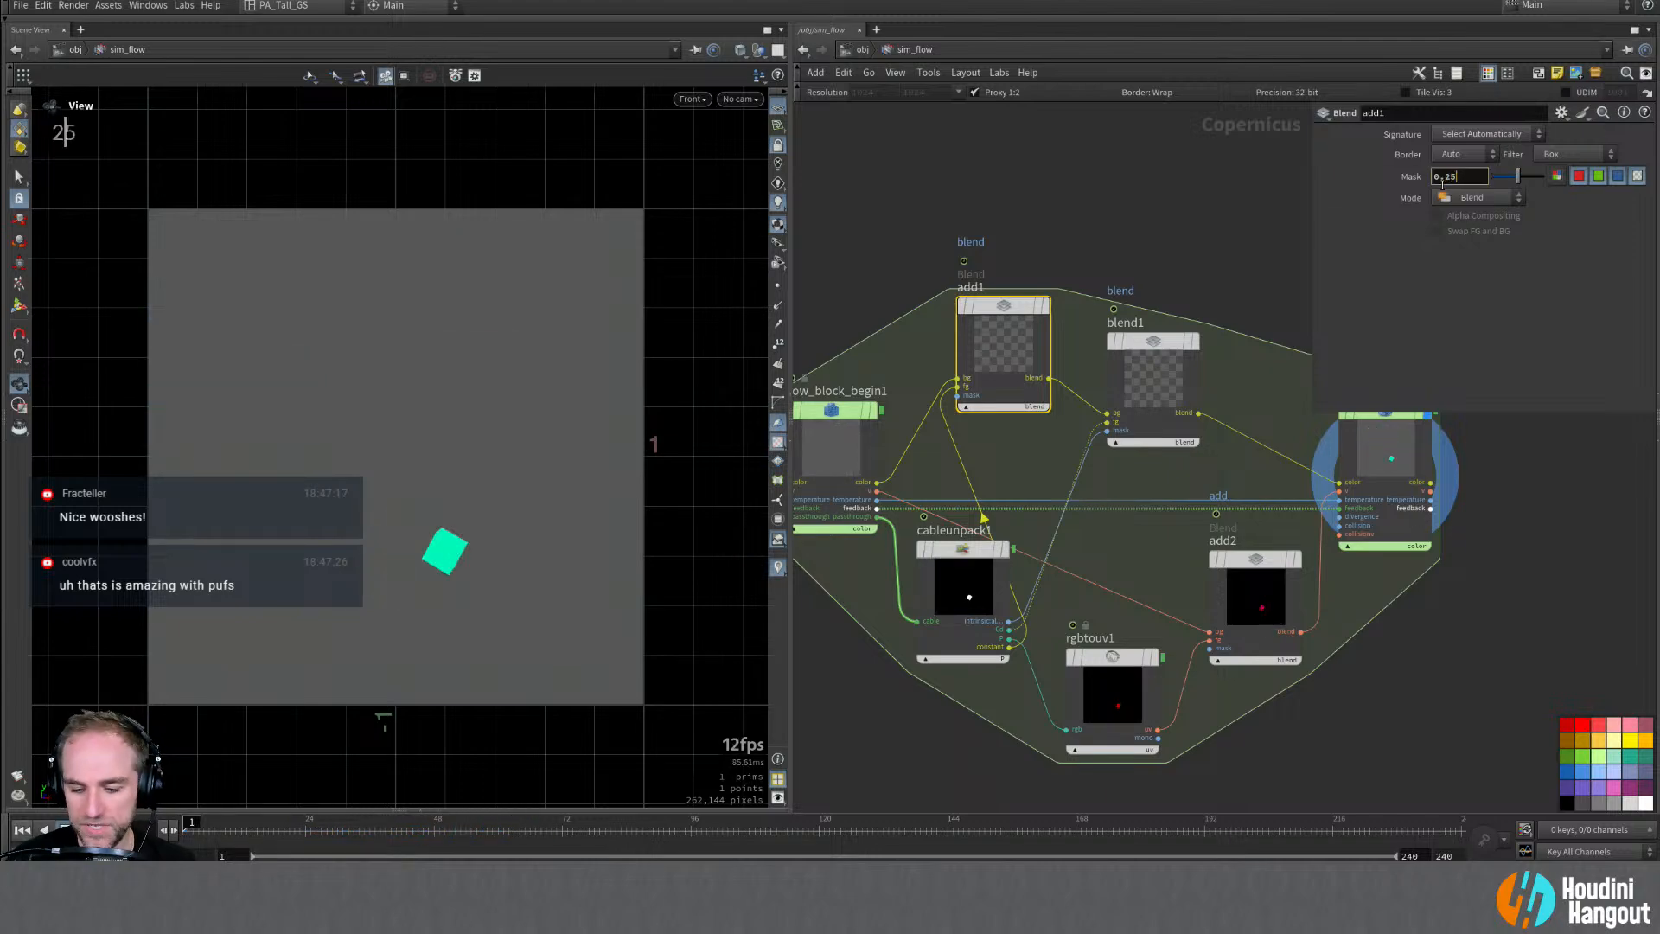
left_click(66, 828)
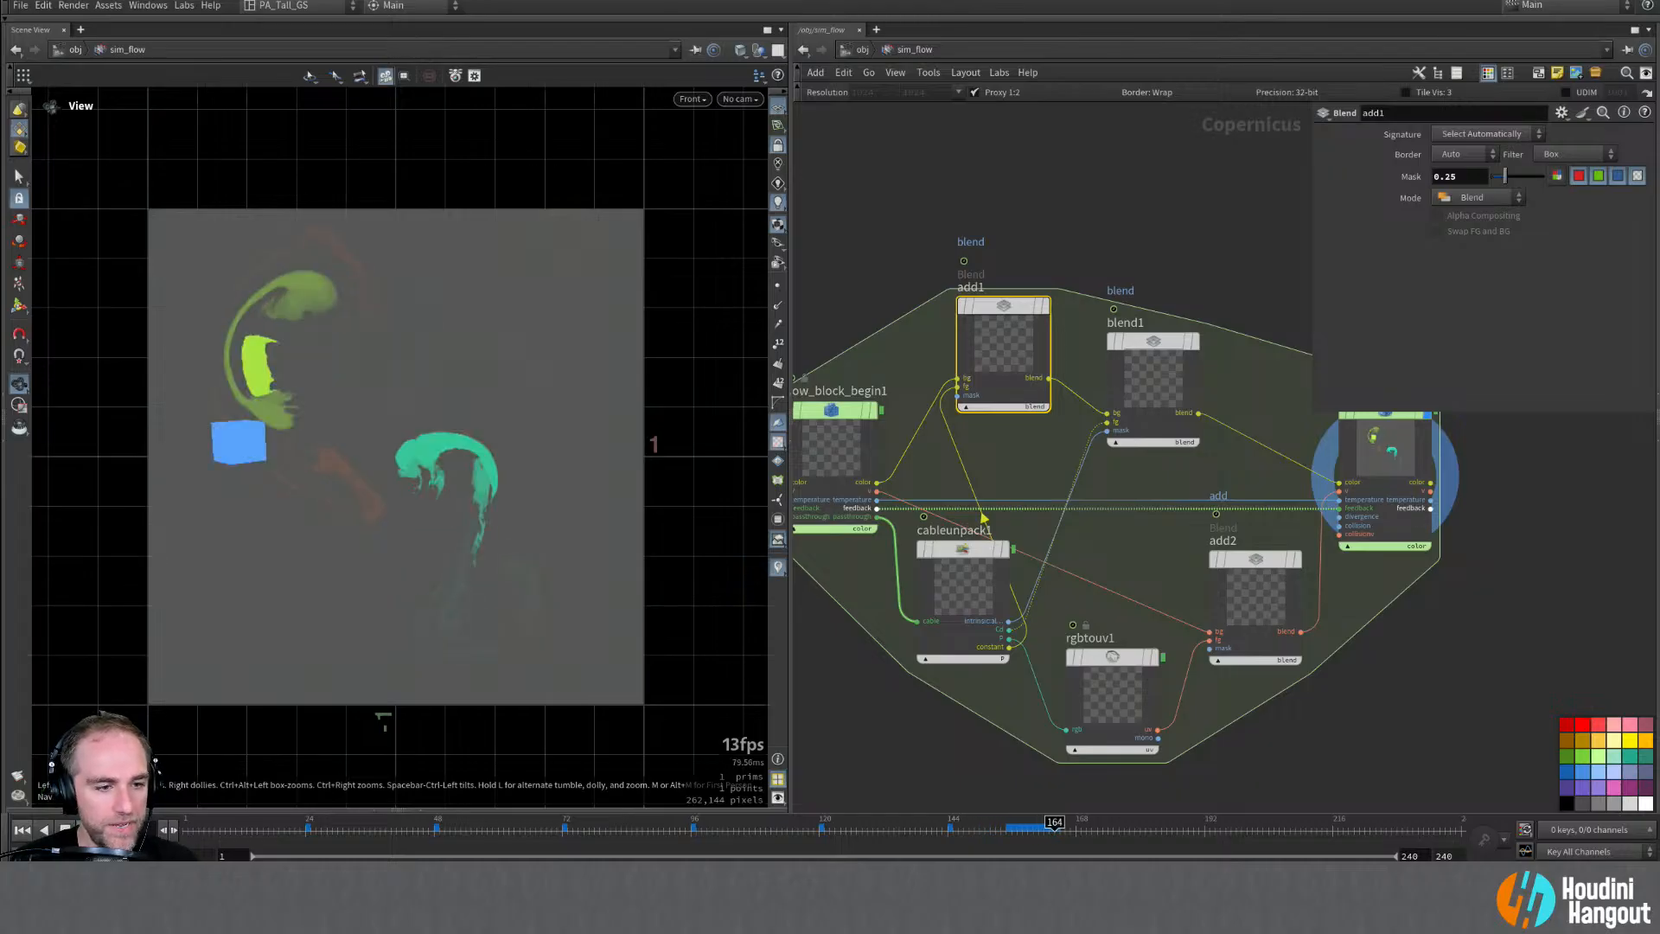
left_click(20, 830)
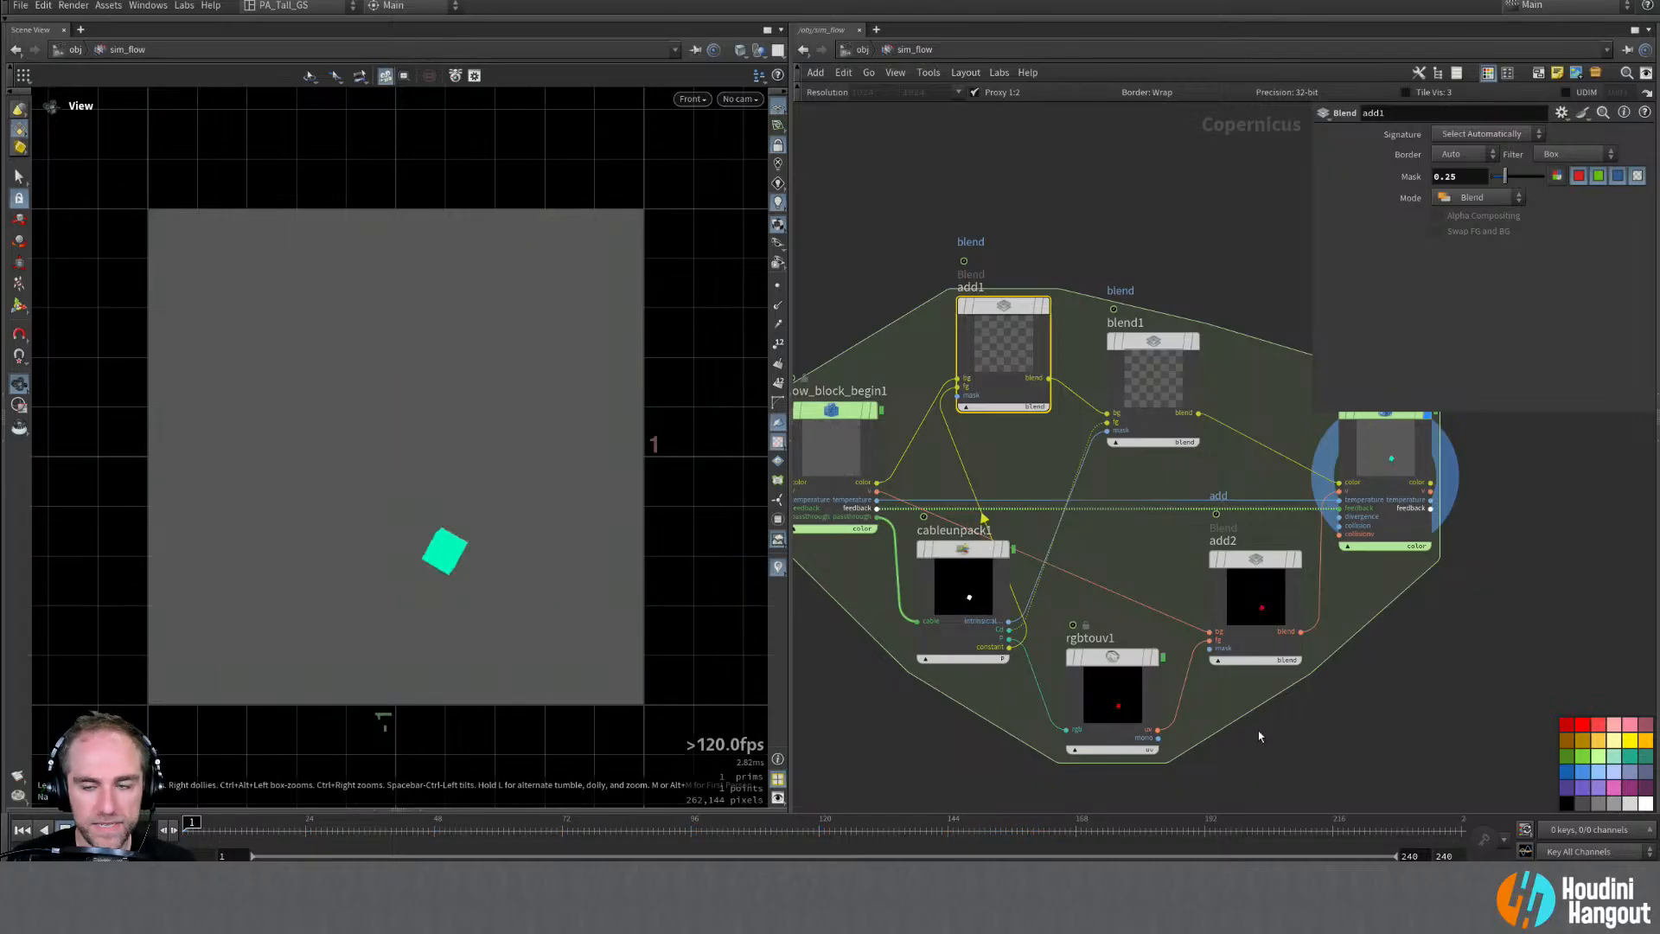
middle_click_drag(1258, 735, 1259, 710)
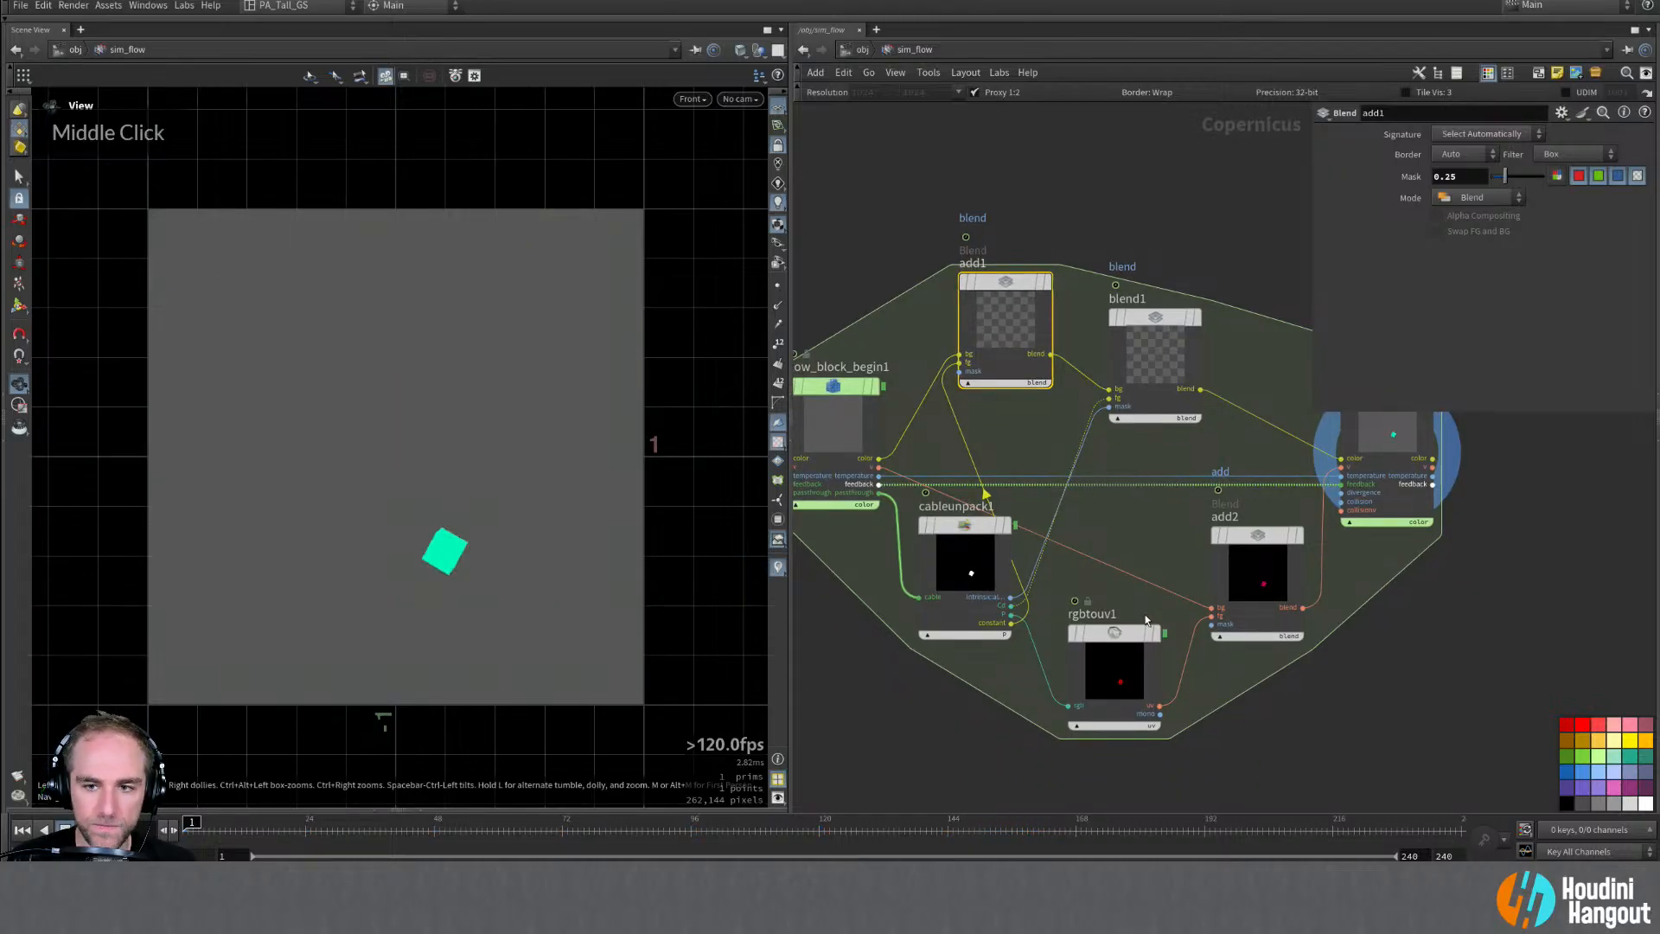
mouse_move(1115, 638)
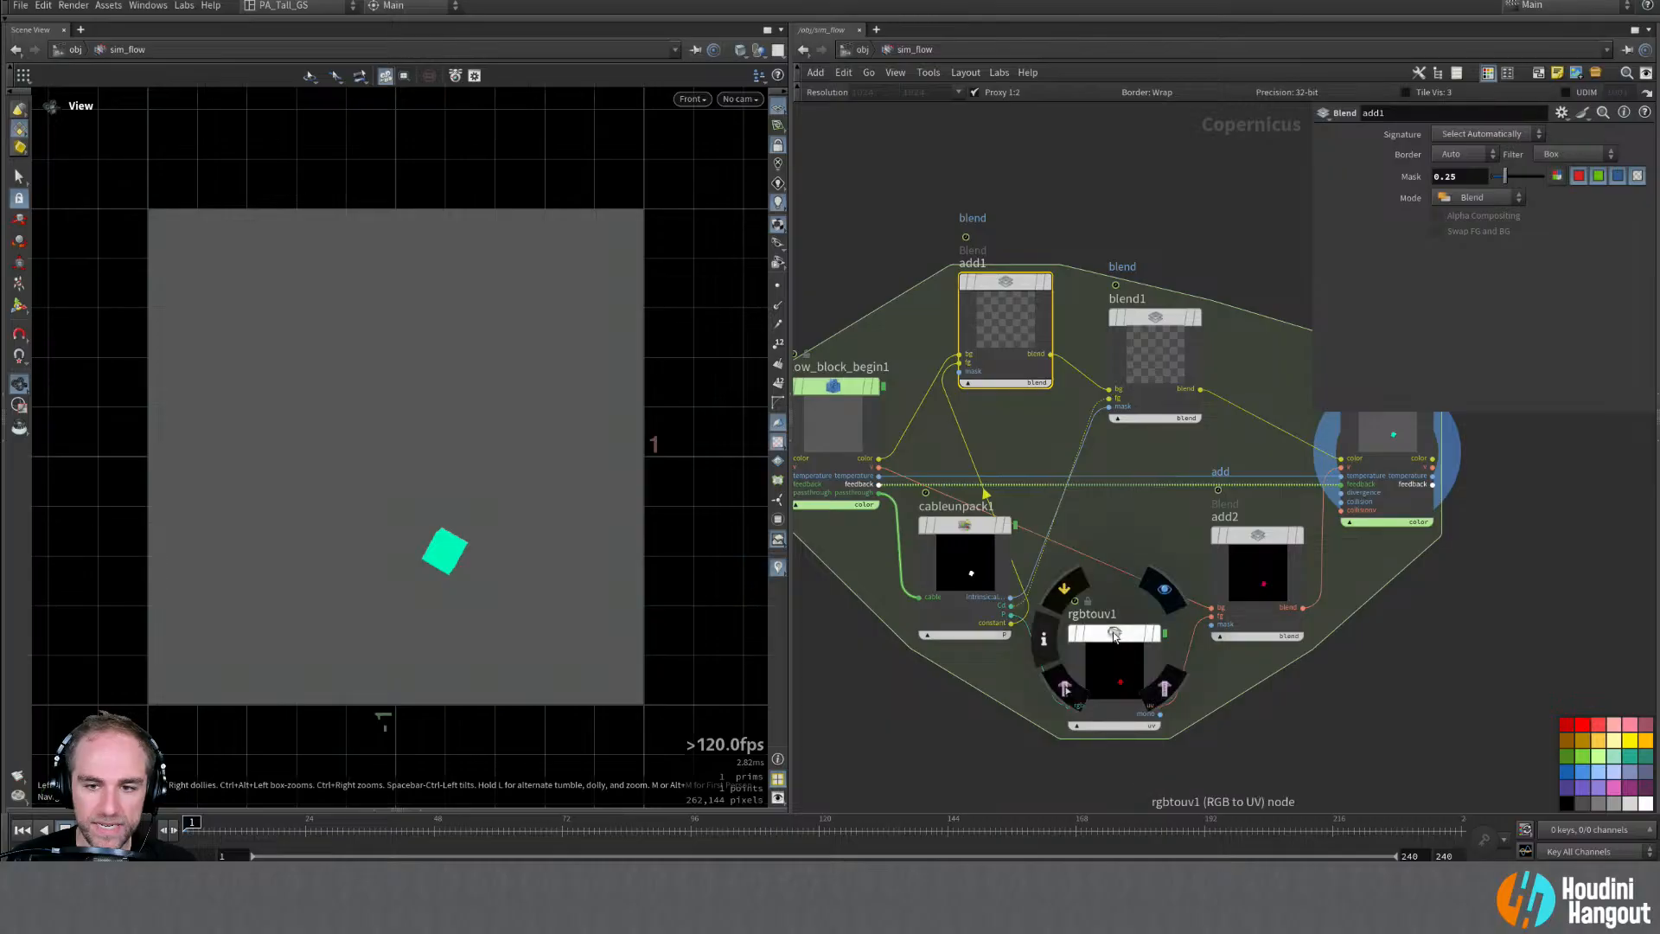
middle_click_drag(1269, 763, 1286, 659)
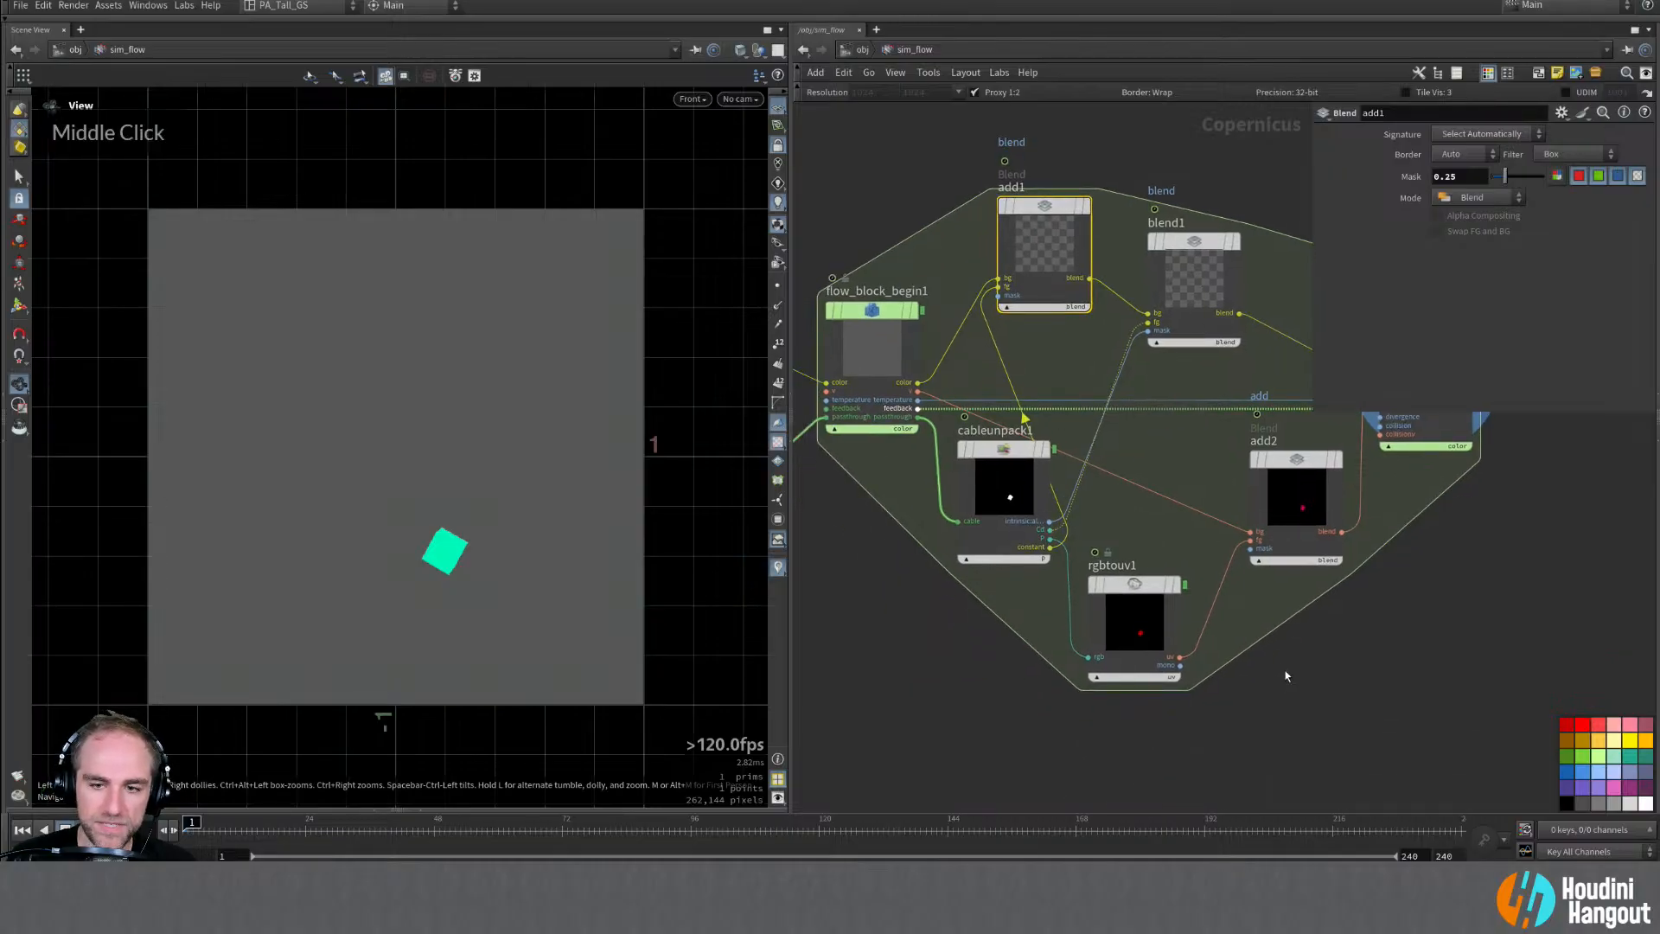
Step: Add a Fractal Noise 3D node and place it below rgbtouv1
key("Tab")
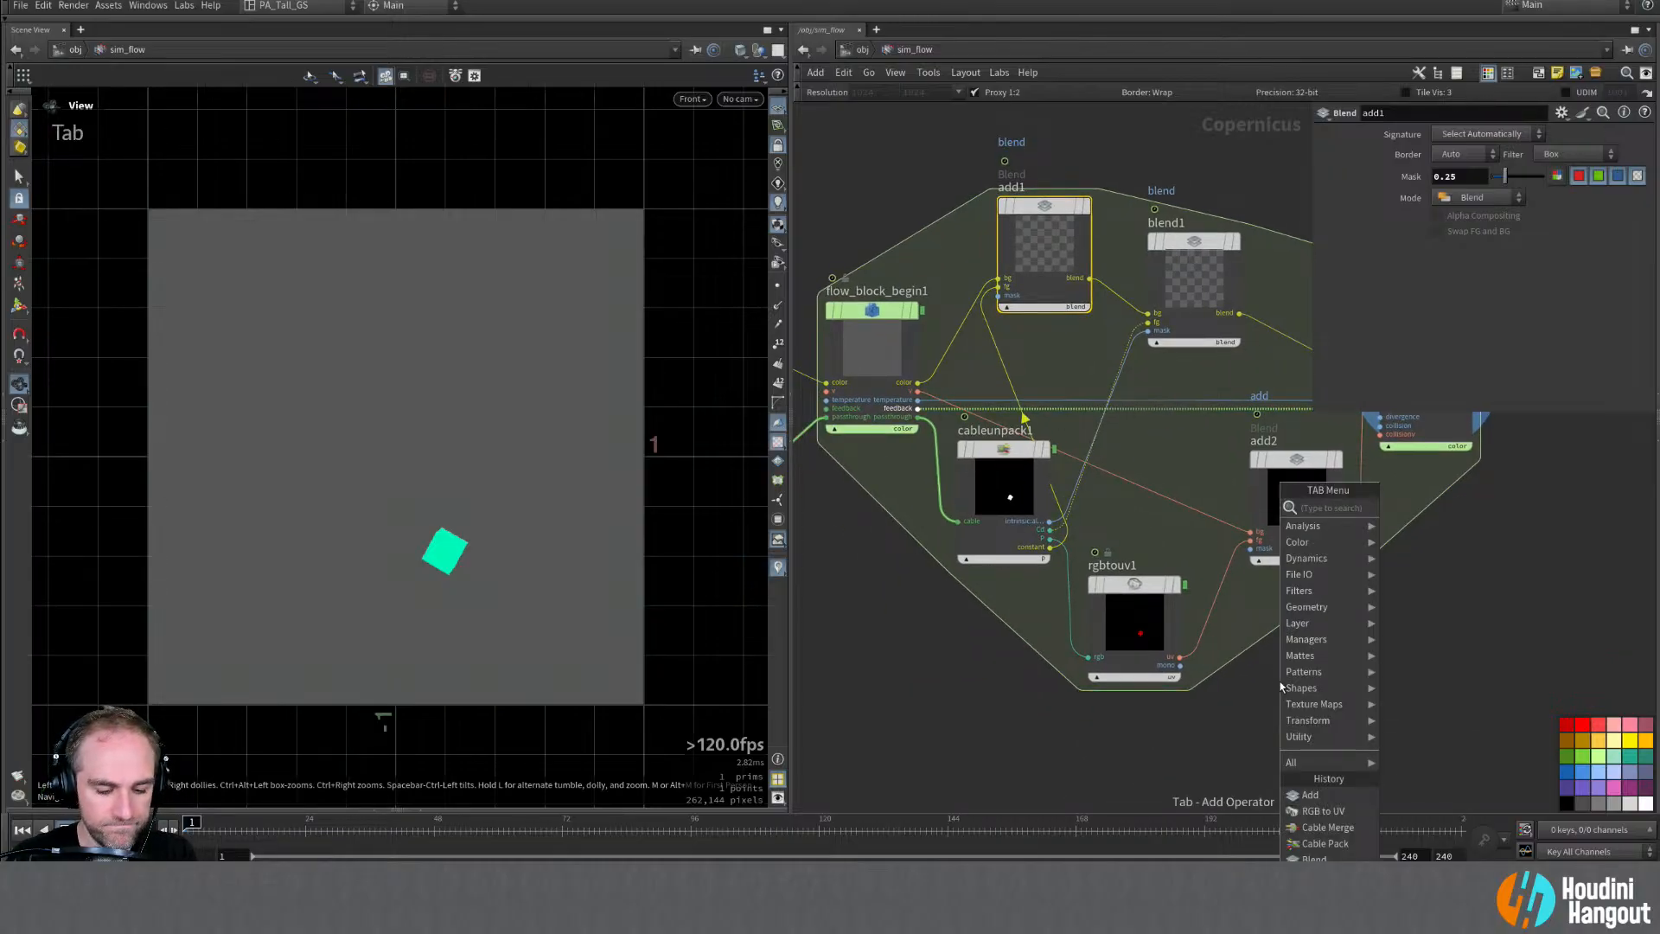
type("noise")
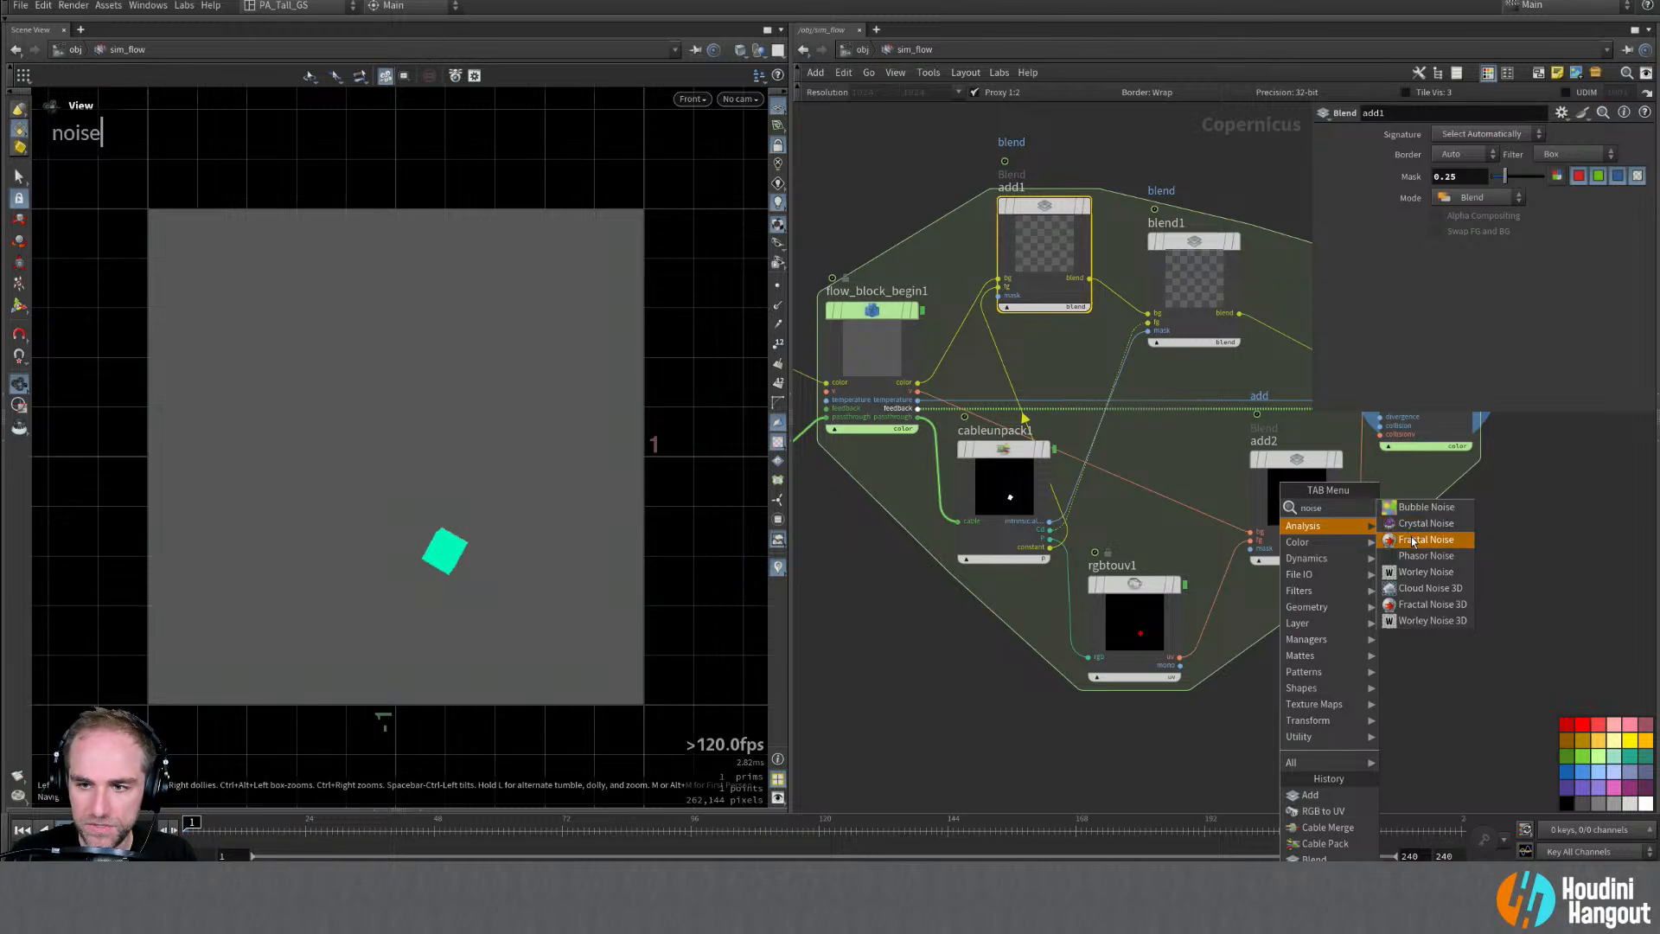
left_click(1426, 604)
left_click(1274, 676)
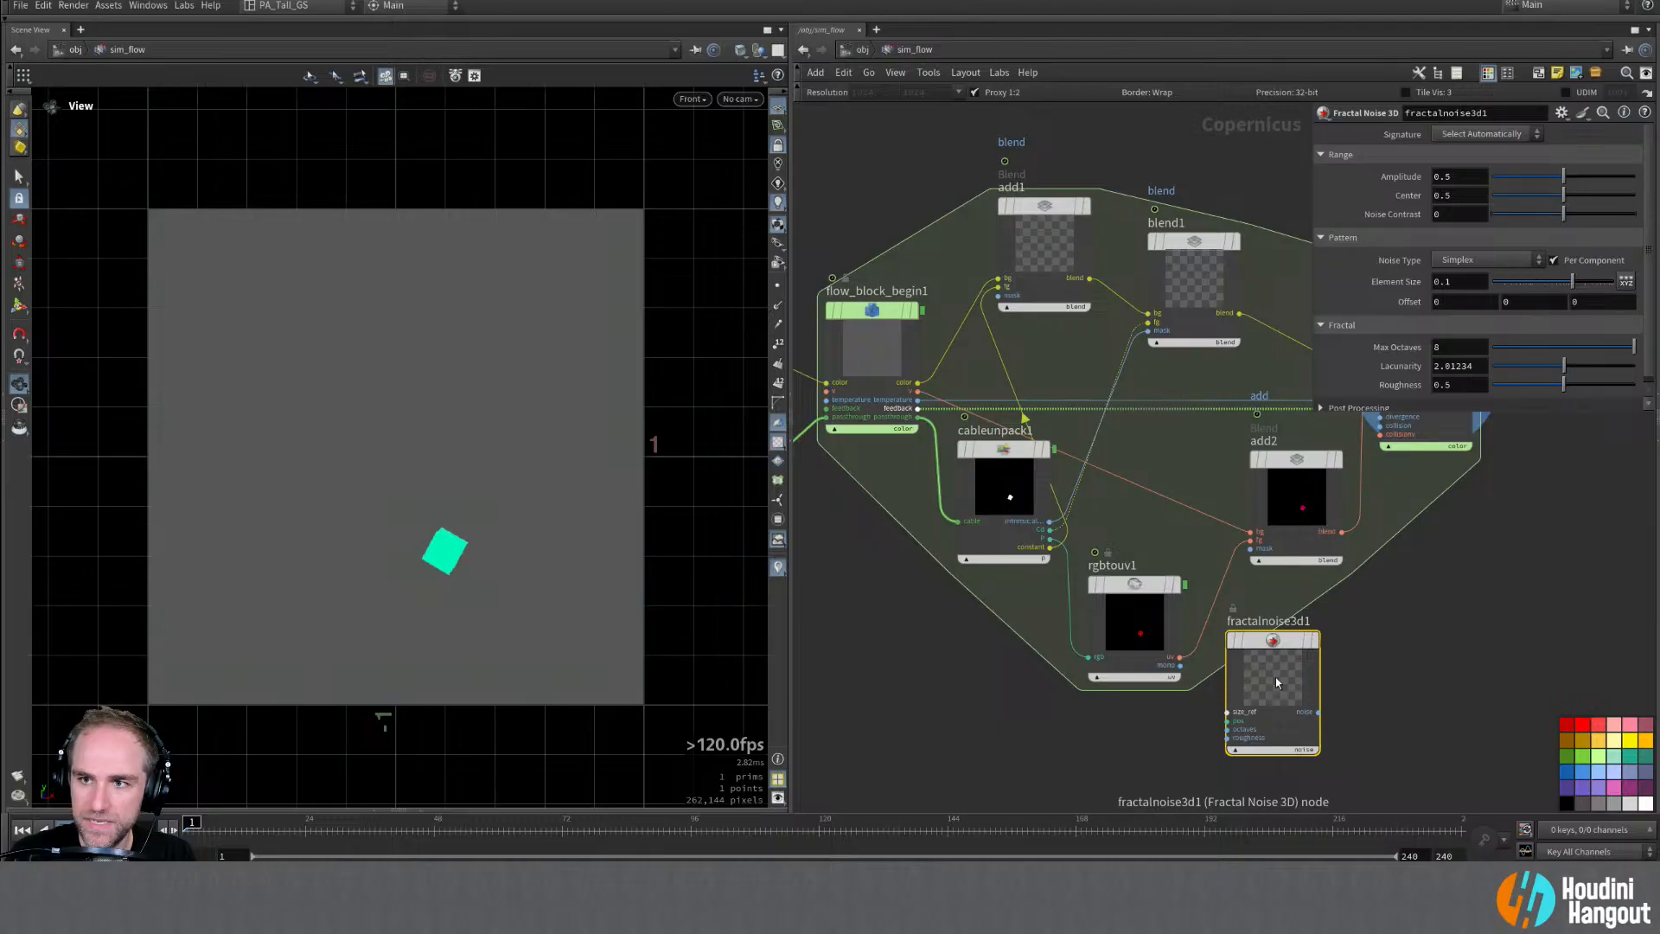
left_click_drag(1281, 644, 1142, 744)
scroll(1219, 728, "down", 3)
middle_click_drag(1219, 727, 1259, 630)
right_click_drag(1114, 709, 1118, 689)
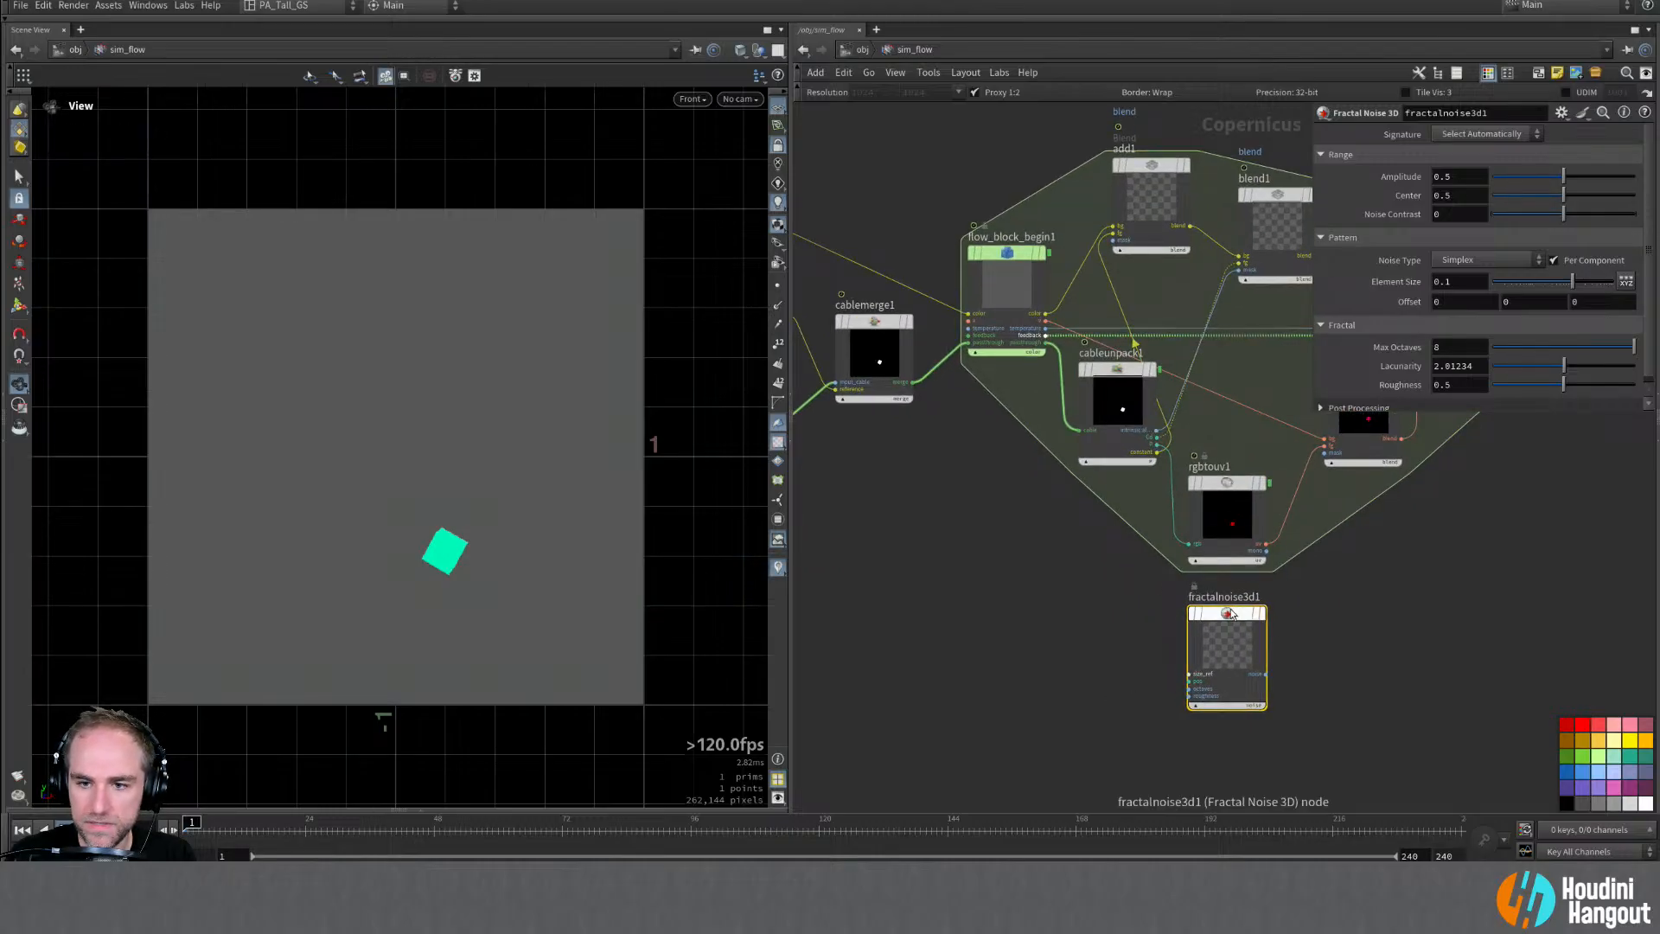
Step: Display fractalnoise3d1 and set its signature to UV
mouse_move(1265, 617)
key("r")
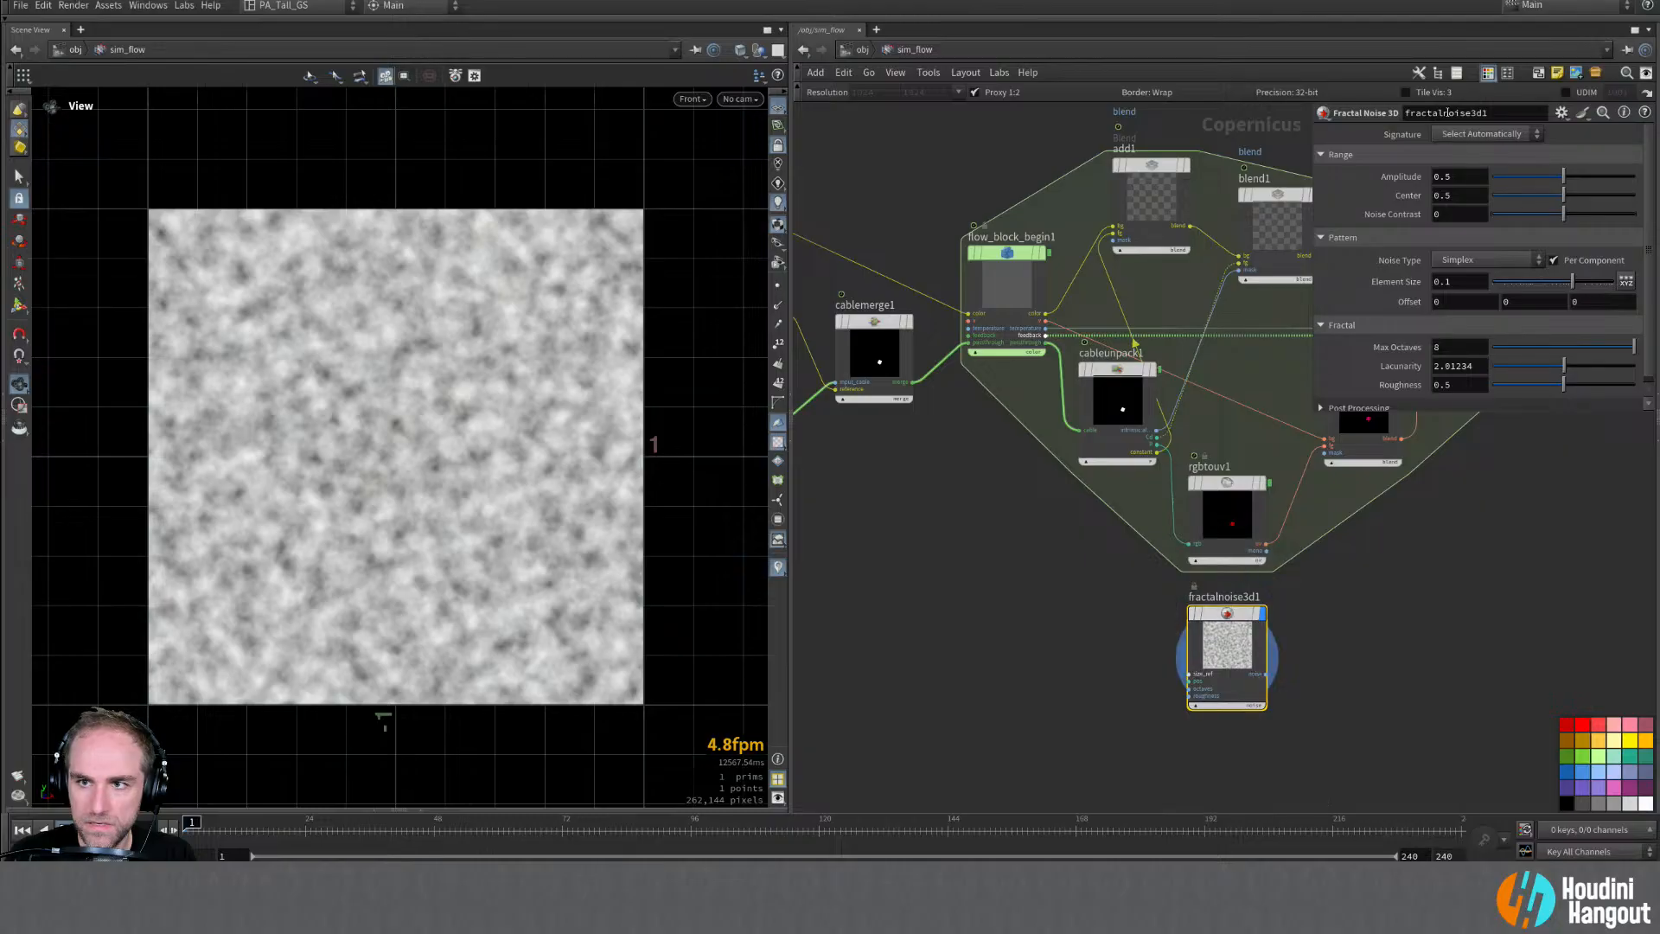
left_click(1485, 134)
left_click(1445, 180)
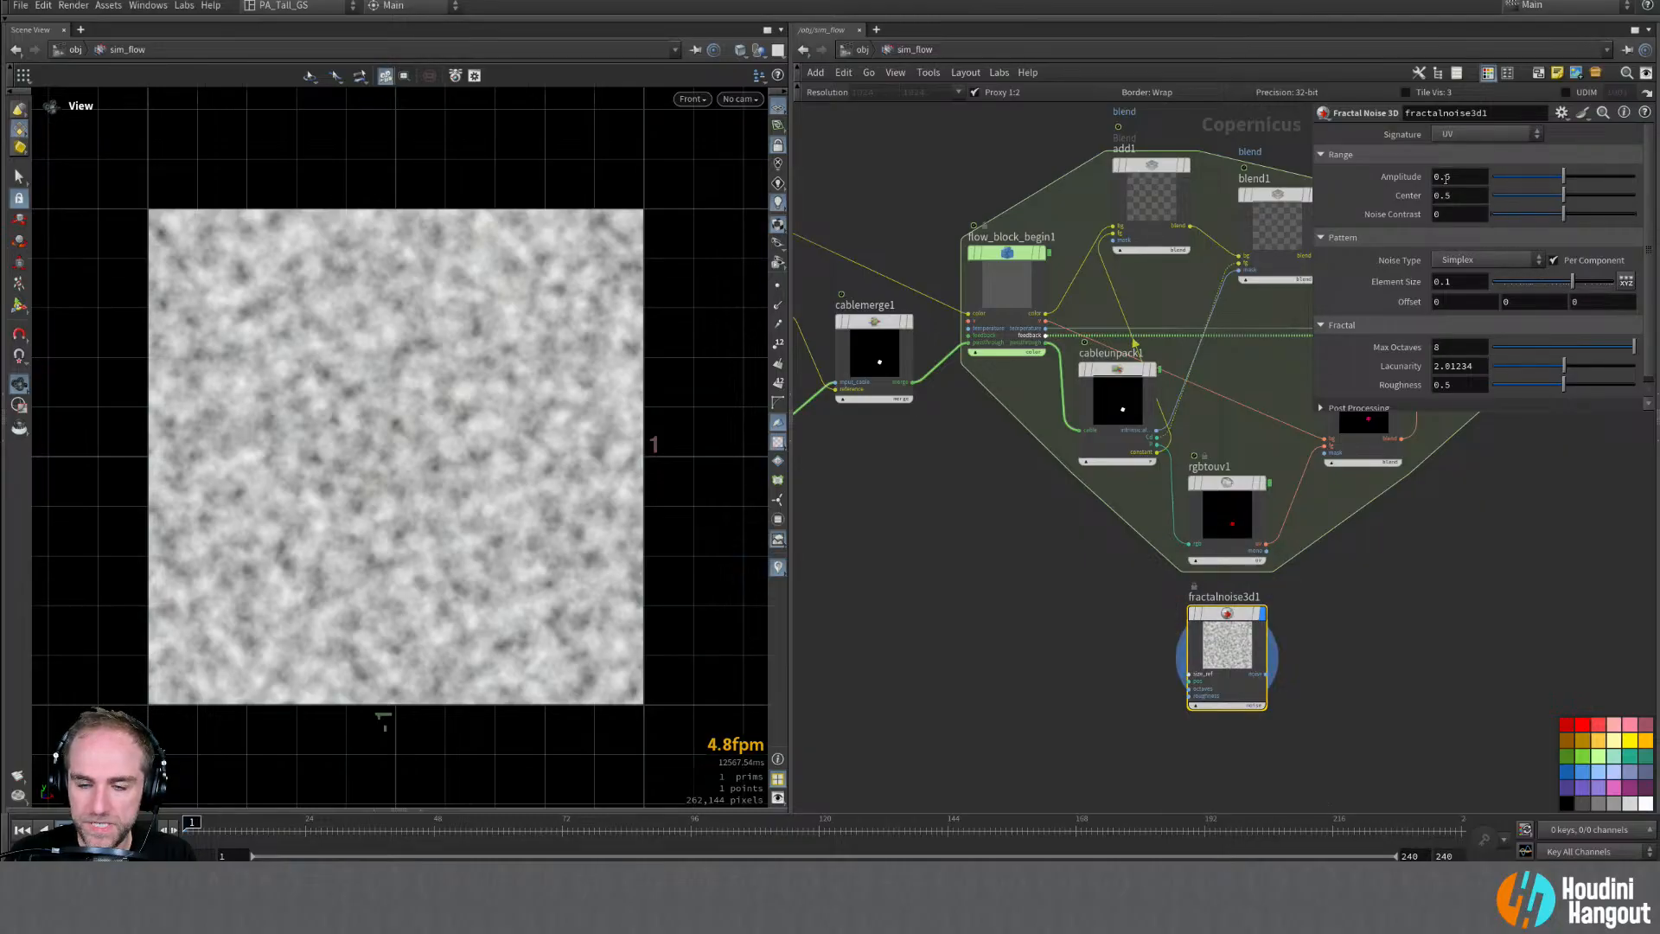
middle_click_drag(1400, 640, 1244, 655)
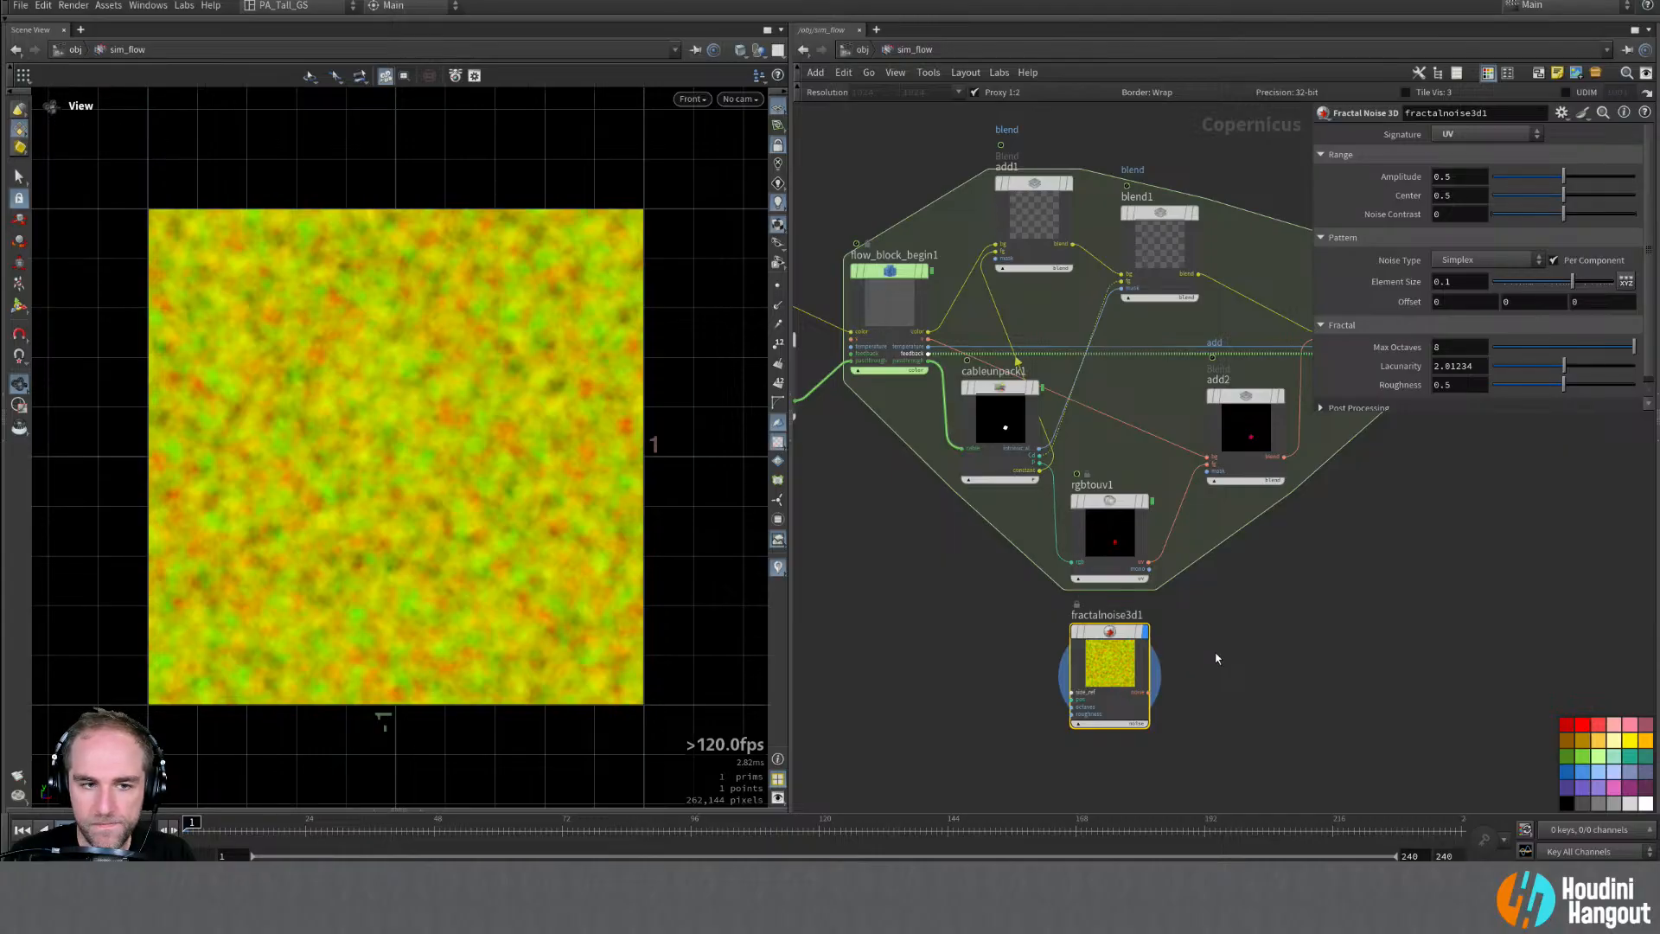
right_click_drag(1224, 650, 1226, 640)
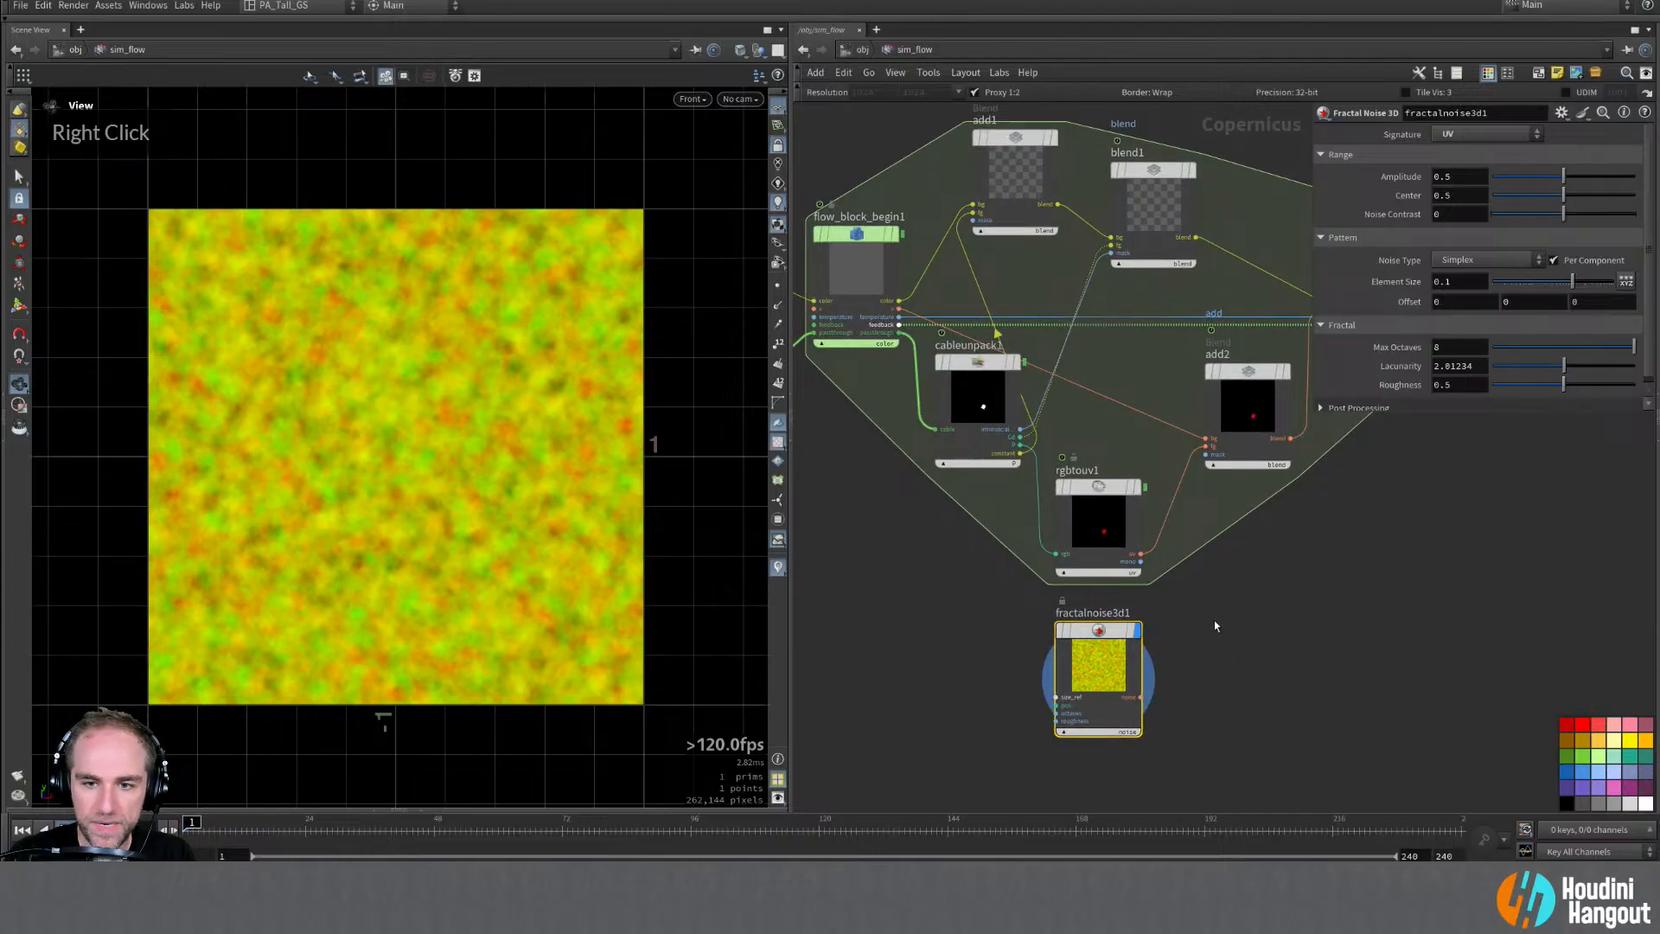
mouse_move(1129, 633)
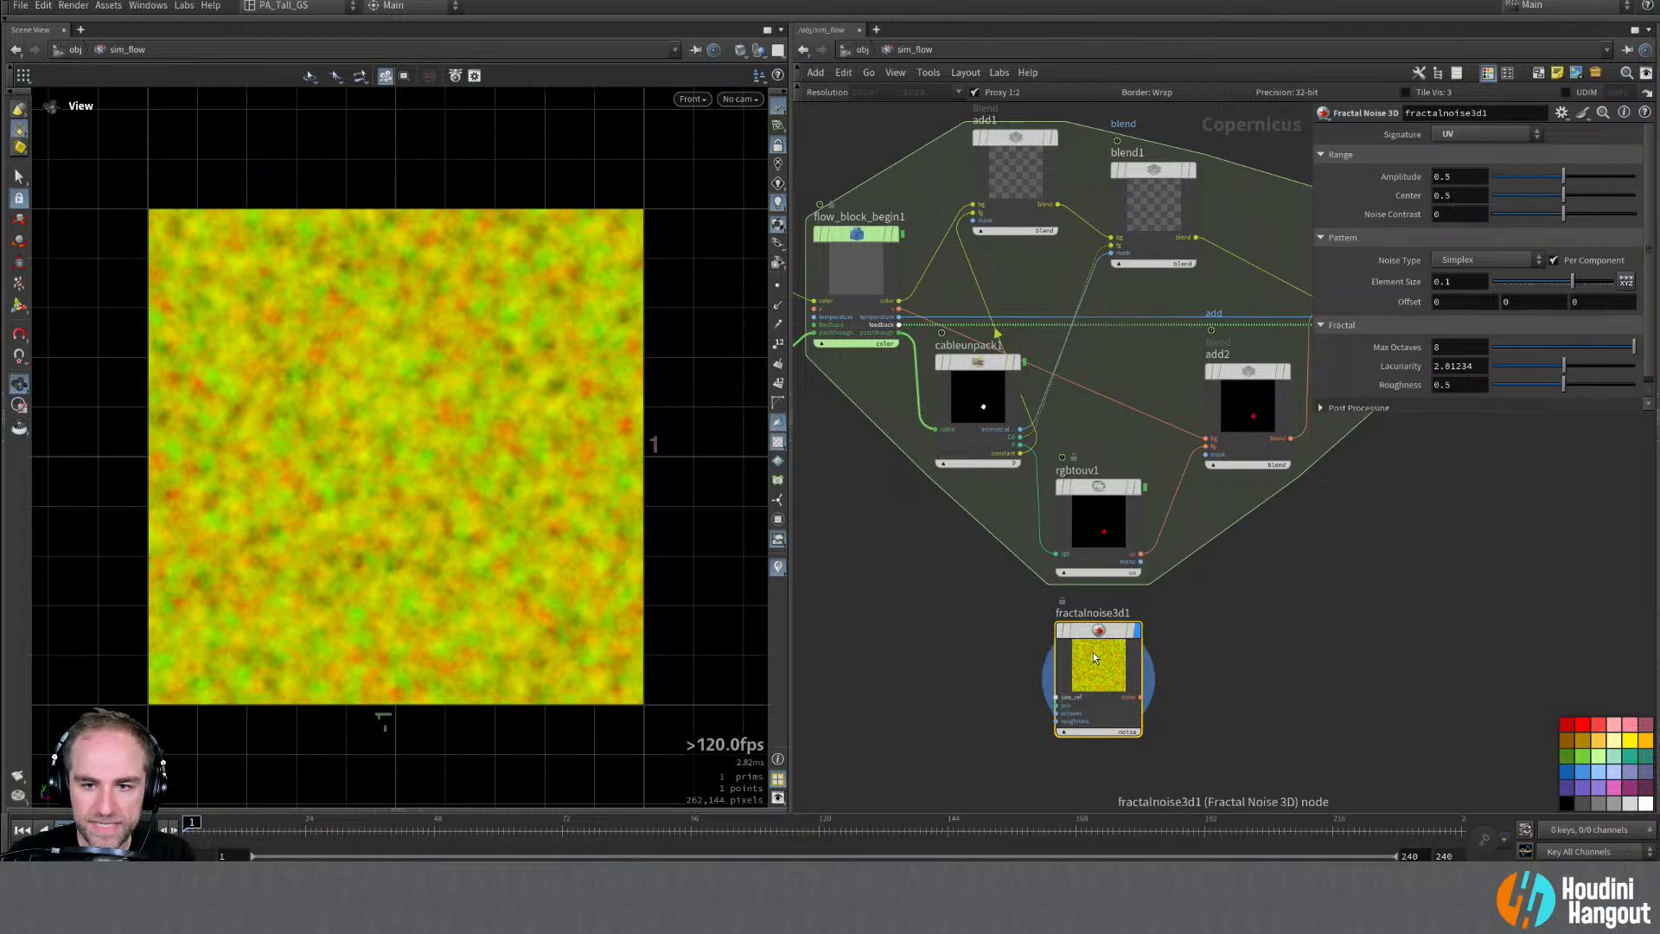
Step: Add an Over blend node to the right of rgbtouv1 and change its mode to Overlay
key("Tab")
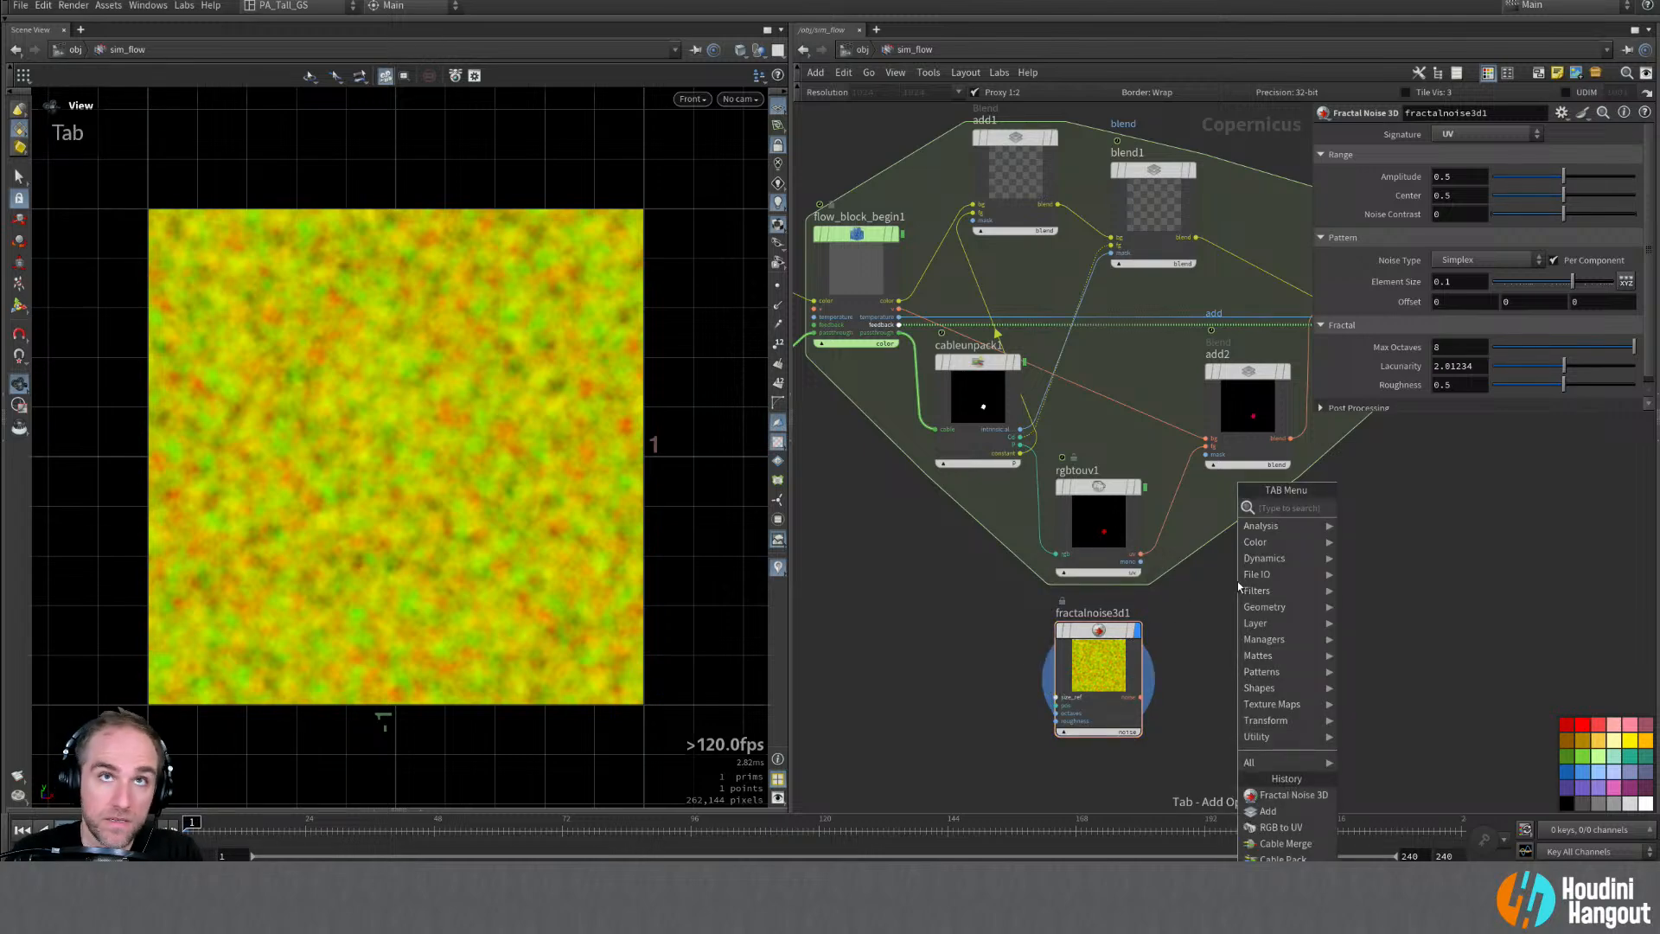
type("overl")
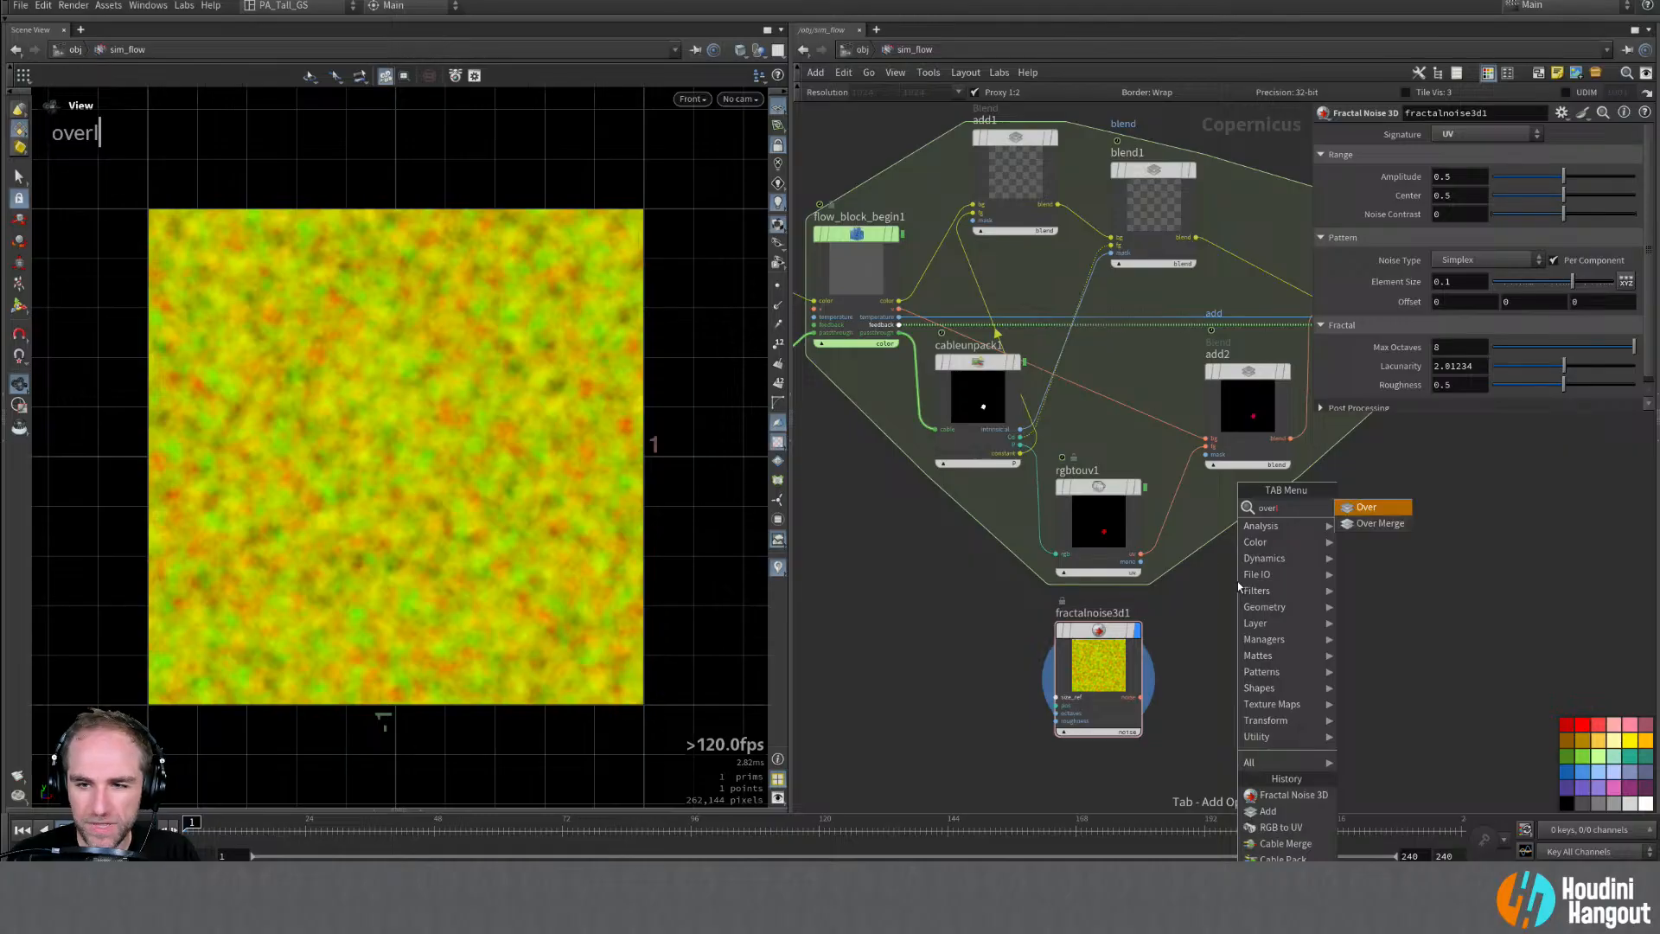
key("Return")
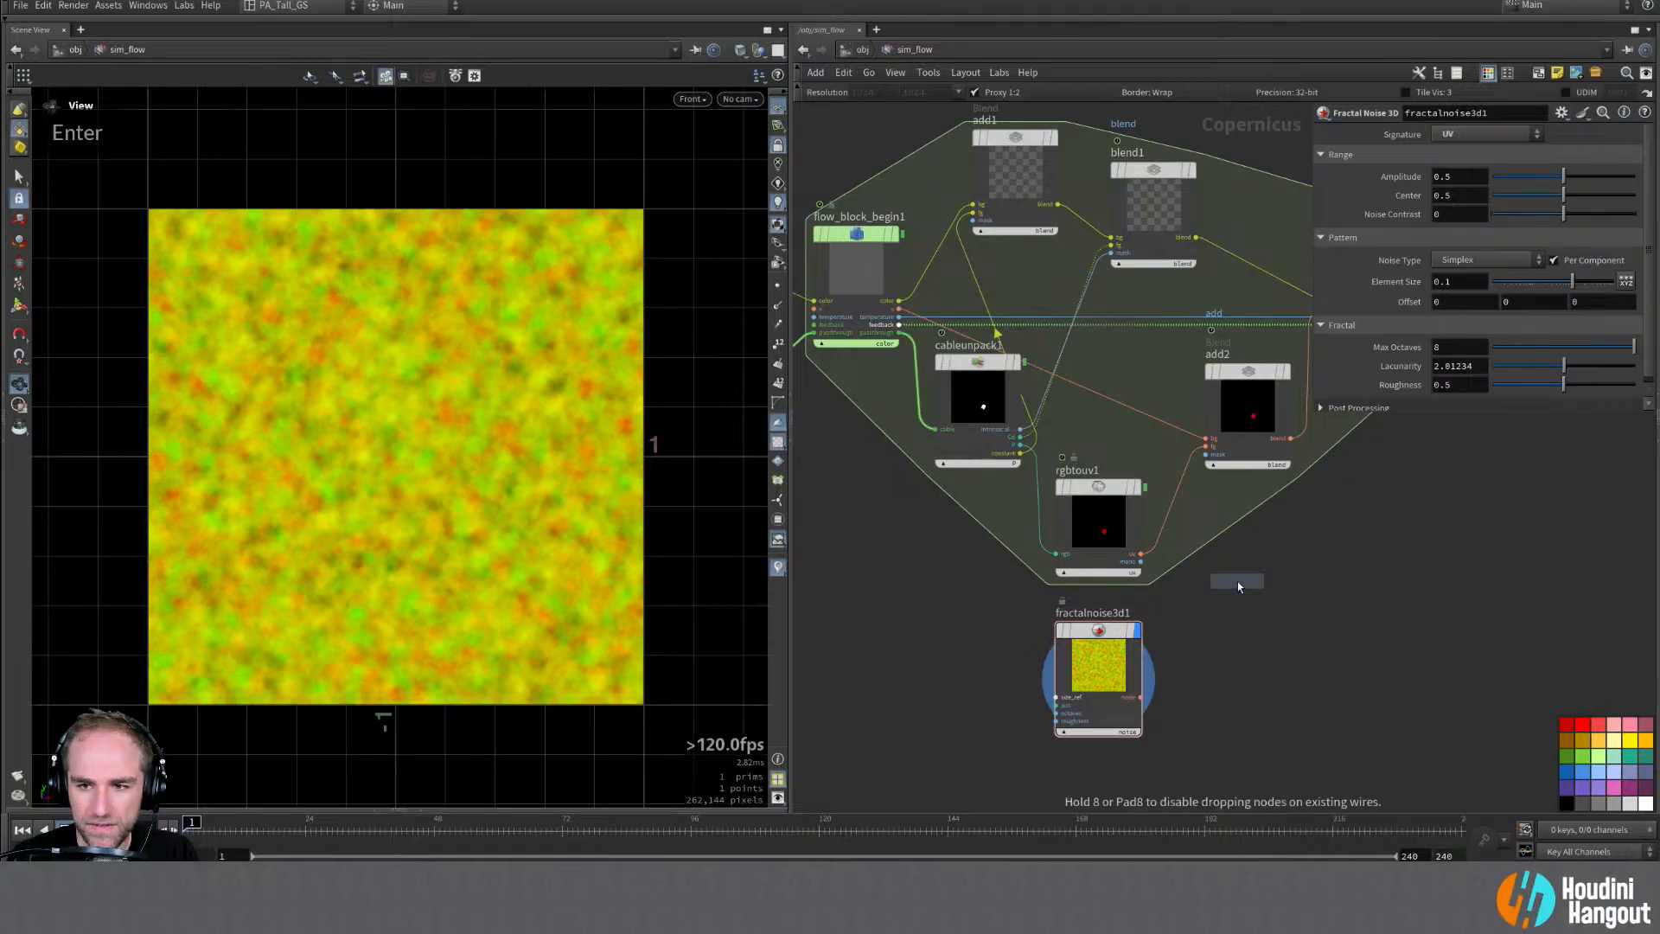
left_click(1237, 579)
left_click(1479, 197)
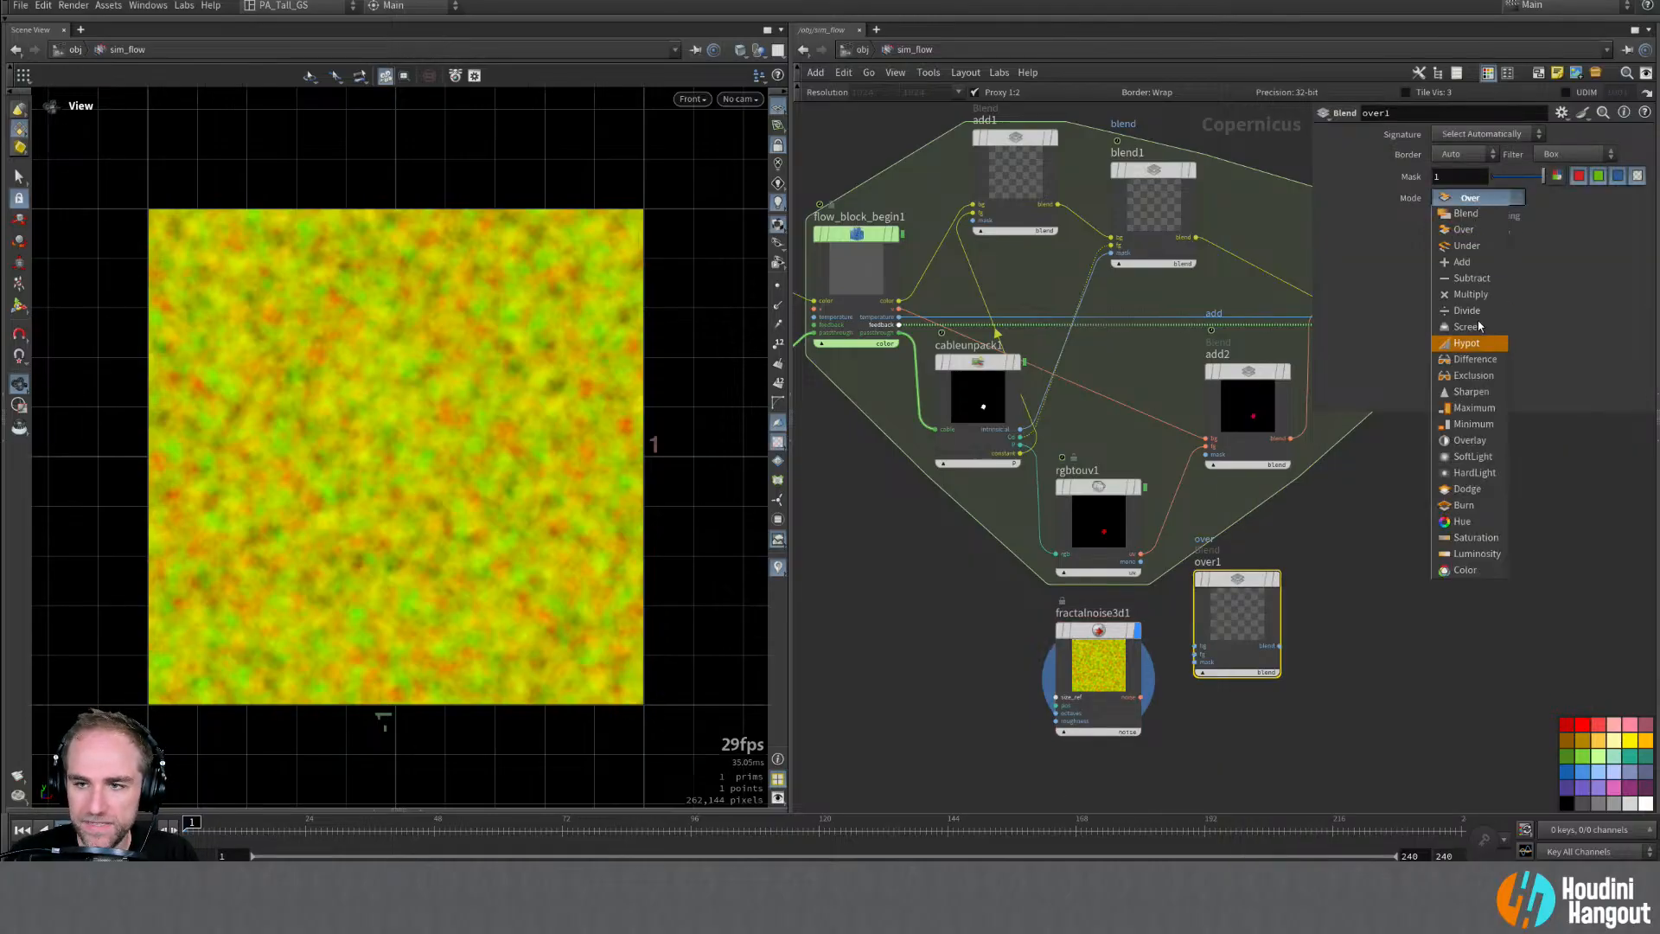
left_click(1470, 434)
left_click_drag(1228, 577, 1253, 522)
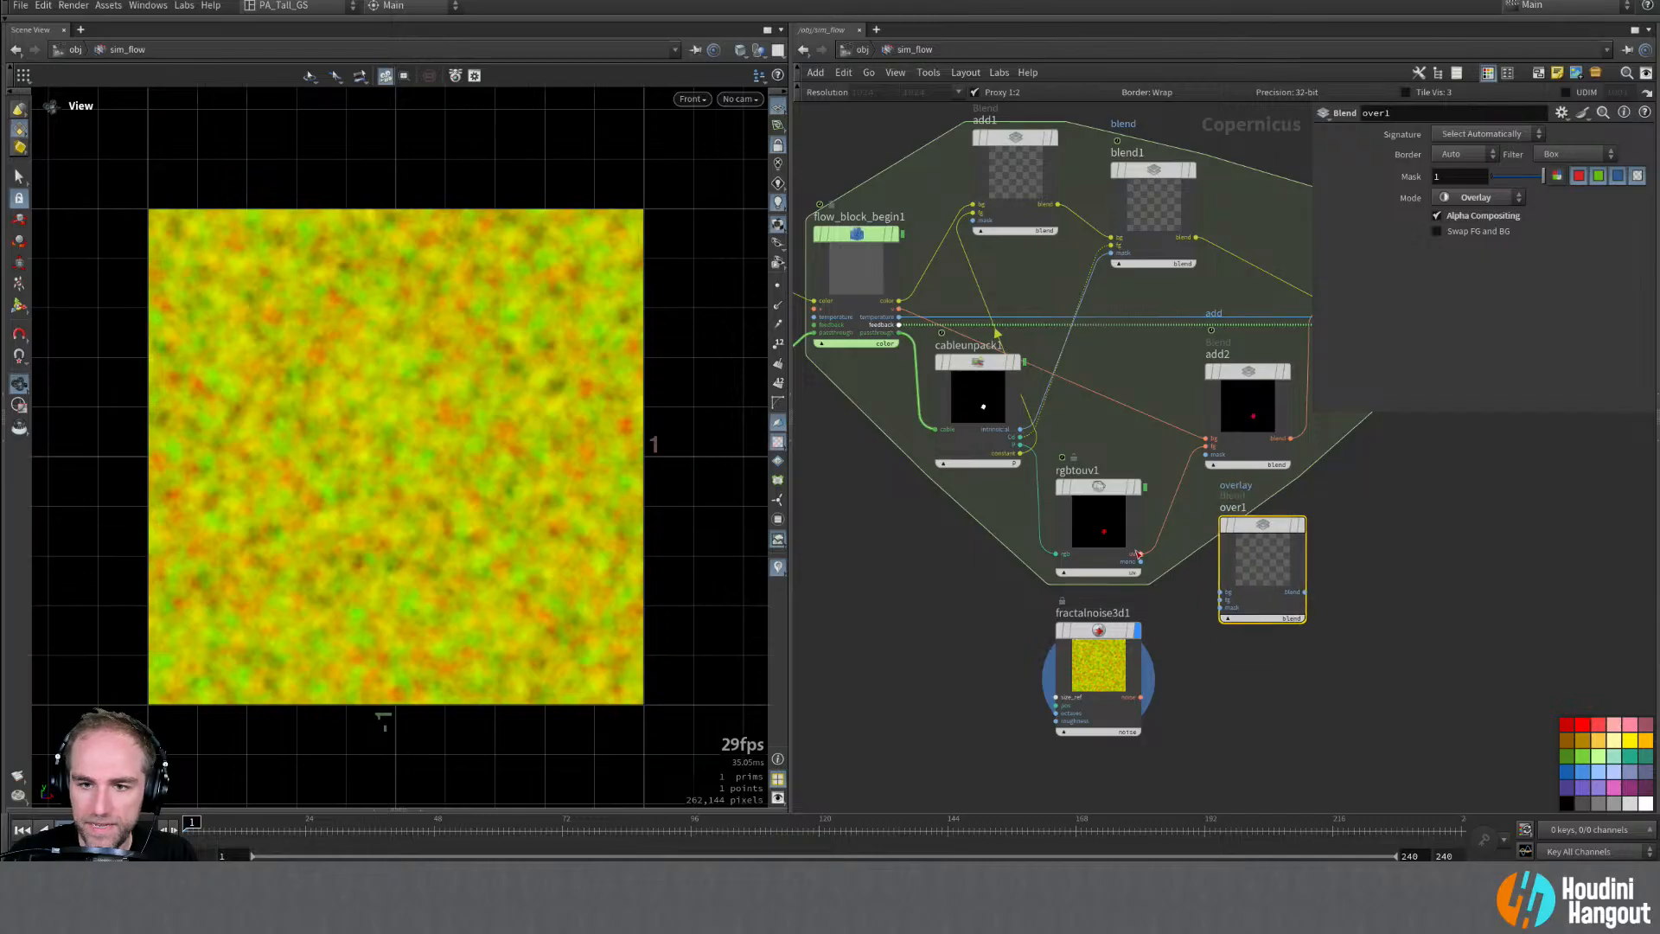
Step: Display over1, wiring rgbtouv1 into its background, fractalnoise3d1 into its foreground and cableunpack1's alpha into its mask
left_click_drag(1140, 554, 1214, 593)
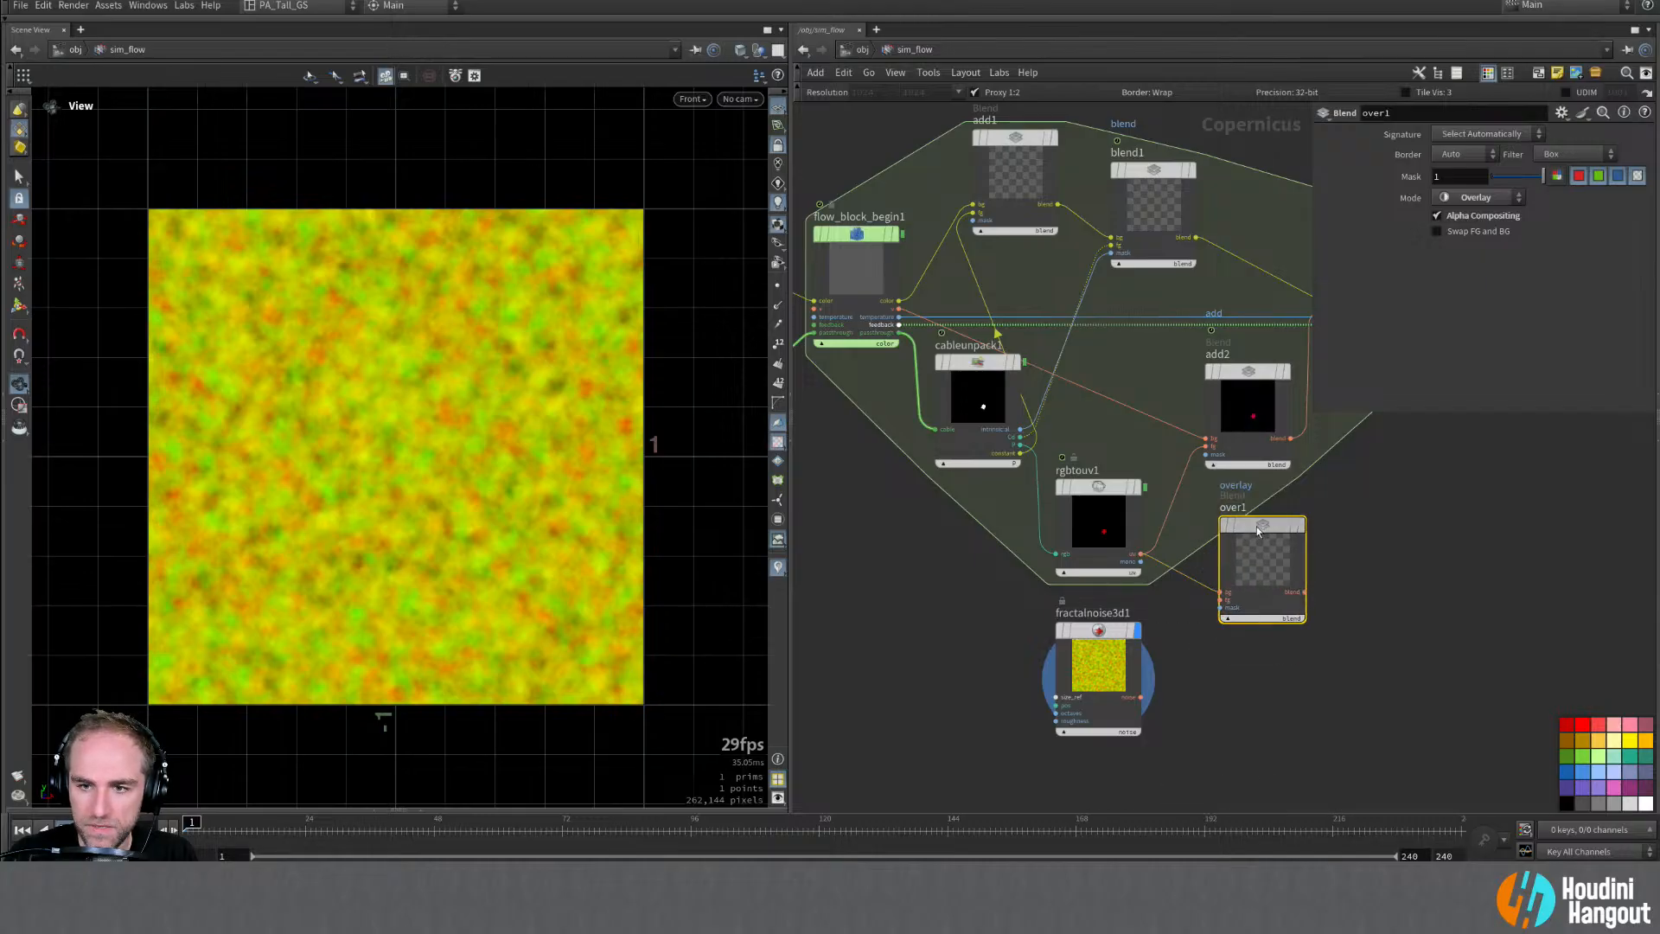
left_click_drag(1263, 526, 1249, 541)
left_click(1286, 540)
left_click_drag(1140, 698, 1208, 615)
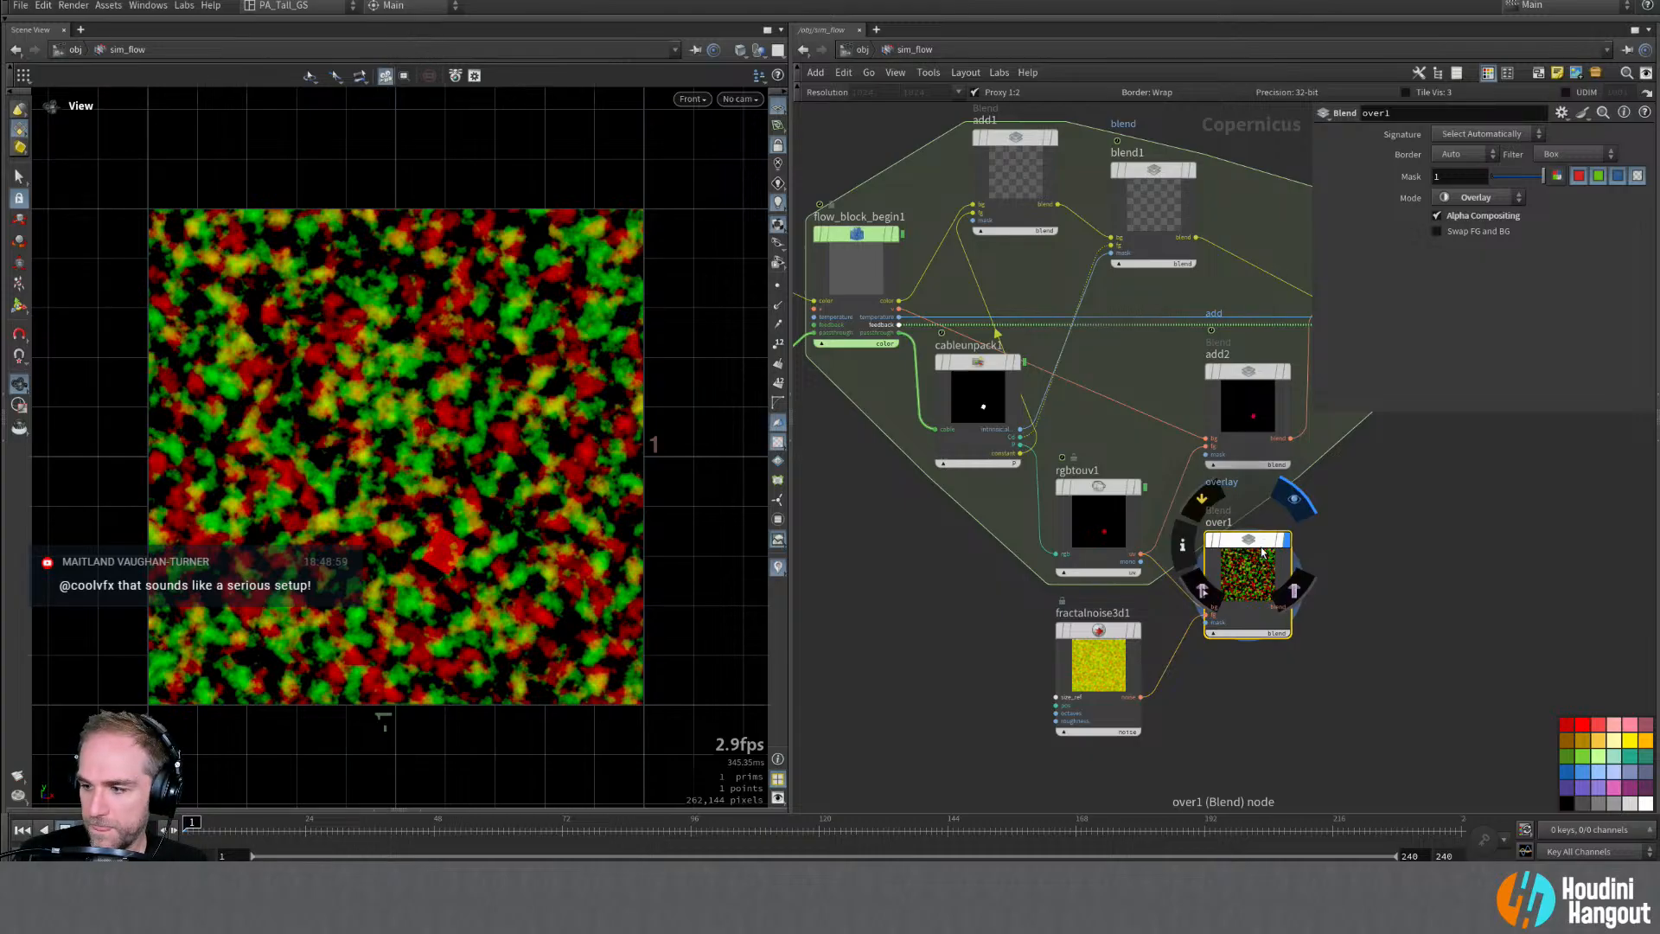
left_click_drag(1121, 636, 1194, 626)
Step: Move rgbtouv1 up, route over1's mask wire through a dot and reposition fractalnoise3d1
left_click_drag(1110, 492, 1127, 448)
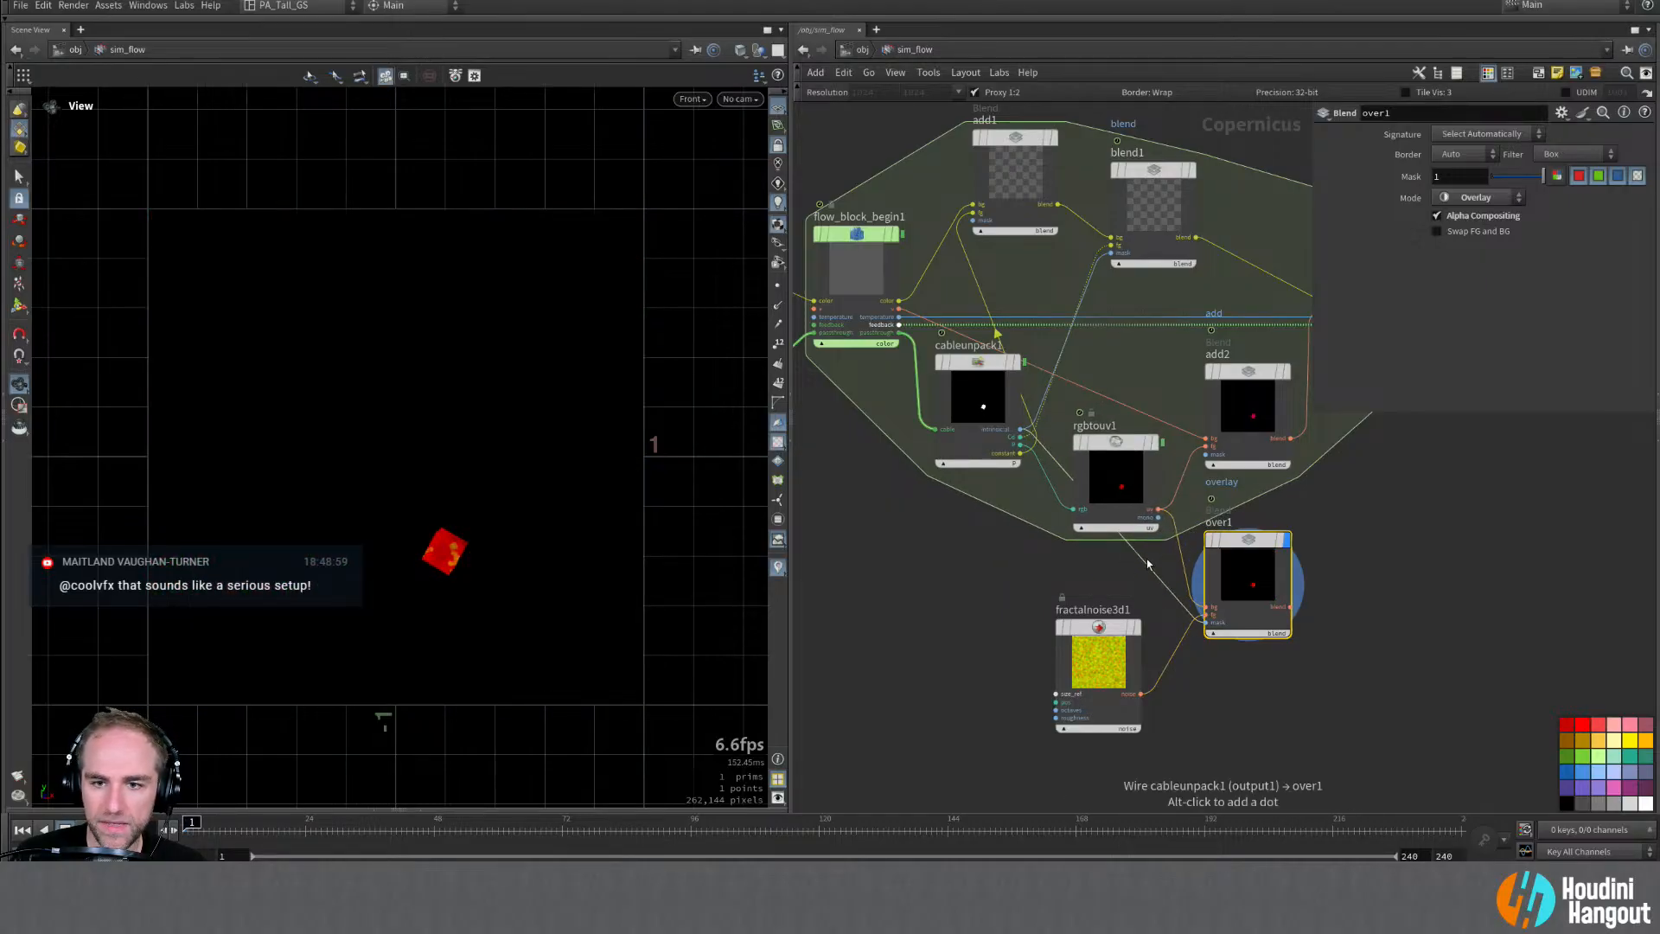
left_click_drag(1144, 561, 1031, 577, "alt")
left_click_drag(1095, 630, 1070, 648)
mouse_move(1091, 635)
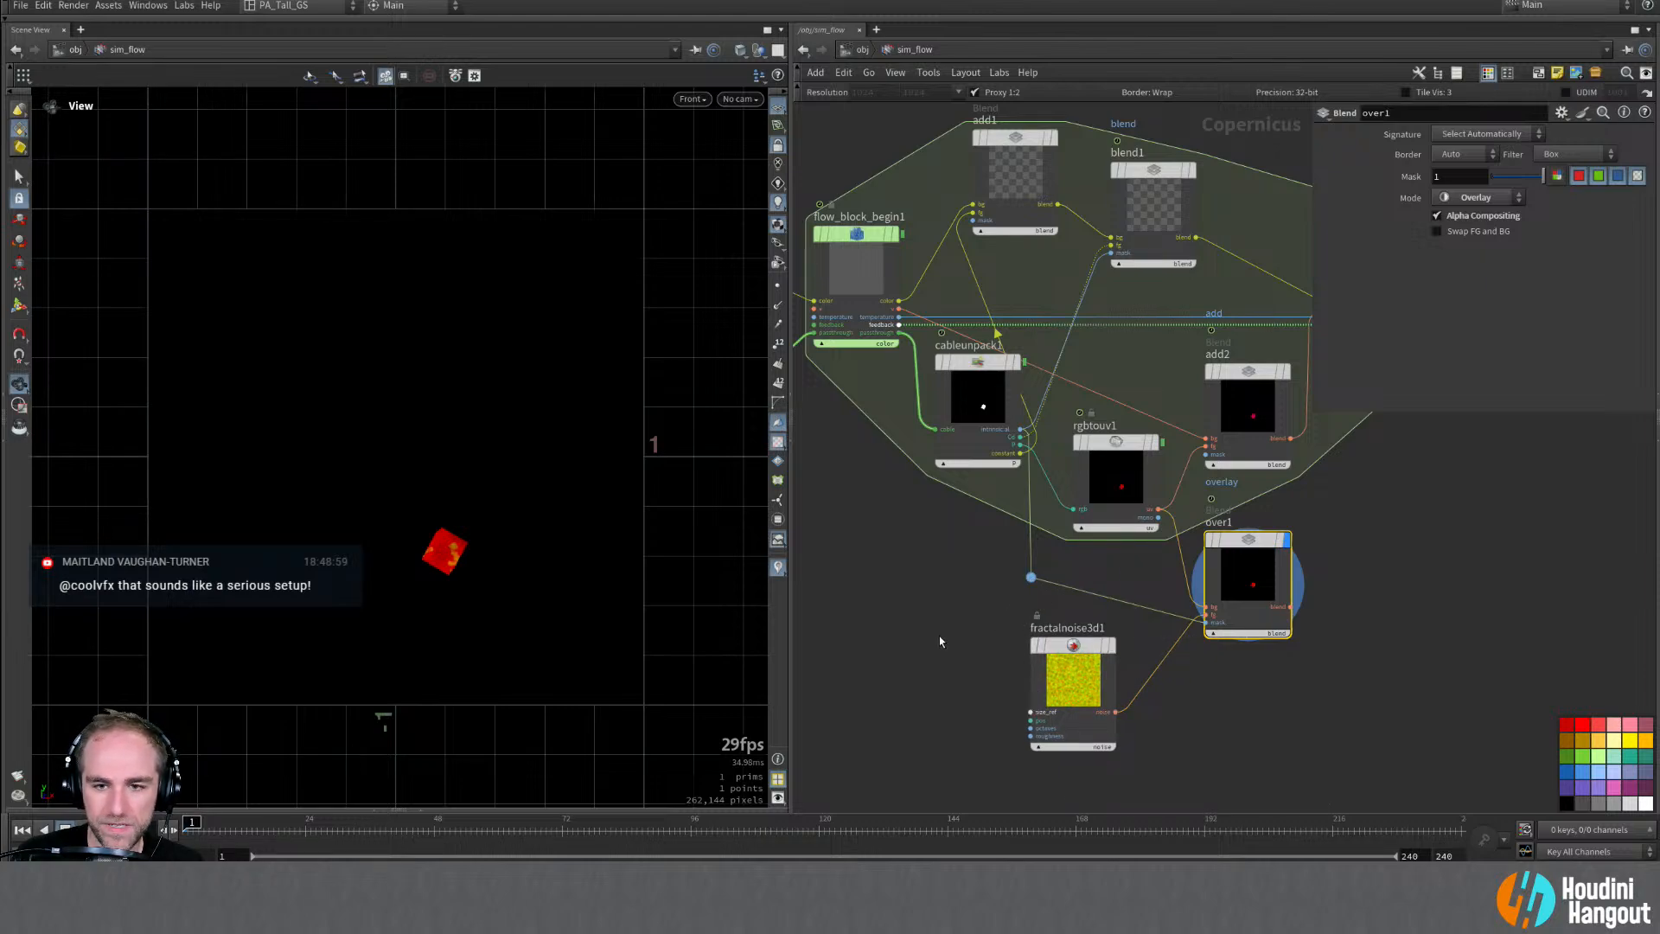
left_click_drag(1075, 646, 1110, 638)
Step: Connect over1's output to add2's foreground input and align over1 and fractalnoise3d1 inside the block
middle_click_drag(1292, 601, 1227, 646)
left_click_drag(1226, 646, 1141, 484)
left_click_drag(1182, 576, 1182, 568)
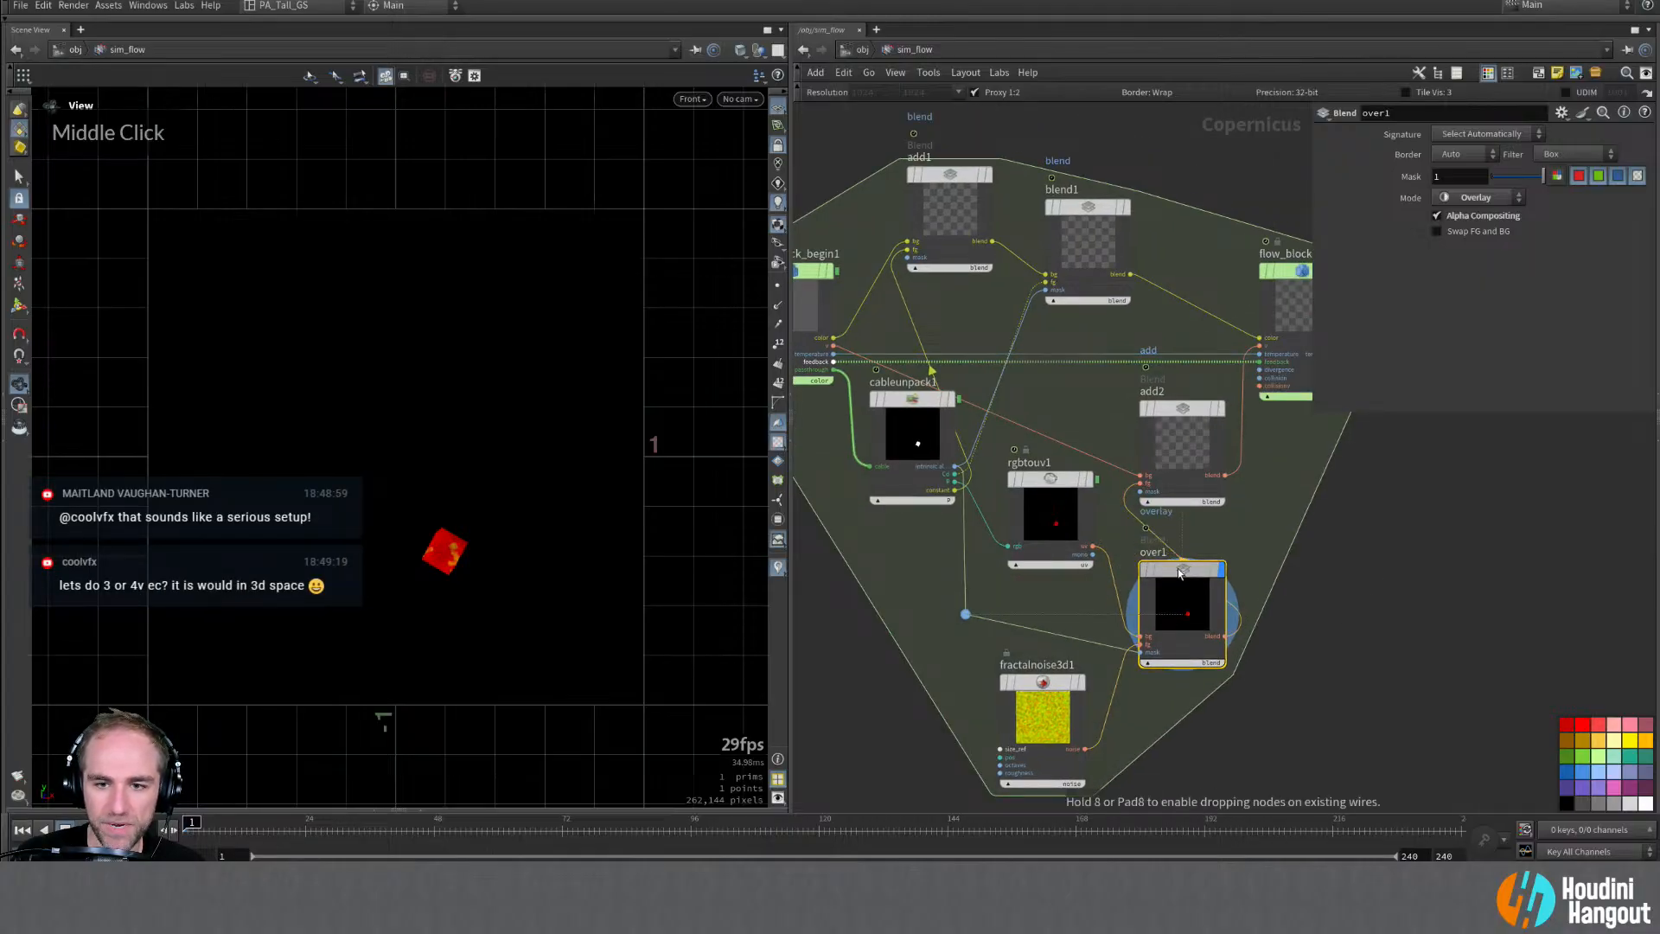
left_click_drag(1043, 682, 1041, 676)
left_click_drag(1183, 570, 1173, 569)
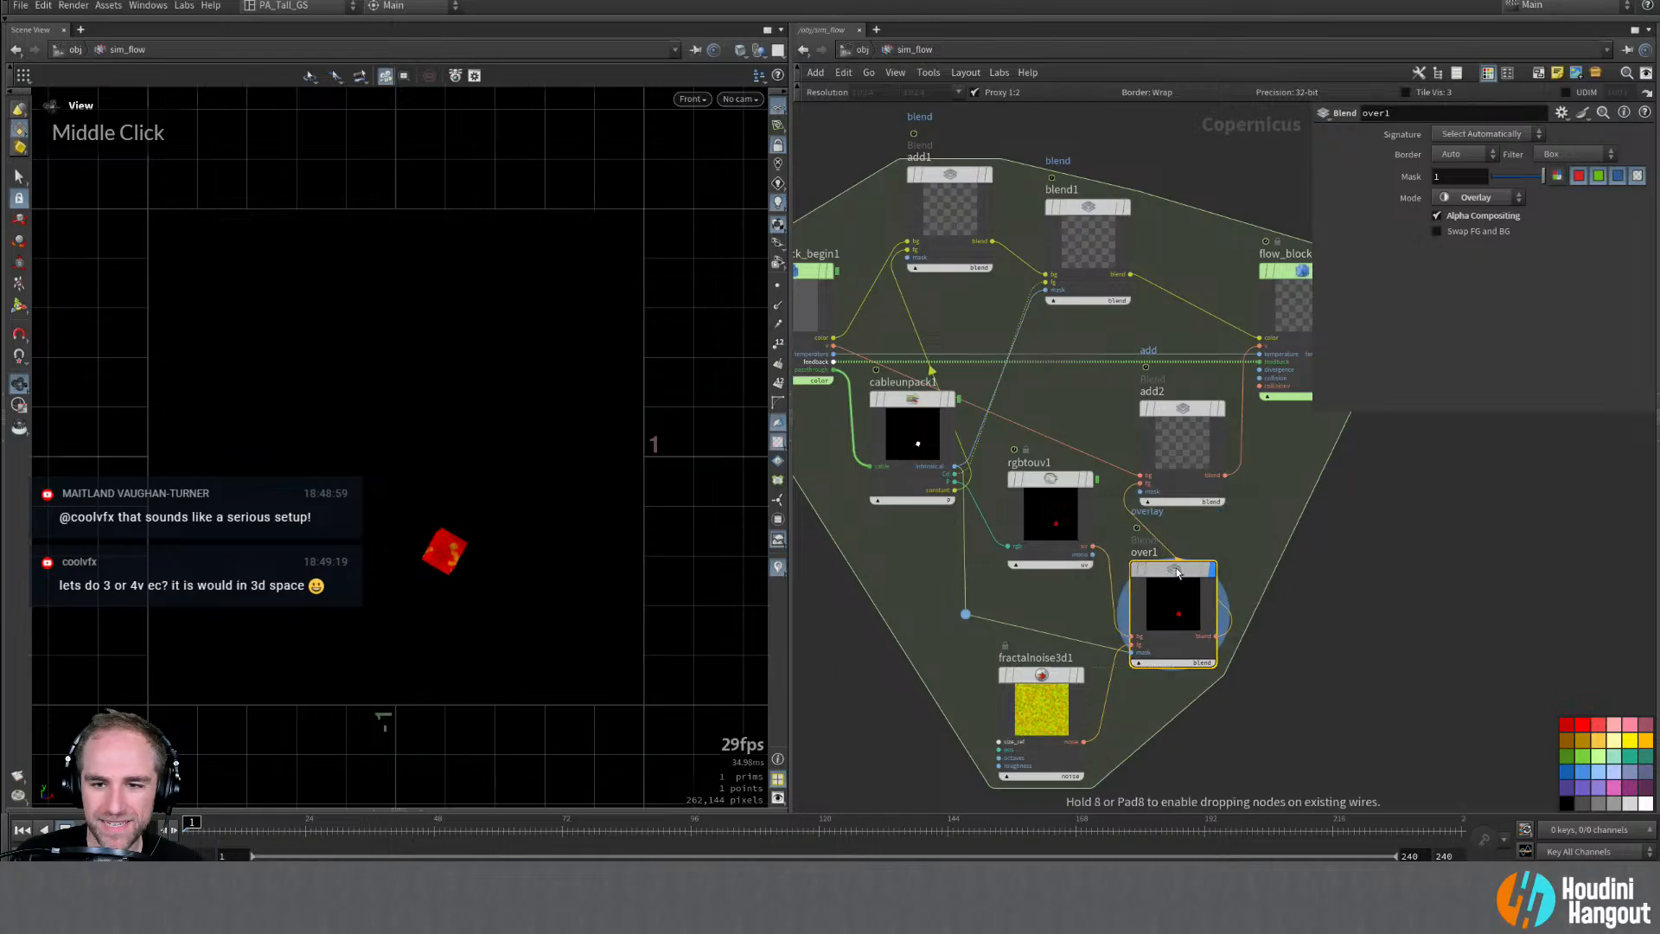
Step: Spread out flow_block_end1, add2, over1, fractalnoise3d1 and the mask wire's dot to clear space in the network
middle_click_drag(1323, 512, 1094, 588)
left_click_drag(1067, 352, 1197, 361)
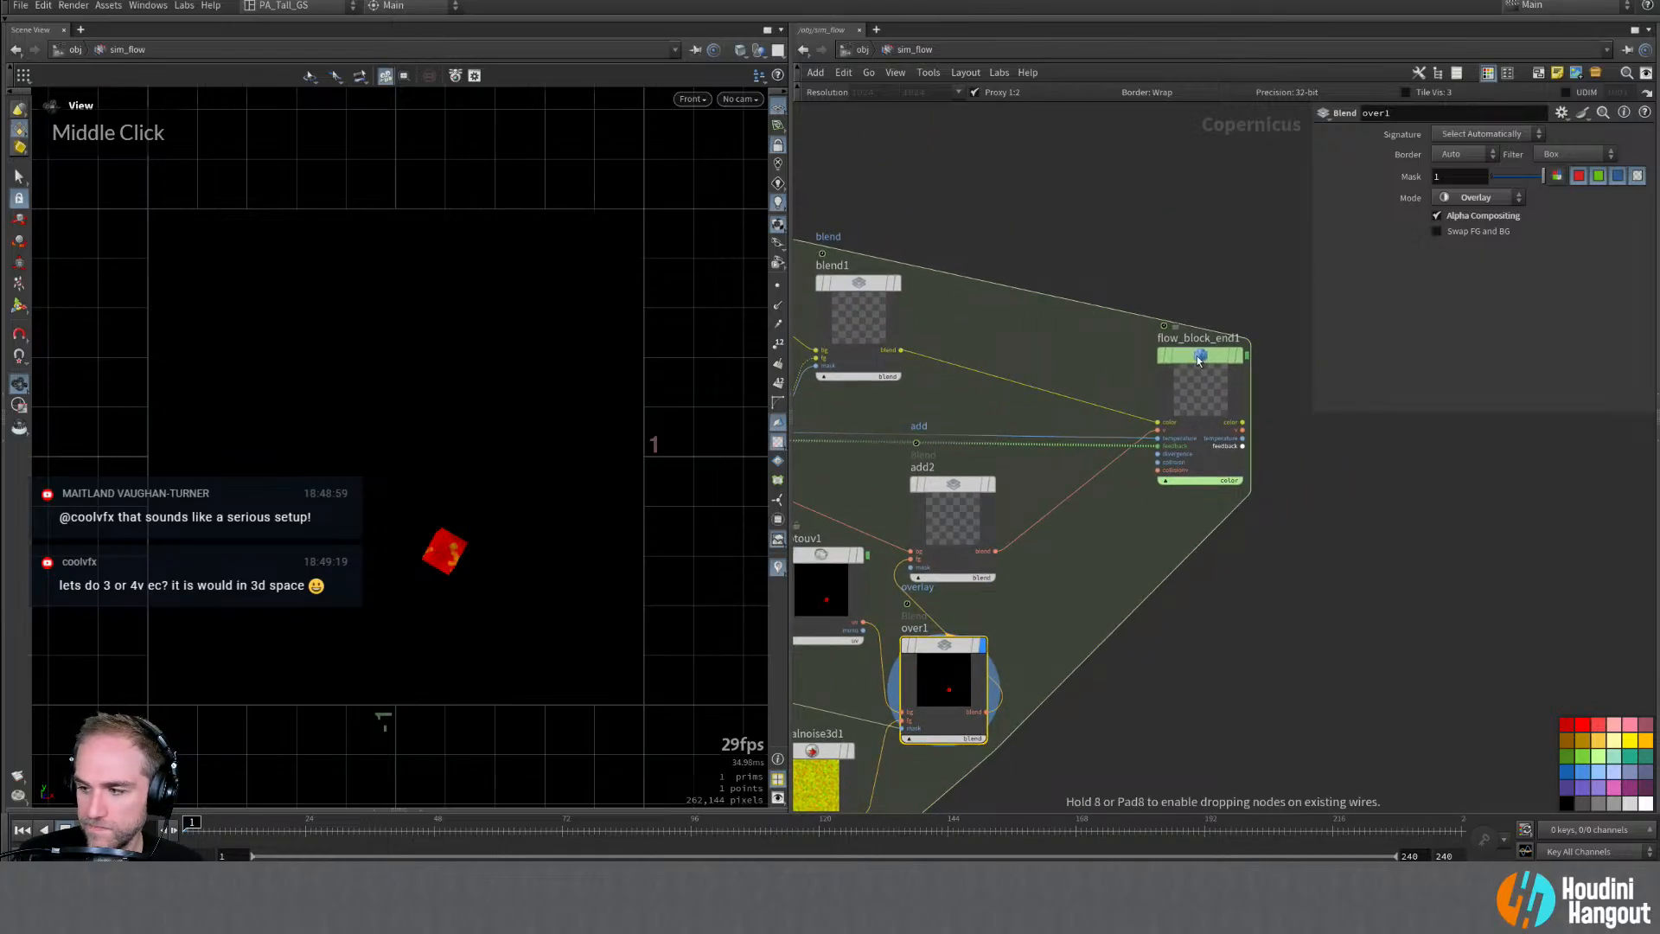
left_click_drag(1198, 359, 1222, 357)
left_click_drag(963, 484, 1100, 480)
left_click_drag(940, 648, 1004, 593)
middle_click_drag(817, 778, 869, 643)
left_click_drag(869, 648, 895, 621)
middle_click_drag(865, 532, 1031, 522)
left_click_drag(957, 546, 986, 538)
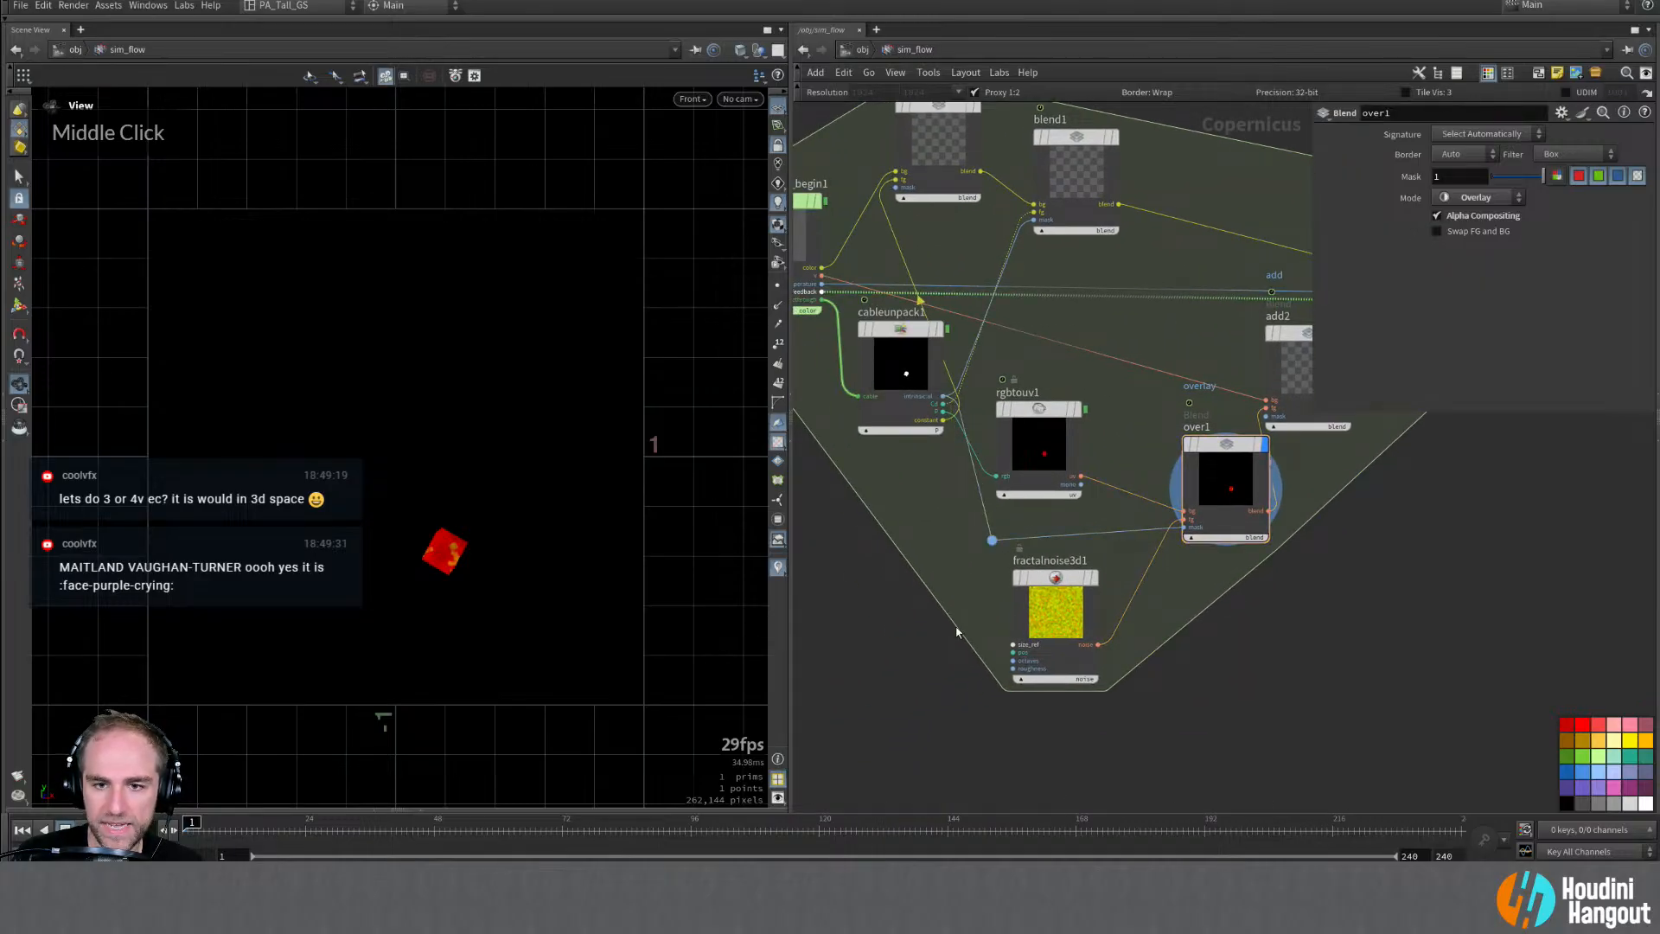
Step: Move cableunpack1 below flow_block_begin1, detach the dot from over1's mask wire and shift rgbtouv1 up
left_click_drag(914, 333, 819, 439)
middle_click_drag(891, 412, 959, 395)
left_click_drag(882, 426, 861, 398)
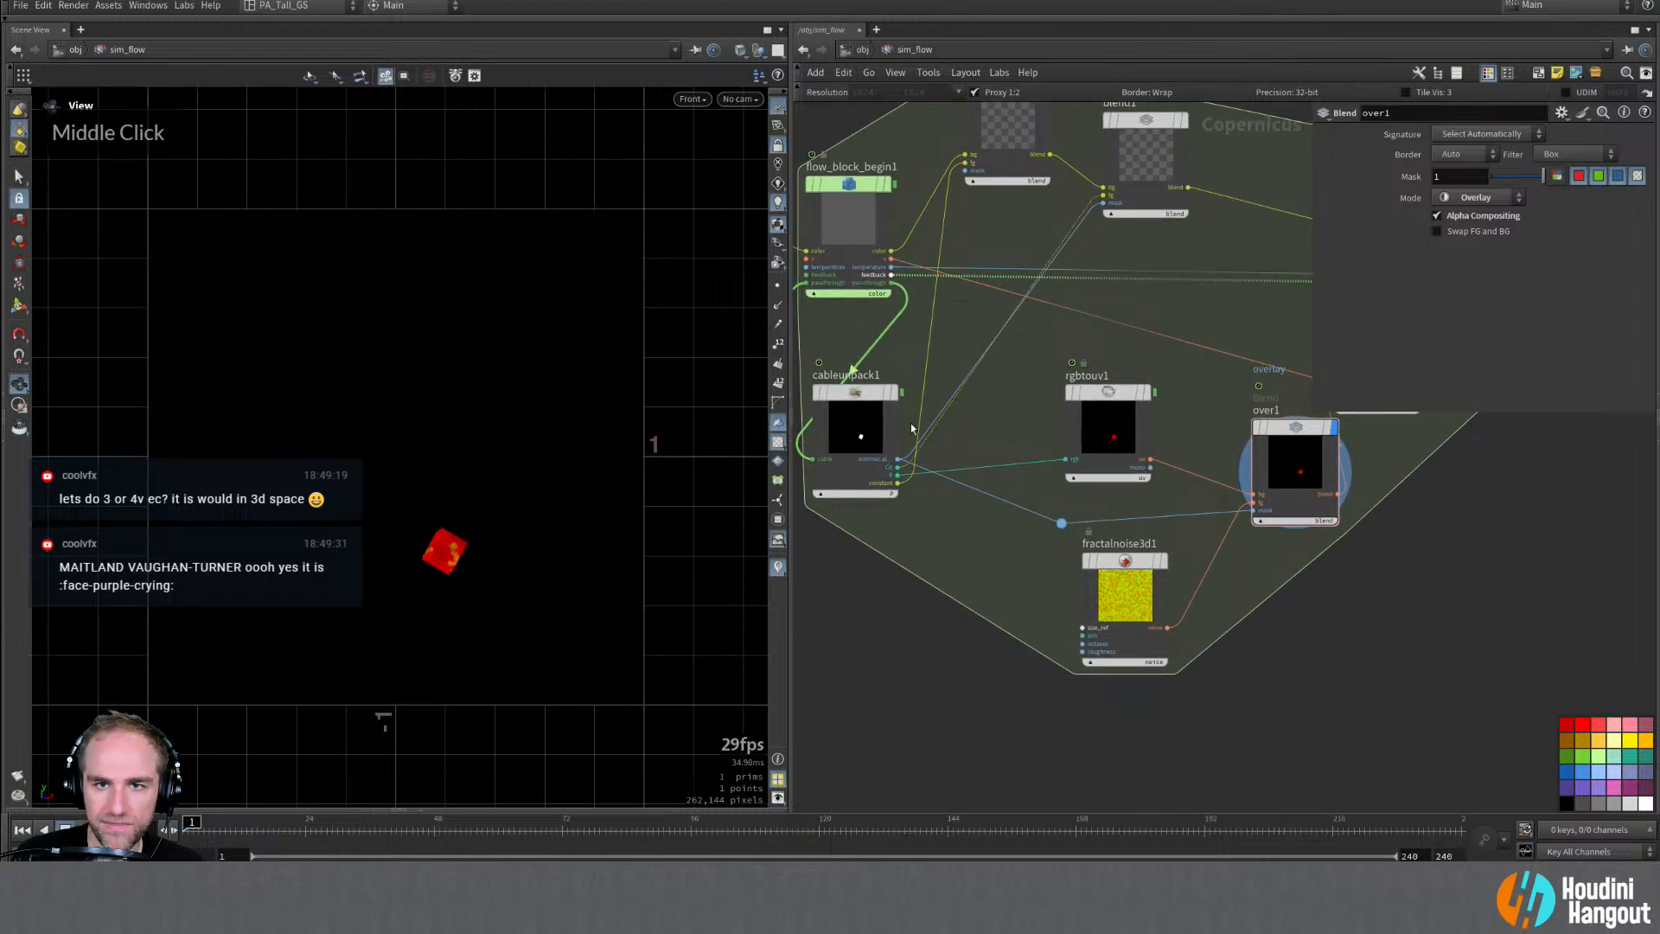
left_click_drag(1056, 525, 1174, 533)
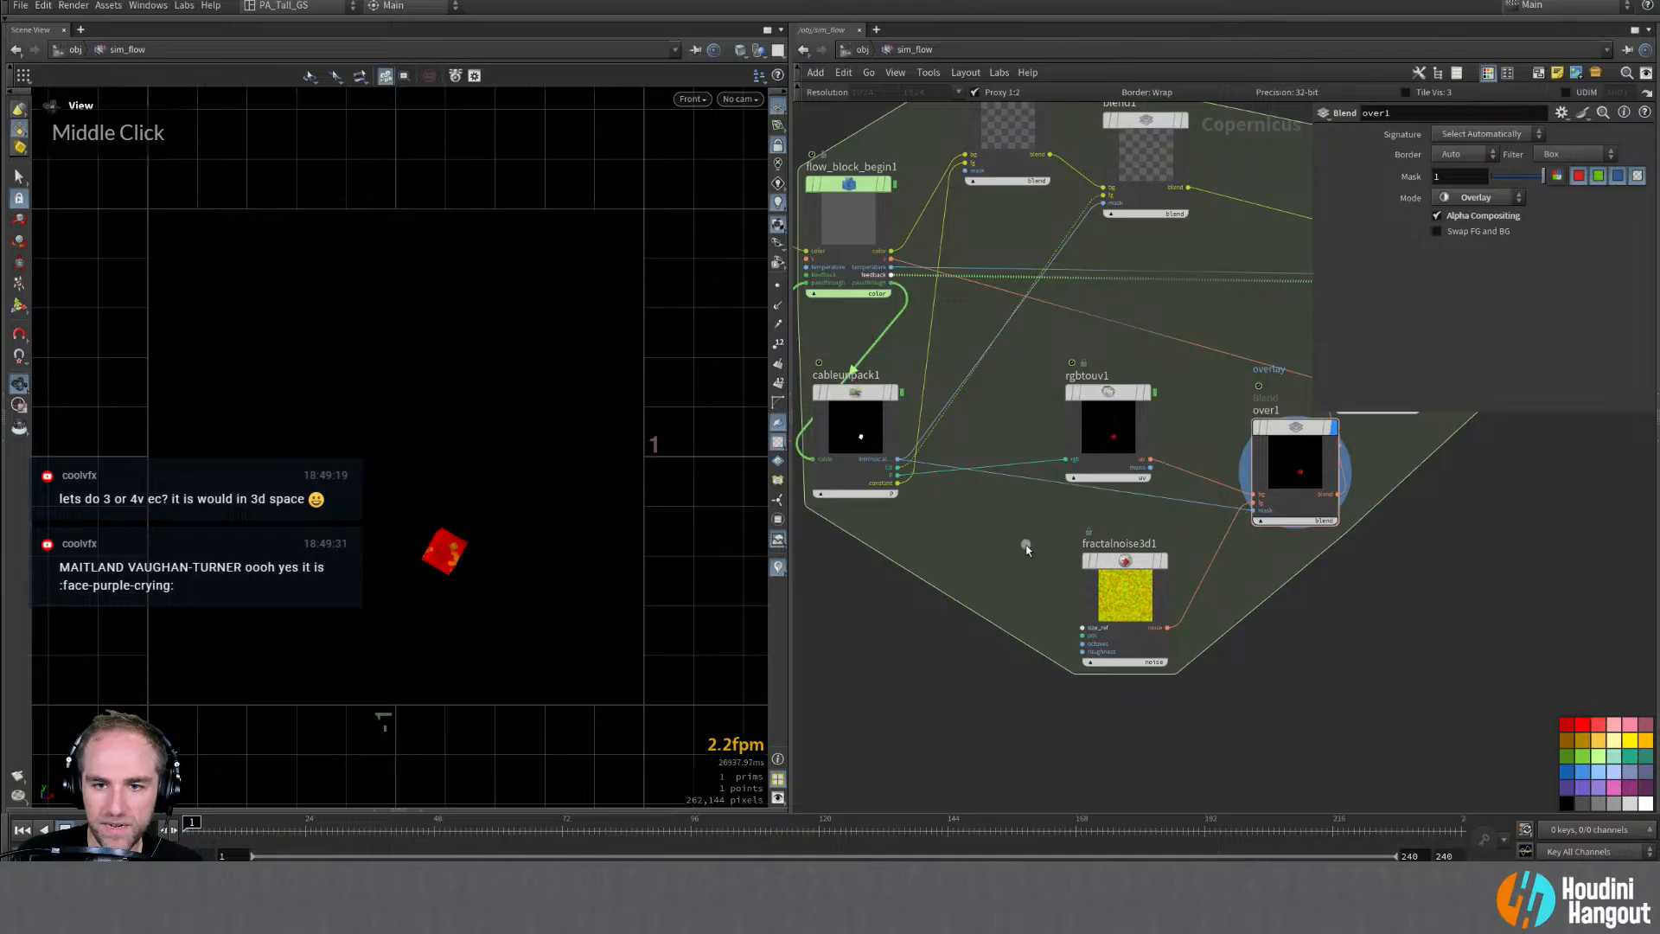
left_click_drag(1115, 393, 1097, 369)
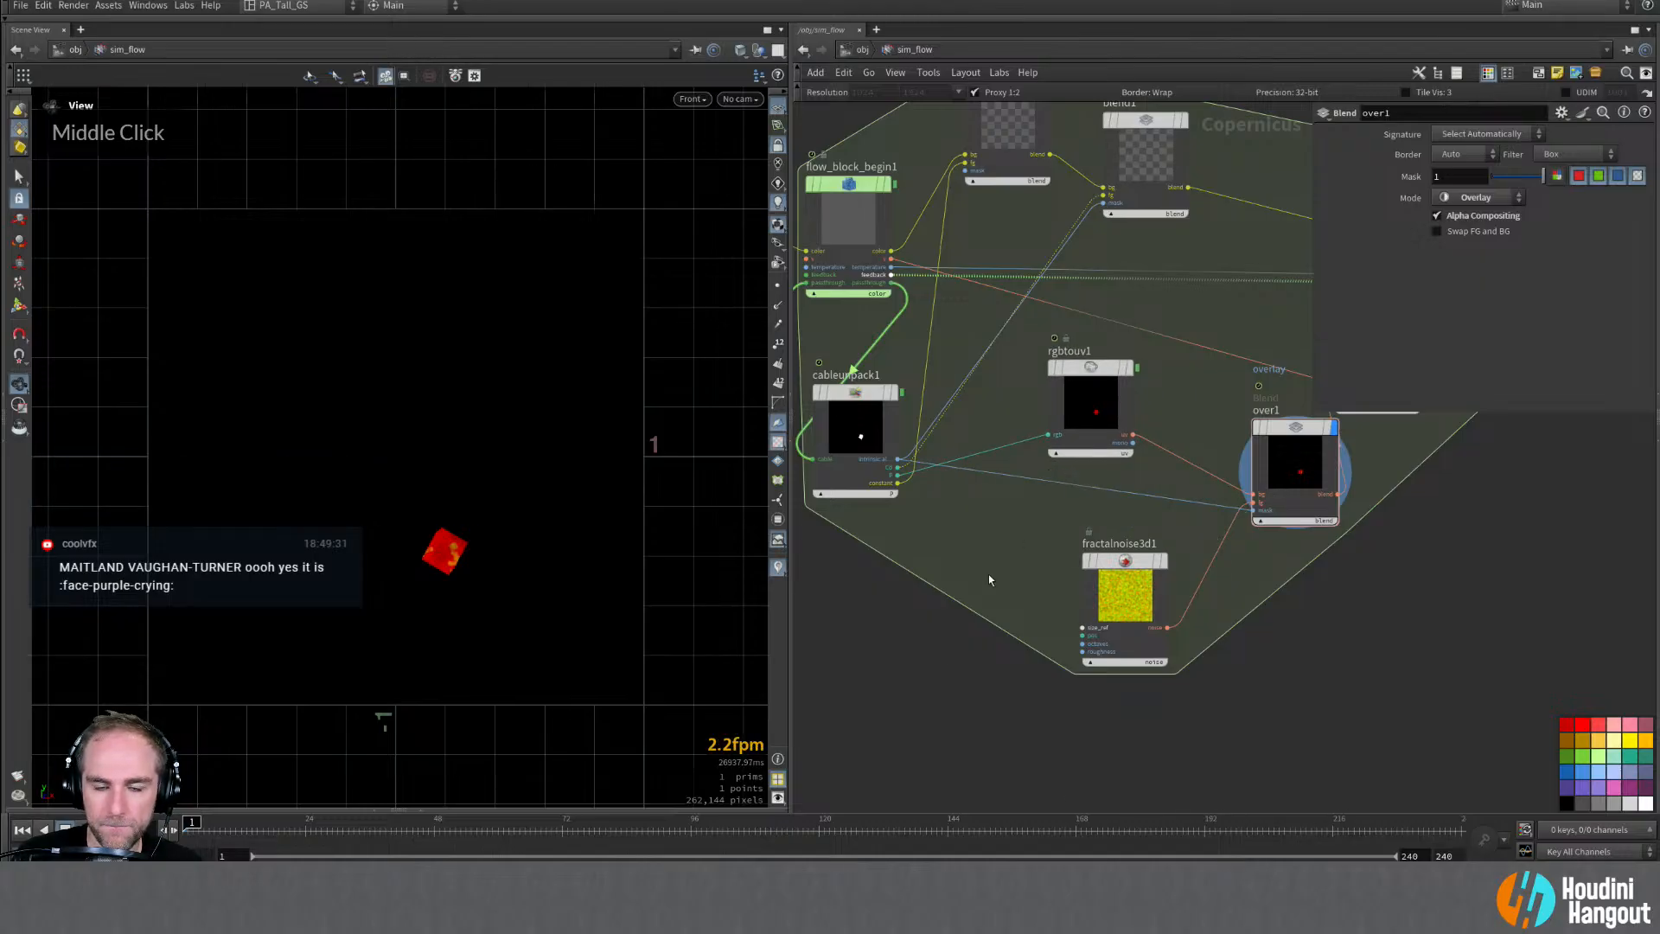
Step: Try moving the constant field to the start of cableunpack1's field list, and undo the reordering
left_click(854, 395)
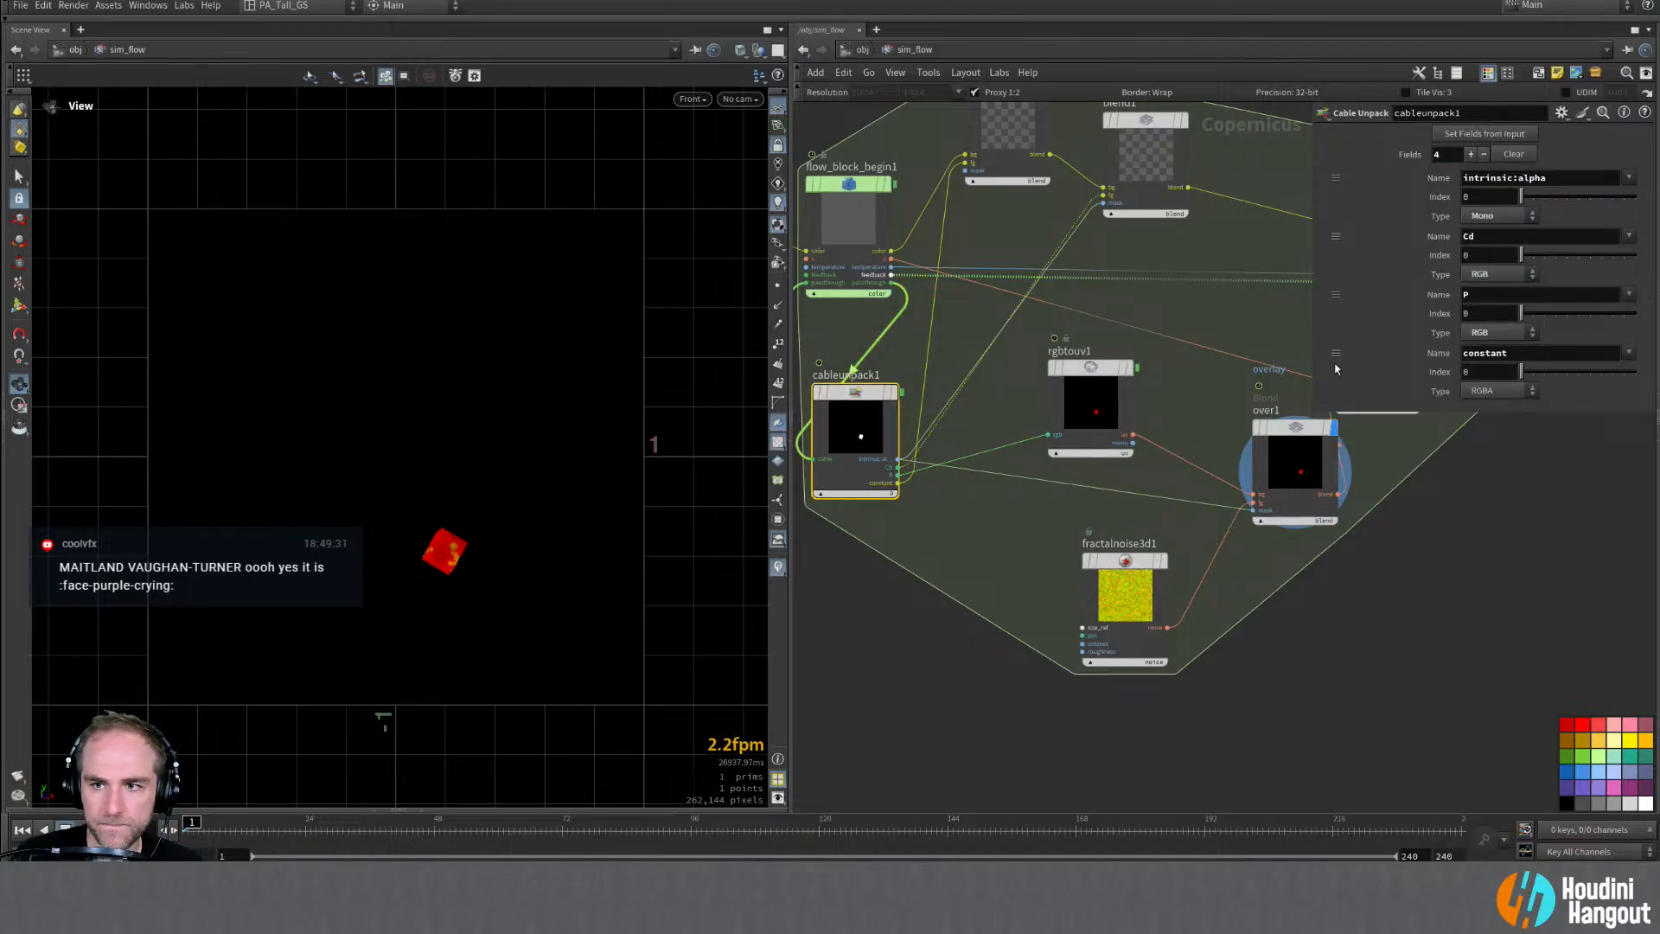
left_click_drag(1347, 178, 1348, 178)
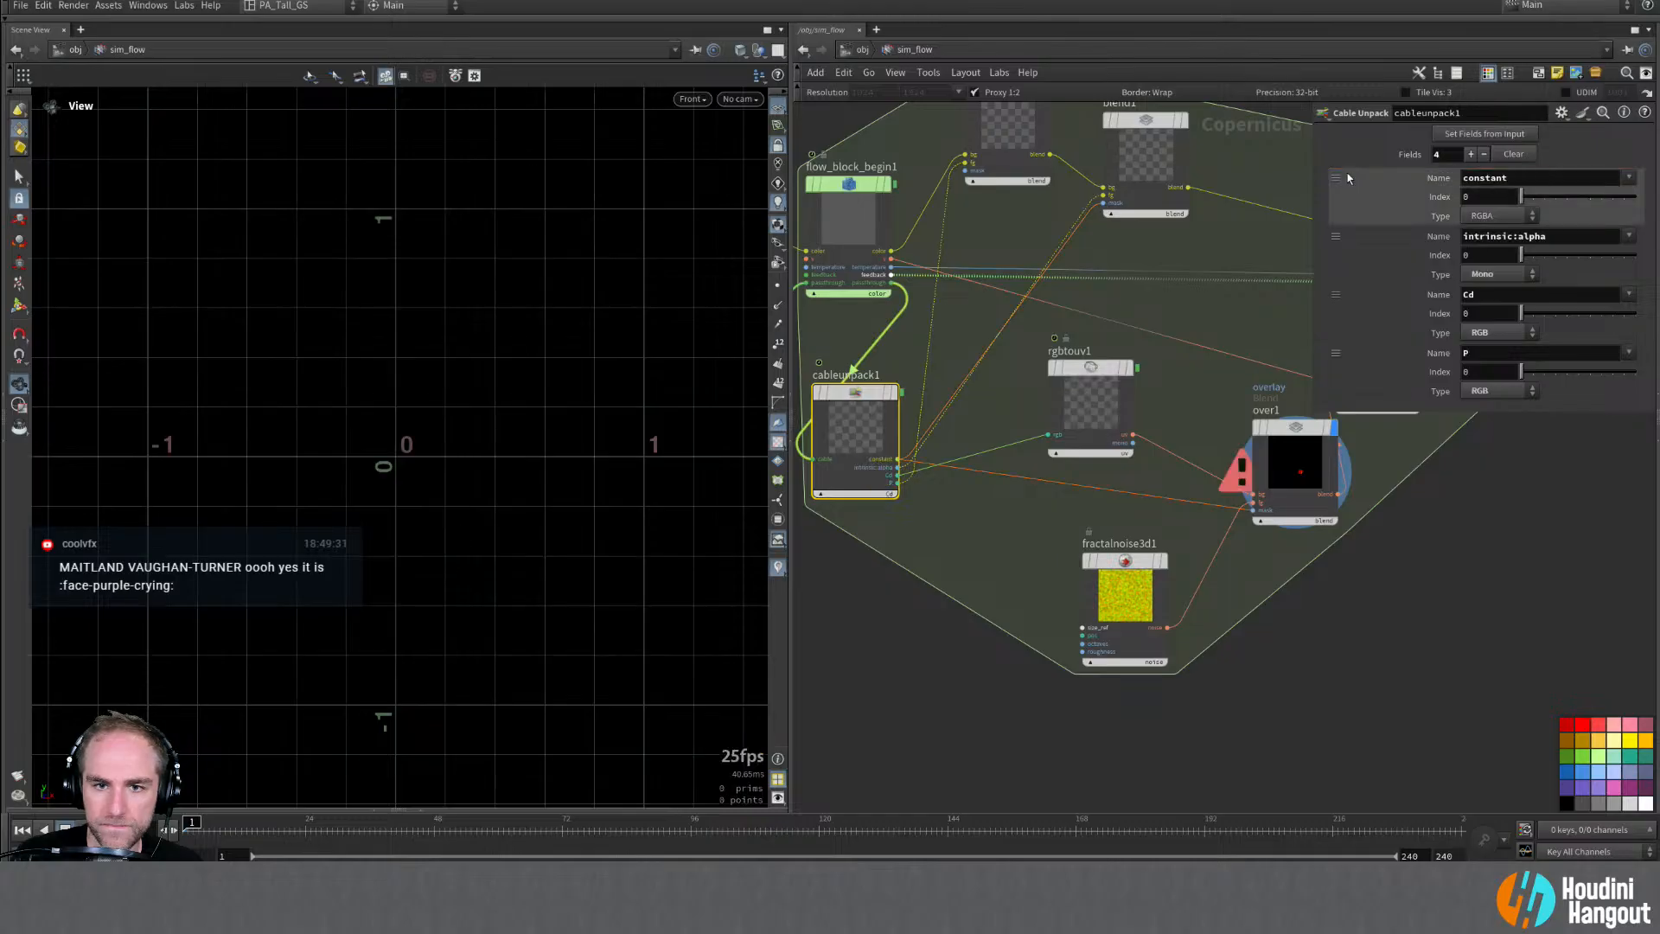
key("ctrl+z")
left_click(939, 573)
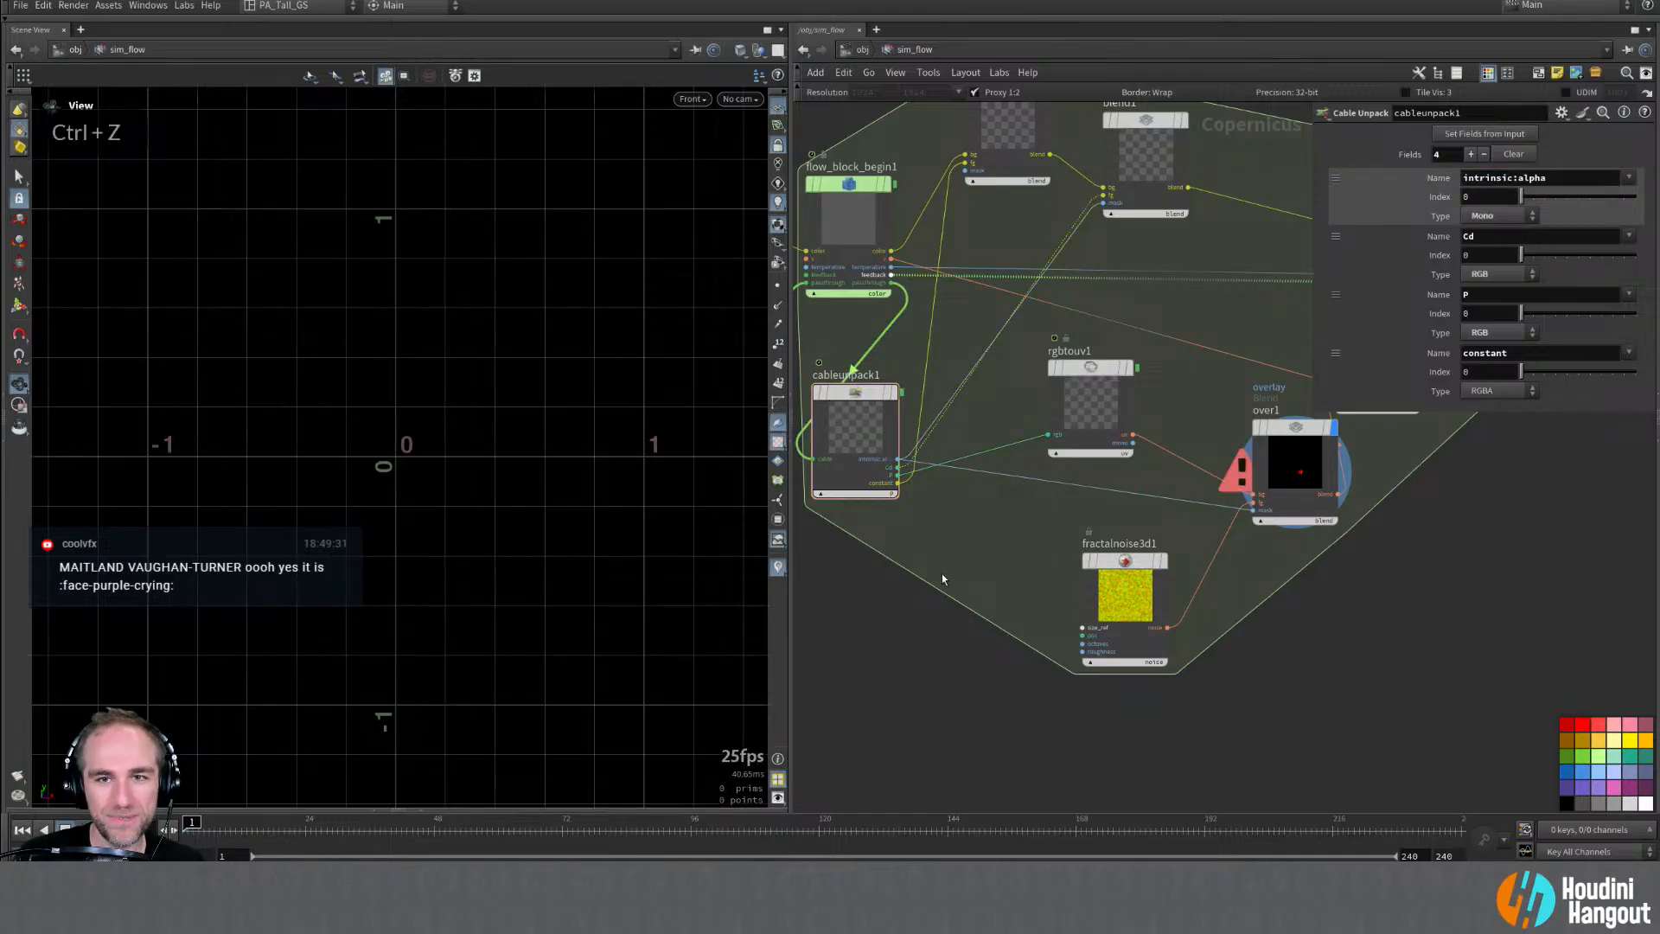
Step: Cut over1's mask wire and reconnect the mask input to cableunpack1's alpha output
left_click(1294, 458)
left_click(1132, 367)
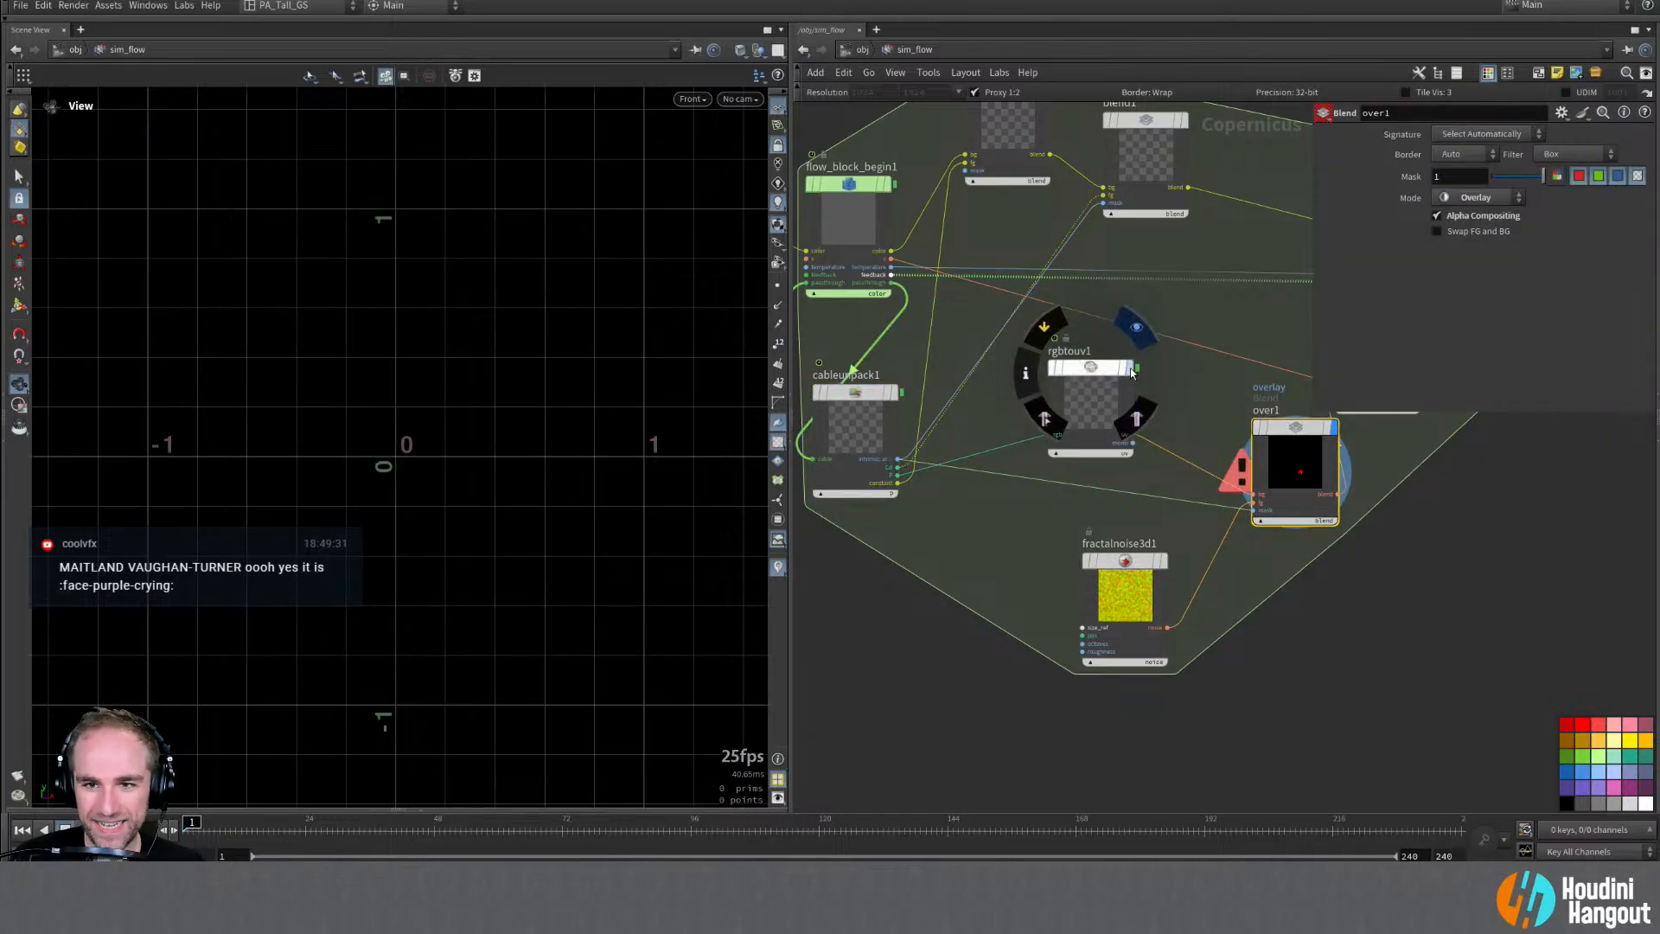
double_click(1308, 430)
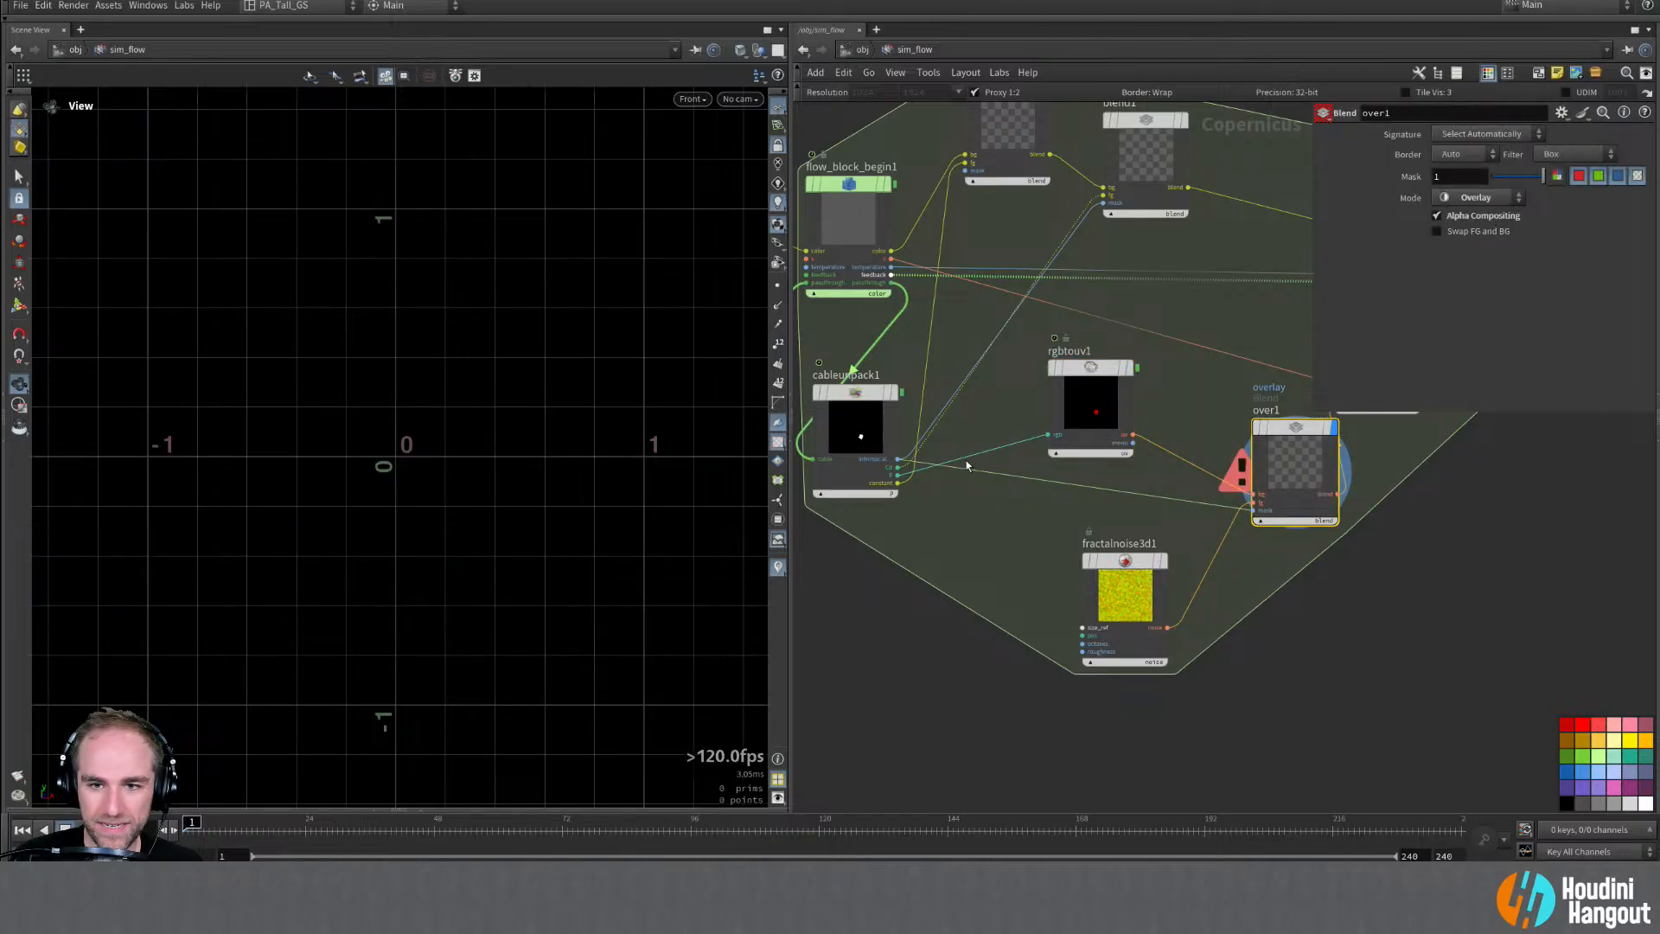
key("y")
left_click_drag(1151, 482, 1145, 502)
left_click_drag(1252, 510, 919, 472)
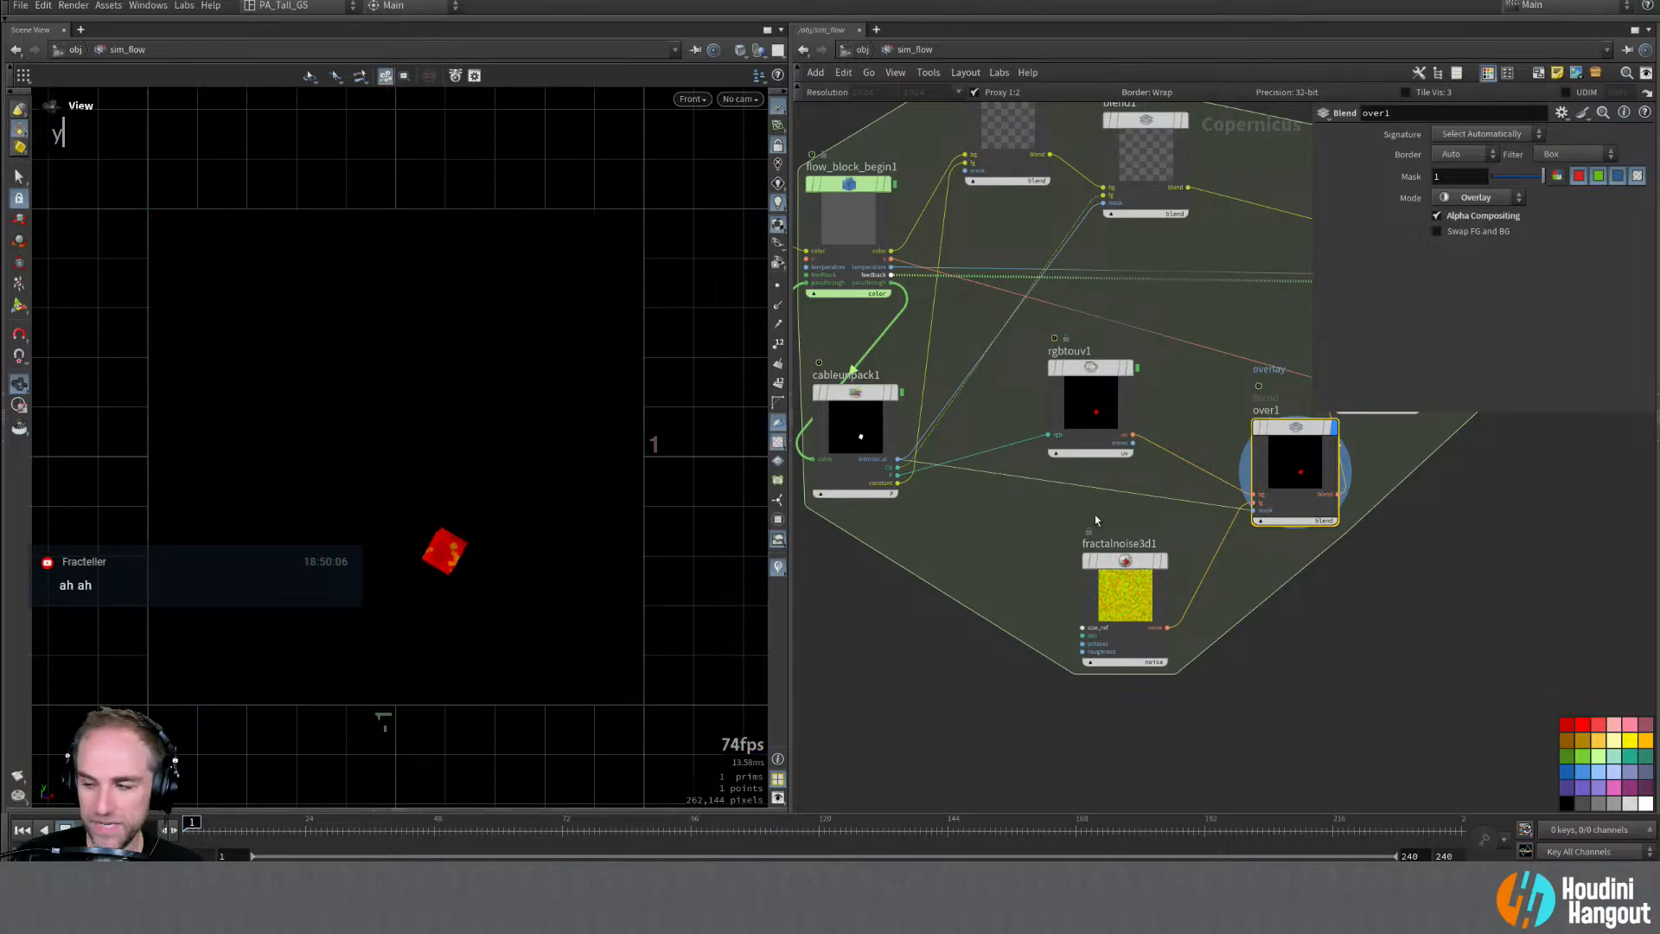
Step: Move over1 and fractalnoise3d1 closer to rgbtouv1, play the overlaid velocity and return to the first frame
middle_click_drag(1077, 541, 866, 599, "alt")
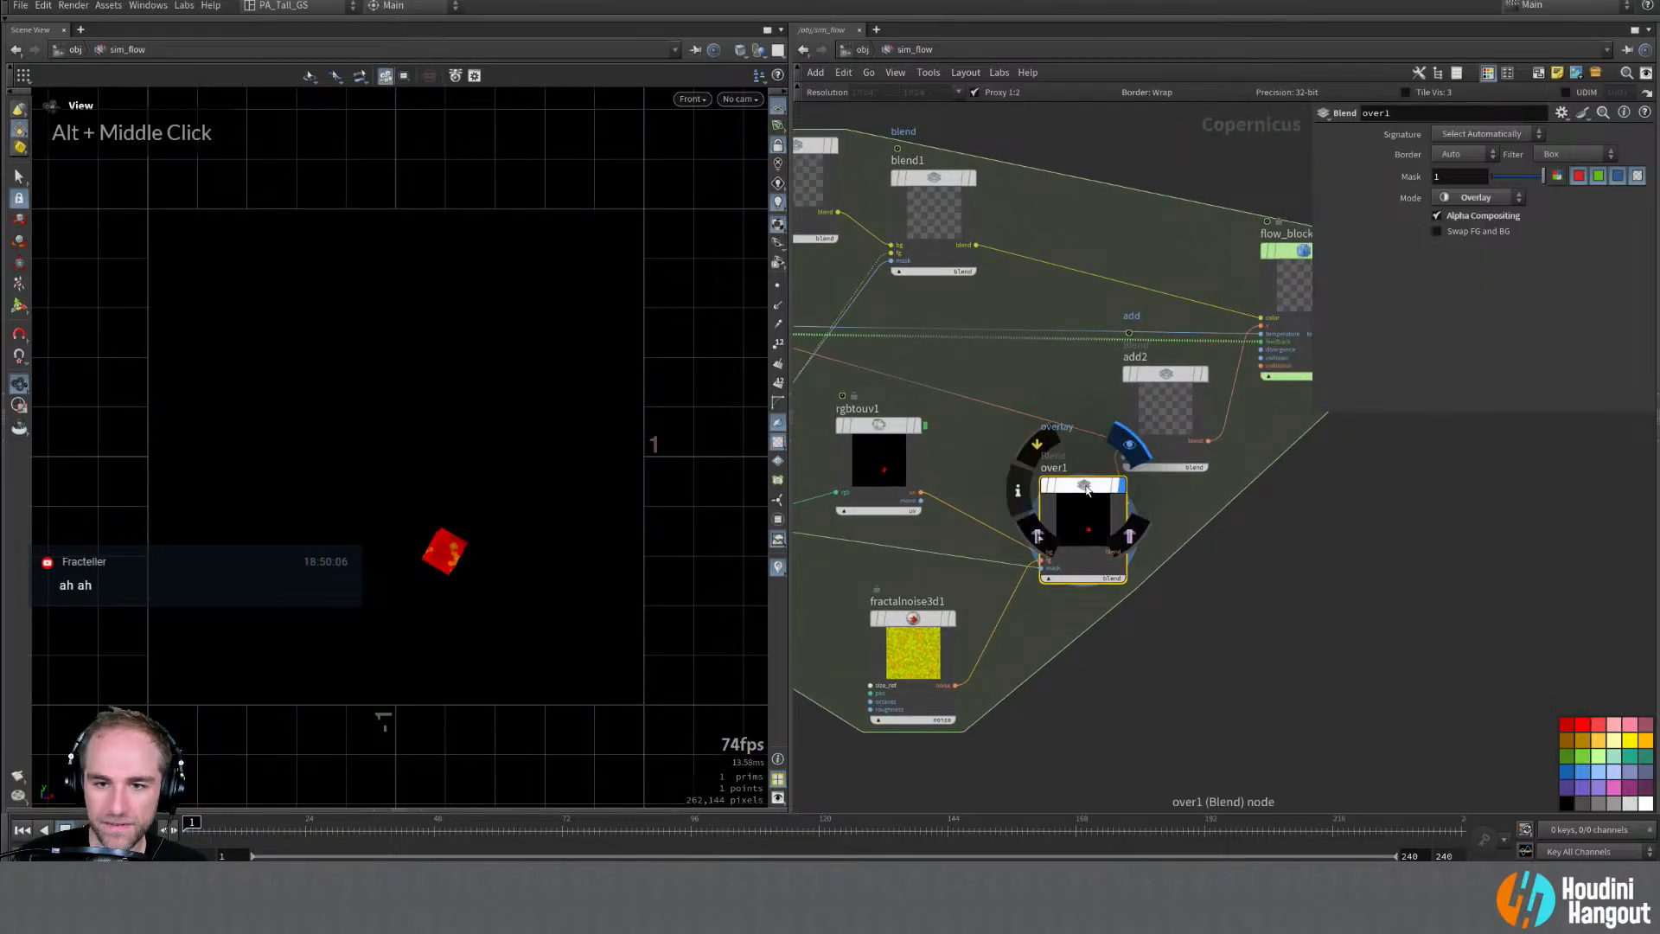
left_click_drag(1092, 485, 1023, 478)
left_click_drag(921, 618, 887, 609)
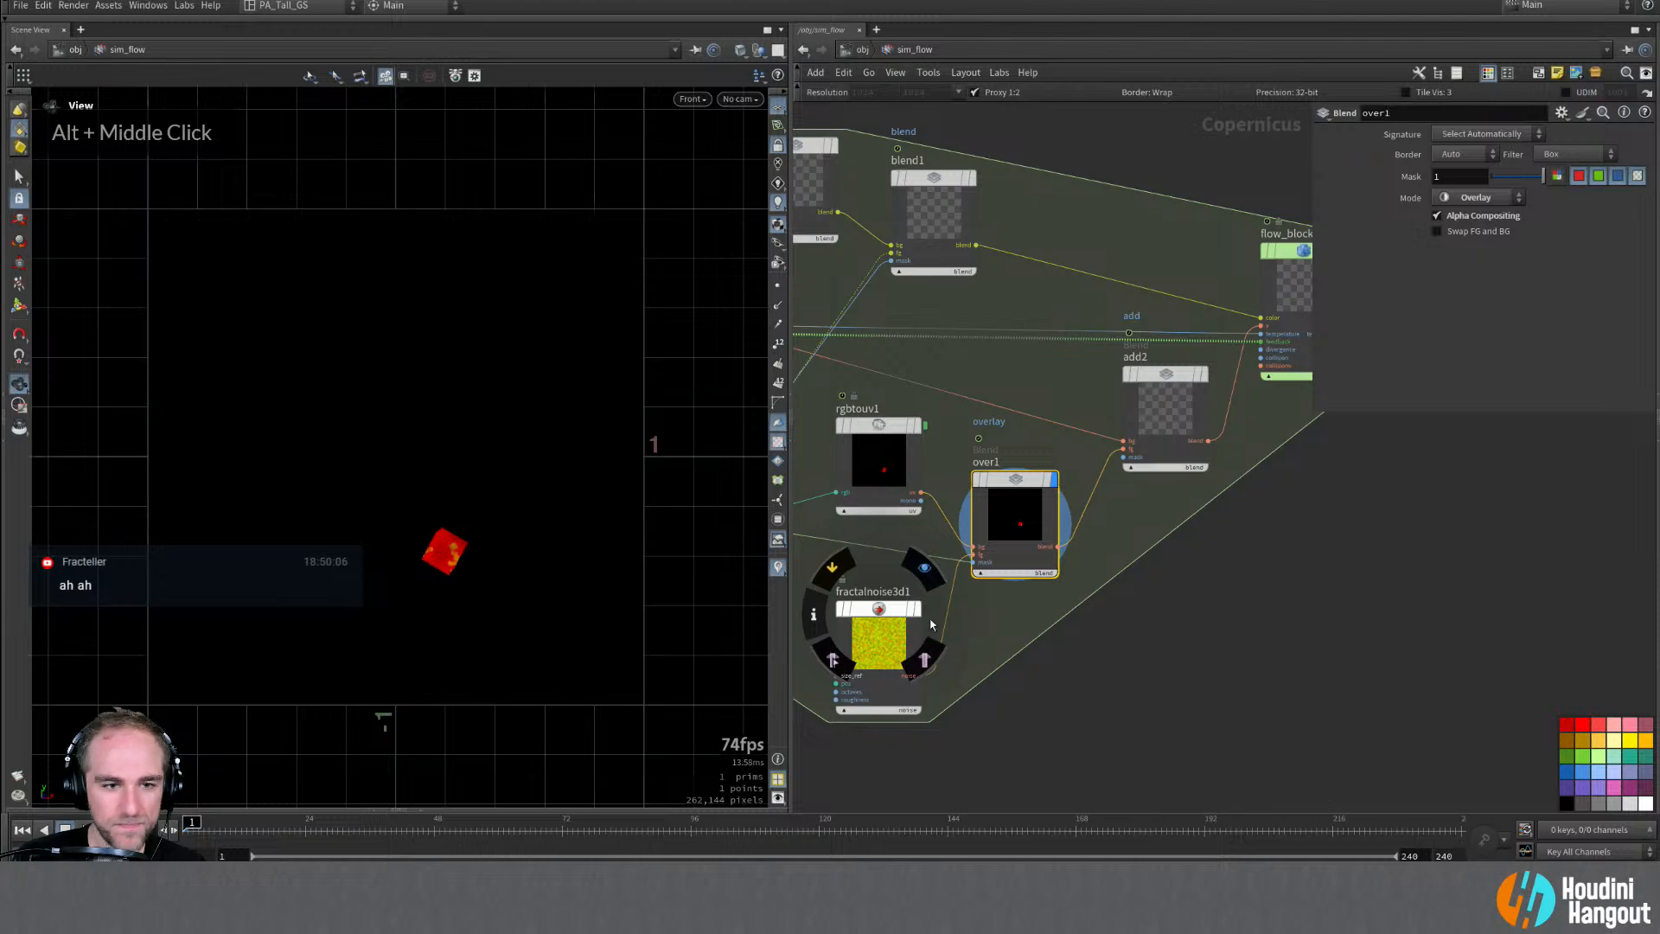
key("Up")
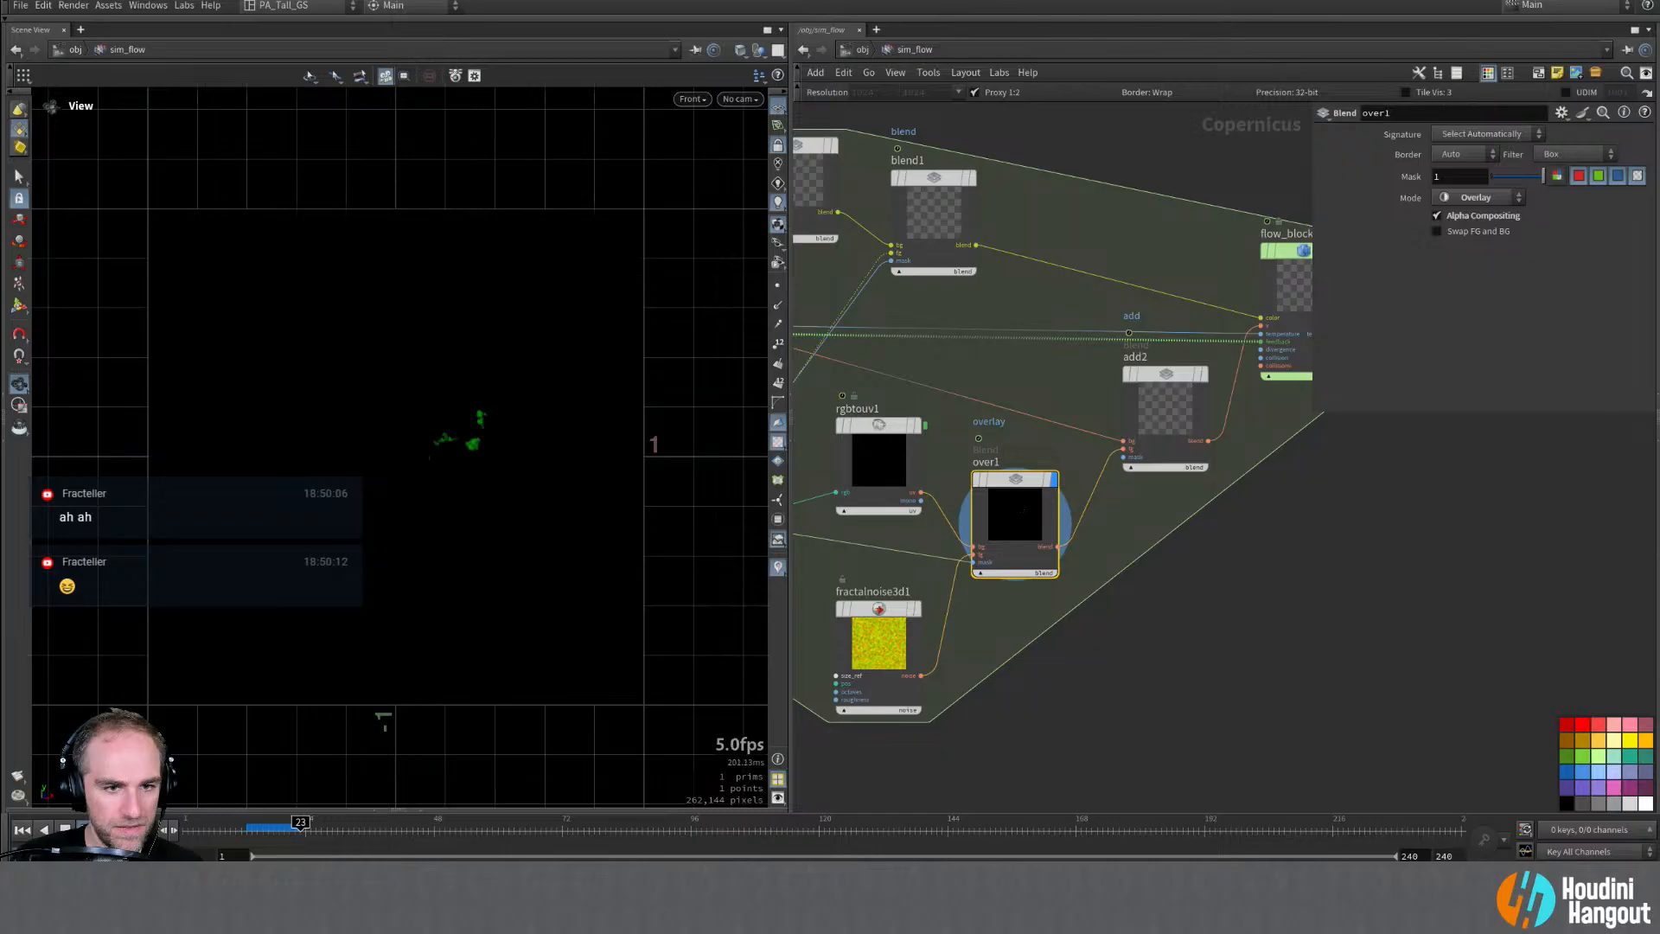
key("ctrl+Up")
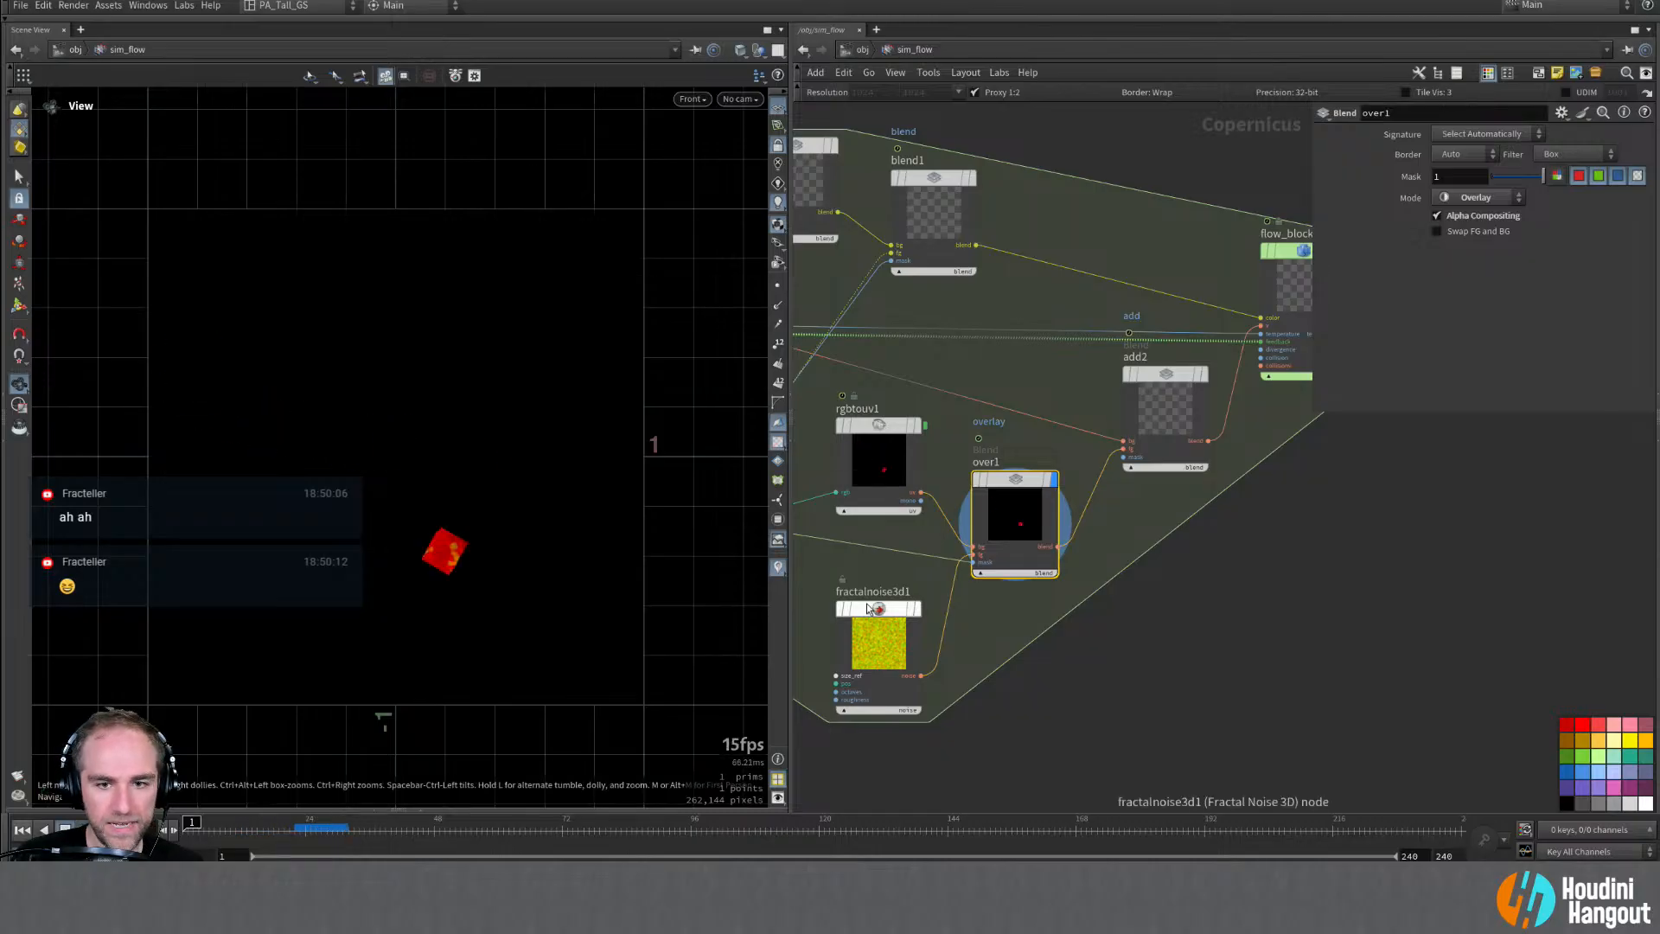
Step: Expand the Post Processing options of fractalnoise3d1 and enlarge its parameter pane downward to show them all
left_click(889, 616)
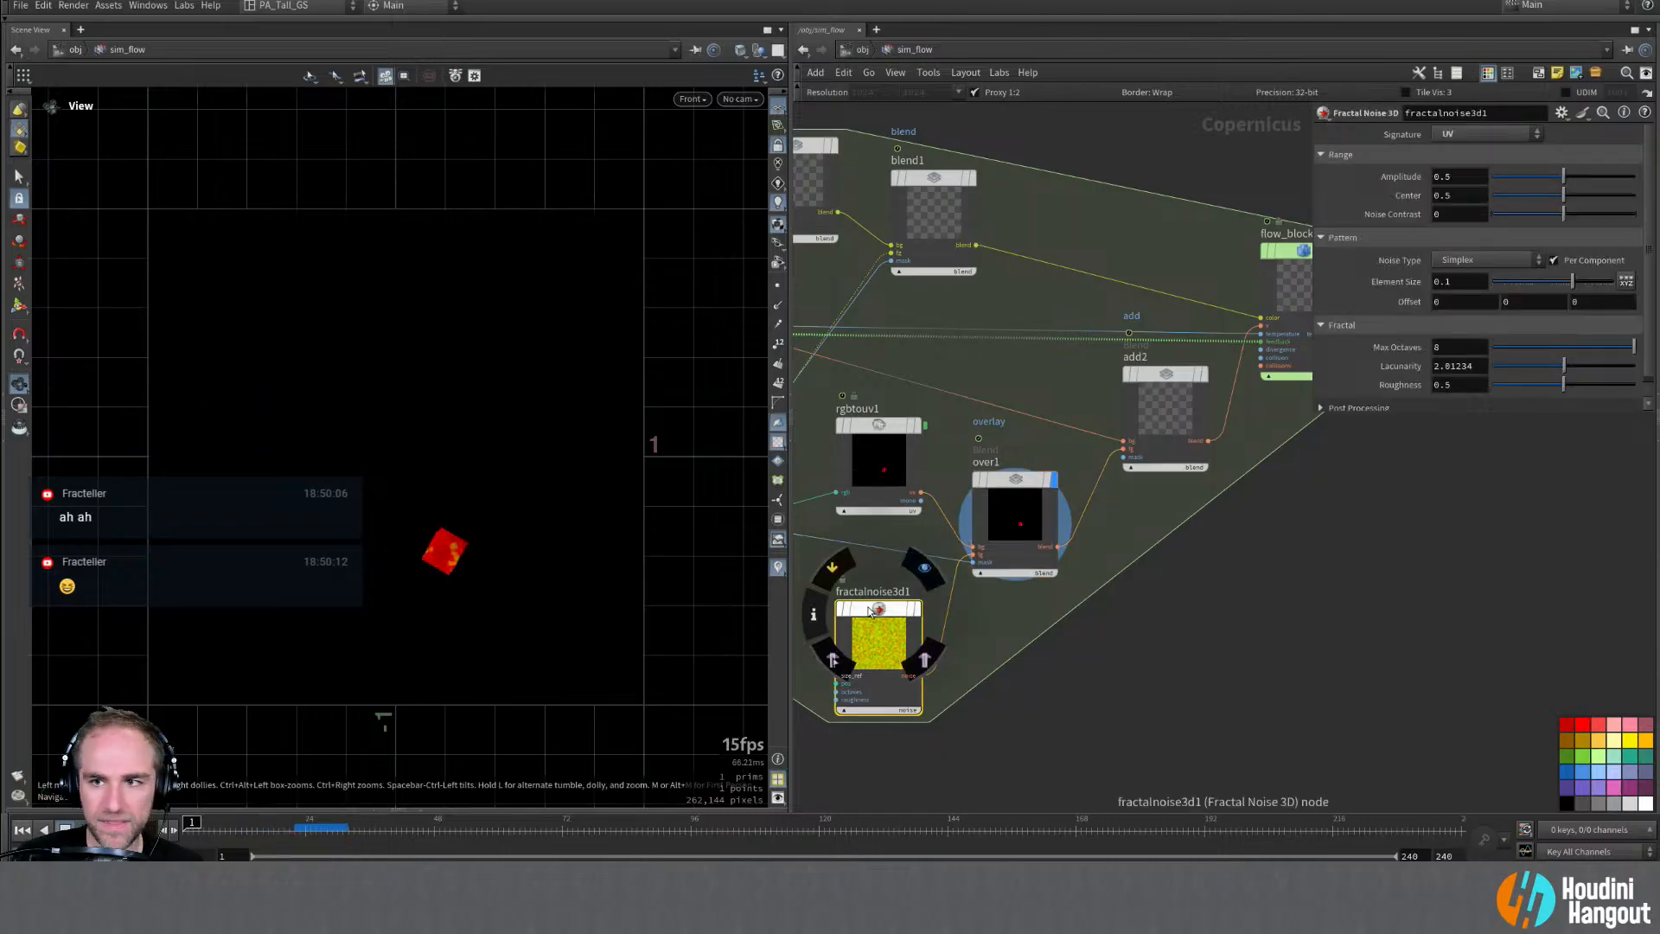
scroll(1648, 373, "down", 1)
left_click(1349, 401)
scroll(1336, 366, "down", 3)
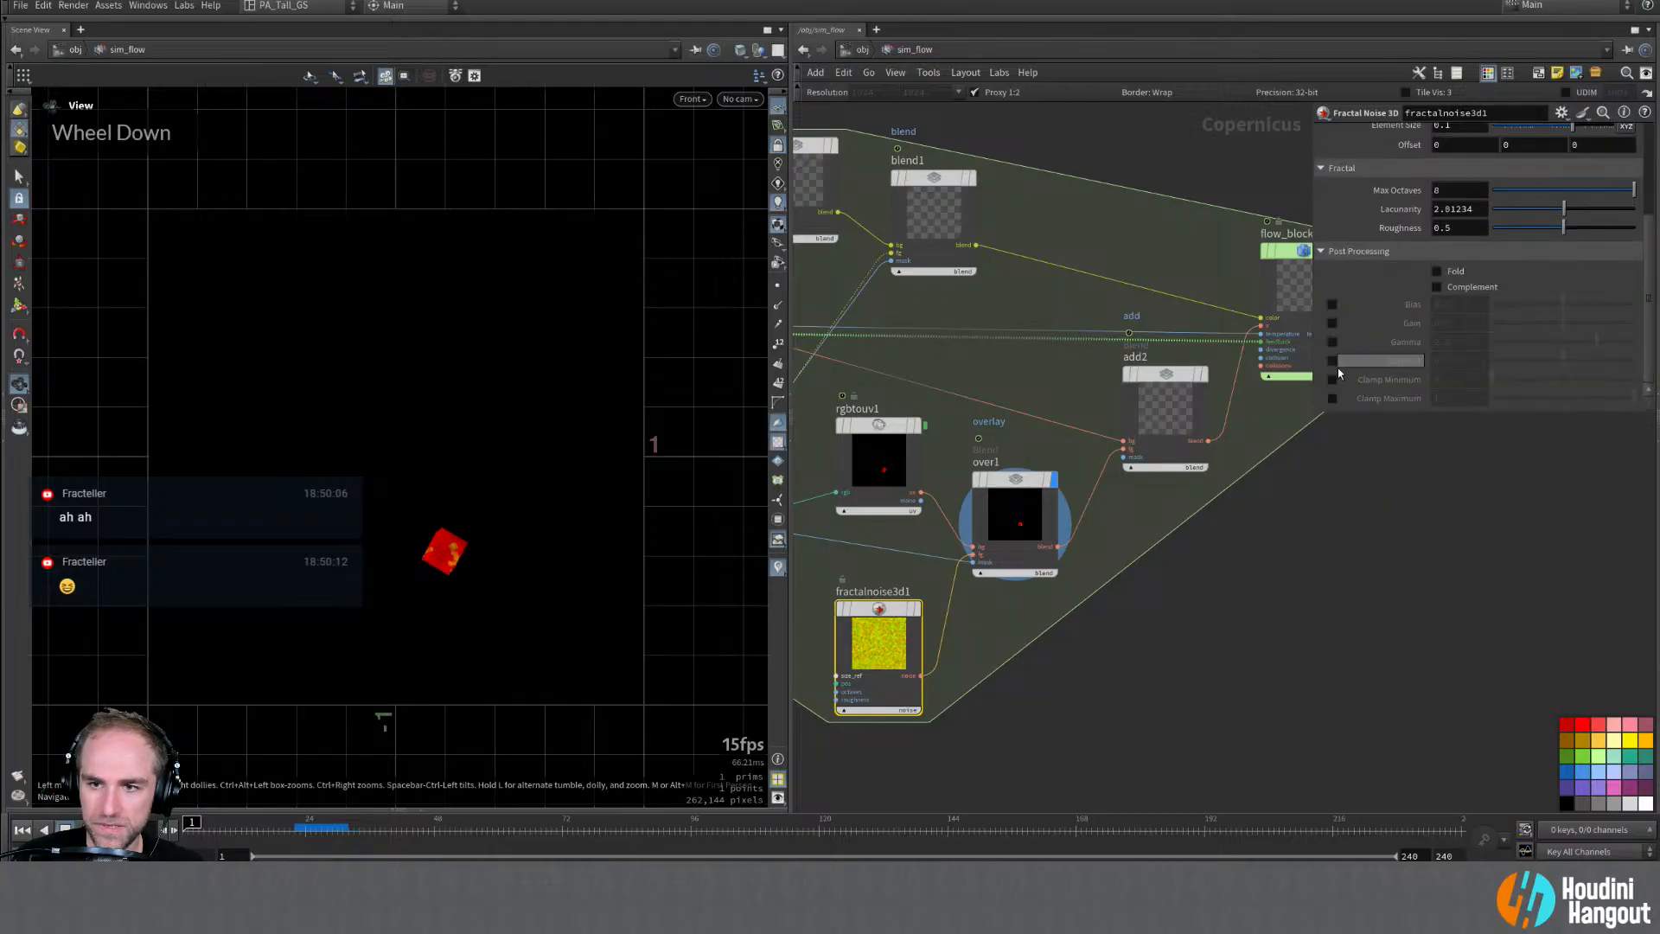
left_click_drag(1395, 413, 1399, 611)
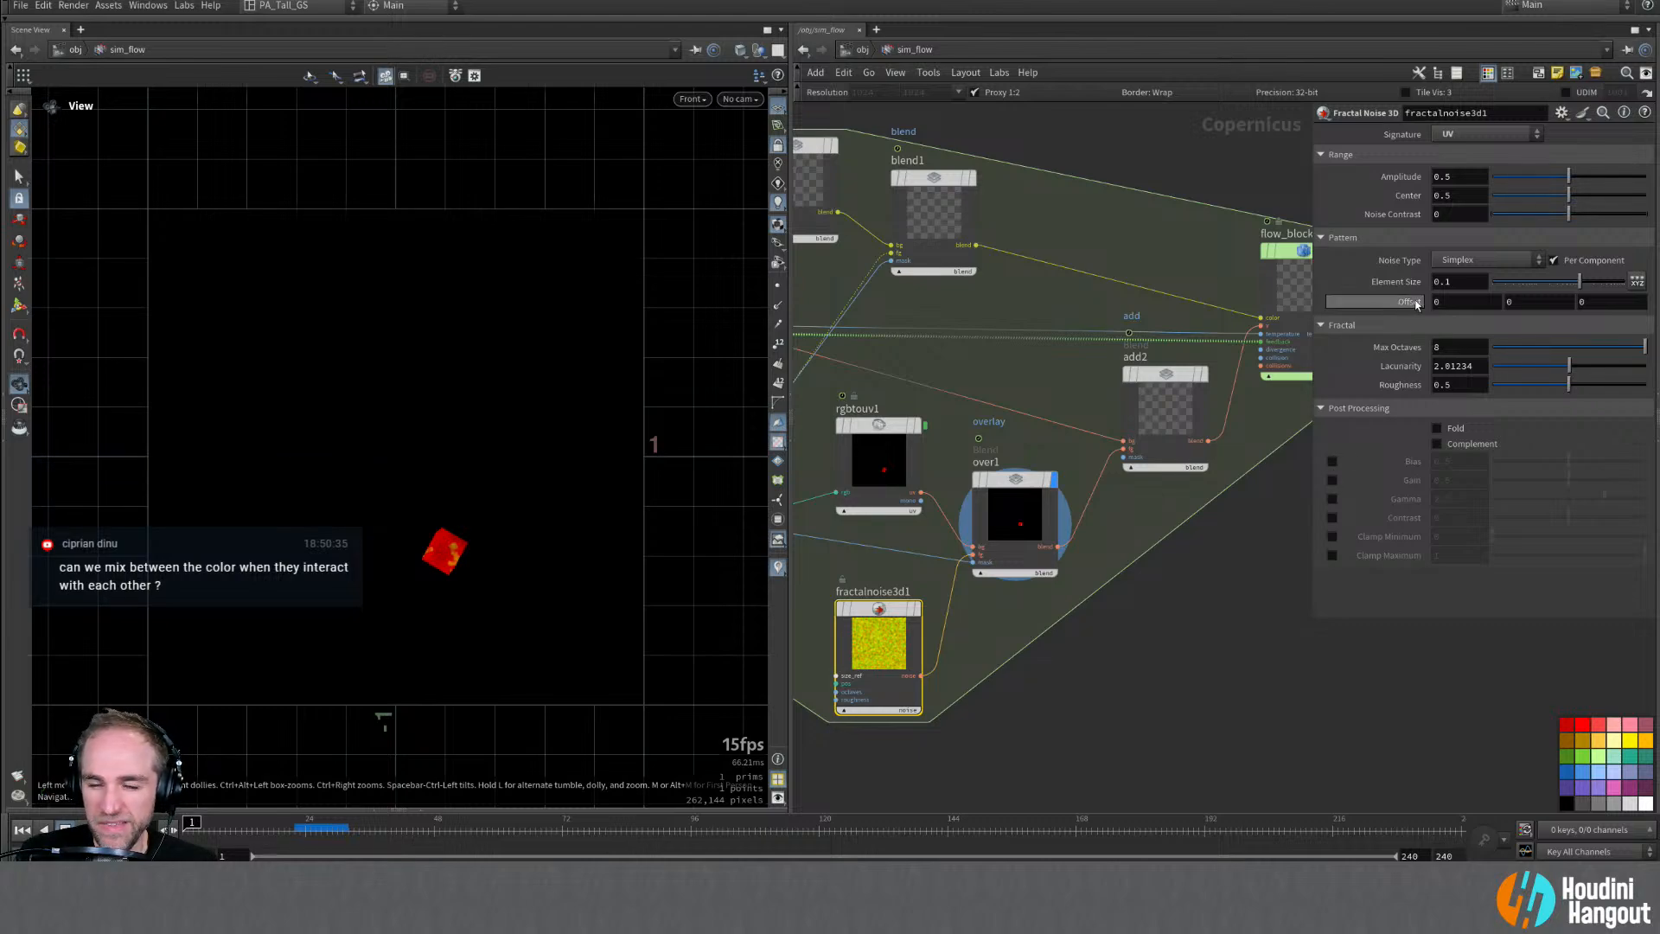
Step: Animate fractalnoise3d1's X offset with the expression $T, then preview the moving noise and return to the first frame
middle_click_drag(1445, 301, 1490, 301)
key("ctrl+z")
double_click(1446, 304)
type("$")
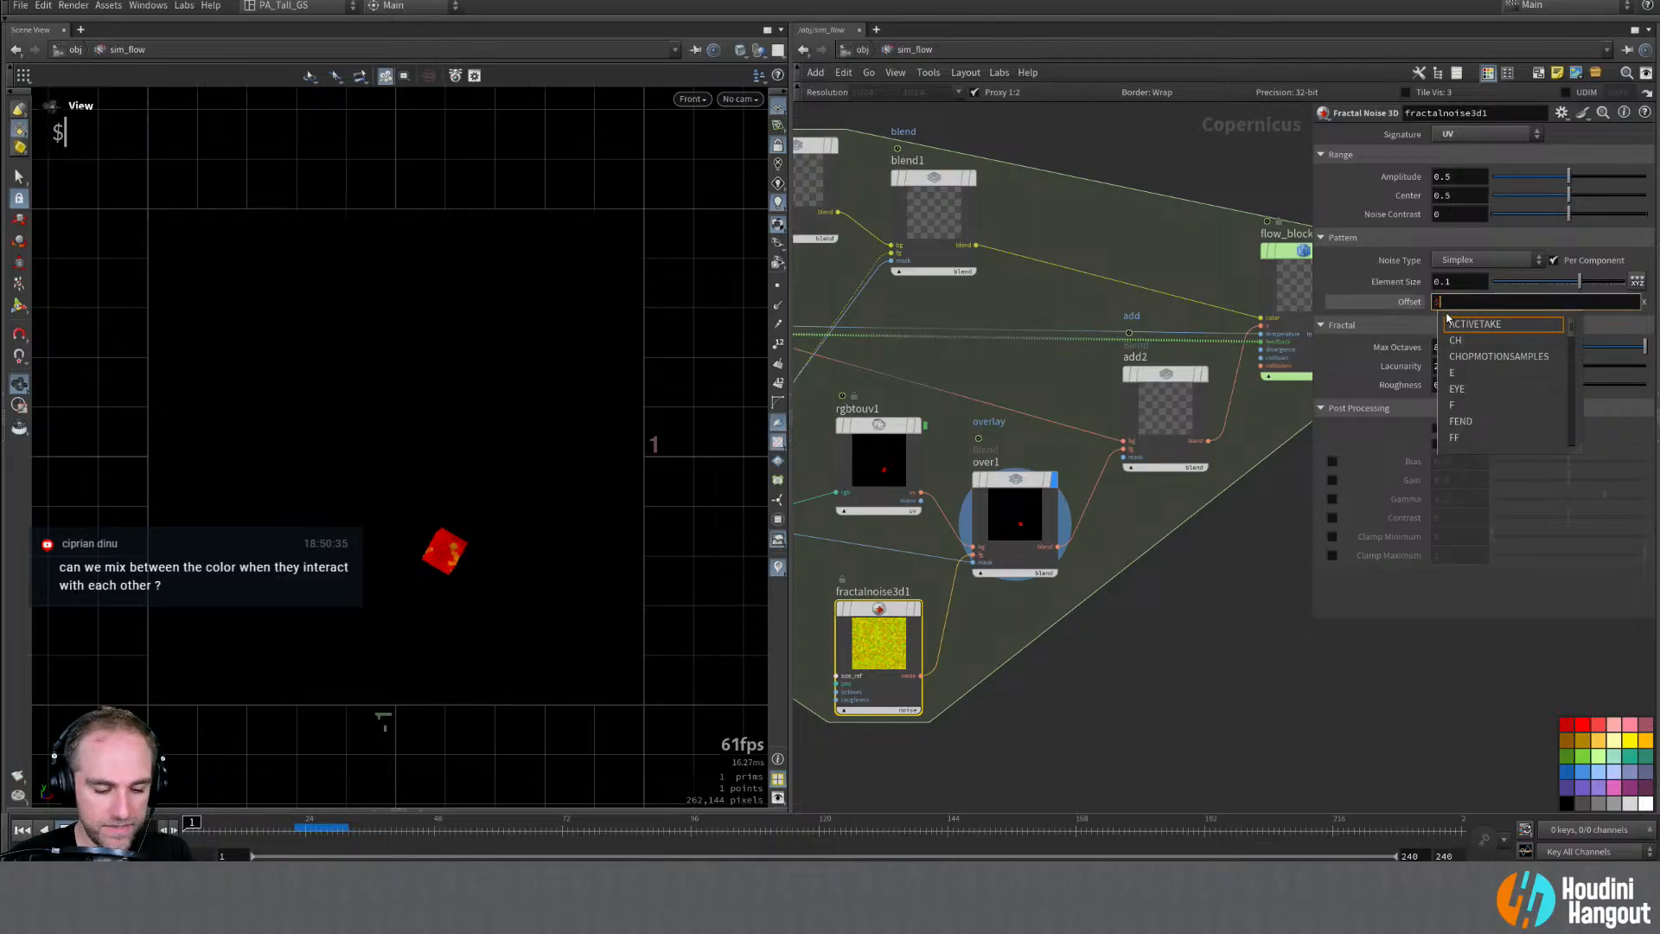
type("T")
key("Return")
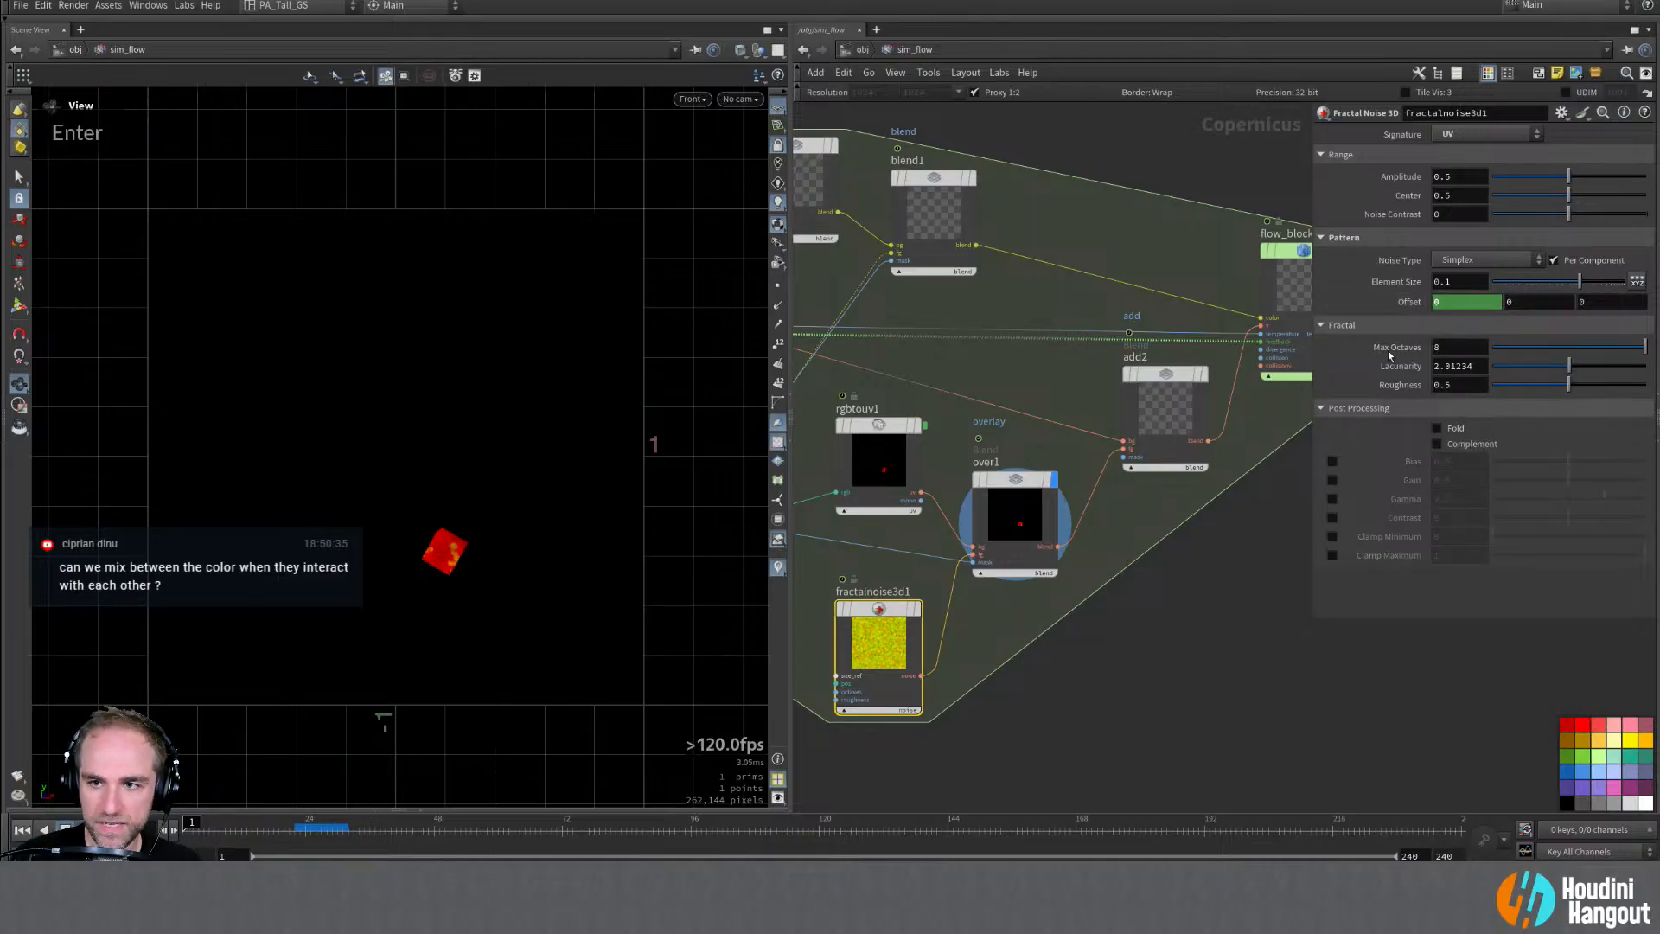
left_click(88, 830)
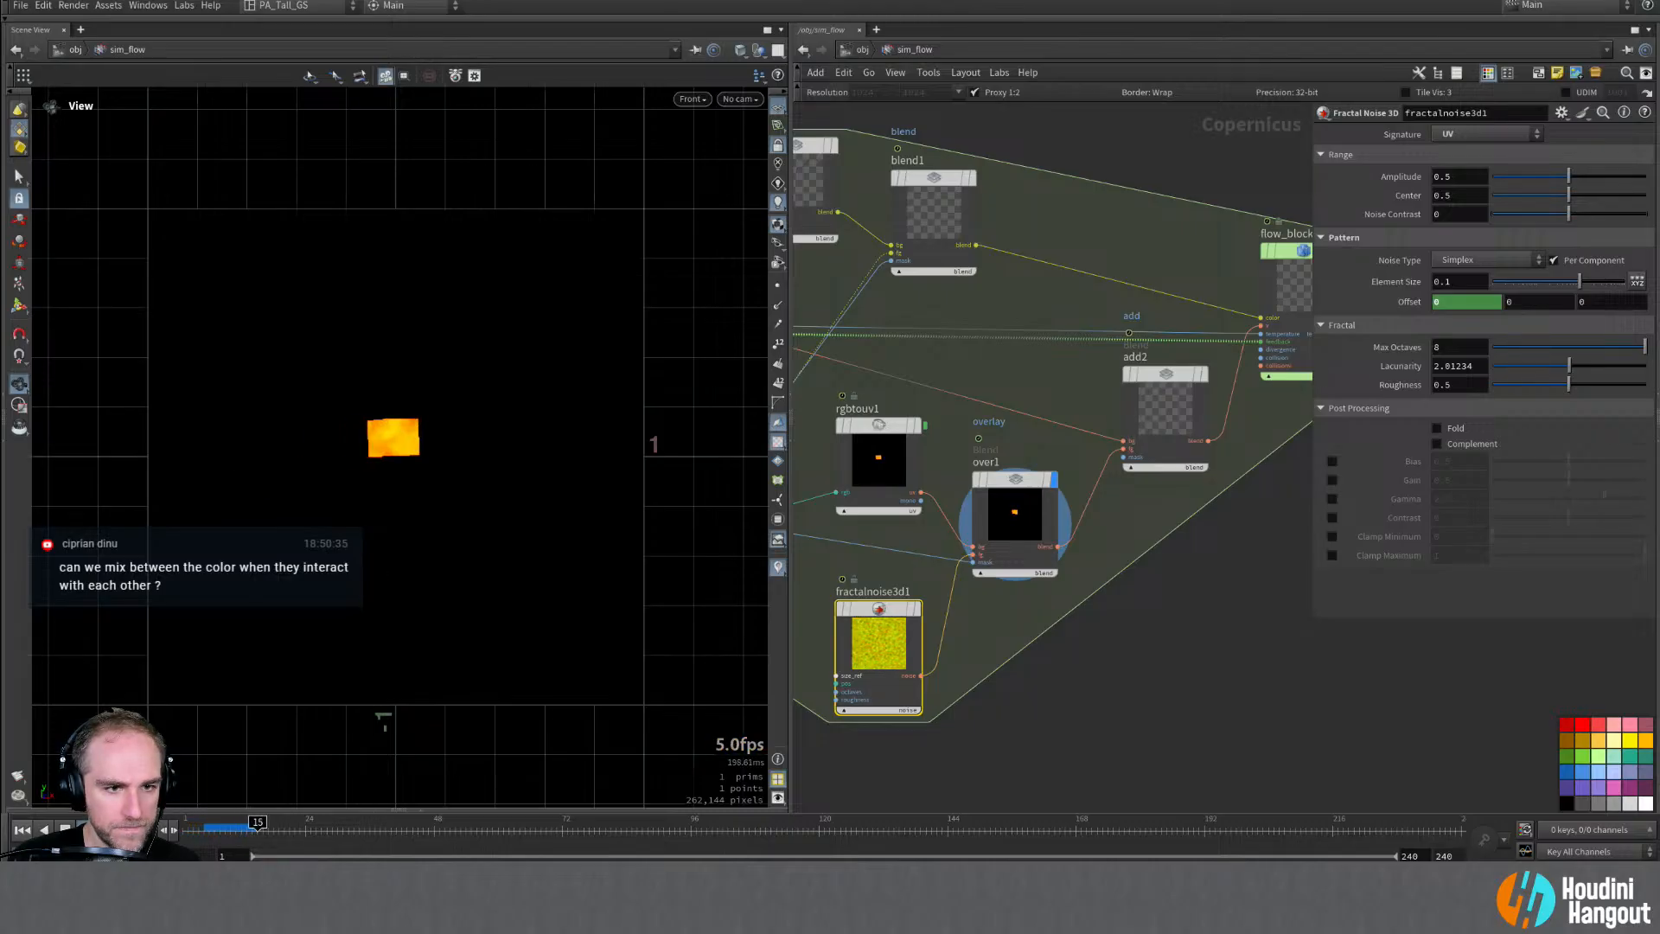
left_click(24, 830)
Step: Display the flow_block_end1 output and play the noise-driven simulation
middle_click_drag(1244, 638, 1145, 752, "alt")
right_click_drag(1145, 752, 1124, 683, "alt")
left_click(1220, 456)
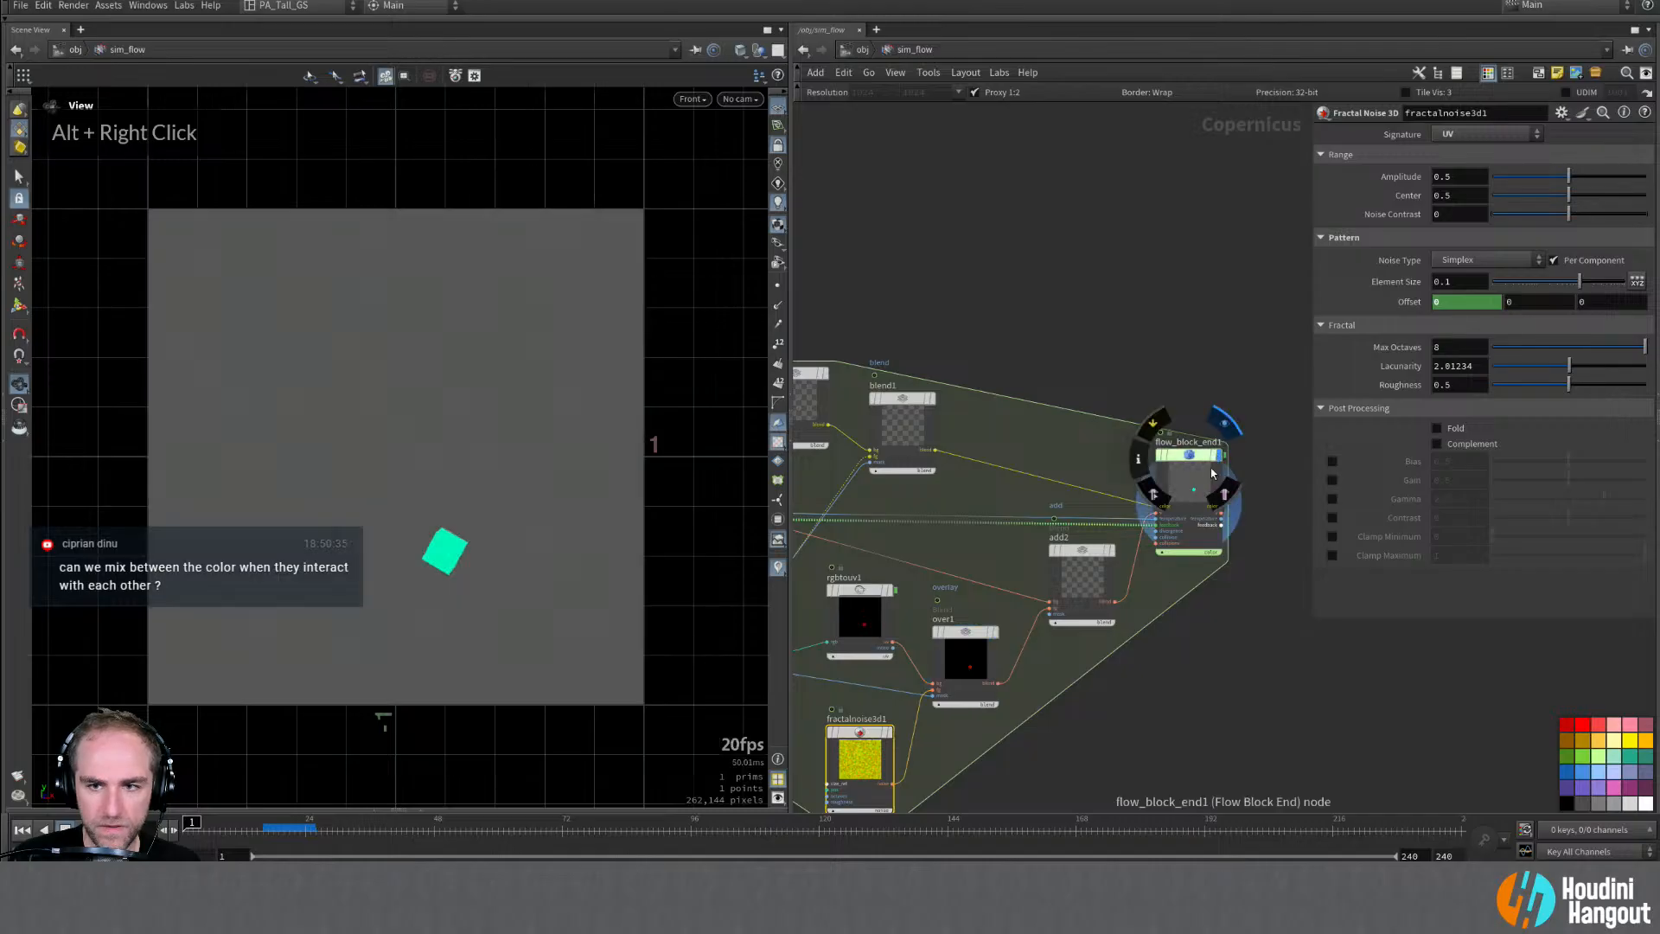
left_click(1214, 469)
double_click(87, 830)
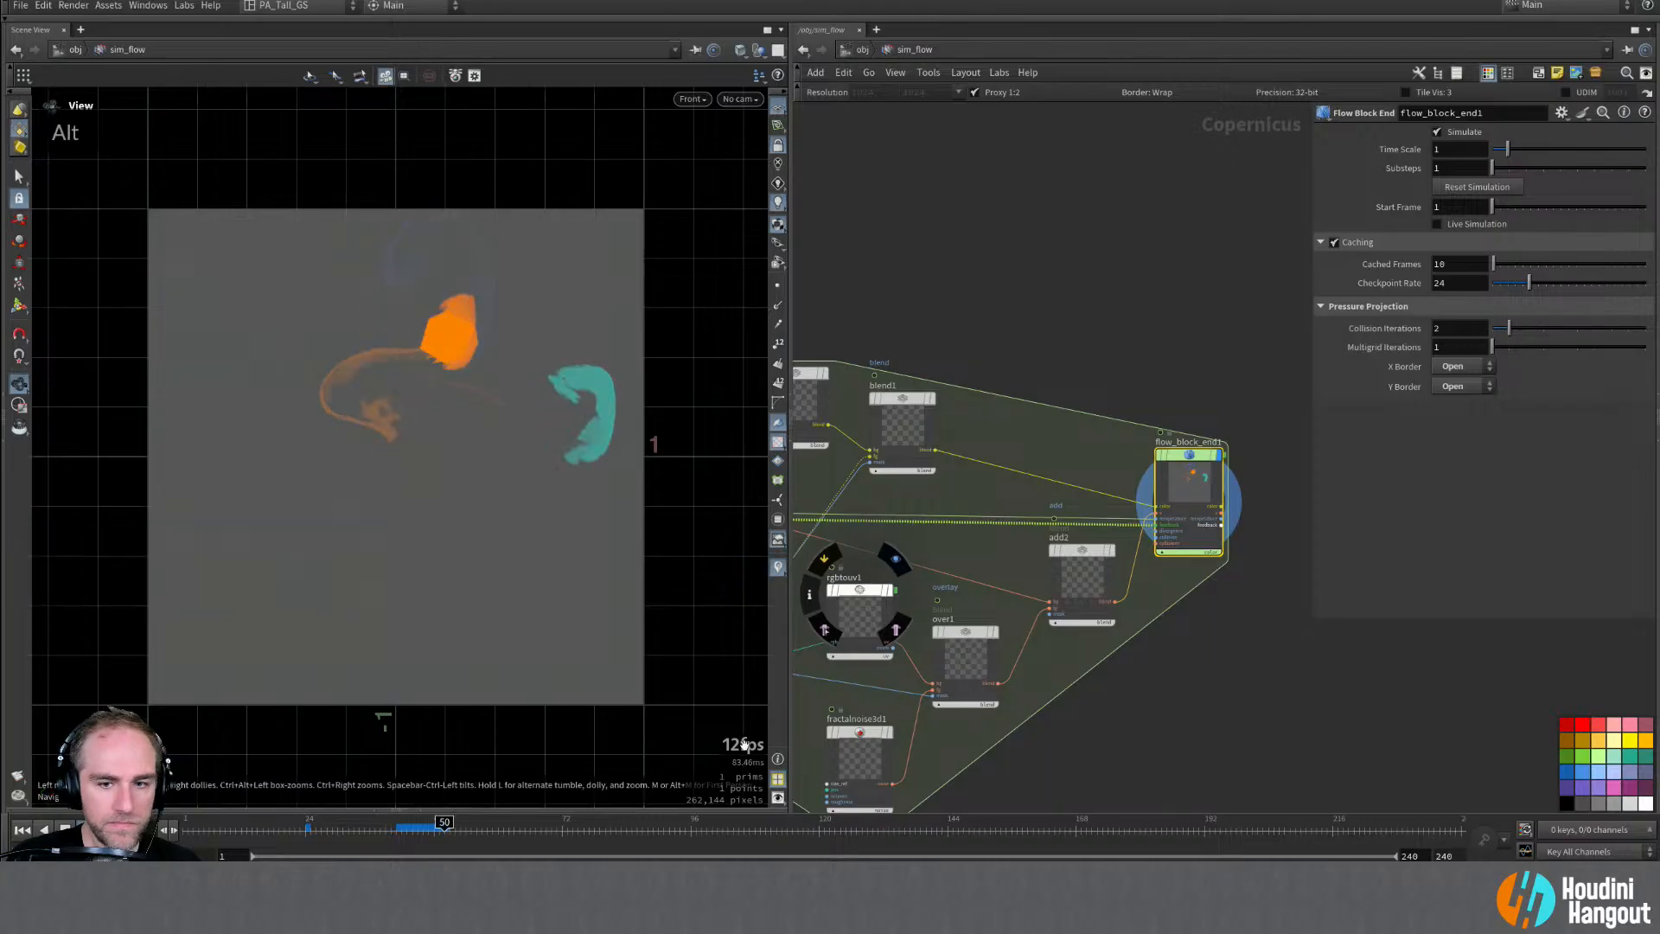
middle_click_drag(816, 705, 859, 664, "alt")
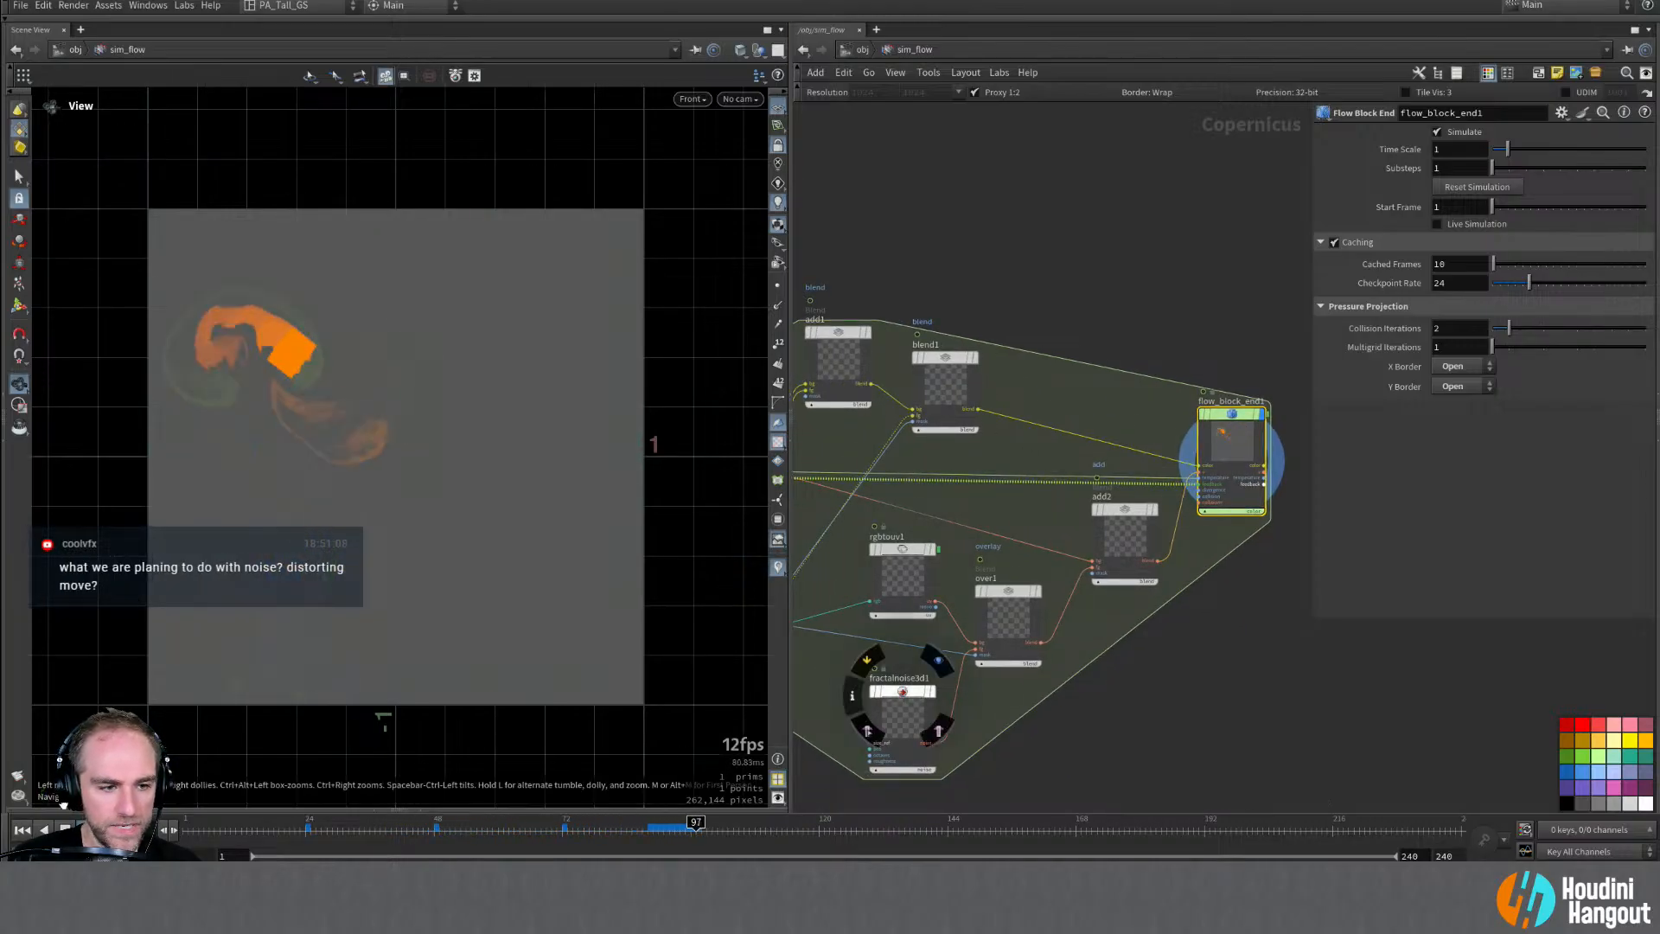
Step: Raise fractalnoise3d1's amplitude to 1, replay the simulation from the start and return to the first frame
left_click(901, 700)
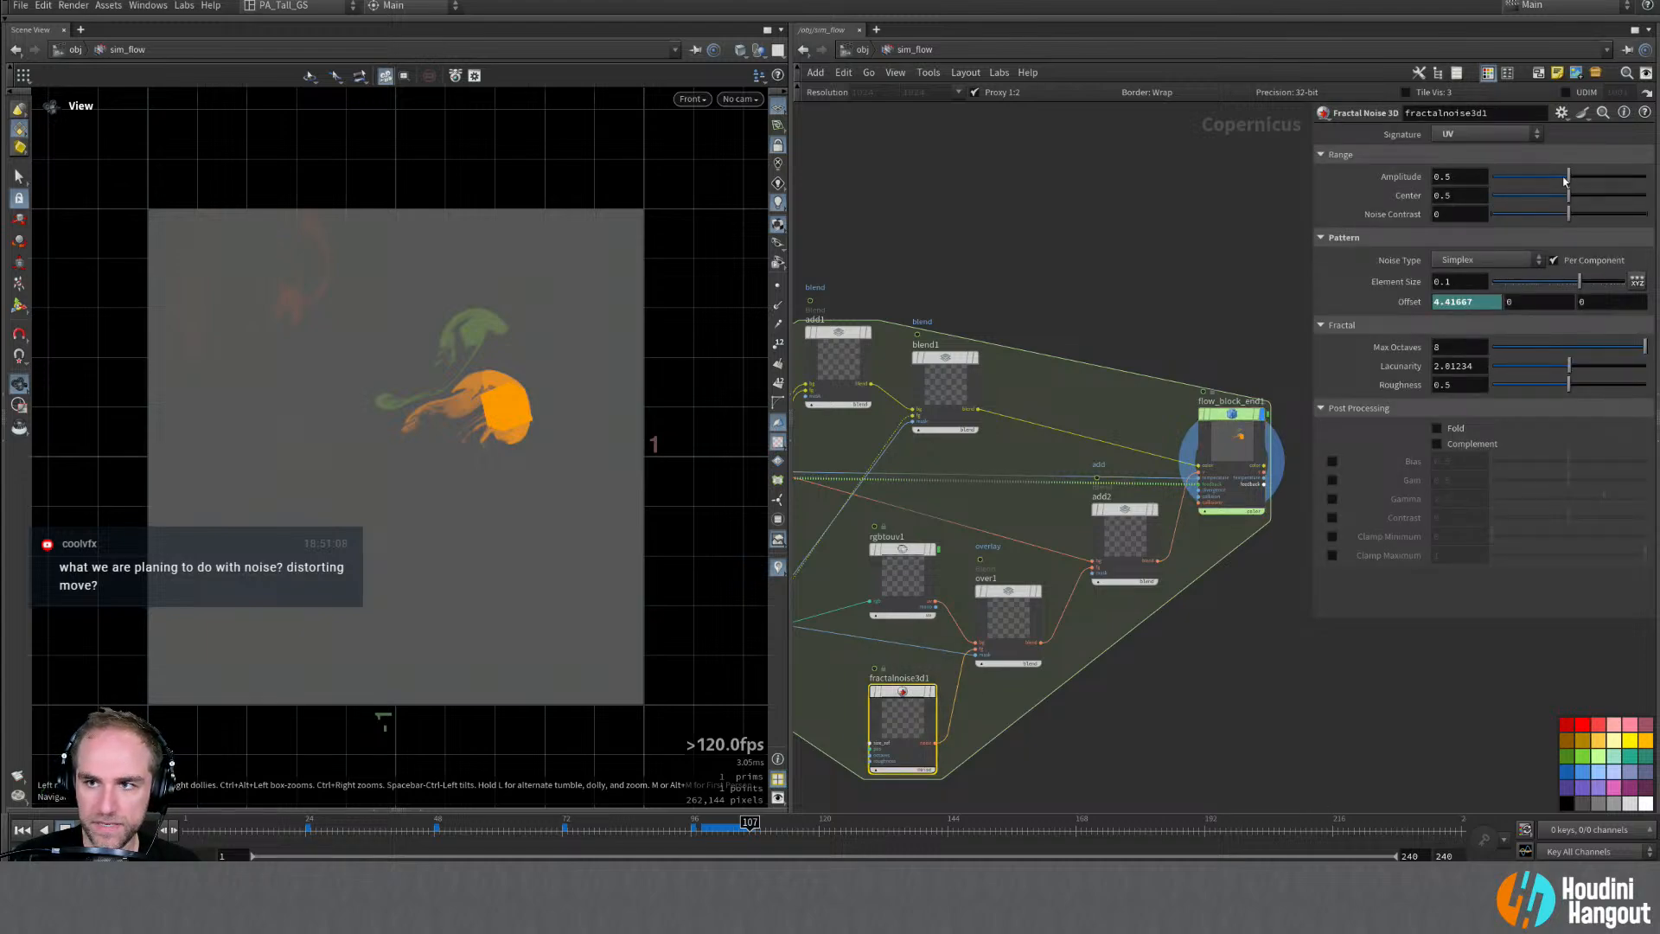
left_click_drag(1566, 178, 1581, 178)
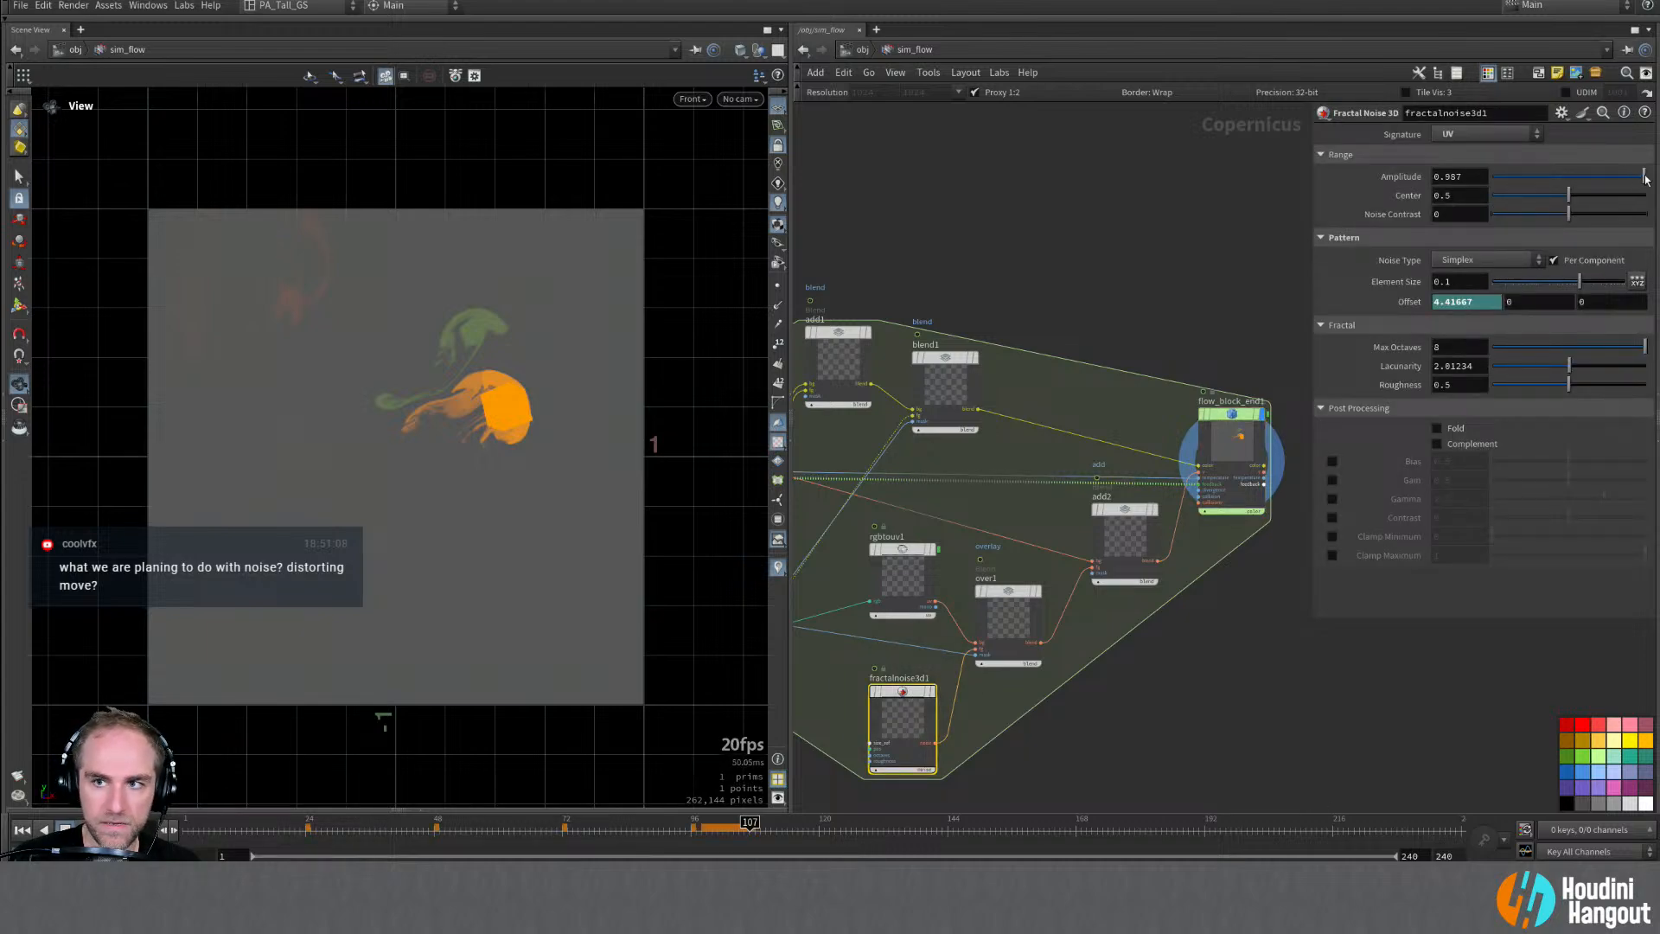
left_click(23, 832)
left_click(87, 830)
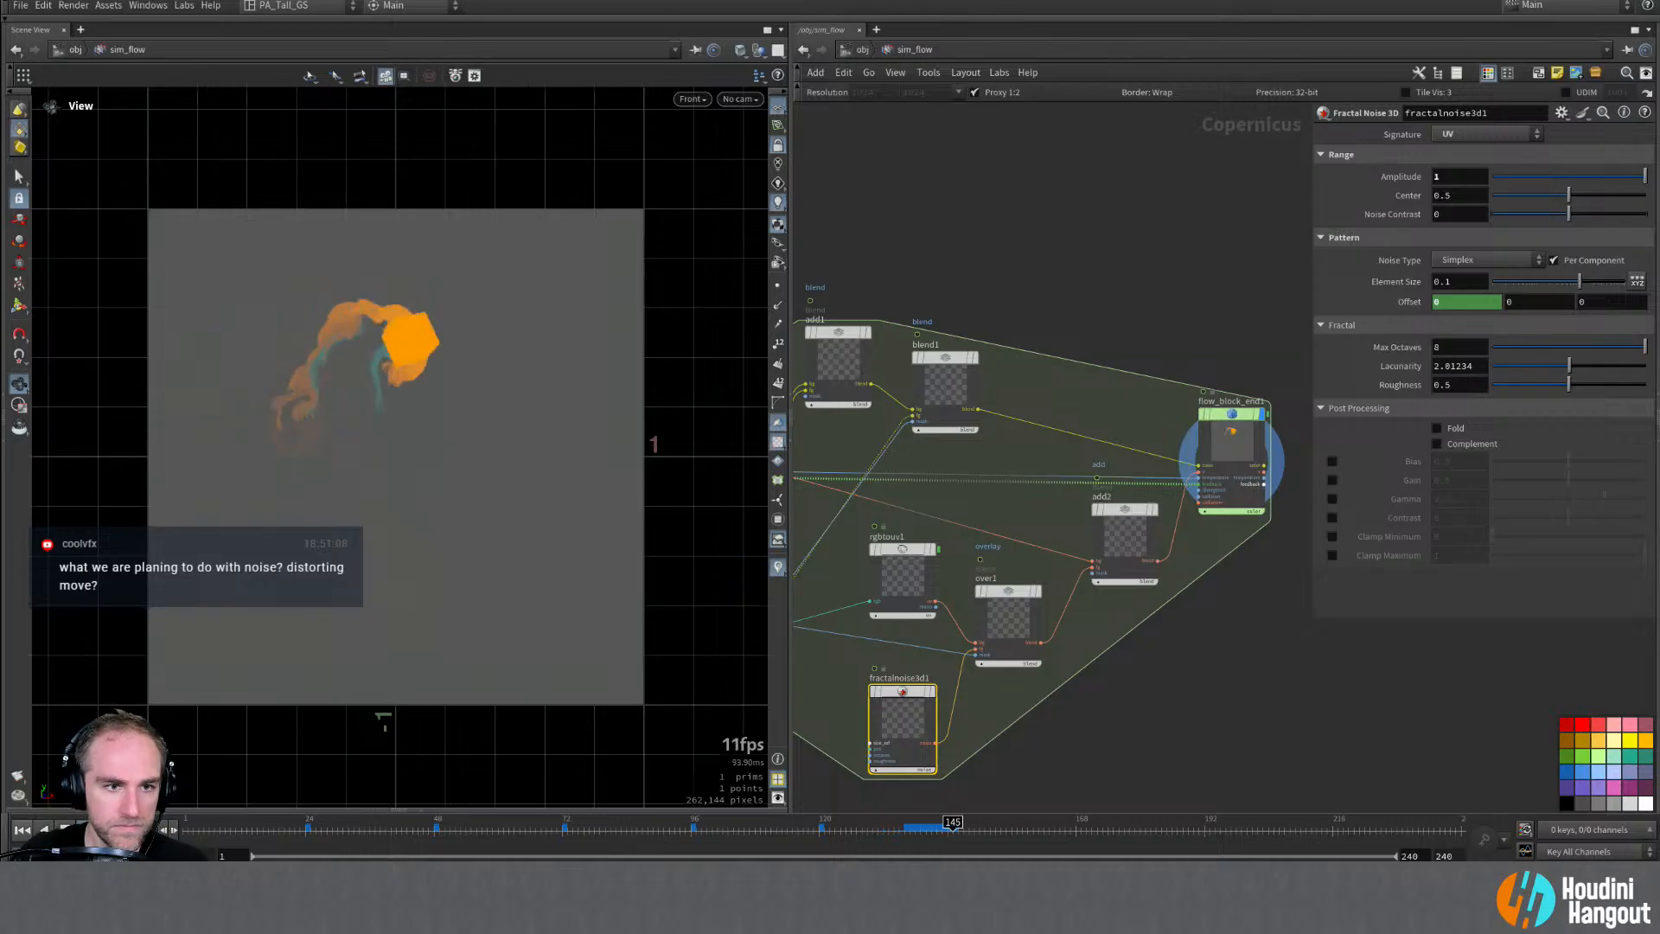
left_click(22, 830)
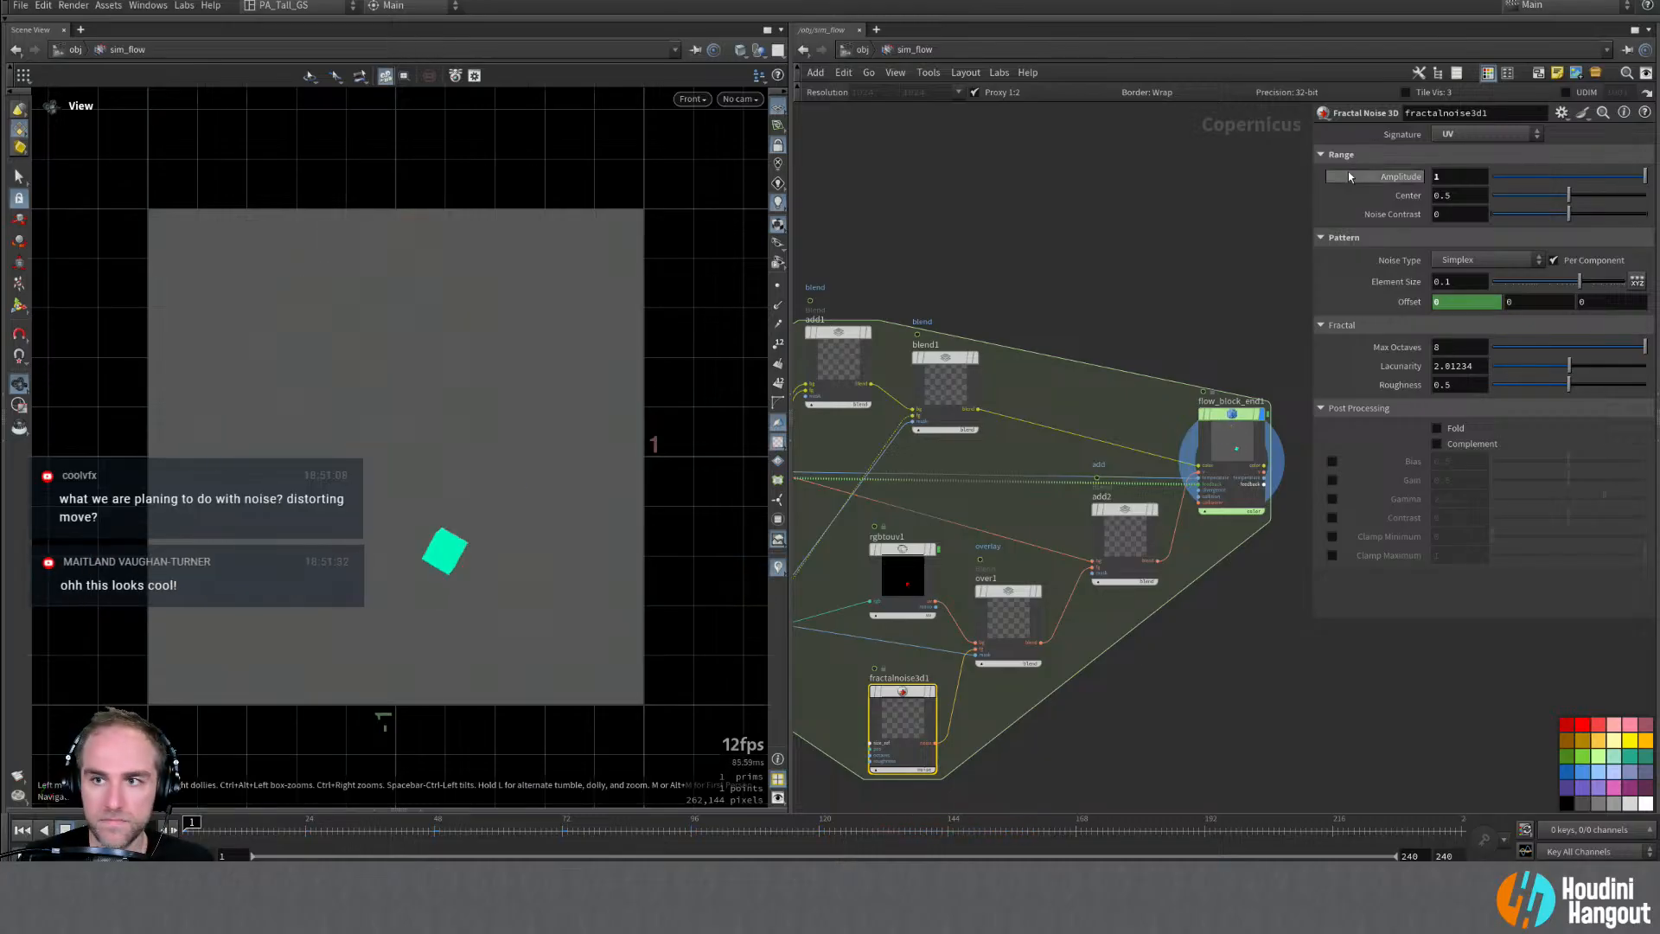
Step: Set fractalnoise3d1's amplitude to 0.75 and replay the simulation from the first frame
type("0.75")
key("Return")
left_click(21, 832)
left_click(87, 830)
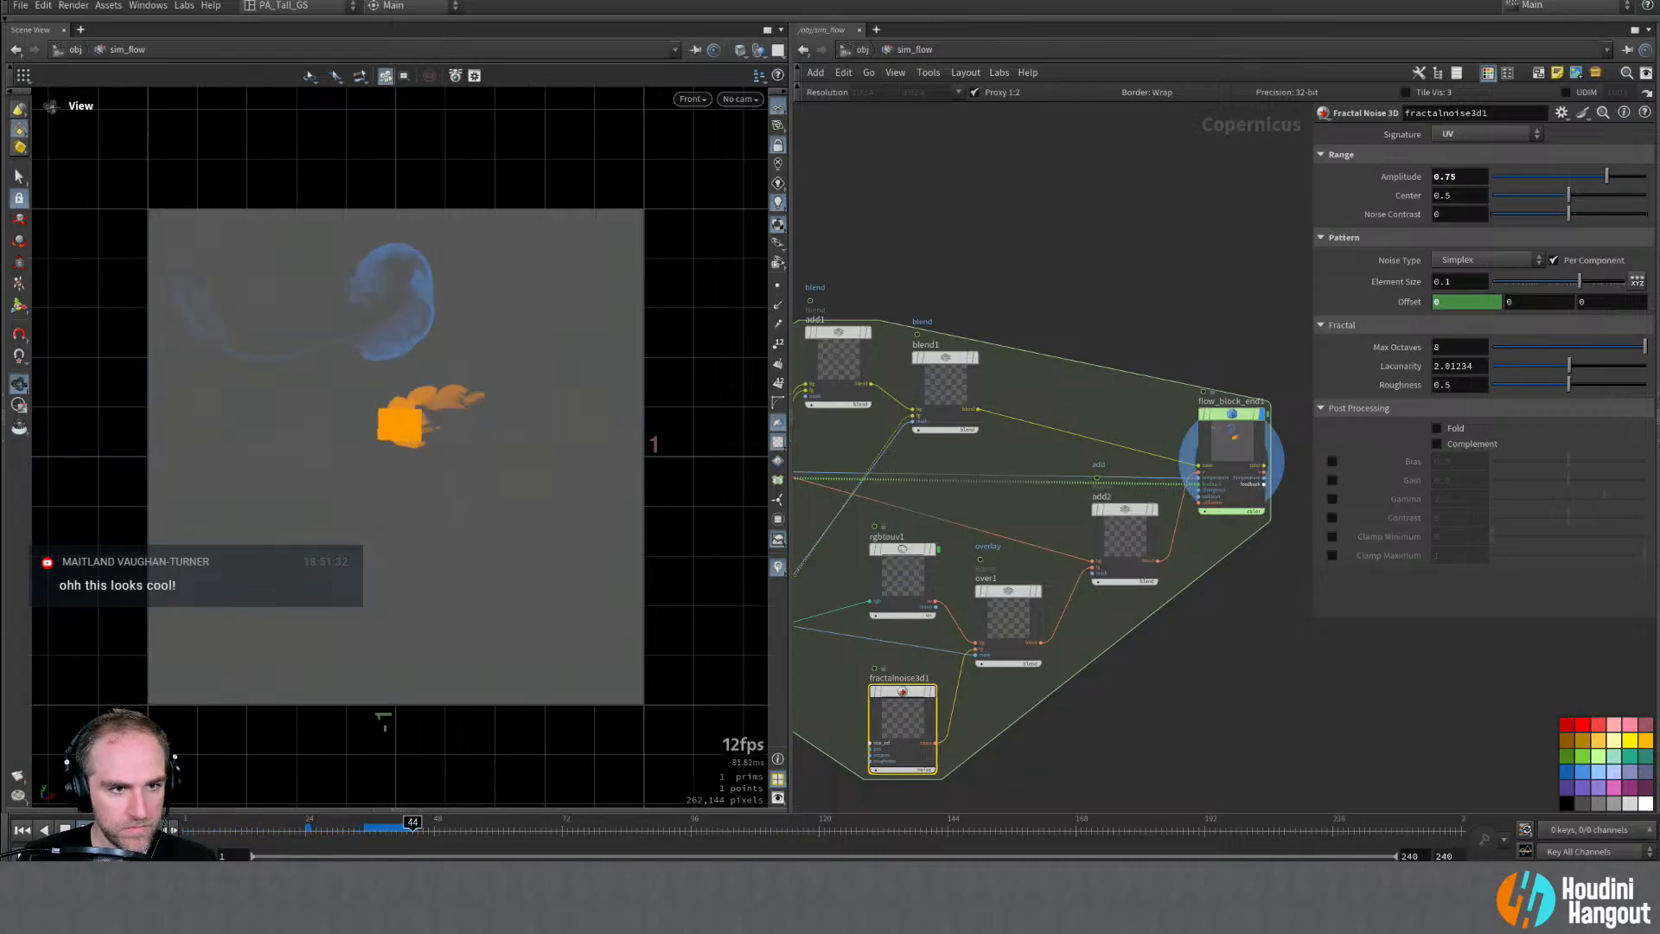
Step: Set the mask of the add1 blend node to 0.15 and replay the simulation from the first frame
middle_click_drag(950, 251, 1064, 256)
left_click(952, 358)
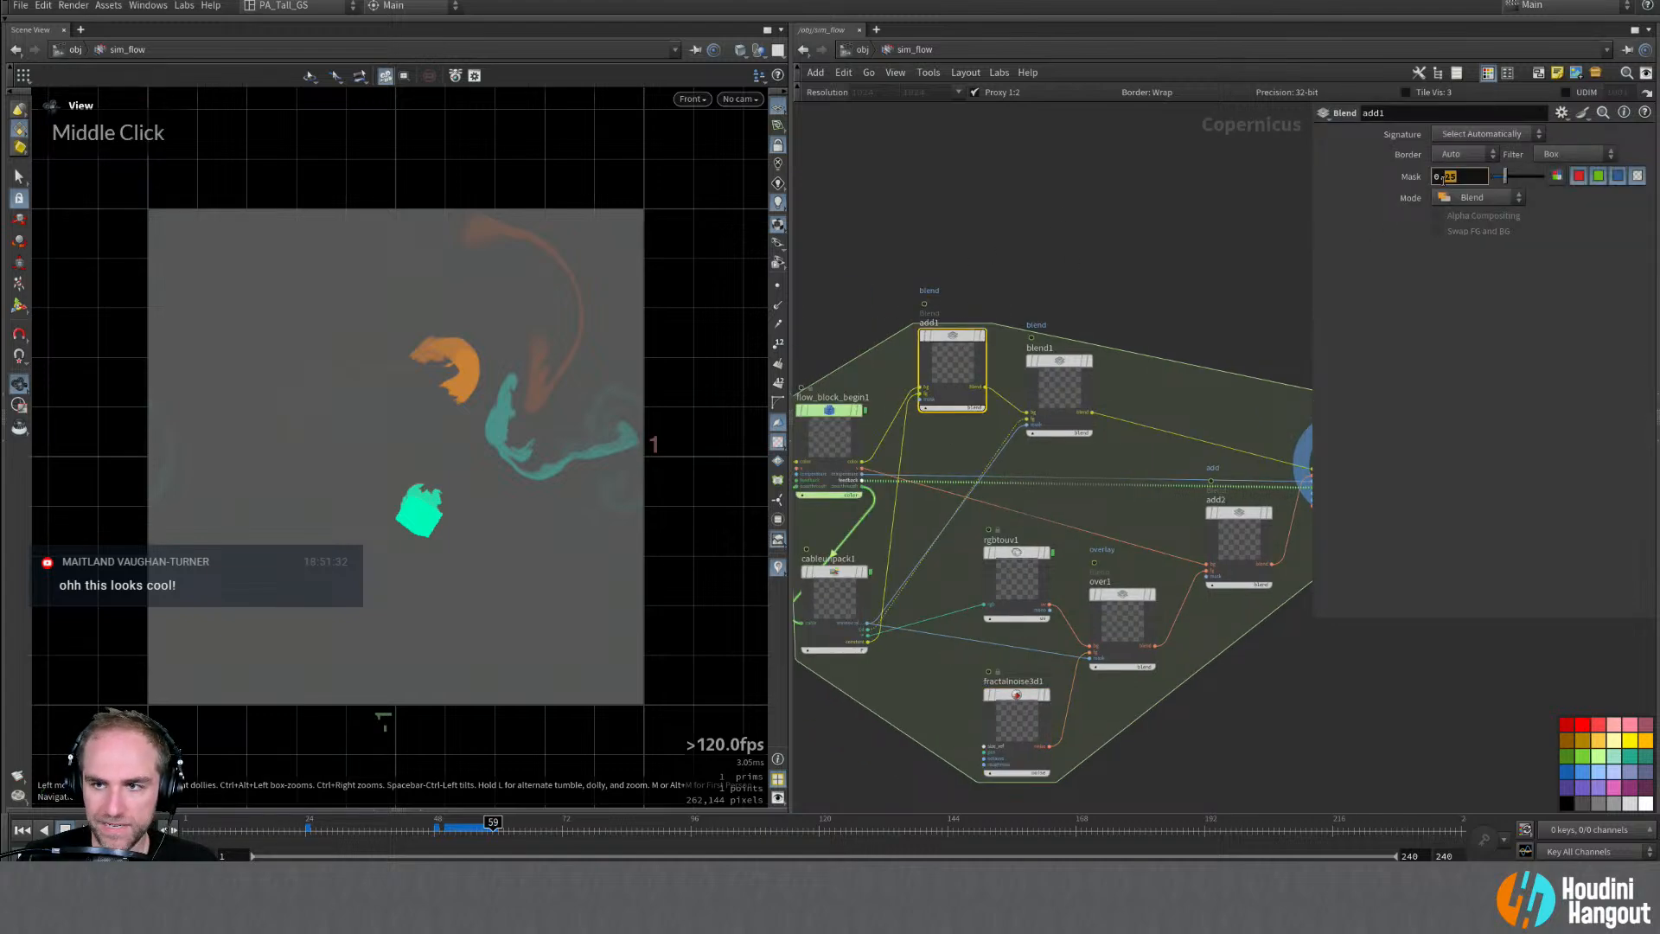
key("Return")
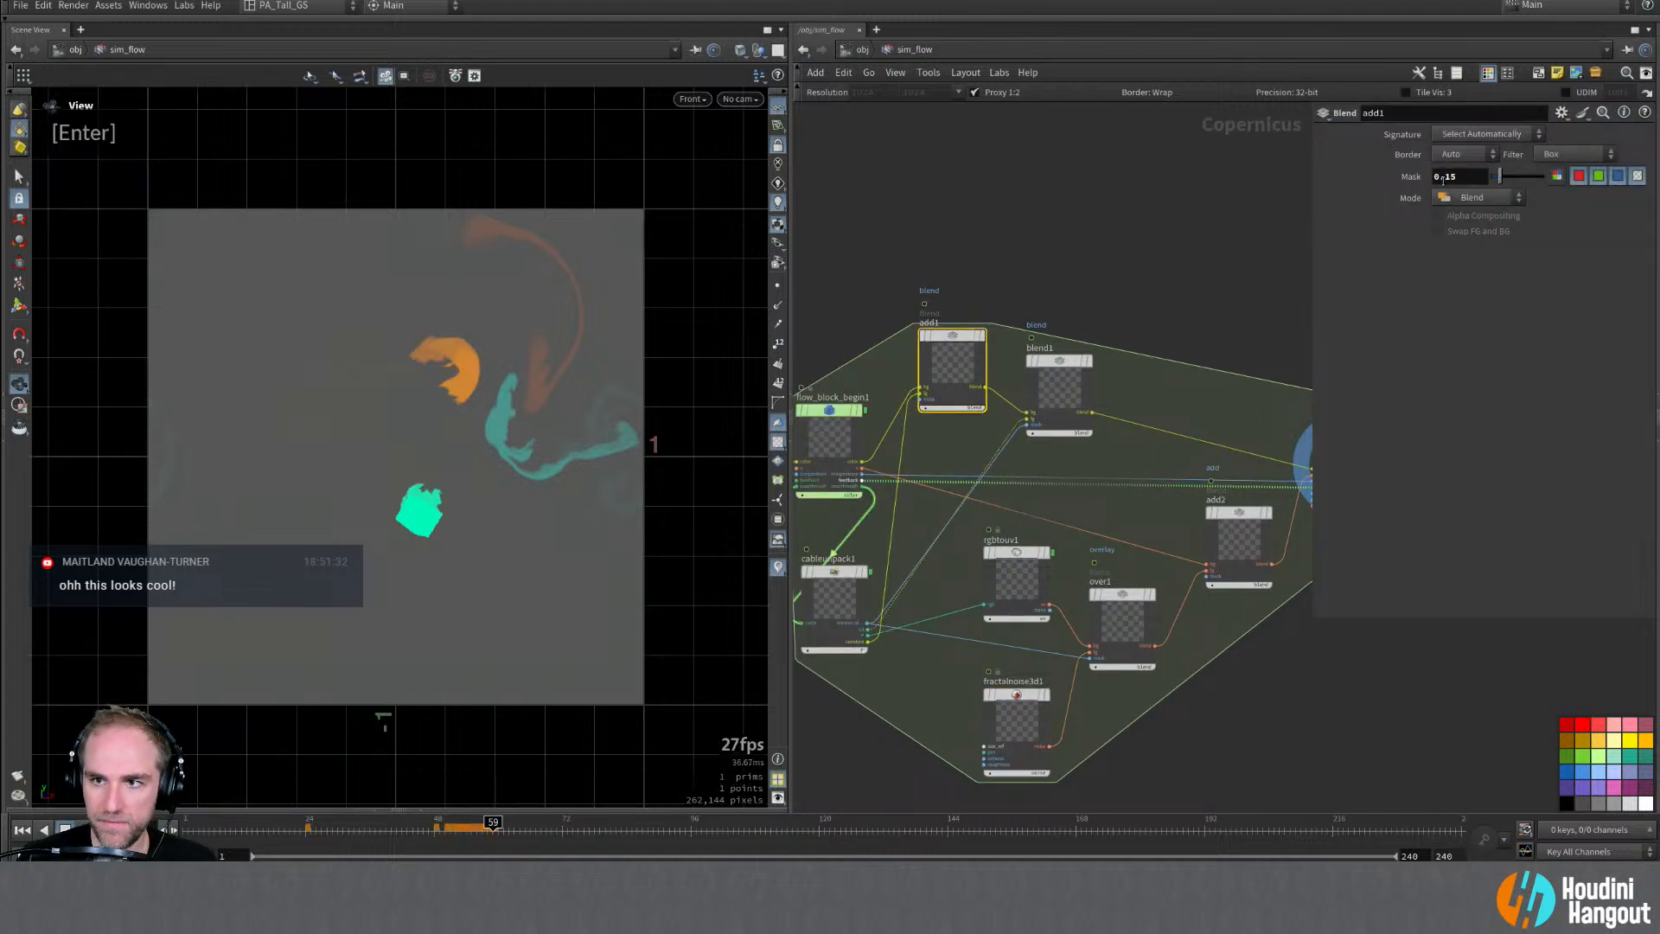
double_click(23, 832)
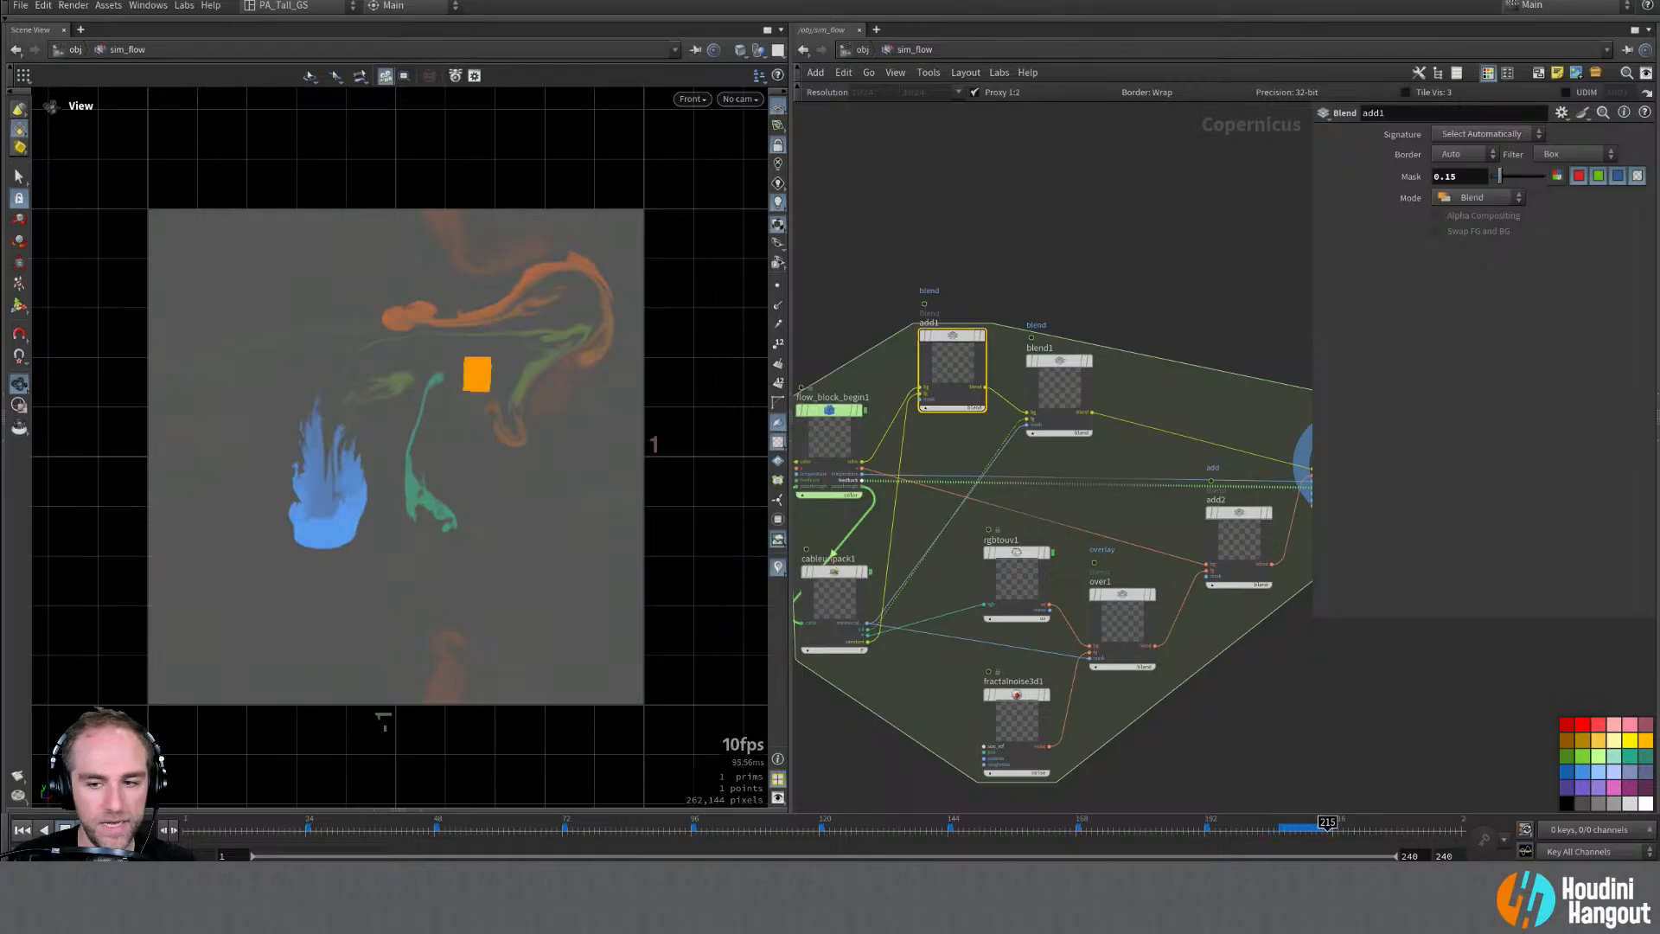
Step: Examine the settings of flow_block_end1, flow_block_begin1 and rasterizegeo1, and view the rasterized shape at the first frame
middle_click_drag(1262, 670, 1053, 732, "alt")
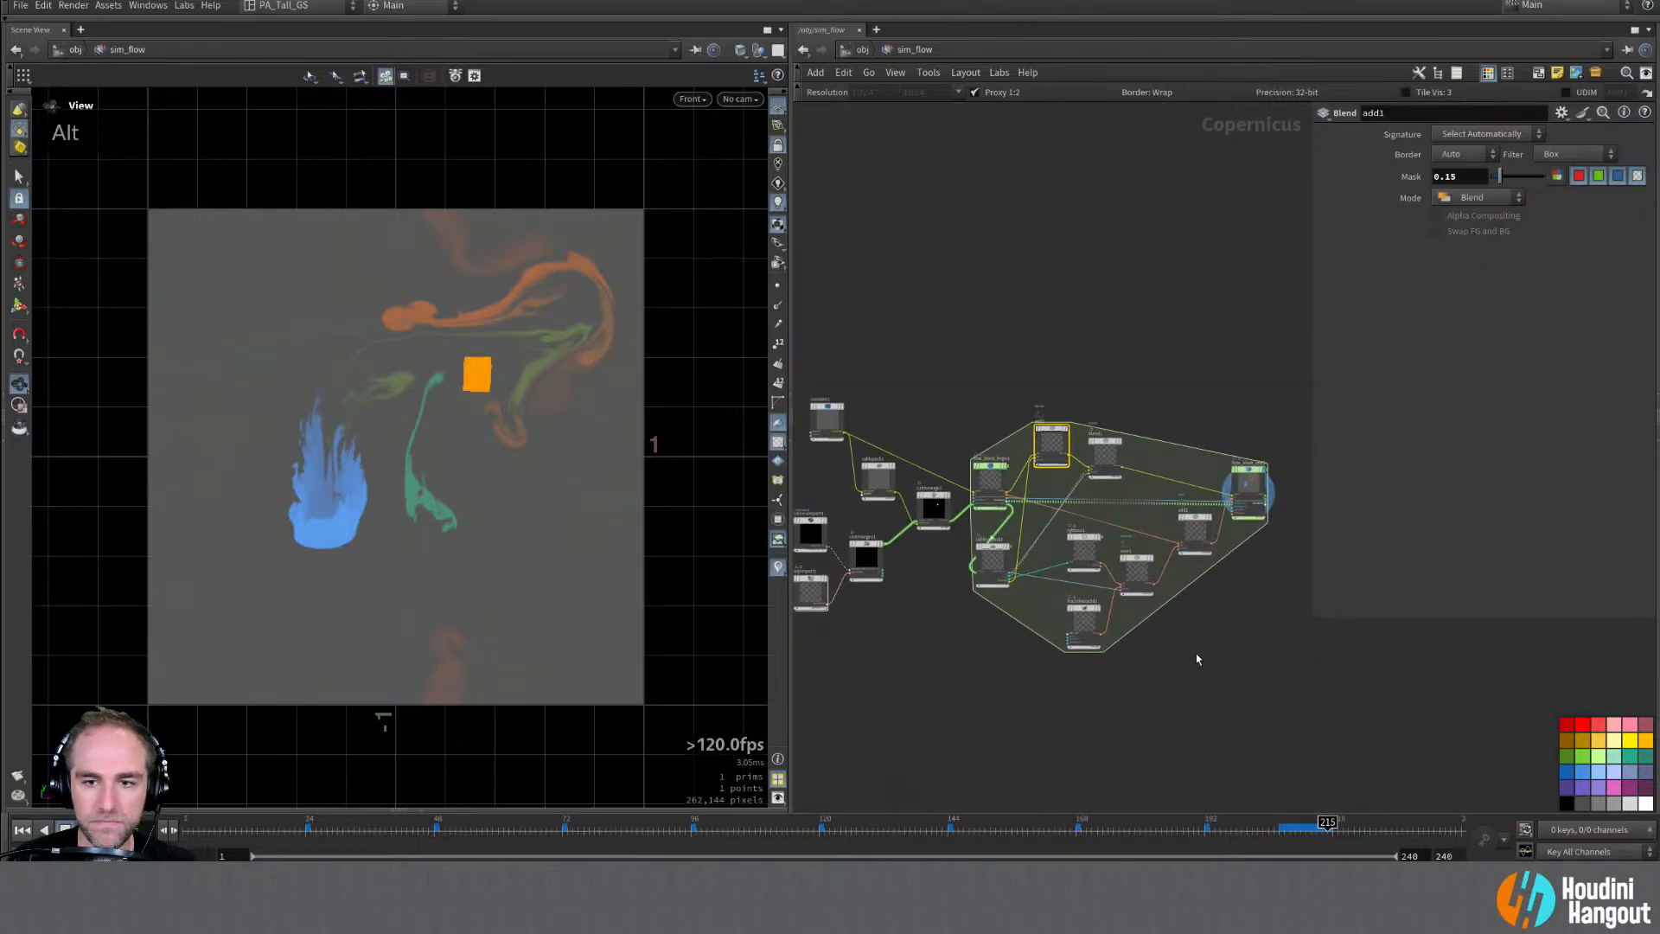
left_click(1258, 471)
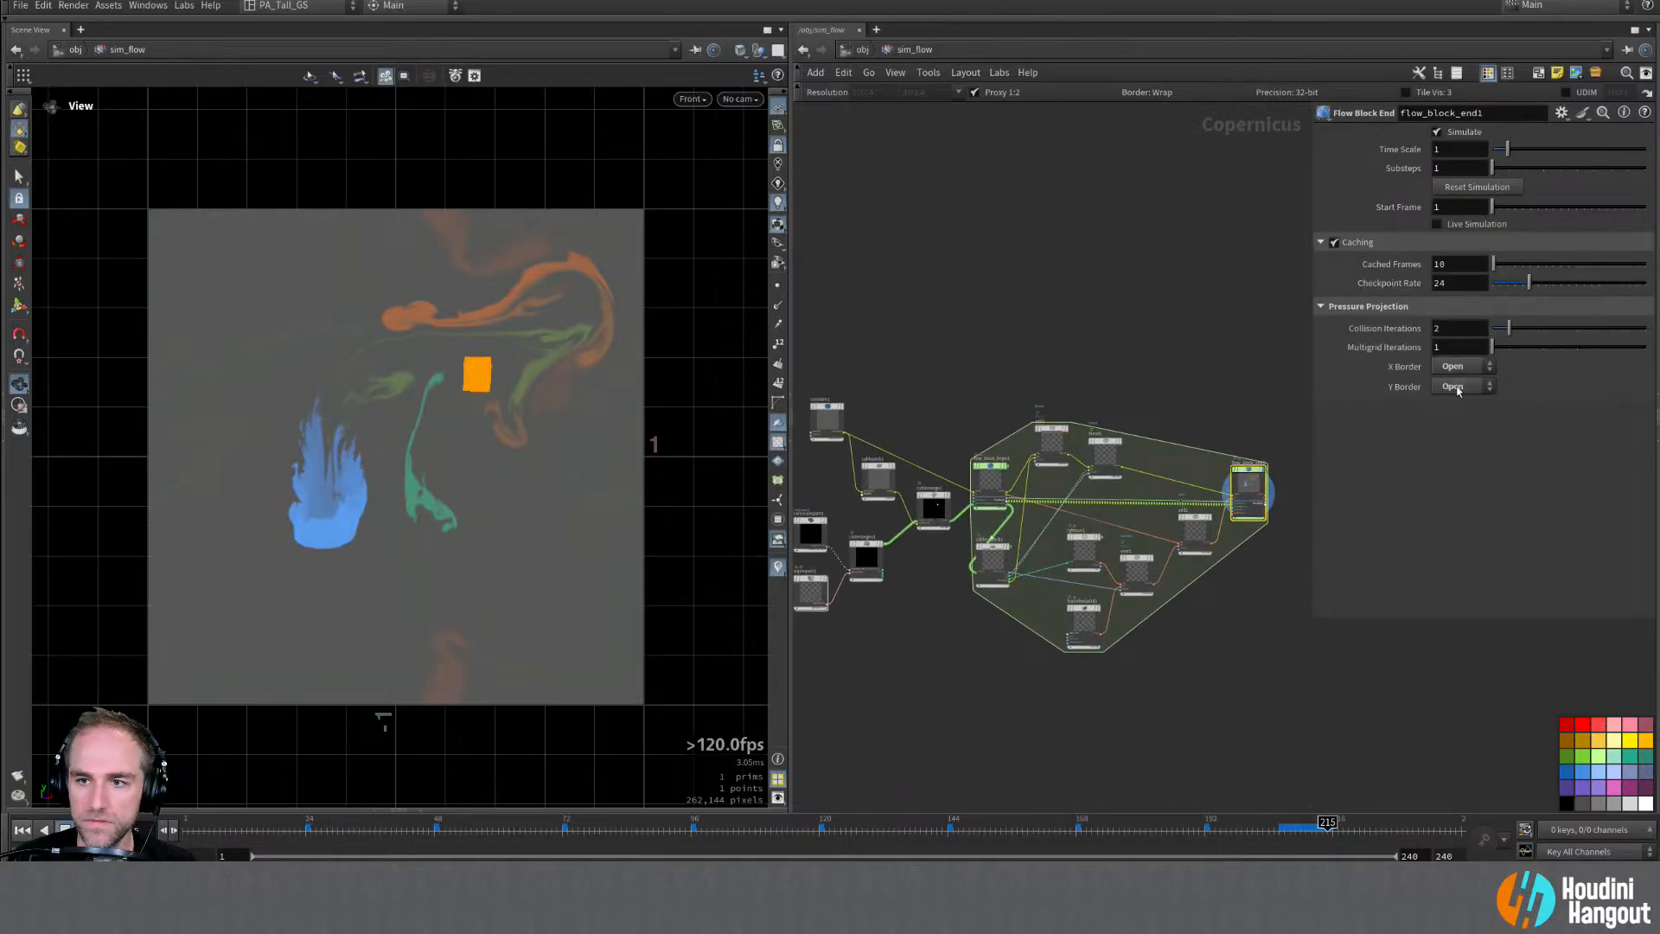
left_click(989, 476)
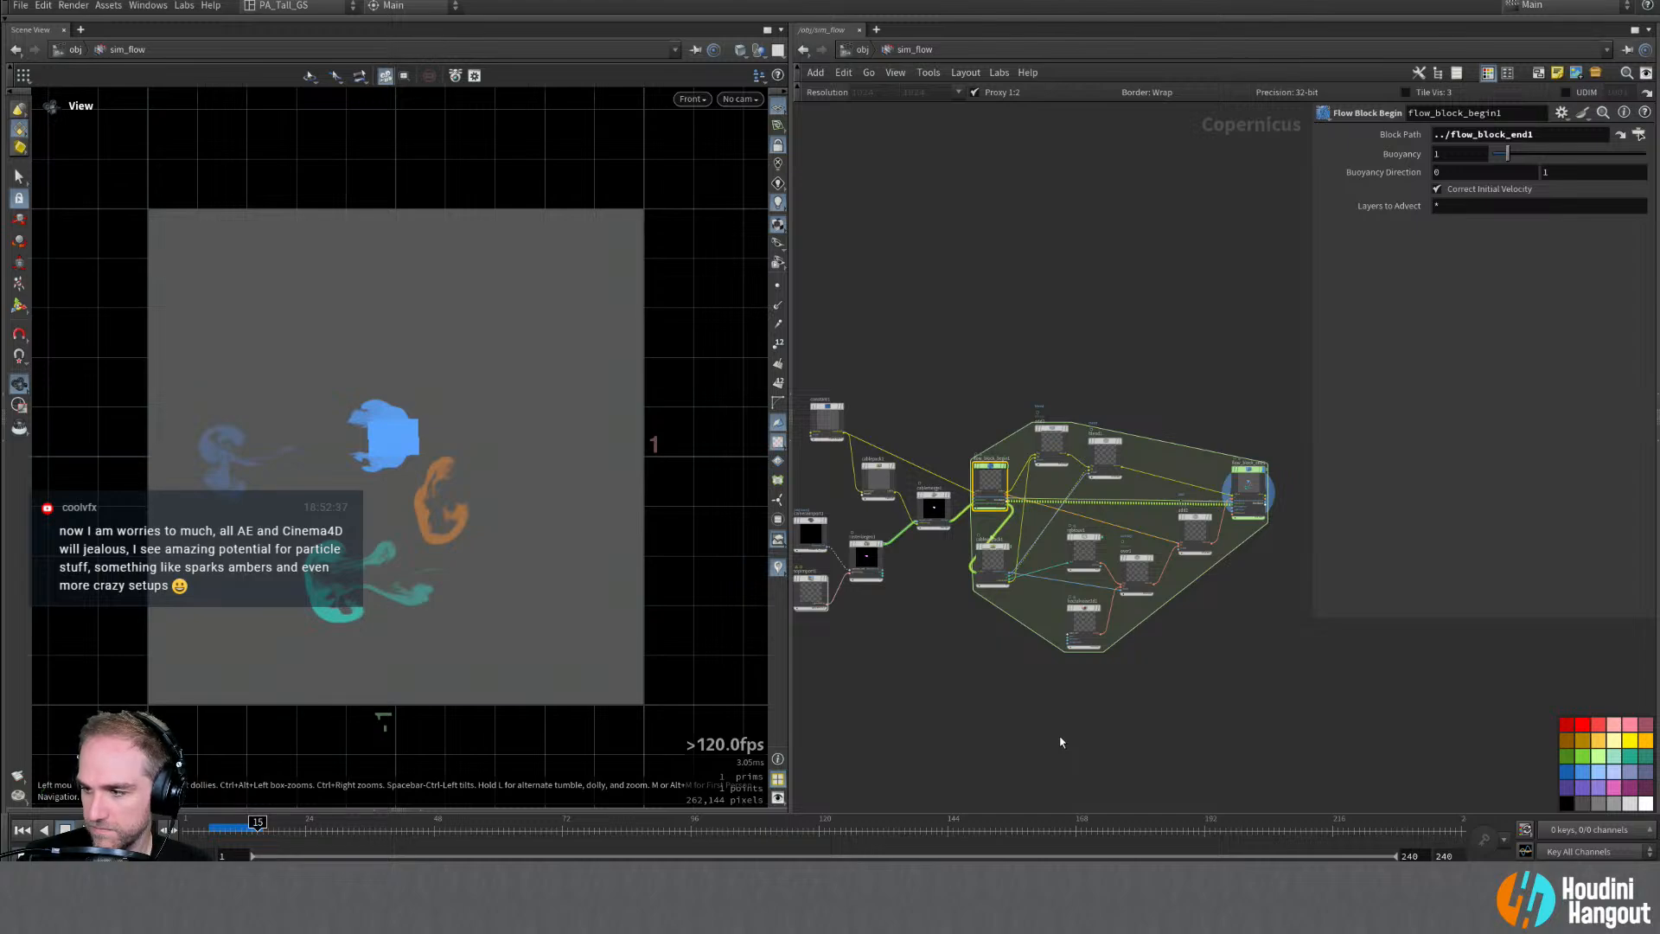
middle_click_drag(903, 659, 899, 597)
right_click_drag(898, 597, 849, 448)
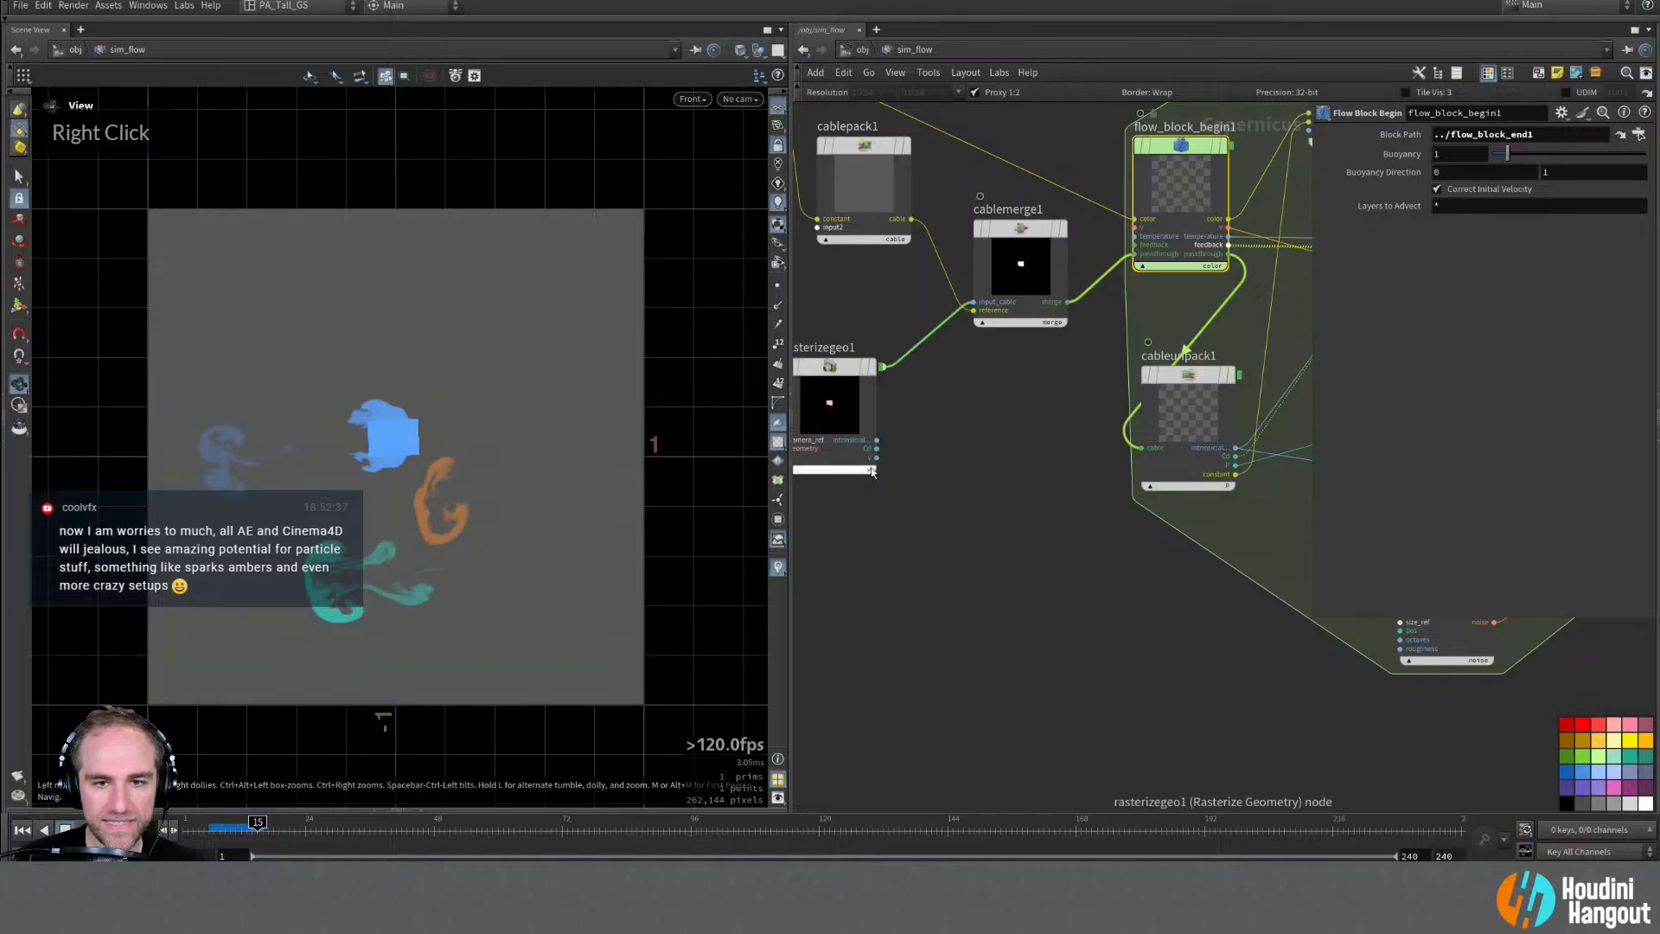
left_click(817, 470)
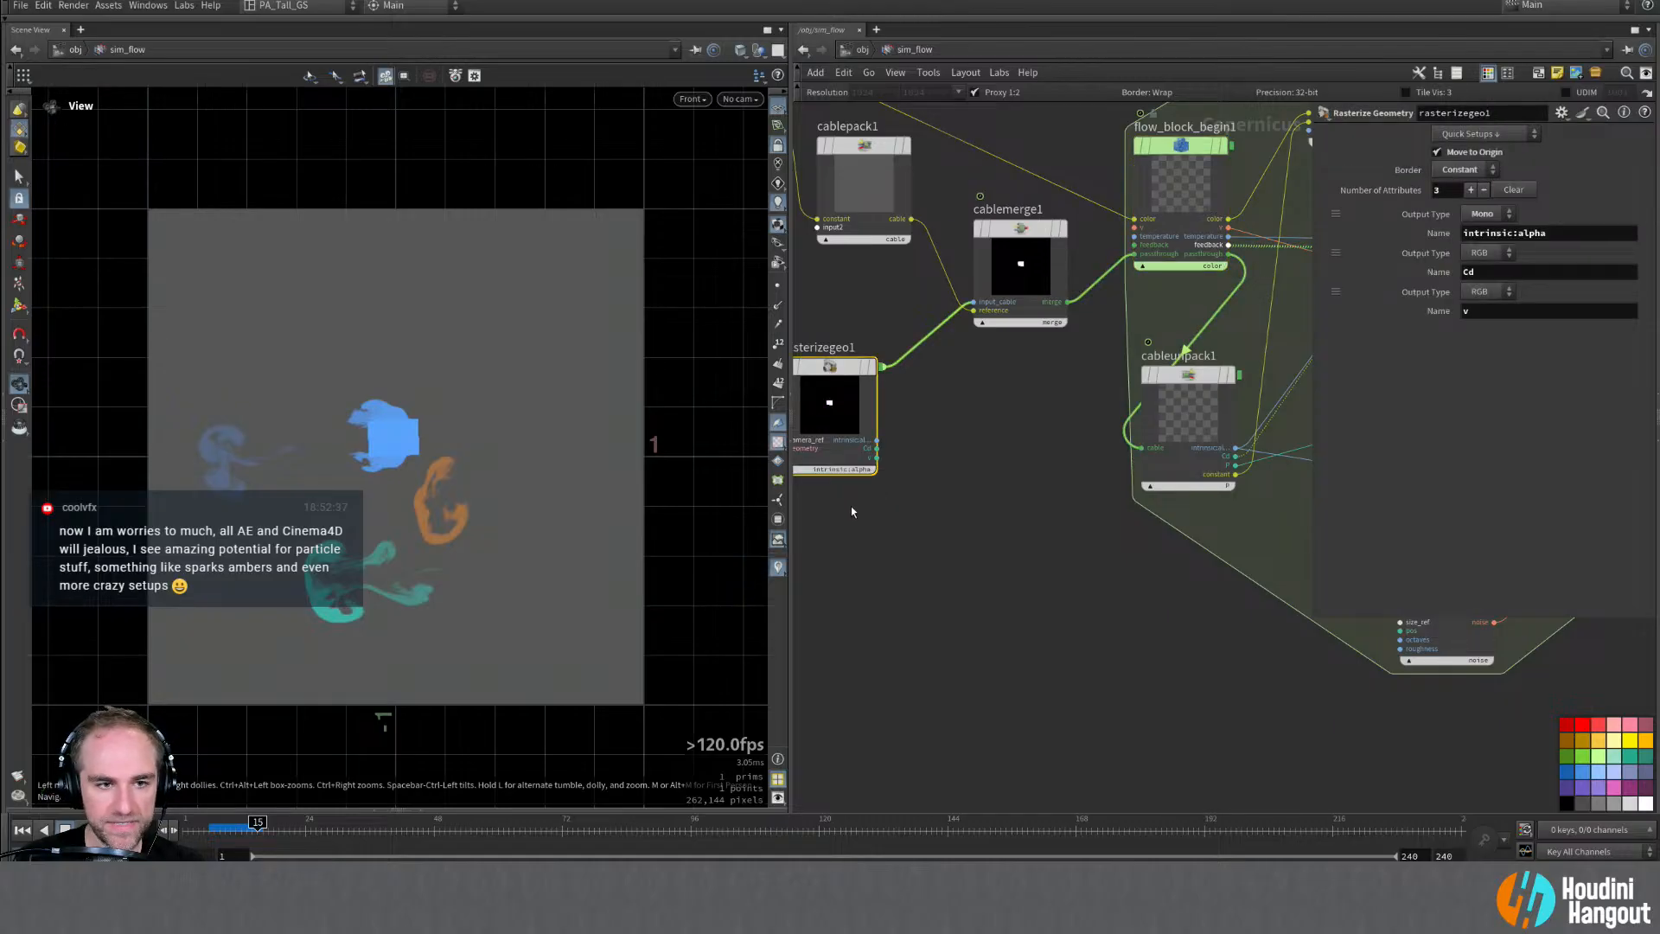
double_click(872, 374)
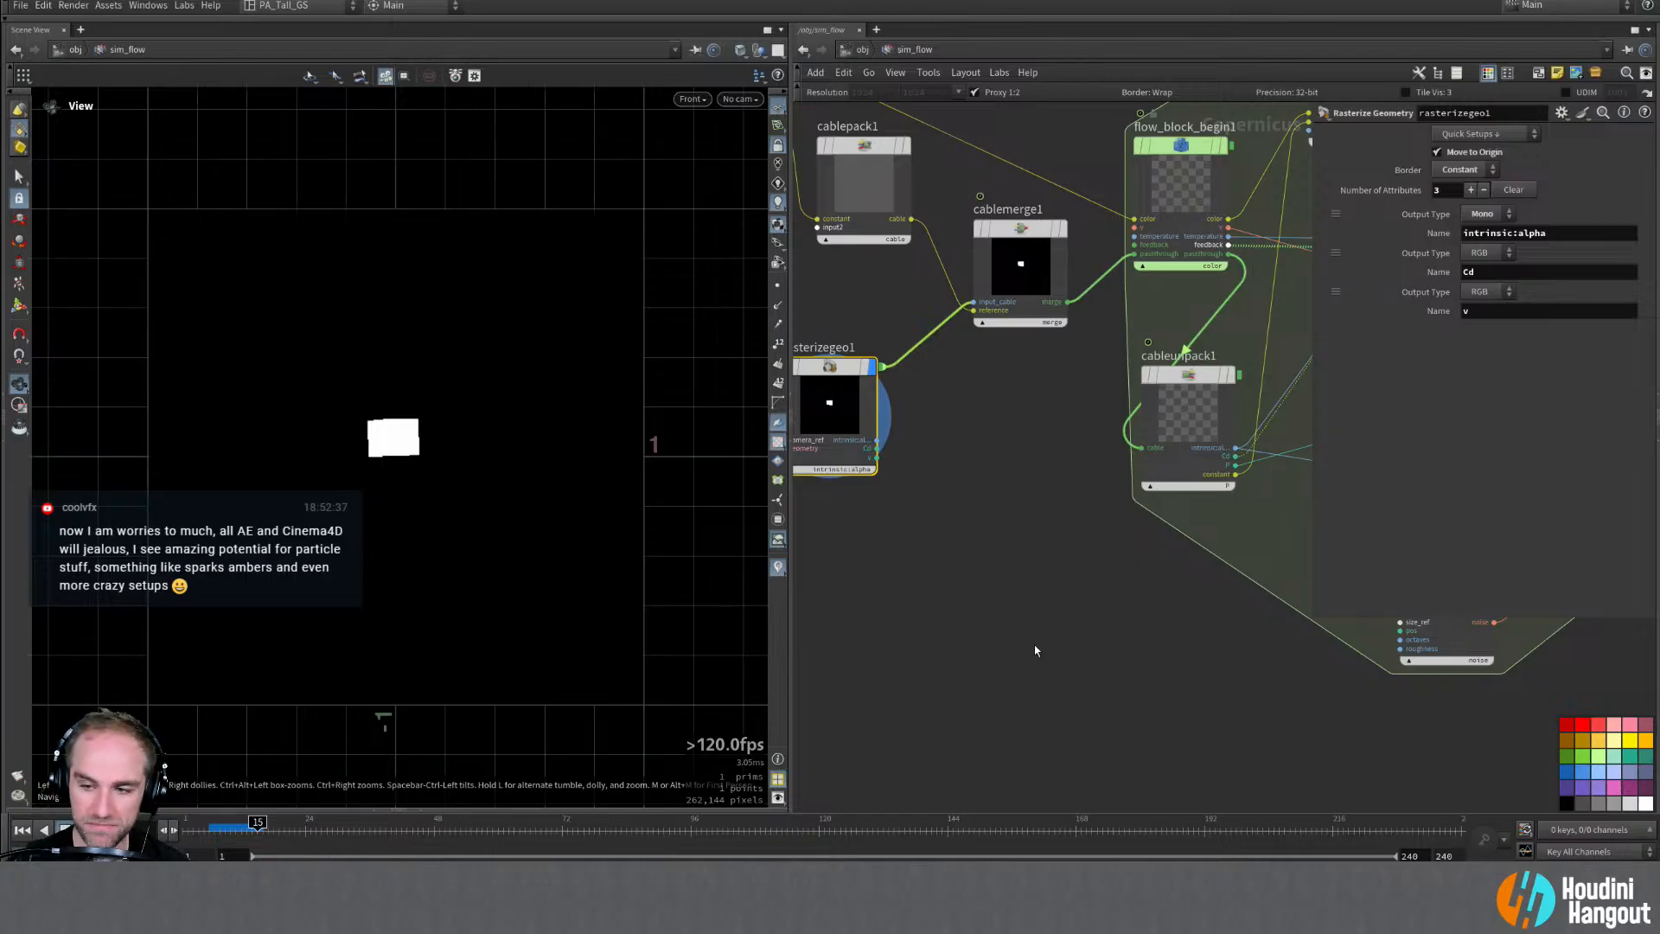
left_click(21, 830)
Step: Go up to the object level and hide geo_random_boxes in the viewport
key("u")
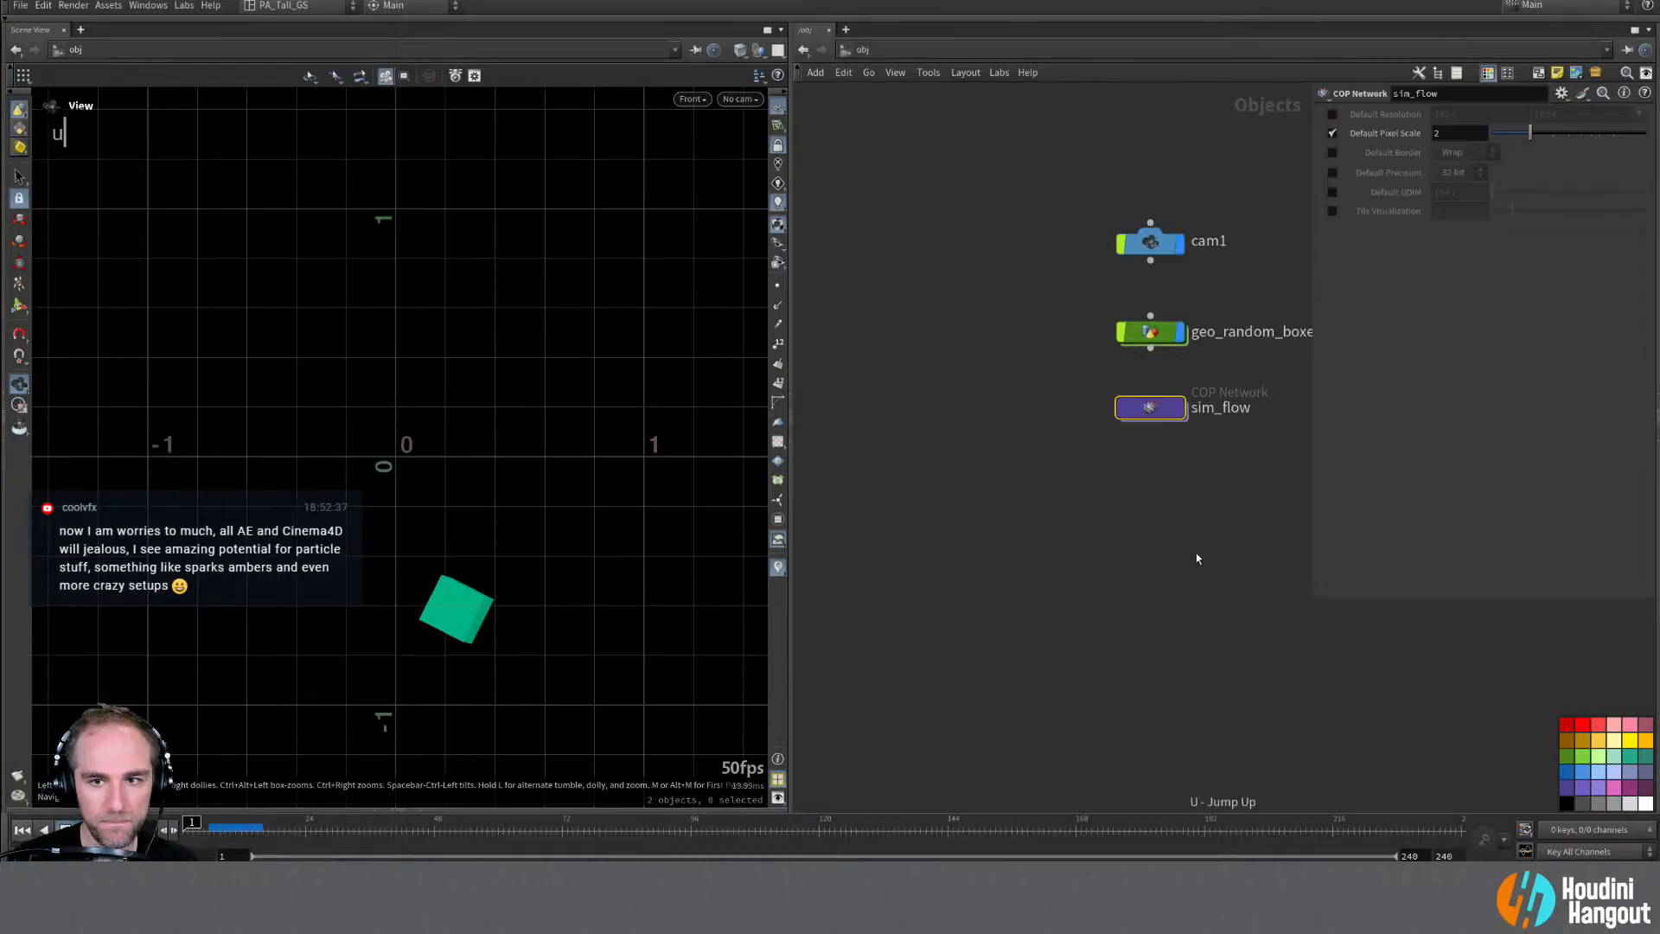
middle_click_drag(1198, 522, 1112, 567)
left_click(1096, 376)
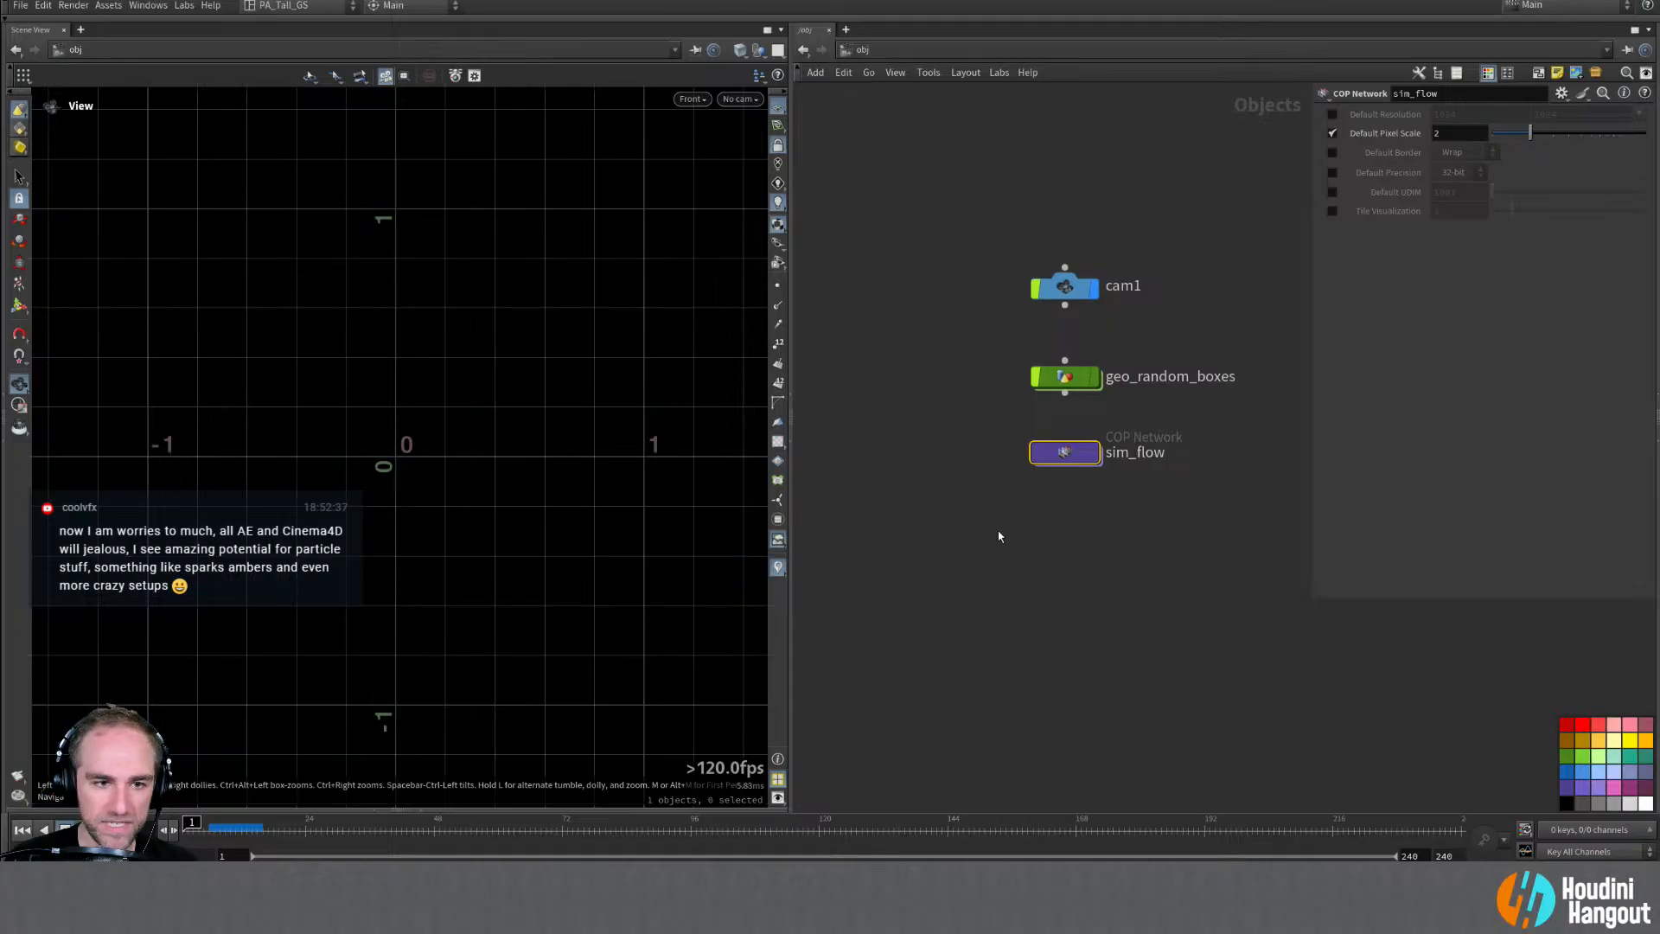
Step: Create a Geometry object below sim_flow and name it sim_vellum
key("Tab")
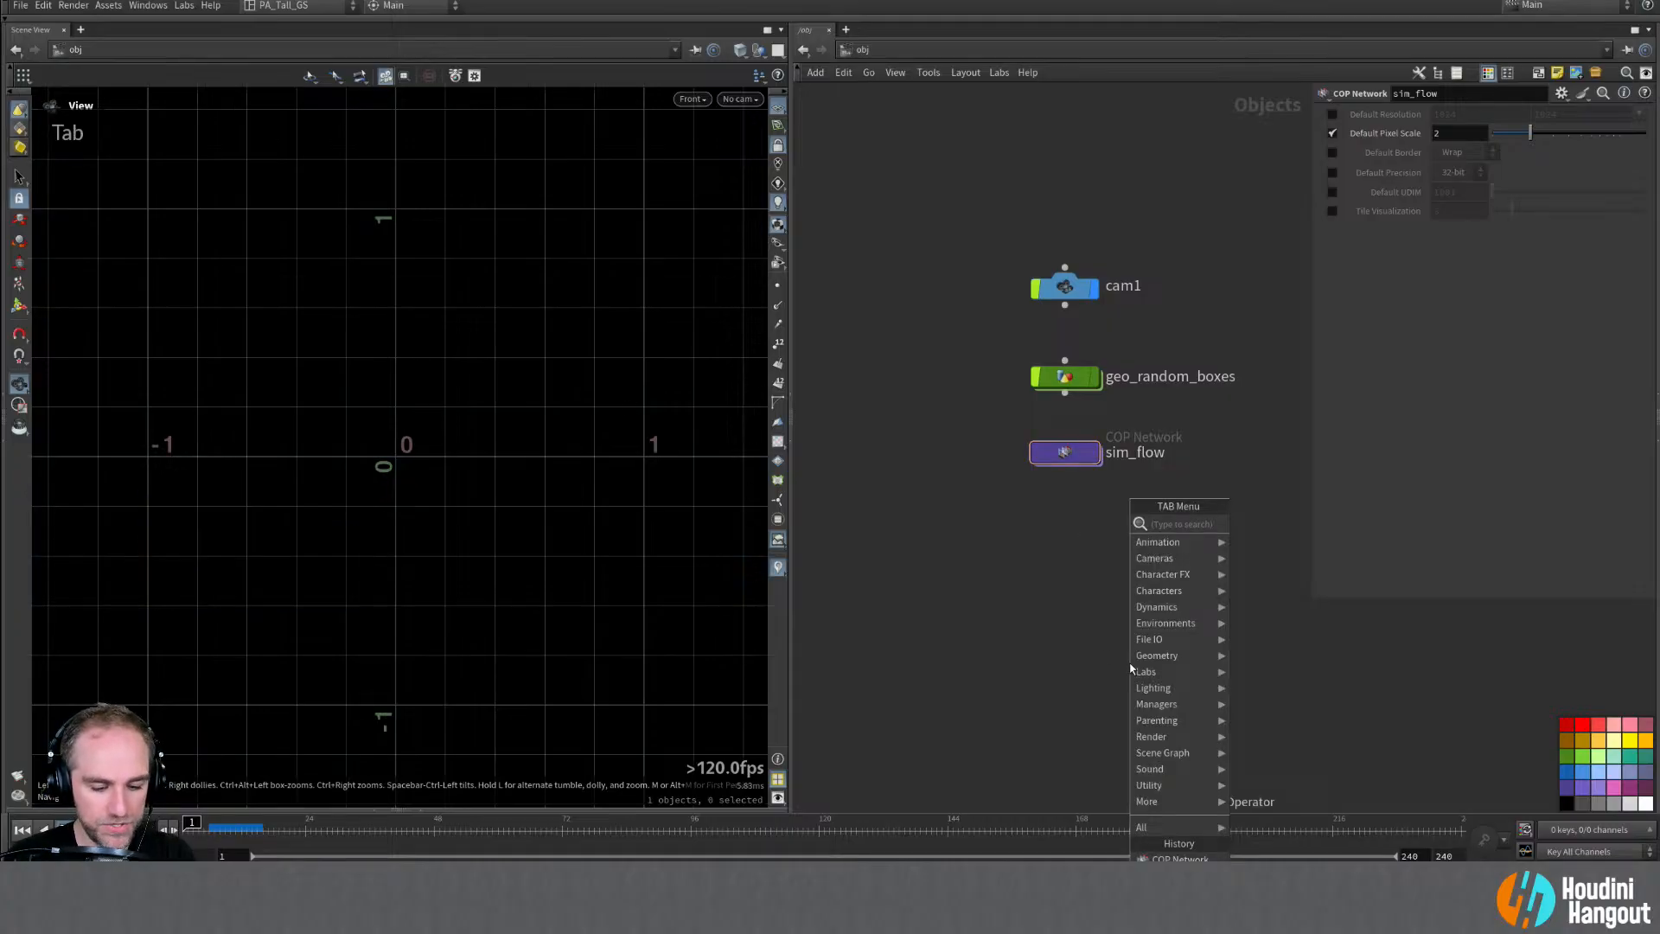
type("geo")
key("Return")
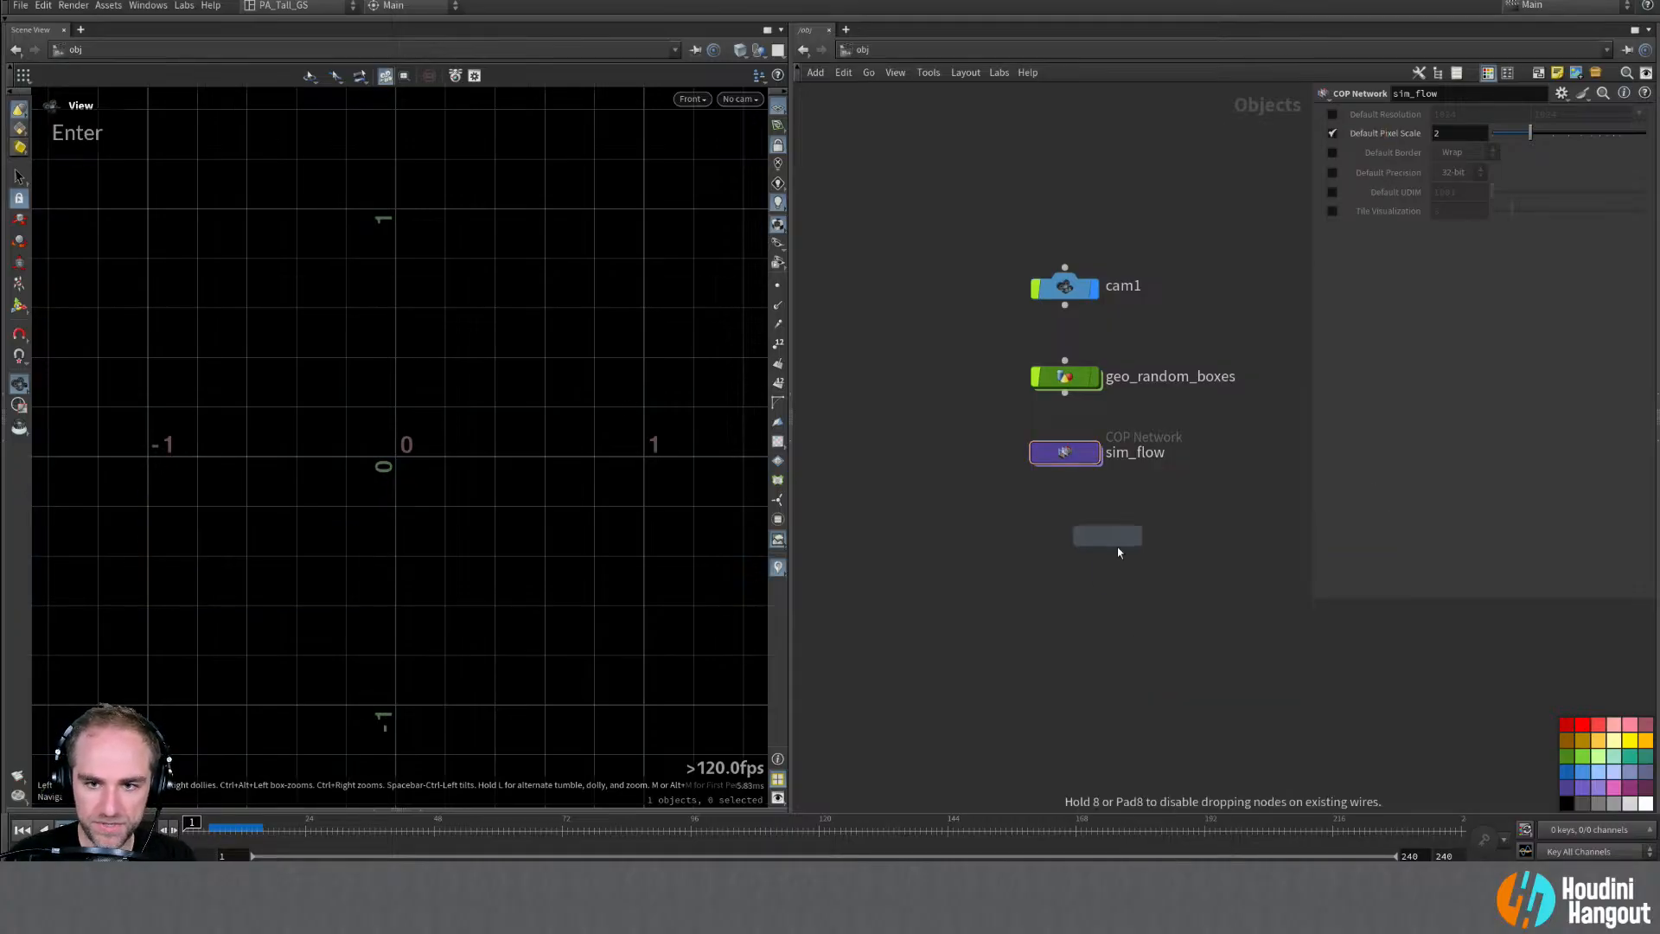
left_click(1074, 536)
double_click(1134, 531)
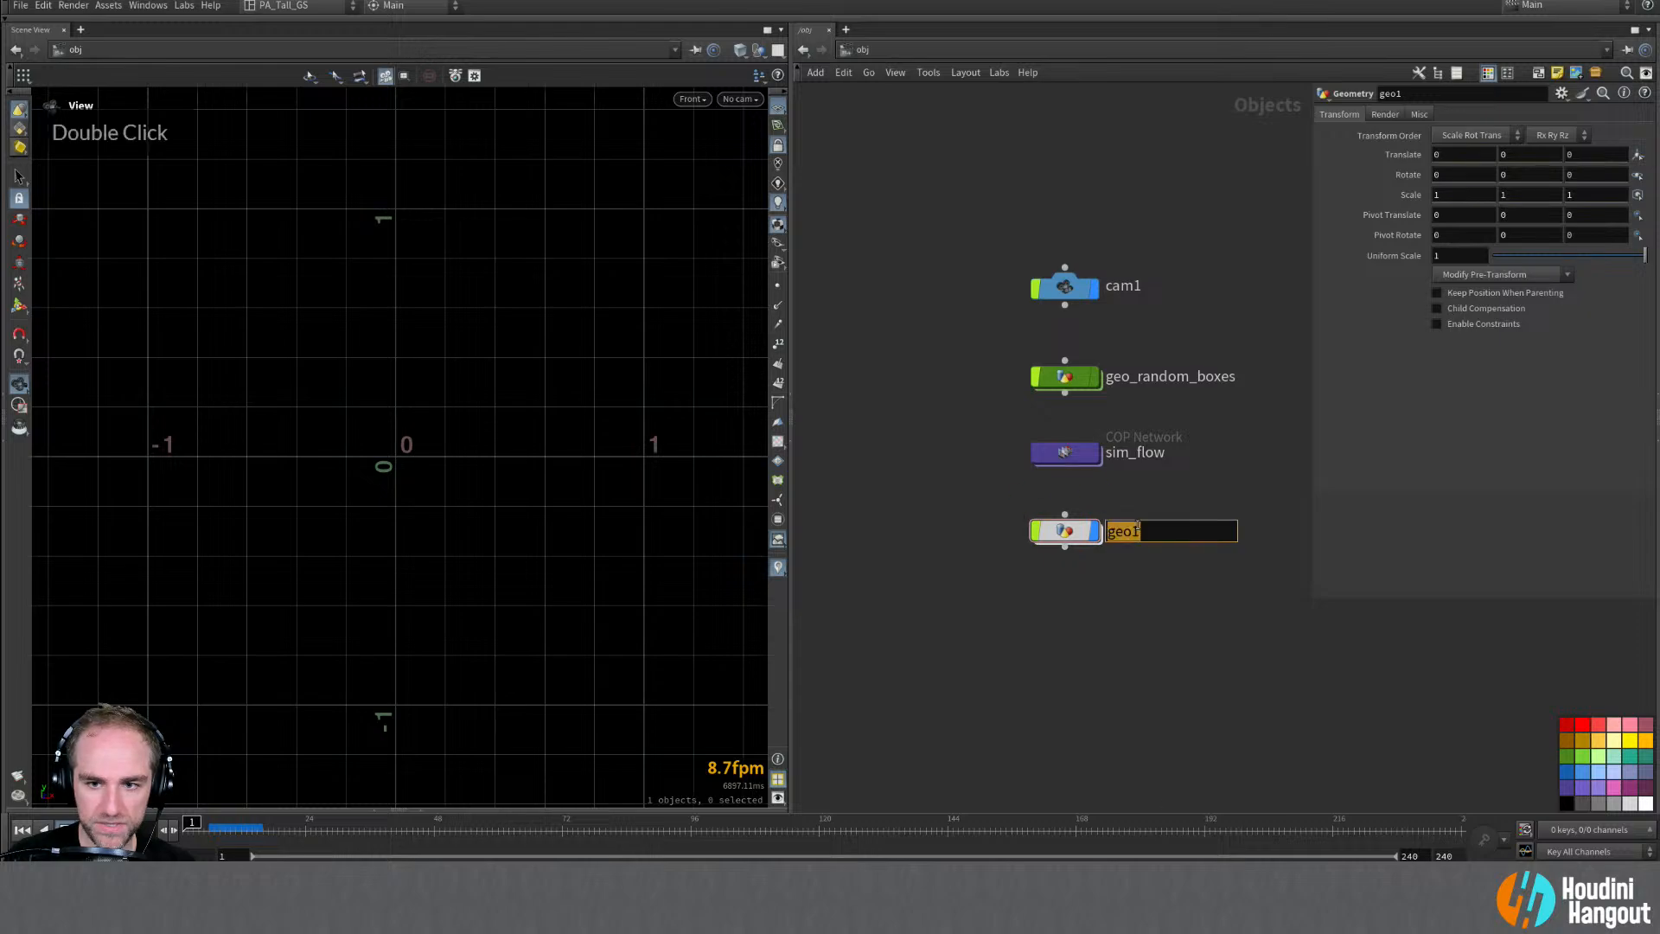
type("sim")
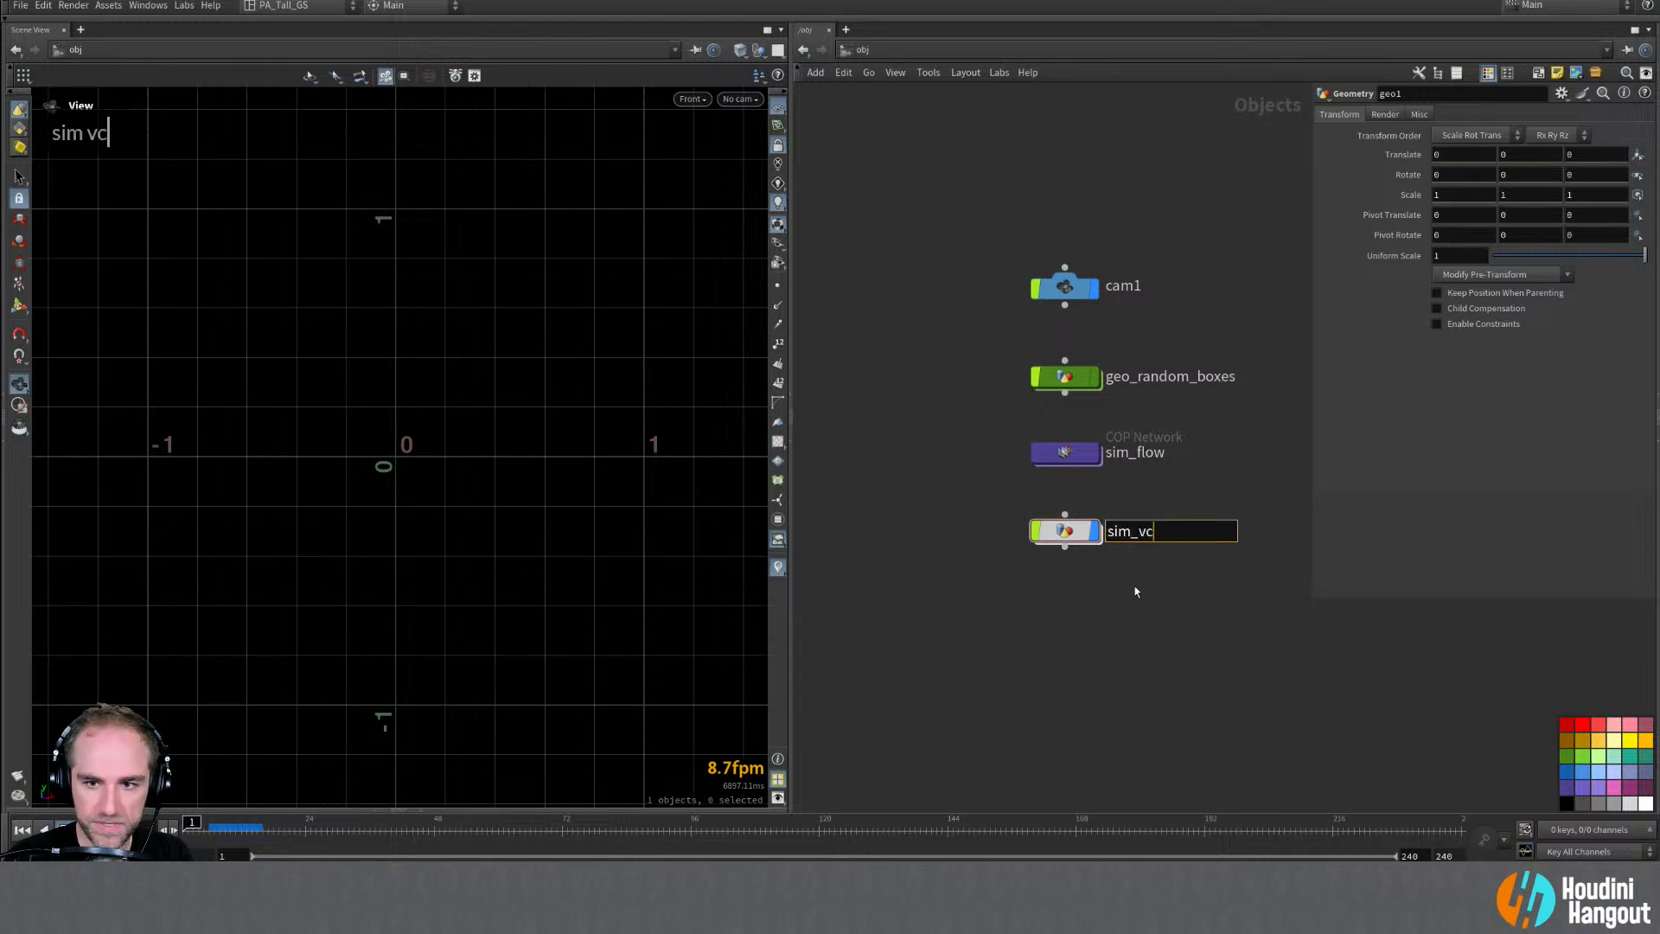
type("_vellum")
key("Return")
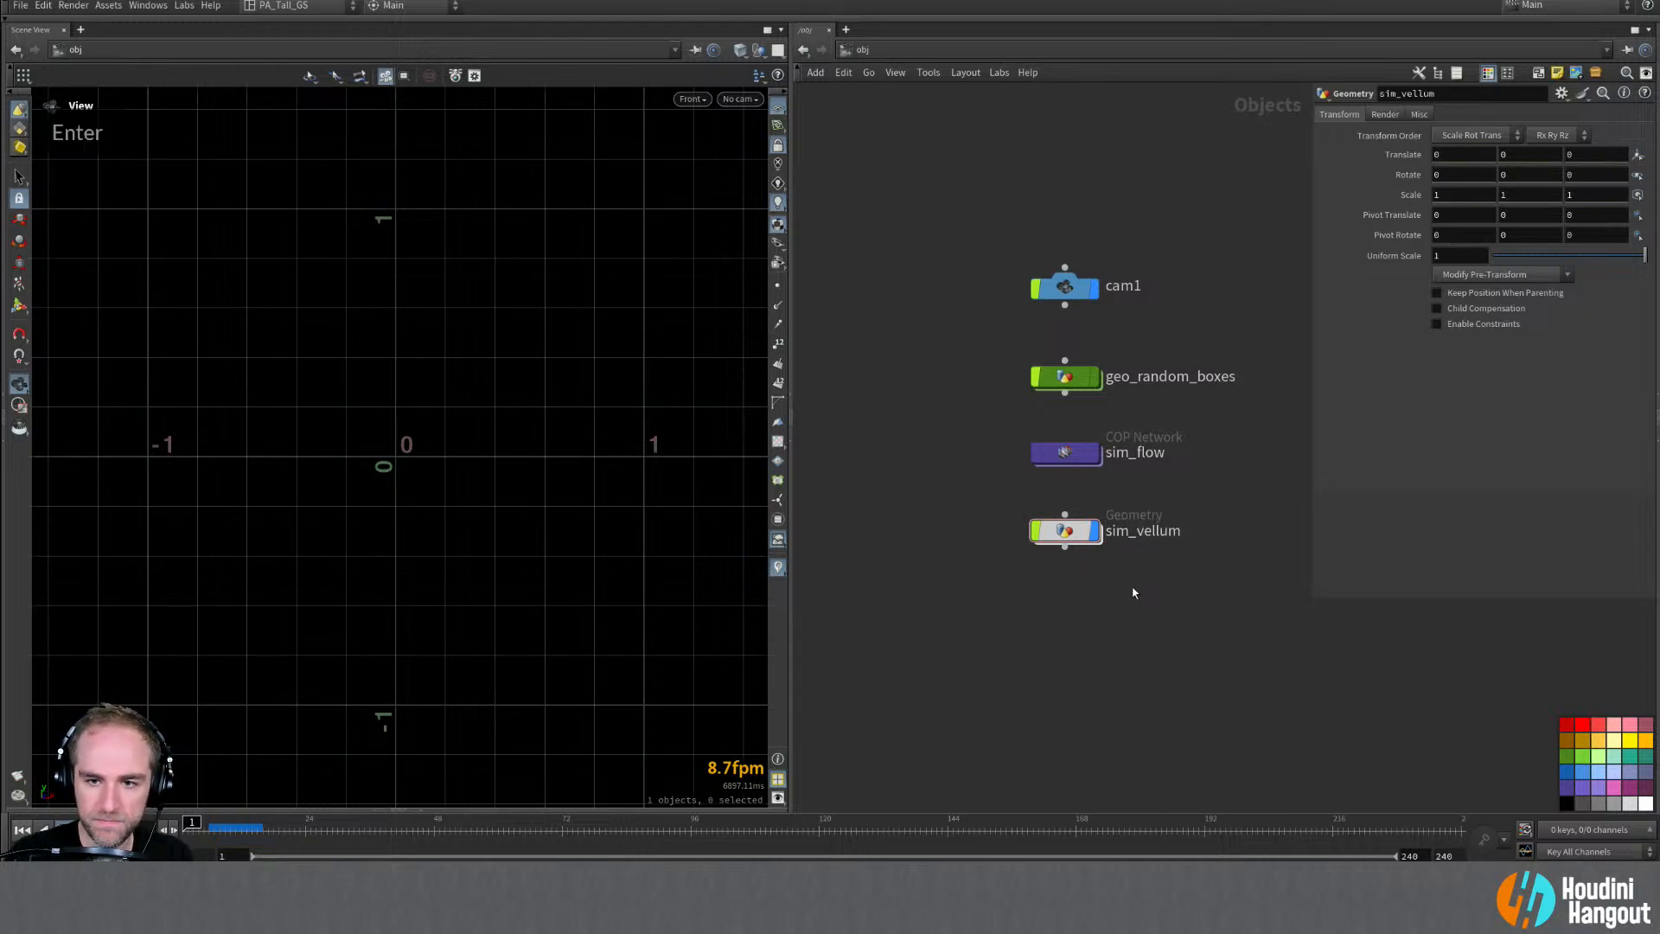
Step: Enter the sim_vellum network and show the parameters in a separate pane beside the network editor
double_click(1054, 533)
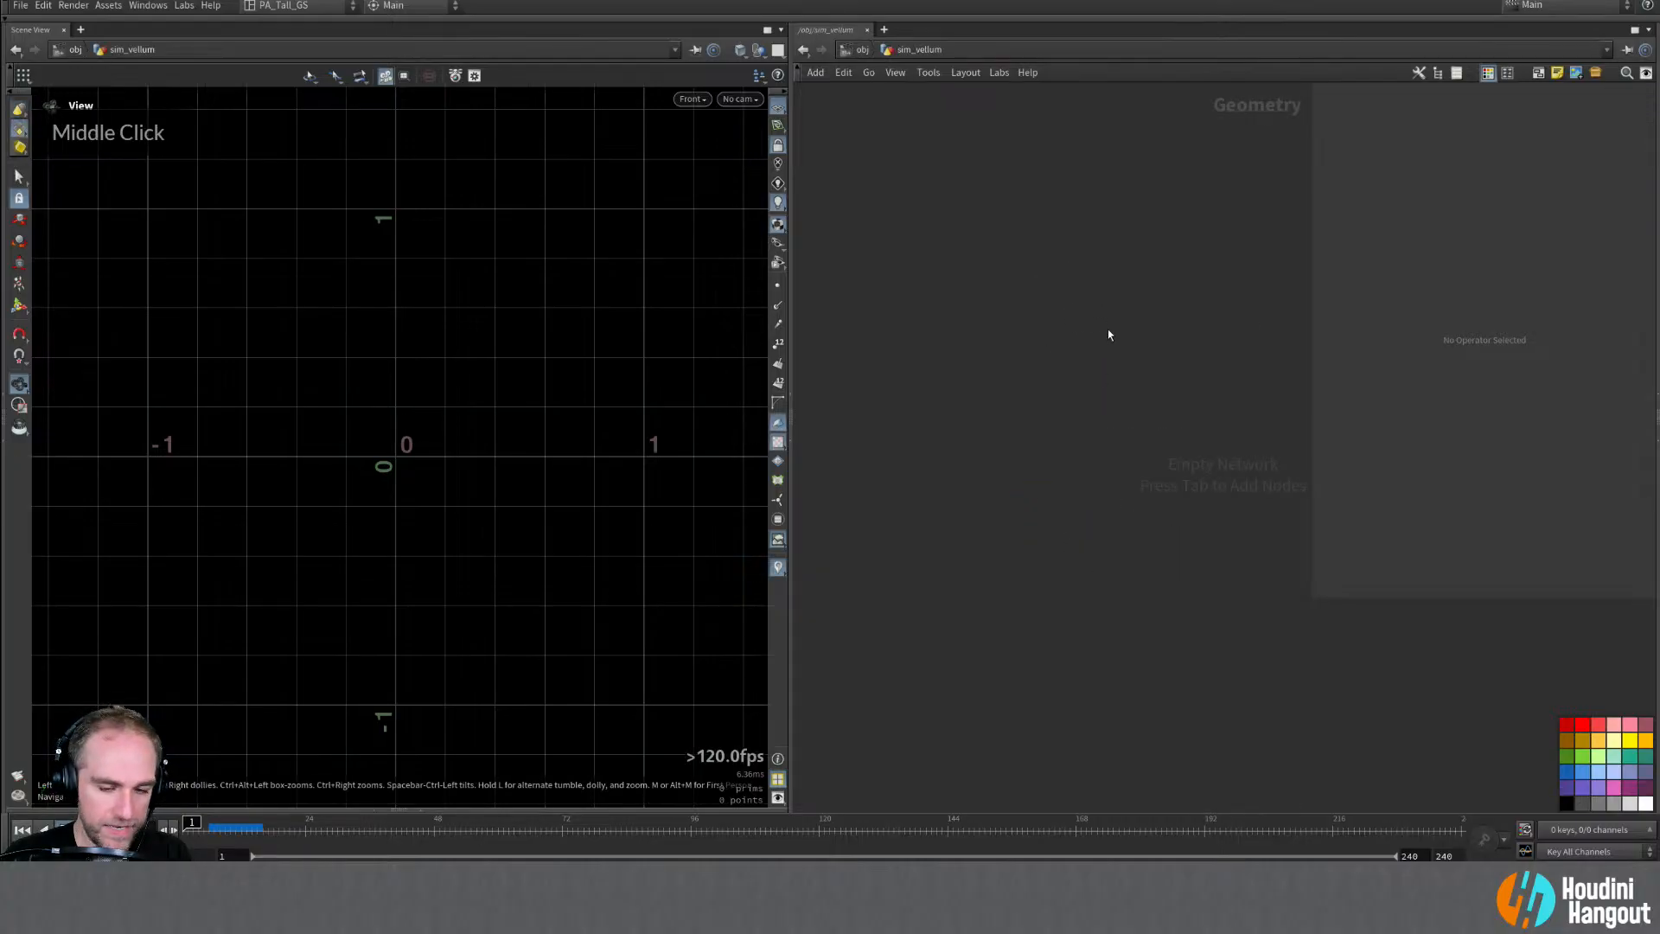
key("p")
left_click(1657, 435)
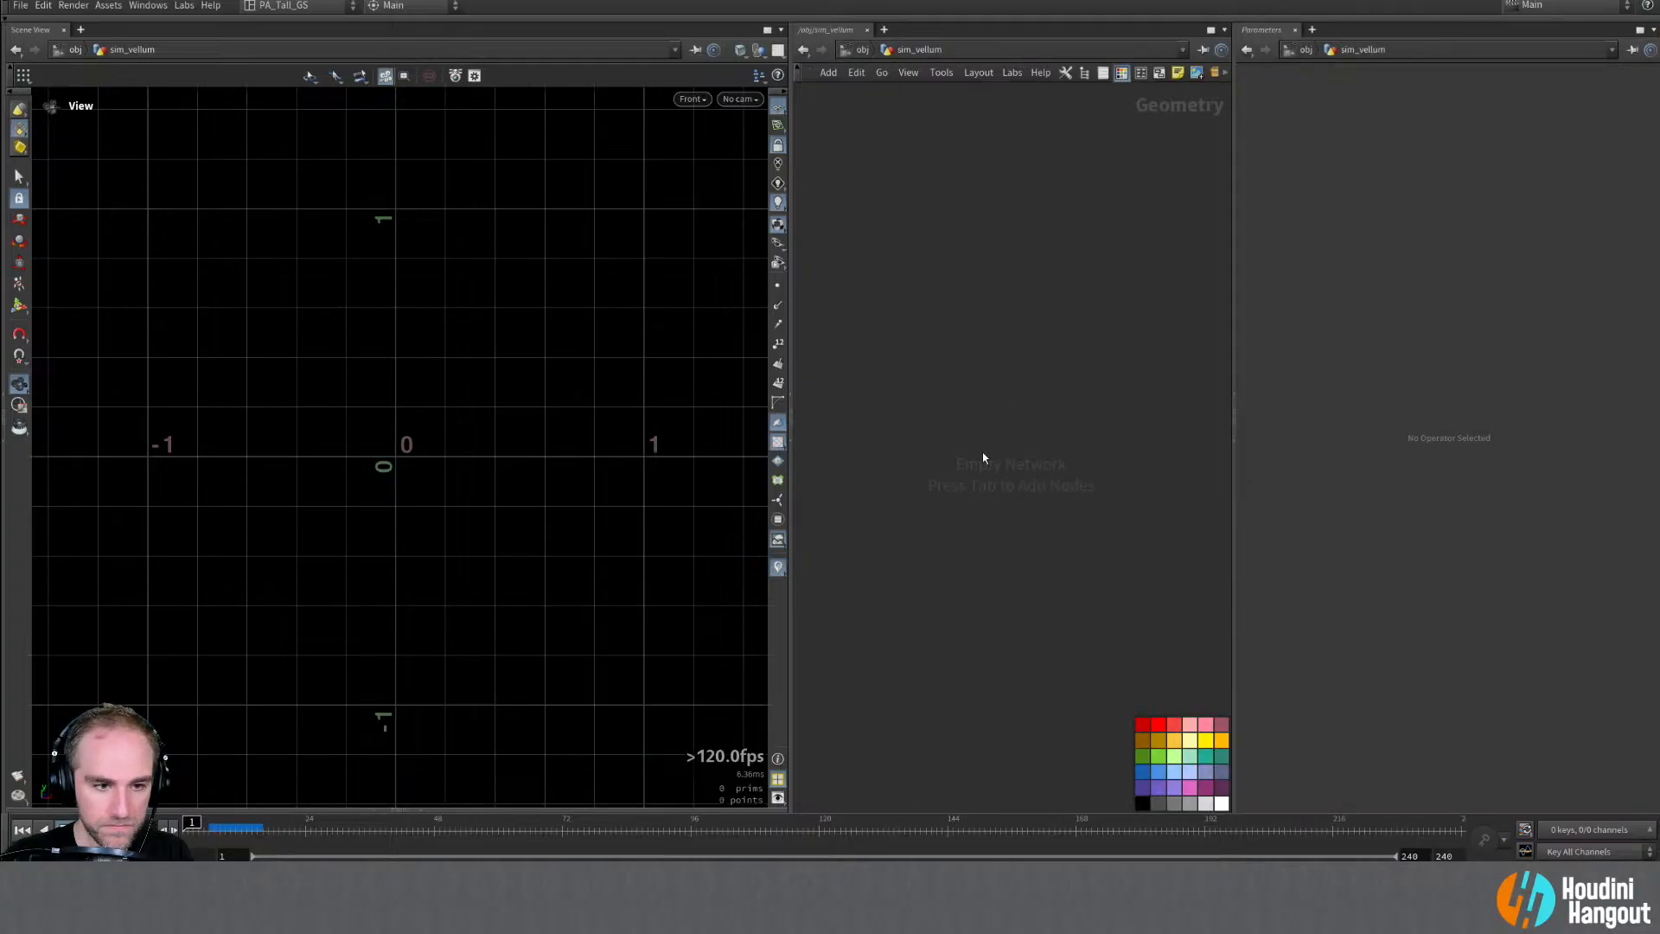
Step: Add a Planar Patch node to the empty sim_vellum network
key("Tab")
type("pla")
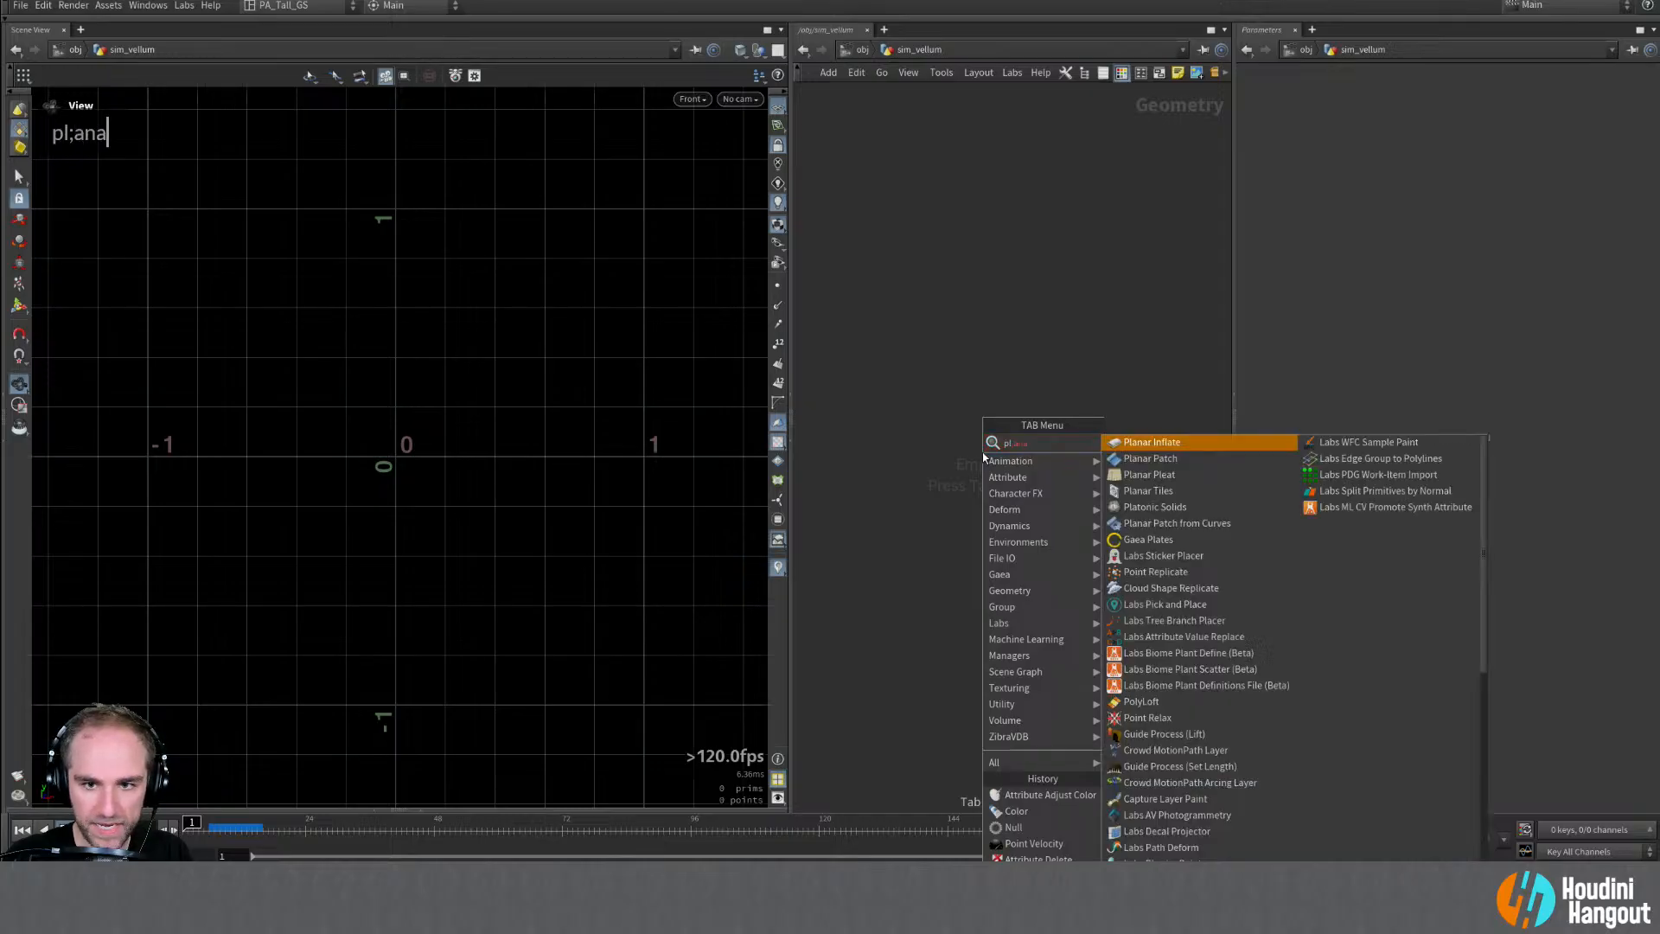
key("ctrl")
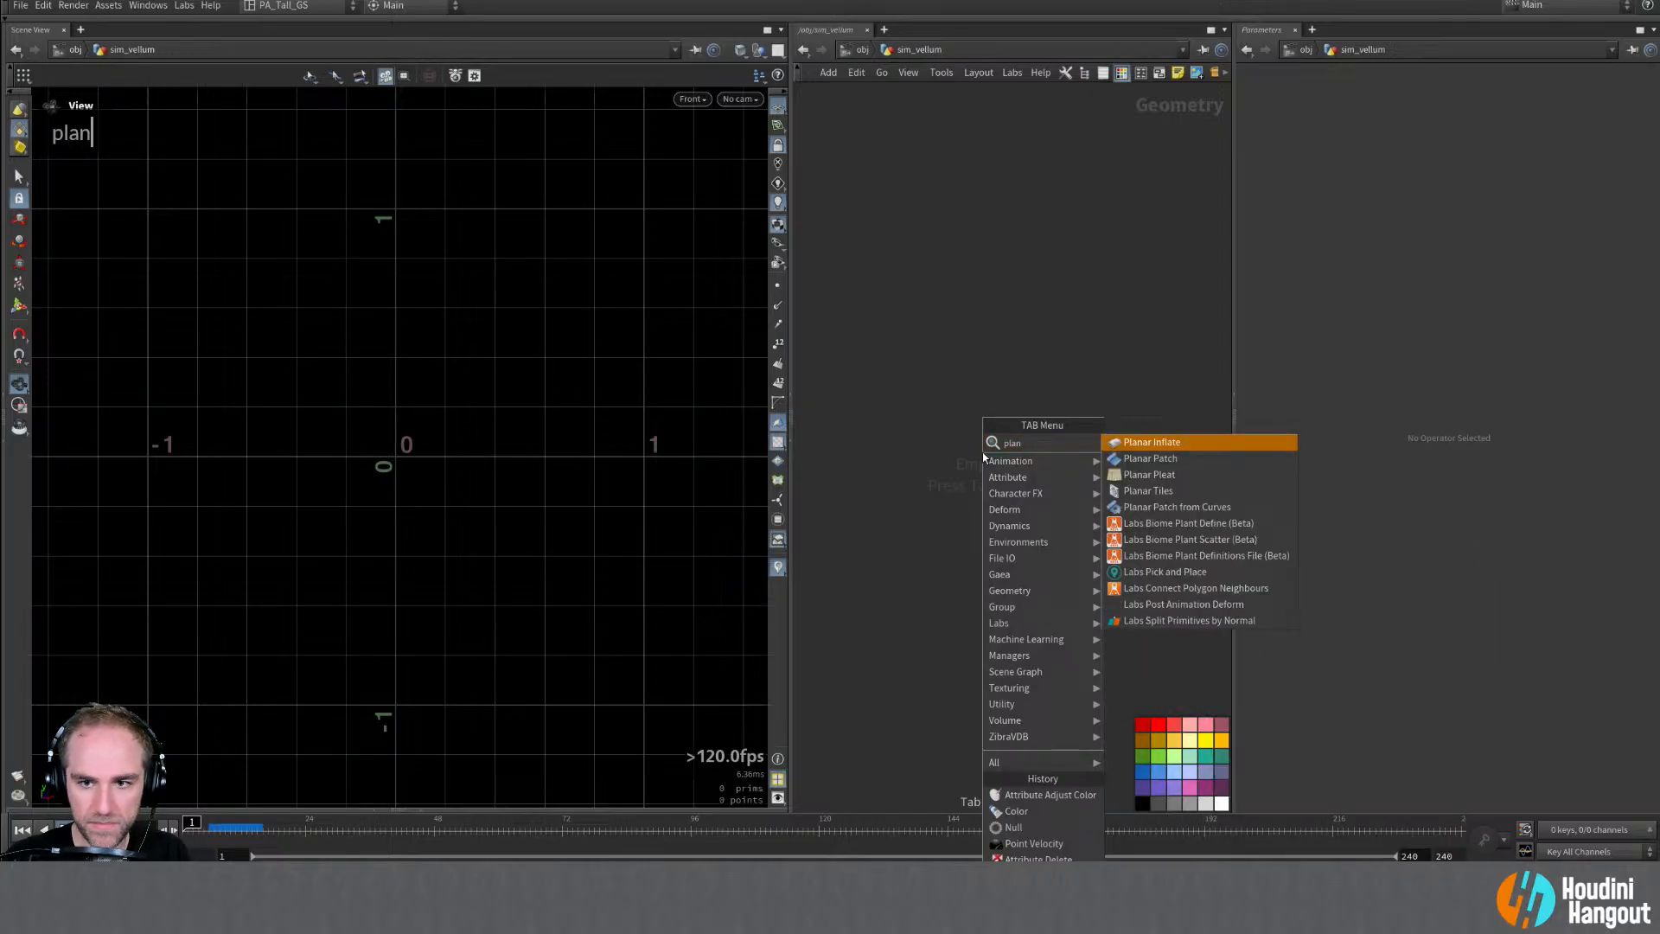
key("Return")
left_click(996, 333)
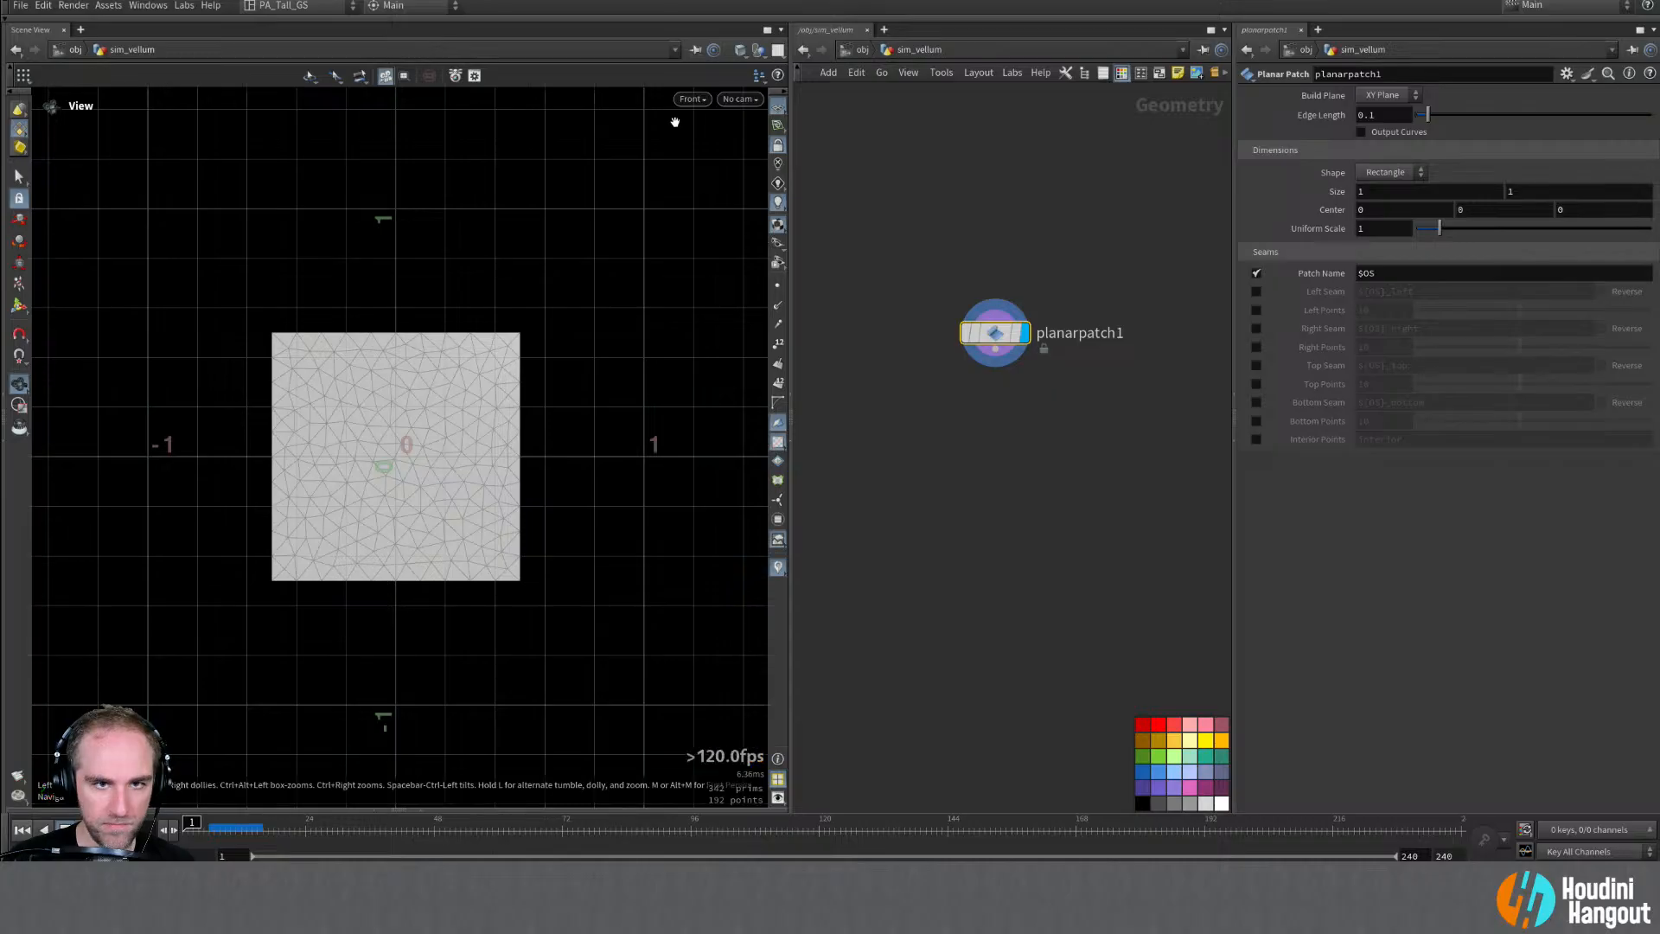
Step: Switch the viewport from the front view to perspective and view the patch at an angle
left_click(691, 99)
mouse_move(692, 129)
left_click(821, 130)
left_click_drag(545, 390, 407, 448, "alt")
right_click_drag(408, 449, 392, 456, "alt")
left_click_drag(393, 456, 575, 452, "alt")
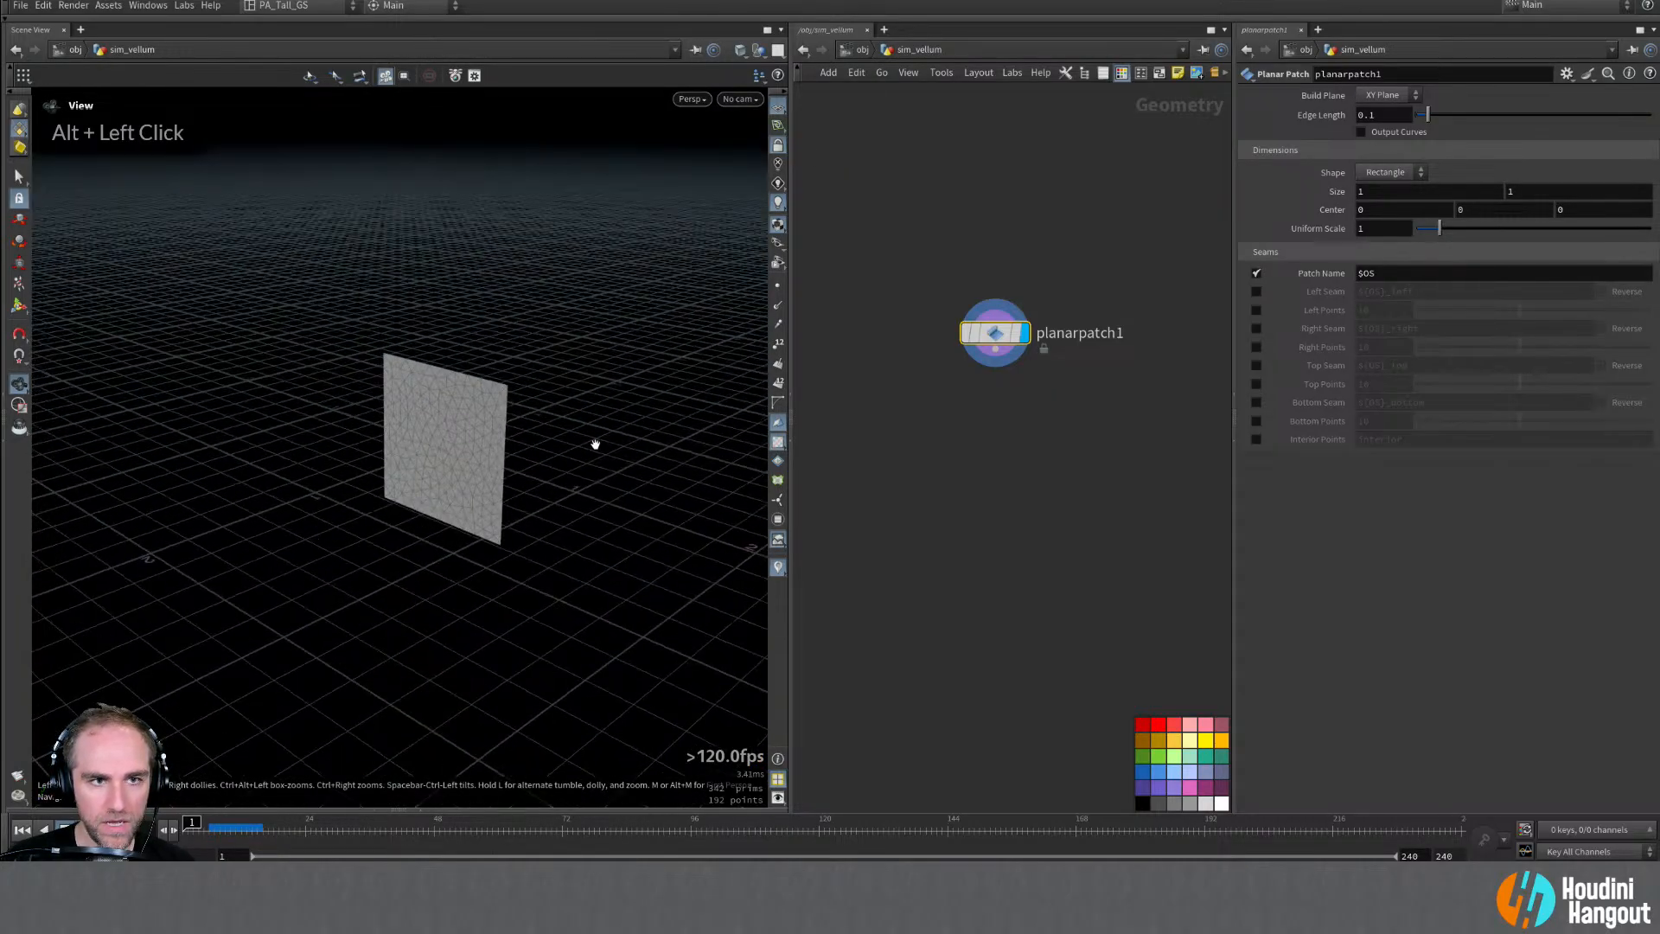
Step: Enable the left, right, top and bottom seam groups on the planar patch
left_click(1256, 291)
left_click(1256, 328)
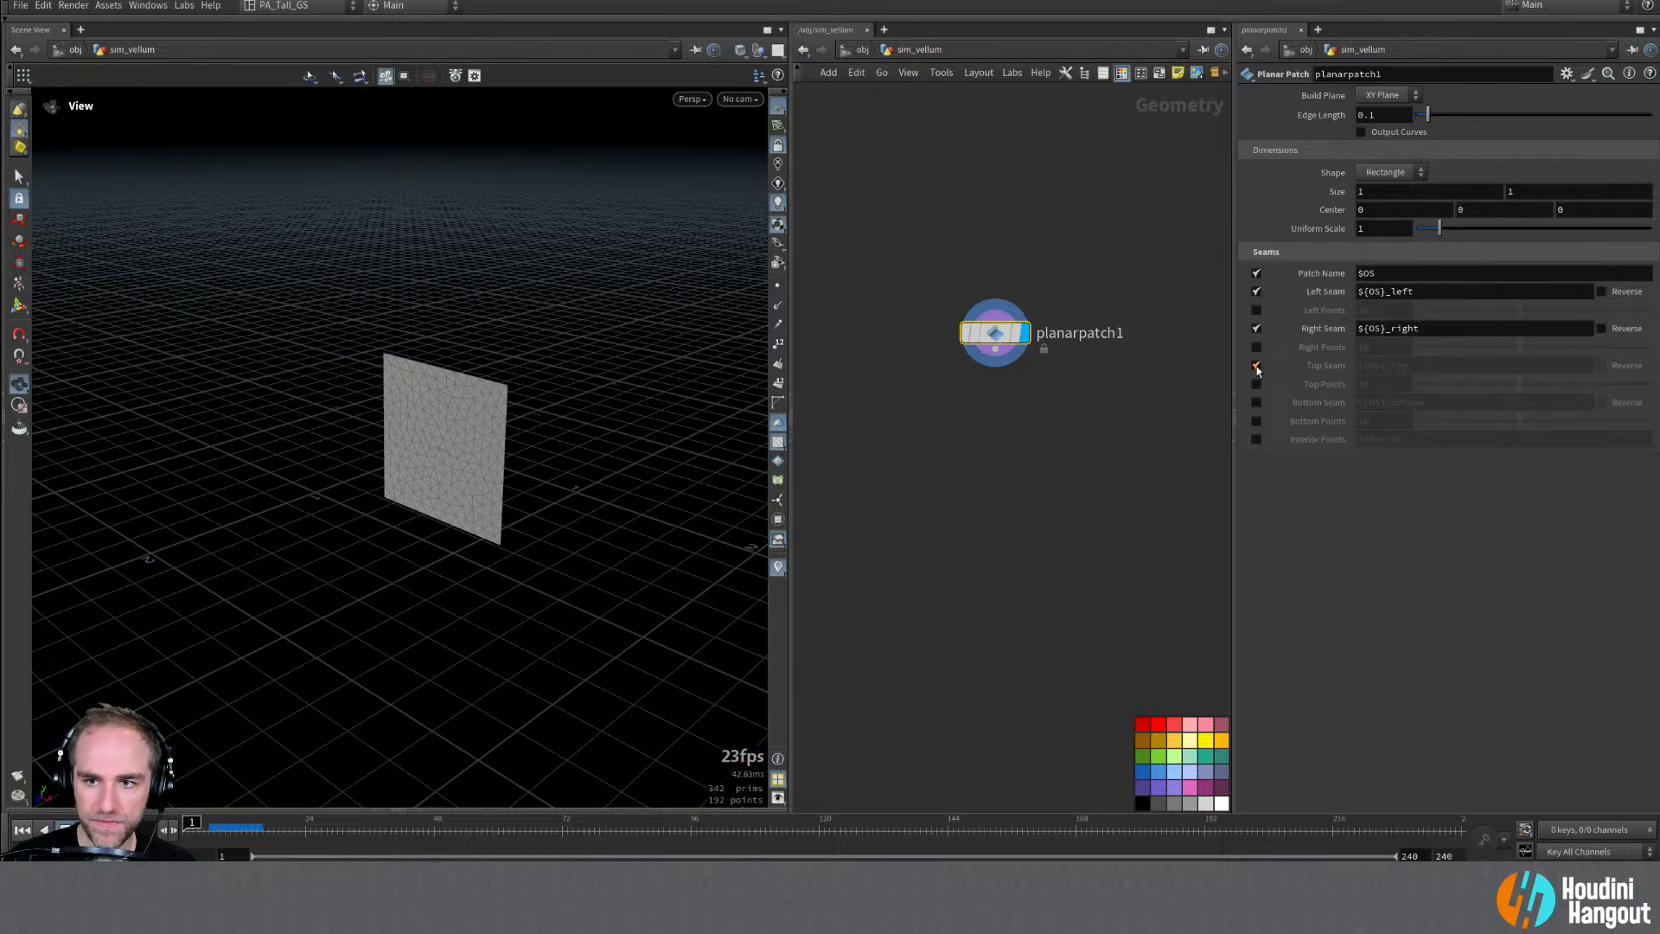
left_click(1256, 366)
left_click(1256, 402)
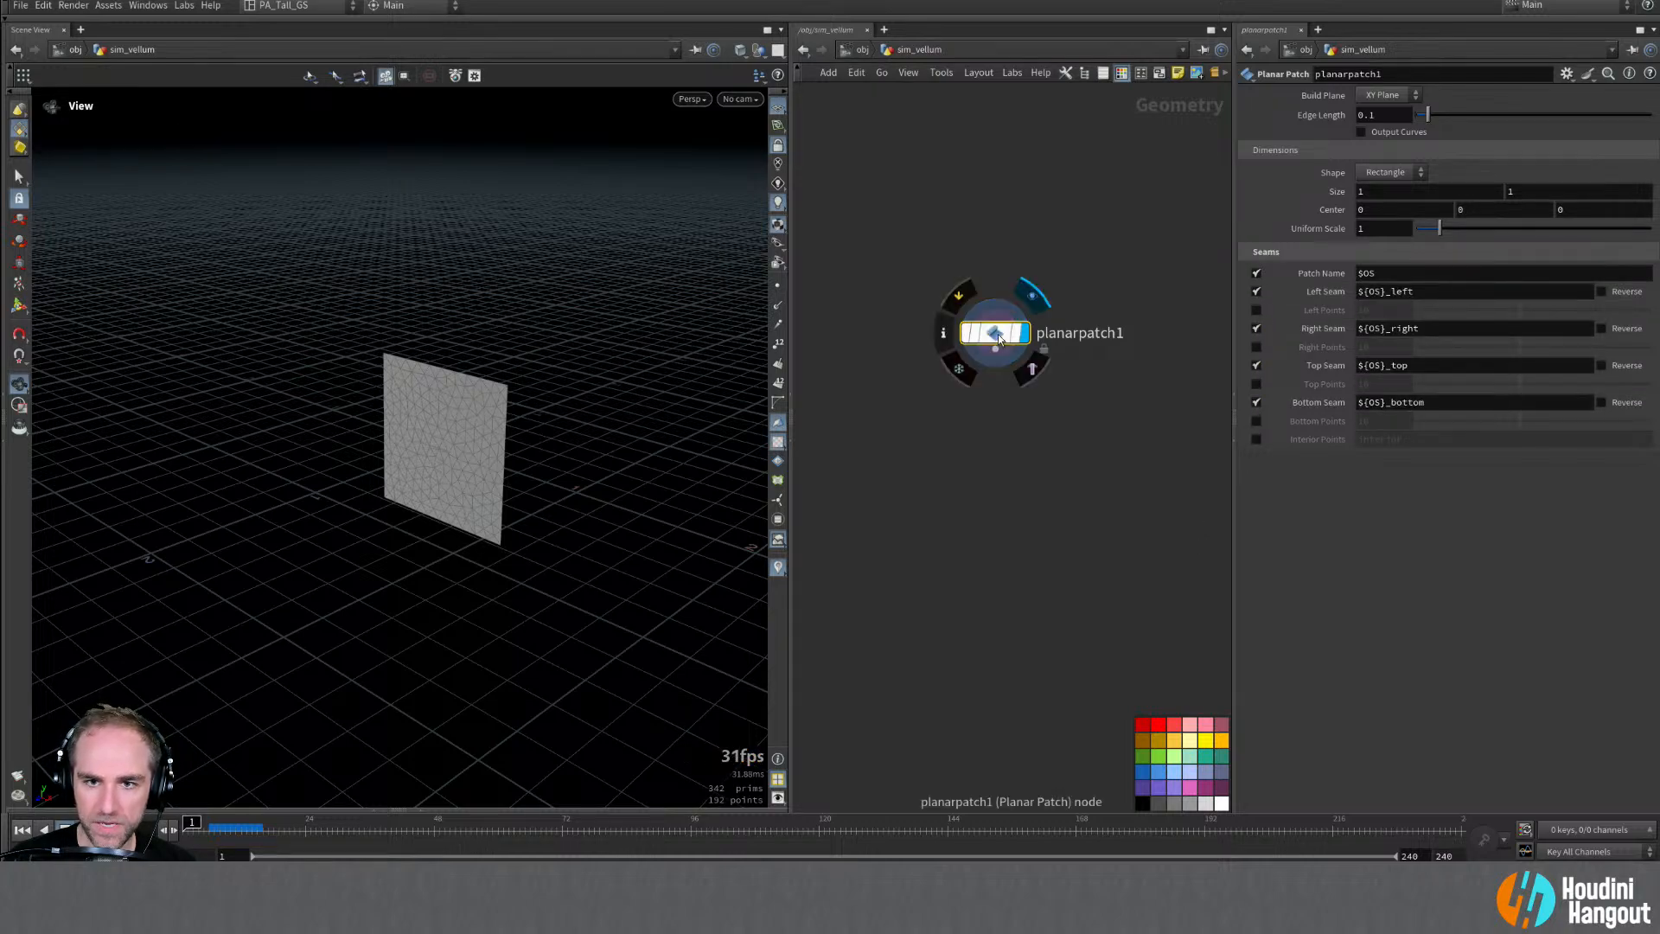
Step: Rename the planar patch node as cops_cloth
double_click(1065, 337)
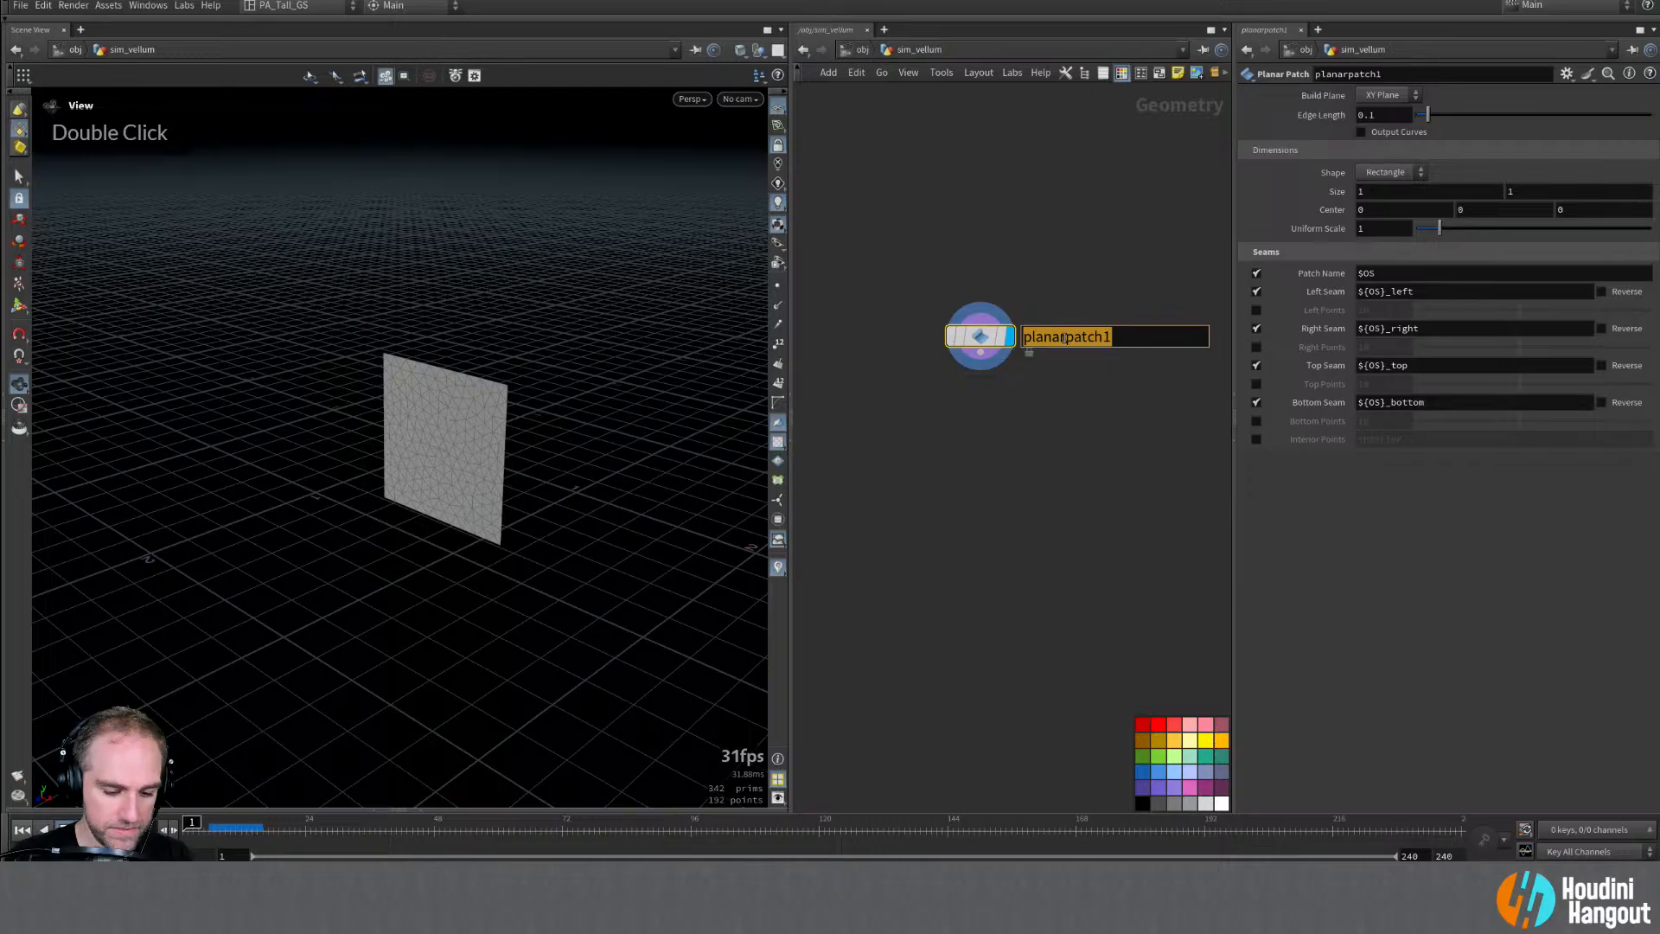
type("copernicus_clo")
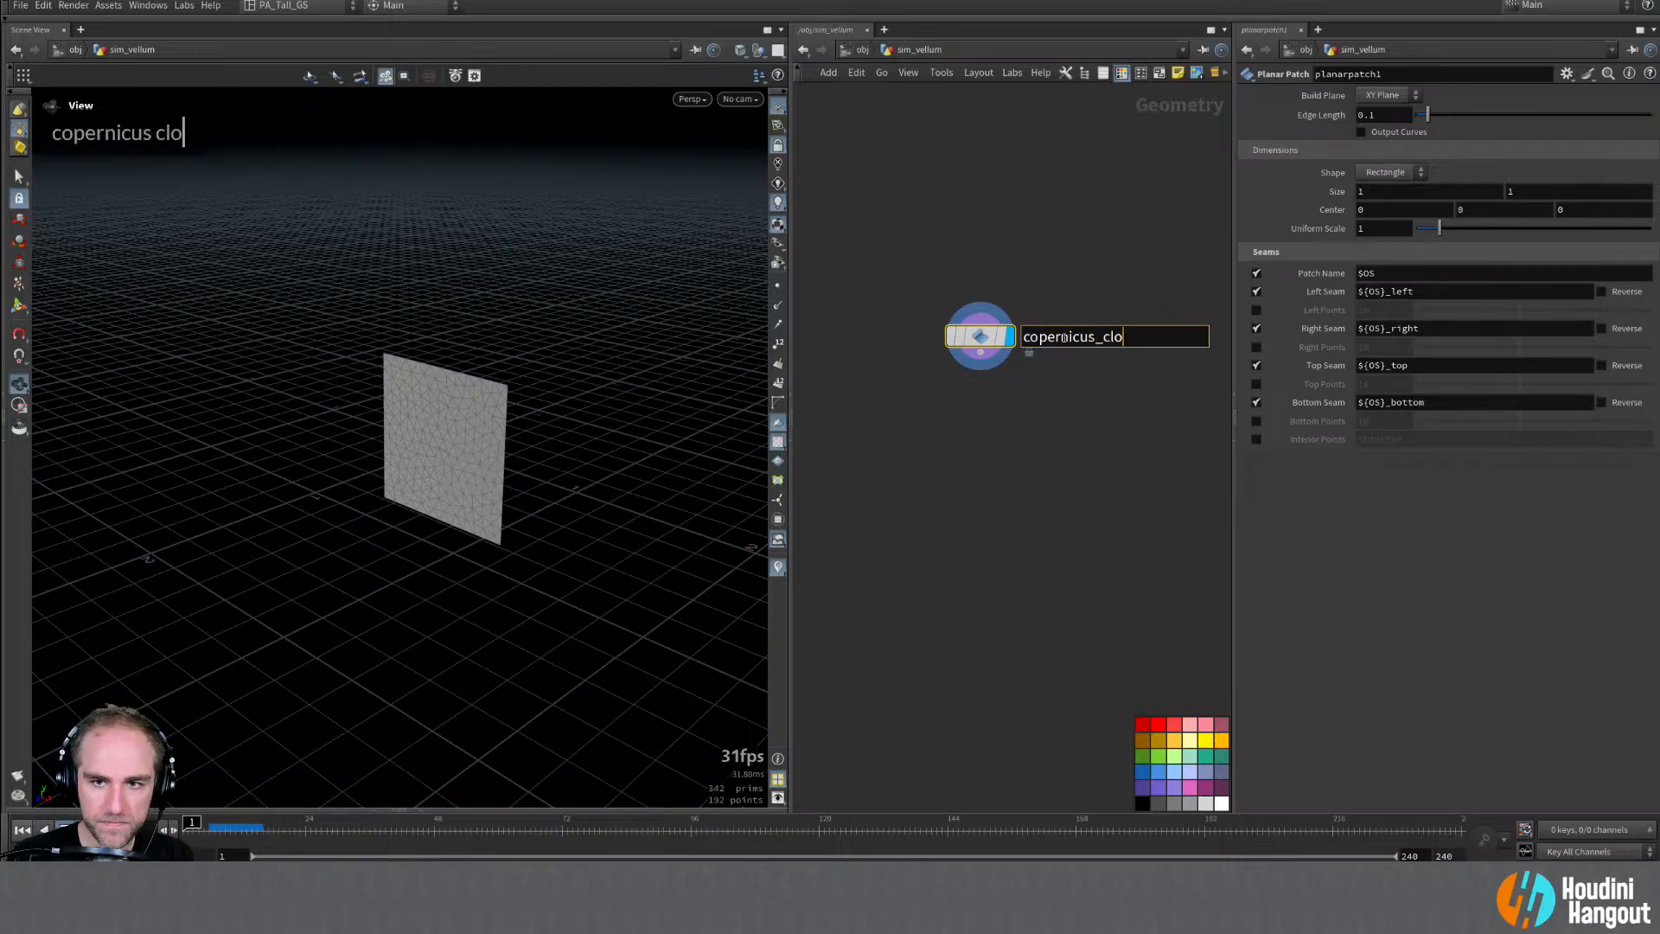
type("th")
key("Return")
middle_click(985, 337)
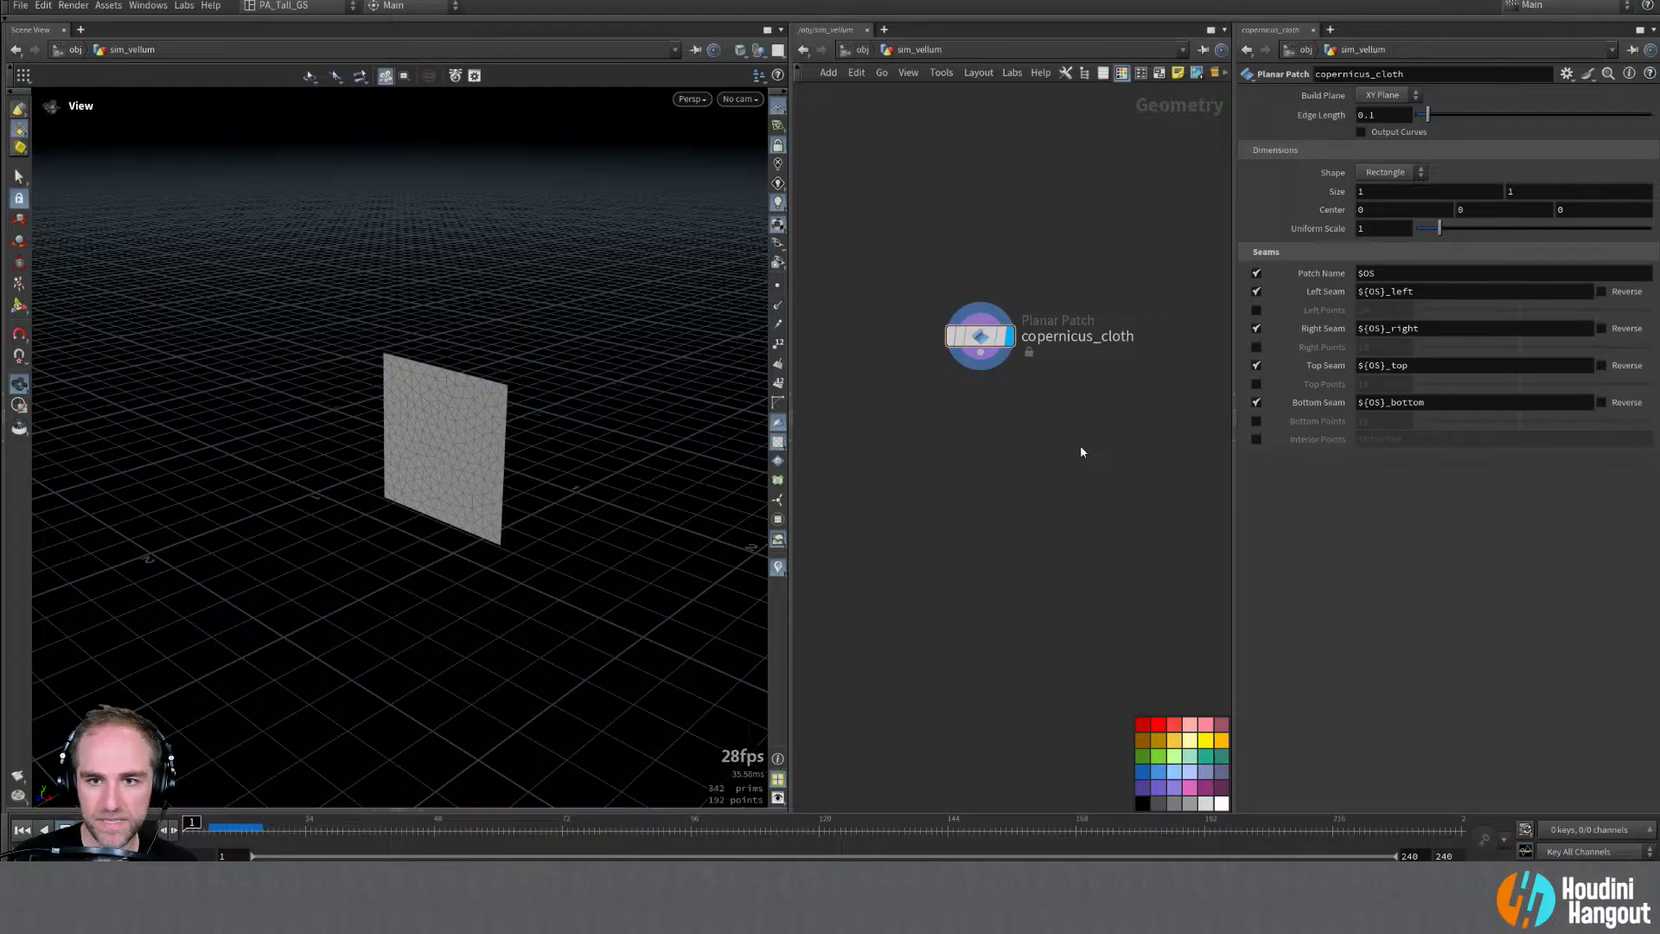
double_click(1074, 334)
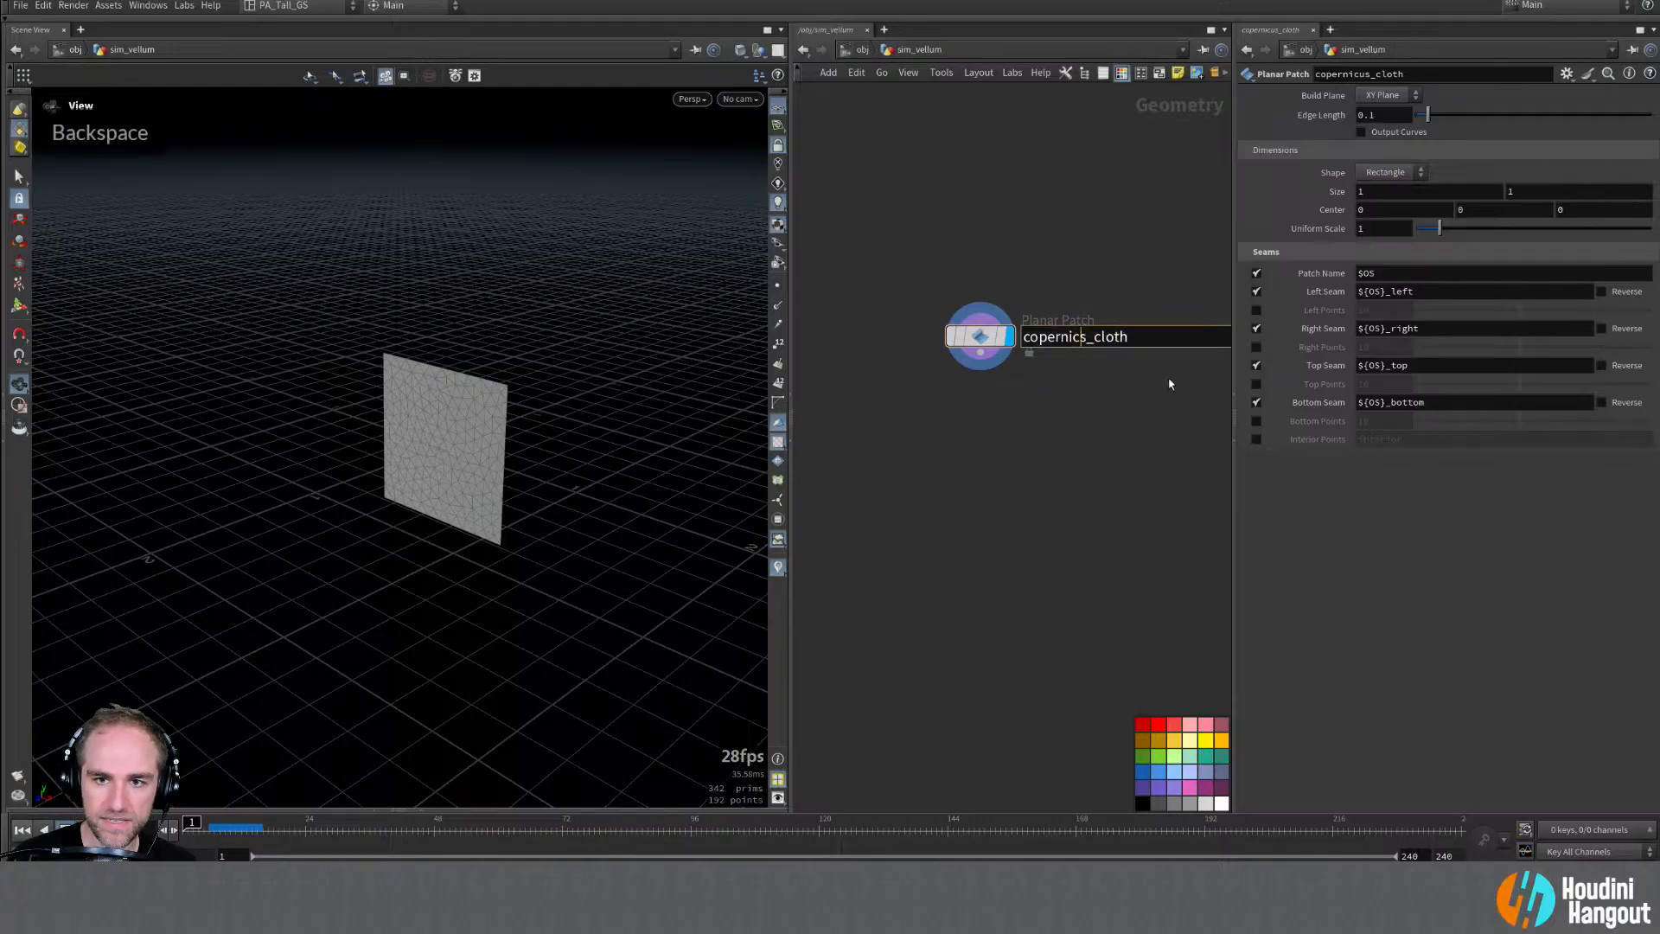
key("ctrl+Return")
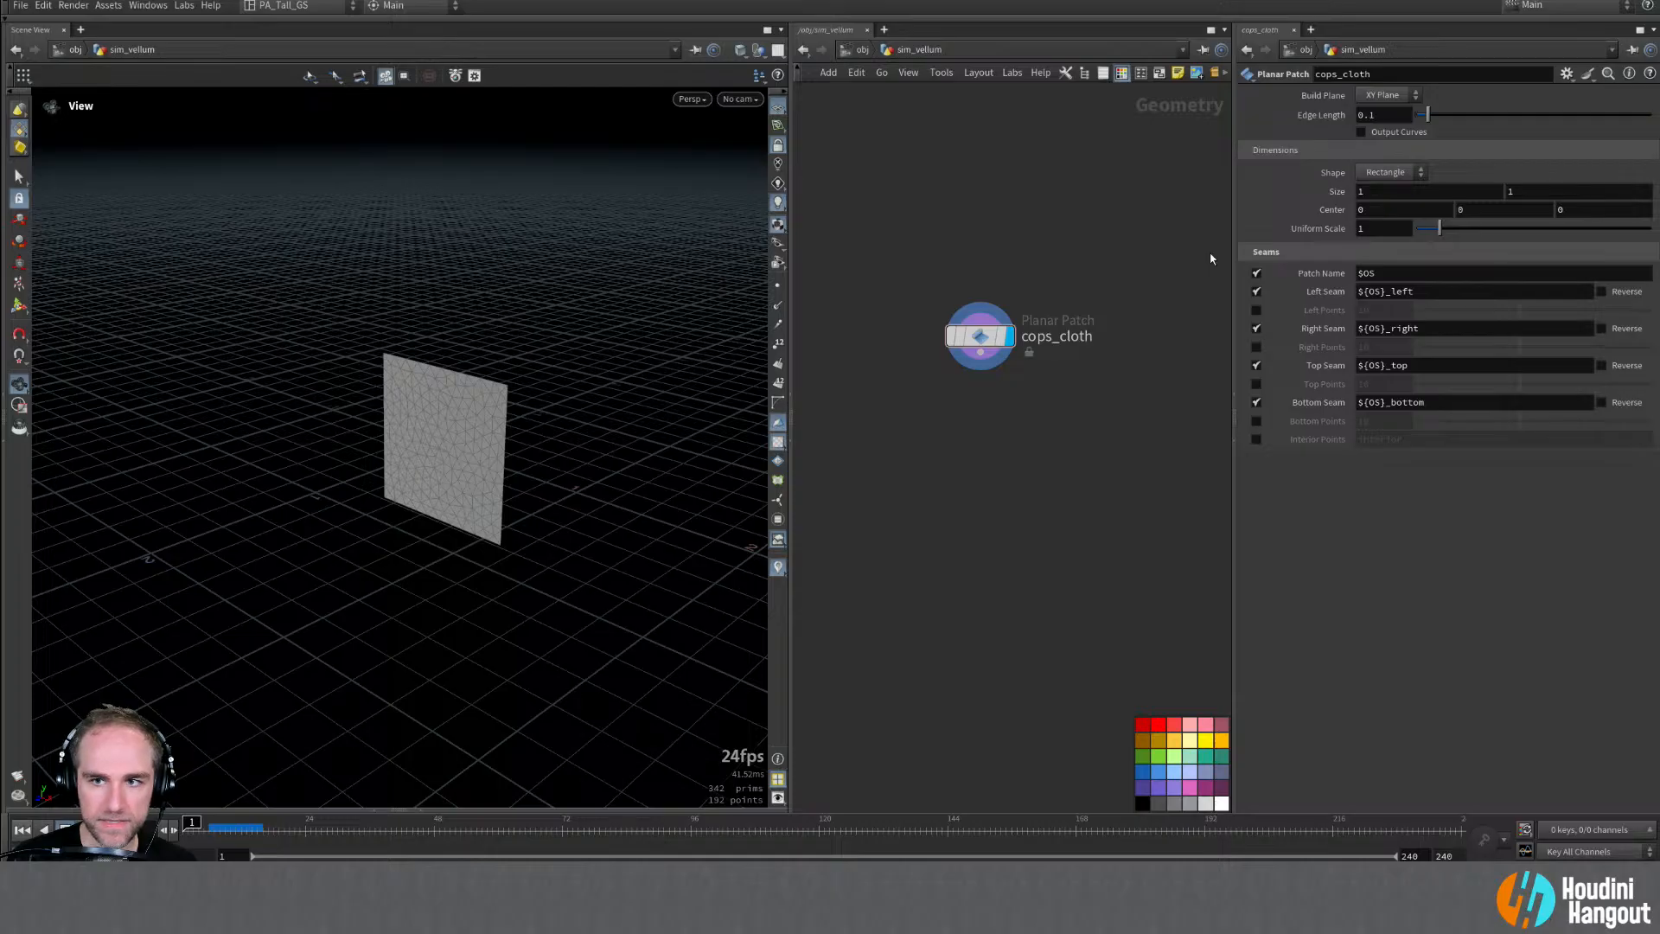
Step: Try a size of 5 by 5 for the cops_cloth patch
double_click(1380, 192)
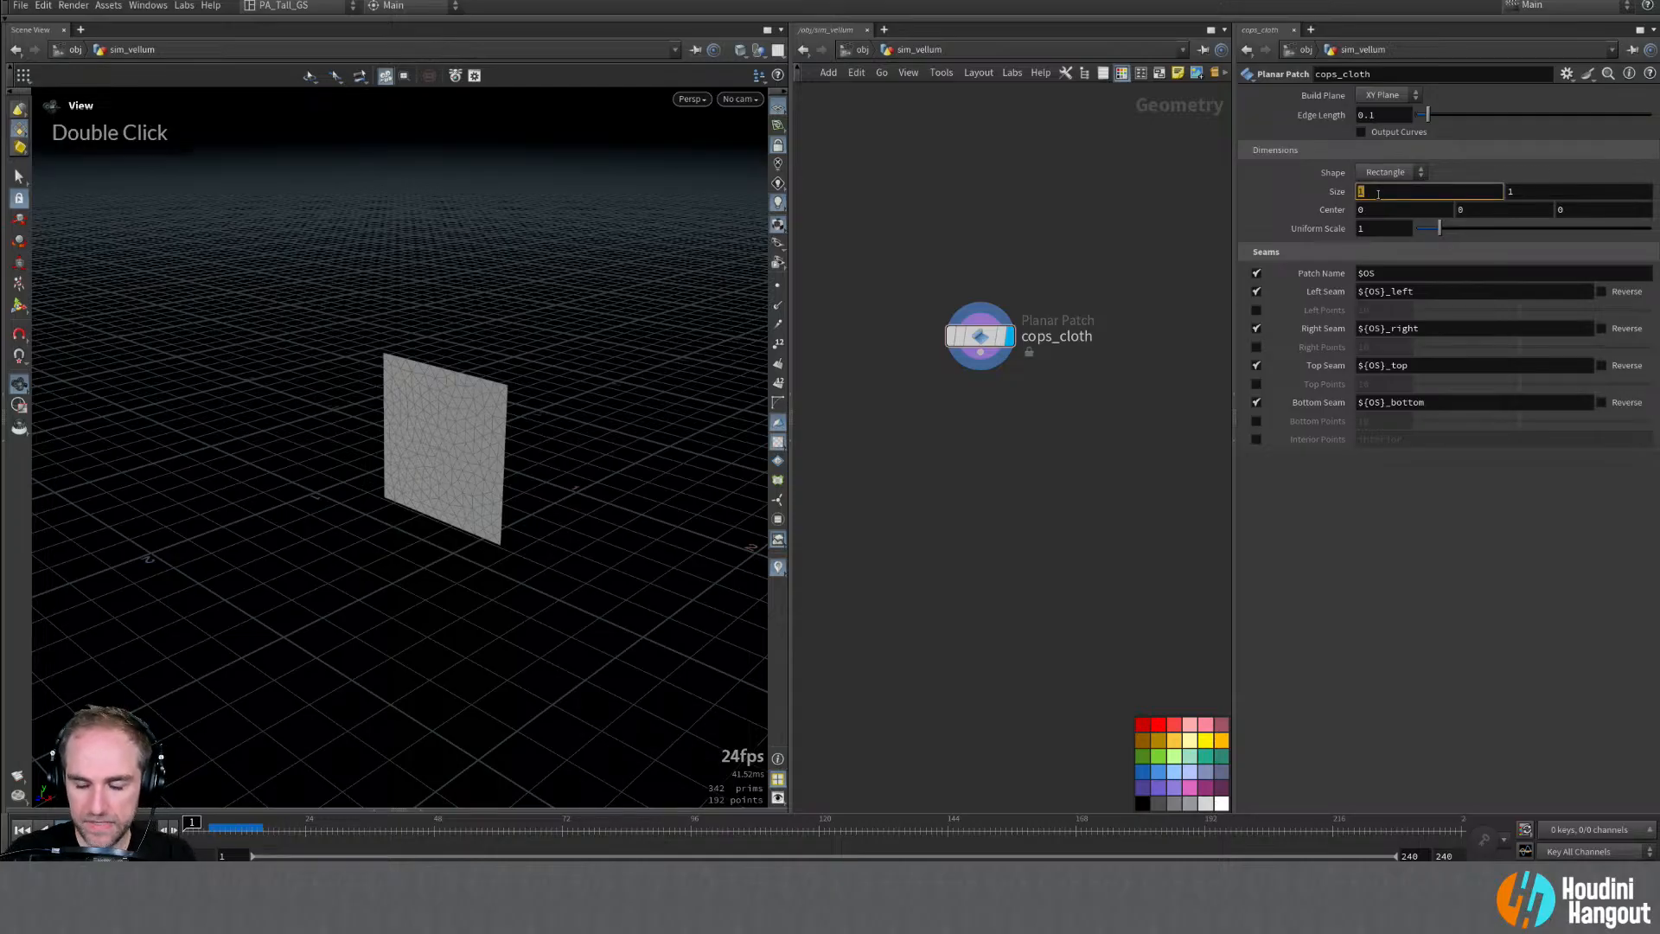
type("5")
key("Tab")
type("5")
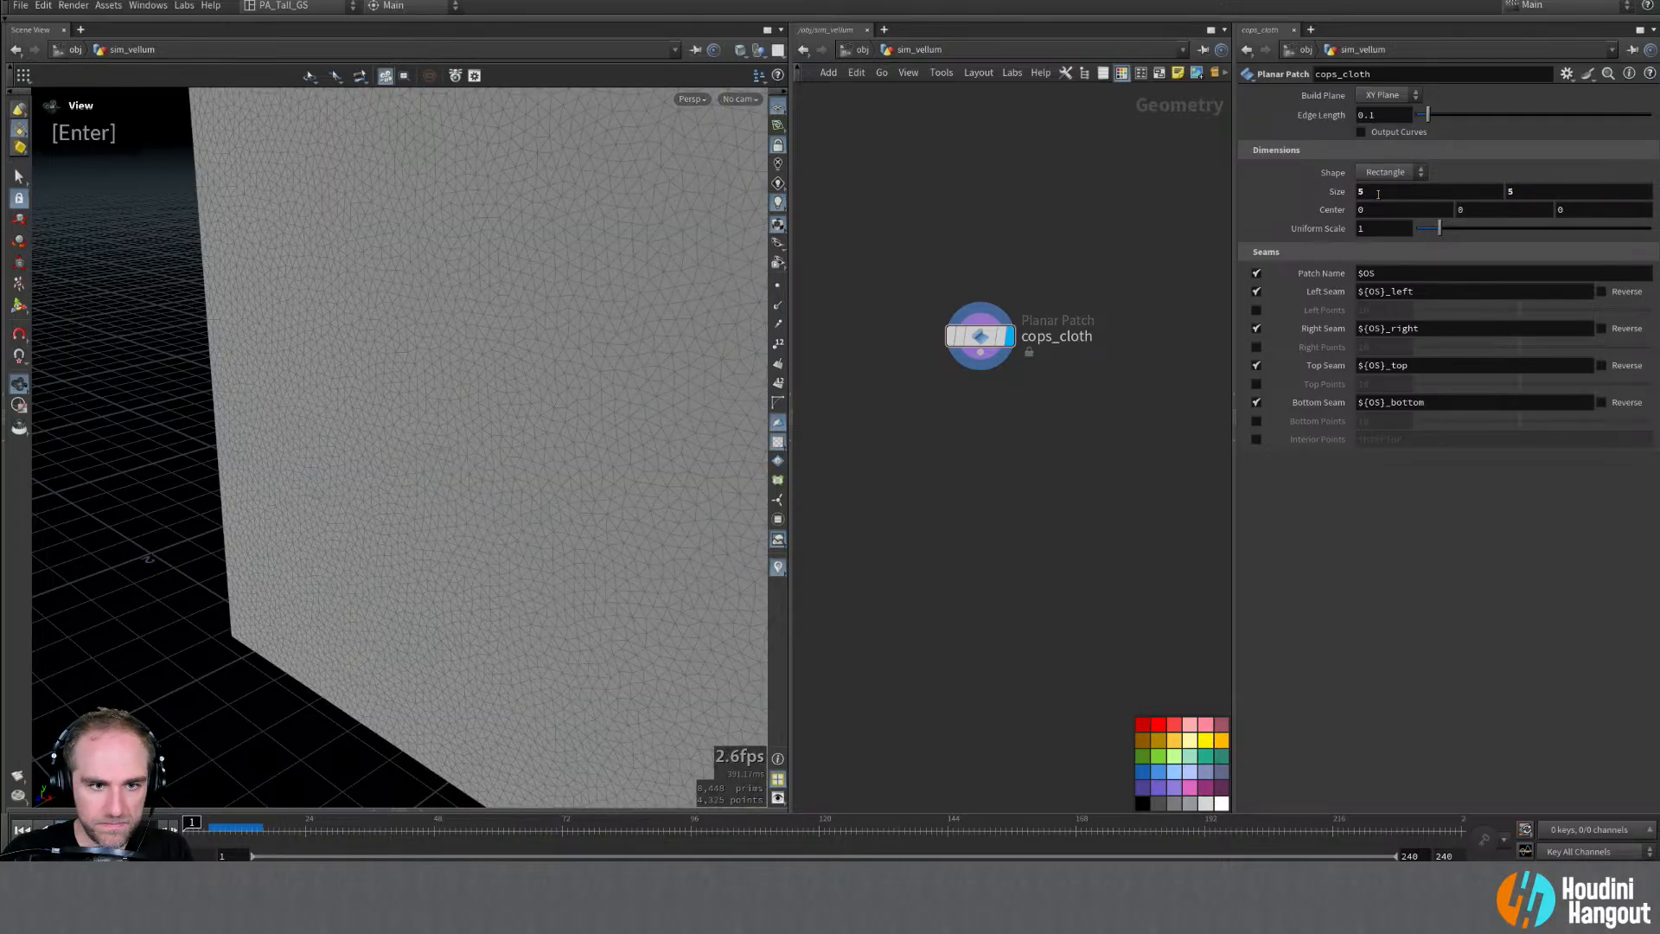
right_click_drag(691, 161, 407, 334, "alt")
middle_click_drag(408, 333, 486, 334, "alt")
mouse_move(485, 333)
left_mouse_down("alt")
mouse_move(459, 340)
mouse_move(530, 337)
mouse_move(456, 346)
left_mouse_up("alt")
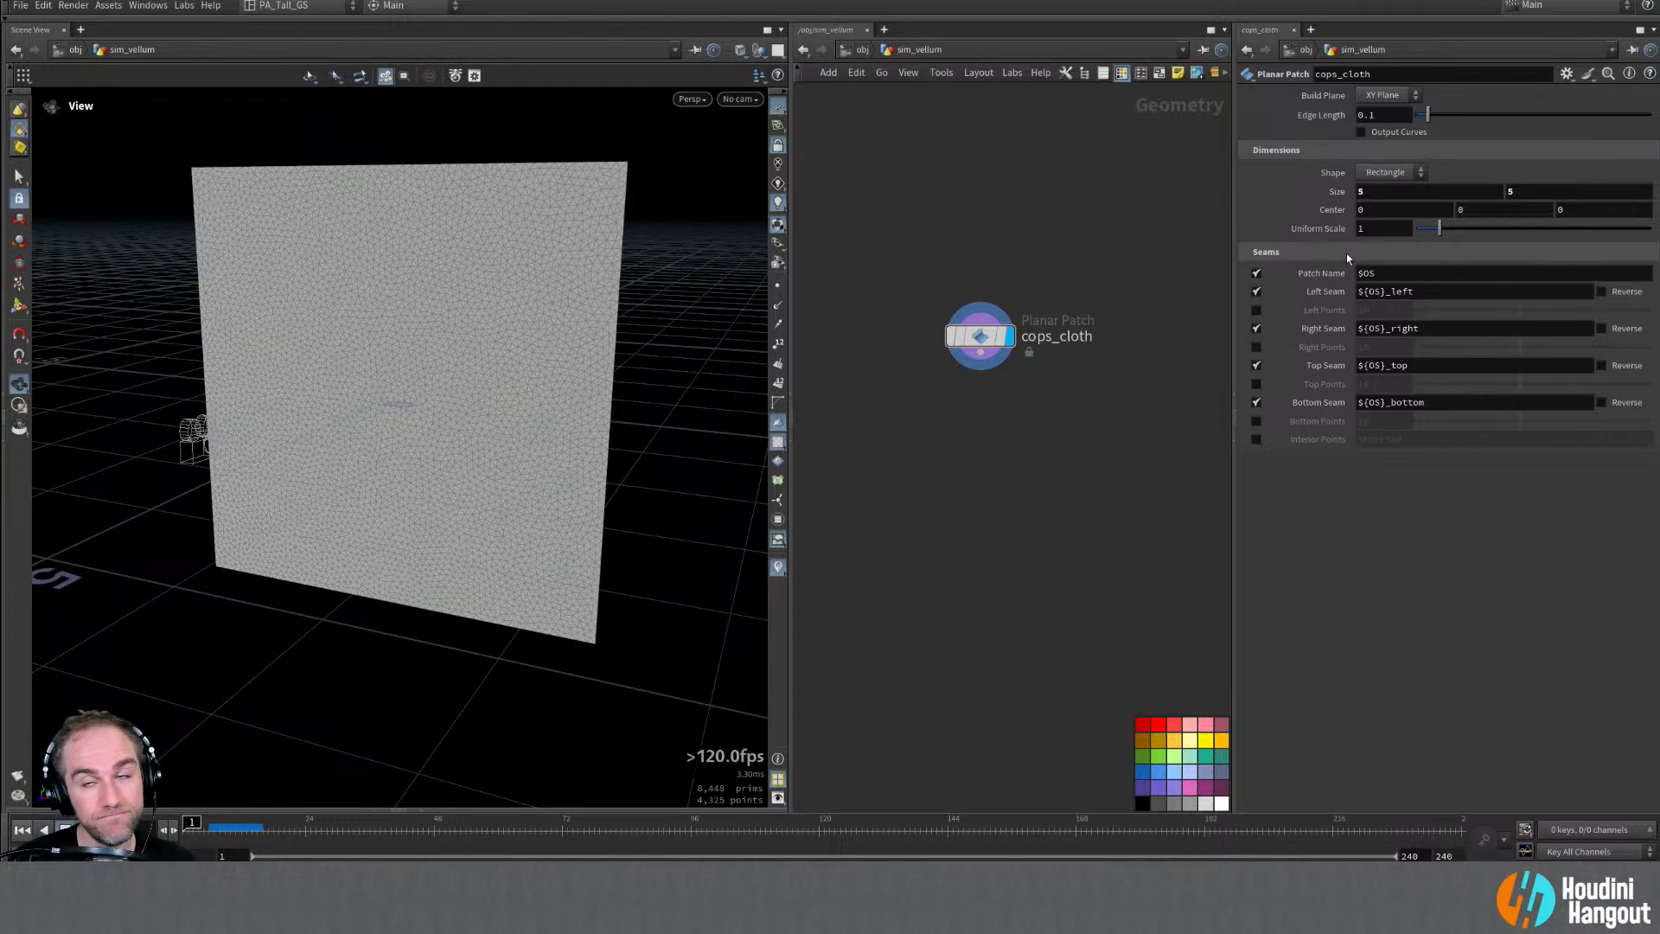
Step: Restore the cops_cloth patch to its default size of 1 by 1
double_click(1361, 191)
type("1")
key("Return")
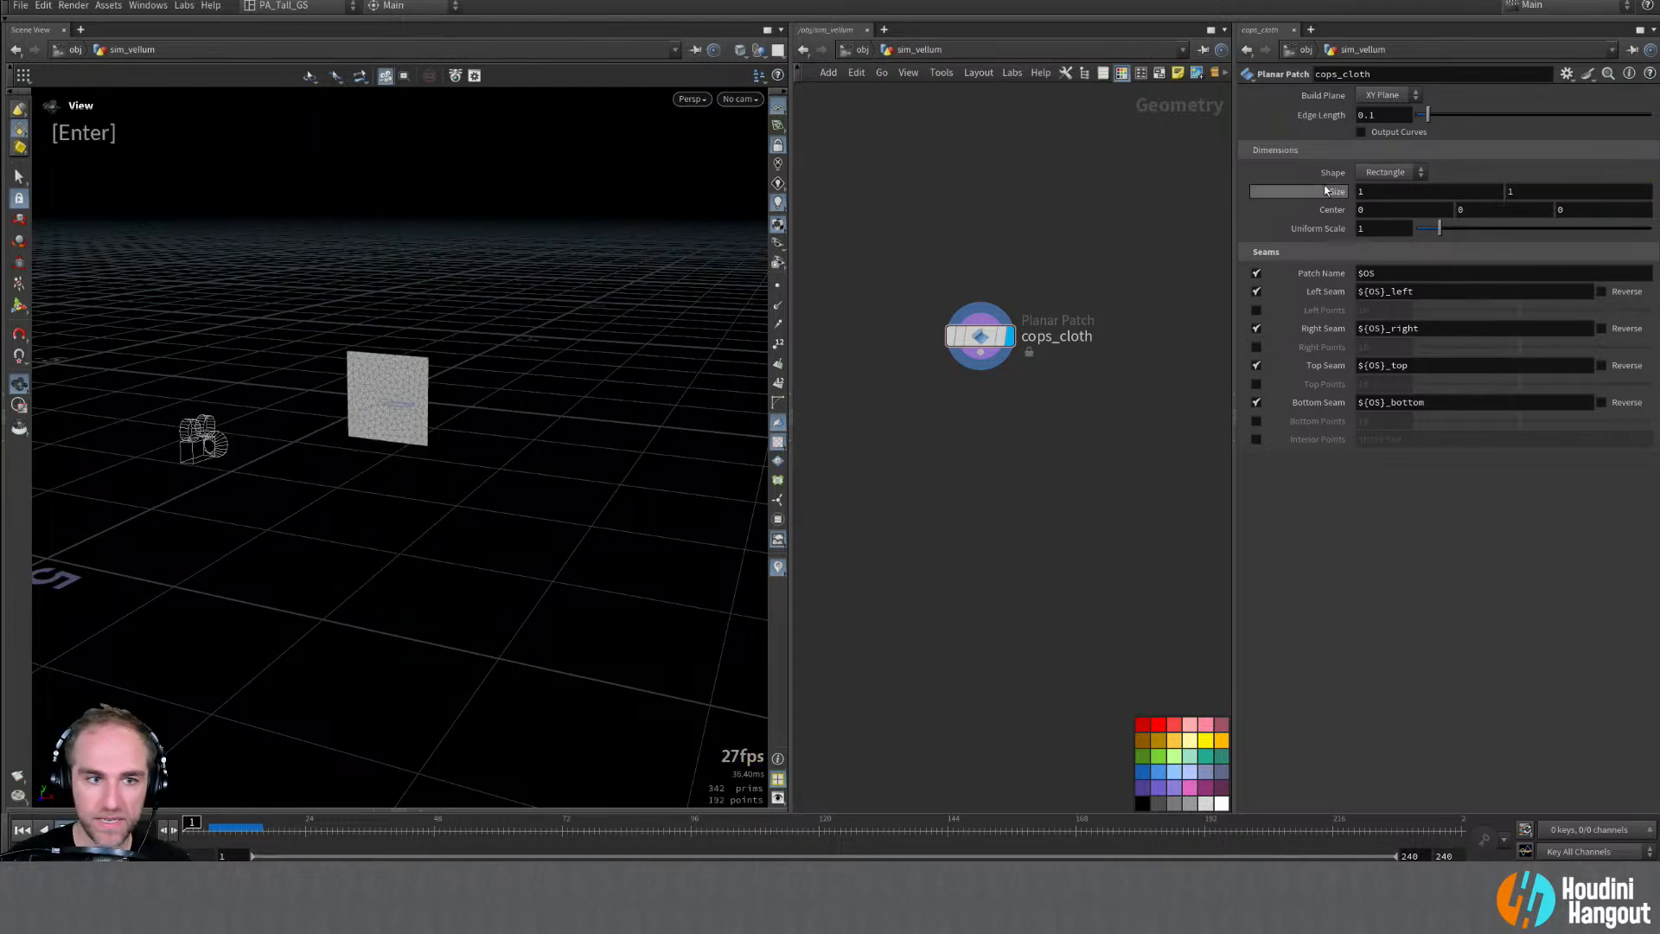
right_click_drag(405, 415, 570, 260, "alt")
left_click_drag(570, 259, 365, 366, "alt")
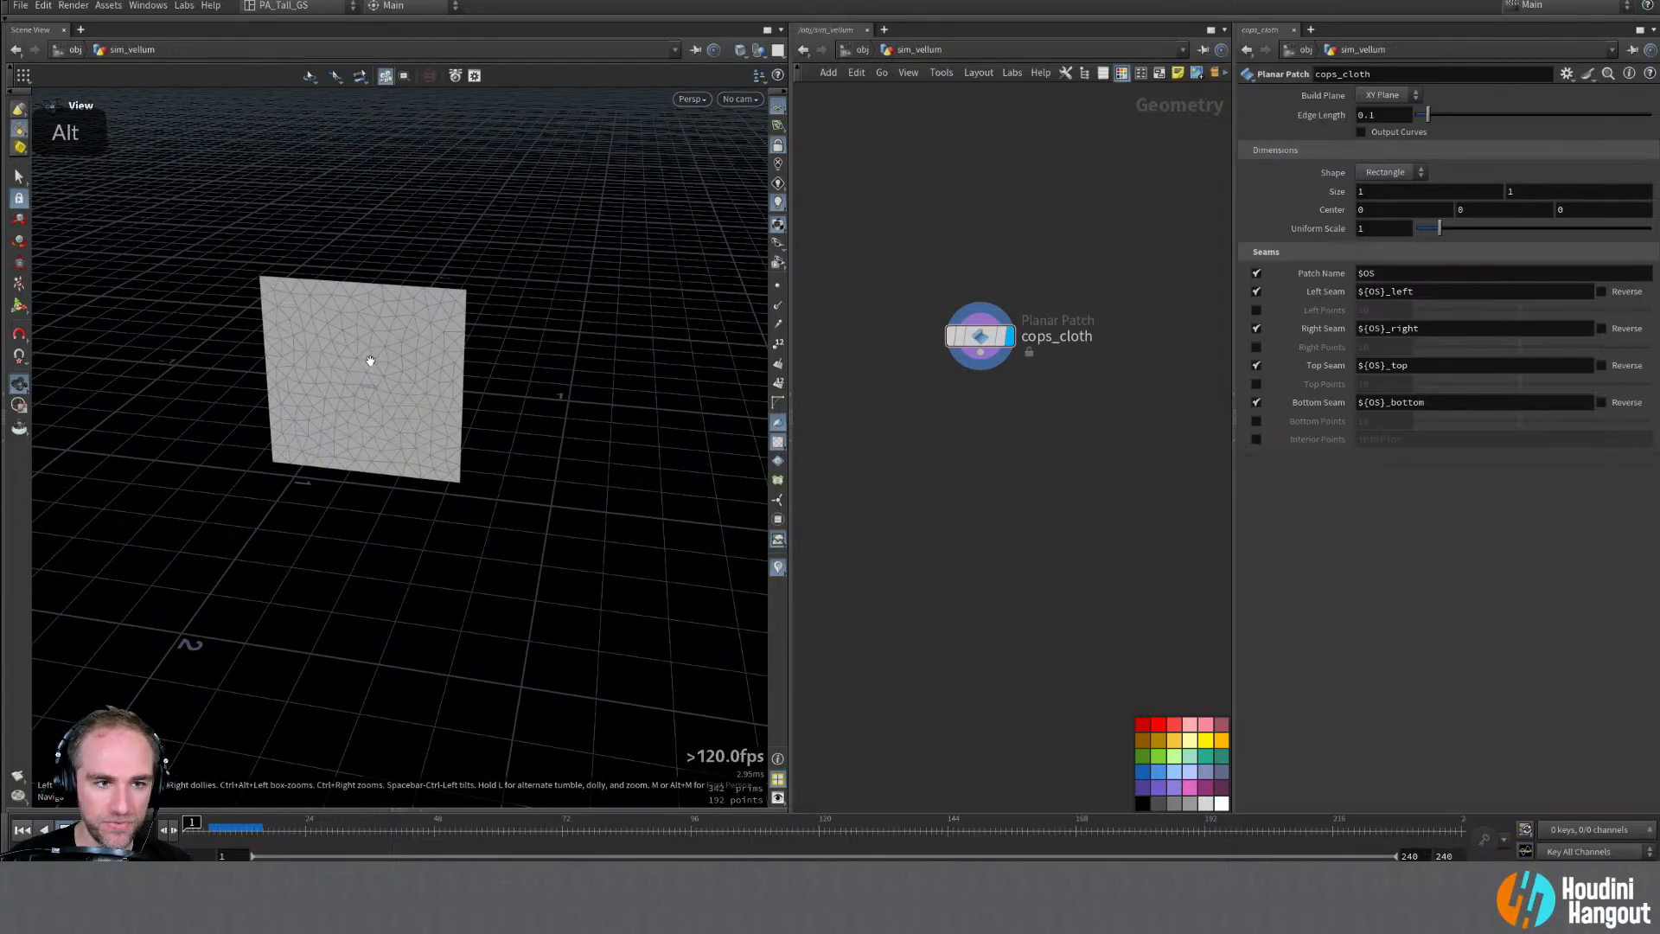
Step: Try an edge length of 0.05 on the cops_cloth patch
double_click(1376, 114)
type("0.05")
key("Return")
right_click_drag(344, 372, 393, 389, "alt")
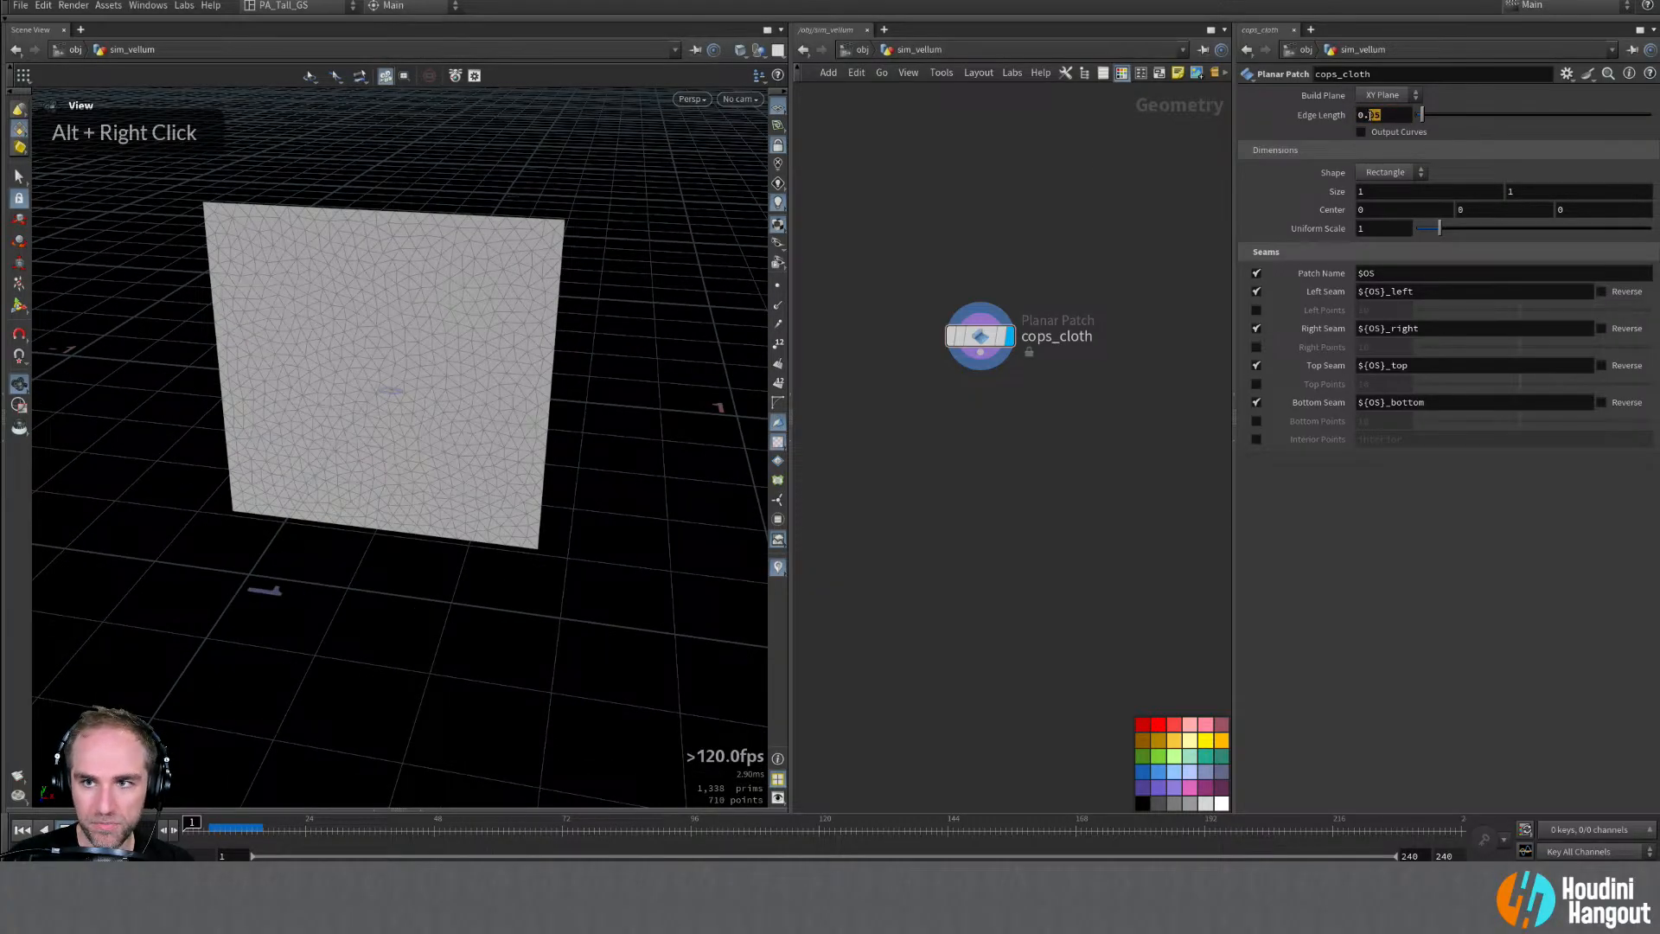
Step: Set the edge length of the cops_cloth patch to 0.025
double_click(1371, 115)
type("0.025")
key("Return")
left_click_drag(394, 339, 437, 311, "alt")
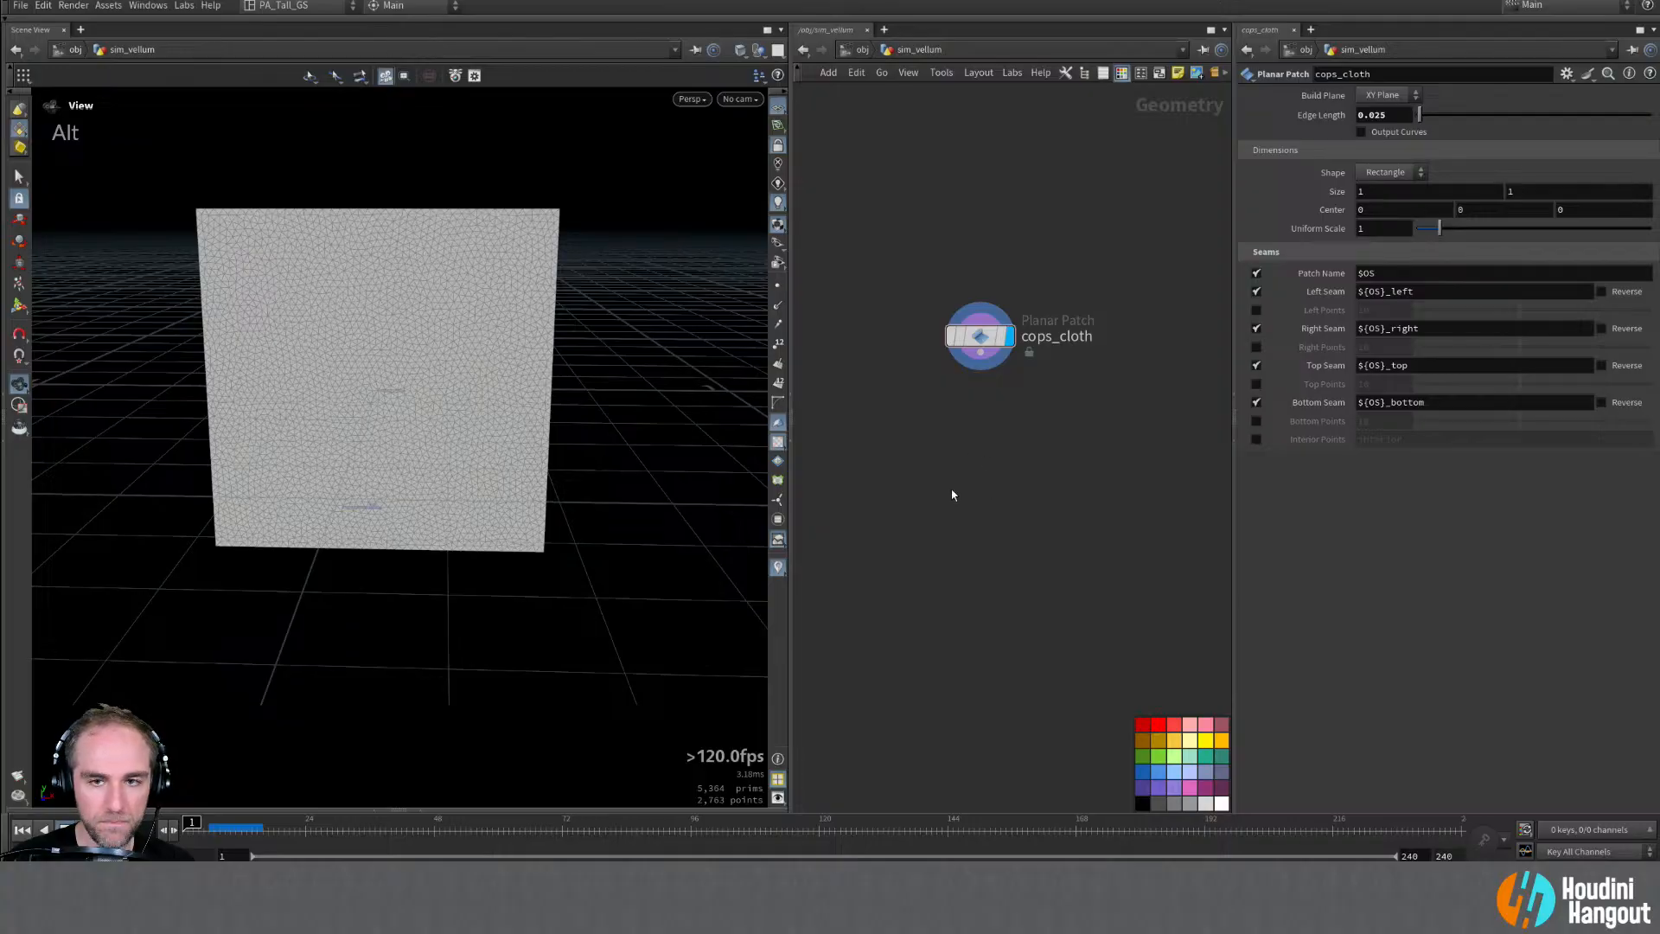
Step: Add a Vellum Configure Cloth node below cops_cloth, connected to its output
key("Tab")
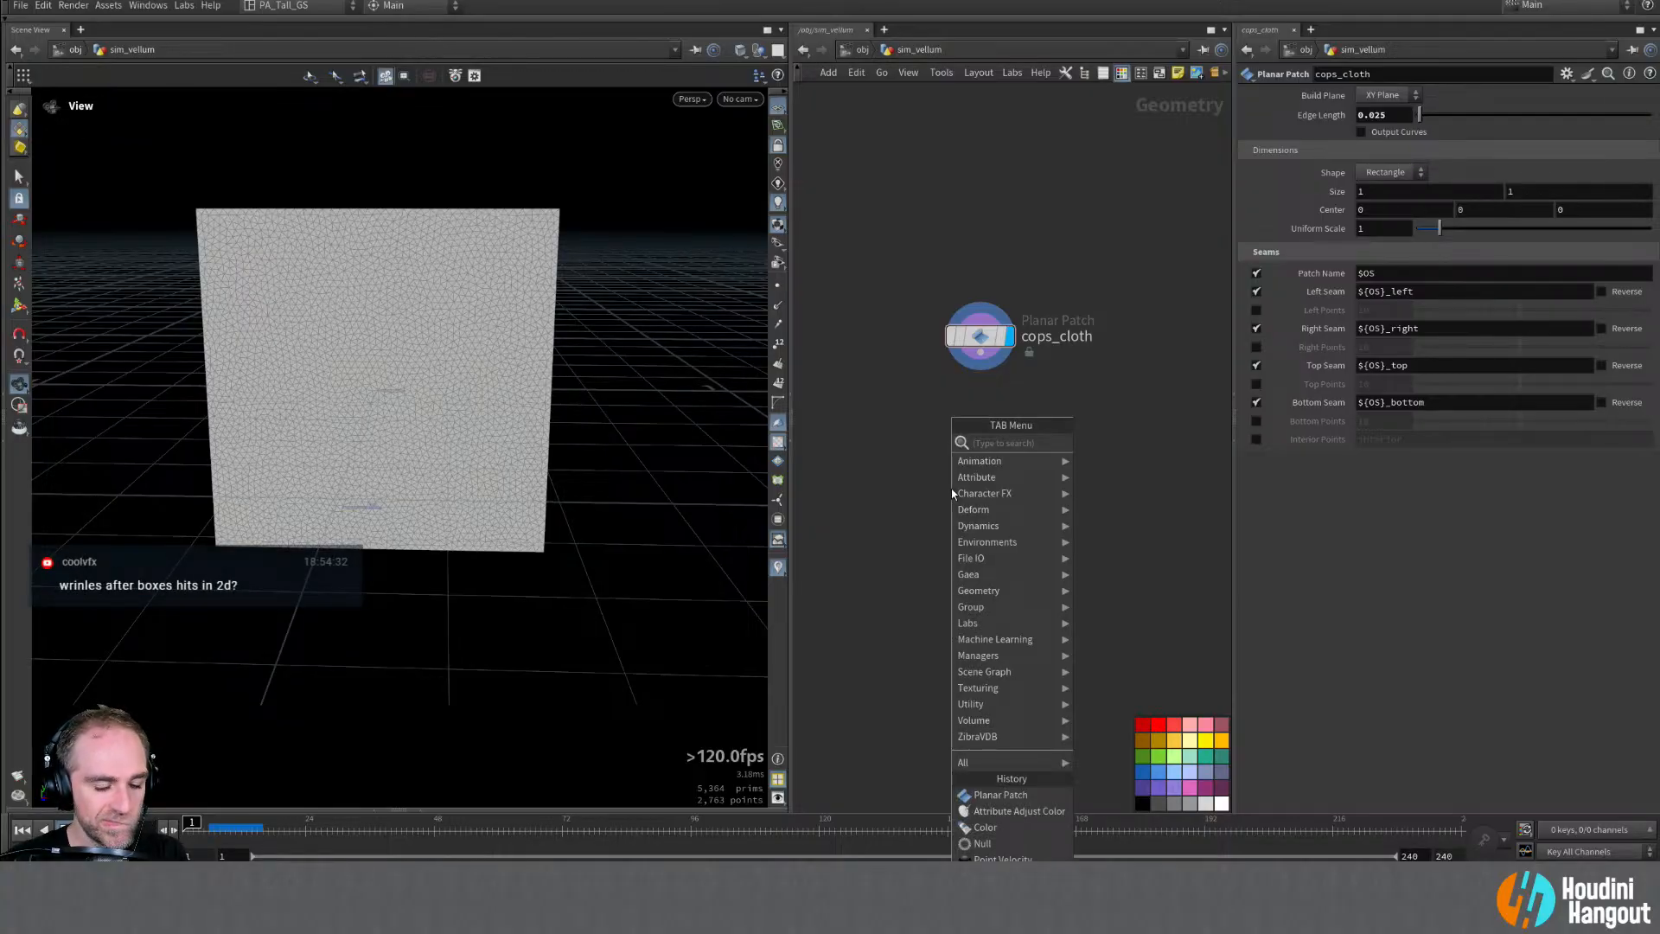
type("vellum clo")
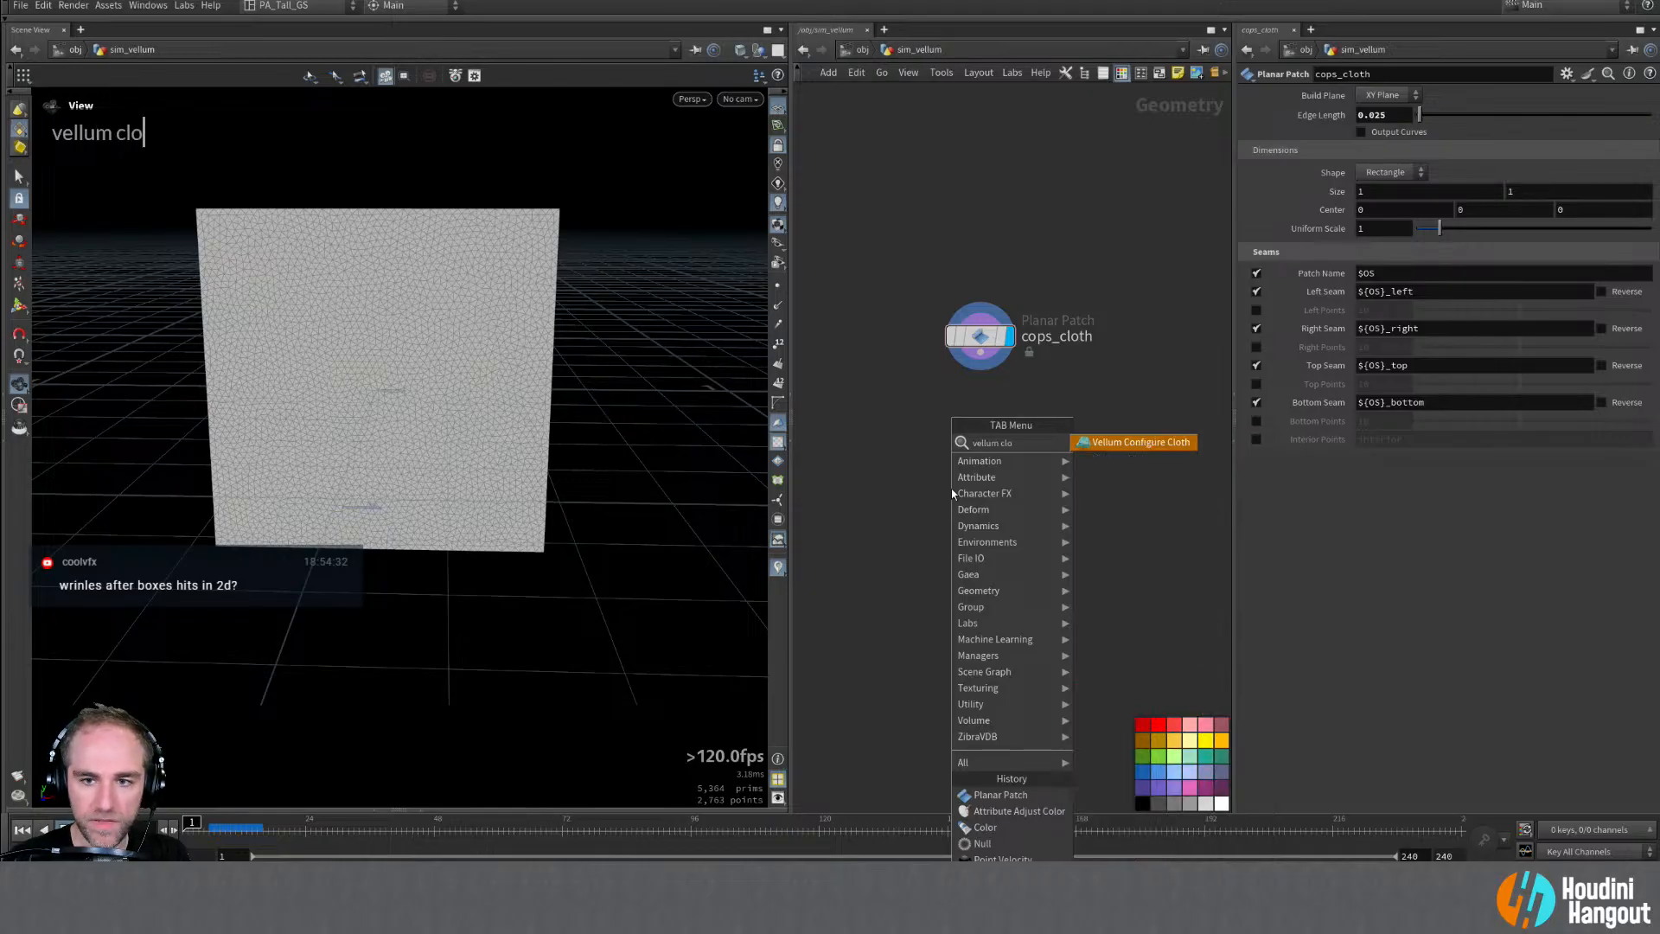
key("Return")
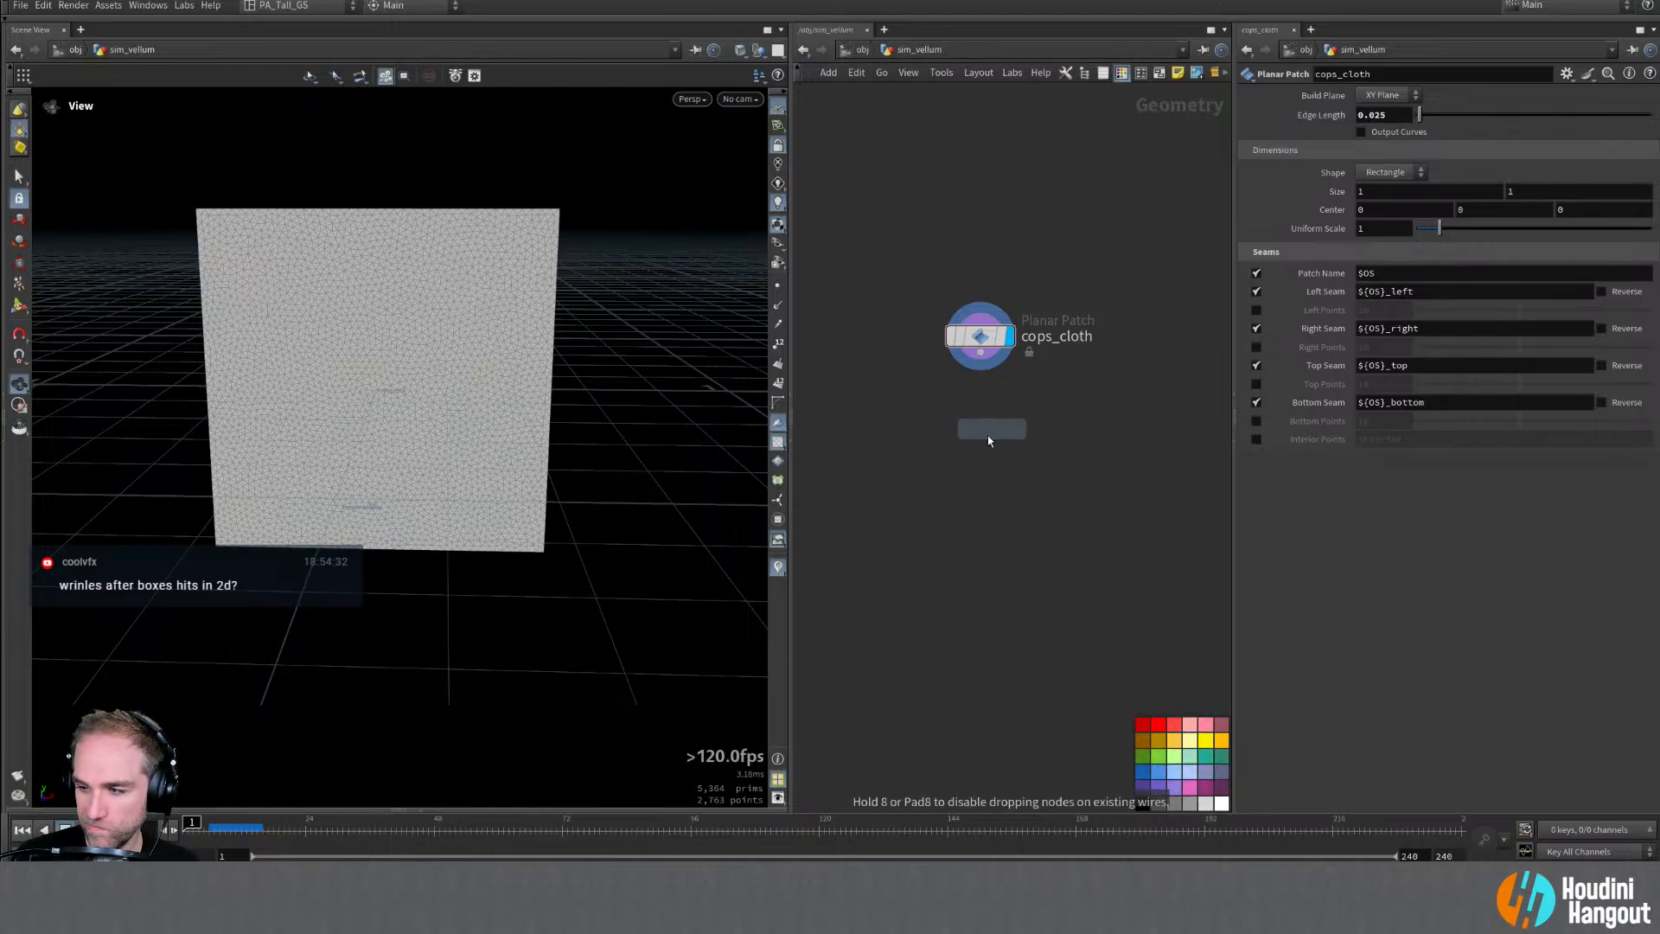
left_click(982, 406)
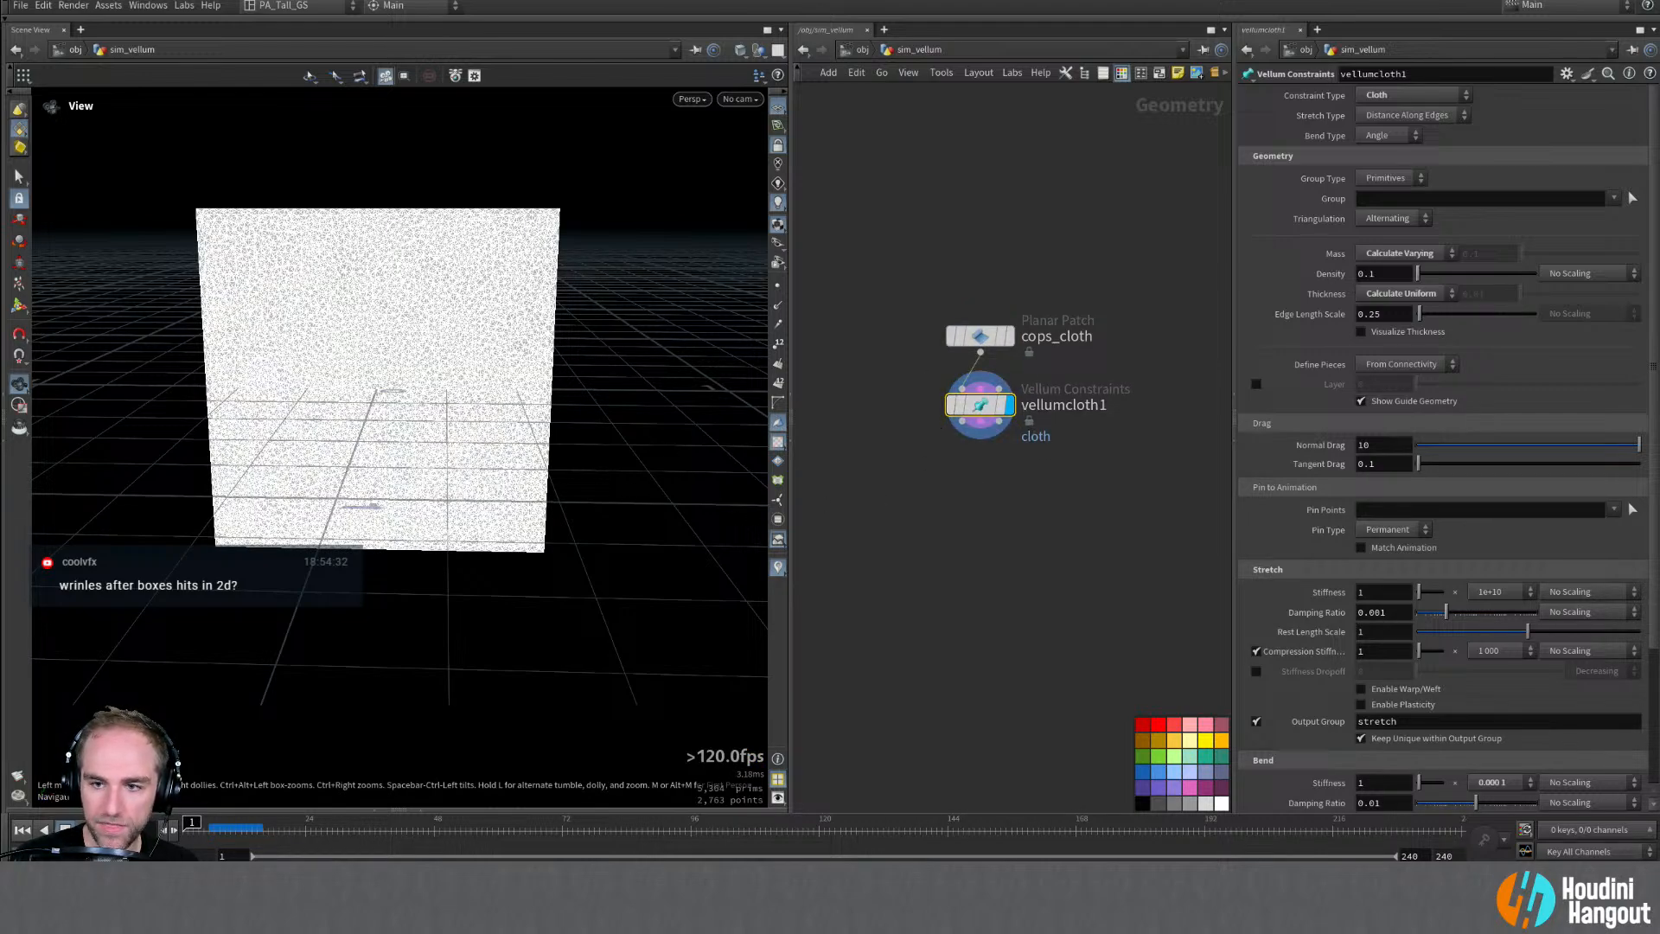
Step: Pin the cloth to animation with cops_cloth_top as the pin points group
left_click(1613, 511)
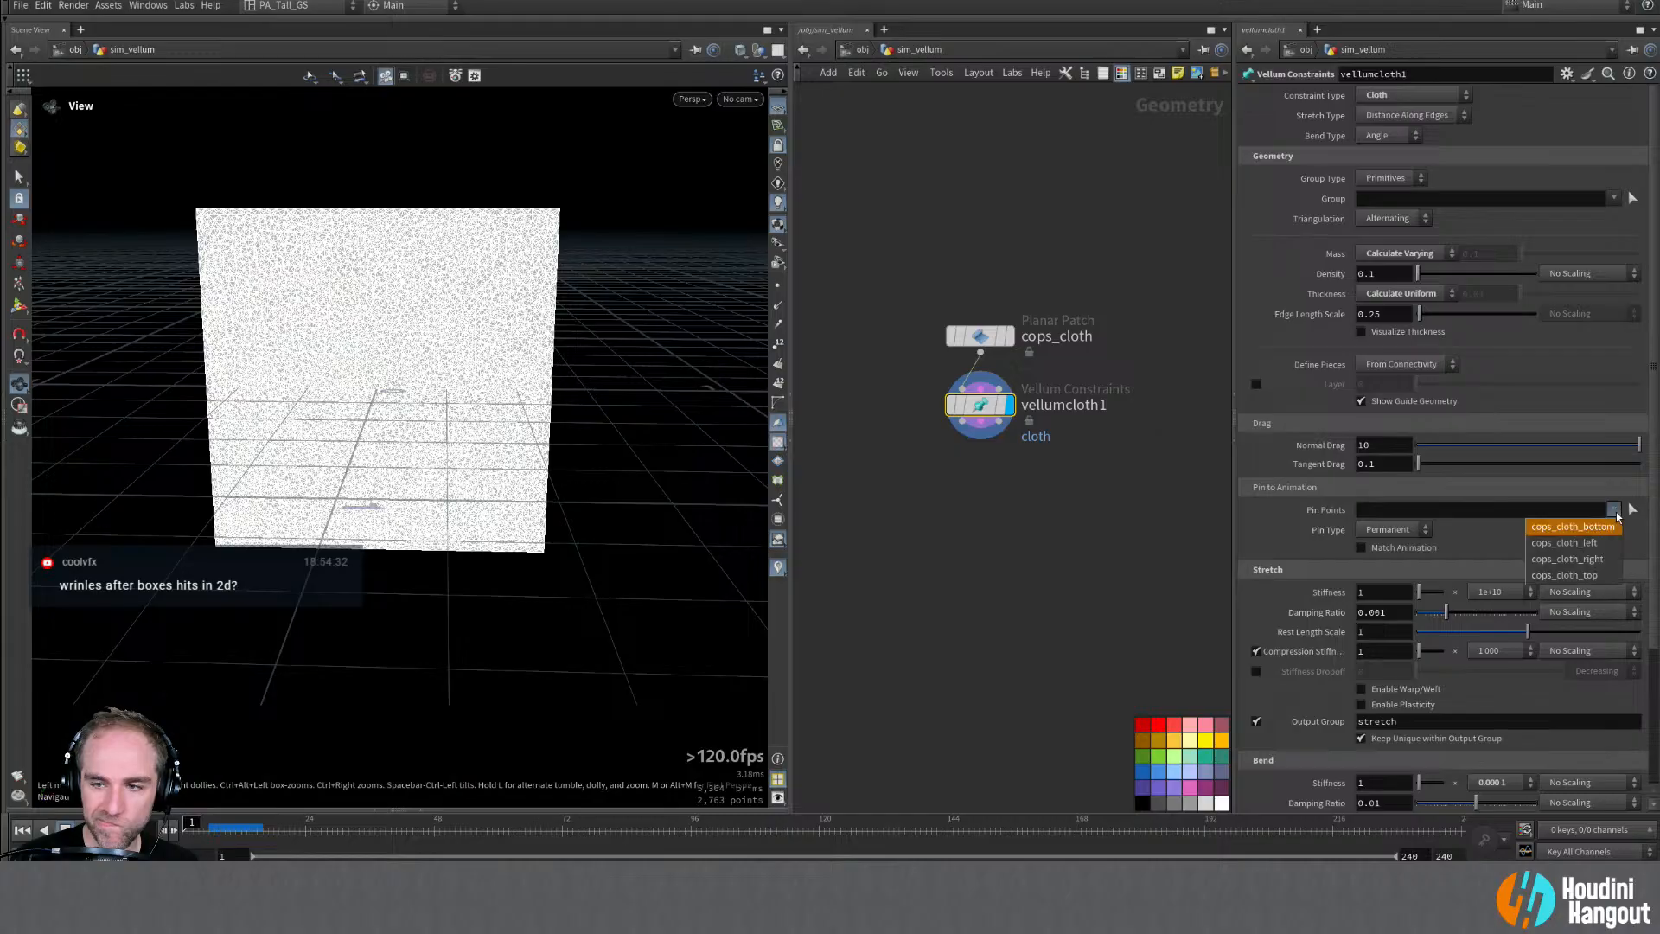
left_click(1564, 574)
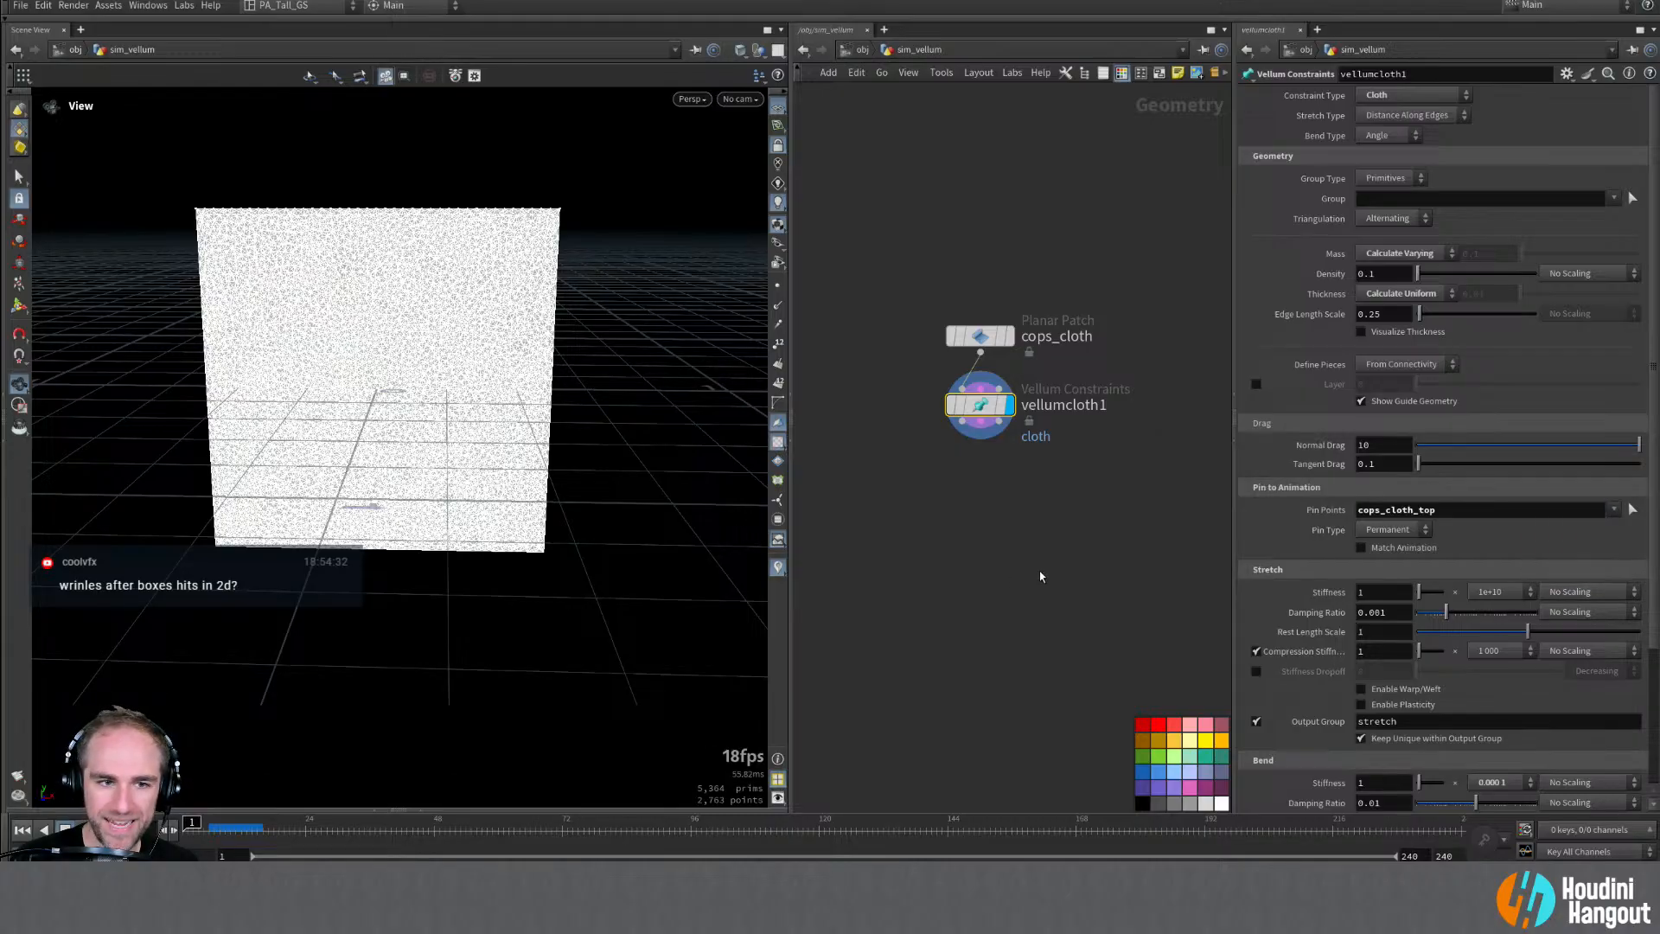
key("Escape")
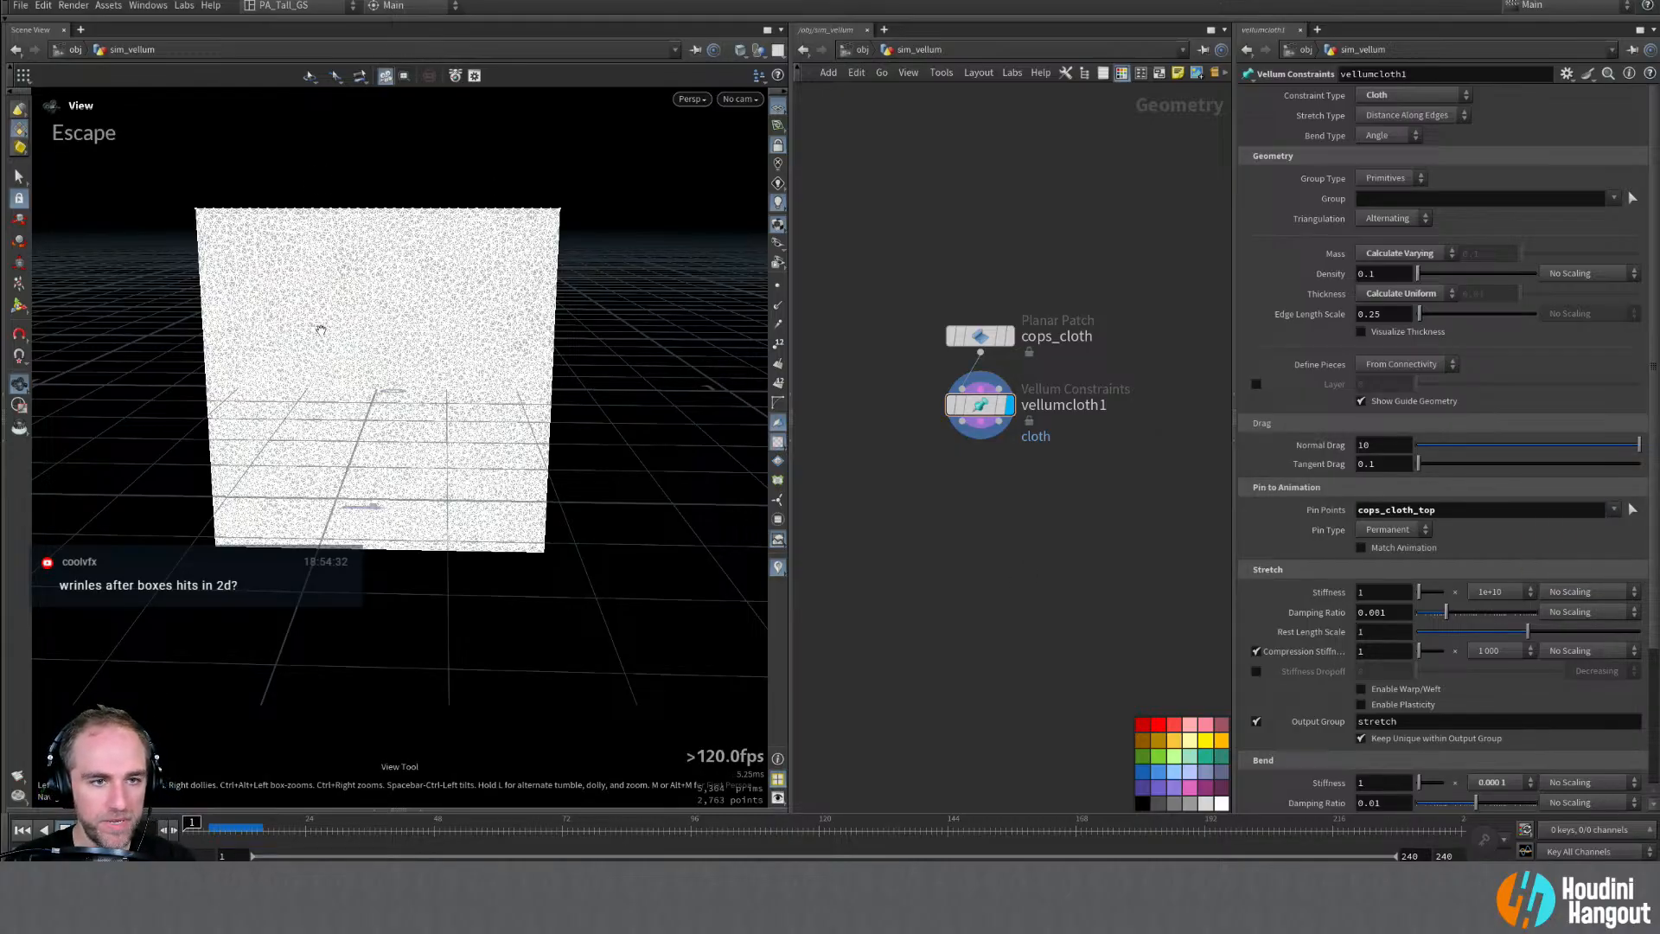
Step: Add a Vellum Solver below the cloth constraints, wired to their outputs, and display its result
key("Tab")
type("vellum sol")
key("Return")
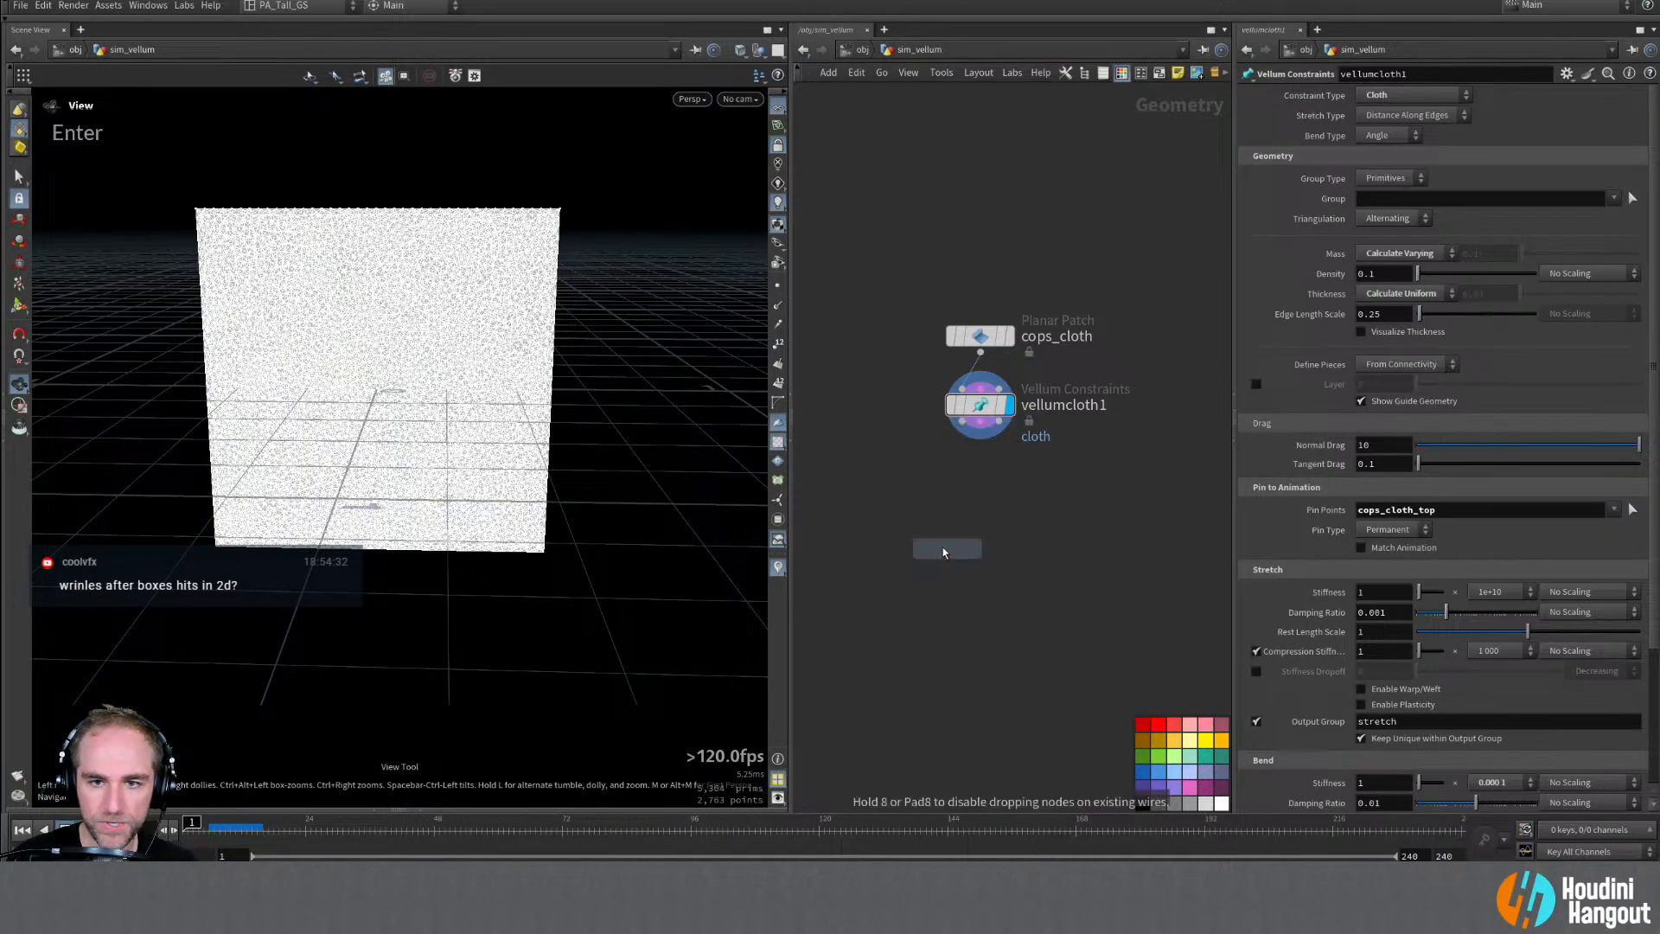
left_click(1023, 486)
mouse_move(977, 481)
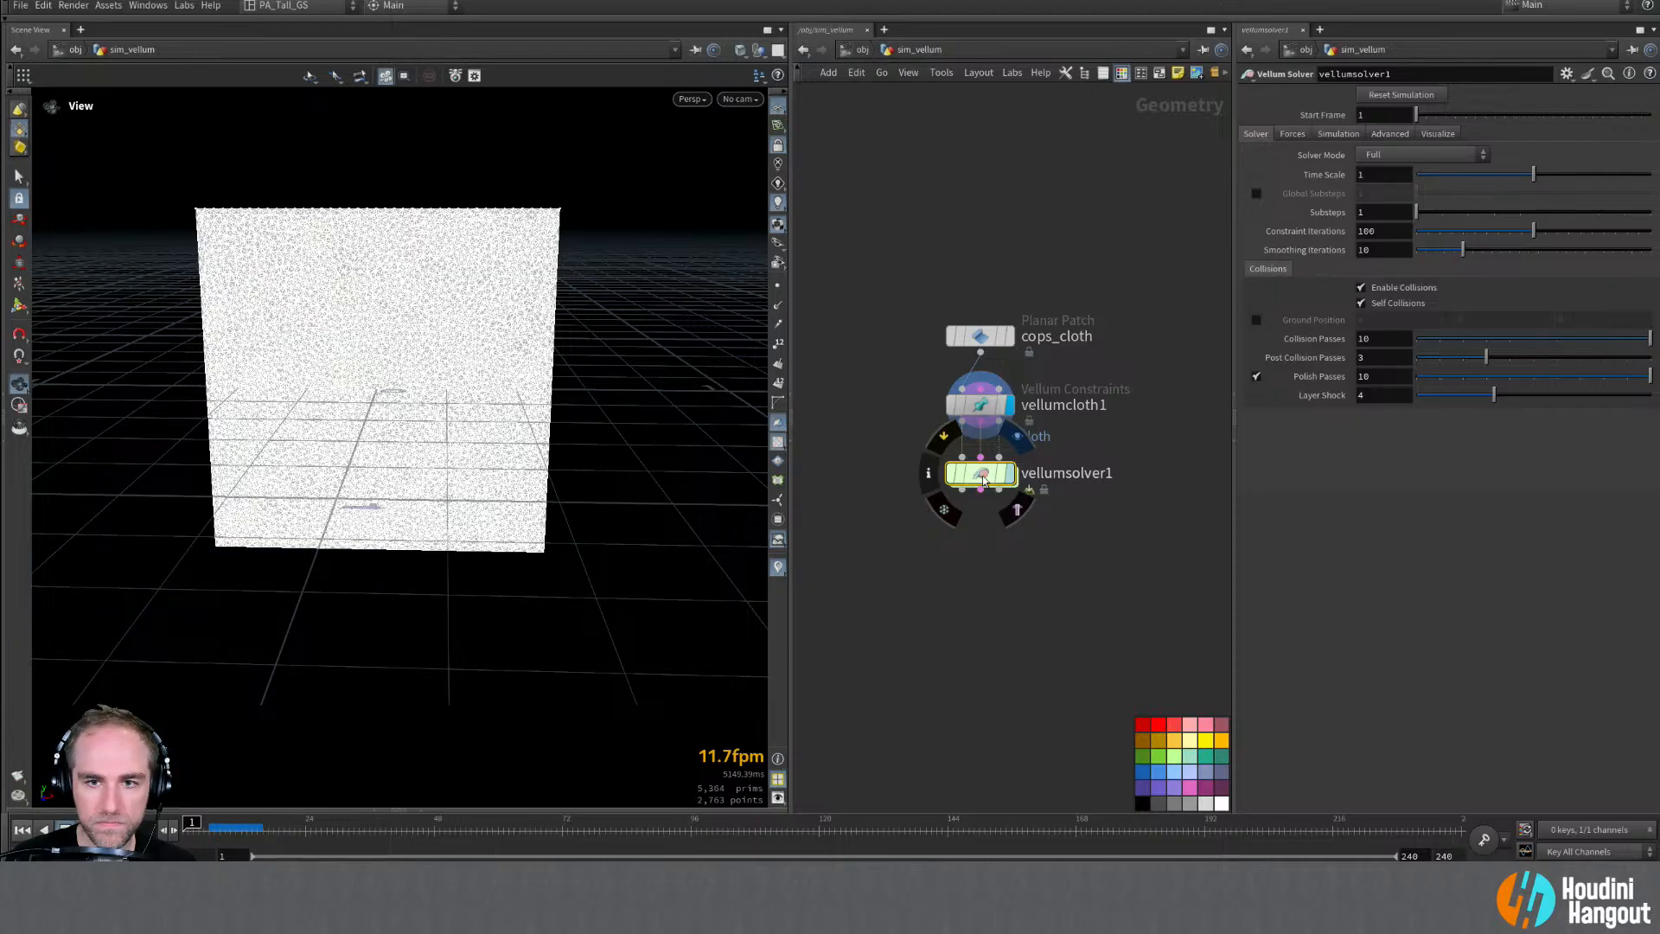
key("r")
left_click_drag(982, 476, 986, 489)
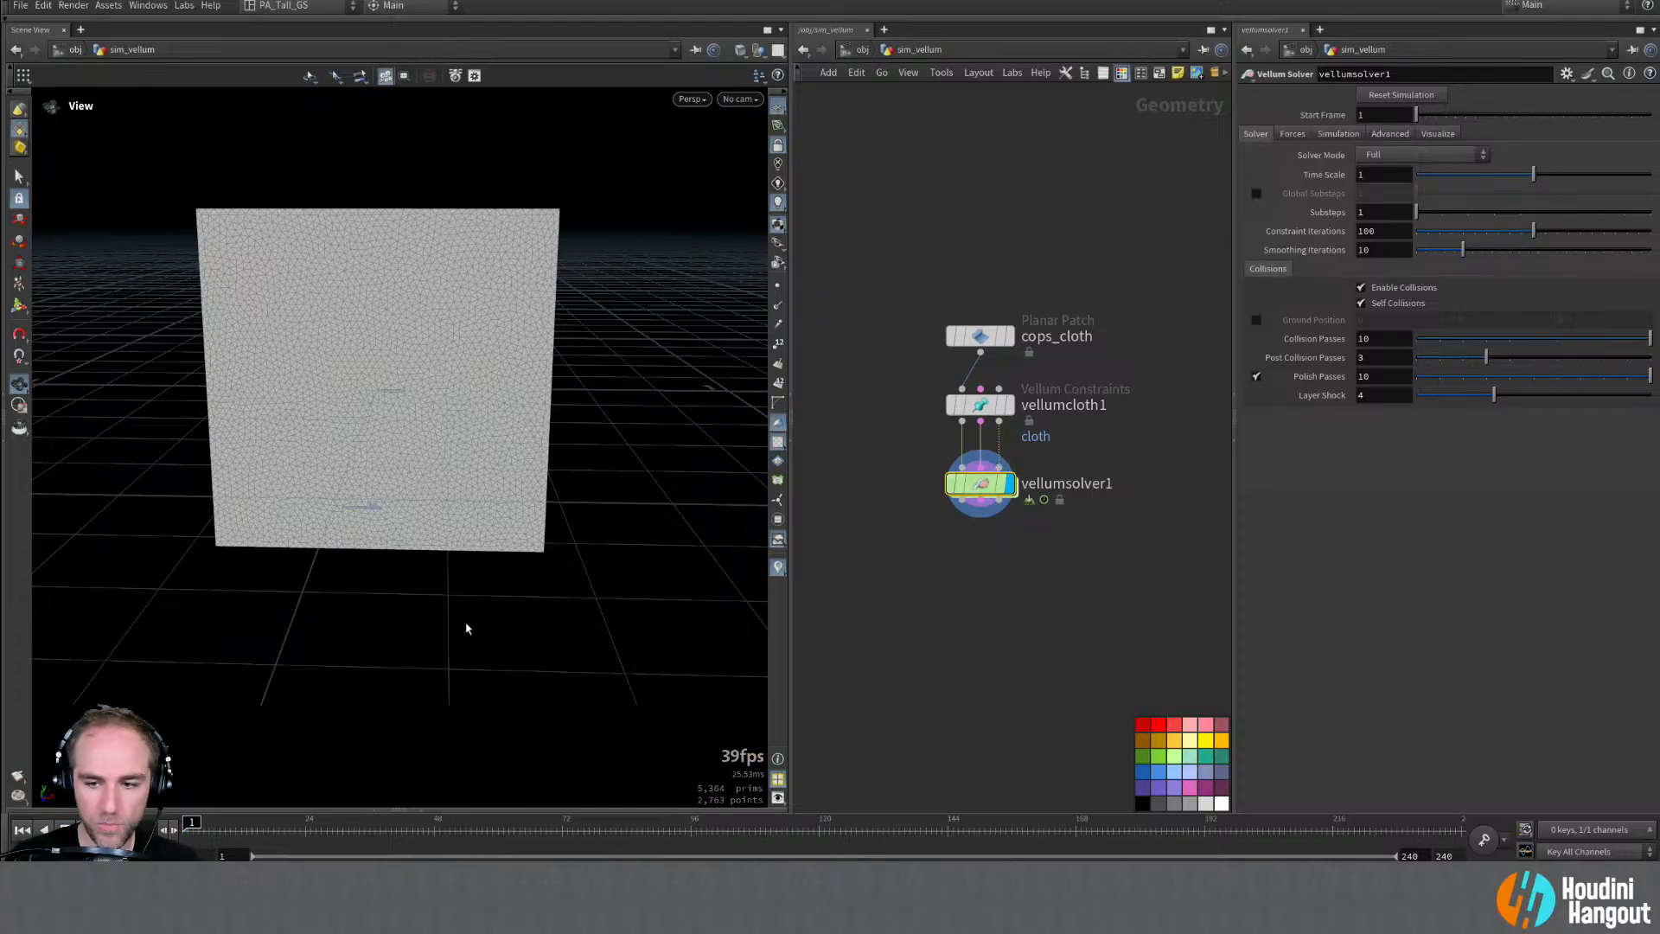
Step: Play the Vellum simulation to preview the pinned cloth and return to the first frame
key("Up")
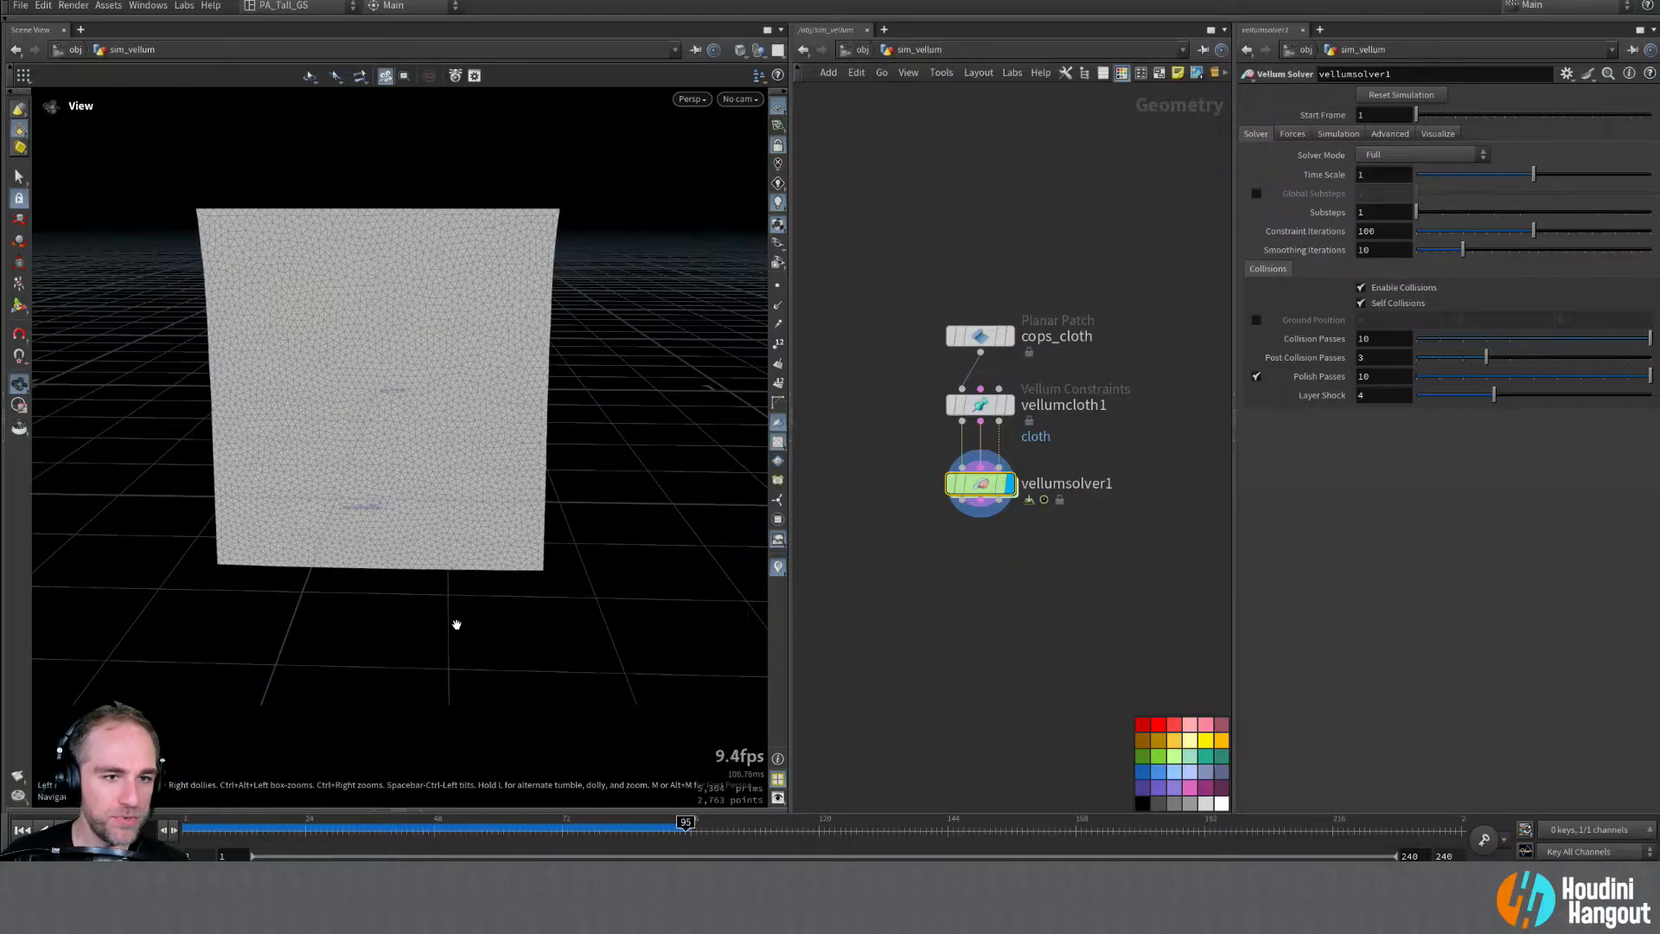
left_click(23, 830)
mouse_move(1065, 656)
middle_mouse_down("alt")
mouse_move(967, 650)
mouse_move(1041, 672)
middle_mouse_up("alt")
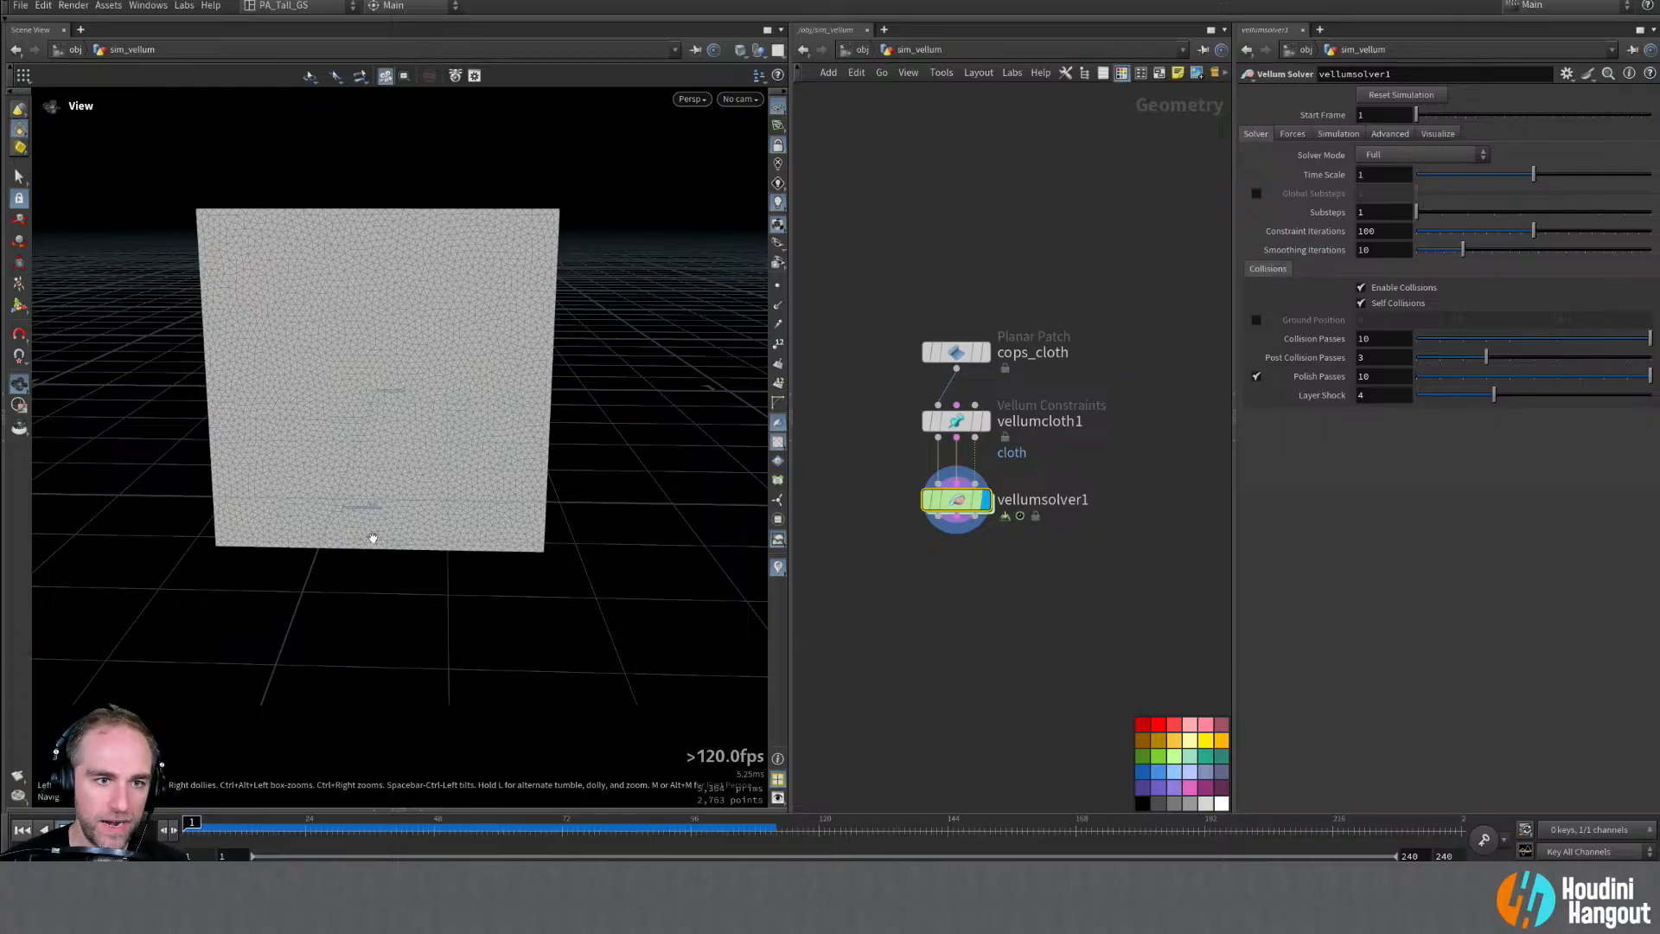
Step: Add an Attribute from Map node beside the Vellum node chain
middle_click_drag(942, 649, 1008, 623)
right_click_drag(1008, 622, 985, 637)
key("Tab")
type("att from")
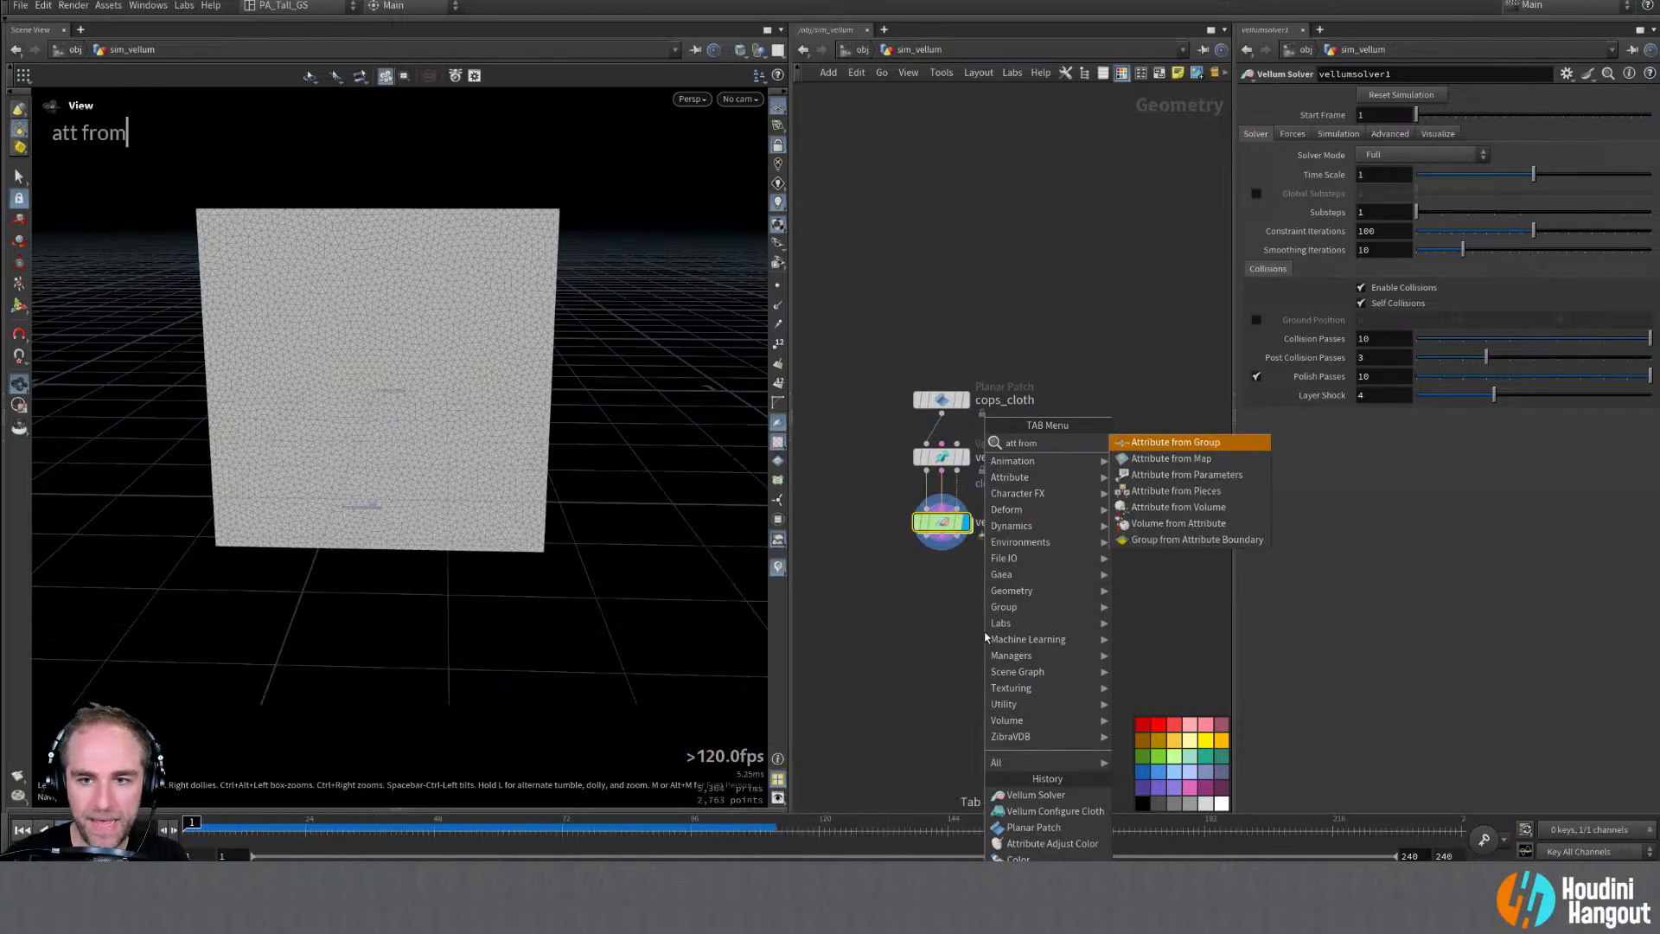
key("Return")
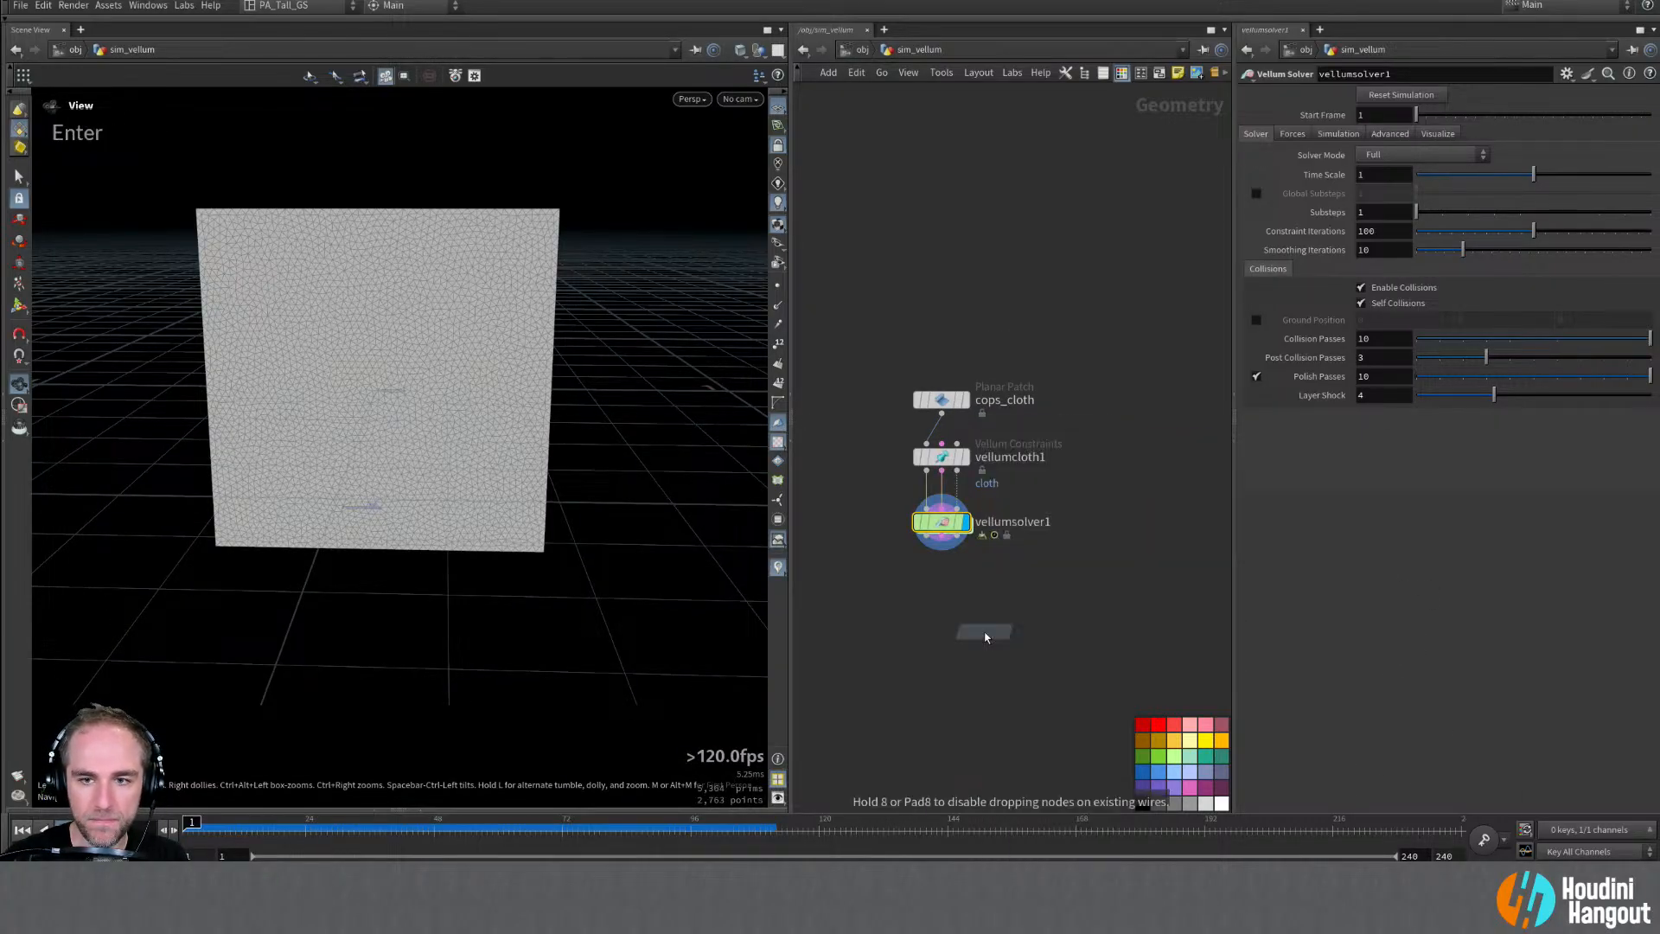
left_click(1114, 465)
Step: Move the Vellum cloth and solver nodes lower to leave room in the chain below cops_cloth
left_click_drag(878, 423, 960, 500)
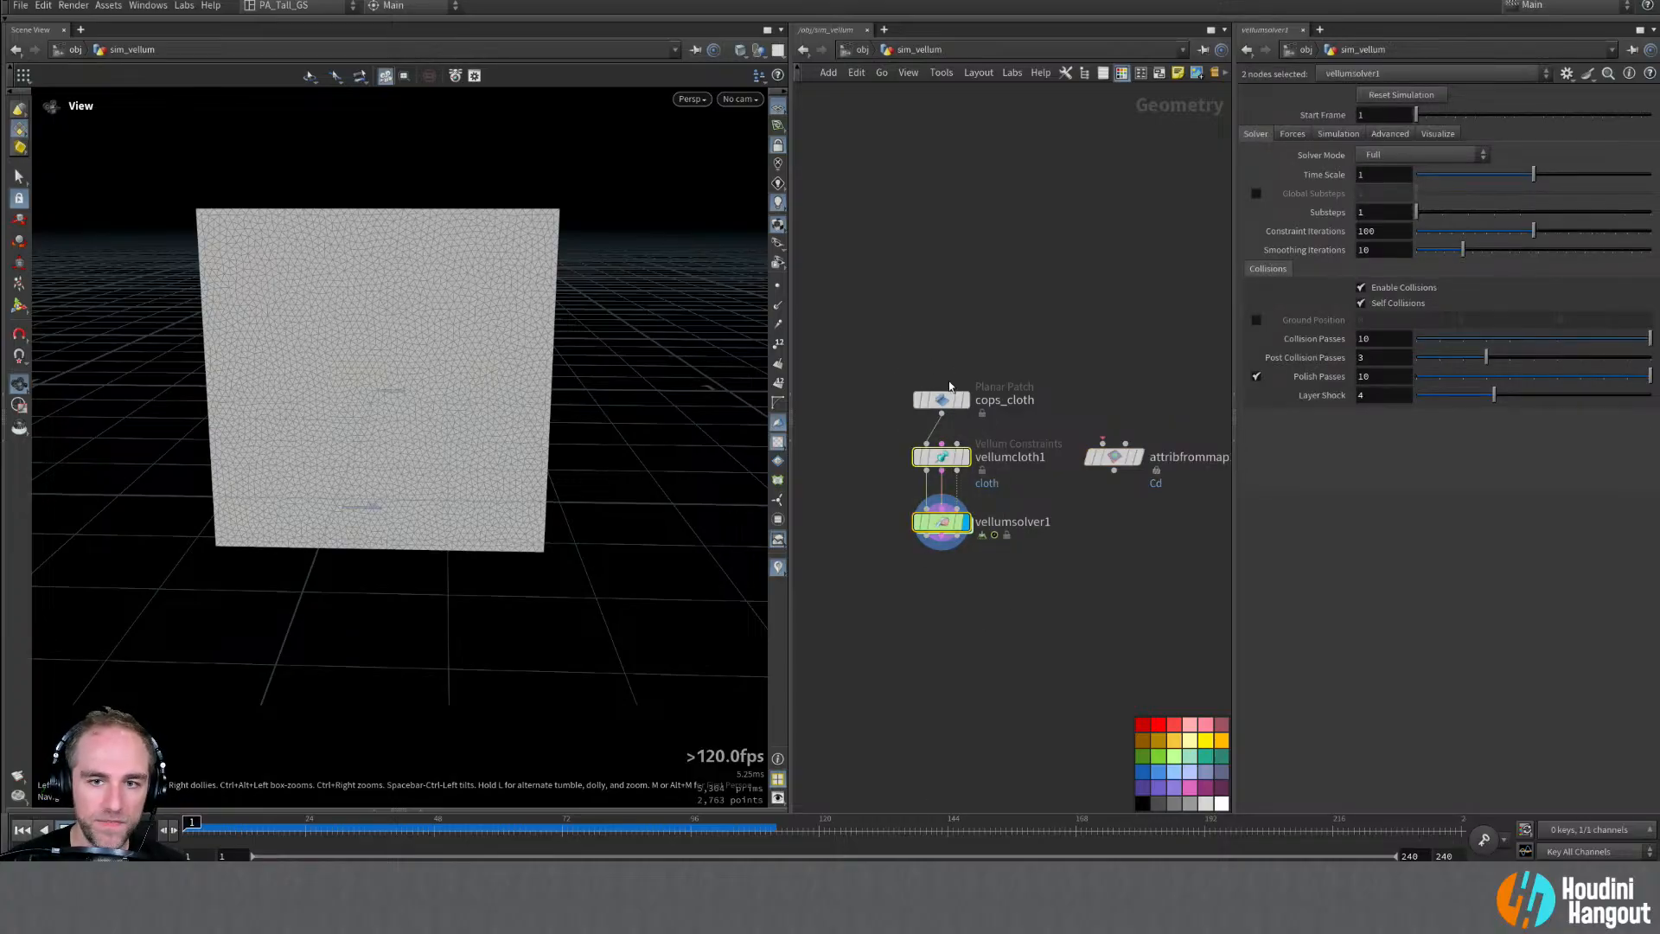
left_click_drag(945, 543, 945, 620)
left_click(945, 536)
left_click_drag(944, 536, 943, 545)
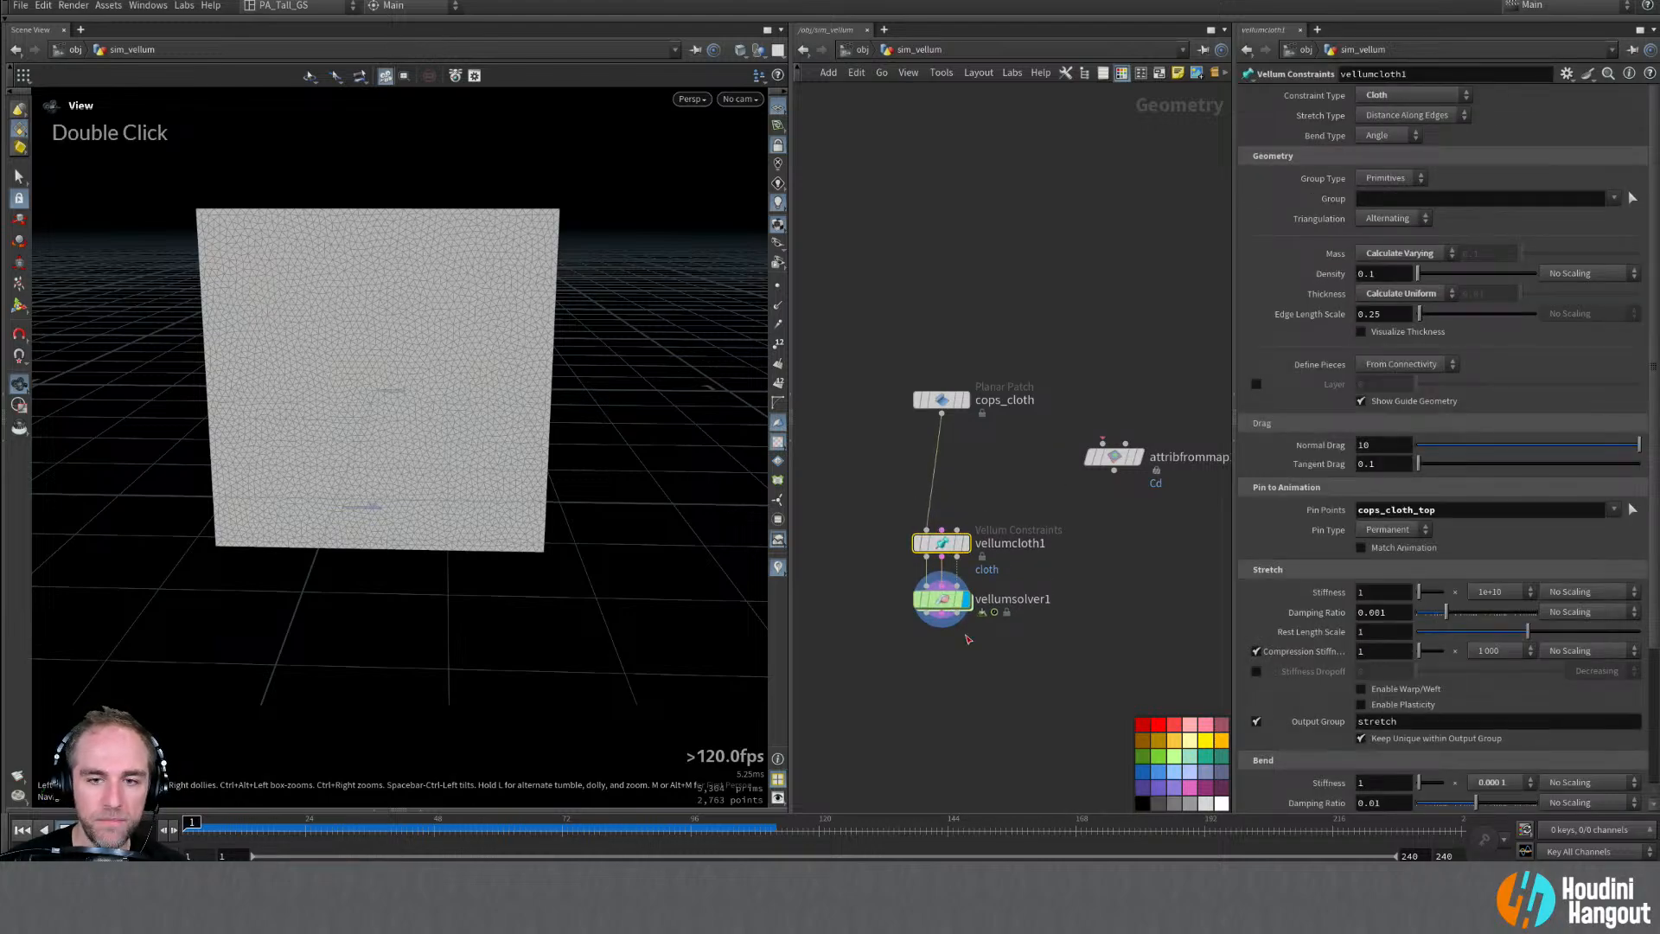
left_click_drag(942, 393, 942, 413)
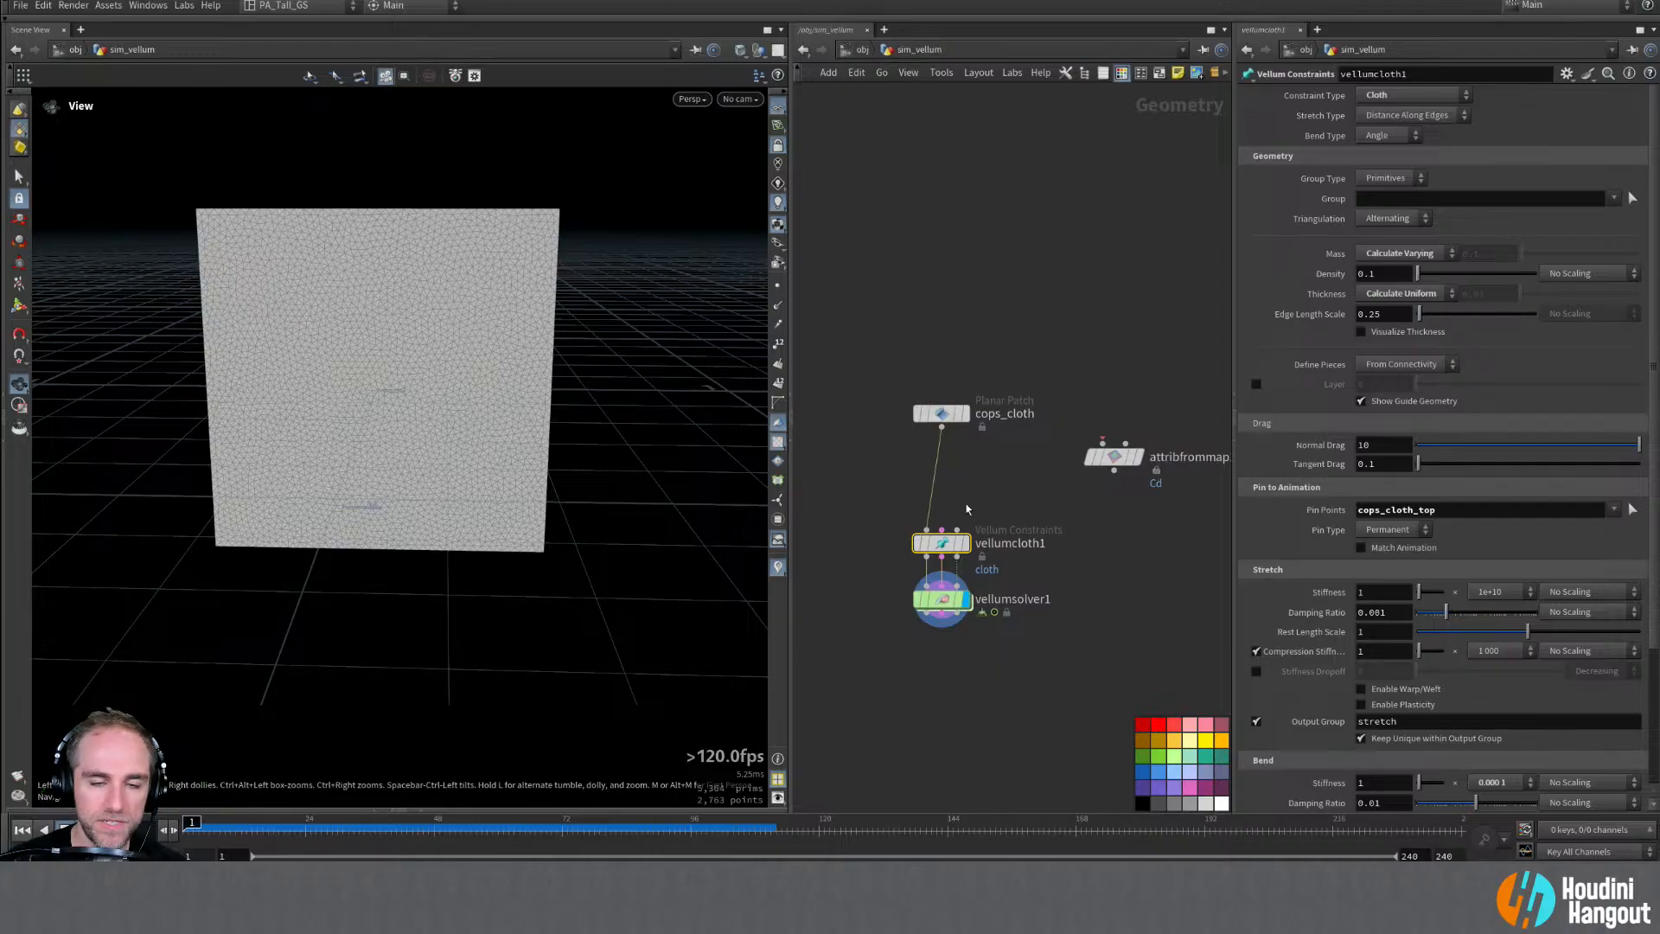
left_click_drag(948, 606, 948, 621)
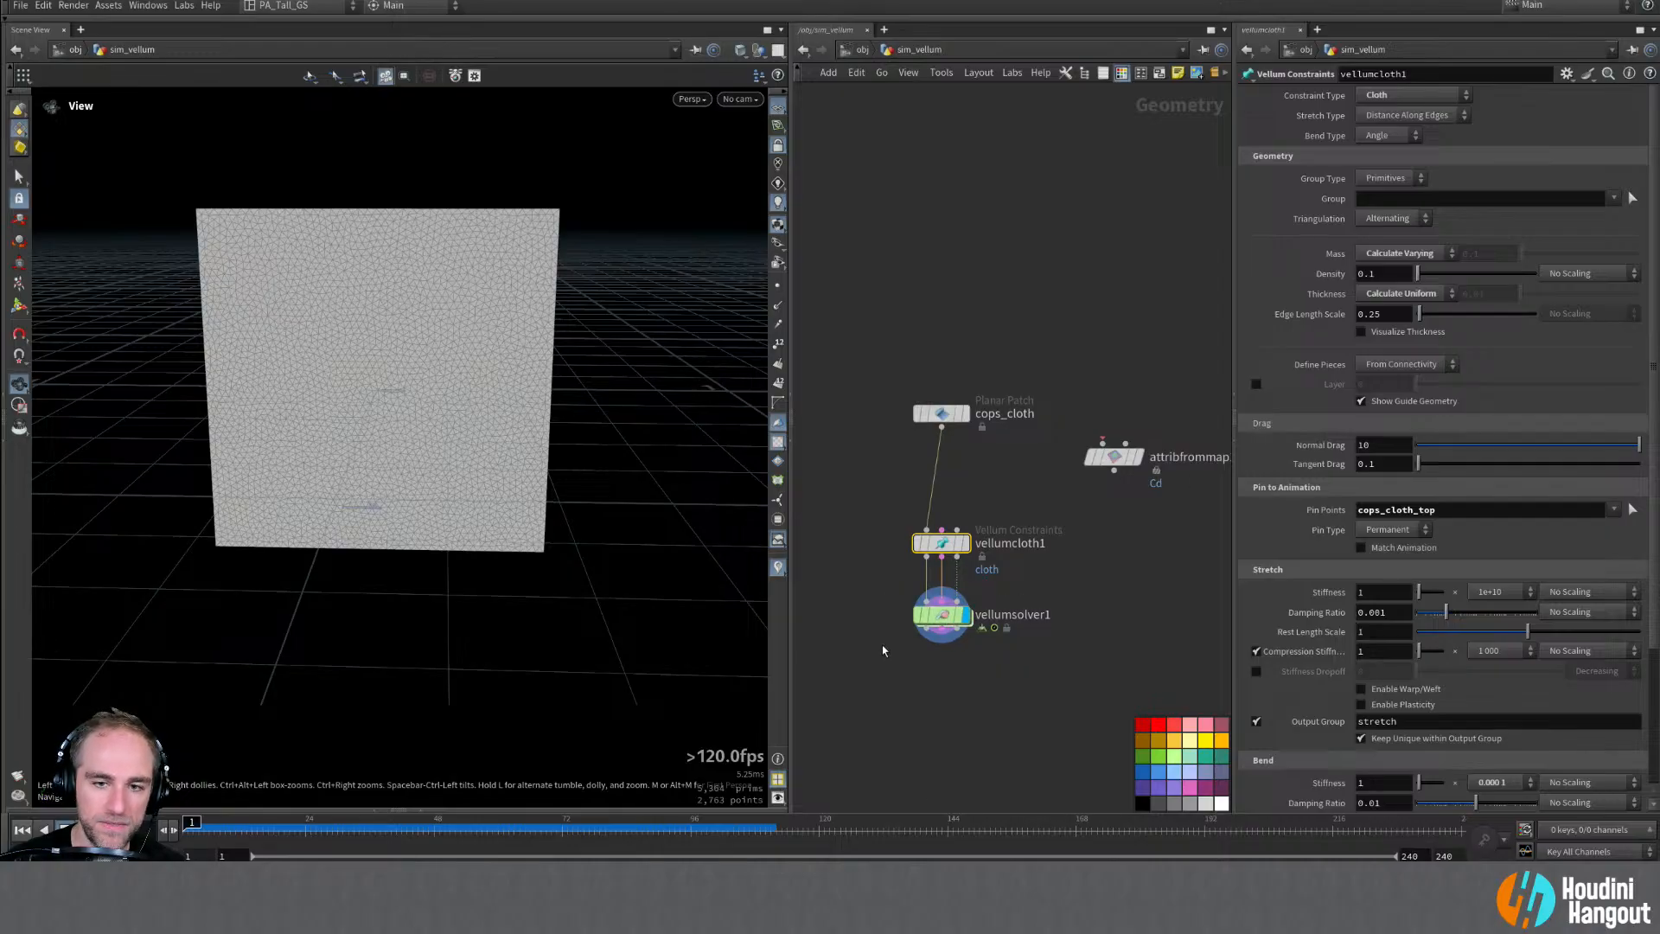
key("ctrl+z")
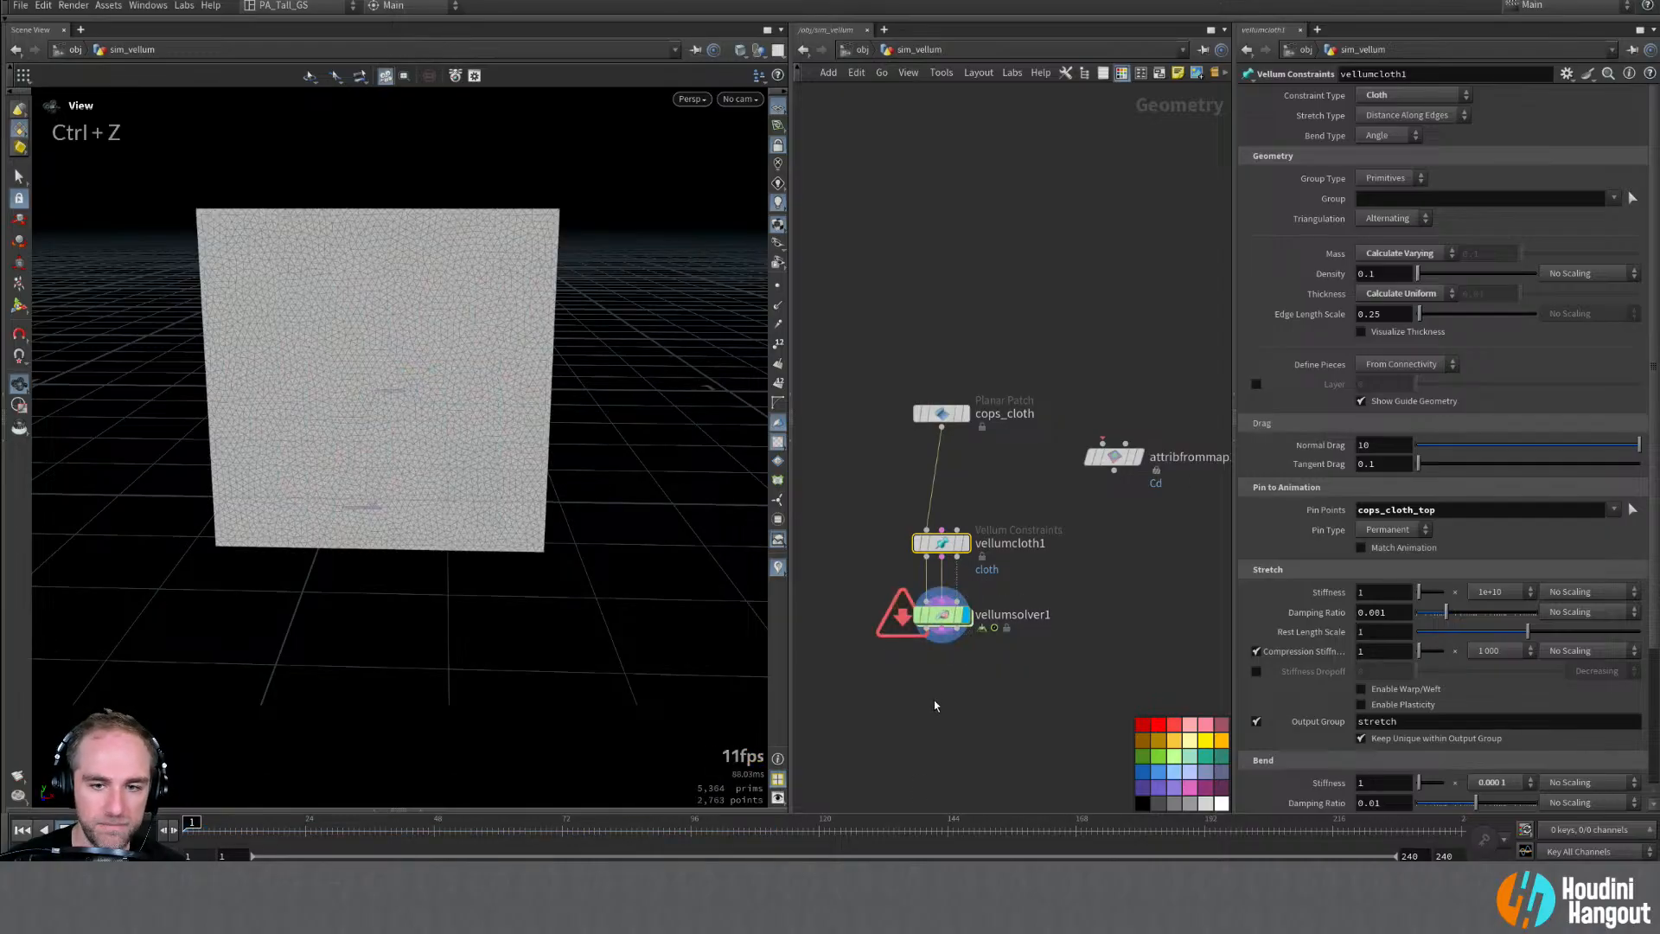
Step: Enter the forces network inside the Vellum Solver
double_click(938, 624)
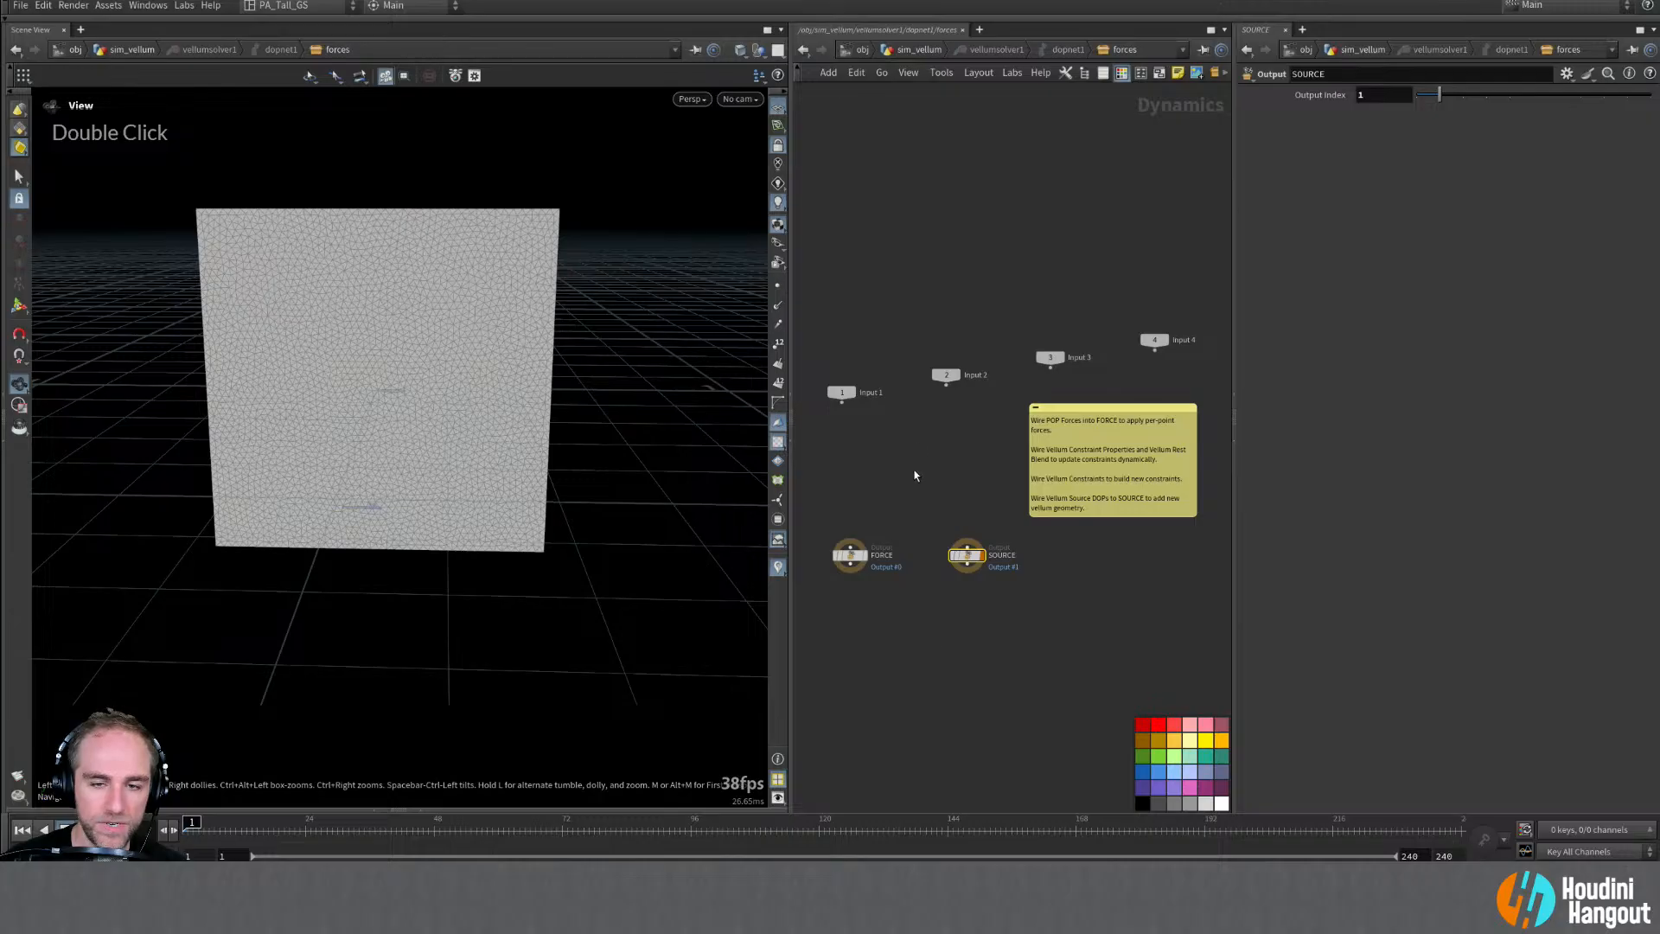
Step: Examine the Vellum Solver's internal networks and its output nodes, and return to the sim_vellum network
left_click(963, 55)
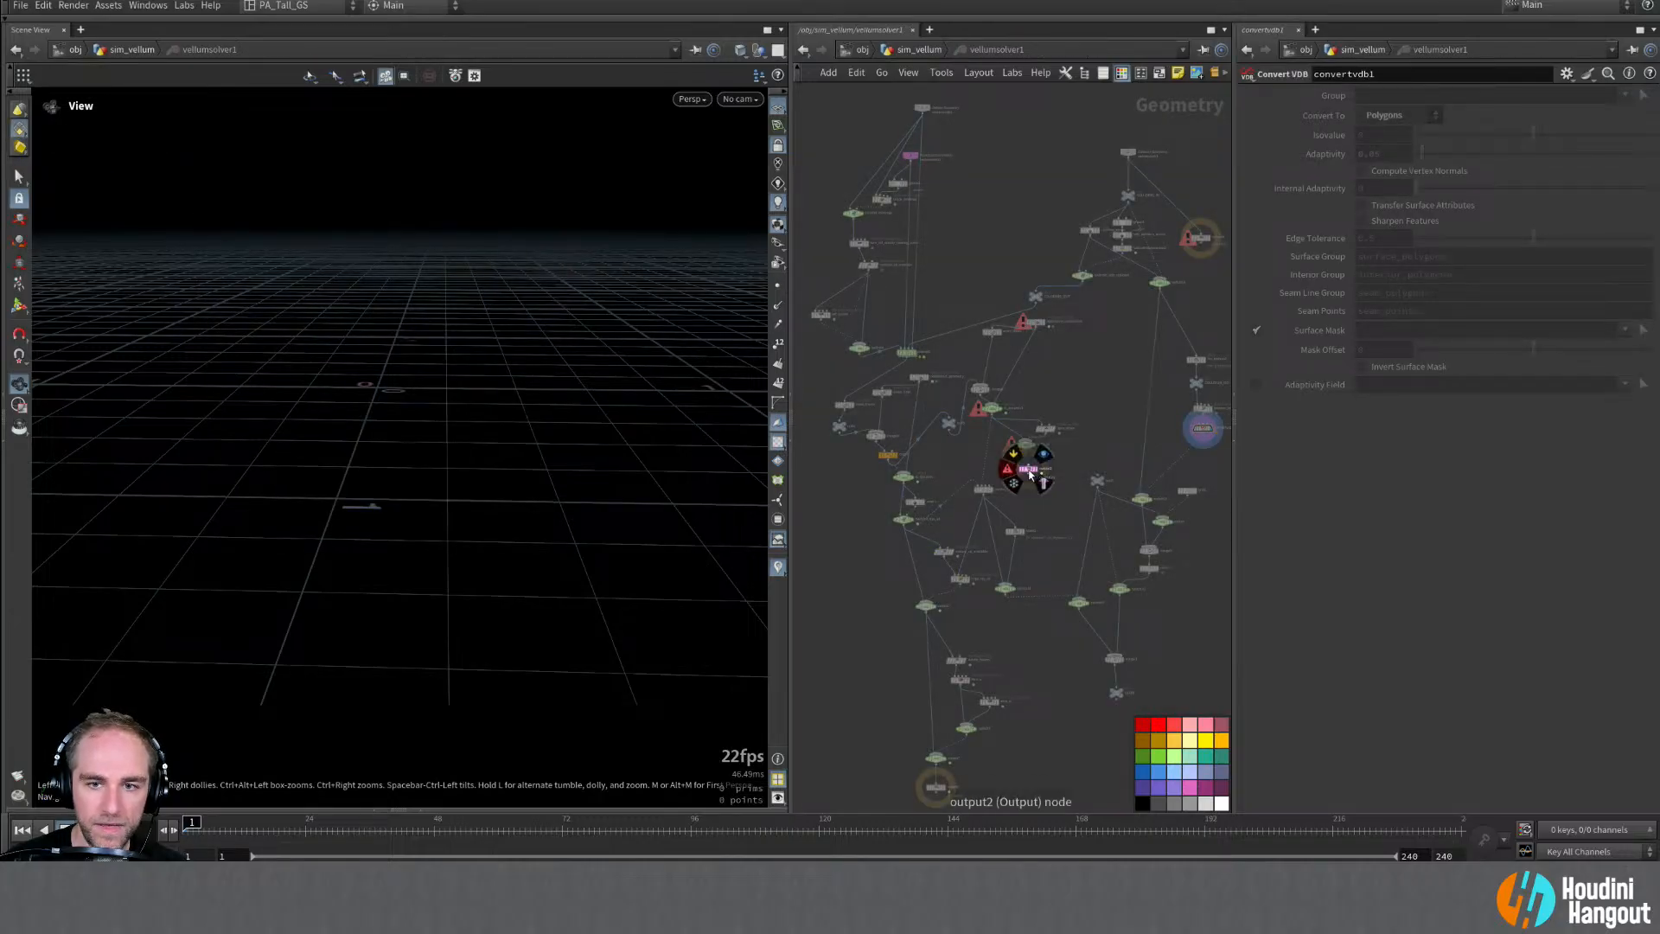
middle_click(1027, 471)
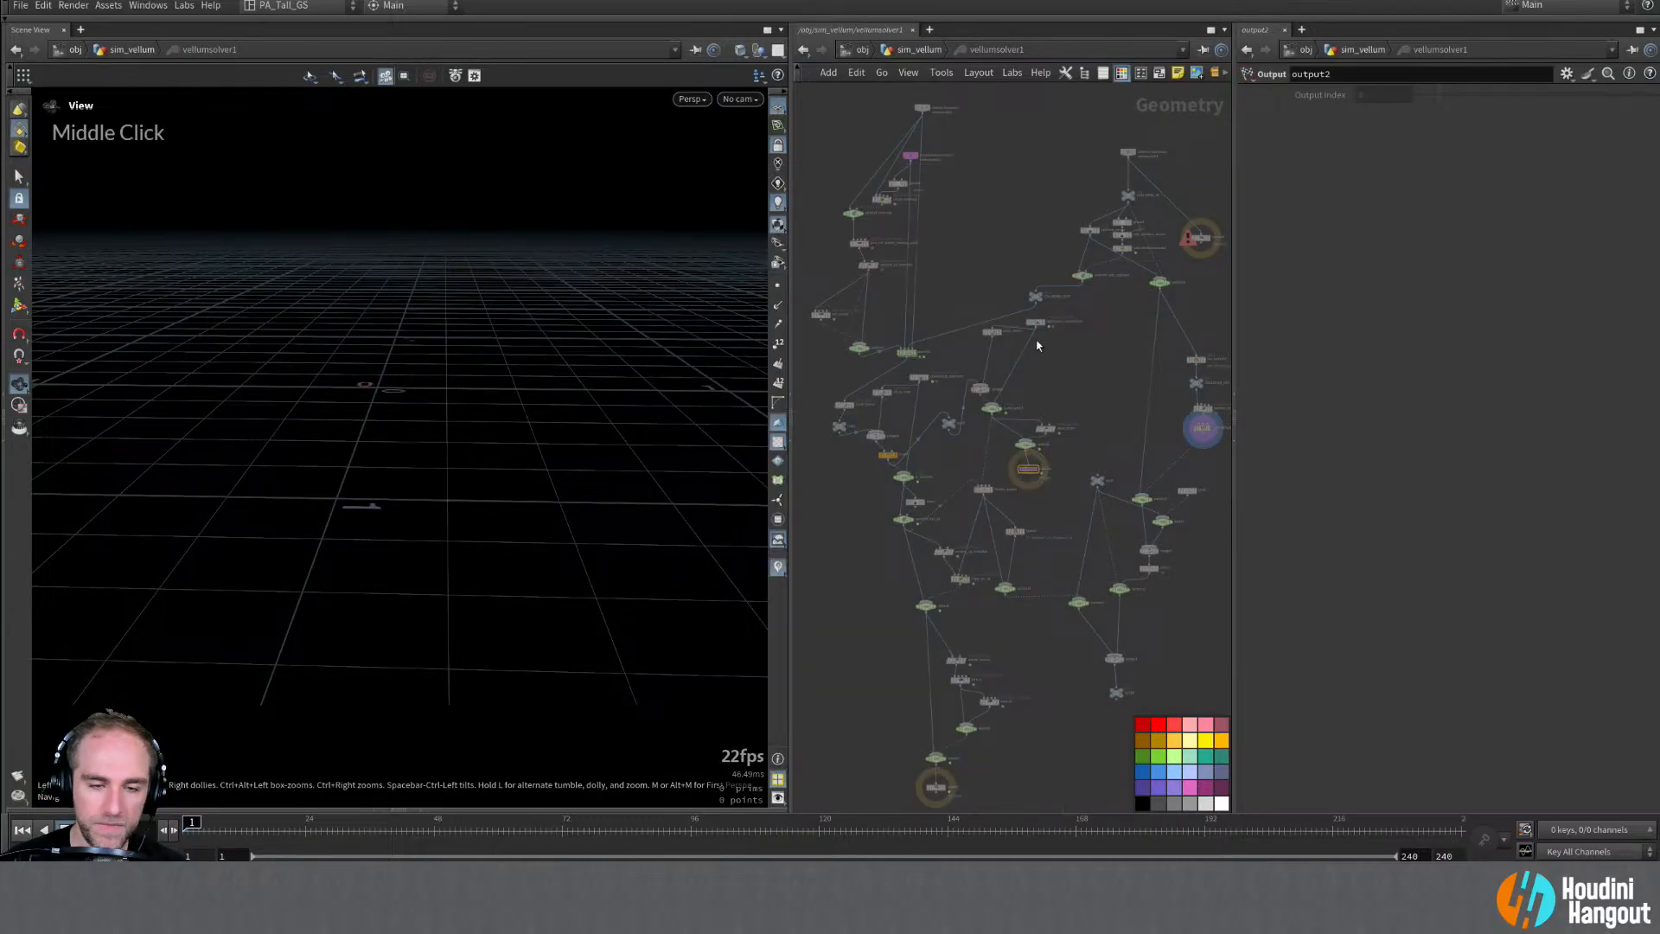
key("u")
double_click(940, 625)
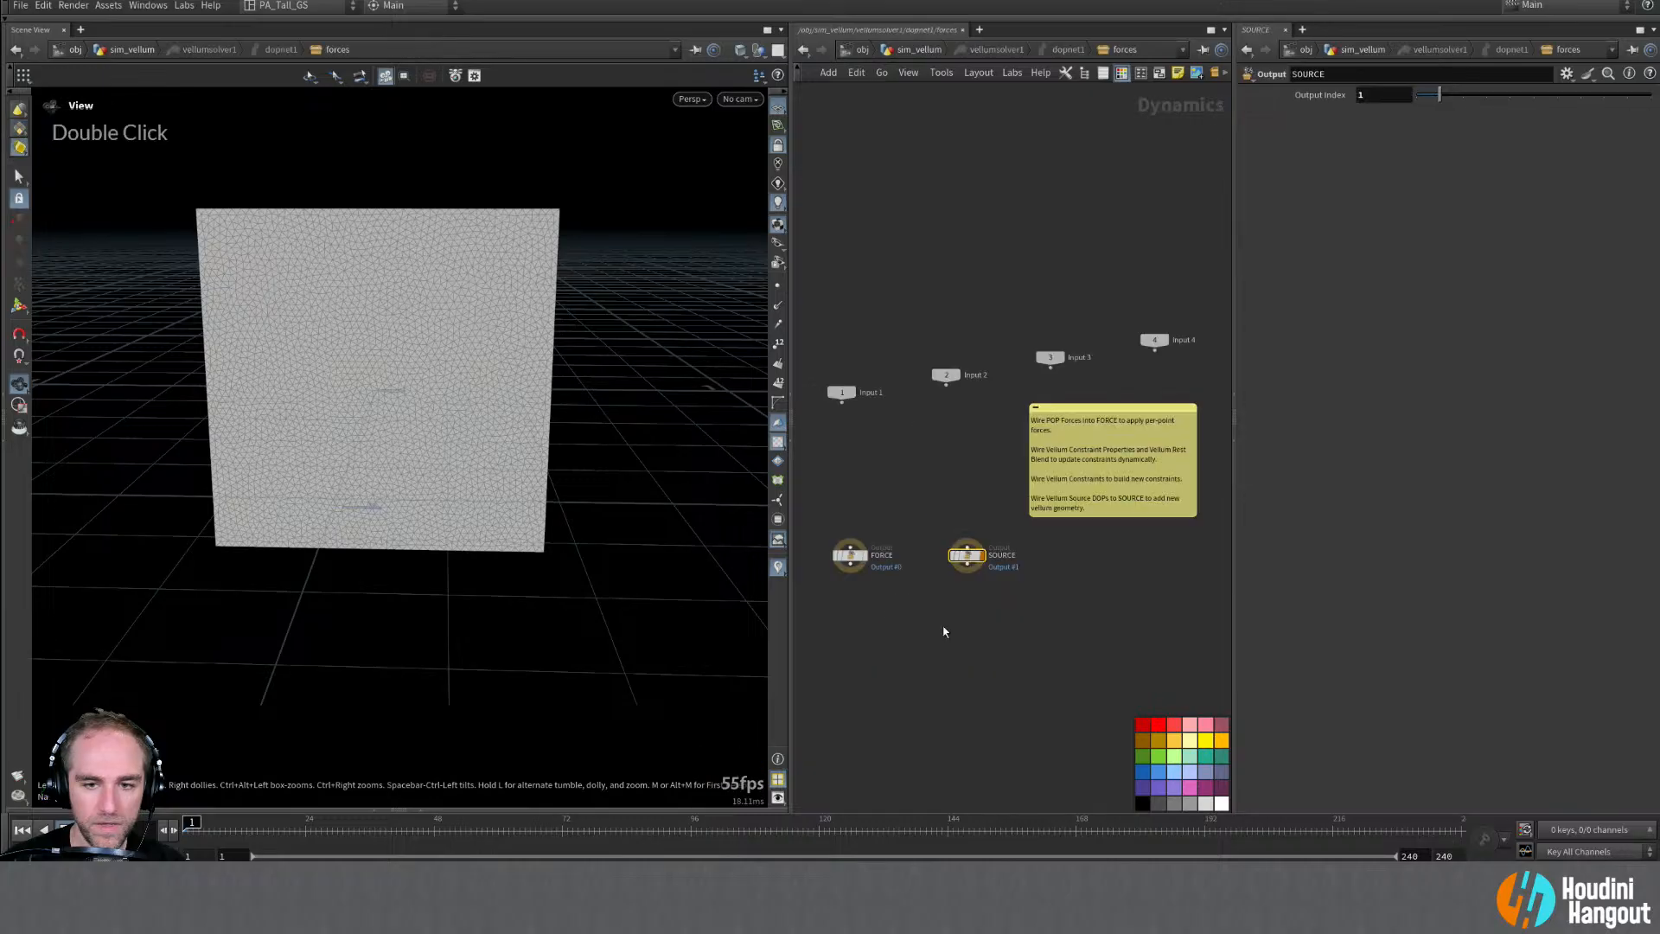
left_click(1062, 49)
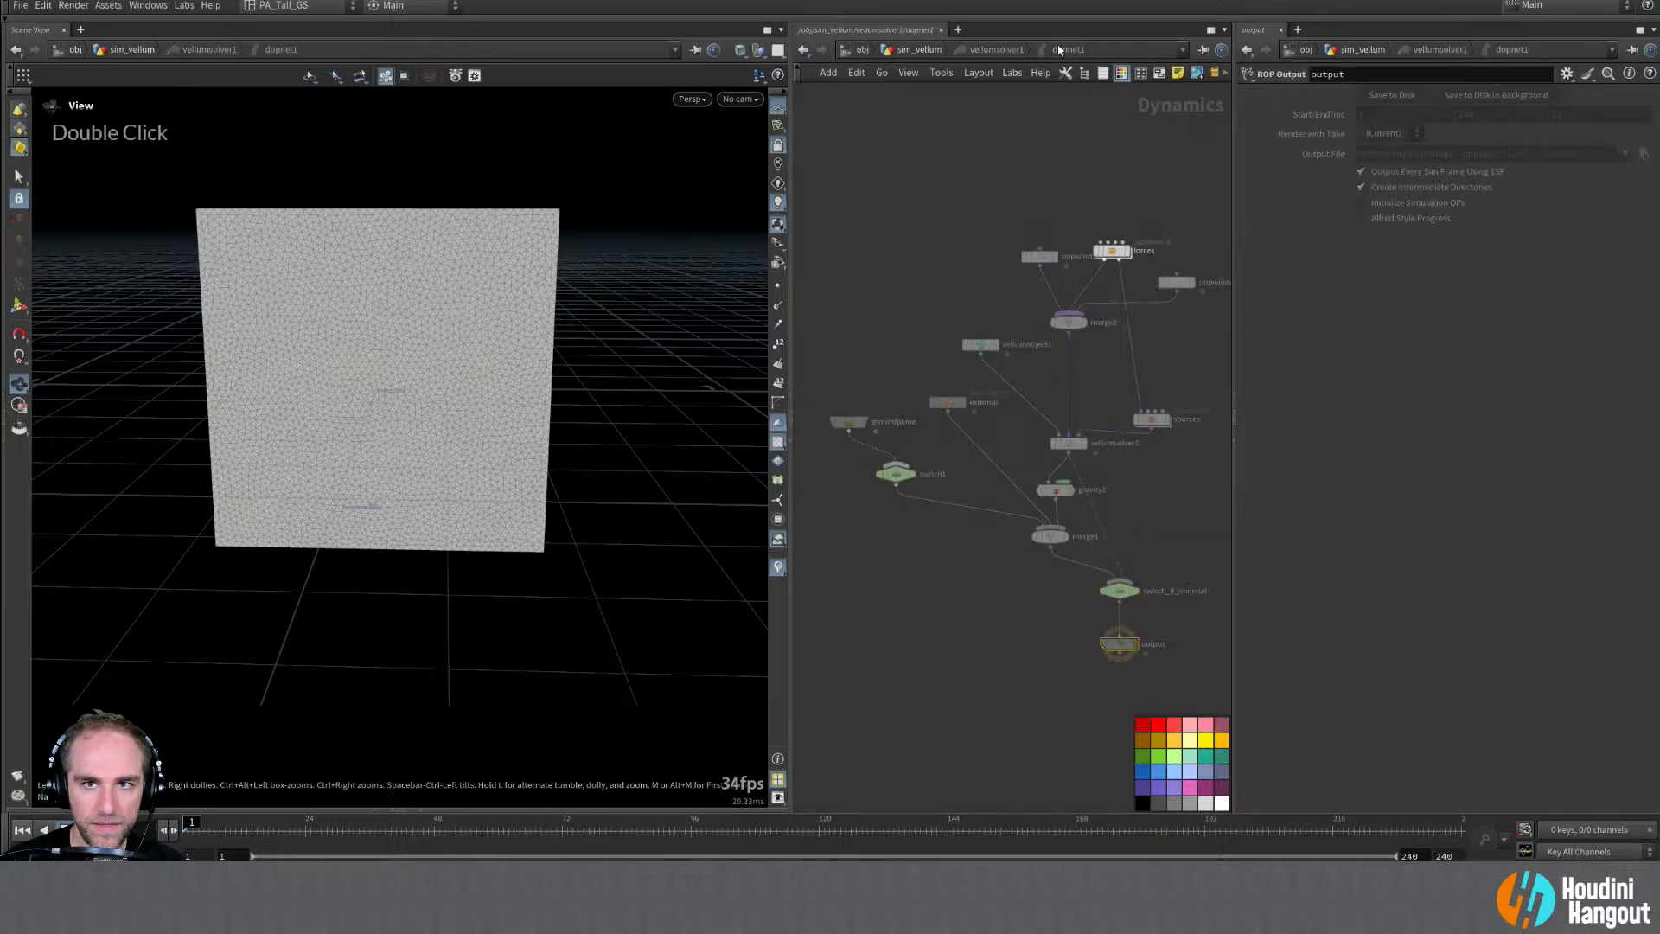
left_click(994, 49)
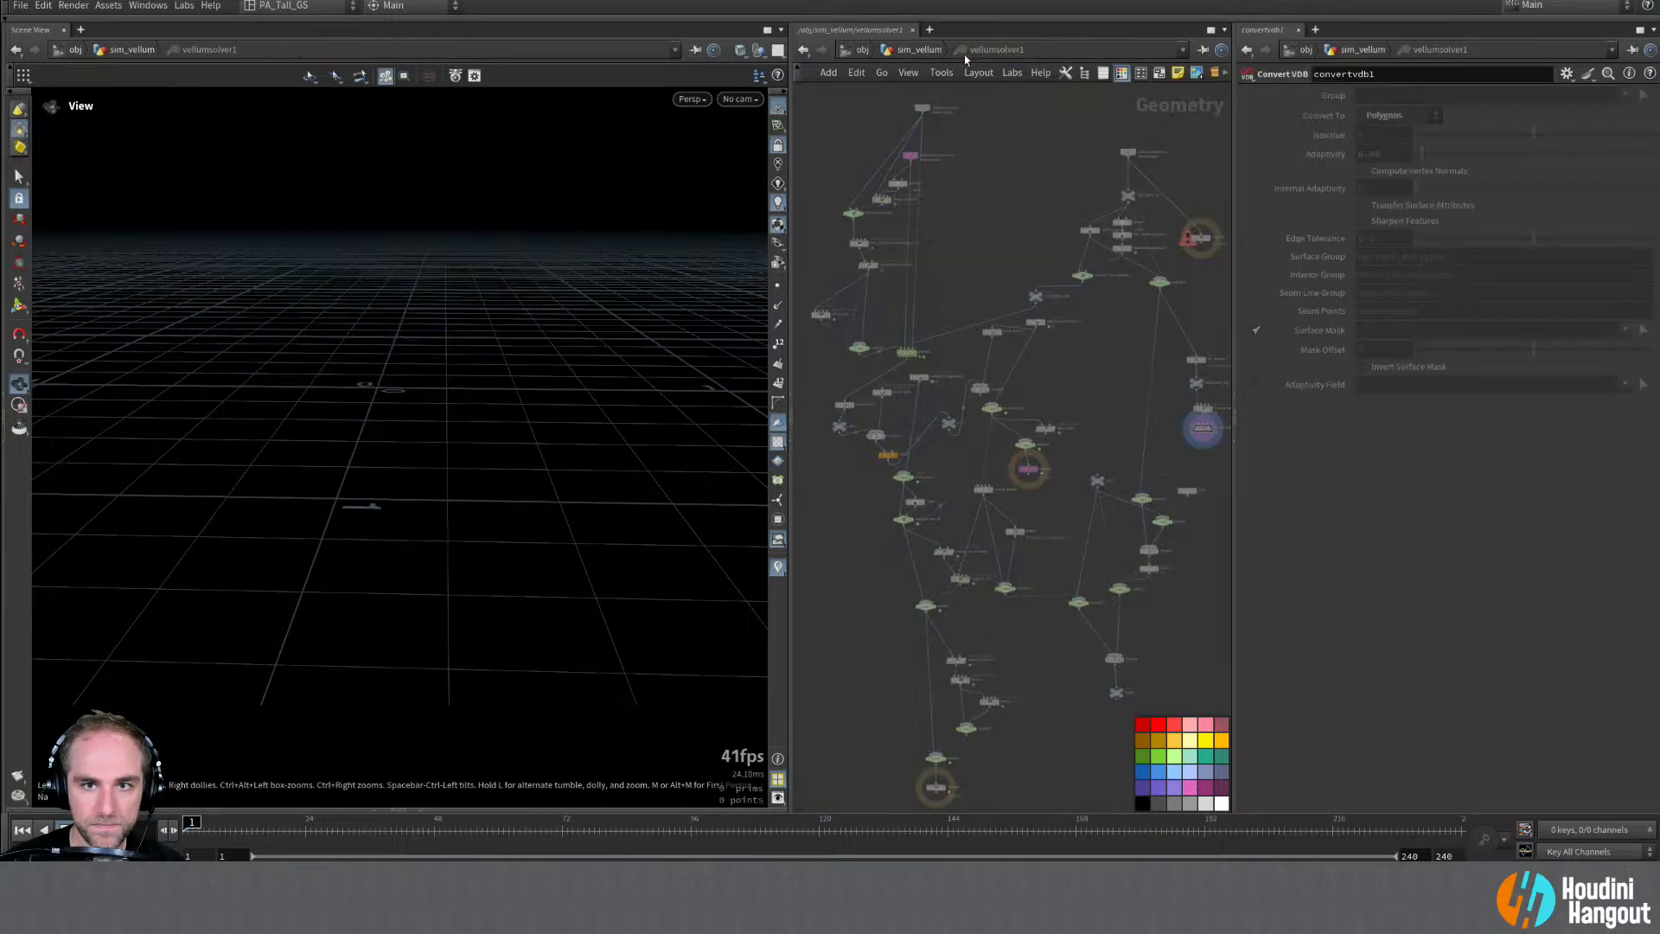
left_click(1199, 239)
middle_click(1201, 241)
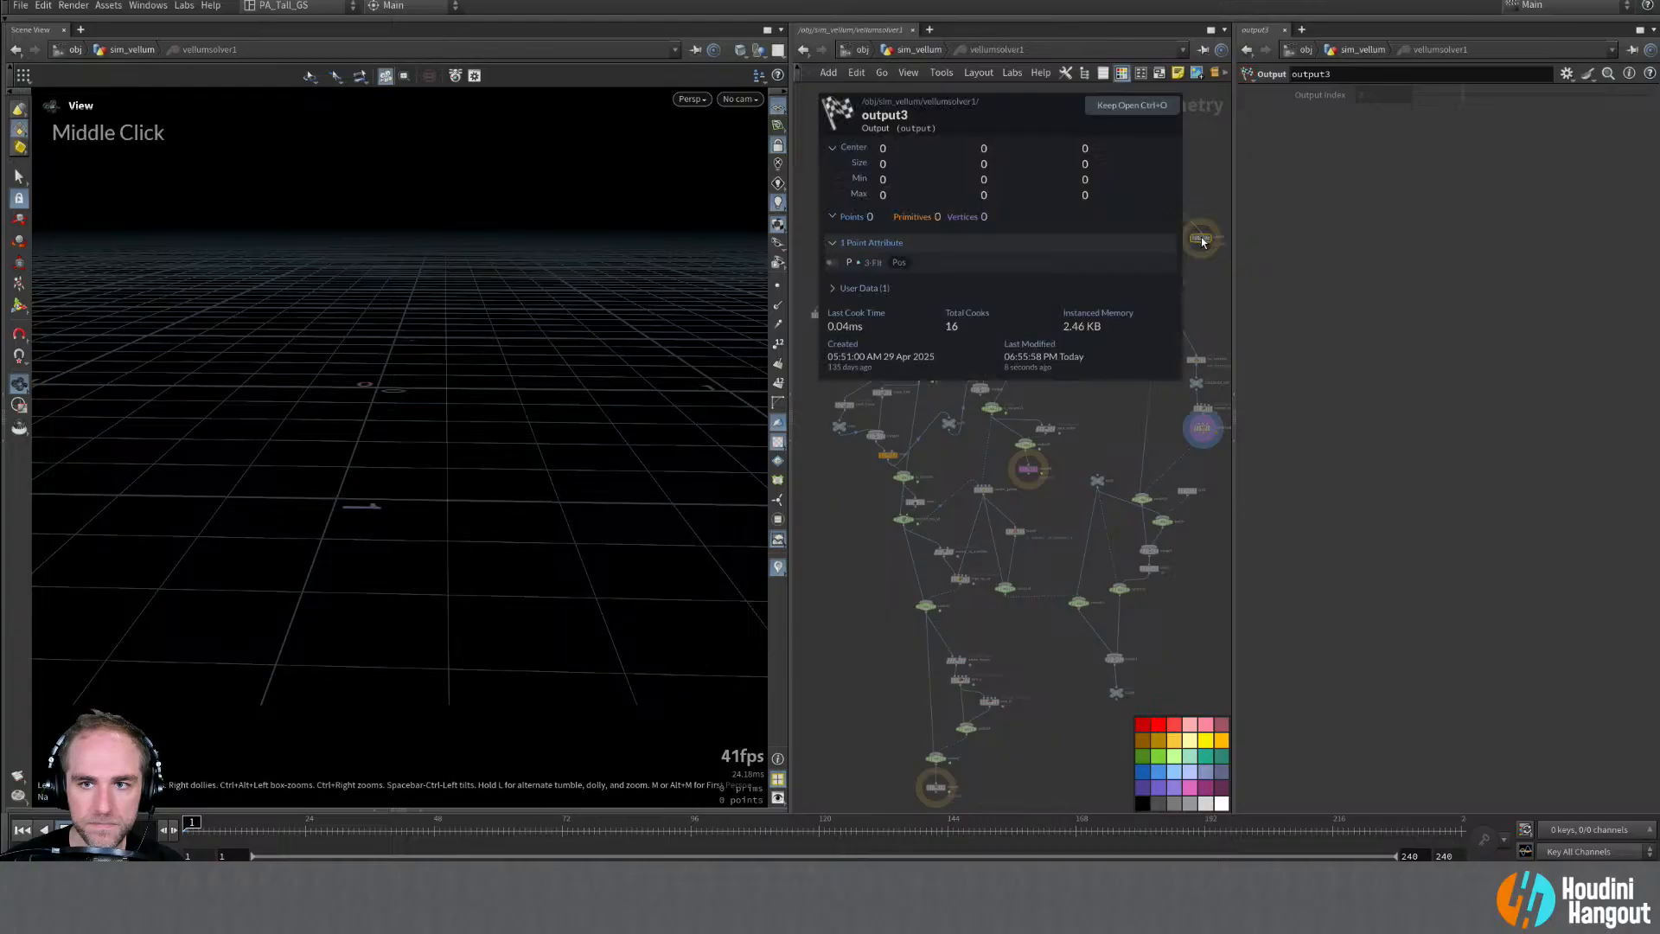
key("u")
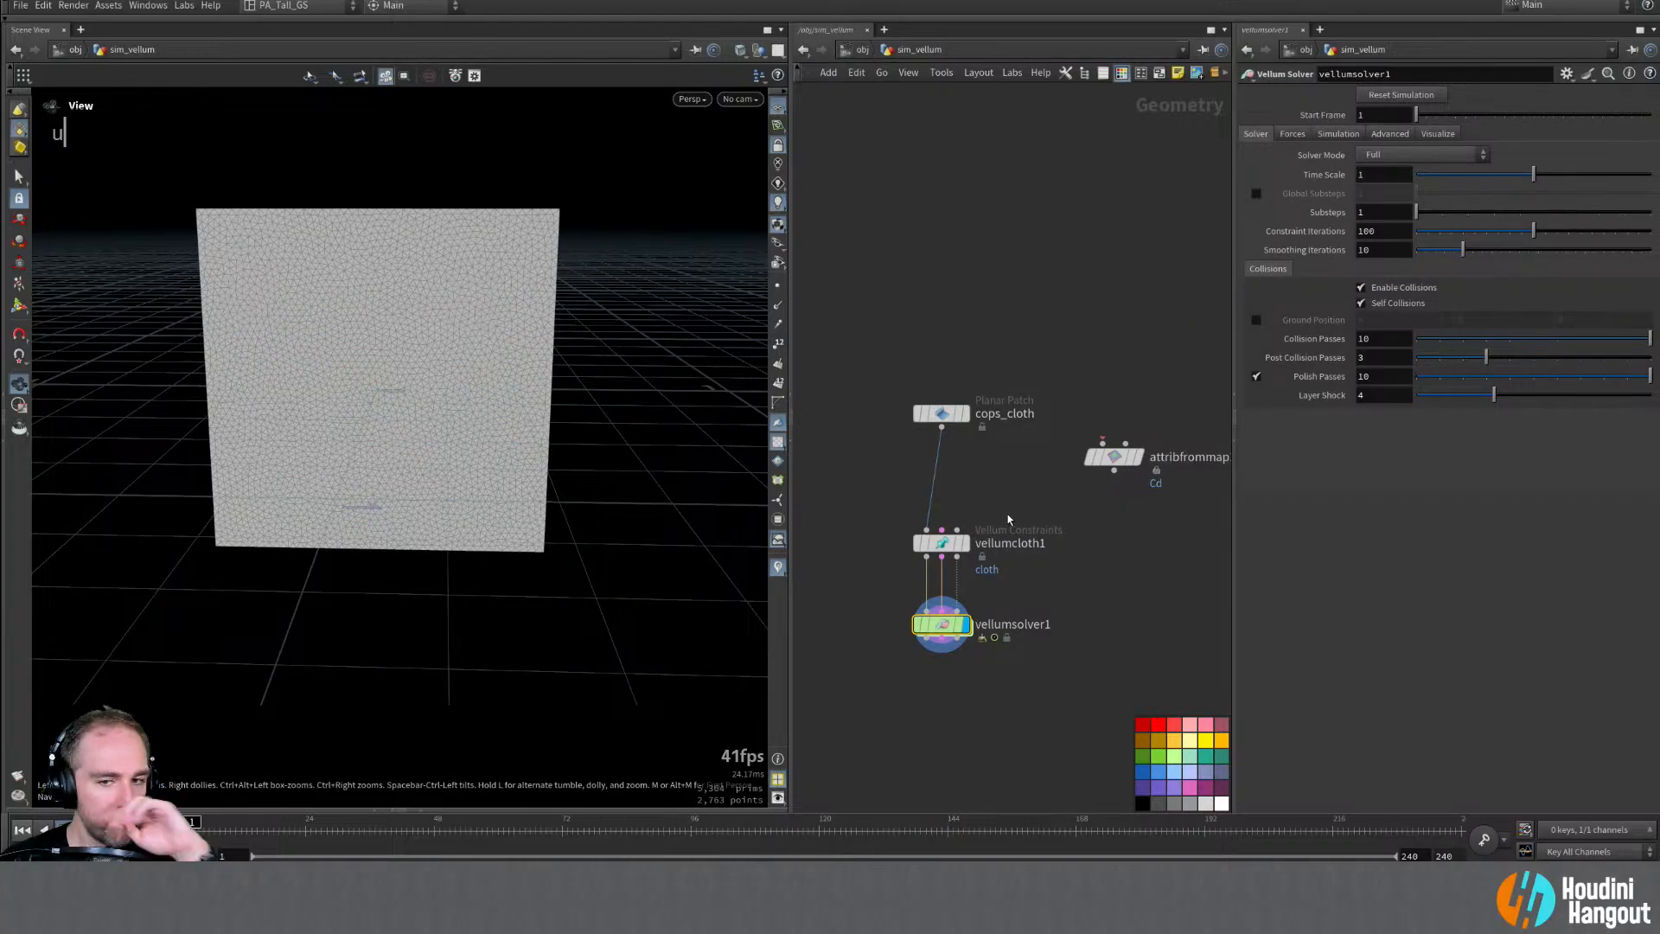
Step: Insert a UV Project node between cops_cloth and vellumcloth1 and display its UV grid on the cloth
key("Tab")
type("uv")
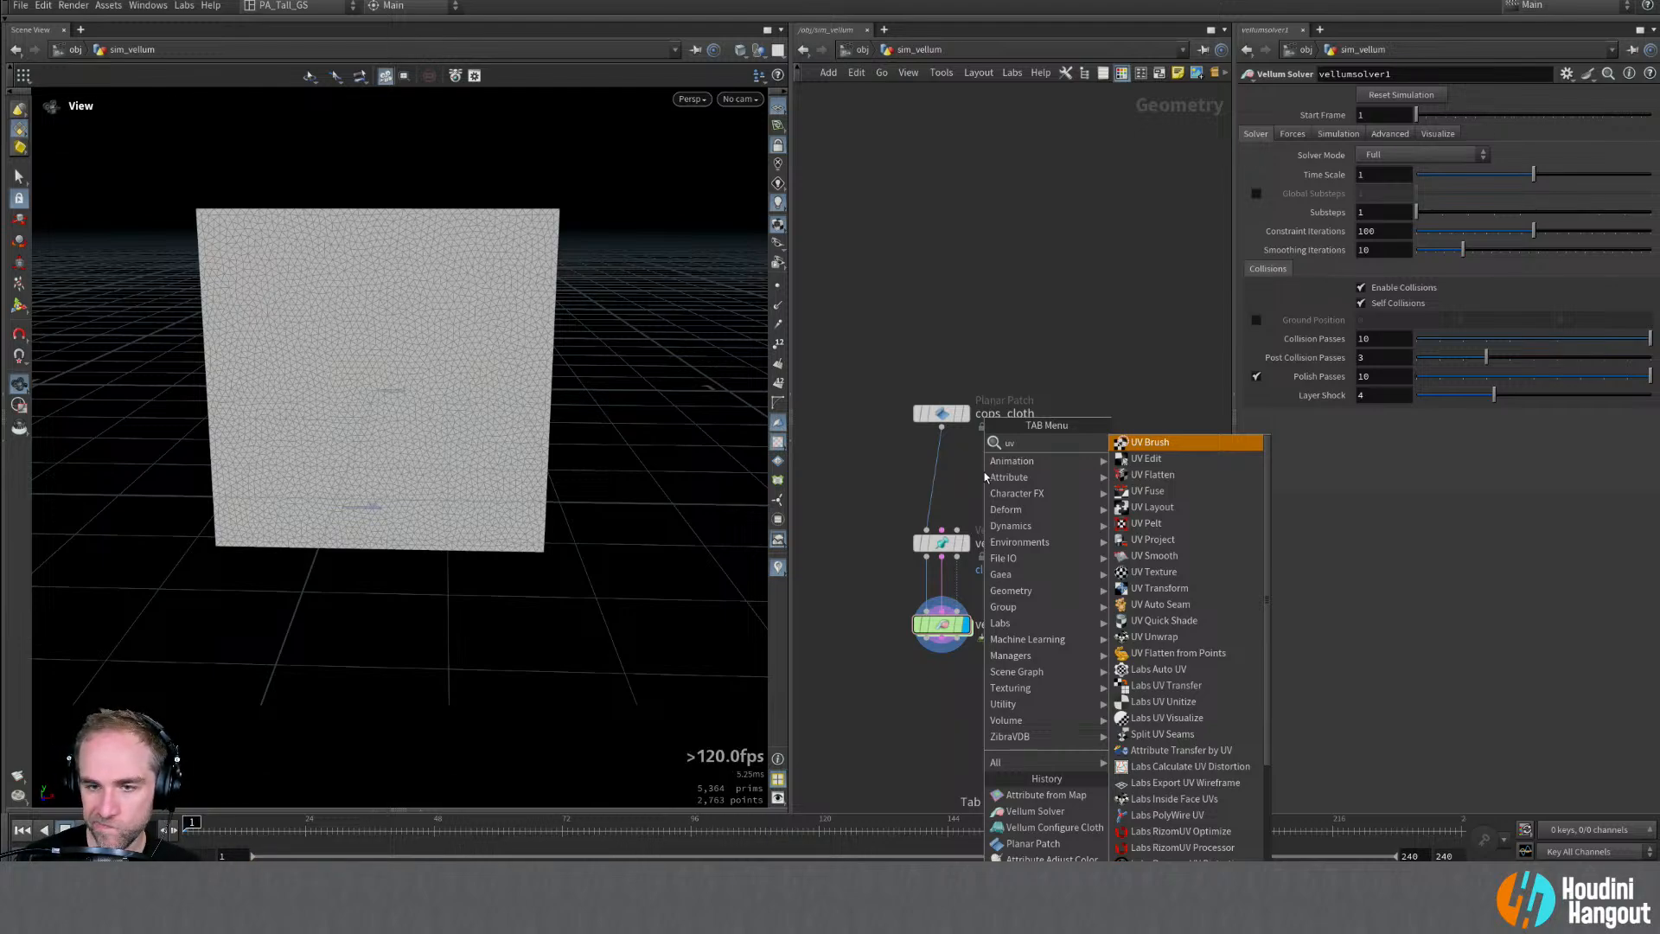
type("pro")
key("Return")
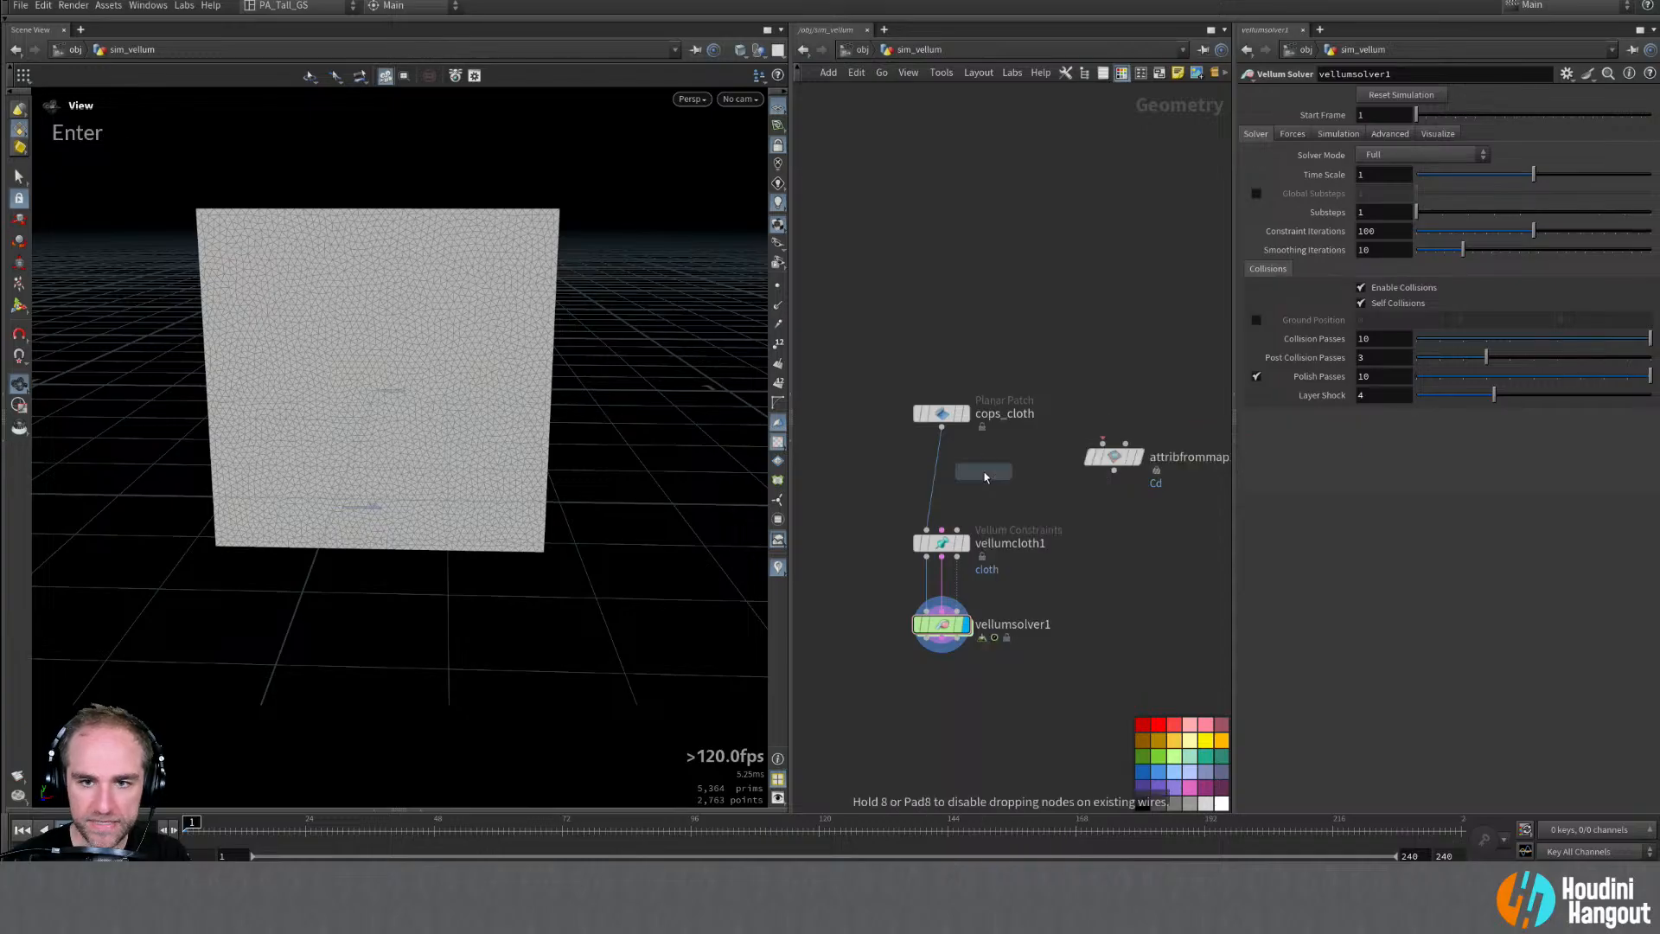
double_click(934, 467)
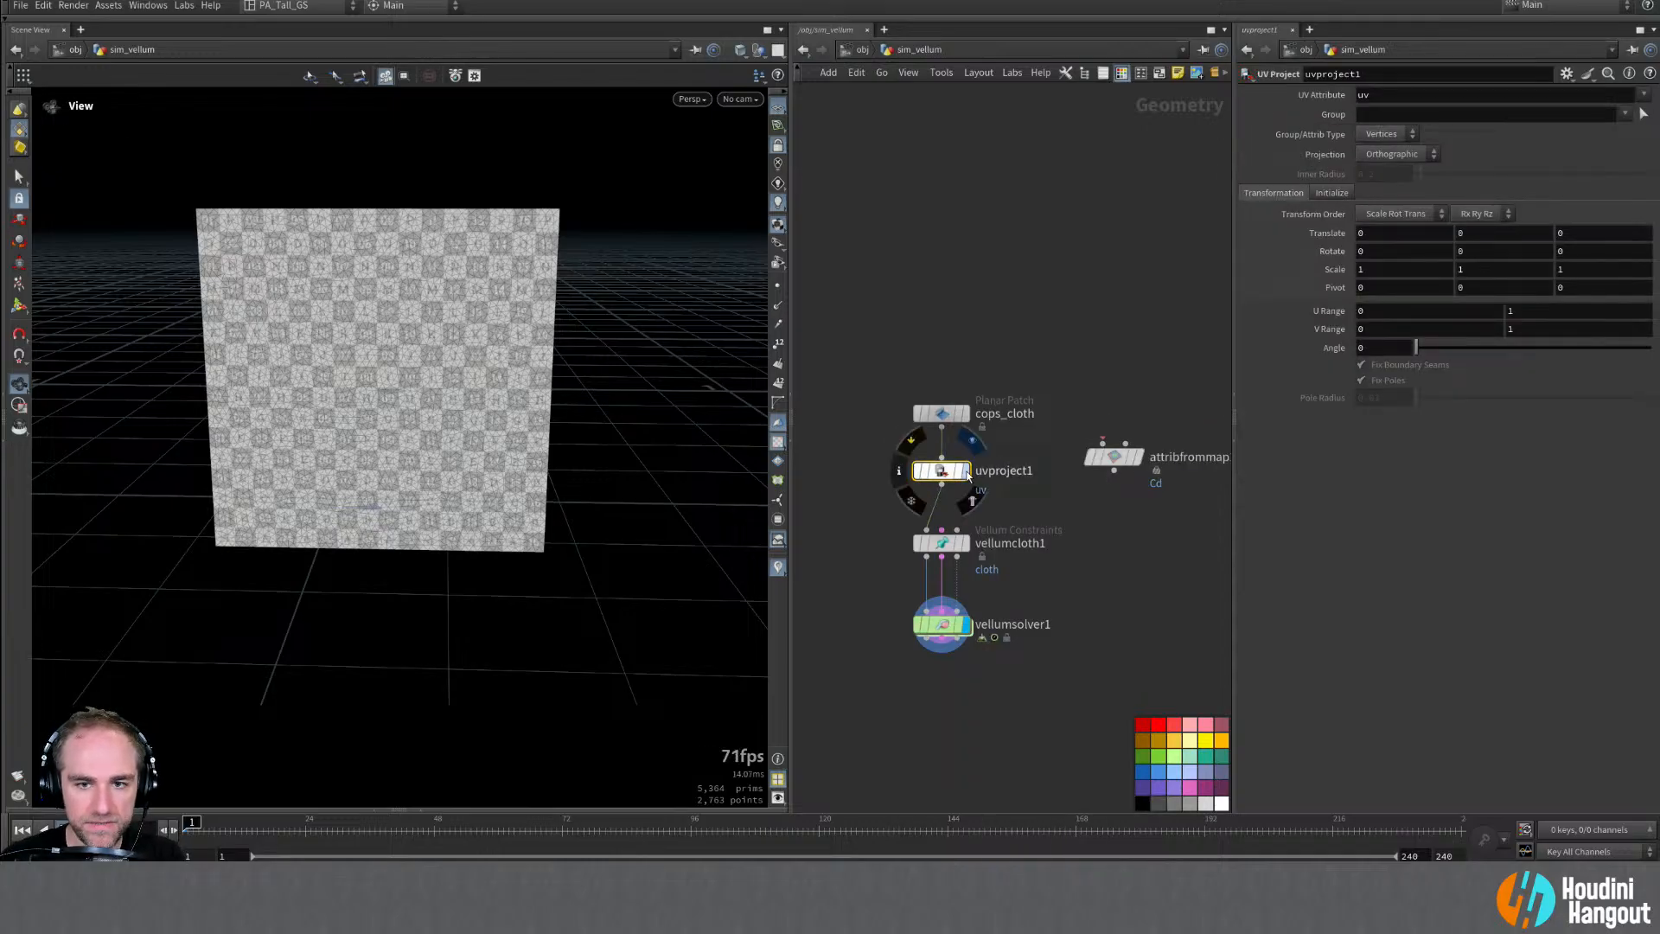
right_click_drag(410, 380, 400, 636, "alt")
left_click_drag(372, 484, 346, 282, "alt")
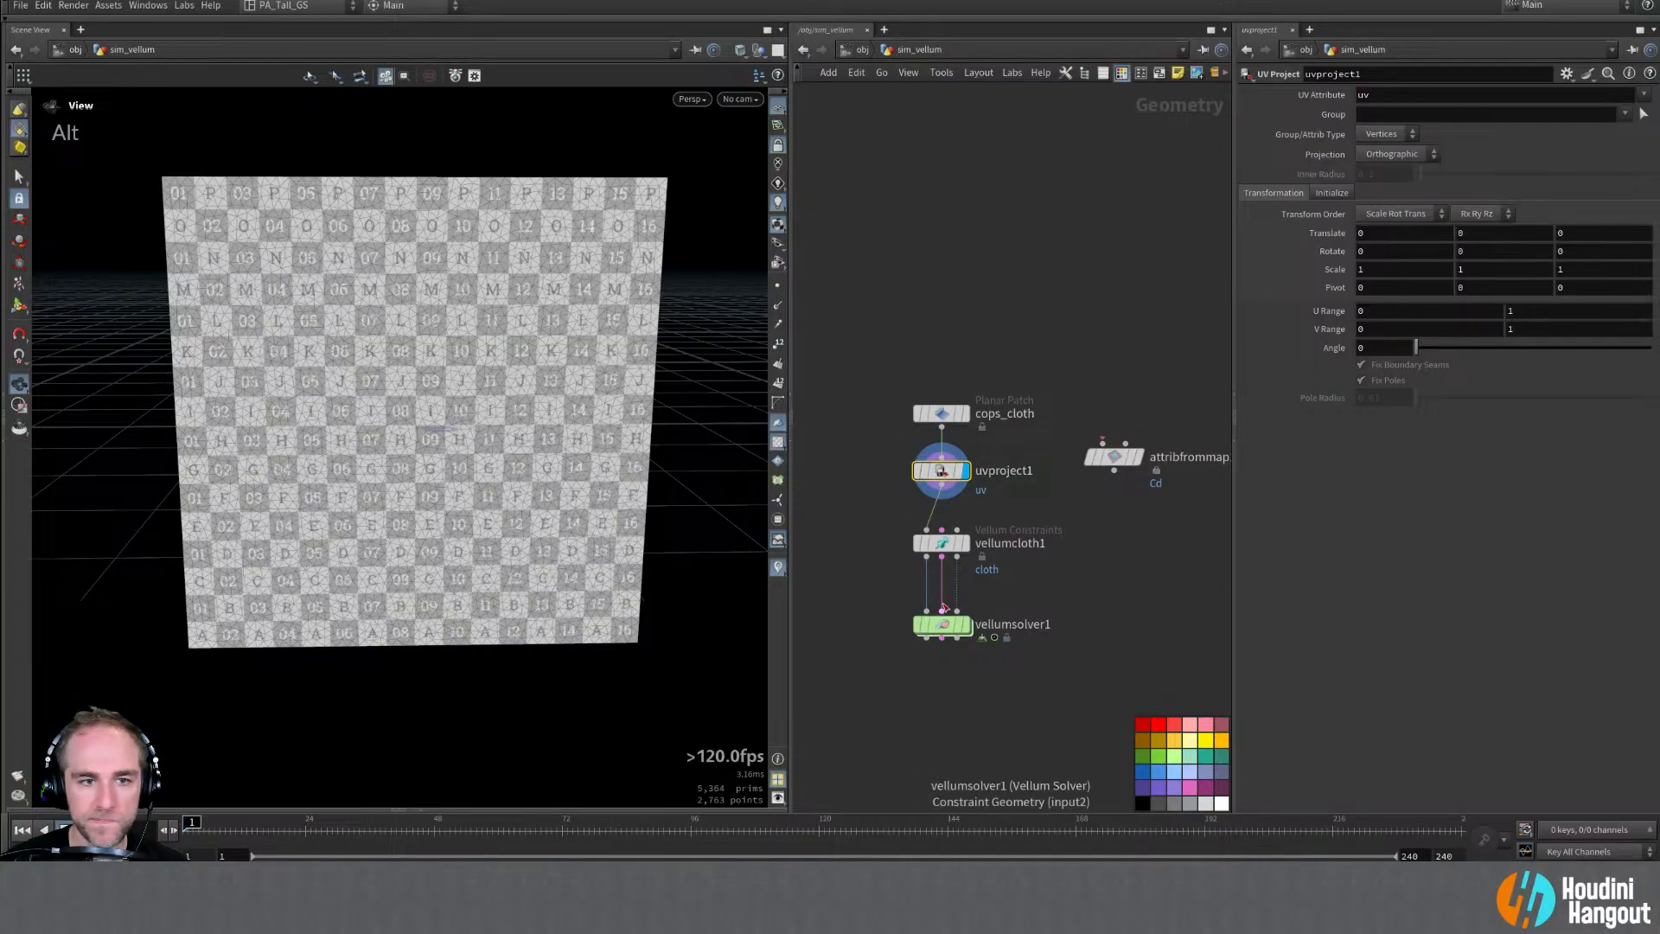
Step: Connect the uvproject1 output to attribfrommap1, display the color map on the cloth, and place the node slightly lower
left_click(941, 543)
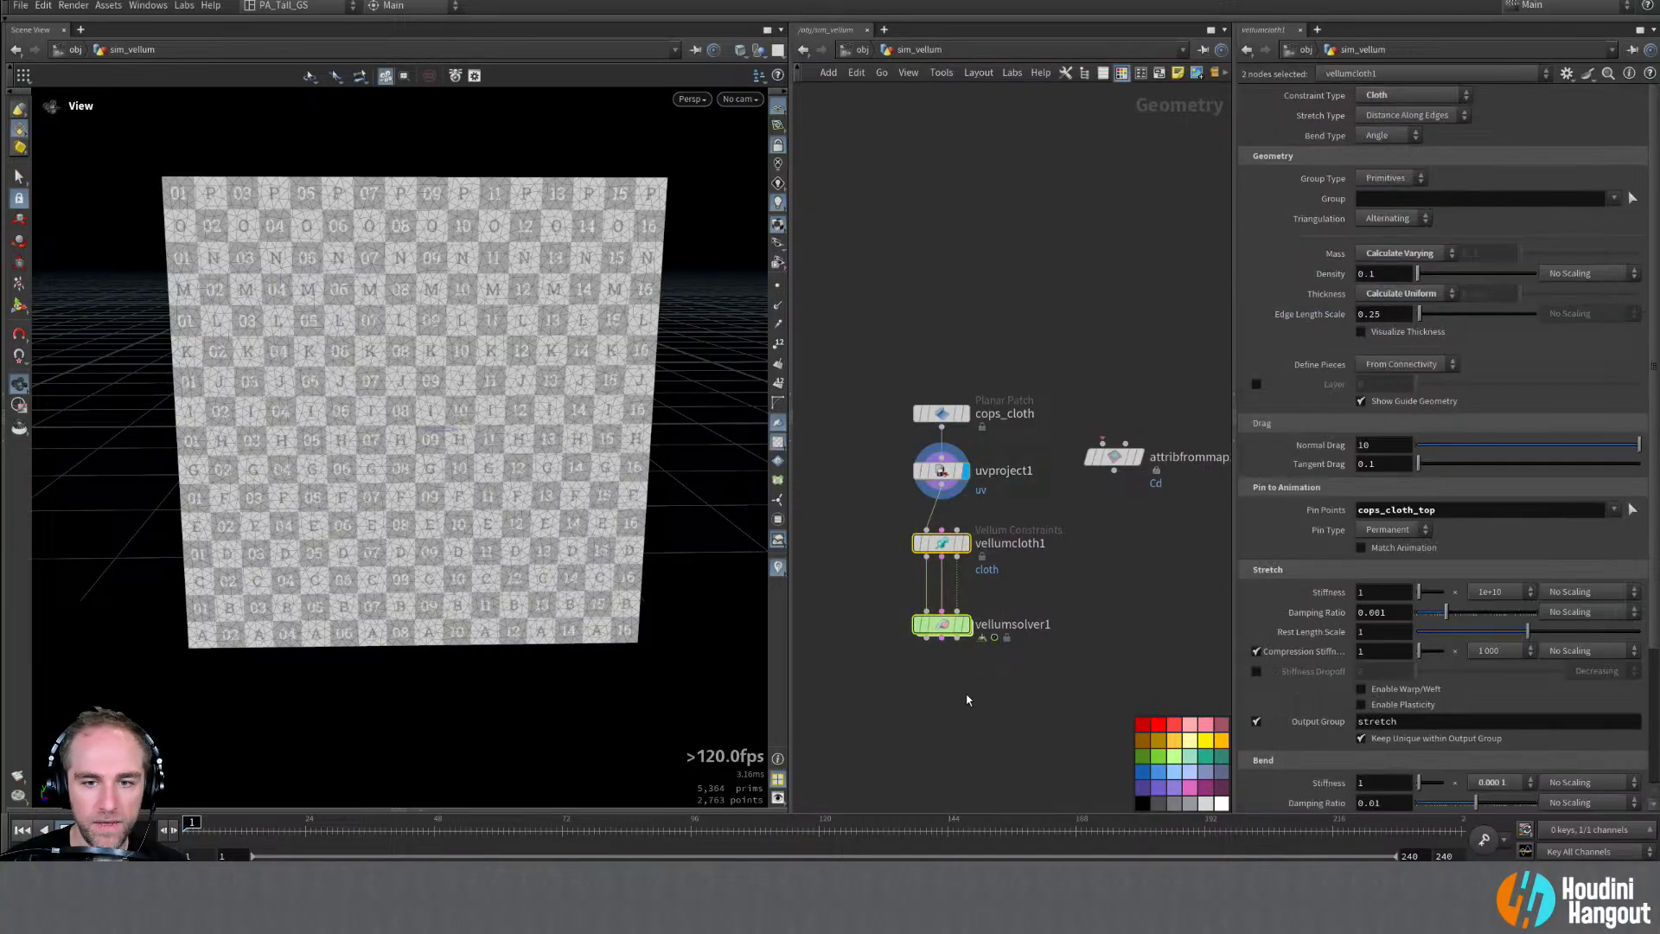
double_click(954, 628)
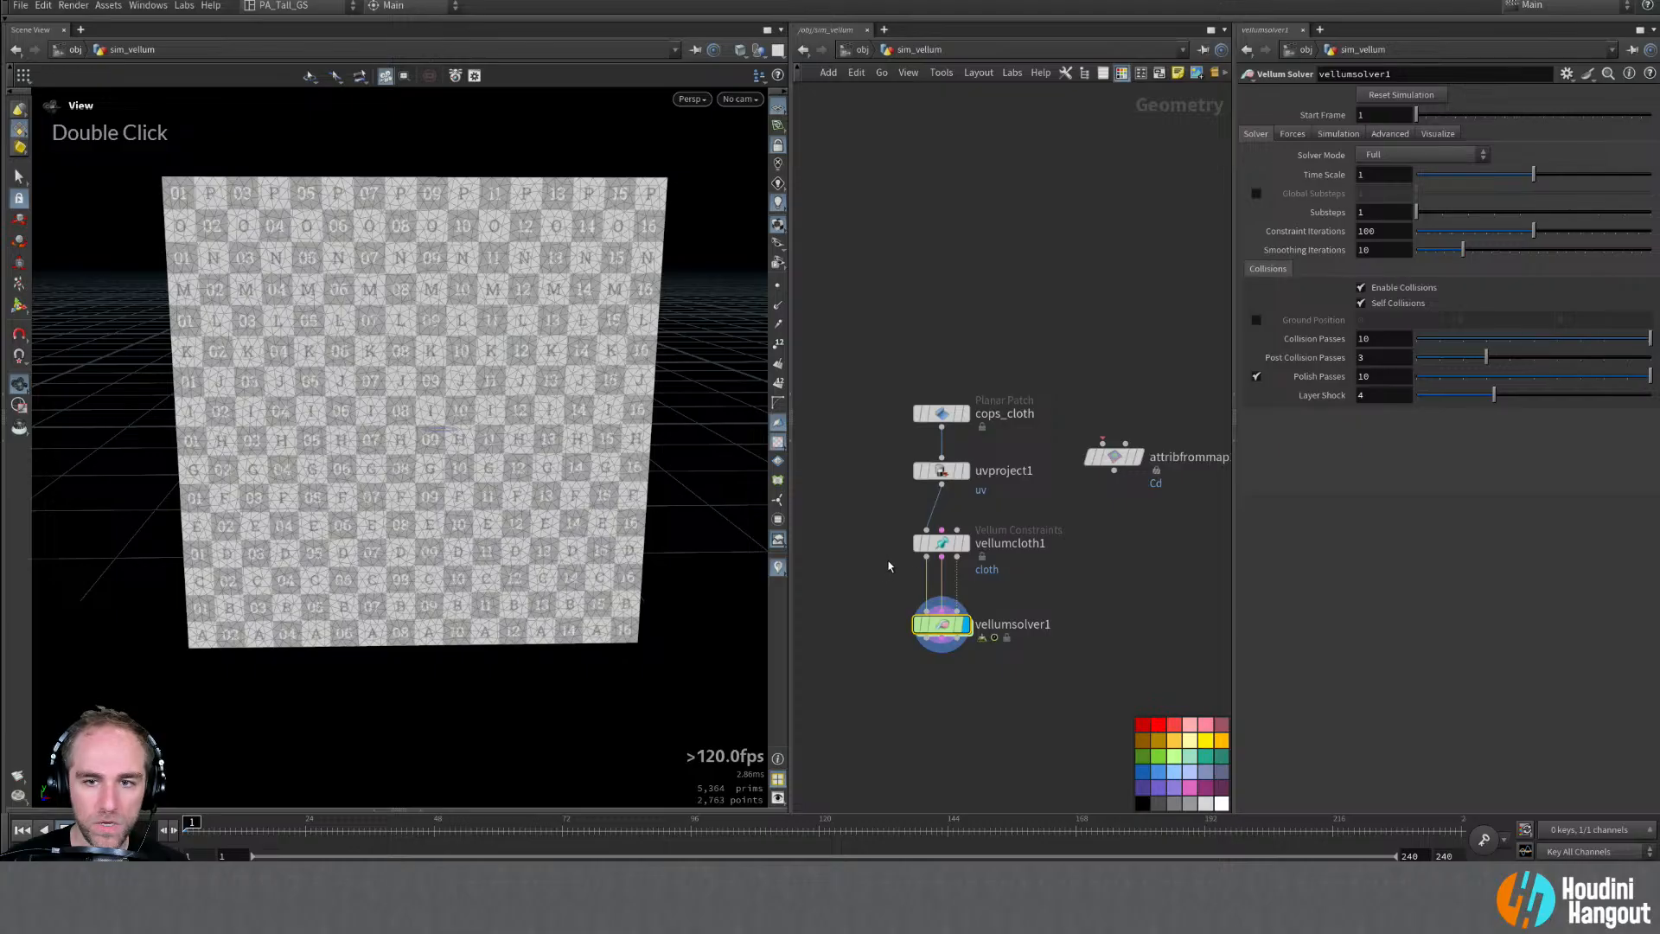
left_click(1102, 442)
left_click(941, 485)
left_click(1137, 456)
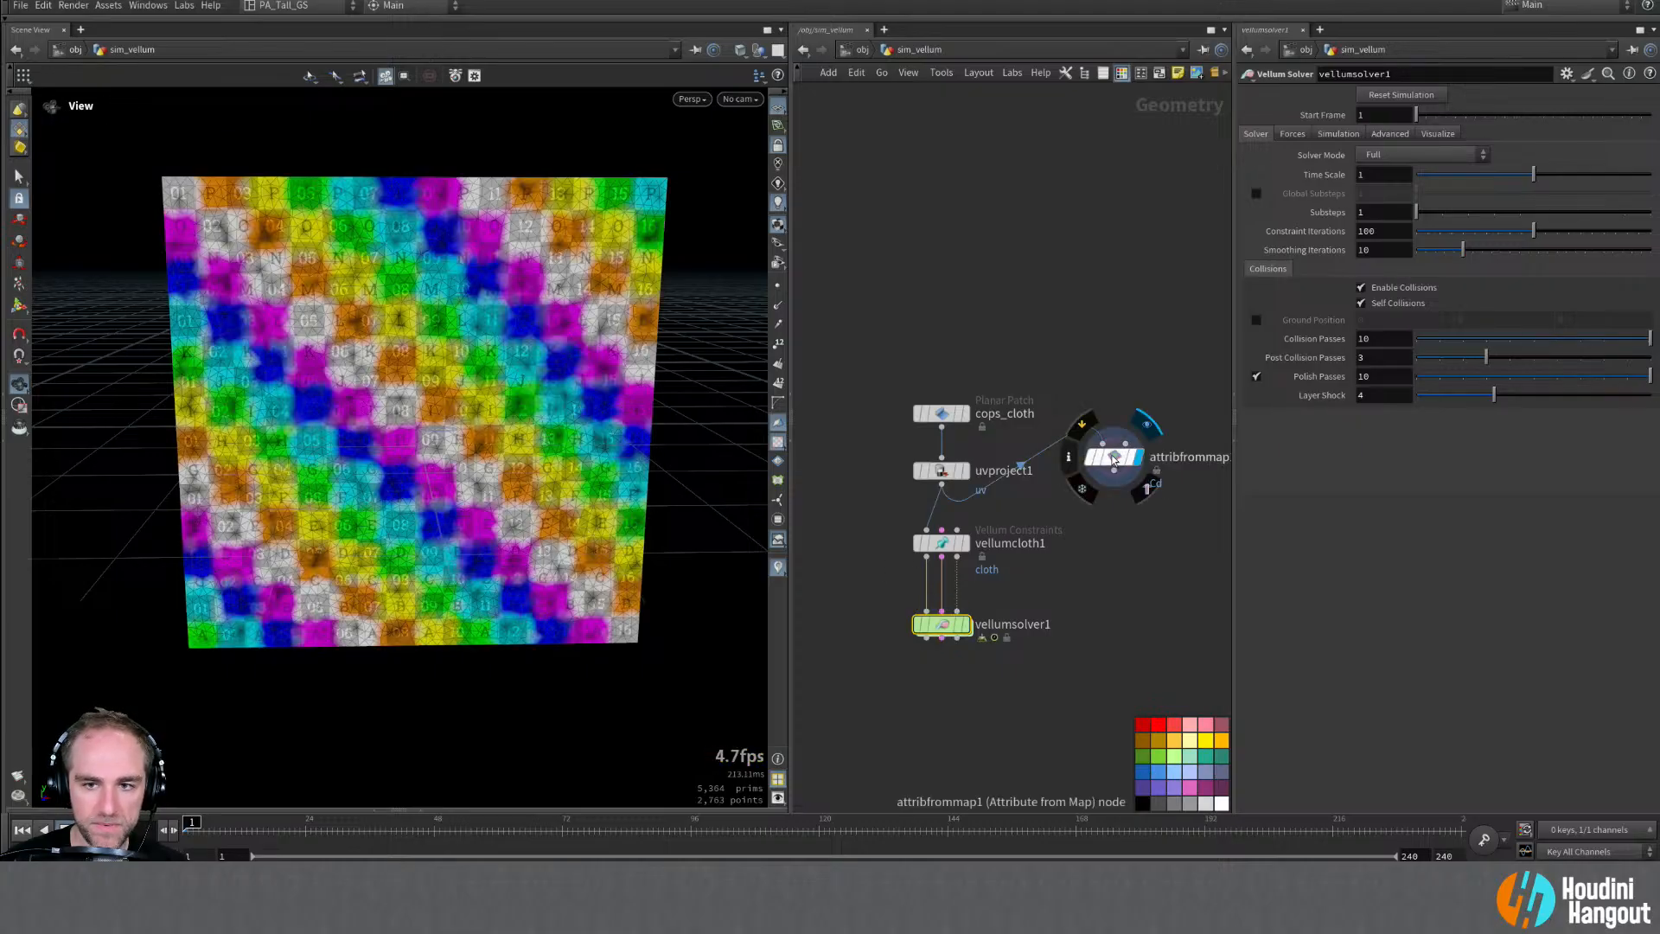
double_click(1114, 458)
left_click_drag(1087, 442, 1087, 464)
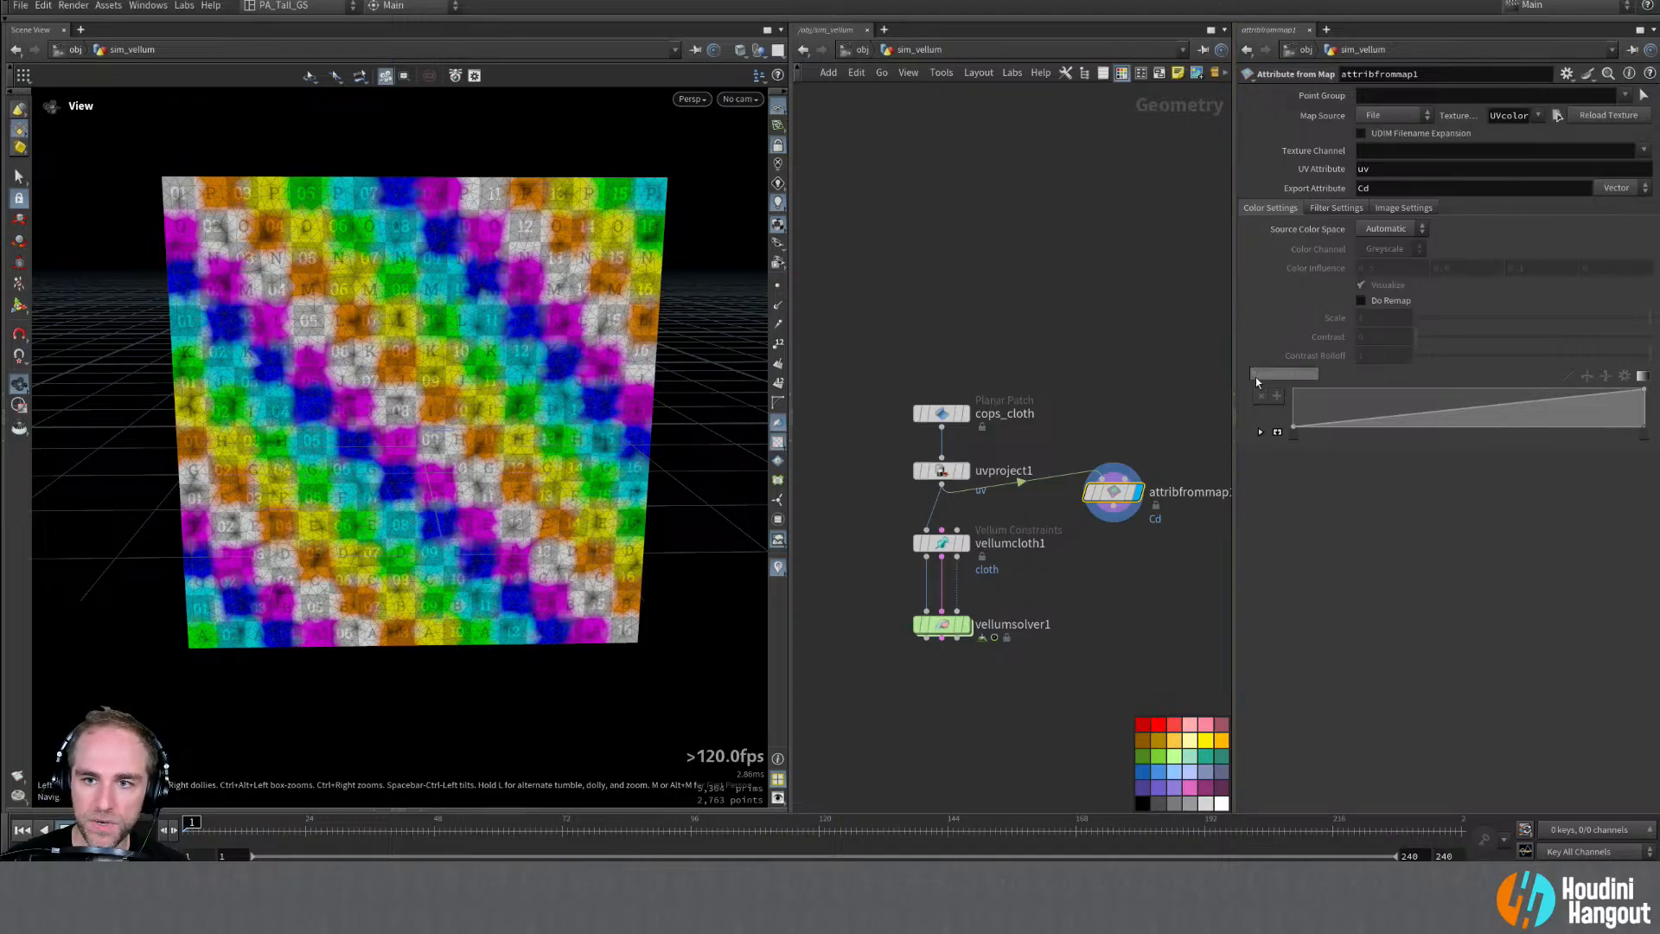
Step: Collapse the parameter pane, show the attribfrommap1 parameters over the network view, and widen them
left_click(1236, 438)
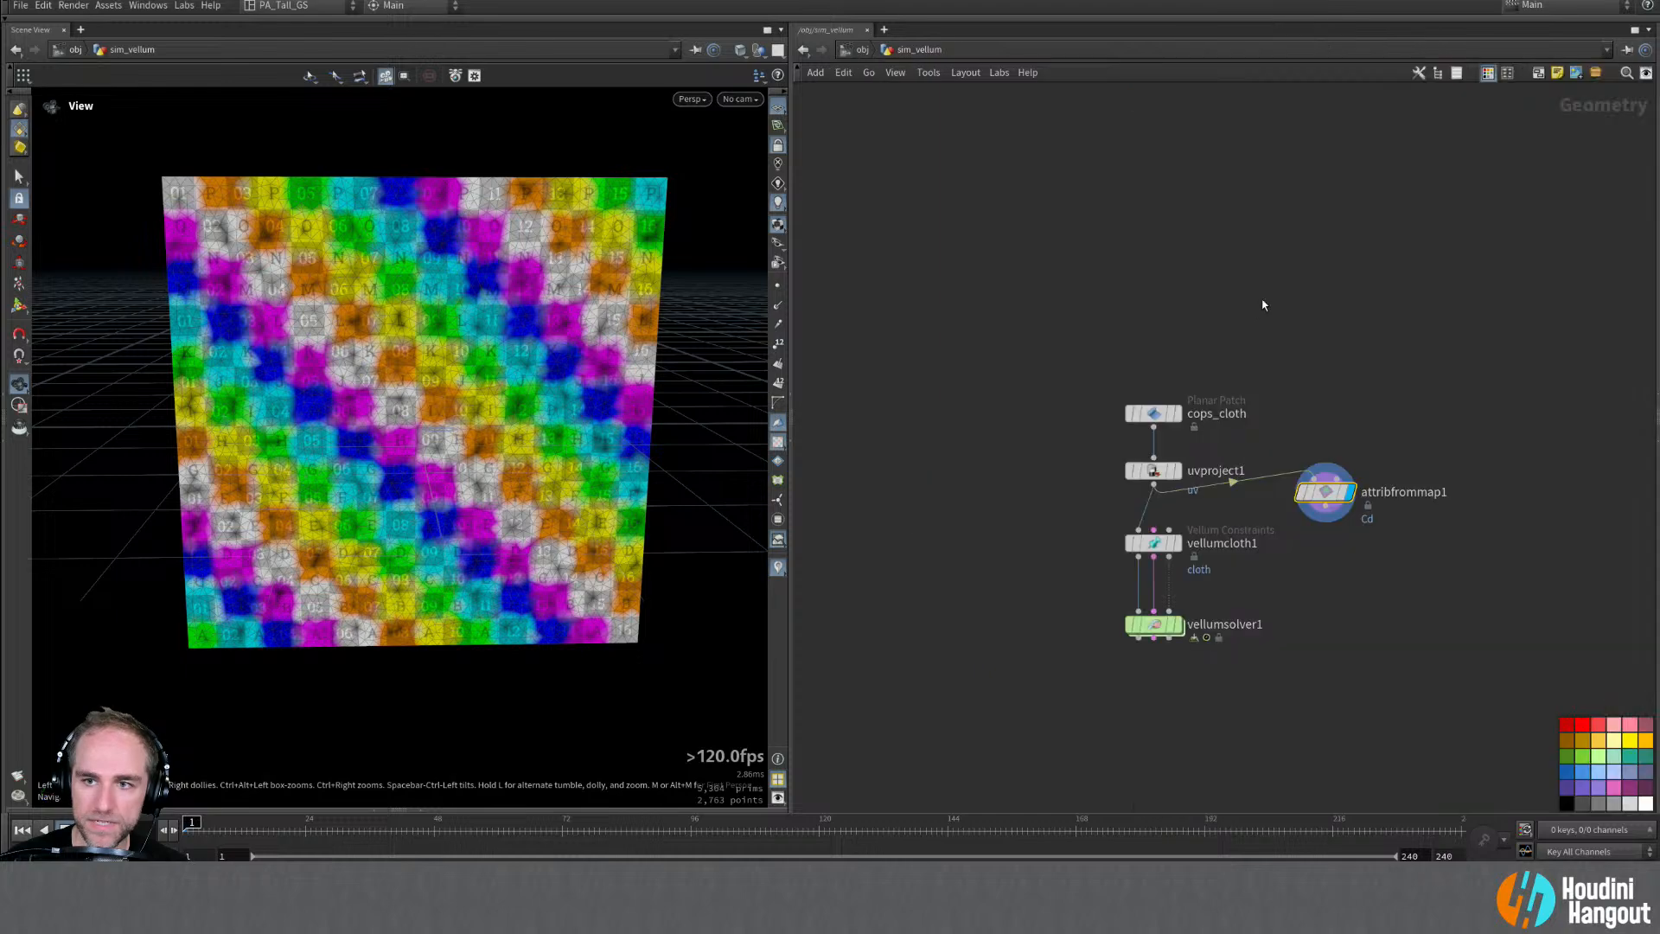
key("p")
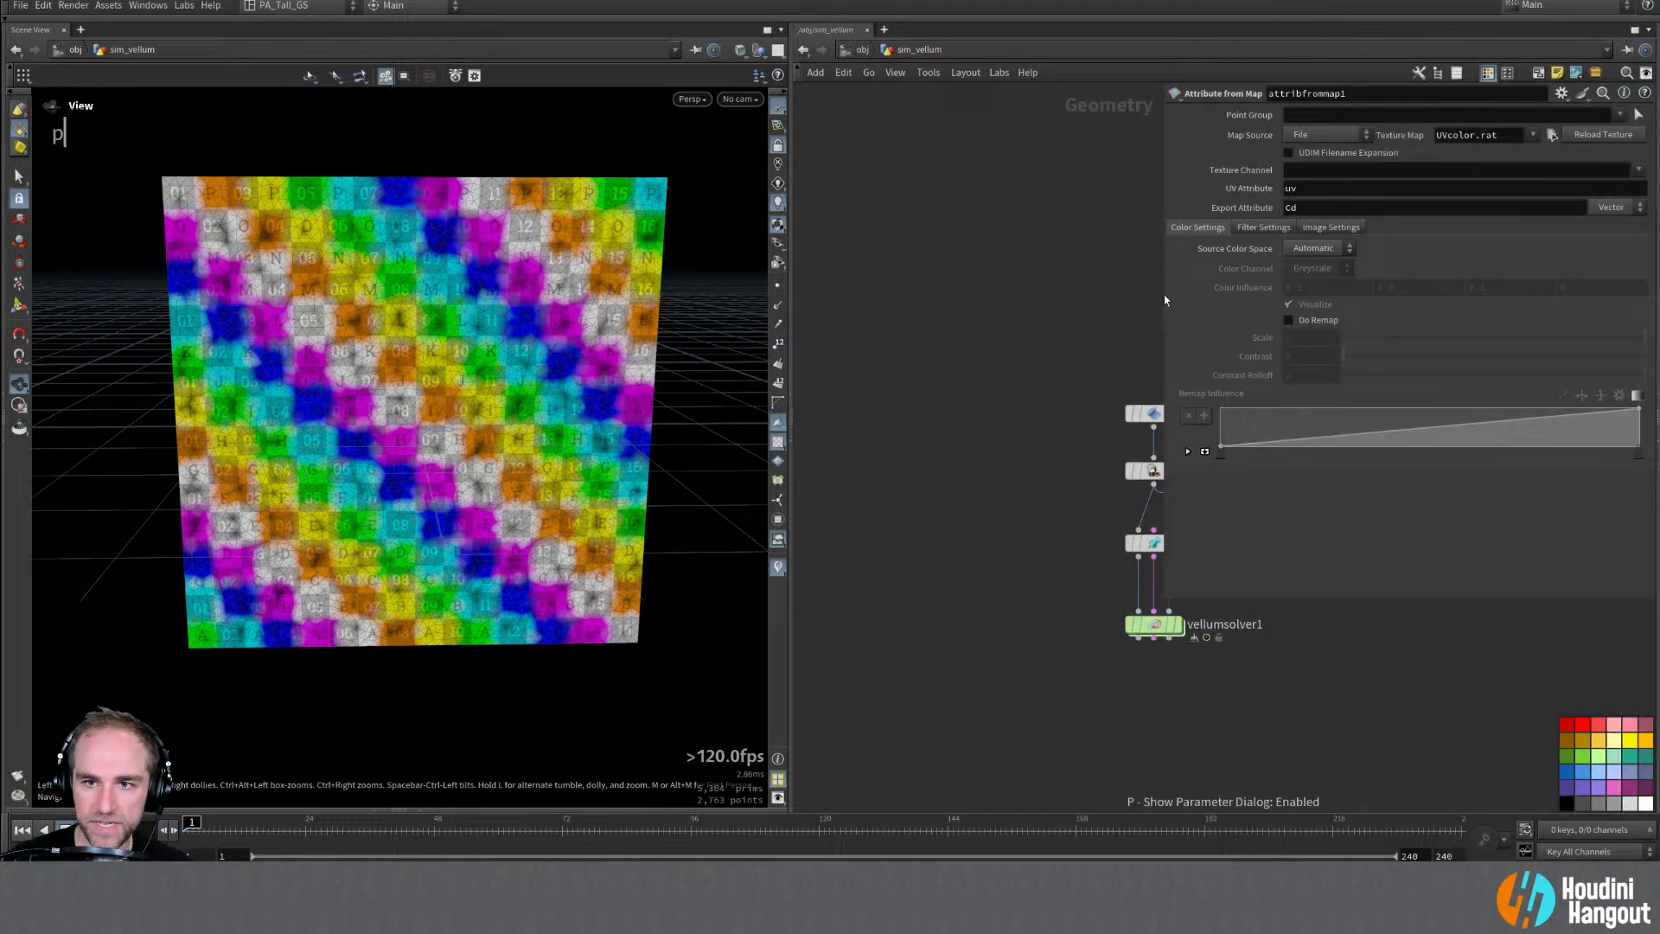
left_click_drag(1164, 292, 1000, 292)
middle_click_drag(986, 320, 869, 598)
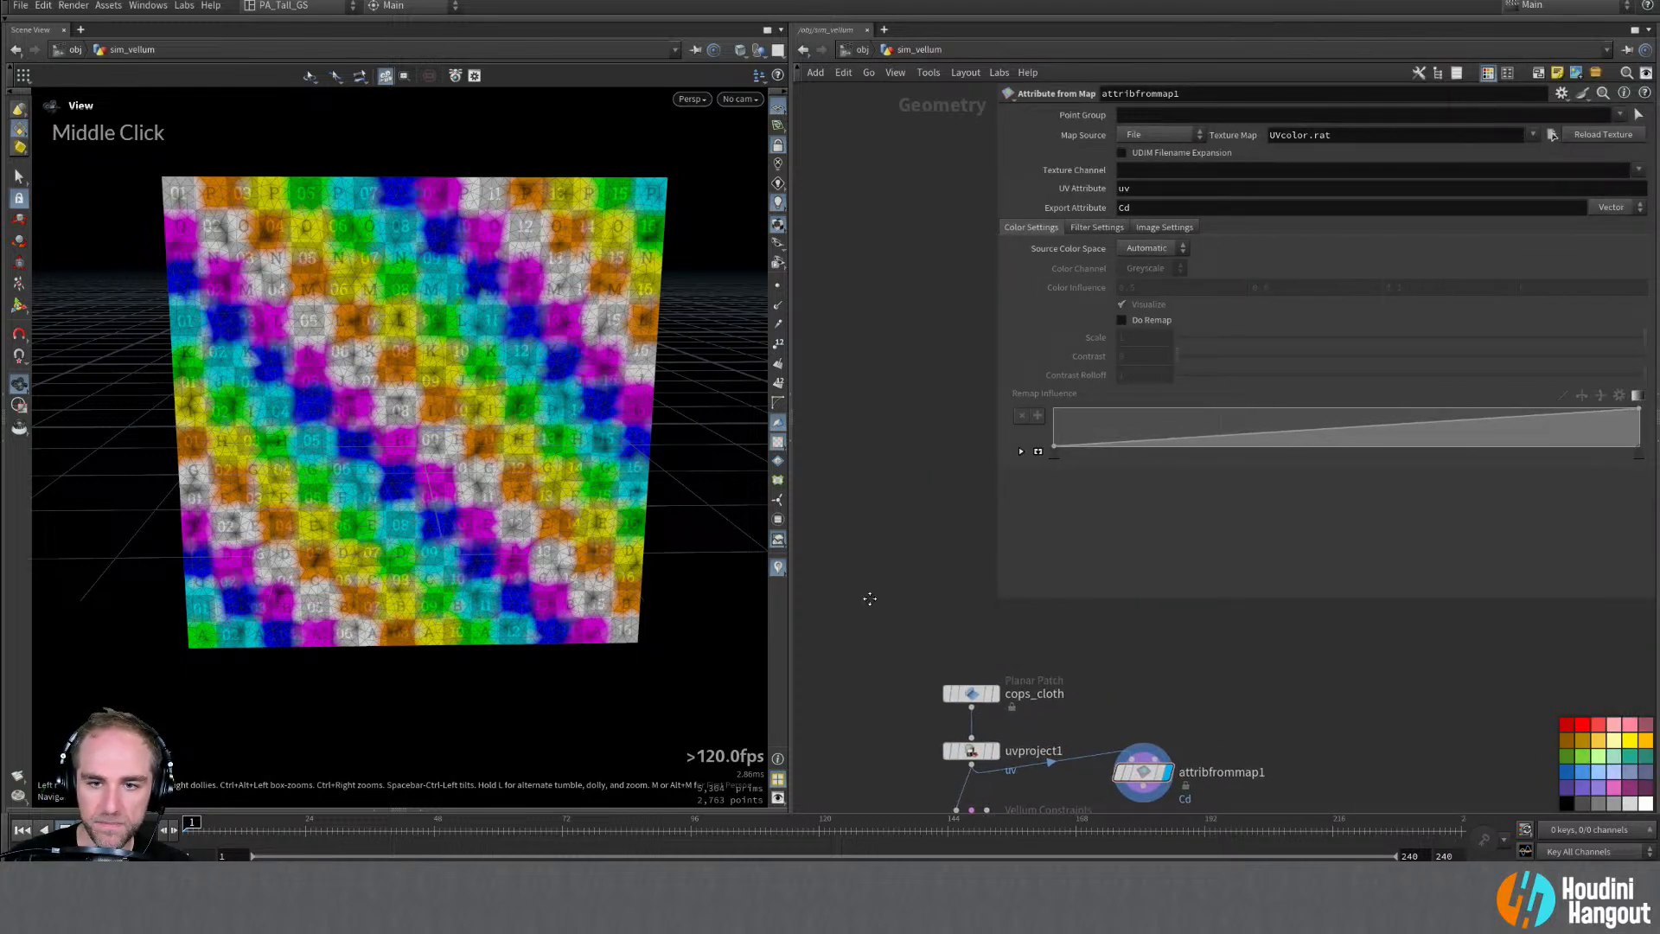
middle_click_drag(941, 522, 946, 481)
Step: Replace the texture map path of attribfrommap1 with the prefix op:
left_click_drag(1336, 136, 1252, 134)
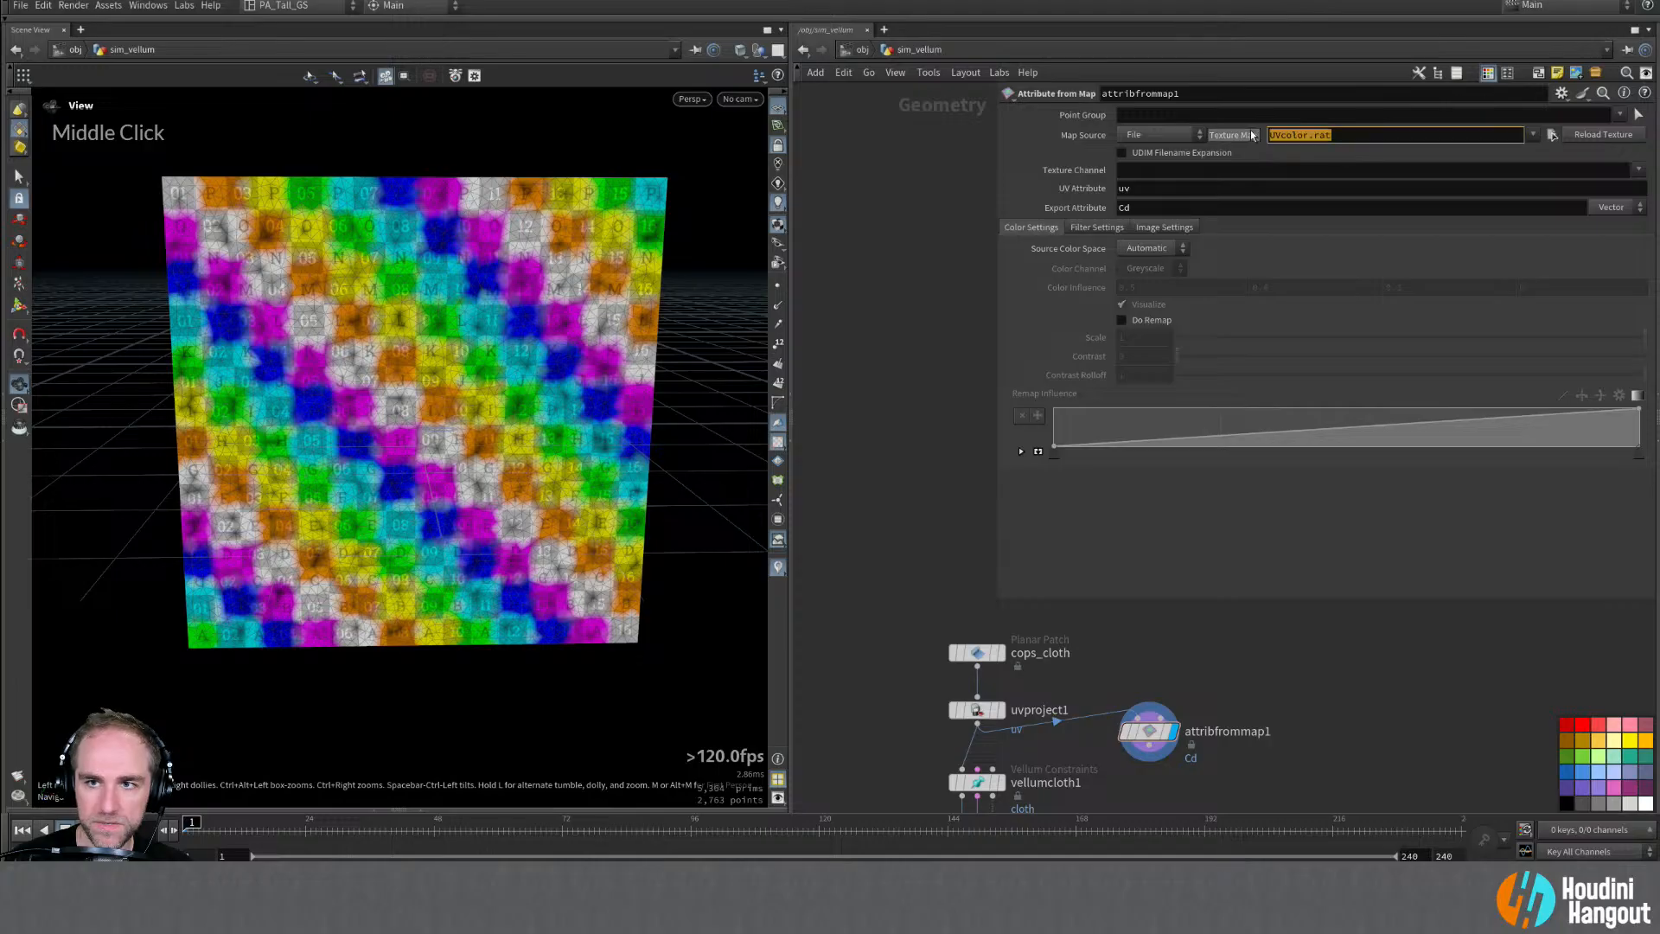
type("op:")
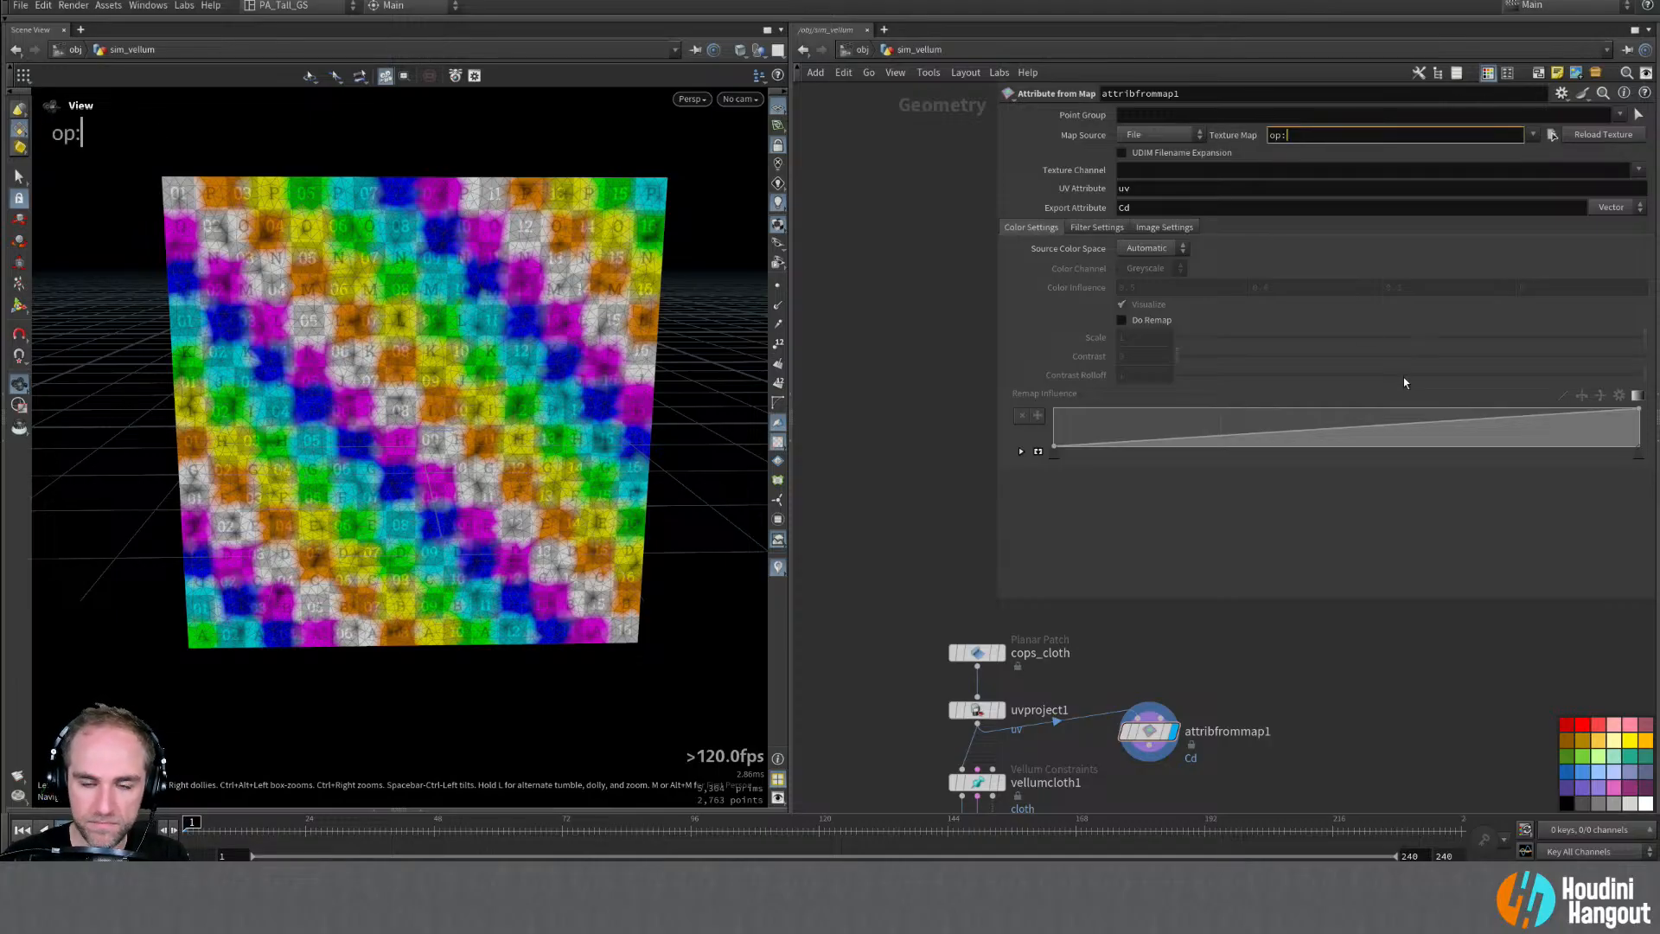
type("/")
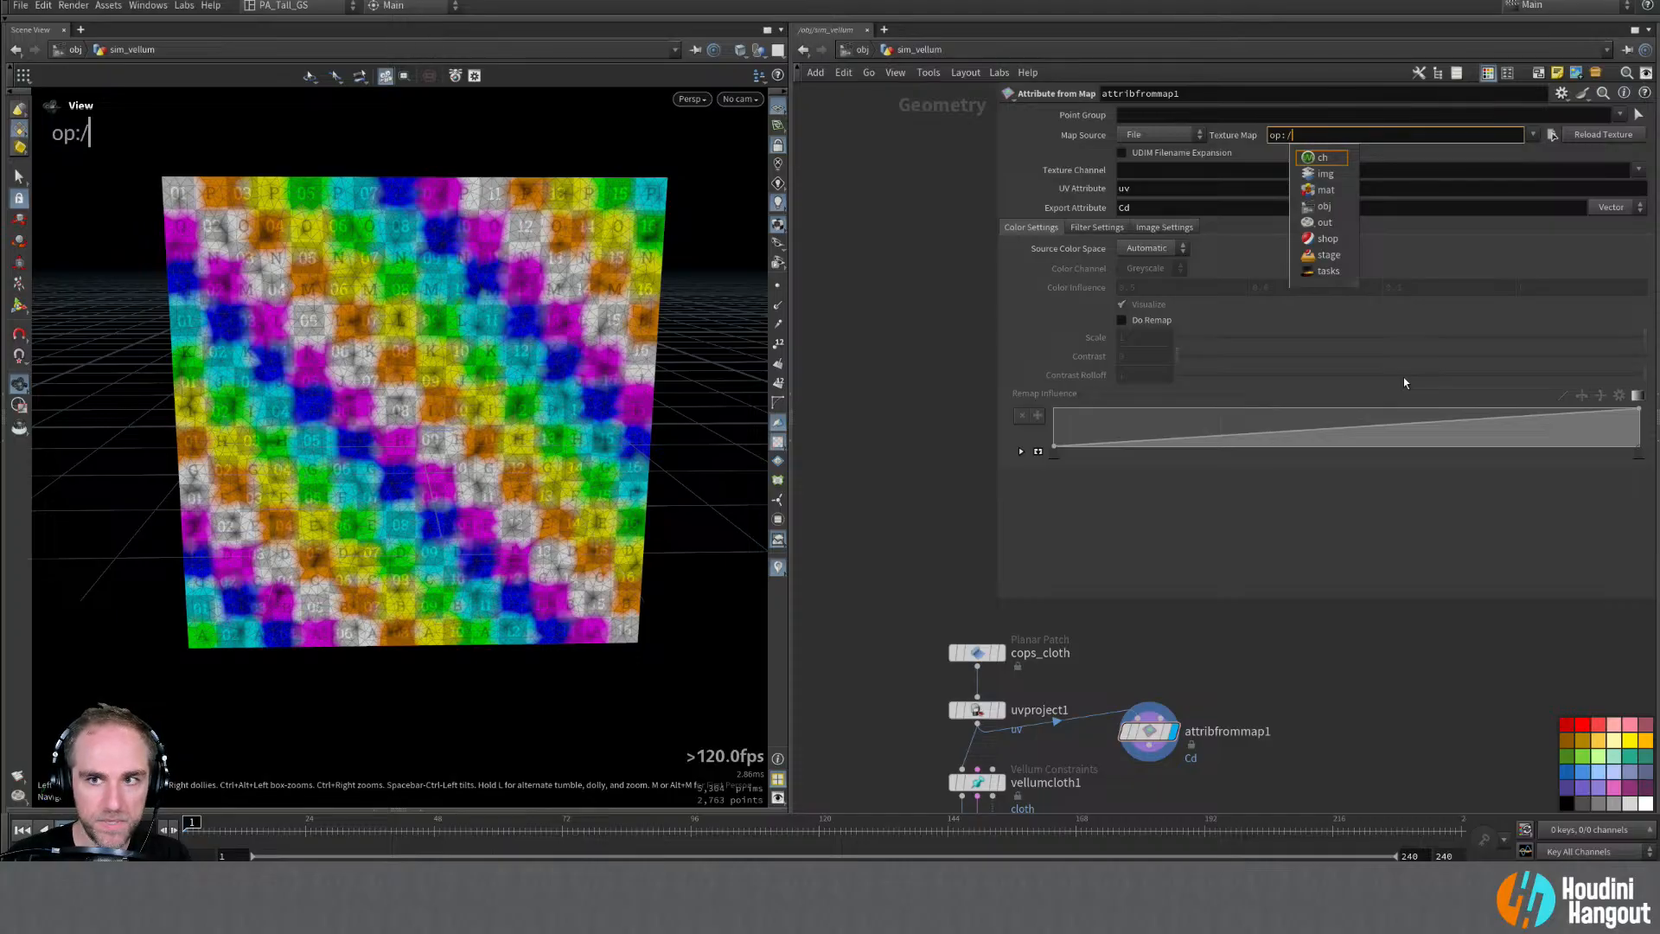
key("BackSpace")
type("../")
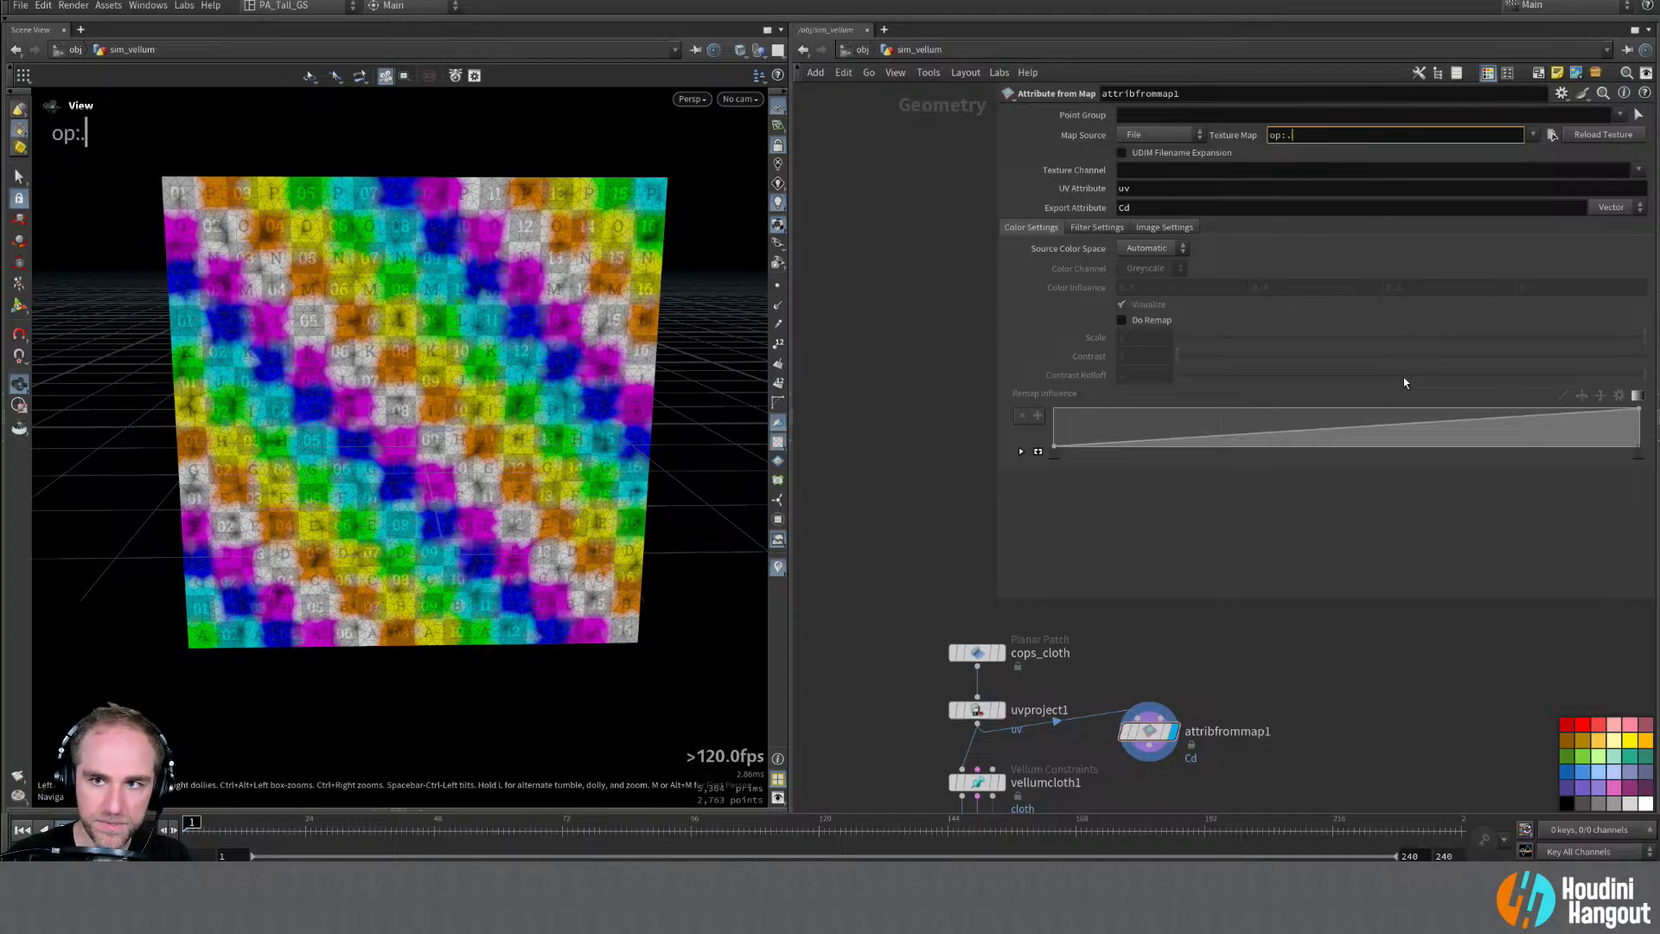
key("BackSpace")
key("BackSpace")
key("BackSpace")
type("/..")
key("BackSpace")
key("BackSpace")
key("BackSpace")
type("../")
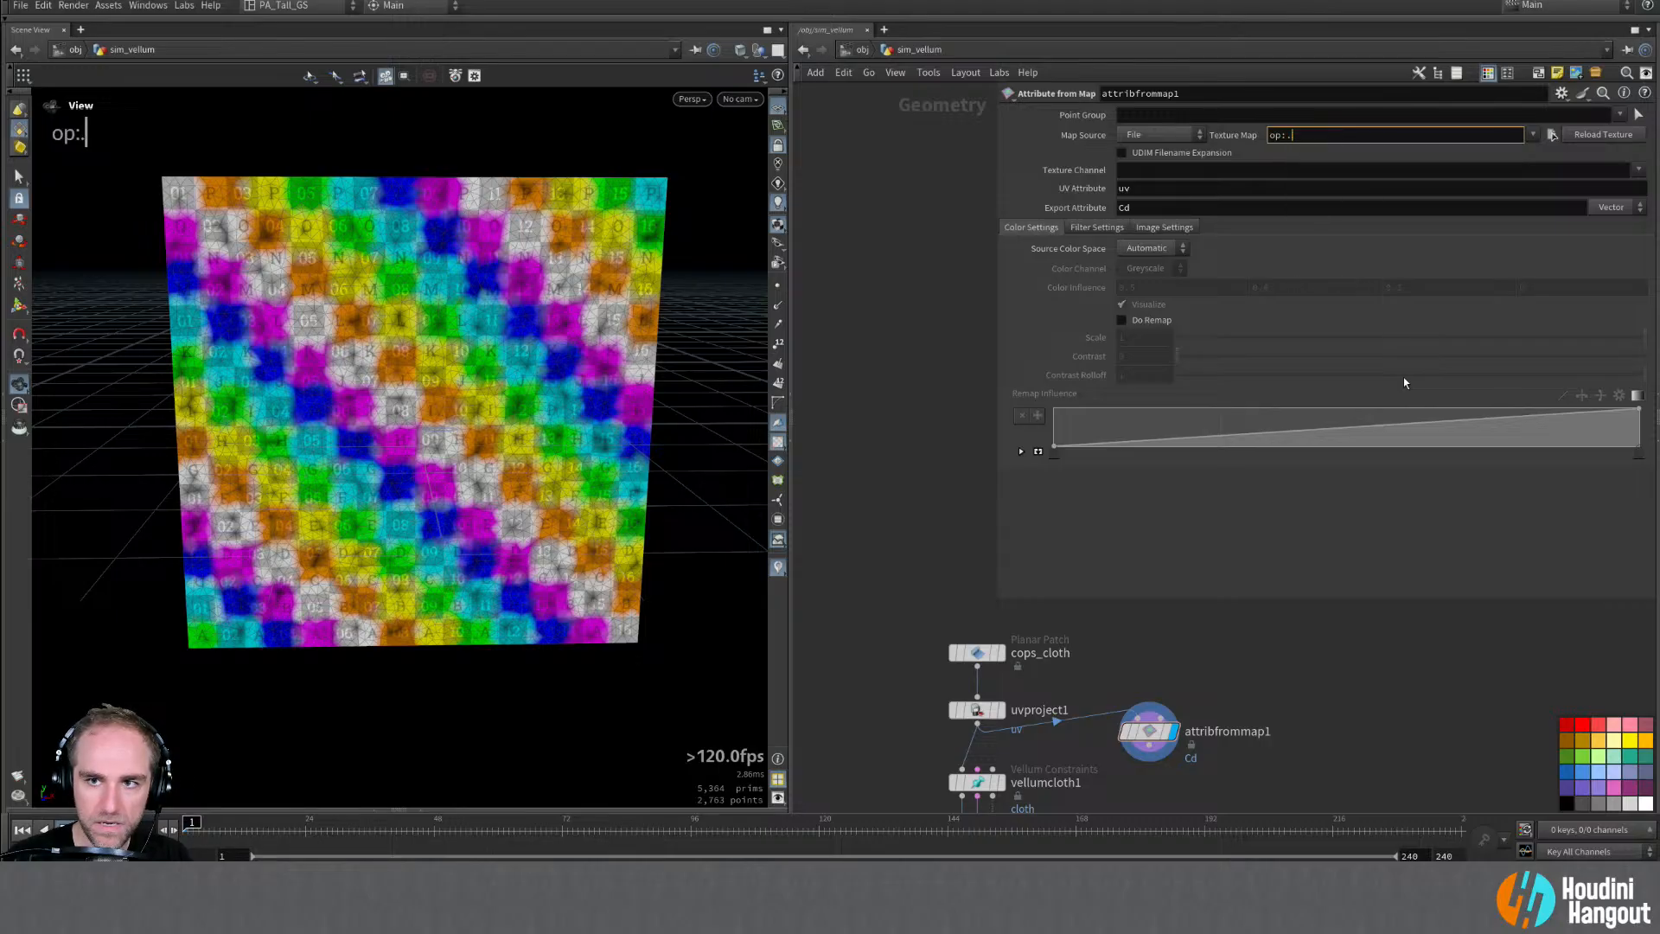
type("../")
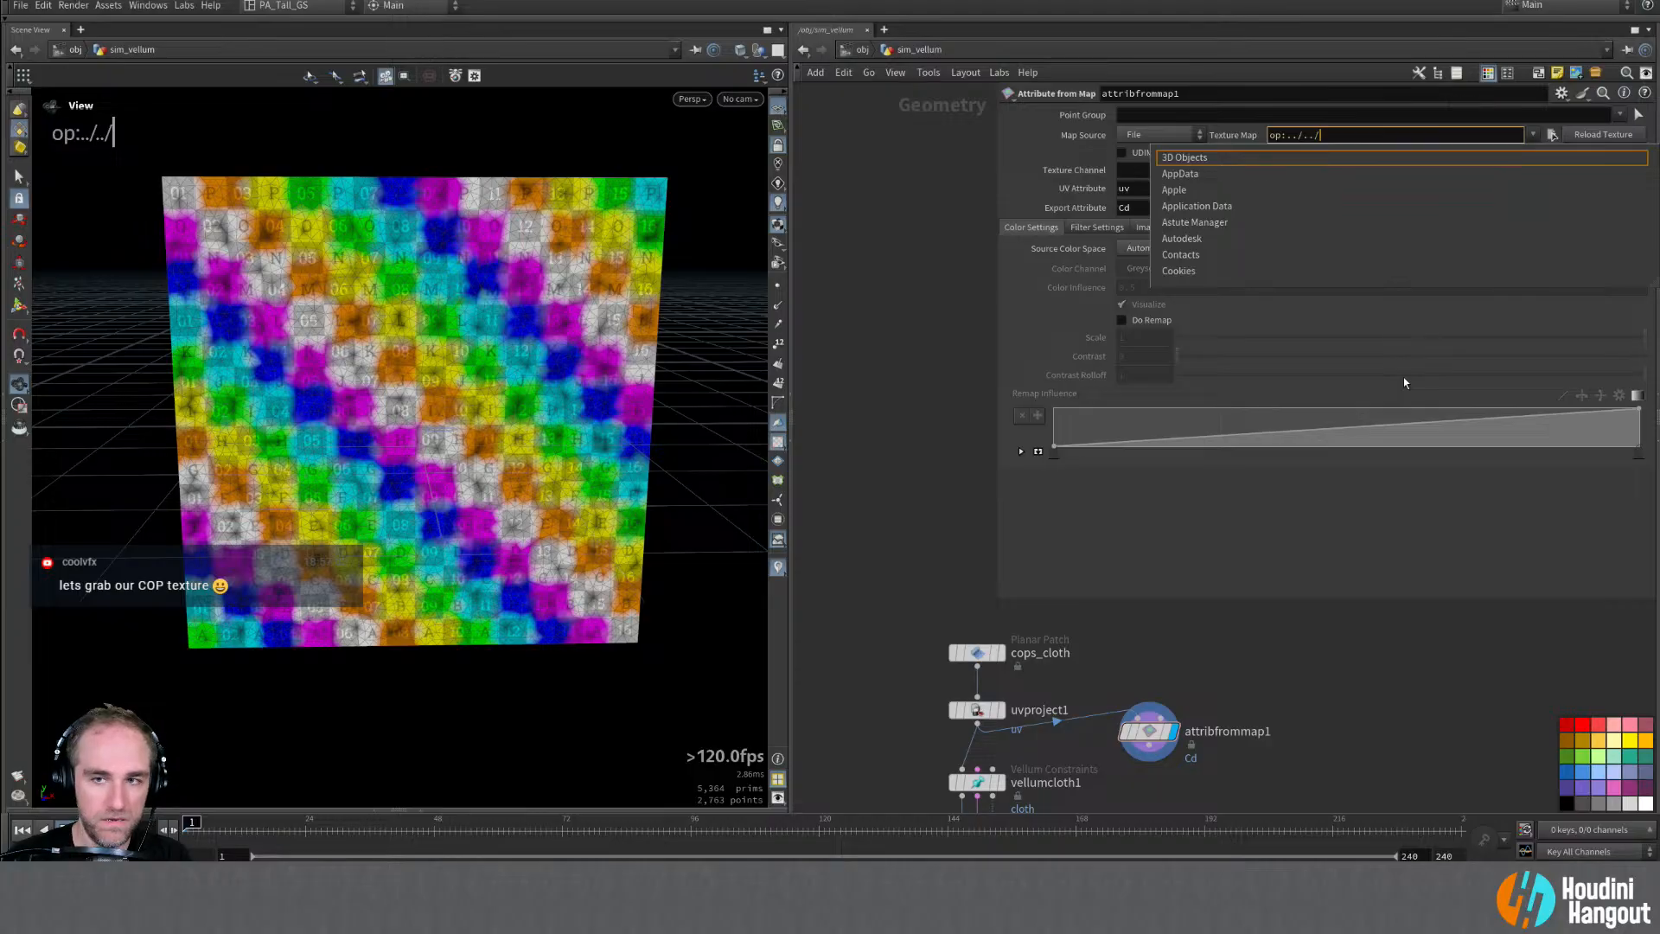
key("BackSpace")
key("BackSpace")
key("BackSpace")
key("BackSpace")
key("BackSpace")
key("BackSpace")
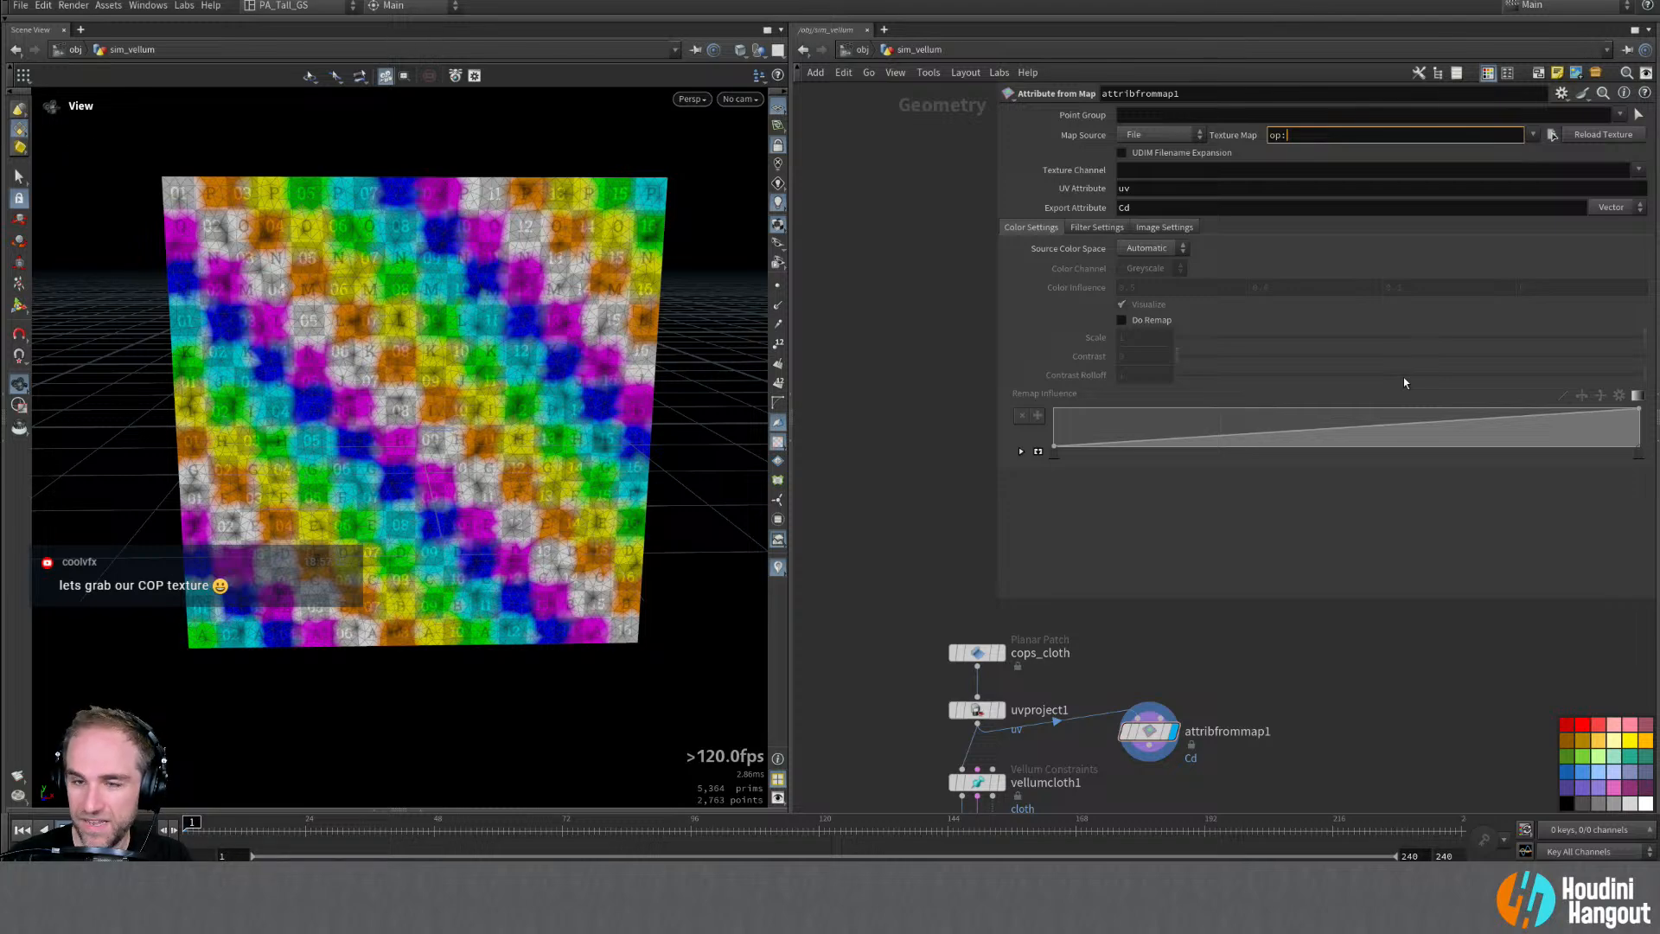
Step: Extend the texture map path of attribfrommap1 to op:/obj/
type("/ob")
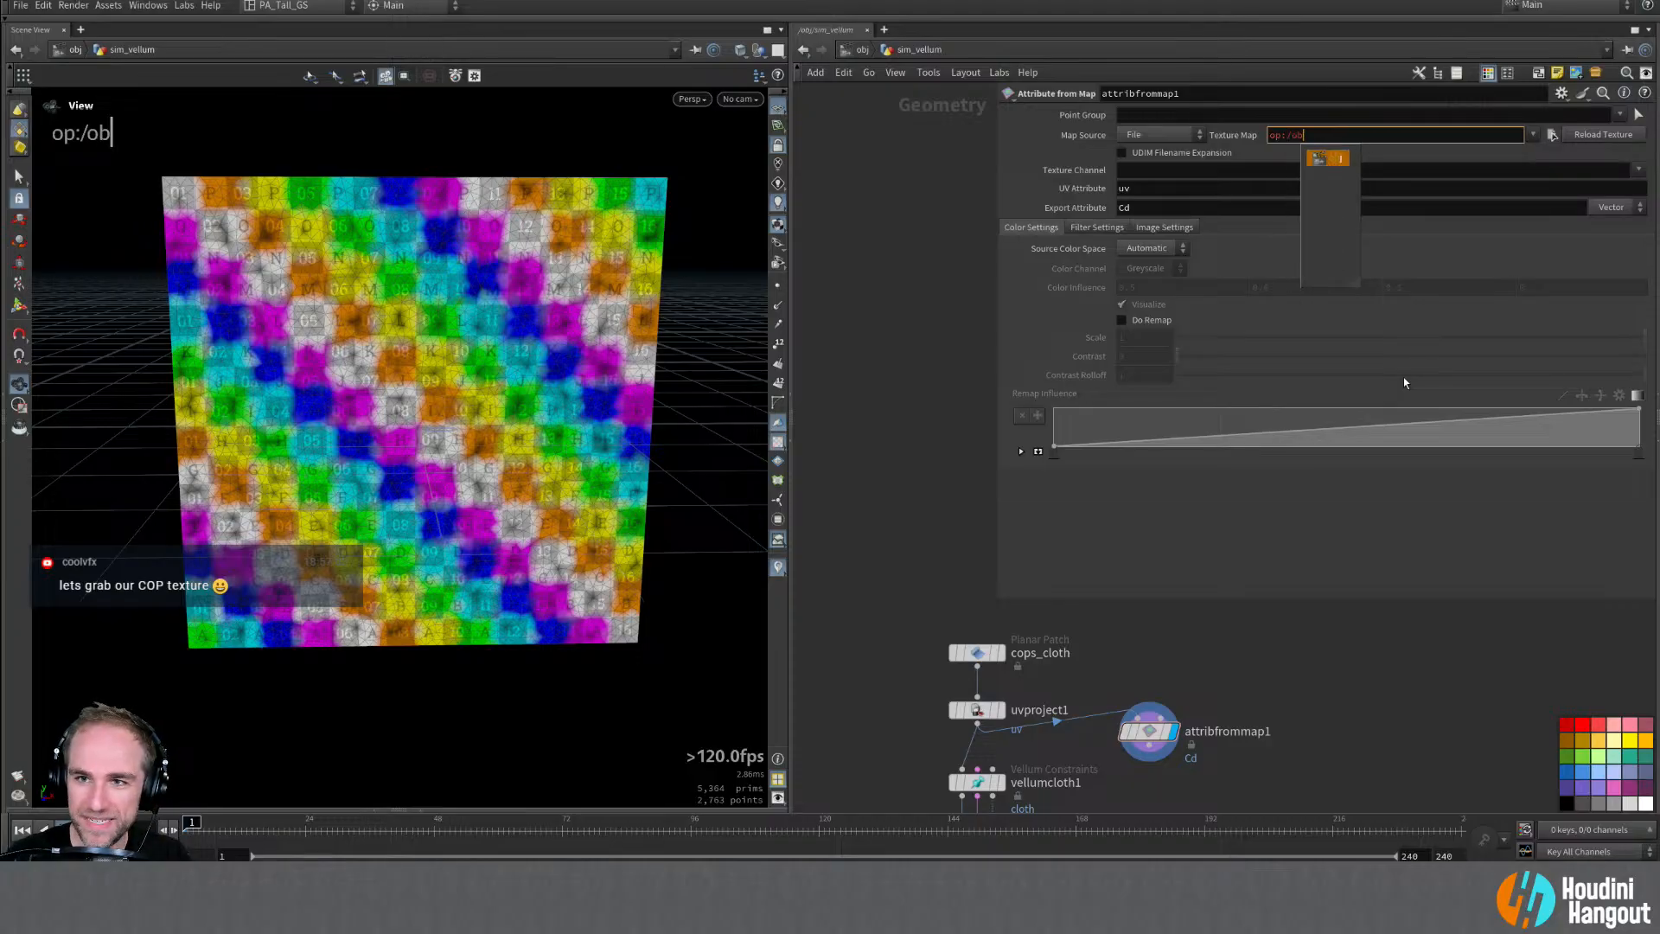
key("Return")
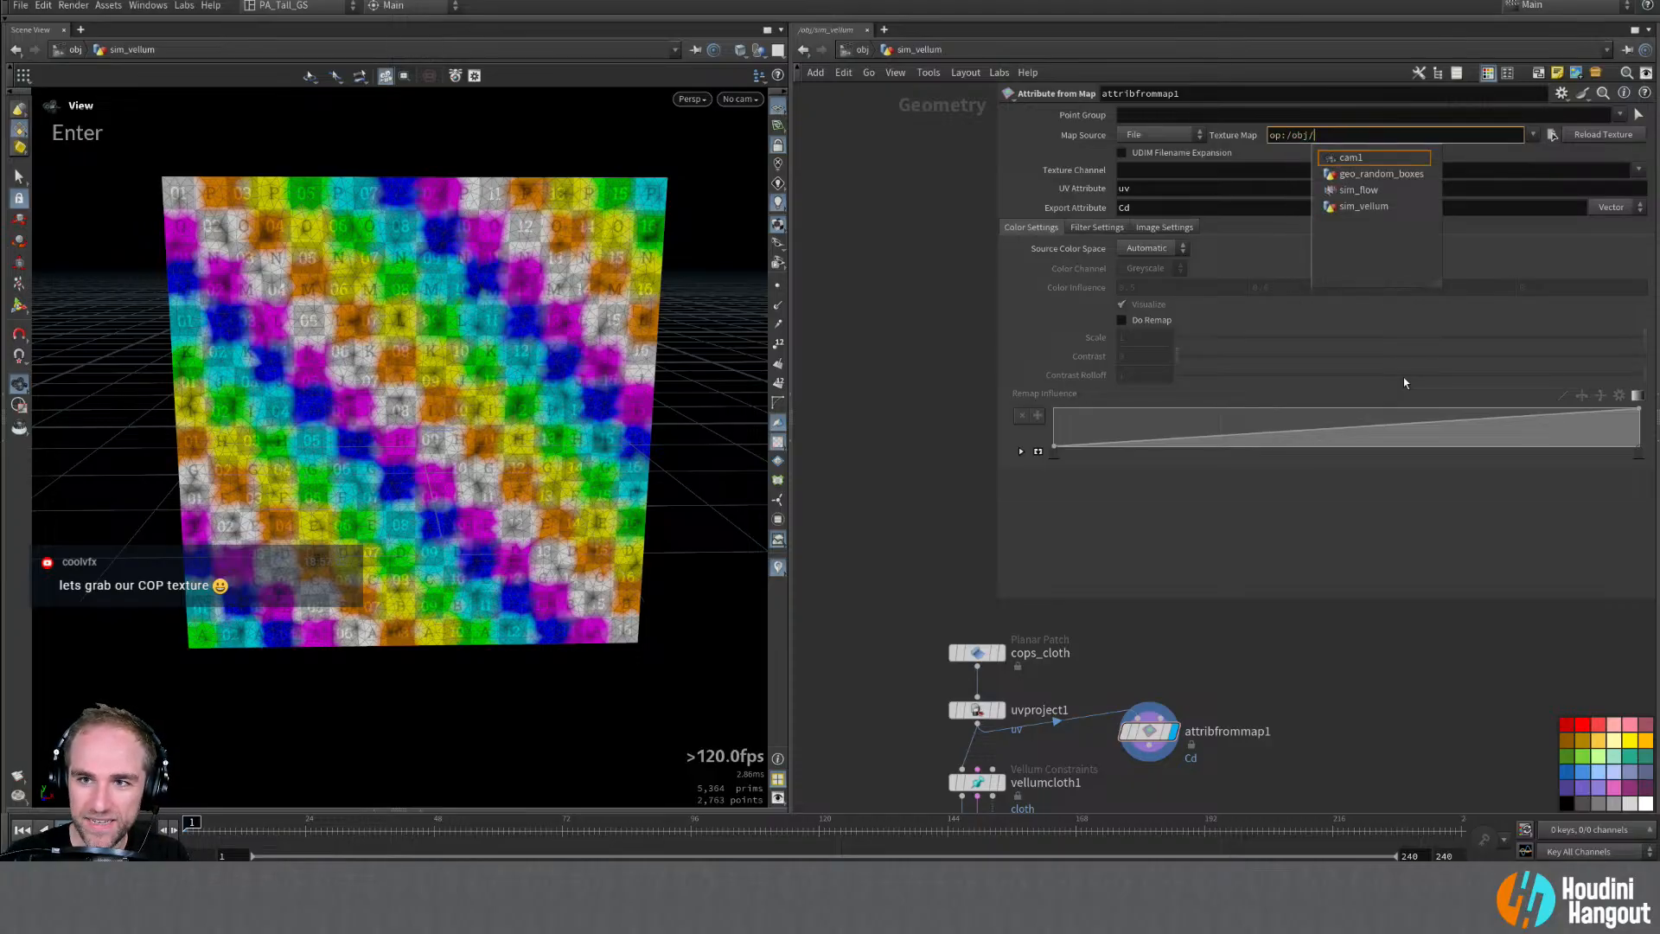
Step: Enter op:/obj/sim_flow/ as the texture map path of attribfrommap1
key("Down")
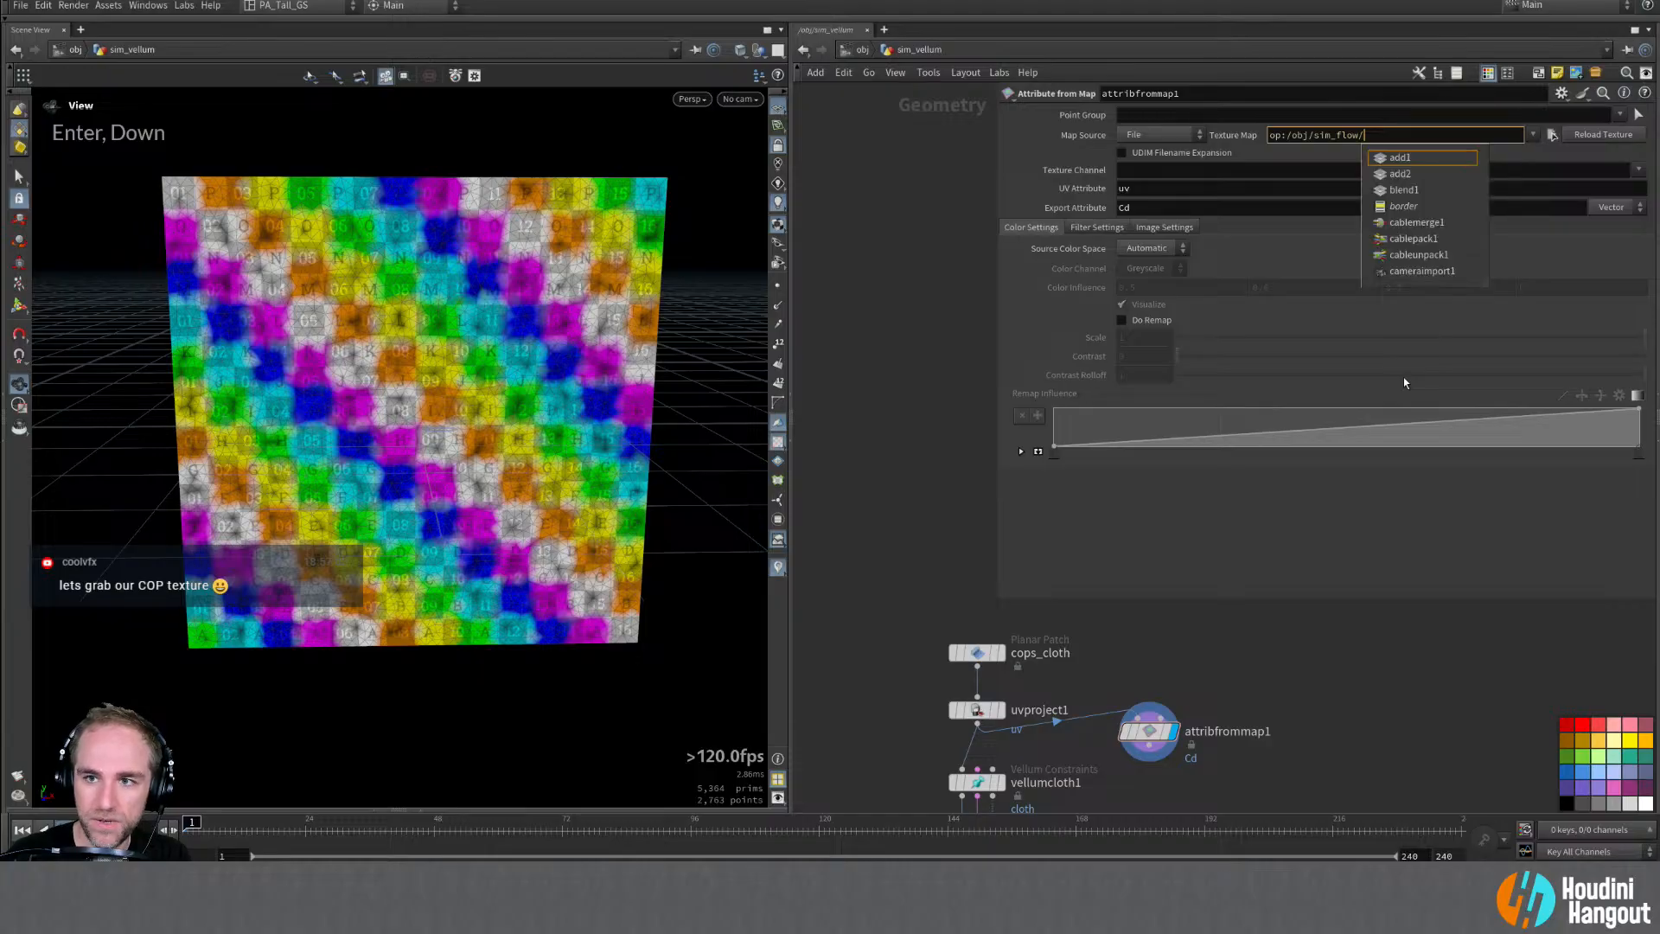
left_click(1340, 643)
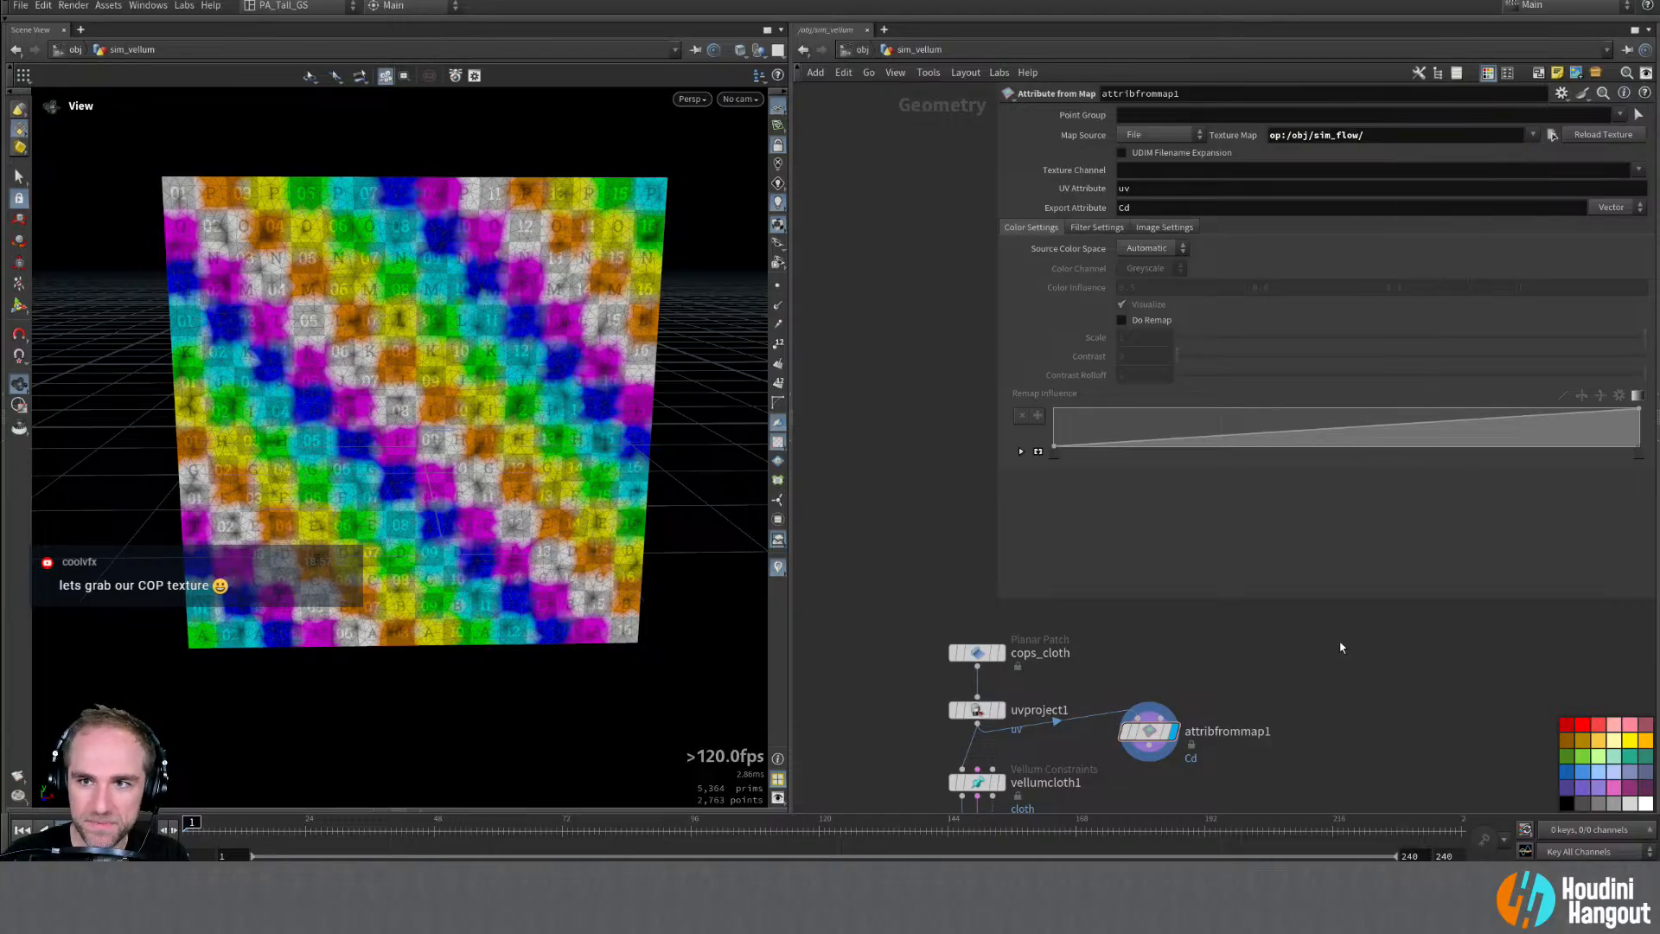
Step: Go up to the object level, widen the network view, and open the sim_flow COP network
key("u")
key("u")
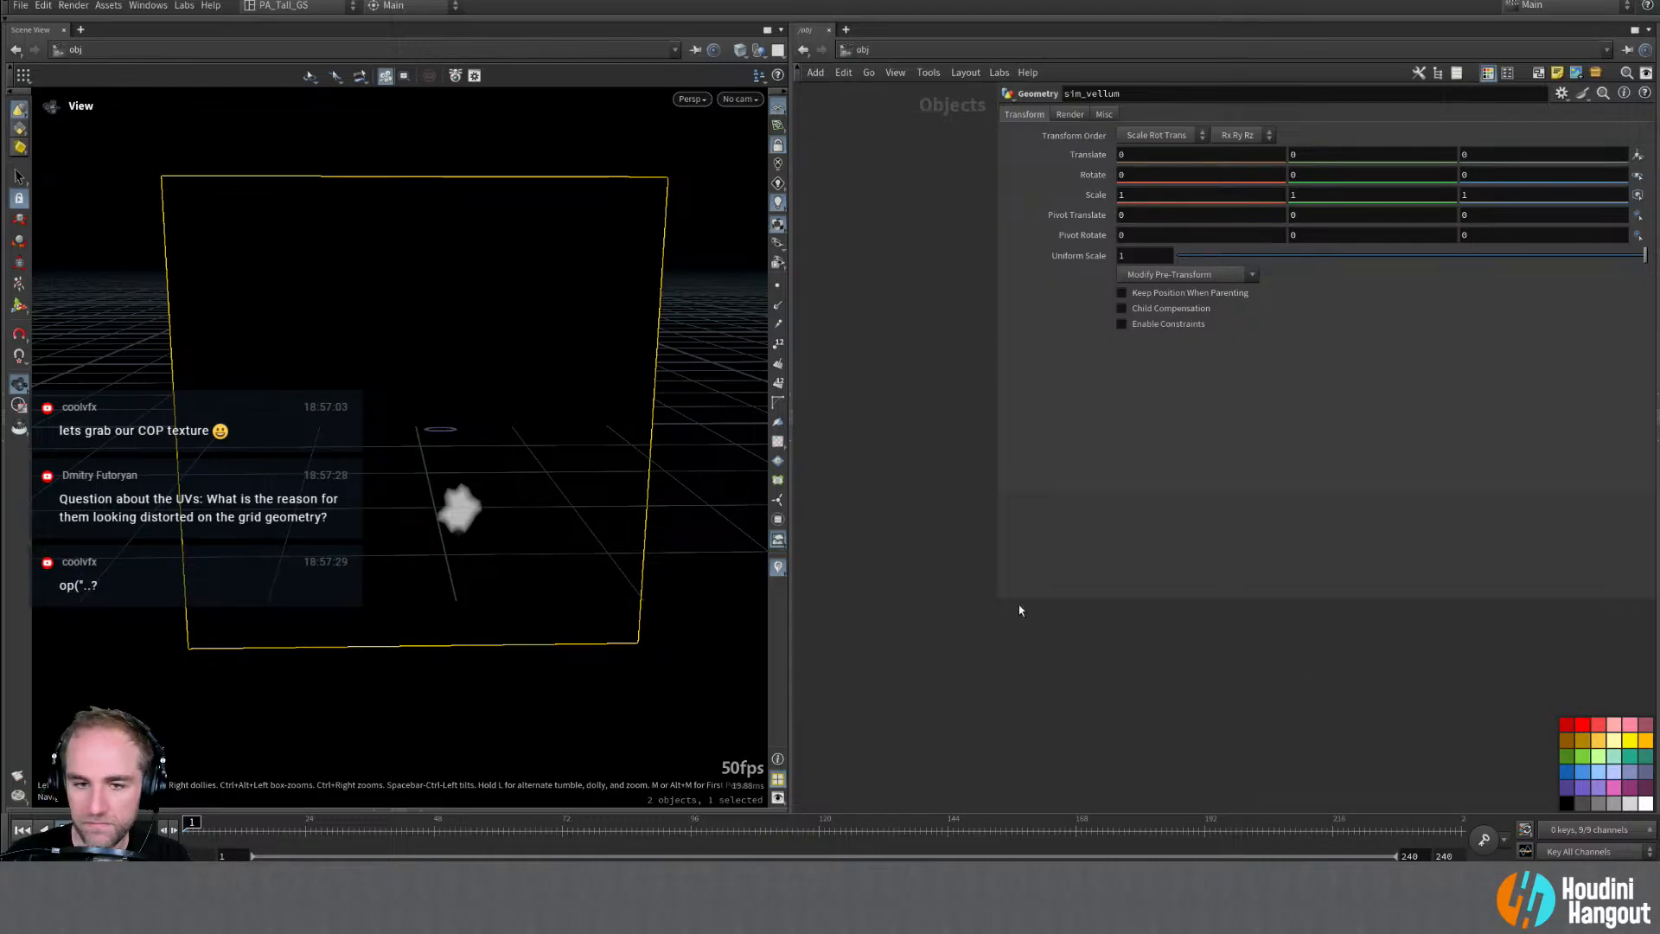
left_click_drag(996, 599, 1360, 593)
left_click(1260, 400)
key("u")
key("u")
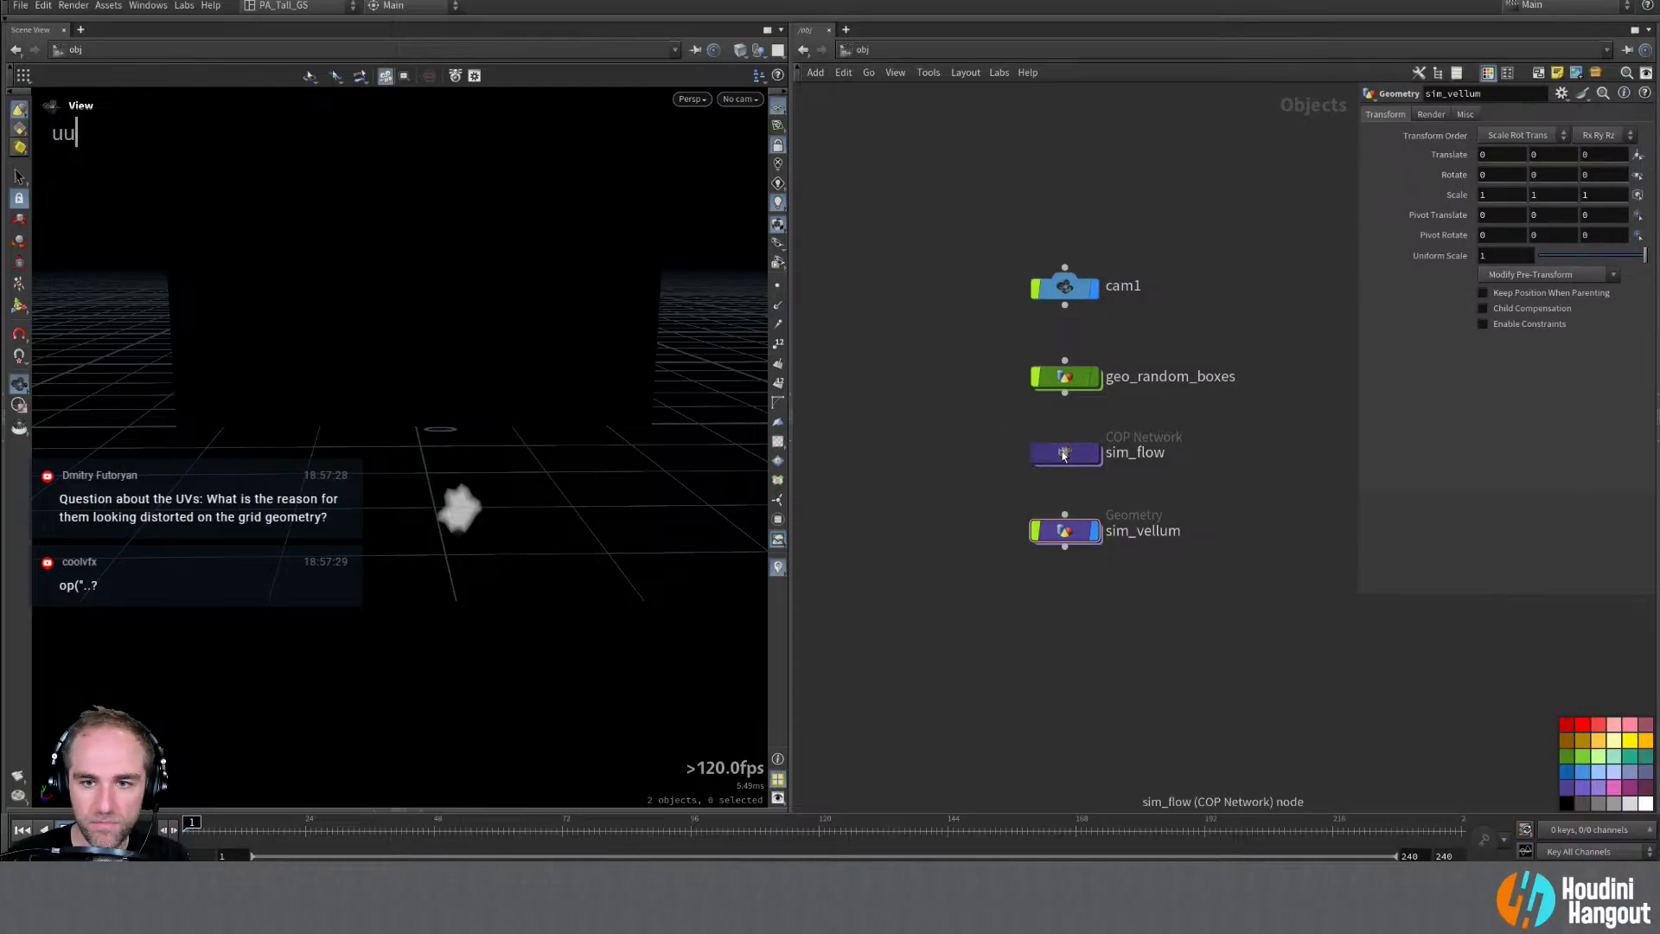
double_click(1063, 455)
Step: Add a Null node beside flow_block_end1 and feed it from that node's color output
middle_click_drag(1092, 476, 982, 522)
right_click_drag(982, 522, 972, 549)
middle_click_drag(972, 550, 794, 553)
middle_click_drag(1245, 583, 1117, 606)
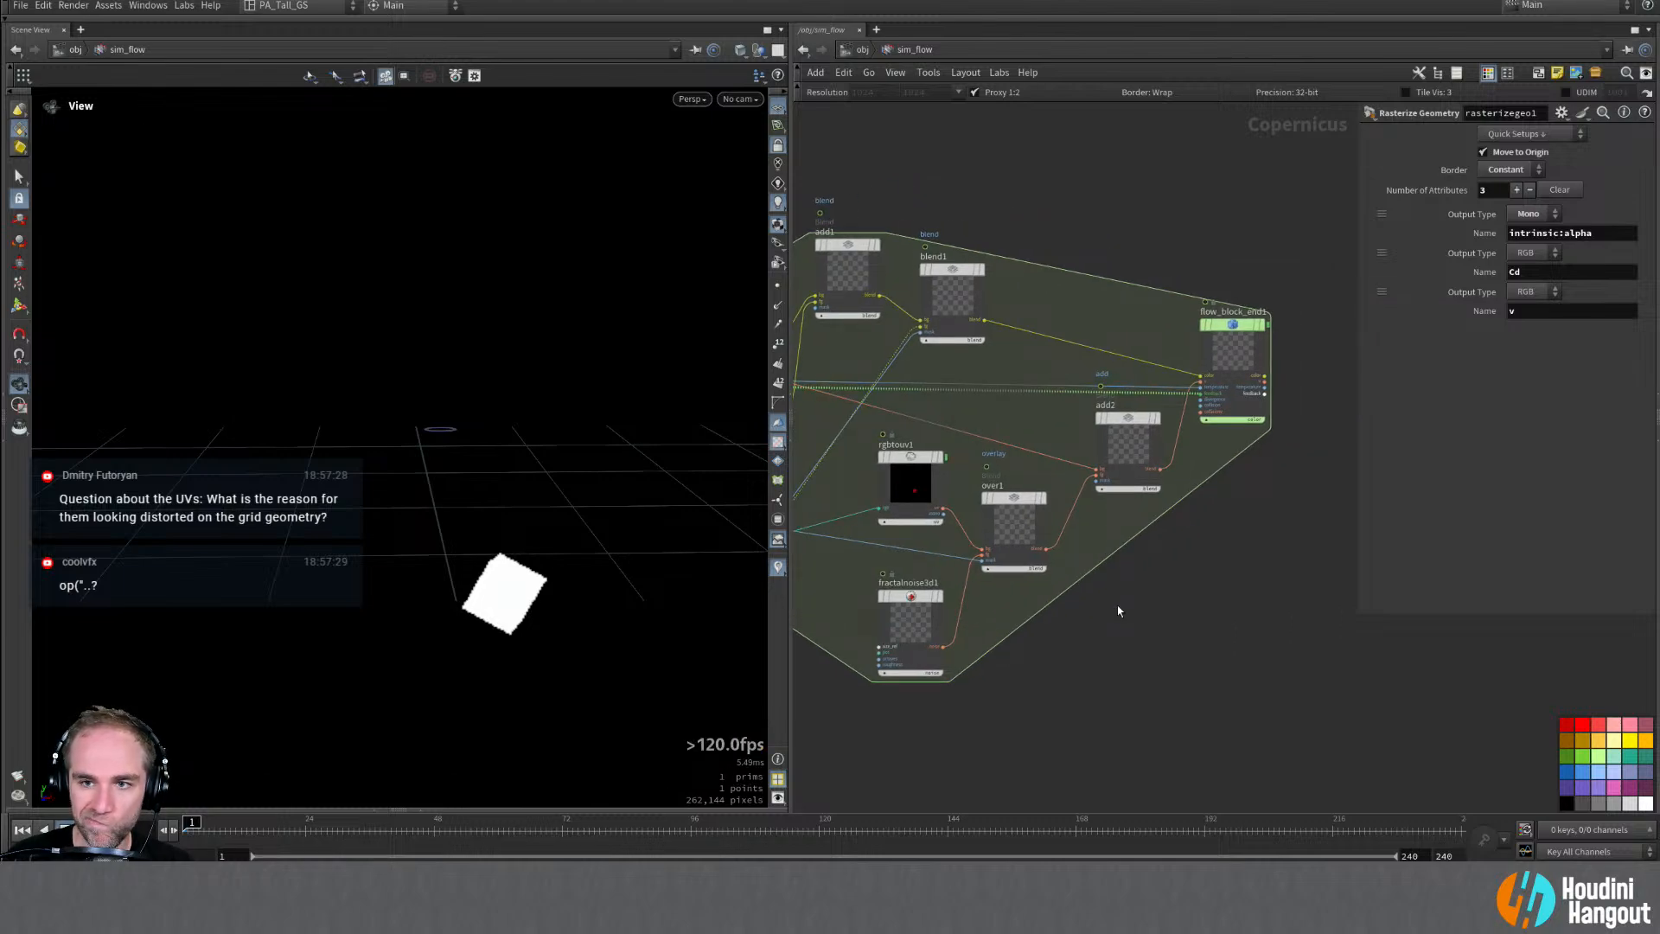
middle_click_drag(1212, 555, 1081, 562)
middle_click_drag(1230, 437, 1198, 452)
right_click_drag(1198, 452, 1203, 408)
key("Tab")
type("nukll")
key("BackSpace")
key("BackSpace")
key("BackSpace")
type("ll")
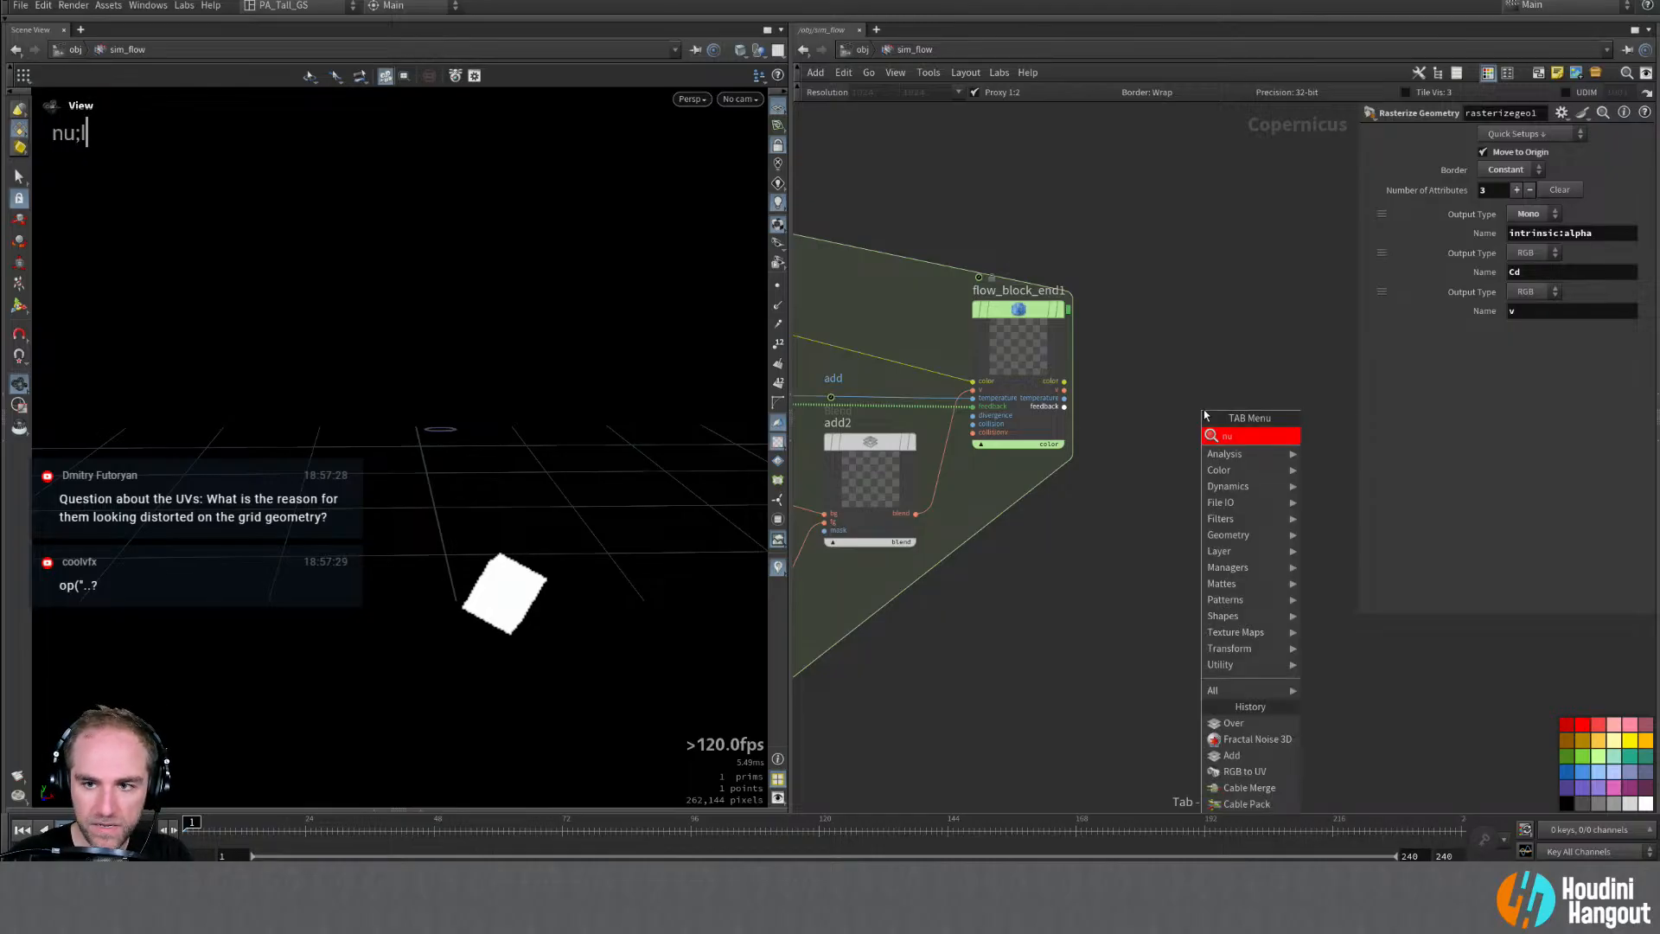
key("Return")
left_click(1223, 303)
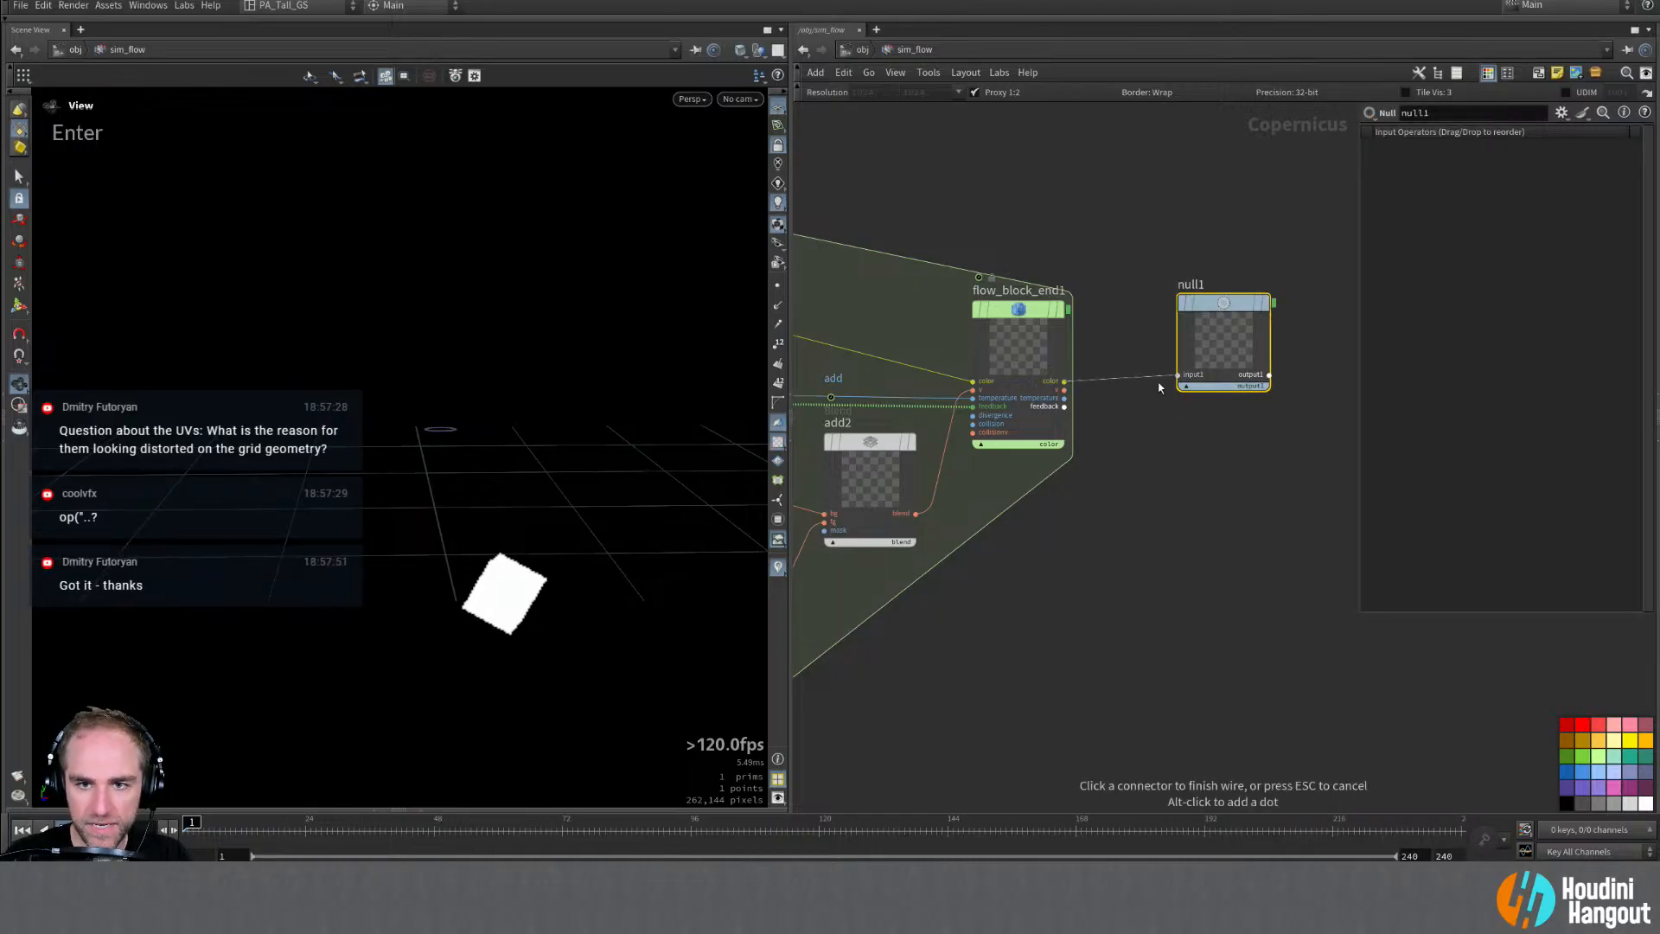
Step: Rename the new null node as OUT_COLOR
double_click(1190, 283)
type("OUT_COLOR")
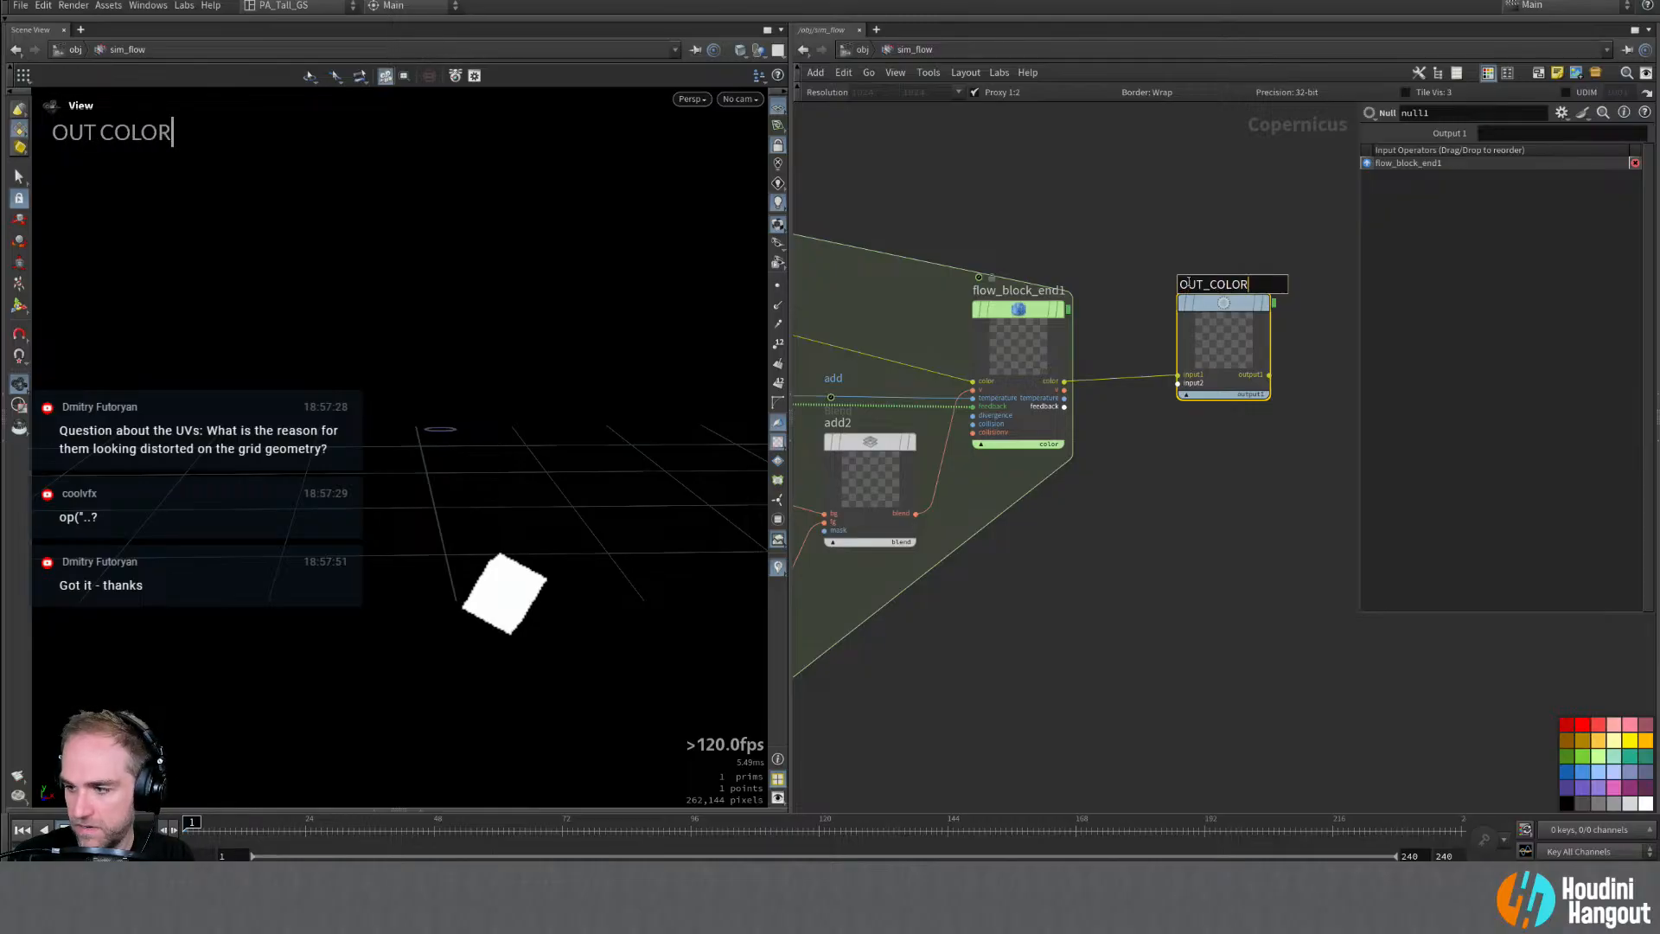
key("Return")
Step: Duplicate OUT_COLOR below itself as a null named OUT_VEL, fed by the v output of flow_block_end1
left_click_drag(1191, 301, 1225, 453, "alt")
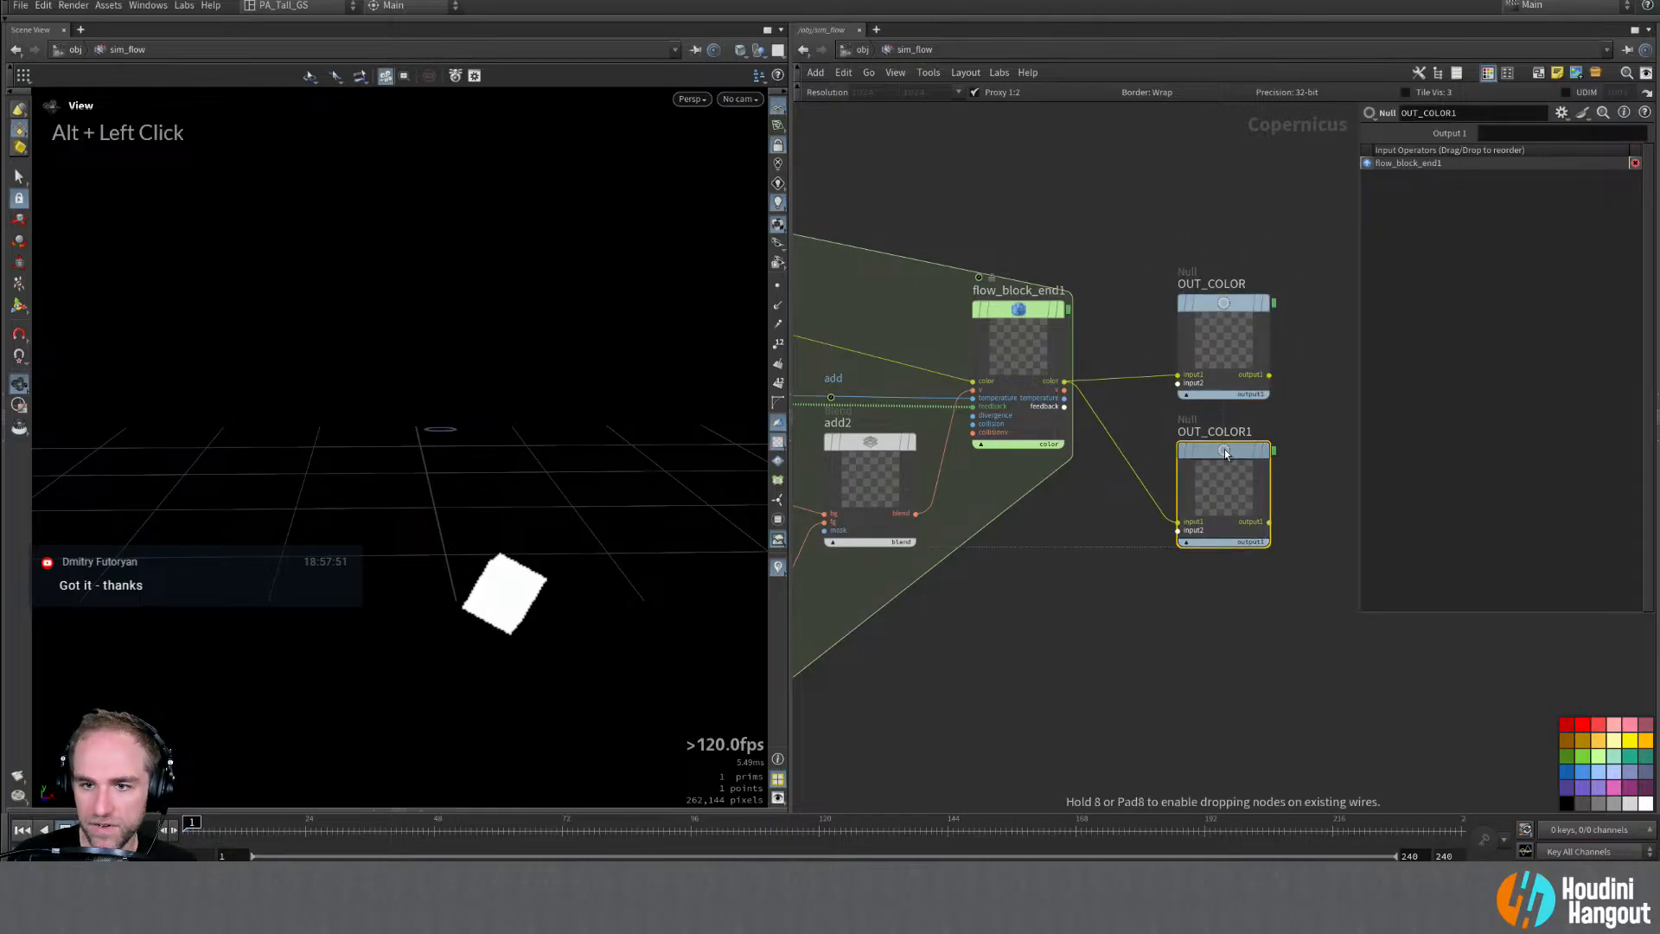
mouse_move(1176, 506)
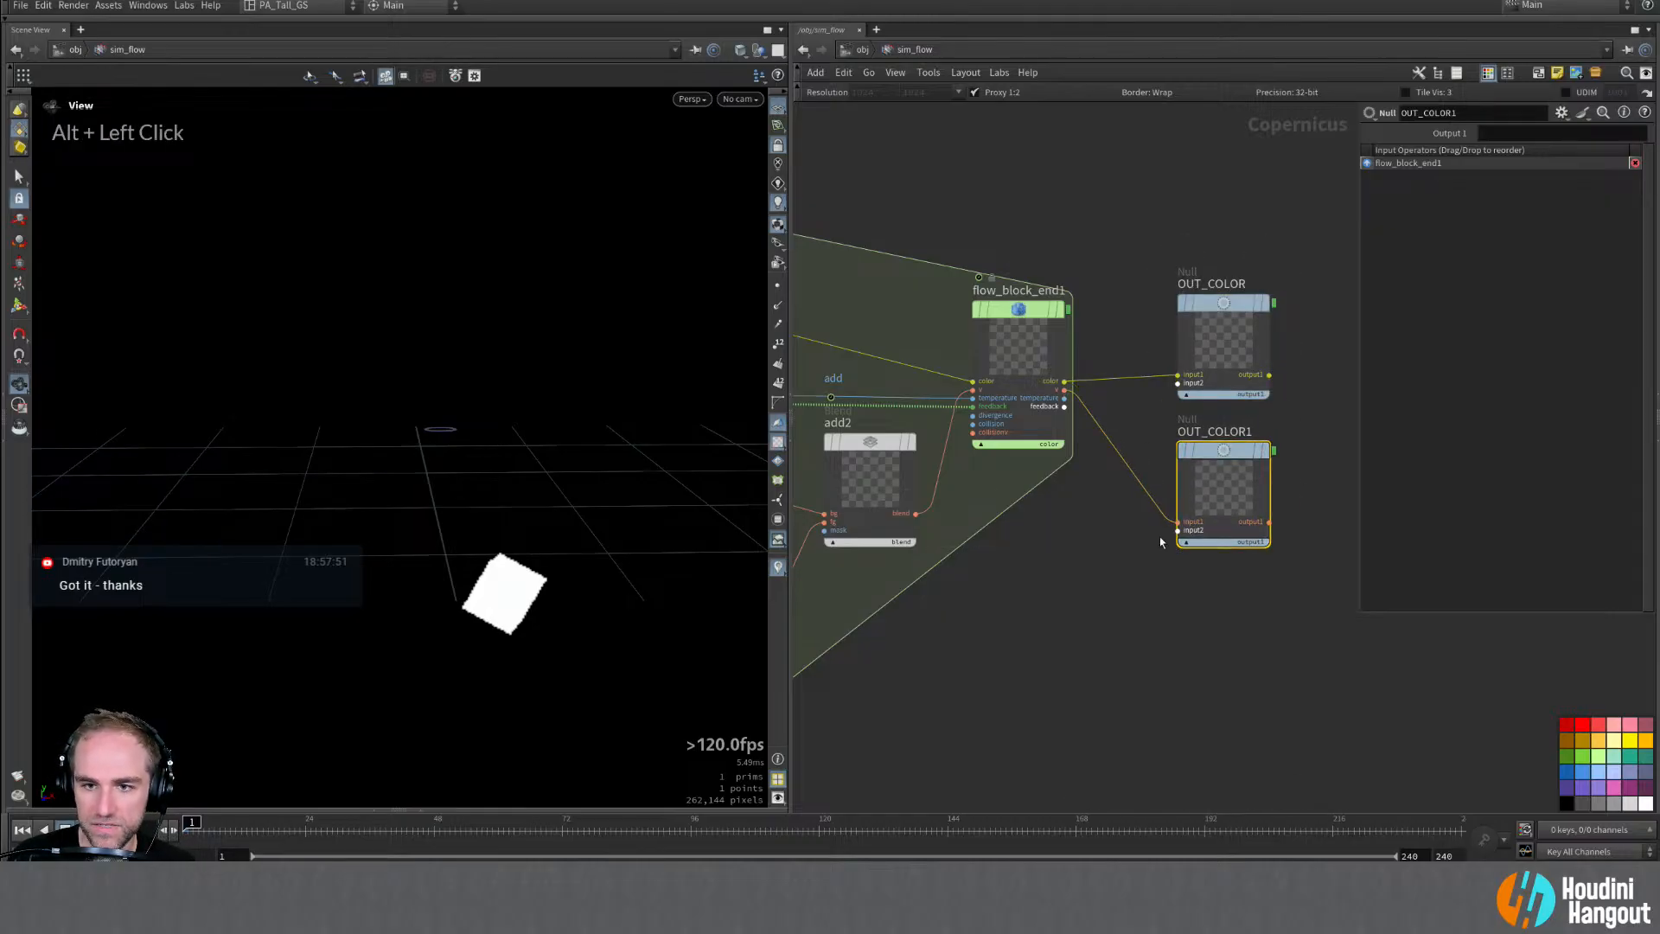
double_click(1214, 431)
left_click_drag(1209, 432, 1330, 425)
type("VEL")
key("Return")
Step: Duplicate OUT_VEL, place the copy beside rasterizegeo1, and feed it from rasterizegeo1's alpha output
right_click_drag(1079, 675, 1039, 698, "alt")
middle_click_drag(1040, 698, 1121, 581, "alt")
left_click_drag(1237, 424, 912, 702, "alt")
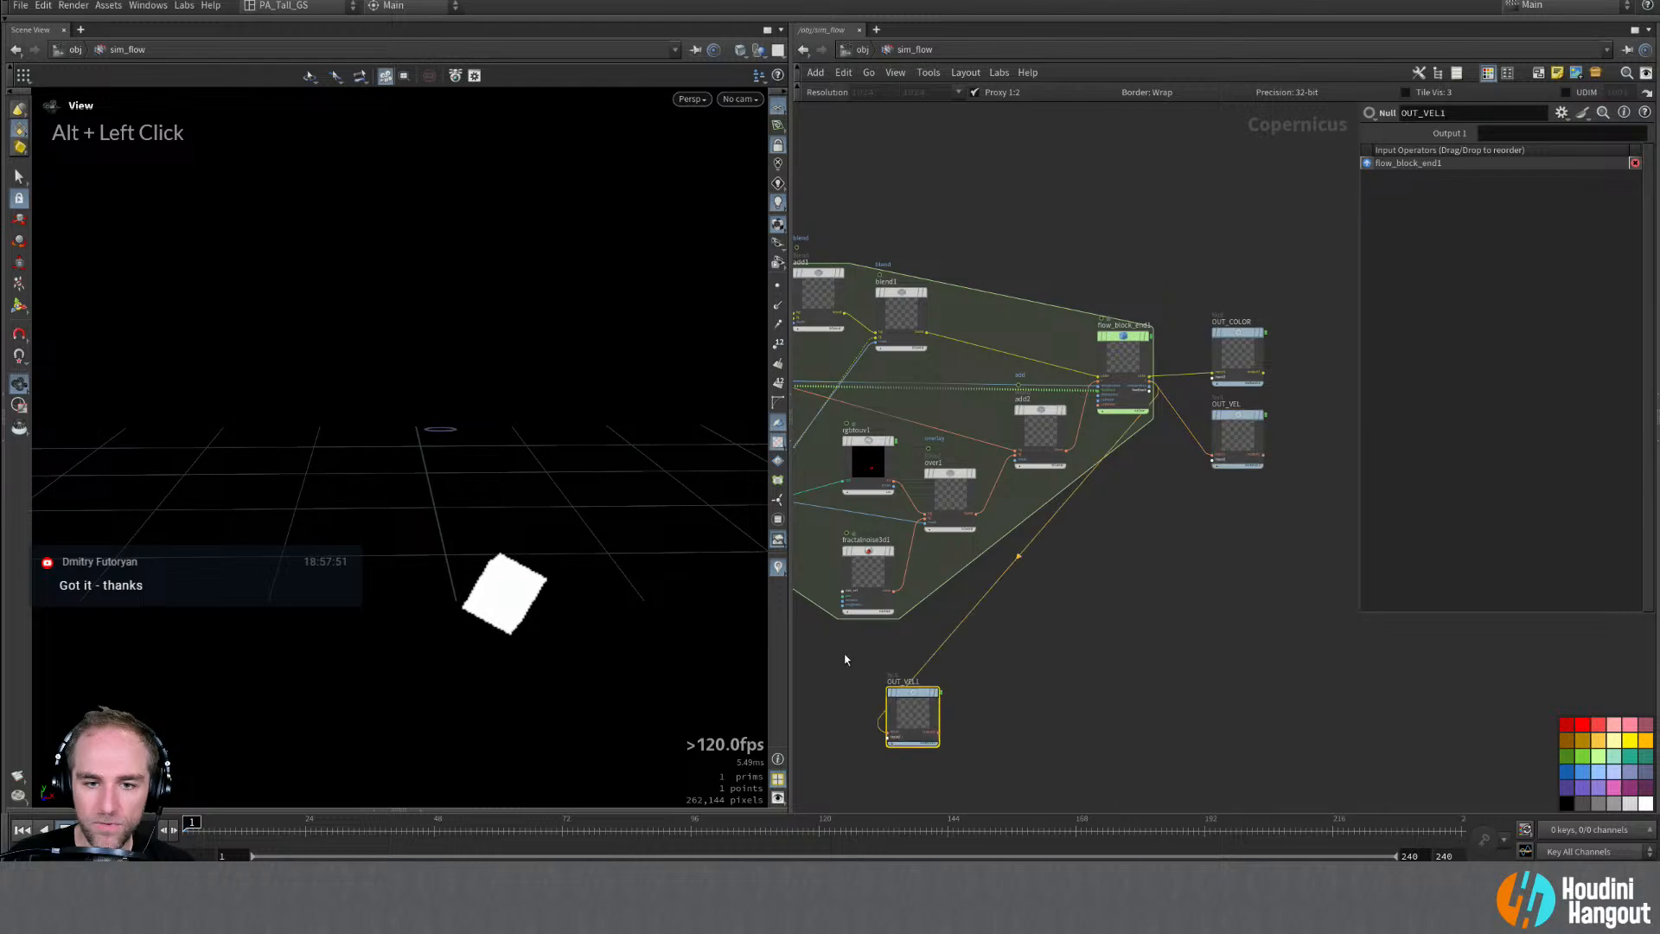
middle_click_drag(845, 659, 1102, 625)
left_click_drag(1172, 659, 894, 431)
scroll(844, 574, "up", 3)
middle_click_drag(845, 570, 935, 626)
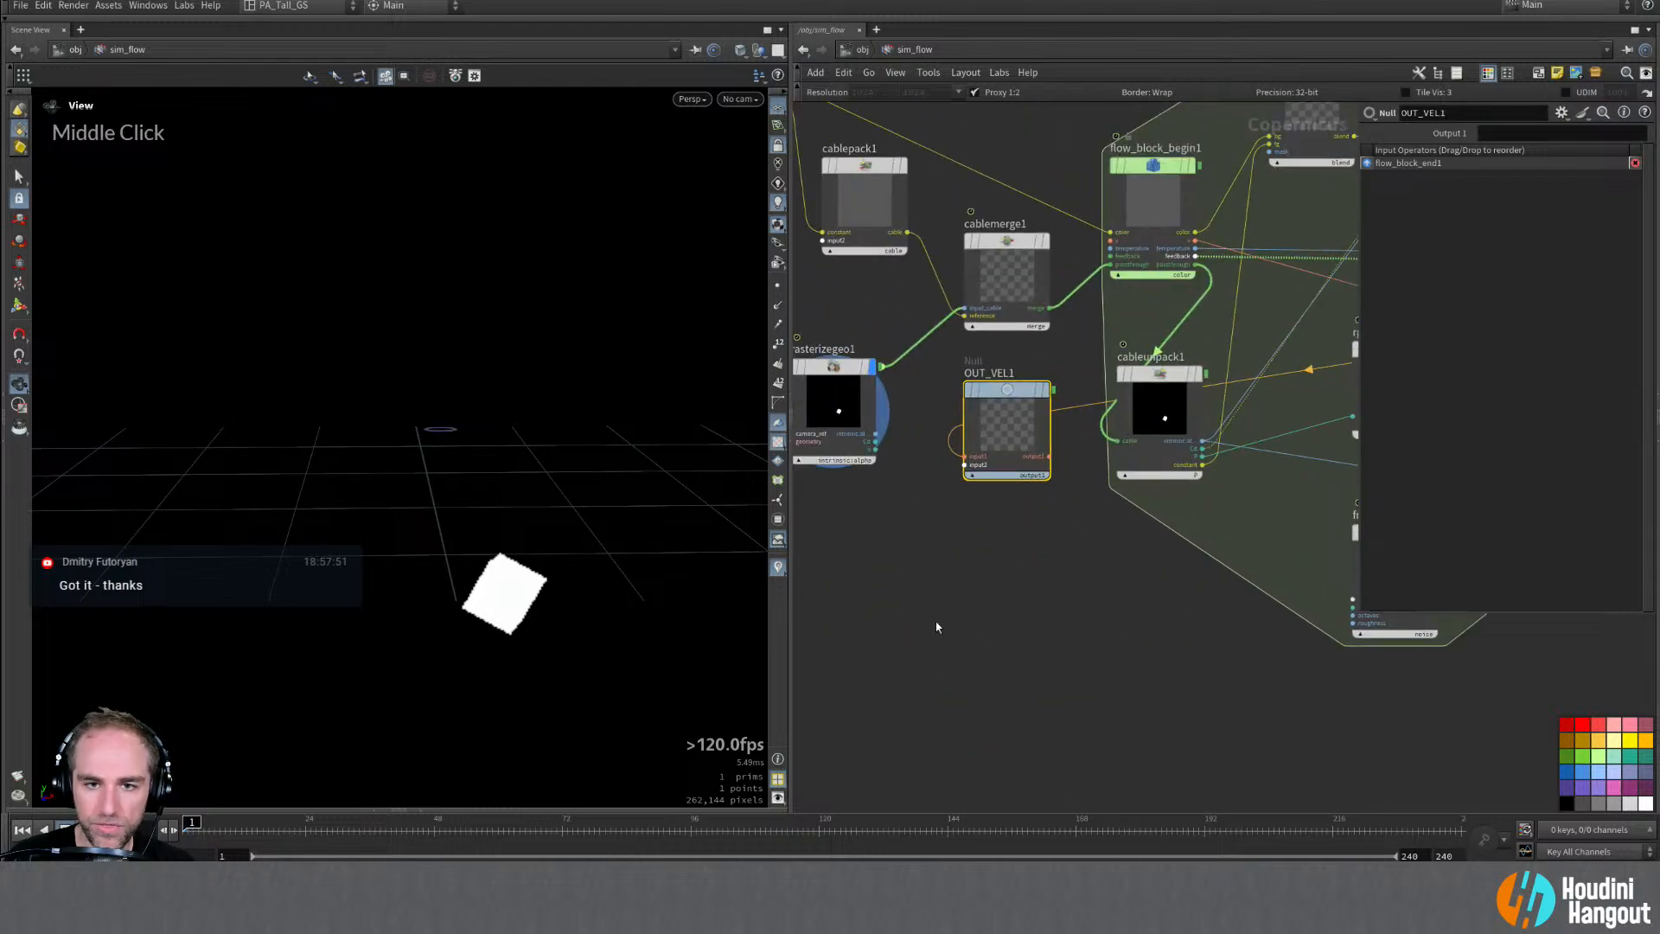
left_click_drag(1015, 391, 994, 413)
left_click_drag(880, 435, 944, 477)
left_click_drag(989, 398, 972, 422)
Step: Rename the null beside rasterizegeo1 as OUT_ALPHA
double_click(969, 420)
key("BackSpace")
key("BackSpace")
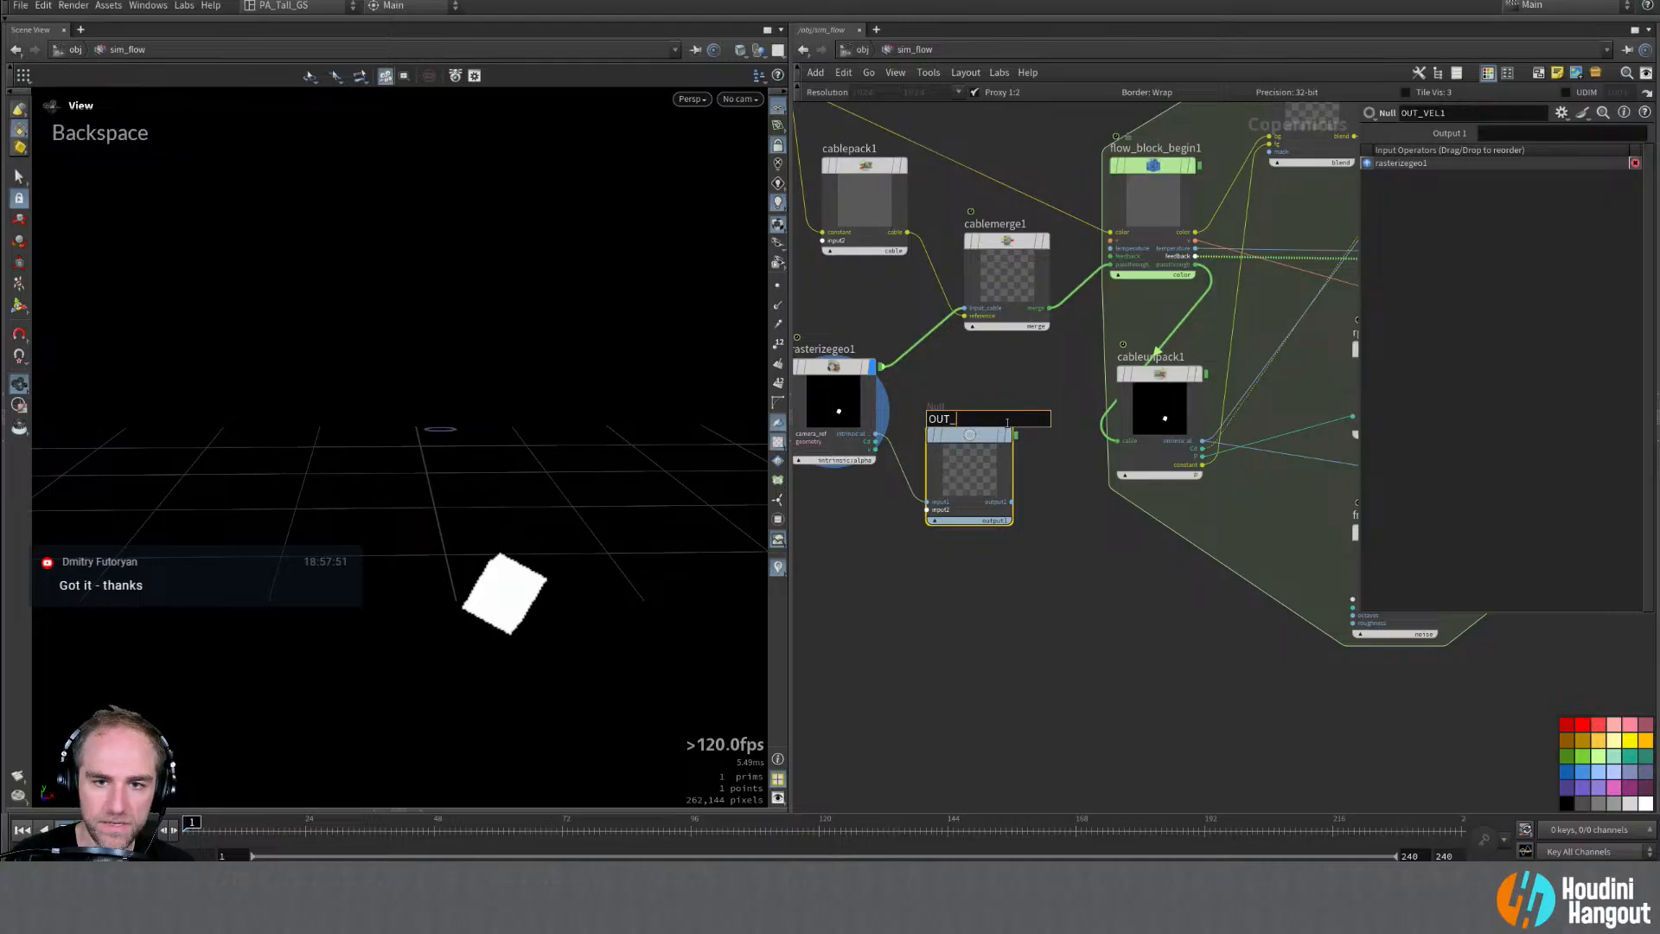
type("ALPHA")
key("Return")
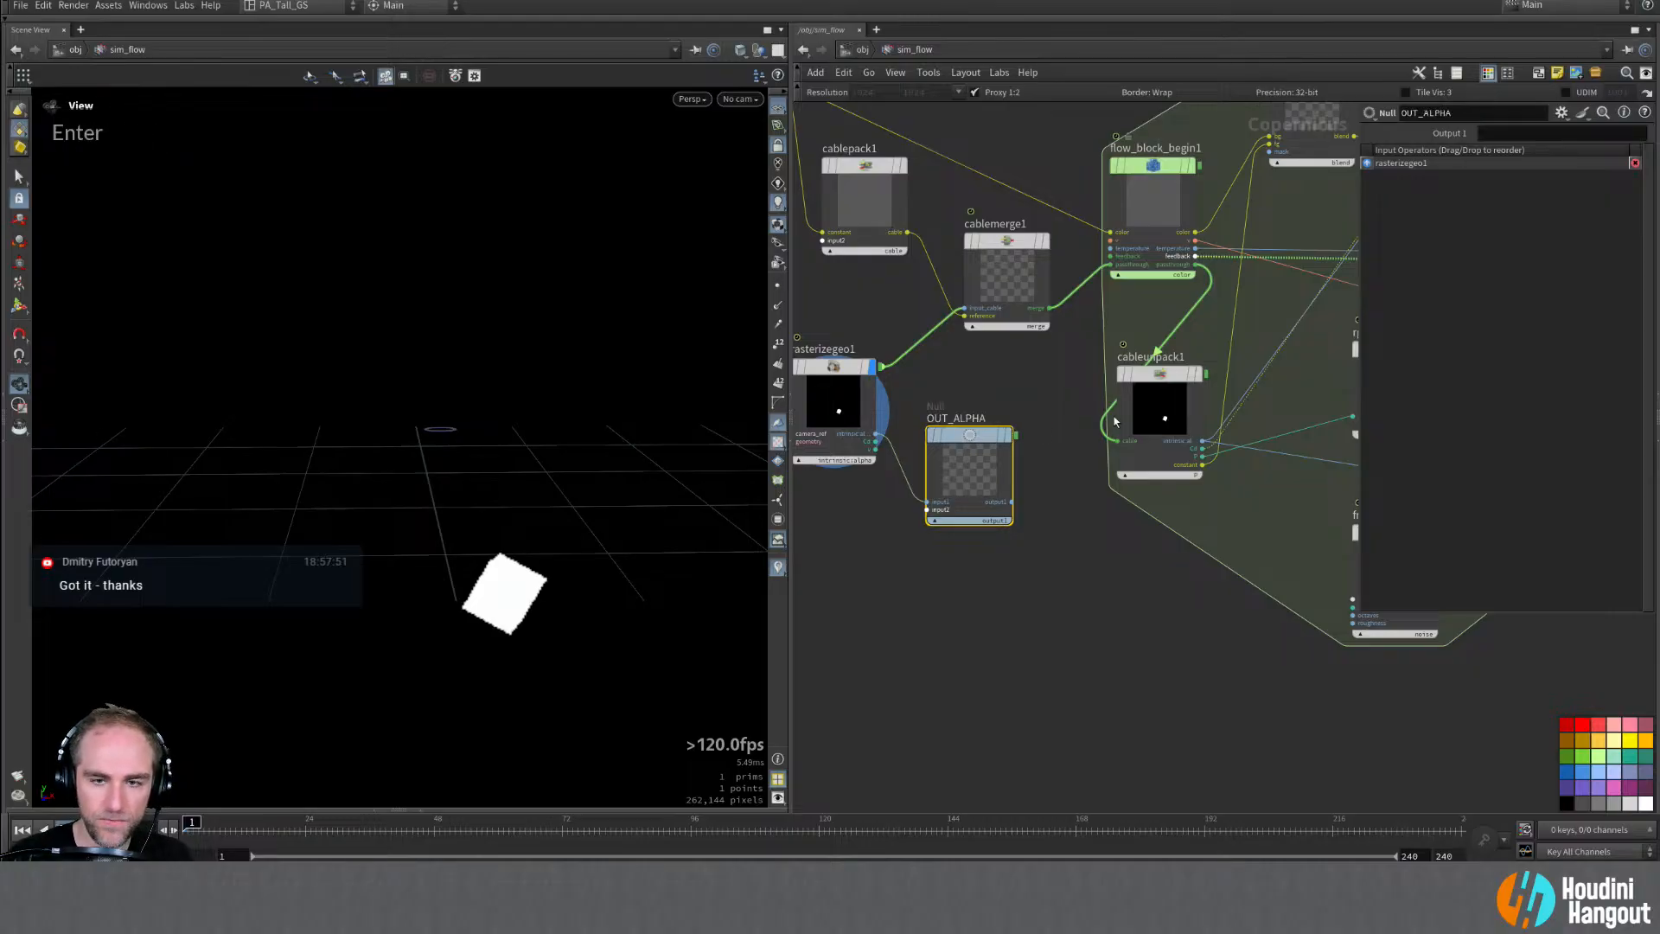
Step: Return to the object level and open the sim_vellum geometry network
double_click(969, 436)
key("u")
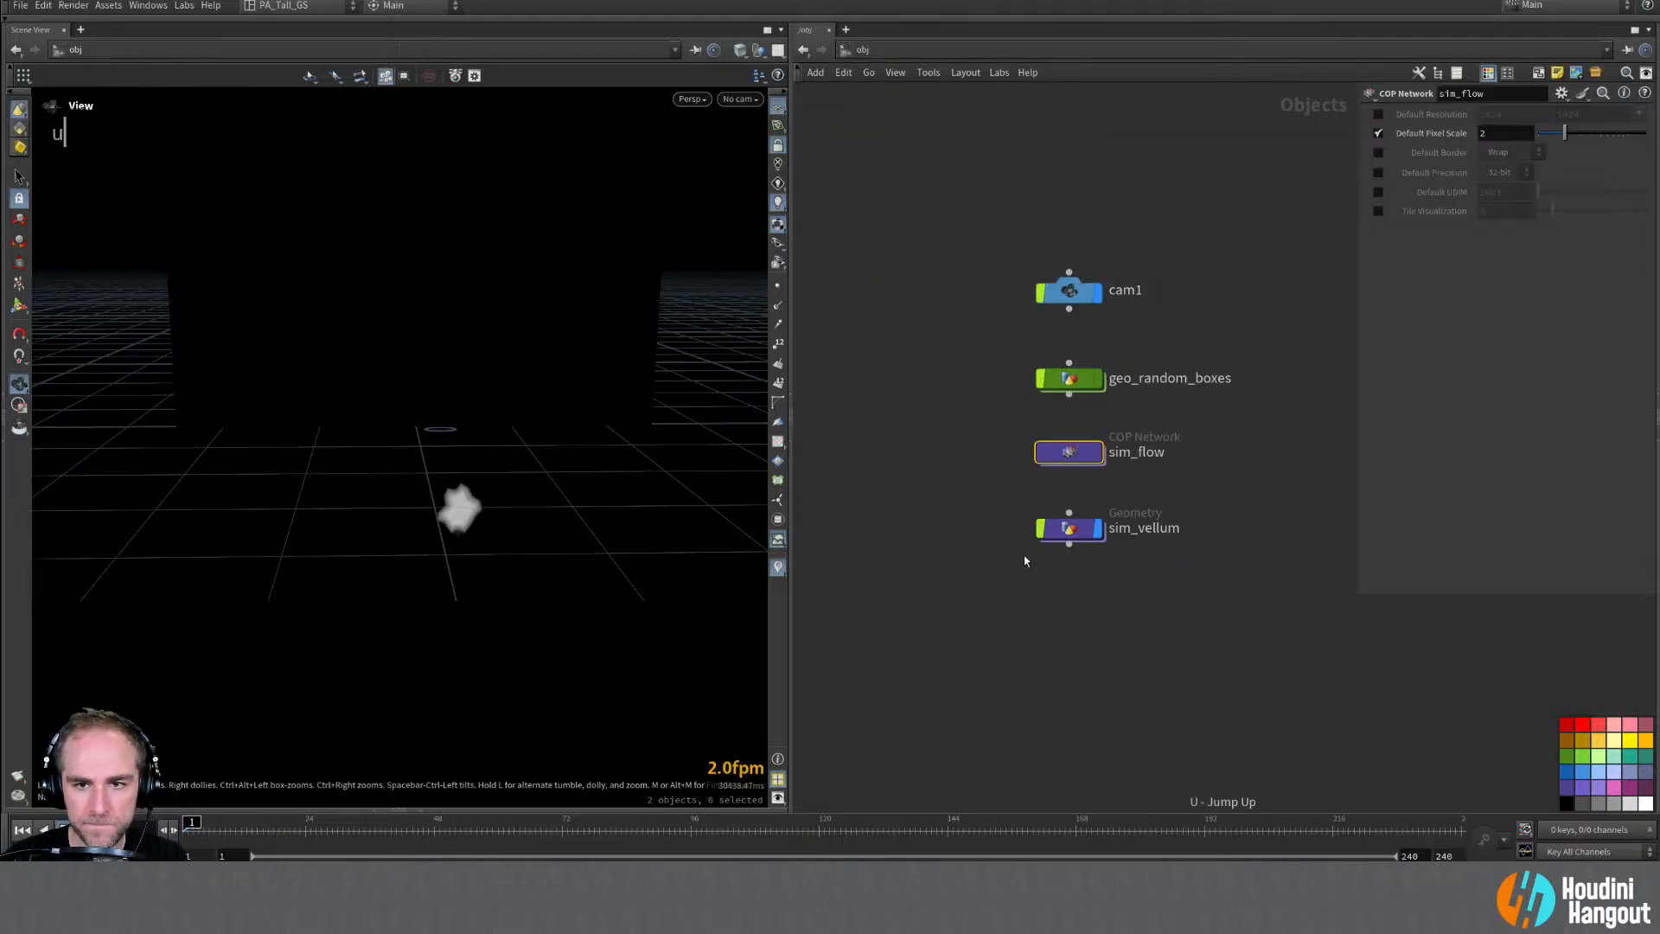
double_click(1051, 529)
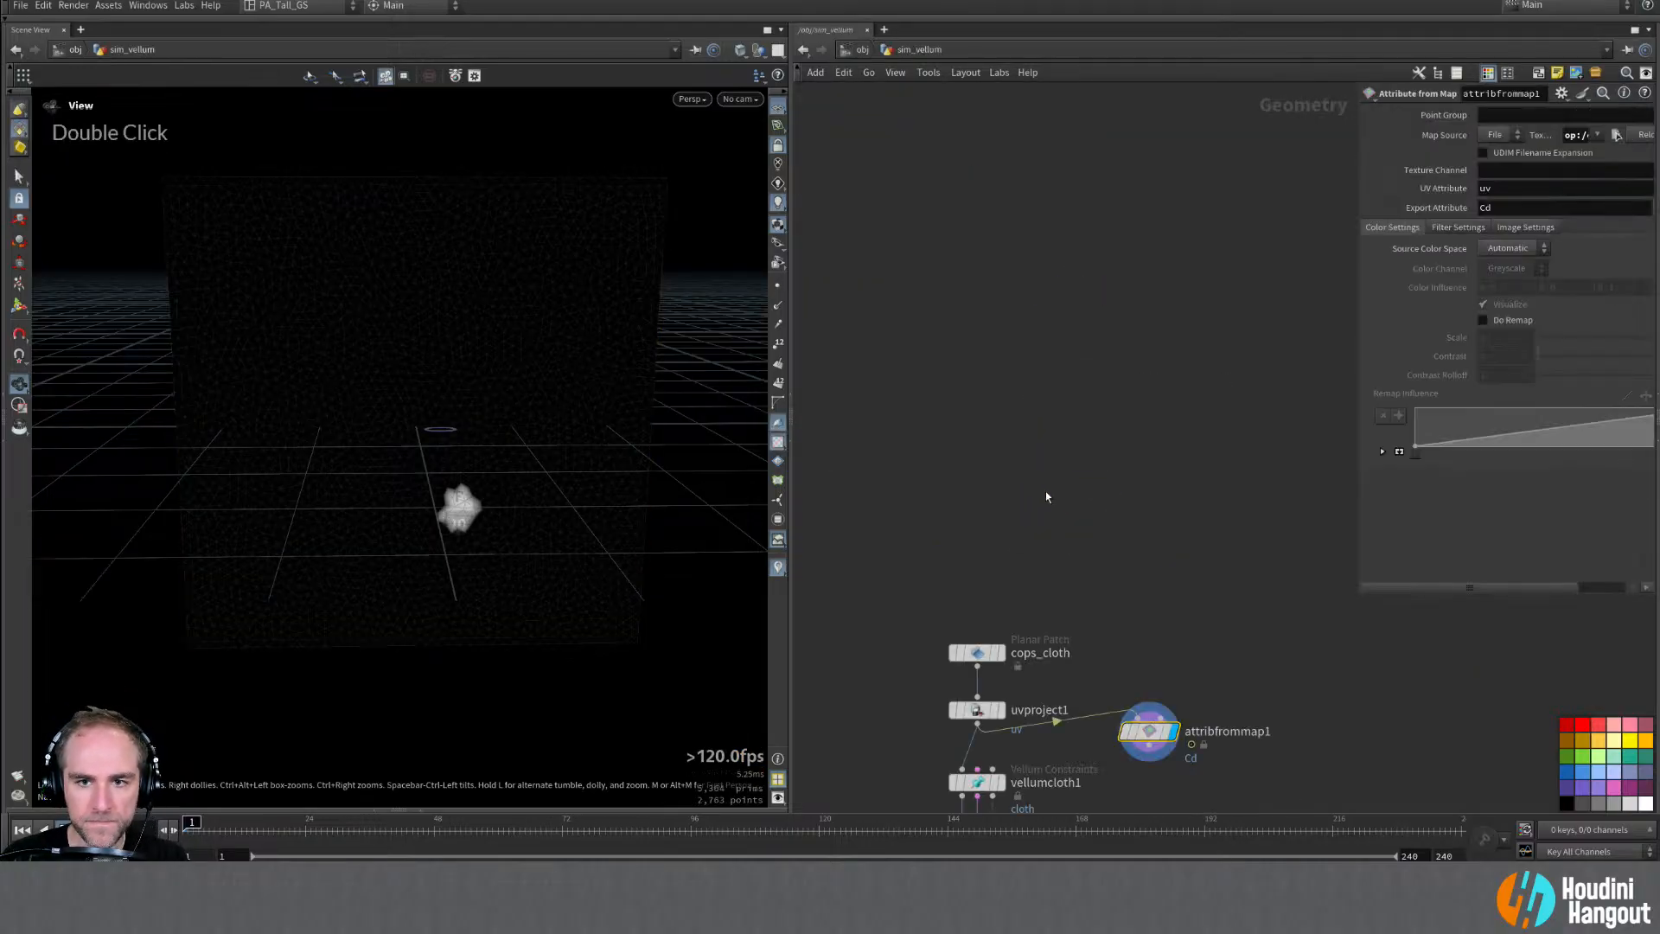
Step: Display uvproject1 and examine the cloth's UV grid and mesh density up close
left_click(1000, 710)
key("alt+f")
right_click_drag(391, 271, 347, 302, "alt")
key("f")
right_click_drag(455, 322, 604, 226, "alt")
left_click_drag(604, 225, 582, 323, "alt")
right_click_drag(582, 323, 550, 310, "alt")
left_click_drag(550, 309, 556, 251, "alt")
right_click_drag(556, 252, 551, 283, "alt")
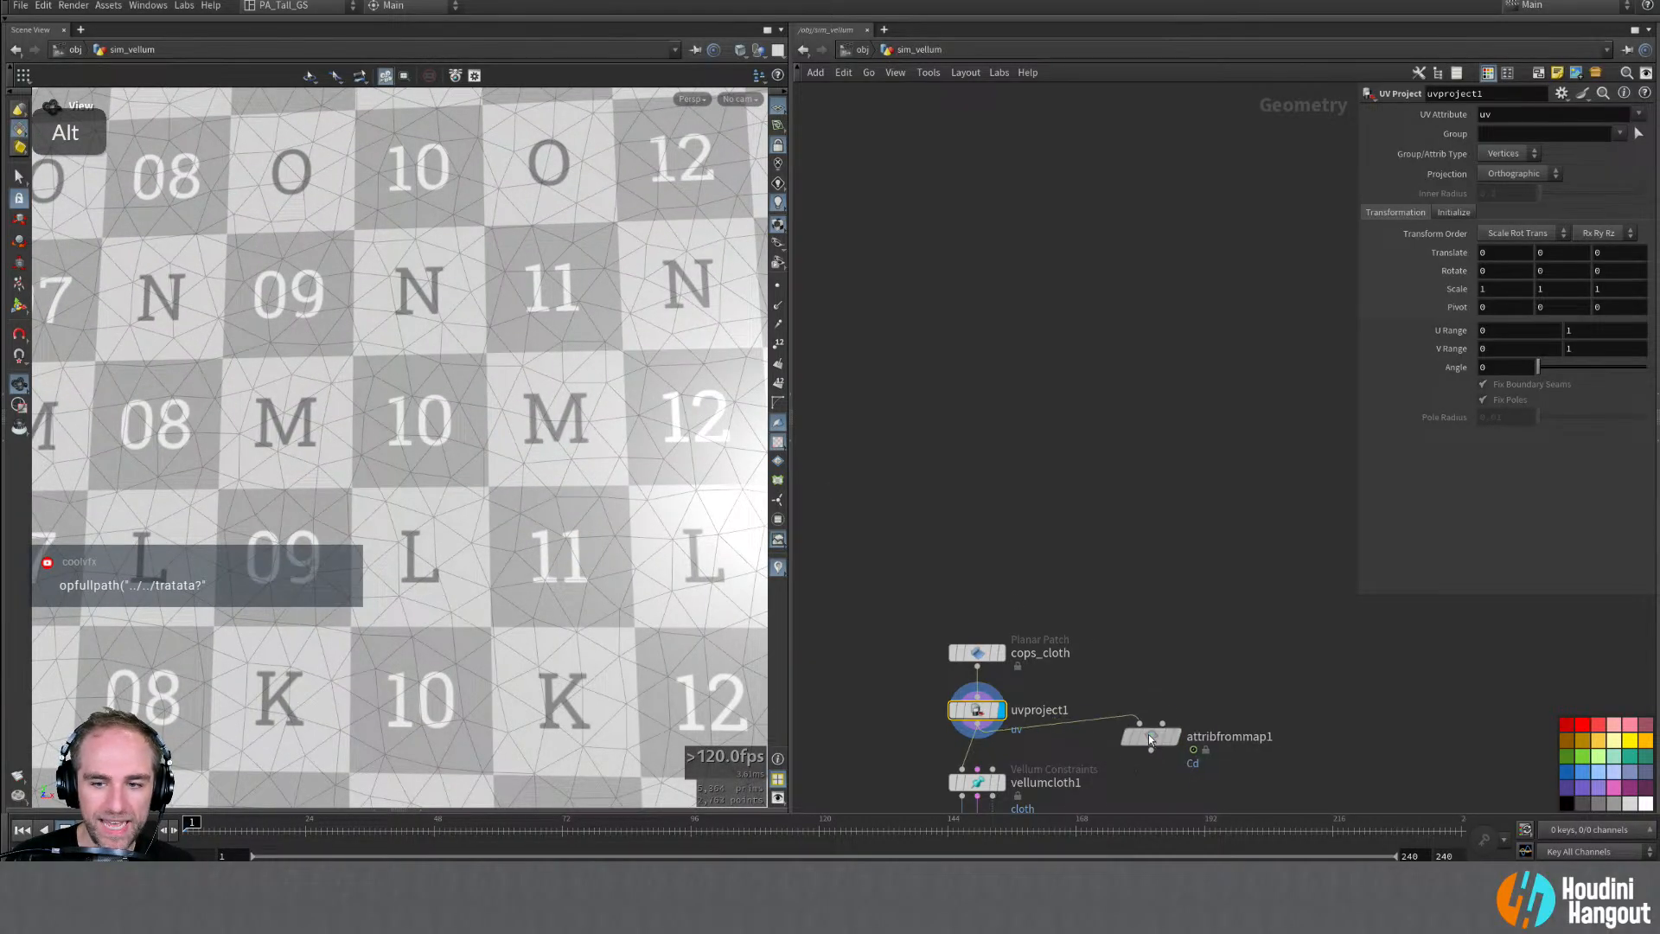
Step: Revert the texture map of attribfrommap1 to its default, display the node, and inspect its colors on the cloth
left_click_drag(1149, 735, 1156, 756)
left_click(1157, 756)
middle_click(1535, 136, "ctrl")
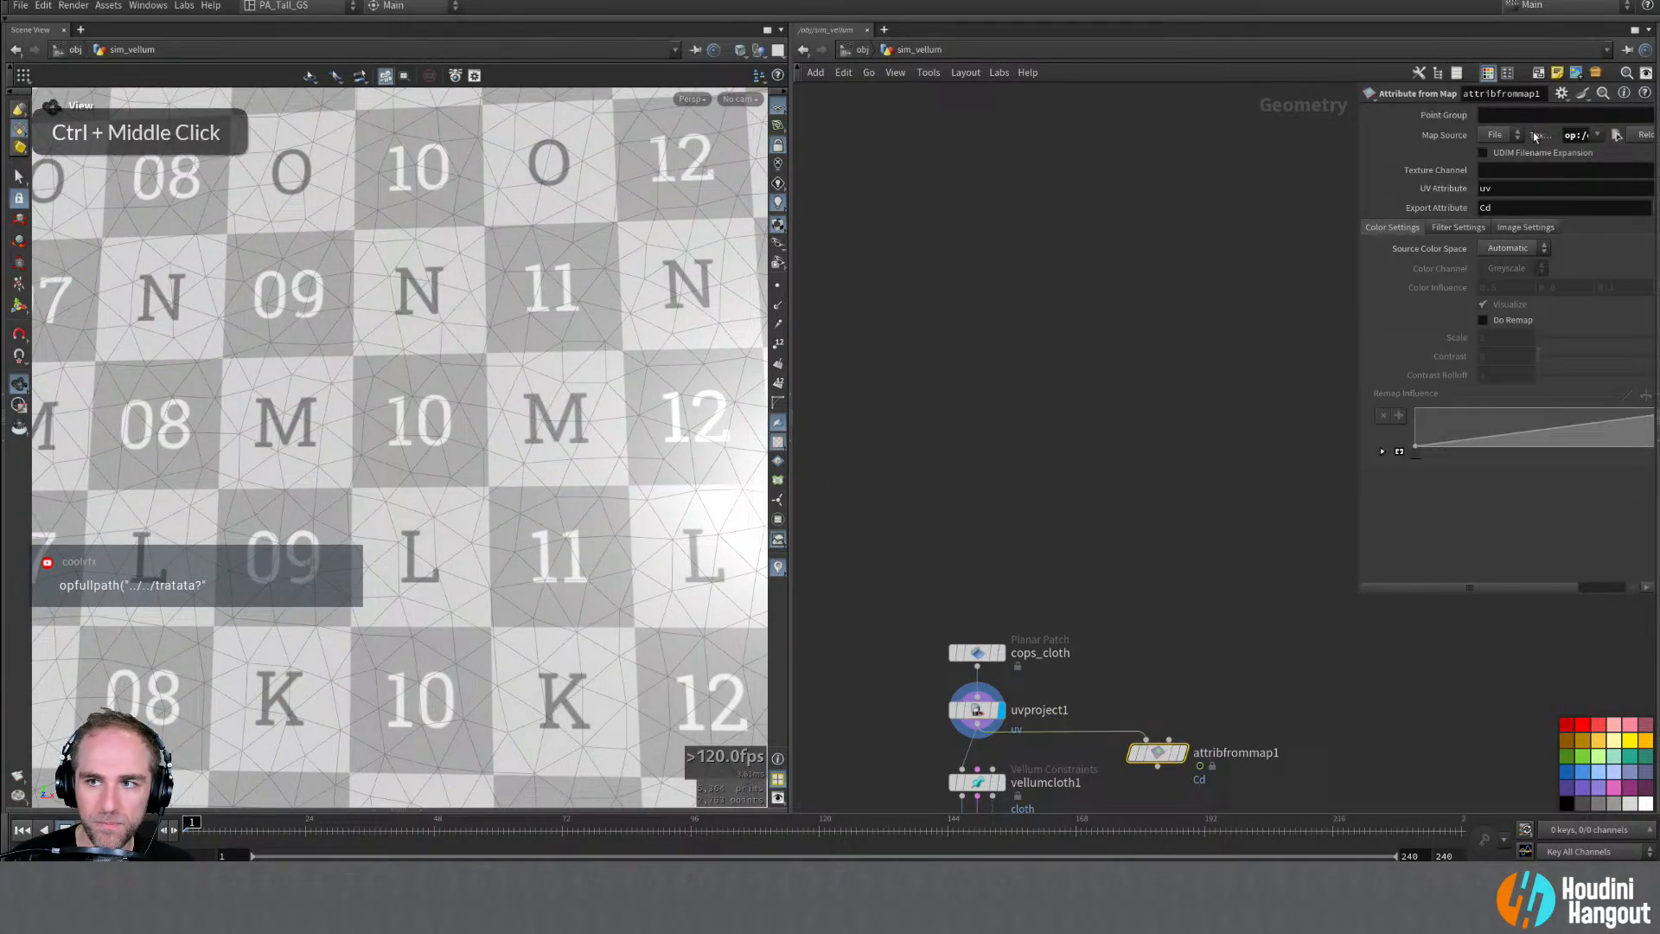
left_click(1181, 752)
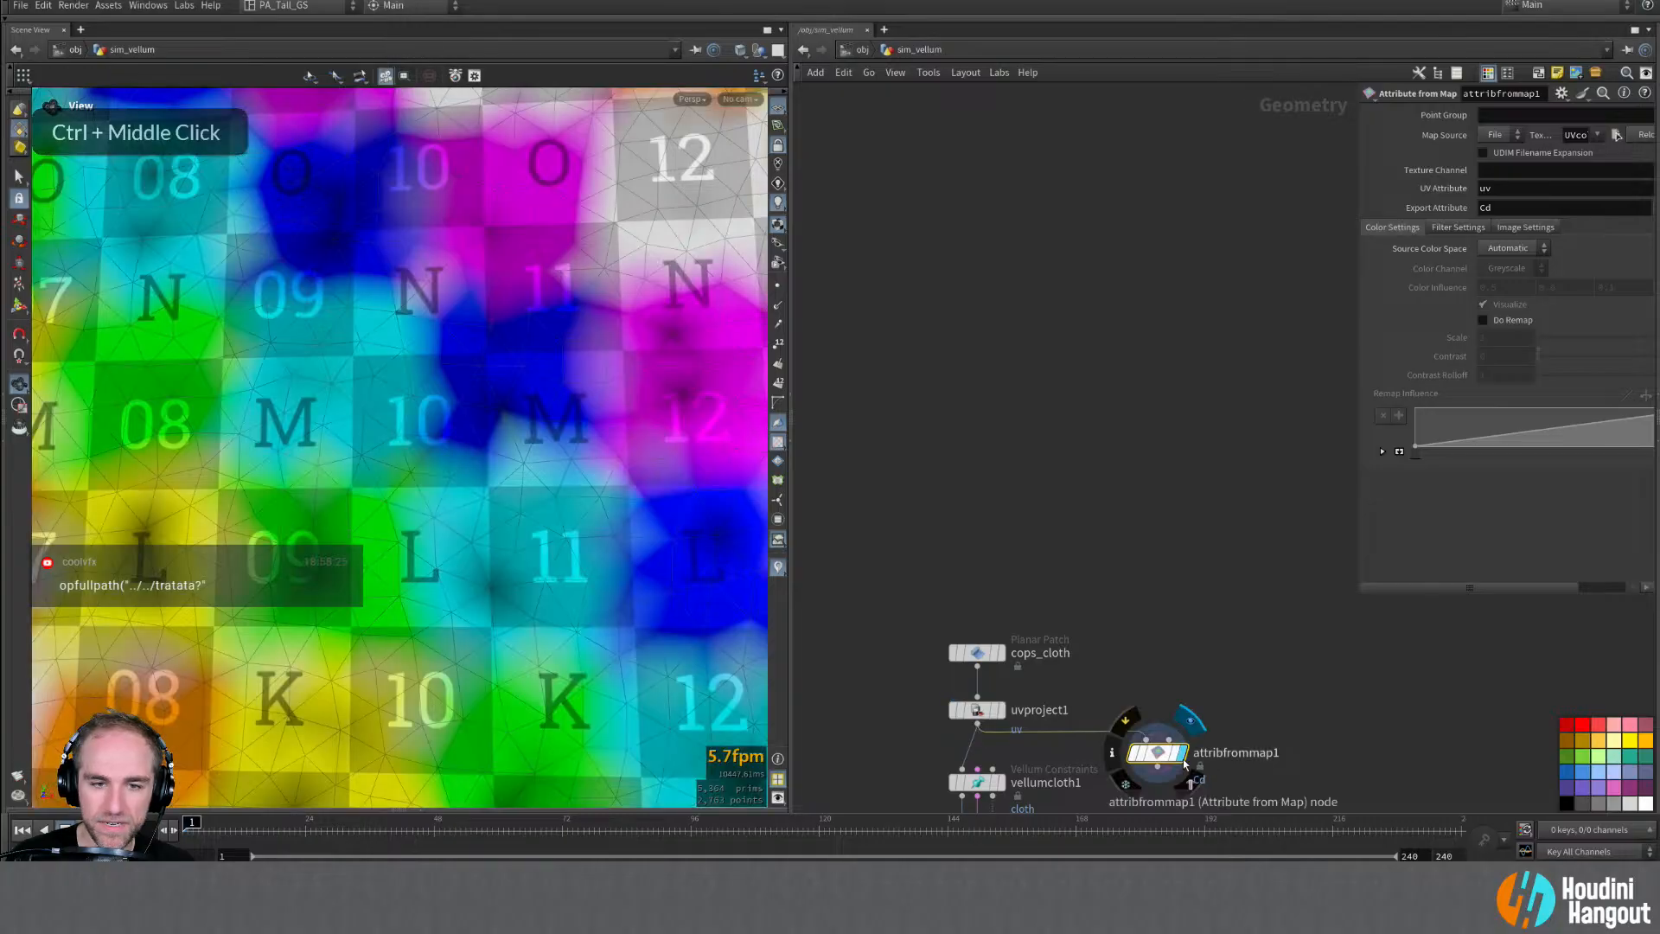
right_click_drag(553, 484, 467, 484, "alt")
middle_click_drag(510, 540, 466, 454, "alt")
left_click(466, 453, "alt")
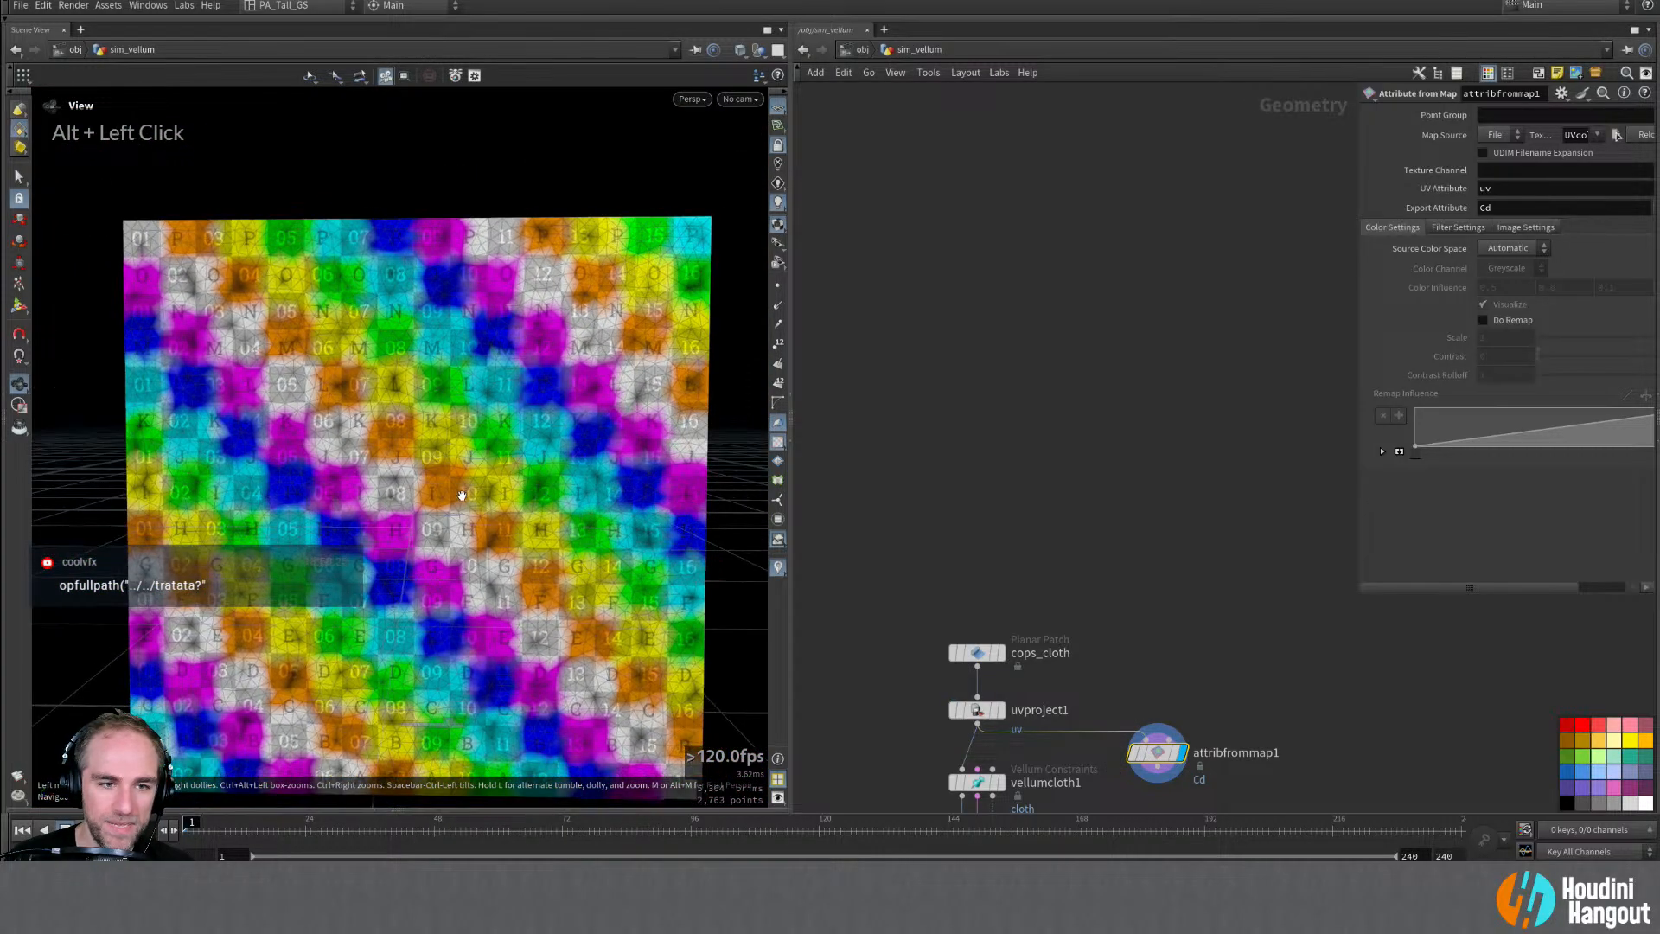
right_click_drag(466, 454, 490, 430, "alt")
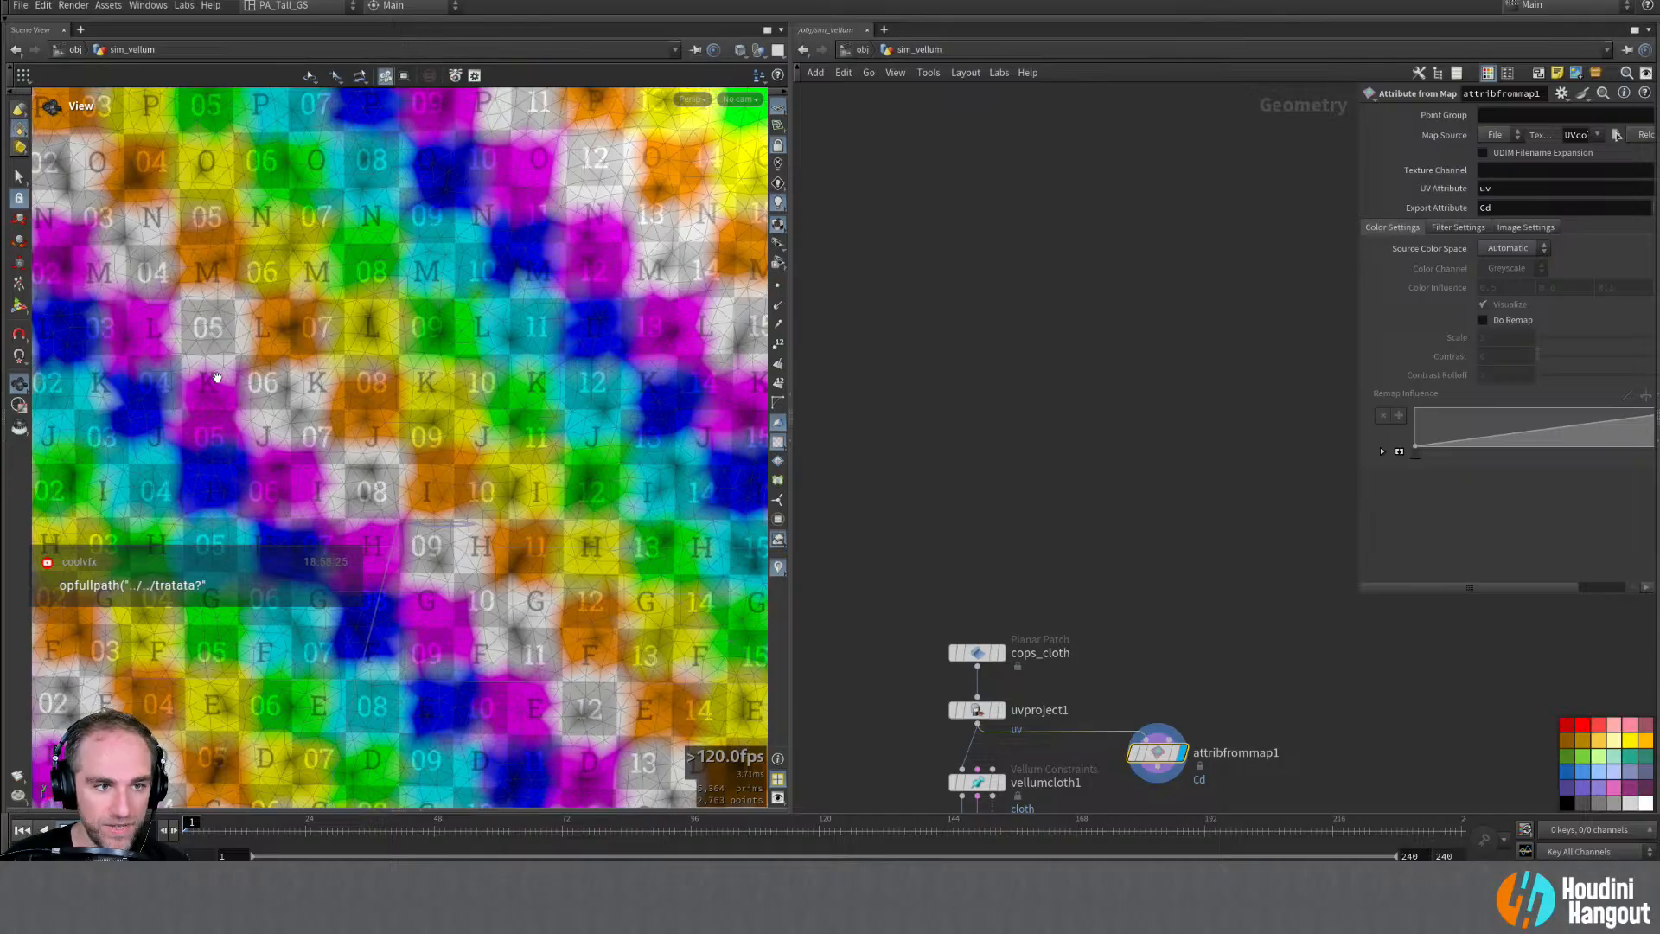
Step: Switch the display back to uvproject1 and check the UV checker pattern for distortion across the whole cloth
left_click(999, 710)
left_click(975, 710)
left_click(452, 356, "alt")
left_click_drag(451, 356, 432, 374, "alt")
right_click_drag(432, 374, 478, 326, "alt")
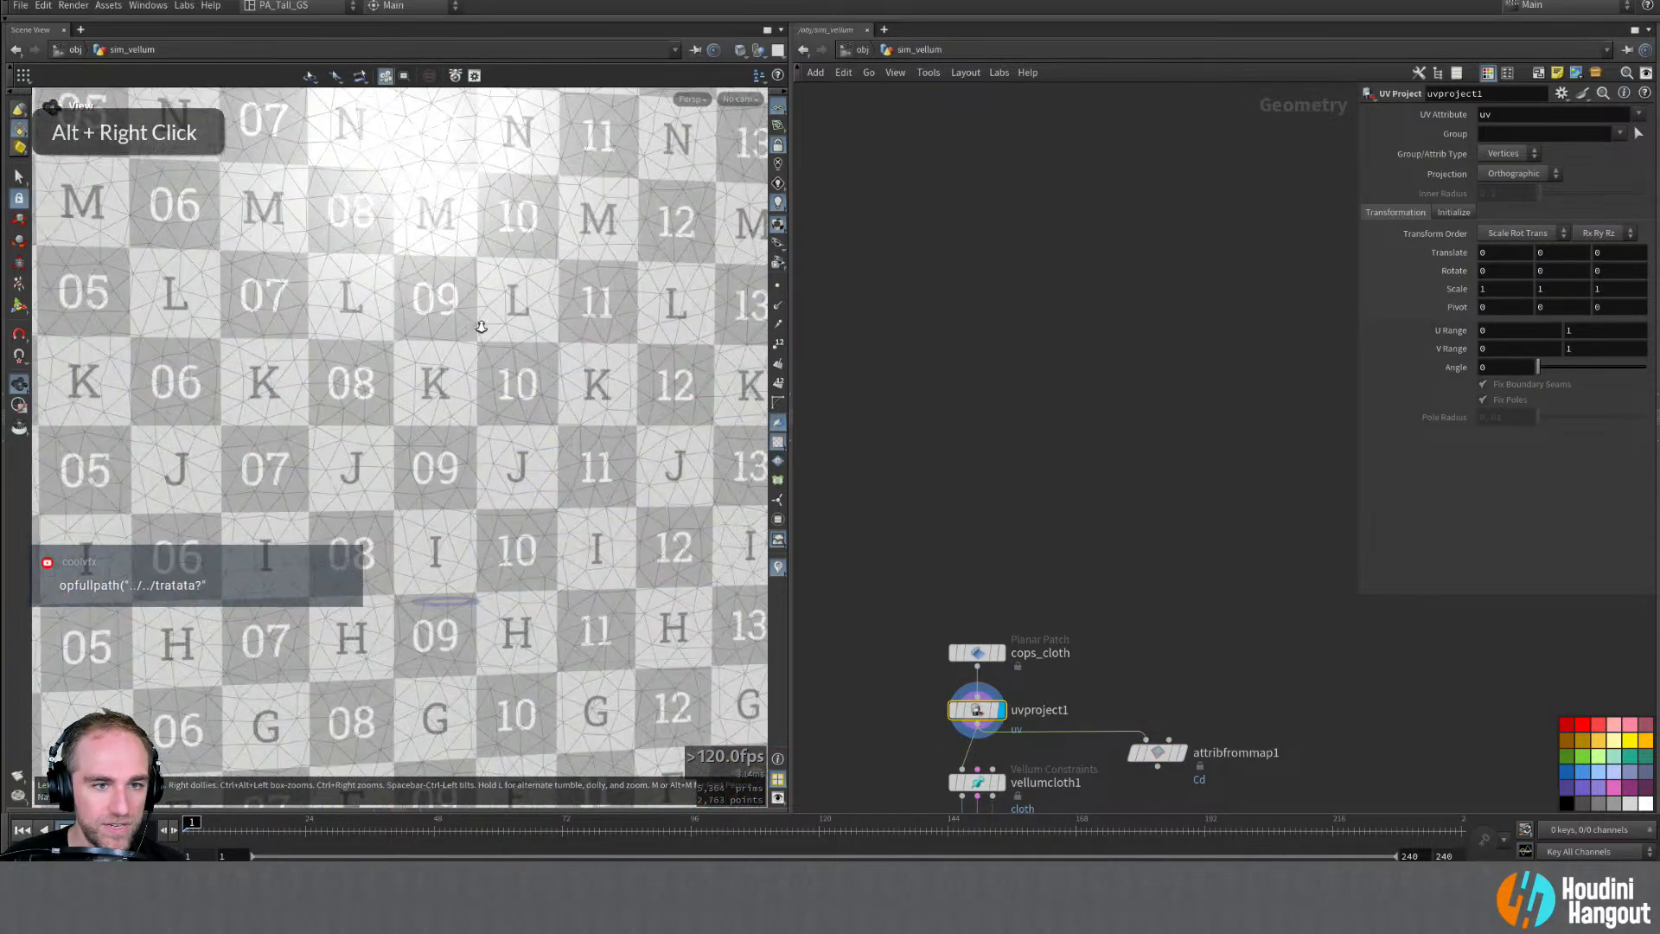
left_click_drag(478, 326, 441, 356, "alt")
right_click_drag(441, 356, 541, 251, "alt")
left_click_drag(541, 251, 406, 415, "alt")
right_click_drag(407, 415, 372, 443, "alt")
left_click_drag(371, 443, 343, 481, "alt")
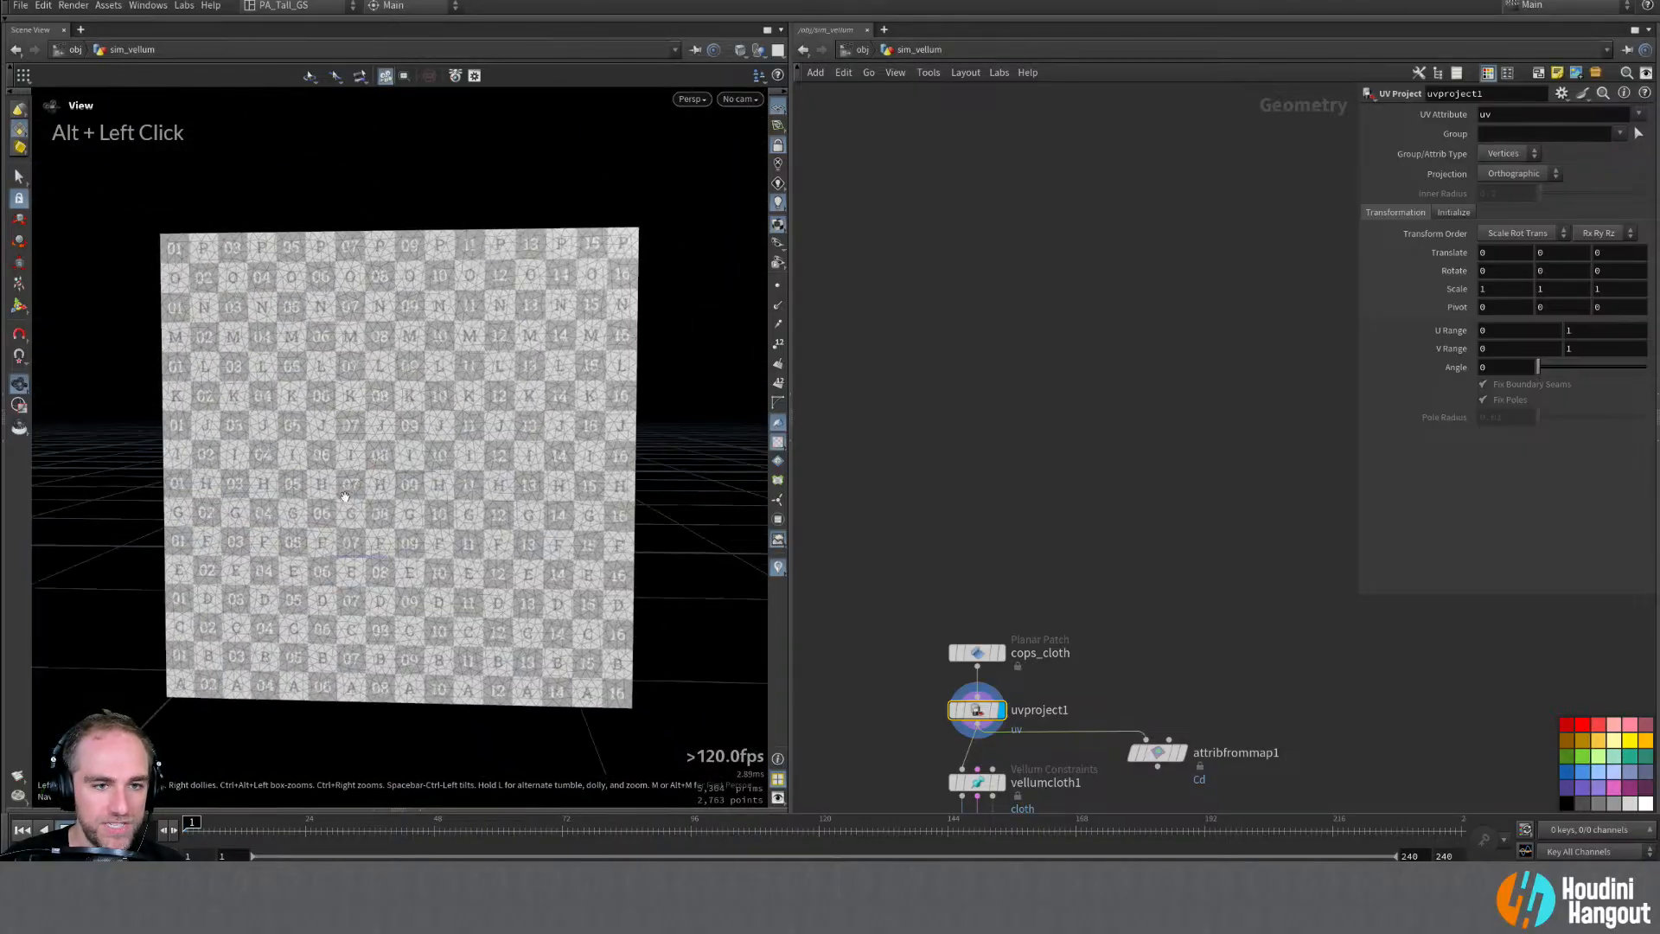
Step: Display attribfrommap1 and reveal its point attributes in the Geometry Spreadsheet
left_click(1181, 753)
left_click(1157, 753)
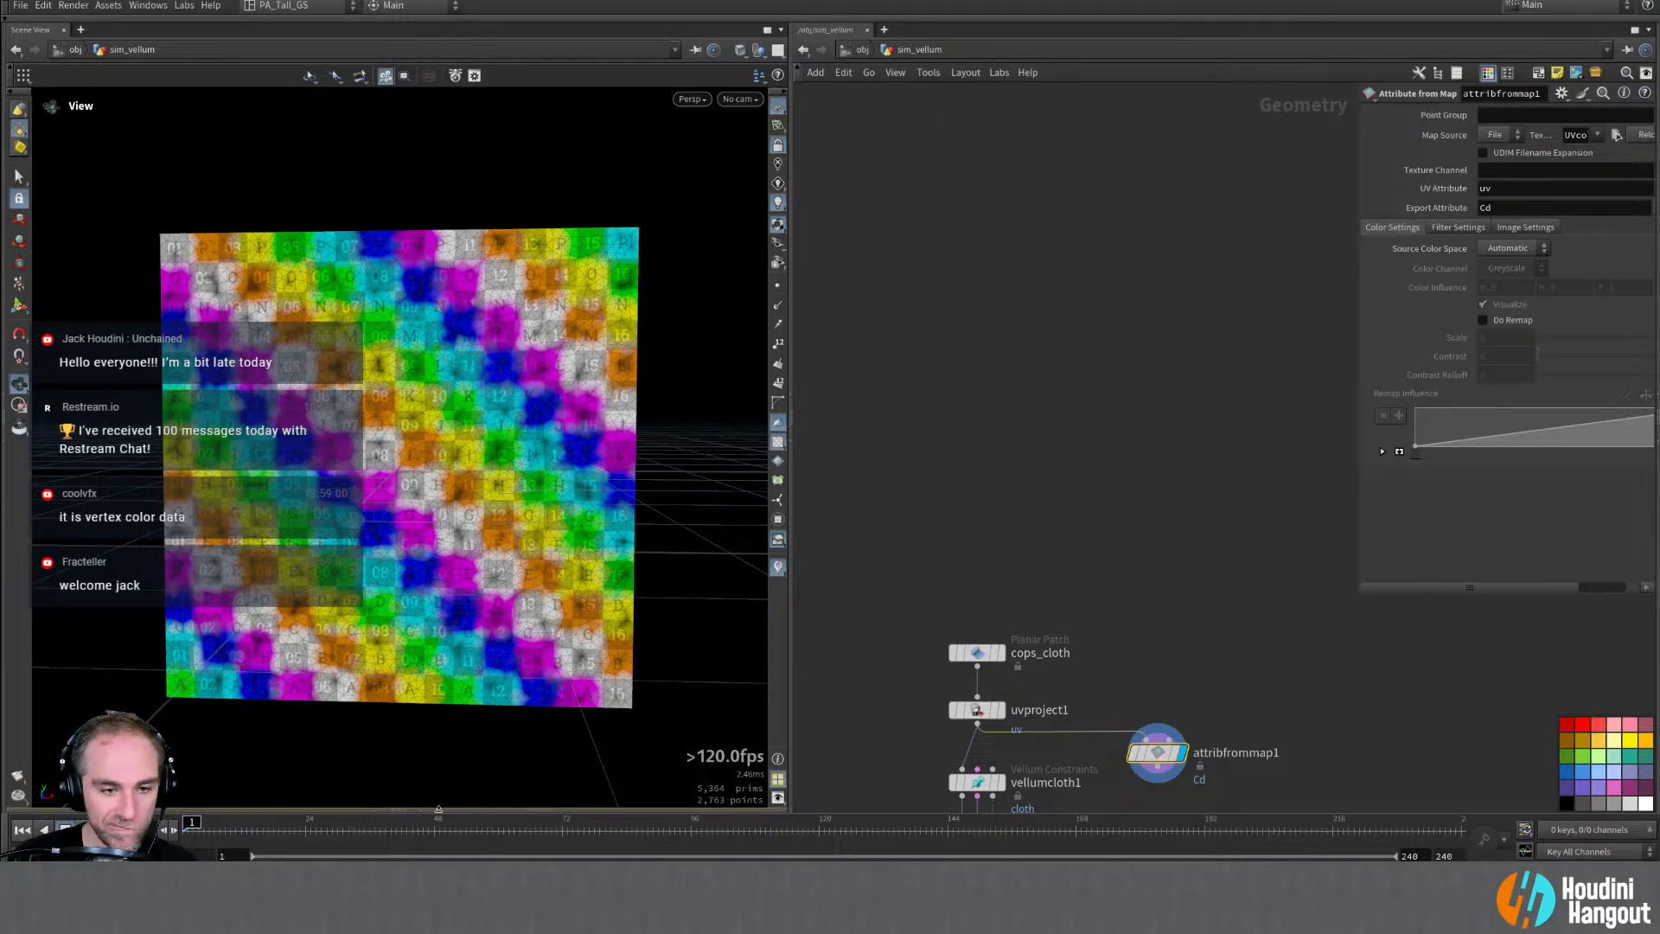
left_click(400, 810)
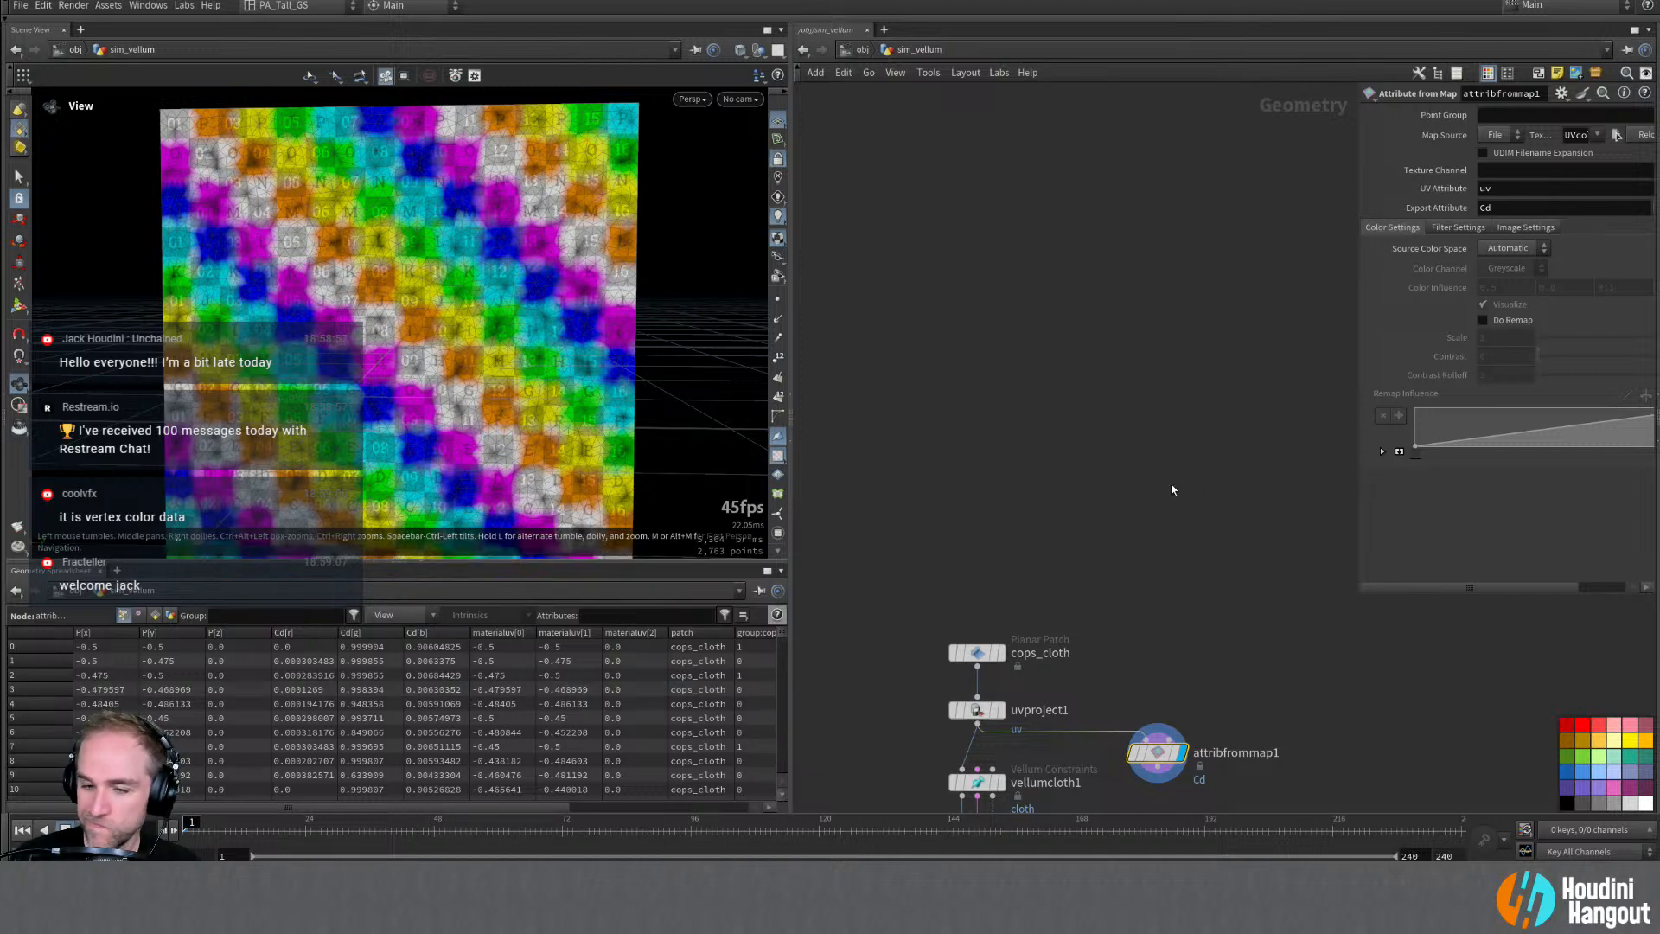
Step: Try to set the texture map of attribfrommap1 to the relative path op:"../../sim_flow/OUT_COLOR/"
left_click_drag(1358, 172, 948, 149)
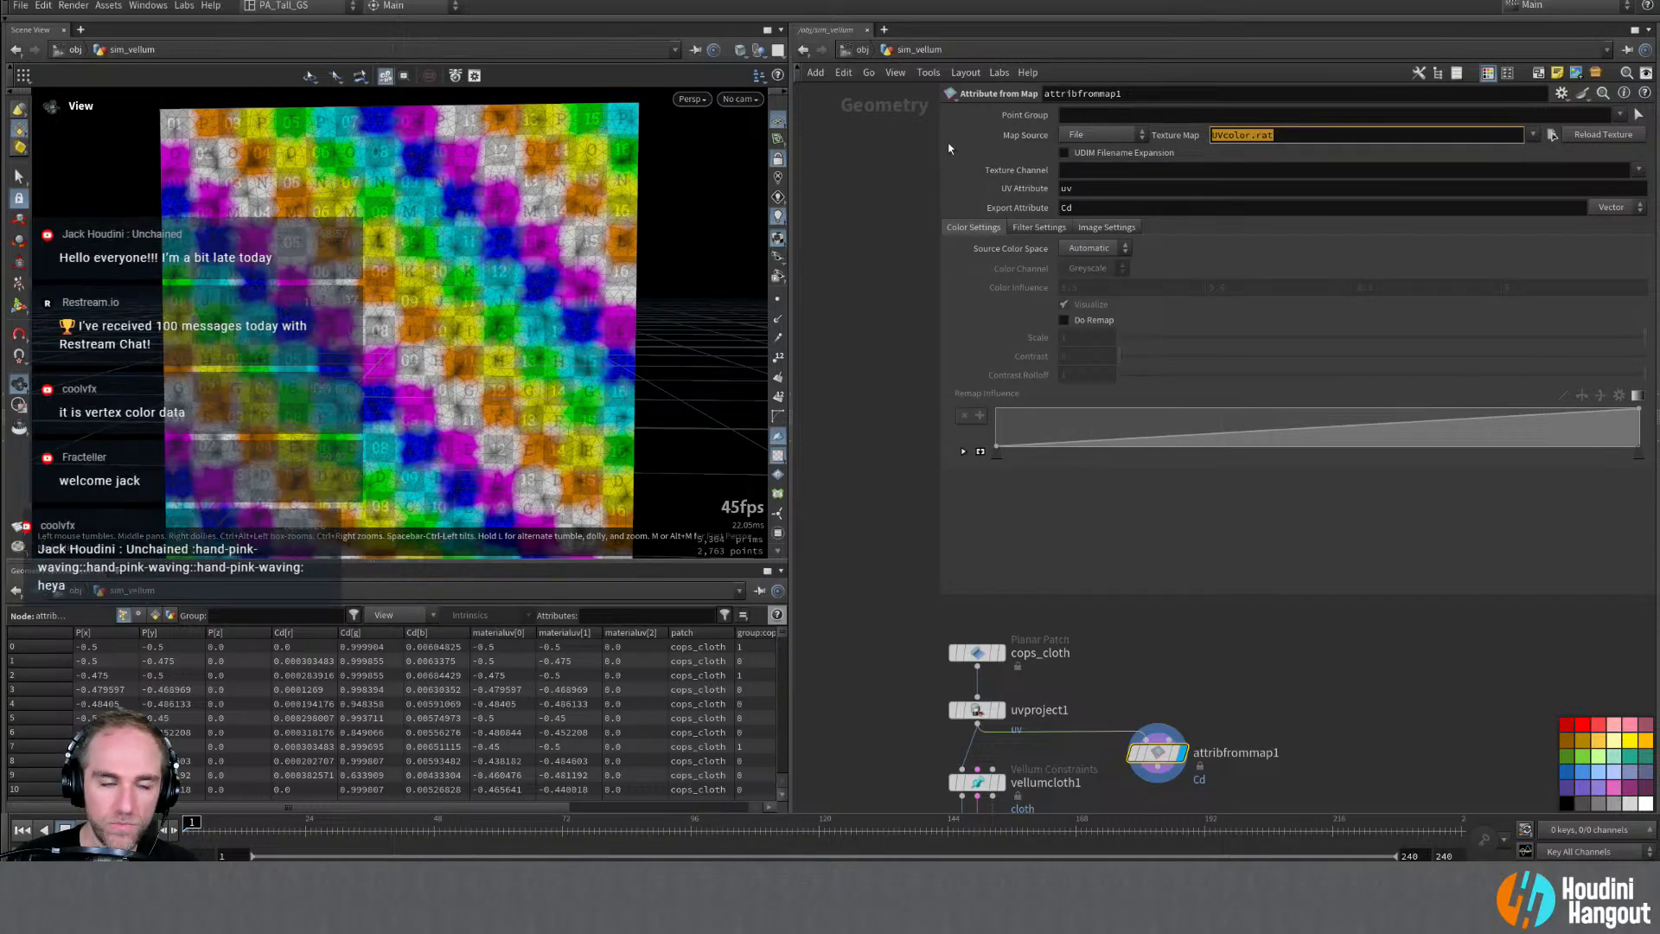
type("op:")
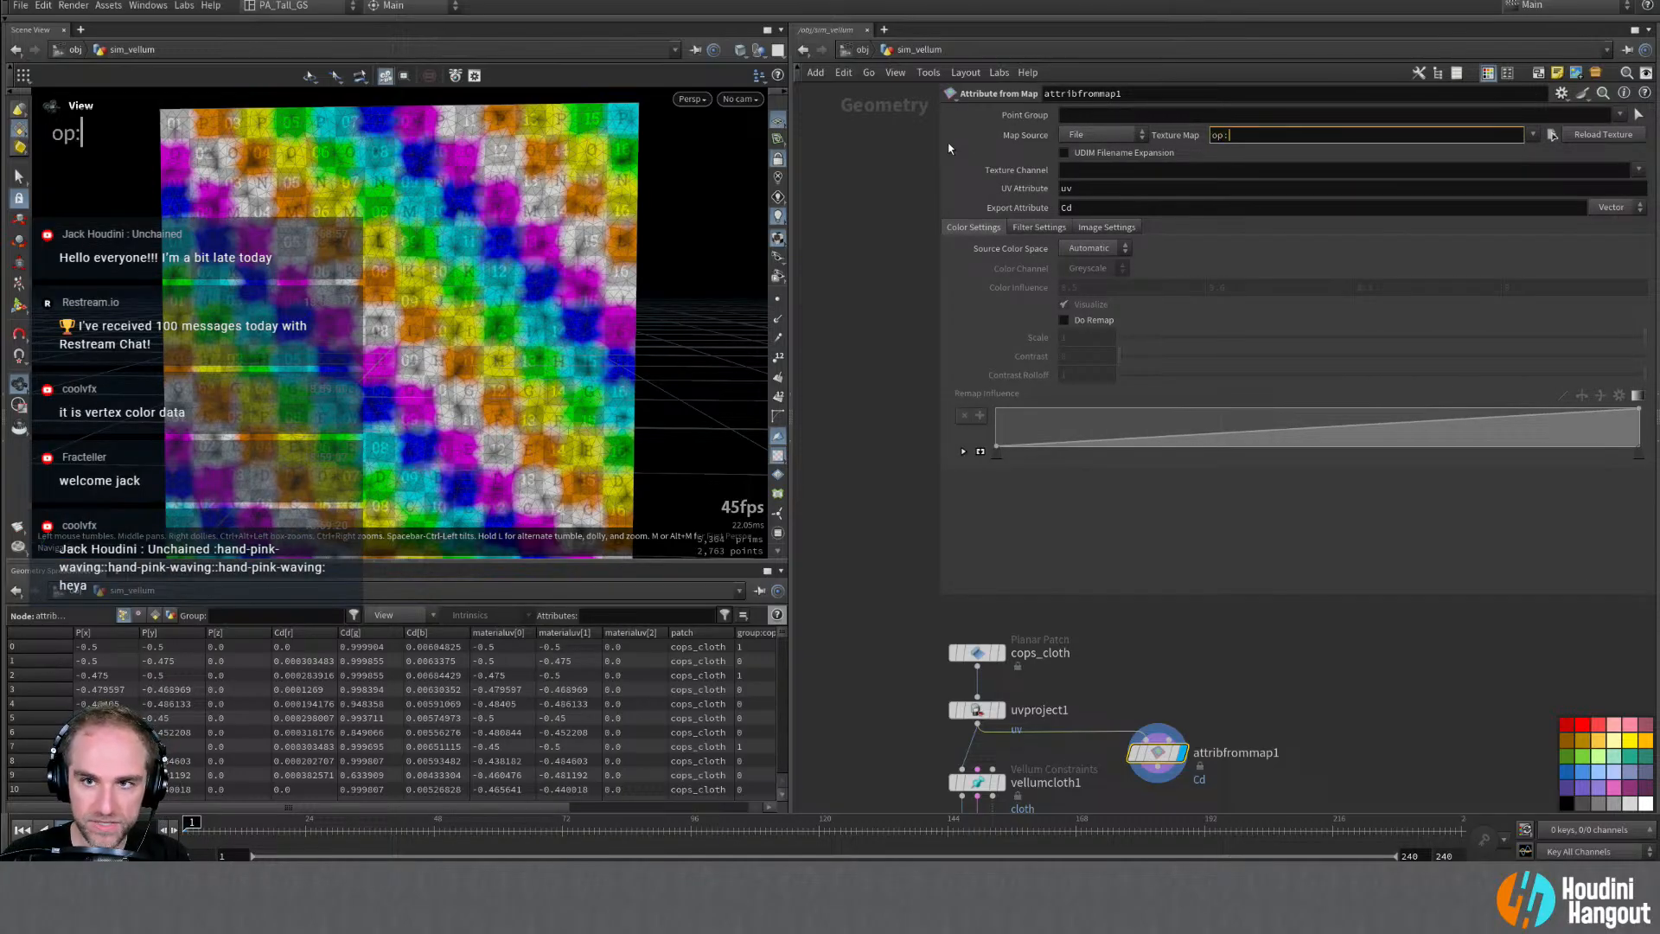
type("?")
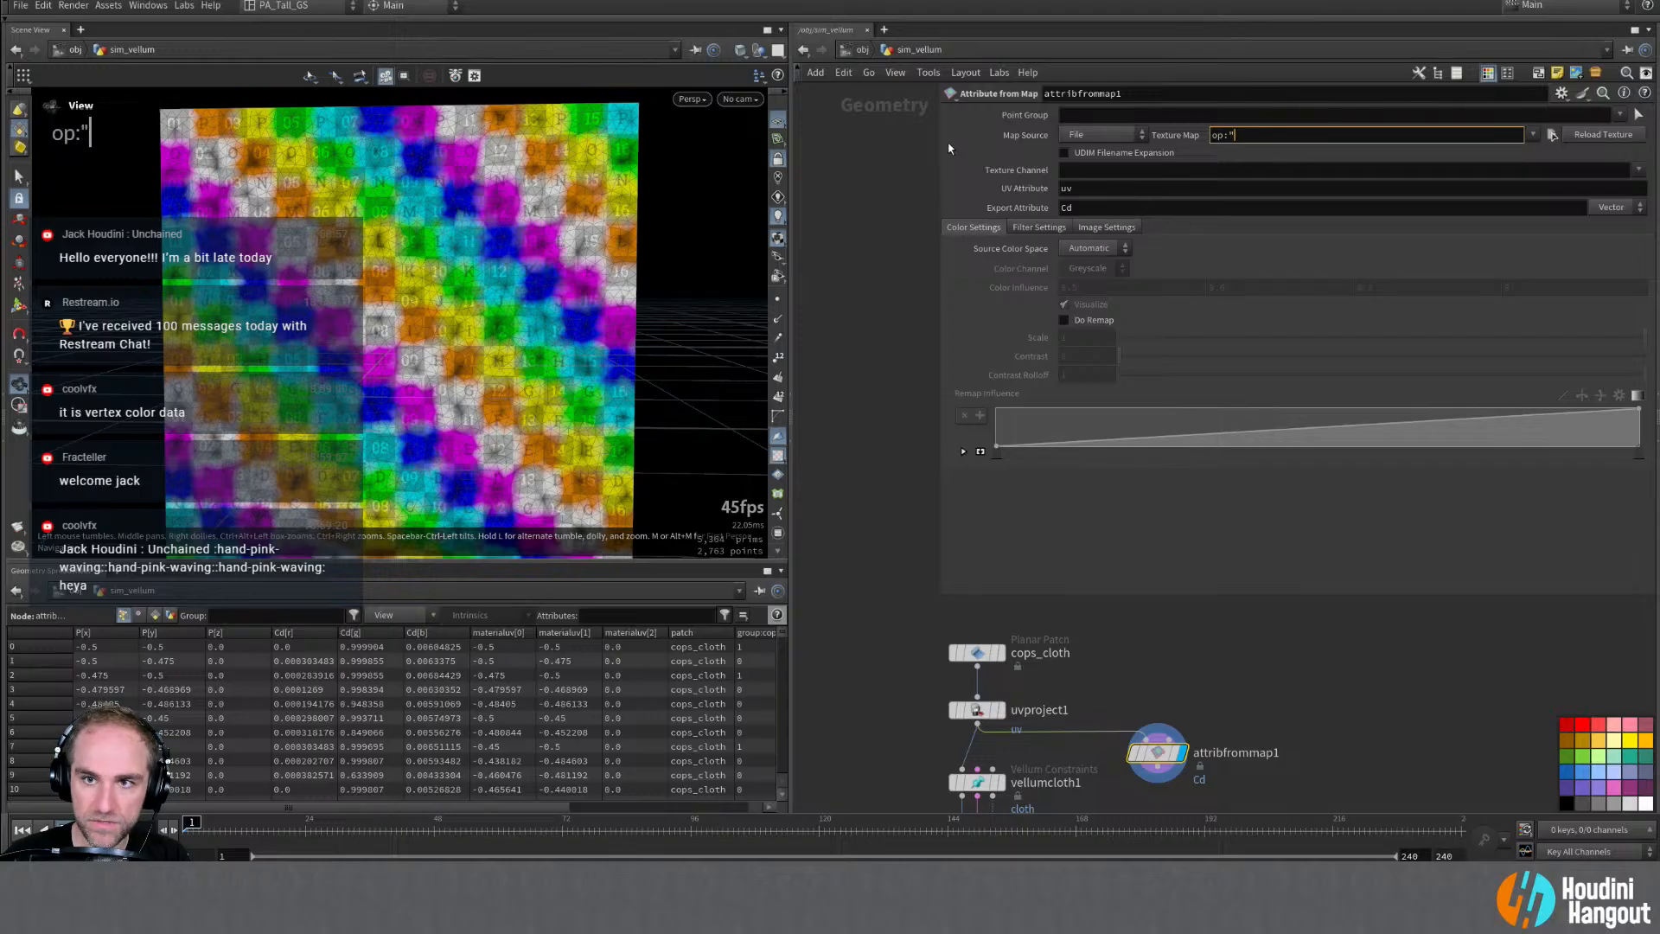
type("..")
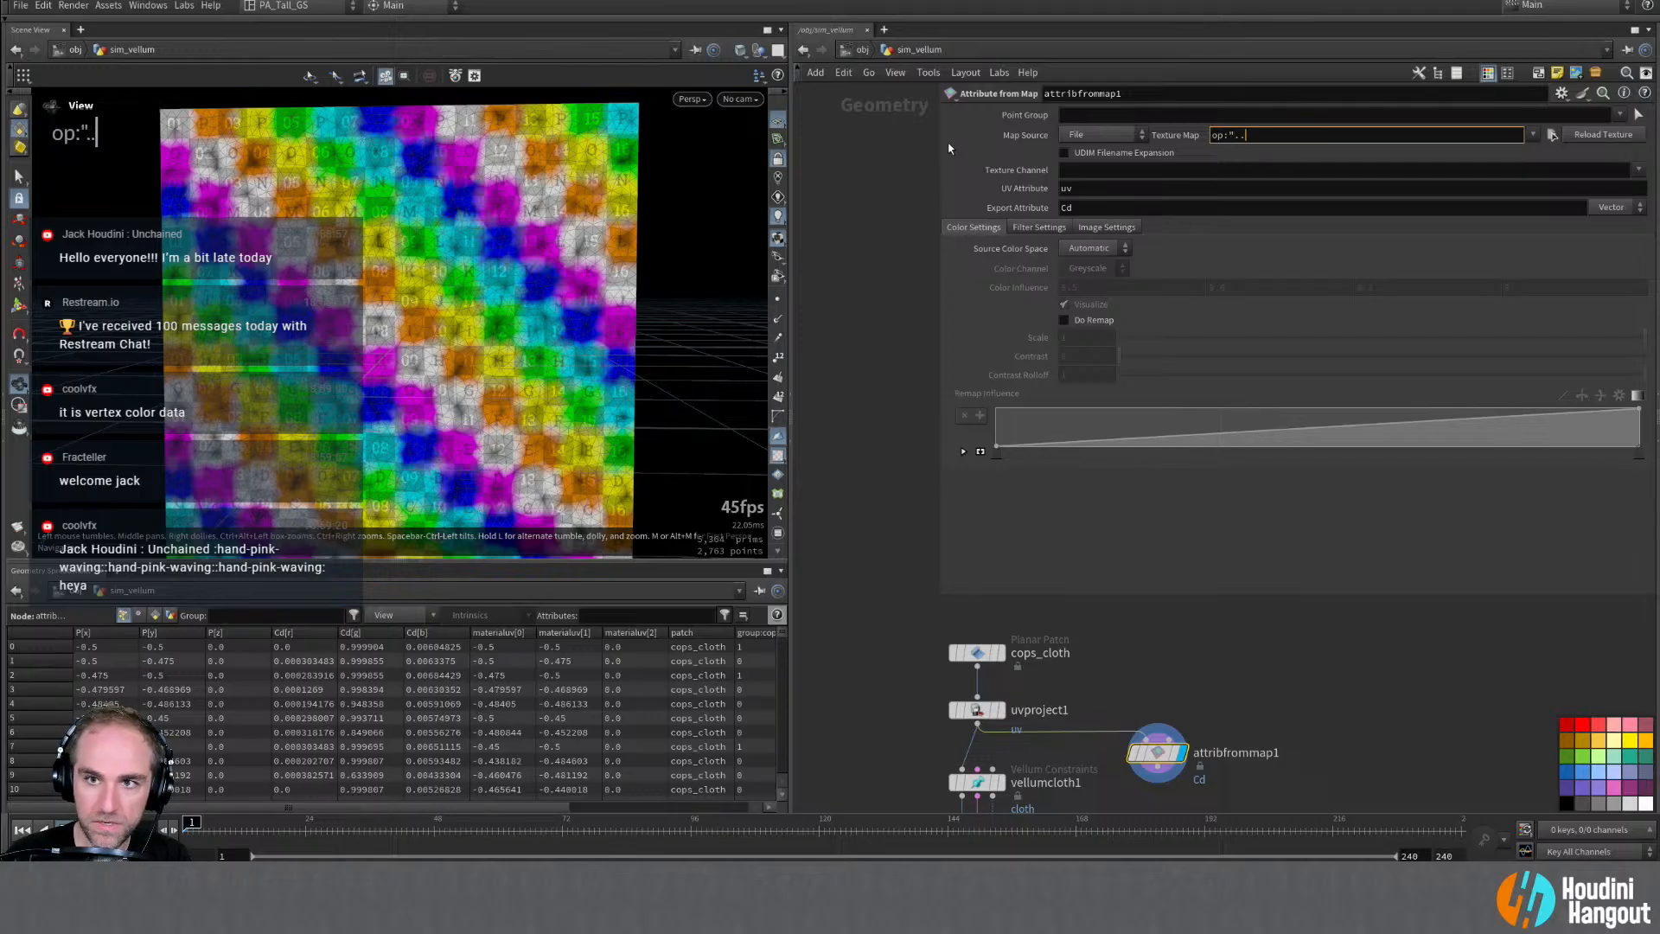
type("/")
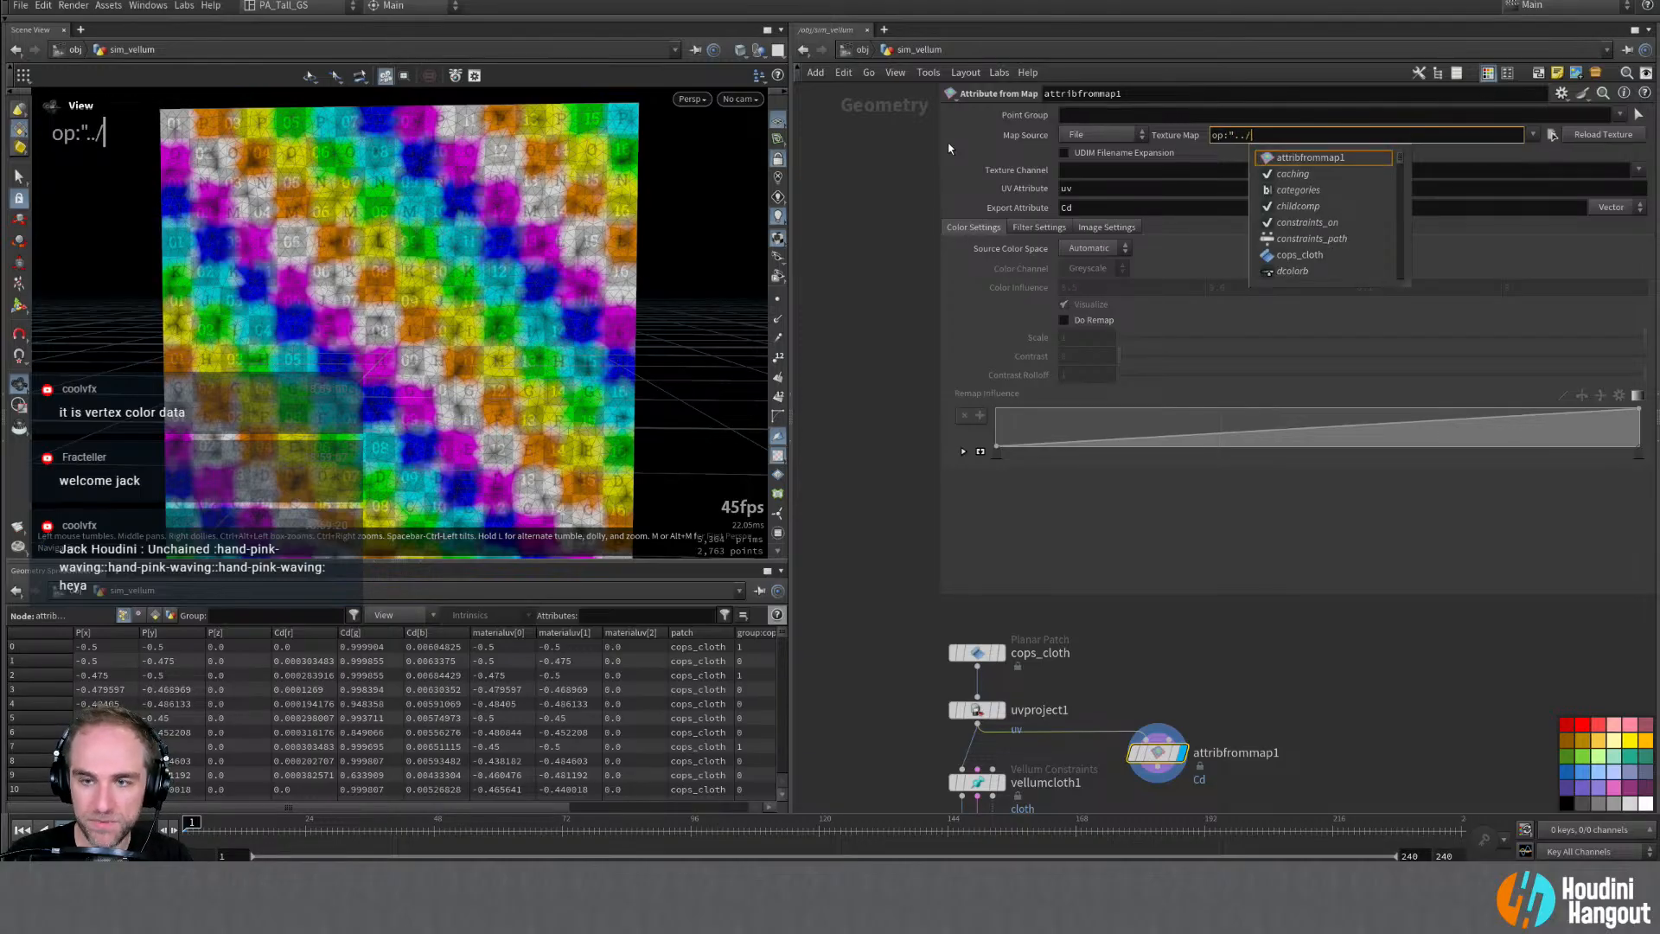
type("../")
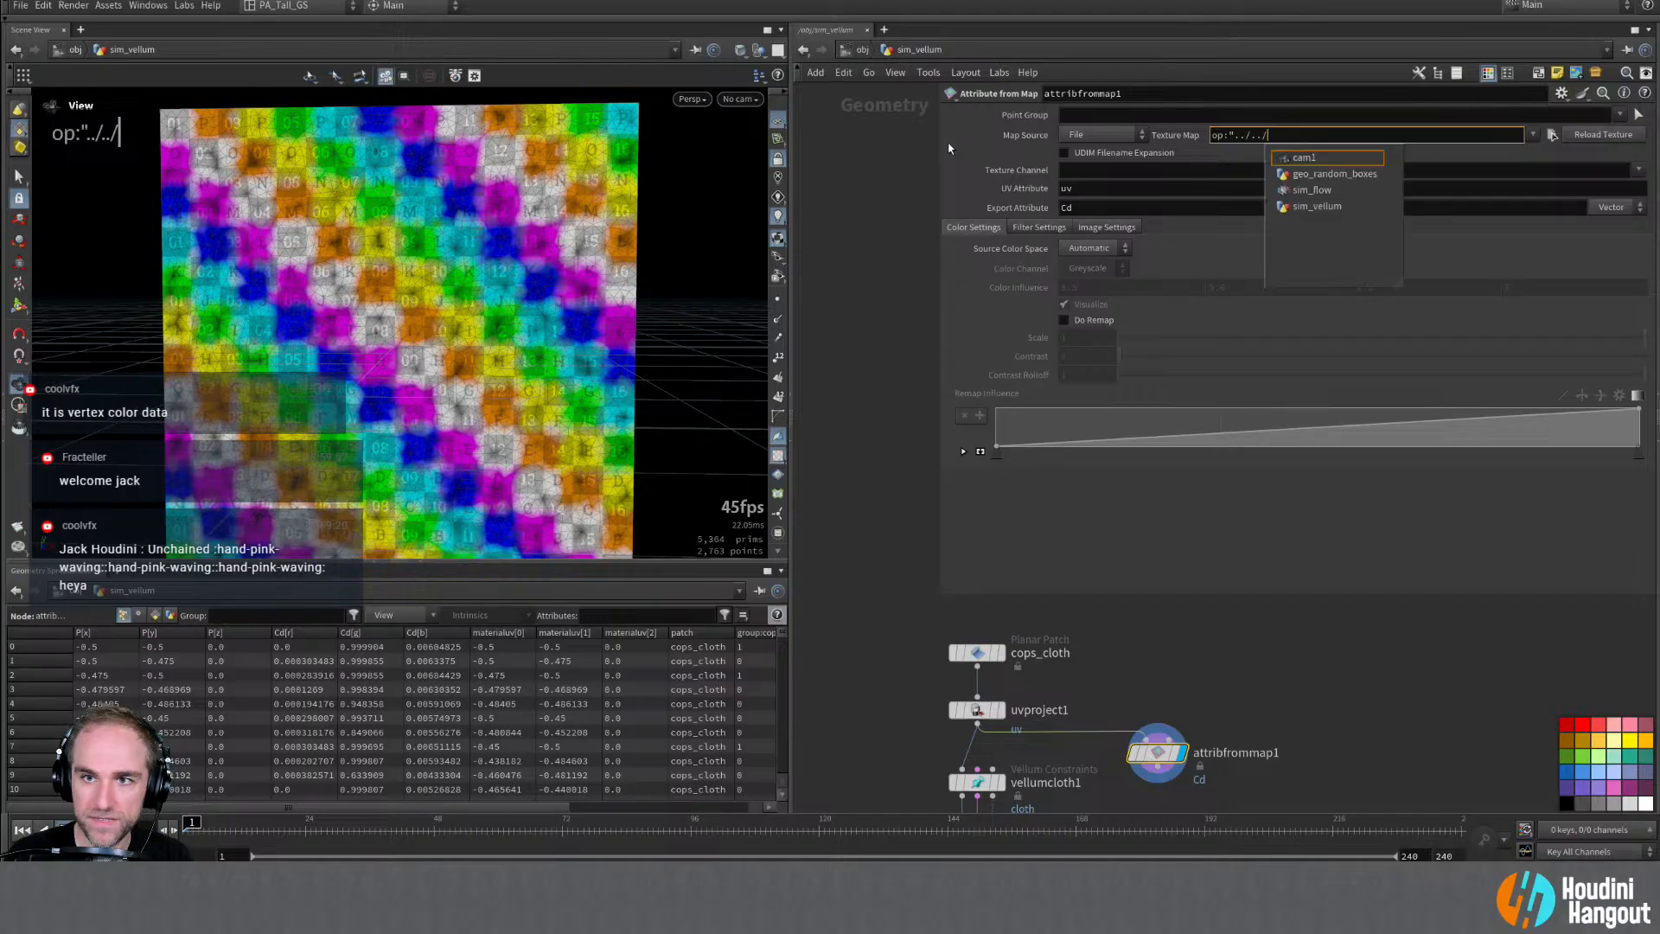
key("Down")
key("Down")
key("Down")
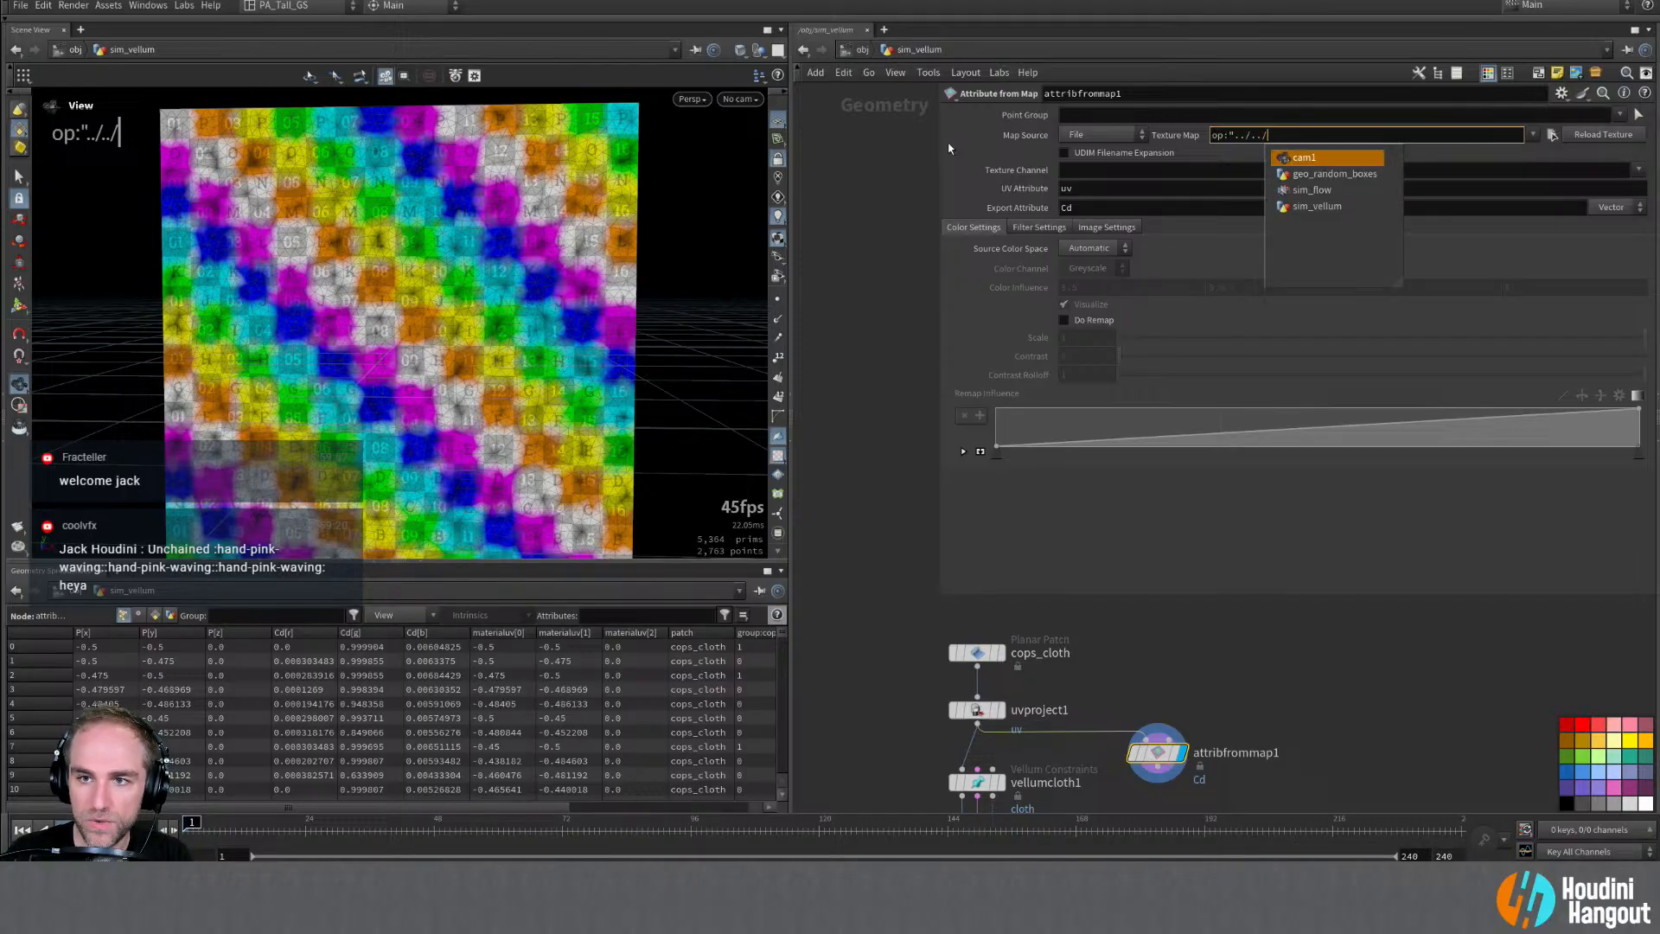
key("Return")
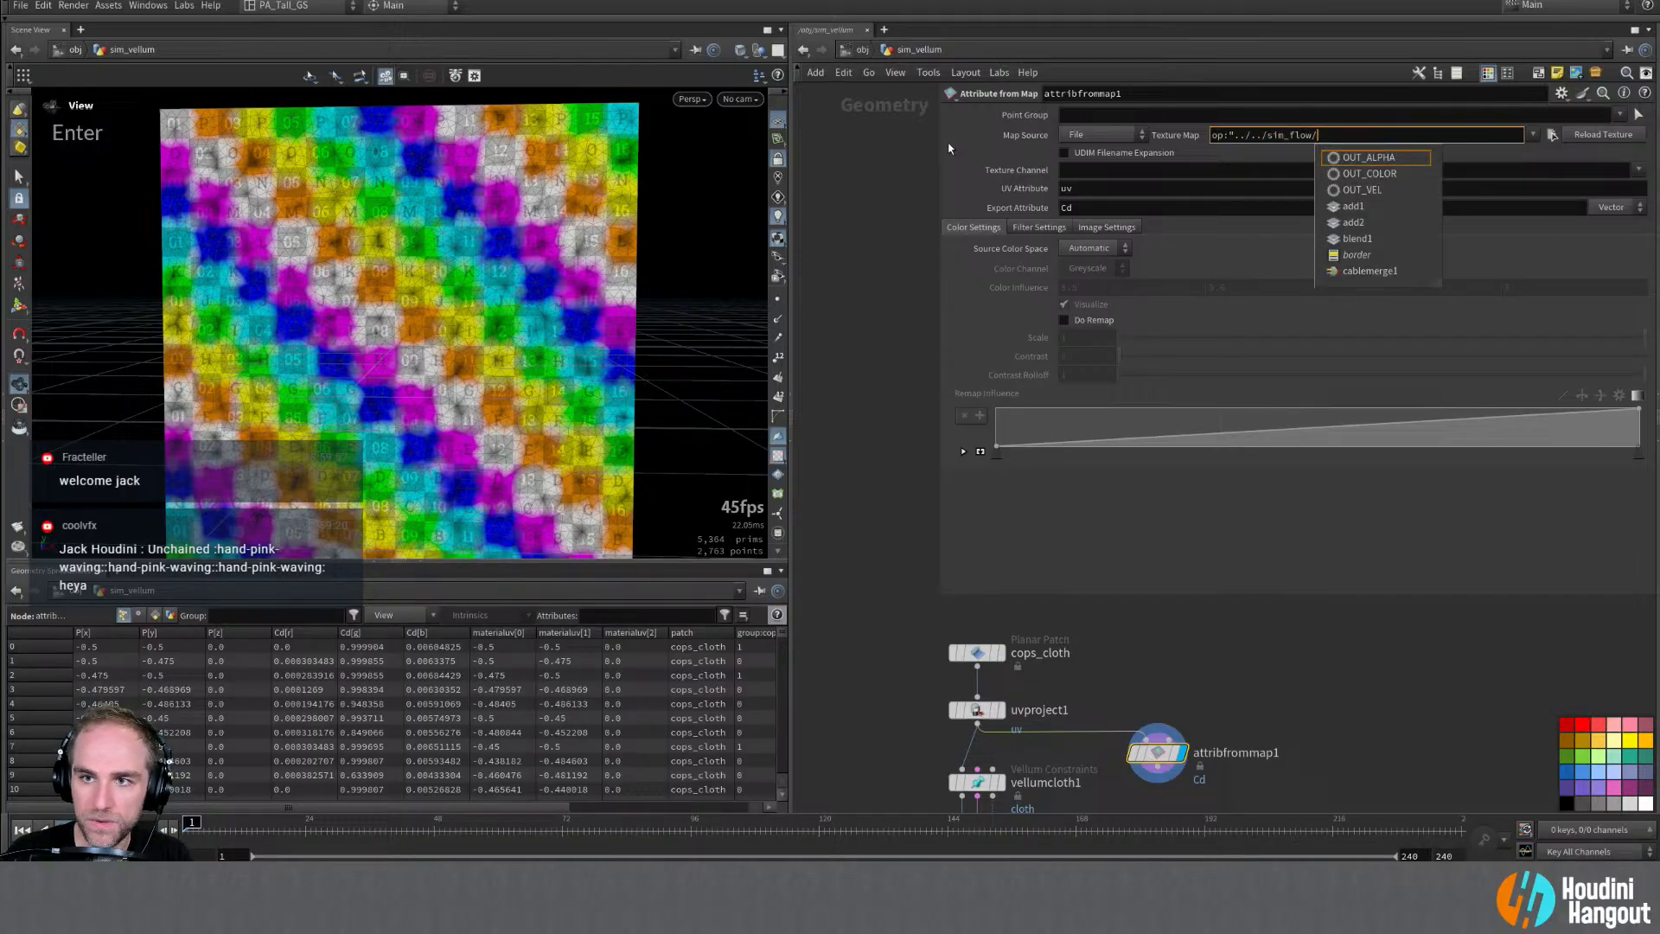
key("Down")
key("Down")
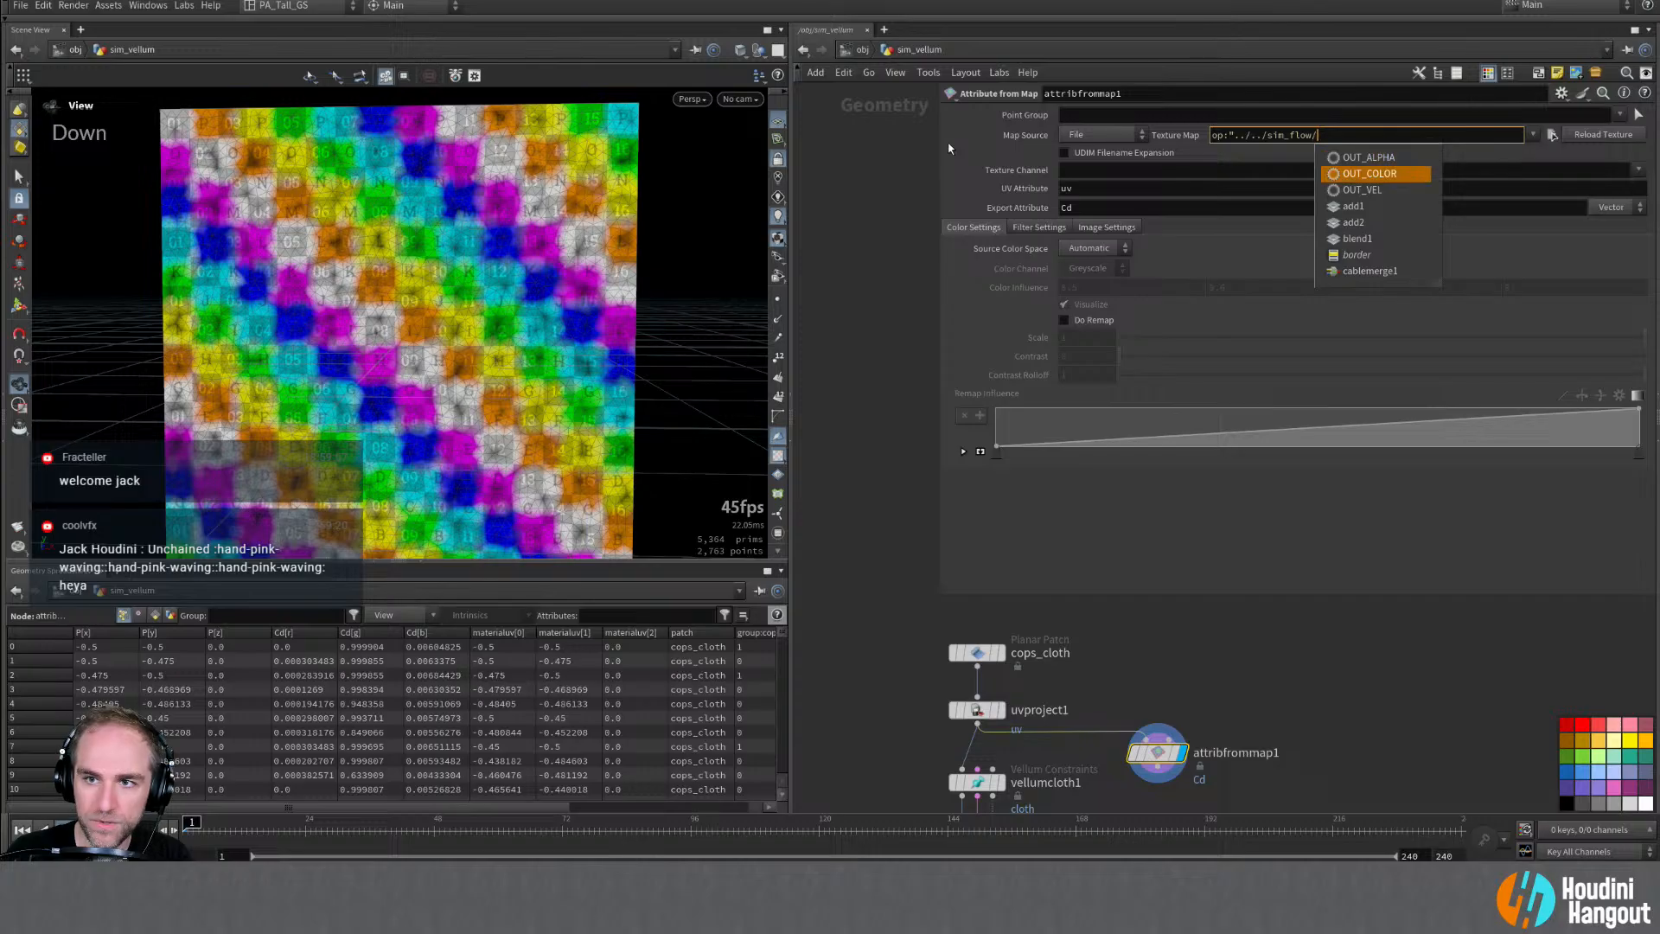
key("Return")
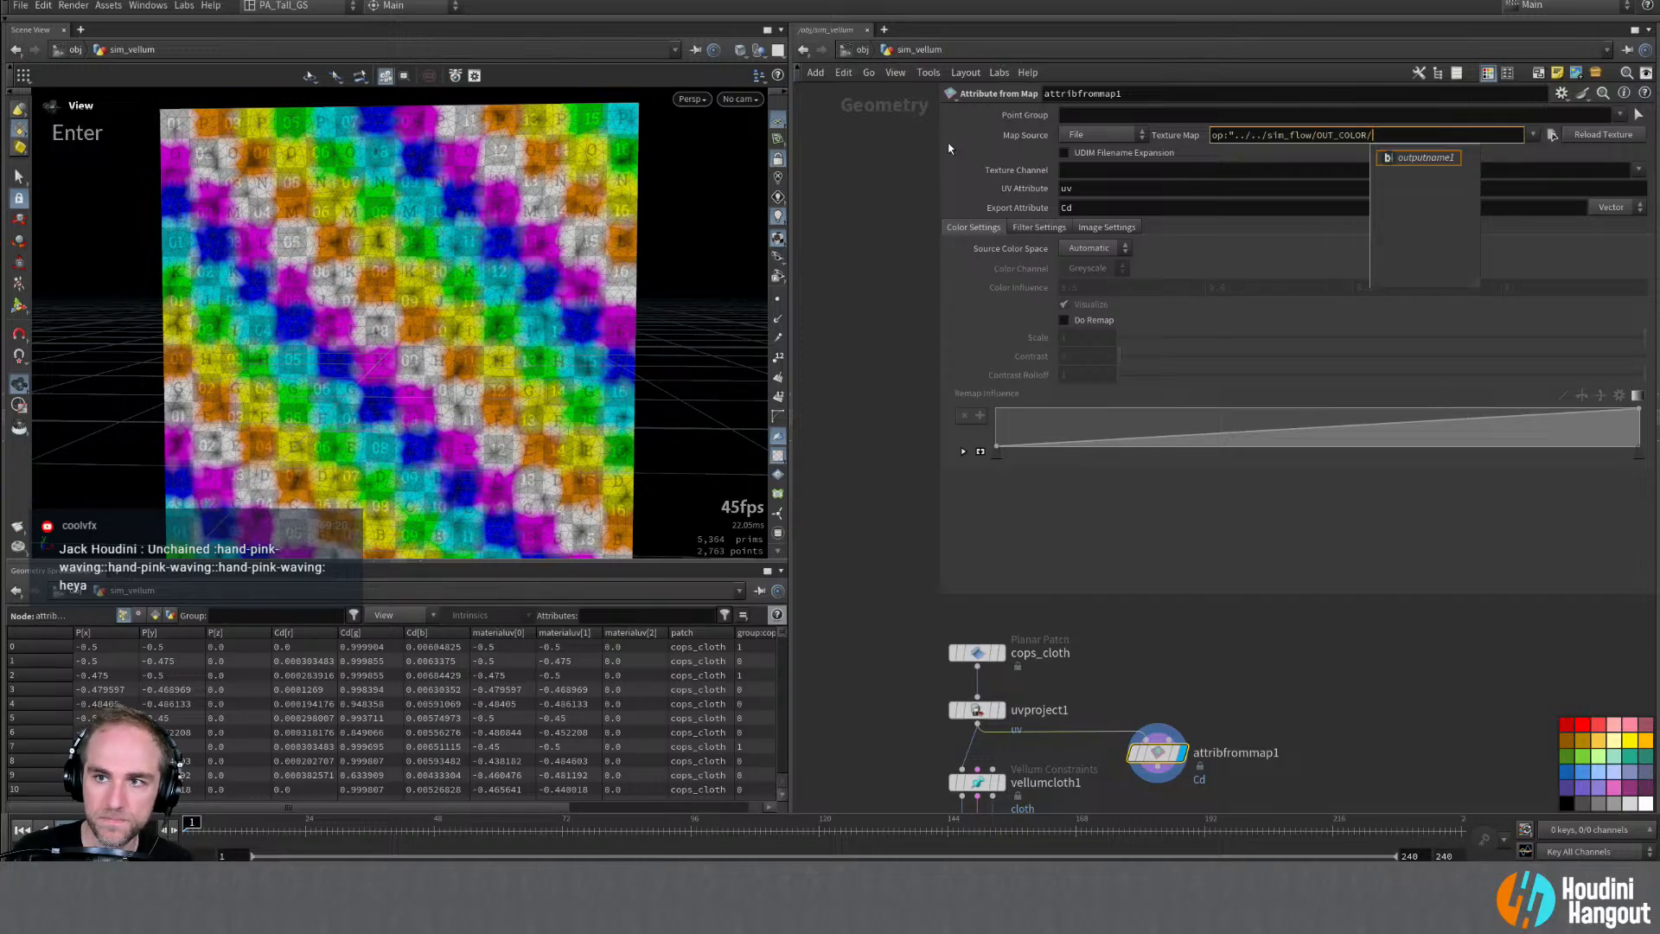
key("ctrl+Return")
type("\"")
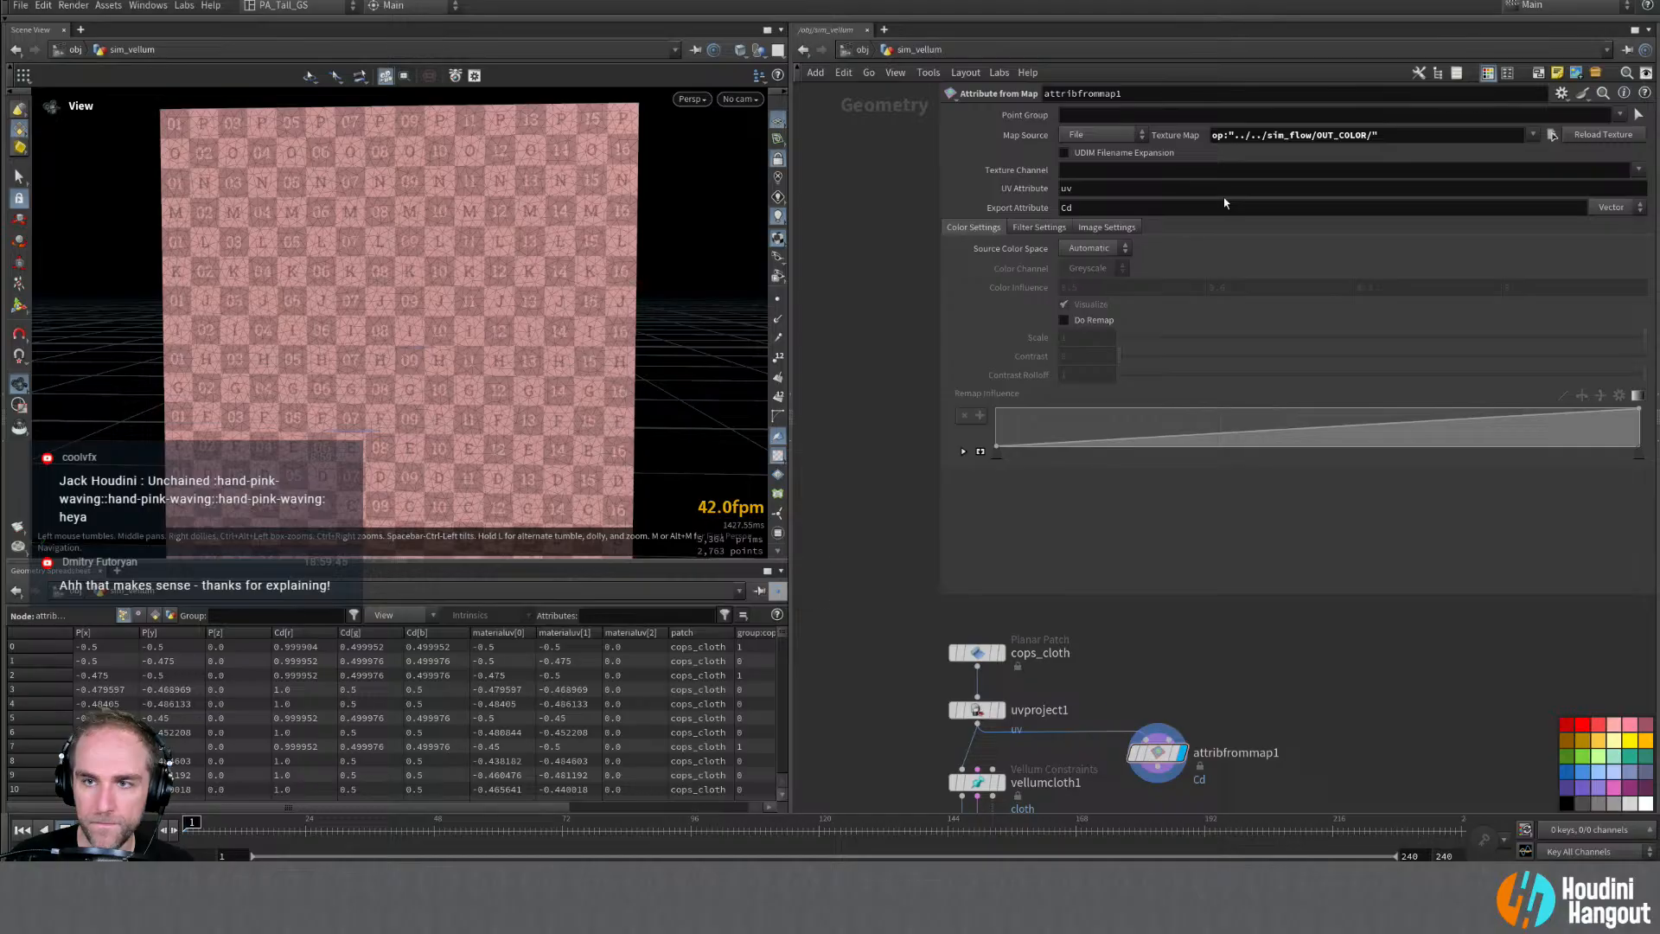
Step: Remove the trailing slash from the texture map path and set the texture channel to Color
left_click(1369, 135)
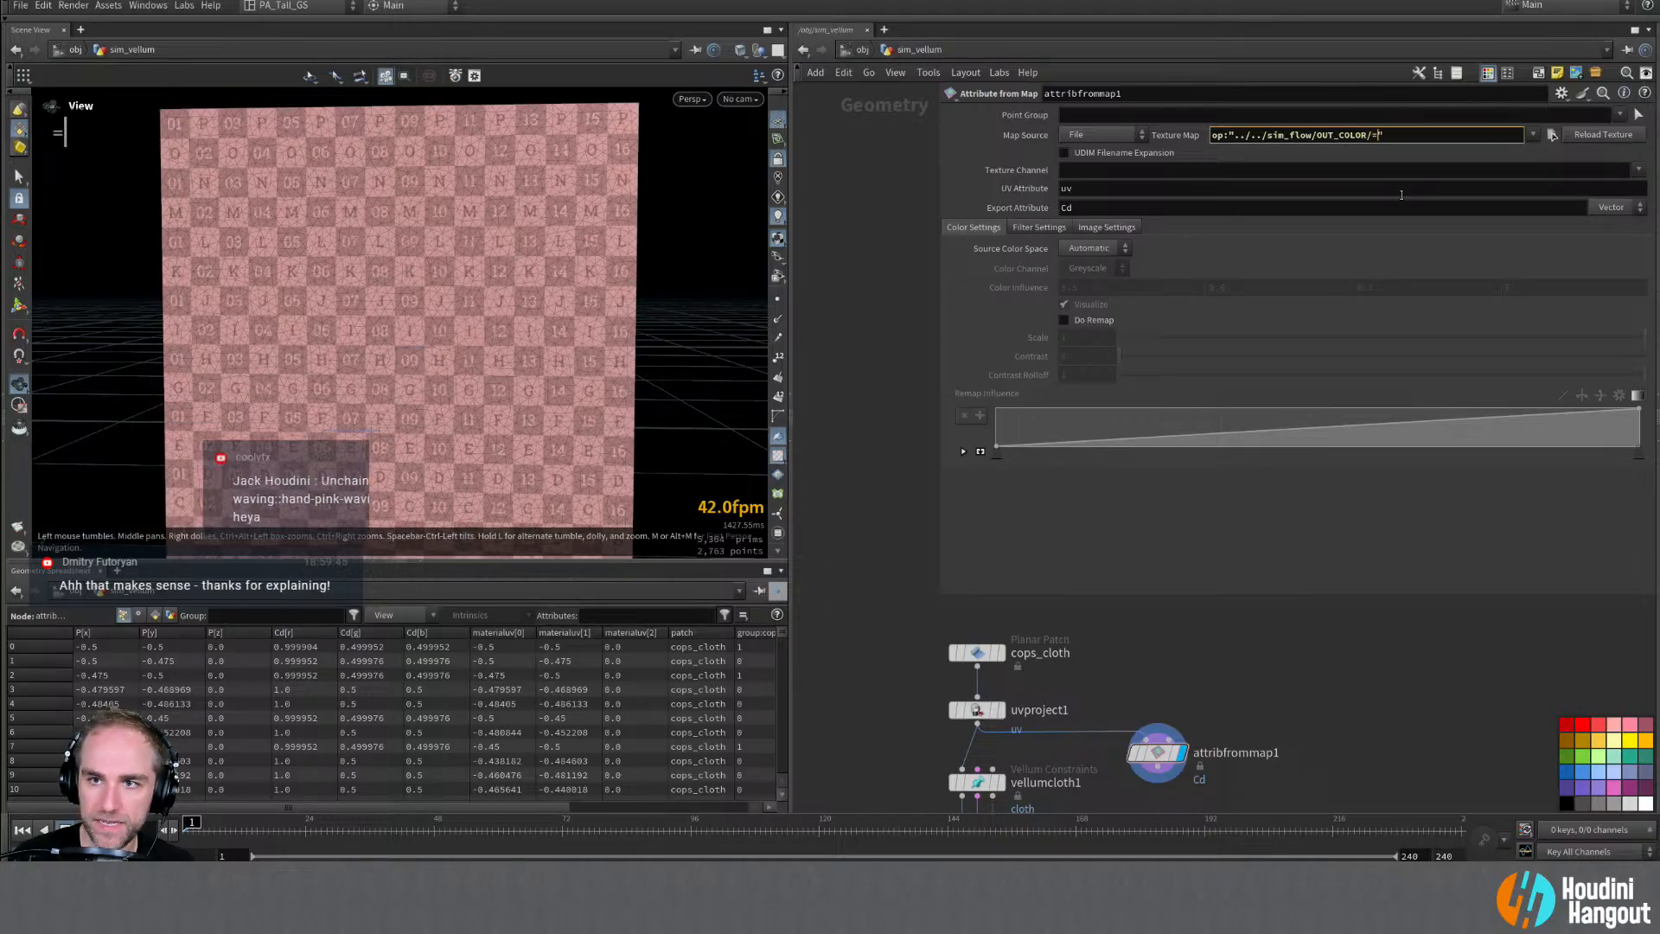
key("ctrl+Return")
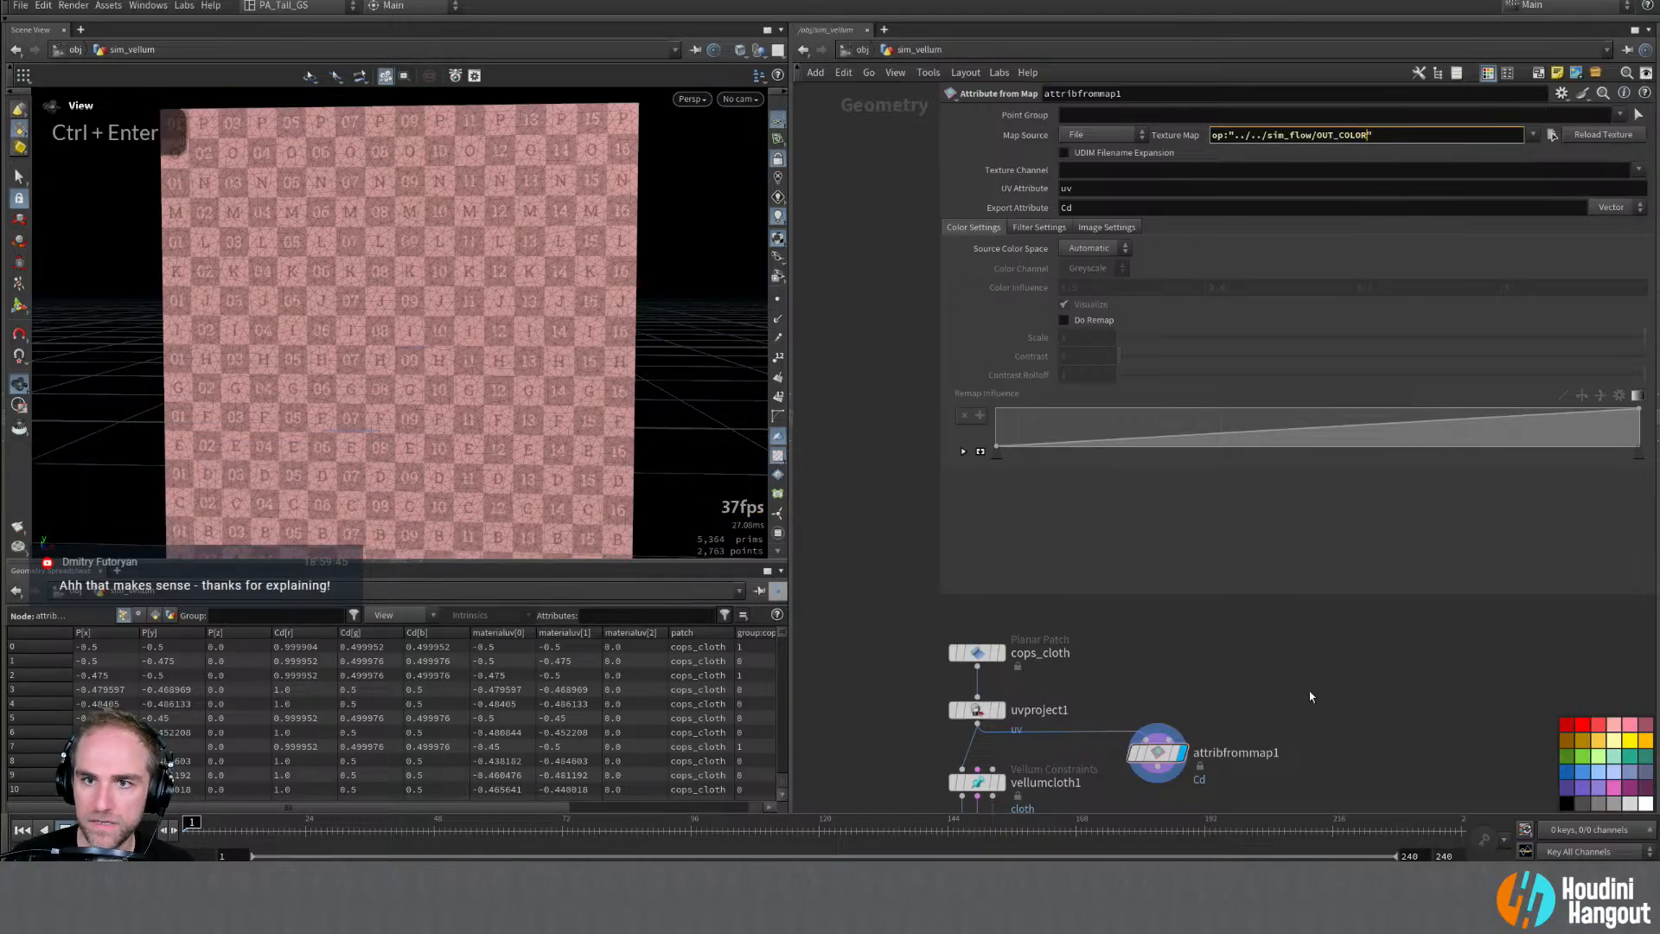
left_click(1638, 171)
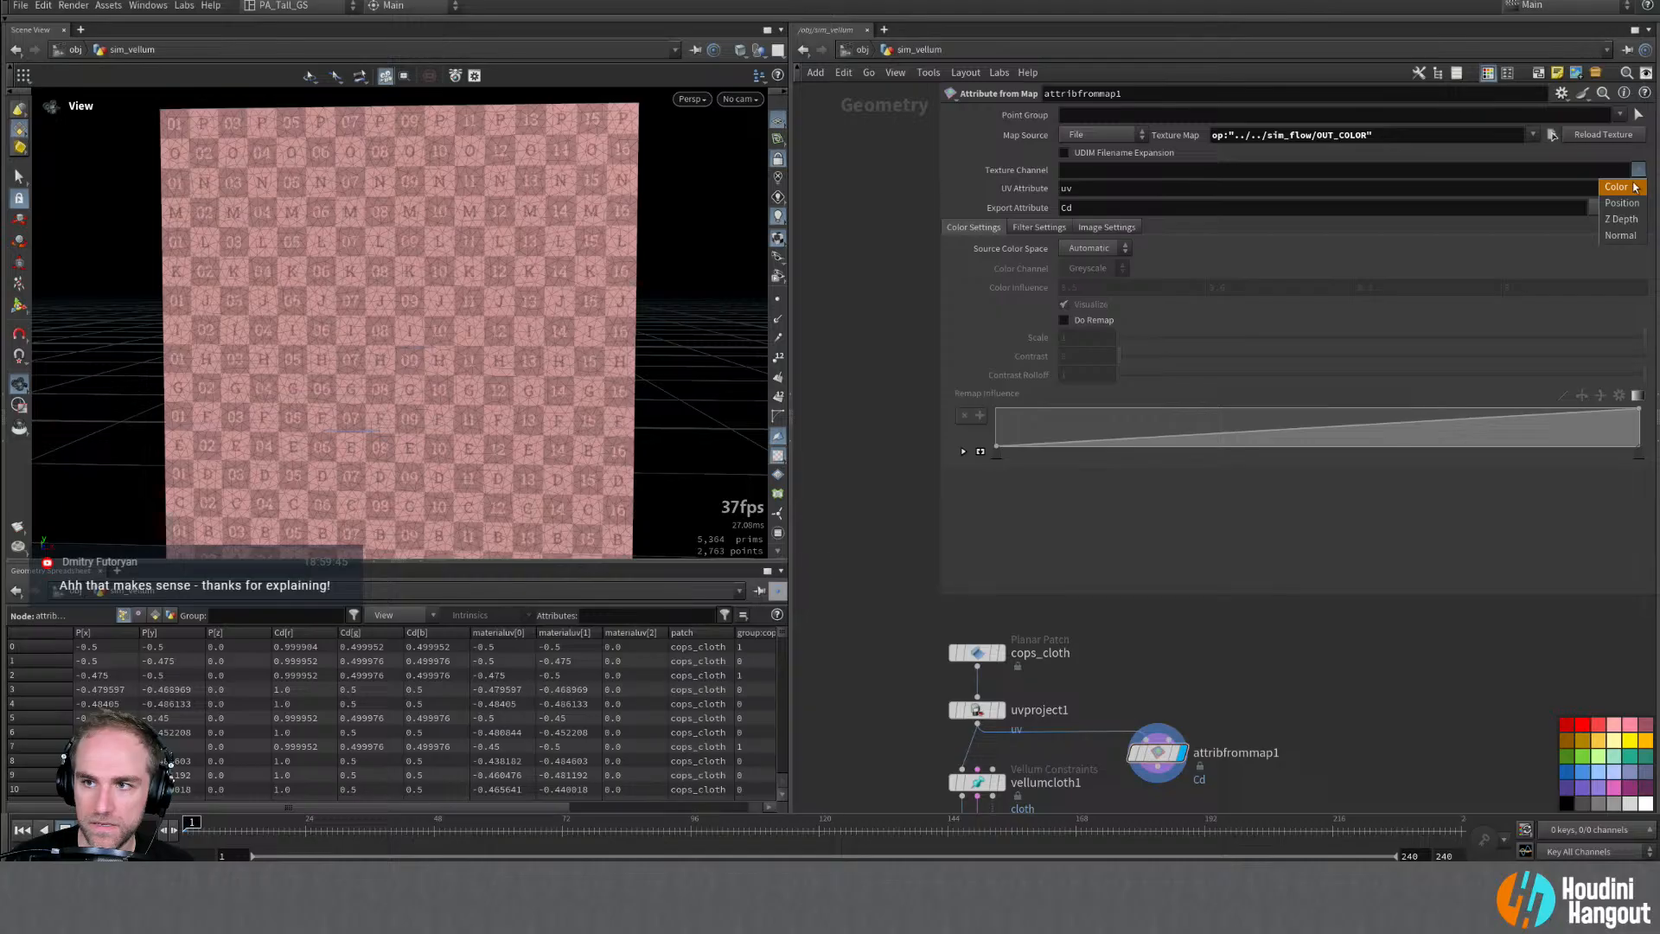
left_click(1615, 187)
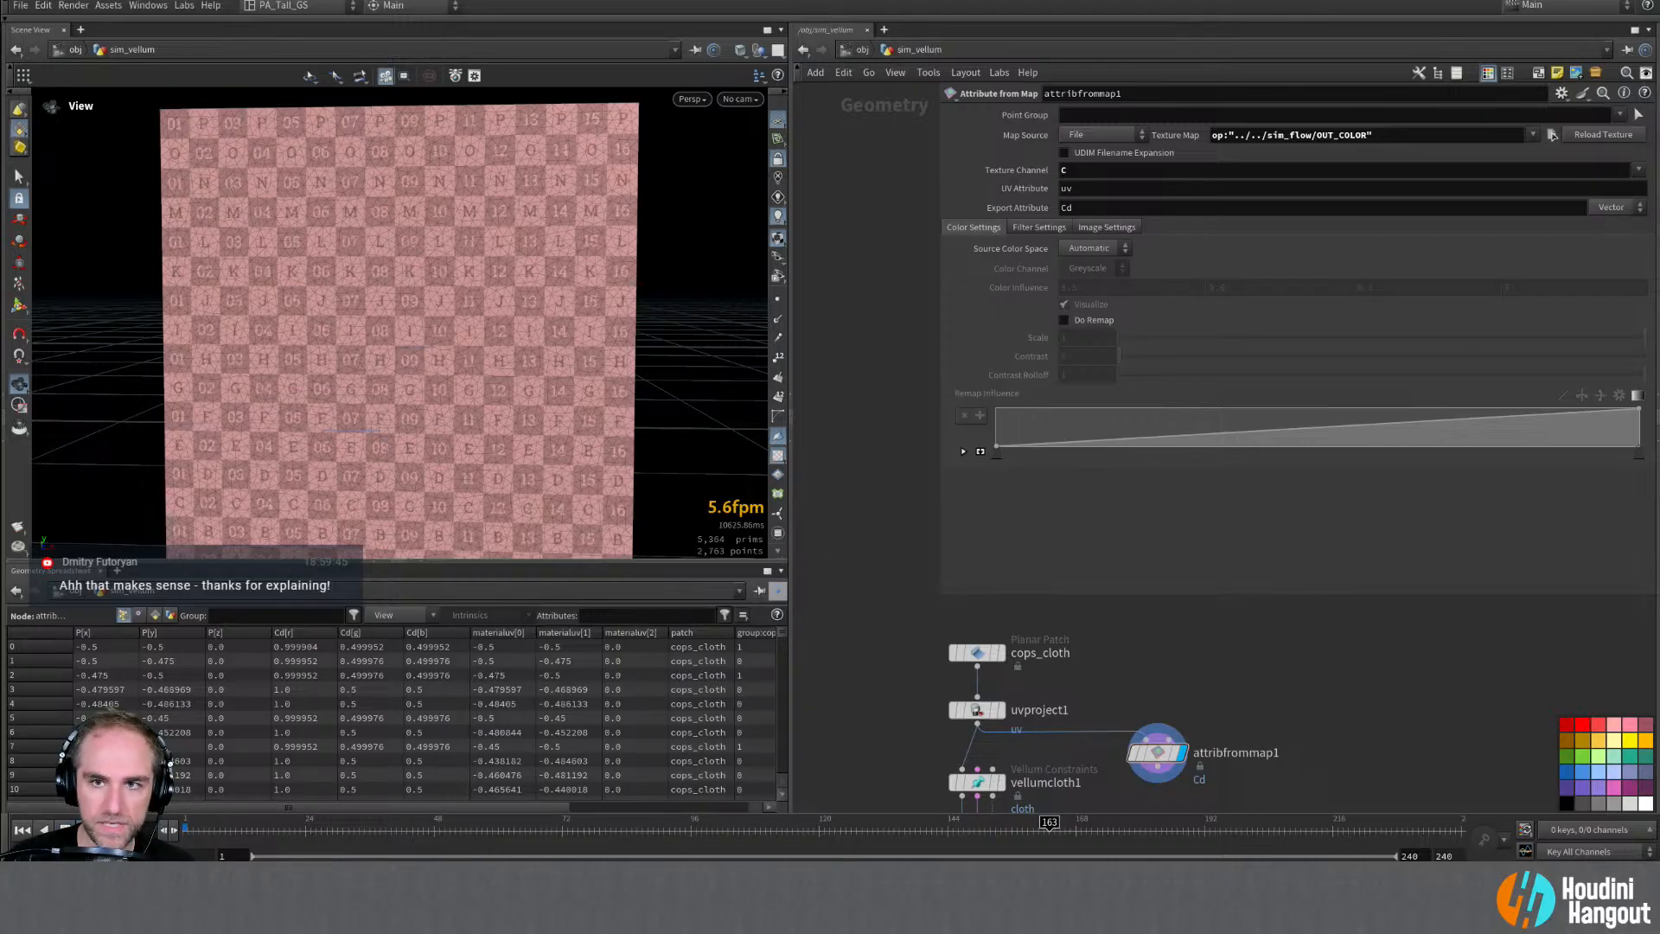
double_click(1103, 136)
left_click(1101, 134)
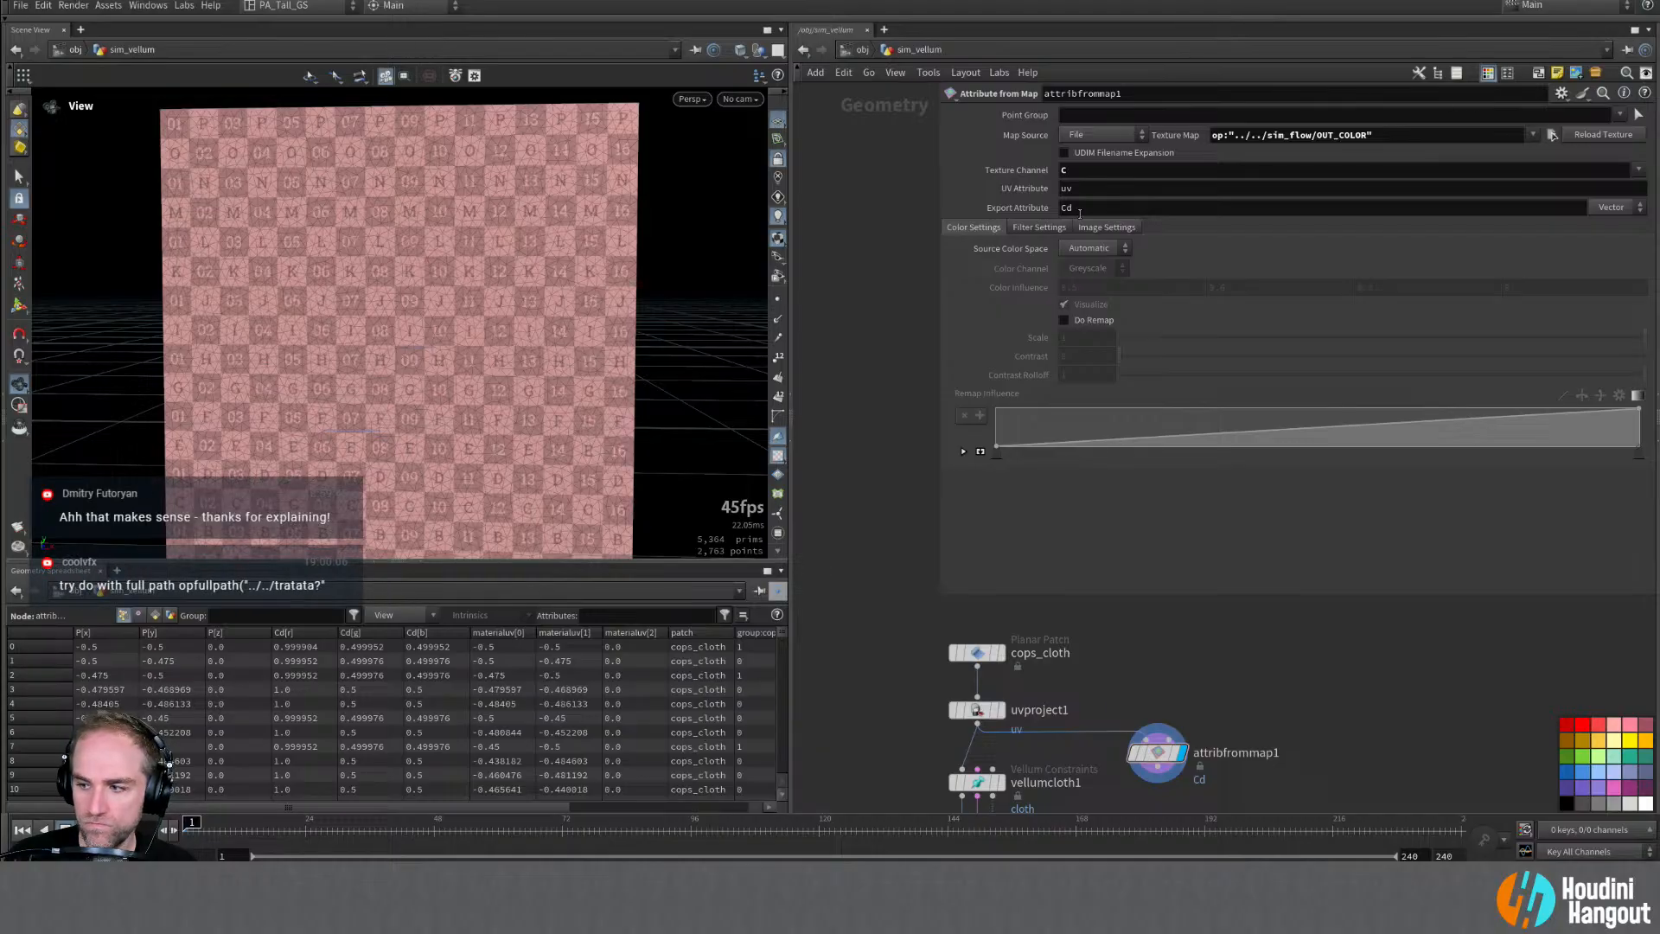
Step: Set the texture map of attribfrommap1 to the absolute path op:/obj/sim_flow/OUT_COLOR
left_click_drag(1372, 136, 1229, 130)
key("BackSpace")
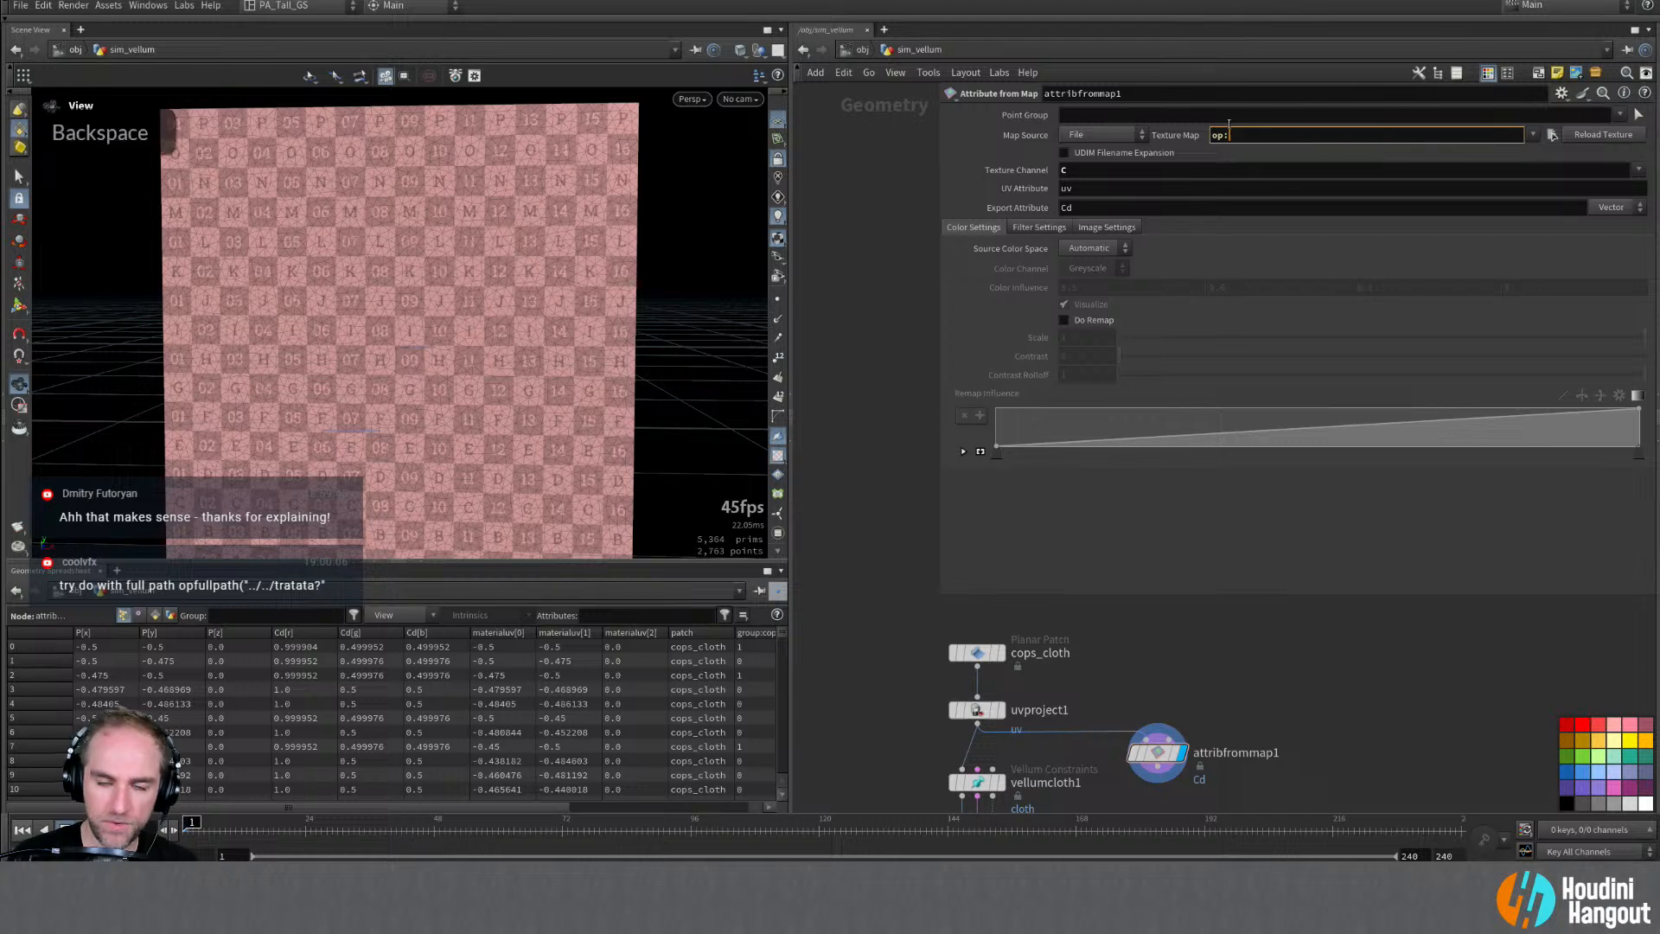
type("/obj")
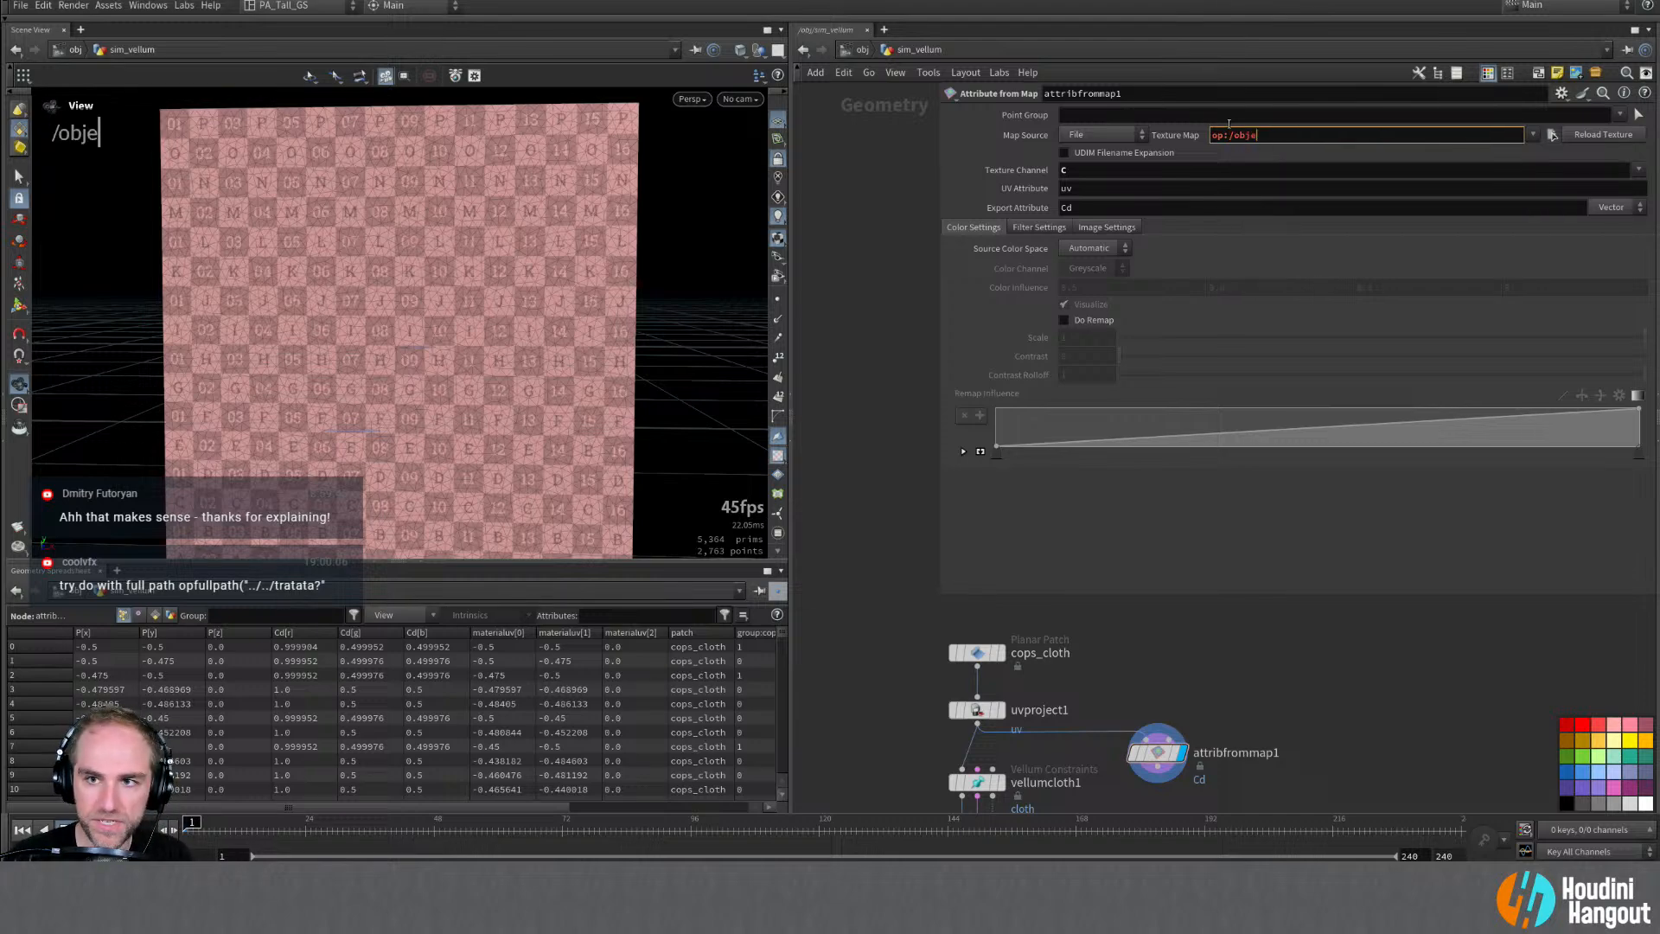
key("Return")
key("Down")
key("Return")
key("Down")
key("Down")
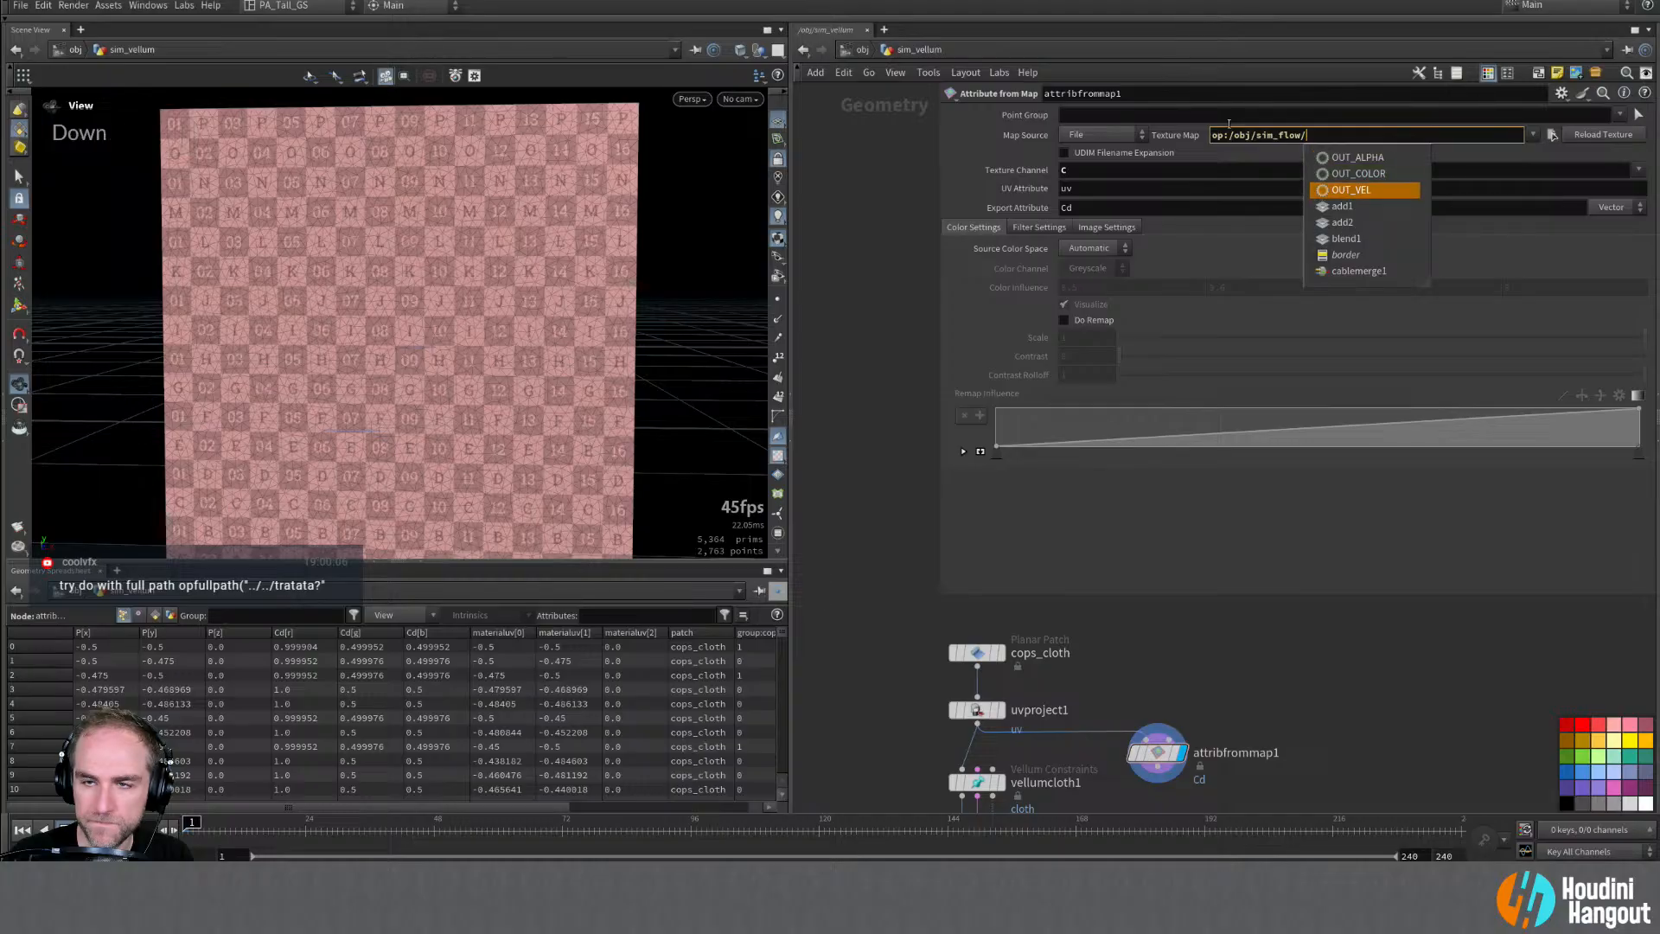
key("Up")
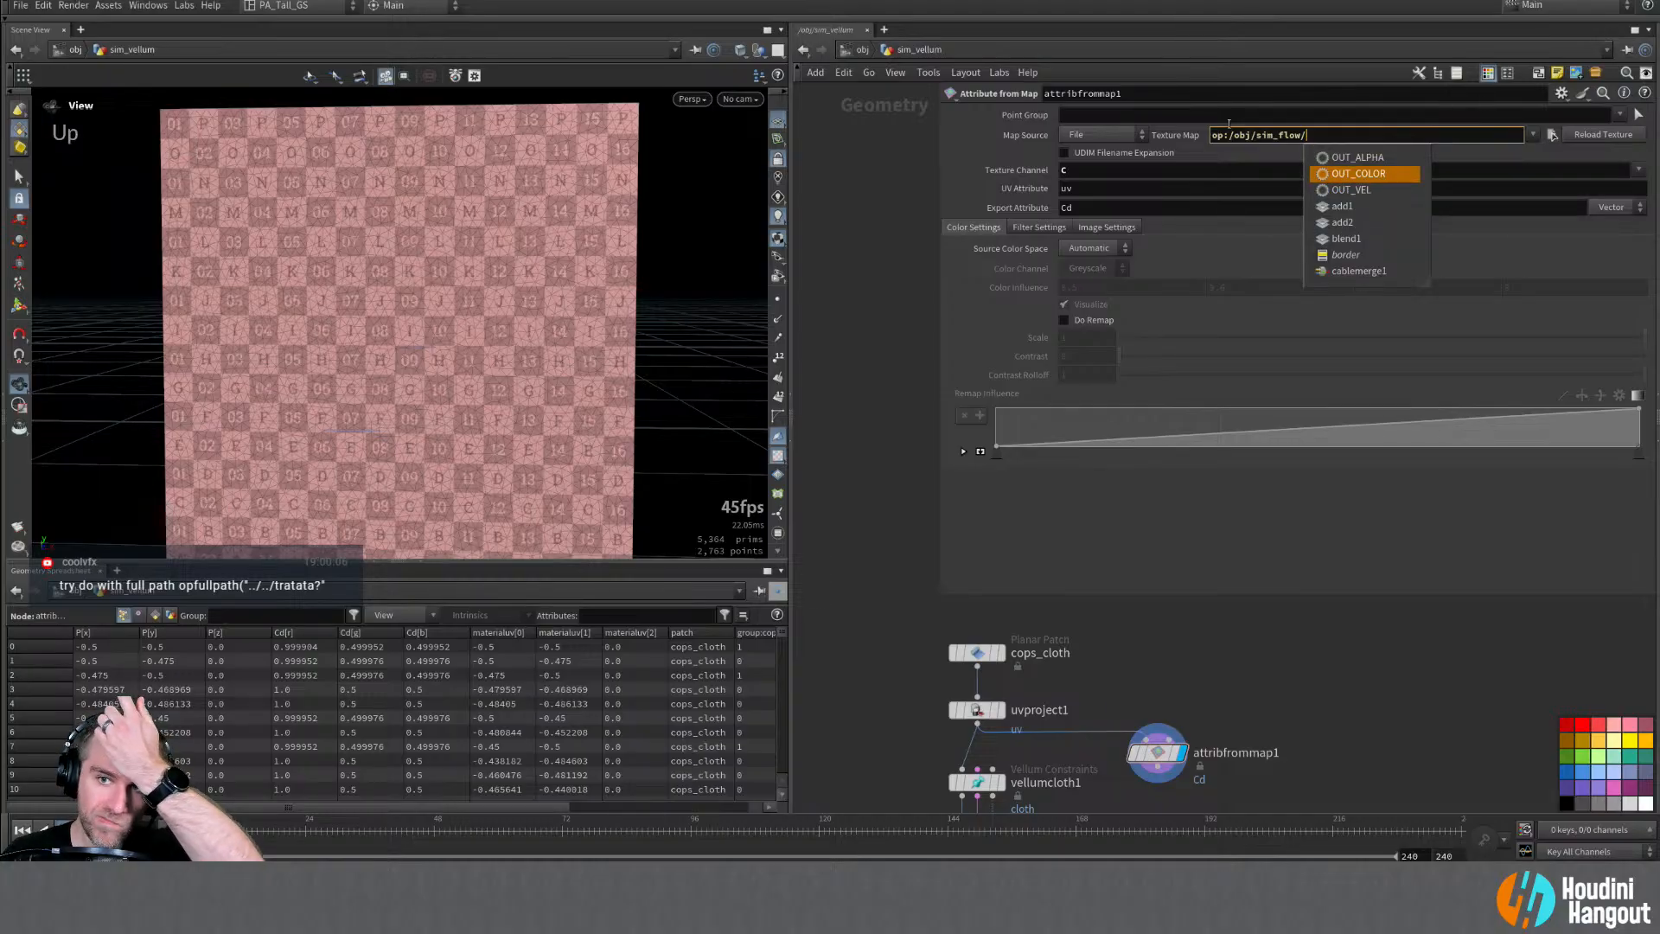
key("Return")
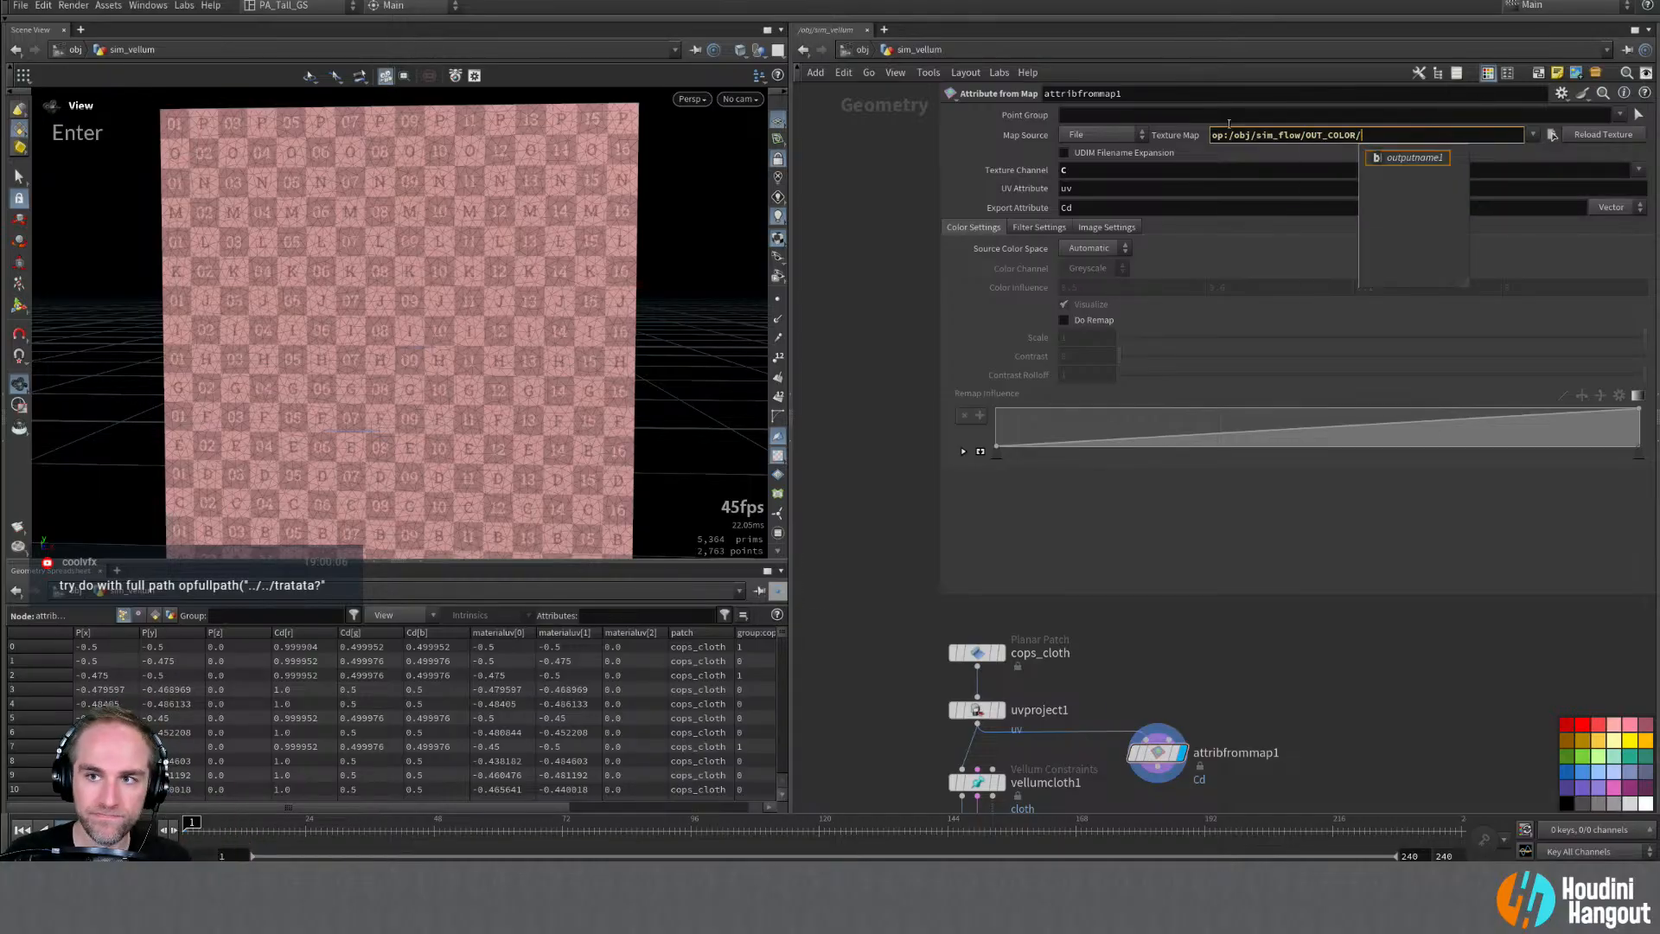
key("BackSpace")
key("ctrl+Return")
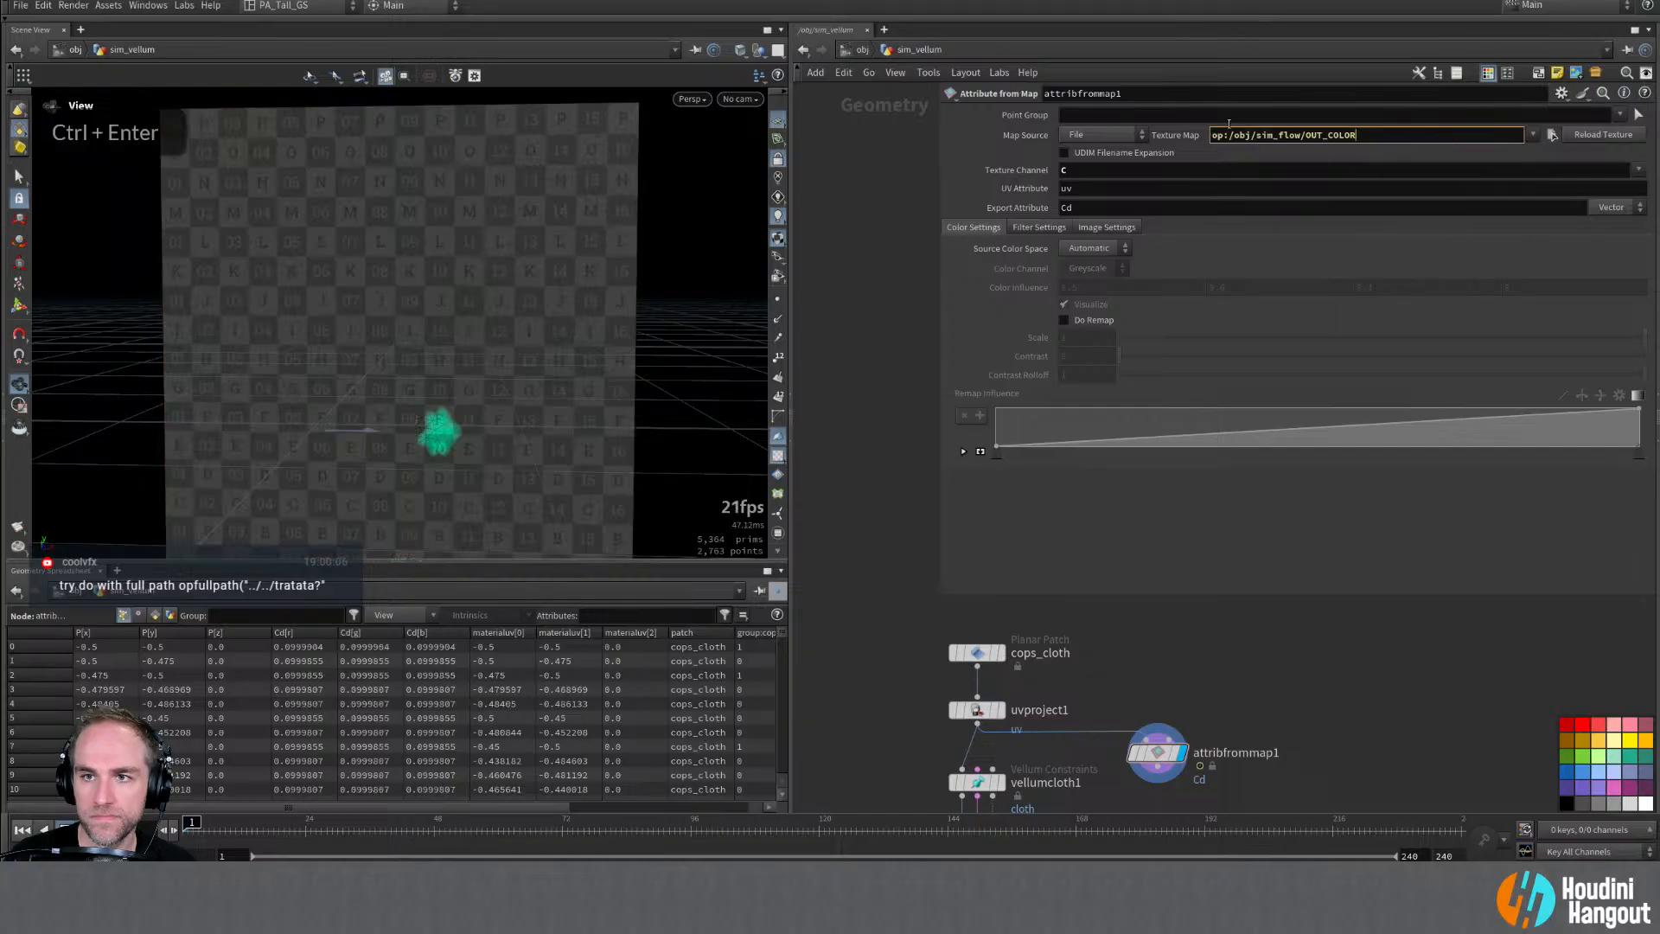
Step: Play the animation to inspect the flow colors on the whole cloth, and rewind to the first frame
left_click(87, 830)
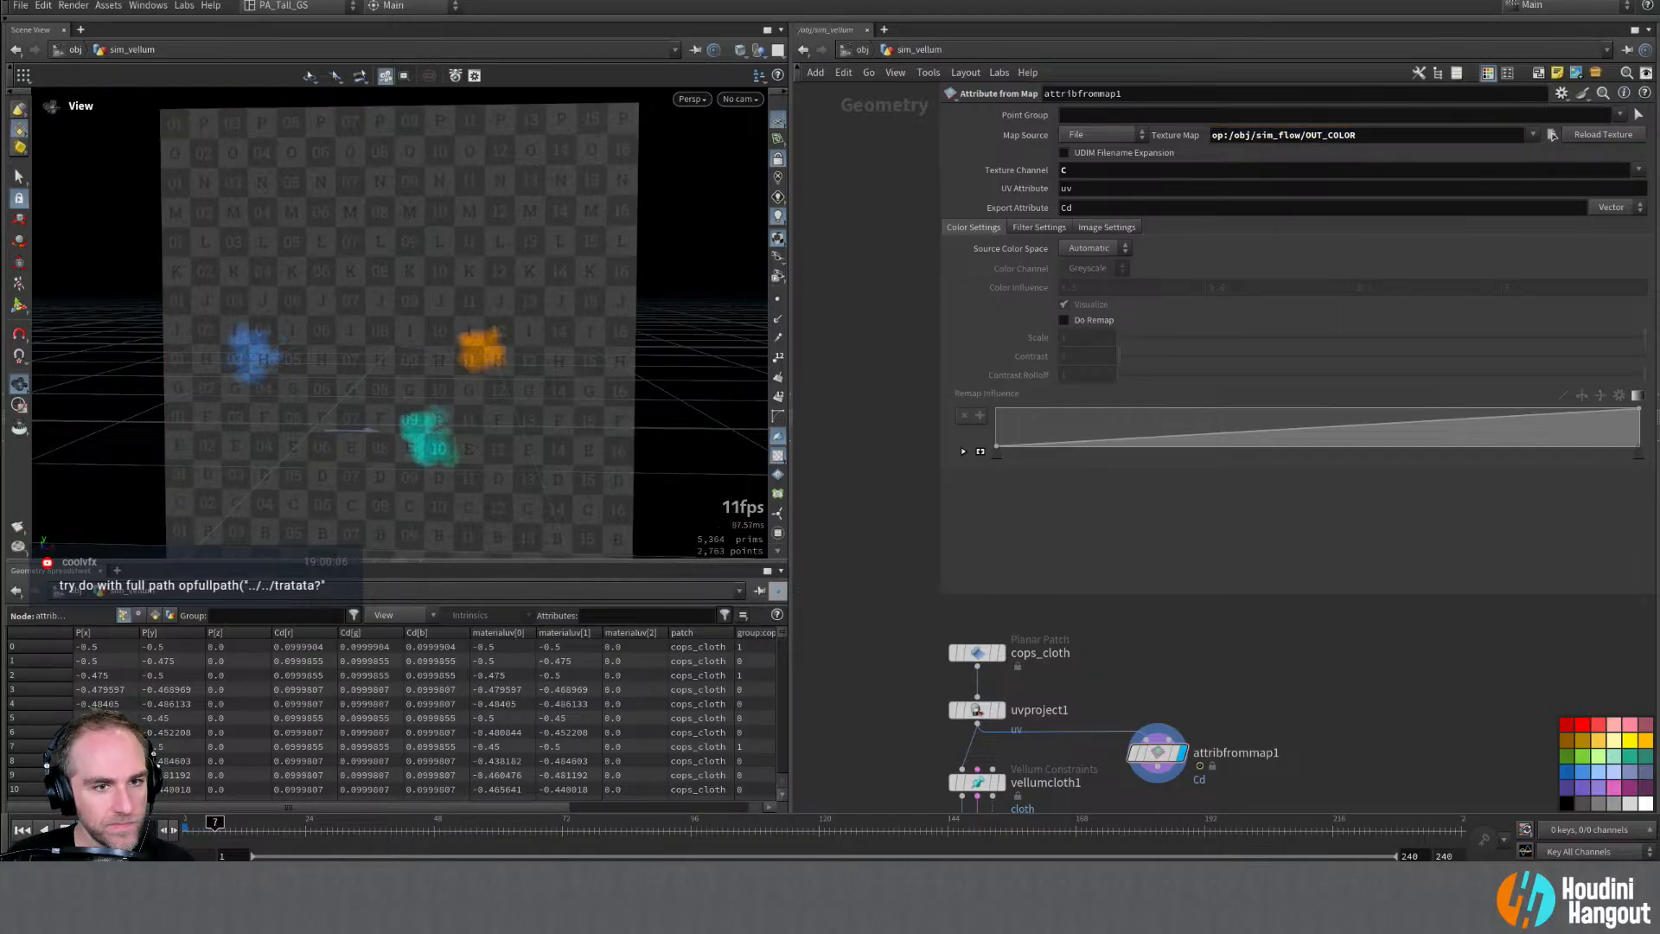
right_click_drag(493, 363, 355, 397, "alt")
middle_click_drag(395, 381, 390, 356, "alt")
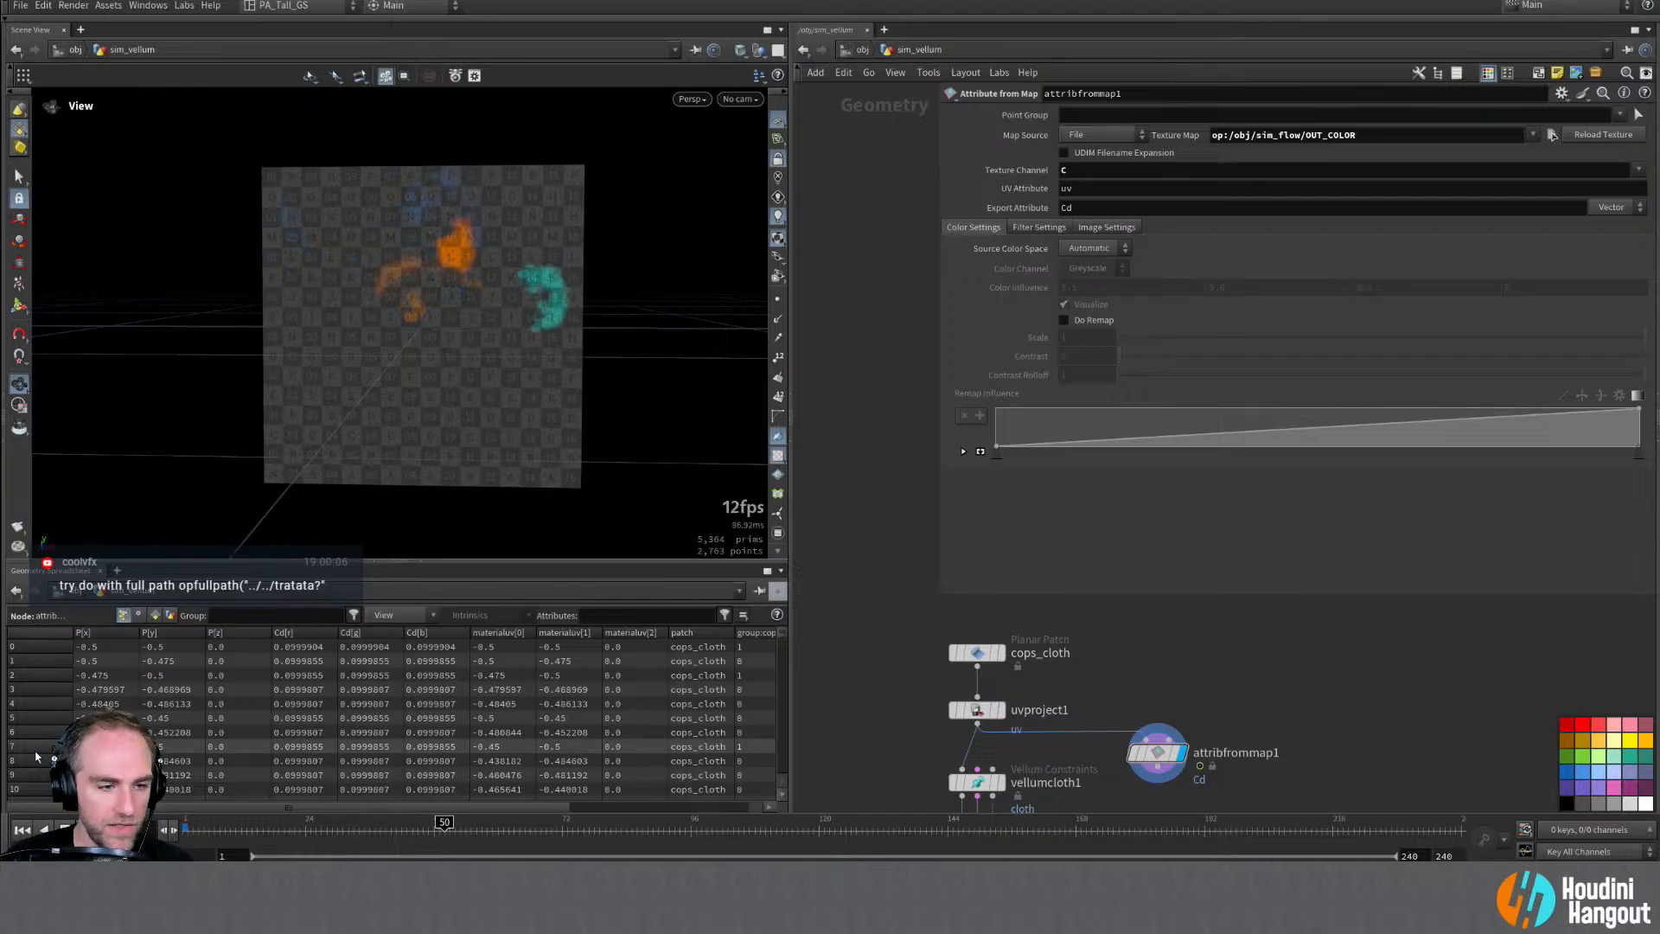
left_click(23, 831)
Step: Set the edge length of the cops_cloth planar patch to 0.0125
left_click(977, 652)
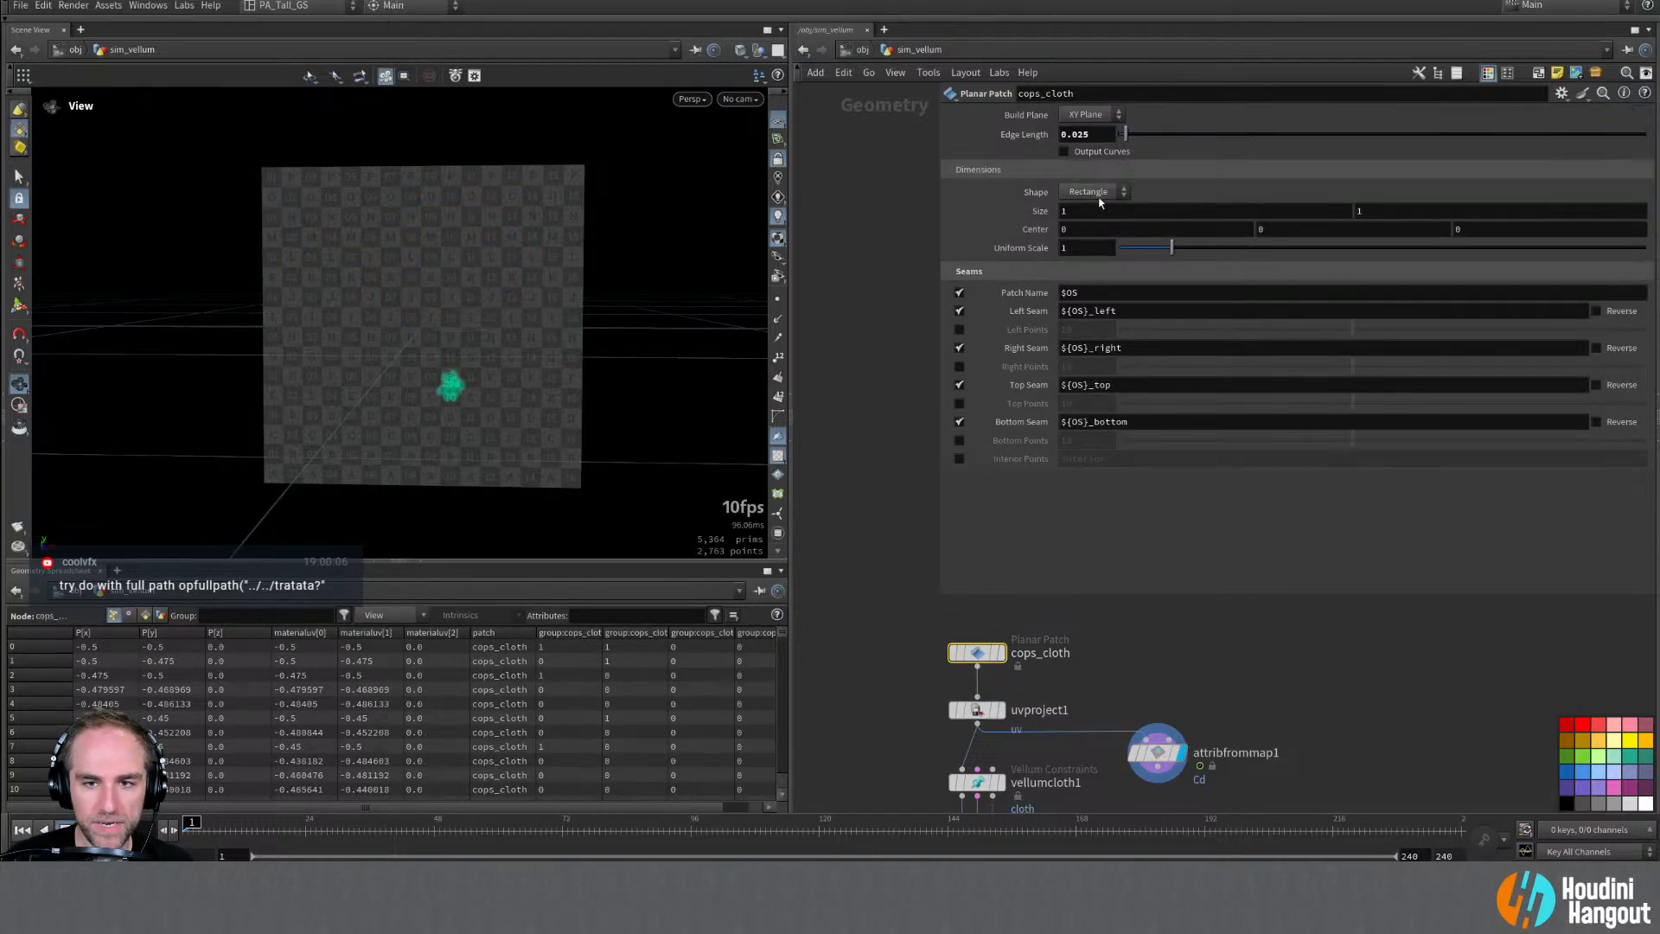
type("125")
key("Return")
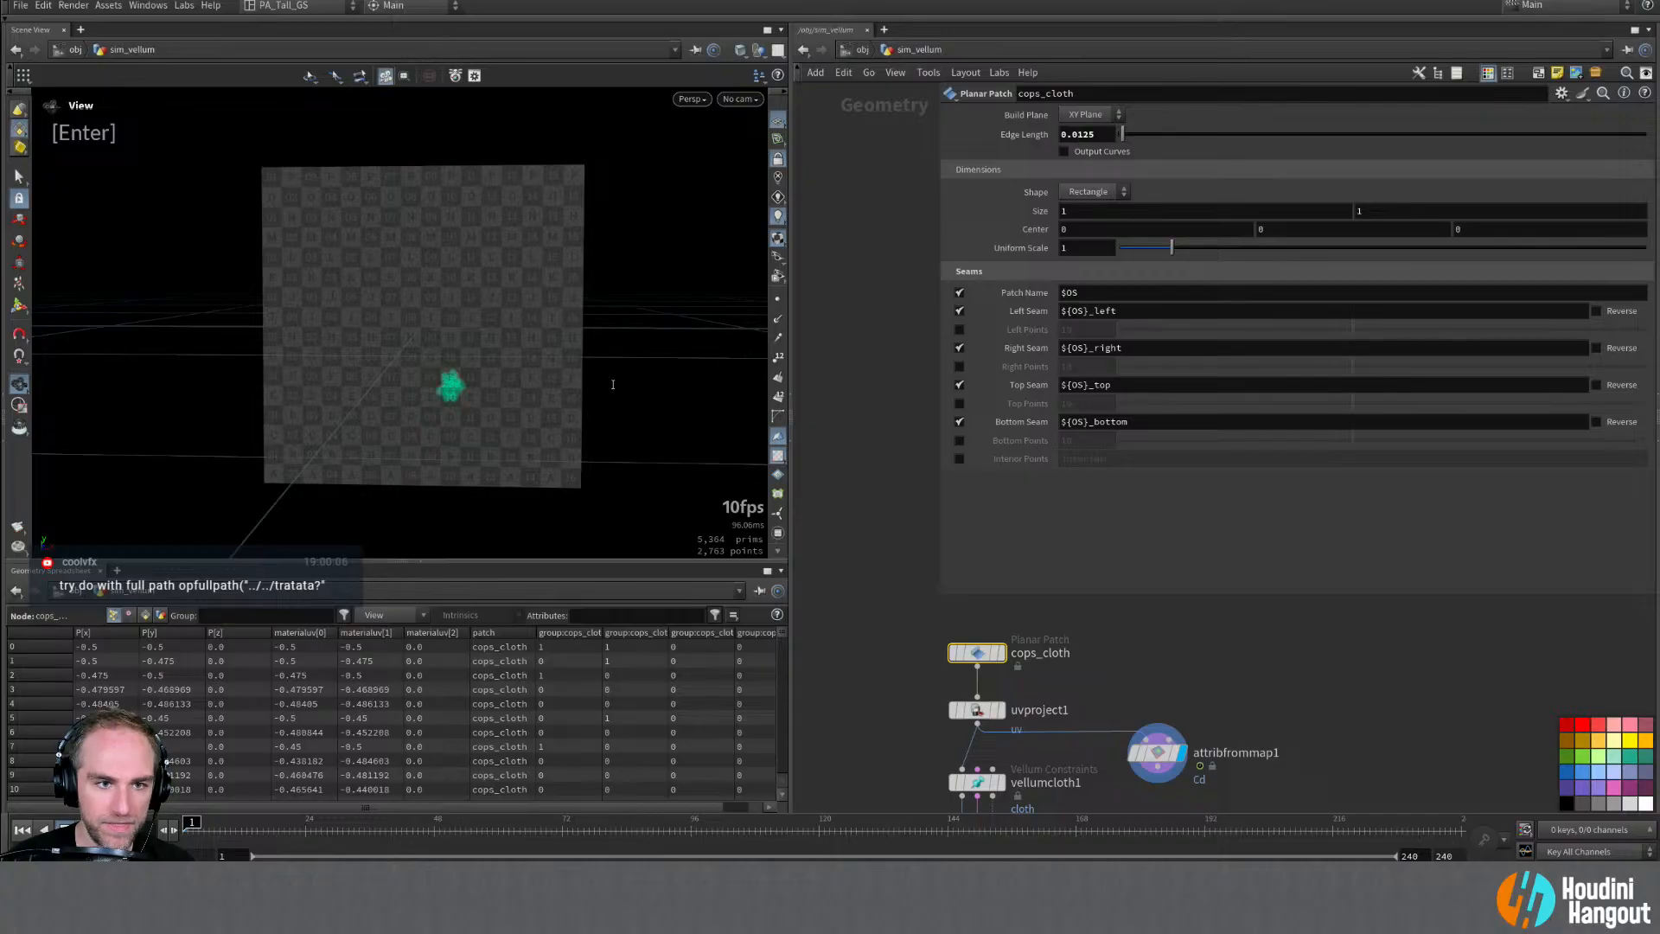
Step: Play the animation and examine the flow colors on the denser cloth from close up and at an angle
right_click_drag(562, 385, 451, 404, "alt")
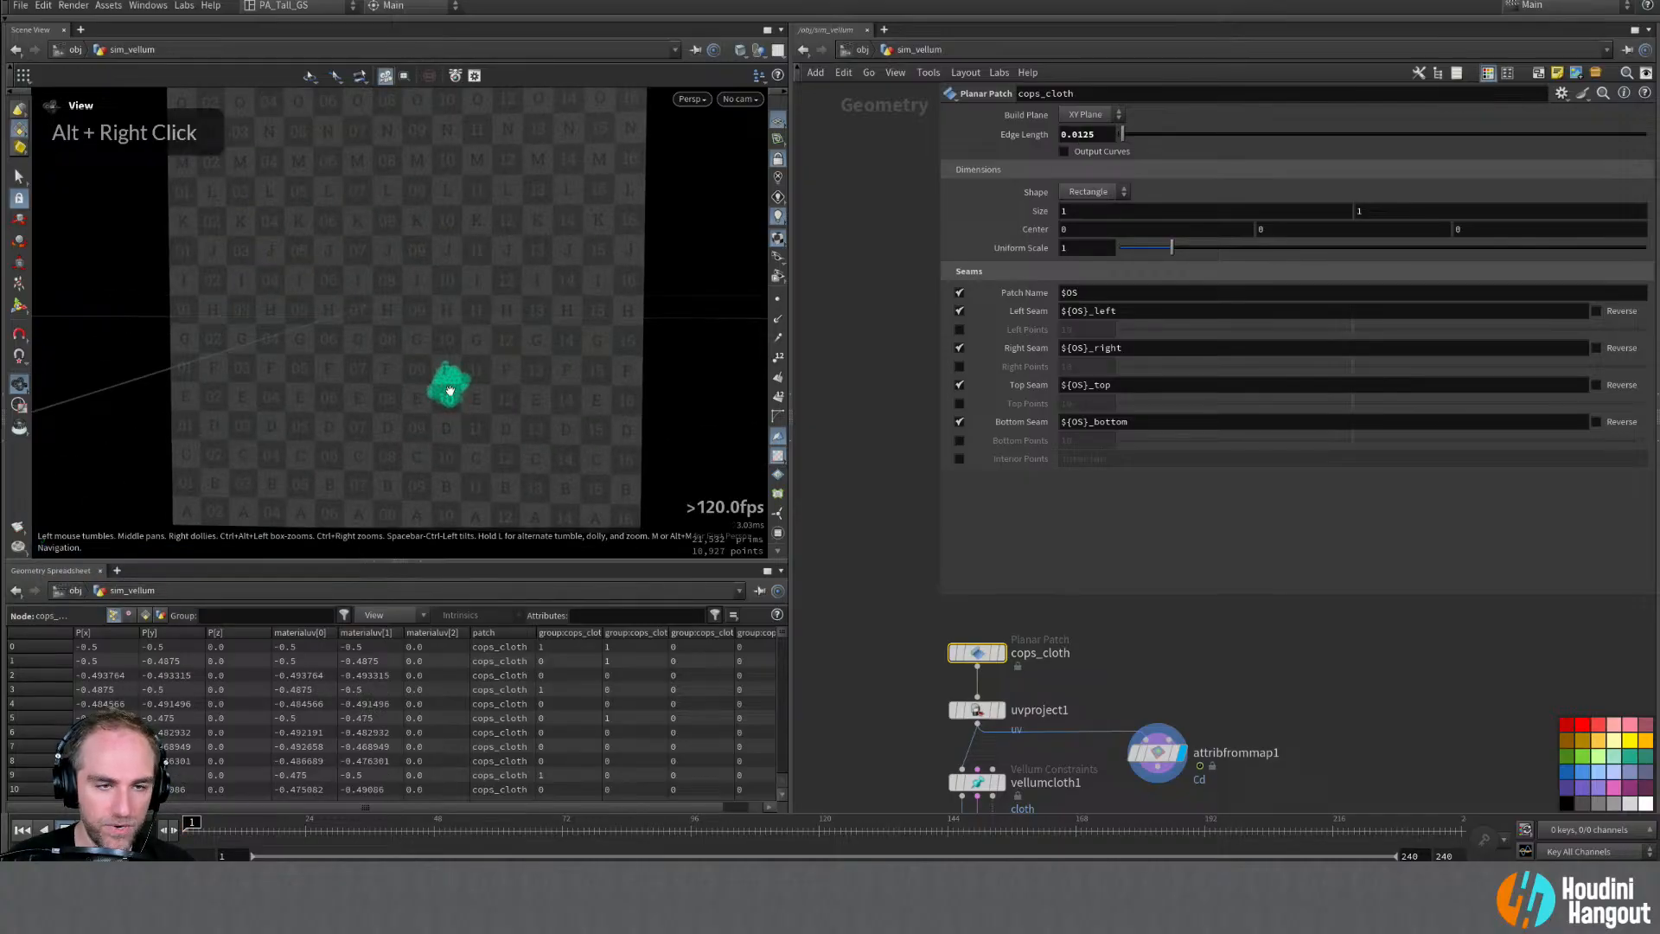
left_click(86, 830)
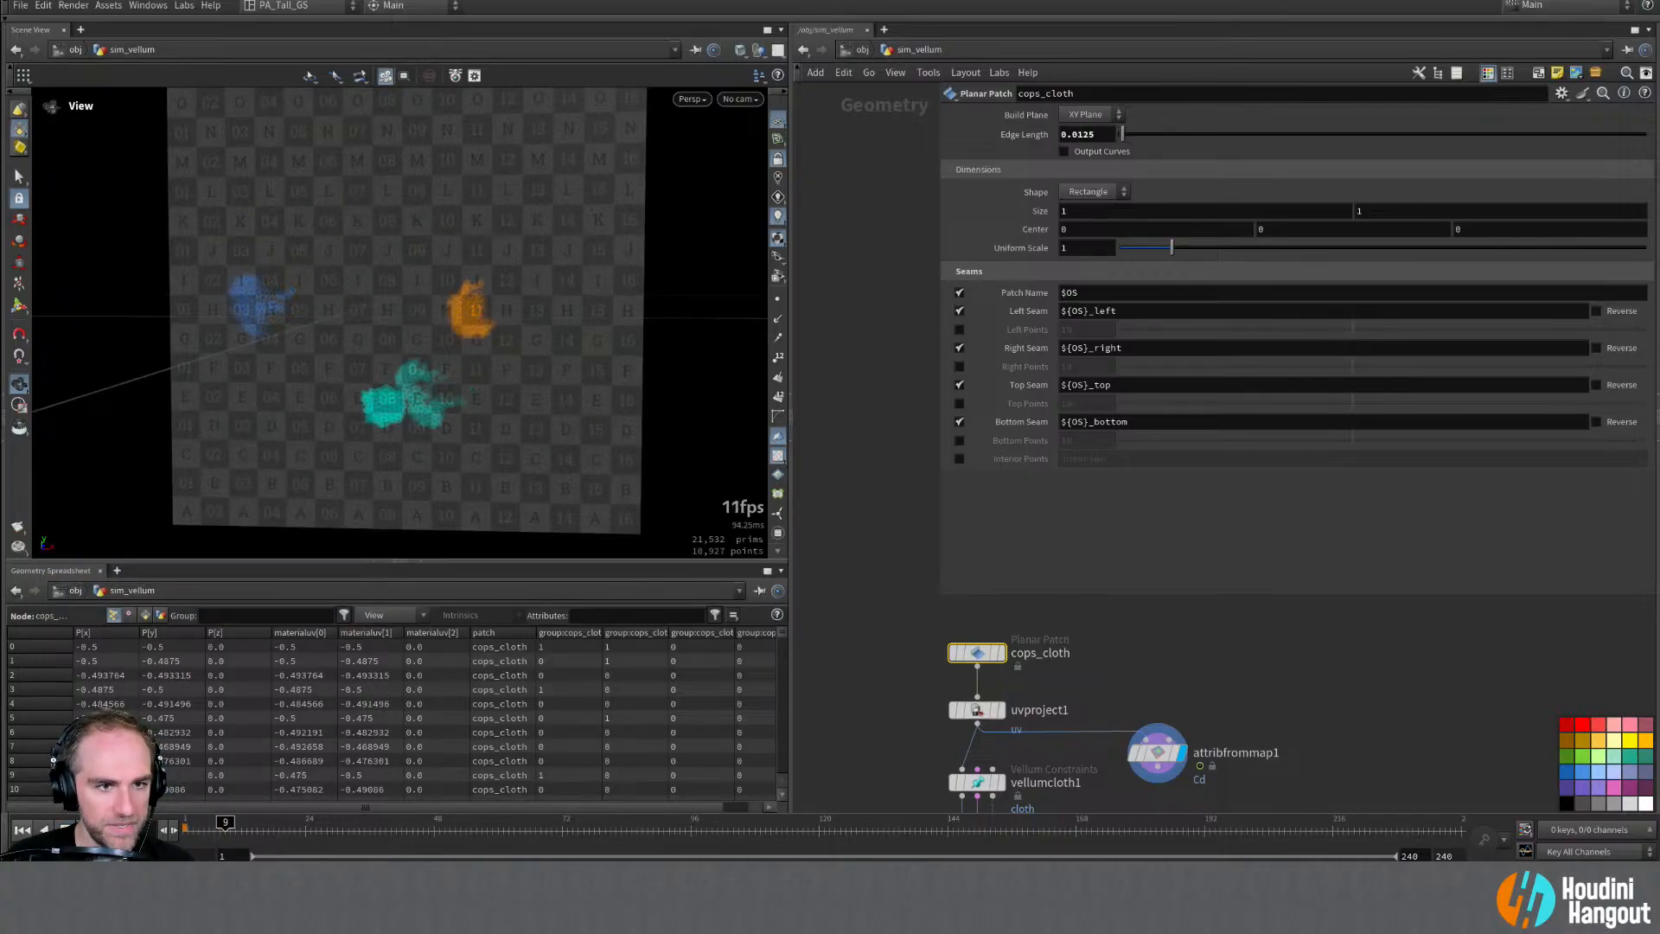
right_click_drag(381, 230, 589, 206, "alt")
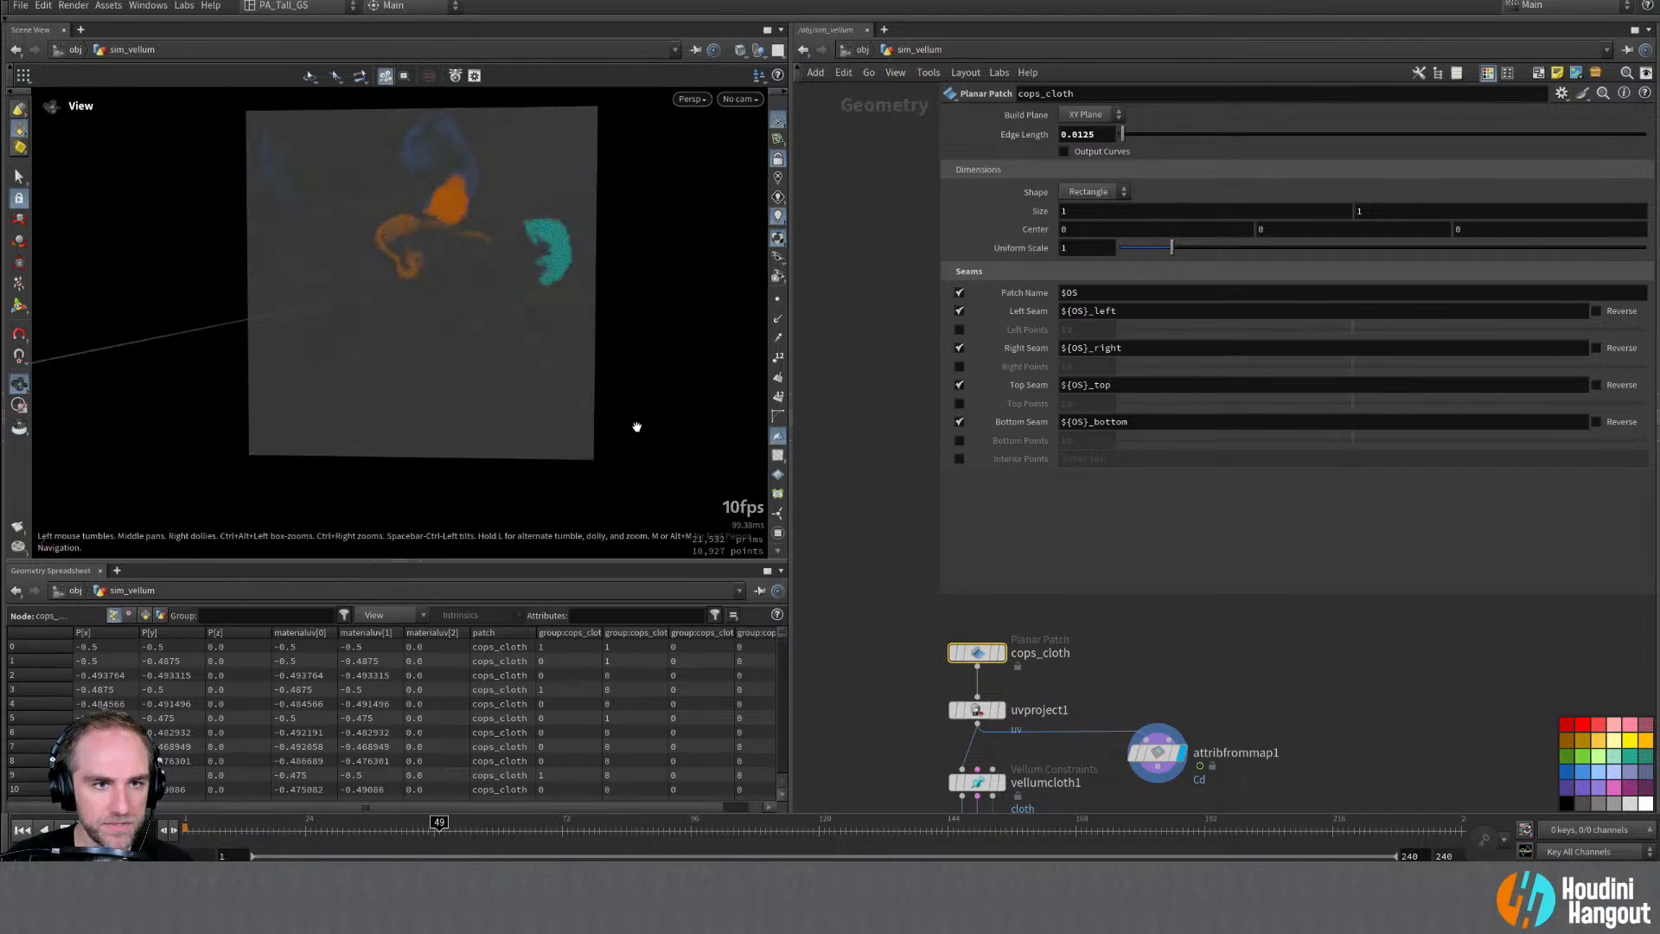
left_click_drag(437, 278, 405, 284, "alt")
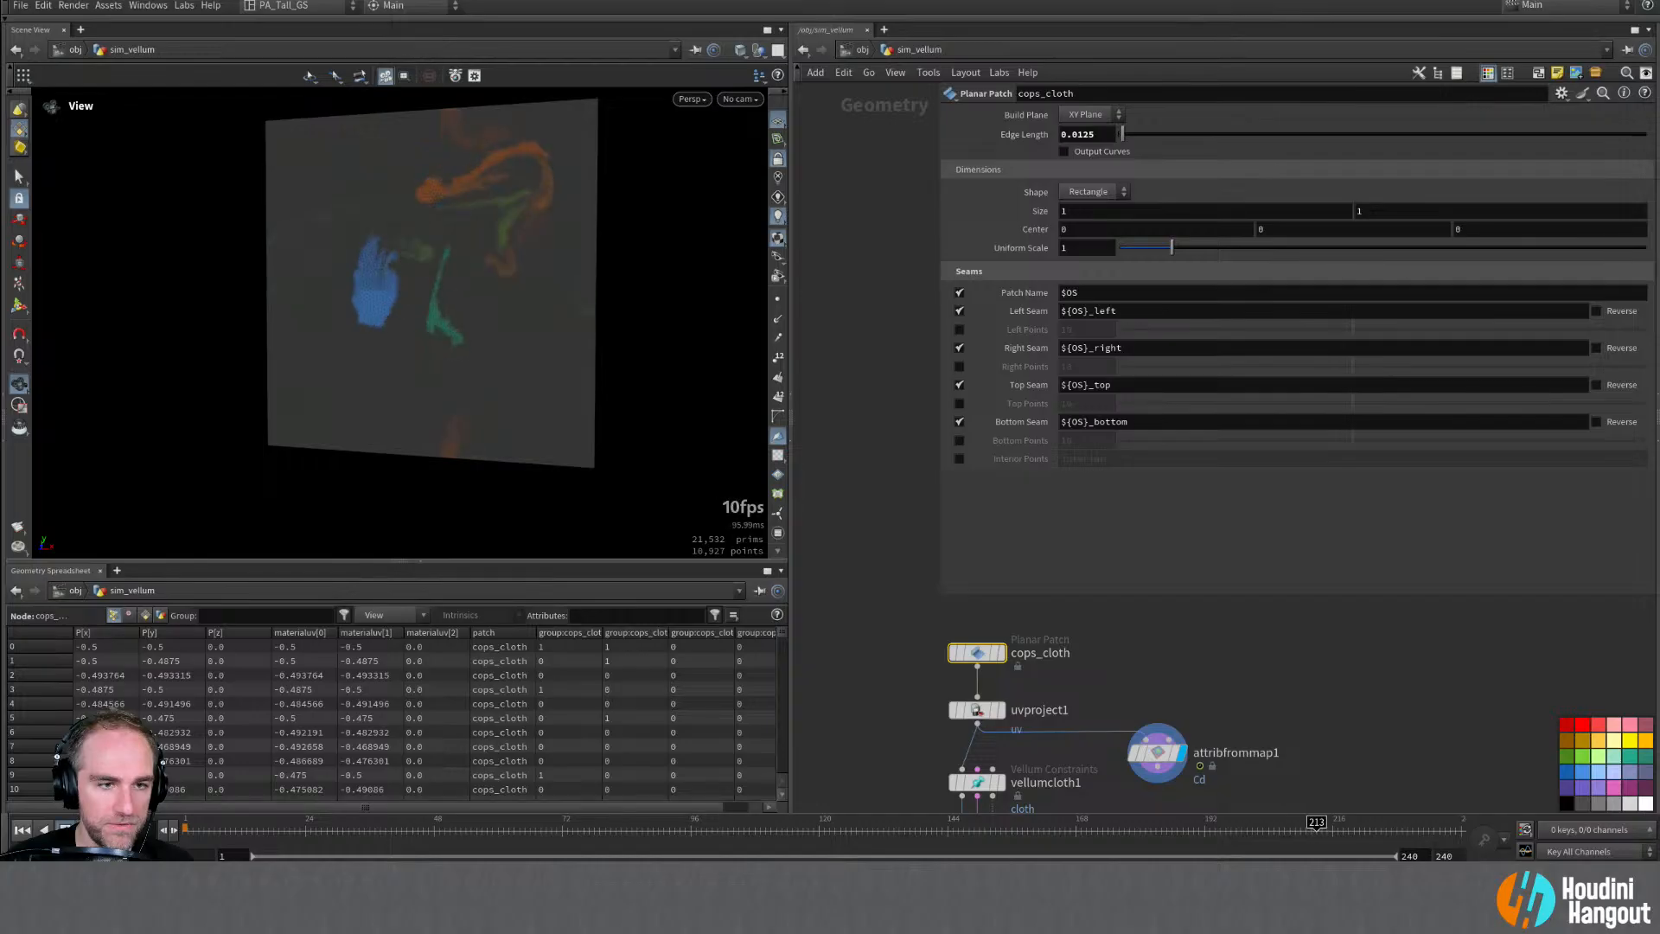
Step: Hide the parameter overlay in the network view and show the parameters in a separate pane beside it
middle_click_drag(1199, 731, 1215, 664, "alt")
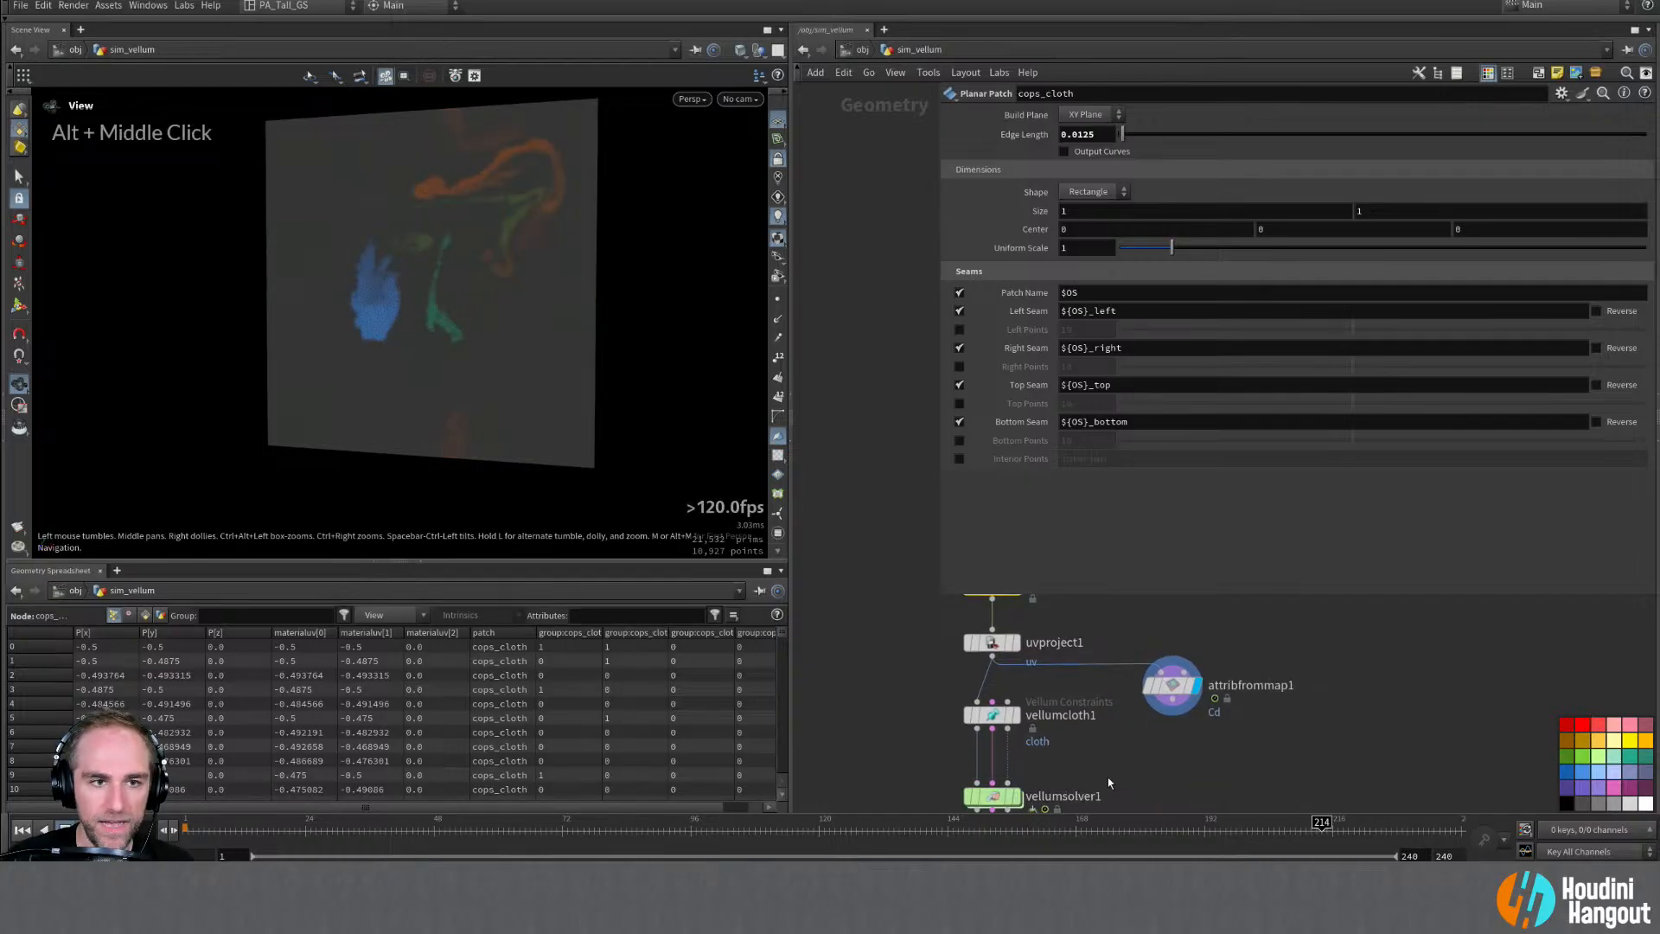
middle_click_drag(1153, 790, 1153, 755, "alt")
right_click_drag(1153, 756, 1139, 657, "alt")
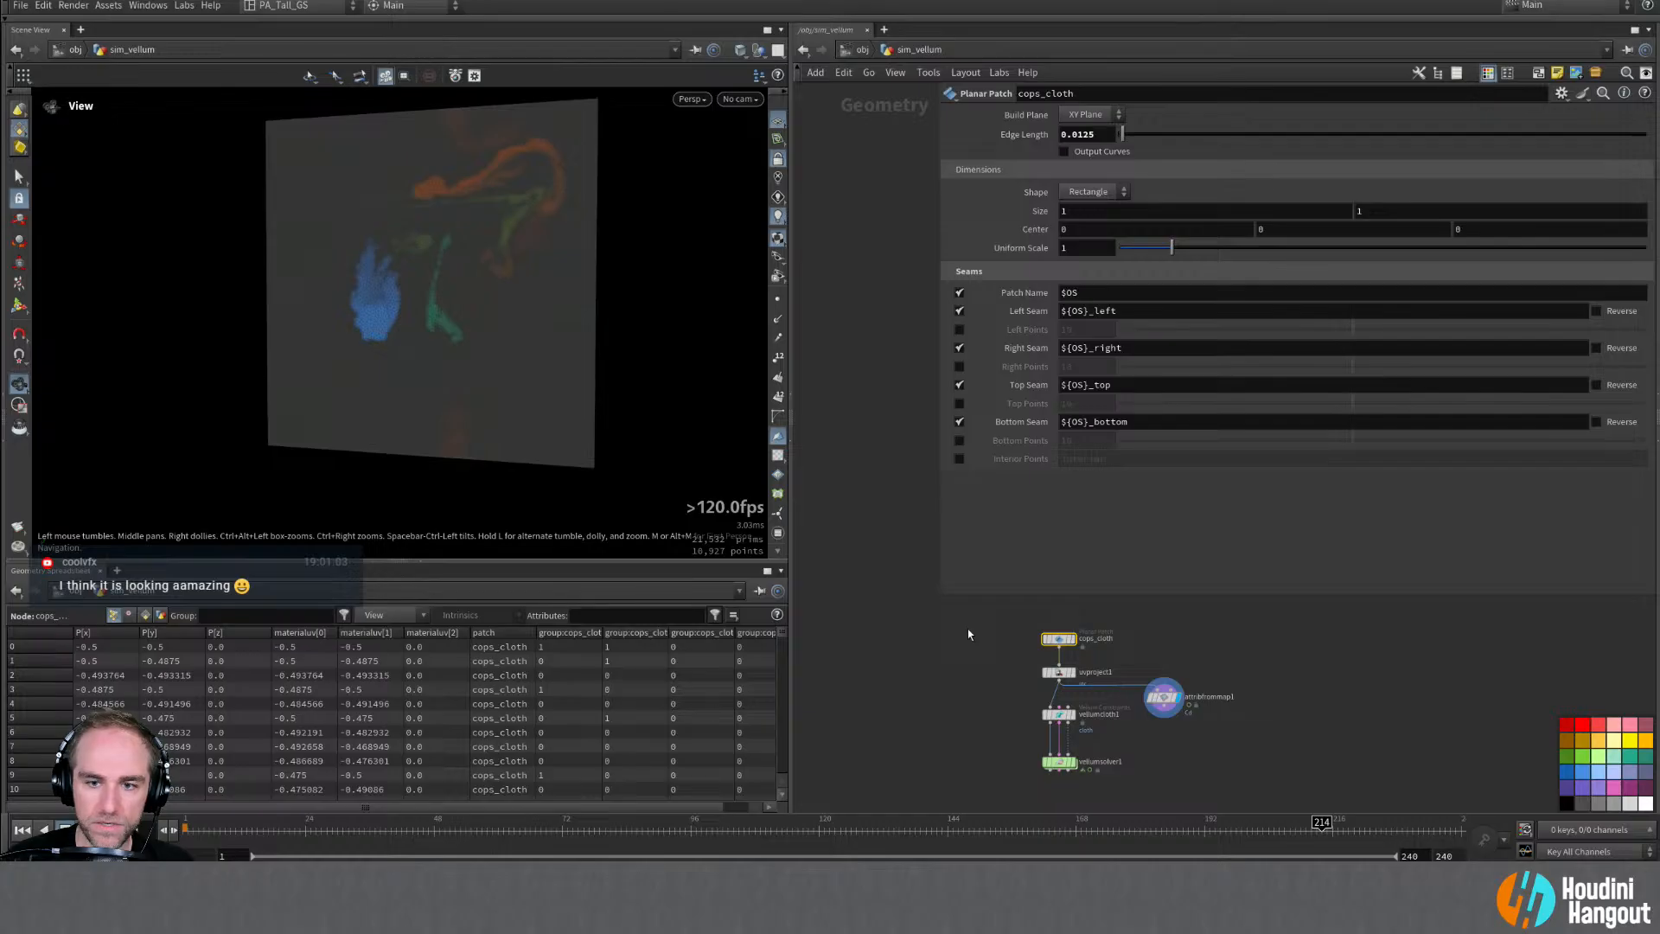
key("p")
middle_click_drag(1107, 582, 1055, 361)
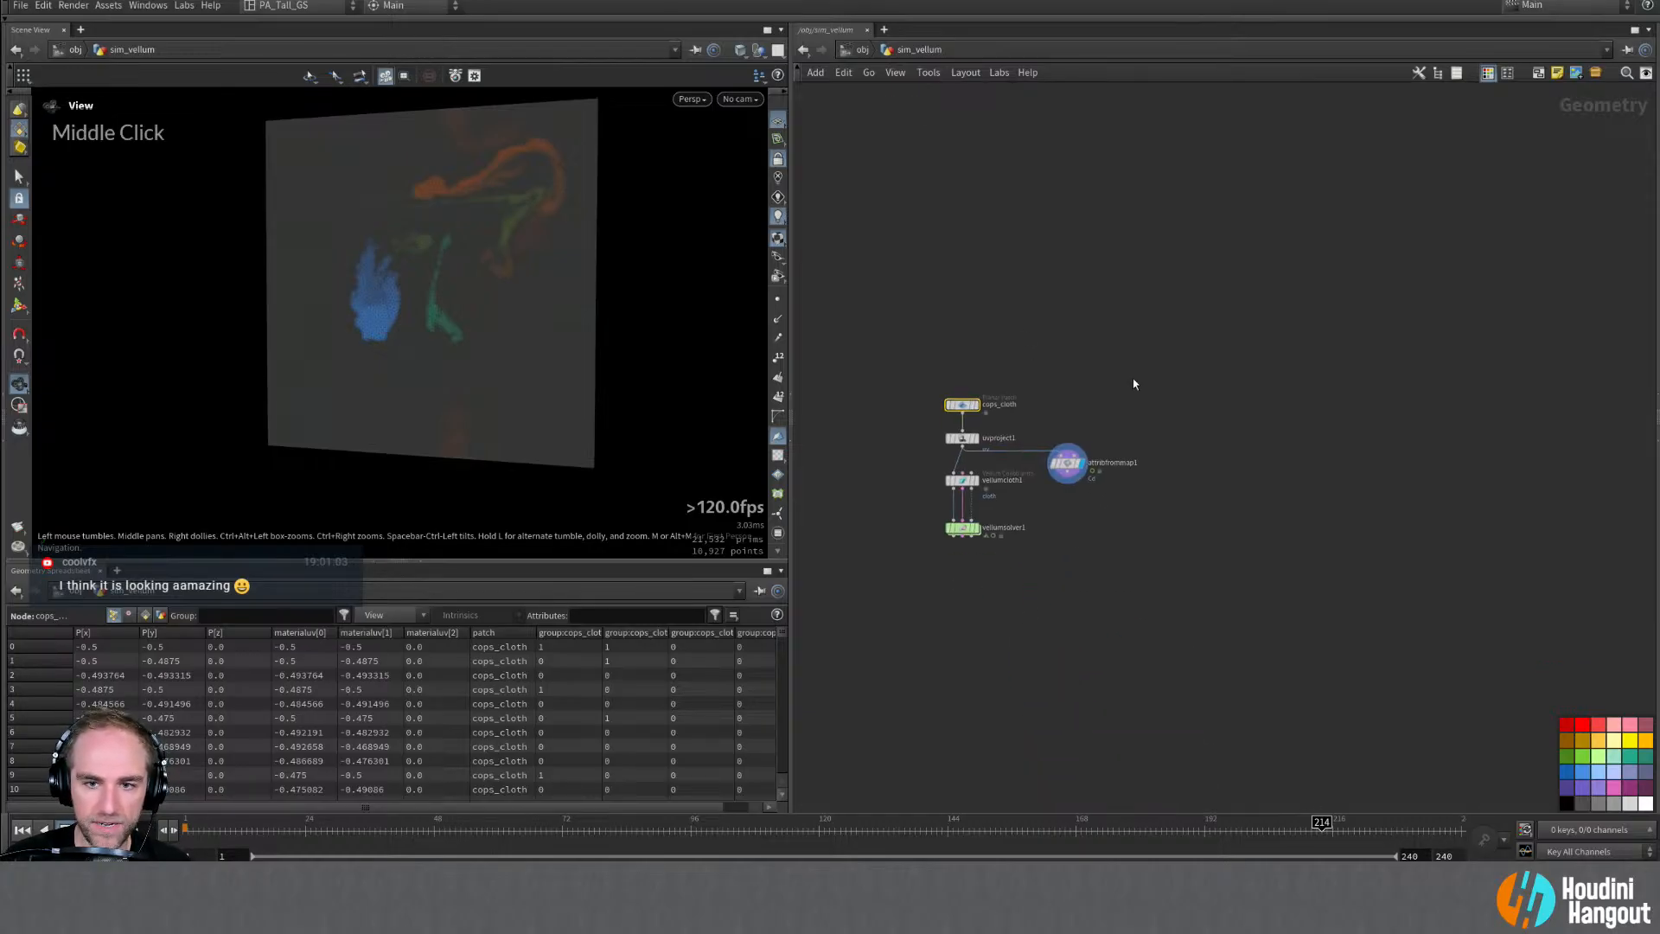
left_click(1657, 430)
middle_click_drag(864, 541, 1037, 534)
right_click_drag(1038, 535, 1058, 489)
Step: Duplicate attribfrommap1 as attribfrommap2, display the copy, and connect the original's output to its first input
left_click(1009, 375)
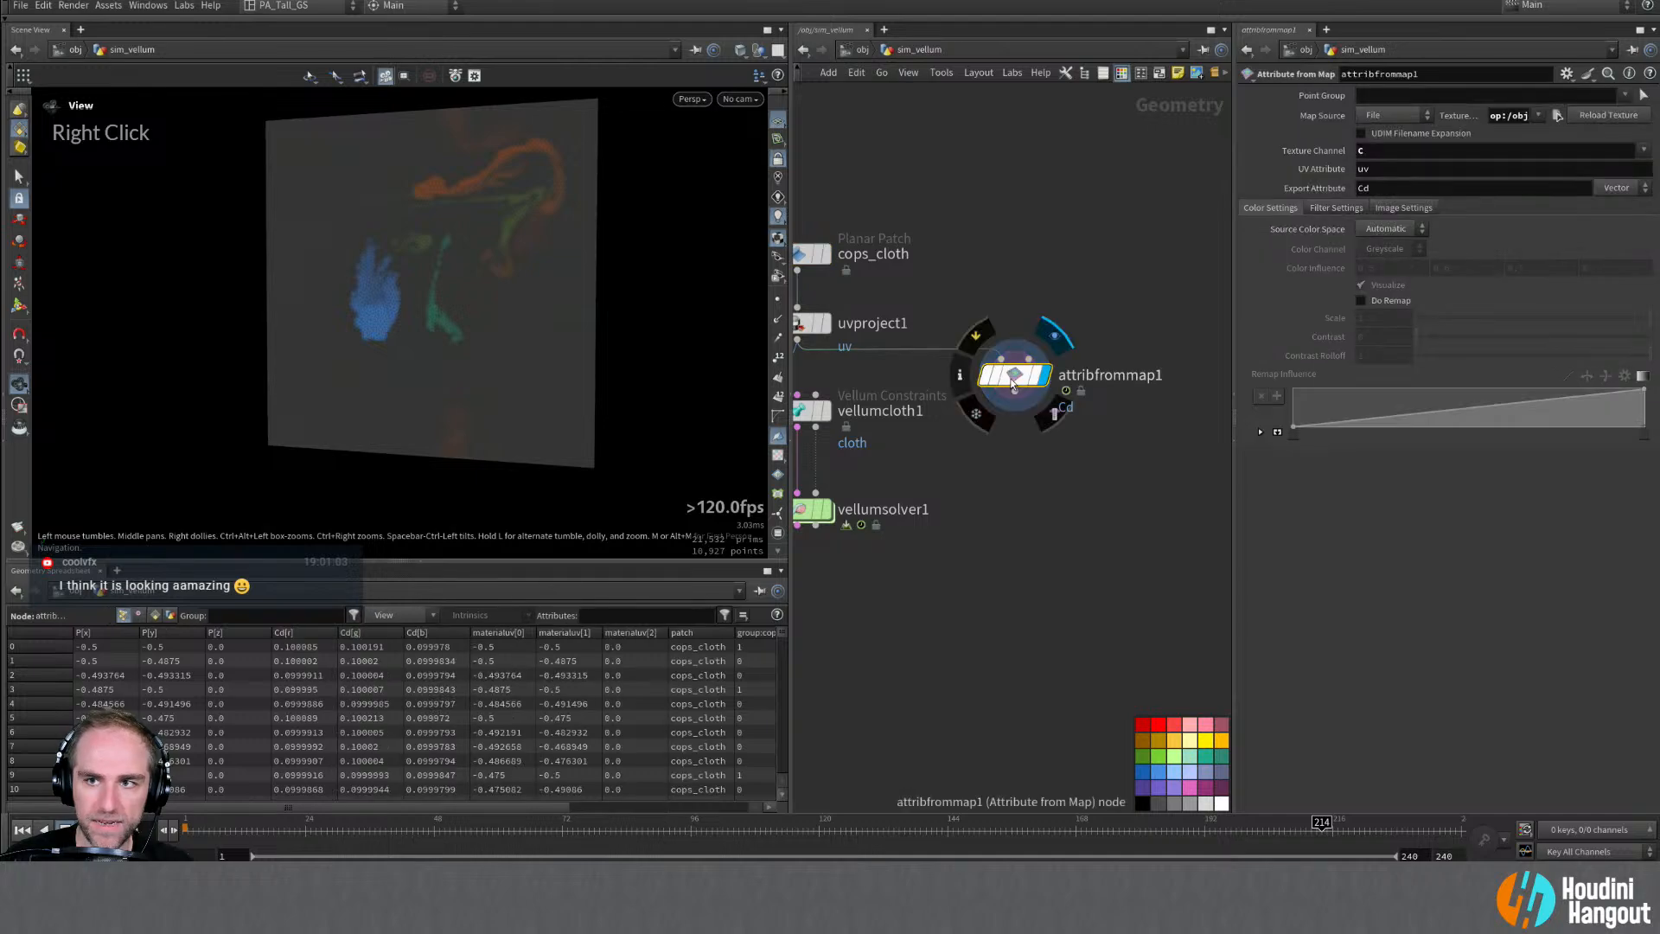
left_click_drag(1013, 381, 1015, 456, "alt")
left_click(1001, 460)
left_click(1015, 391)
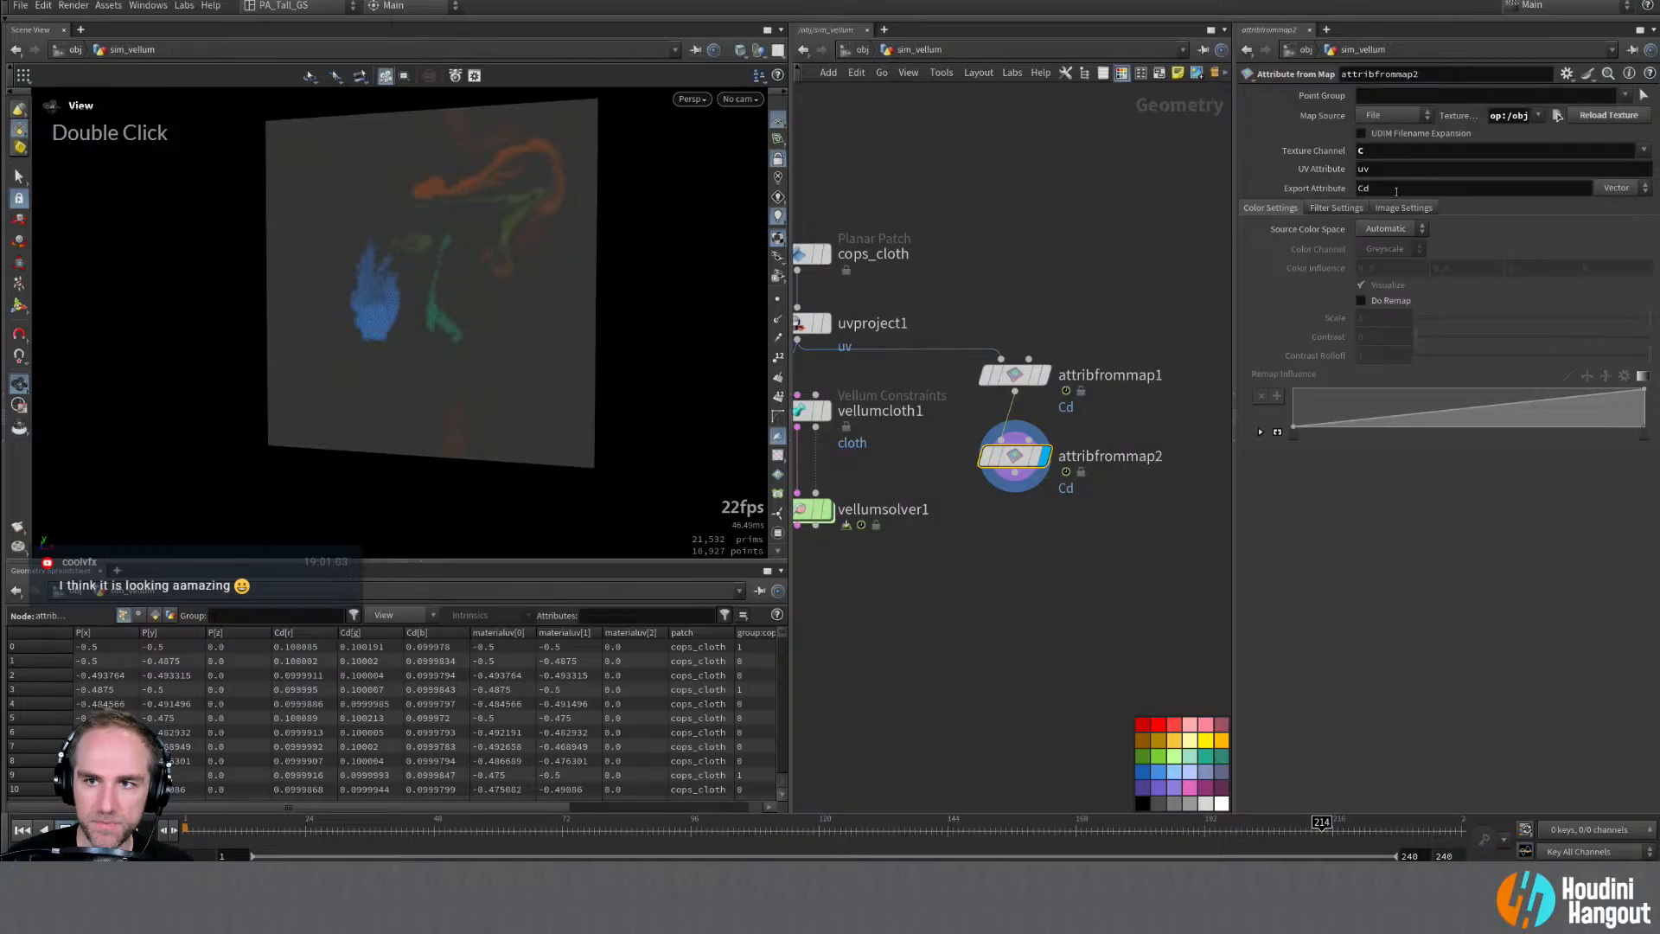
Step: Set attribfrommap2's export attribute to v and its texture map to op:/obj/sim_flow/OUT_VEL
type("v")
key("Return")
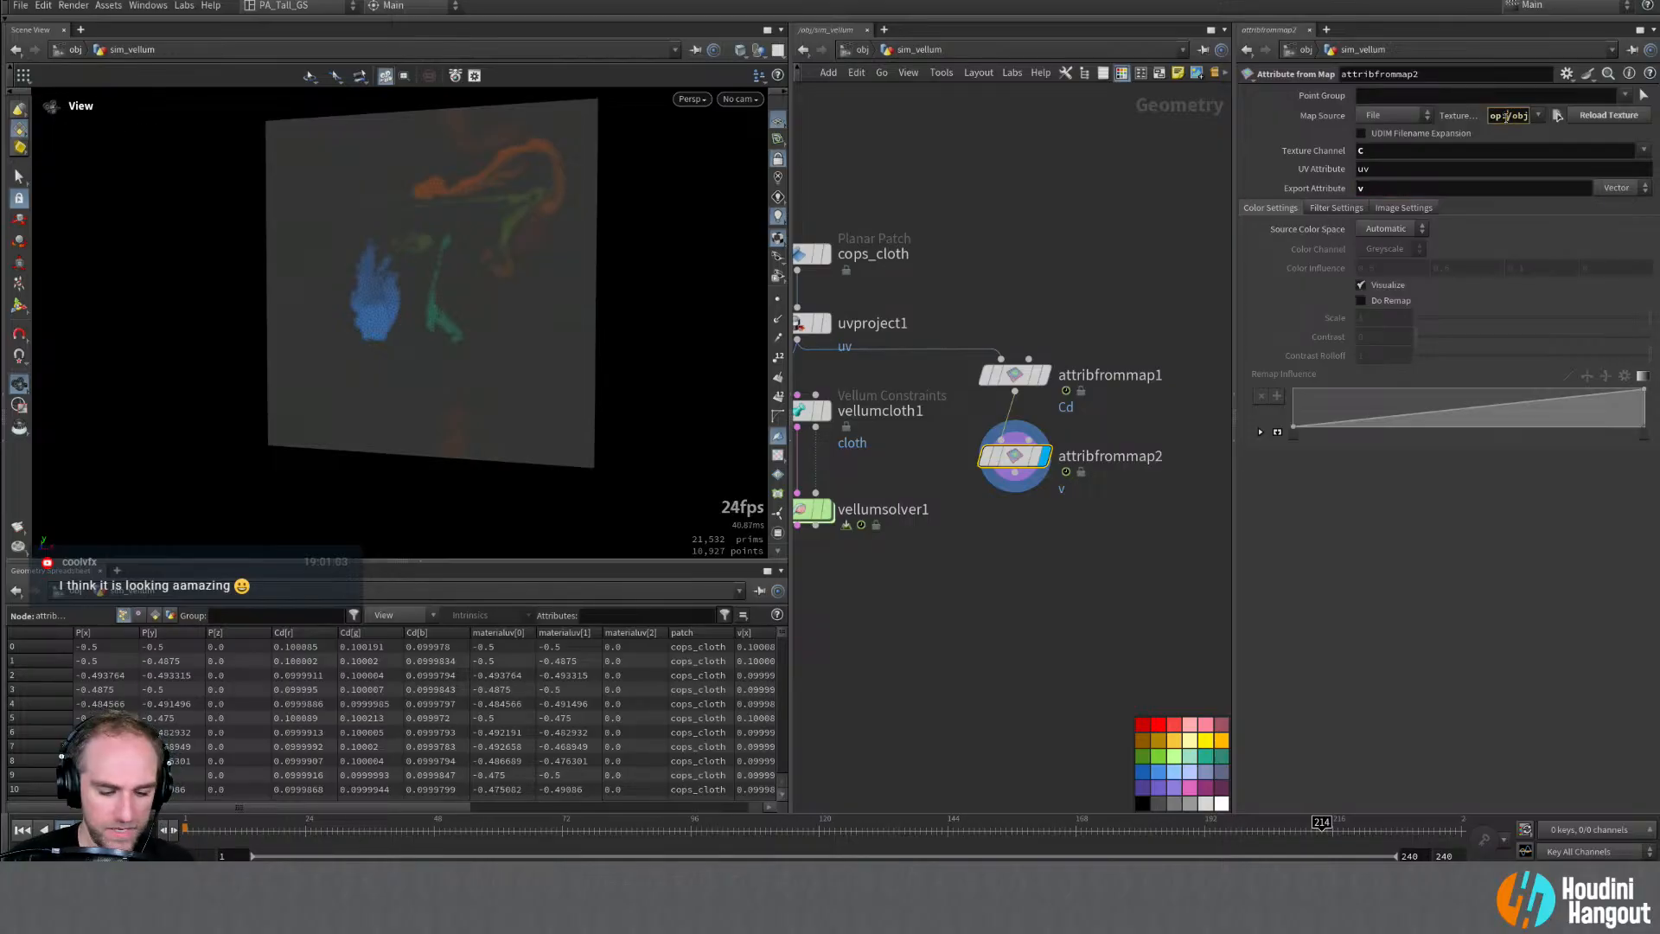
key("alt+e")
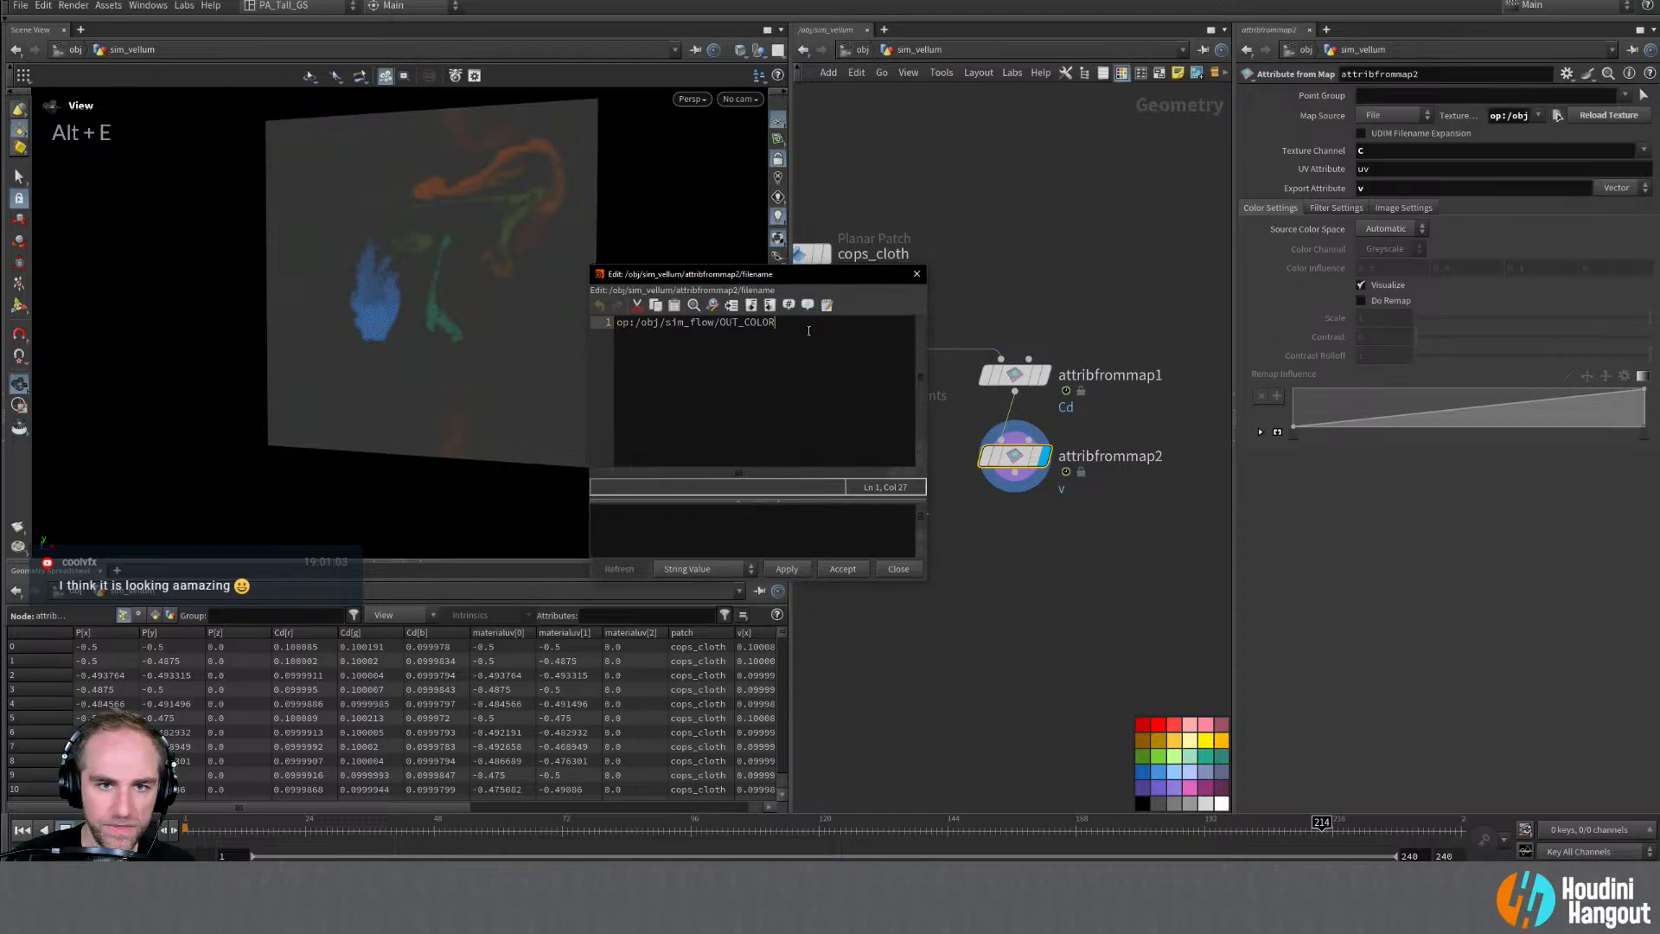
key("ctrl+equal")
key("ctrl+equal")
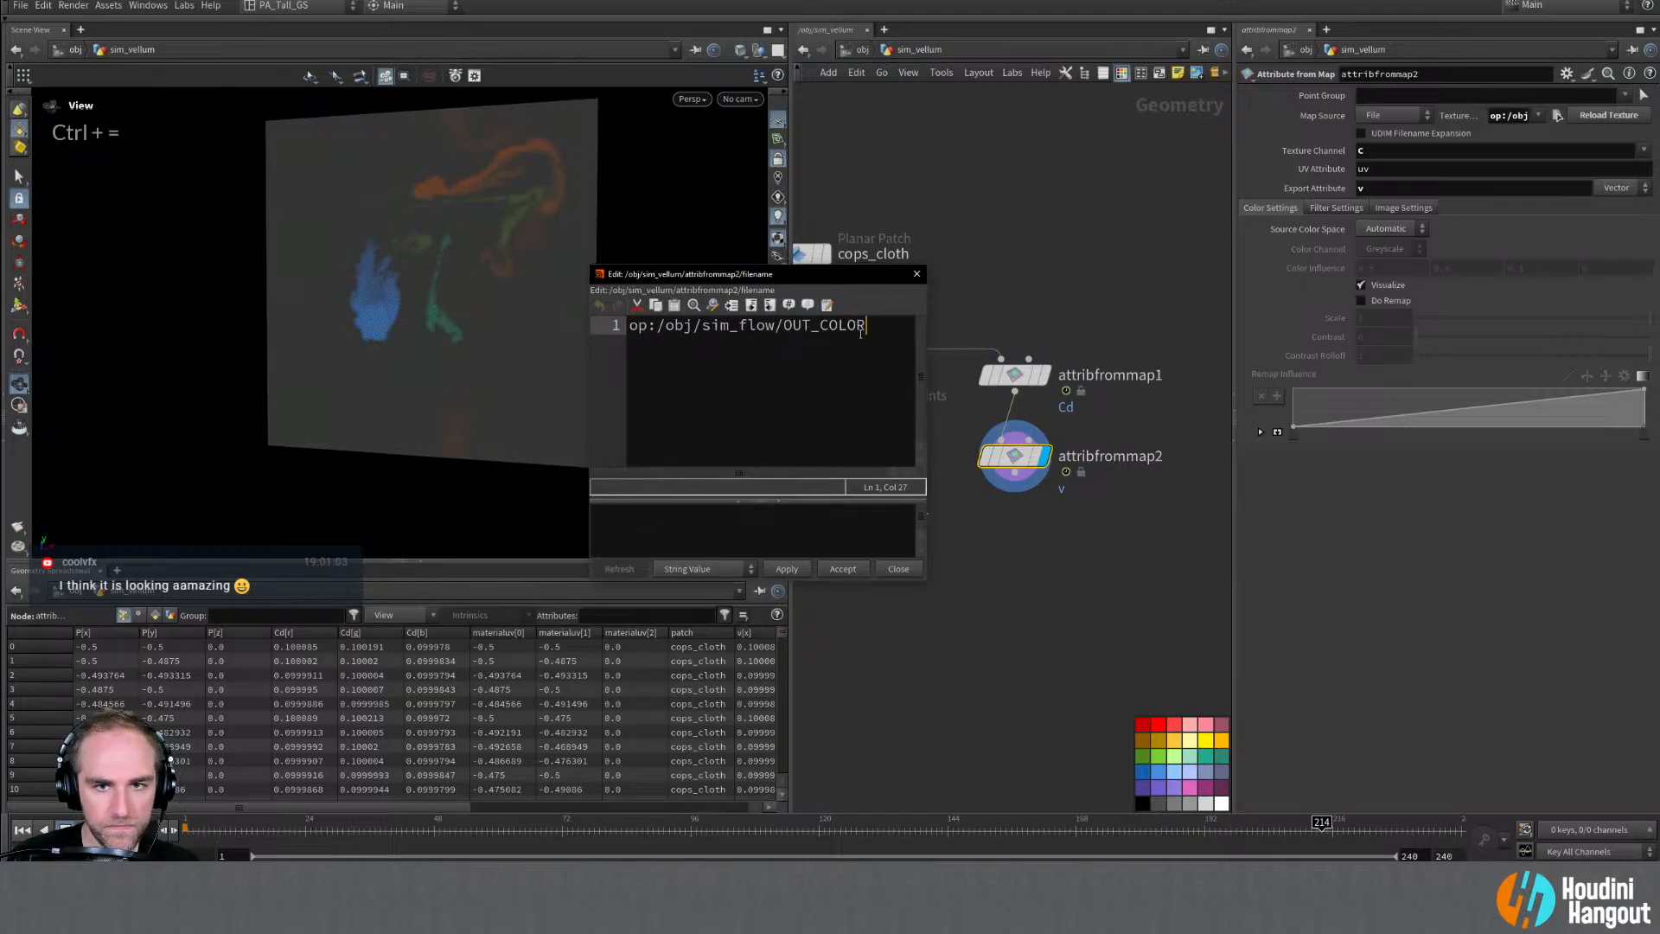
type("VE")
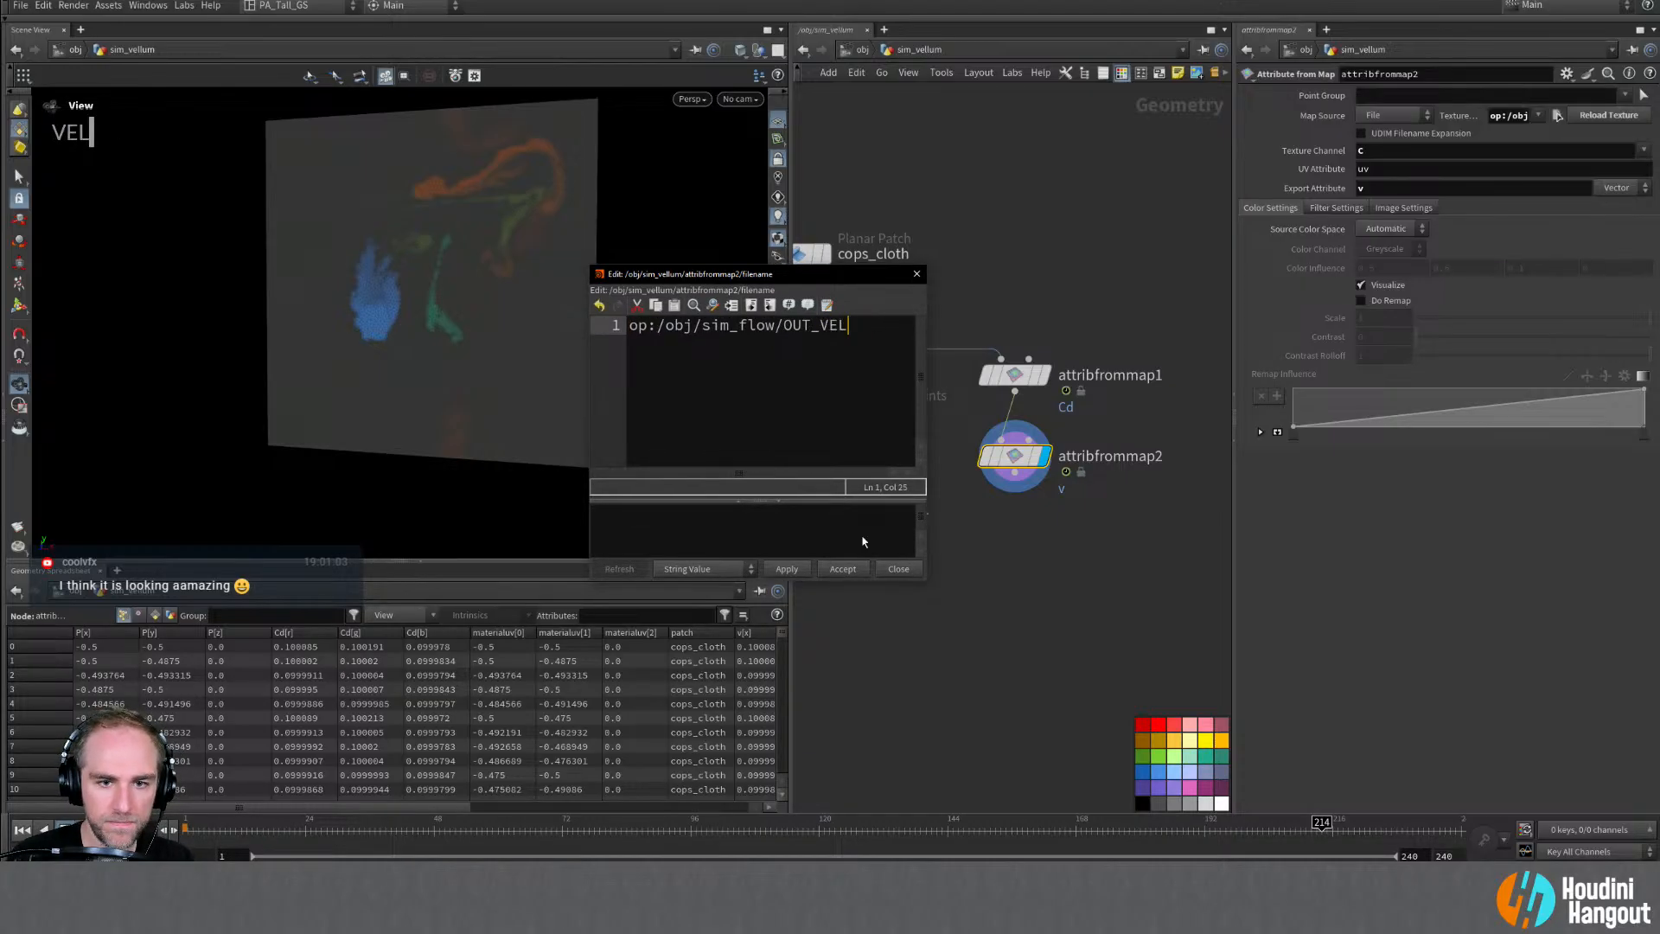
left_click(782, 564)
left_click(825, 570)
Step: Toggle the bypass of attribfrommap2 to compare the cloth with and without the velocity map
left_click_drag(1017, 459, 1017, 451)
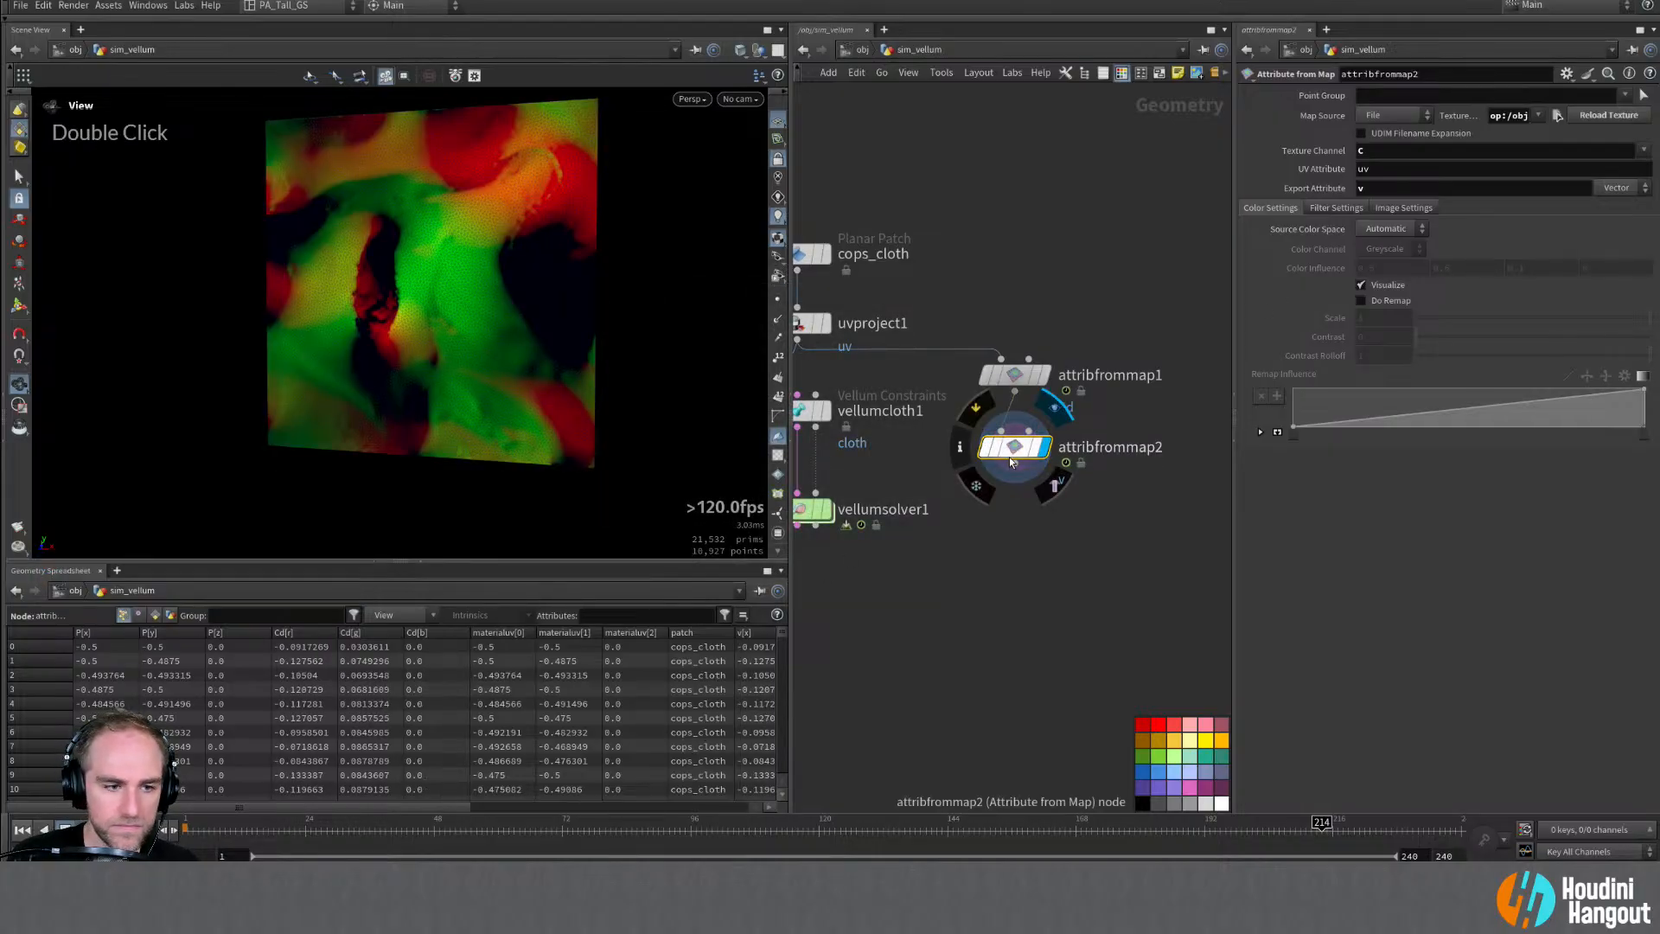
left_click(987, 452)
left_click(987, 452)
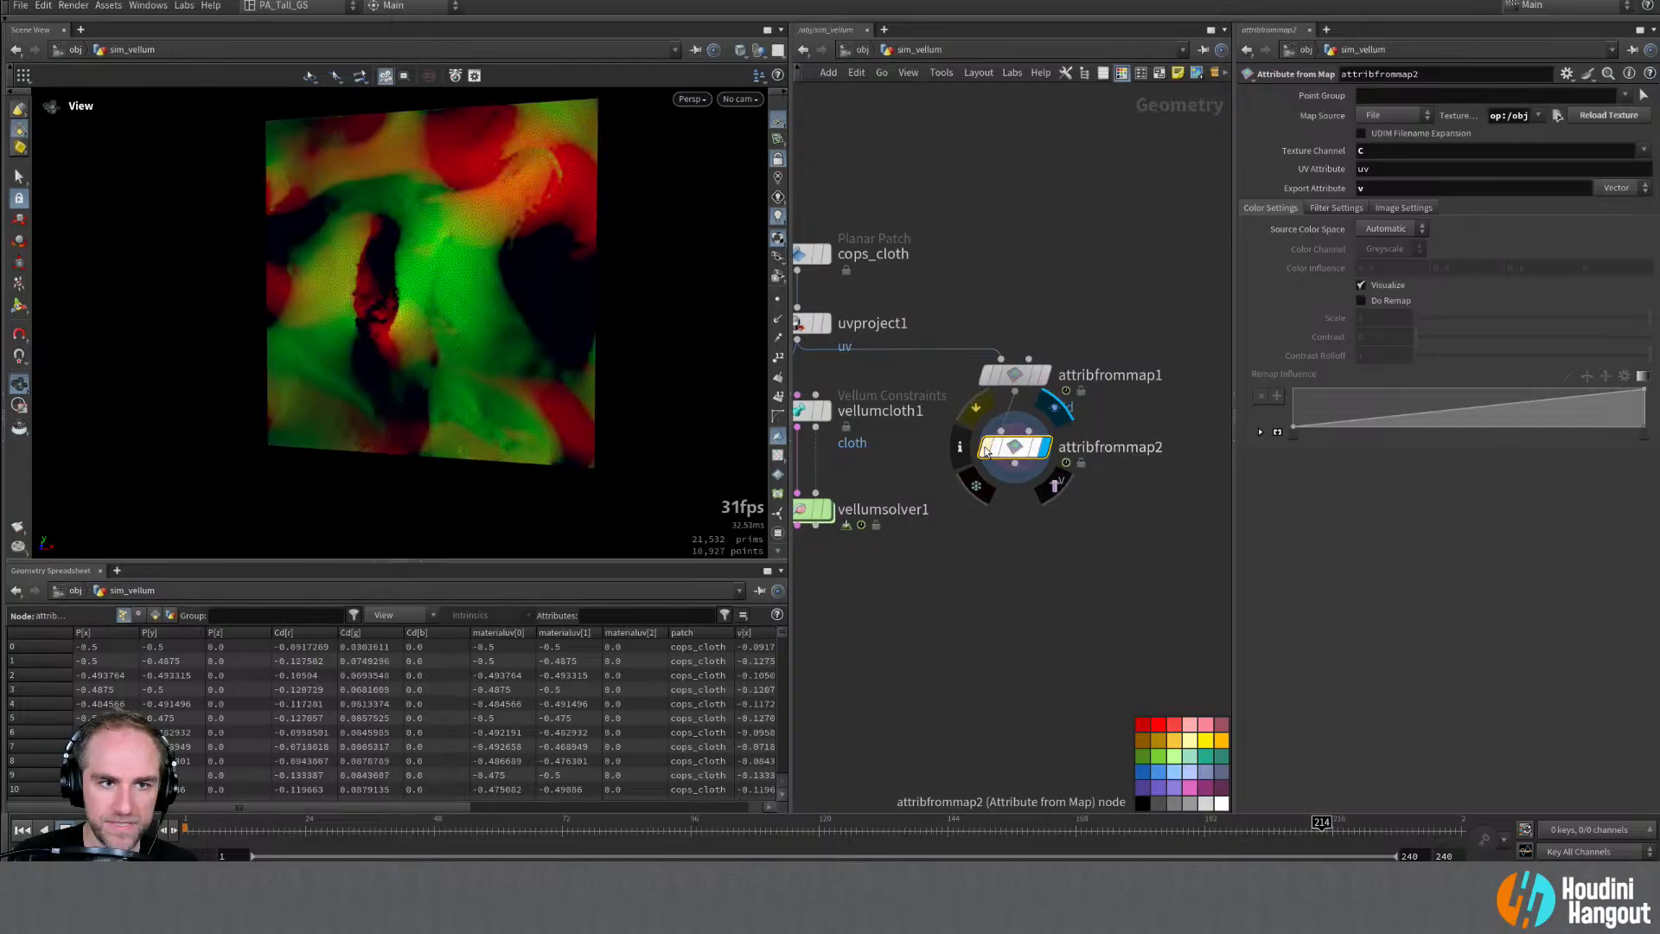
Step: Reset the texture channel of both attribfrommap2 and attribfrommap1 to its empty default
middle_click(1297, 153, "ctrl")
left_click(1014, 374)
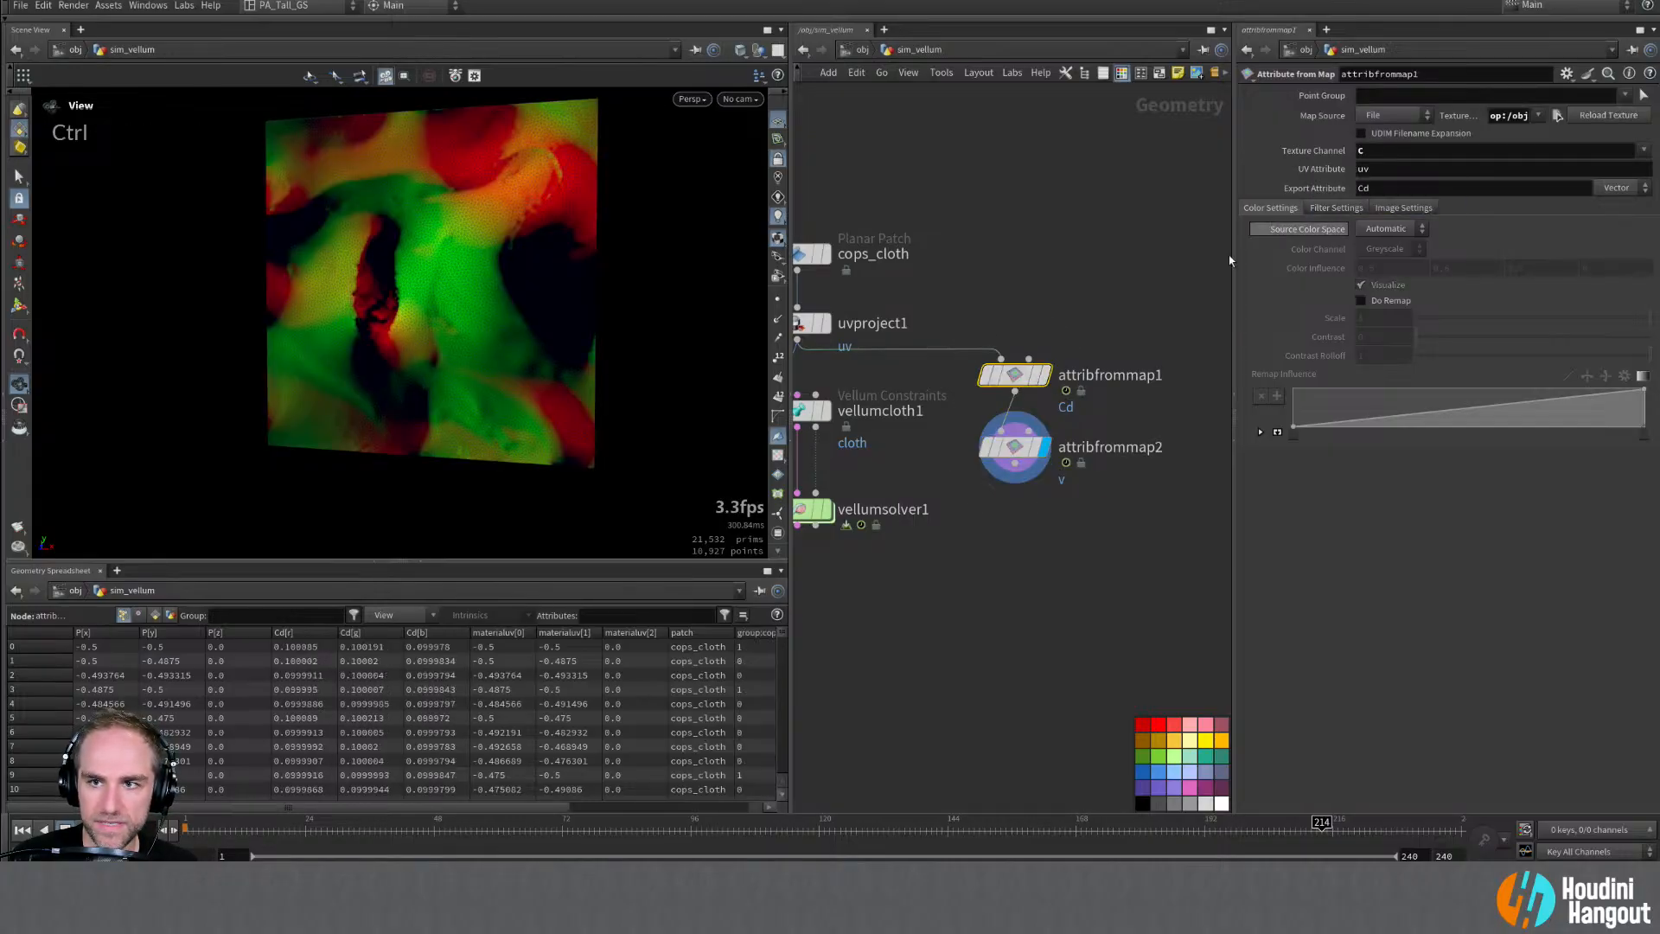
middle_click(1314, 151, "ctrl")
Step: Look through the color, filter and image settings of attribfrommap1
left_click(1340, 207)
left_click(1397, 205)
left_click(1285, 211)
left_click(1336, 207)
left_click(1414, 208)
Step: Compare the Cd and v point values in the geometry spreadsheet with attribfrommap2 bypassed and active
left_click(1013, 446)
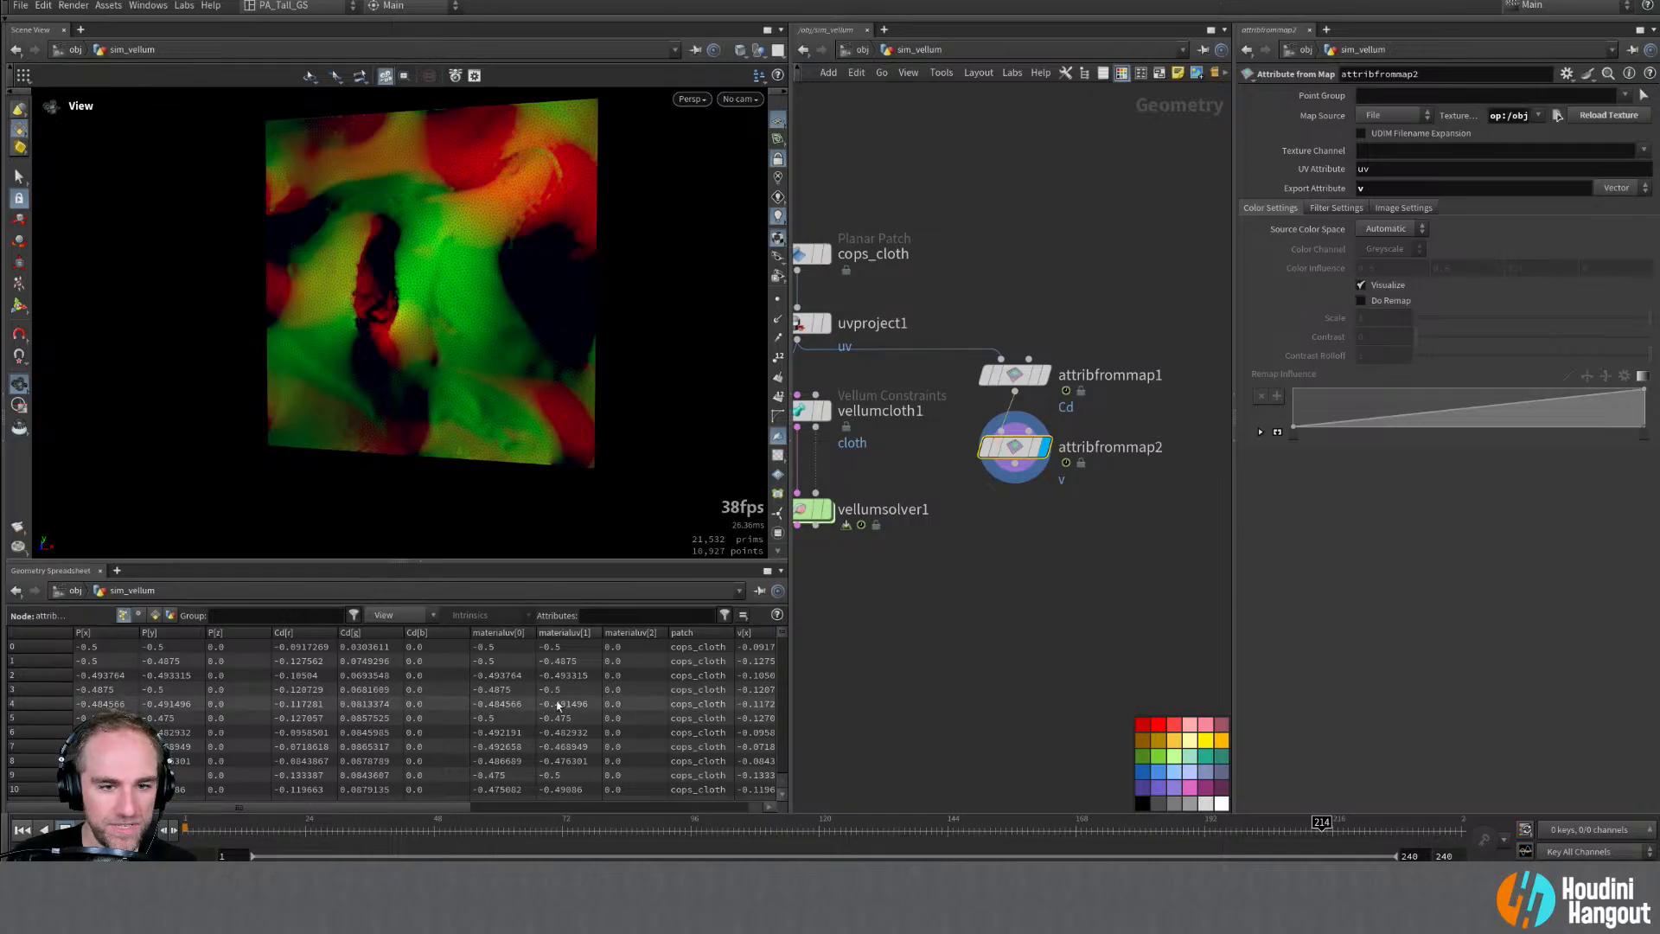
left_click_drag(427, 816, 515, 816)
mouse_move(999, 448)
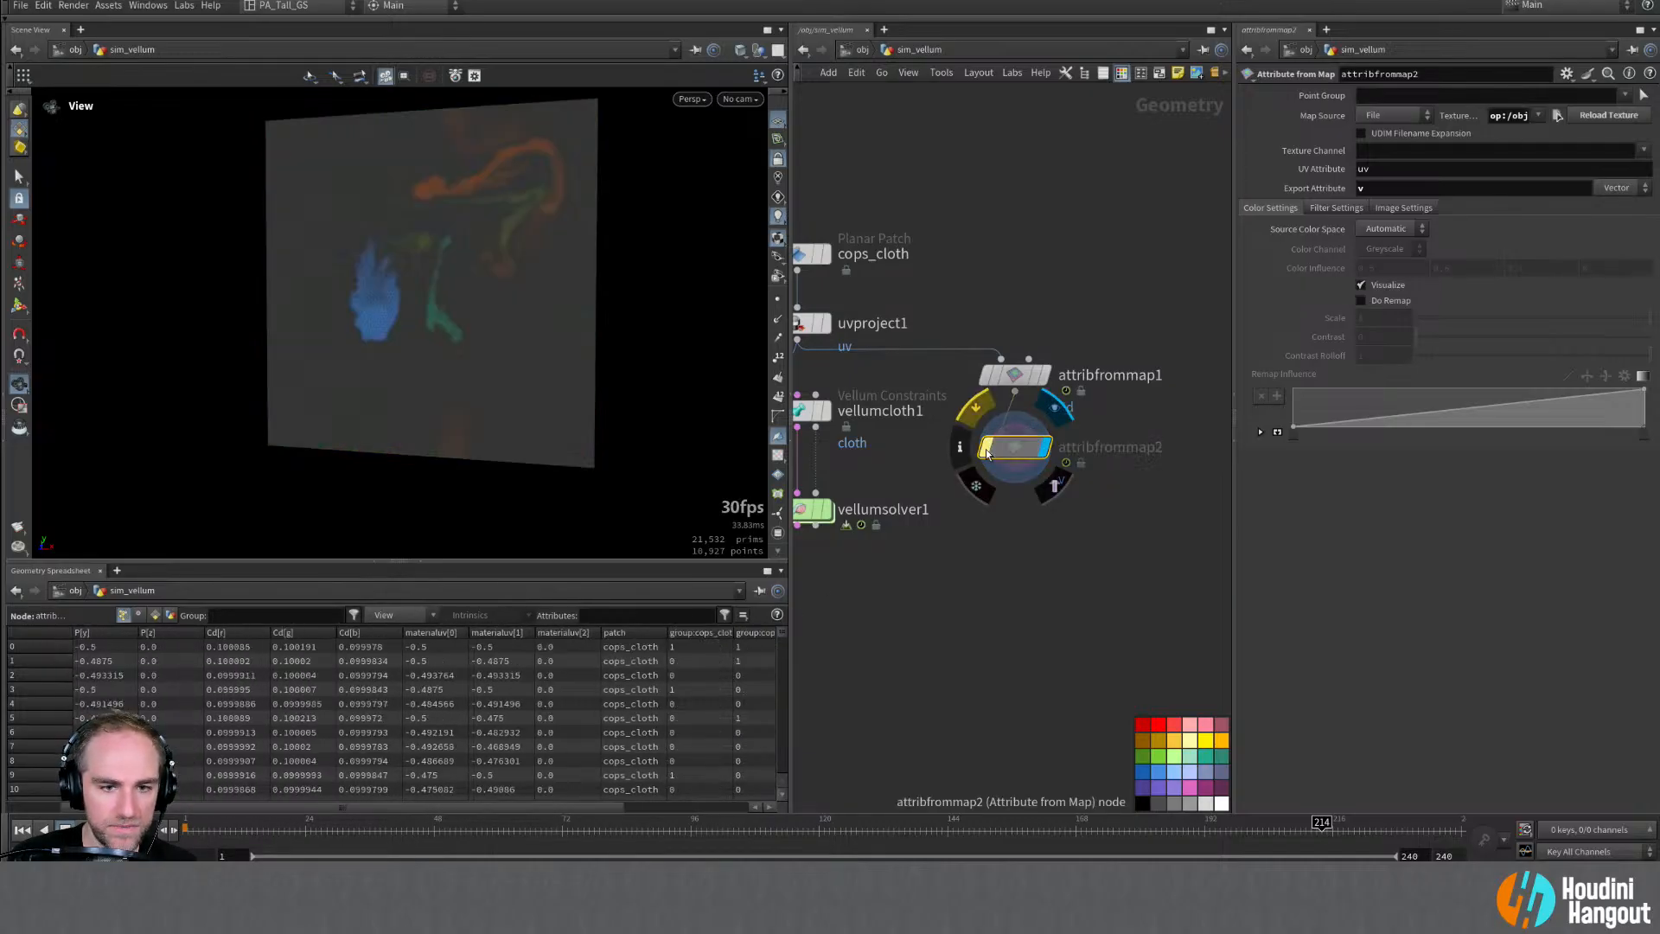
left_click_drag(408, 807, 502, 807)
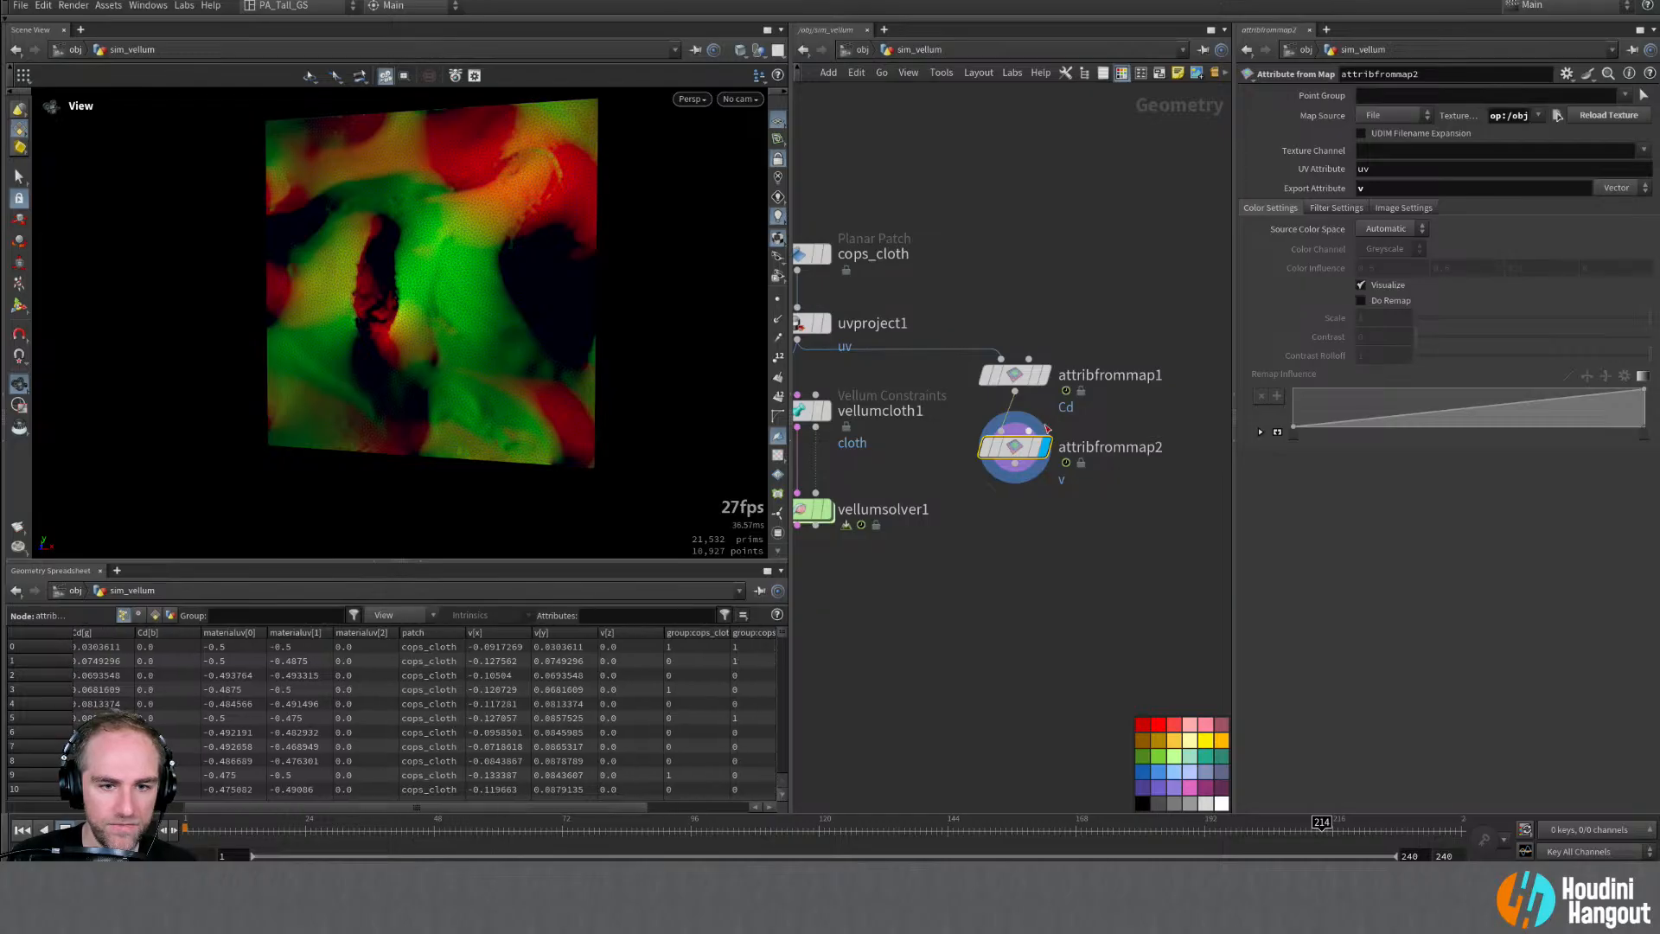
middle_click(1017, 447)
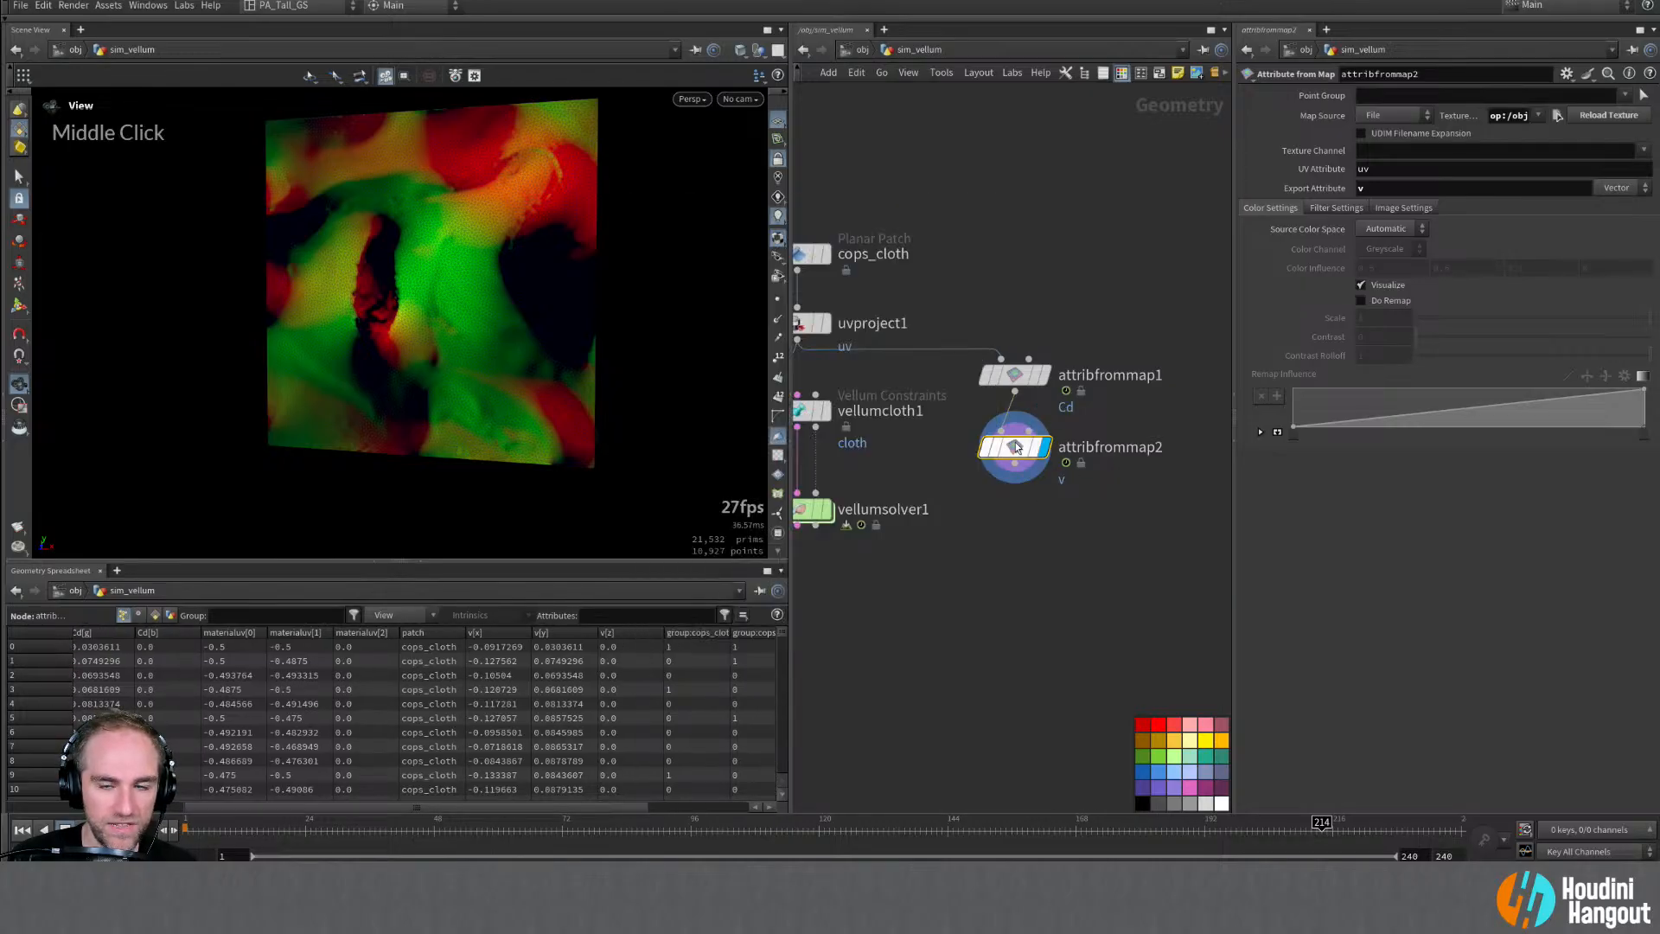
Step: Take attribfrommap1 out of the chain, move attribfrommap2 up into its place, and return the timeline to frame 1
left_click_drag(1017, 374, 1035, 605)
left_click_drag(1015, 446, 1017, 413)
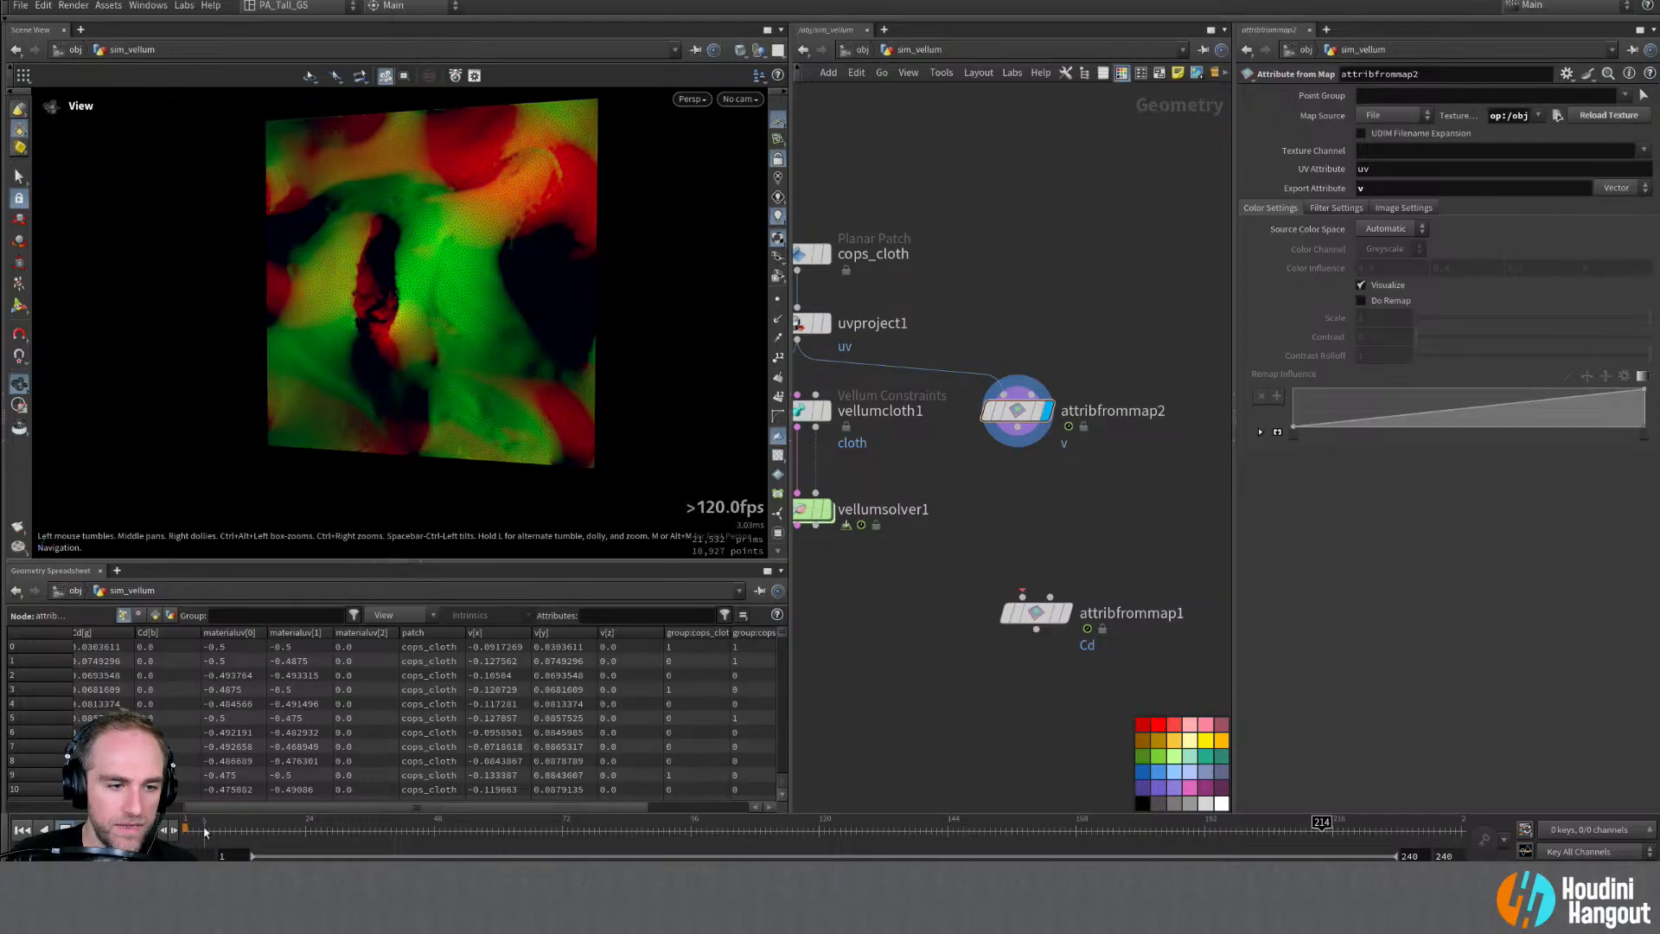
left_click_drag(192, 824, 564, 822)
key("ctrl+Up")
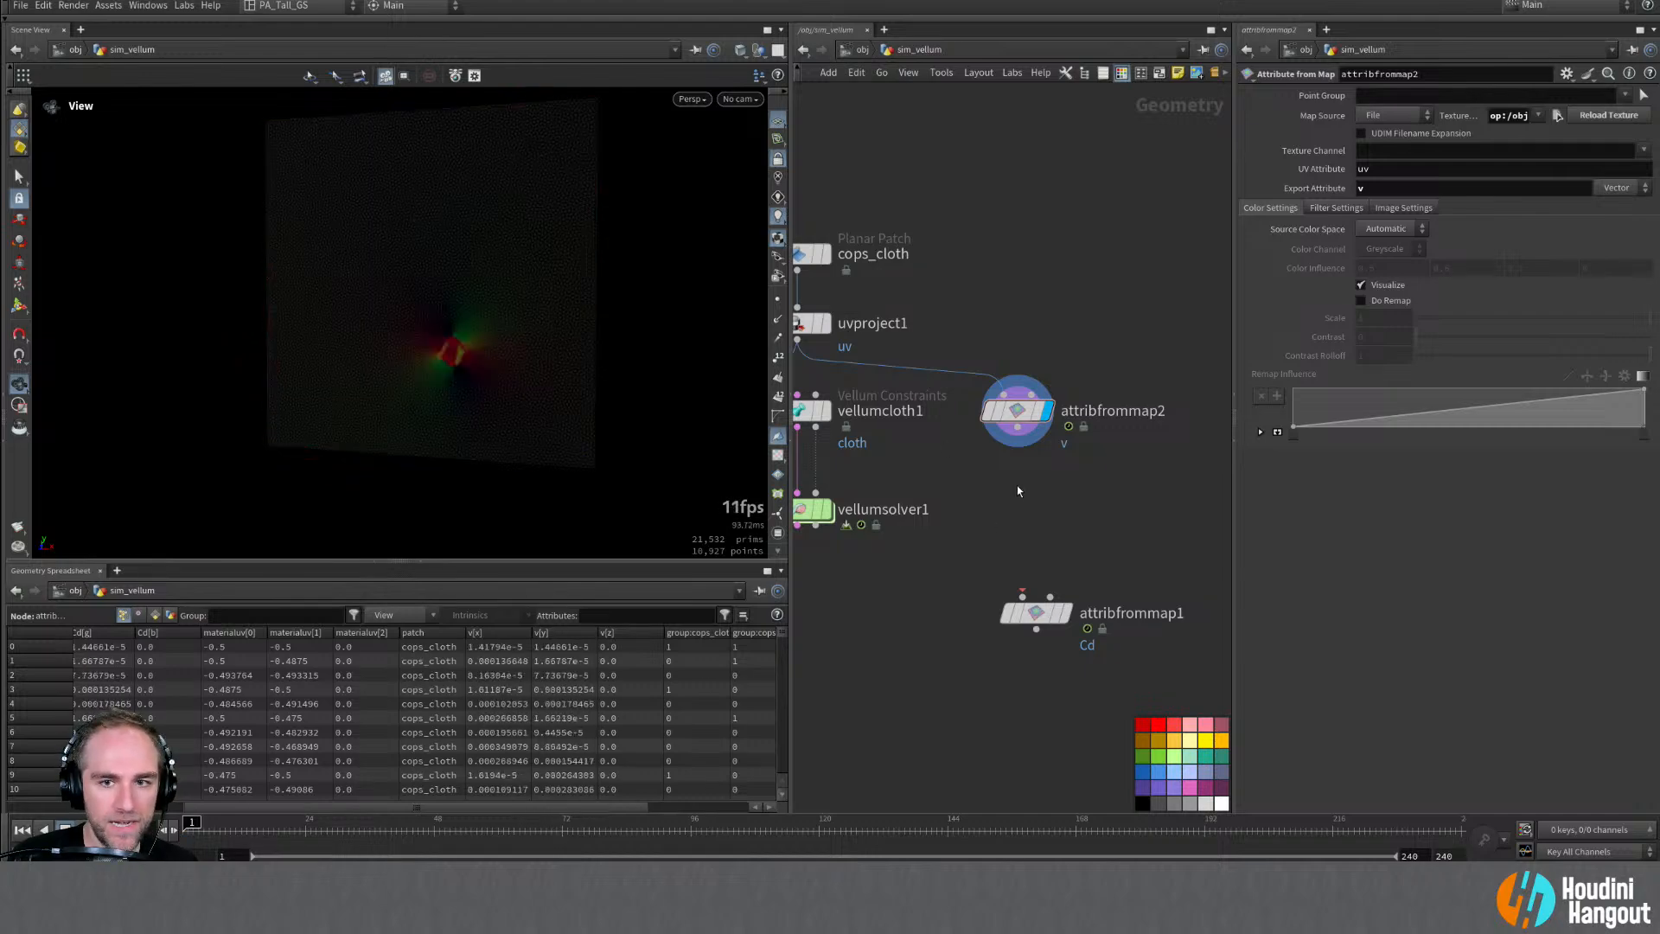
Step: Connect attribfrommap2's output to attribfrommap1's first input, place attribfrommap1 directly beneath it and display it
left_click(1031, 398)
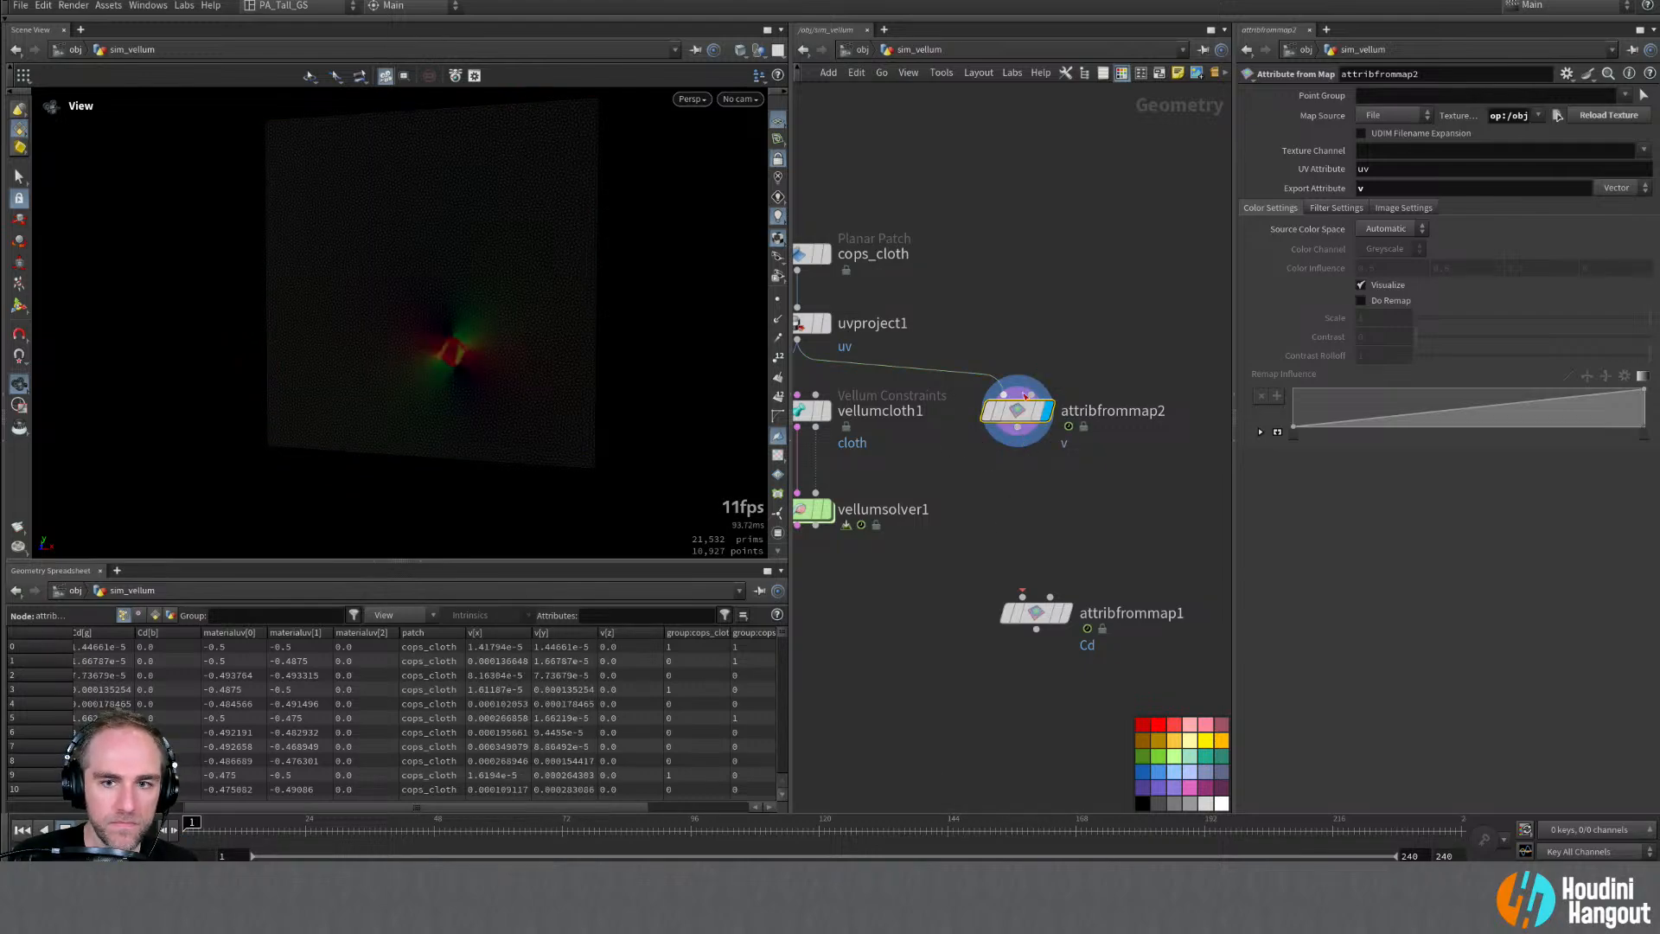
left_click(1023, 595)
left_click(1017, 428)
left_click_drag(1038, 614, 1014, 470)
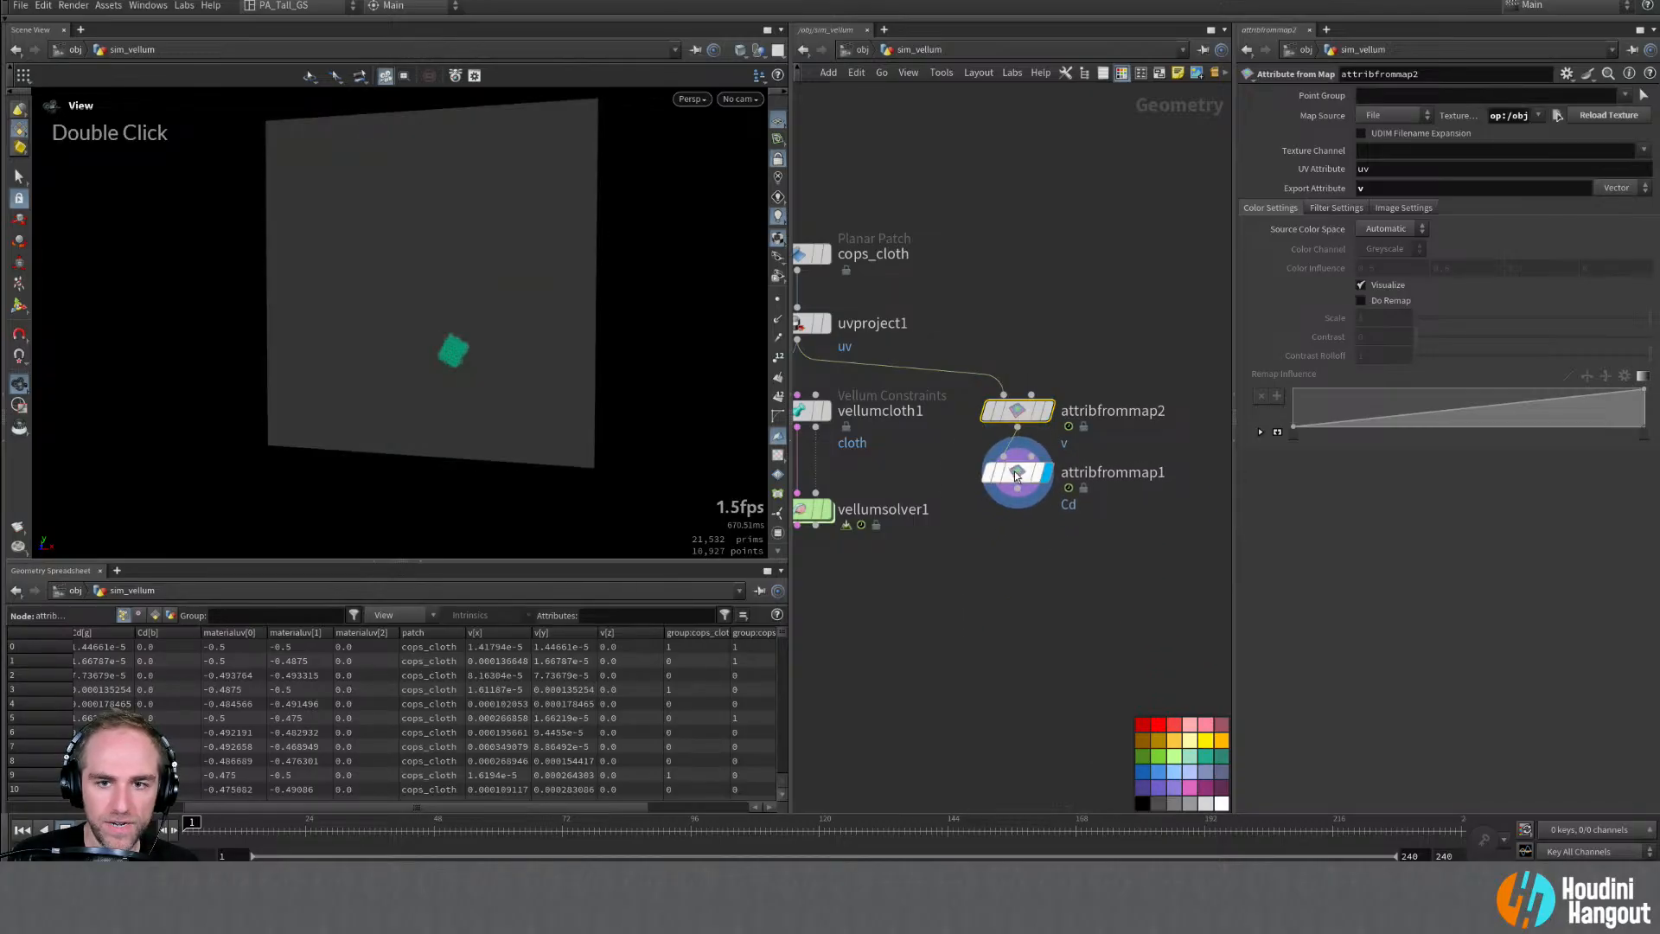
Step: Examine the v point values of both map nodes in the geometry spreadsheet and display attribfrommap2
right_click_drag(500, 337, 522, 319, "alt")
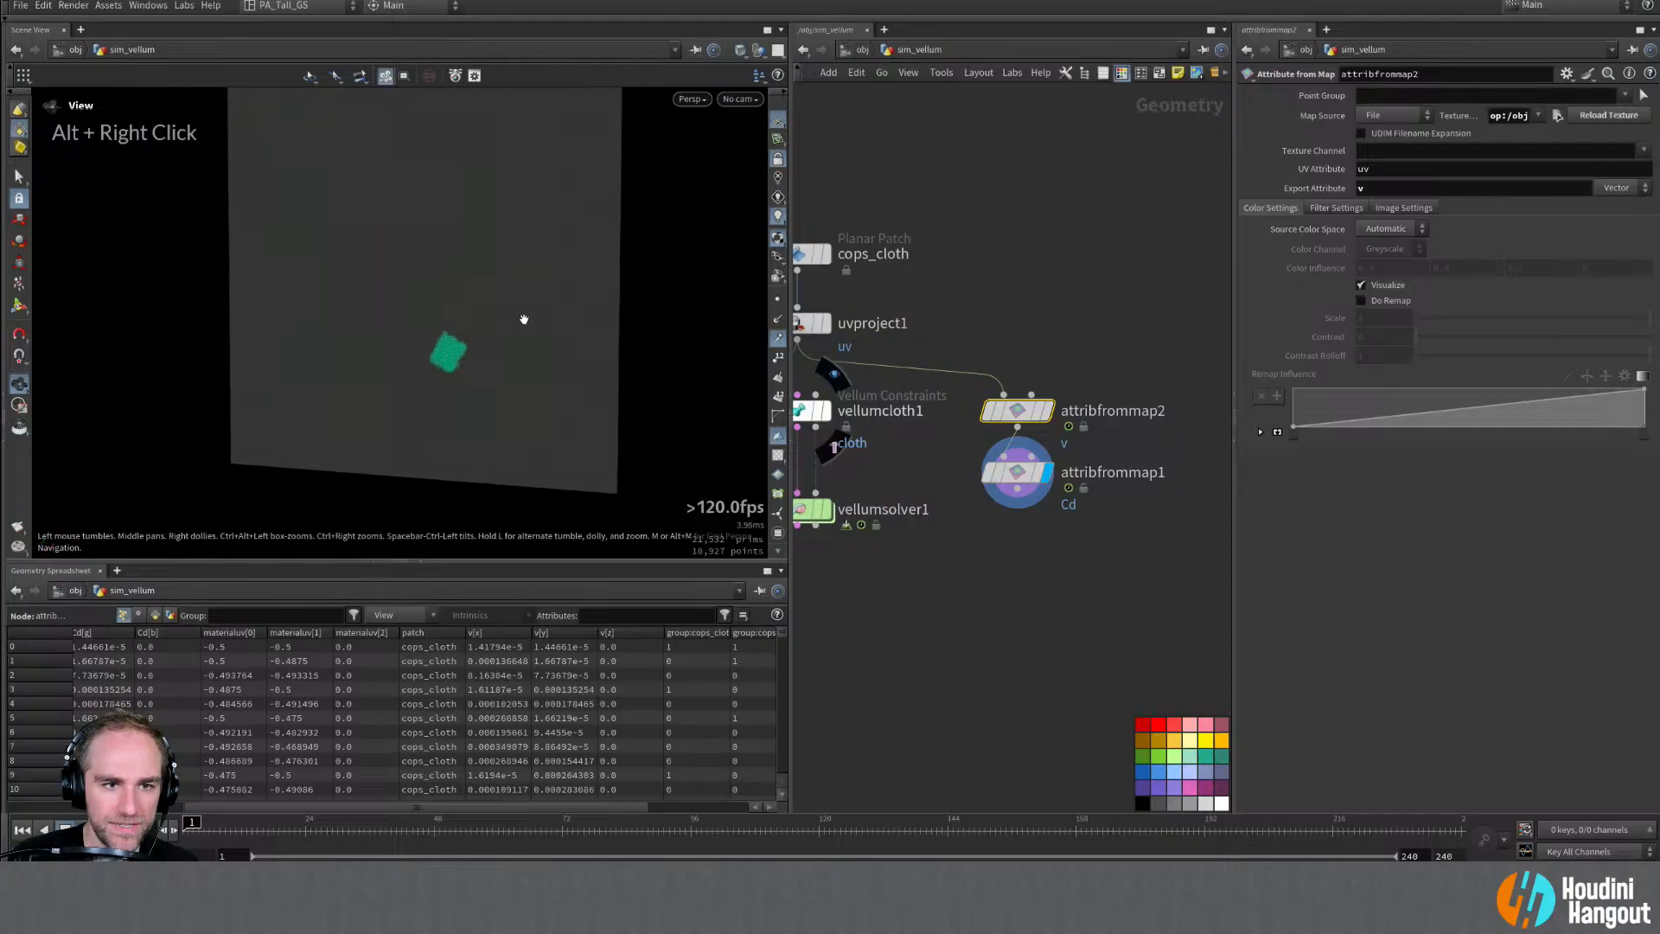
left_click(1023, 475)
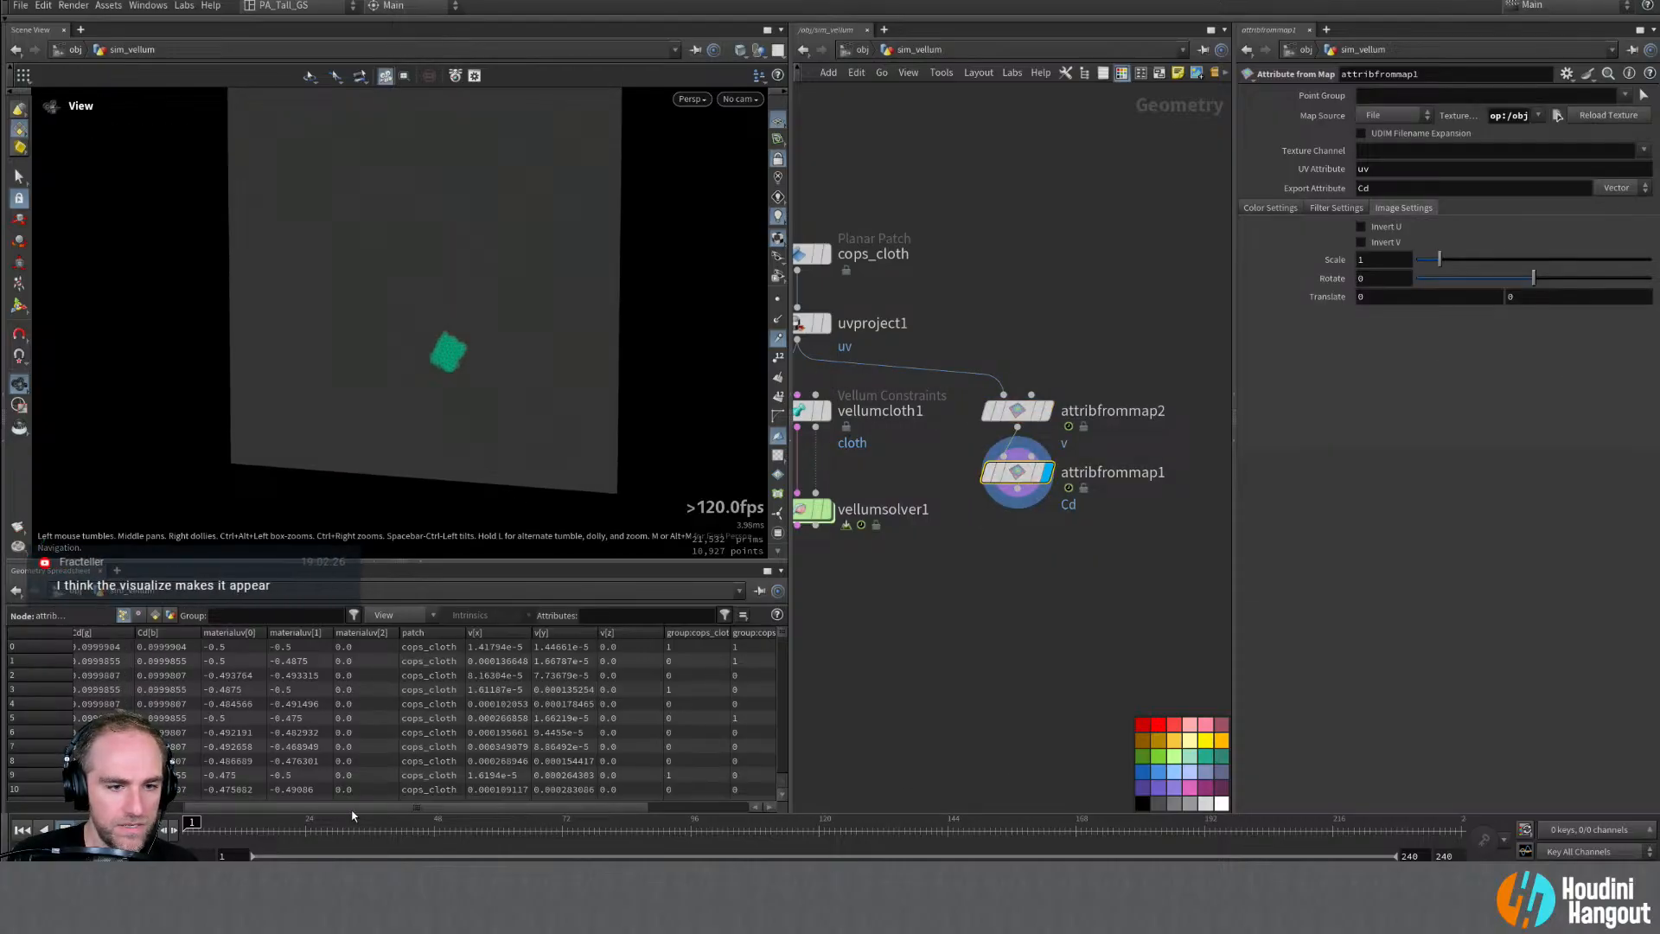
left_click_drag(490, 806, 590, 805)
double_click(1020, 409)
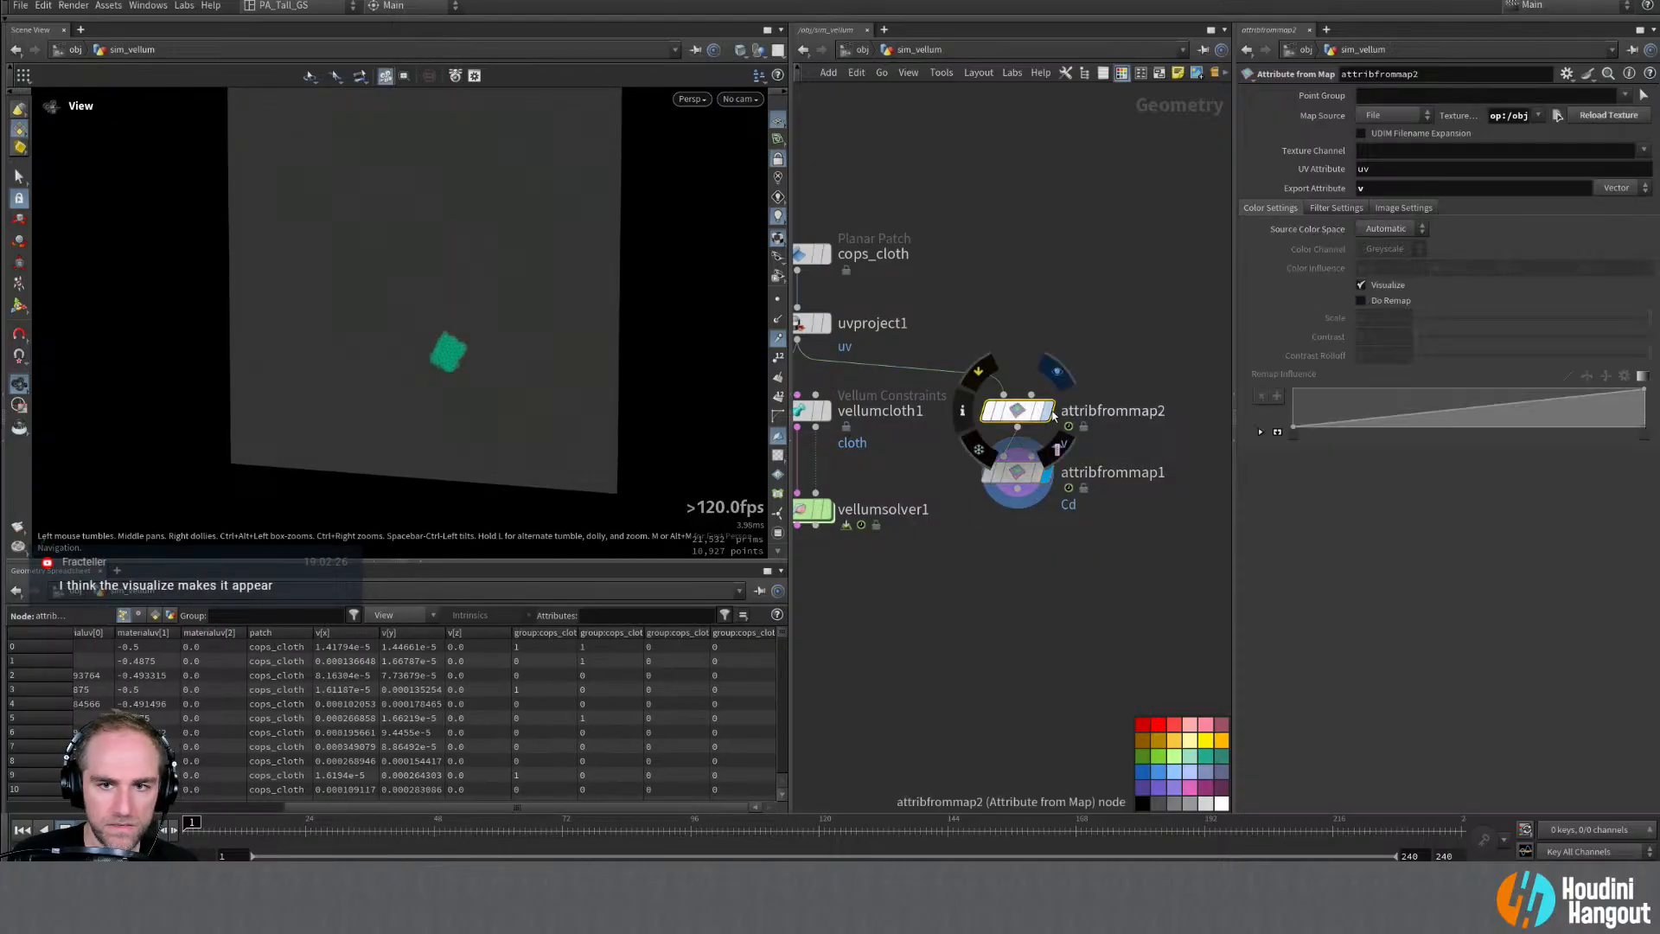
left_click_drag(592, 808, 778, 804)
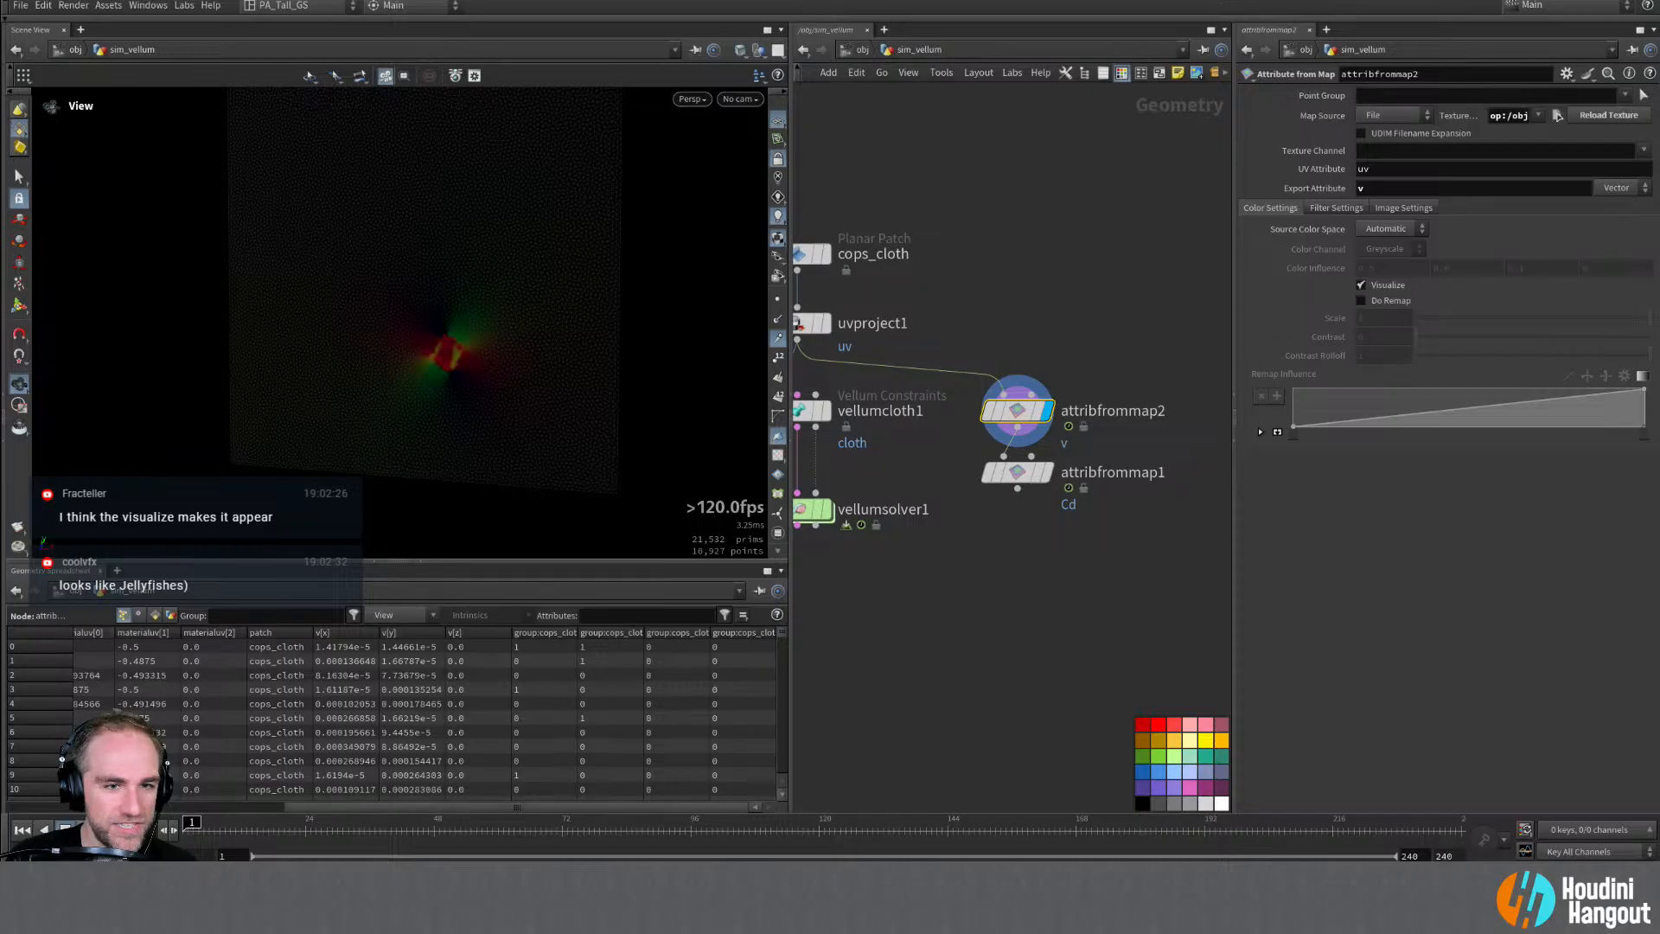
Step: Display attribfrommap1 and play the animation to examine the velocity trails with the flow colors, then return to frame 1
left_click(86, 830)
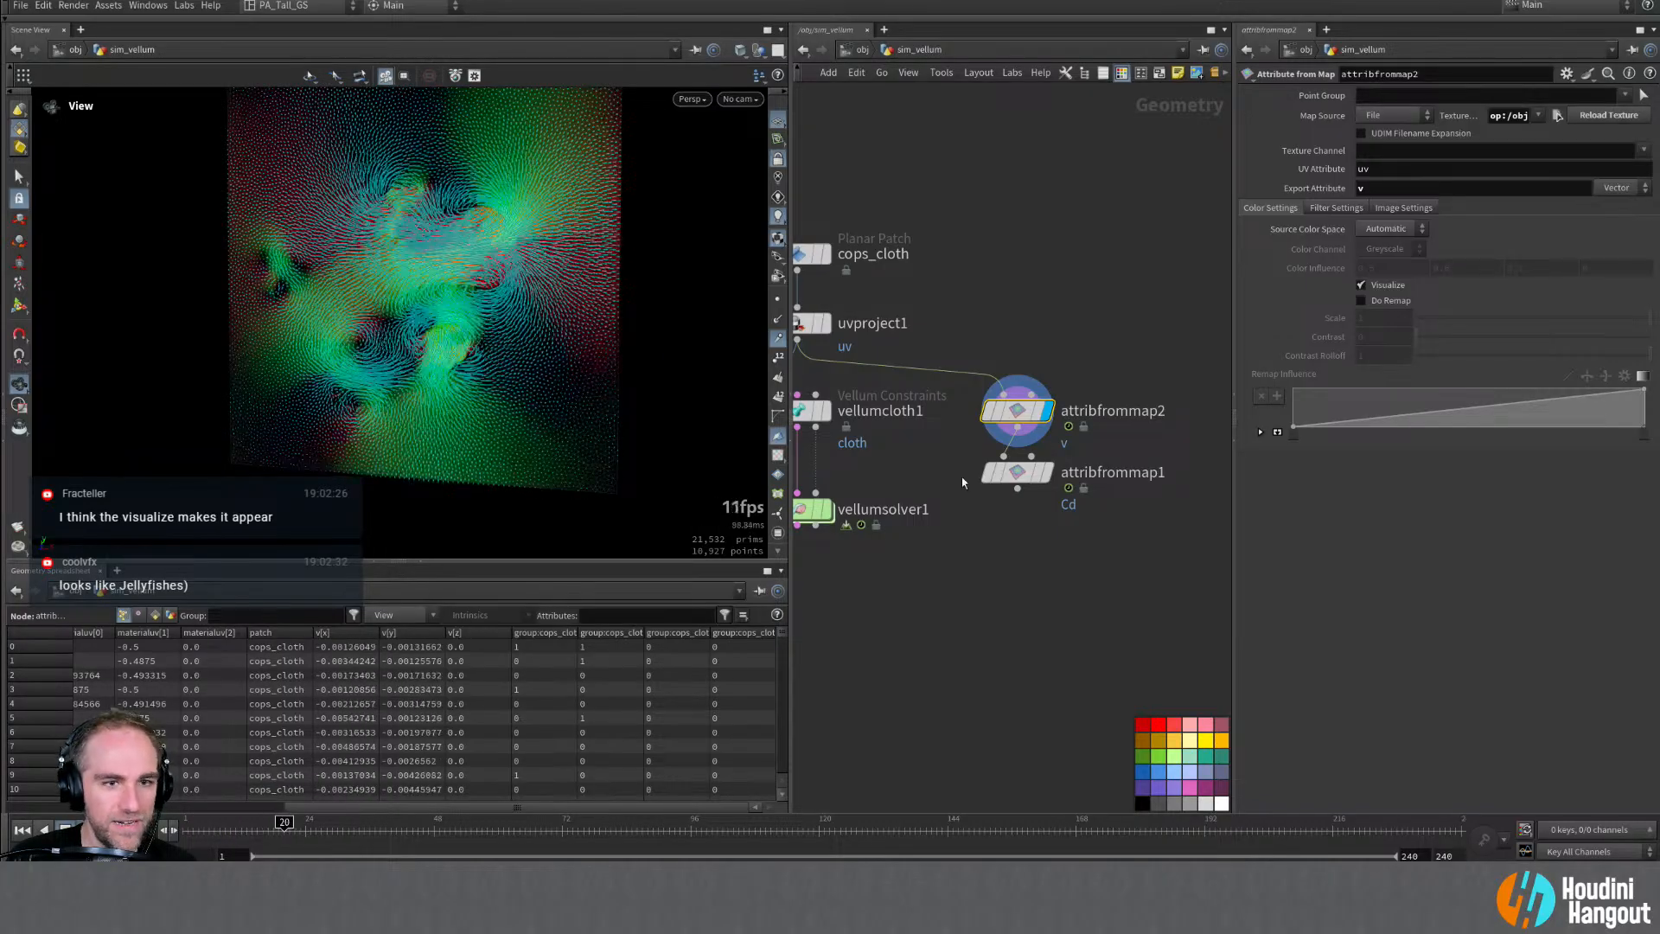
left_click(1048, 477)
left_click(1020, 473)
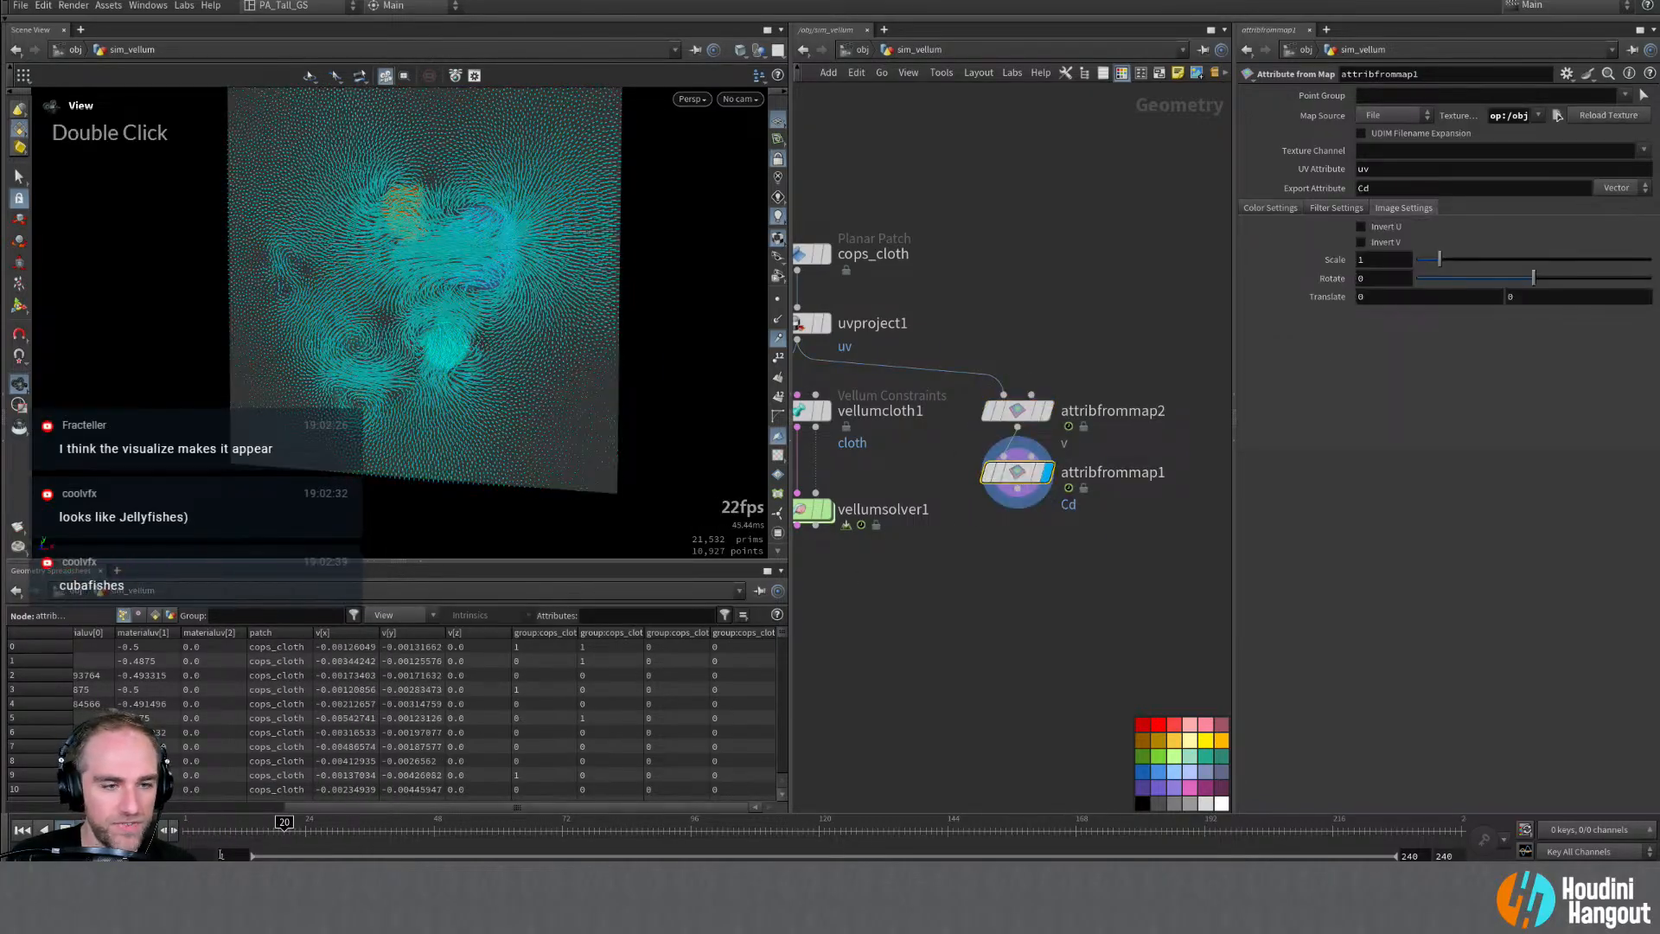
left_click(262, 830)
left_click_drag(262, 826, 198, 827)
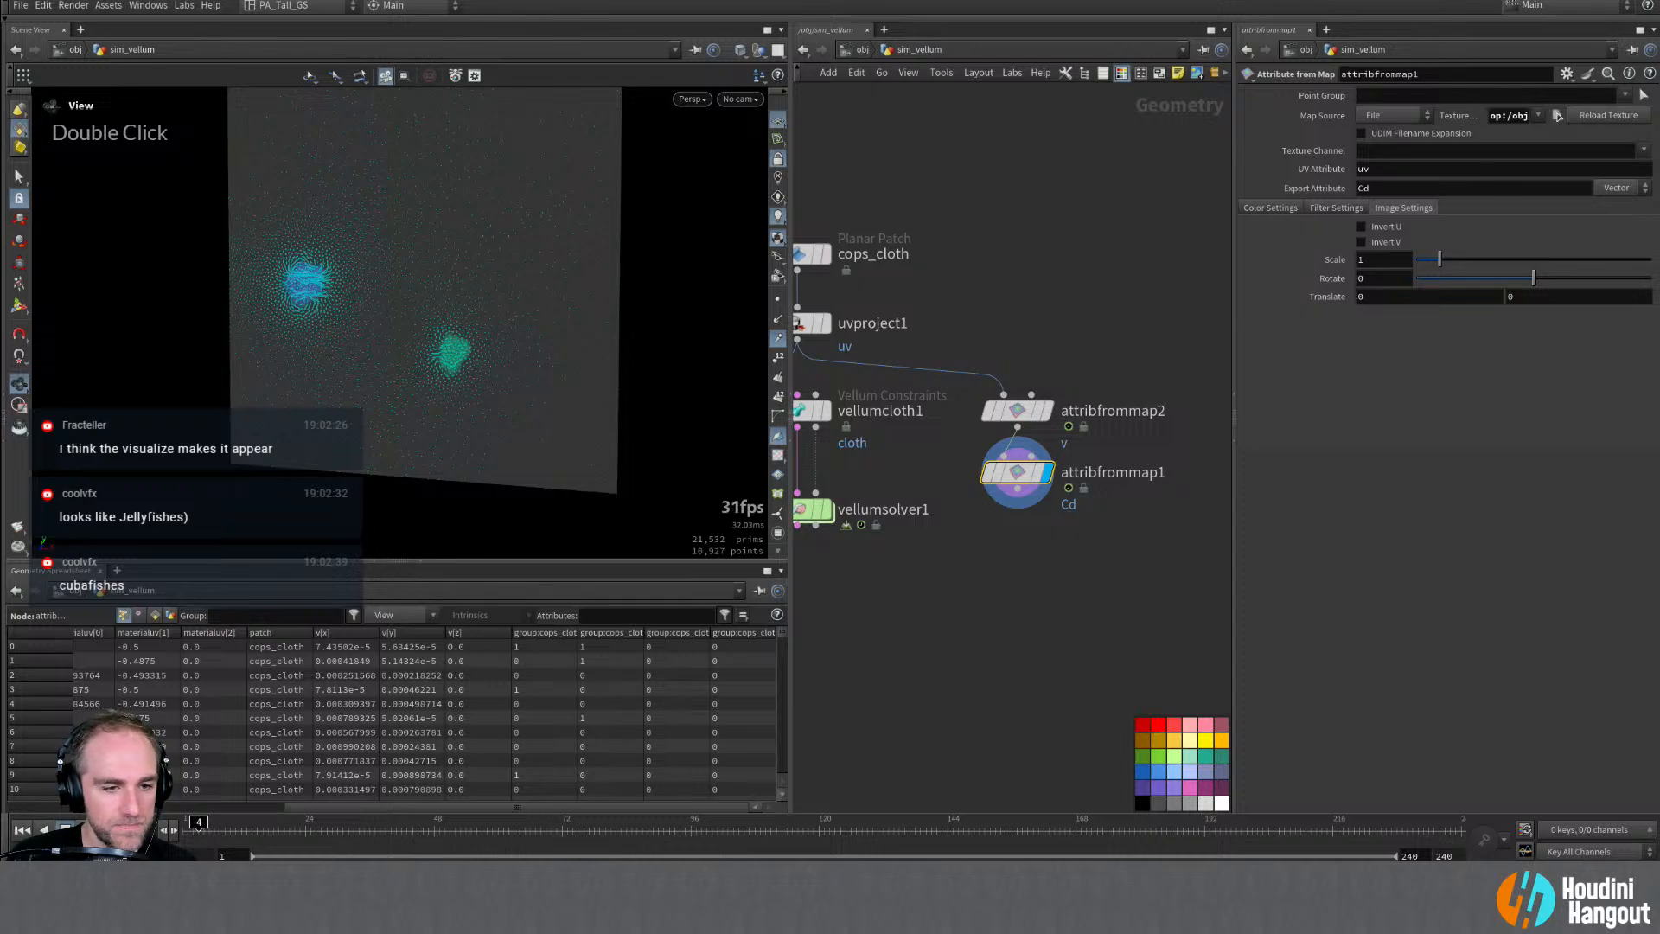
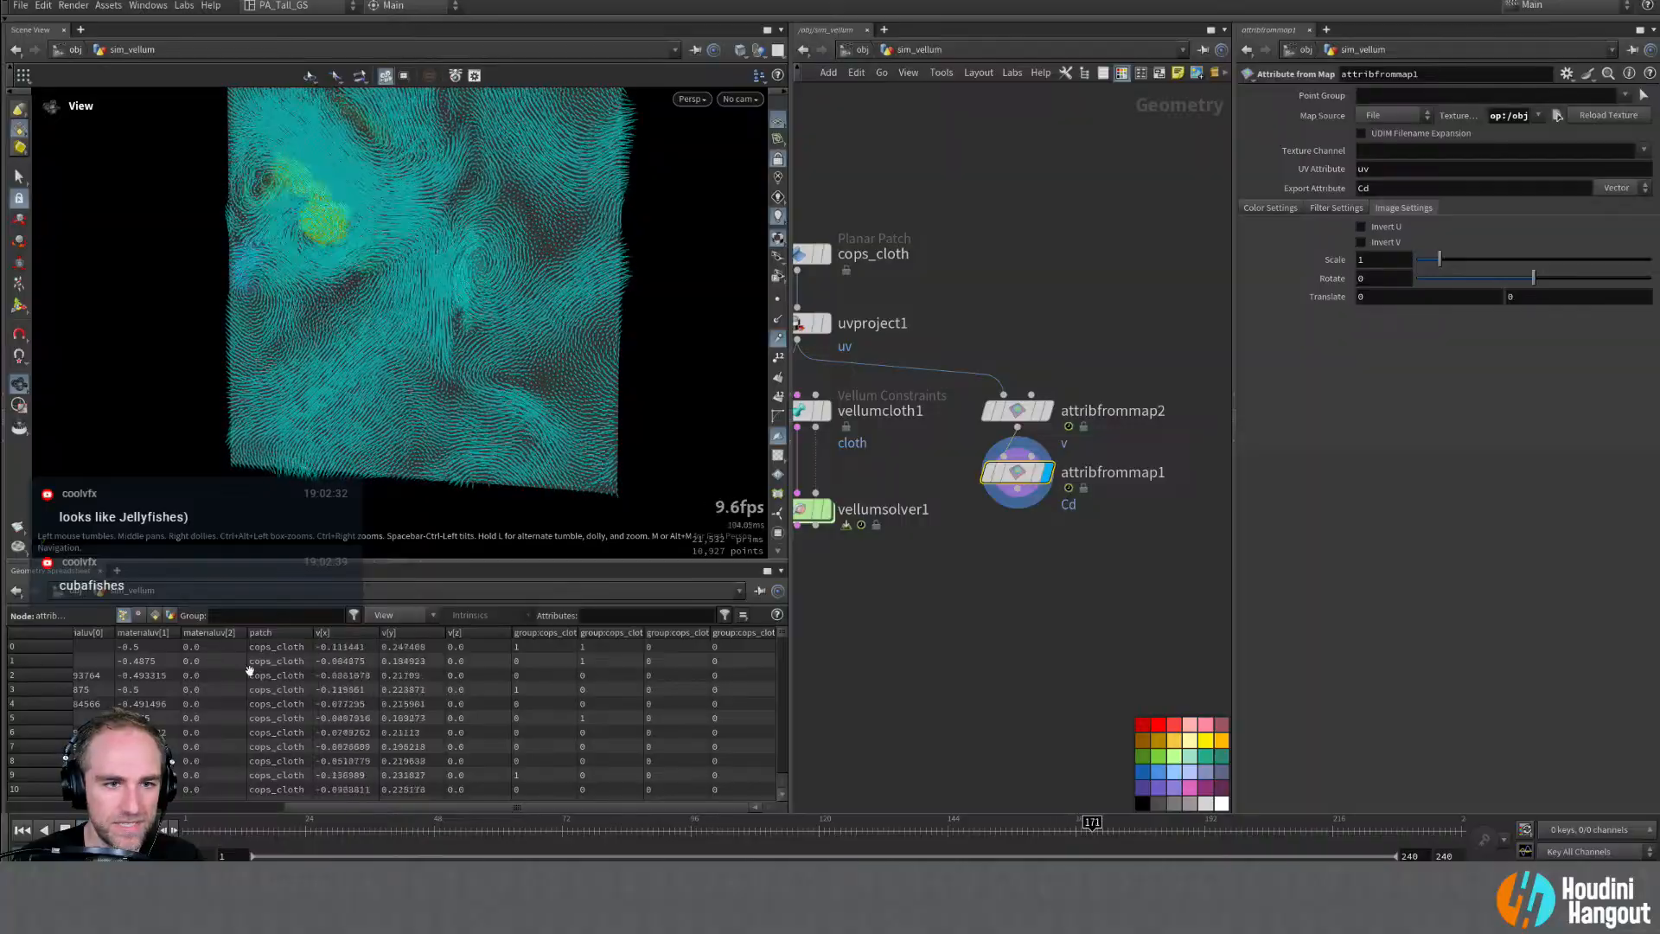
left_click(22, 829)
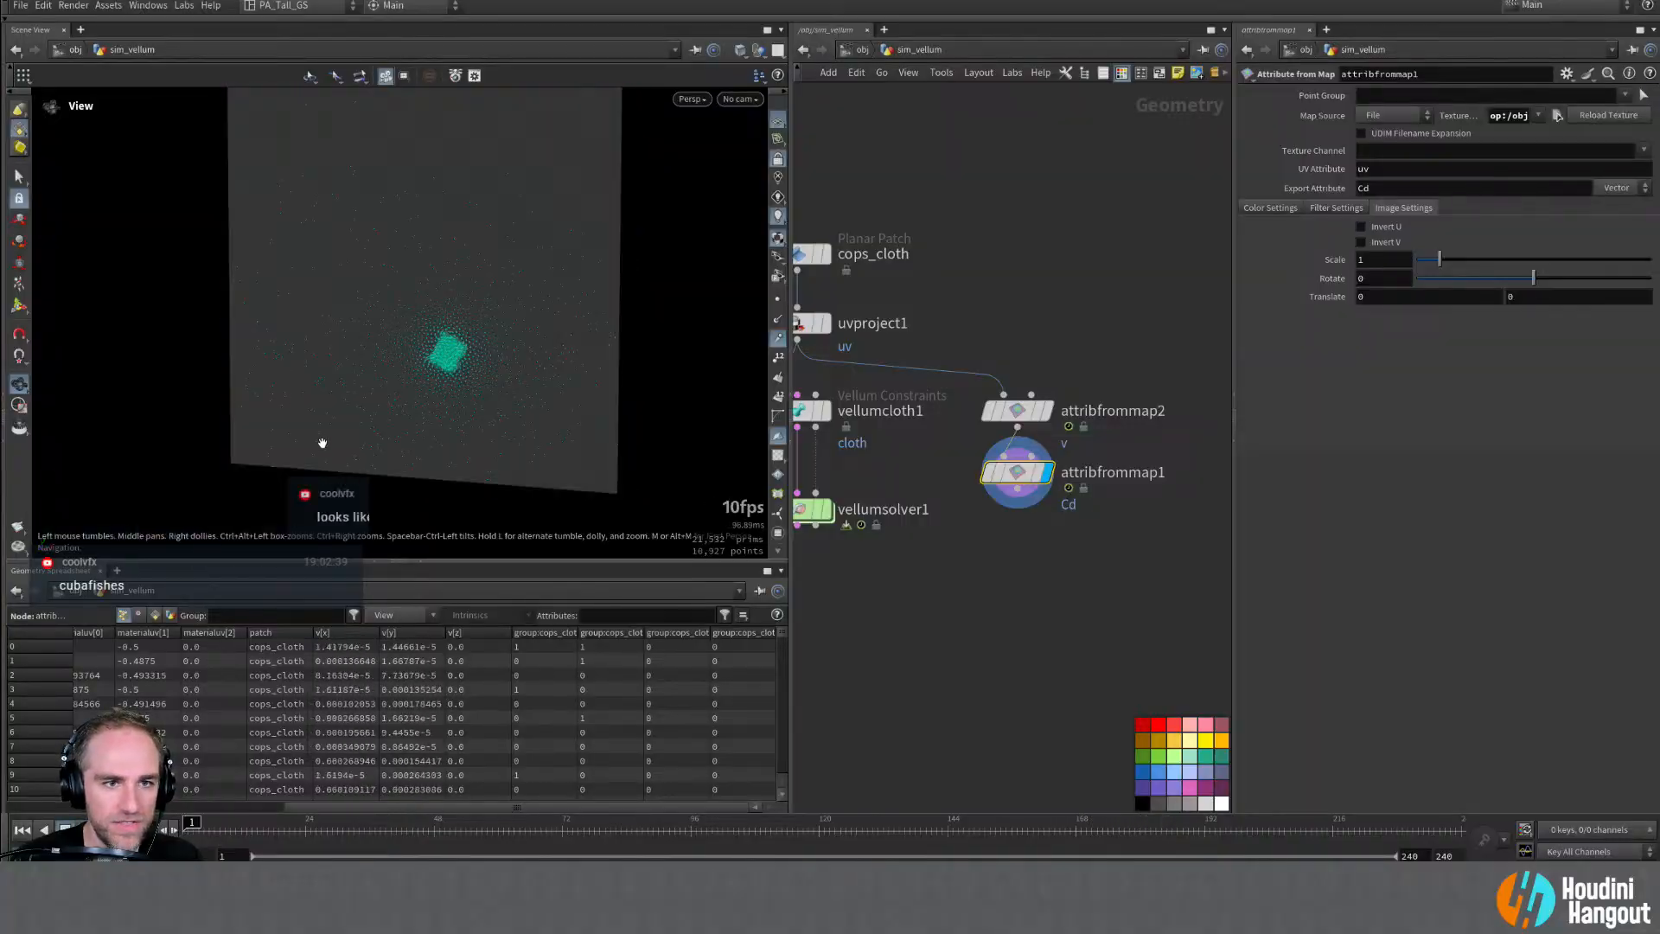
Step: Open the sim_flow Copernicus network and collapse the parameter pane beside it
key("u")
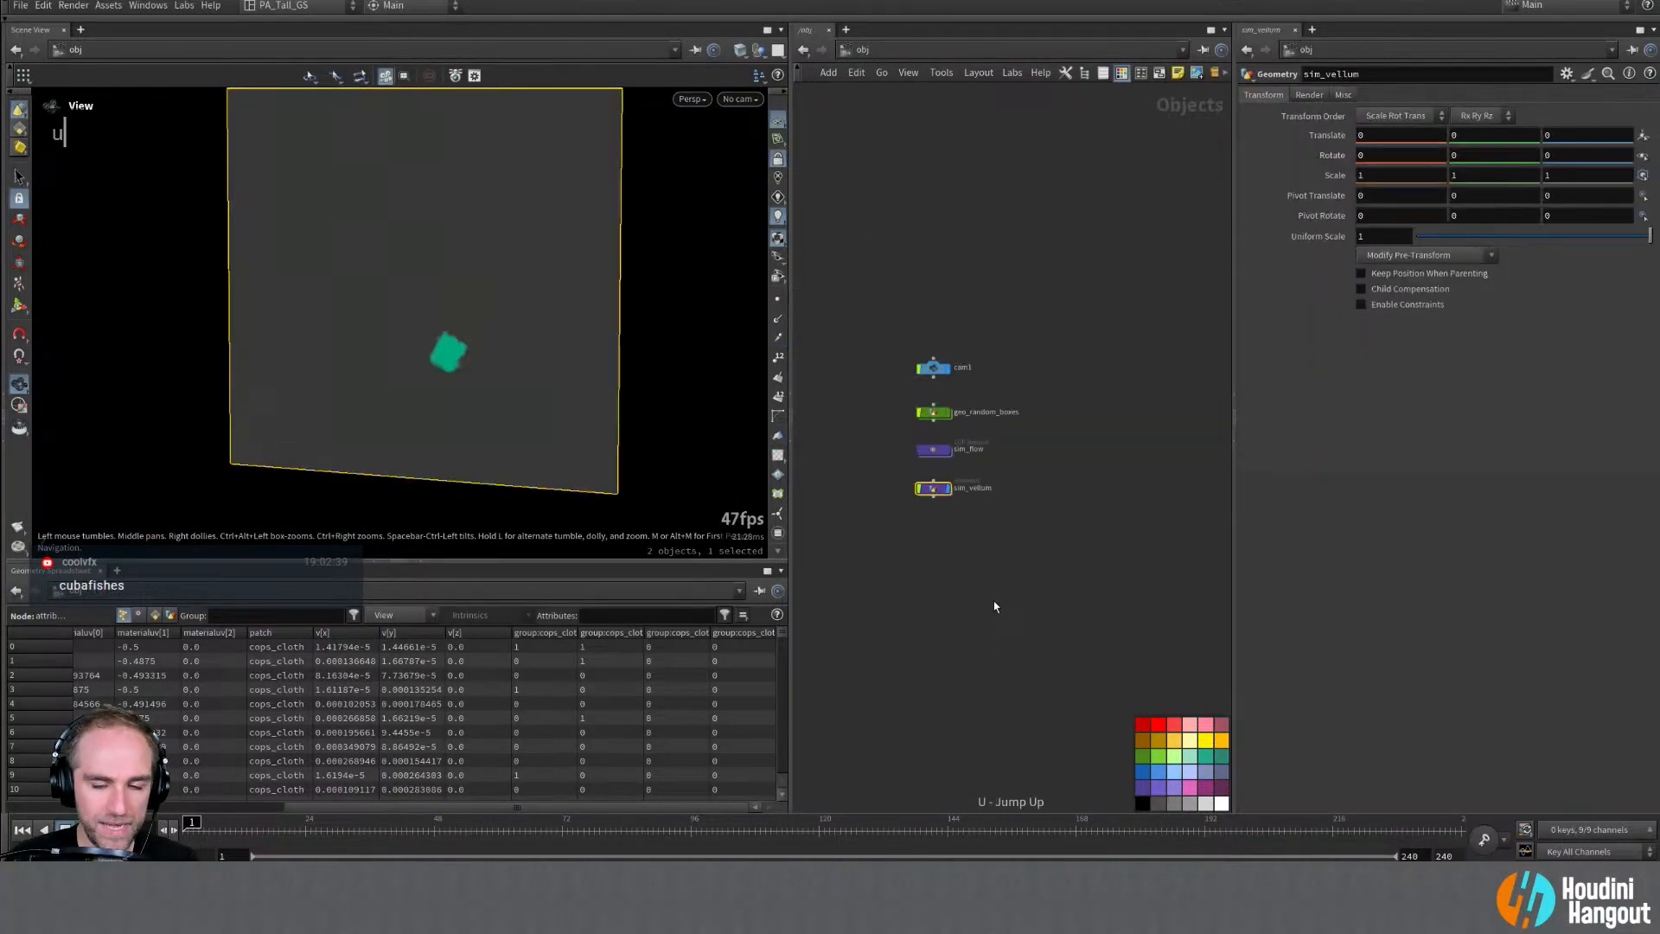
double_click(934, 449)
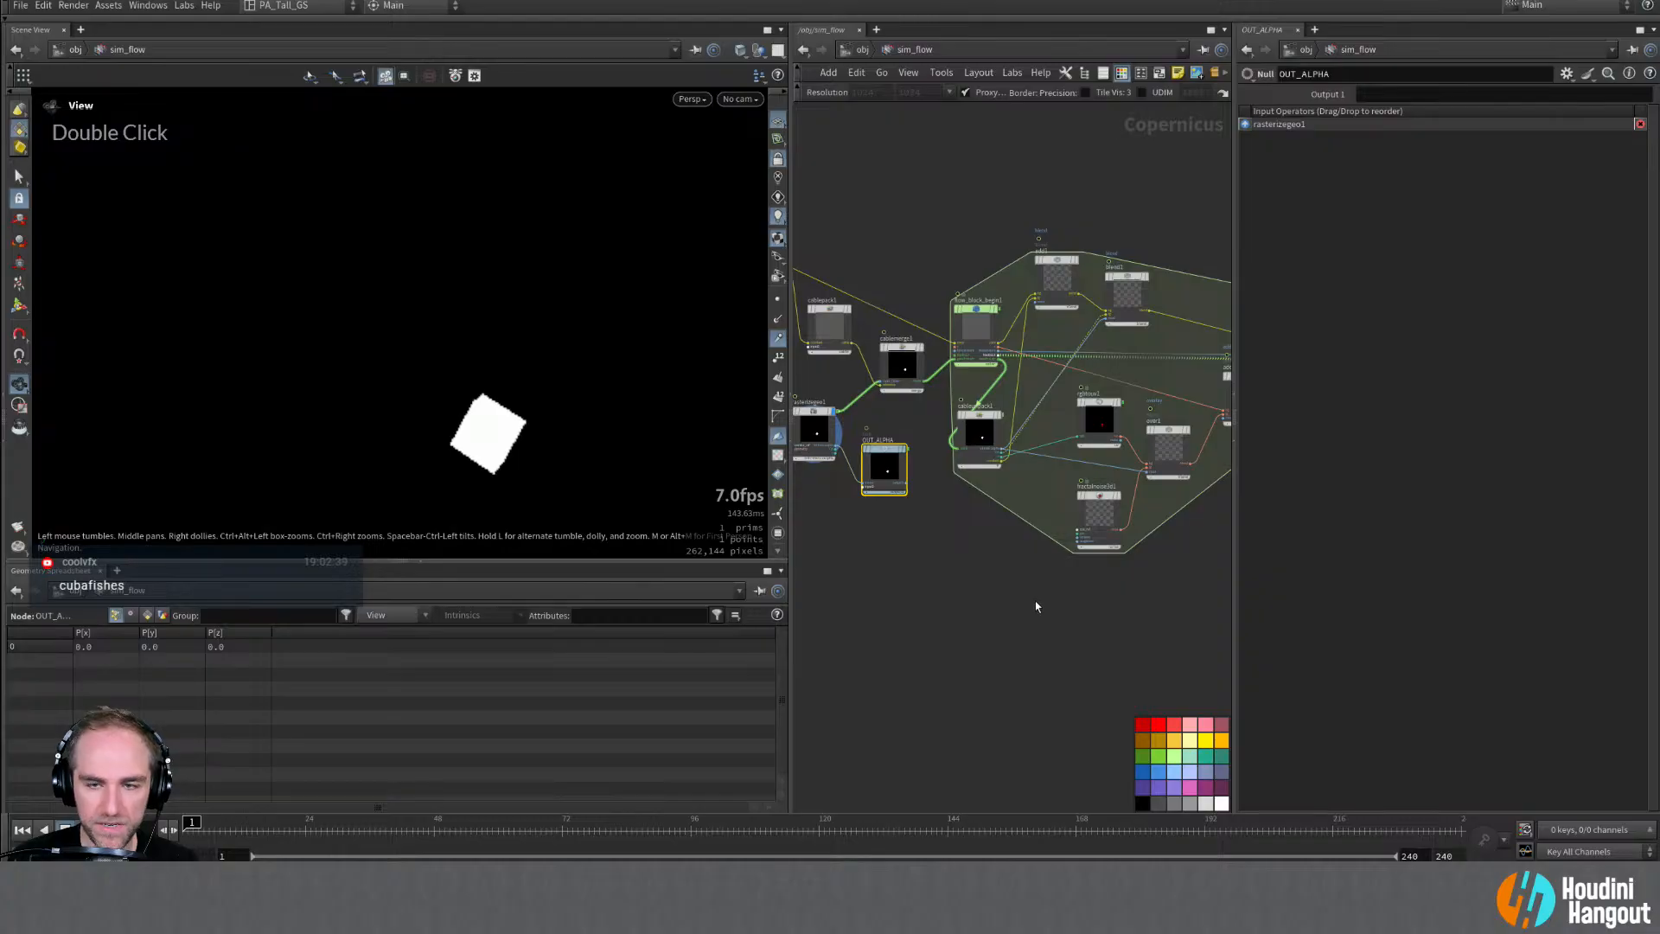
left_click(1234, 377)
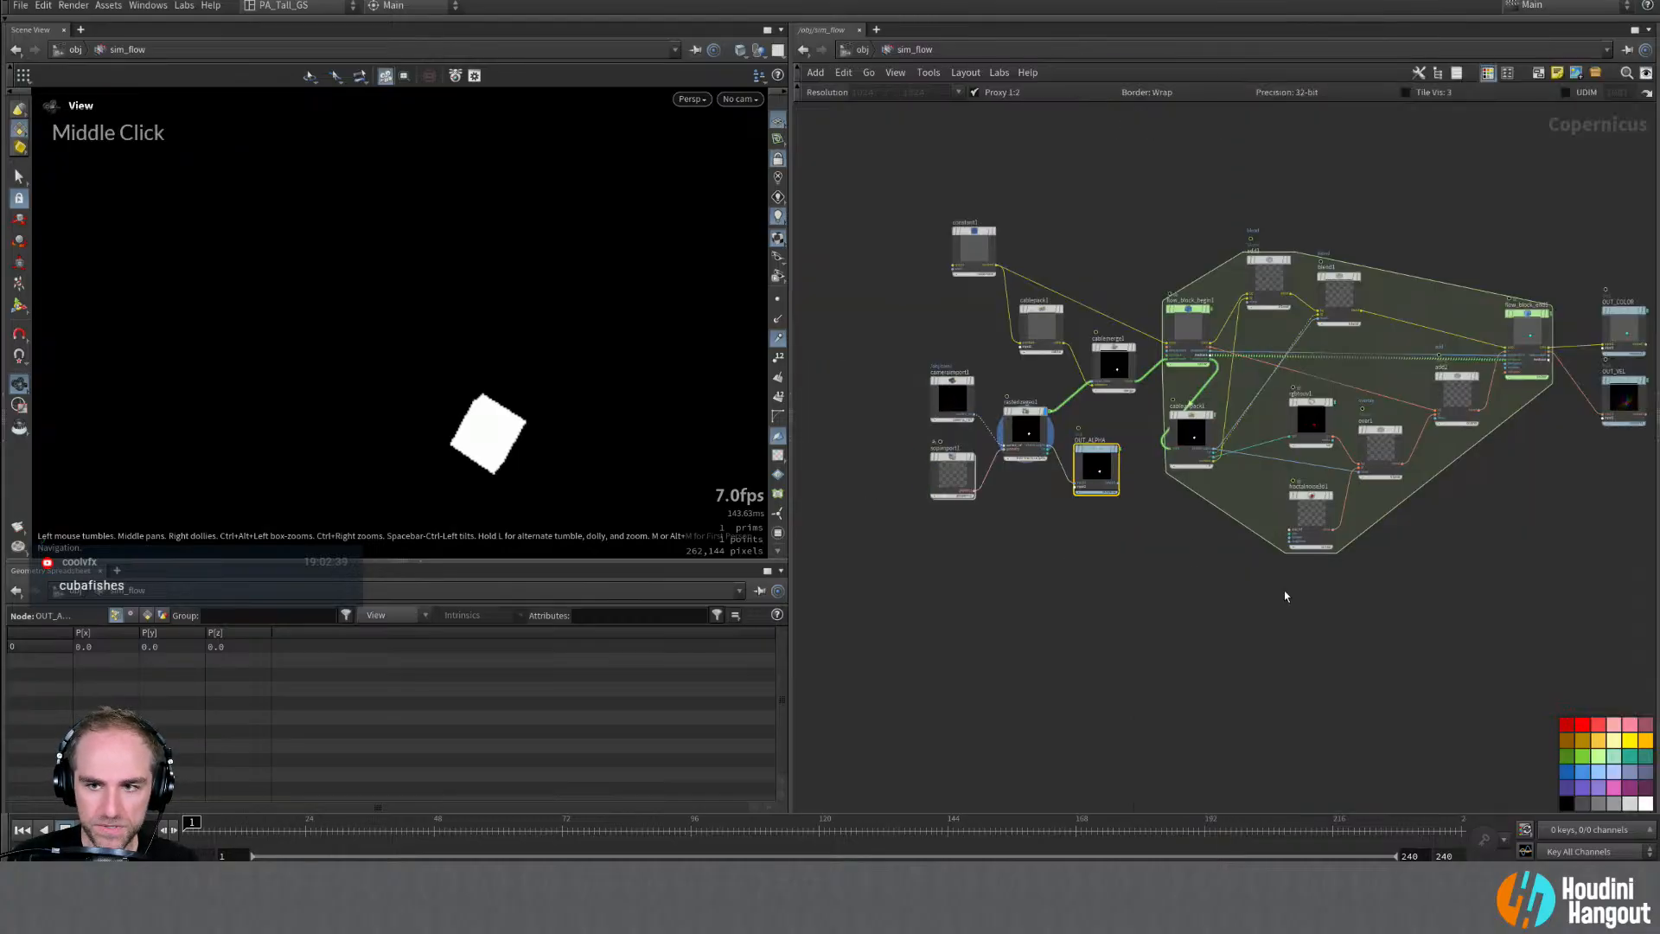
Step: Move the rgbtouv1, fractalnoise3d1, over1 and add2 nodes lower in the flow block to free space above them
middle_click_drag(1284, 597, 1185, 648)
right_click_drag(1185, 649, 1193, 622)
middle_click_drag(1193, 623, 1284, 630)
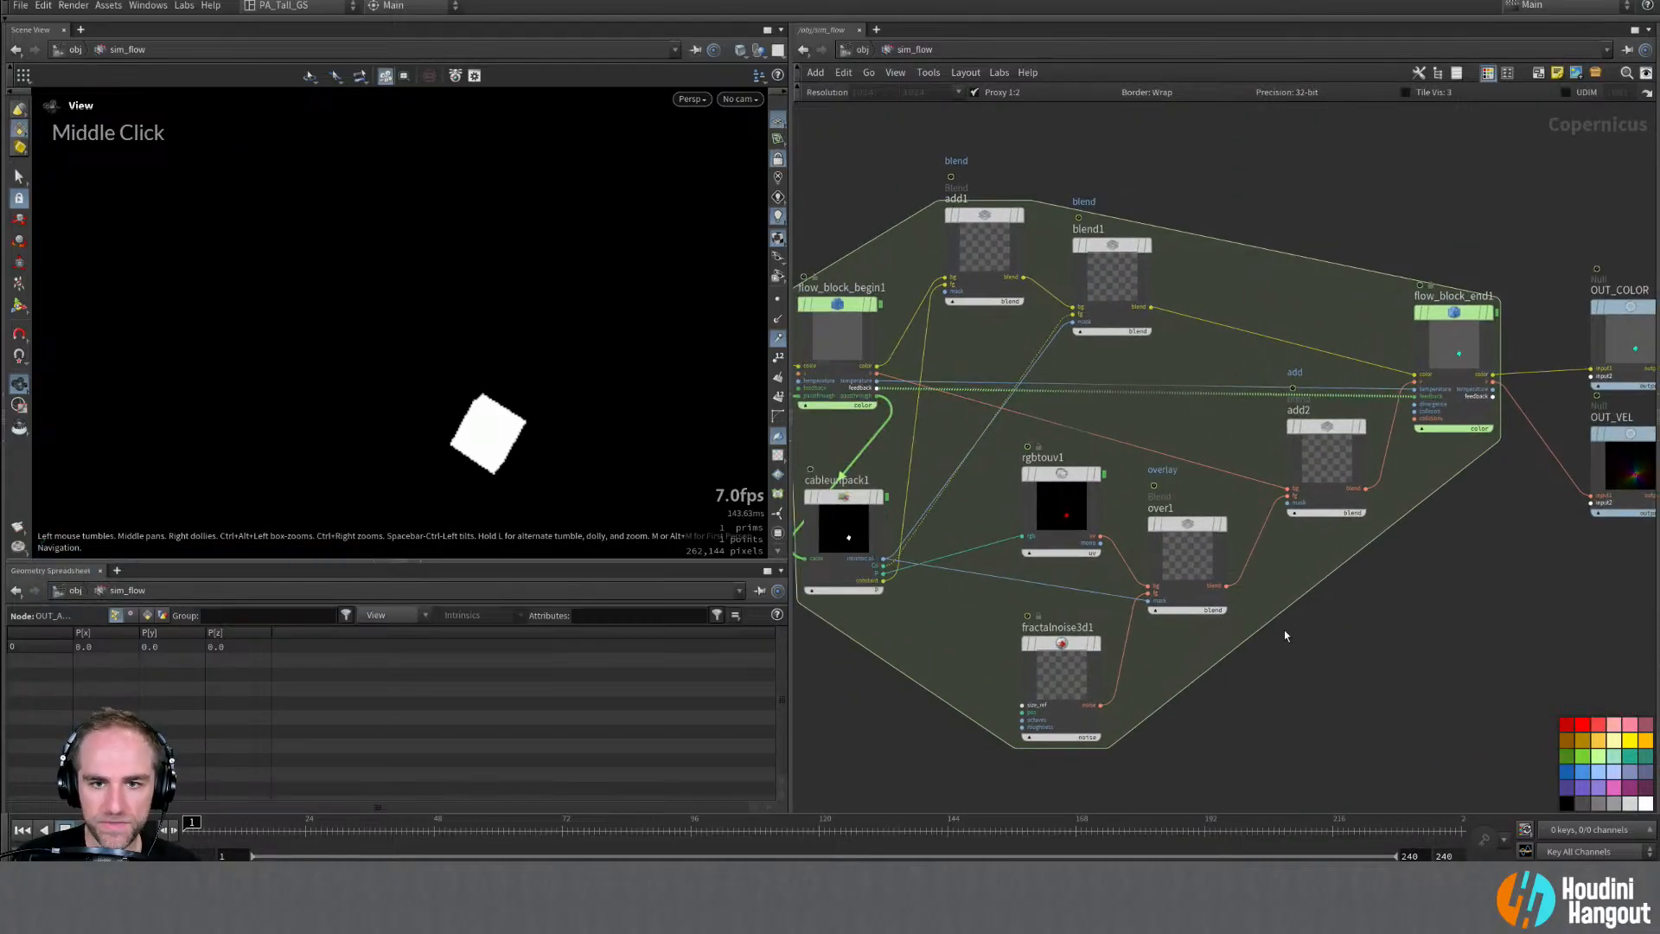
right_click_drag(993, 635, 972, 625)
left_click_drag(990, 563, 1195, 712)
left_click_drag(1193, 523, 1204, 595)
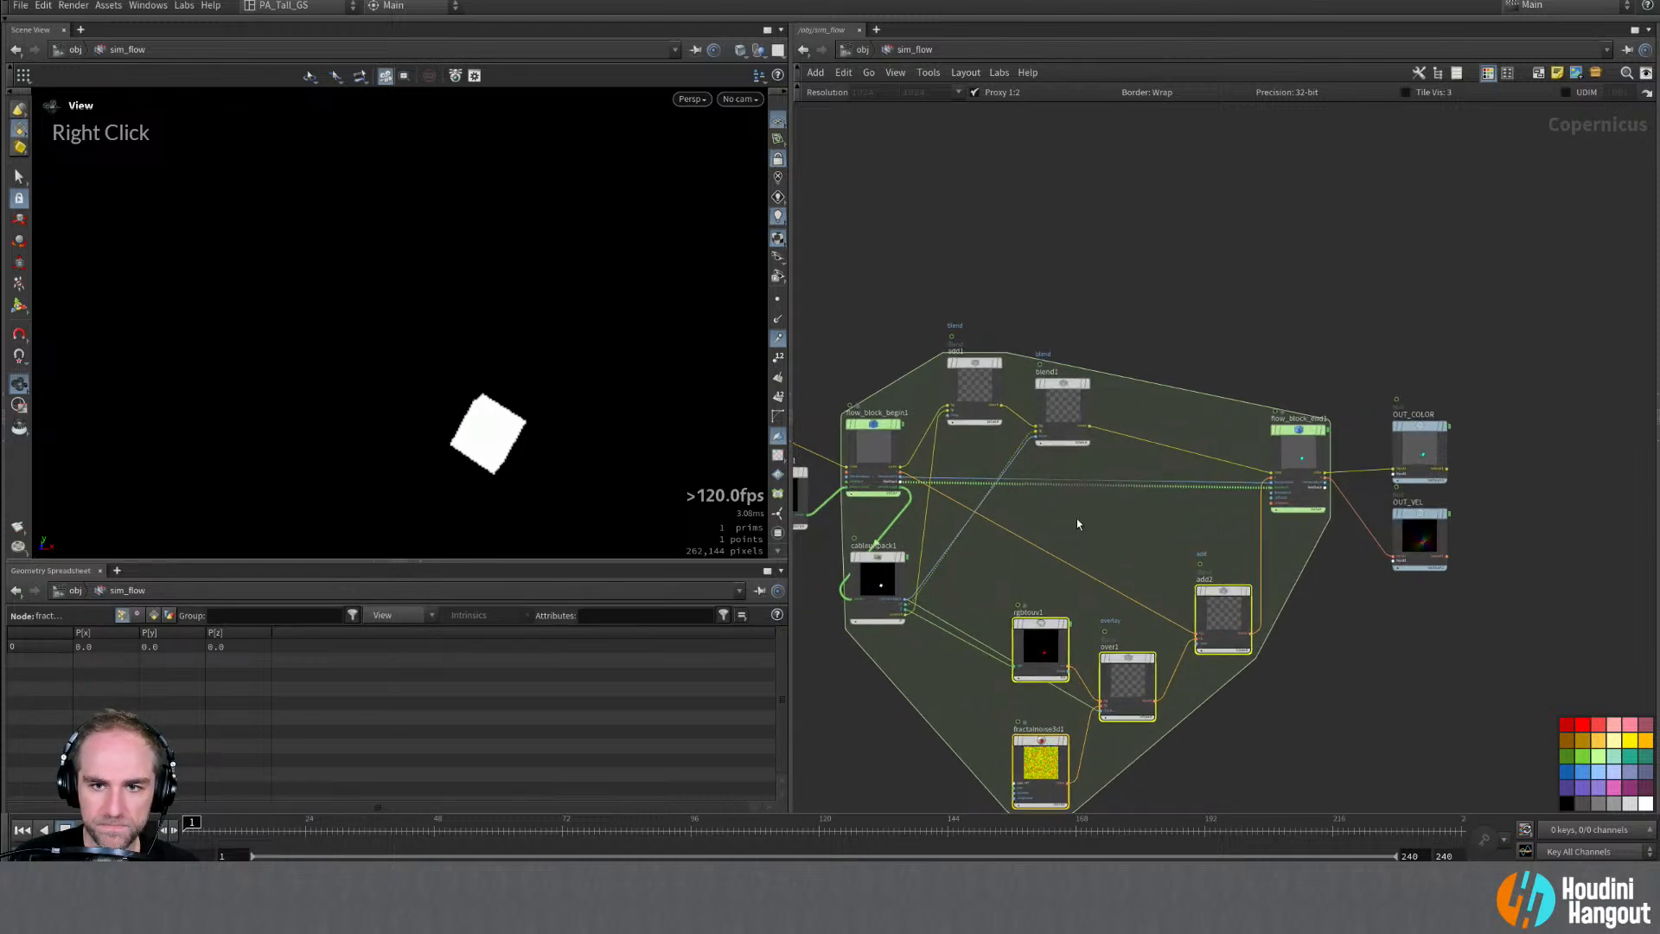
middle_click_drag(1076, 518, 1233, 556)
left_click_drag(1123, 391, 1132, 391)
right_click_drag(1111, 317, 1111, 299)
middle_click_drag(1176, 692, 1176, 661)
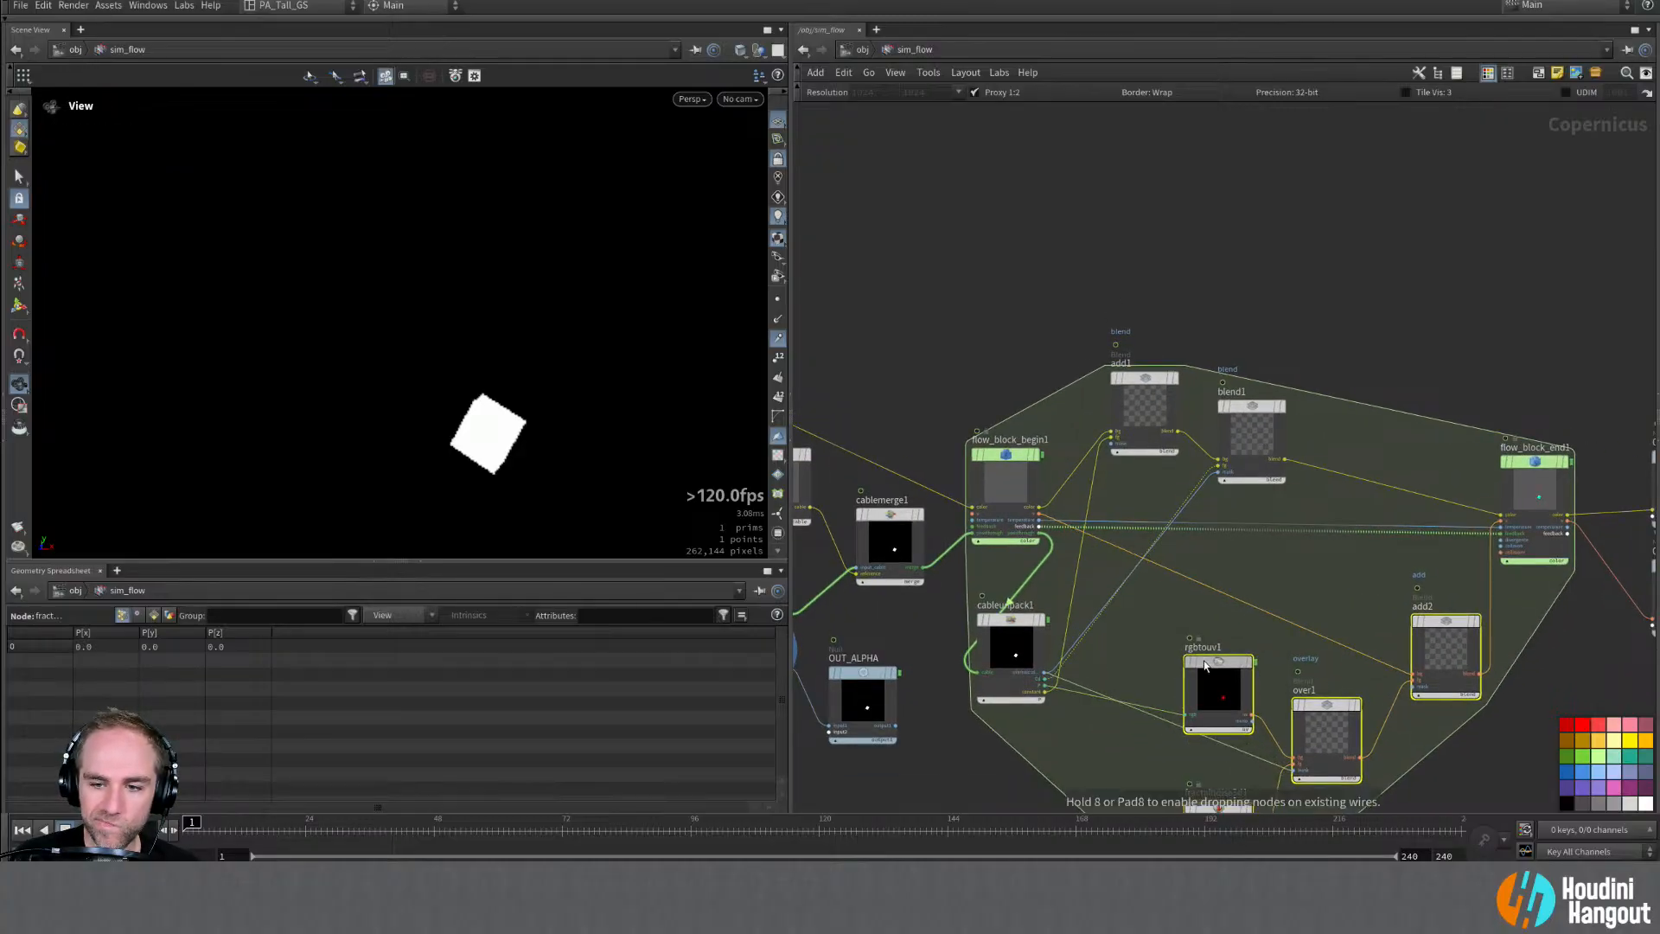
middle_click_drag(1103, 745, 1101, 626)
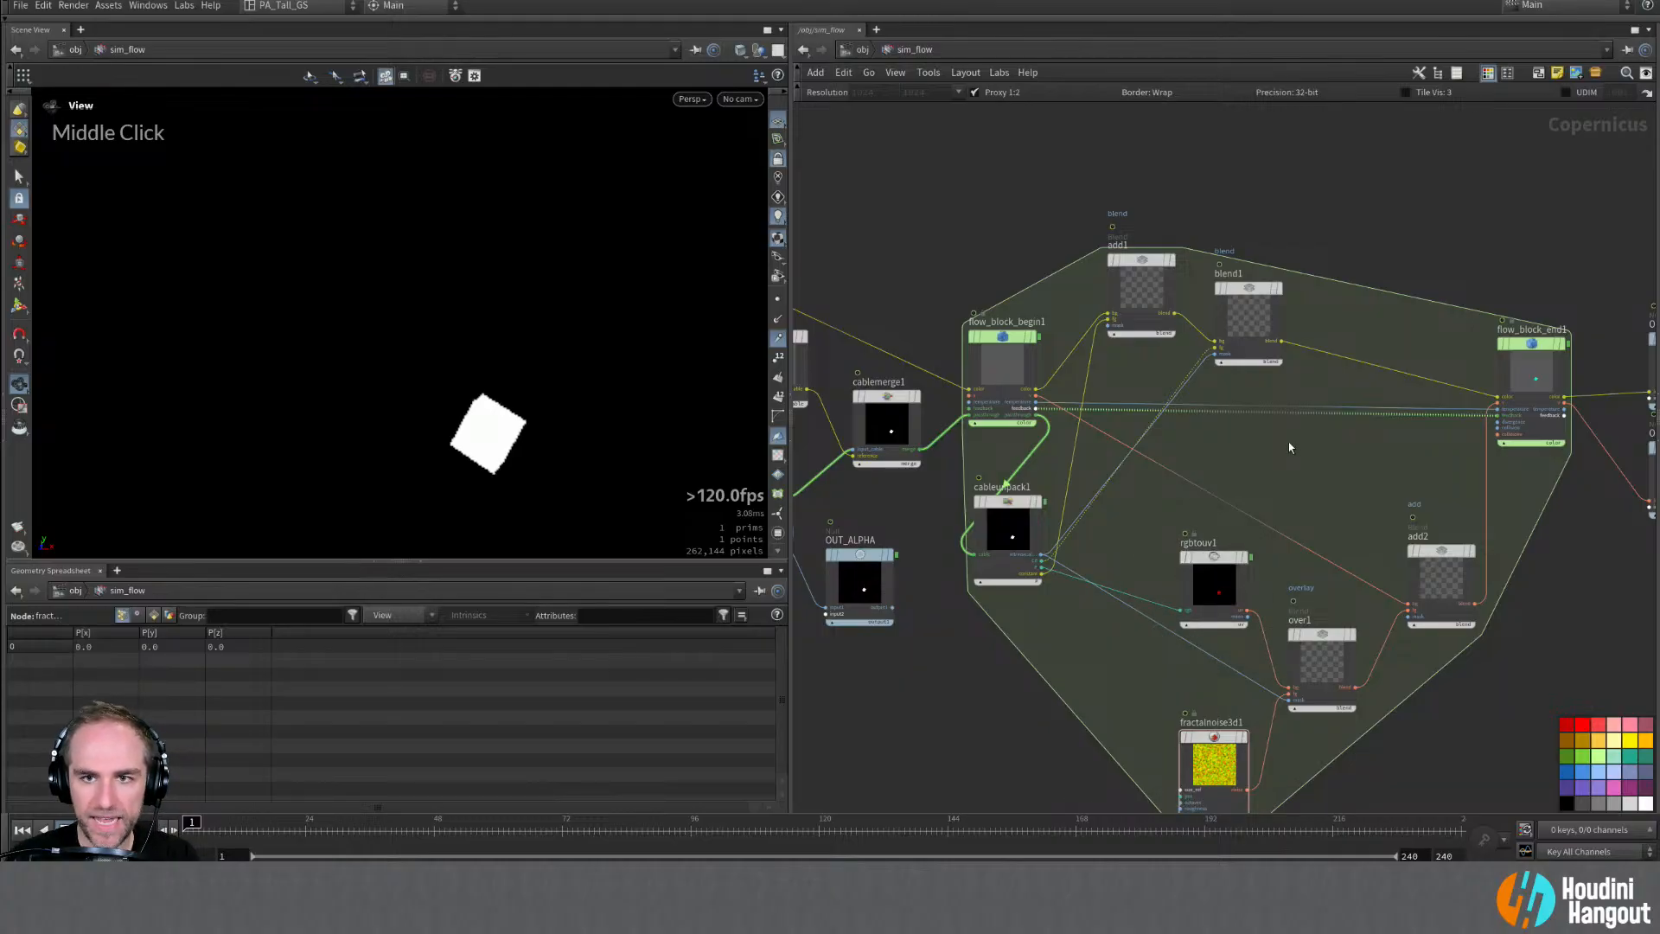
Step: Insert an Add blend node on the wire between flow_block_begin1 and add2, placed above over1
key("Tab")
key("Return")
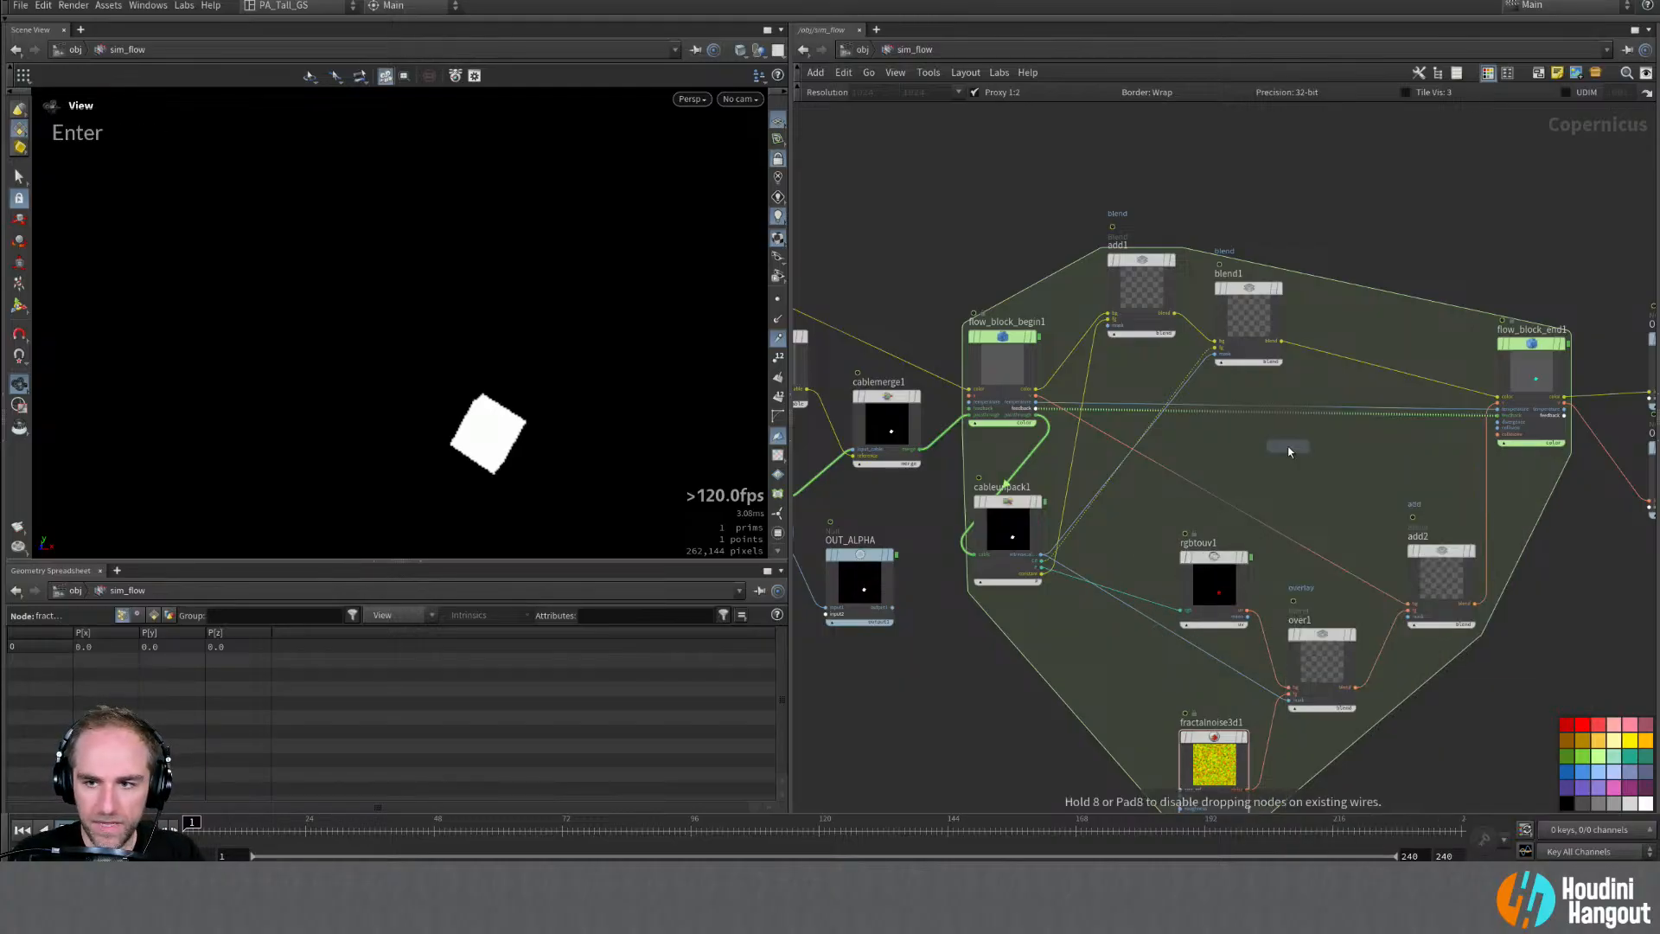
left_click(1280, 524)
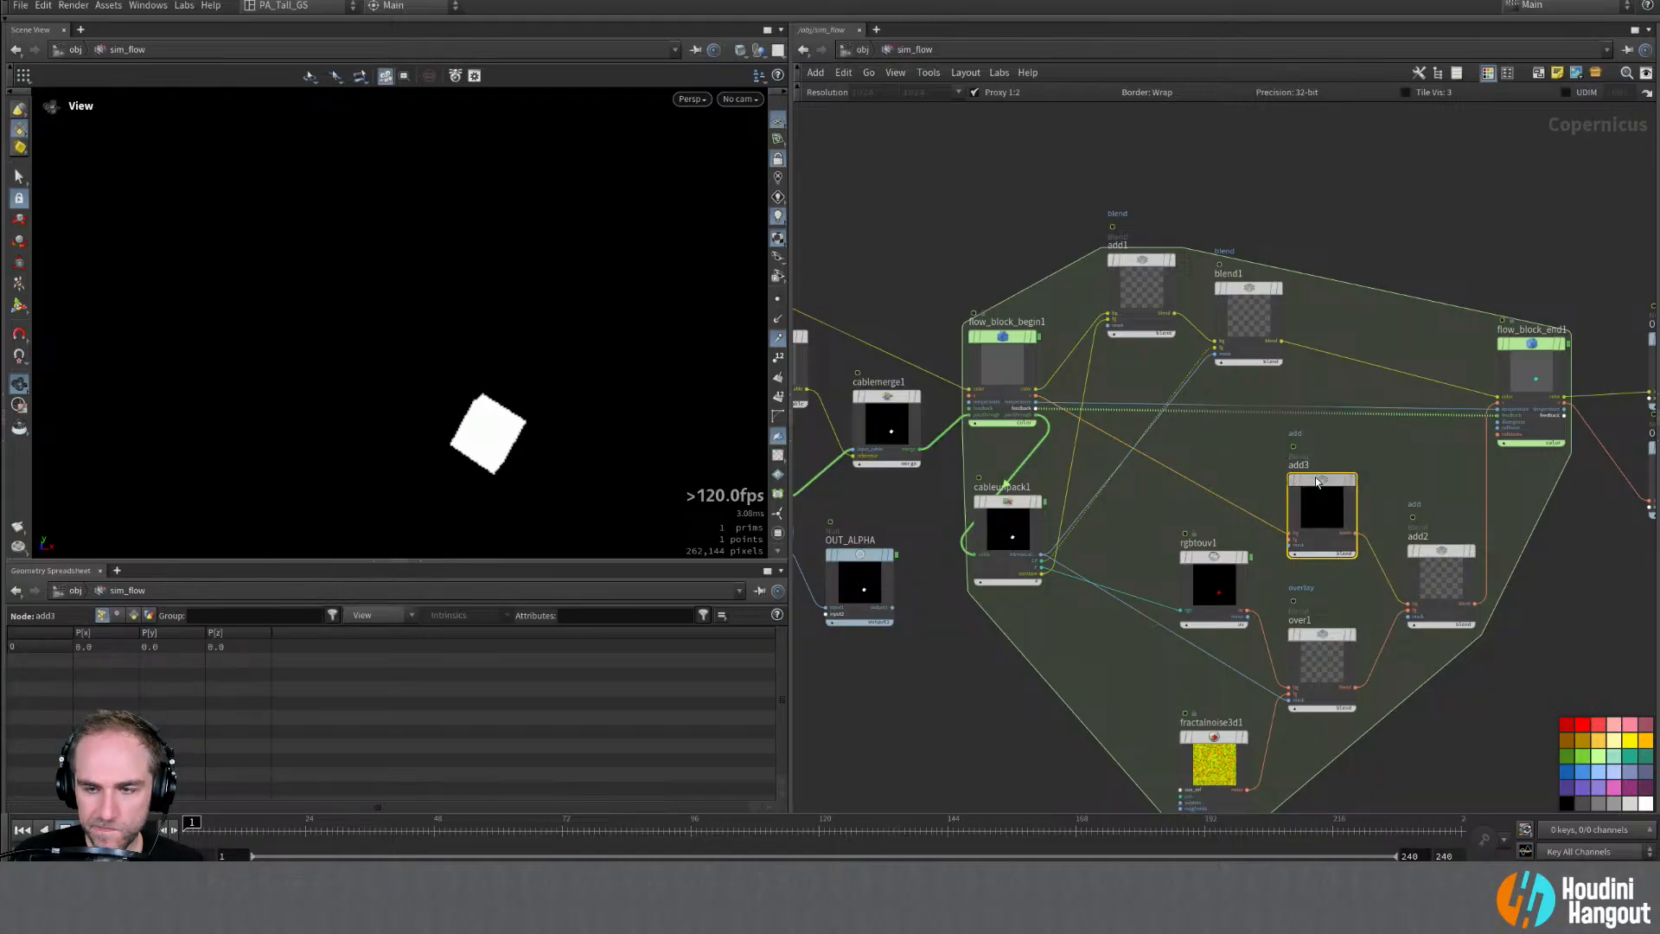
left_click_drag(1317, 480, 1318, 468)
mouse_move(1315, 473)
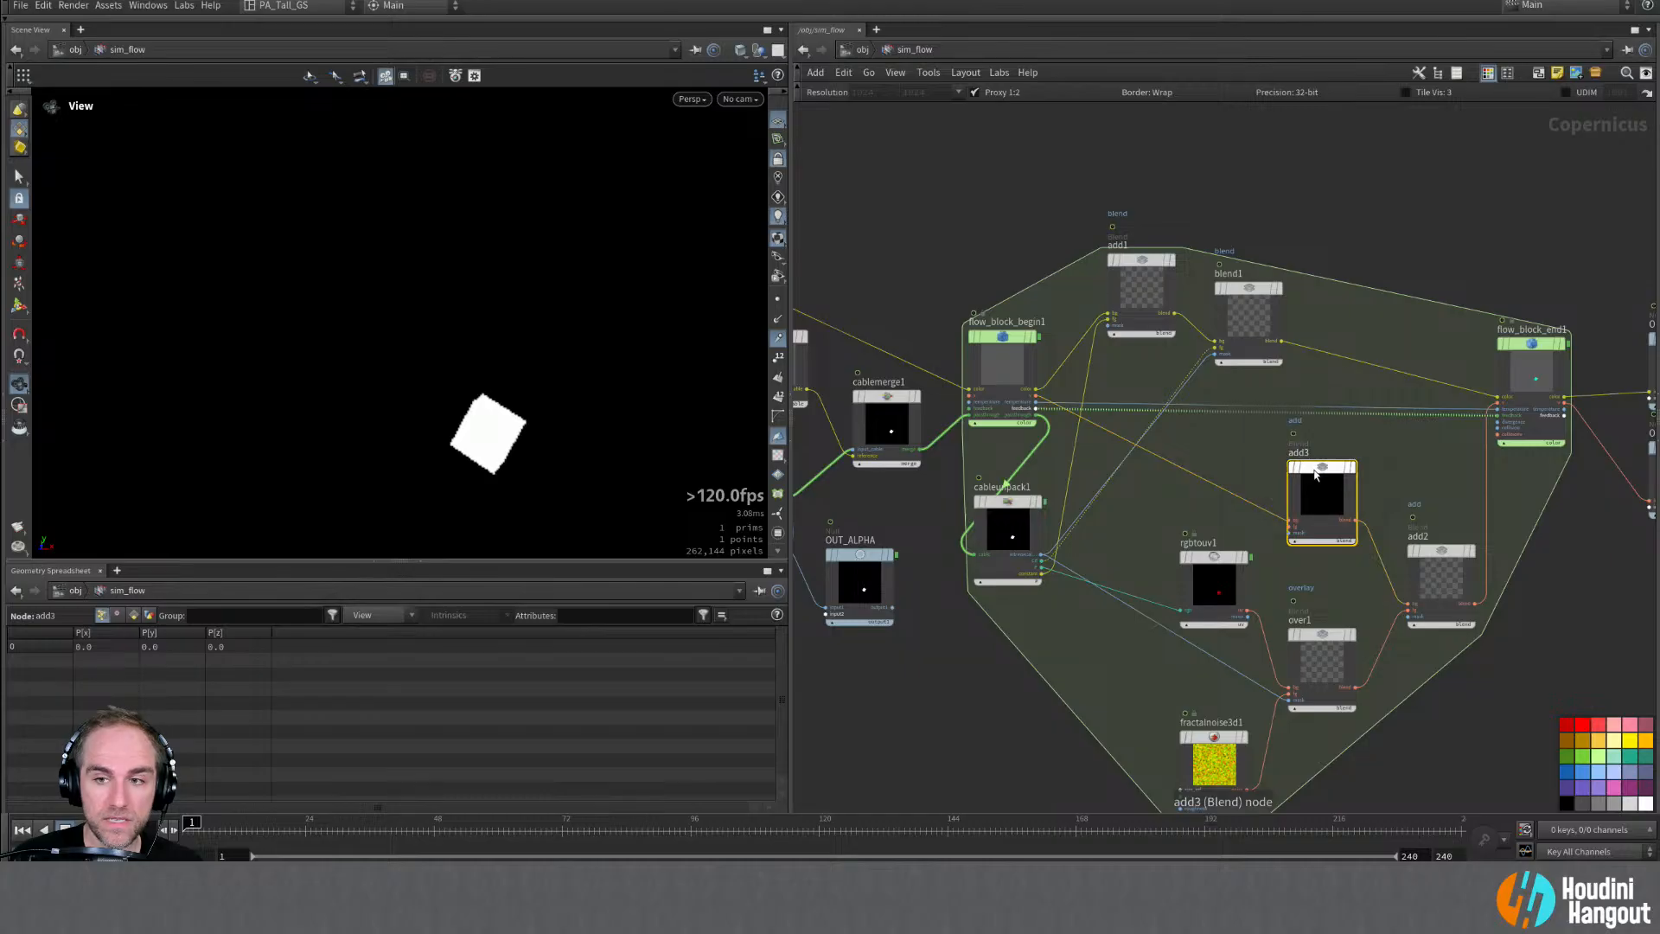
middle_click_drag(1277, 449, 1197, 455)
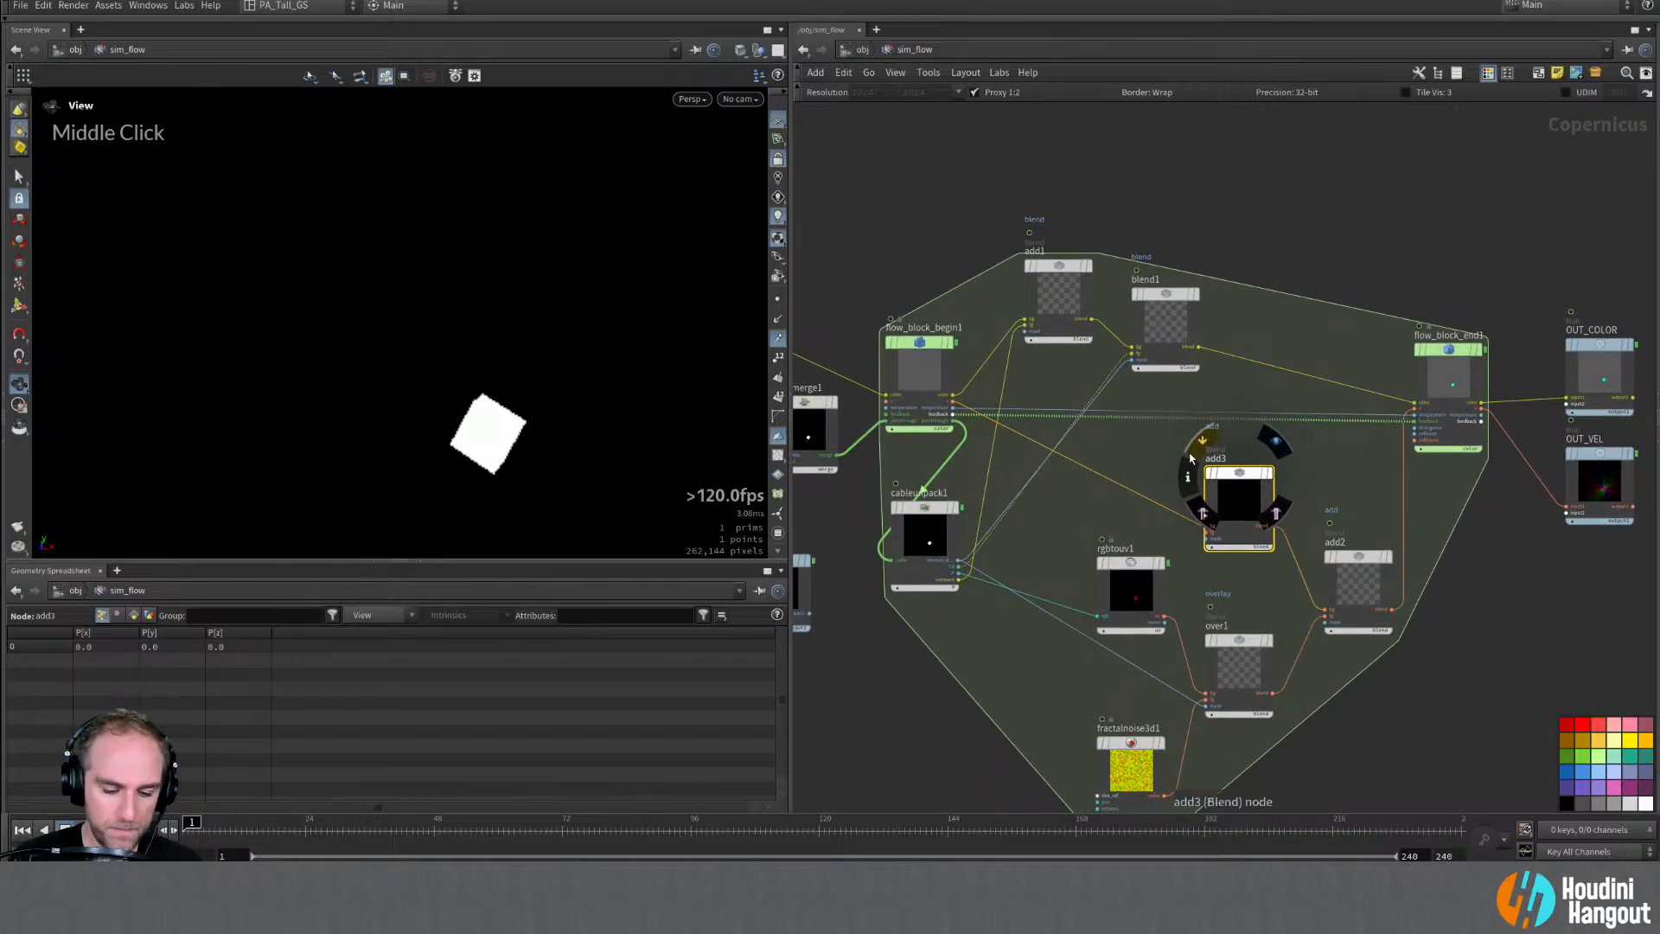
Step: Show the parameters of the add3 blend node and set its mode to Subtract
key("p")
left_click_drag(940, 614, 1144, 363)
left_click(1293, 201)
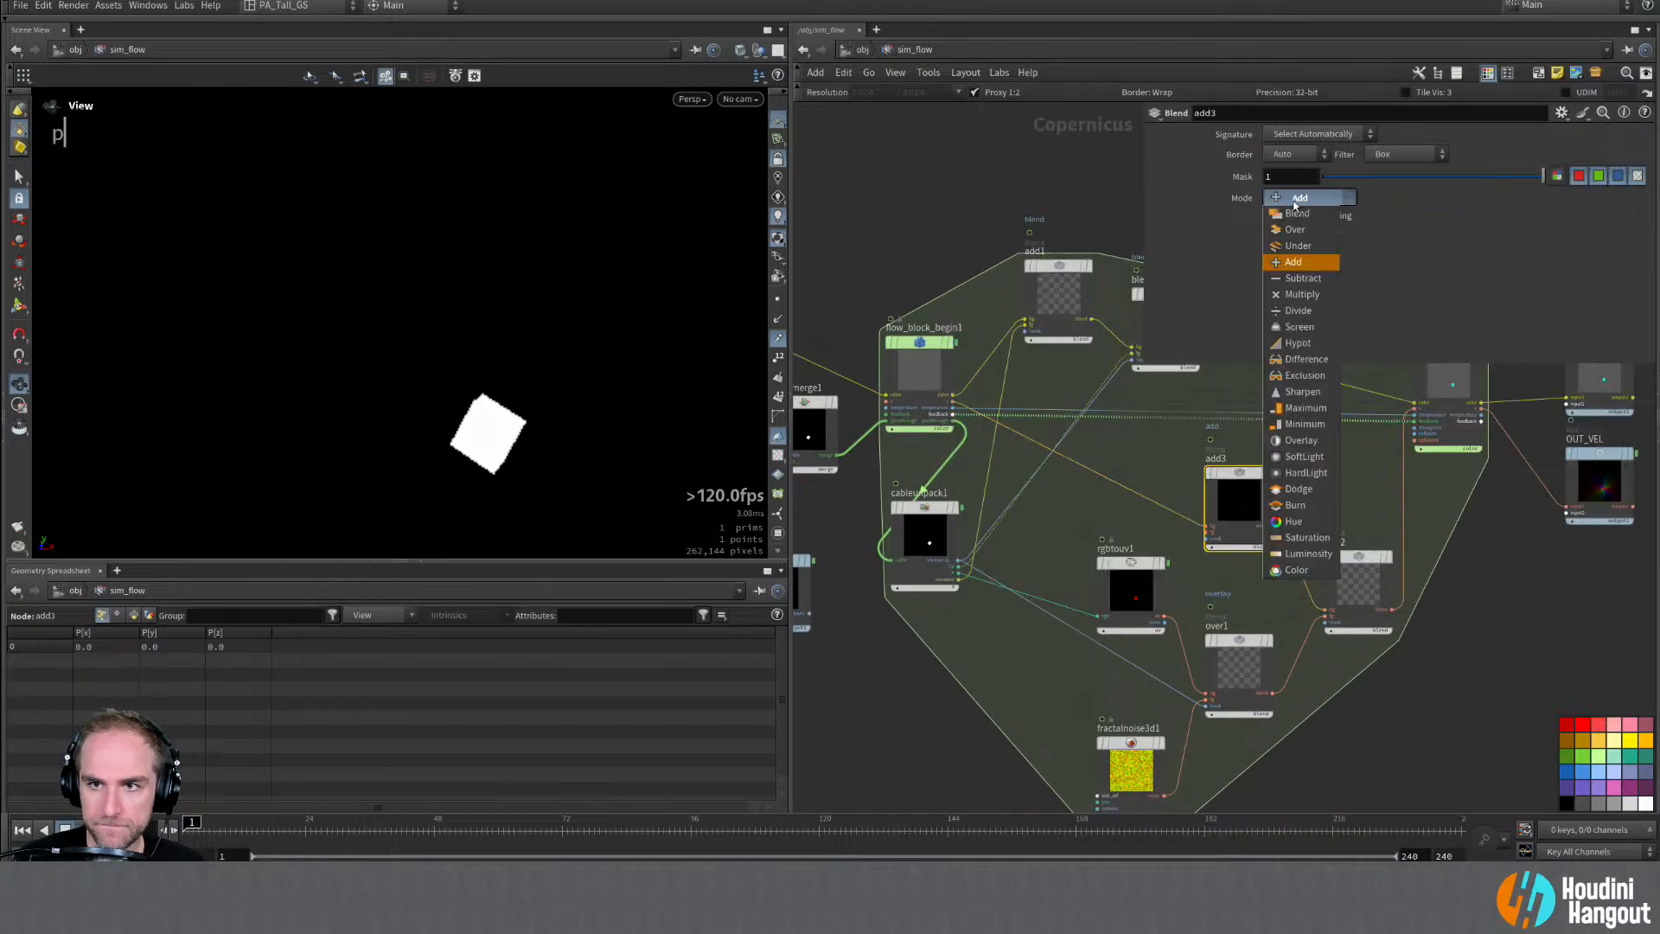
left_click(1302, 278)
right_click_drag(1047, 537, 1144, 556)
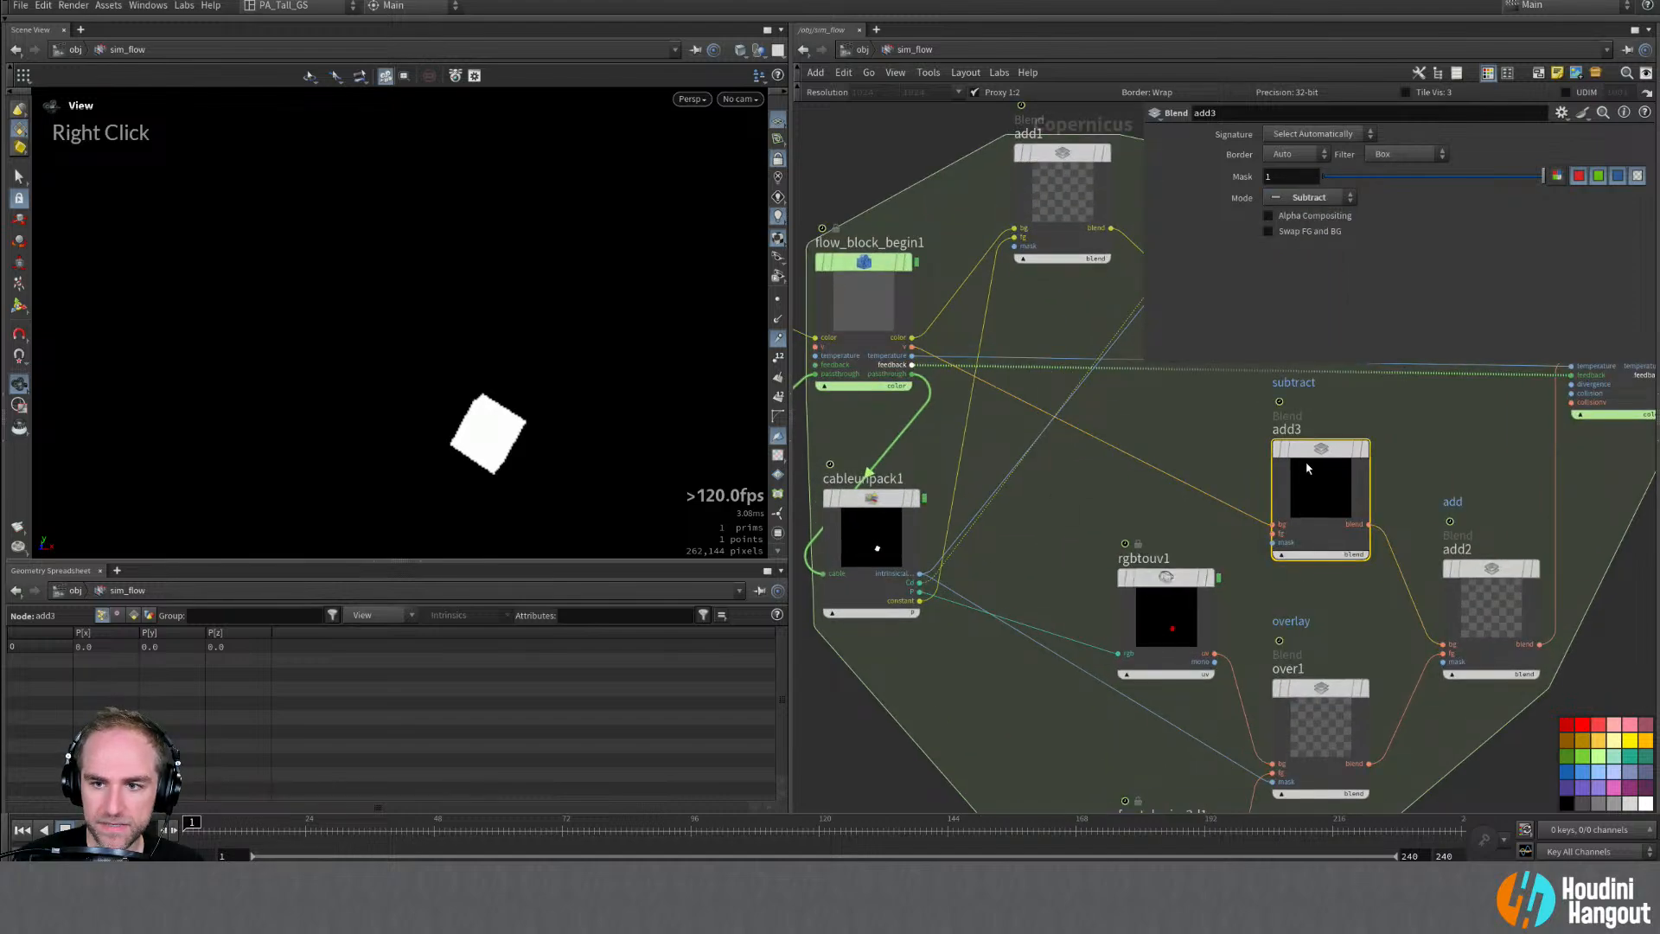
mouse_move(1311, 454)
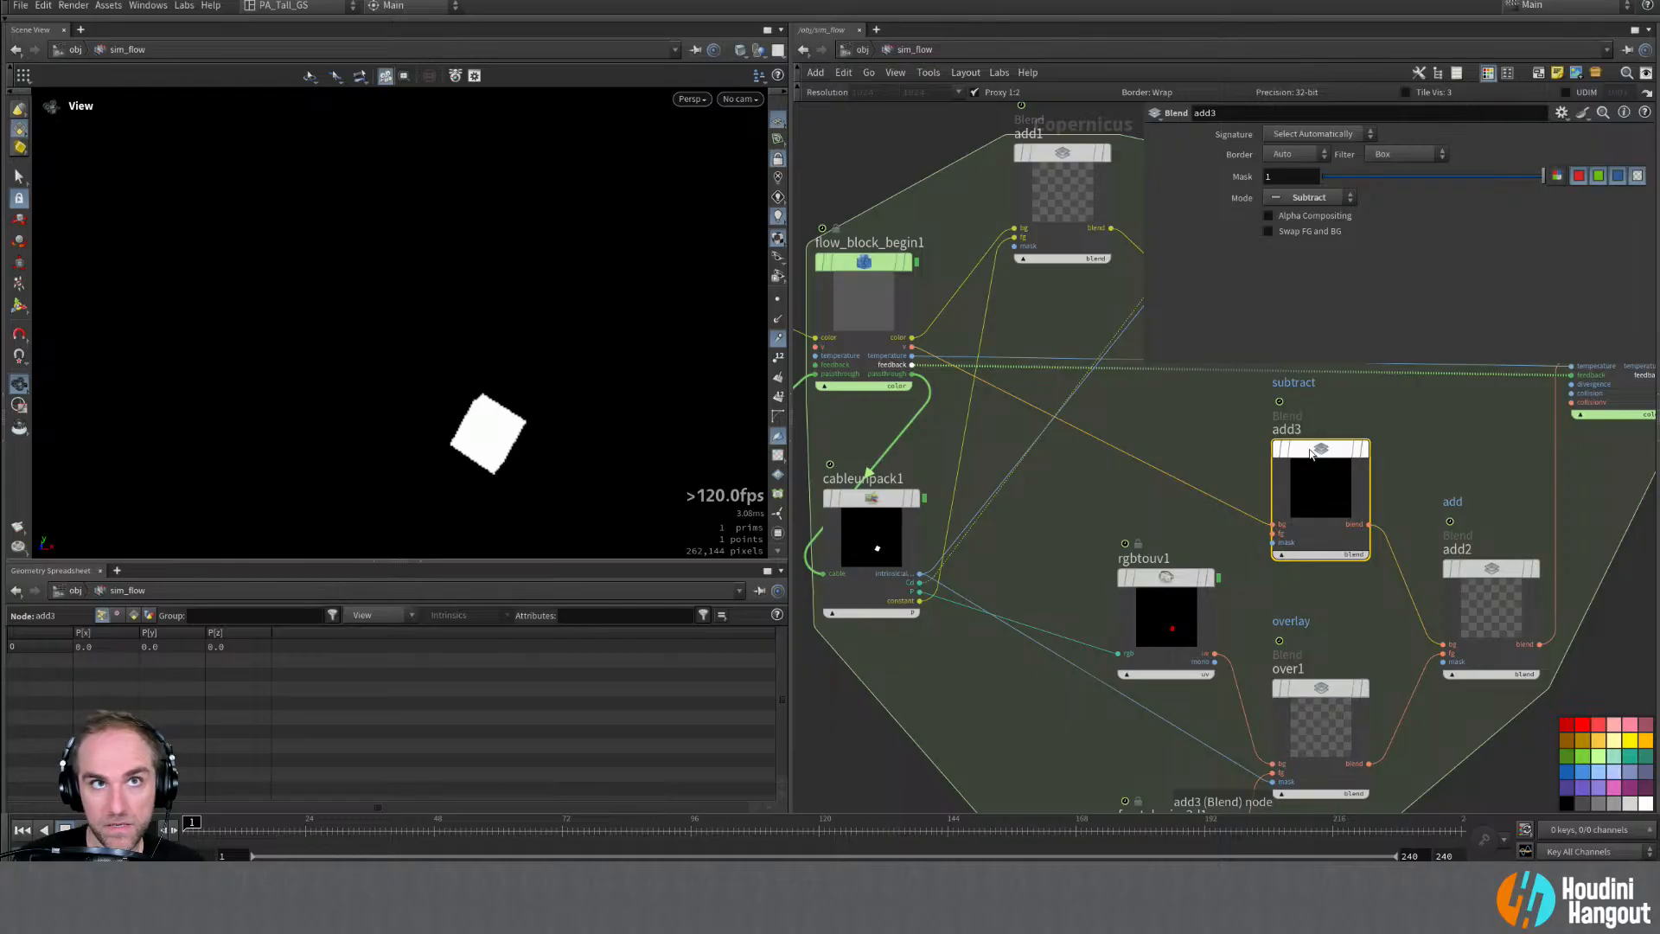
Step: Set the add3 node's mode to Blend and move the node slightly higher in the flow block
left_click(1309, 197)
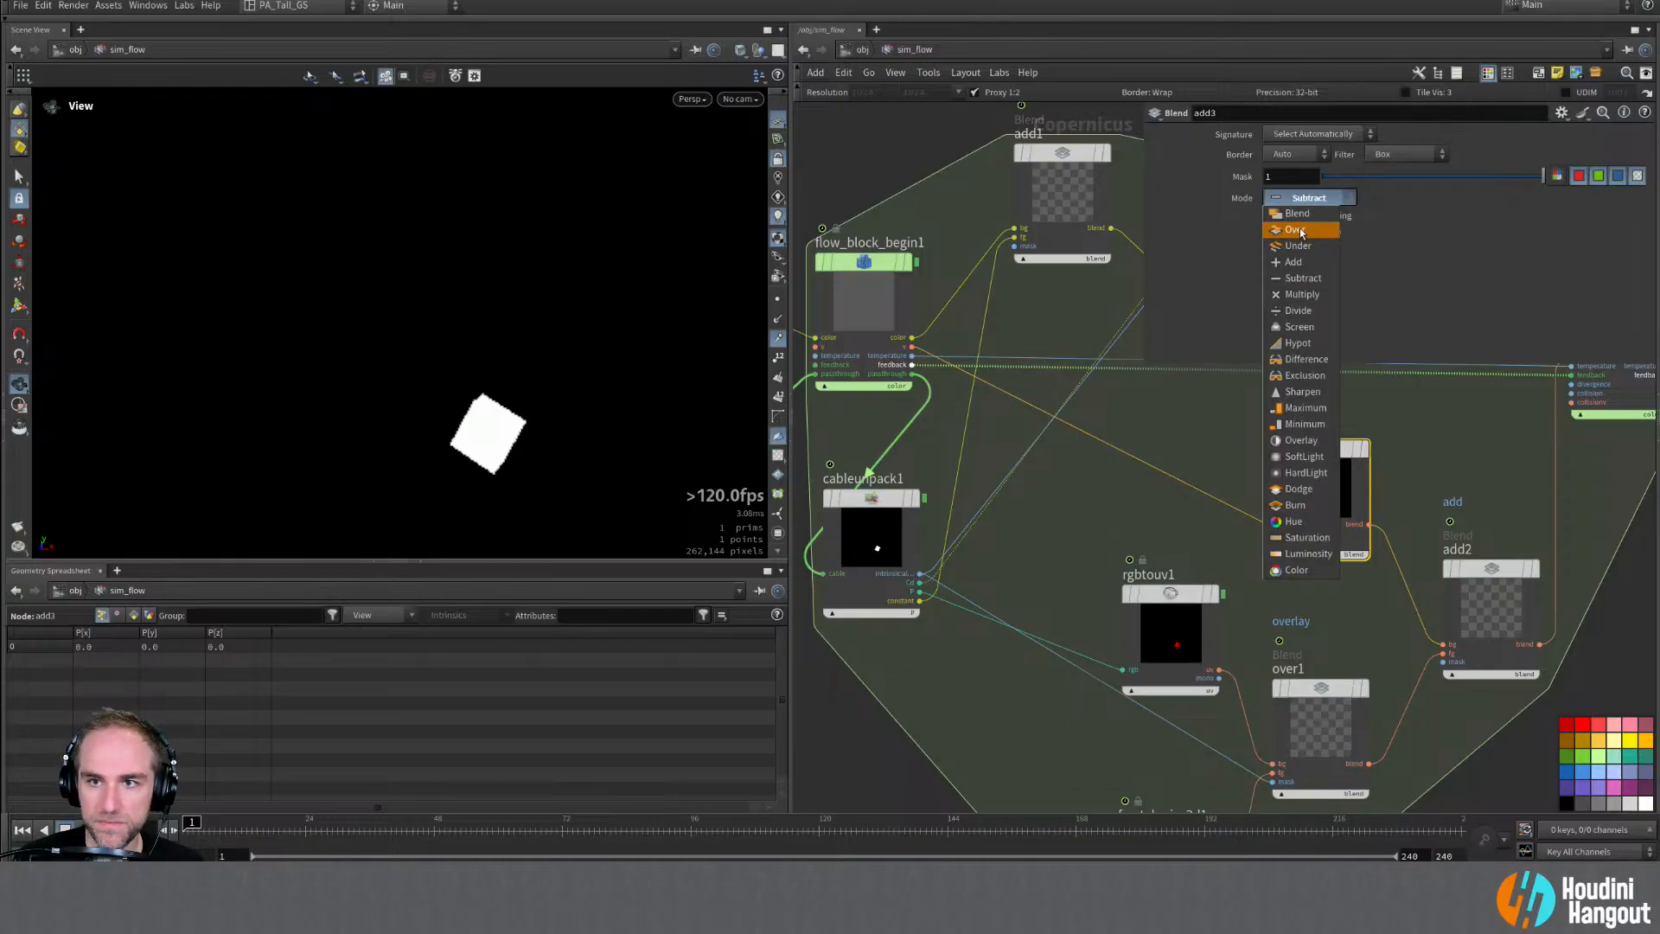
left_click(1298, 213)
left_click_drag(1316, 464, 1317, 427)
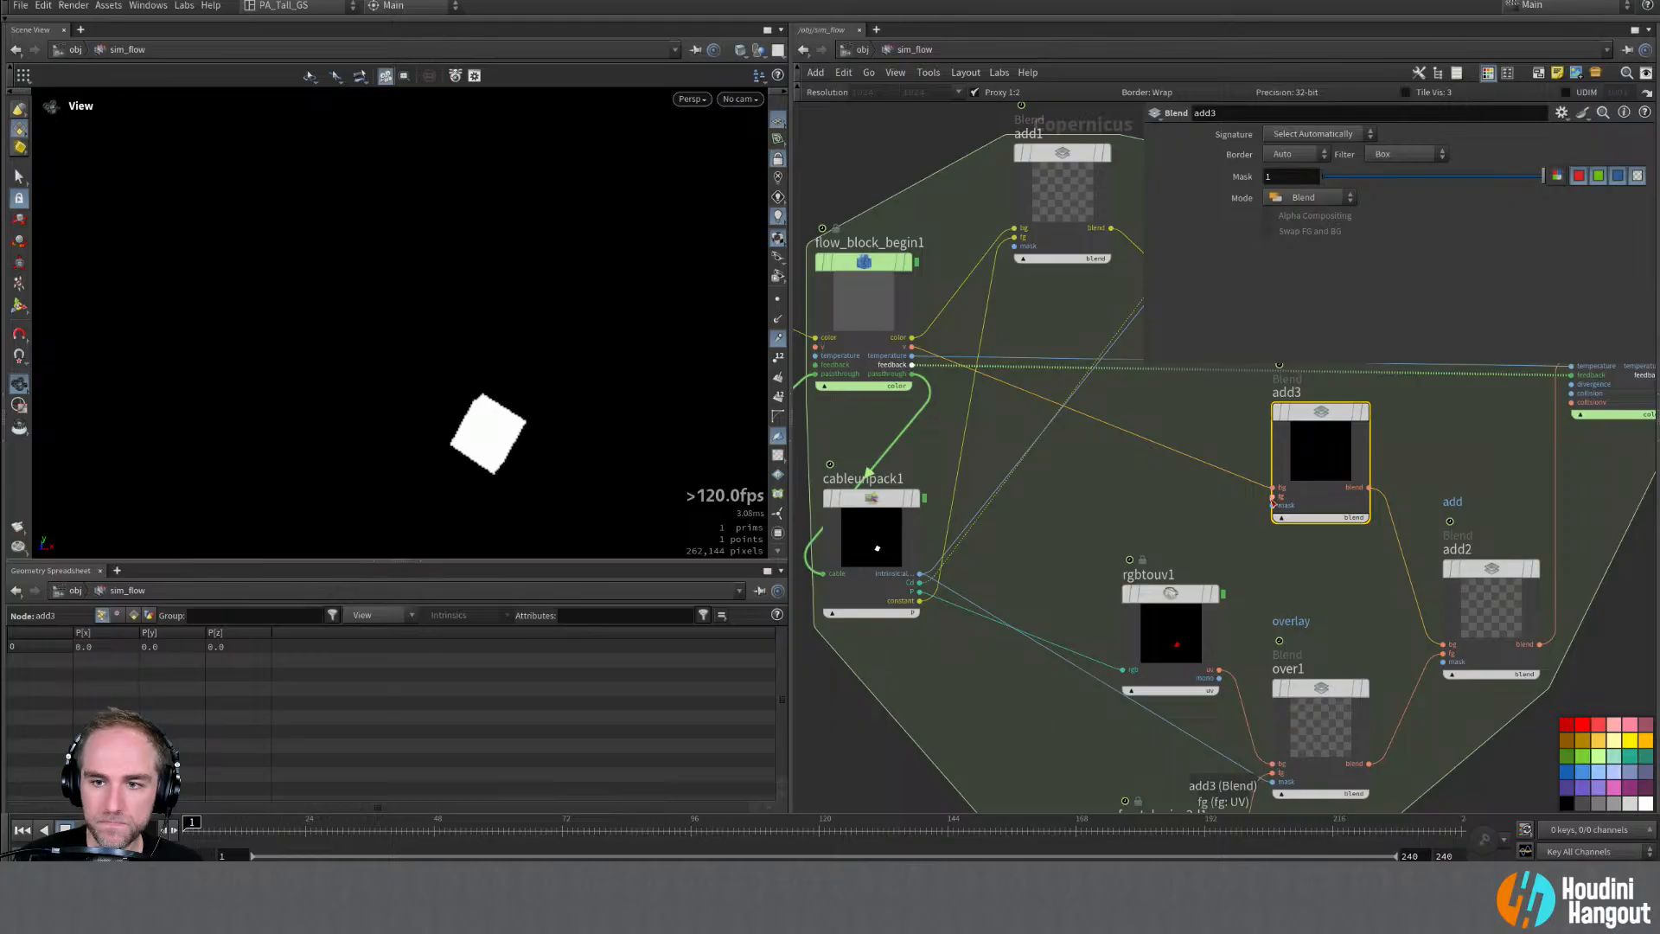
Step: Add a Constant node beside add3 with the UV signature and both of its values set to 0
key("Tab")
type("constant")
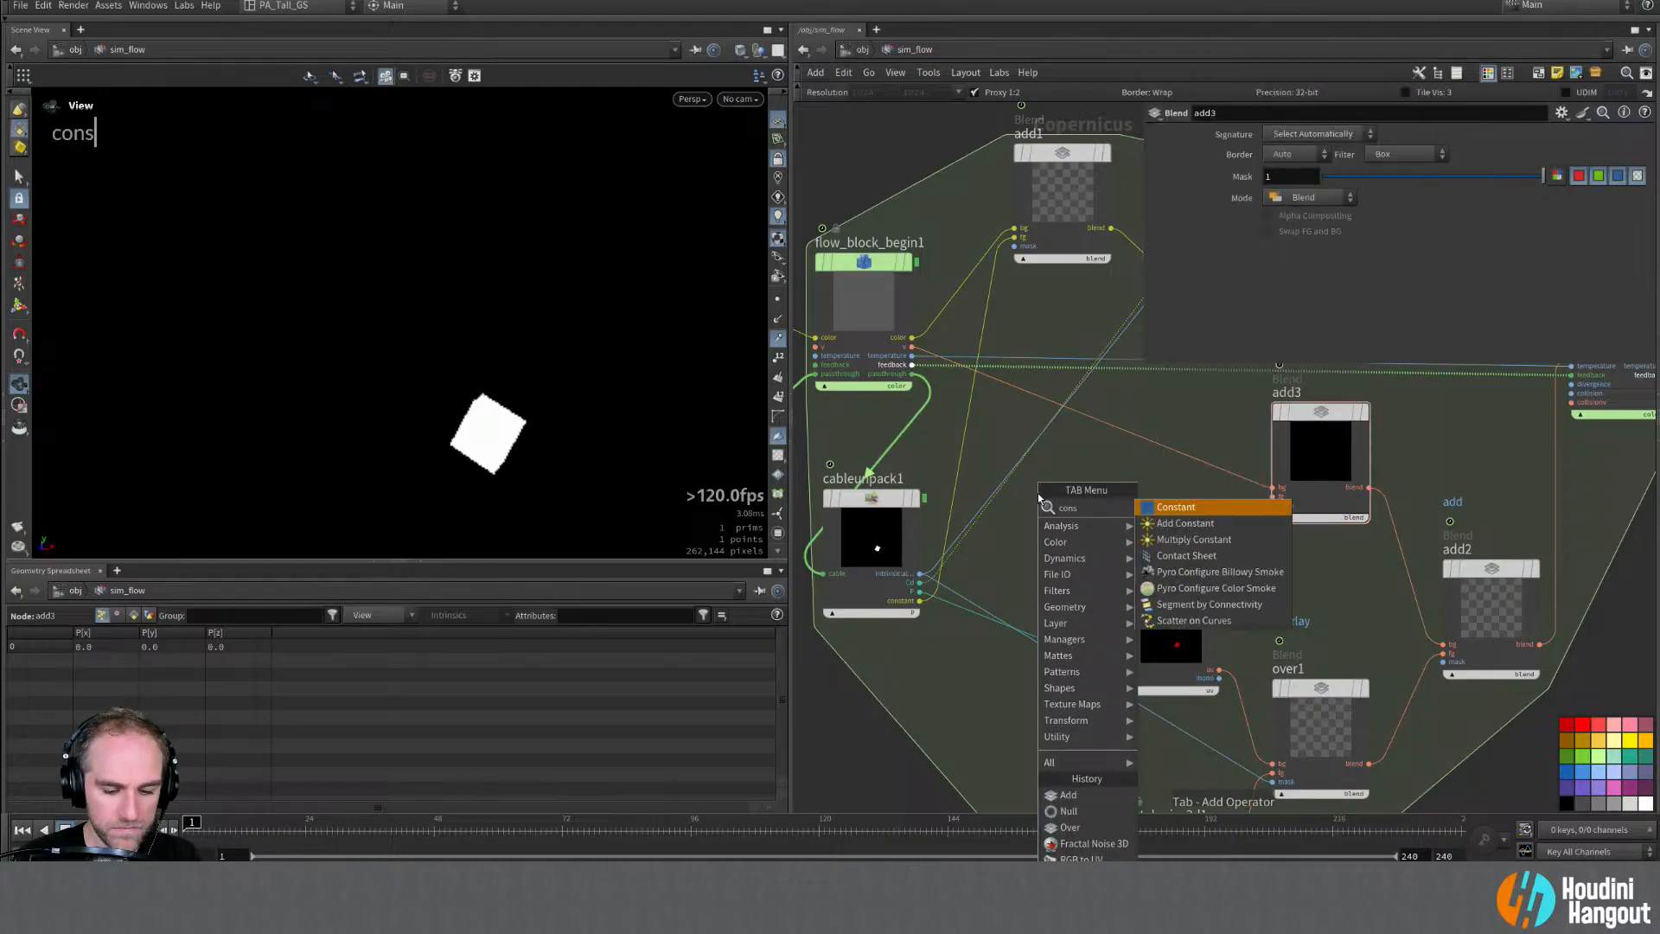
key("Return")
left_click(1064, 465)
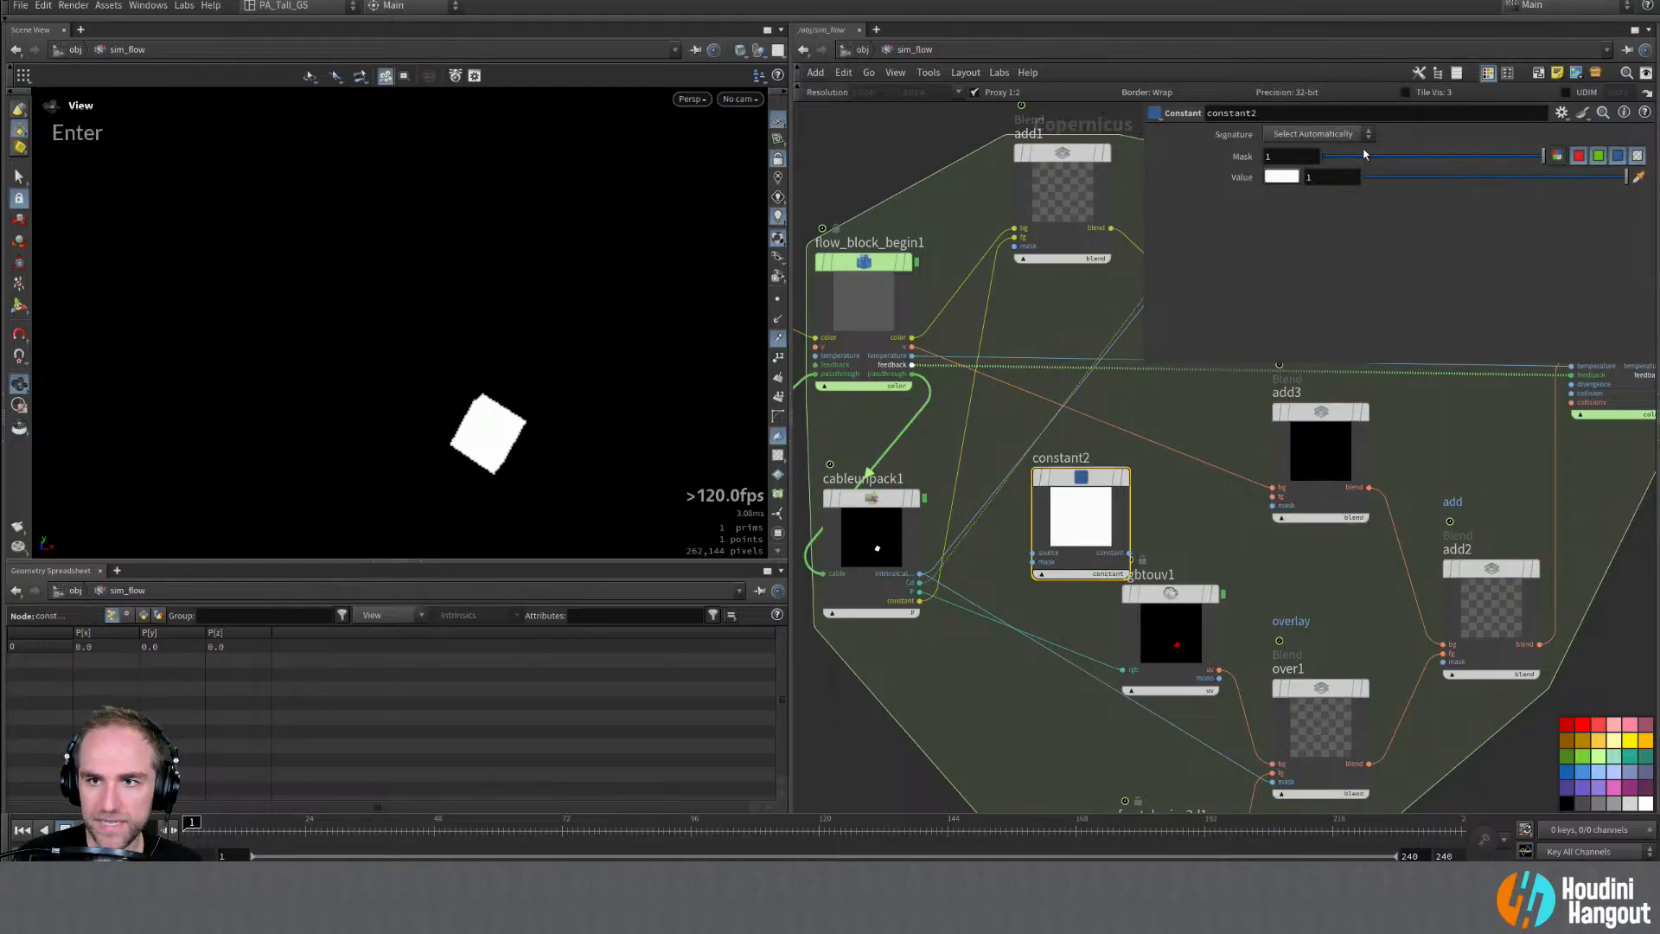
left_click(1312, 135)
left_click(1295, 183)
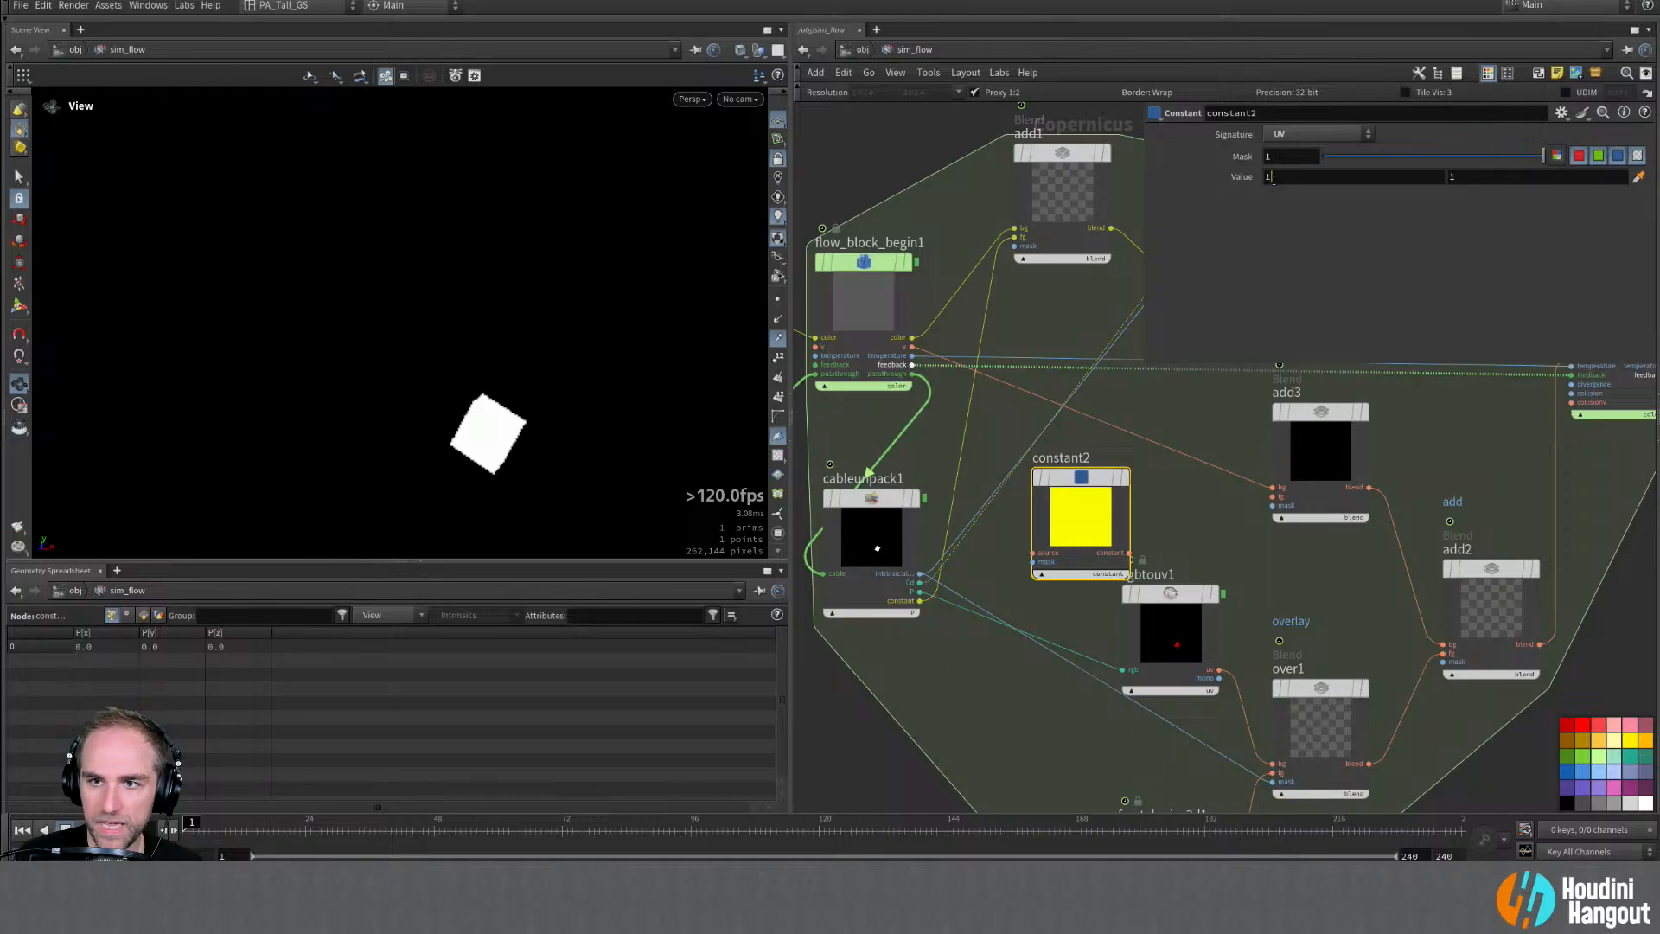
type("0")
key("Return")
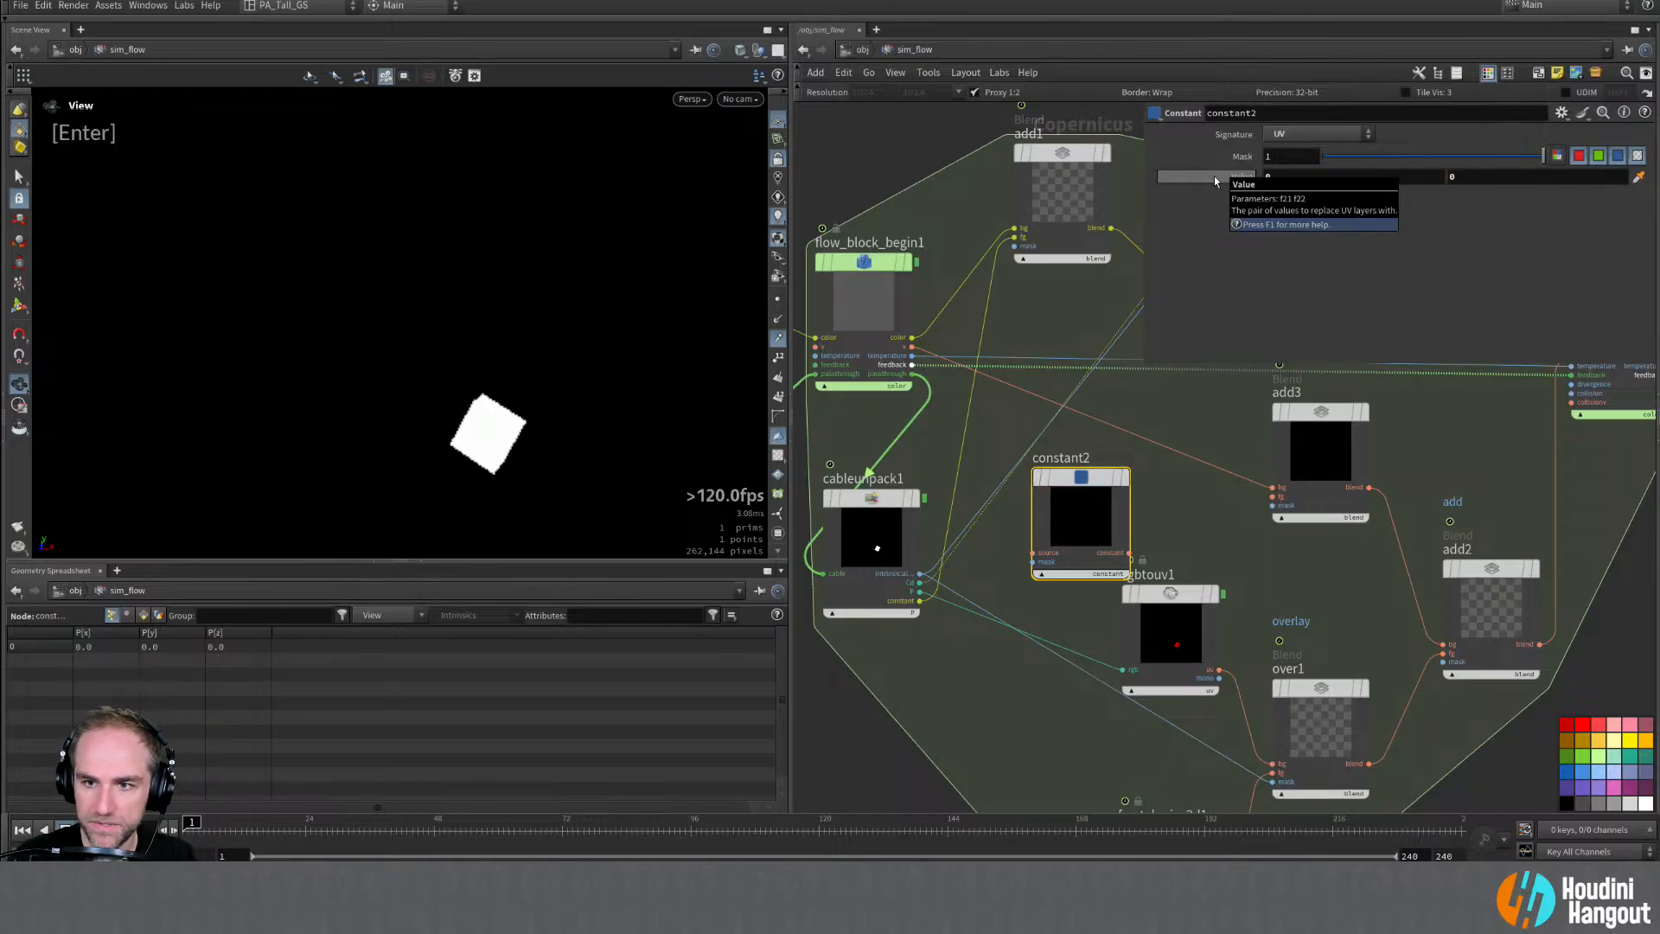
Step: Connect constant2 to the fg input of add3, move it closer to that node, and display add3
left_click_drag(1130, 554, 1271, 496)
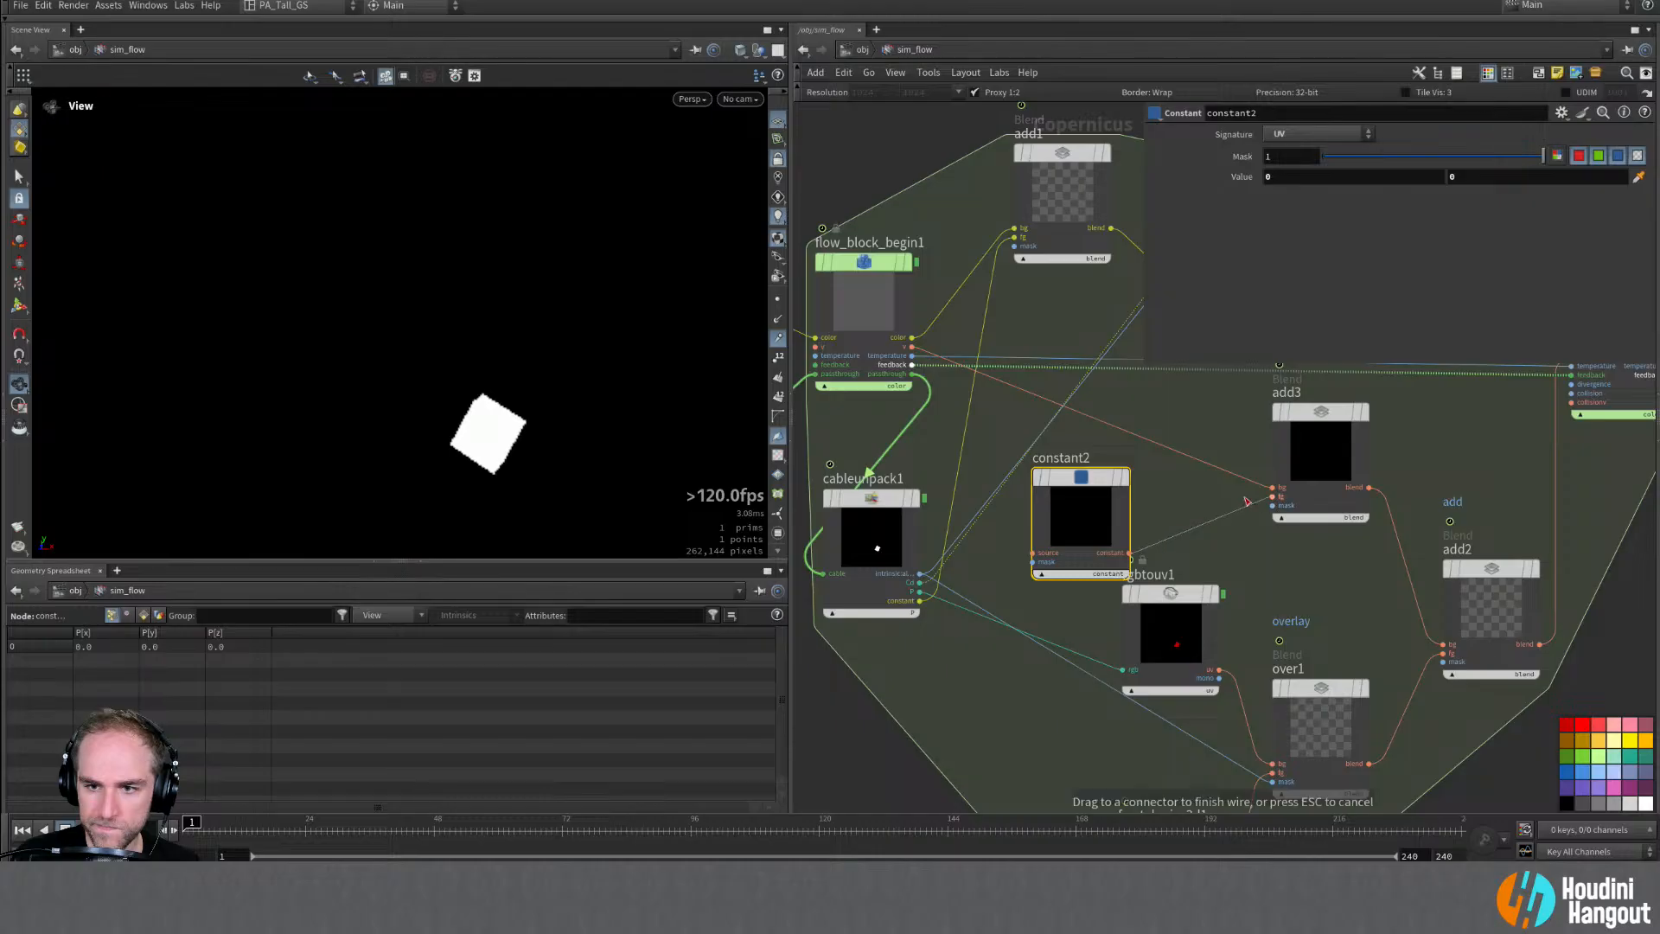
left_click_drag(1103, 491, 1143, 472)
double_click(1309, 433)
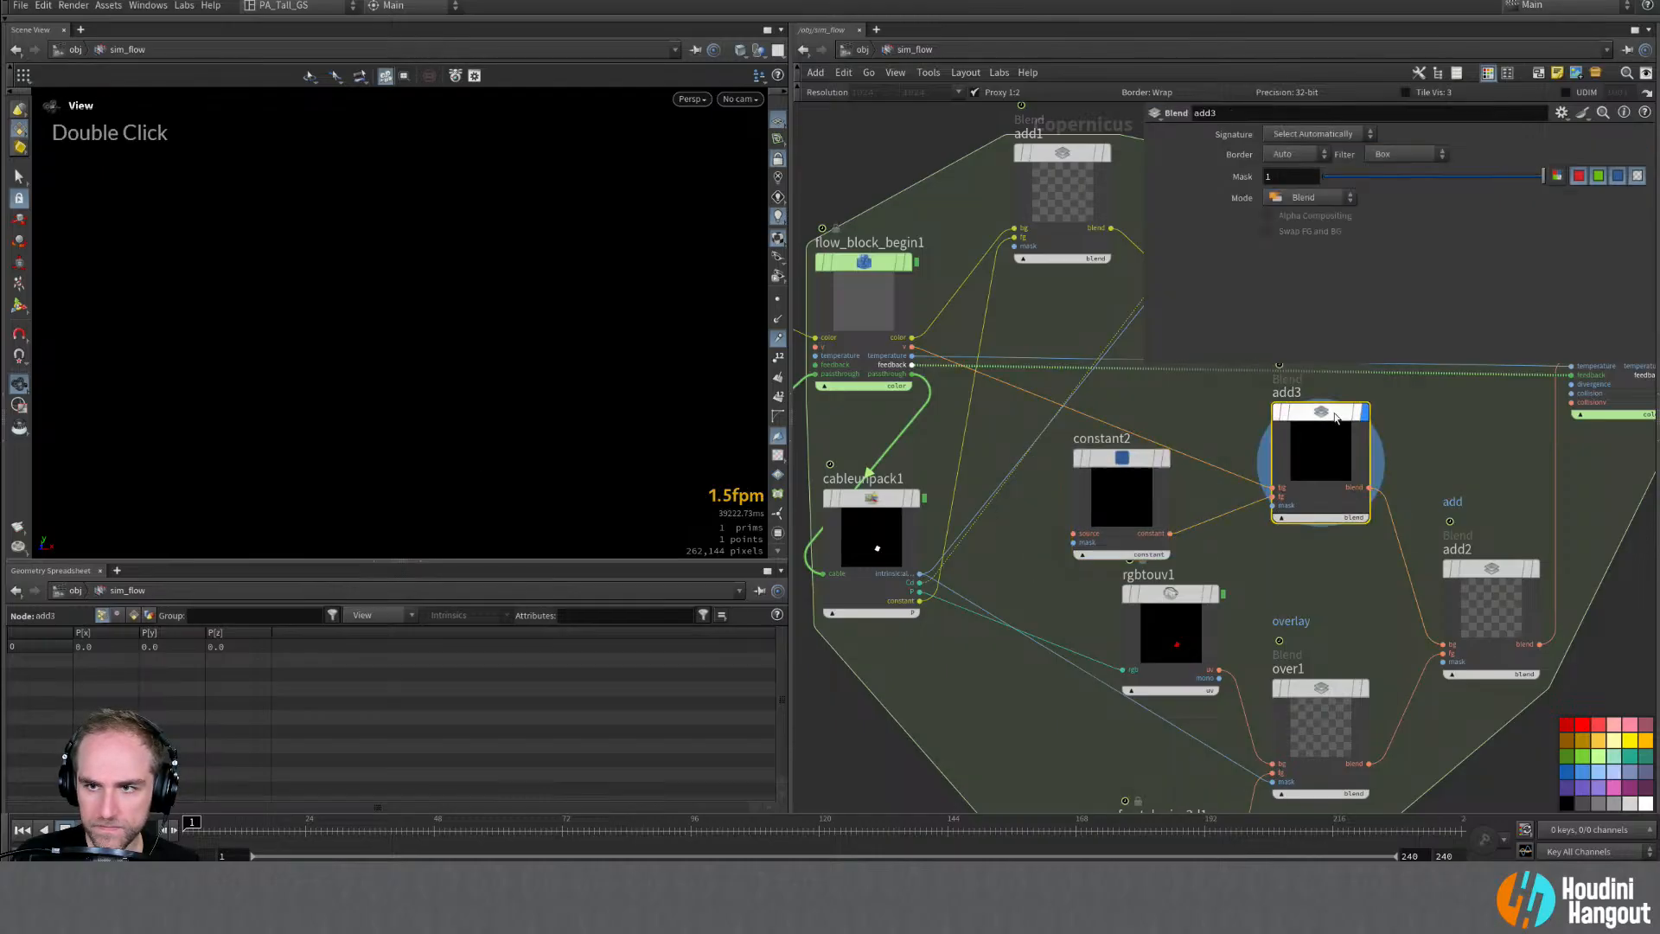
Step: Set add3's mask to 0 and play the animation to examine the undamped velocity field
left_click_drag(1537, 177, 3, 847)
left_click(88, 829)
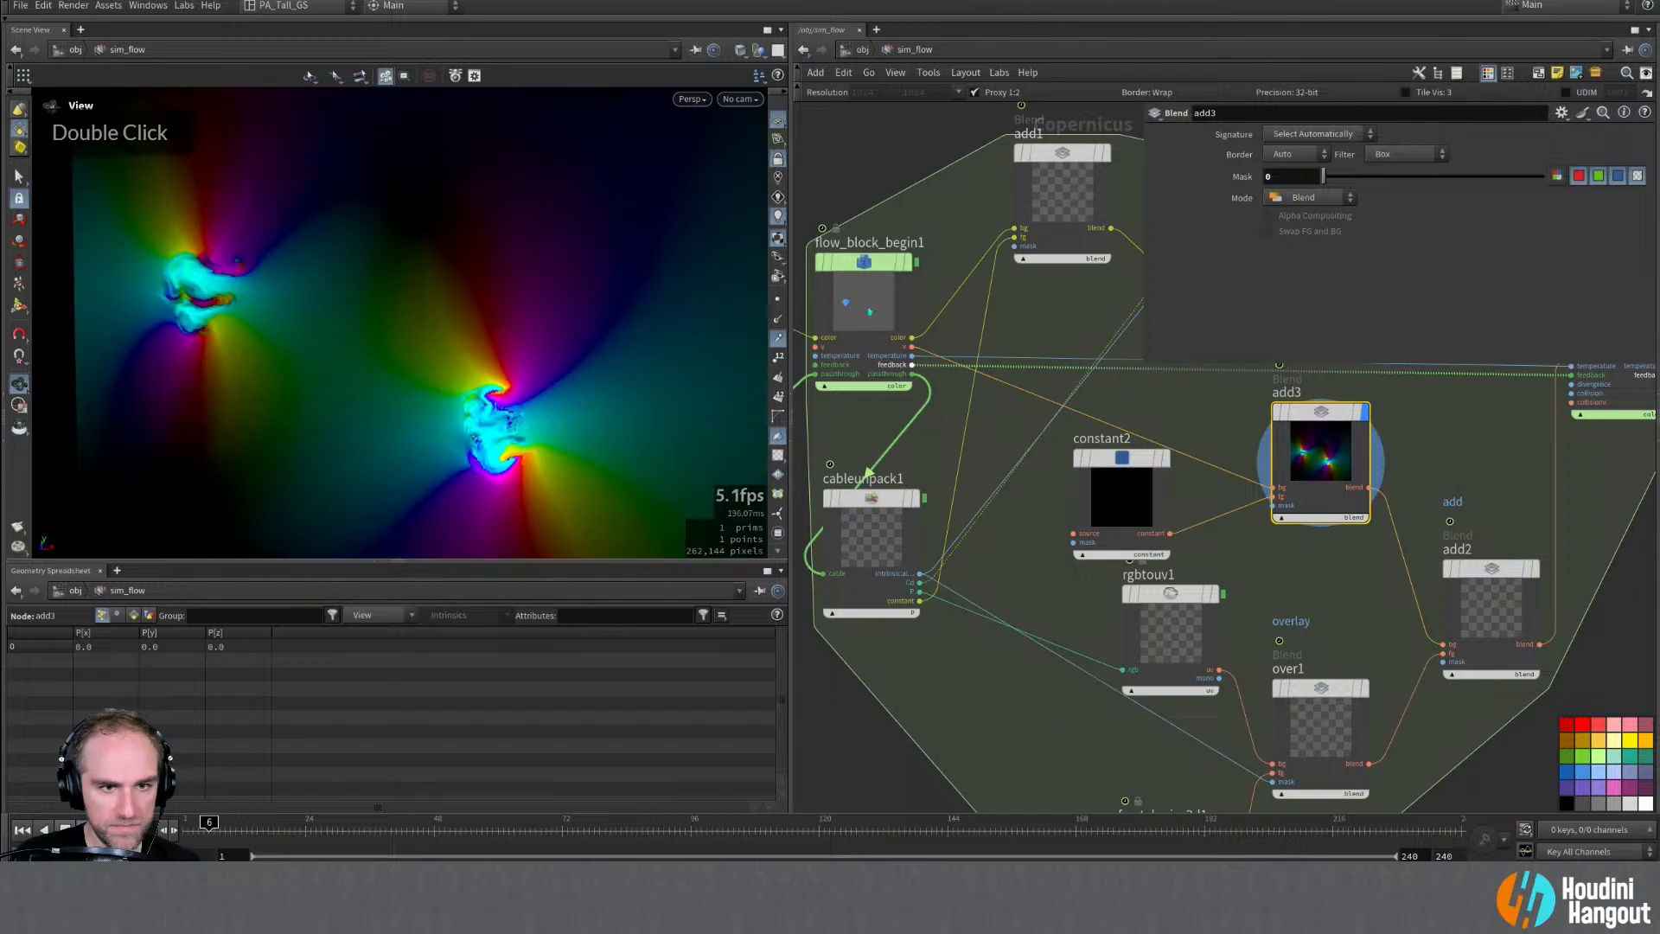
right_click_drag(378, 289, 454, 344, "alt")
middle_click_drag(453, 344, 419, 317, "alt")
left_click_drag(418, 316, 459, 340, "alt")
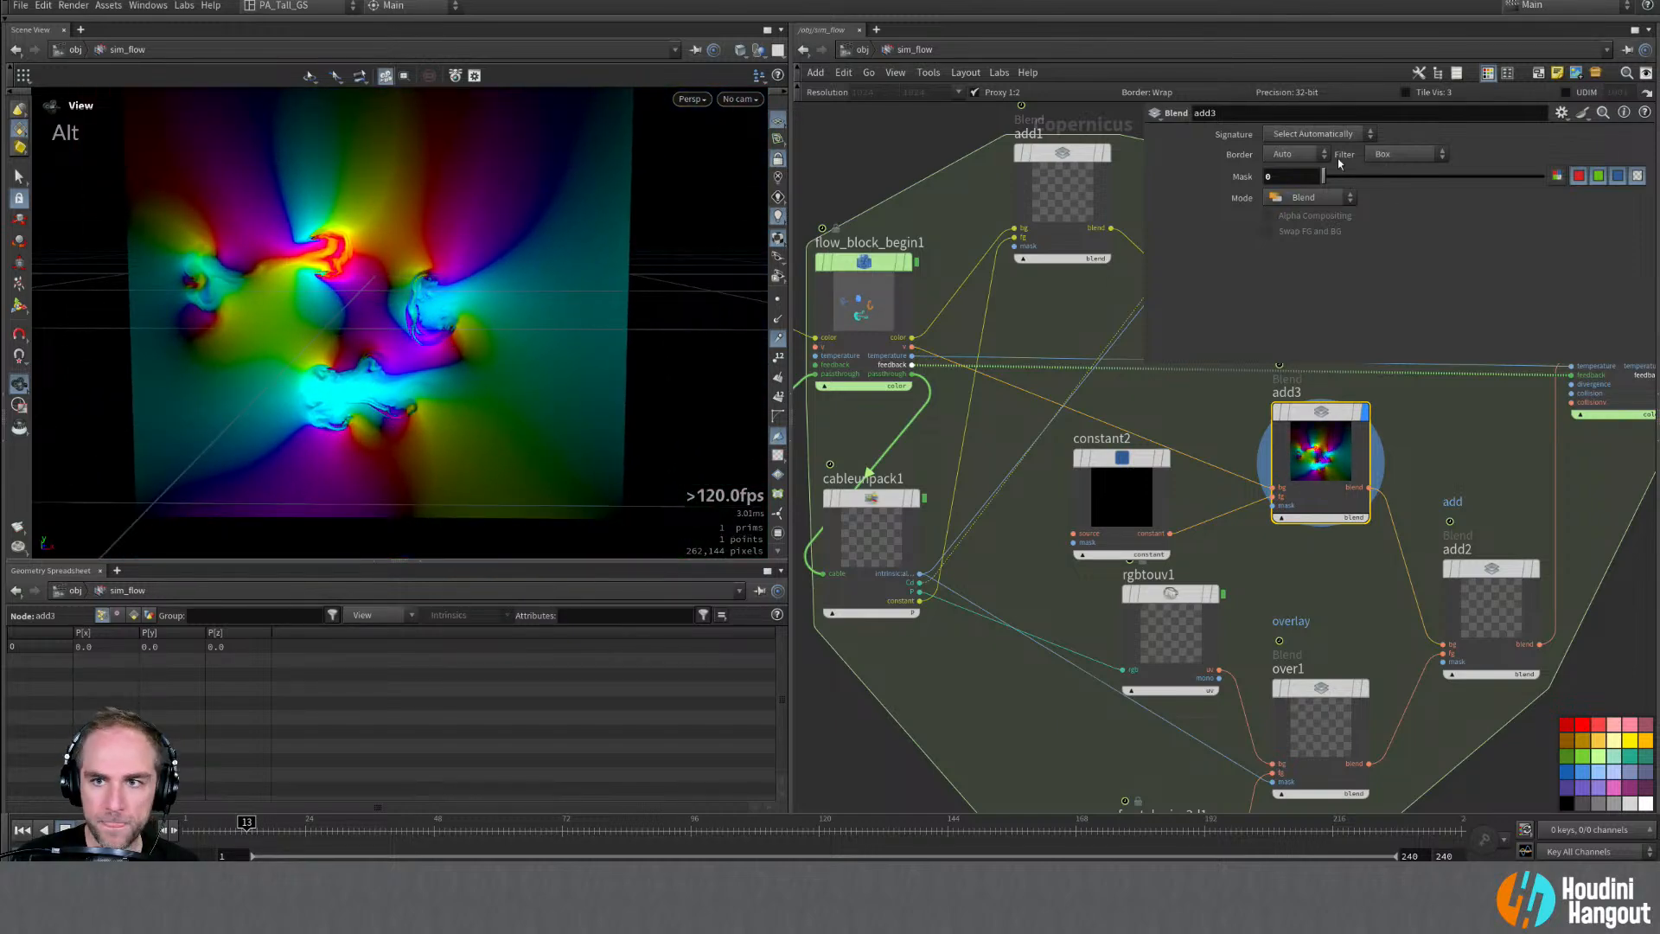
Step: Set the mask of the add3 node to 0.25
left_click_drag(1340, 178, 1363, 183)
double_click(1289, 178)
type("0.25")
key("Return")
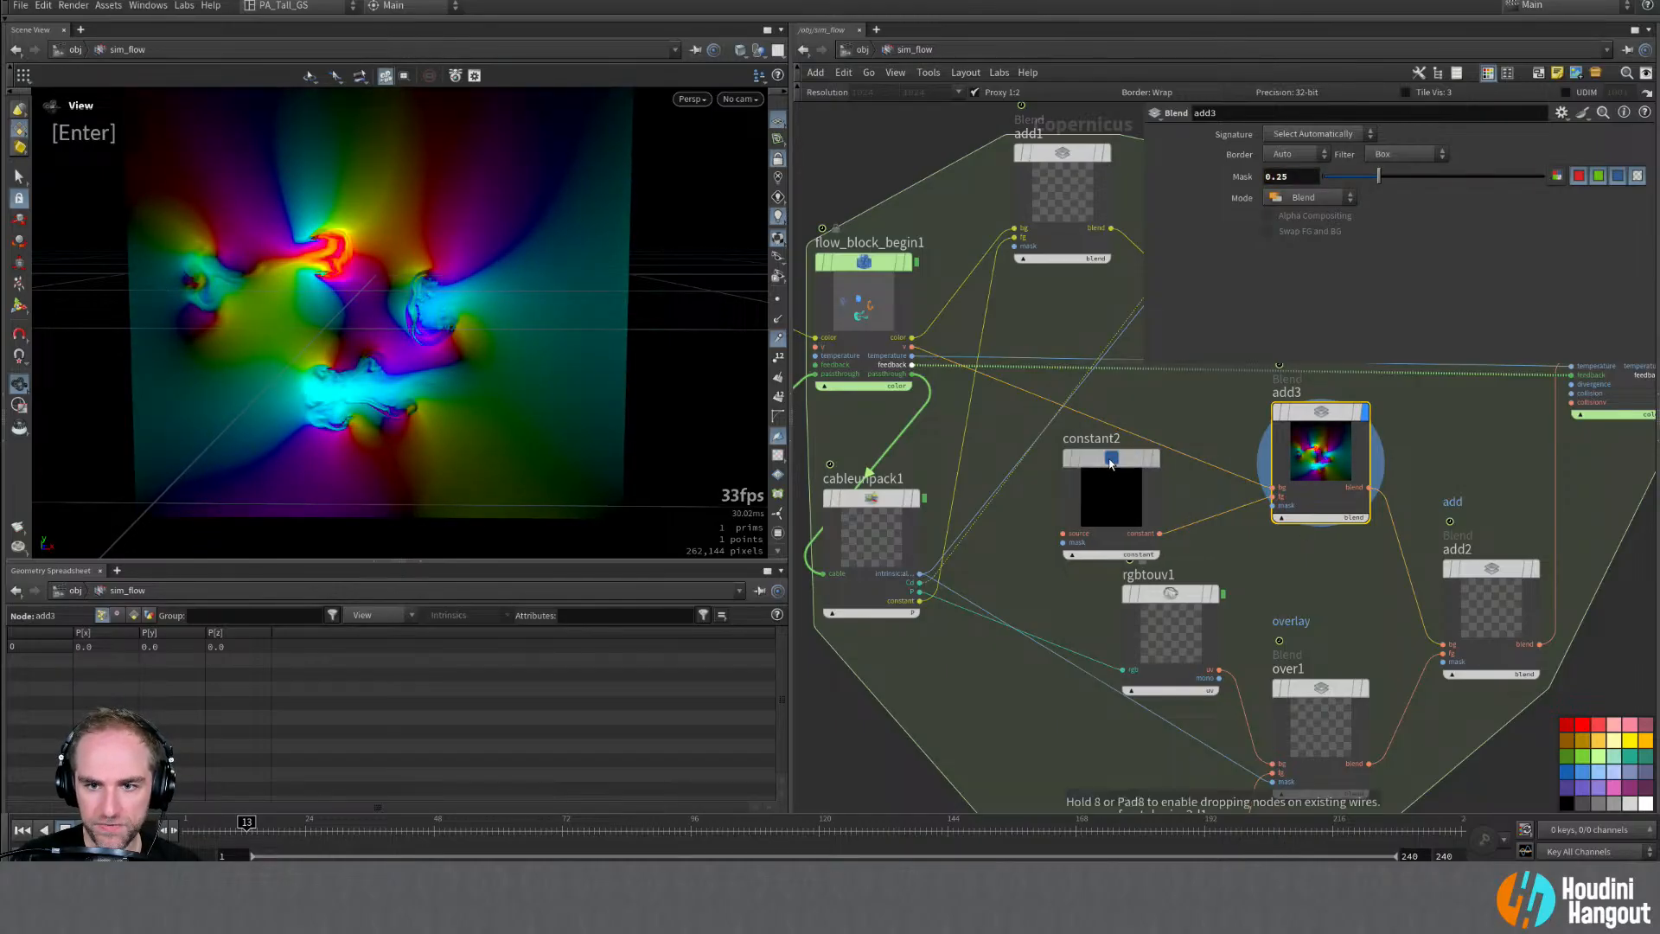
Step: Display the OUT_VEL node, check the constant2 parameters, and play the animation to examine the damped velocity
middle_click_drag(1460, 502, 1036, 634)
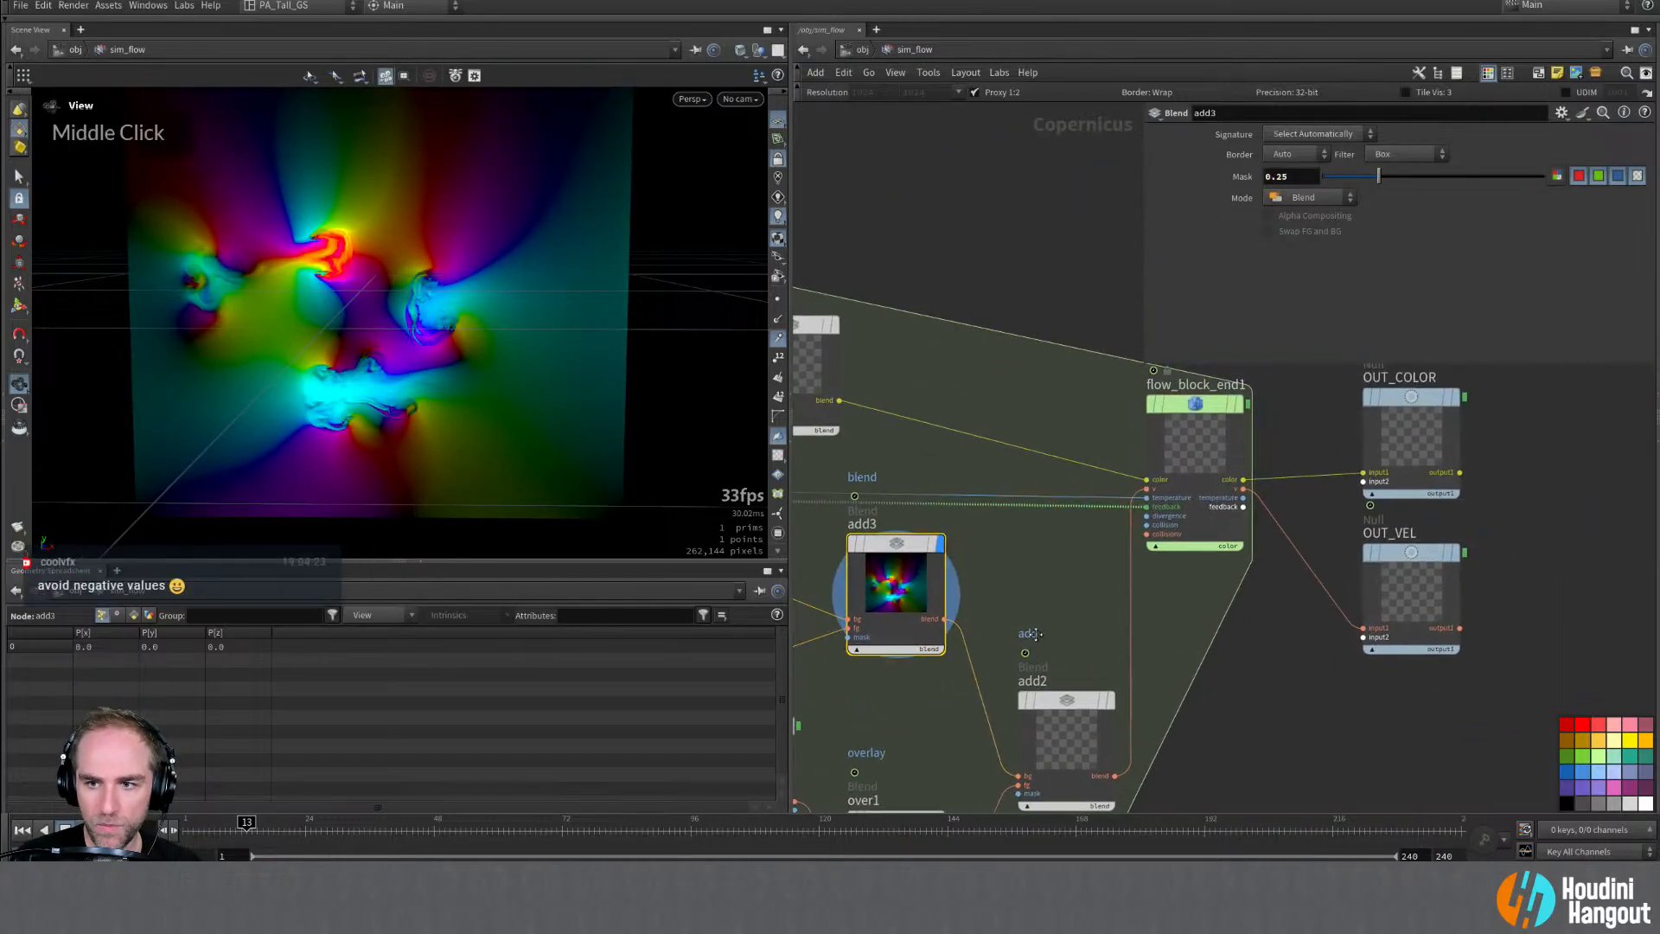
left_click(1460, 552)
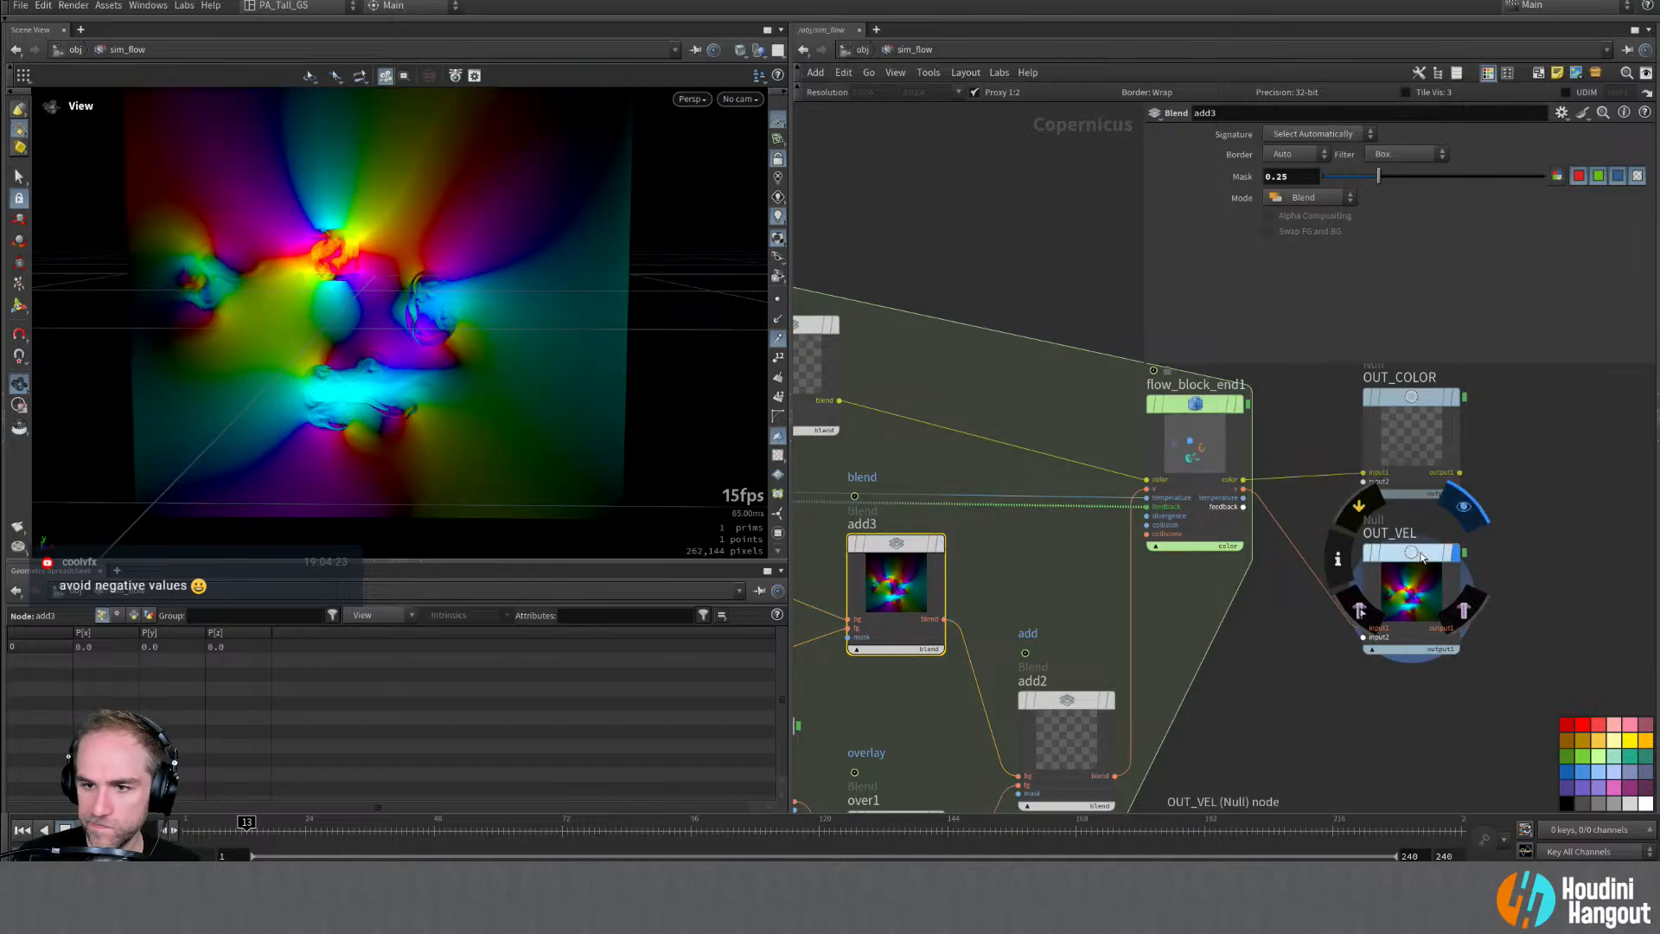
left_click(1411, 597)
middle_click_drag(993, 566, 1164, 567)
left_click(857, 592)
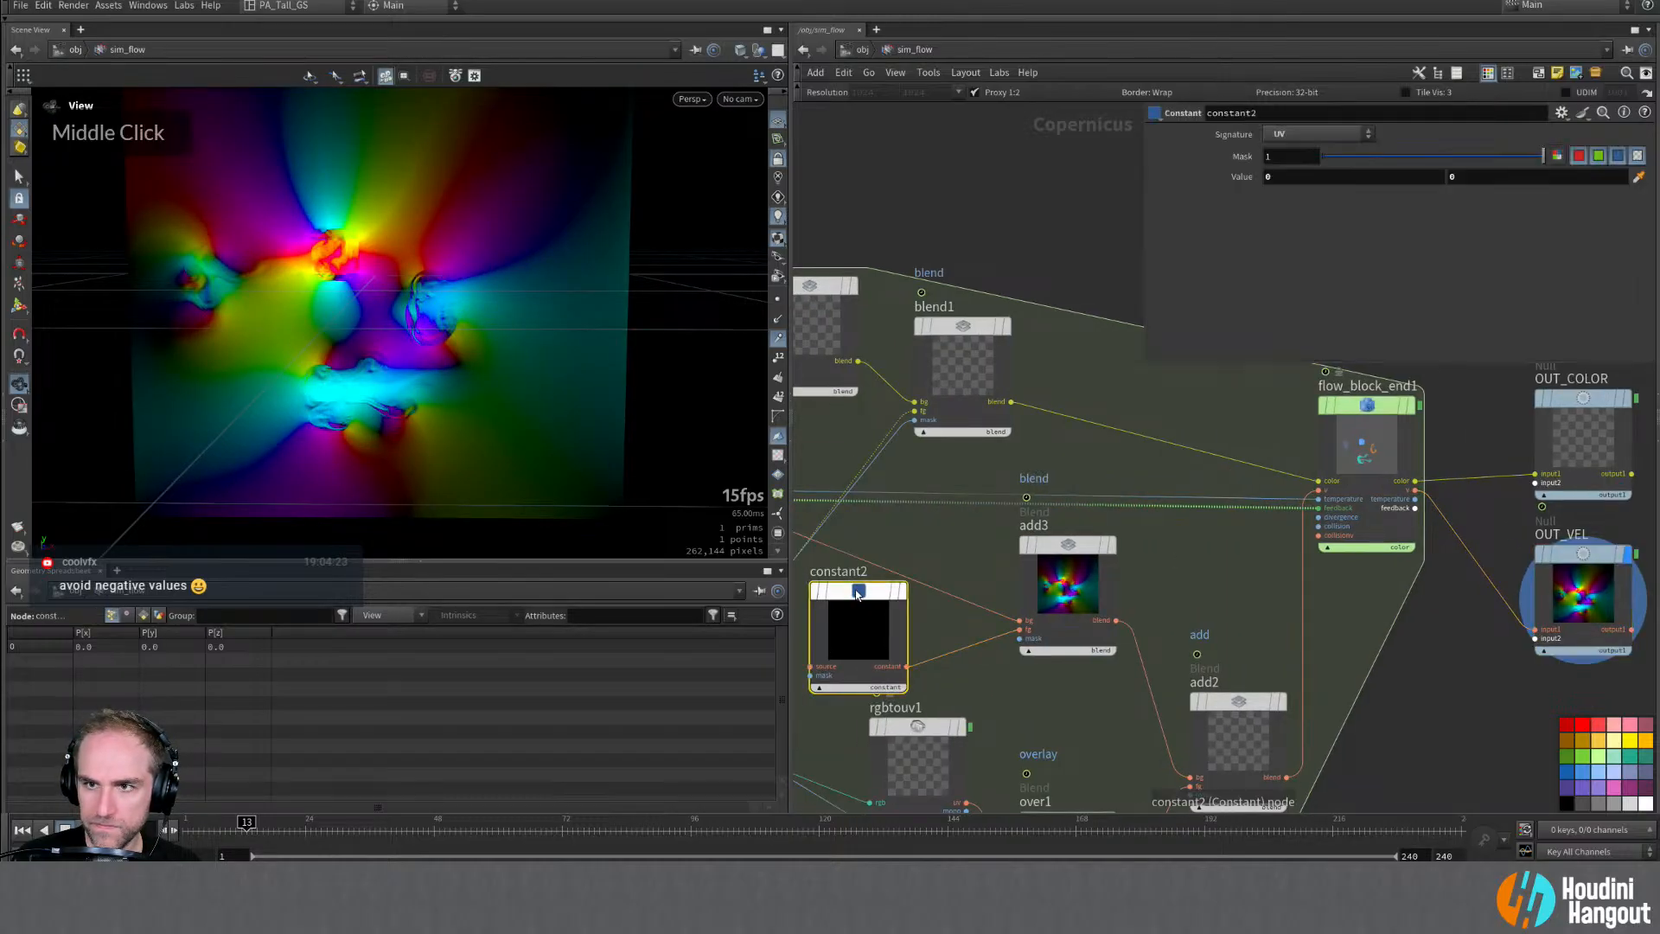
mouse_move(858, 594)
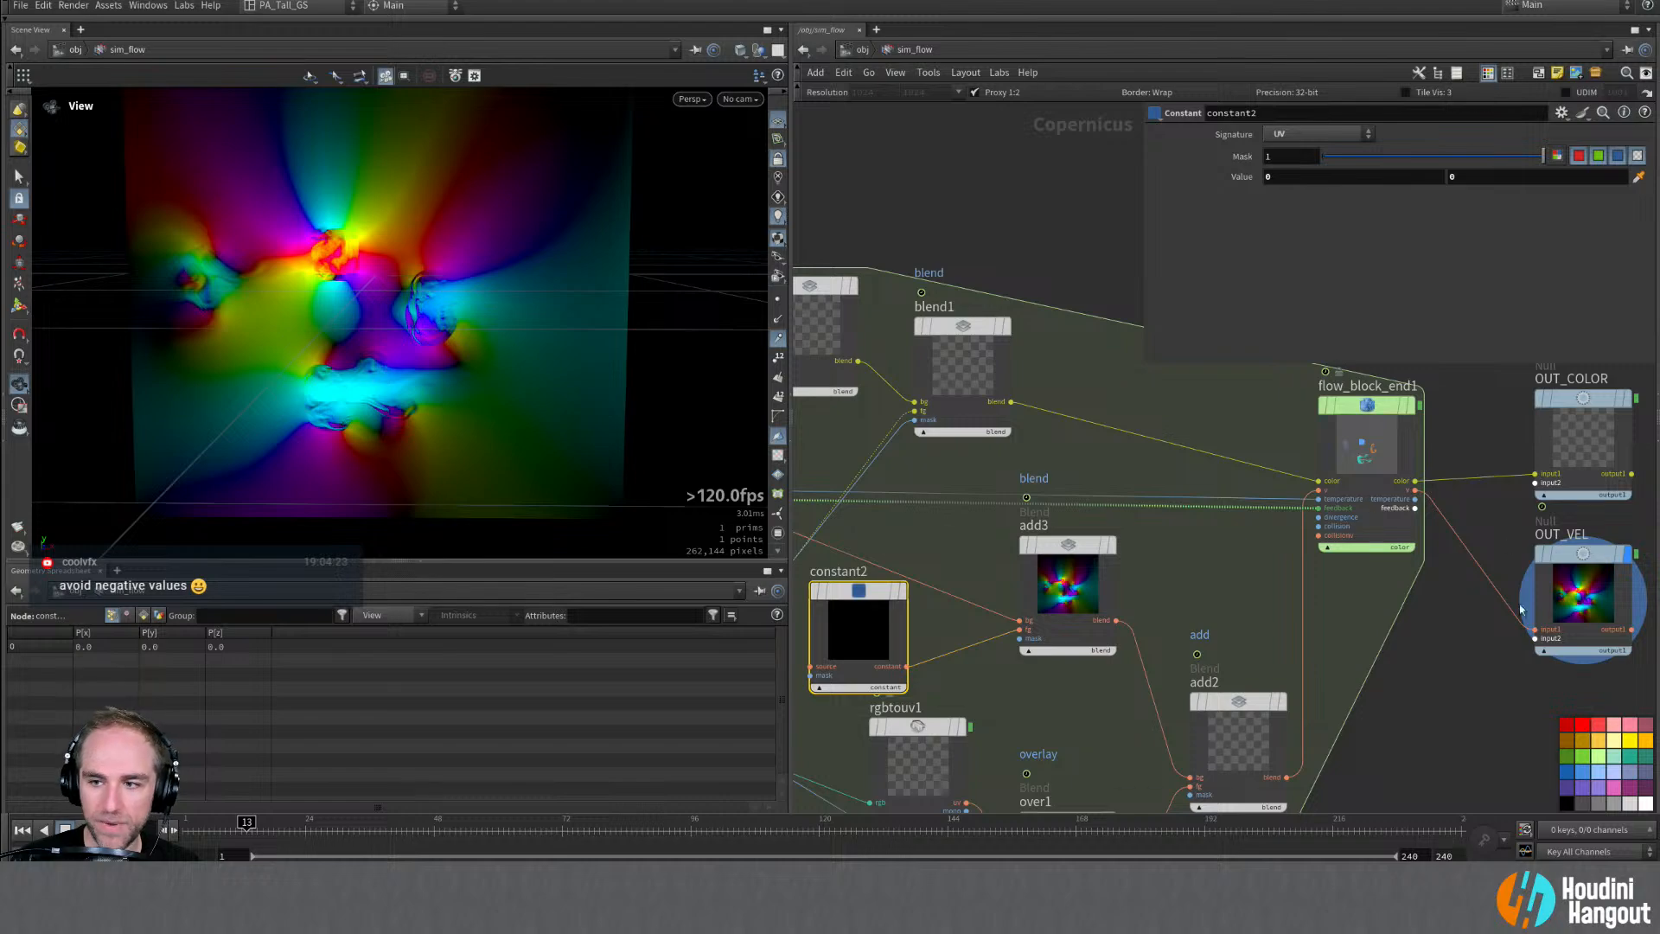
left_click(1552, 597)
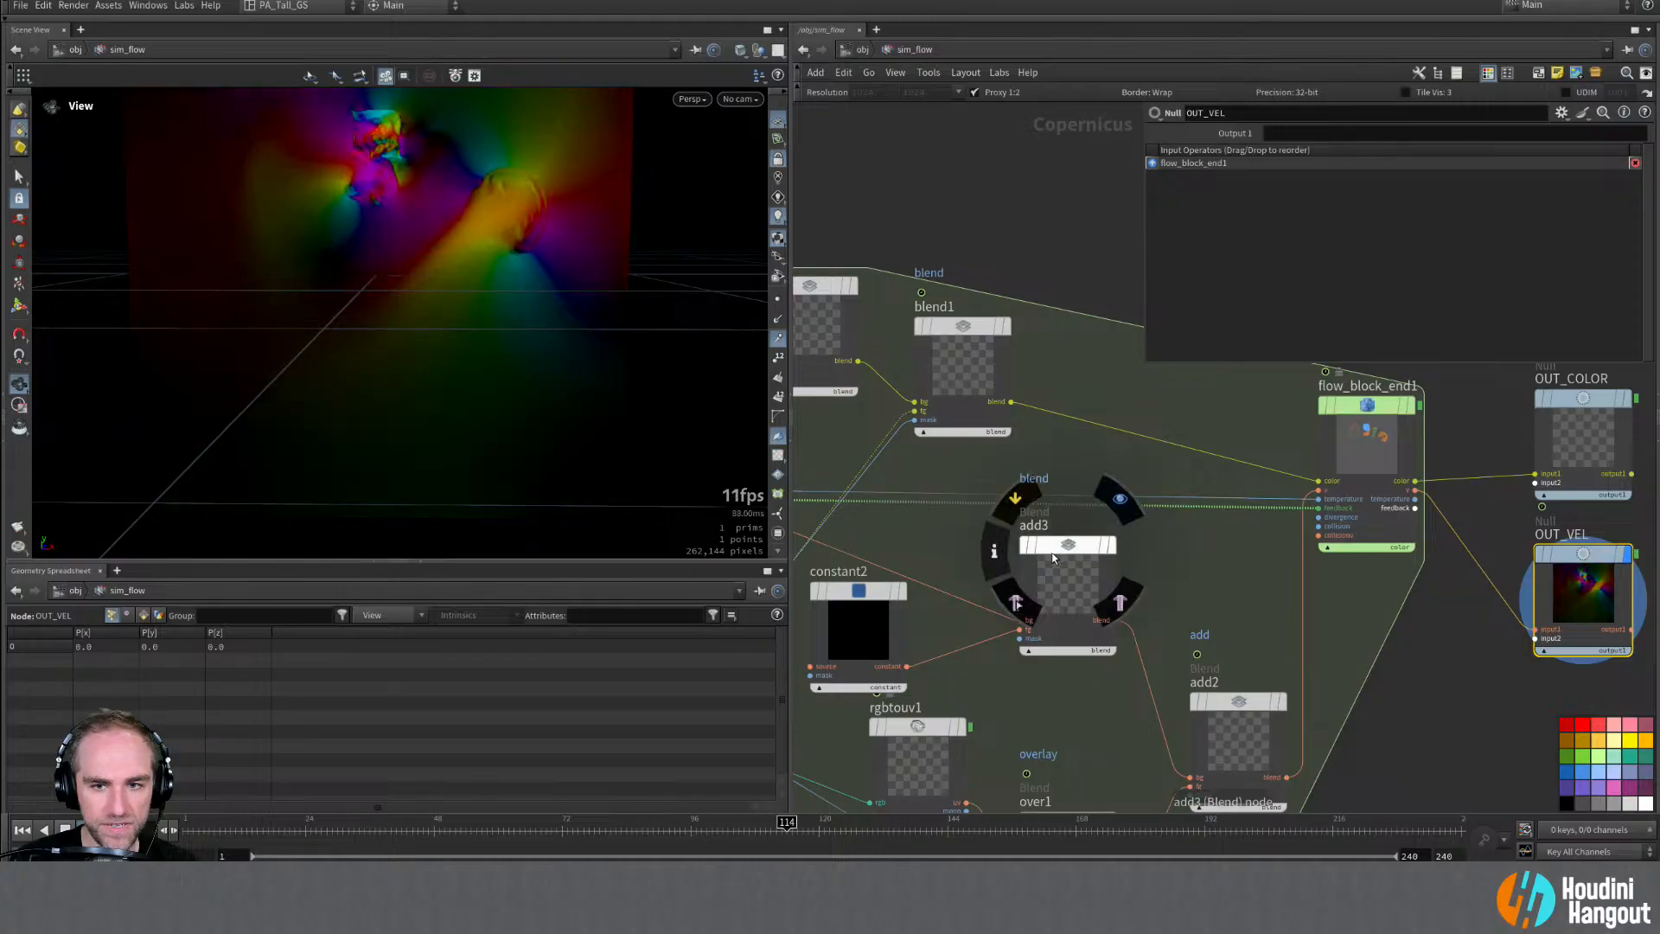
Step: Bypass and re-enable add3 during playback to compare the velocity with and without damping, and return to frame 1
left_click(1024, 545)
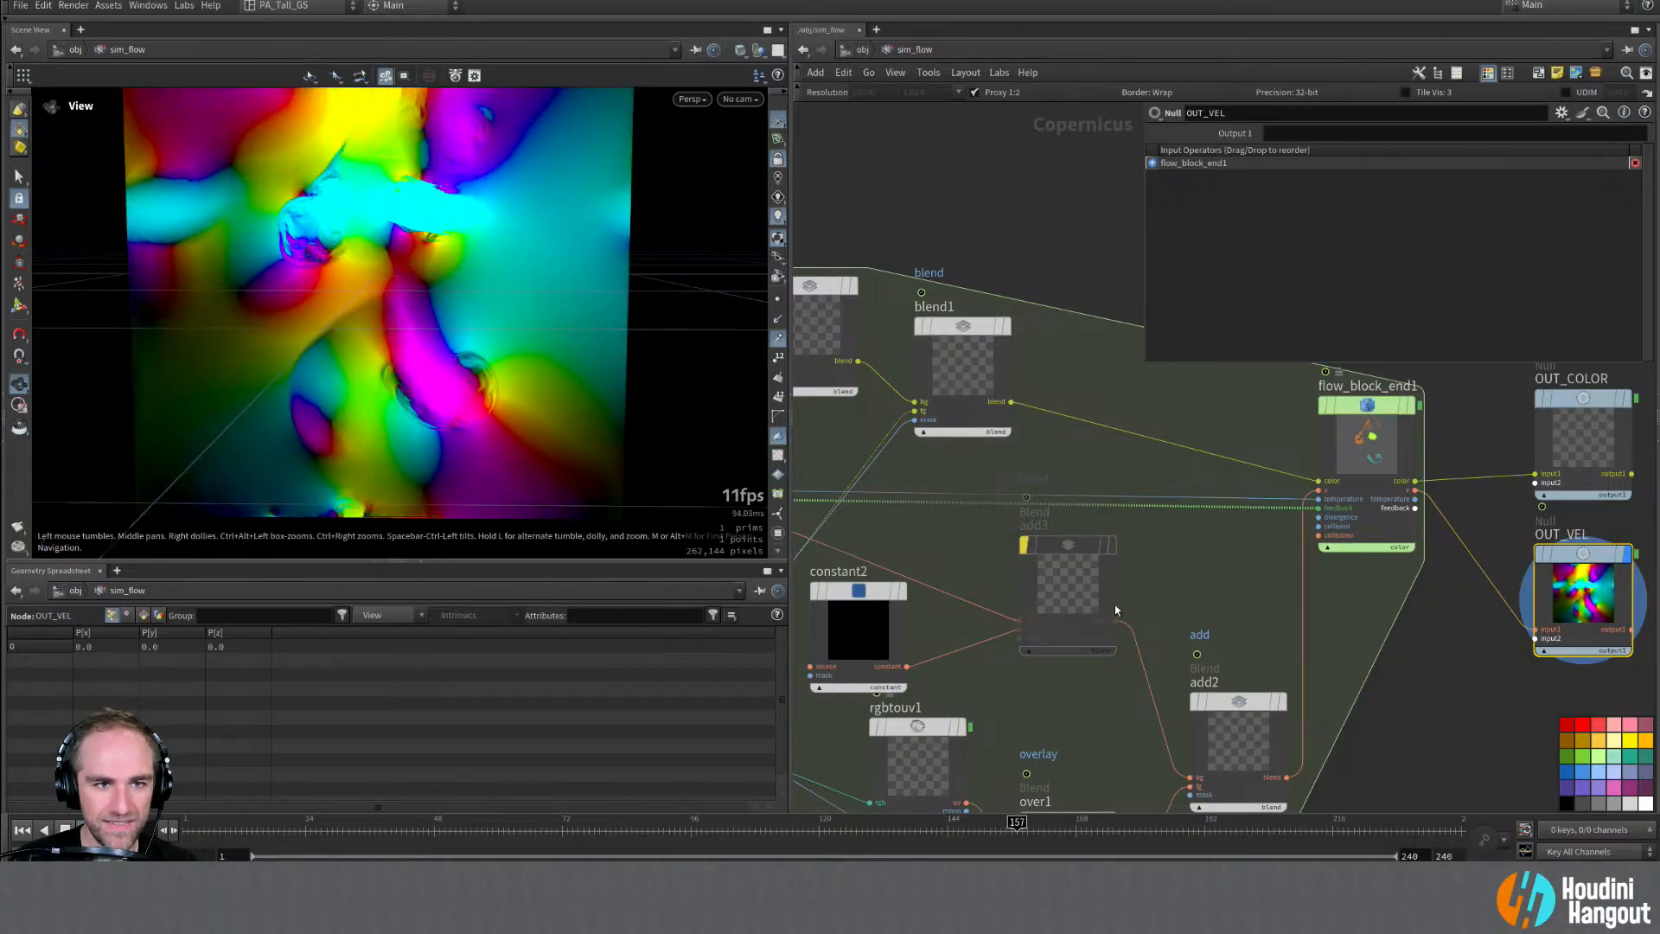
mouse_move(1025, 553)
left_click(1015, 498)
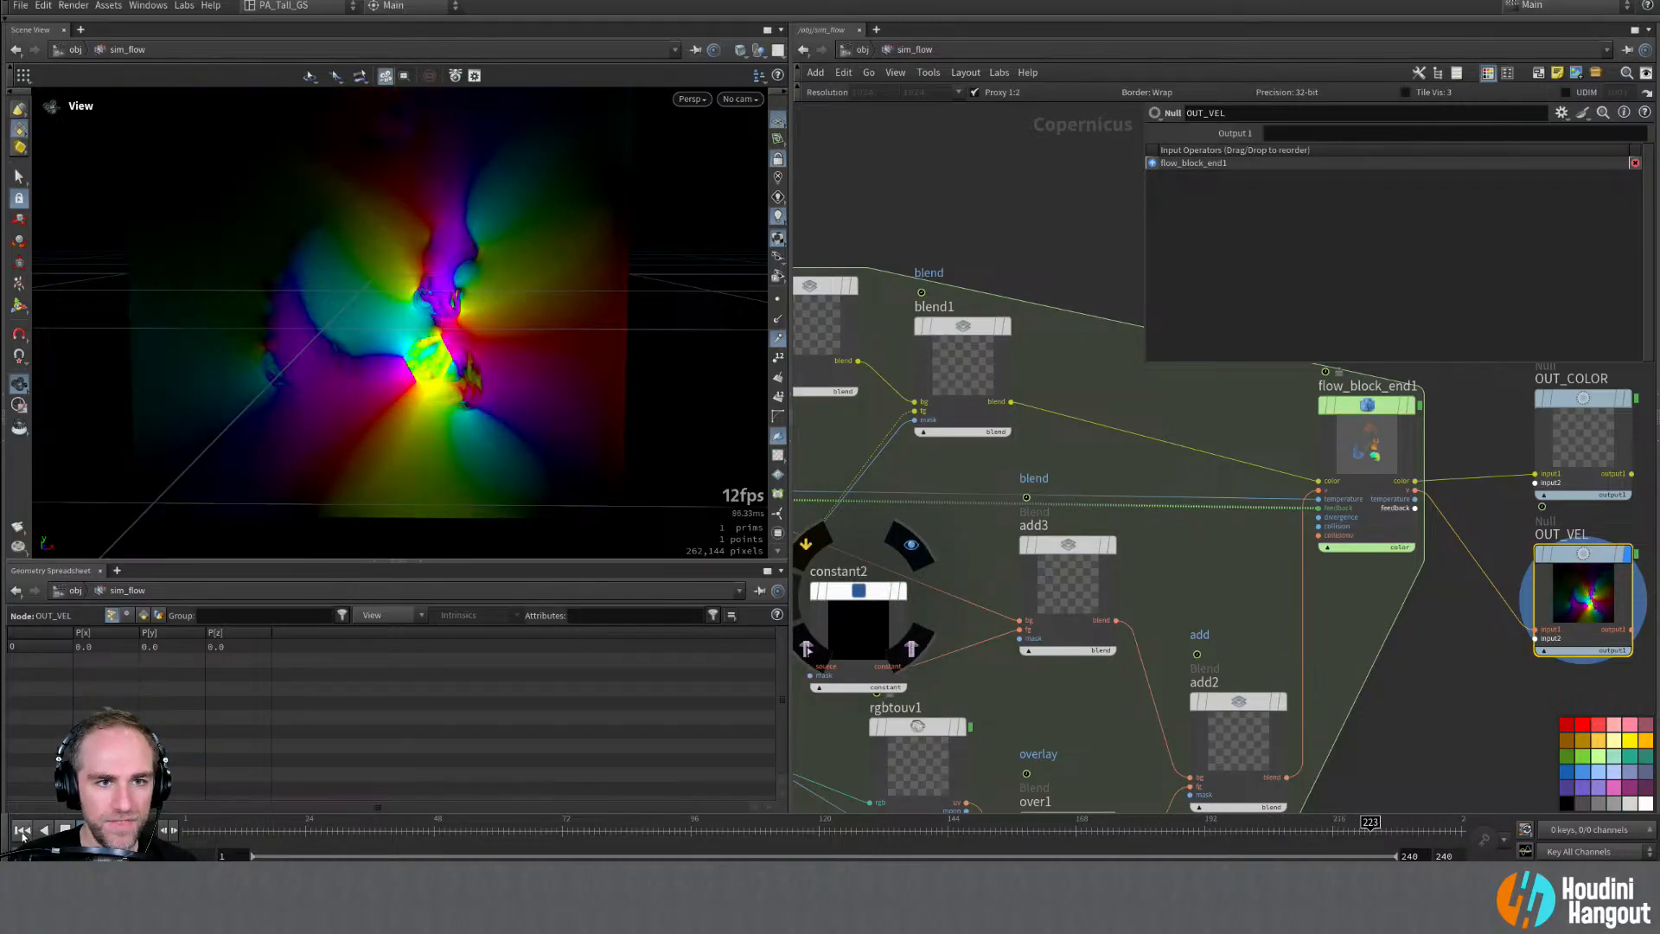
left_click(22, 829)
Step: Display the OUT_COLOR node and play the animation to examine the color flow, then return to frame 1
middle_click_drag(1461, 610, 1269, 685)
double_click(1433, 475)
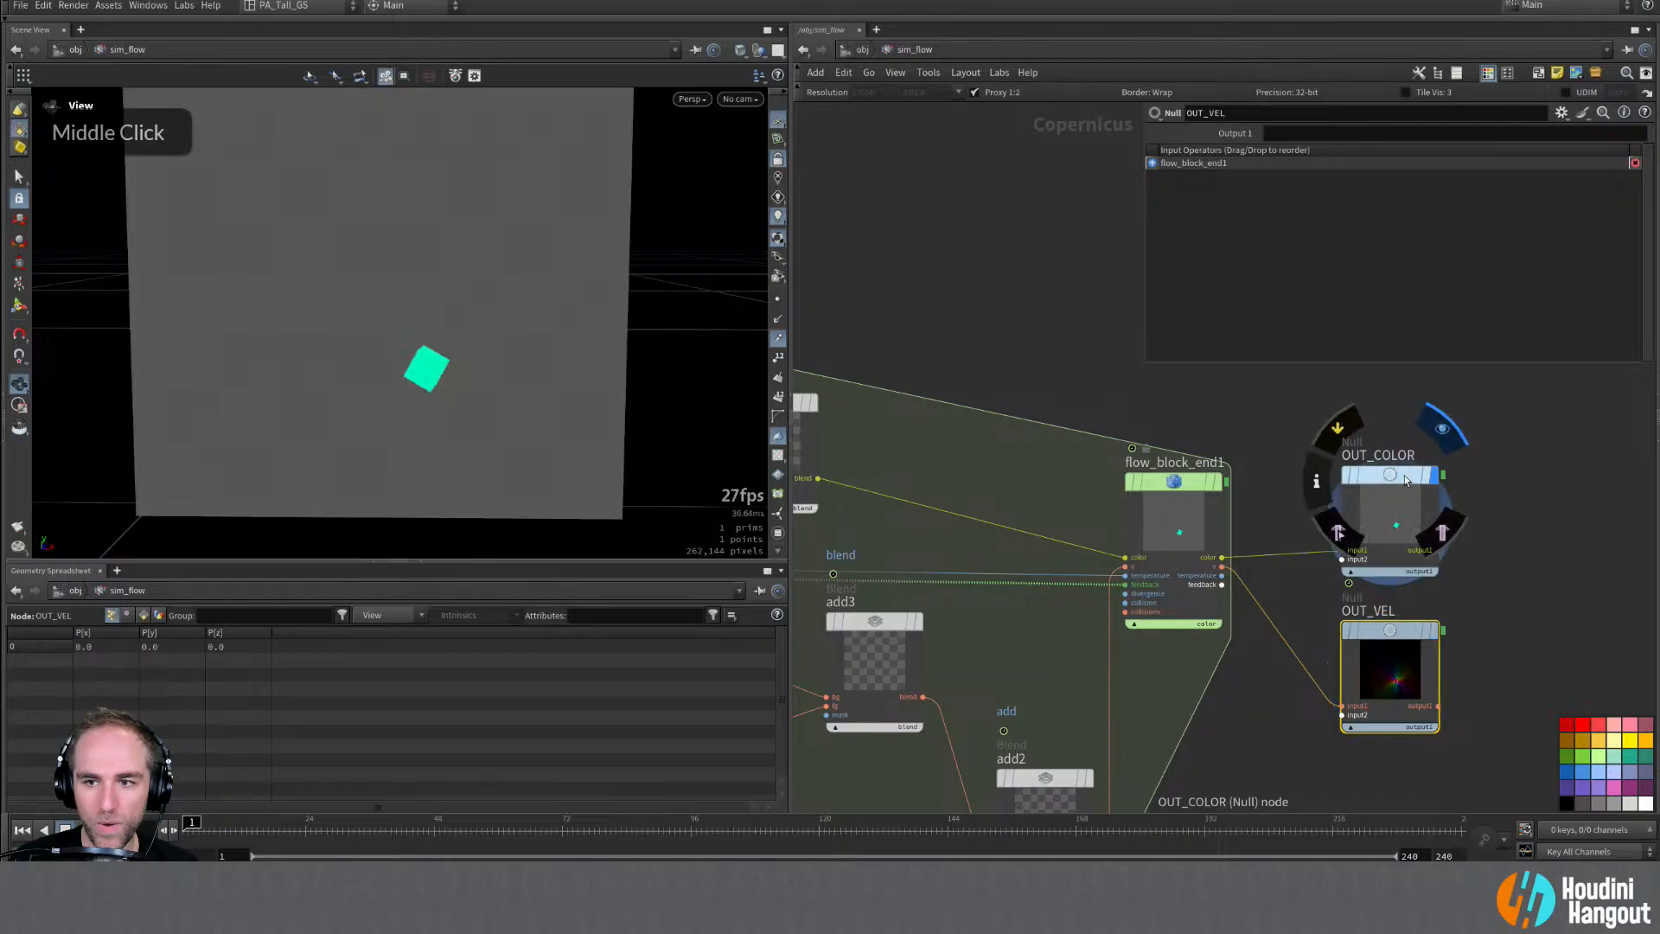
left_click(88, 830)
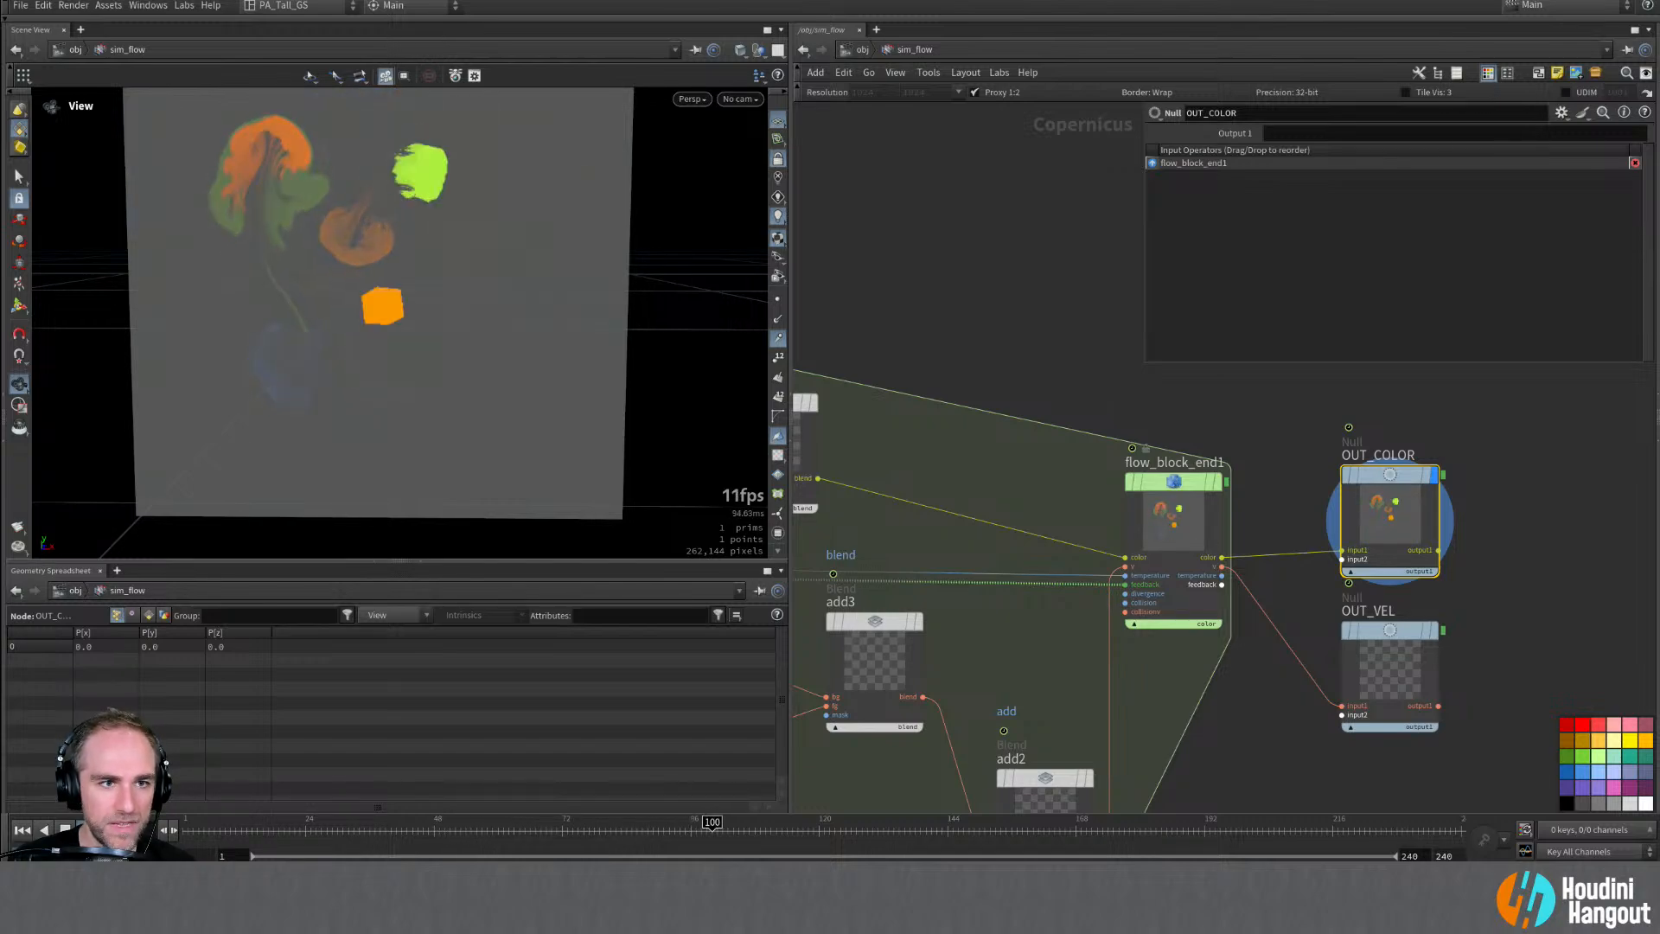
left_click(20, 831)
Step: Set add3's mask to 0.1 and play the color flow to check the damping, then return to frame 1
middle_click_drag(987, 637, 1305, 628, "alt")
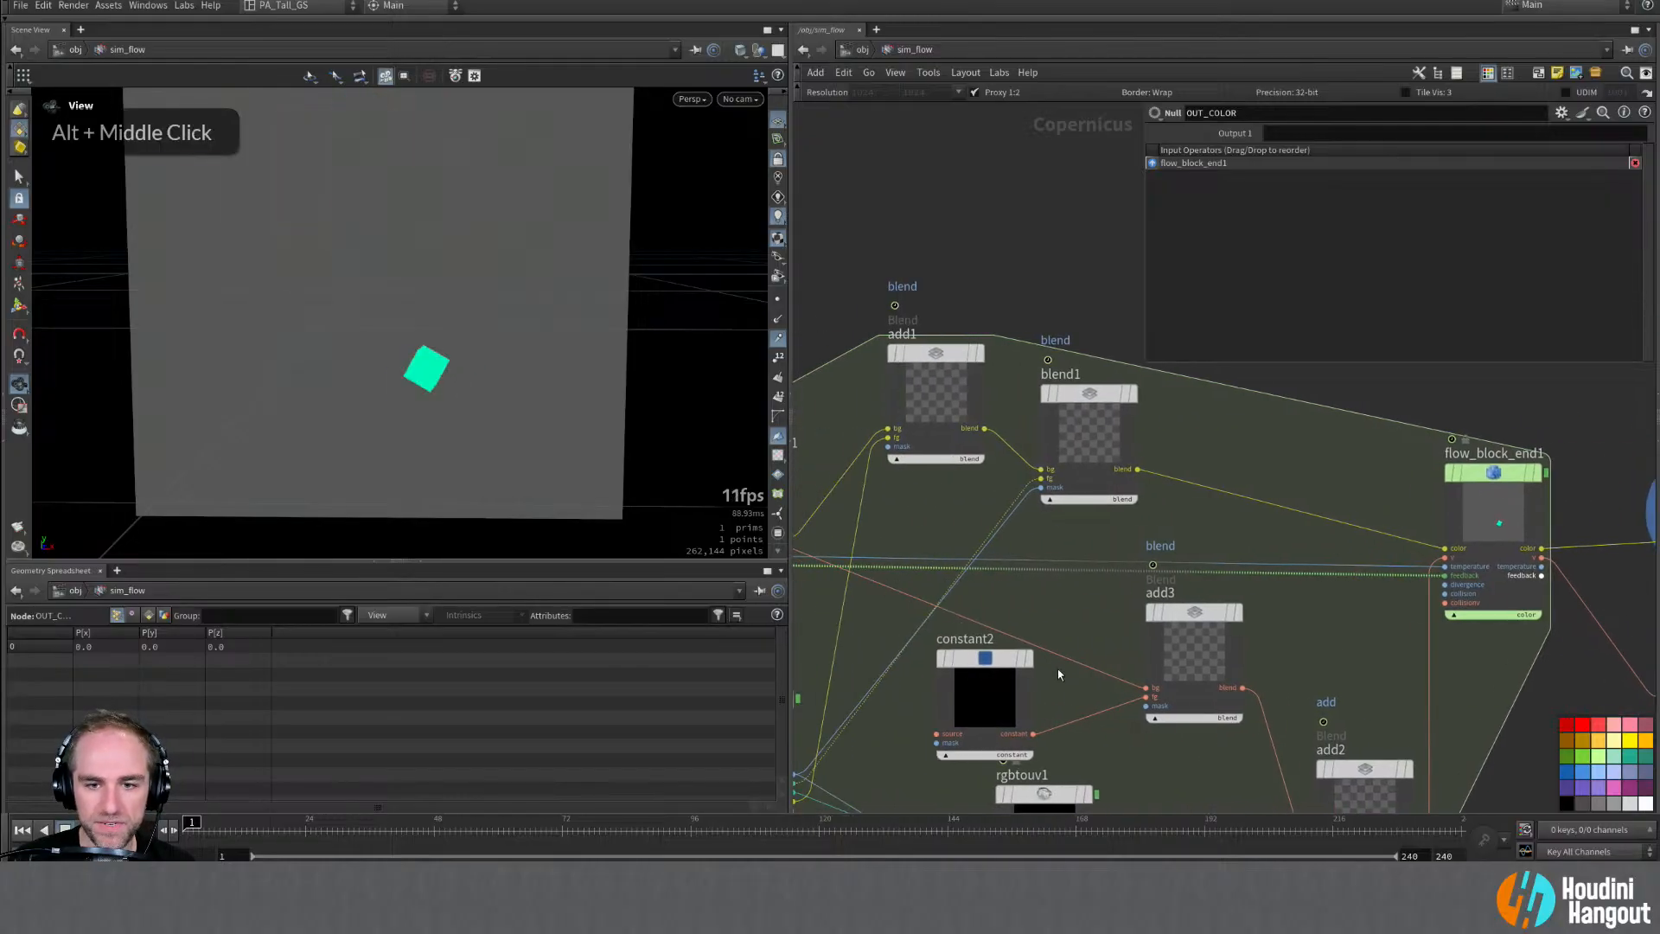
left_click(1219, 614)
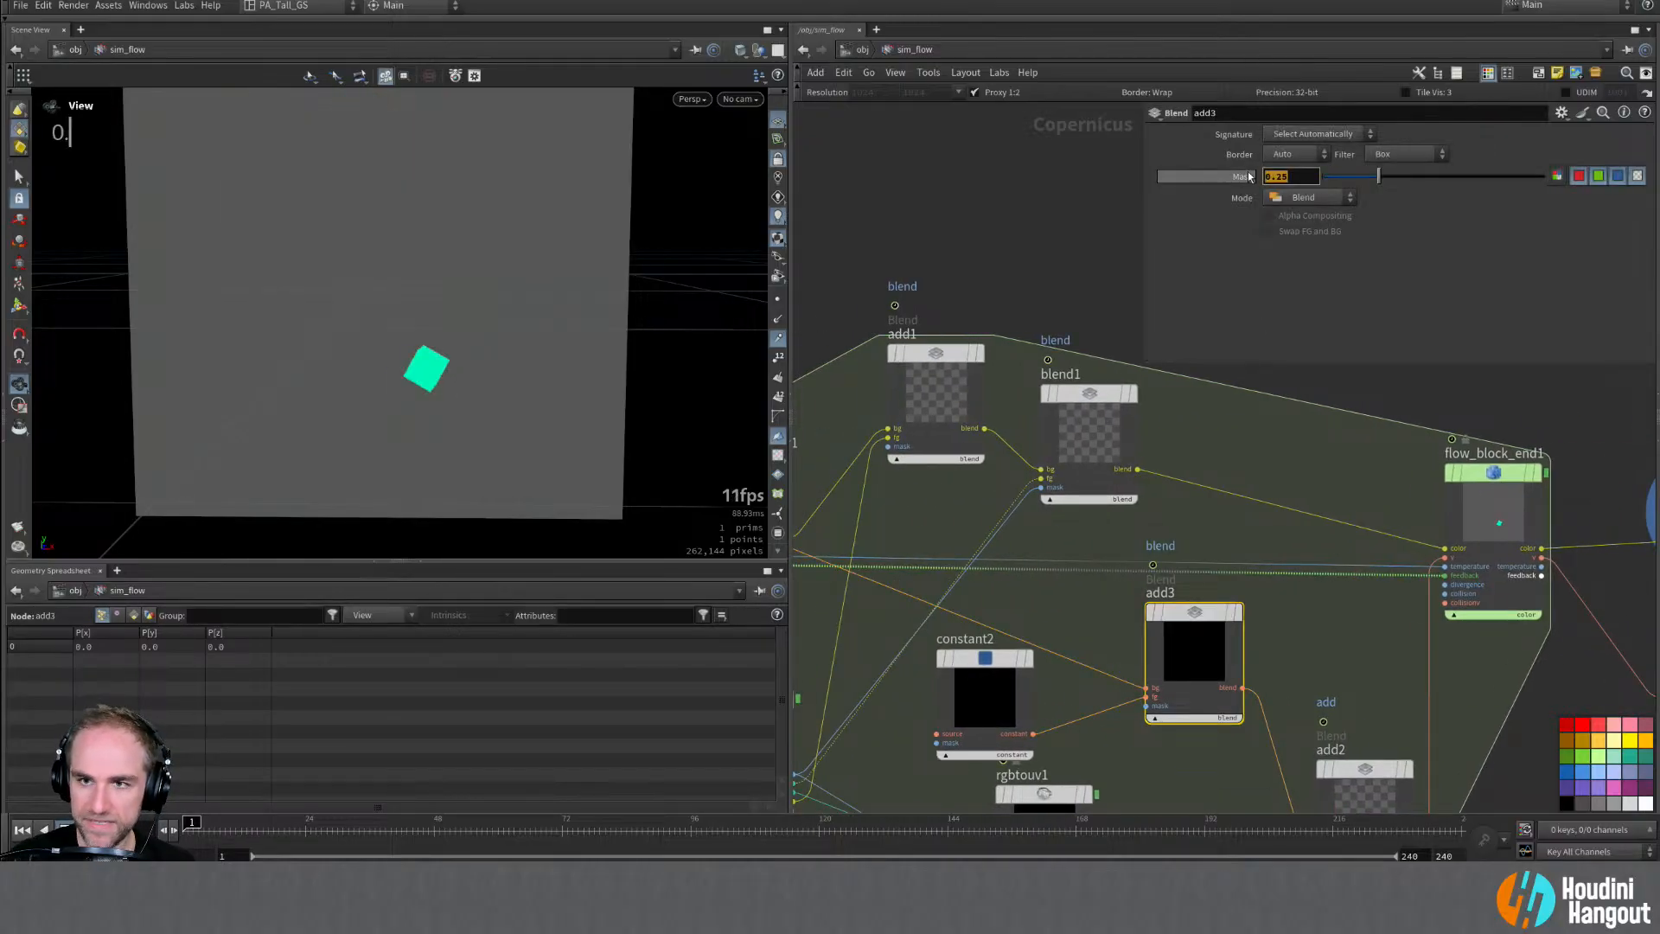
type("0.1")
key("Return")
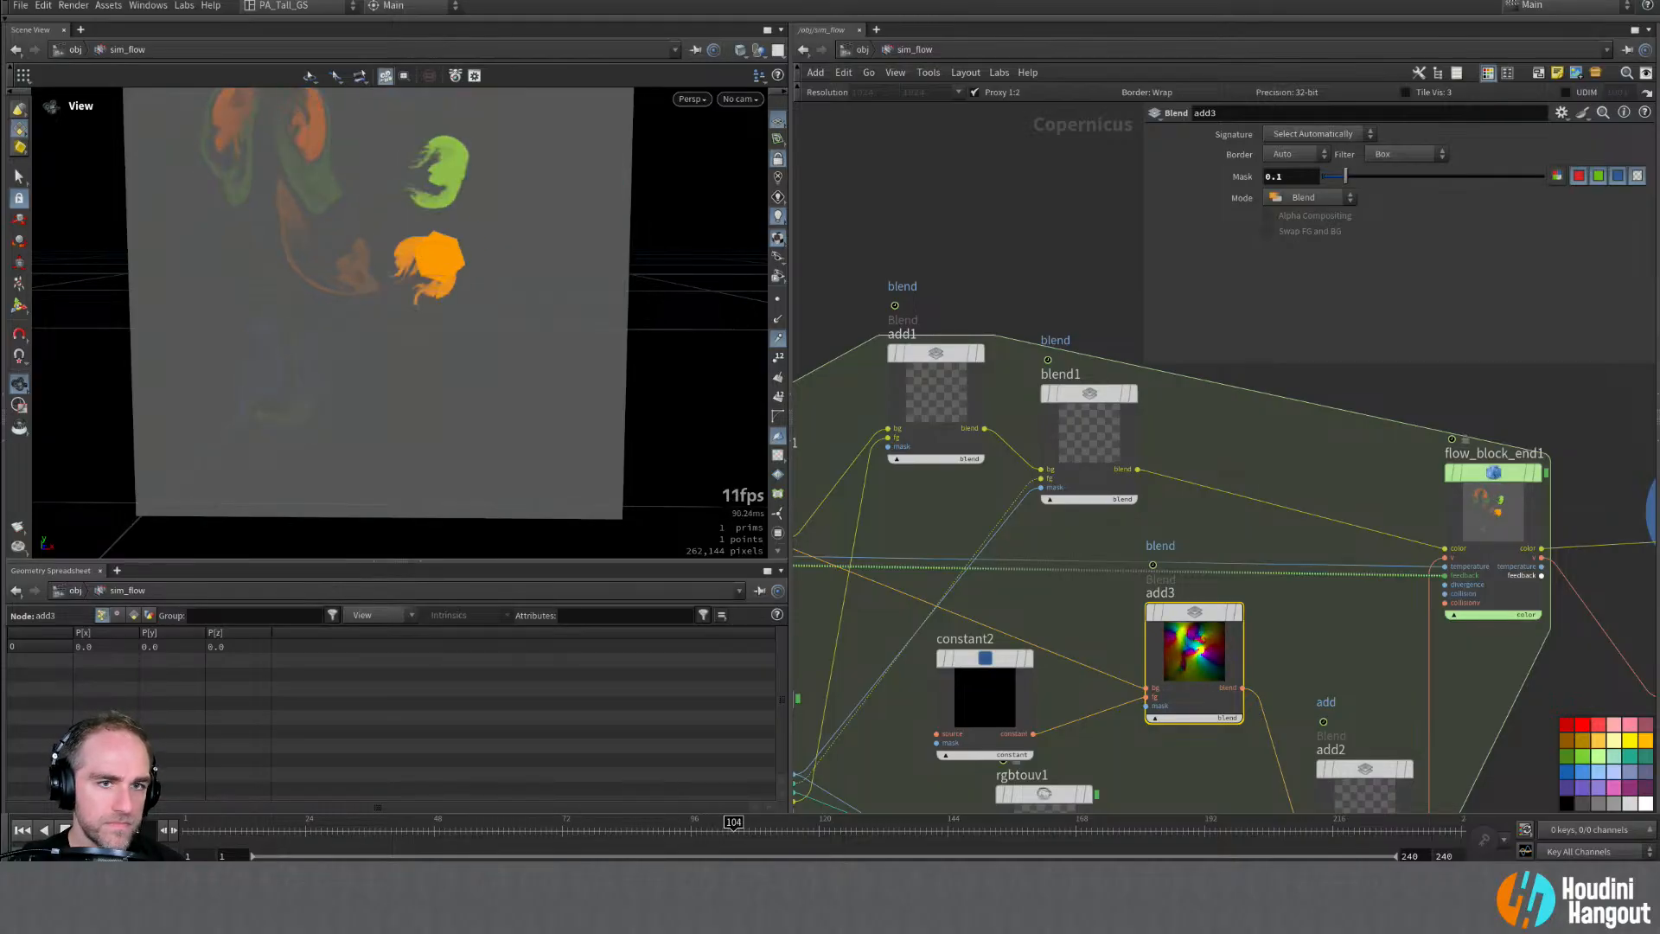
key("ctrl+Up")
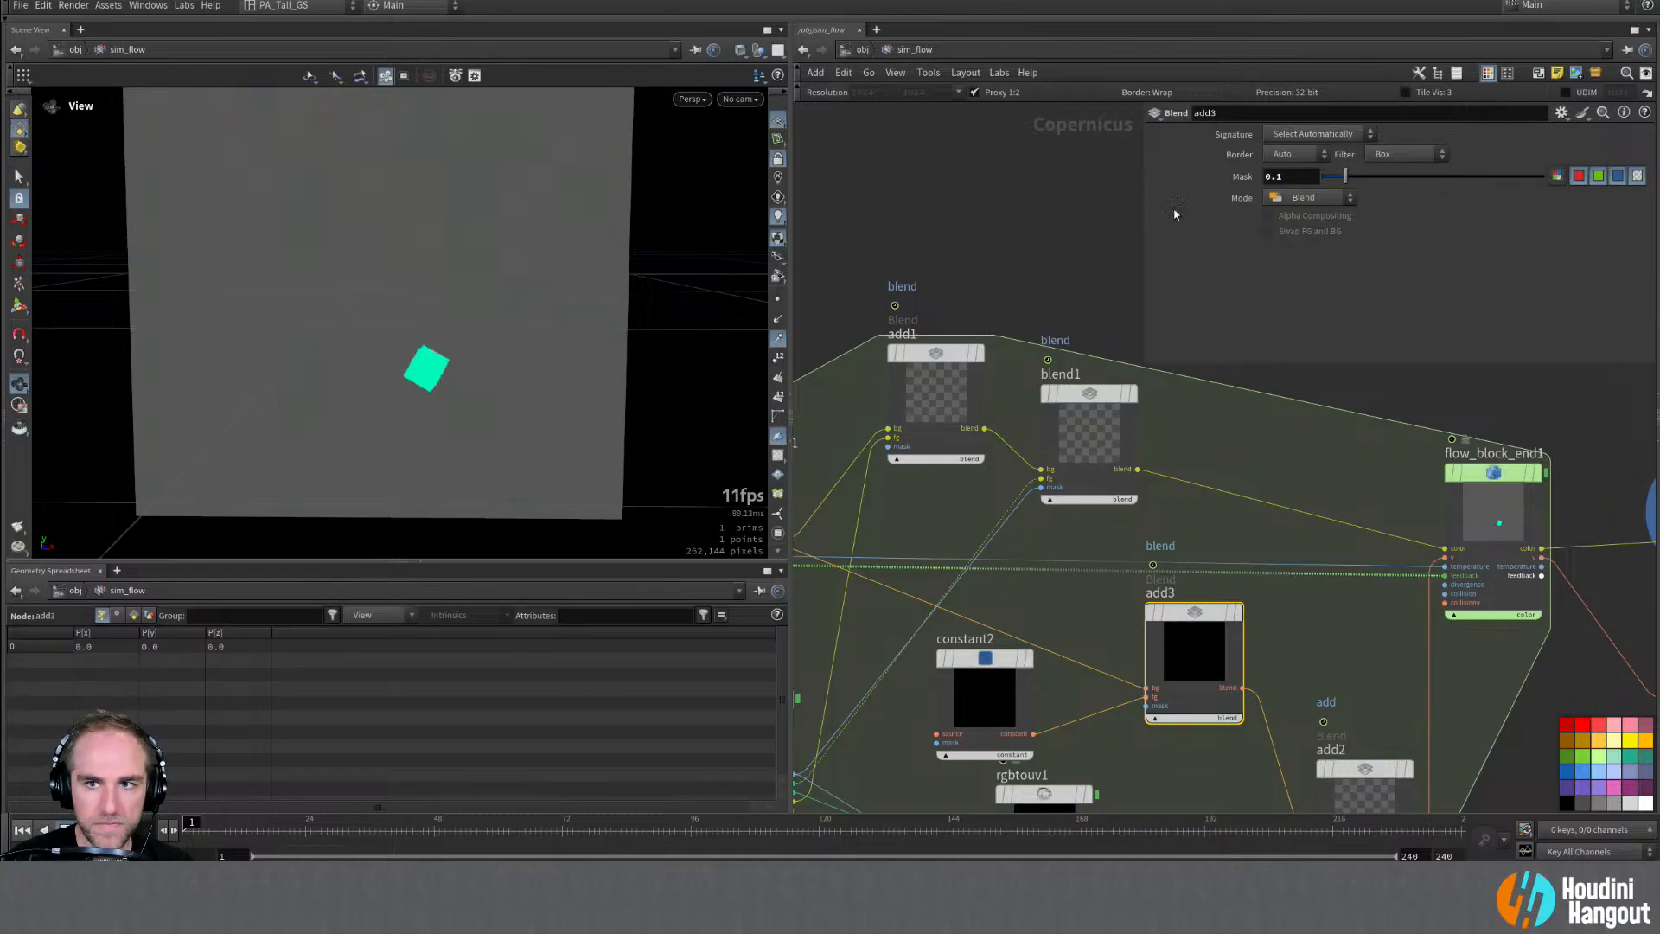
Step: Set add3's mask to 0.15 and play the color flow to check the damping, then return to frame 1
type("5")
key("Return")
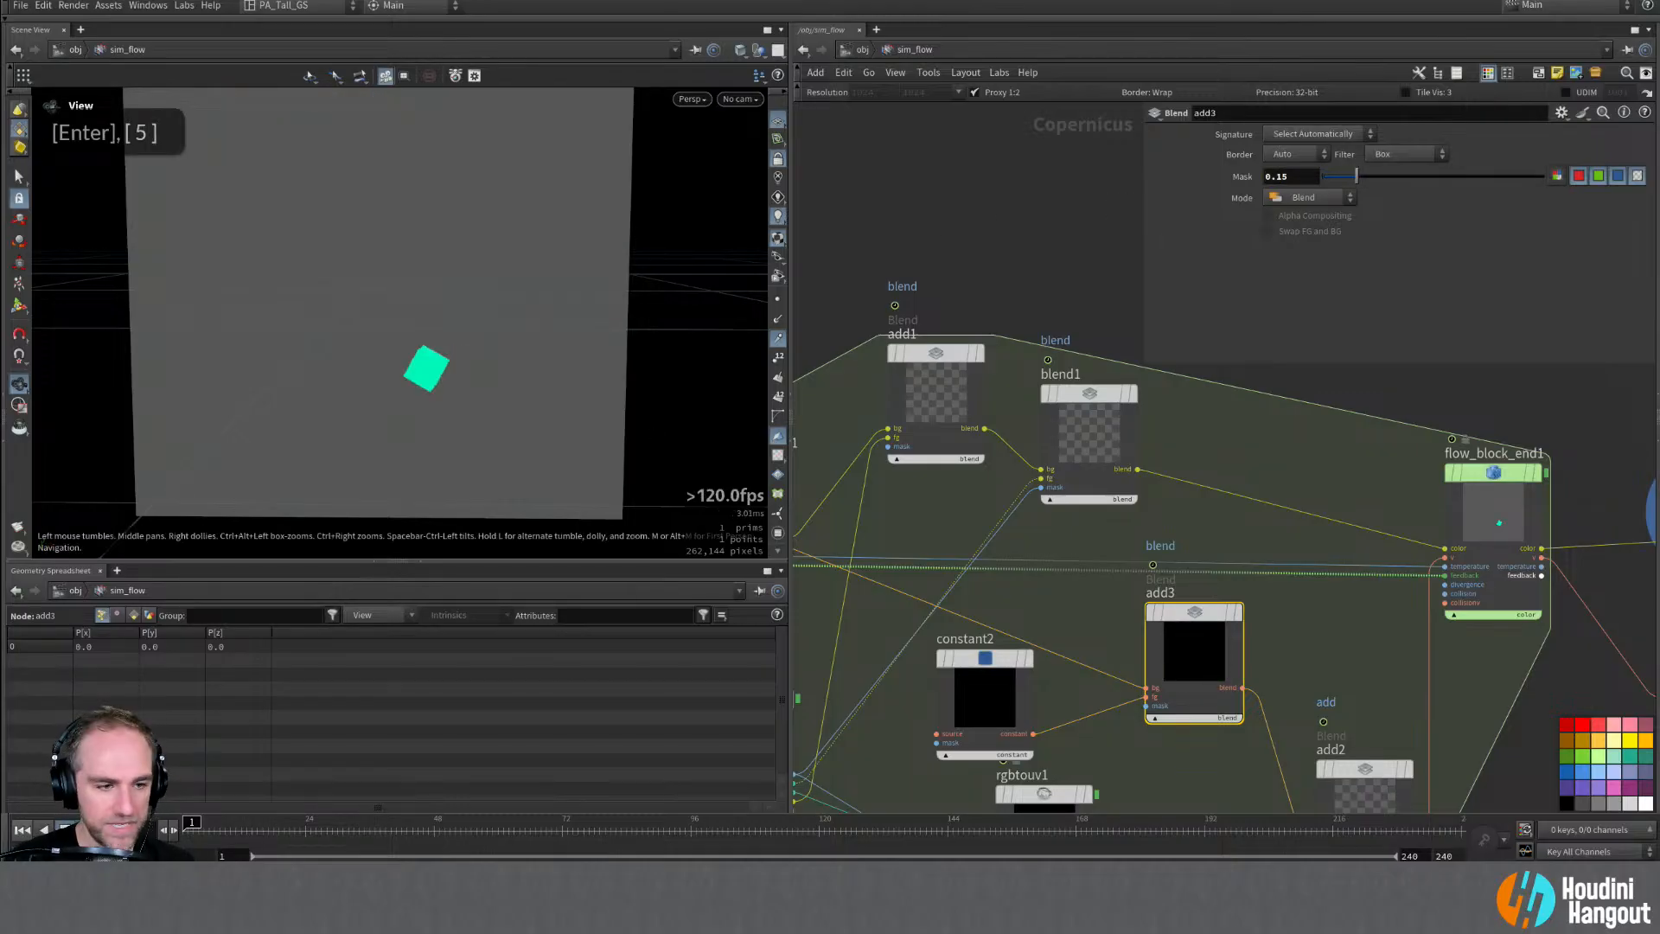
key("Up")
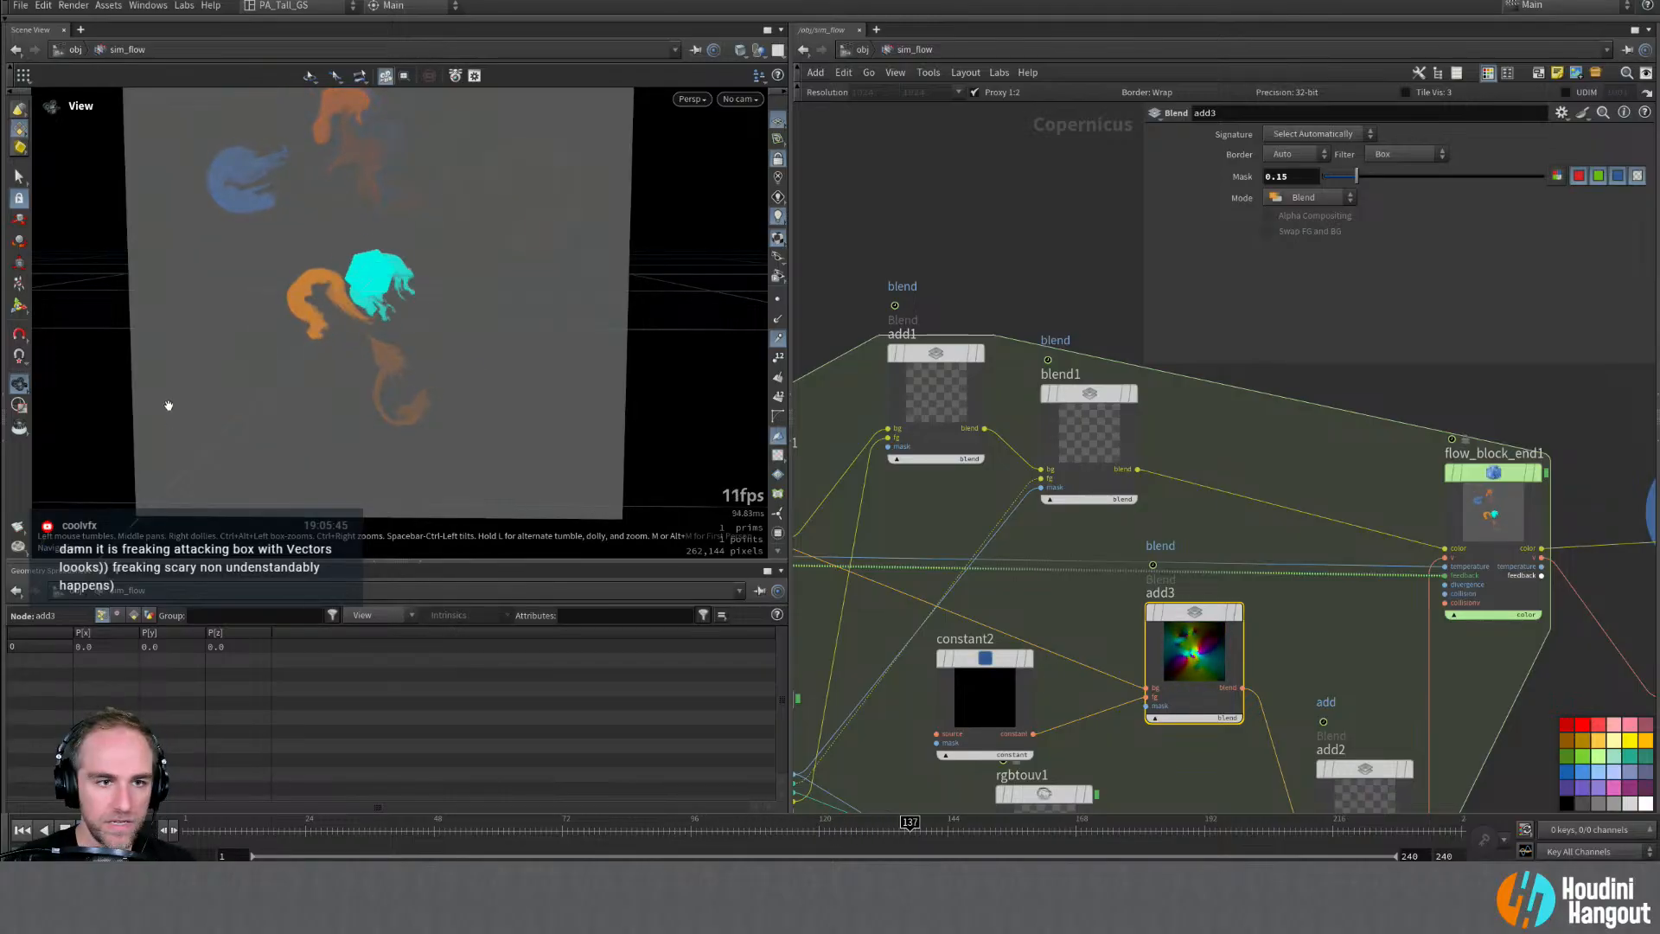
left_click(22, 830)
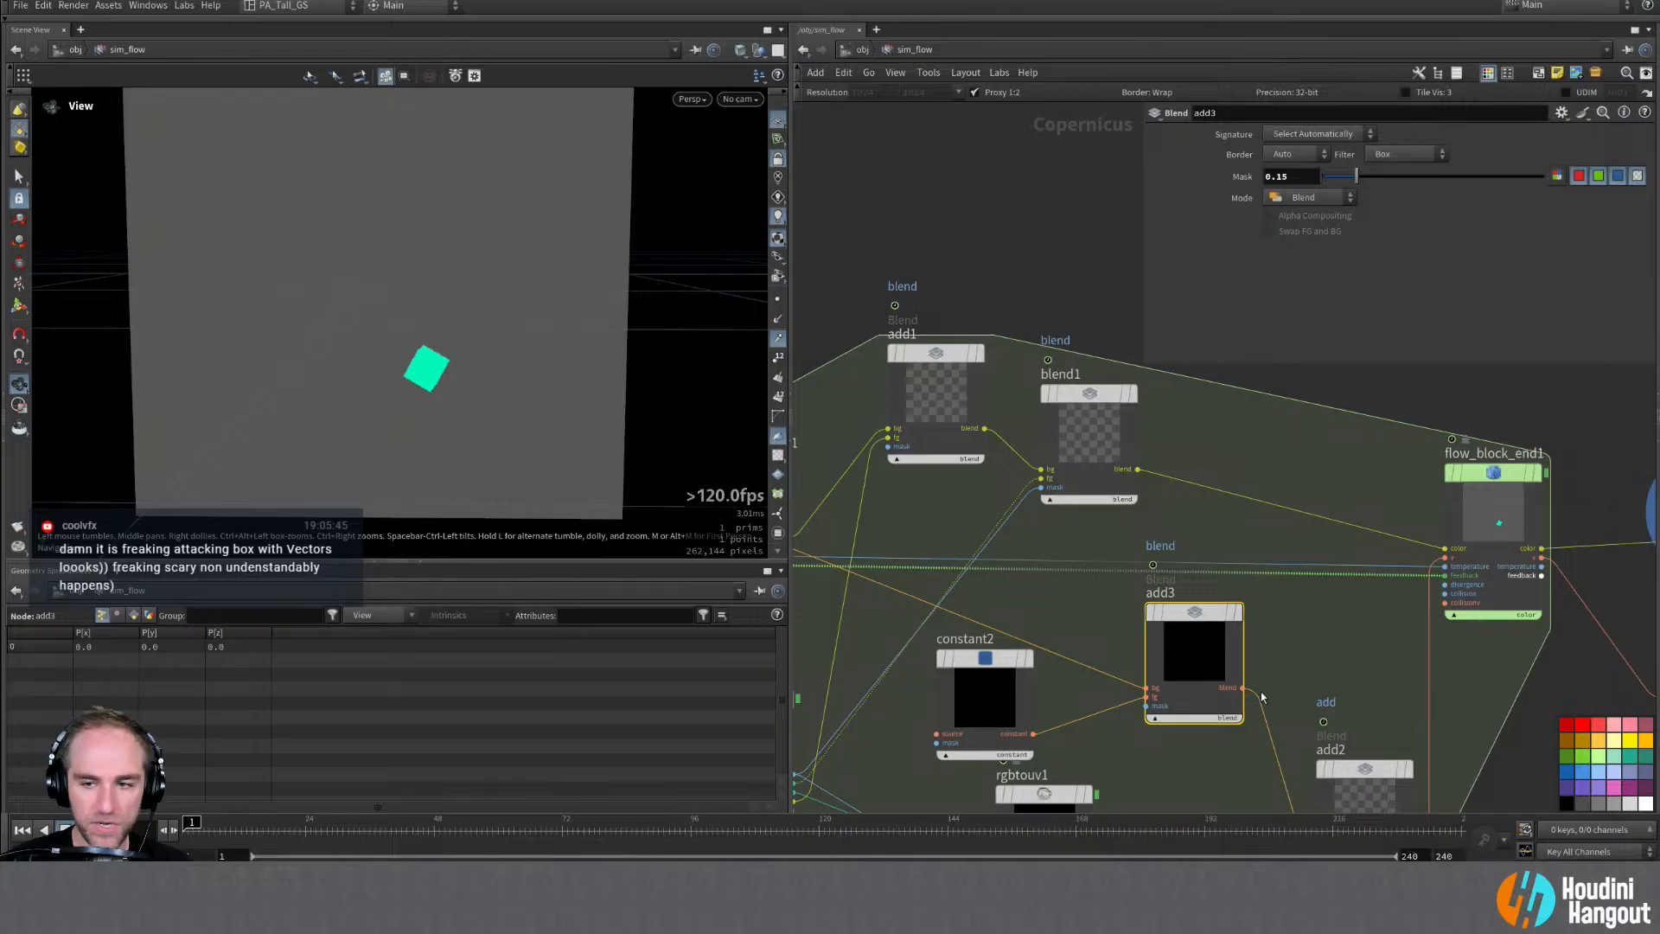
Step: Open the sim_vellum geometry network and hide its parameter pane
middle_click_drag(1443, 650, 1337, 657, "alt")
right_click_drag(1337, 657, 1387, 757, "alt")
middle_click_drag(1387, 756, 1383, 702, "alt")
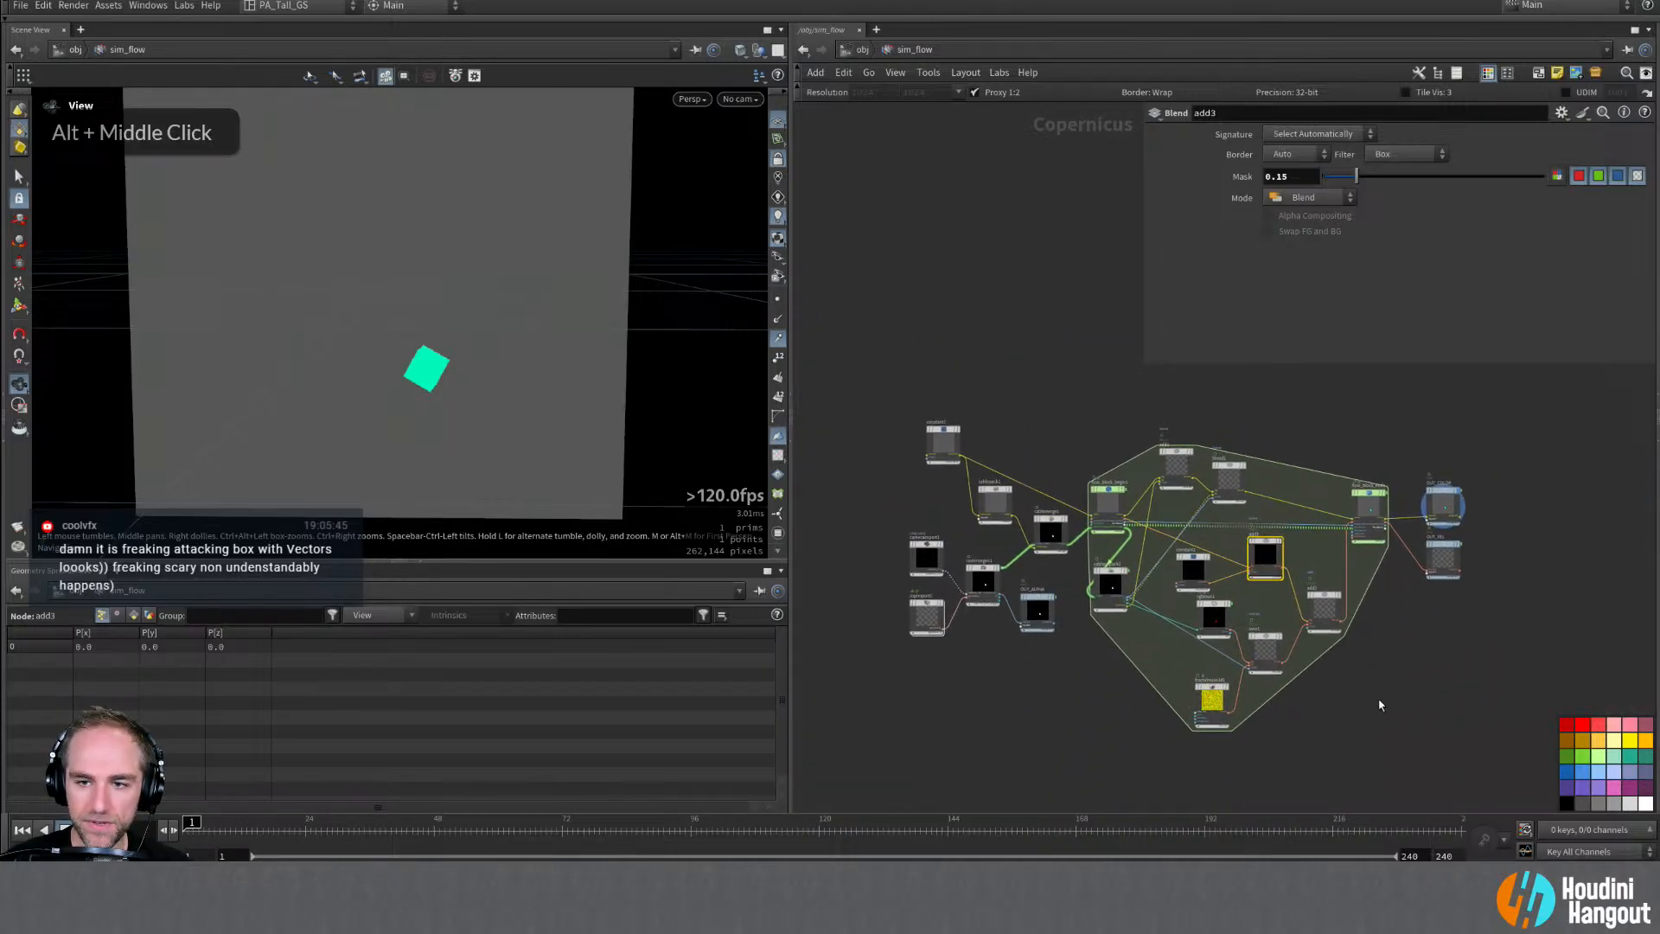
key("u")
double_click(1147, 487)
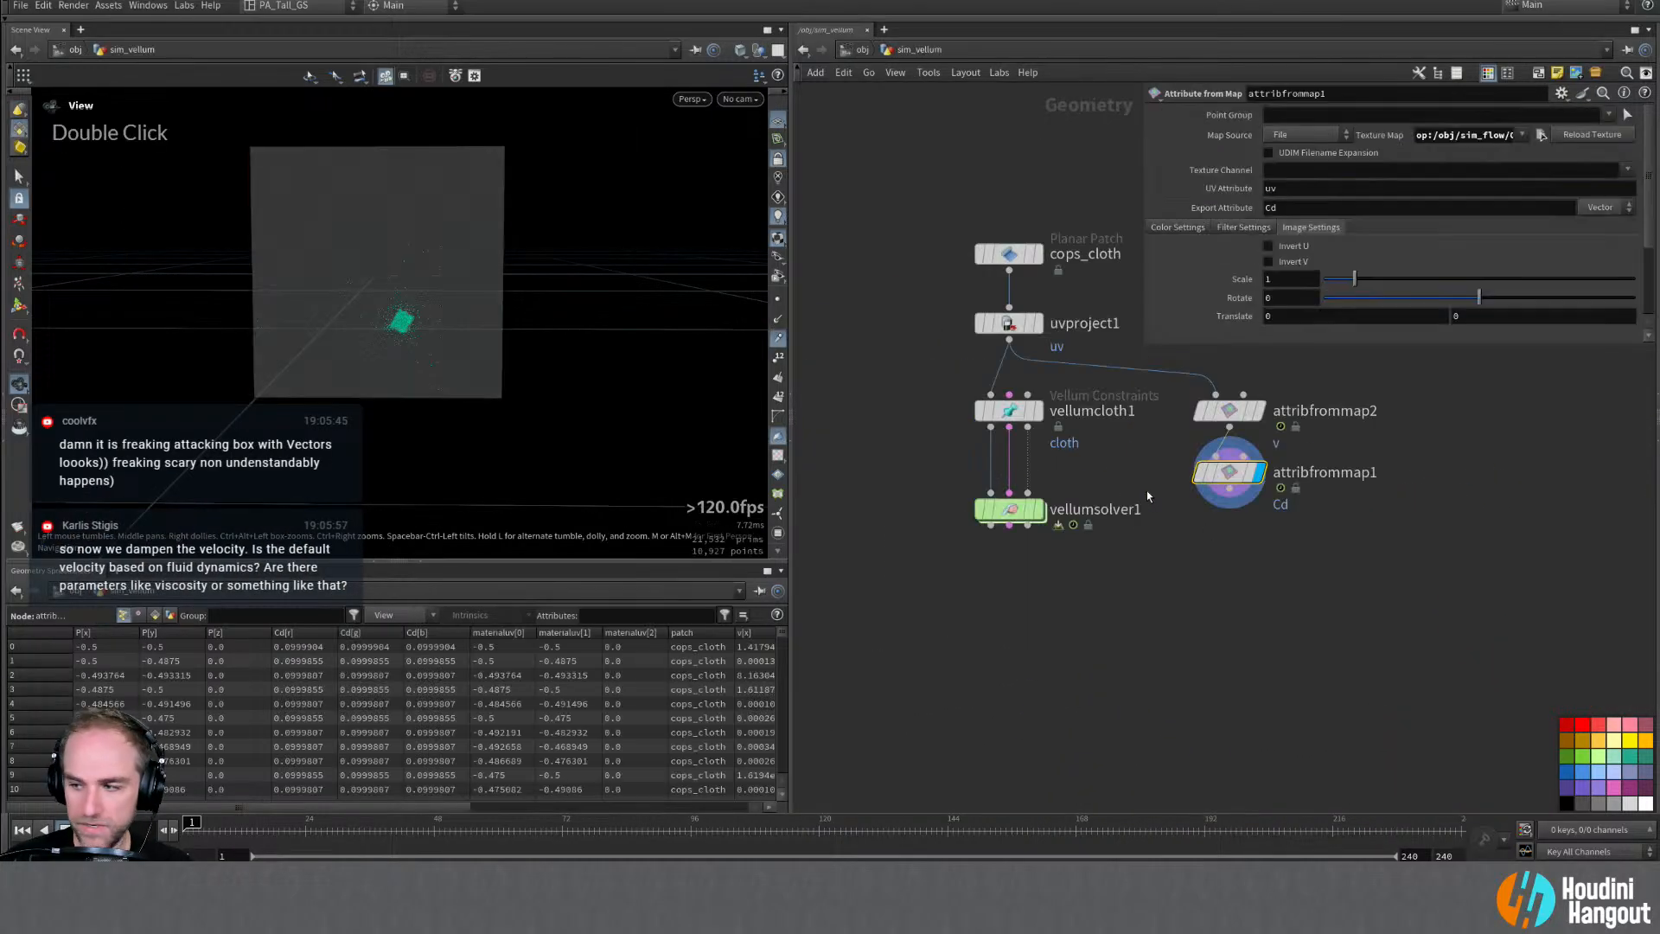
key("p")
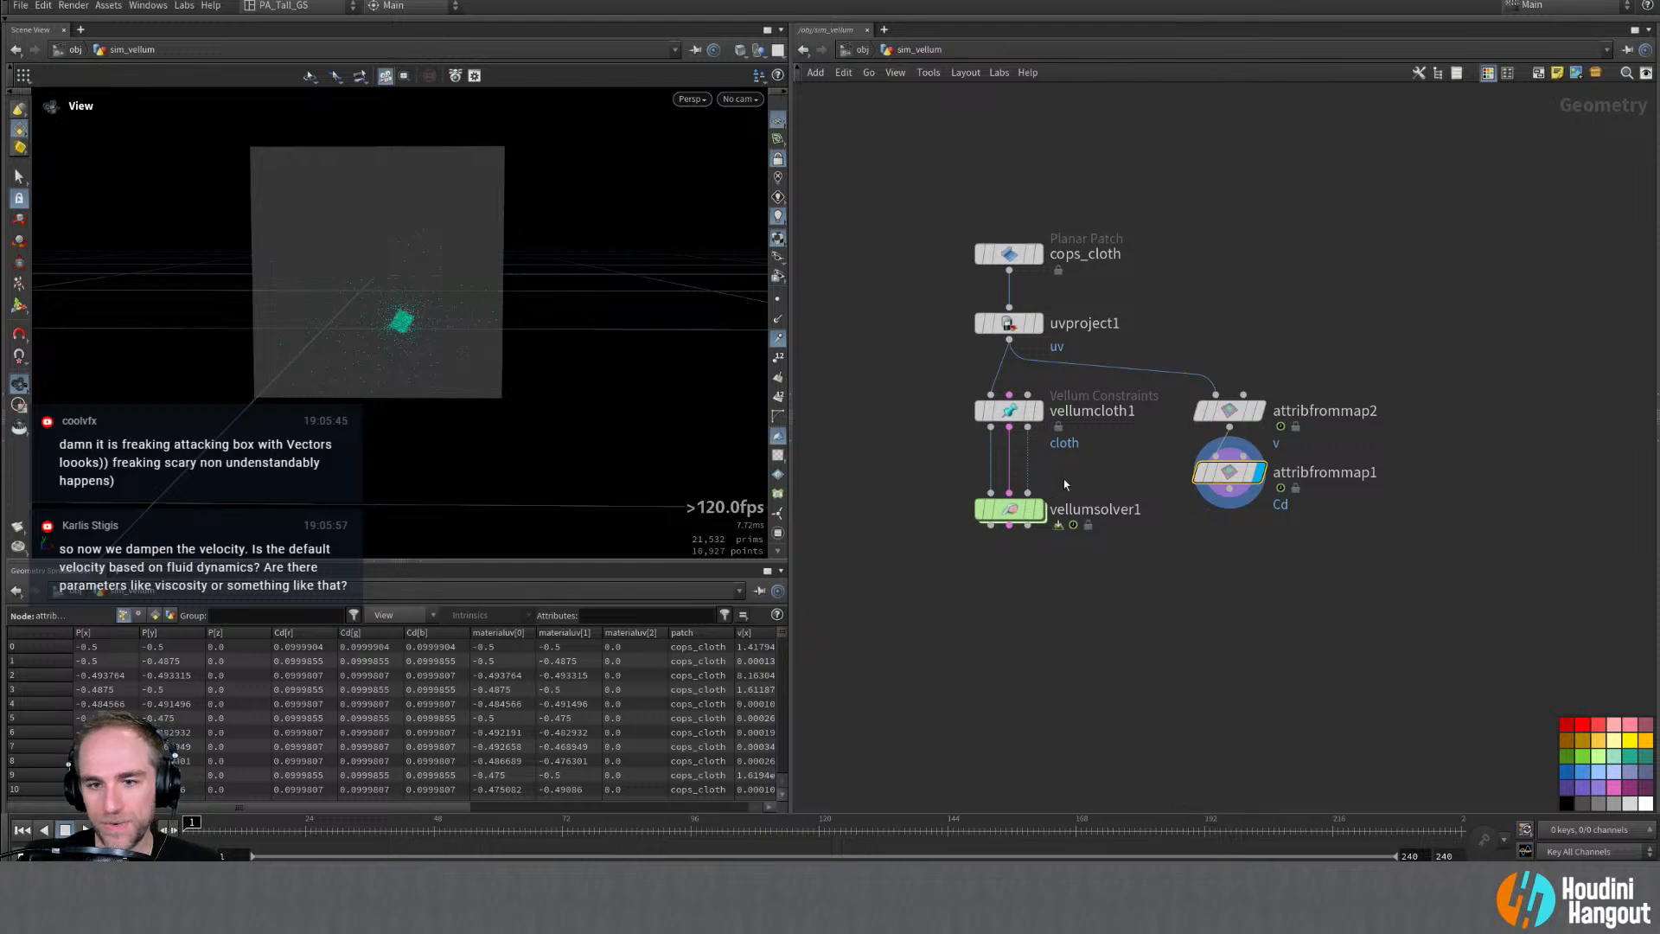
Step: Go back into the sim_flow Copernicus network
key("u")
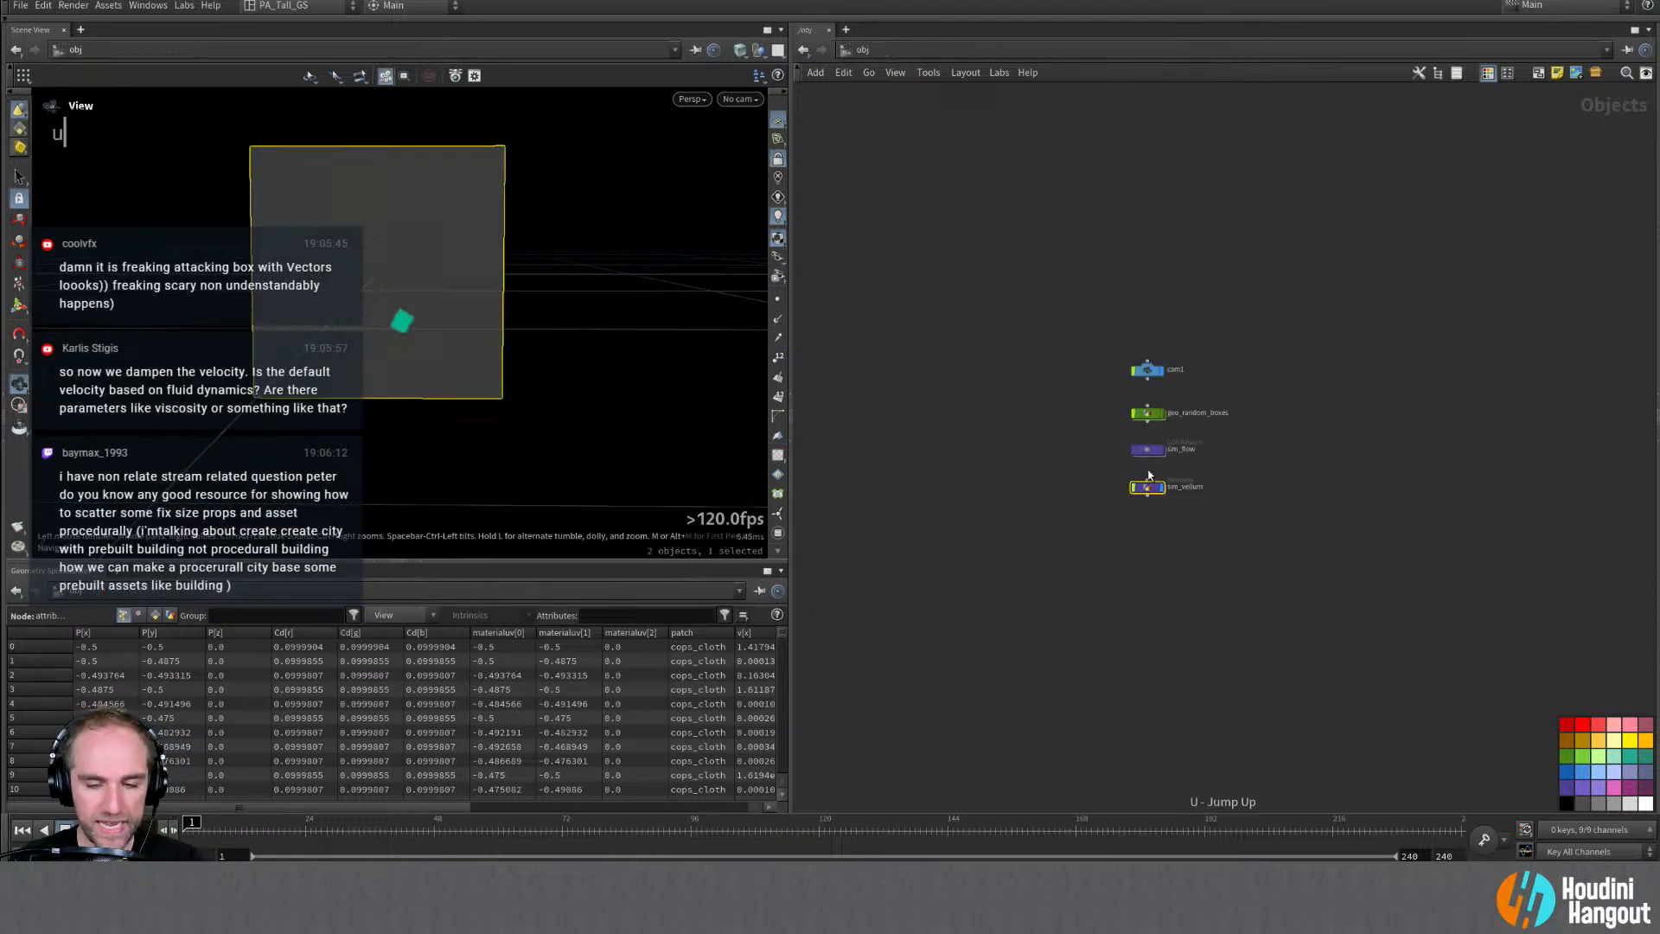
double_click(1148, 449)
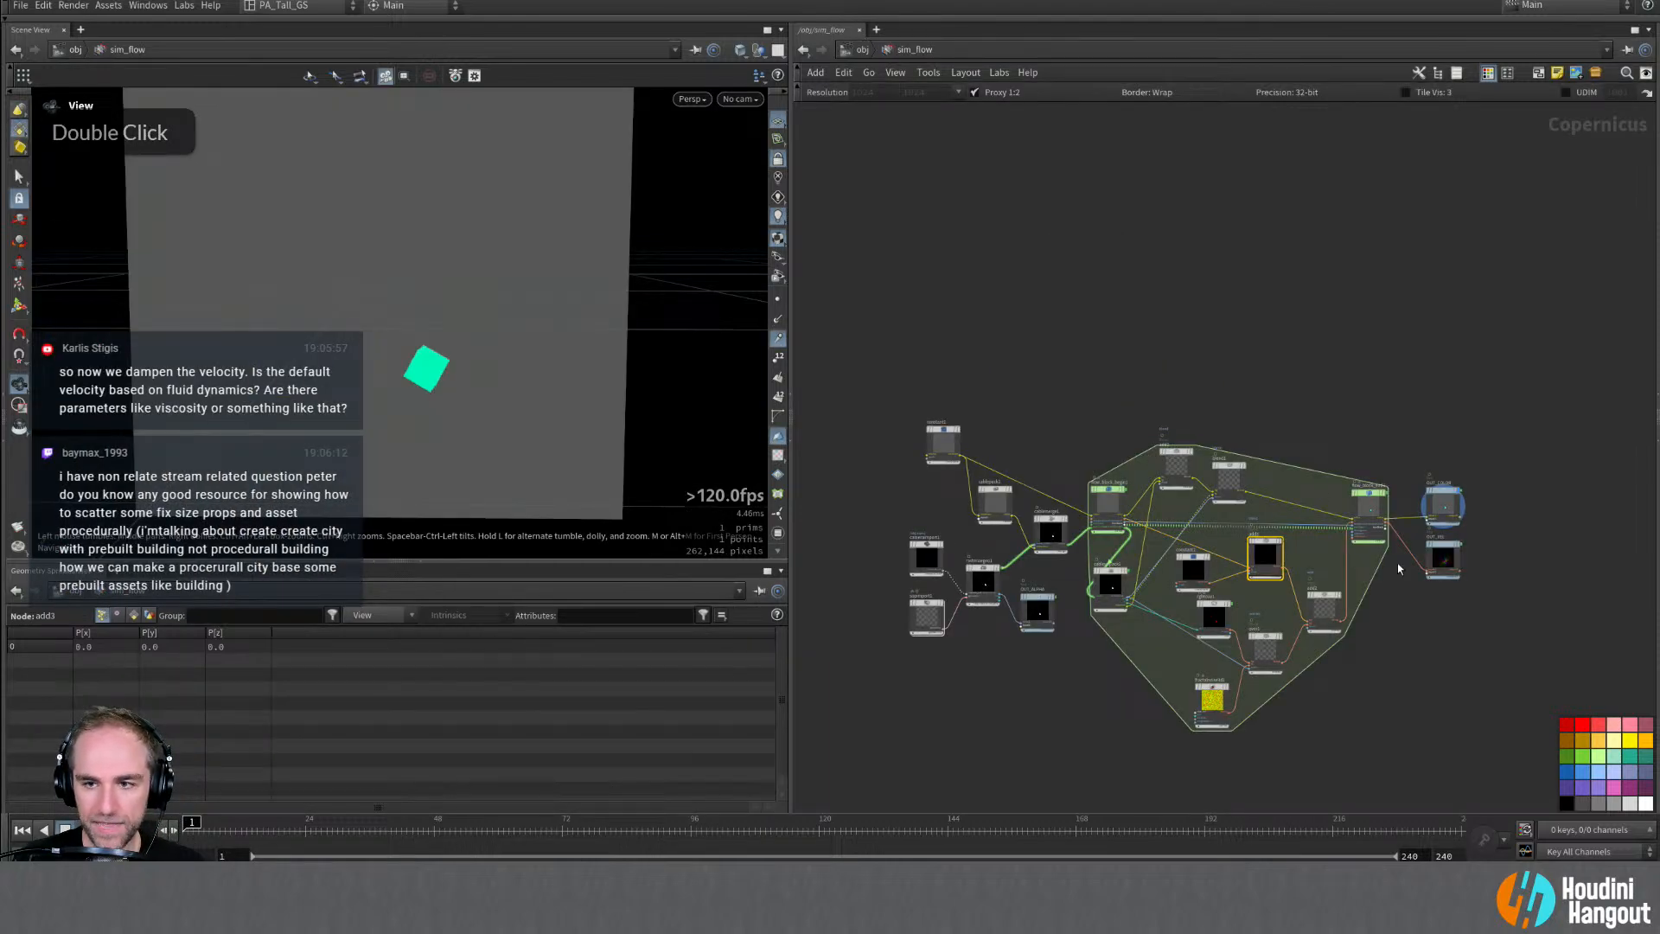
Step: Show flow_block_end1's parameters and examine its Pressure Projection settings, such as Collision Iterations and Multigrid Iterations
right_click_drag(1381, 542, 1435, 549)
left_click(1314, 365)
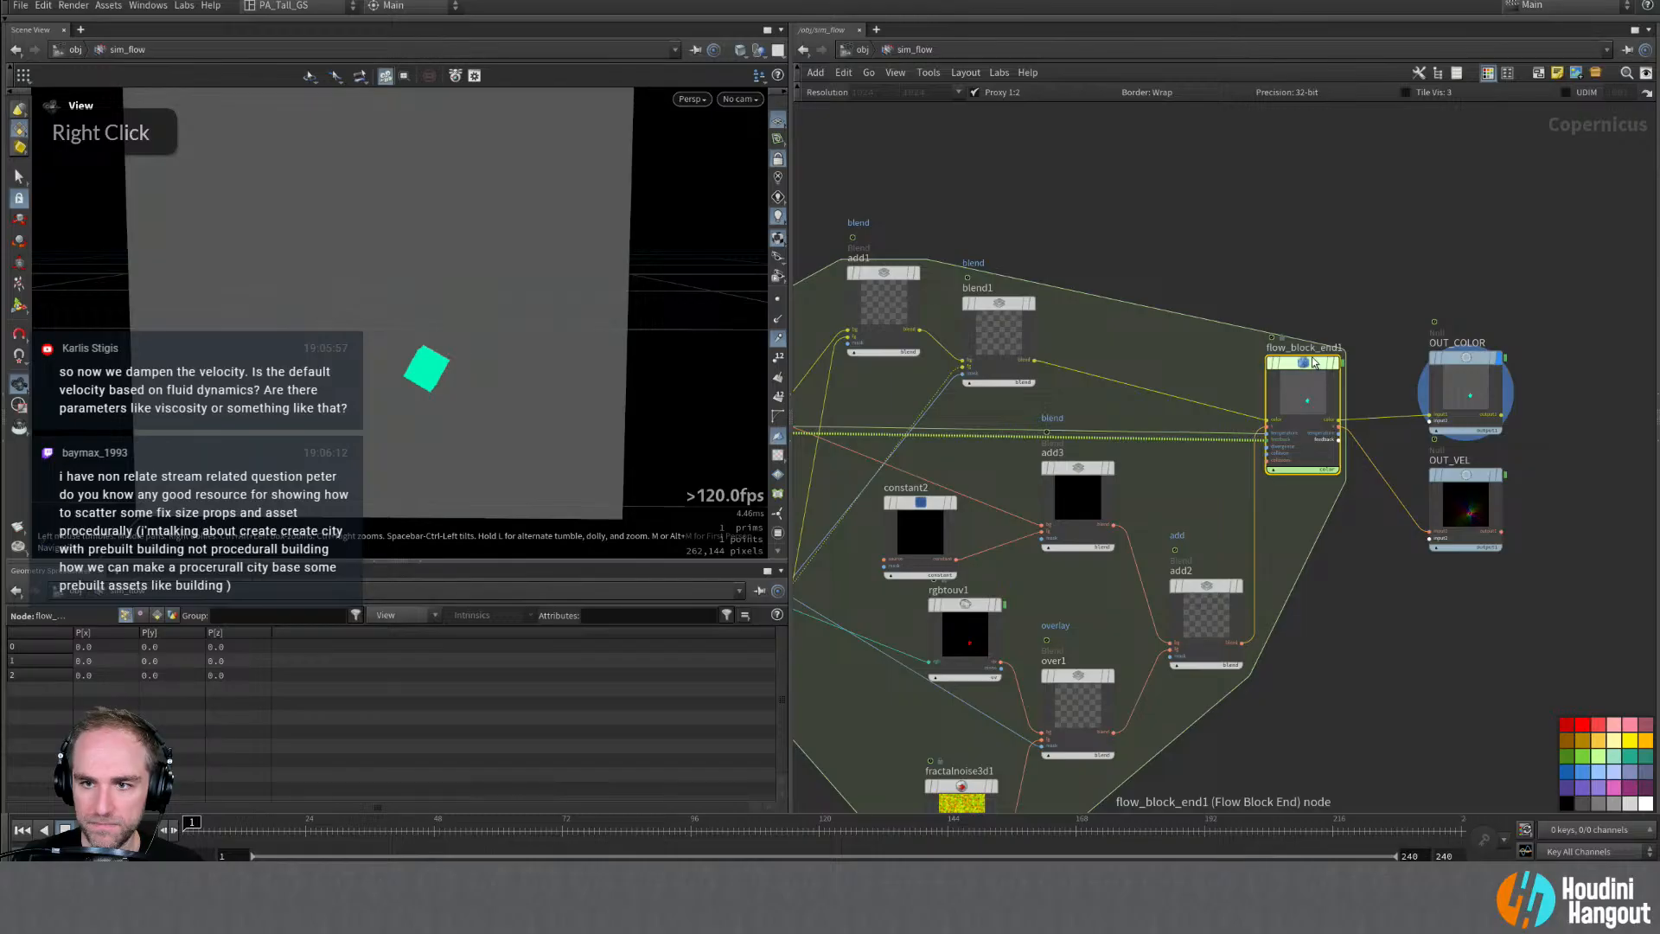
middle_click_drag(1301, 369, 1268, 423)
key("p")
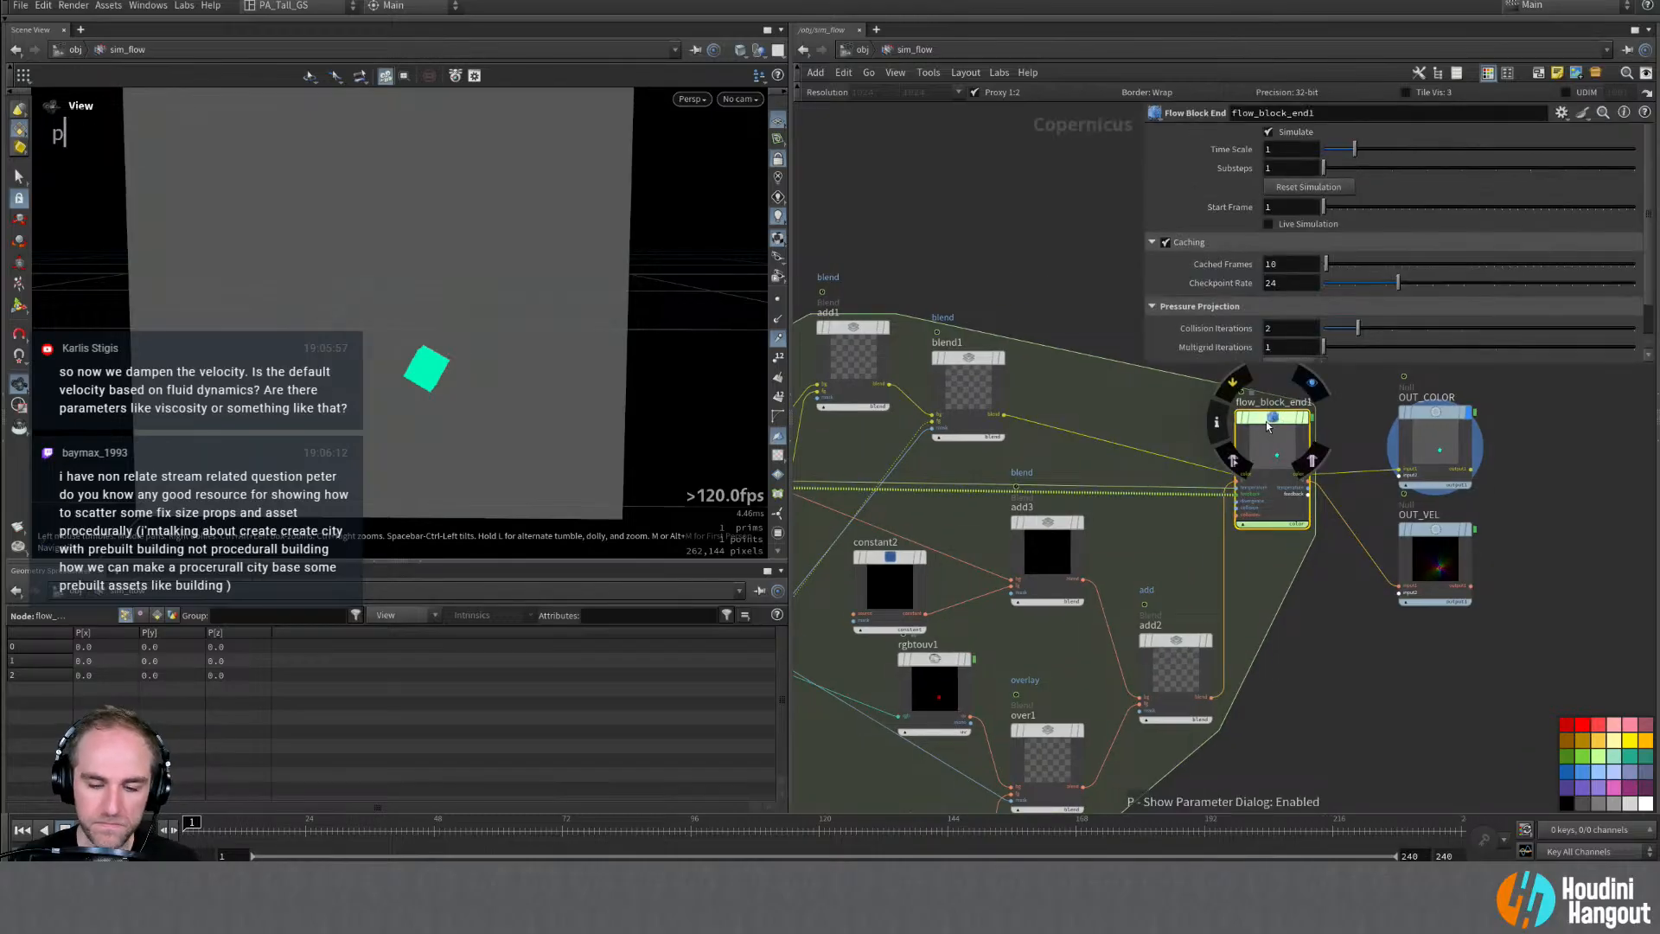
scroll(1217, 320, "down", 2)
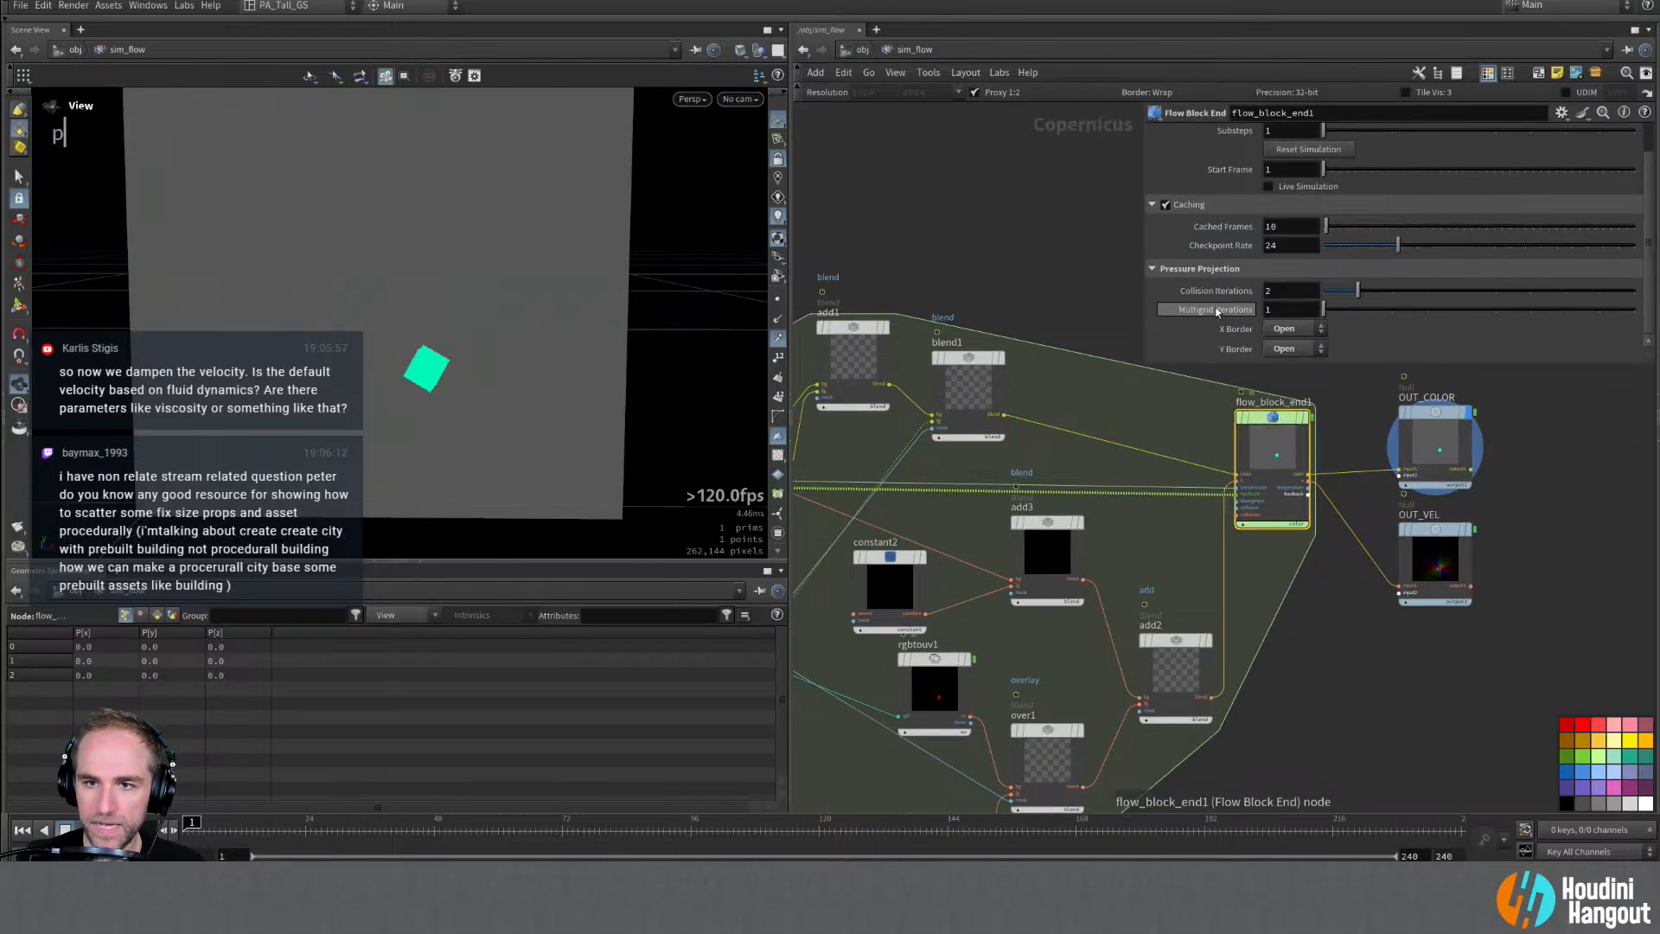
mouse_move(1225, 314)
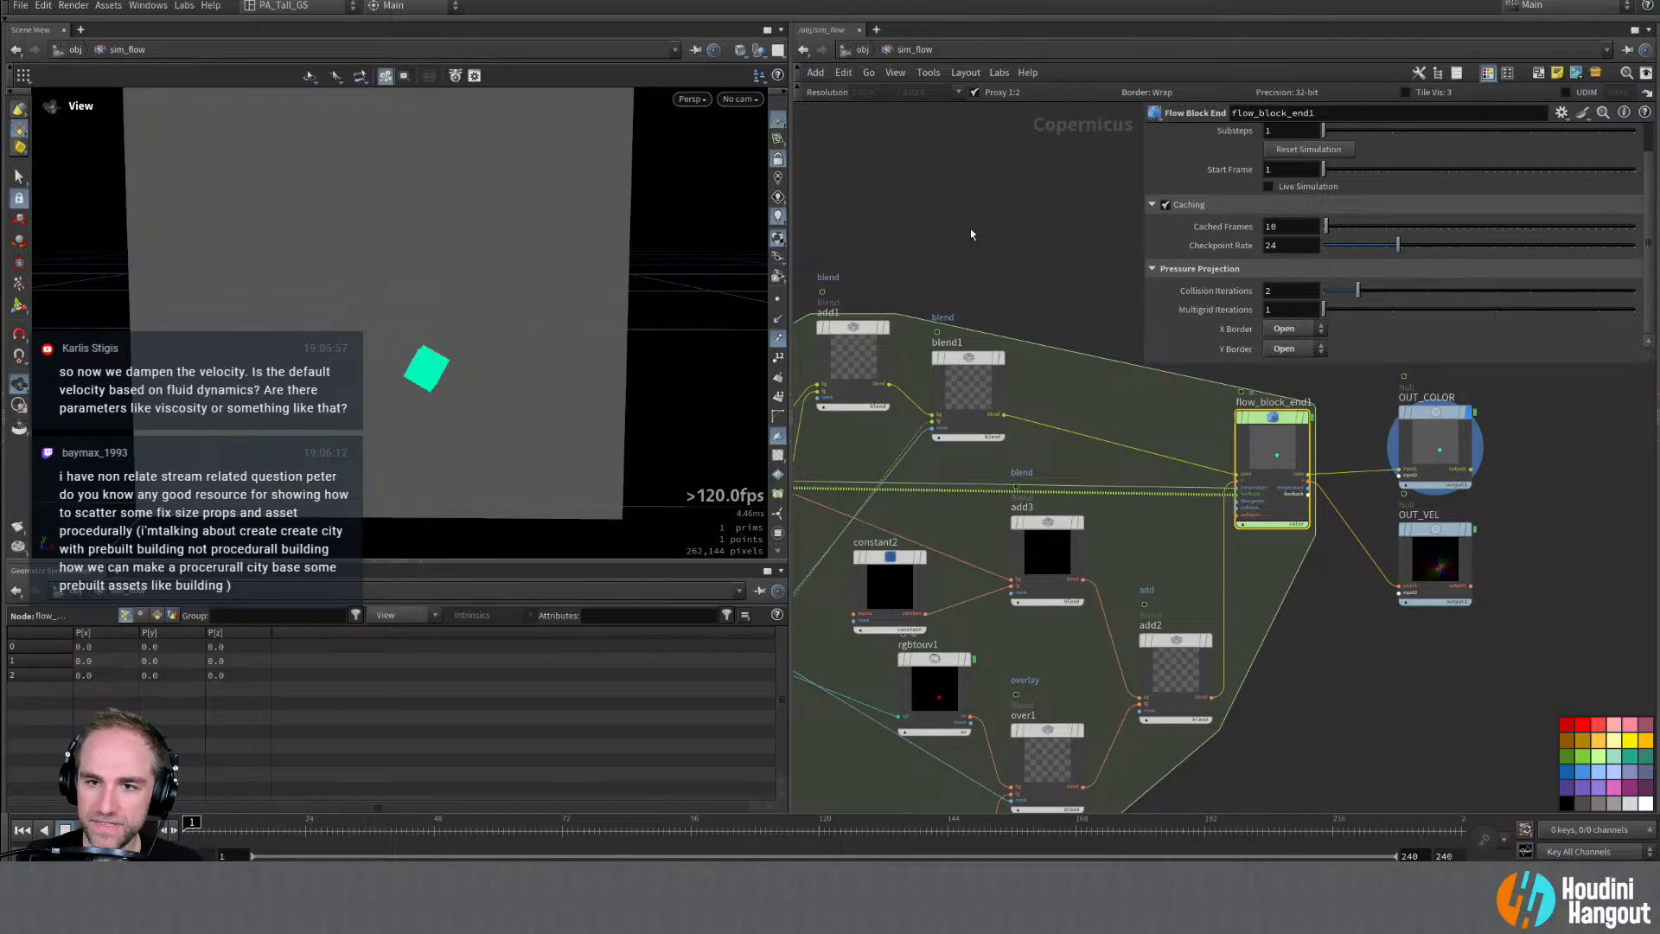
Step: Place a Flow Project Non-Divergent Multigrid node in the empty area above the flow block
middle_click_drag(1016, 216, 1034, 347)
key("Tab")
type("pre")
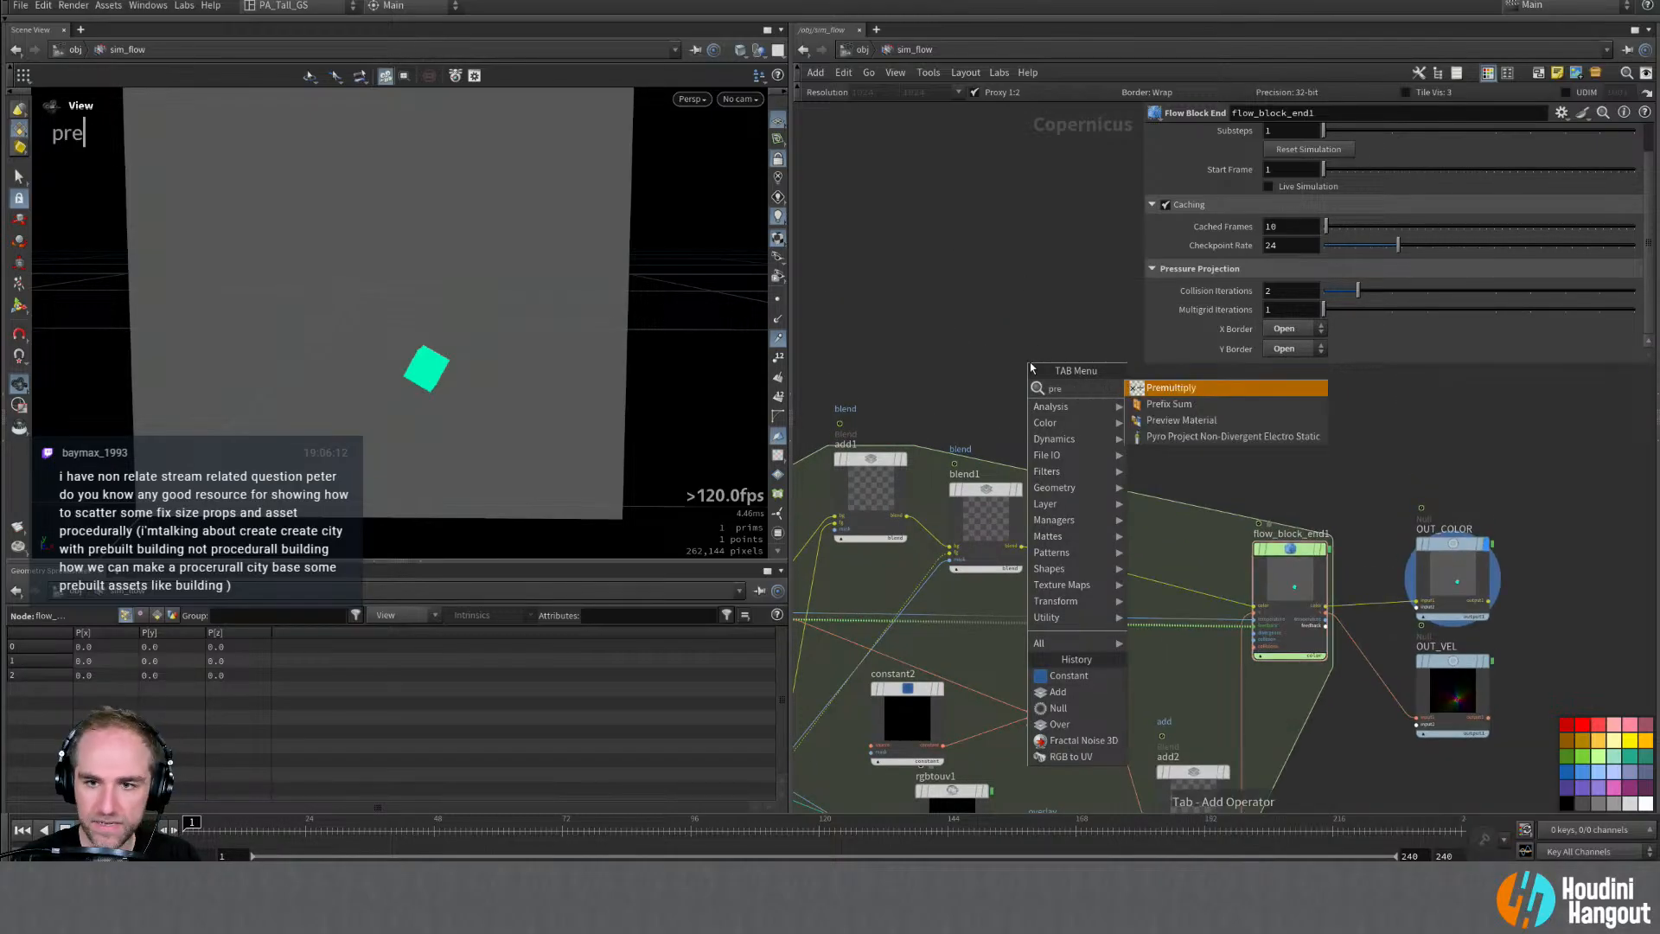
key("BackSpace")
key("BackSpace")
key("BackSpace")
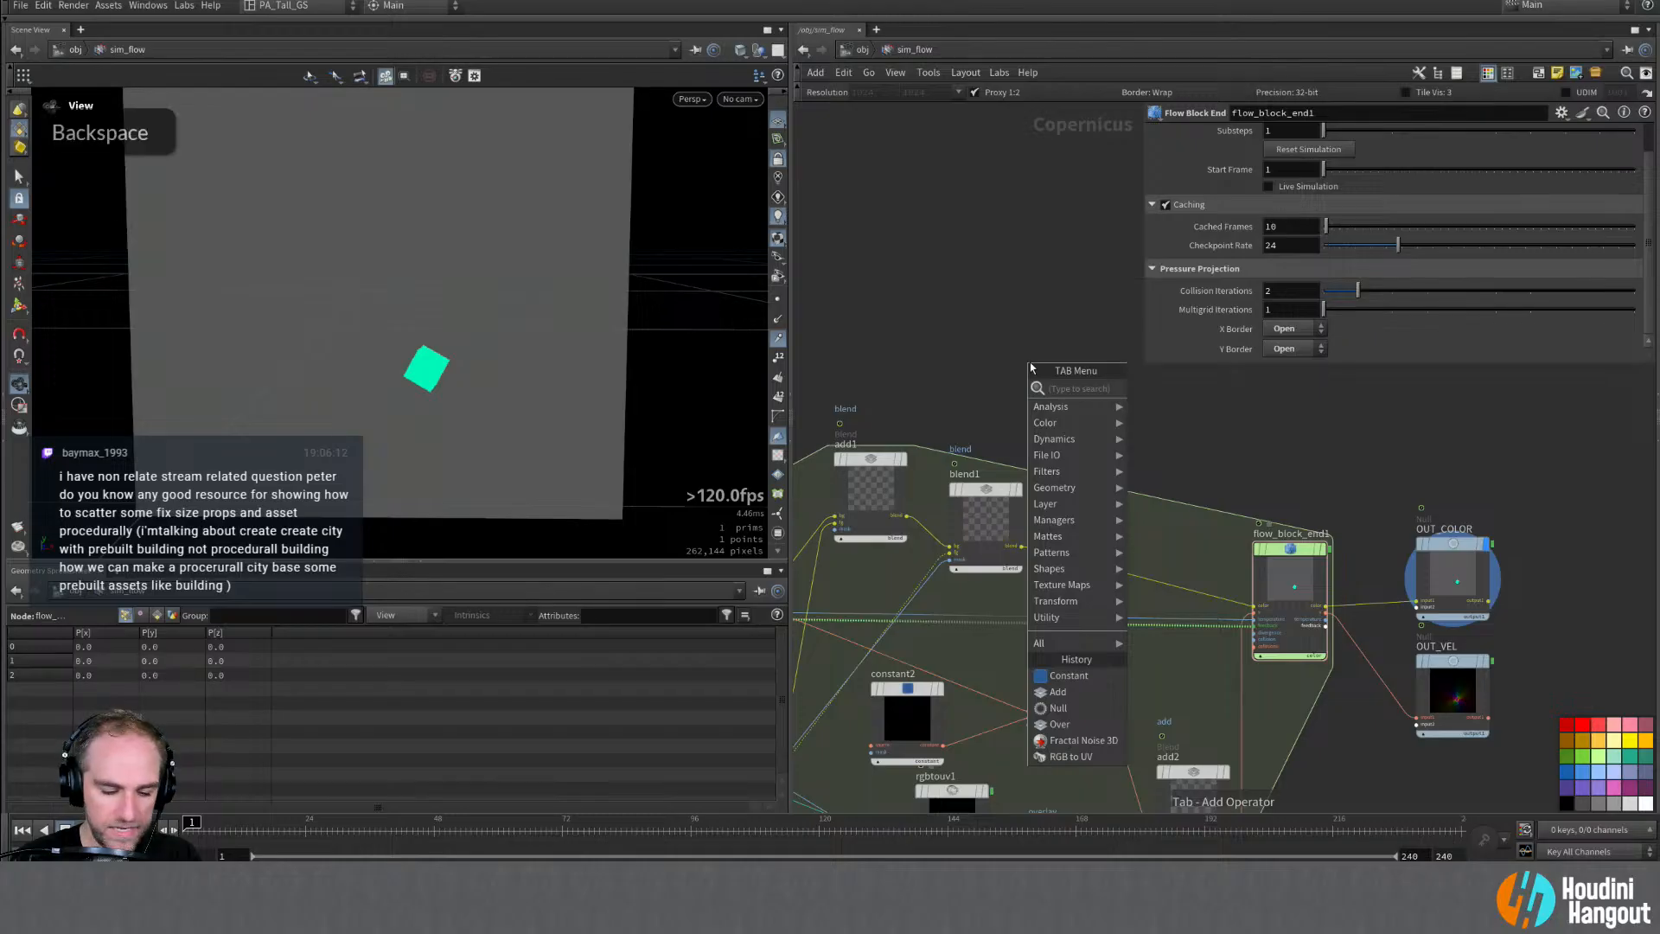
type("flow")
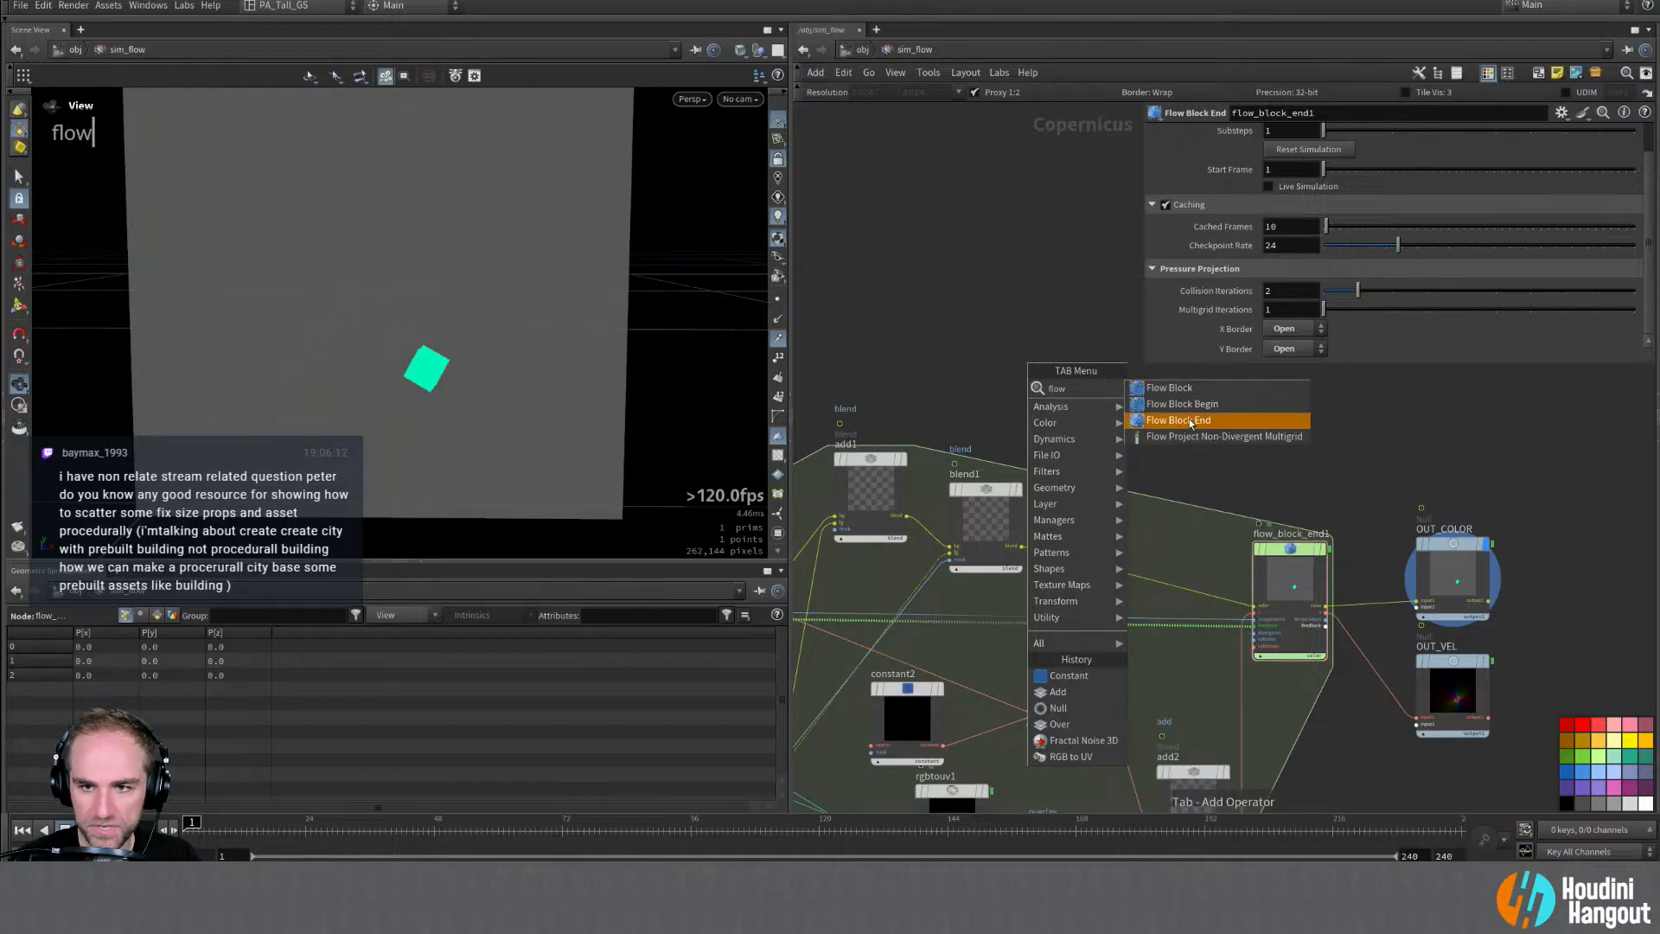
left_click(1210, 436)
left_click(940, 271)
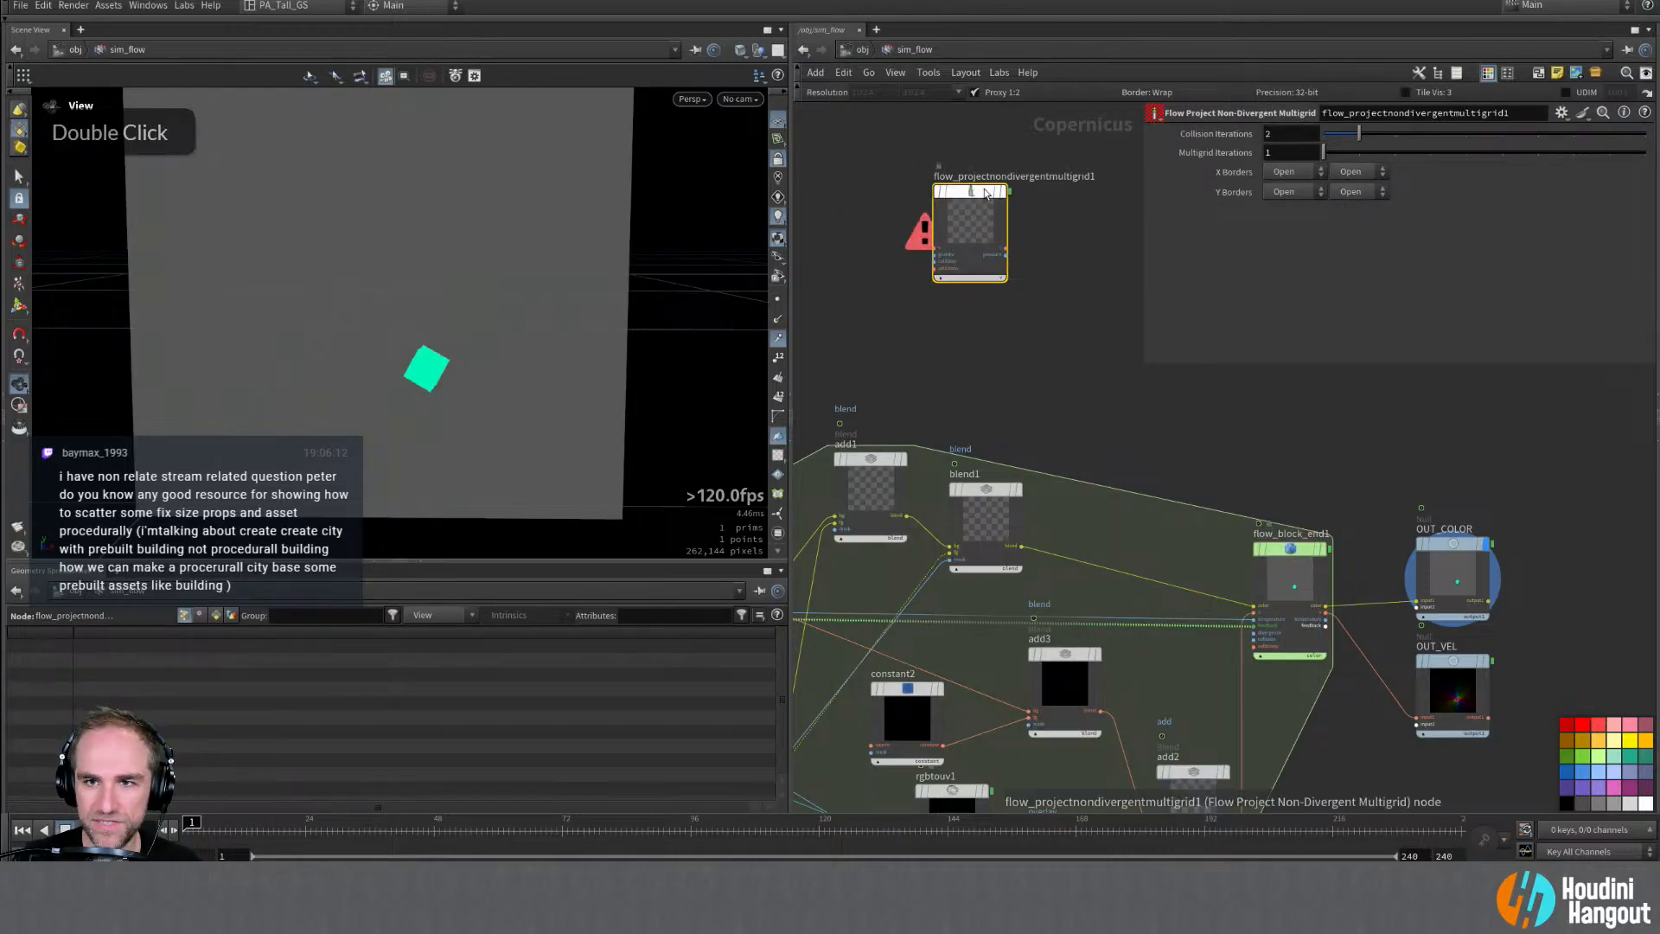
left_click_drag(982, 188, 992, 214)
Step: Examine the inputs and outputs of the Flow Project Non-Divergent Multigrid node and delete the node
right_click_drag(905, 279, 924, 218)
middle_click_drag(924, 220, 875, 287)
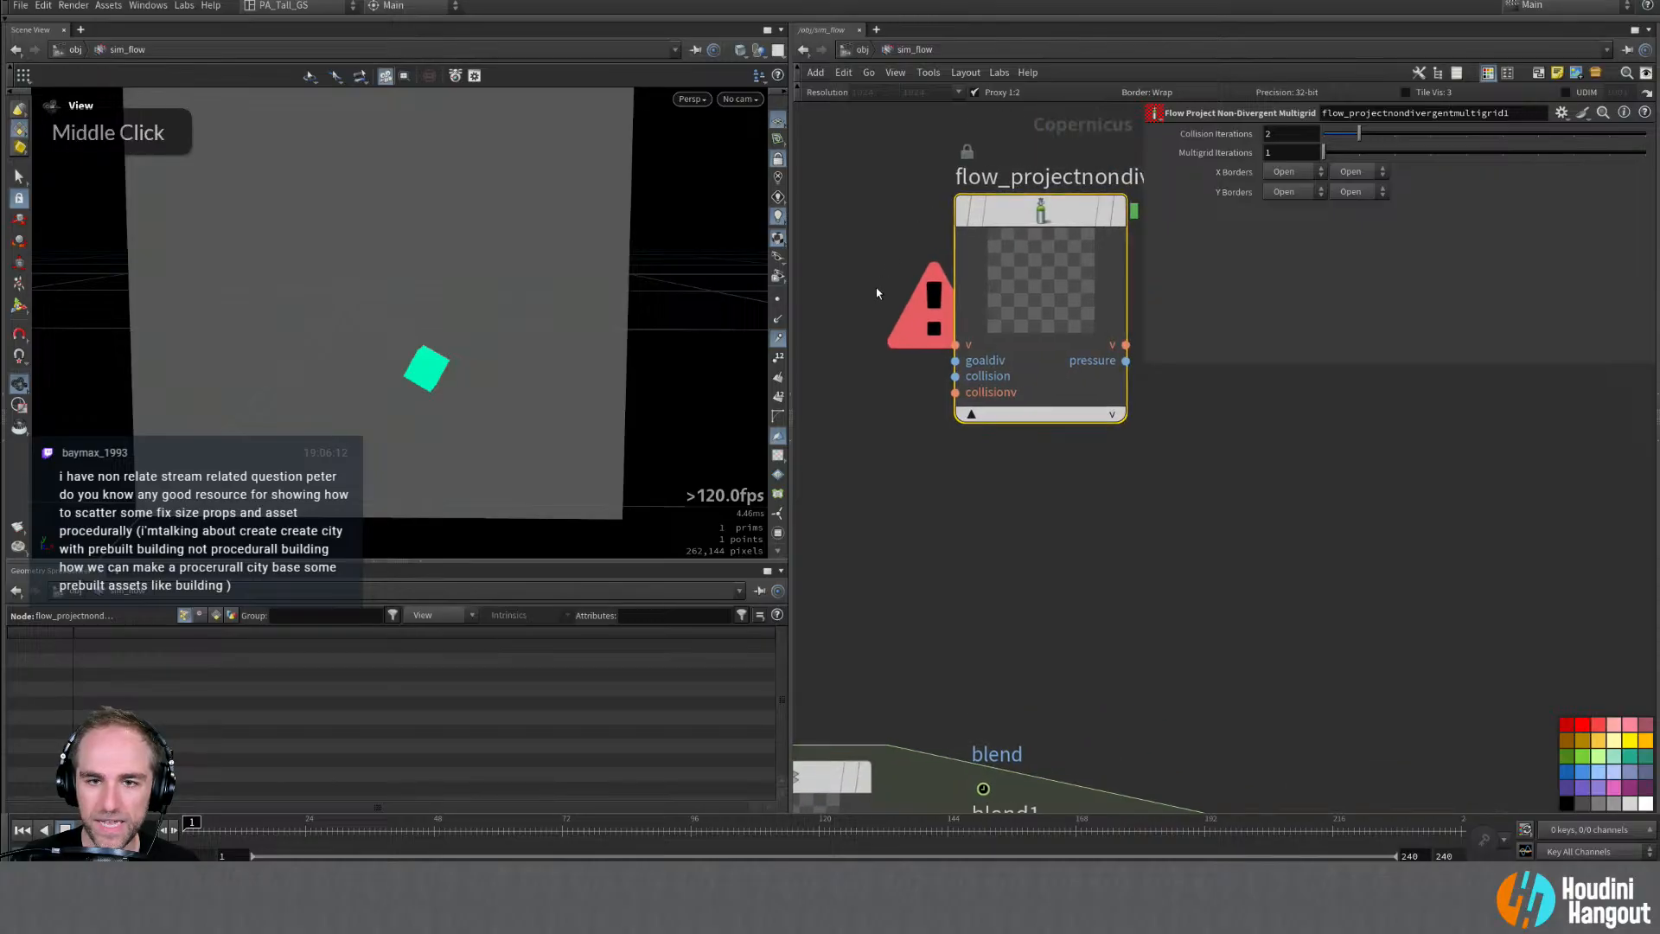
right_click_drag(875, 287, 855, 289)
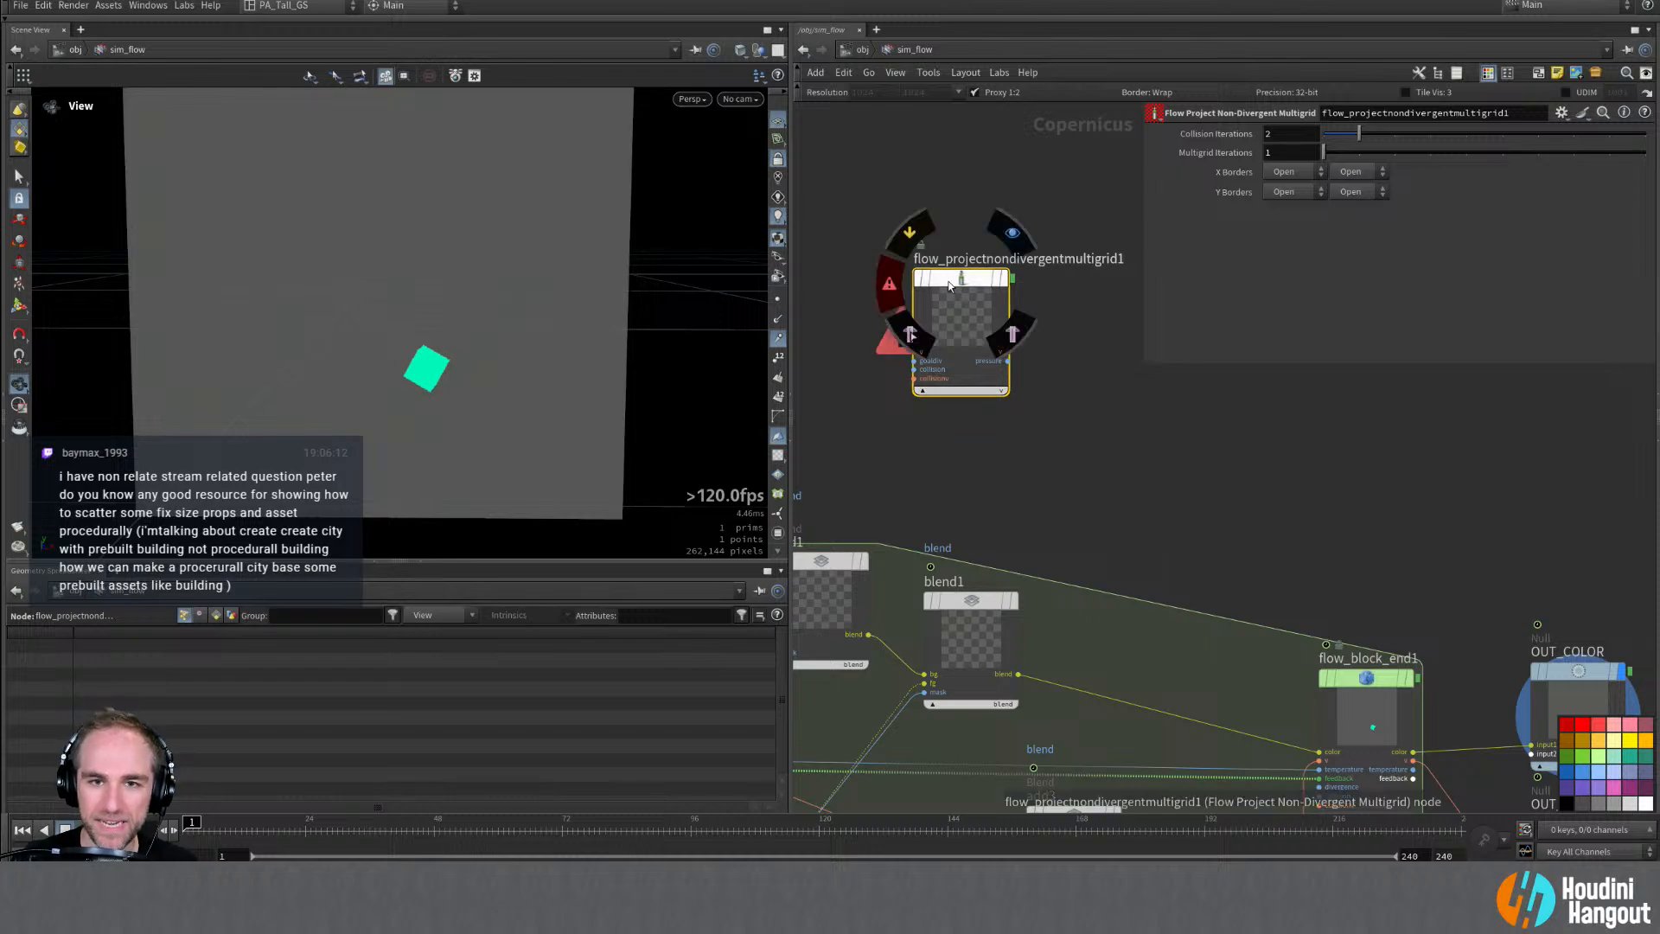
key("Delete")
Step: Leave sim_flow for the sim_vellum geometry network and show the parameter pane beside it
right_click_drag(1350, 570, 1338, 572)
middle_click_drag(1338, 572, 1371, 452)
right_click_drag(1371, 452, 1336, 467)
middle_click_drag(1335, 467, 1362, 489)
right_click_drag(1361, 490, 1379, 410)
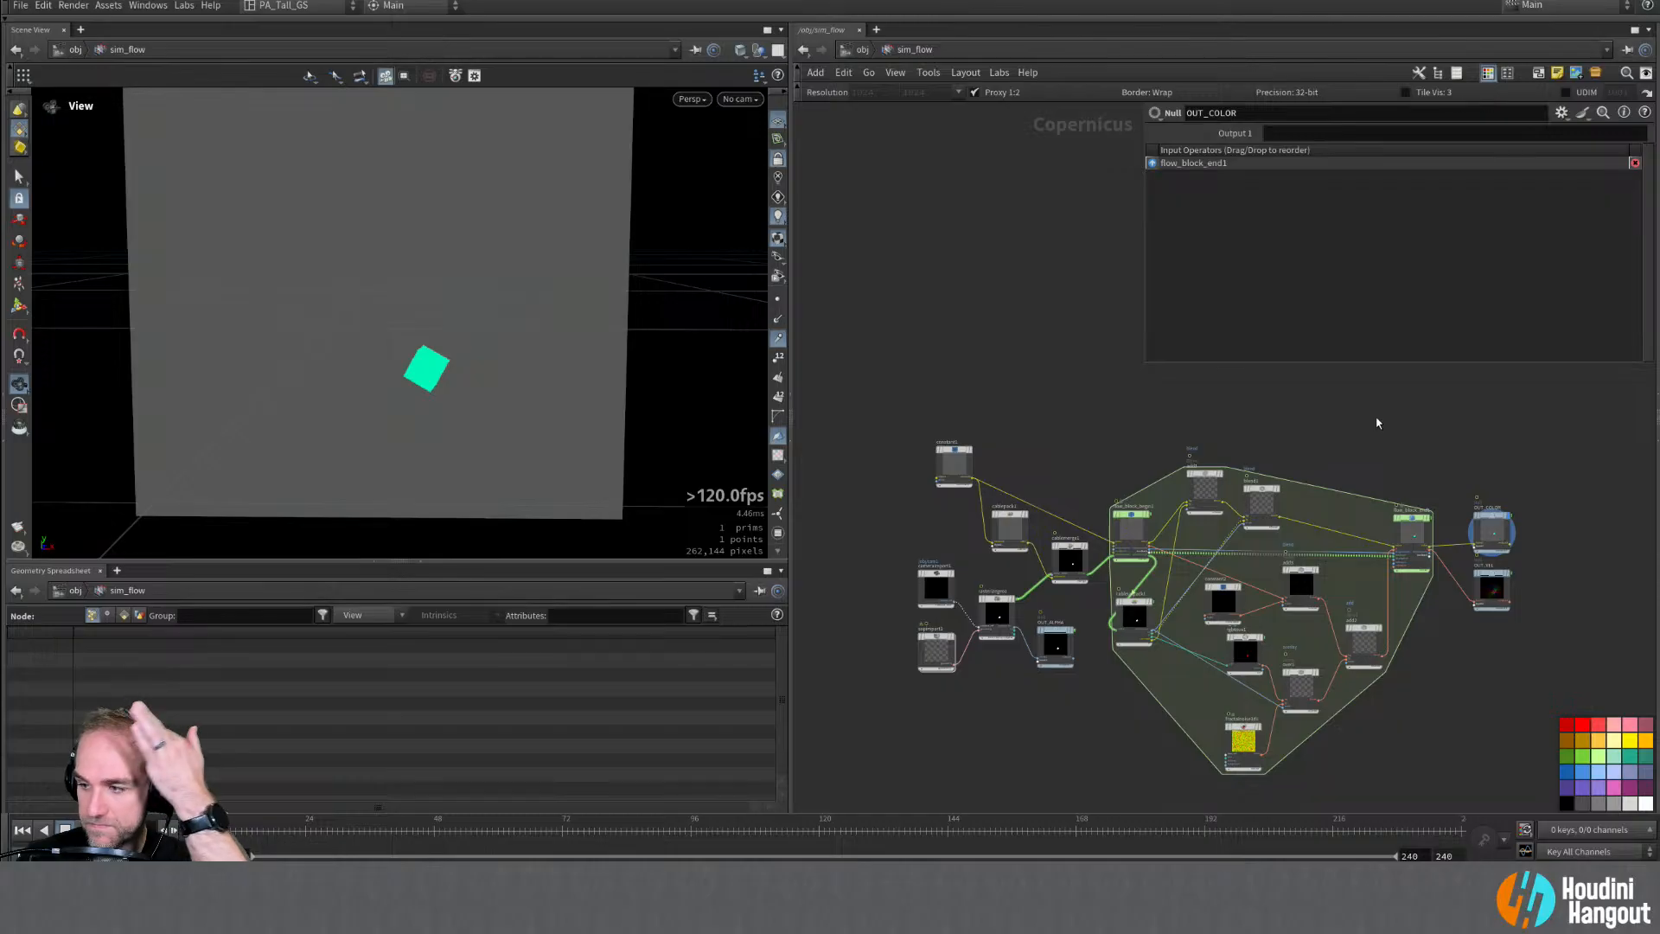
key("p")
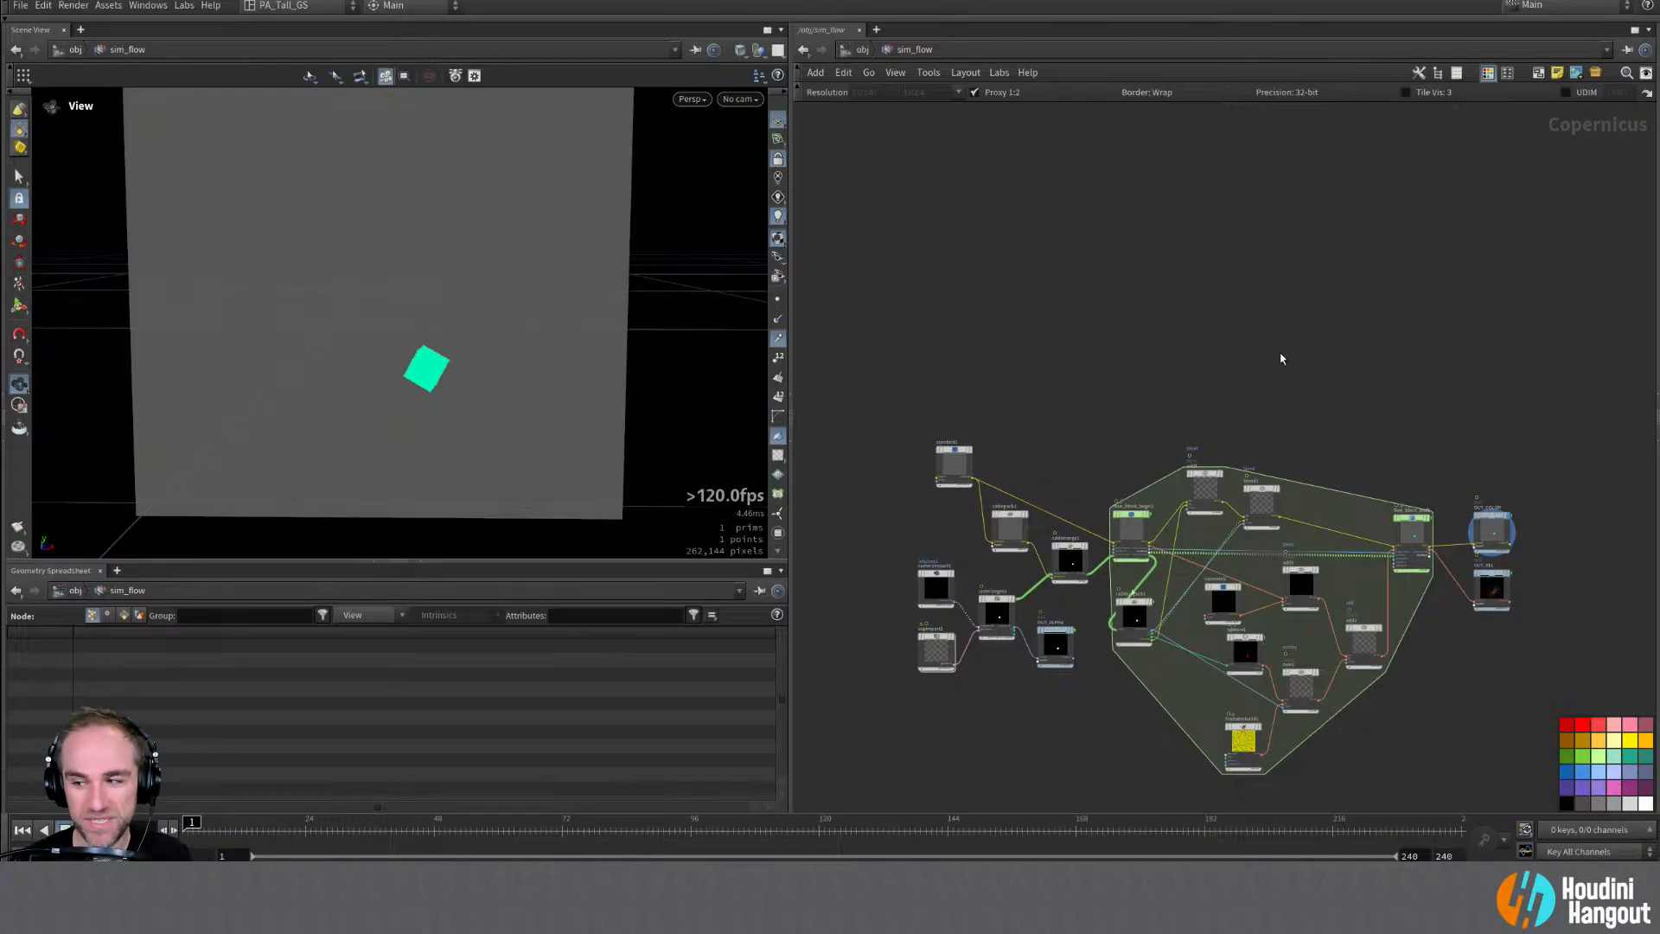
key("u")
right_click_drag(1177, 507, 1159, 474)
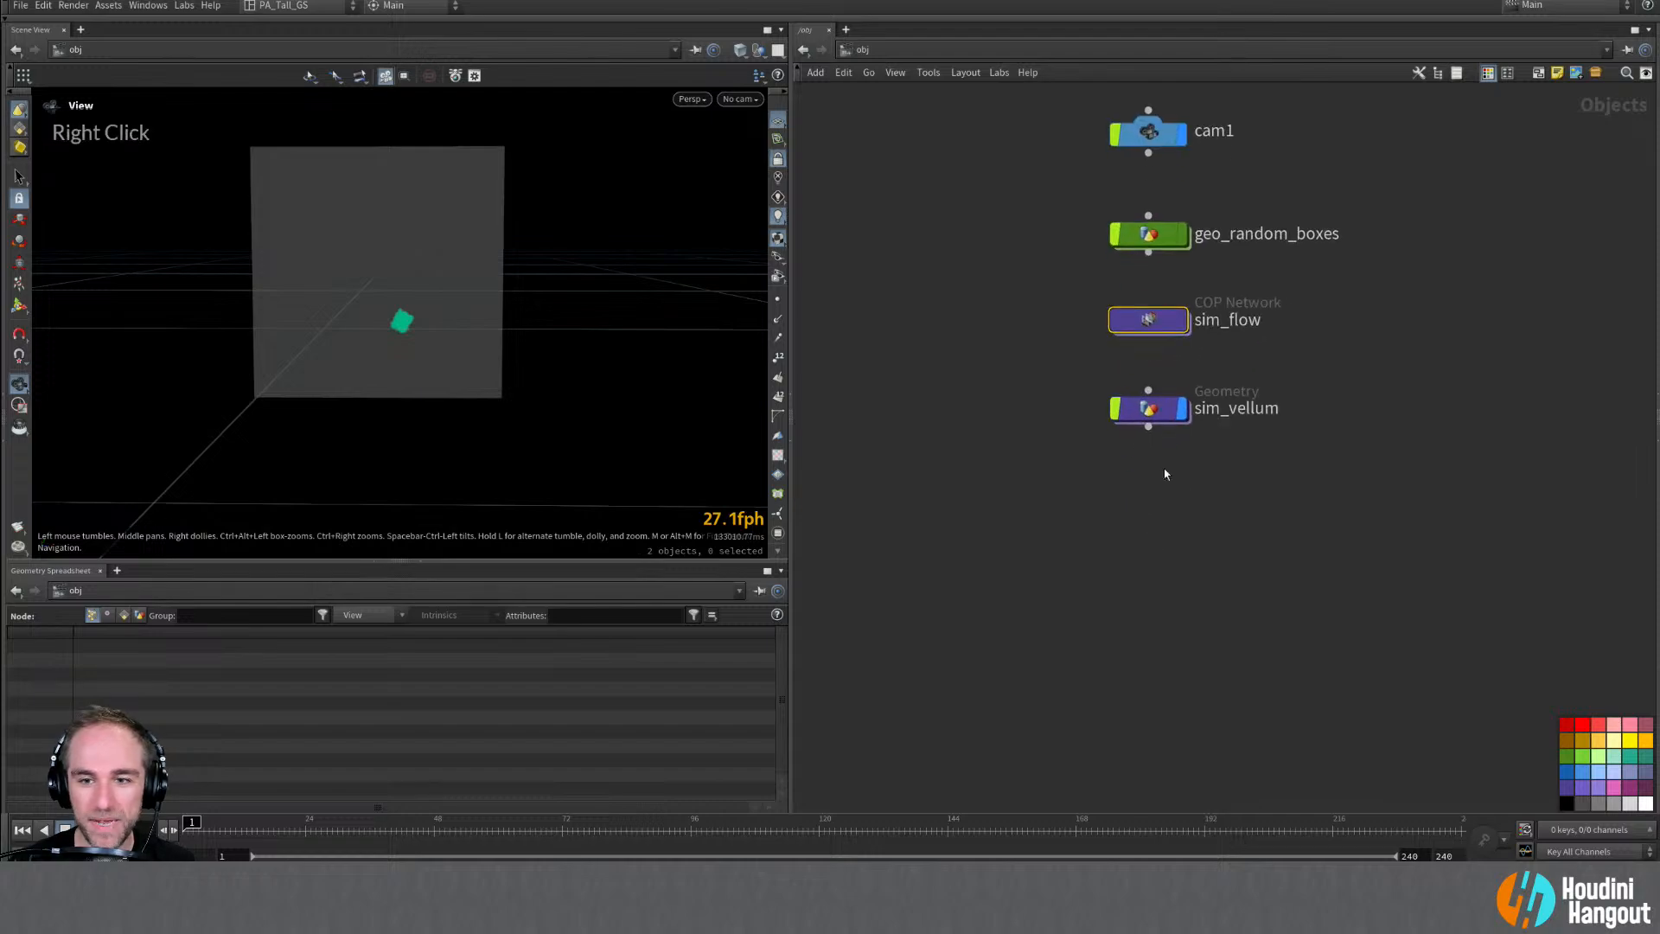
double_click(1163, 412)
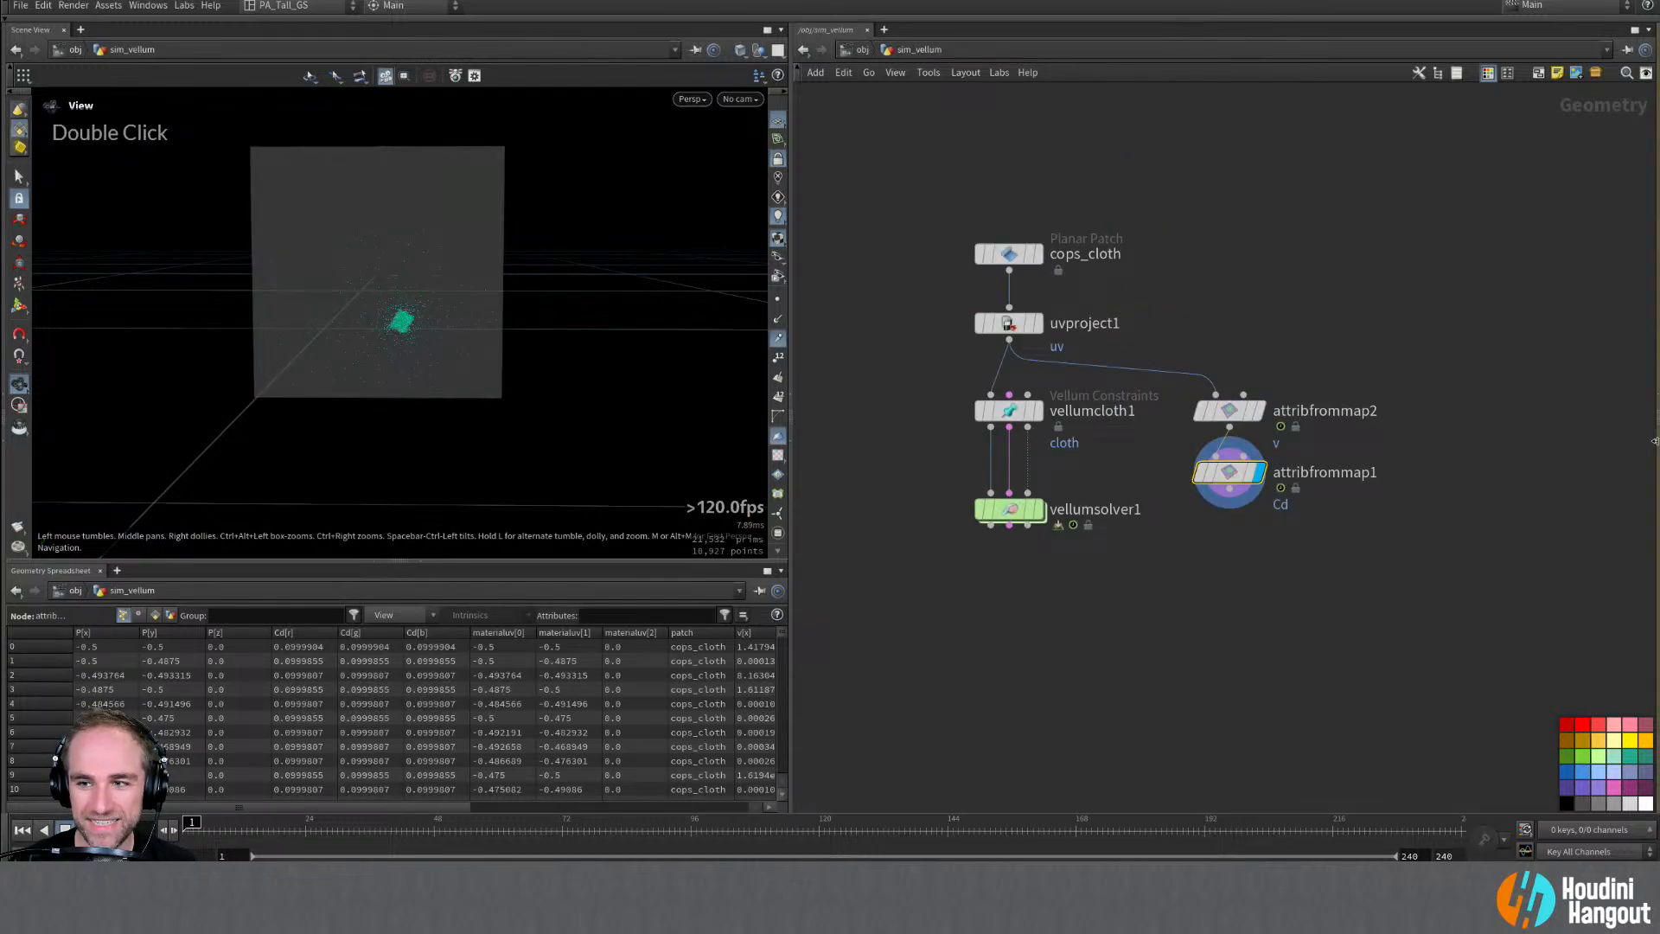
key("p")
middle_click_drag(1045, 551, 1086, 563)
right_click_drag(1086, 563, 1071, 576)
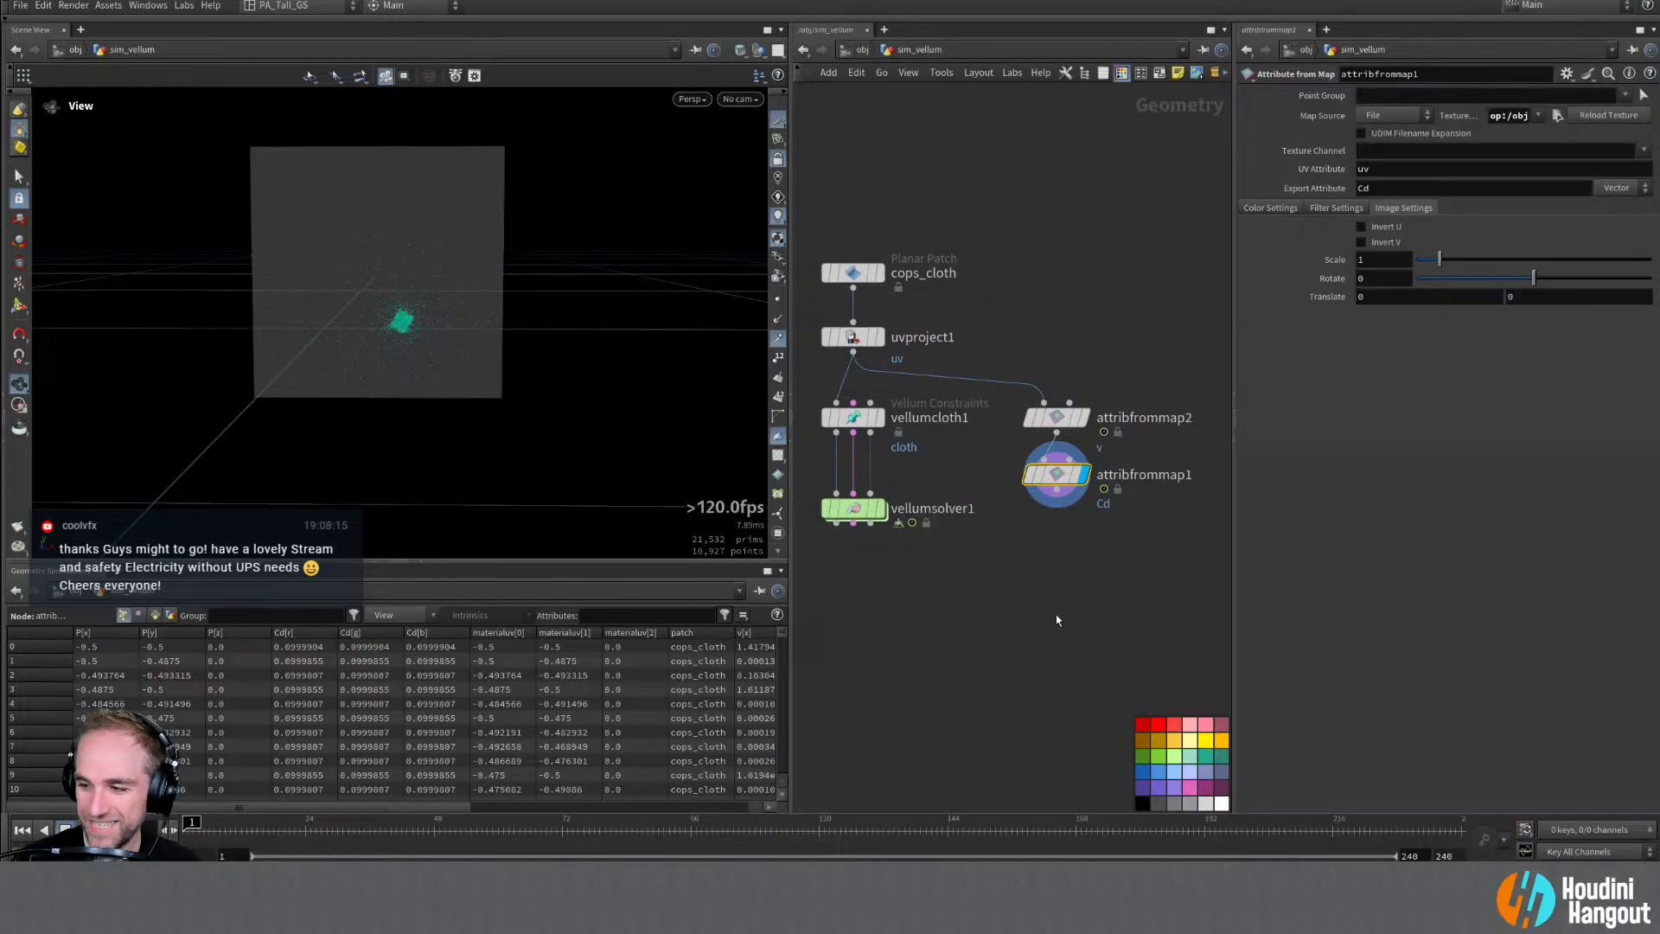
Step: Play the flow on the cloth to check its mapped color and velocity, then return to frame 1
right_click_drag(388, 267, 501, 193, "alt")
middle_click_drag(482, 234, 352, 543, "alt")
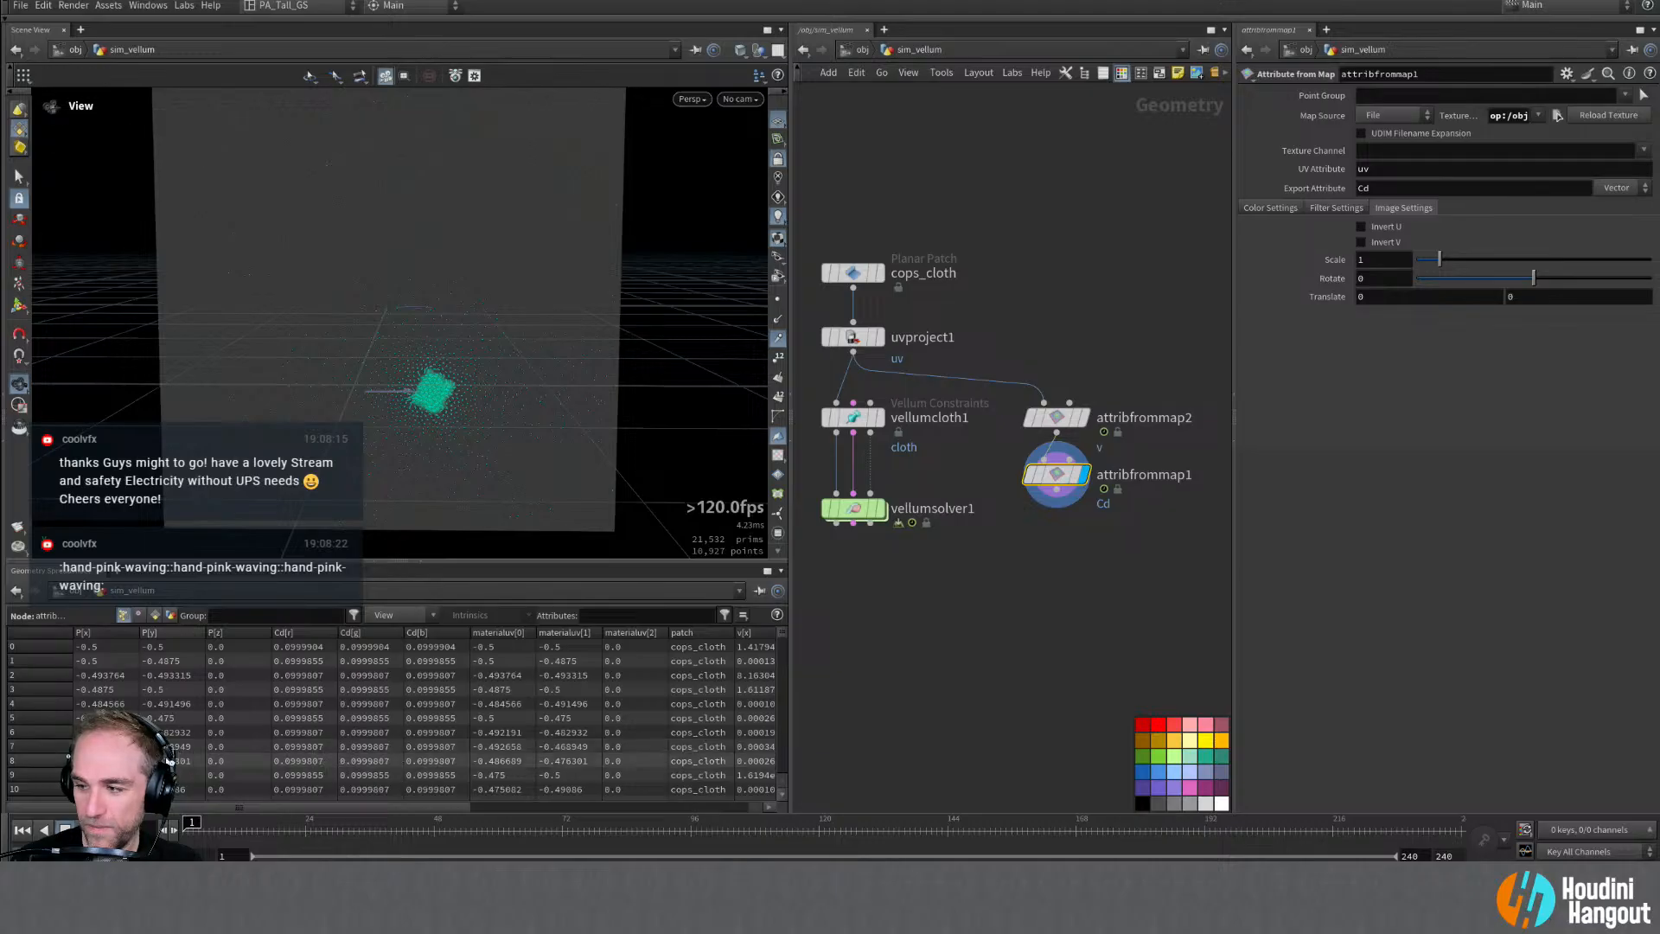
left_click(87, 829)
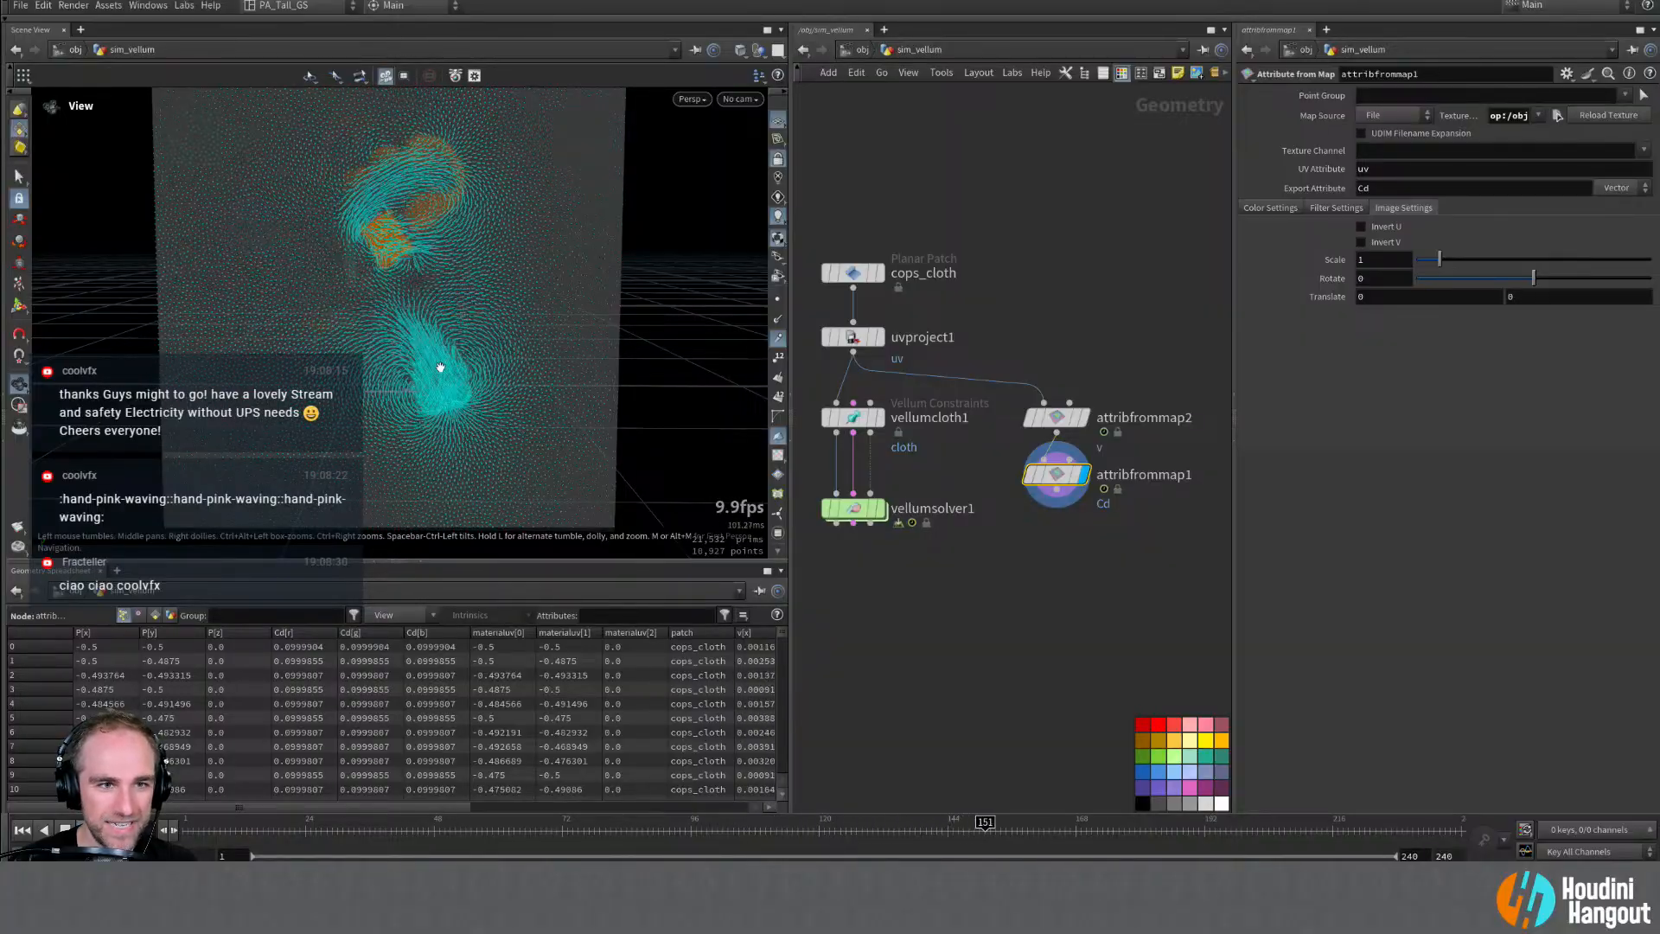
left_click(21, 831)
Step: Add a Null directly below attribfrommap2 in place of attribfrommap1, and move the disconnected attribfrommap1 aside
left_click_drag(1053, 481, 1052, 488)
key("Tab")
type("null")
key("Return")
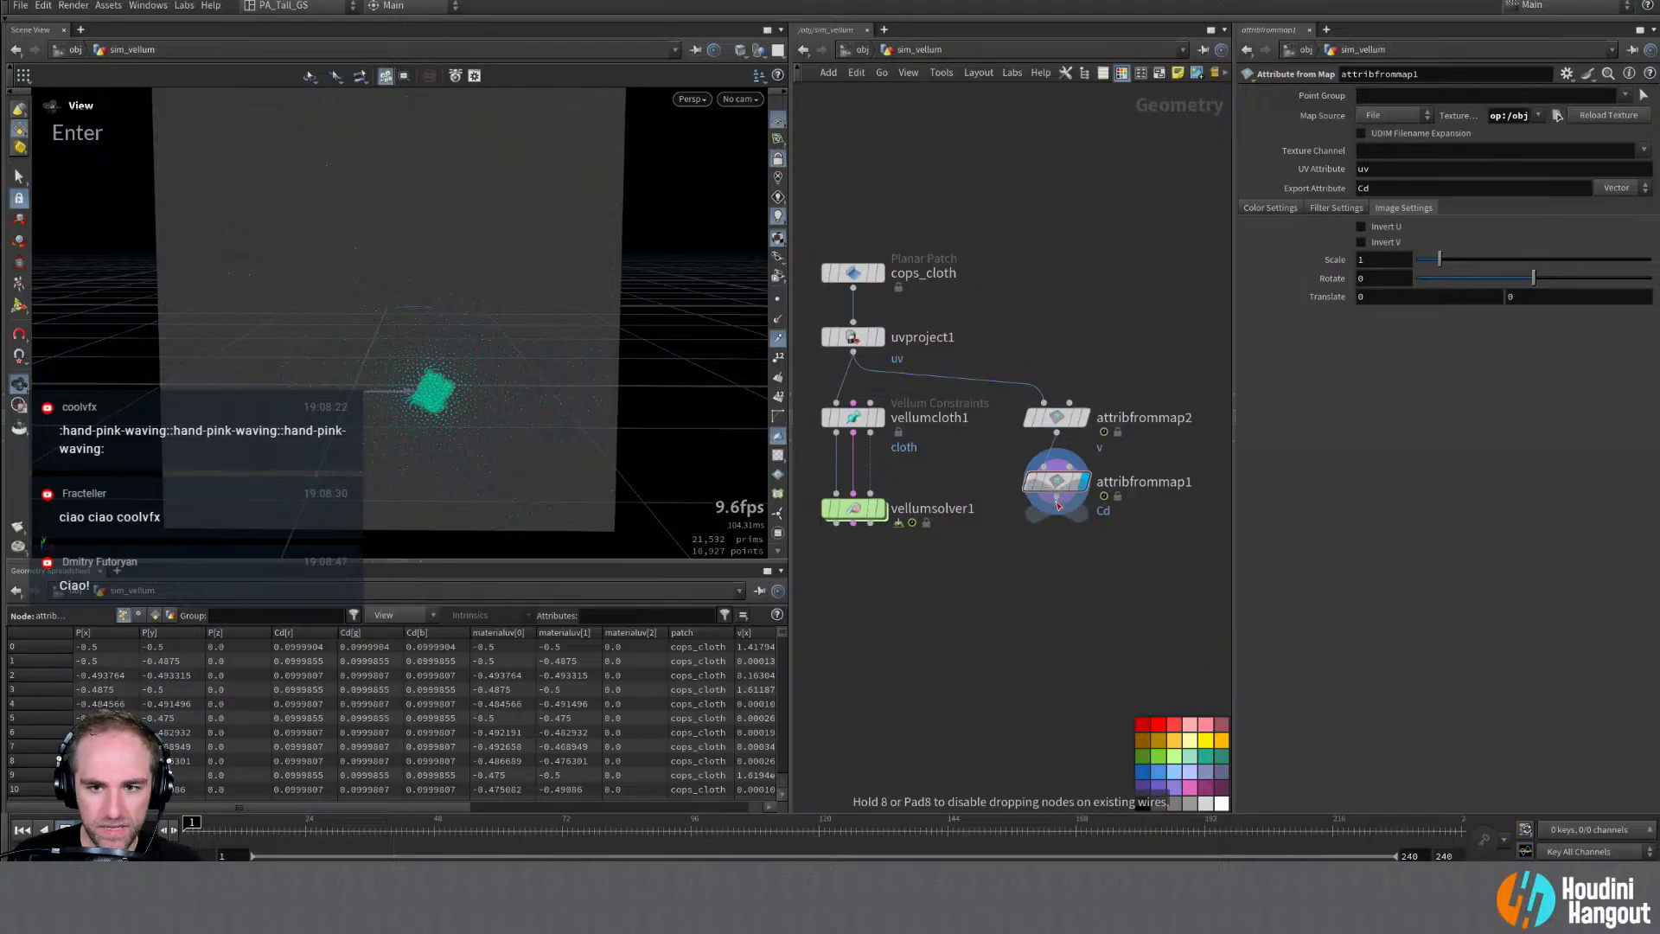
left_click(1057, 550)
left_click_drag(1062, 481, 867, 711)
left_click_drag(1062, 550, 1061, 489)
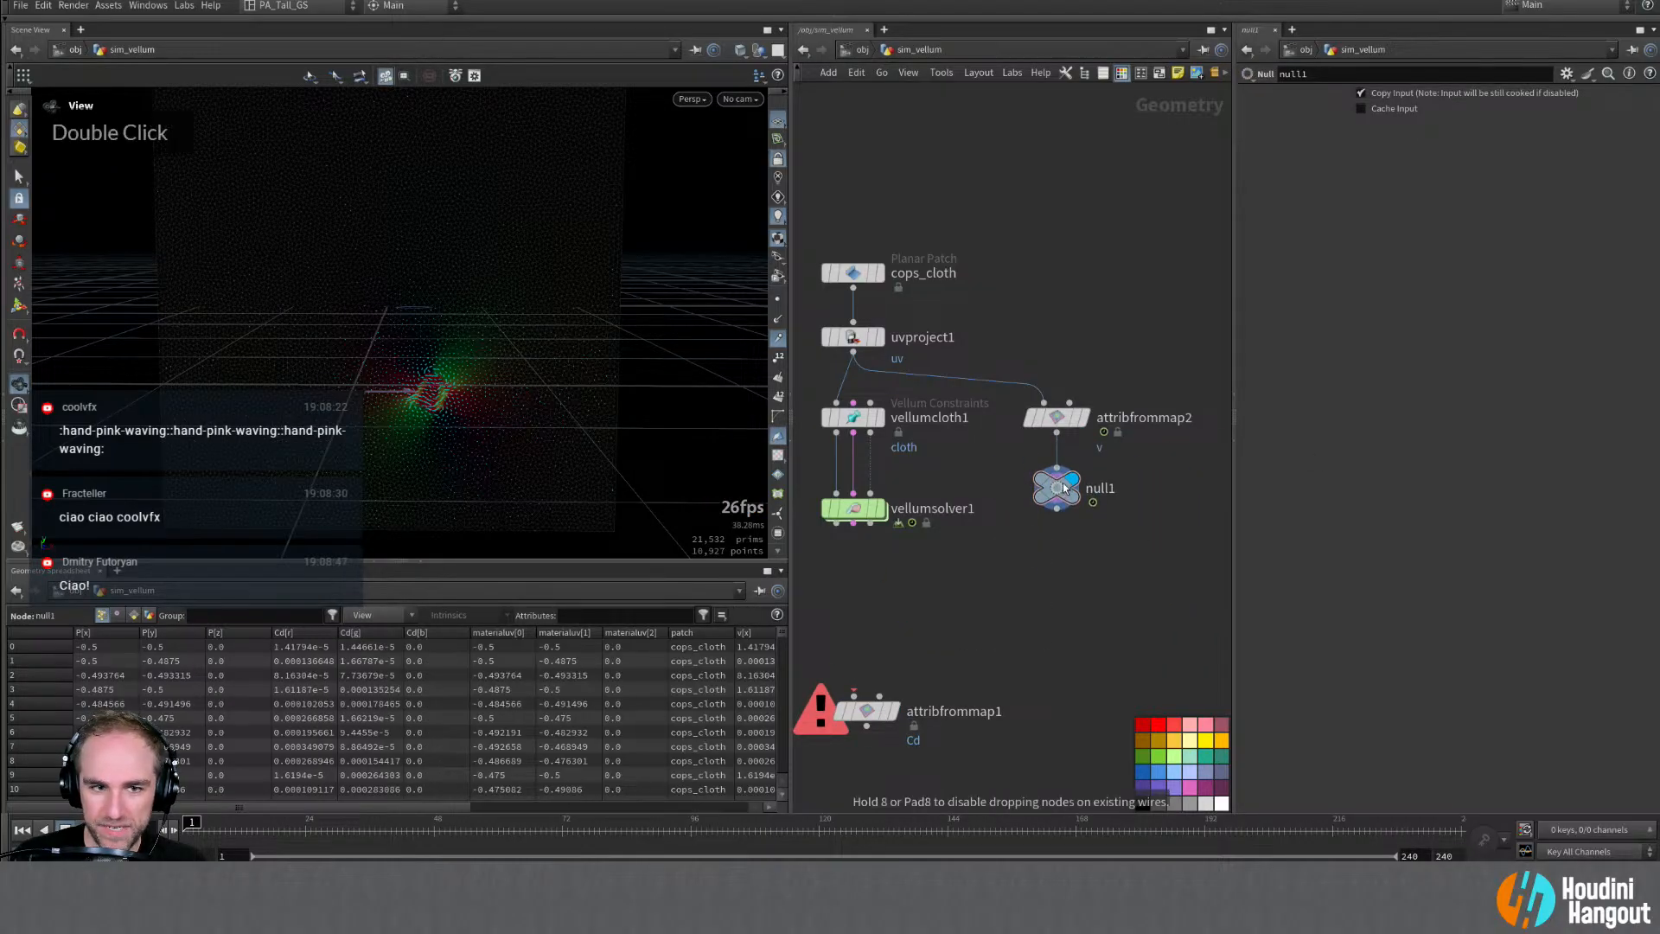
Step: Rename the null below attribfrommap2 as VEL and color it yellow-orange
double_click(1105, 489)
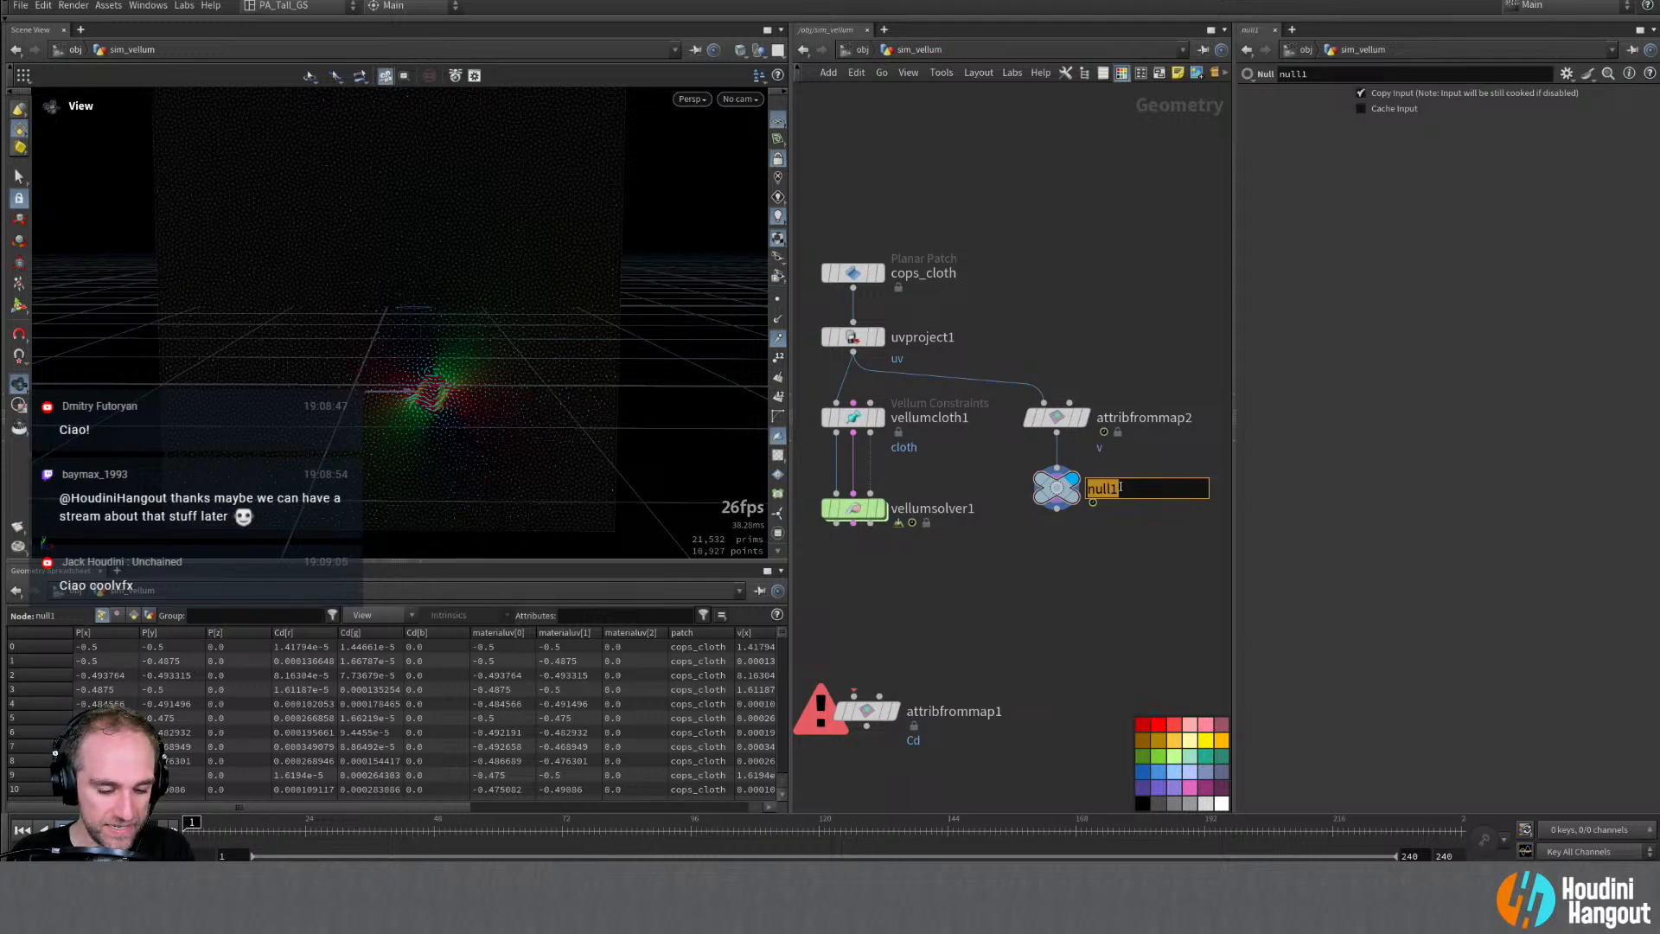
type("VEL")
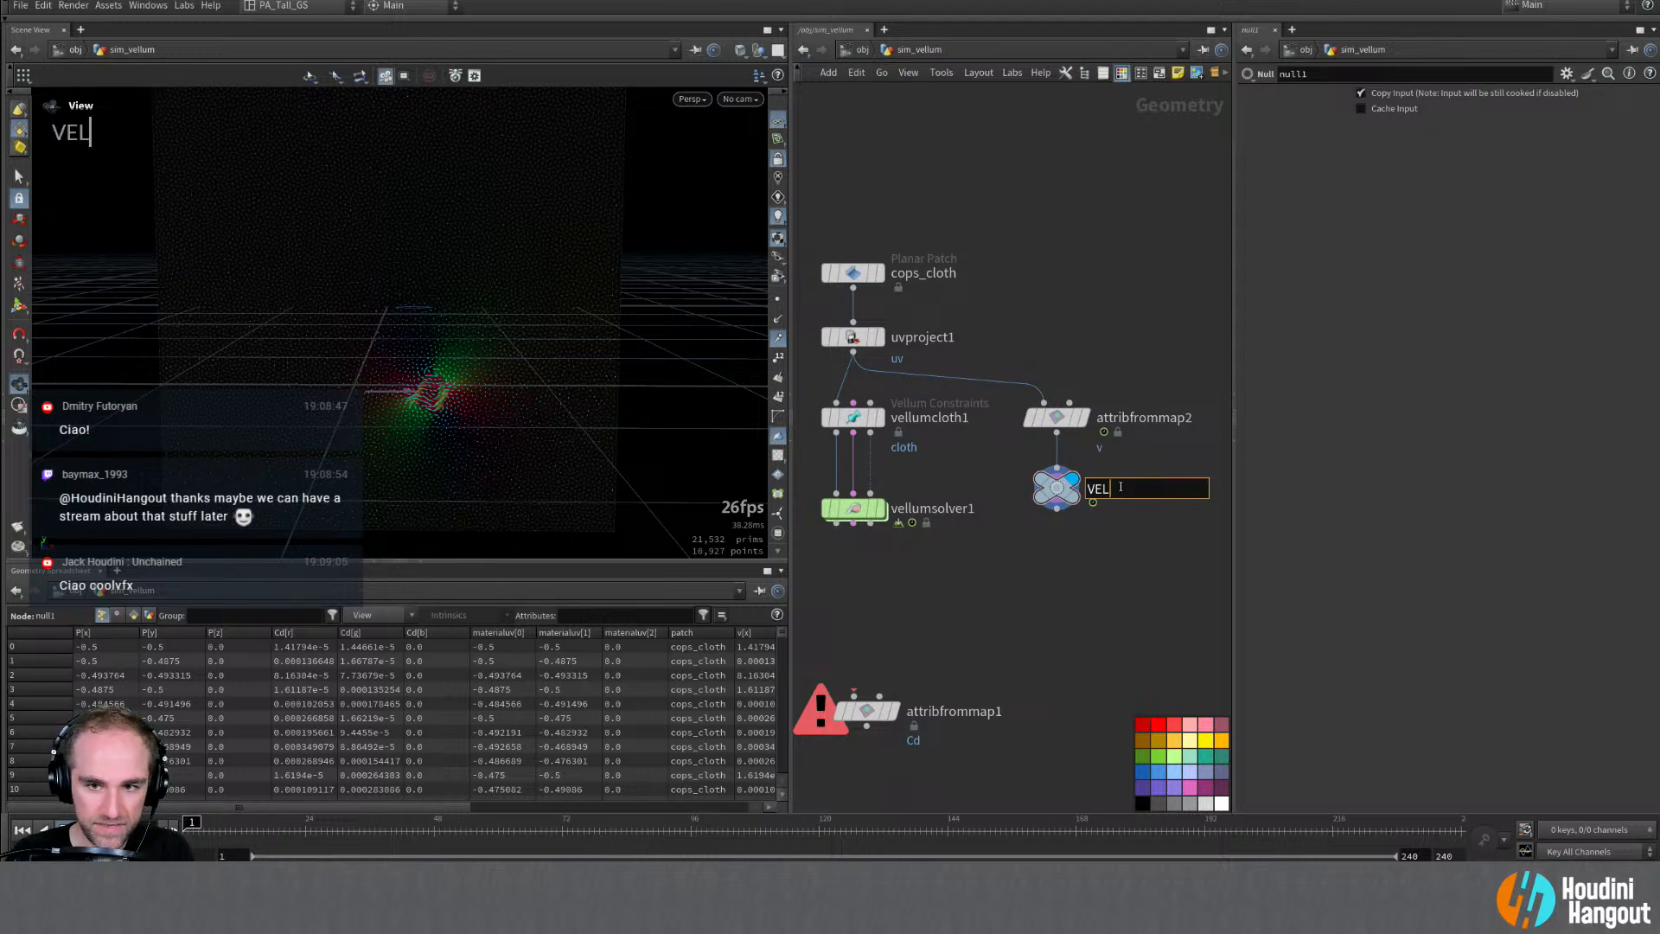
key("shift+Return")
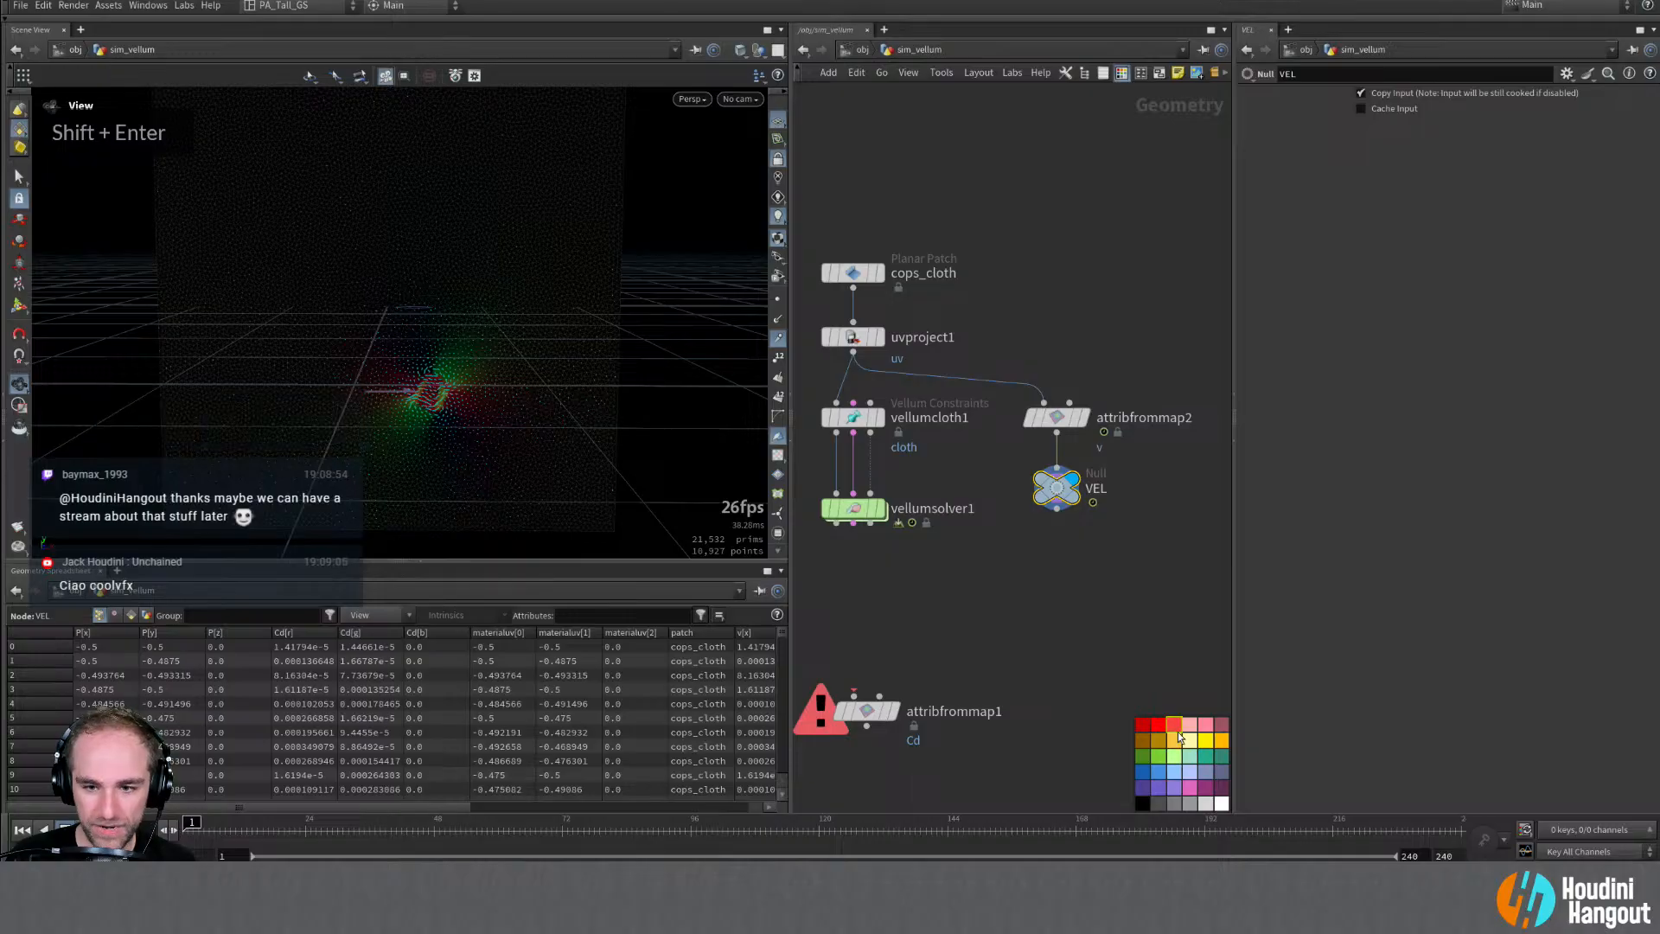
Step: Display vellumsolver1 and enter its forces network
middle_click_drag(918, 589, 985, 600)
left_click(951, 490)
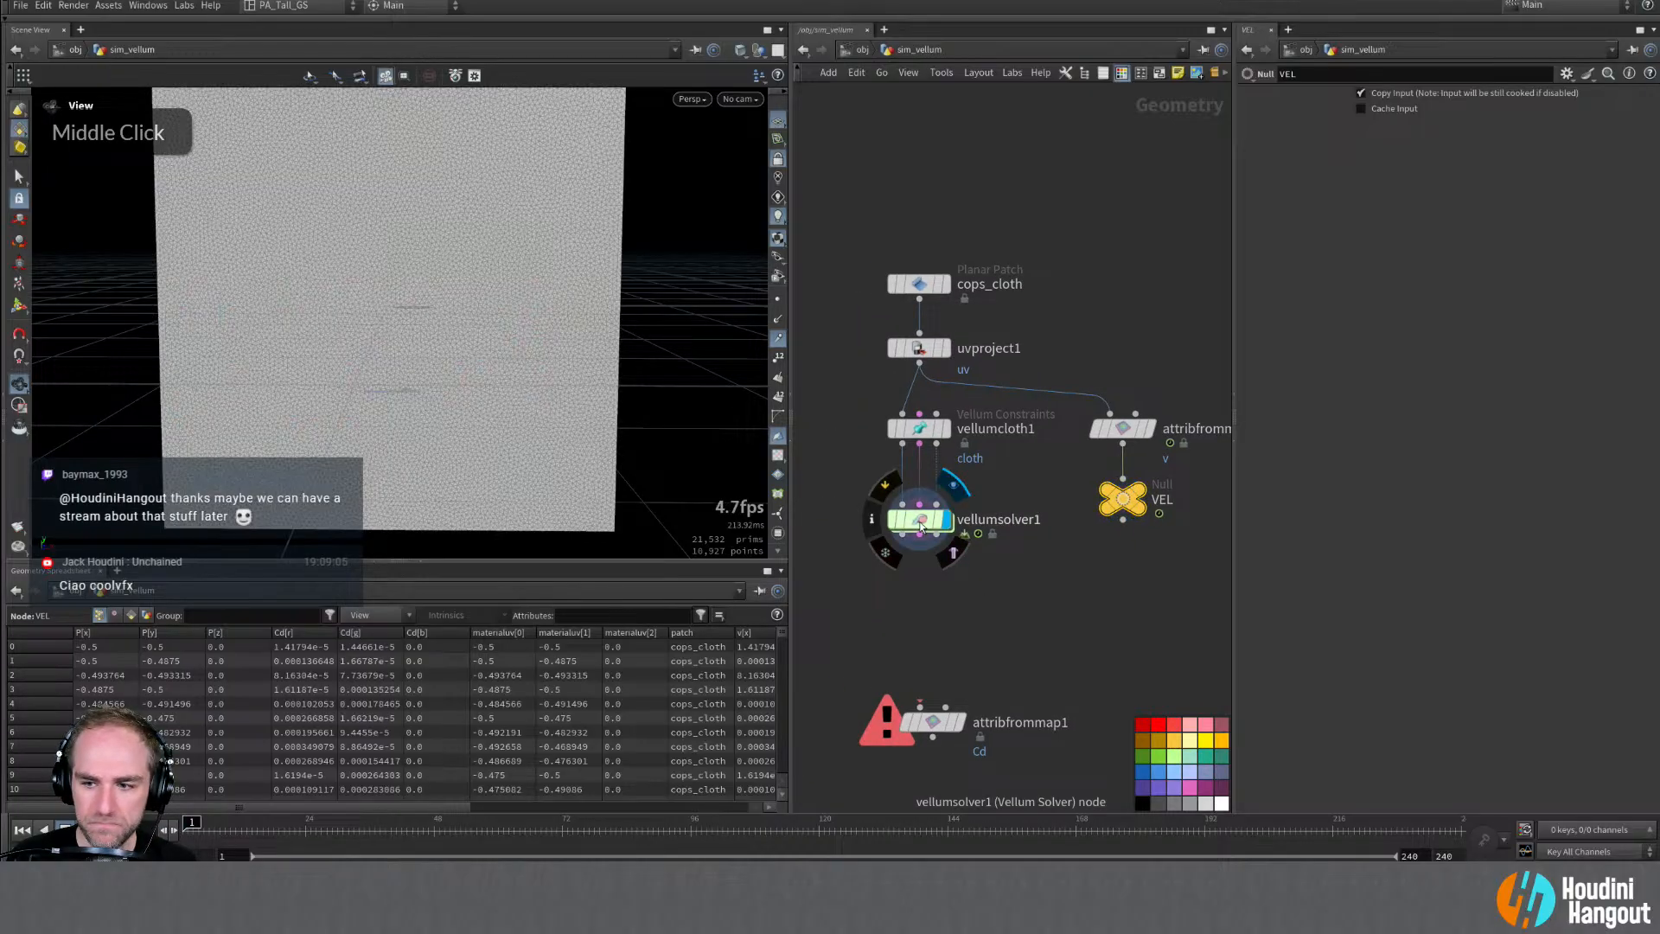
double_click(921, 521)
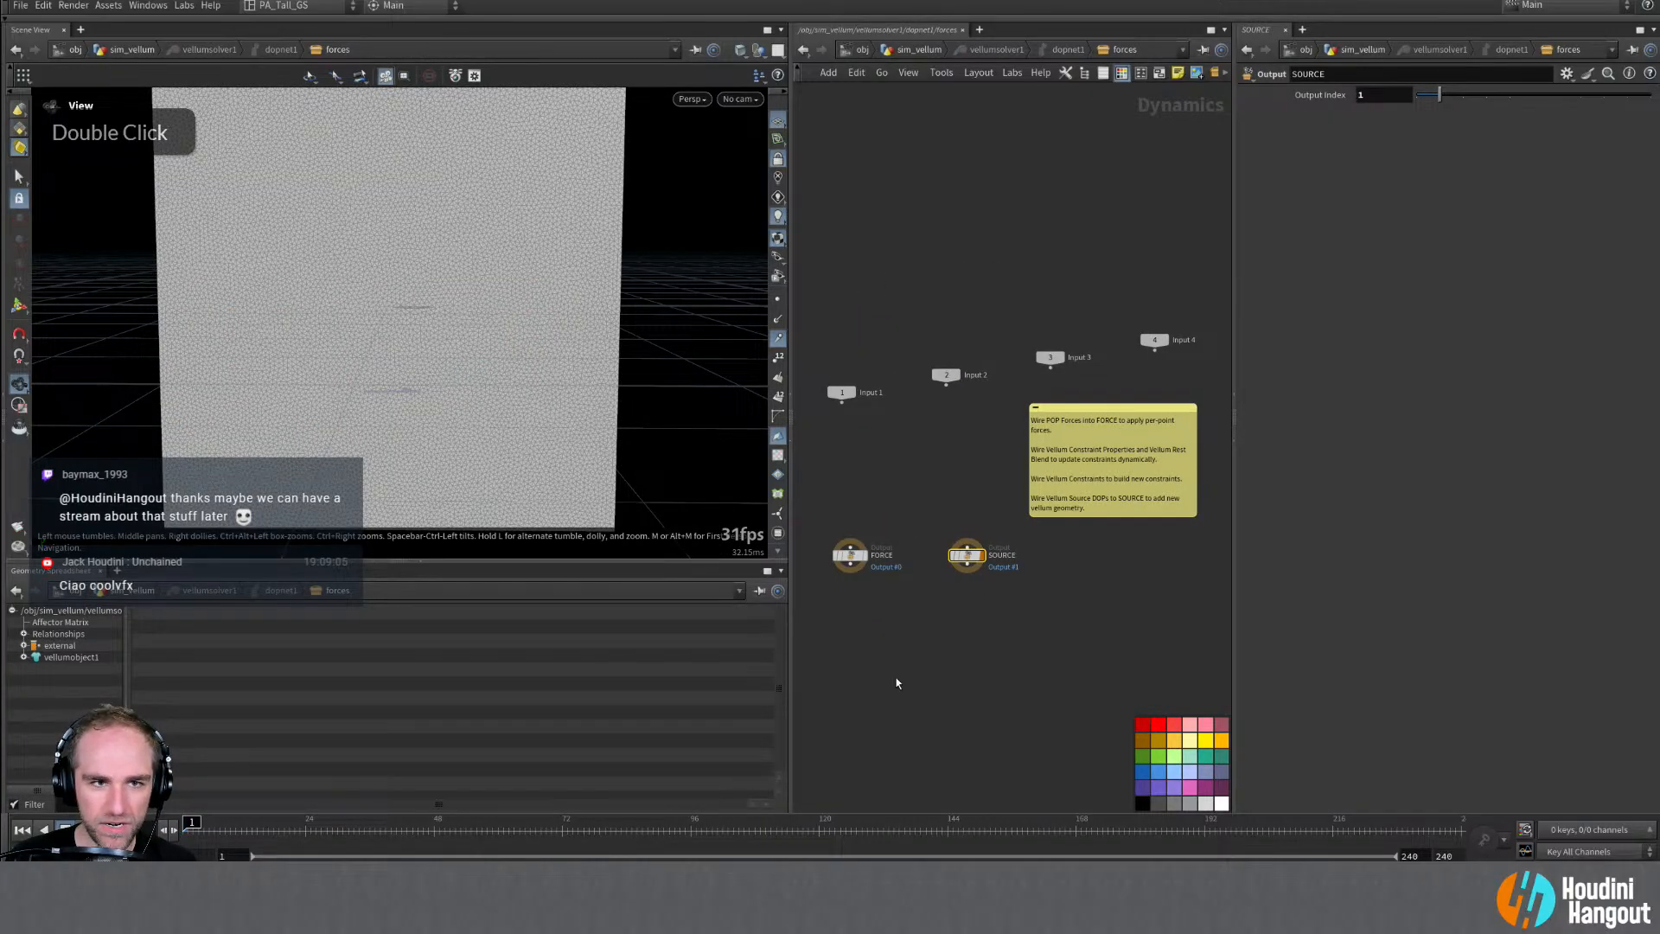
Step: Add a POP Wrangle and wire its output into the FORCE output node
mouse_move(879, 496)
right_mouse_down()
mouse_move(900, 478)
mouse_move(874, 508)
right_mouse_up()
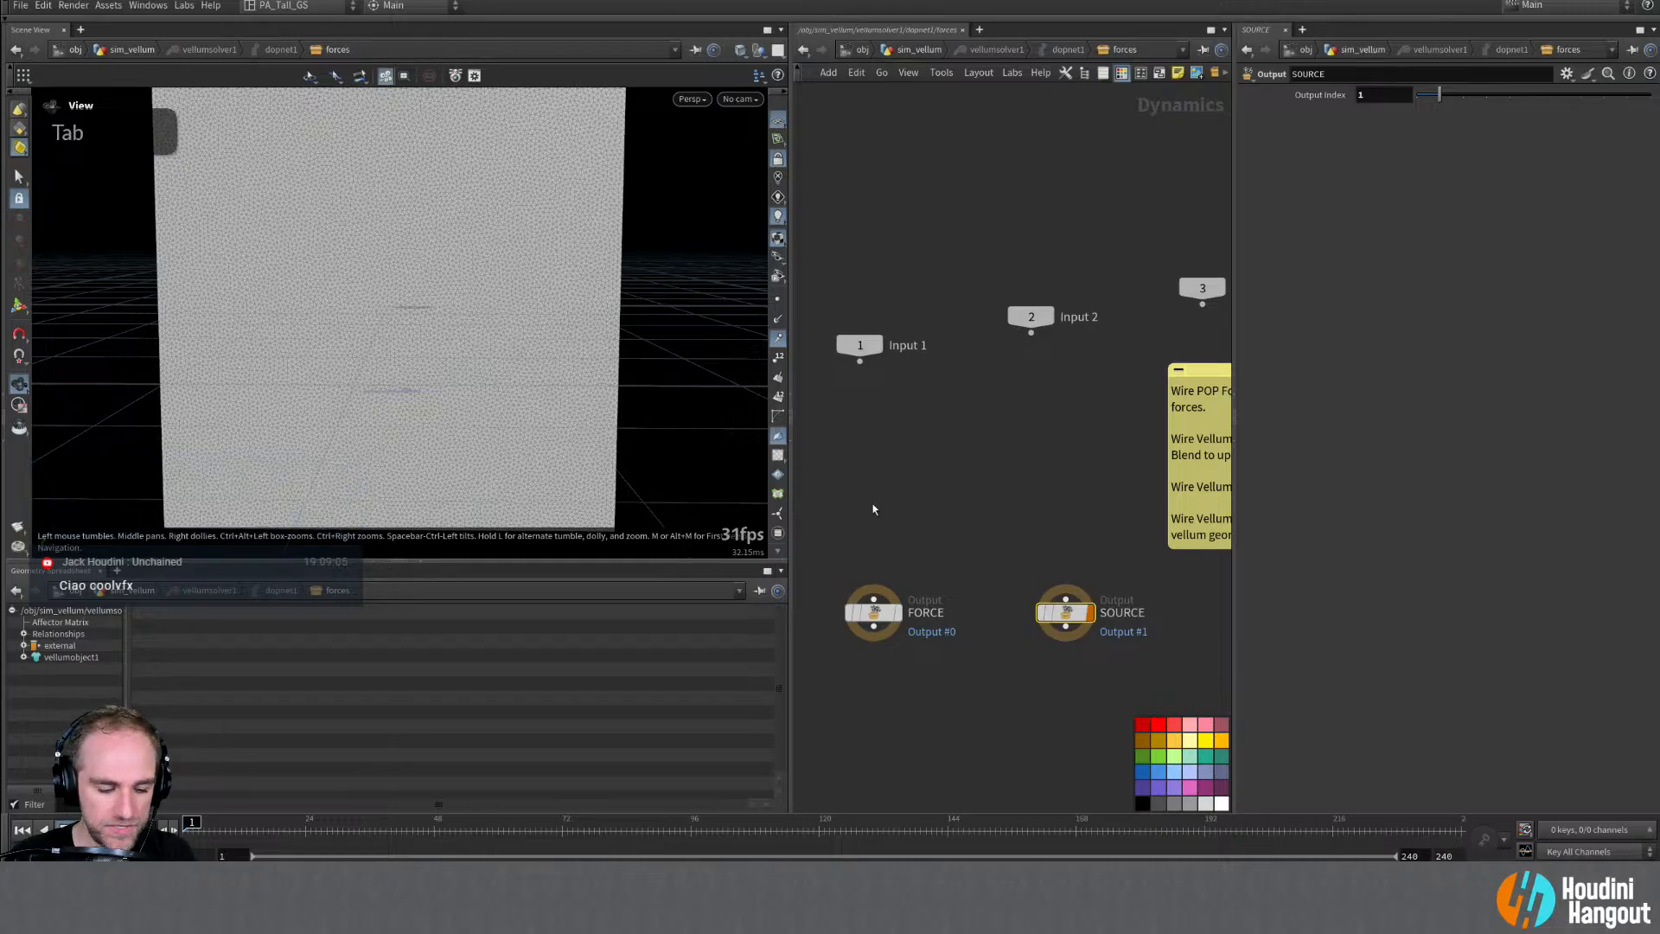
key("Tab")
type("pop wr")
key("Return")
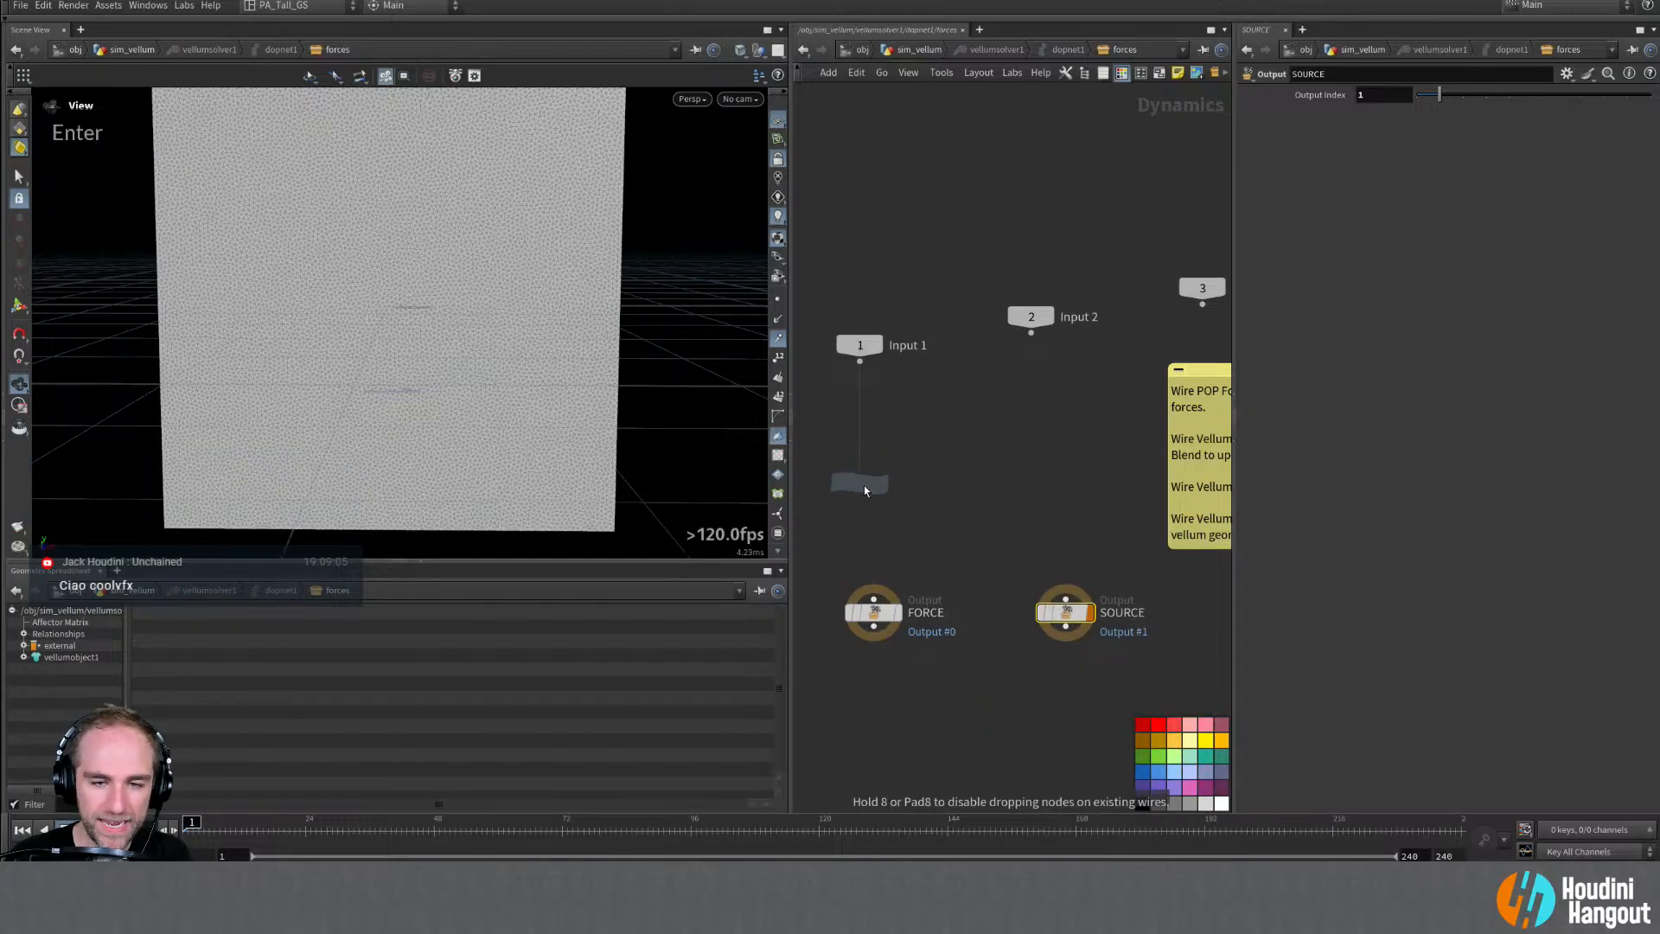
left_click(876, 491)
left_click(874, 497)
left_click(874, 598)
left_click_drag(875, 484, 876, 511)
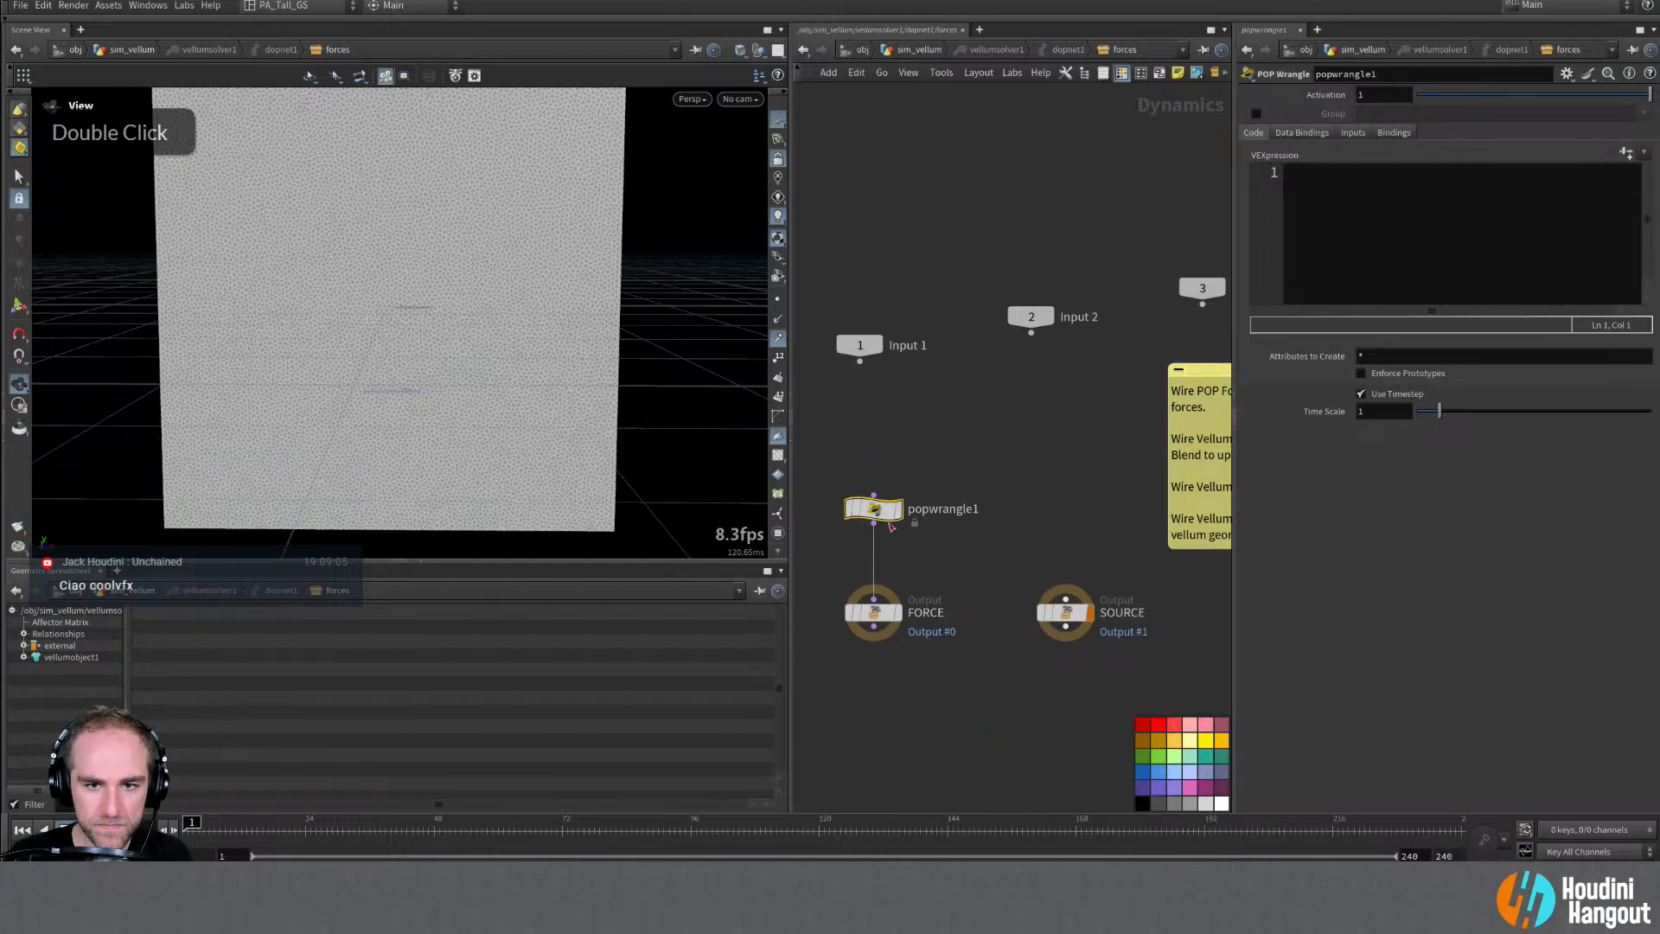
Step: Set the POP Wrangle's Input 2 to SOP with the path /obj/sim_vellum/VEL
left_click(1352, 133)
left_click(1424, 173)
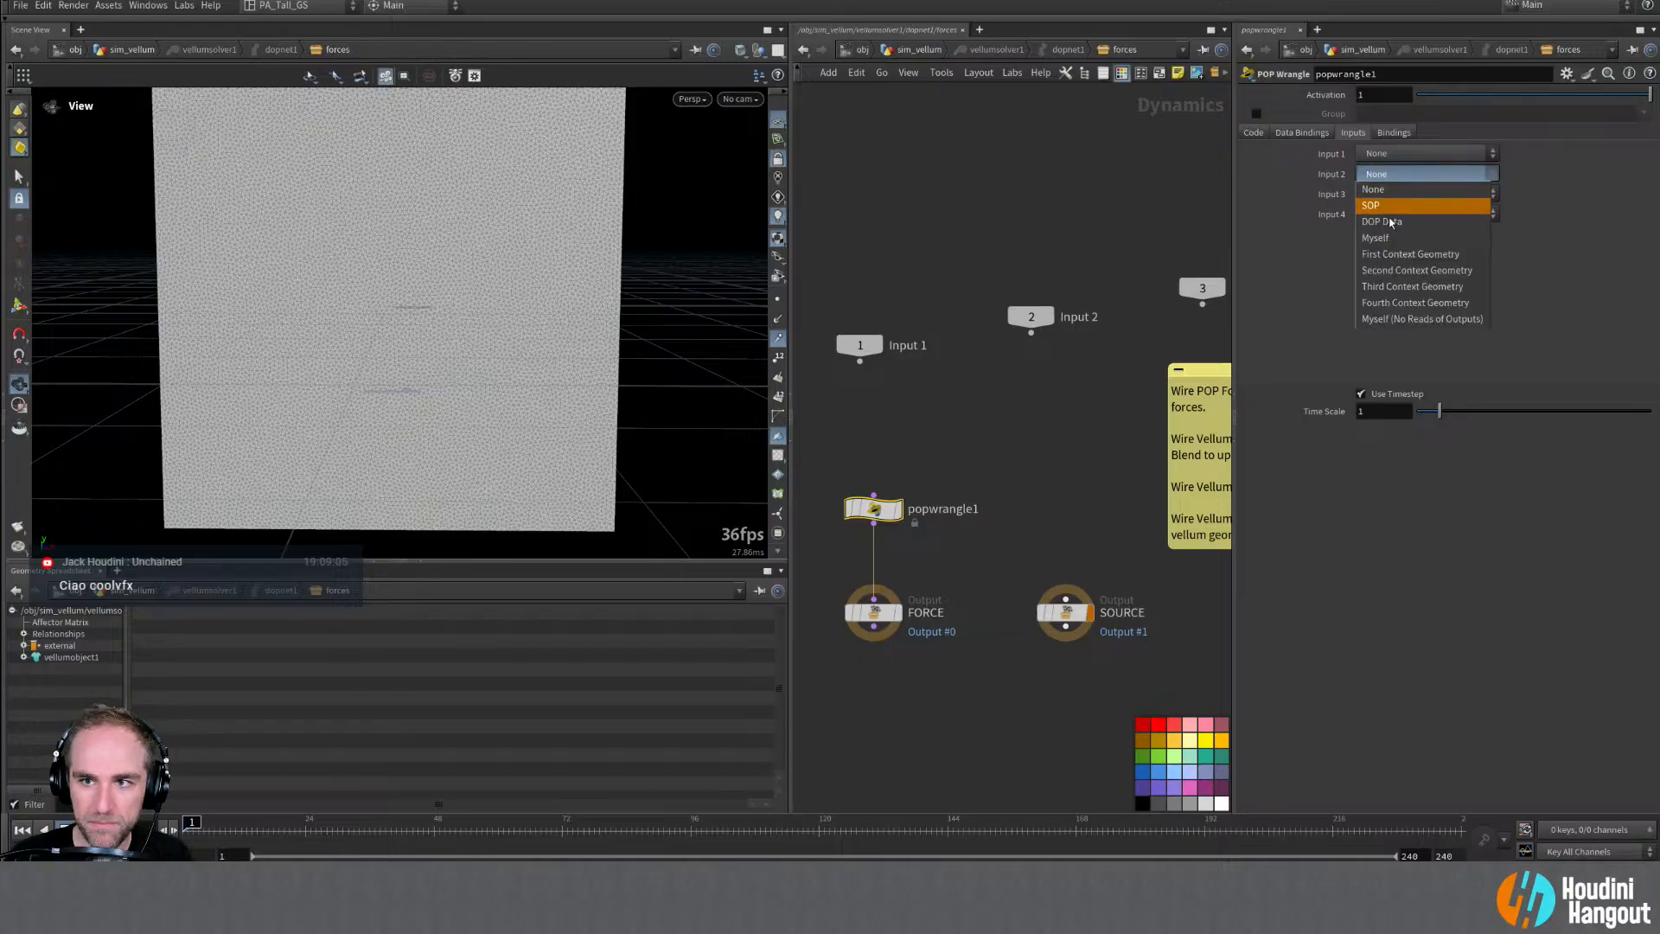
left_click(1401, 213)
left_click(1625, 193)
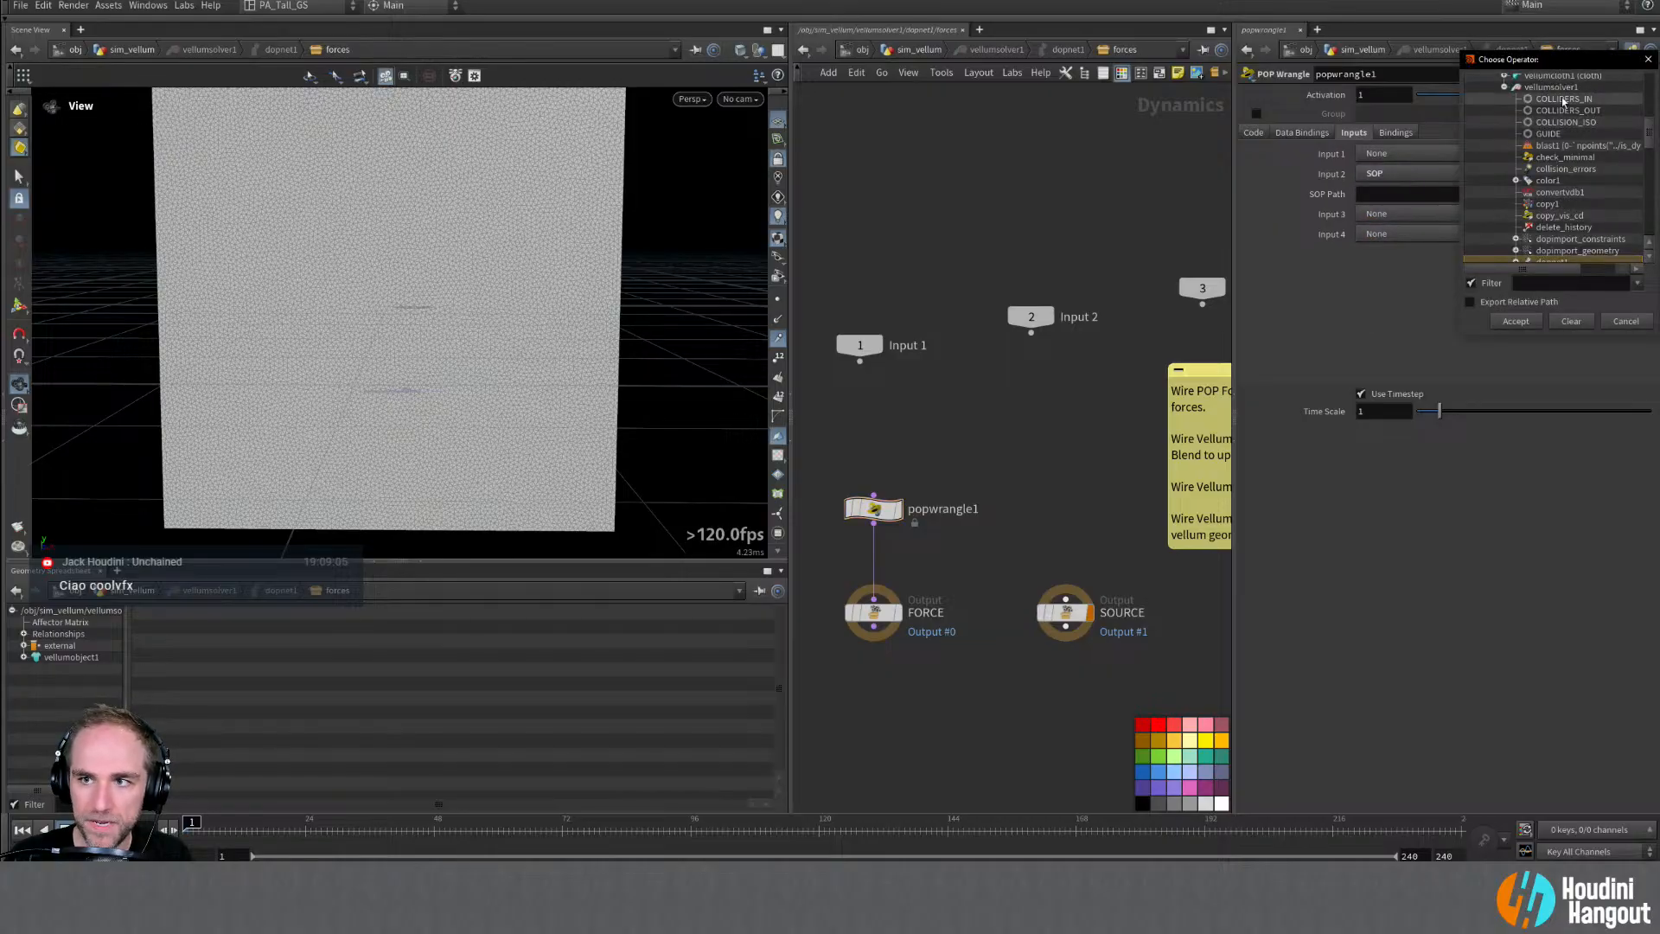
left_click_drag(1545, 60, 701, 192)
left_click_drag(825, 480, 877, 628)
left_click(662, 281)
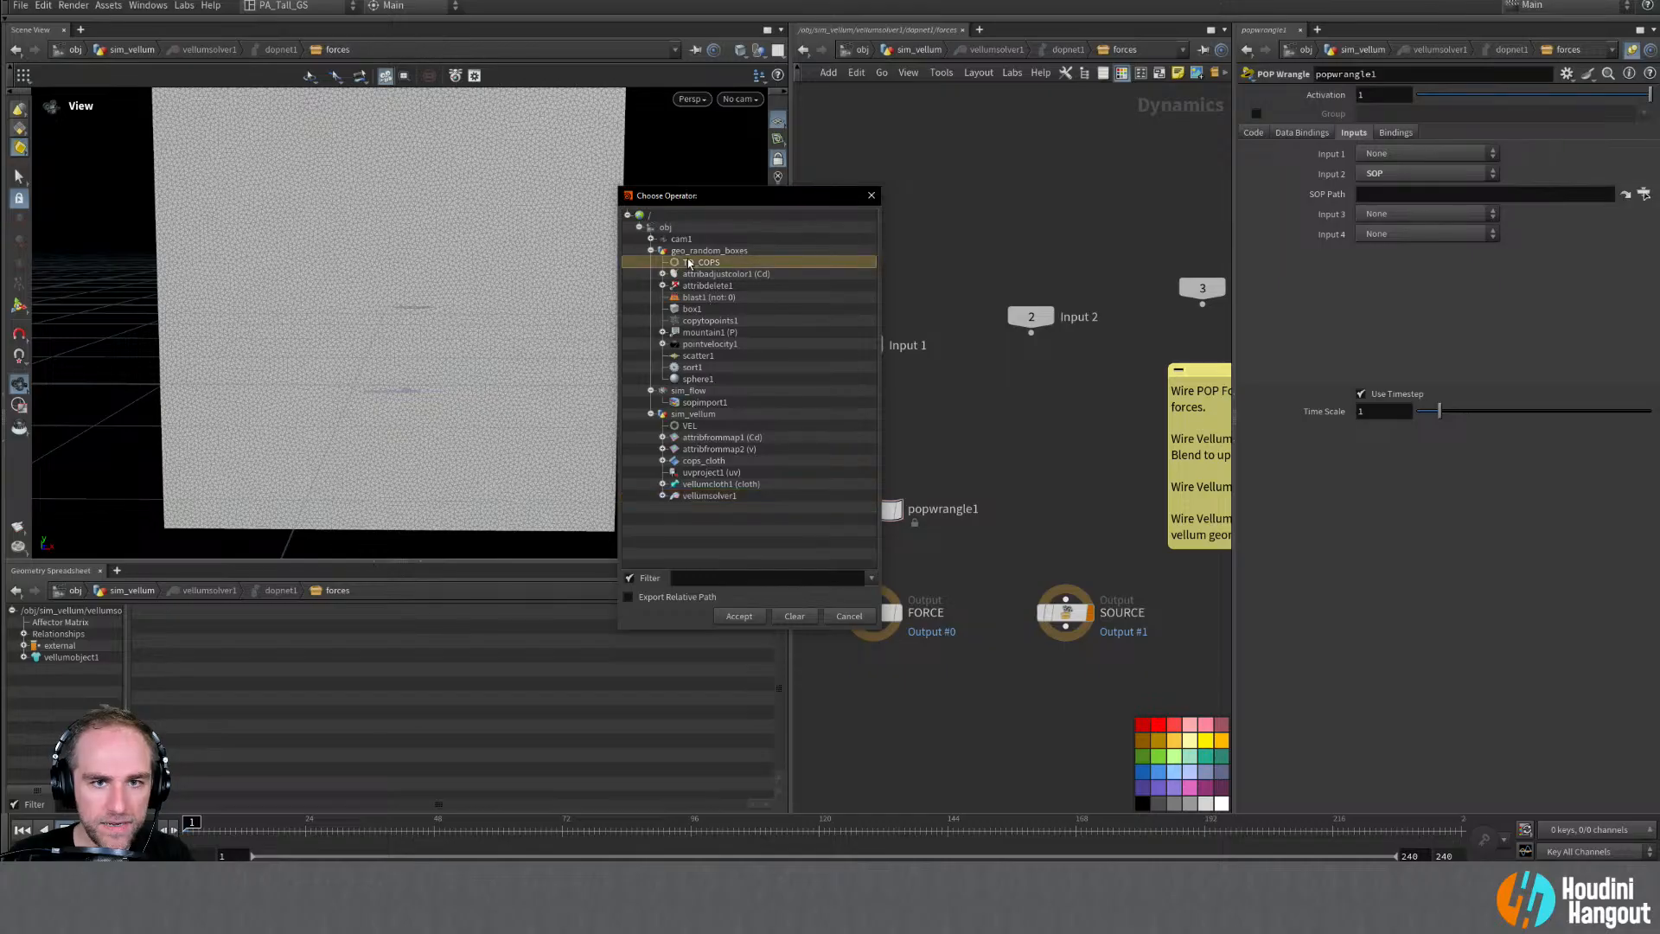
left_click(650, 250)
left_click(689, 296)
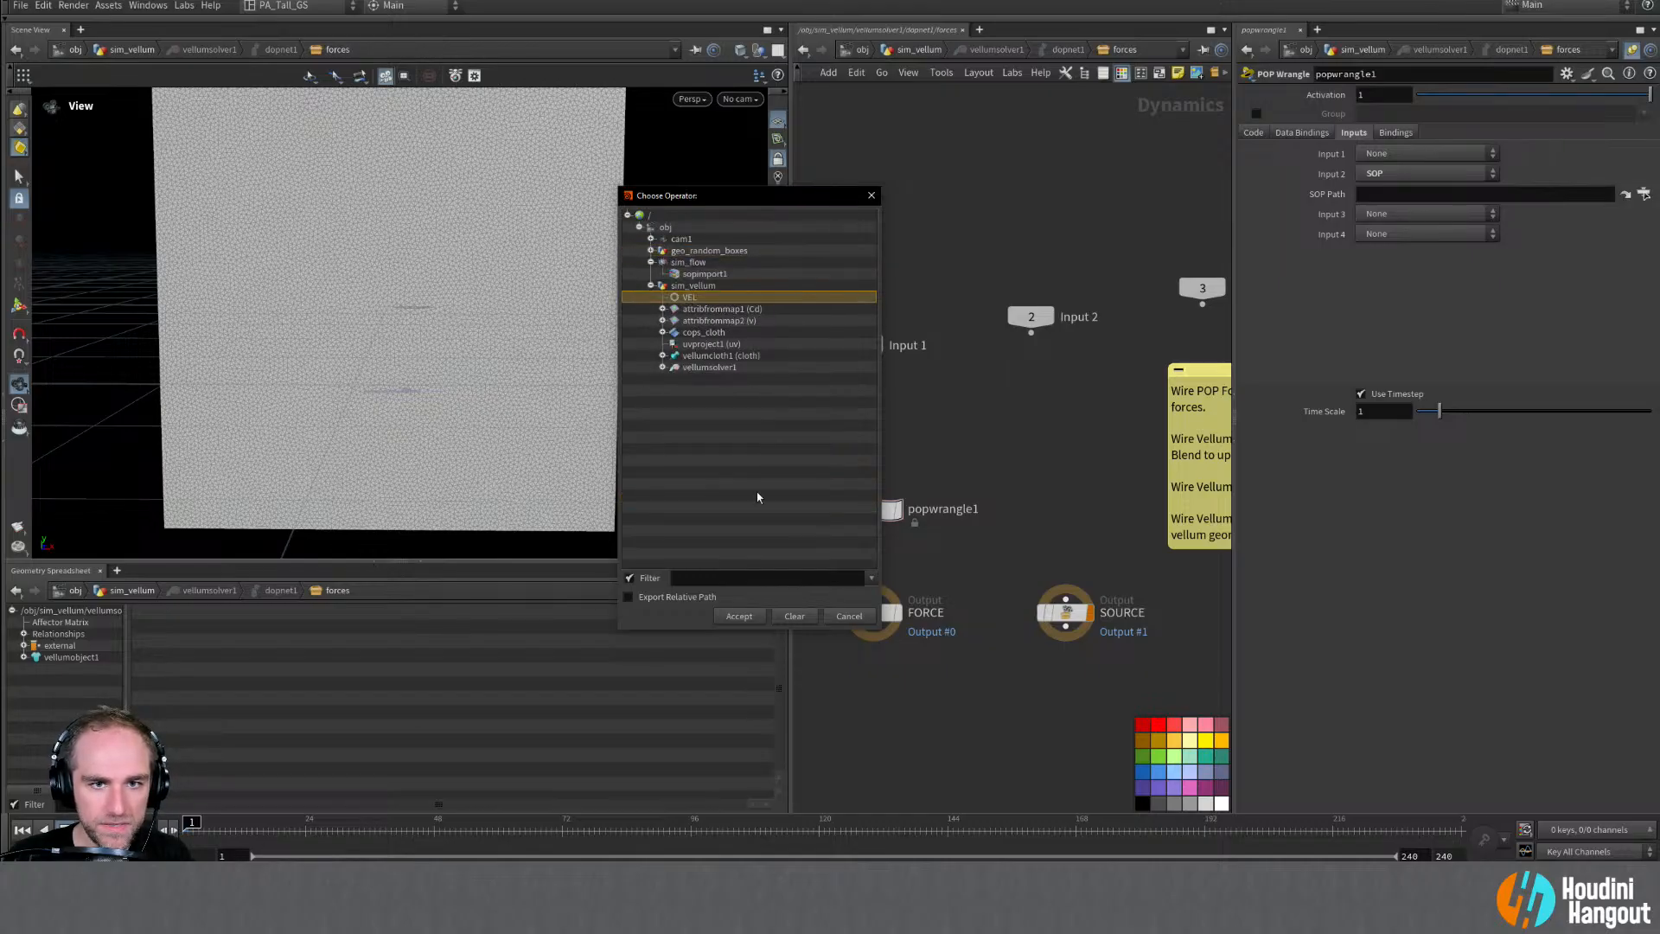
left_click(739, 617)
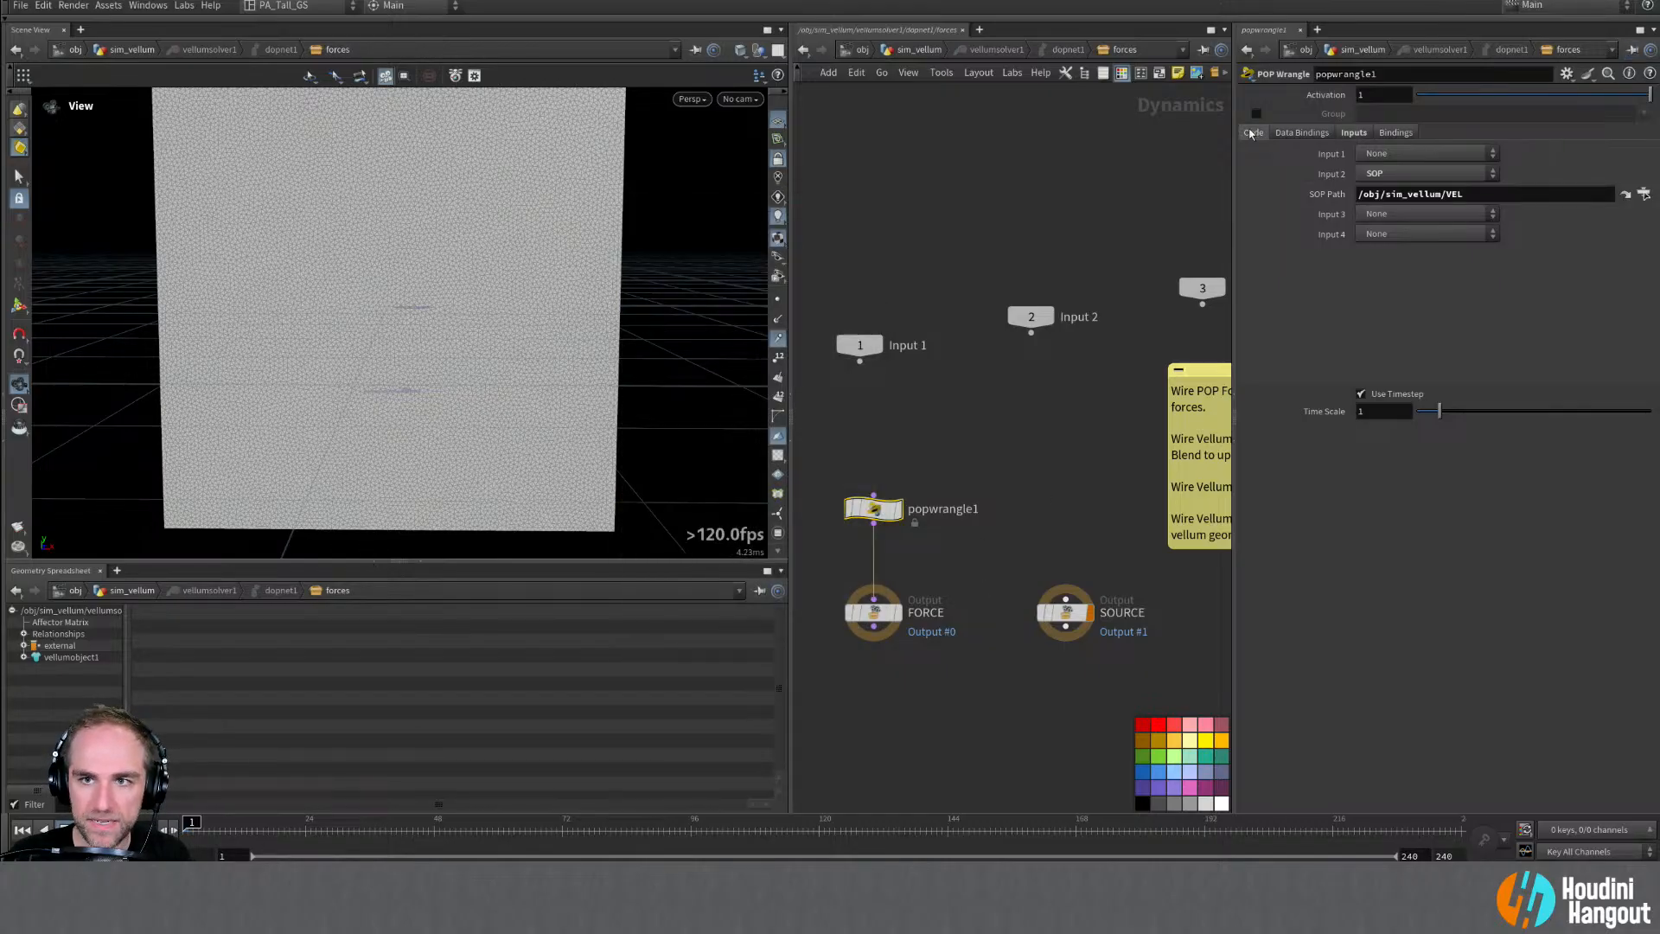
left_click(1252, 132)
left_click(1328, 179)
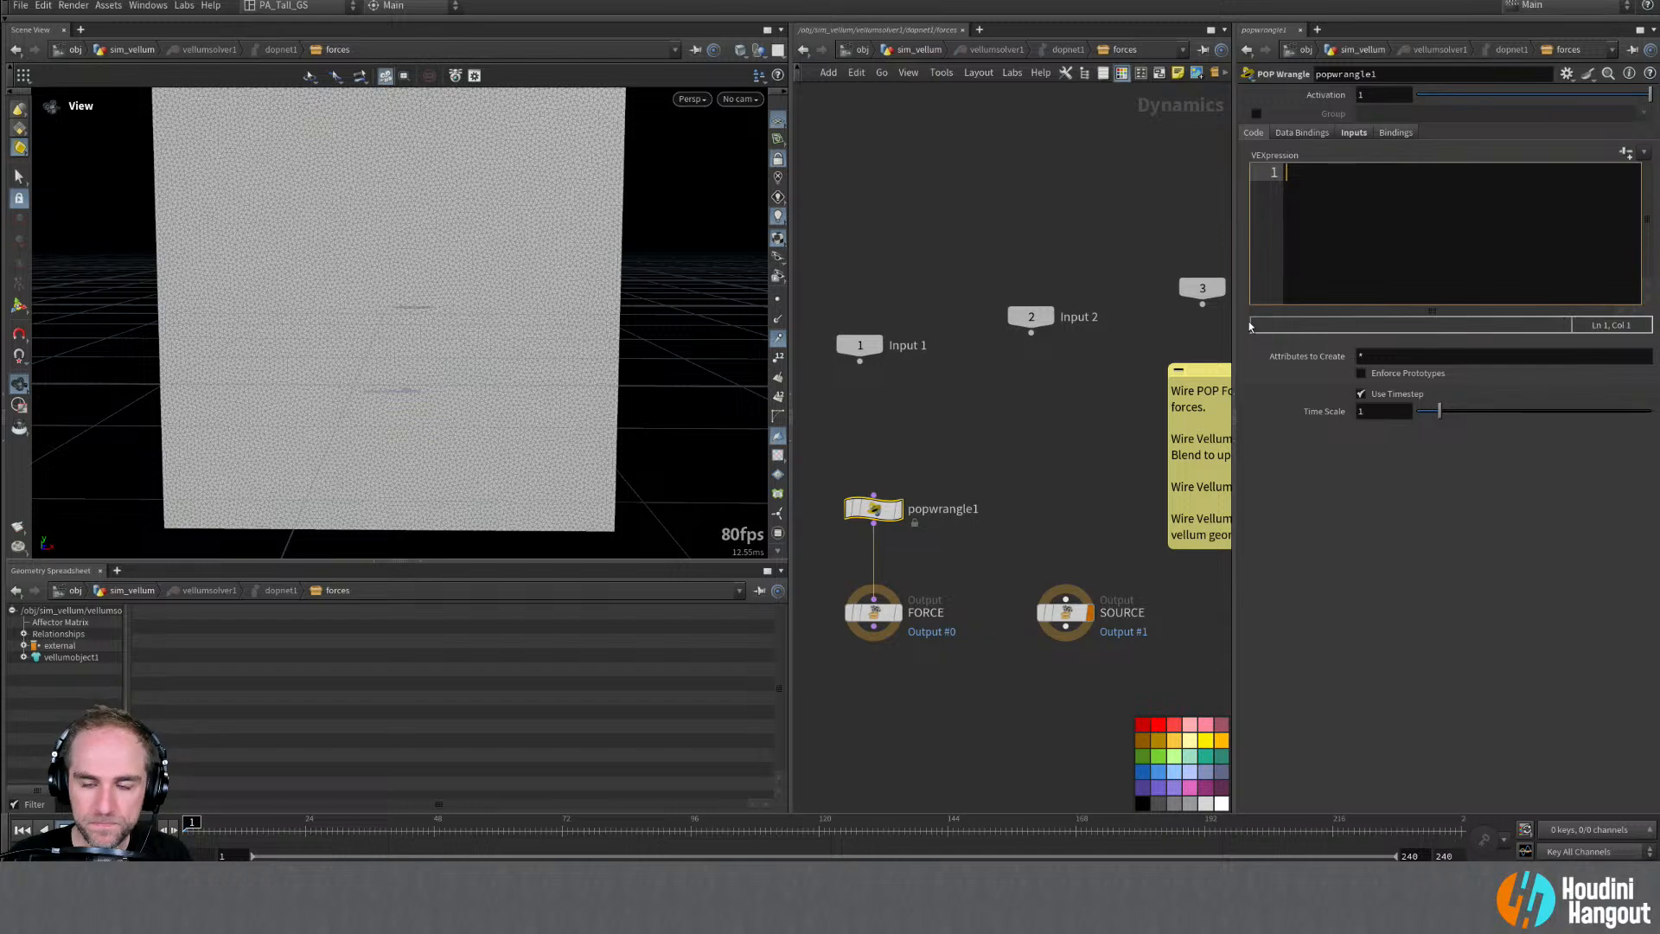
middle_click_drag(1015, 438, 1035, 433)
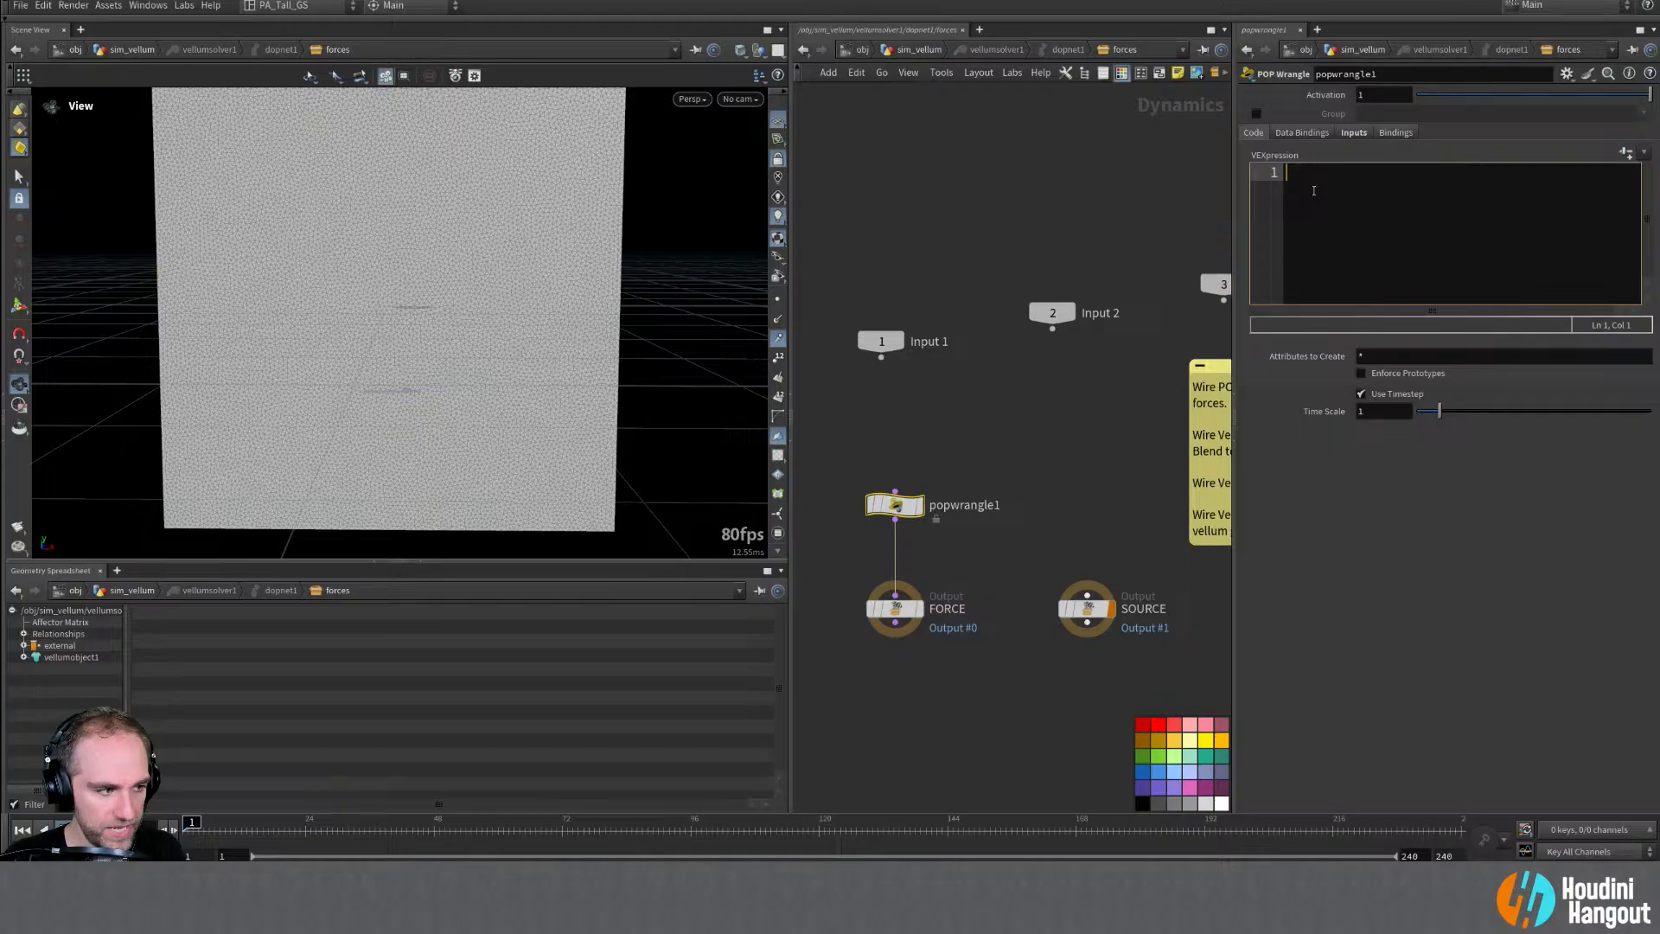
type("vector")
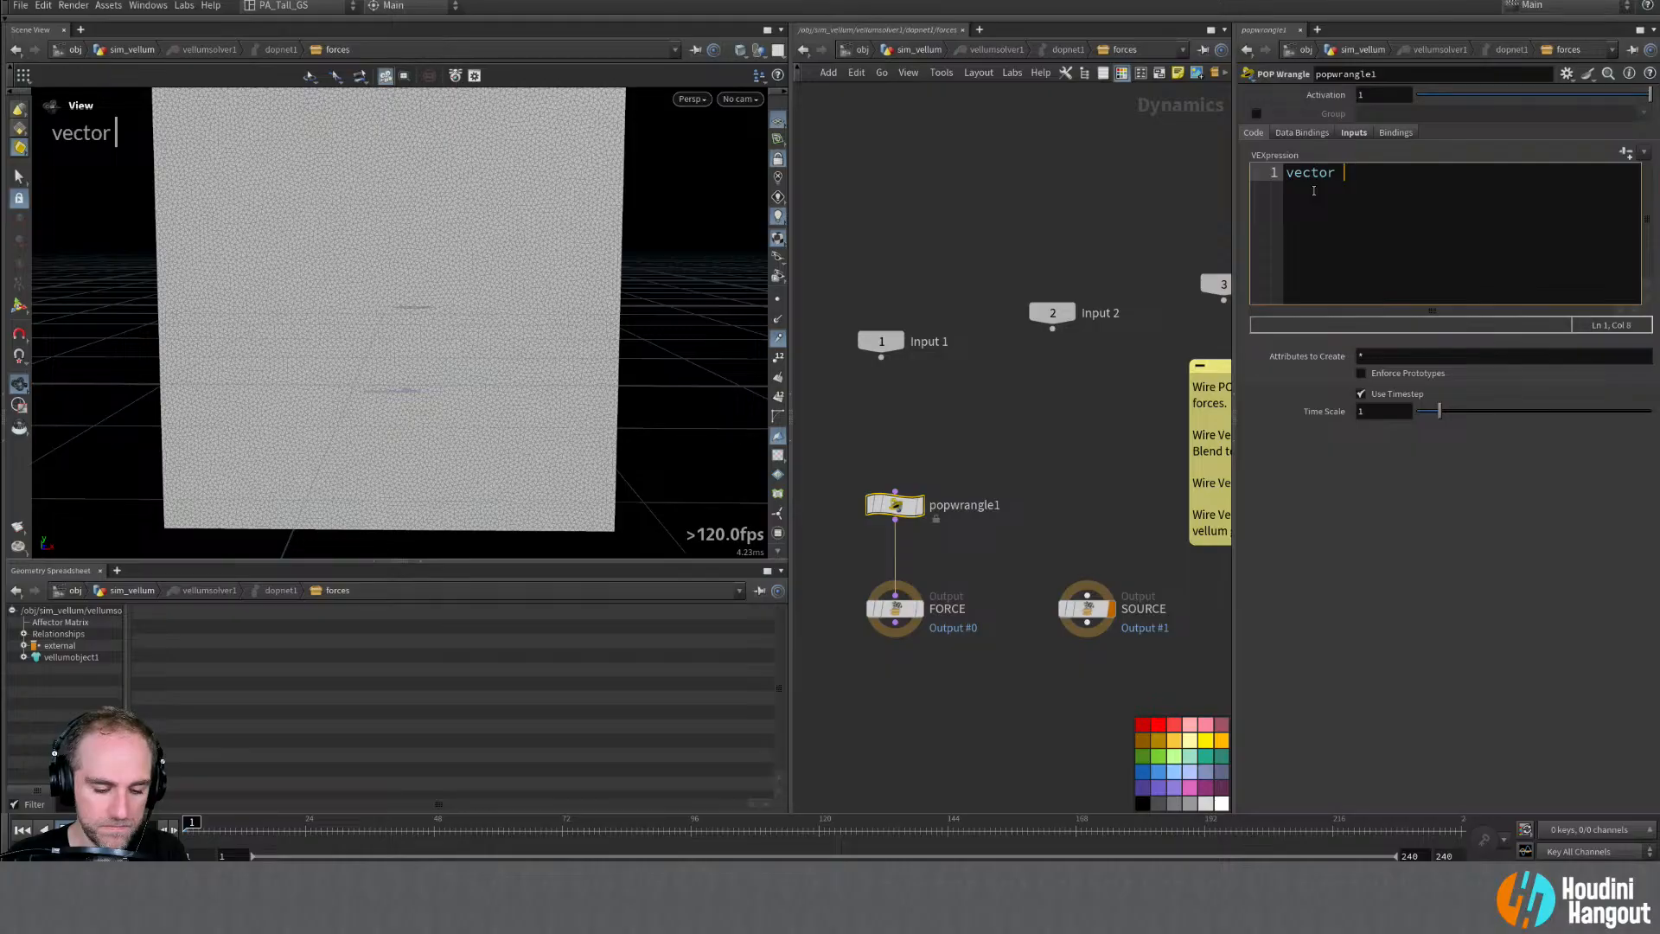
type(" g")
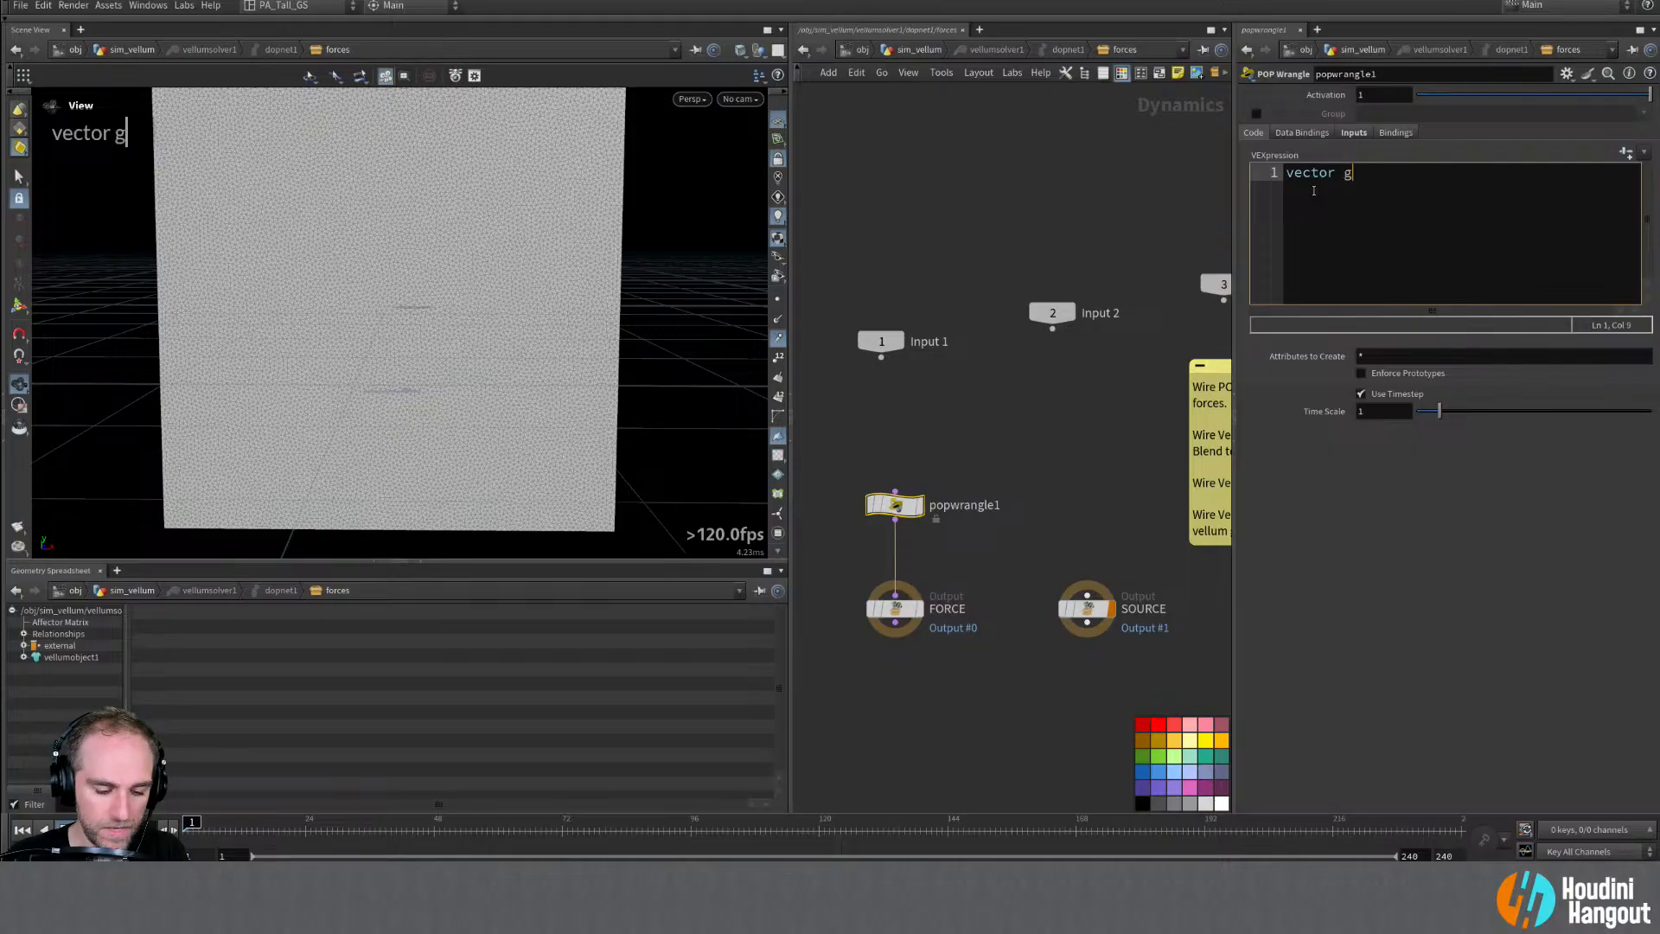
type("etVel")
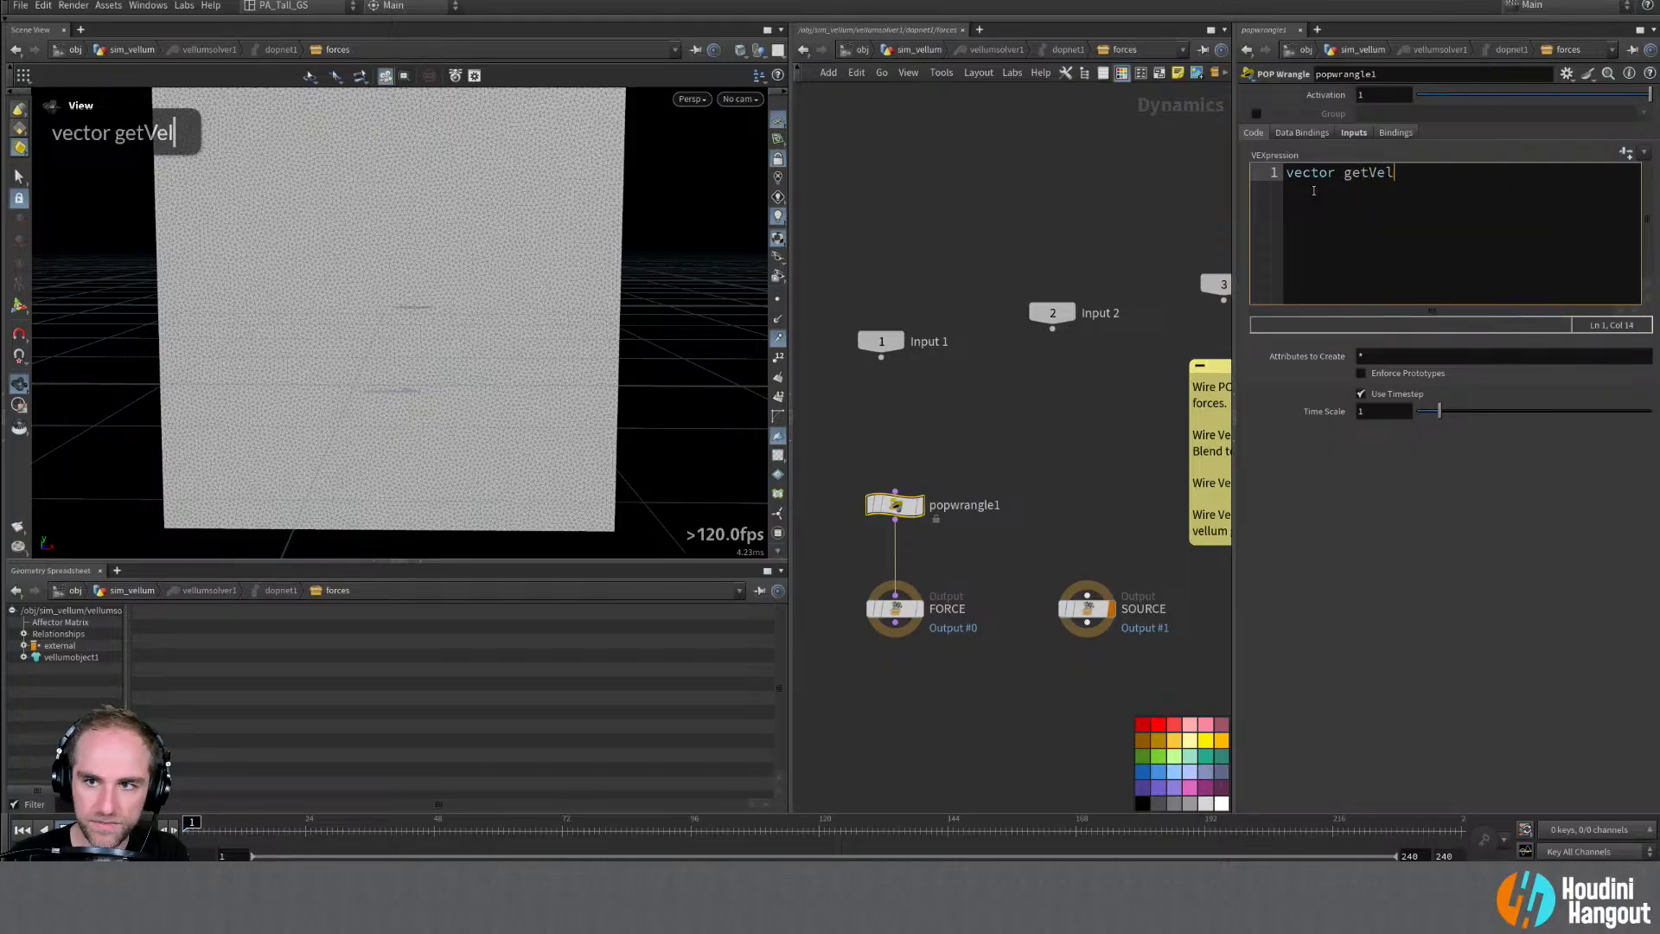
type(" = point(")
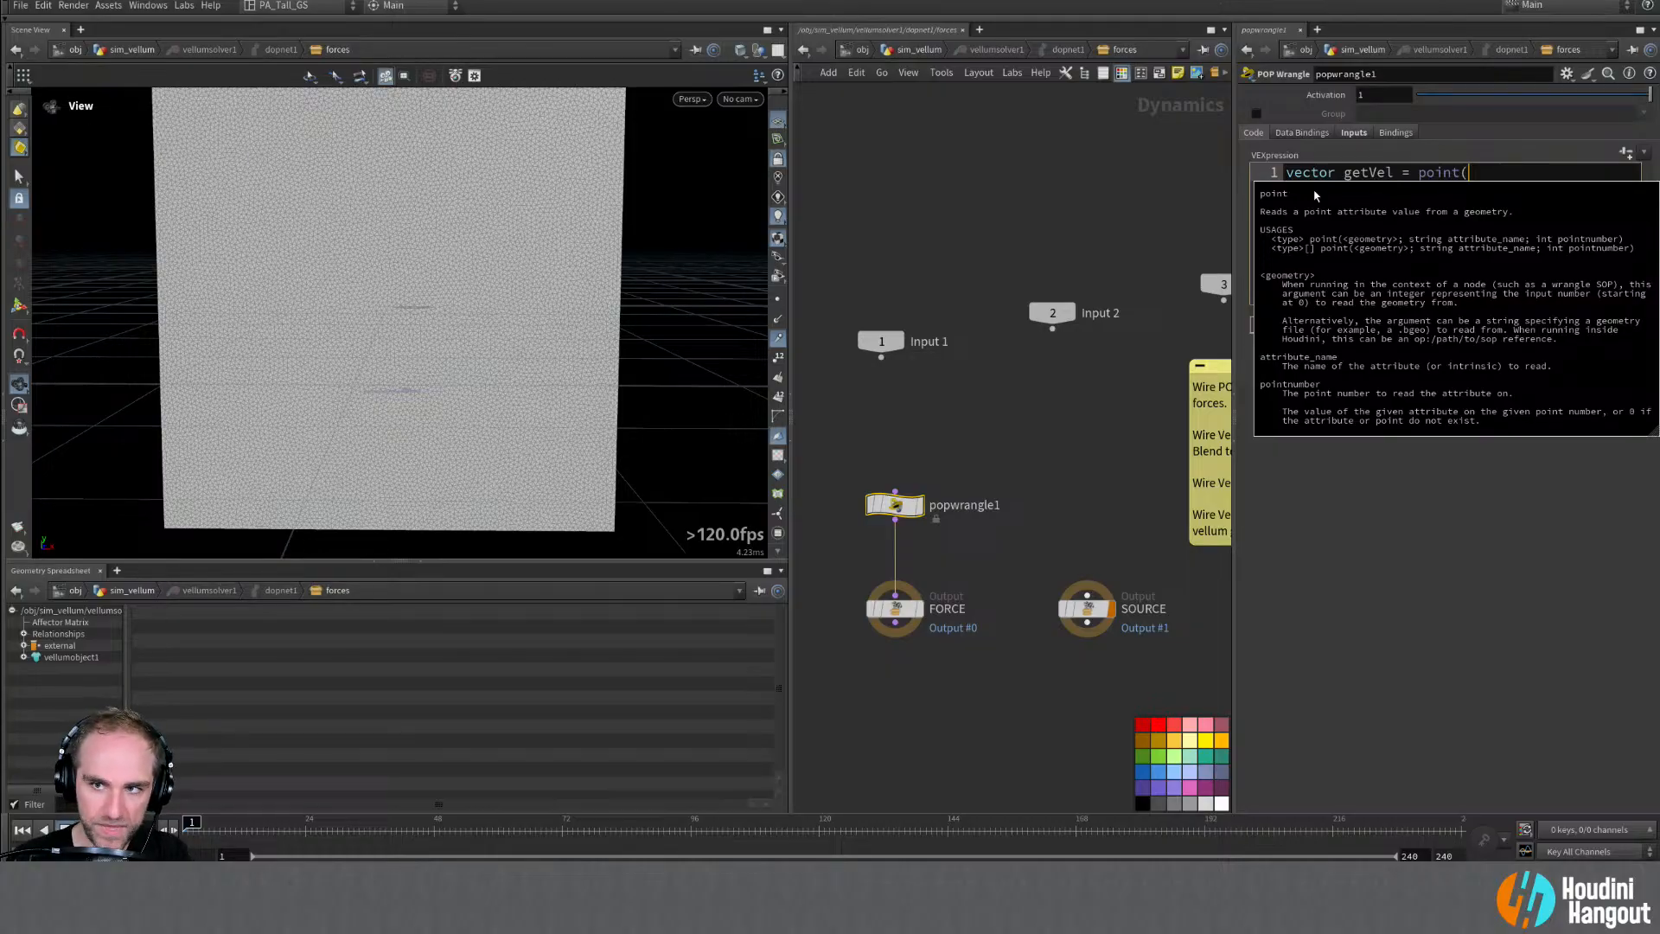
type("1")
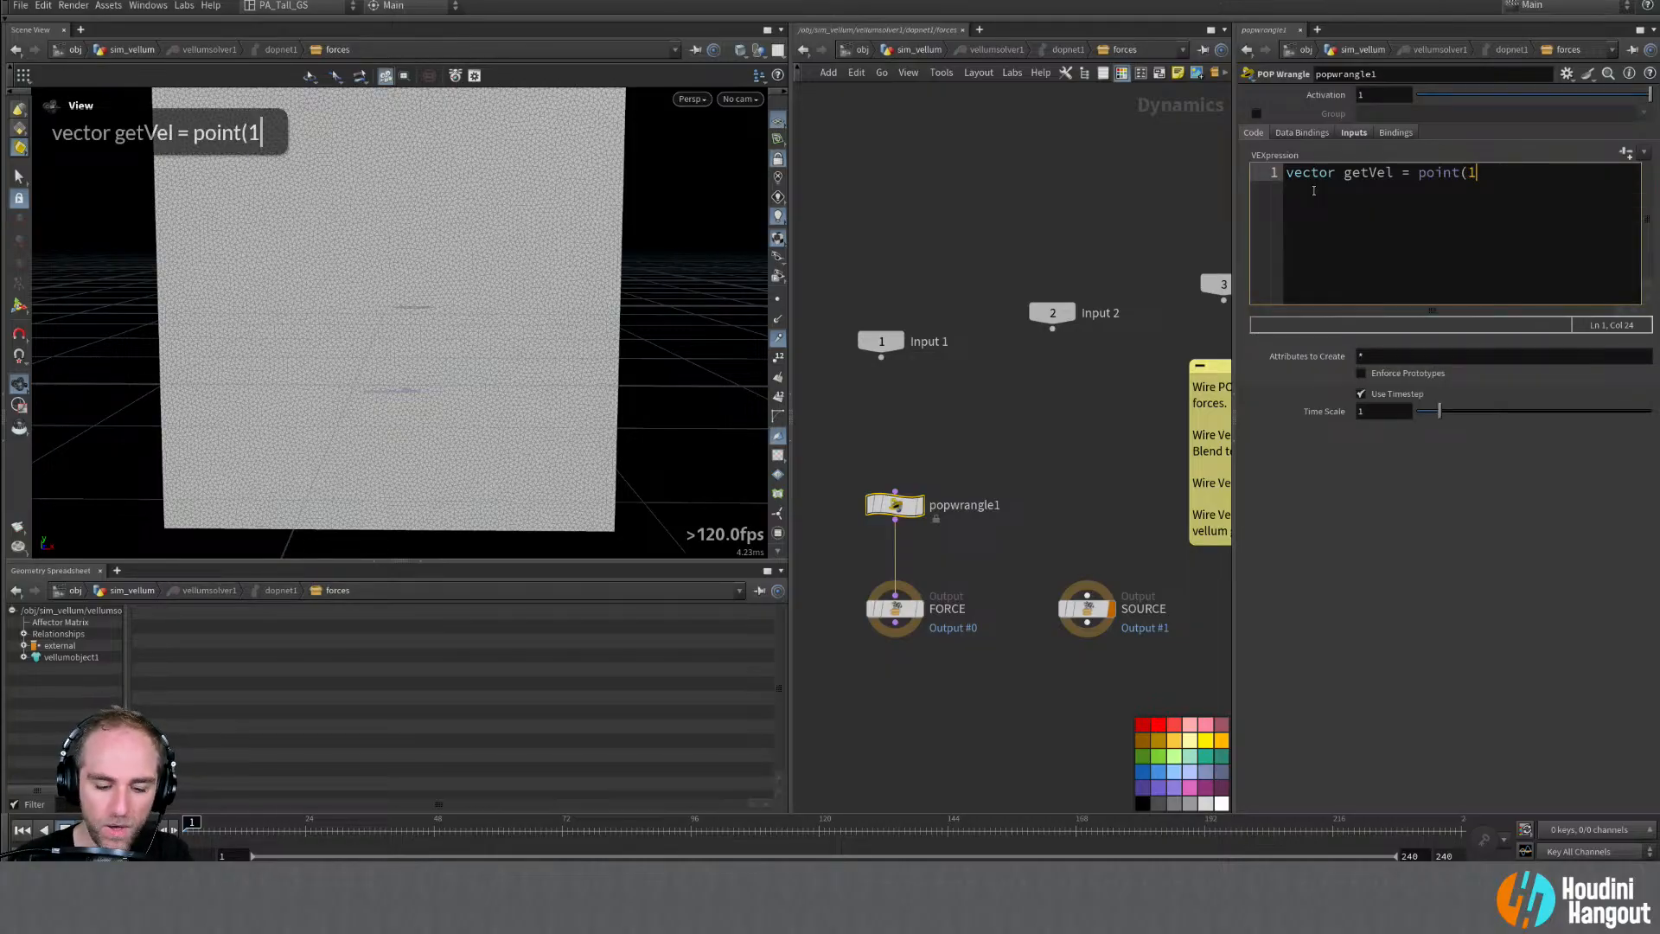
type(", \"v\", ")
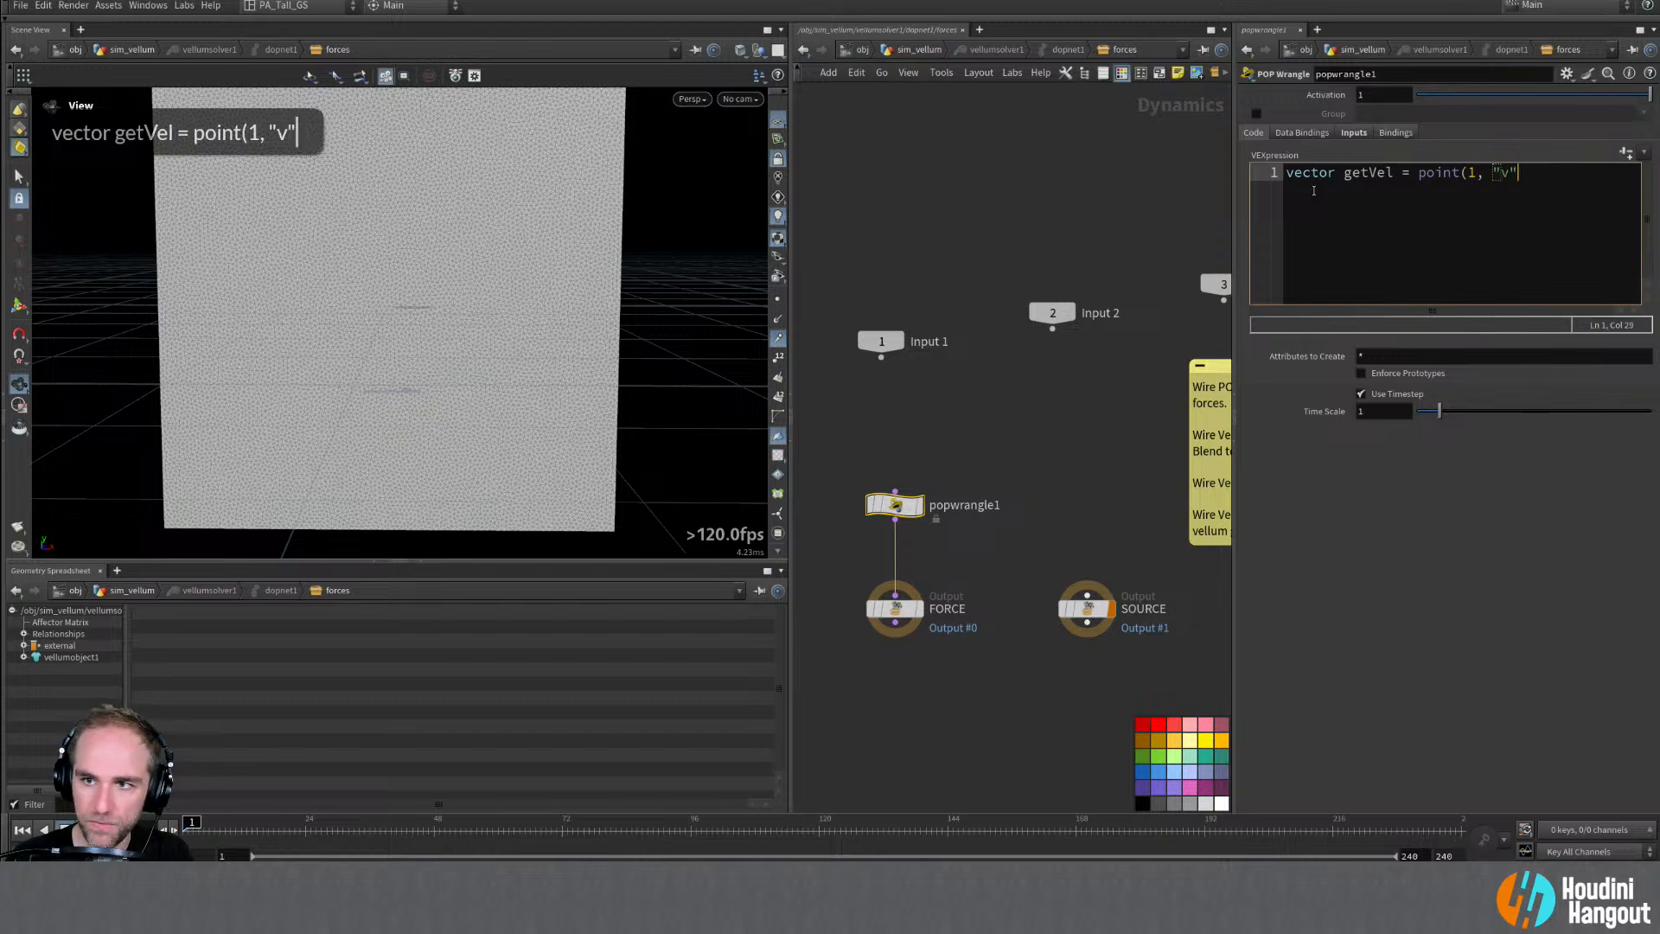
type("@p")
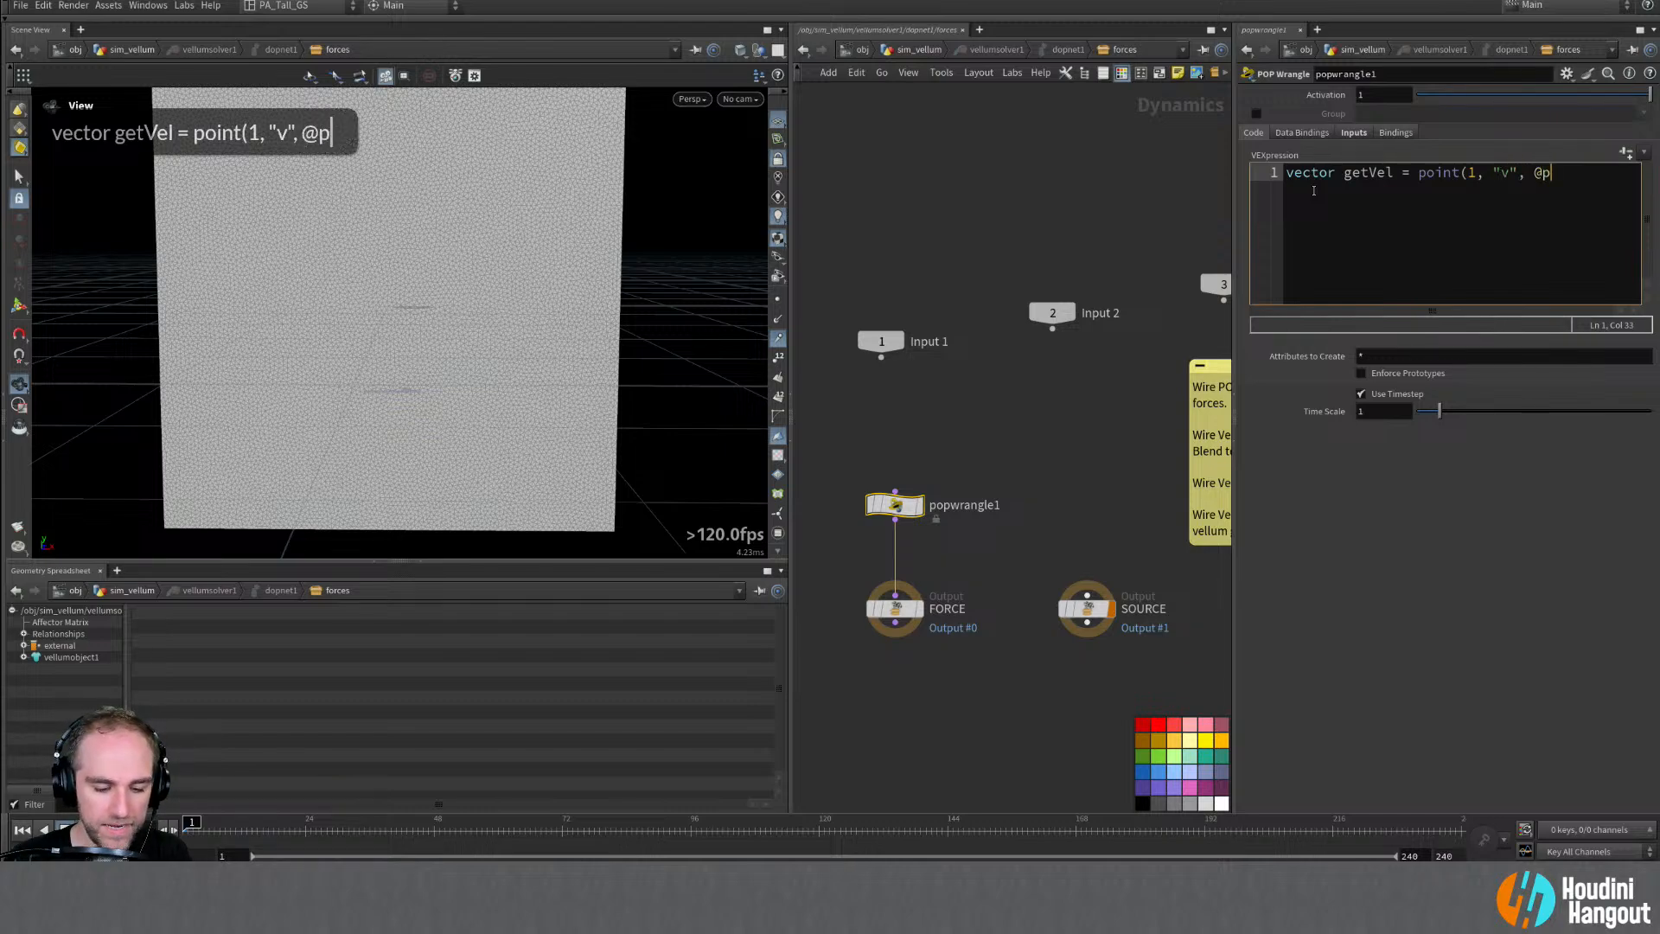
type("tnum);")
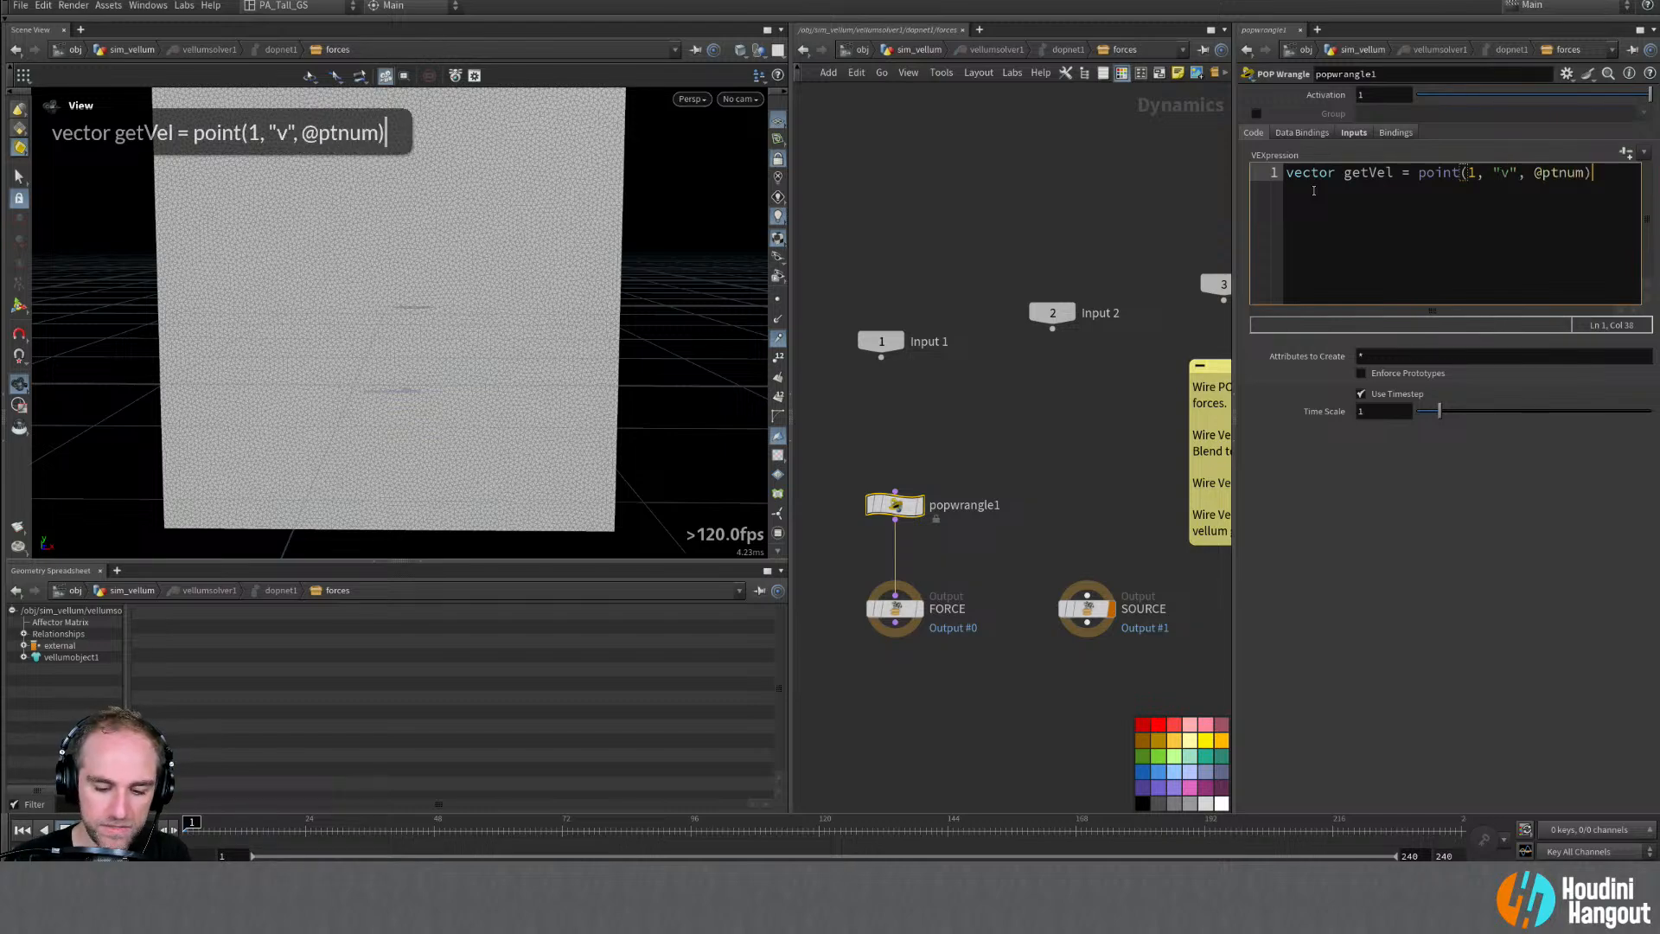
key("ctrl+Return")
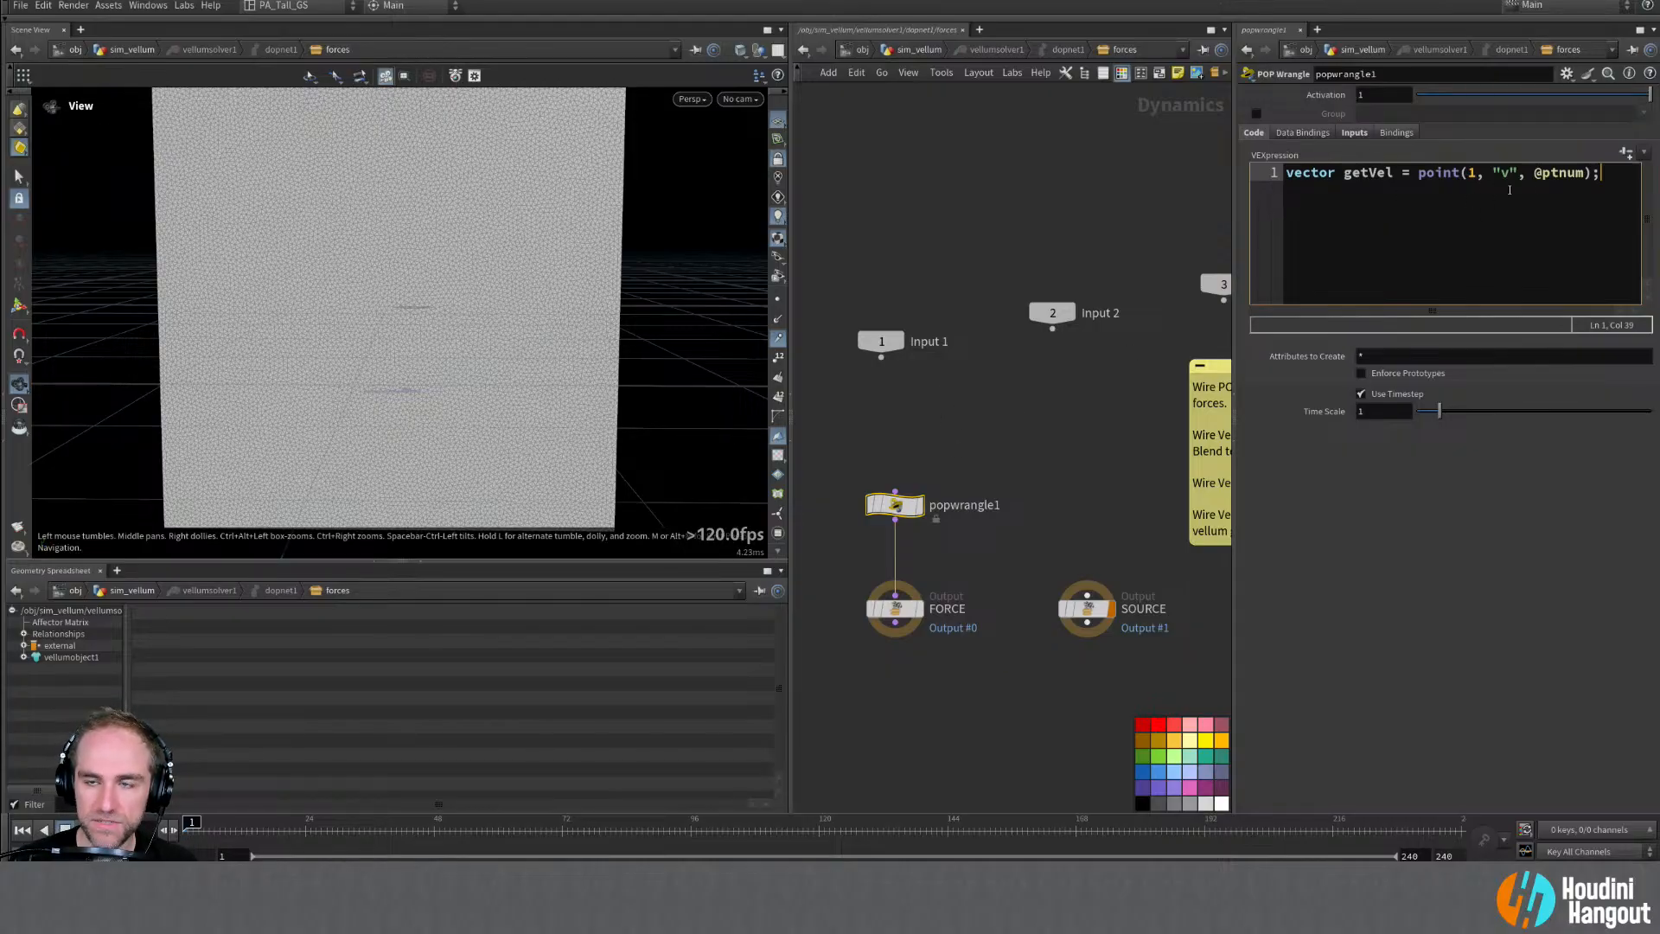
Step: Add the line v@v += getVel; to the VEXpression, separated from the first line by a blank line
key("Return")
key("Return")
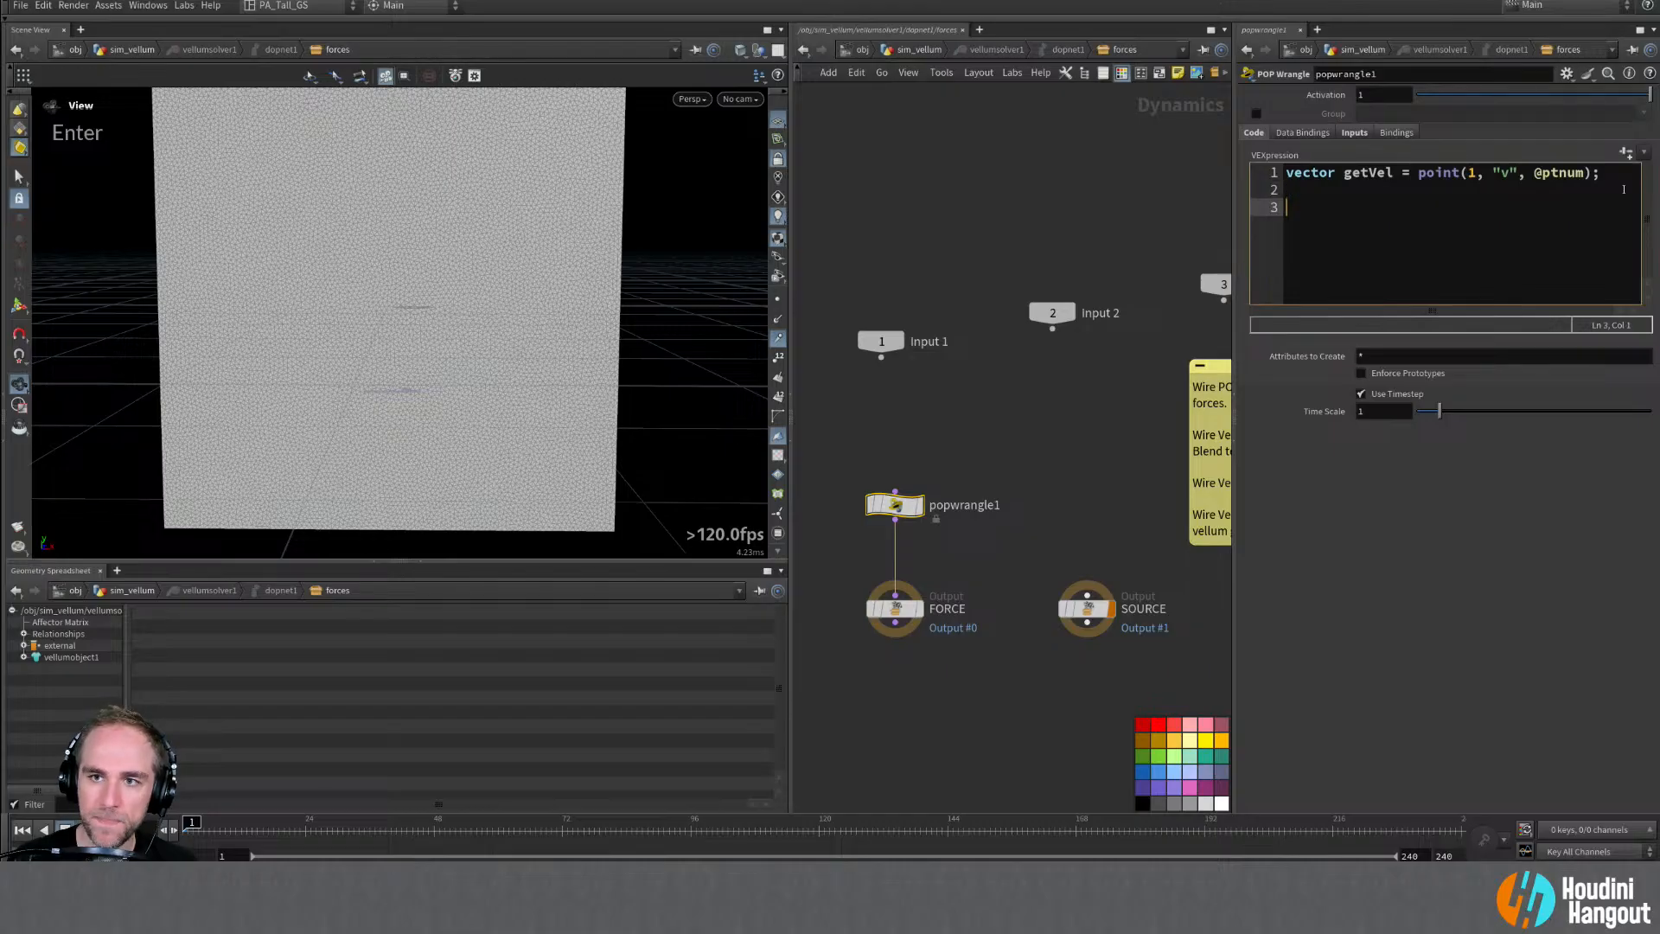
type("v@")
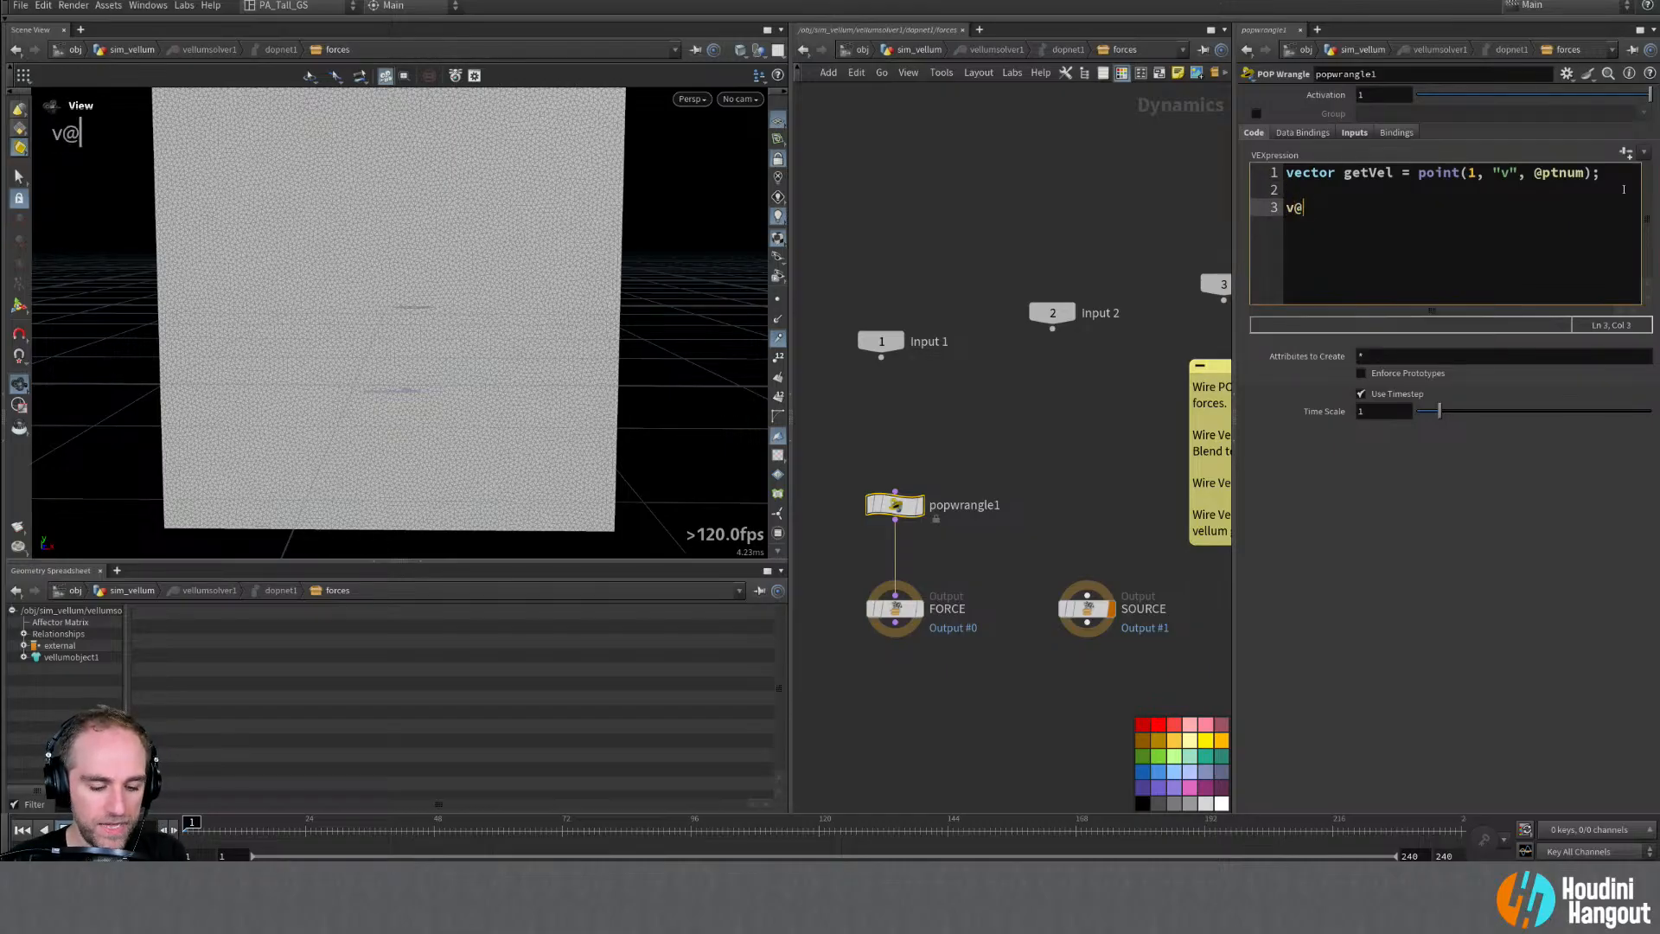
type("v +=")
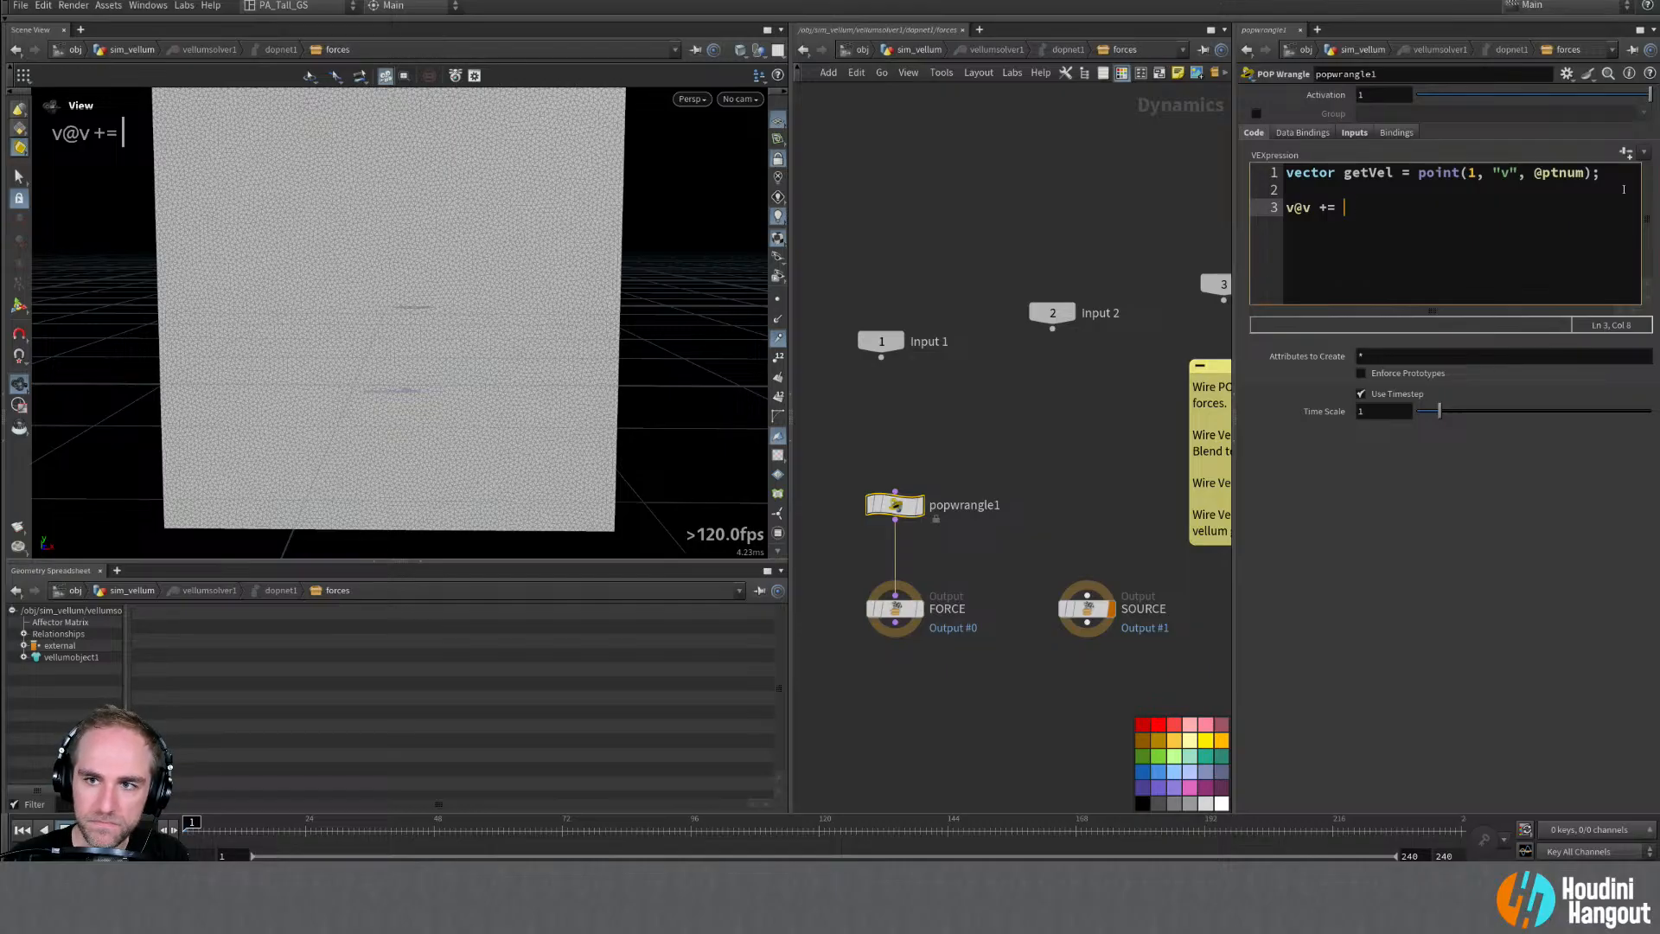
type(" getVel;")
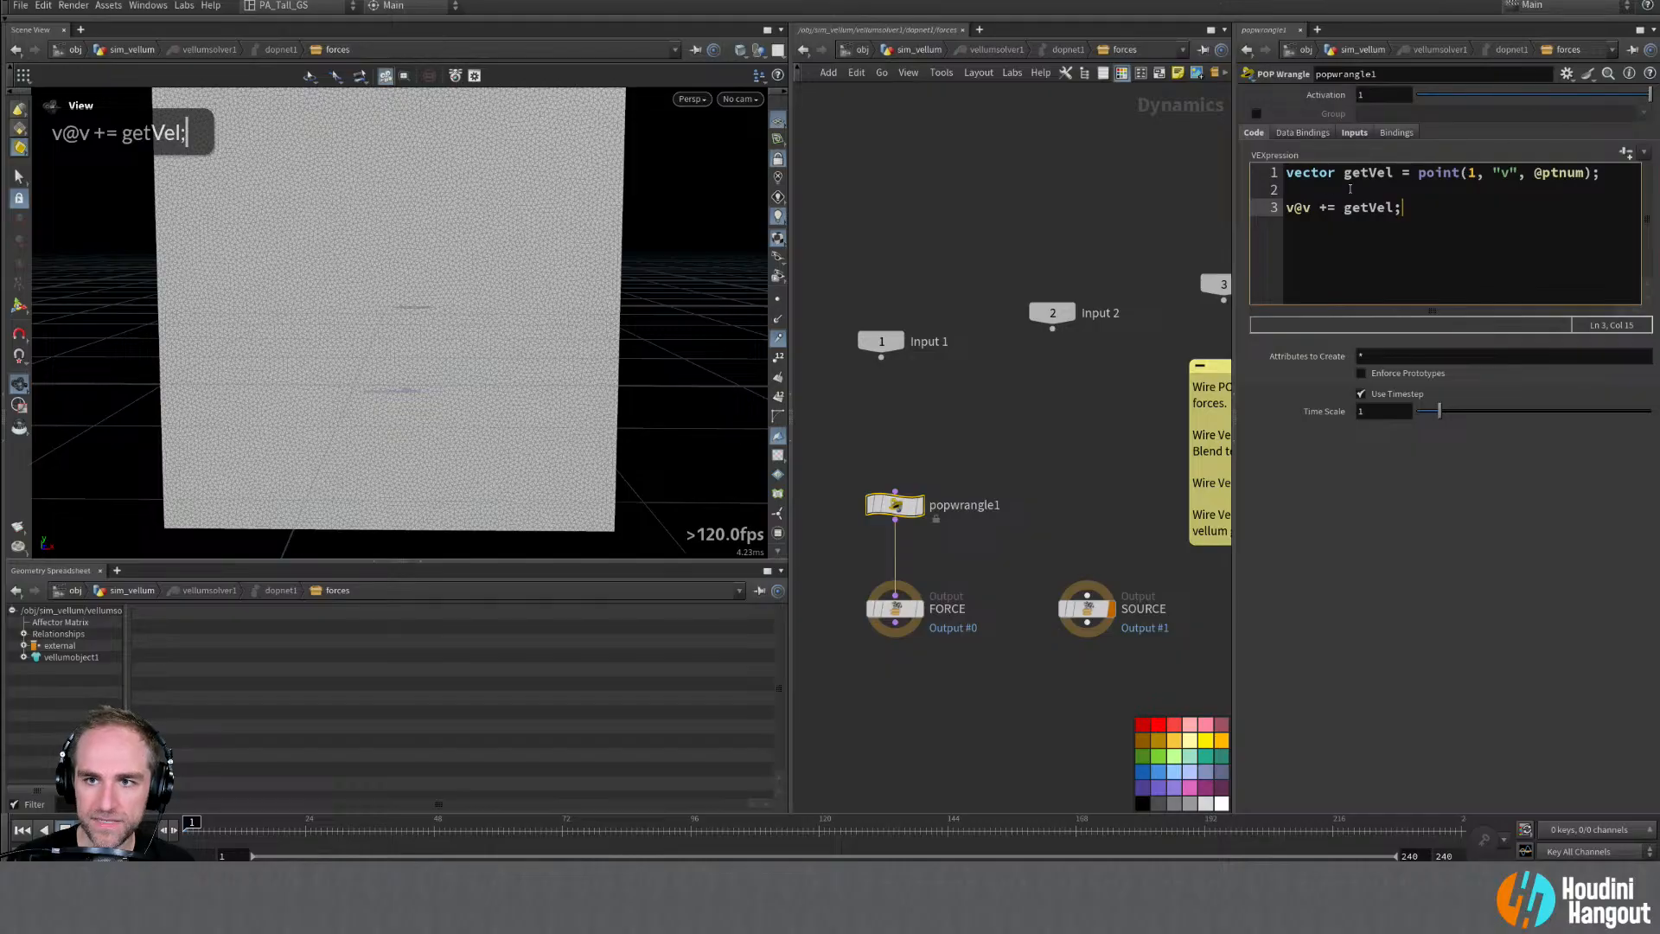
Step: Declare a scale variable below the getVel line with float velScale = ch("Velocity_Scale");
left_click(1290, 192)
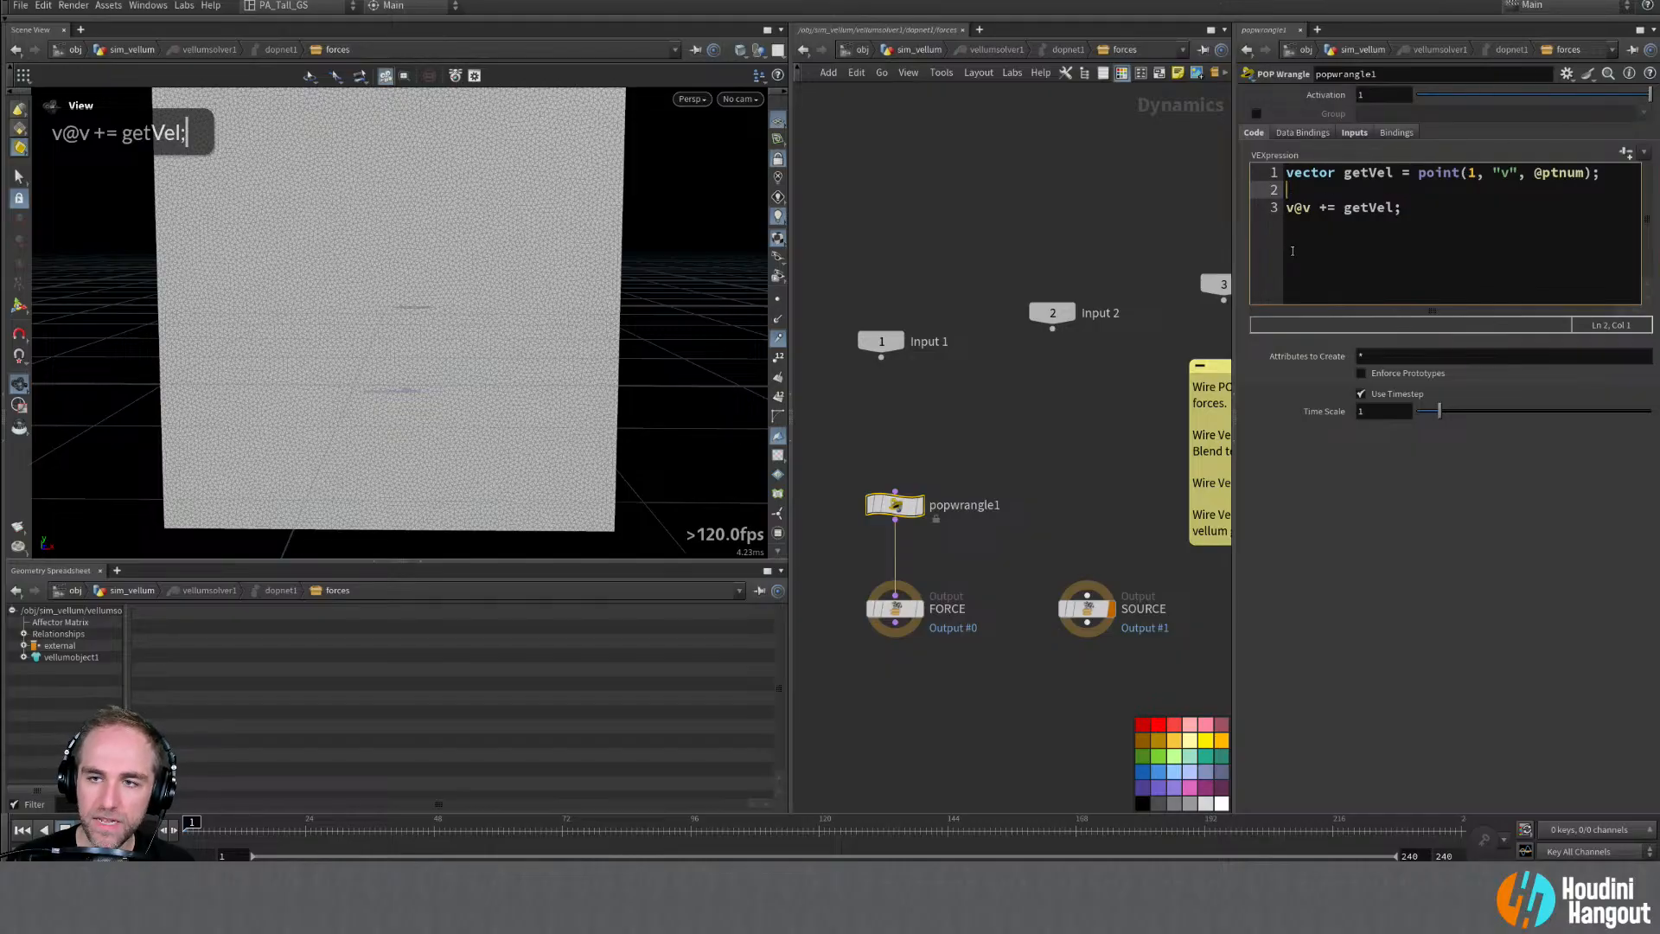
key("Return")
key("Up")
type("ch")
key("BackSpace")
key("BackSpace")
type("t ")
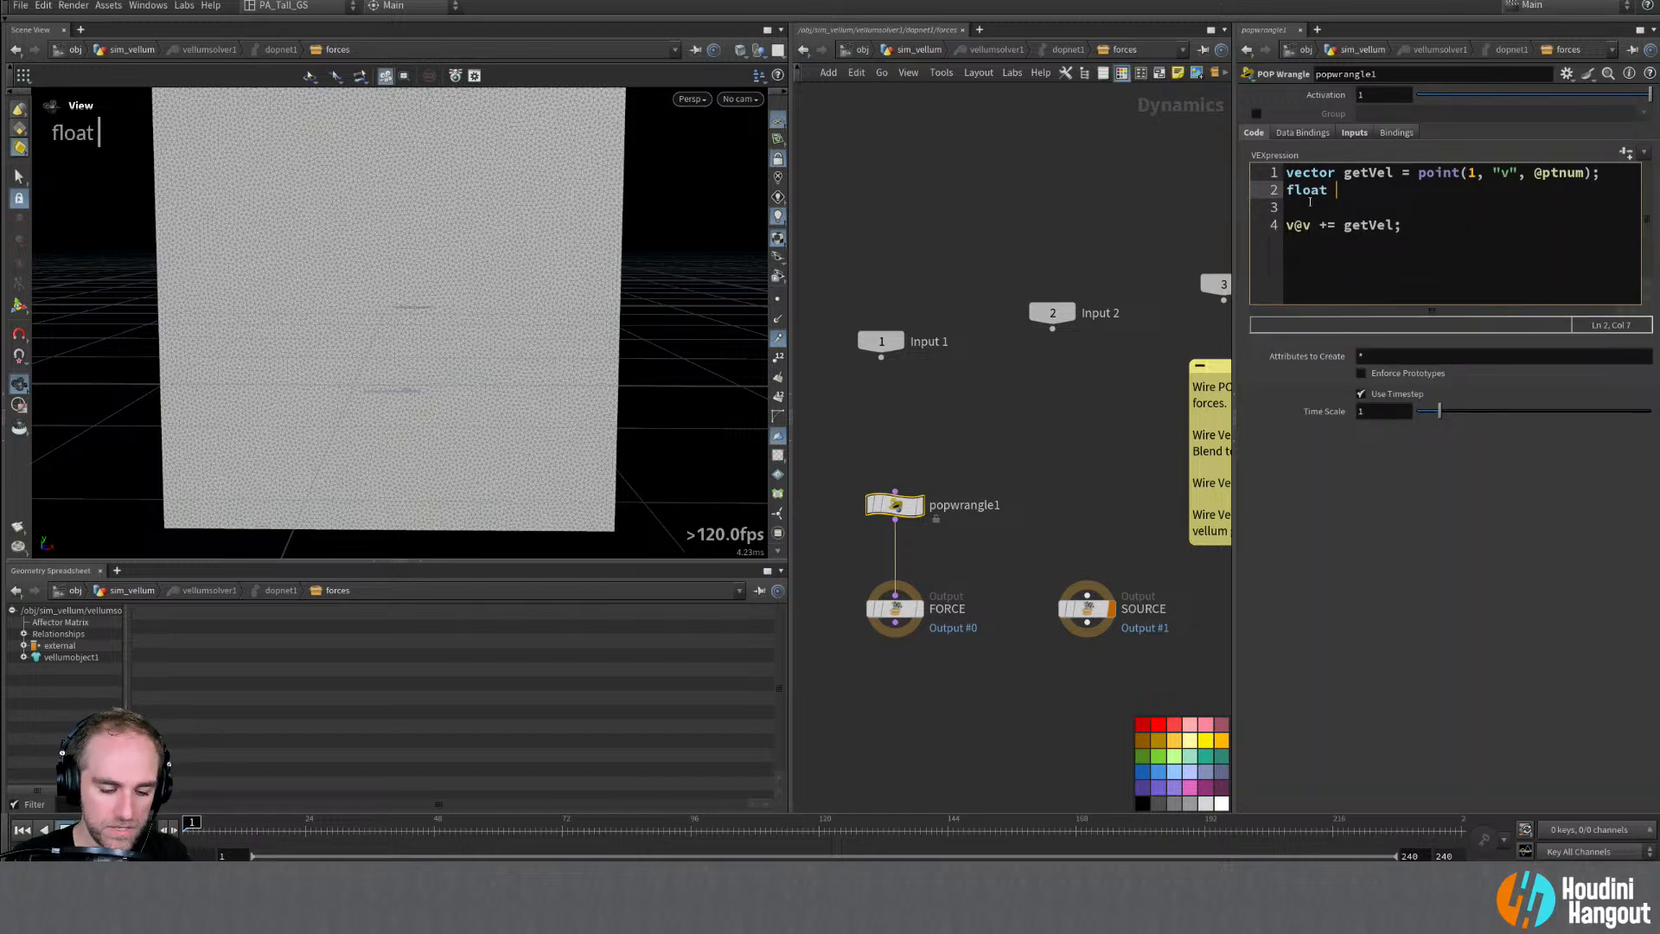
type("velScale")
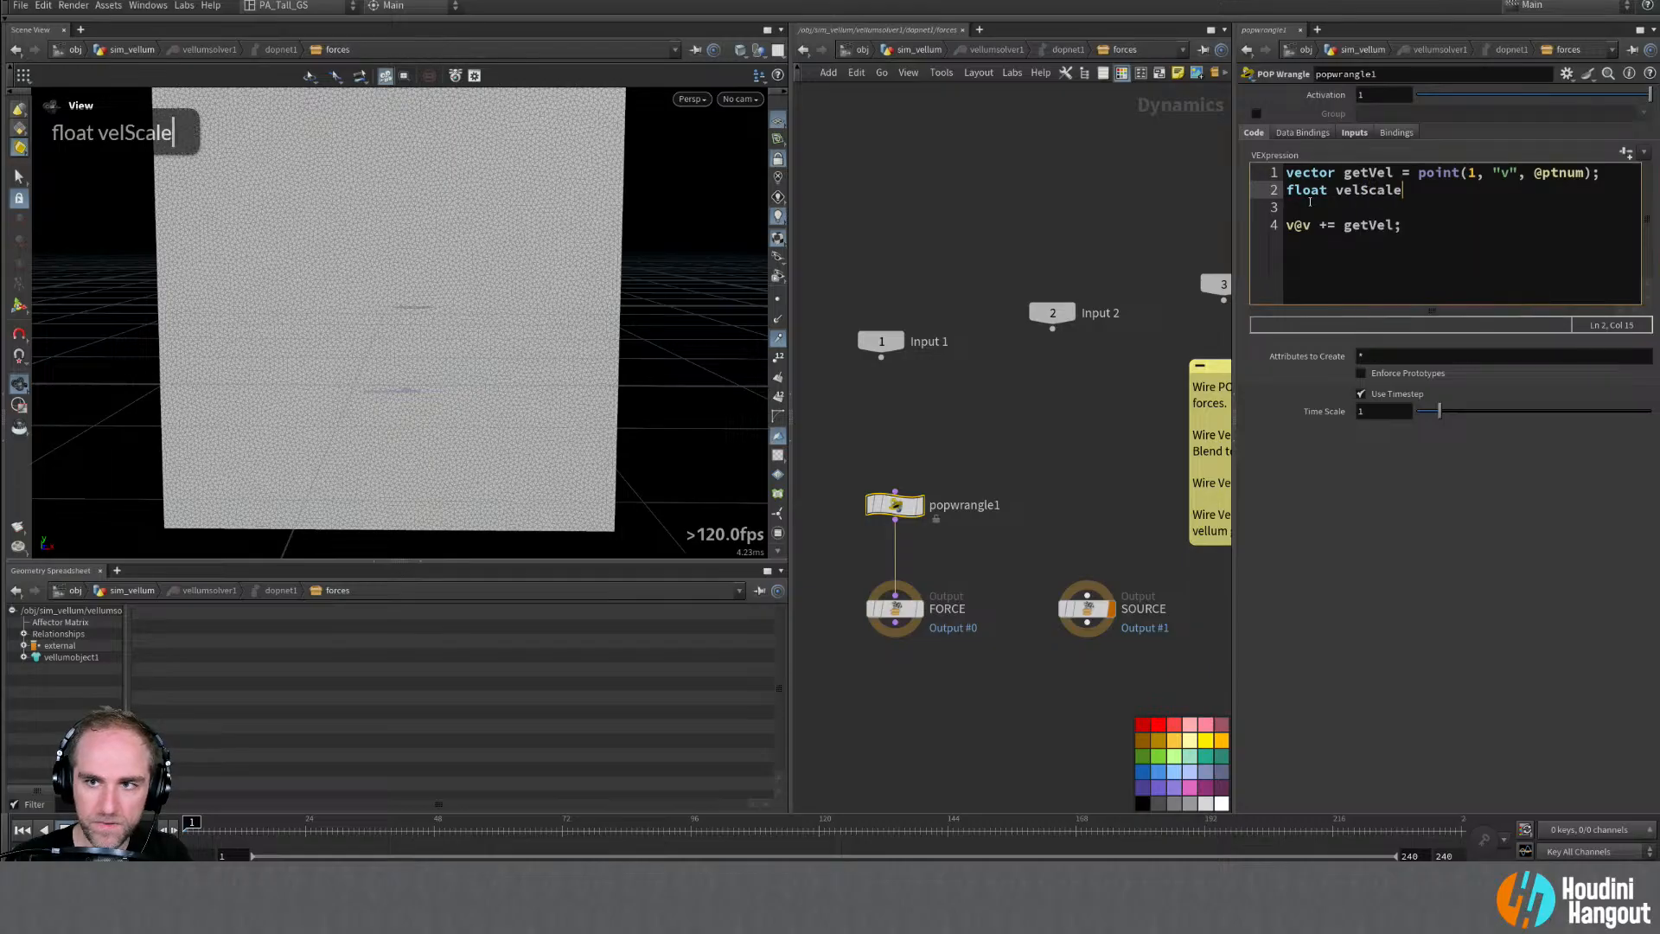
type(" = ")
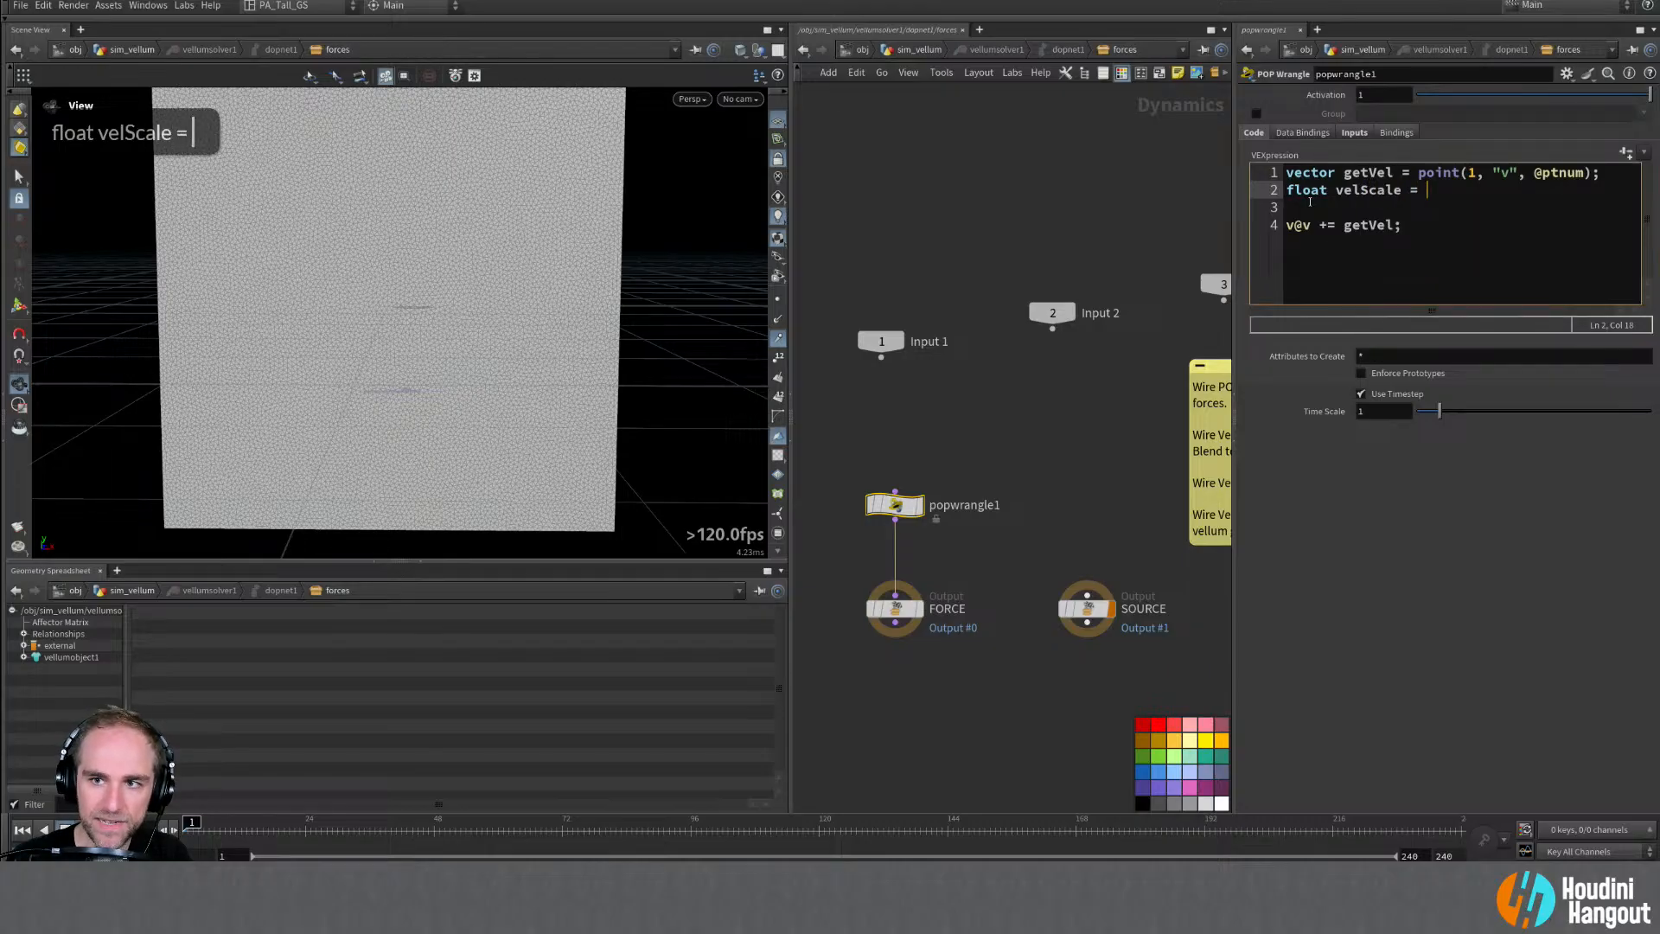
type("ch")
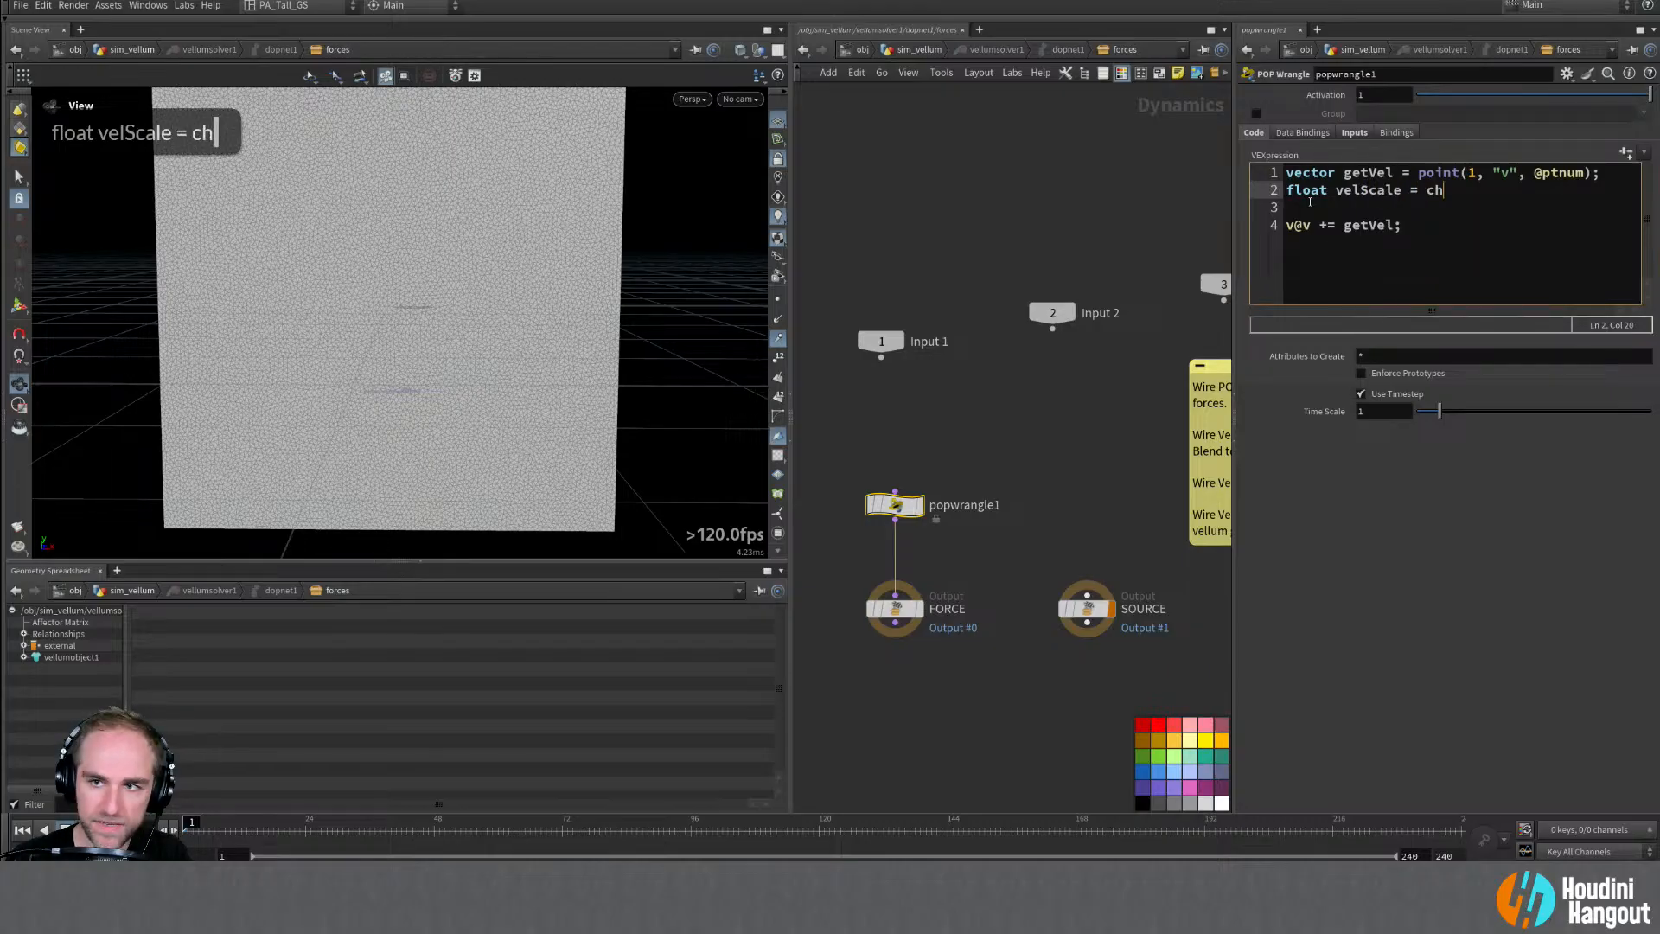
type("(\"Velocity")
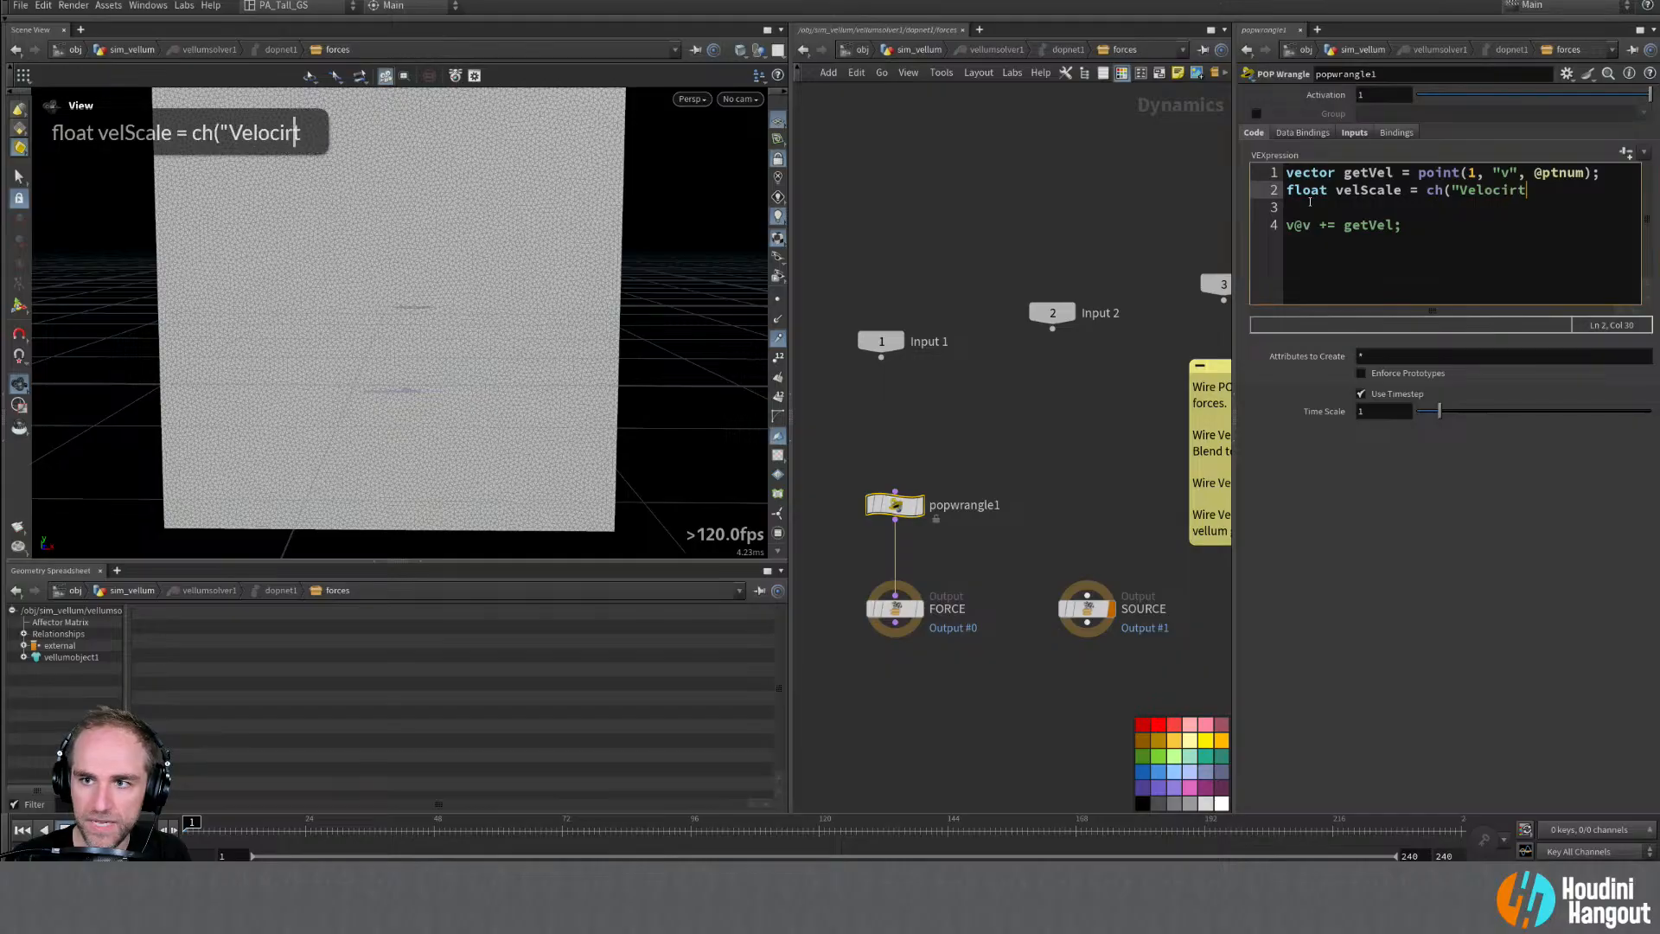
type("_Scale")
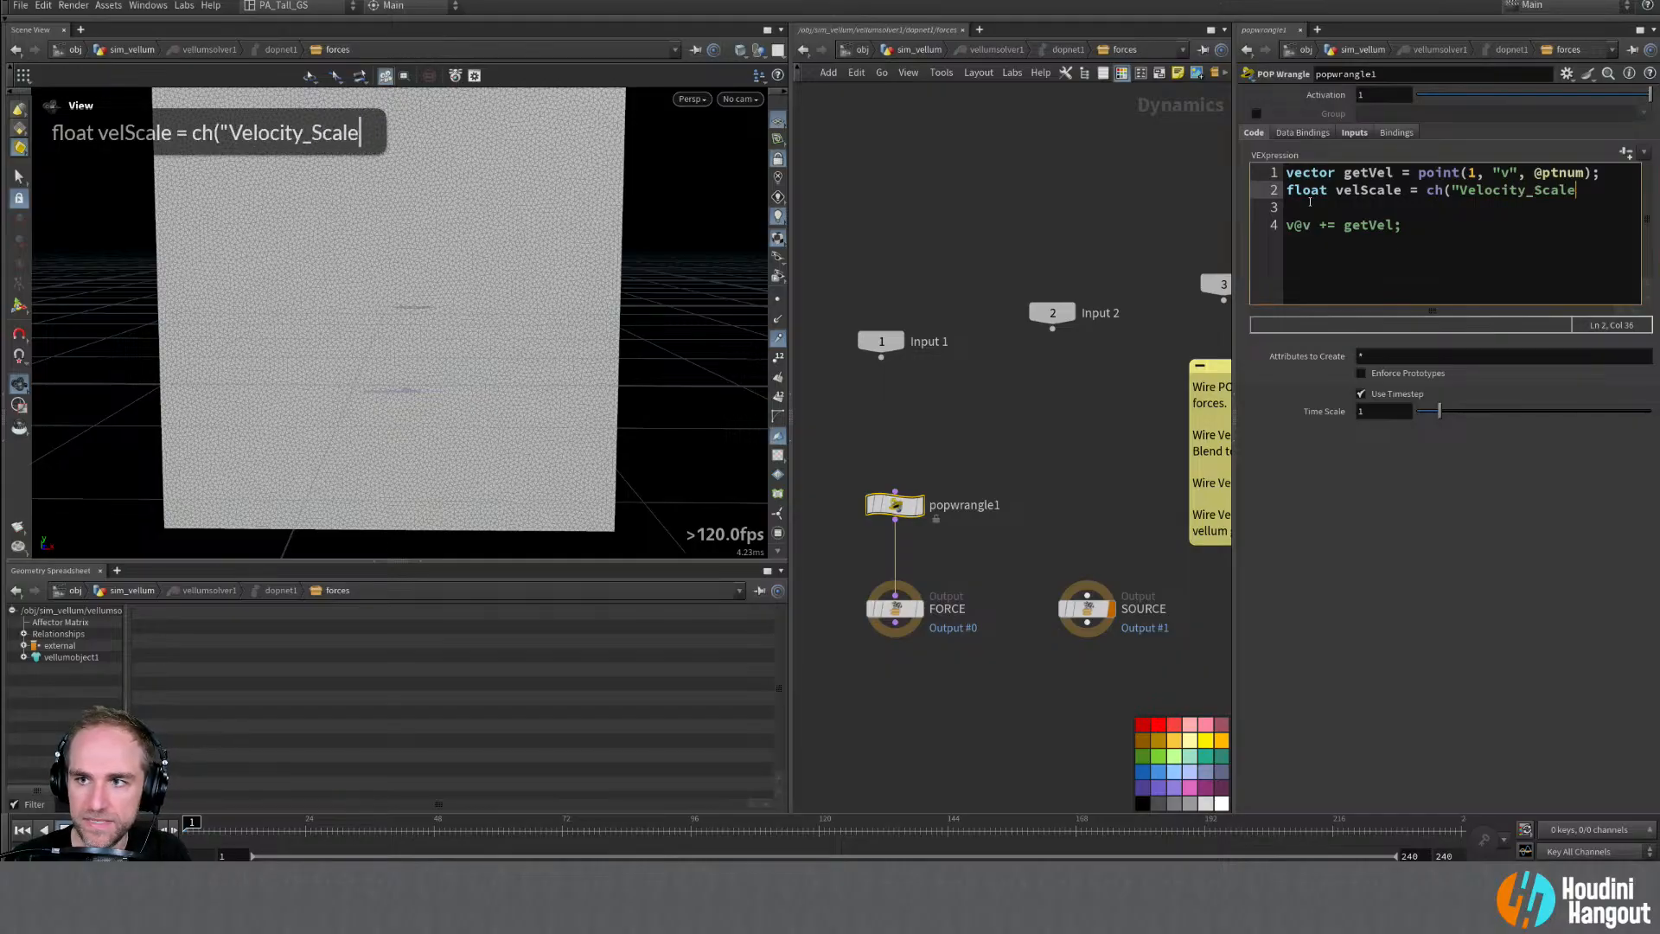
type("\");")
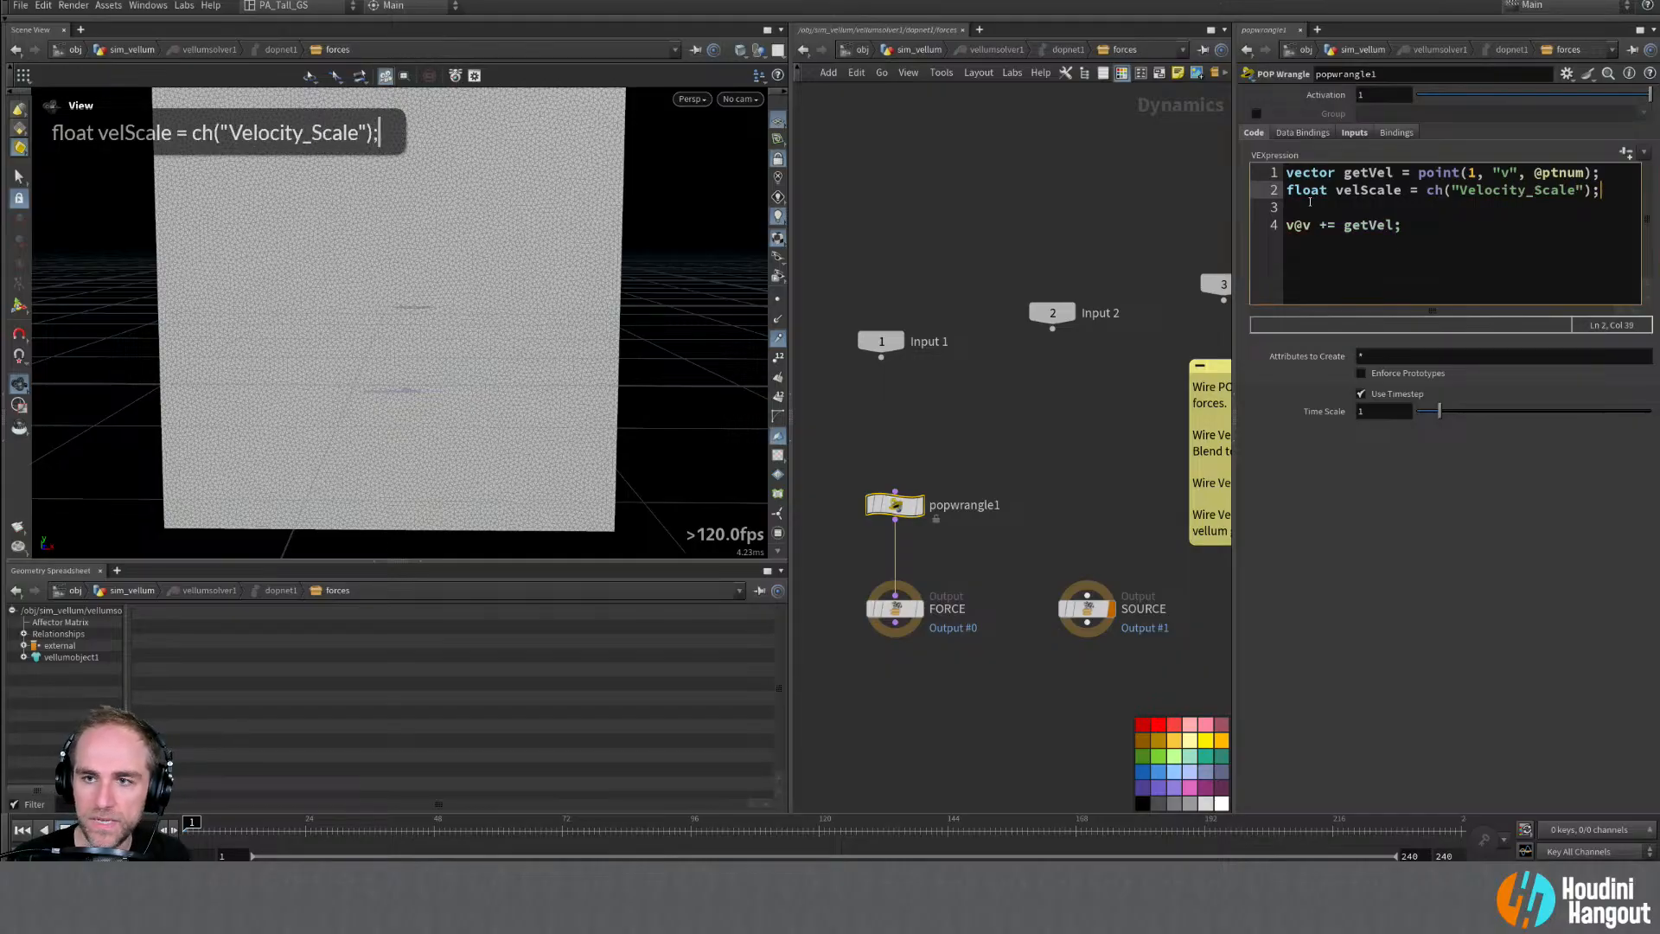
Step: Create the Velocity Scale parameter from the VEX code and set it to 1.5
left_click(1626, 153)
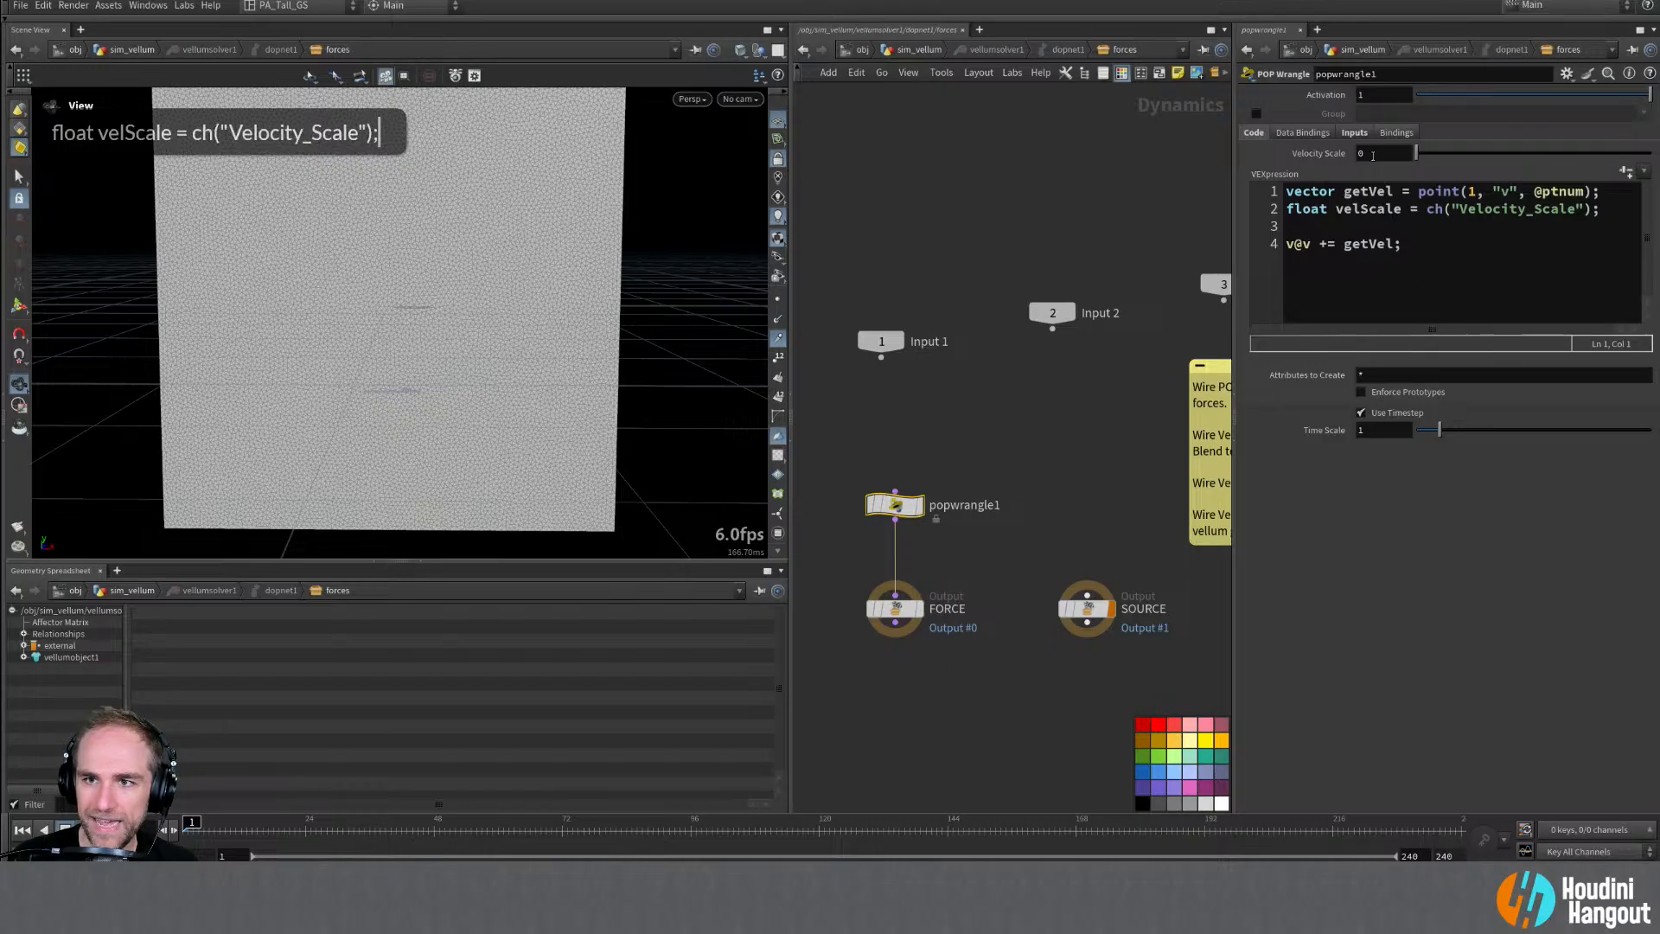
double_click(1372, 154)
type("1.5")
key("Return")
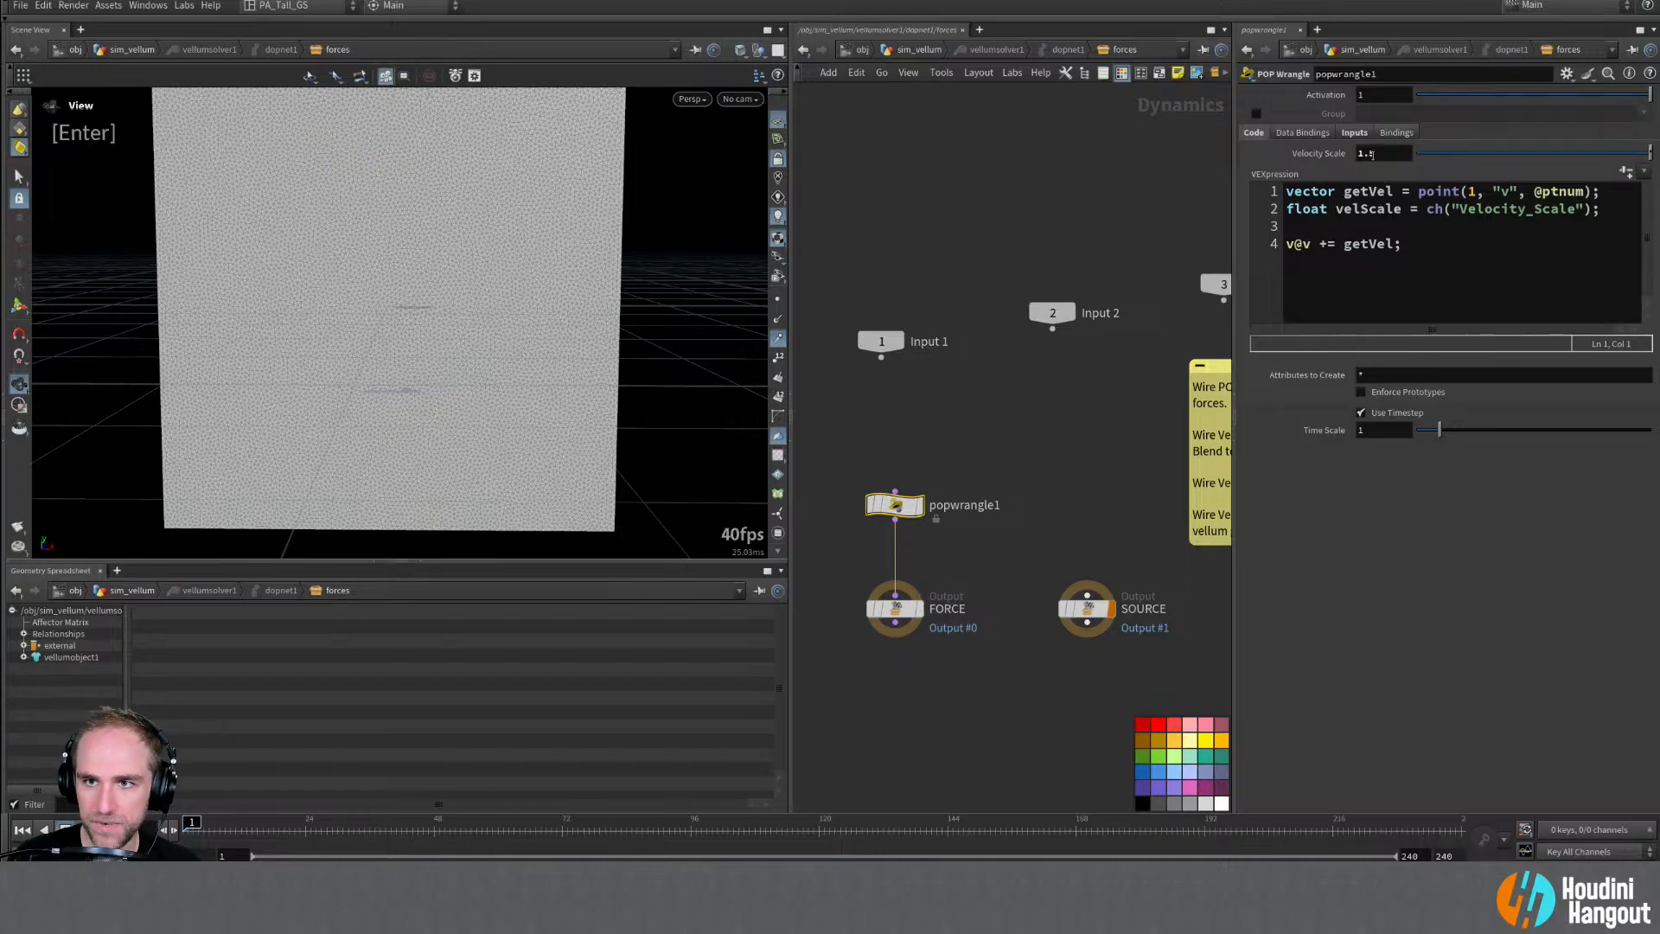
Step: Multiply the added velocity by the scale so the last line reads v@v += getVel * velScale;
left_click(1389, 244)
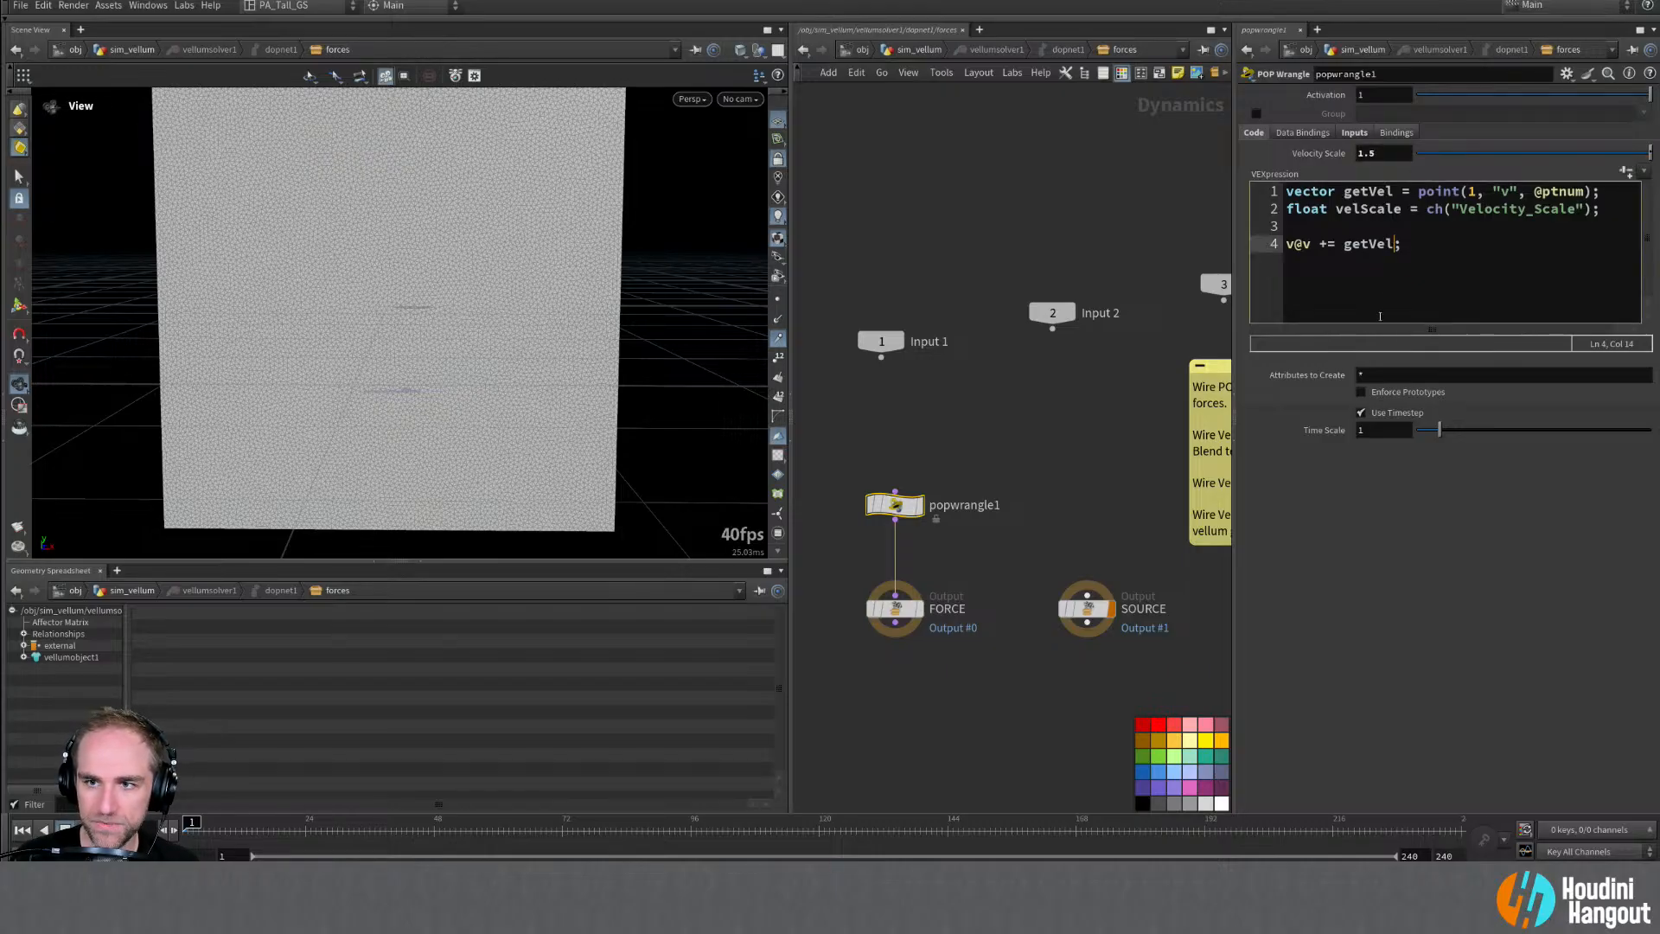
type("* ")
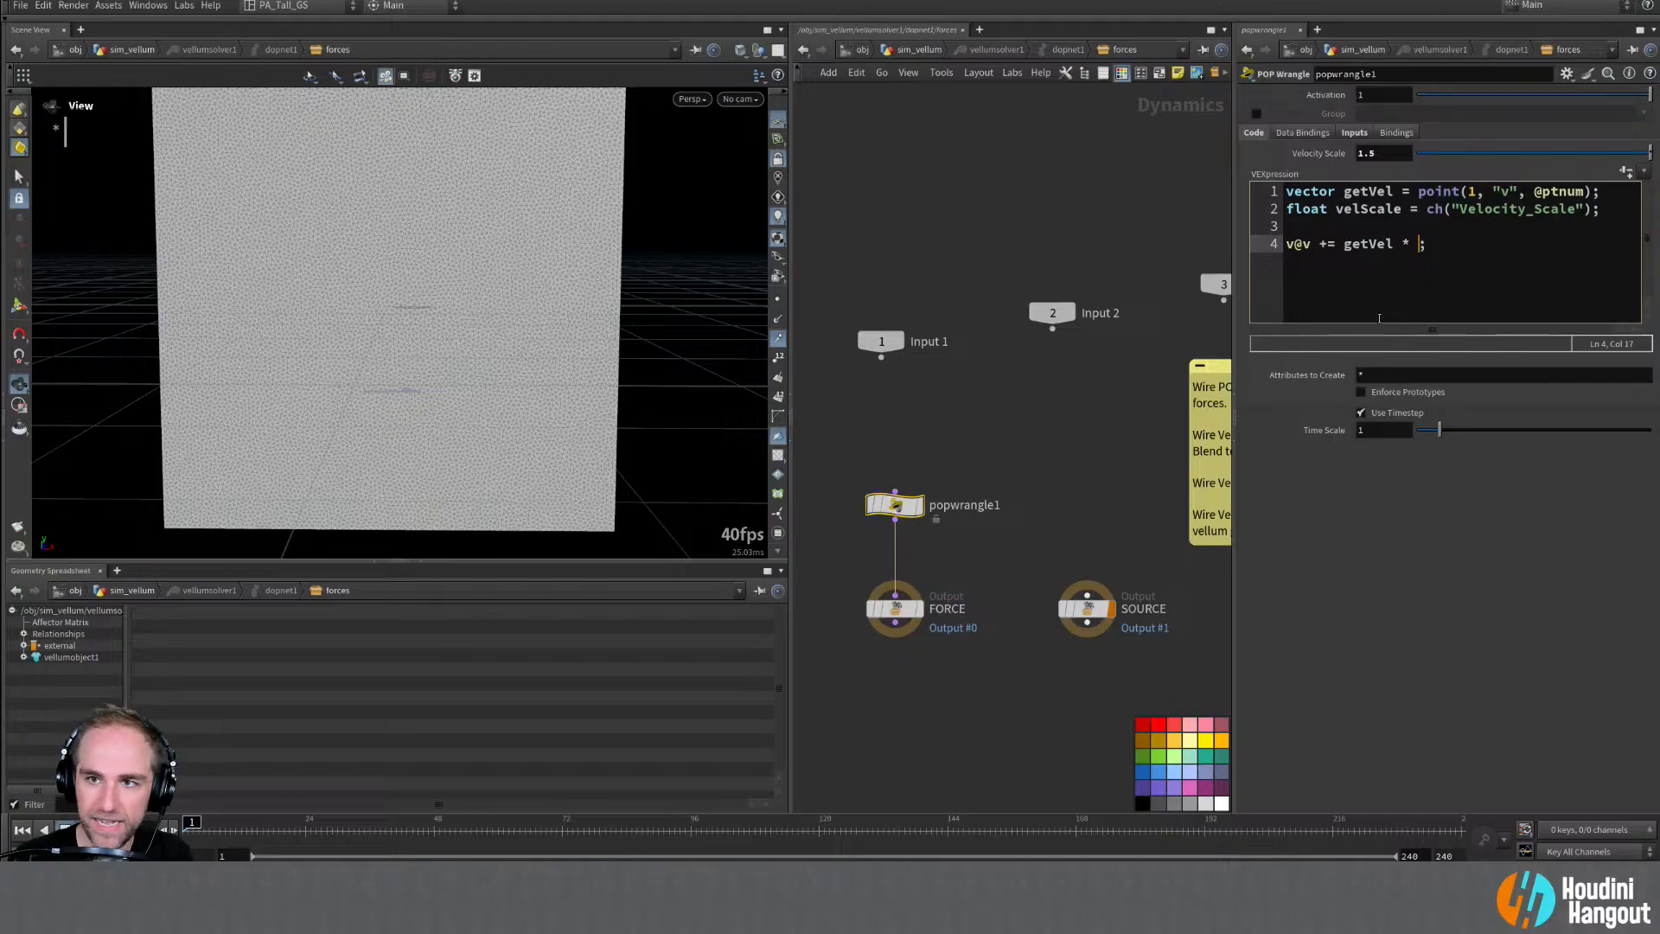
type("velScale")
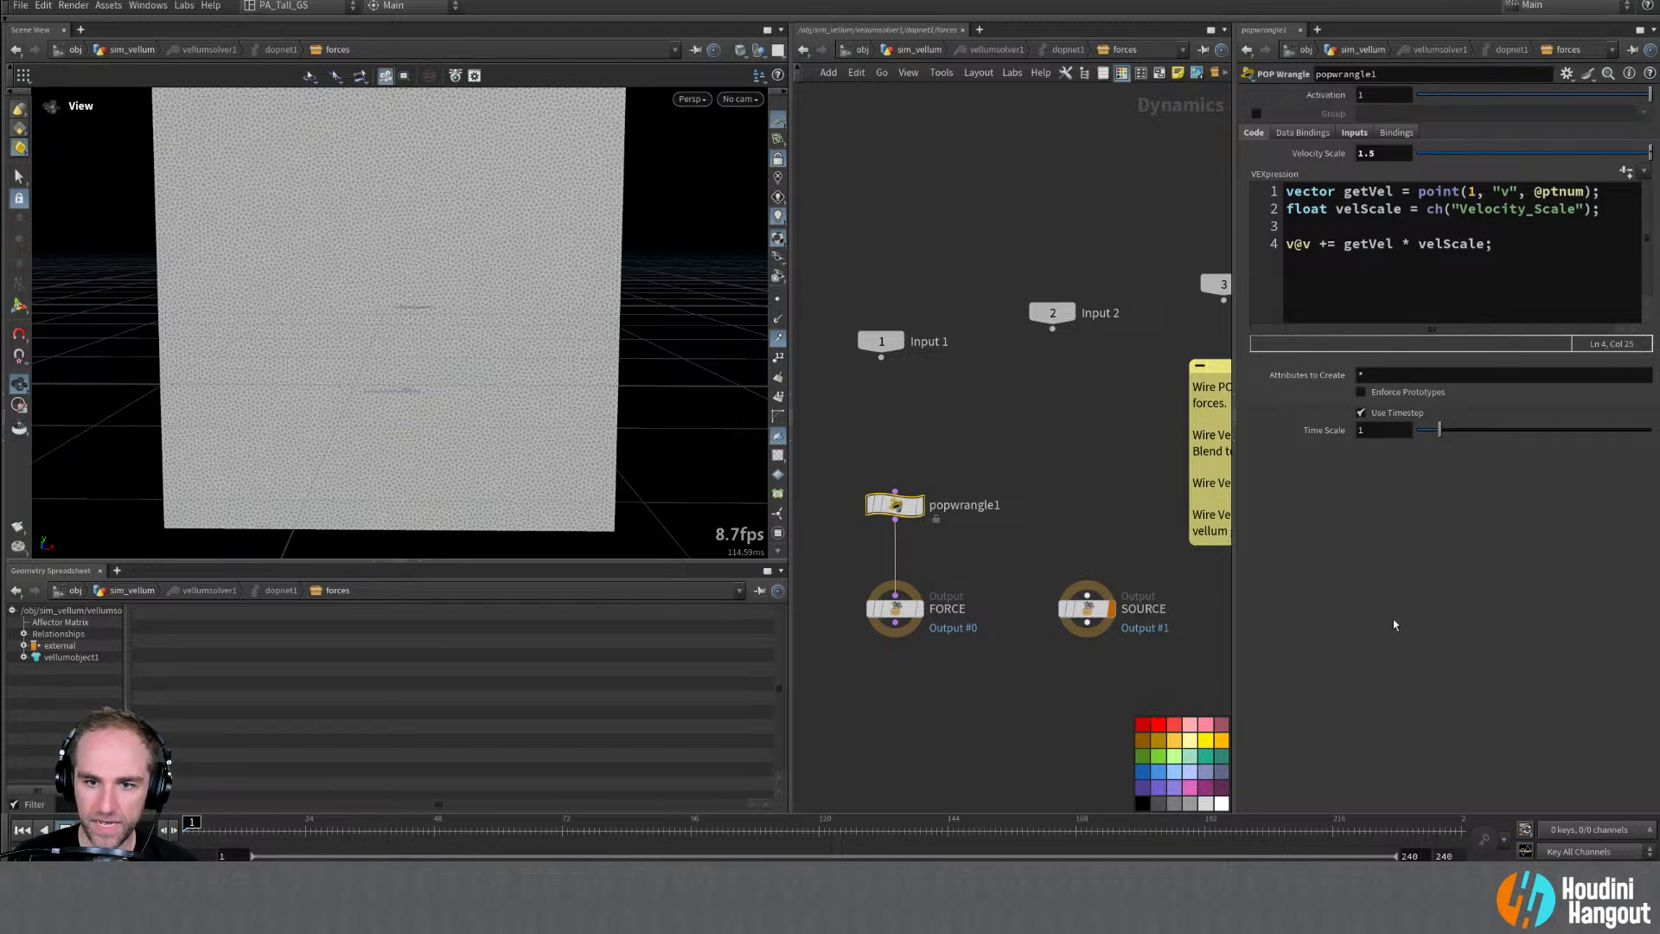
Step: In sim_vellum, connect vellumsolver1's first output to attribfrommap1 and play back its displayed result, returning to the first frame
key("u")
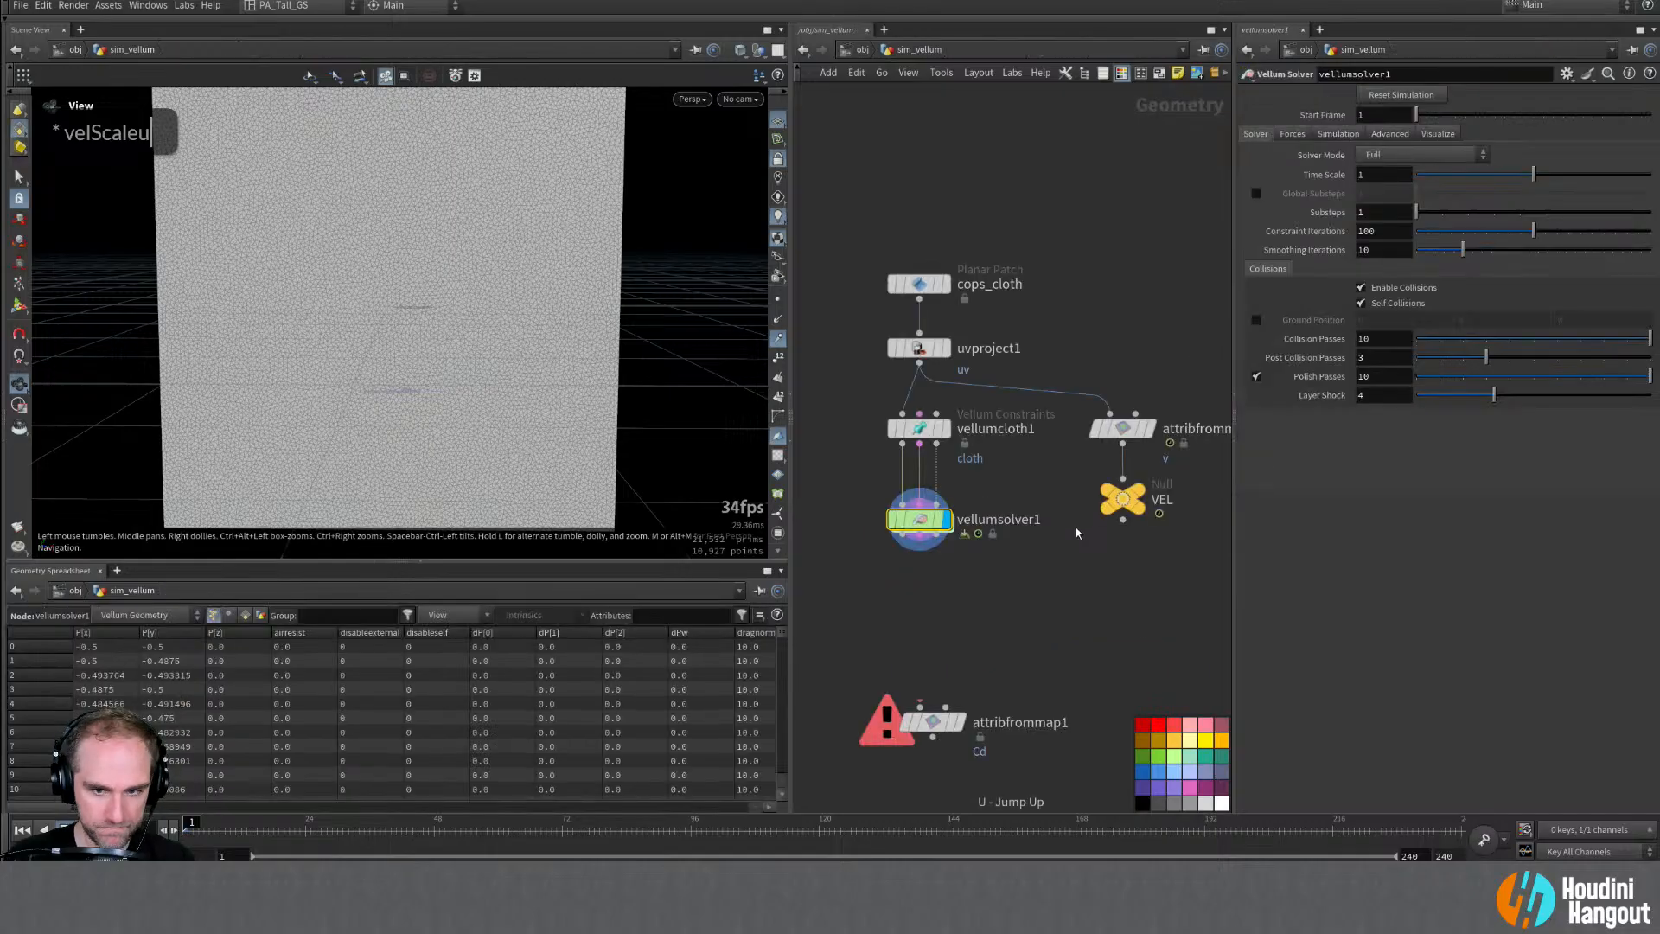
left_click(920, 707)
left_click(919, 537)
left_click(903, 534)
left_click(920, 707)
left_click(961, 722)
left_click_drag(929, 728, 917, 631)
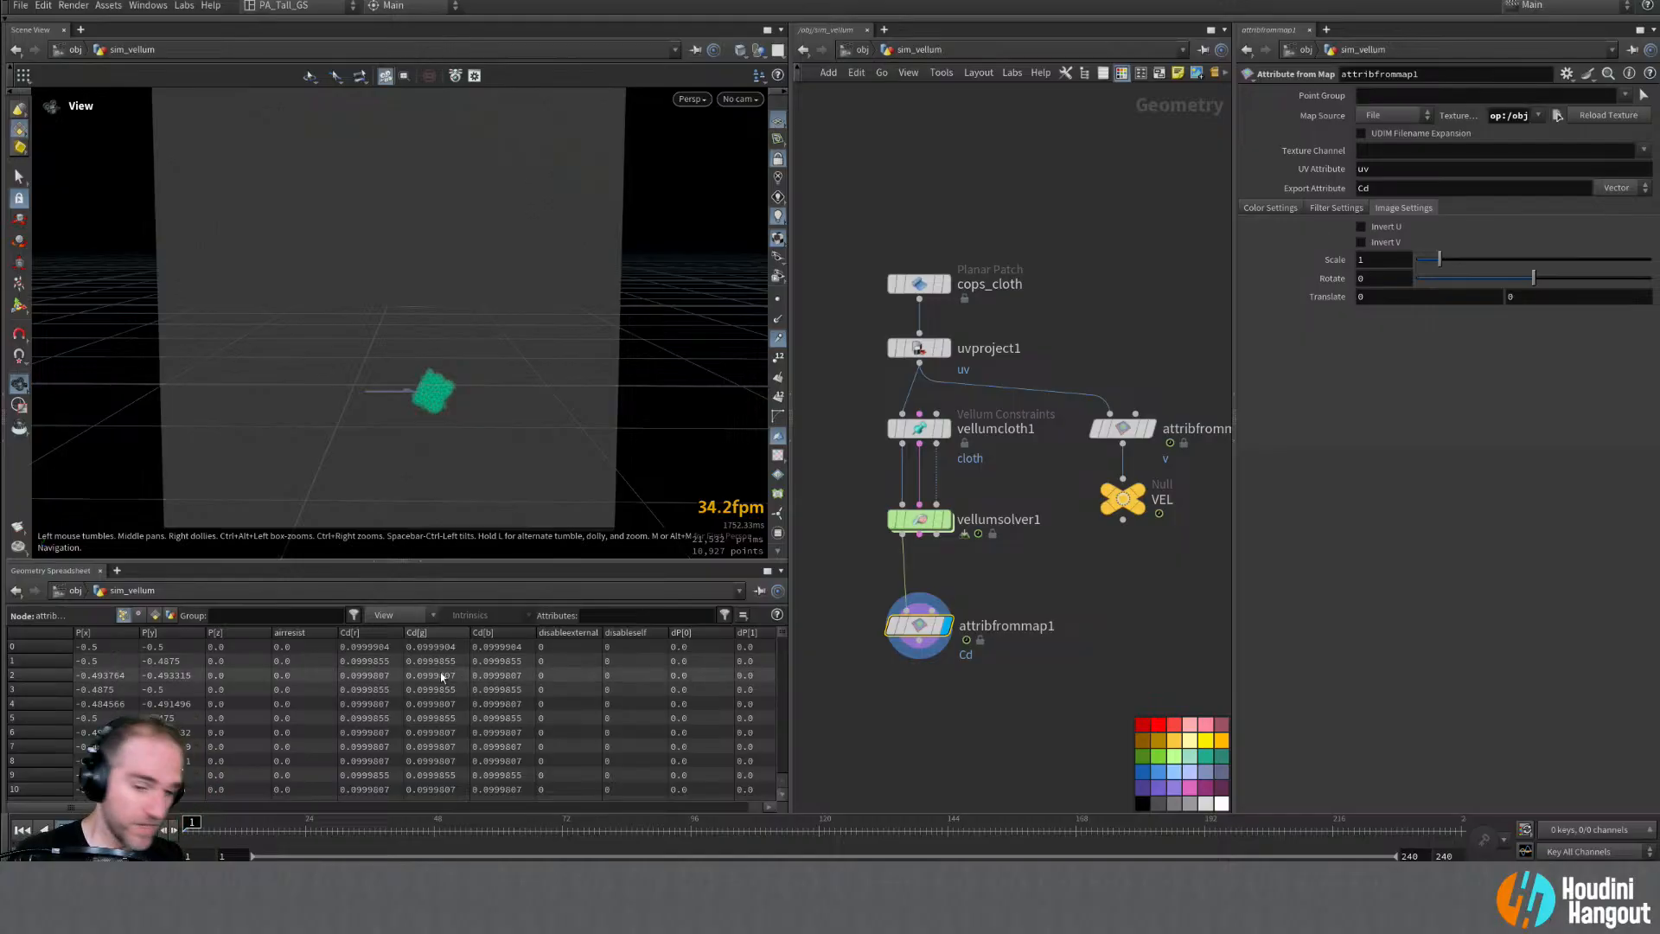
key("Up")
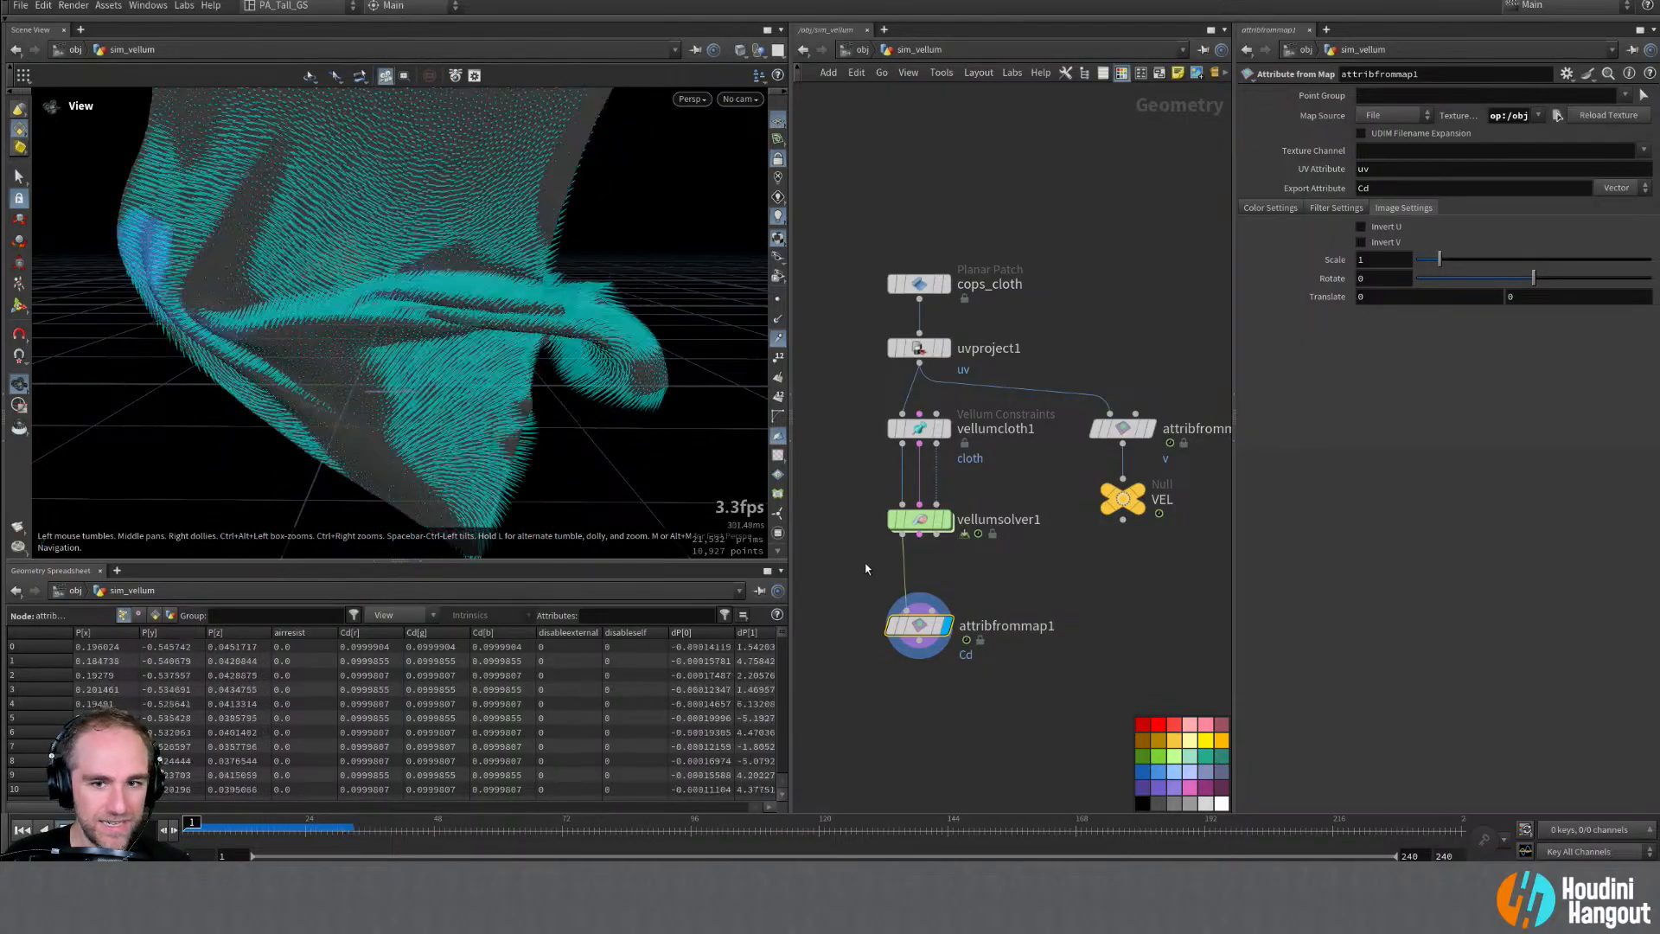
left_click(21, 829)
Step: In vellumsolver1's forces network, set the POP Wrangle's Velocity Scale to 0.1 and play the simulation with the whole cloth in view
mouse_move(925, 624)
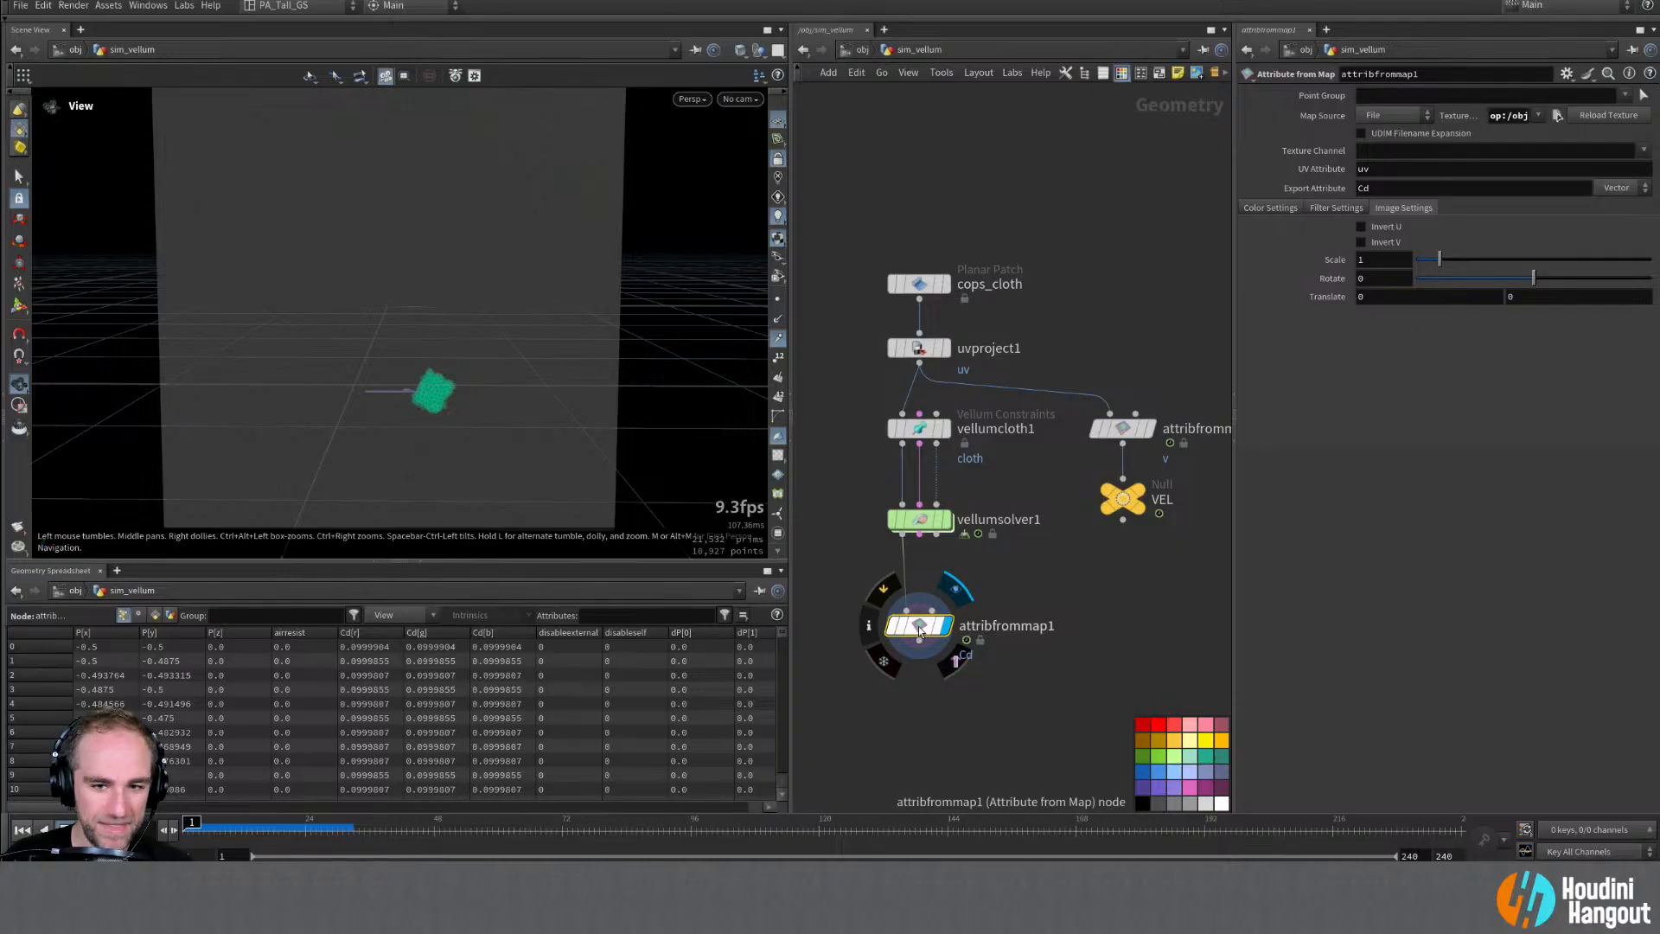
double_click(918, 520)
double_click(1366, 153)
type("0.1")
key("Return")
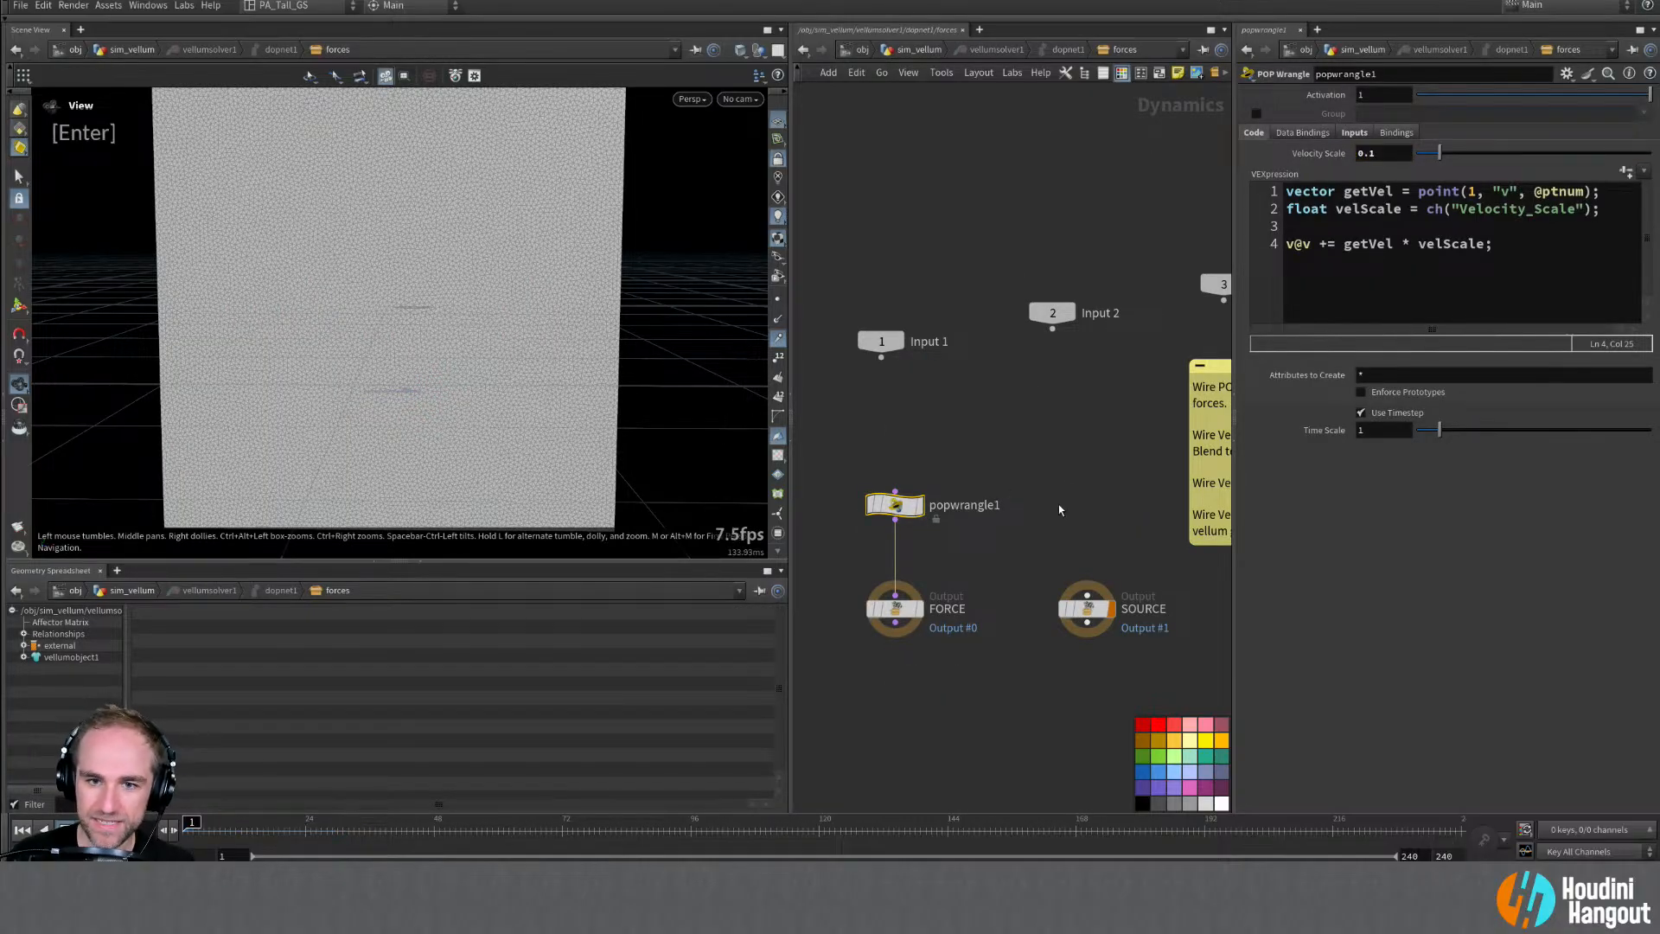
key("Up")
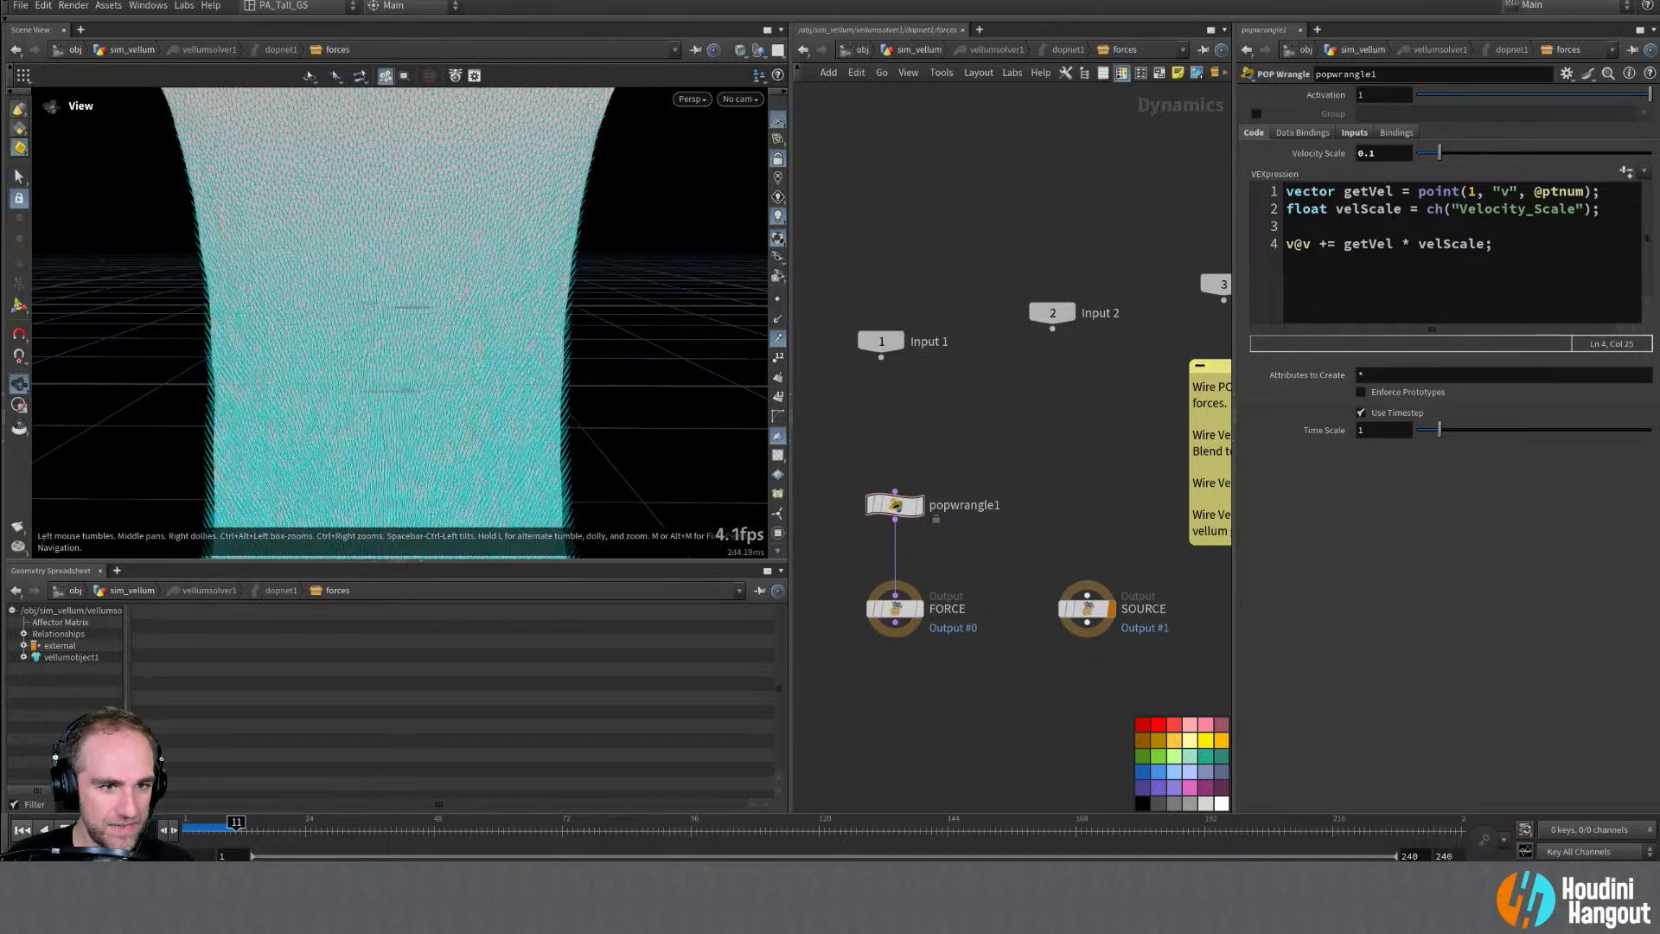
right_click_drag(737, 356, 204, 397, "alt")
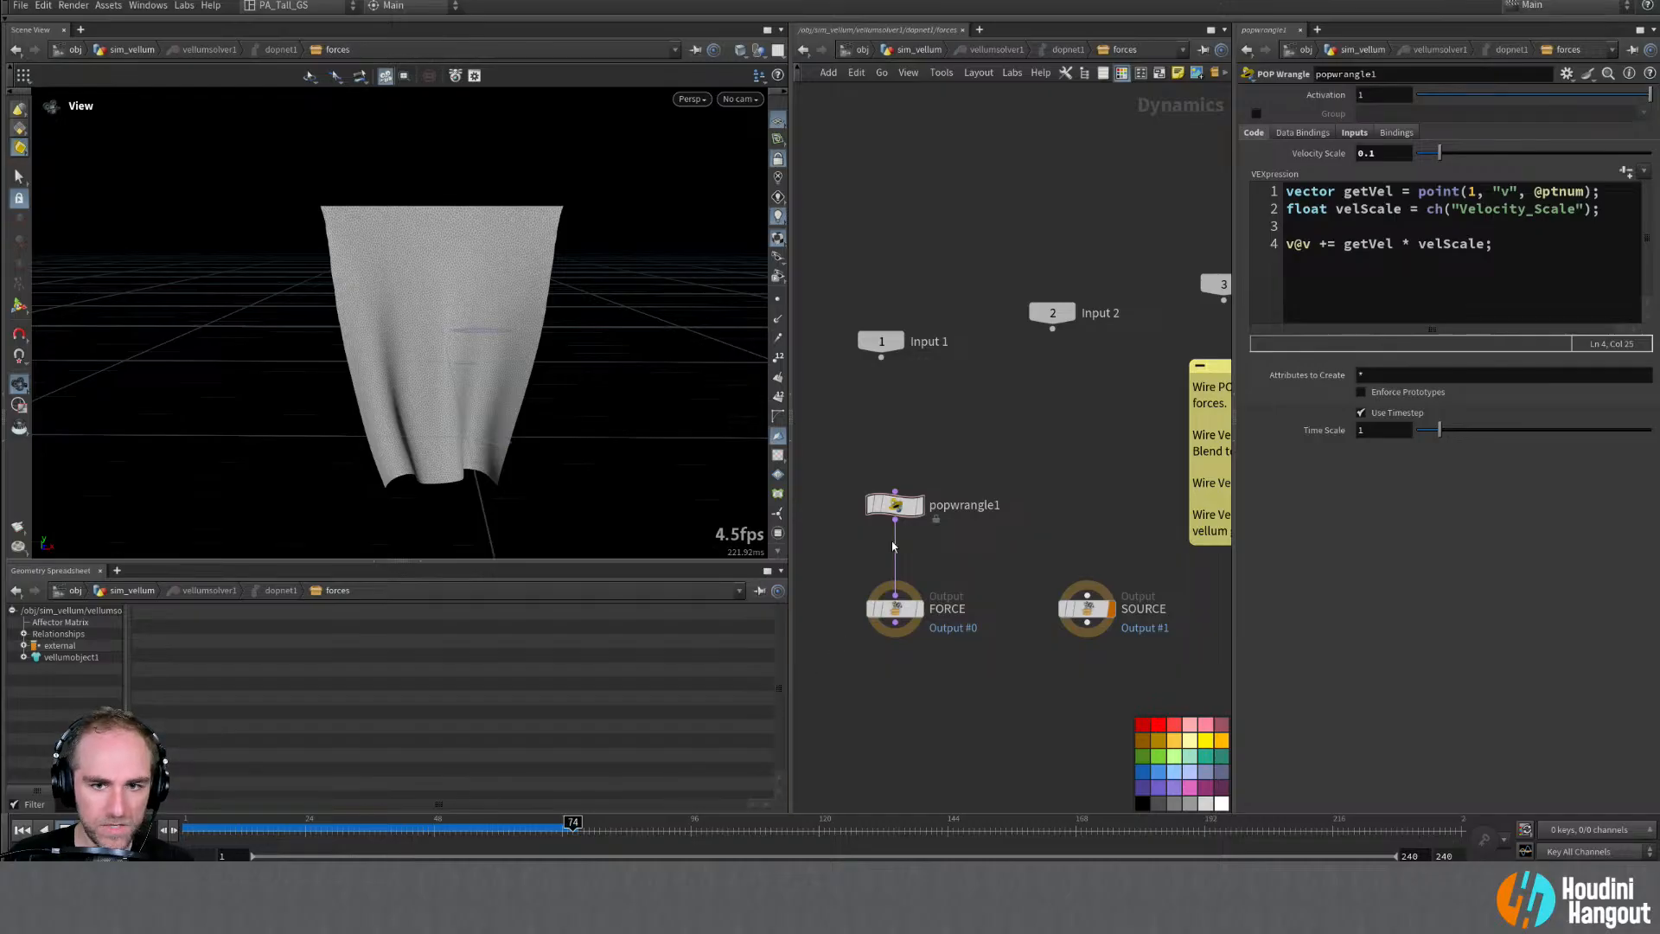
Step: Return from the forces network to sim_vellum and play the colored cloth result from the first frame
left_click(895, 505)
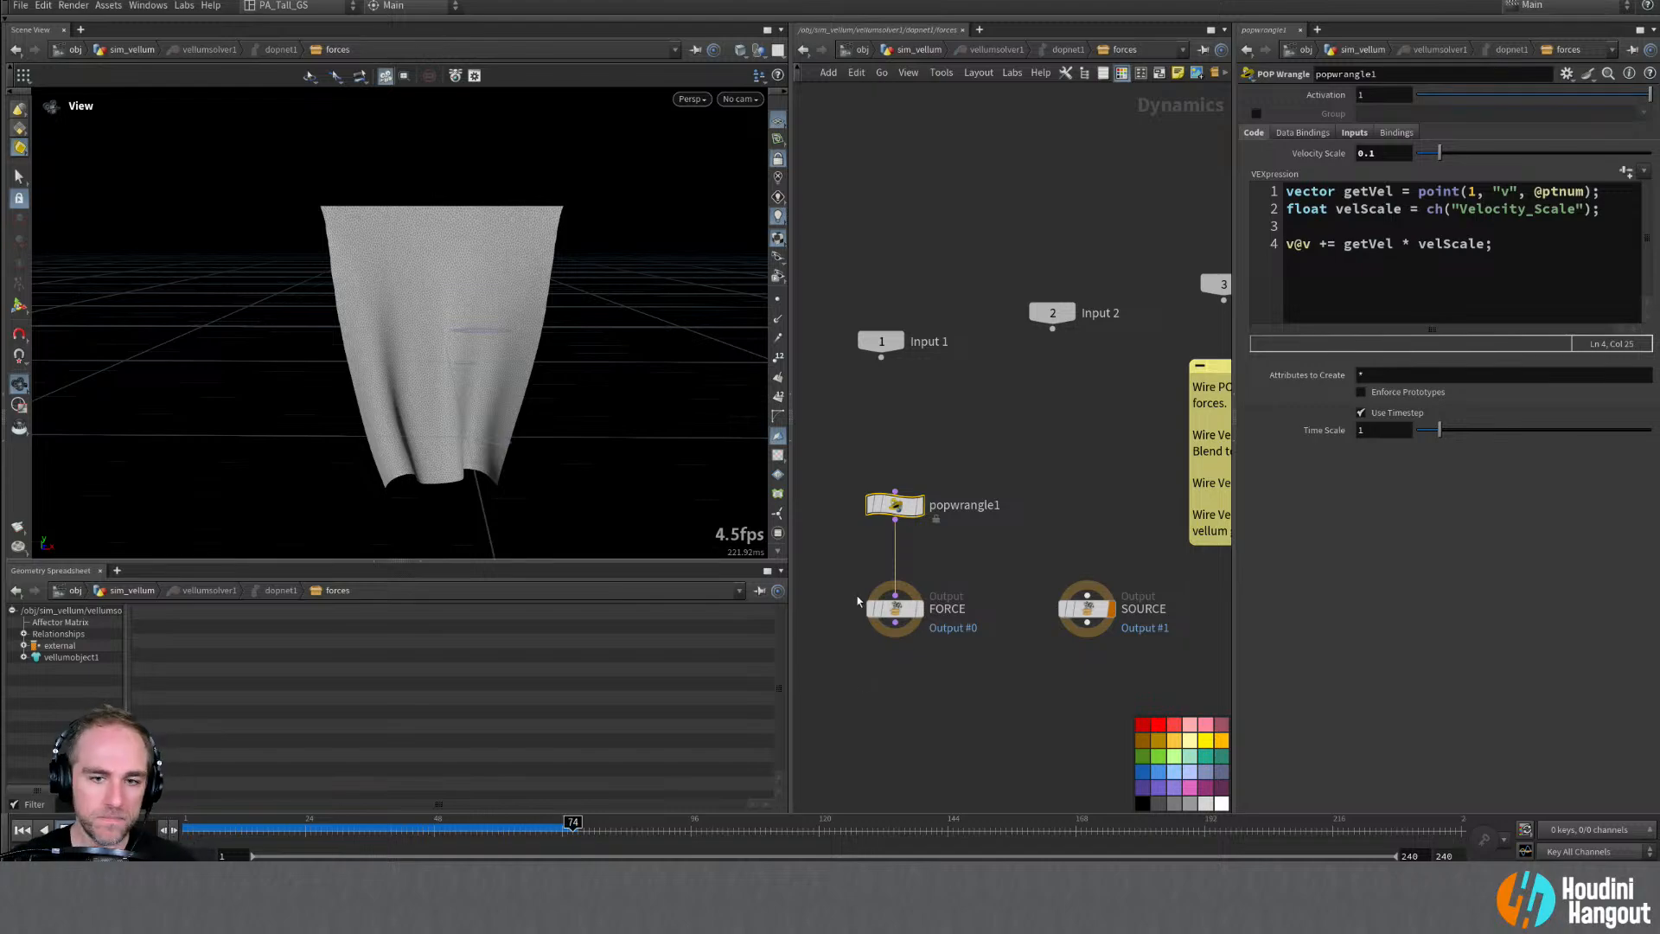
left_click_drag(895, 505, 894, 518)
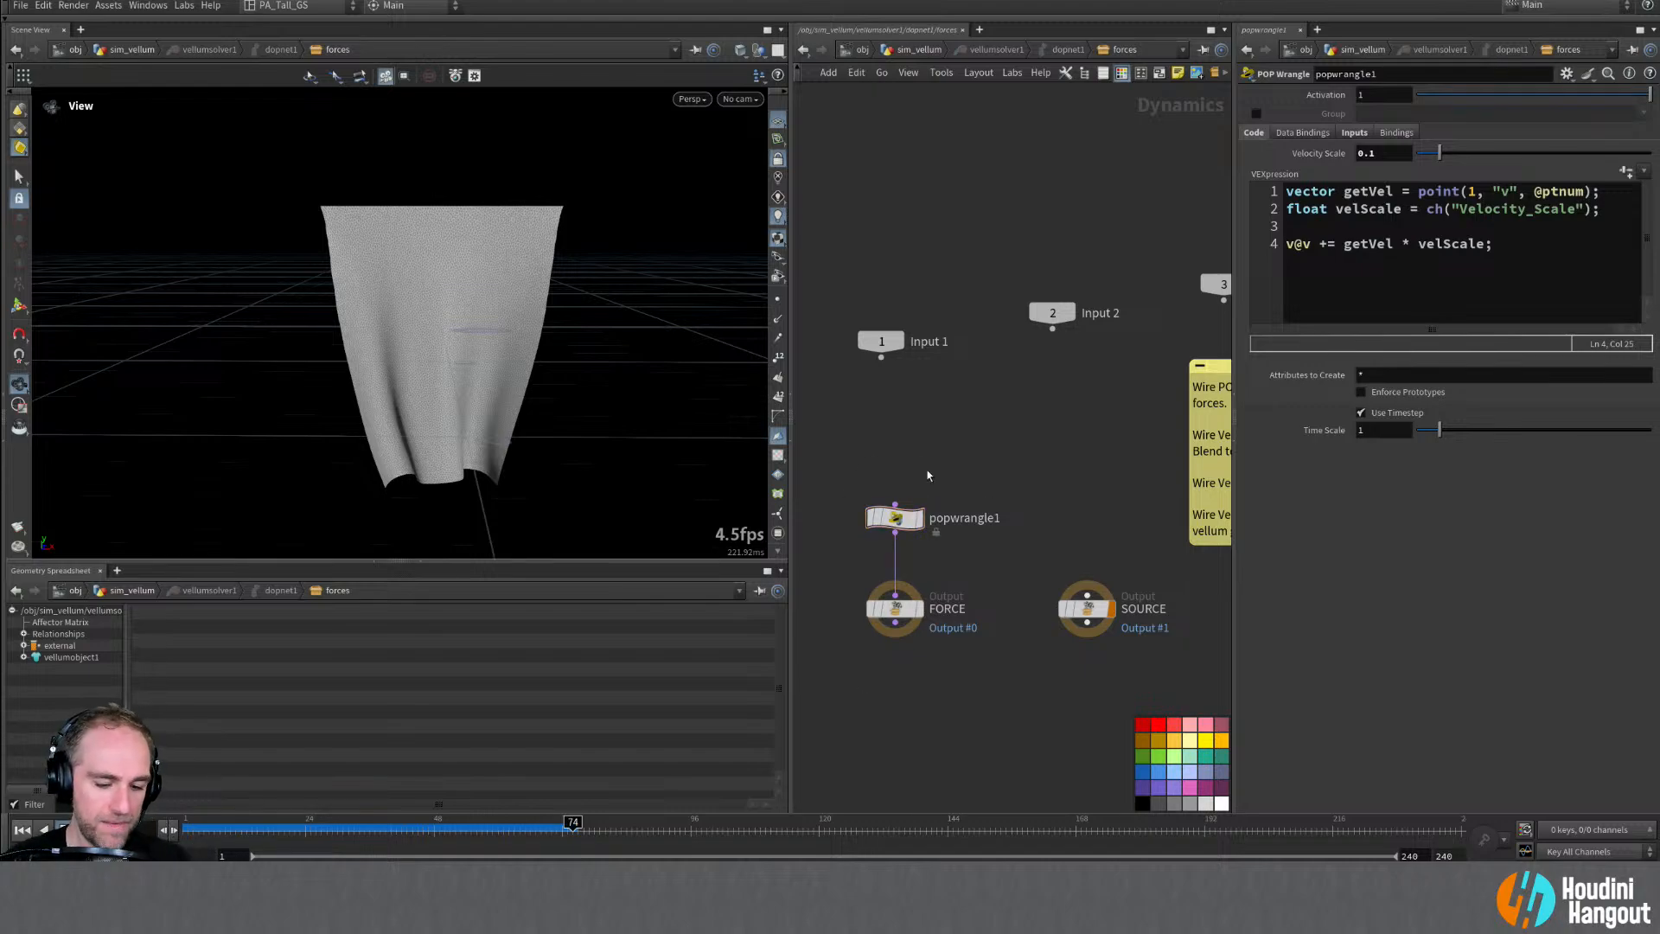
key("u")
key("u")
key("u")
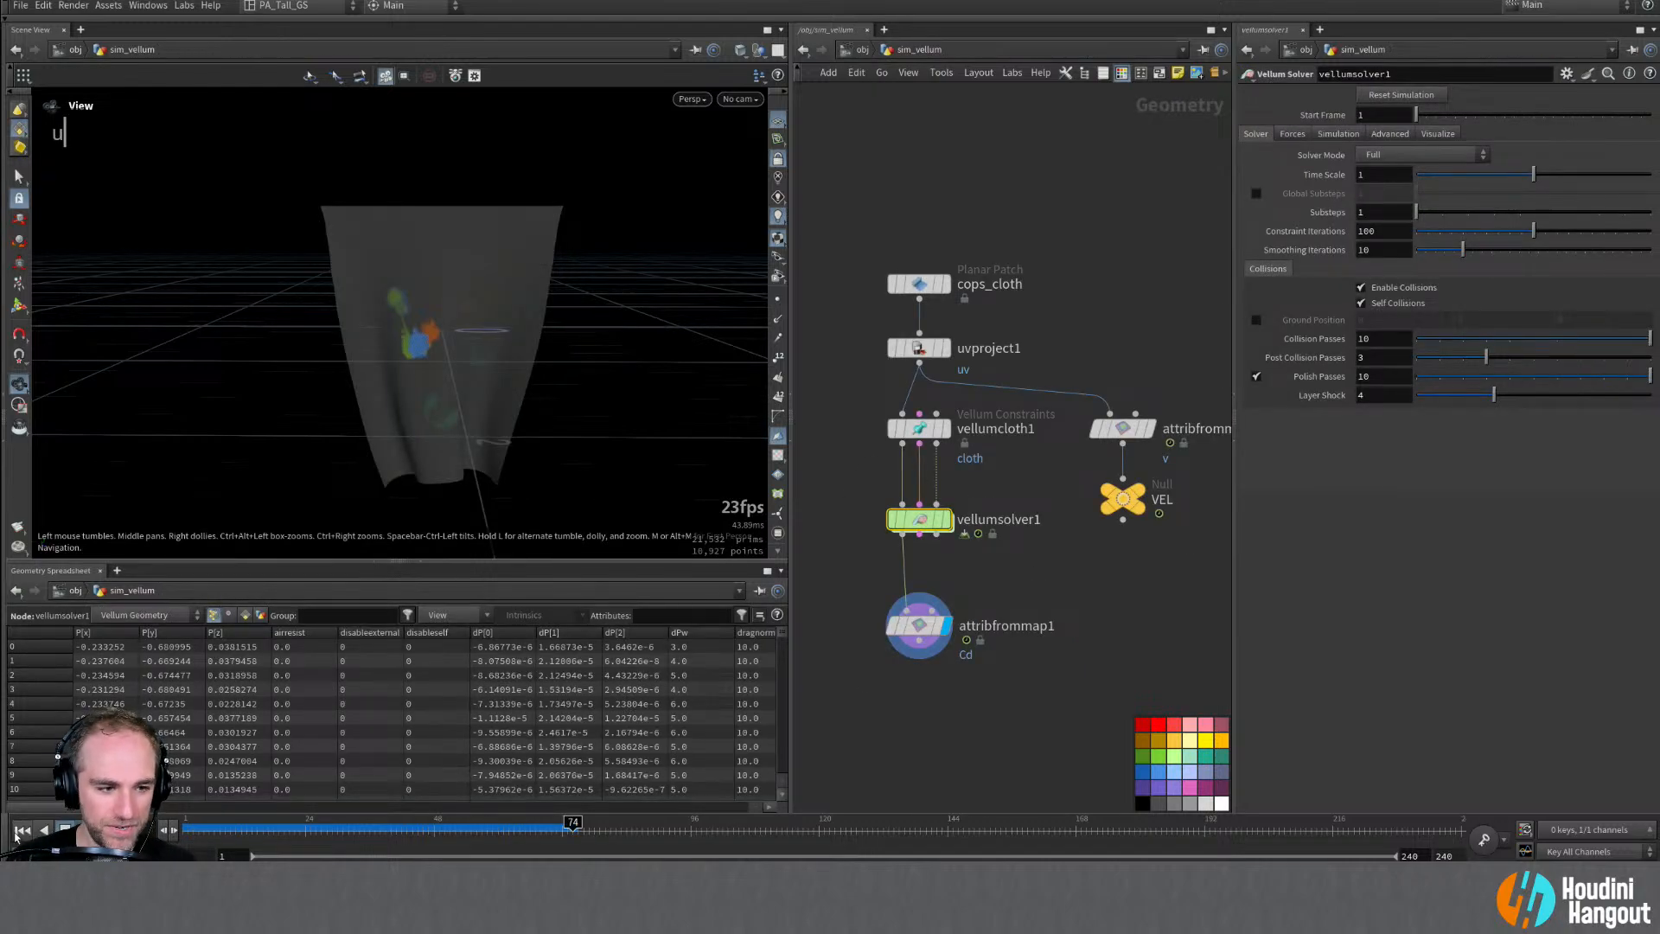
left_click(17, 833)
left_click(87, 831)
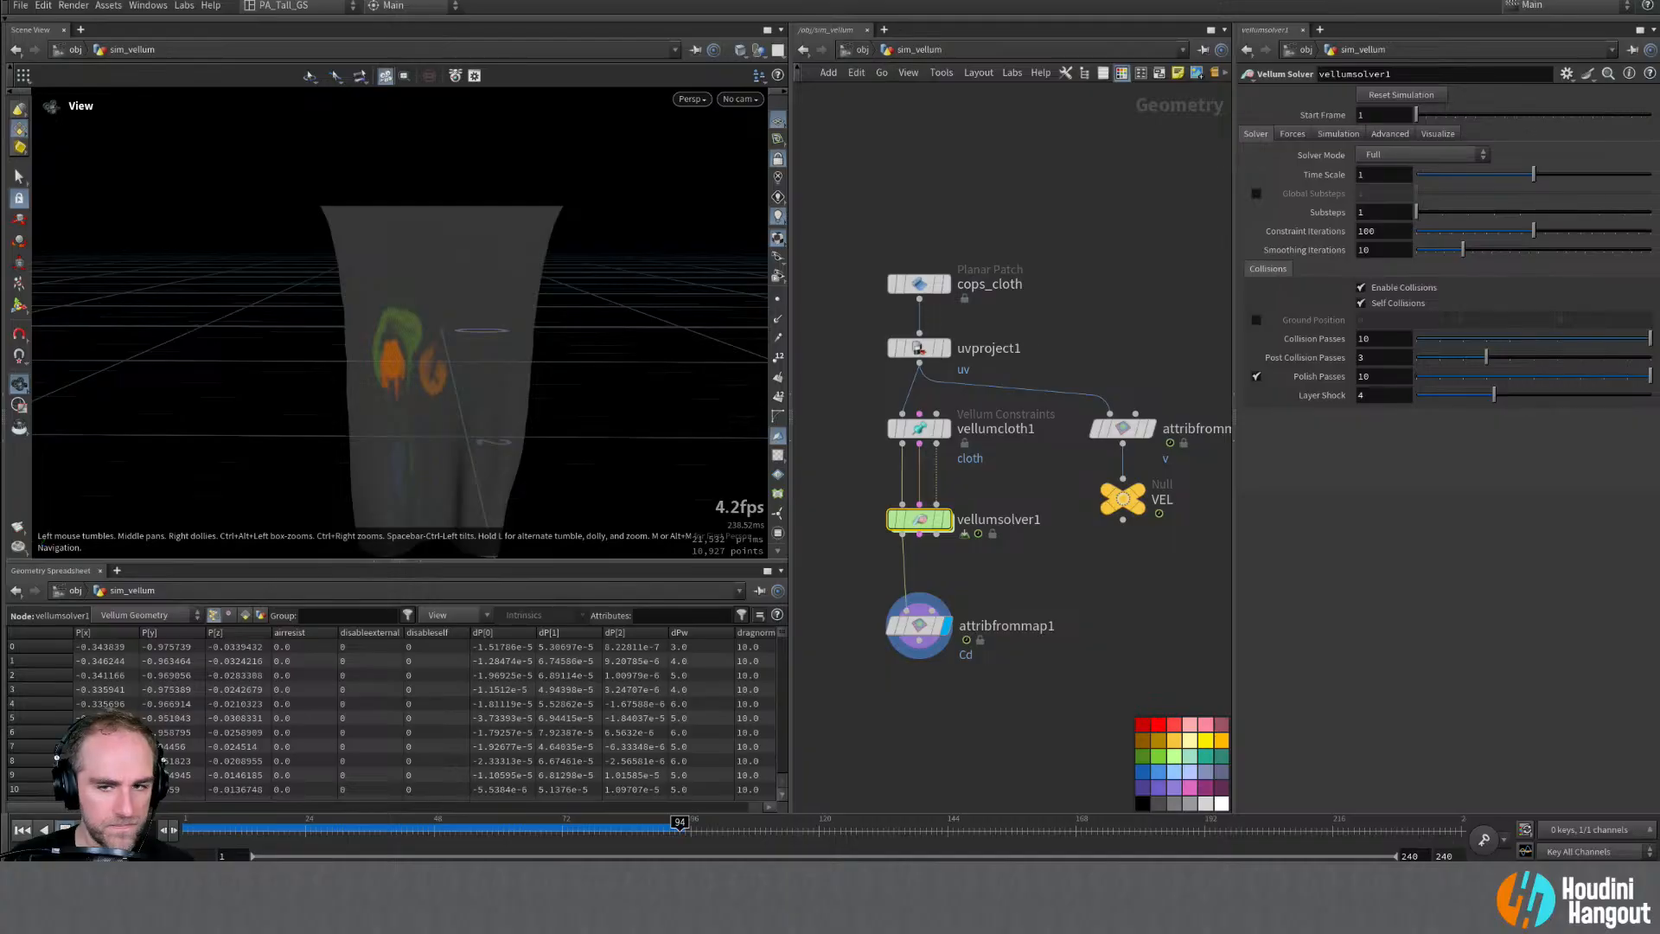
Step: Display the VEL null with point trails turned on, scrub through its velocity animation and return to the first frame
left_click(1150, 428)
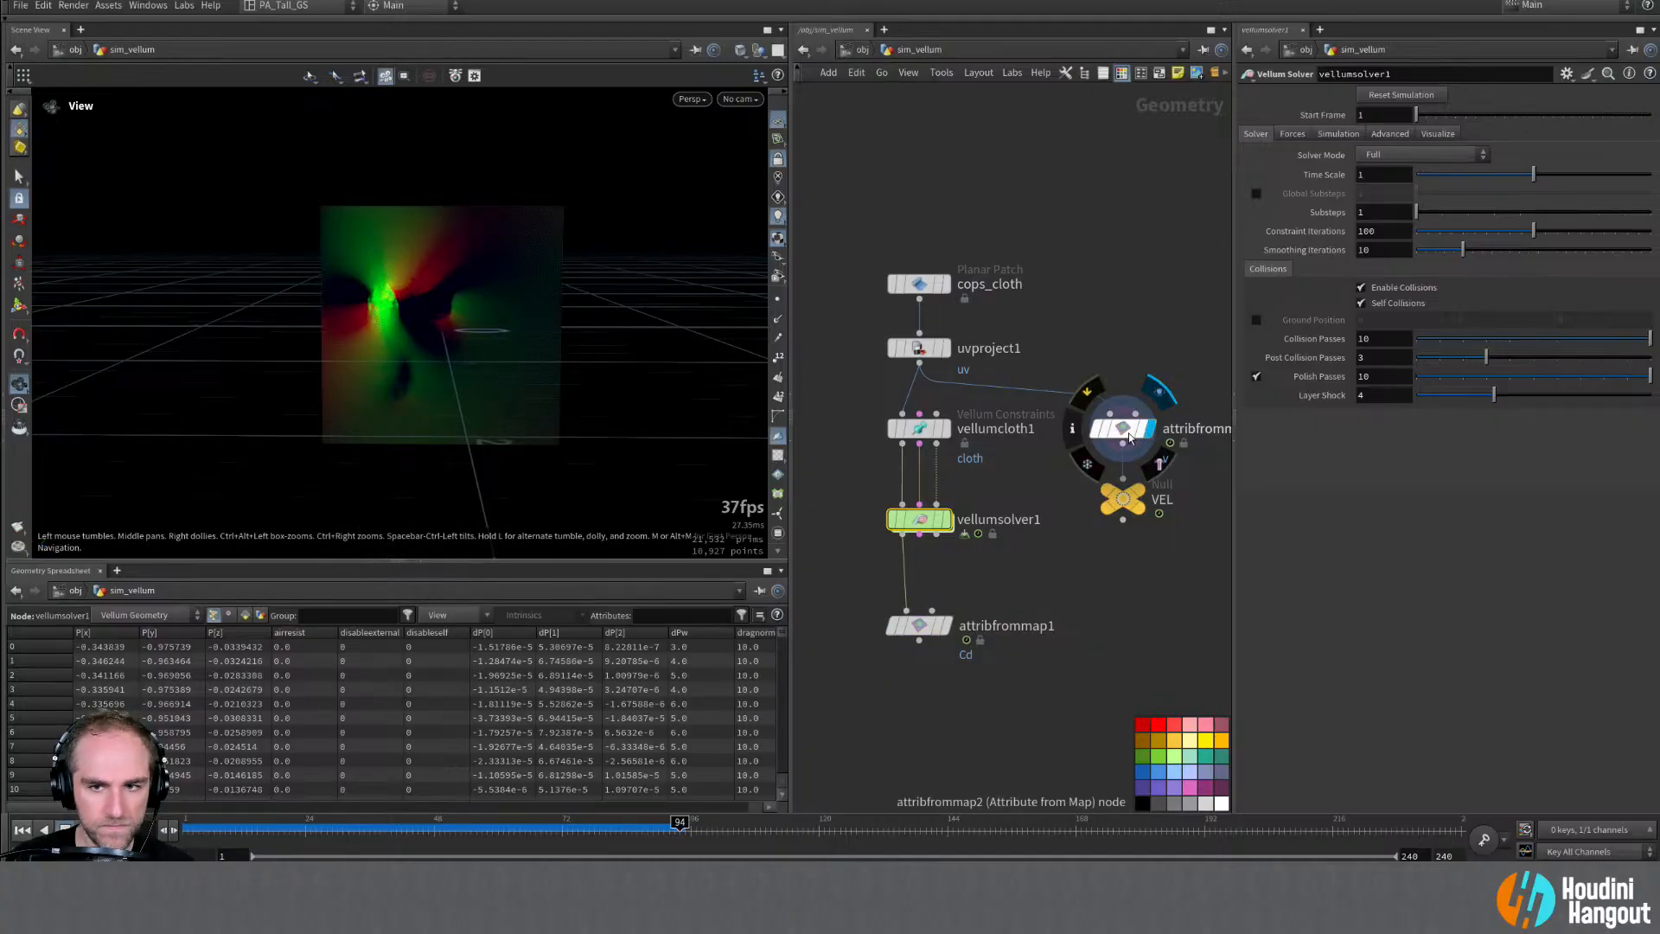
double_click(1122, 497)
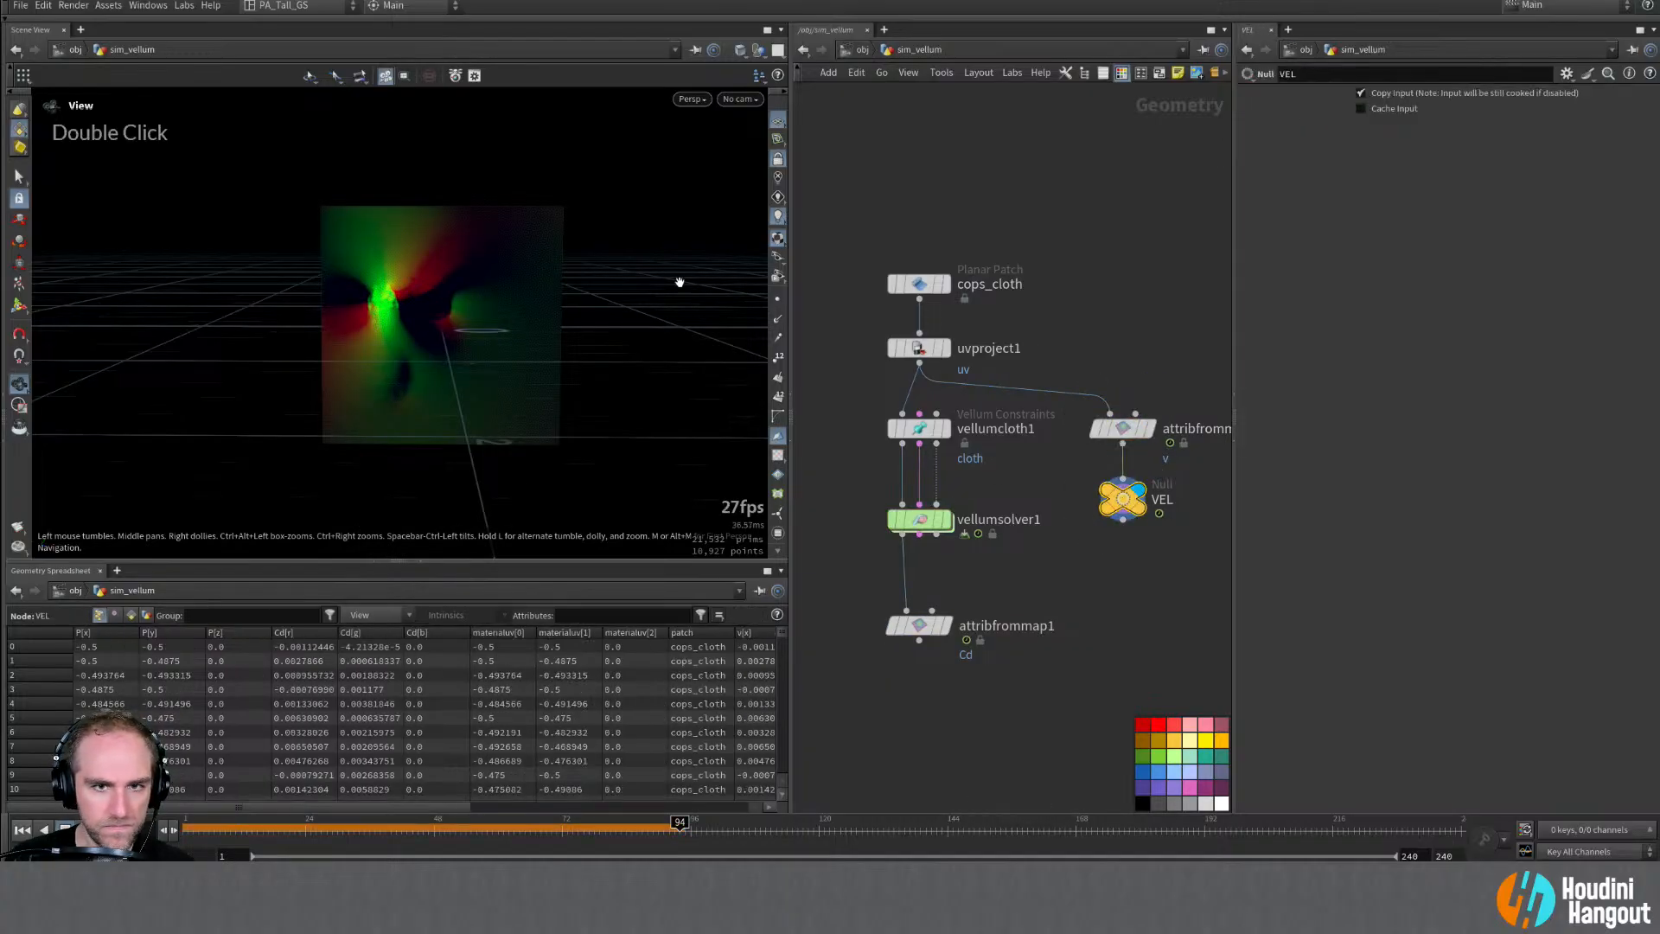
left_click(778, 339)
mouse_move(279, 826)
left_mouse_down()
mouse_move(191, 827)
mouse_move(300, 833)
left_mouse_up()
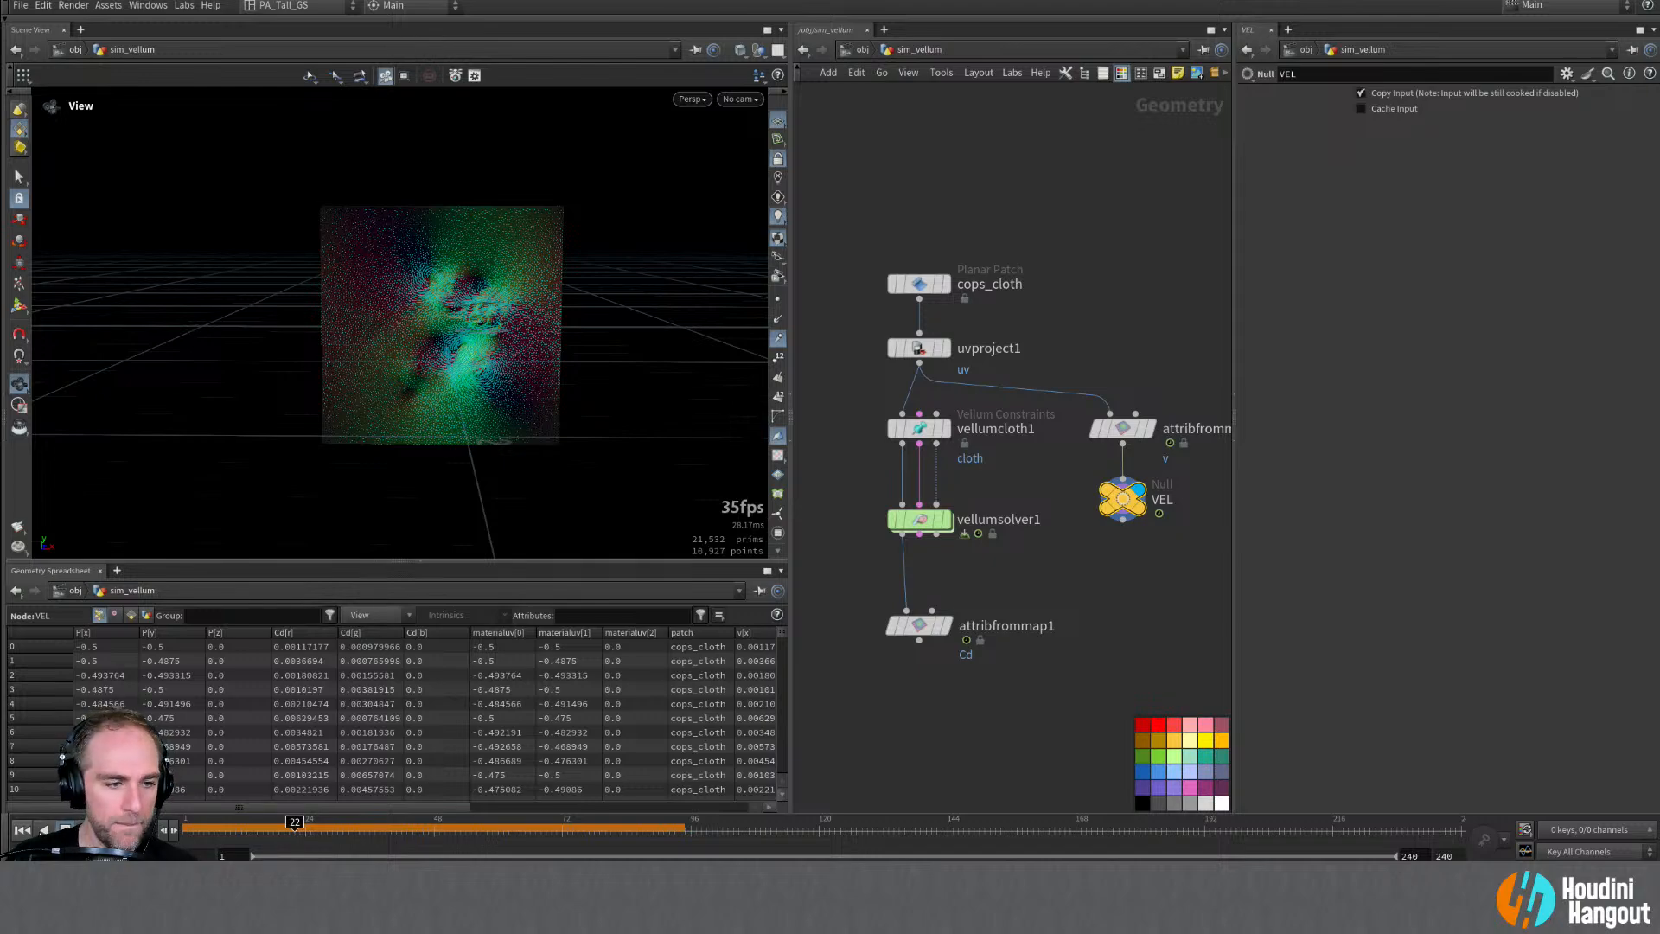
left_click(22, 830)
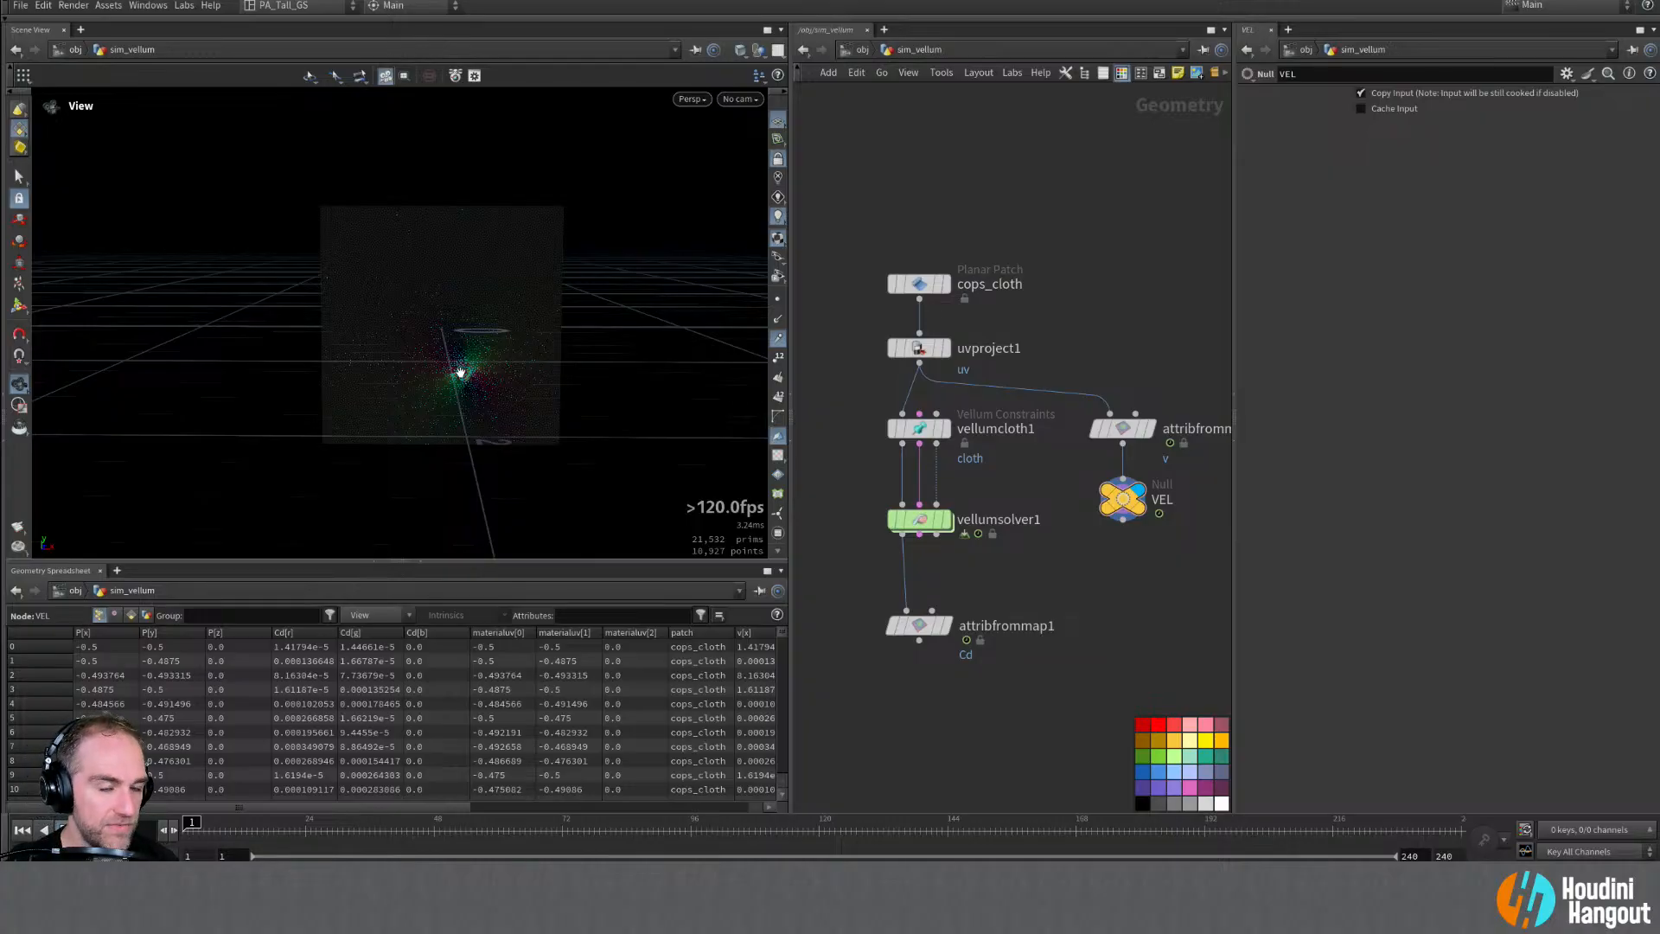
Step: Scrub the opening frames of the VEL velocity back to frame 1 and inspect its v values in the spreadsheet
left_click(223, 832)
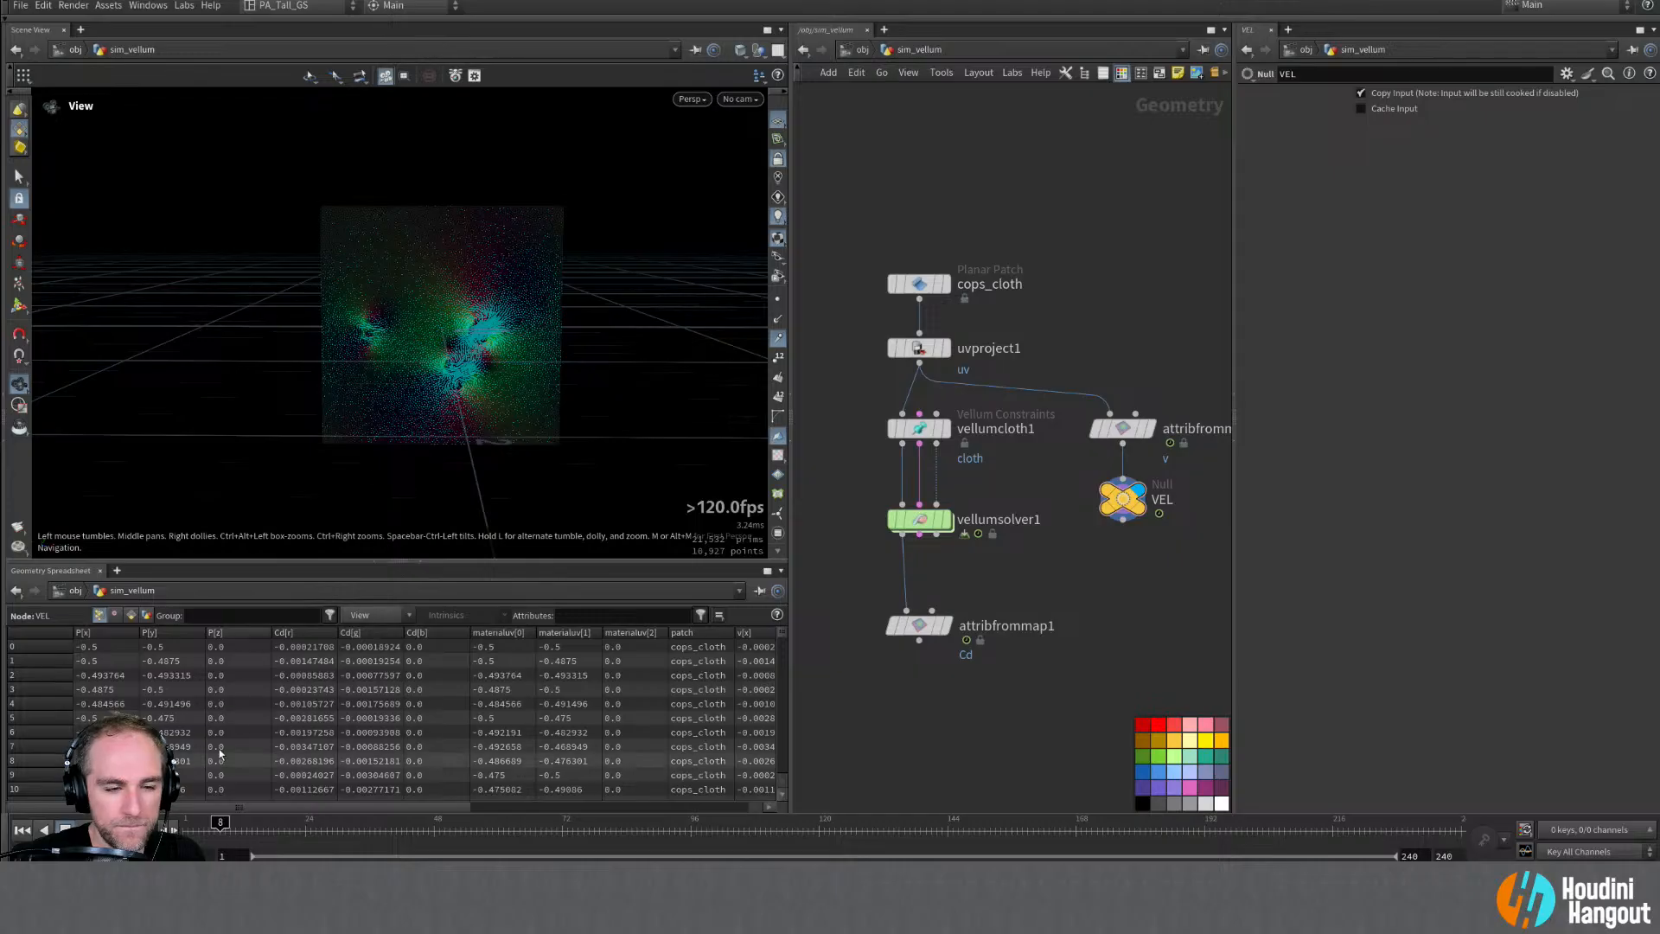
left_click(201, 822)
mouse_move(200, 822)
left_mouse_down()
mouse_move(248, 824)
mouse_move(185, 826)
mouse_move(259, 825)
mouse_move(180, 827)
left_mouse_up()
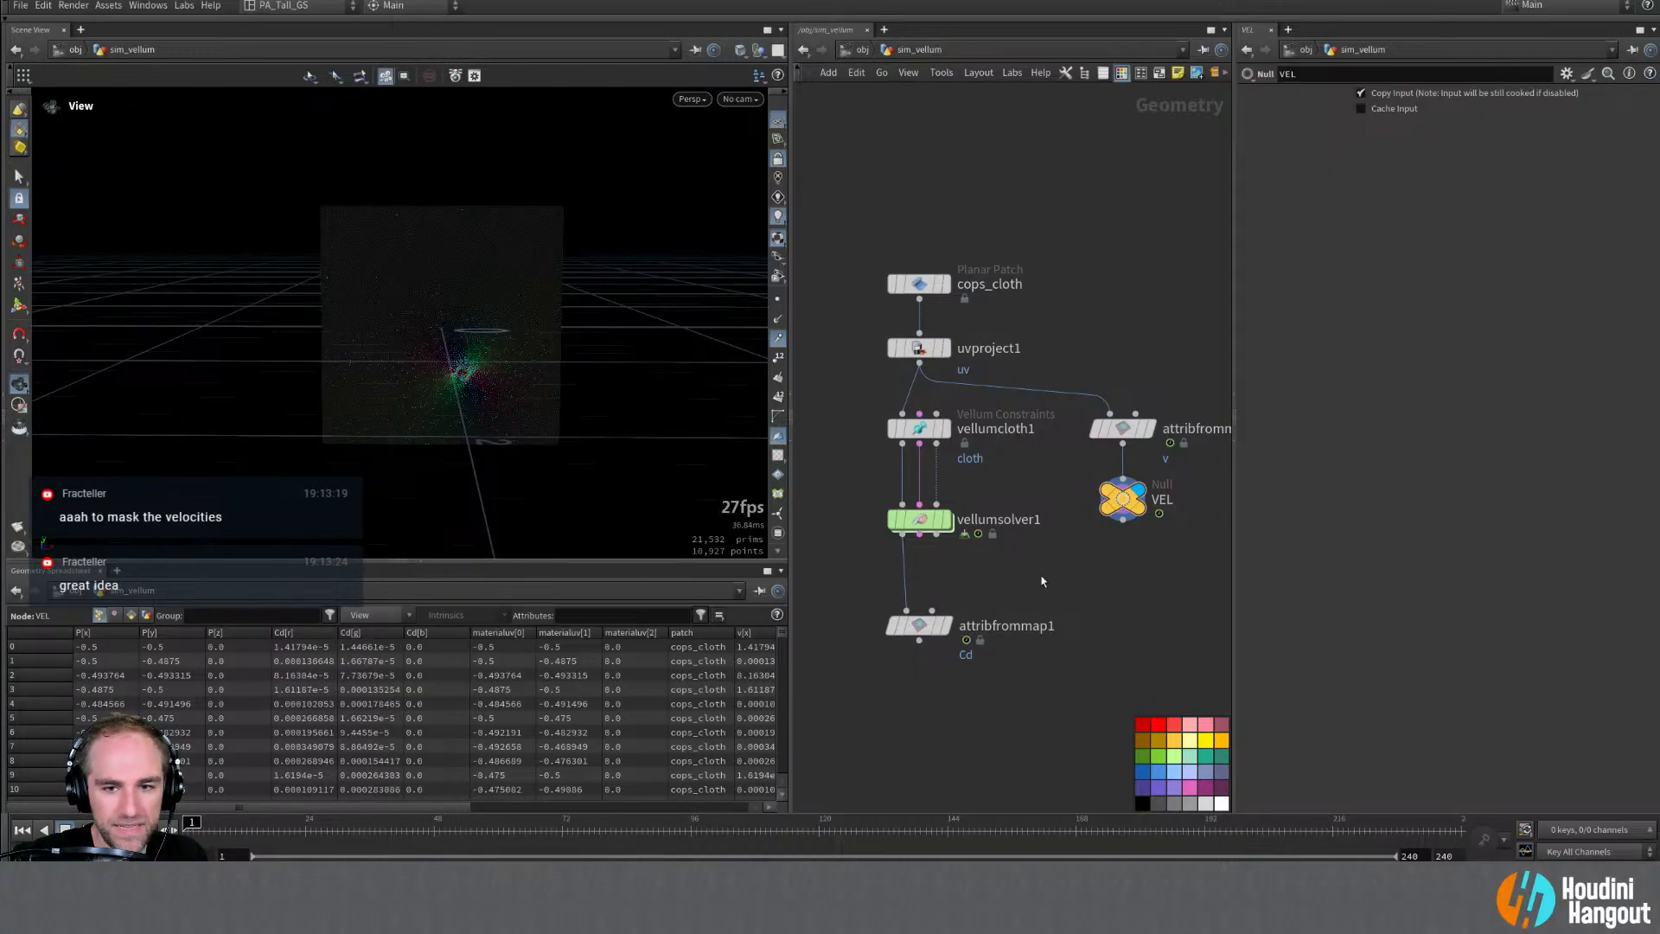
mouse_move(946, 525)
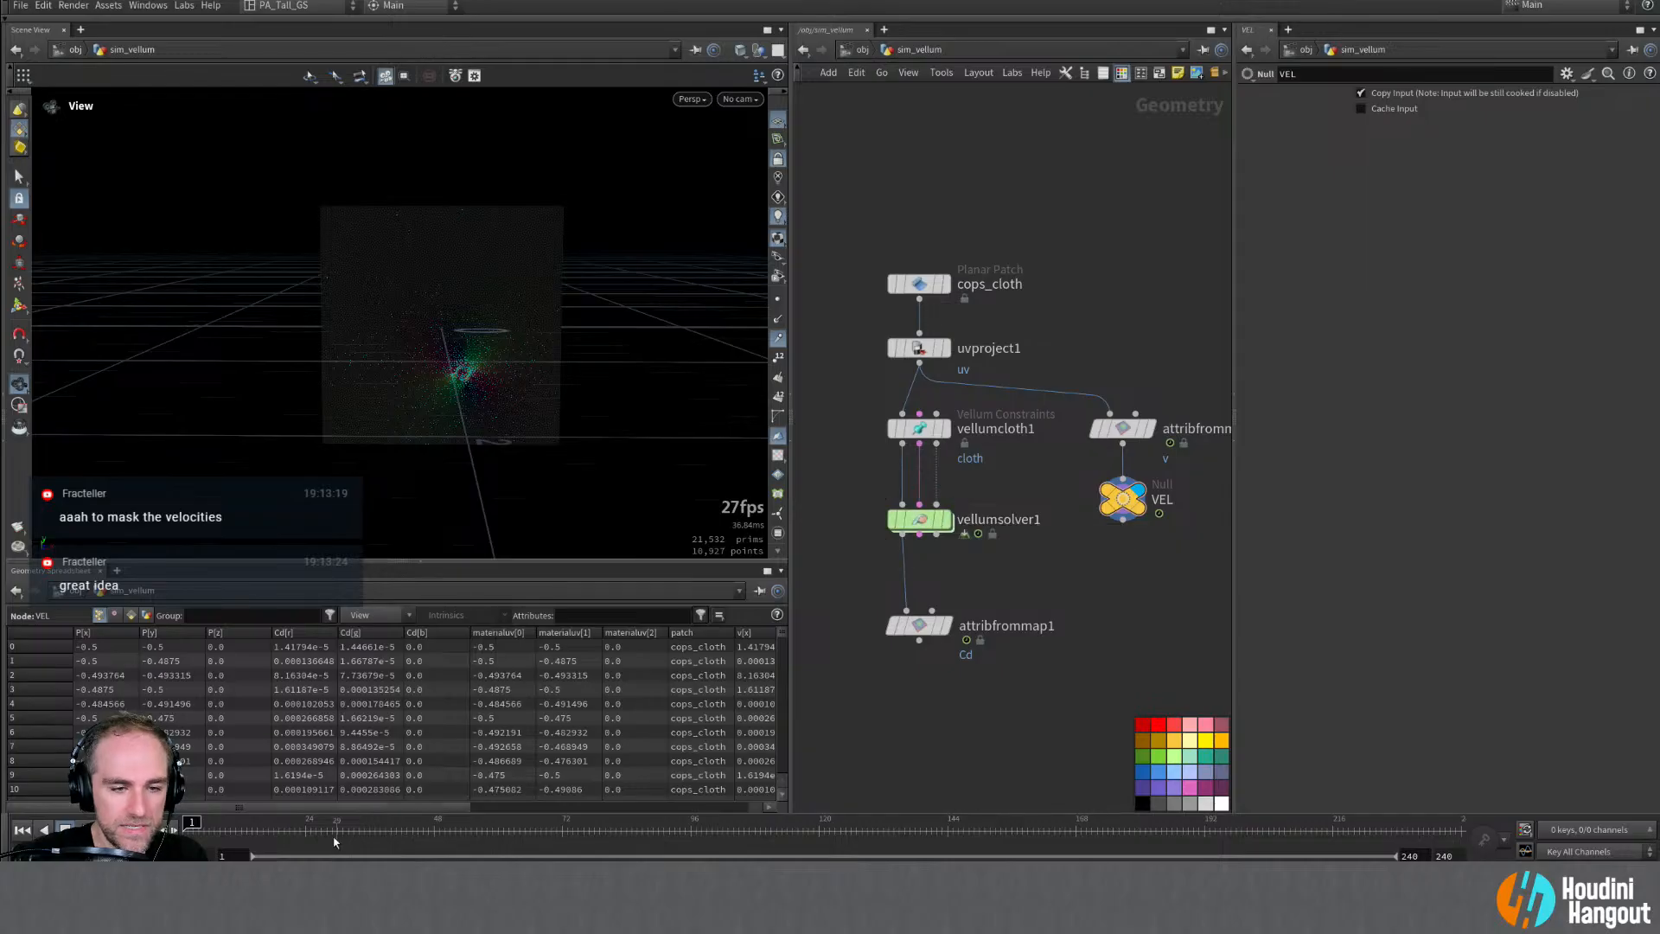
left_click_drag(345, 810, 673, 818)
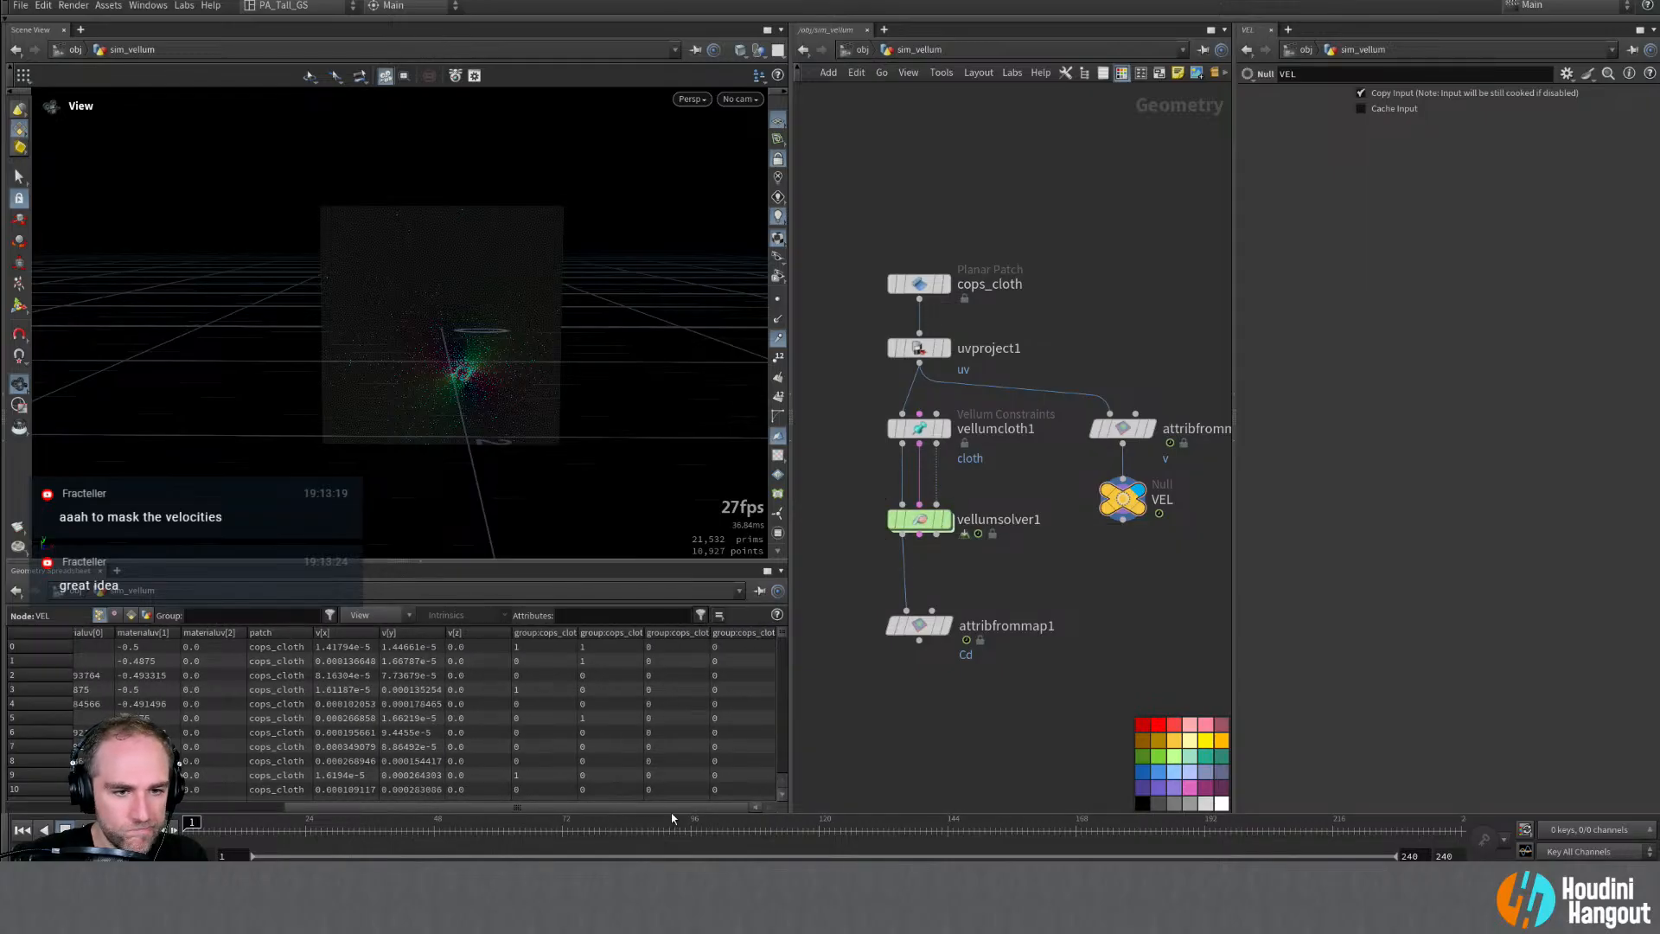
Step: In the solver's forces network, check the POP Wrangle's inputs, set its Velocity Scale to 0.01, play the simulation and return to frame 1
double_click(918, 519)
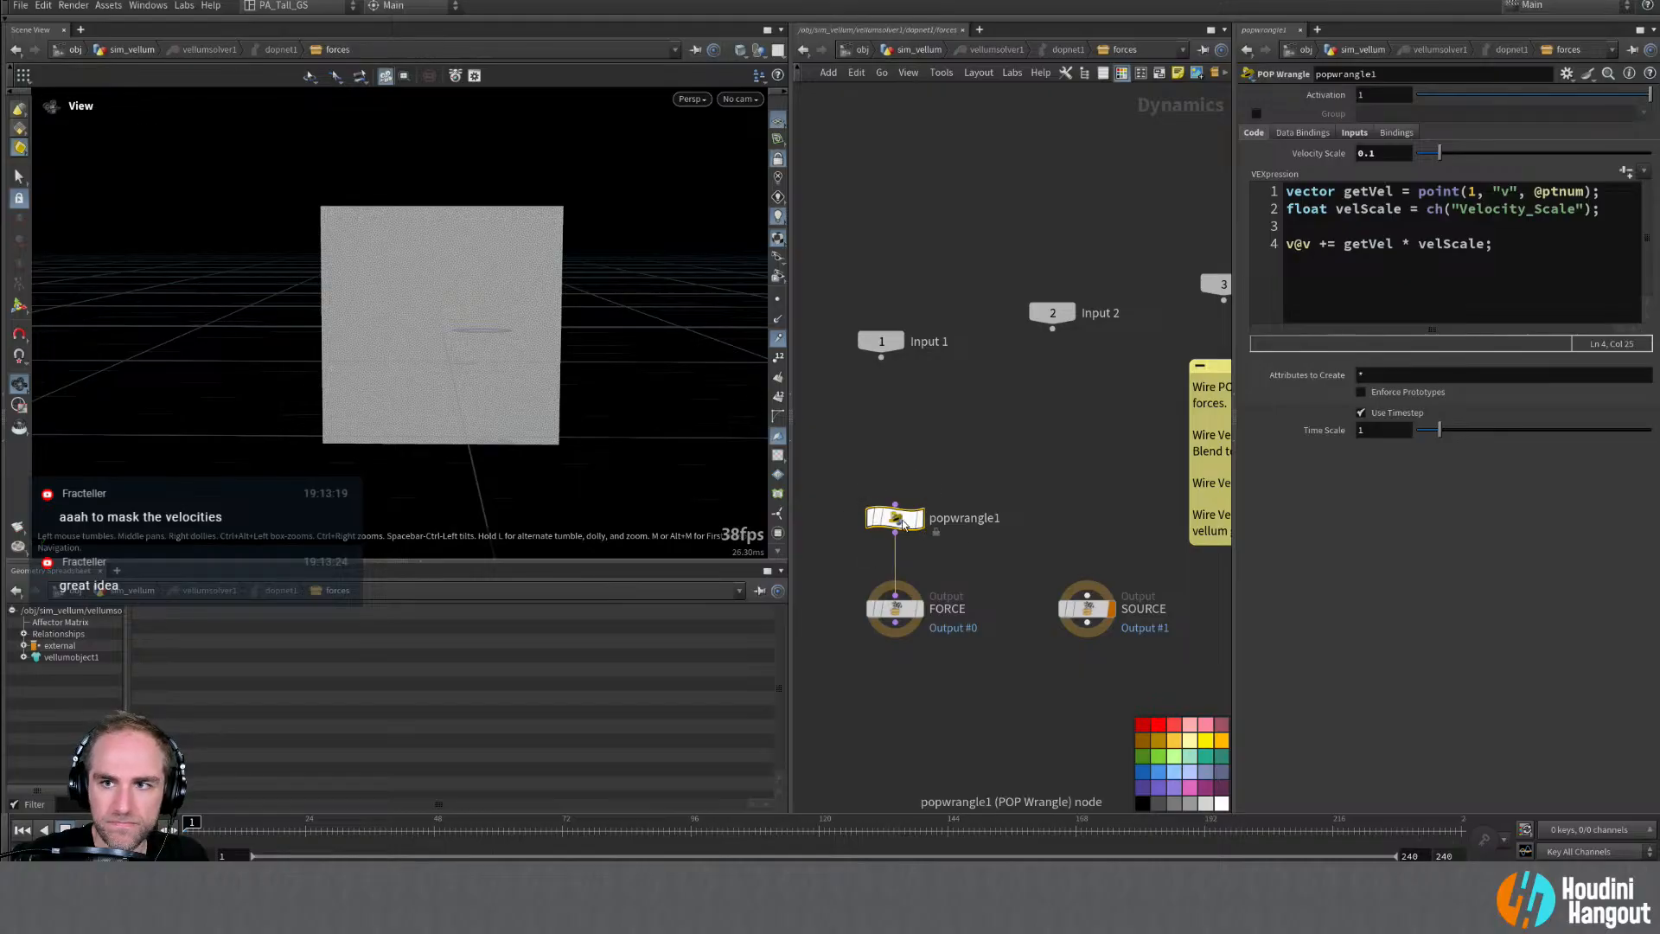
left_click(1301, 132)
left_click(1354, 132)
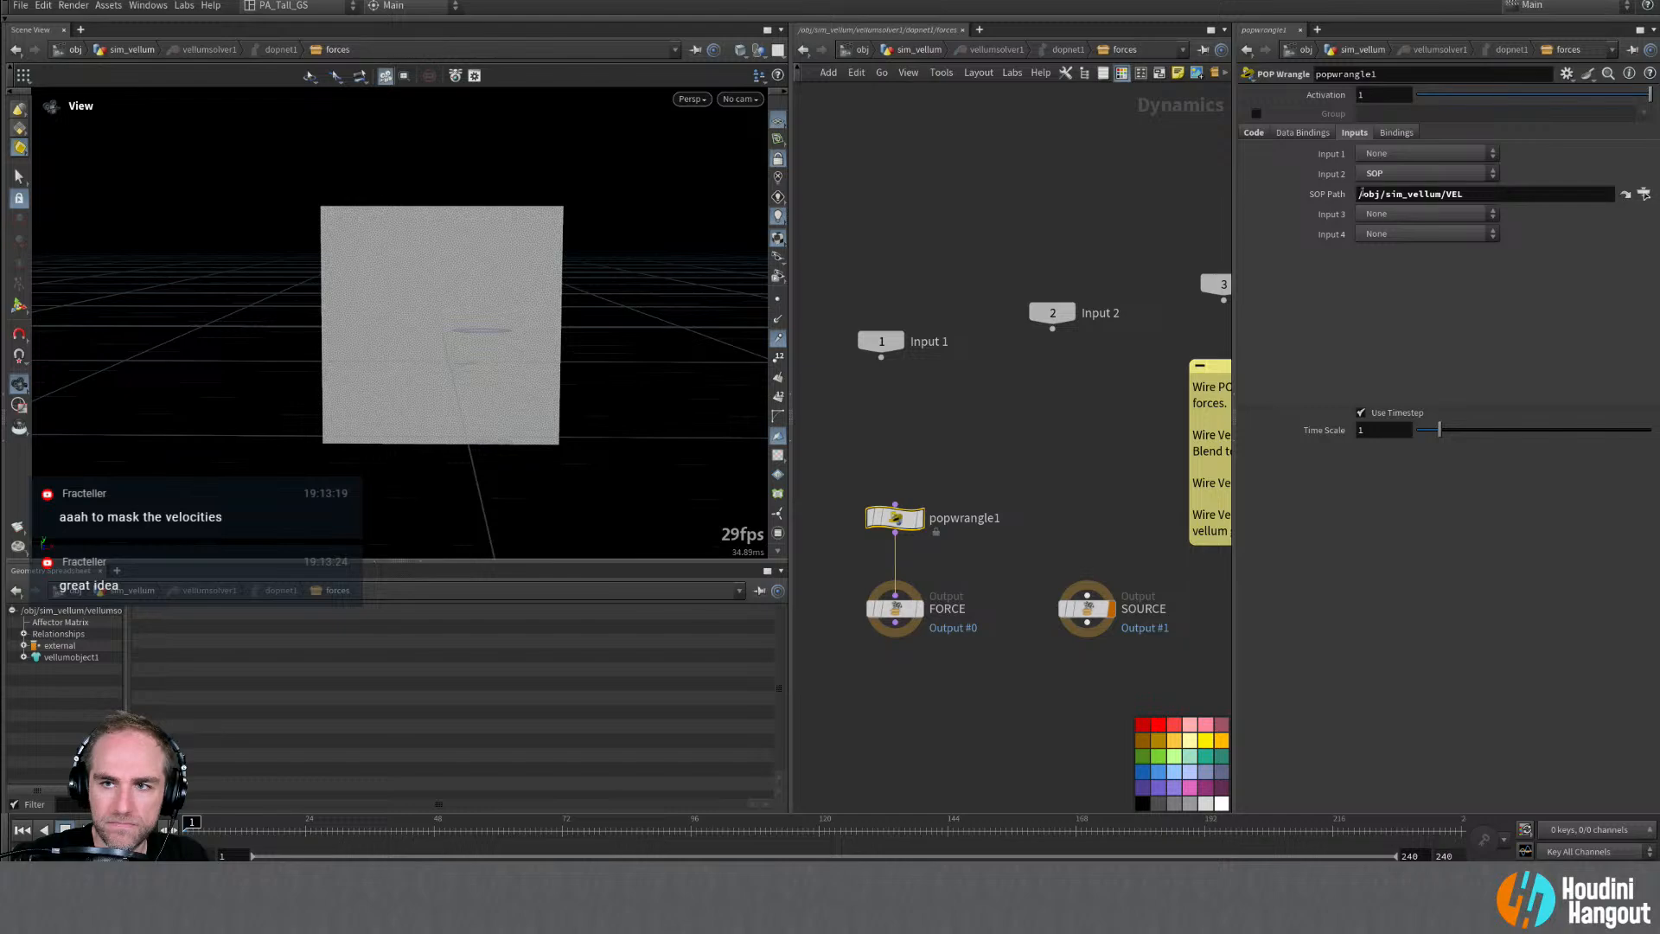
left_click(1253, 133)
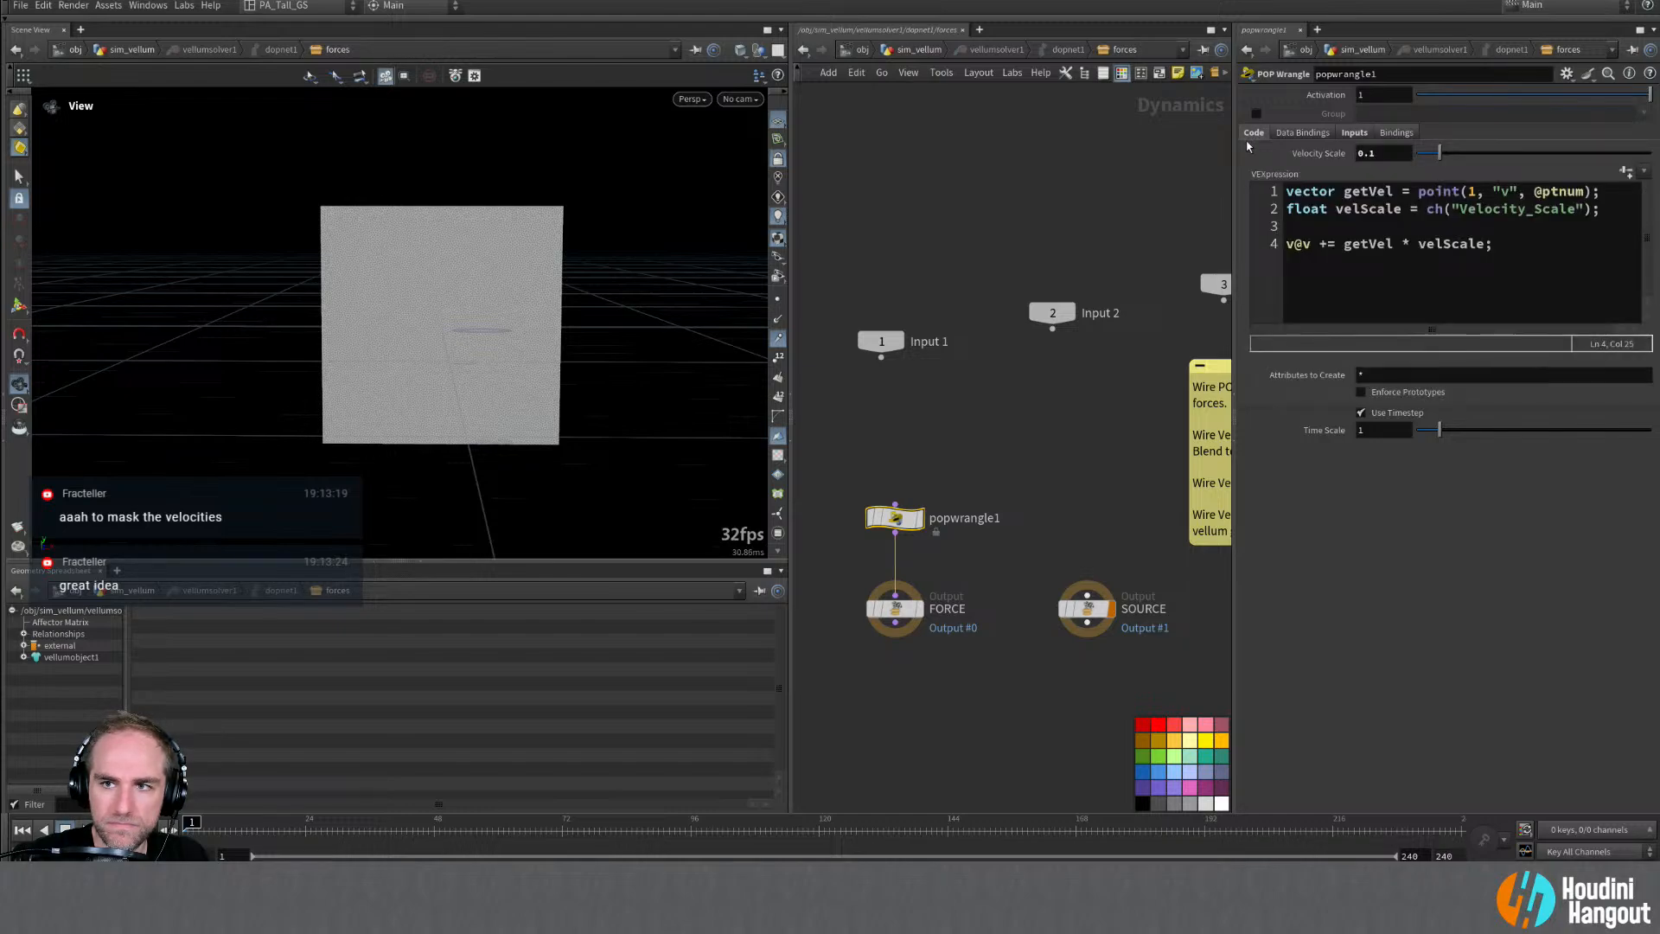
left_click(1362, 153)
type("0.01")
key("Return")
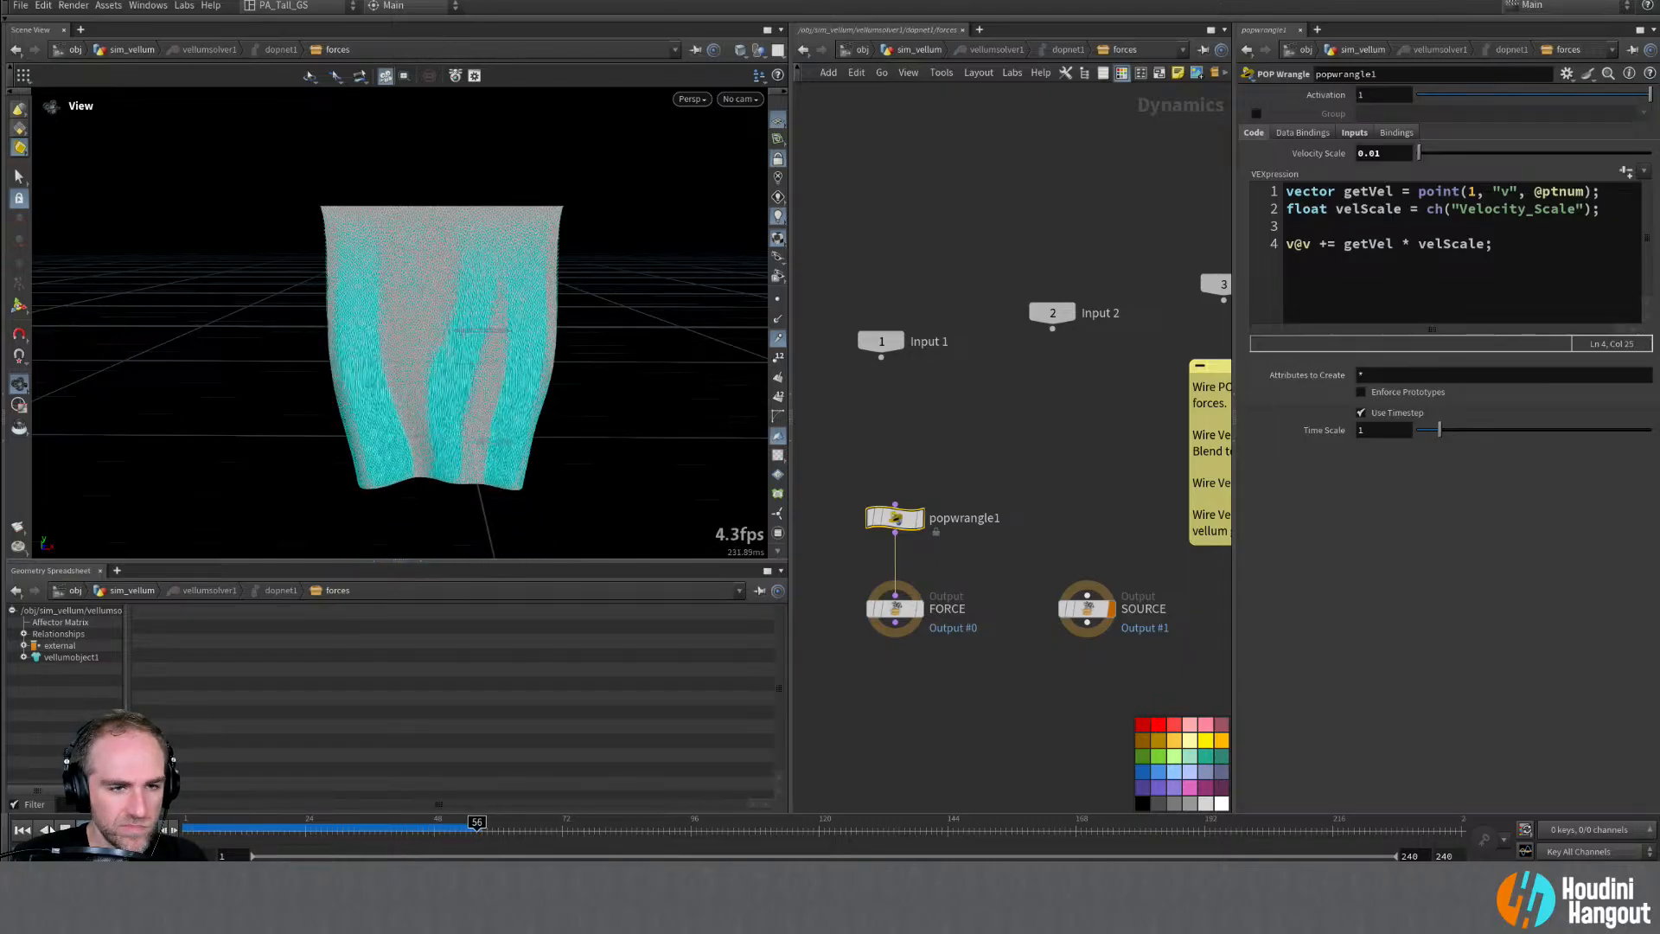
key("ctrl+Up")
Step: Set the POP Wrangle's Velocity Scale to 0 and play the simulation
double_click(1383, 153)
type("0")
key("Return")
key("Up")
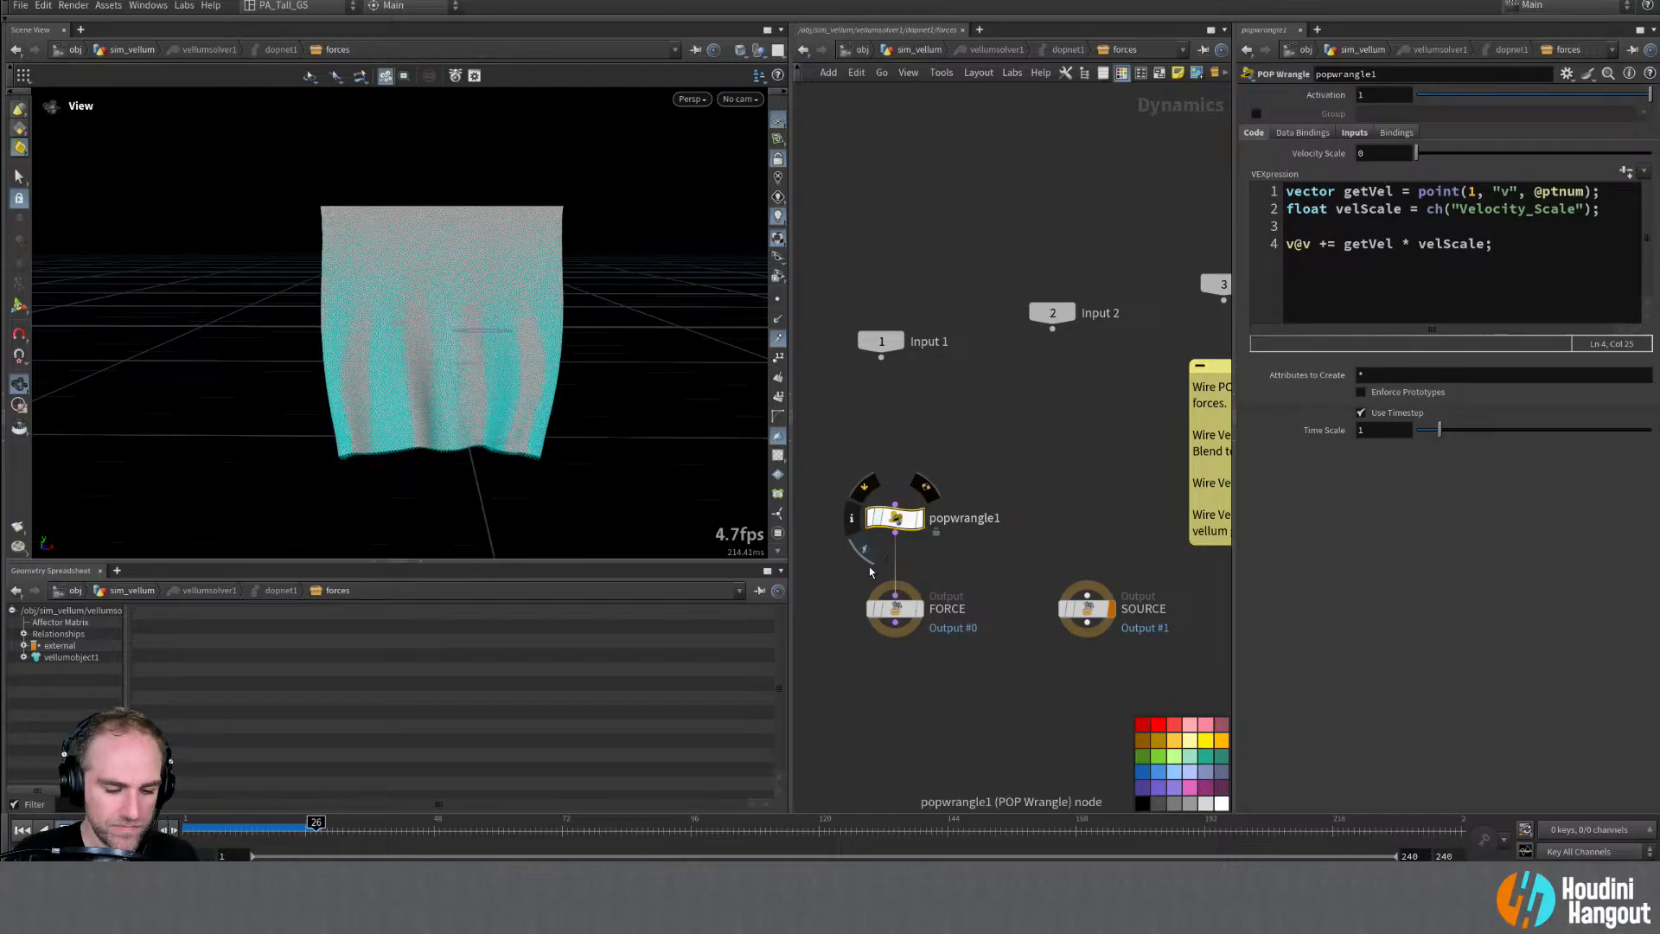
Step: Disconnect popwrangle1 from the FORCE output and replay the simulation from the first frame, rewinding to the start
key("y")
left_click_drag(871, 567, 954, 566)
left_click(24, 835)
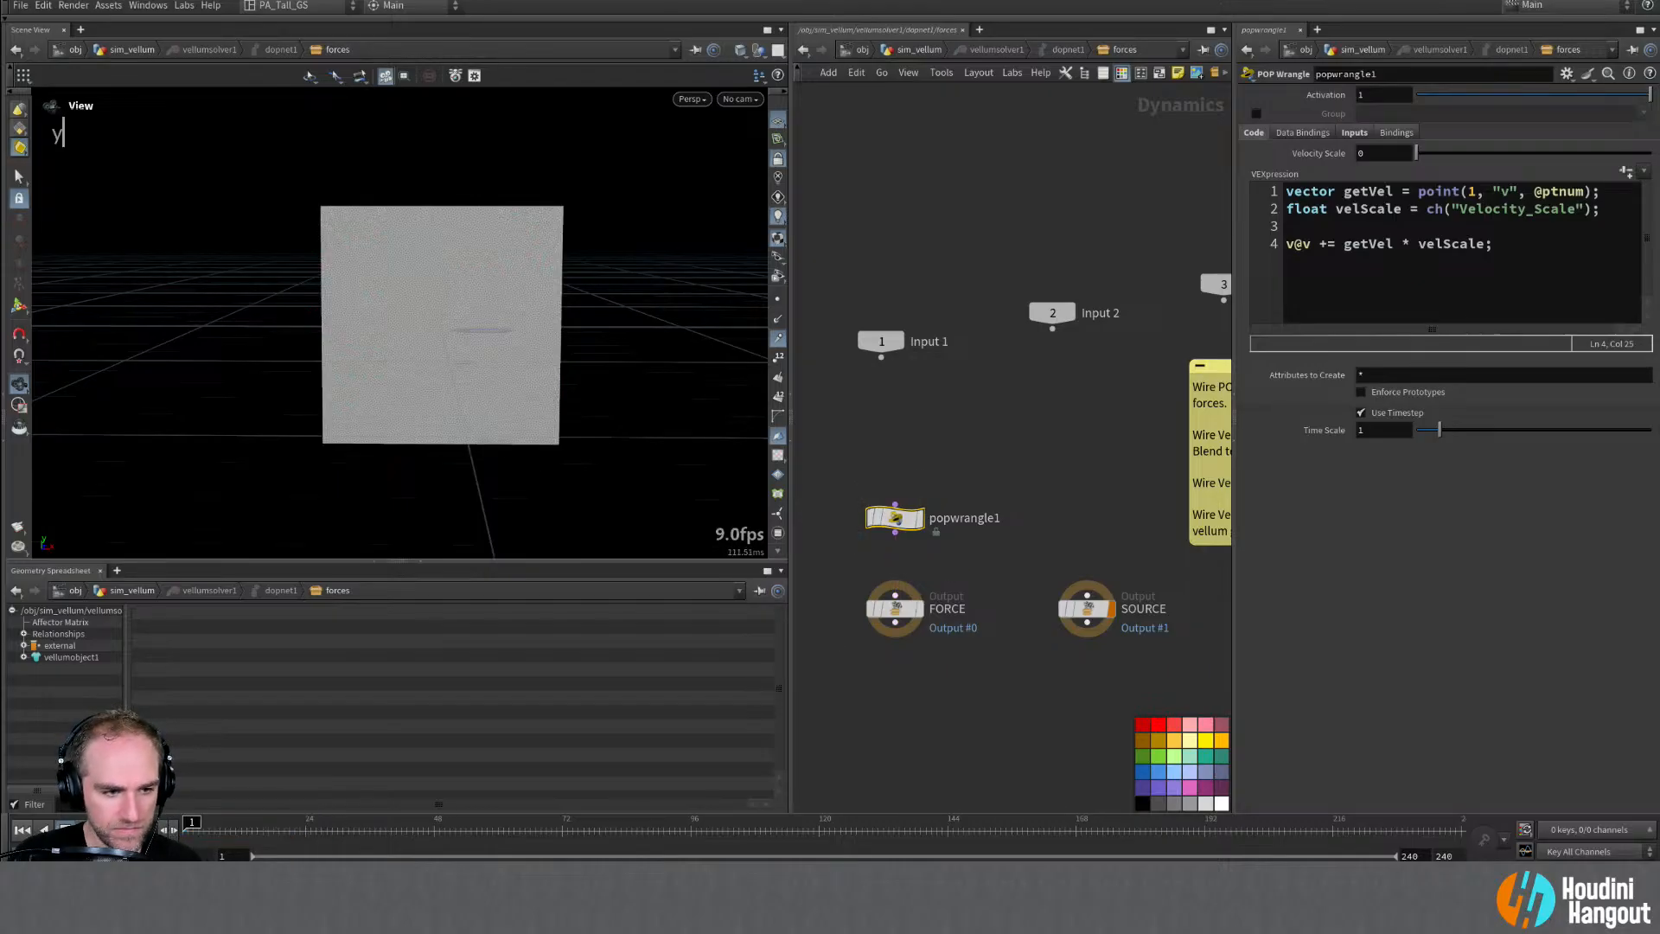
left_click(88, 830)
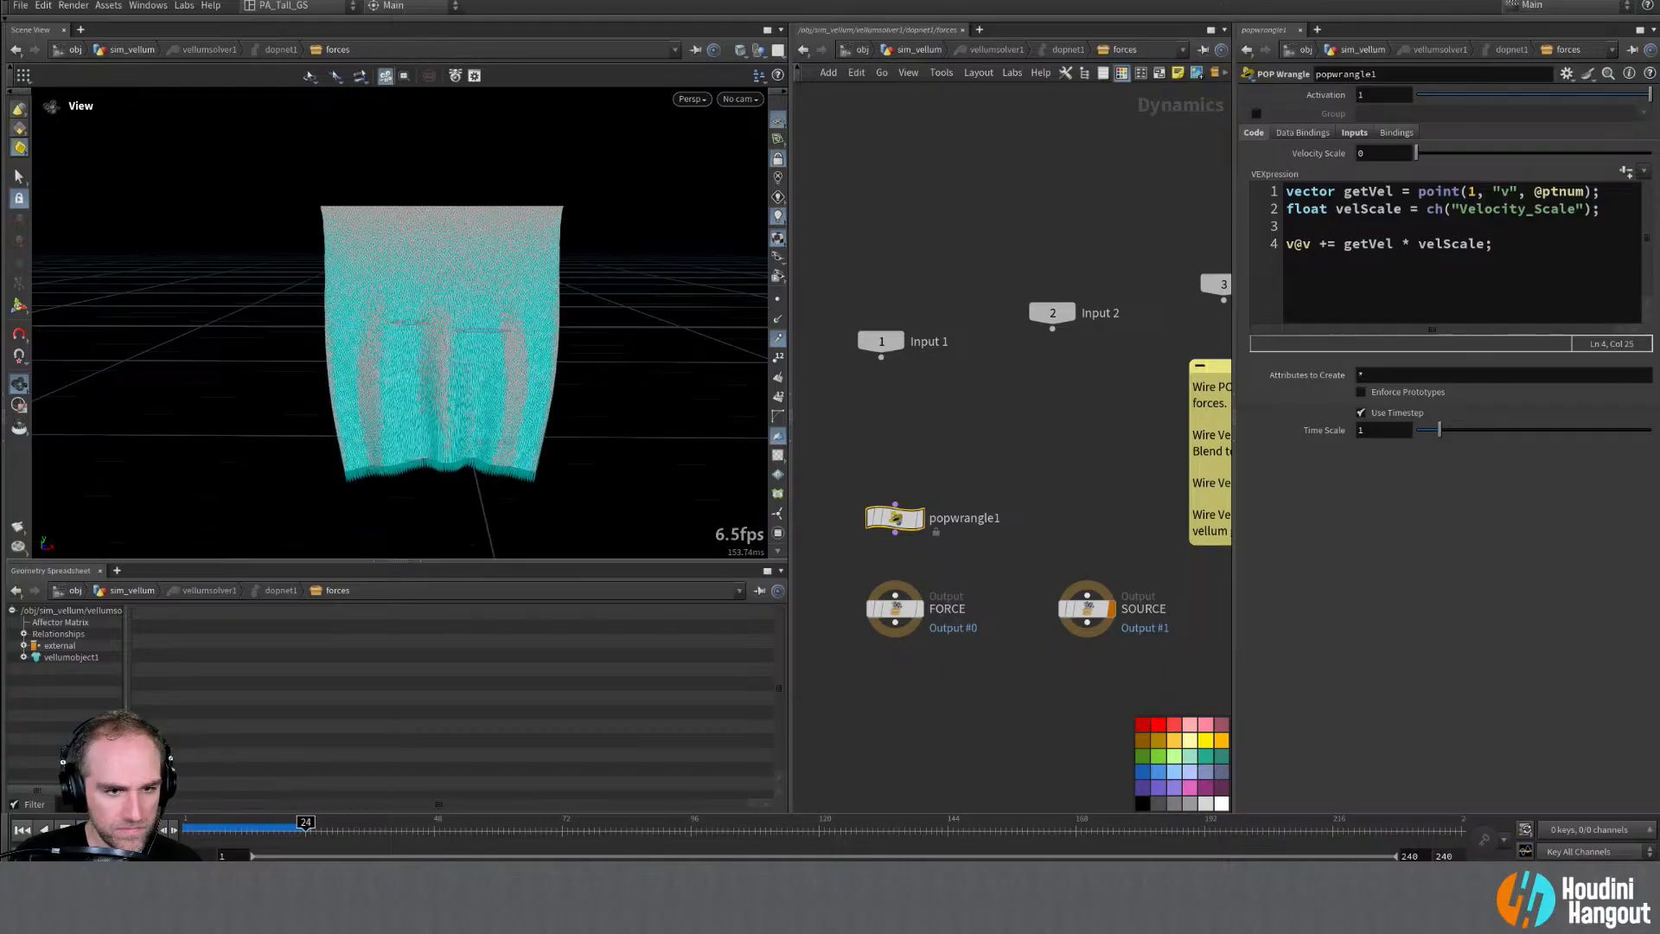
left_click(23, 830)
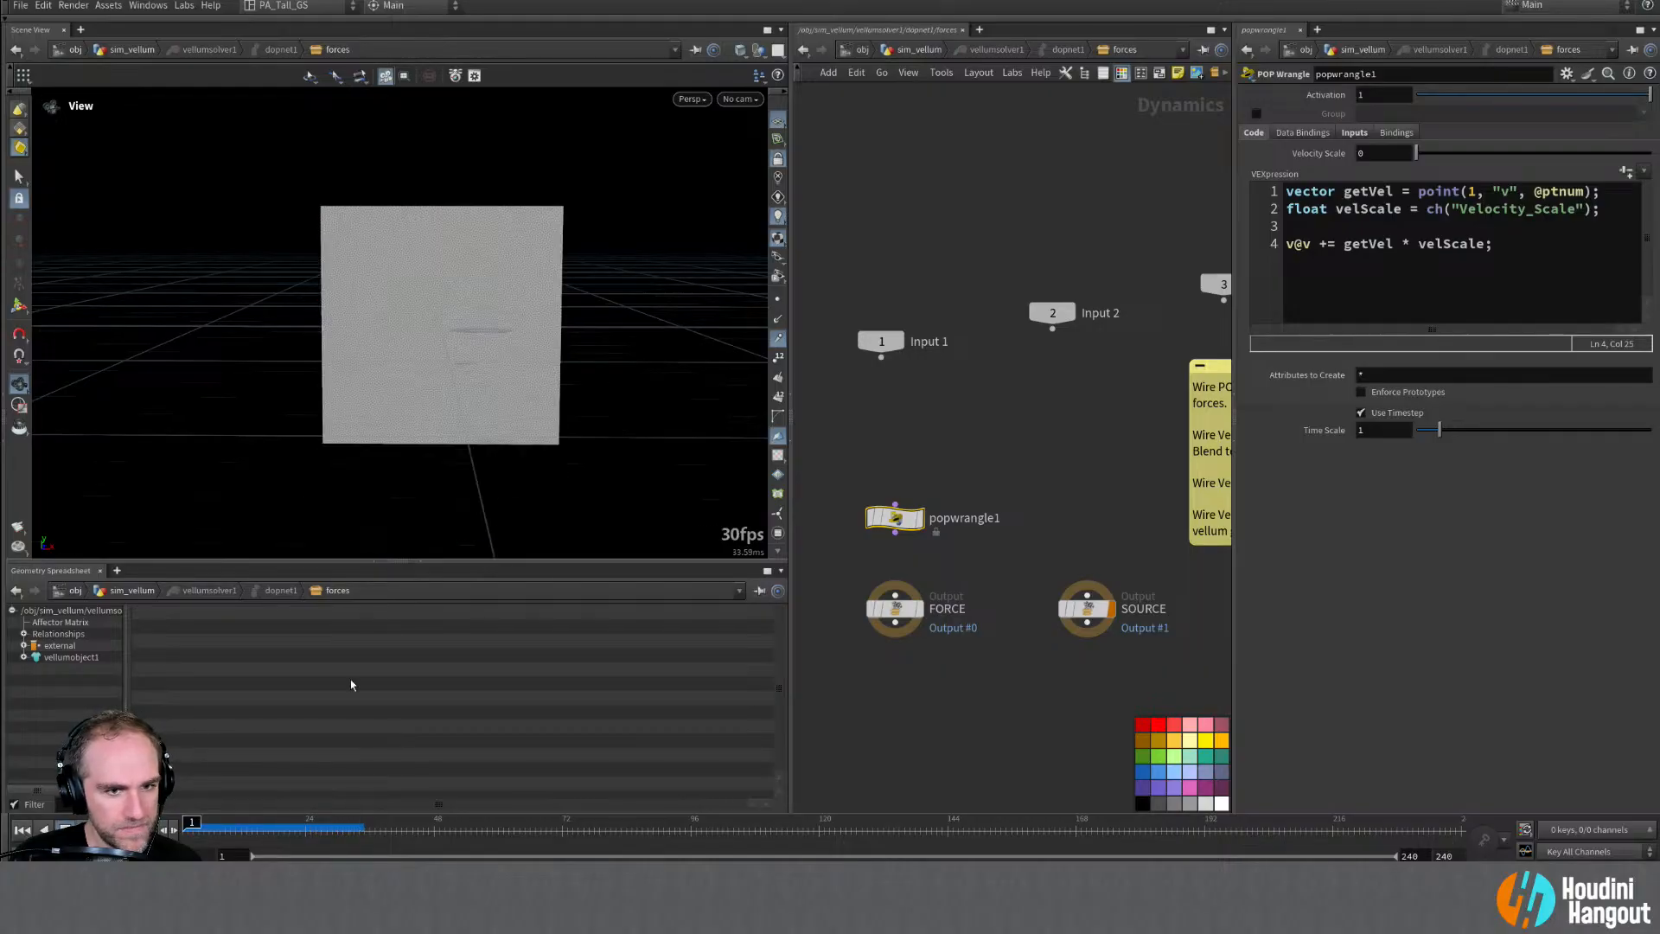
Step: Back in sim_vellum, display vellumcloth1 and then vellumsolver1, play the solver's result and rewind to frame 1
key("u")
key("u")
key("u")
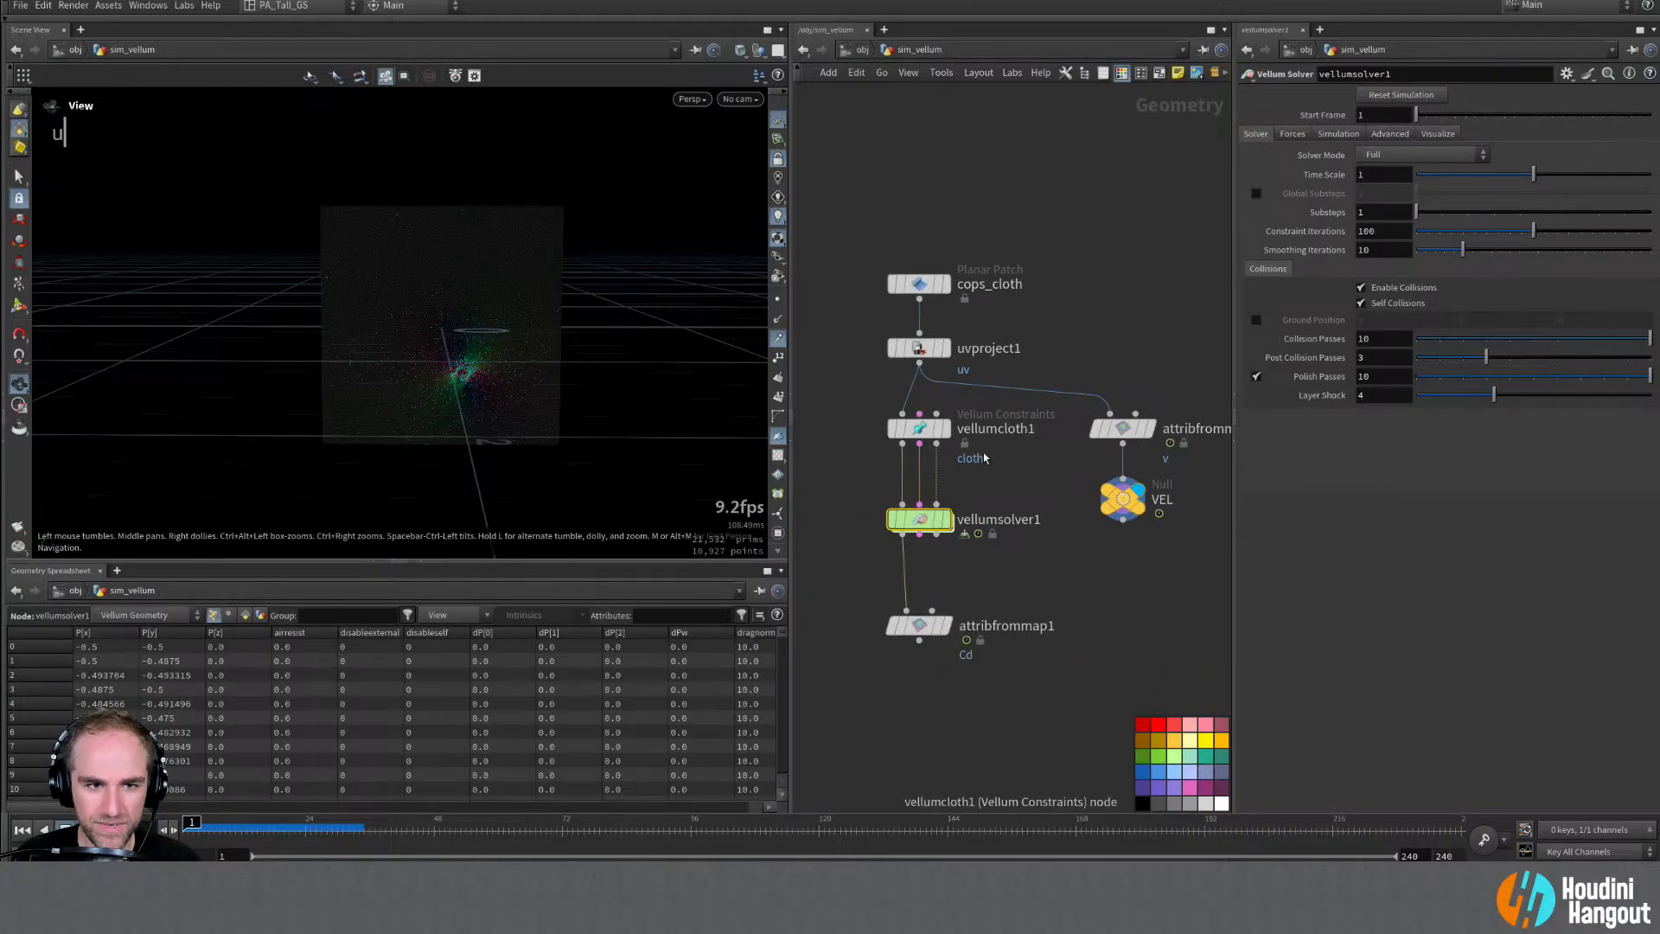
double_click(946, 430)
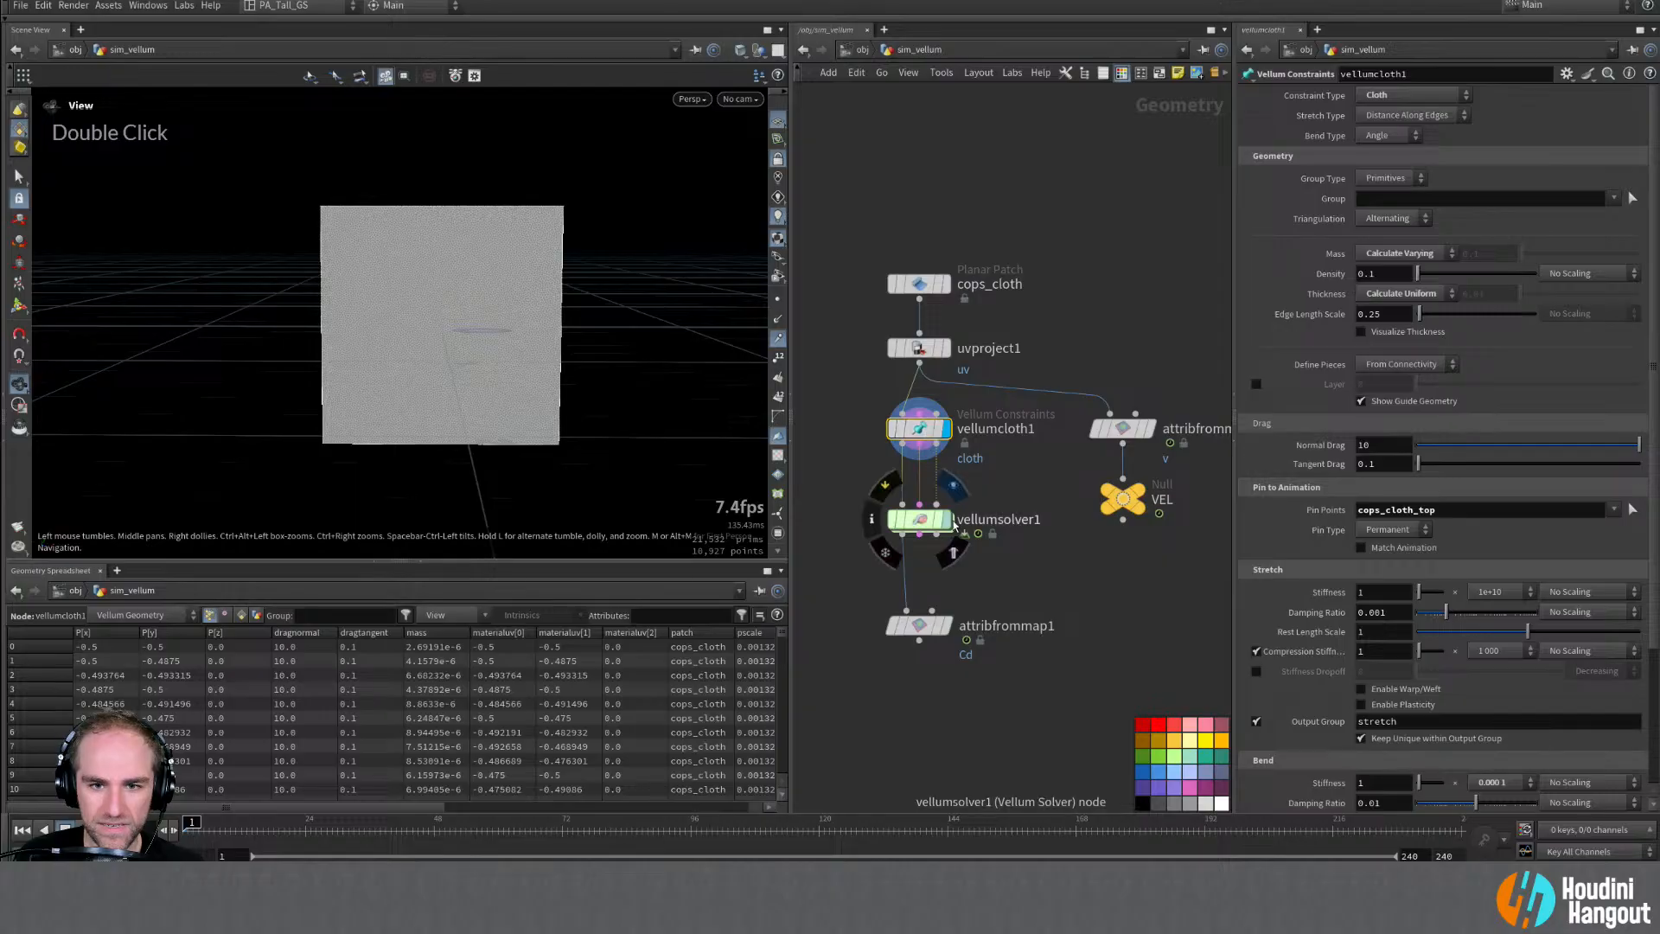
left_click(951, 521)
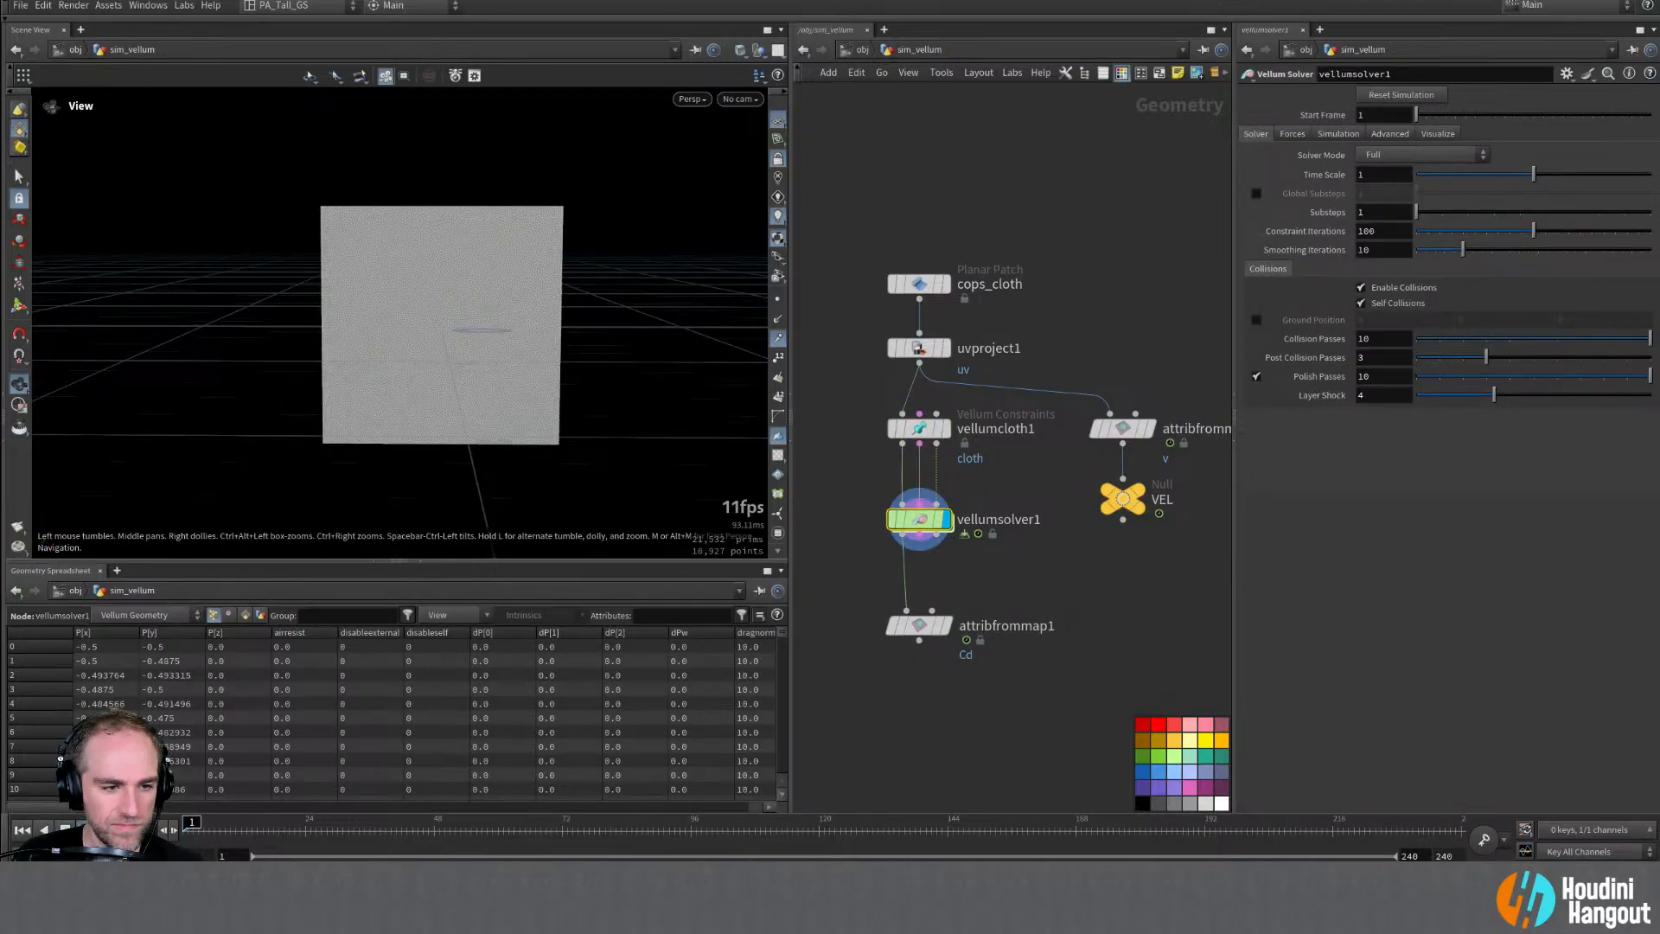
key("Up")
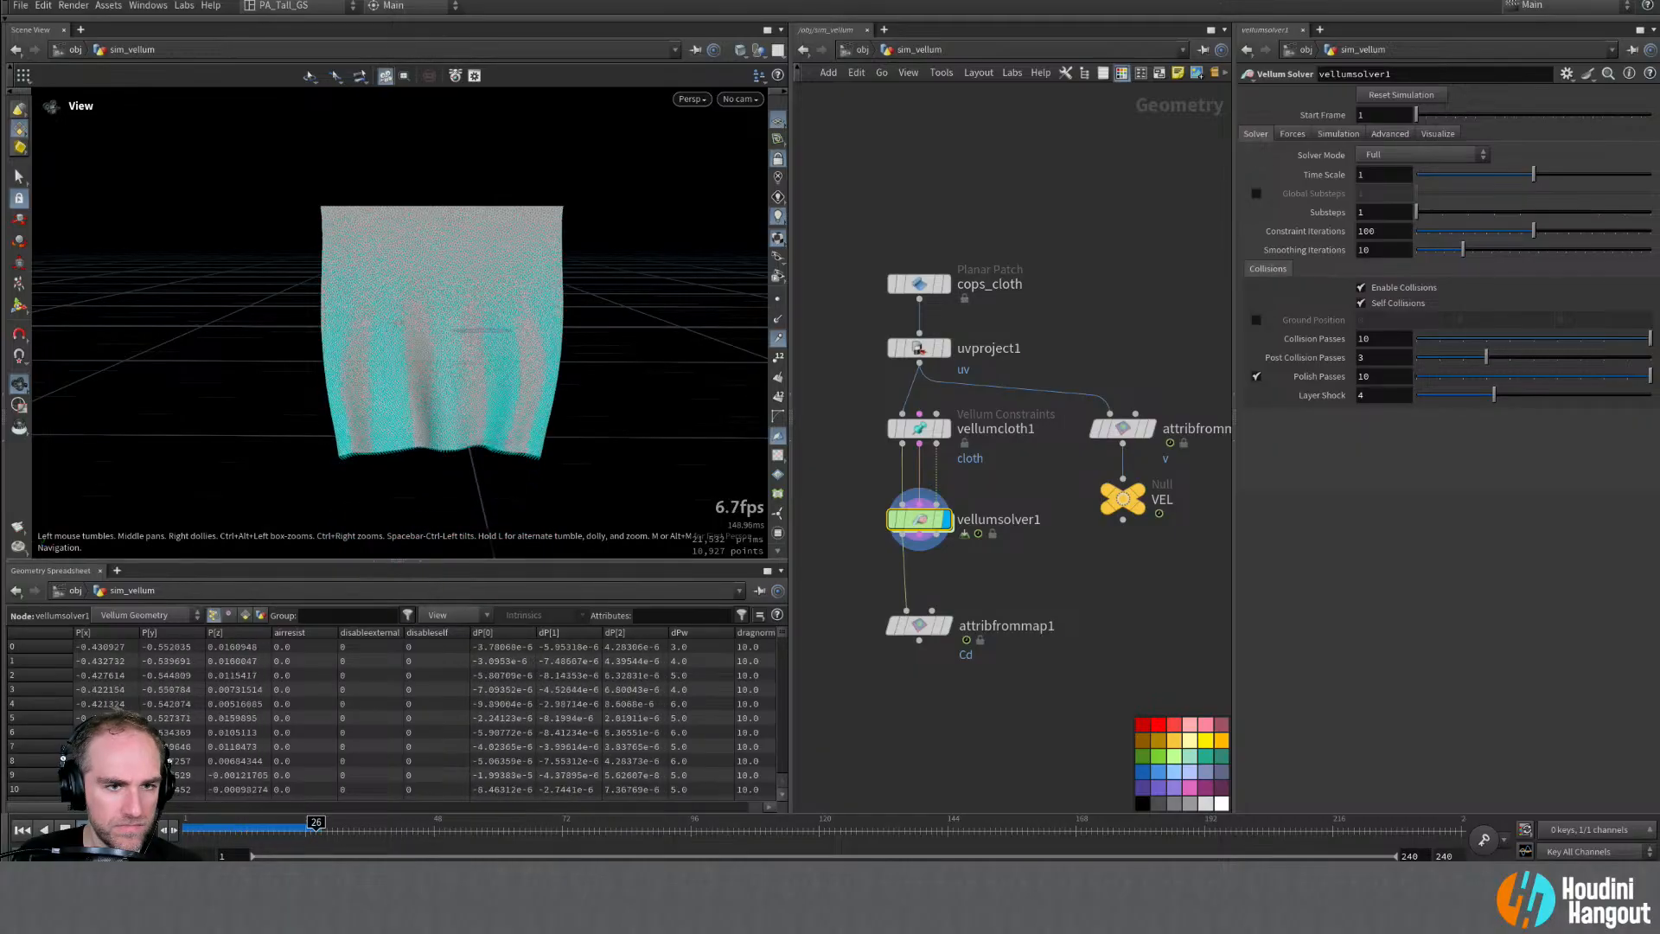
left_click(23, 830)
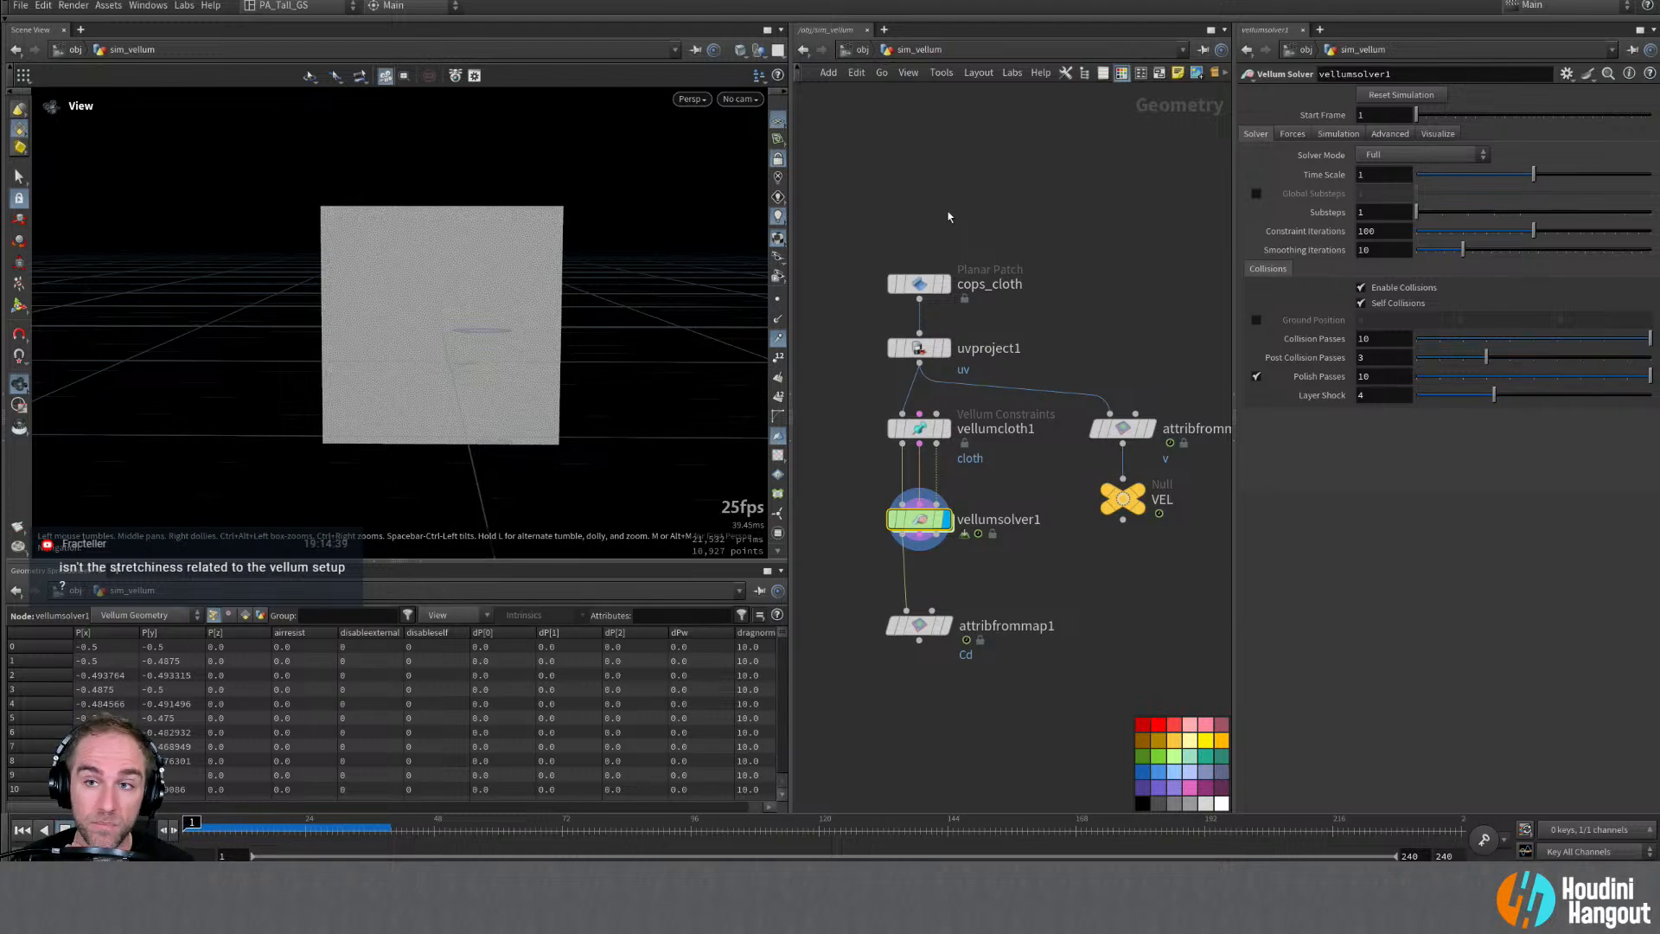
Step: Set vellumsolver1 to 2 Substeps and 150 Constraint Iterations, then view the playing cloth up close with point trails hidden
left_click_drag(1415, 212, 1441, 212)
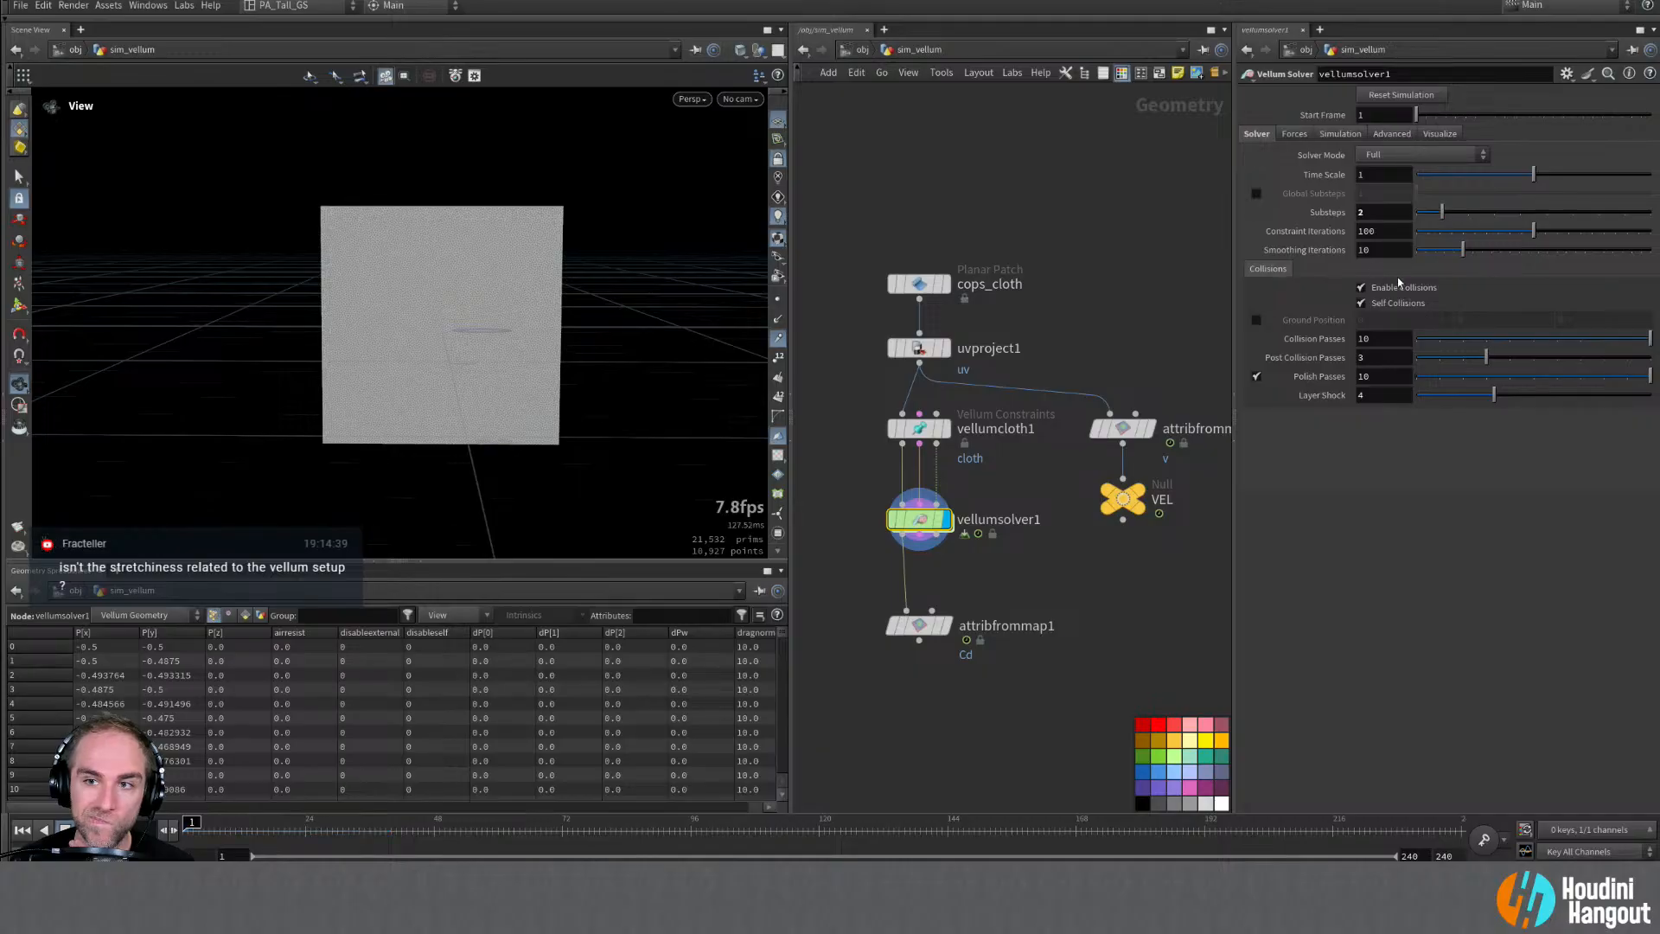
double_click(1383, 231)
type("150")
key("Return")
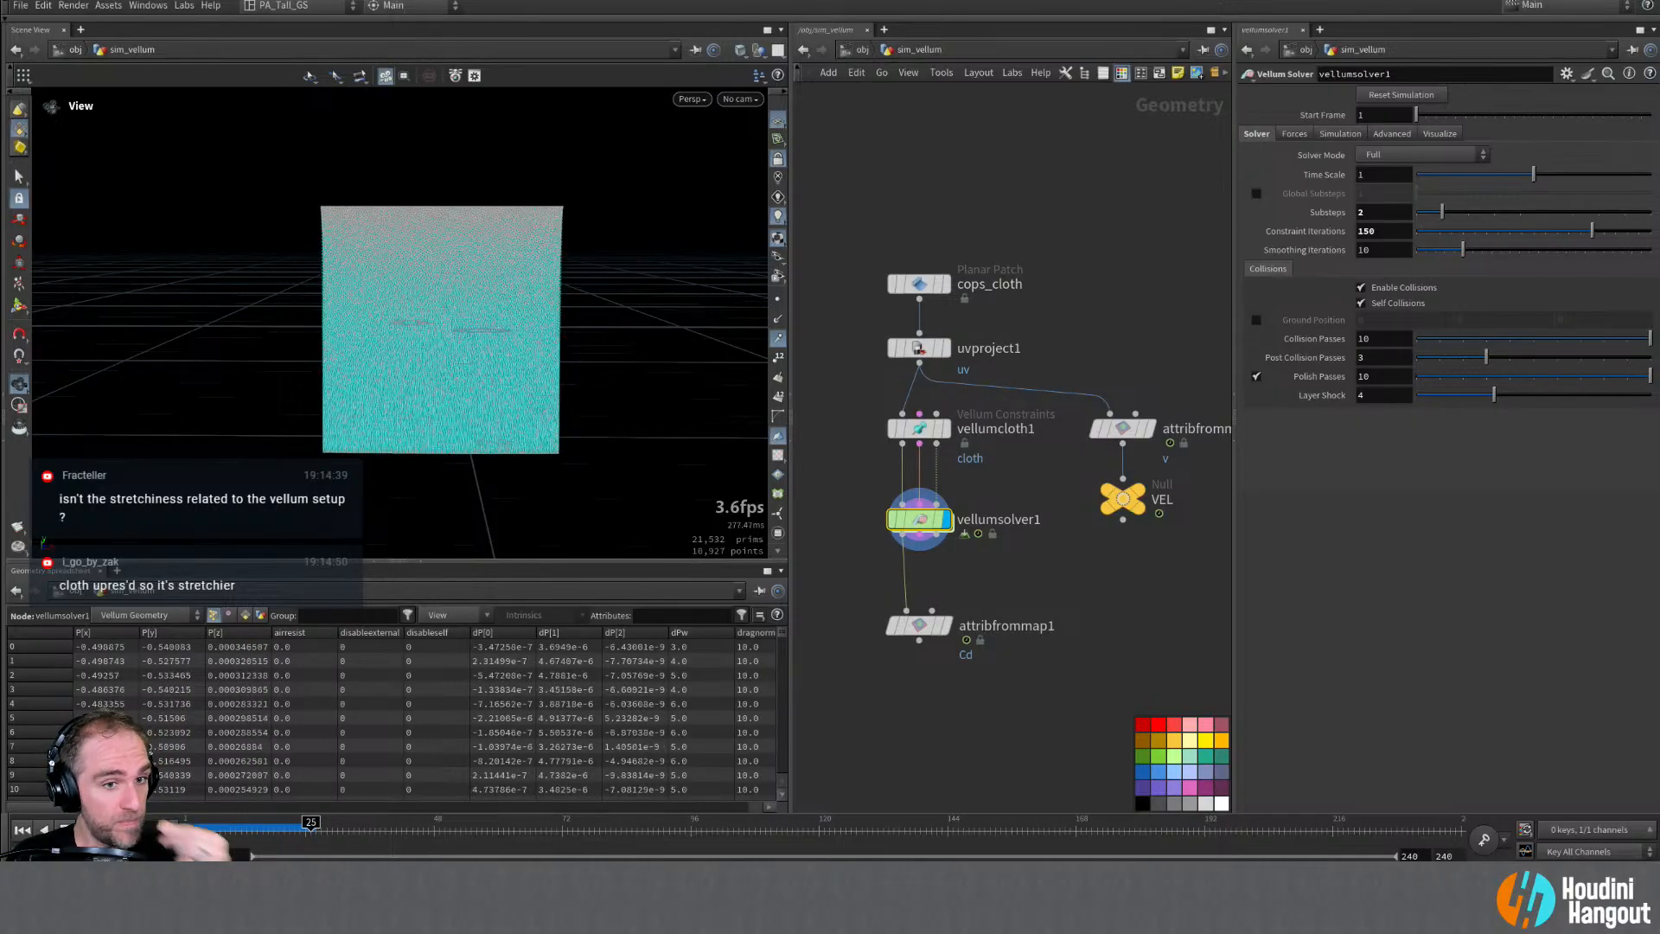
right_click_drag(436, 390, 548, 340, "alt")
left_click(780, 340)
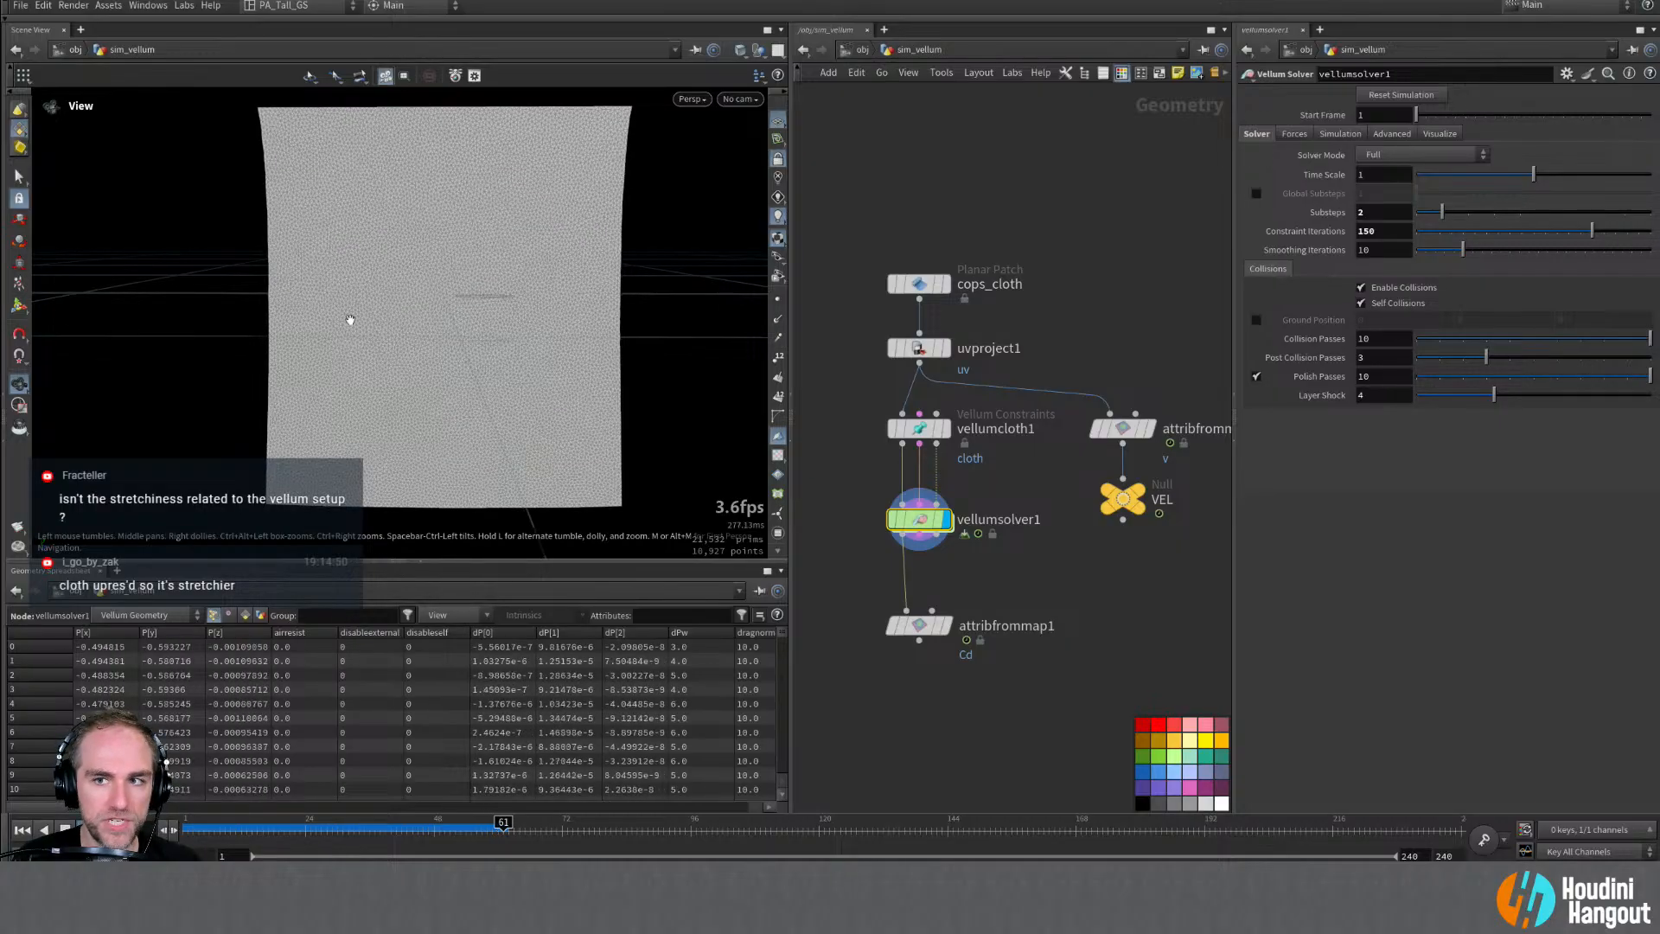
Step: Set vellumcloth1's stretch Damping Ratio to 0.01 and play the simulation
left_click(919, 430)
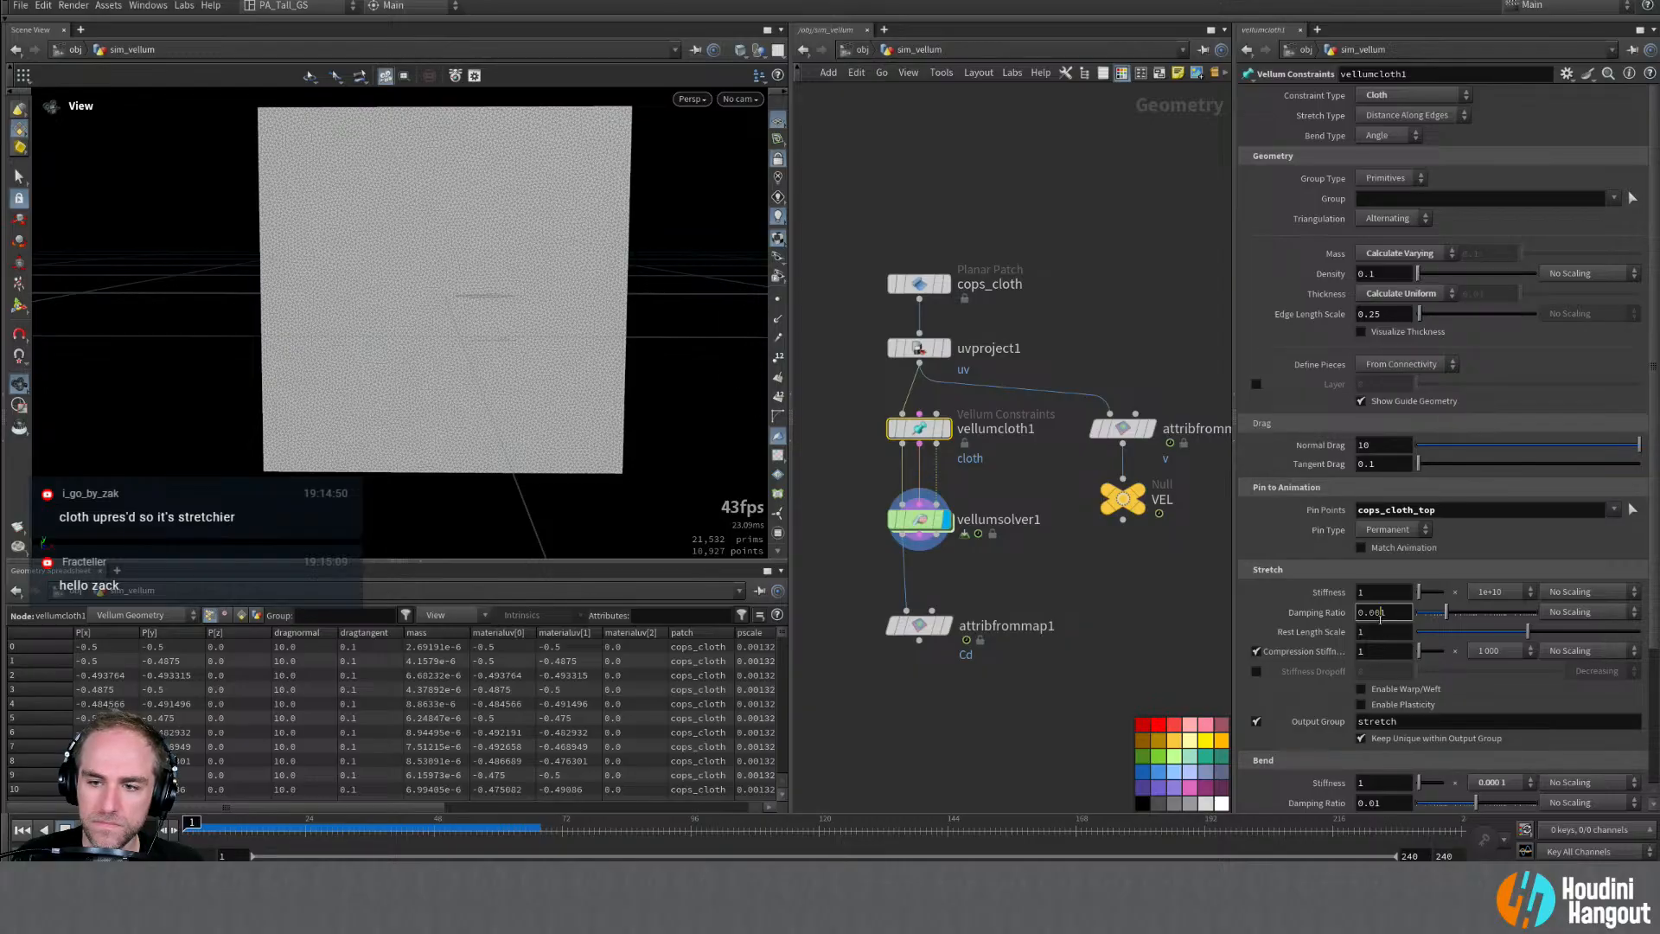
key("BackSpace")
key("Return")
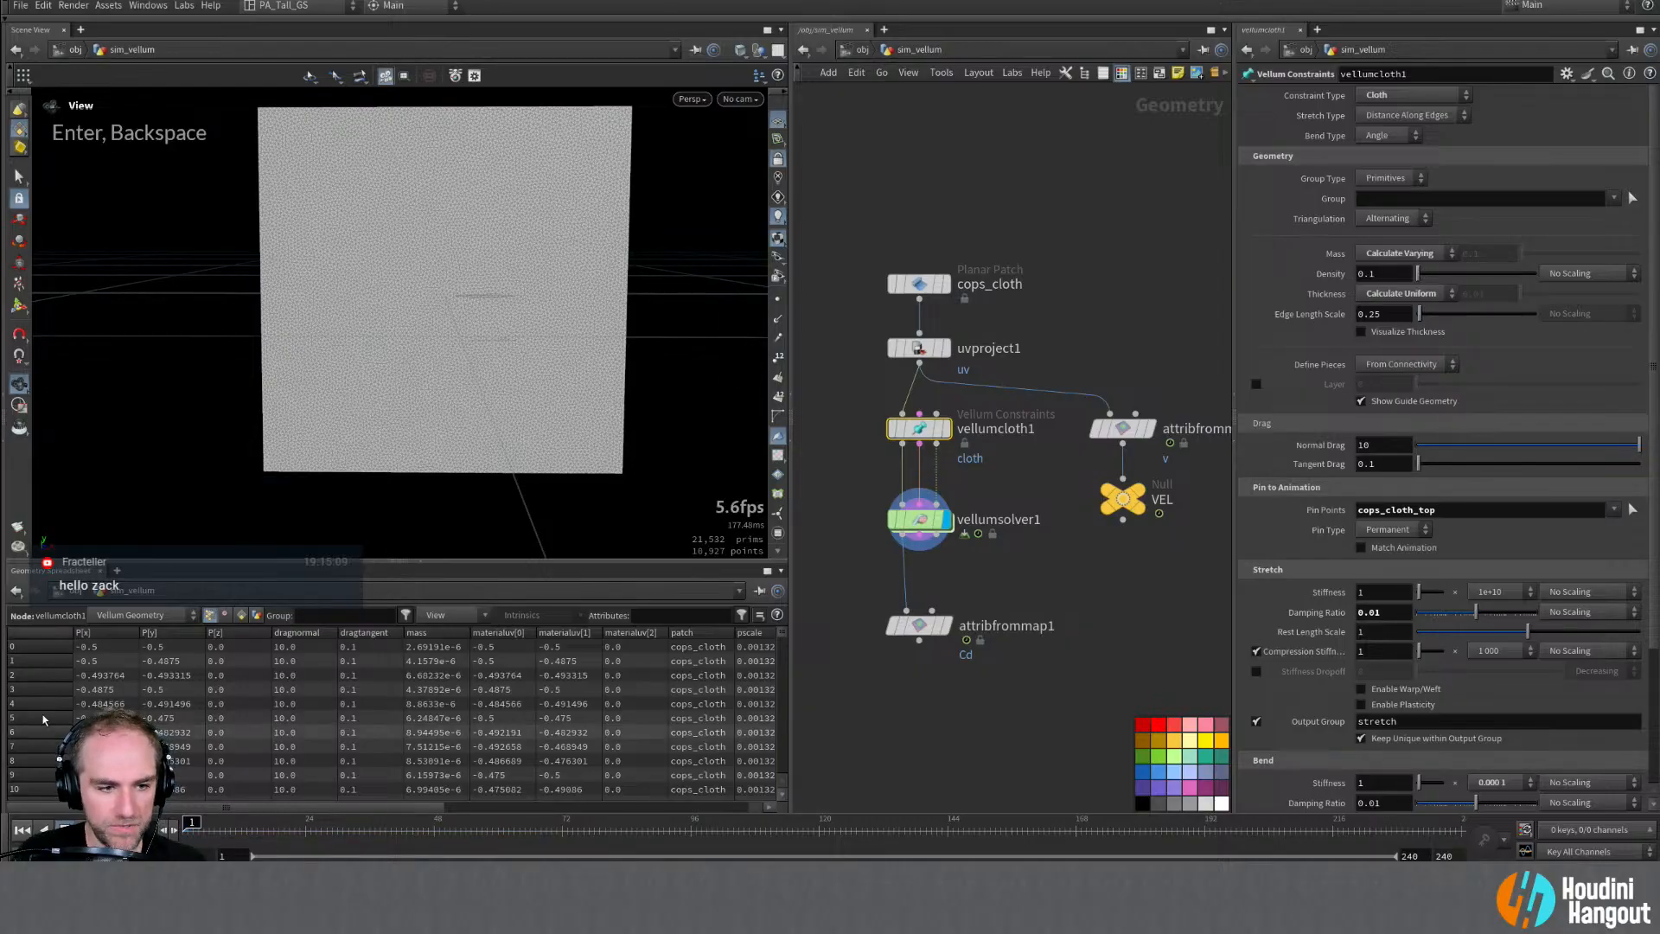
left_click(87, 829)
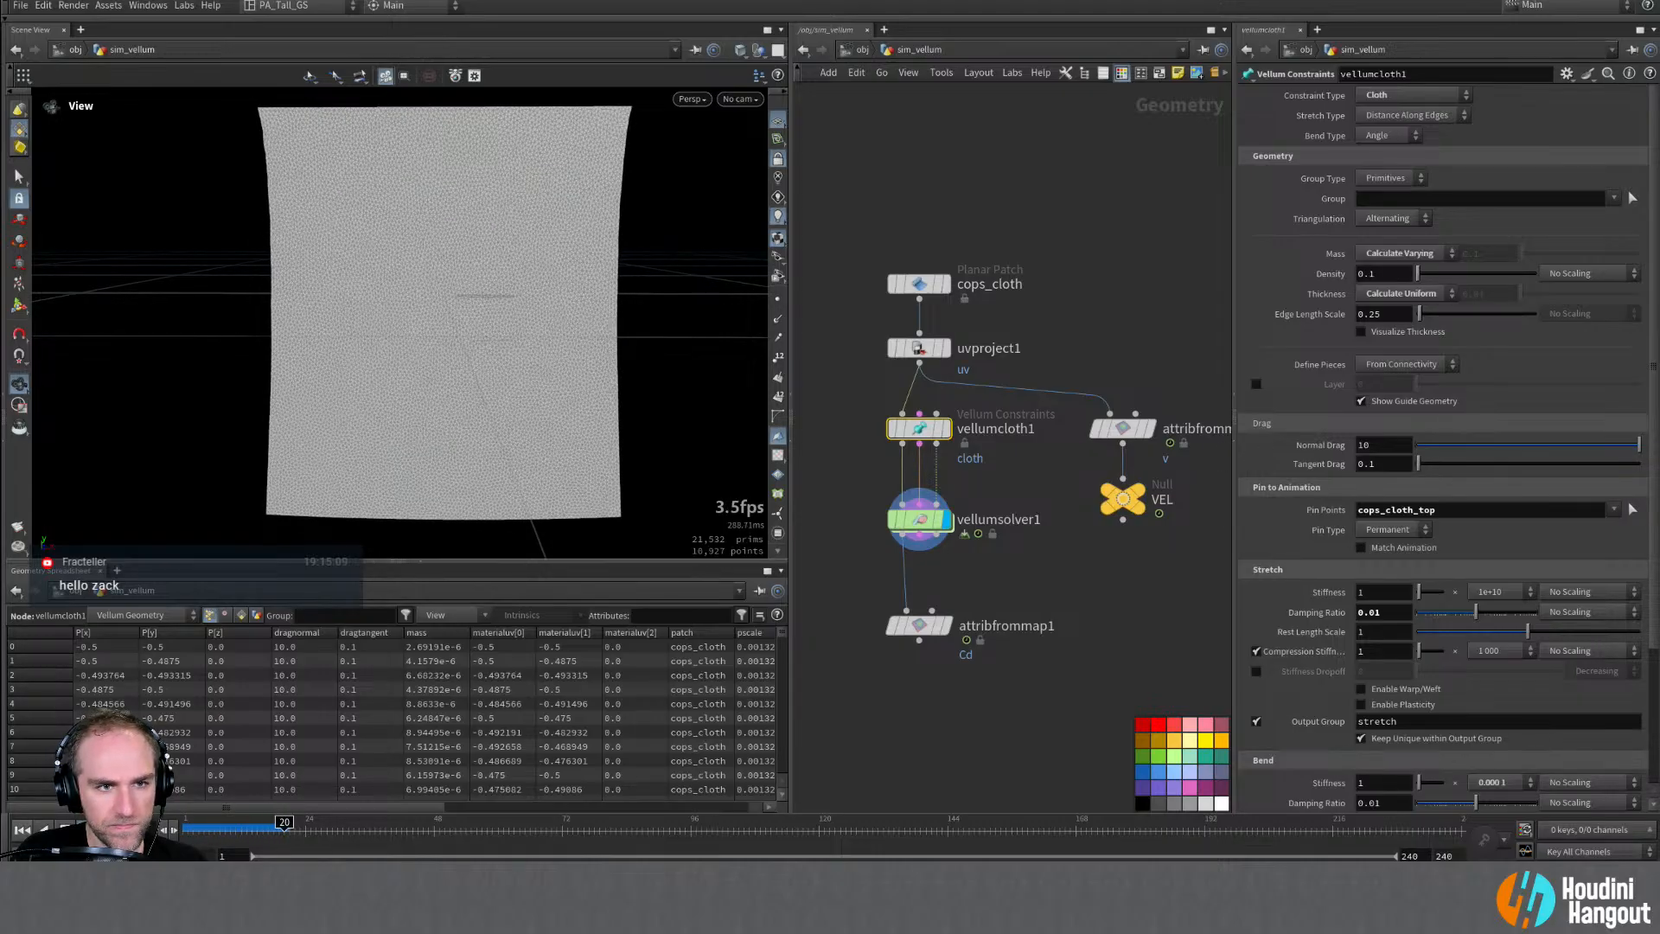
Step: In the forces network, reconnect popwrangle1 to FORCE, set its Velocity Scale to 1, play the simulation and return to frame 1
double_click(919, 519)
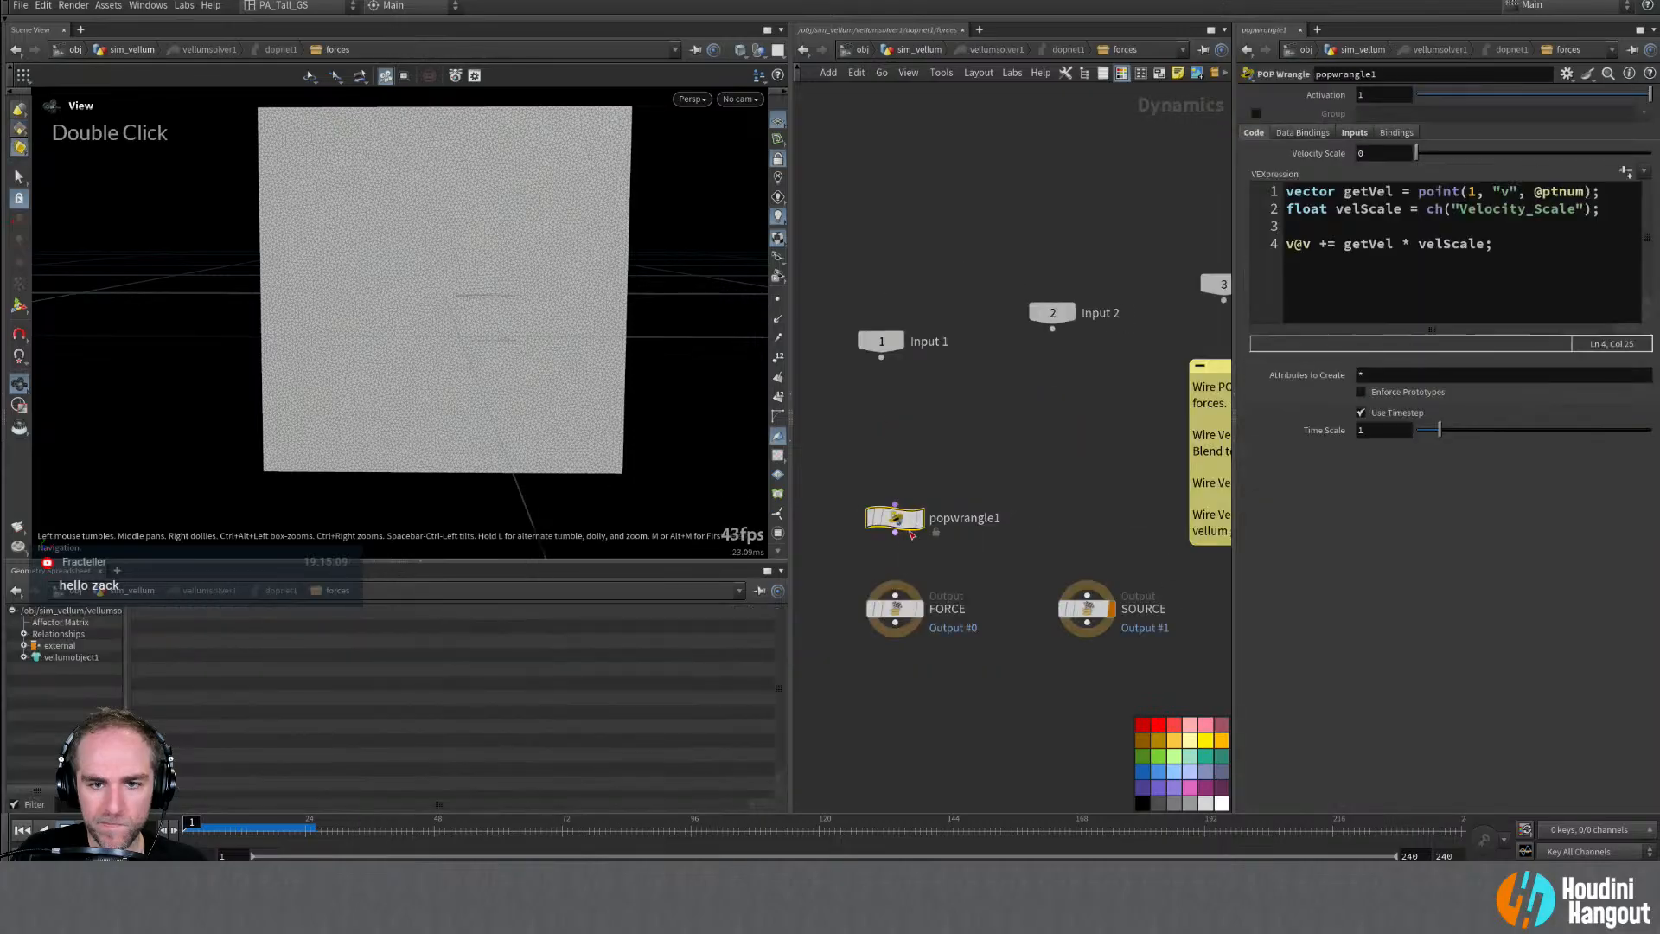
left_click_drag(895, 532, 894, 595)
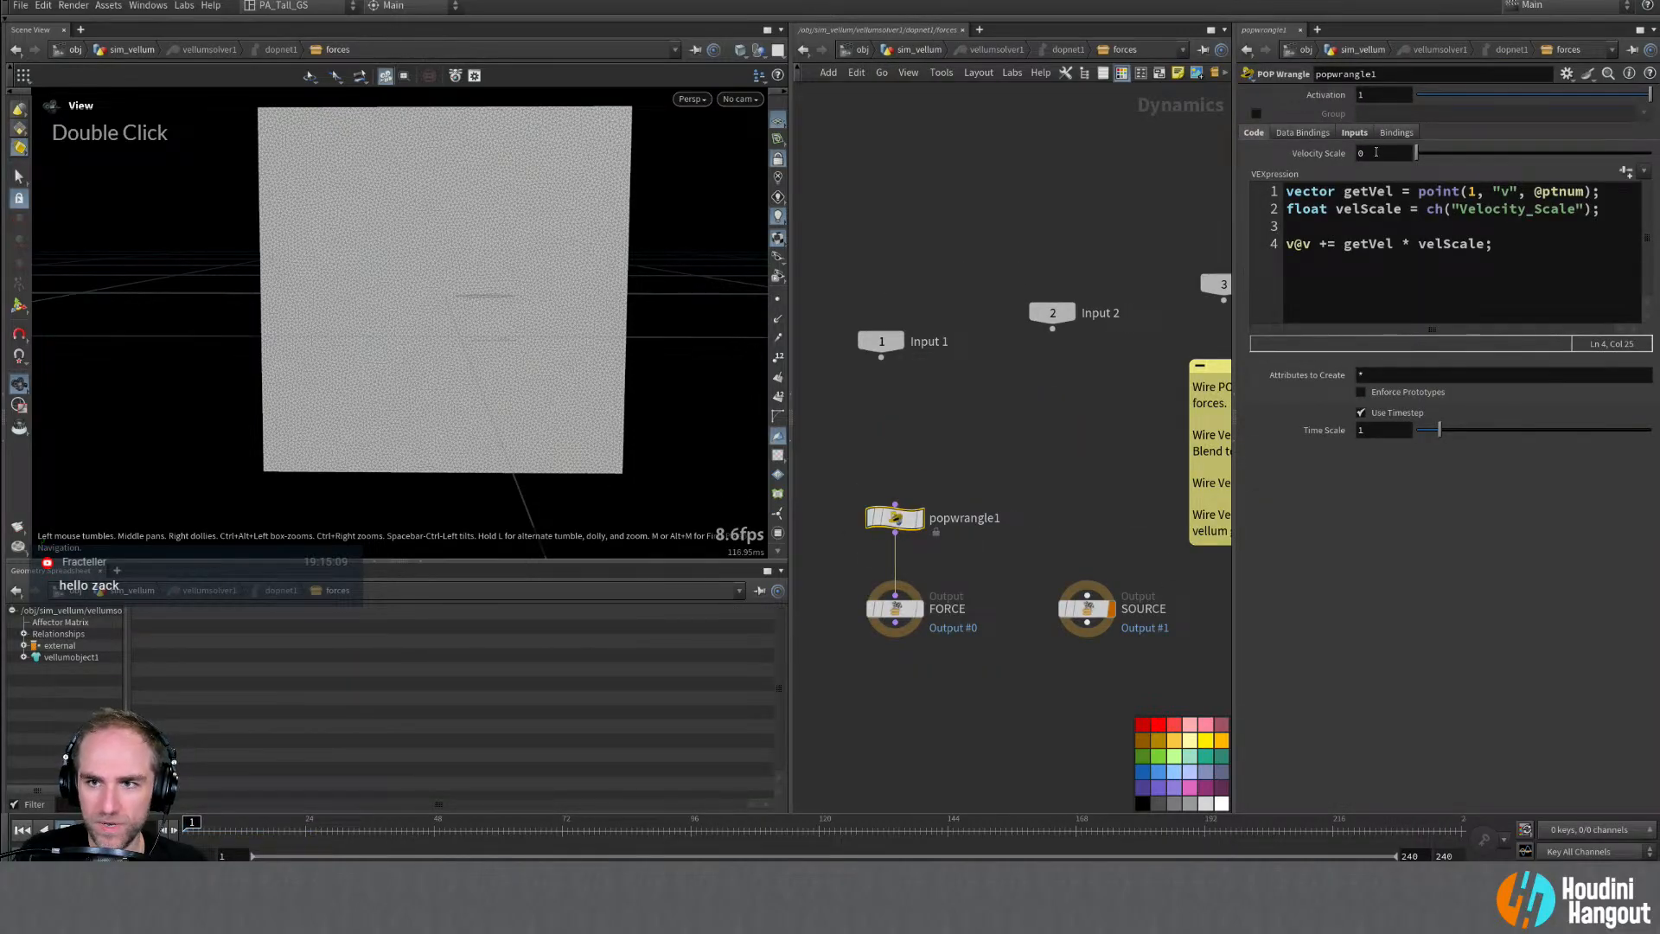
type("1")
key("Return")
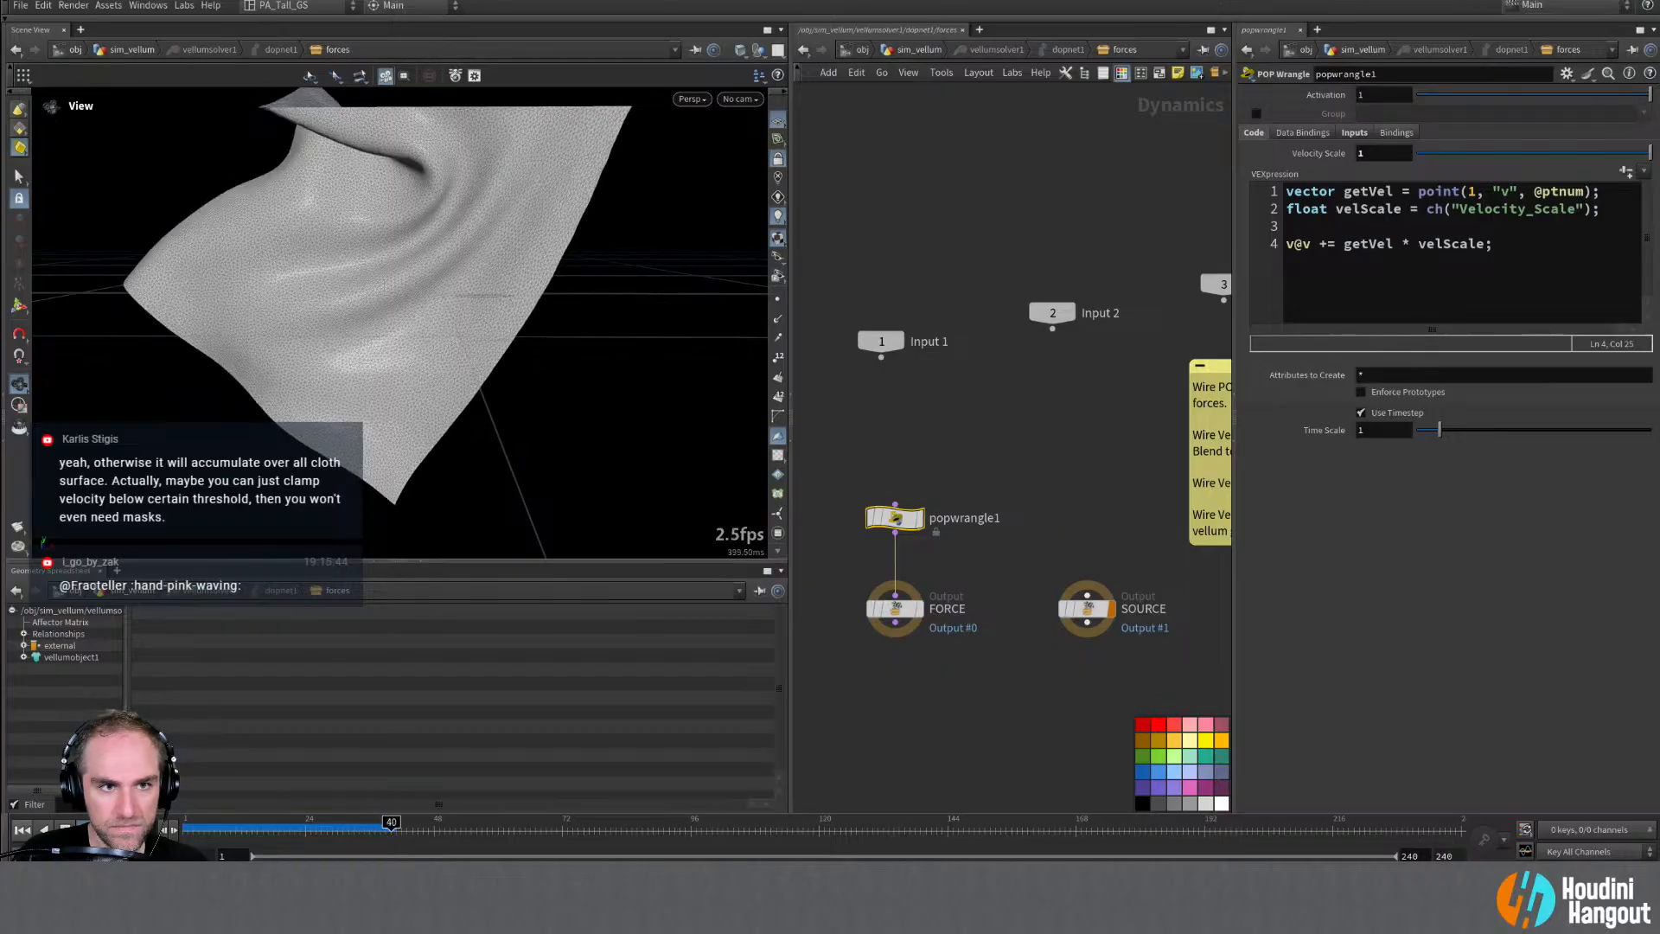
key("ctrl+Up")
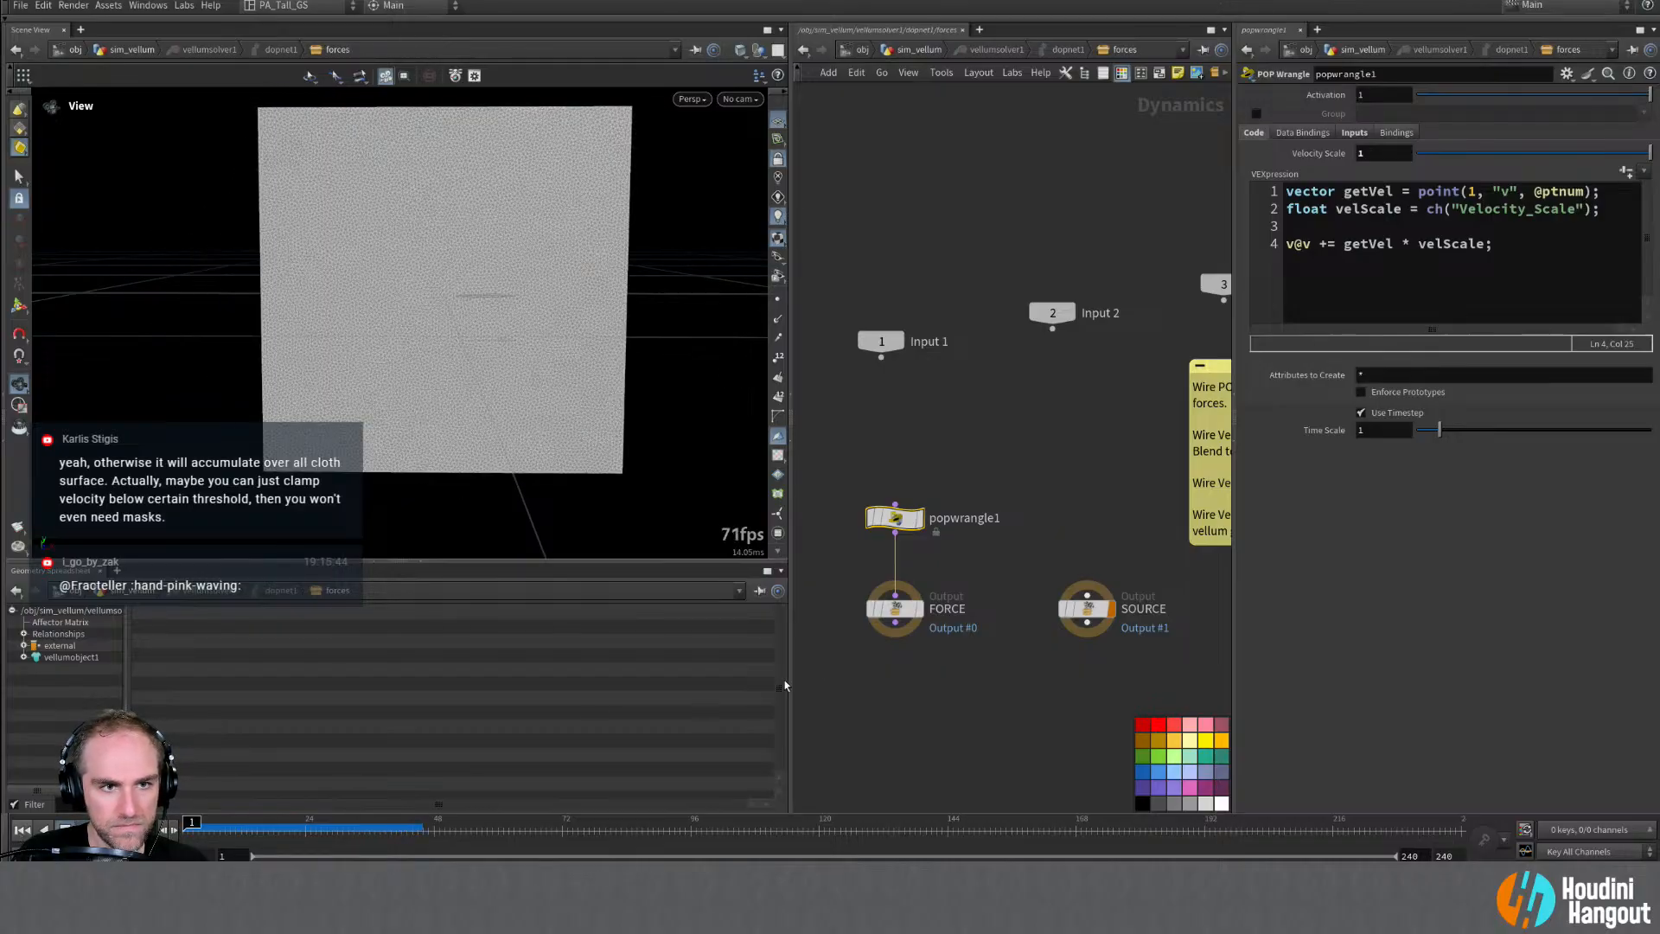
Step: Back in sim_vellum, reset vellumcloth1's stretch Damping Ratio to its default 0.001 and play the simulation from frame 1
key("u")
key("u")
key("u")
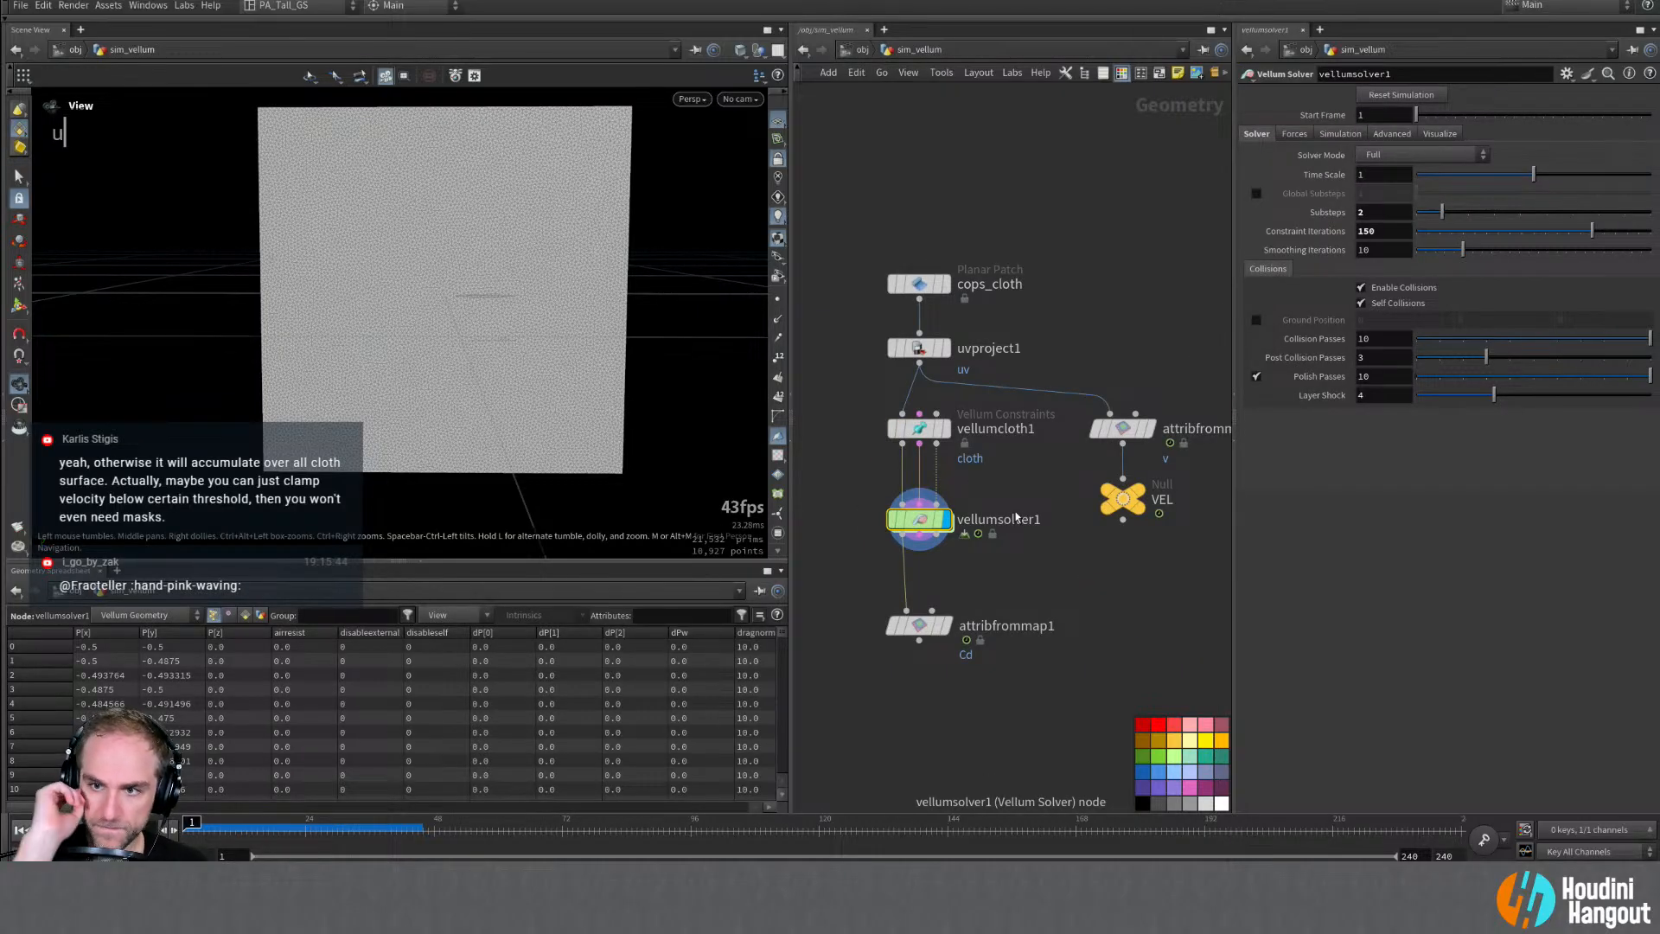
left_click(930, 432)
scroll(1444, 507, "down", 3)
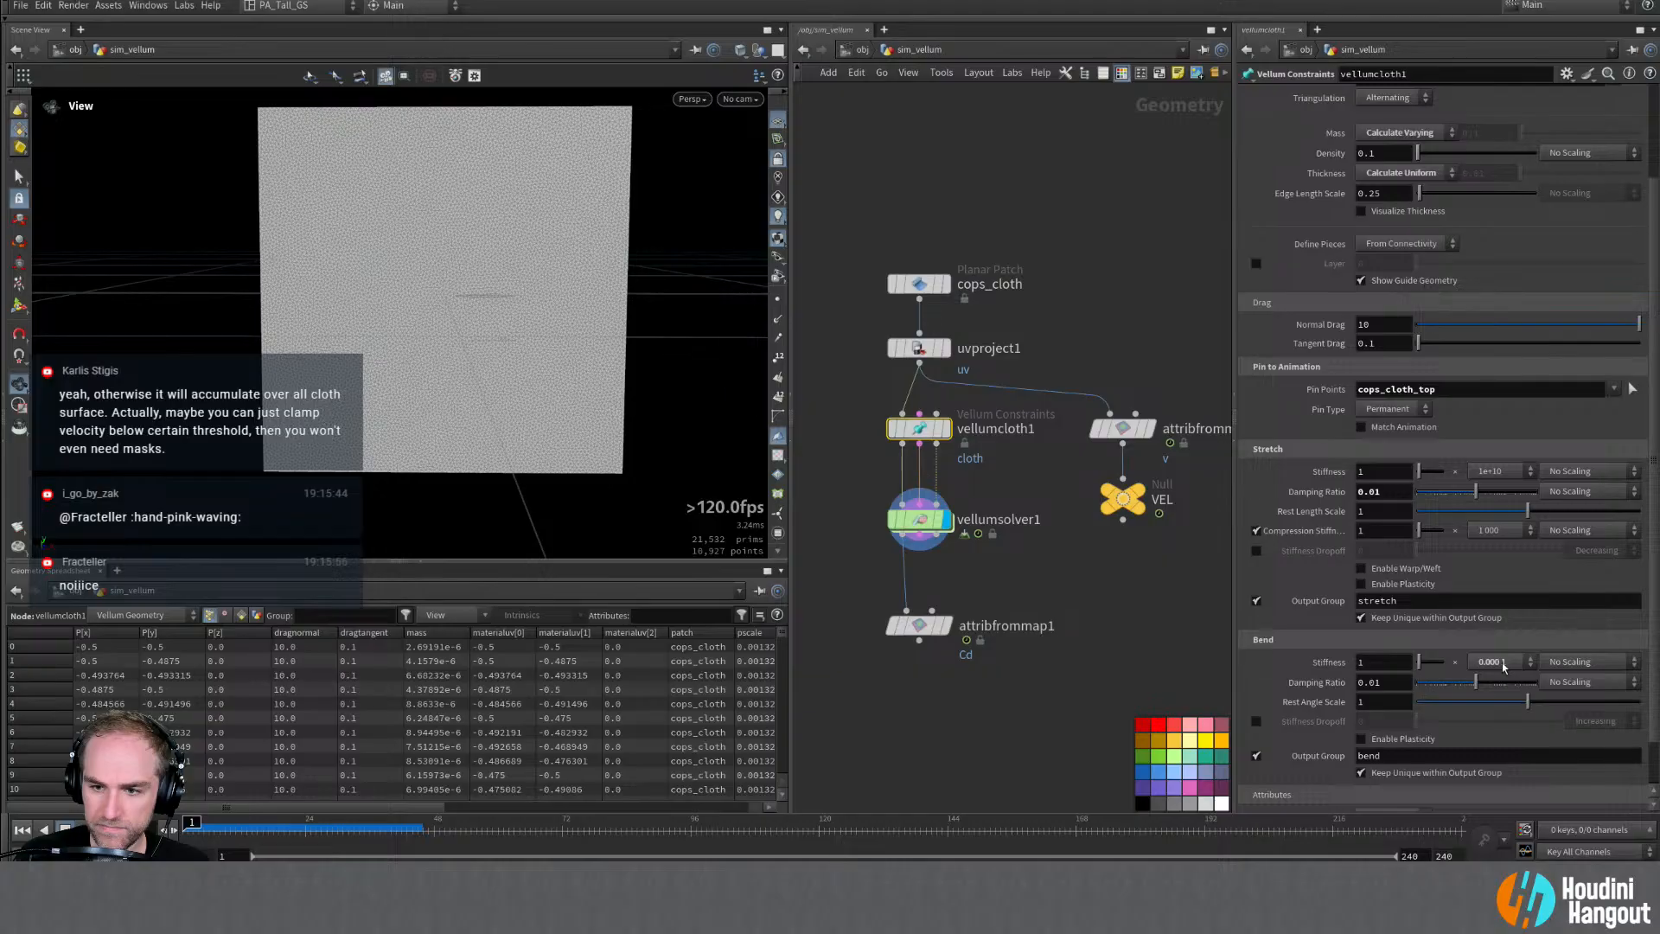
middle_click(1337, 492, "ctrl")
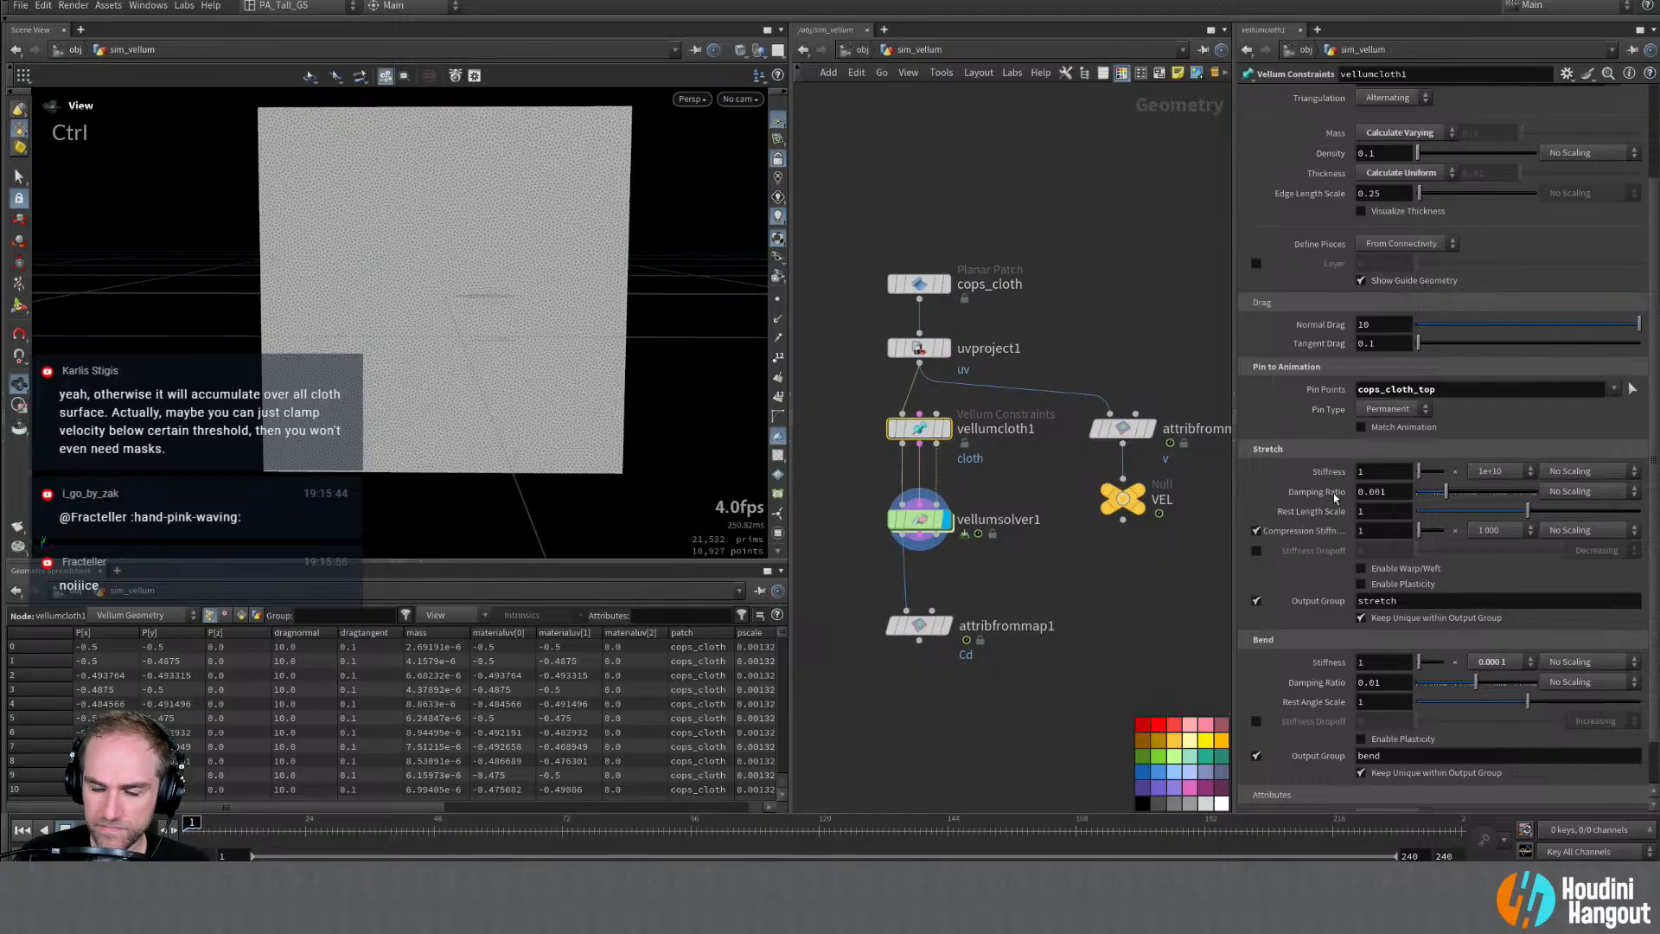
key("Up")
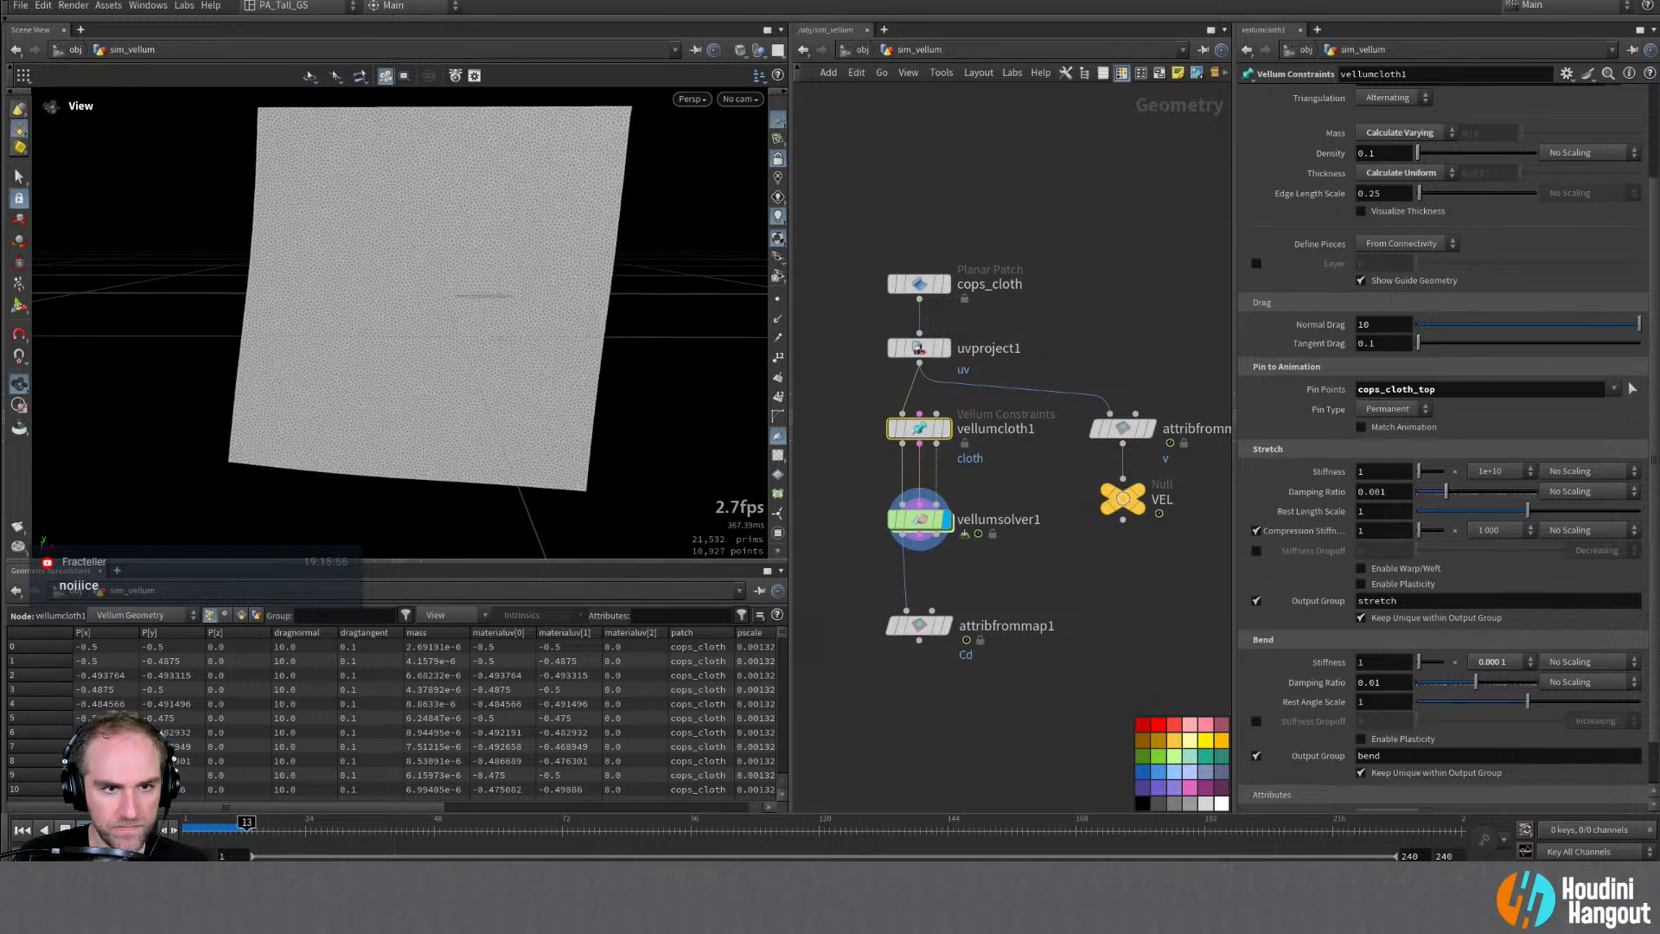
Step: Set vellumcloth1's bend Stiffness multiplier to 0.000001 and replay the simulation from the first frame
left_click(1513, 662)
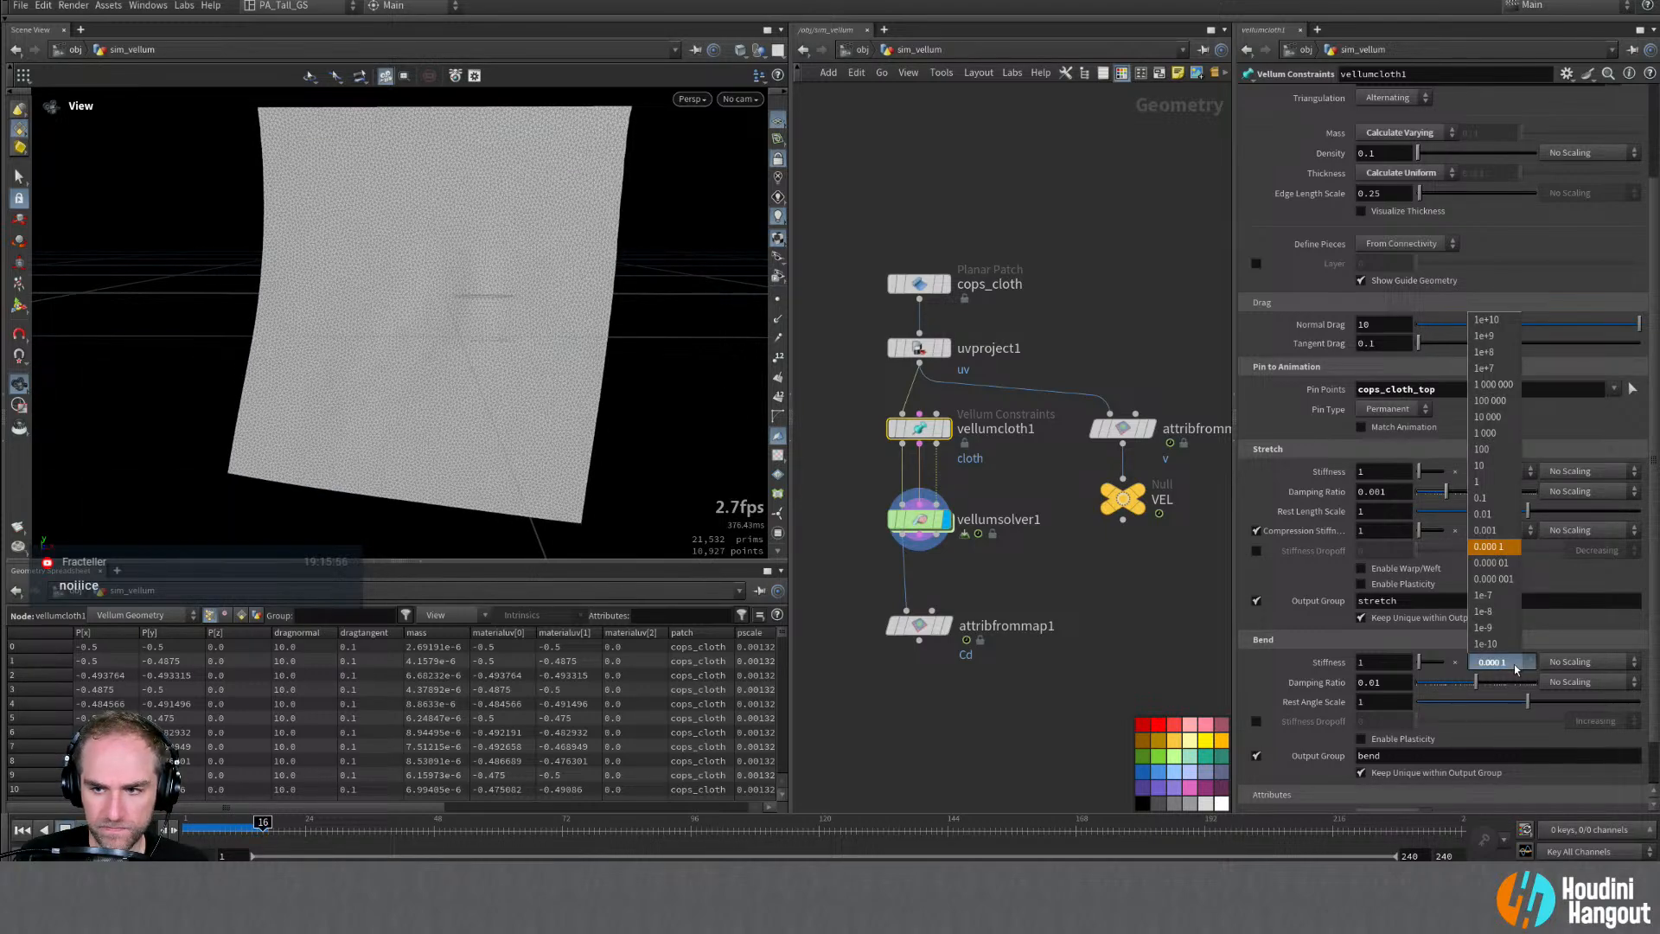
left_click(1493, 578)
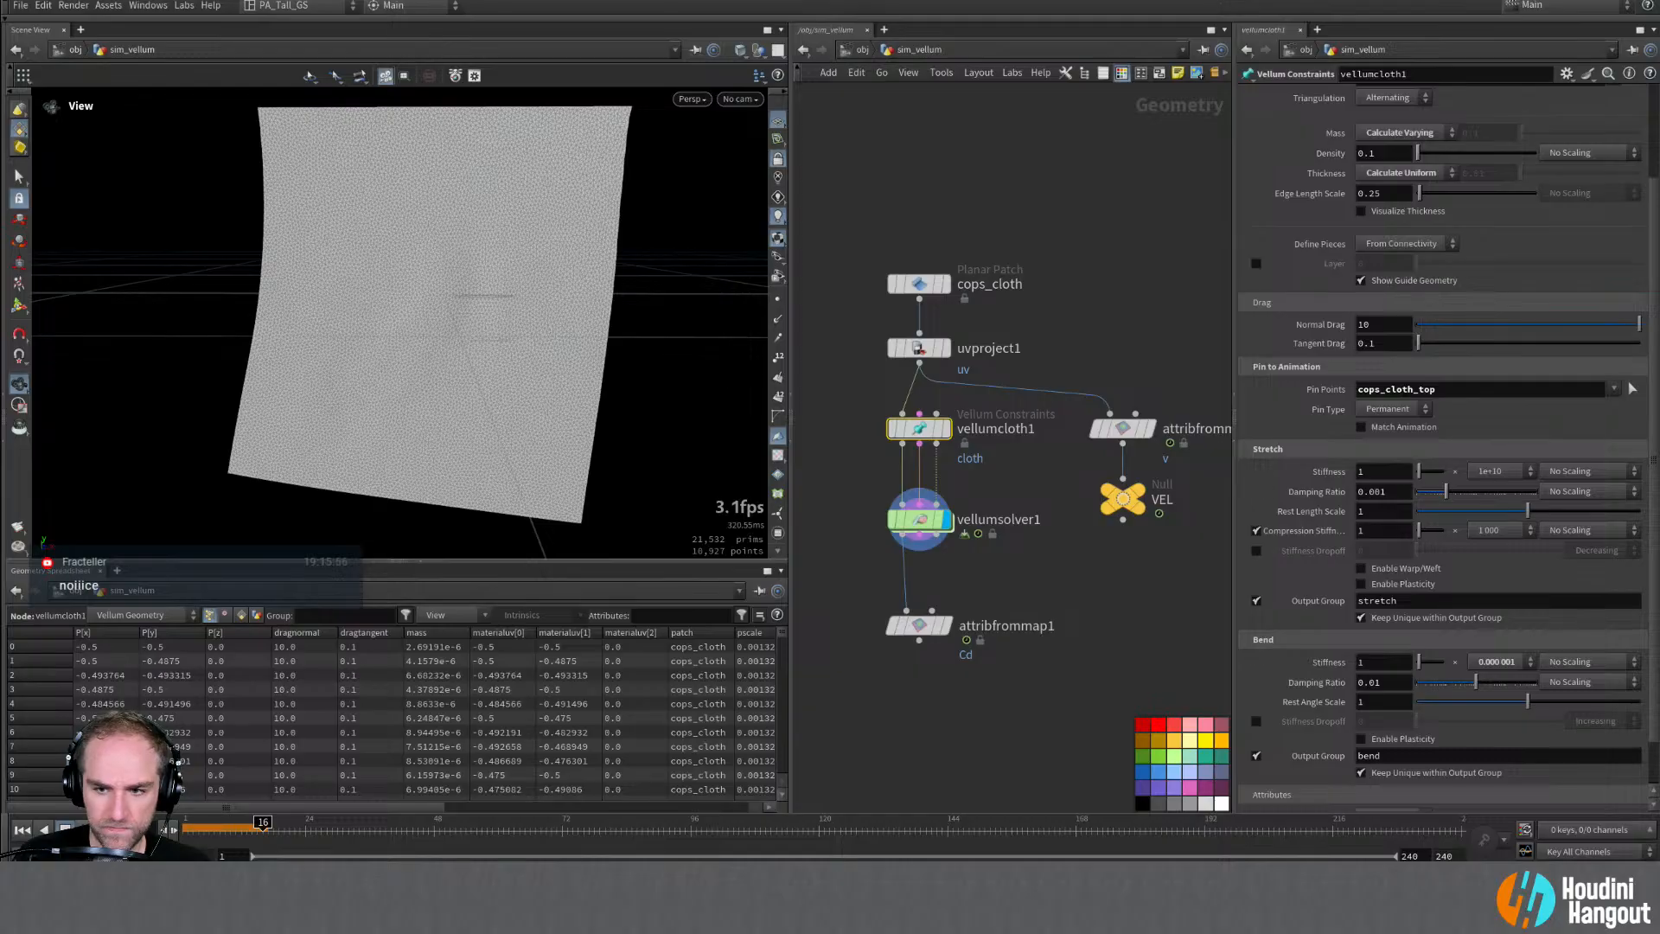
left_click(23, 830)
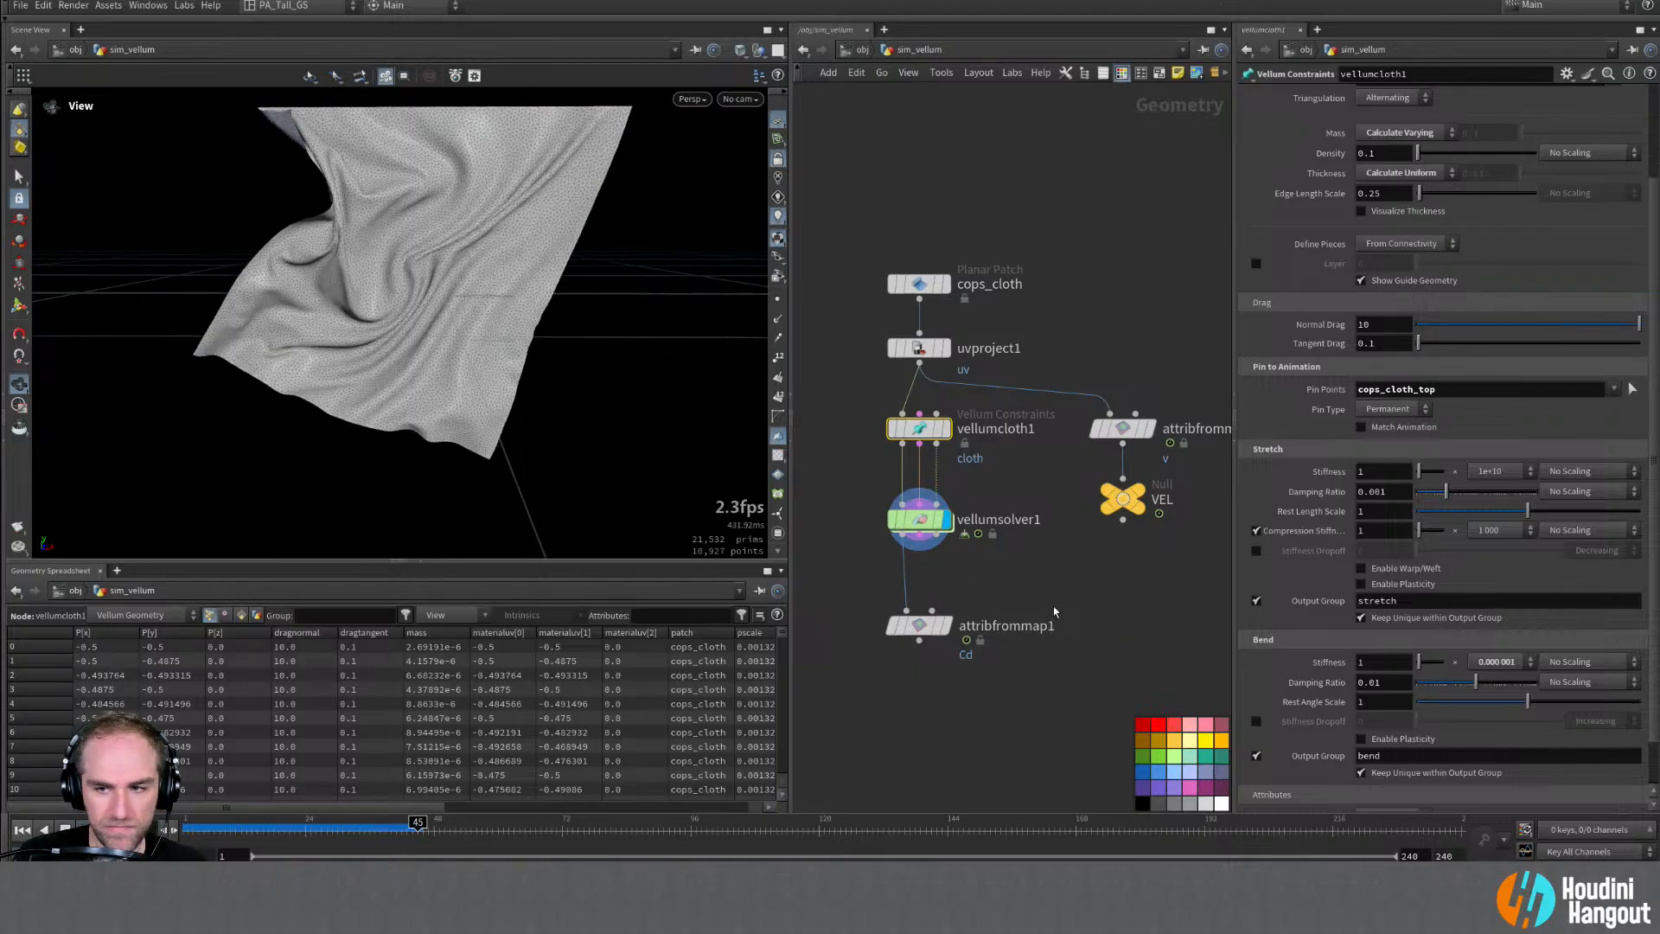
Step: Rewind to frame 1, set vellumcloth1's bend Stiffness multiplier to 0.00001 and view the simulated cloth
key("ctrl+Up")
left_click(1506, 663)
left_click(1508, 566)
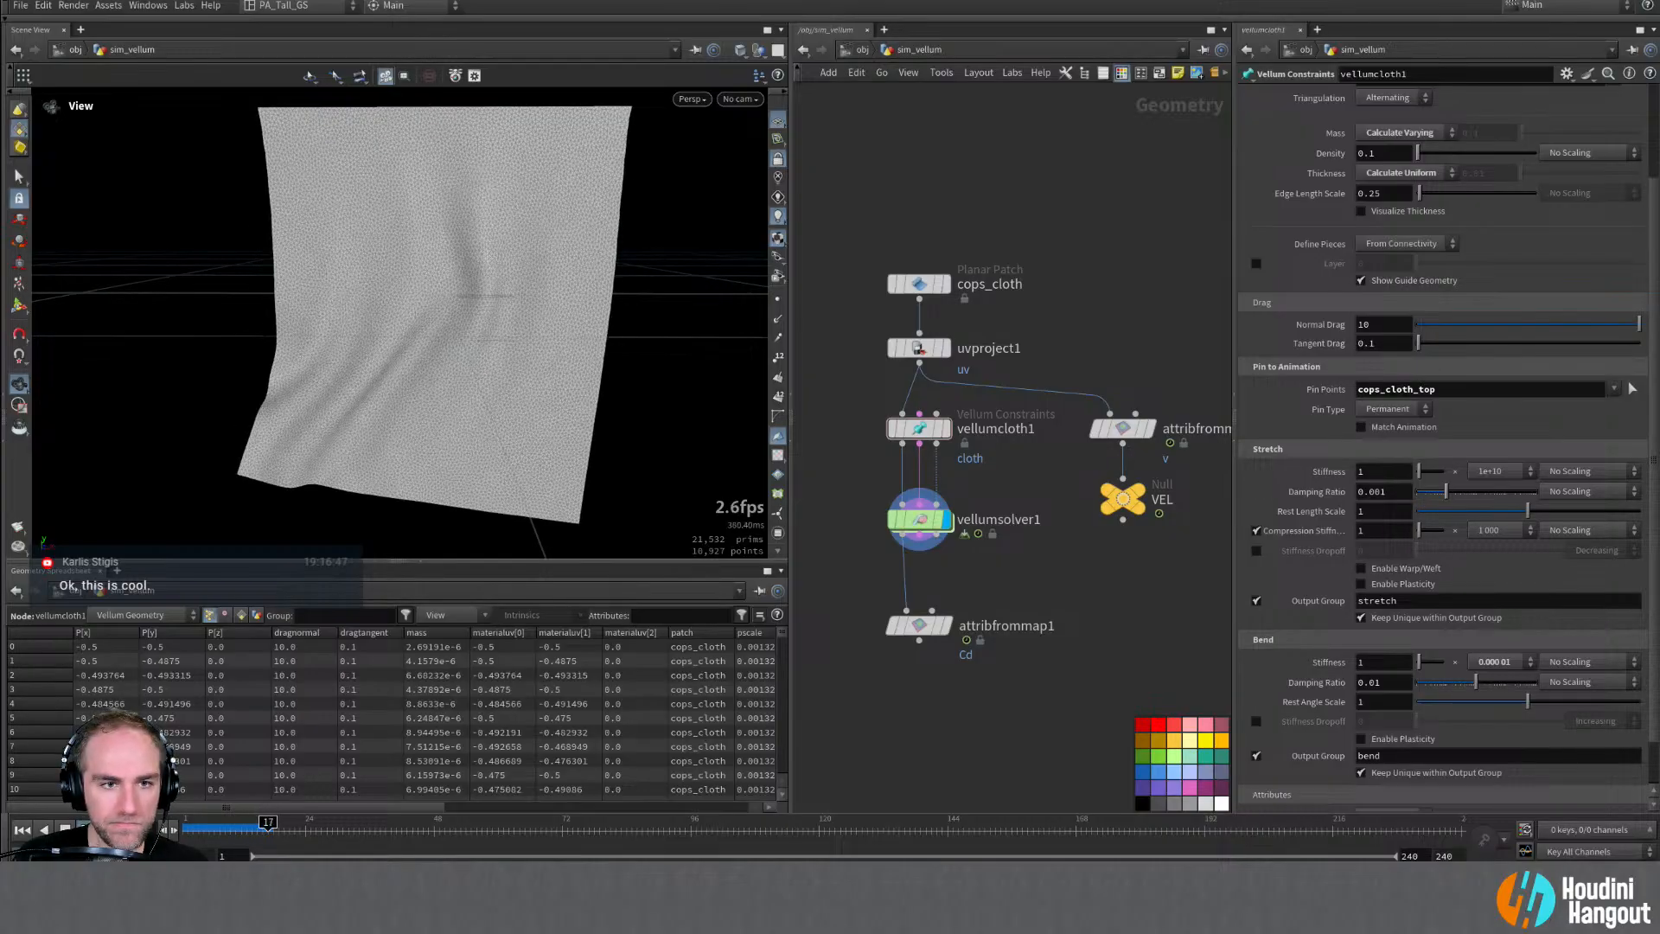
Step: Display the colored cloth from attribfrommap1, return to frame 1 and collapse the Geometry Spreadsheet to enlarge the viewport
left_click(915, 638)
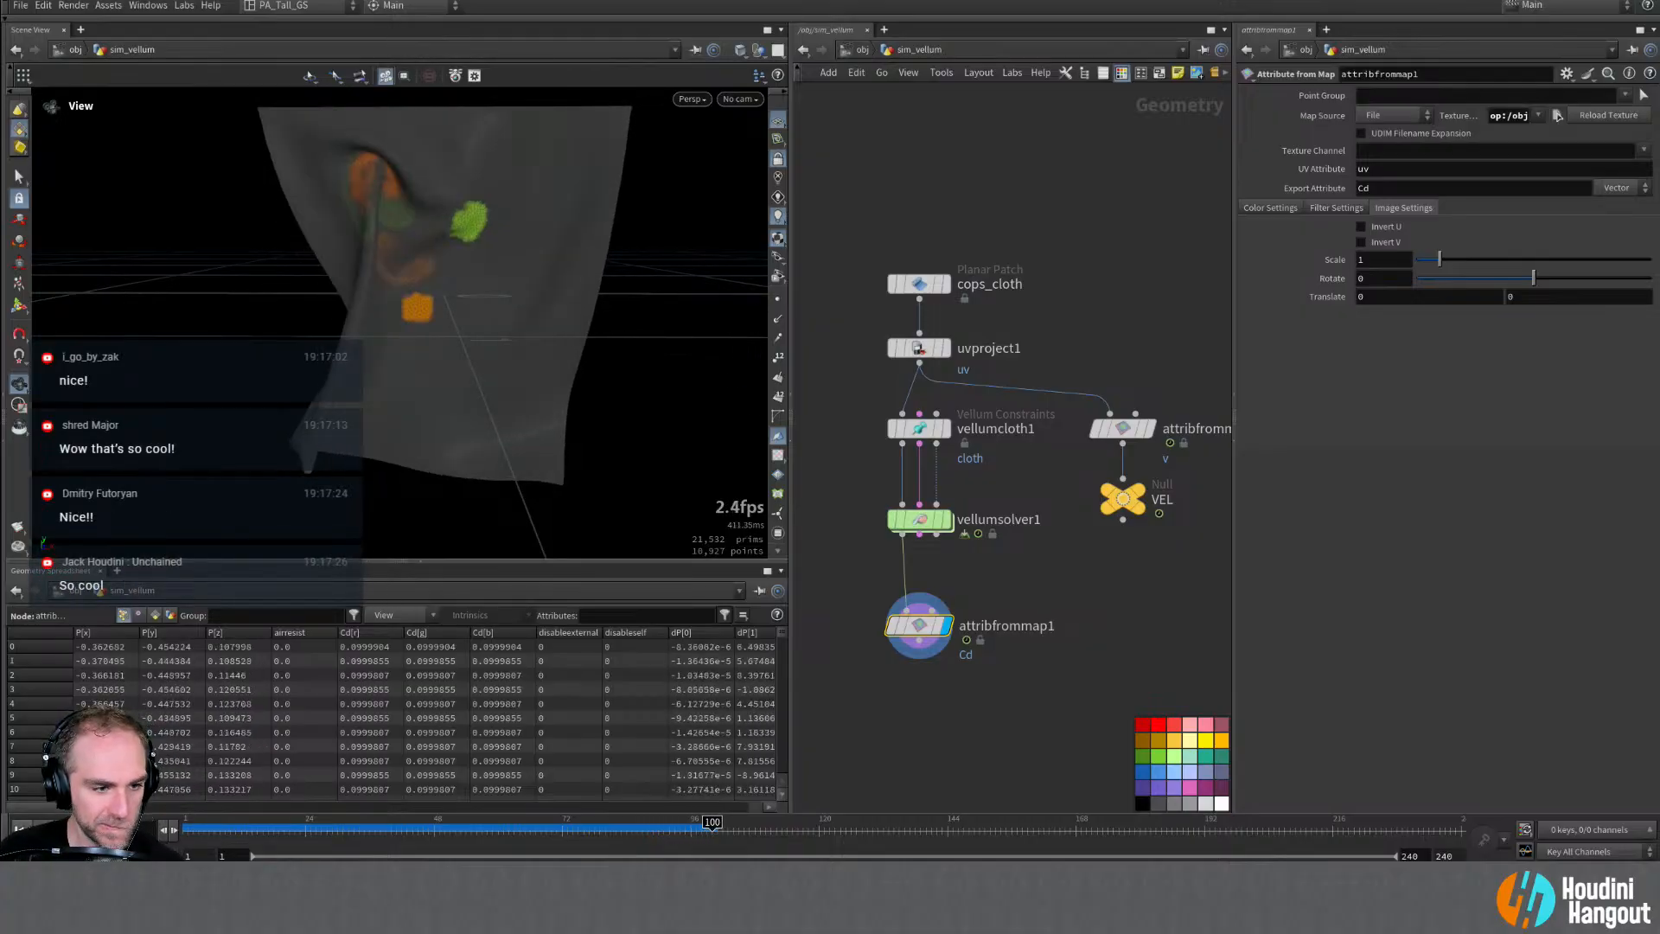
key("ctrl+Up")
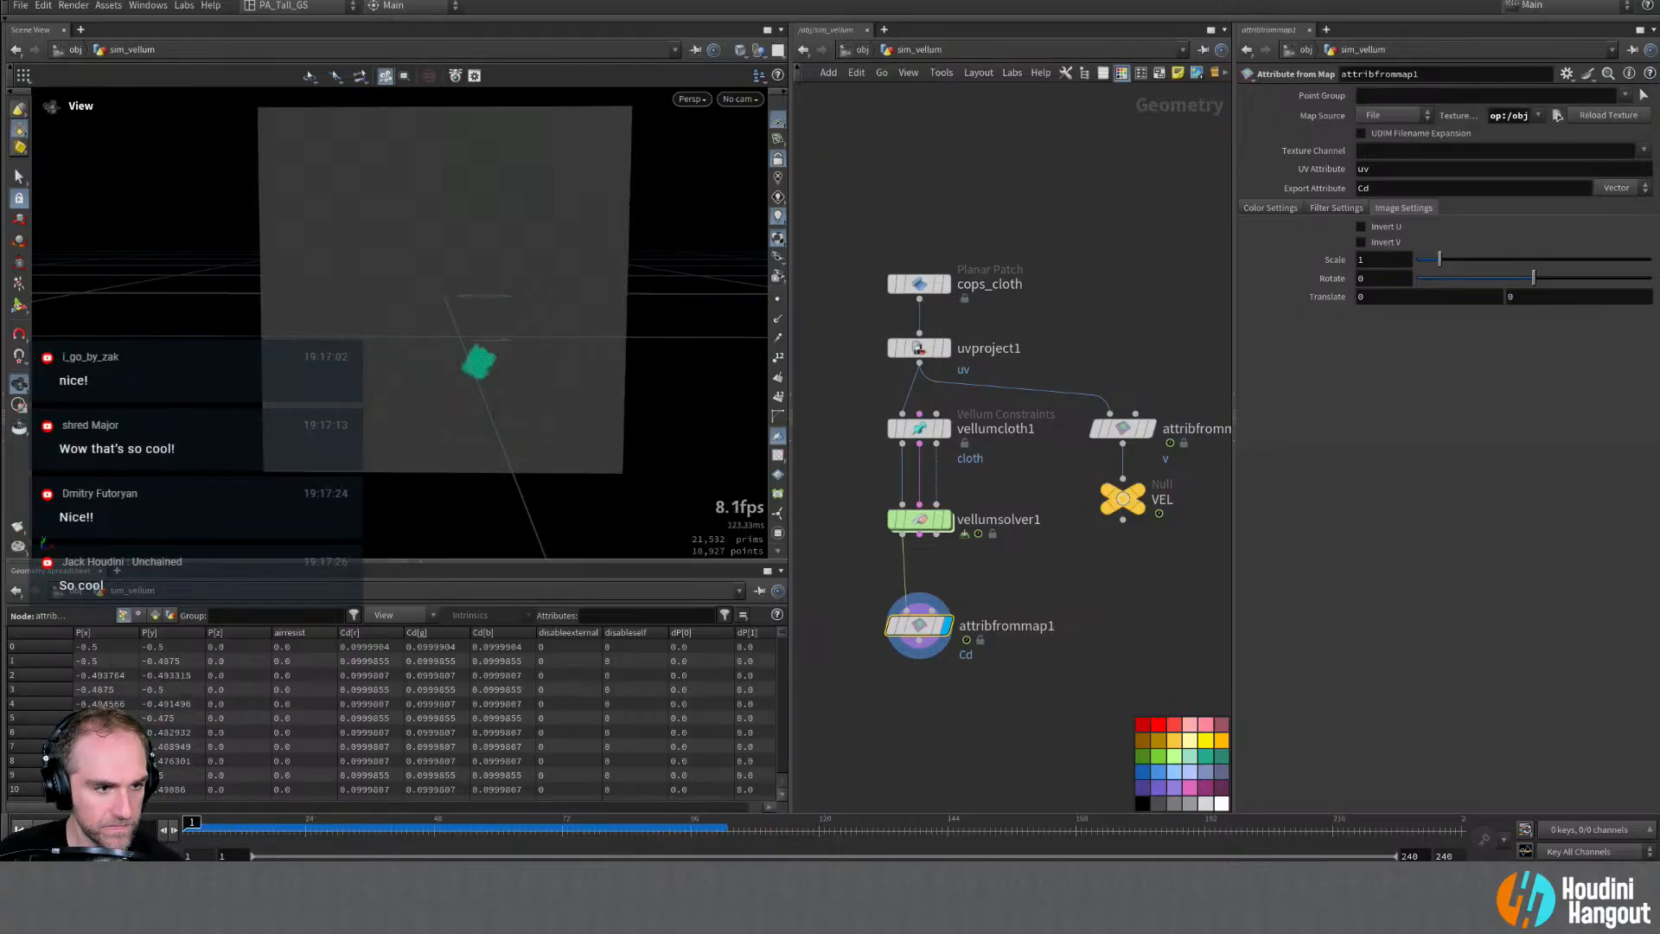
left_click(419, 563)
middle_click_drag(415, 431, 342, 425)
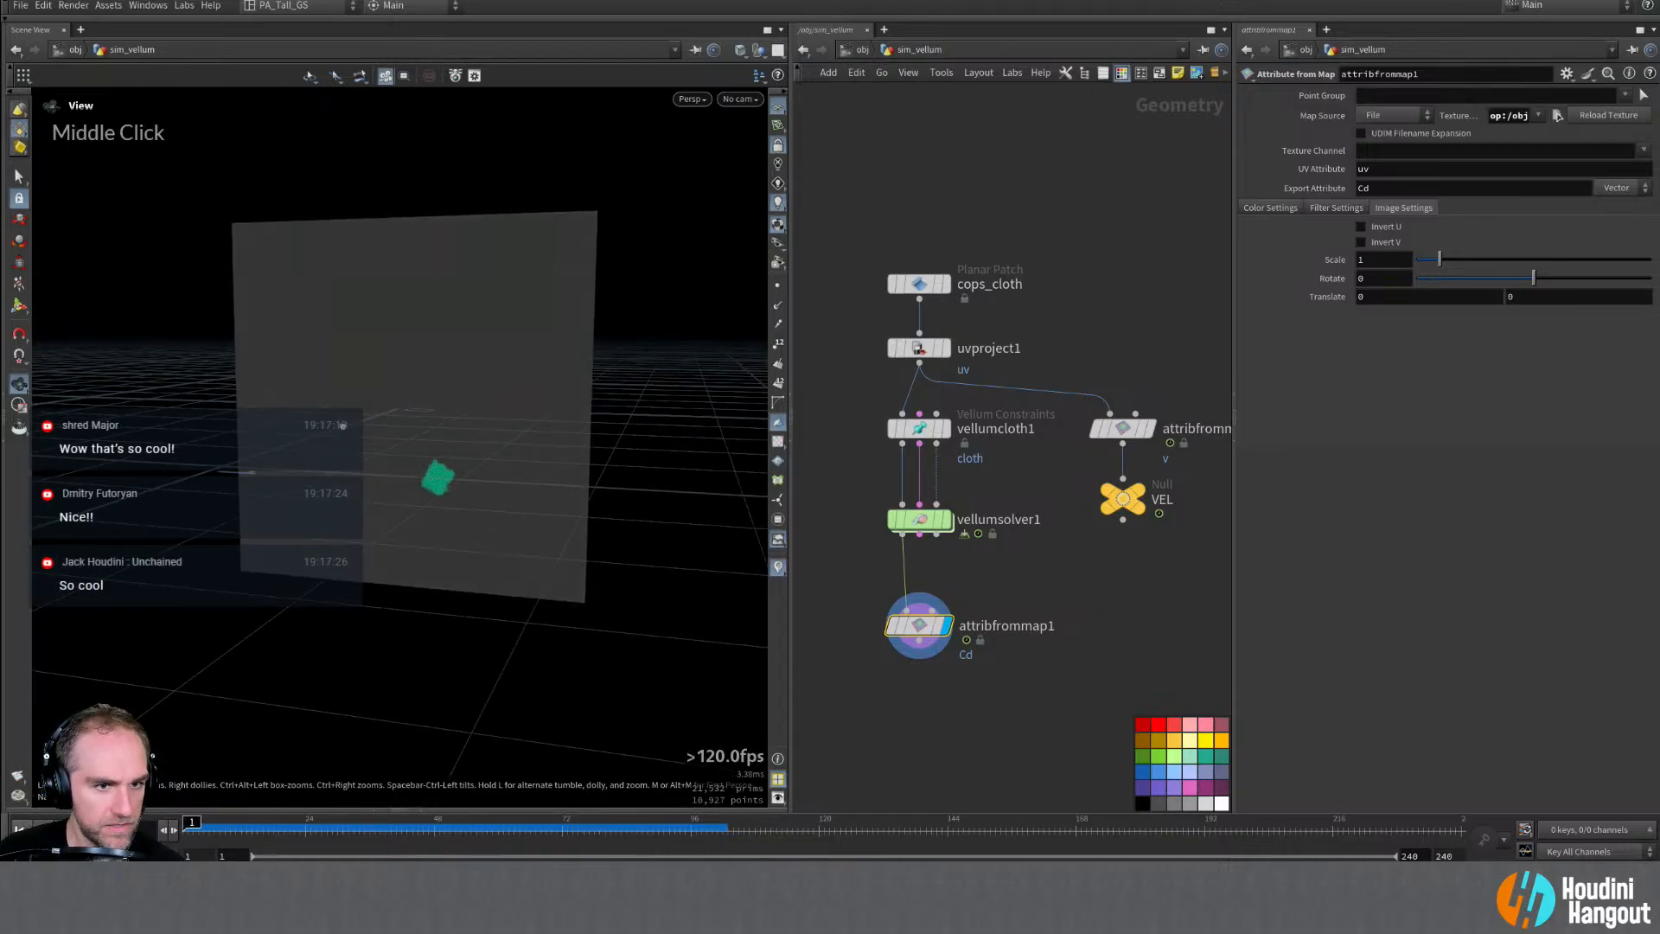
left_click(18, 795)
left_click(241, 858)
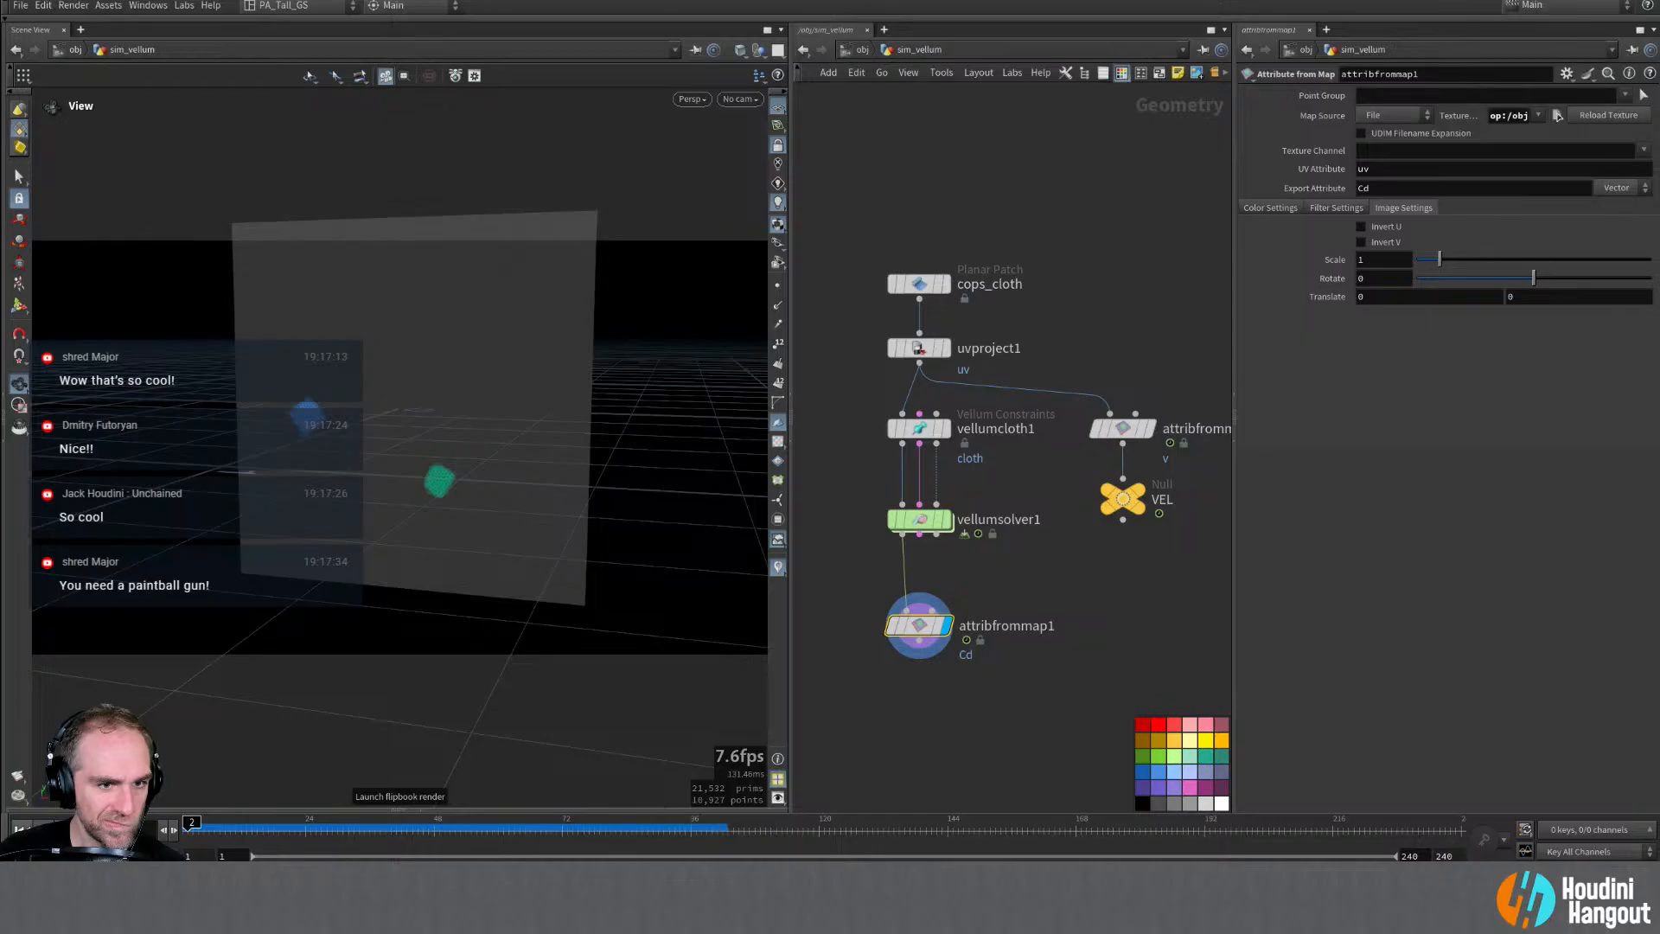
key("Escape")
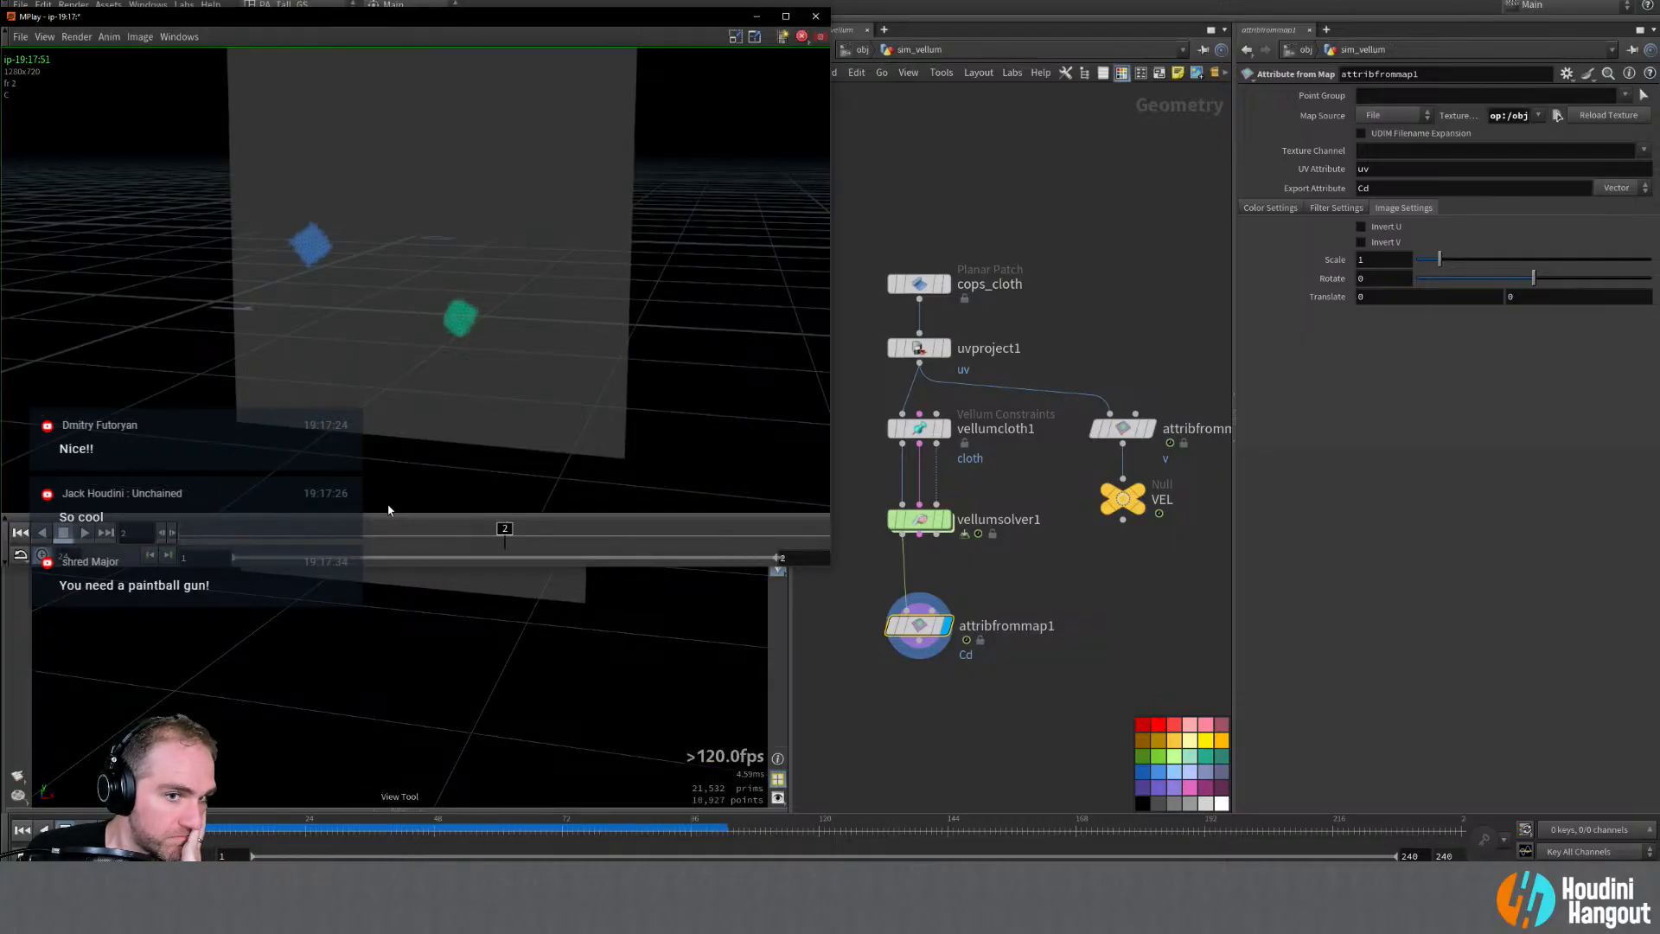
left_click(814, 16)
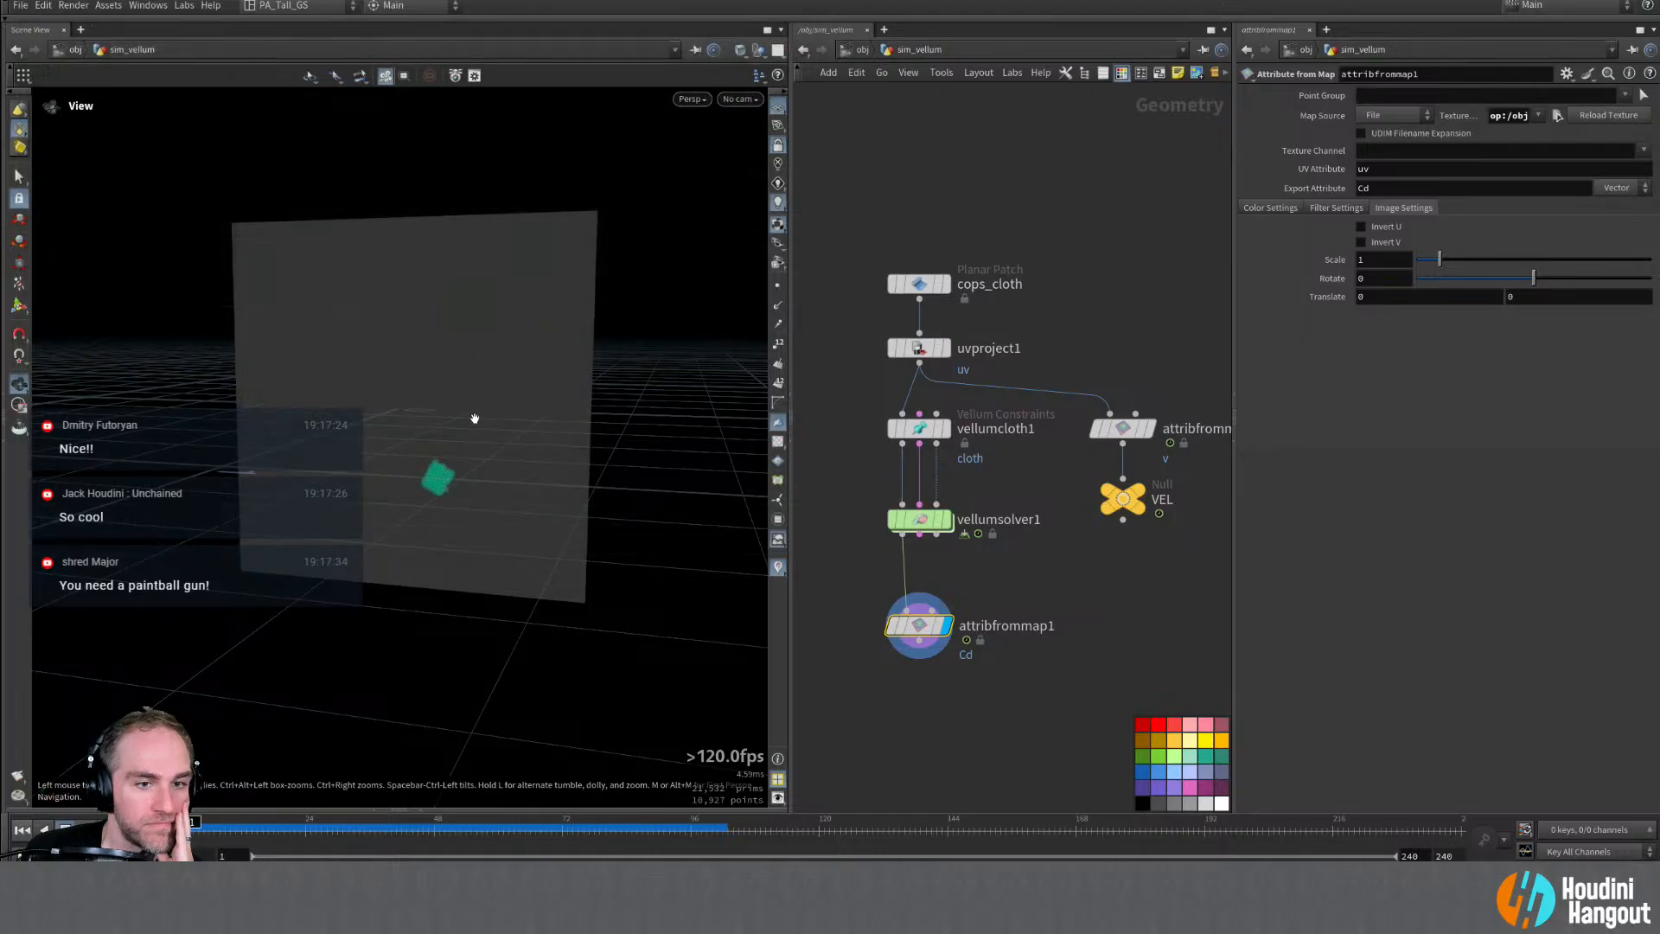
Step: Save the scene file and hide the reference grid in the viewport
middle_click_drag(473, 411, 469, 429)
key("ctrl+s")
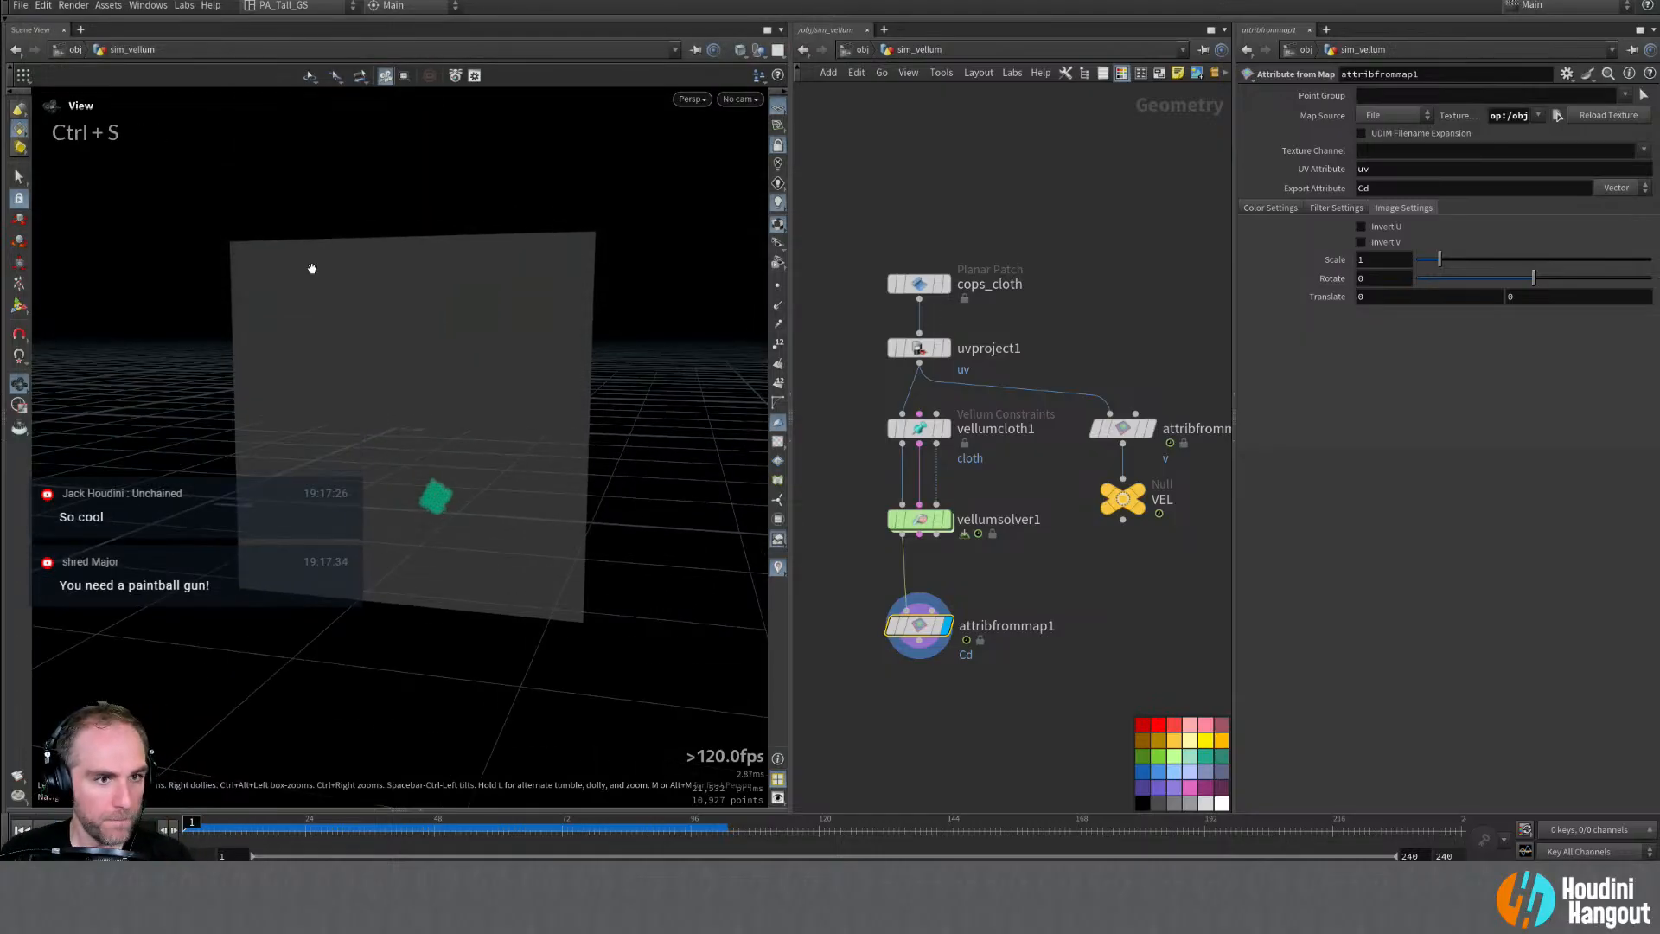
left_click(42, 5)
key("ctrl+s")
left_click(58, 454)
middle_click_drag(421, 591, 419, 590)
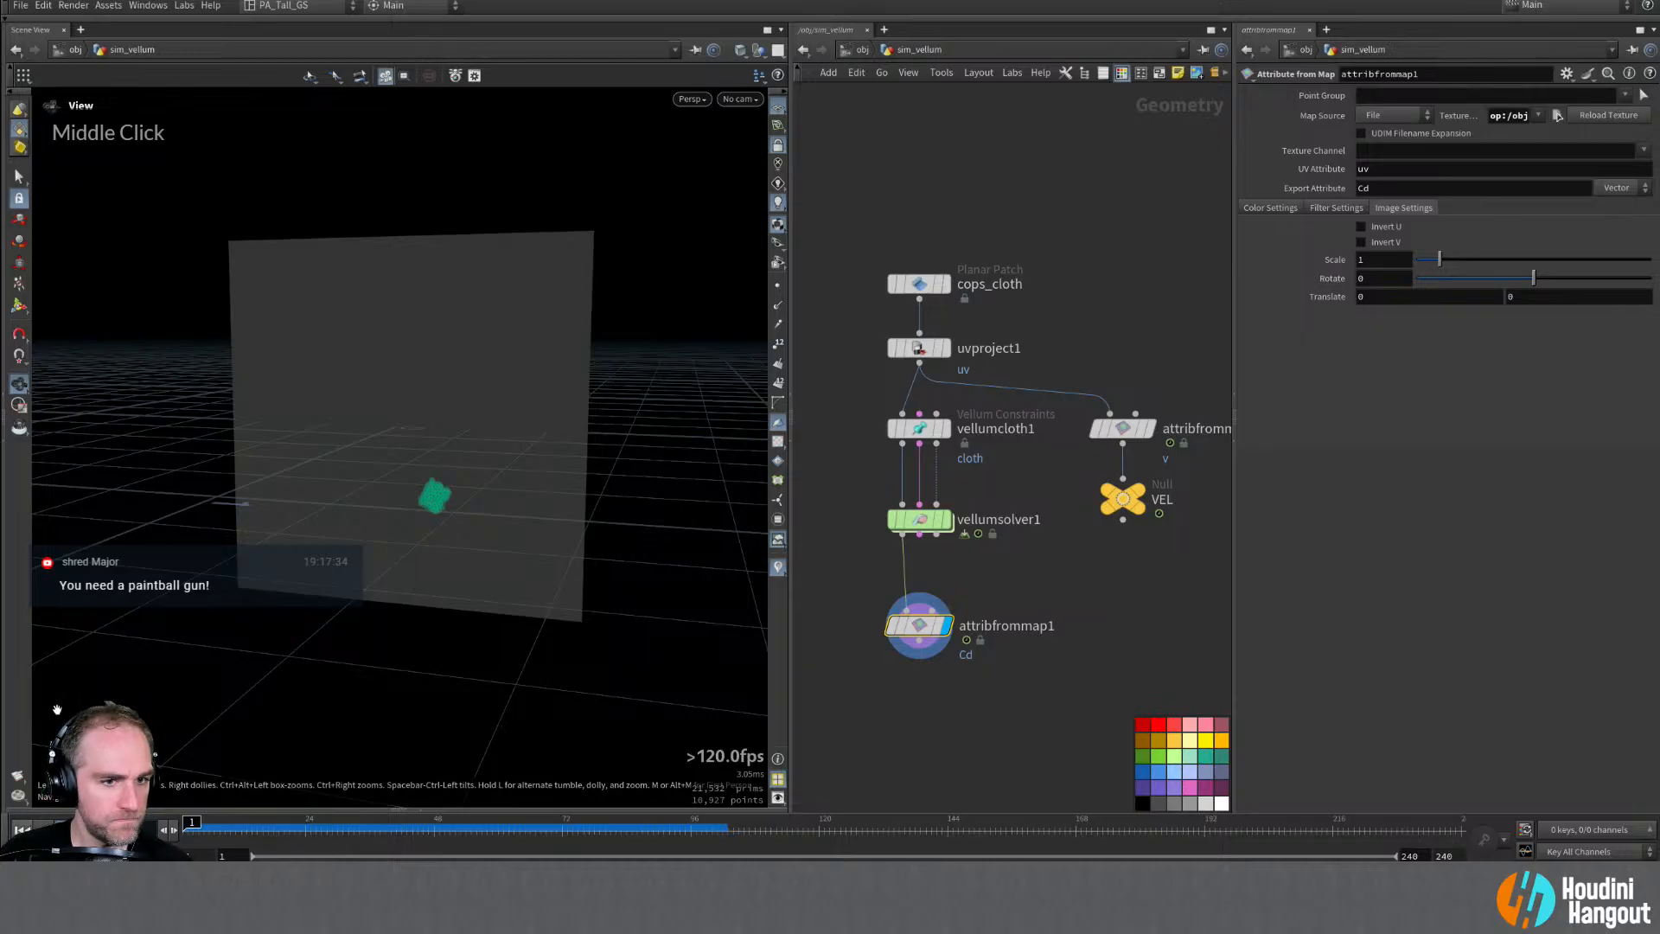
left_click(779, 106)
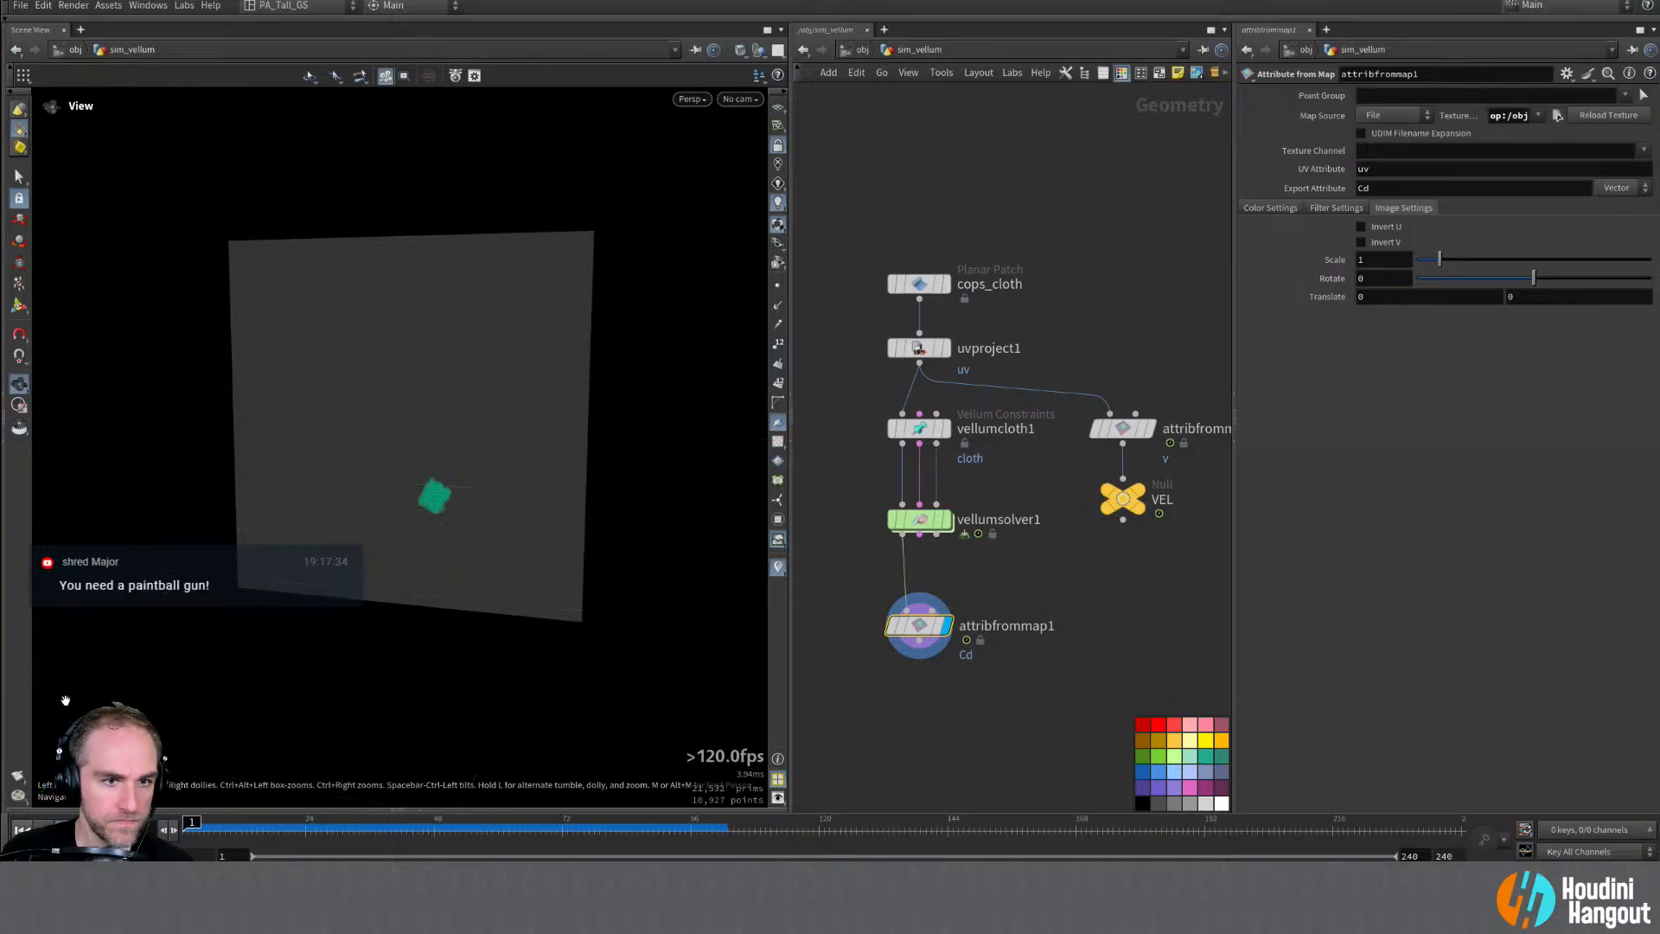
left_click(15, 789)
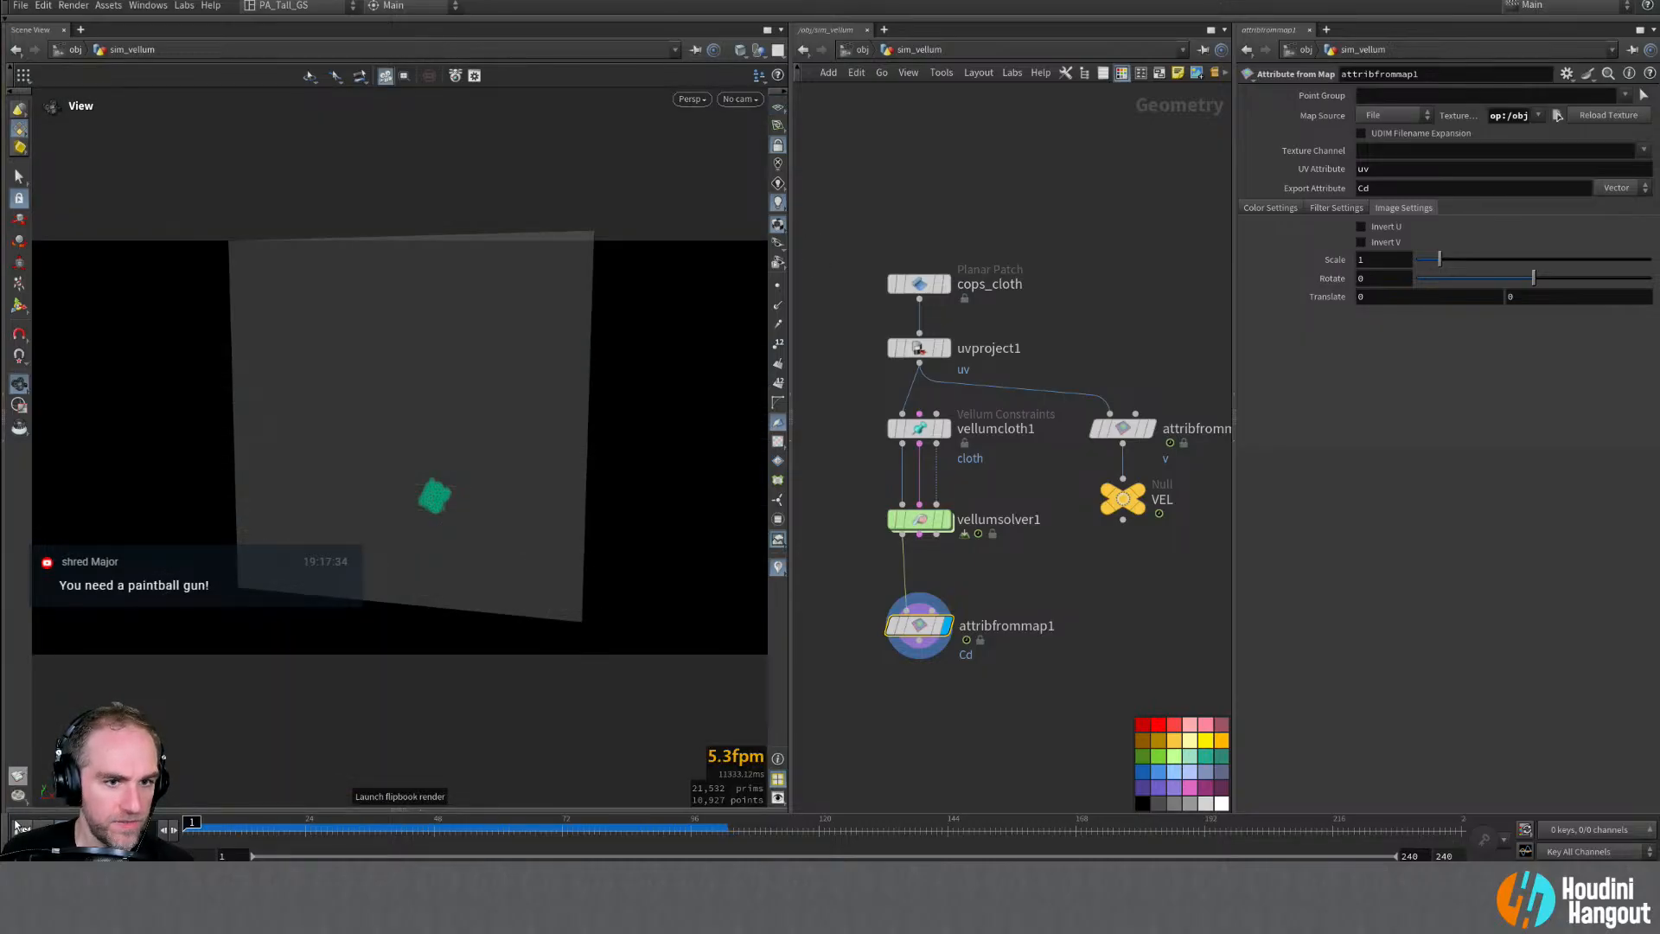
key("Escape")
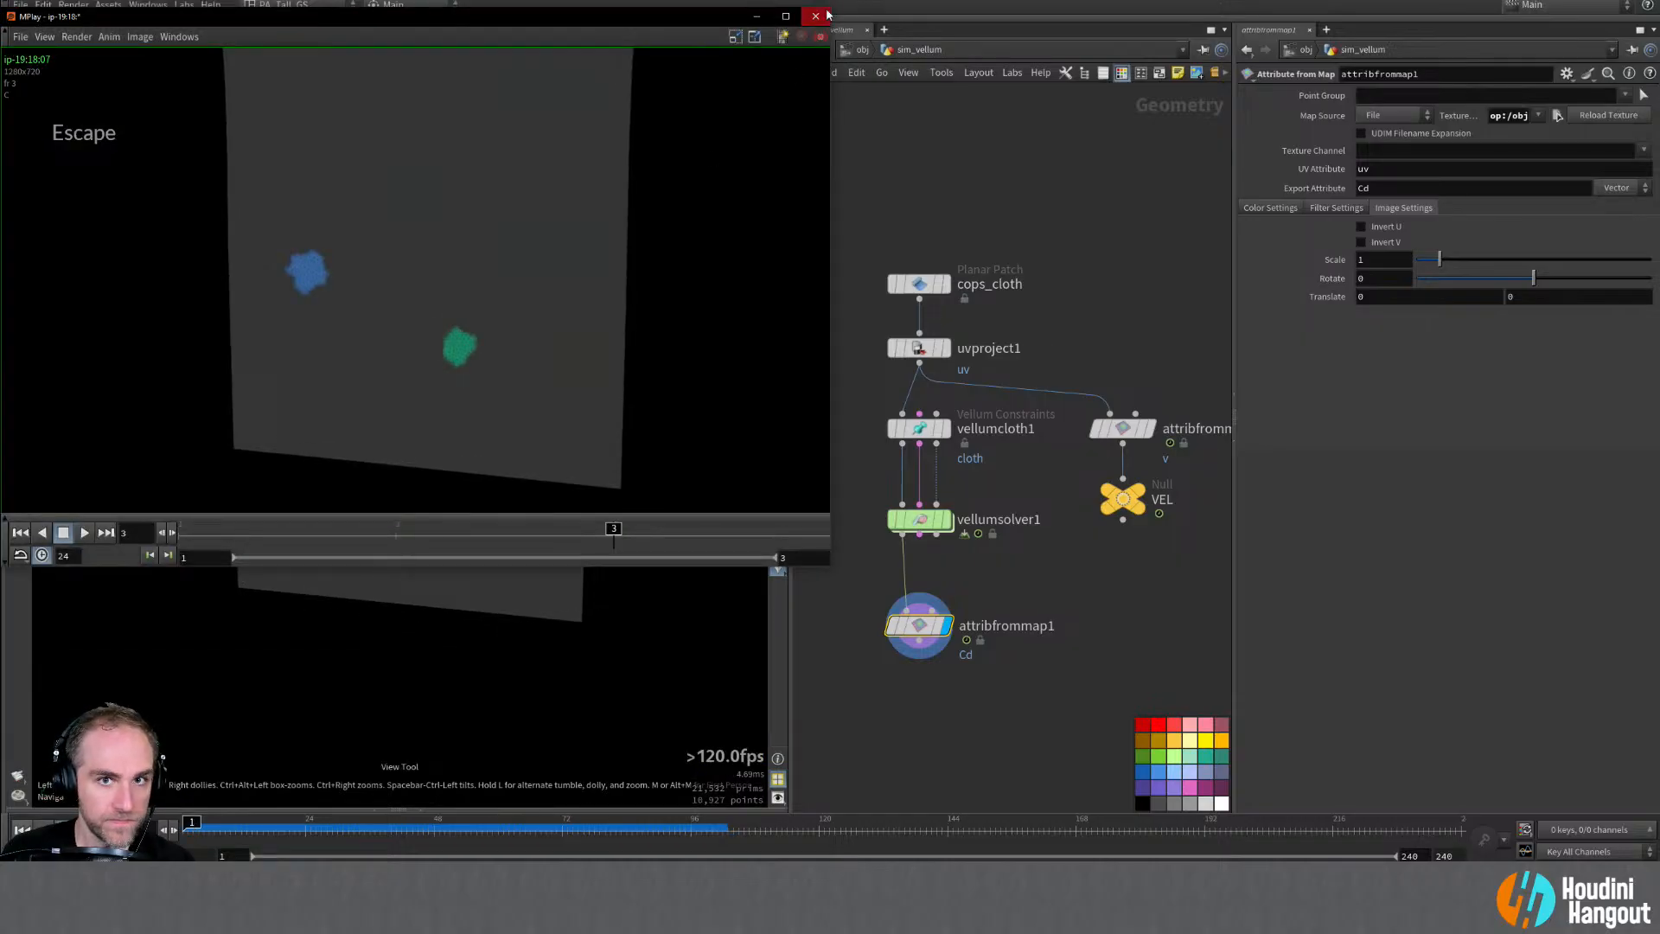
left_click(814, 16)
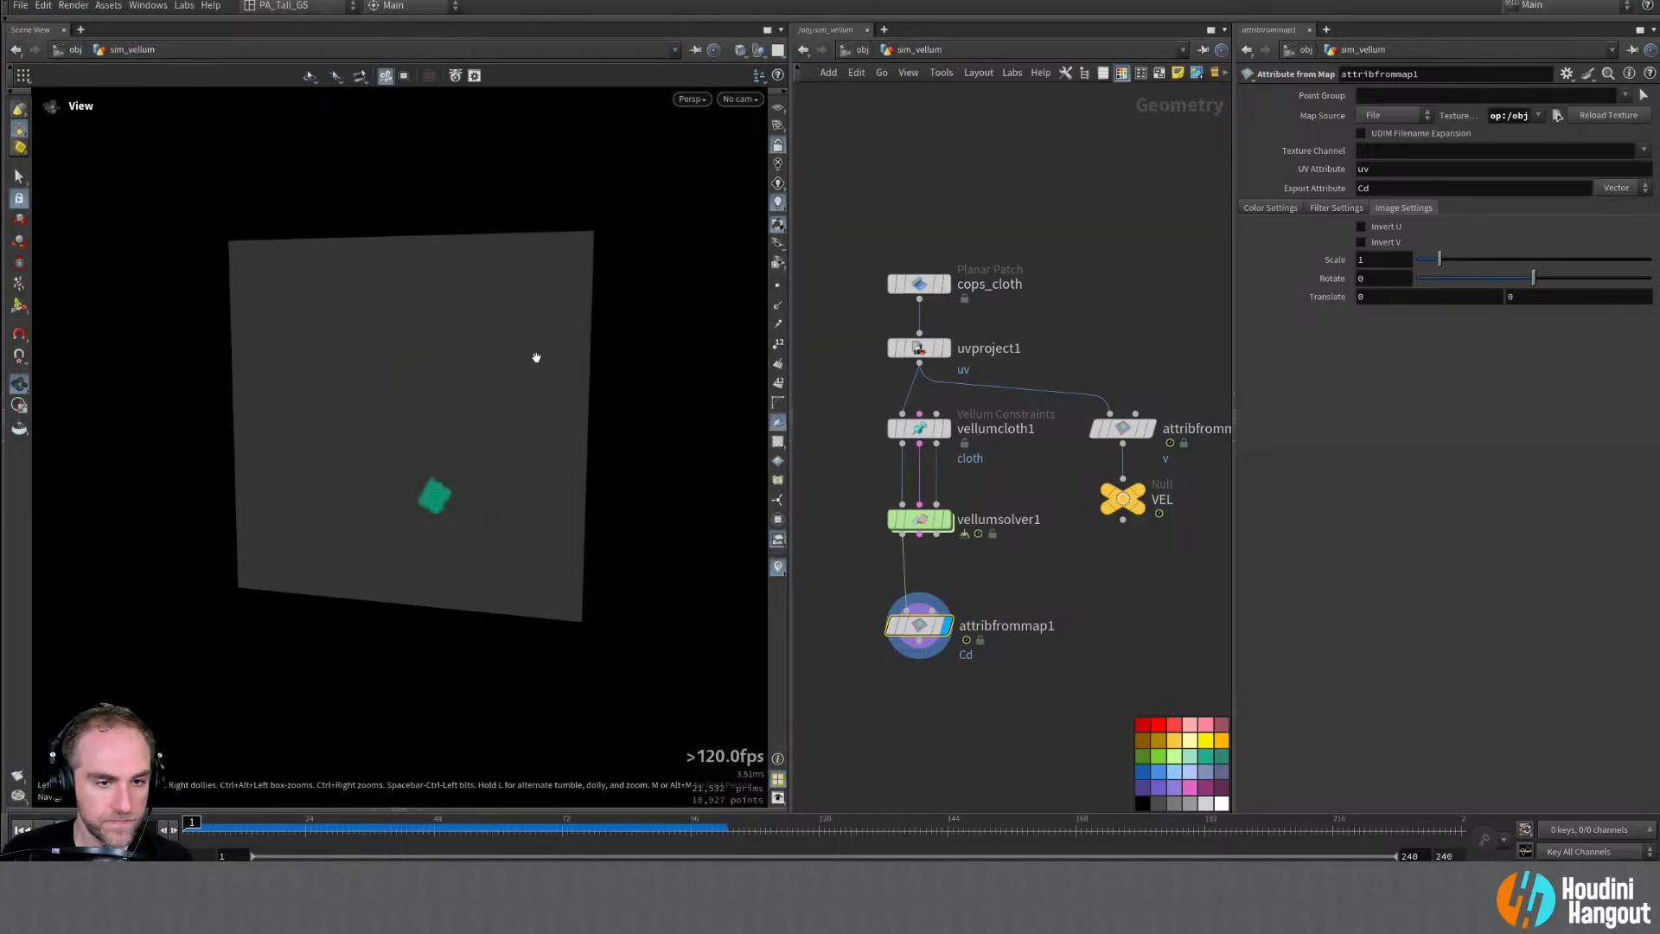
Step: Frame the cloth closer, turn off the flipbook's Resolution override and render the flipbook at viewport size
right_click_drag(572, 375, 545, 378, "alt")
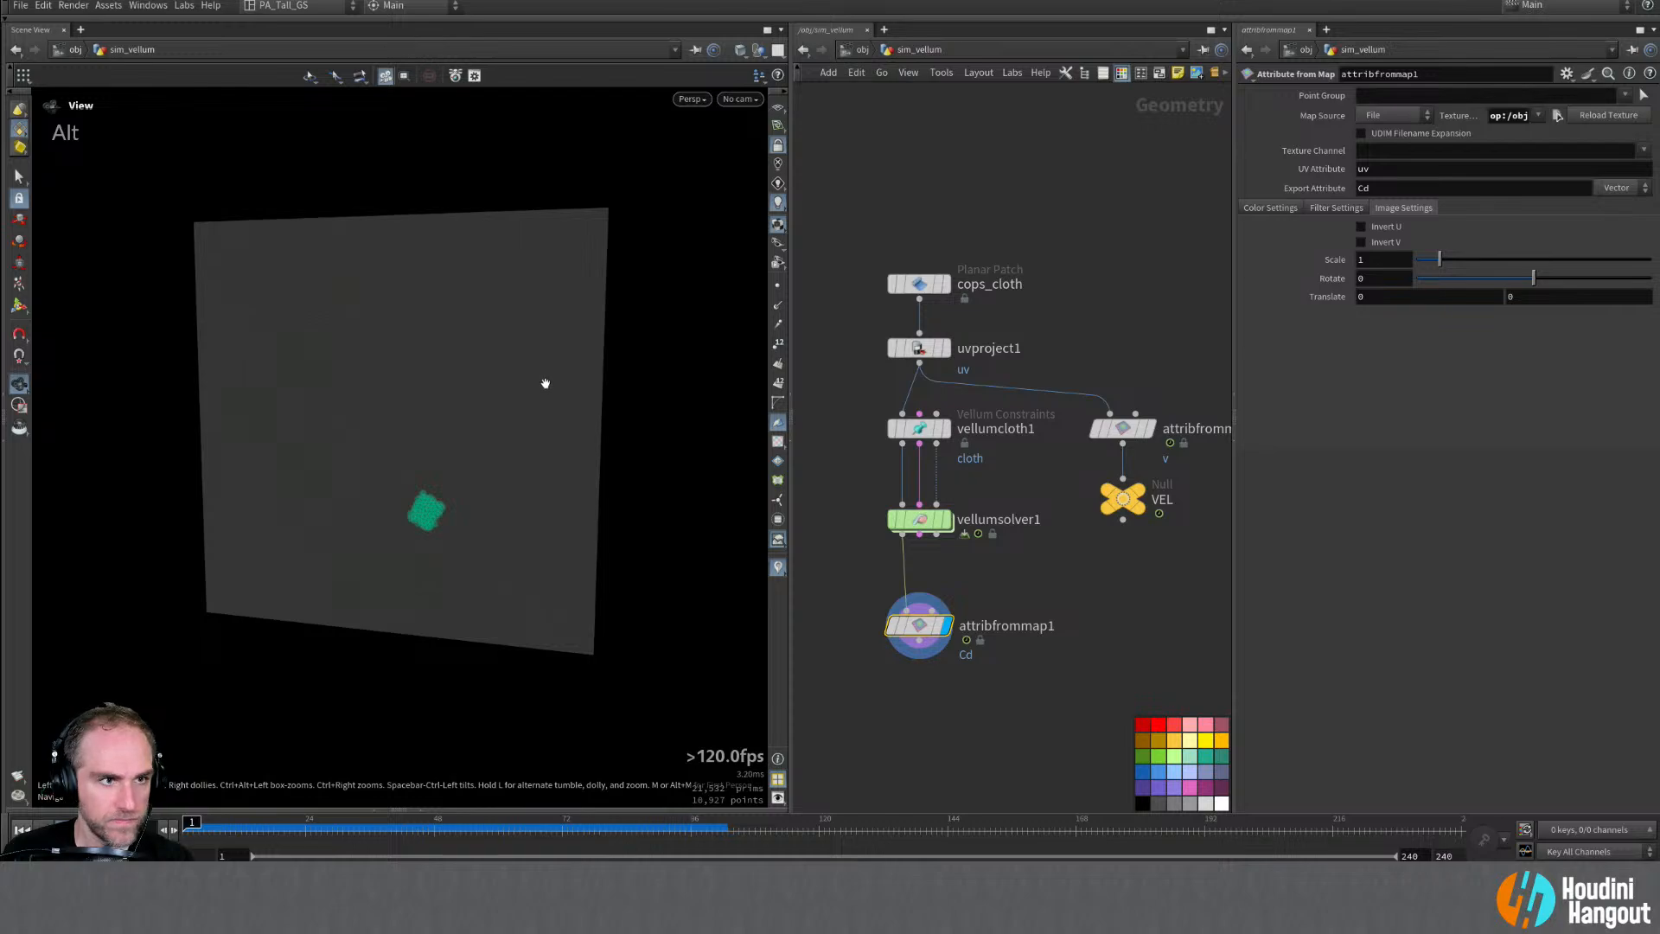
right_click(18, 777)
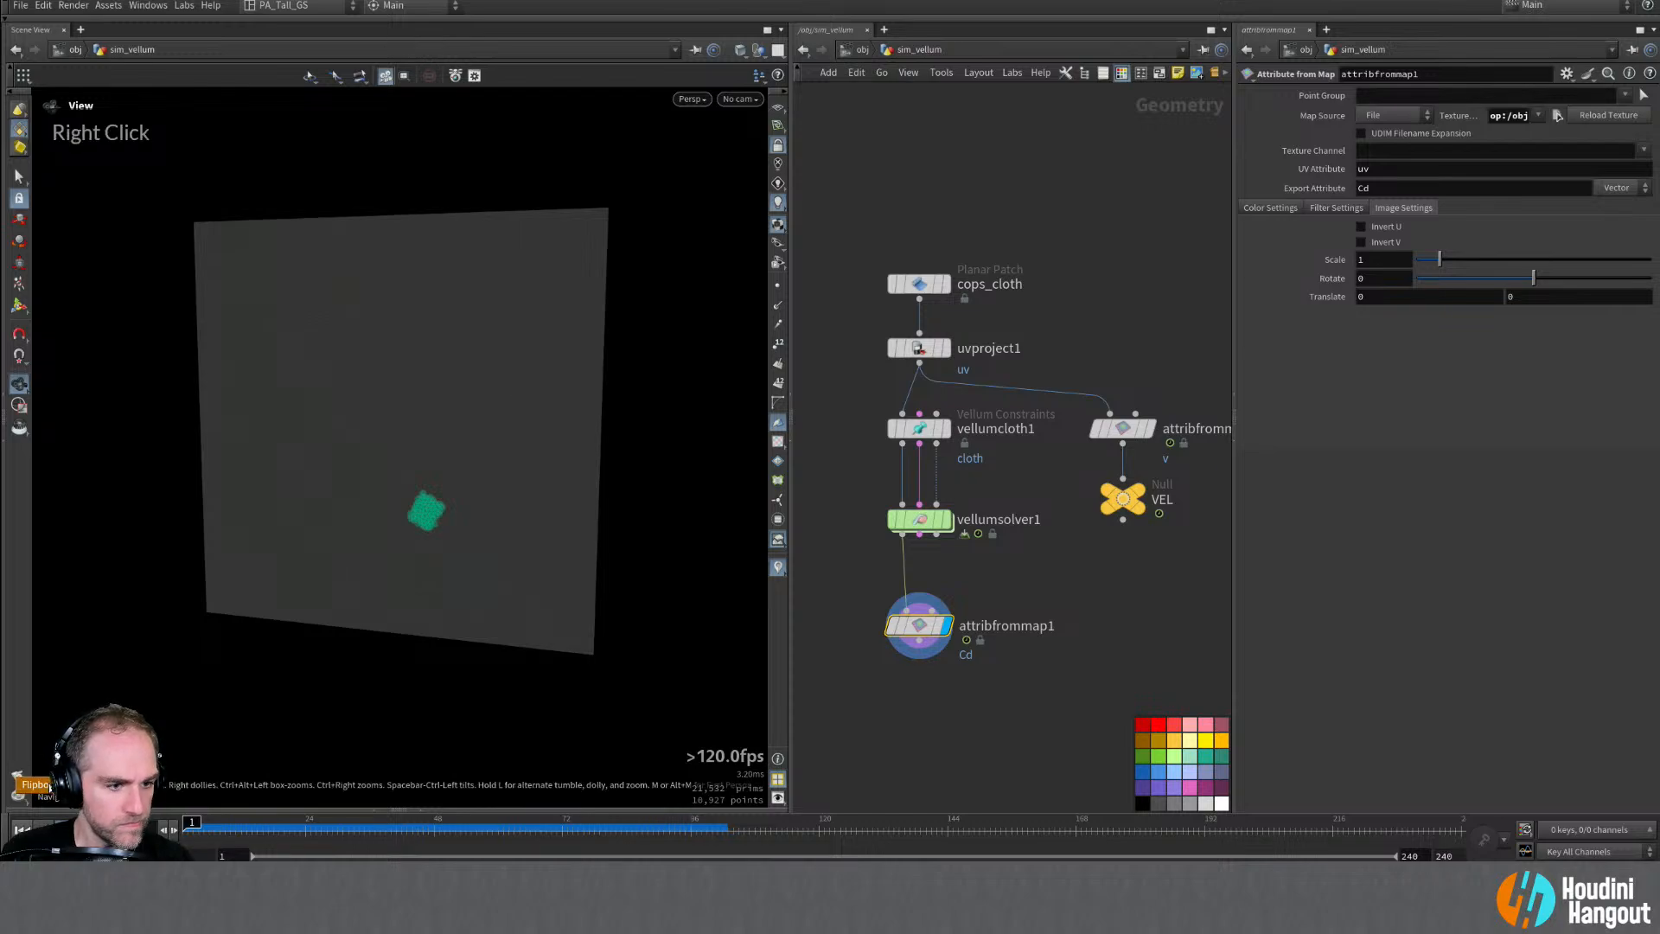
left_click(60, 776)
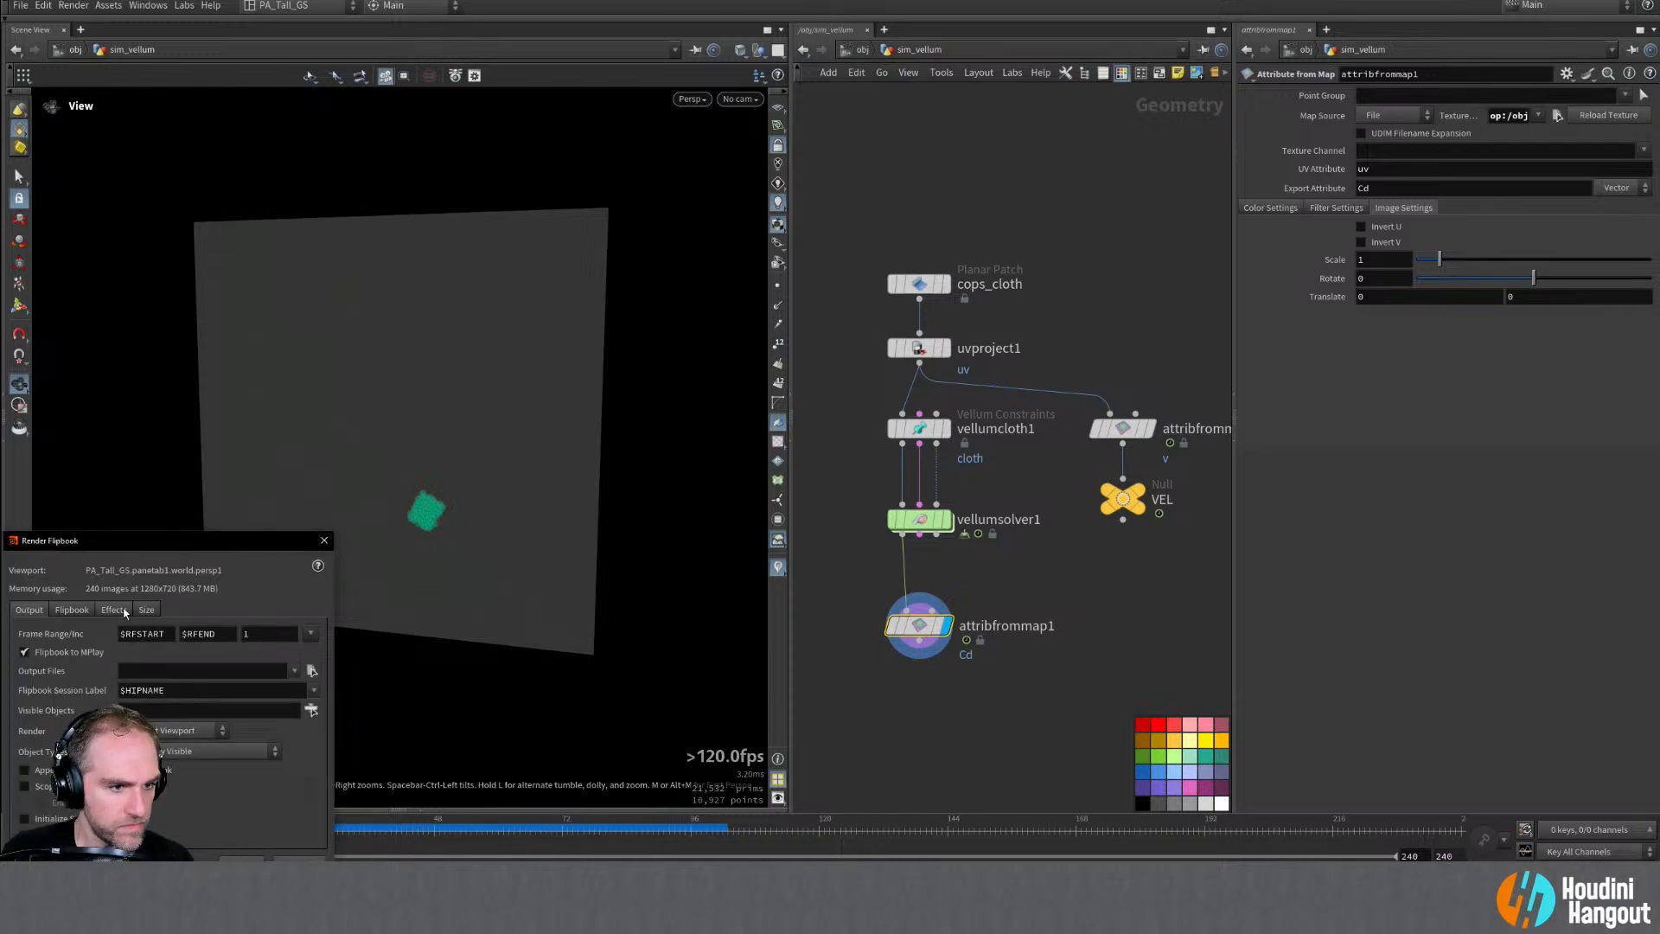
left_click(146, 610)
left_click(24, 656)
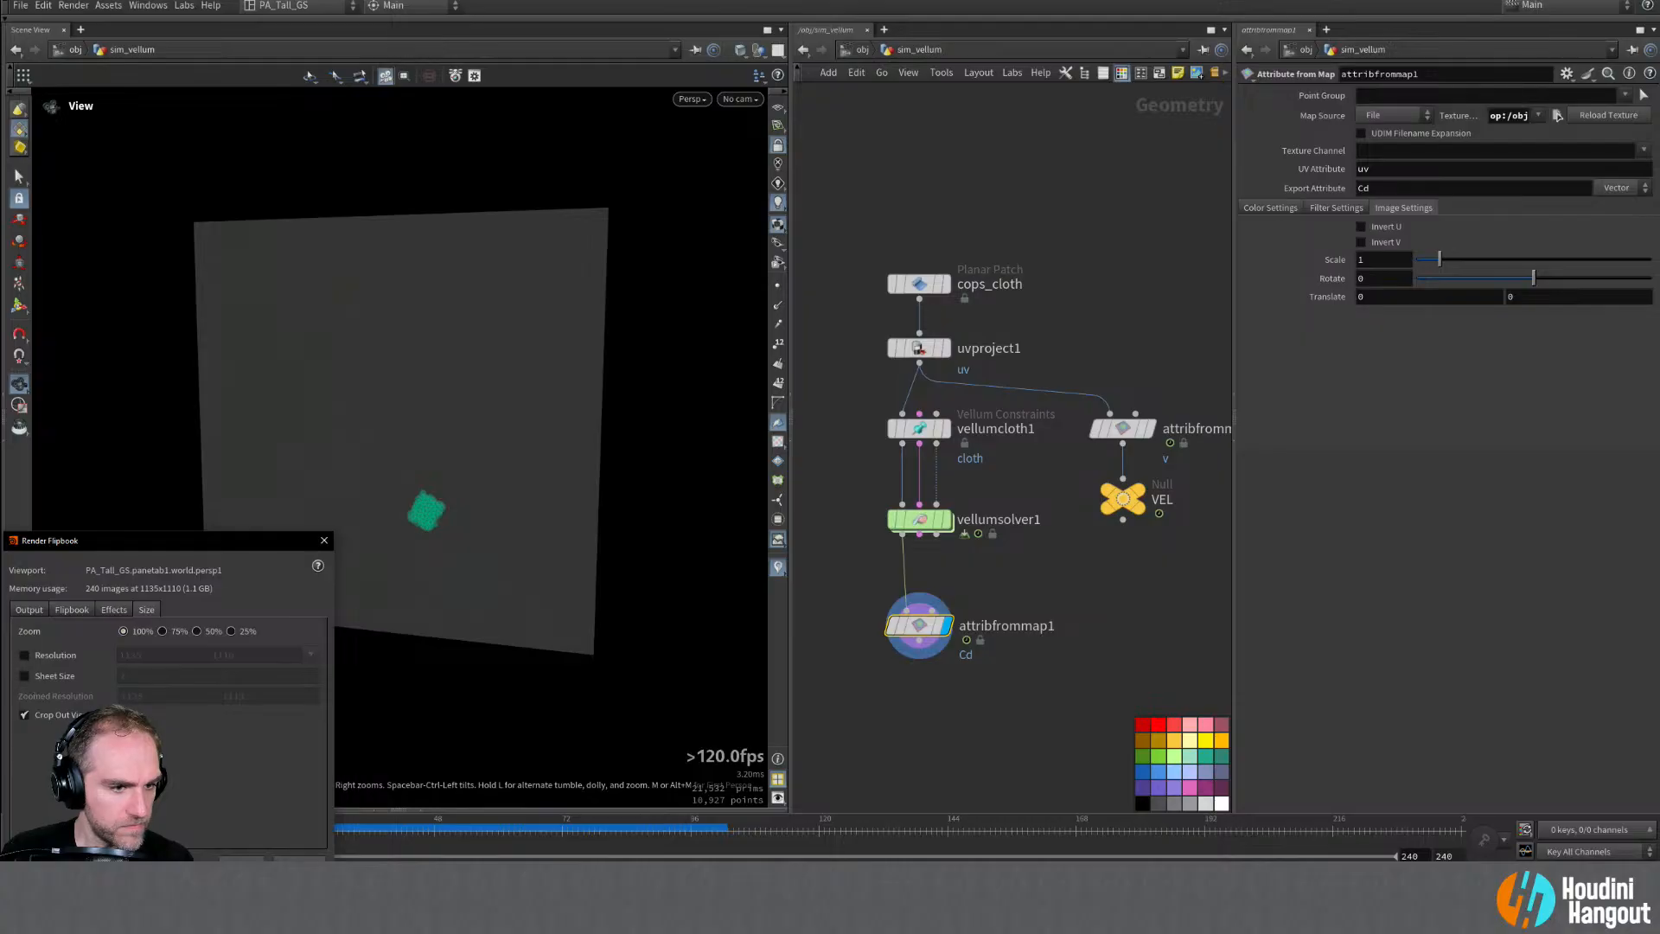
left_click(241, 864)
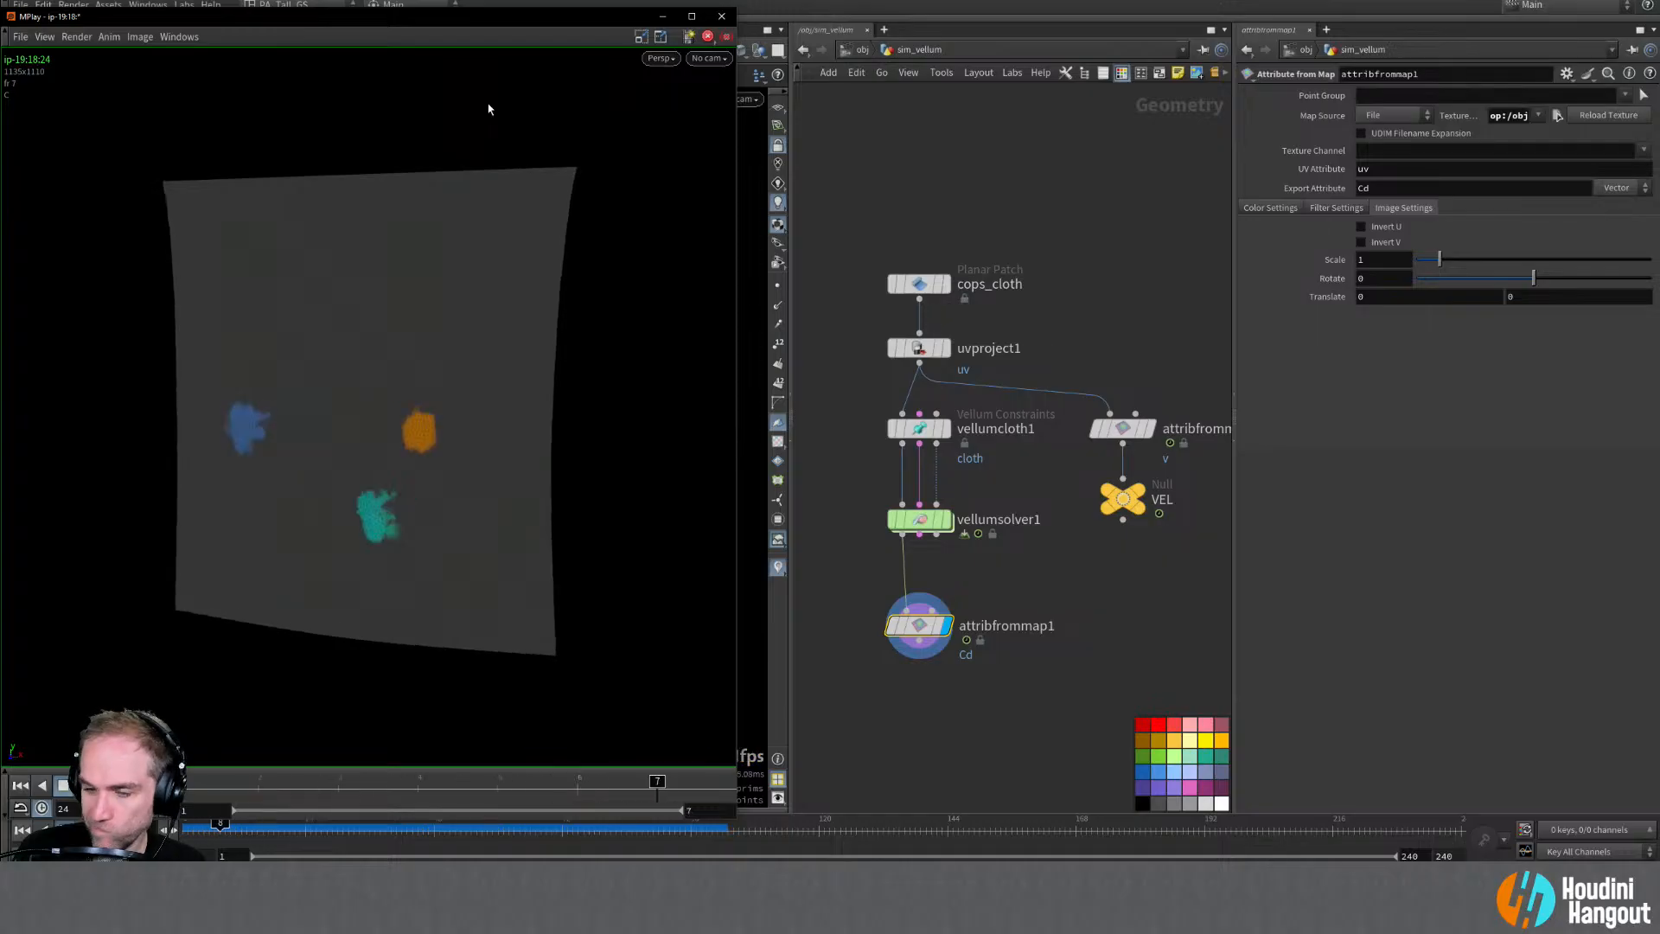
Step: Play the rendered cloth flipbook in MPlay, rewind it to frame 1 and switch back to the Houdini network
left_click_drag(423, 21, 675, 18)
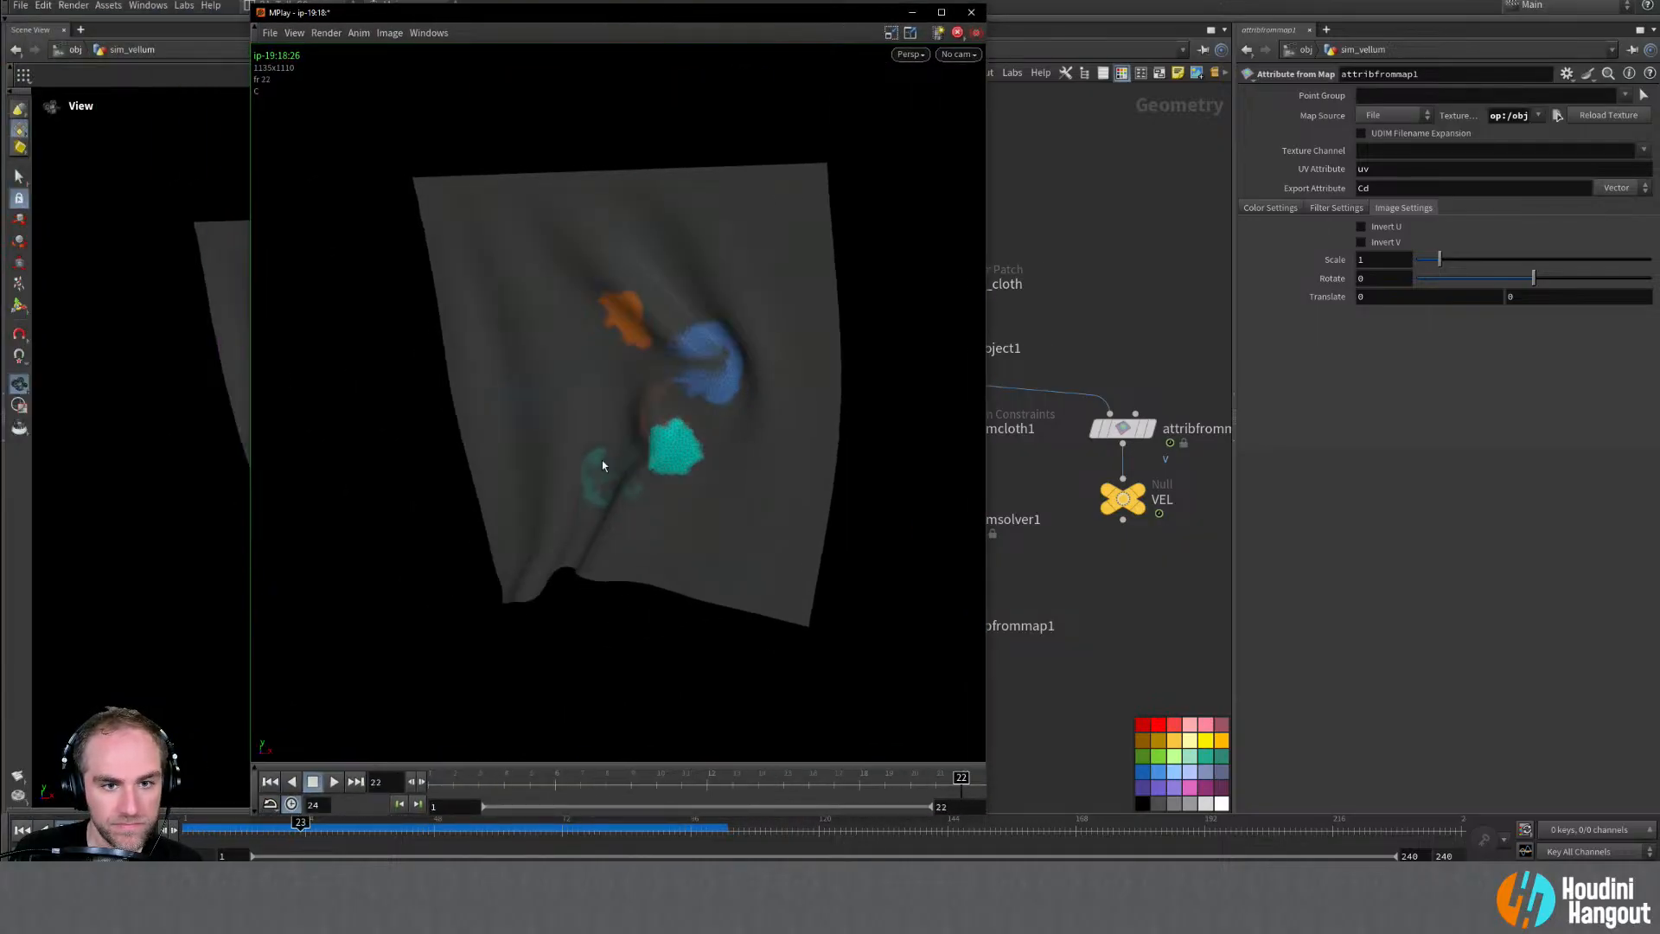
left_click(333, 782)
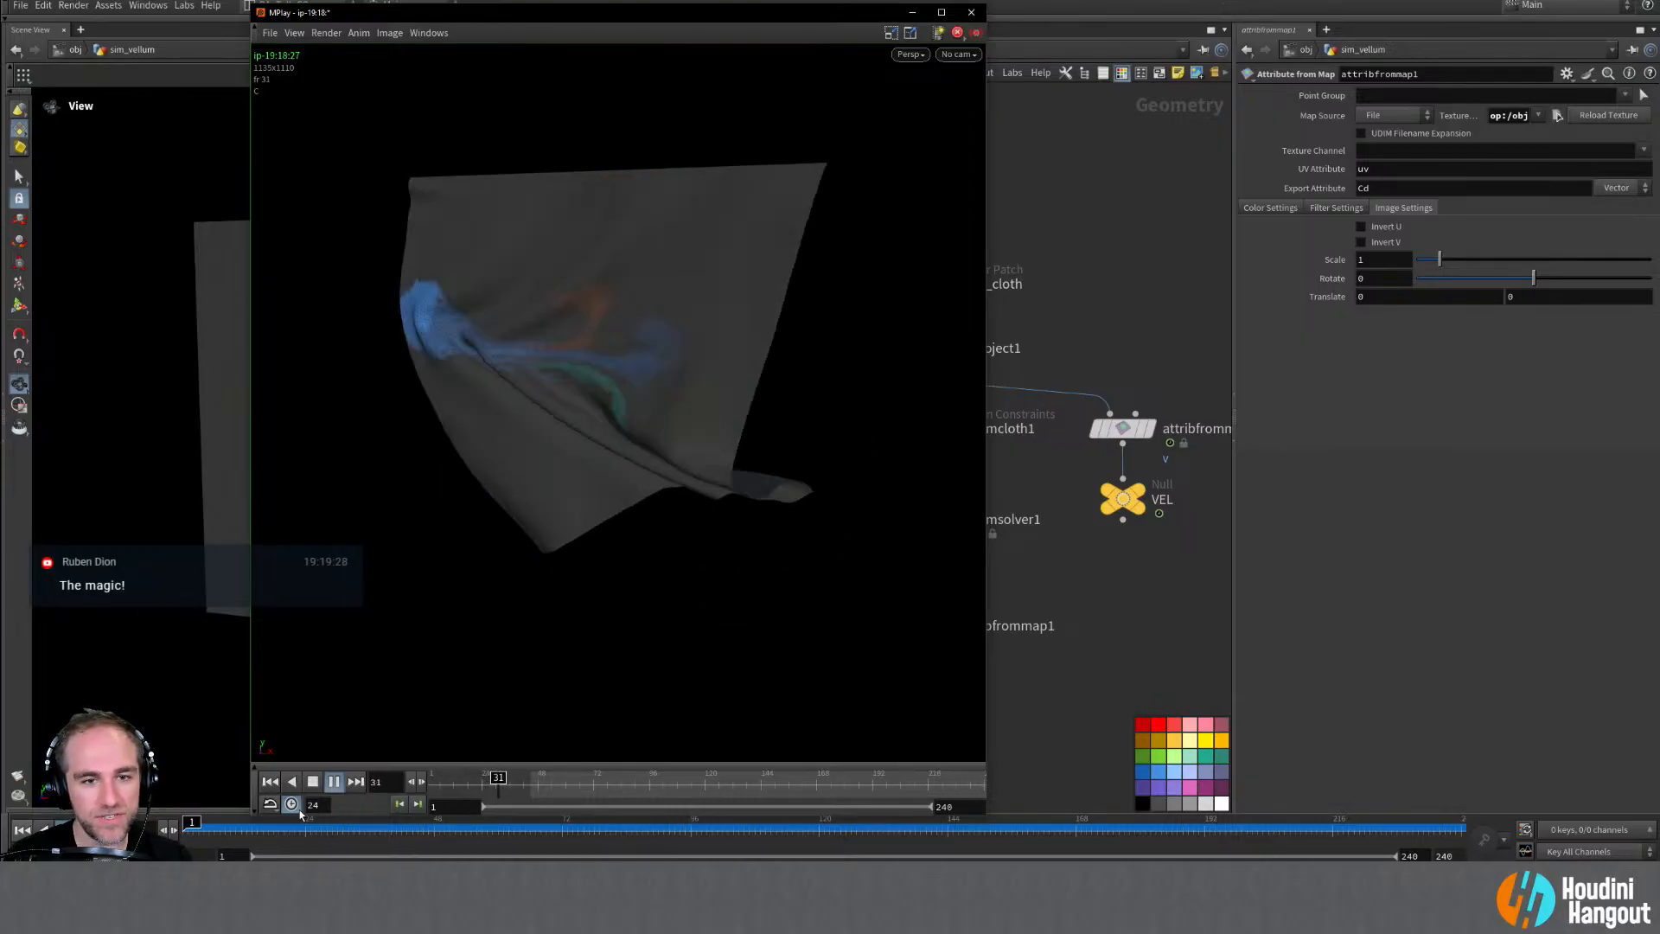
left_click(270, 781)
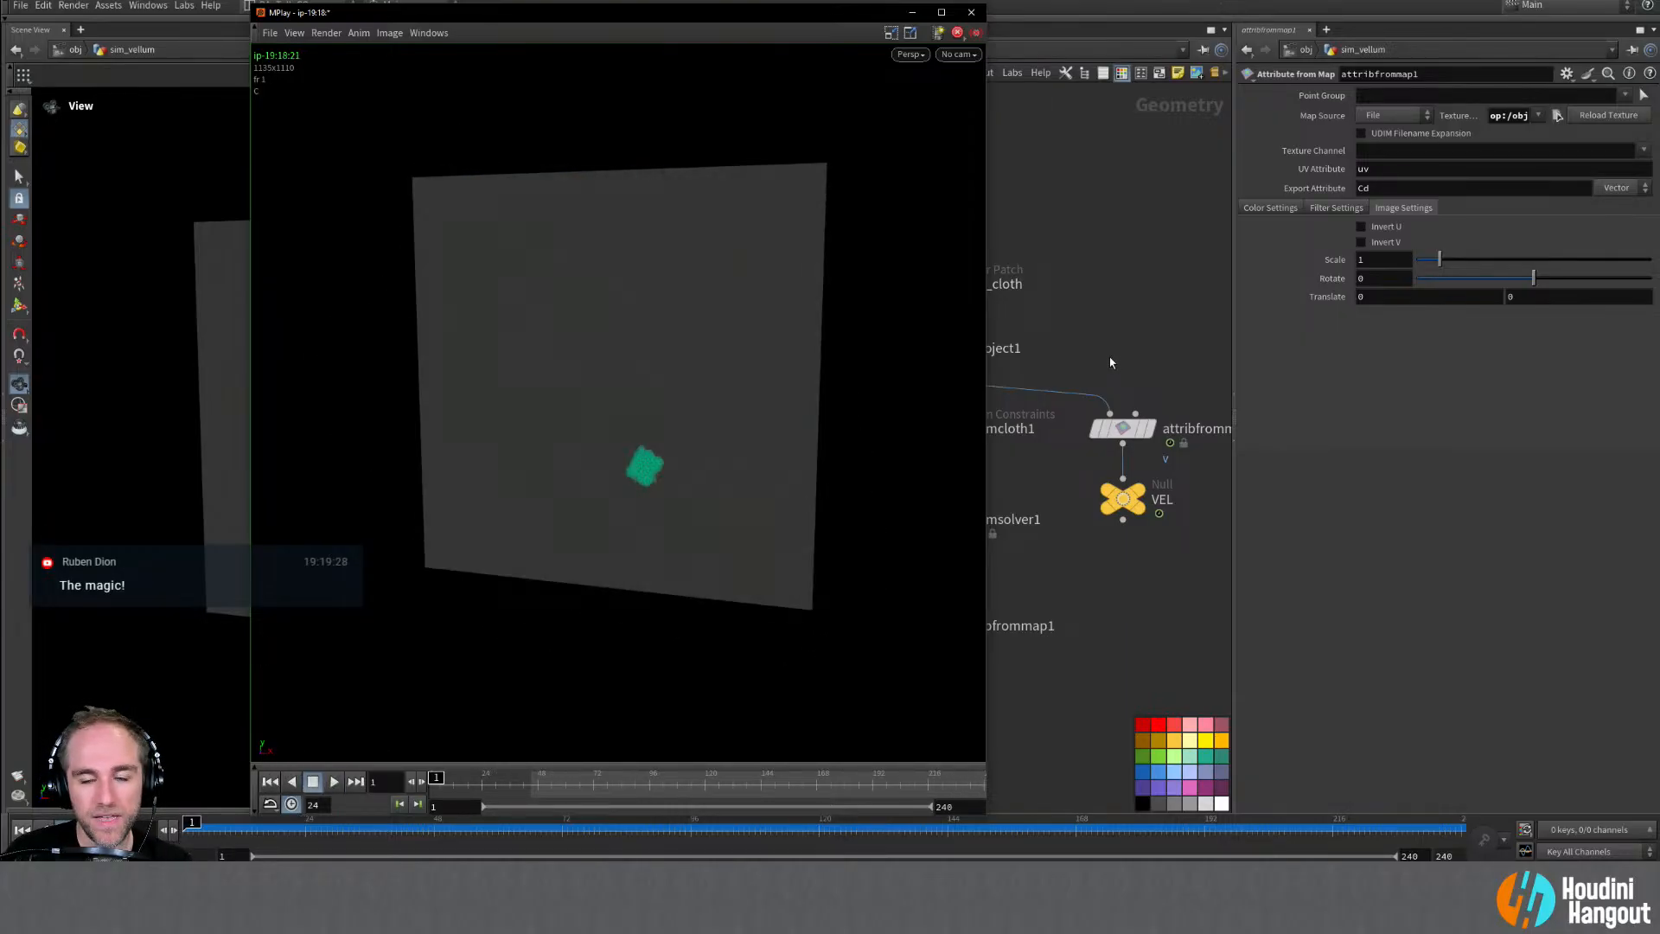
right_click_drag(1110, 359, 1072, 316)
key("alt+Tab")
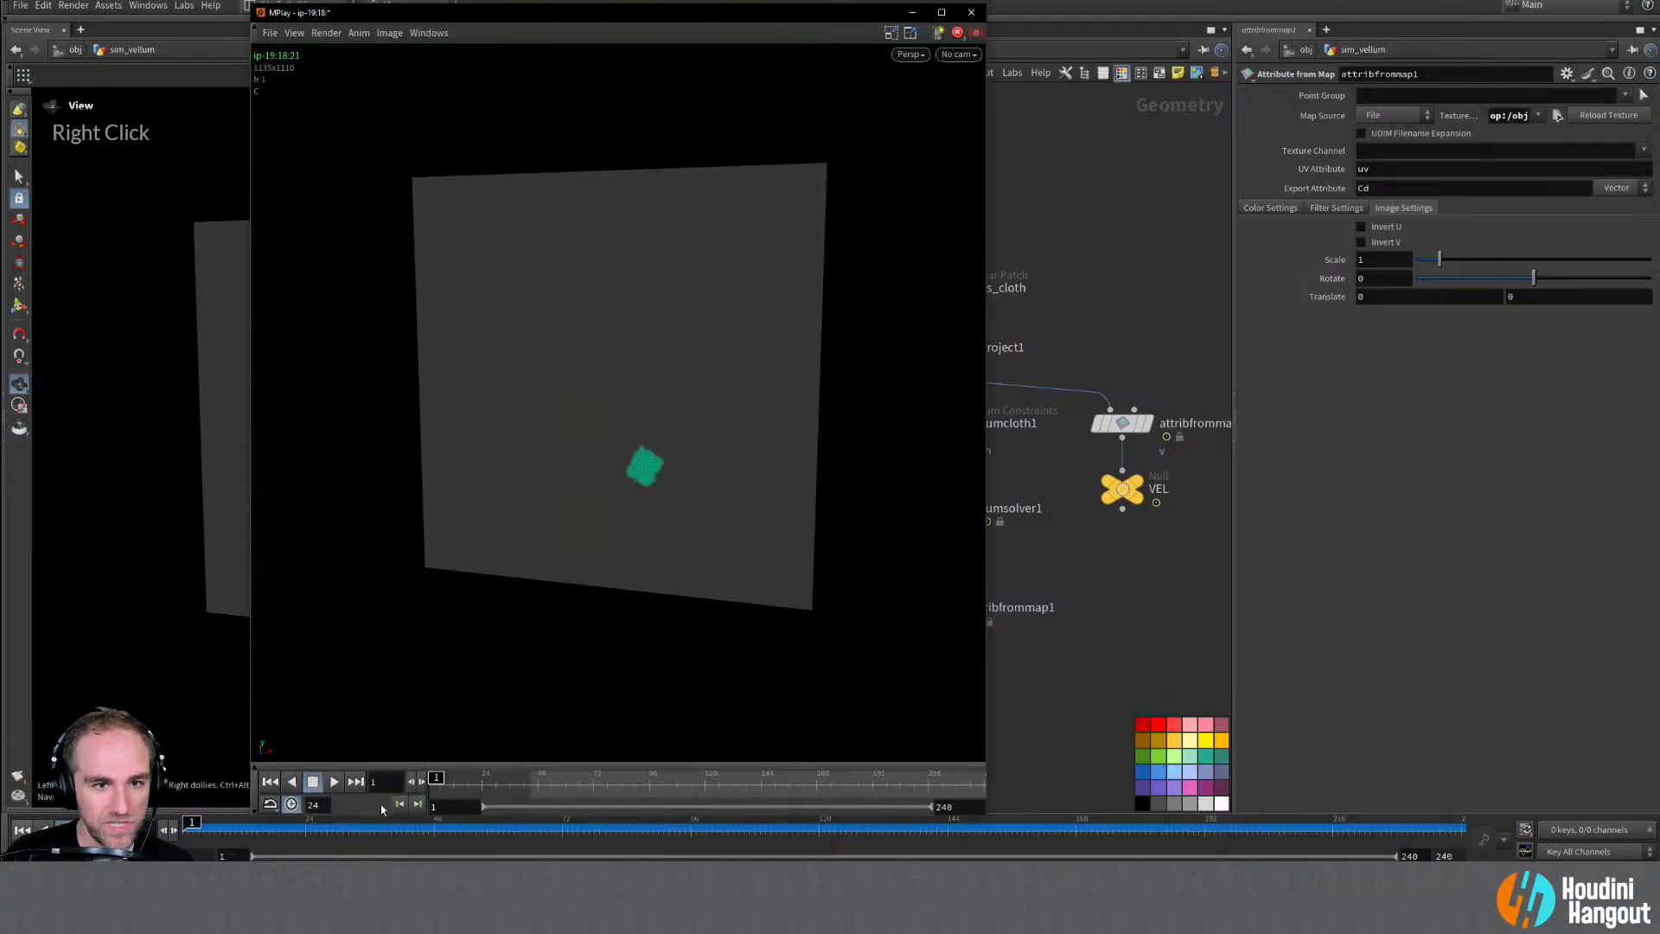
left_click(1067, 663)
Step: Add a Test Geometry: Pig Head node to sim_vellum and place it beside the cops_cloth chain
right_click_drag(976, 476, 815, 511, "alt")
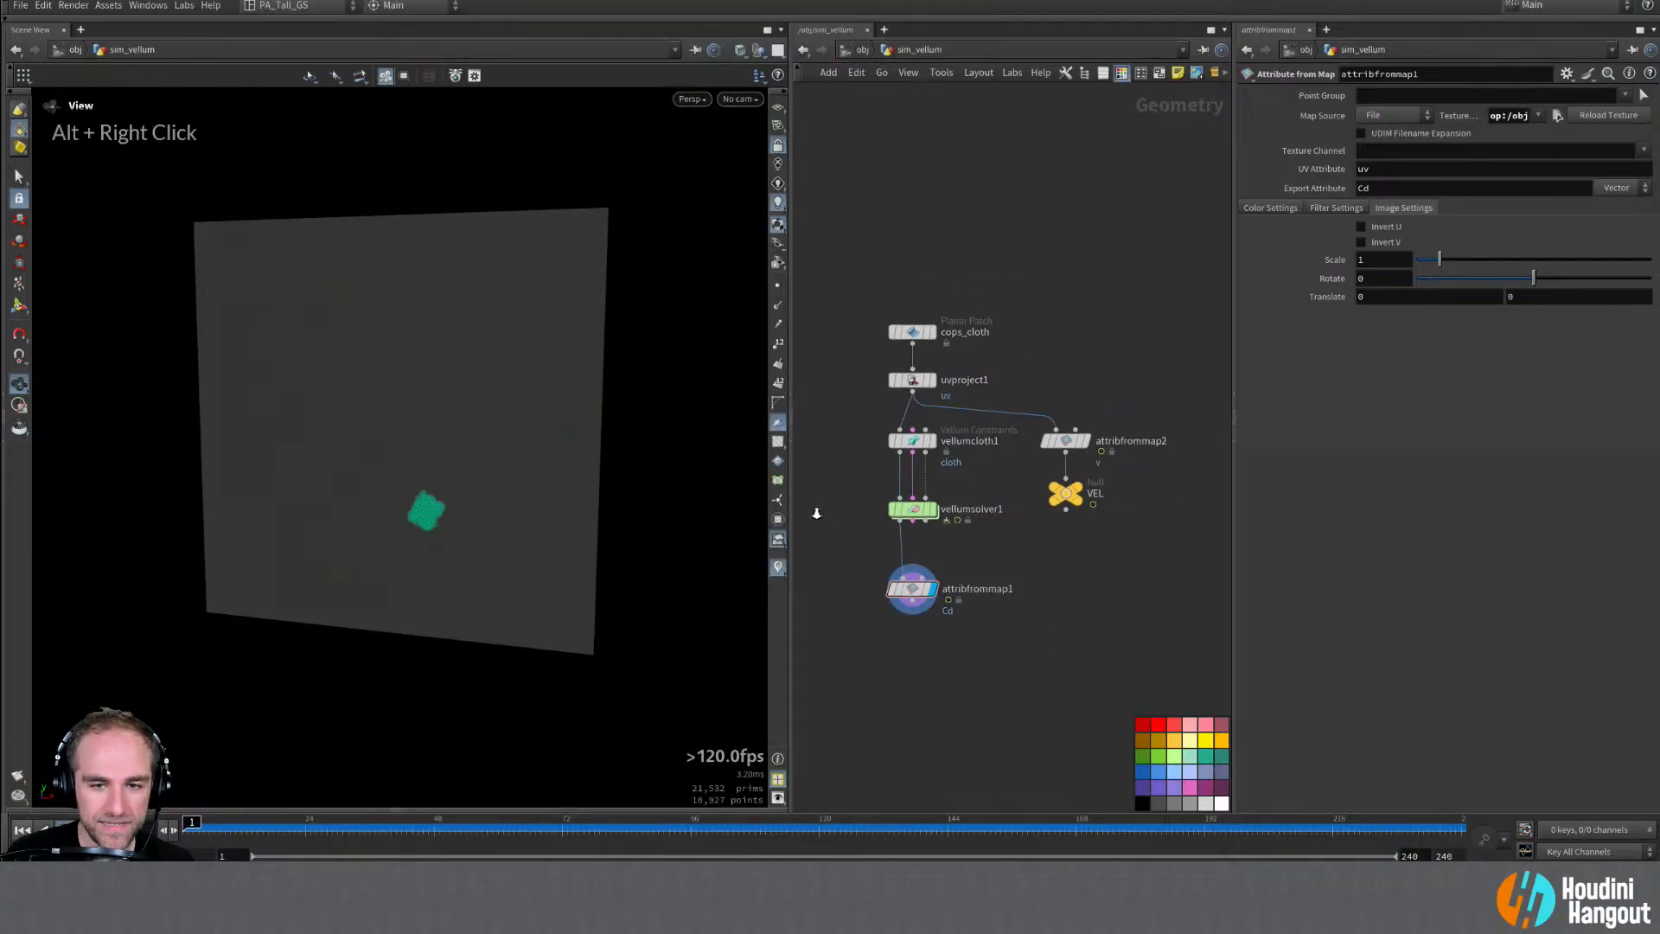
middle_click_drag(815, 511, 892, 545, "alt")
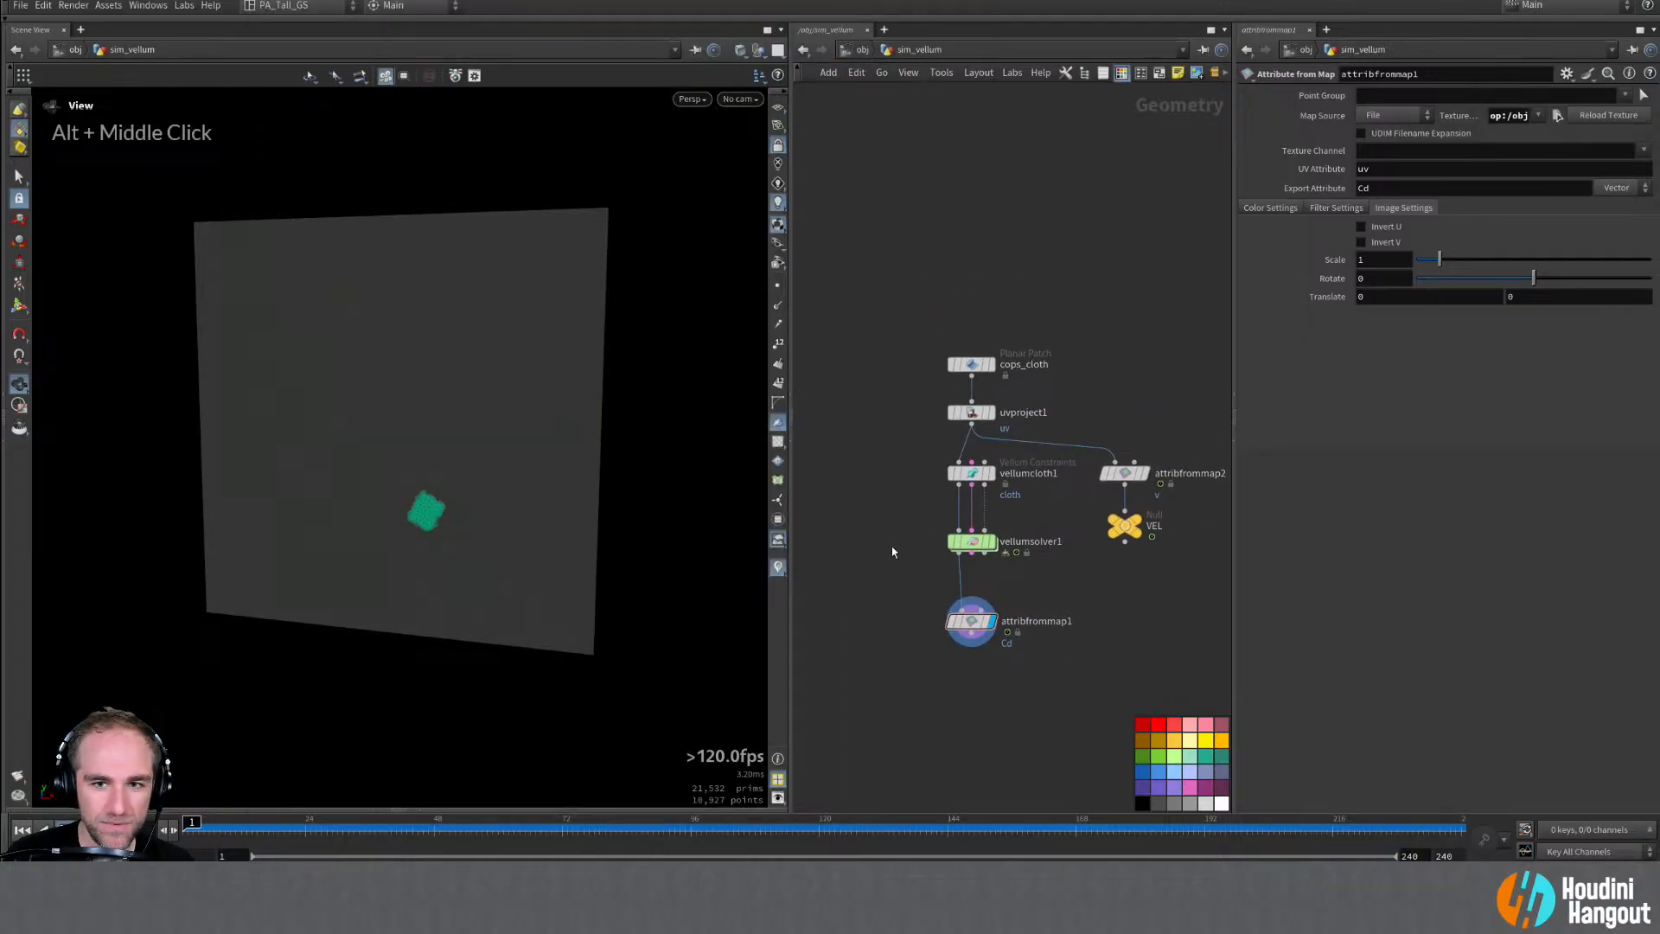
middle_click_drag(996, 408, 924, 394)
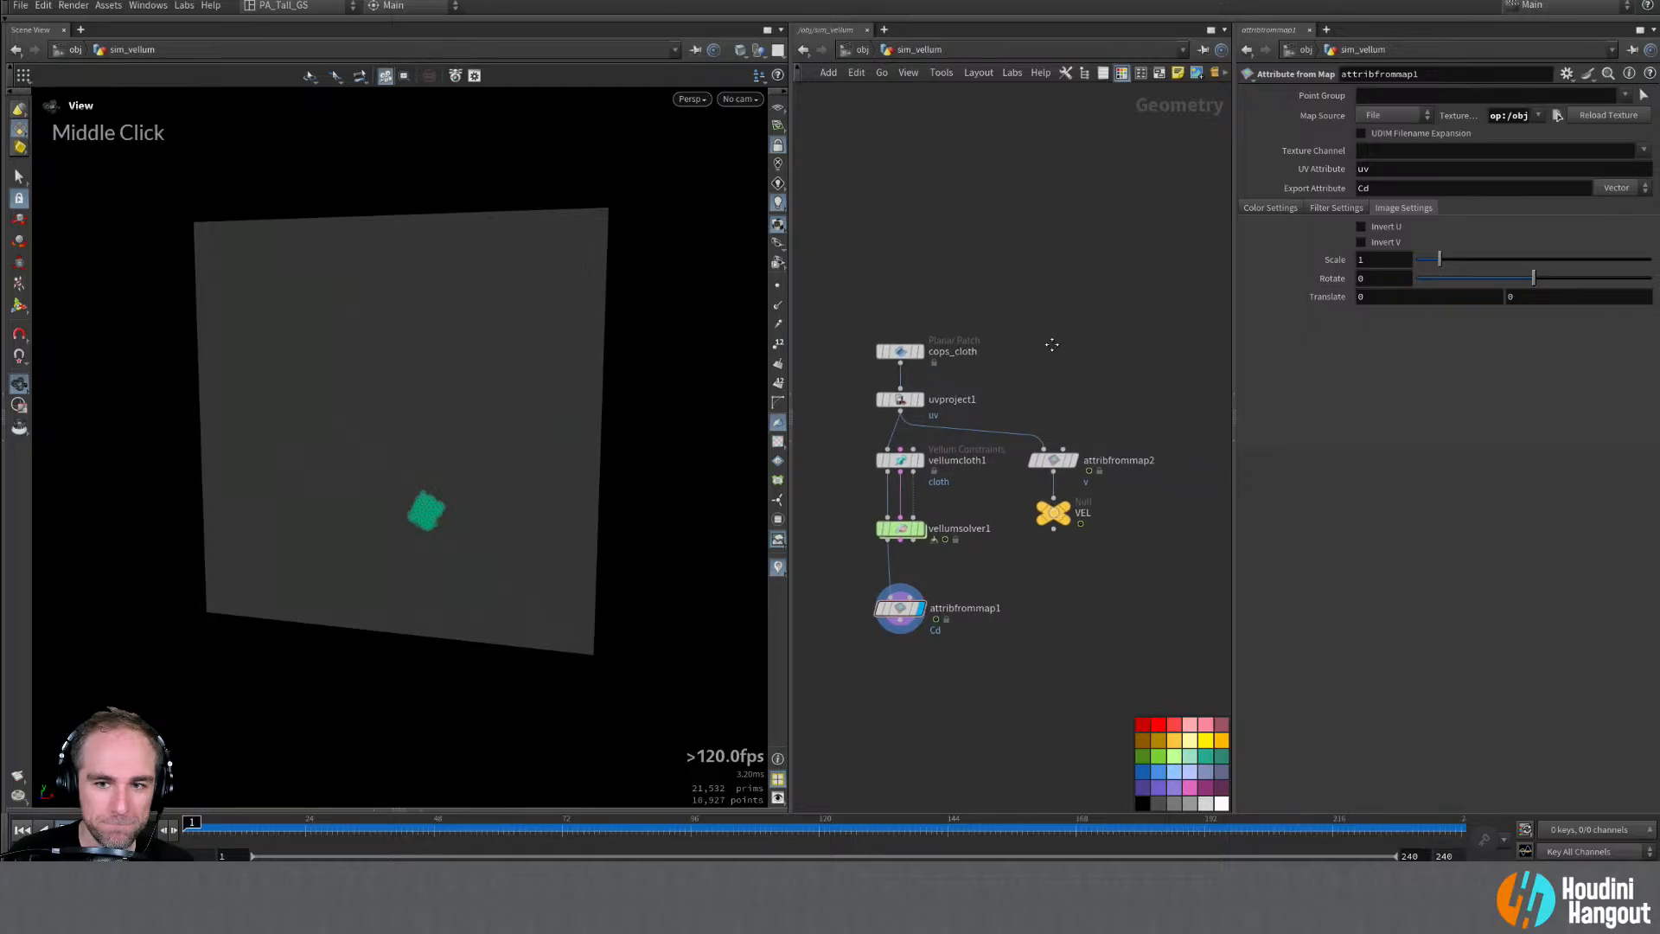
key("Tab")
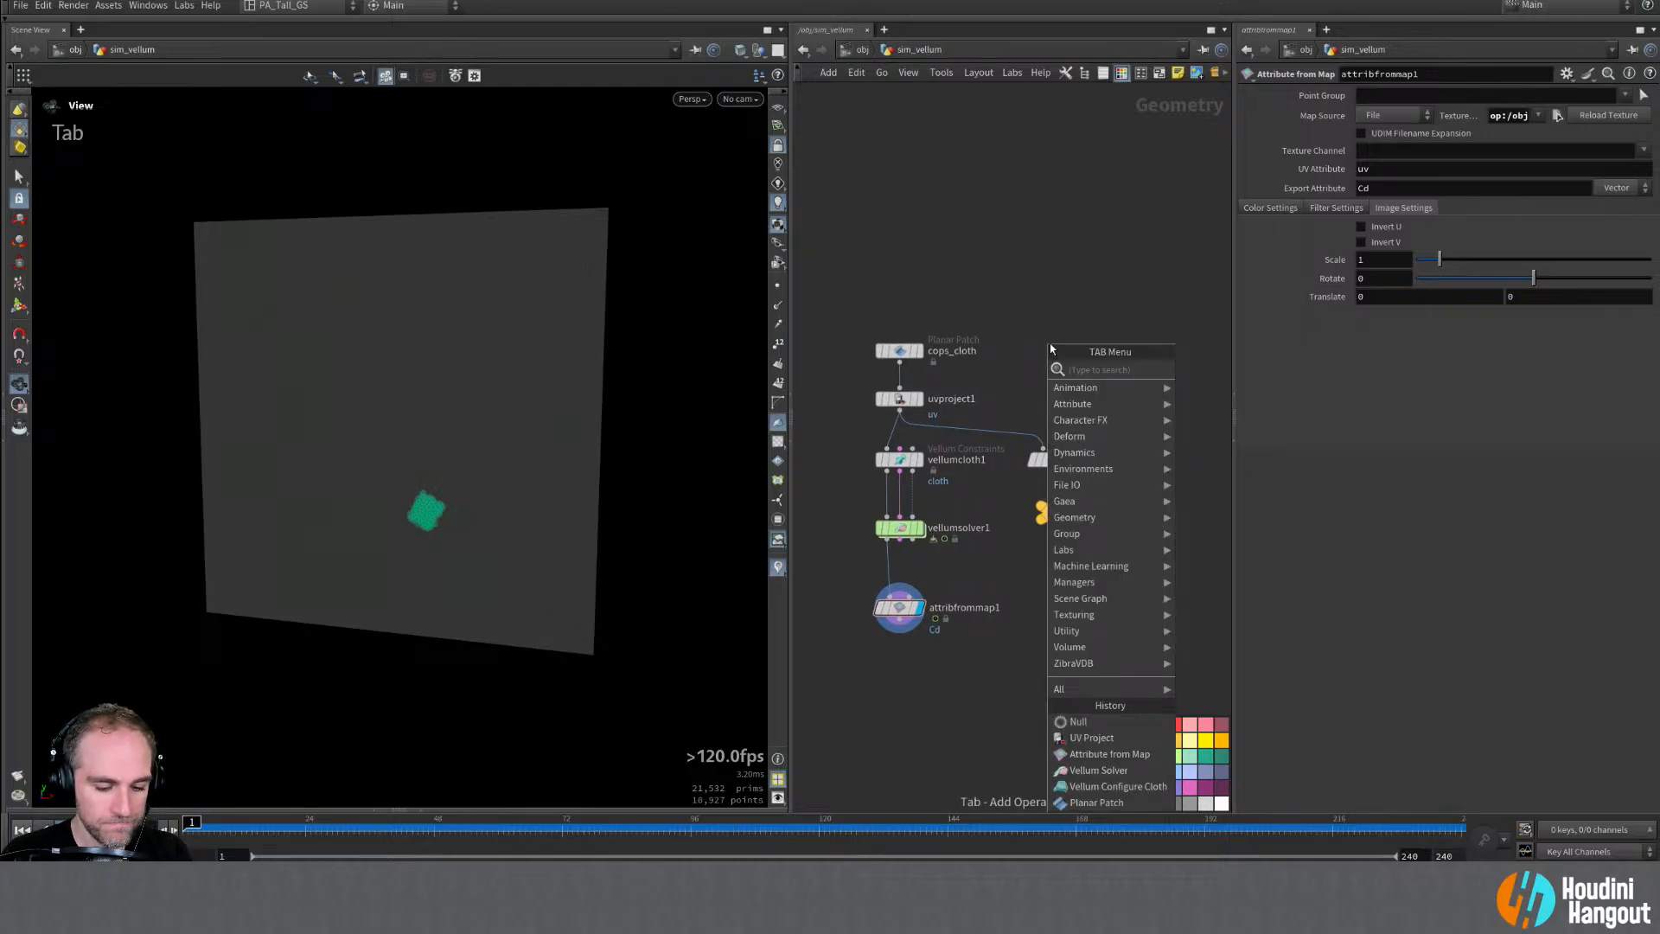
type("flip")
key("BackSpace")
key("BackSpace")
key("BackSpace")
key("BackSpace")
type("pig")
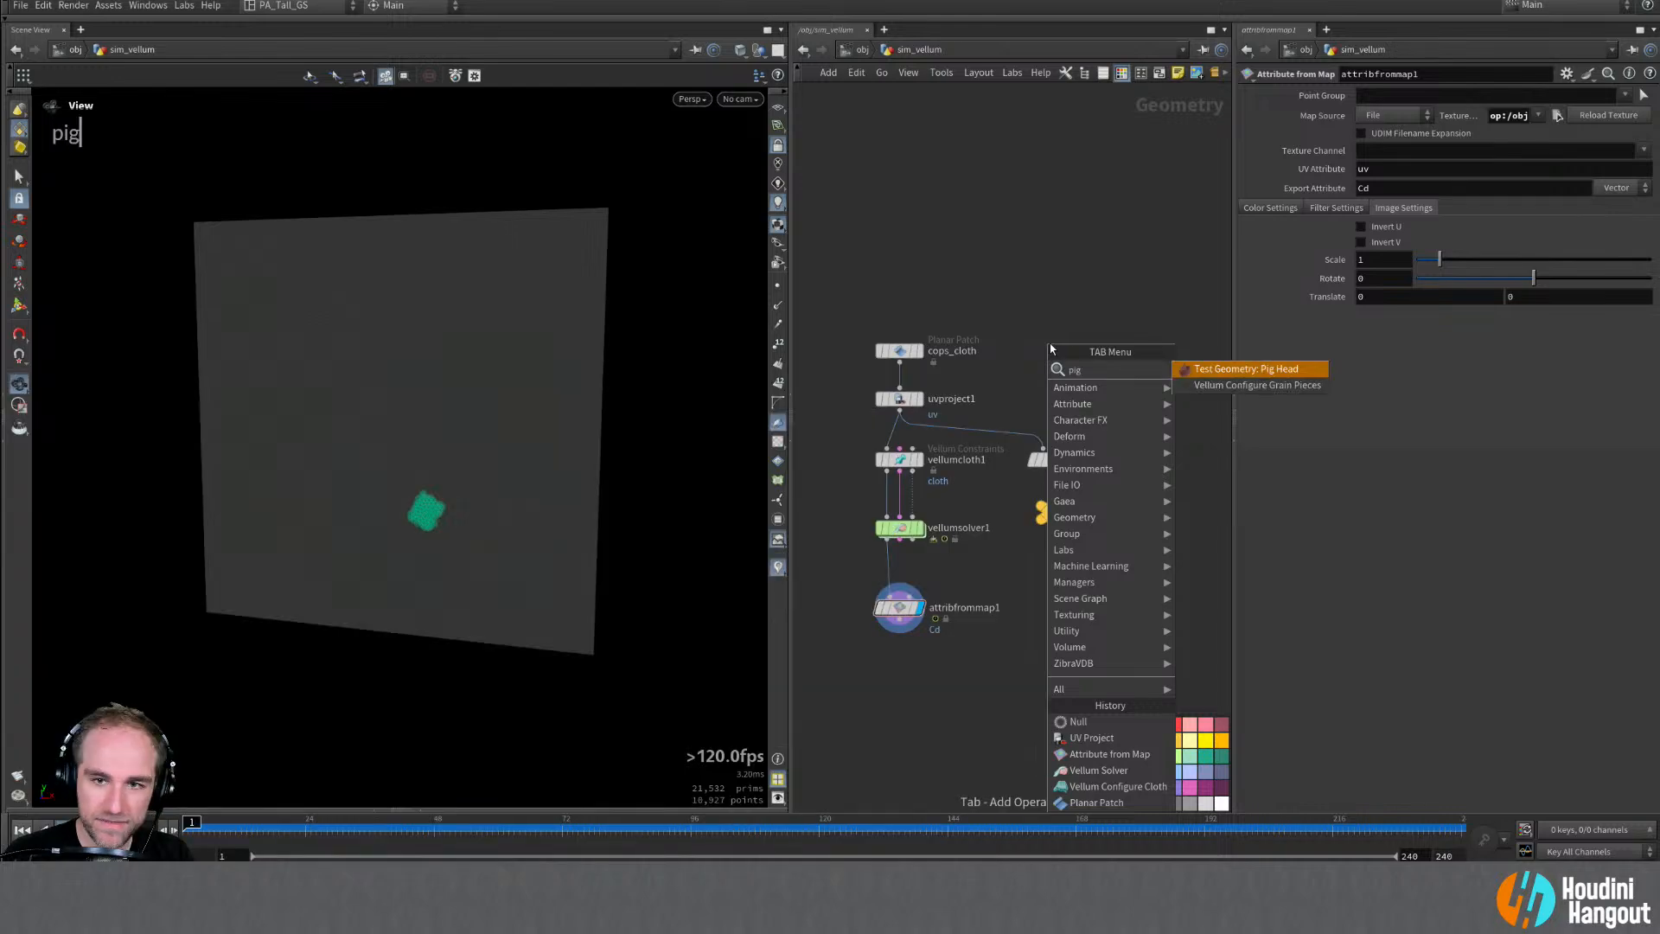
key("Return")
middle_click_drag(1106, 347, 962, 323)
left_click(887, 319)
left_click_drag(887, 317, 873, 327)
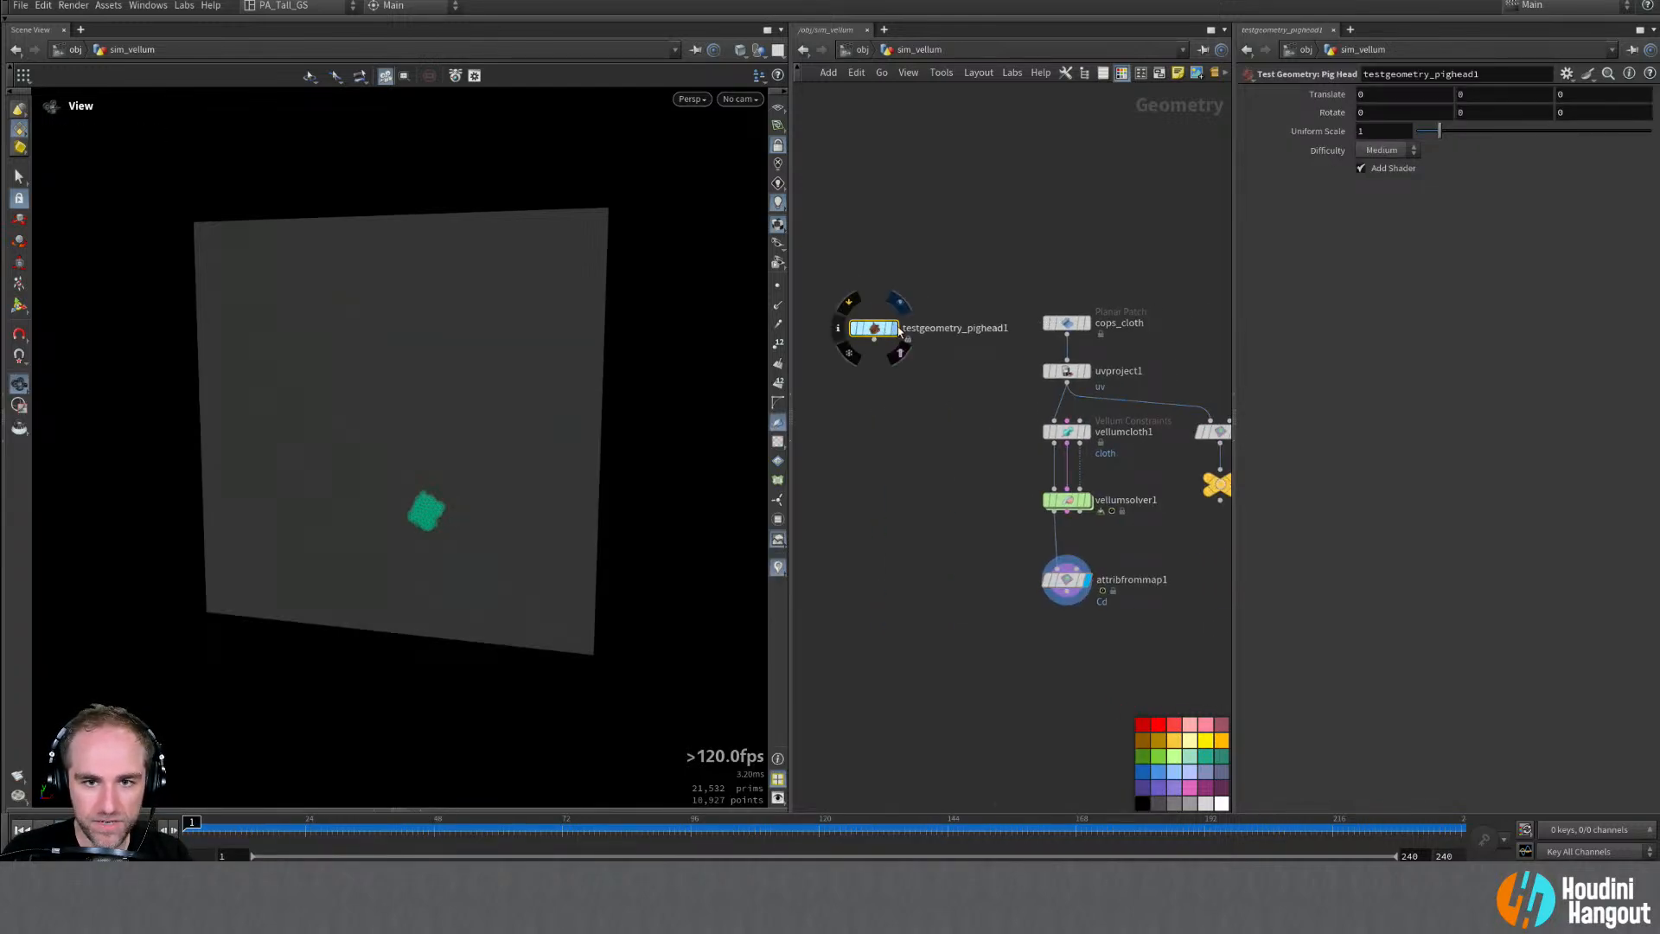
Step: Display the pig head, add a Remesh node wired beneath it and display the remeshed result
double_click(873, 328)
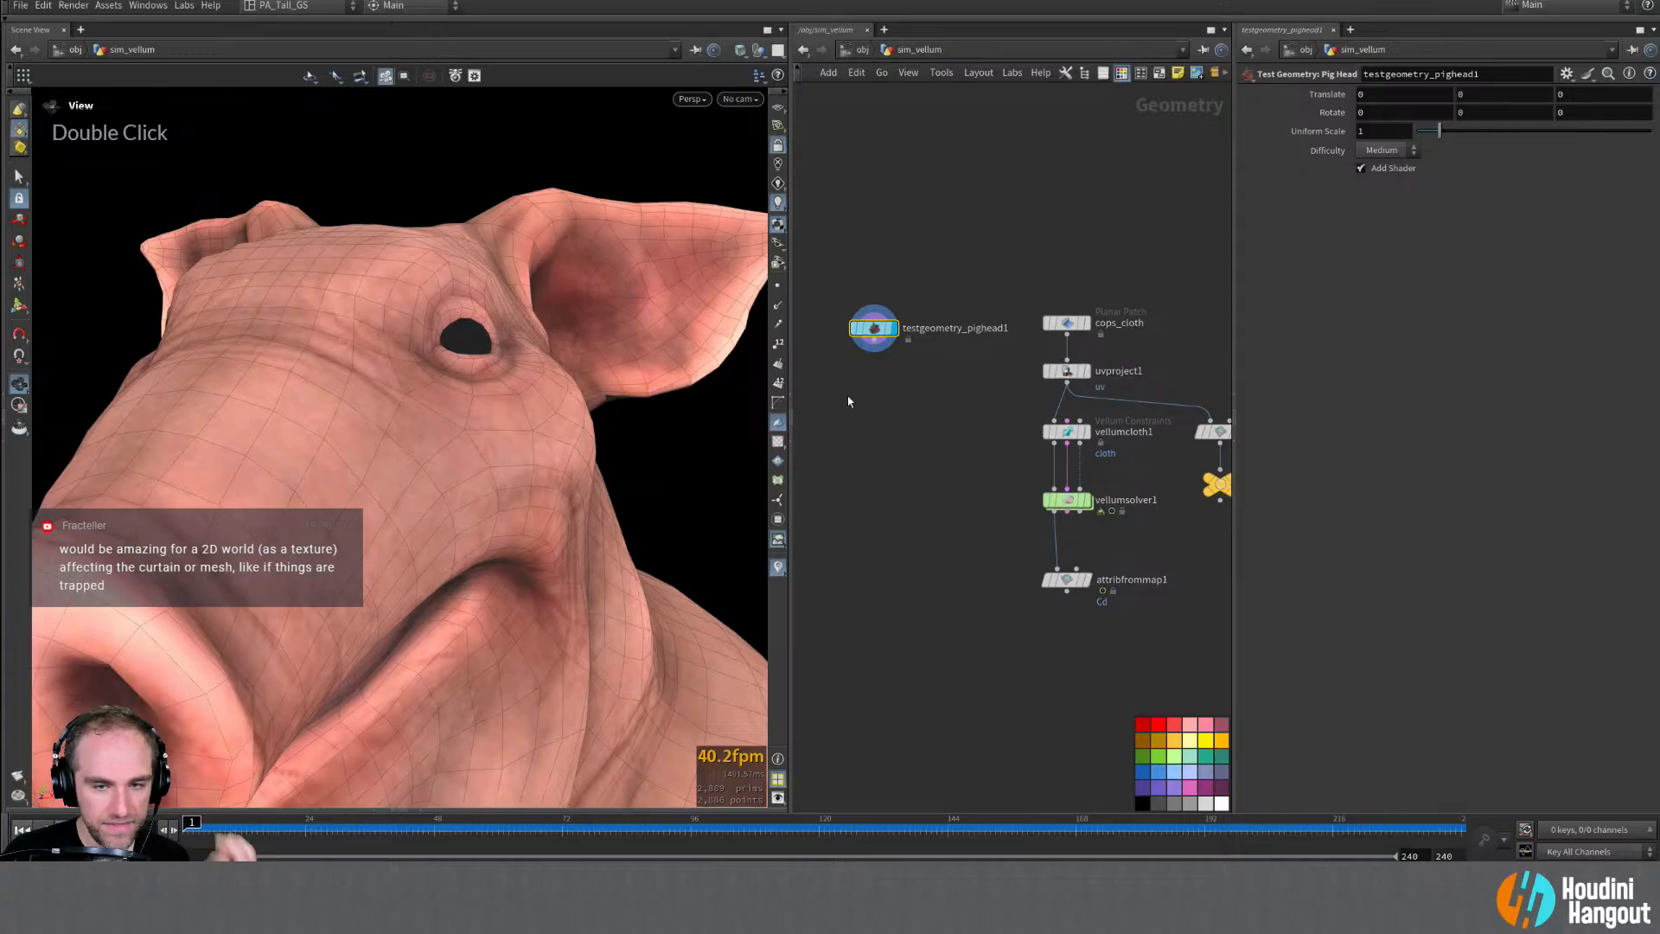
key("s")
key("h")
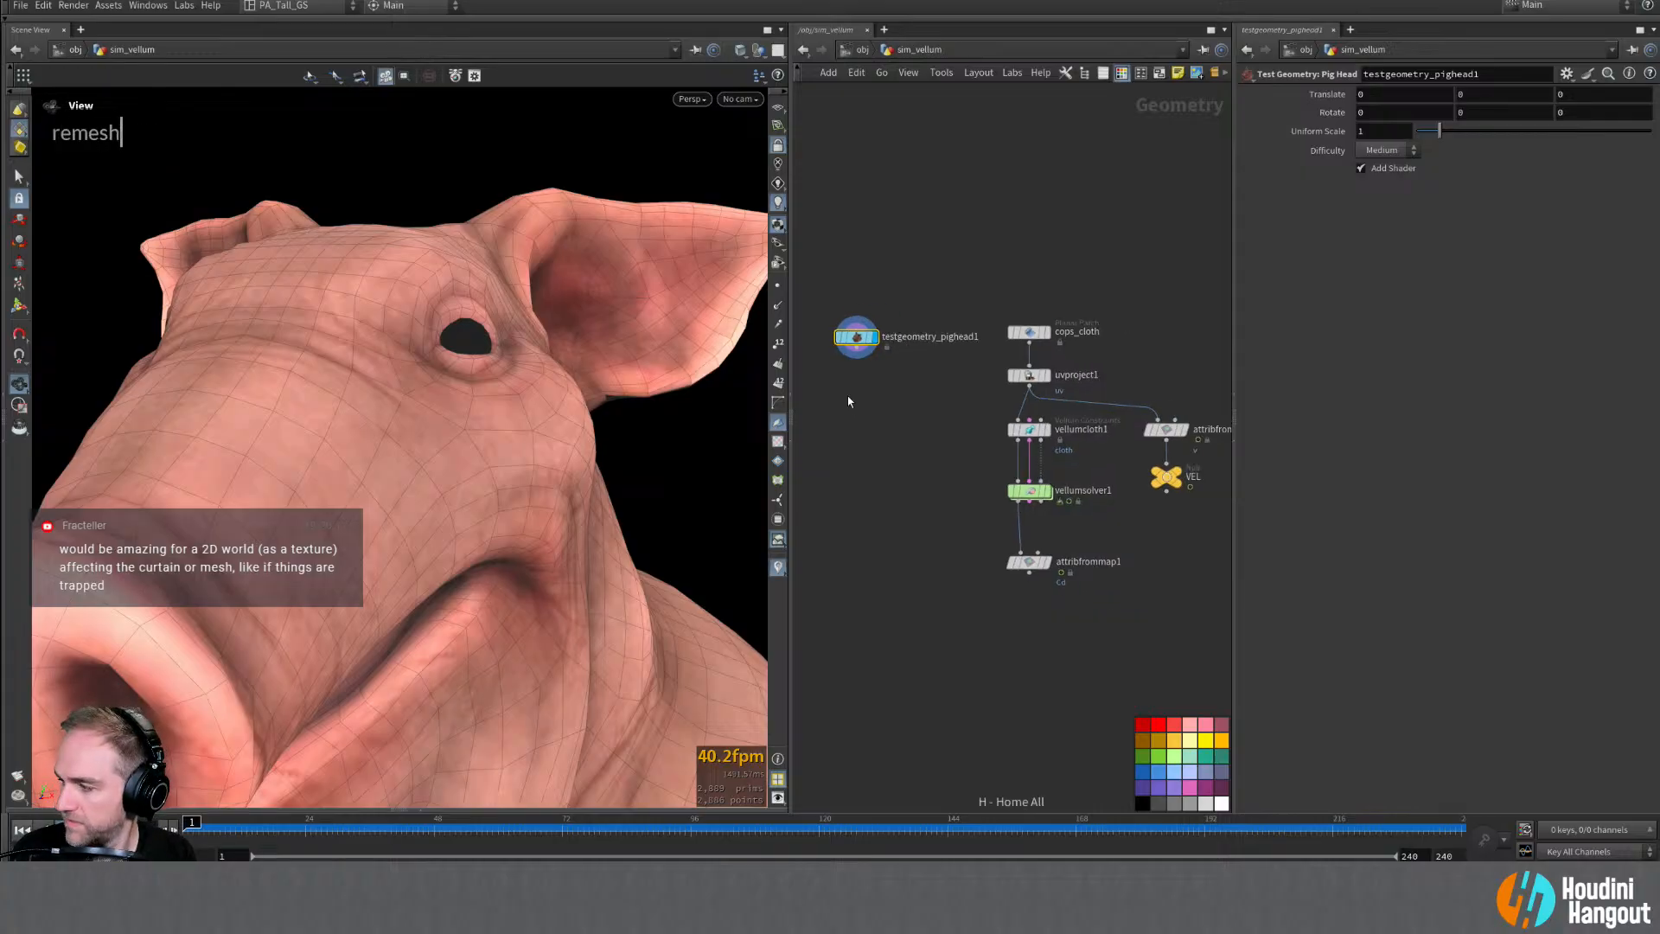
key("grave")
key("Tab")
type("remesh")
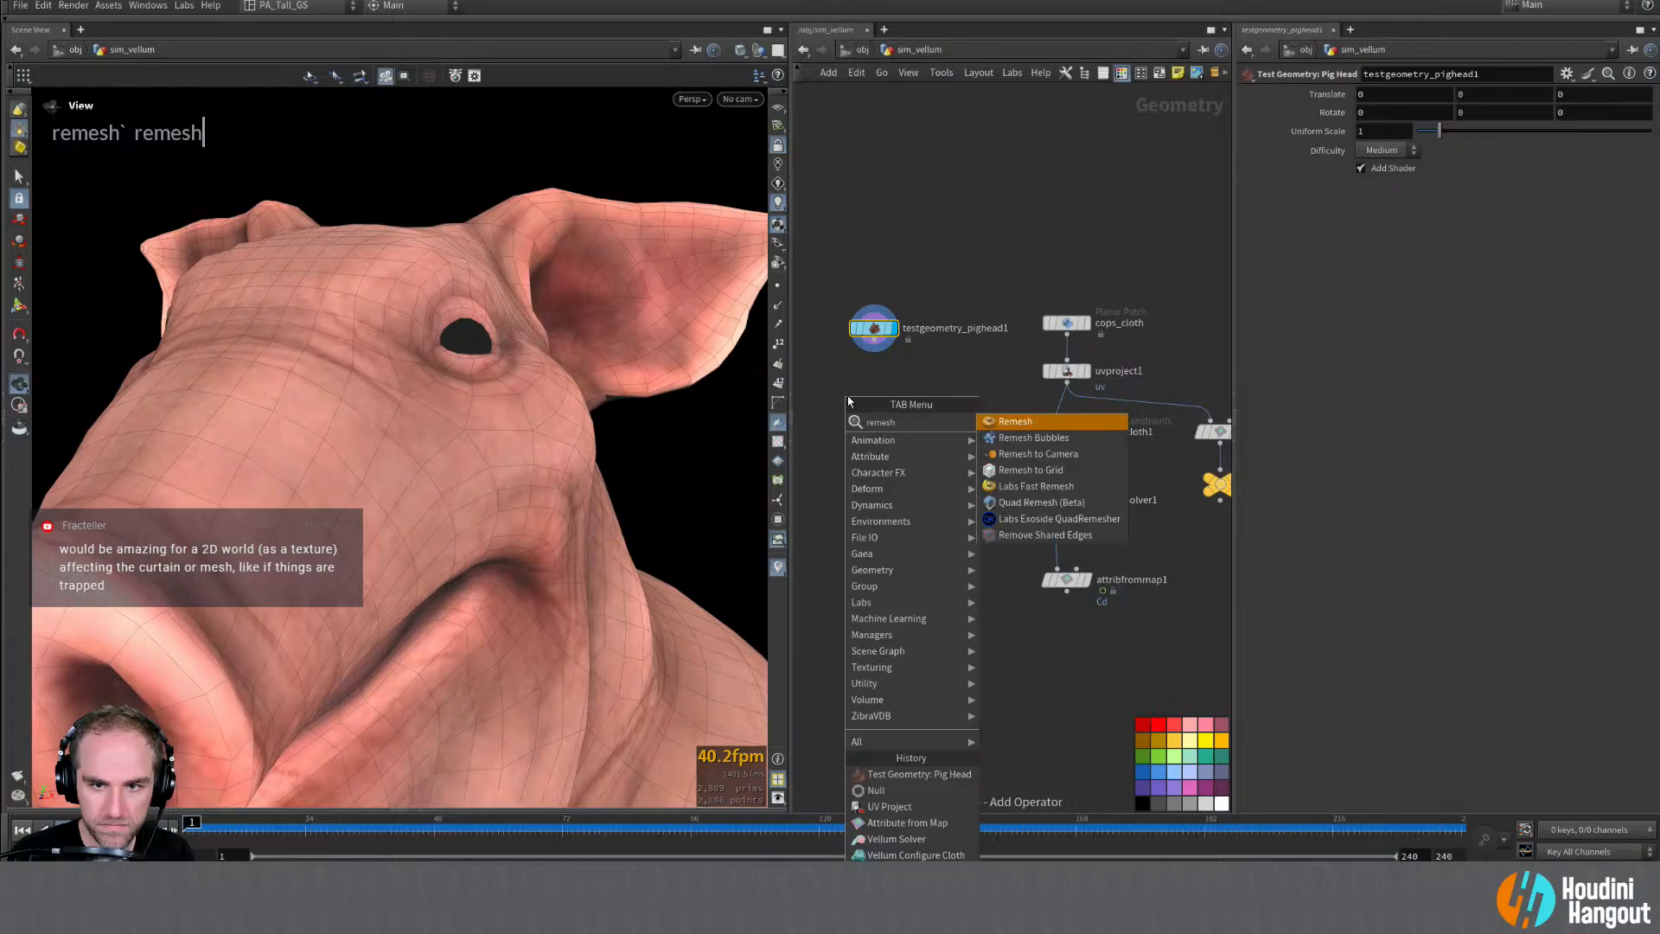
key("Return")
left_click(885, 363)
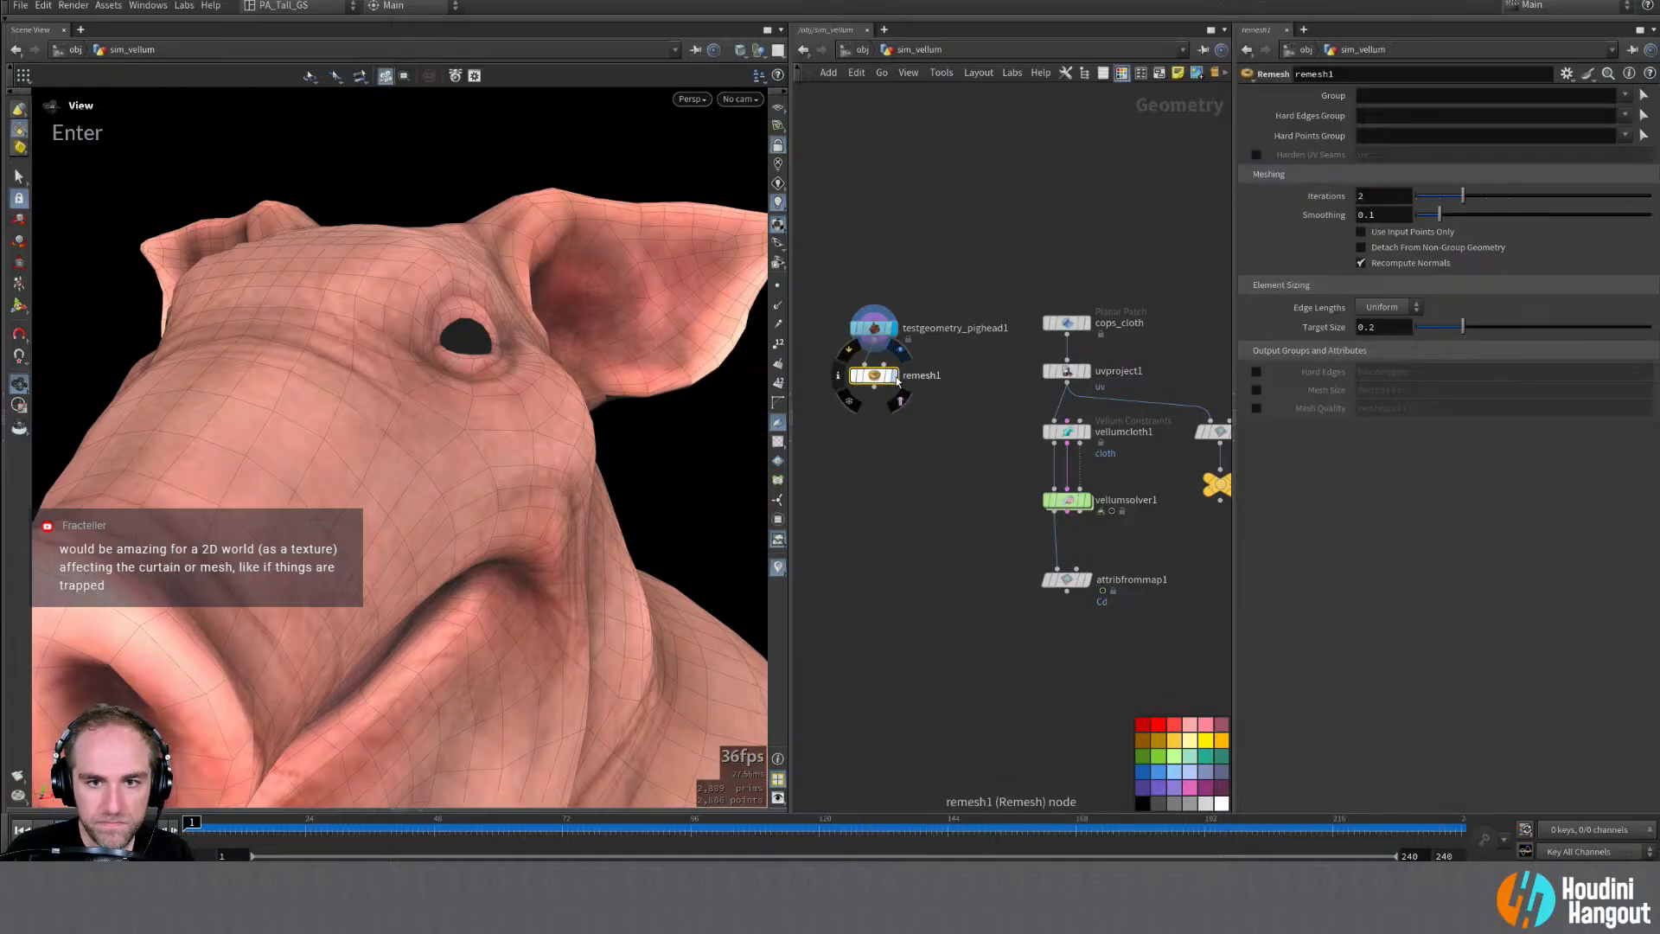
double_click(873, 374)
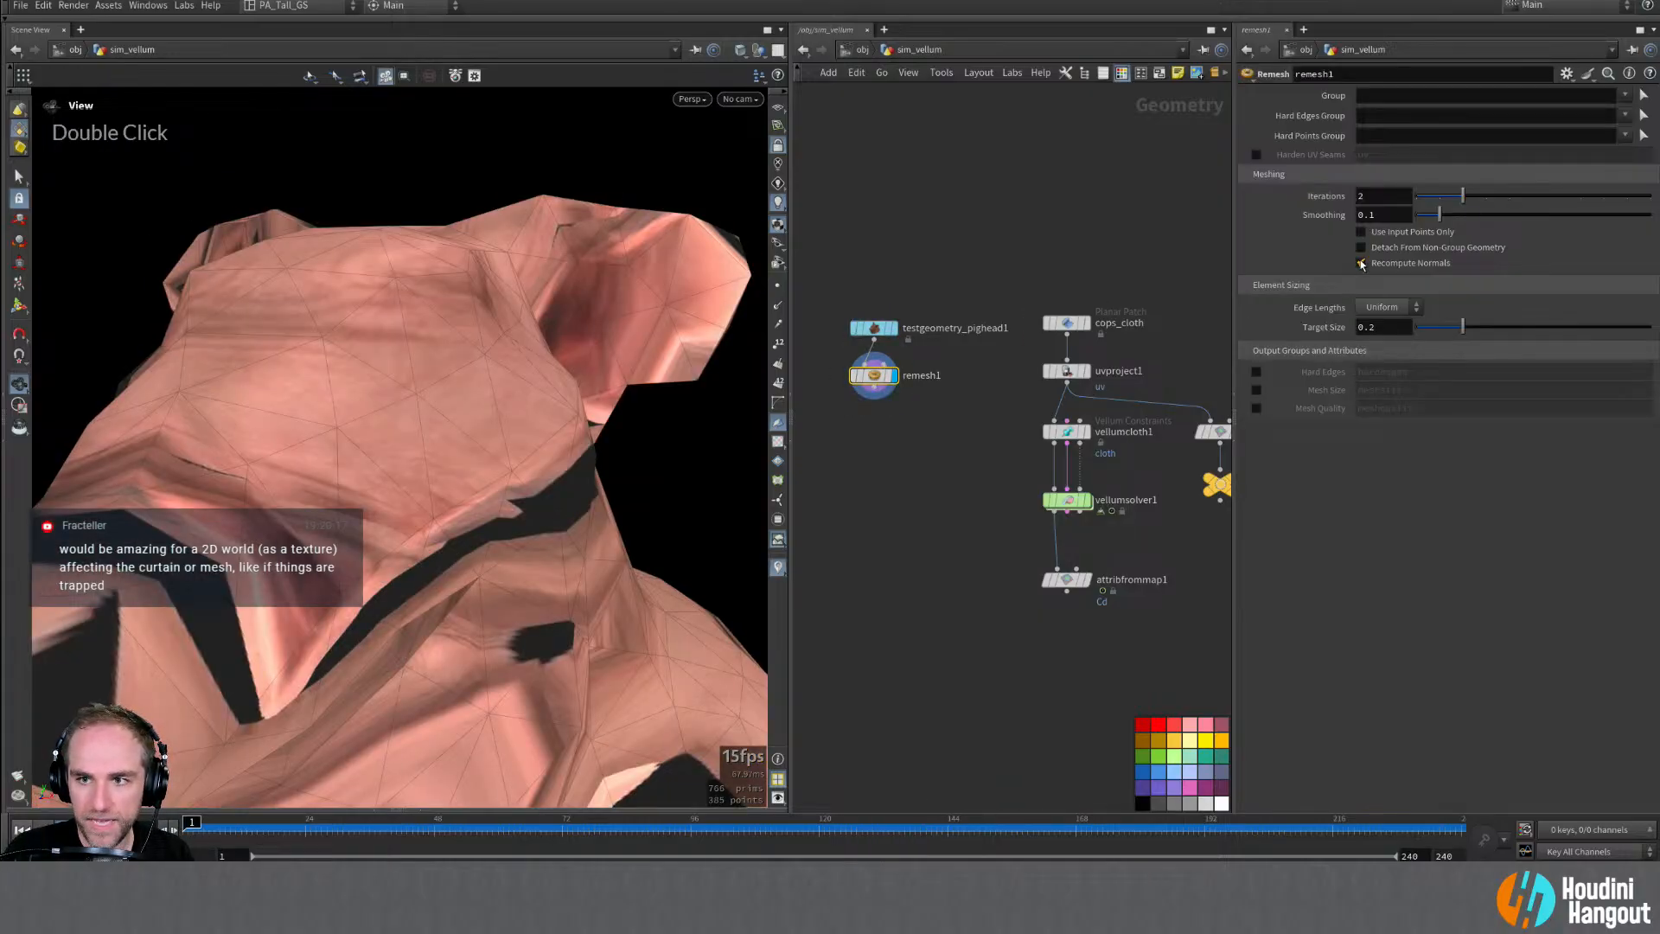
Step: Turn on Harden UV Seams for the remesh and set its Target Size to 0.04
left_click(1256, 154)
left_click_drag(363, 363, 344, 403, "alt")
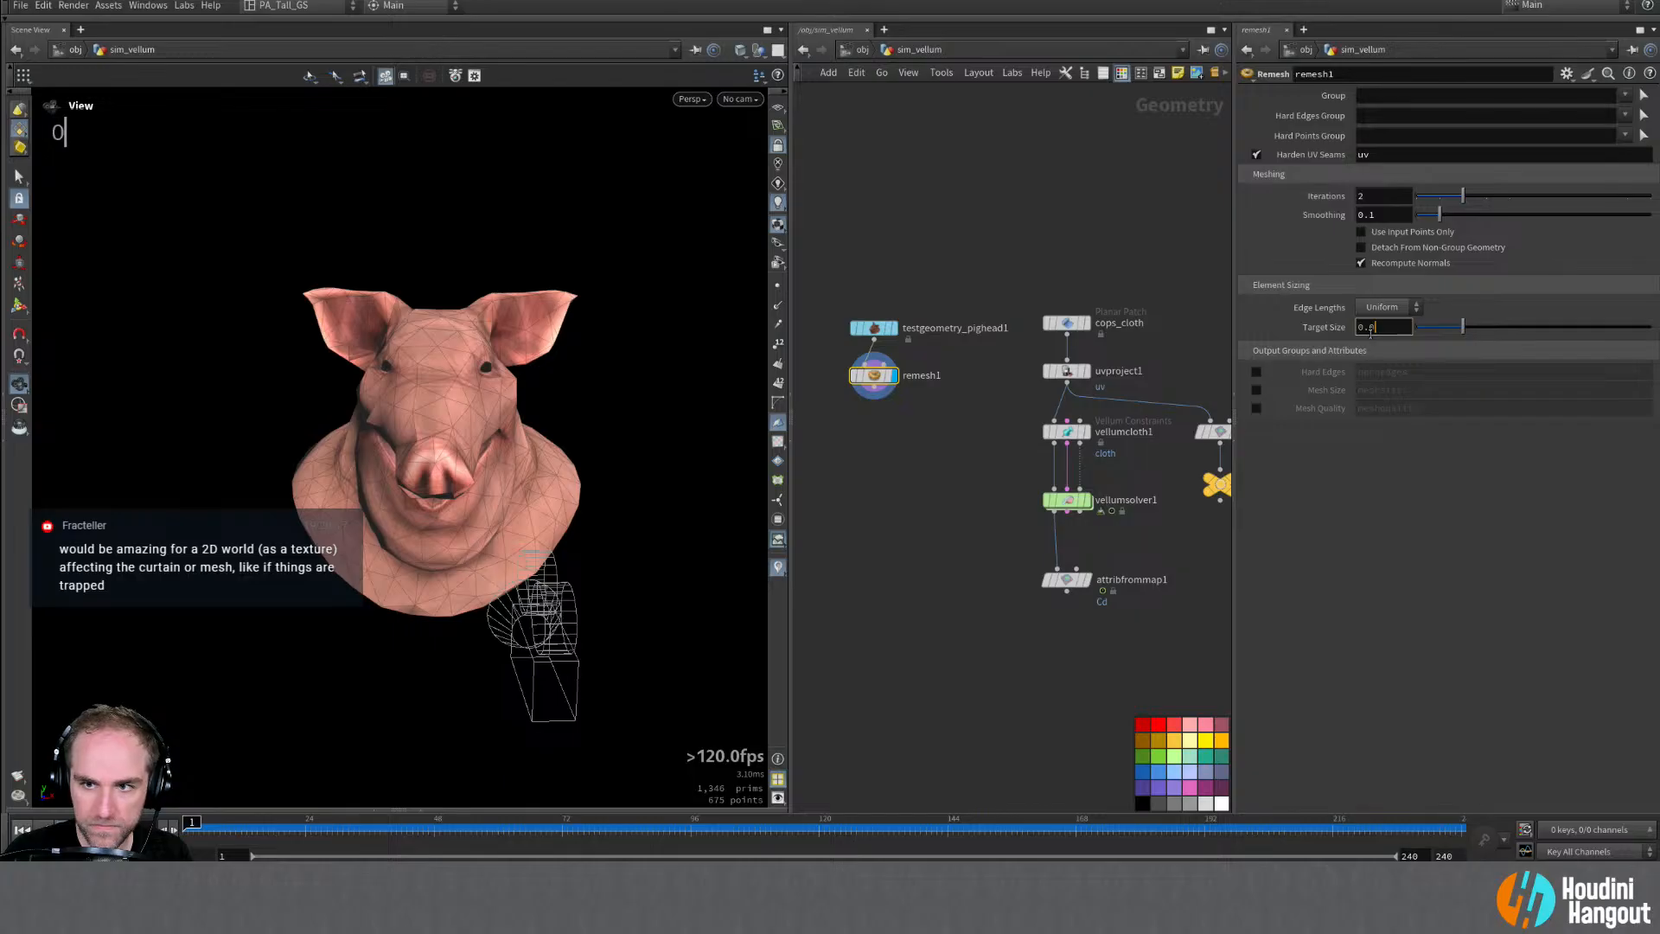
key("Return")
left_click_drag(467, 387, 407, 373, "alt")
right_click_drag(407, 373, 626, 330, "alt")
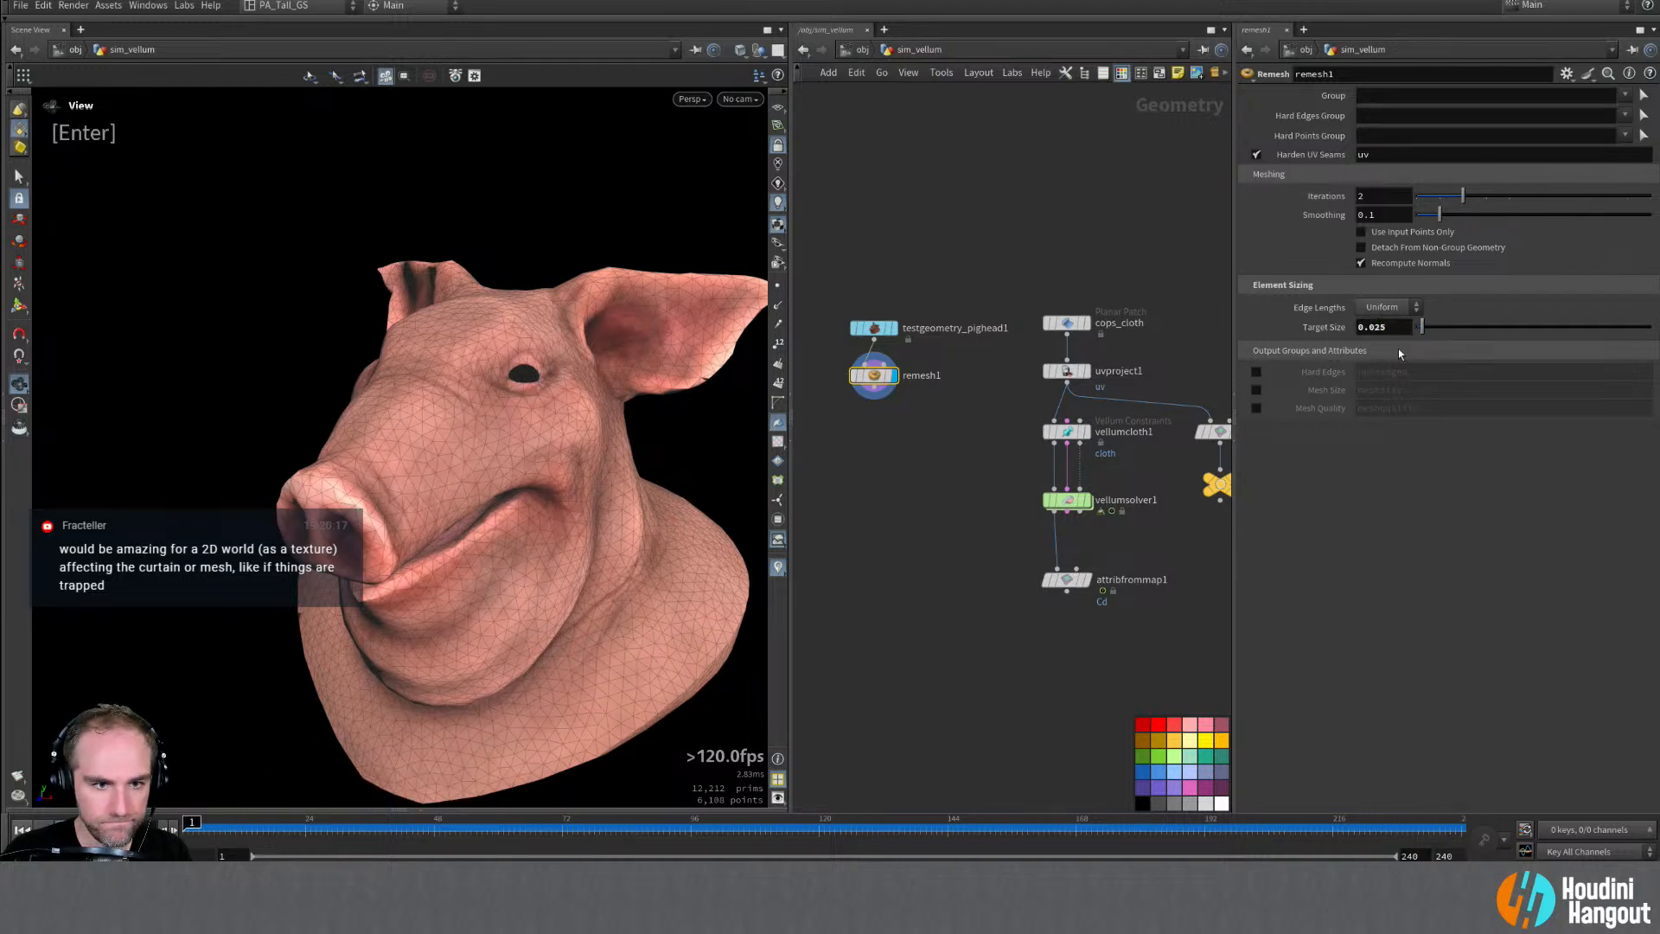
left_click_drag(497, 474, 450, 402, "alt")
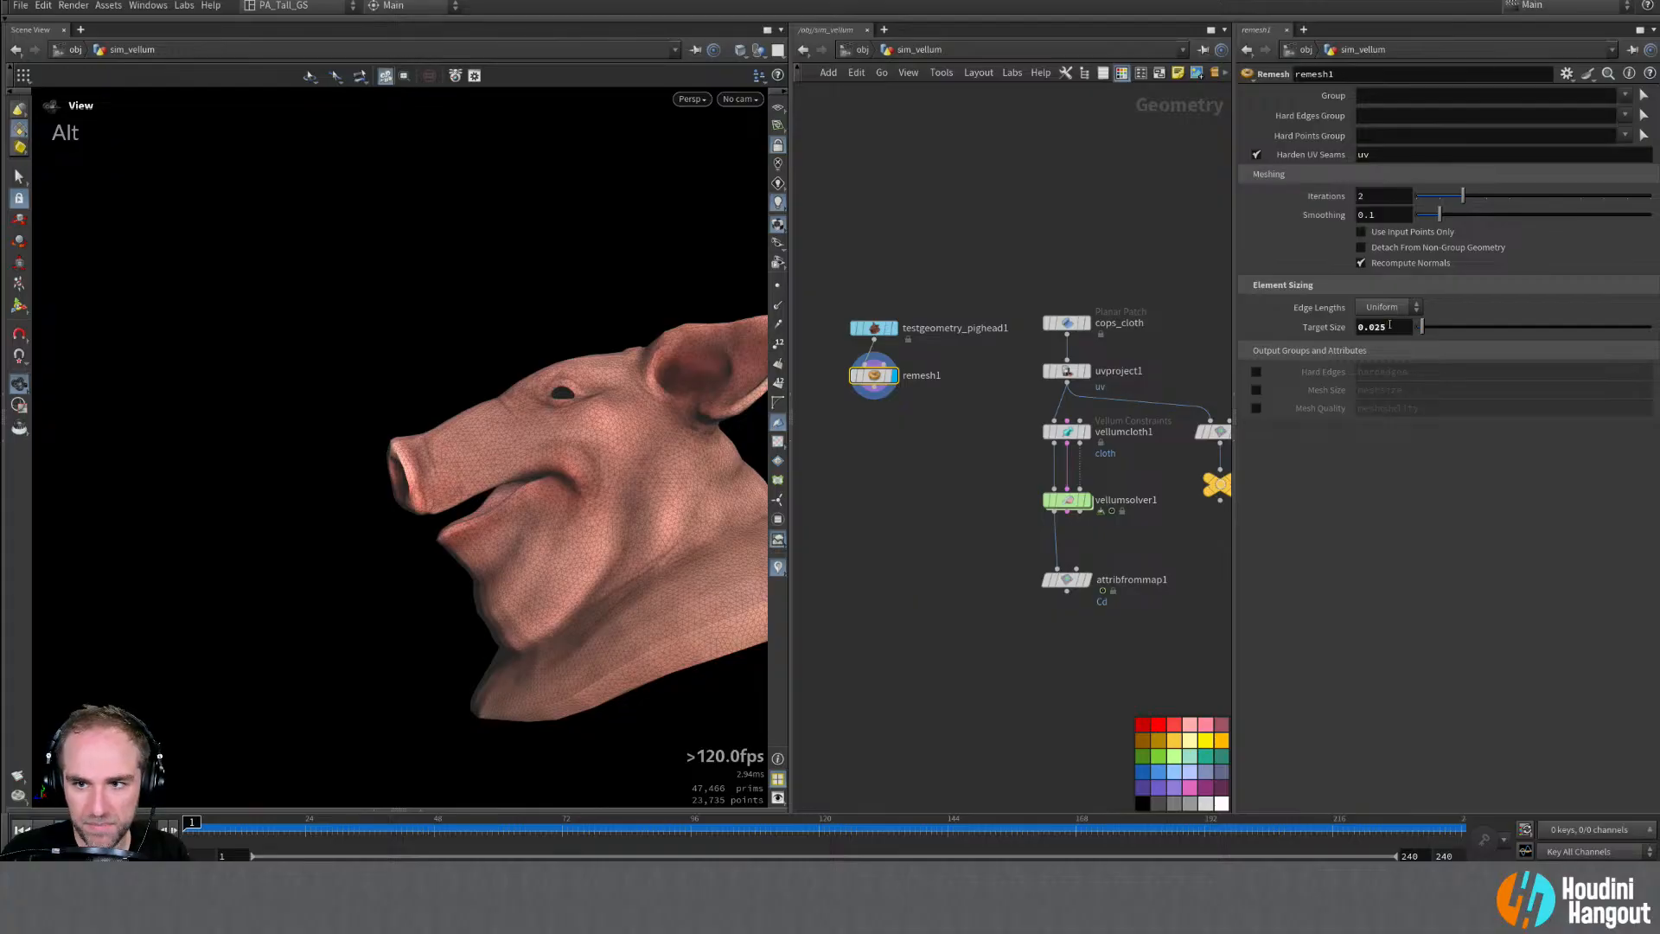
left_click_drag(454, 425, 580, 460, "alt")
Step: Add a Vellum Configure Strut Softbody setup beneath remesh1, tidy the cloth and struts nodes, and display vellumstruts1
key("Tab")
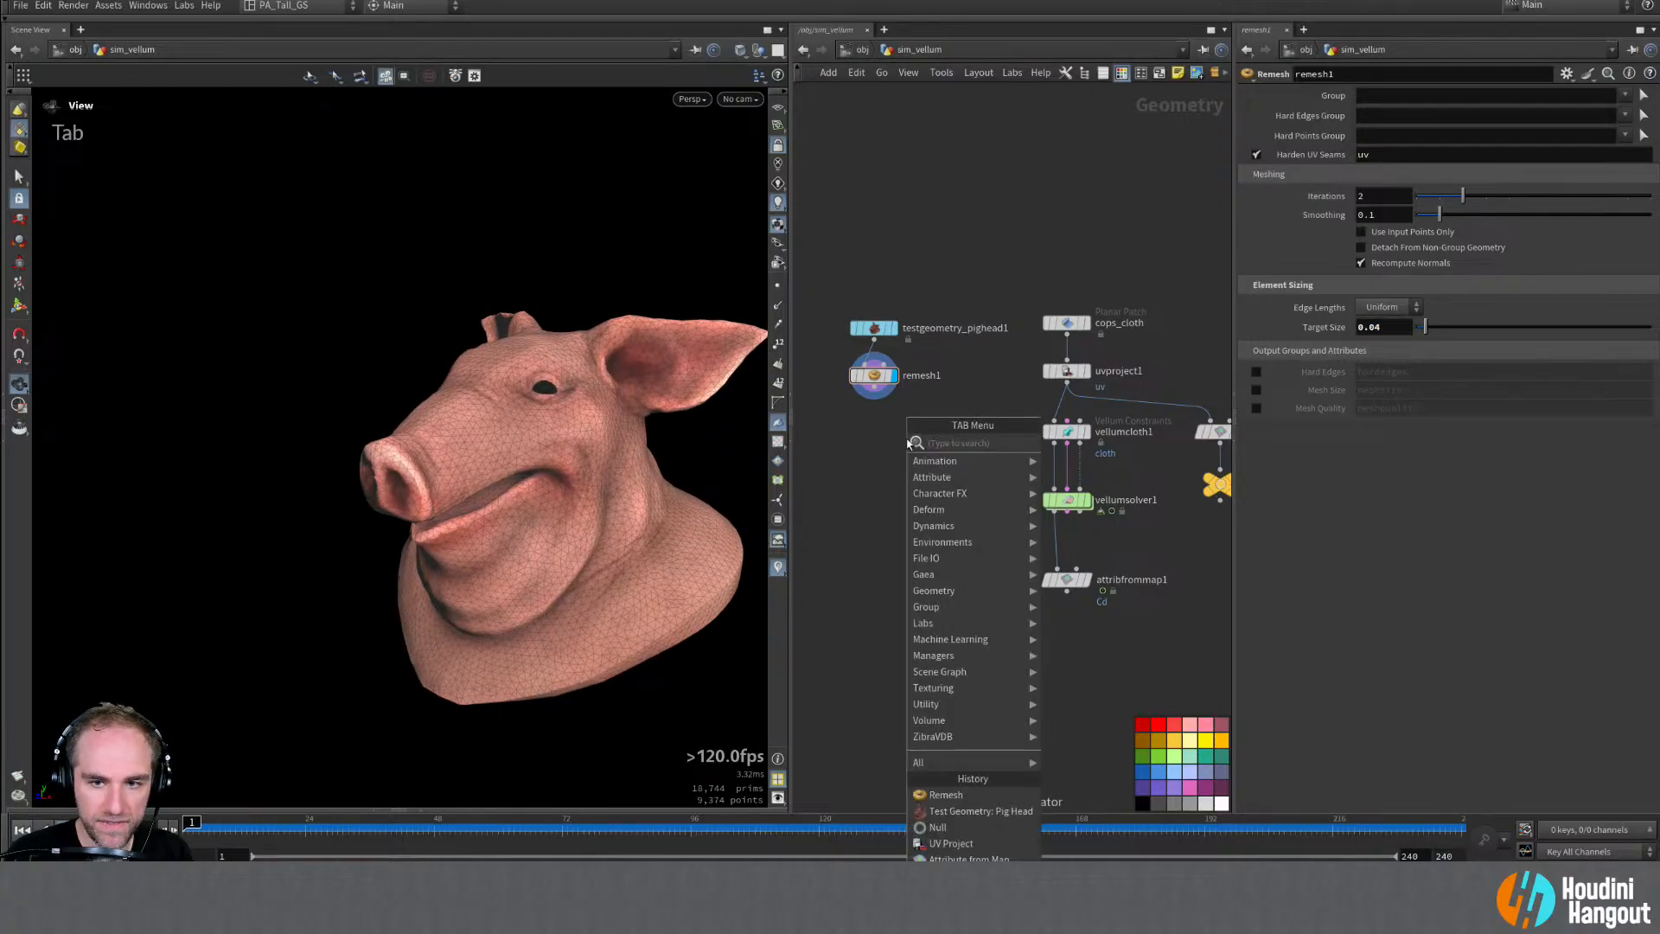
type("vellum st")
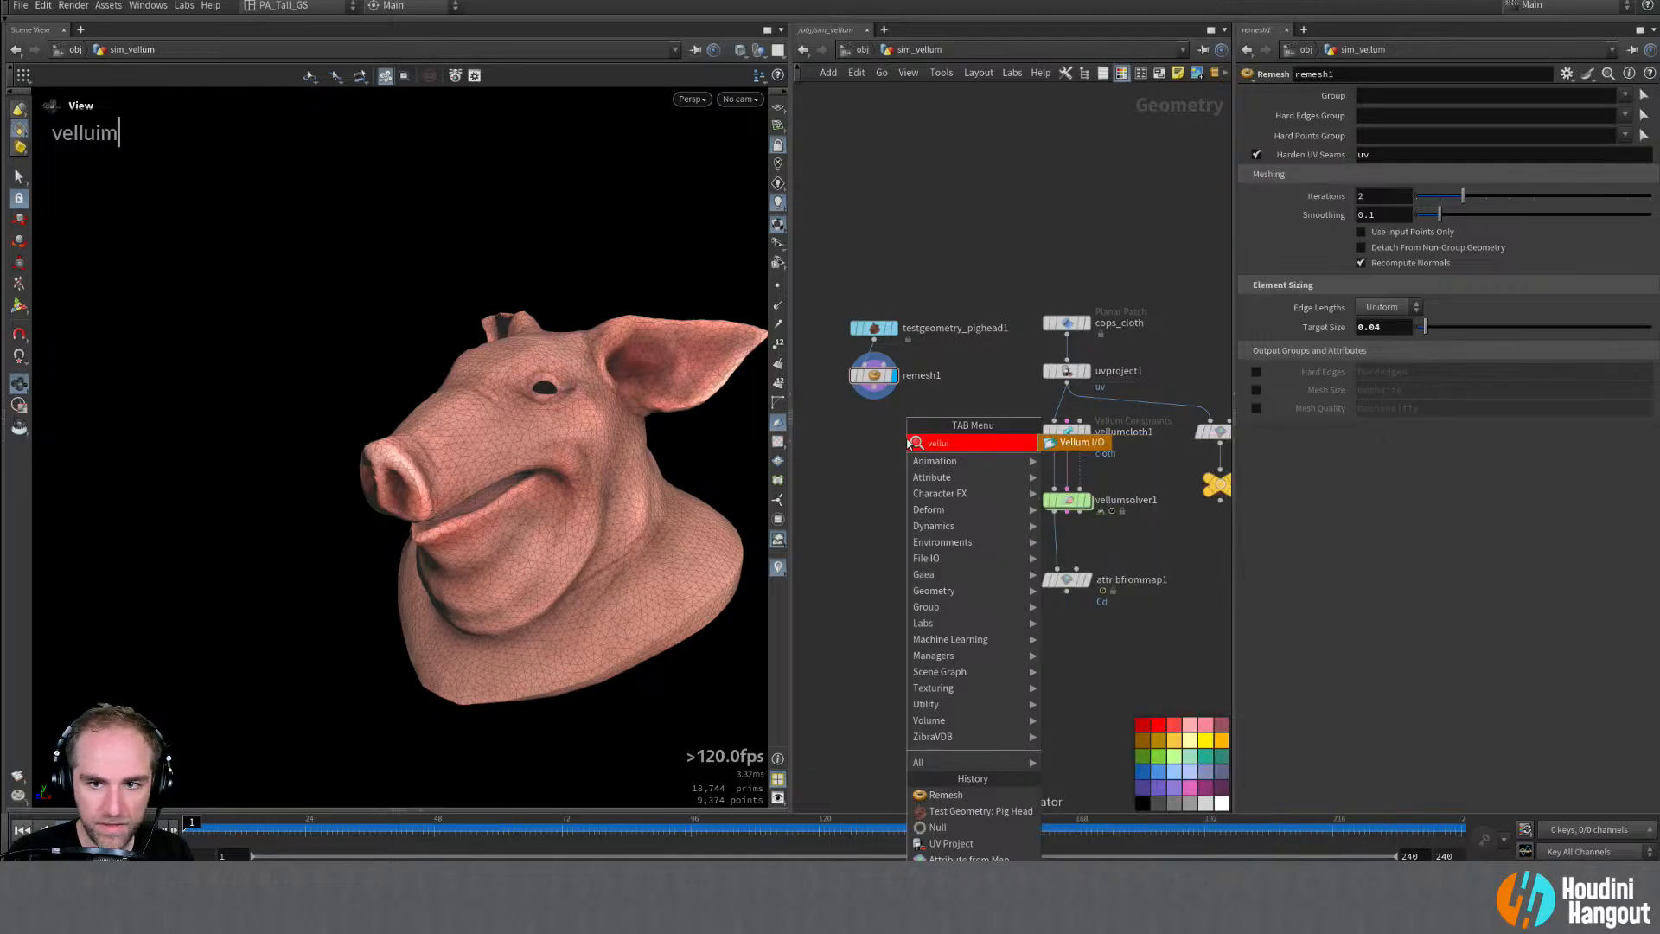
type("ru")
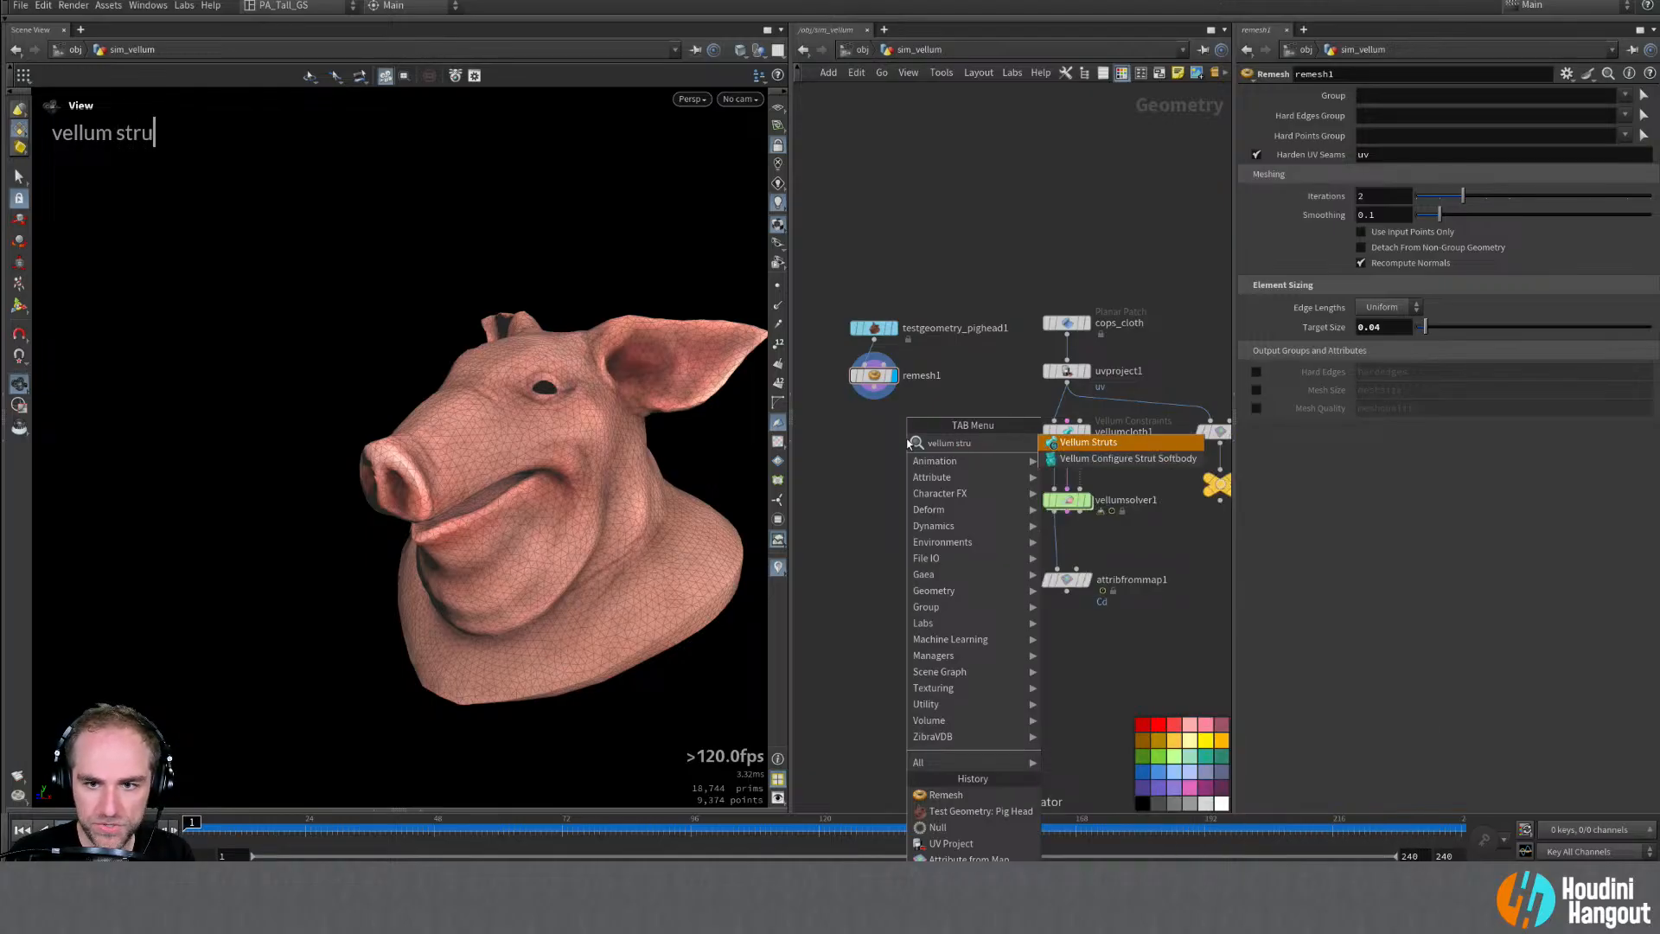
key("Return")
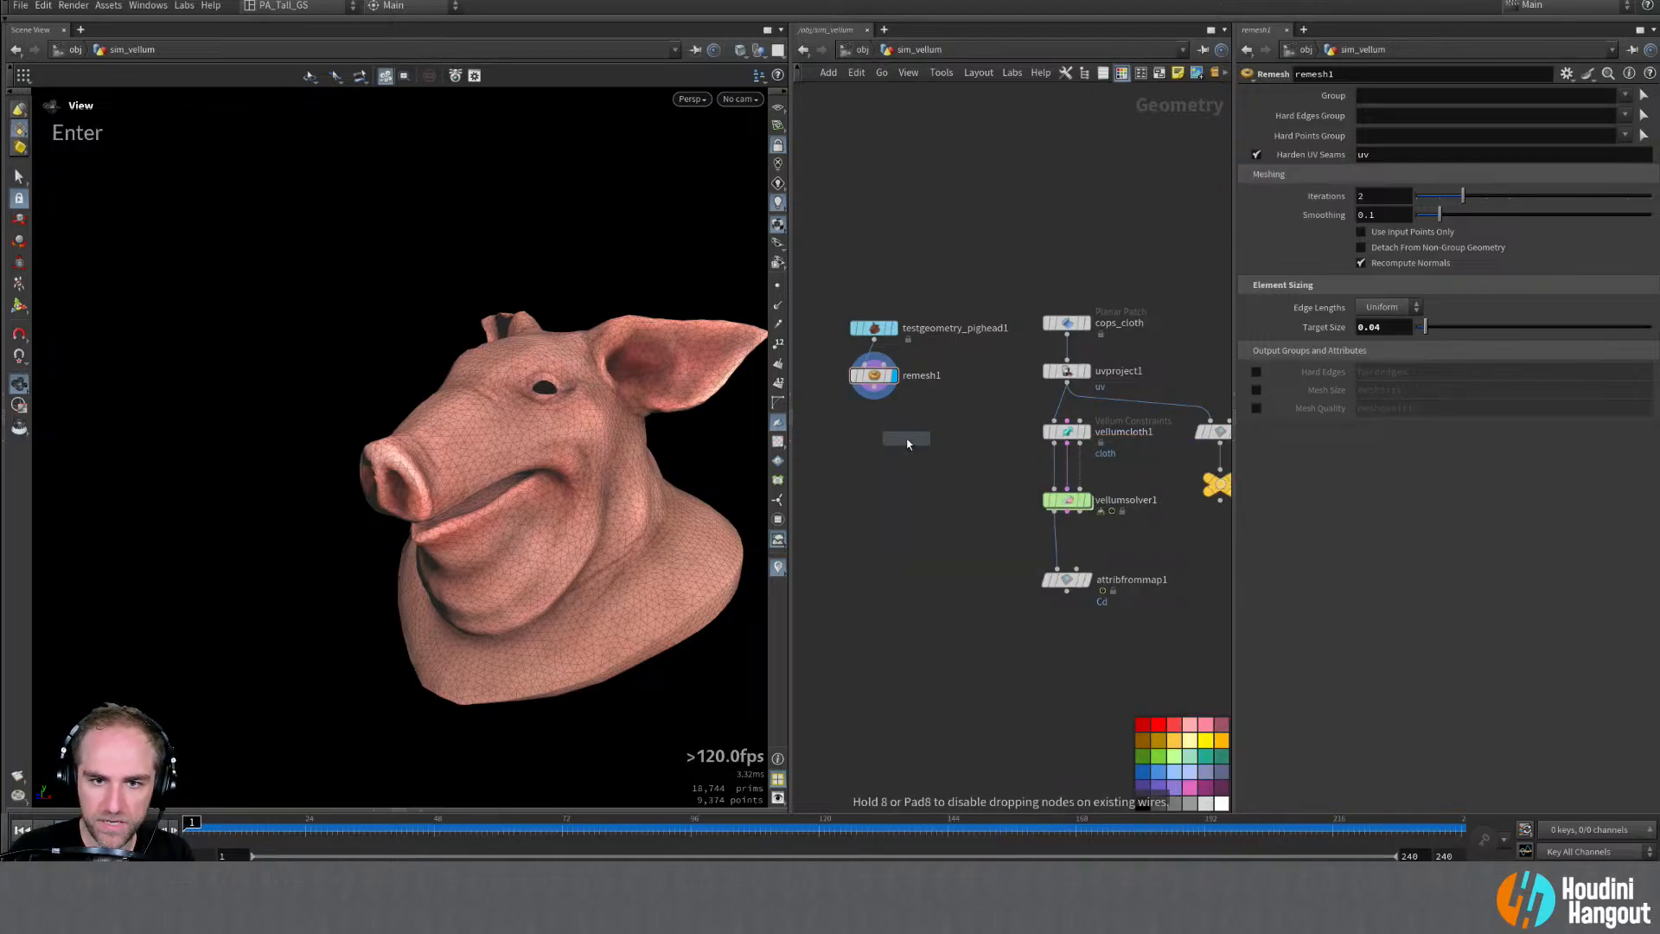
left_click(875, 393)
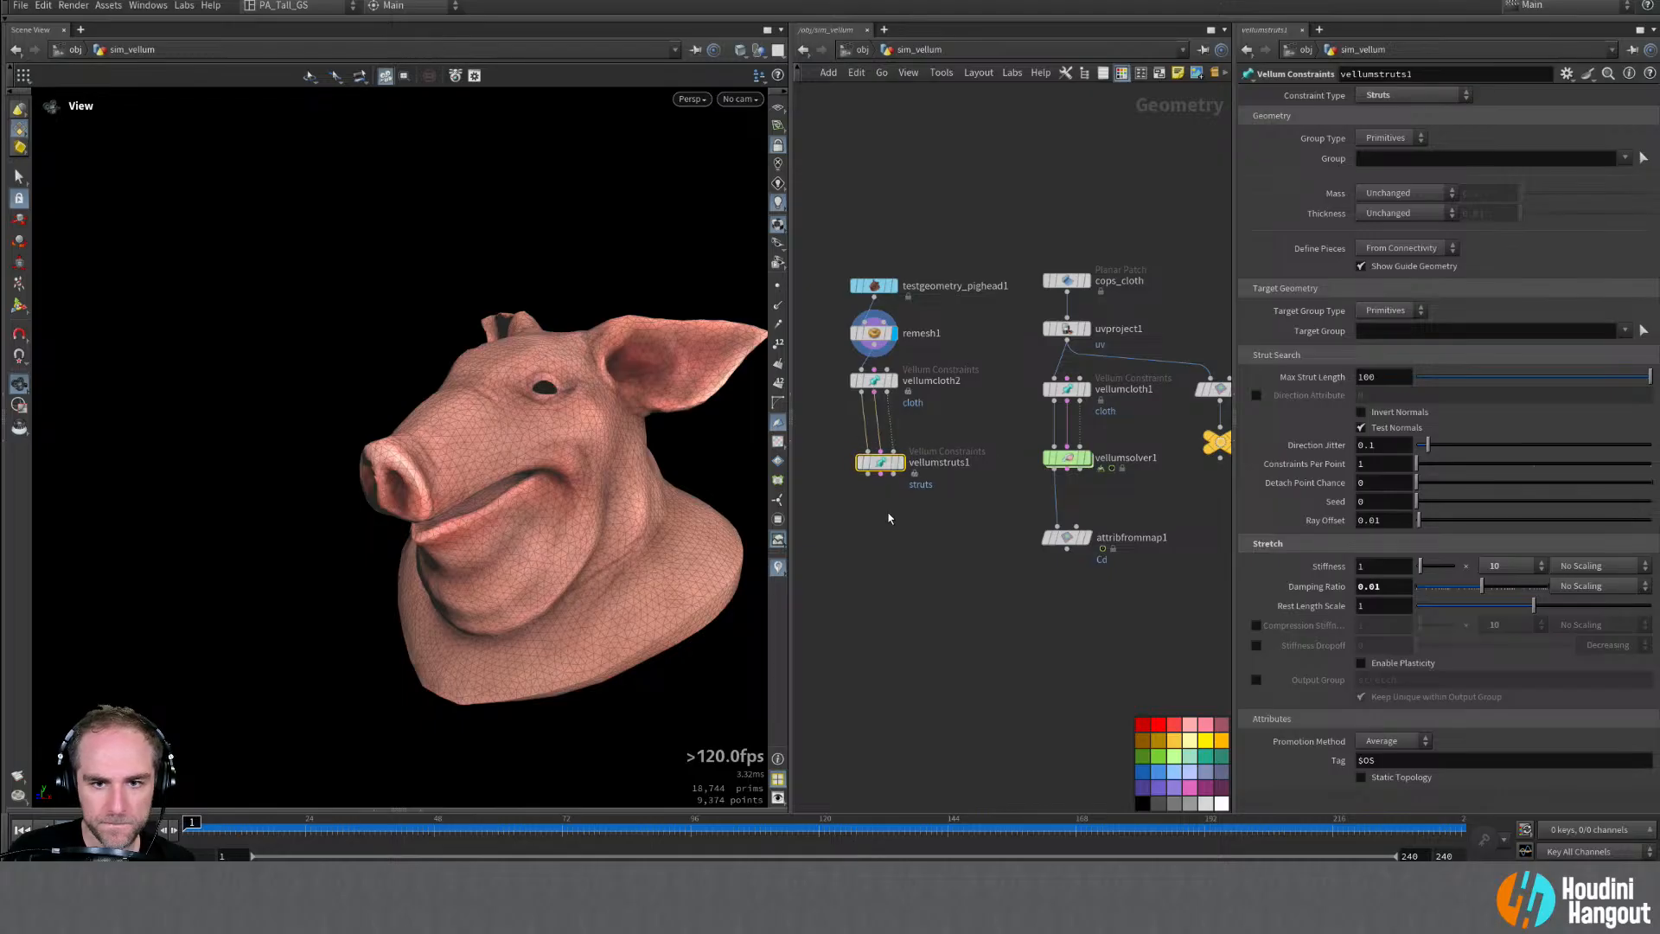
left_click_drag(873, 468, 875, 445)
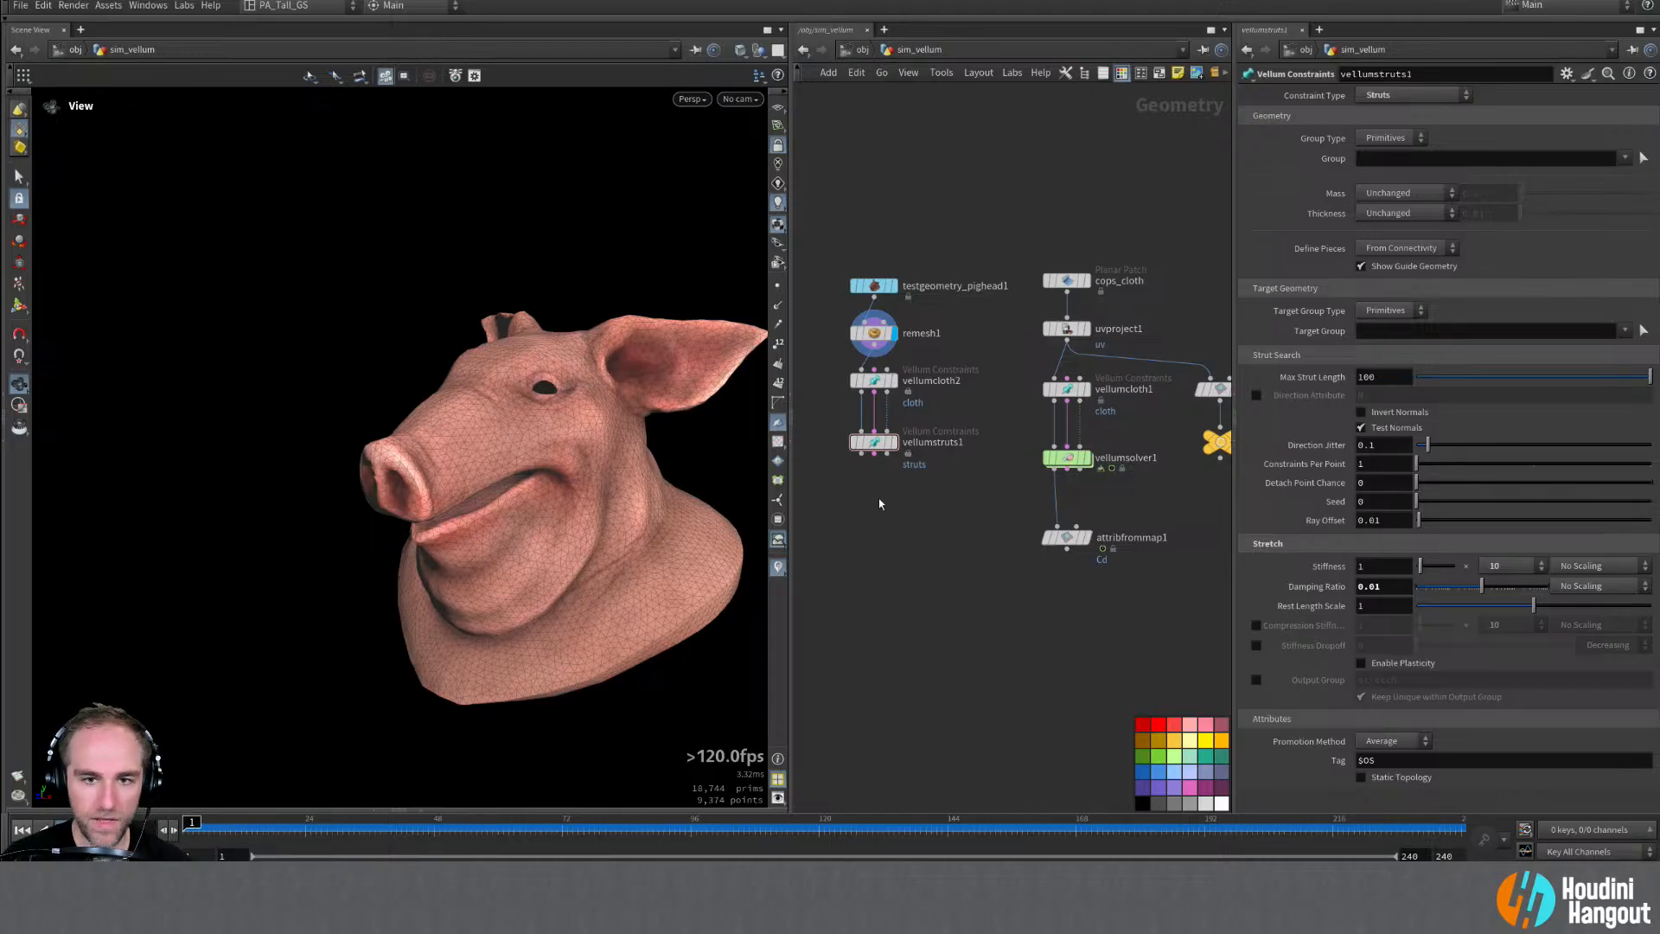
mouse_move(896, 447)
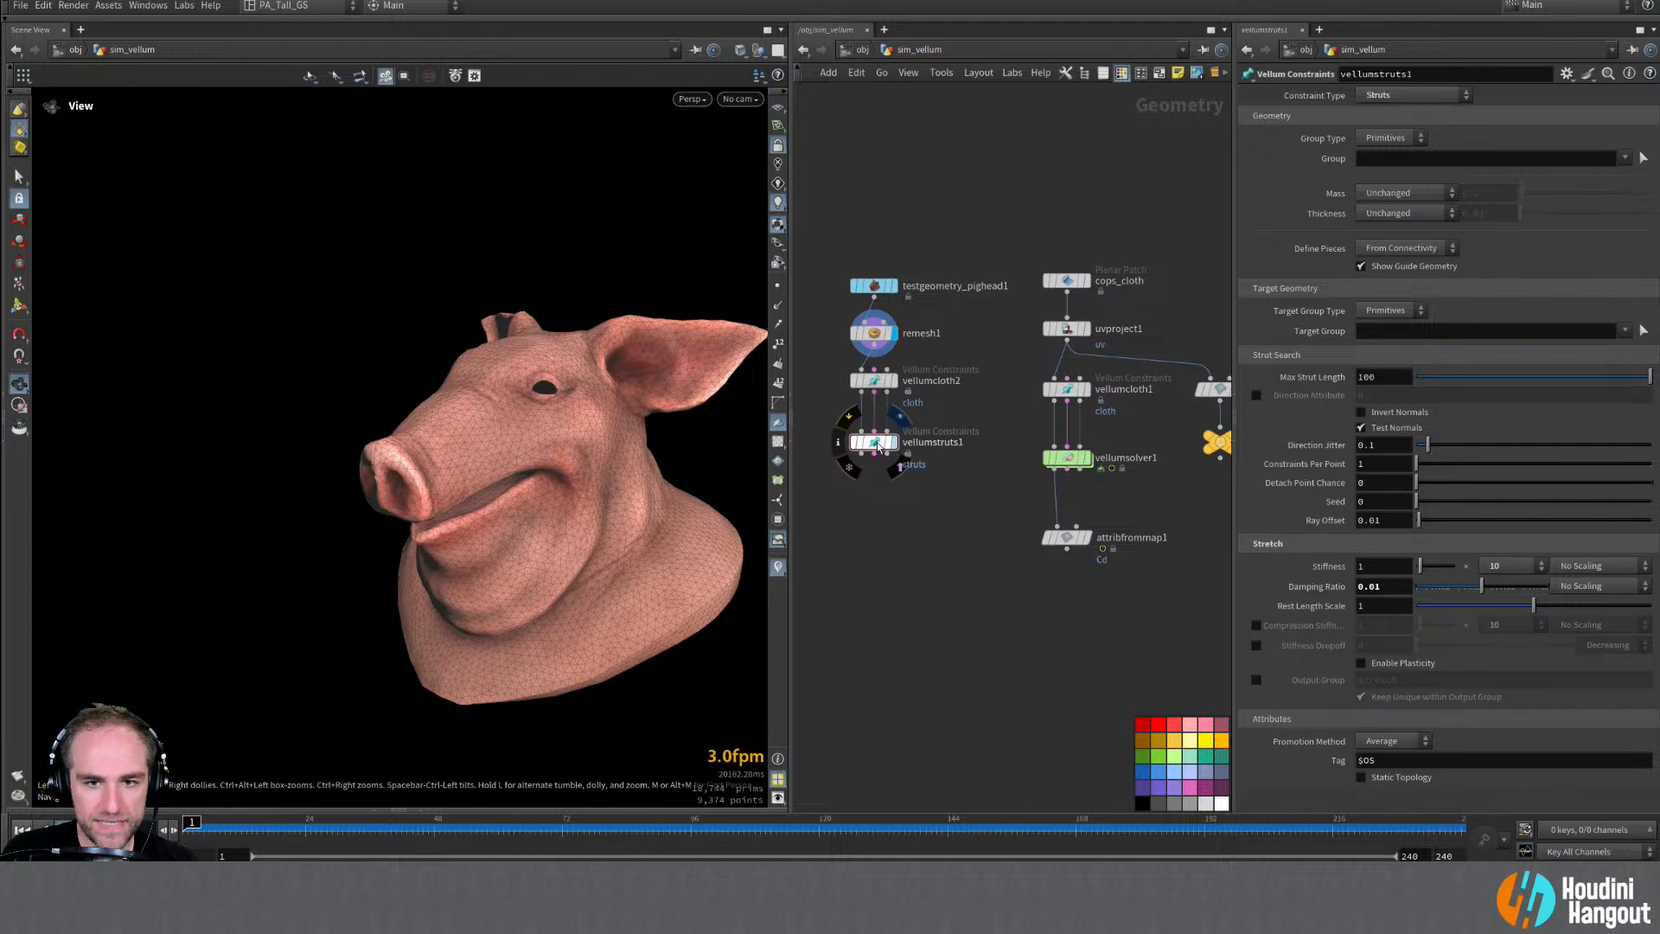
left_click(876, 445)
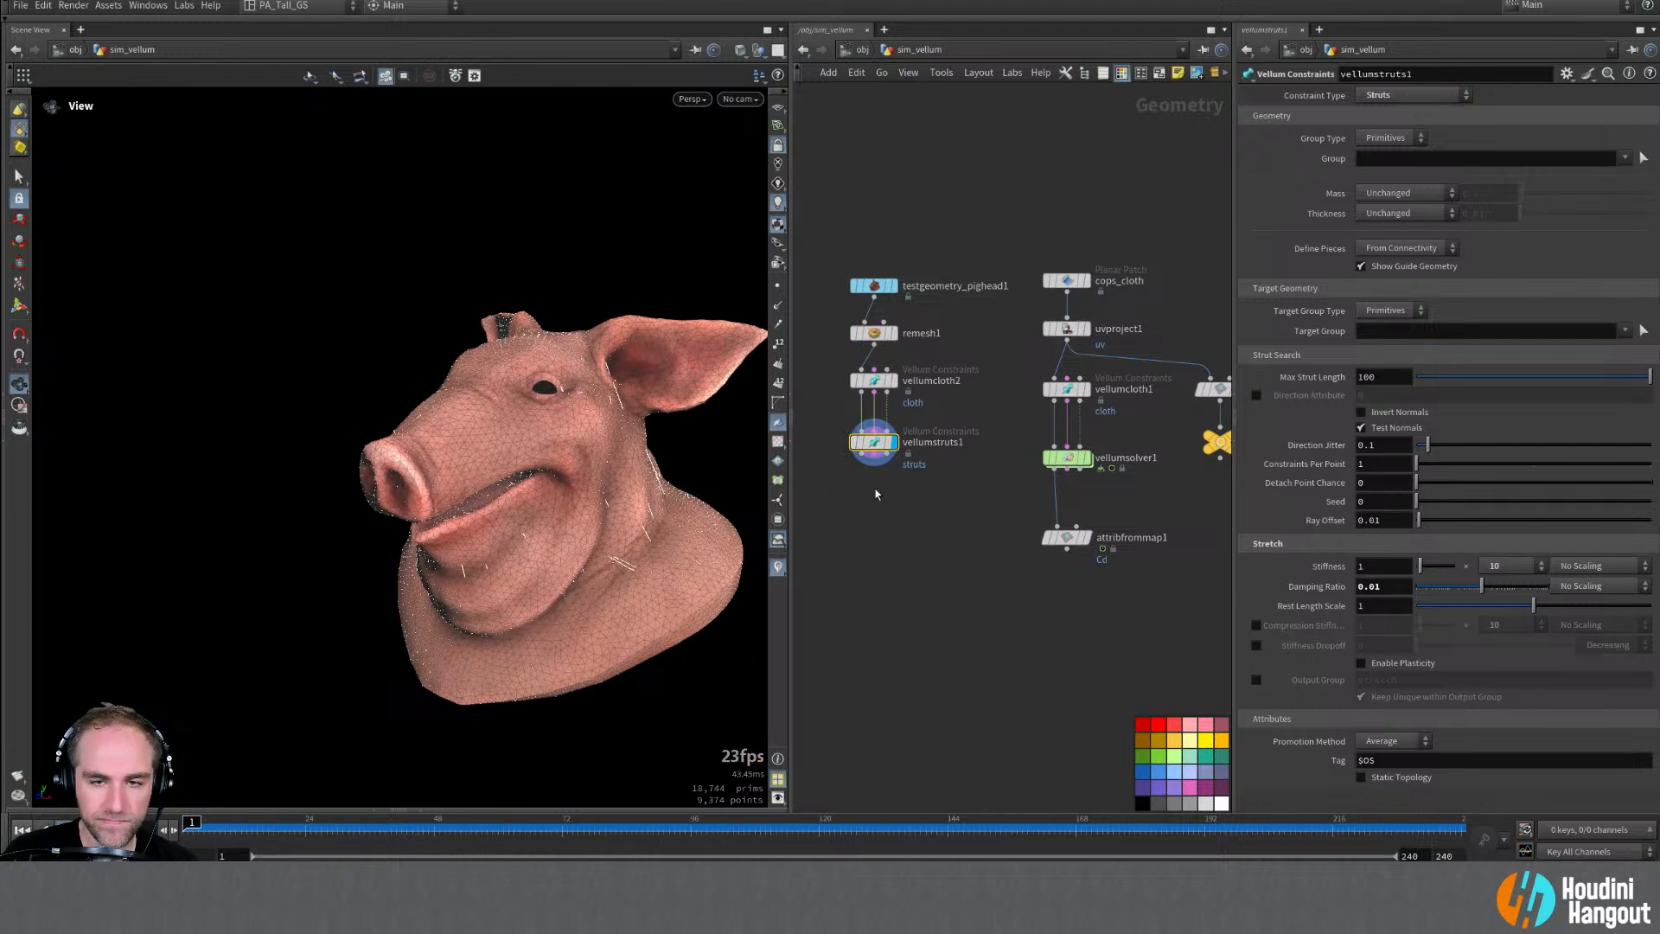
left_click_drag(875, 443, 875, 434)
Step: Add a Vellum Solver wired beneath vellumstruts1 and display it
left_click(868, 495)
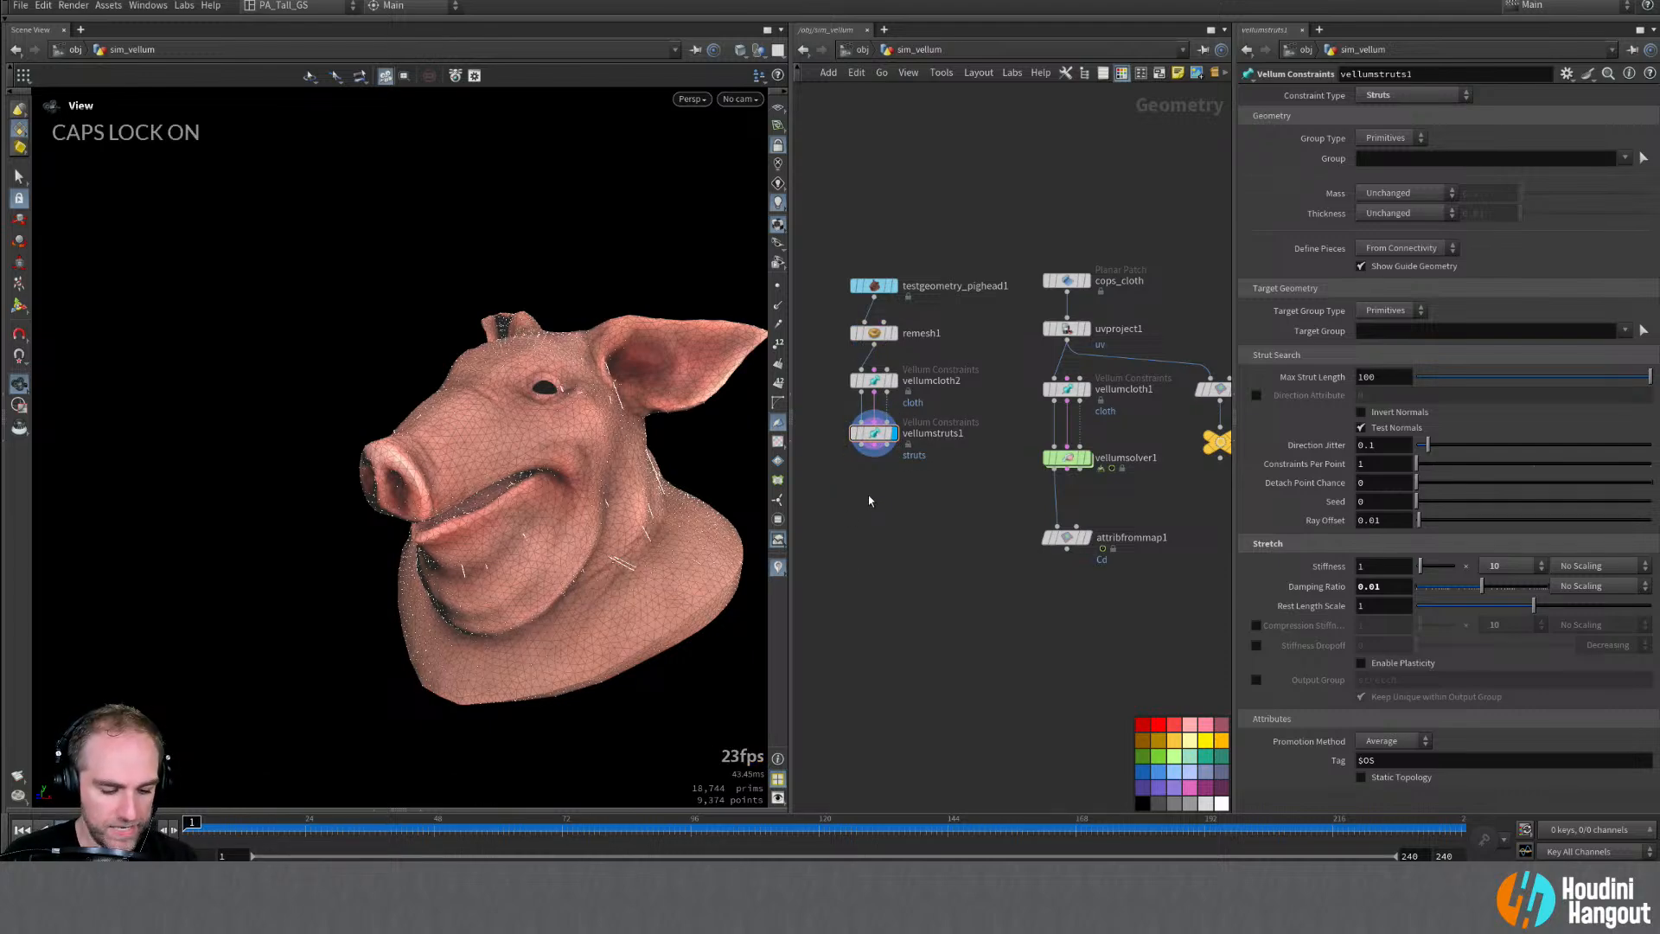
key("Tab")
type("VELLUM C")
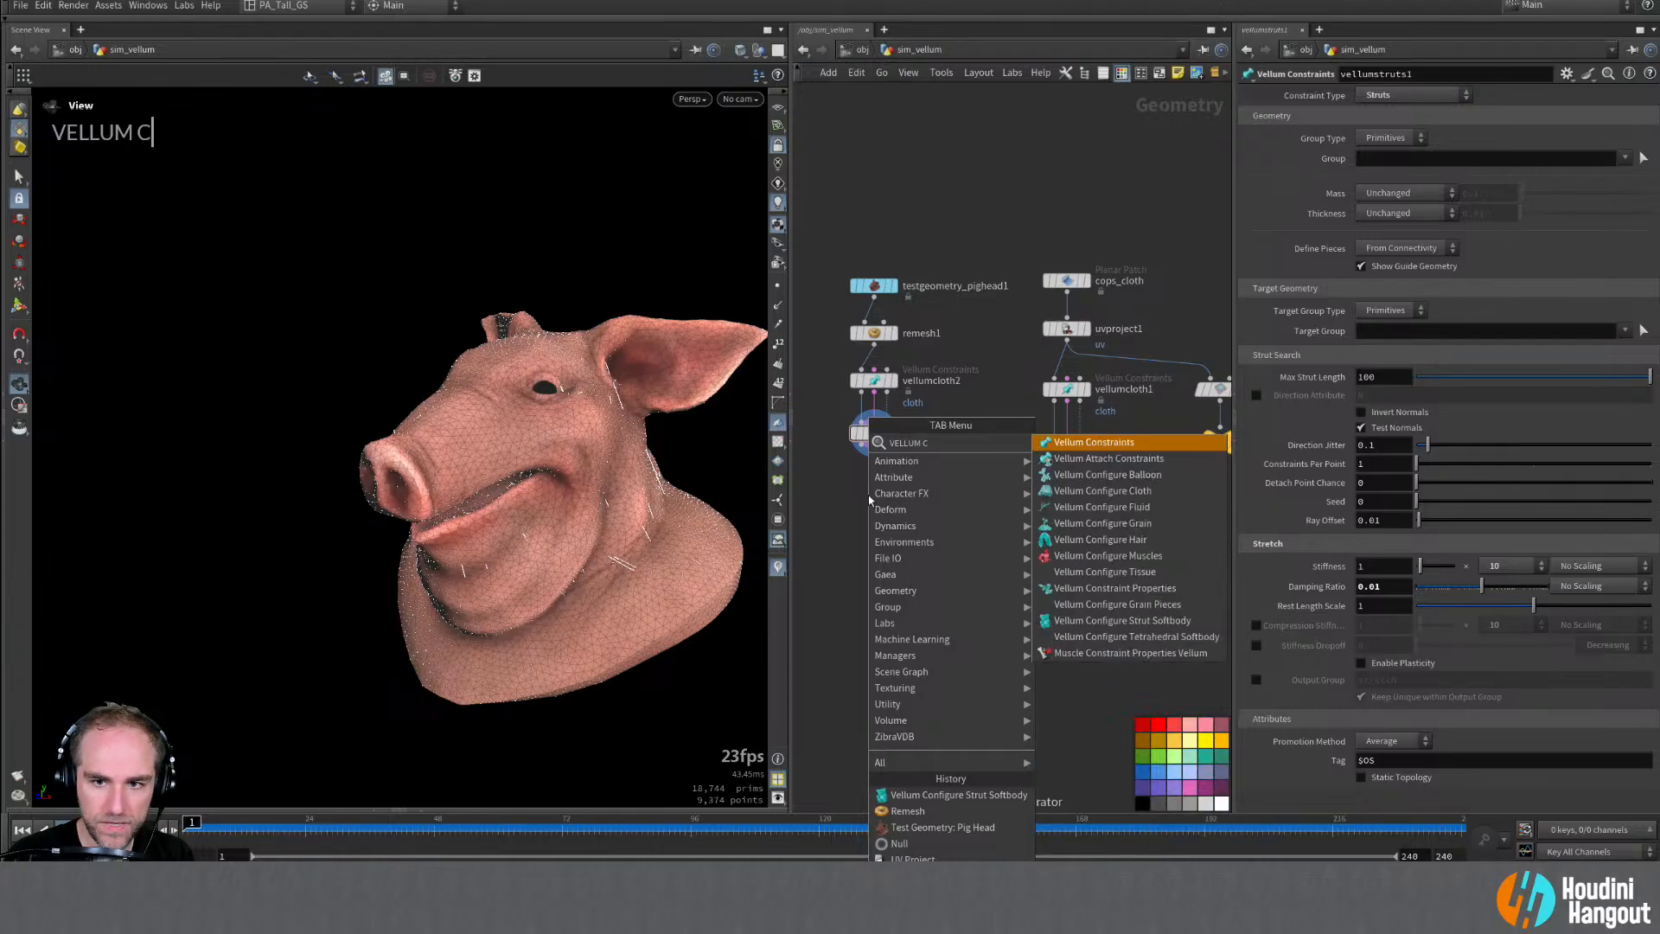
key("BackSpace")
type("SOL")
key("Return")
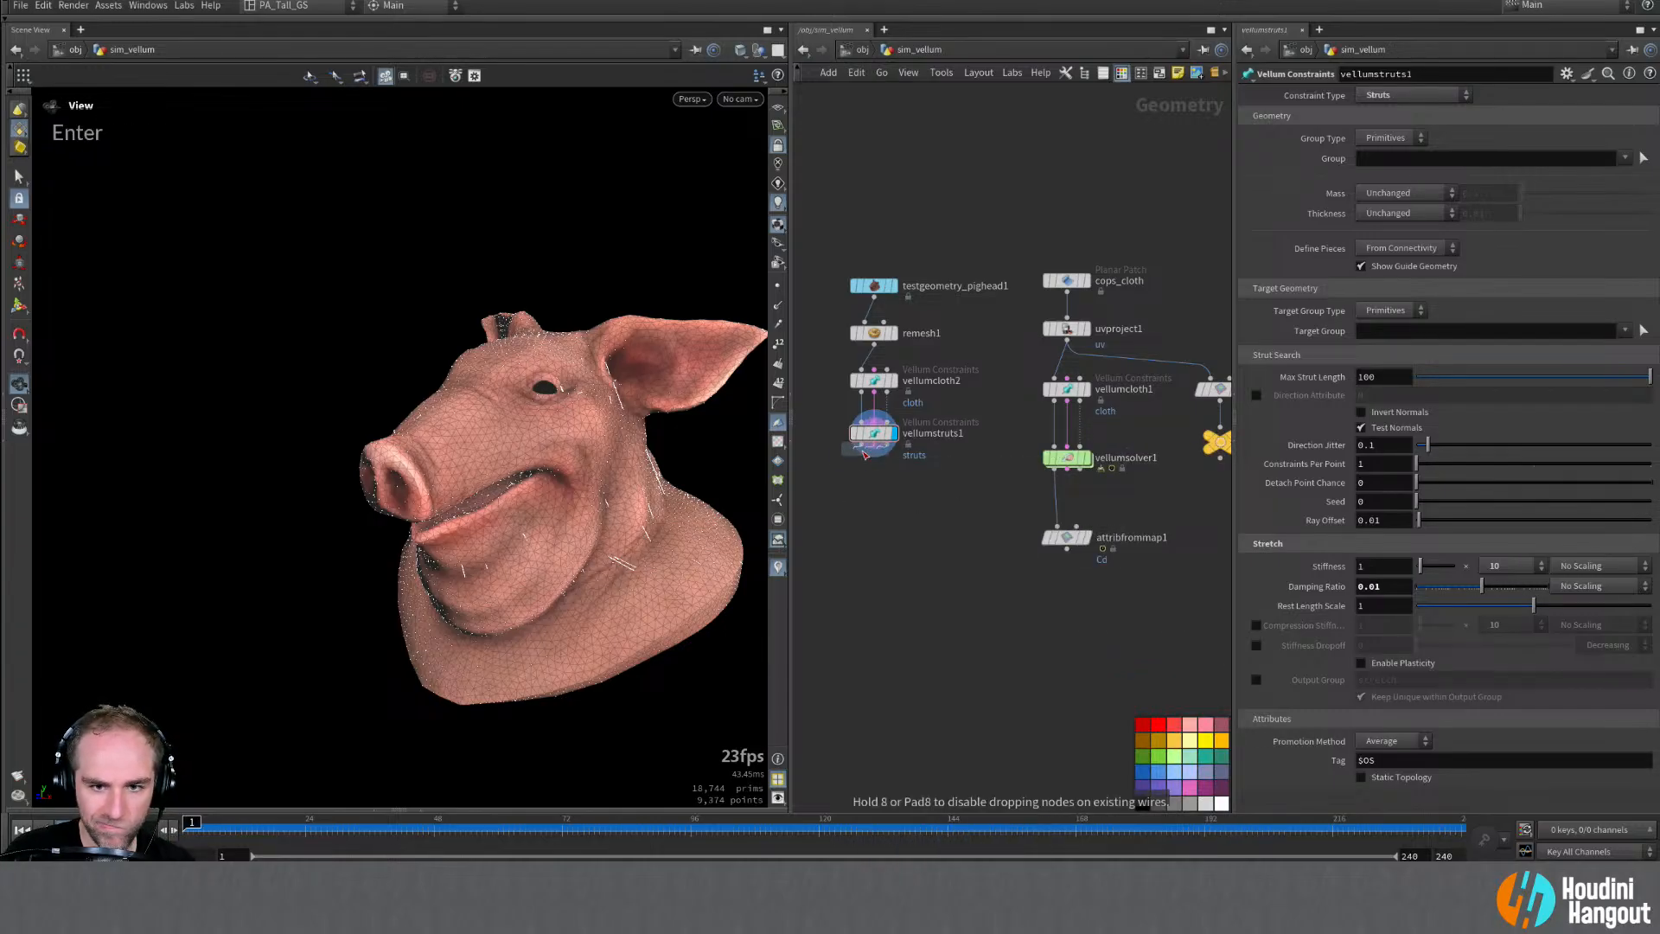
left_click(865, 477)
double_click(878, 492)
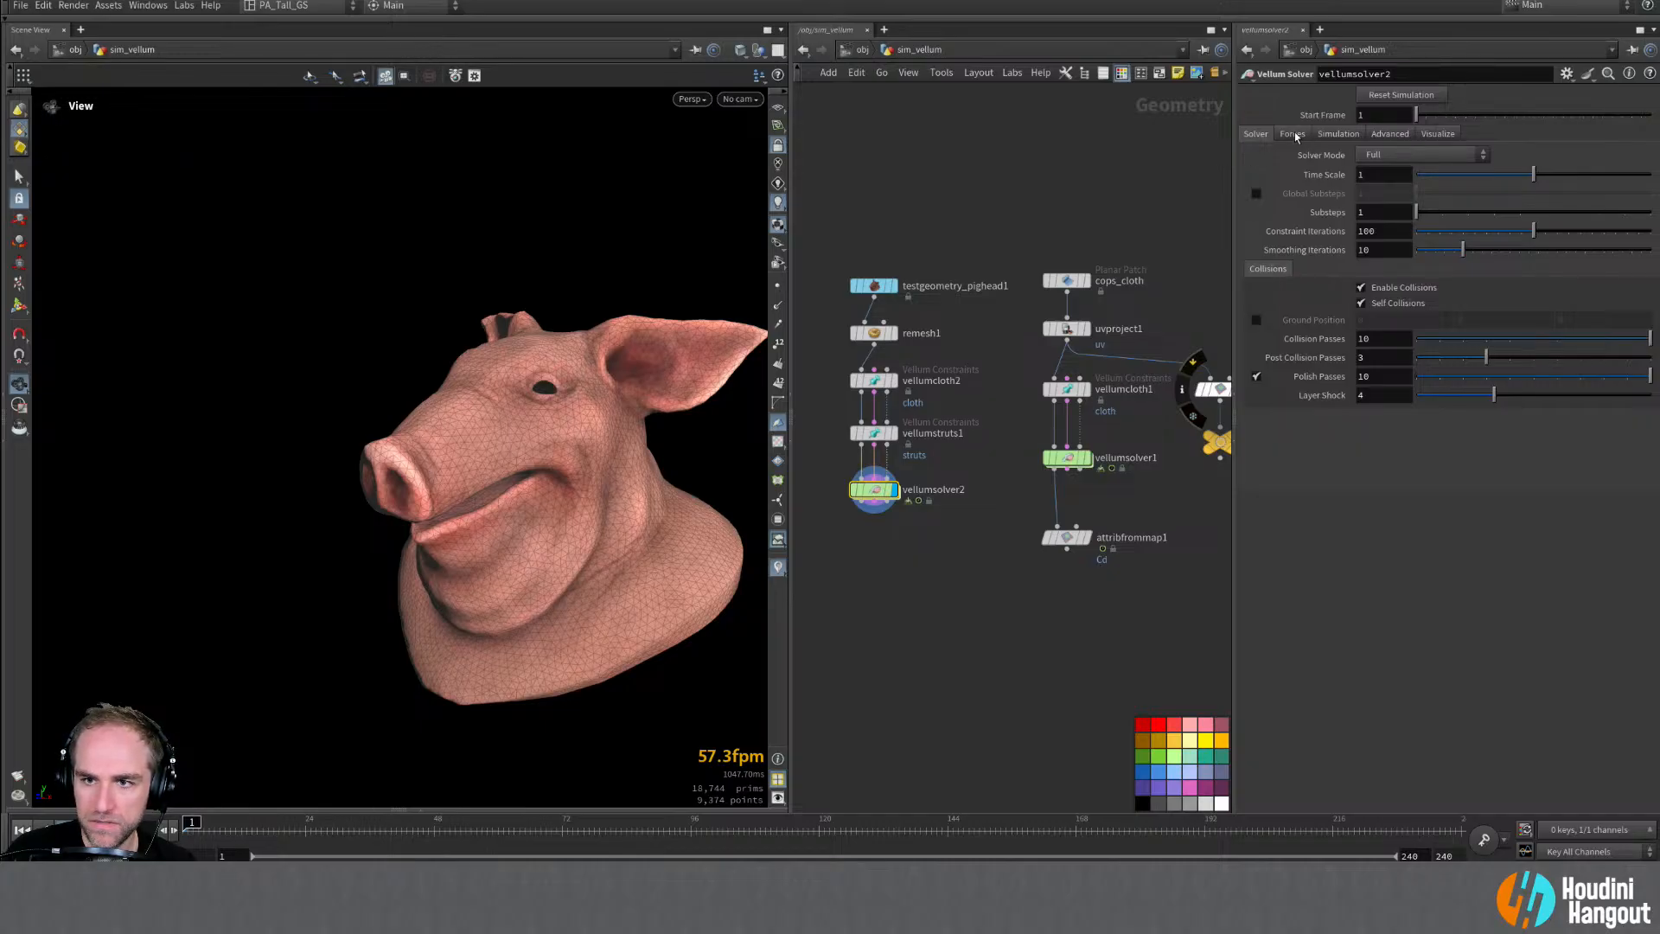
Step: Enable Ground Position on vellumsolver2 and lower its Y value to -1.5 beneath the pig's neck
left_click(1256, 321)
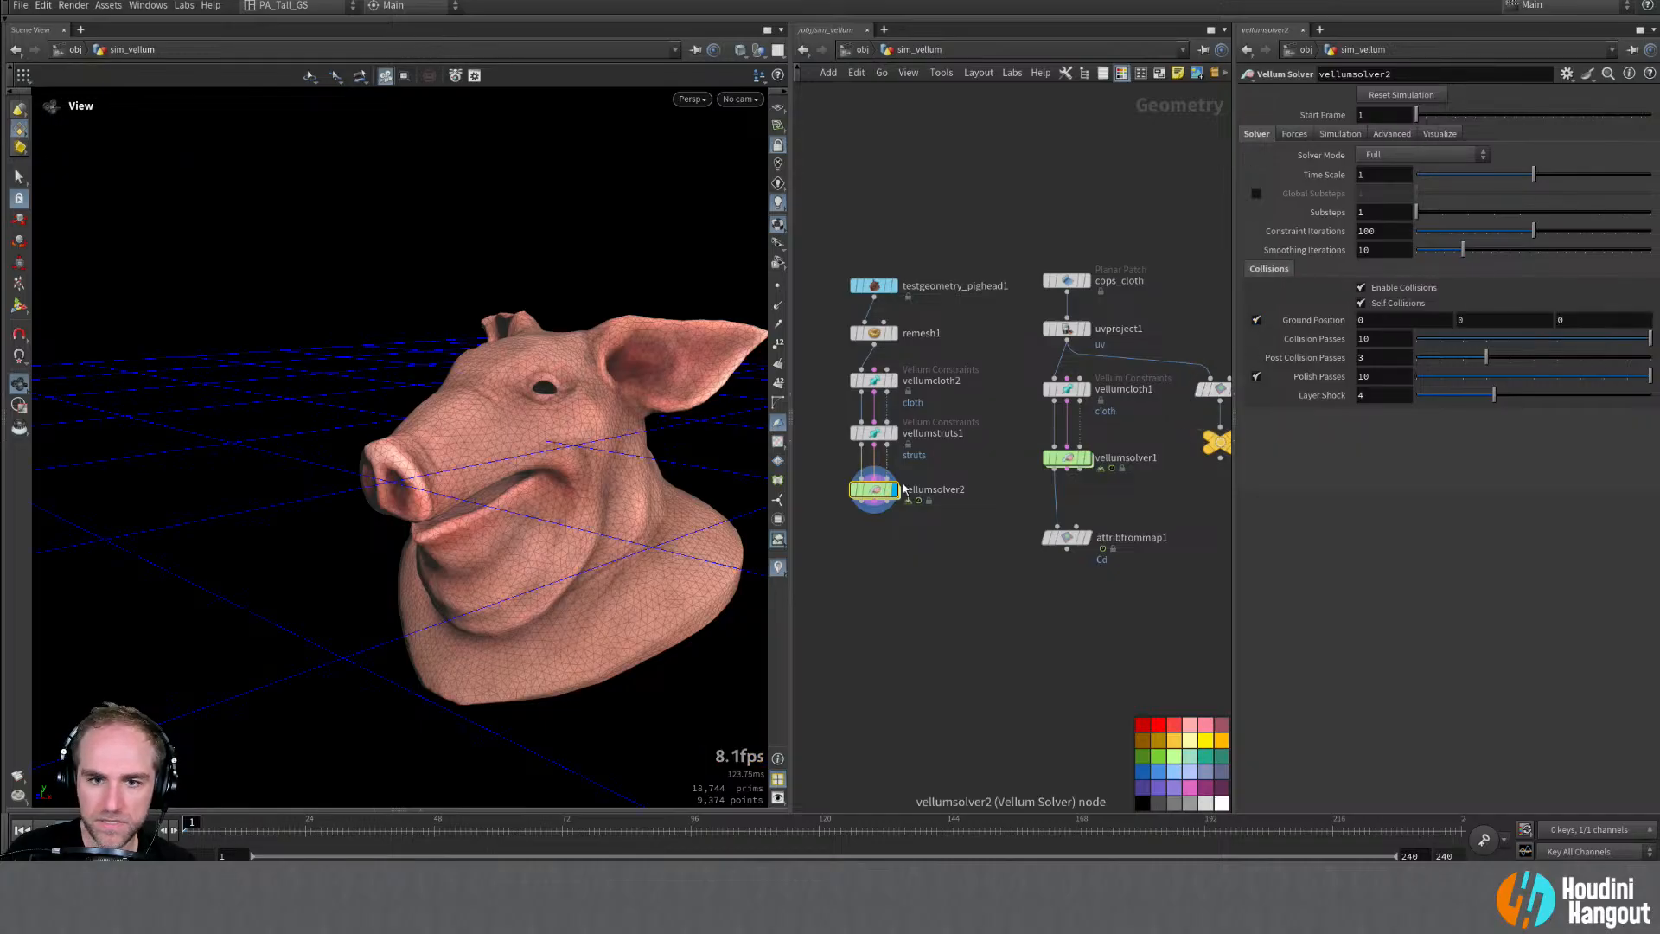
middle_click_drag(1501, 322, 1436, 323)
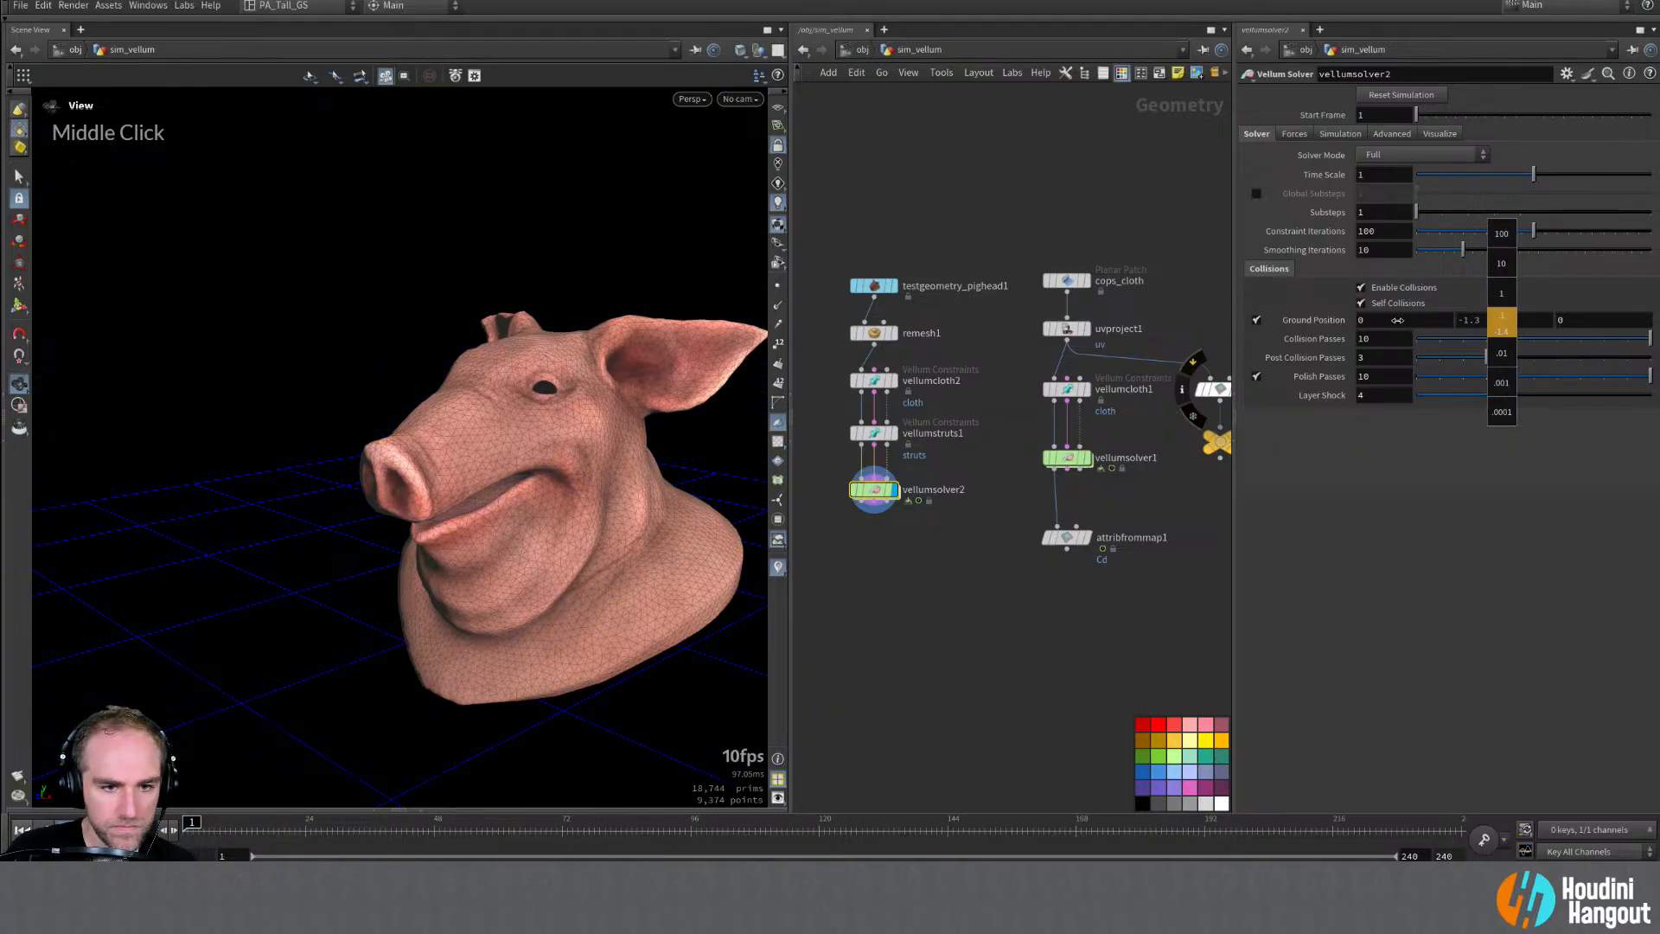
middle_click_drag(1396, 319, 1396, 320)
left_click_drag(604, 500, 447, 492, "alt")
middle_click_drag(1487, 322, 1467, 320)
left_click_drag(492, 471, 433, 501, "alt")
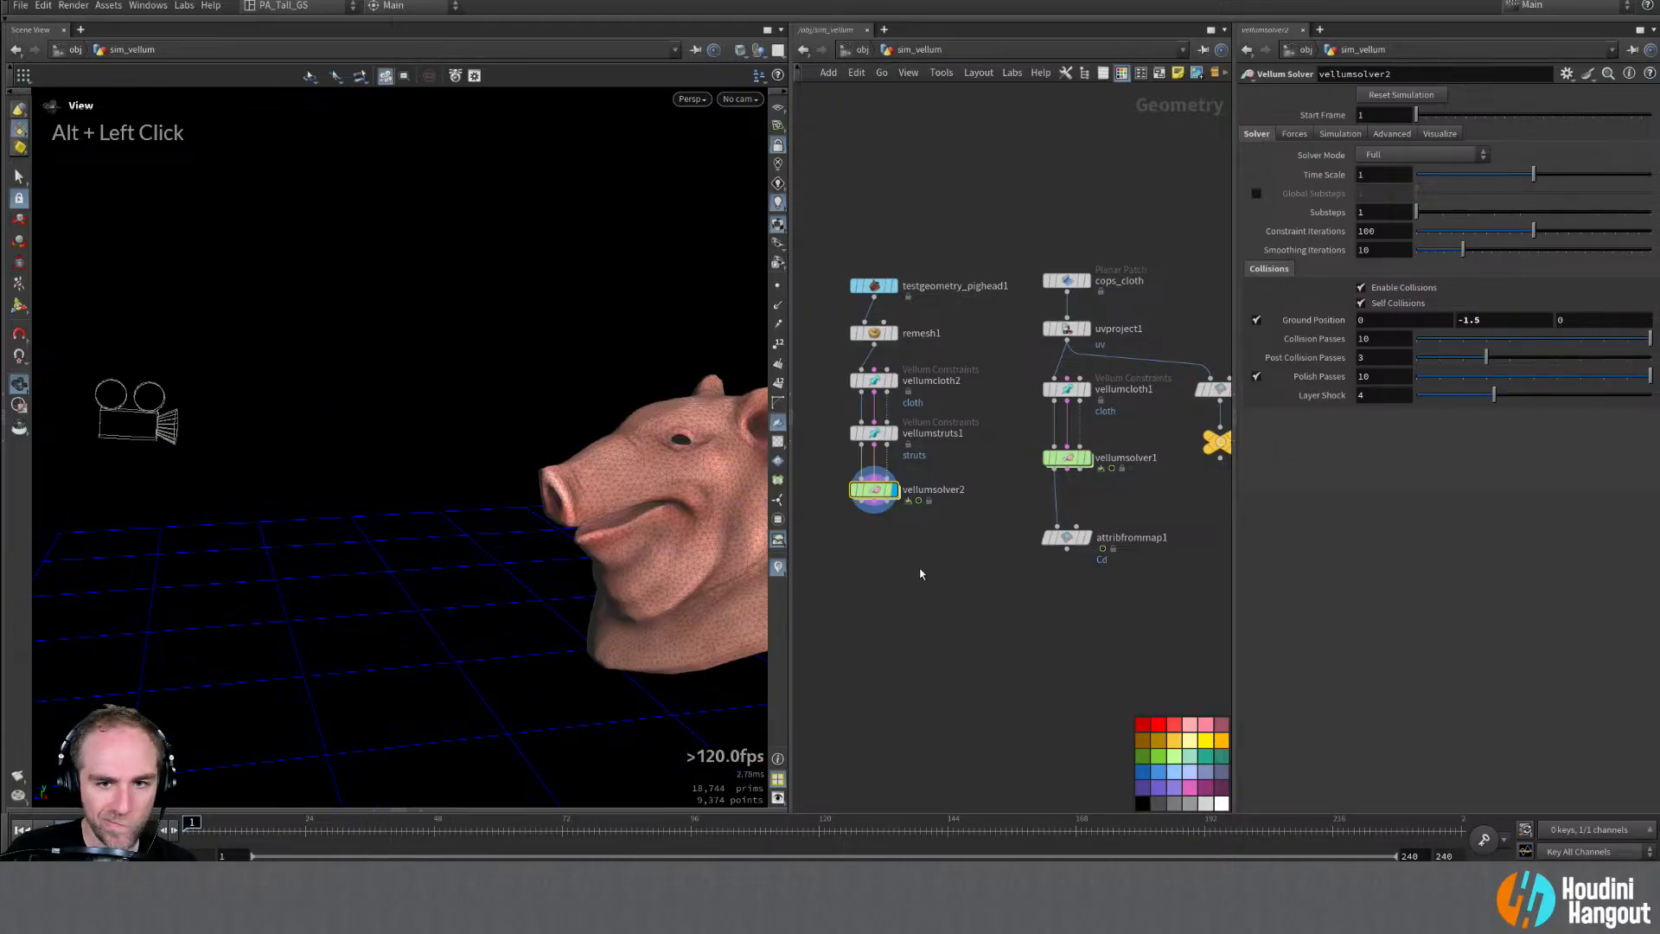
Step: Turn off Add Shader on the testgeometry_pighead1 node
mouse_move(1070, 540)
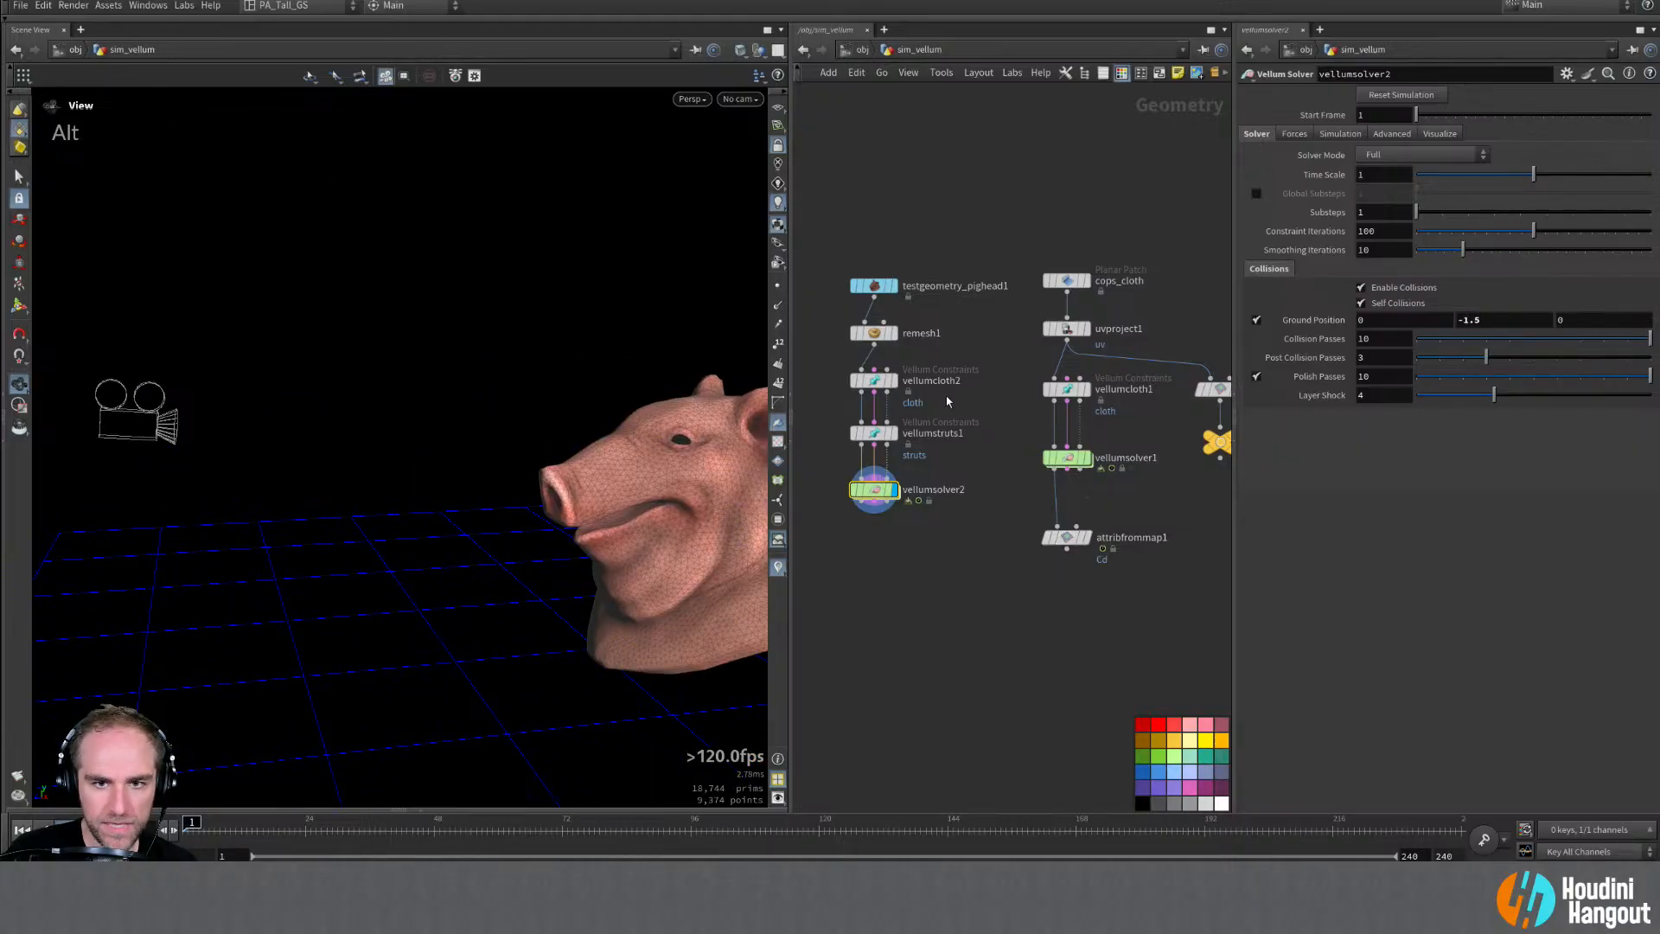
left_click(874, 285)
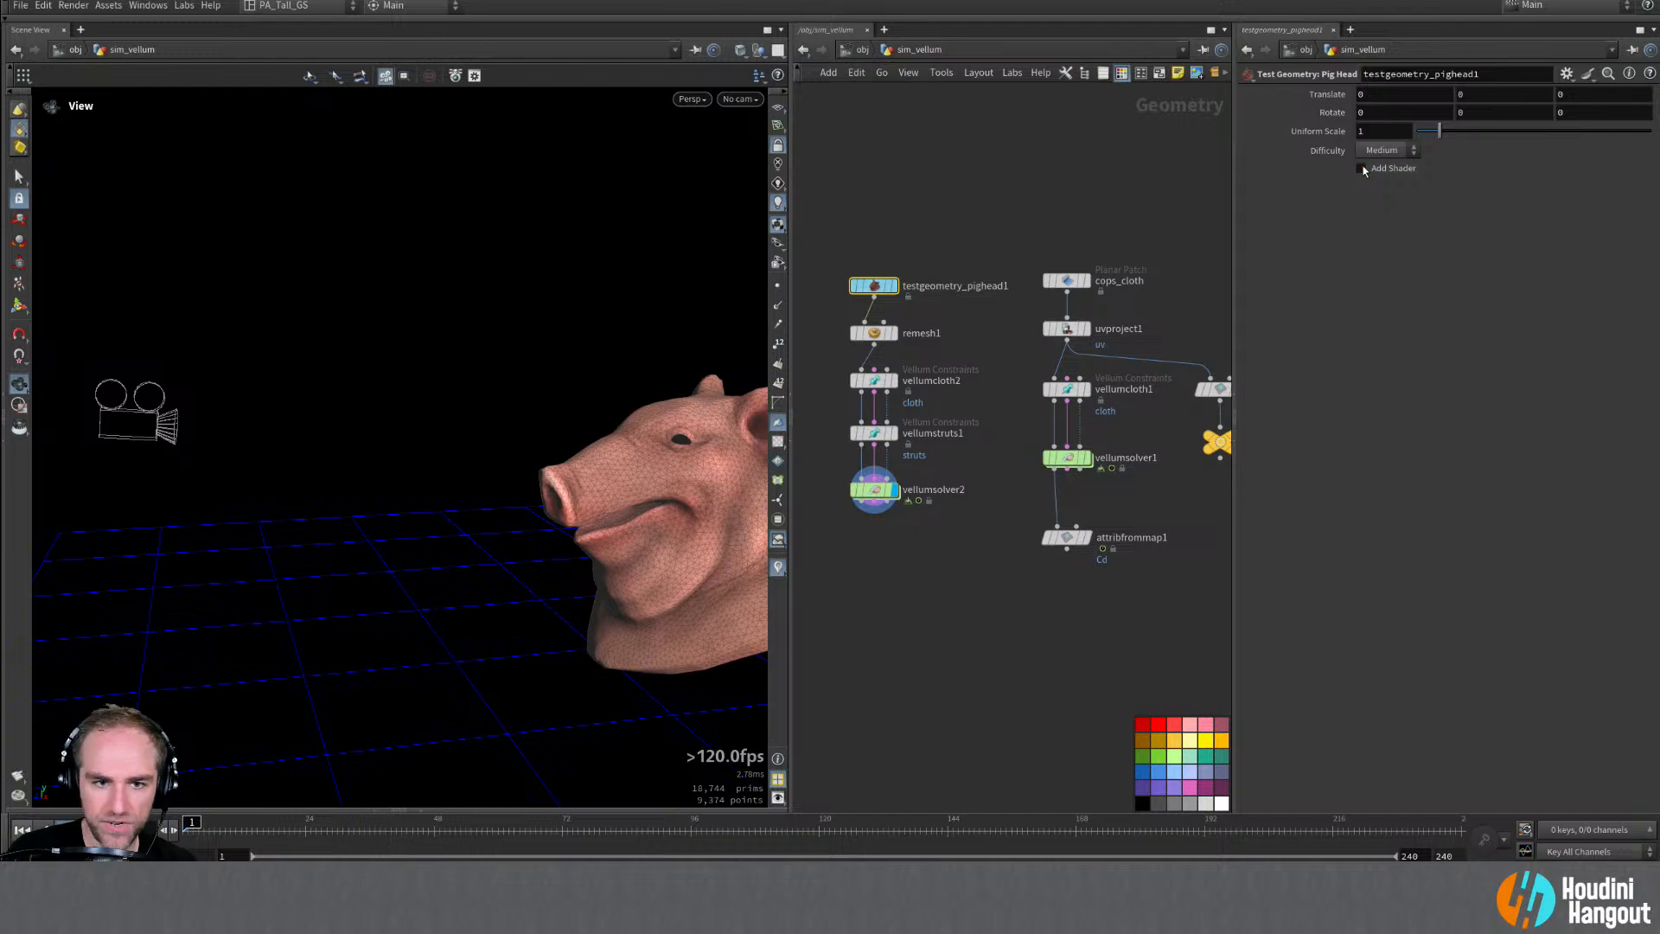
left_click(1363, 169)
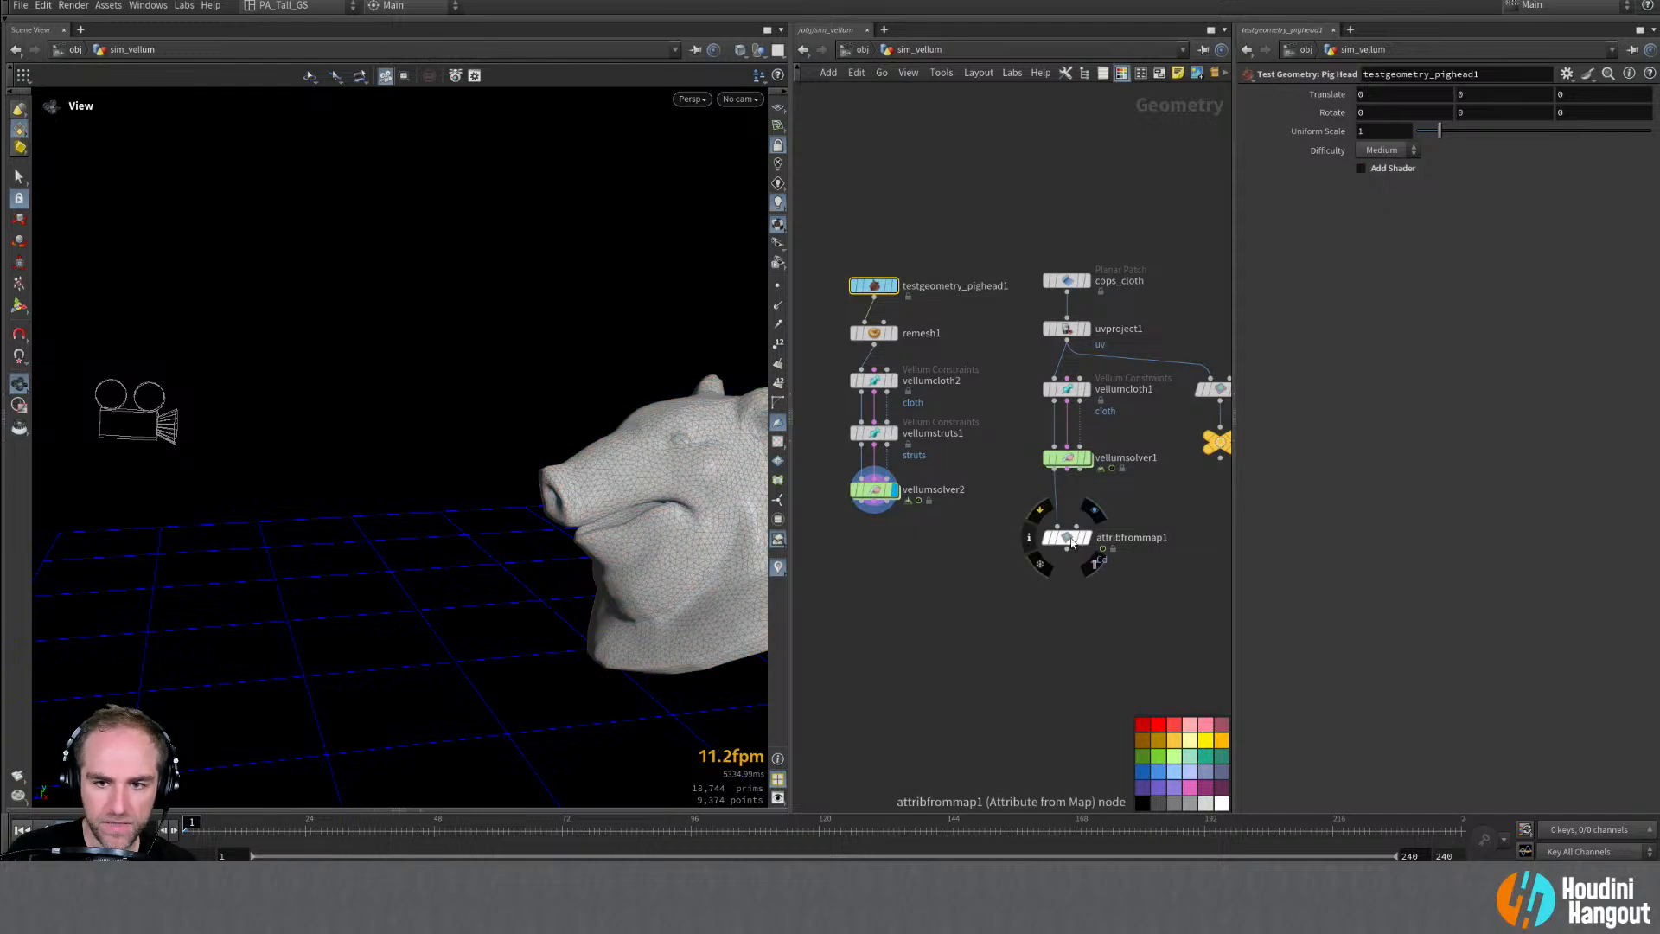
Step: Duplicate attribfrommap1, wire the copy to remesh1, display it and play the timeline to preview the colors on the pig head
left_click_drag(1071, 542, 843, 561, "alt")
left_click_drag(868, 503, 884, 347)
middle_click_drag(811, 418, 886, 408)
left_click_drag(886, 538, 836, 461)
left_click(852, 455)
left_click_drag(556, 648, 752, 553, "alt")
key("Up")
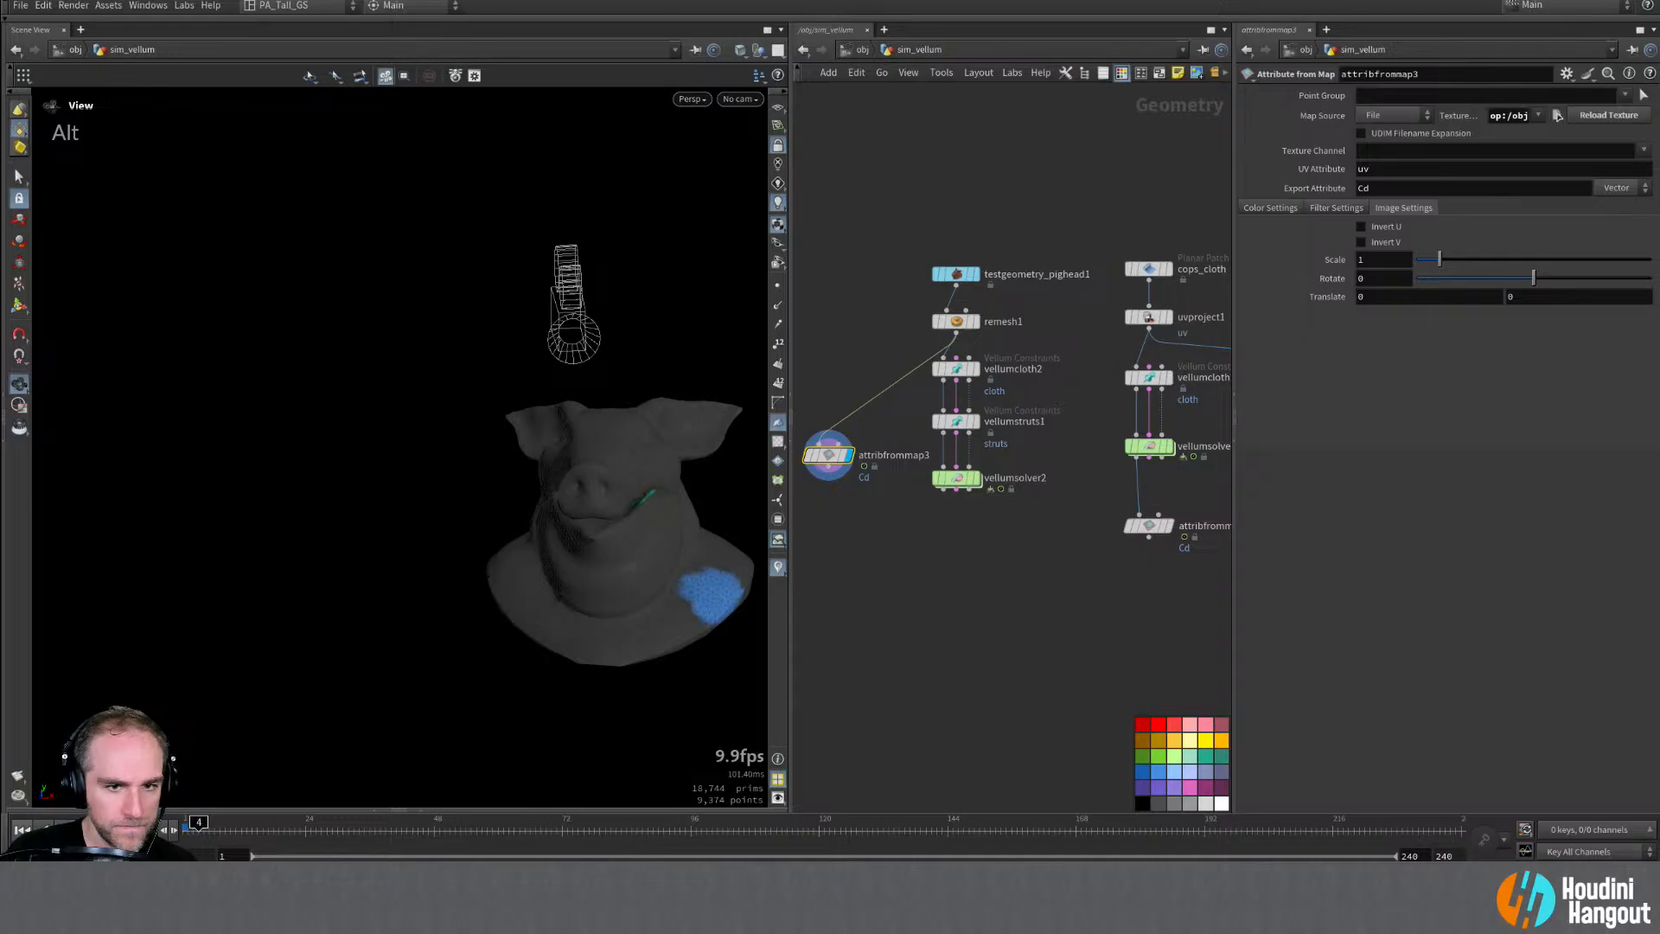
left_click_drag(530, 682, 640, 577, "alt")
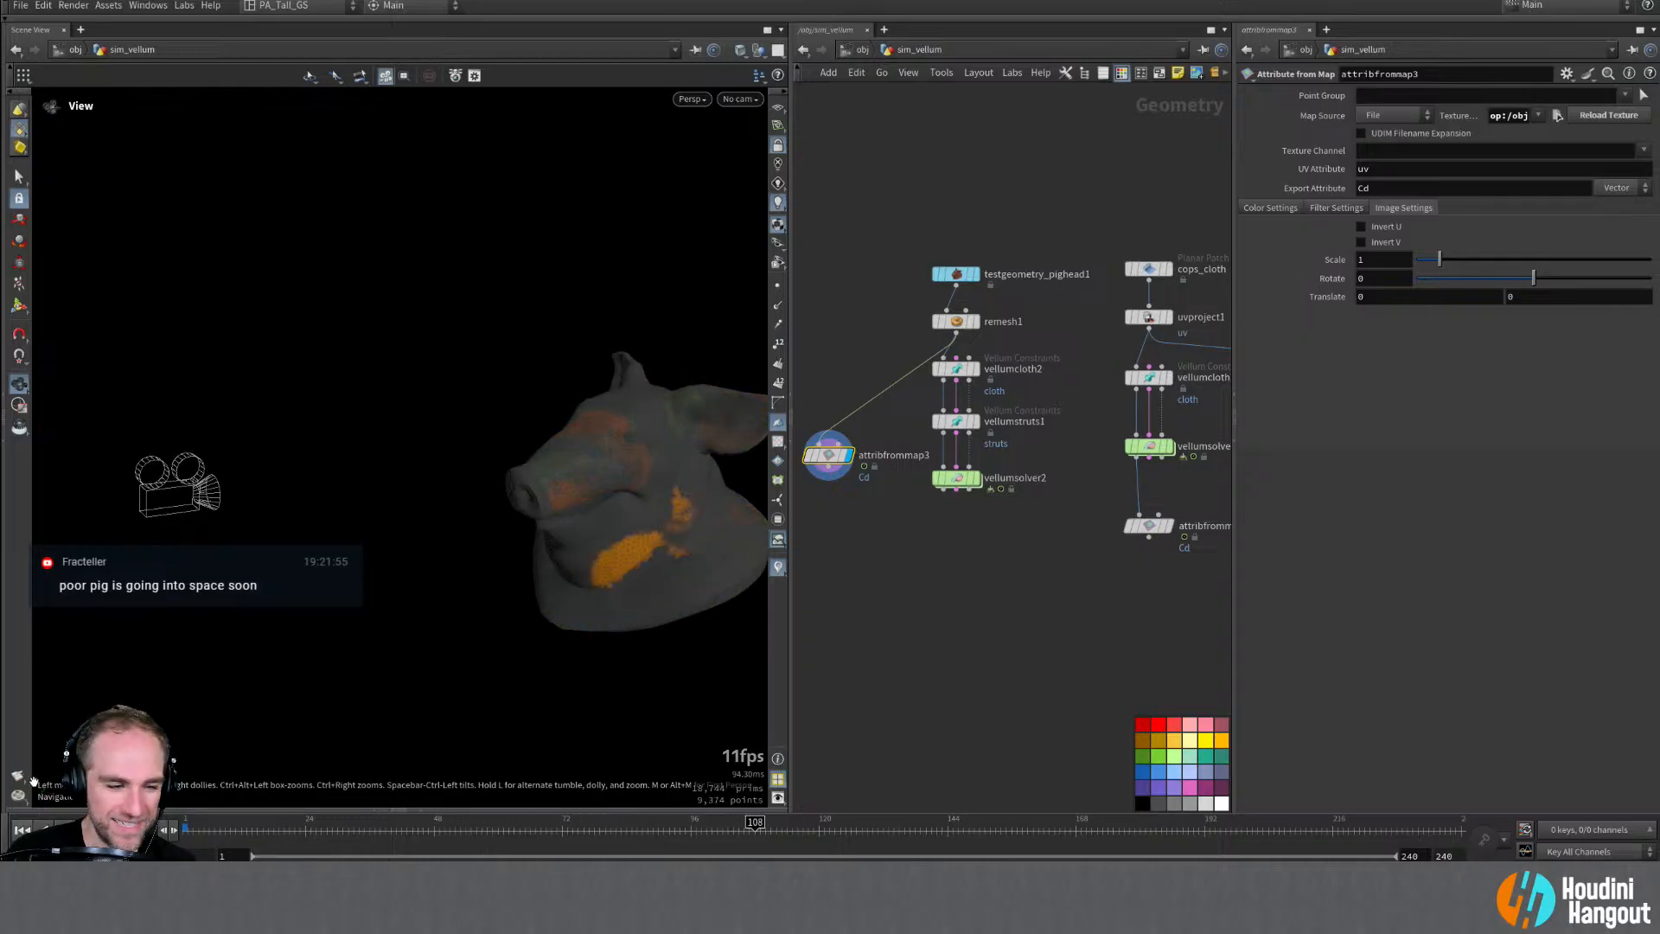
Step: Move attribfrommap3 beneath vellumsolver2 and wire it to the solver's output
left_click_drag(827, 453, 954, 585)
middle_click_drag(1061, 509, 953, 578)
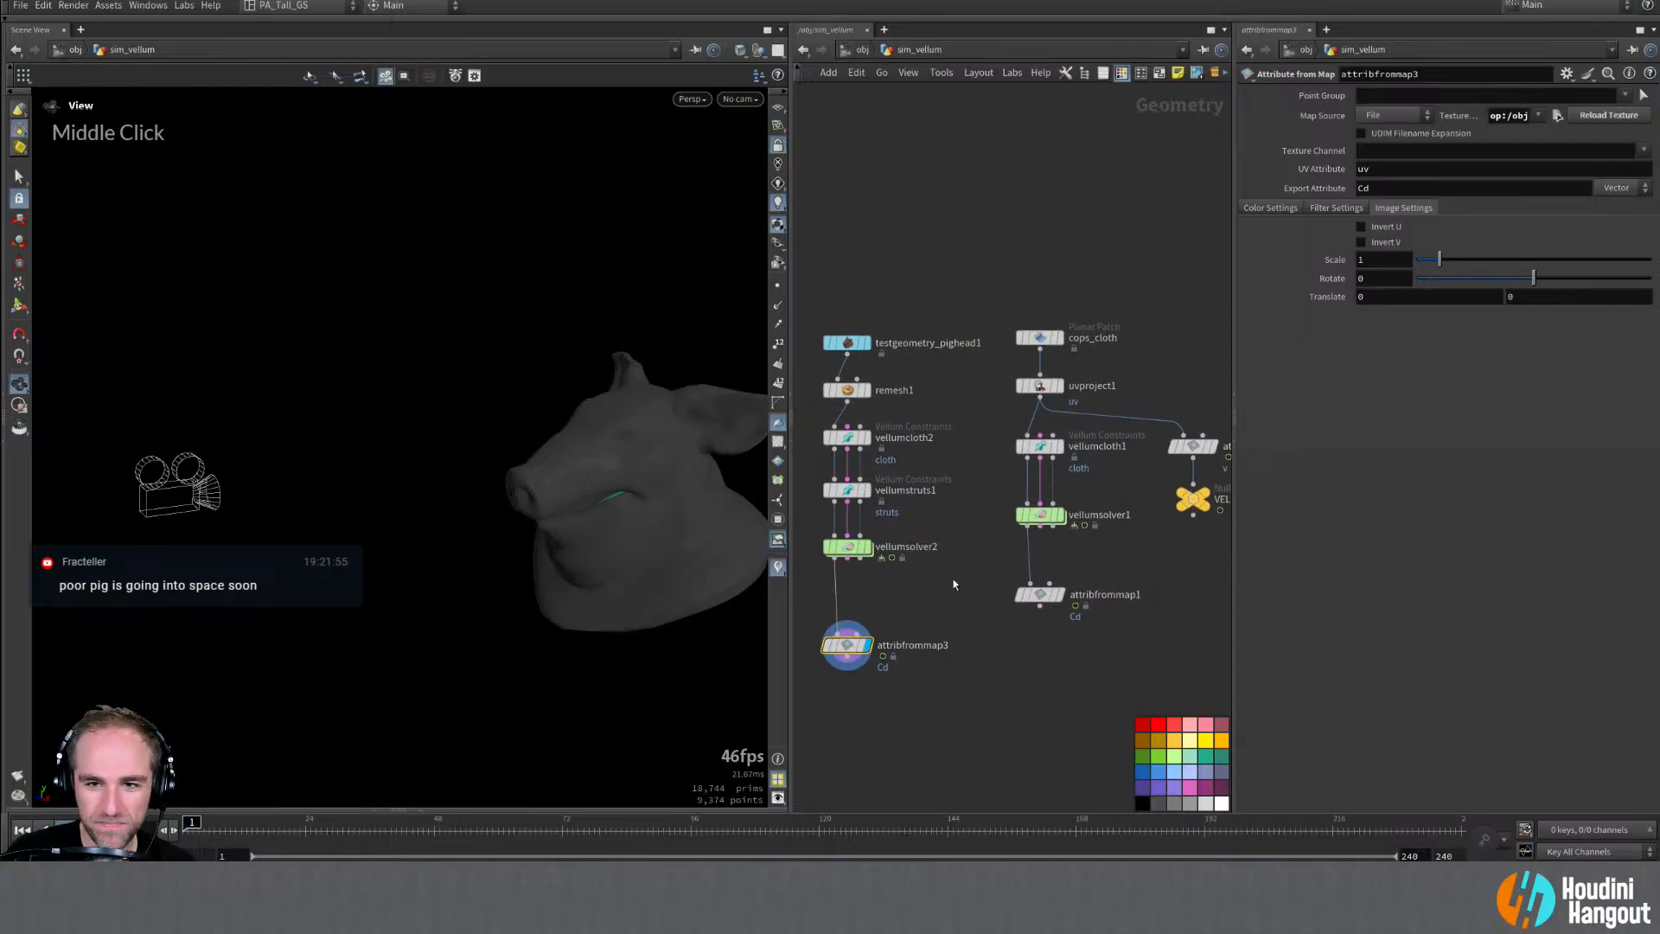
right_click_drag(1162, 566, 1142, 559)
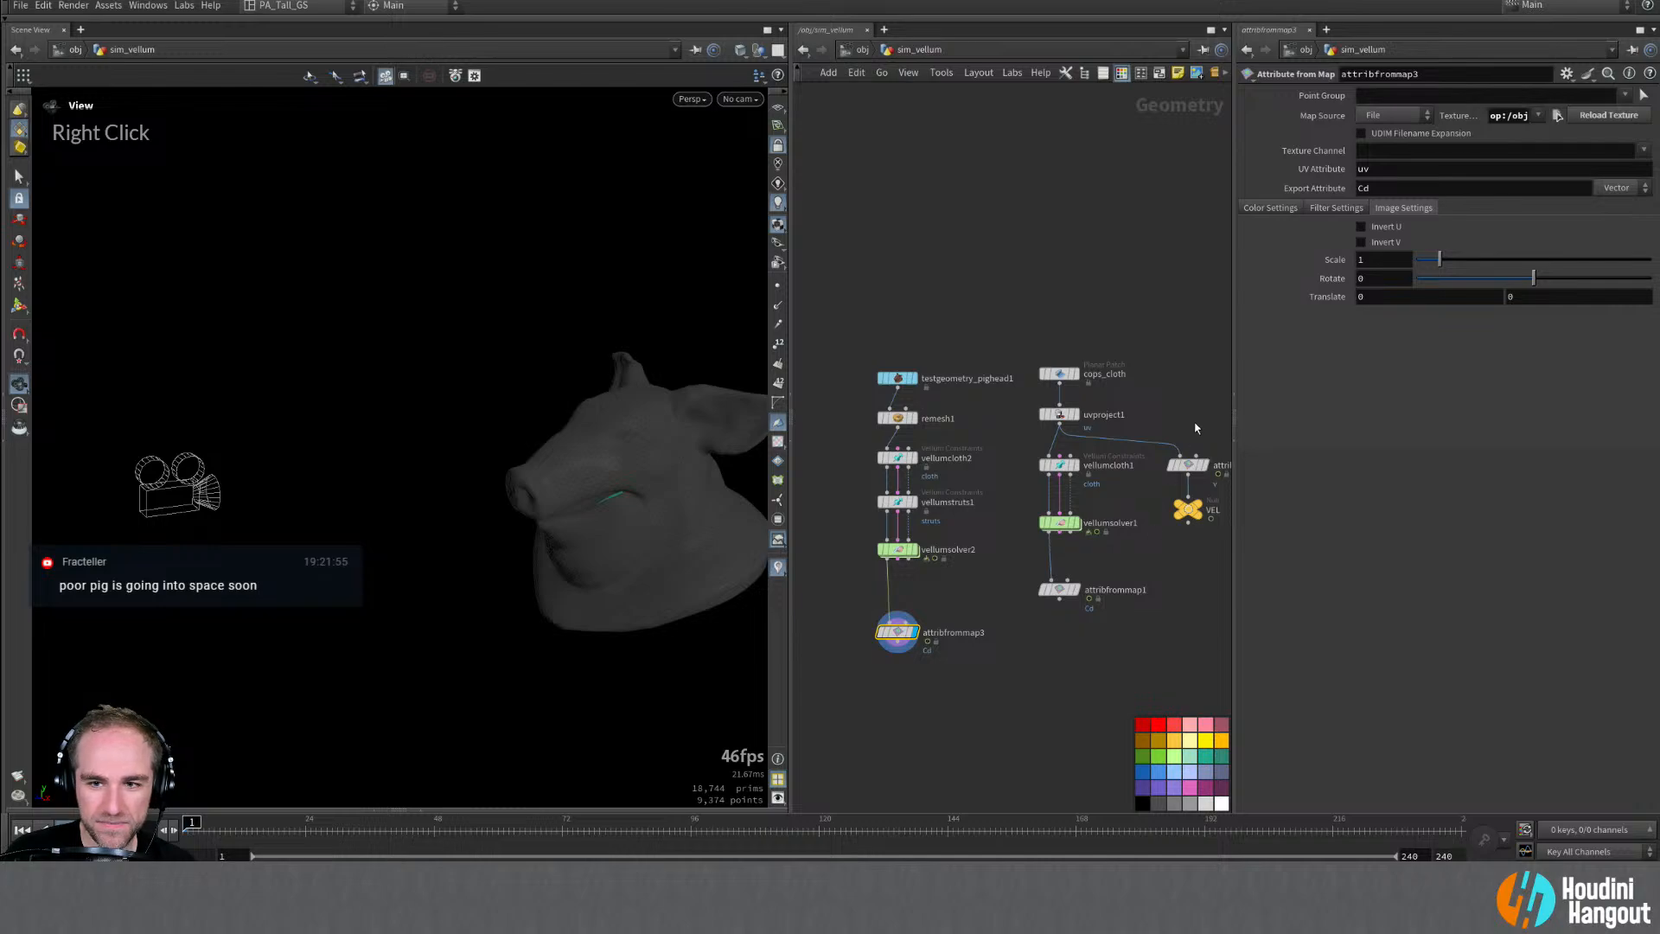
Step: Duplicate the cloth's velocity Attribute from Map and VEL null, wire the copy to remesh1 and display VEL1
left_click_drag(1167, 532, 1167, 532)
left_click_drag(1188, 464, 891, 430, "alt")
middle_click_drag(842, 417, 876, 422)
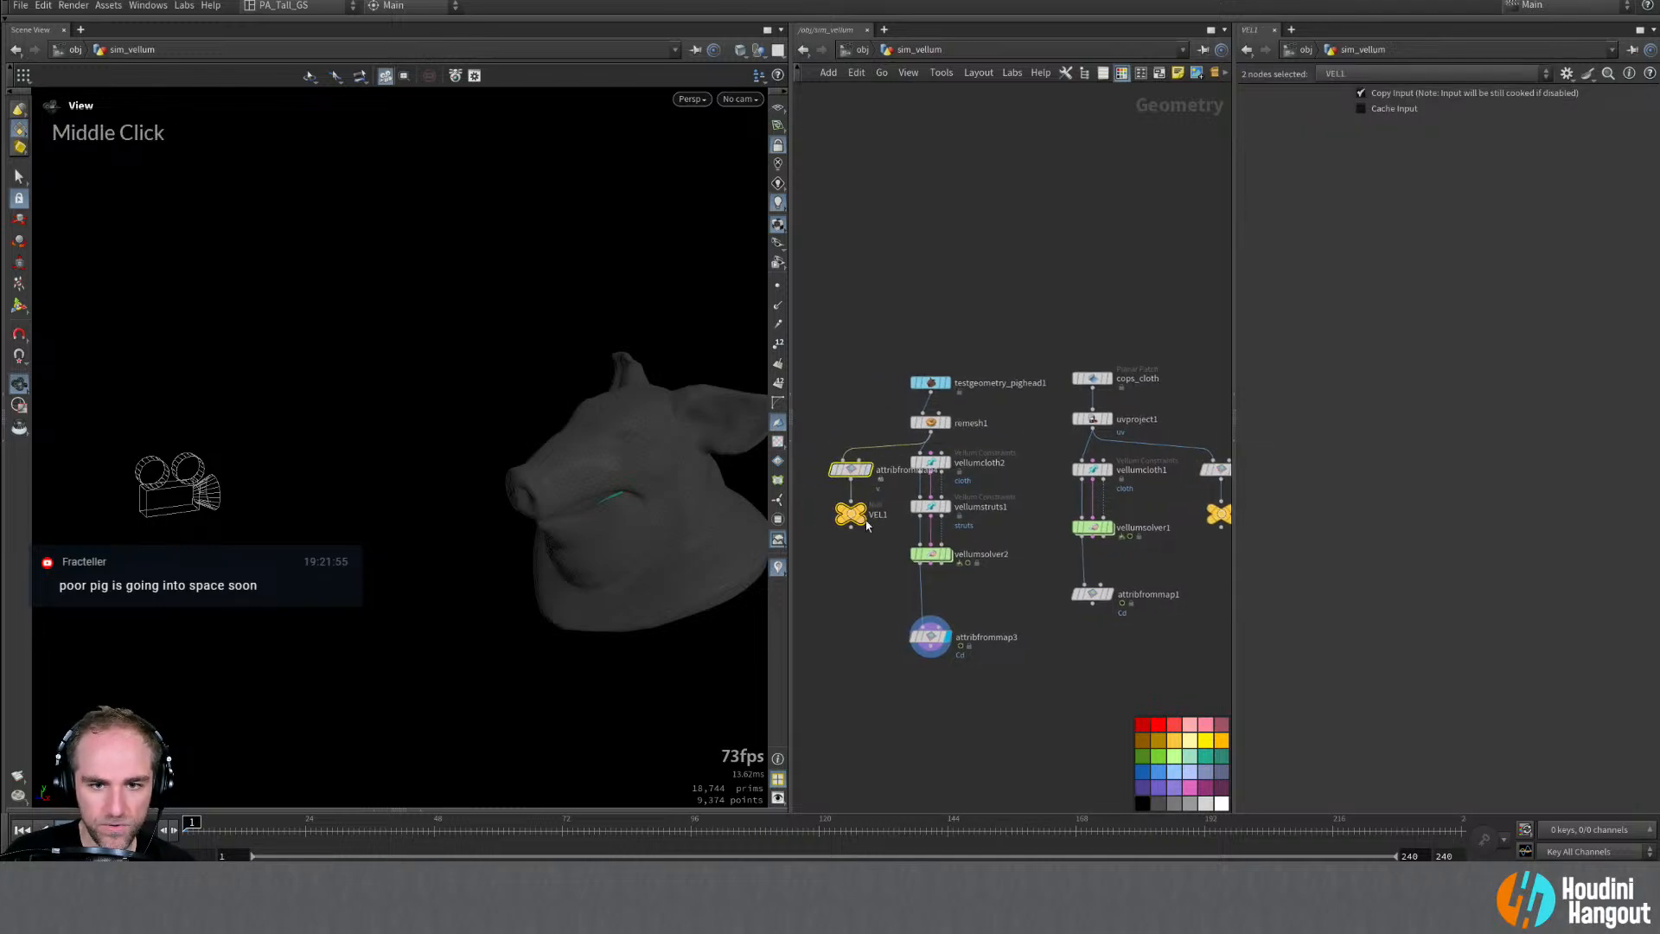
key("Escape")
double_click(847, 512)
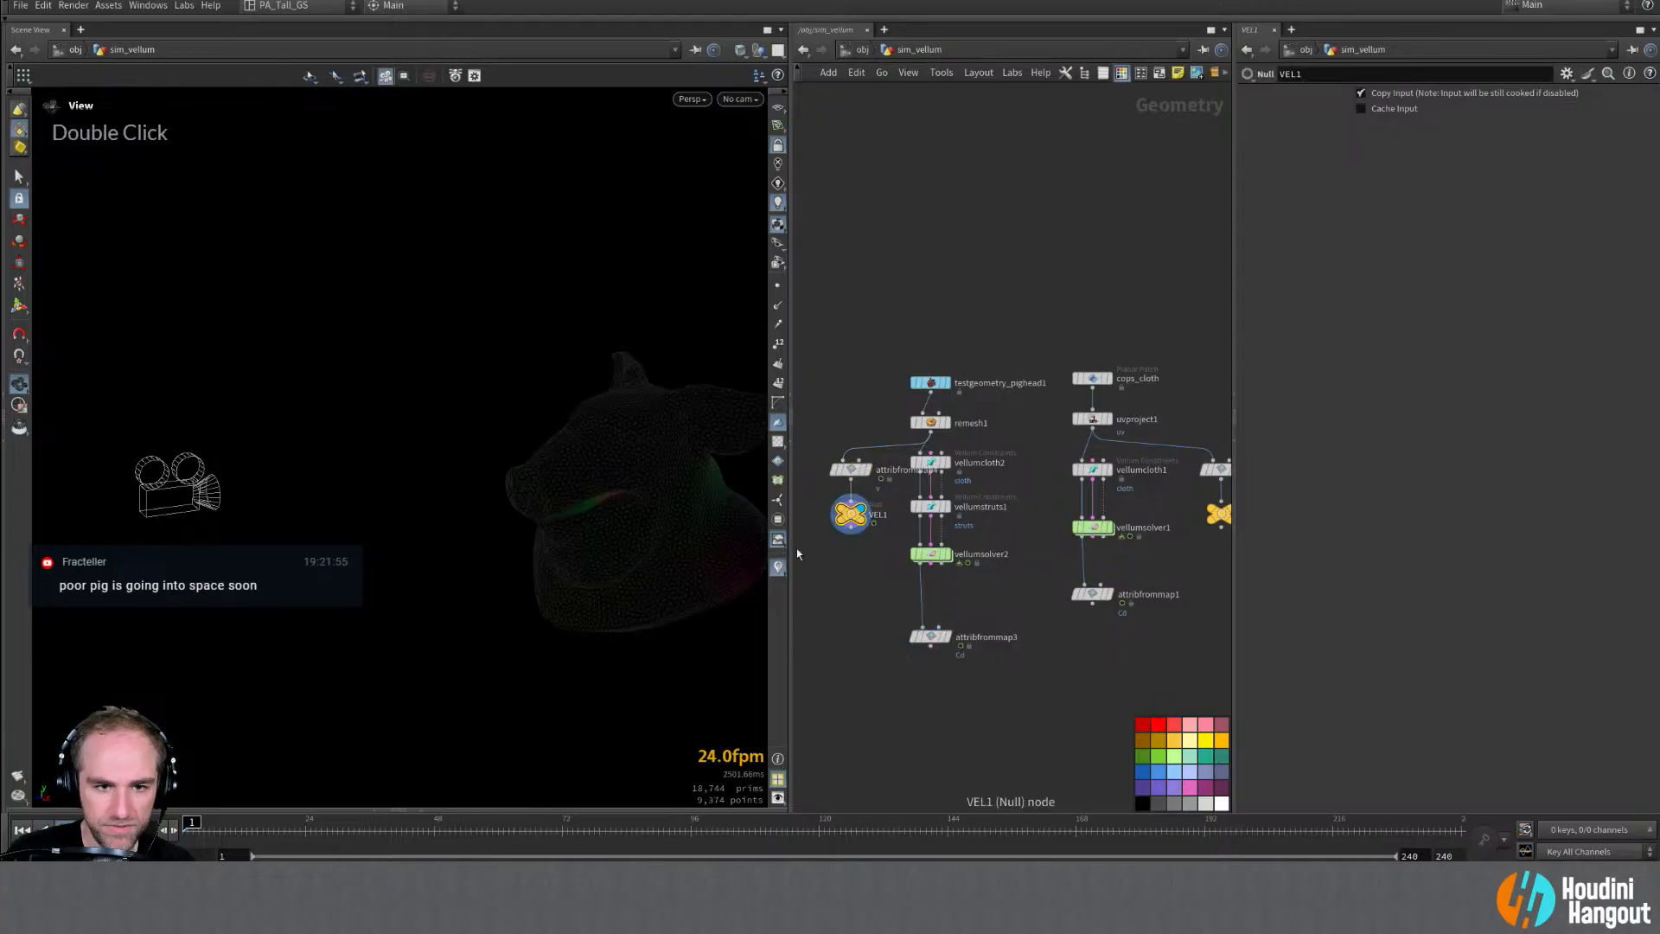
Step: Show point trails in the viewport and examine the velocities around the pig head during playback
left_click(779, 325)
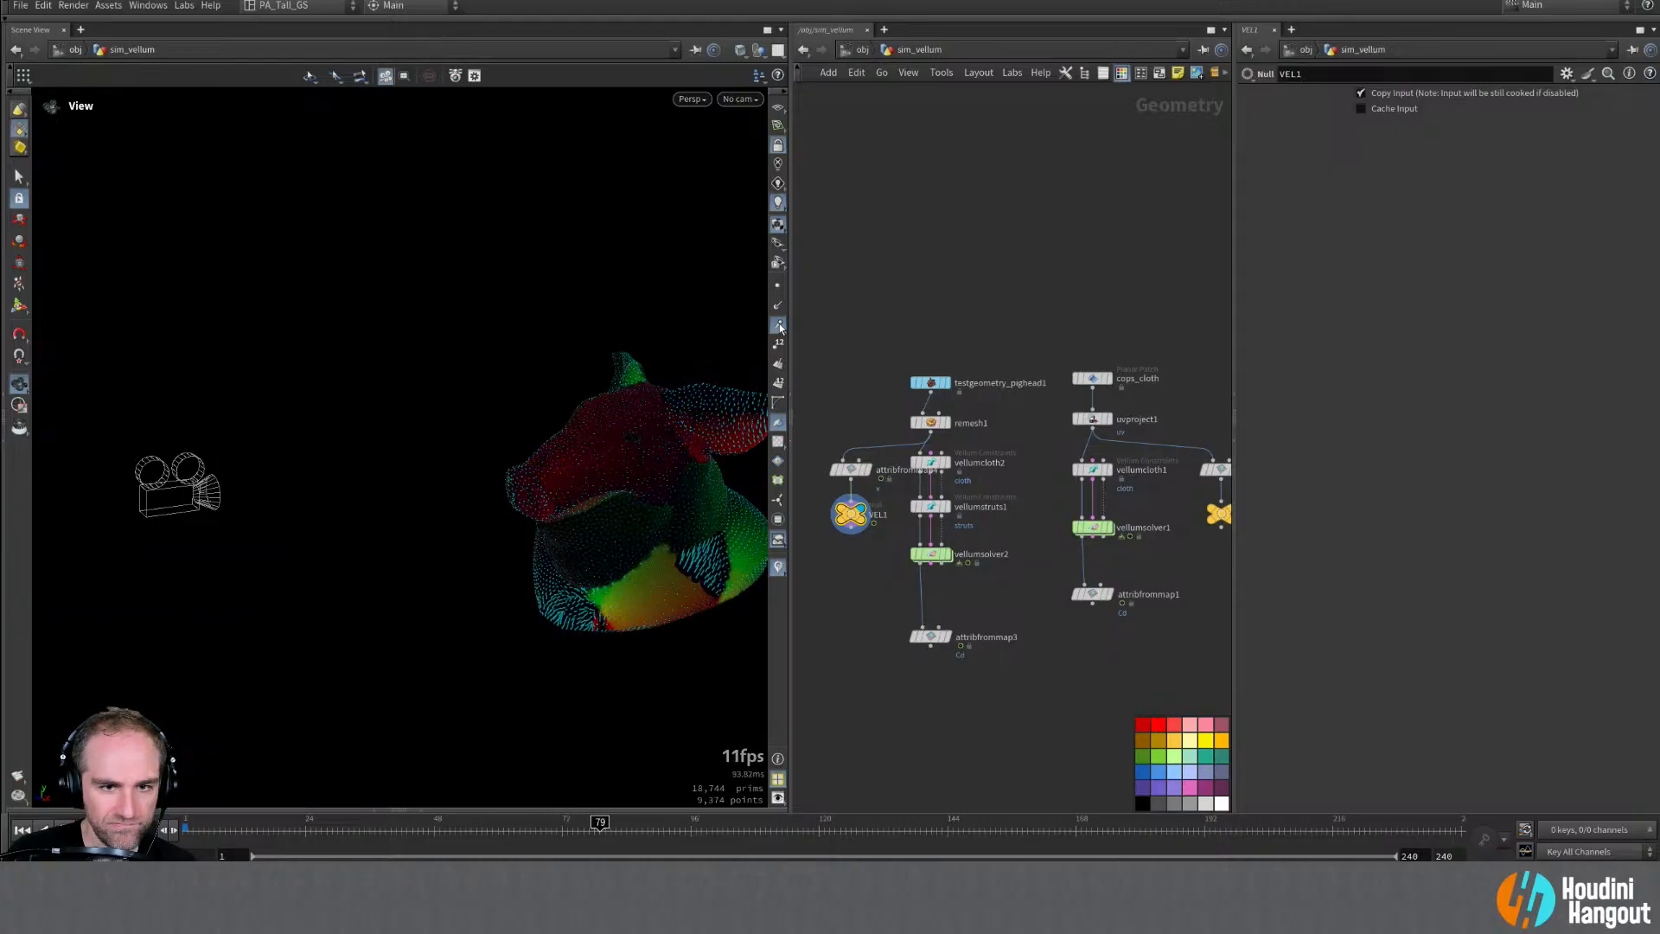
left_click_drag(729, 389, 550, 395, "alt")
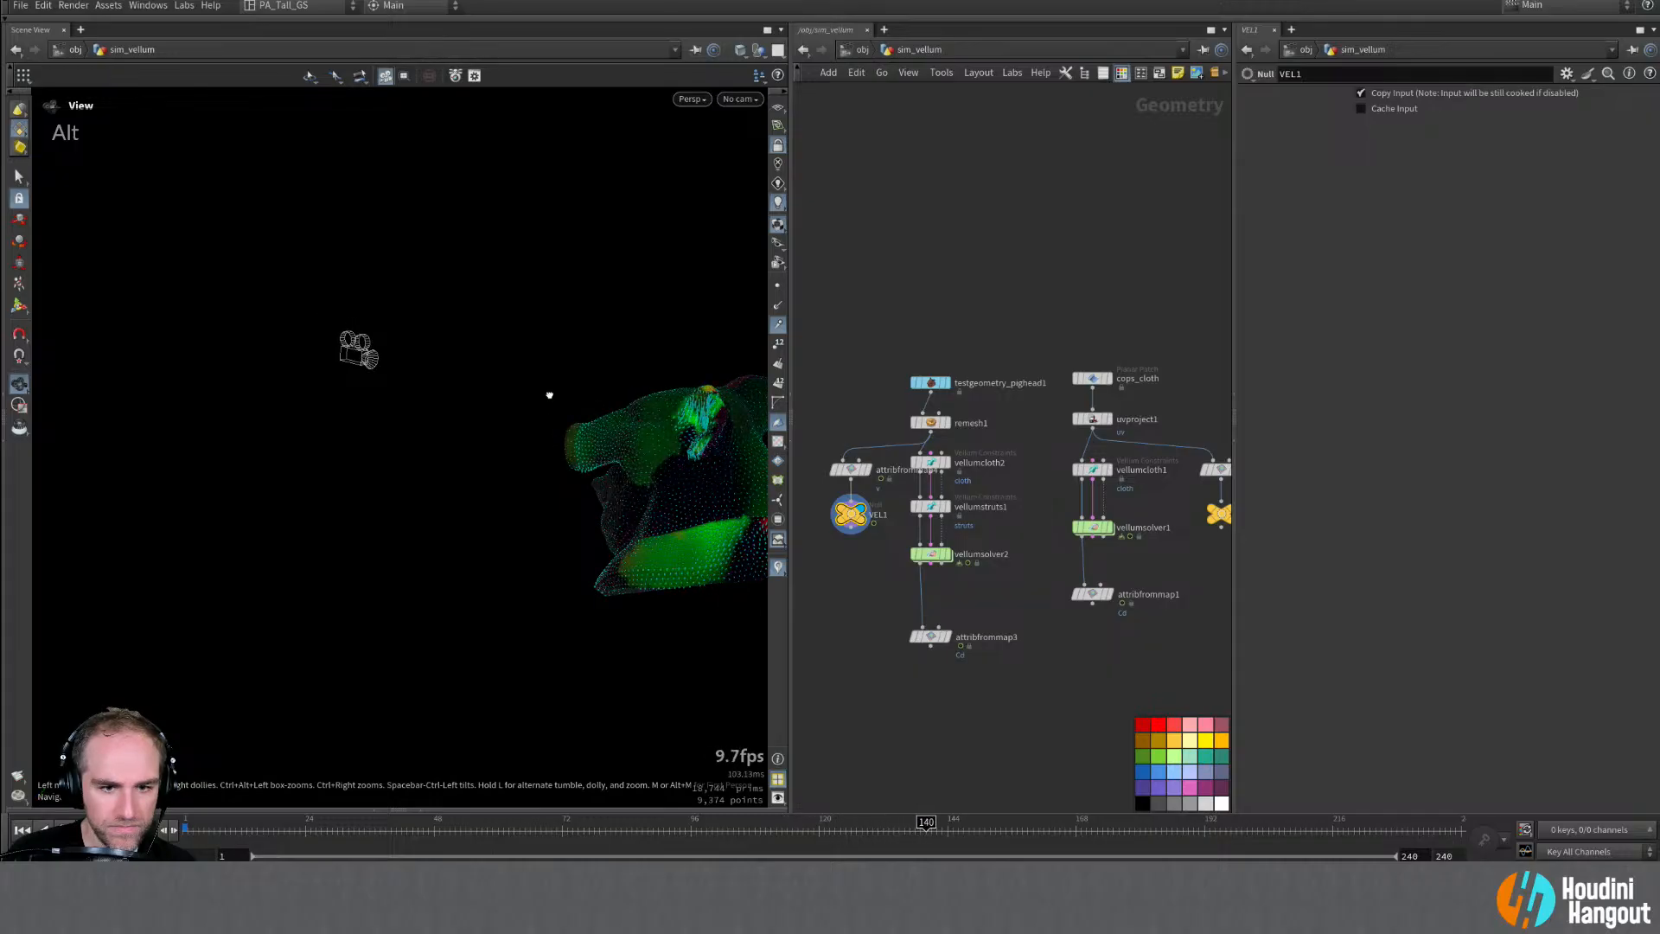
left_click_drag(548, 389, 822, 435, "alt")
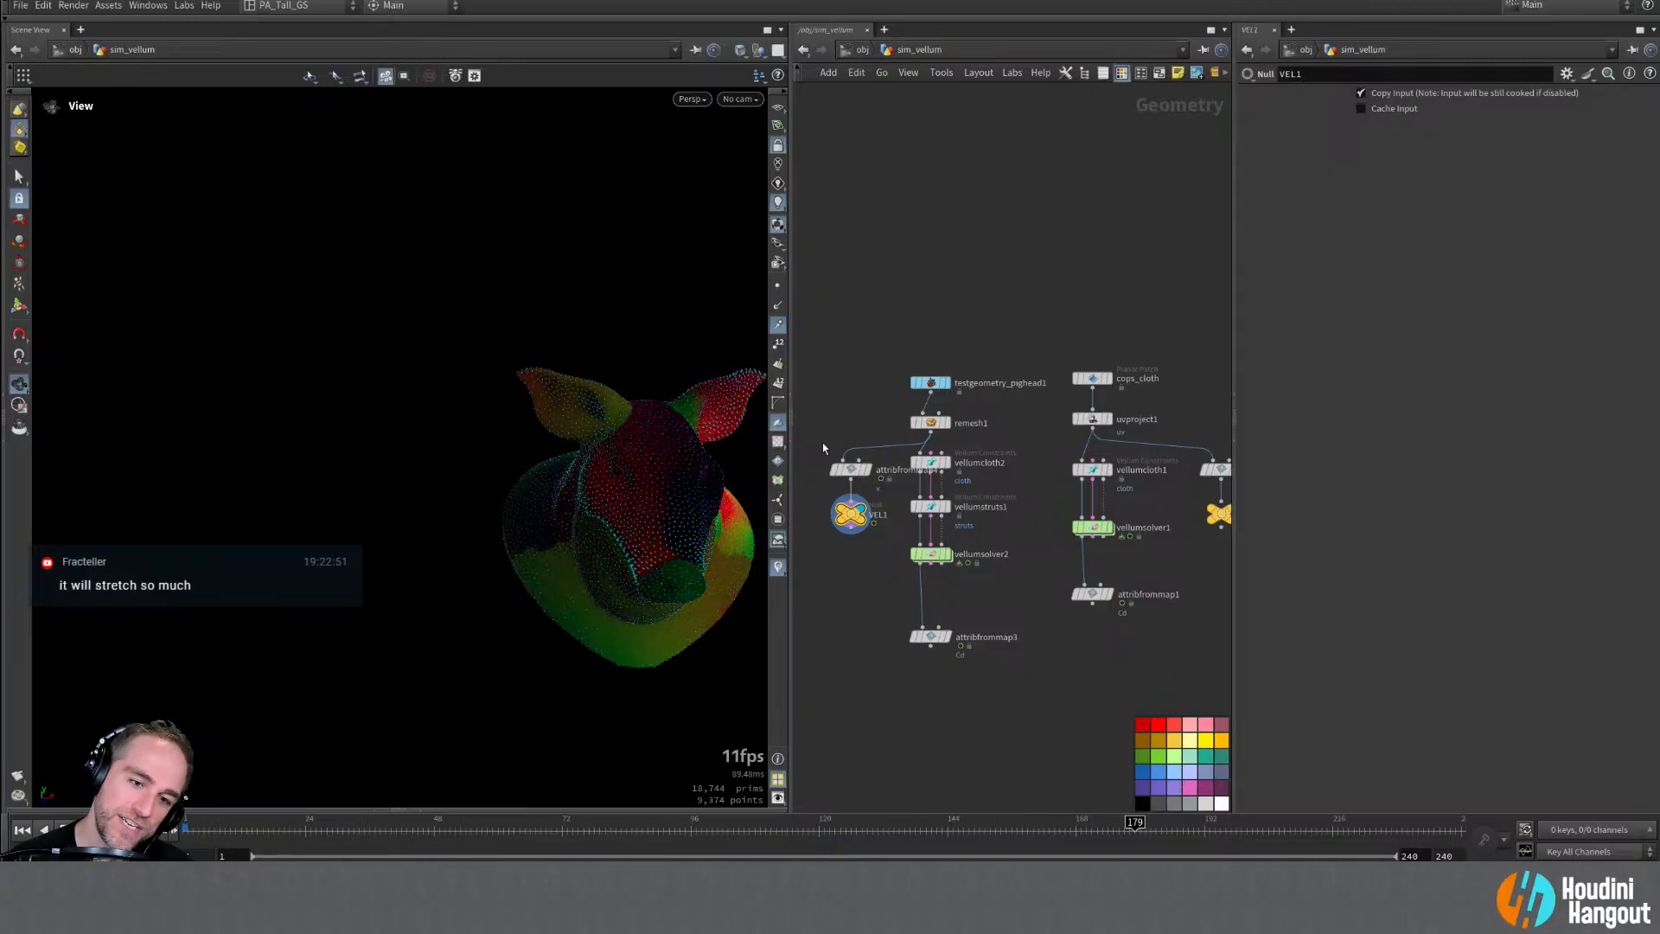
Step: Examine the velocity colors and point trails on the pig head from several angles and distances during playback
right_click_drag(556, 545, 755, 537, "alt")
middle_click_drag(612, 558, 574, 539, "alt")
right_click_drag(574, 540, 664, 451, "alt")
left_click_drag(663, 451, 440, 423, "alt")
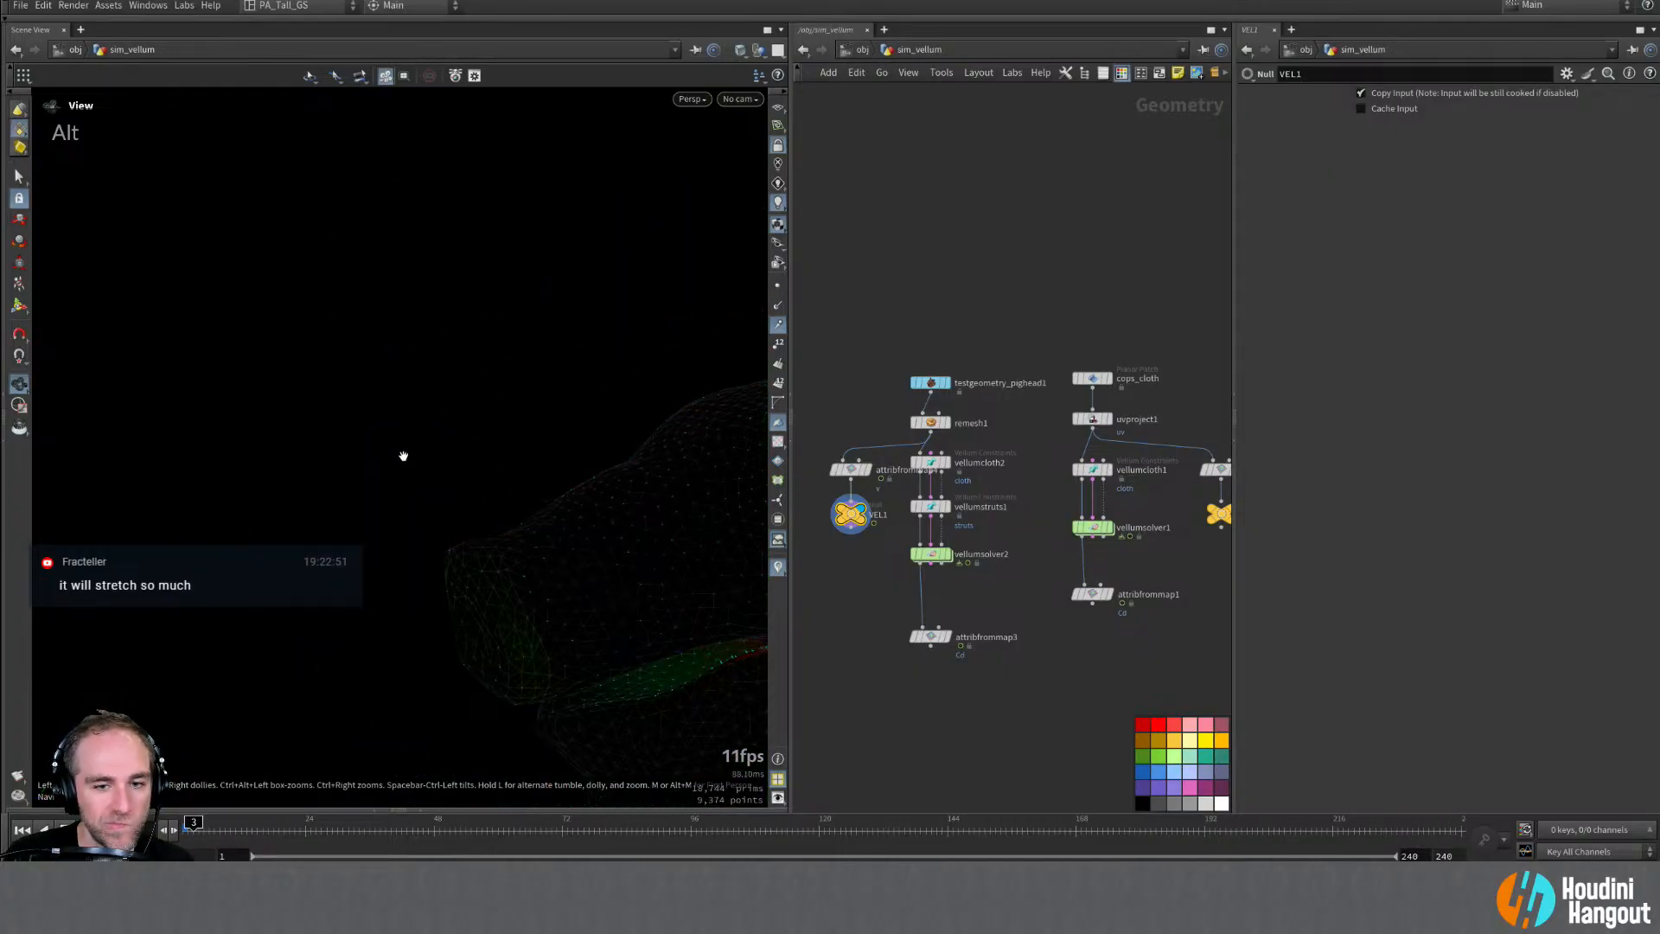
middle_click_drag(647, 588, 508, 485, "alt")
right_click_drag(507, 485, 637, 581, "alt")
left_click_drag(637, 582, 727, 630, "alt")
left_click_drag(587, 543, 675, 546, "alt")
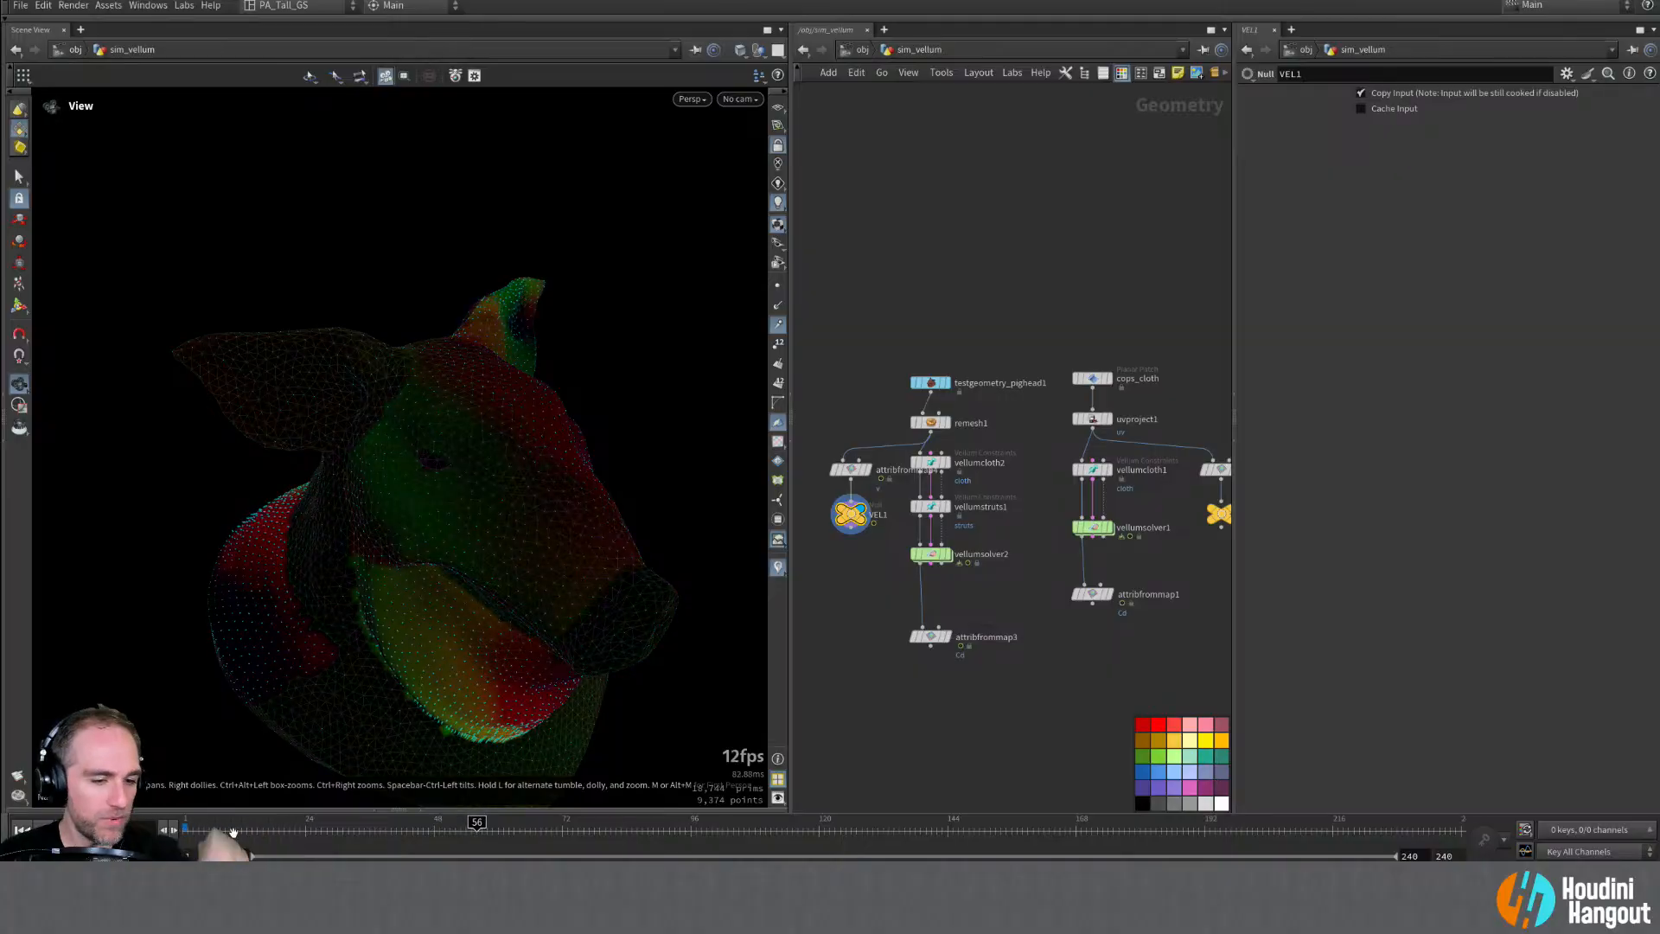
Step: Rewind the timeline to frame 1 and display vellumsolver2 with its parameters
left_click(22, 830)
left_click(947, 555)
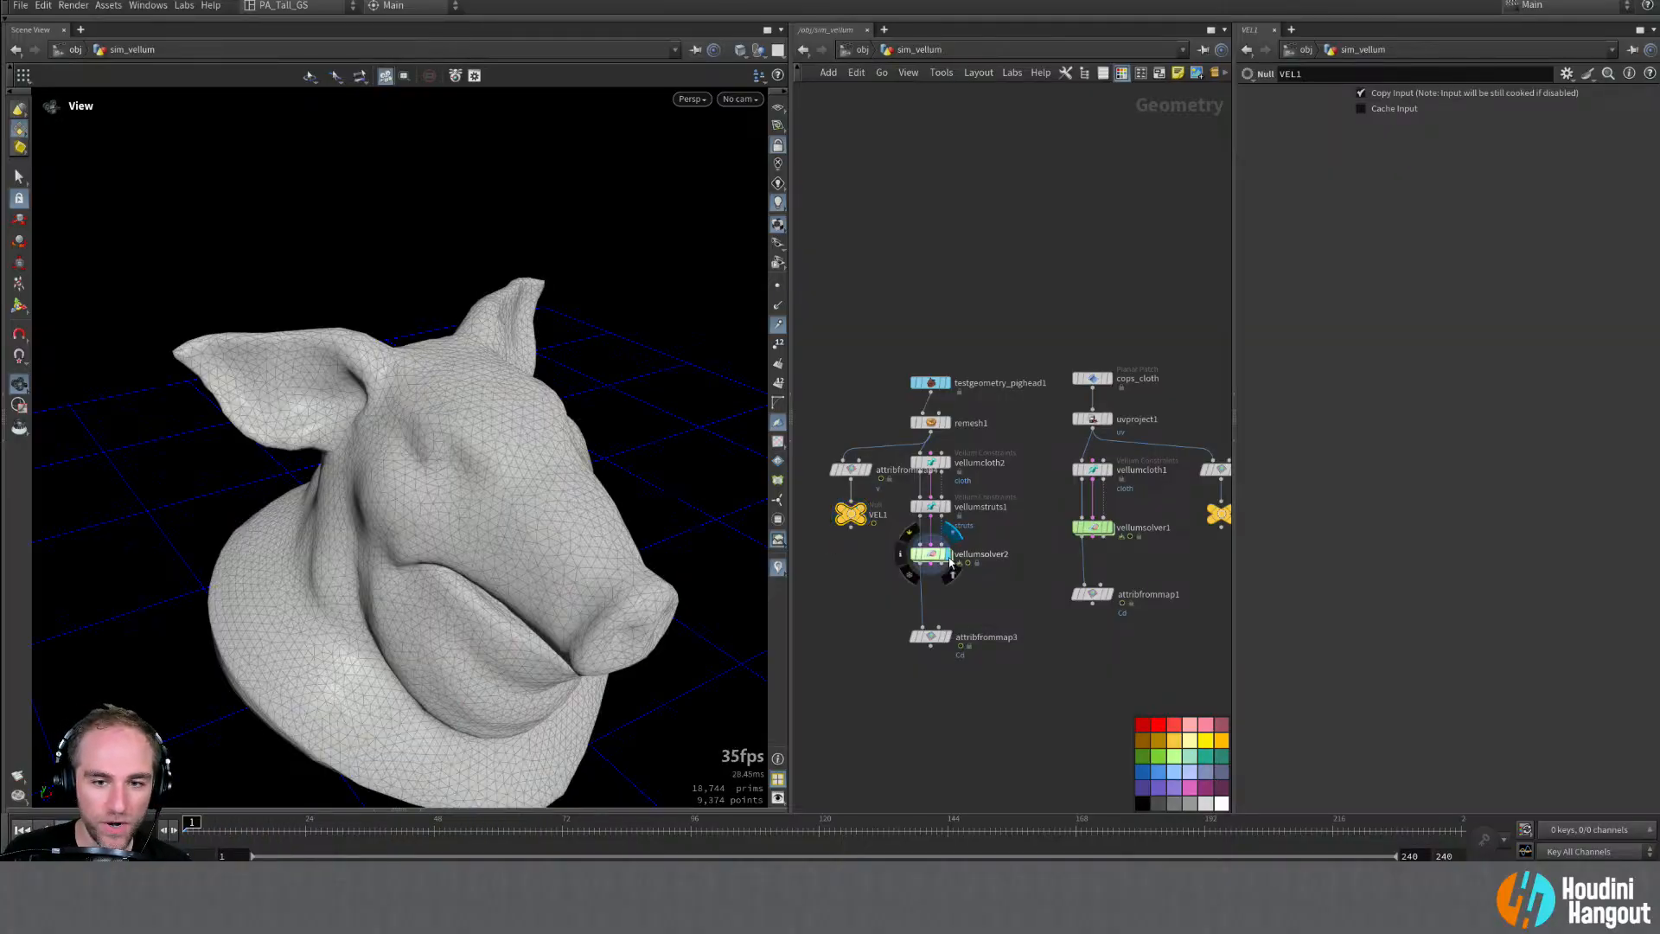
left_click(932, 555)
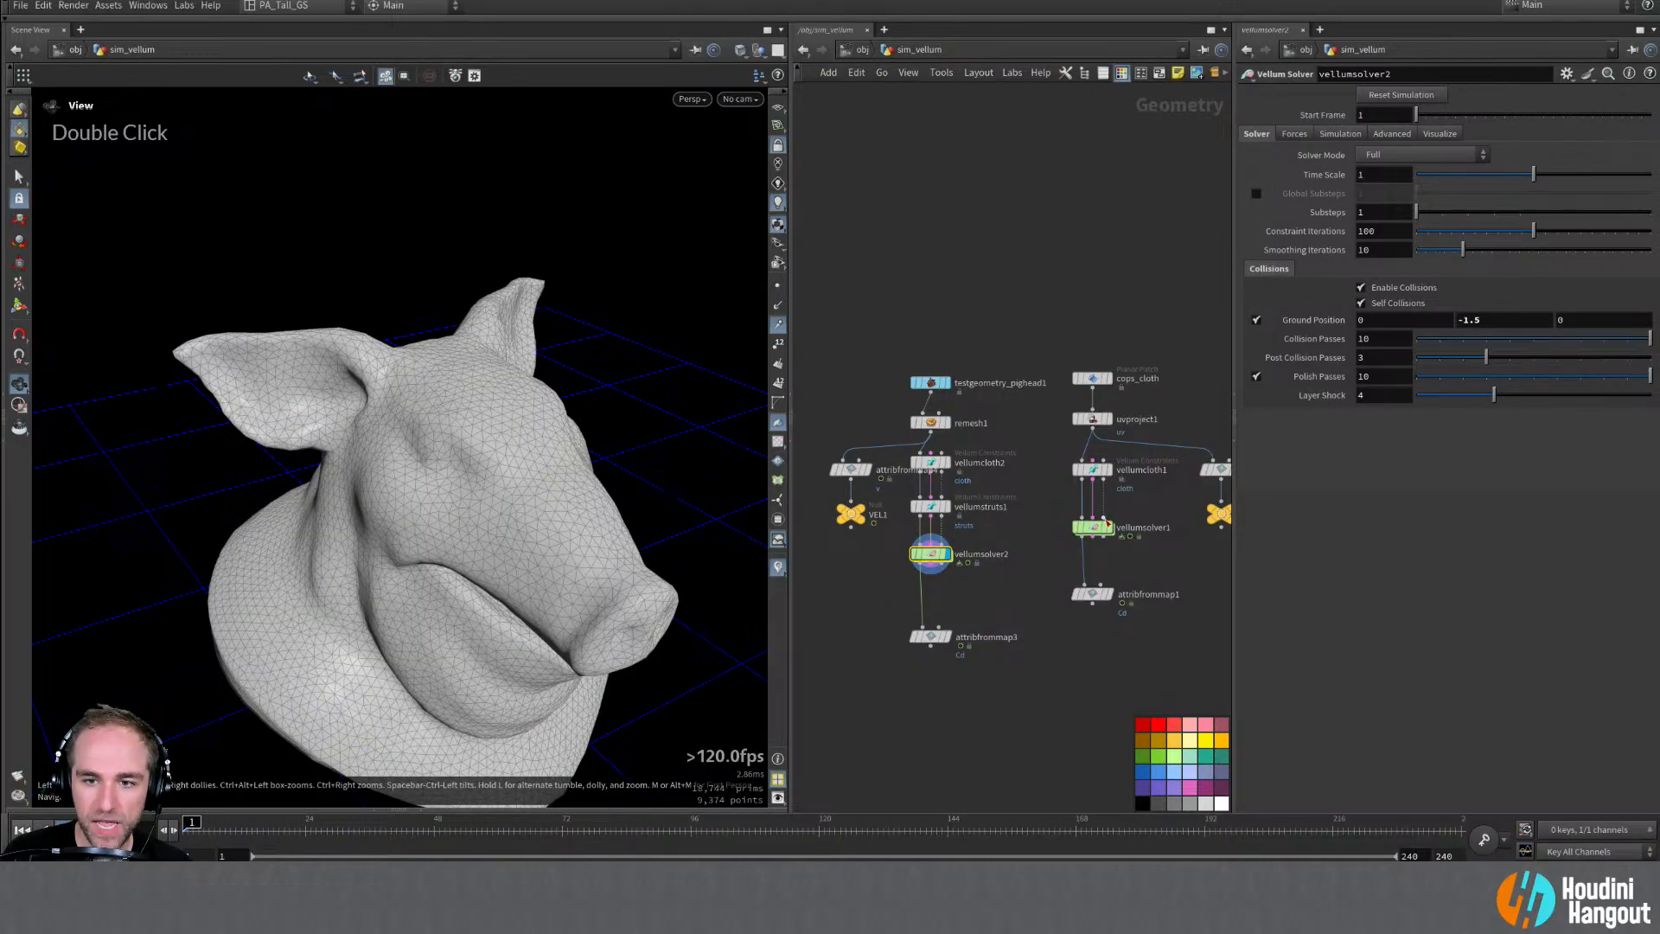
double_click(1093, 525)
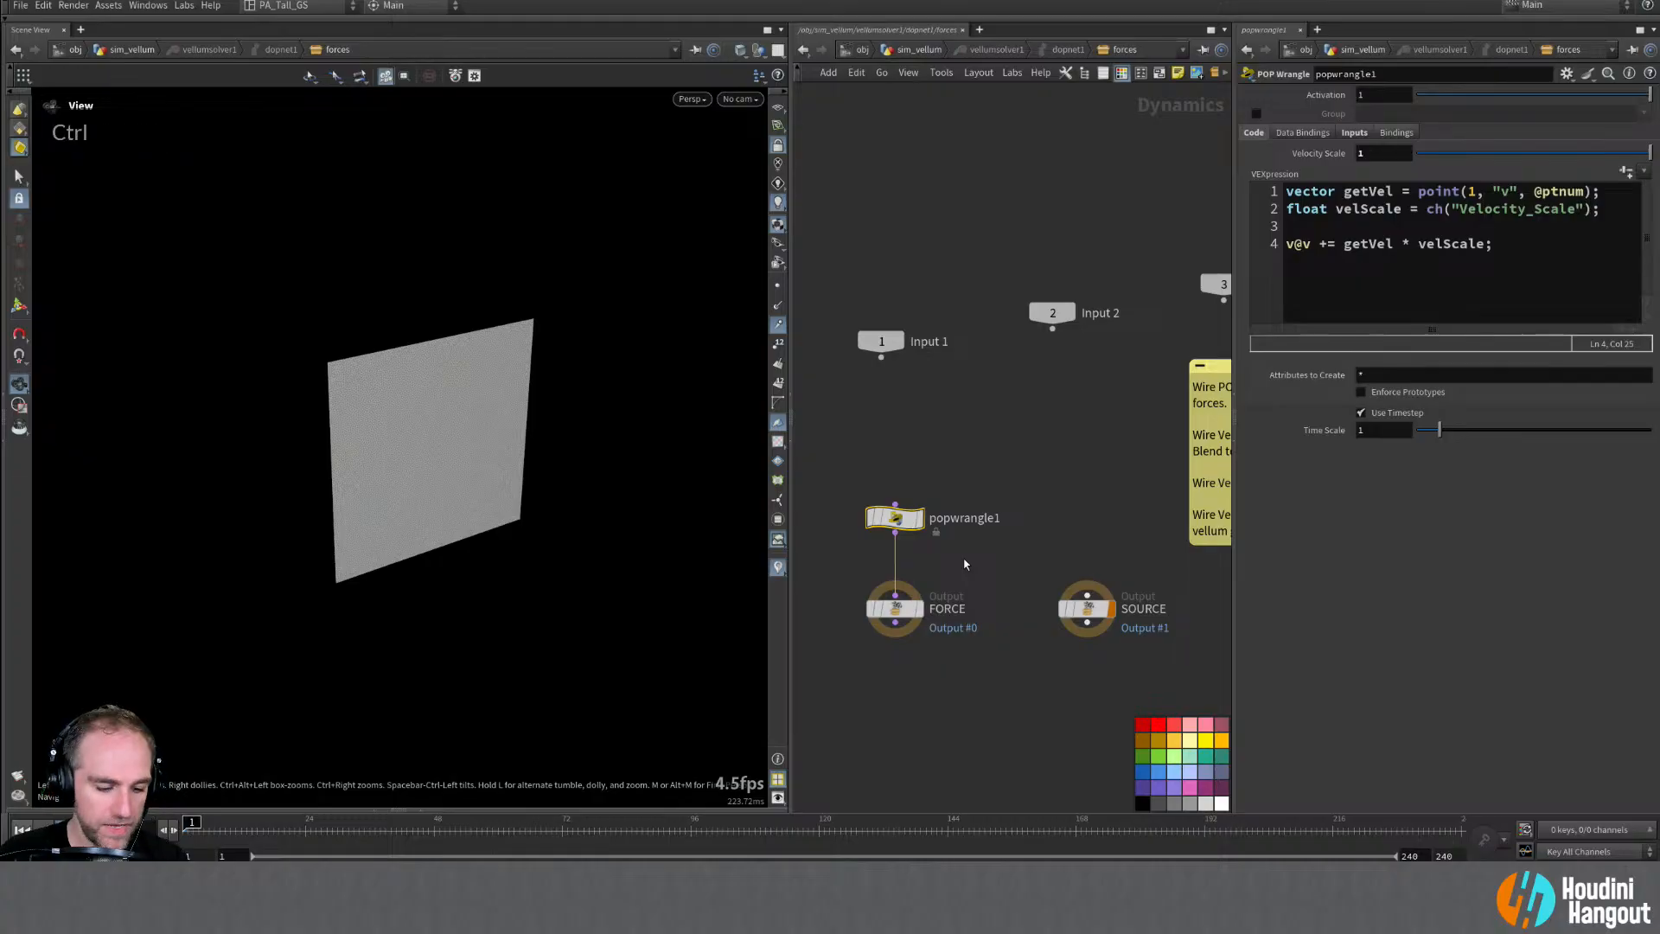
key("u")
double_click(931, 555)
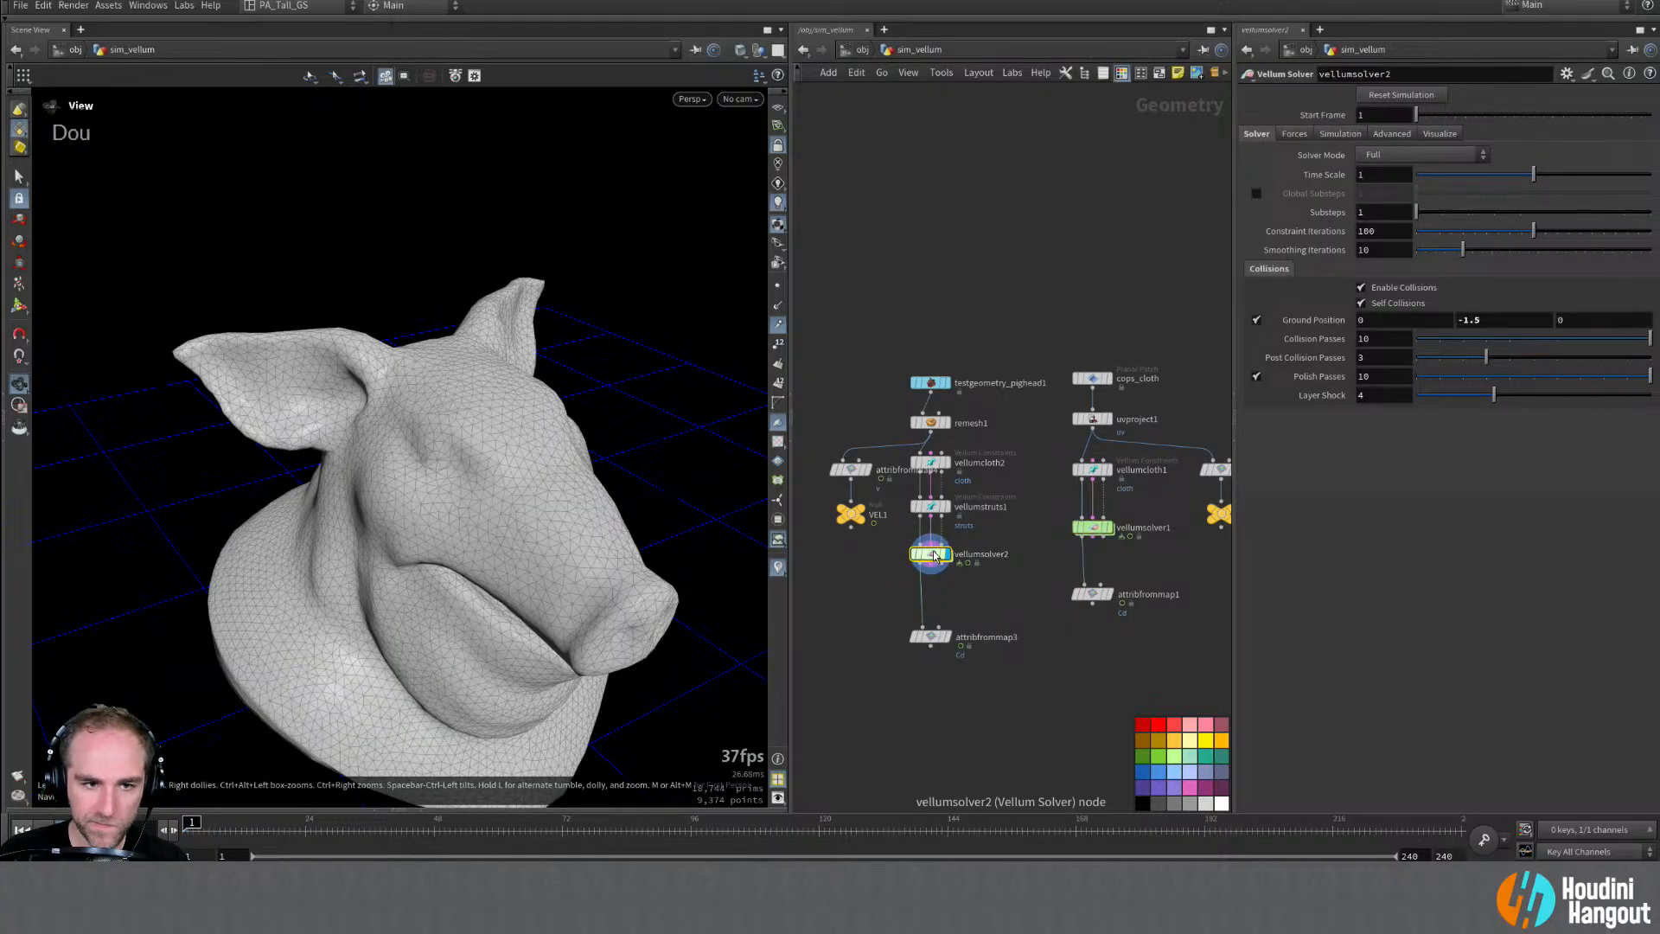
key("ctrl+c")
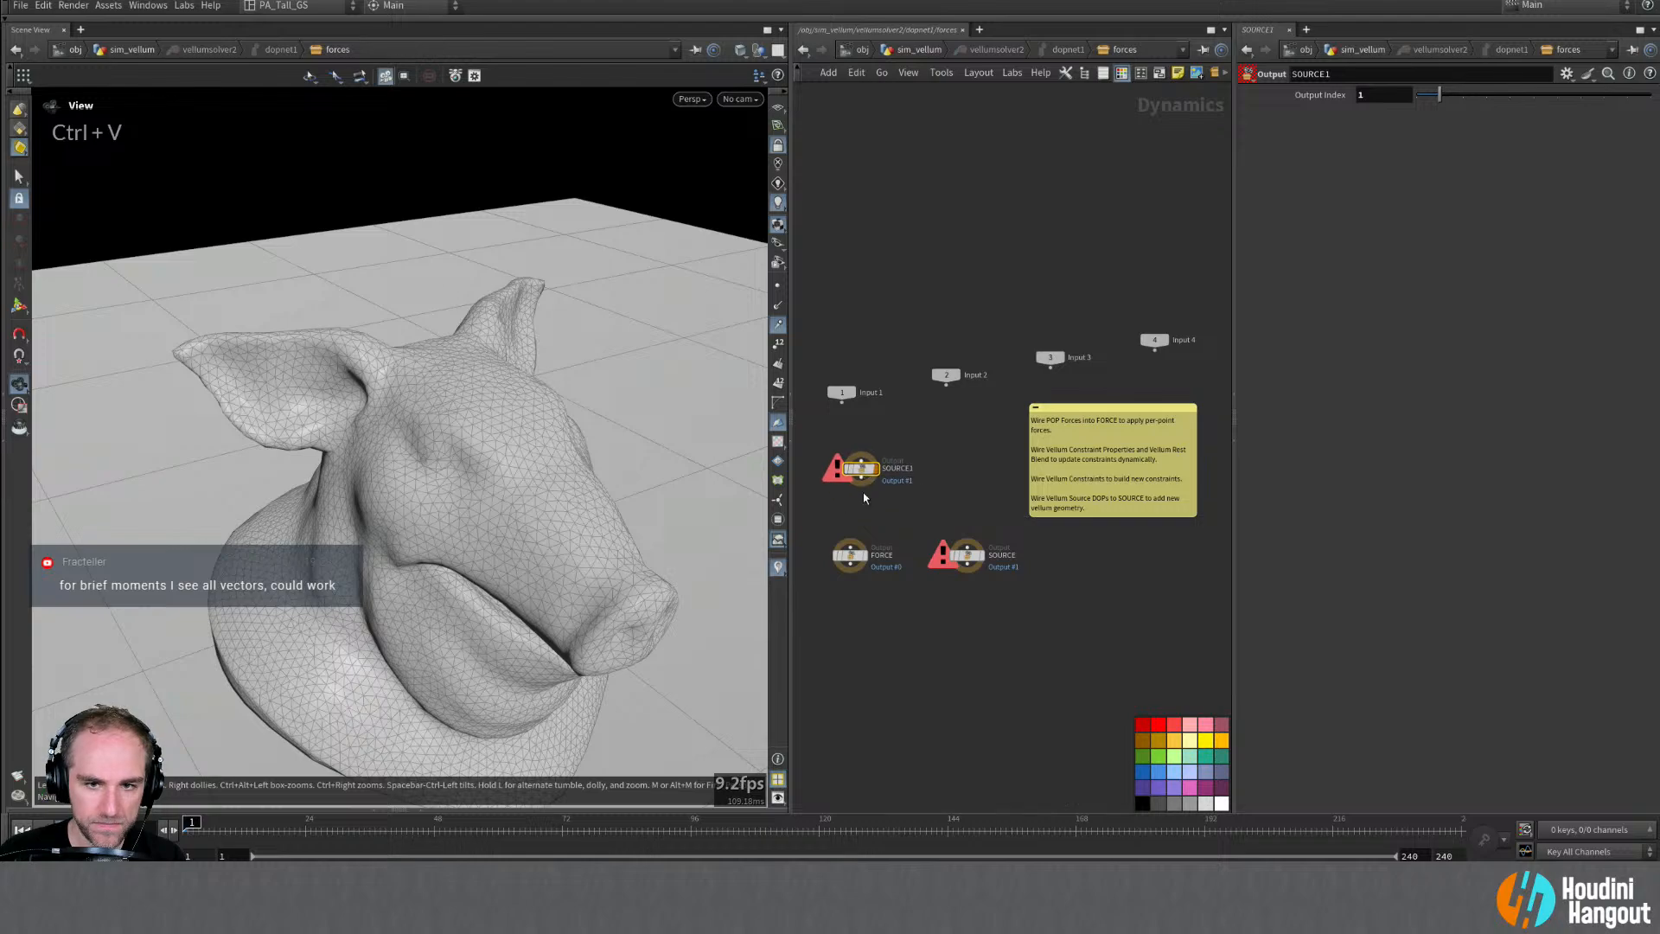
key("Delete")
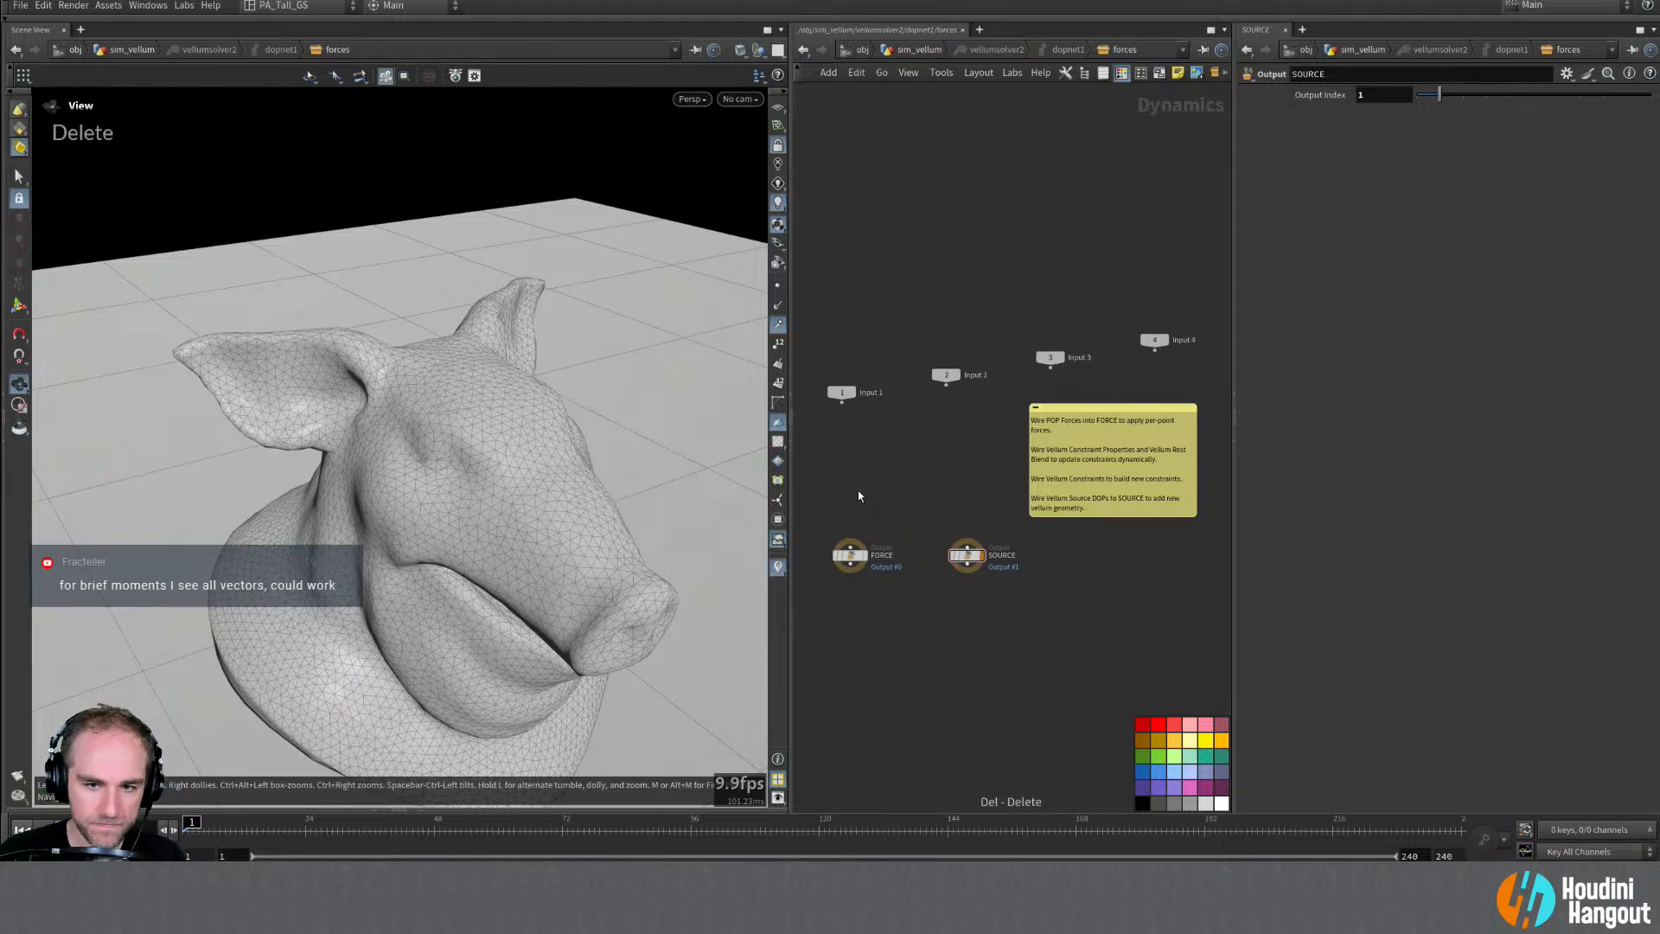
Step: Copy popwrangle1 from vellumsolver1's forces network into vellumsolver2's forces network and wire it into FORCE
key("u")
double_click(1091, 528)
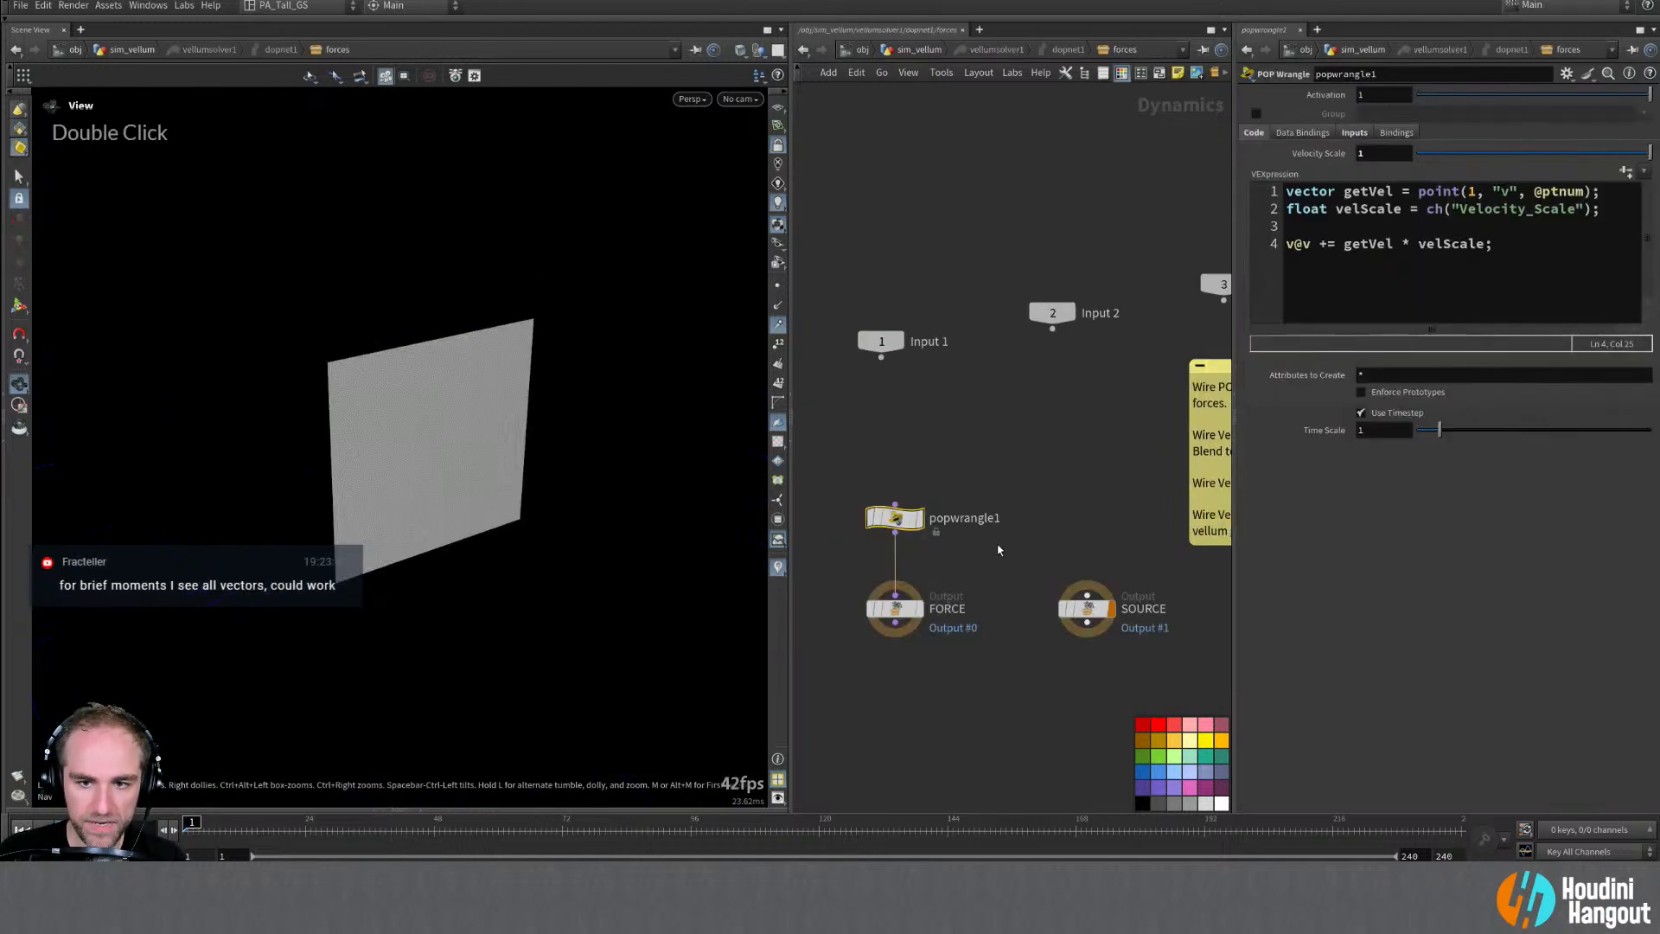
key("u")
double_click(922, 553)
key("ctrl+v")
left_click_drag(905, 532, 863, 488)
left_click(850, 547)
left_click(875, 482)
key("u")
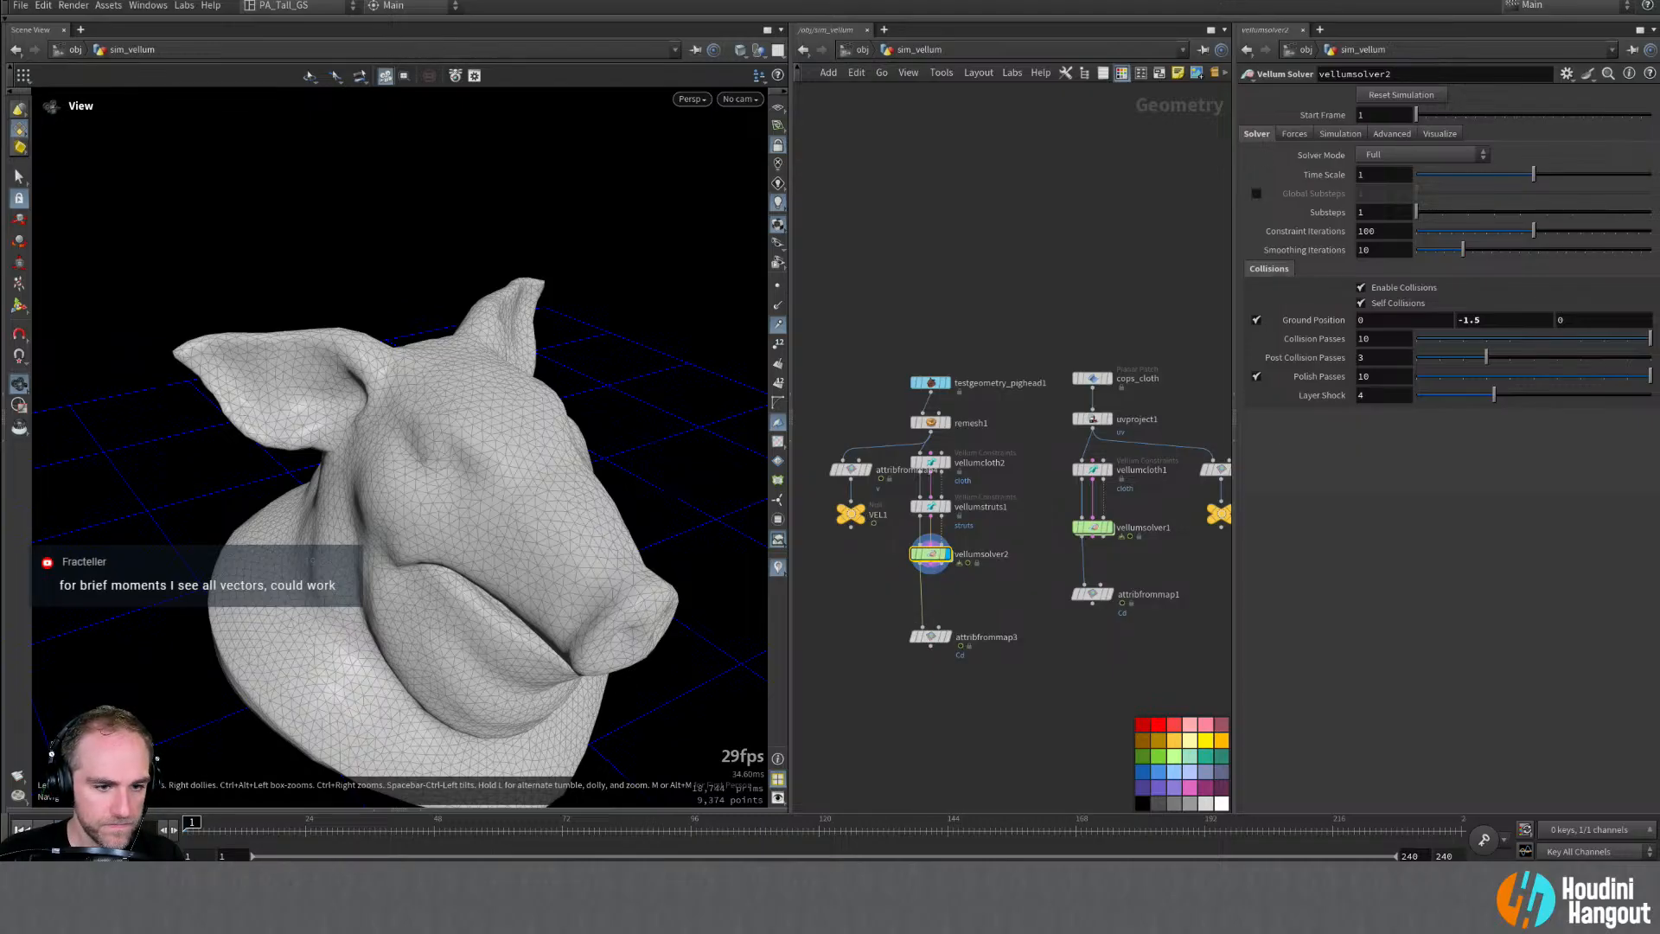
Step: Play the vellumsolver2 simulation to frame 35, stop it and examine the deformed pig head
key("Up")
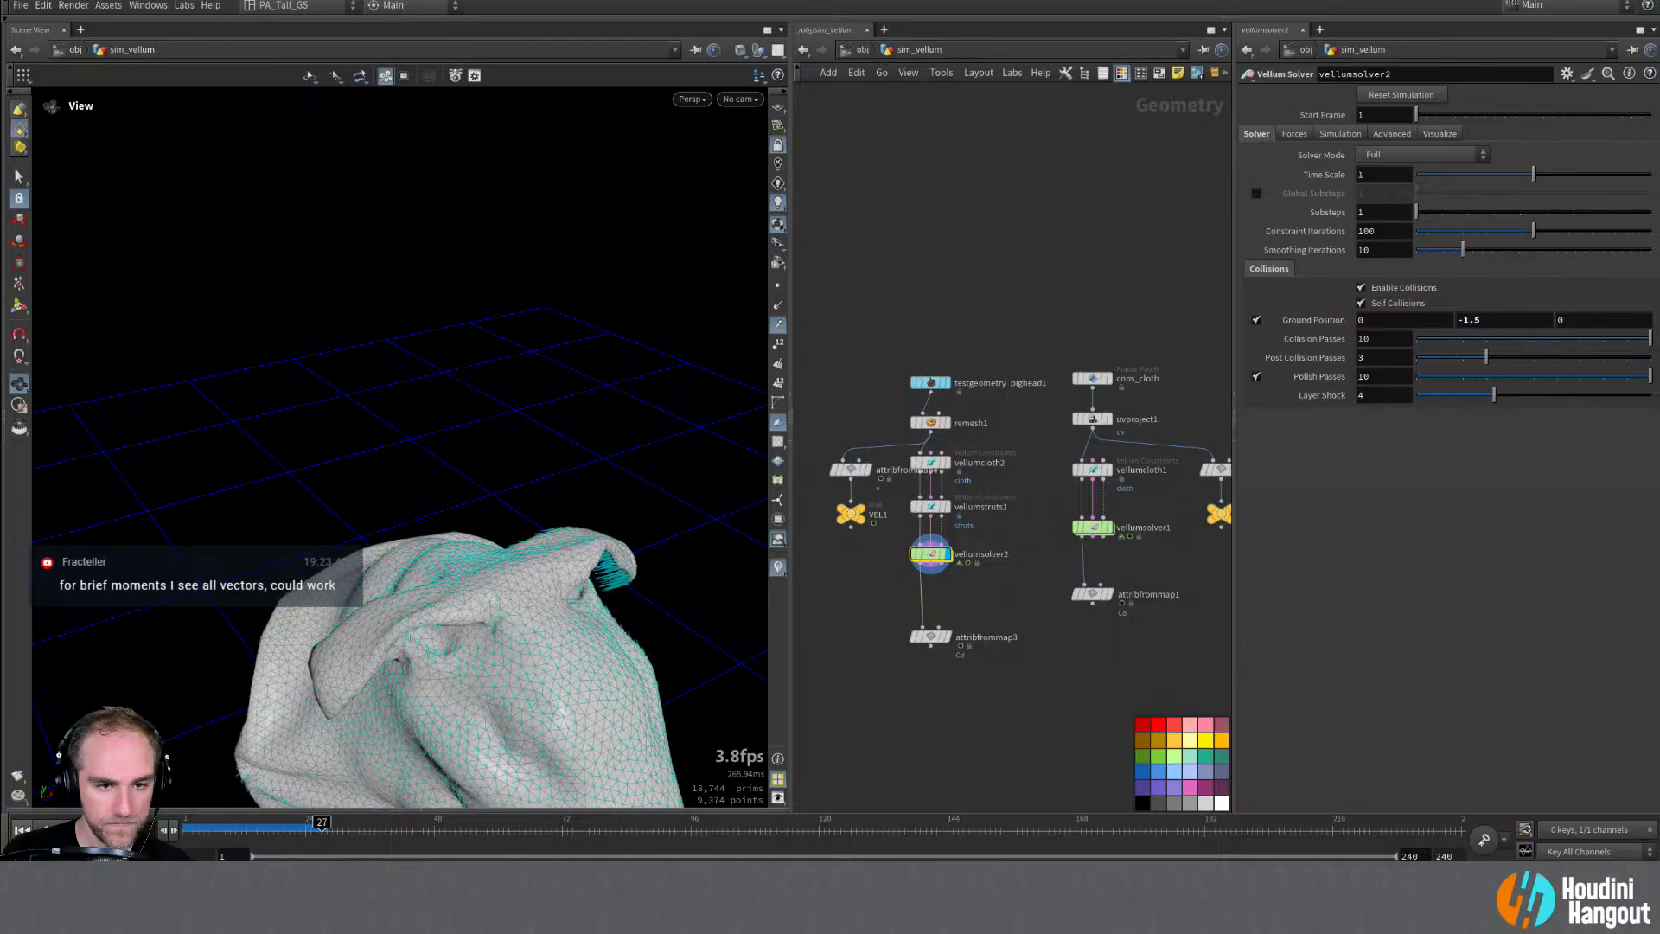
left_click(93, 830)
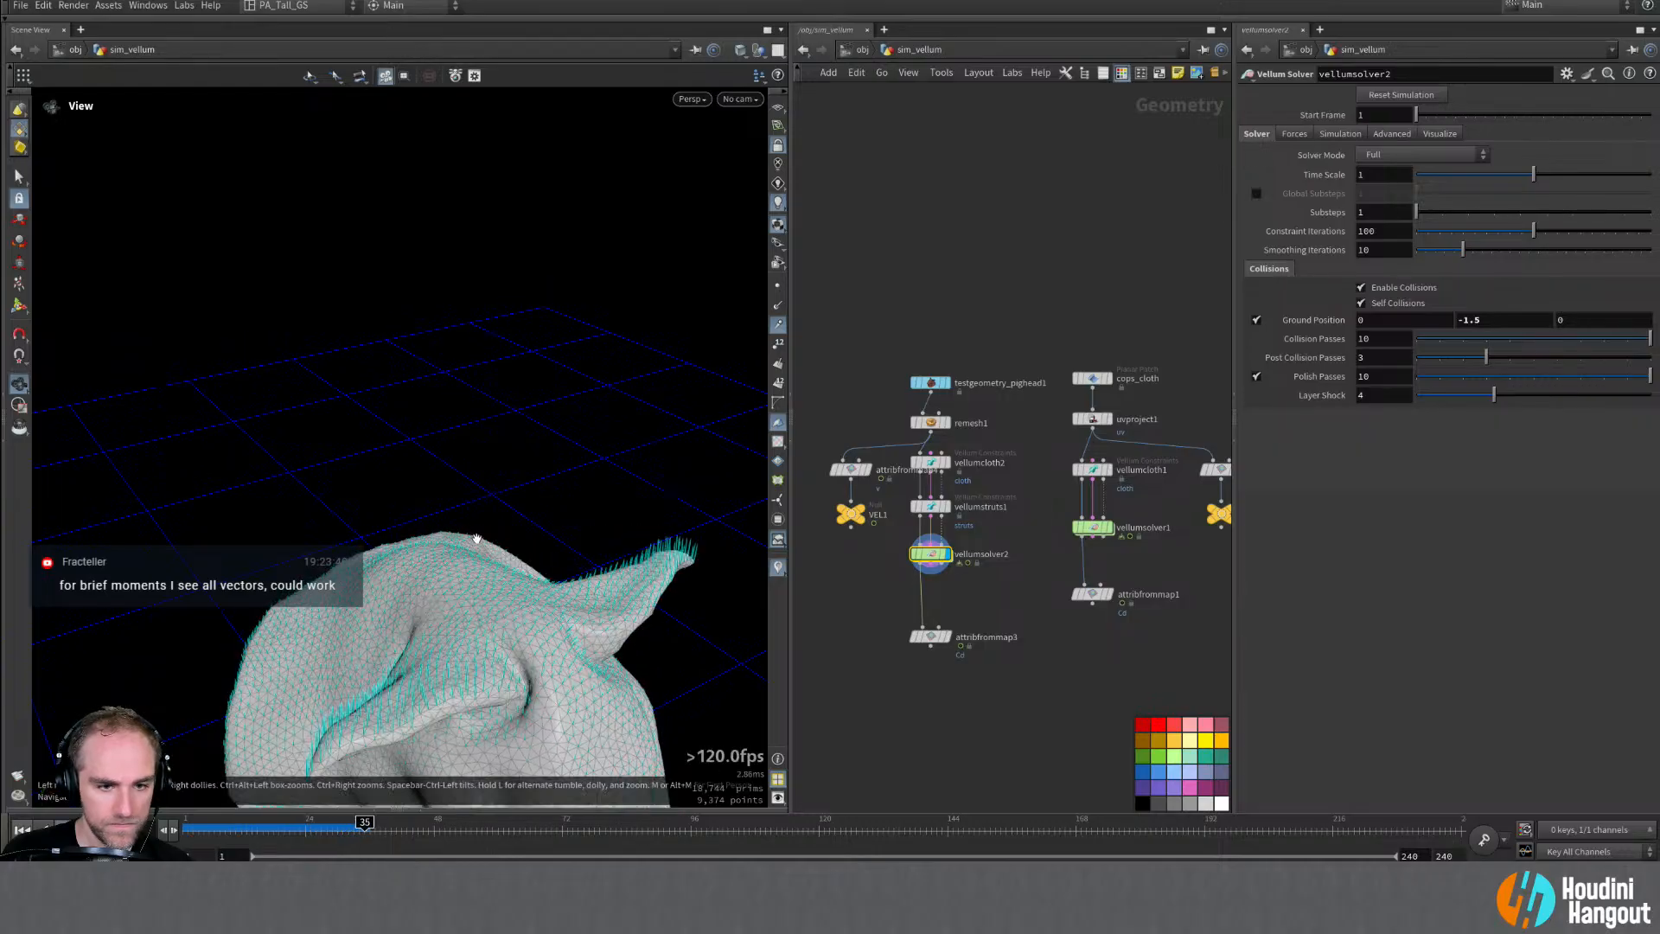
right_click_drag(473, 541, 398, 601, "alt")
middle_click_drag(398, 600, 389, 562, "alt")
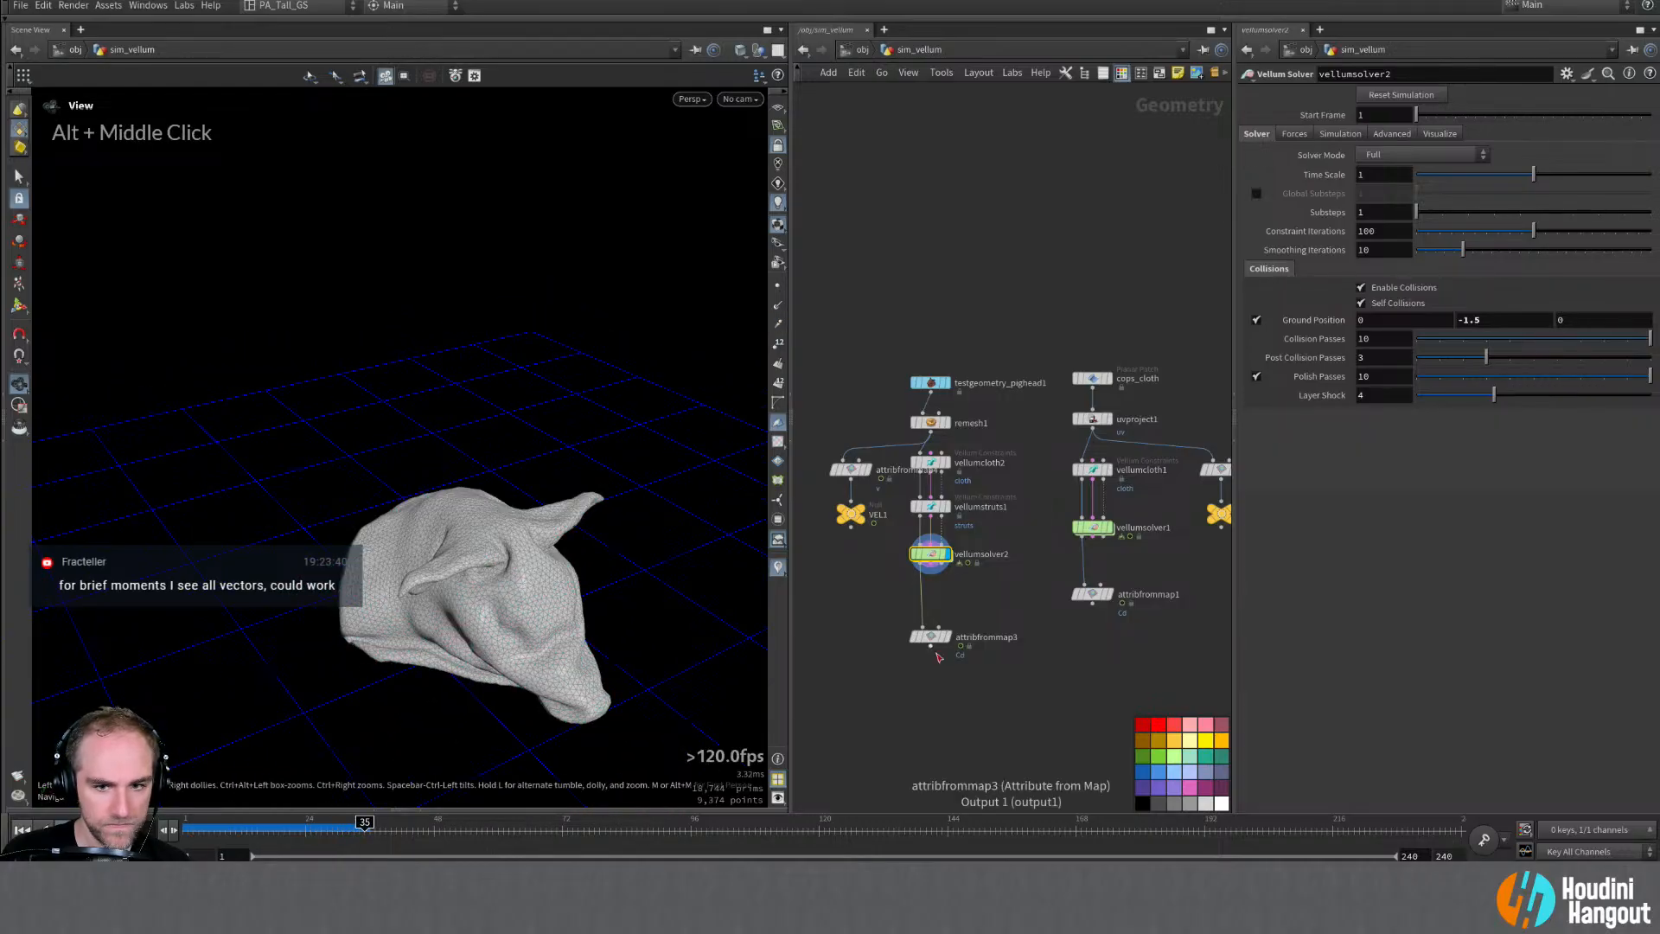
Step: Display attribfrommap3 and replay the simulation from frame 1 to check the mapped colors on the pig head
double_click(930, 637)
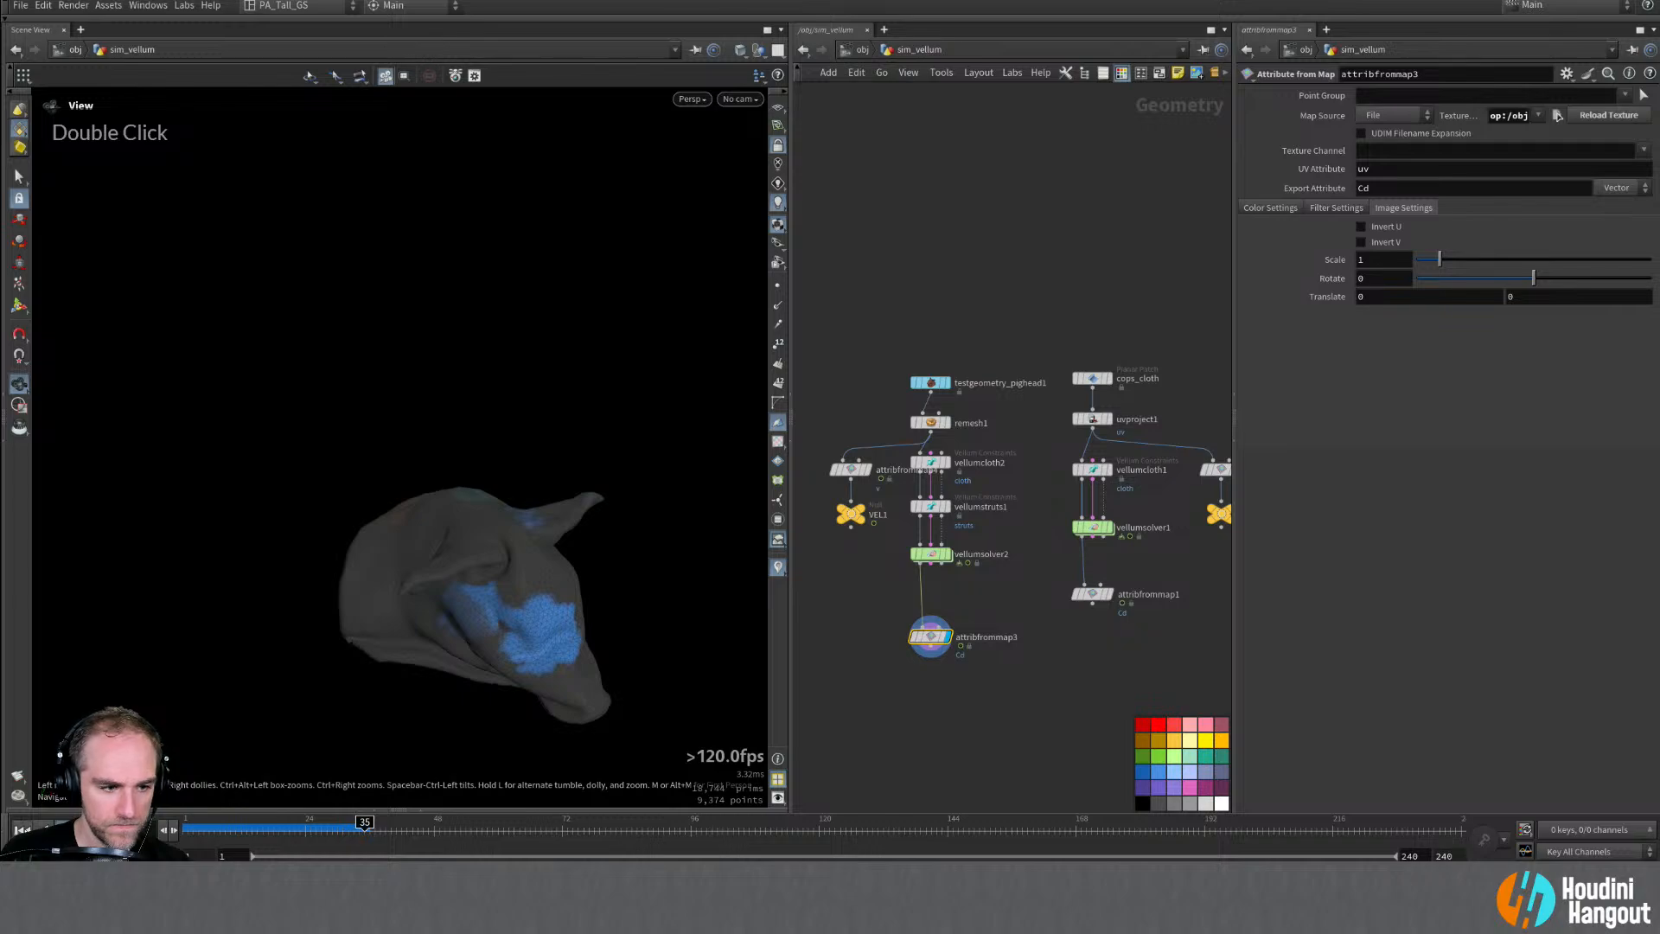
left_click(21, 830)
left_click(93, 830)
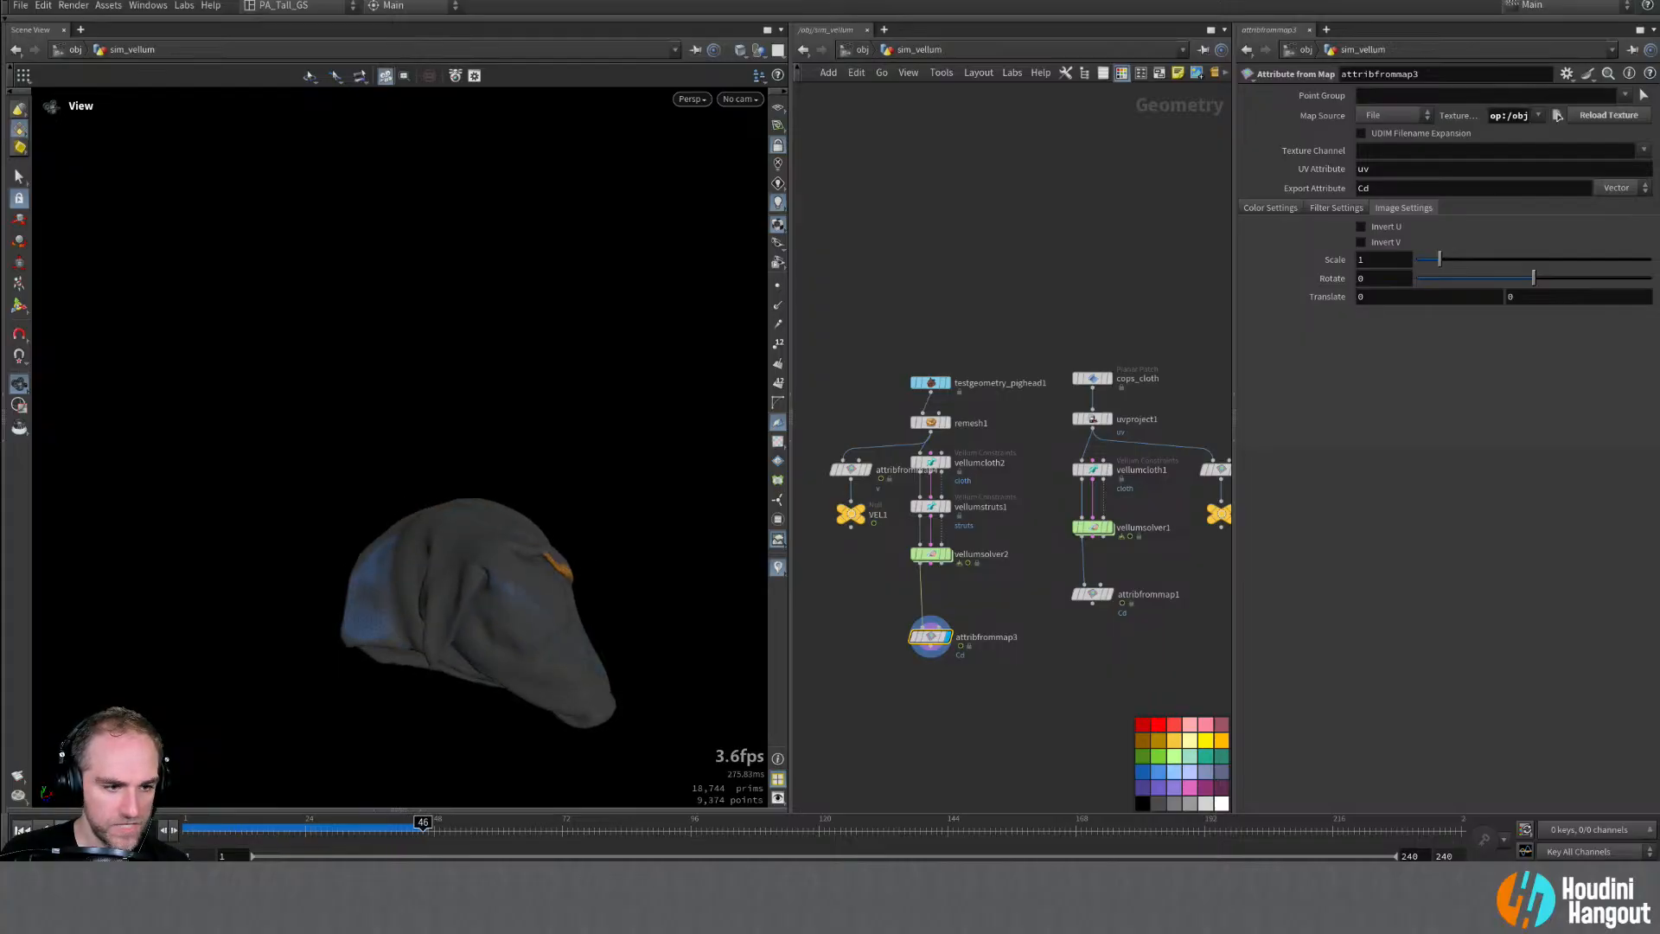
Step: Rewind and set the Velocity Scale of popwrangle1 inside vellumsolver2 to 4
key("ctrl+Up")
double_click(931, 554)
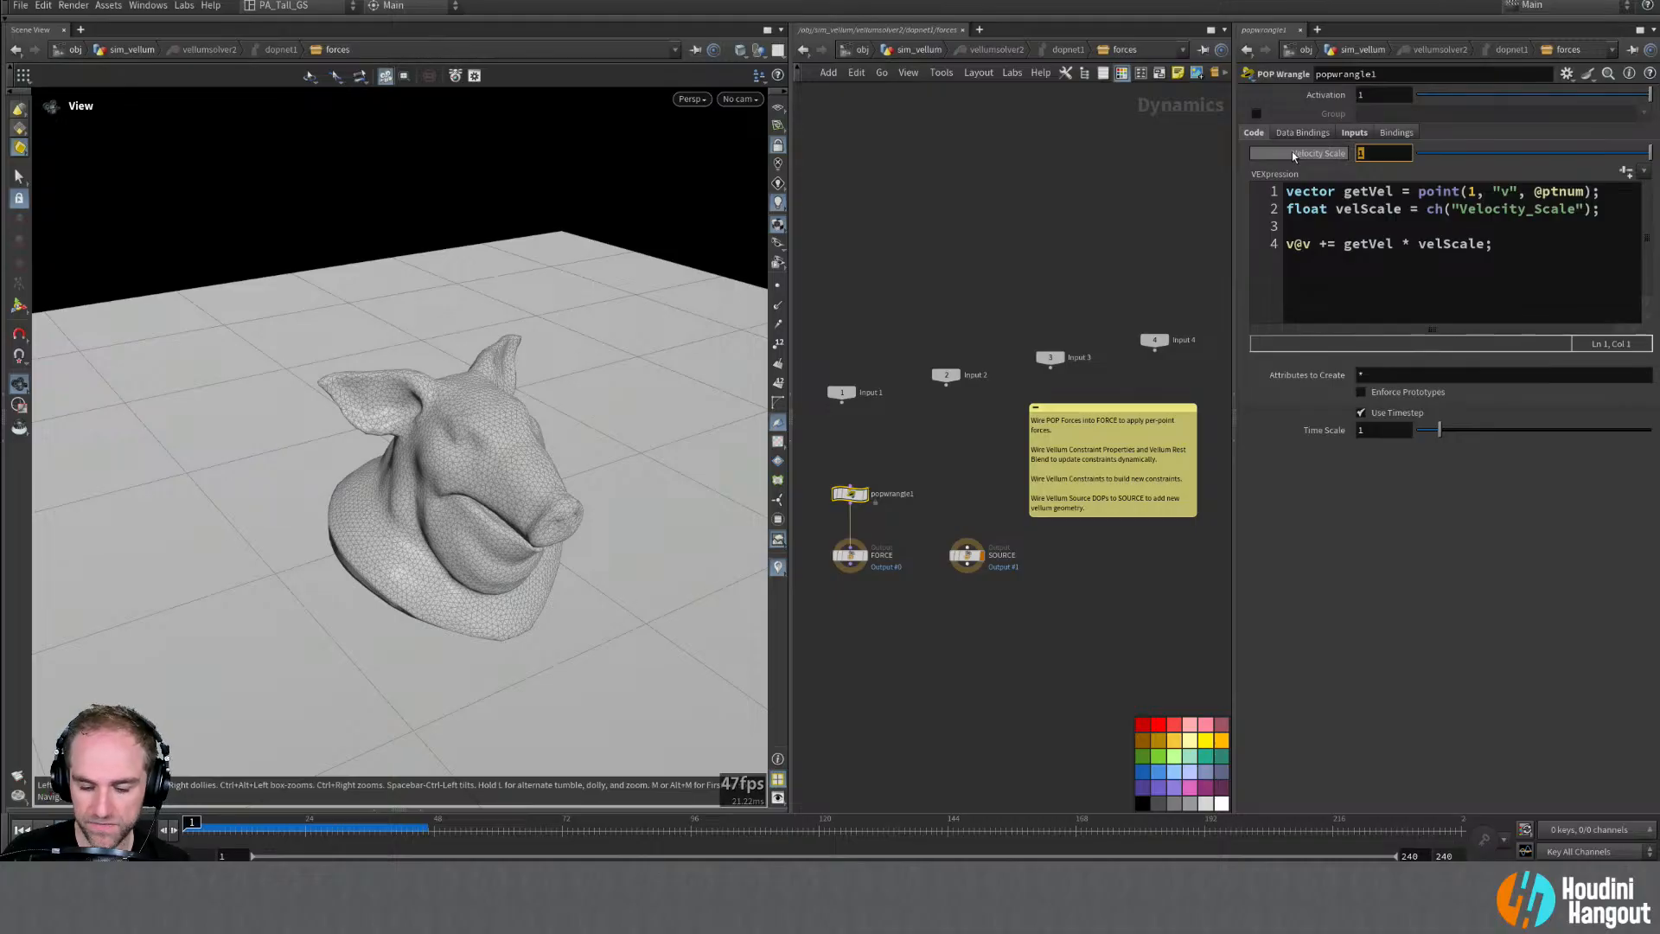
type("4")
key("Return")
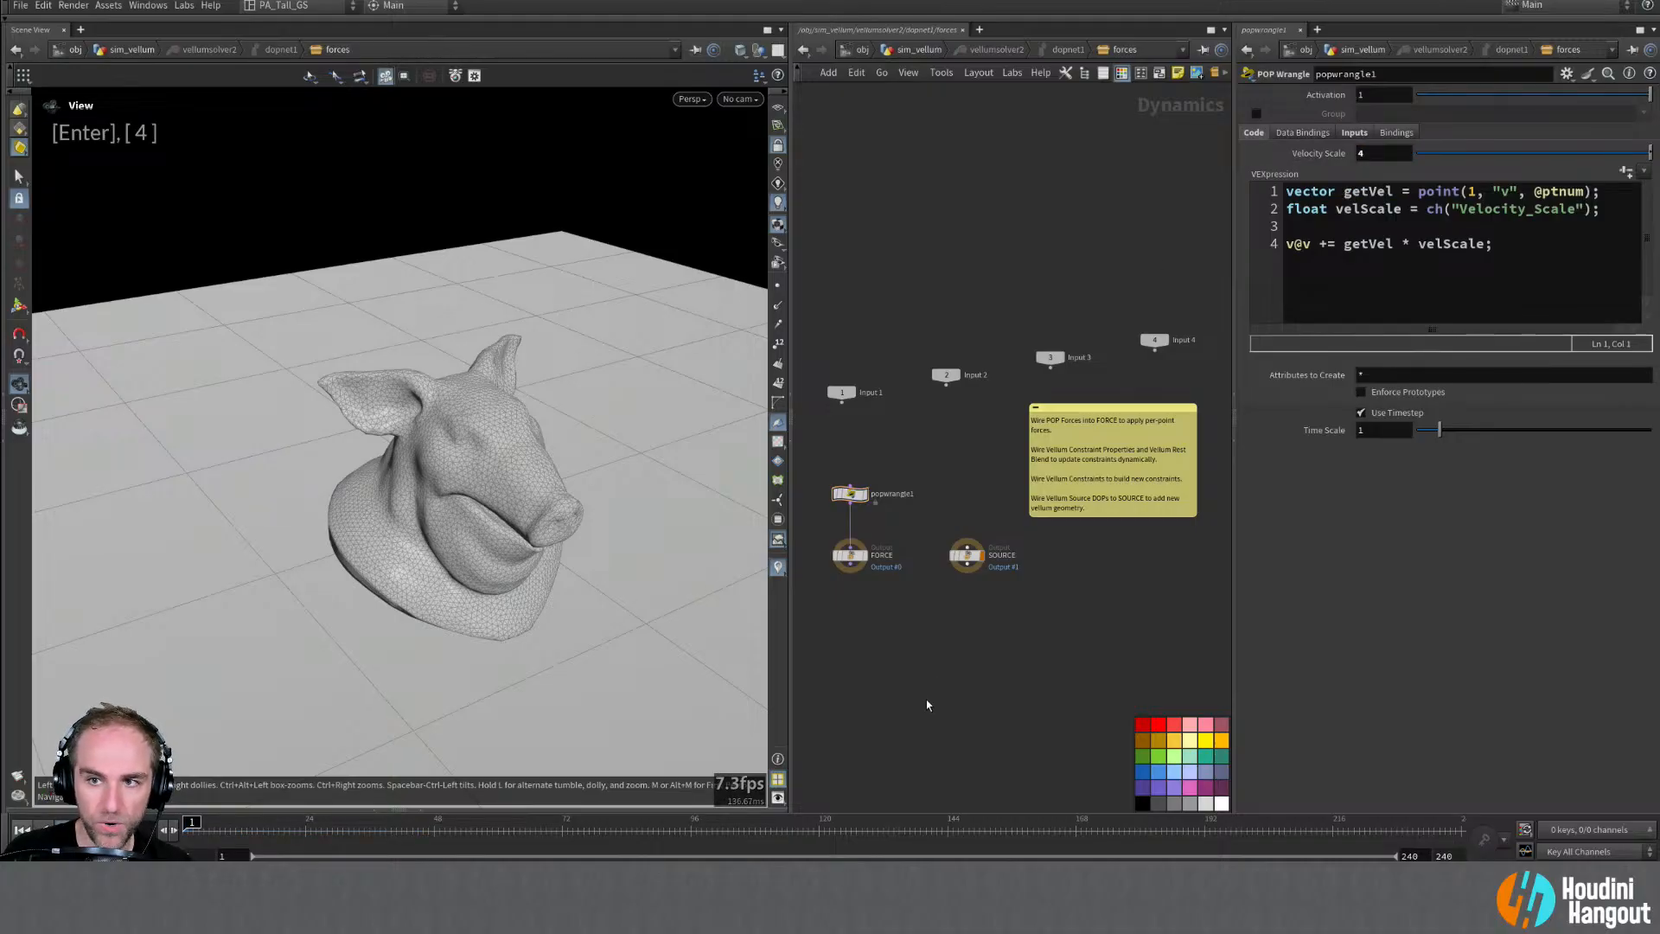
key("u")
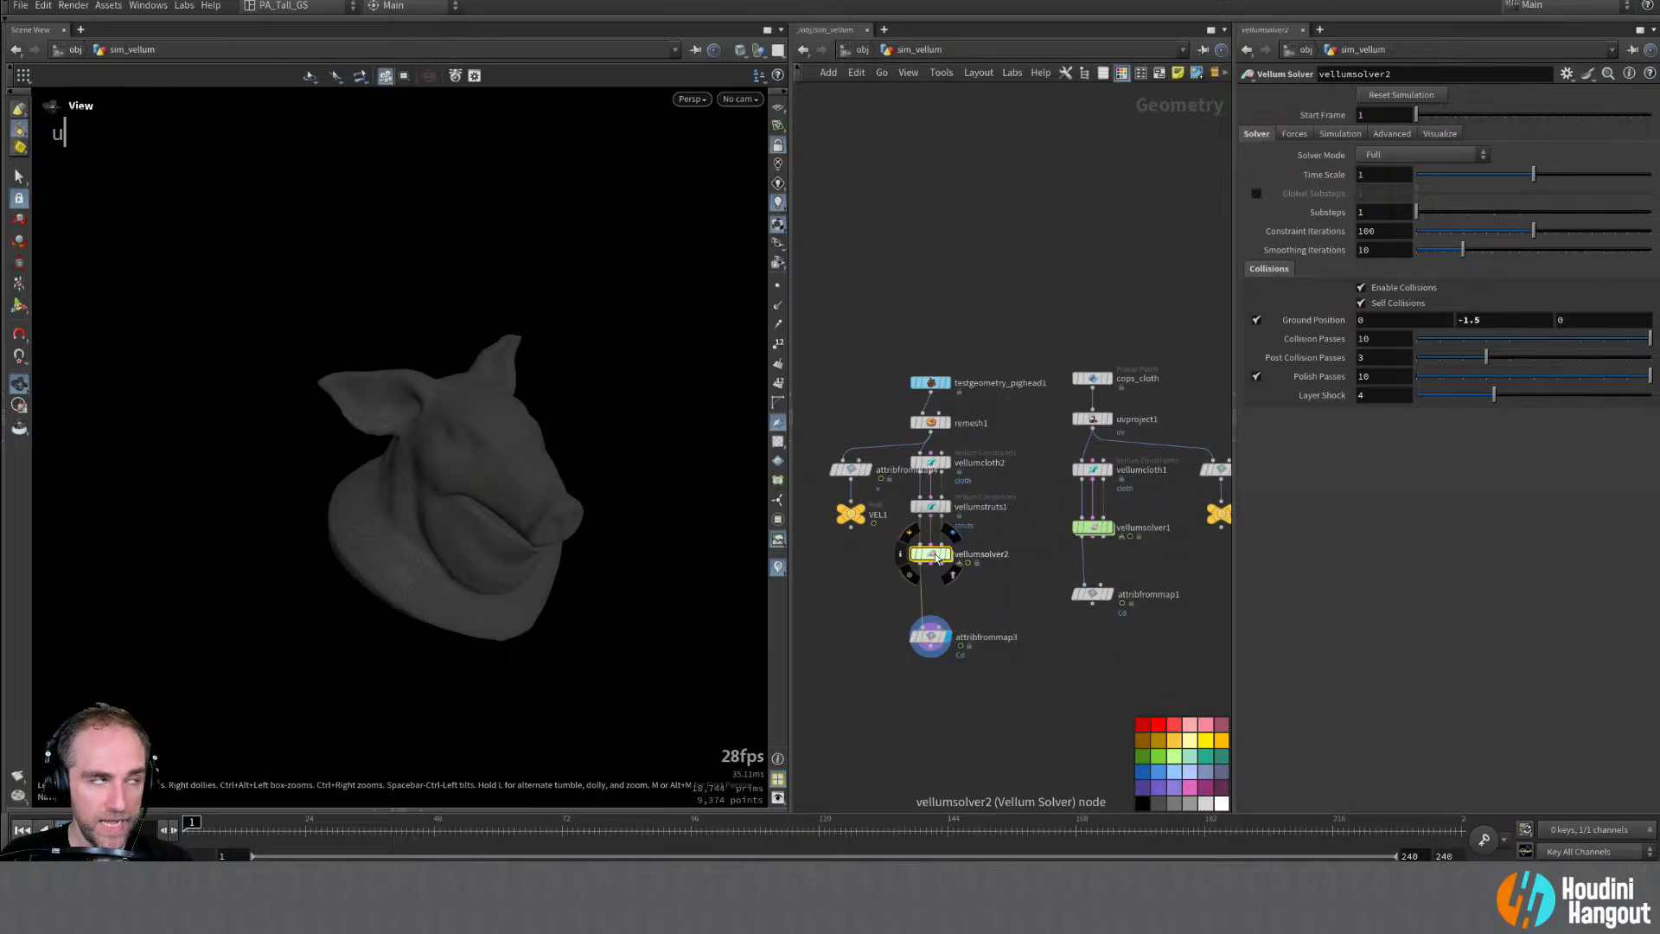
Step: Set the stretch stiffness multiplier of vellumstruts1 to 1000 and test the simulation at vellumsolver2
left_click(932, 510)
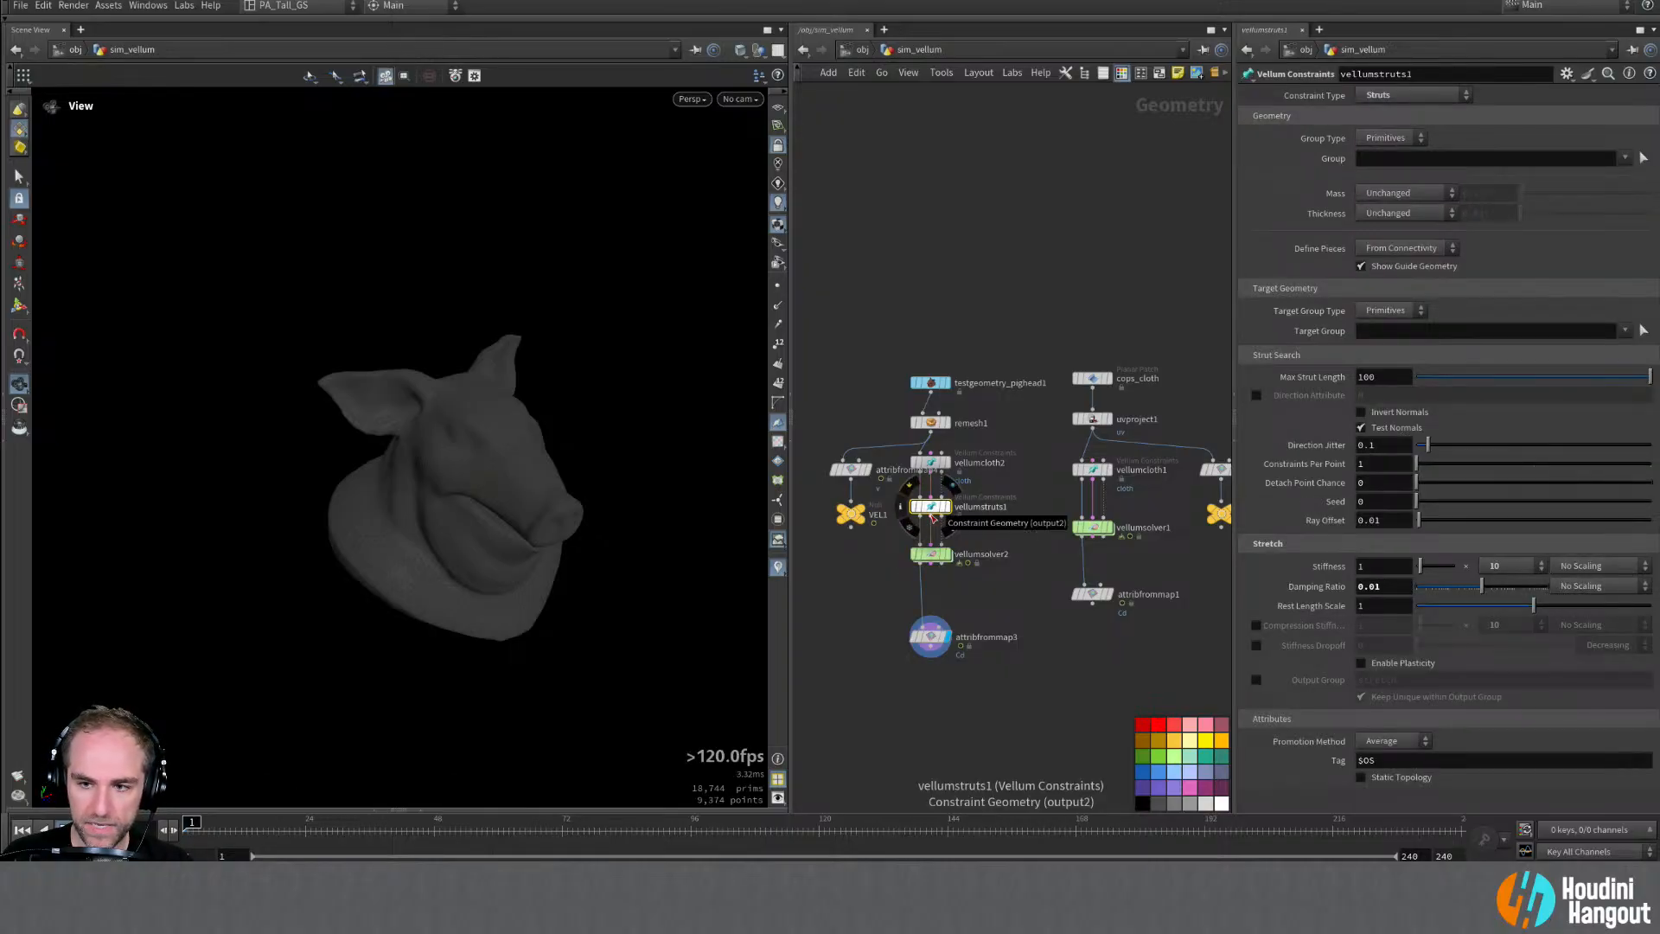
left_click(1520, 568)
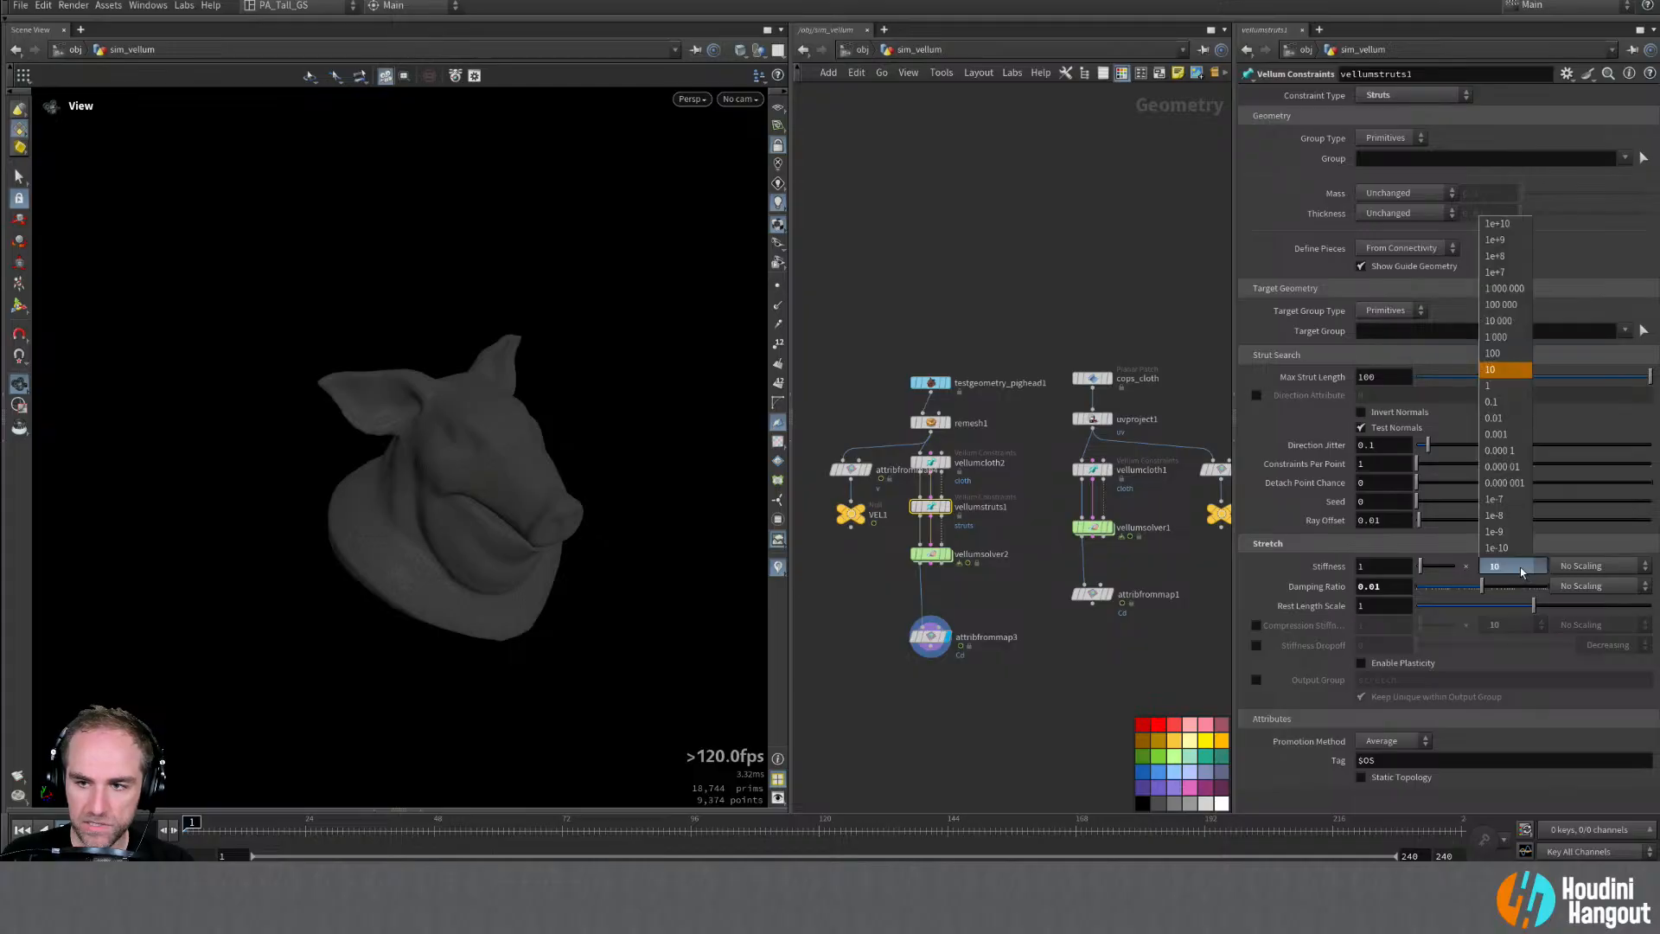
left_click(1513, 338)
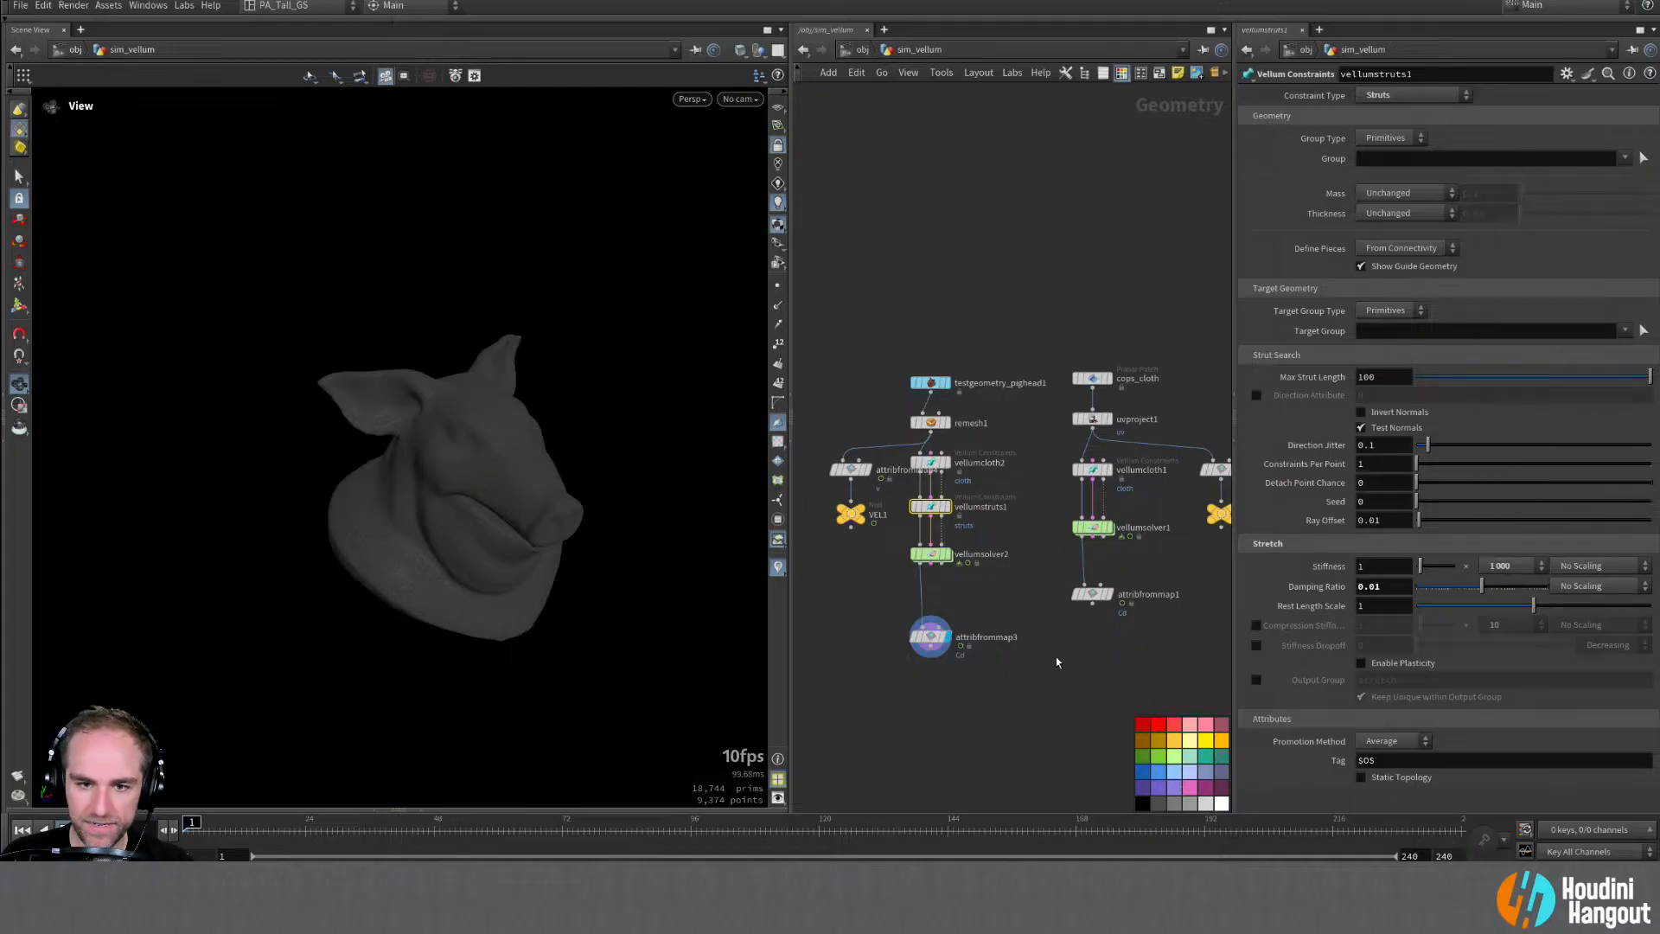
double_click(928, 557)
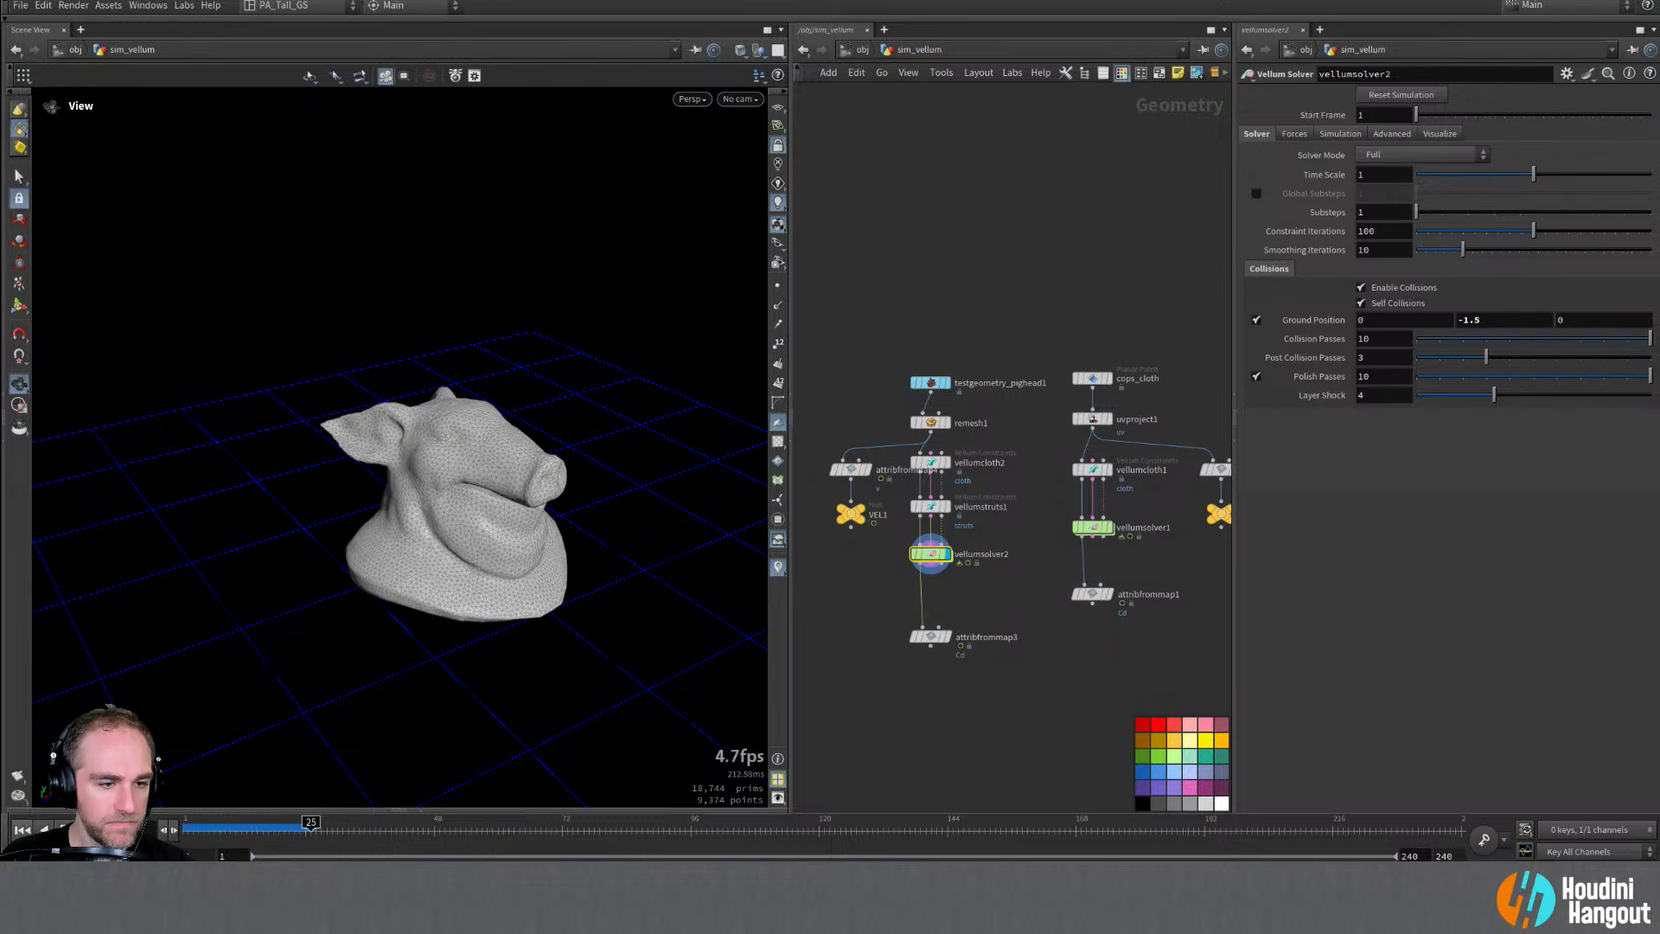
Step: Rewind, set the stretch stiffness multiplier of vellumstruts1 to 100 and play the simulation at vellumsolver2
key("ctrl+Up")
left_click(930, 506)
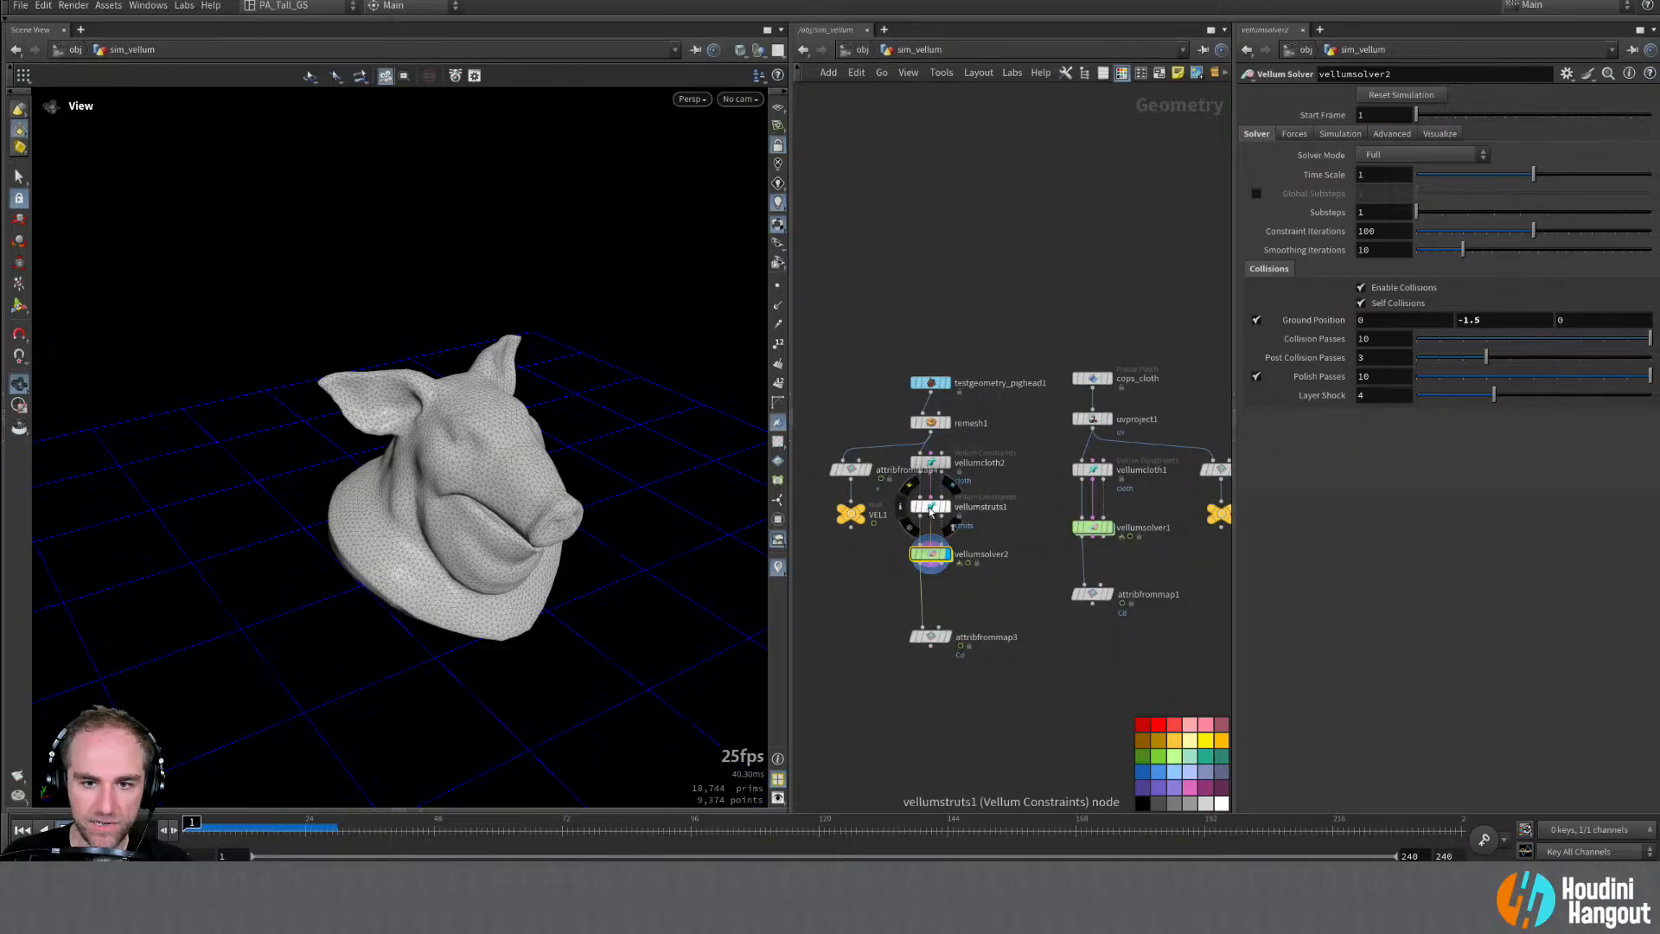
left_click(1508, 566)
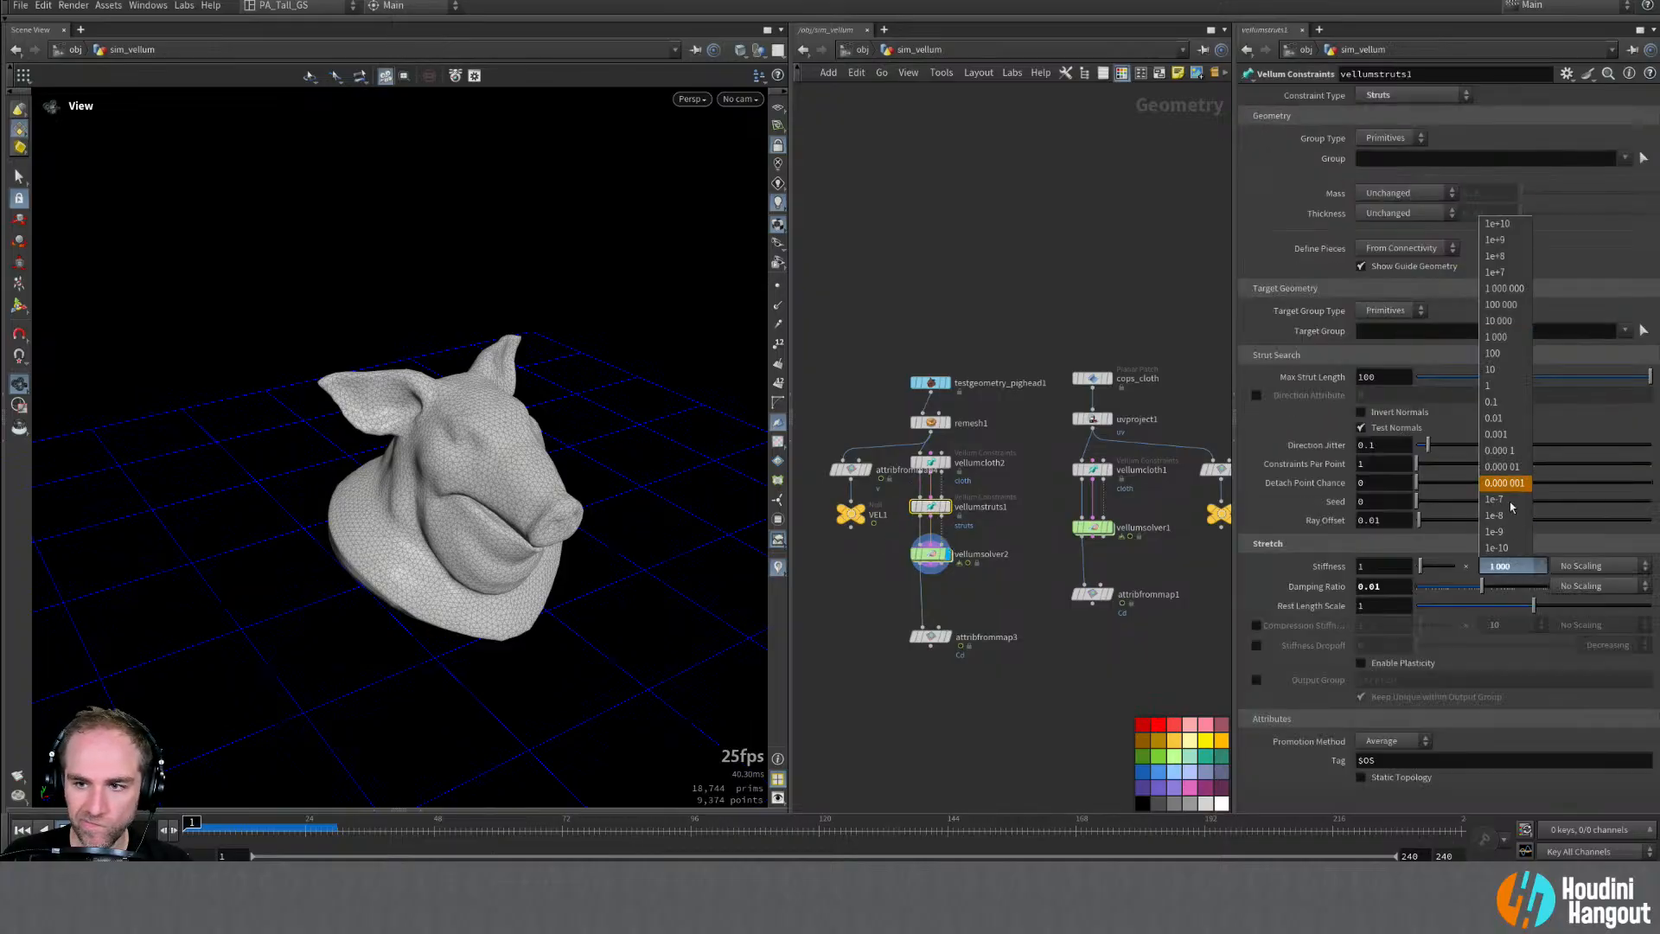
left_click(1504, 355)
left_click(930, 554)
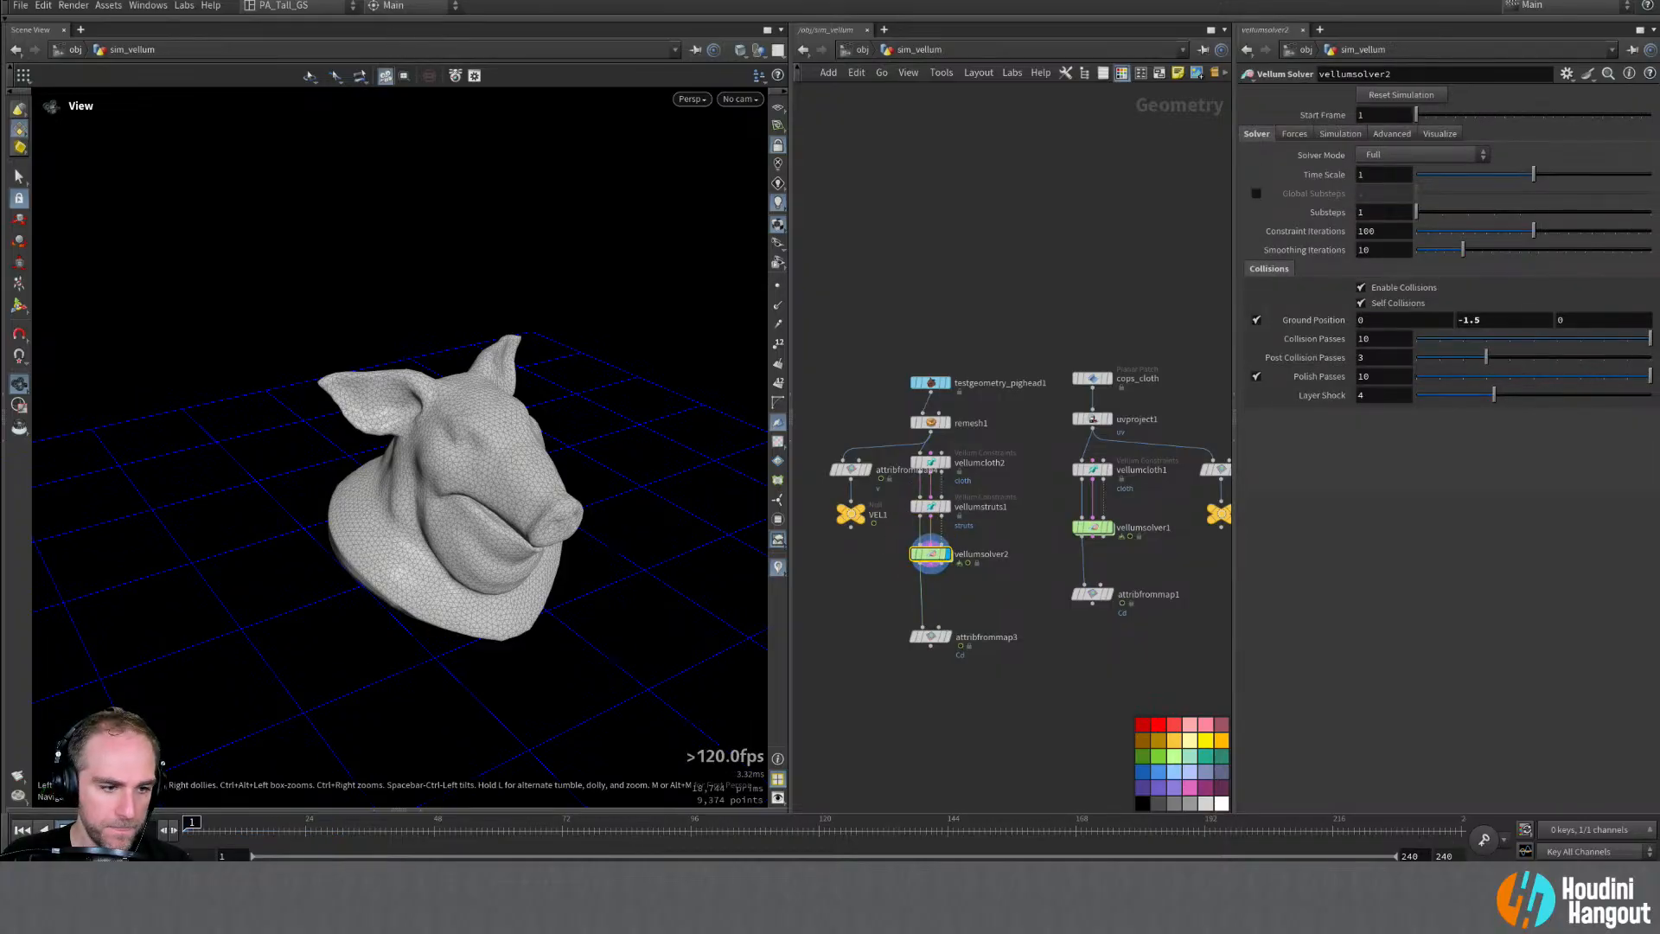
key("Up")
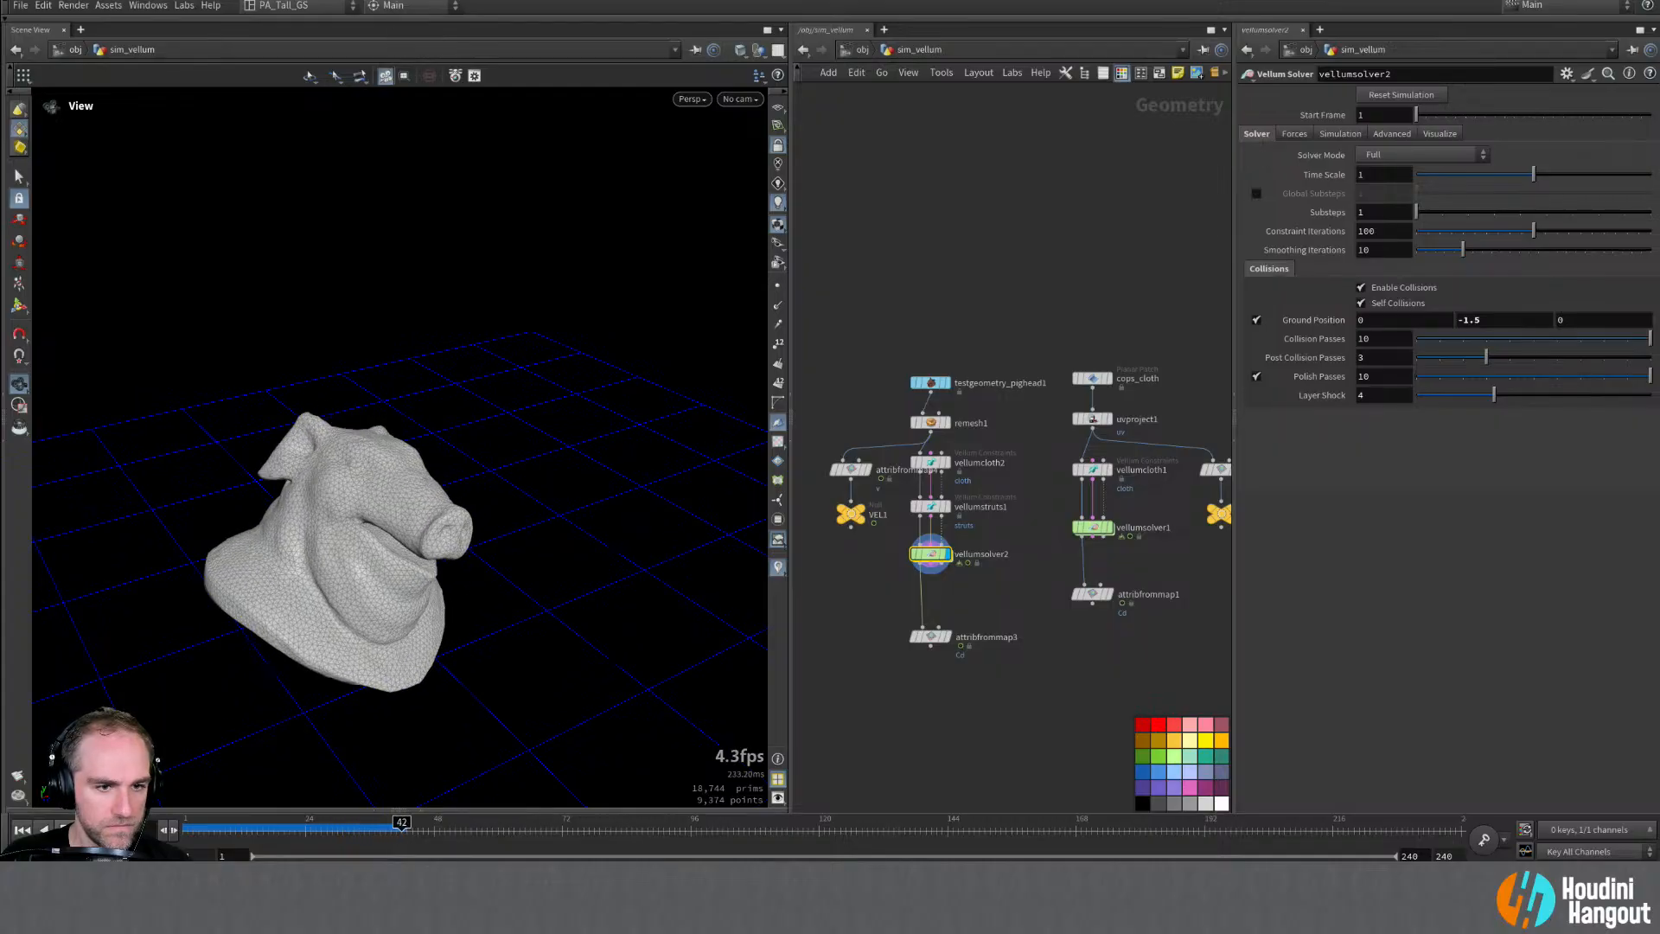
Step: Rewind, set the stretch stiffness multiplier of vellumstruts1 to 1 and play the simulation again
key("ctrl+Up")
left_click(924, 498)
key("Escape")
left_click(930, 507)
left_click(1512, 565)
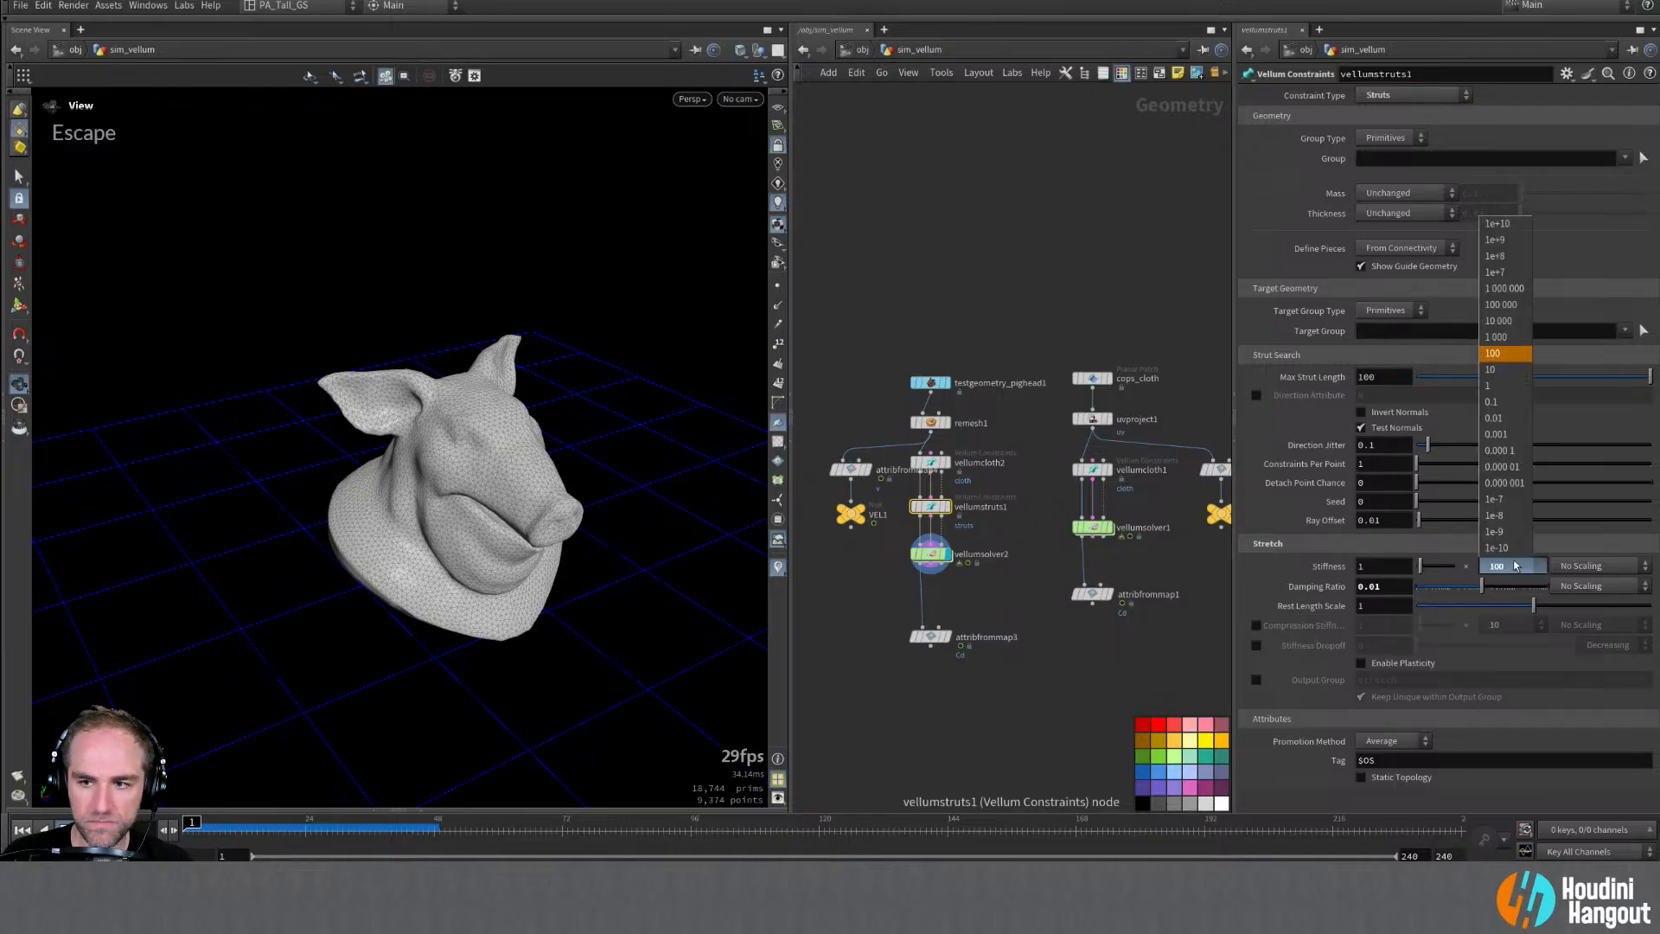
left_click(1492, 386)
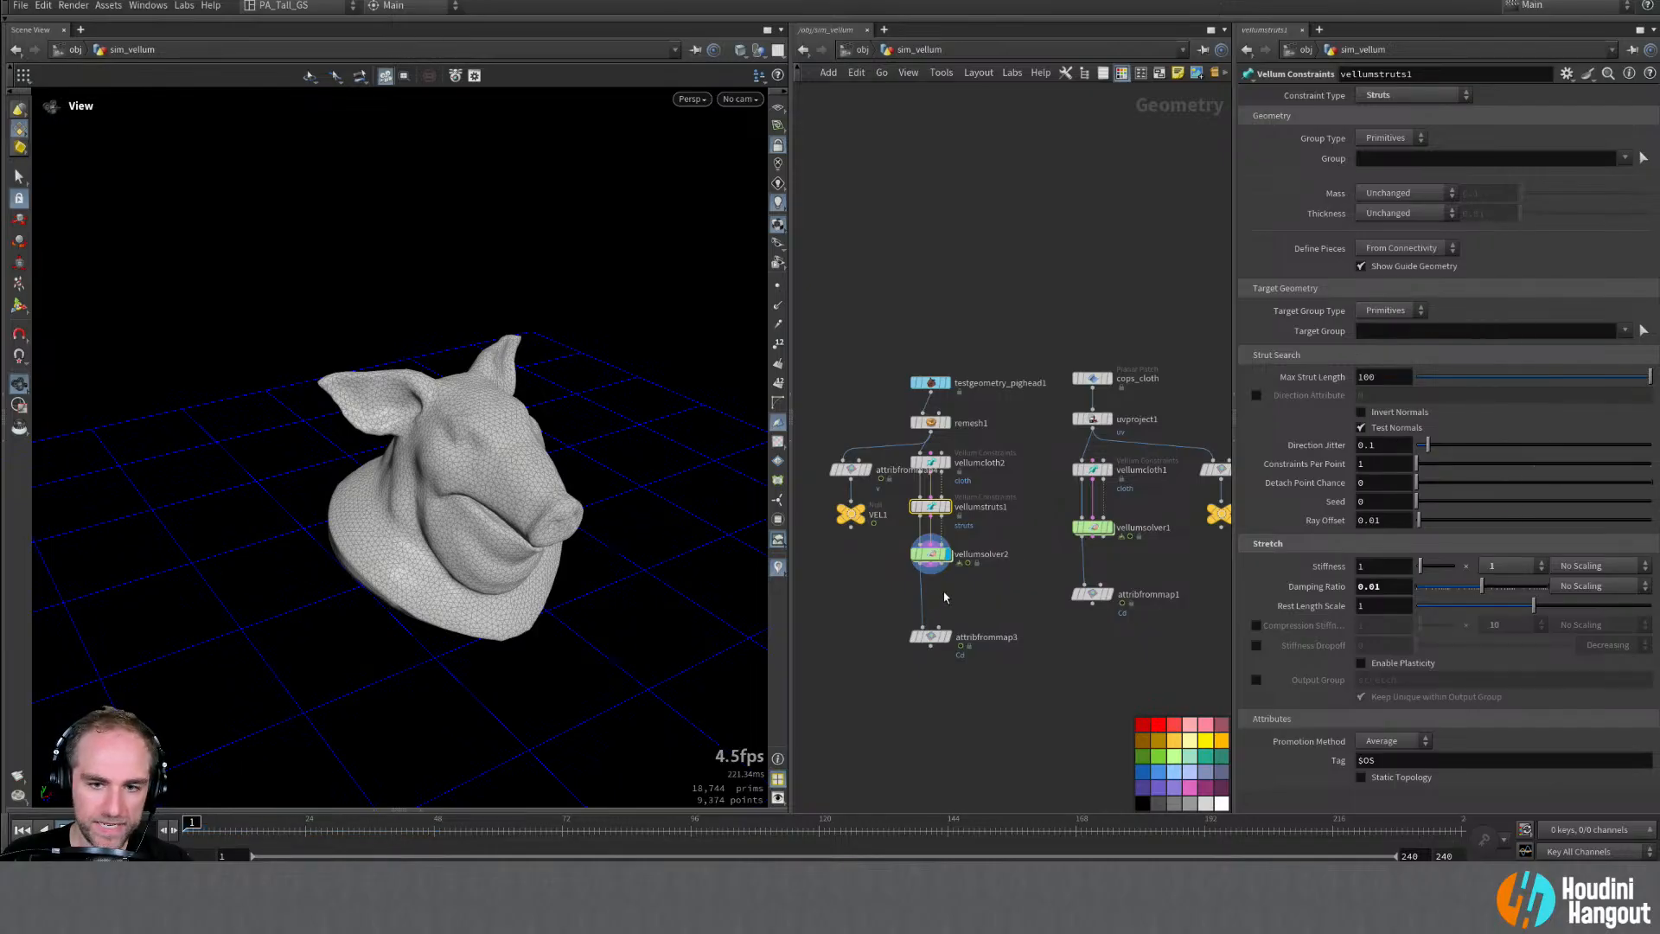
key("Up")
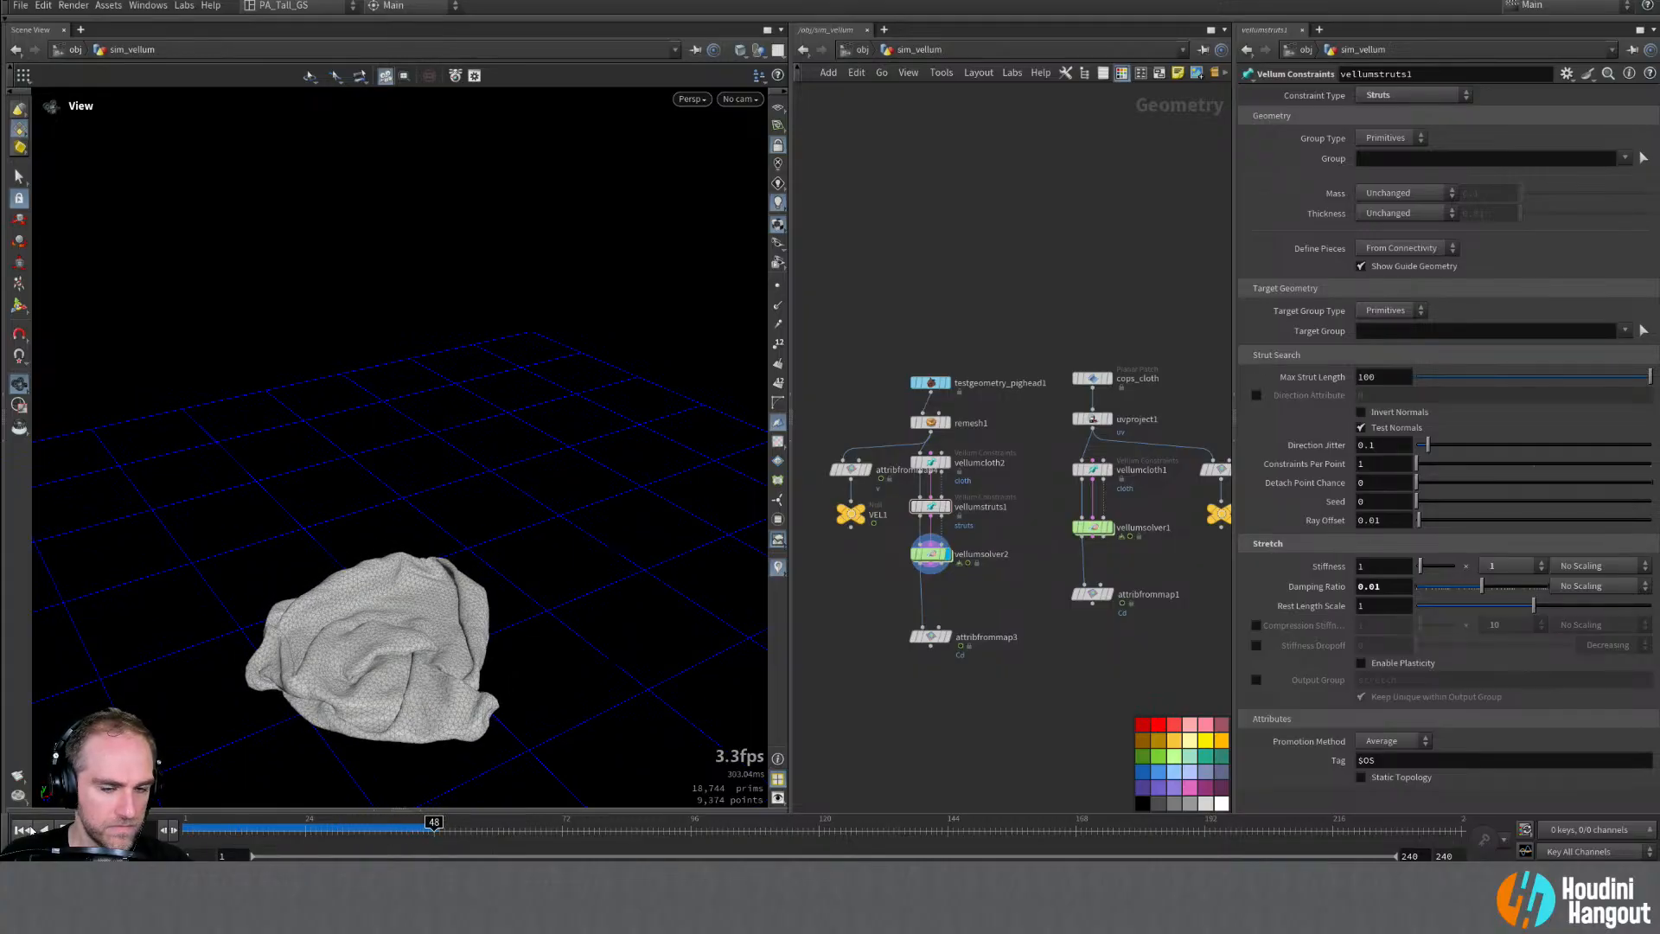
Step: Rewind and set the stretch stiffness multiplier of vellumstruts1 to 10
left_click(23, 829)
left_click(1488, 562)
left_click(1498, 370)
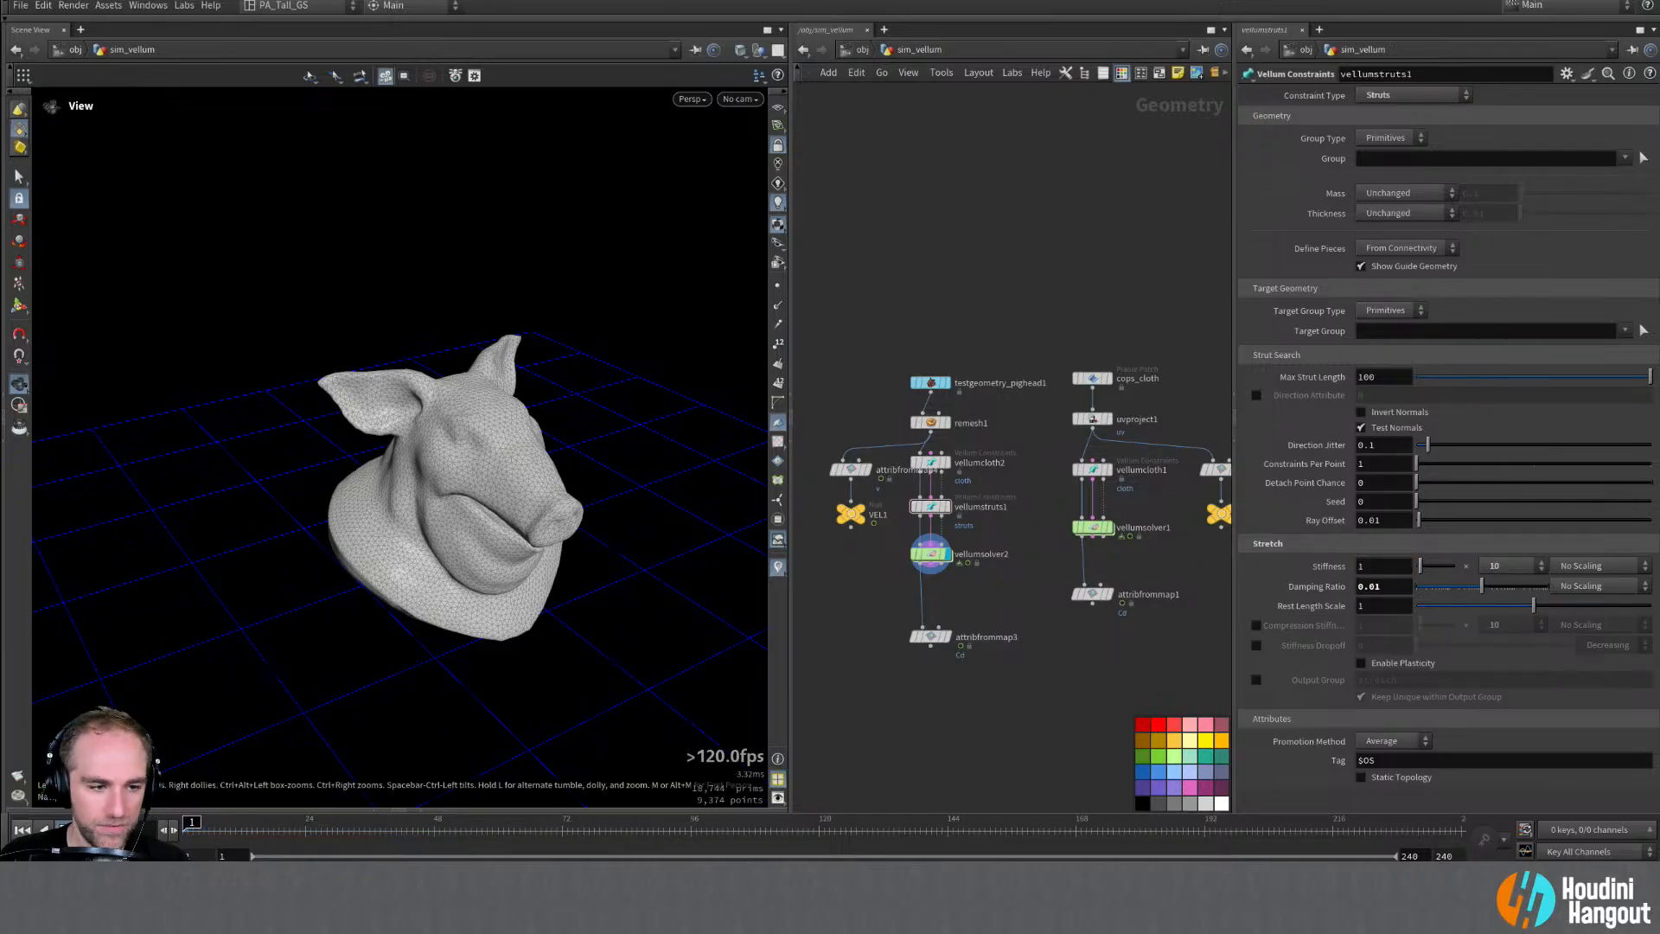
Step: Display attribfrommap3 and play the simulation to preview the colored pig head softbody
left_click(952, 637)
left_click(930, 637)
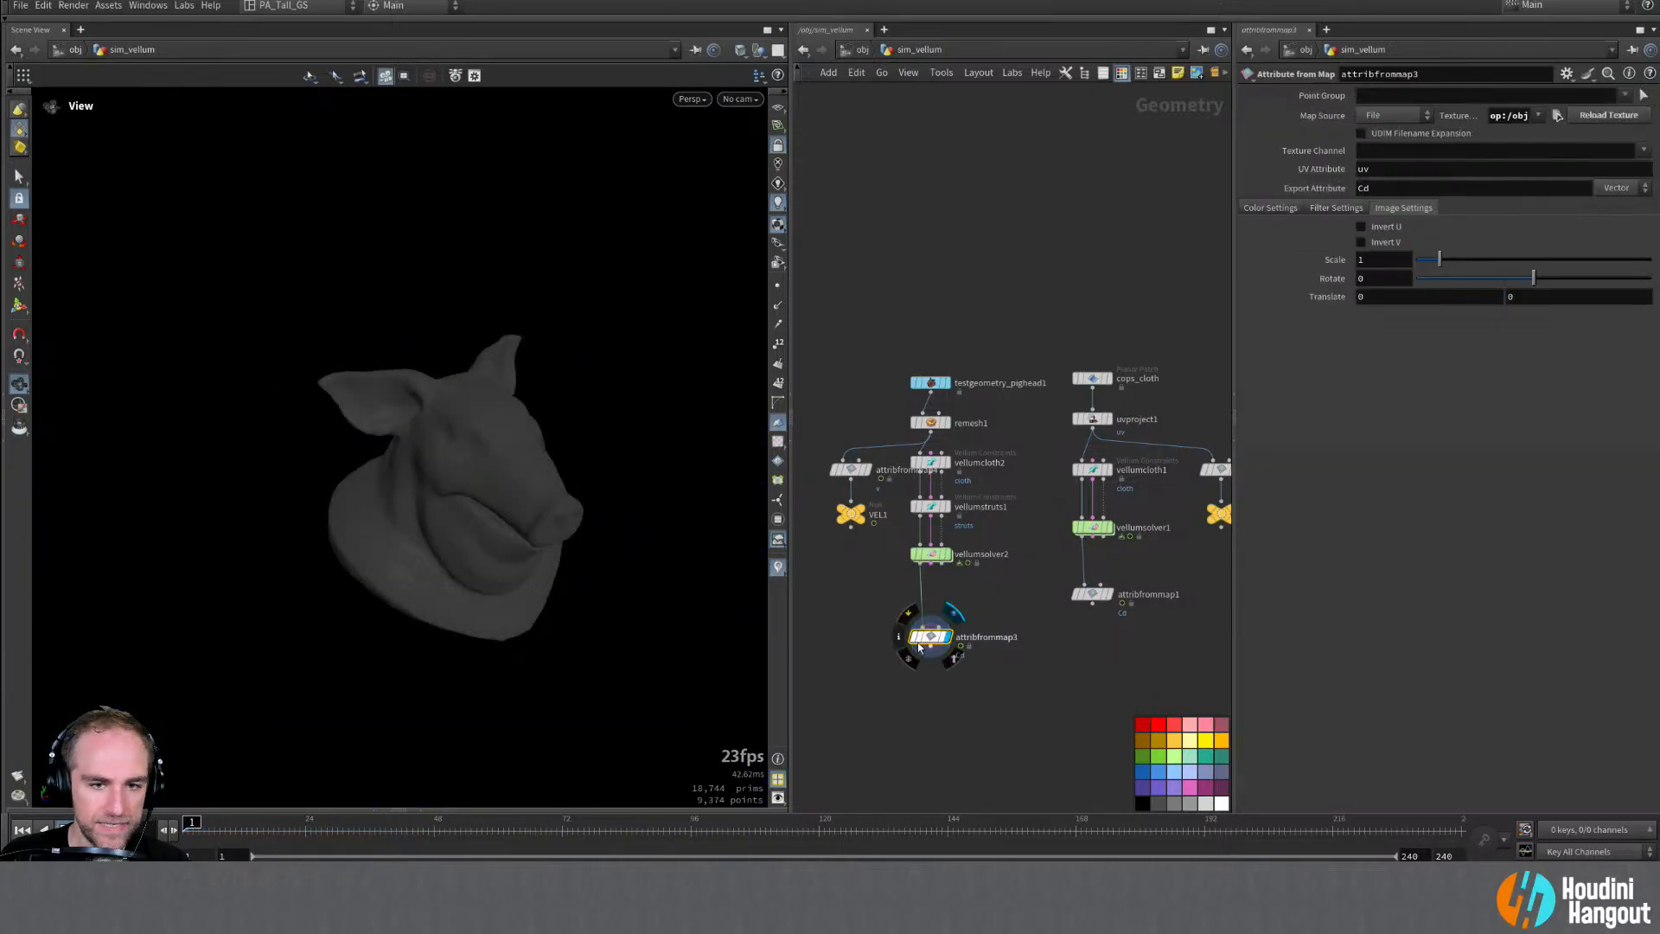
left_click_drag(537, 574, 532, 519, "alt")
middle_click_drag(533, 519, 432, 525, "alt")
left_click_drag(432, 526, 378, 548, "alt")
left_click(86, 829)
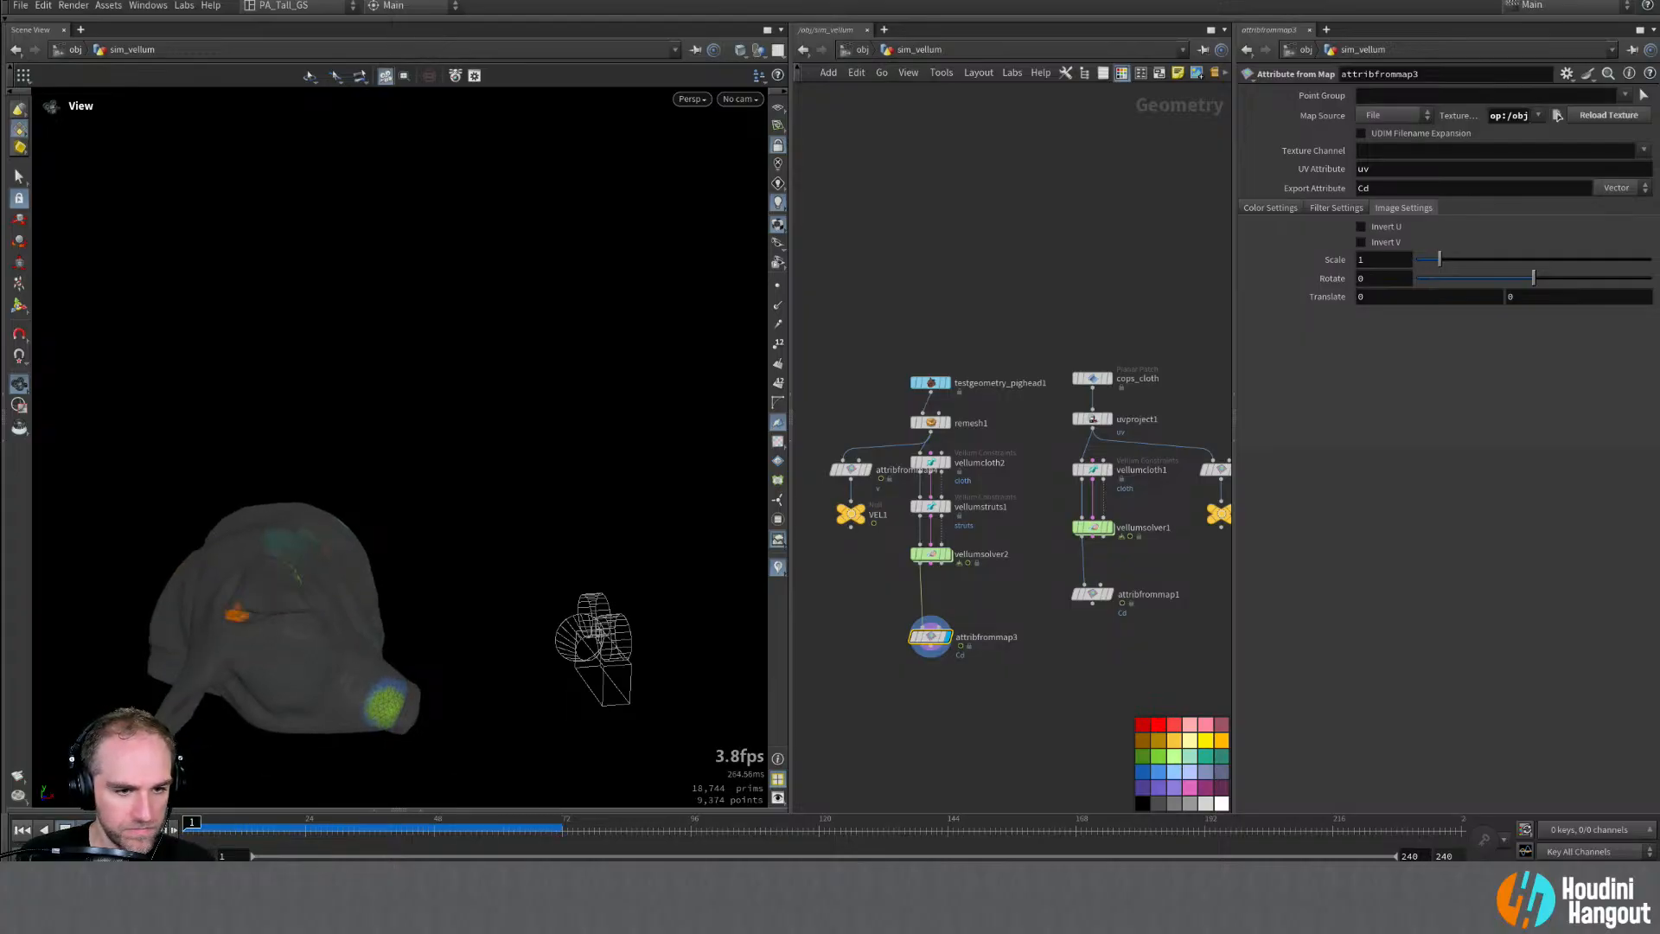
Step: Rewind to frame 1, put the old flipbook aside, reframe the pig head and launch a new flipbook render
key("ctrl+Up")
left_click(548, 875)
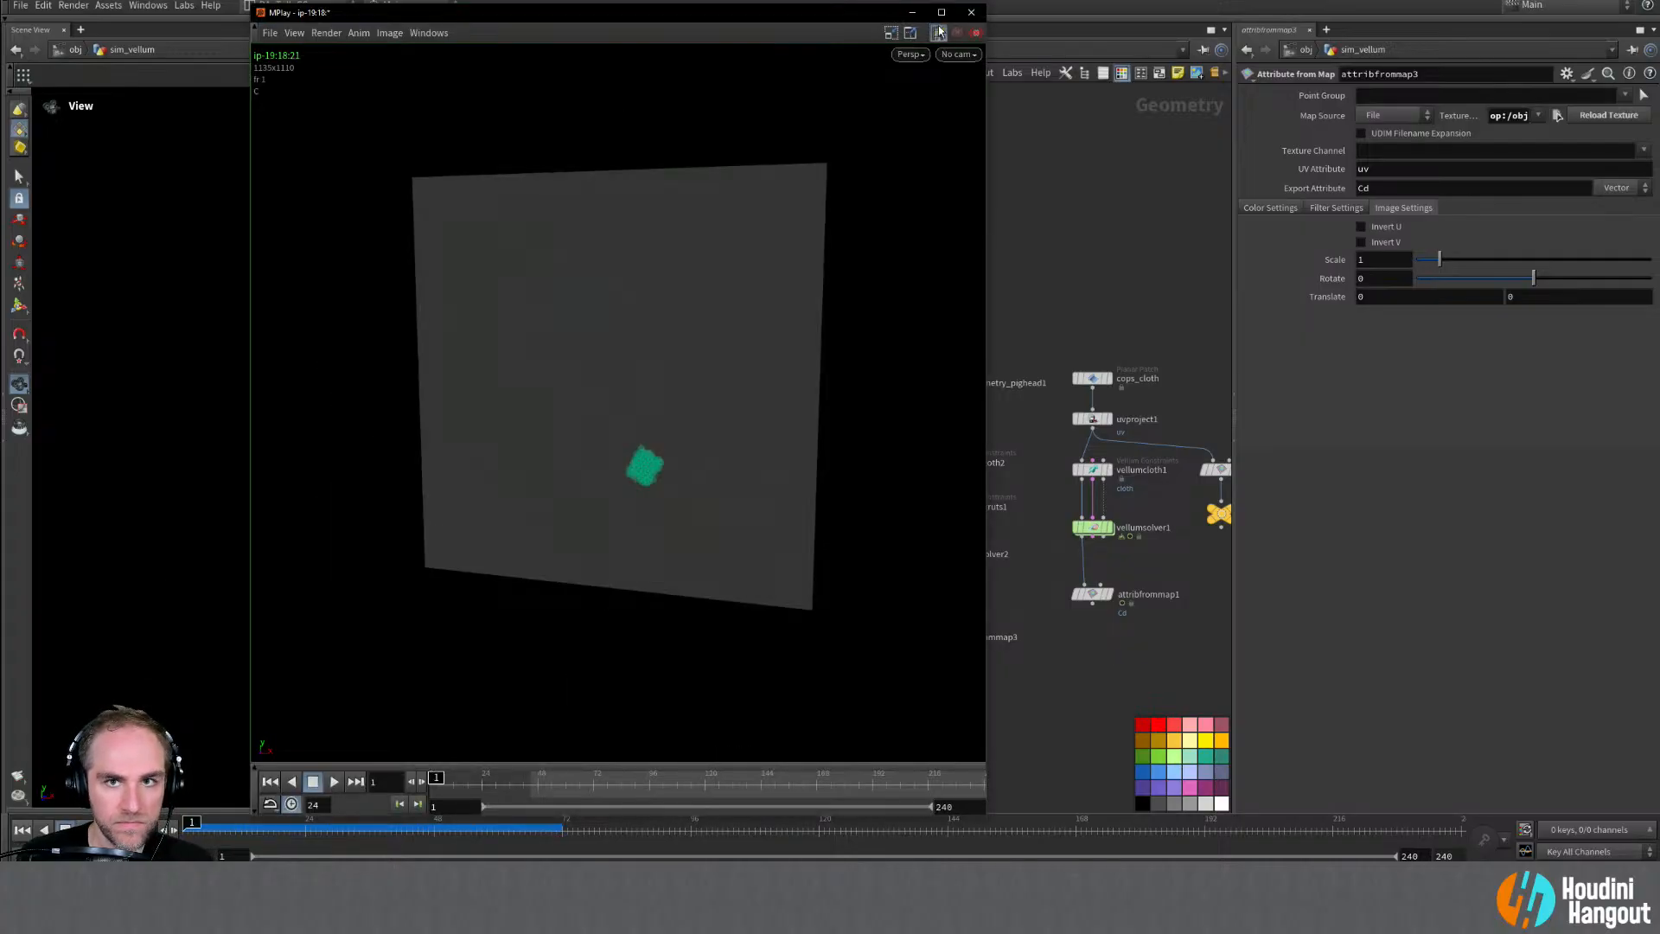
left_click(549, 875)
scroll(337, 386, "down", 2, "alt")
middle_click_drag(380, 403, 382, 356, "alt")
left_click_drag(382, 356, 448, 443, "alt")
middle_click_drag(451, 438, 459, 455, "alt")
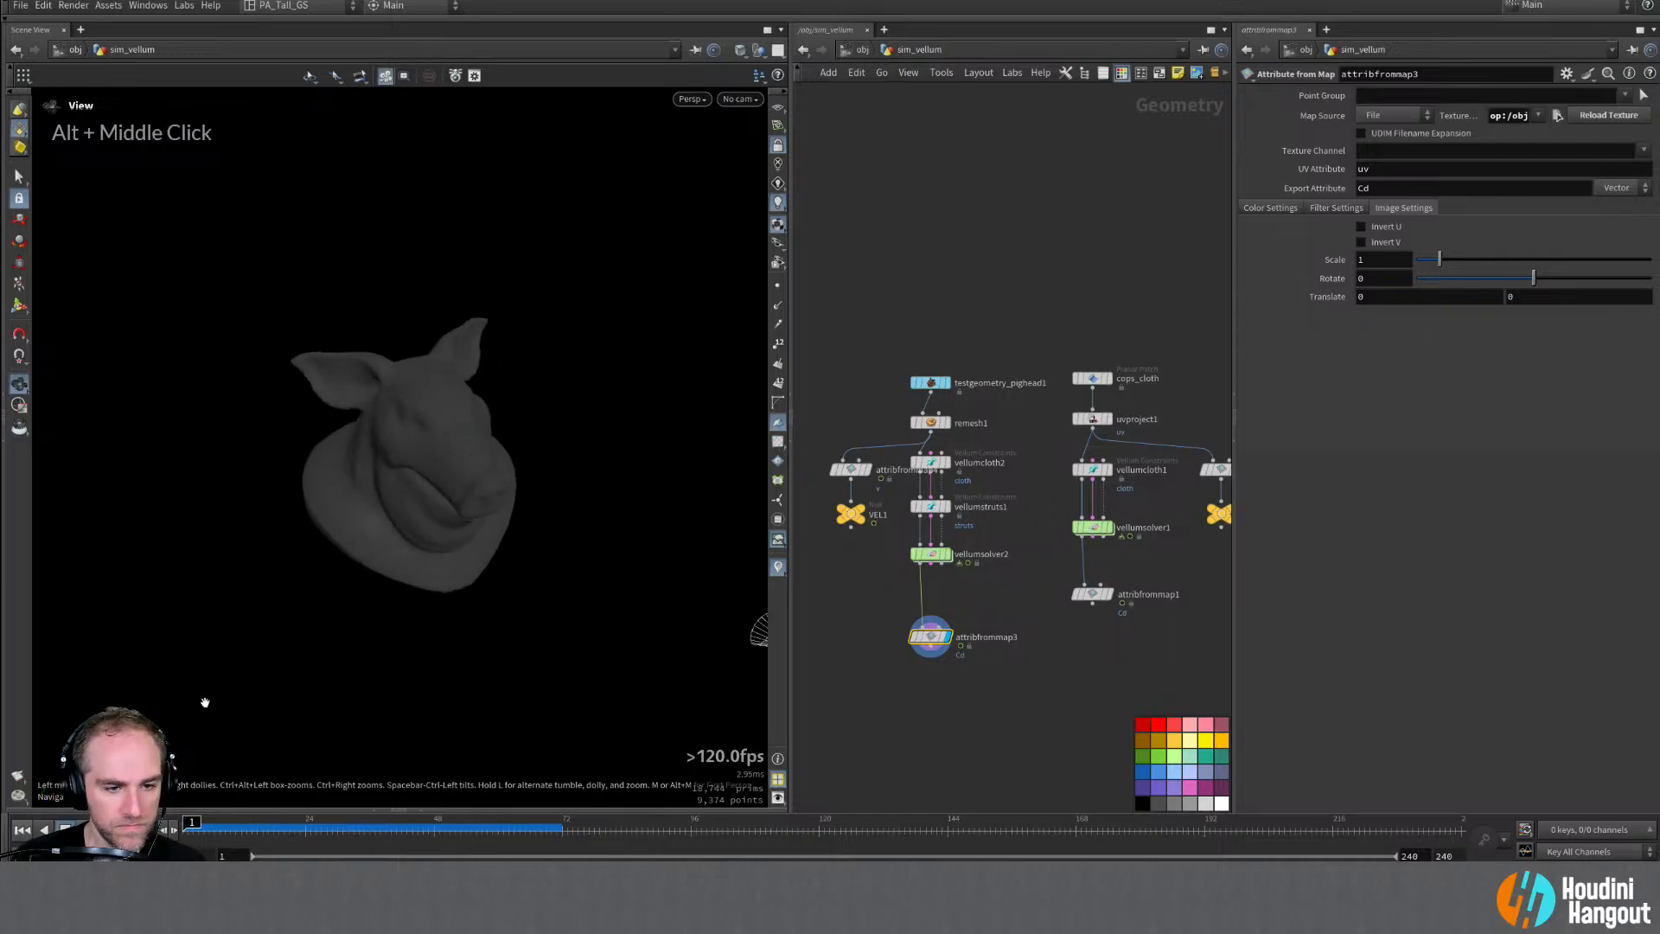
left_click(61, 797)
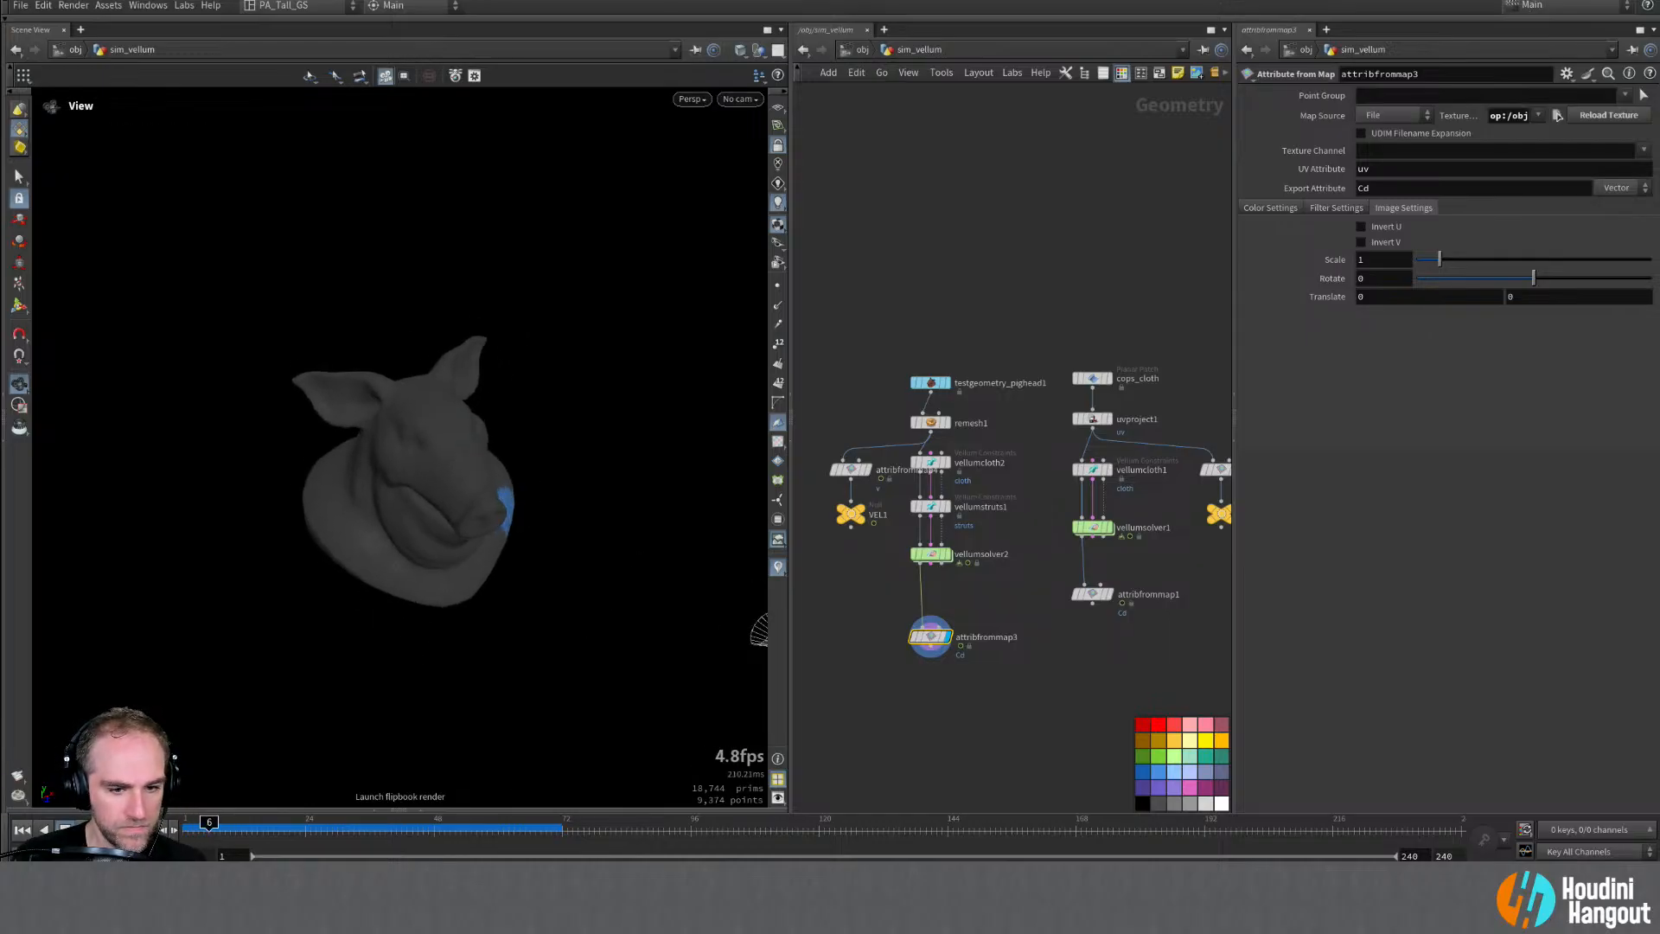
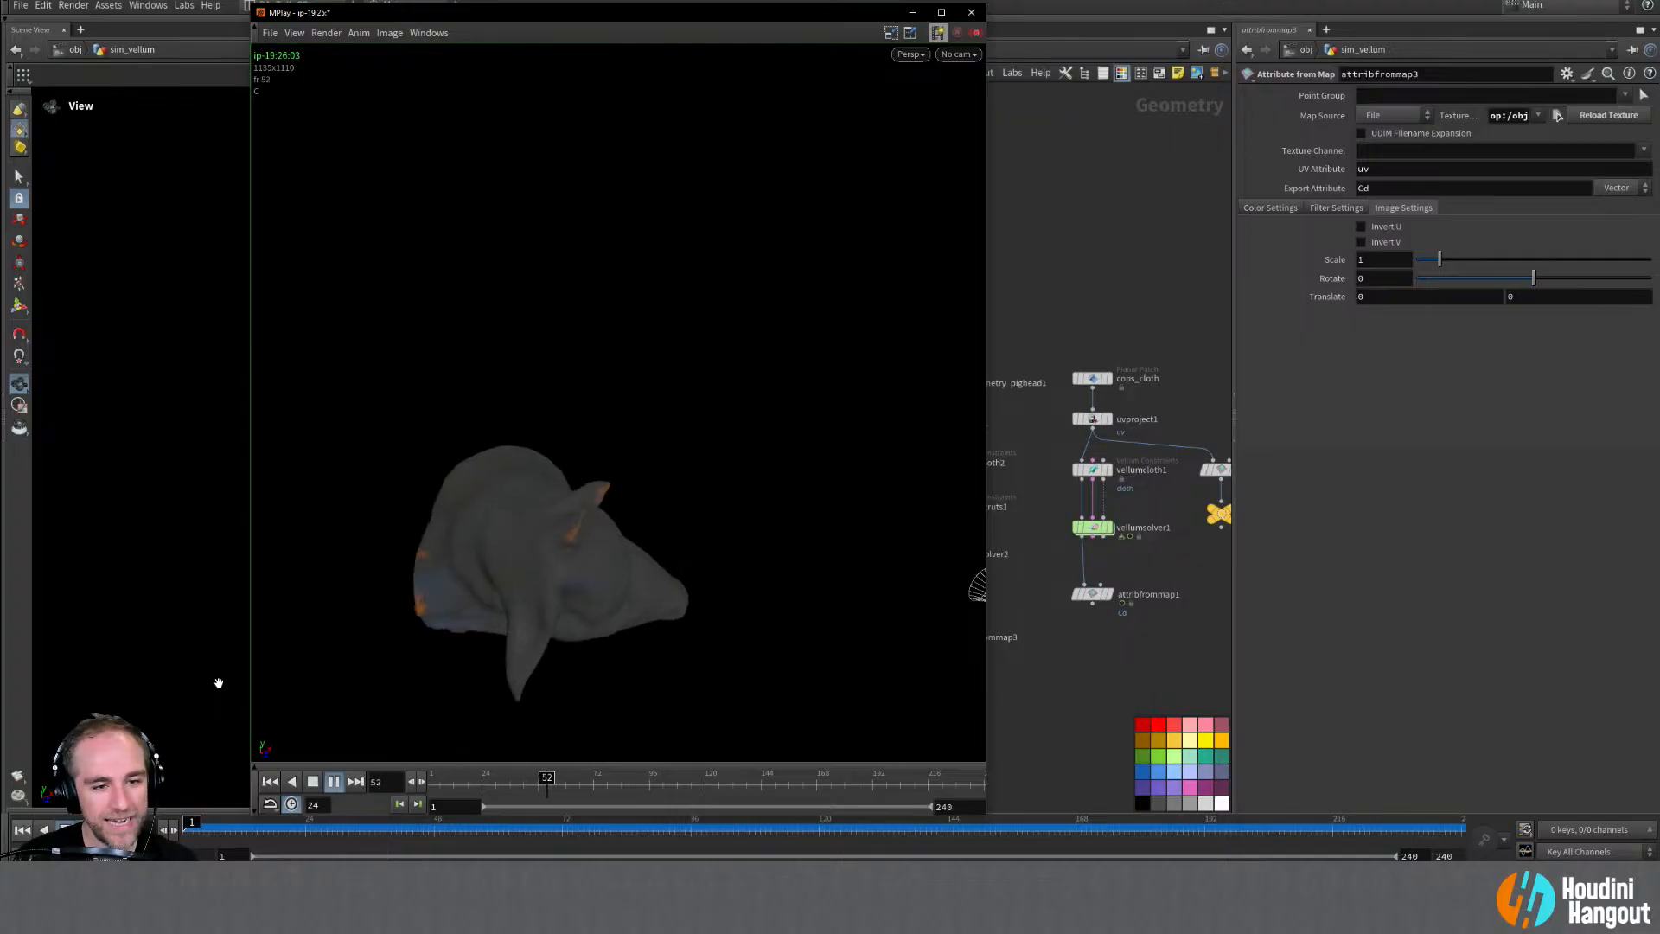
Step: Stop the flipbook playback, rewind it to the start and minimize MPlay to return to the node network
left_click(315, 783)
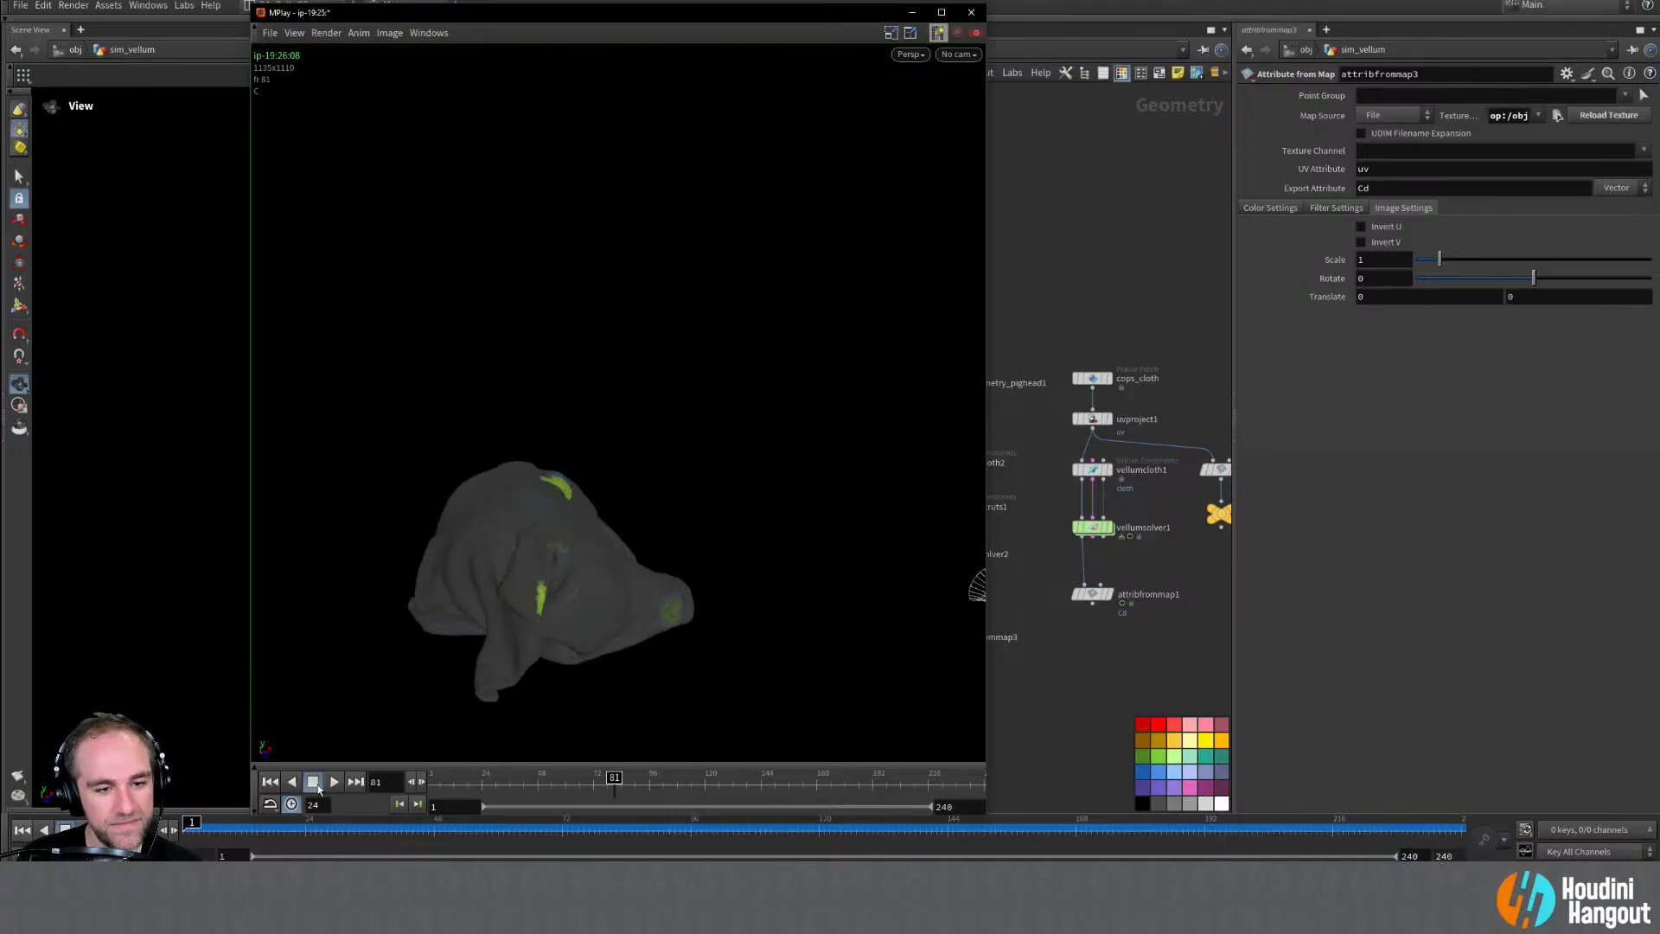
left_click(440, 781)
left_click(913, 16)
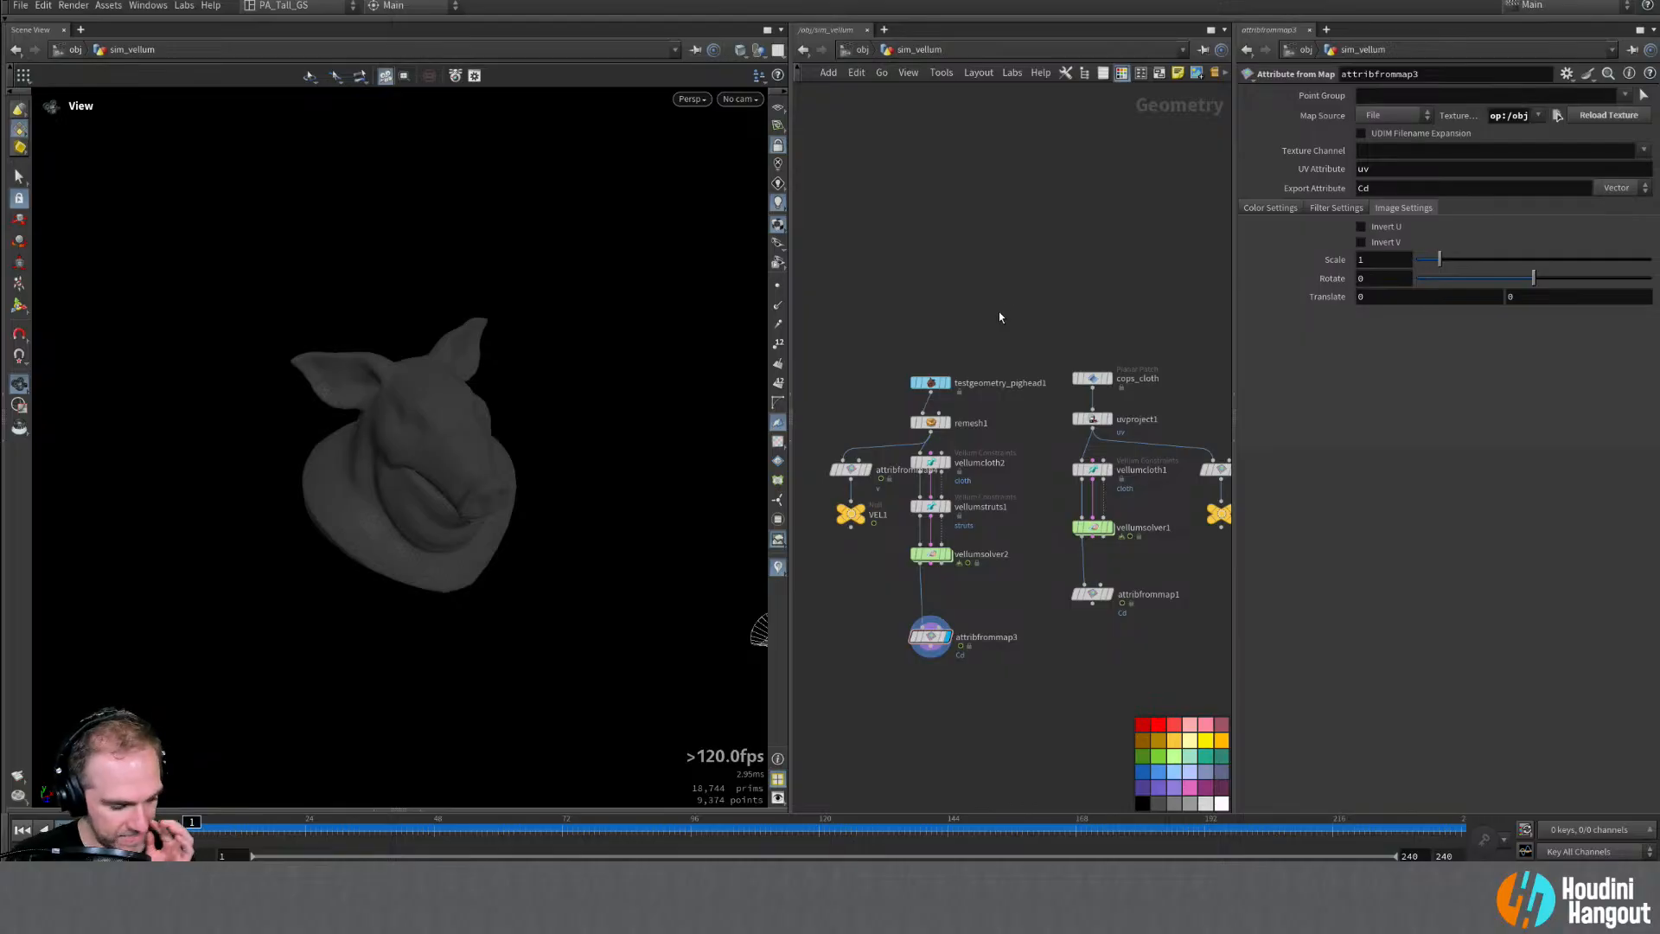
middle_click_drag(876, 708, 874, 687)
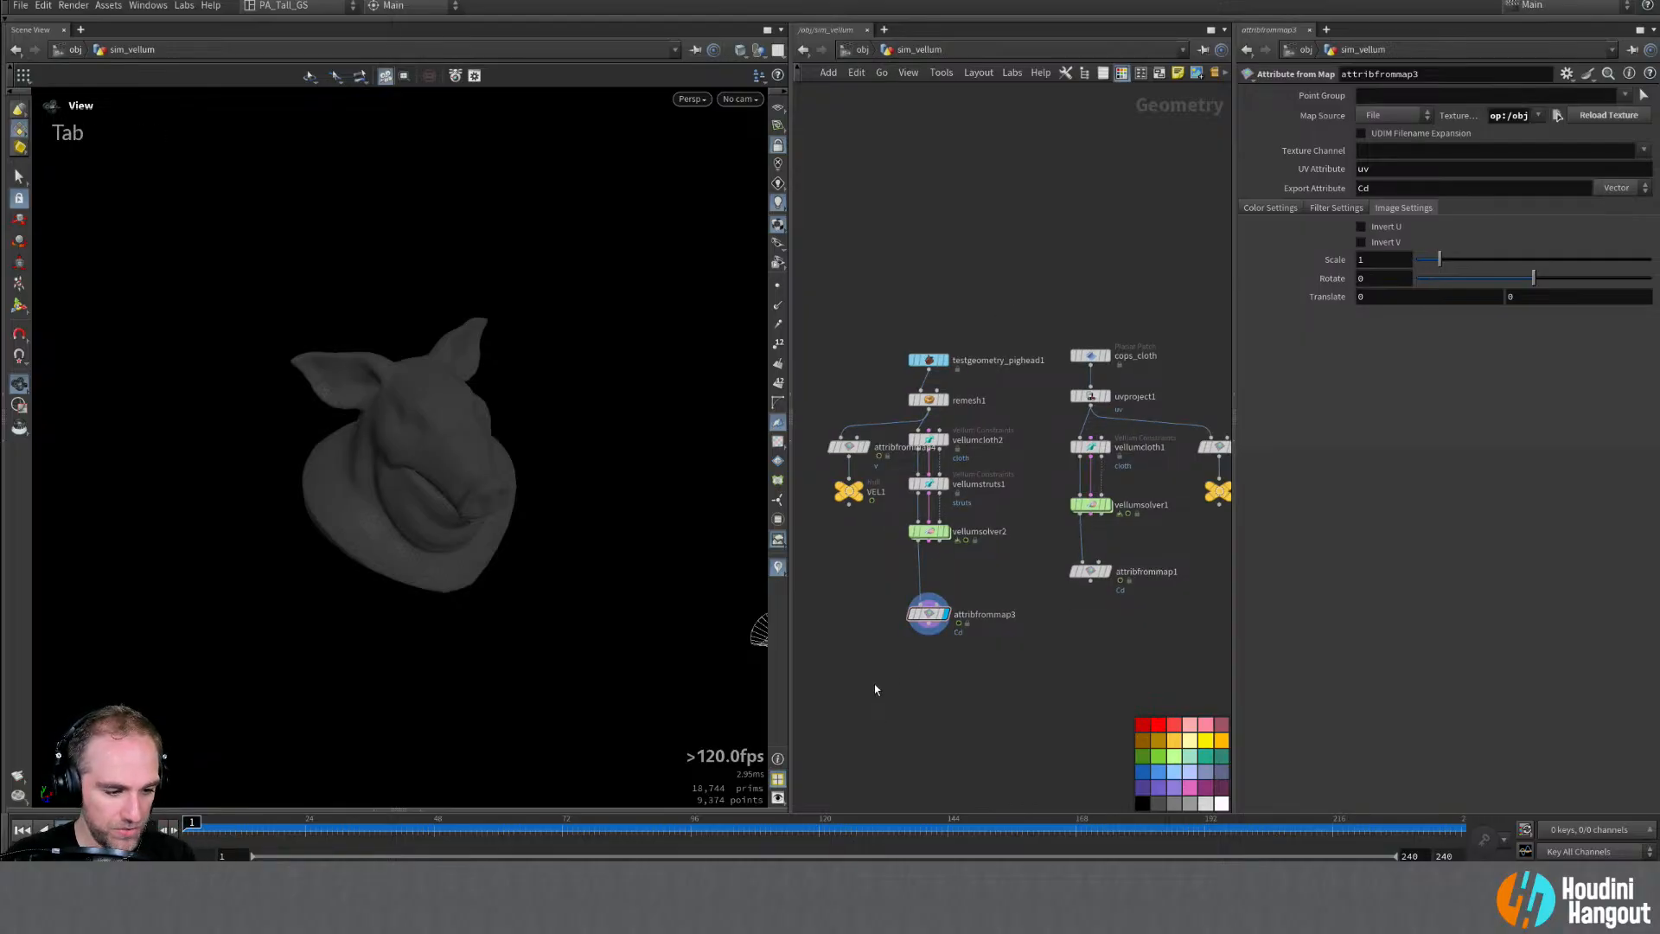
Step: Add a COP Network node below attribfrommap3 in the sim_vellum network and save the scene
key("Tab")
type("cop")
key("Return")
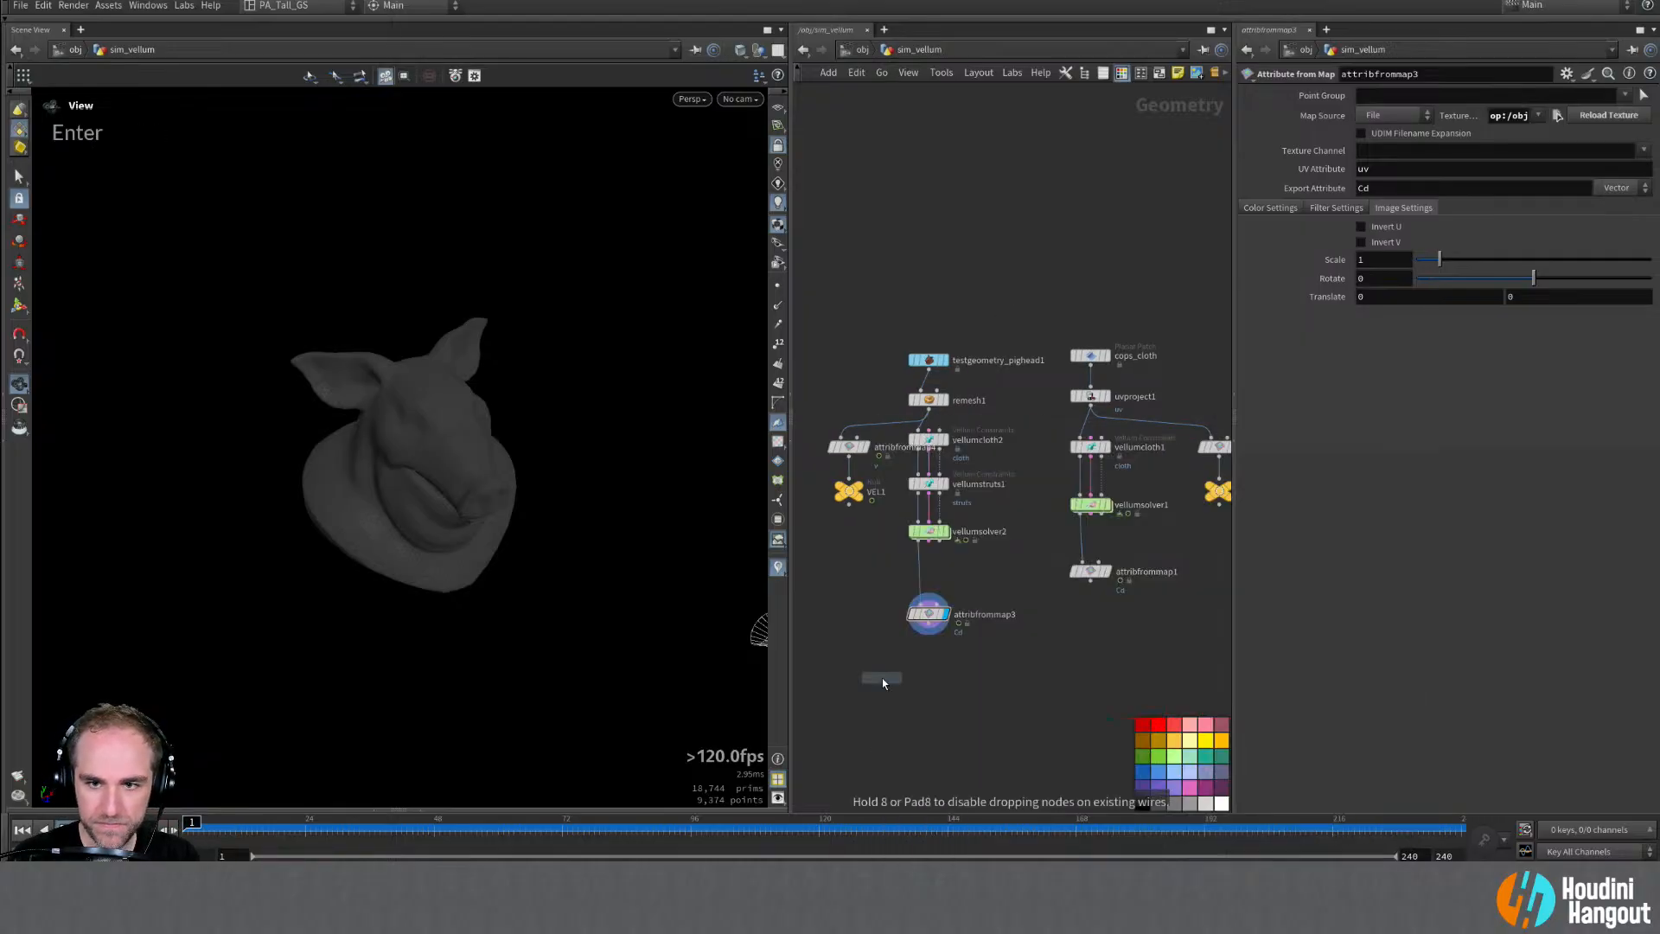
left_click(919, 717)
key("ctrl+s")
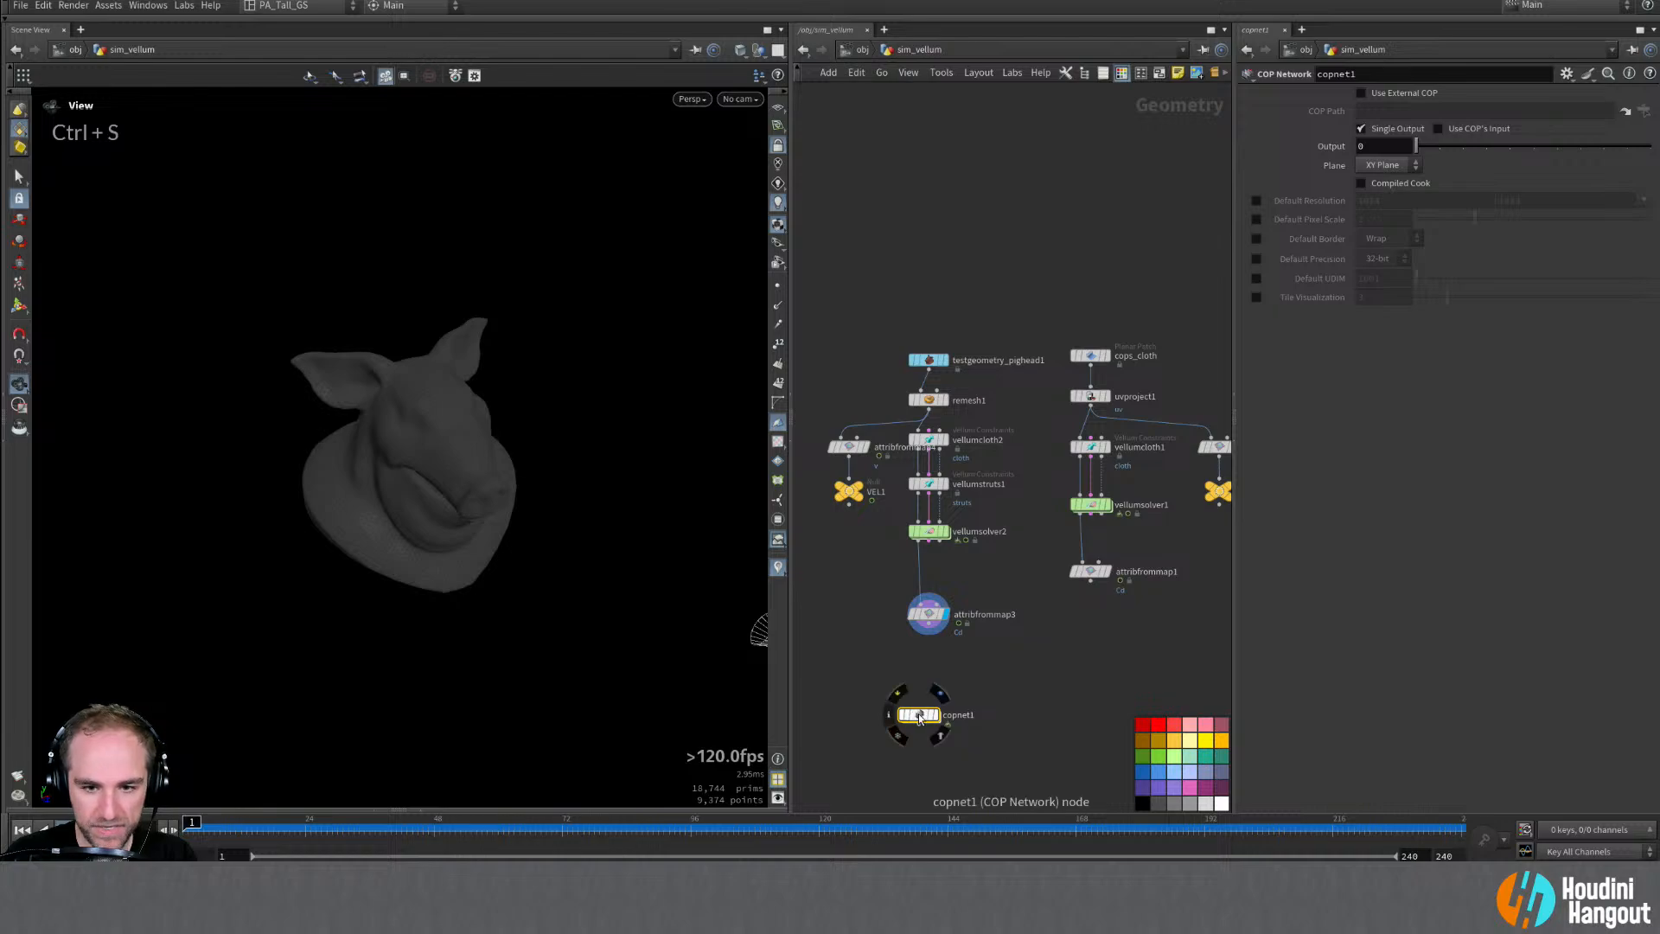
Step: Add a SOP Geometry node inside the new COP network
double_click(916, 713)
key("Tab")
type("geo")
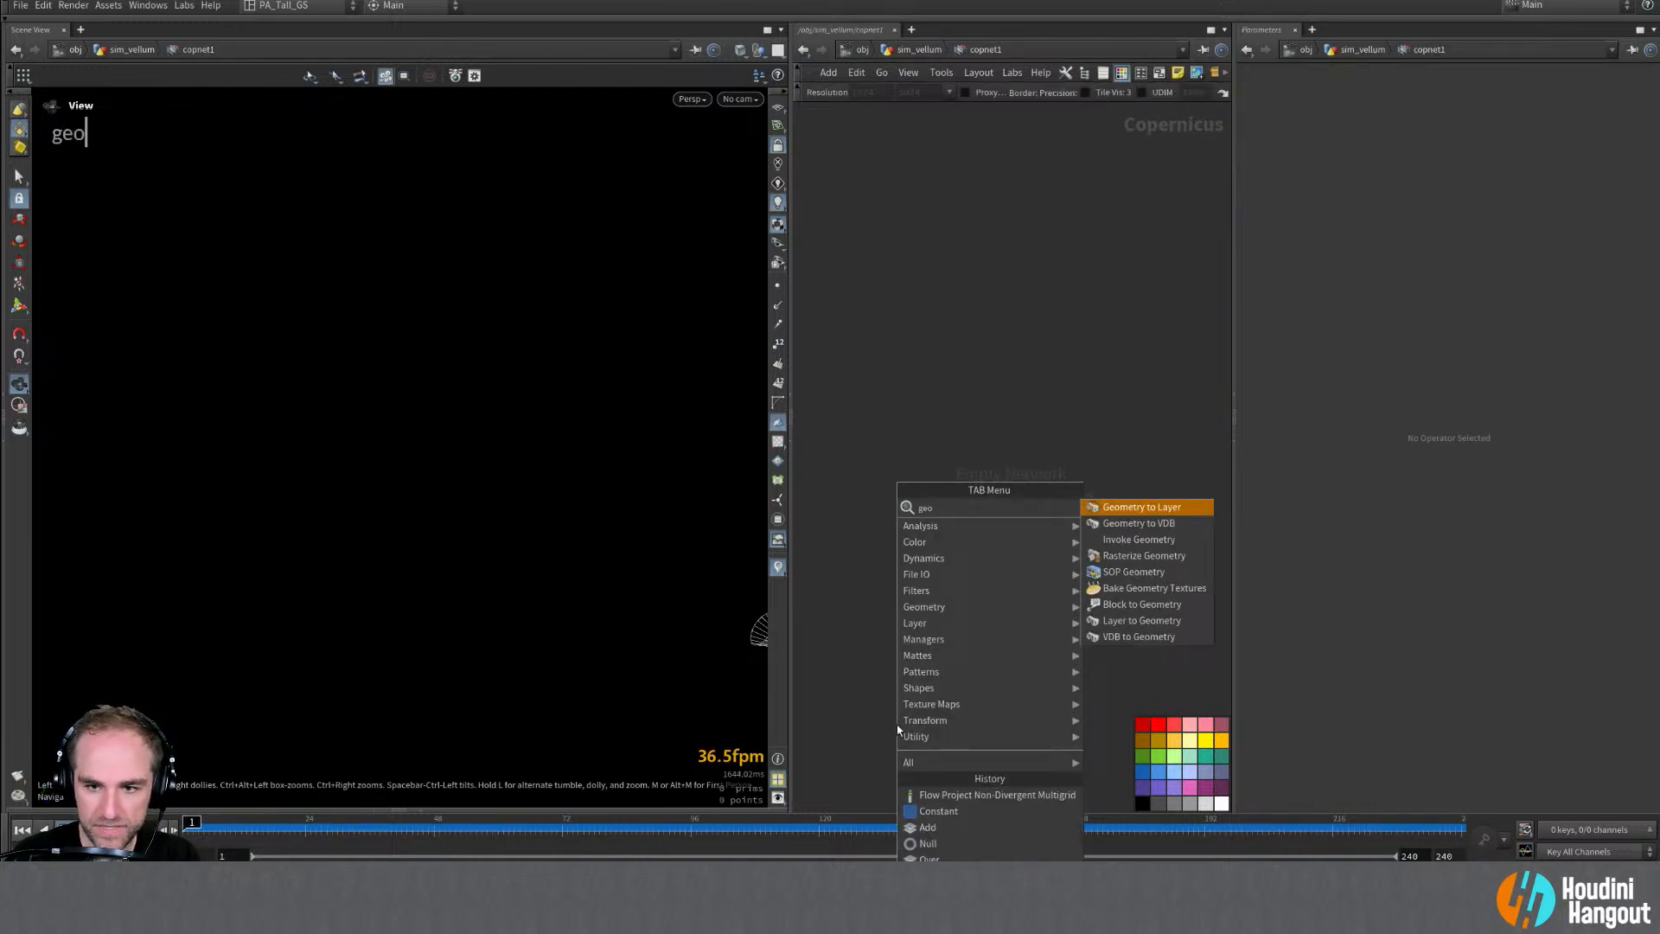
key("Down")
key("Down")
key("Down")
key("Down")
key("Return")
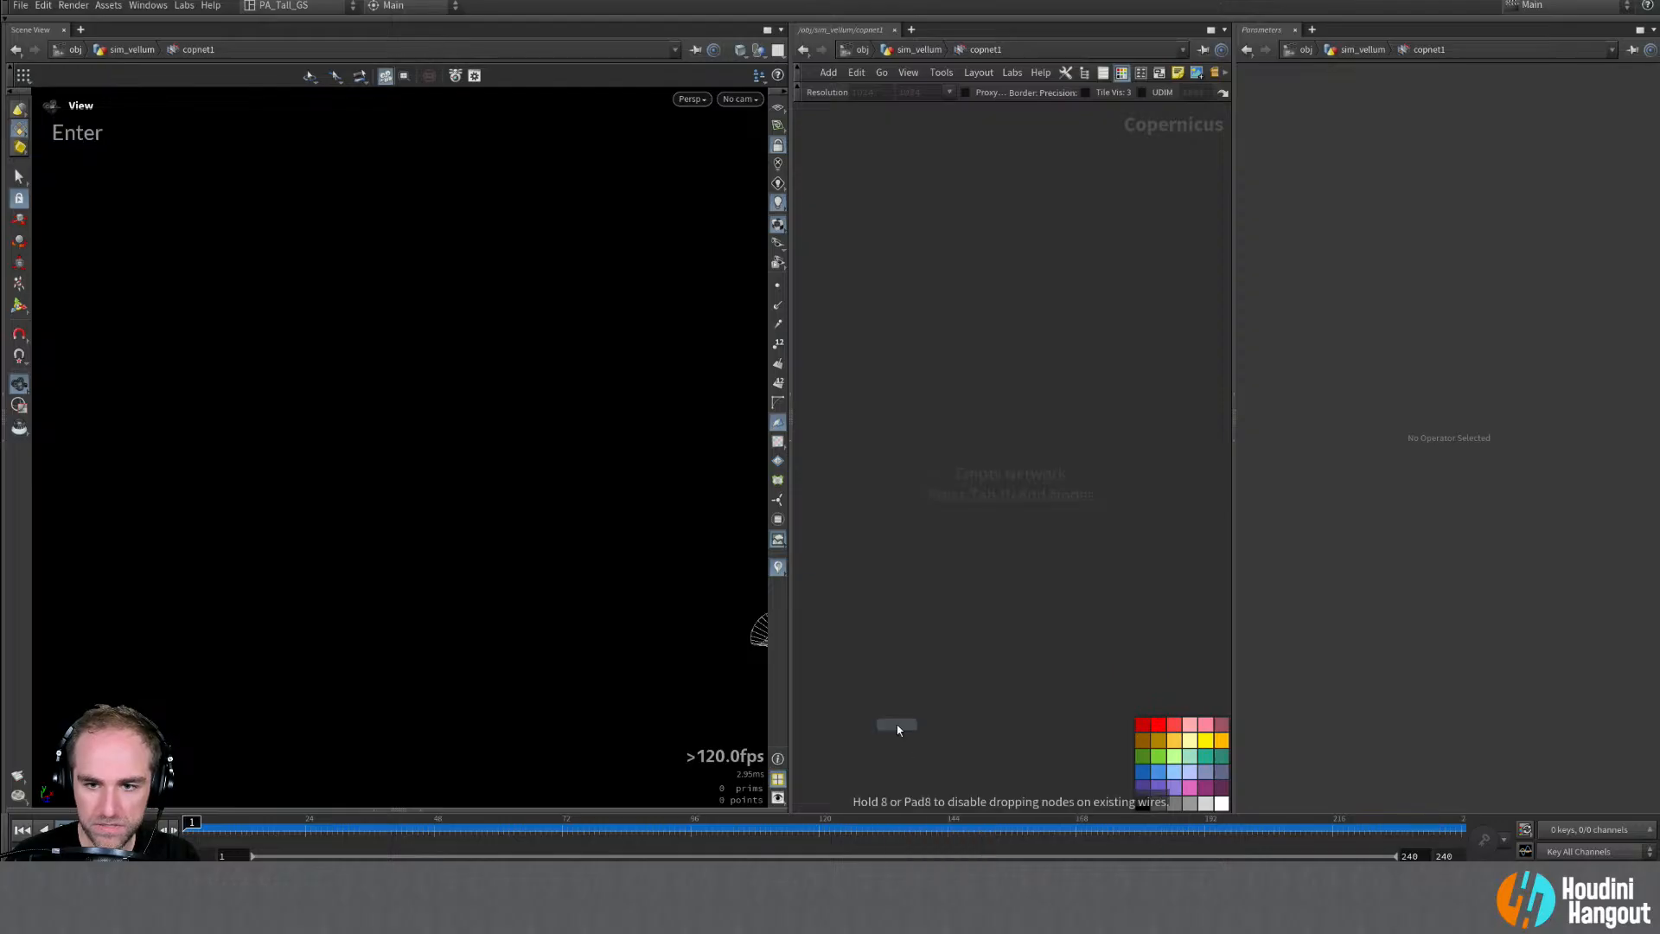
left_click(986, 422)
Step: Add a Test Geometry: Pig Head node inside the SOP Geometry node
double_click(968, 428)
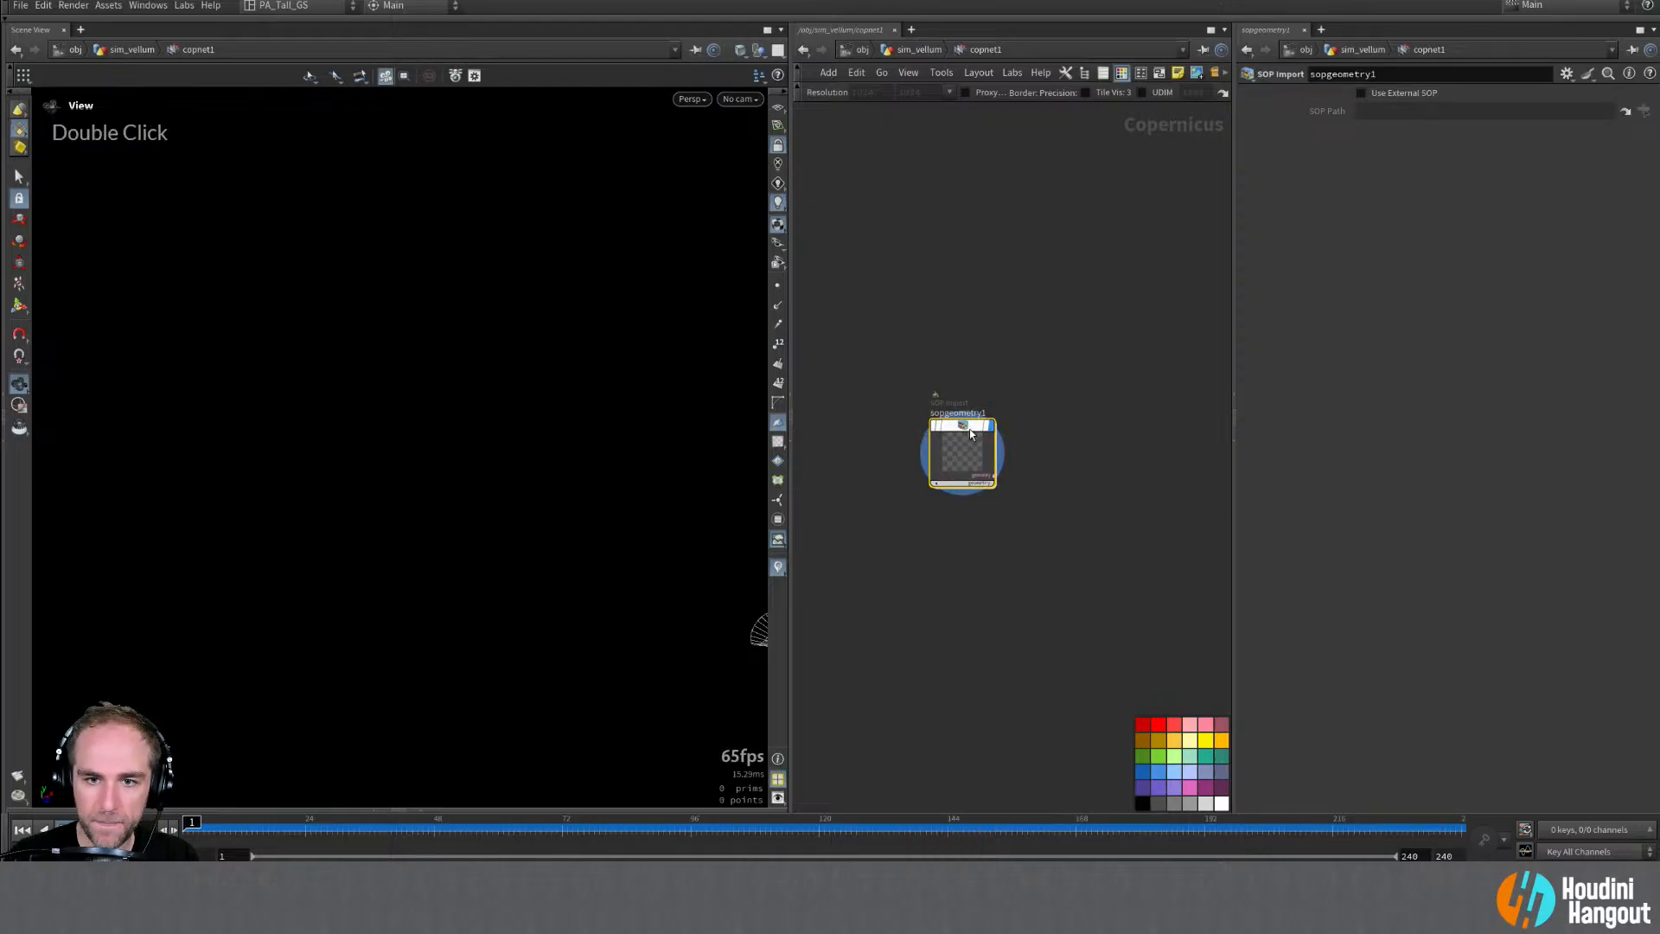
key("Tab")
type("po")
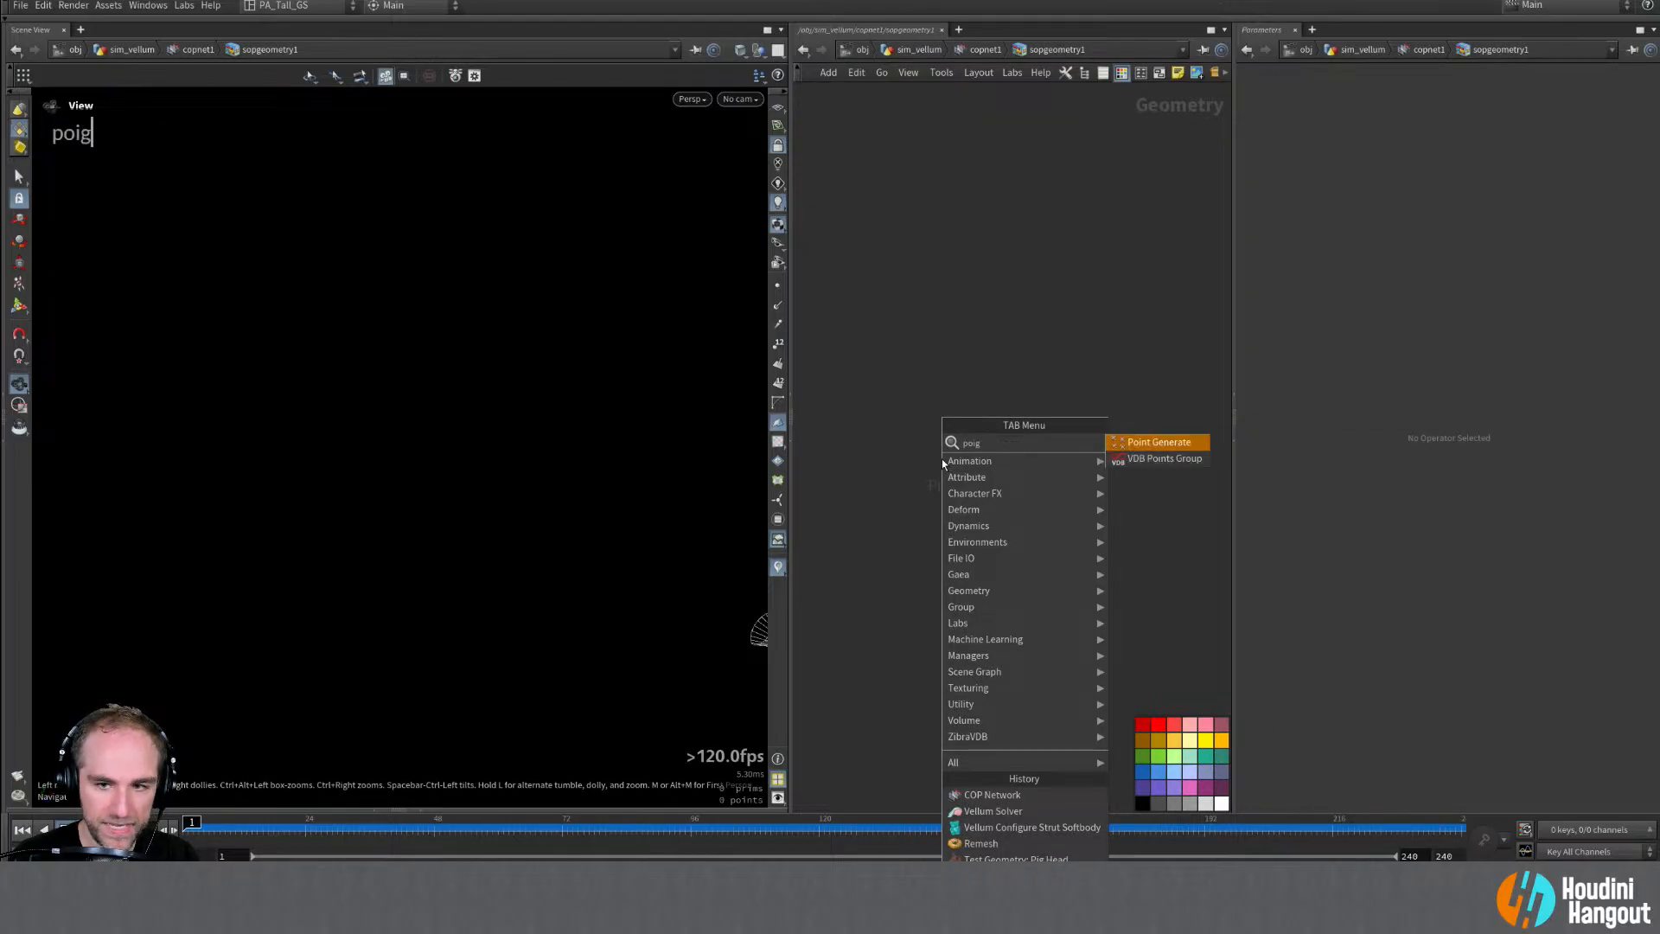
key("BackSpace")
key("BackSpace")
type("g")
key("Return")
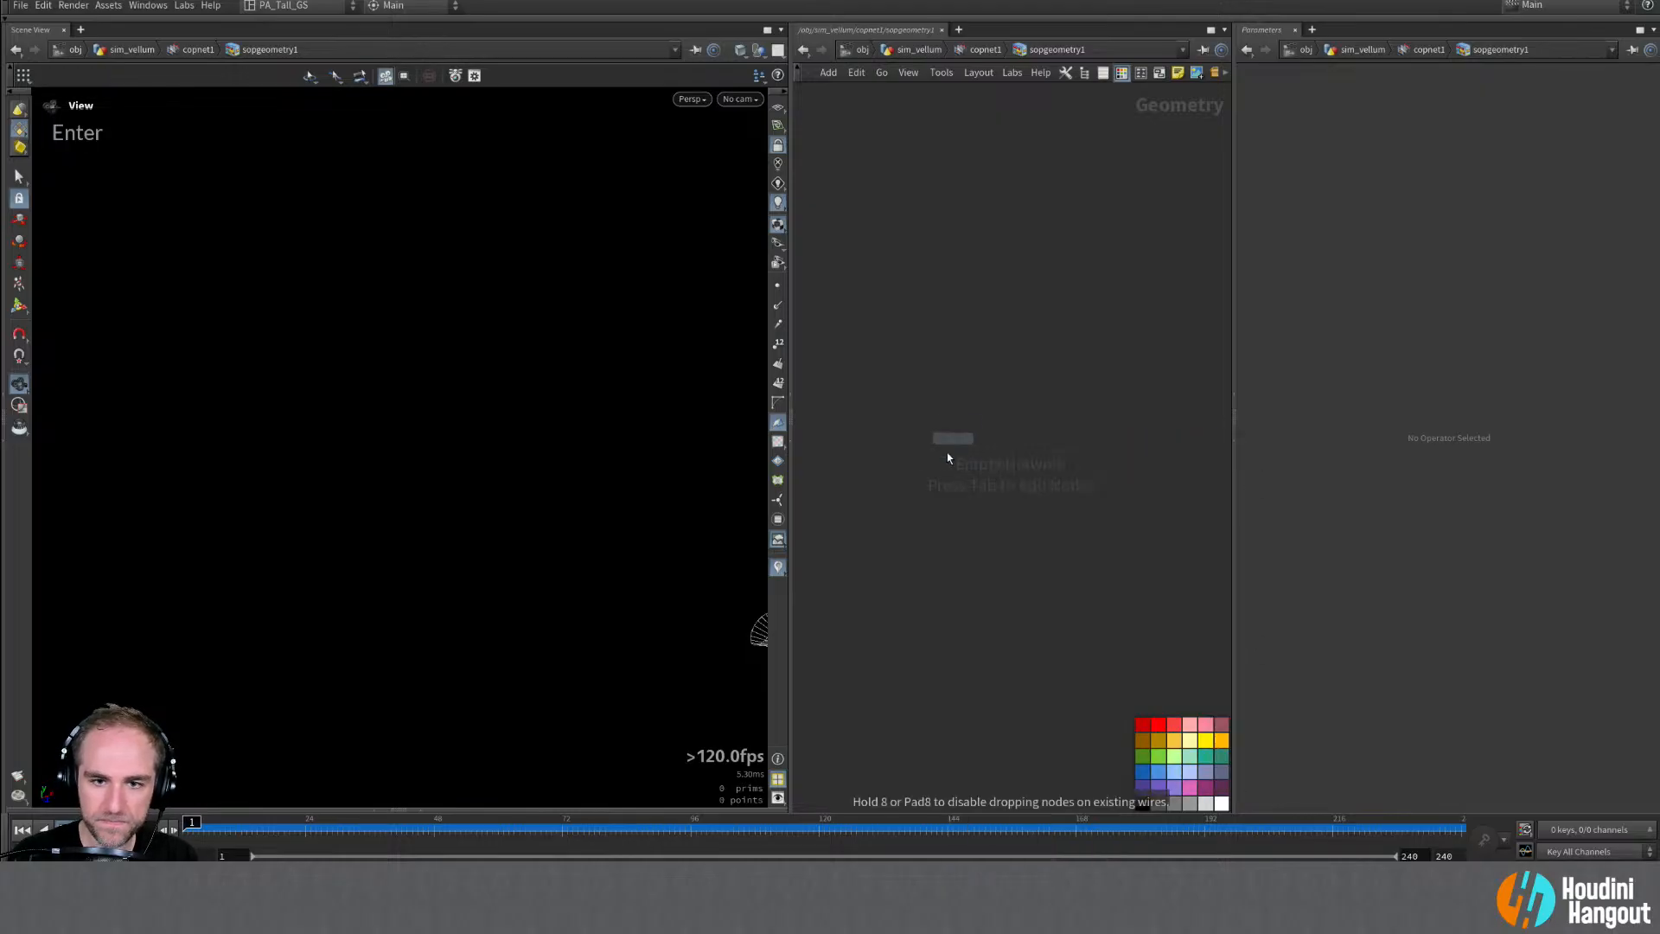
left_click(941, 441)
double_click(954, 522)
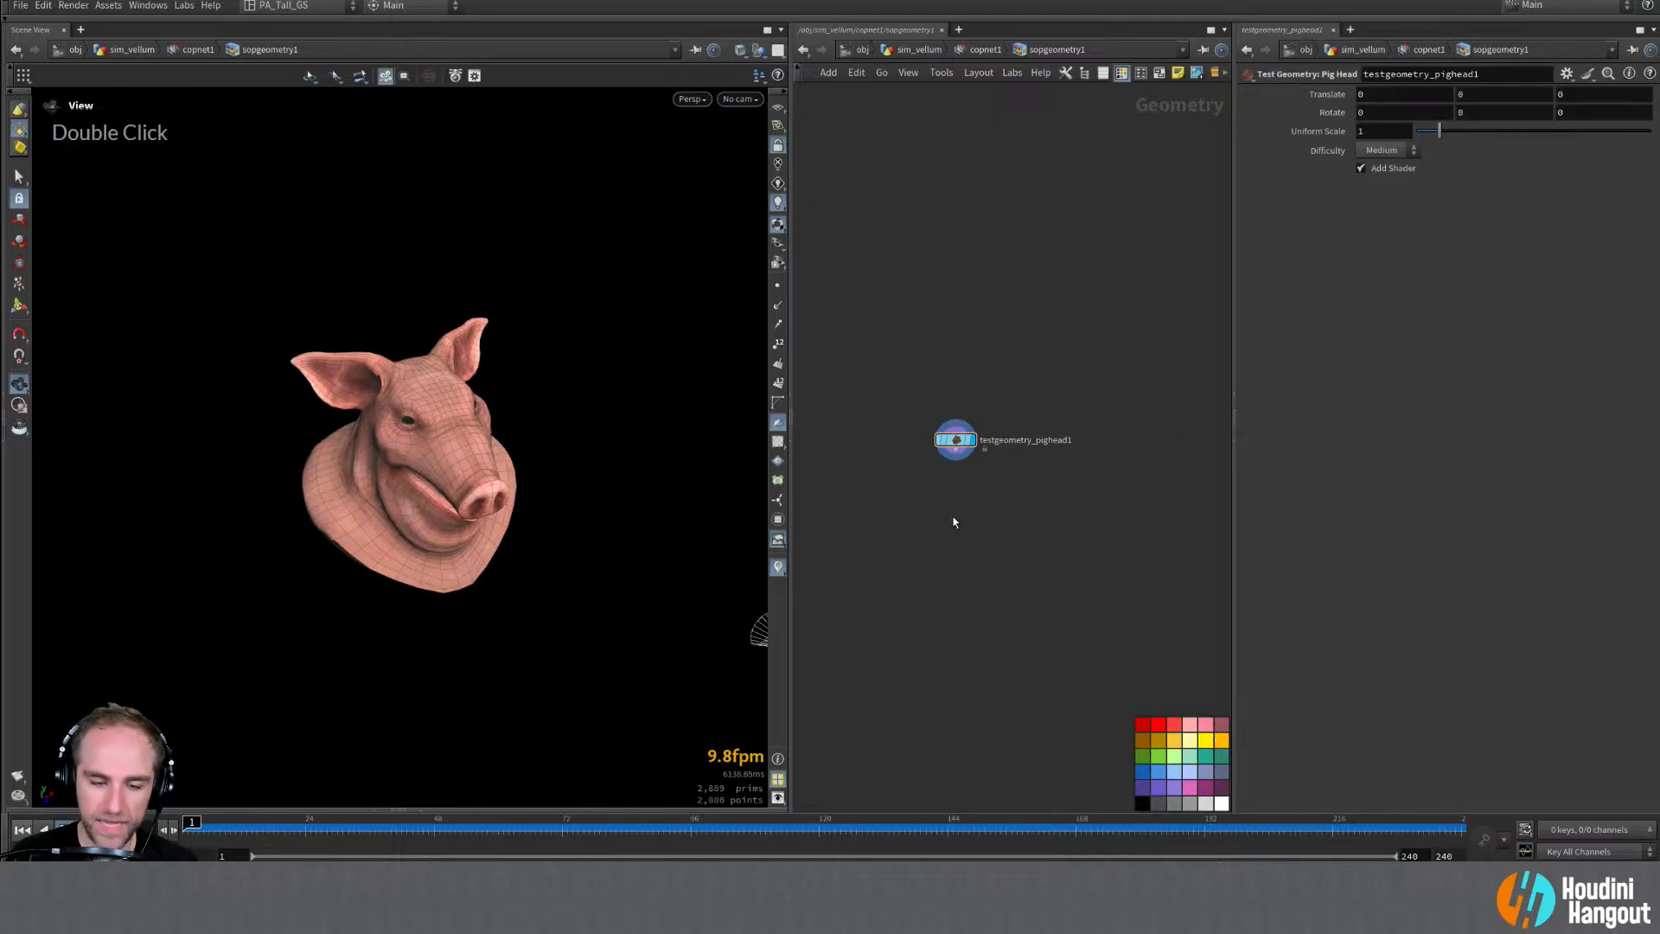
Step: Add a Rasterize Setup node in the COP network and connect the SOP Geometry output to it
key("u")
key("Tab")
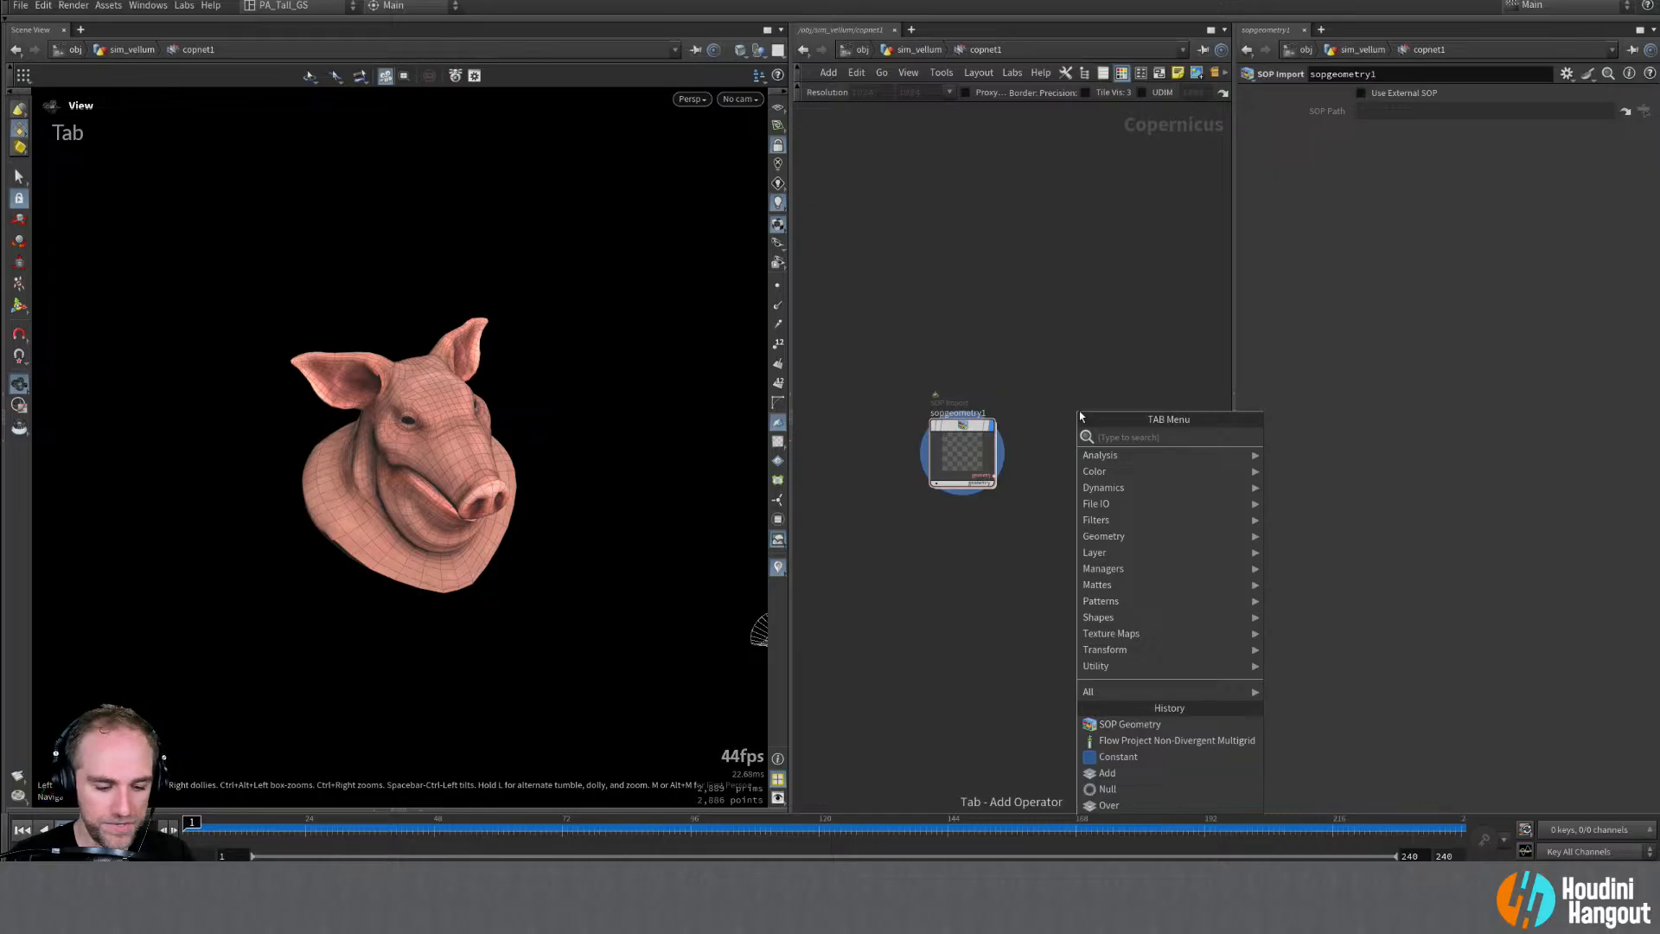
type("raster")
key("Down")
key("Down")
key("Down")
key("Return")
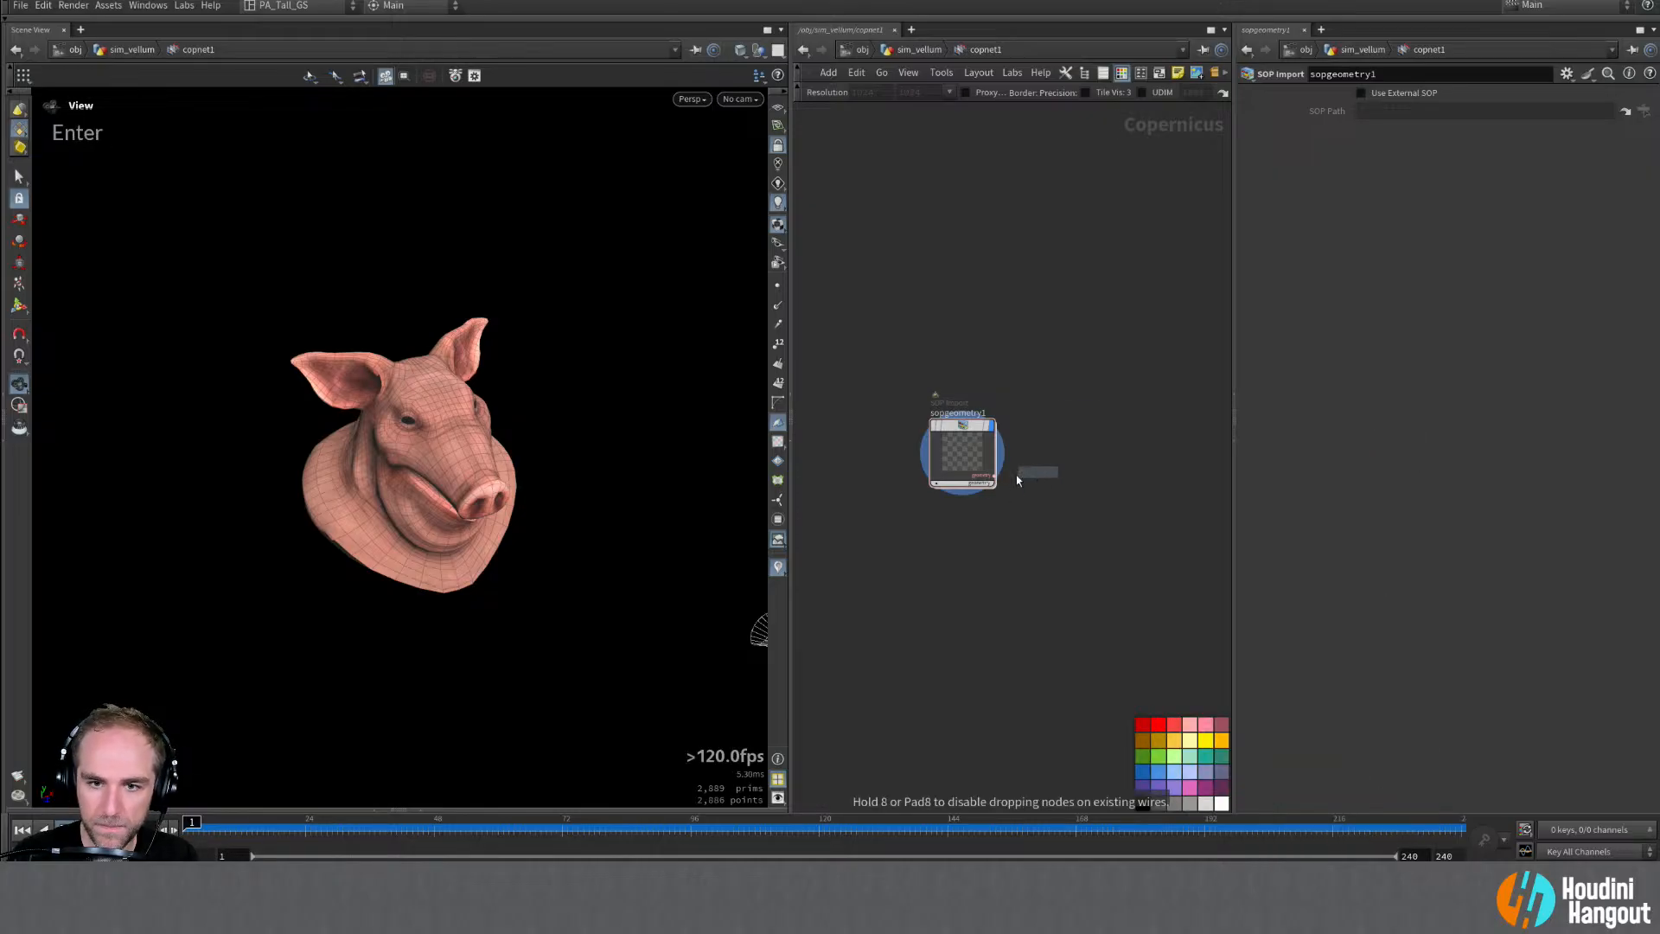
left_click_drag(995, 476, 1103, 438)
Step: Set the Rasterize Setup node's Space to UVs, inspect the flattened pig head, and align the node beside its input
left_click(1134, 426)
left_click(1383, 95)
left_click(1382, 111)
left_click_drag(347, 374, 415, 380, "alt")
right_click_drag(415, 381, 571, 278, "alt")
mouse_move(545, 399)
left_mouse_down("alt")
mouse_move(485, 389)
mouse_move(555, 375)
left_mouse_up("alt")
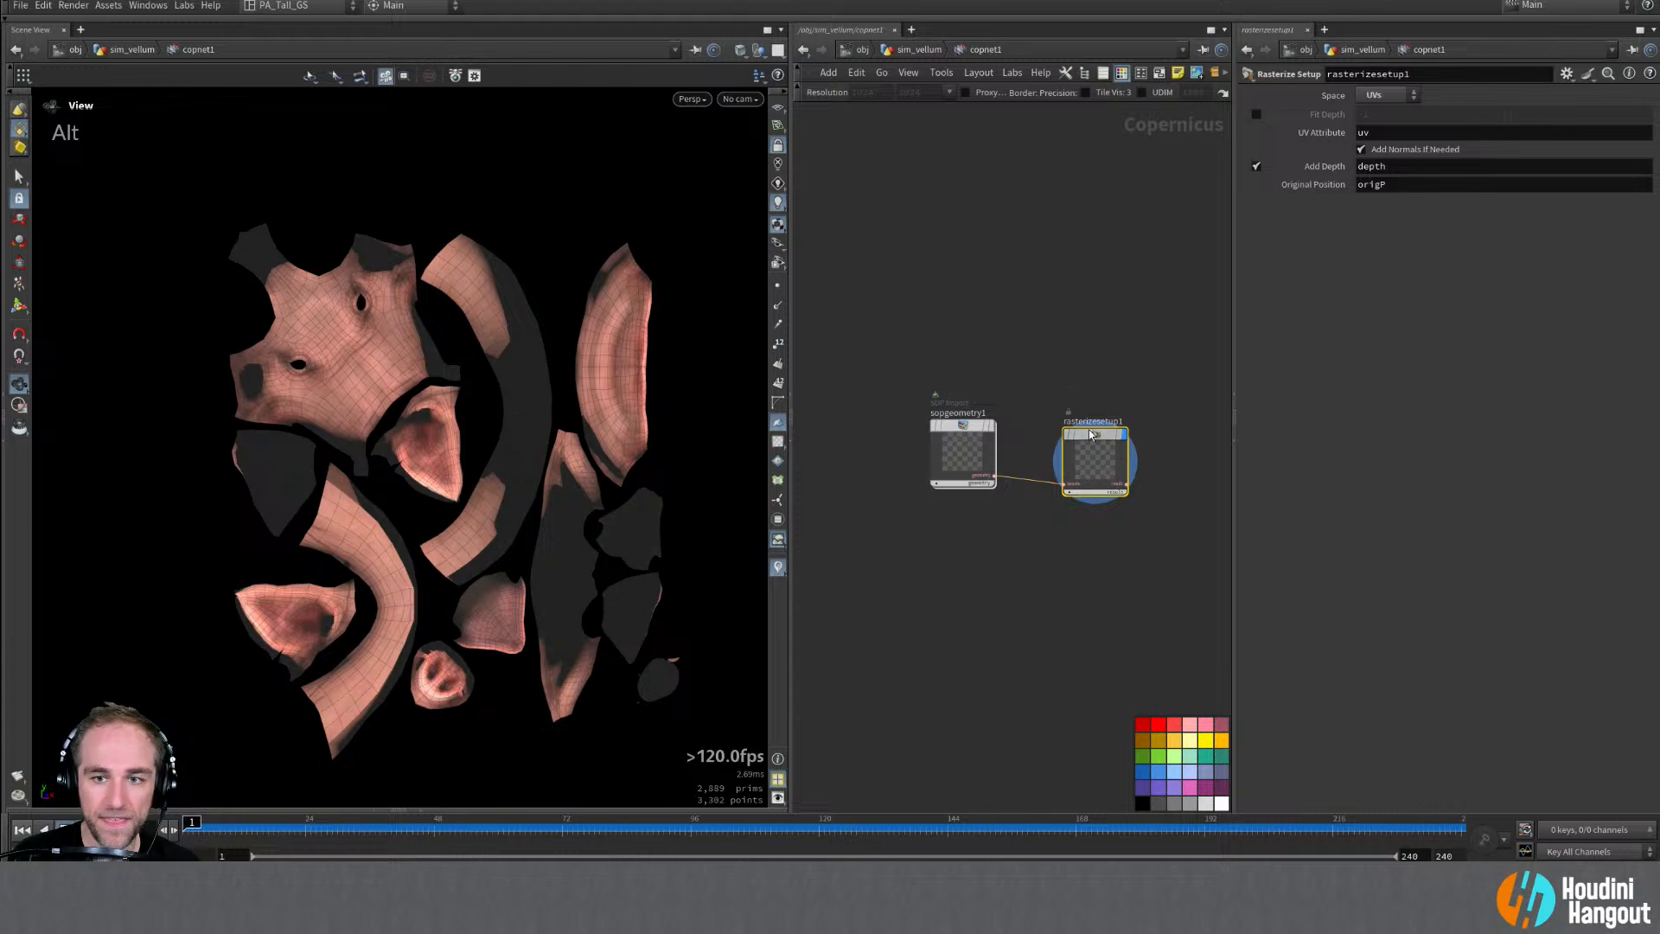
left_click_drag(1094, 458, 1075, 449)
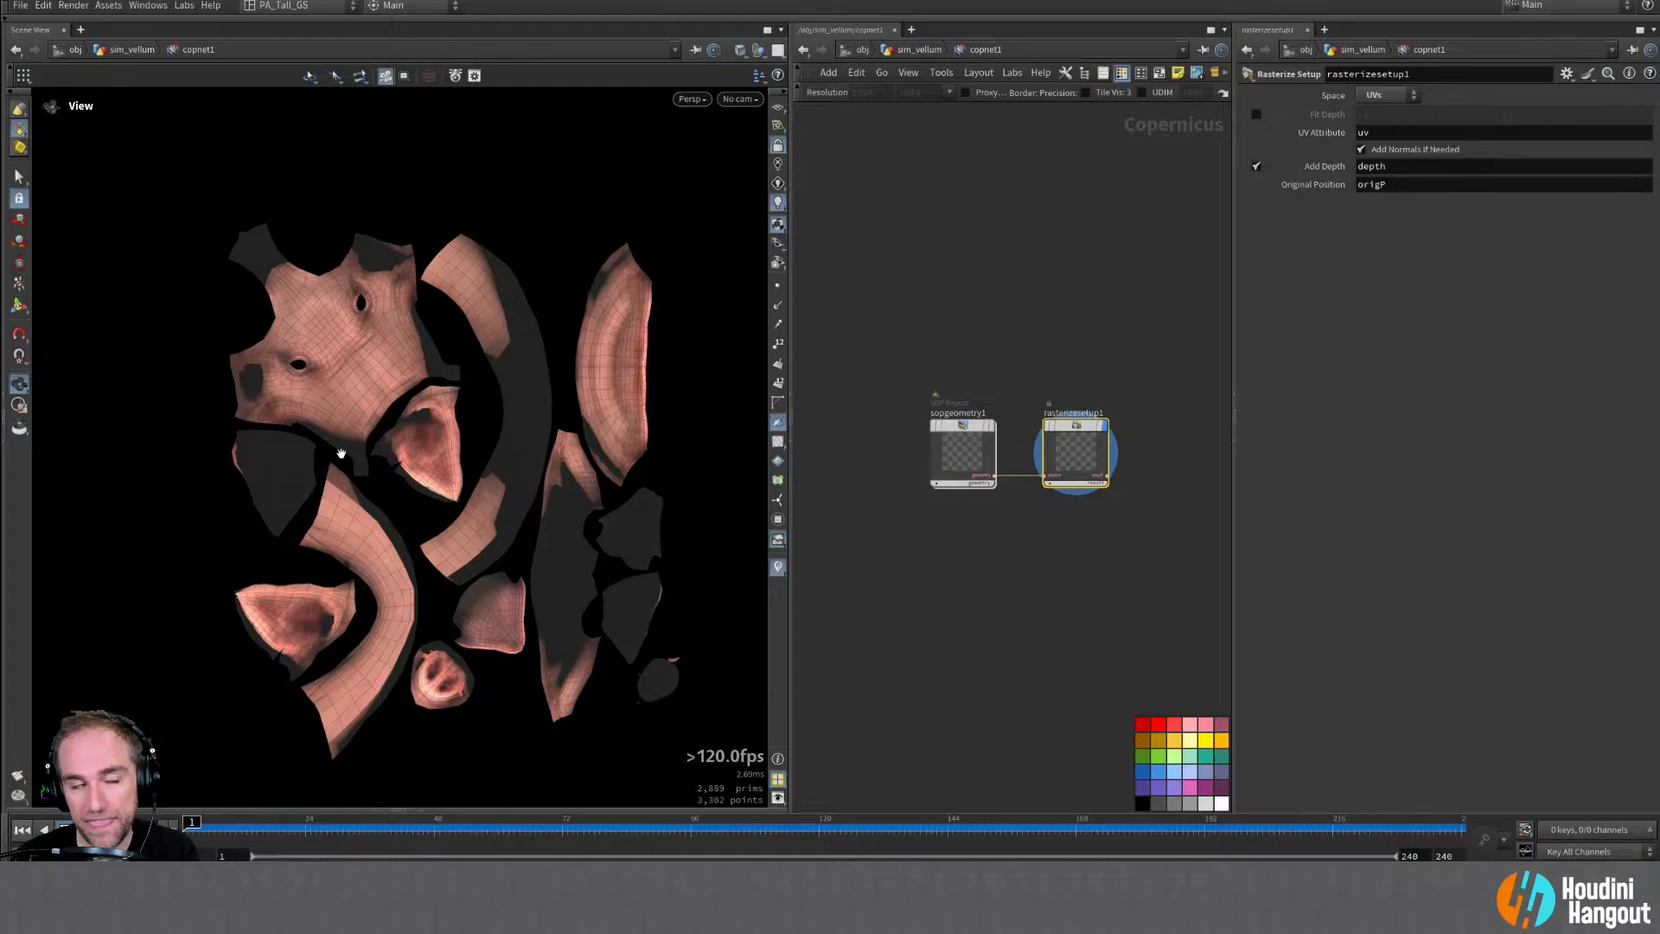
Step: Examine the switch, vertex split, attribute swap and transform nodes inside the Rasterize Setup node
double_click(1078, 424)
double_click(992, 430)
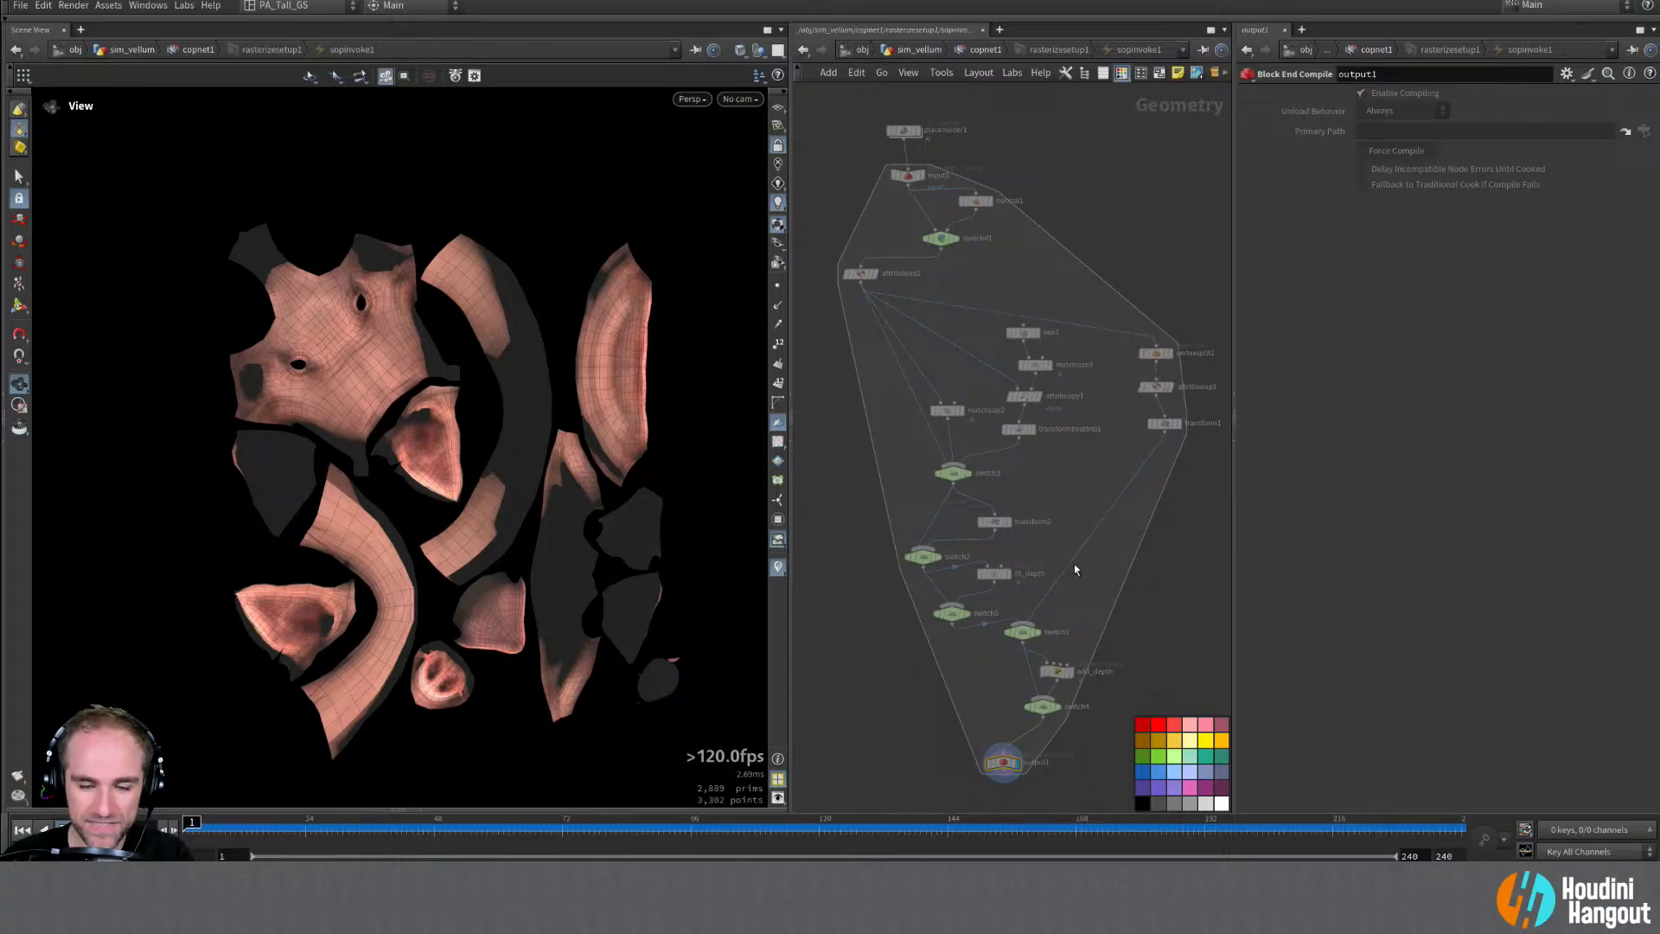
left_click(1029, 632)
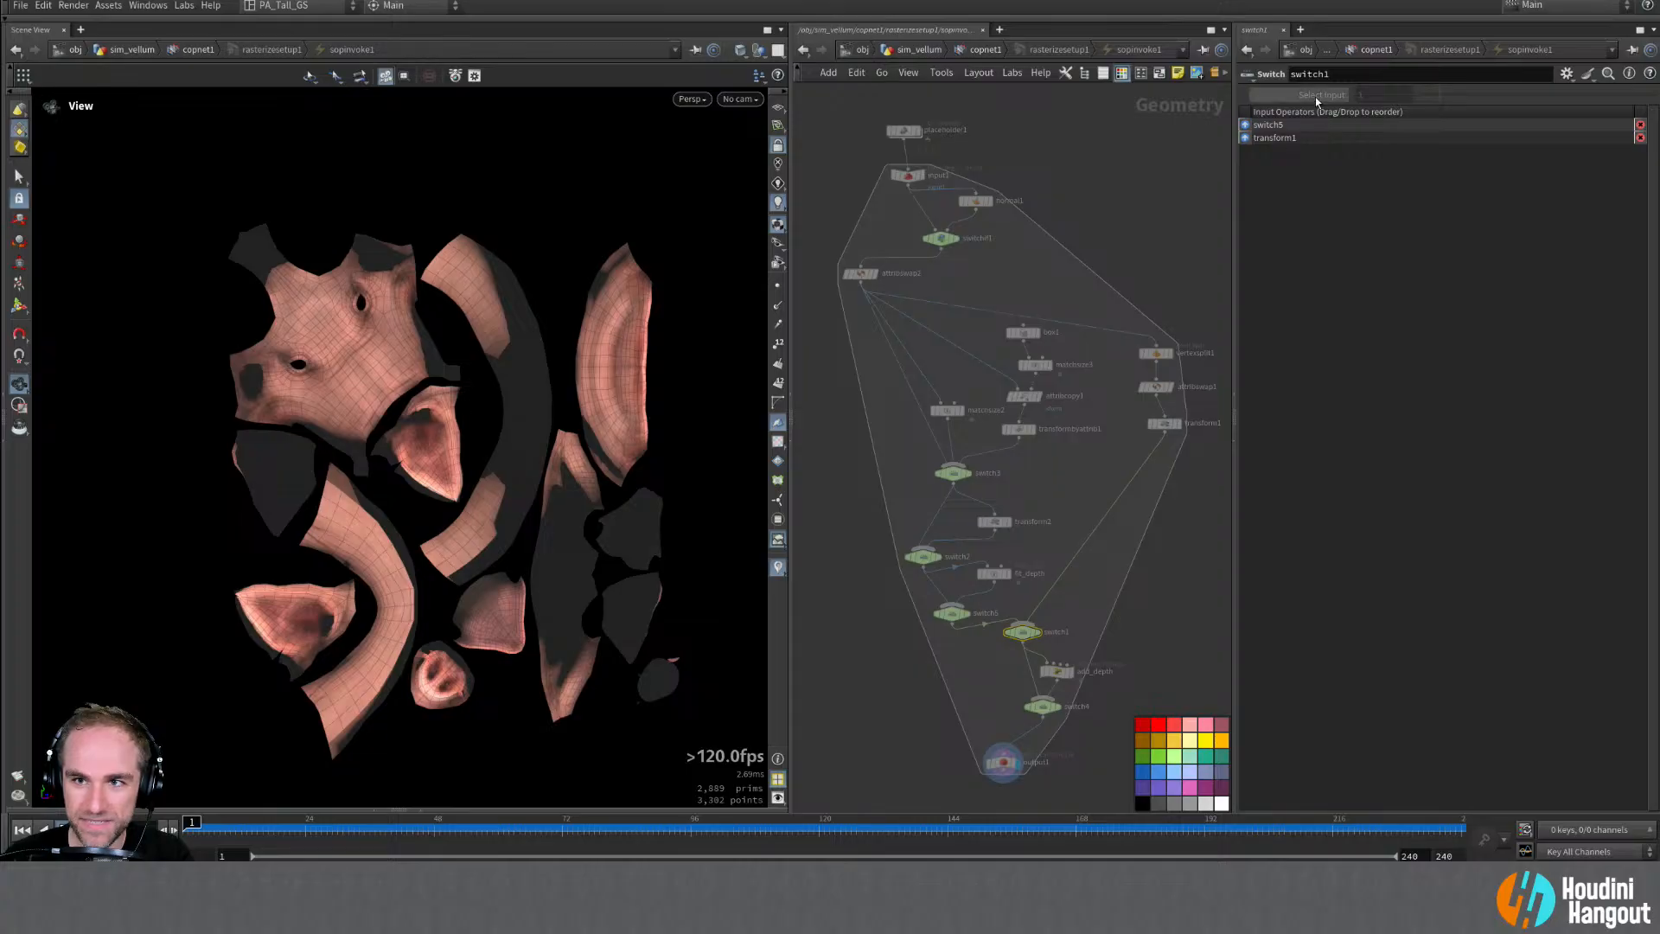
left_click(1157, 361)
left_click(1157, 387)
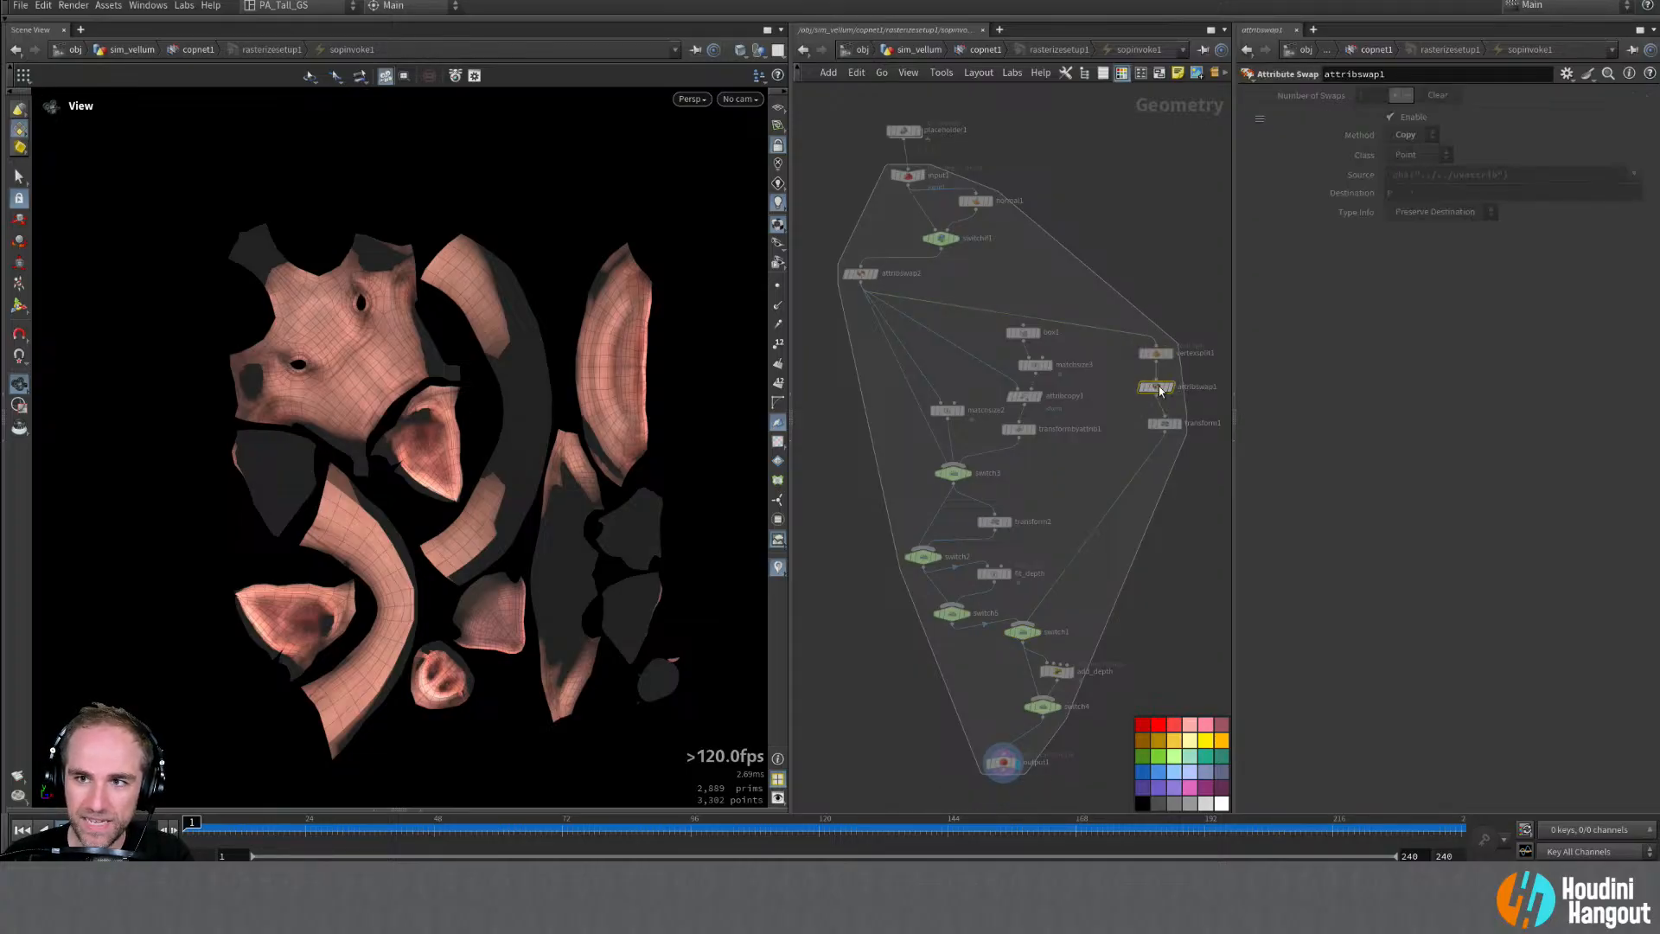
left_click(1163, 423)
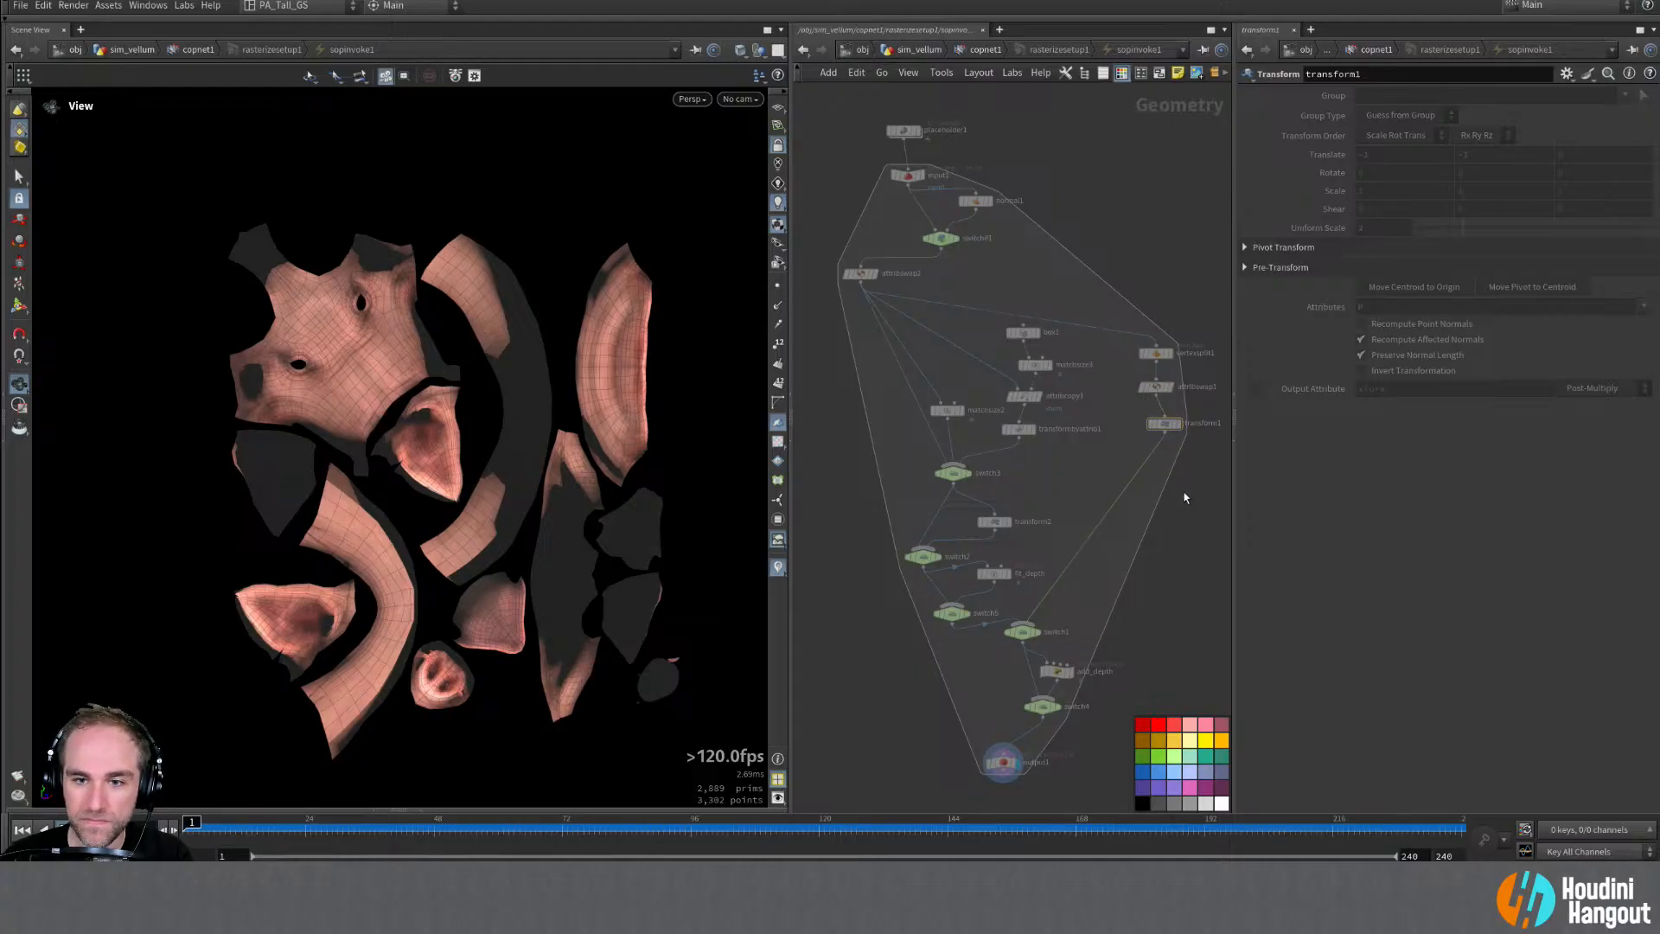
Step: Add a Vertex Split node fed by remesh1 in the sim_vellum network, display it, and place it beside the pig head chain
key("u")
key("u")
key("u")
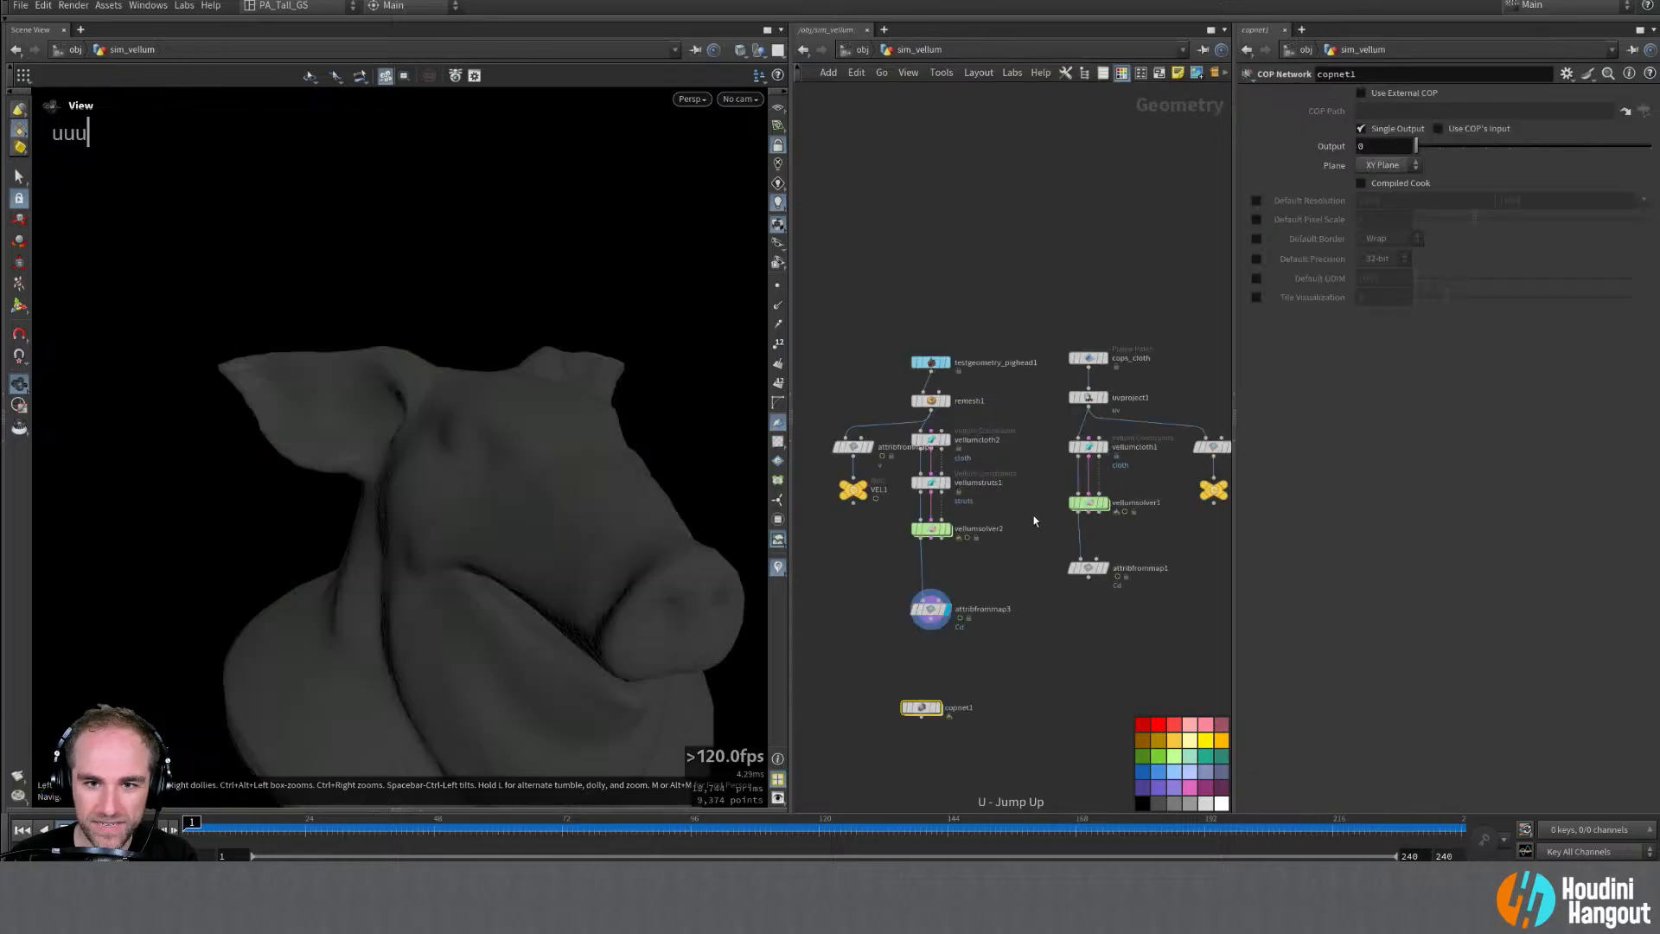
middle_click_drag(879, 550, 922, 576)
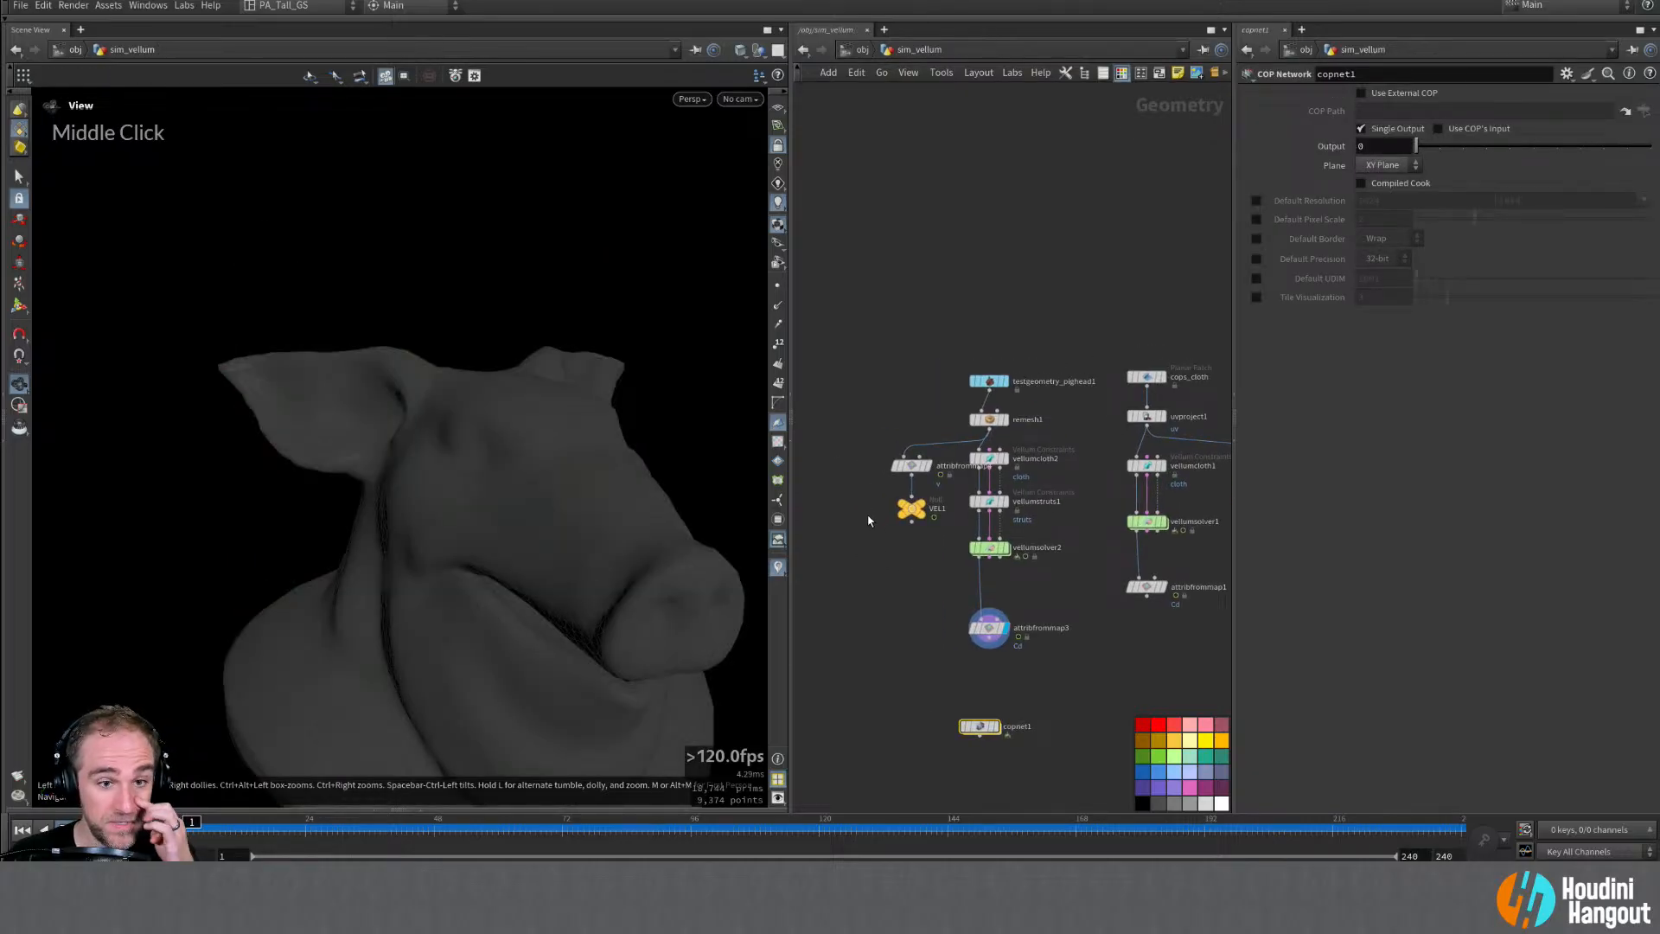
key("Tab")
type("vertex")
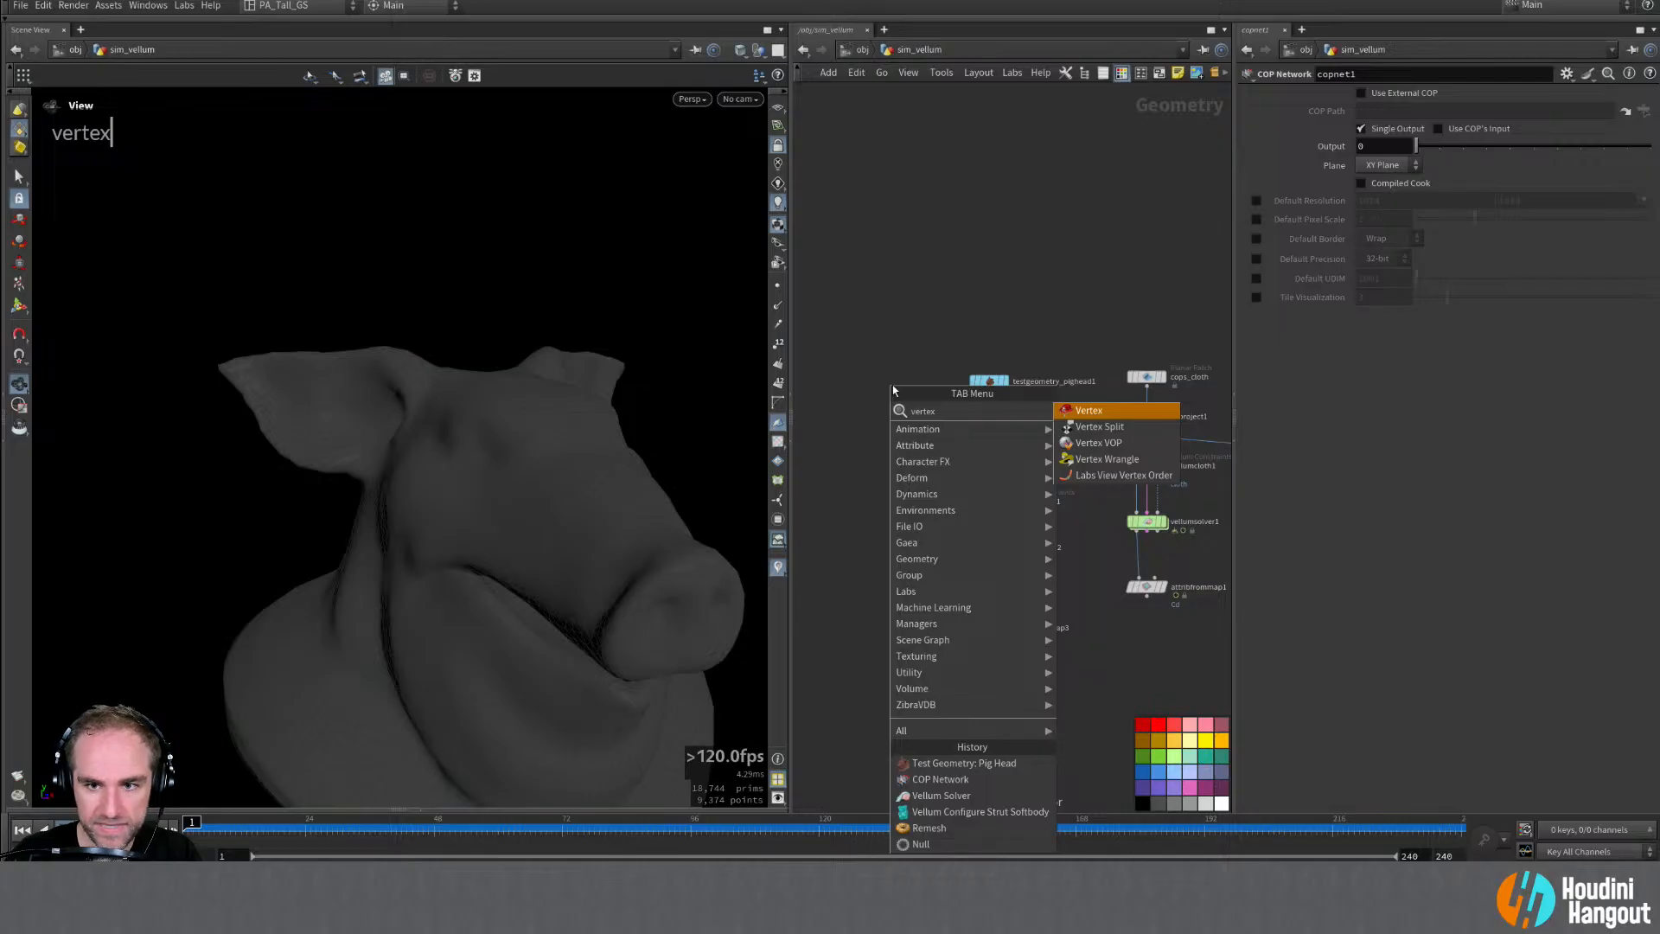
key("Down")
key("Return")
left_click(868, 418)
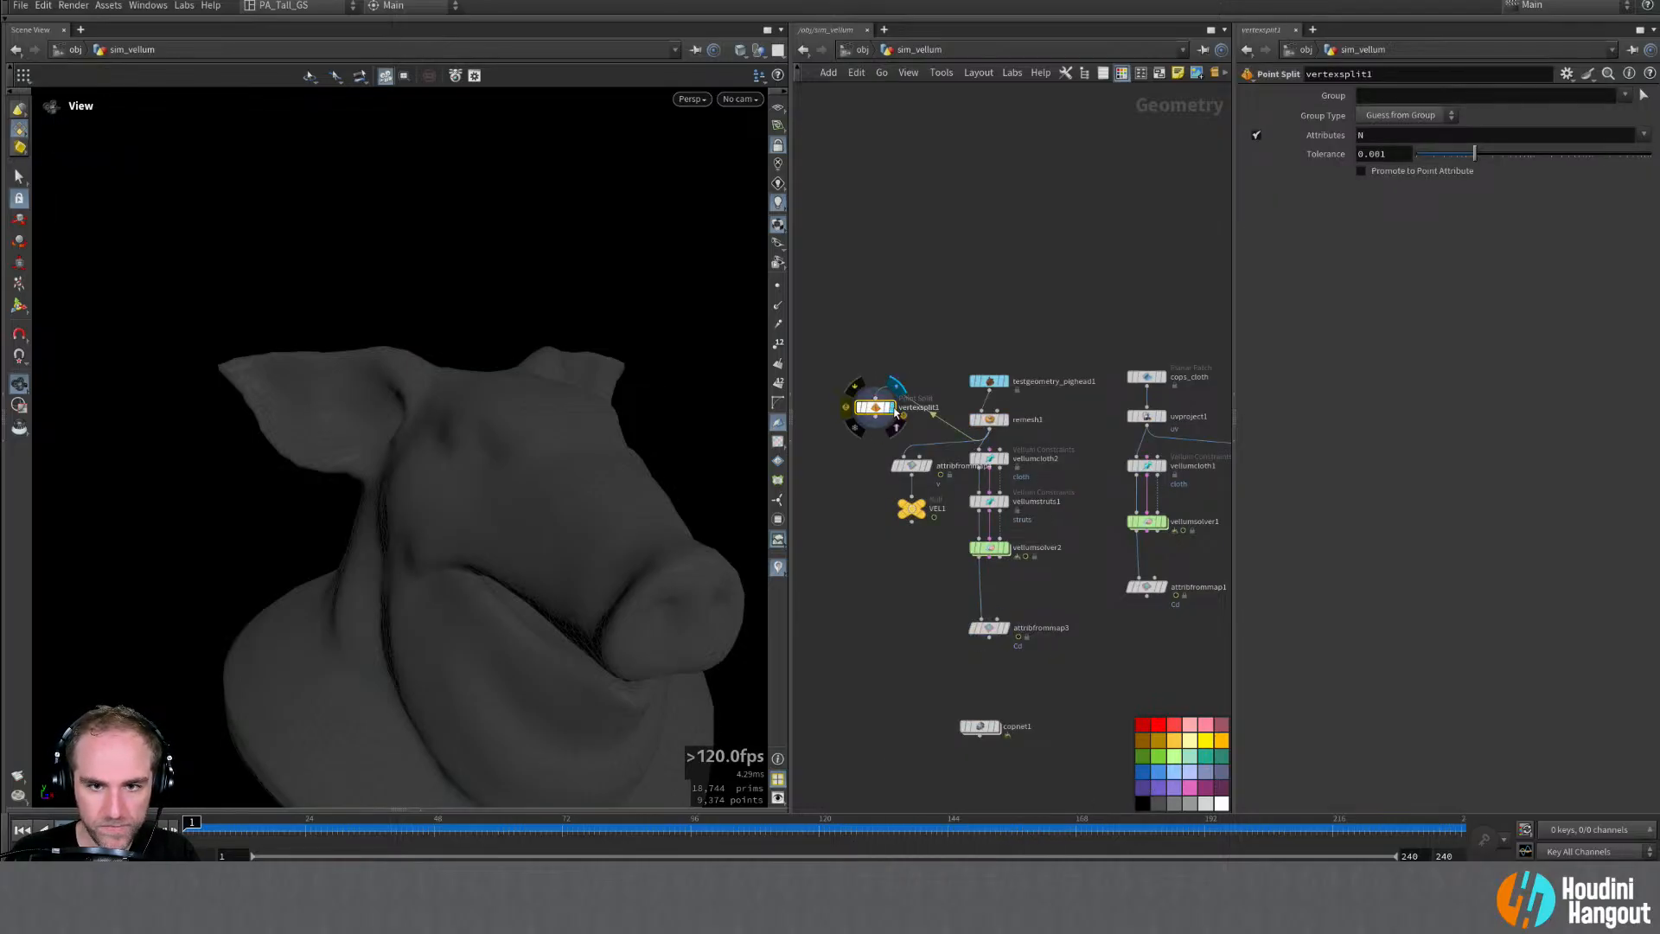
double_click(894, 412)
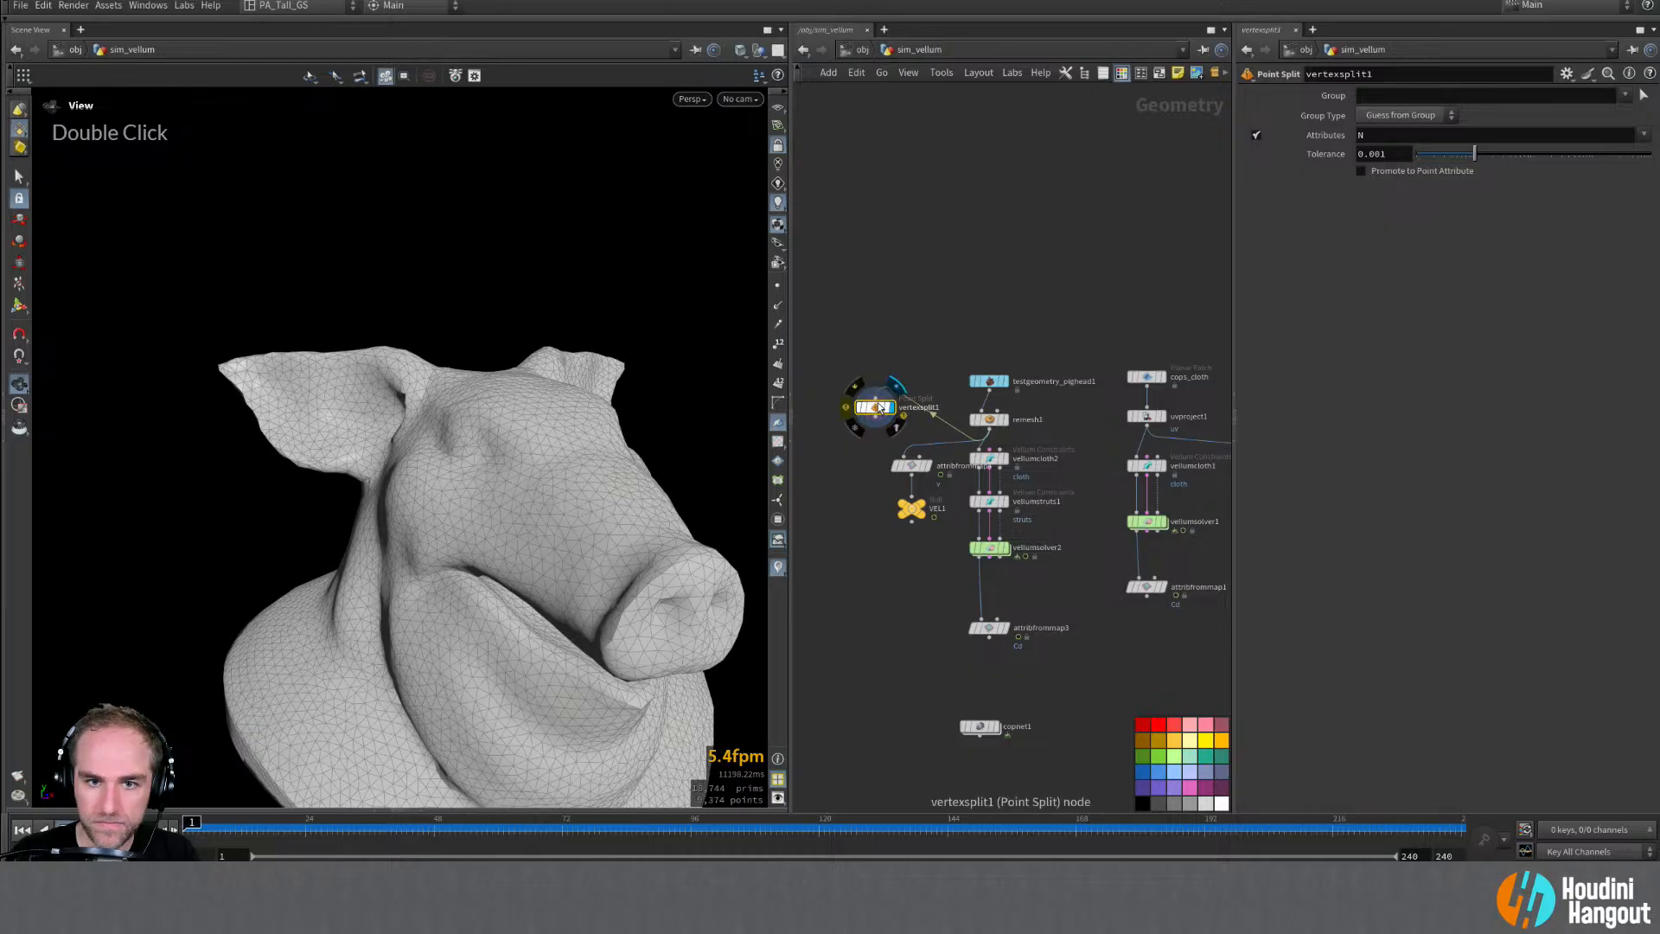
left_click_drag(876, 403, 858, 421)
Step: Allow editing of the Rasterize Setup node's contents in the COP network and open its inner geometry network
double_click(979, 726)
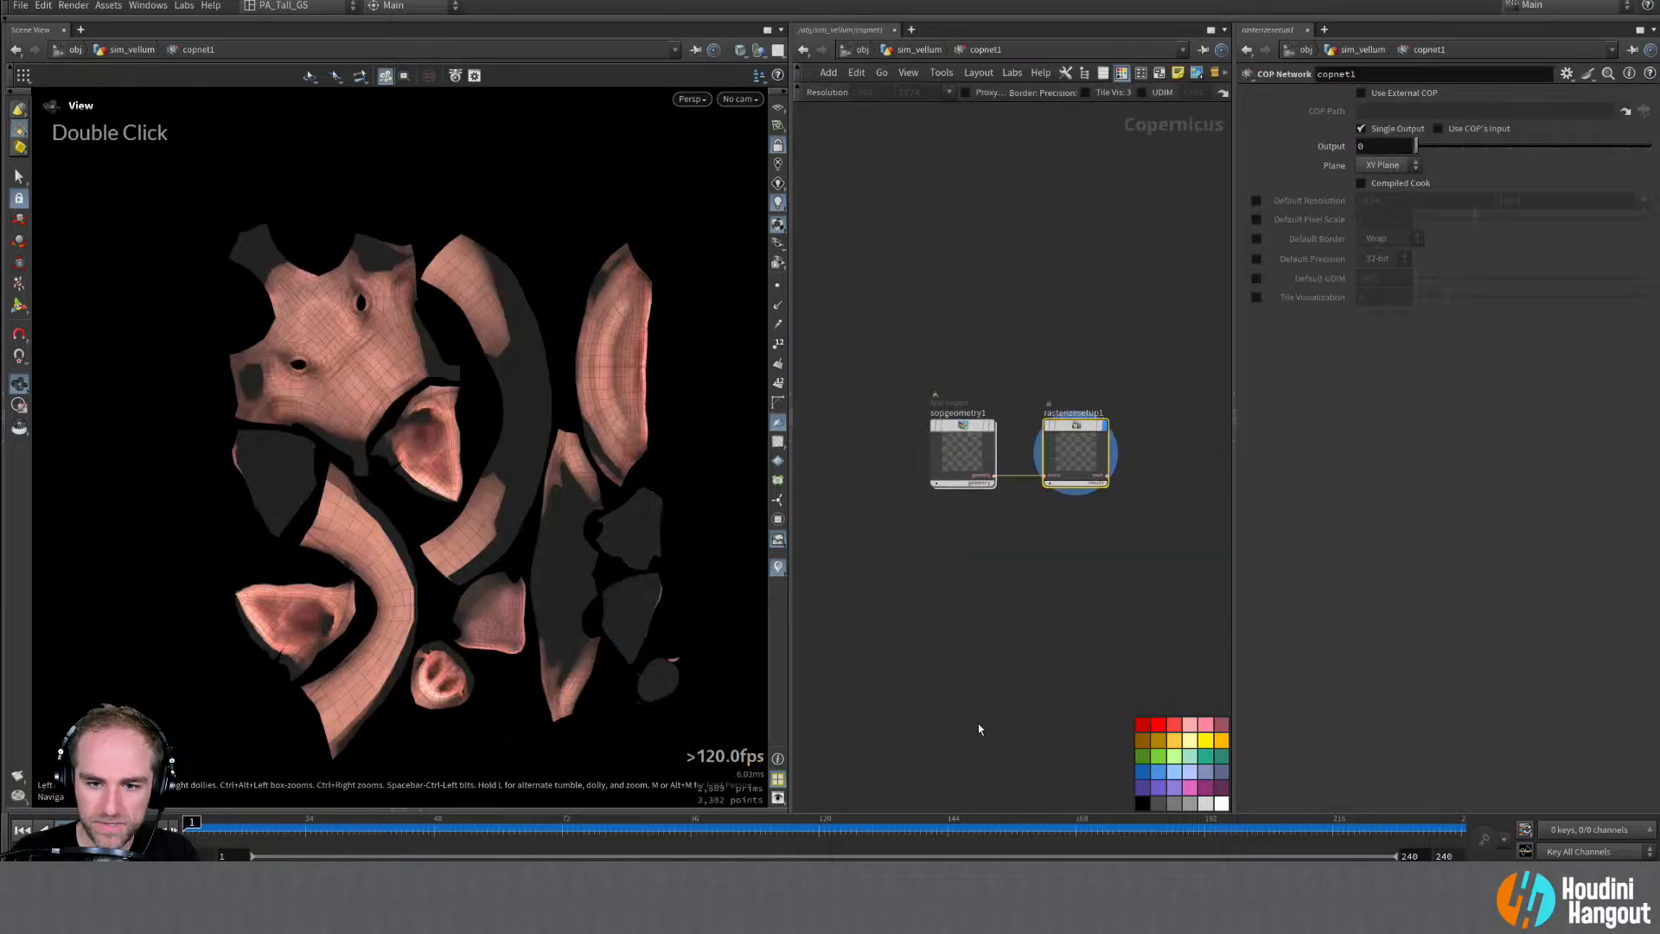
key("u")
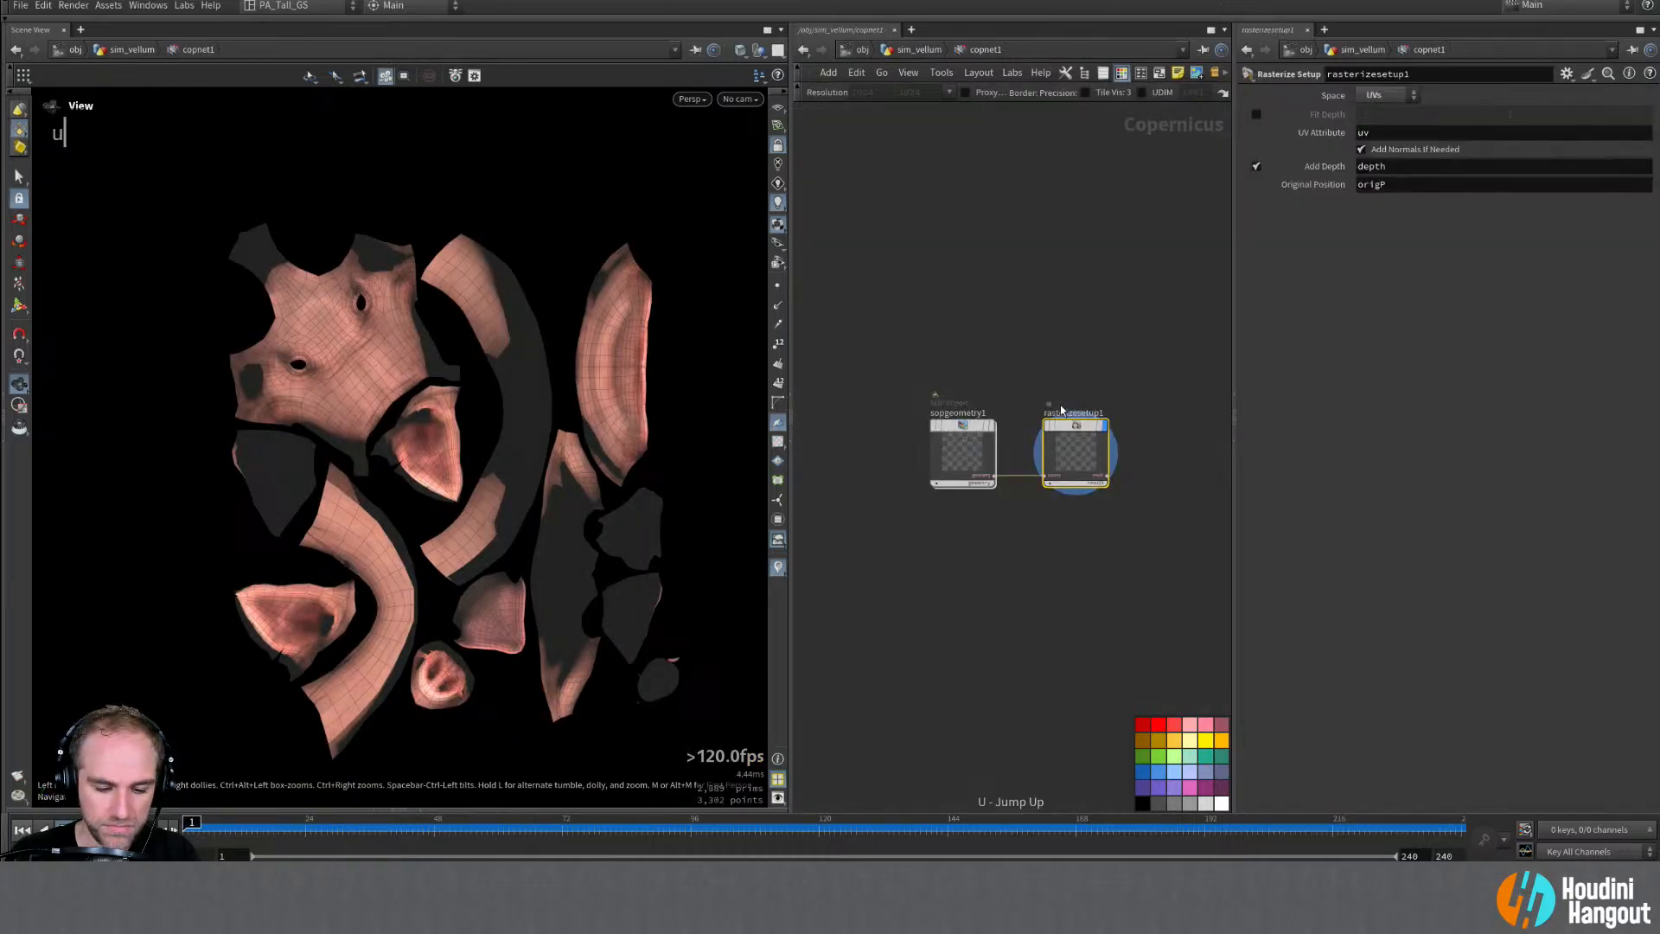
right_click(1070, 427)
left_click(1118, 650)
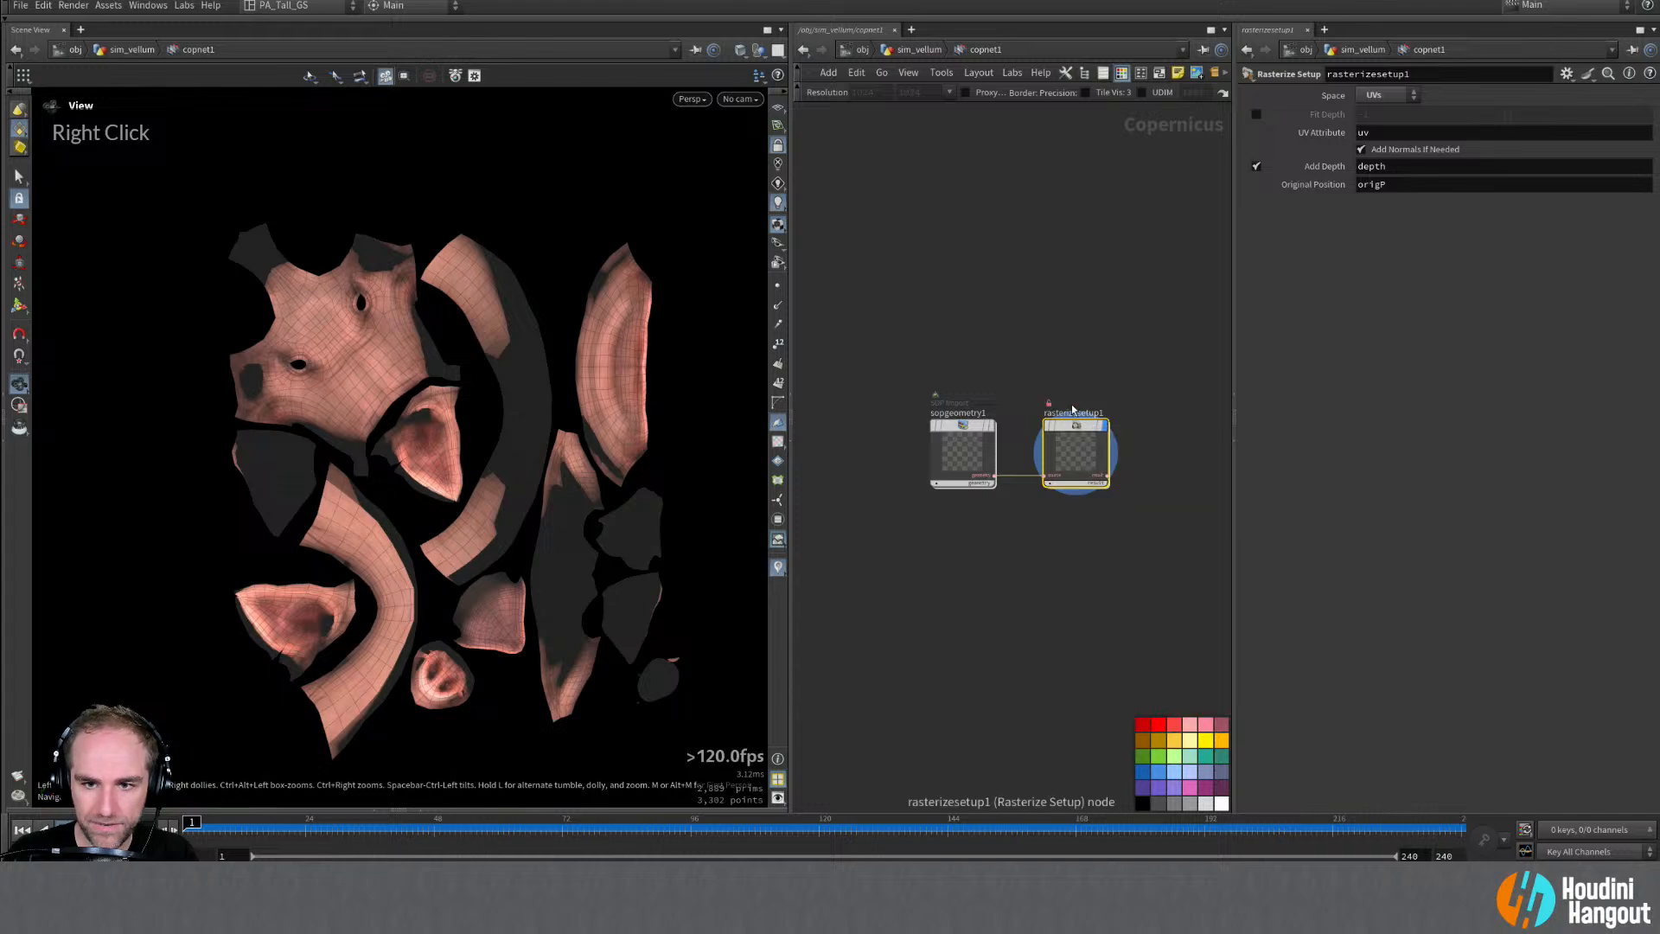
double_click(1072, 445)
double_click(986, 440)
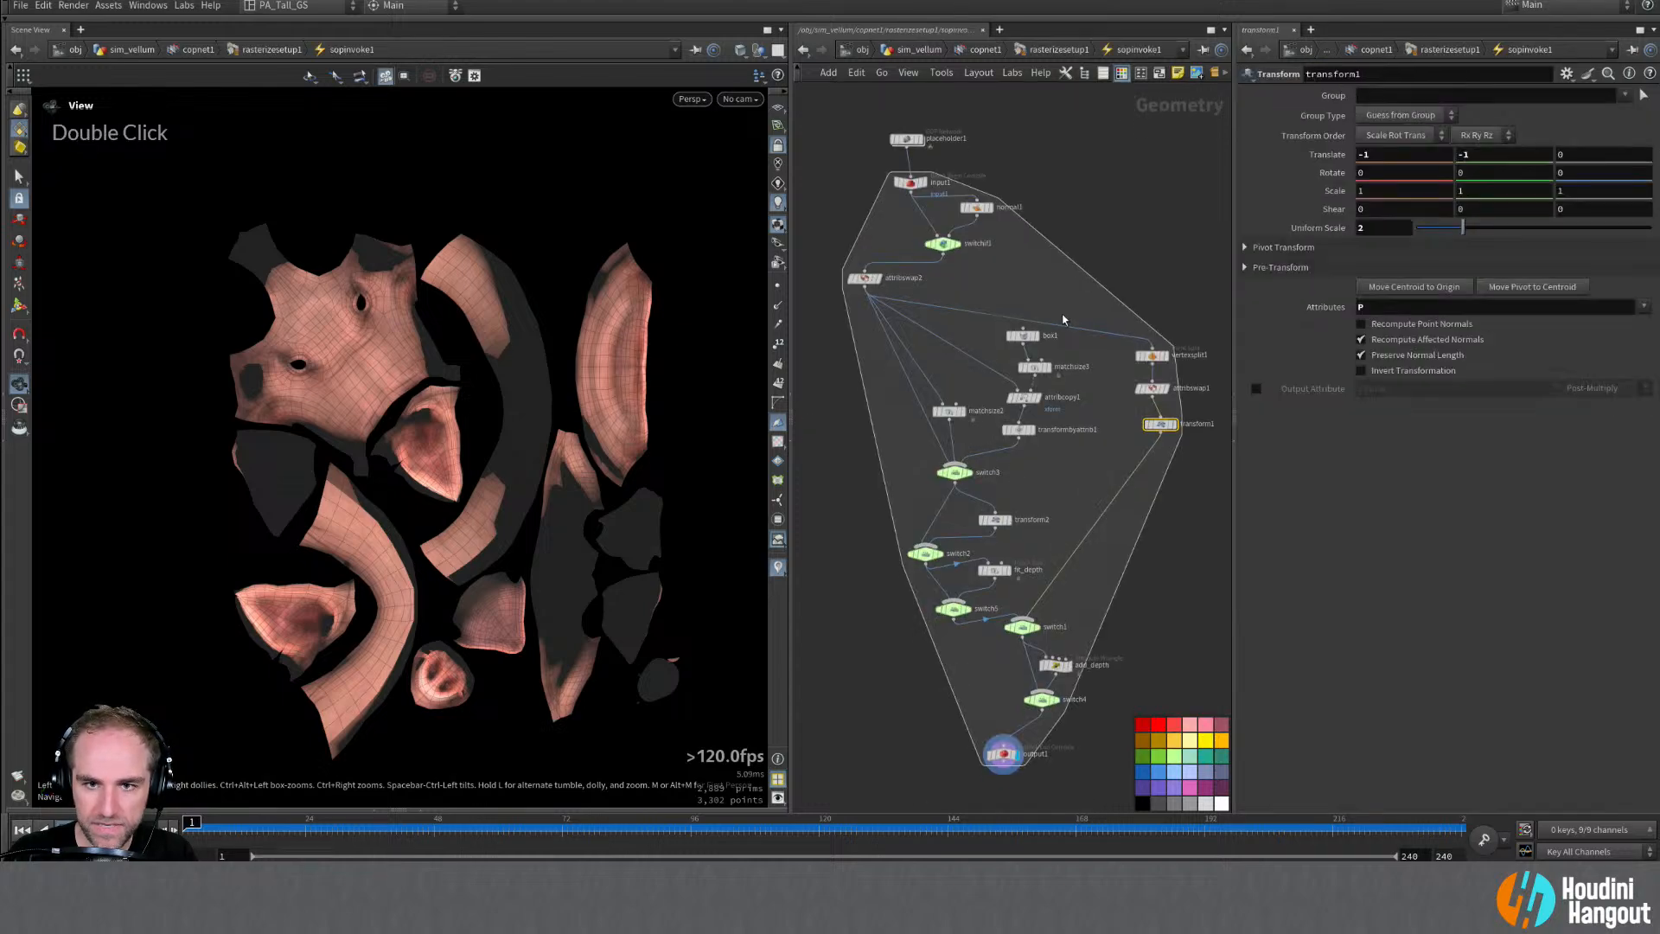
Step: Check the attribute settings of the inner vertexsplit1 and attribswap1 nodes
left_click(1152, 355)
middle_click(1322, 133)
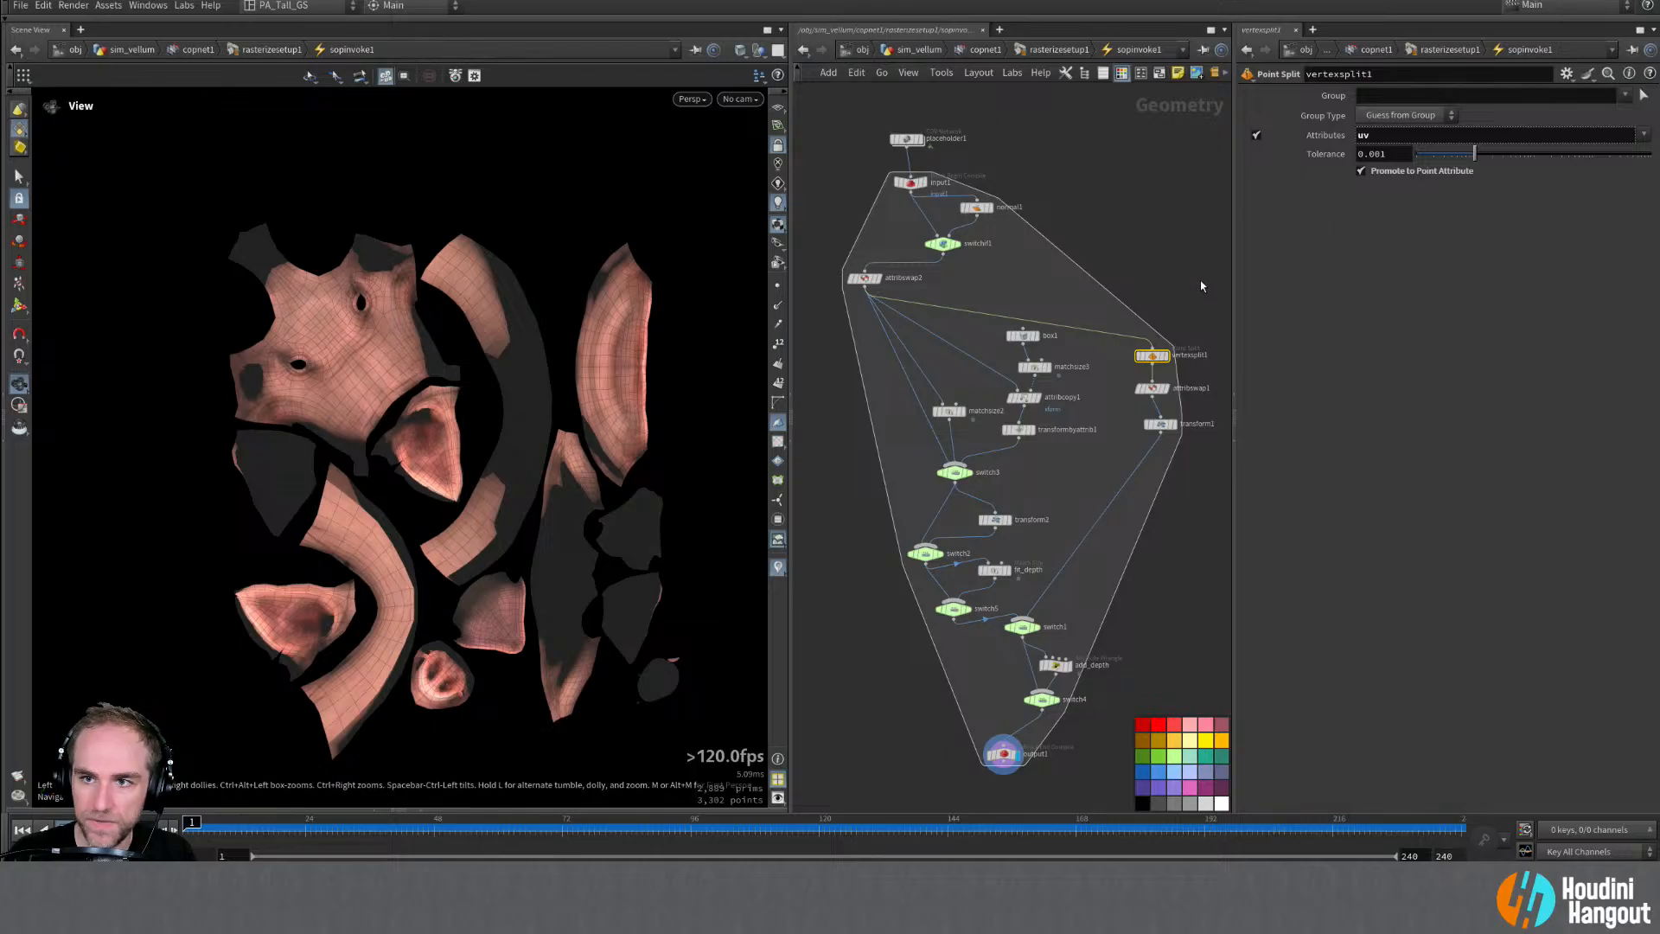
left_click(1151, 388)
middle_click(1381, 178)
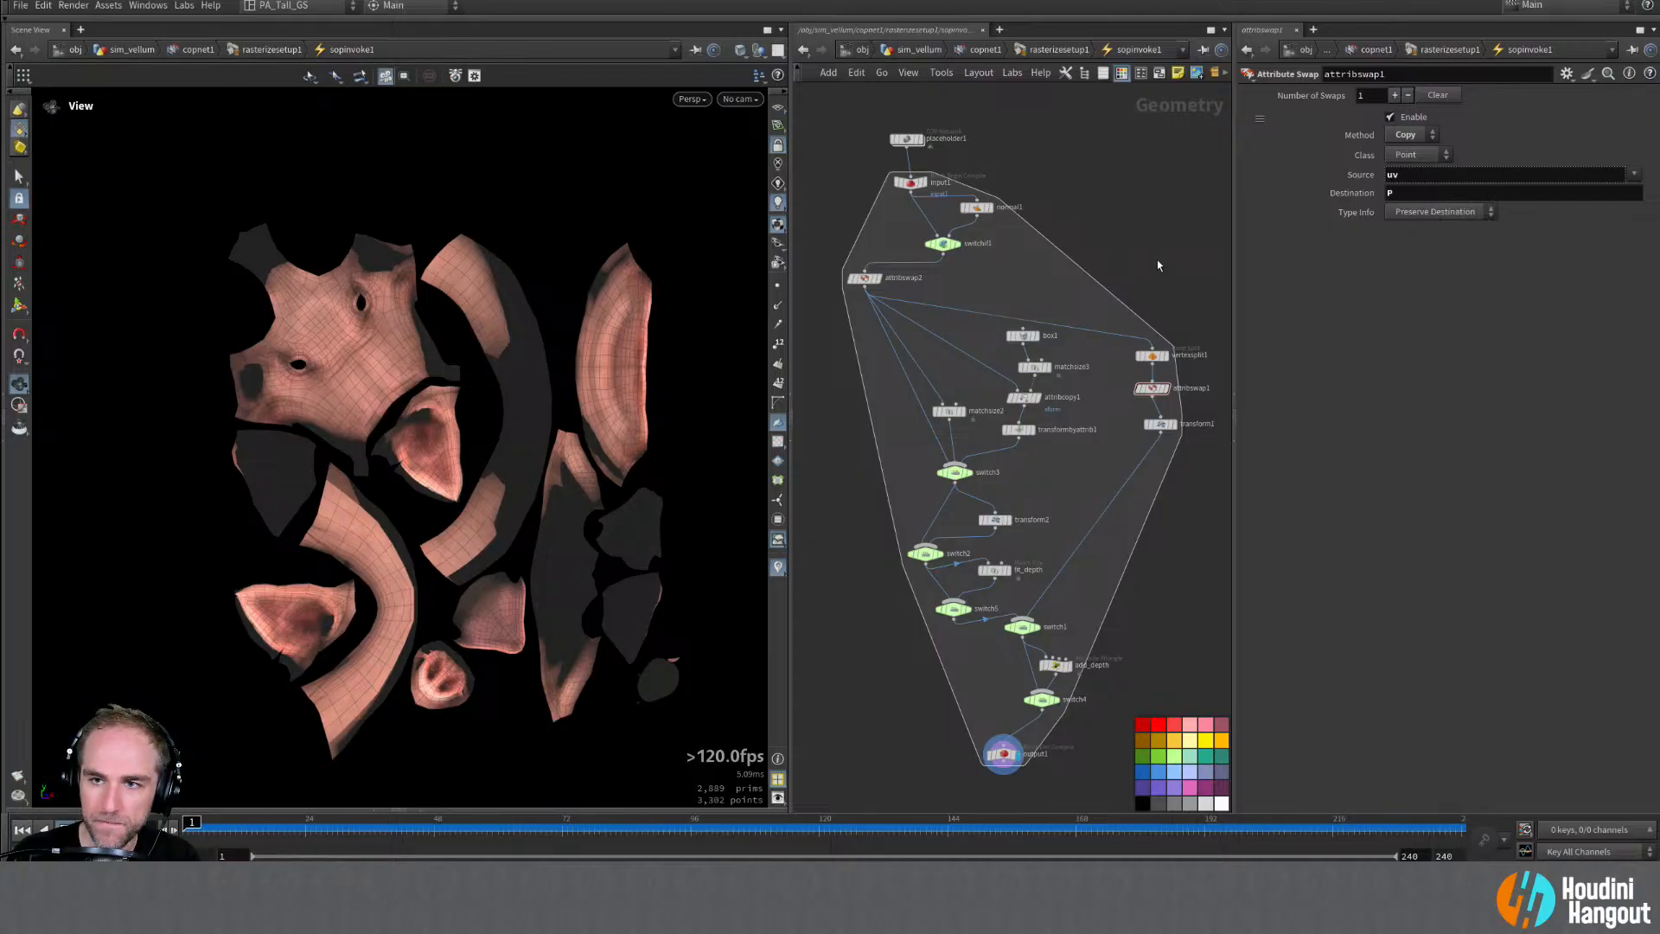
key("u")
key("u")
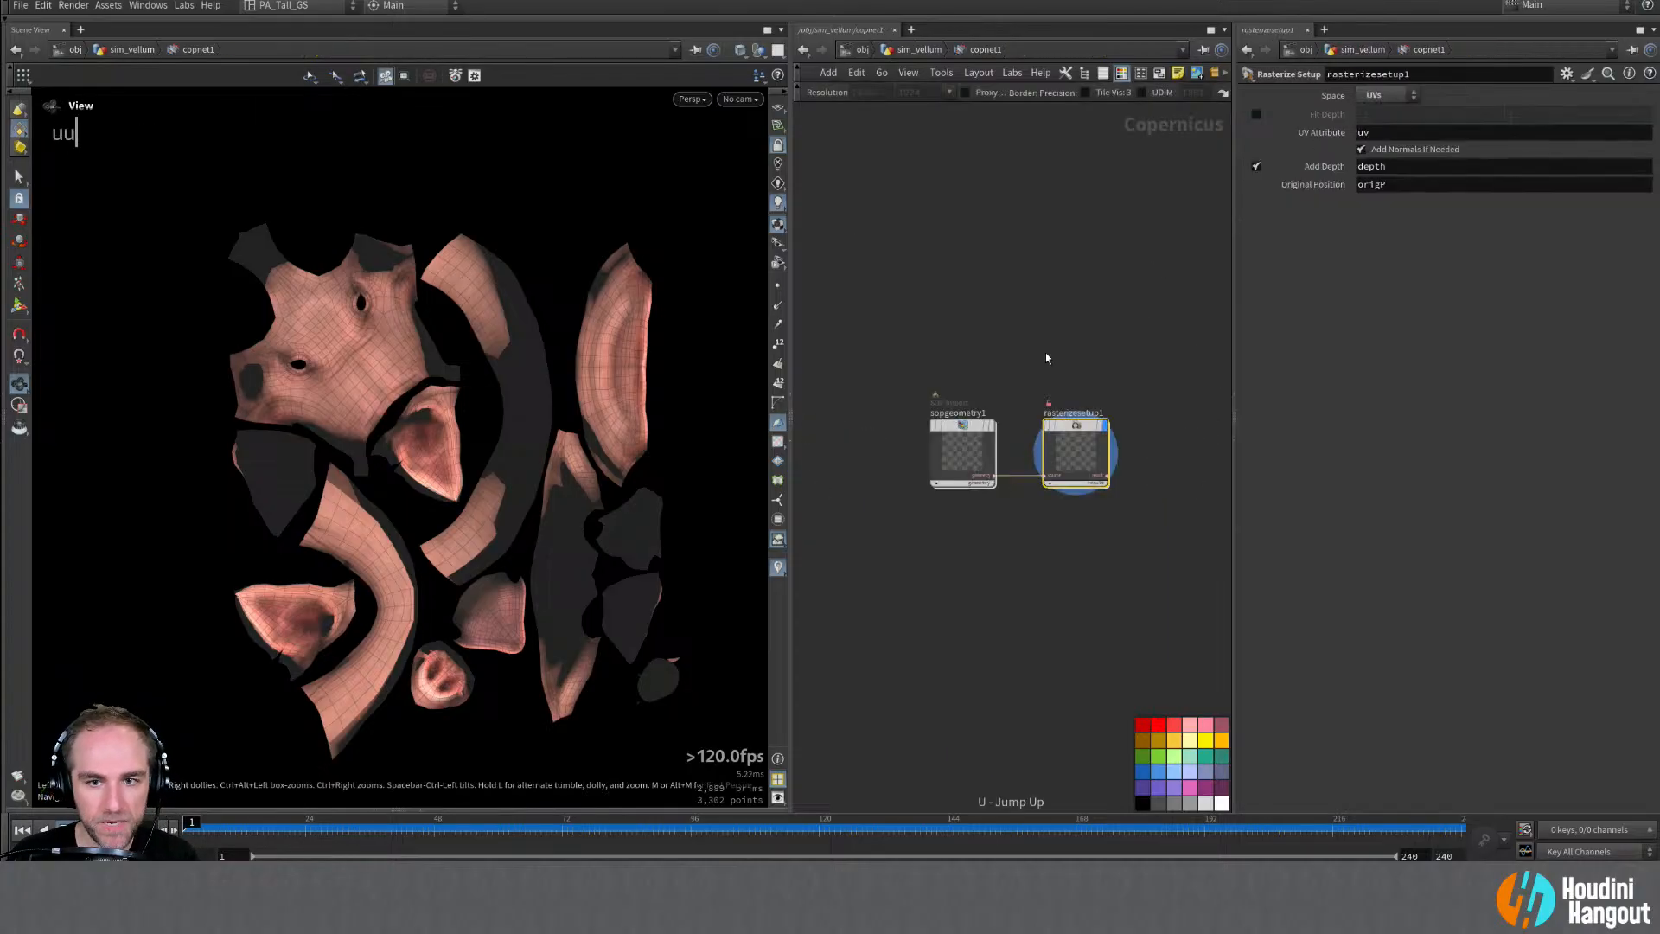
Step: Set the Attributes of the vertexsplit1 node in the sim_vellum network to uv and reposition the node
left_click(967, 428)
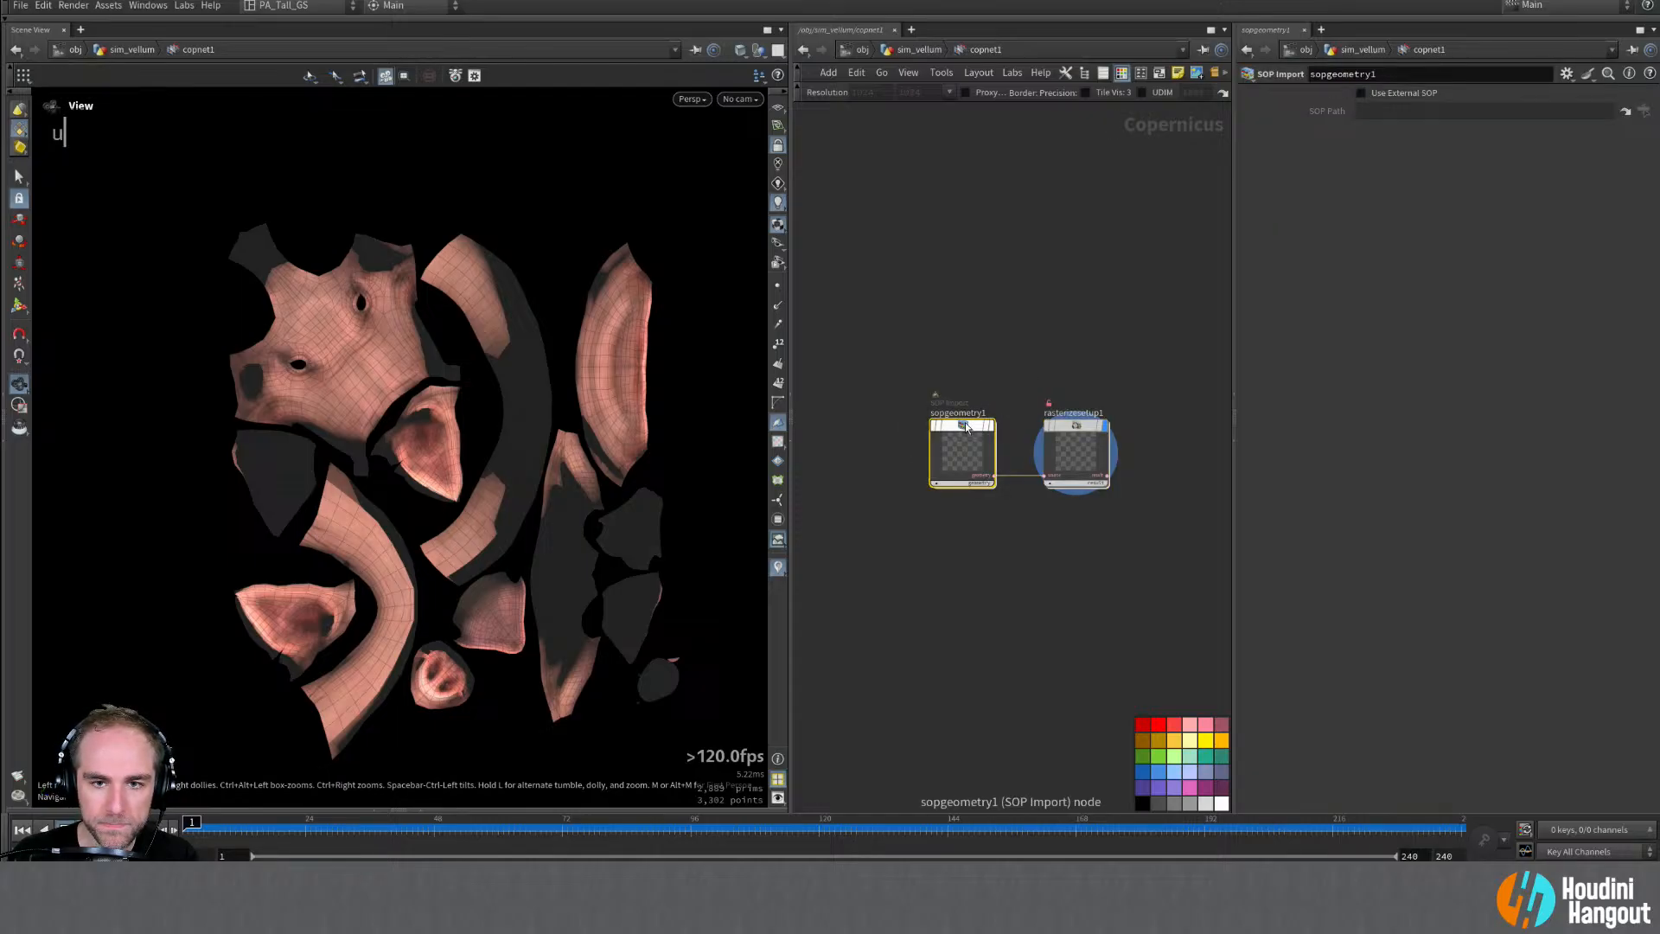
key("u")
double_click(1379, 137)
type("u")
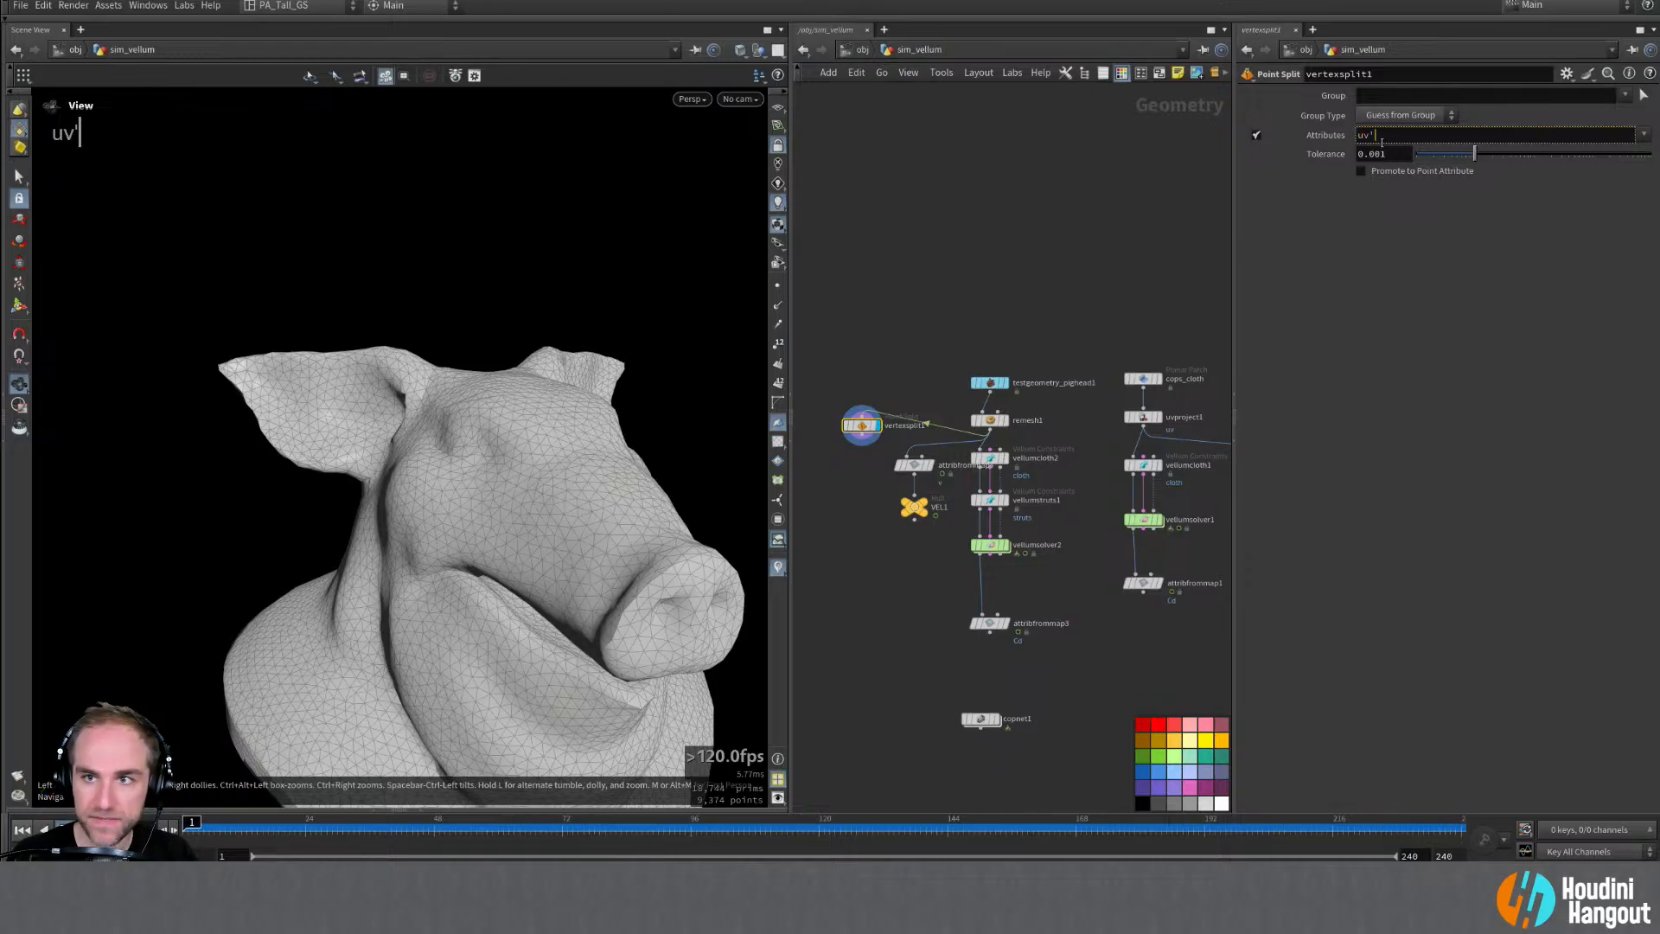
type("v")
key("Return")
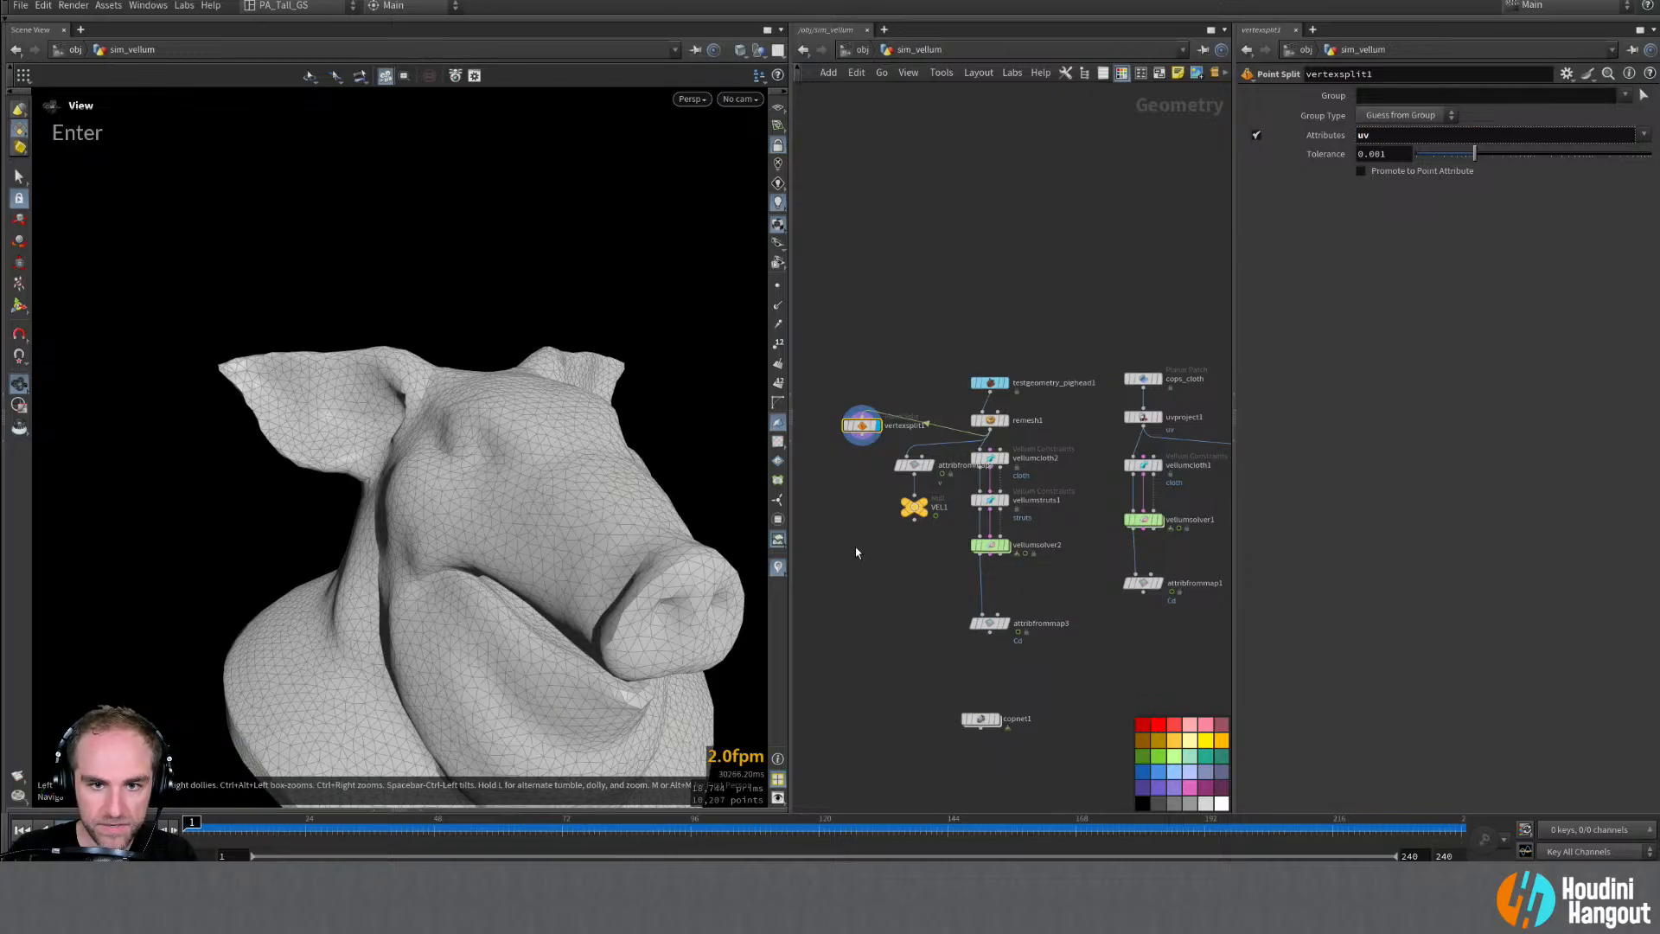
left_click_drag(862, 428, 842, 435)
middle_click_drag(843, 435, 862, 435)
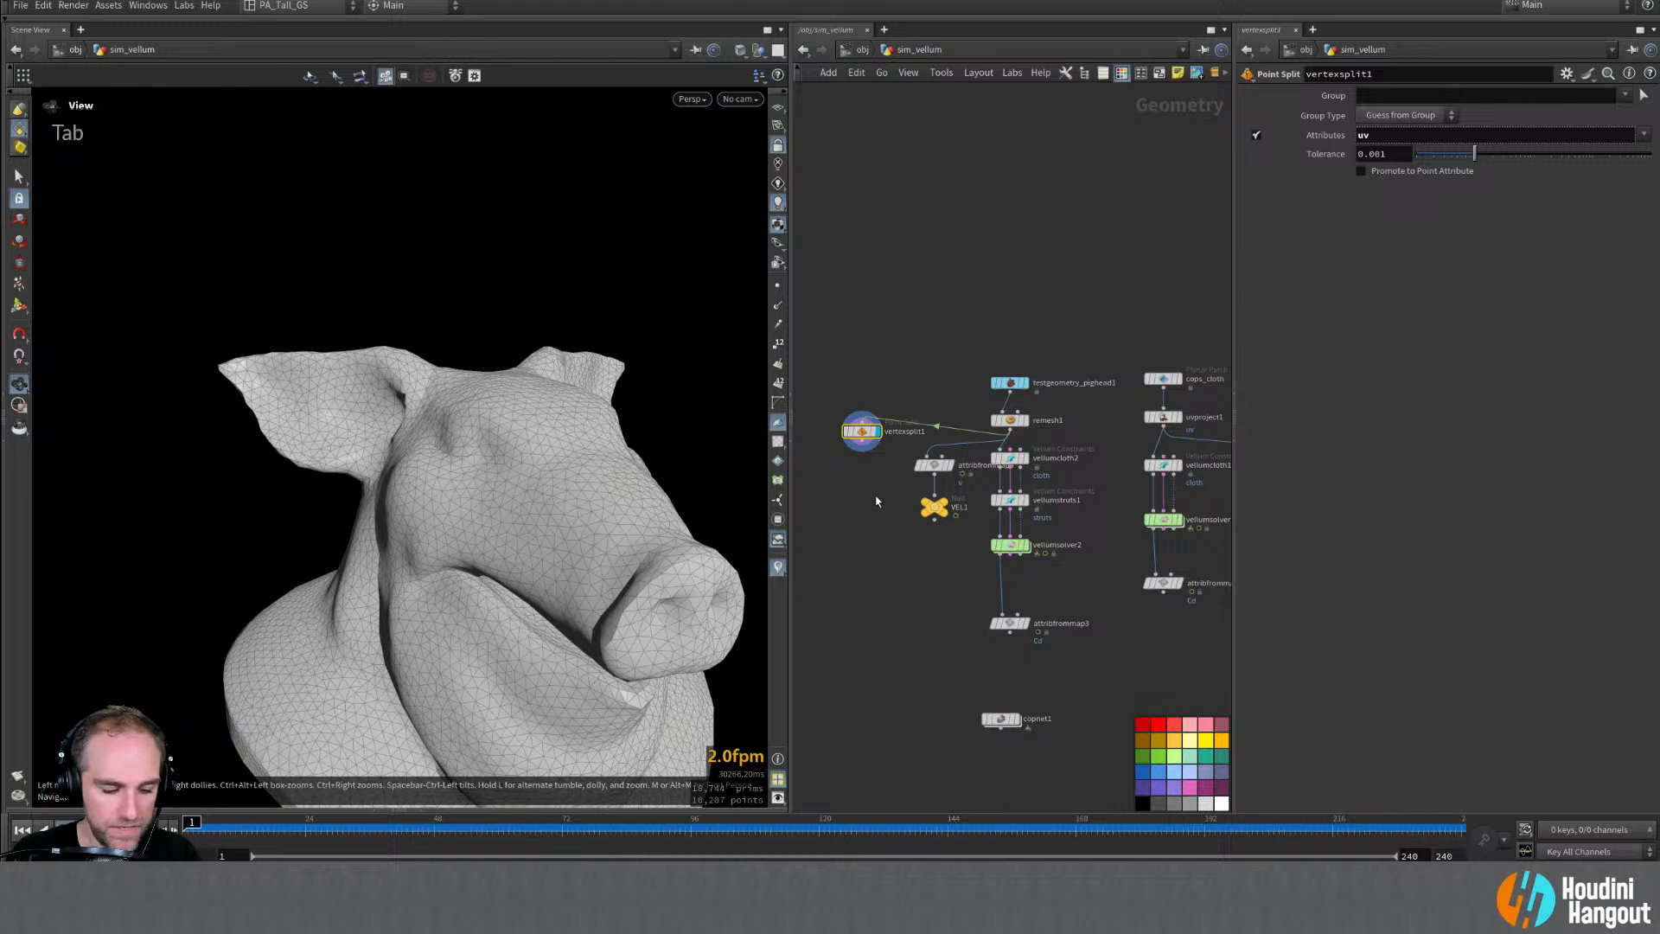
Step: Add an Attribute Swap node after vertexsplit1, display it, and move it lower to leave space between them
key("Tab")
type("att sw")
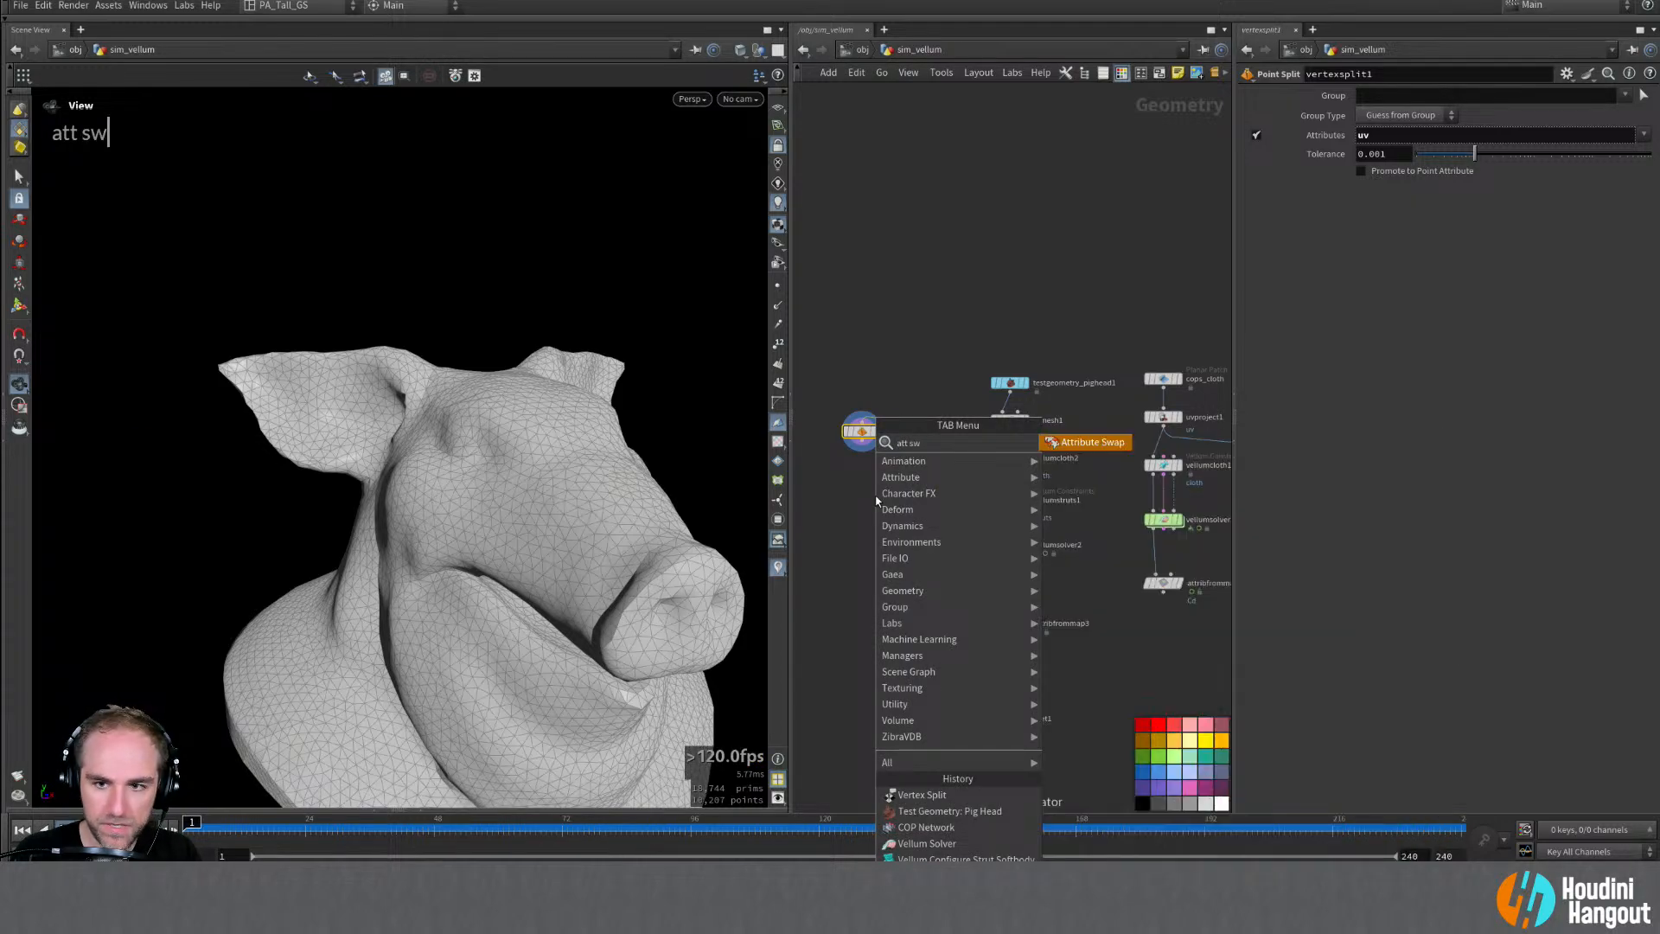
key("Return")
left_click(863, 467)
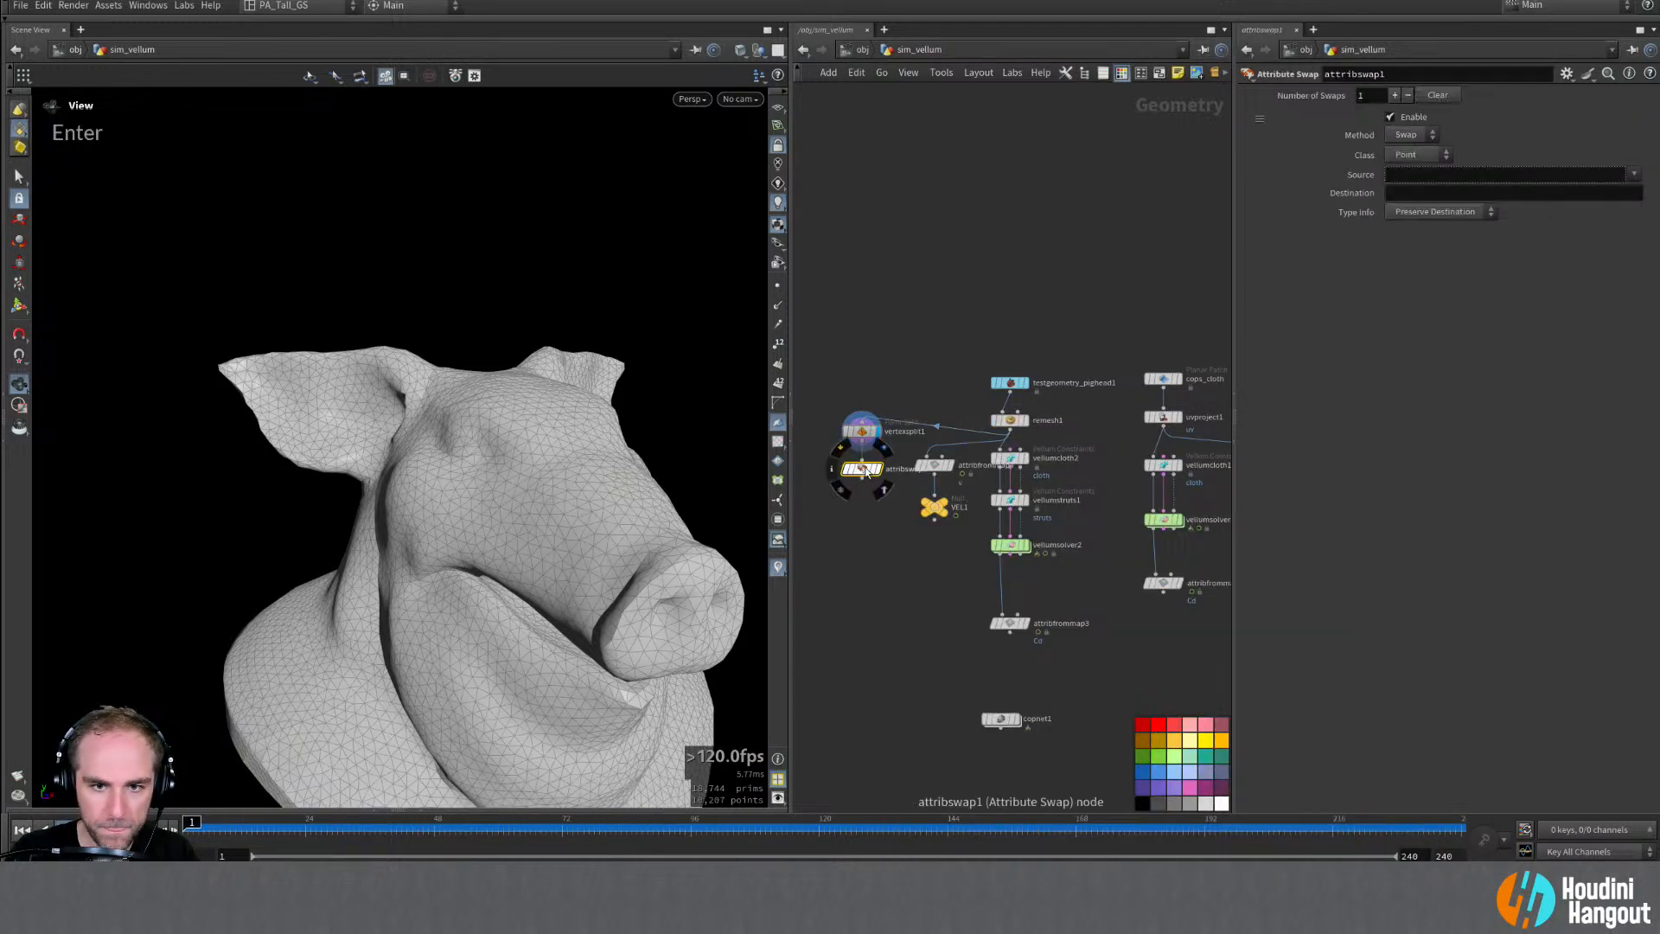
double_click(867, 469)
left_click_drag(862, 471, 860, 532)
Step: Insert a Rest Position node between vertexsplit1 and attribswap1 and display it
key("Tab")
type("rest")
key("Return")
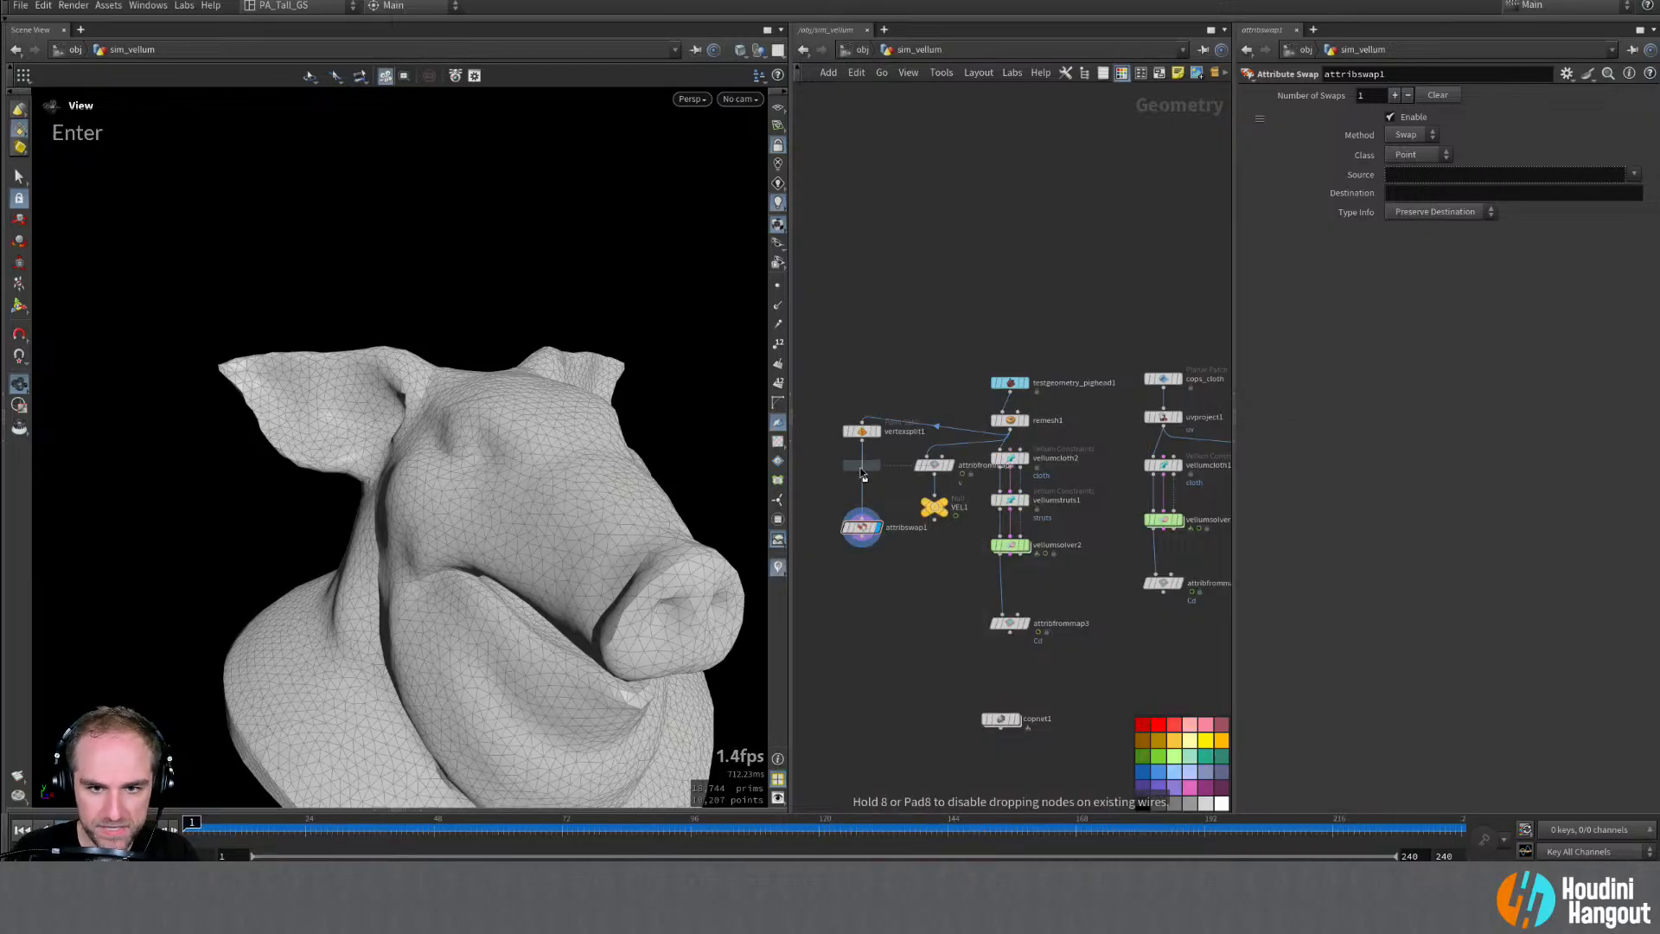
double_click(862, 471)
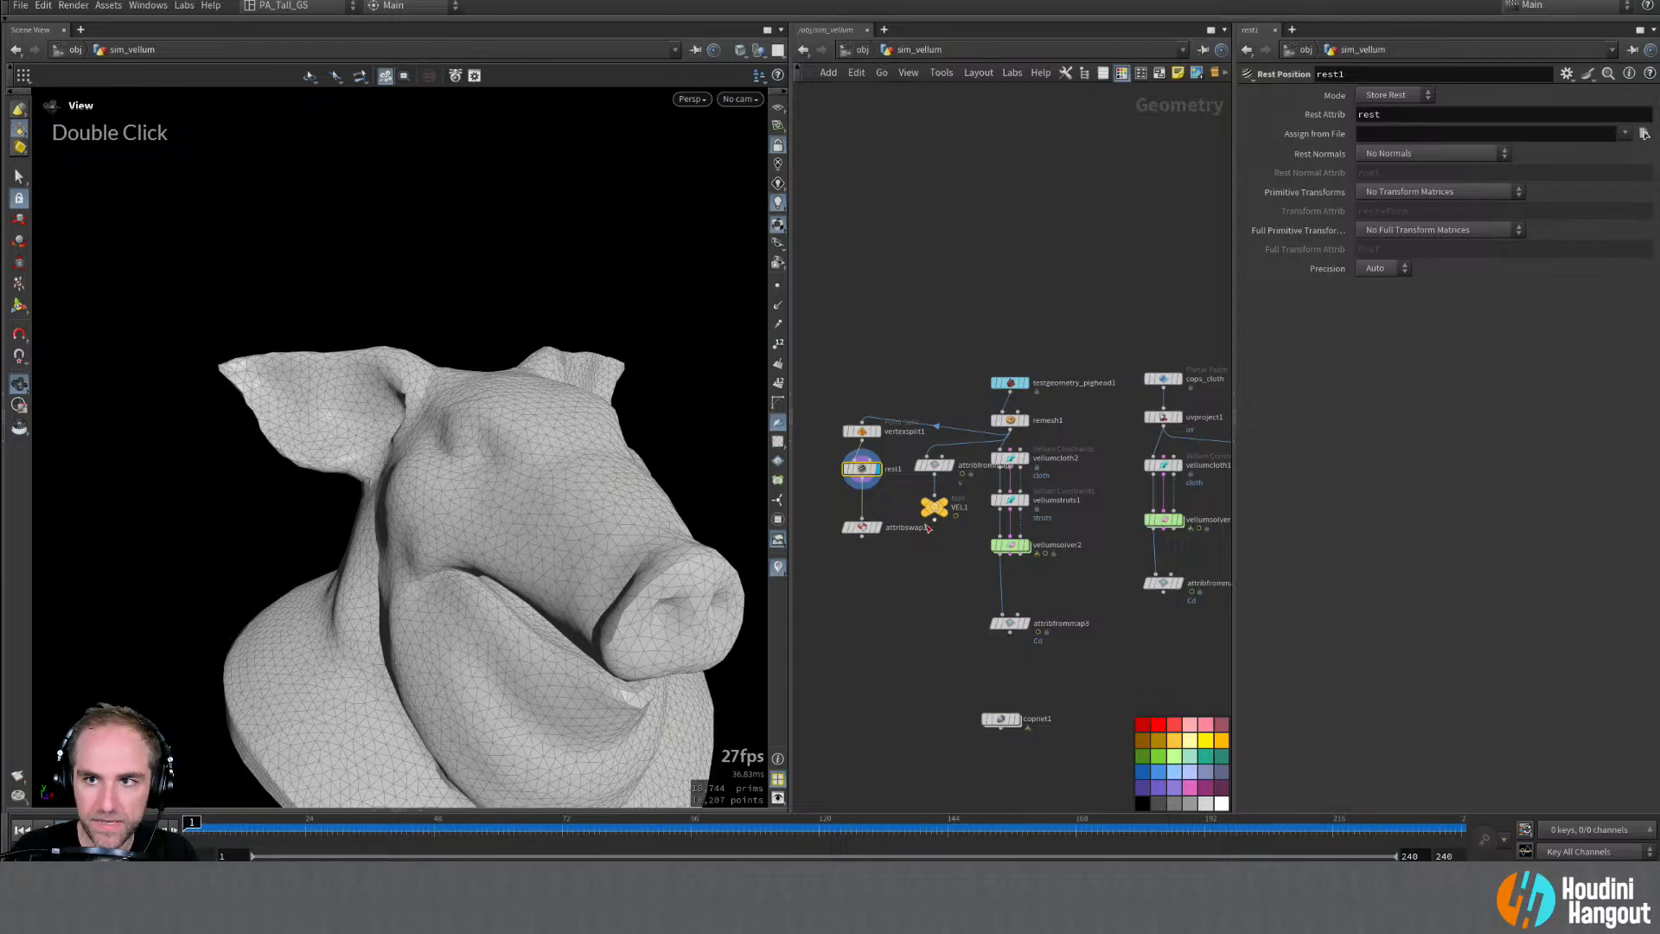
Step: Display attribswap1 closer below rest1 and set it to copy the source attribute uv to the destination P
left_click(877, 527)
left_click_drag(863, 528, 862, 511)
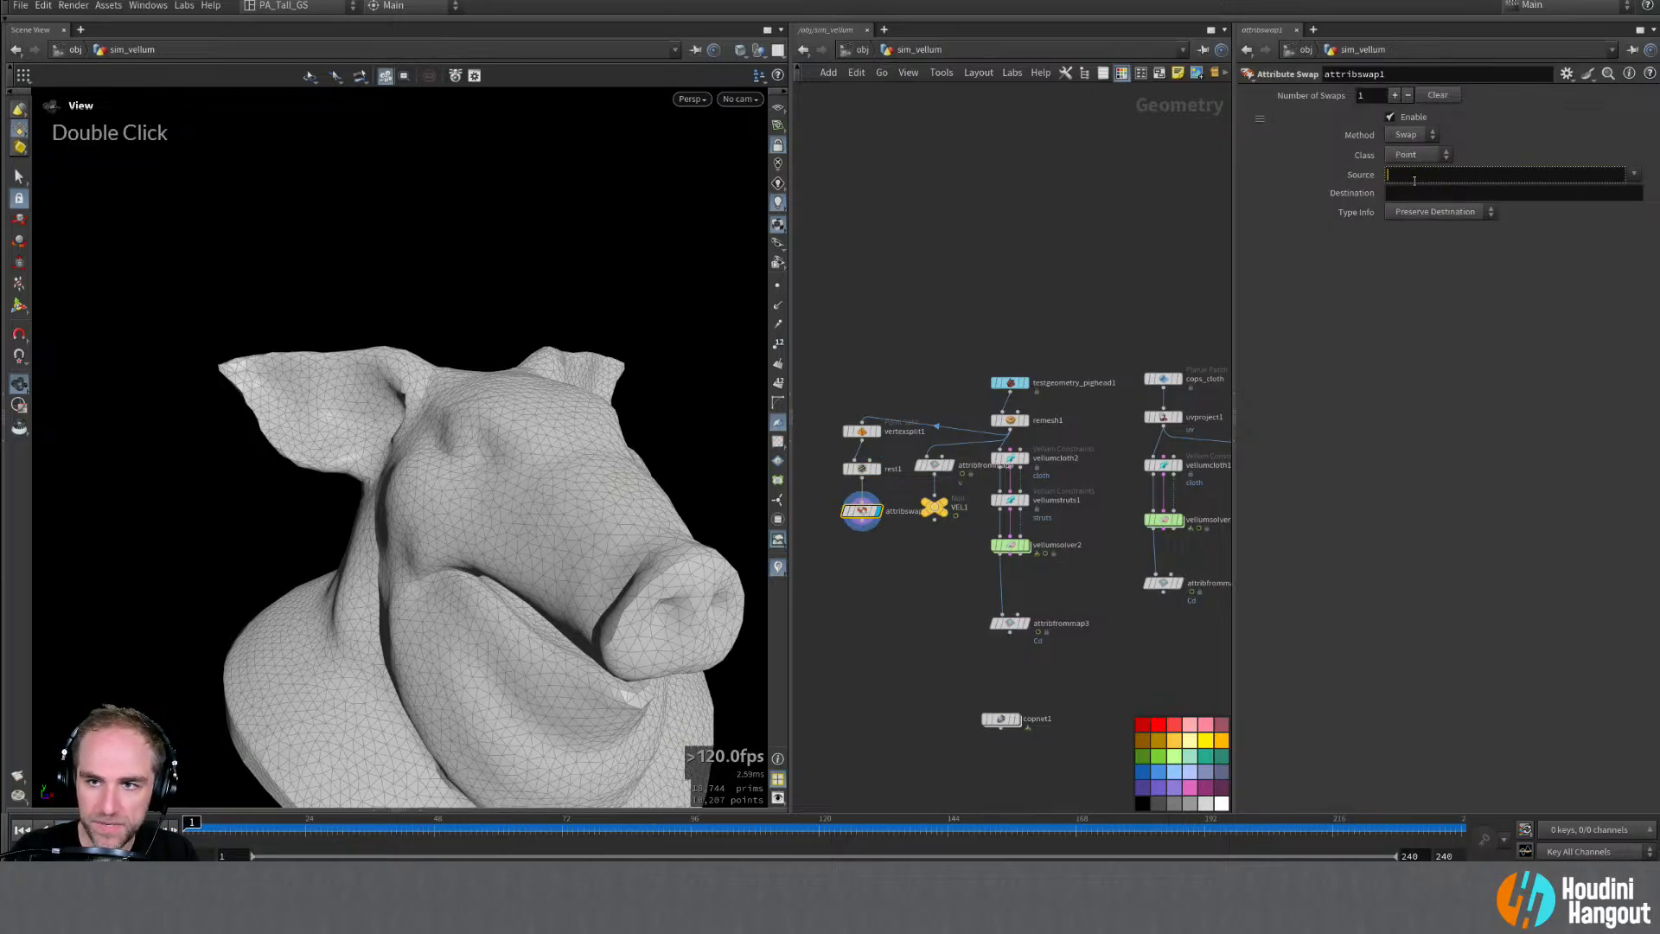
type("uv")
key("Tab")
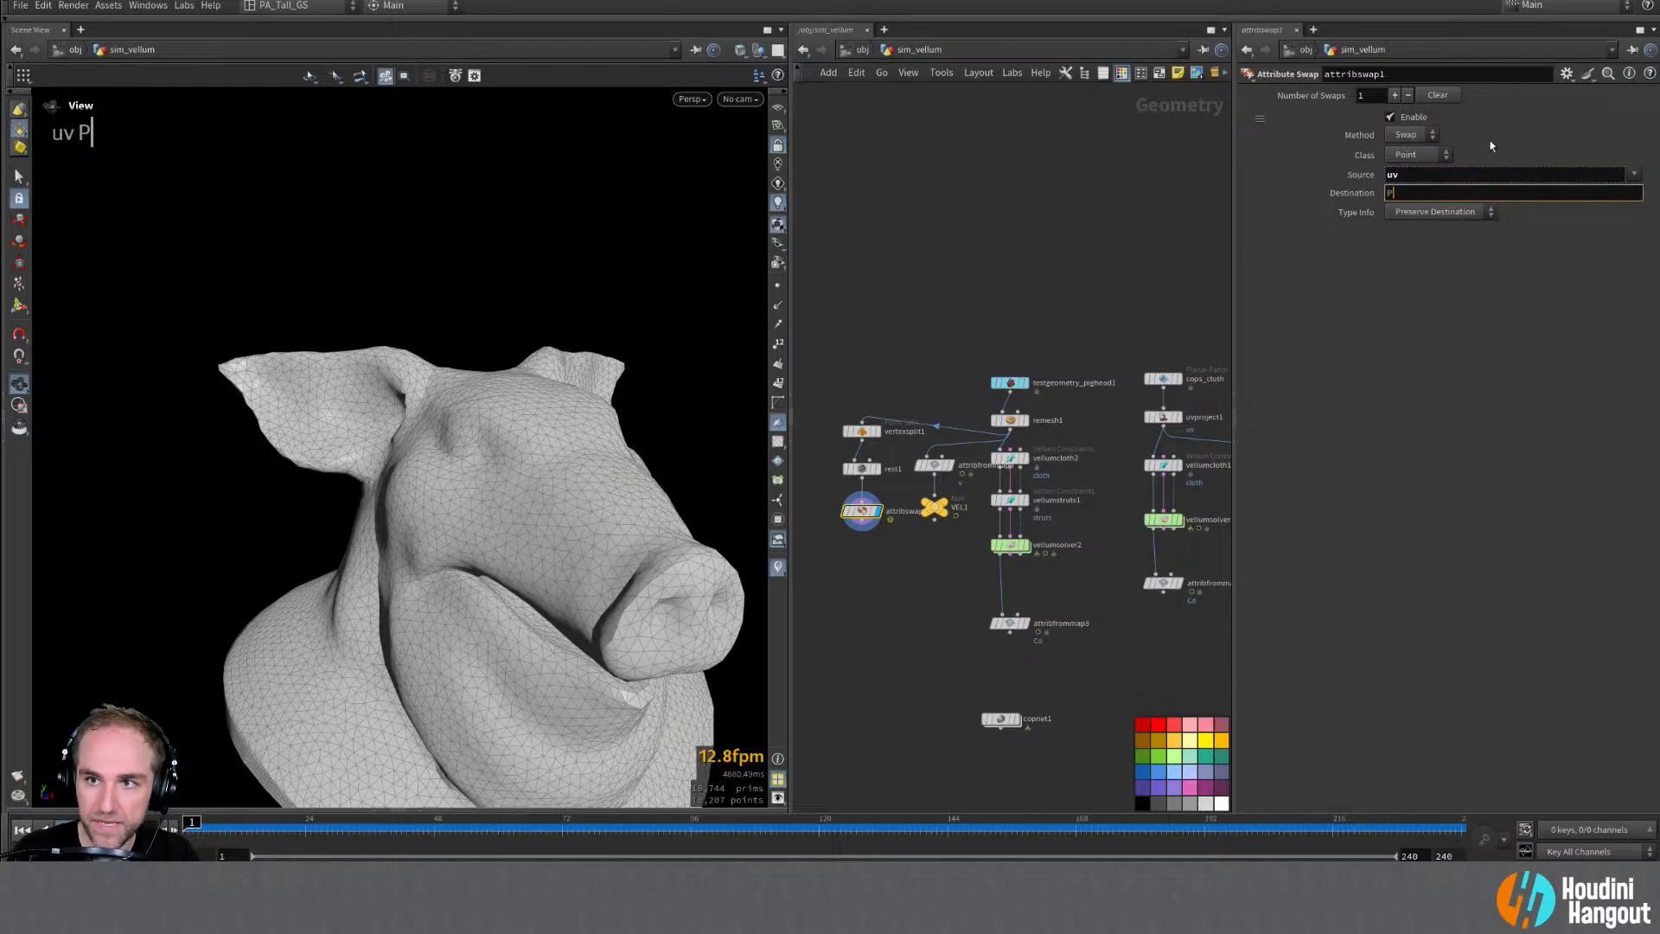
left_click(1407, 135)
left_click(1405, 153)
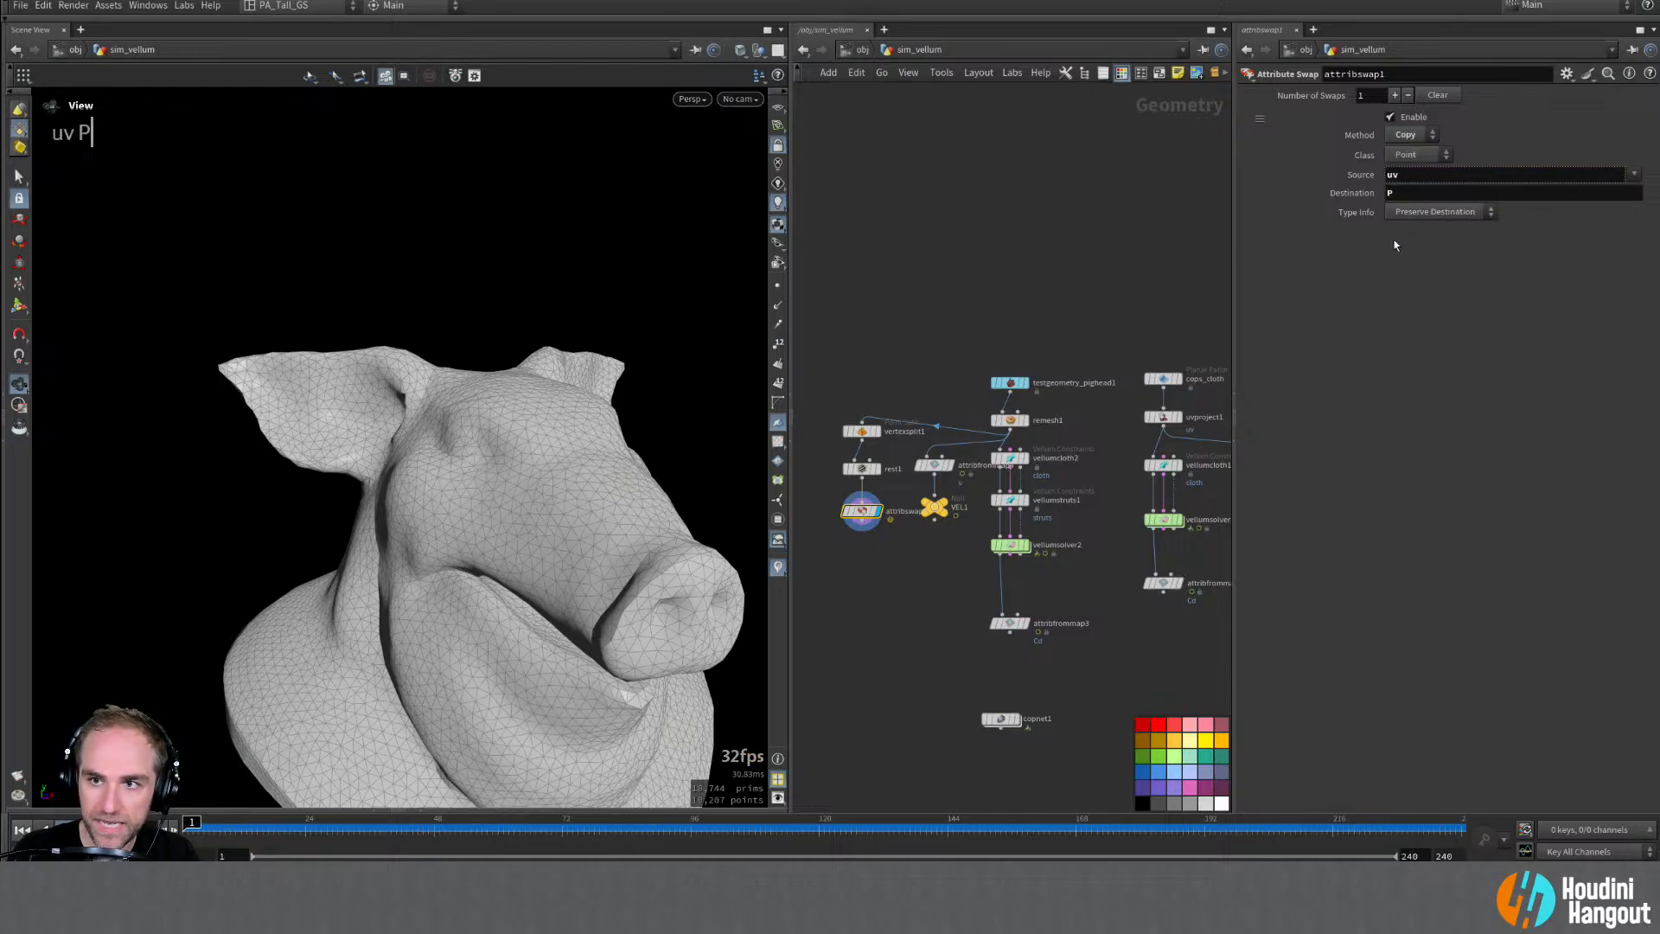
Step: Enable Promote to Point Attribute on vertexsplit1 and view the UV-flattened pig head from the front
middle_click(862, 511)
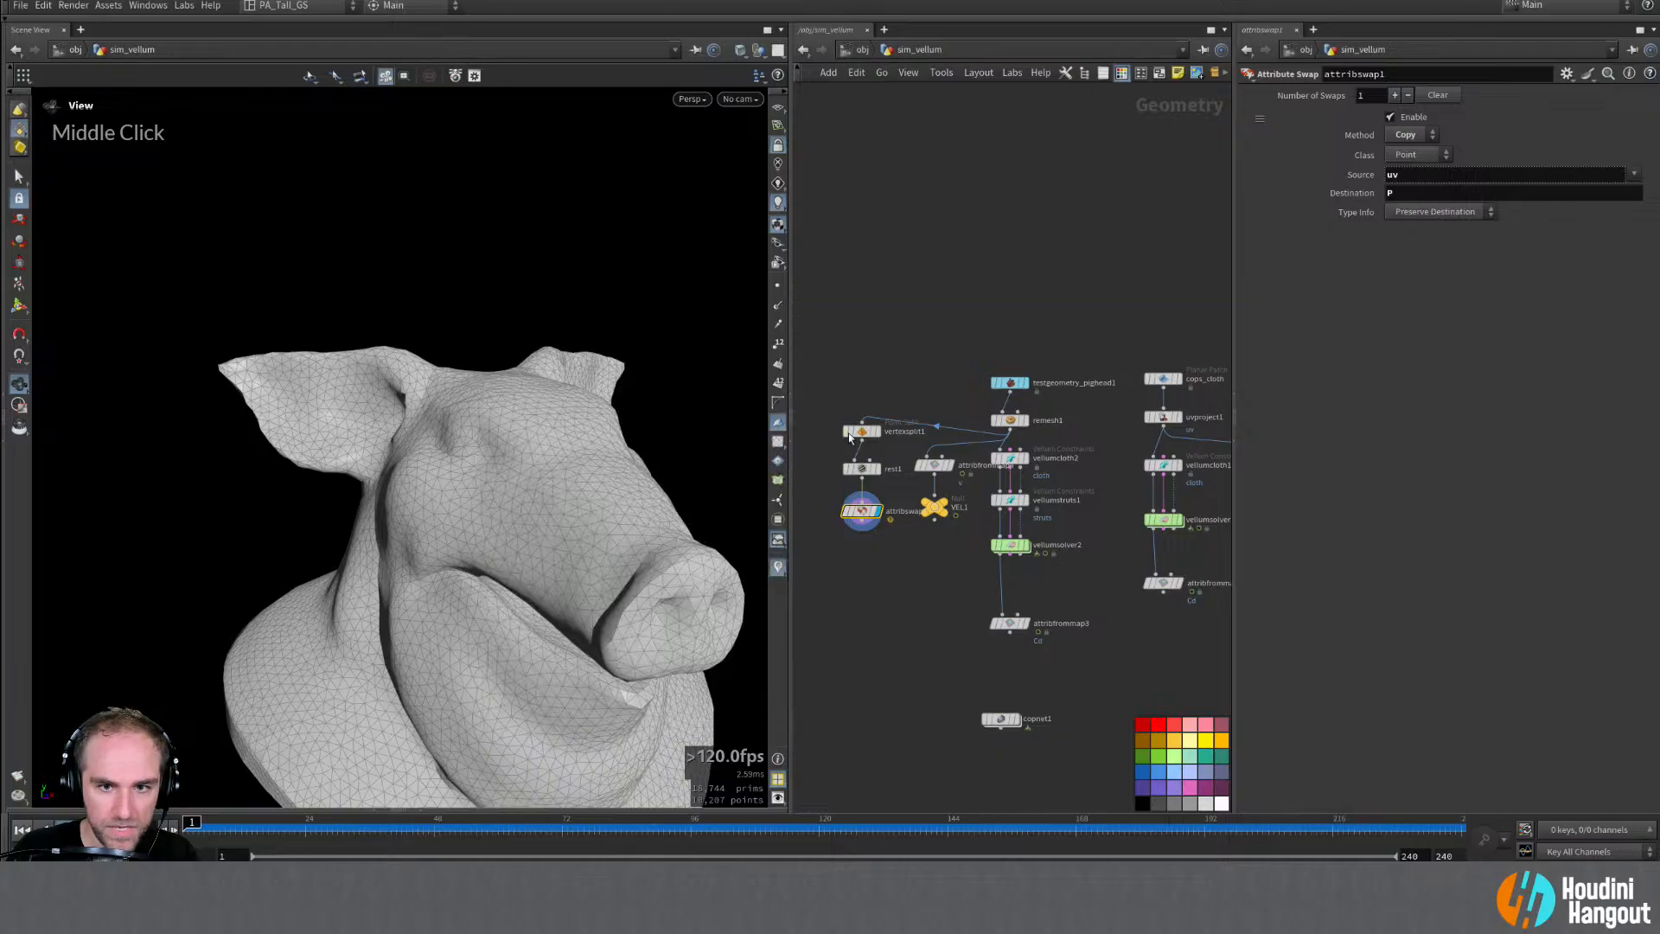
left_click(861, 430)
left_click(1358, 173)
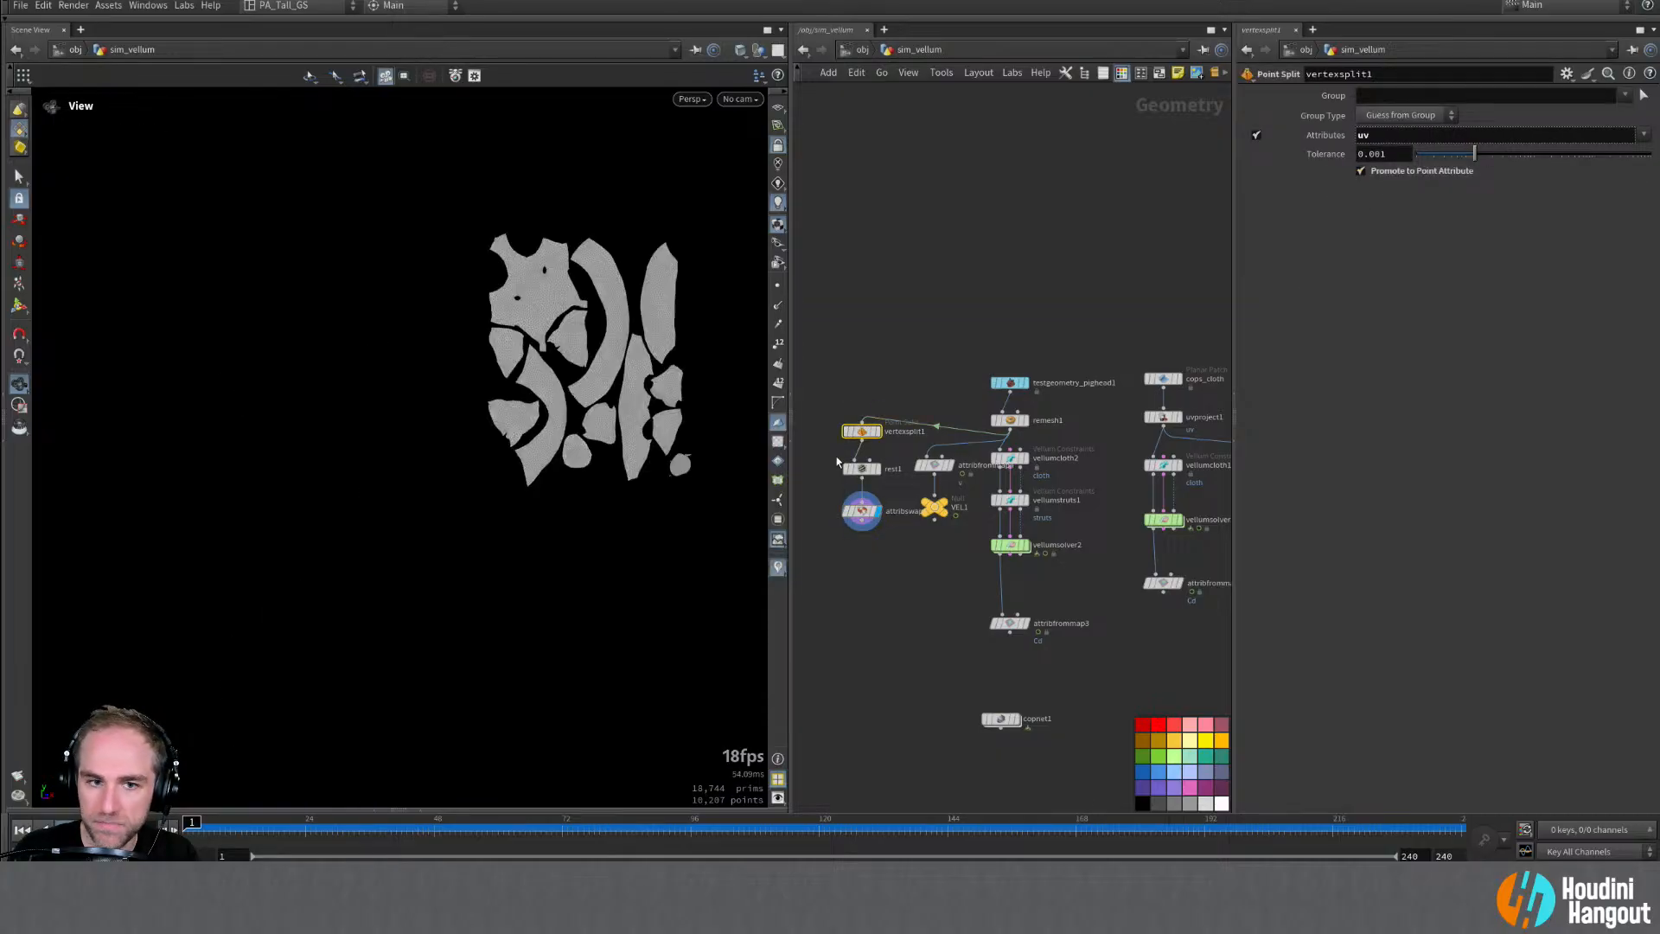
middle_click_drag(596, 345, 408, 443, "alt")
right_click_drag(408, 442, 477, 391, "alt")
left_click_drag(477, 391, 503, 408, "alt")
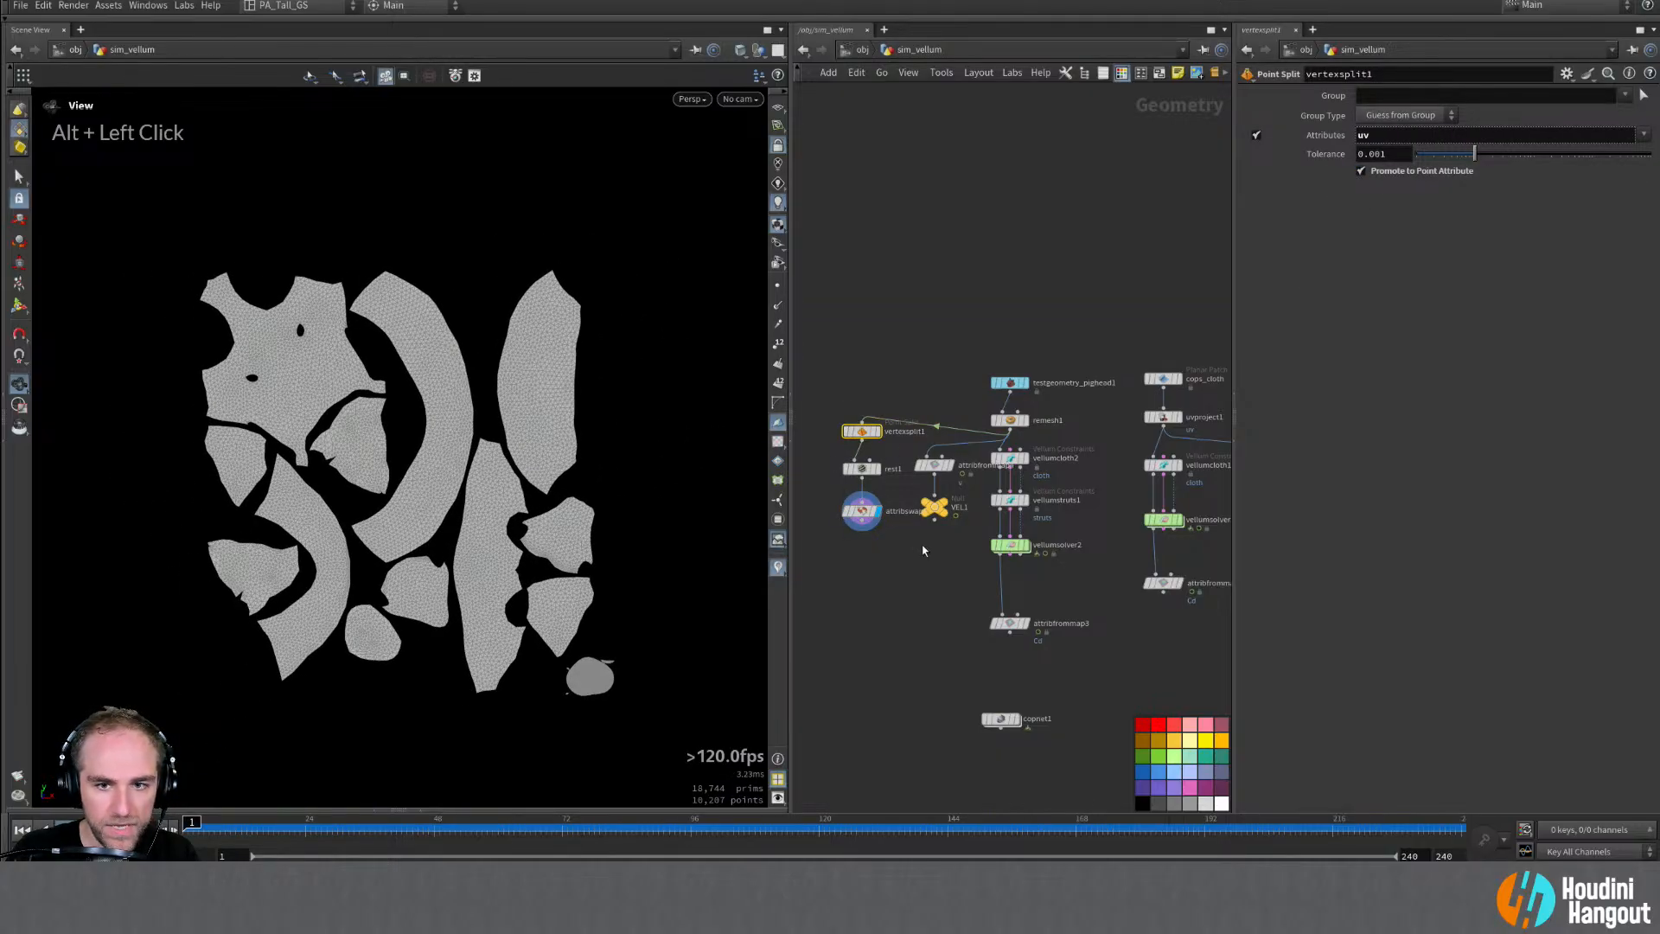
Step: Move the velocity Attribute from Map node and its VEL1 null into the chain below attribswap1 and display VEL1
left_click(940, 467)
left_click(940, 468)
left_click_drag(937, 440, 860, 554)
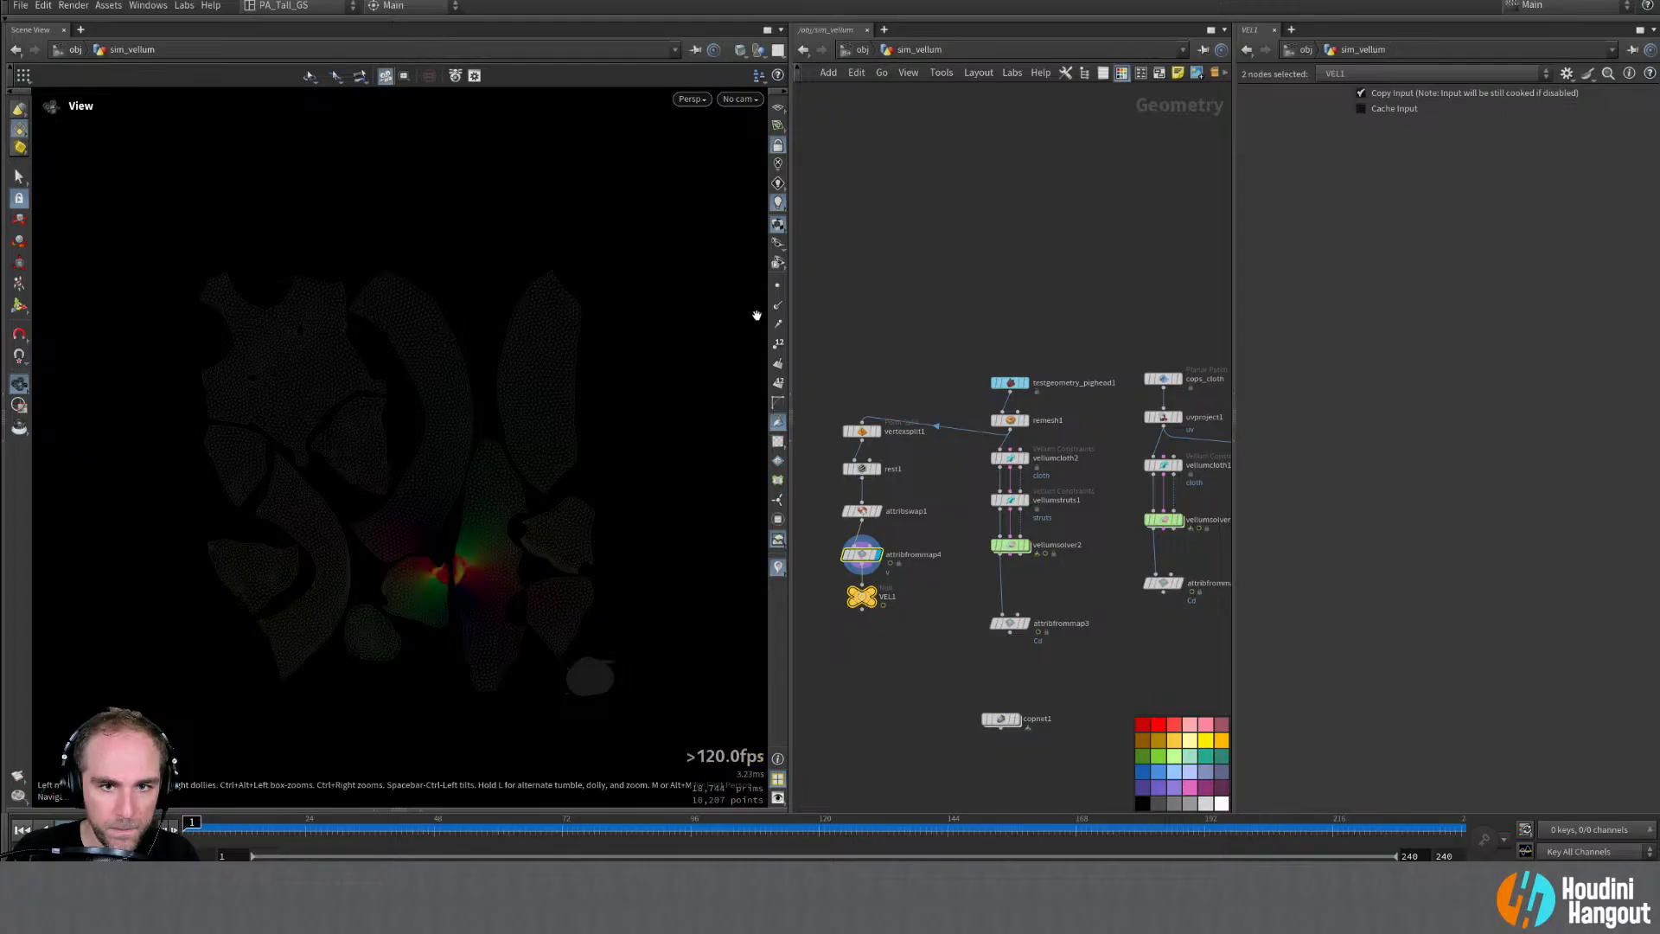
right_click_drag(454, 529, 666, 459, "alt")
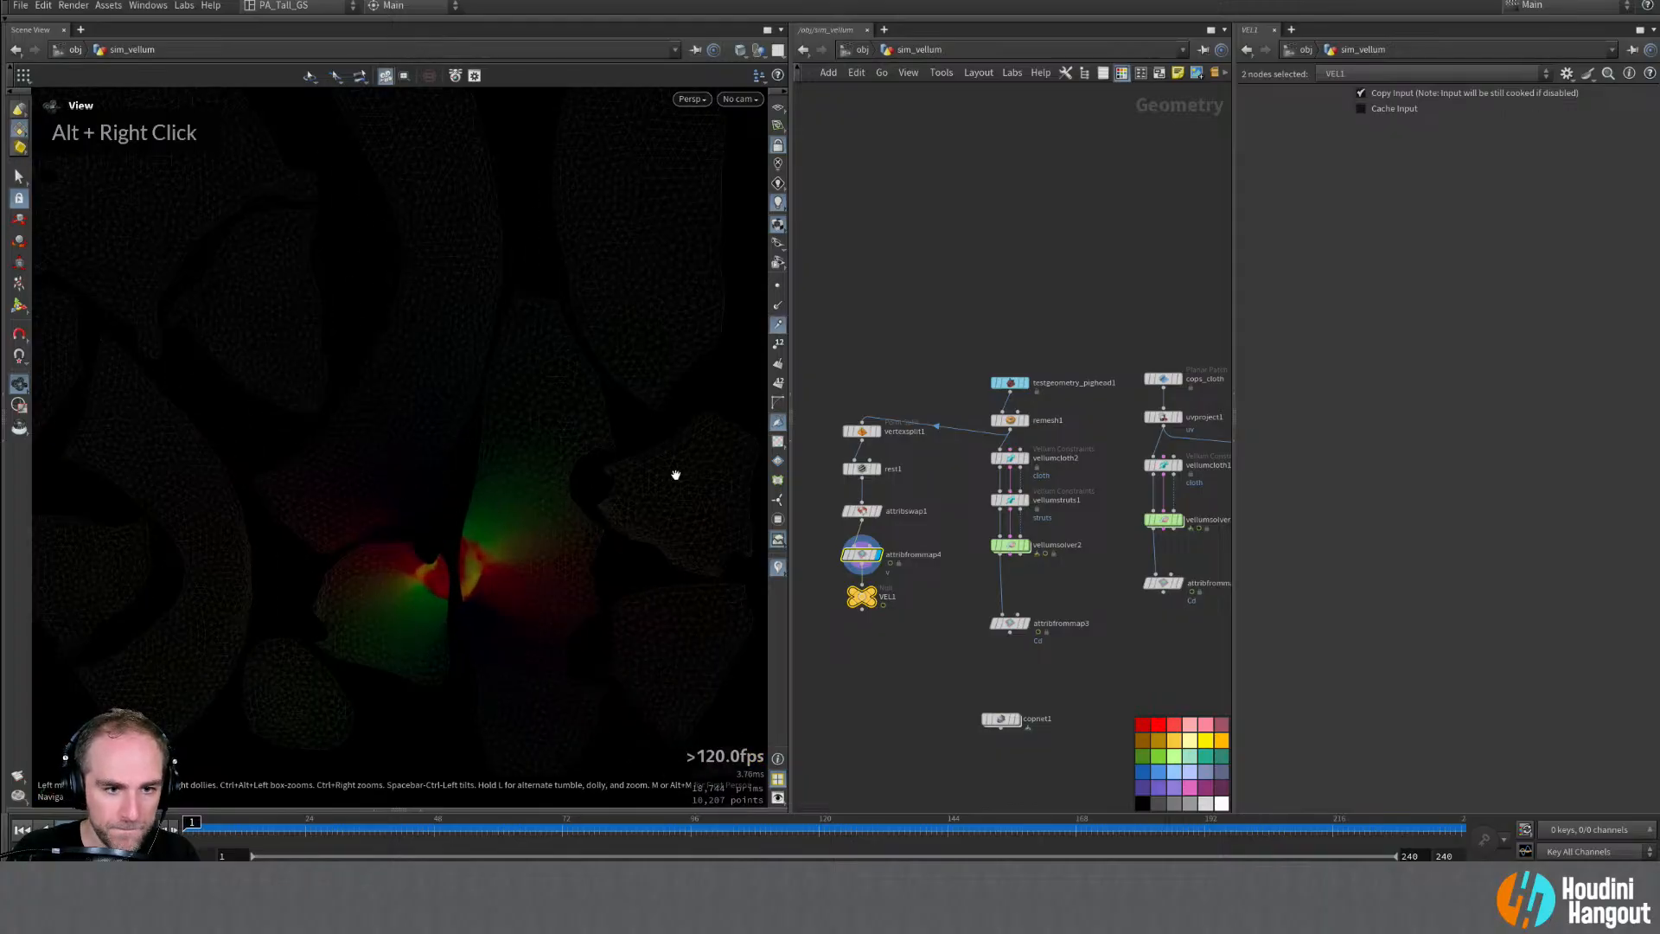
double_click(860, 598)
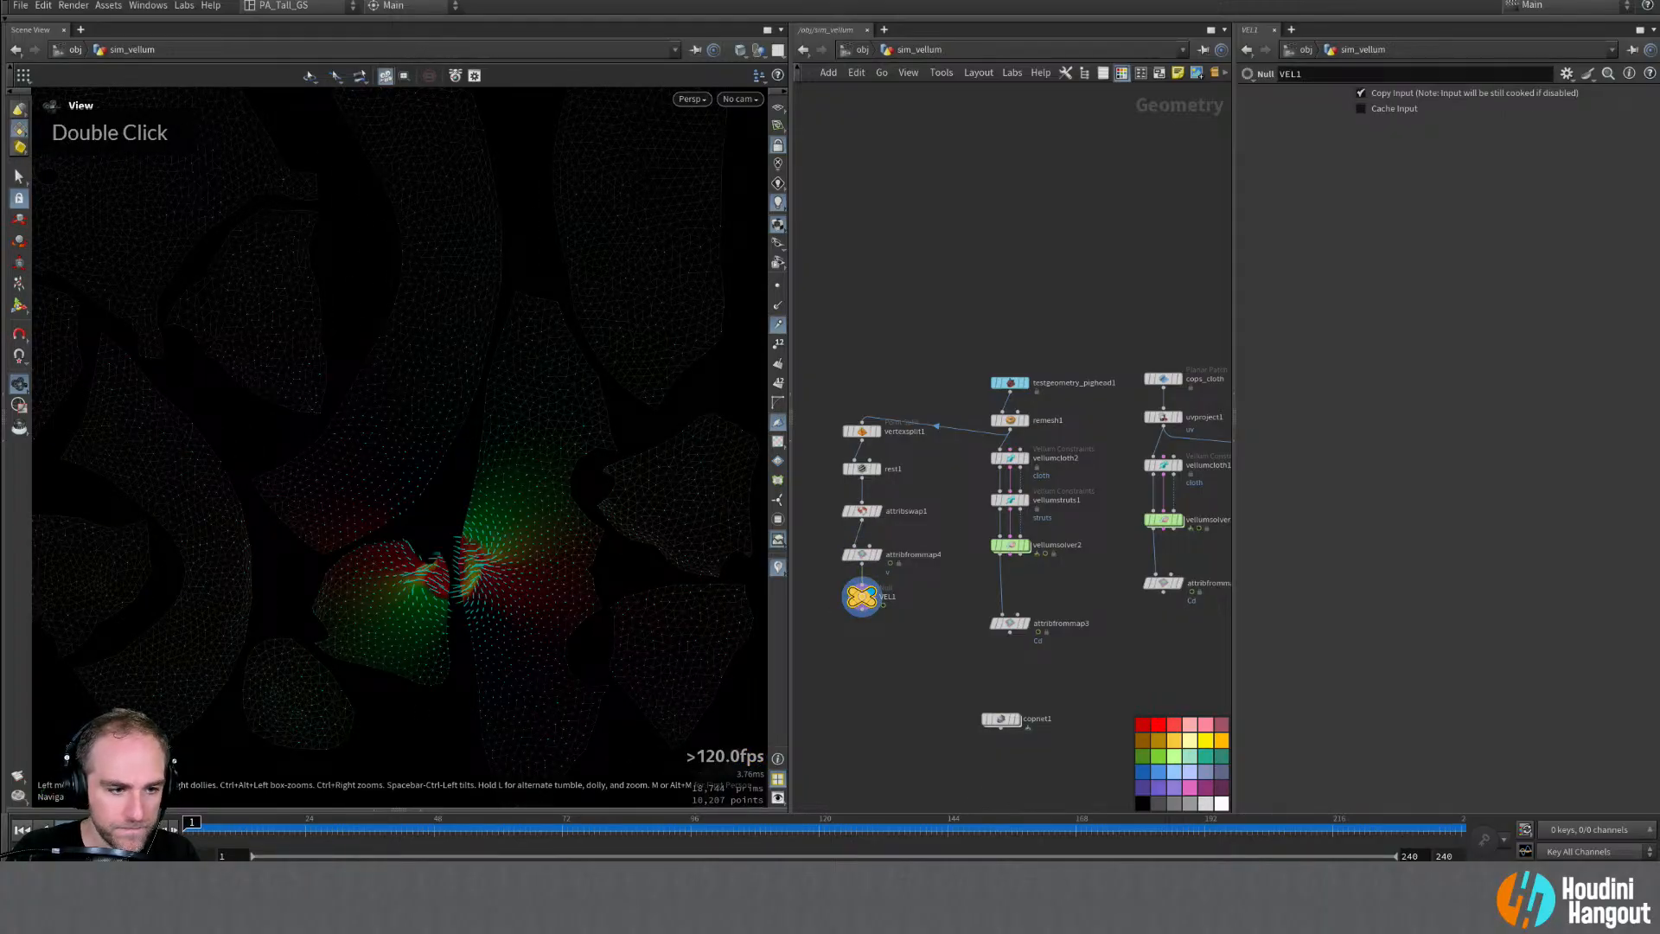
Step: Play the timeline up to frame 43 and examine the velocity vectors on the flattened geometry from several angles
left_click(87, 829)
left_click_drag(373, 461, 605, 476, "alt")
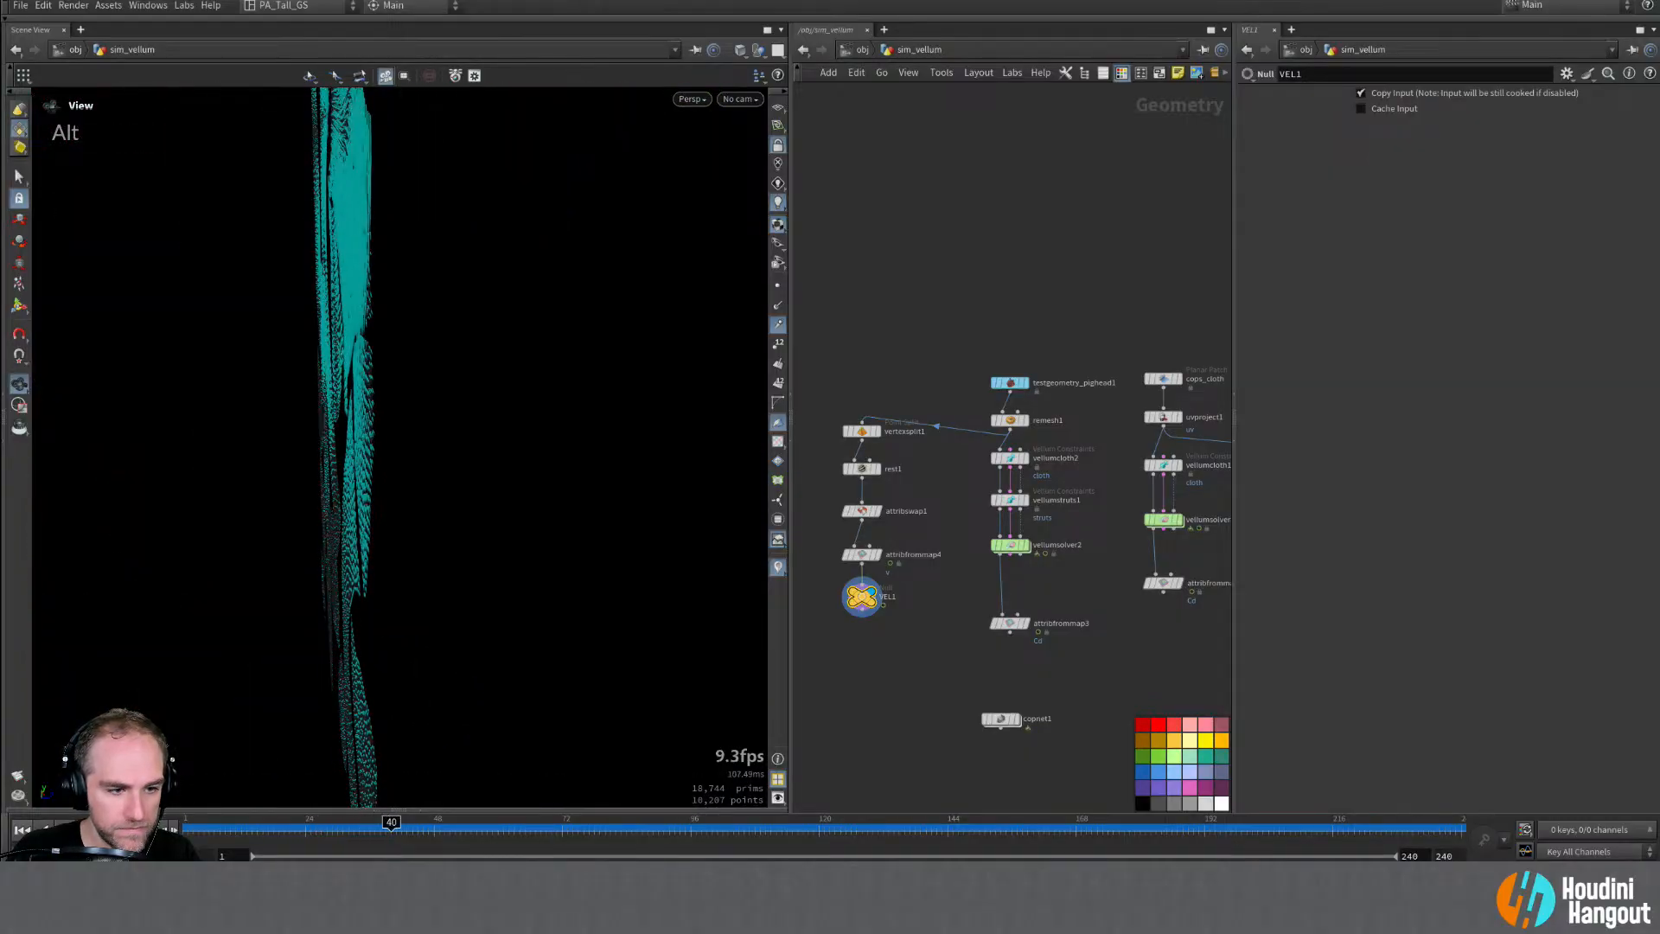
right_click_drag(216, 600, 334, 419, "alt")
left_click_drag(333, 418, 211, 426, "alt")
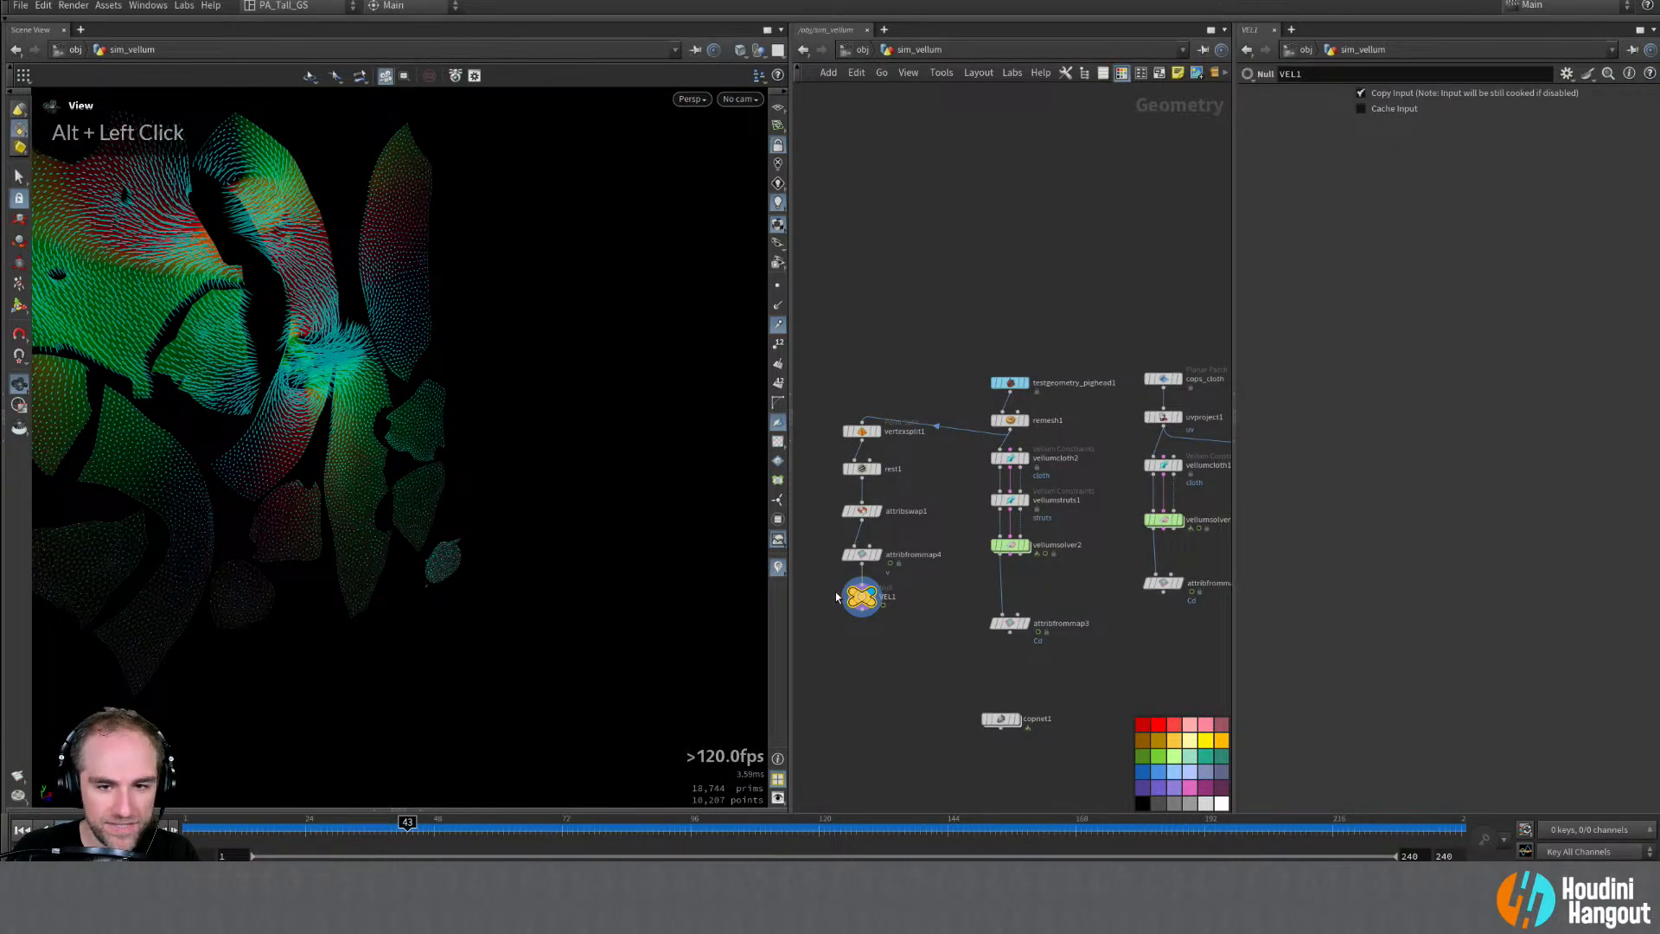
mouse_move(863, 599)
left_mouse_down()
mouse_move(860, 657)
mouse_move(861, 605)
left_mouse_up()
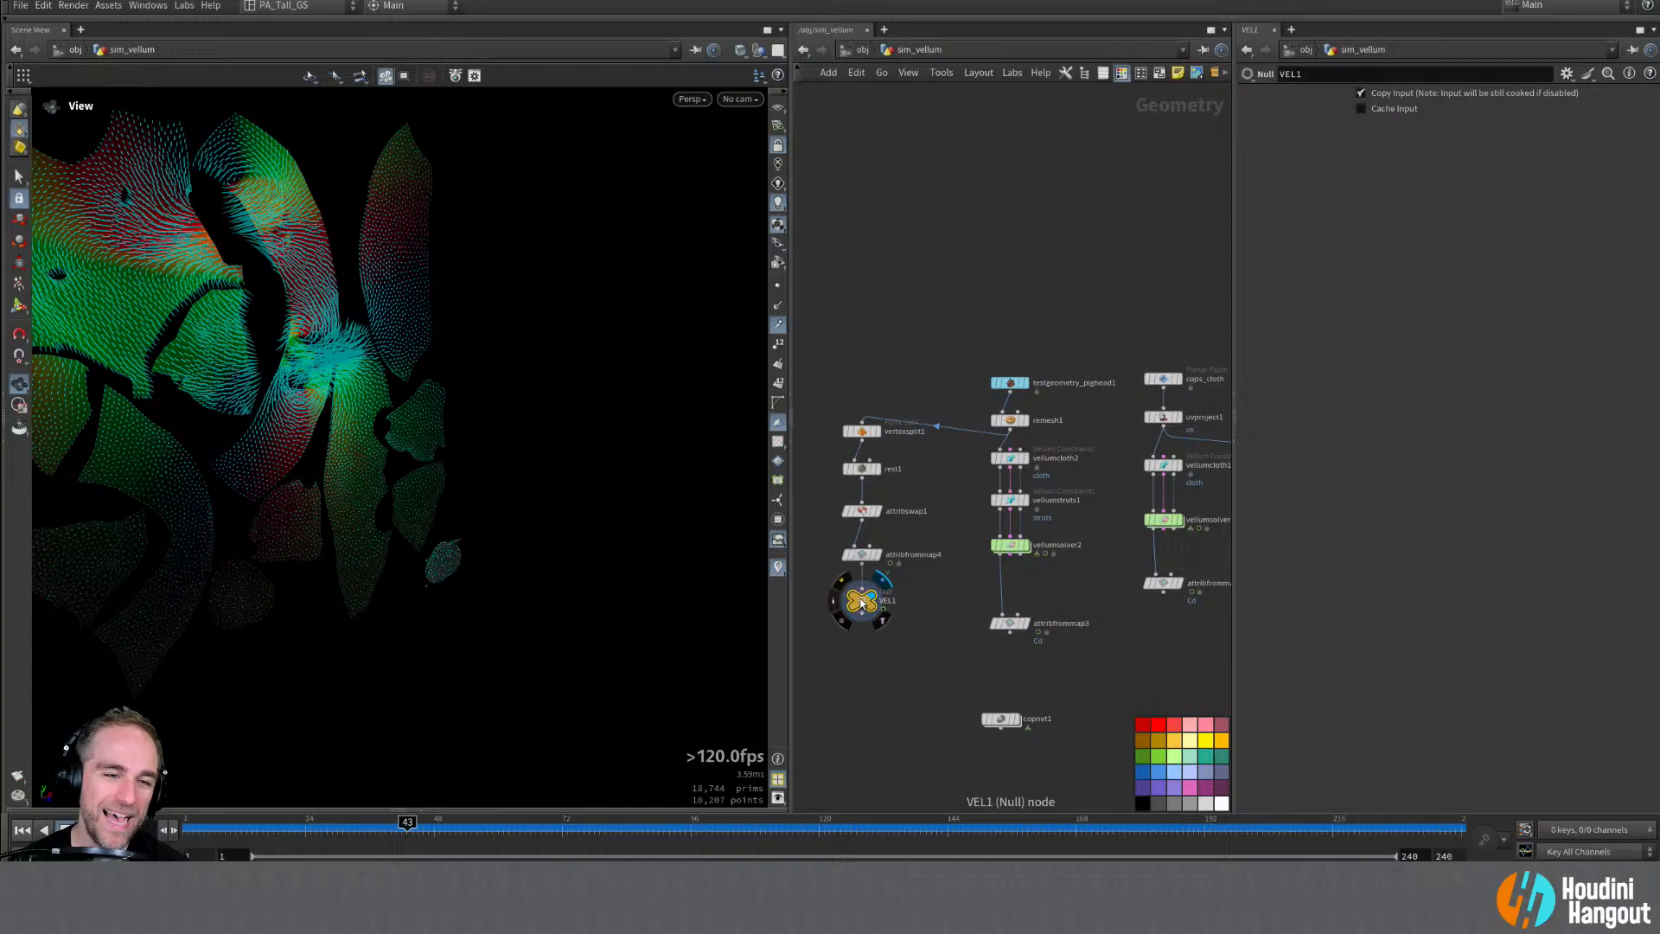
Step: Insert a second Rest Position node between attribfrommap4 and VEL1 with its Mode set to Extract Rest
key("Tab")
type("rest")
key("BackSpace")
key("BackSpace")
key("BackSpace")
type("est")
key("Return")
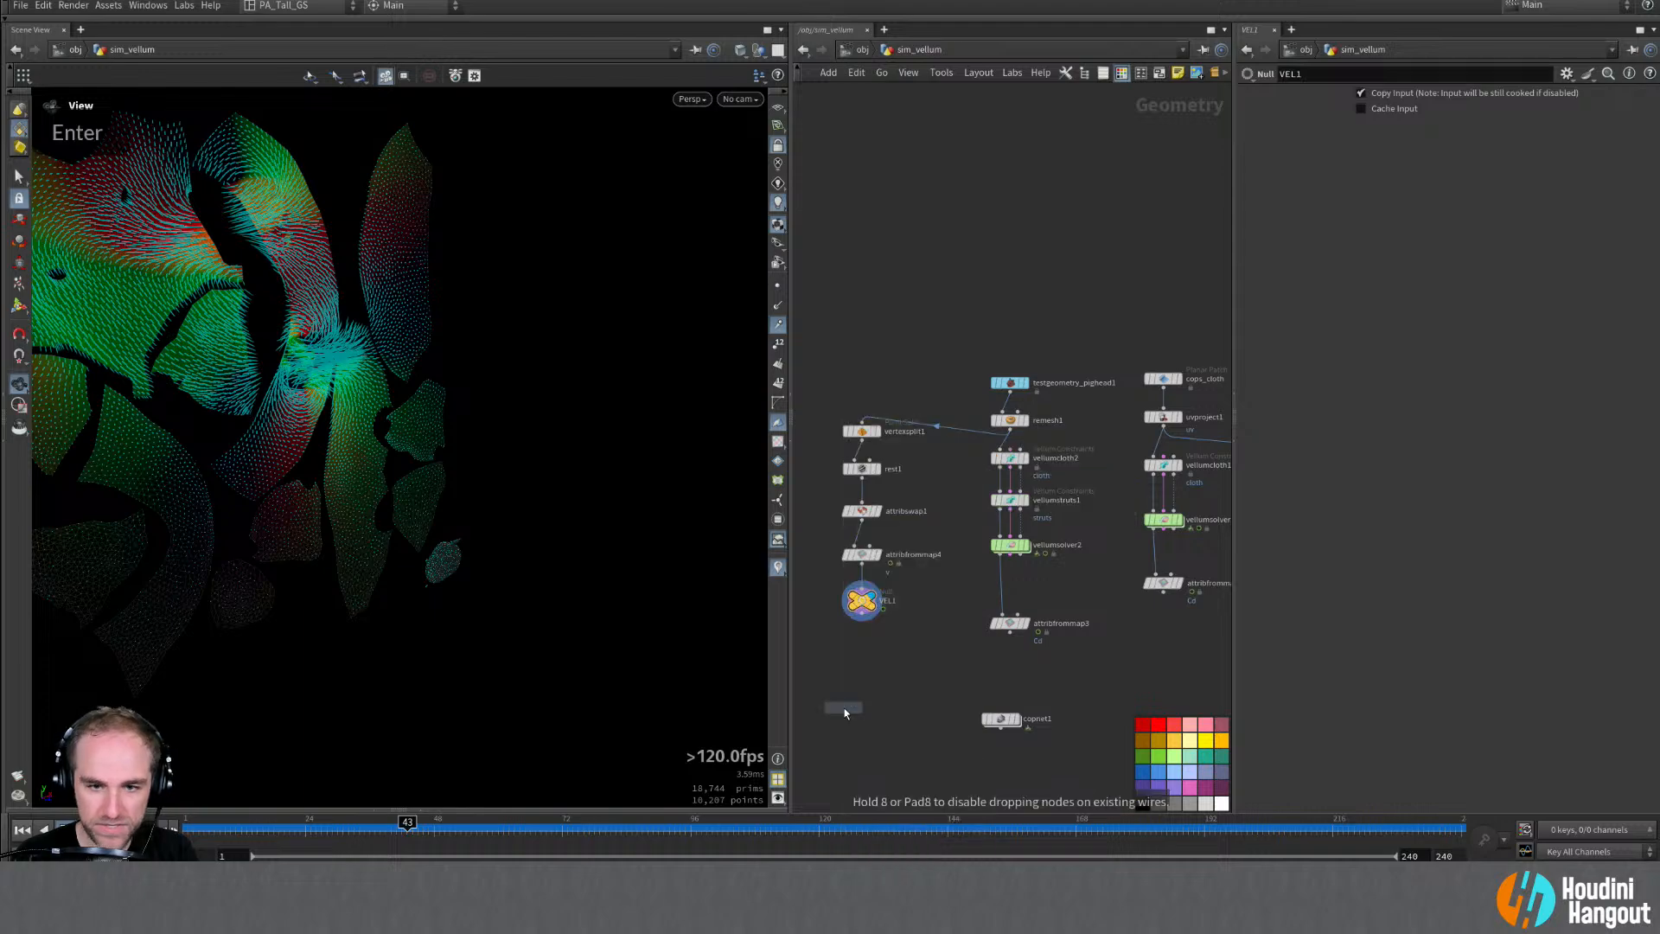
left_click(862, 588)
left_click(1393, 95)
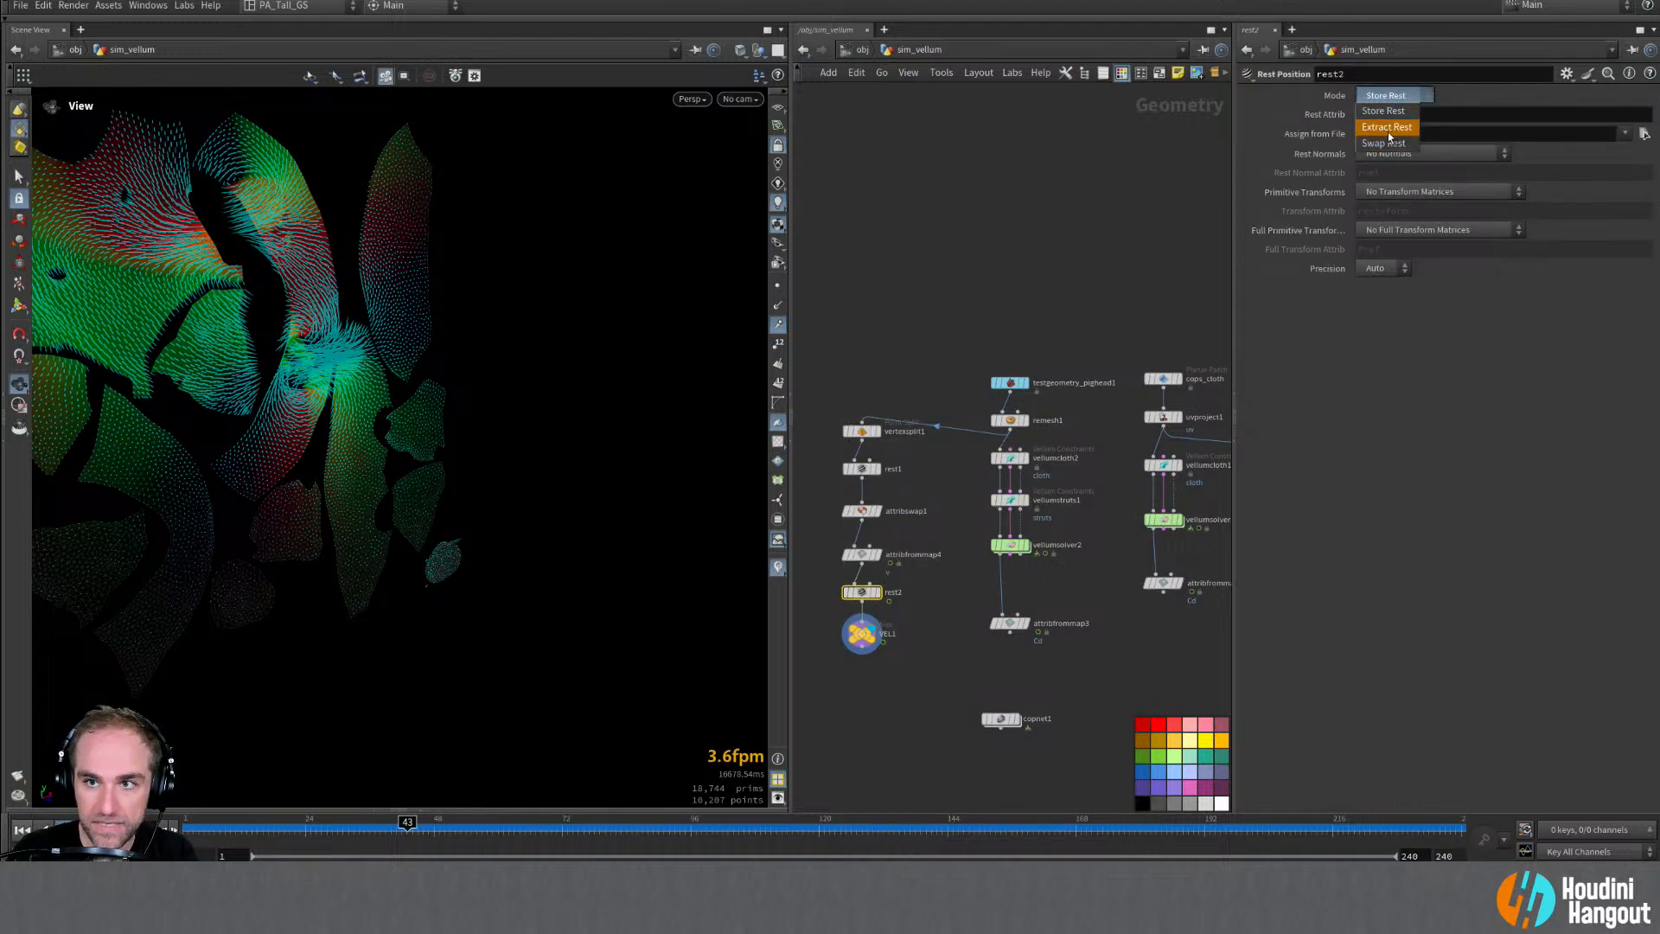
left_click(1386, 127)
Step: Examine the velocity vectors on the restored pig head from several angles and scrub the timeline to frame 29
left_click_drag(362, 561, 441, 467, "alt")
middle_click_drag(441, 466, 457, 356, "alt")
left_click_drag(457, 356, 204, 437, "alt")
left_click_drag(384, 498, 384, 498, "alt")
middle_click_drag(384, 499, 296, 278, "alt")
left_click_drag(297, 277, 35, 484, "alt")
left_click_drag(205, 827, 333, 837)
left_click_drag(433, 536, 682, 545, "alt")
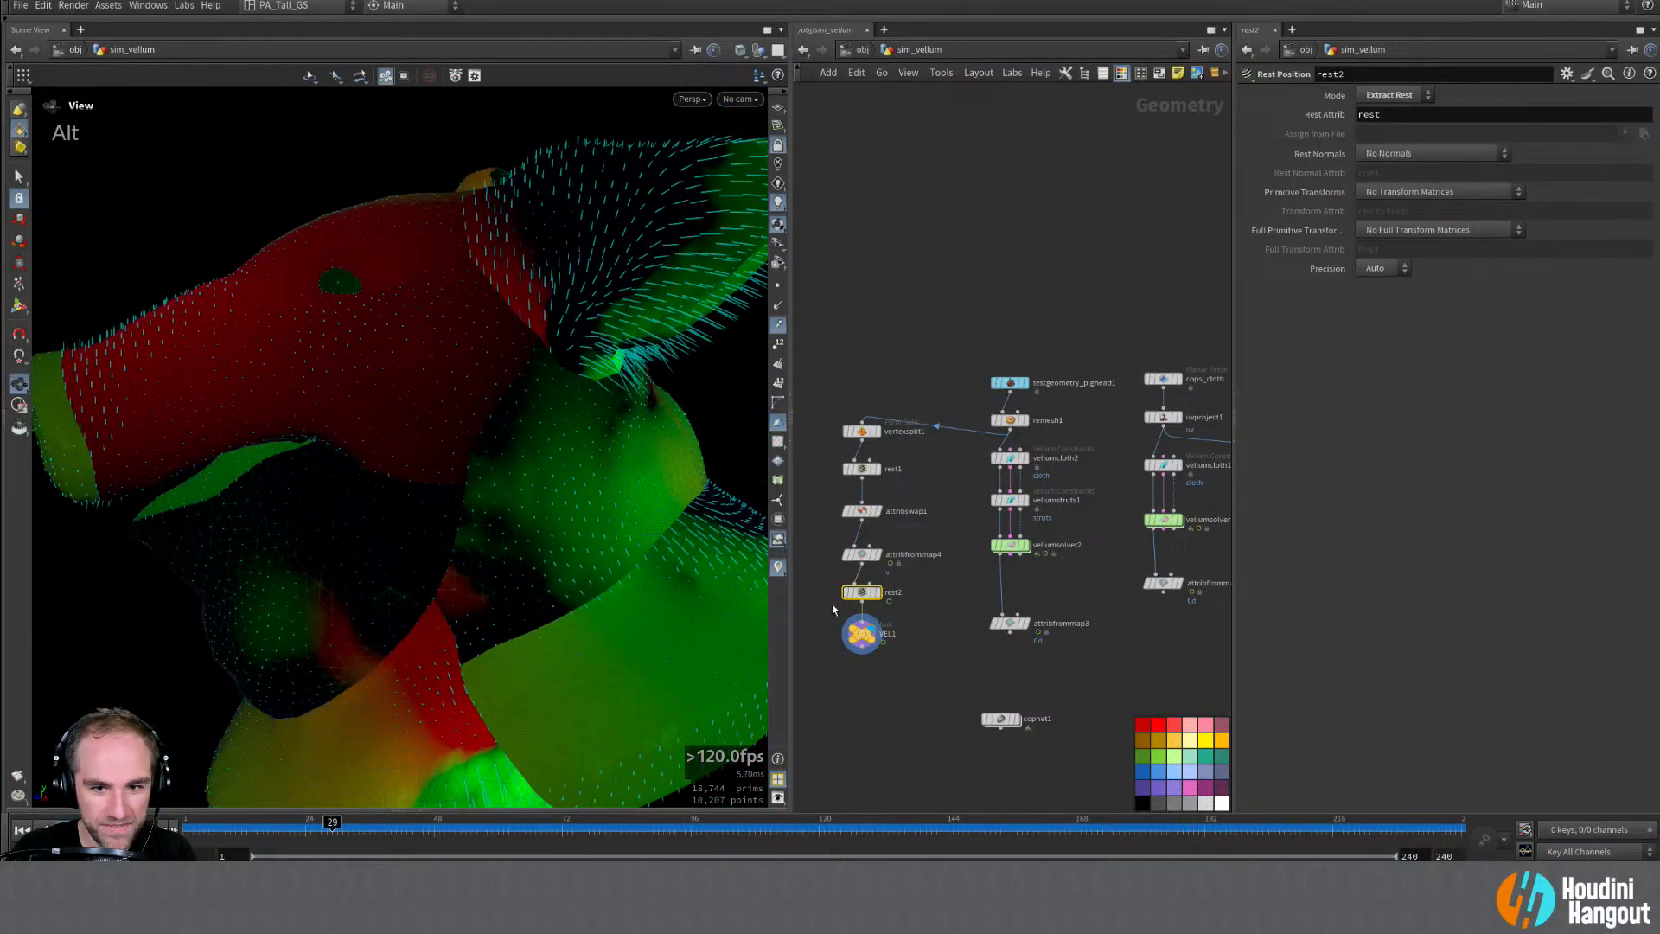
Step: Build a comparison branch from remesh1 with copies of the velocity Attribute from Map and null nodes, and display VEL2
left_click_drag(818, 397, 896, 699)
left_click_drag(863, 595, 947, 554)
left_click(861, 575)
left_click_drag(833, 641, 942, 548, "alt")
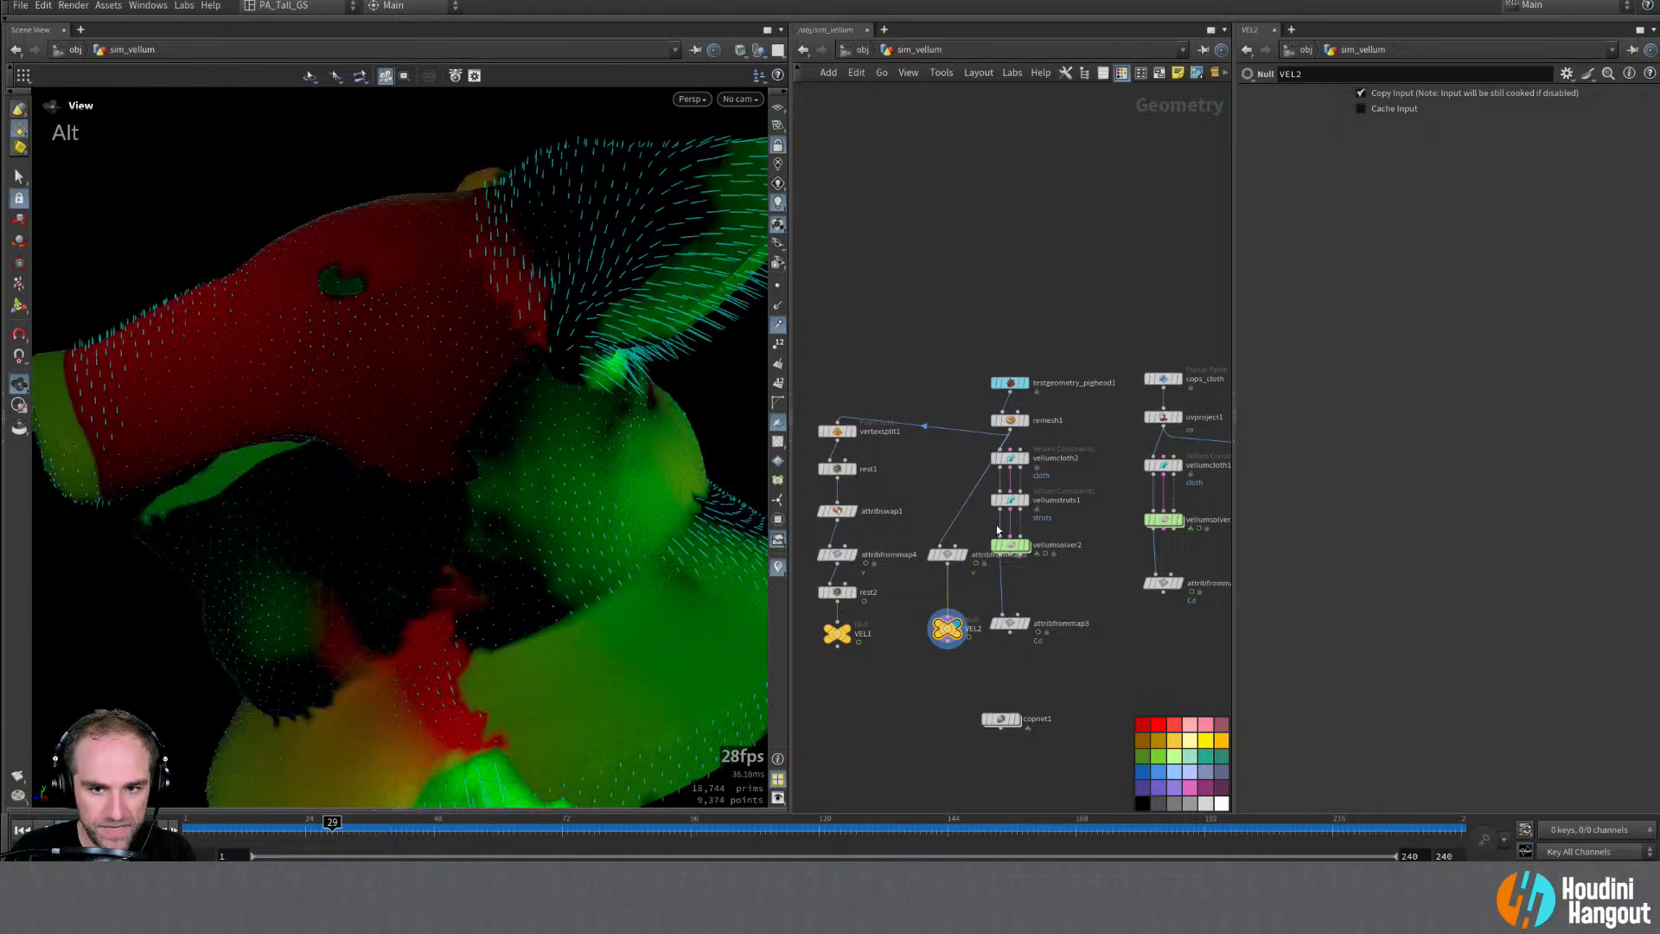
Step: Set the SOP Path of Input 2 on popwrangle1 inside vellumsolver2 to /obj/sim_vellum/VEL1 and return to sim_vellum
double_click(1011, 545)
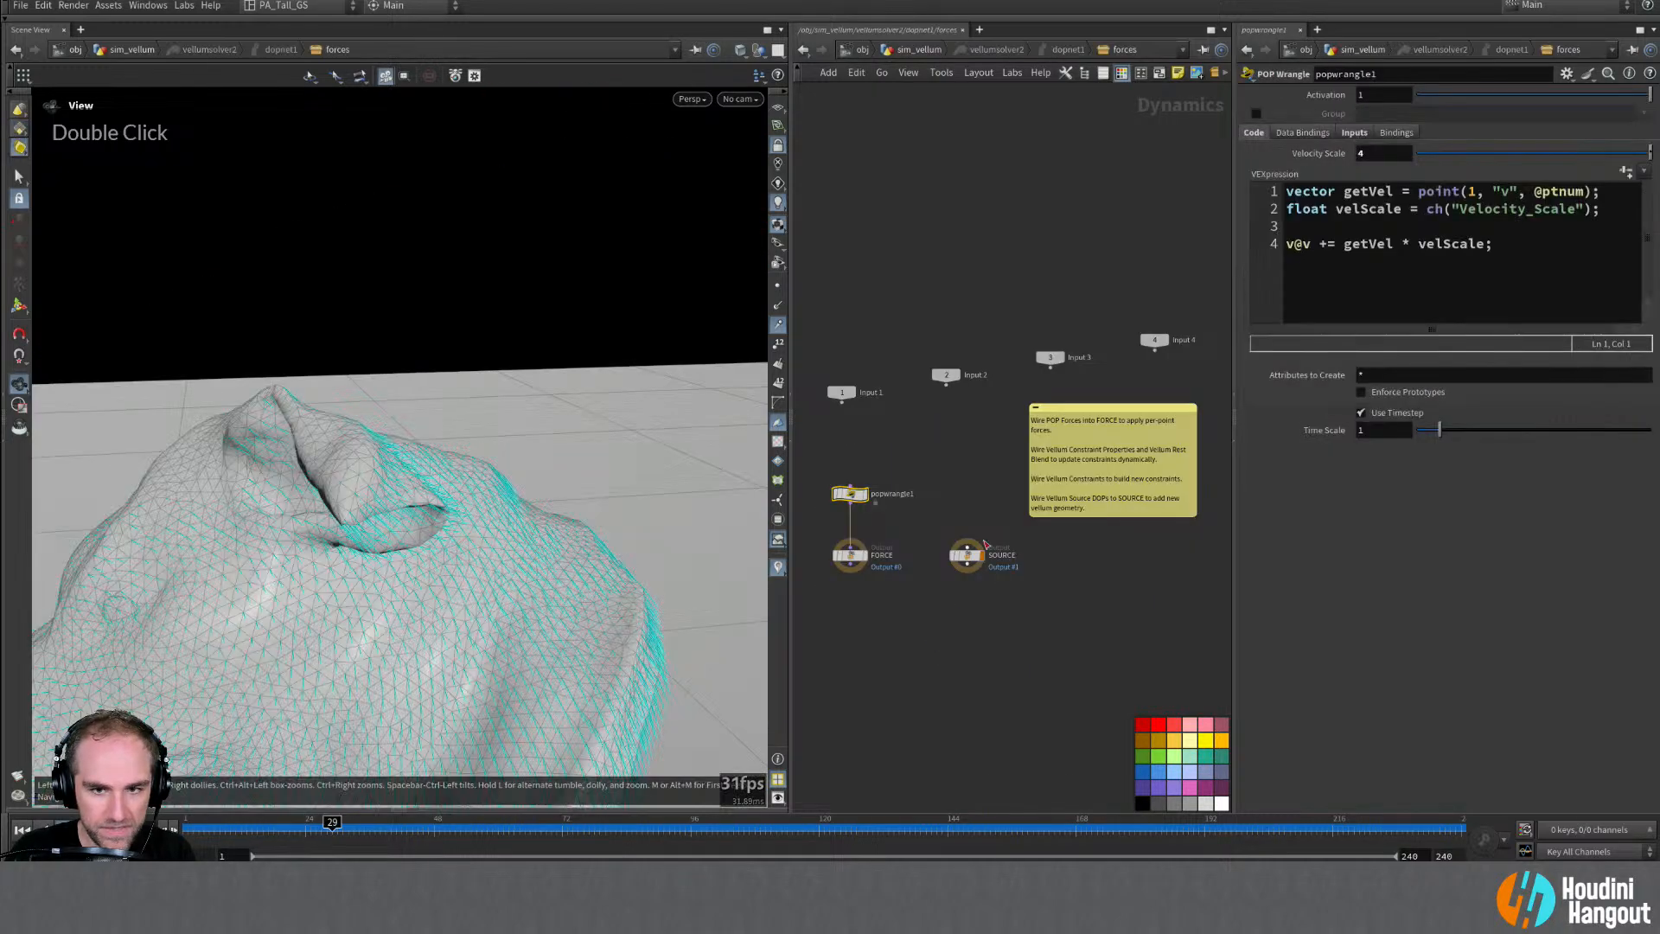
left_click(1354, 132)
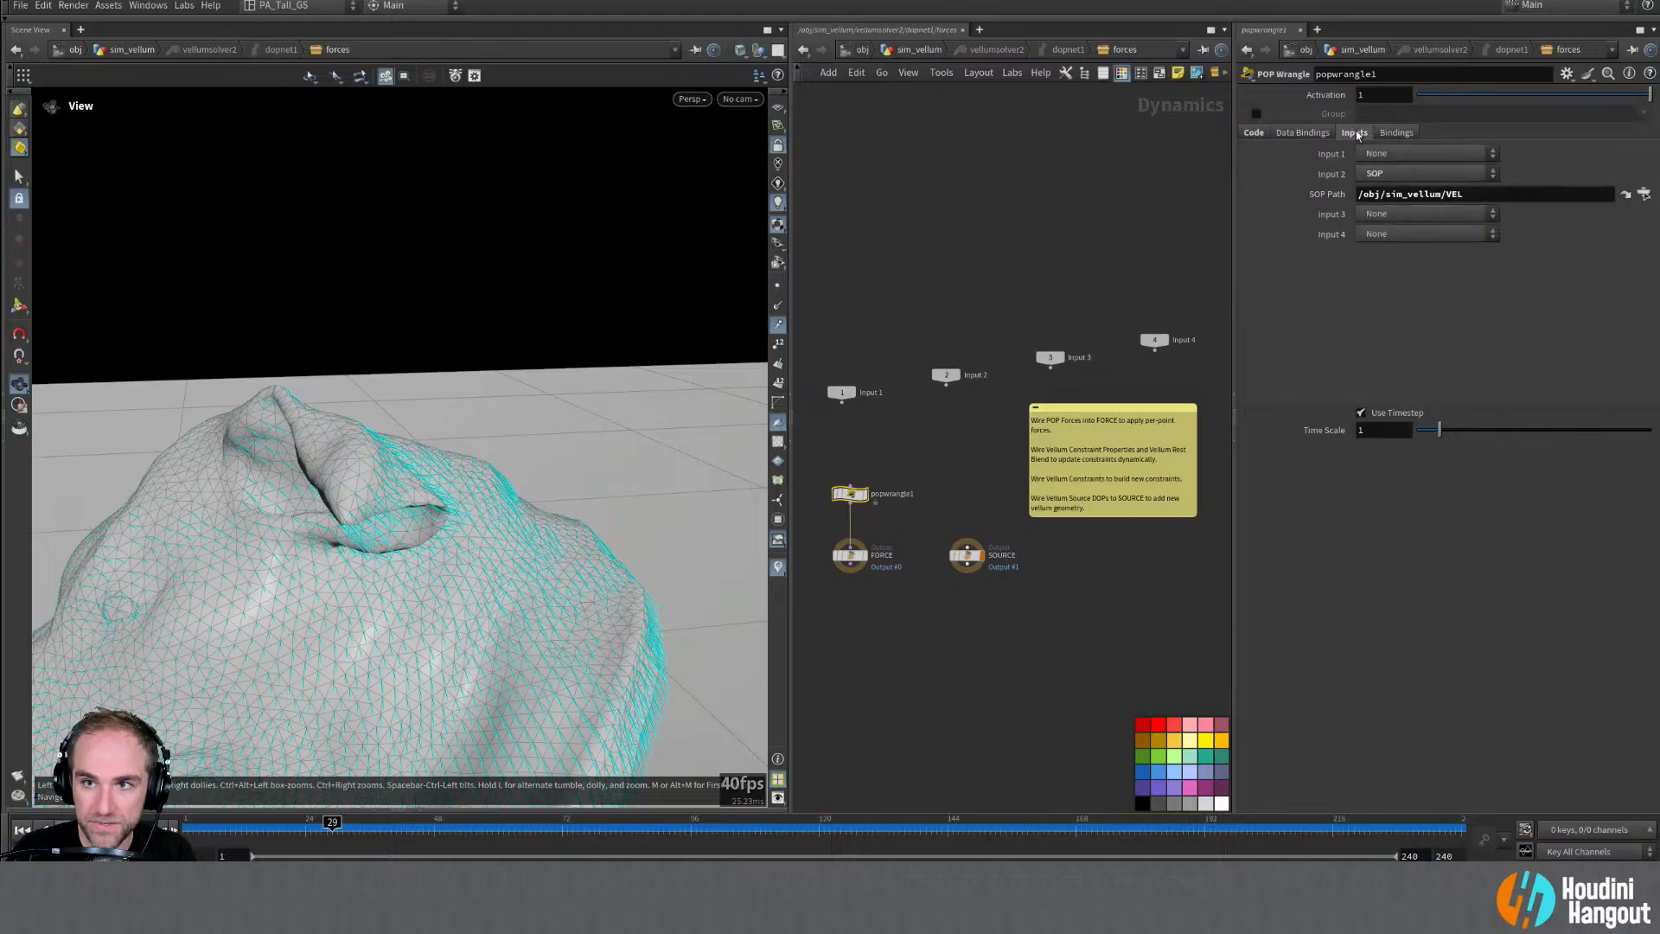
left_click(1640, 192)
left_click(1468, 106)
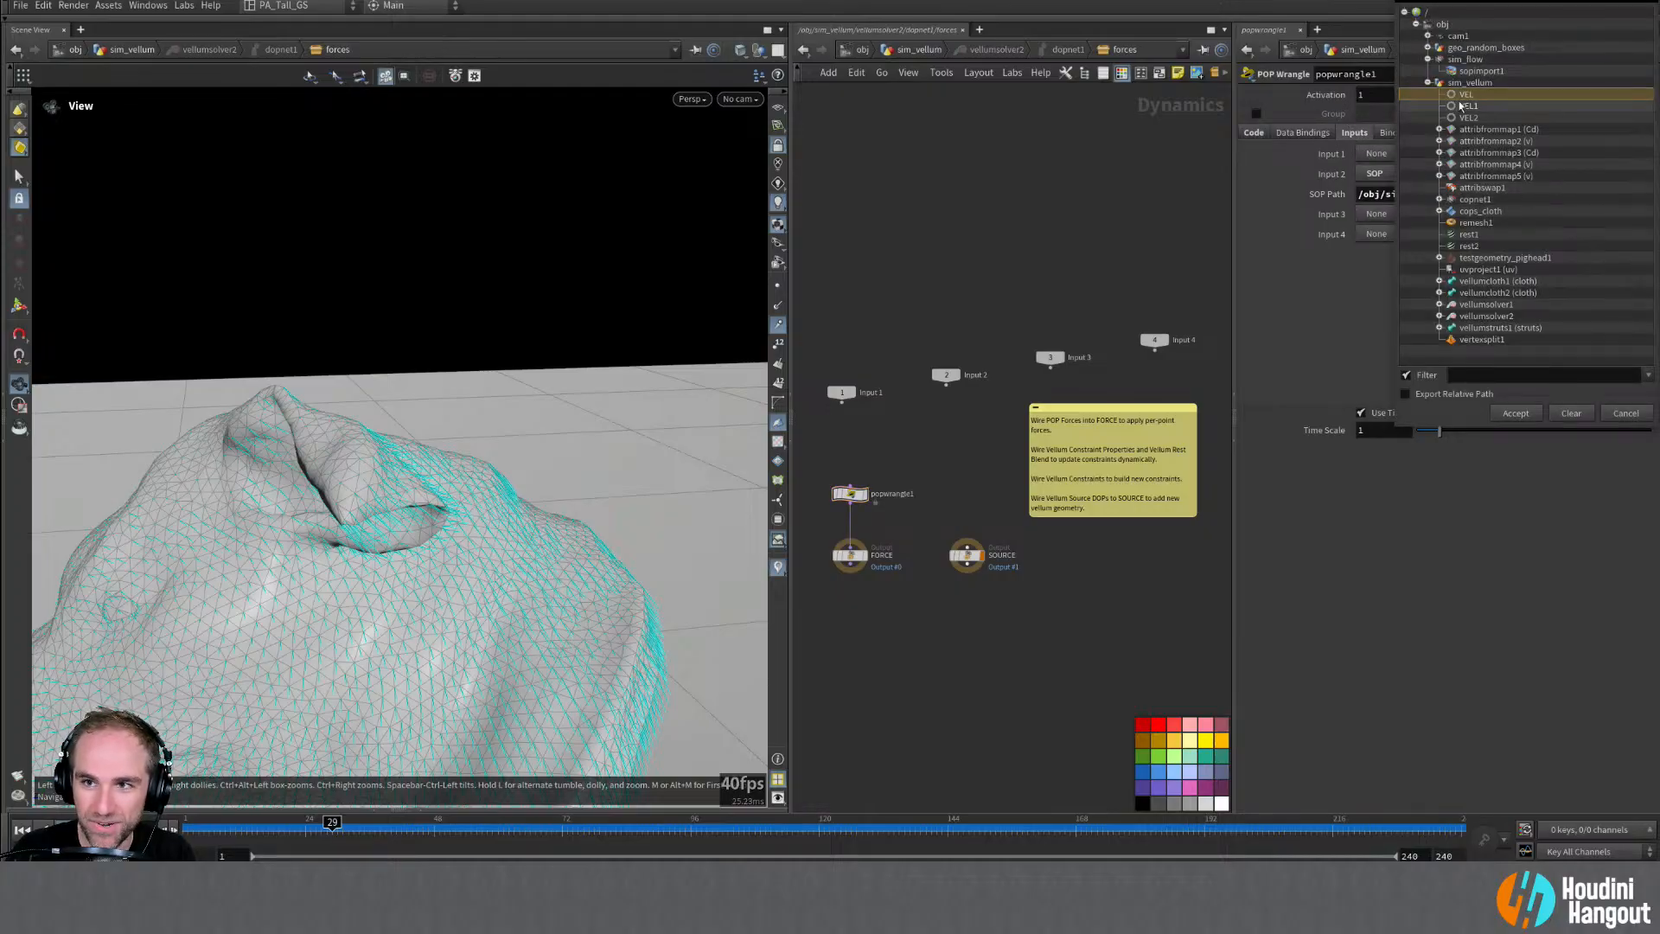
left_click(1515, 413)
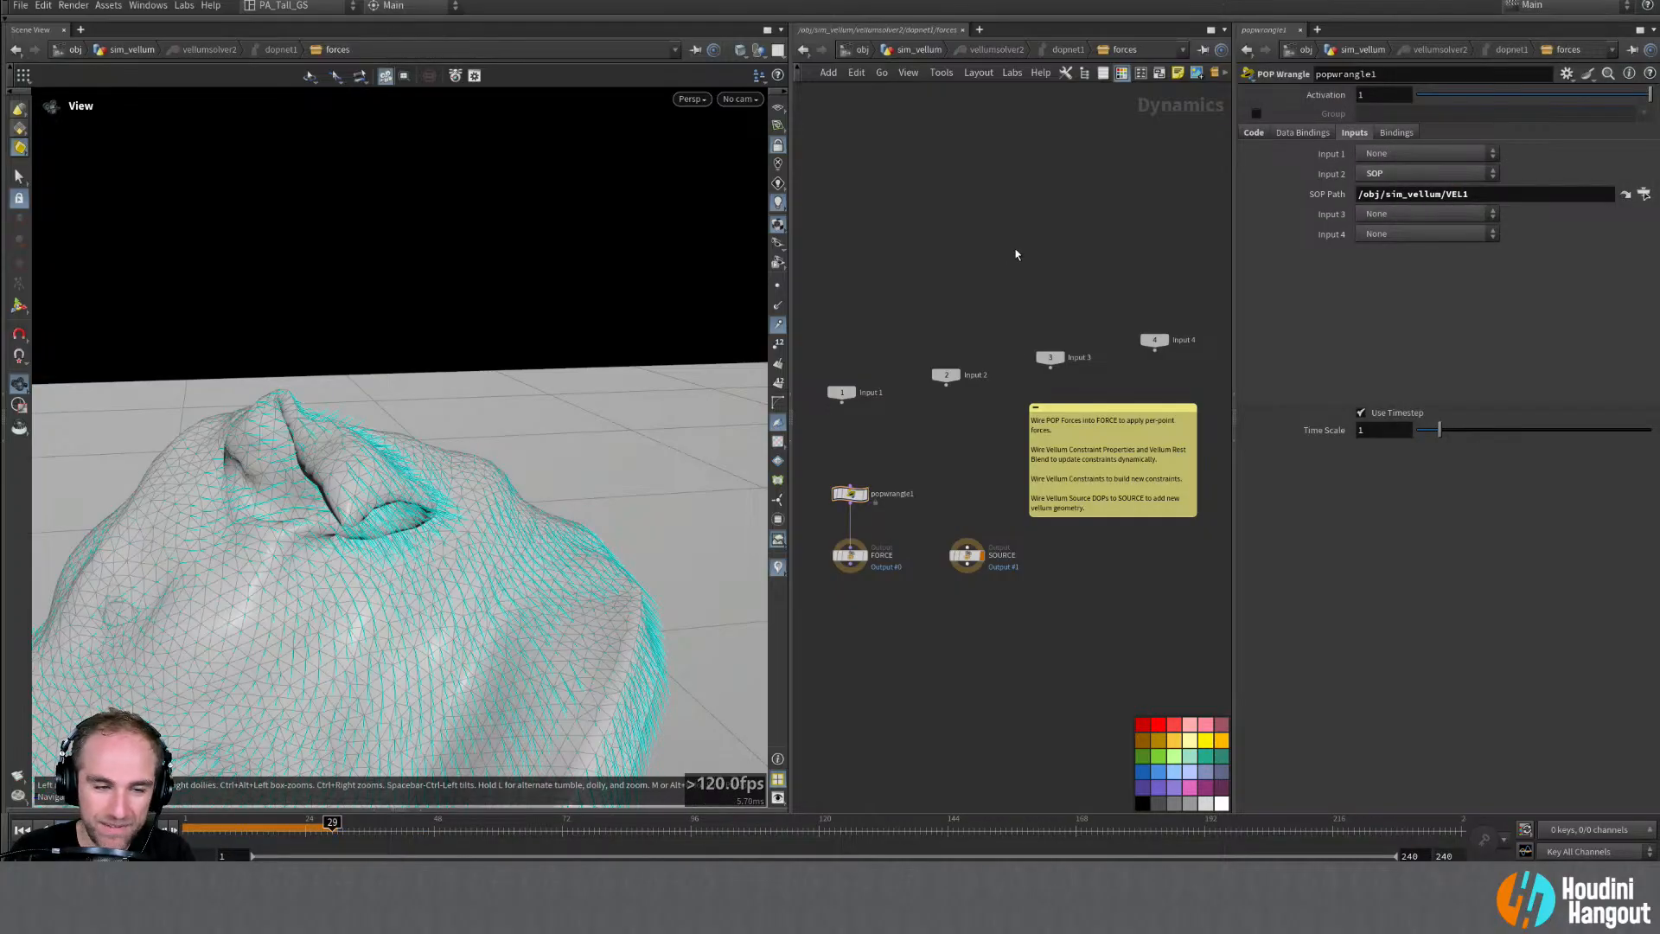
key("u")
key("u")
key("u")
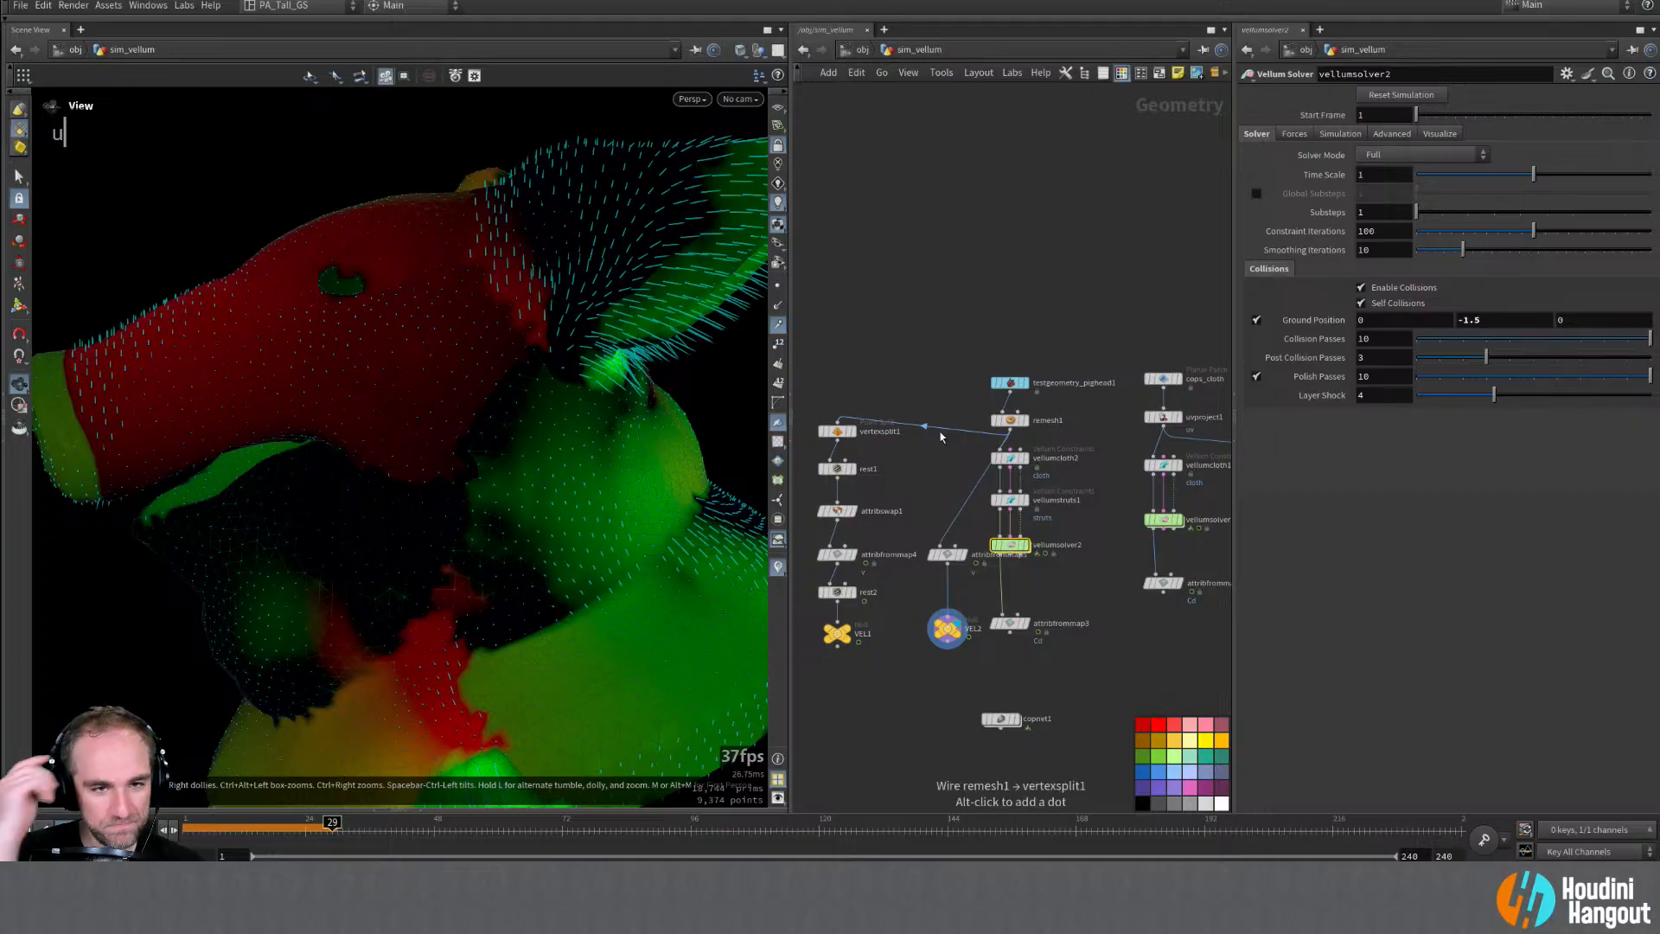
Step: Move attribfrommap5 closer to VEL2, then display VEL1 and compare its velocity vectors on the pig head
left_click_drag(947, 554, 945, 586)
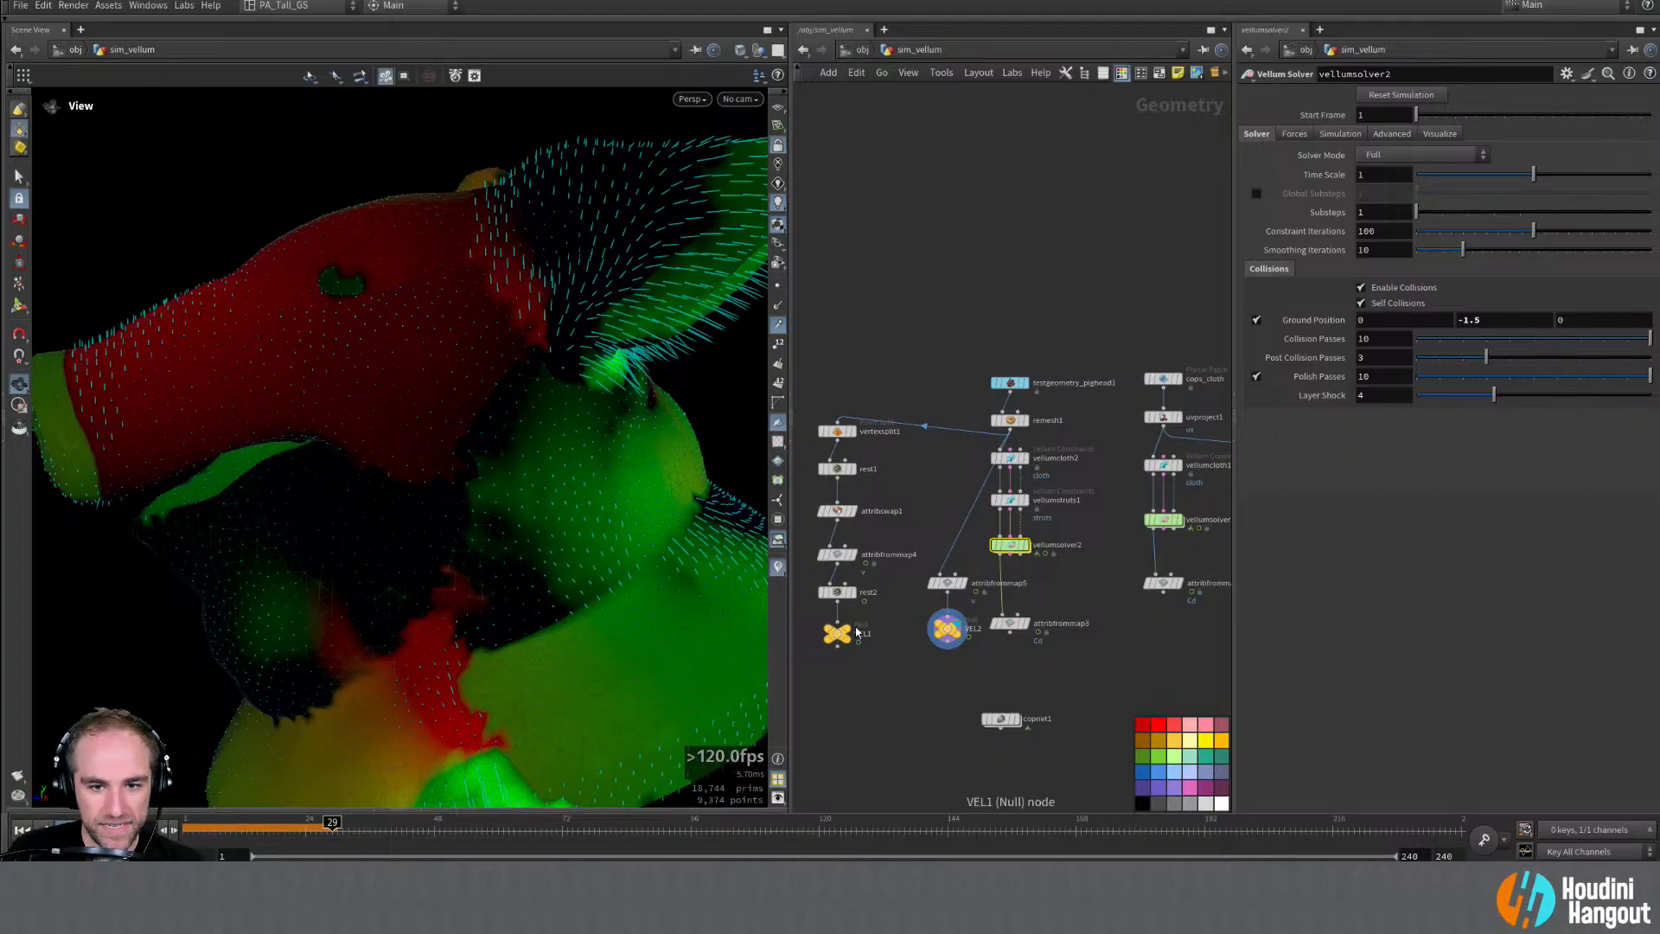
left_click(856, 624)
left_click_drag(484, 430, 632, 402, "alt")
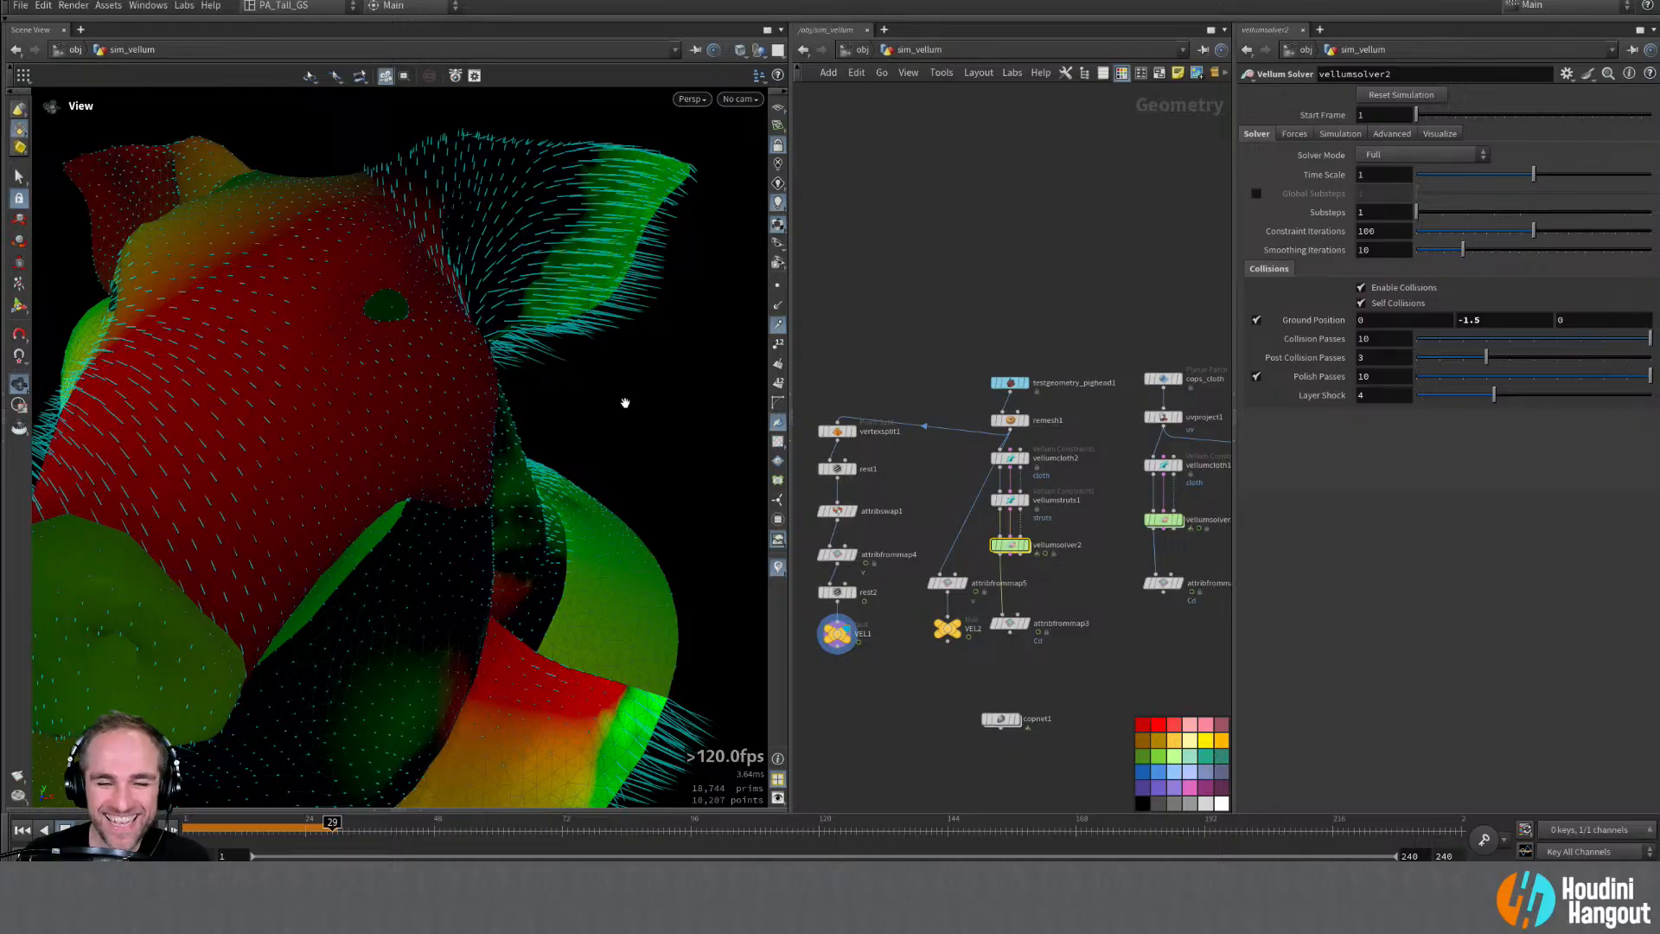
Step: Check the Primitive Transforms options of the rest2 node
left_click(854, 589)
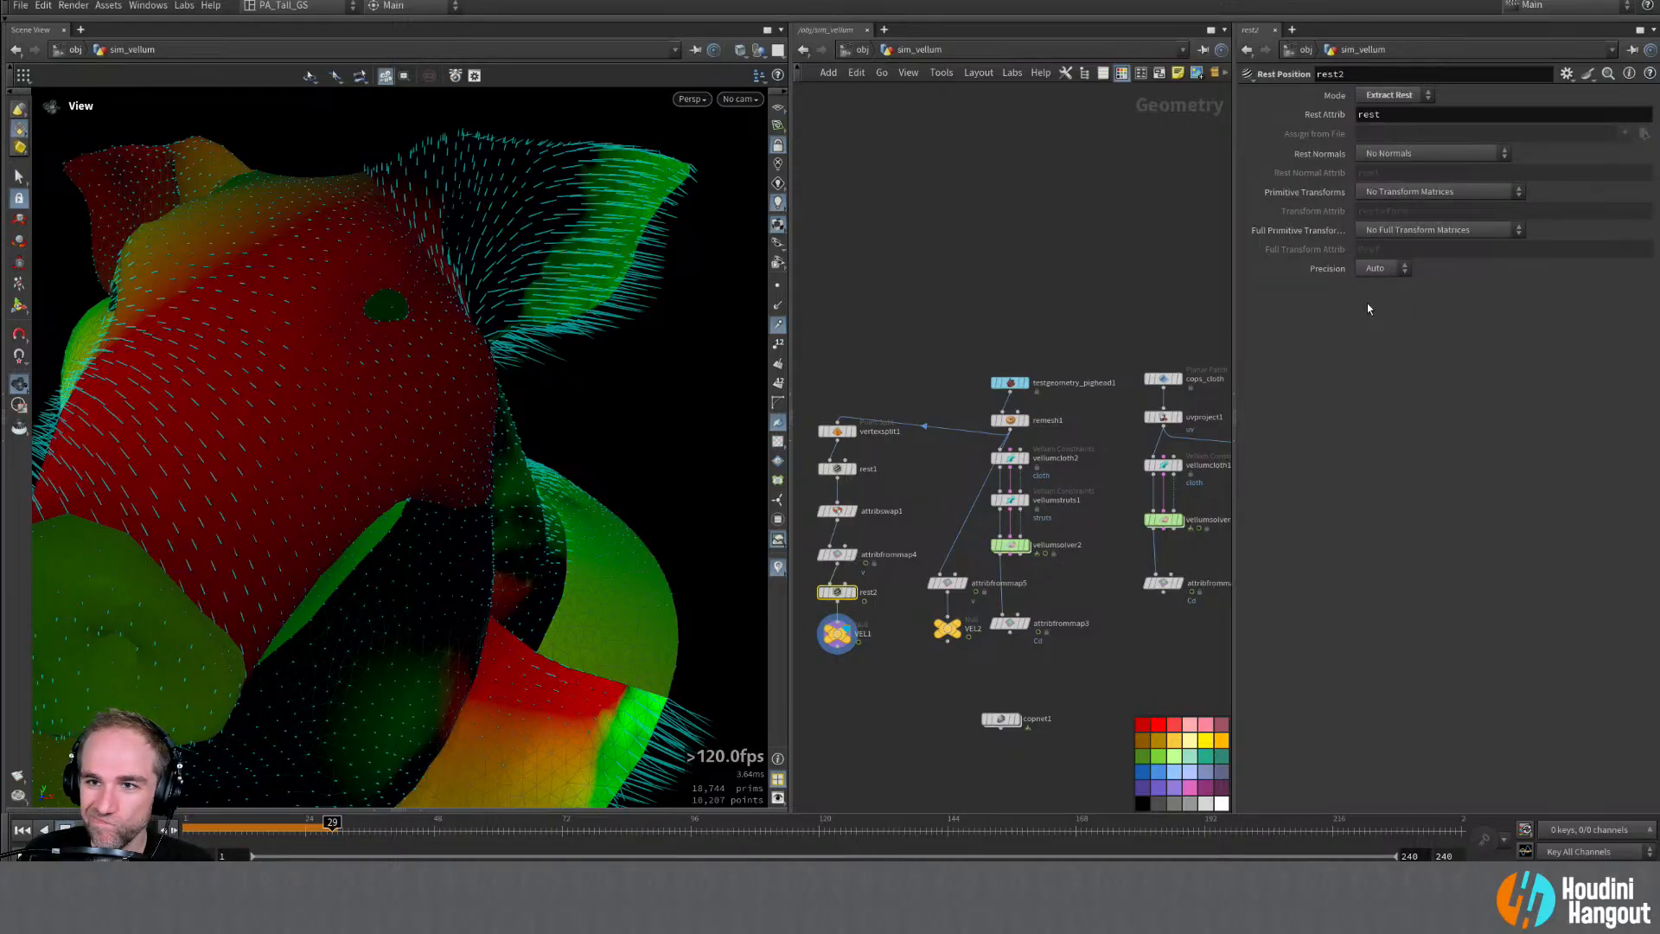
left_click(1396, 192)
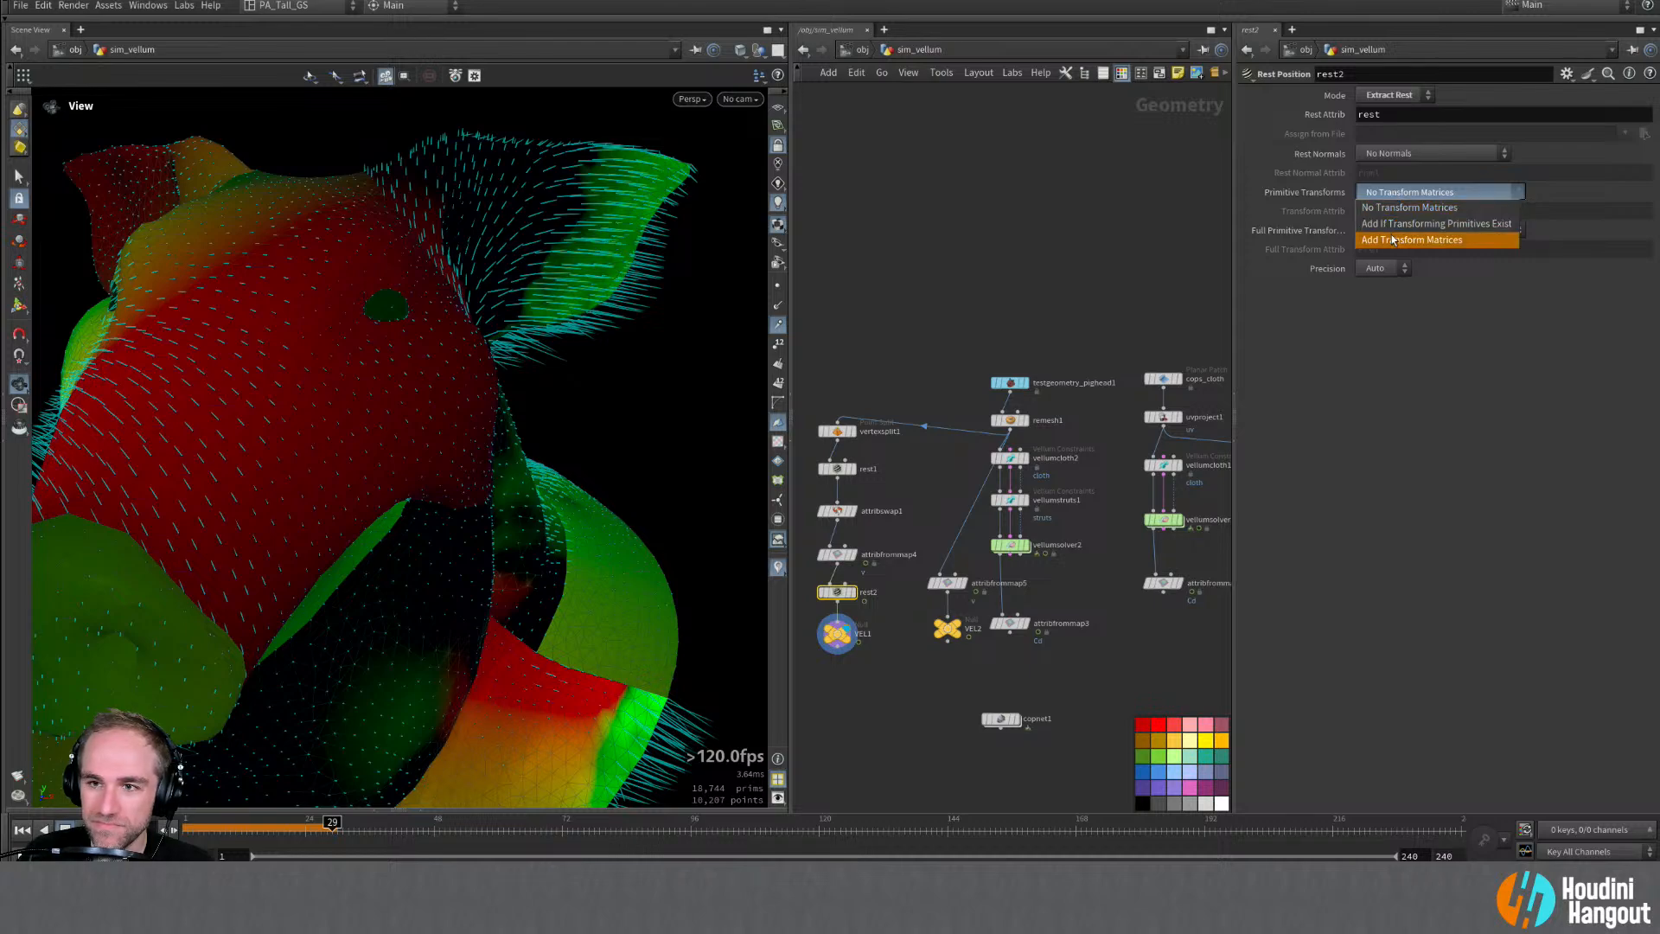
left_click(1378, 383)
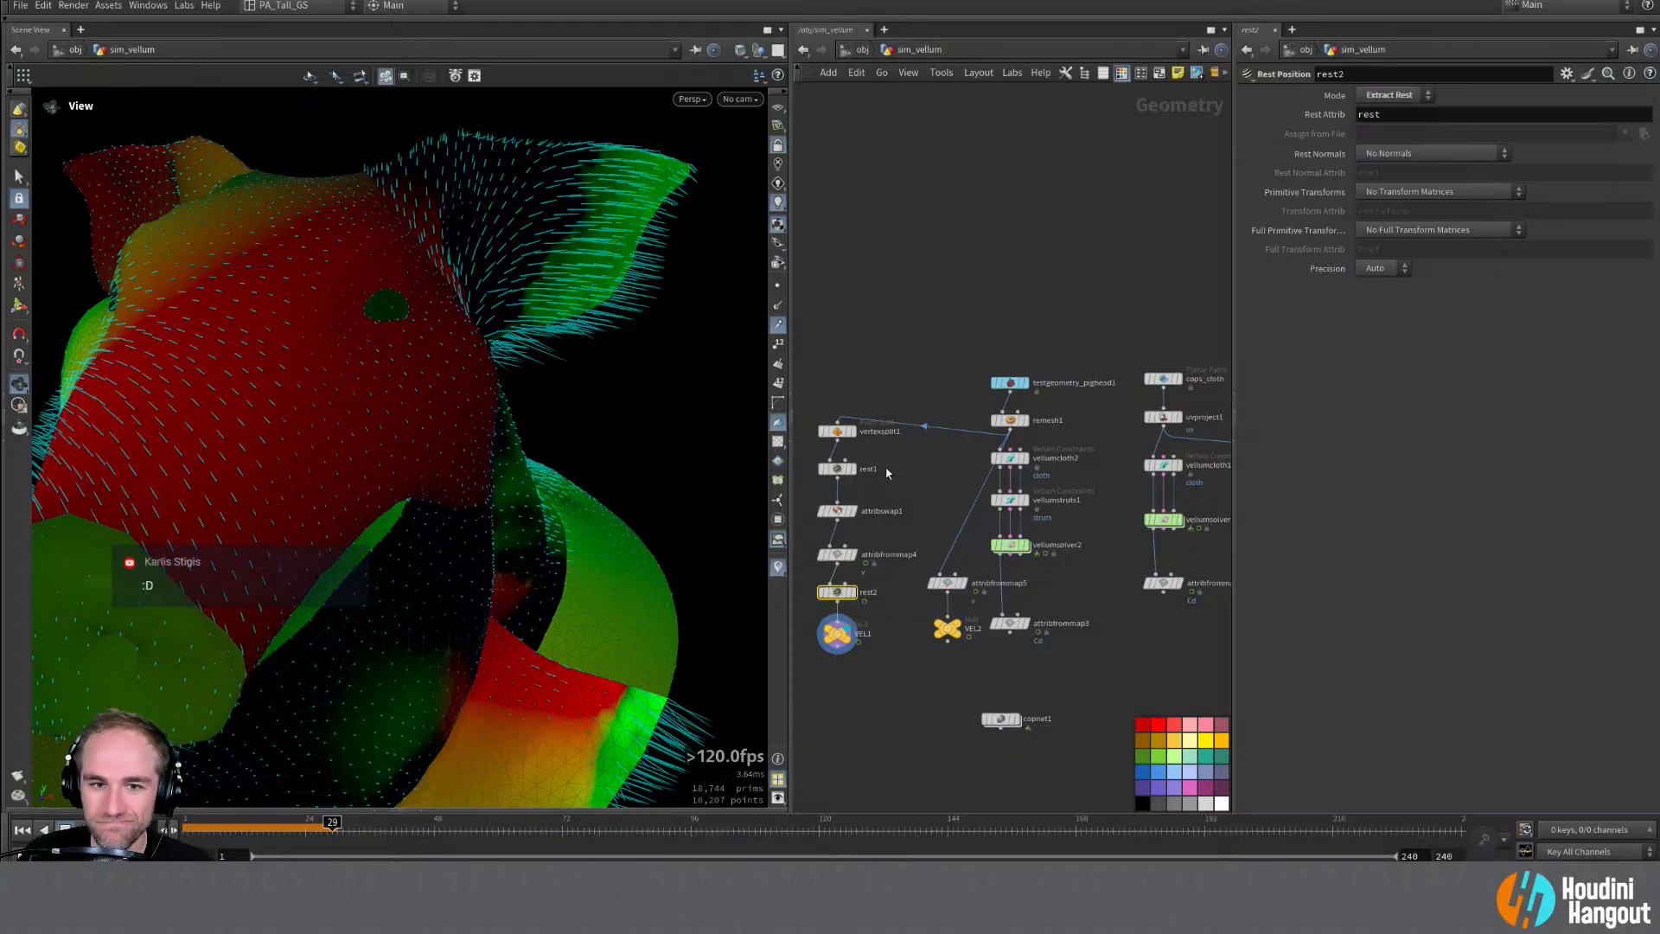
Step: Set Primitive Transforms of the rest1 node to Add Transform Matrices and check the same setting on rest2
left_click(835, 469)
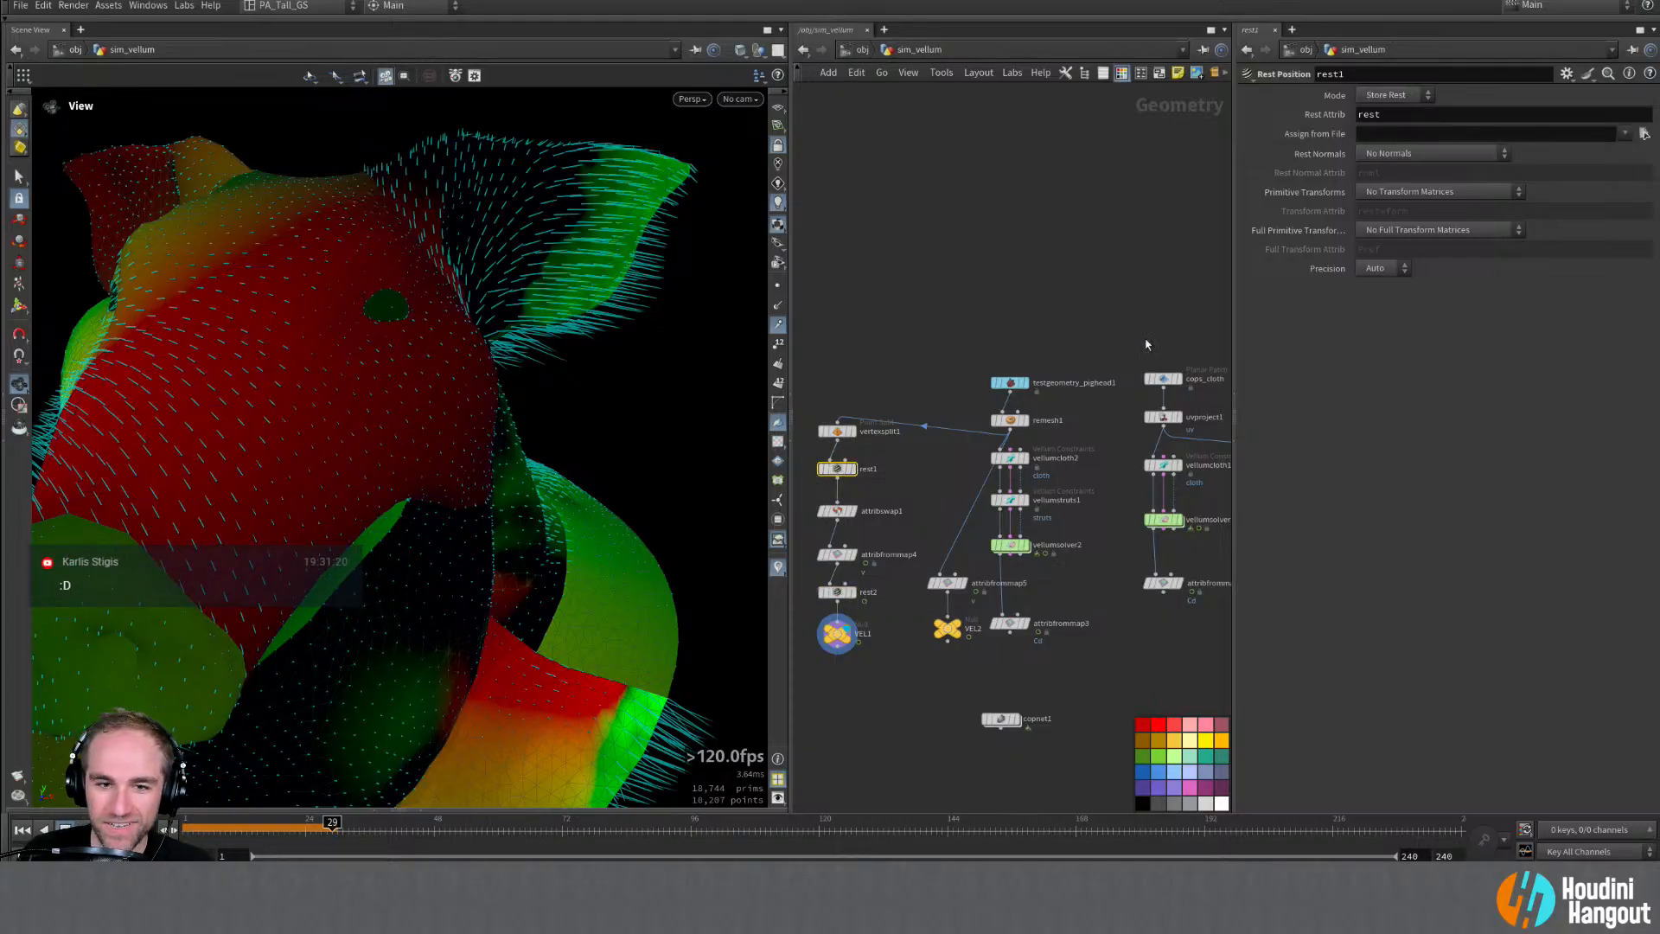
left_click(1396, 191)
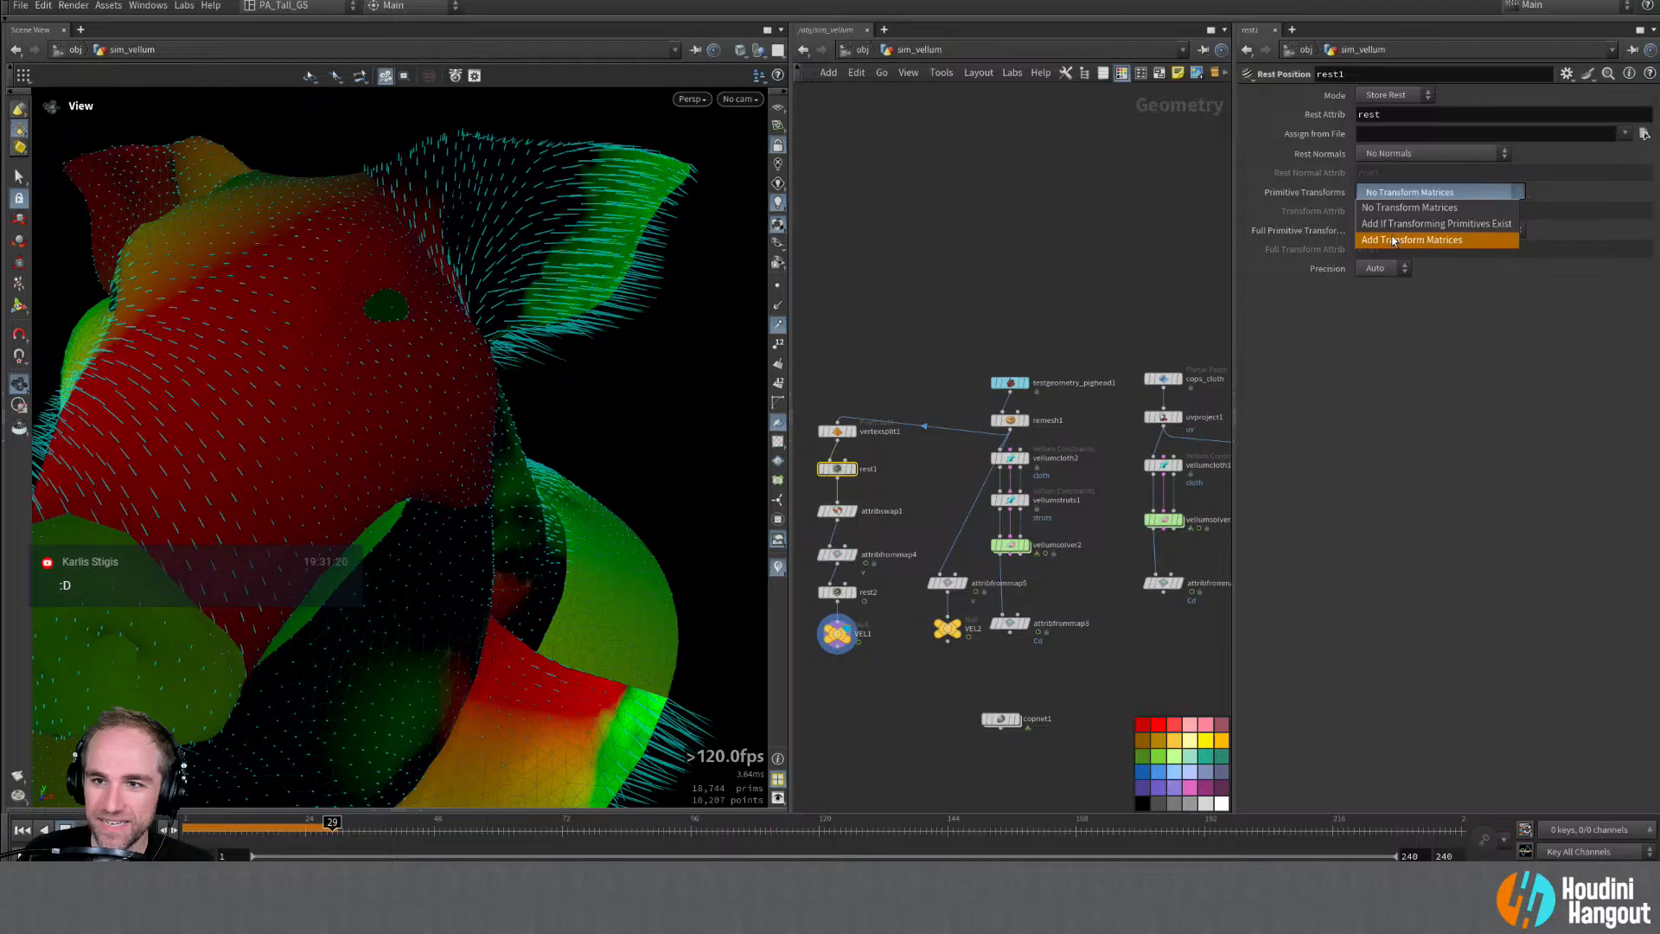
left_click(1395, 239)
left_click(836, 592)
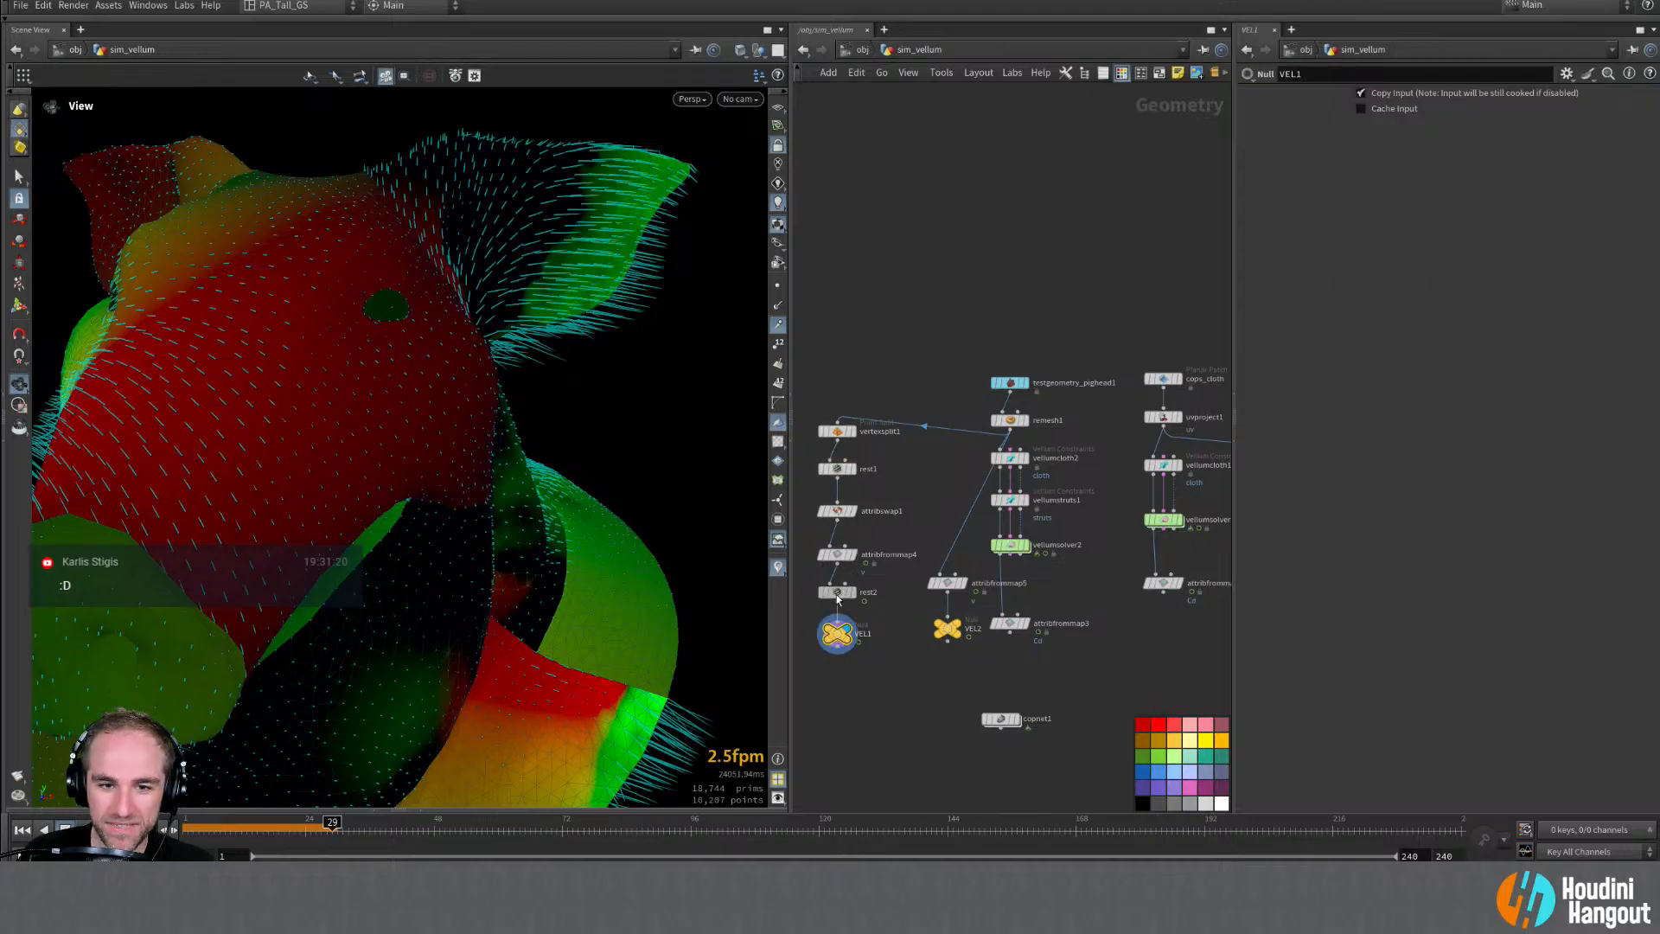
left_click(1433, 195)
left_click(1433, 196)
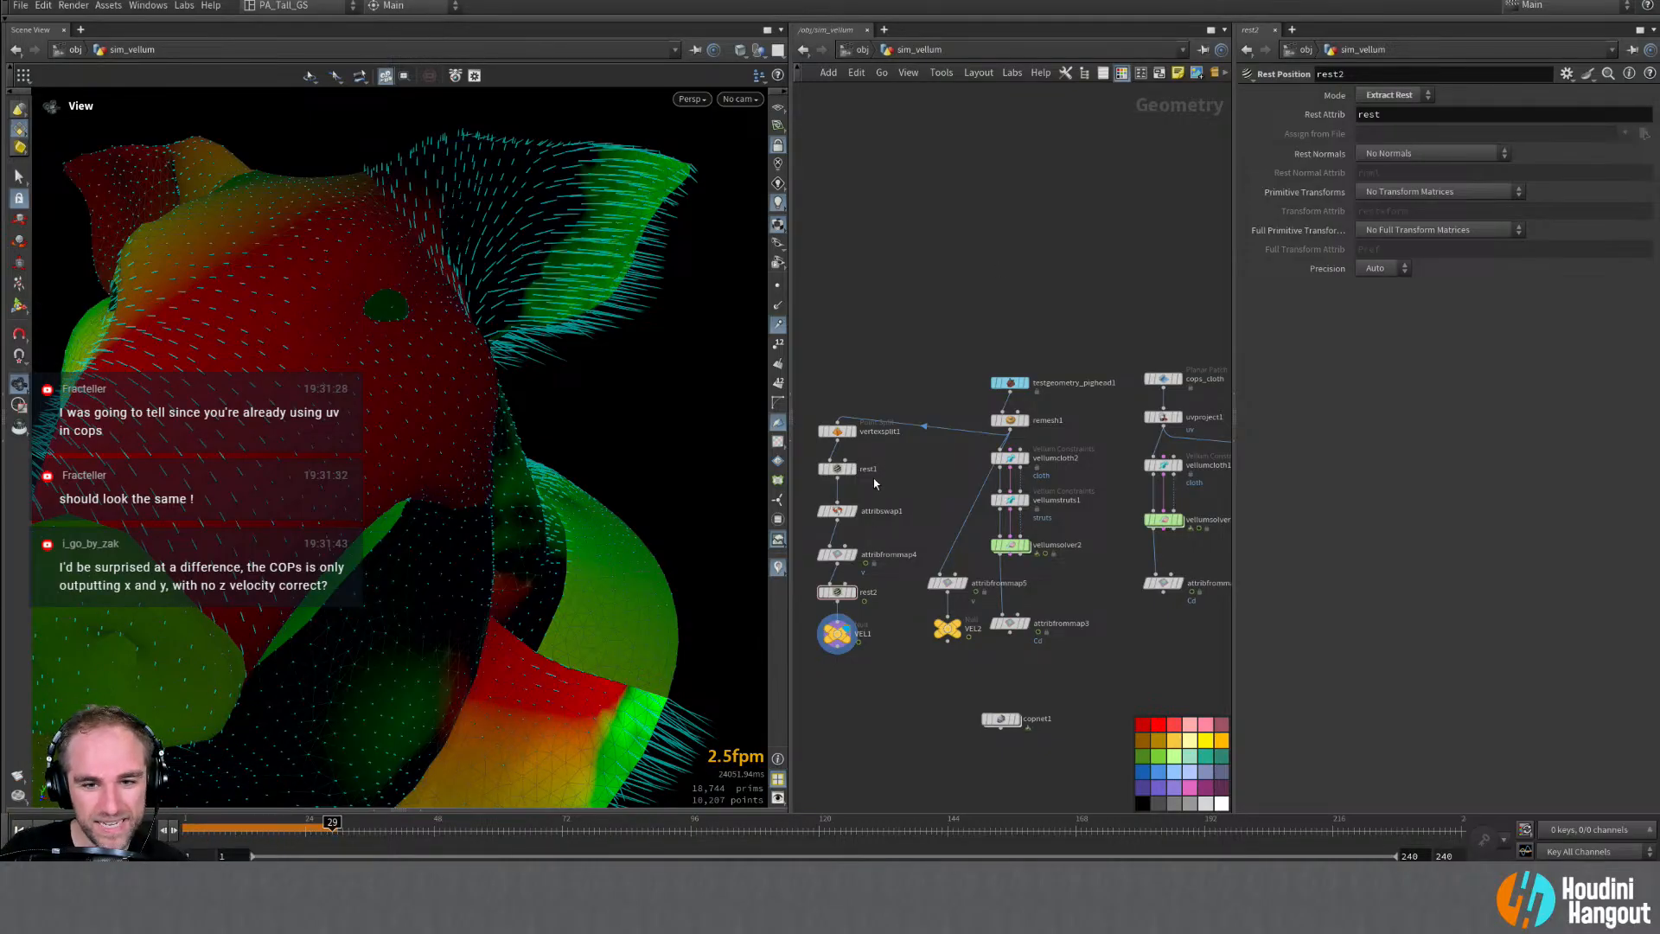
Step: Delete the comparison branch made of attribfrommap5 and VEL2, and select the rest2 node
left_click(838, 554)
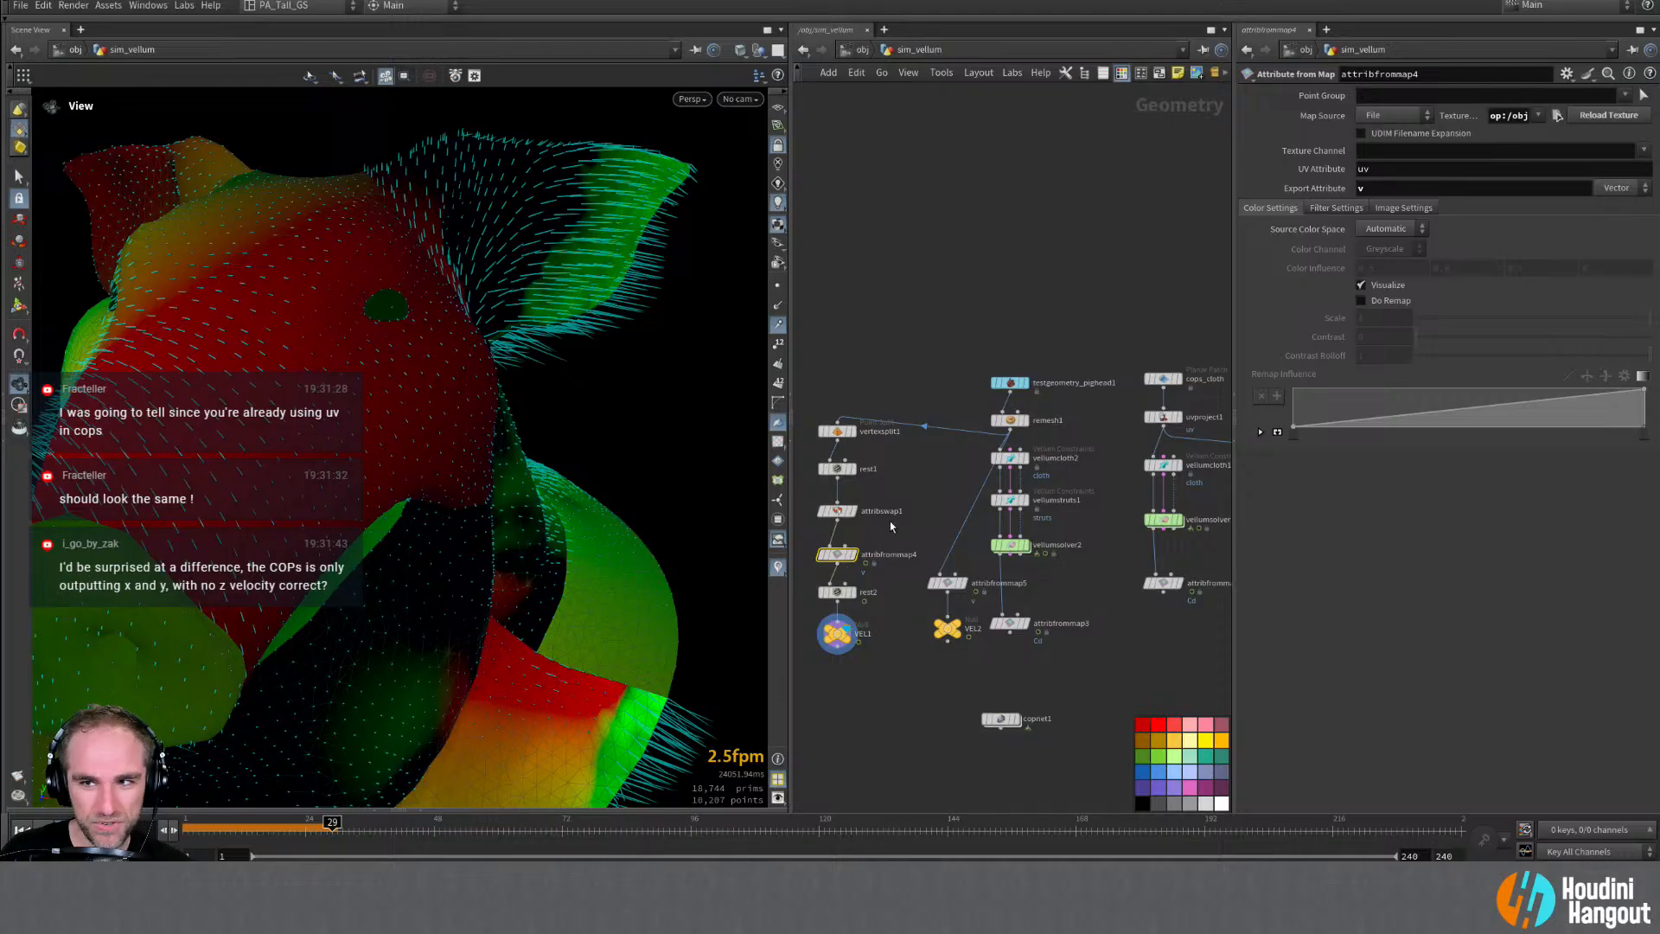
left_click_drag(901, 574, 970, 644)
left_click_drag(955, 579, 935, 580)
key("Delete")
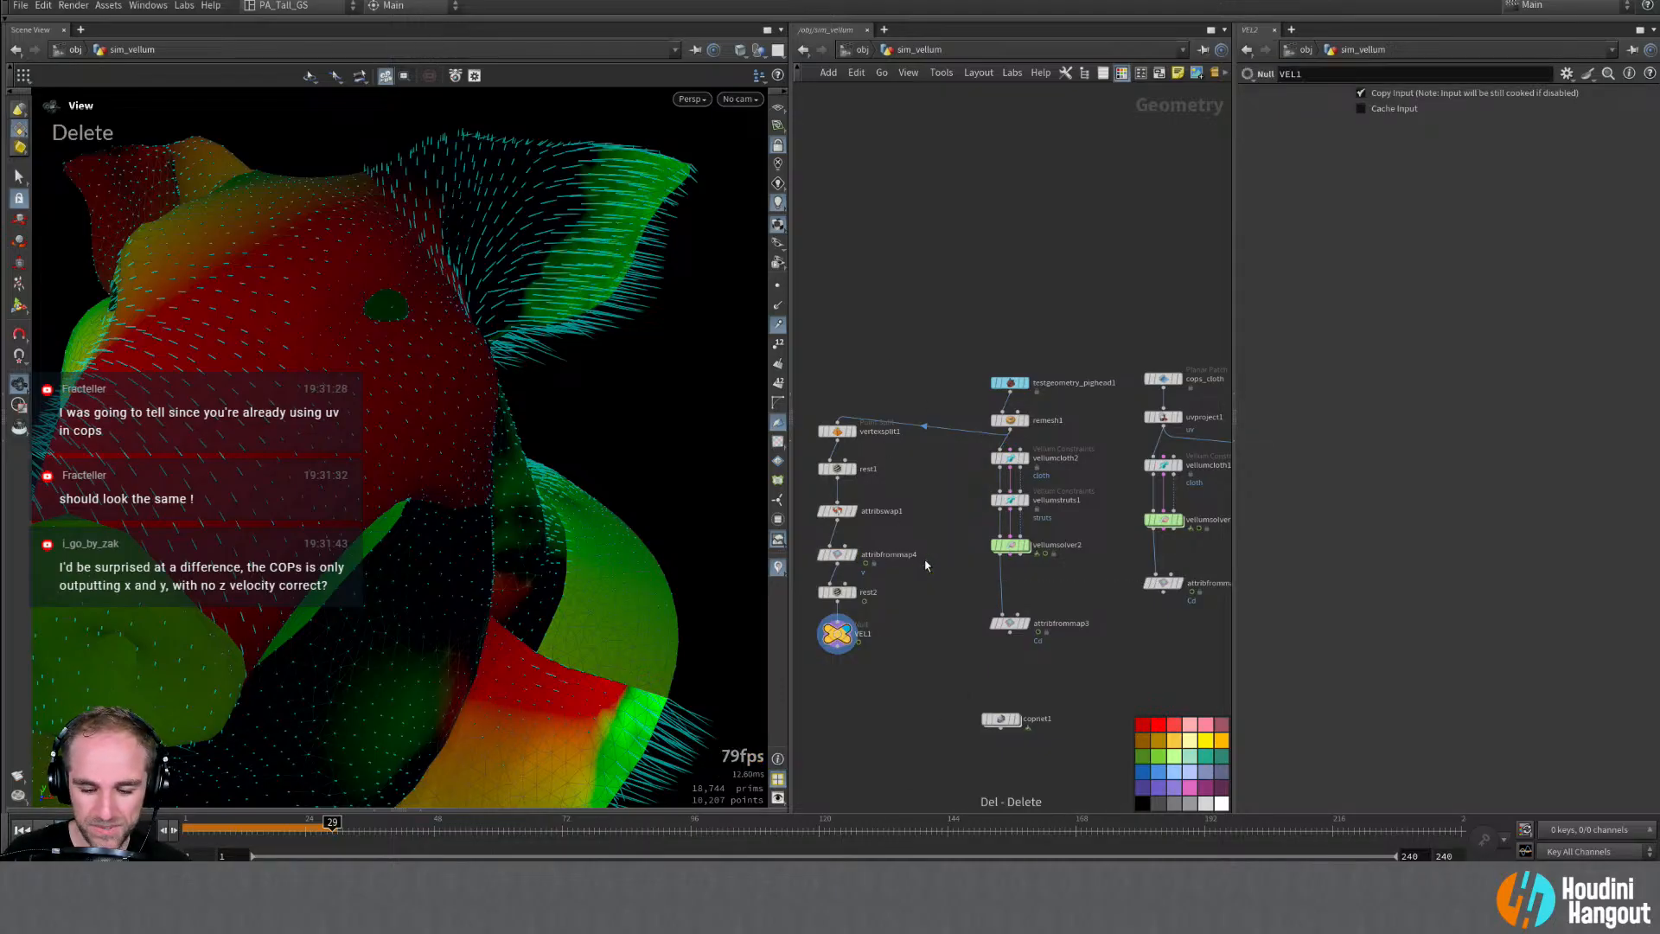
left_click(836, 592)
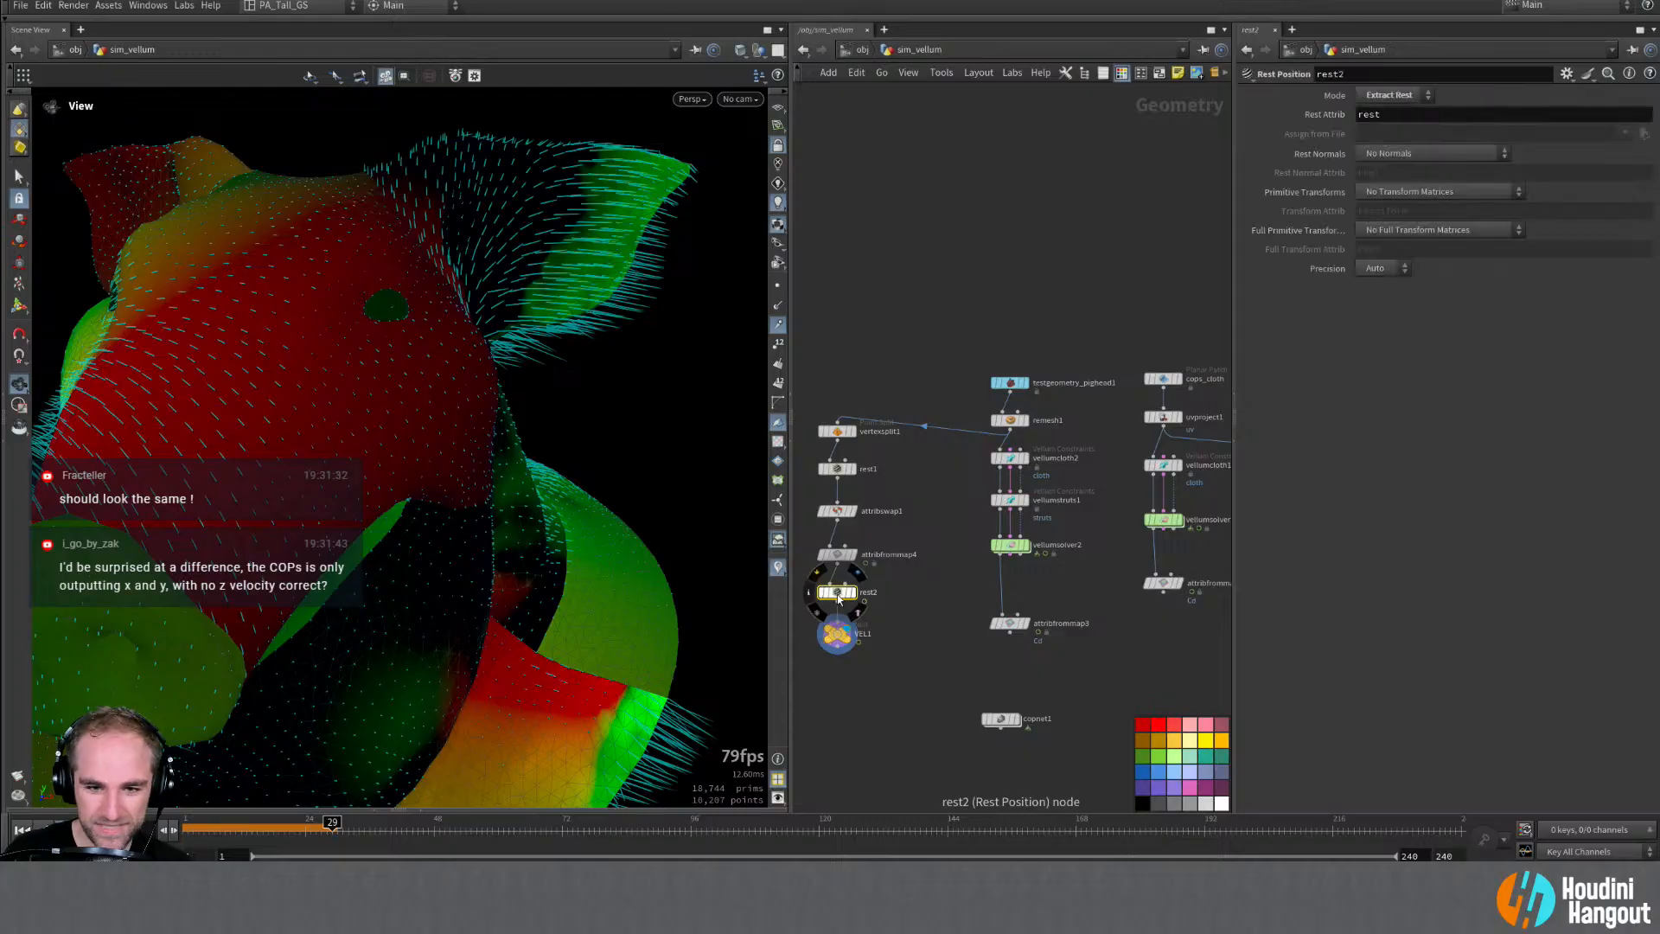
Step: Delete the rest2 node, move VEL1 up beneath attribfrommap4, and return to the first frame
key("Delete")
left_click_drag(837, 634, 838, 602)
left_click(19, 829)
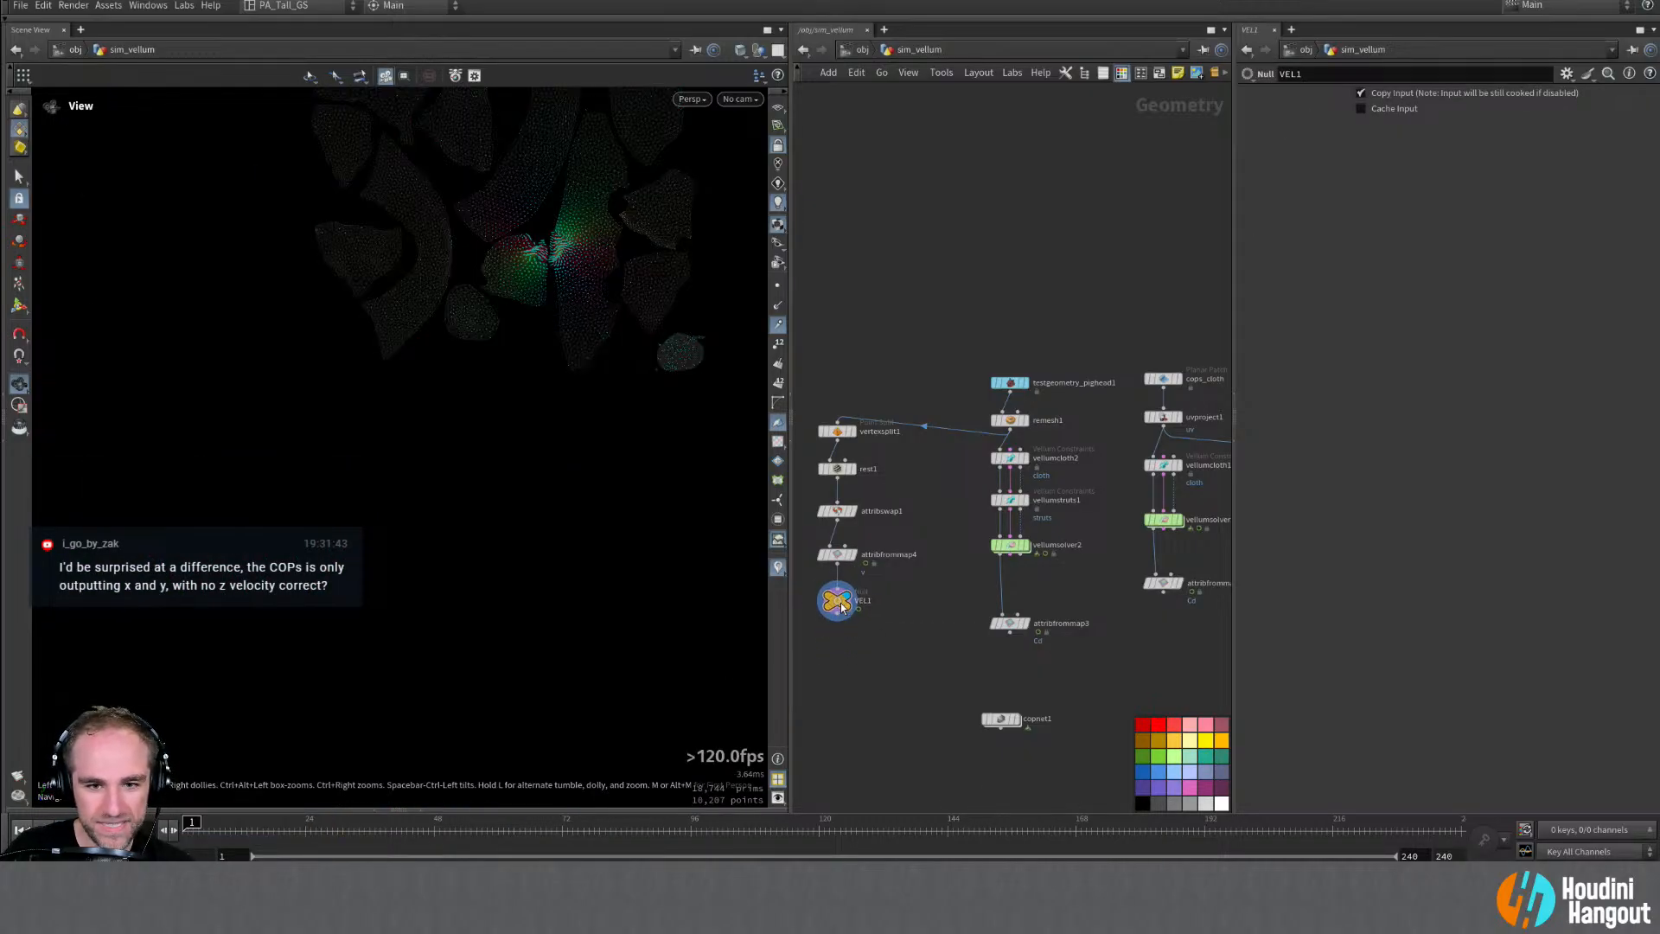
Step: Delete the unused copnet1 node and save the scene
double_click(1018, 722)
key("Delete")
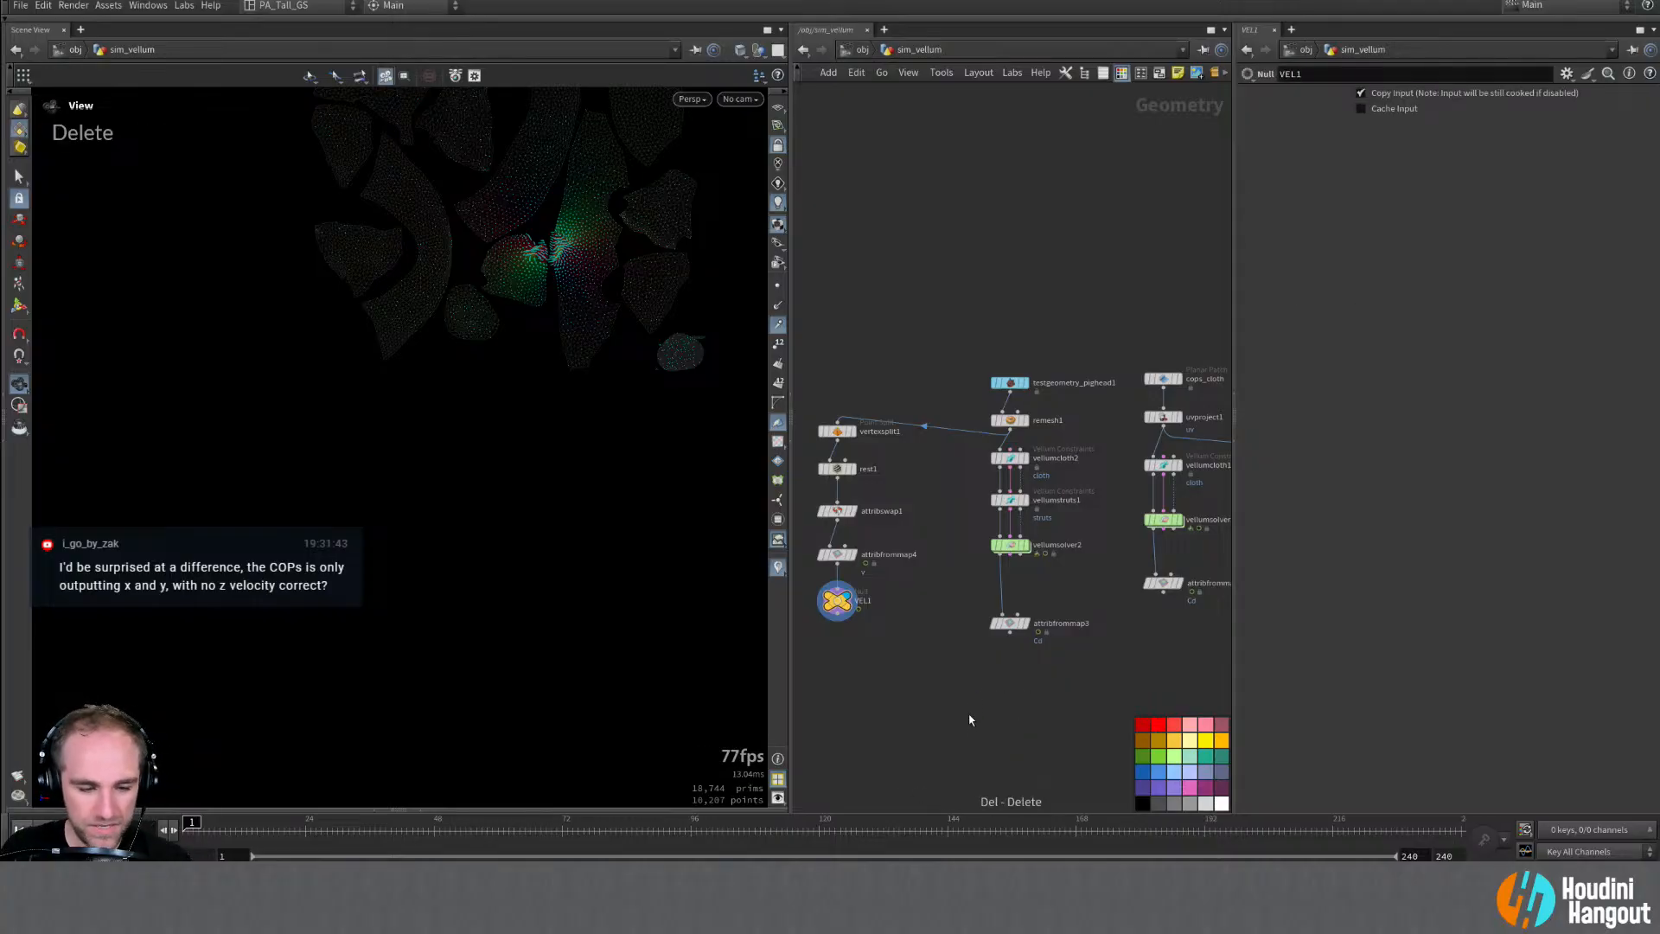
key("ctrl+s")
middle_click_drag(622, 252, 497, 429, "alt")
right_click_drag(497, 429, 474, 345, "alt")
middle_click_drag(475, 345, 474, 438, "alt")
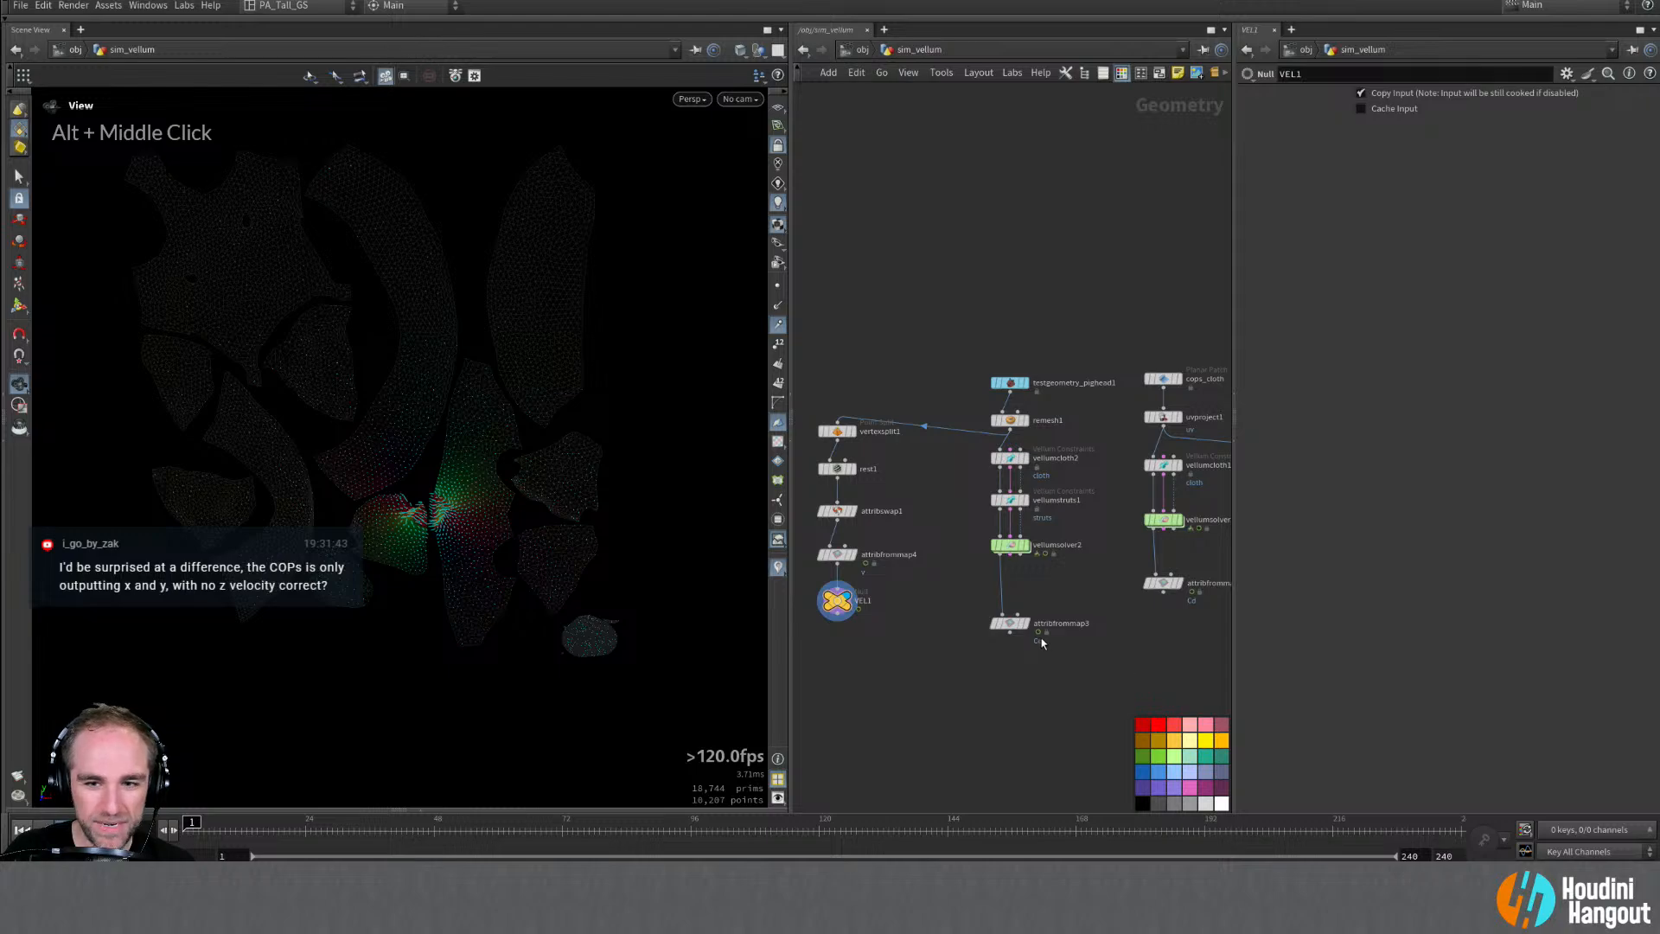
Step: Display attribfrommap1 in the cops_cloth branch and add a Null node beneath it
double_click(1163, 583)
middle_click_drag(326, 496, 437, 262, "alt")
right_click_drag(436, 262, 381, 314, "alt")
left_click_drag(381, 315, 414, 298, "alt")
middle_click_drag(1140, 657, 1050, 634, "alt")
key("Tab")
type("null")
key("Return")
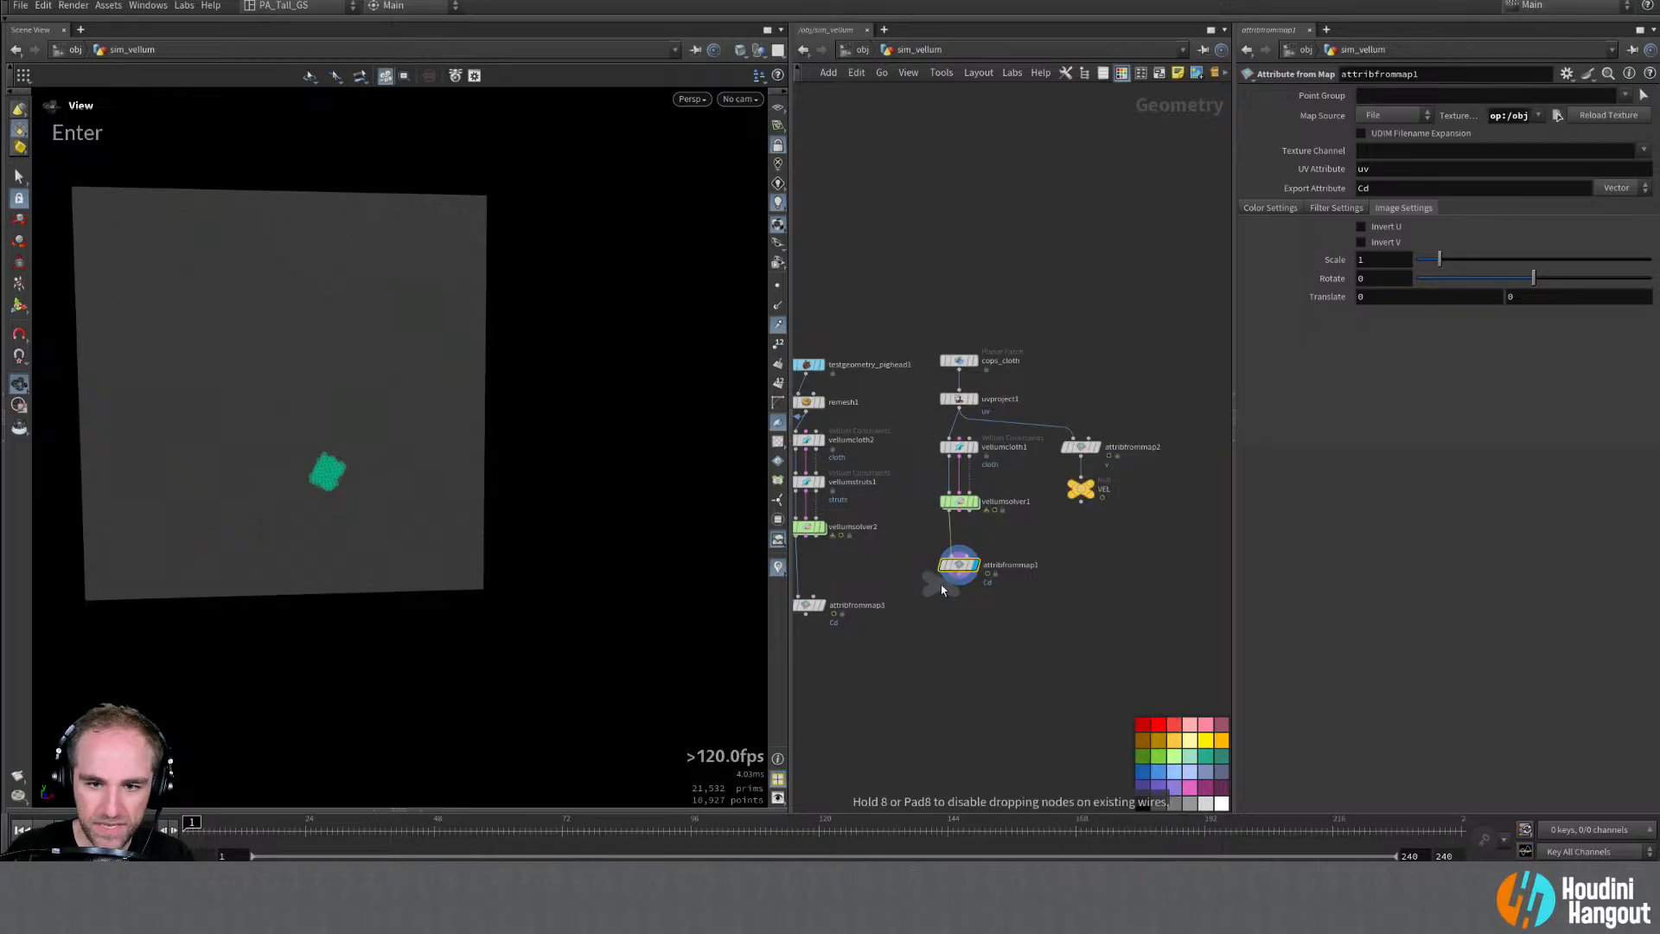
left_click(959, 615)
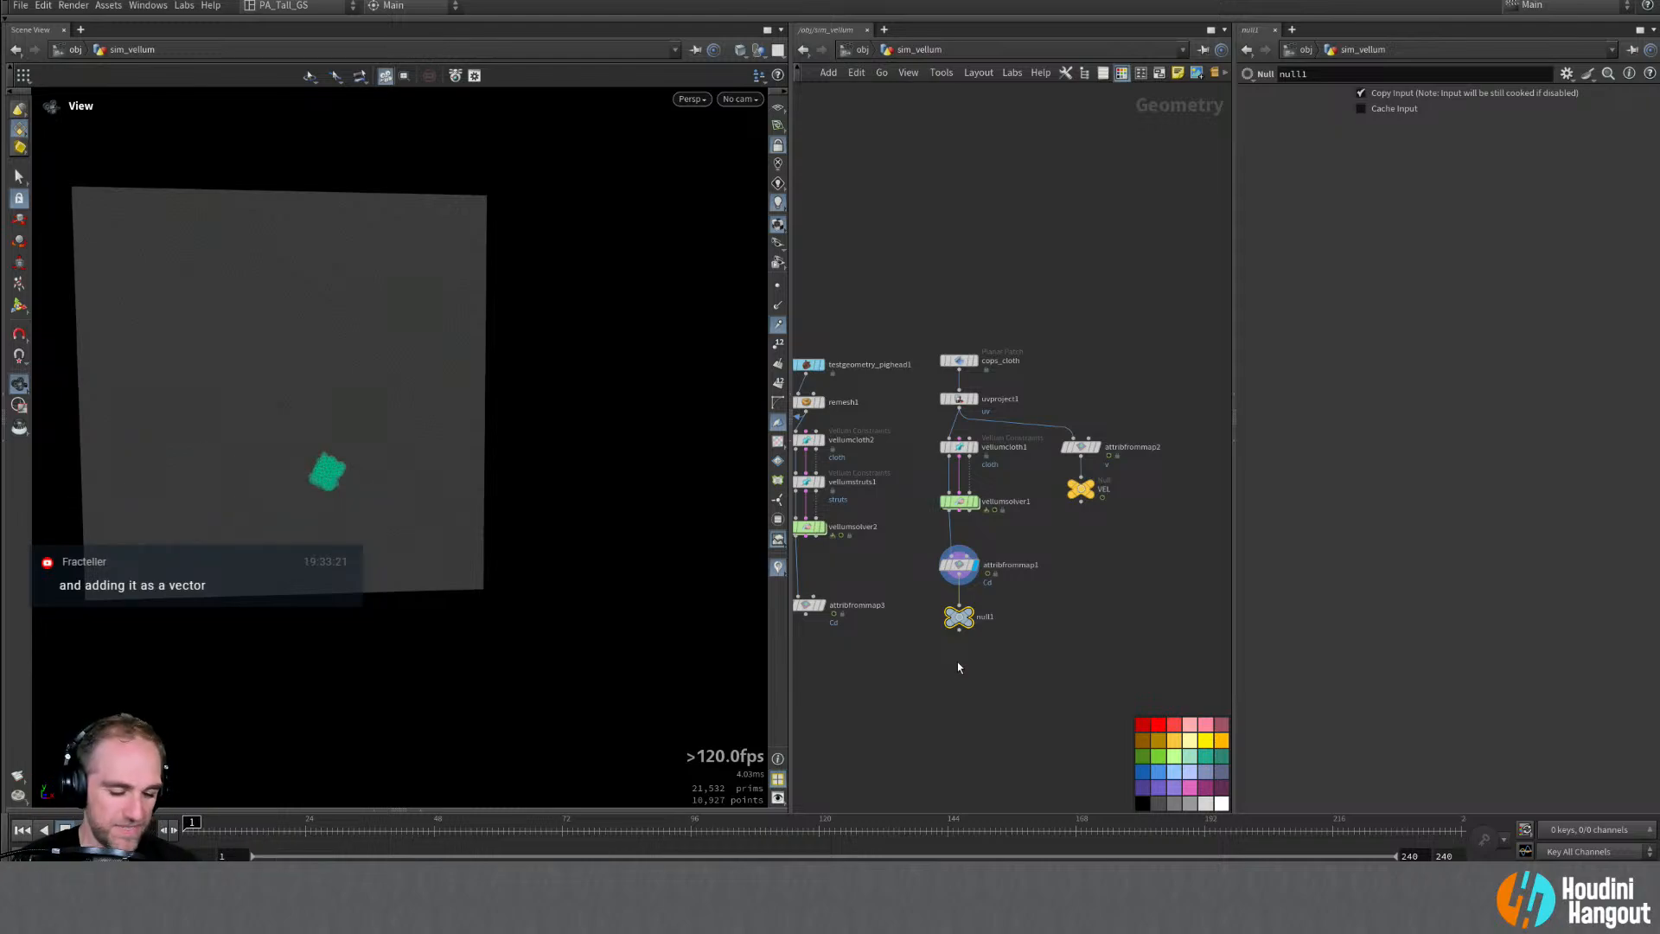
Step: Rename the new null as OUT_VELLUM_SIM and colour it green
double_click(985, 616)
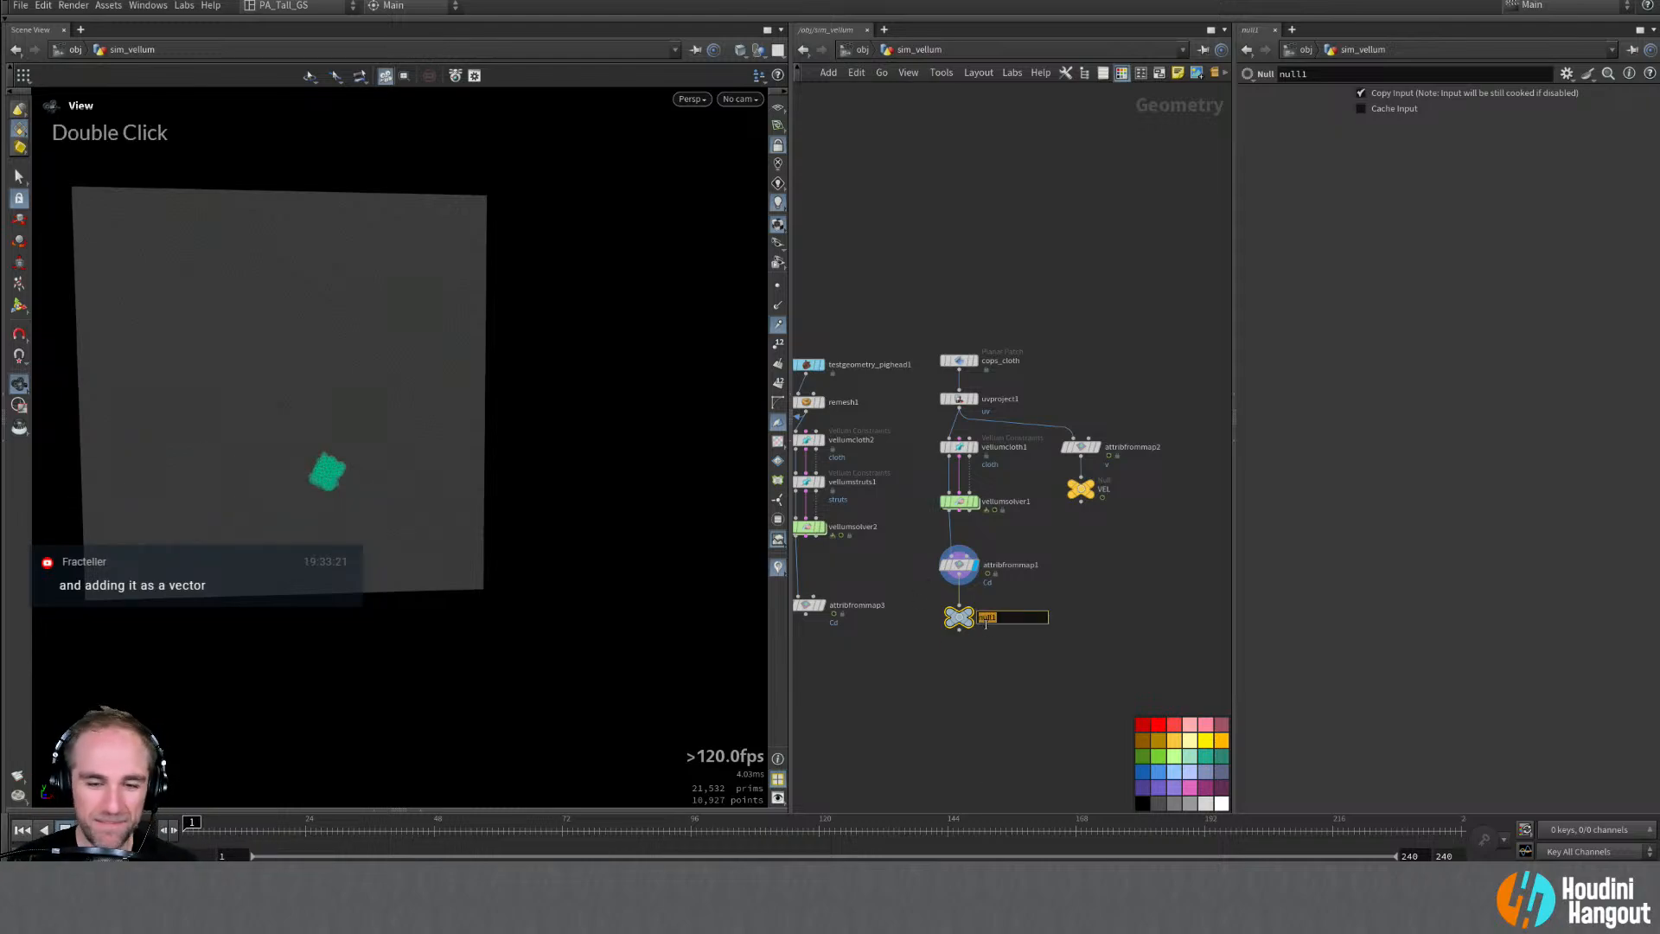
type("OUT_")
right_click_drag(977, 691, 991, 666, "alt")
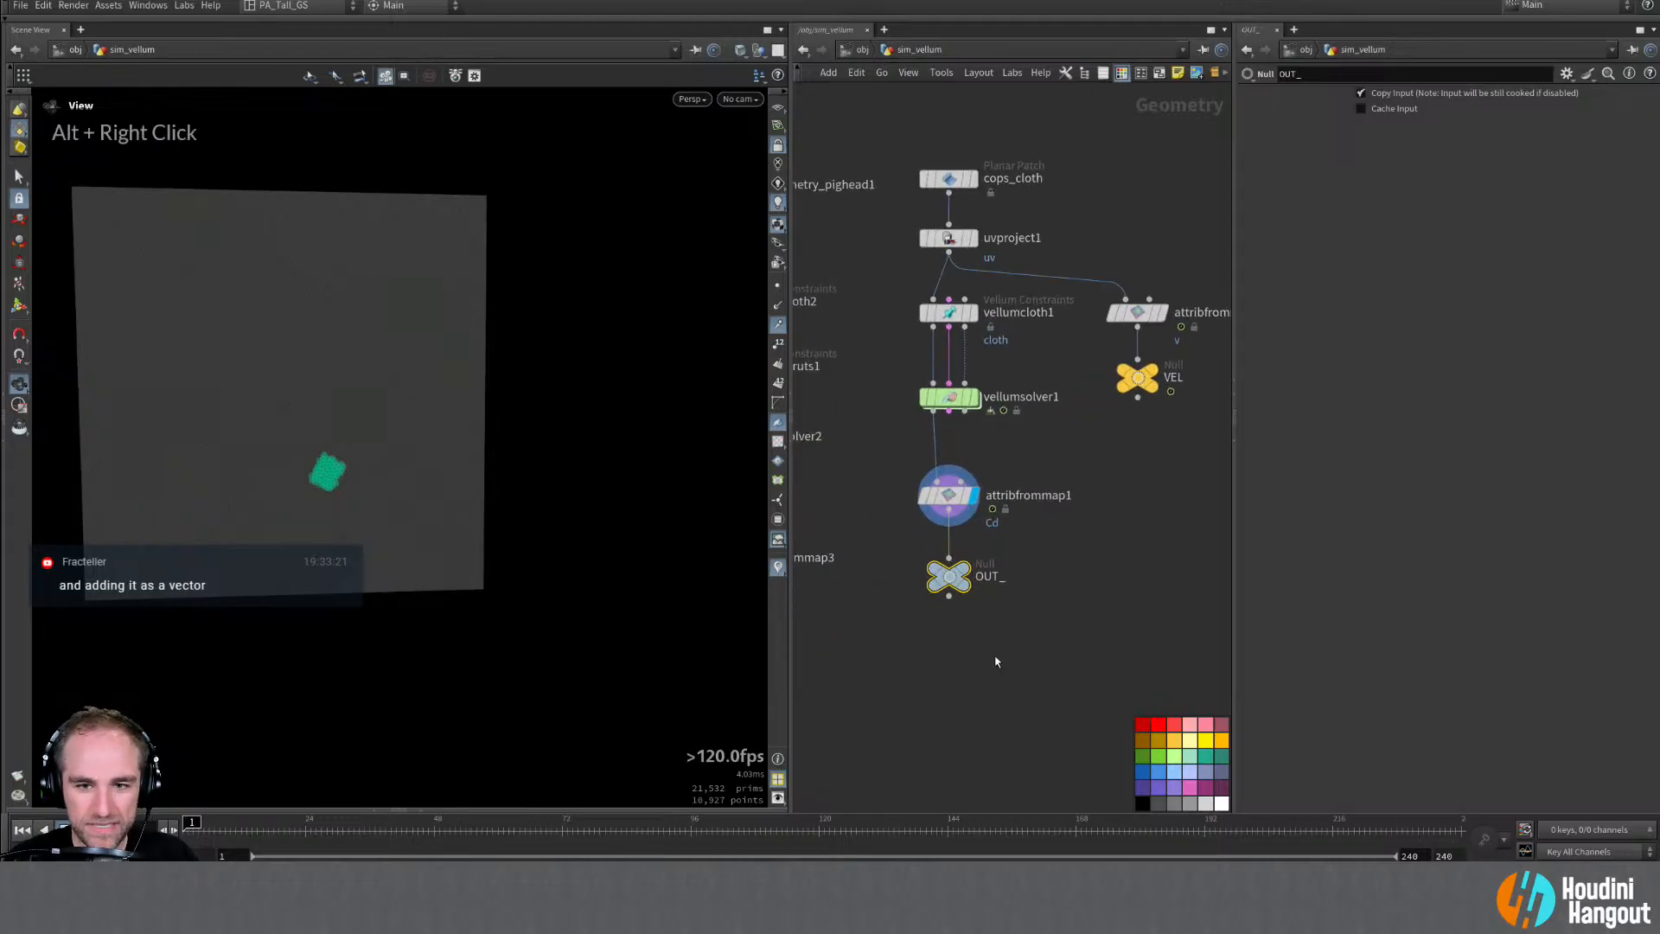
double_click(1003, 581)
type("VELLUM_SIM")
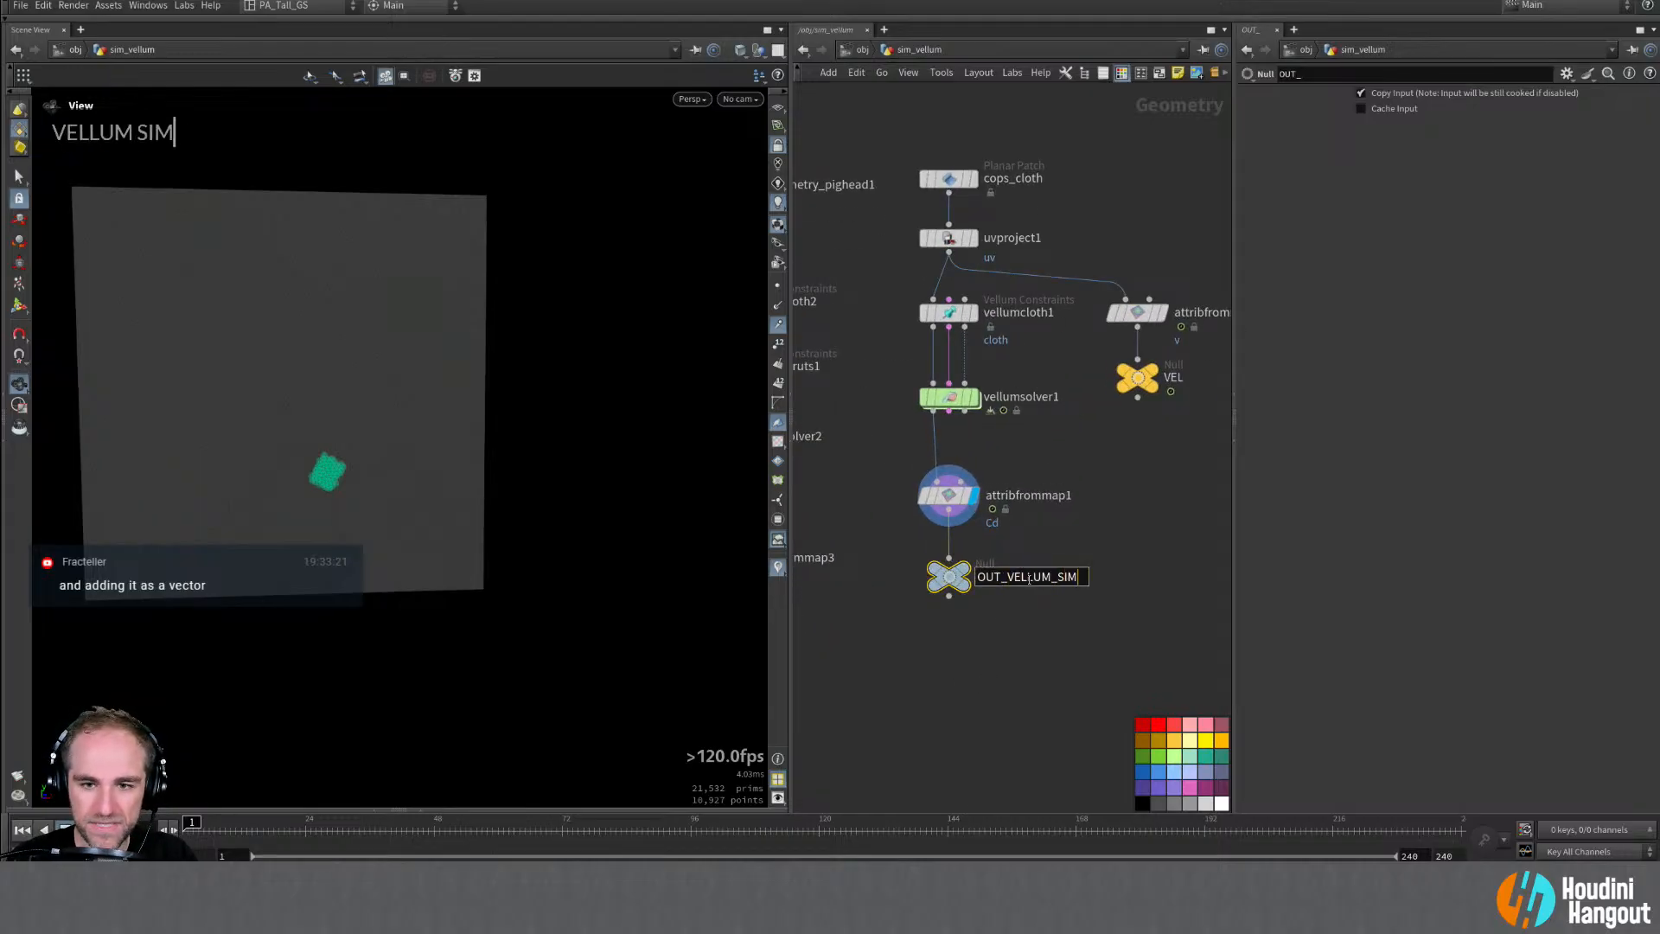
key("shift+Return")
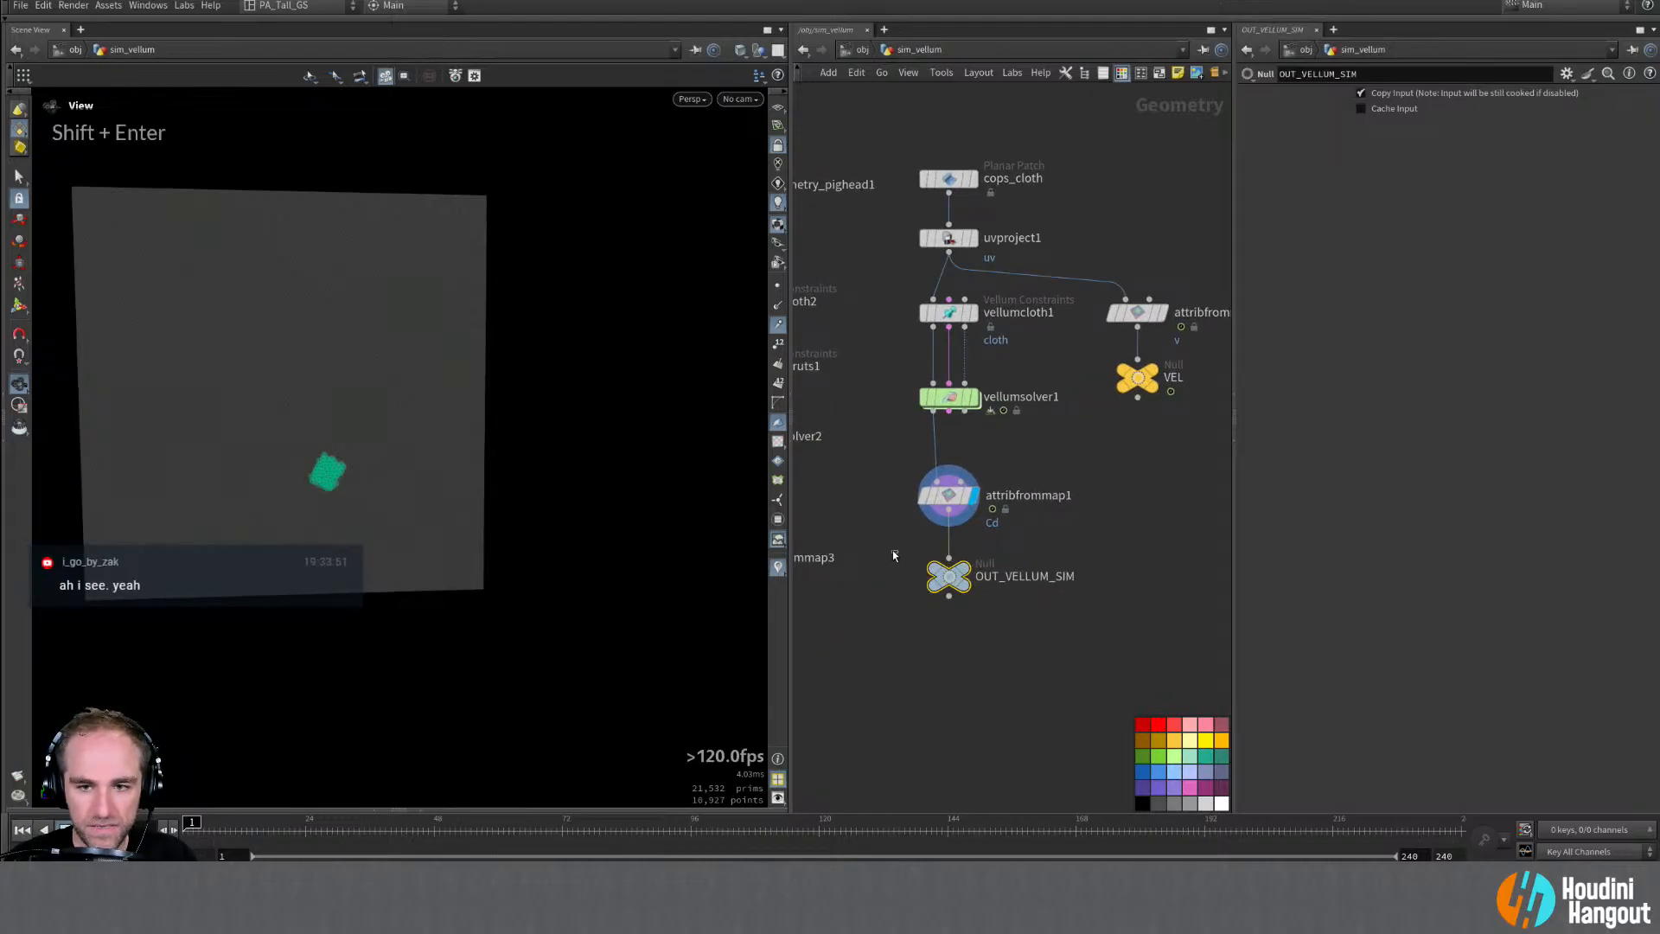
left_click(1143, 755)
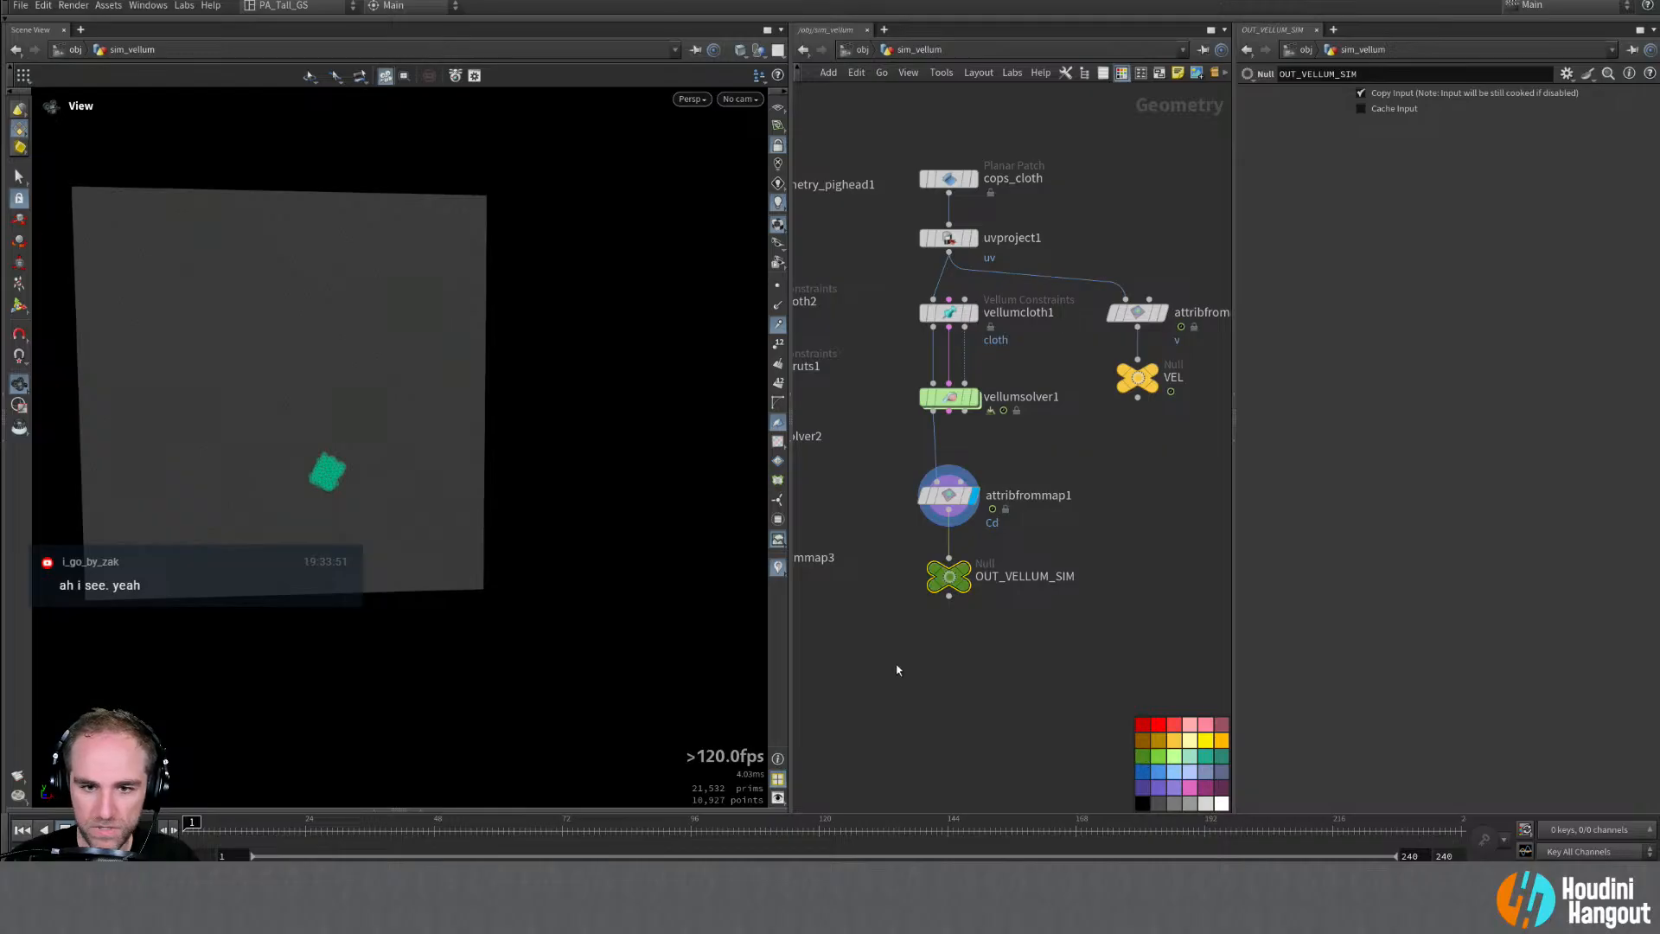
Step: Display OUT_VELLUM_SIM, bypass attribfrommap1, and move the bypassed node closer to the vellumsolver1 node
right_click_drag(936, 682, 933, 681)
middle_click_drag(934, 682, 996, 579)
double_click(994, 579)
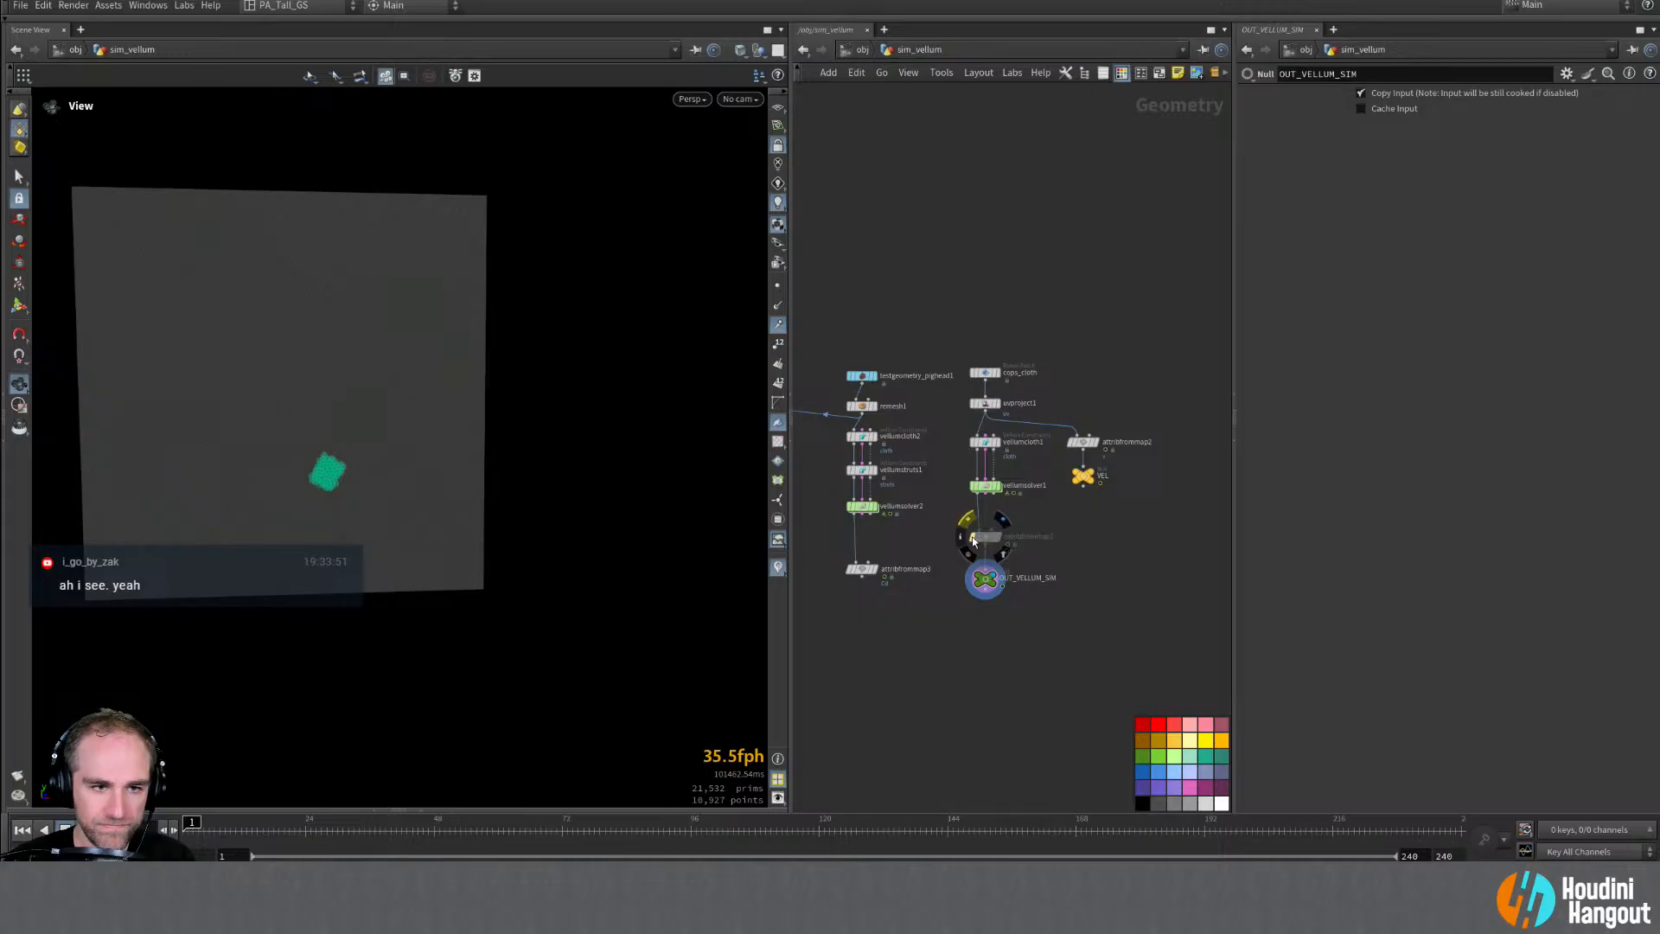
left_click(972, 537)
left_click_drag(986, 537, 985, 529)
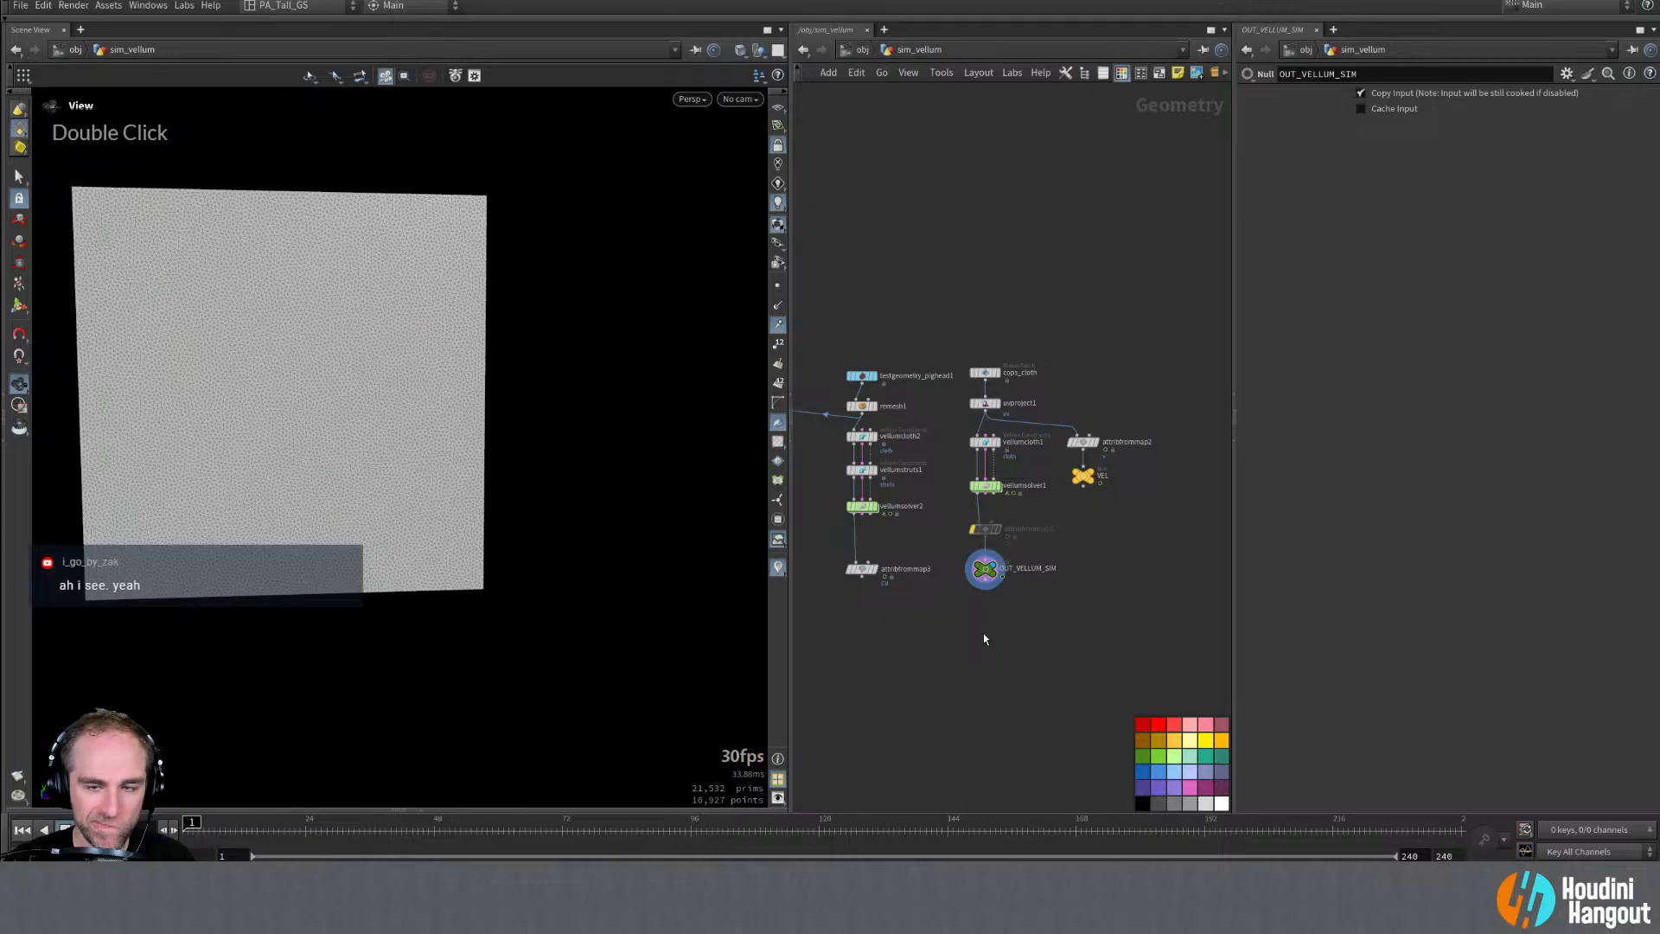
Step: Copy the texture path op:/obj/sim_flow/OUT_COLOR from the attribfrommap1 node
left_click(985, 528)
double_click(1509, 115)
key("ctrl+c")
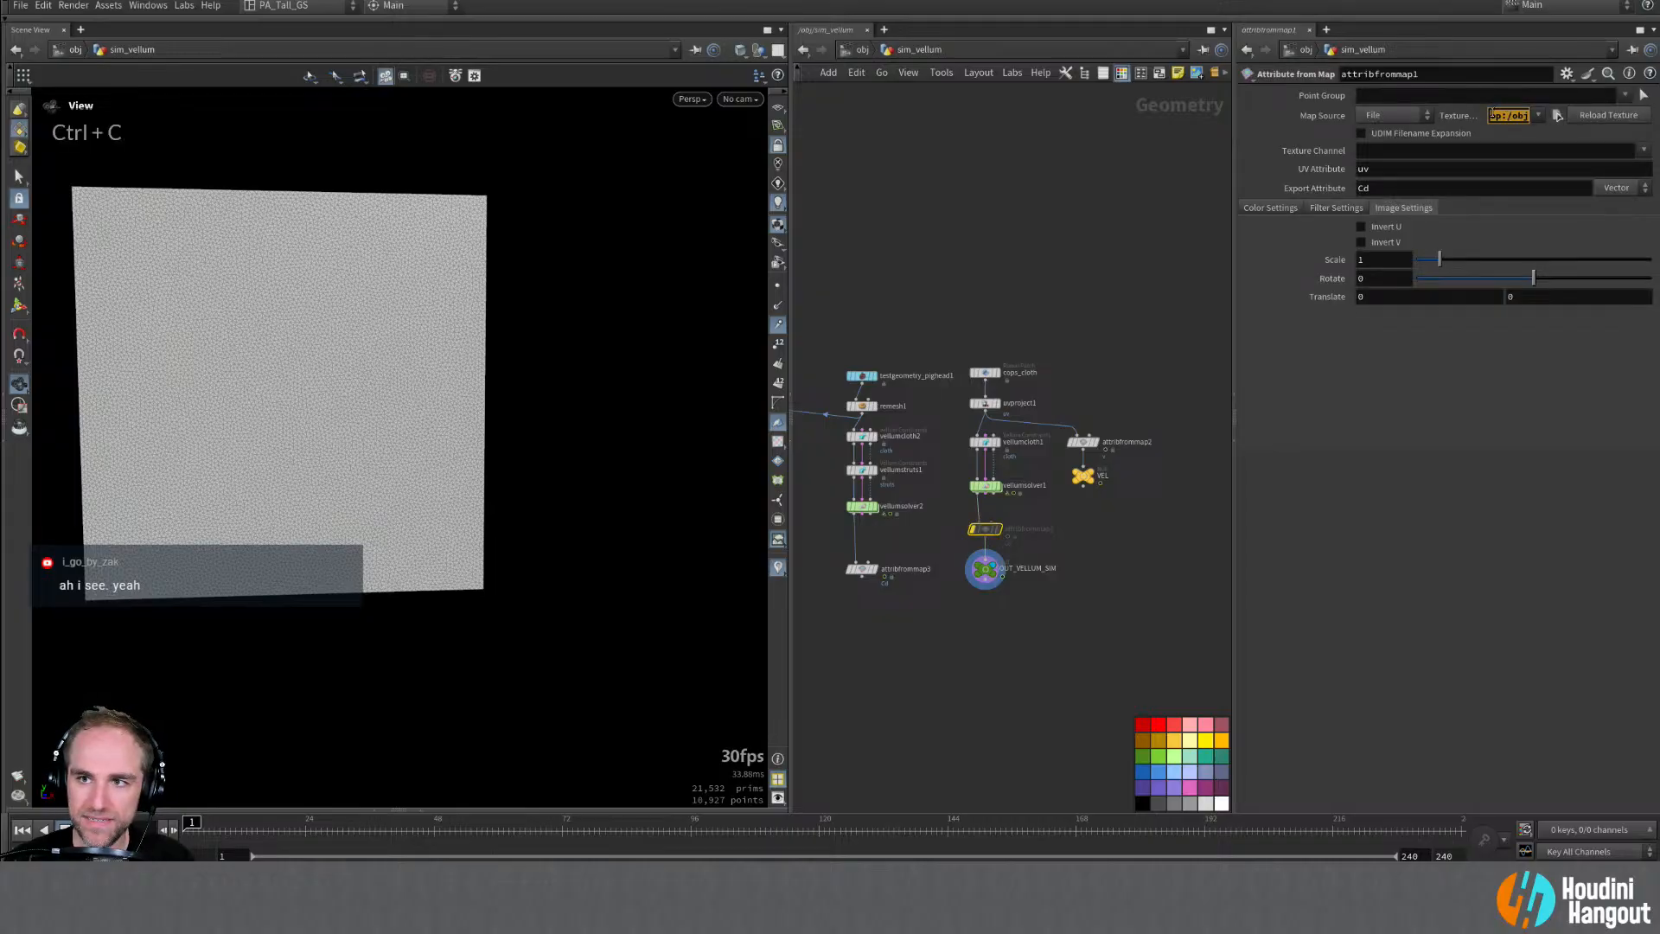
key("alt+e")
left_click_drag(872, 325, 523, 320)
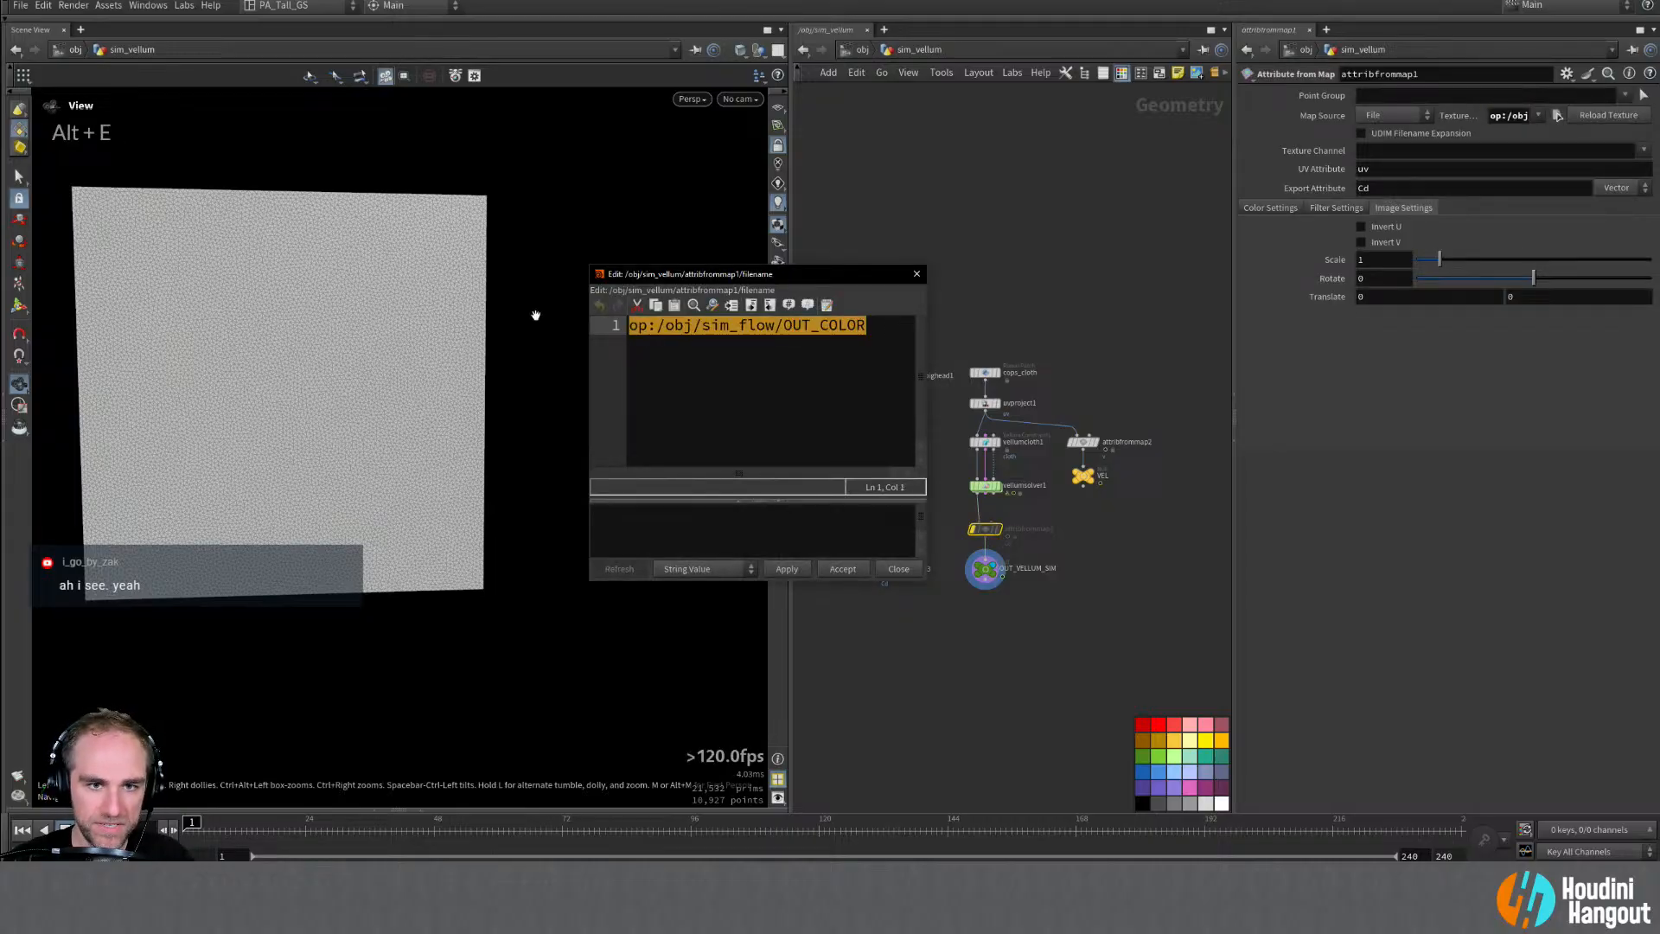
key("ctrl+c")
double_click(896, 569)
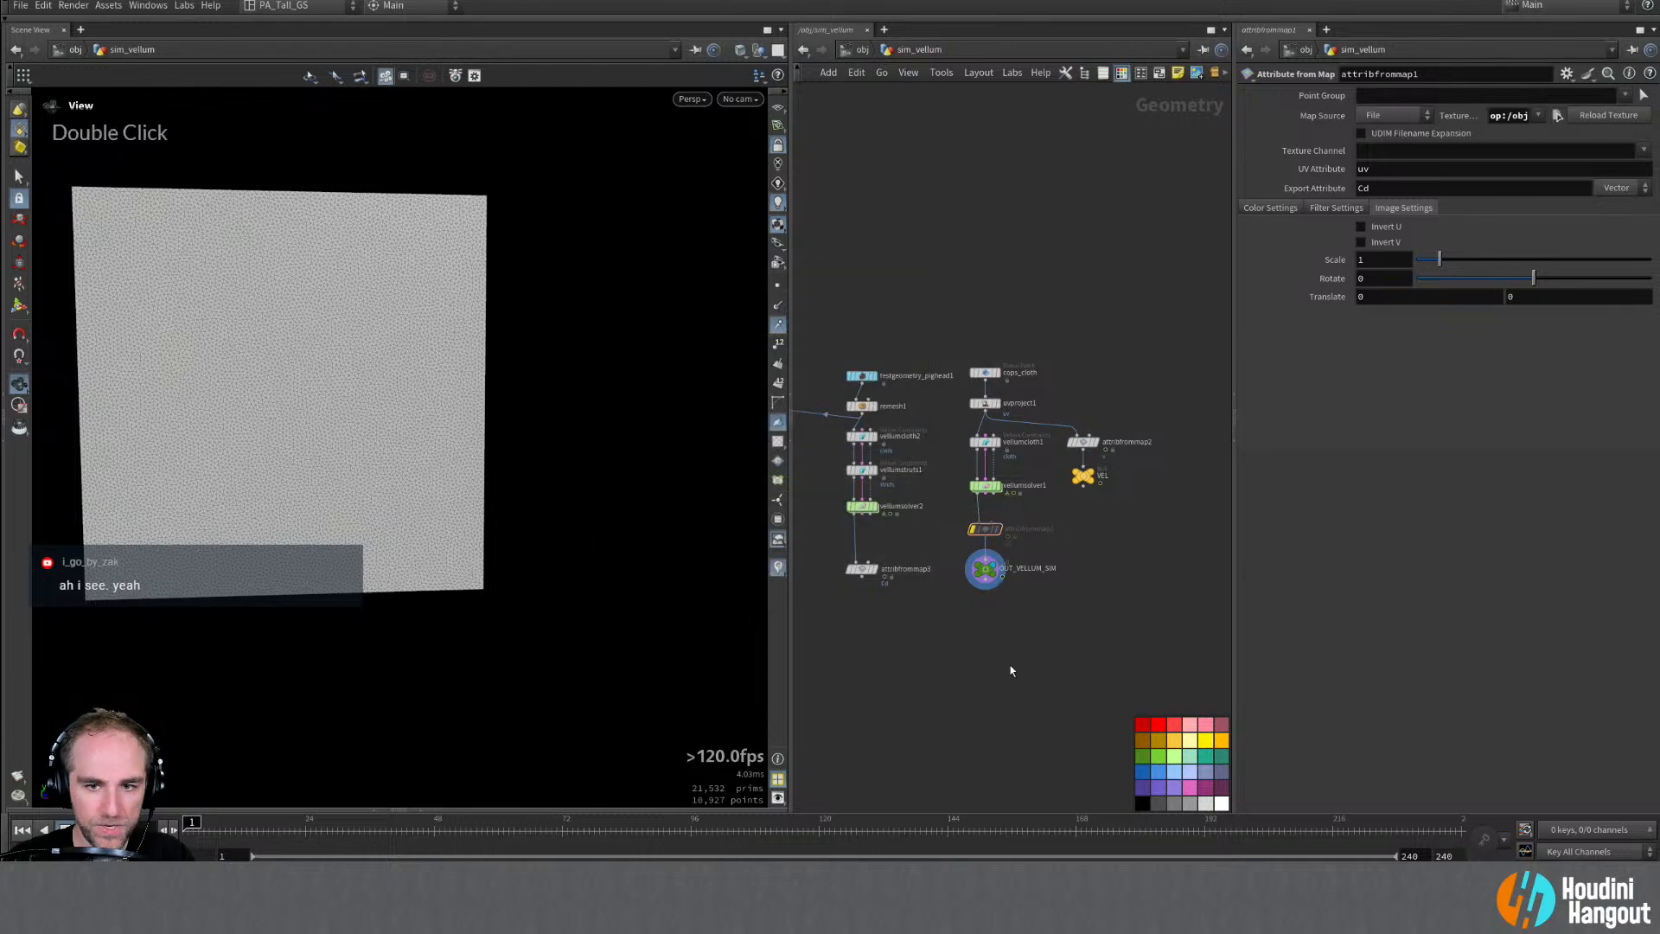
Step: Create a LOP Network at the object level below sim_vellum and name it SOLARIS
key("u")
middle_click_drag(1013, 587, 990, 635)
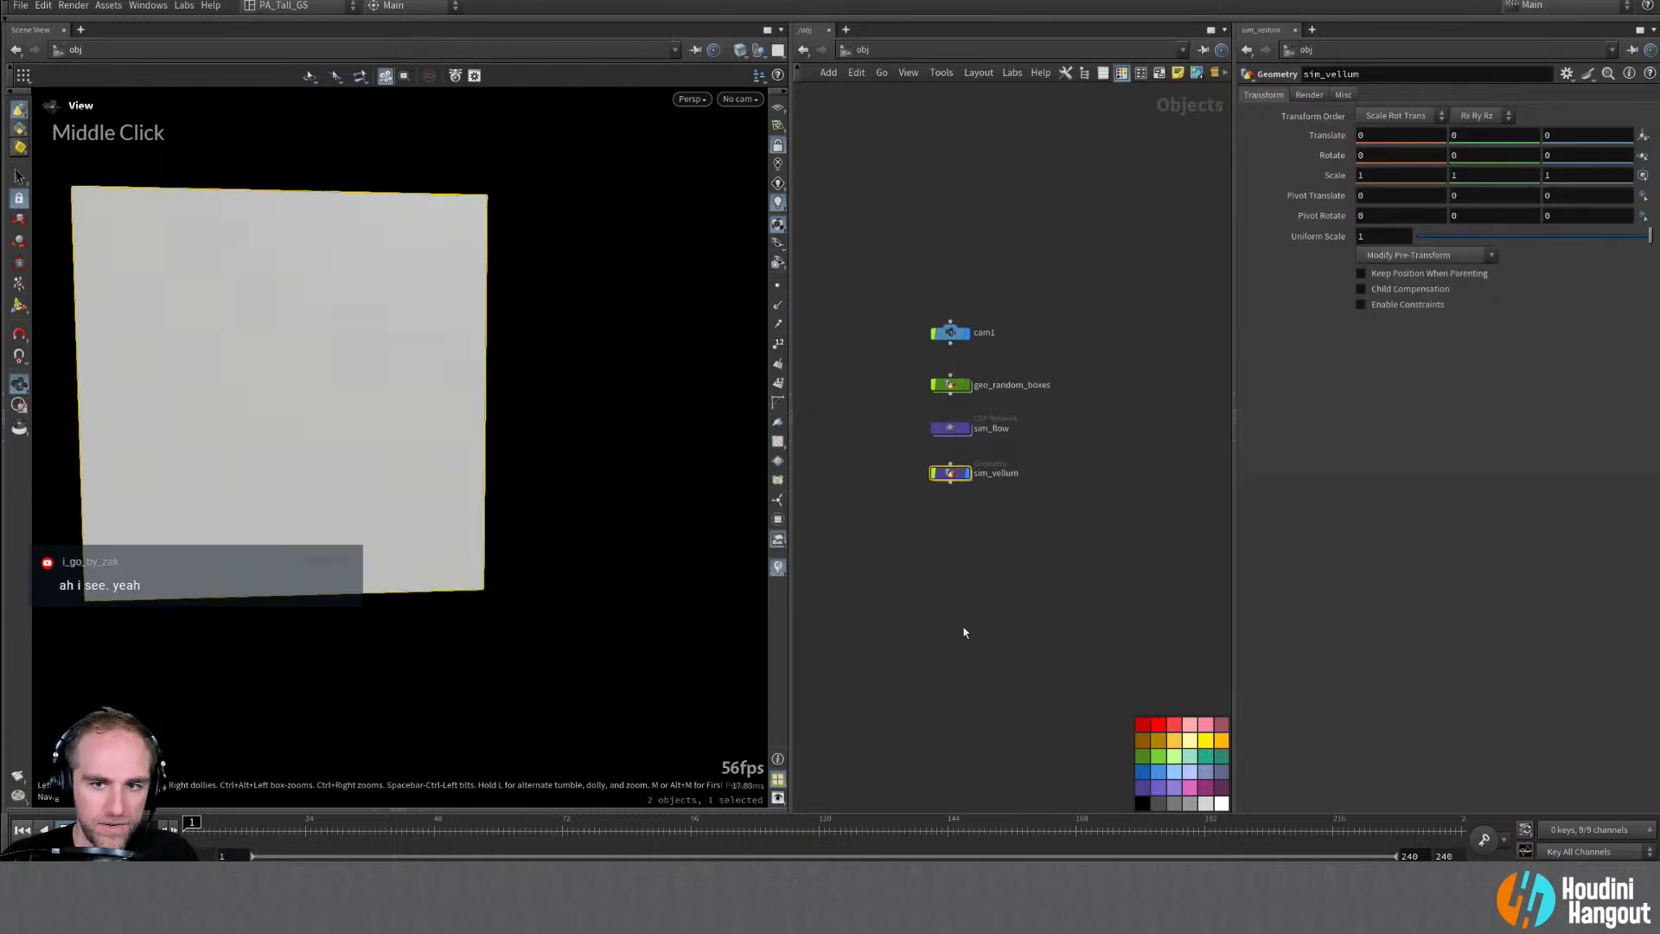
scroll(964, 622, "up", 1)
key("Tab")
type("topnet")
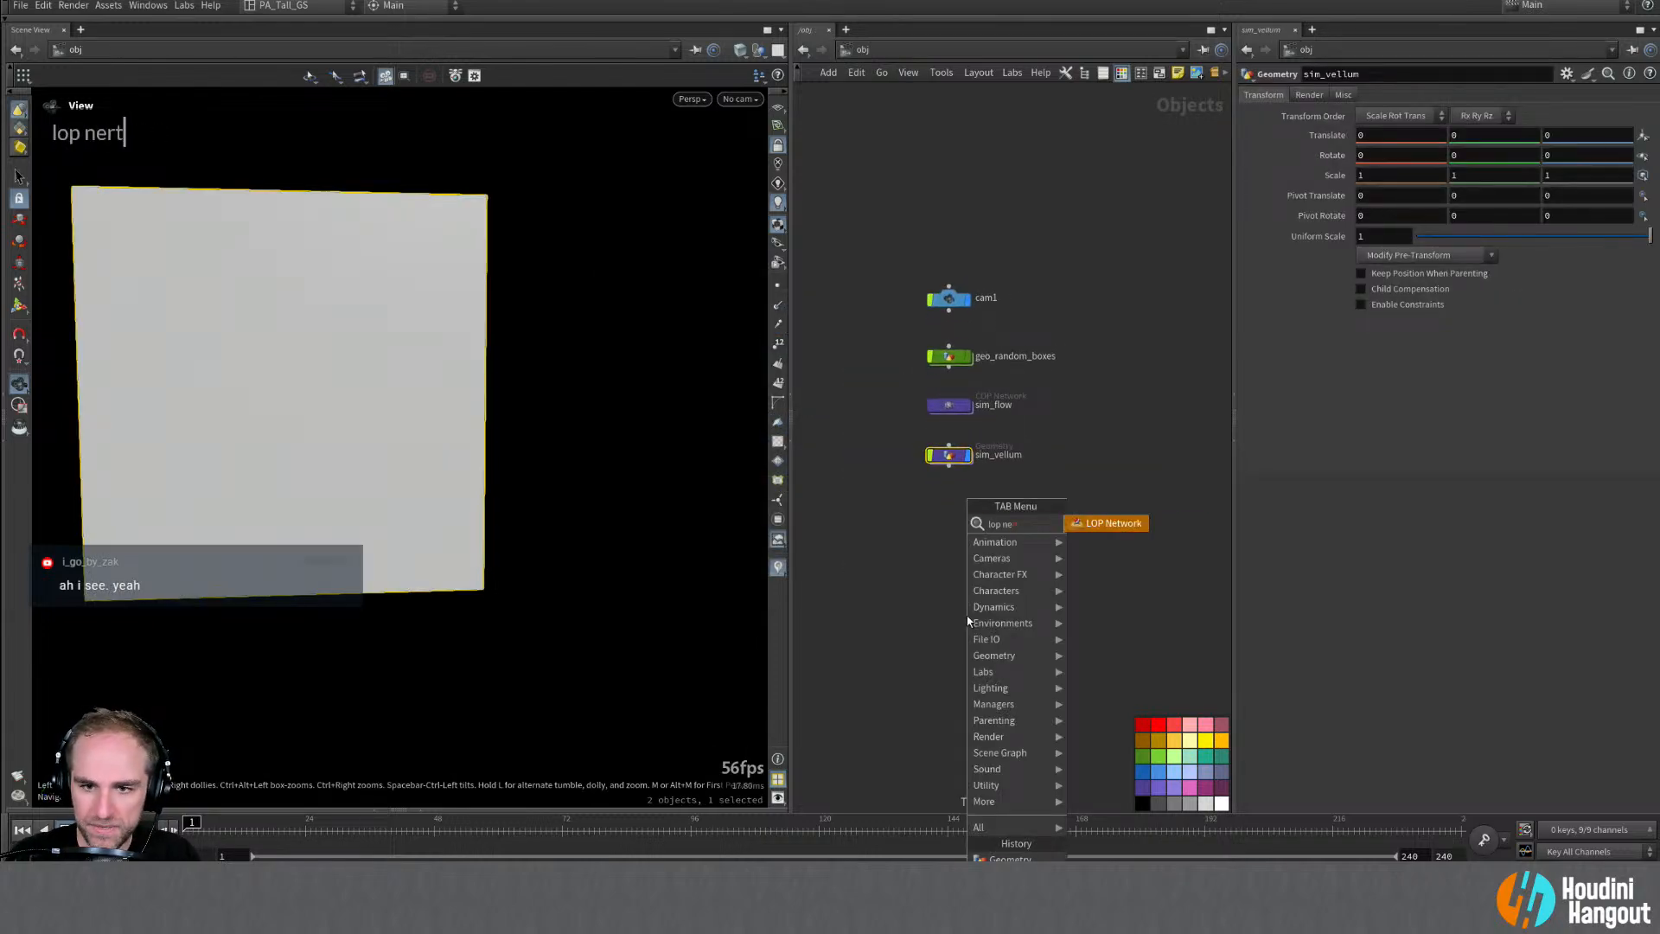
key("Return")
left_click(951, 521)
double_click(986, 520)
type("SOLARIS")
key("Return")
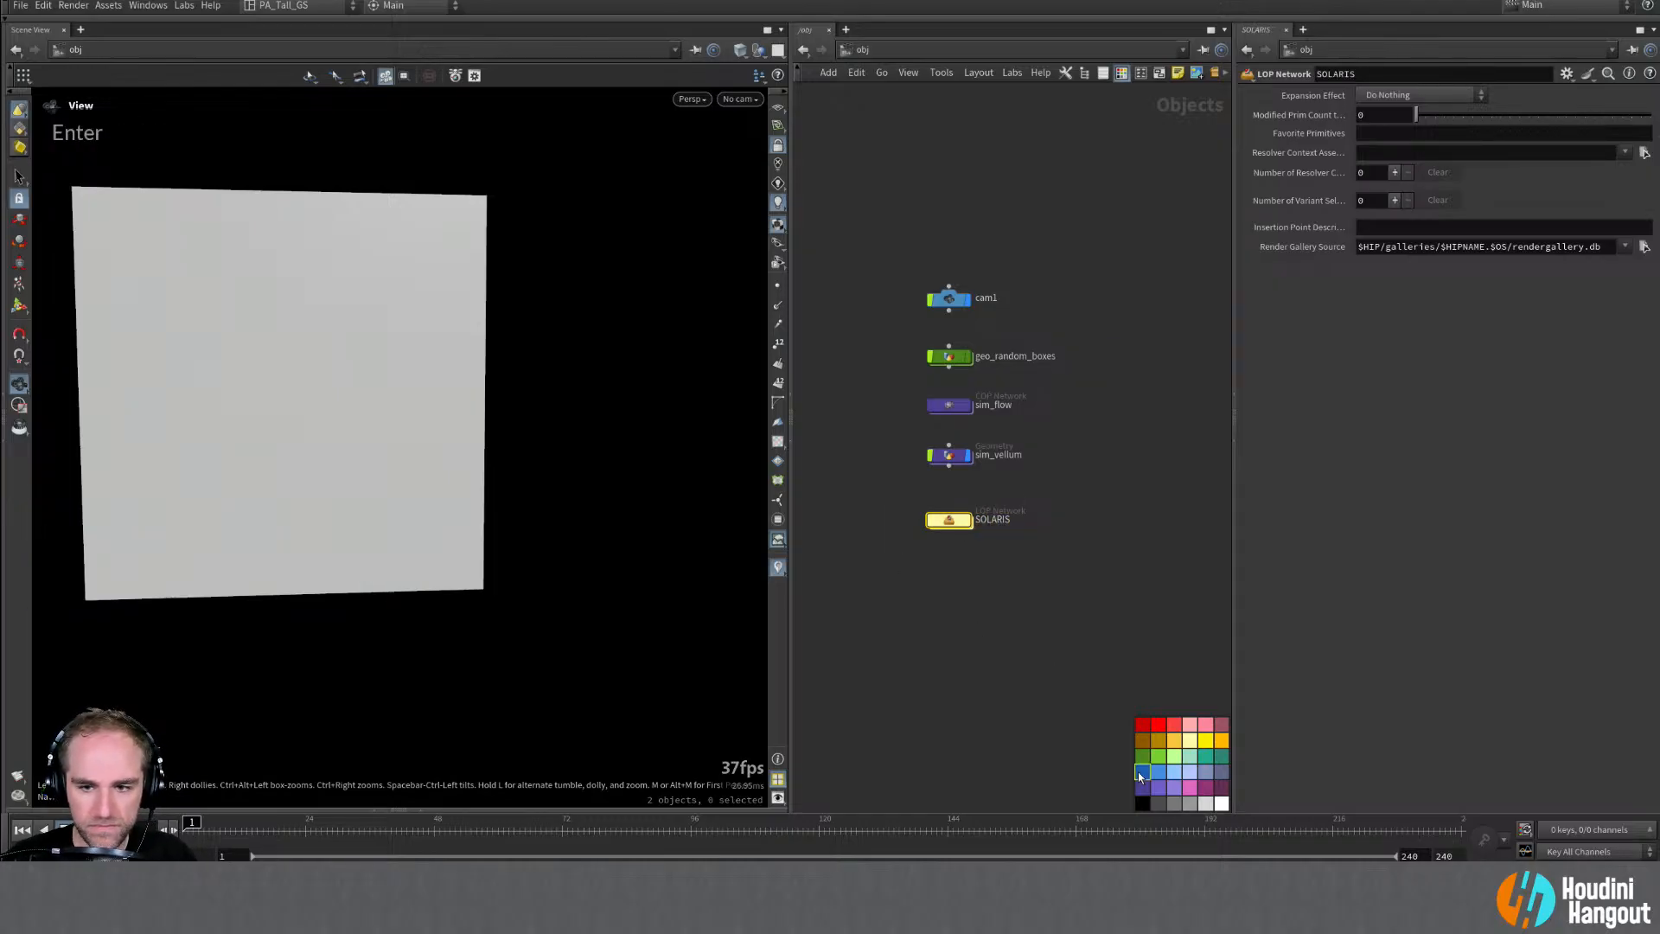
Step: Colour the SOLARIS network red and move it slightly farther below sim_vellum
left_click(1170, 728)
left_click(938, 586)
left_click_drag(951, 524, 951, 553)
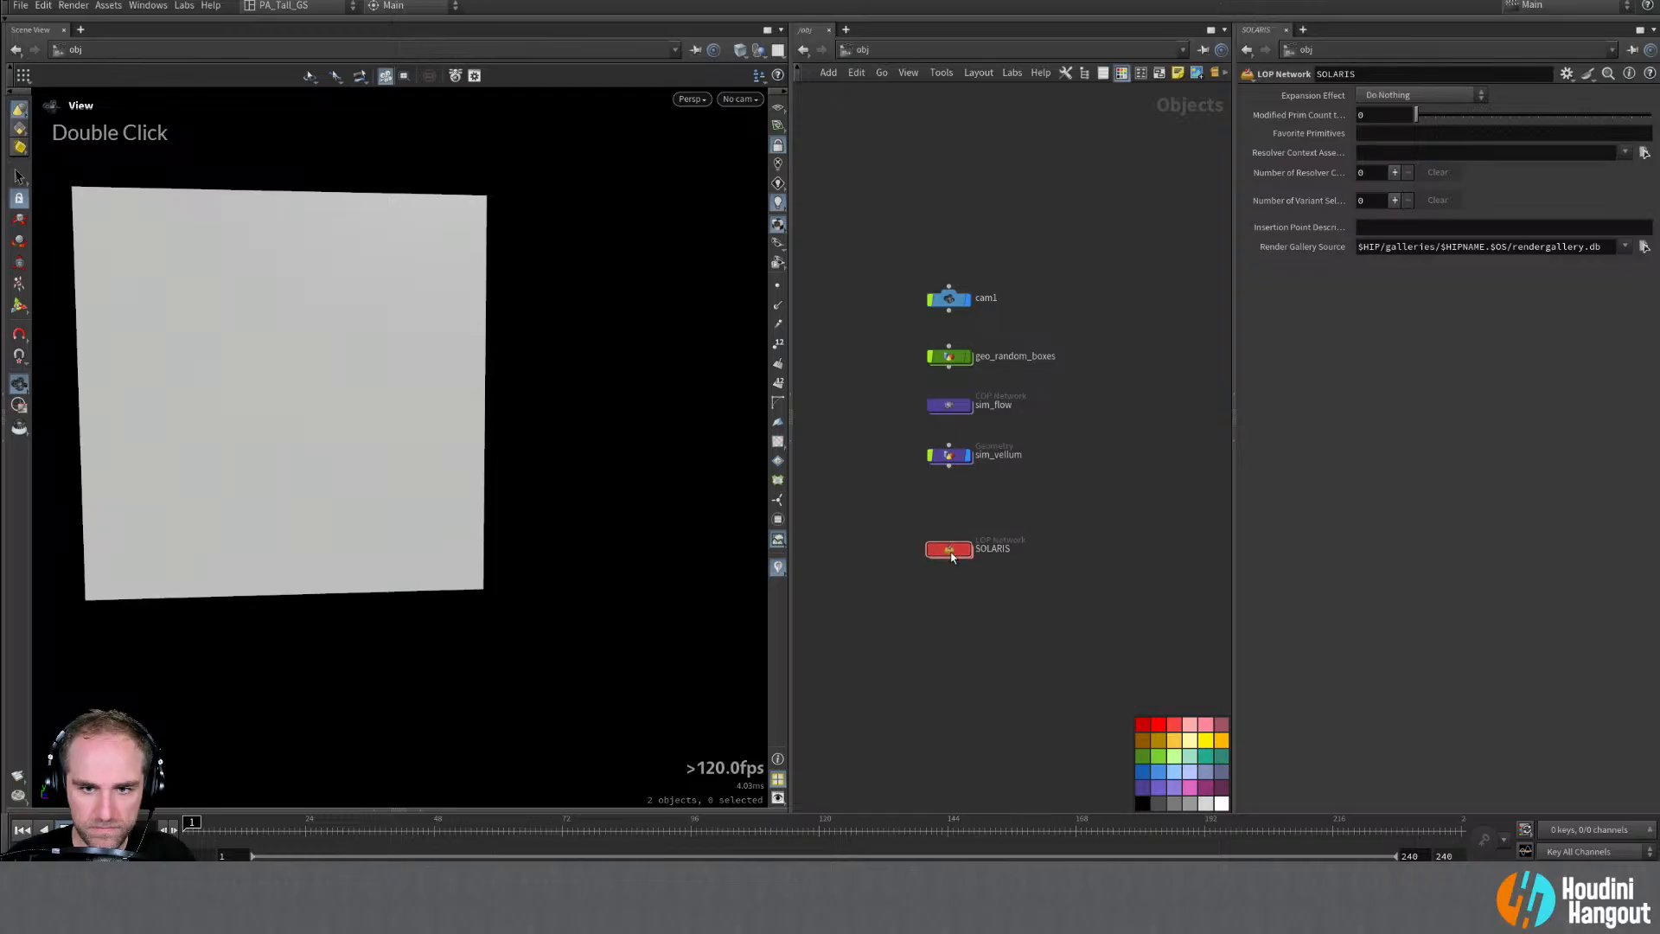
Step: Enter the SOLARIS network and add a SOP Import node
double_click(950, 552)
key("Tab")
type("sop im")
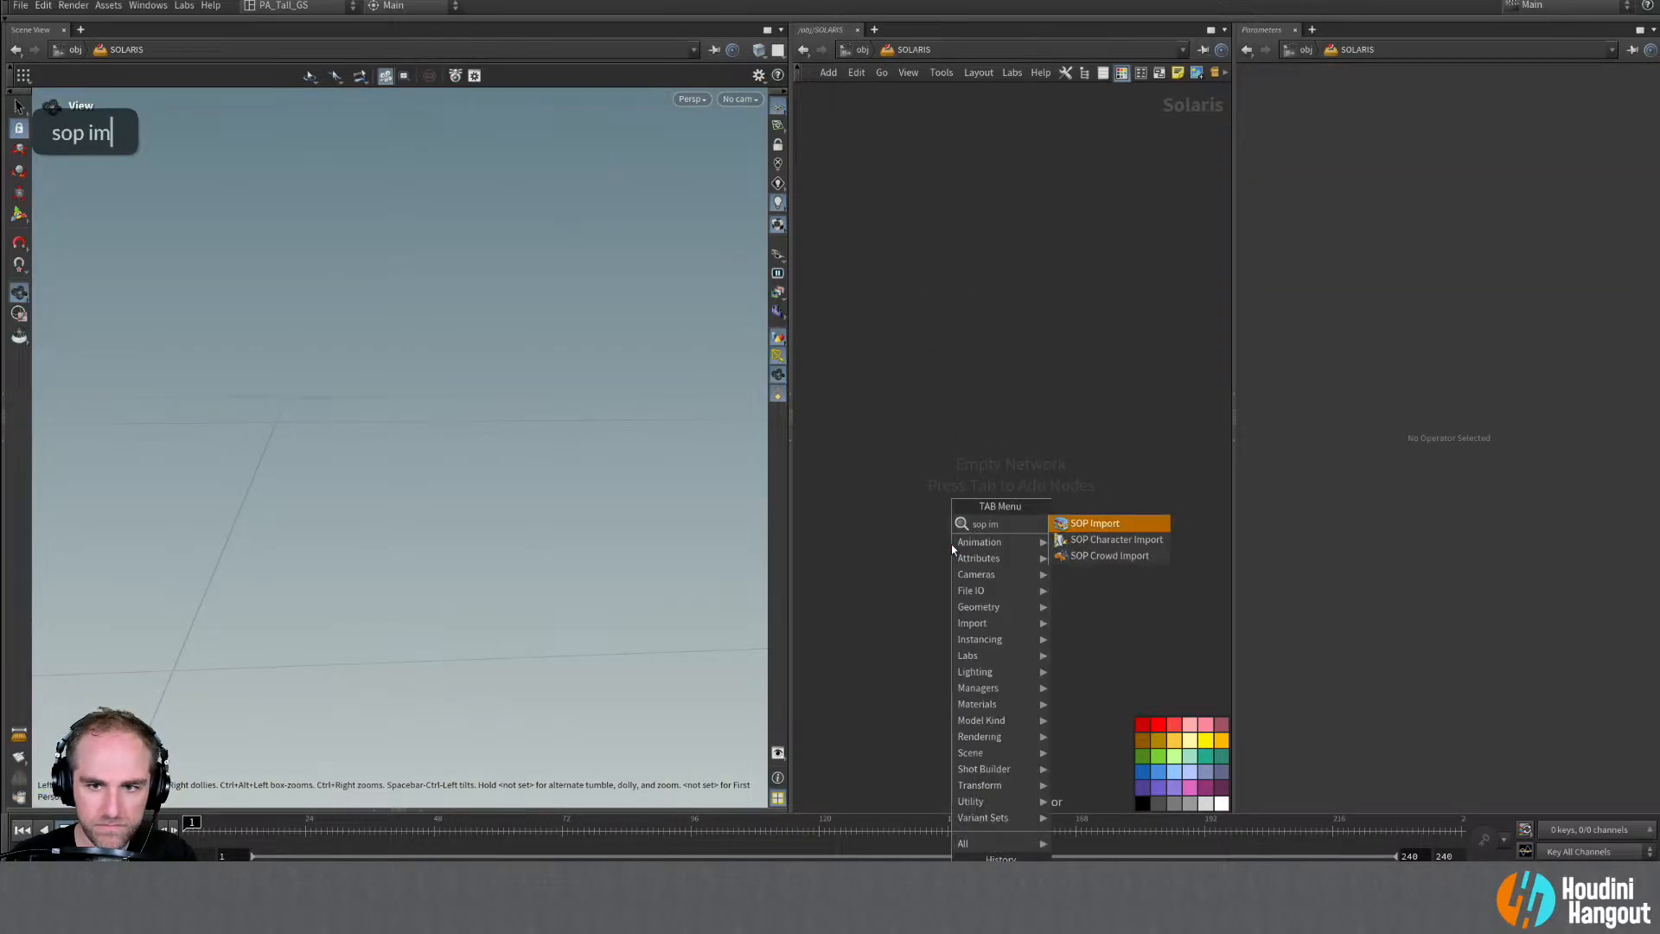
key("Return")
double_click(996, 372)
key("Tab")
key("Tab")
Step: Set the viewport's Geometry Information guide to Always On
key("d")
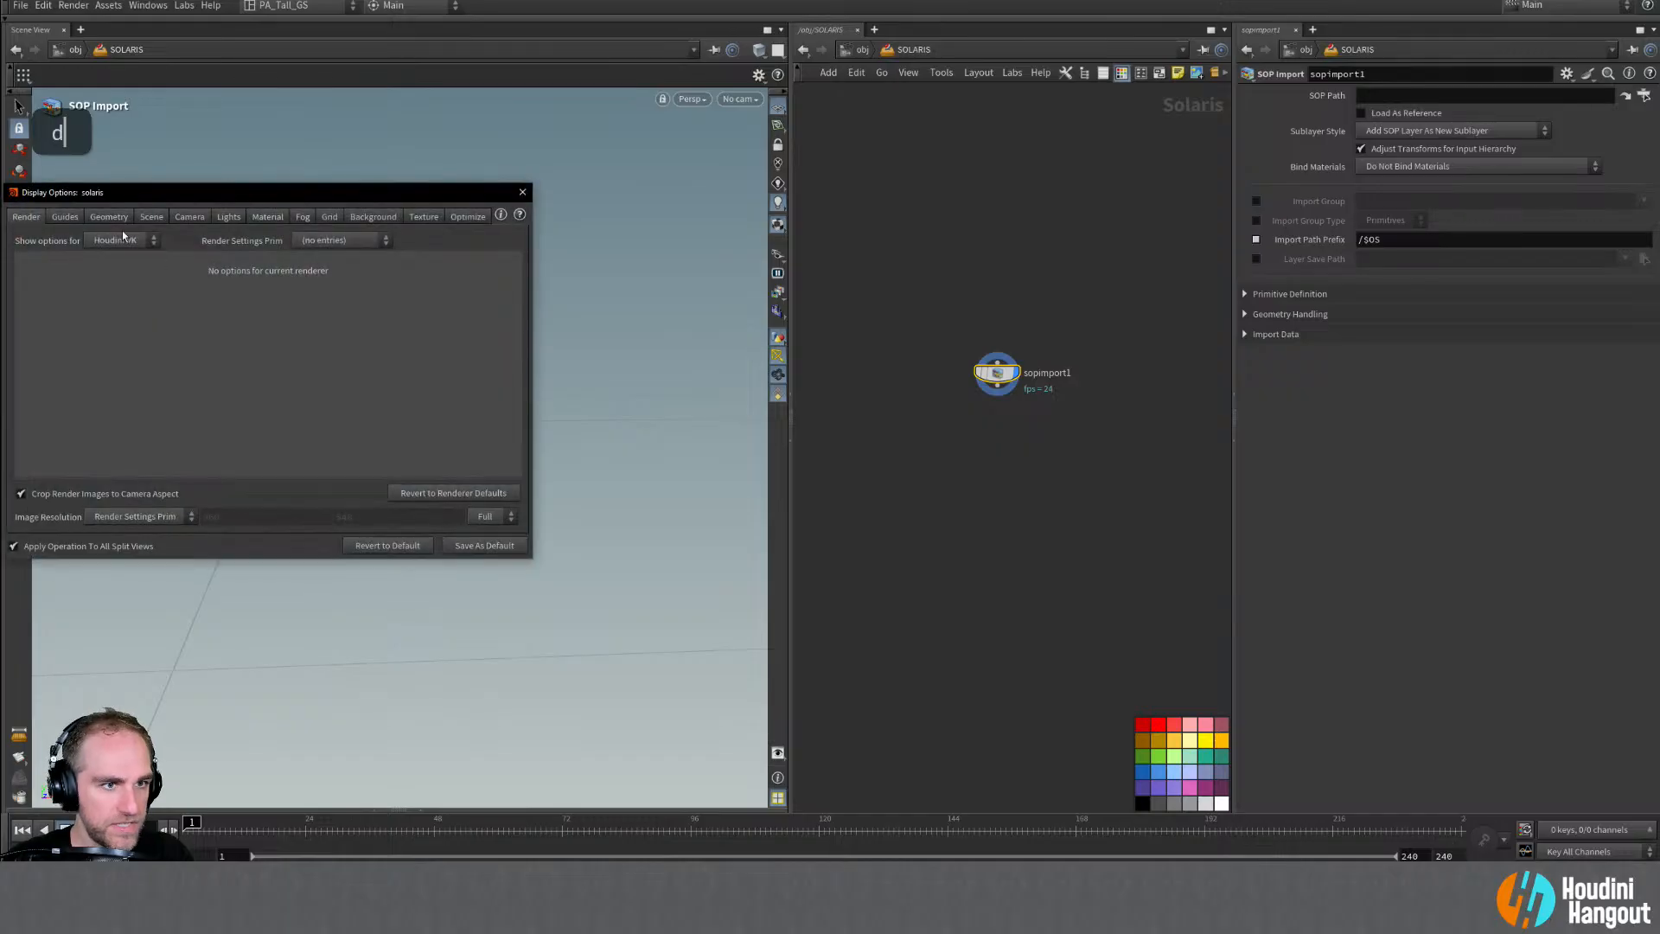
double_click(65, 216)
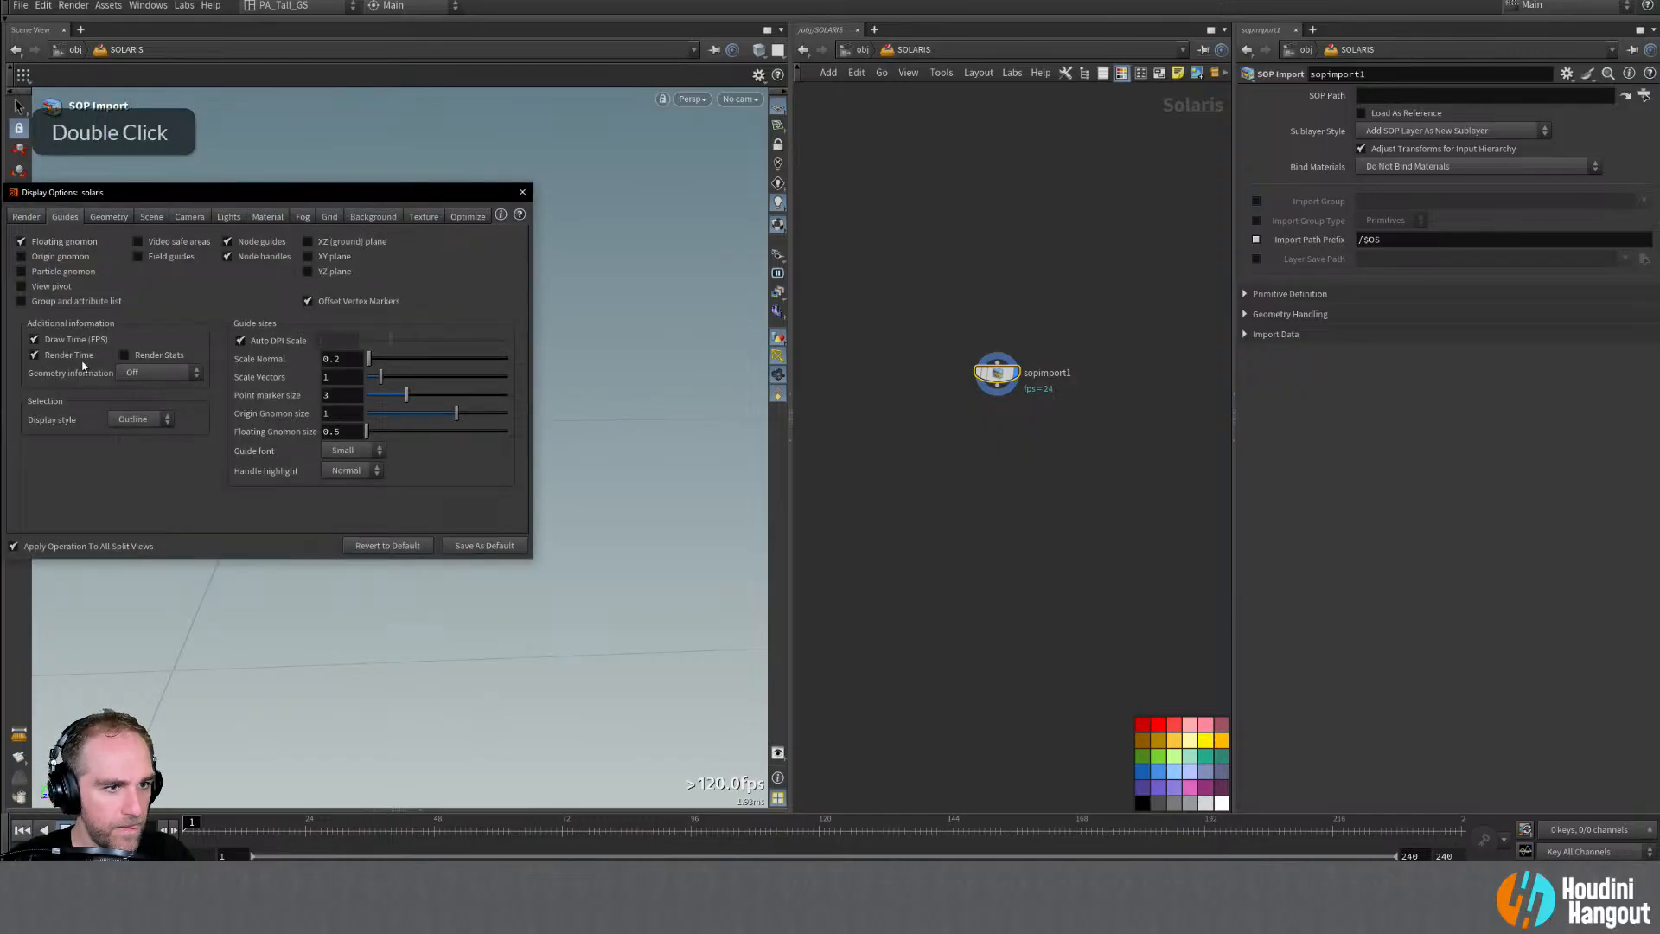
left_click(141, 372)
left_click(145, 421)
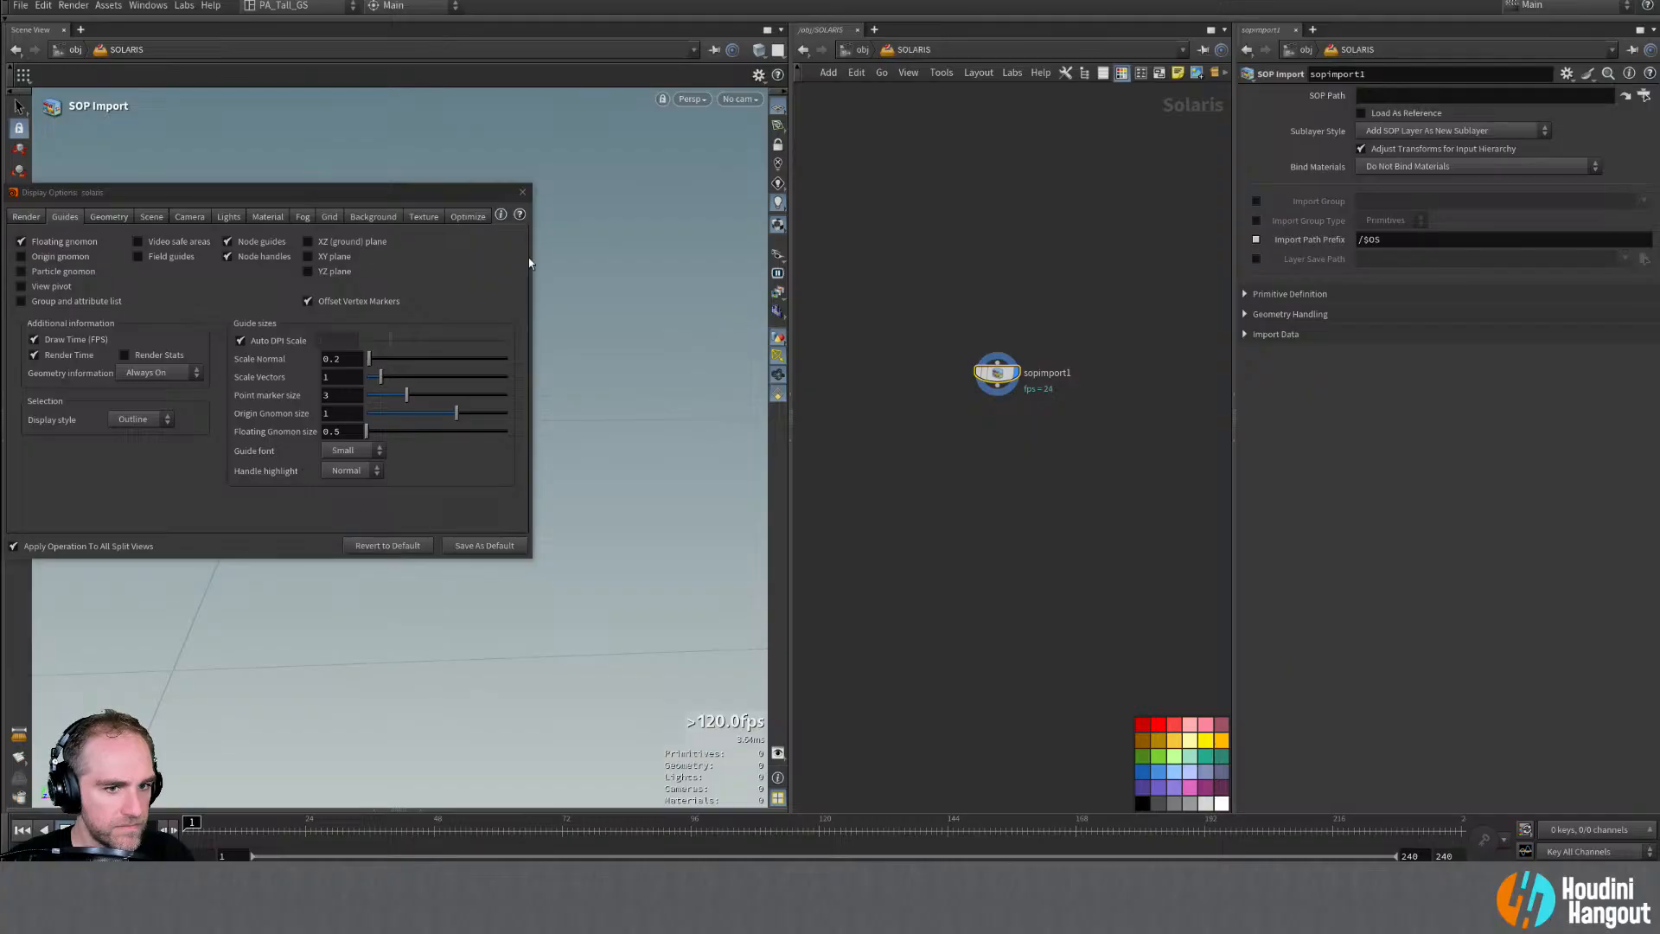
left_click(522, 192)
Step: Expand the scene graph pane below the viewport and rename the SOP Import node as cloth
double_click(1048, 373)
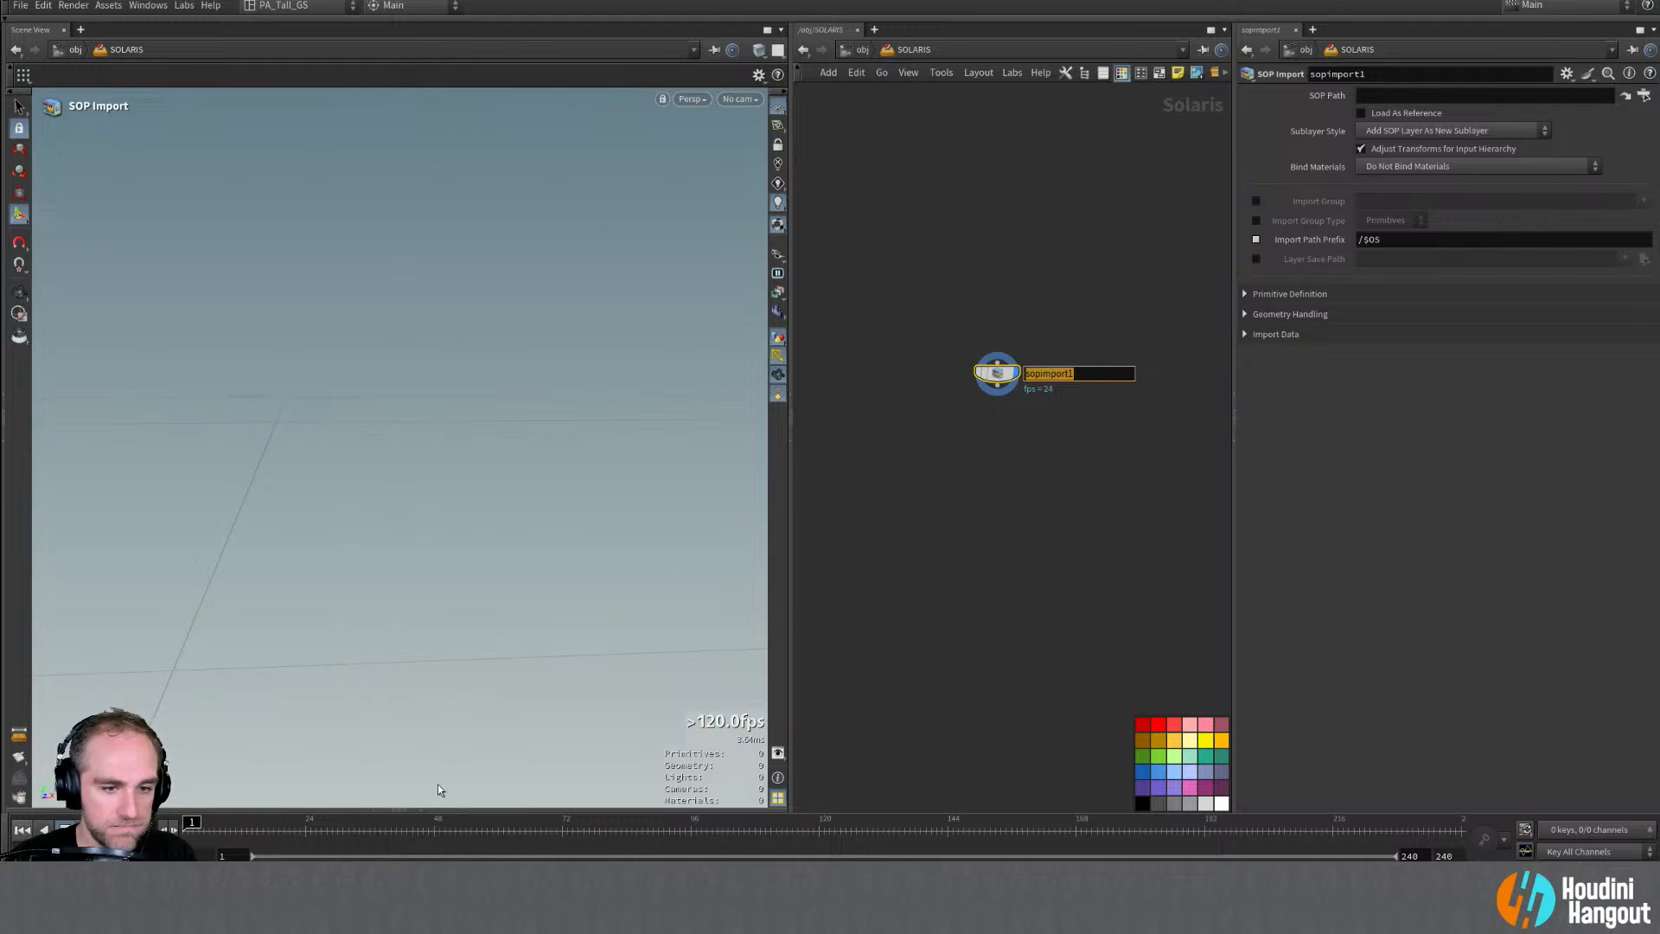
left_click(421, 810)
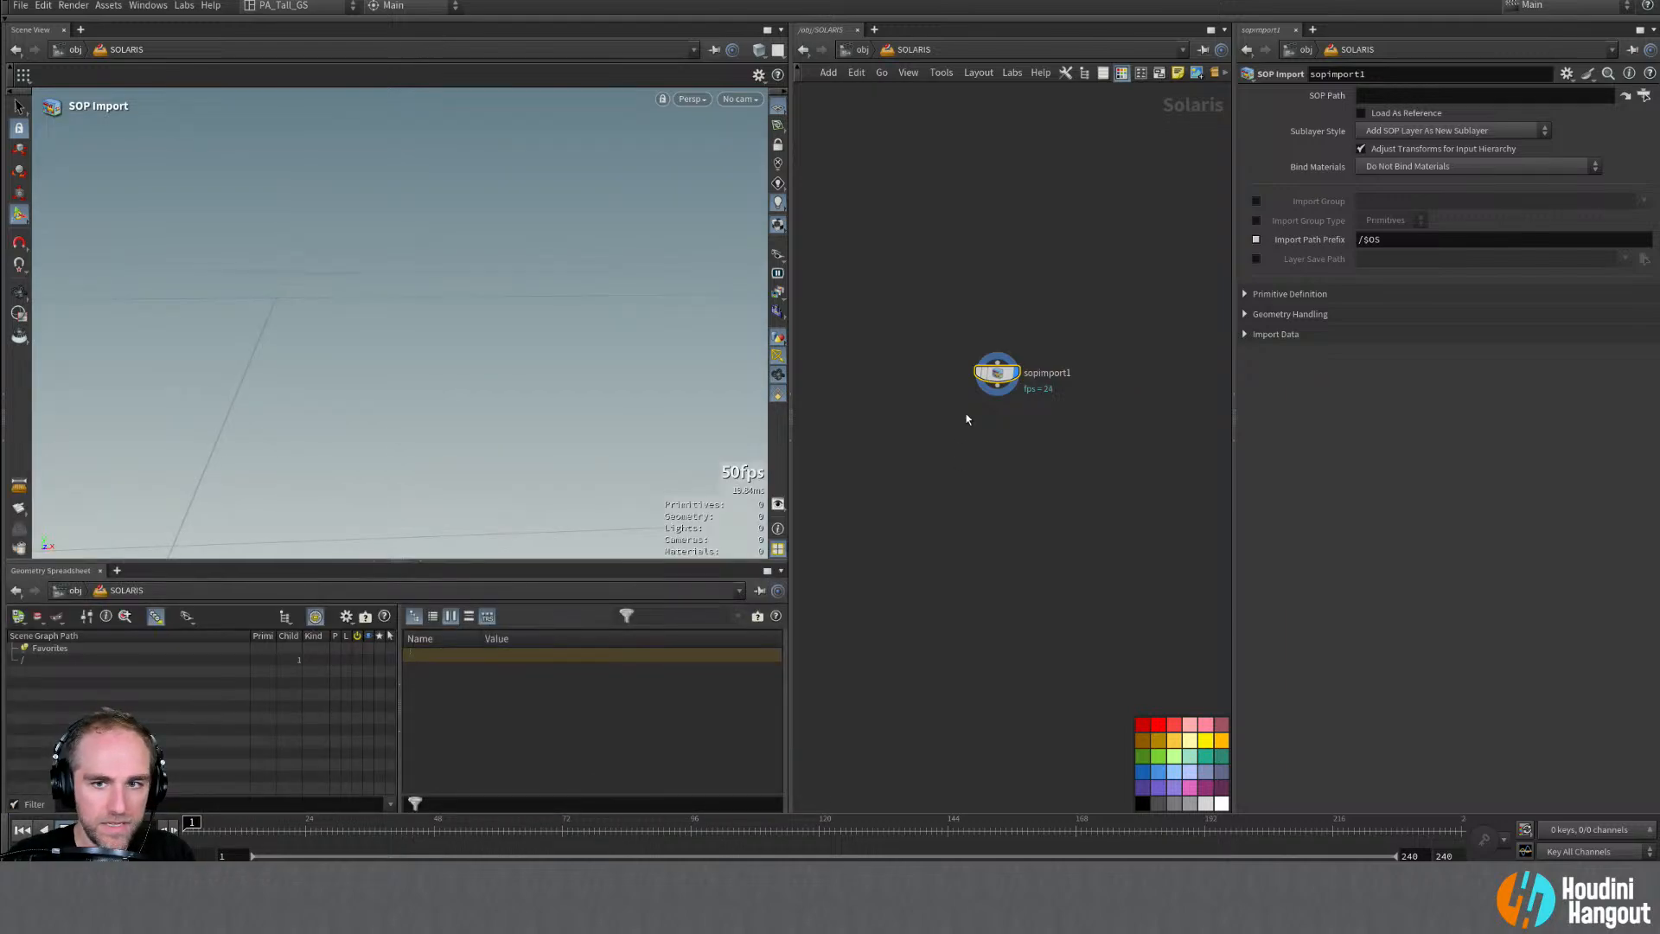
double_click(1042, 373)
type("cl")
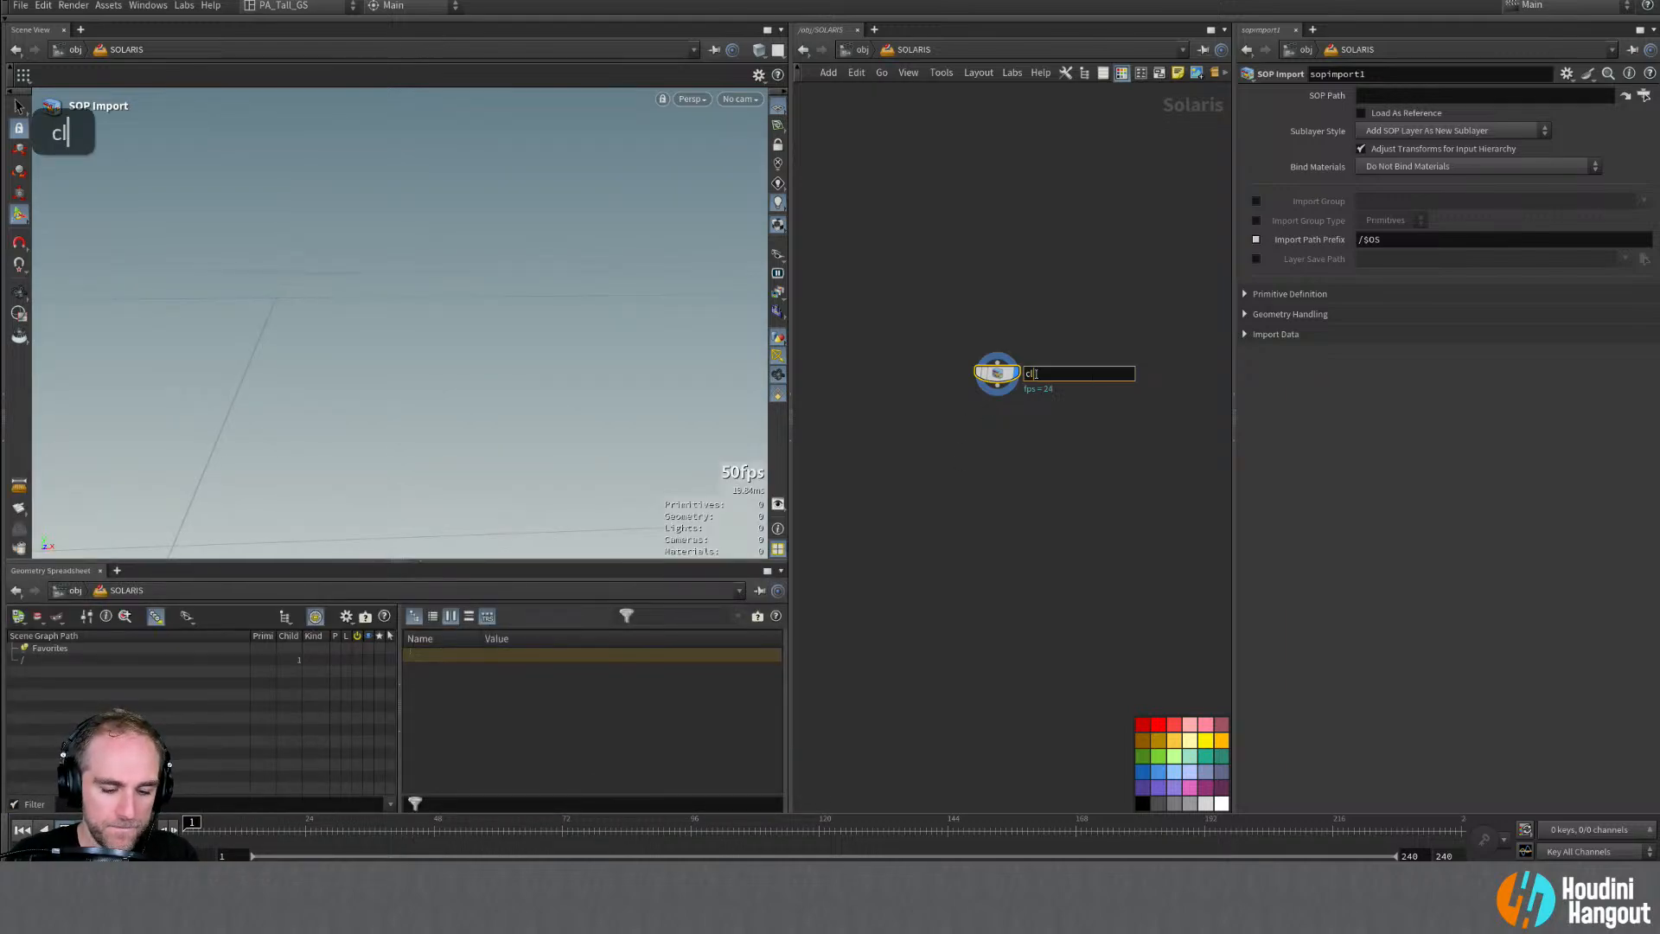
type("oth")
key("Return")
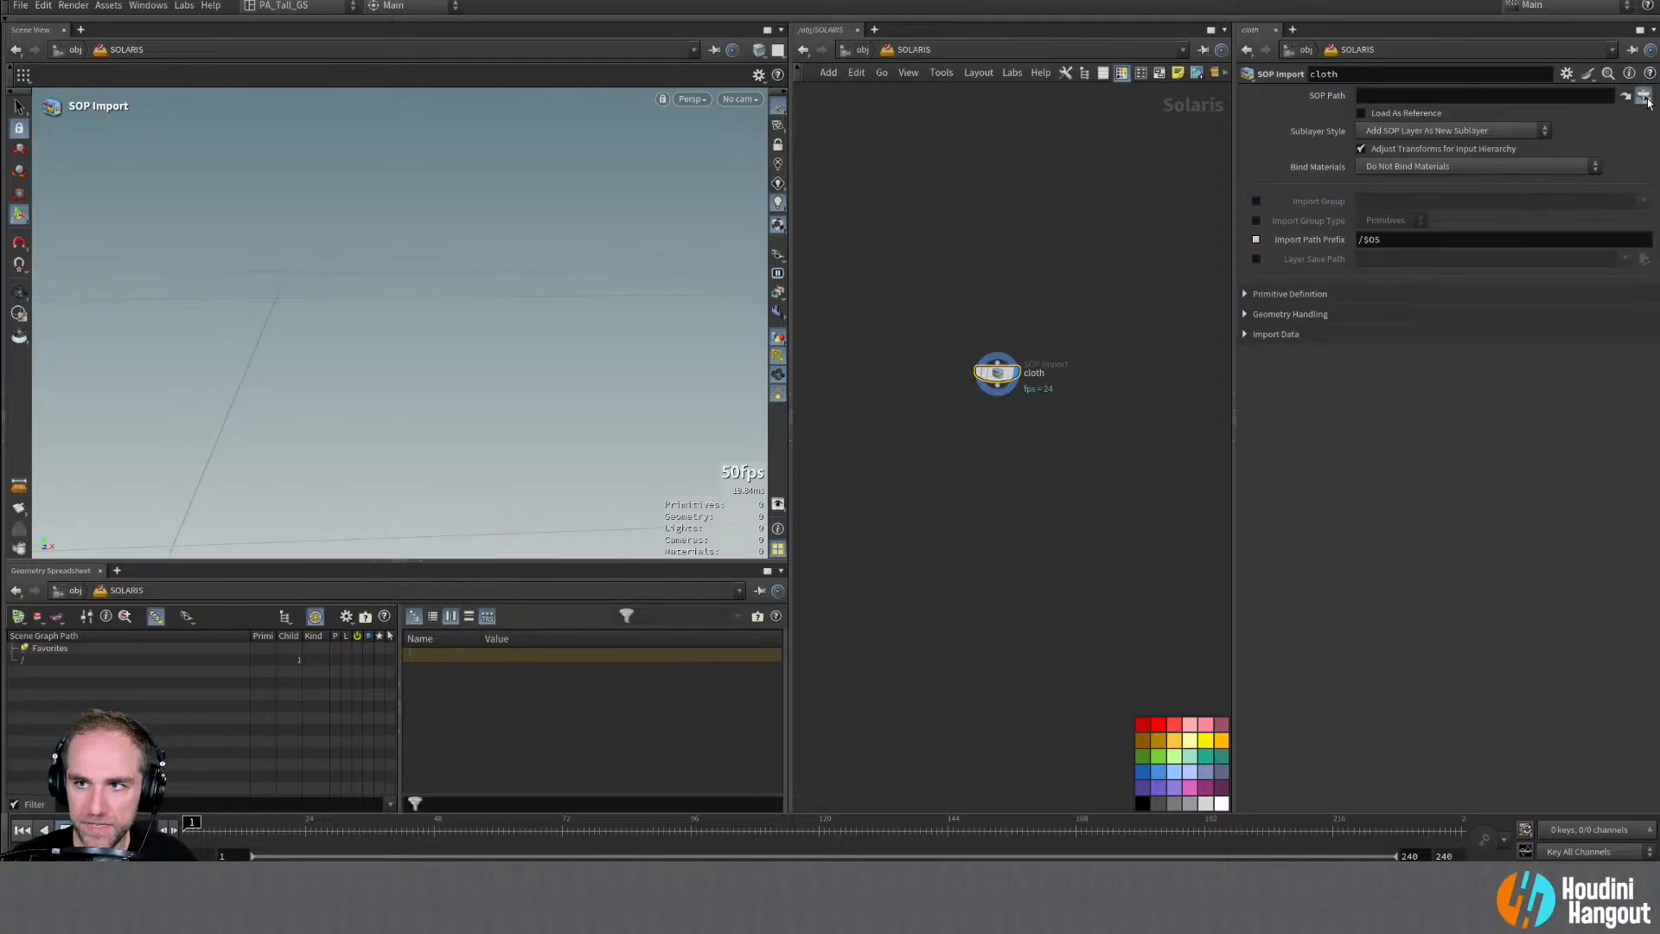
Step: Set the cloth import's SOP Path to /obj/sim_vellum/OUT_VELLUM_SIM
left_click(1644, 98)
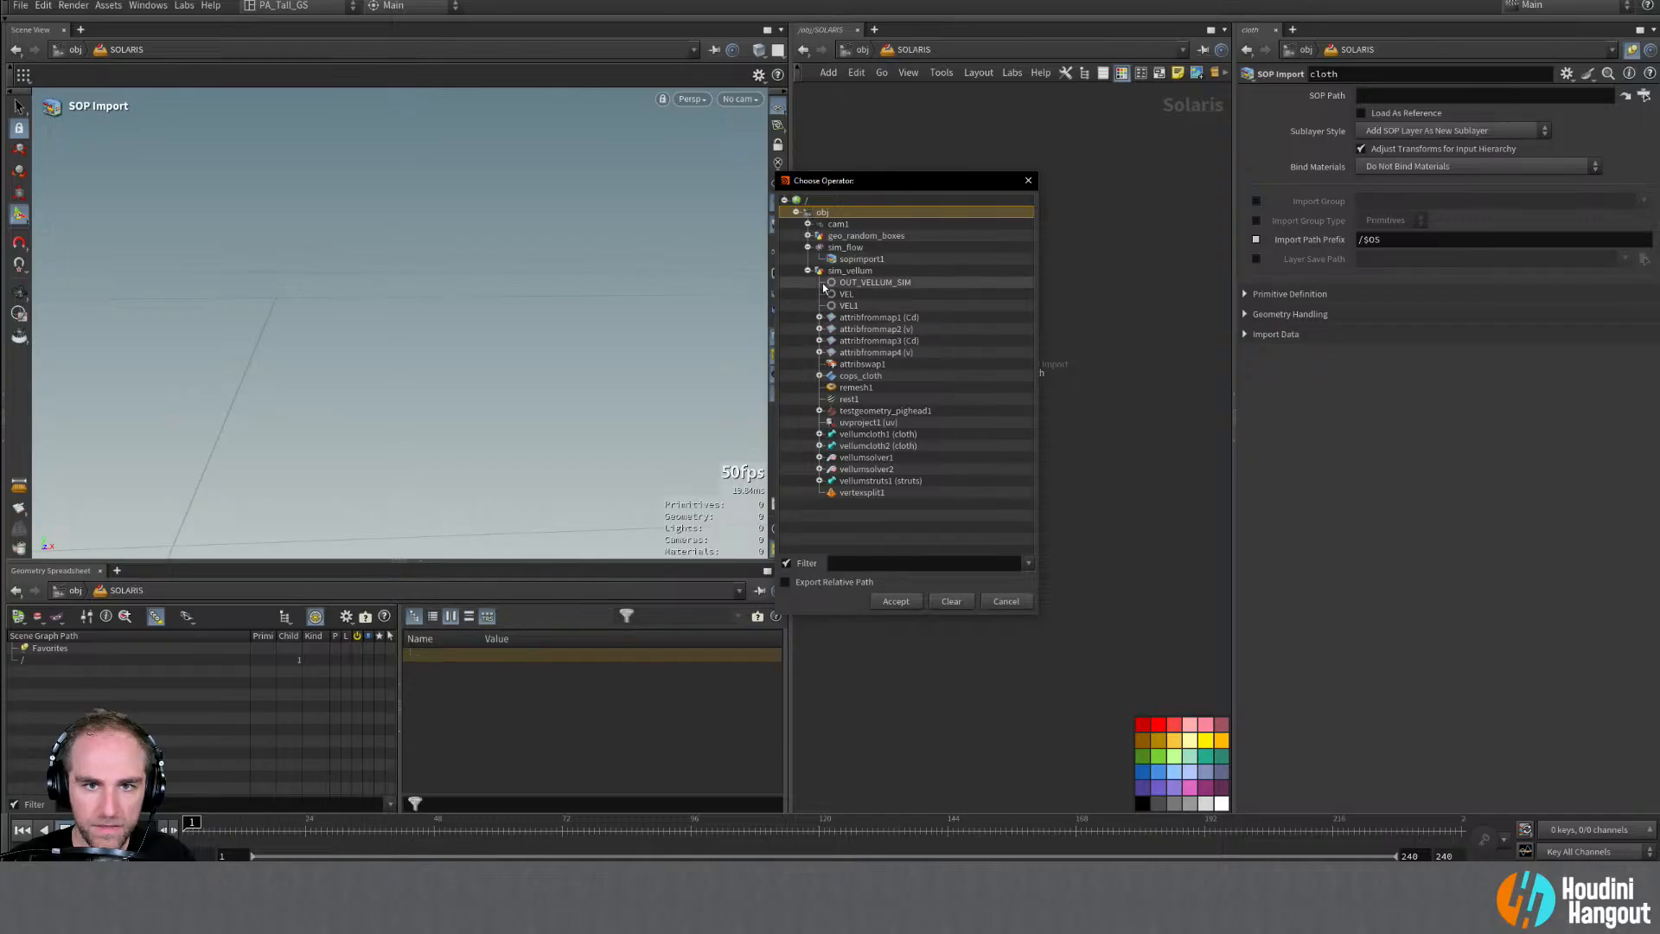
left_click(856, 282)
left_click(897, 602)
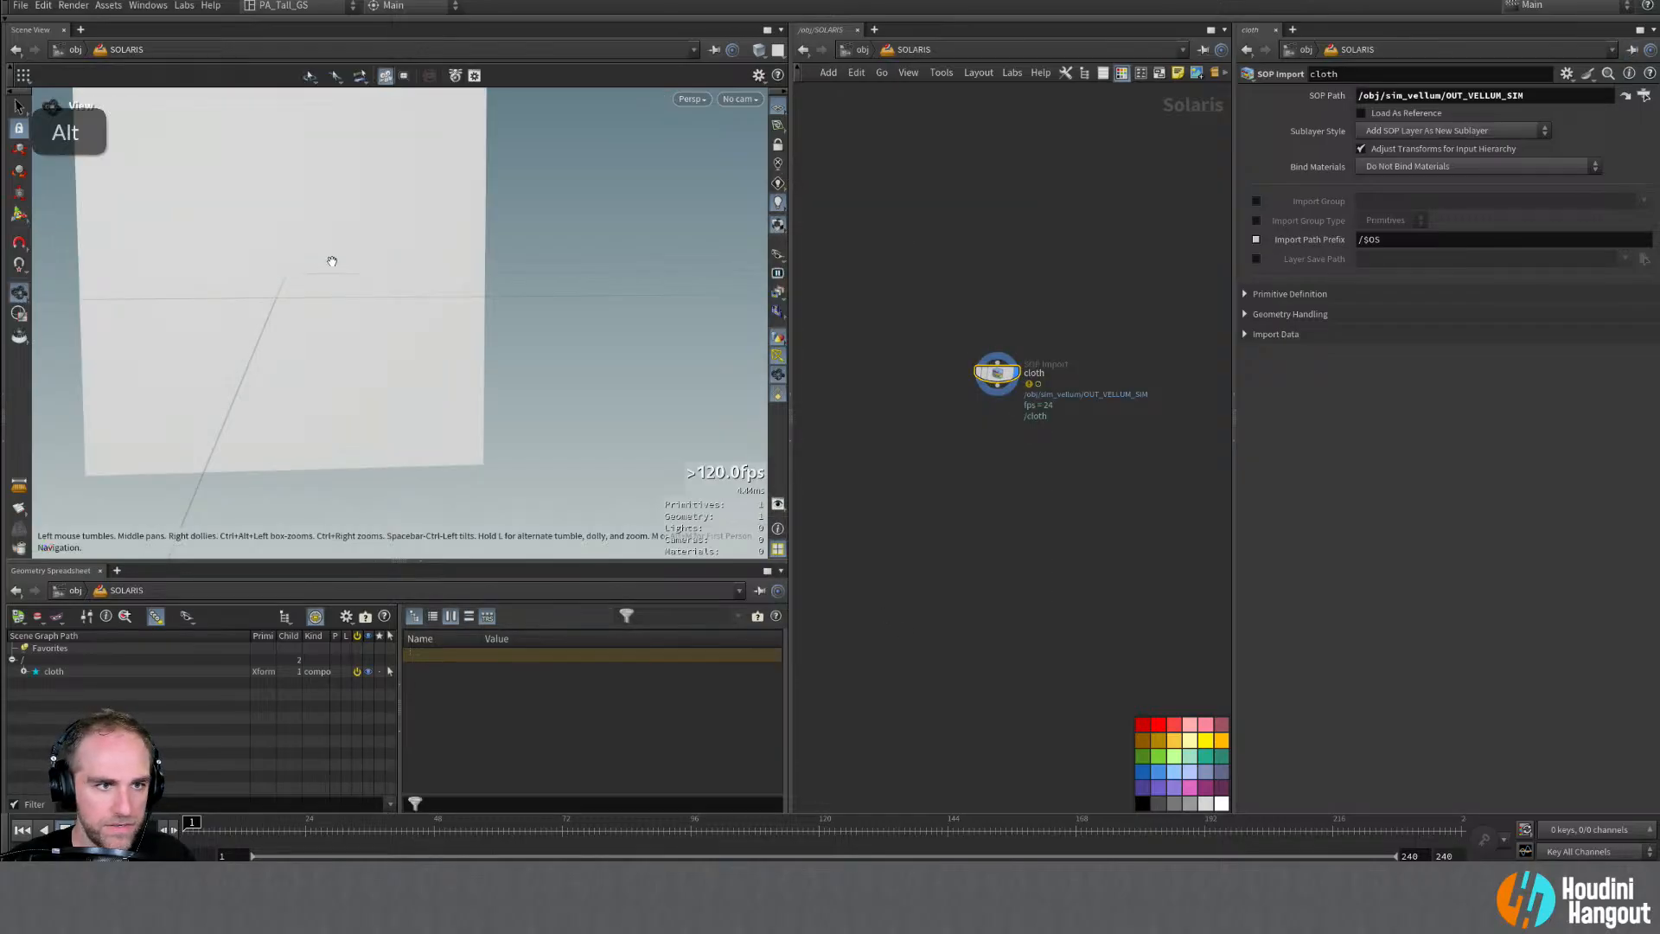
Step: Play back the imported cloth simulation, return to the first frame, and expand the cloth primitive in the scene graph
left_click_drag(318, 271, 286, 275, "alt")
middle_click_drag(286, 275, 298, 286, "alt")
key("Up")
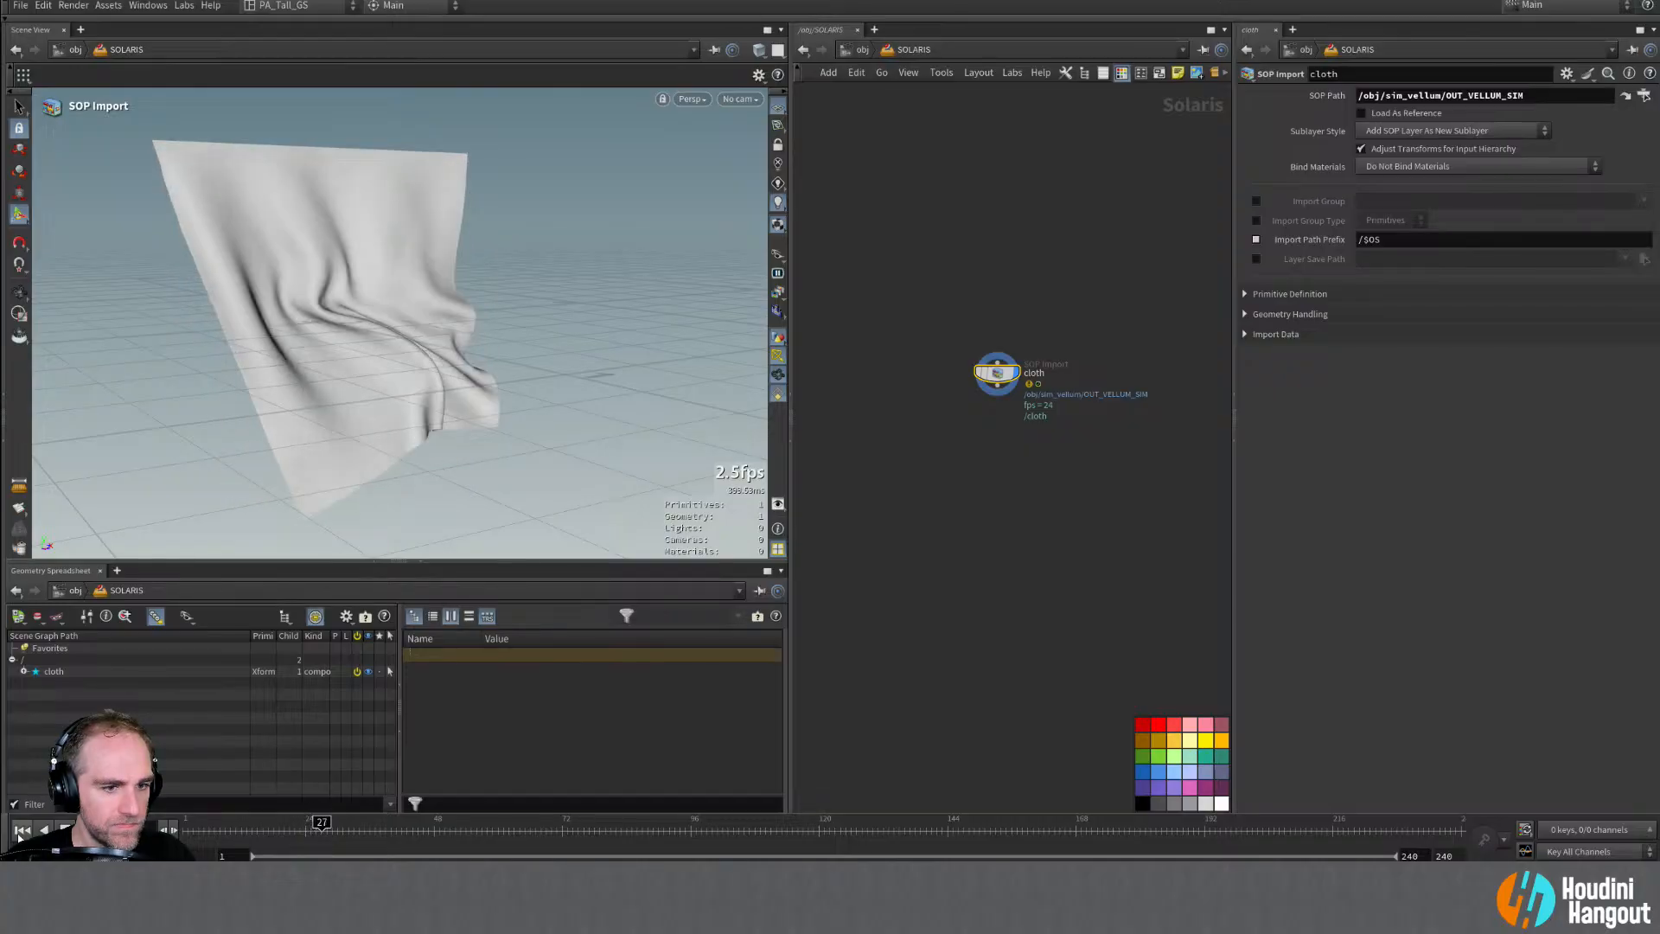
key("ctrl+Up")
left_click(24, 672)
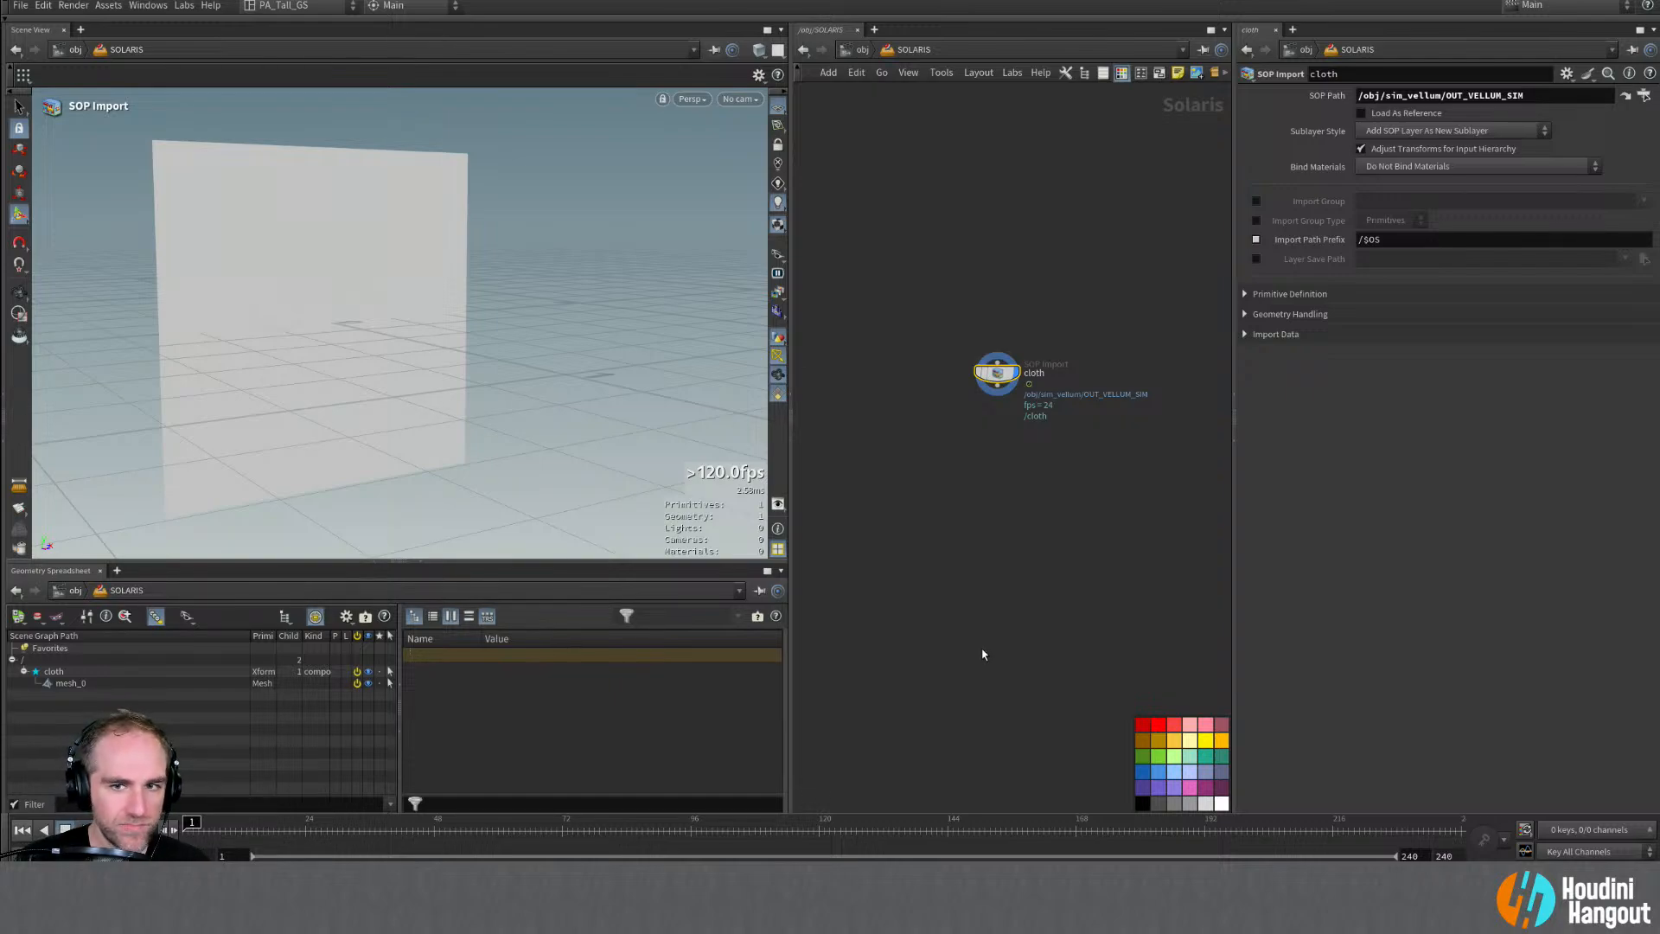
Step: Set the cloth import's Import Path Prefix to /World/Geometry/$OS
left_click(1356, 239)
type("/")
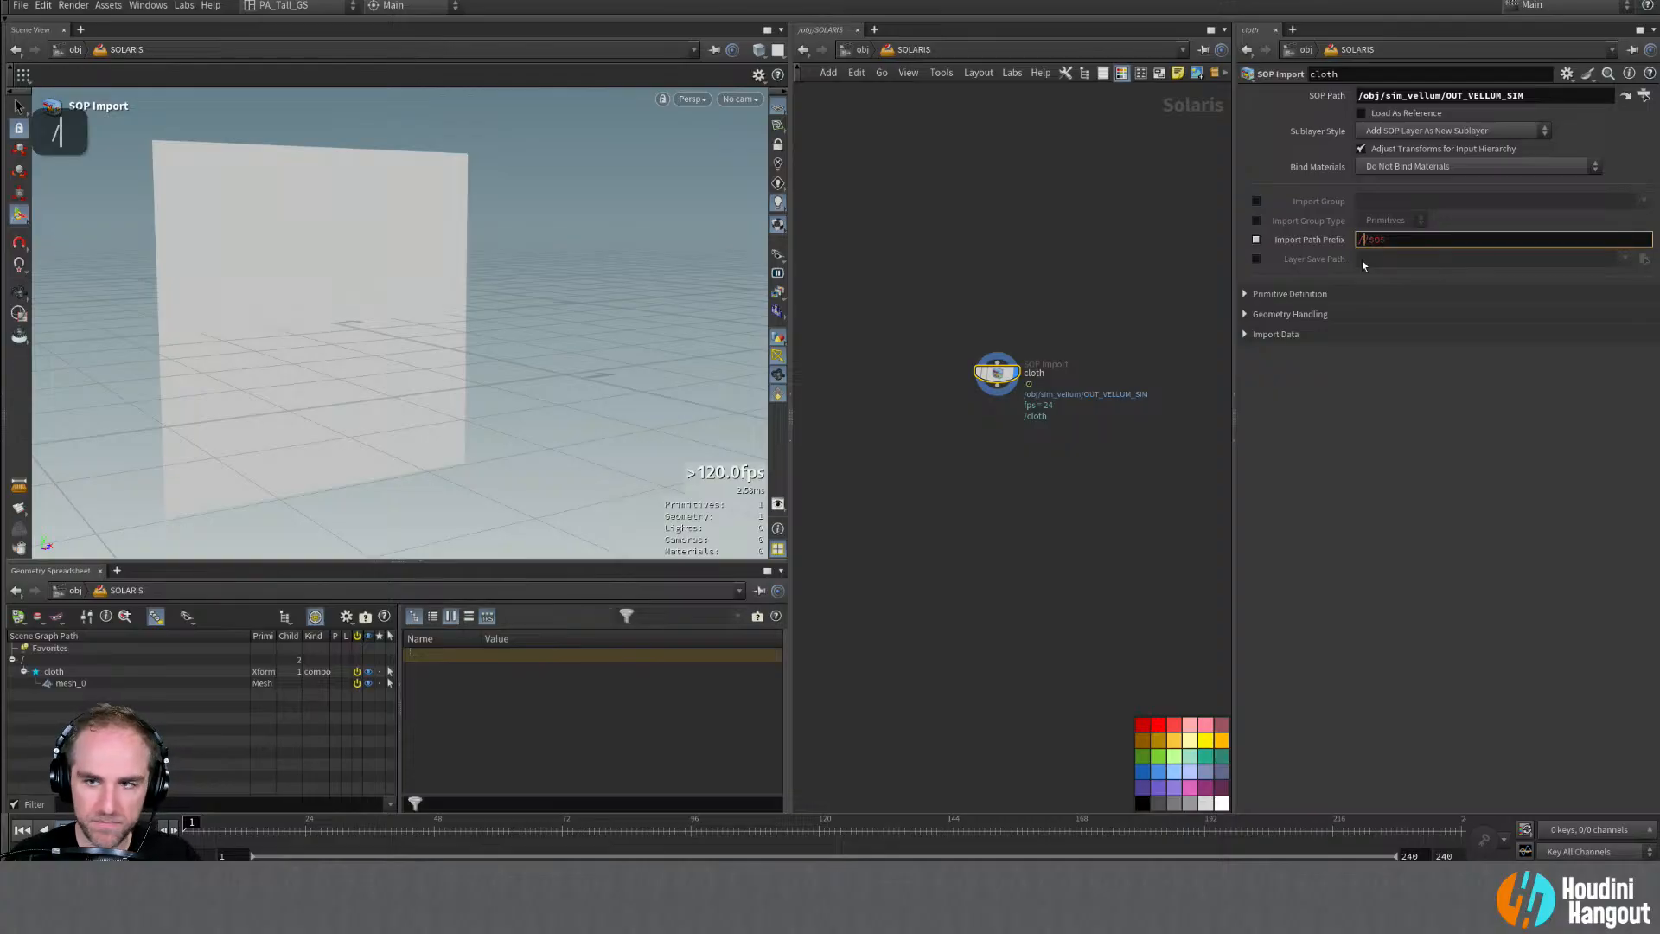
type("World")
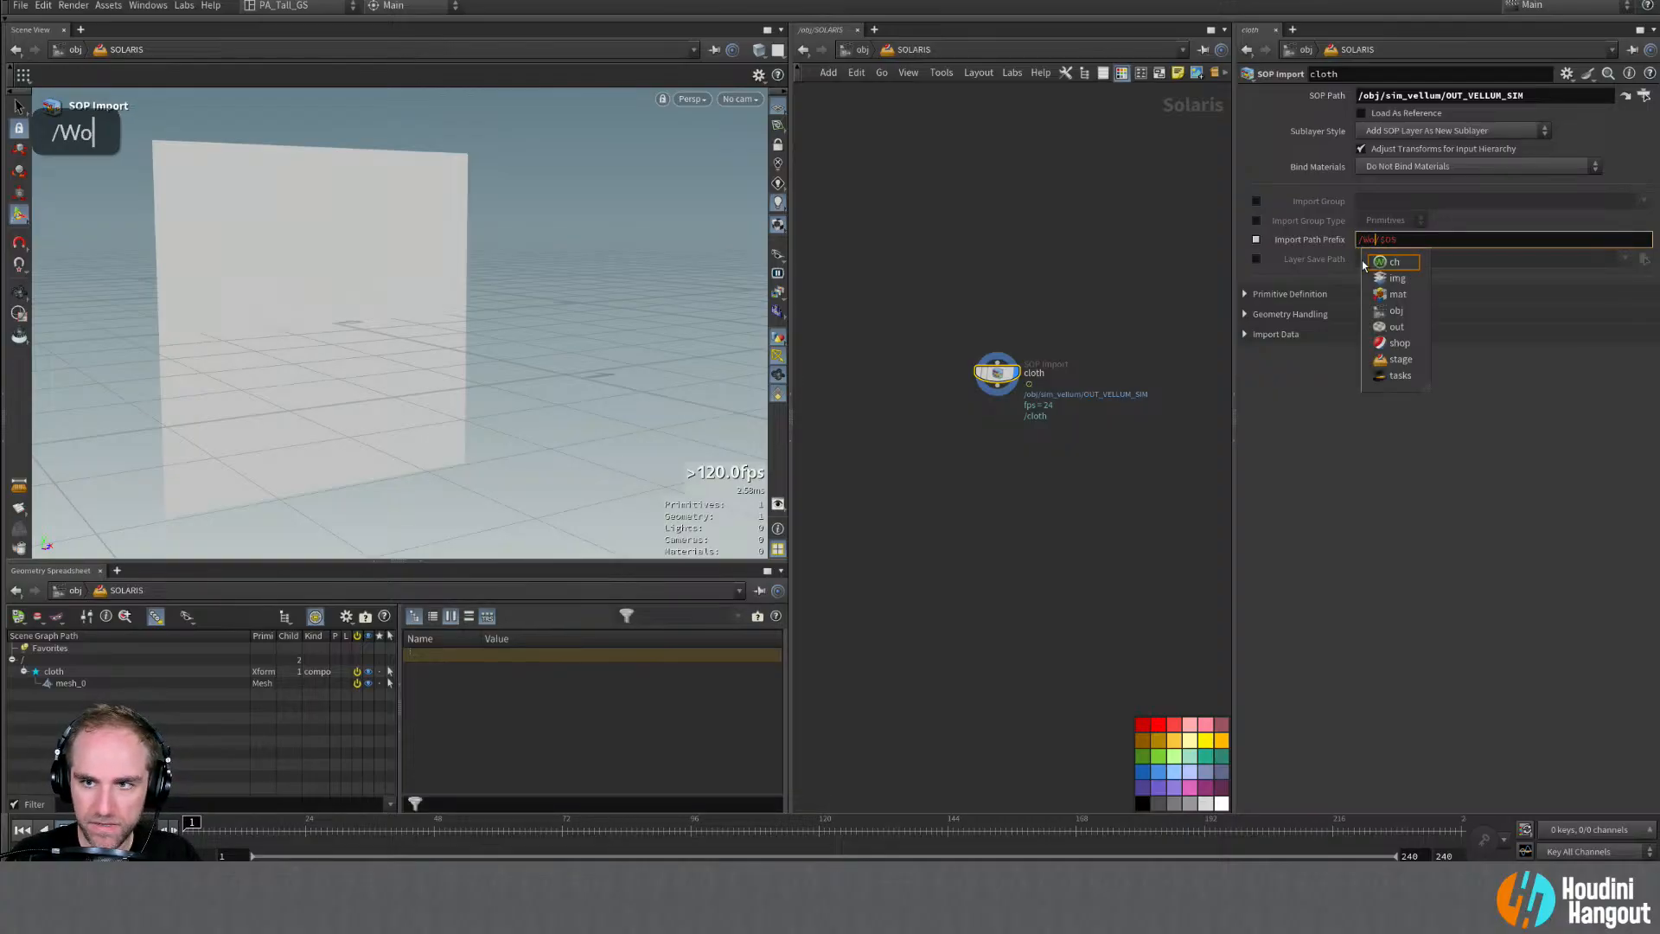
type("/Geometry/")
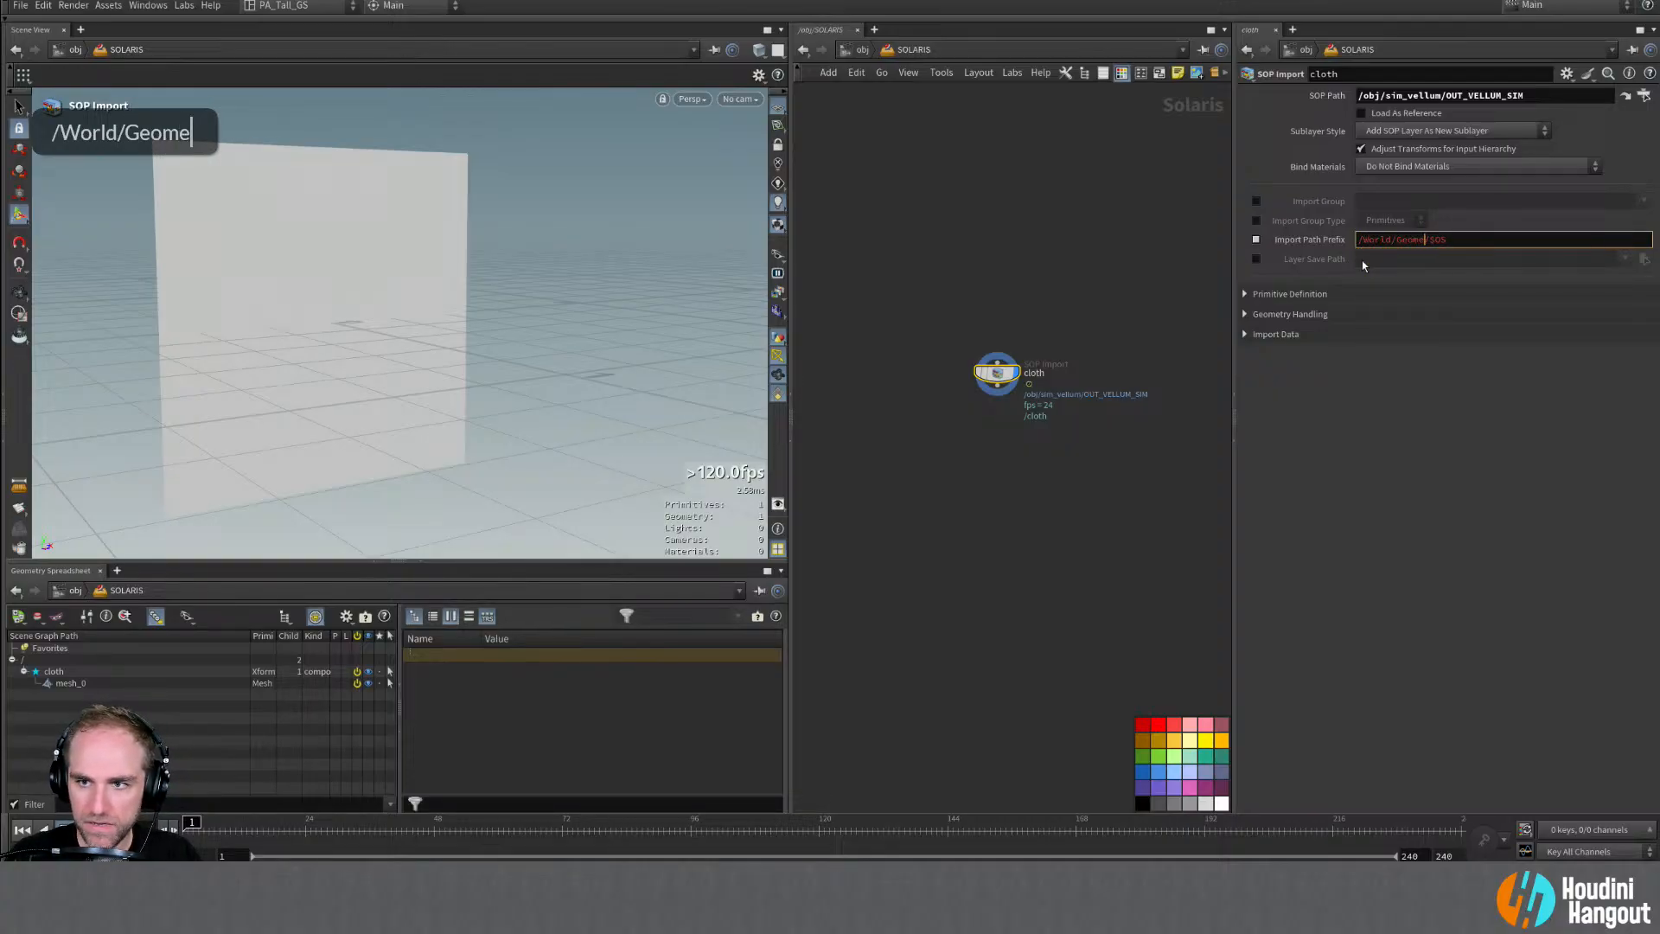
key("Return")
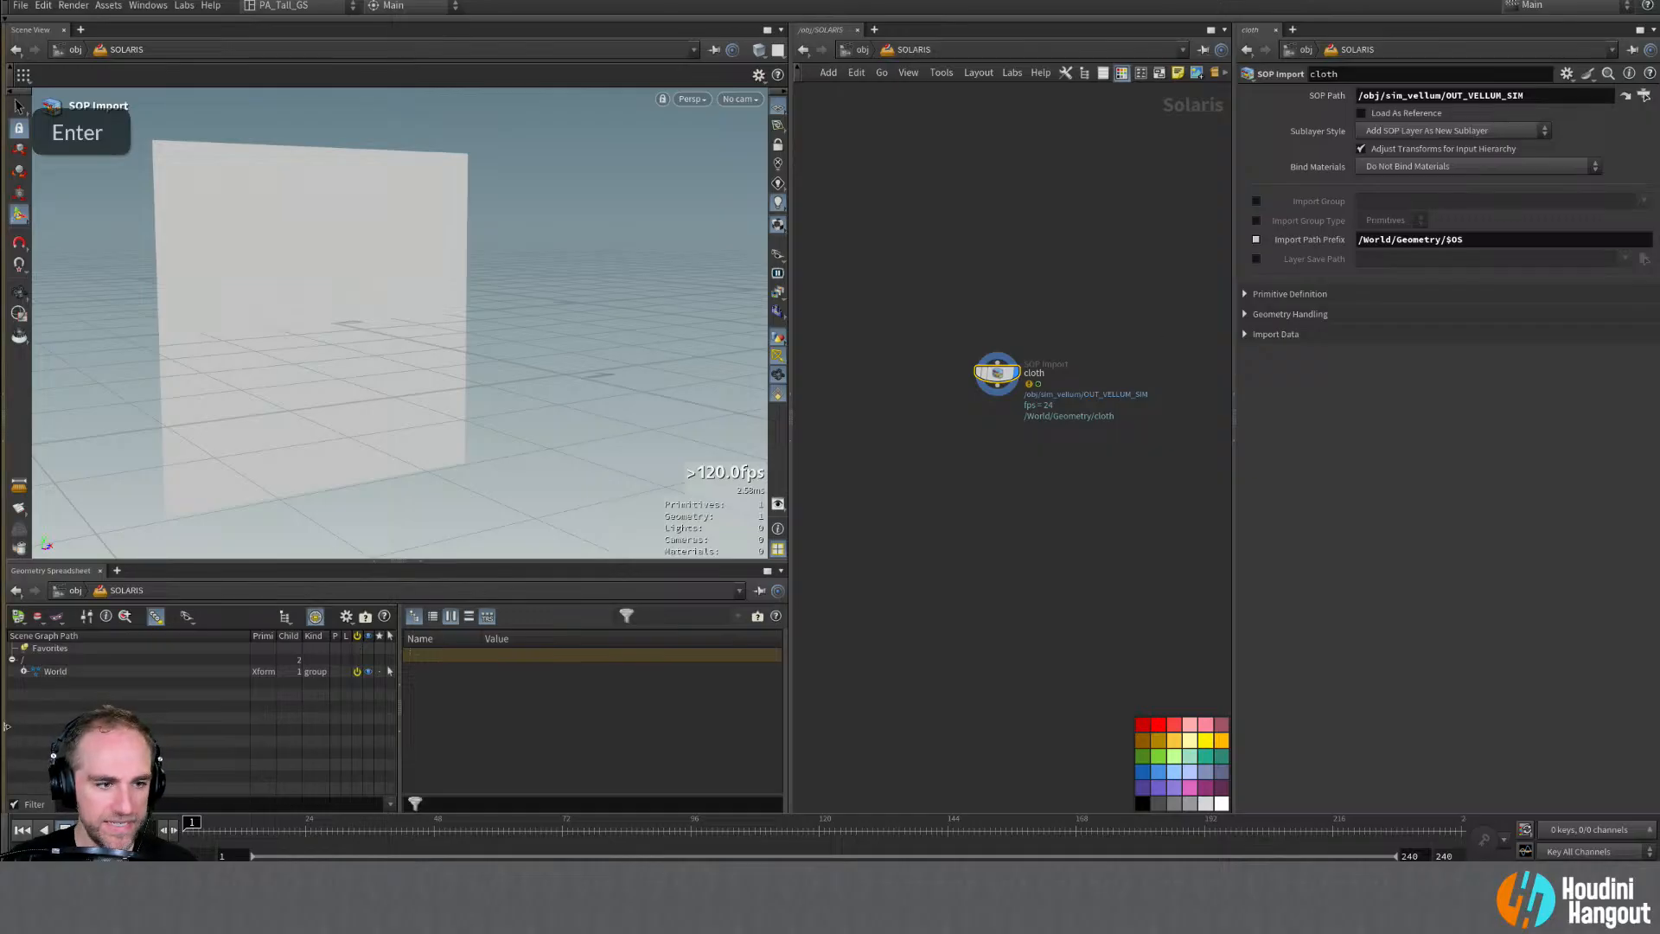
Step: Expand World and Geometry in the scene graph and set the cloth import's Sublayer Style to Merge SOP Layer Into Existing Active Layer
left_click(36, 683)
left_click(47, 694)
left_click(47, 694)
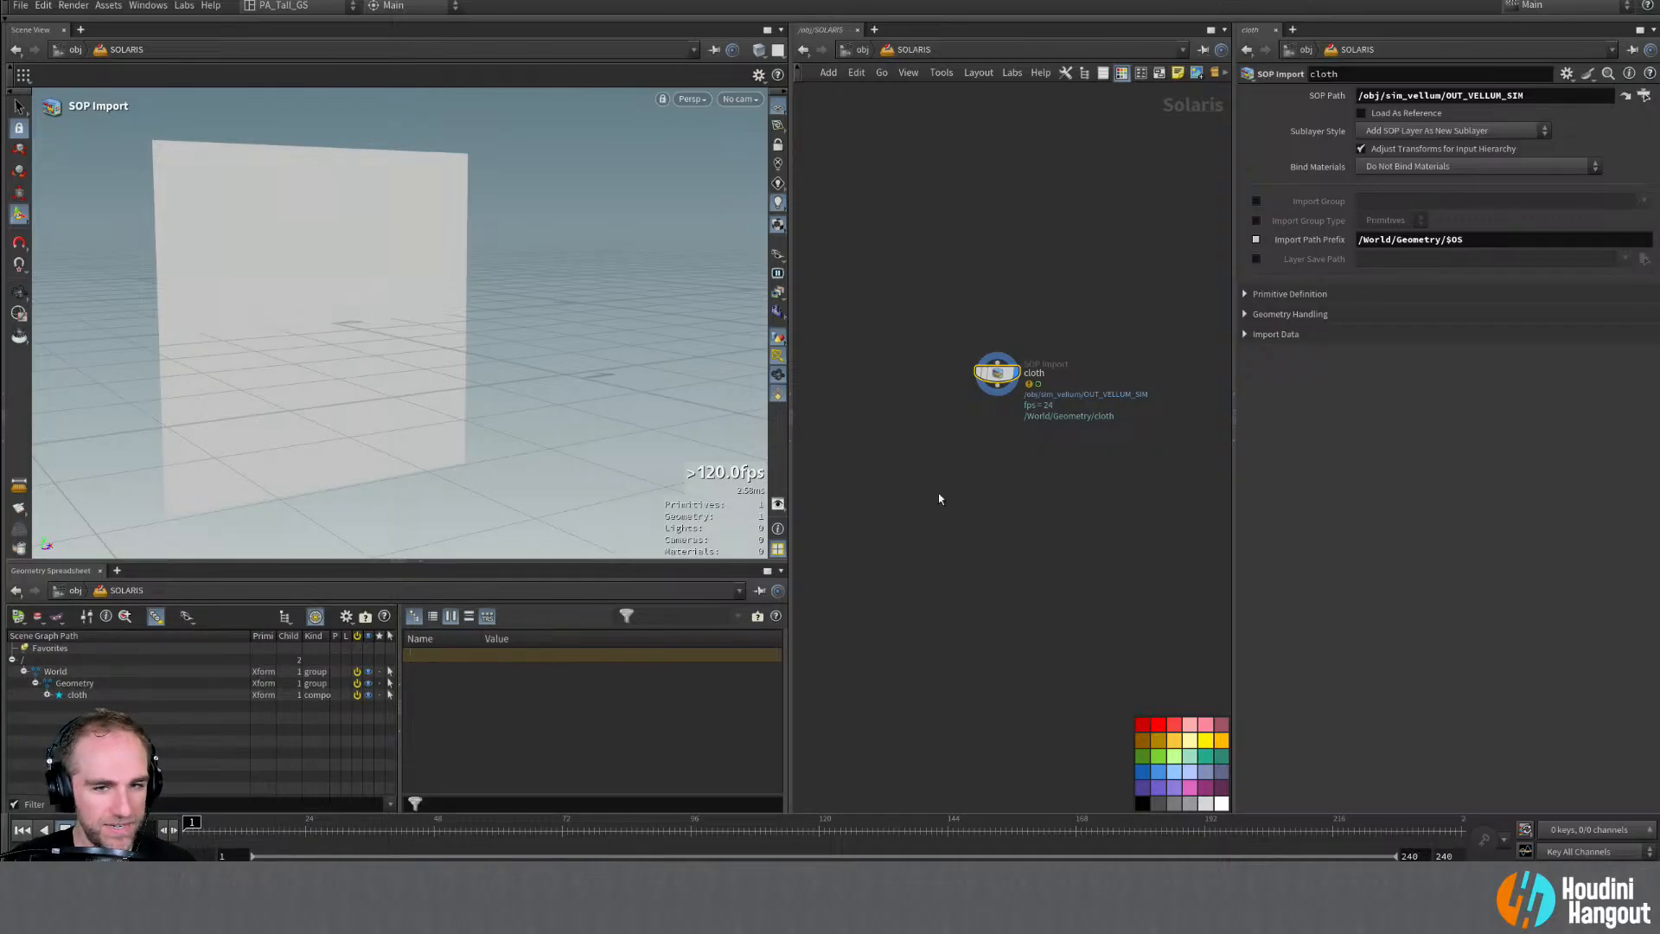
left_click(896, 516)
middle_click_drag(1005, 498, 983, 498)
left_click(1453, 130)
left_click(1452, 146)
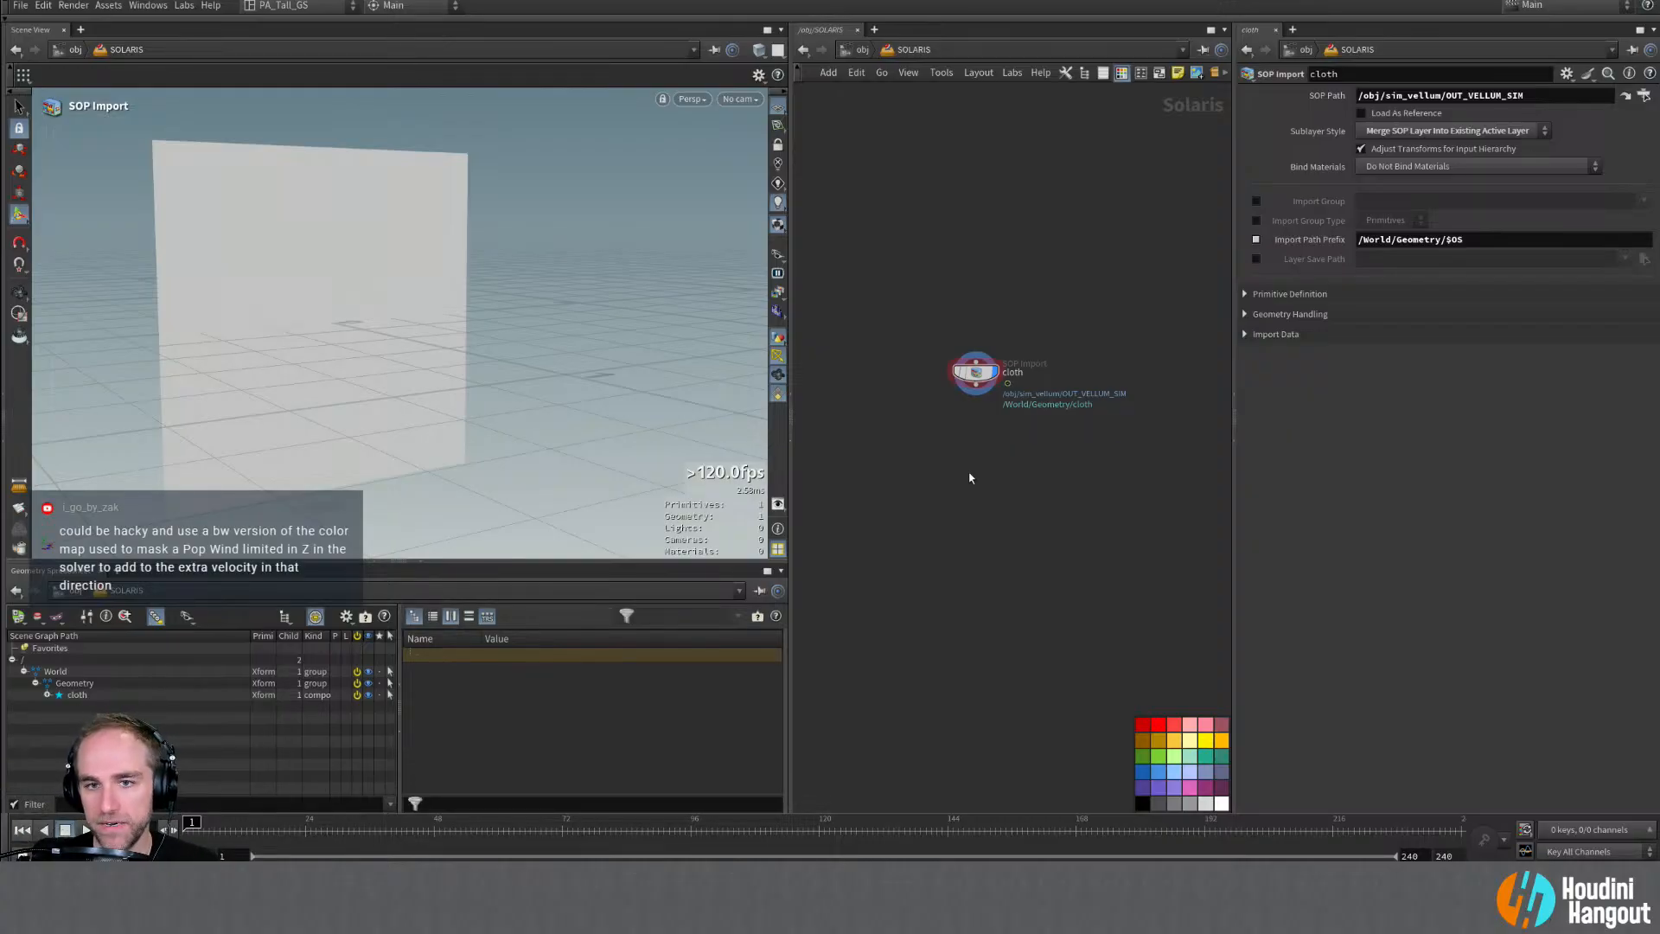
Step: Leave the SOLARIS network and open the sim_vellum geometry network
right_click_drag(969, 474, 983, 416)
middle_click_drag(983, 416, 930, 435)
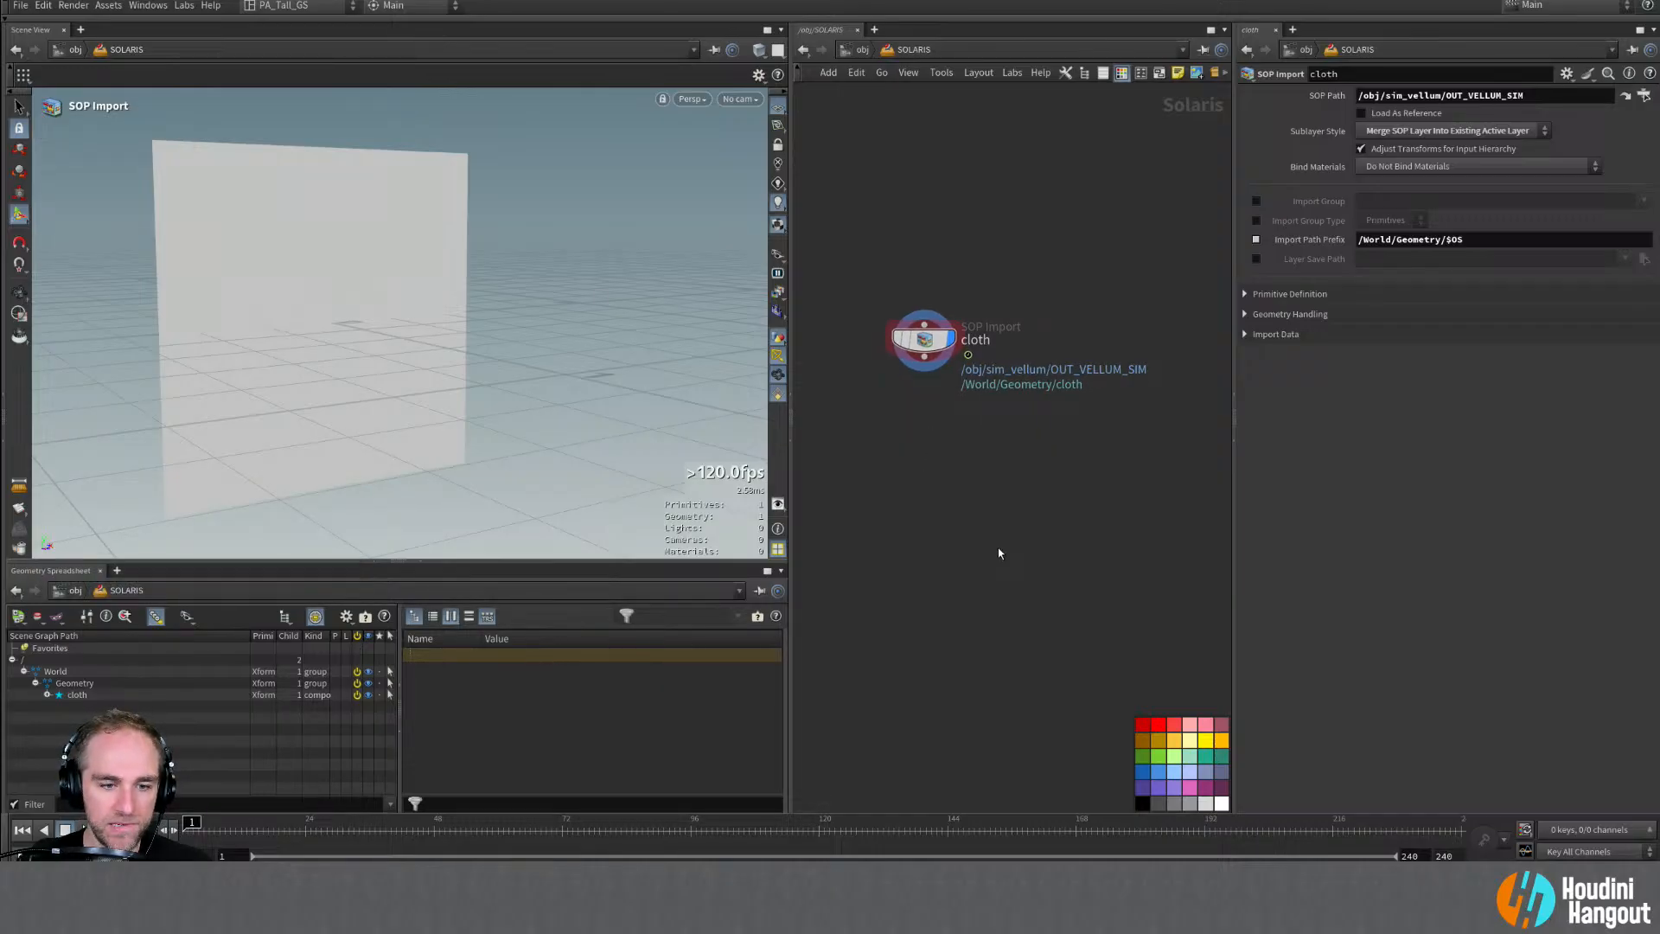
key("u")
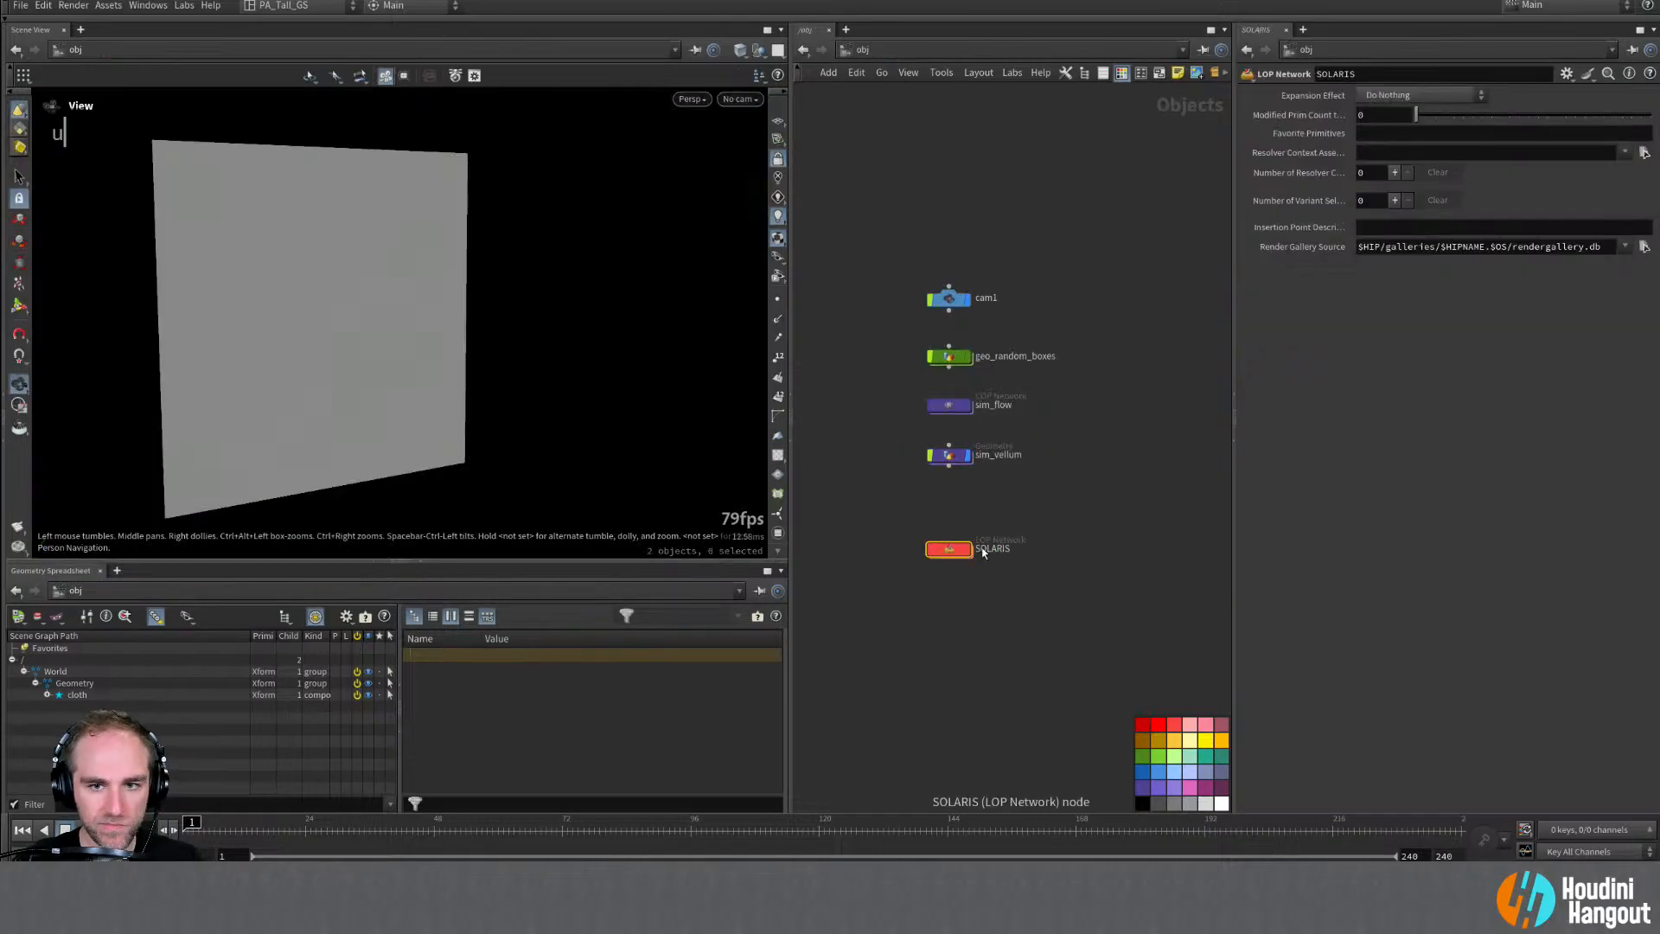
double_click(956, 464)
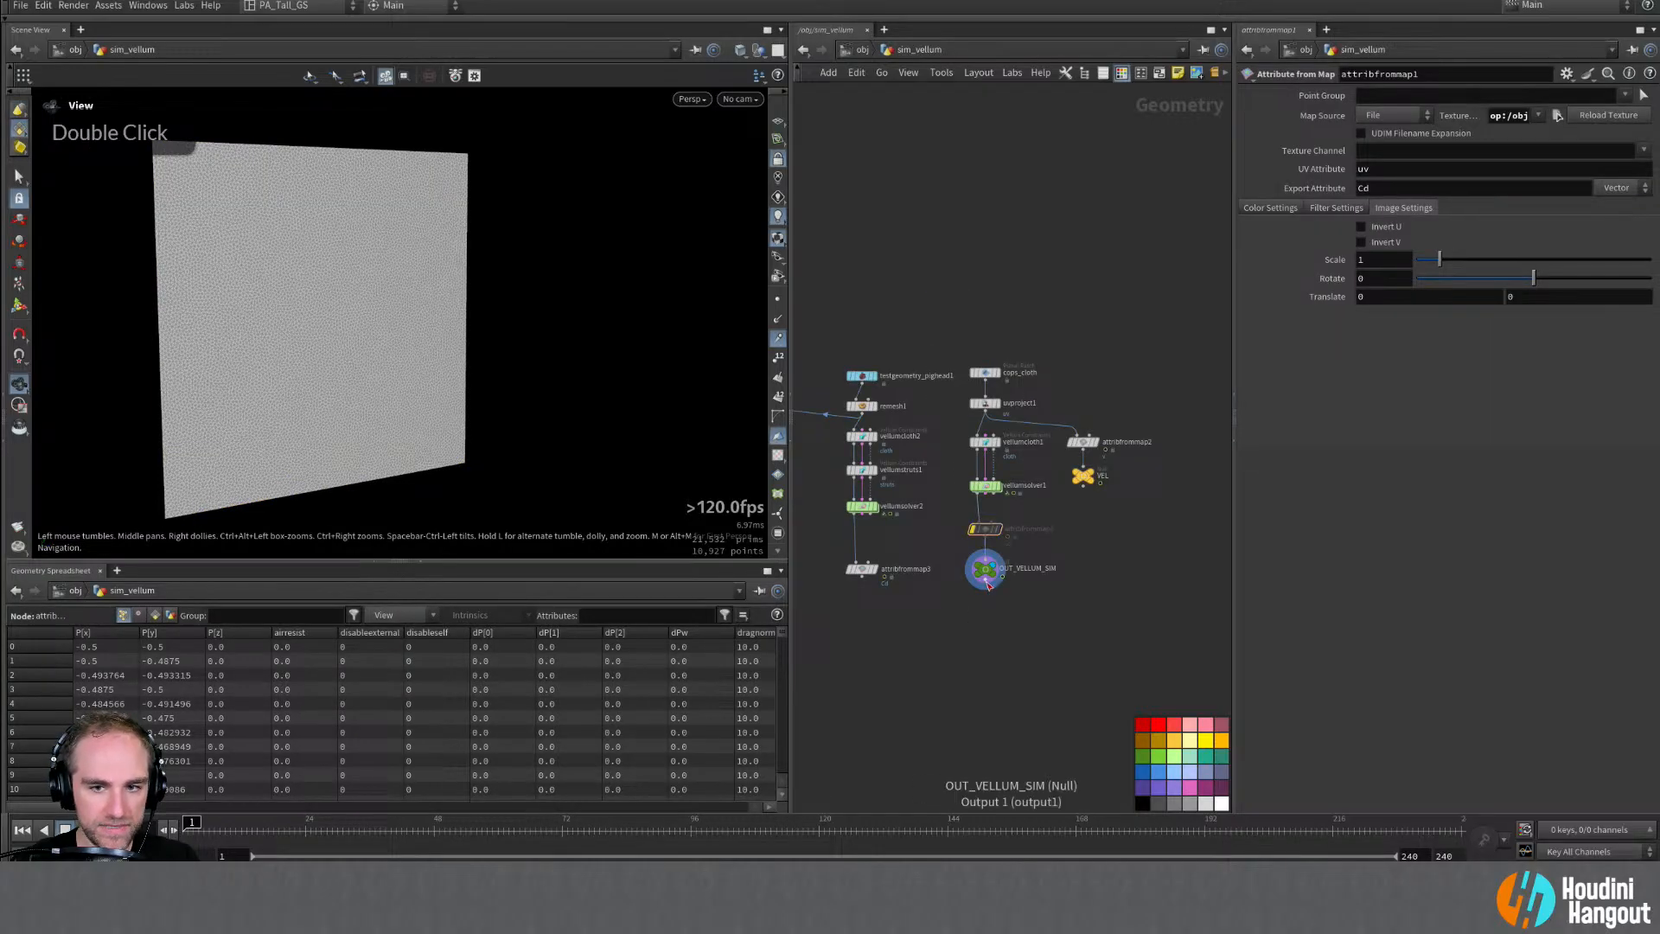
Step: Insert a Vellum I/O node between vellumsolver1 and the bypassed Attribute from Map node
key("Tab")
type("vellum io")
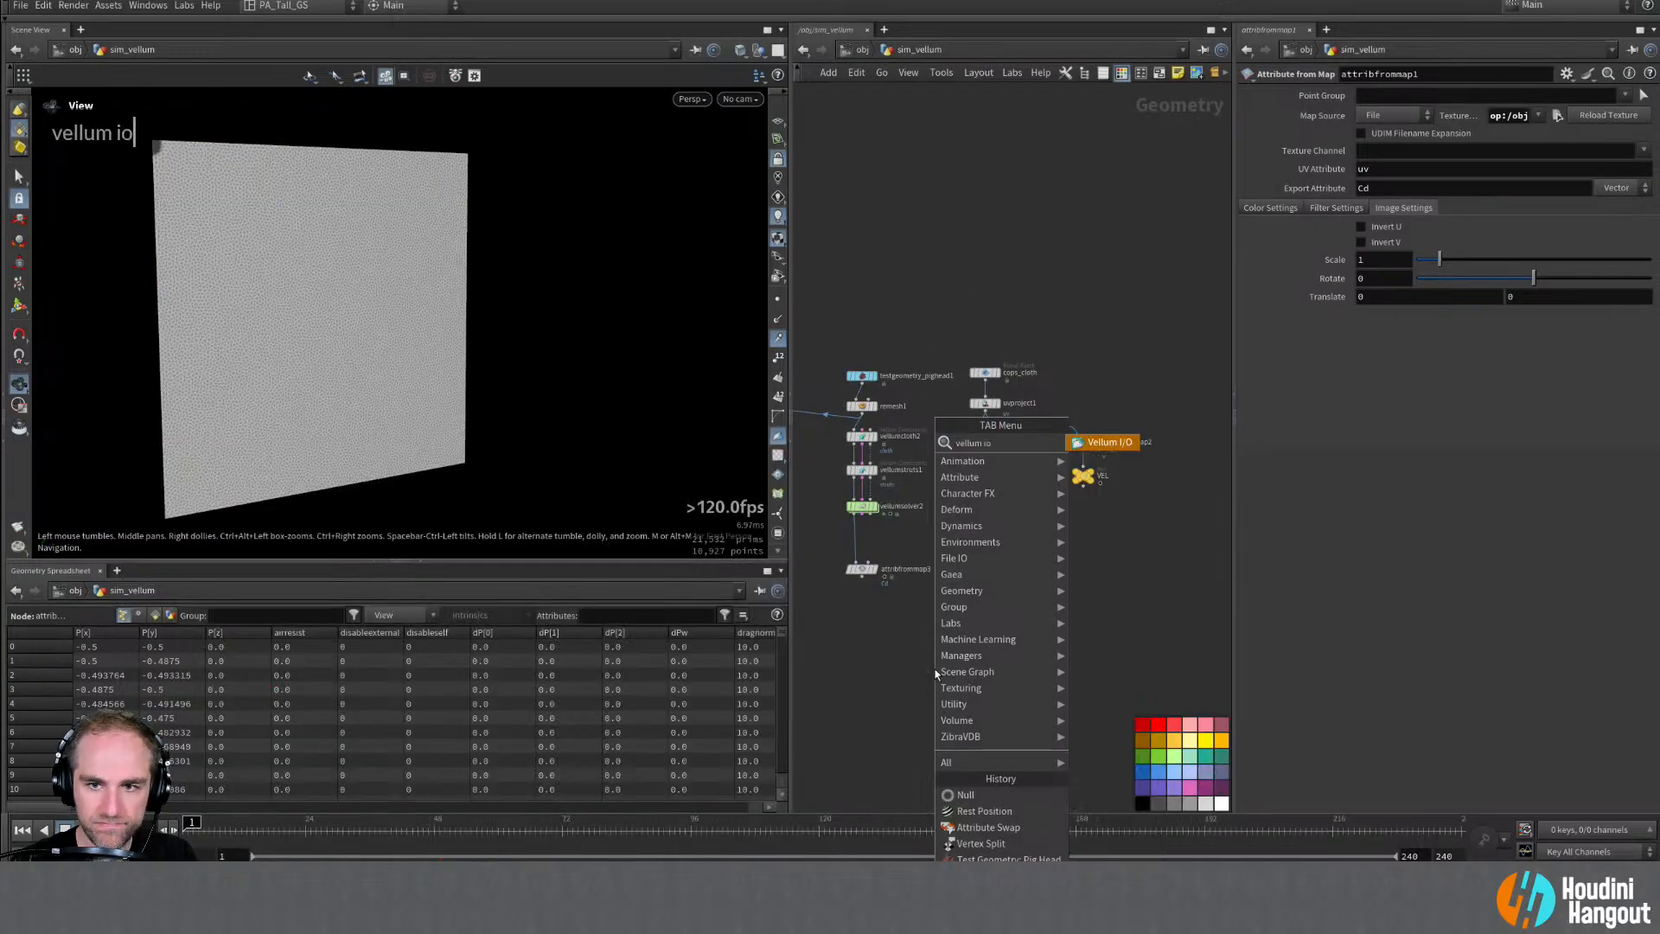
key("Return")
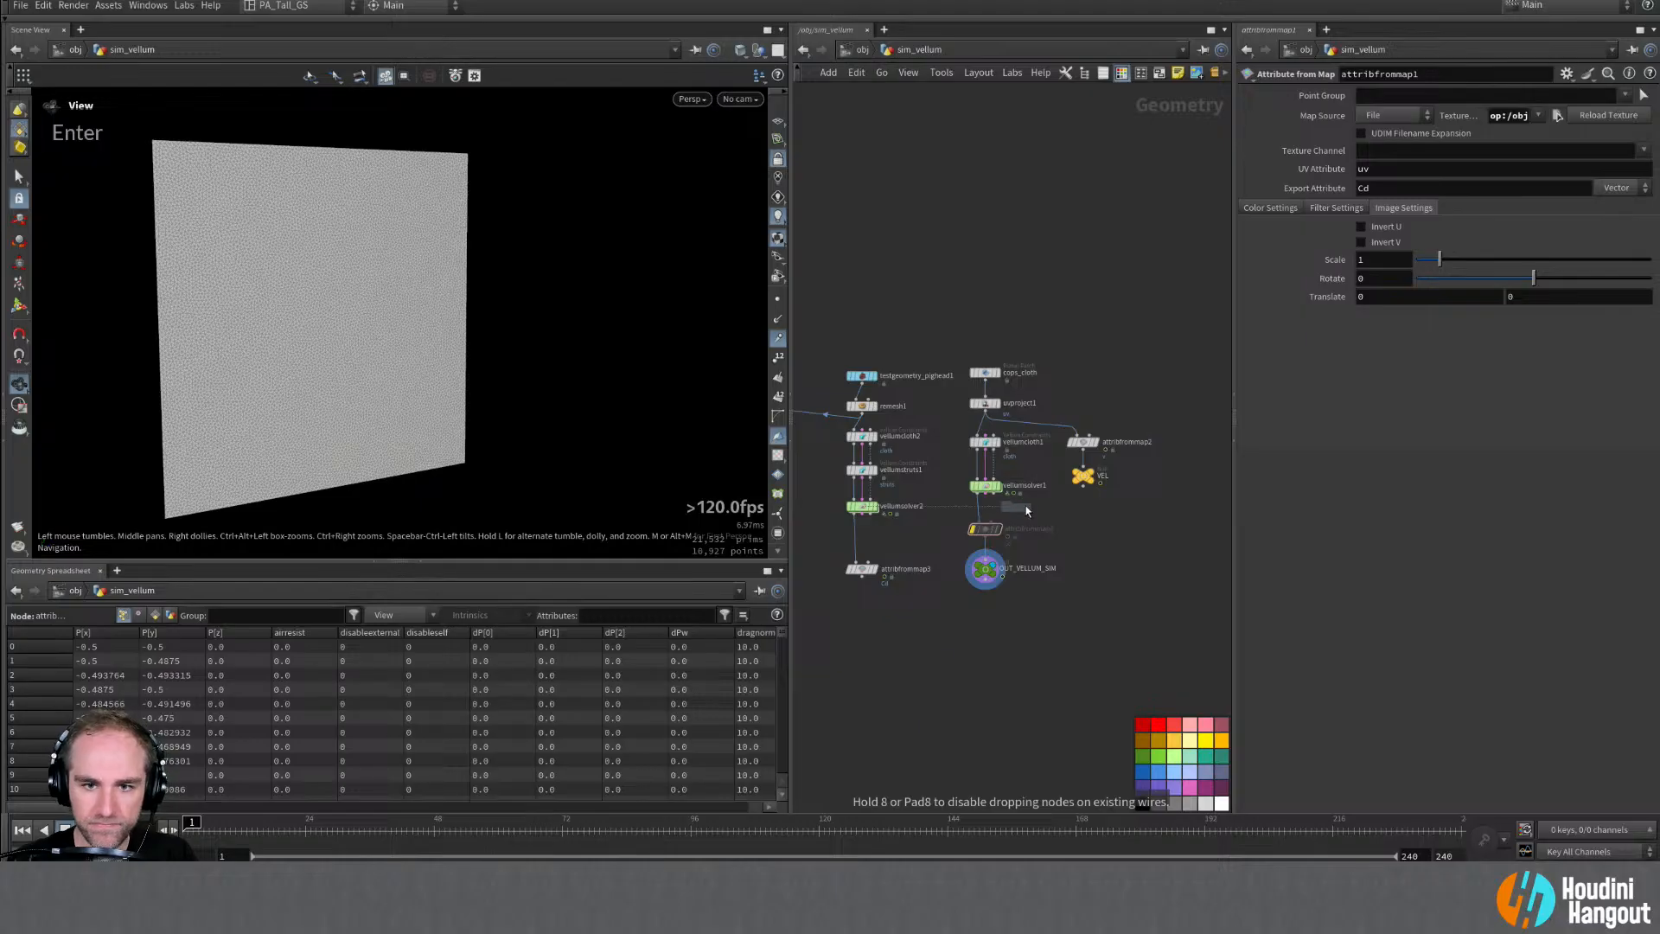
left_click(985, 517)
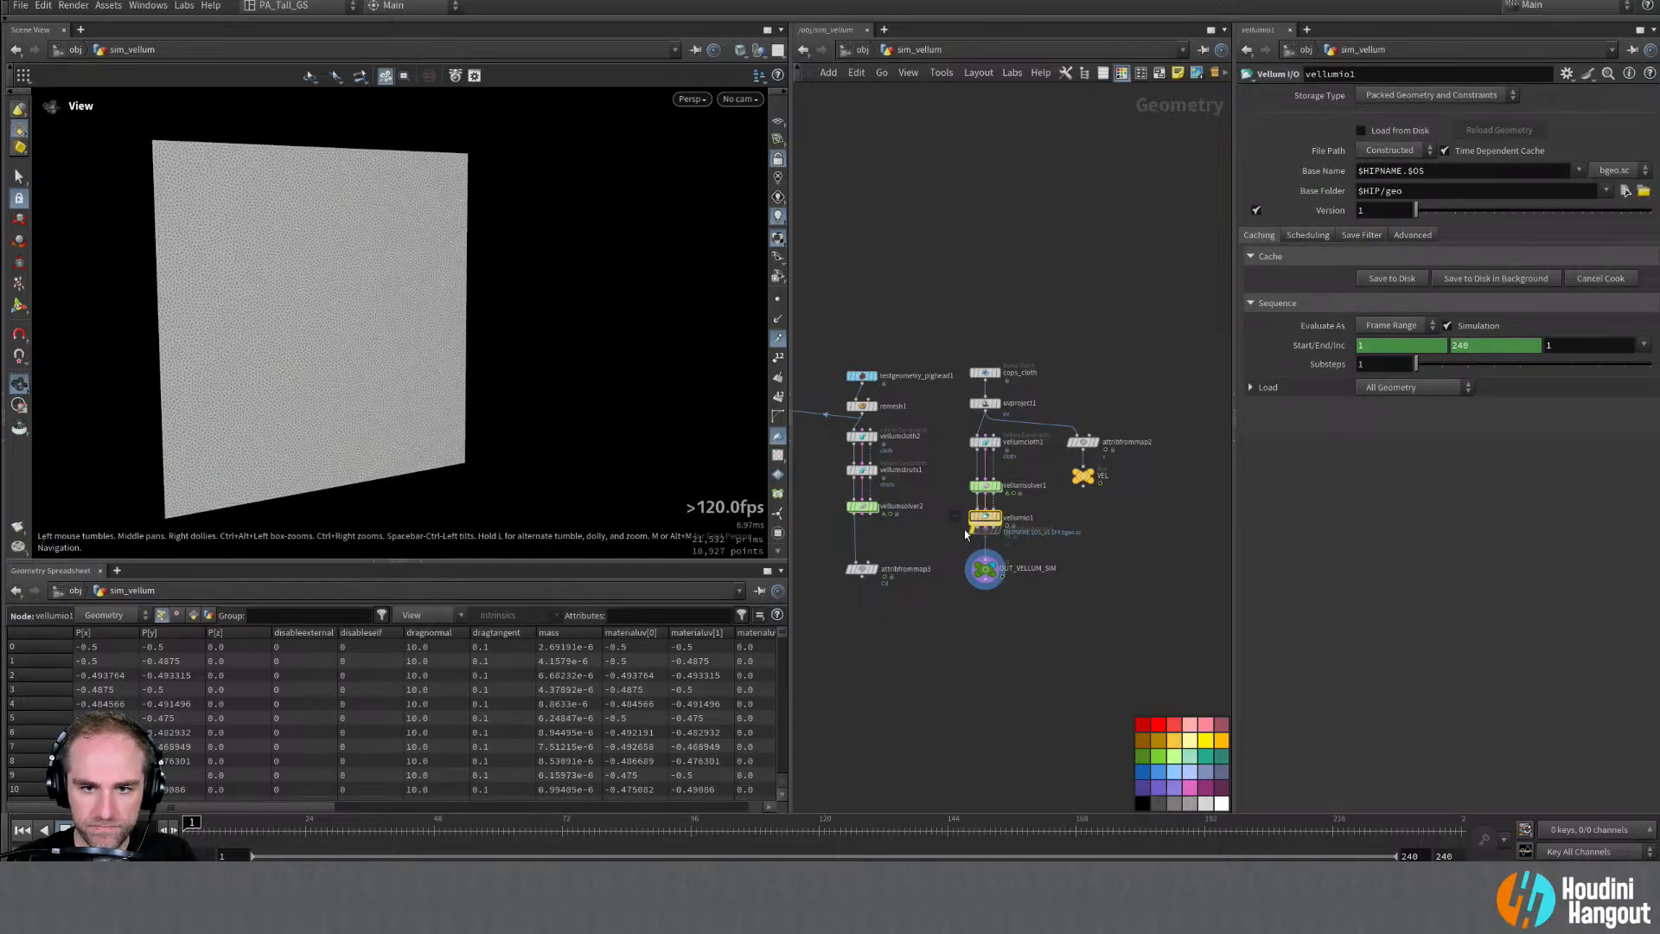
Step: Move attribfrommap1 and OUT_VELLUM_SIM further down the network and display the Vellum I/O node
left_click_drag(964, 531, 1047, 620)
mouse_move(987, 531)
left_mouse_down()
mouse_move(979, 571)
mouse_move(1055, 683)
left_mouse_up()
right_click(1020, 543)
left_click(984, 544)
left_click_drag(984, 578, 984, 629)
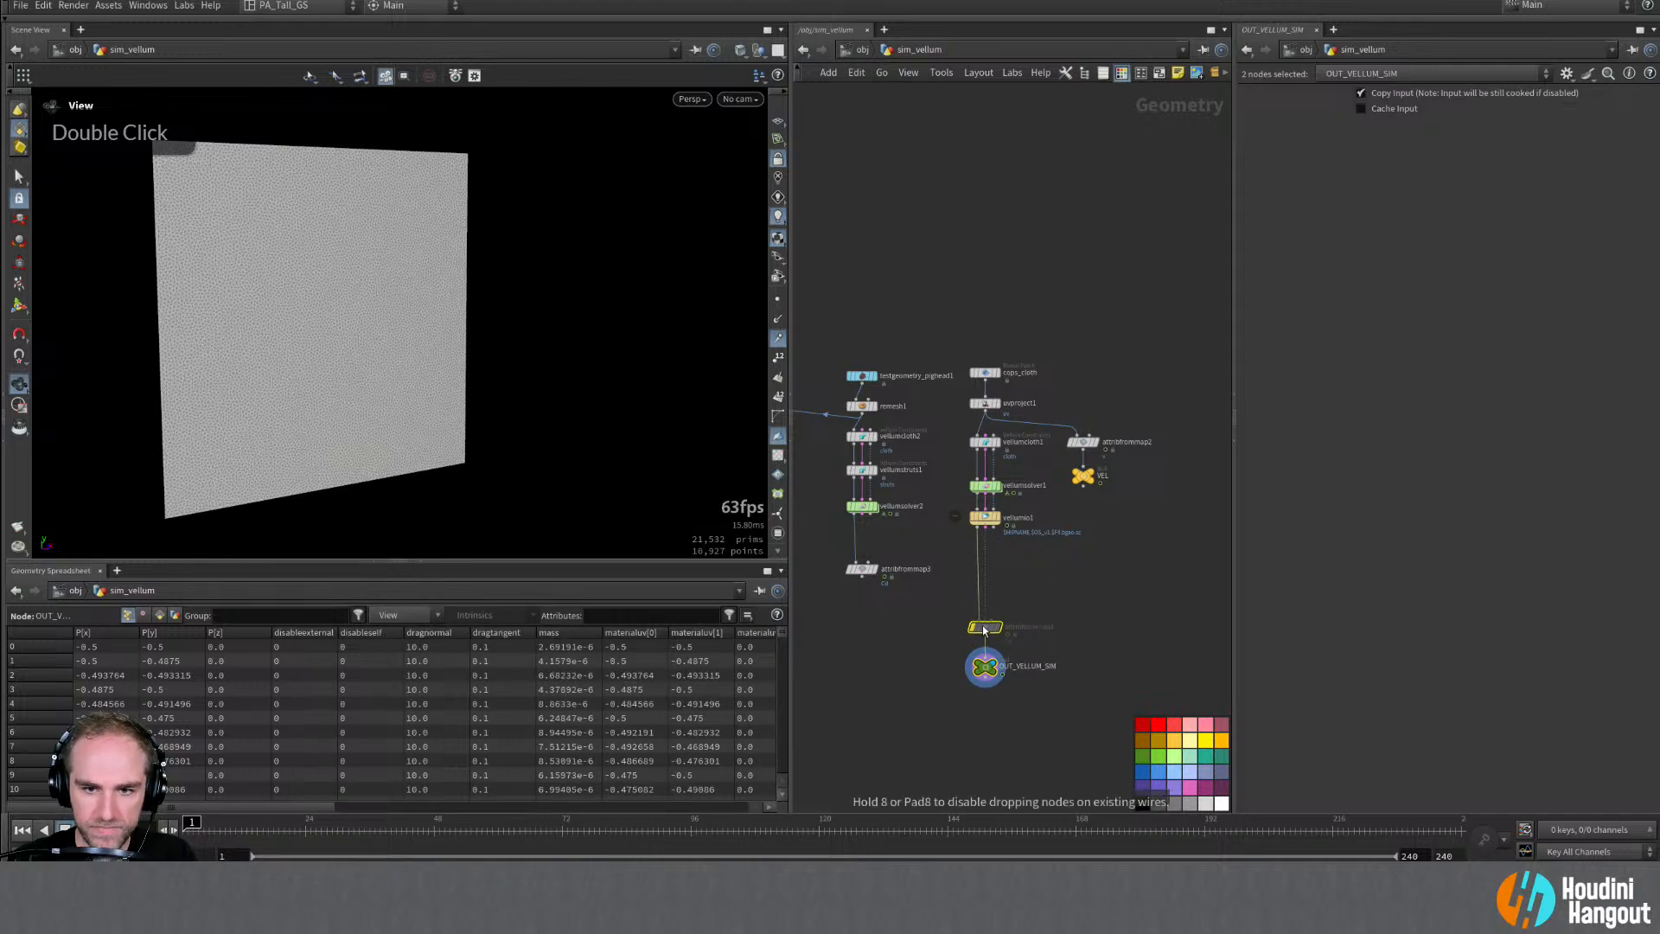
left_click(985, 518)
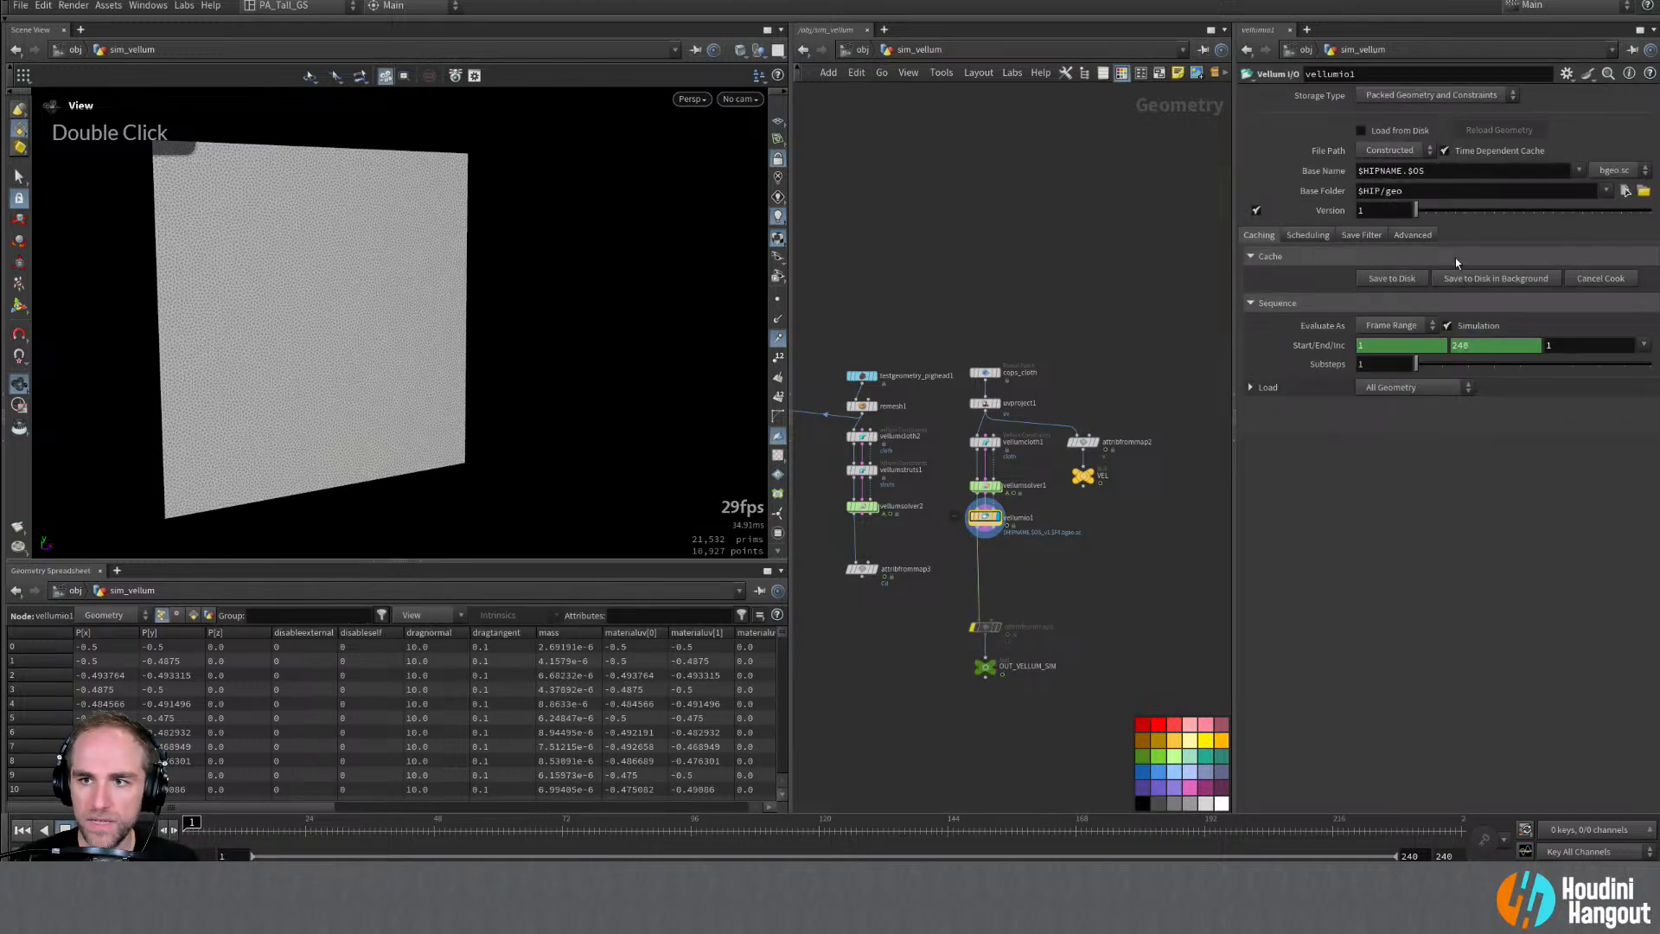
Step: Rename the Vellum I/O node as cloth_cache
right_click_drag(999, 557, 1023, 513)
double_click(1024, 493)
type("cloth_cacjhe")
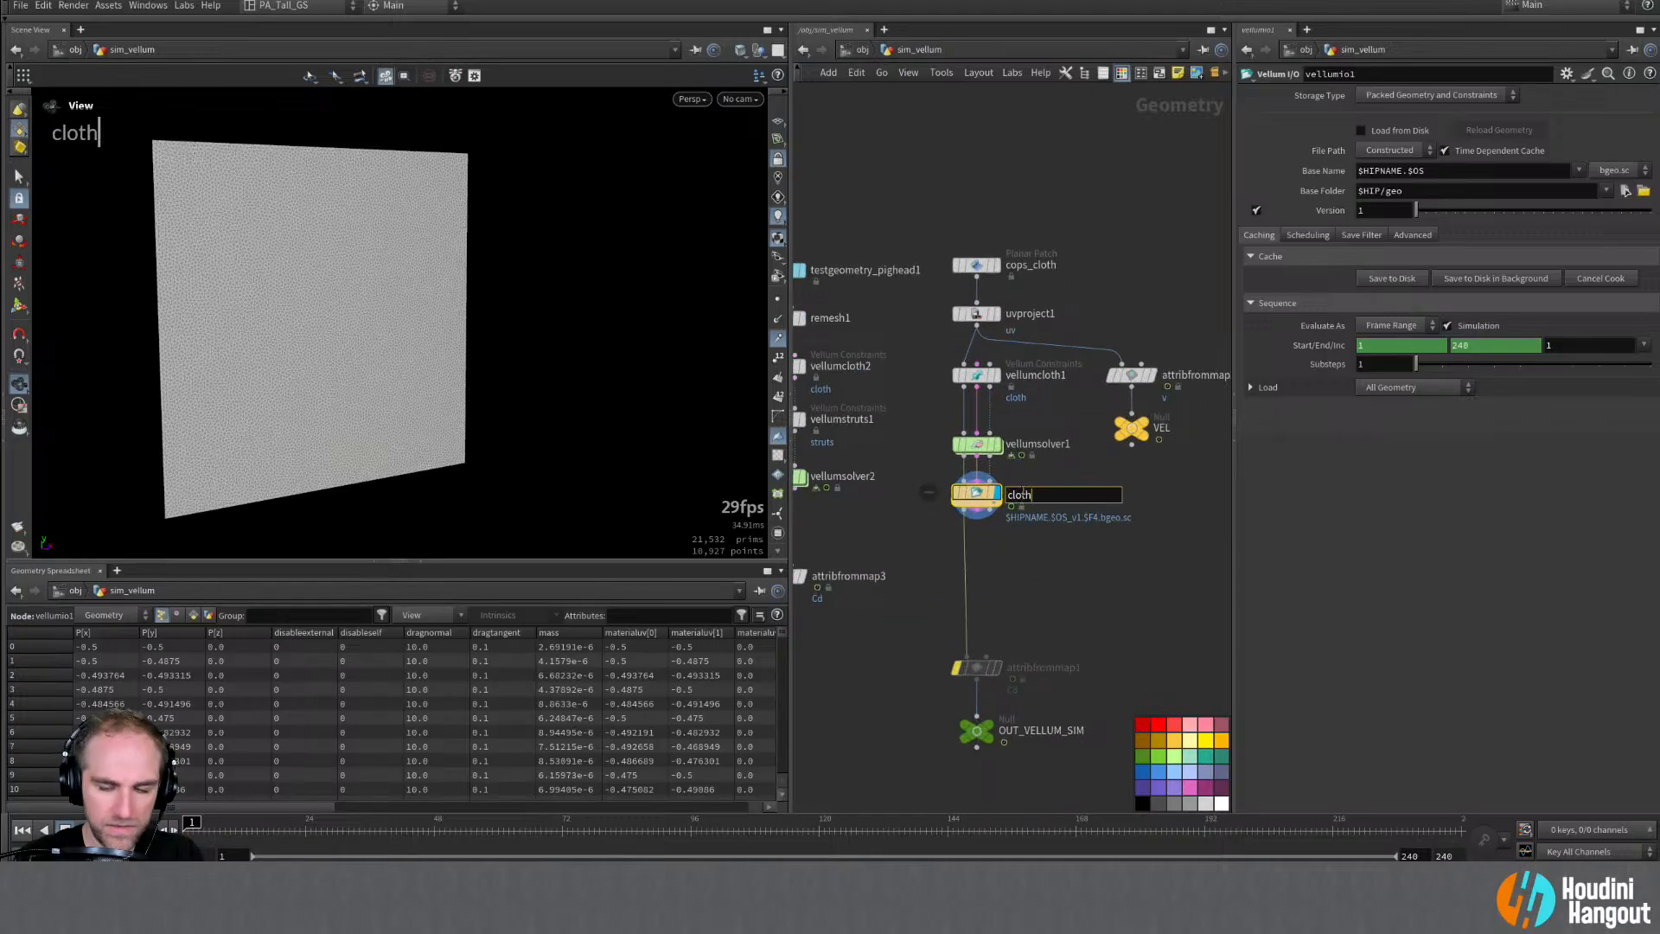
key("BackSpace")
key("BackSpace")
key("BackSpace")
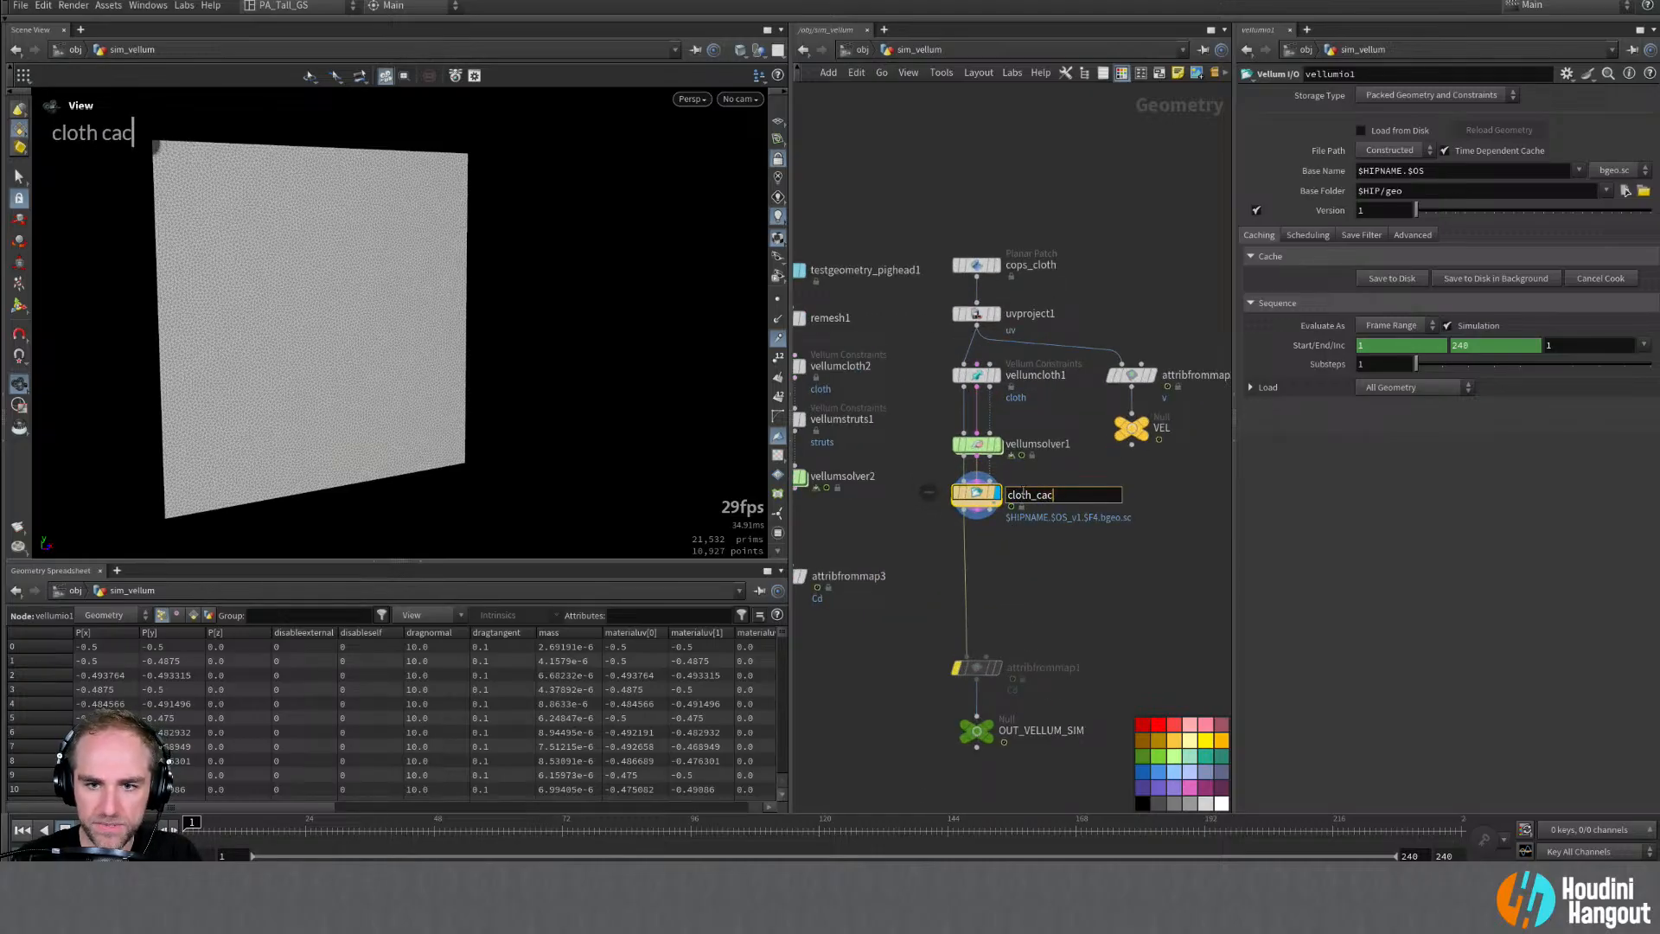
type("he")
key("Return")
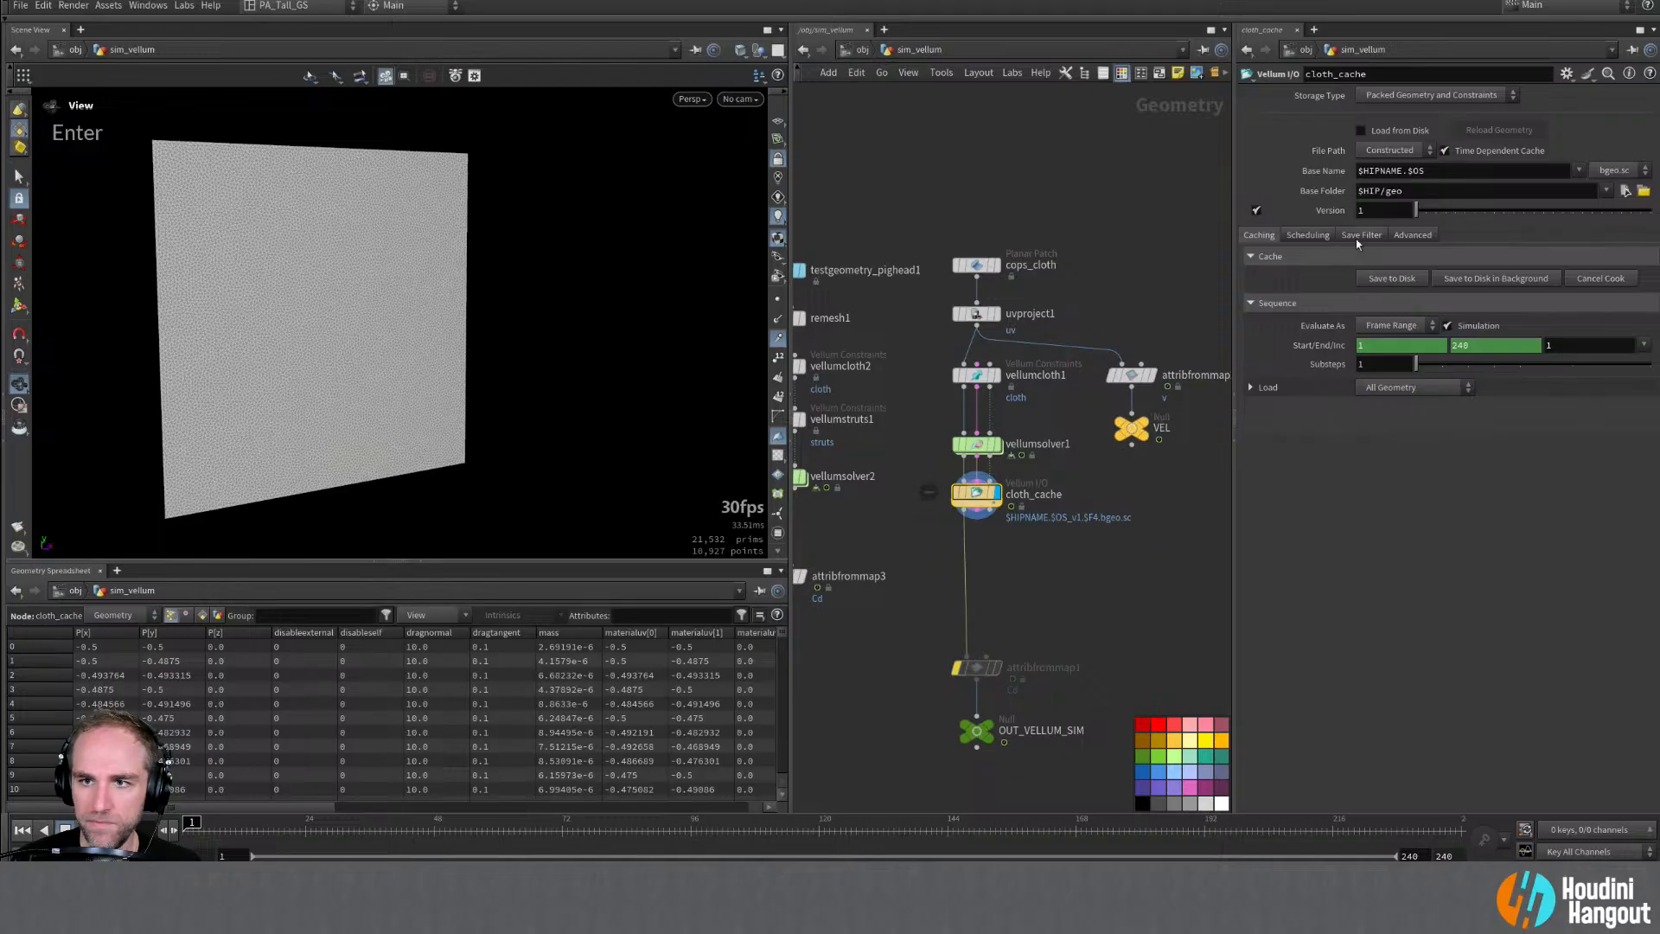
Step: Set cloth_cache's Base Folder to $HIP/sim and its Base Name to $OS
double_click(1393, 191)
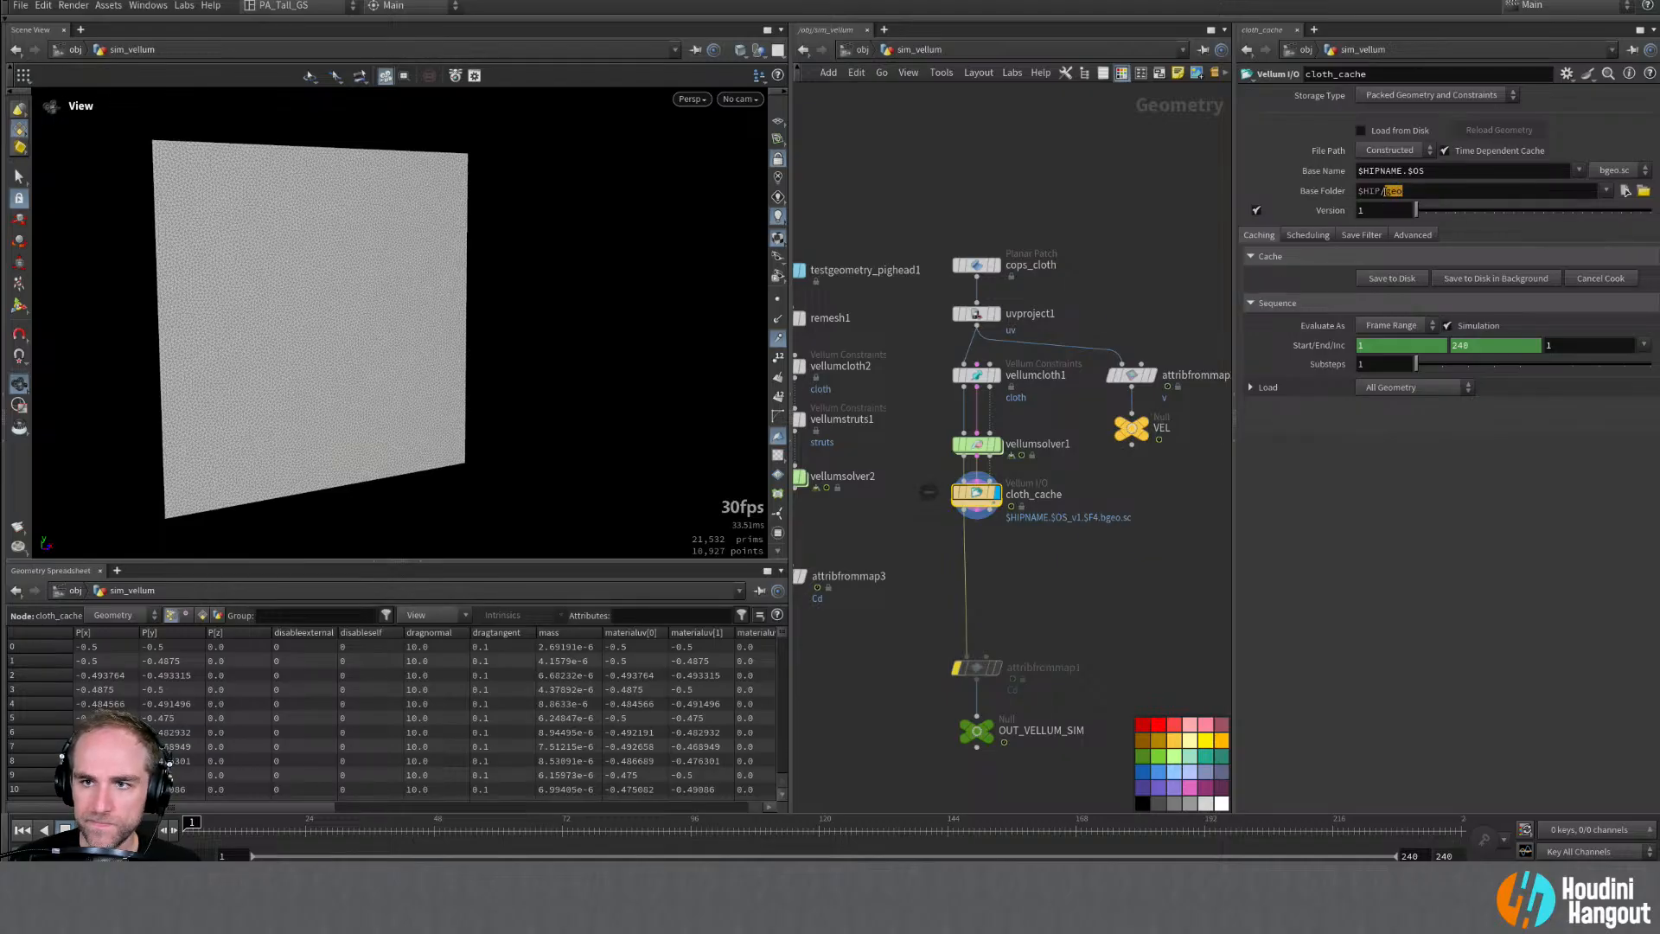
type("sim")
key("Return")
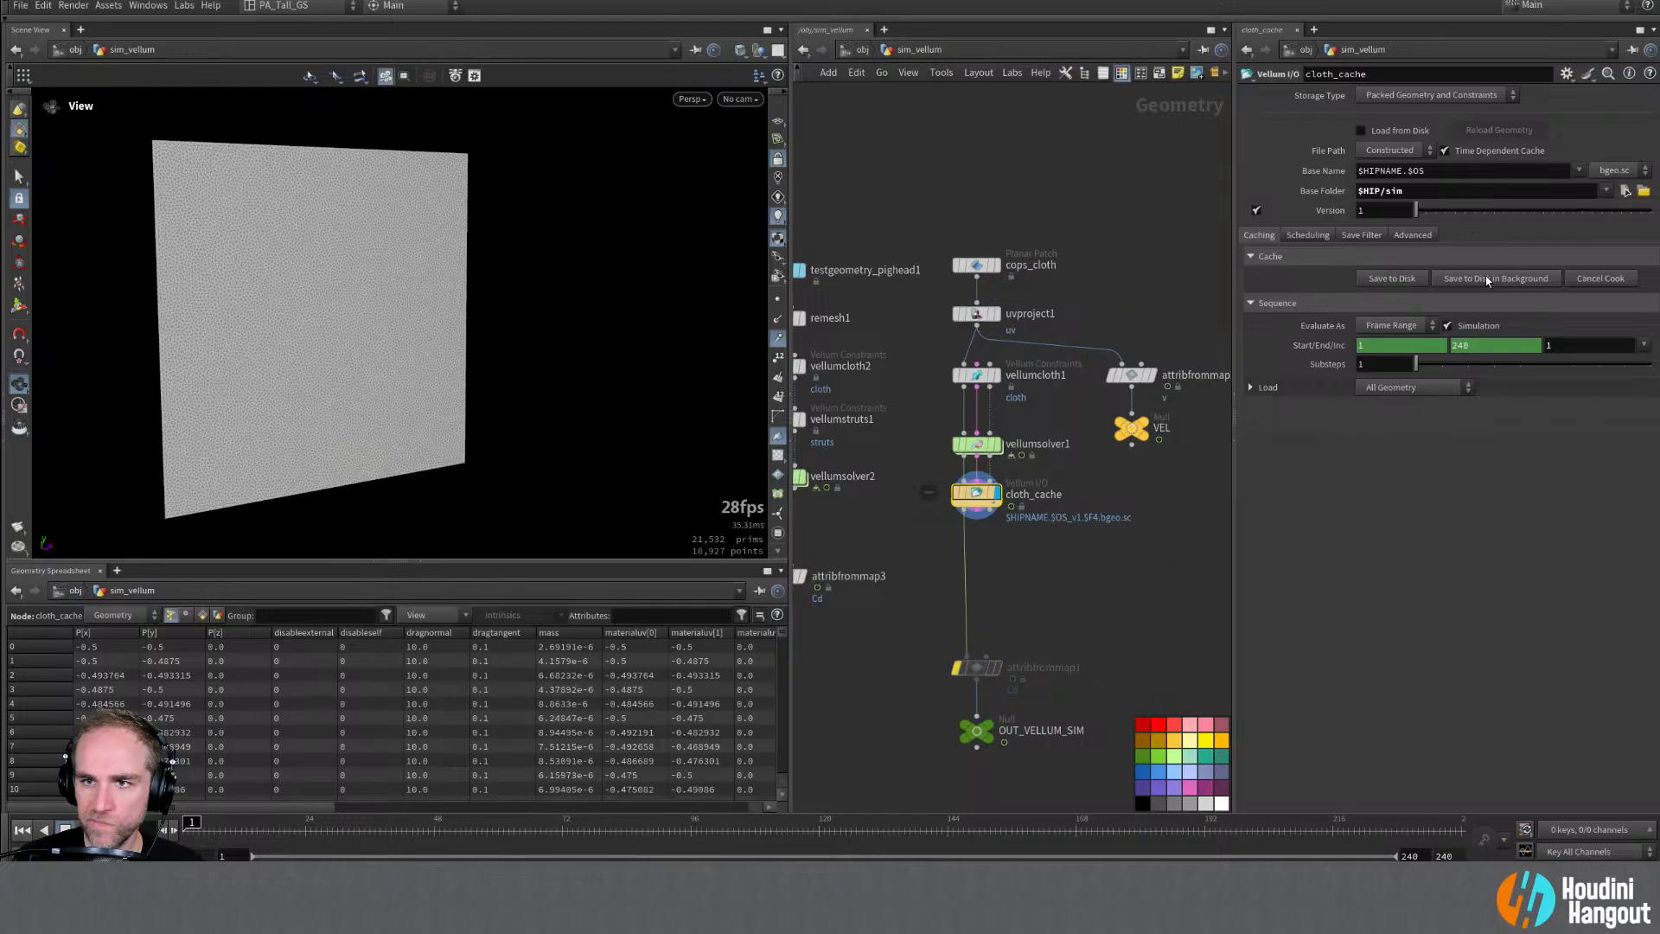
double_click(1401, 171)
key("BackSpace")
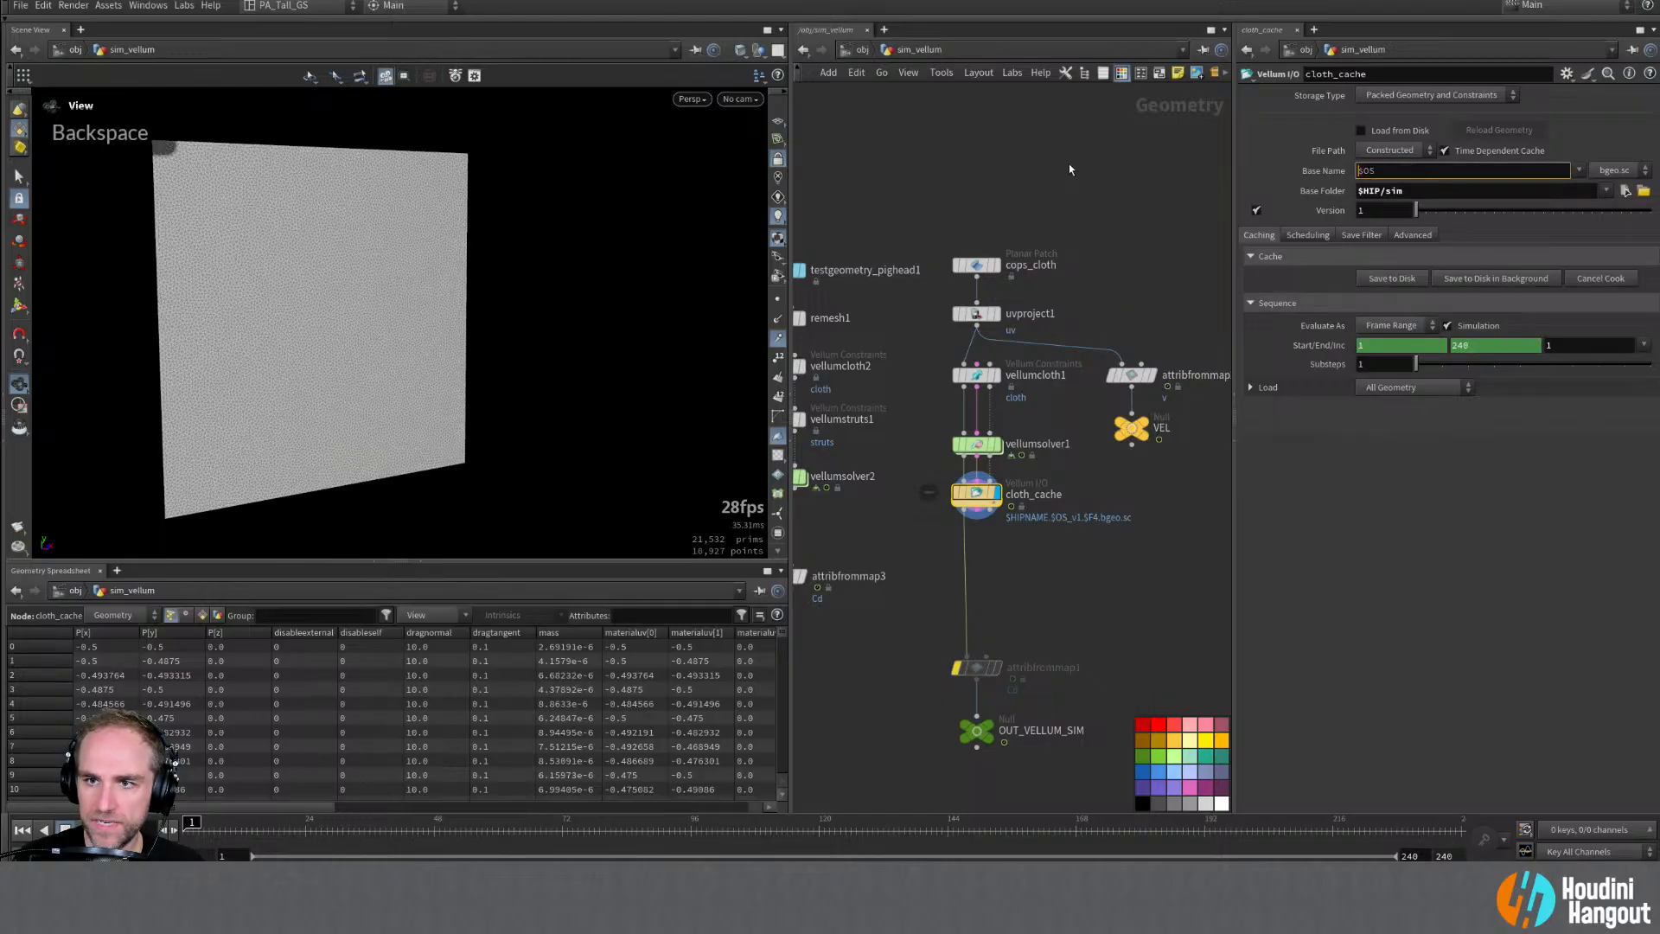
Step: Start saving the cloth cache to disk in the background, saving the scene file as well
left_click(1477, 284)
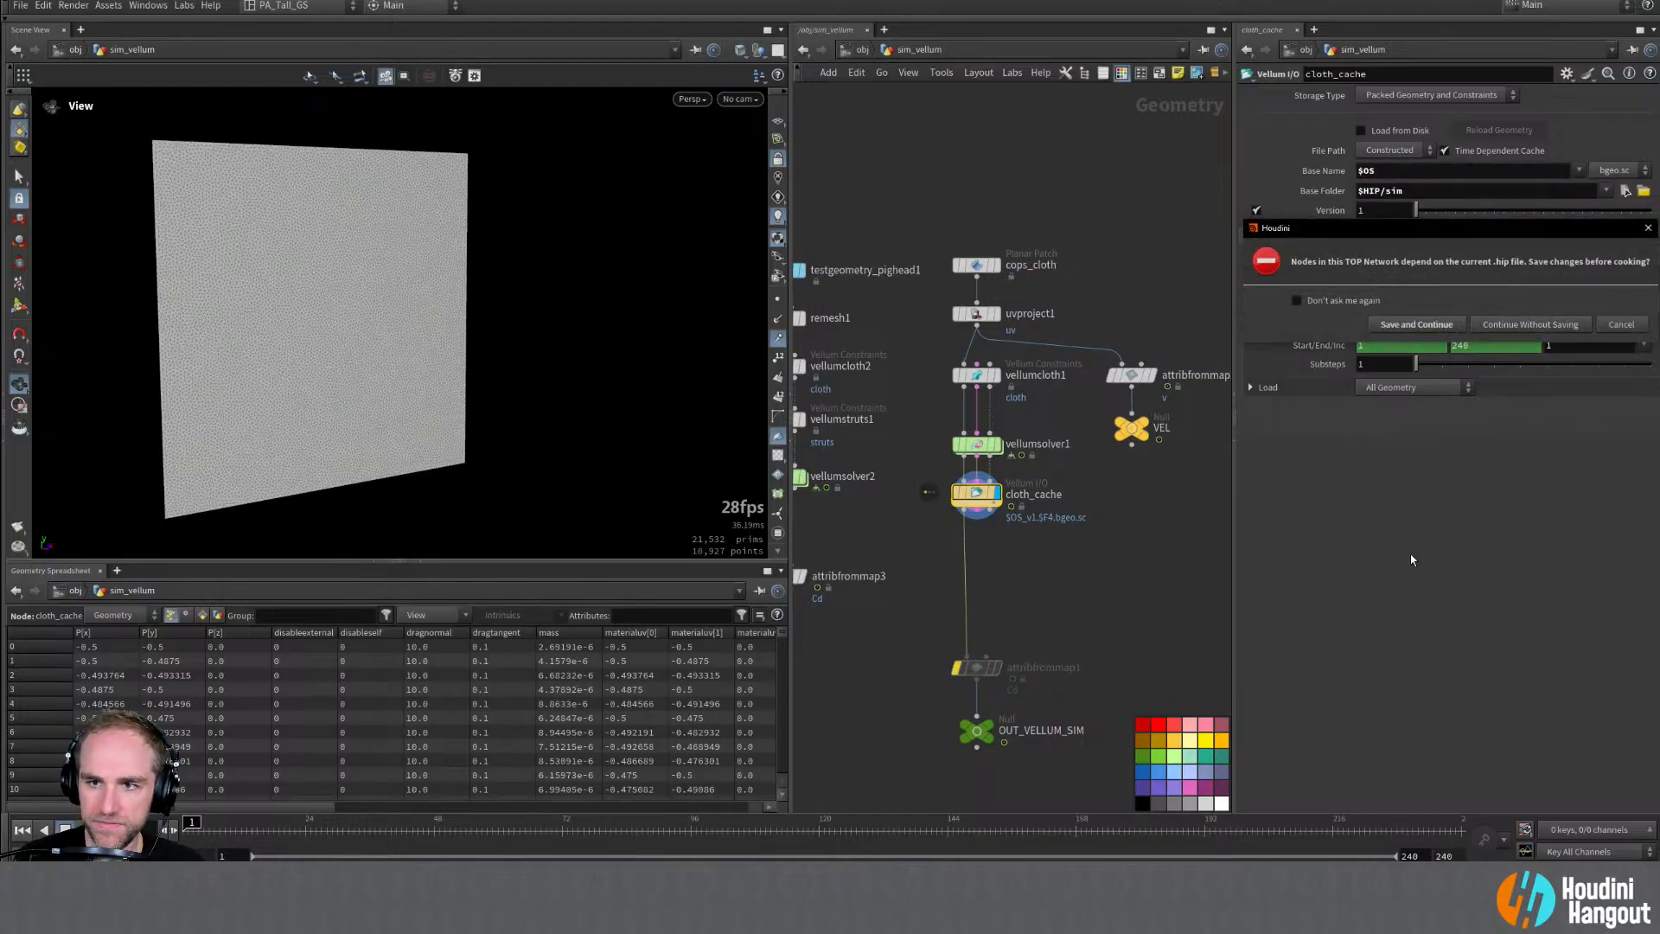
left_click(1404, 327)
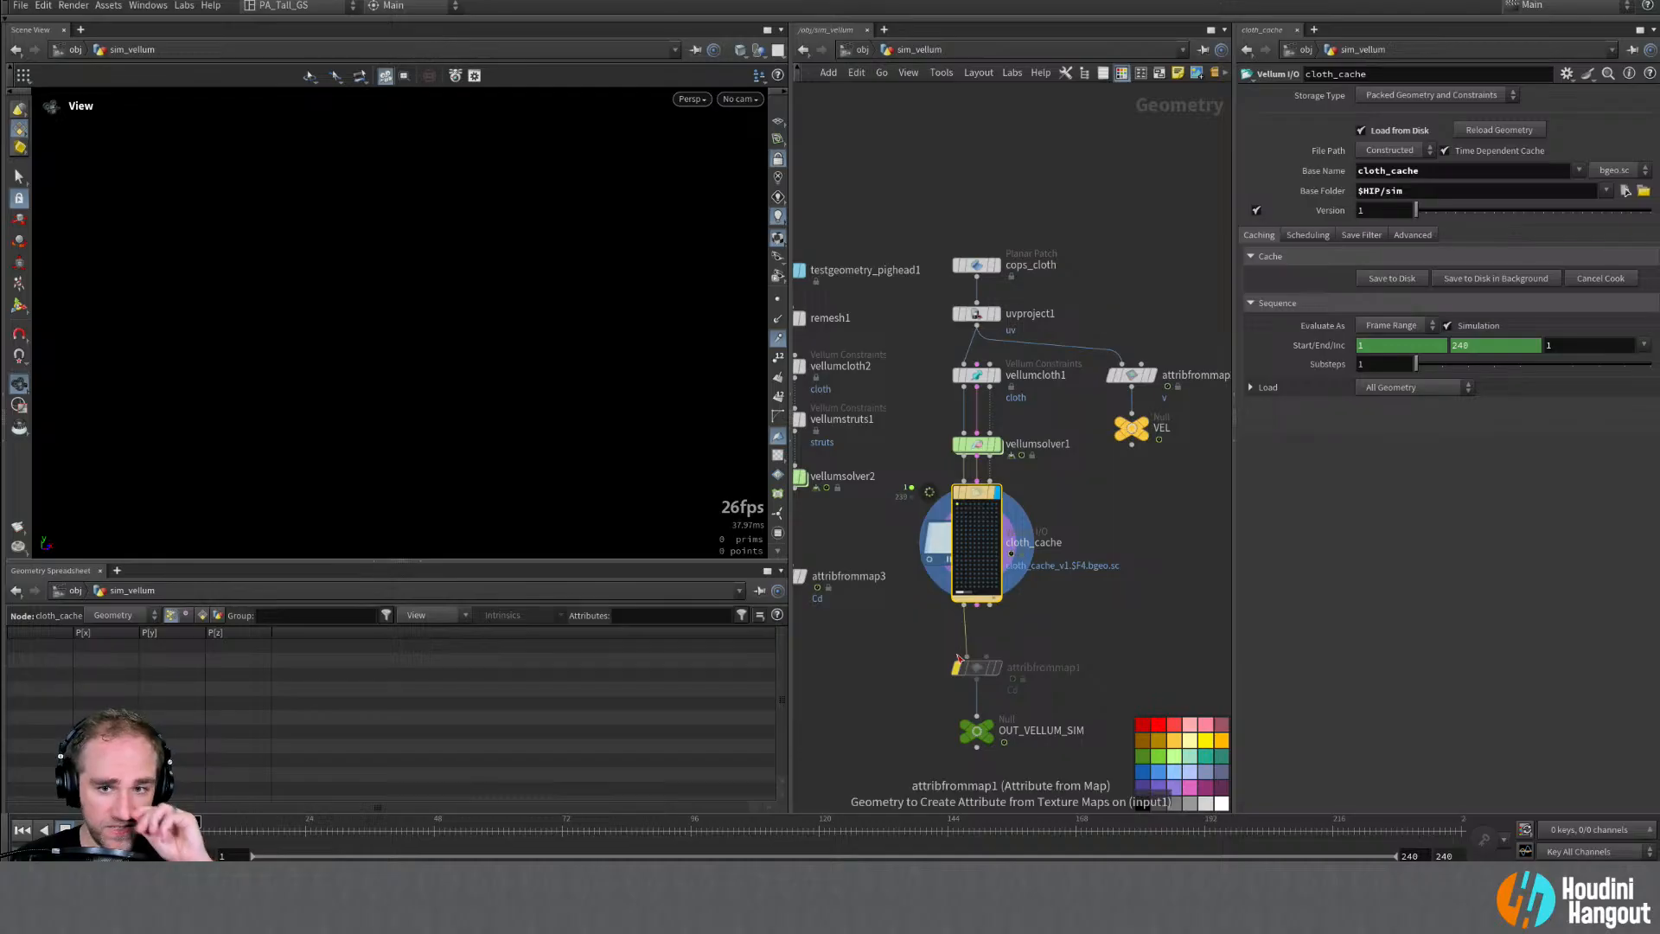
key("ctrl+s")
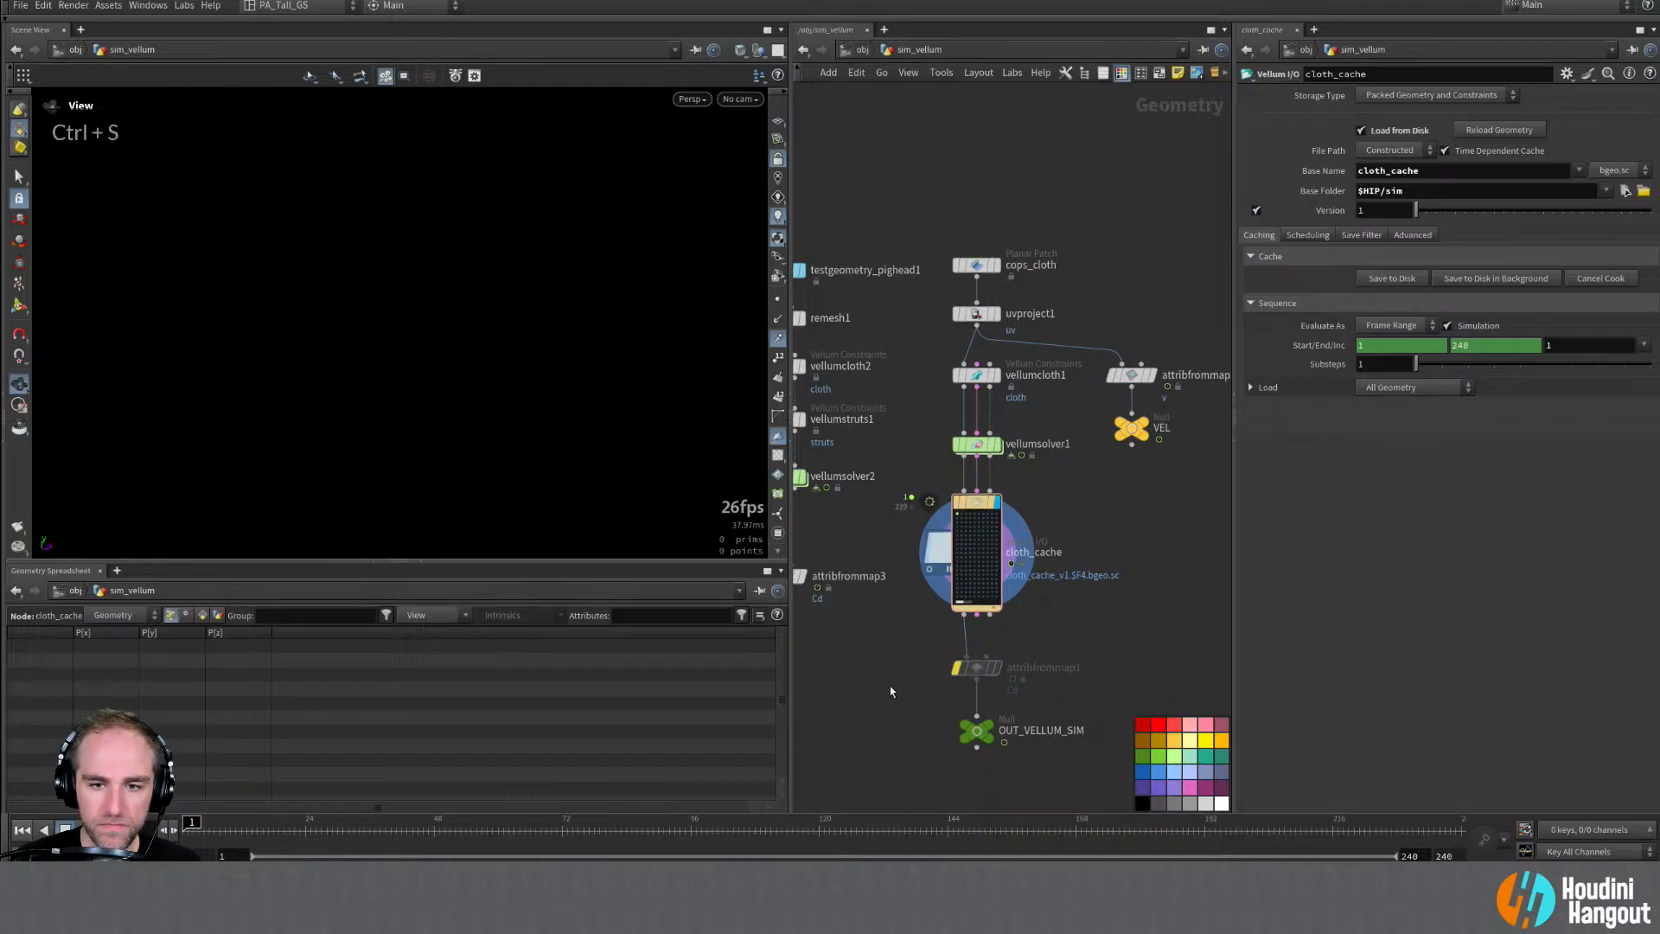
middle_click_drag(890, 689, 973, 657)
right_click_drag(973, 657, 953, 657)
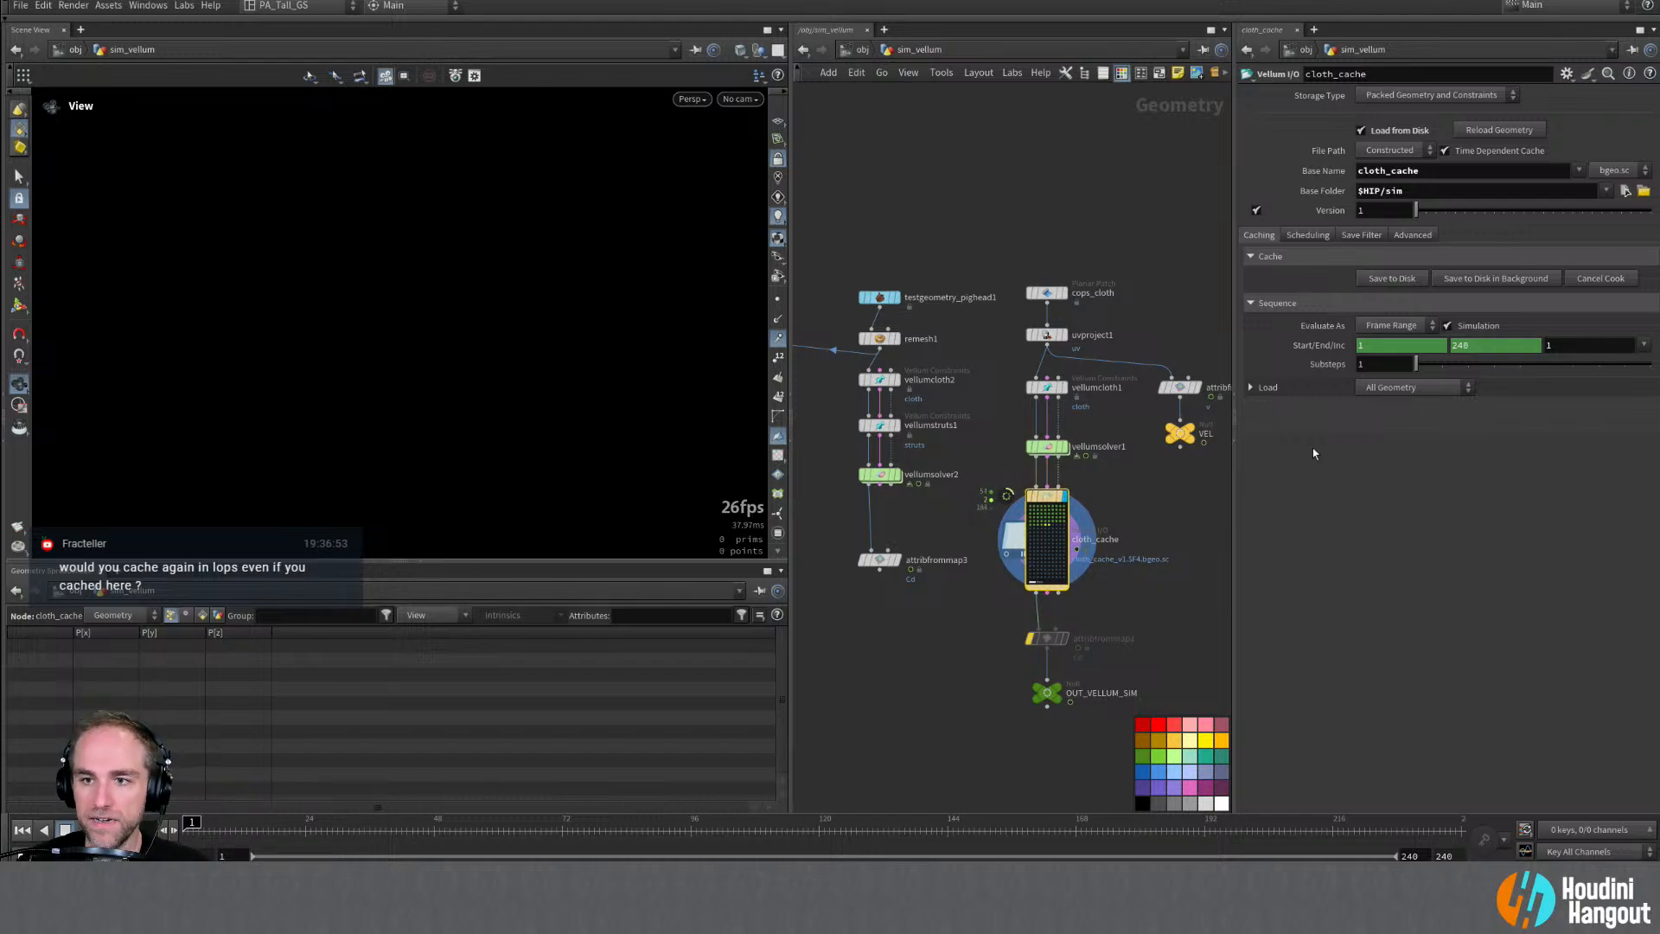
Step: Cancel the background cook and delete the cloth_cache node, moving the downstream nodes back up beneath vellumsolver1
left_click(1601, 278)
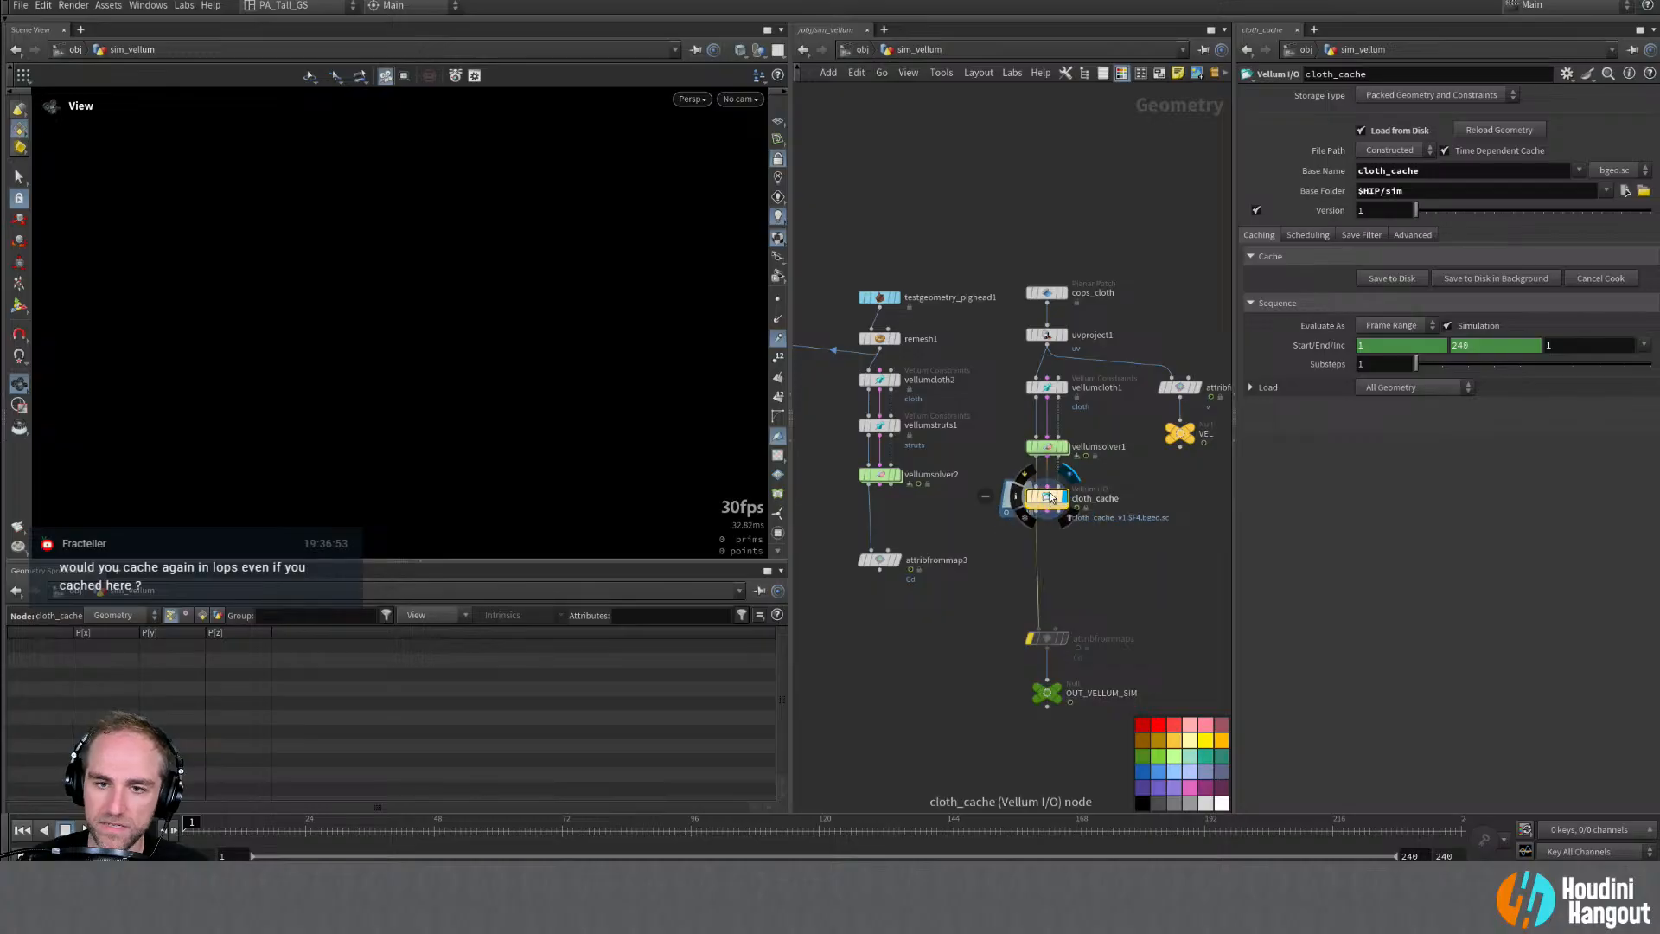
key("Delete")
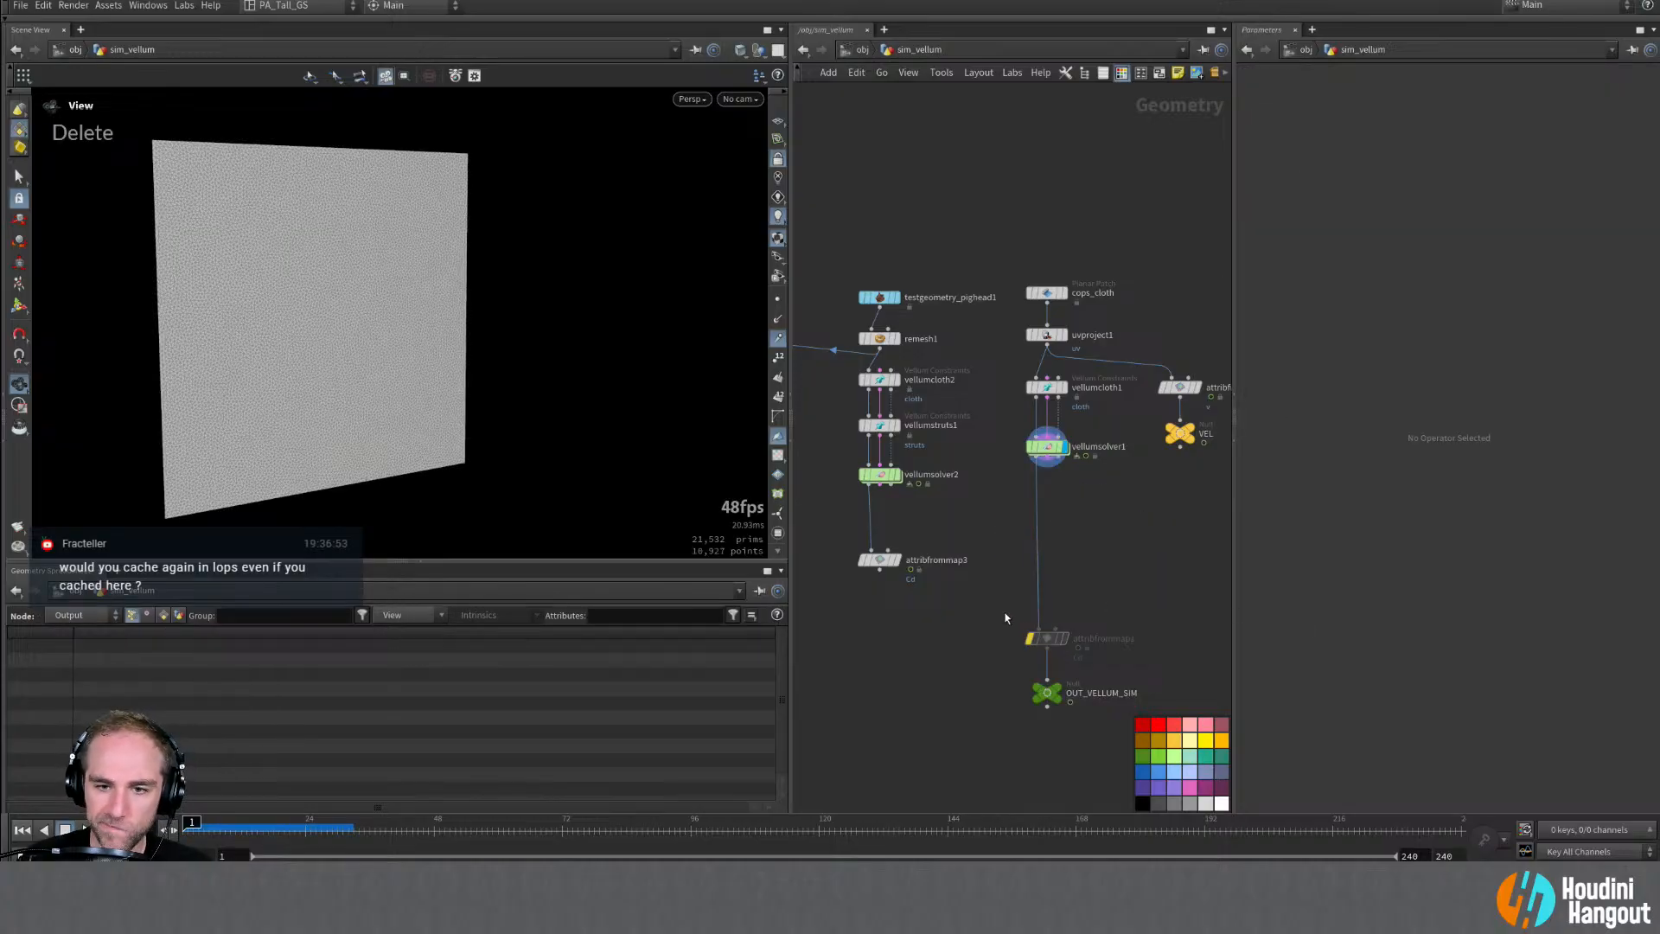
left_click_drag(1056, 647, 1027, 528)
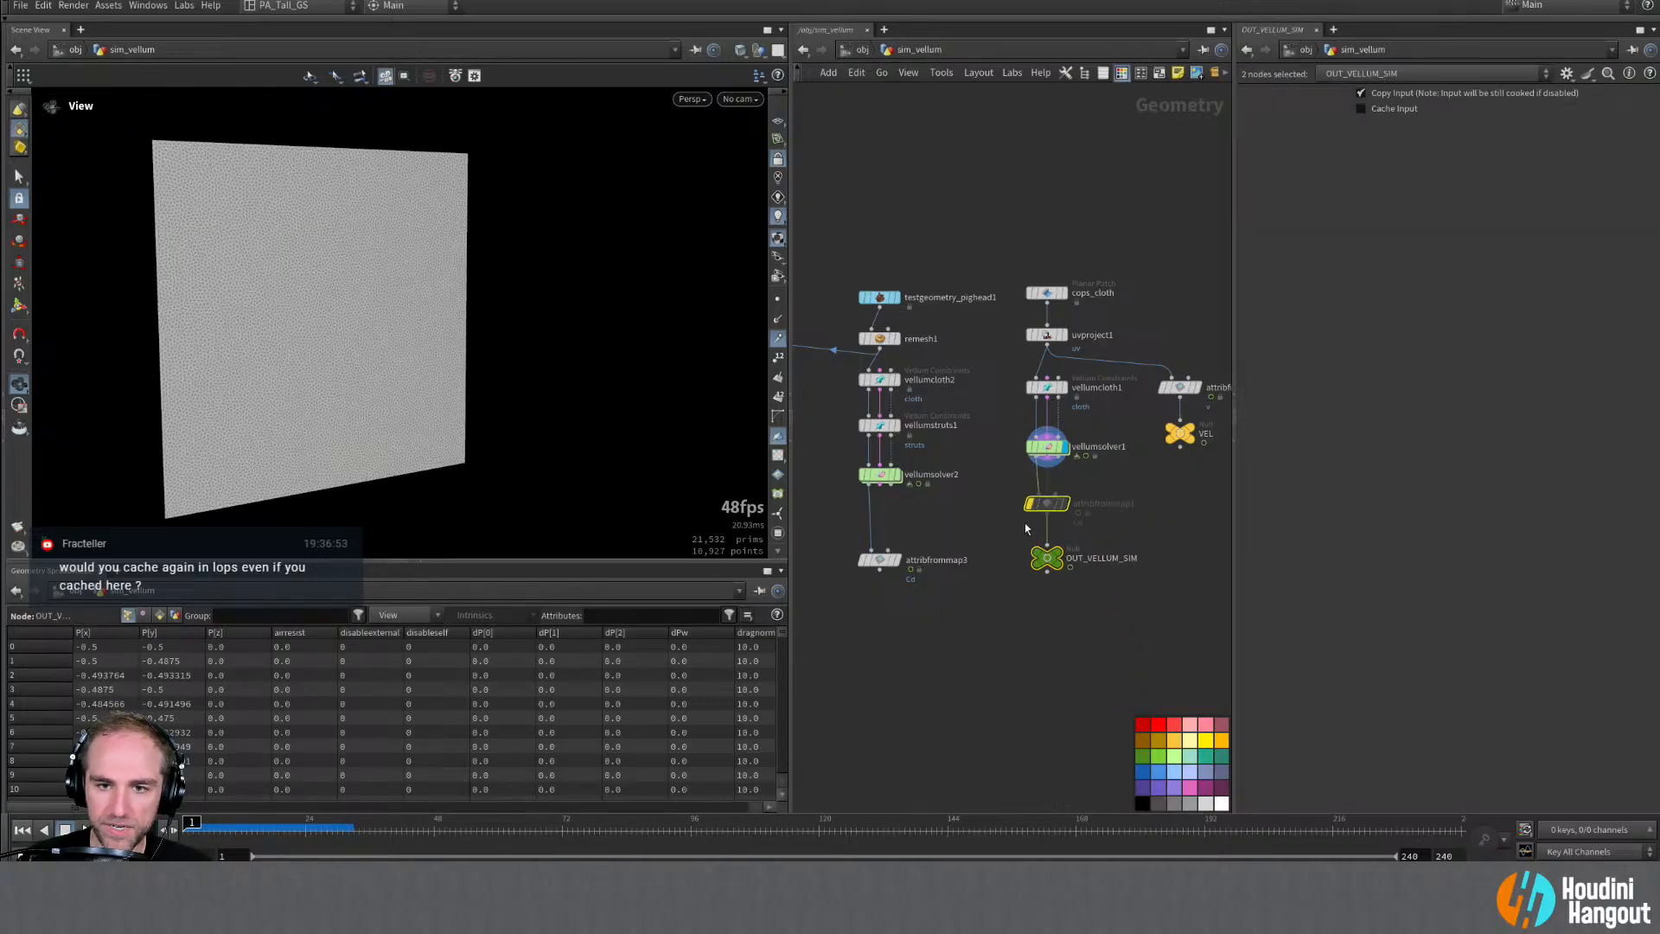
Step: Add a USD Export node and wire it below OUT_VELLUM_SIM
left_click(1027, 528)
key("Tab")
type("x")
key("Return")
left_click(1052, 619)
left_click_drag(1051, 619, 1047, 621)
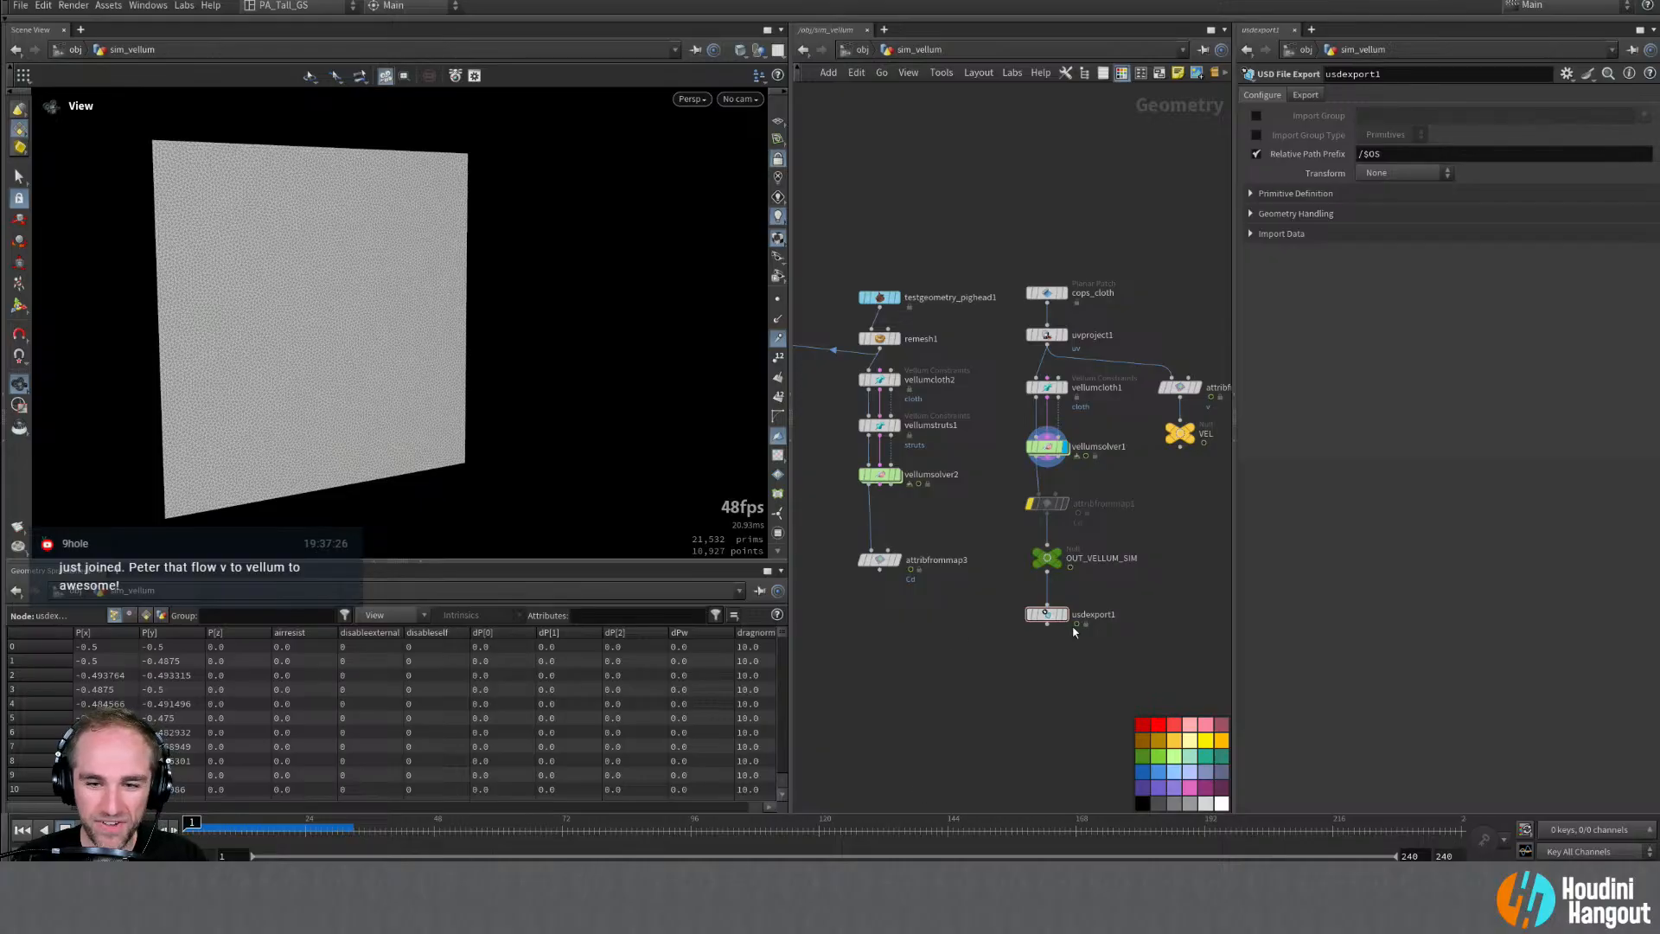
Step: Return to the SOLARIS network and copy the cloth import's Import Path Prefix
key("u")
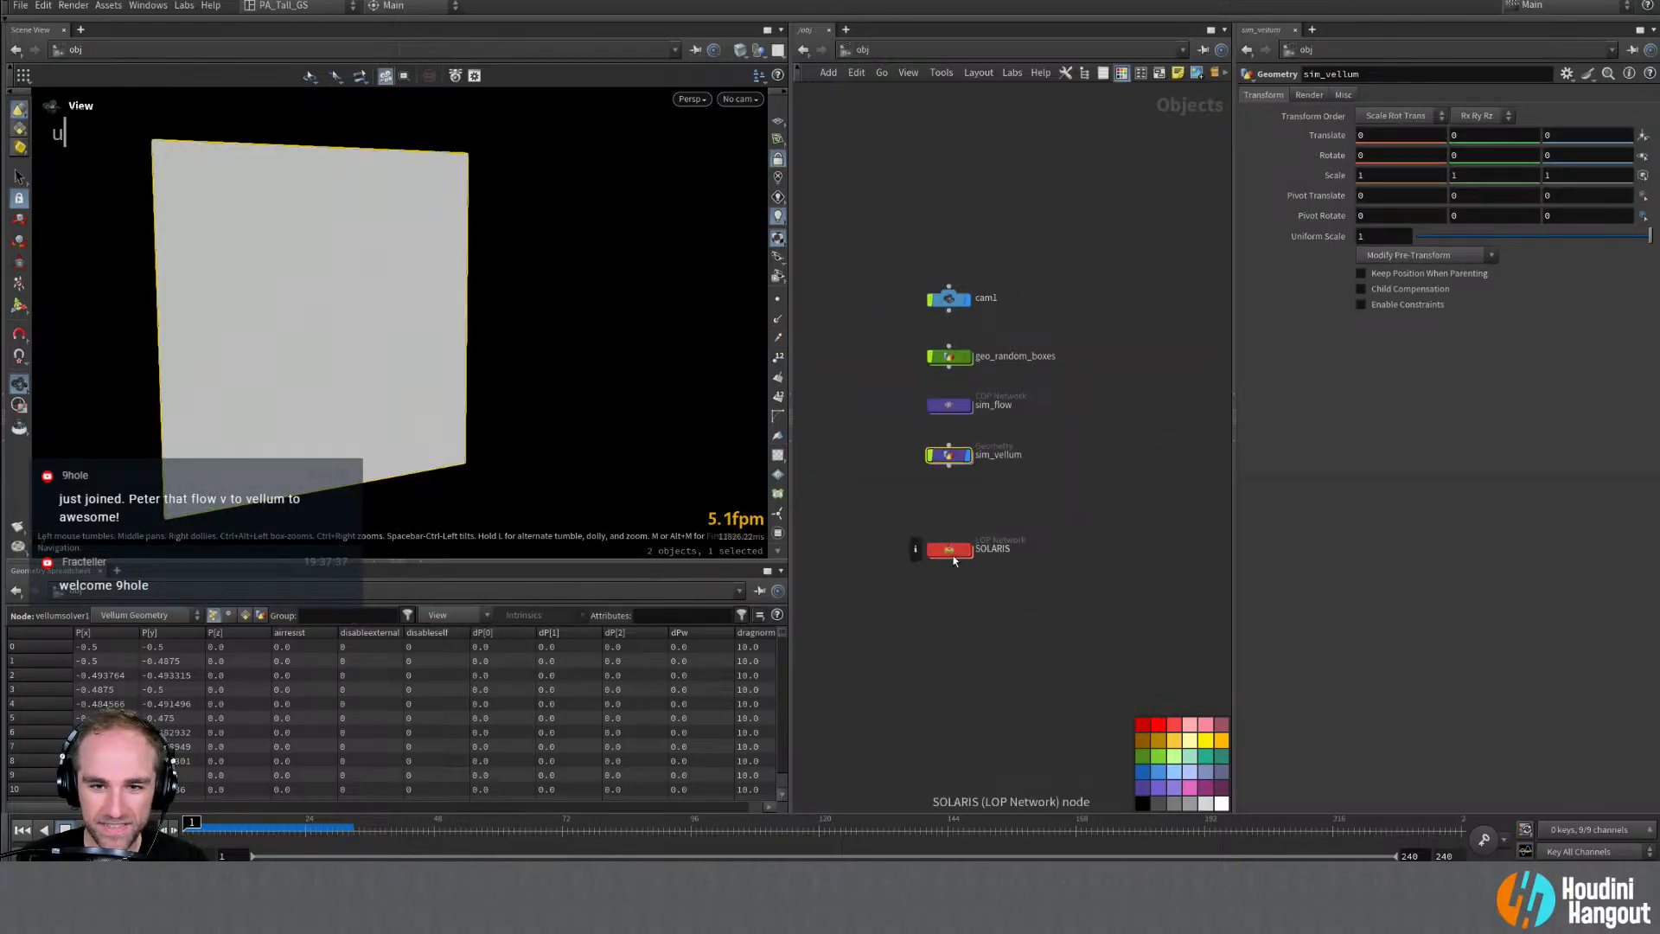
scroll(880, 524, "up", 3)
middle_click_drag(889, 476, 880, 562)
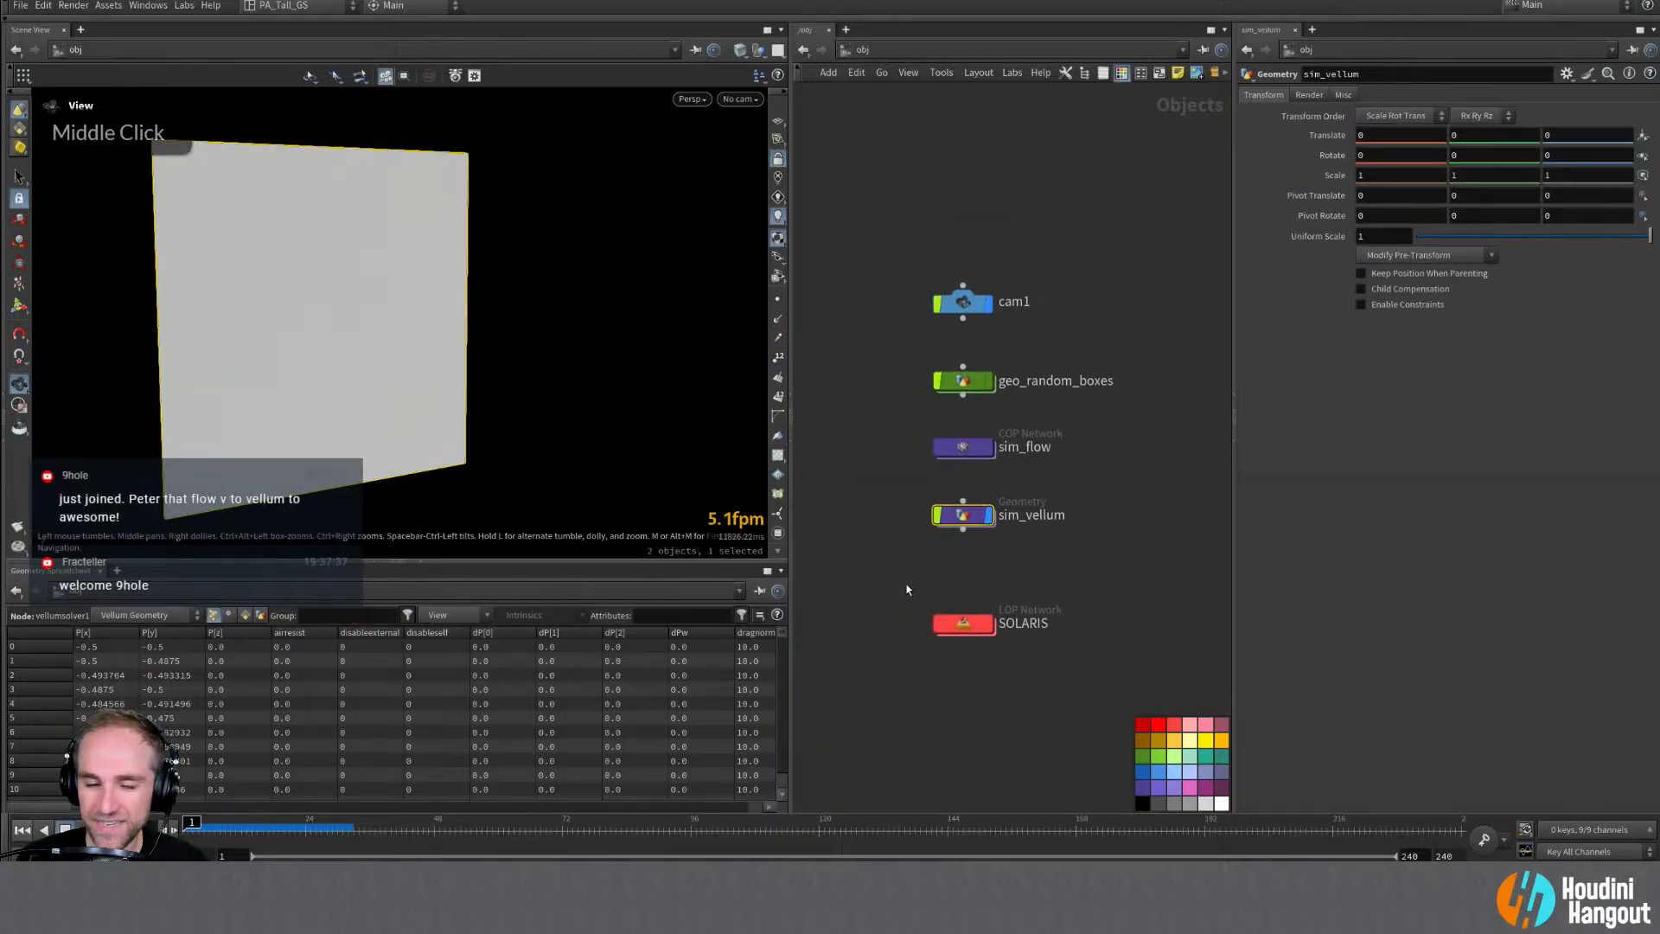
double_click(958, 628)
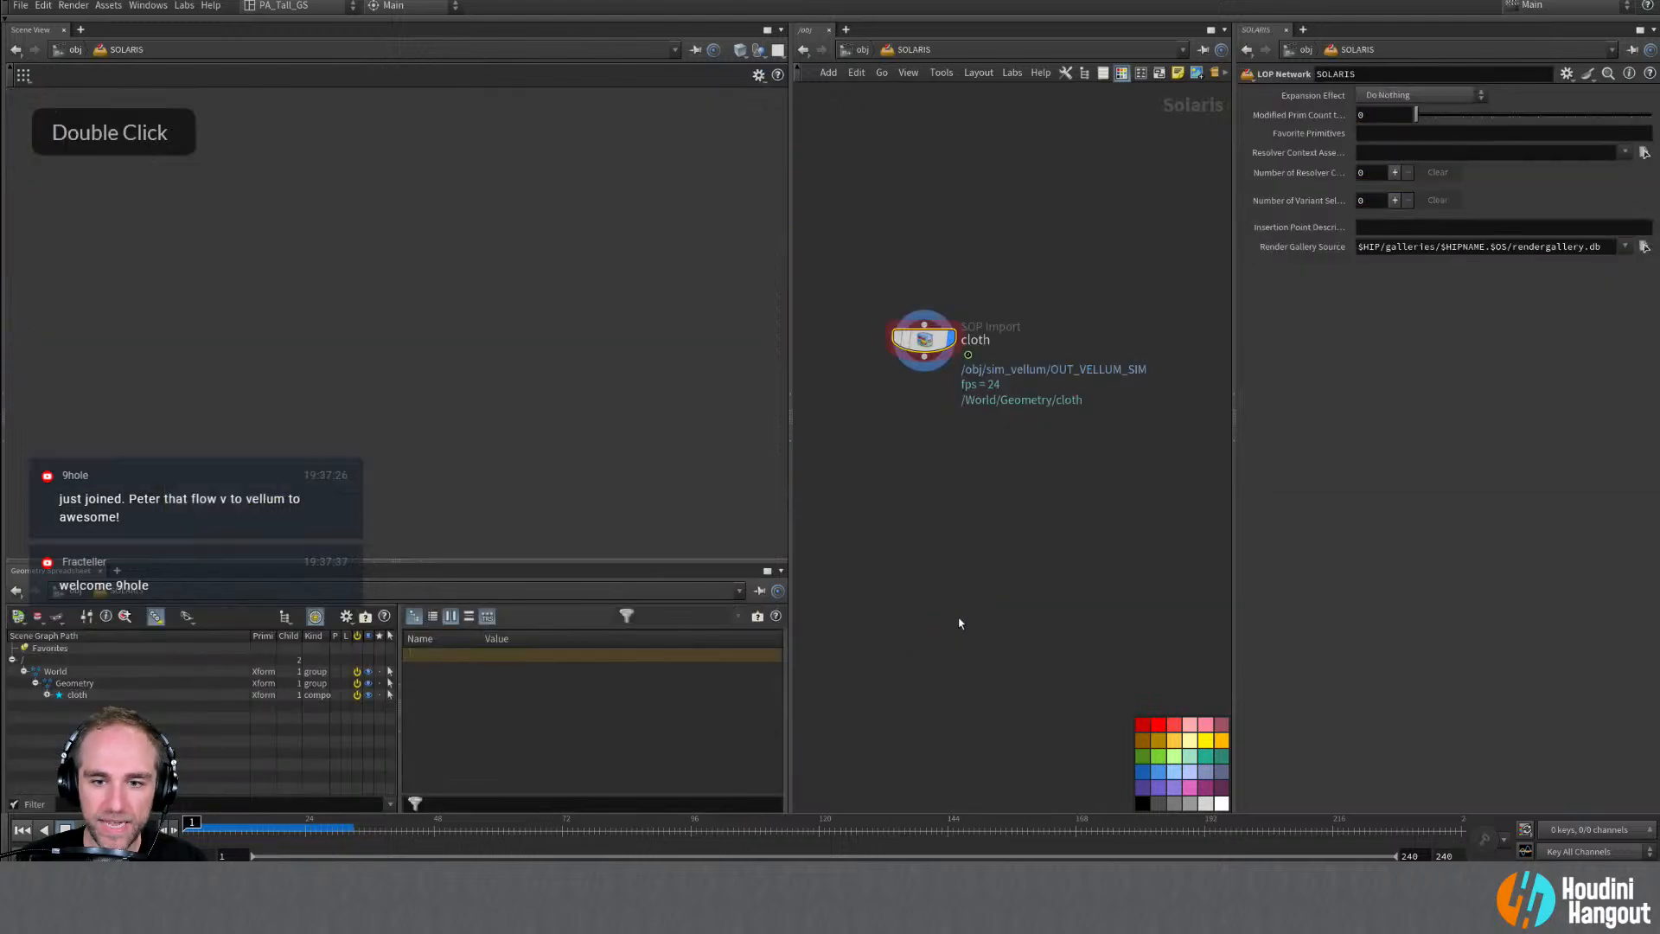
left_click(1490, 238)
key("ctrl+c")
key("ctrl+c")
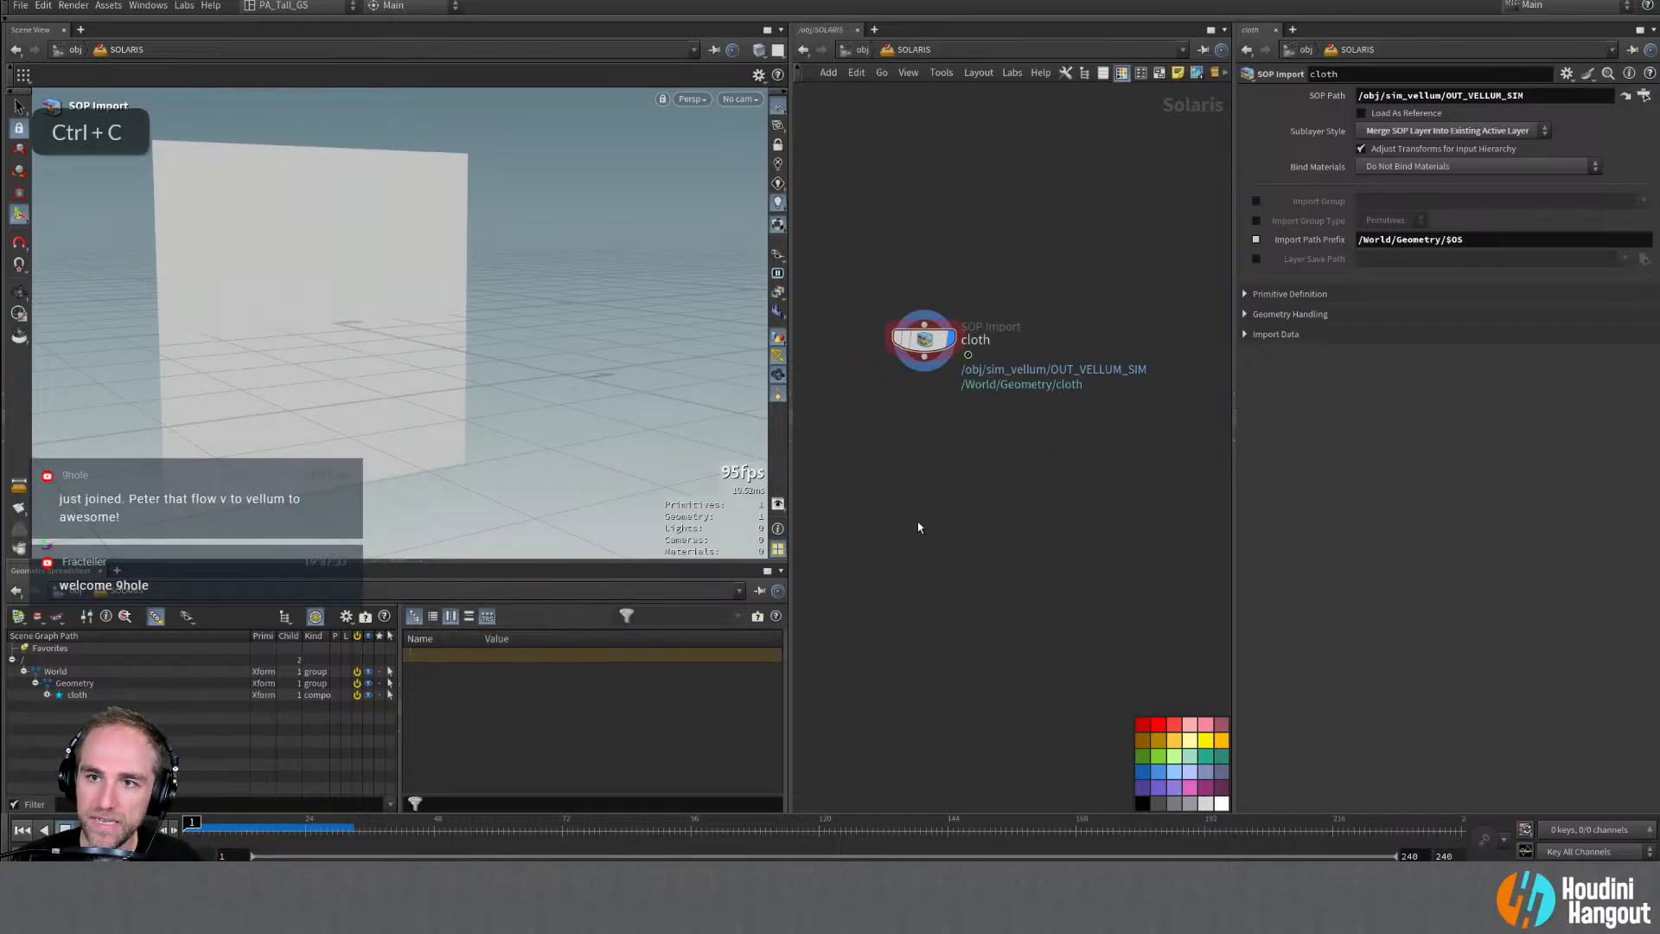
Step: Back in sim_vellum, paste /World/Geometry/$OS as the USD export's Relative Path Prefix
key("u")
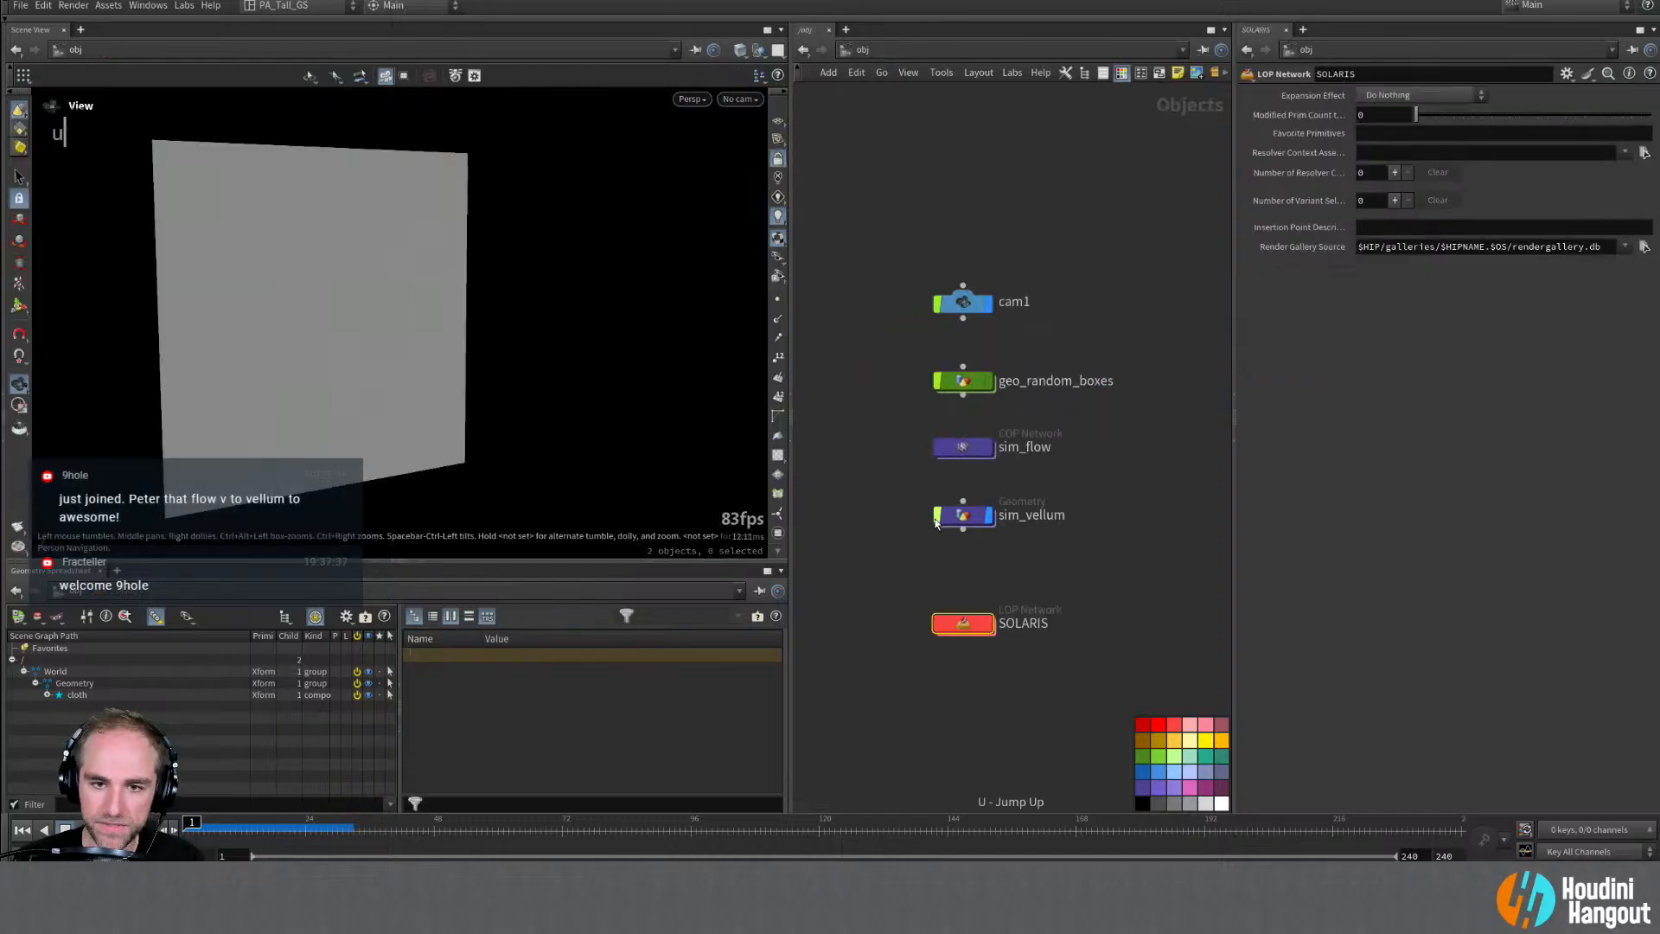
double_click(961, 517)
double_click(1374, 154)
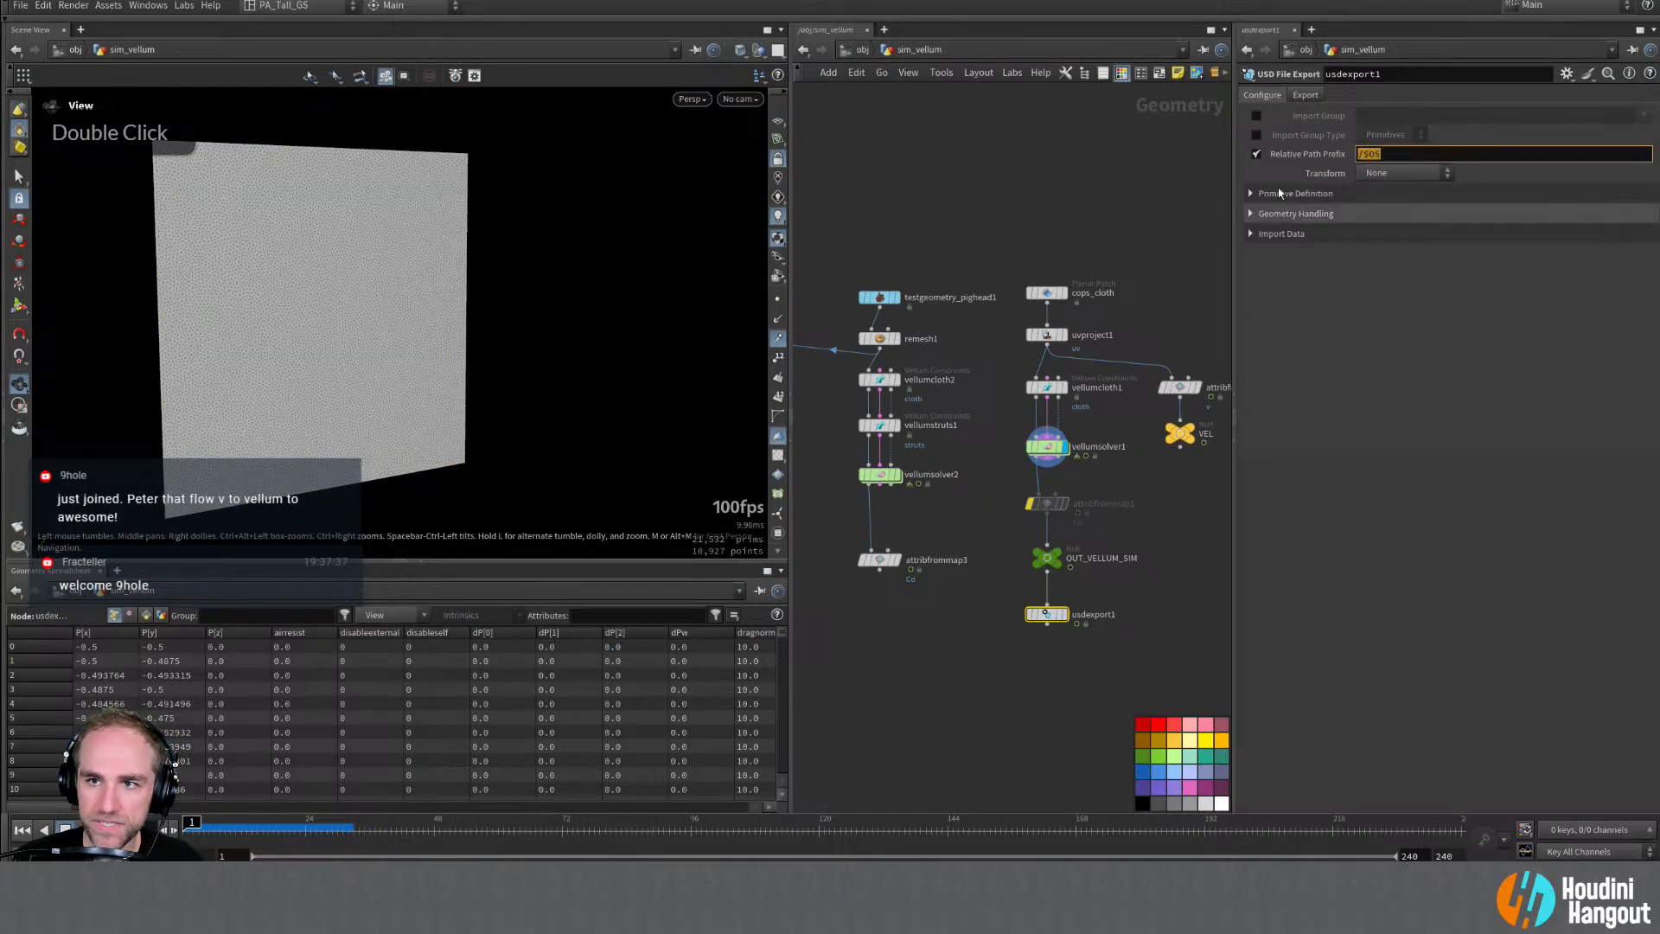
key("ctrl+v")
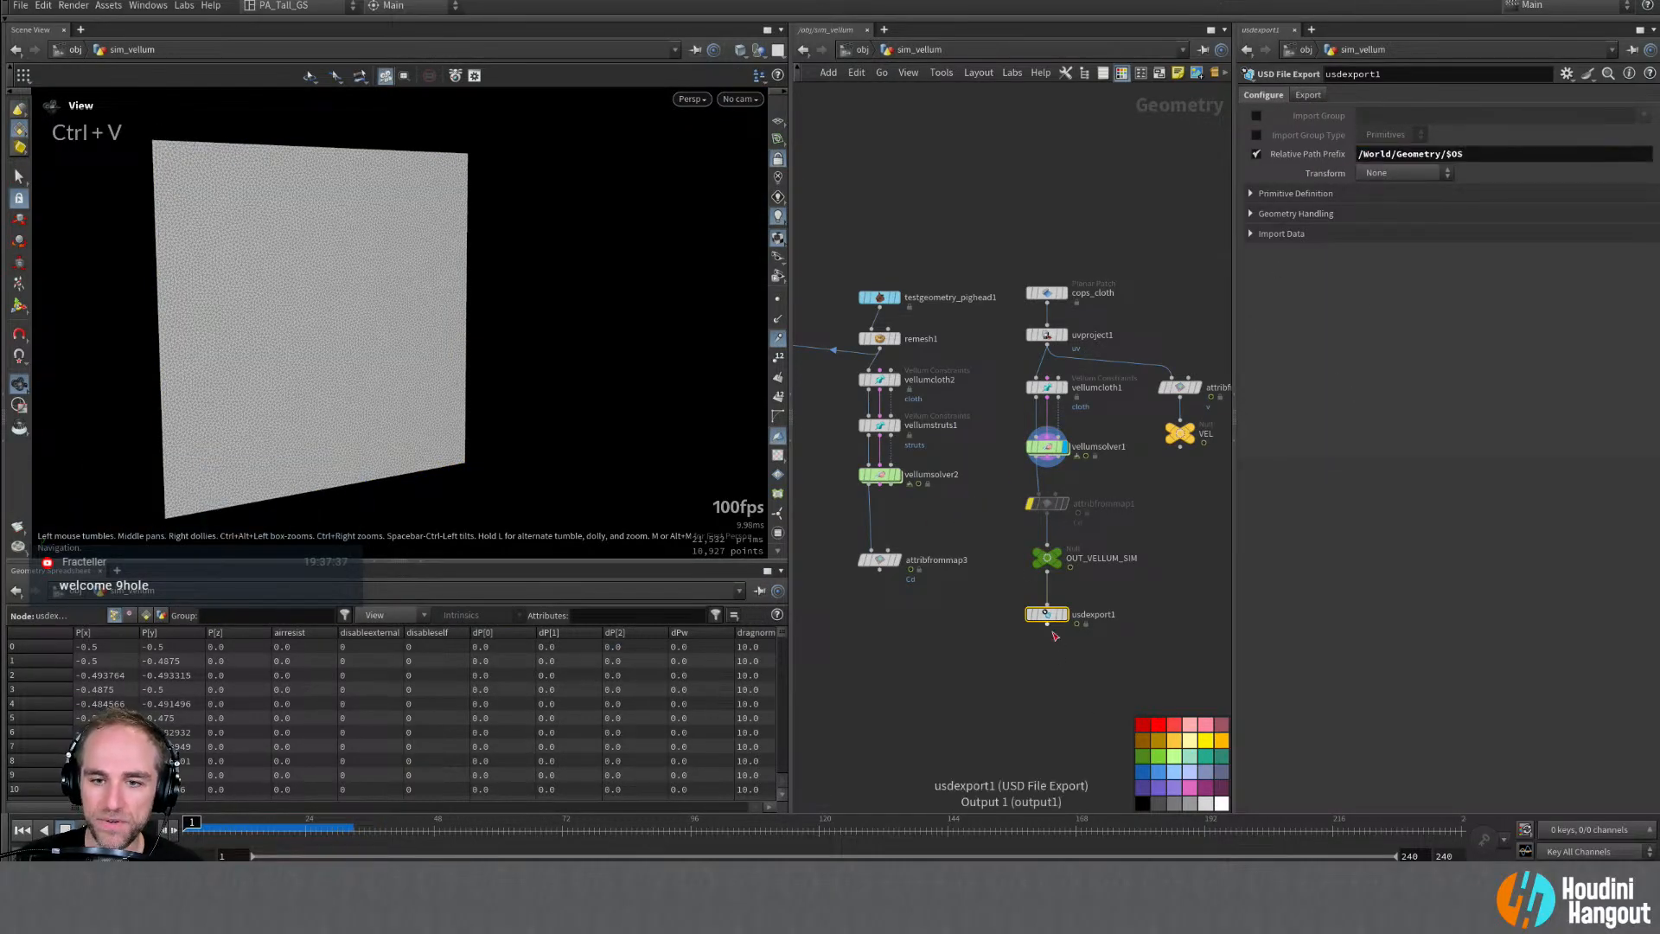
Step: Set the USD export's output file to $HIP/usd/cloth_sim_anim.usd
left_click(1307, 94)
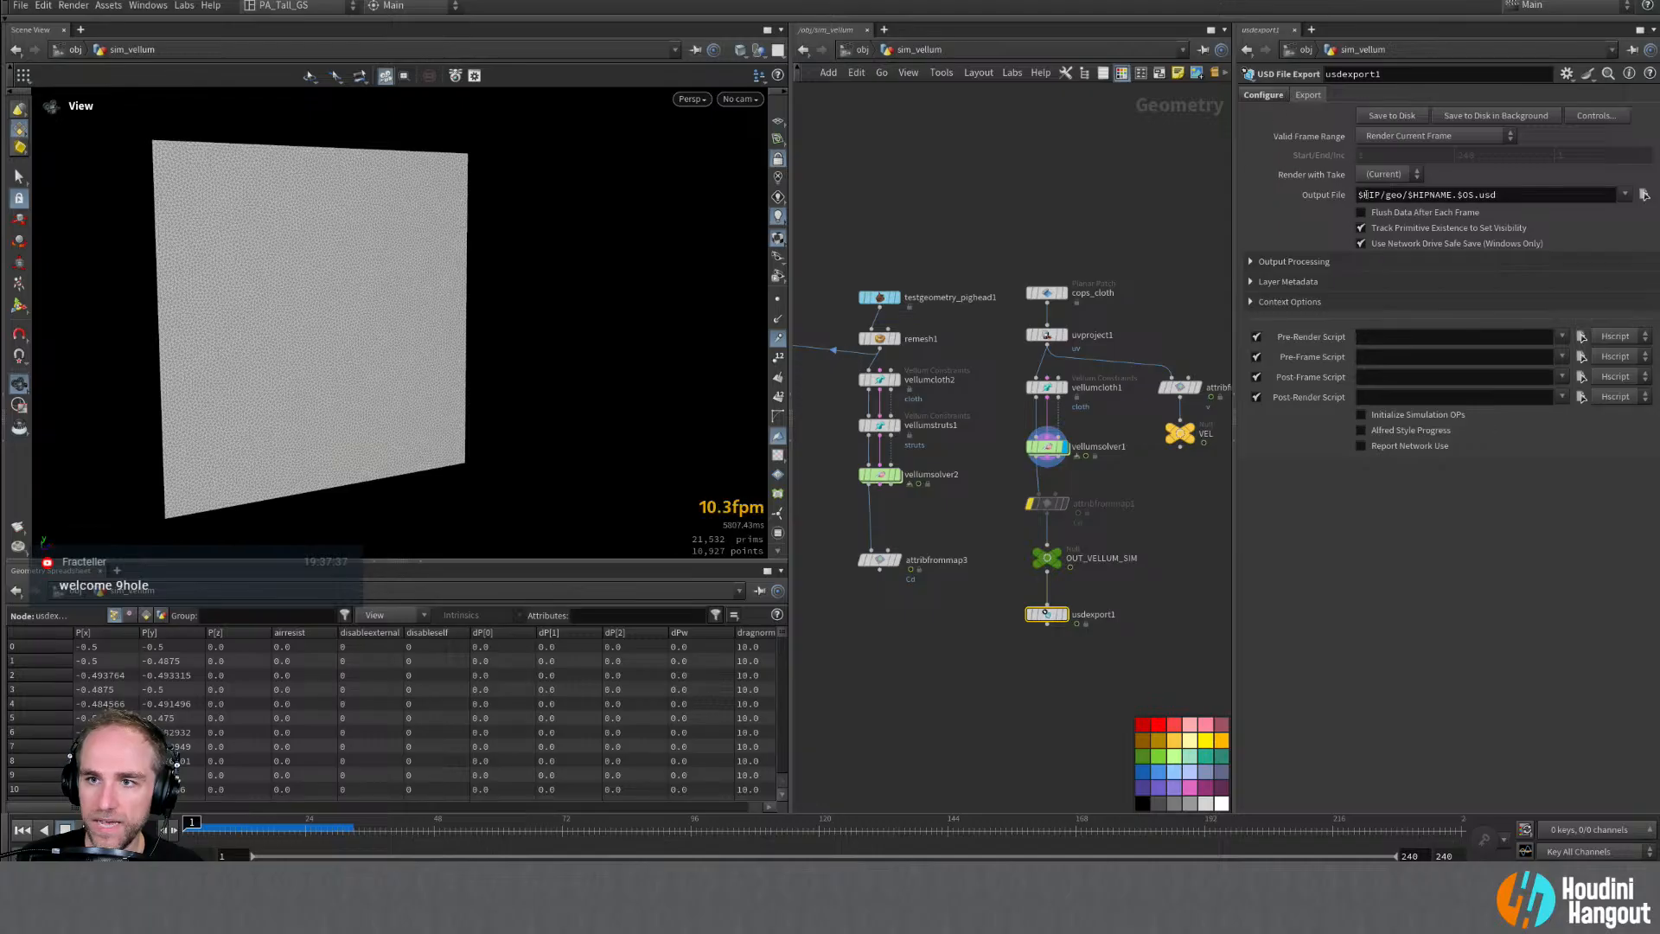
double_click(1384, 195)
type("usd")
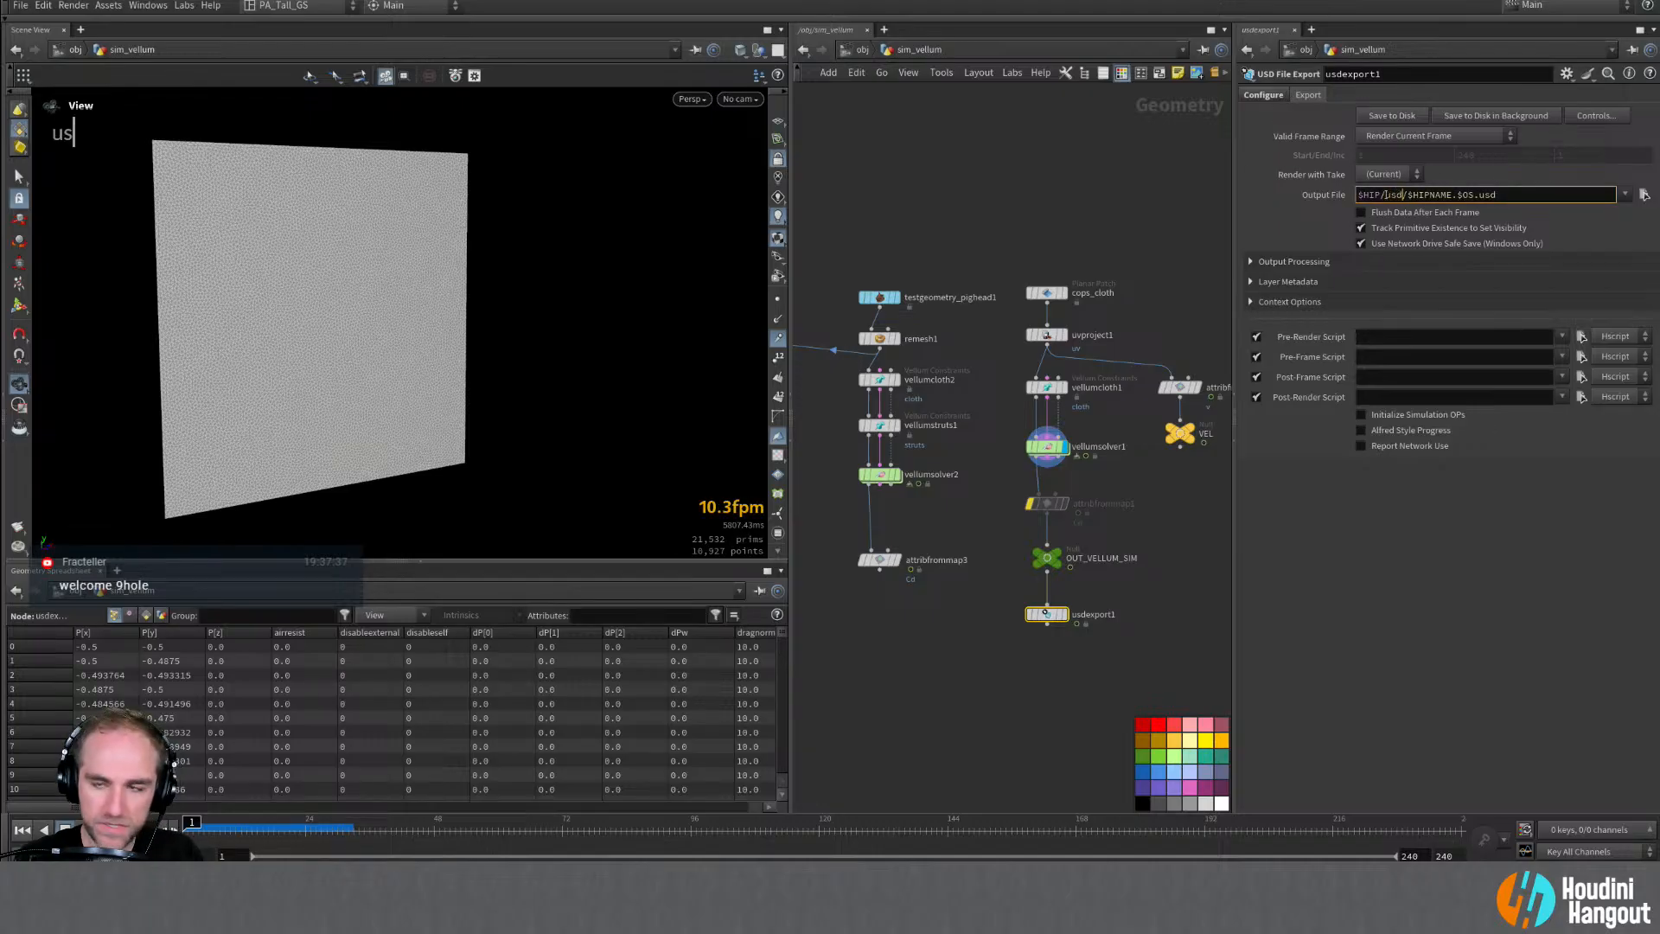
left_click_drag(1474, 195, 1410, 196)
type("cloth_anio")
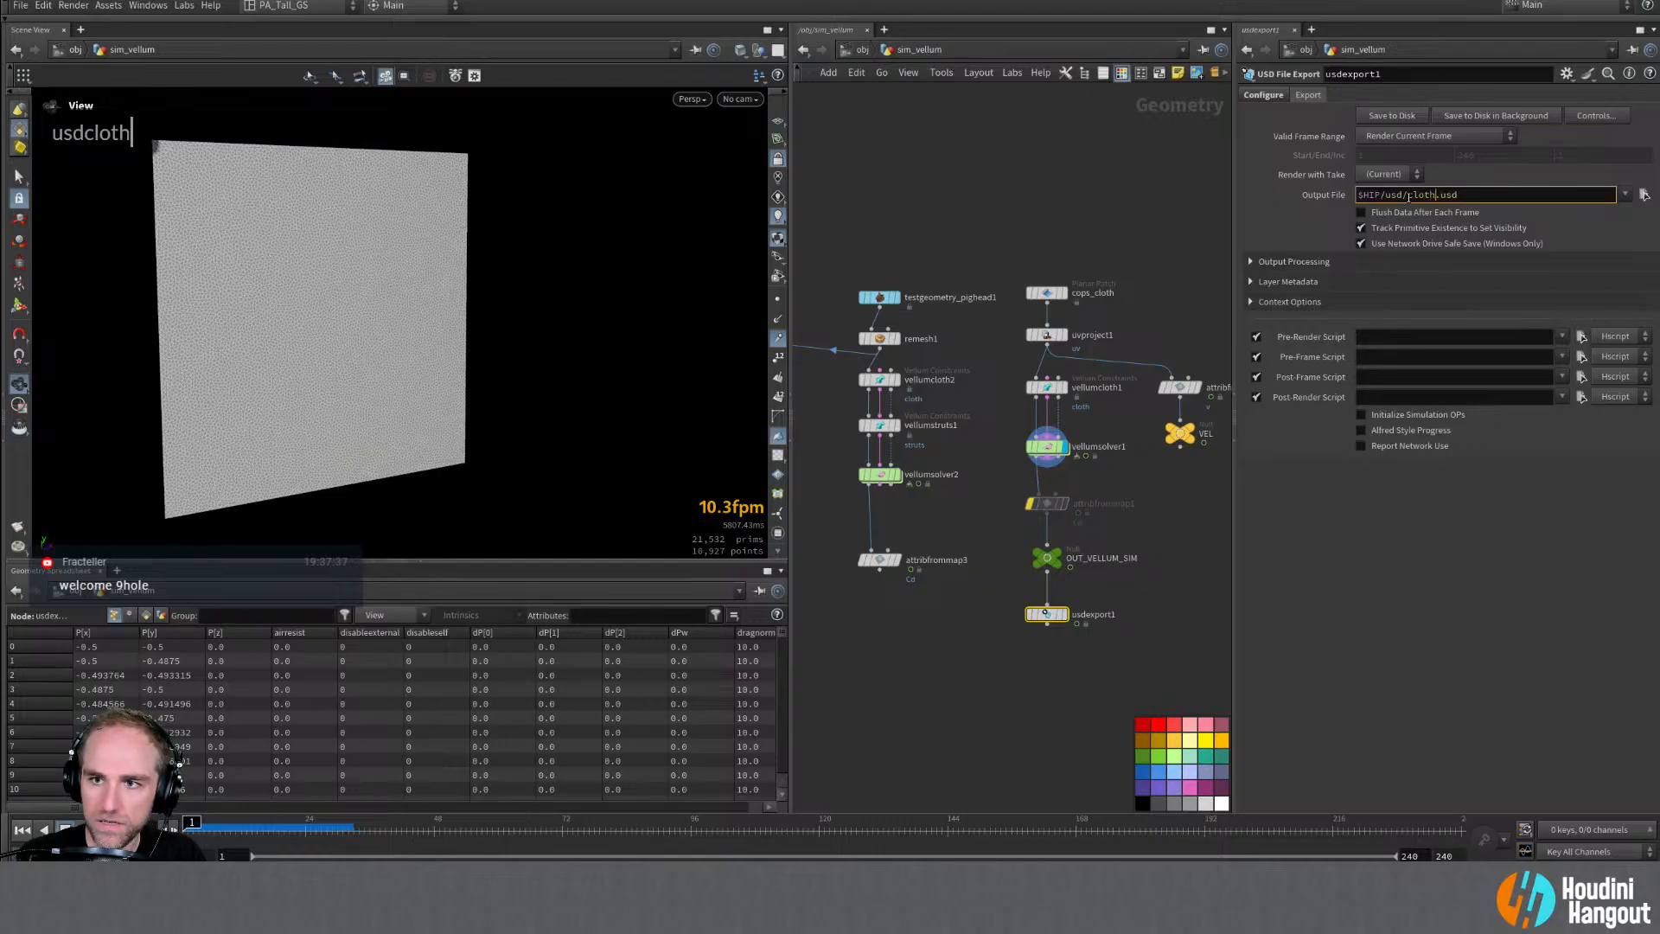
key("BackSpace")
key("BackSpace")
key("BackSpace")
key("BackSpace")
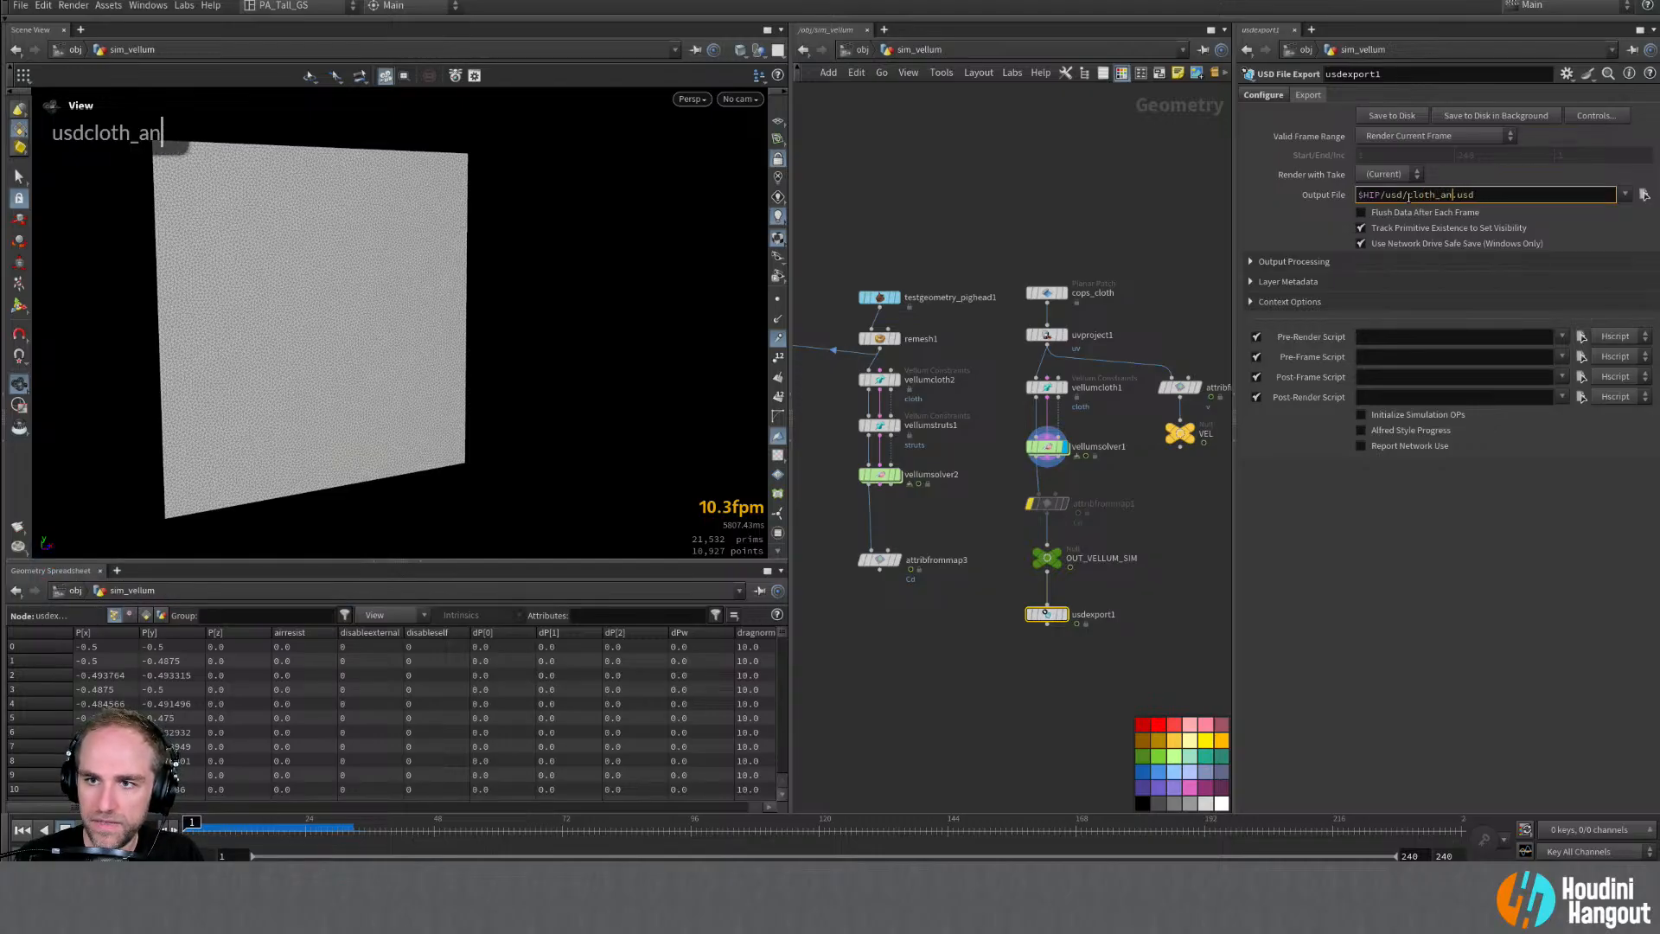
type("sim_ani")
key("BackSpace")
key("BackSpace")
key("BackSpace")
key("BackSpace")
type("_anim")
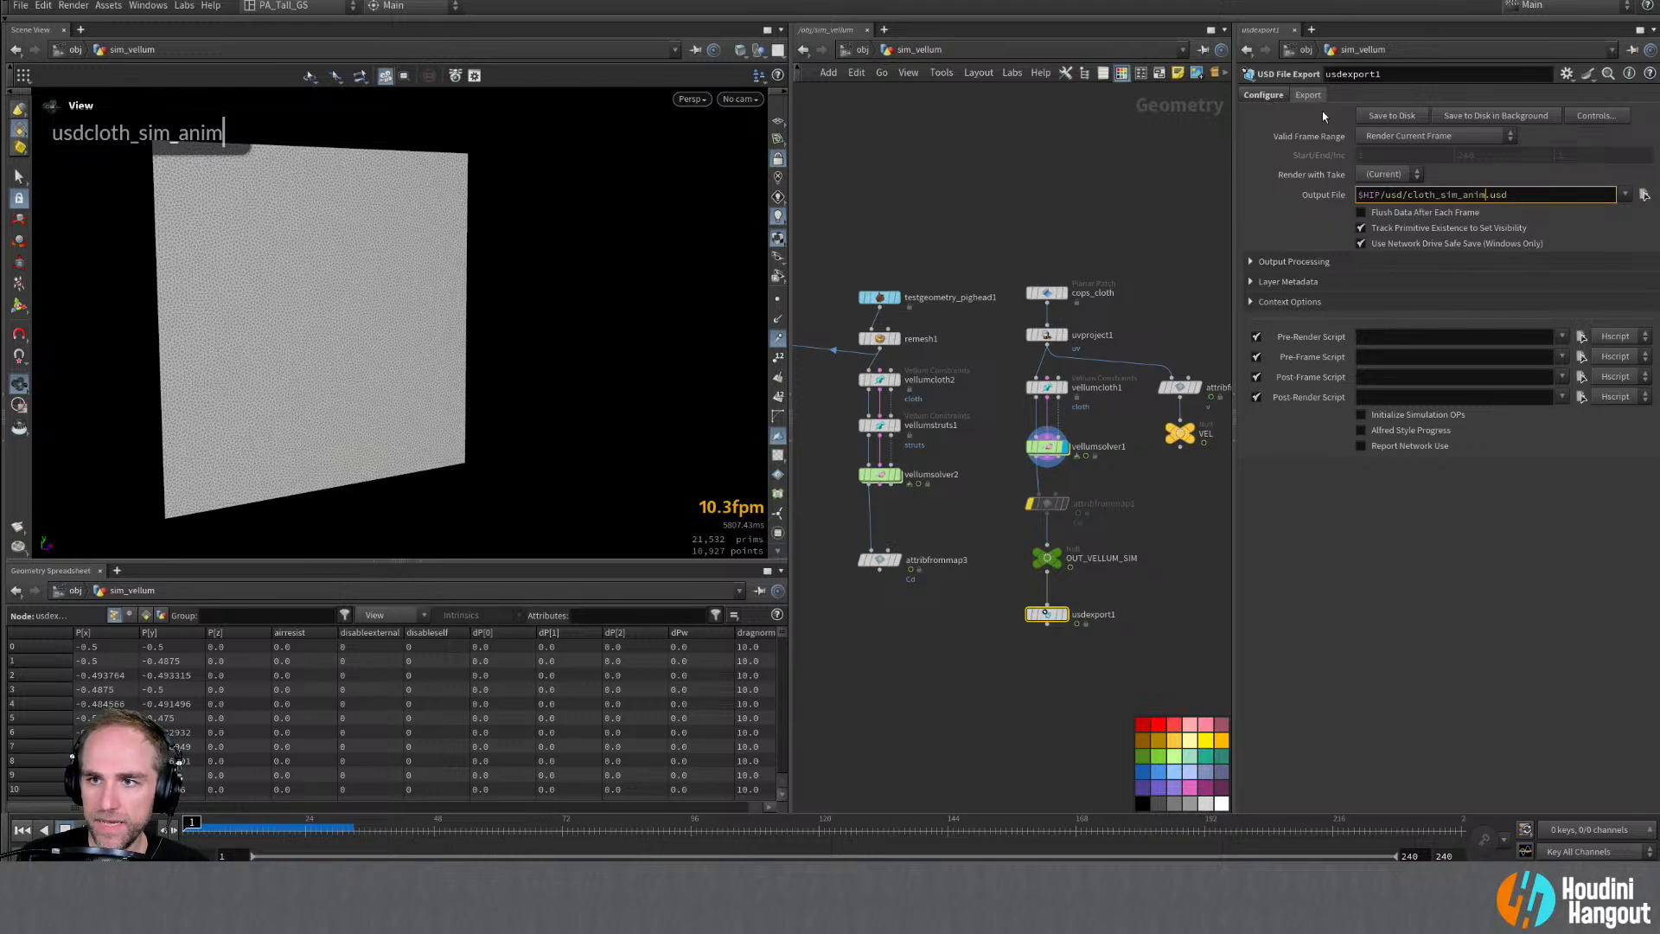
Step: Set the USD export's valid frame range to Render Frame Range and save the USD file to disk
left_click(1435, 136)
left_click(1409, 156)
left_click(1260, 94)
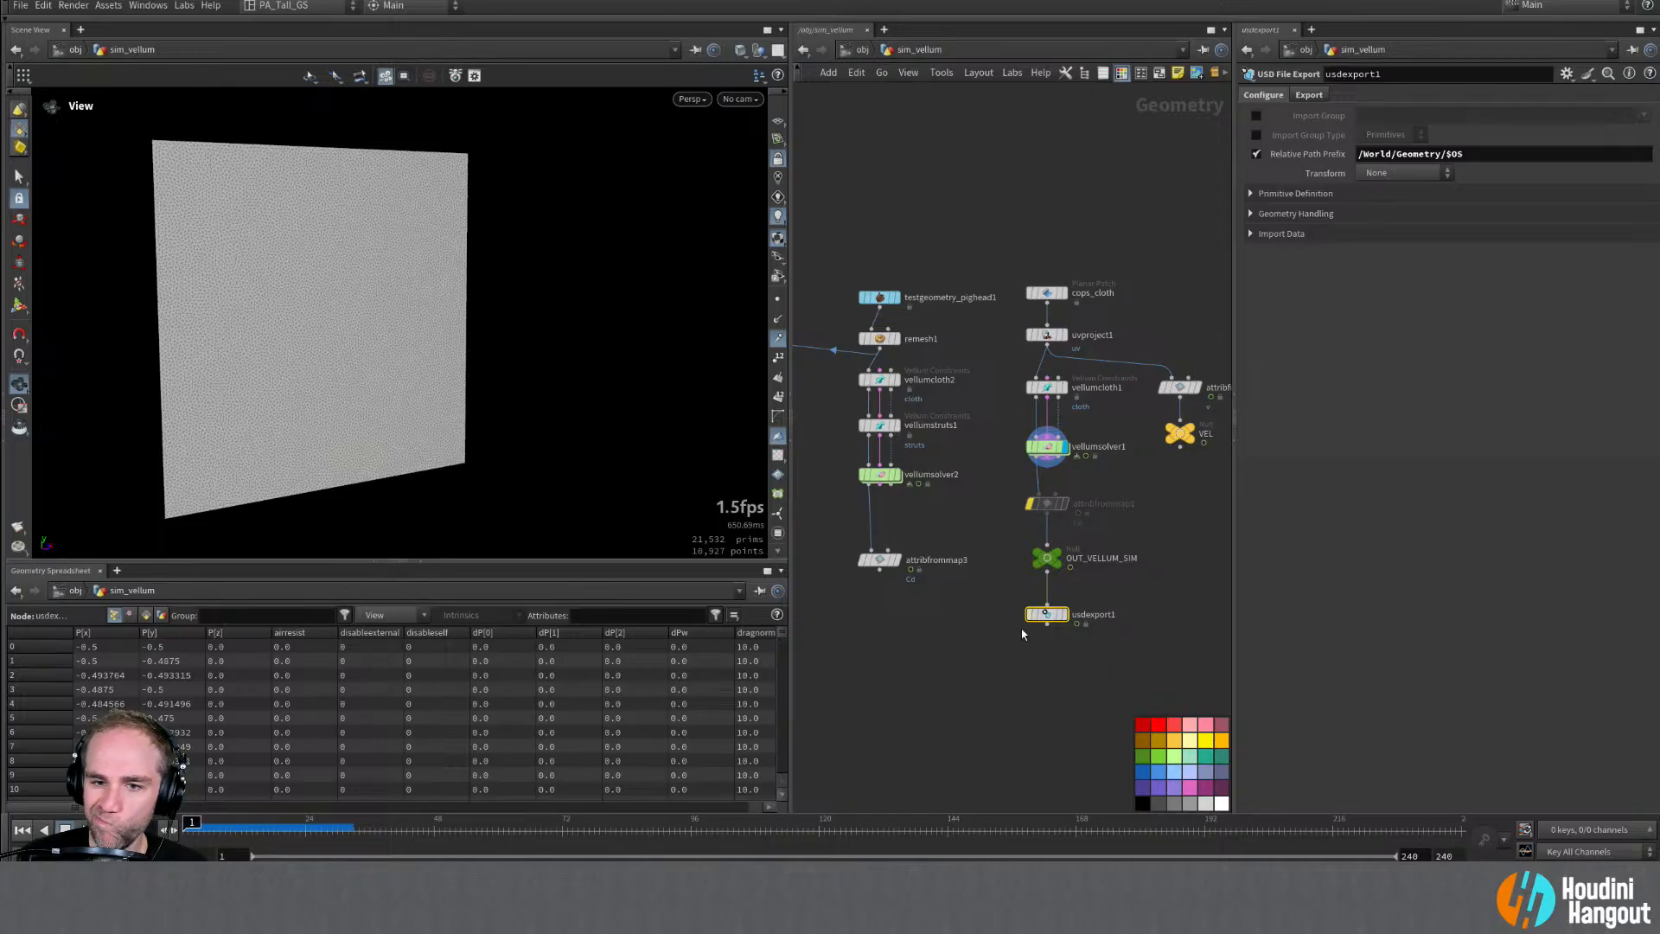
left_click(1309, 94)
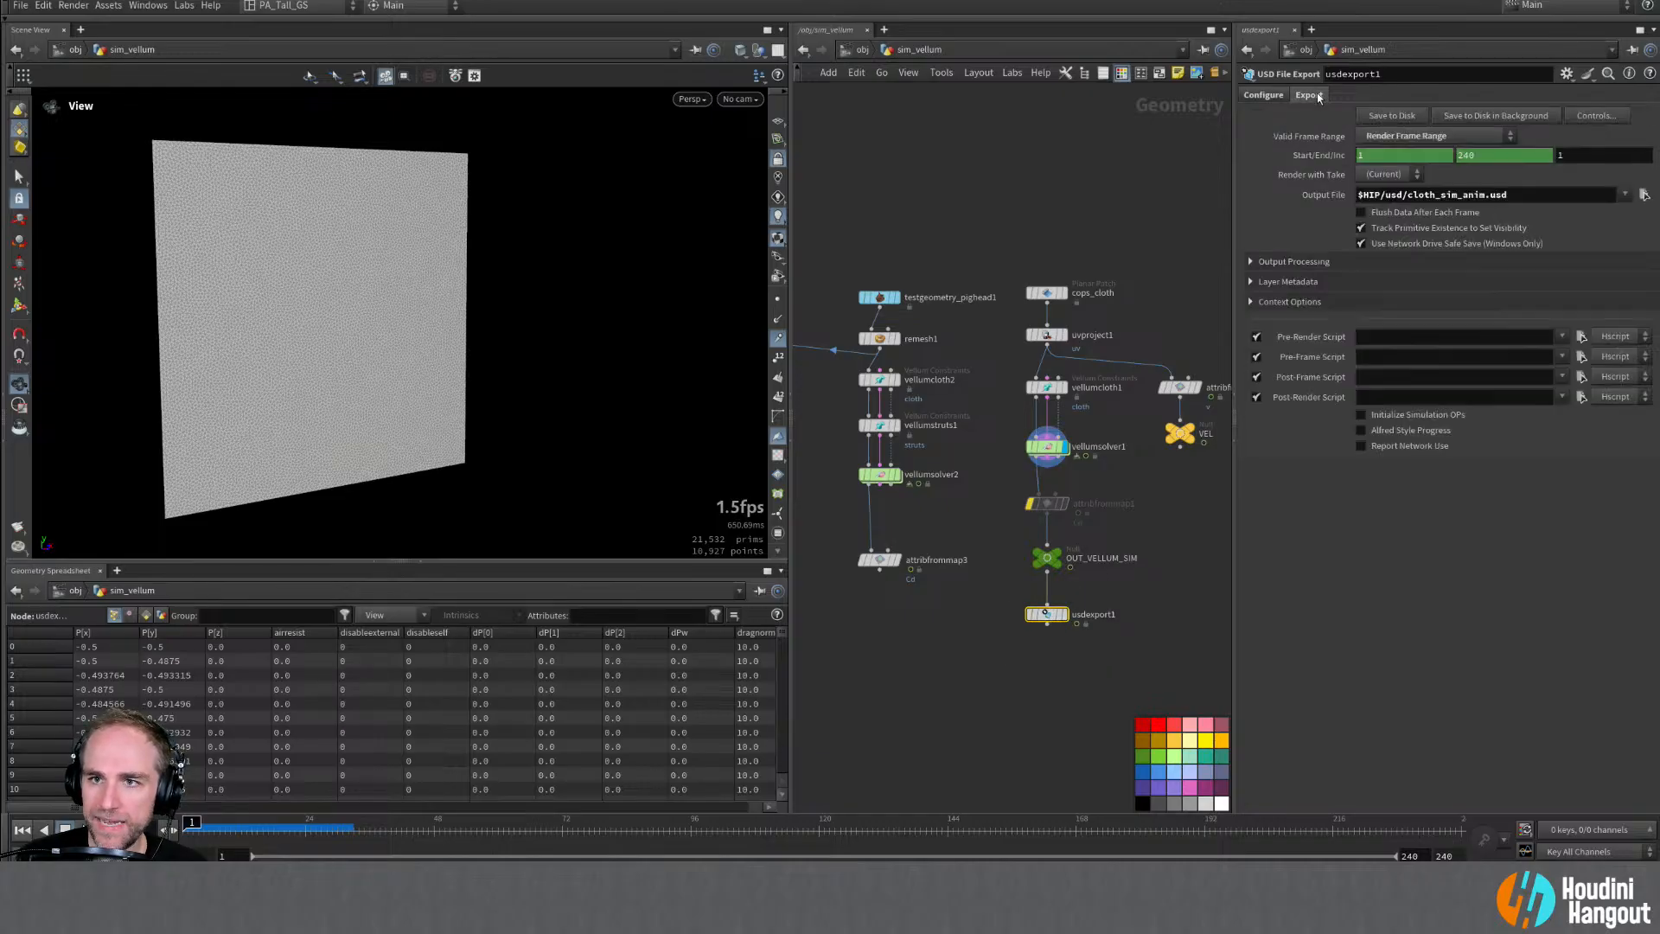
left_click(1392, 115)
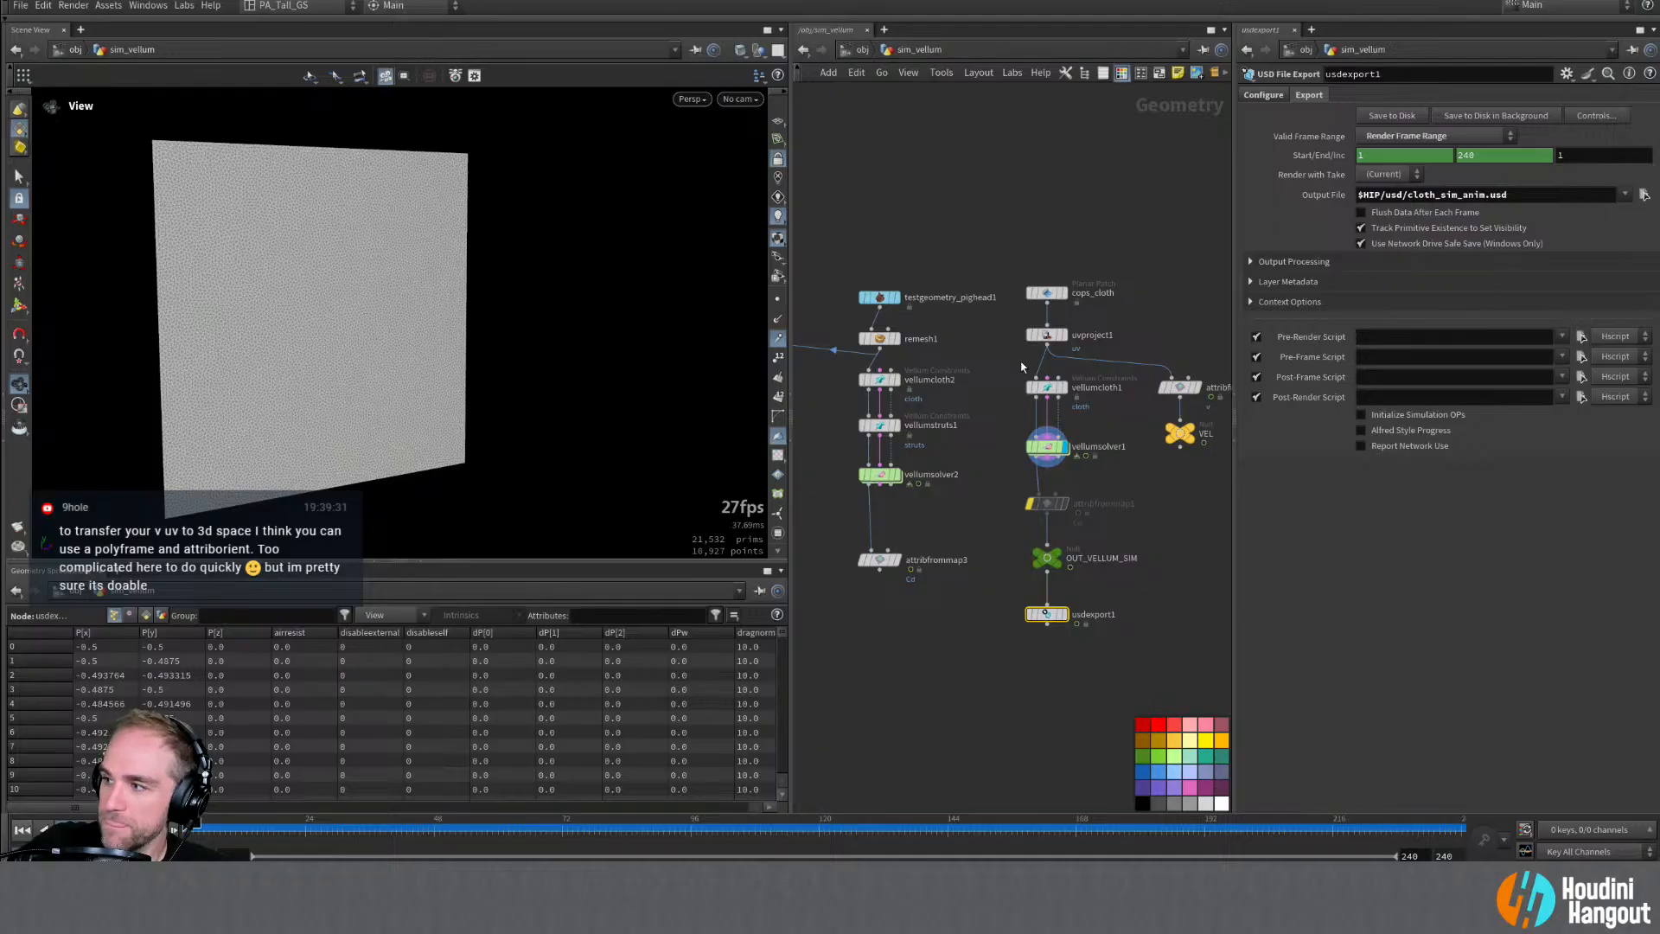
key("Tab")
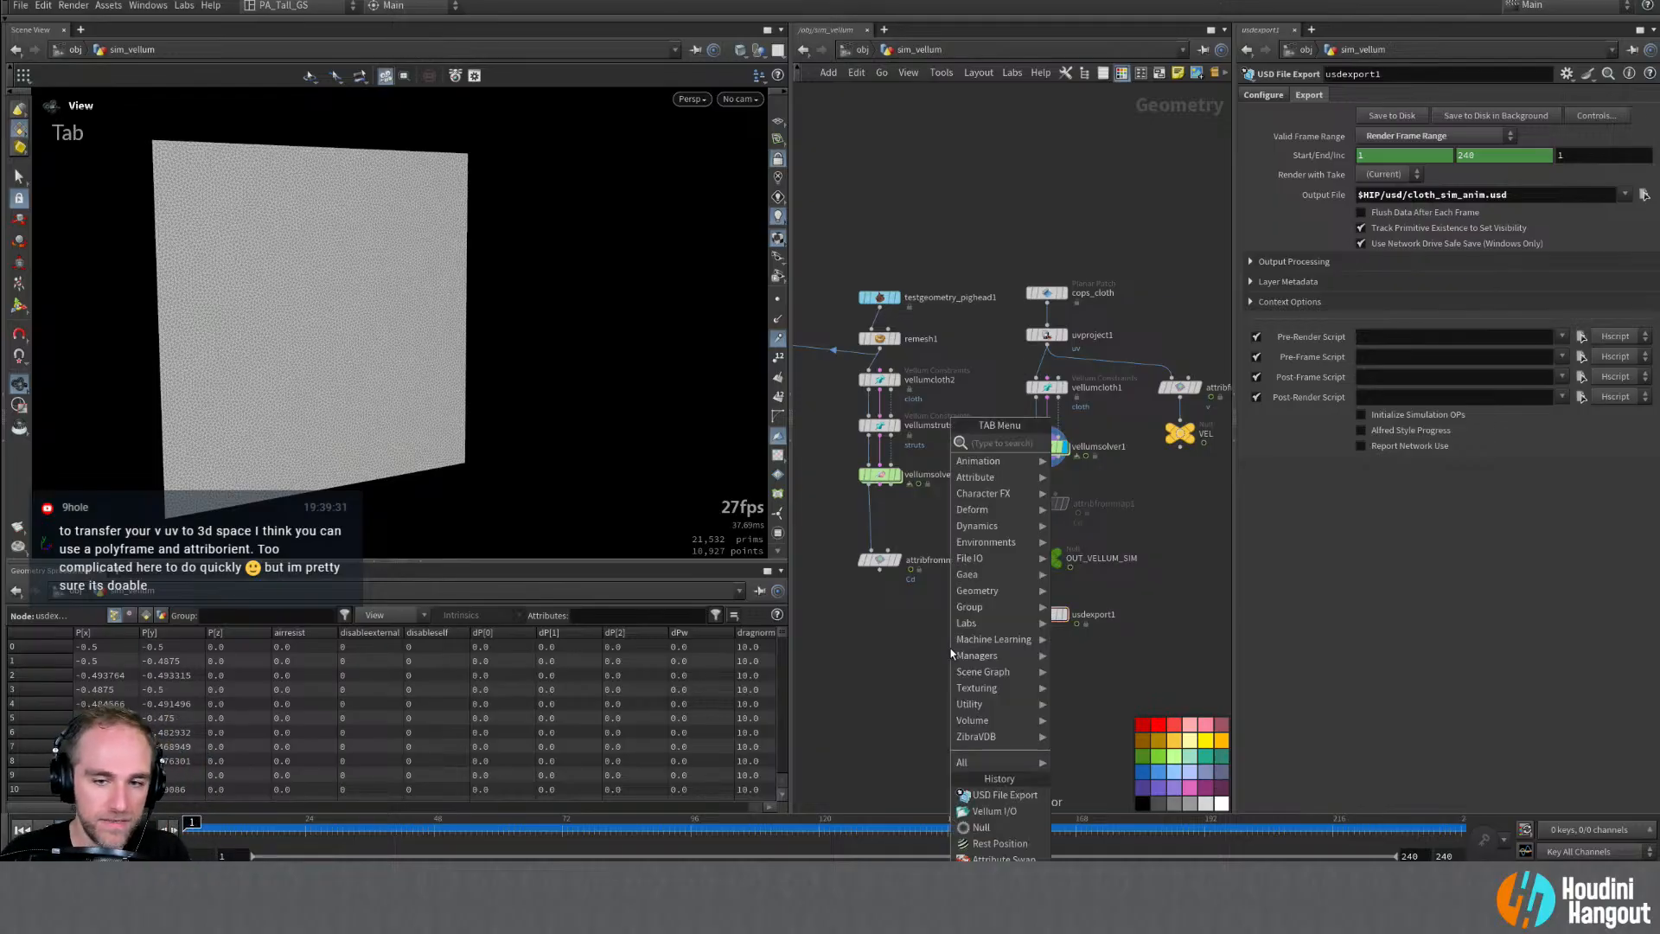
type("att ori")
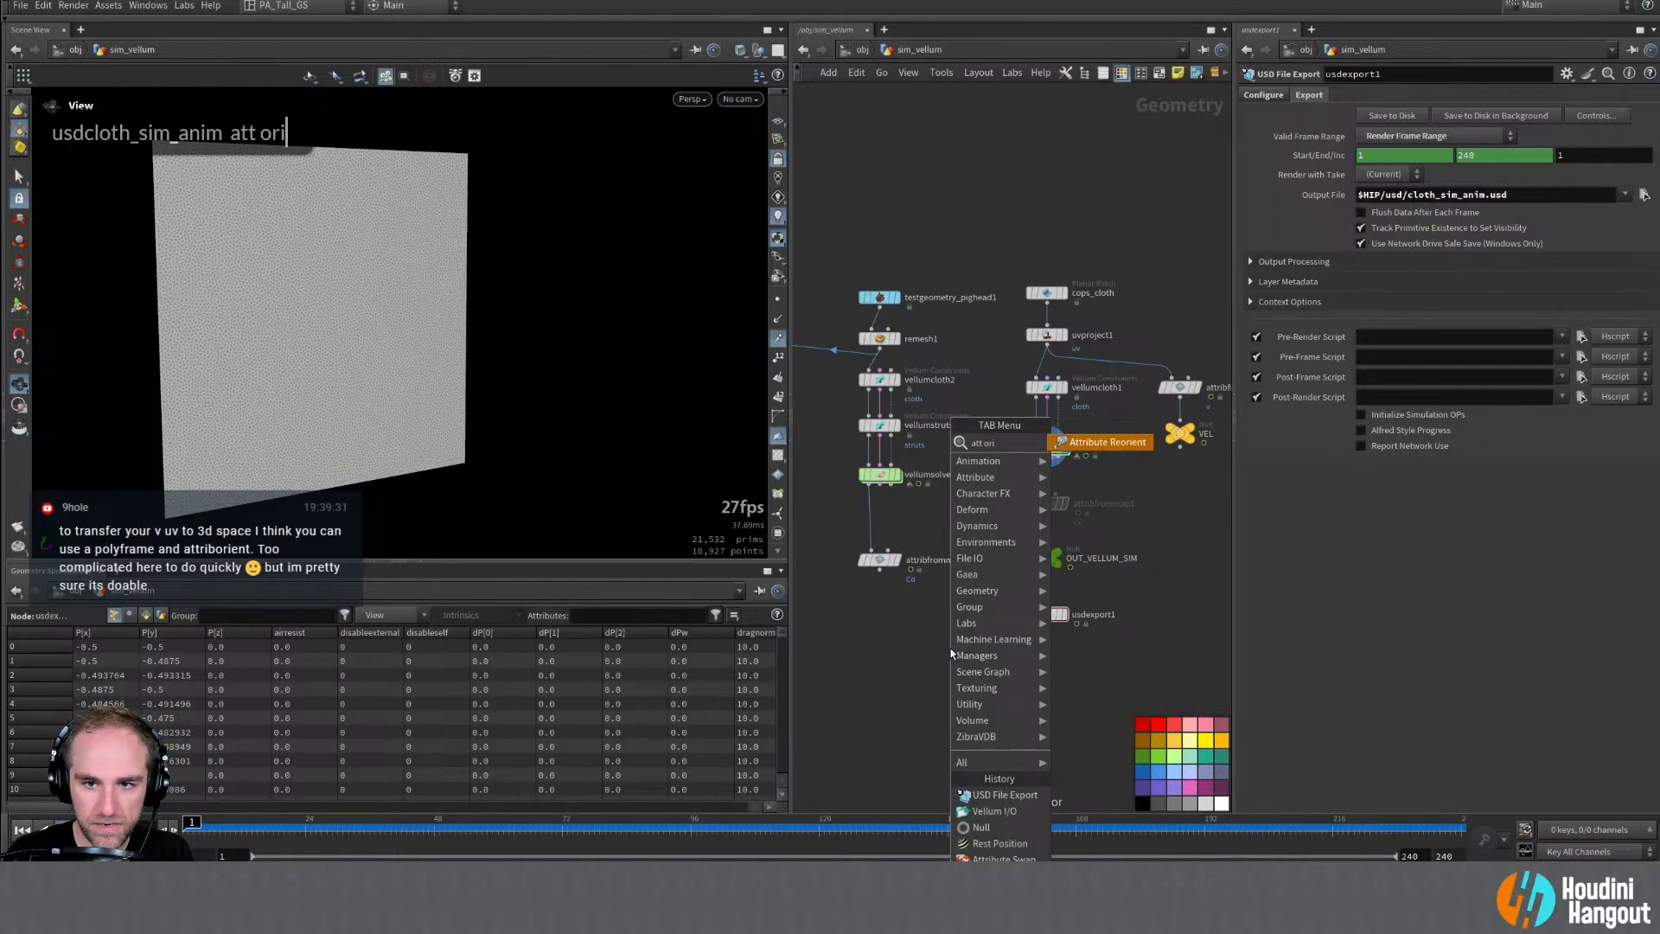
key("BackSpace")
key("BackSpace")
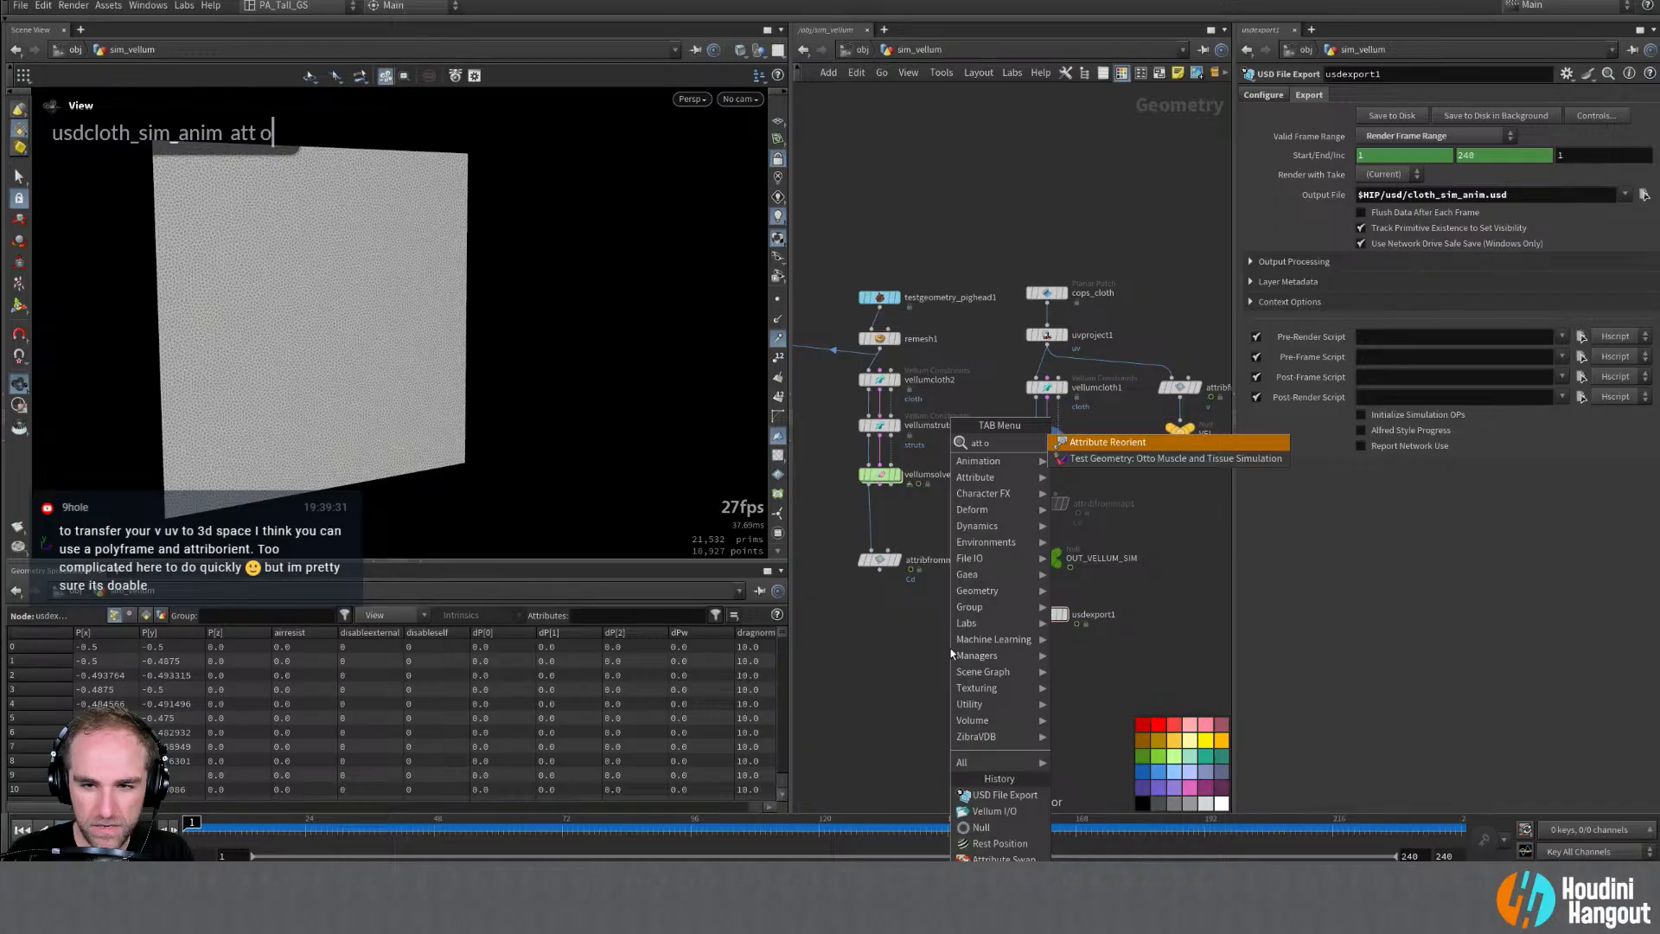
key("Return")
left_click(951, 676)
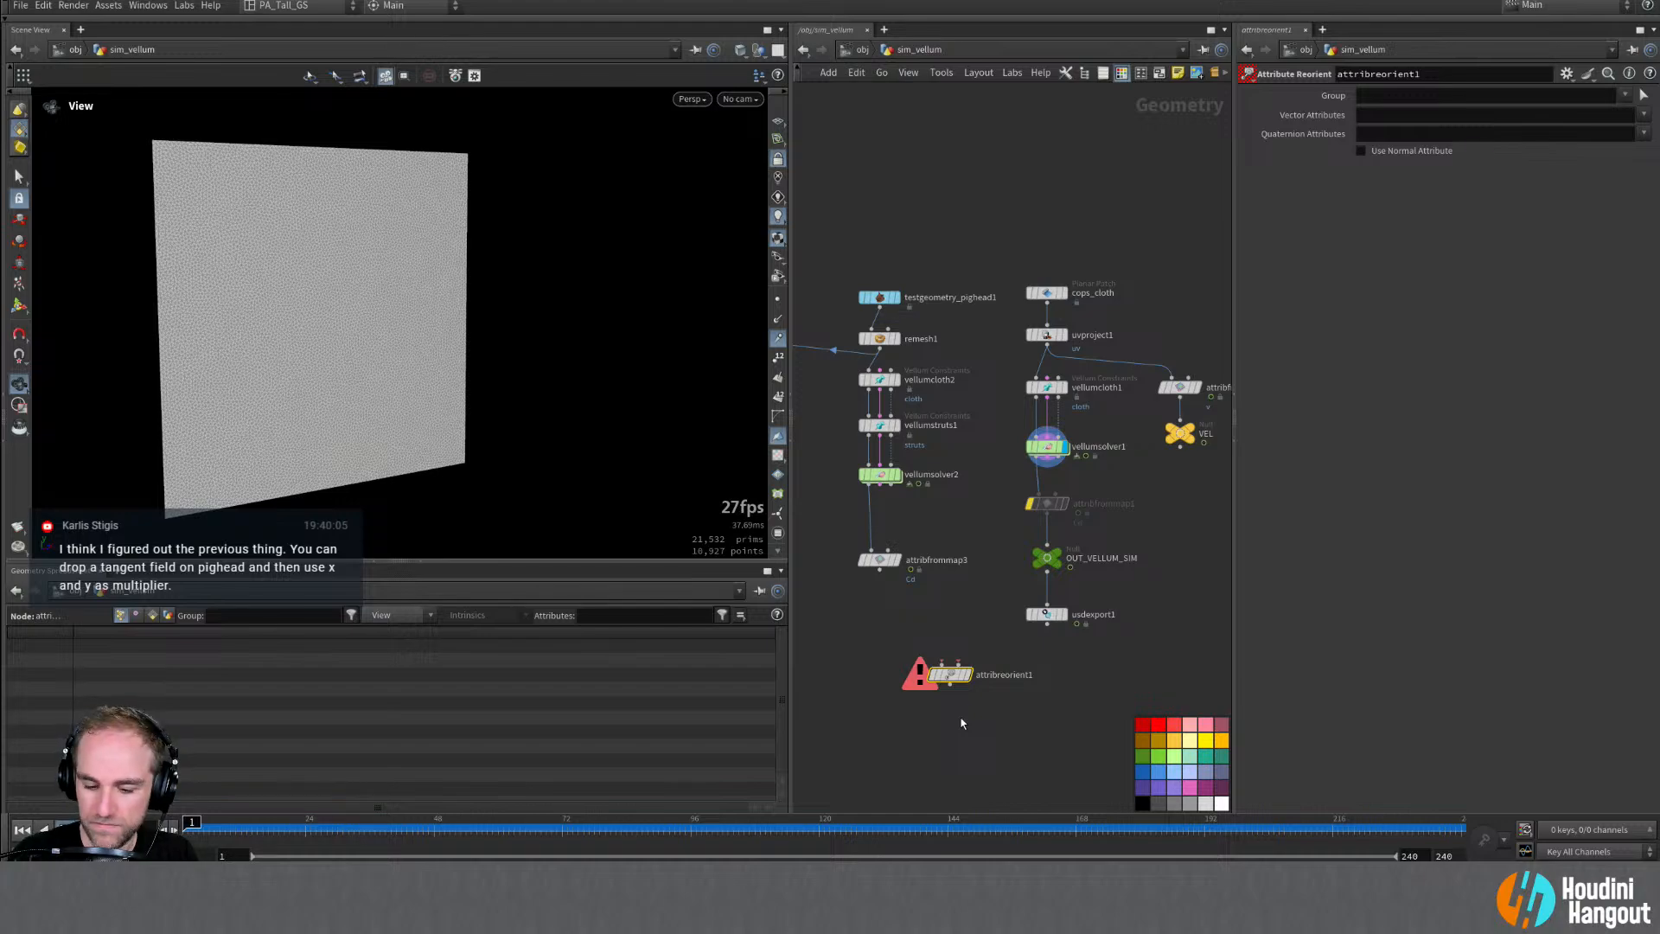
key("Delete")
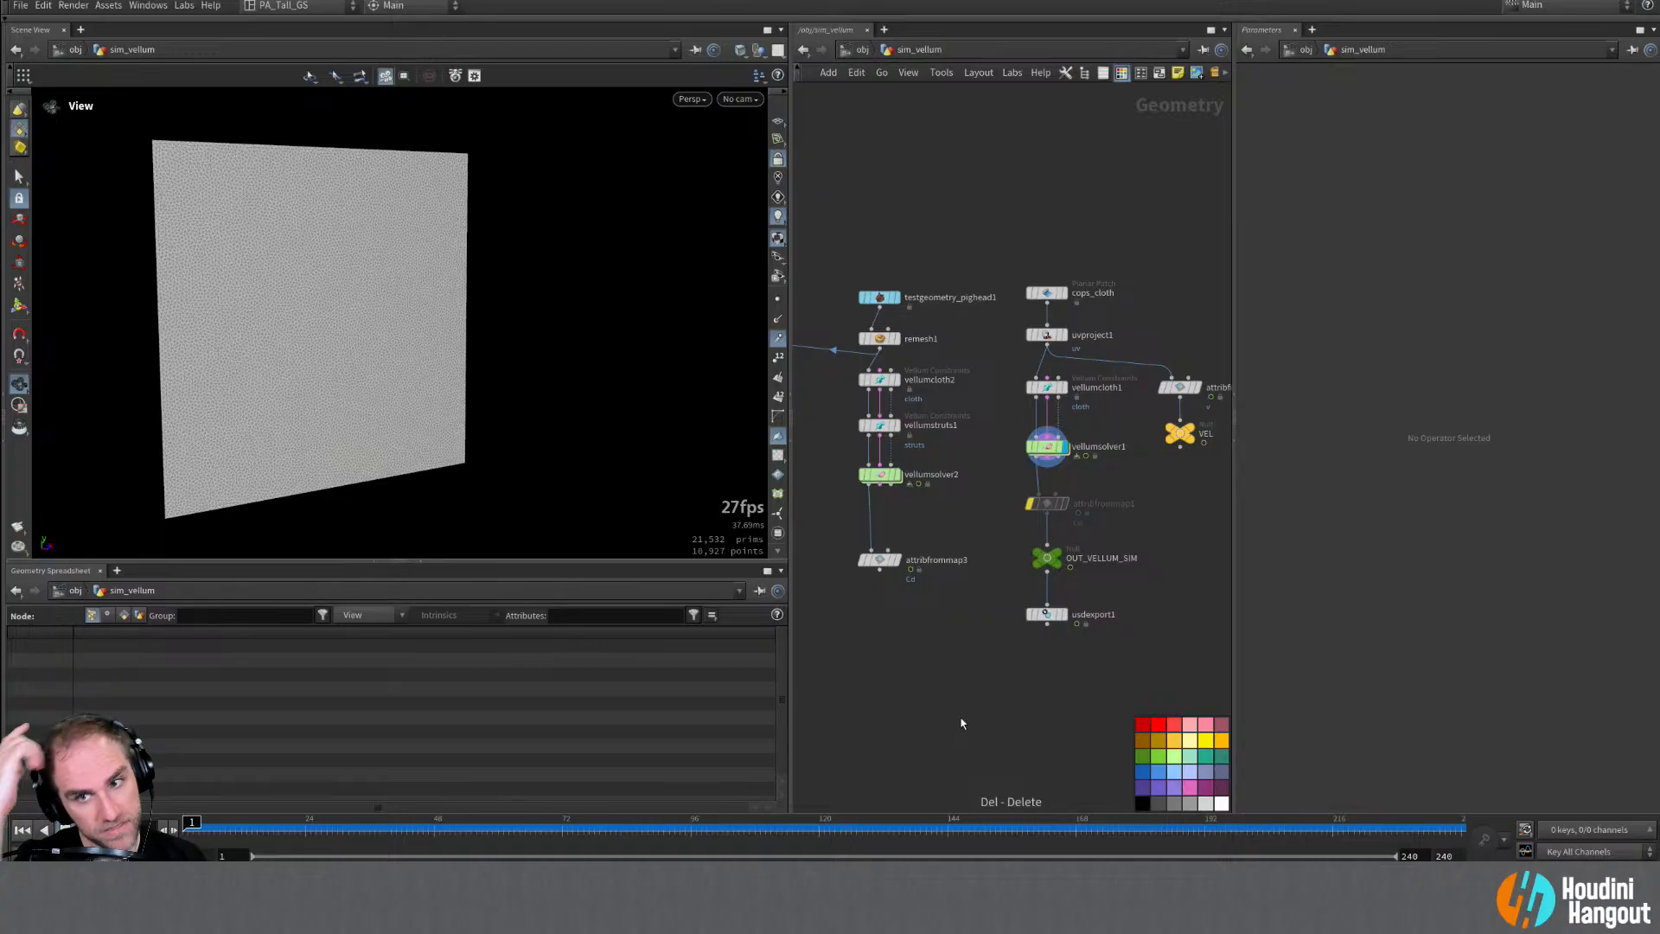
Step: Add a Vellum I/O node below vellumsolver1 and wire the solver's three outputs into its inputs
right_click_drag(975, 692, 942, 687)
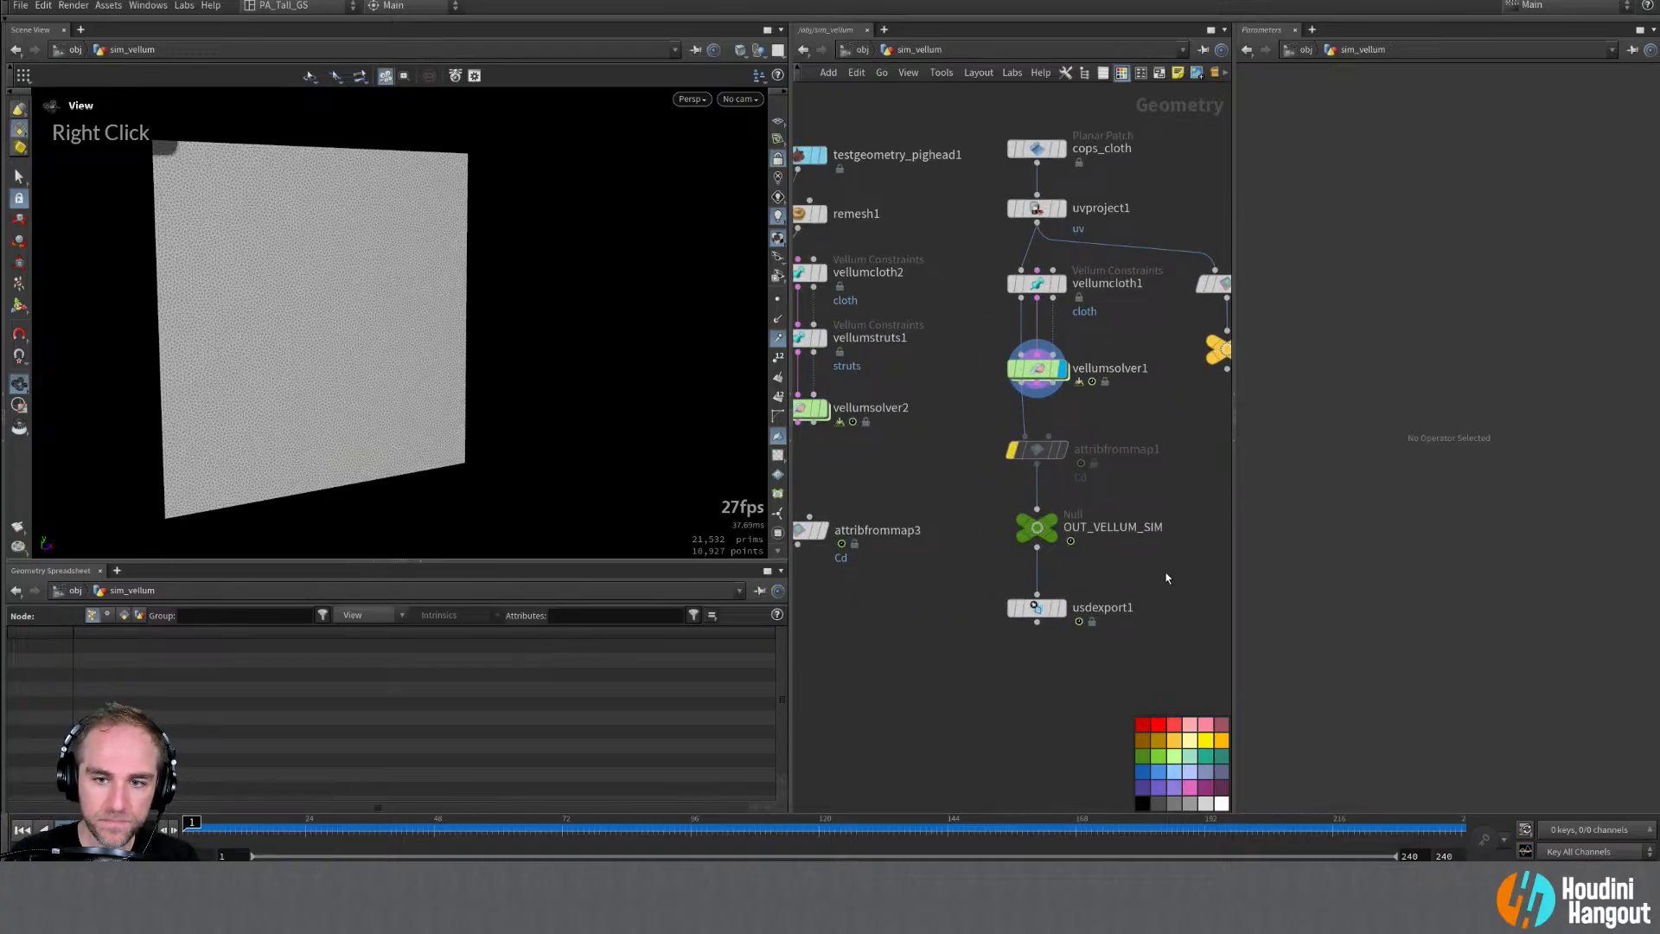
middle_click_drag(1141, 578, 1122, 590)
key("Tab")
type("vellum")
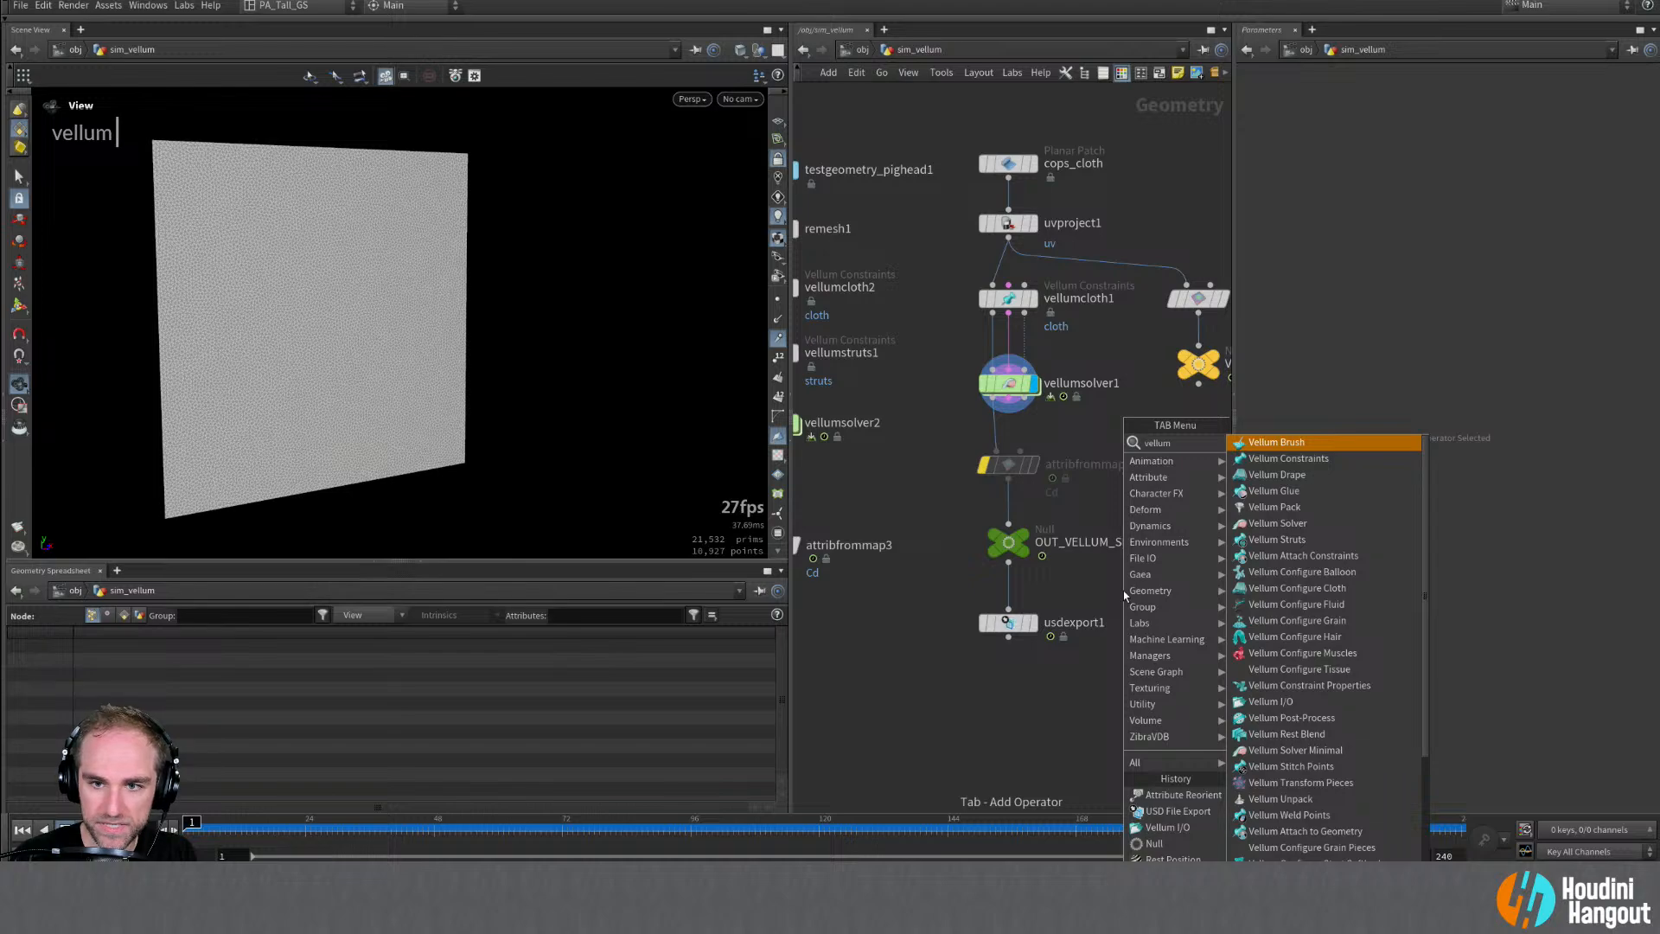
type("b")
key("Return")
left_click(1110, 510)
left_click(1098, 491)
left_click_drag(1023, 421, 993, 401)
left_click(1131, 492)
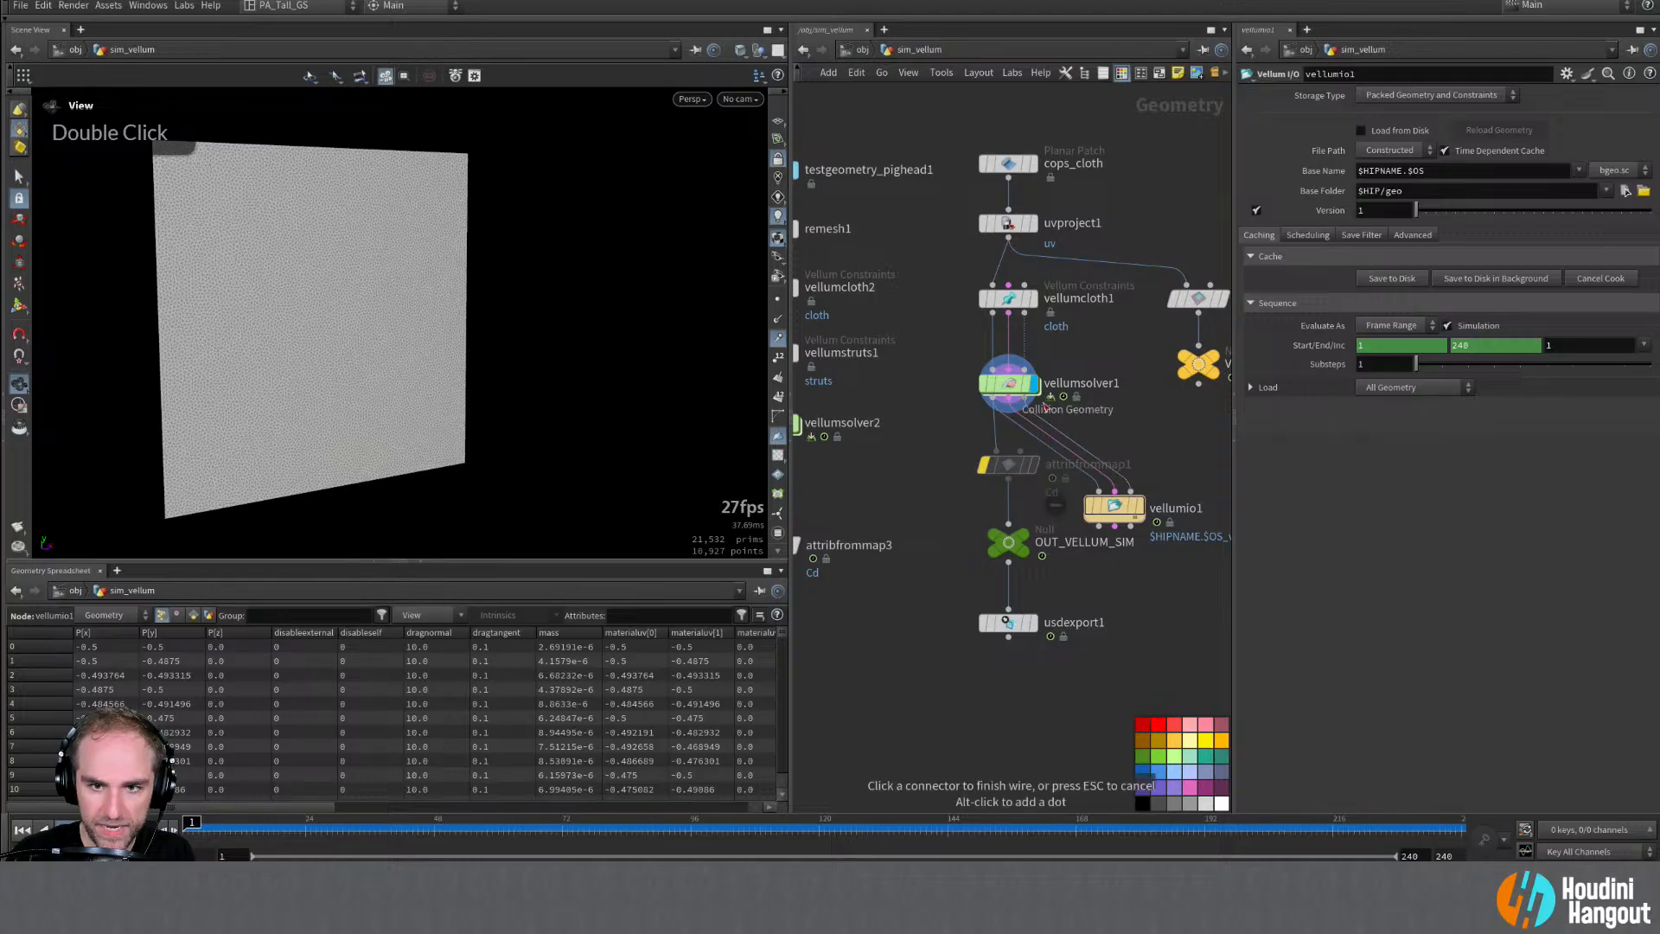
left_click(1030, 401)
left_click(1139, 507)
Step: Feed OUT_VELLUM_SIM from the Vellum I/O node and move the null and usdexport1 further down
left_click_drag(1112, 512, 1121, 469)
middle_click_drag(1121, 516, 1043, 541)
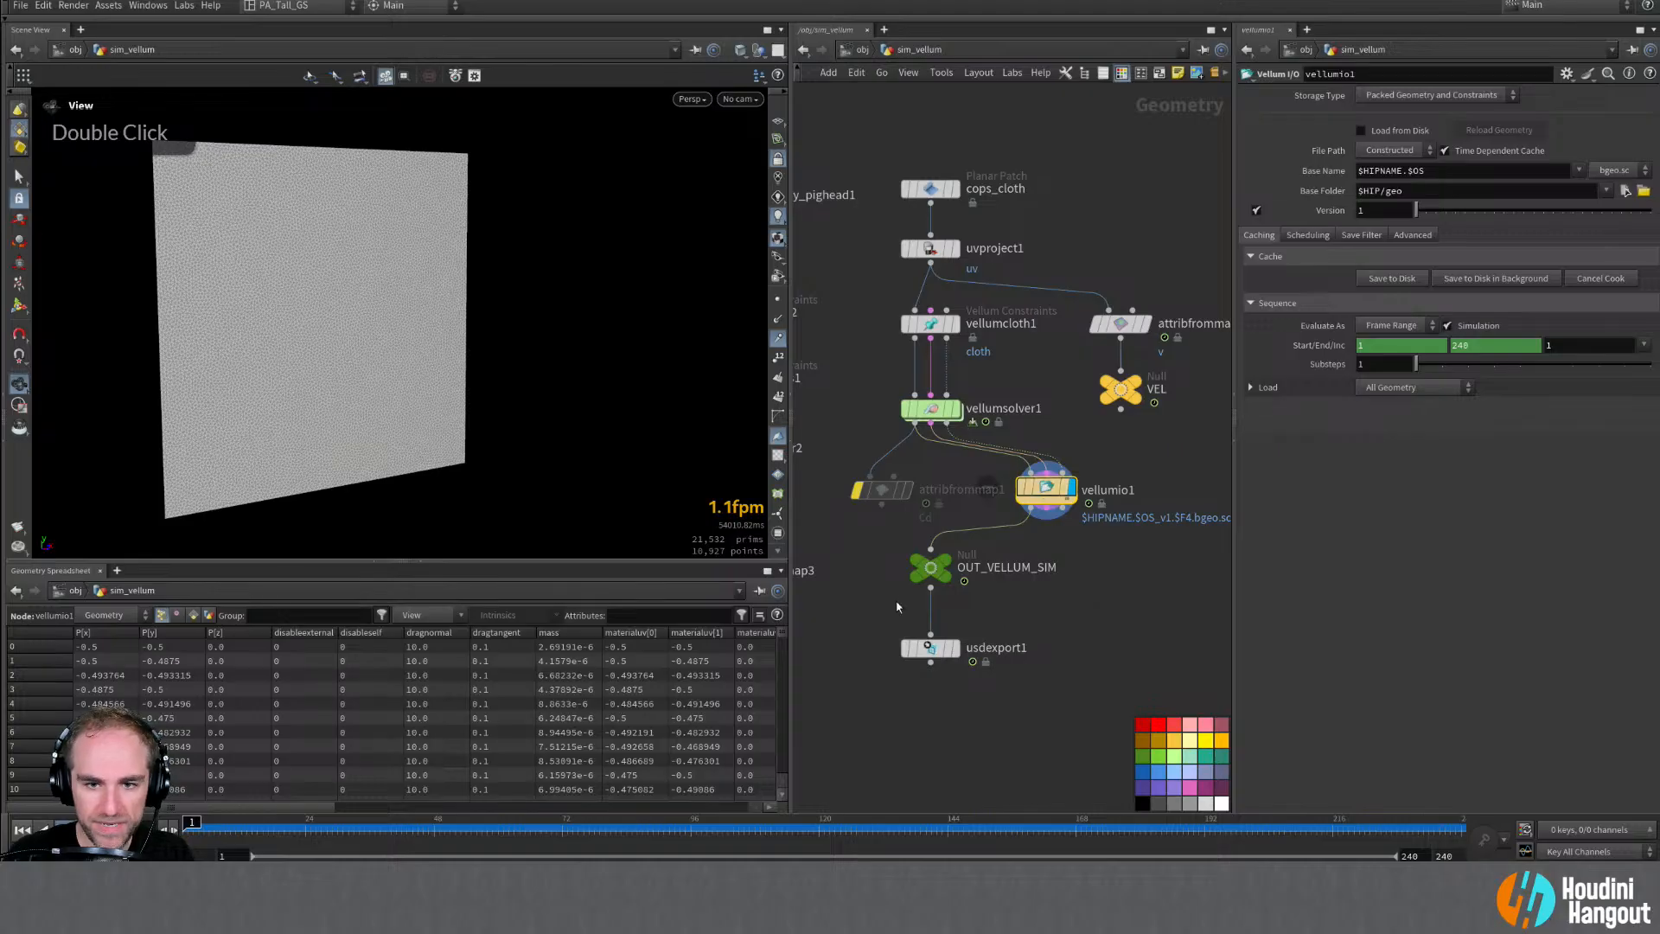
left_click_drag(985, 701, 988, 705)
left_click_drag(931, 647, 931, 744)
Step: Set the Vellum I/O node's base folder to $HIP/sim and its base name to $OS
left_click(1044, 490)
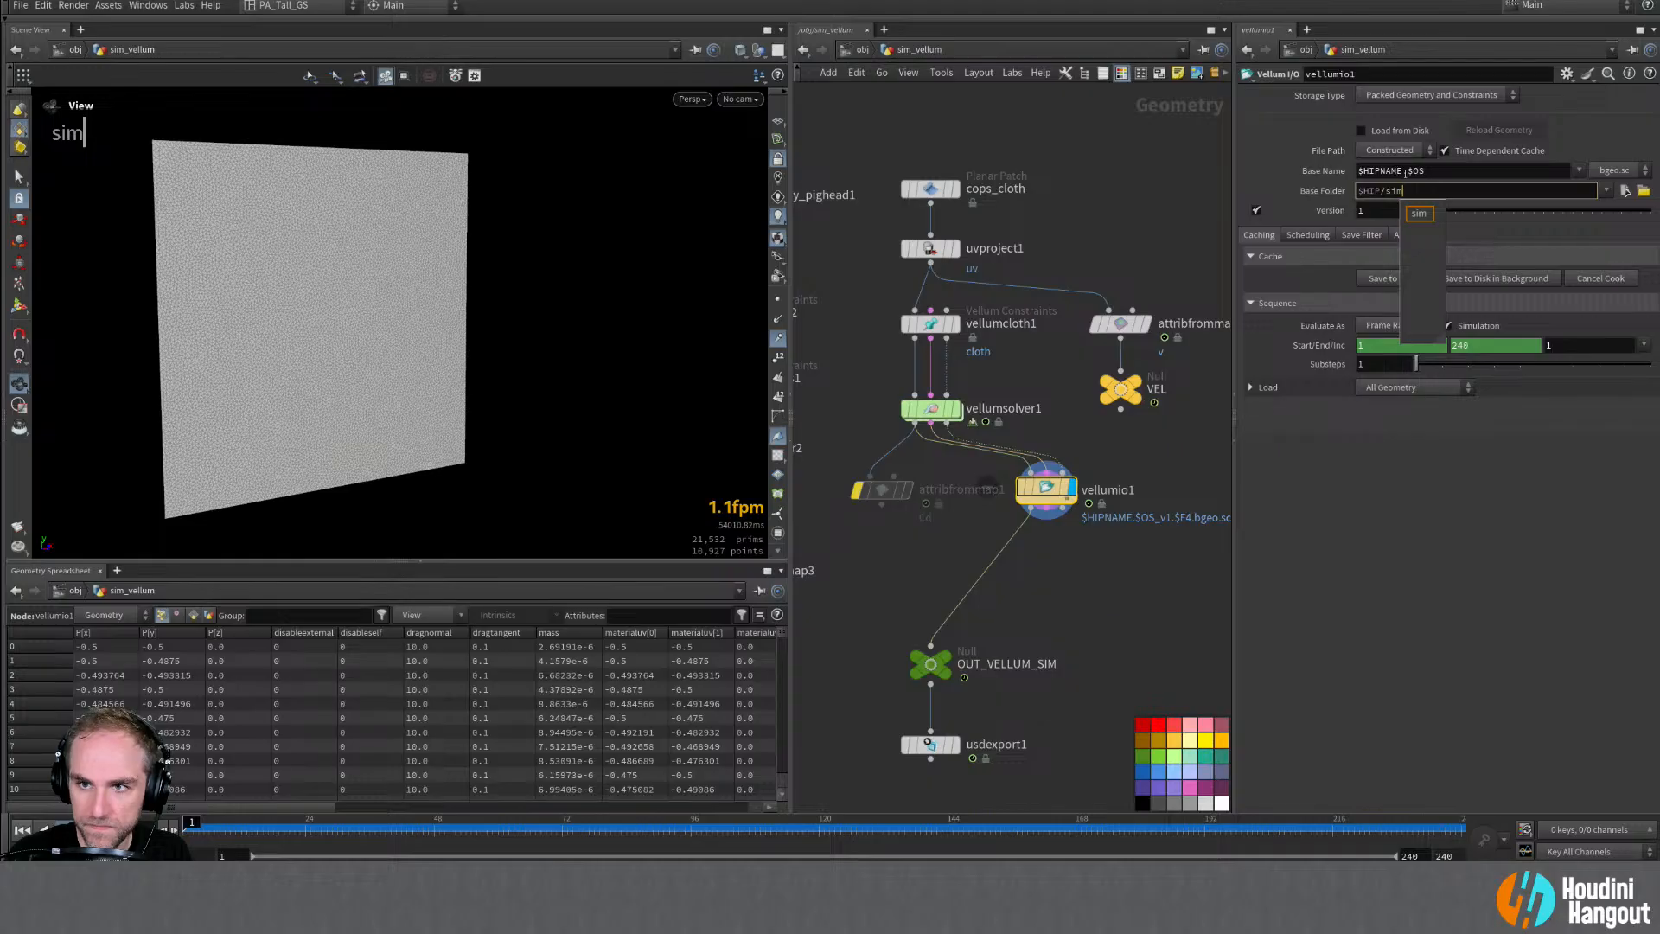
left_click_drag(1407, 170, 1216, 170)
key("Return")
Step: Rename the Vellum I/O node cloth_cache and start saving its cache to disk in the background
double_click(1110, 490)
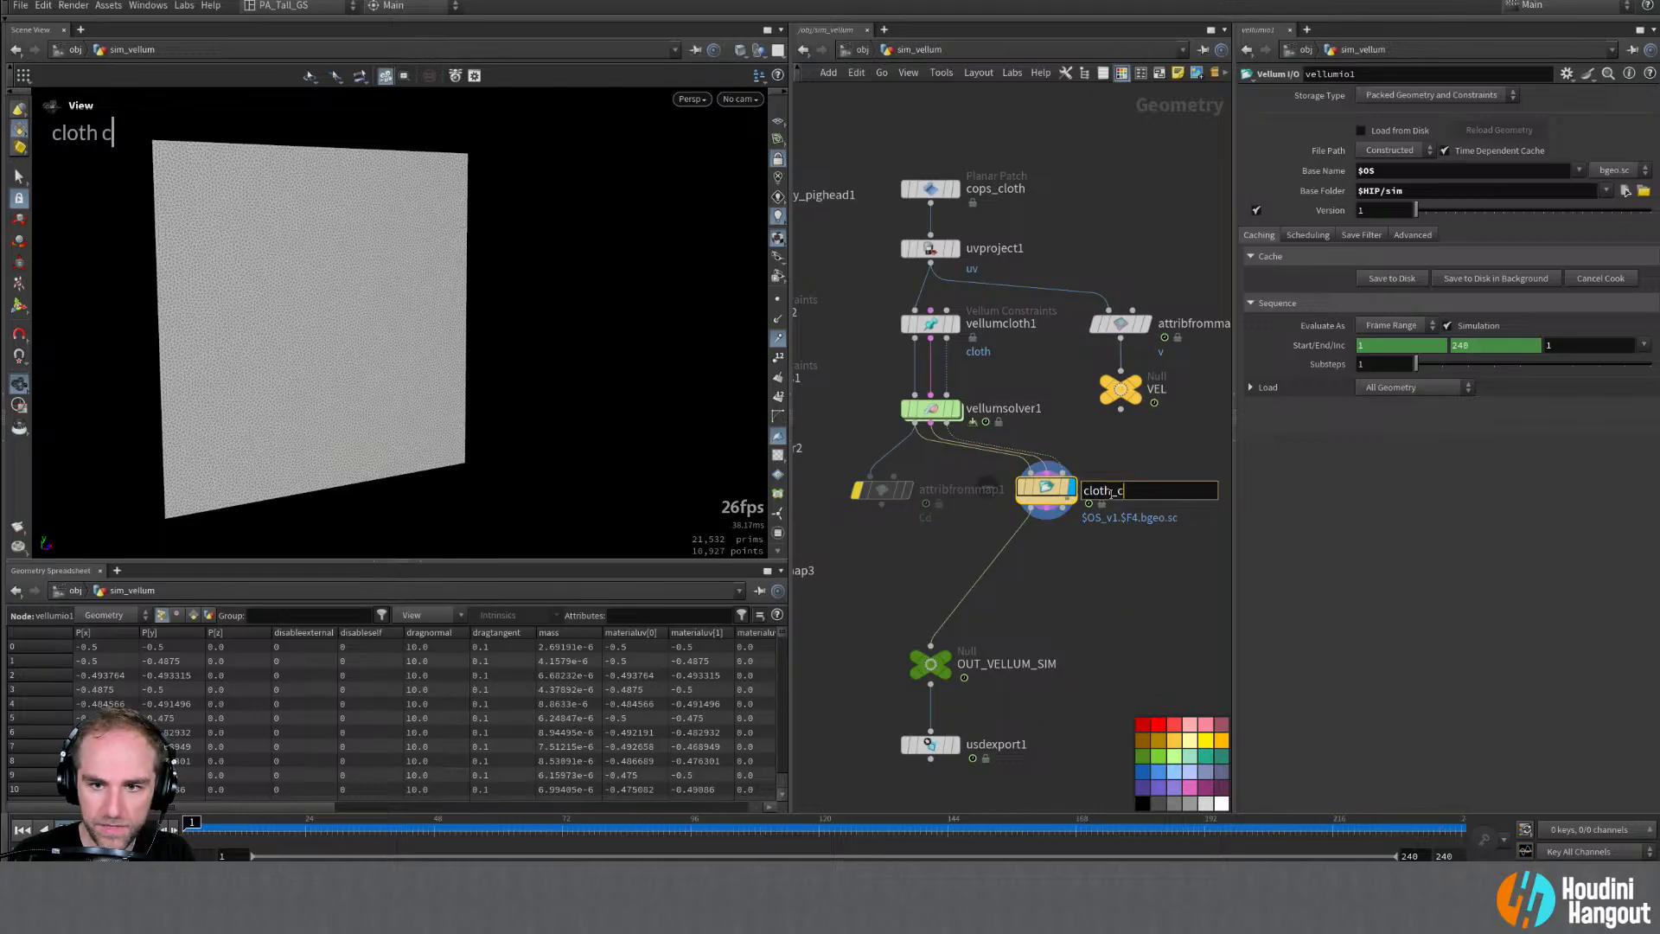
key("Return")
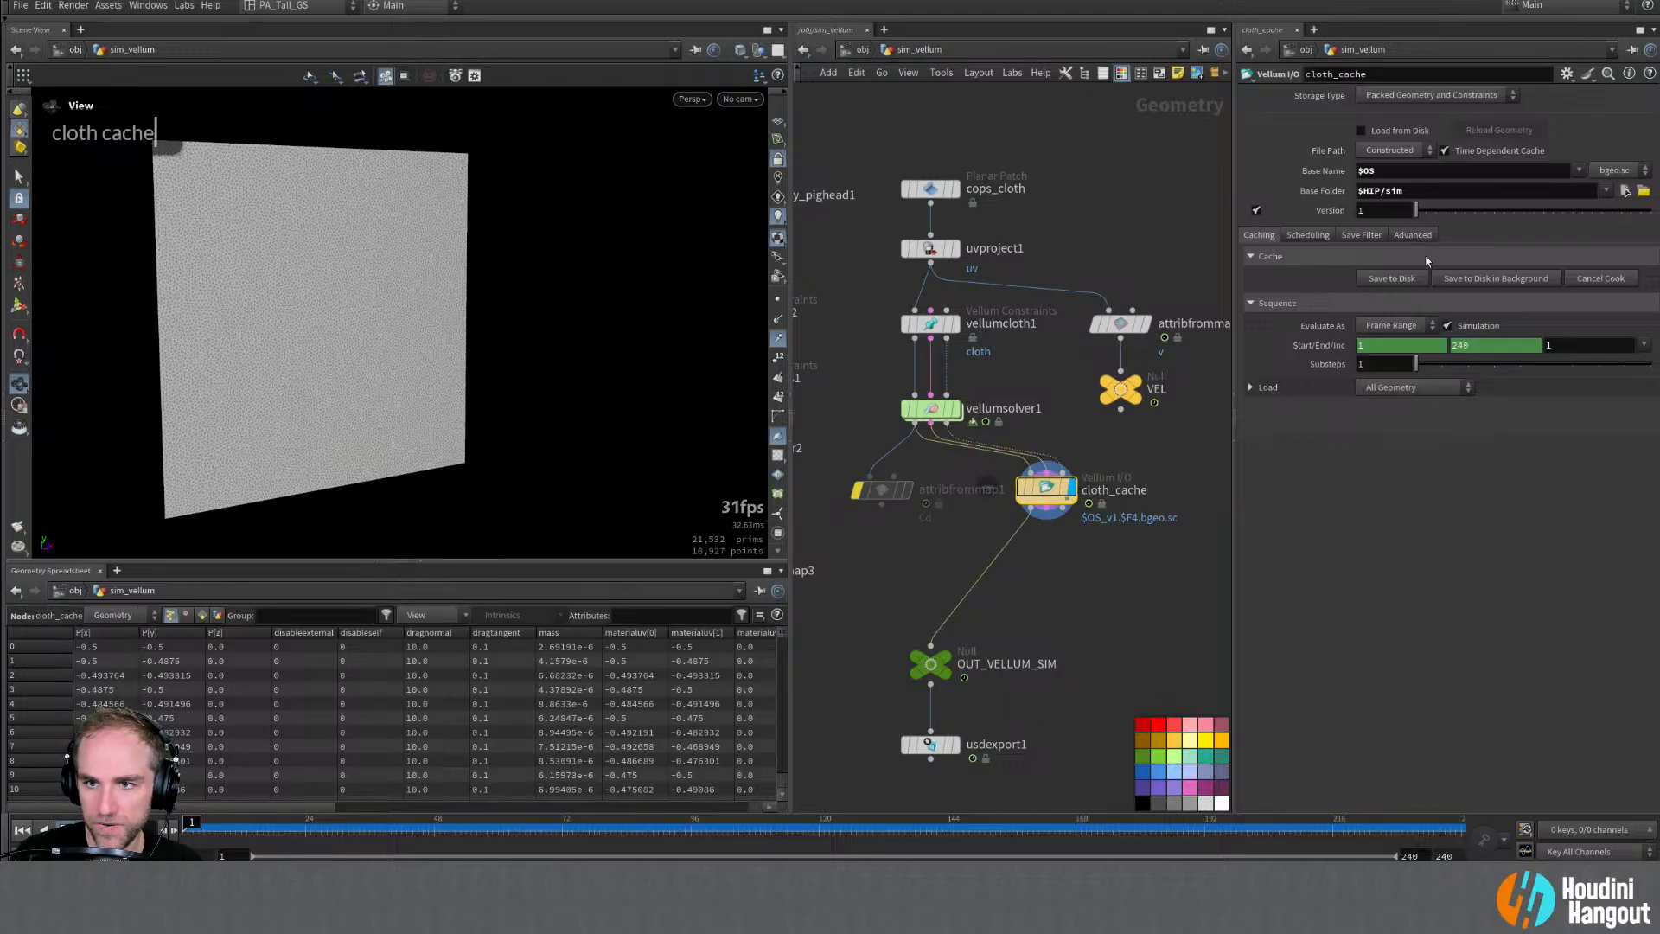
left_click(1476, 278)
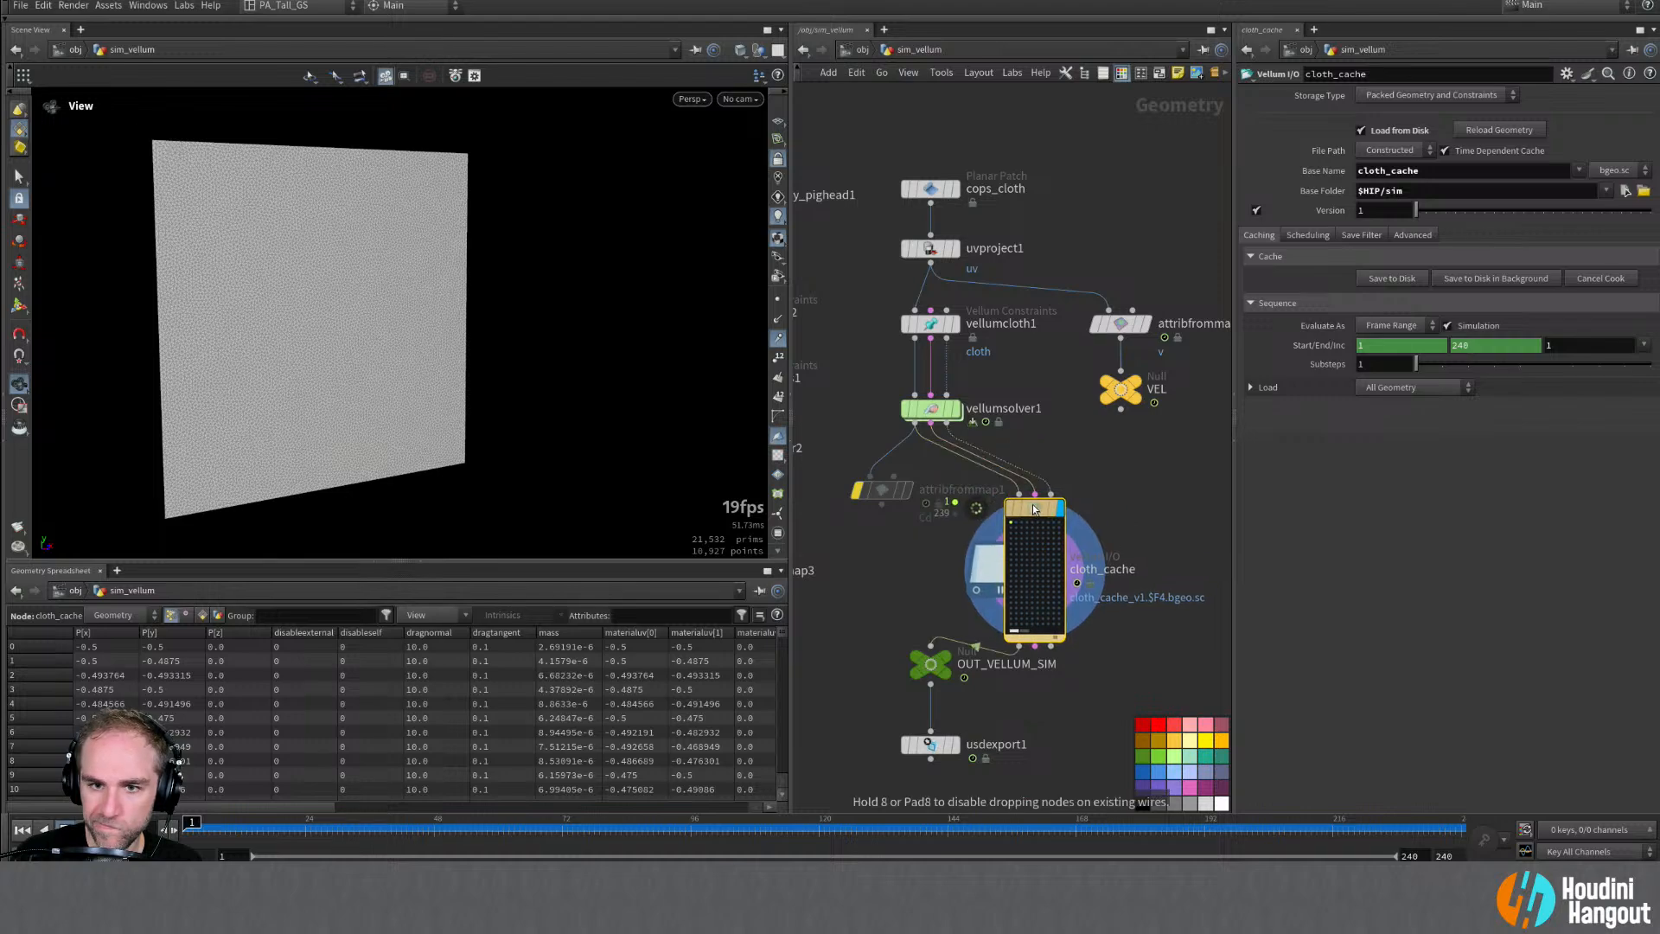
Step: Align cloth_cache beneath vellumsolver1 and place attribfrommap1 in the chain between cloth_cache and OUT_VELLUM_SIM
middle_click_drag(893, 643, 901, 608)
left_click_drag(888, 599, 1001, 766)
left_click_drag(939, 633, 940, 695)
left_click_drag(1025, 472, 935, 446)
left_click(1052, 613)
left_click_drag(1169, 537, 921, 642)
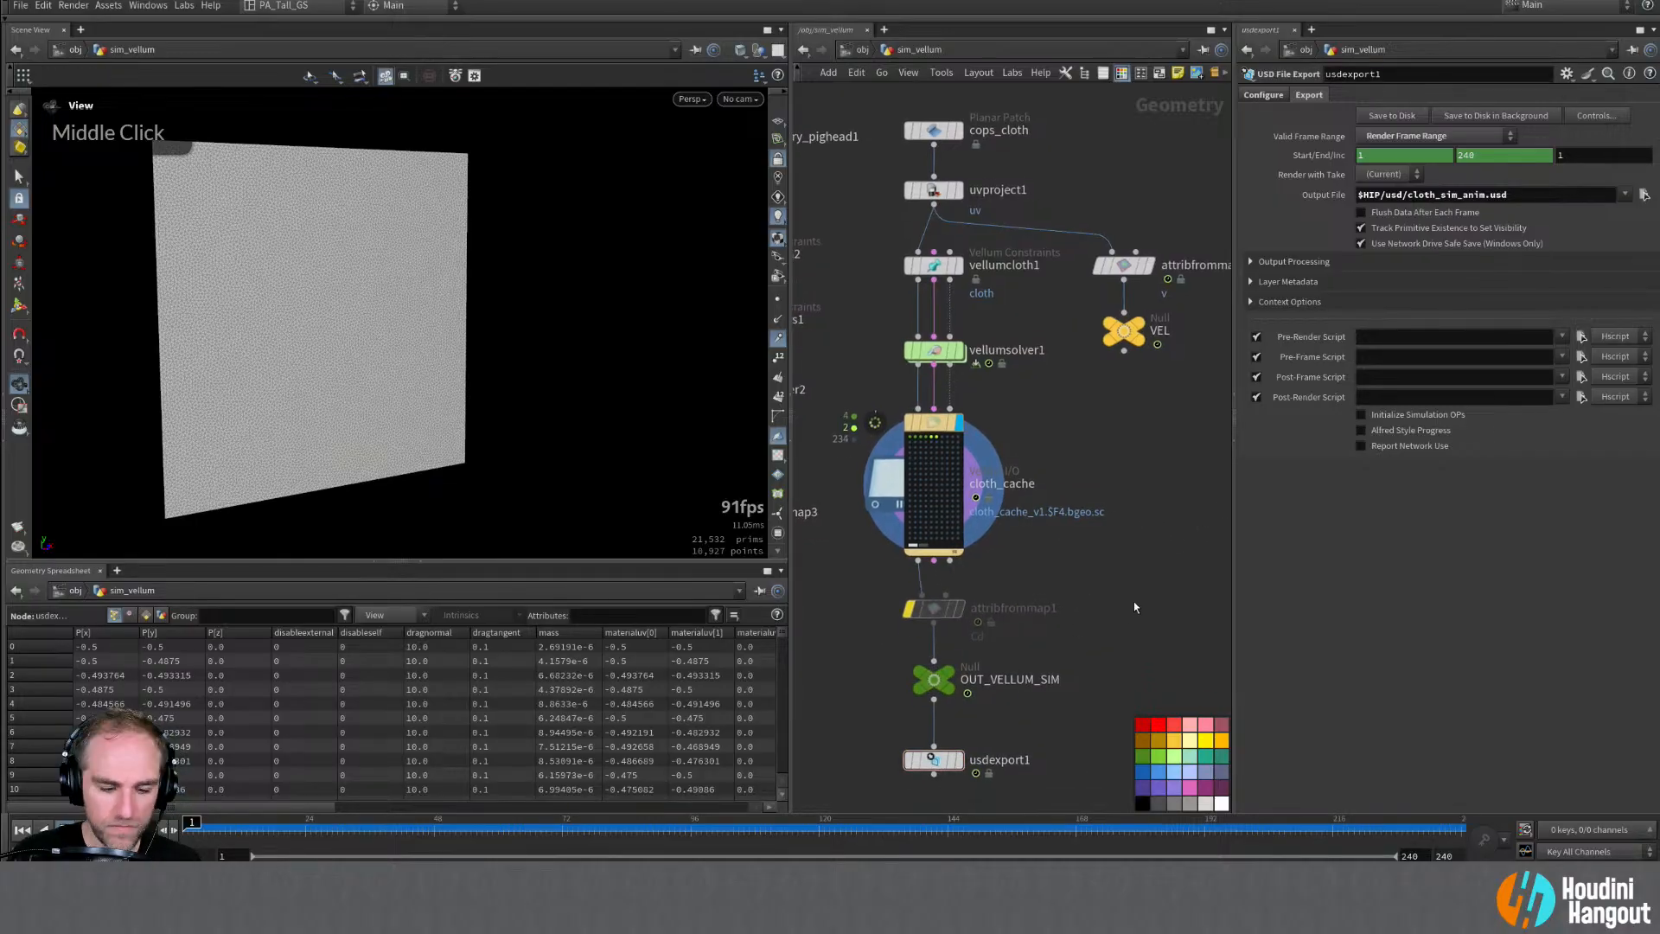
Step: Check the cloth import in the SOLARIS network and return to sim_vellum
key("u")
double_click(964, 631)
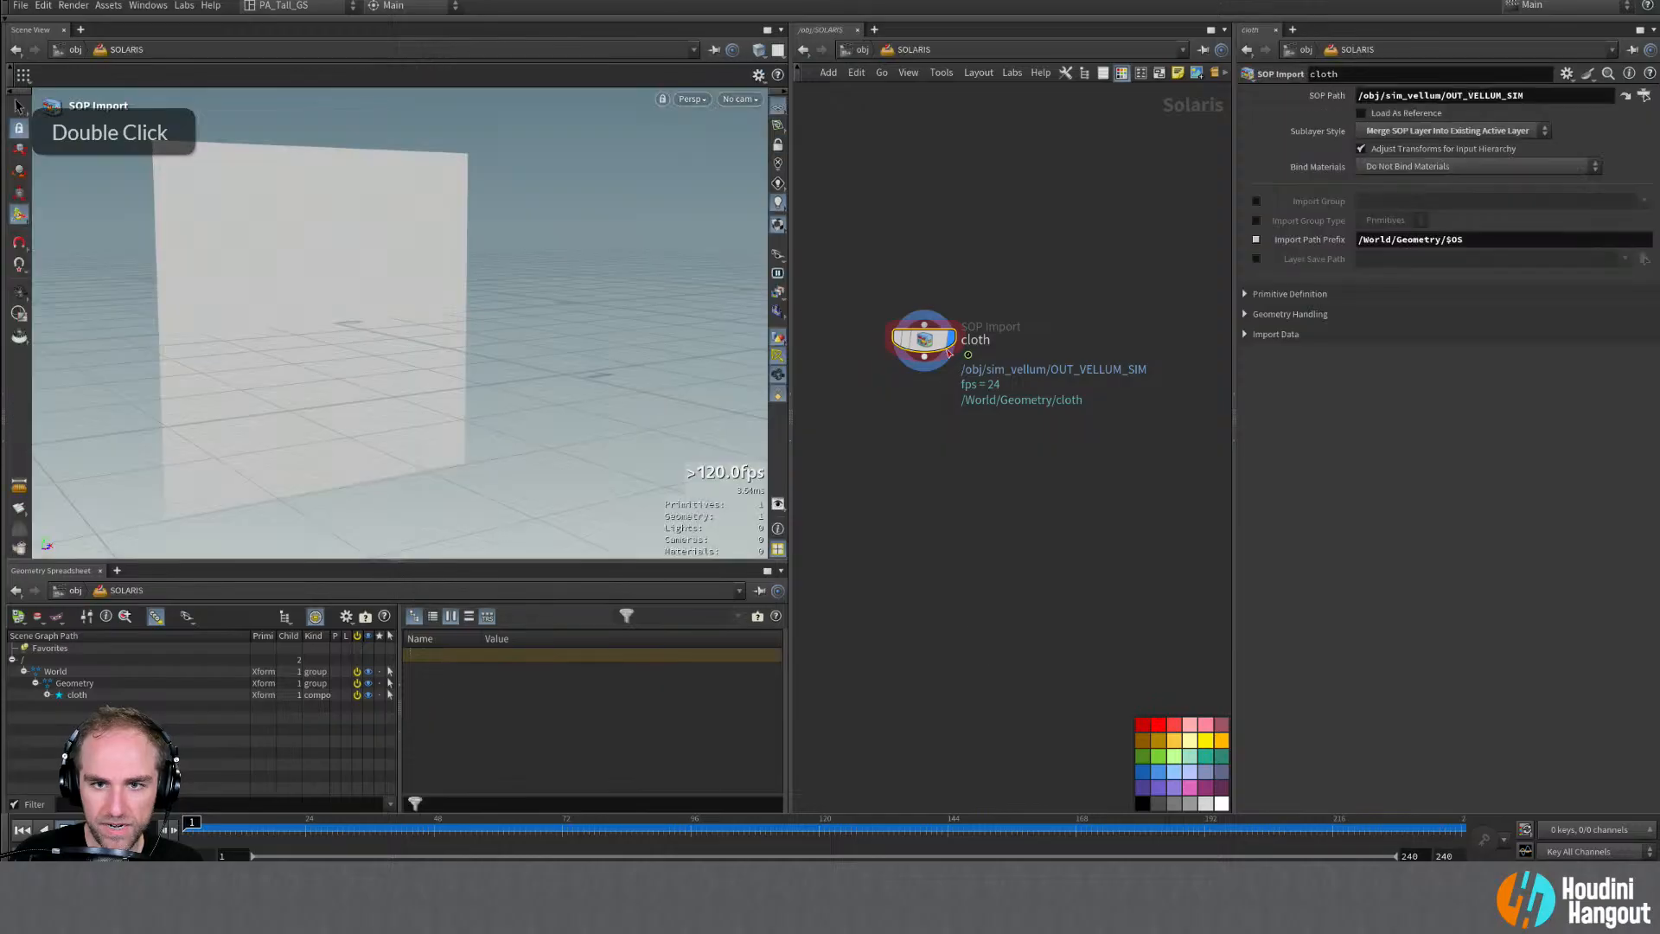
mouse_move(192, 821)
left_mouse_down()
mouse_move(318, 832)
mouse_move(186, 832)
left_mouse_up()
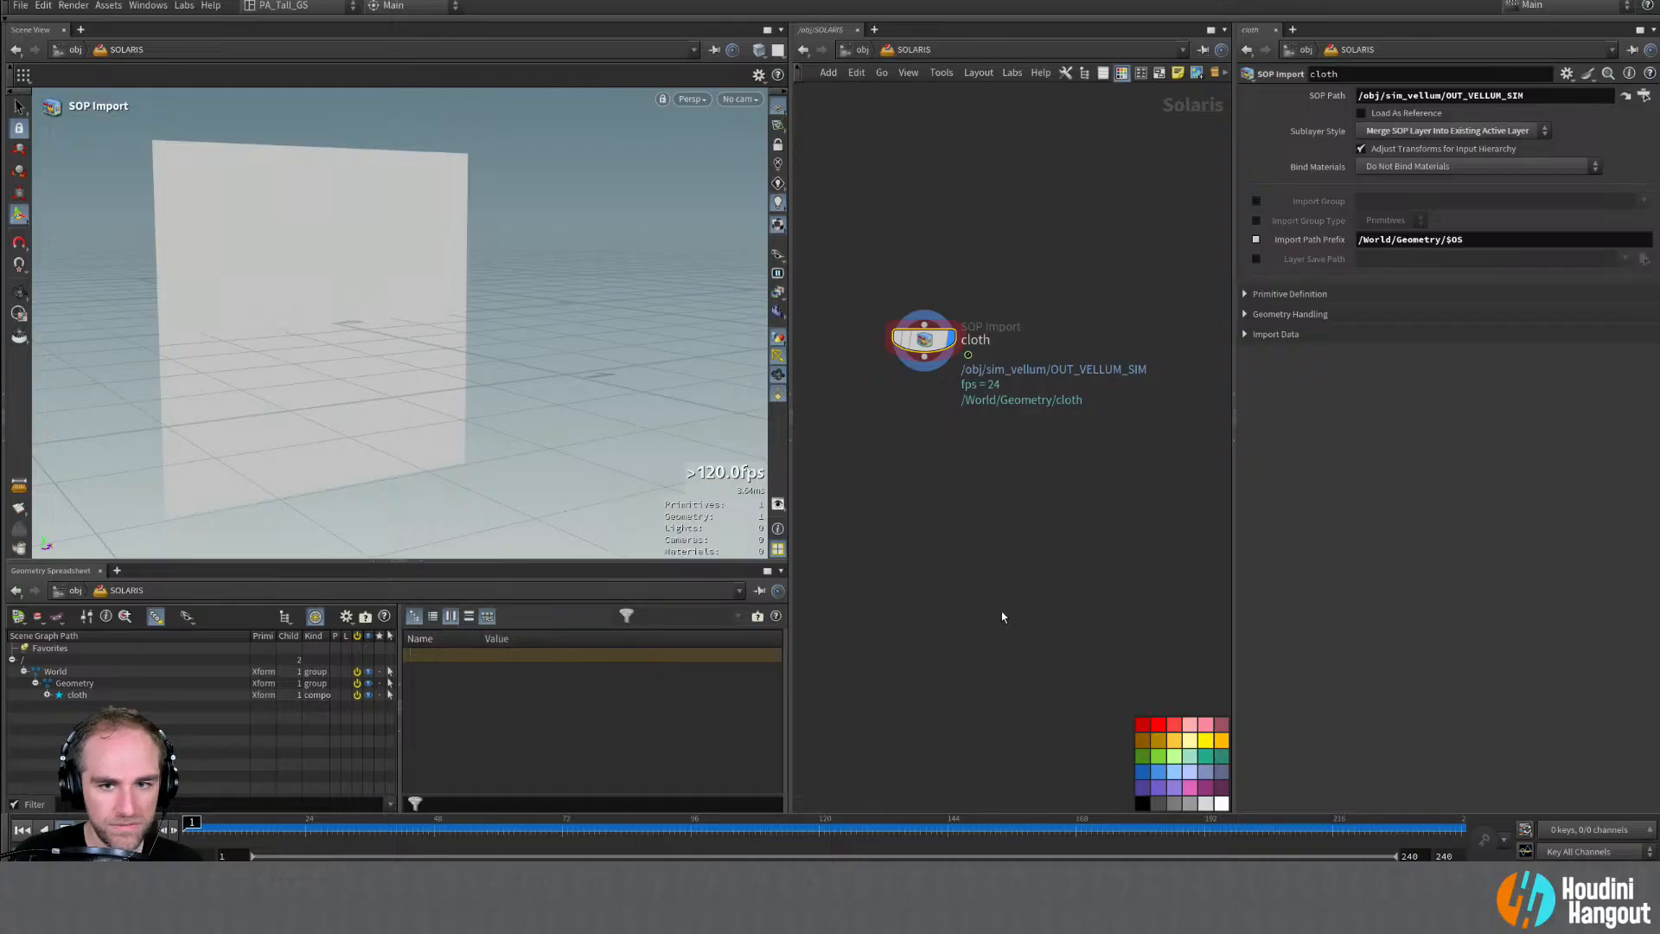
key("u")
left_click(977, 516)
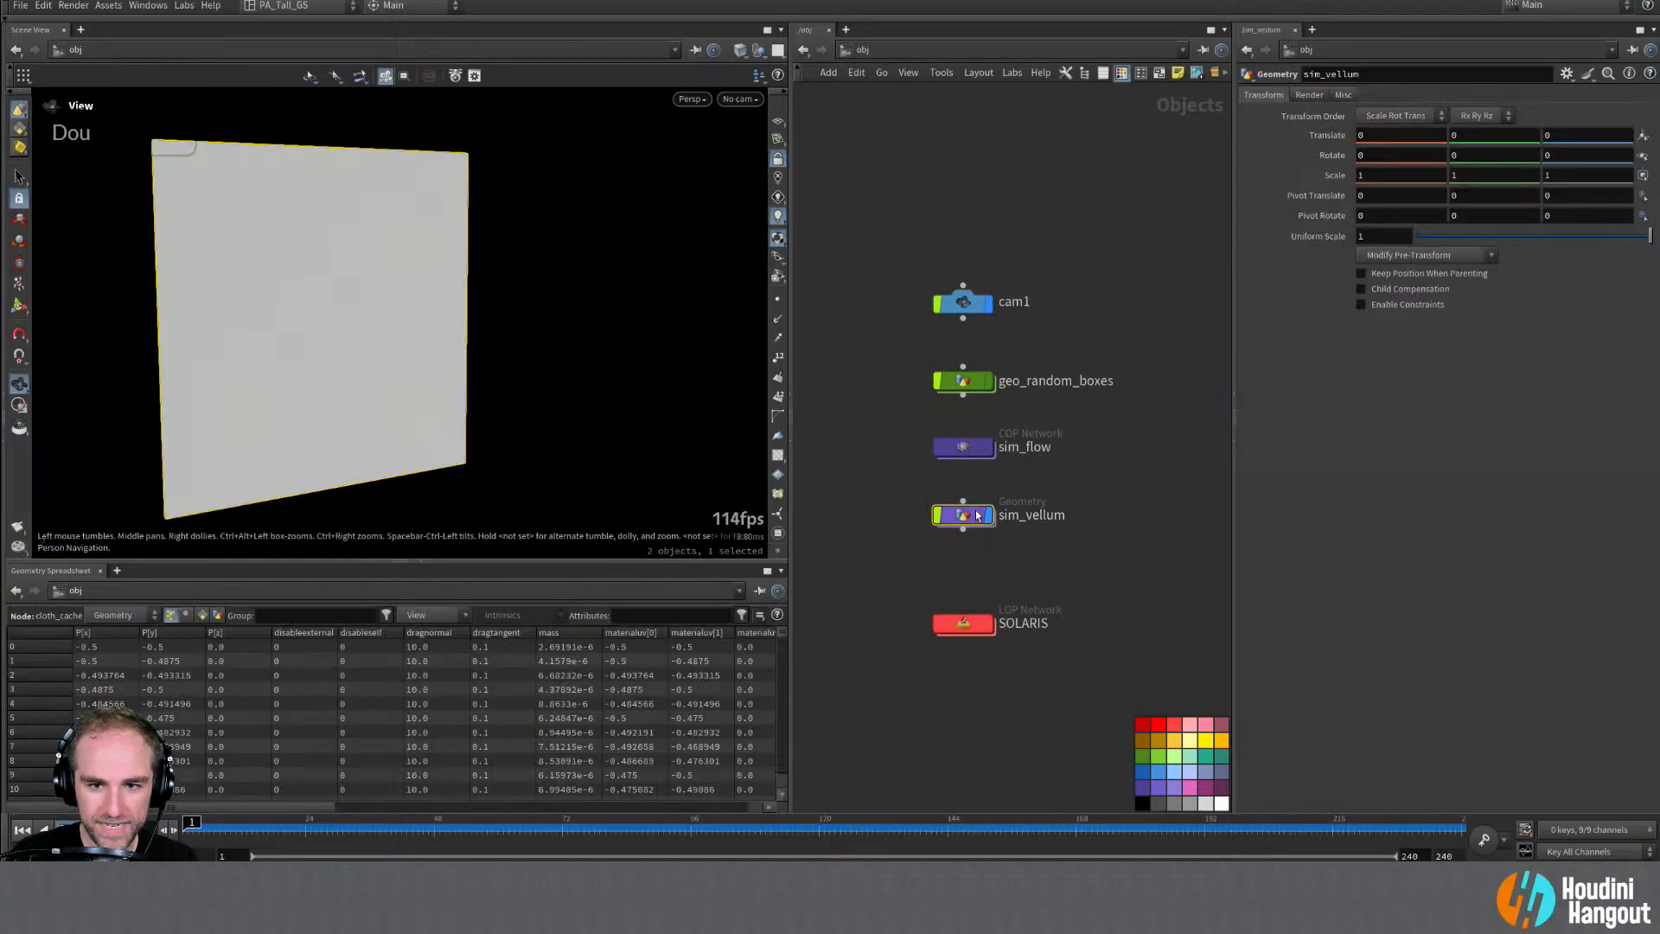
double_click(977, 515)
Step: Display vellumsolver1 to preview the cloth motion in the viewport, and switch the display back to cloth_cache
mouse_move(936, 426)
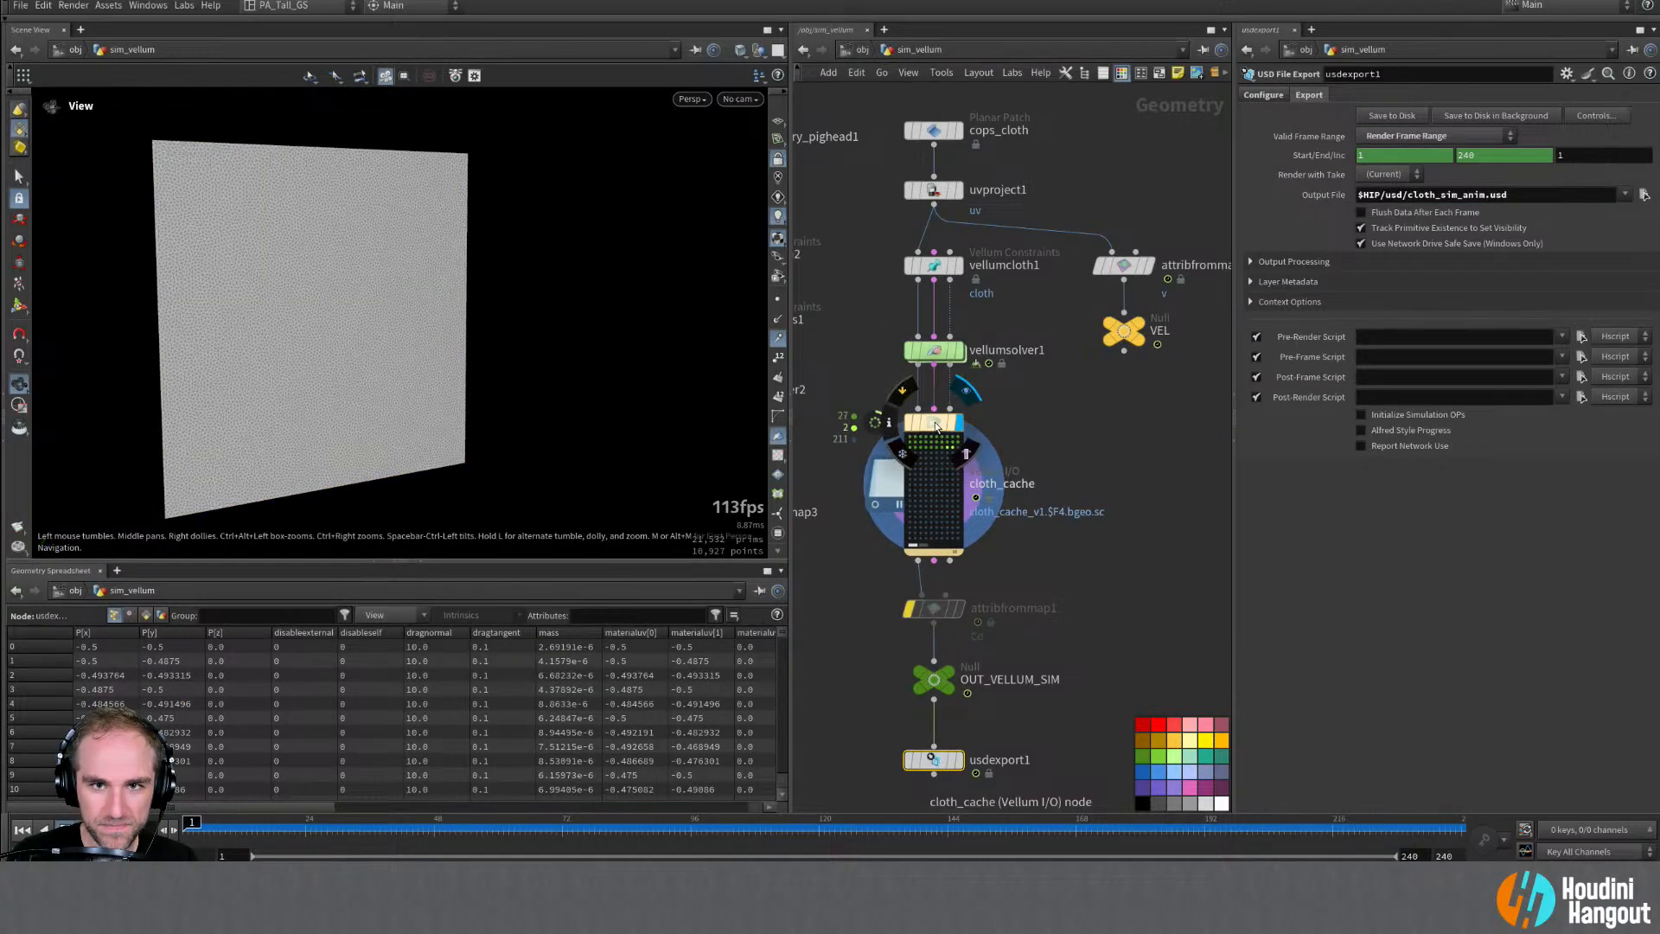
left_click(958, 352)
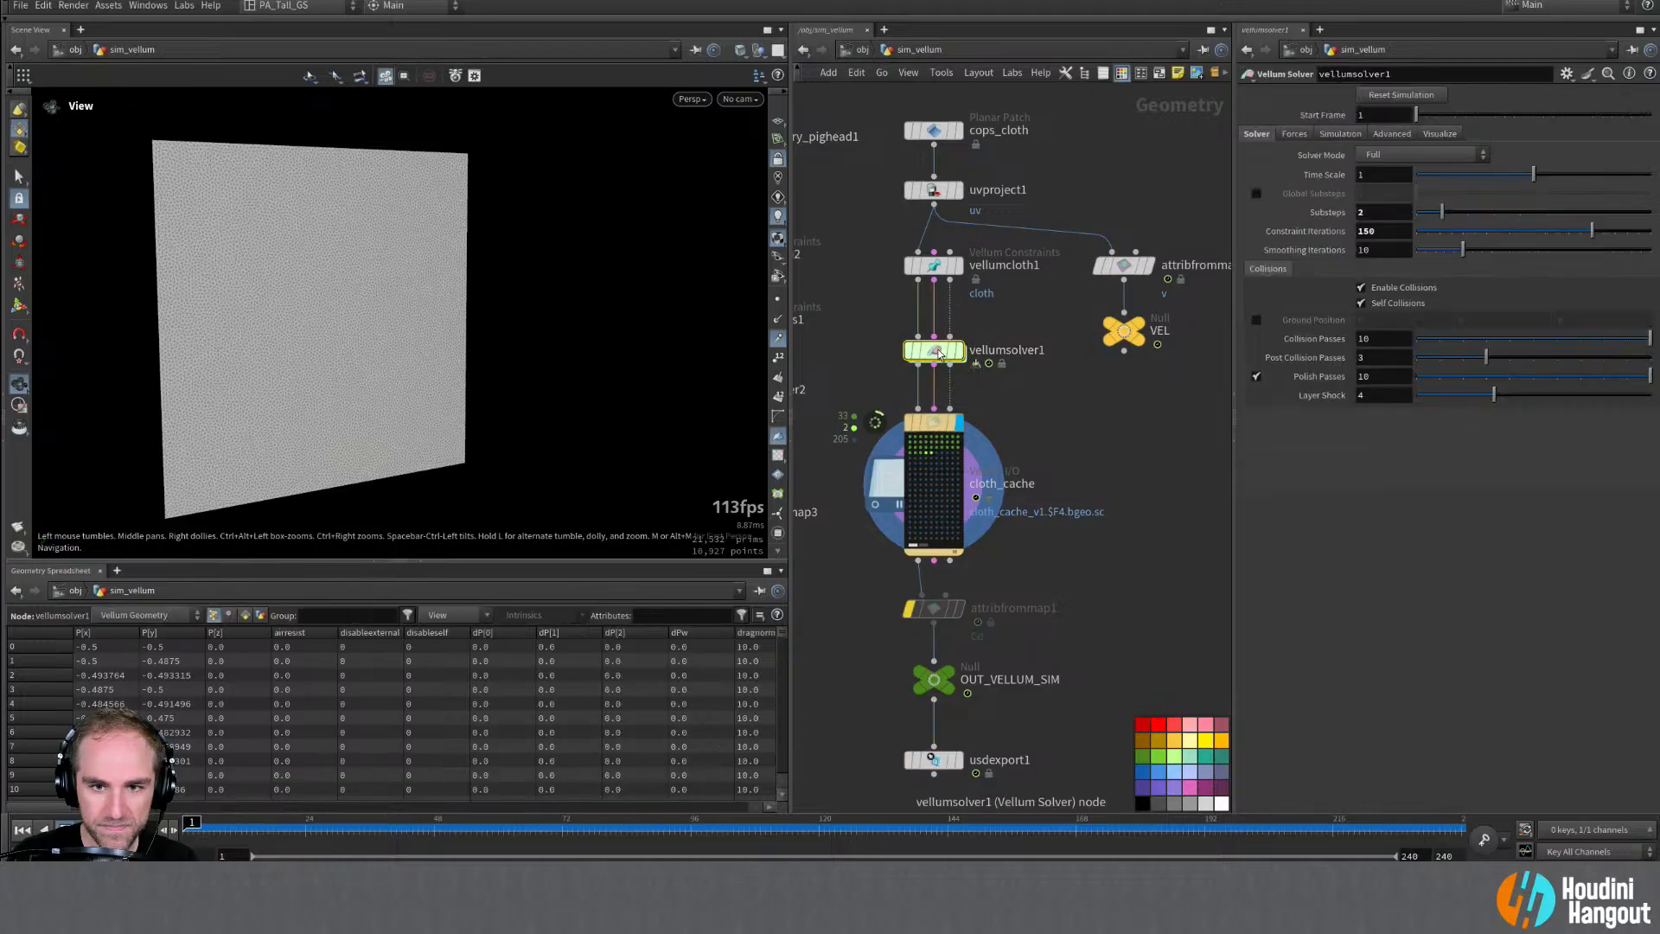
double_click(960, 350)
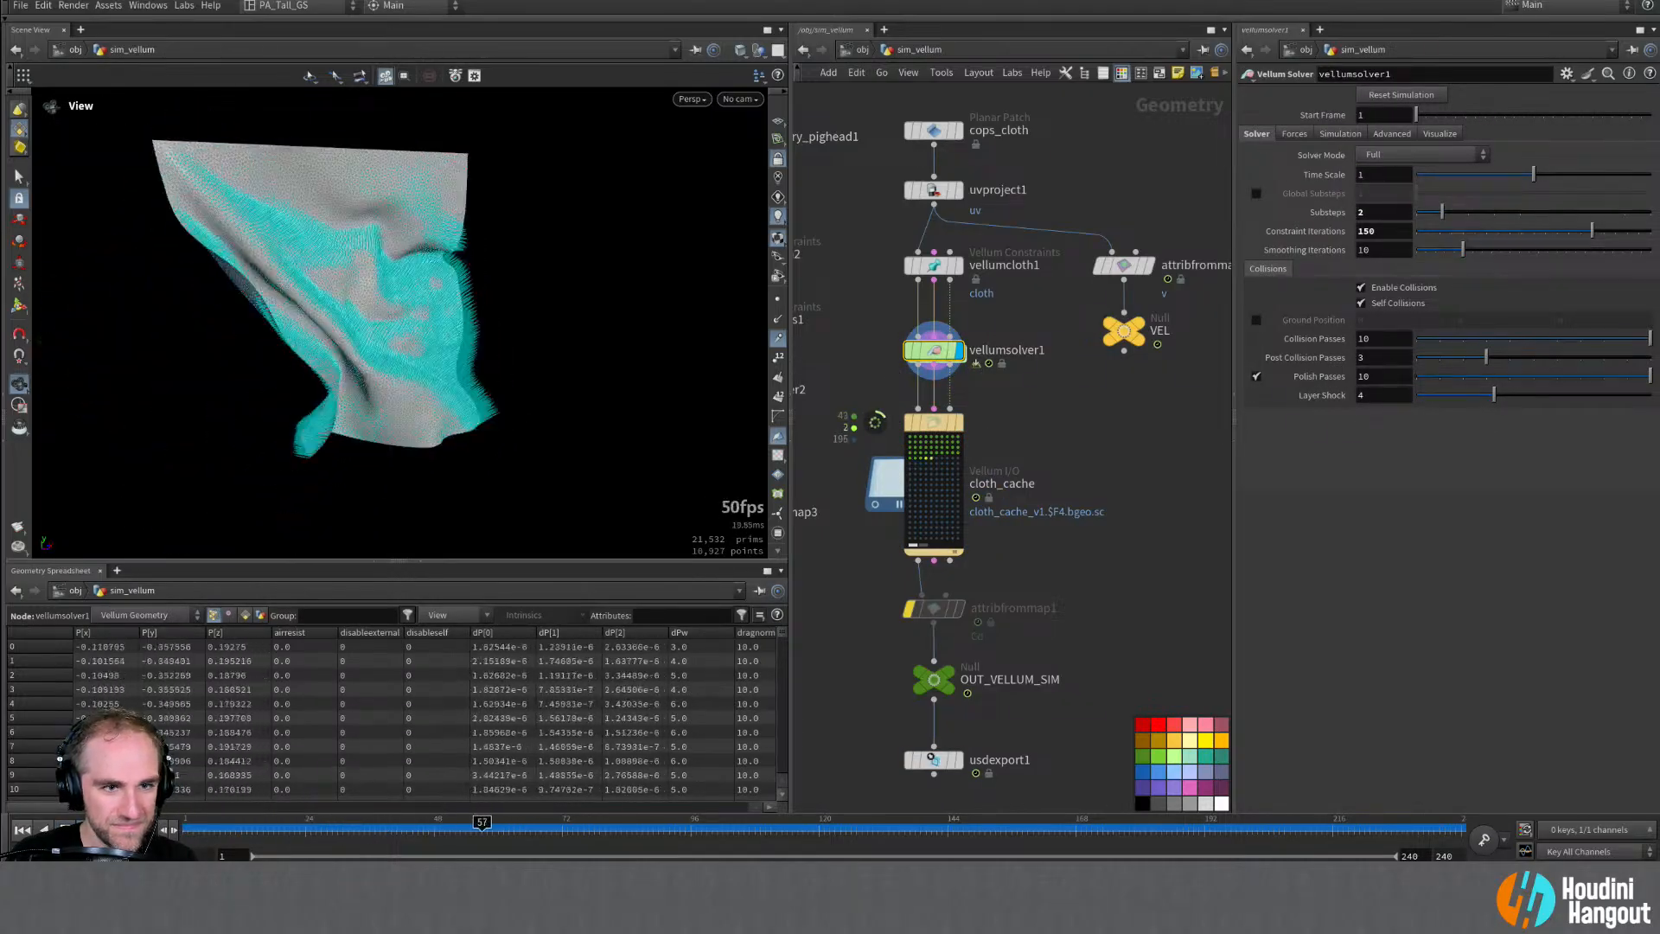
double_click(959, 422)
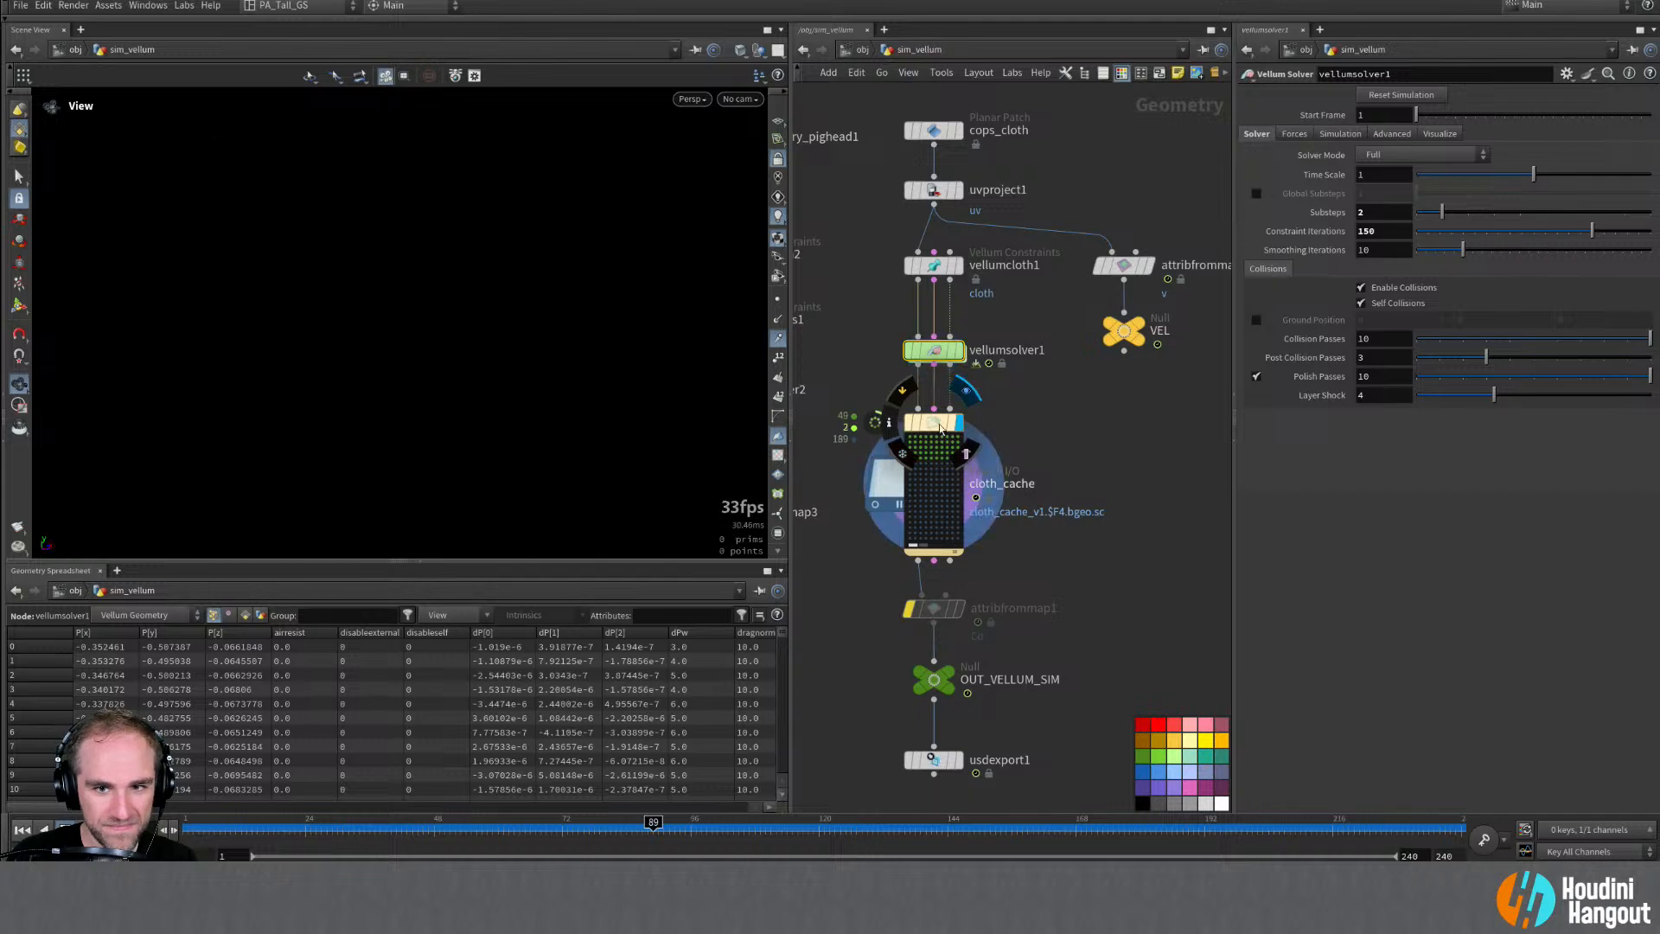
Step: Scrub through the cached cloth simulation, turn off the cyan point trails in the viewport, and return to frame 1
left_click_drag(262, 839, 191, 852)
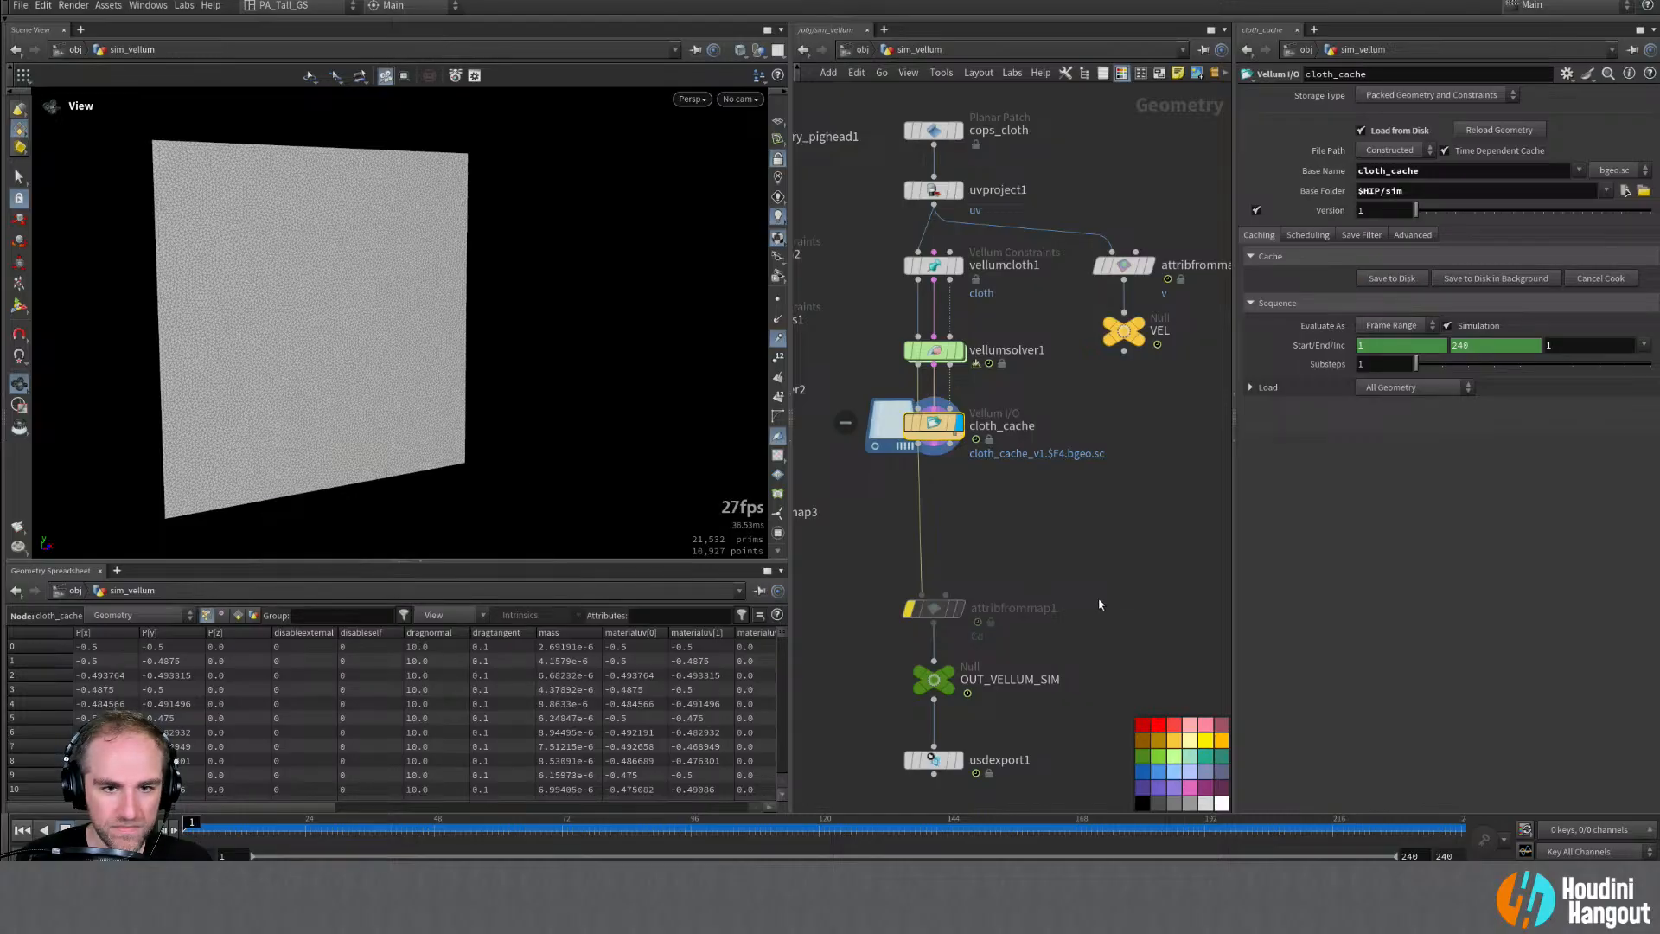
mouse_move(194, 824)
left_mouse_down()
mouse_move(864, 858)
mouse_move(1258, 840)
left_mouse_up()
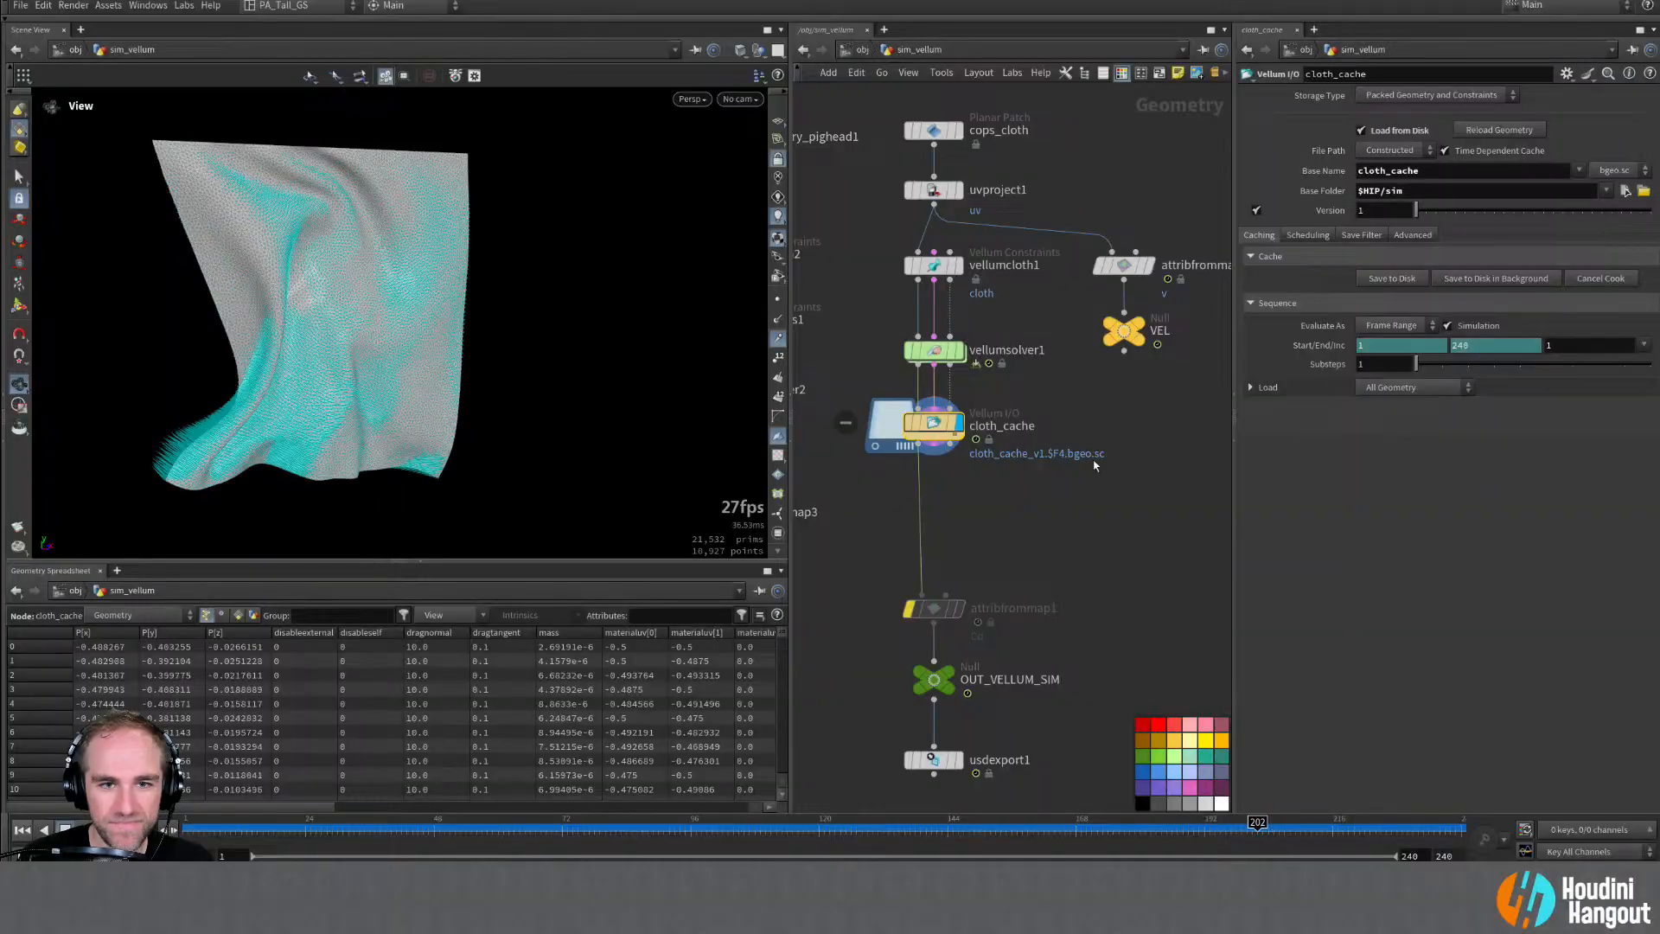
left_click(779, 340)
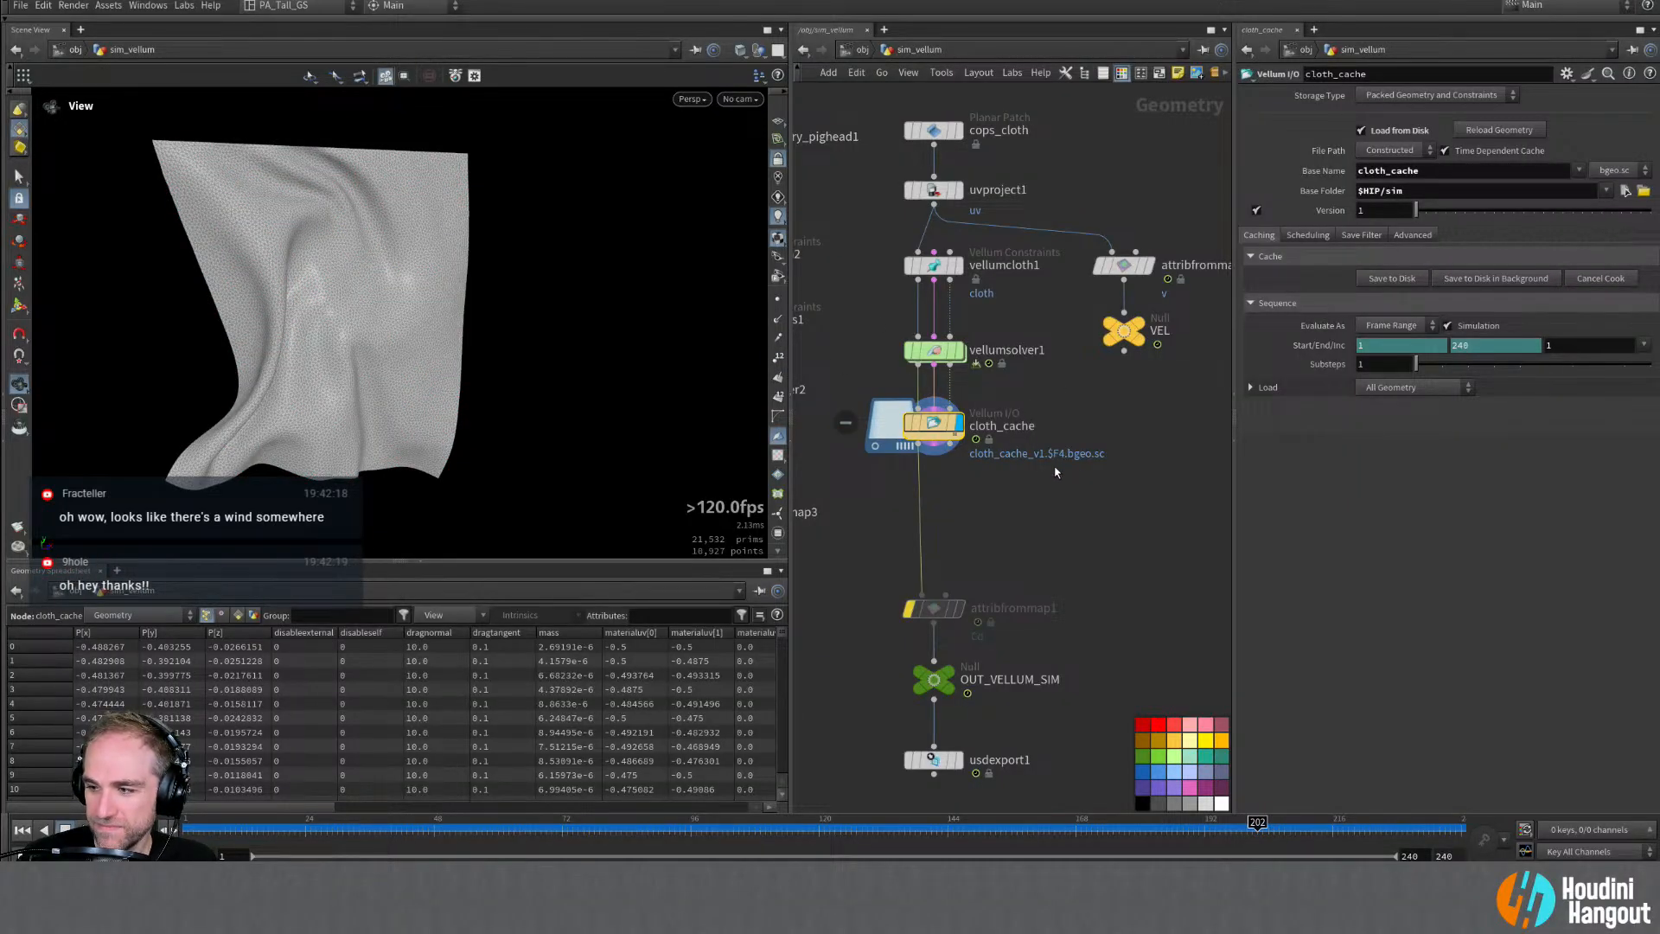
left_click_drag(1124, 835, 191, 821)
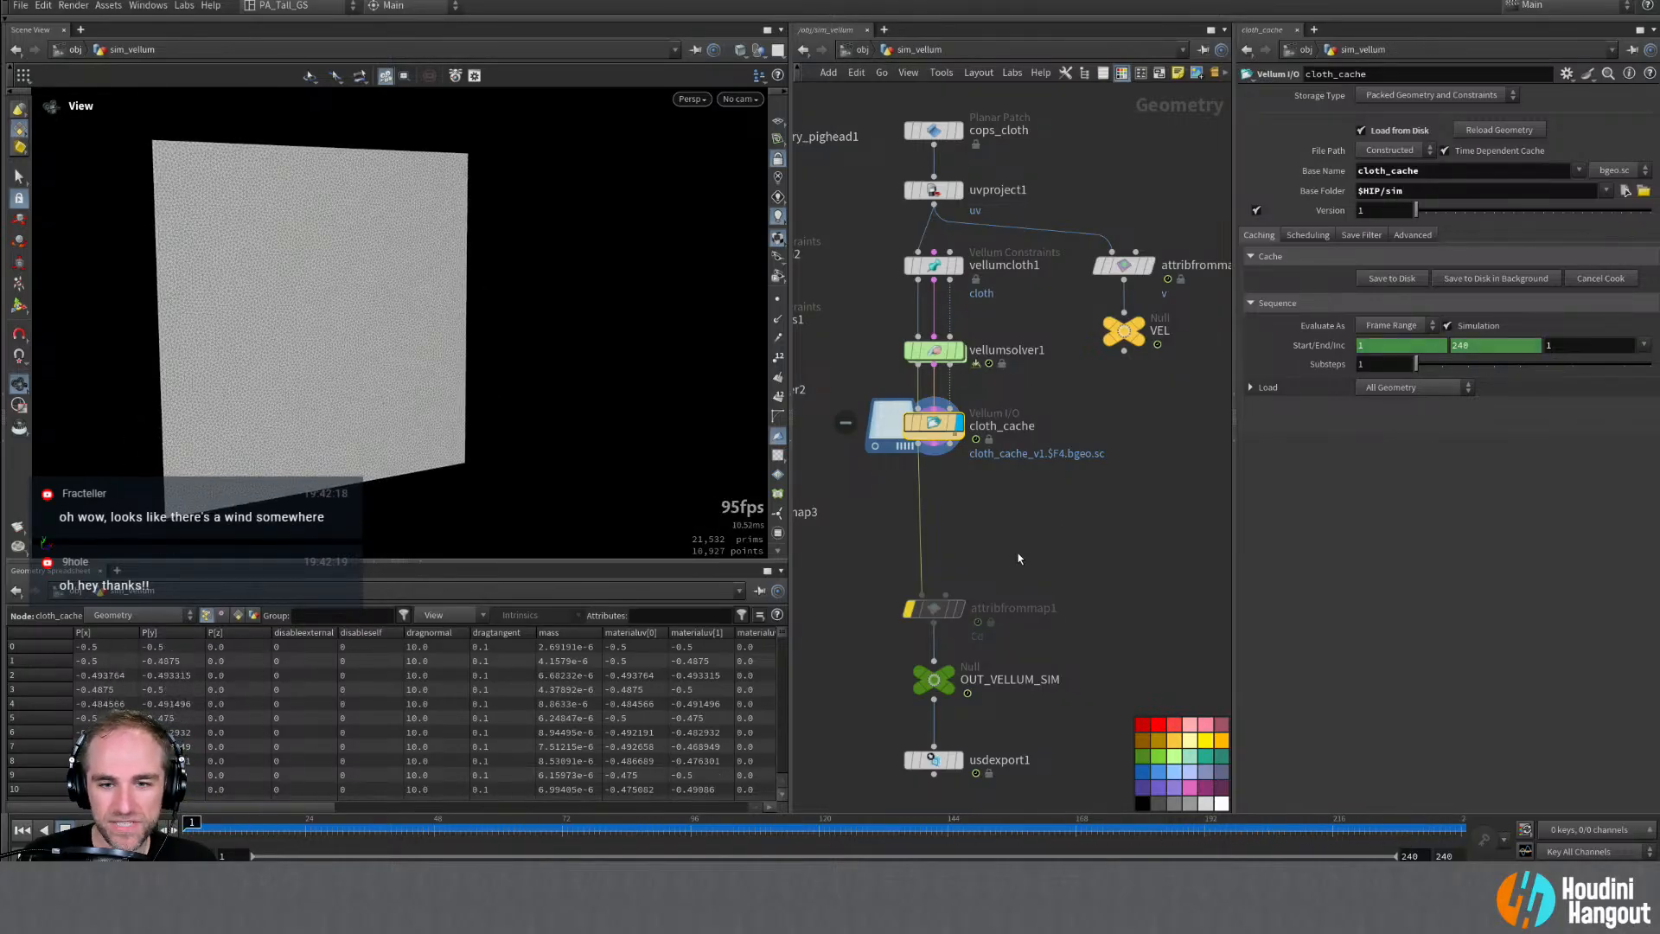
Step: Move attribfrommap1, OUT_VELLUM_SIM and usdexport1 up together, closer beneath cloth_cache
left_click_drag(861, 601, 1022, 773)
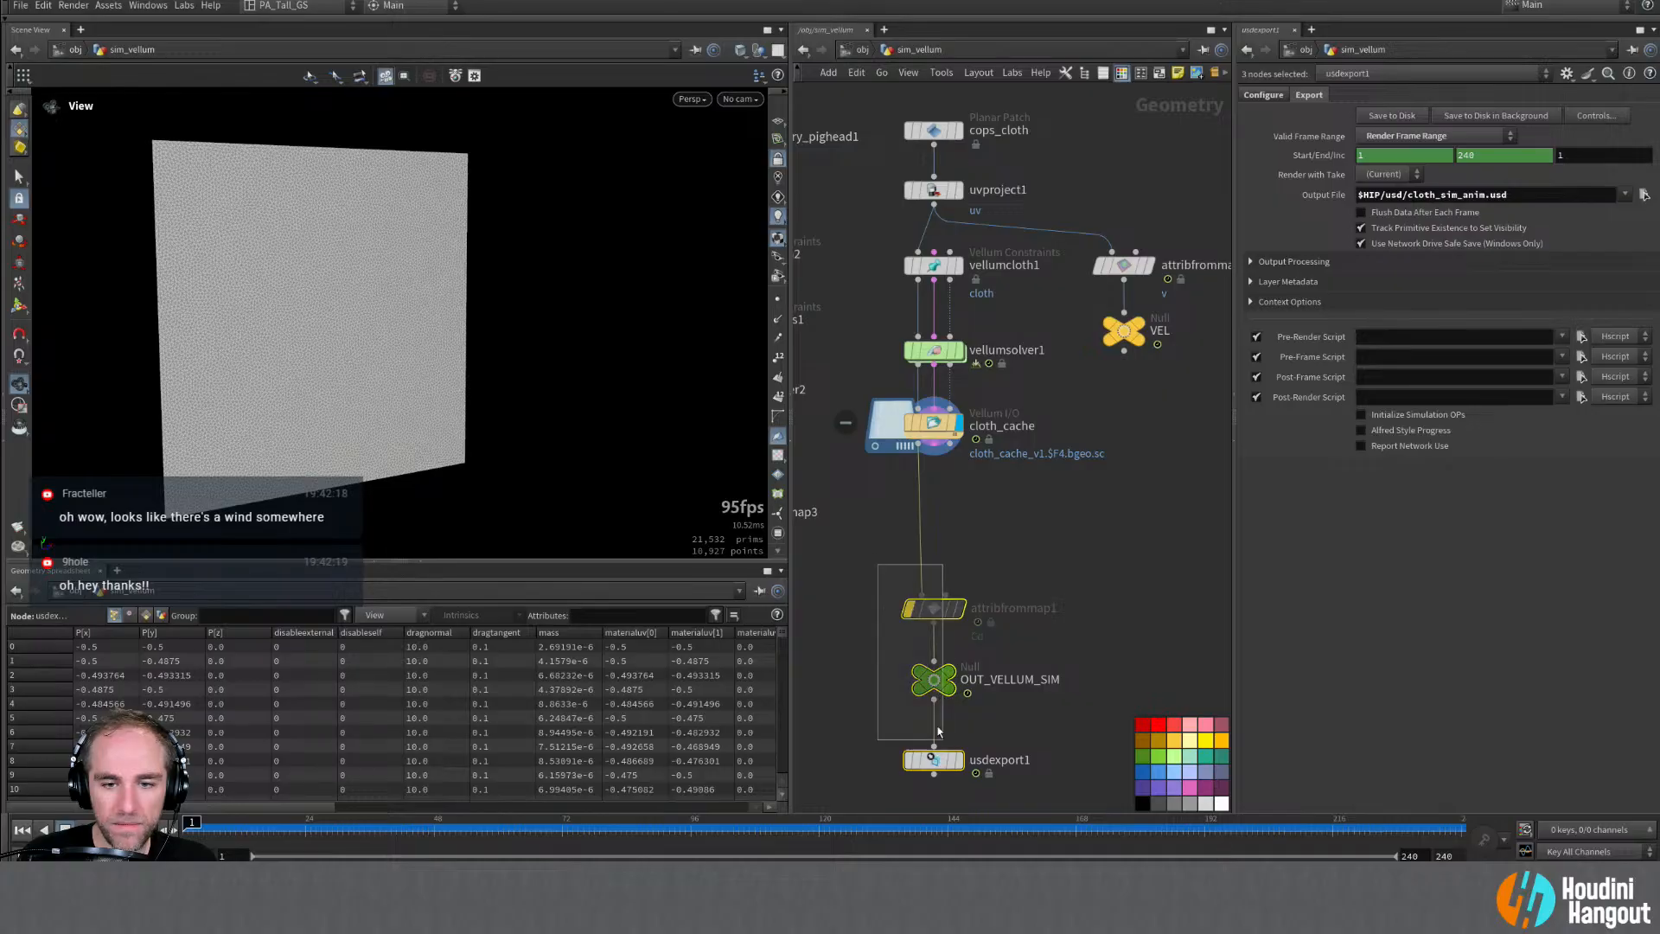
left_click_drag(935, 620, 937, 515)
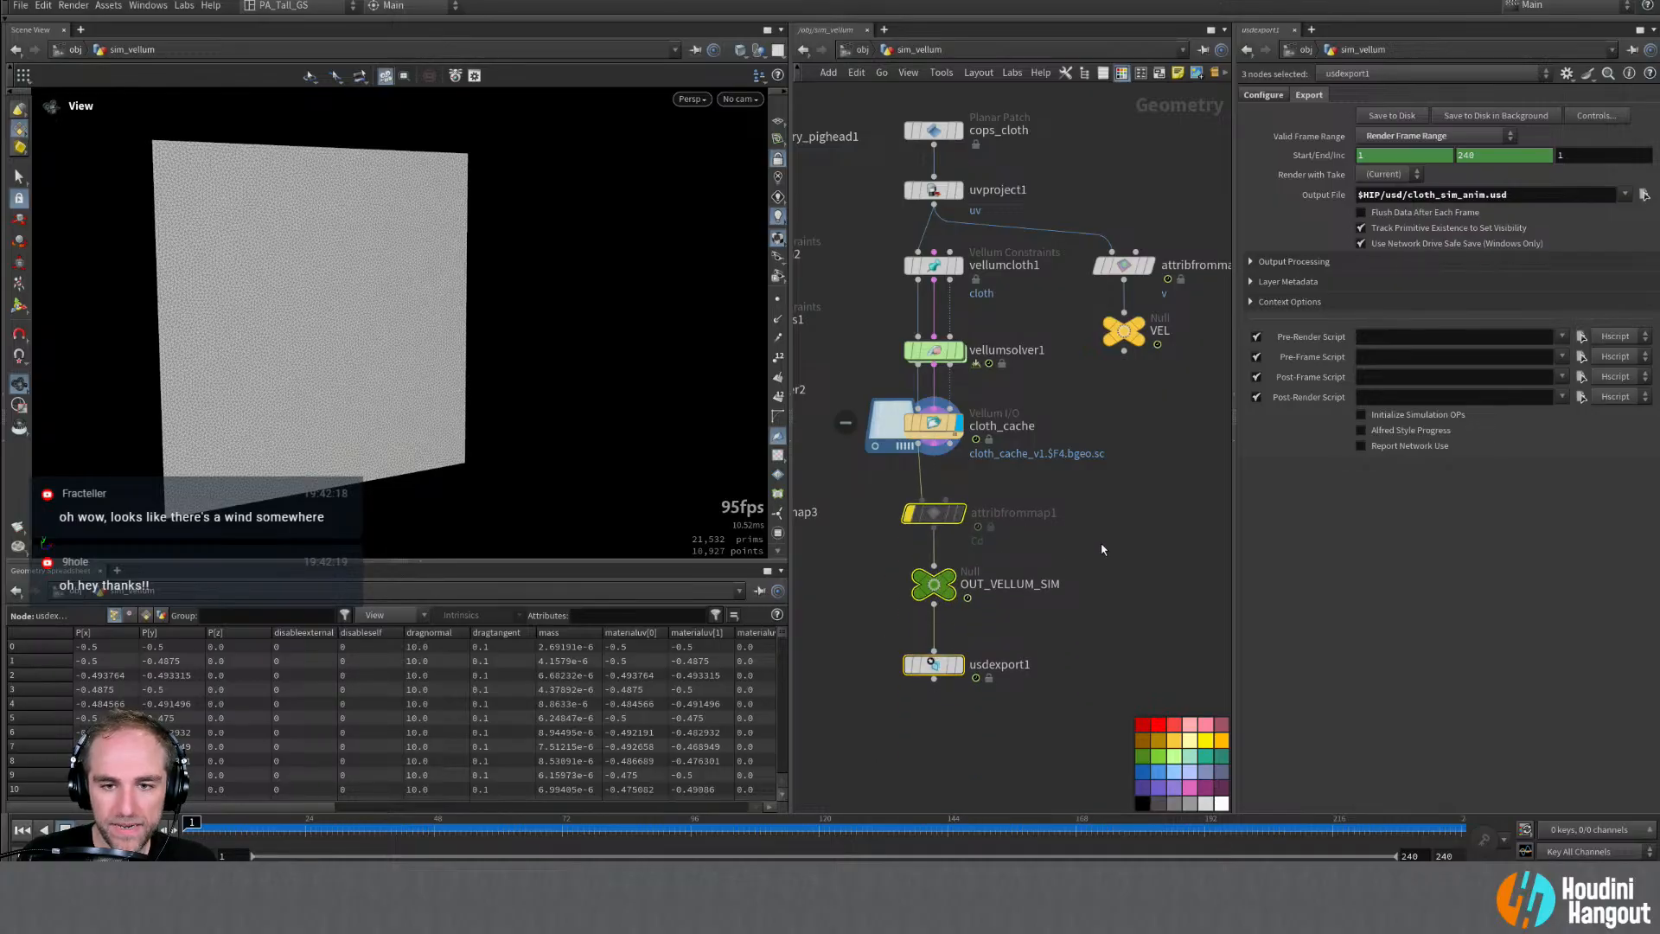
Step: Display usdexport1 in sim_vellum, and open the SOLARIS network at frame 1
double_click(929, 674)
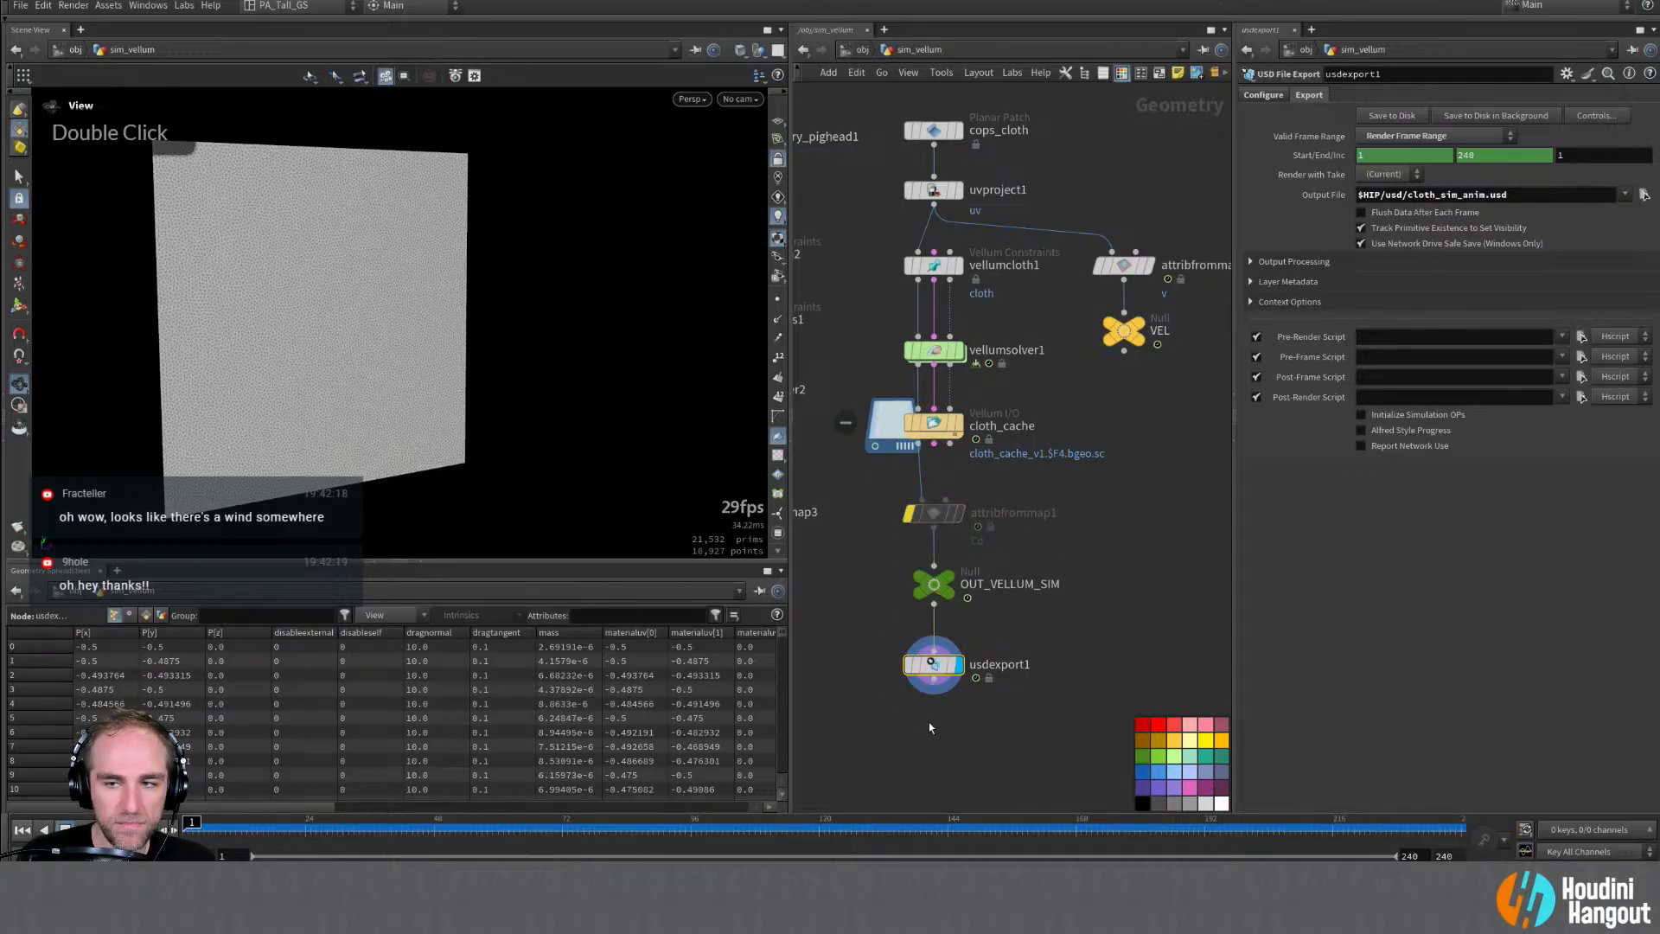
left_click(950, 423)
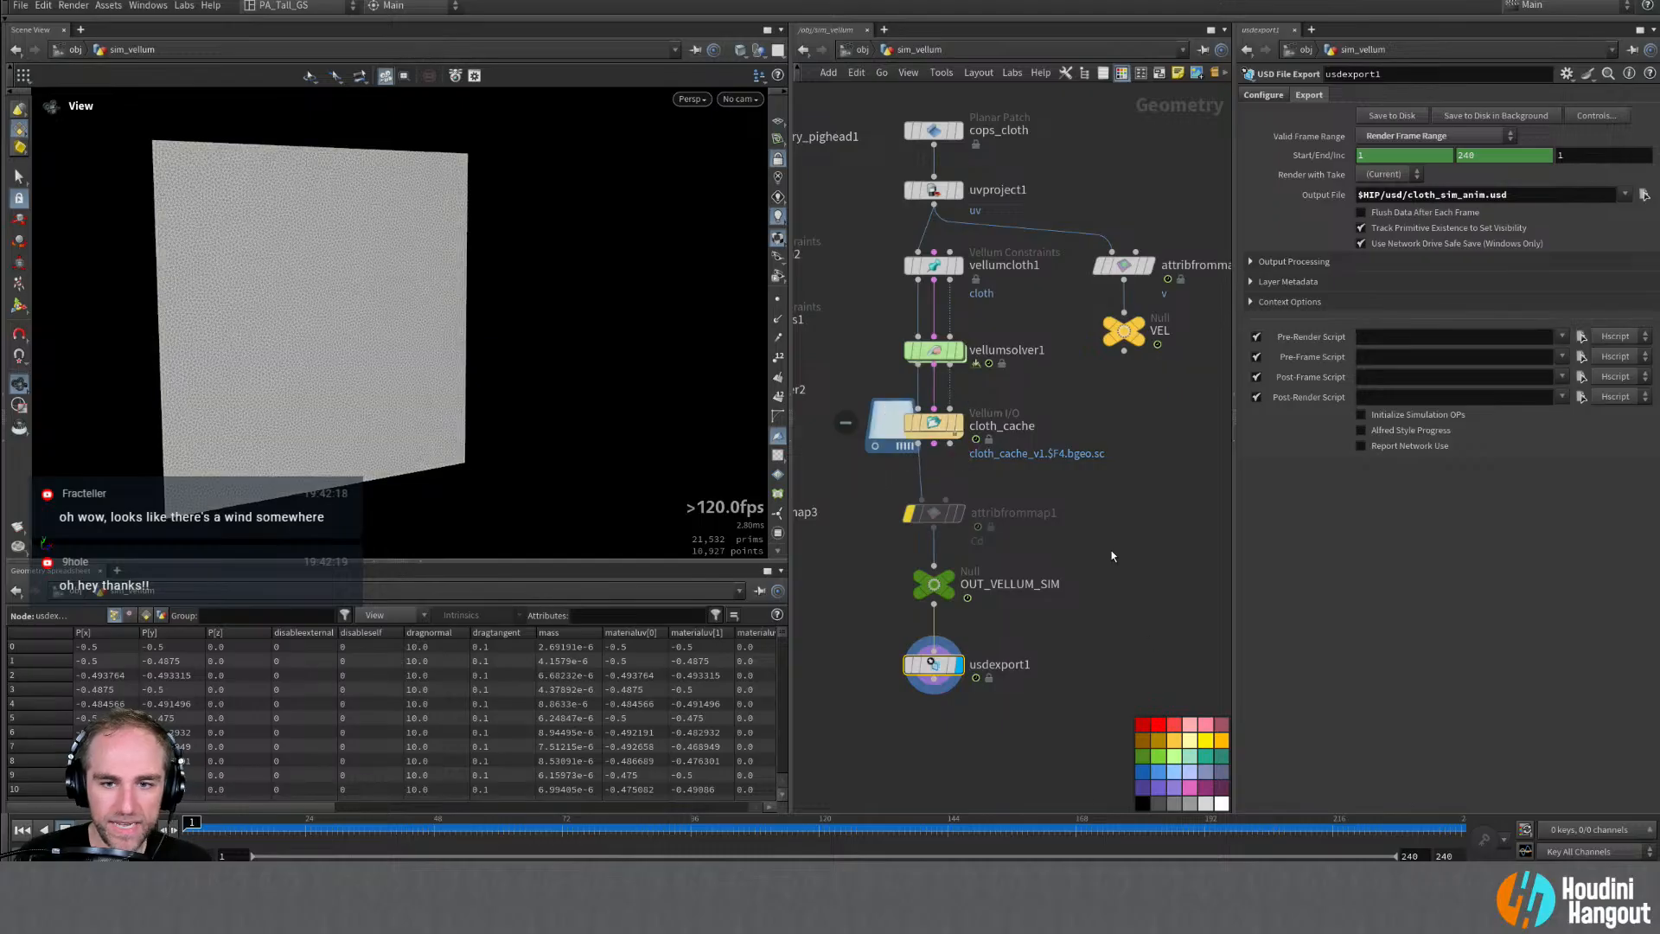
key("u")
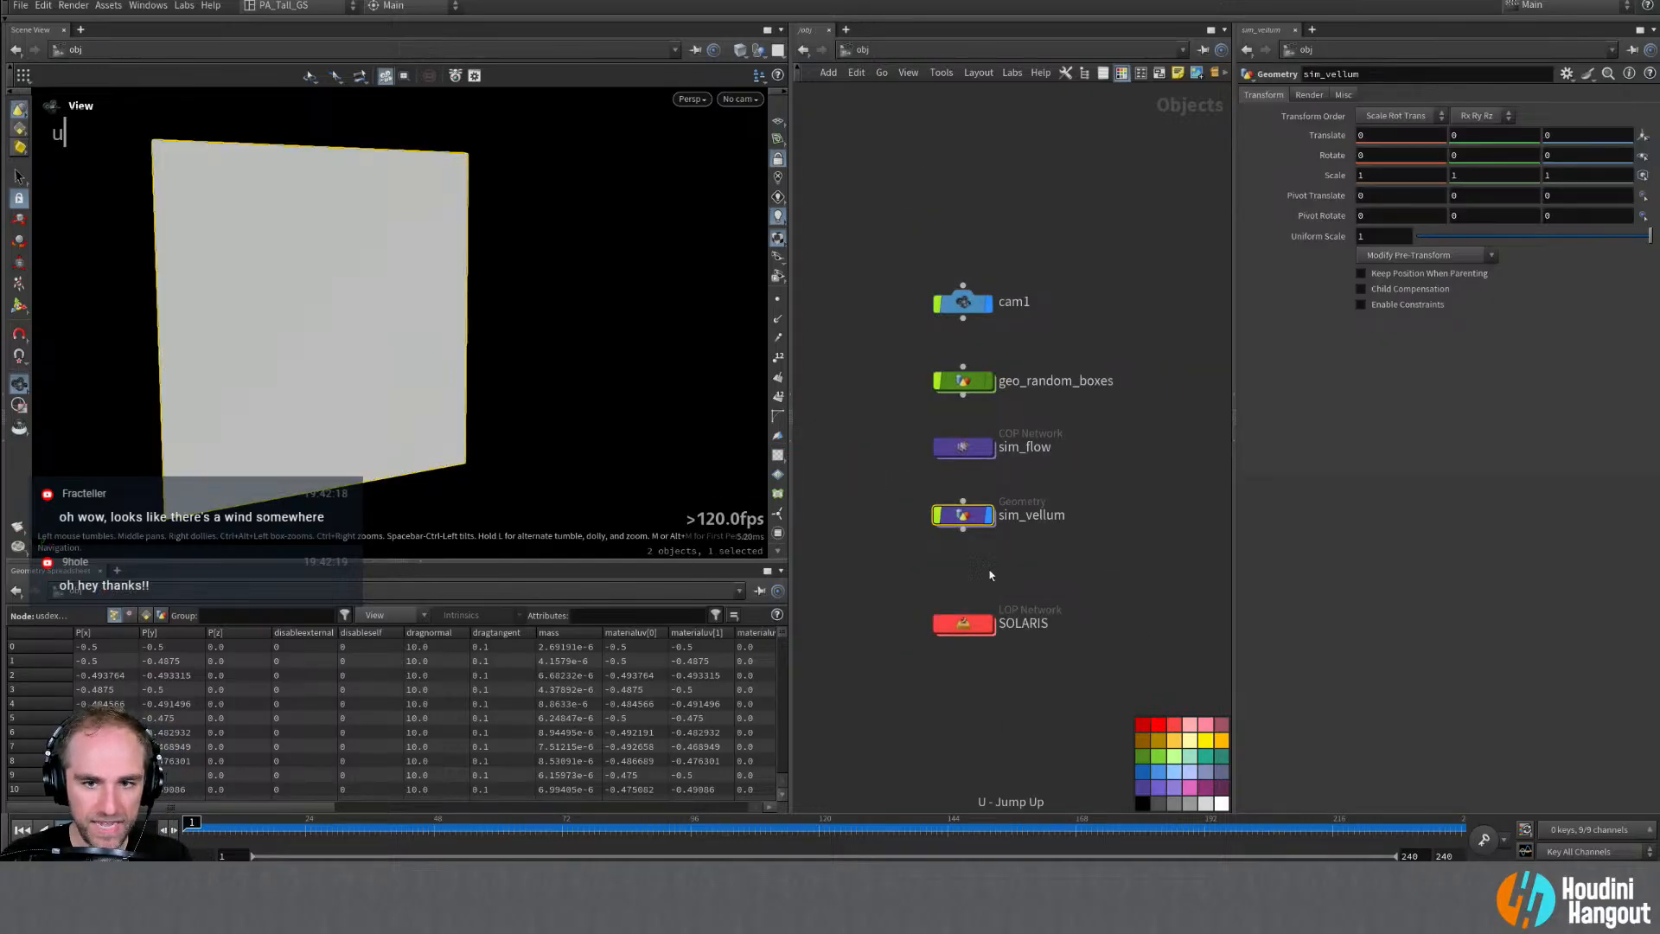
double_click(967, 621)
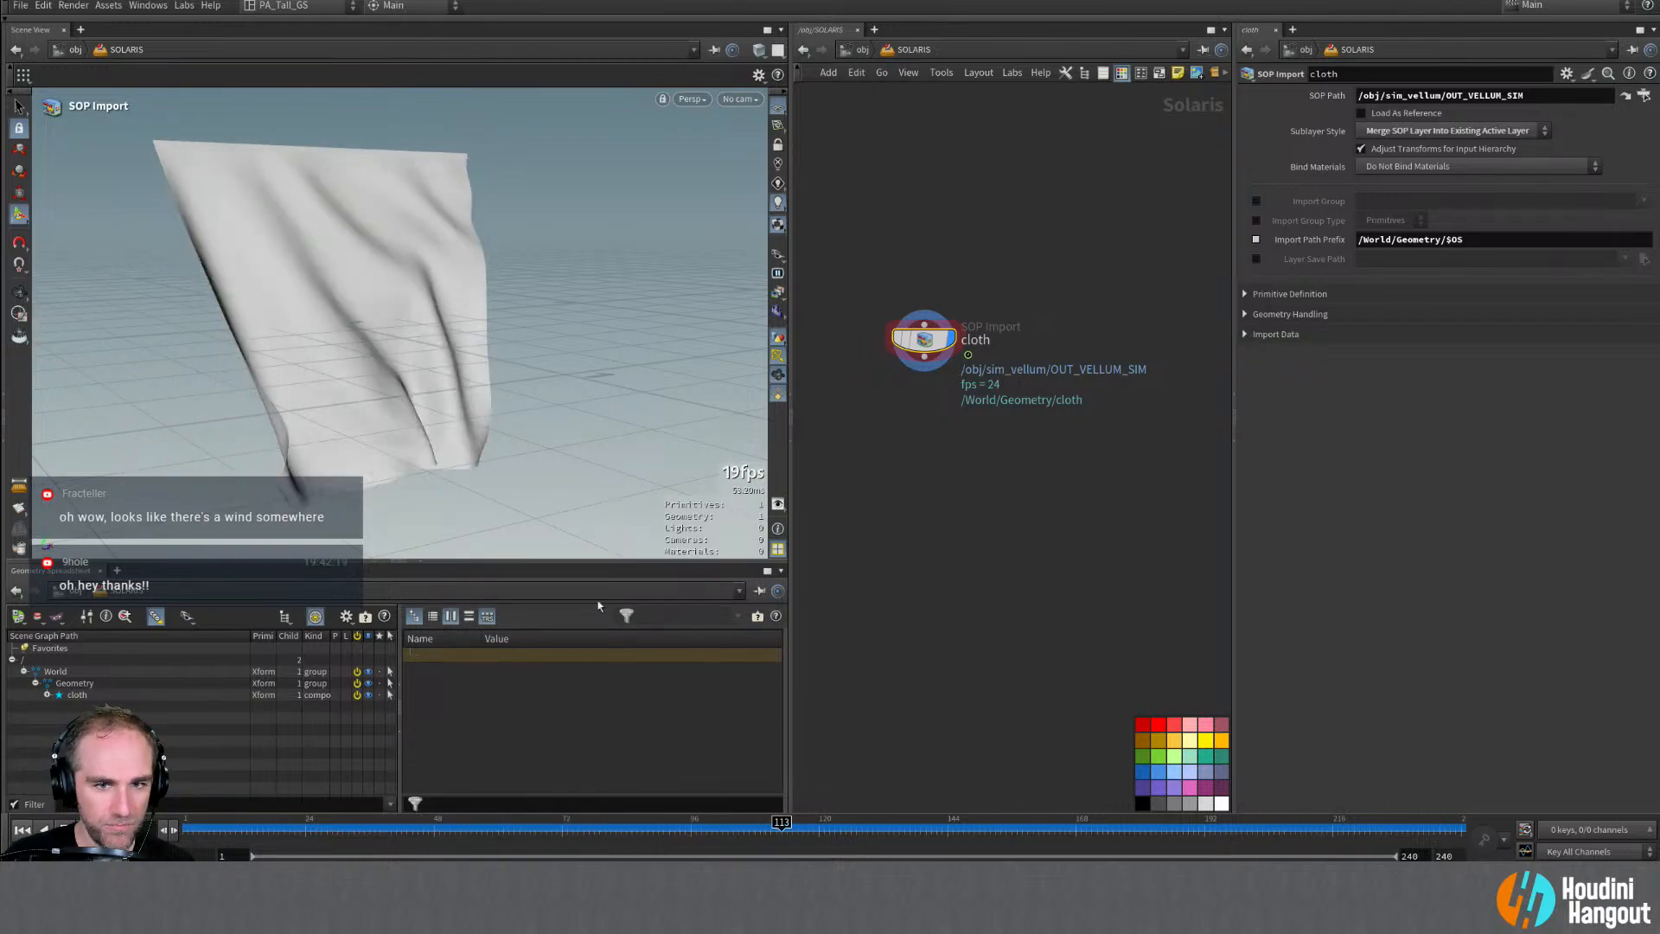
key("ctrl+Up")
middle_click_drag(962, 538, 934, 556)
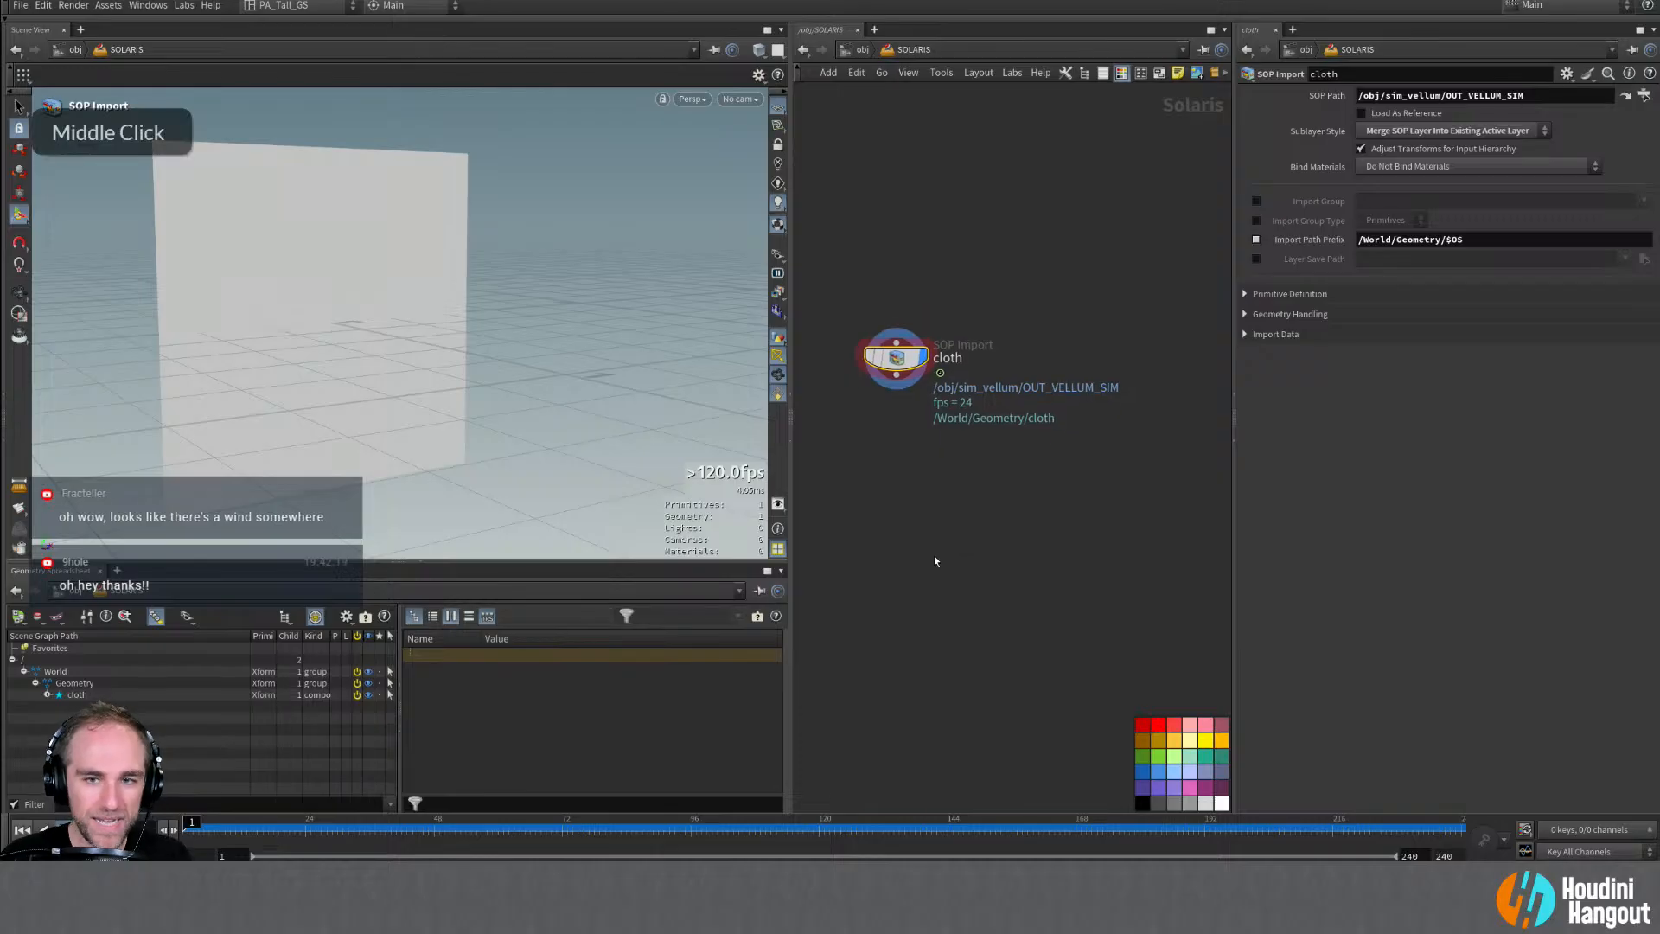
Step: Add an Asset Reference node beside the cloth SOP Import and display it
key("Tab")
type("asset re")
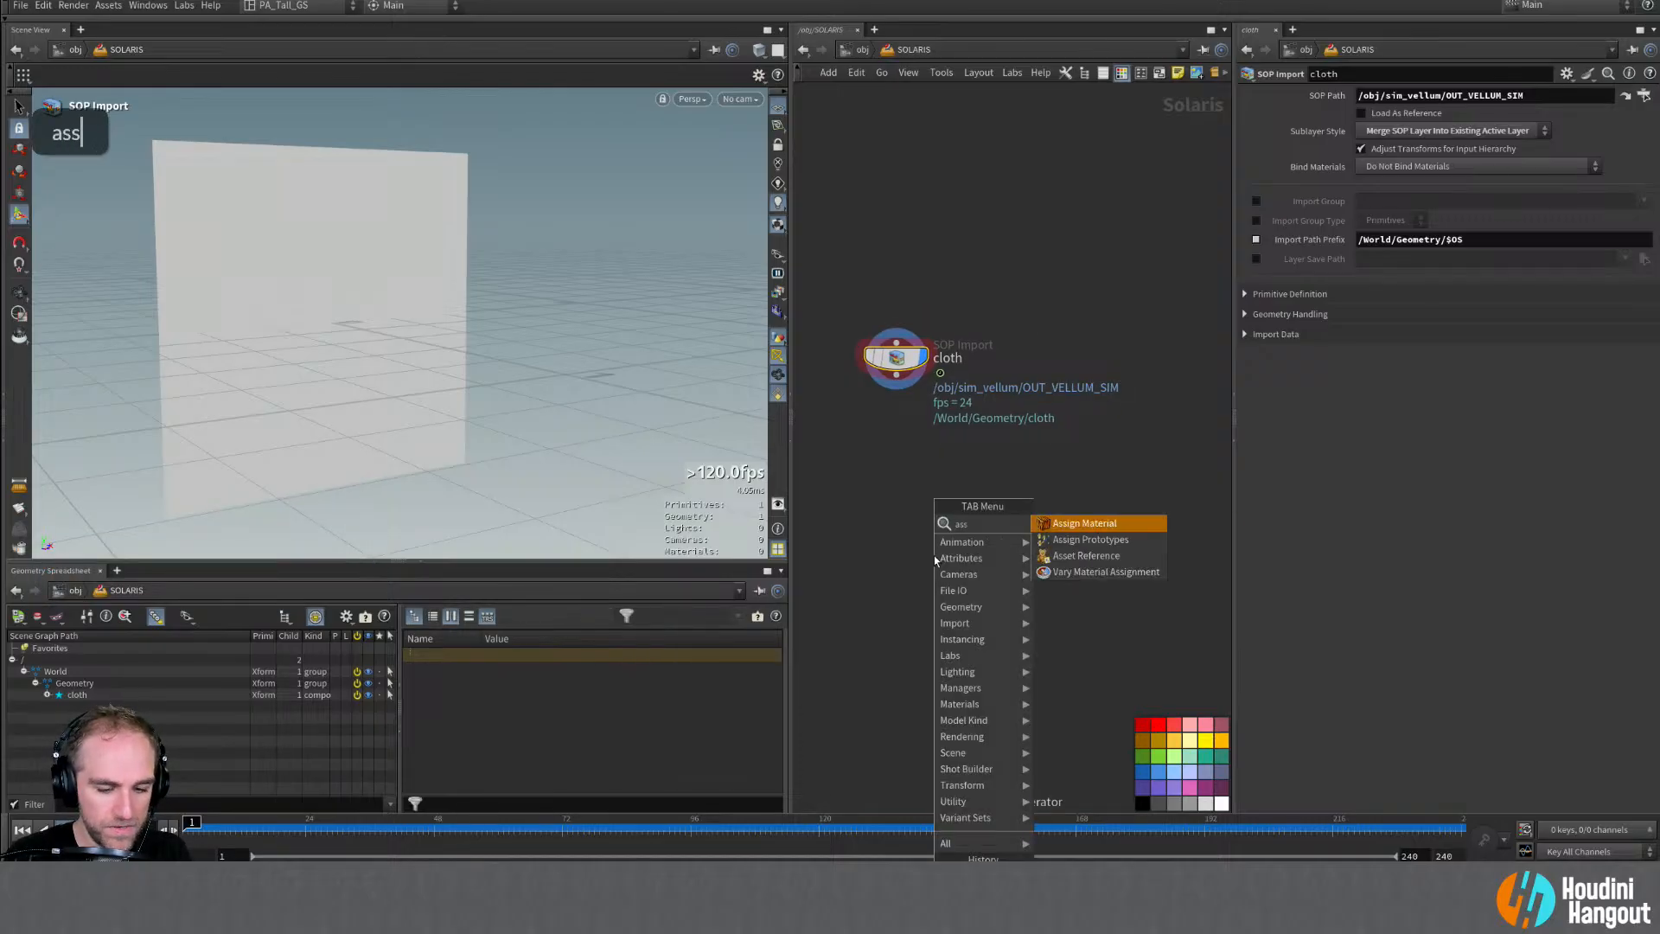
key("Return")
left_click(1117, 363)
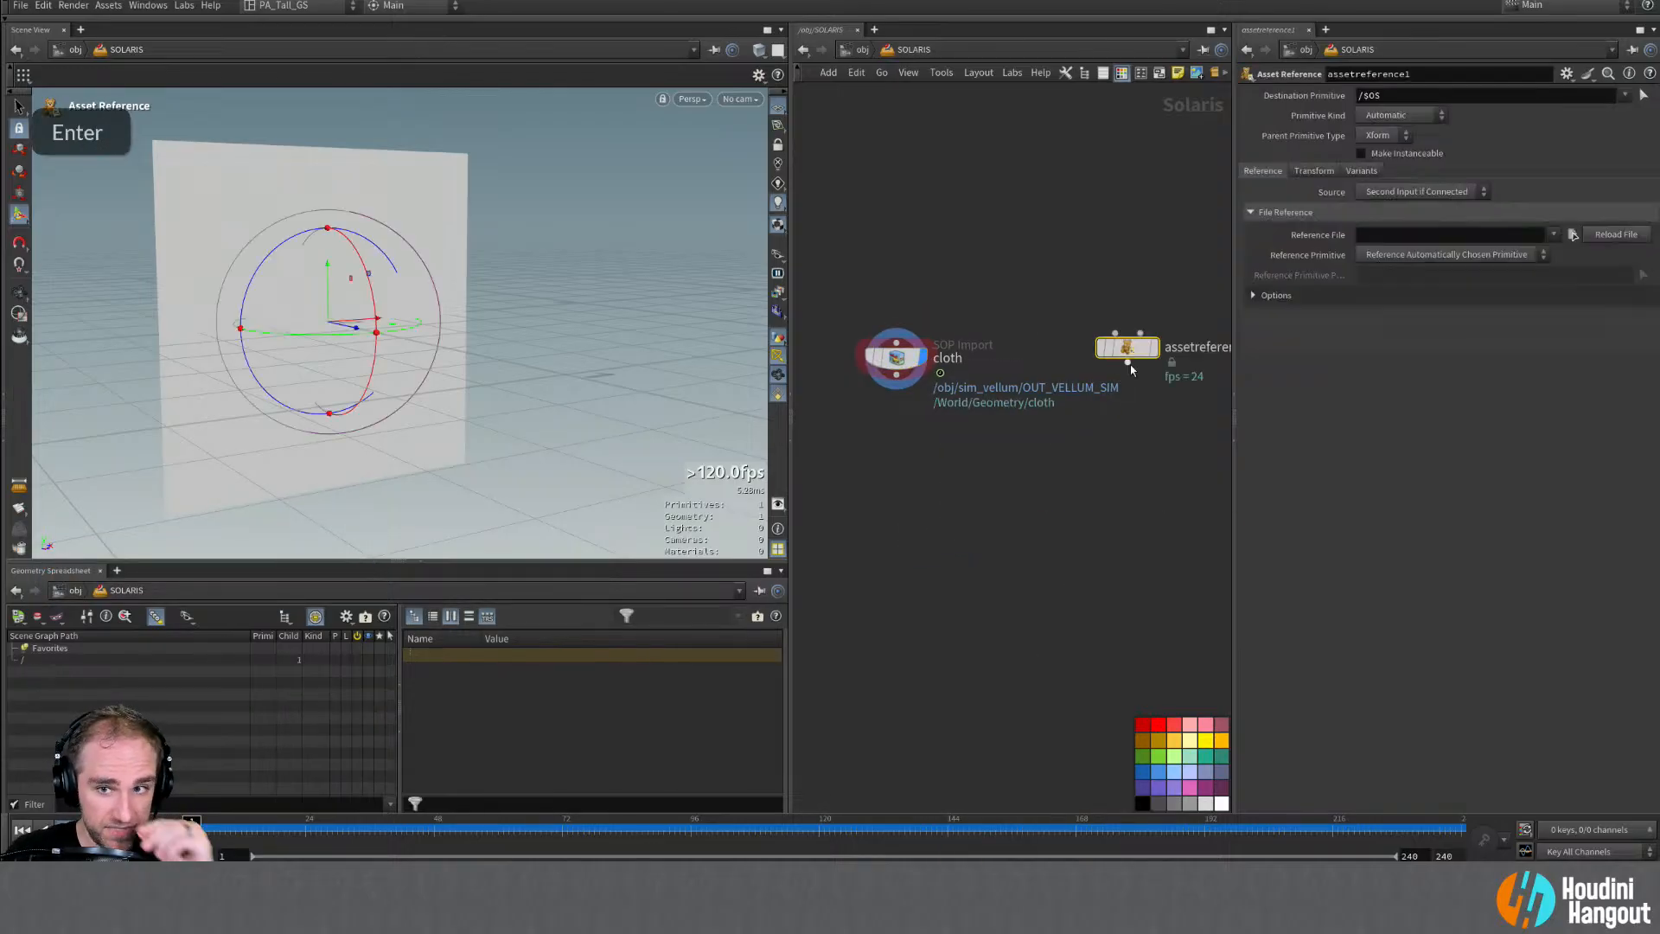
middle_click_drag(1144, 375, 1053, 409)
double_click(1034, 396)
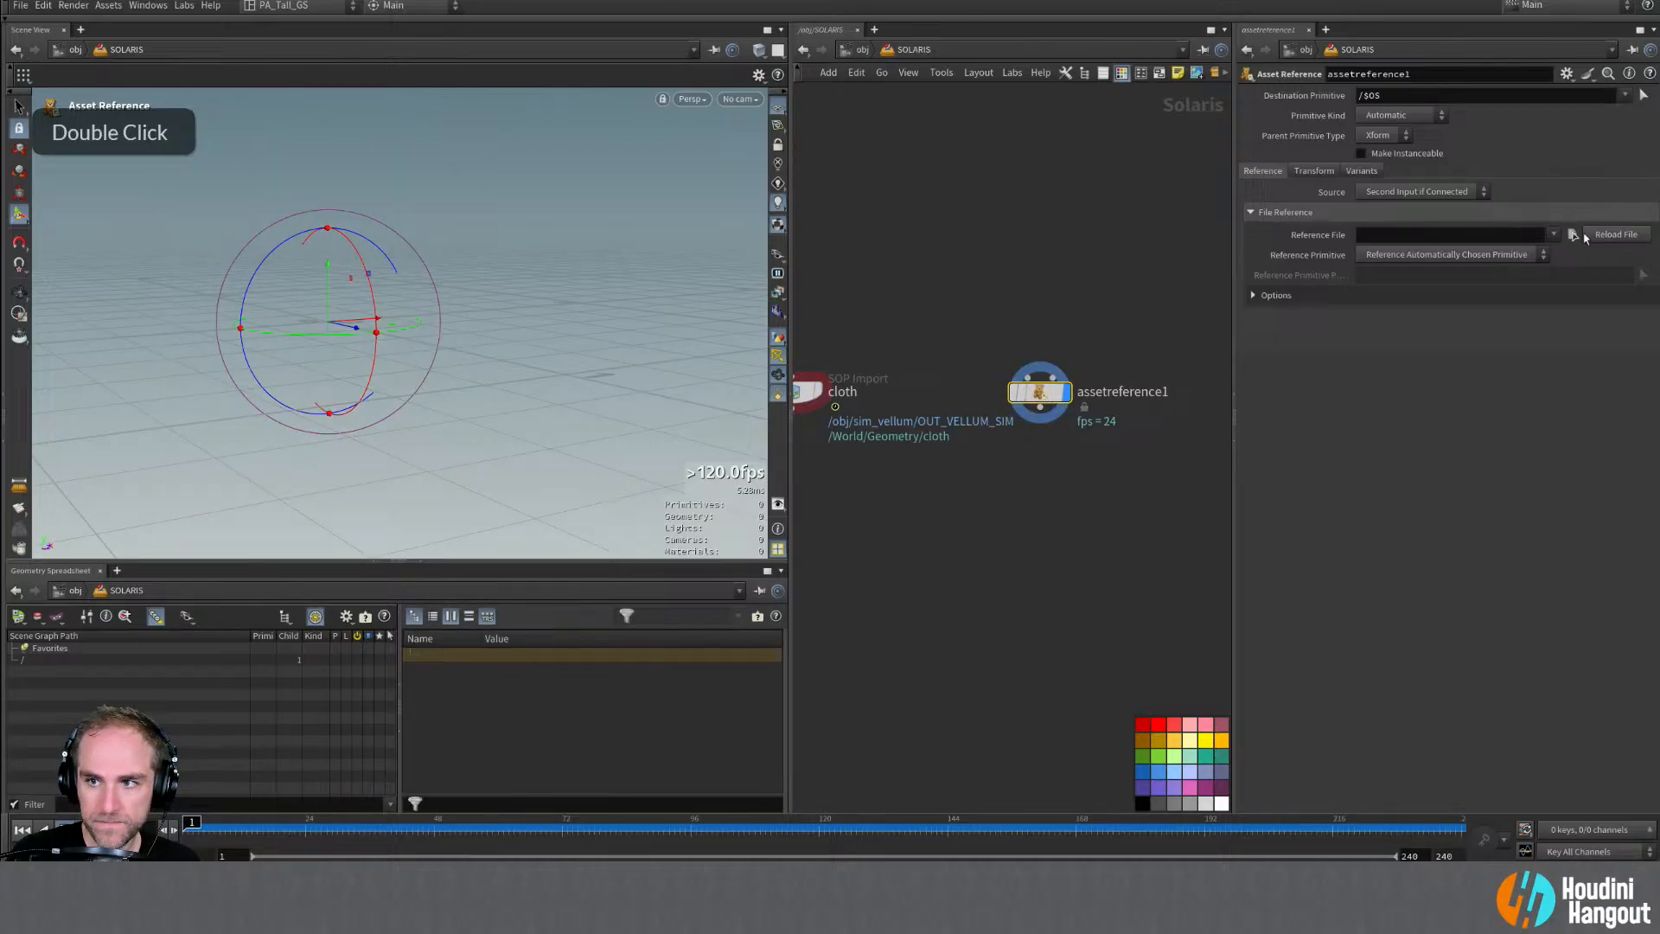
Step: Set the Reference File to $HIP/usd/cloth_sim_anim.usd and play back the referenced cloth animation
left_click(1572, 234)
left_click(1278, 116)
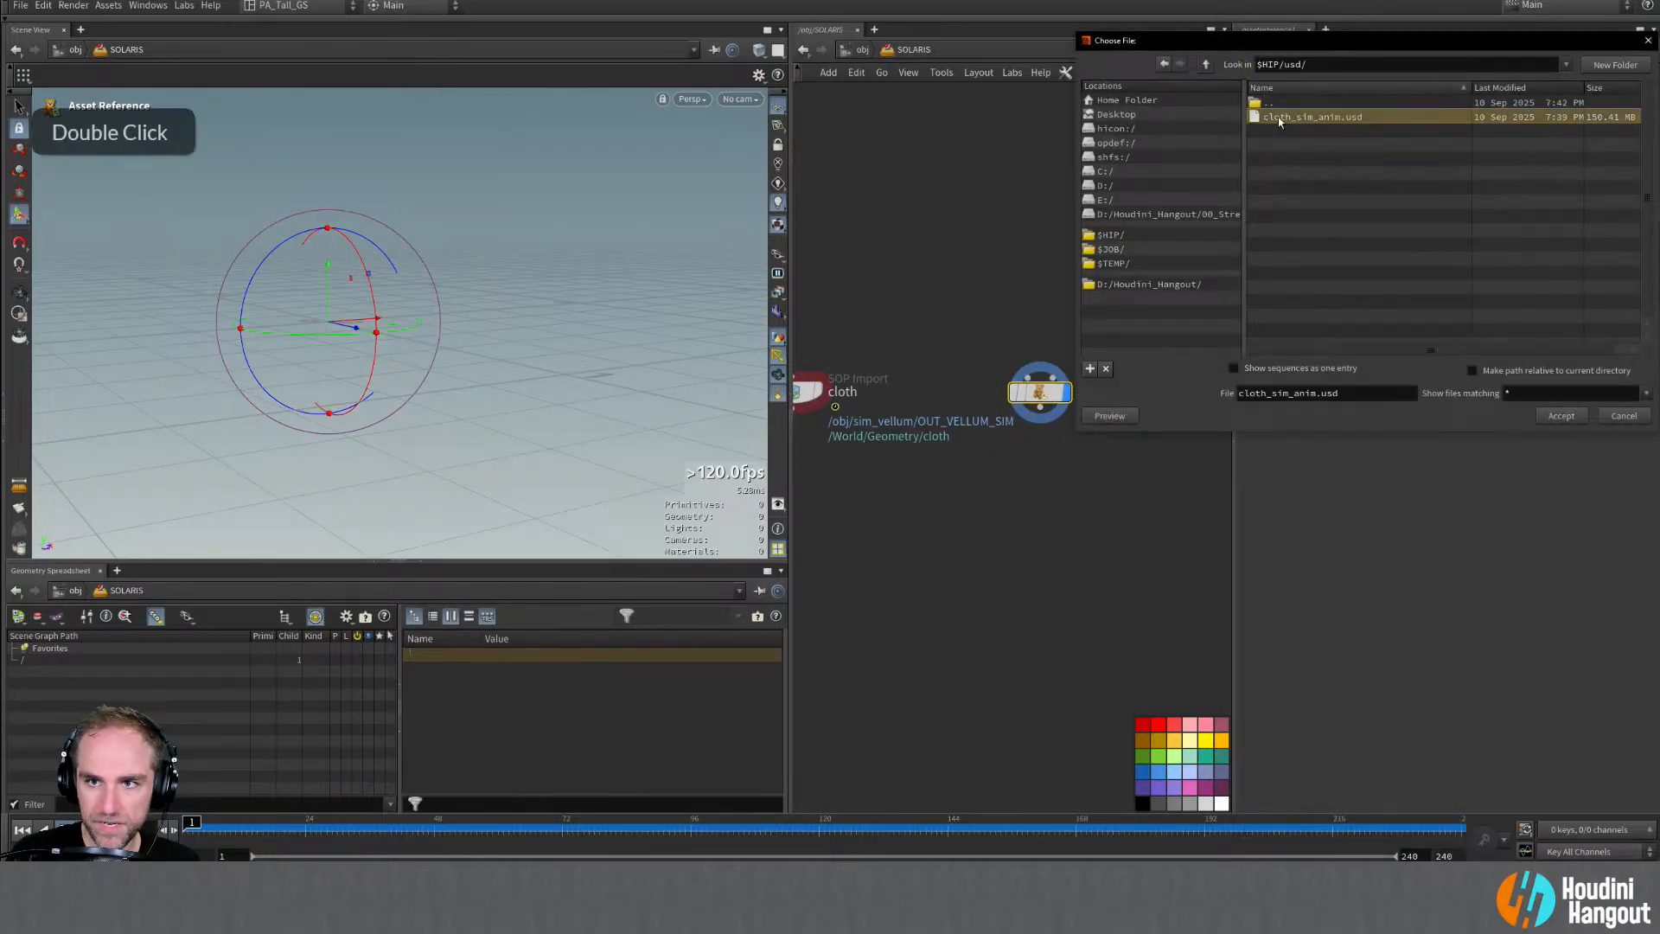
left_click(1560, 415)
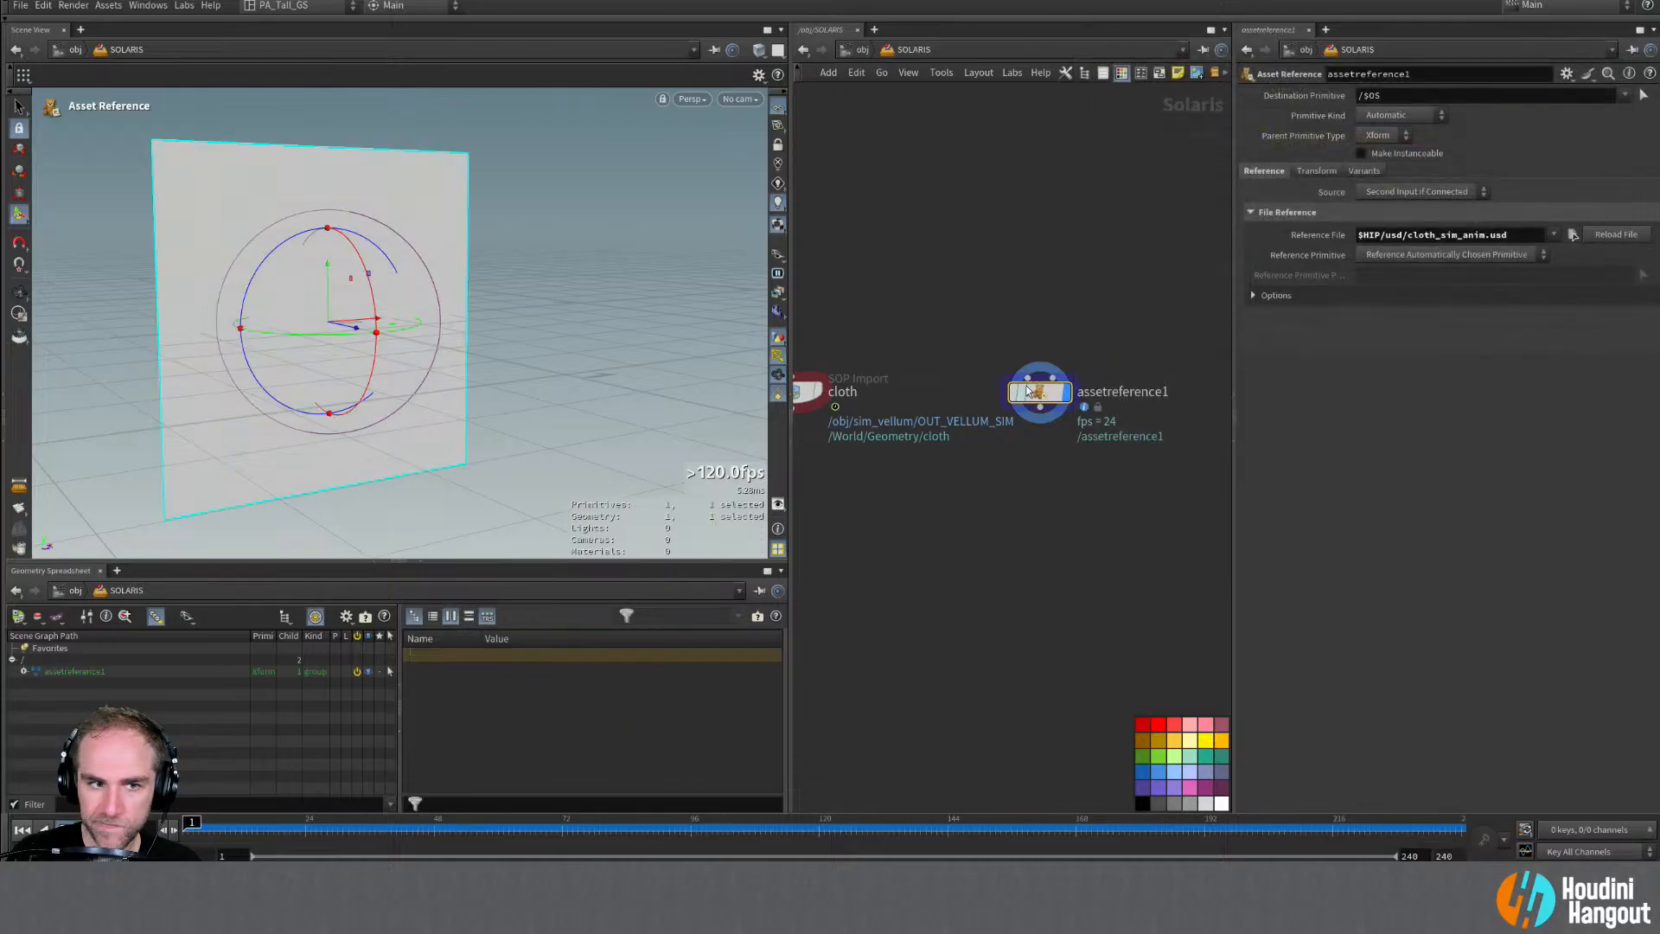
key("Up")
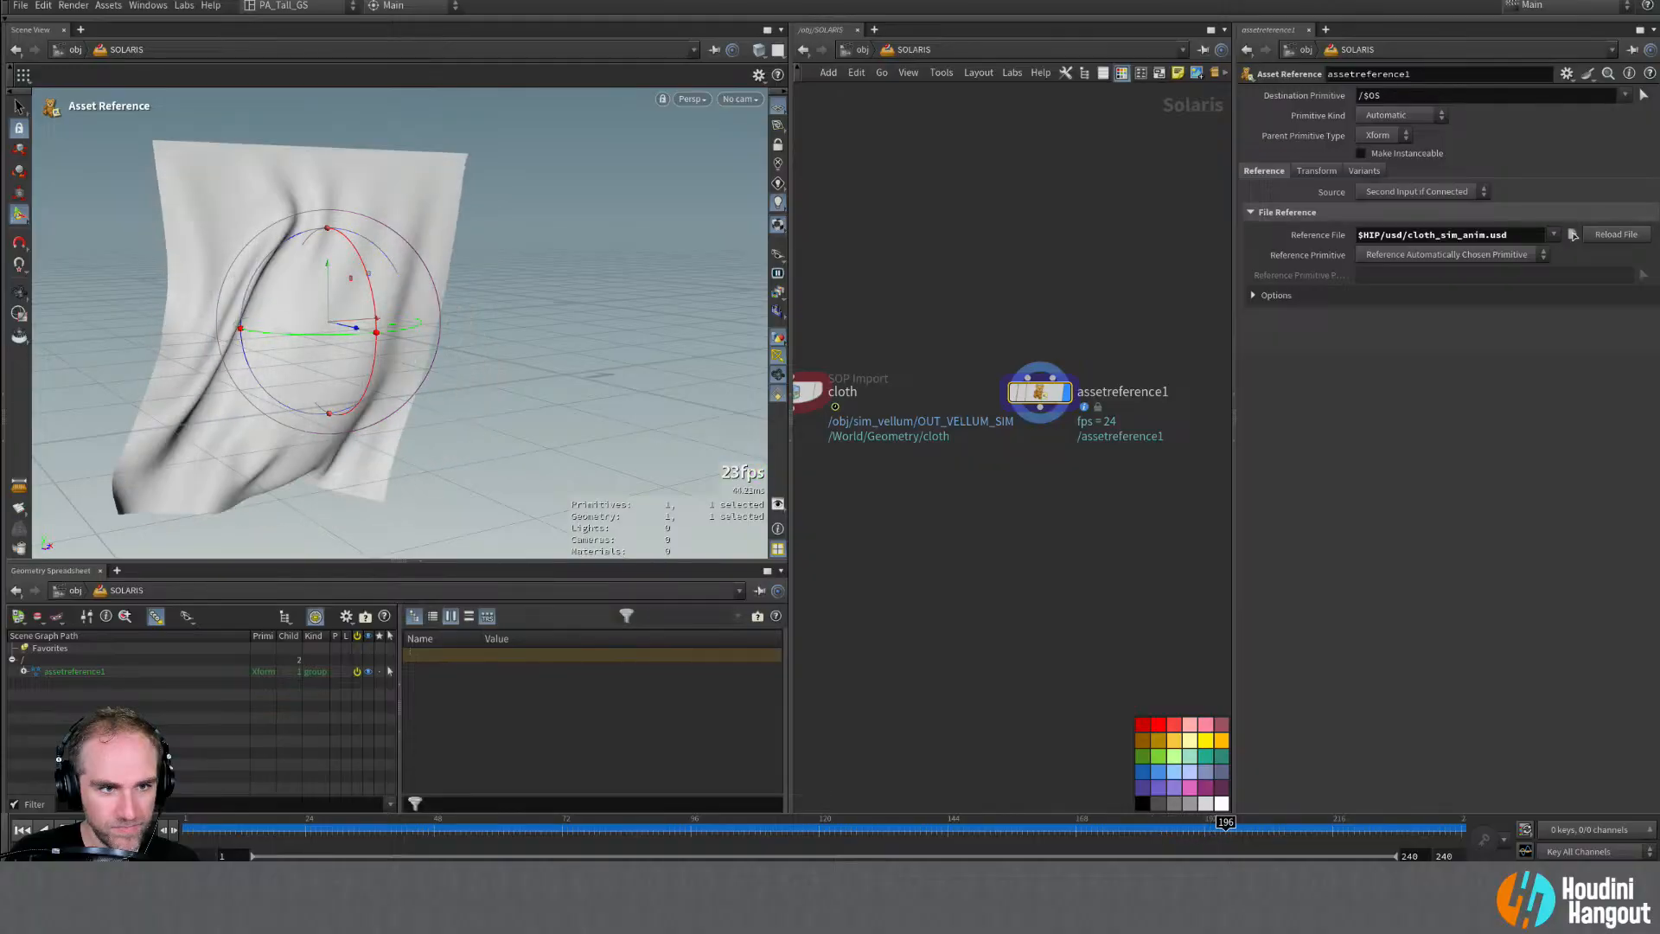
key("Escape")
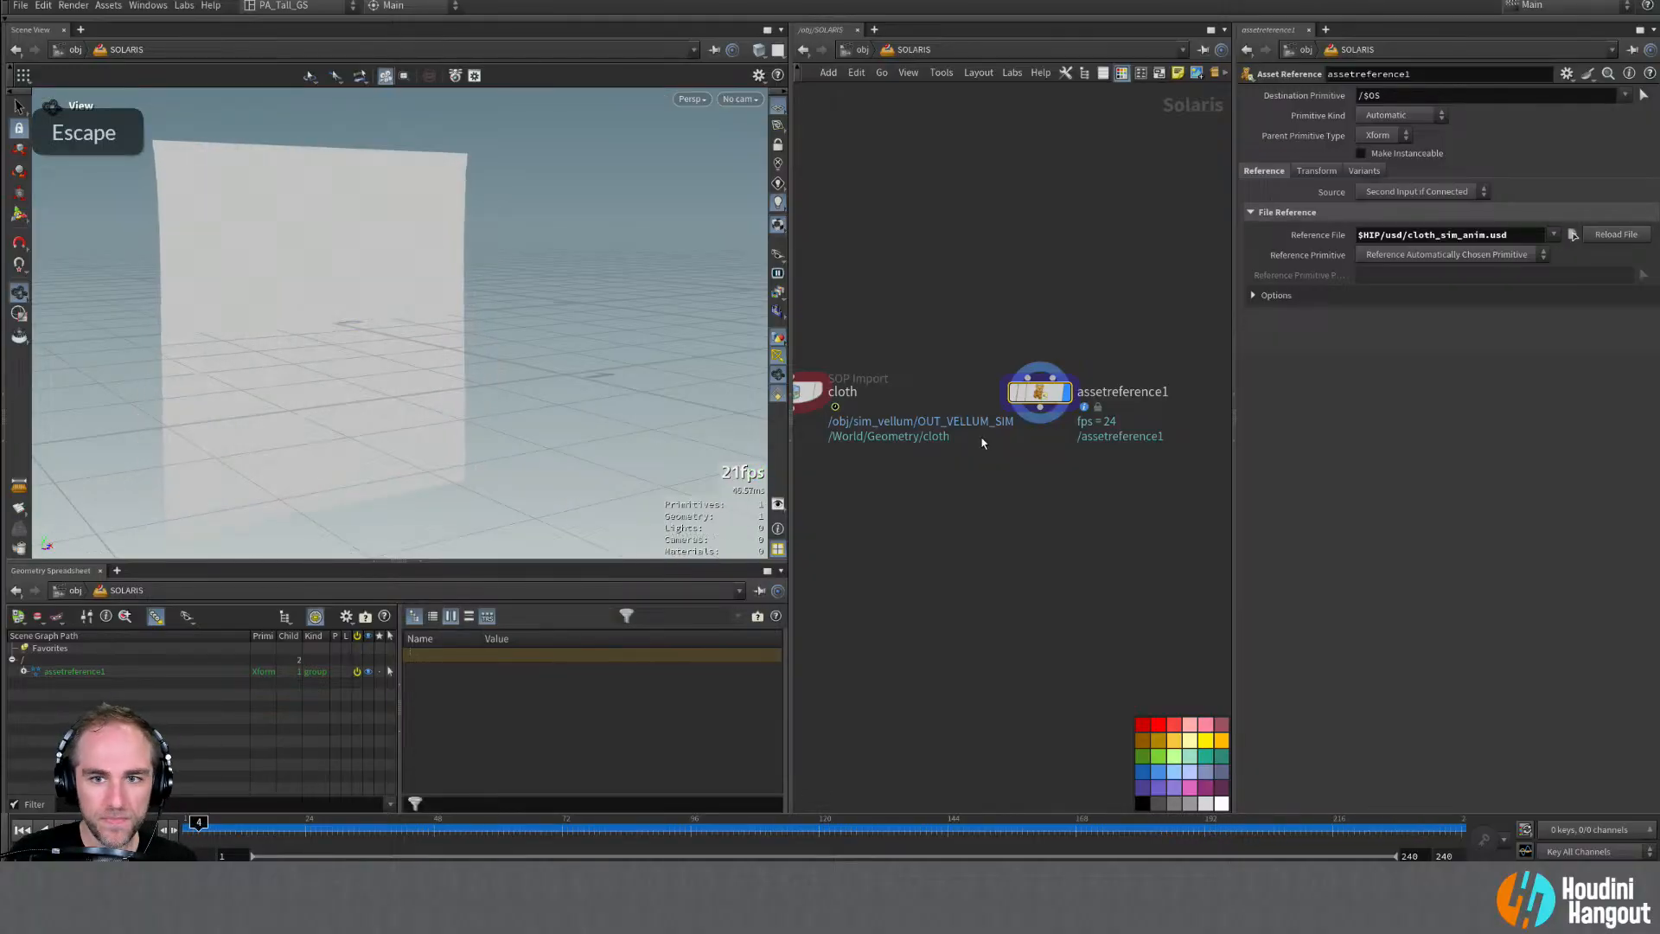
Step: Expand the assetreference1 hierarchy in the scene graph to examine the primitives beneath it
left_click(24, 671)
left_click(35, 683)
left_click_drag(1043, 397, 1053, 398)
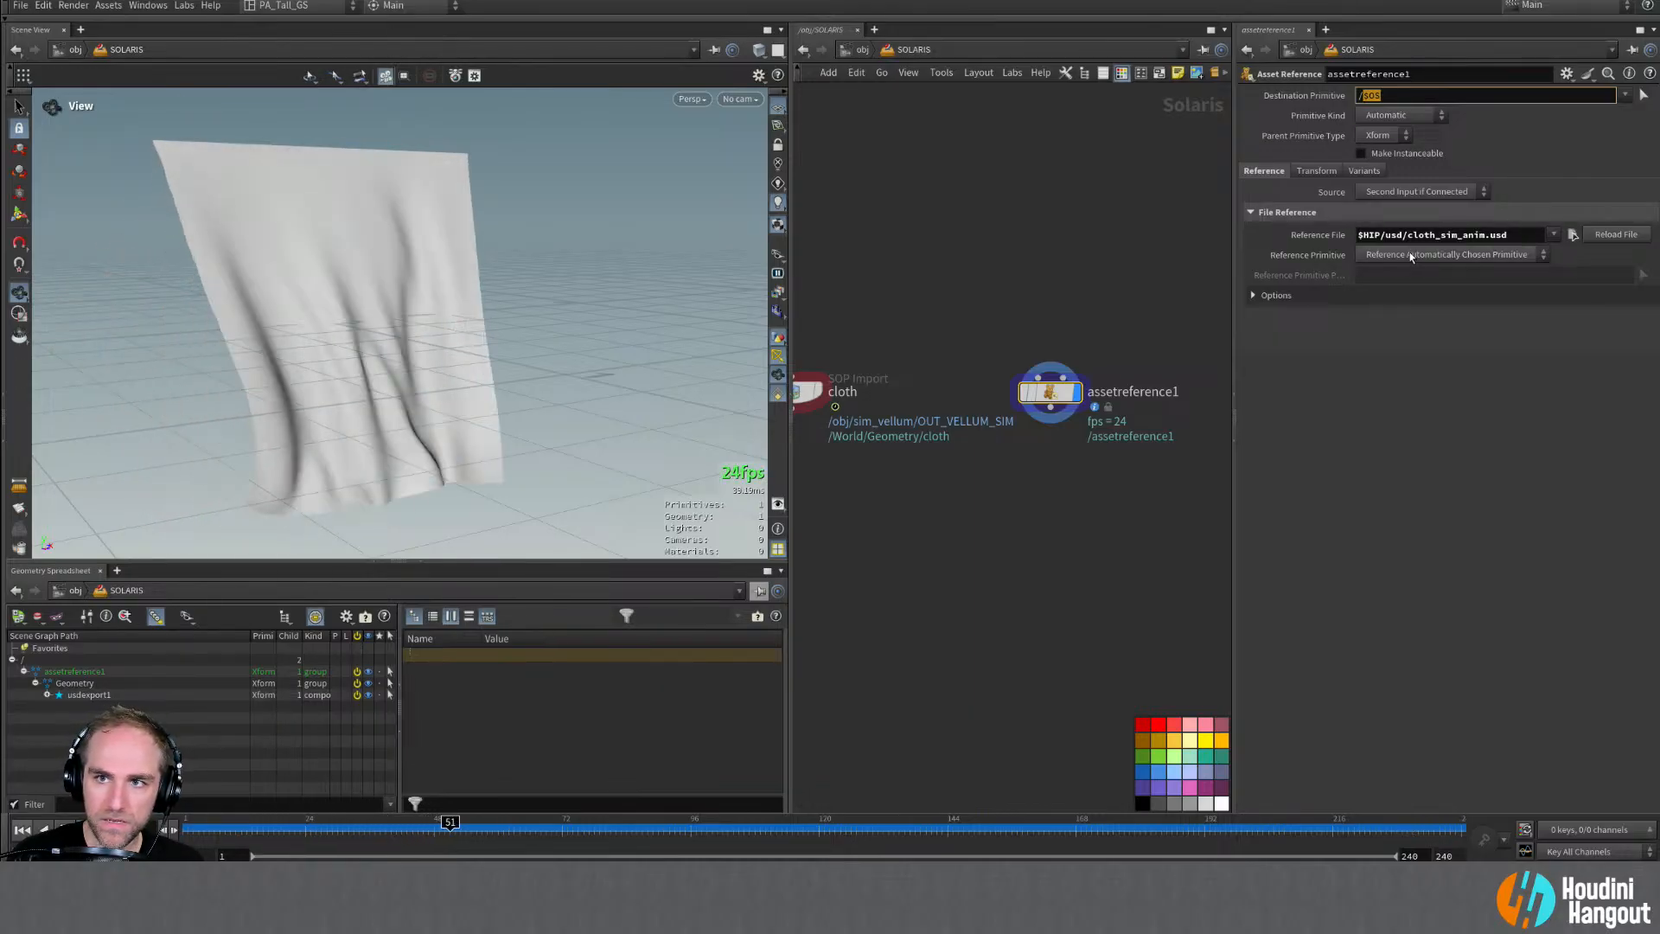
Step: Set the Asset Reference's Destination Primitive to /World, and expand and select usdexport1 in the scene graph
key("BackSpace")
key("ctrl+Return")
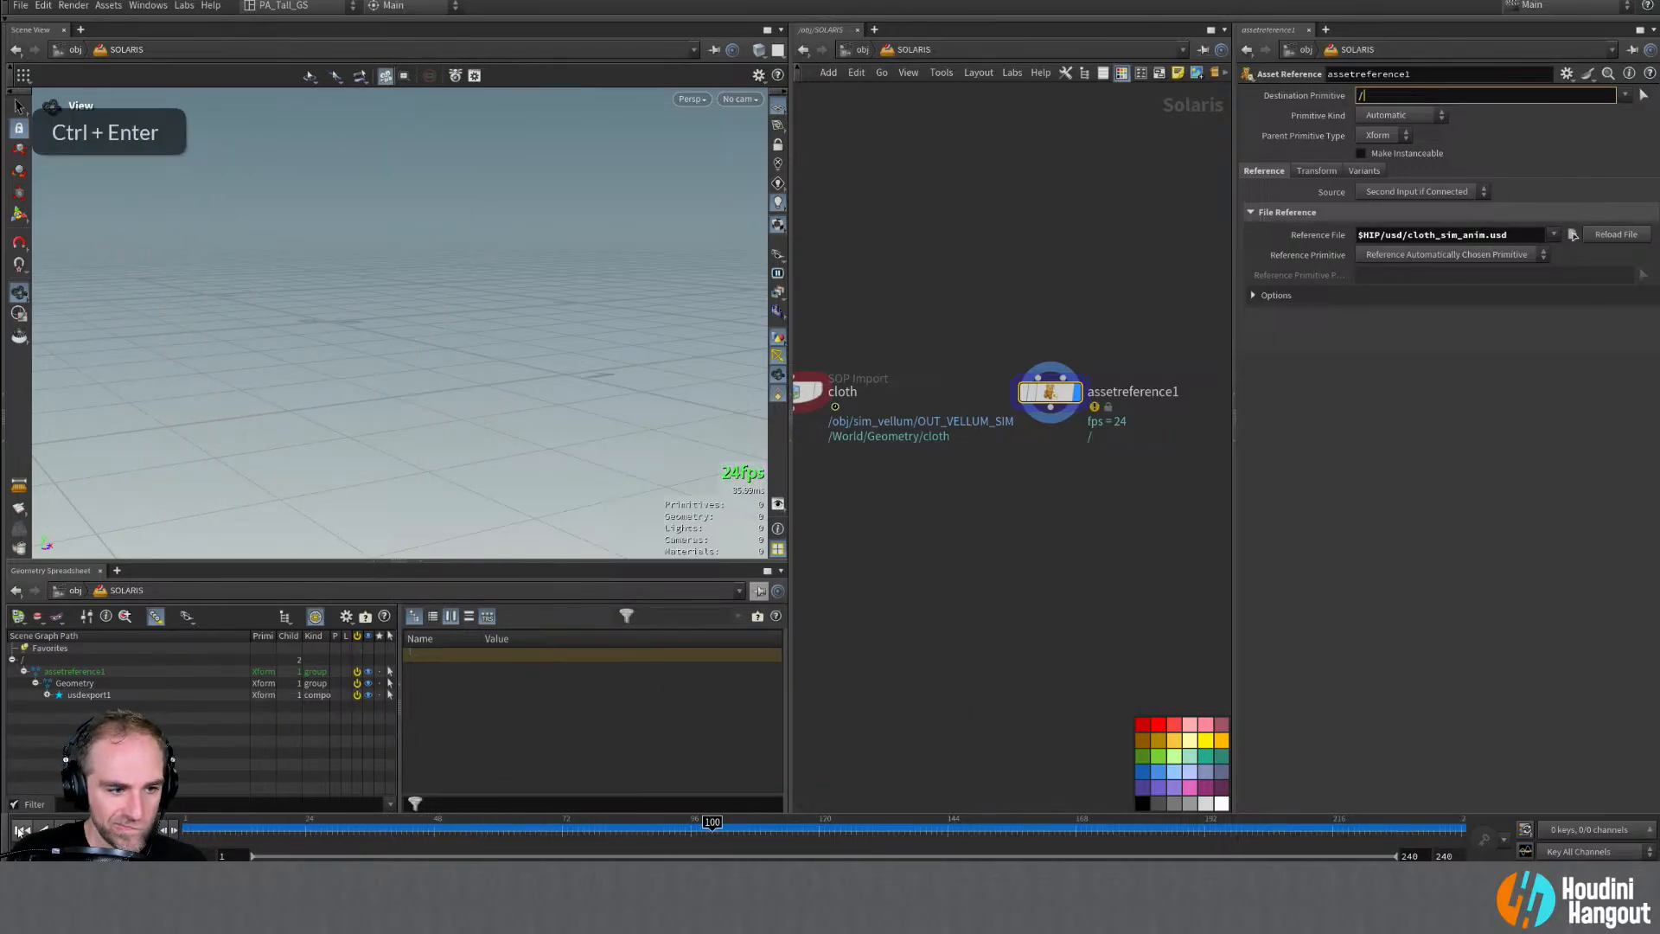
type("World")
key("ctrl+Return")
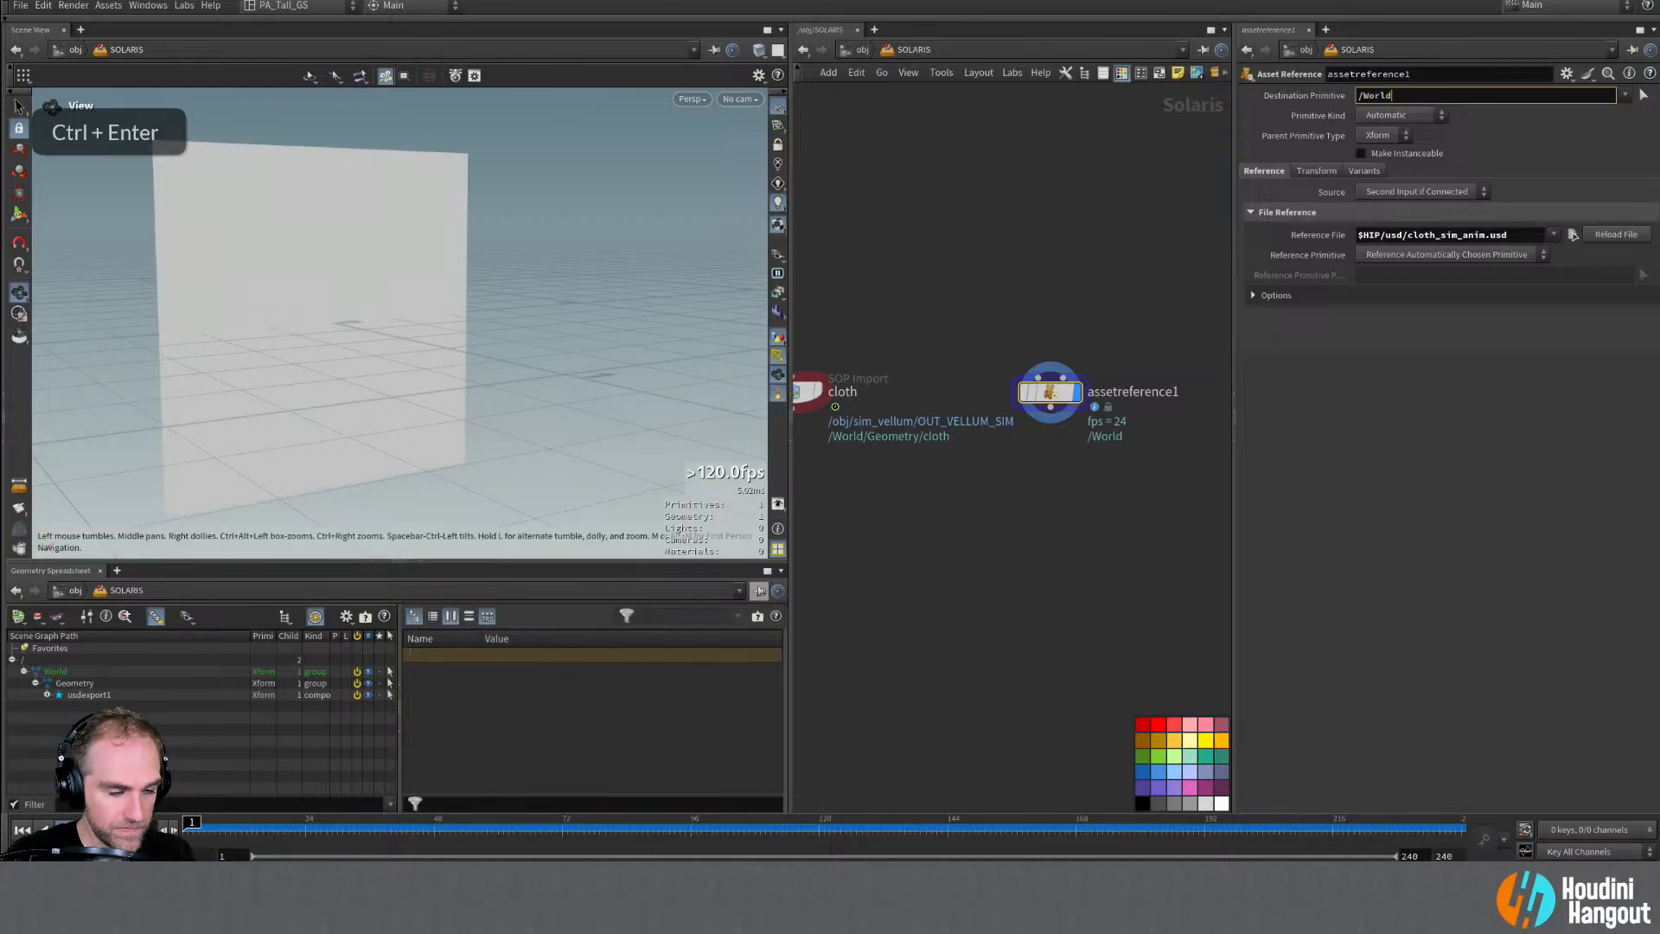
left_click(46, 694)
left_click(82, 695)
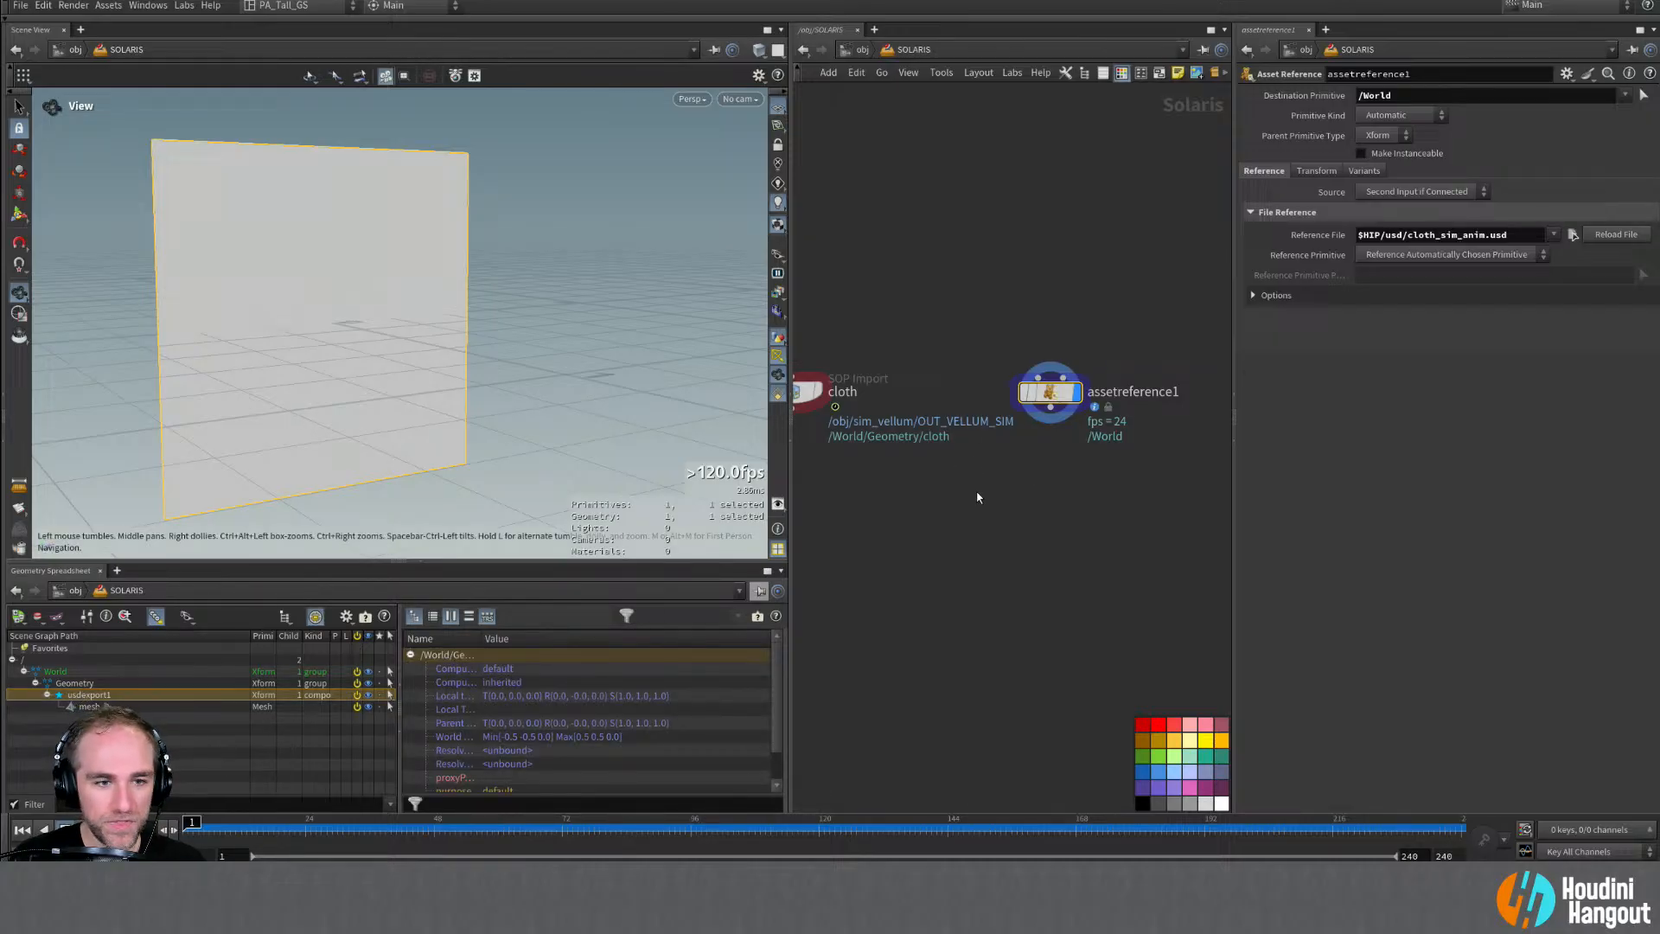
Step: Display the cloth SOP Import and scrub through its animation to frame 93
right_click_drag(874, 486, 863, 511)
middle_click_drag(880, 521, 923, 536)
right_click_drag(864, 489, 894, 441)
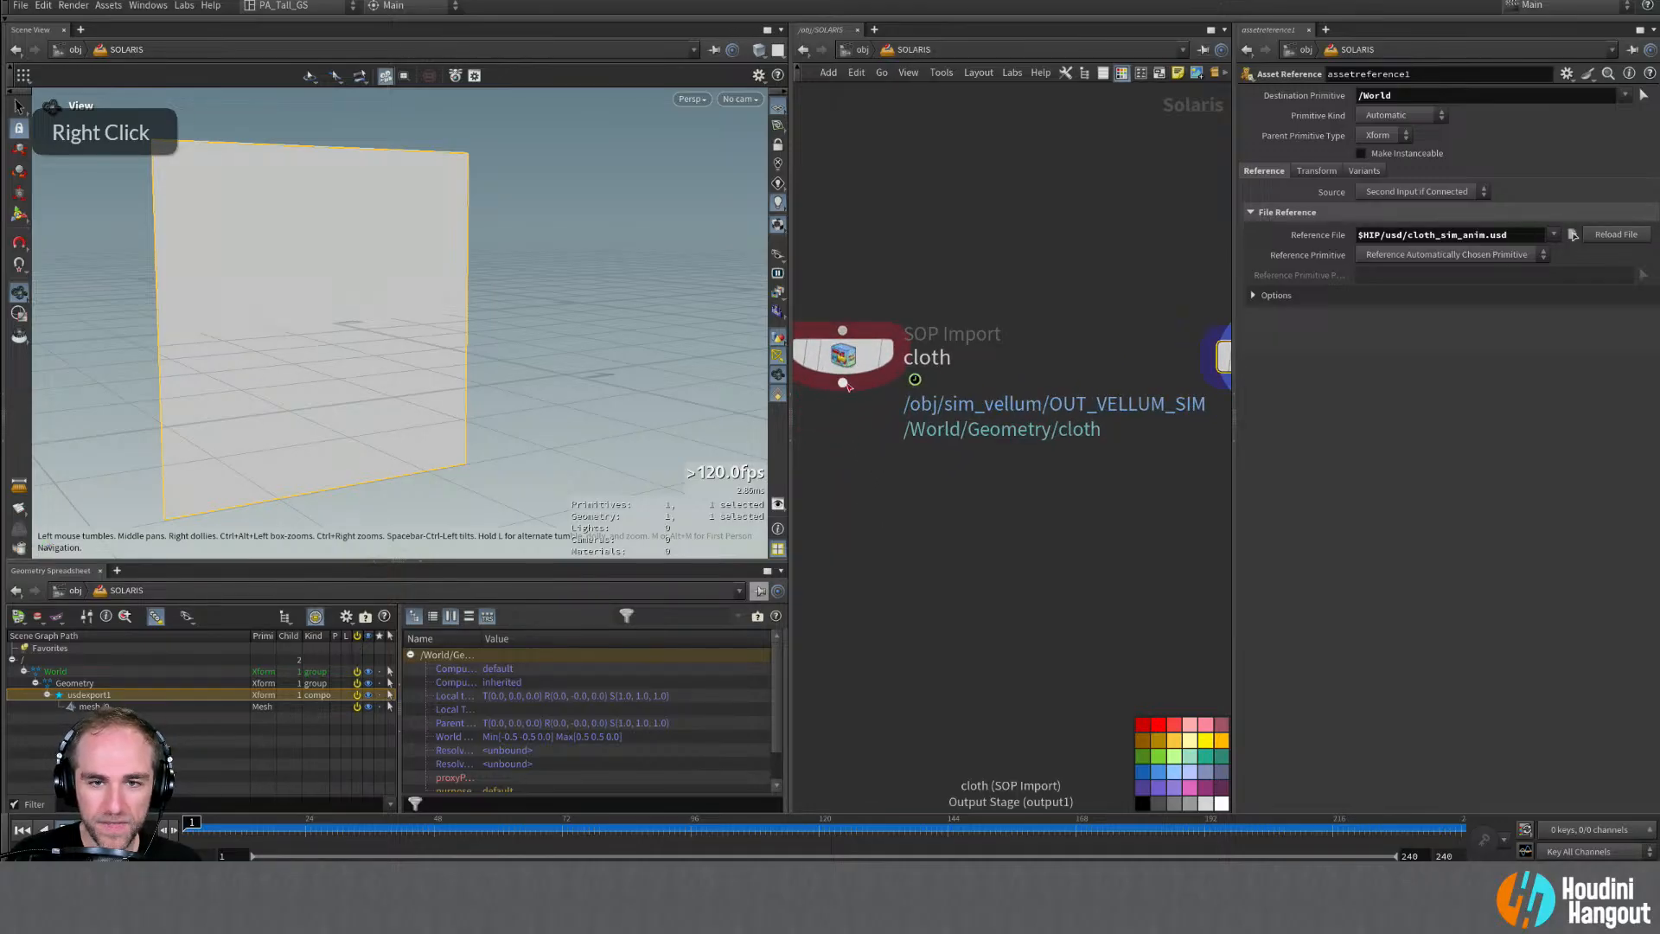
double_click(843, 355)
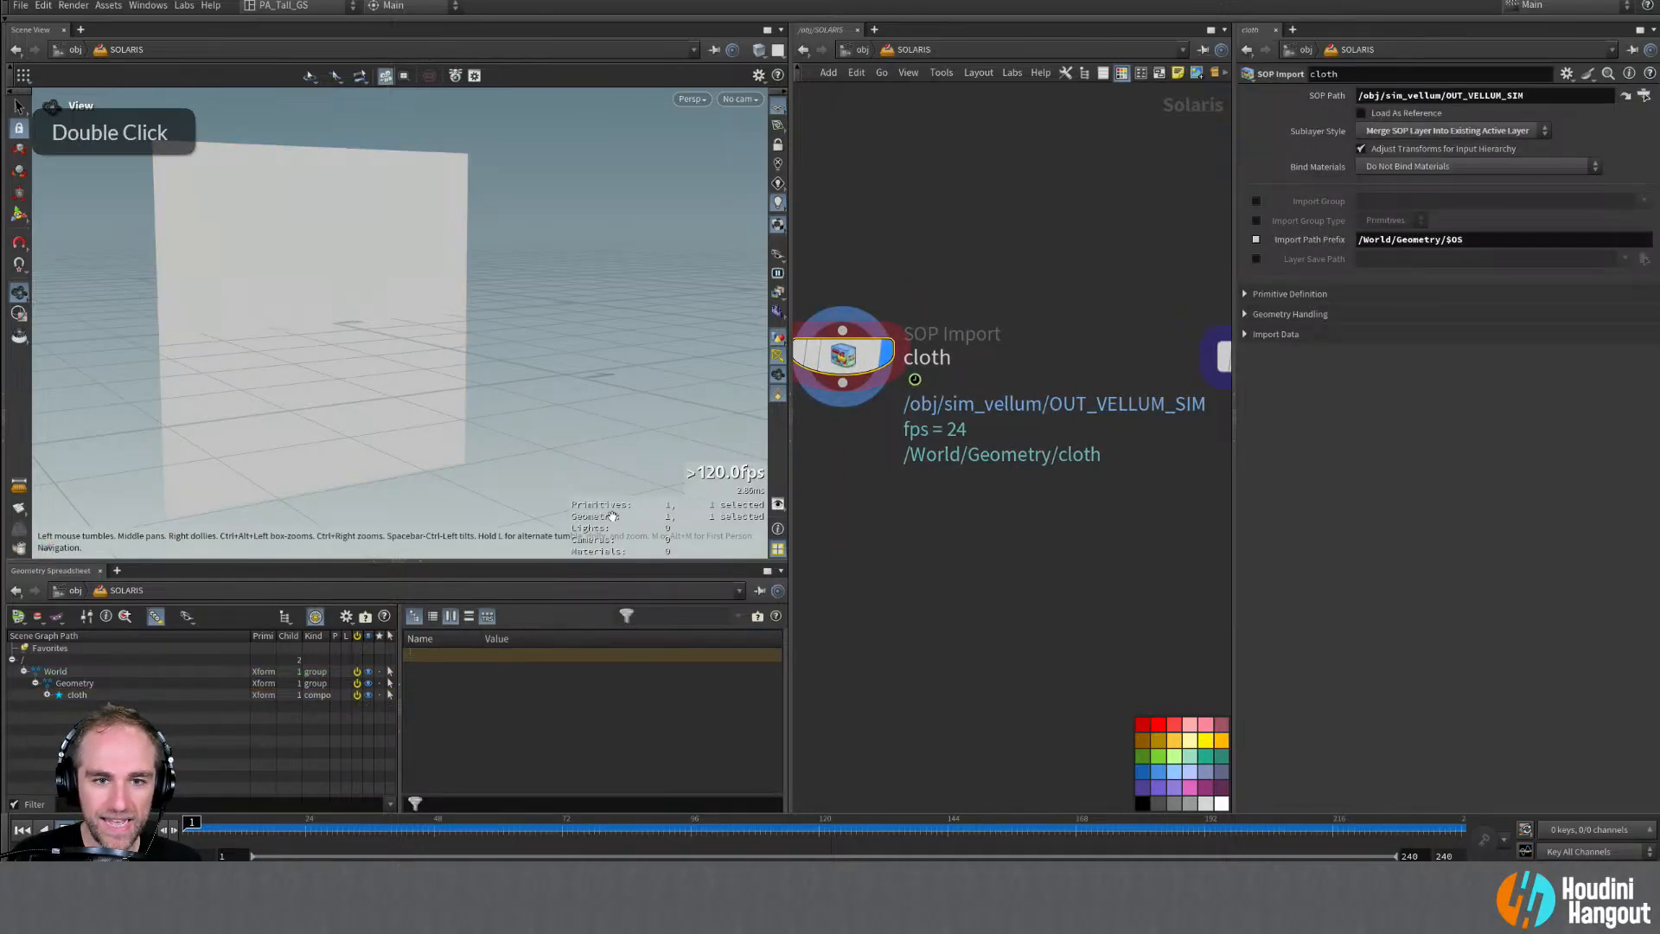
left_click(86, 829)
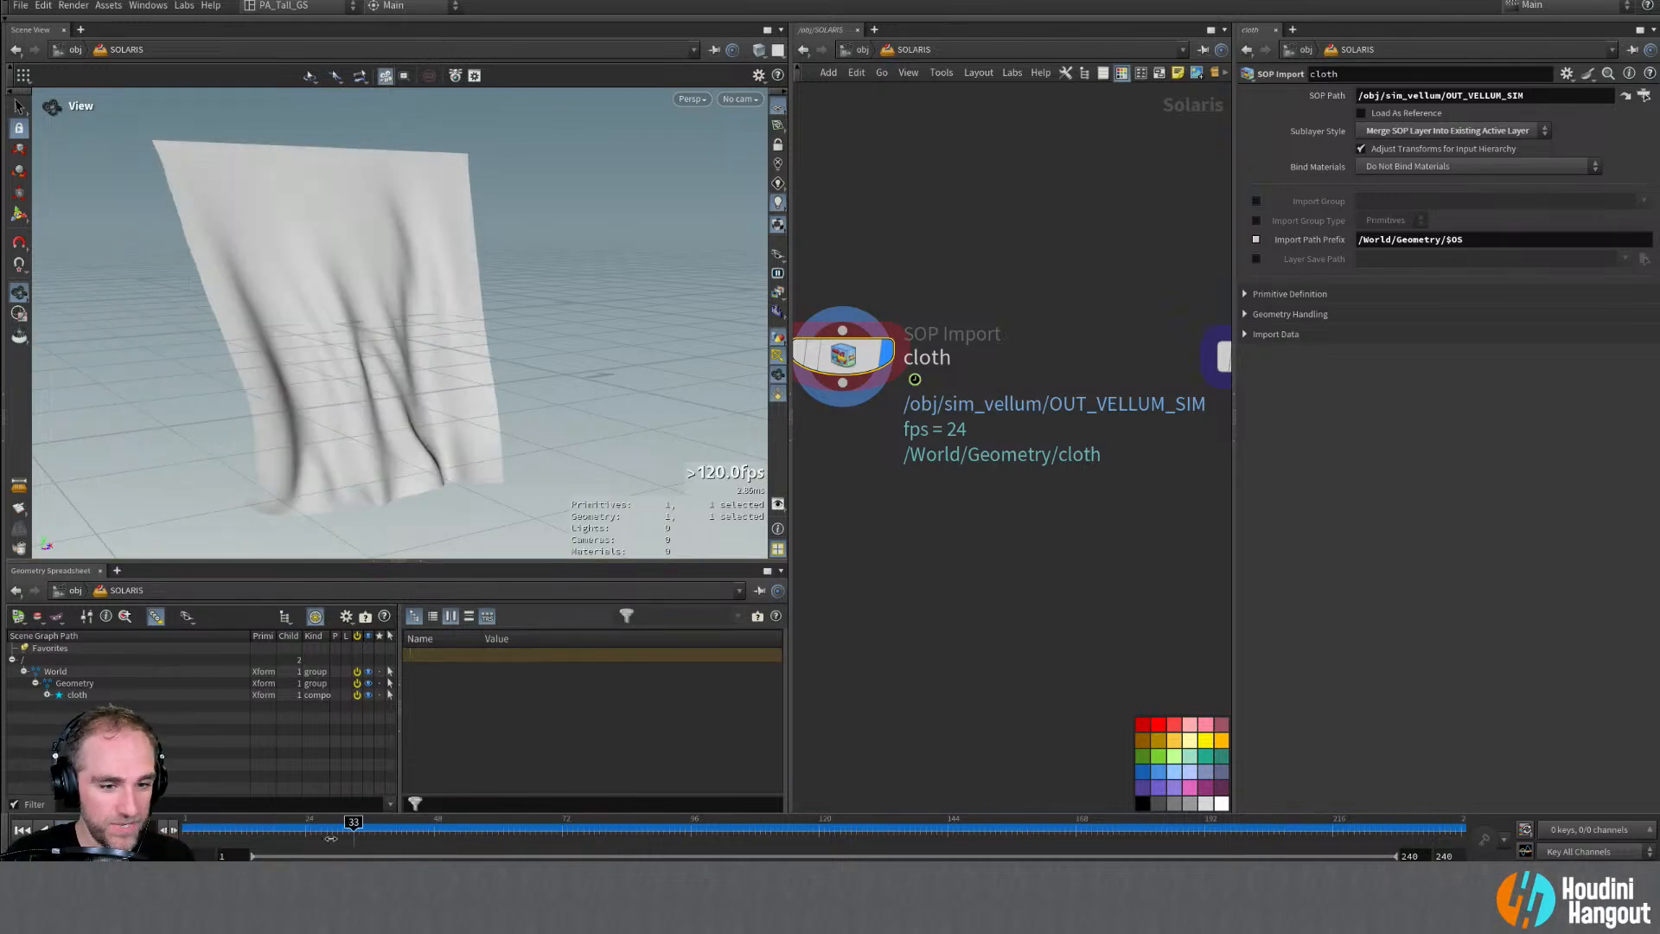
left_click_drag(410, 854, 675, 831)
Step: Enlarge the scene graph details and examine the points attribute of the cloth import's mesh_0 up to frame 81
middle_click_drag(1084, 562, 994, 644)
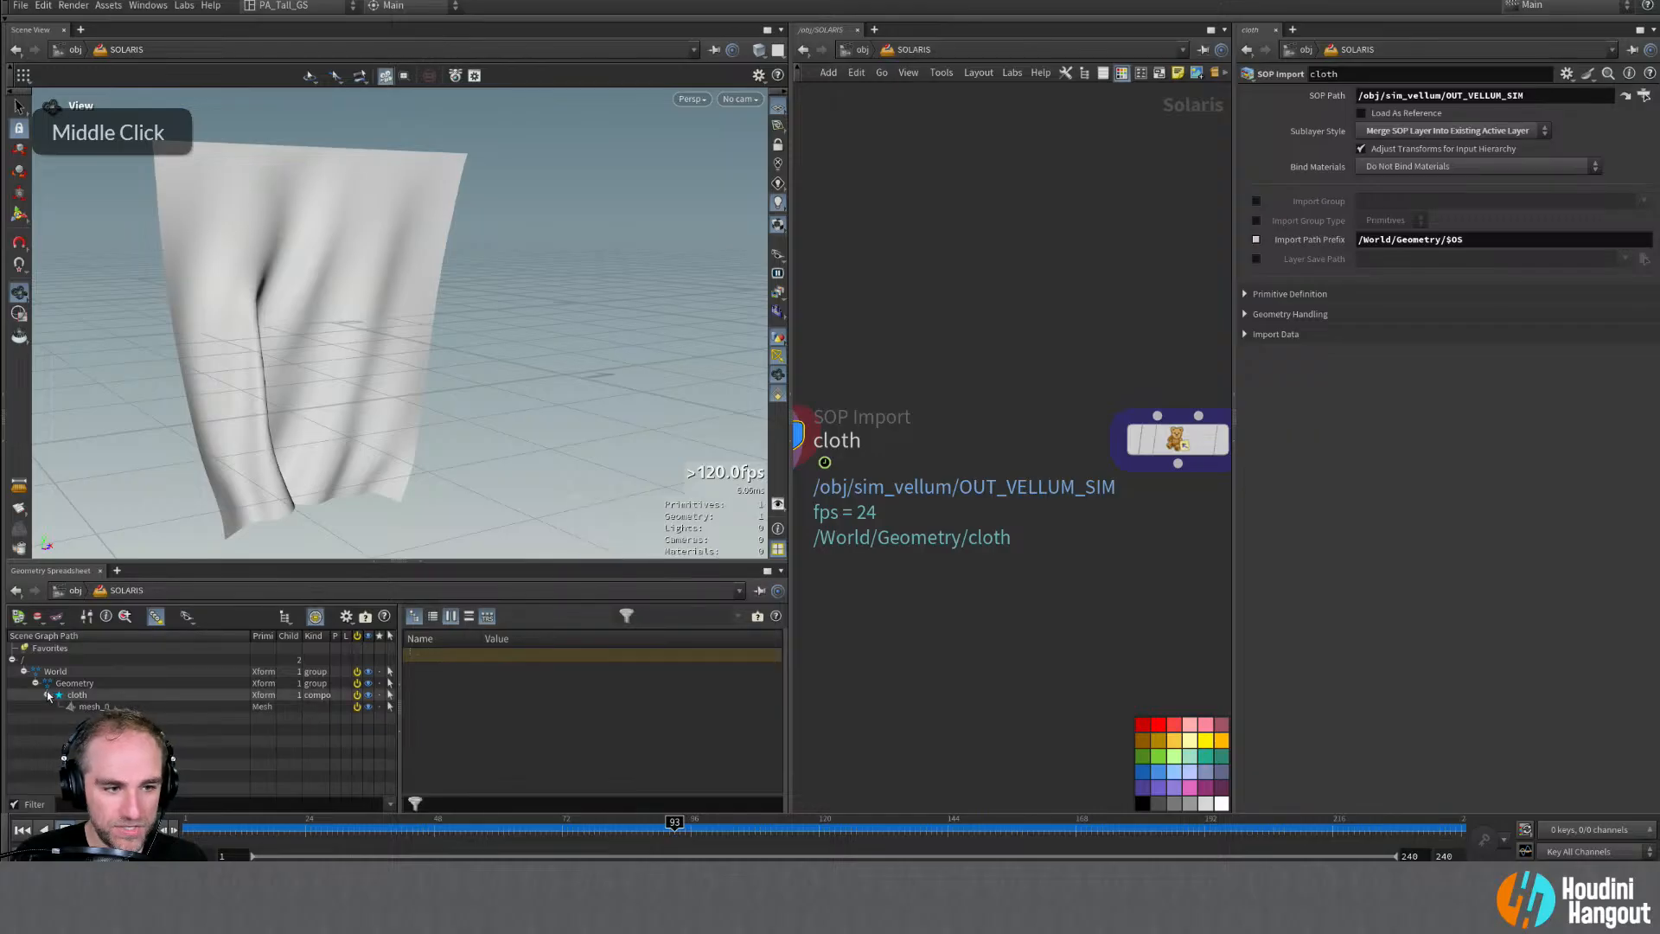
left_click(90, 706)
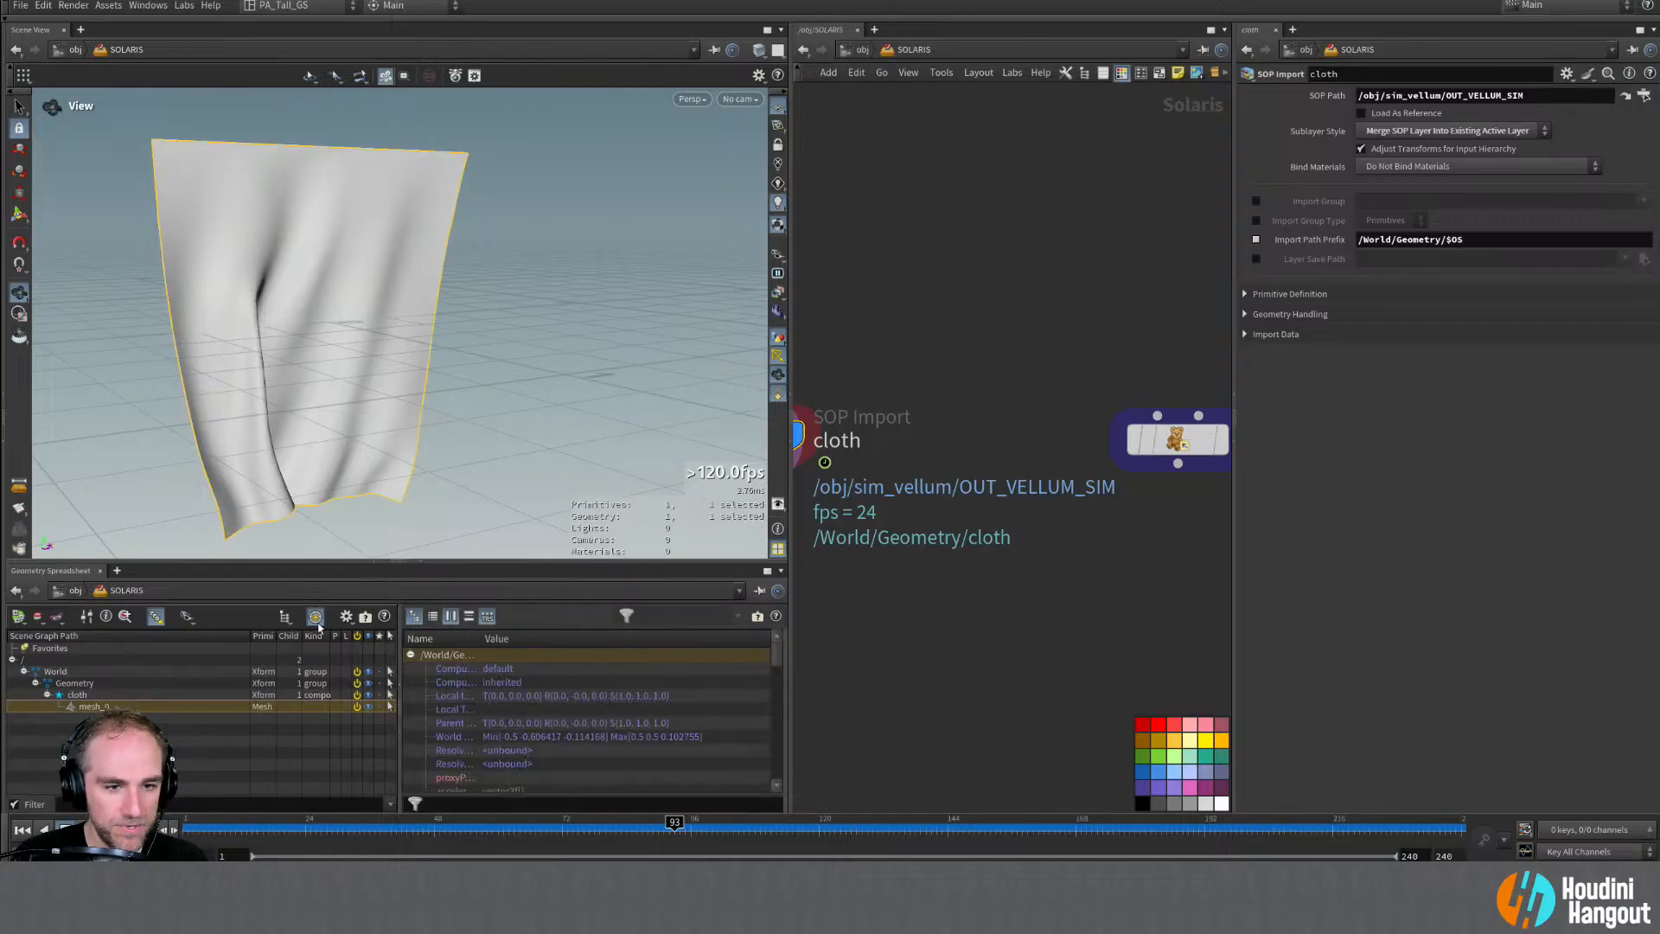
left_click_drag(398, 560, 407, 457)
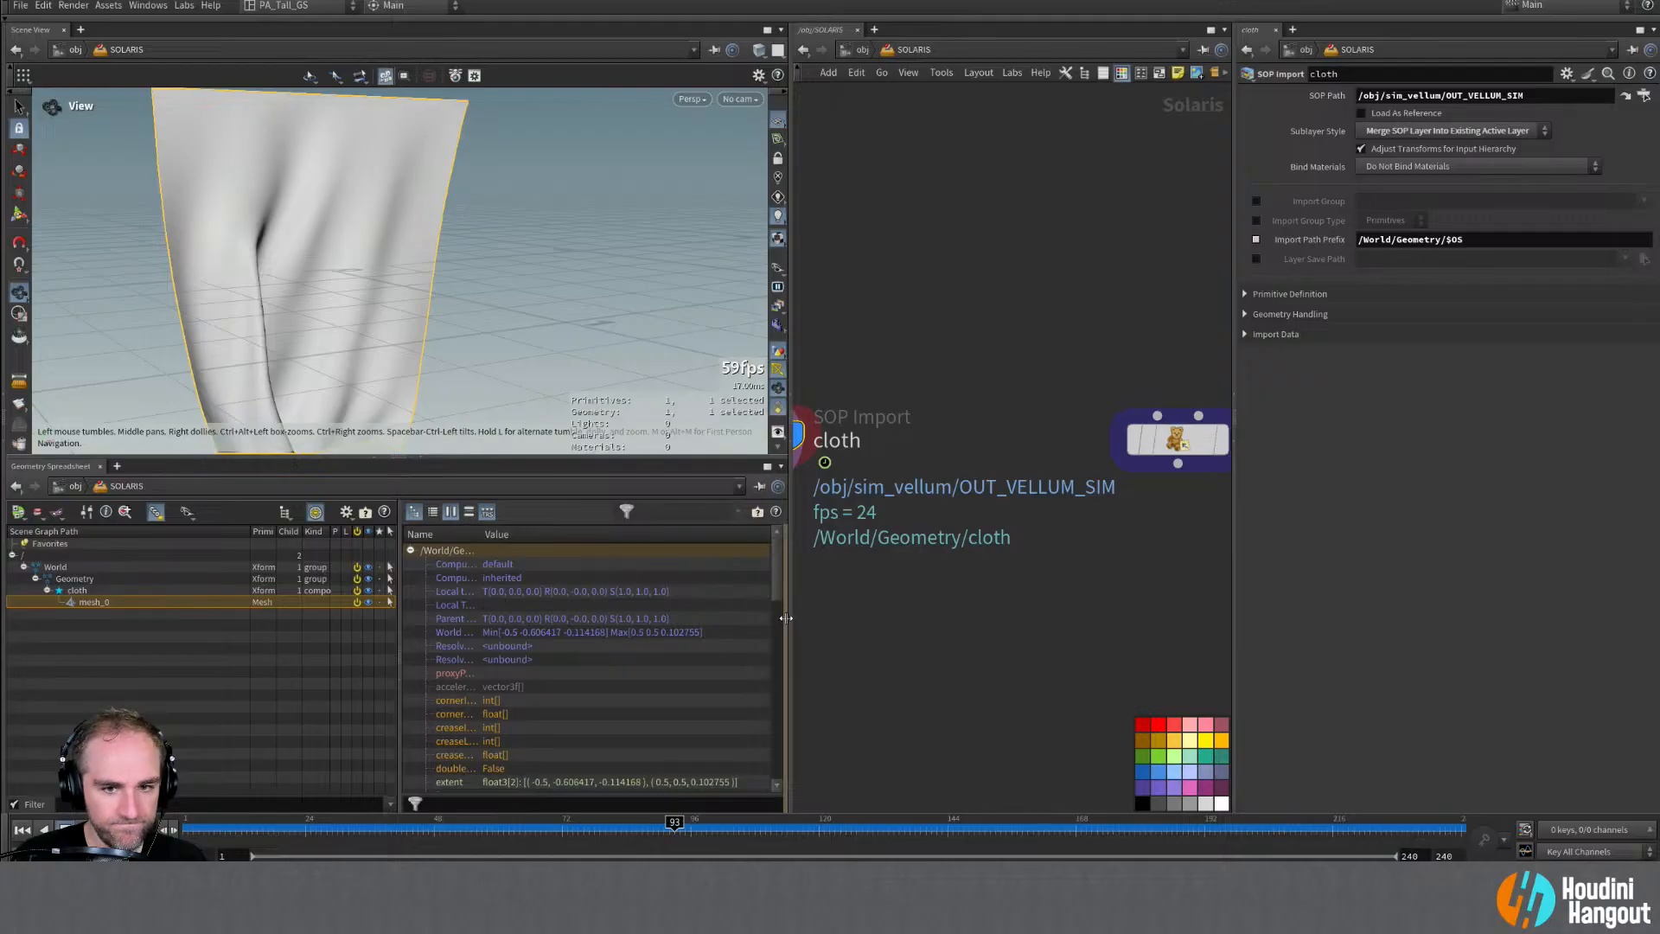
left_click_drag(754, 619, 607, 623)
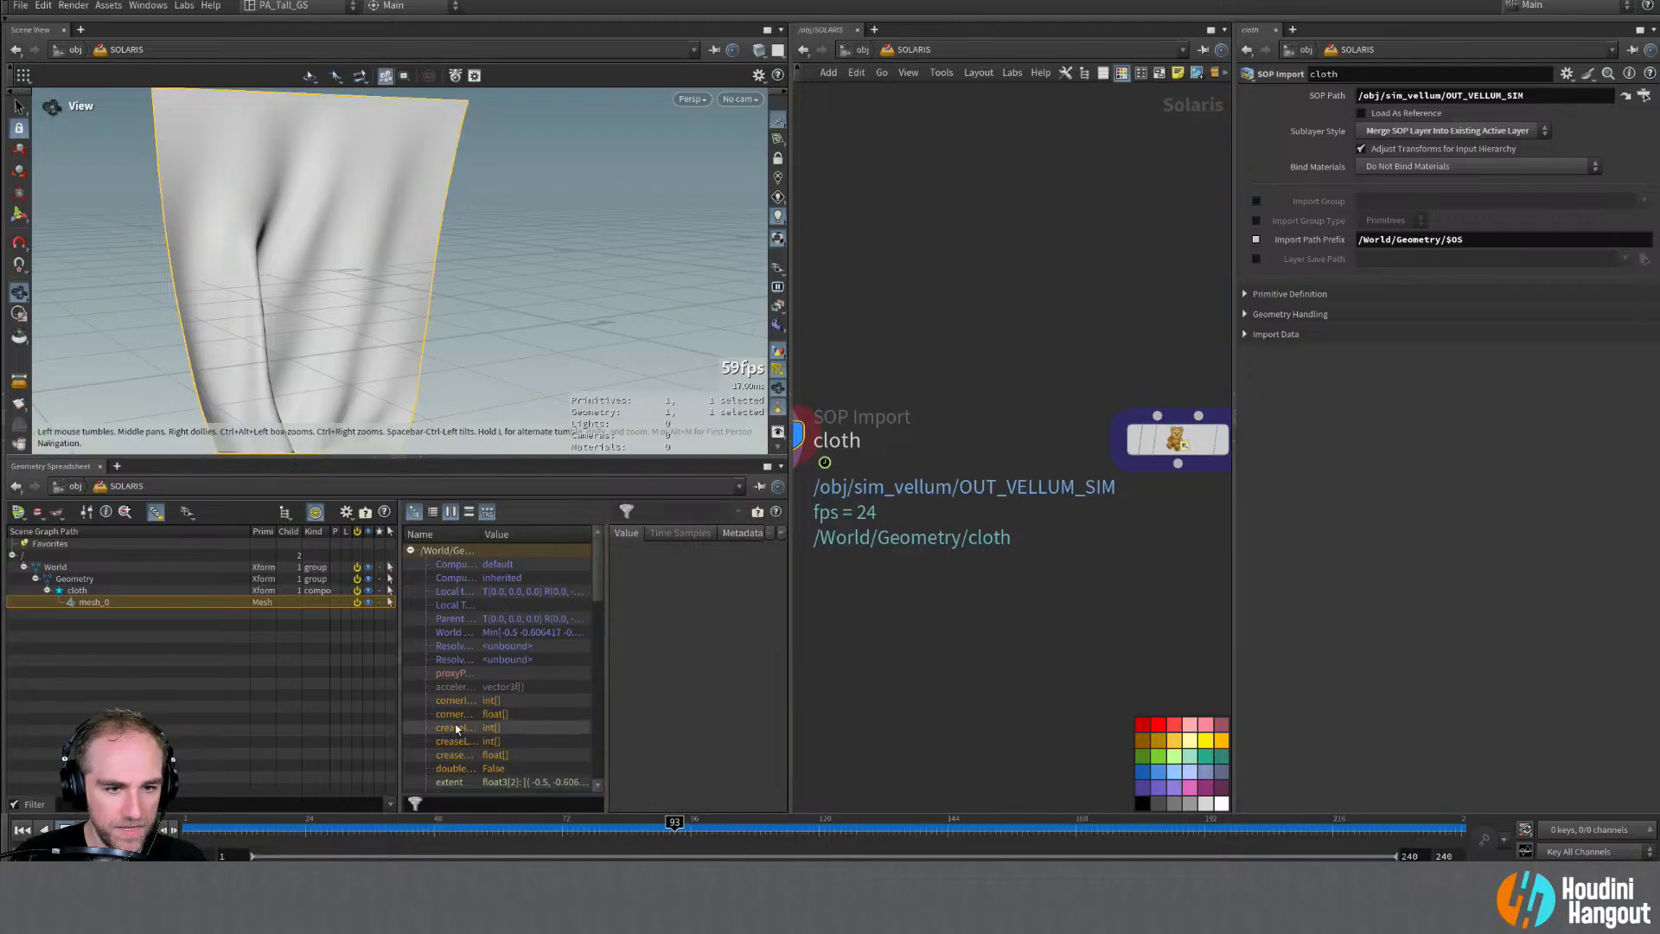
scroll(456, 729, "down", 4)
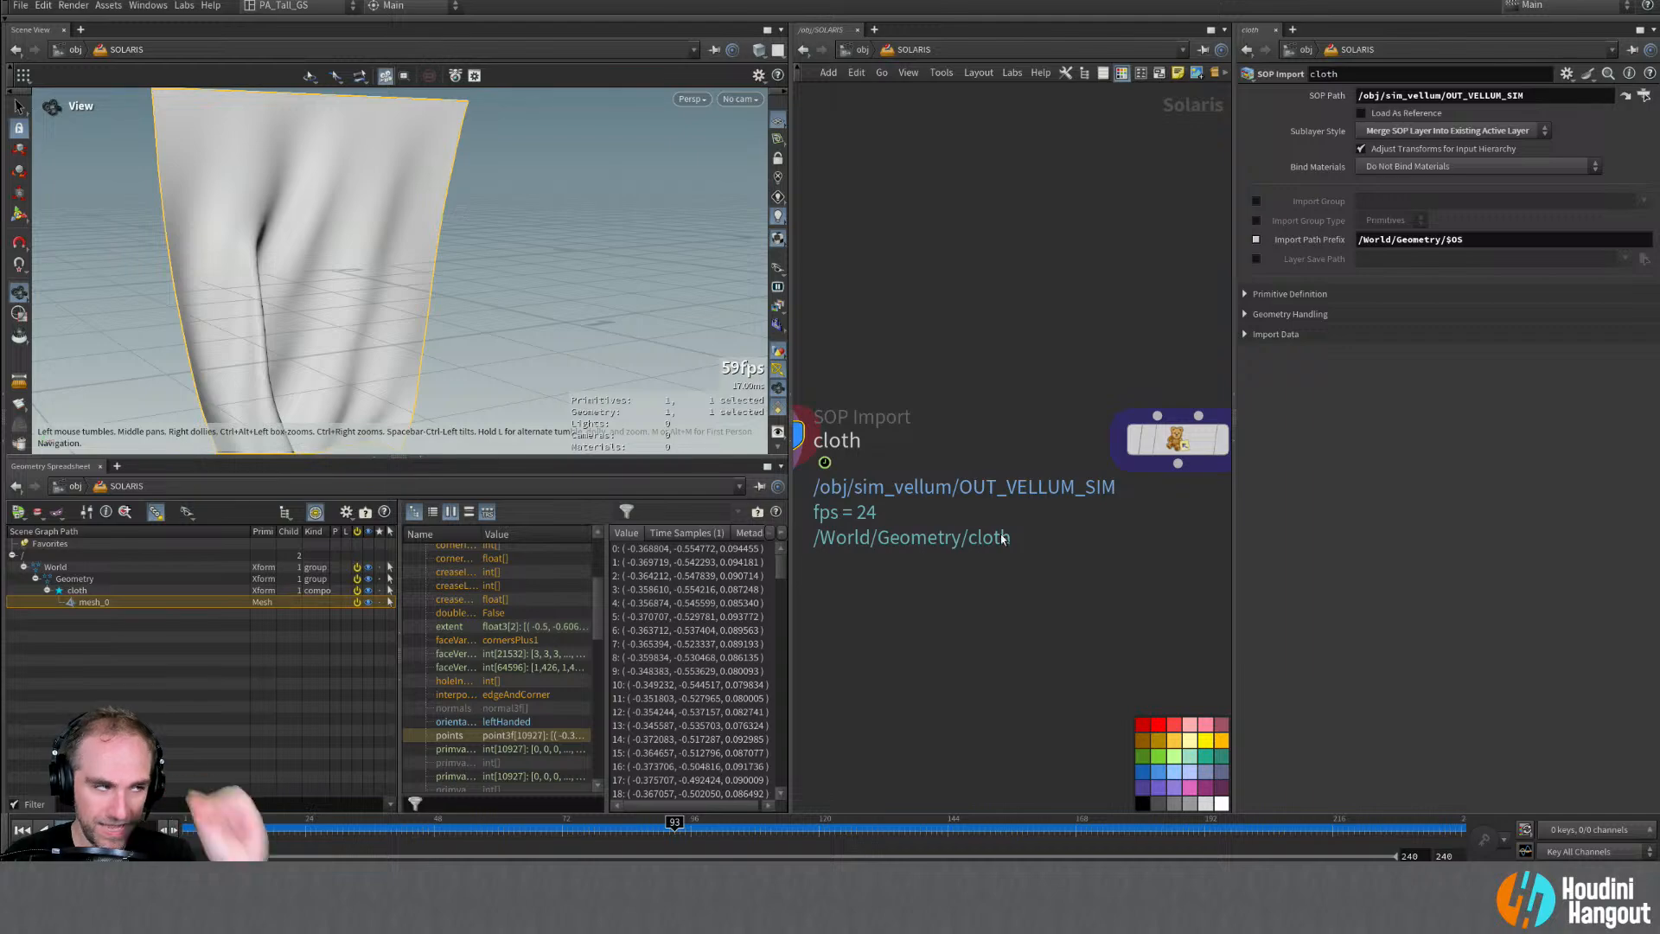
double_click(600, 828)
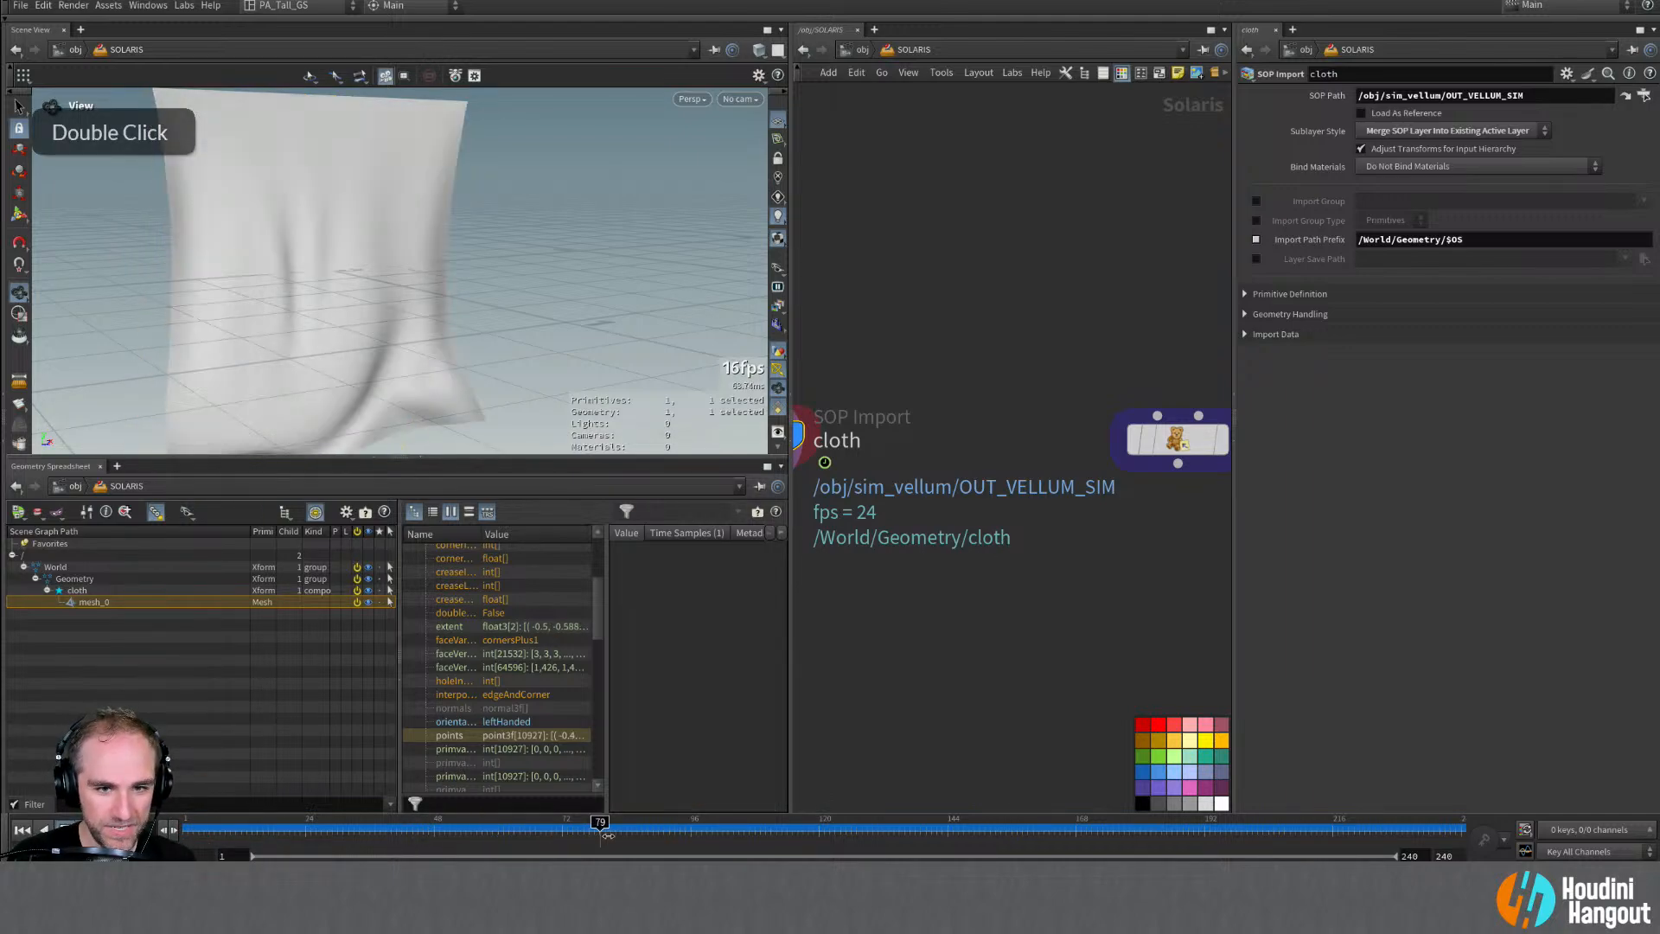
left_click_drag(600, 835, 610, 834)
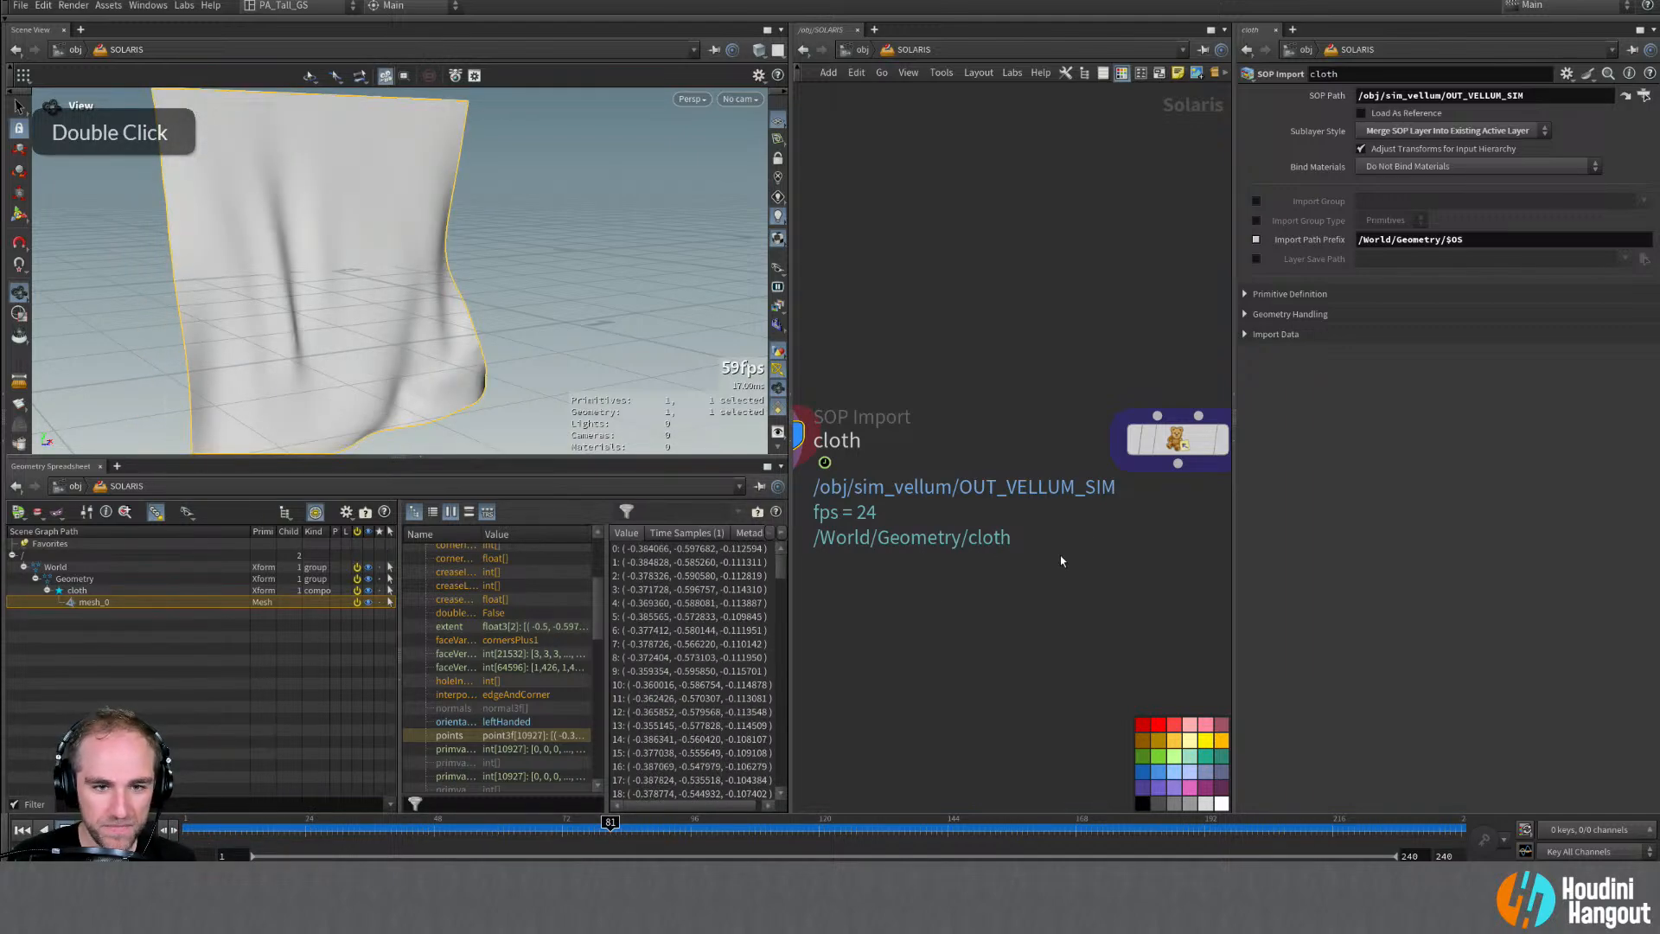
Step: Display assetreference1 and examine the points attribute of its mesh_0 primitive
middle_click_drag(1185, 445, 1066, 475)
double_click(1066, 475)
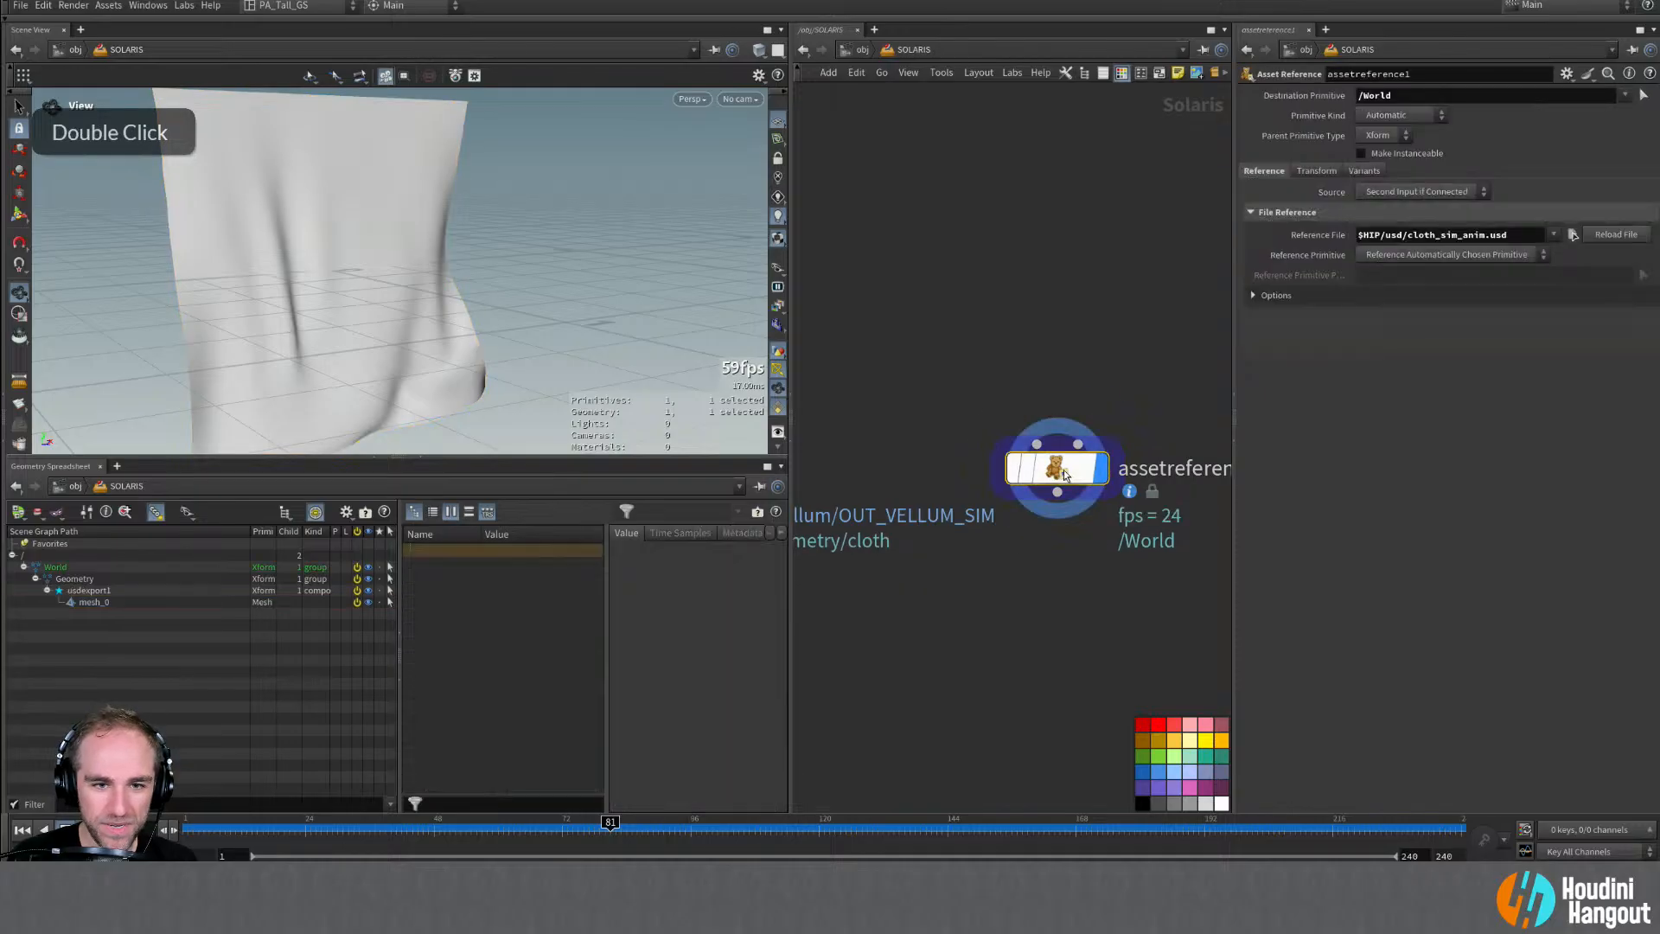
left_click(94, 602)
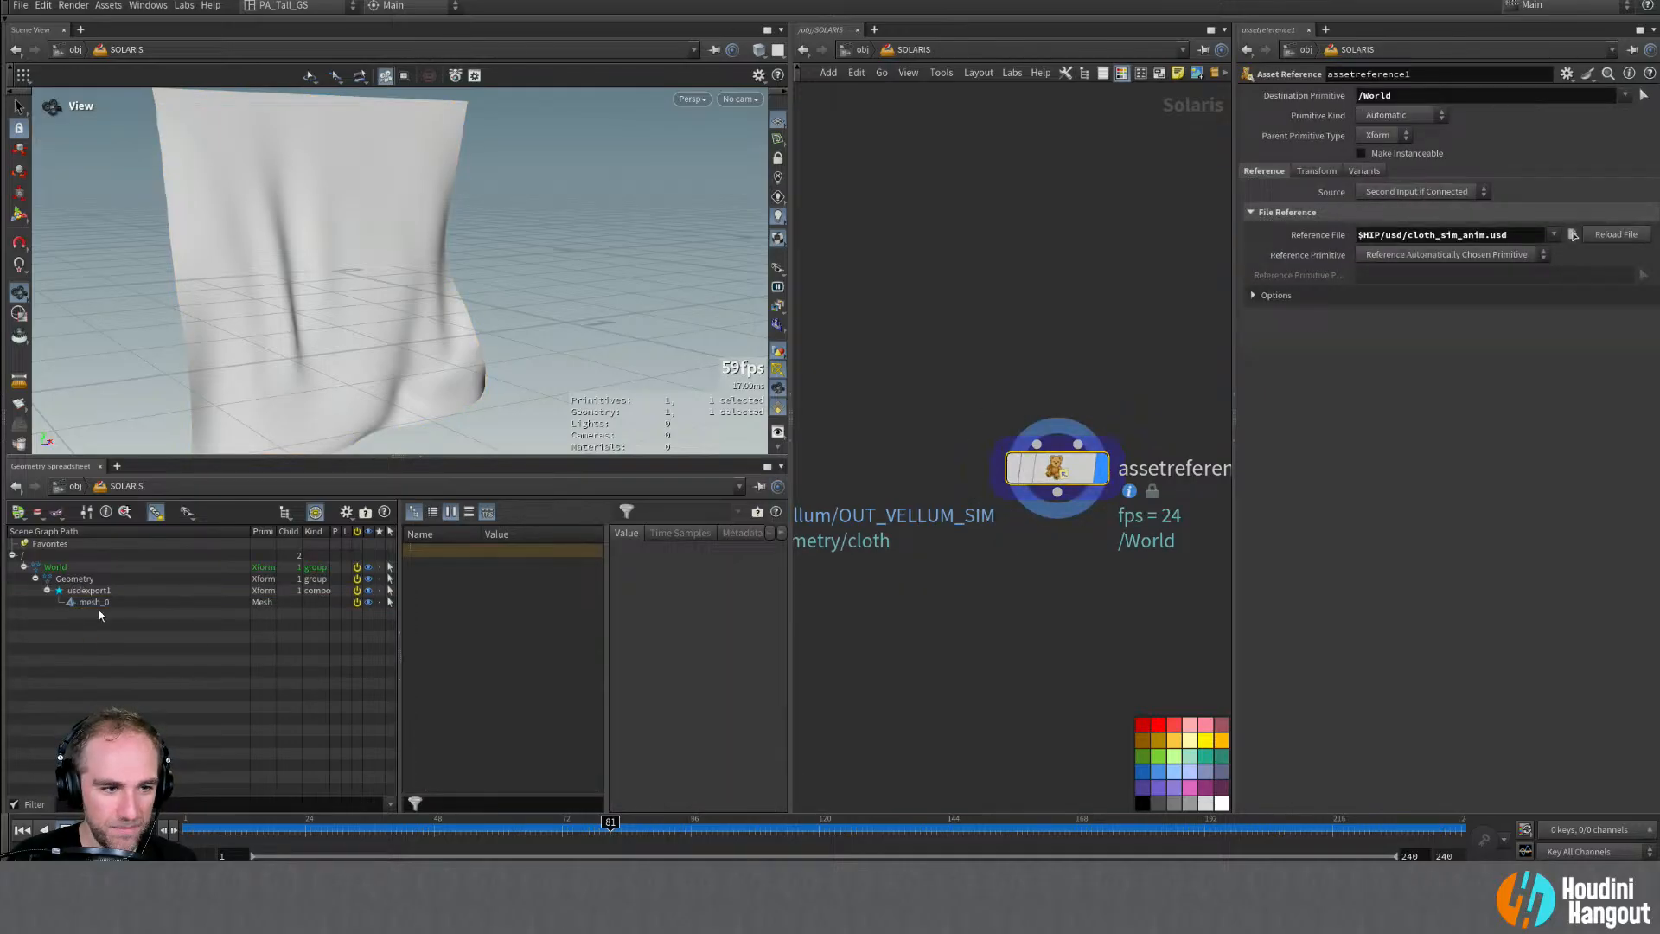
scroll(477, 729, "down", 4)
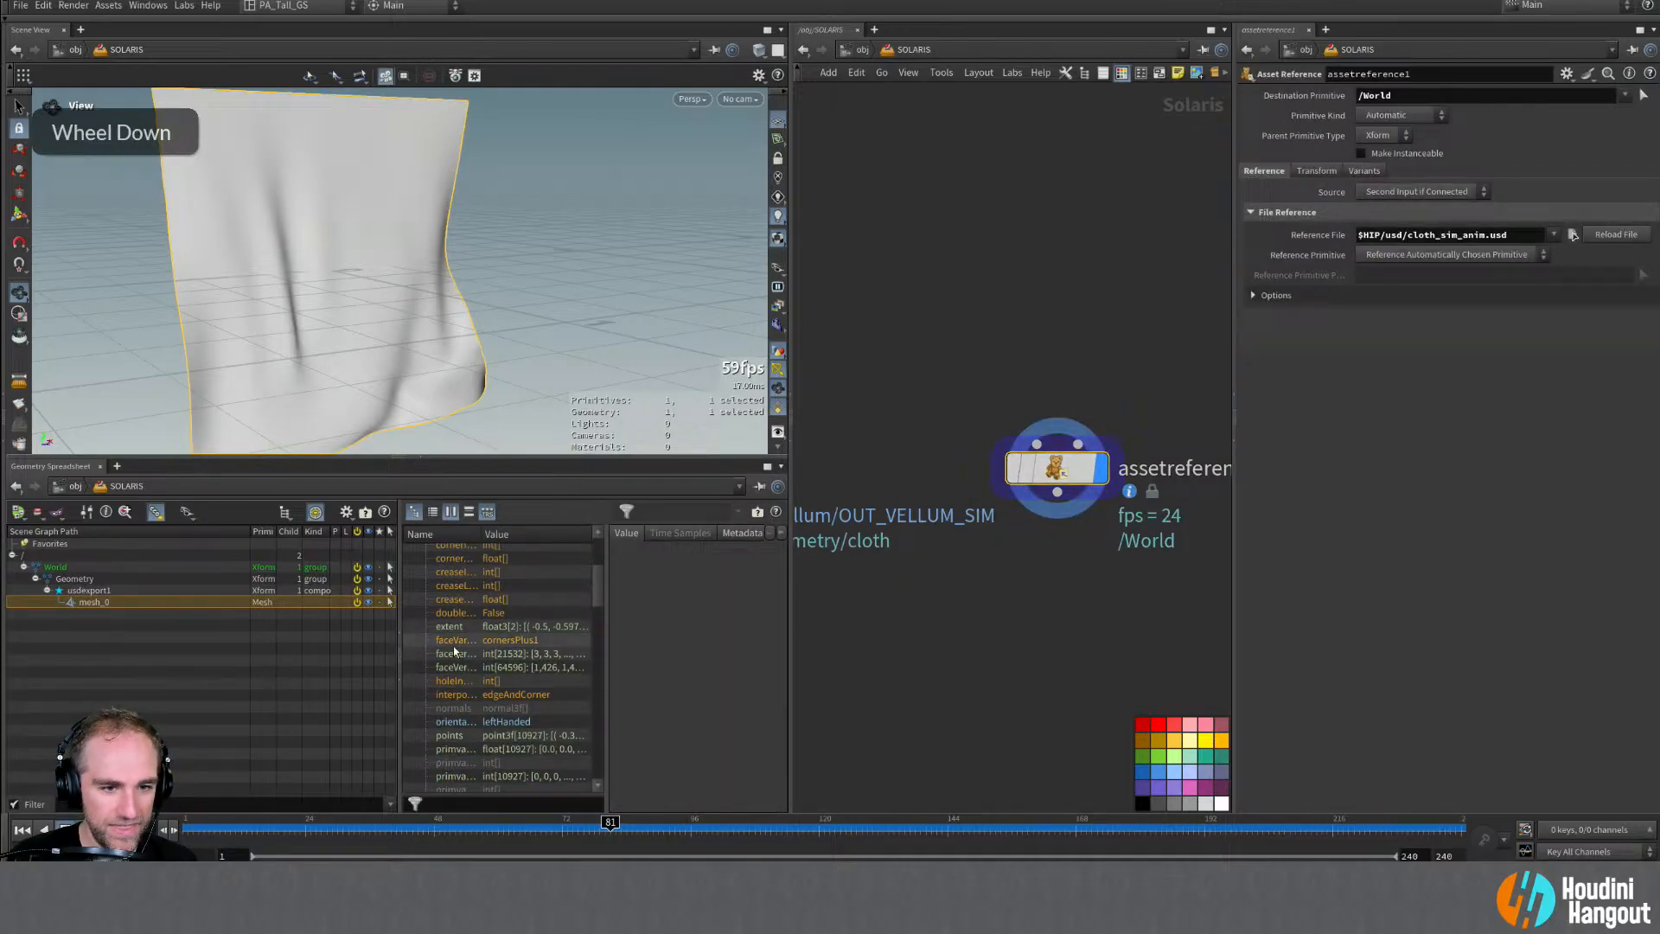
left_click(519, 735)
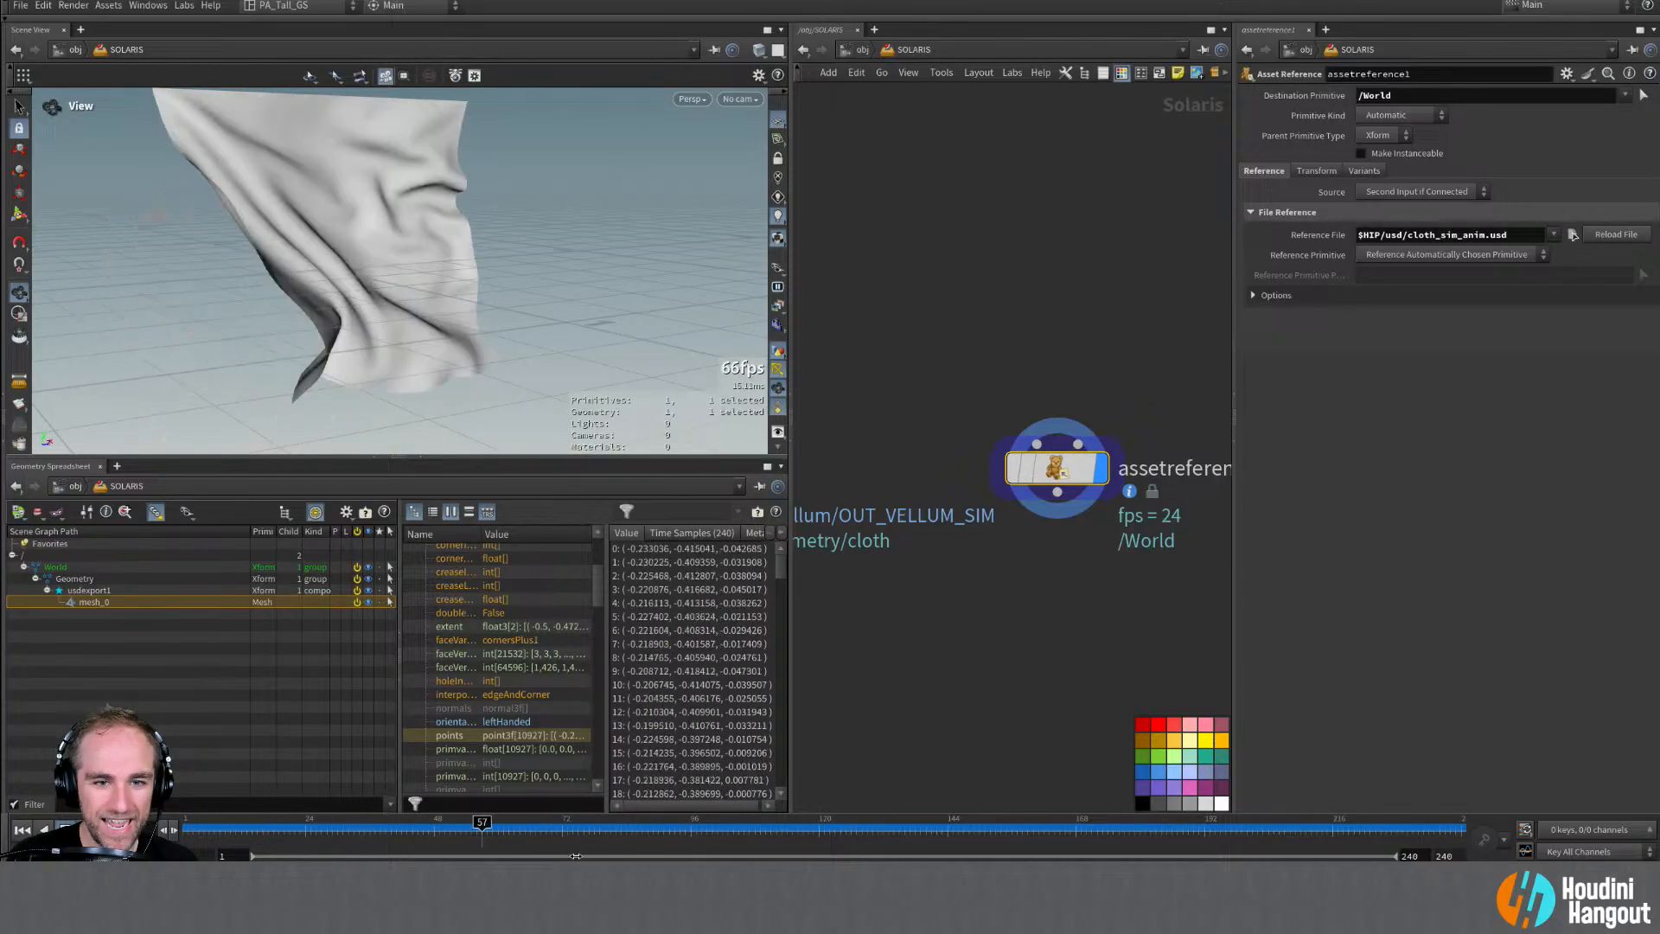
Step: Examine the referenced points' time samples and values while scrubbing the timeline to frame 88
left_click(690, 534)
left_click_drag(679, 854, 373, 848)
left_click(626, 533)
left_click(1156, 835)
left_click_drag(884, 837, 653, 835)
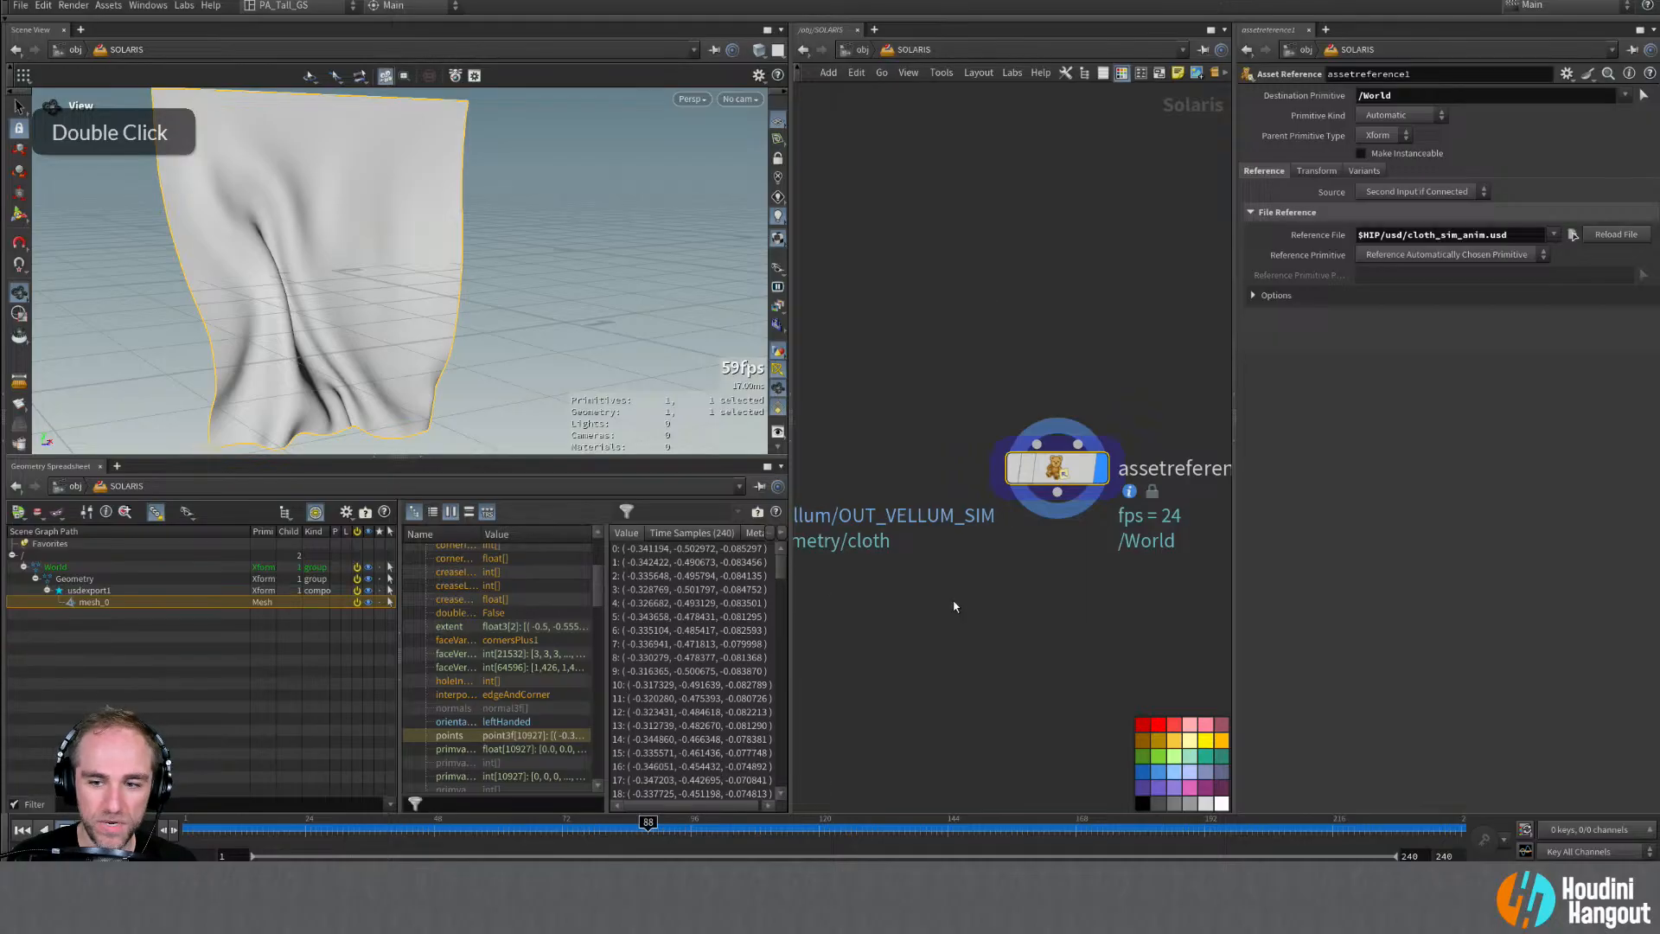
Step: Rearrange the network so the cloth SOP Import sits directly above assetreference1
middle_click_drag(928, 648, 952, 645)
right_click_drag(951, 645, 918, 644)
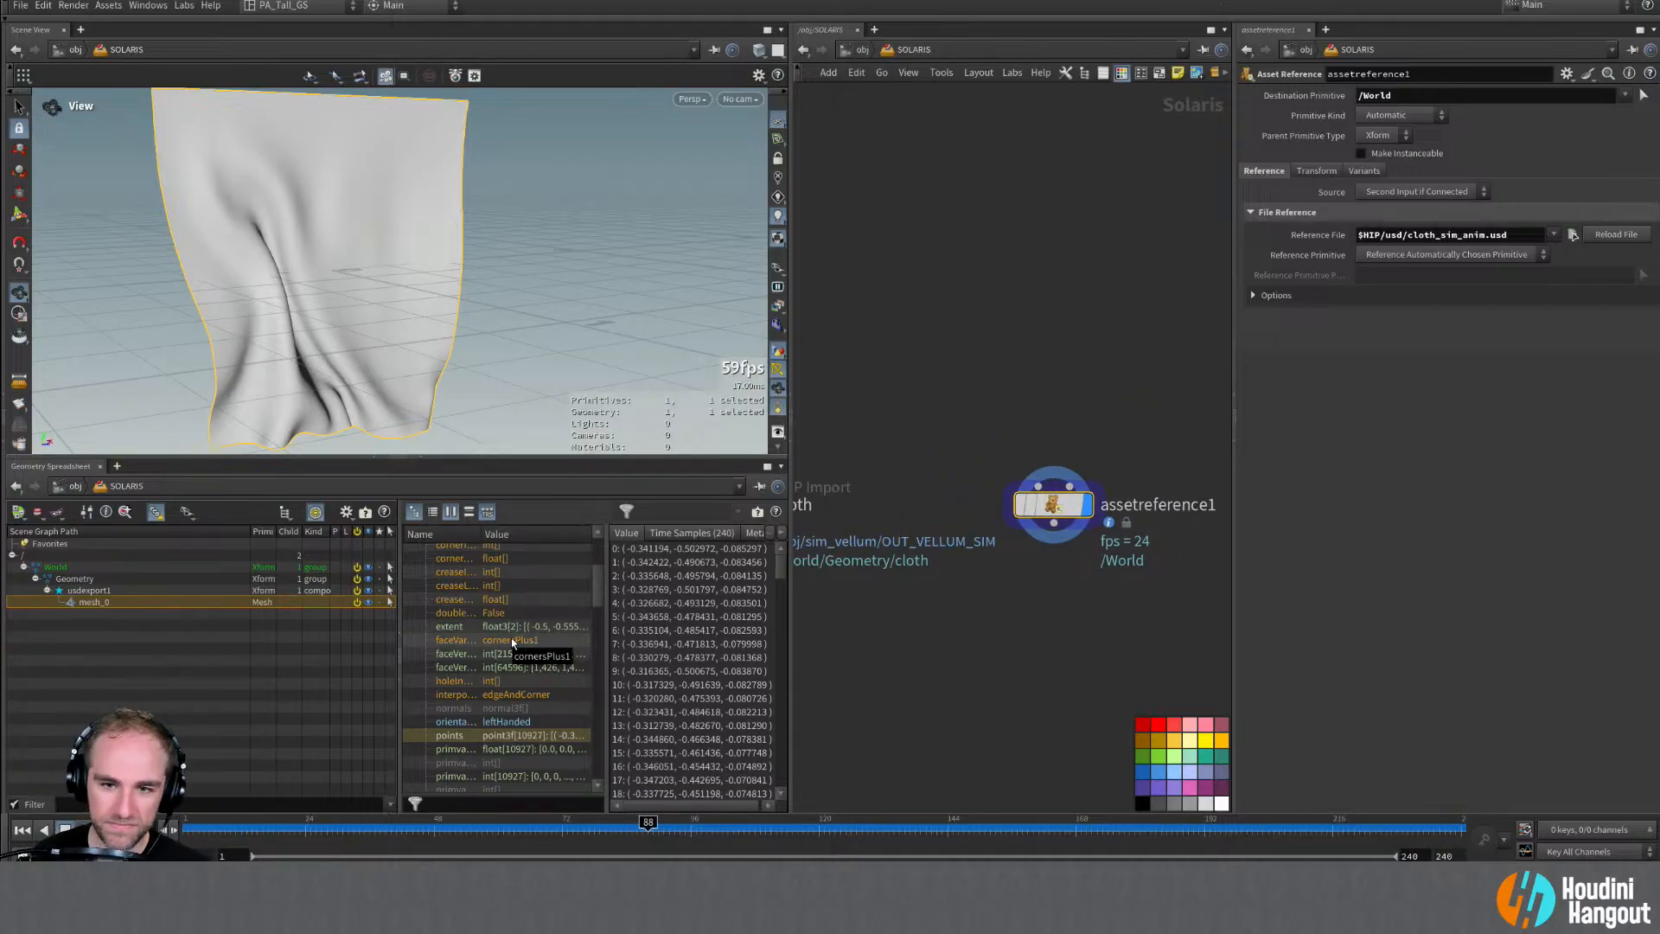
middle_click_drag(1075, 524, 918, 634)
middle_click_drag(957, 568, 1162, 525)
left_click_drag(967, 431, 988, 335)
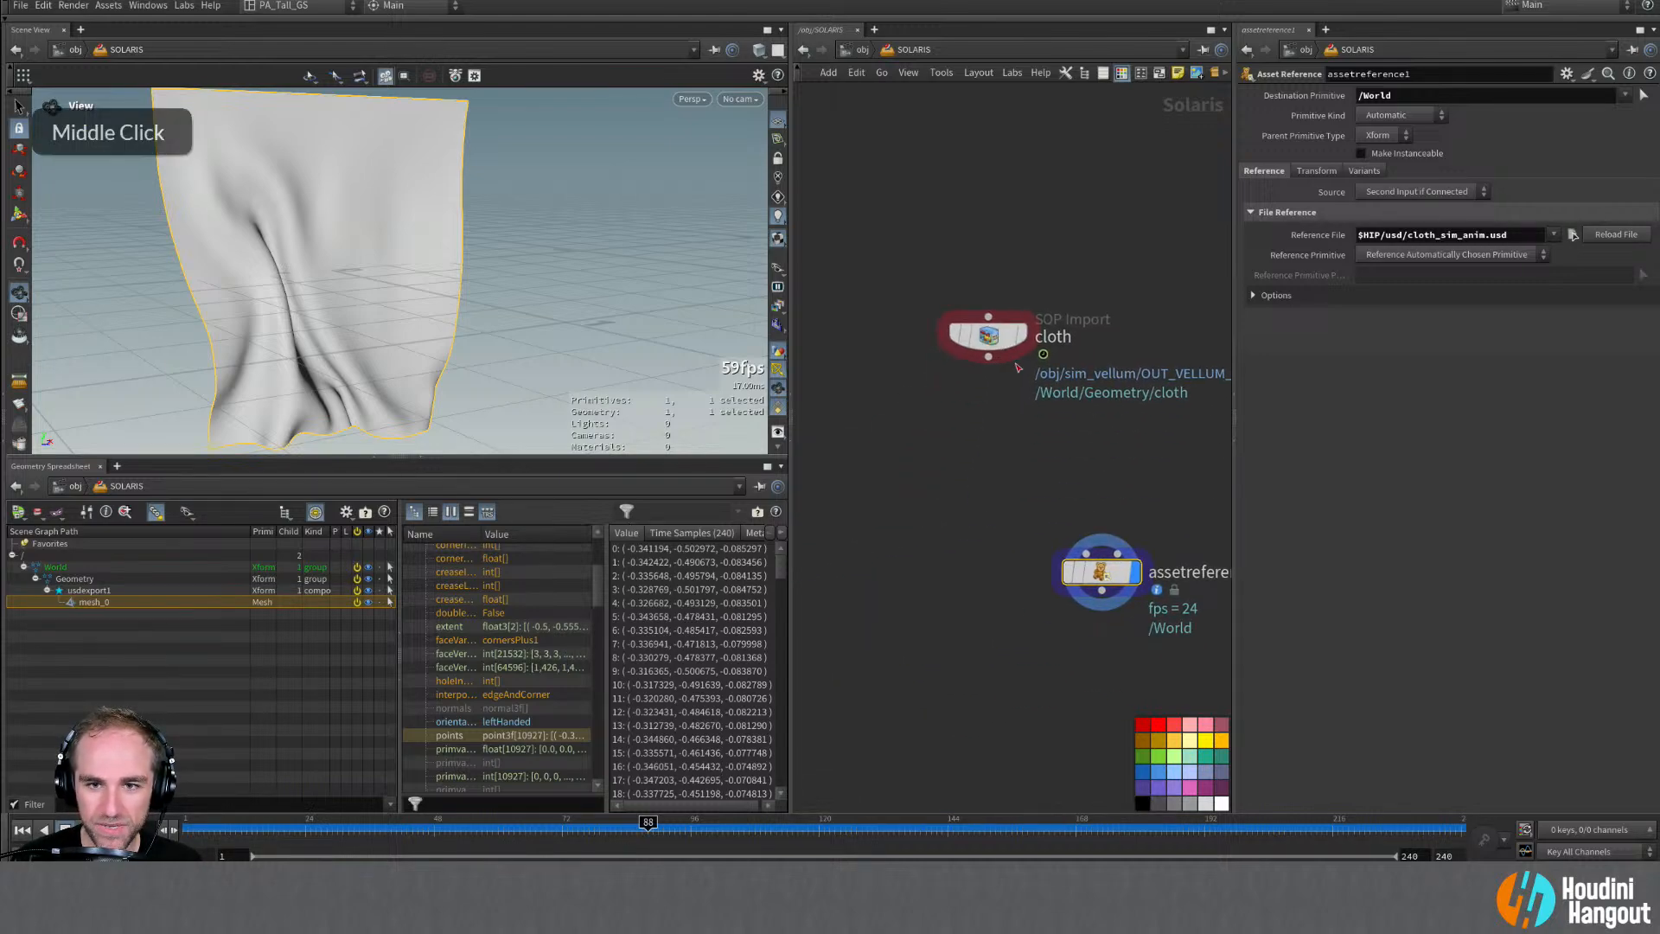
left_click_drag(1102, 572, 979, 477)
left_click_drag(984, 339, 963, 223)
left_click_drag(983, 481, 983, 432)
middle_click_drag(998, 574, 938, 645)
Step: Rename the assetreference1 node to ref_cloth_from_disk
double_click(1016, 497)
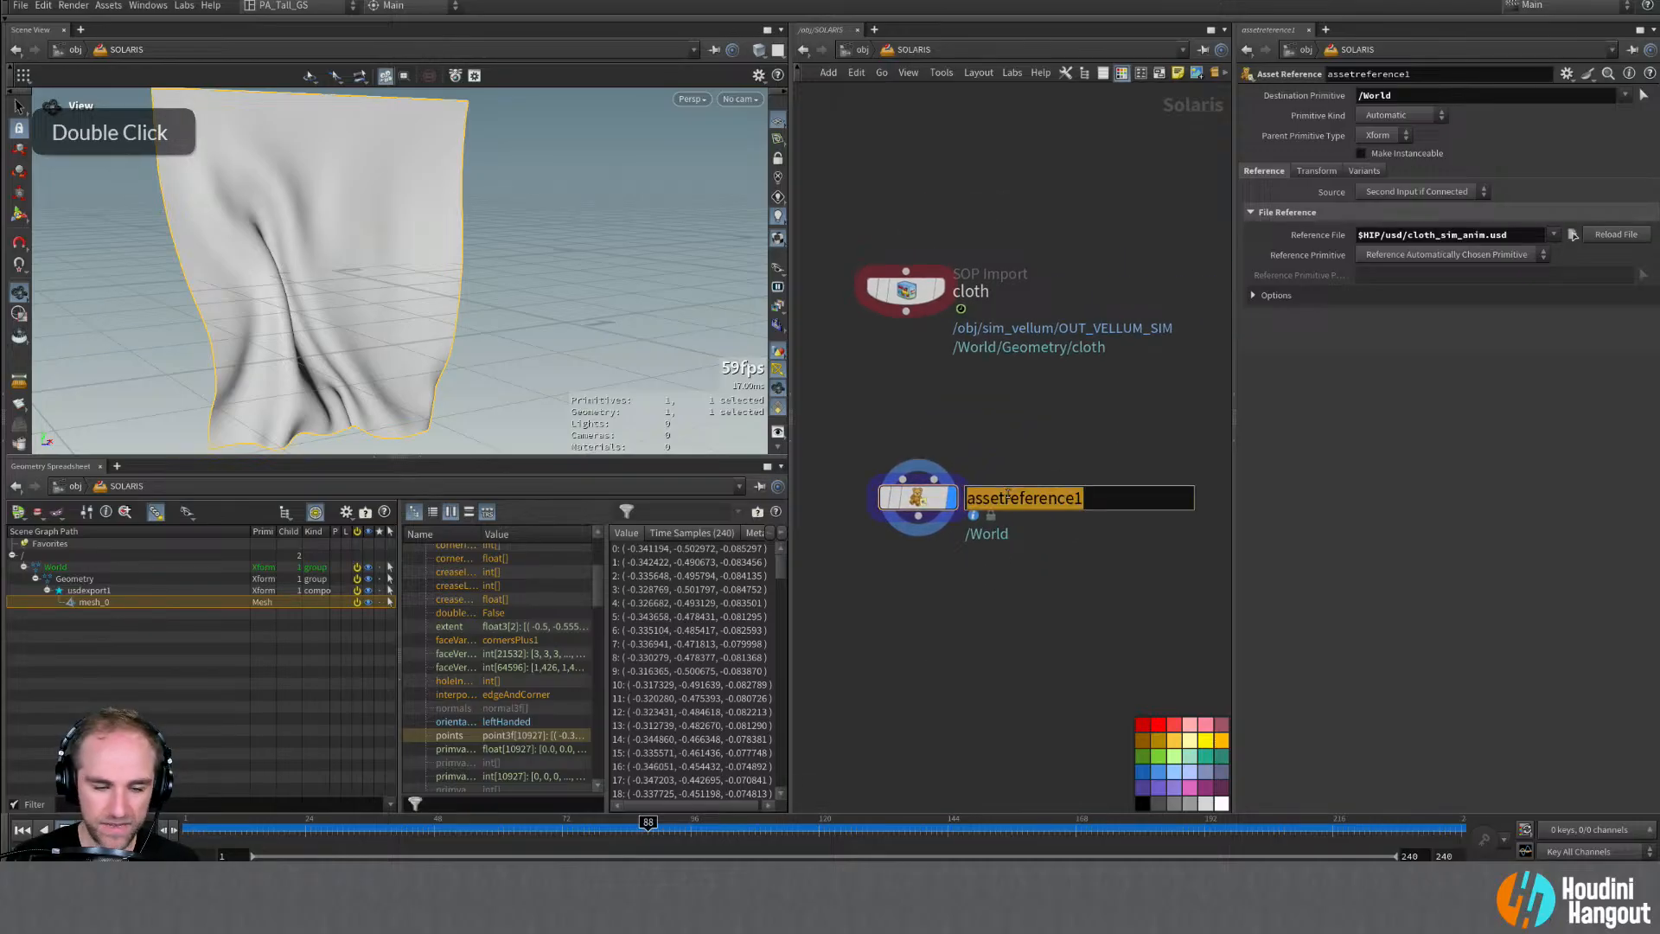
type("ref_cloth_f")
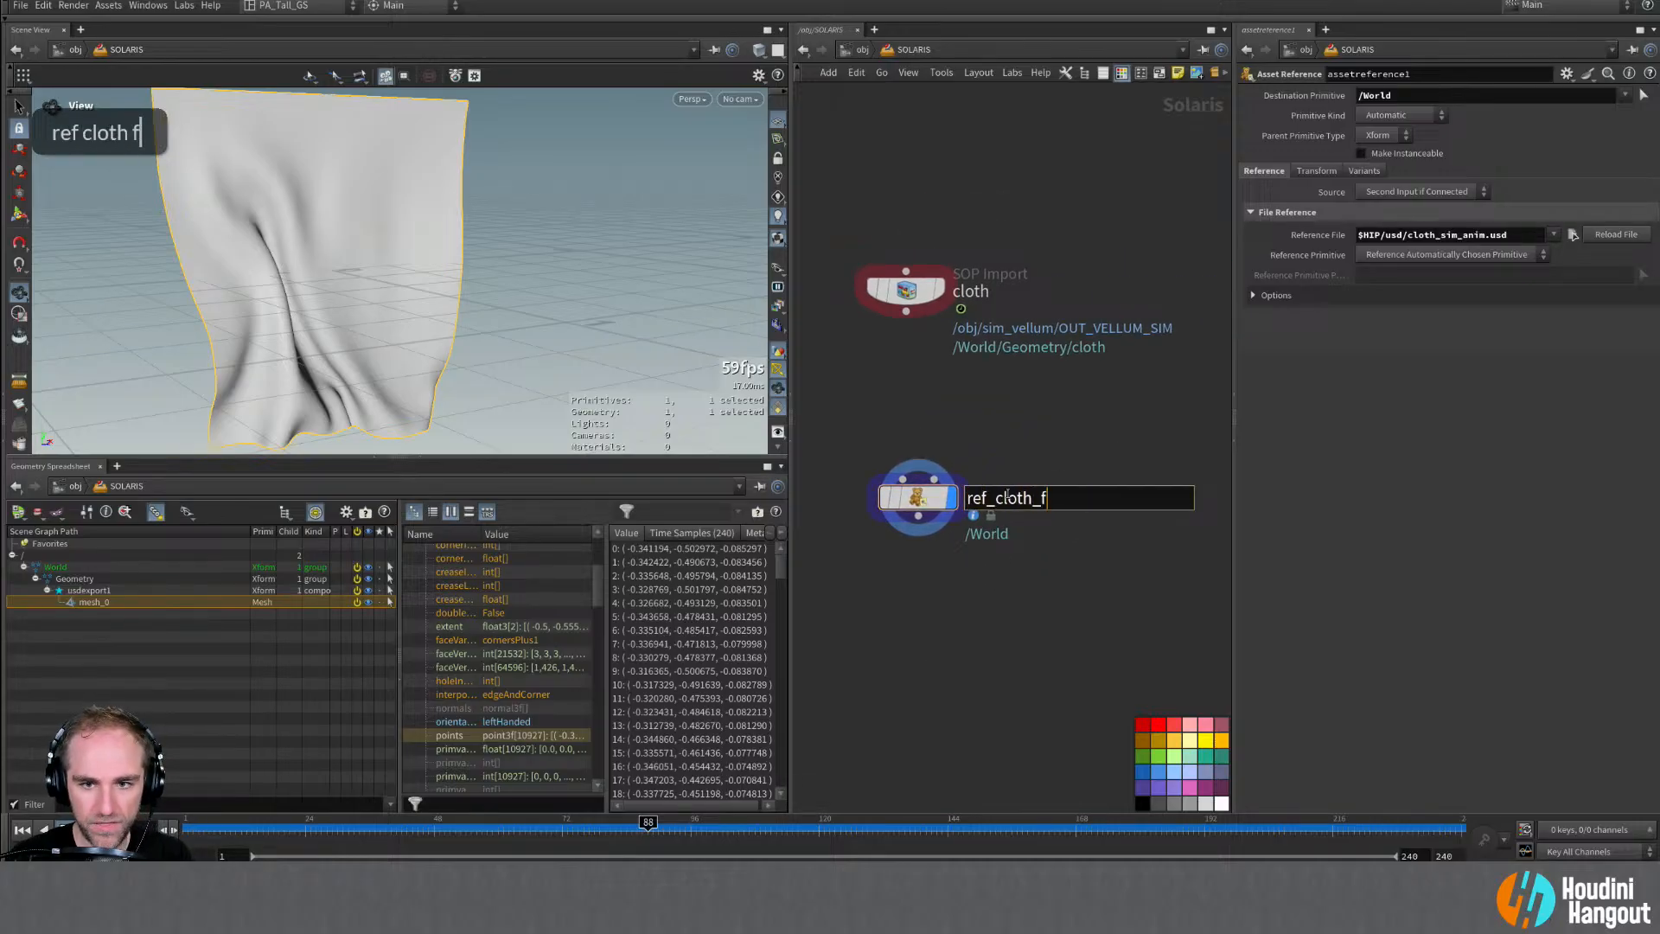
type("rom_disk")
key("Return")
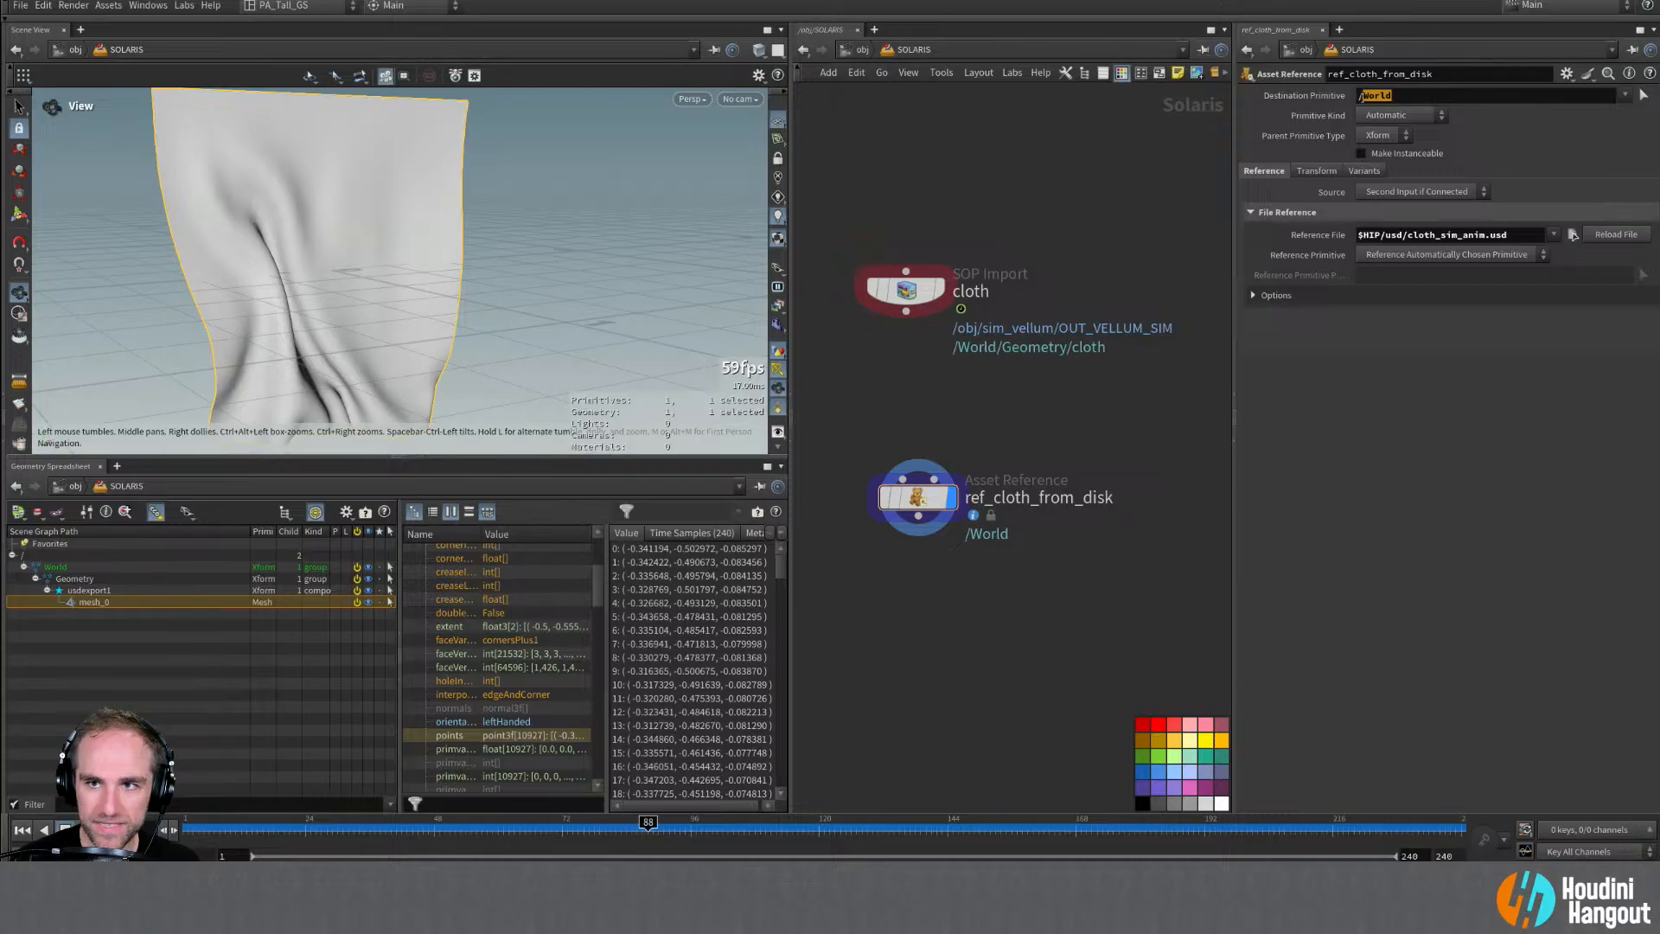
Step: Set the reference's destination primitive to /$OS and expand its hierarchy in the scene graph
type("$OS")
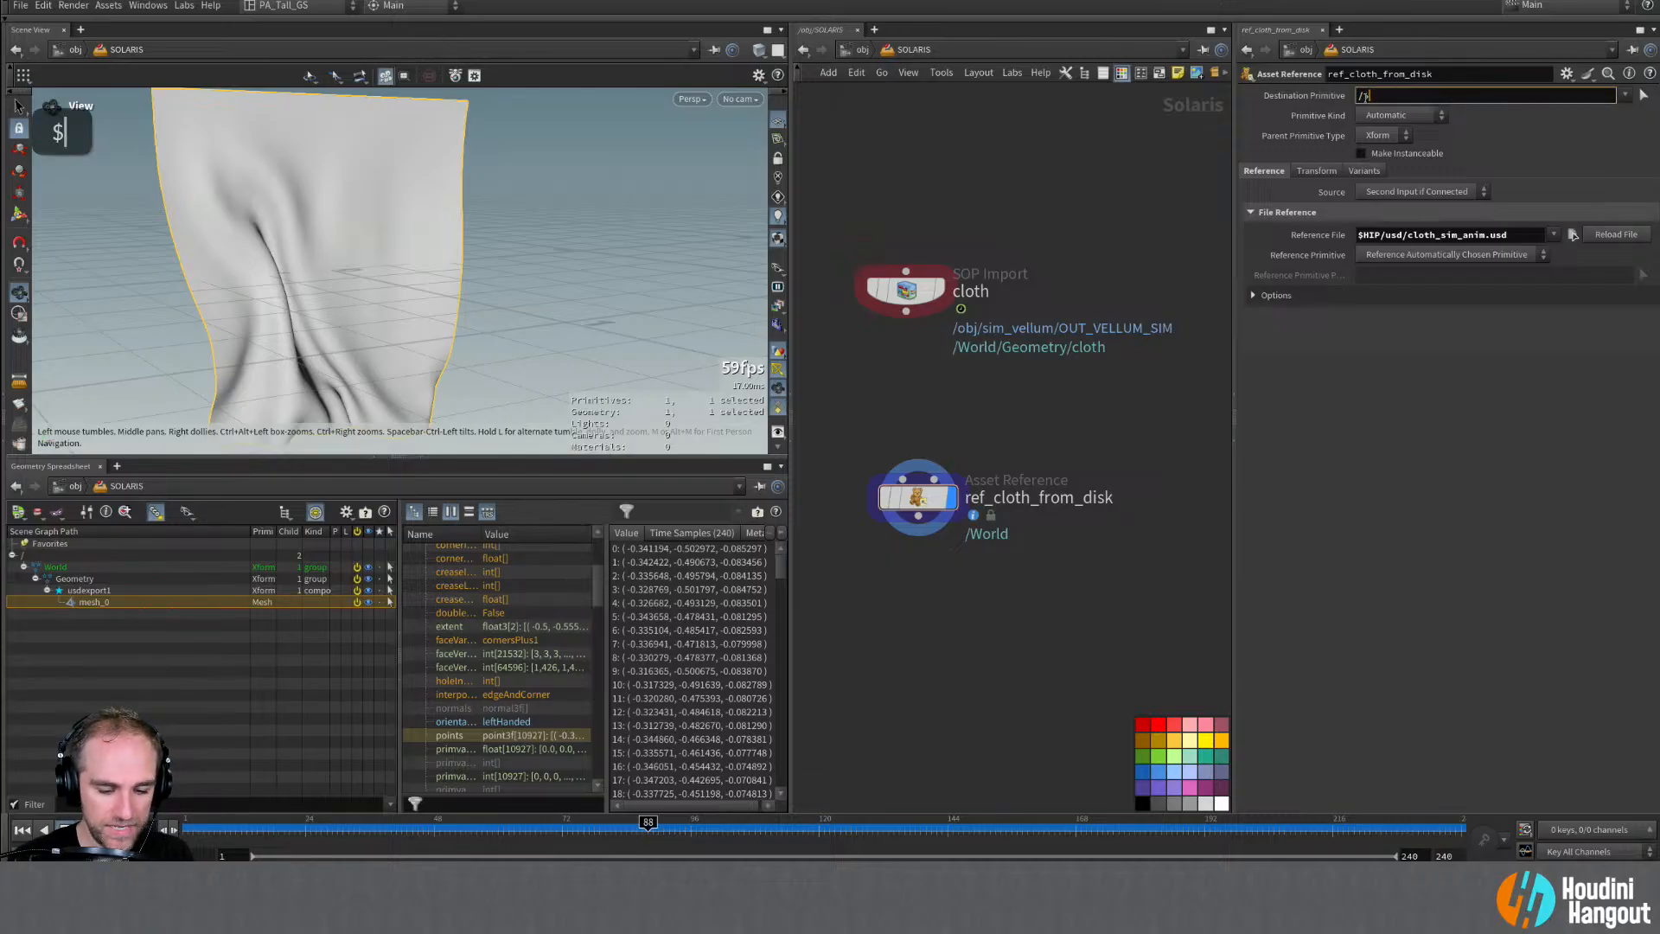
key("ctrl+Return")
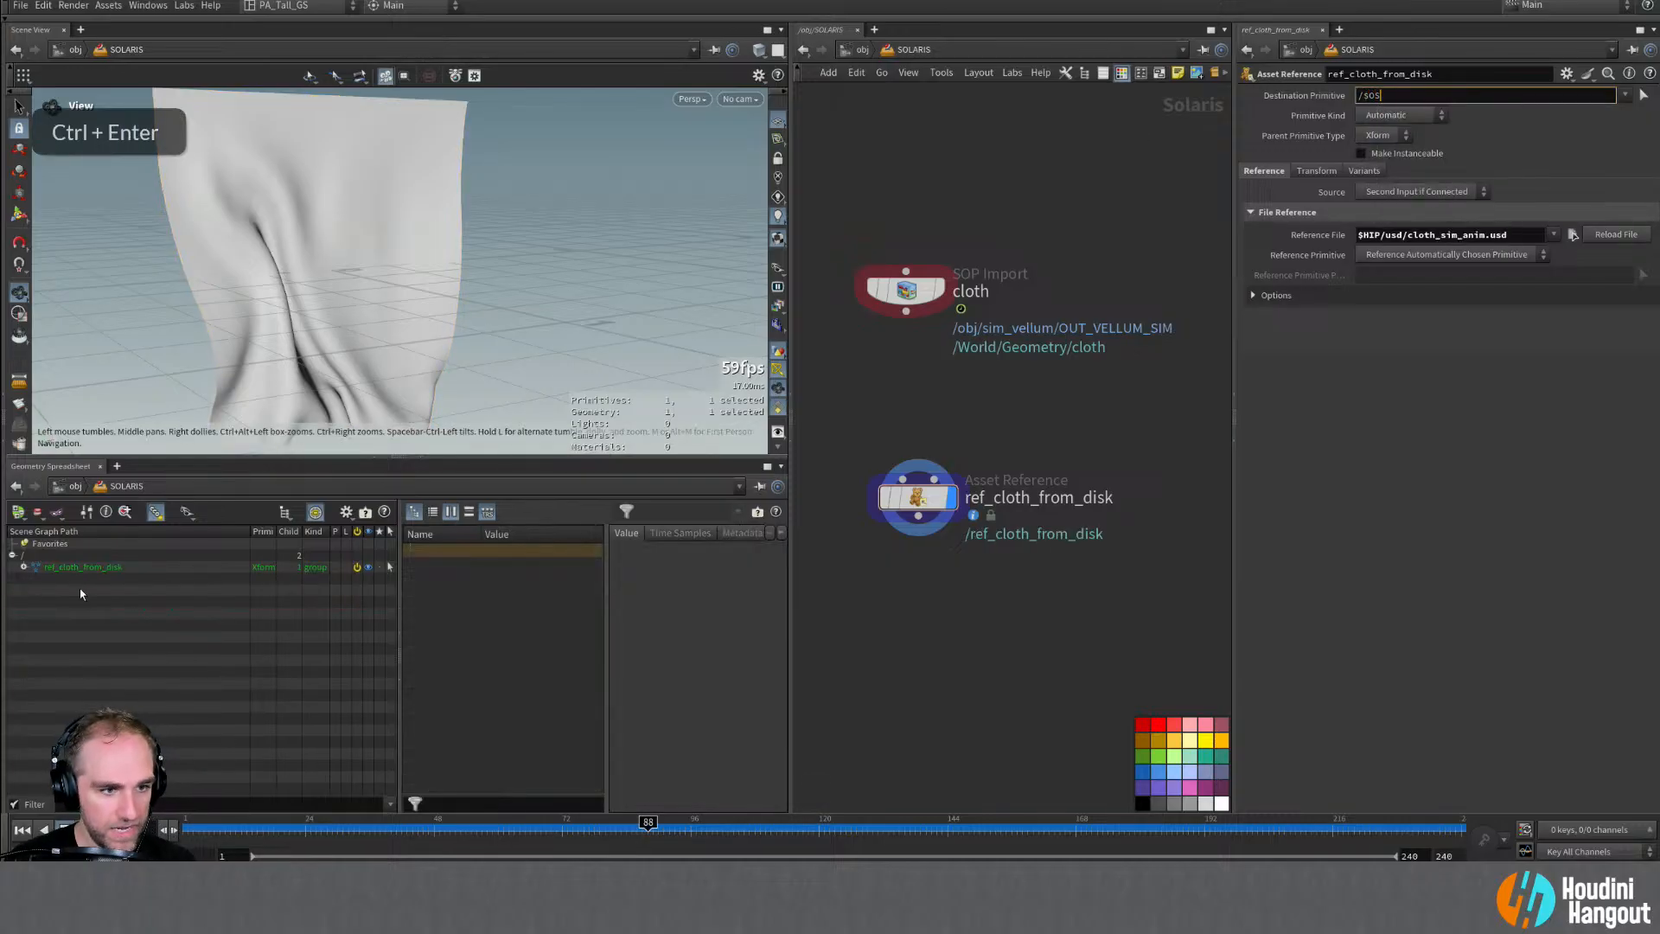
left_click(23, 566)
left_click(36, 578)
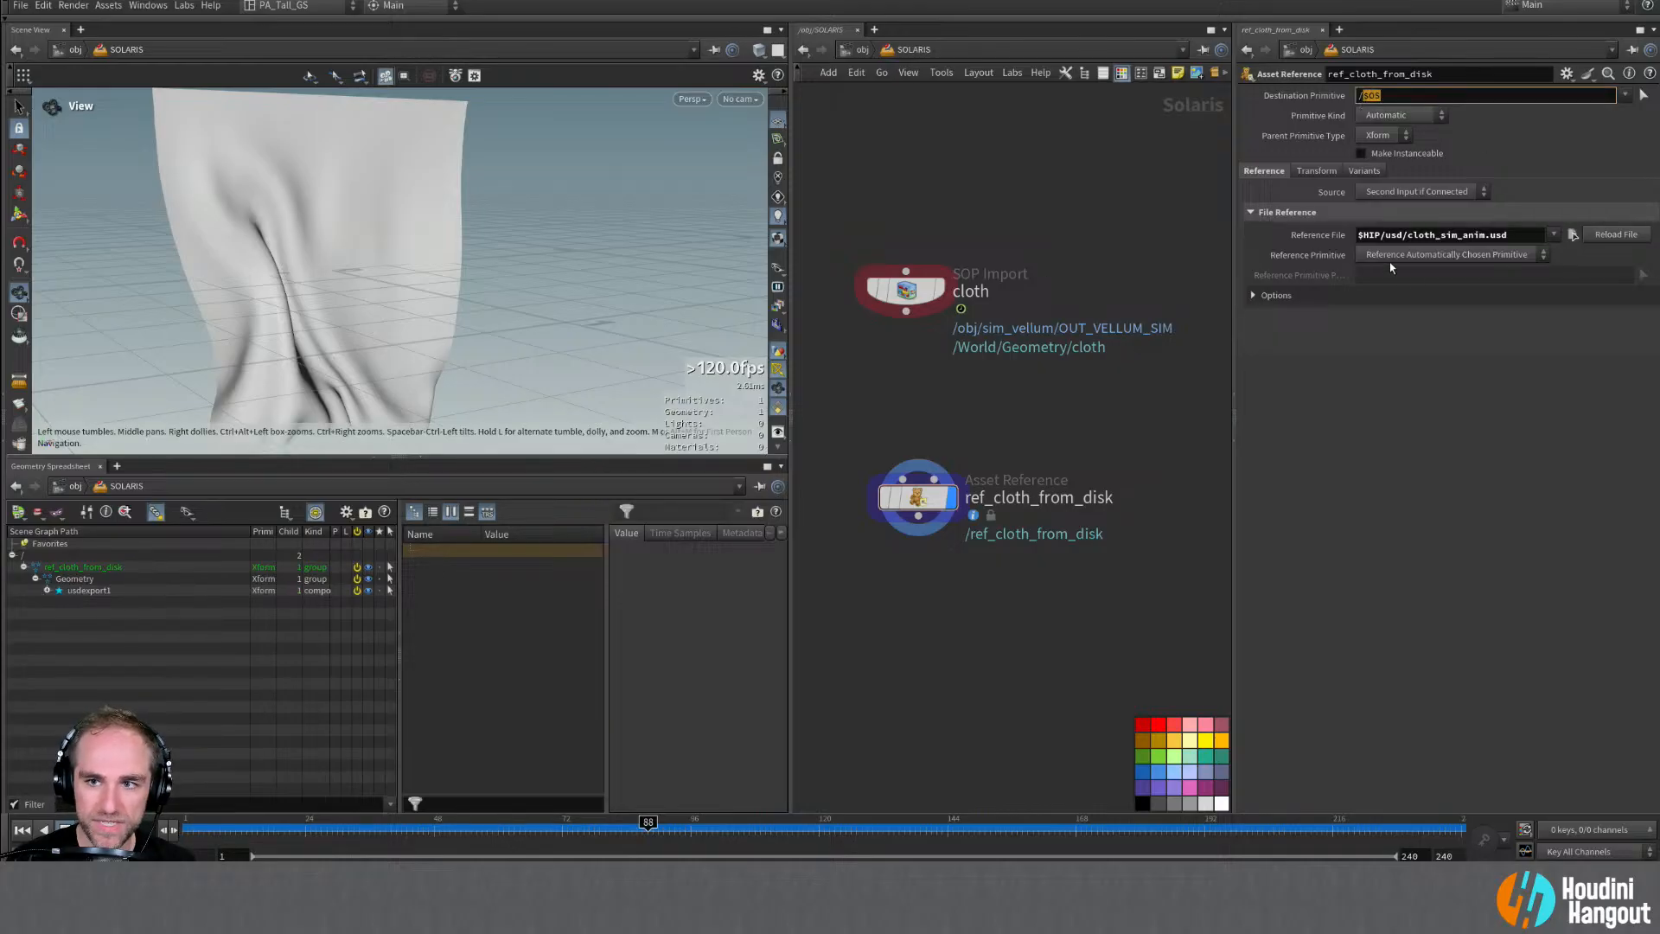
Step: Make the asset reference use a specific primitive, /World/Geometry/usdexport1, from the cloth_sim_anim.usd file
left_click(1439, 255)
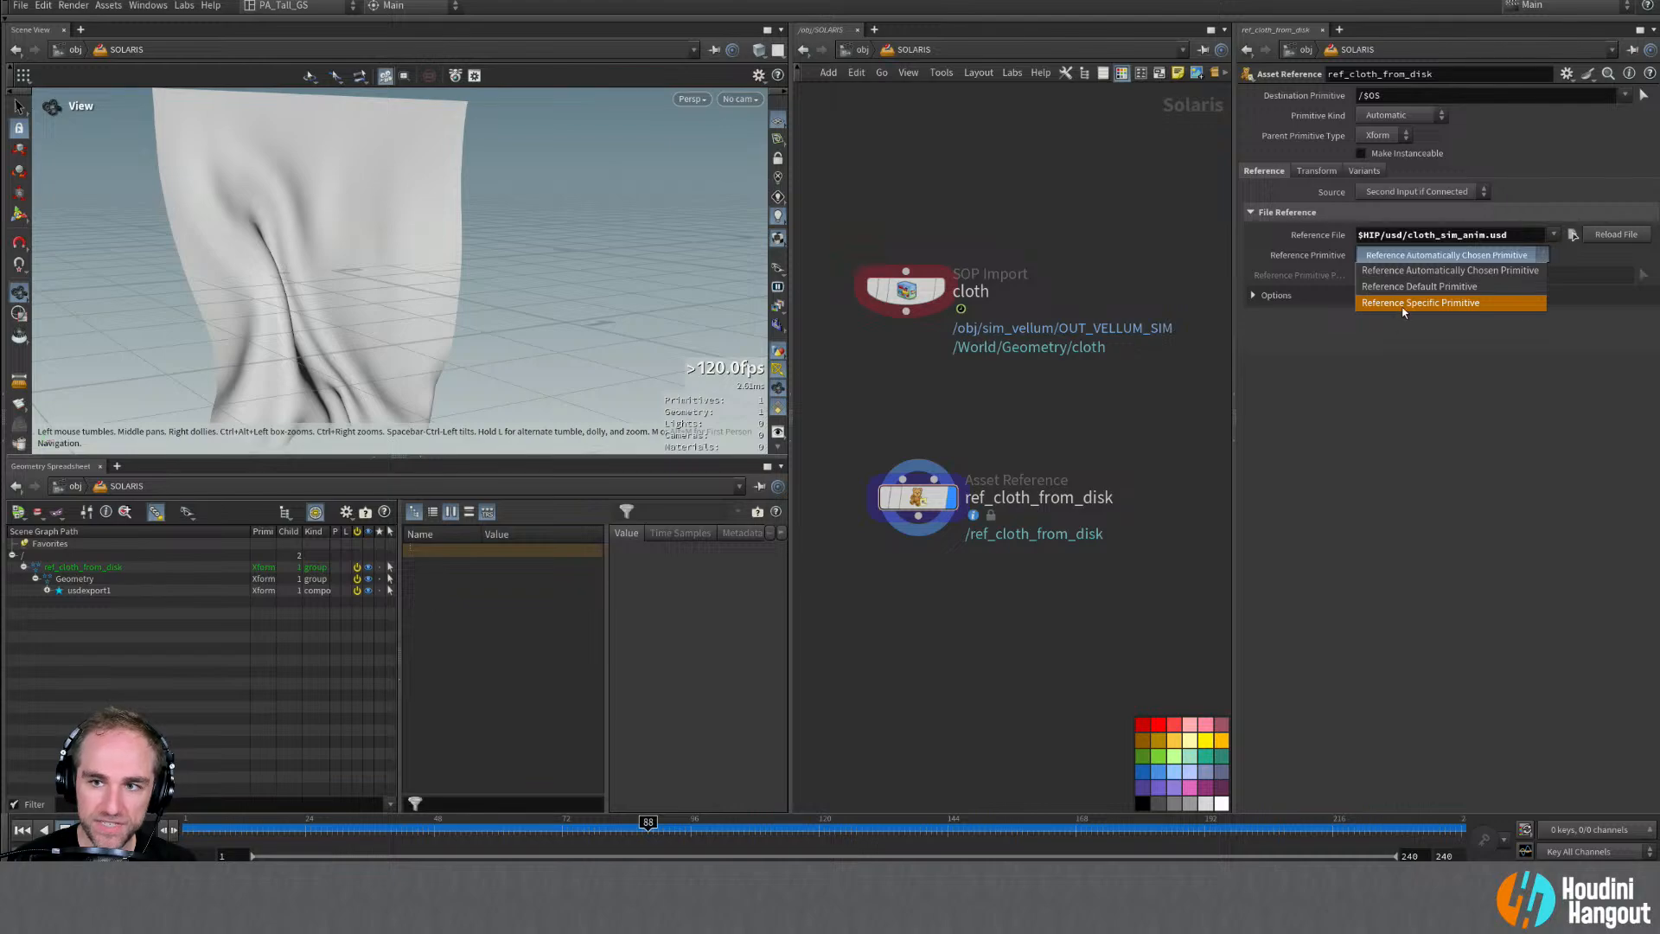
left_click(1403, 304)
left_click(1642, 275, "ctrl")
left_click(1289, 151)
double_click(1352, 166)
left_click(1370, 182)
left_click(1557, 481)
left_click(1512, 481)
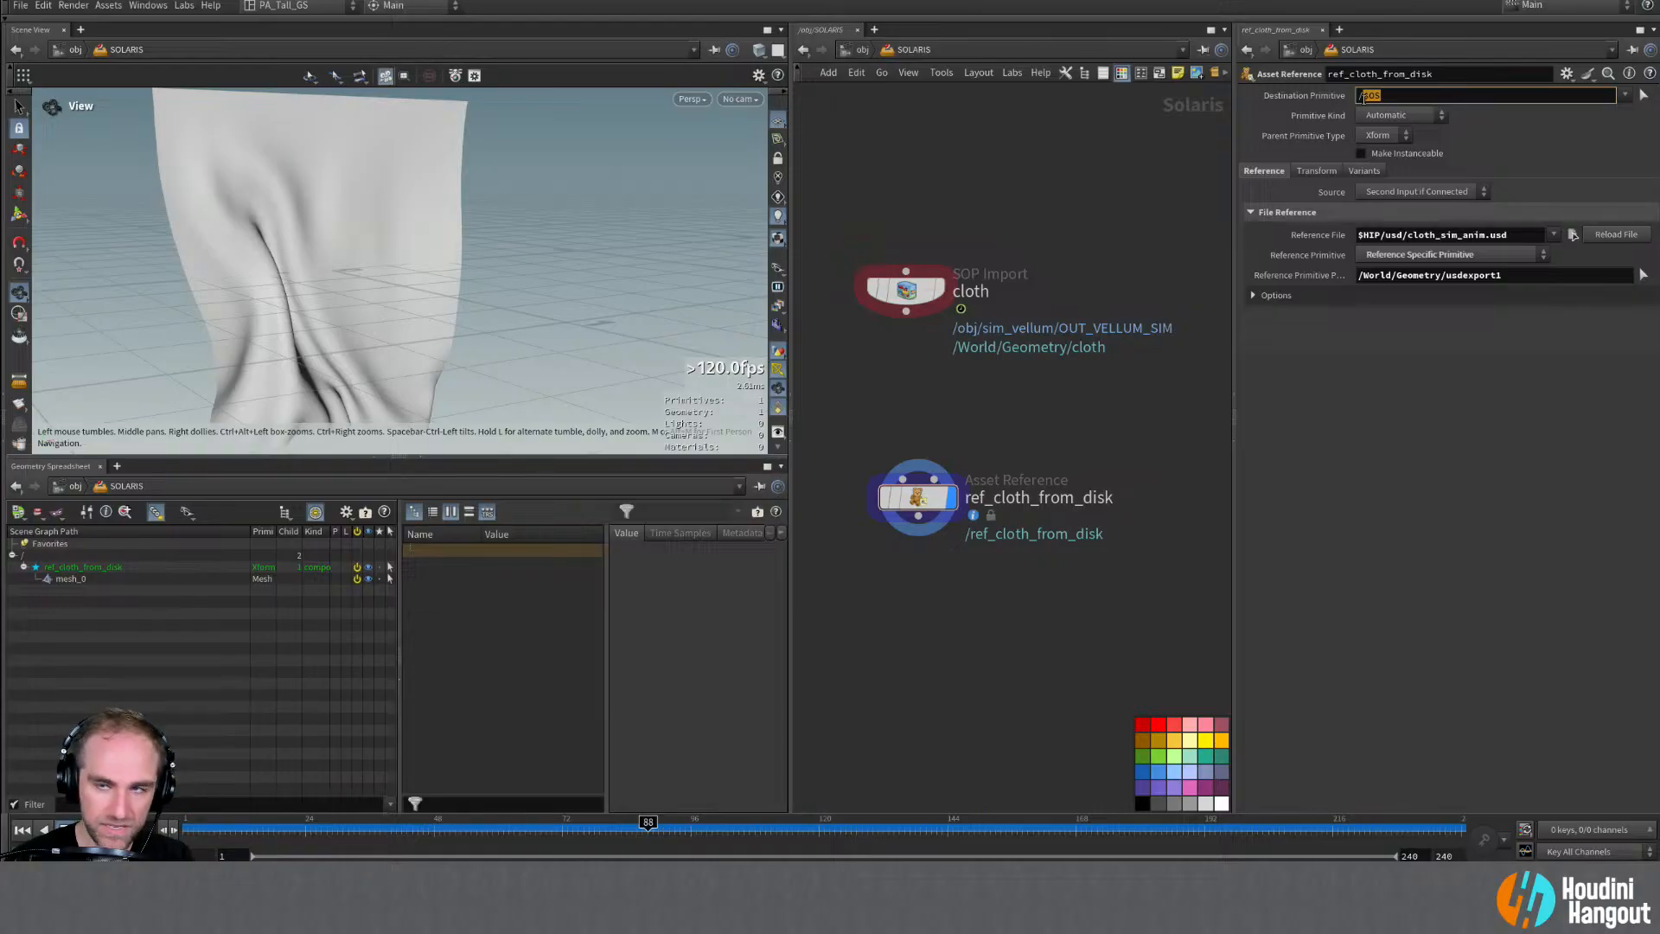
Step: Set the destination primitive of ref_cloth_from_disk to /World/Geometry/cloth
type("Wor;d")
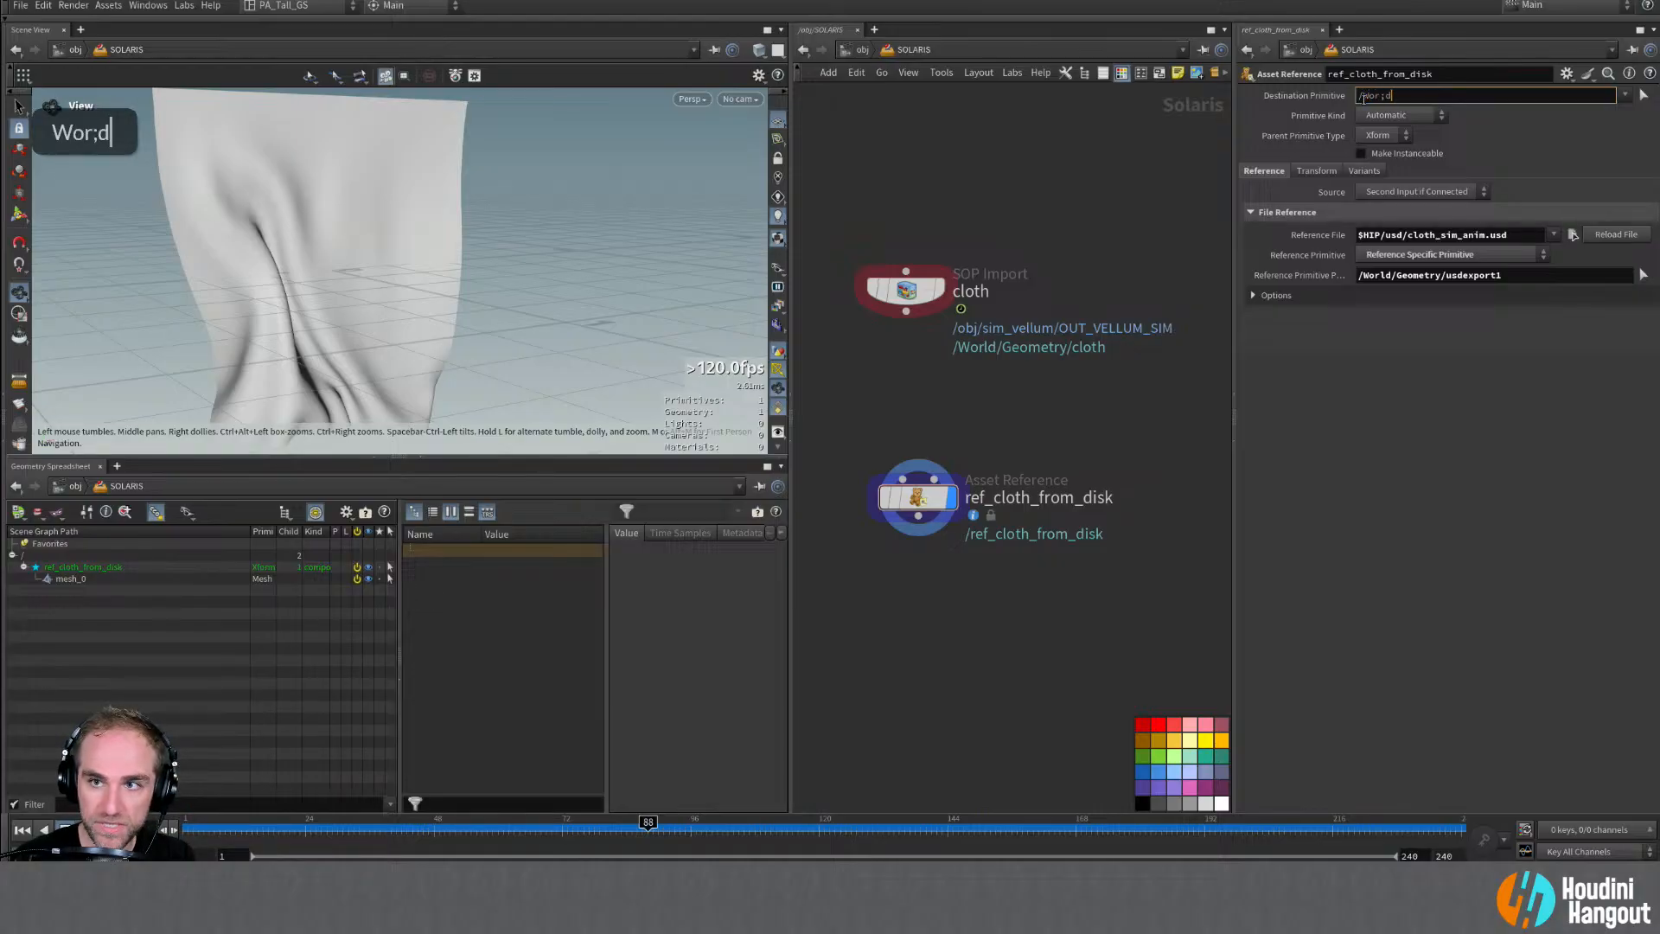
type("ld")
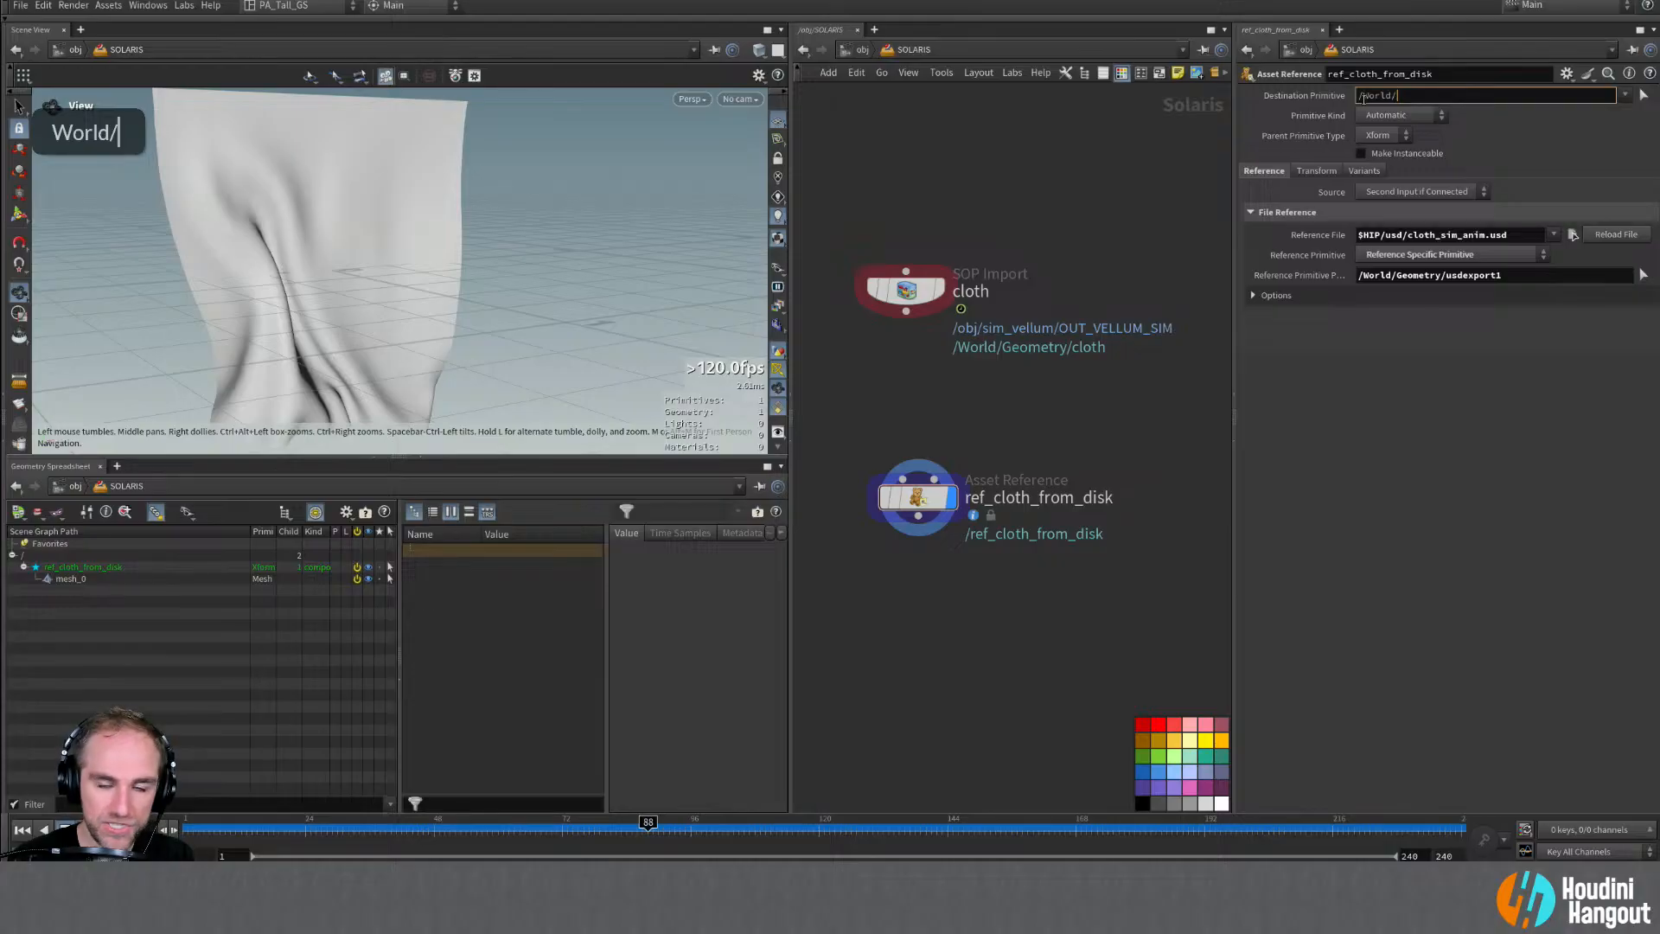
type("/Geom")
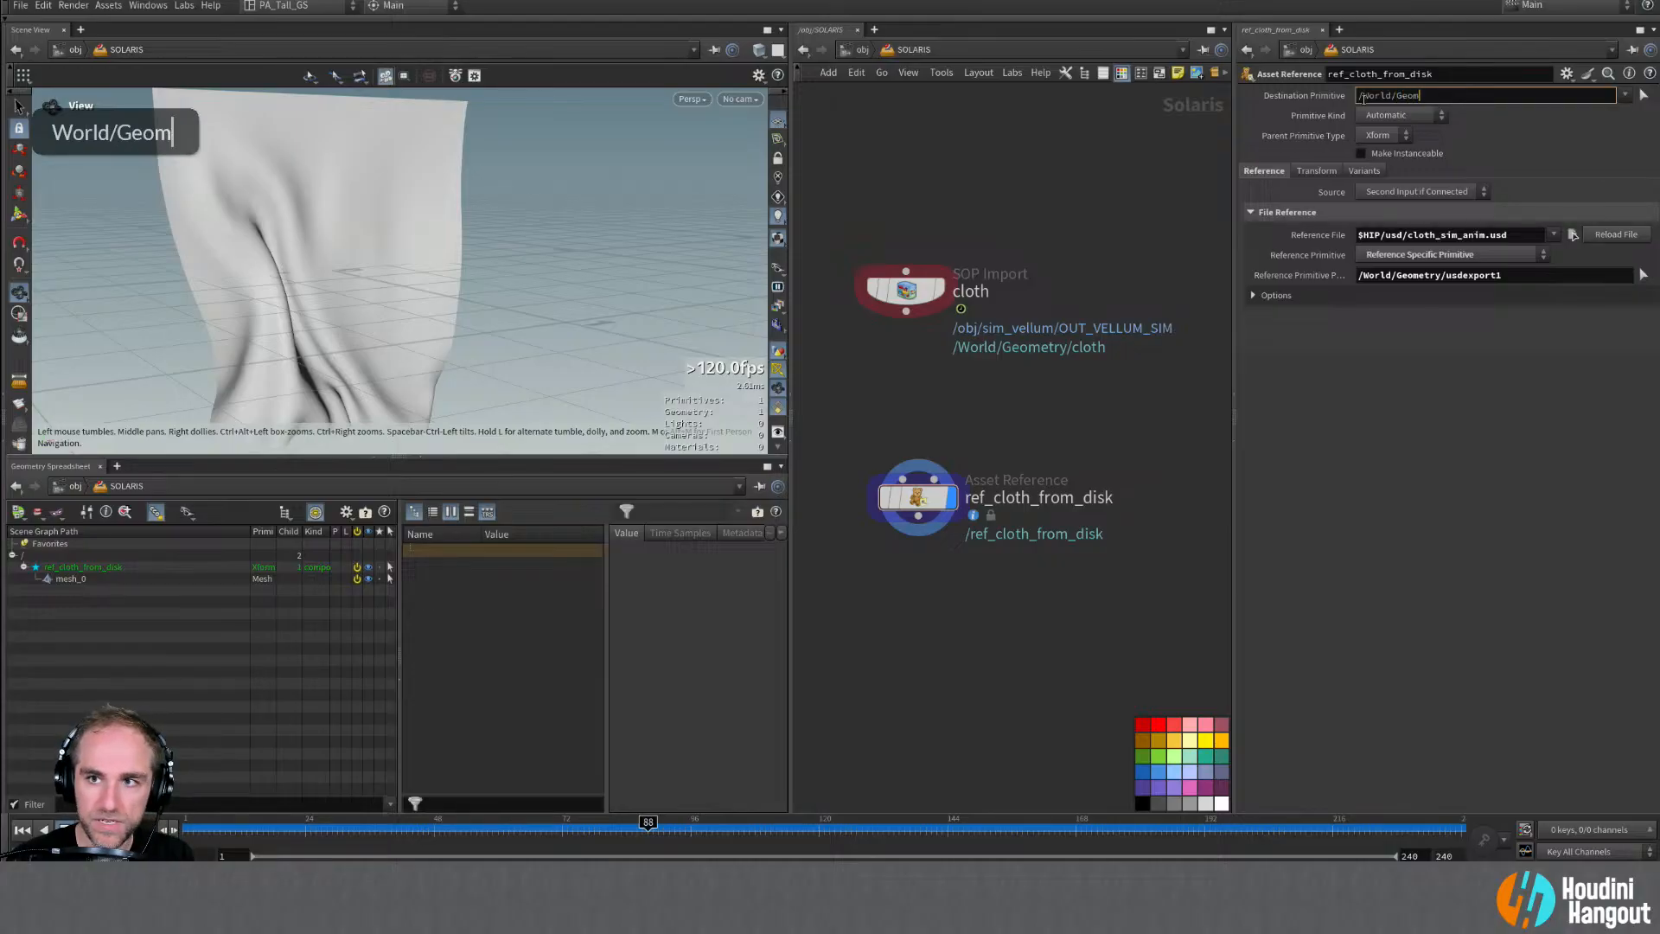
type("etry/cloth")
key("ctrl+Return")
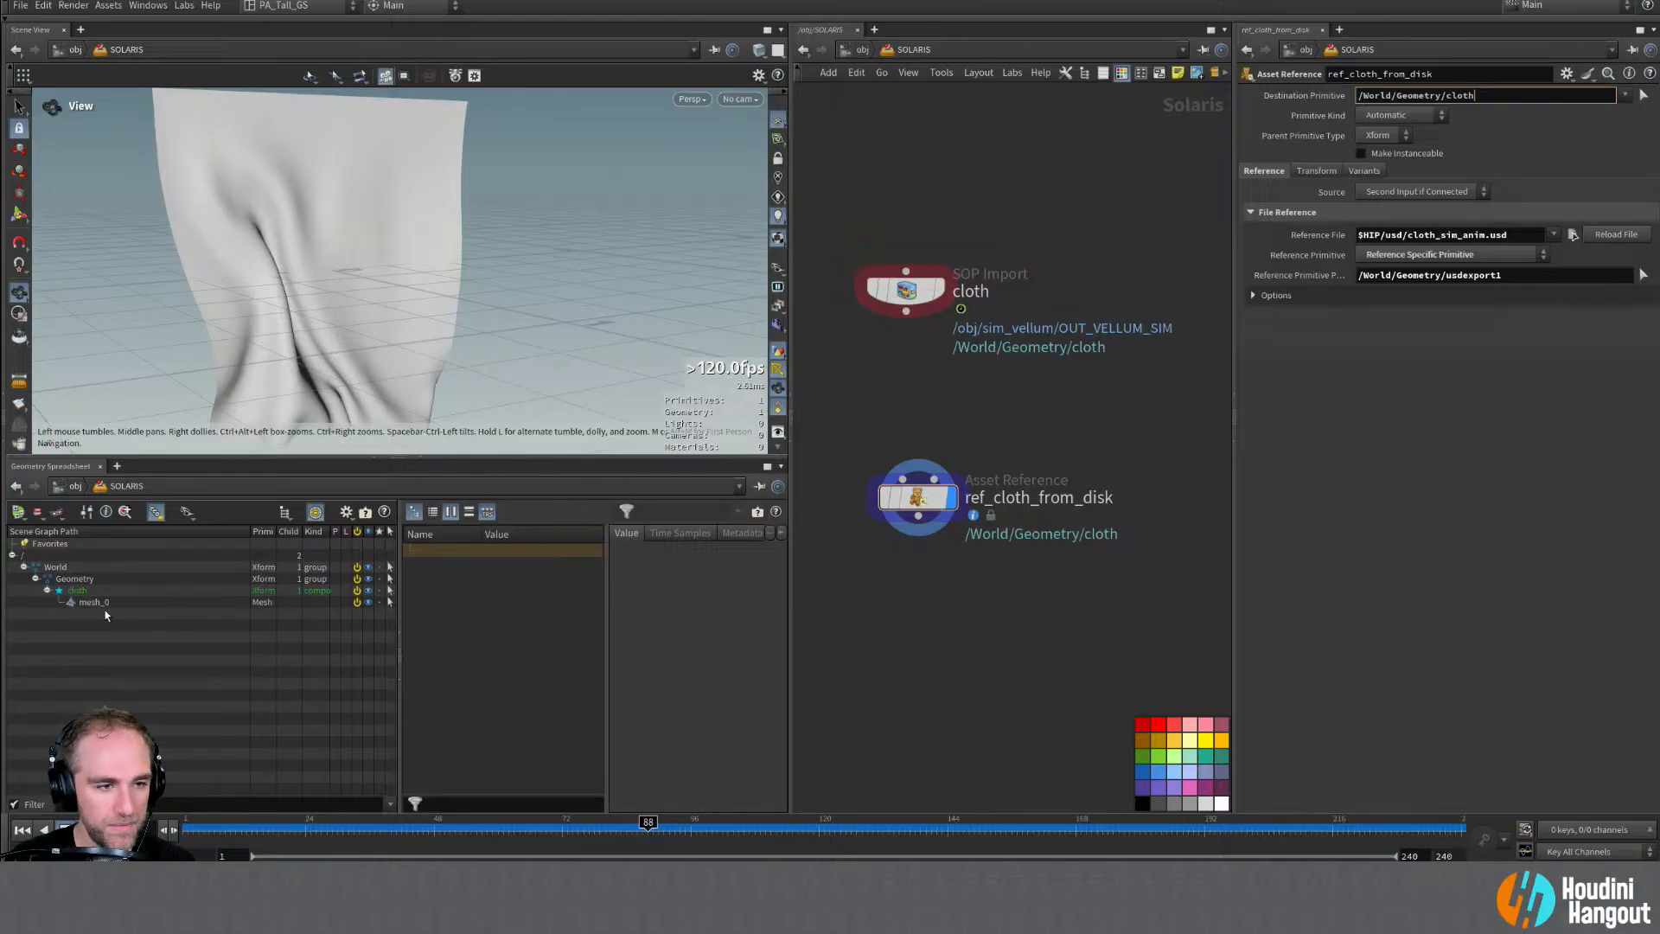
left_click(1543, 173)
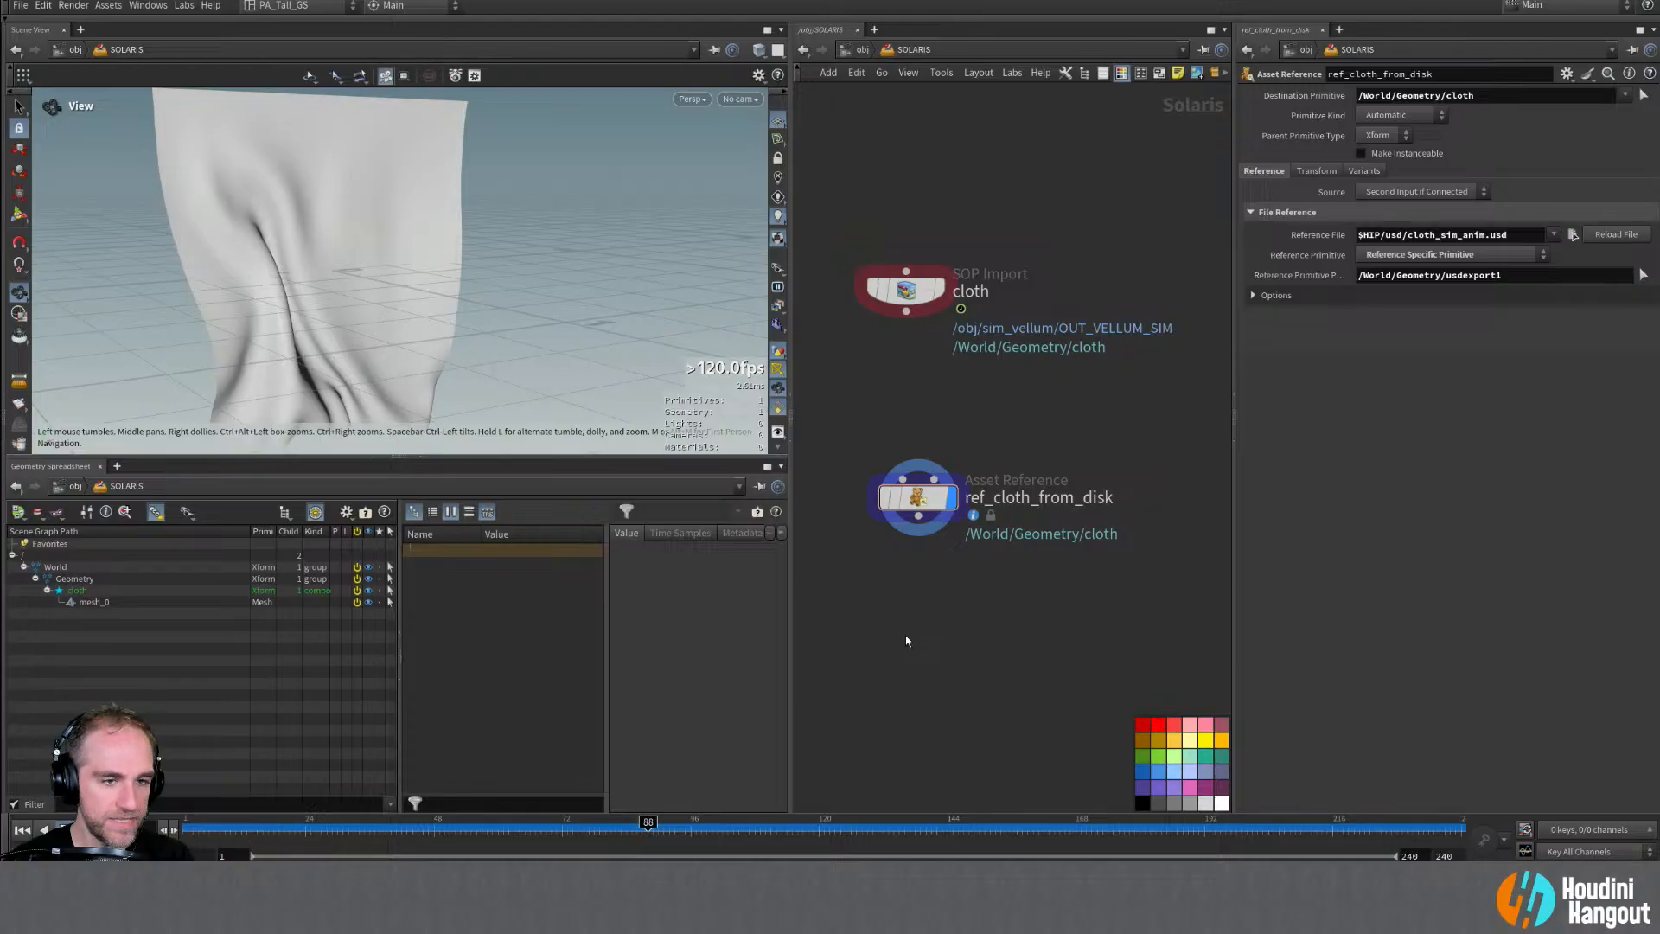
Step: Add a Quick Surface Material node directly below ref_cloth_from_disk, connected to it, and display it
key("Tab")
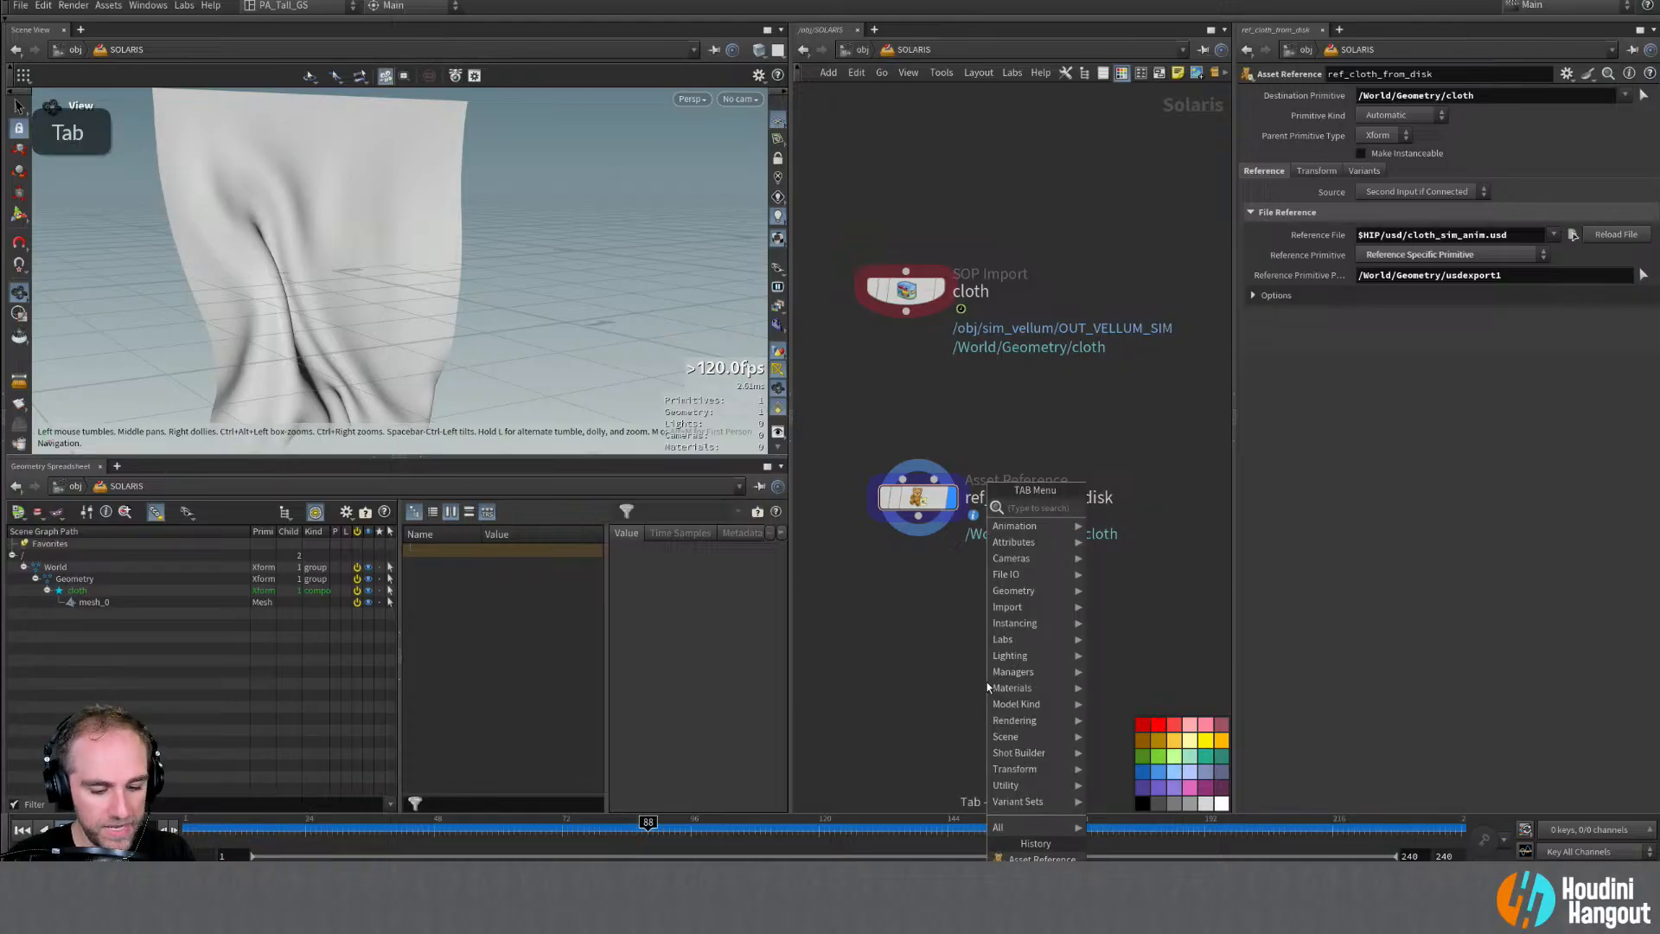
type("quick")
key("Return")
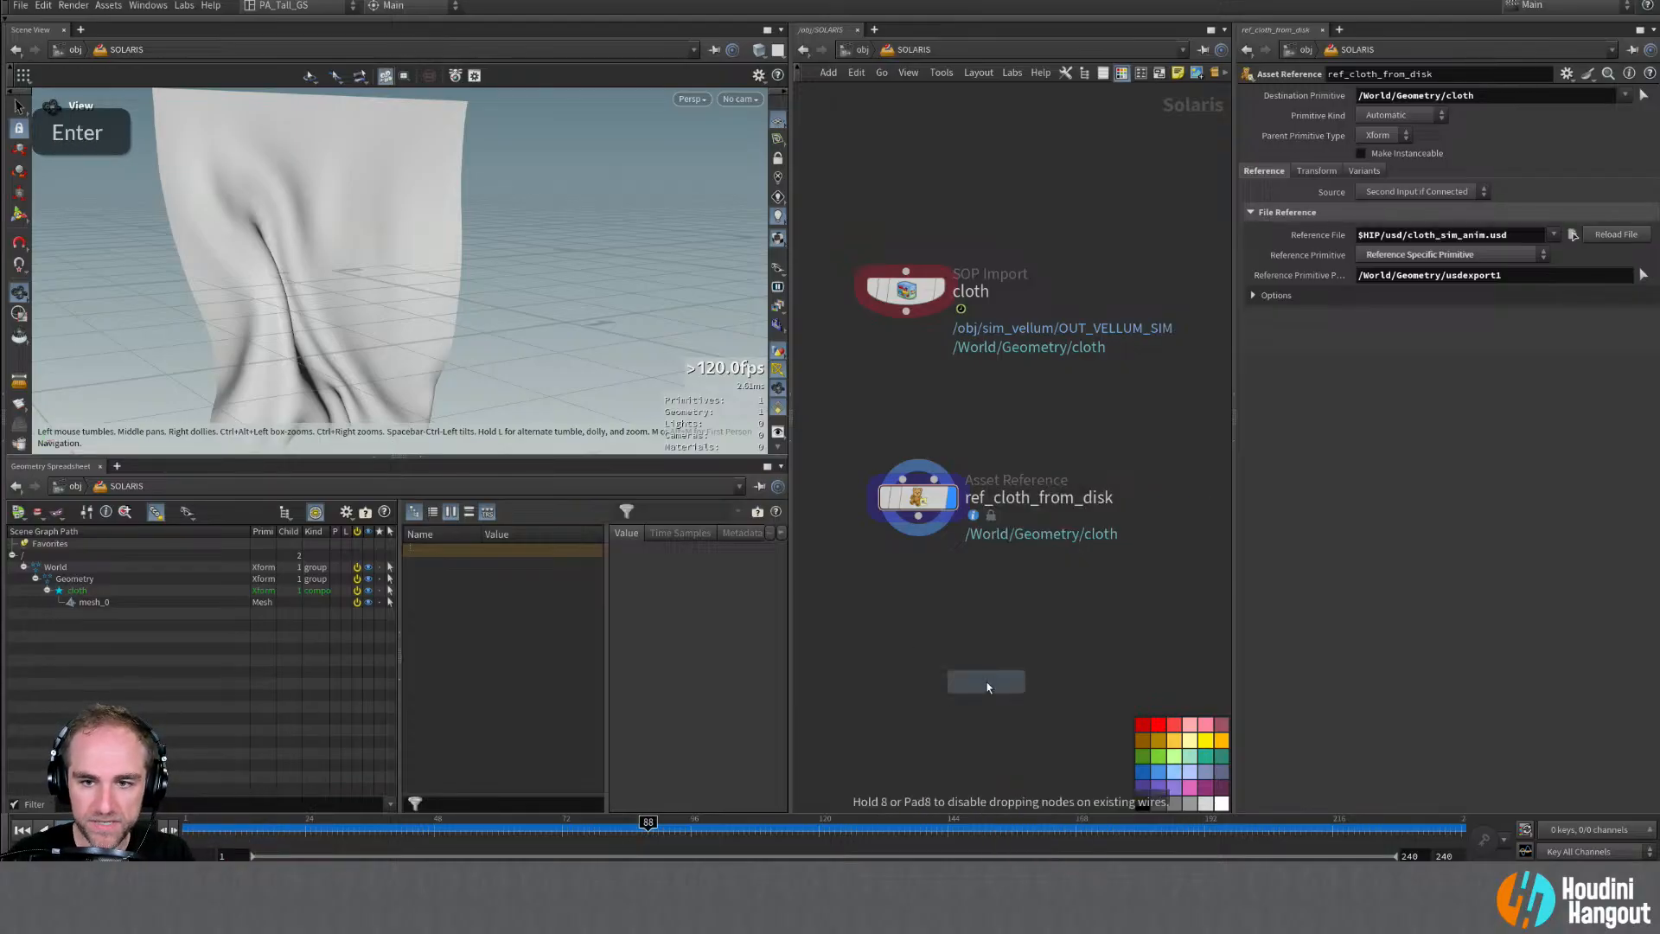
left_click(928, 587)
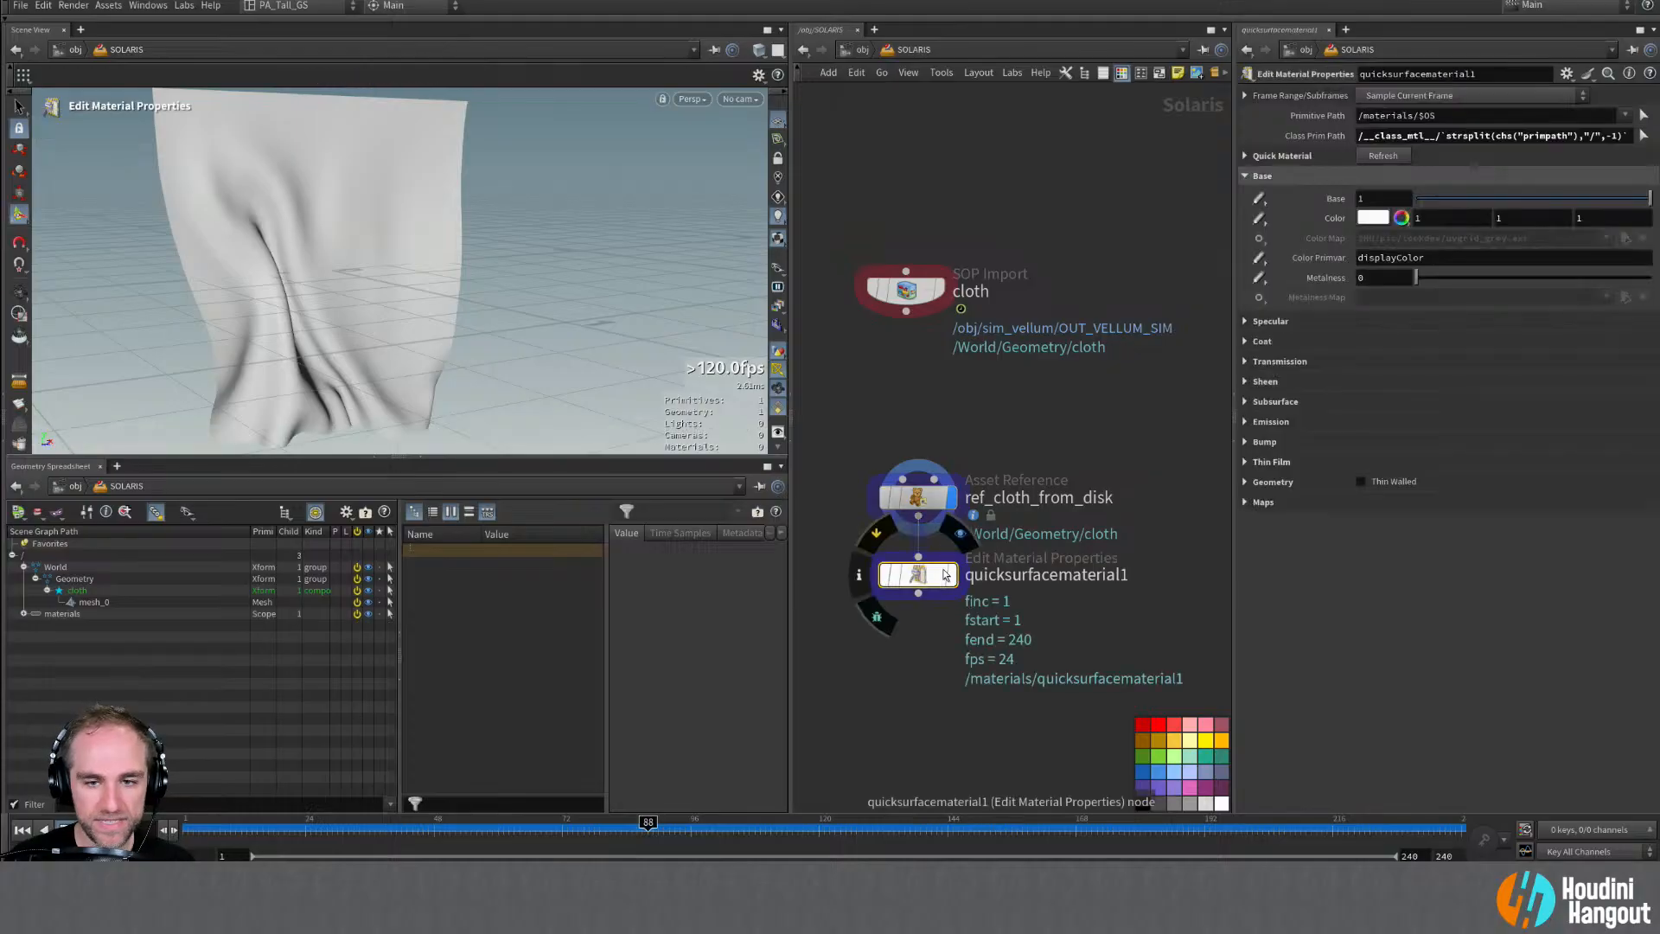
left_click(950, 590)
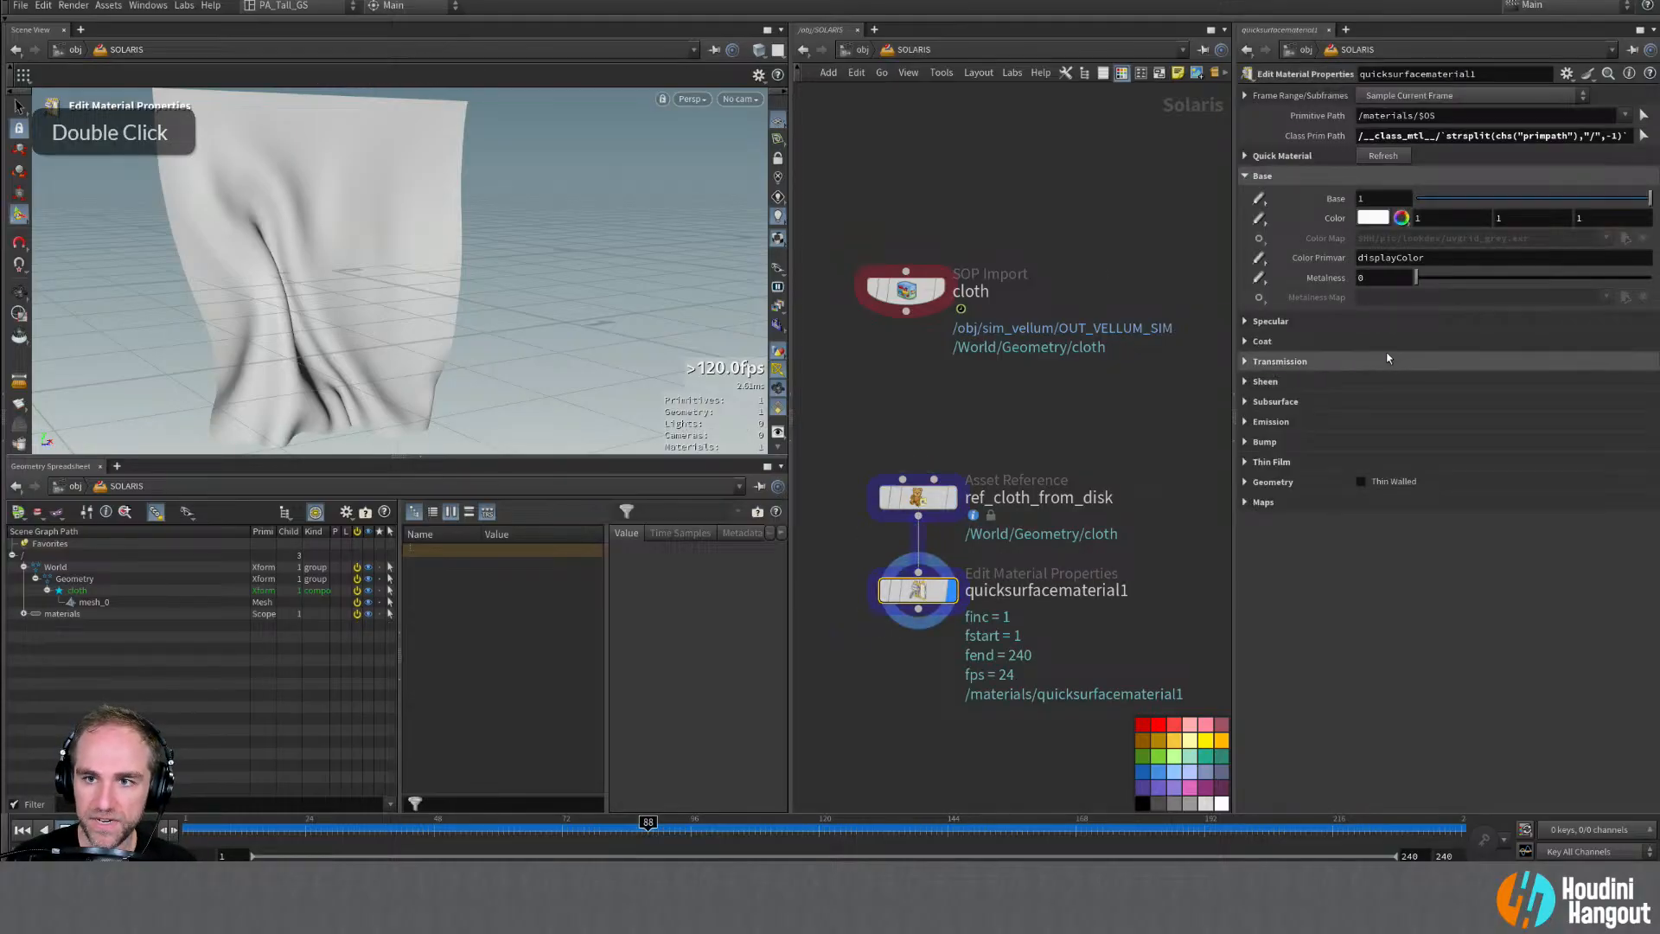
Step: Enable the quick material's base color map and set it to op:/obj/sim_flow/OUT_COLOR
left_click(1262, 246)
left_click(1267, 255)
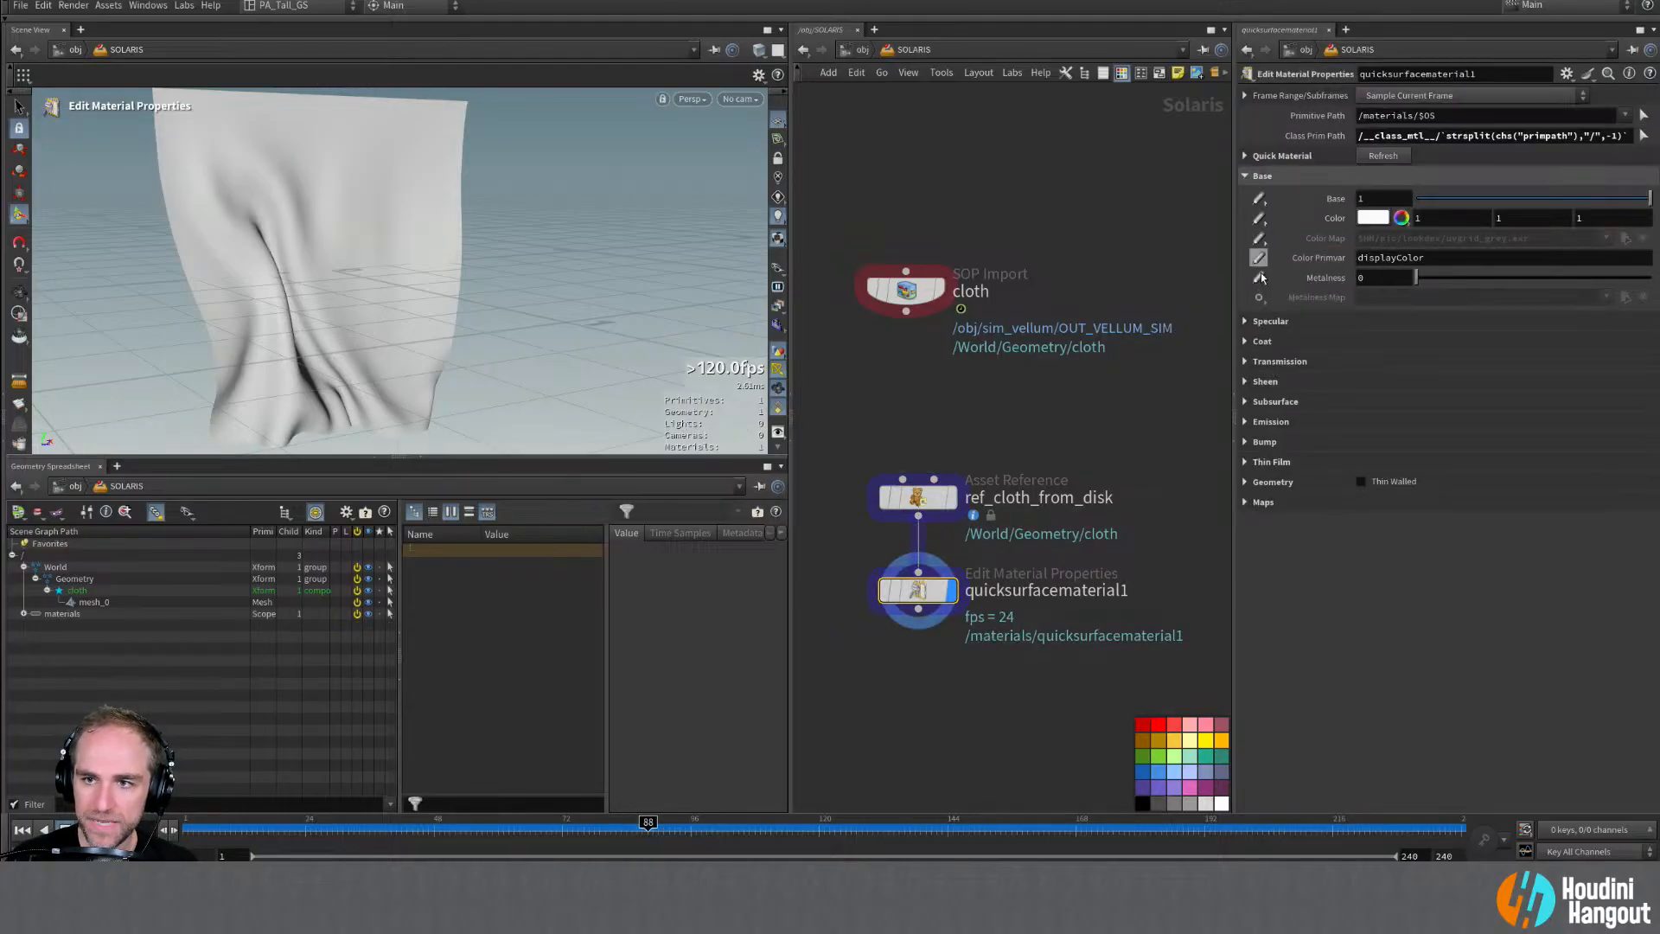
left_click_drag(1553, 238, 1200, 241)
key("super+v")
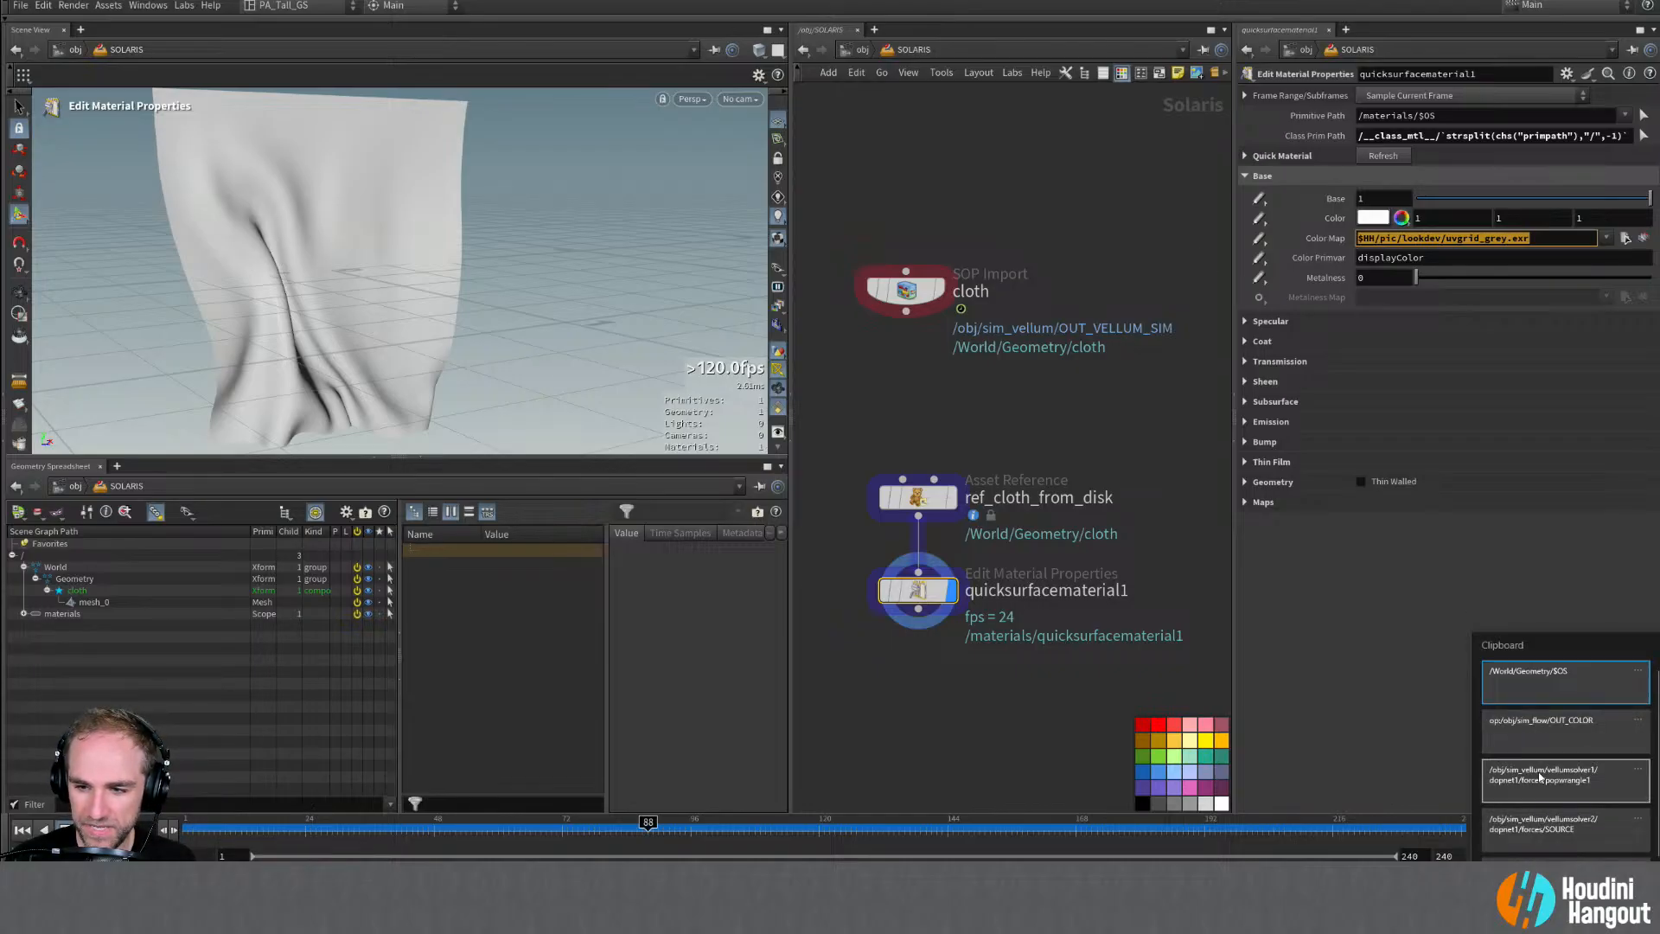
left_click(1538, 730)
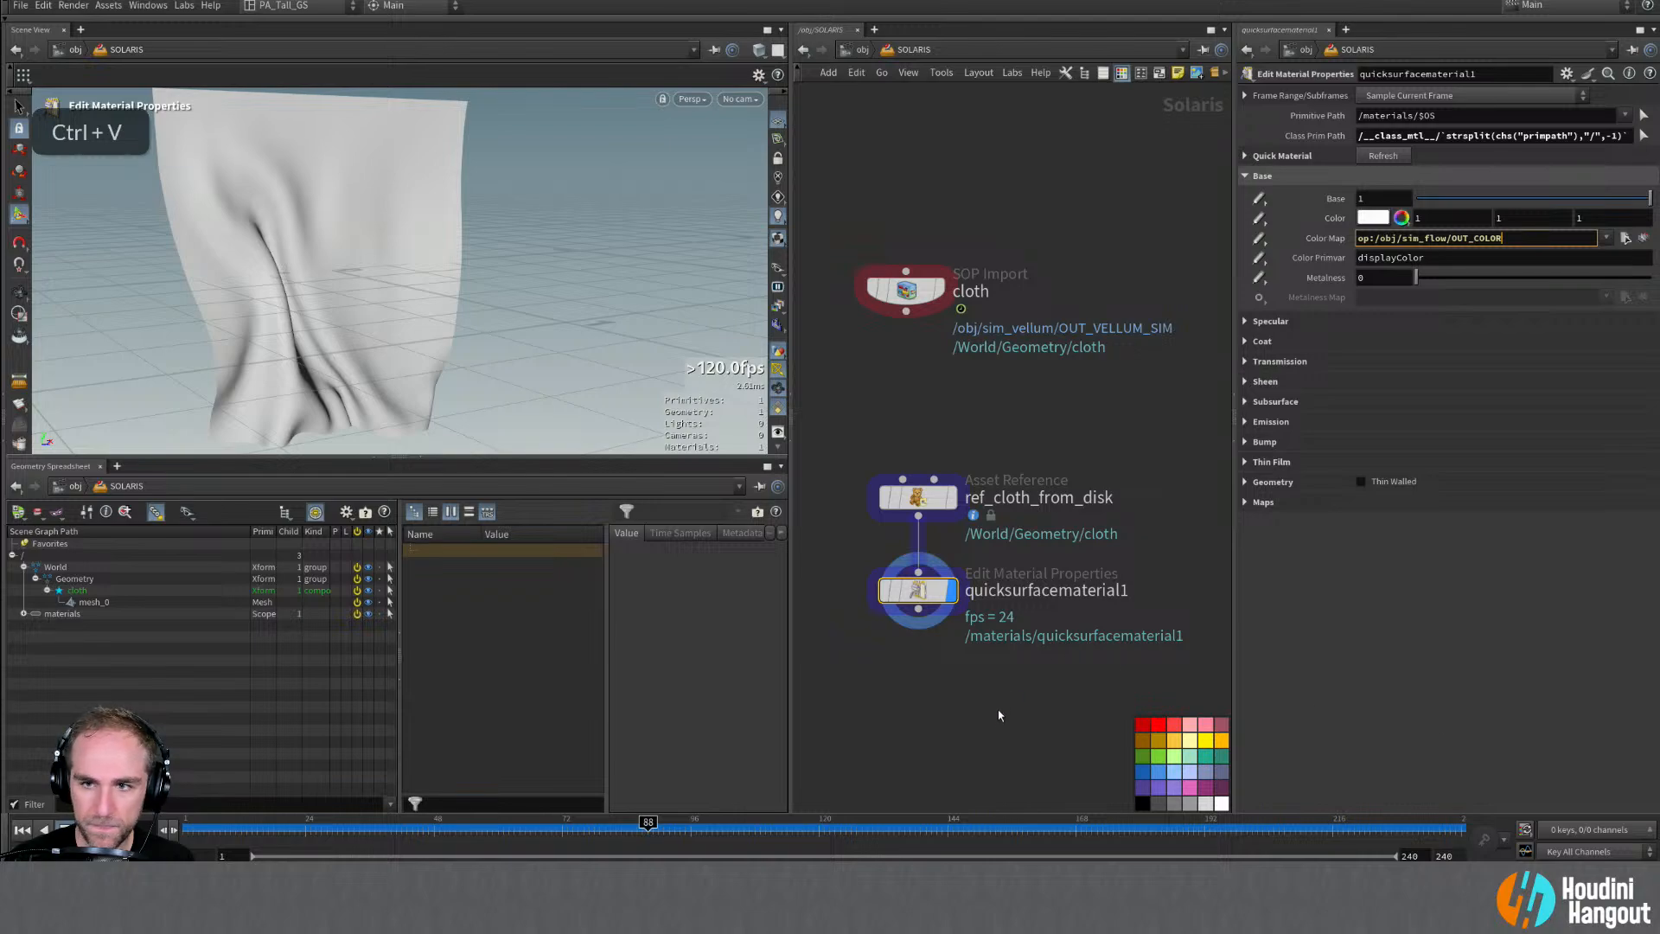
key("Return")
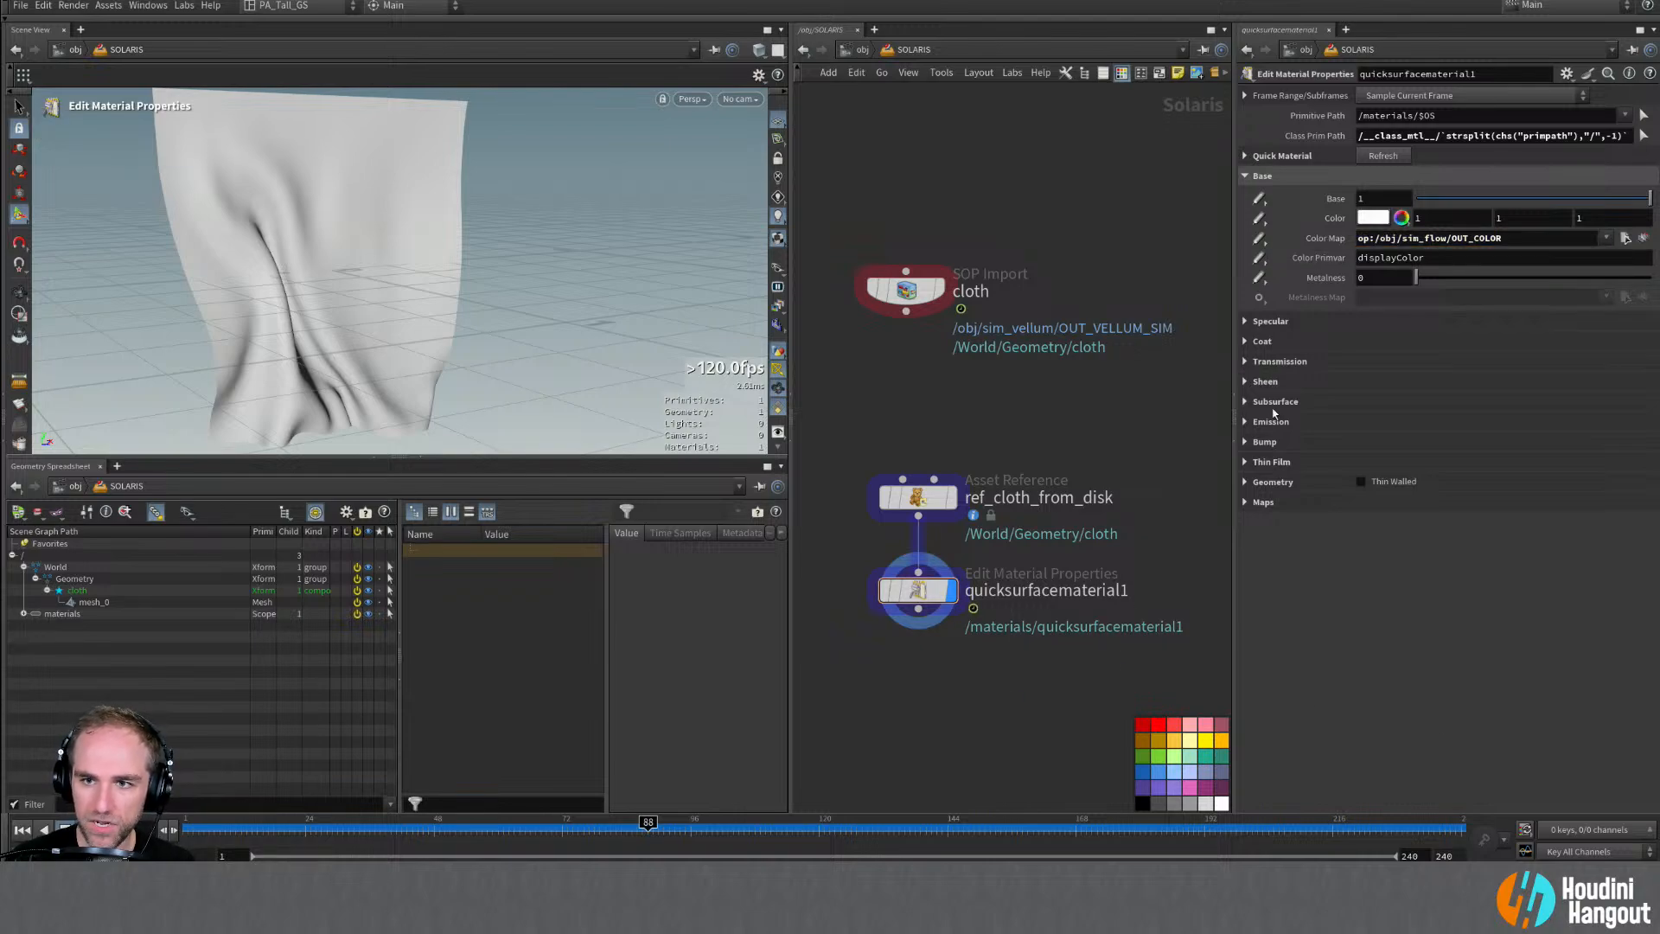
Step: Add an Assign Material node connected below quicksurfacematerial1 and display it
middle_click_drag(948, 720, 949, 684)
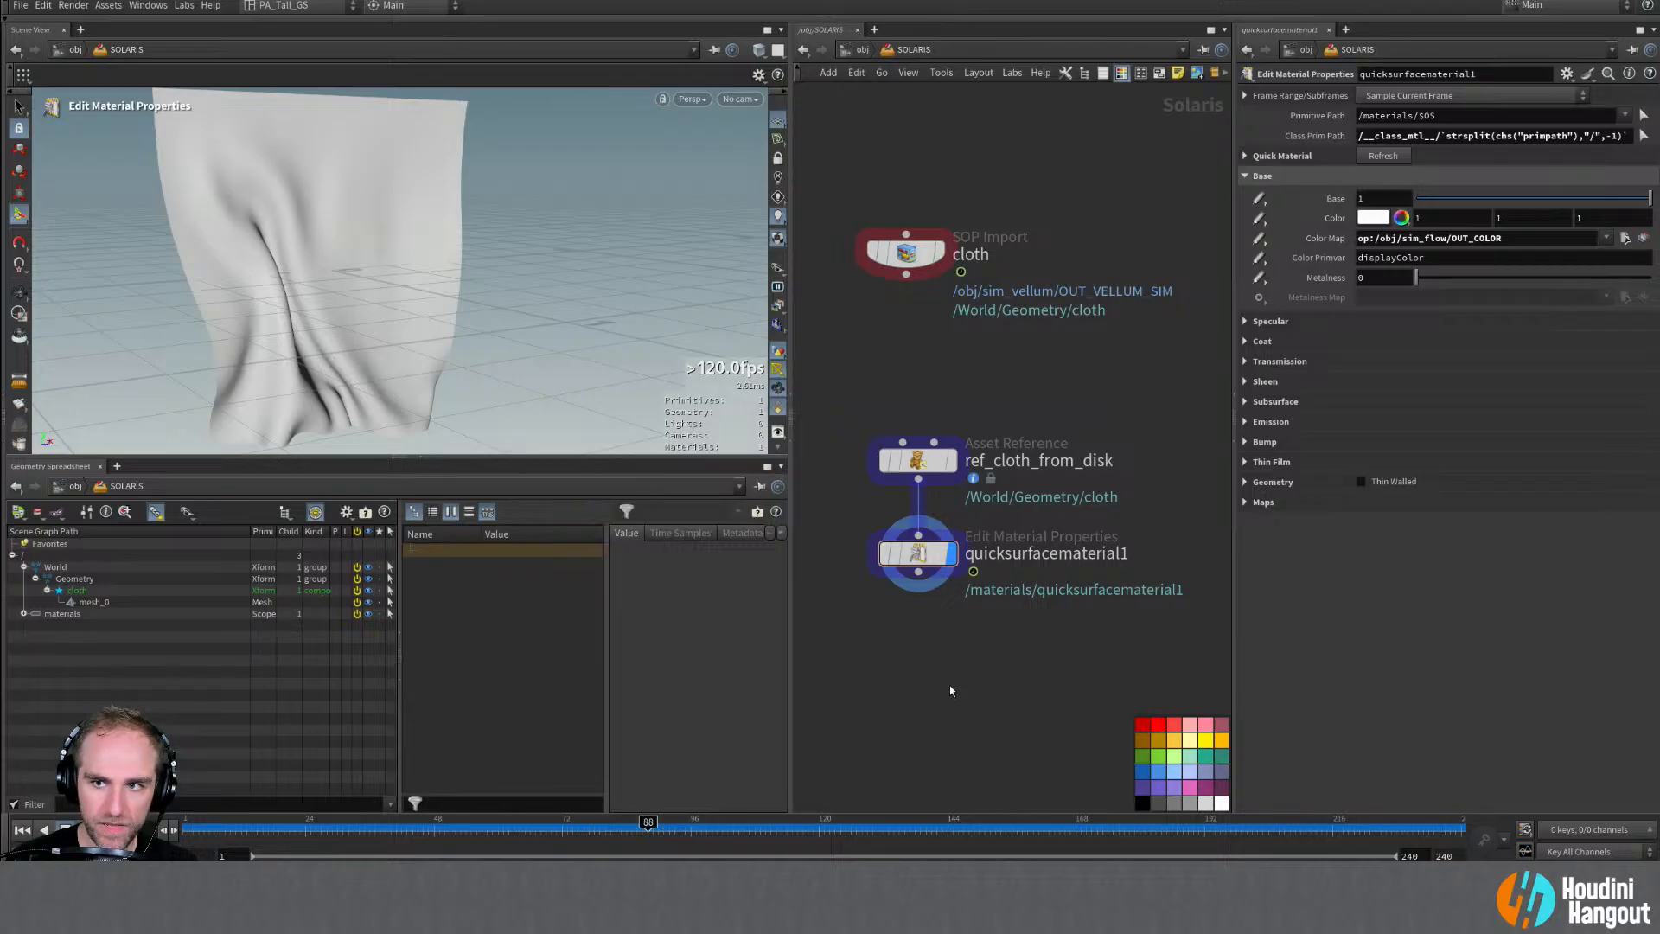
key("Tab")
type("assign")
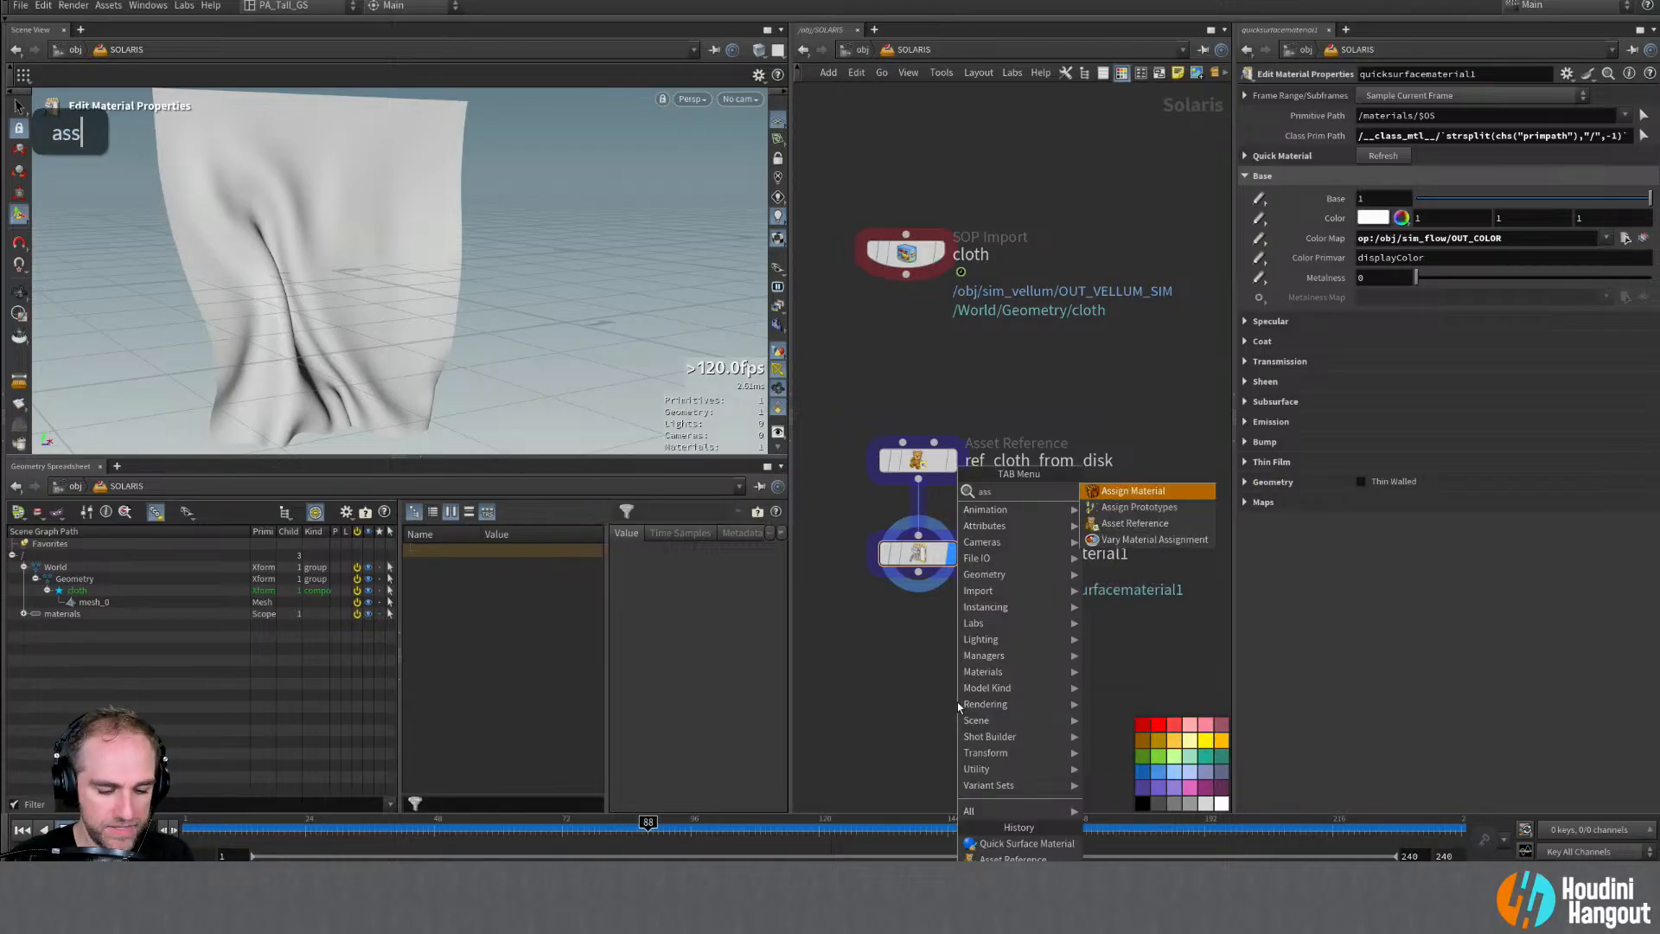
key("Return")
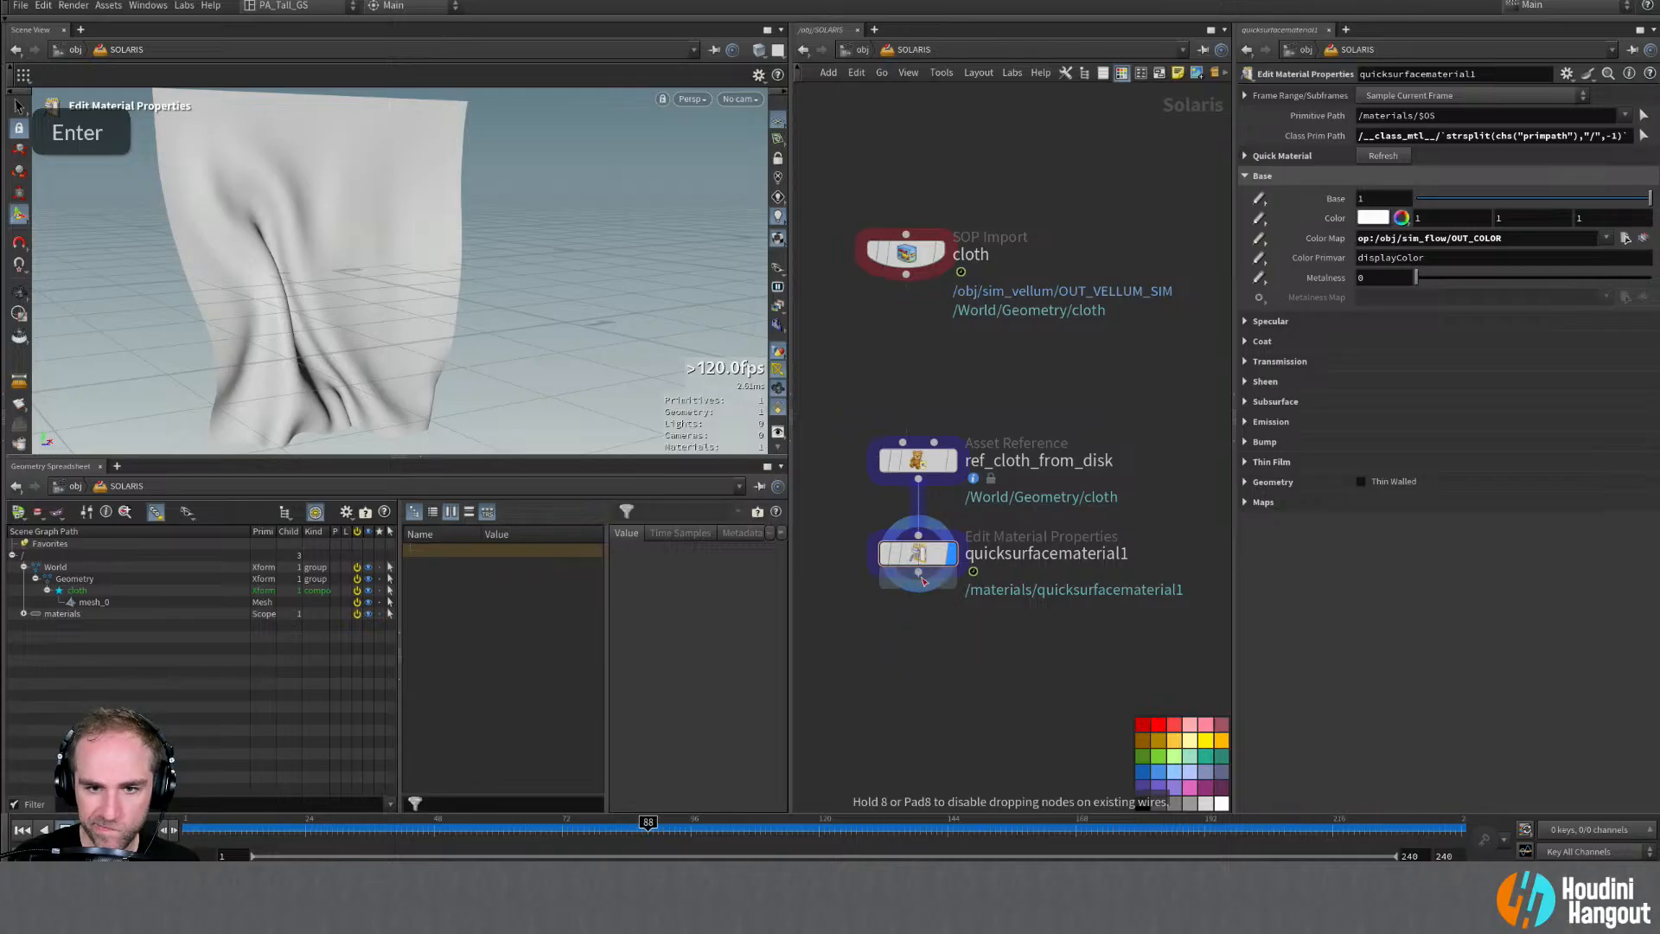
left_click(918, 640)
double_click(954, 638)
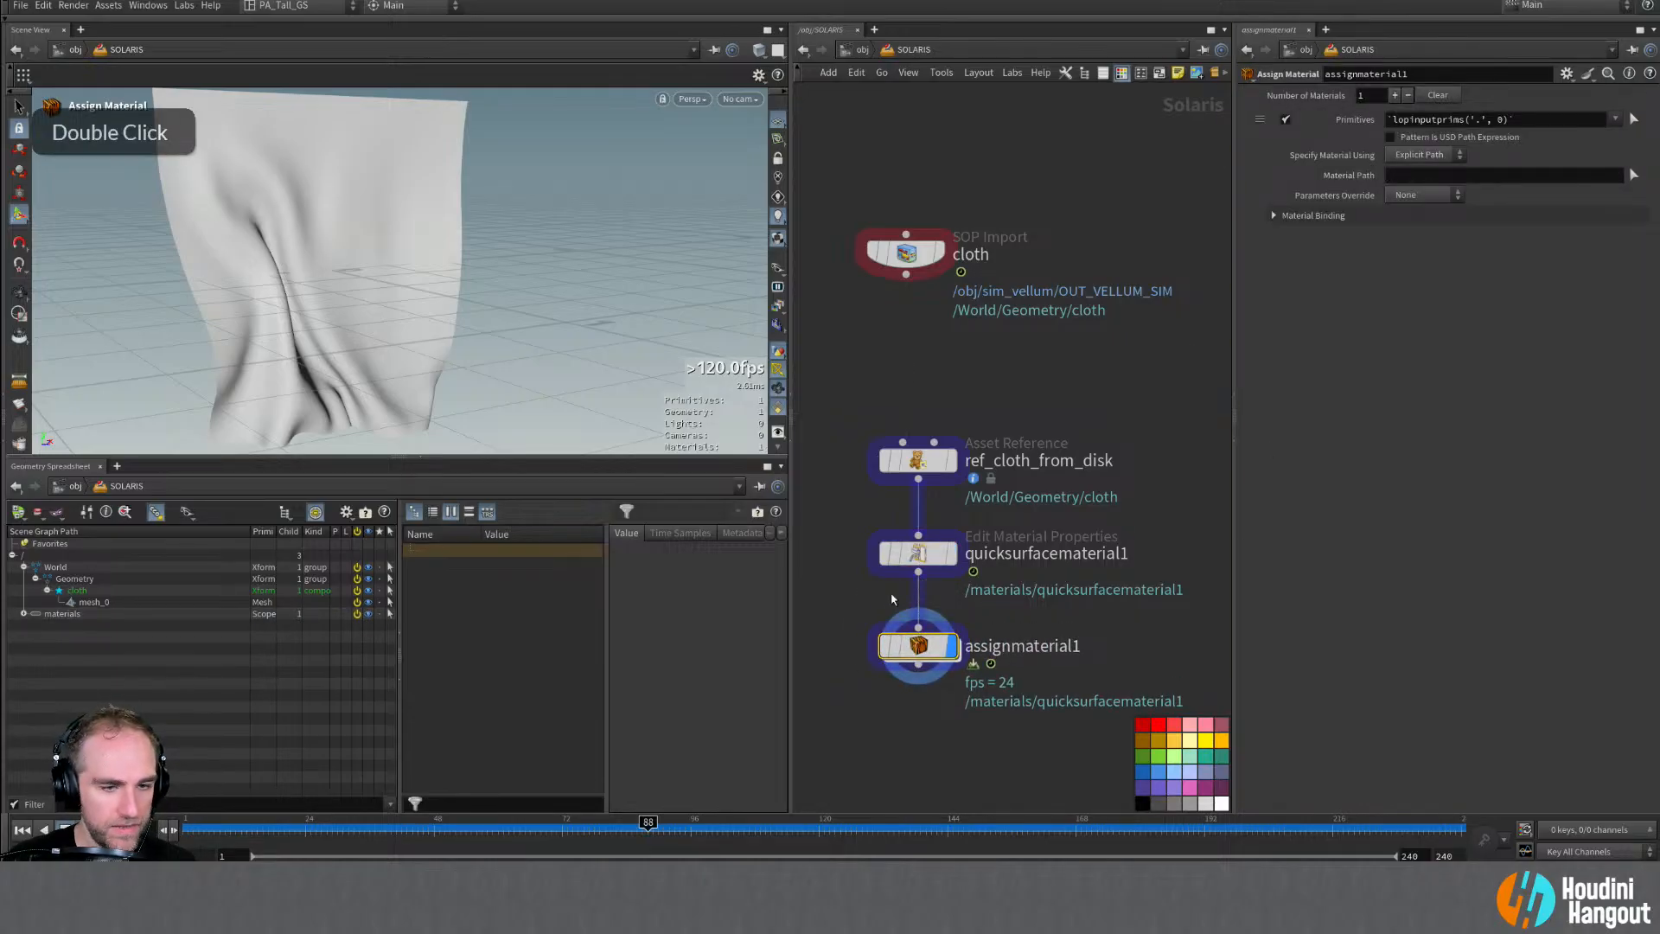
Step: Set the primitive path of quicksurfacematerial1 to /World/Materials/$OS
left_click(918, 553)
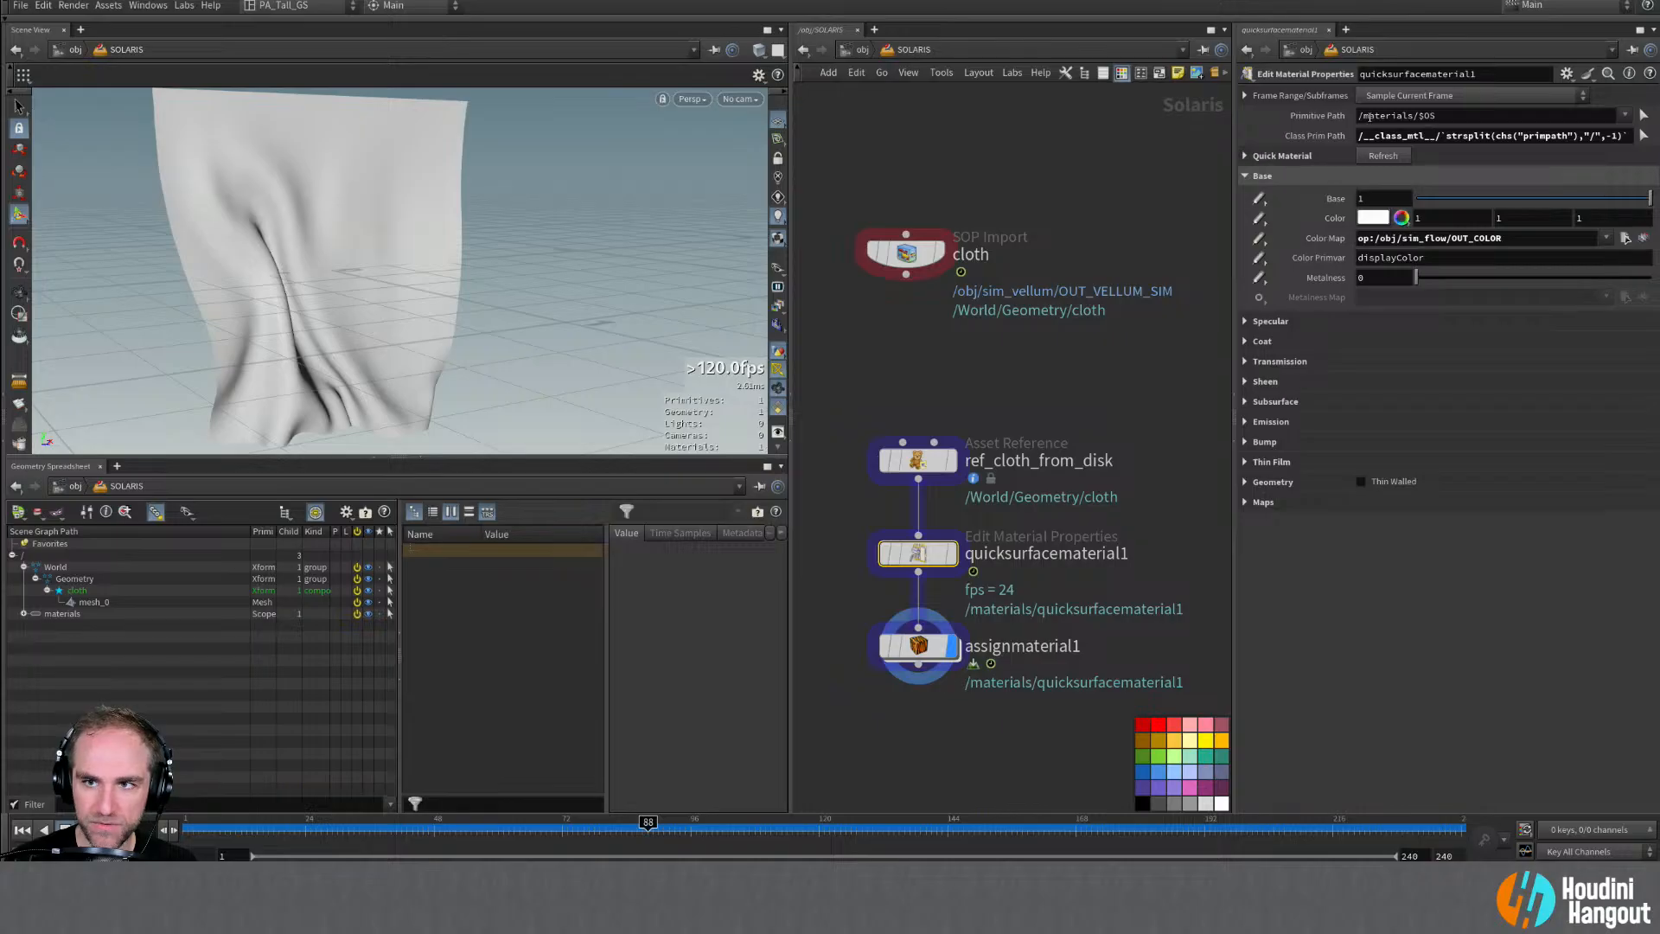
type("/Worl")
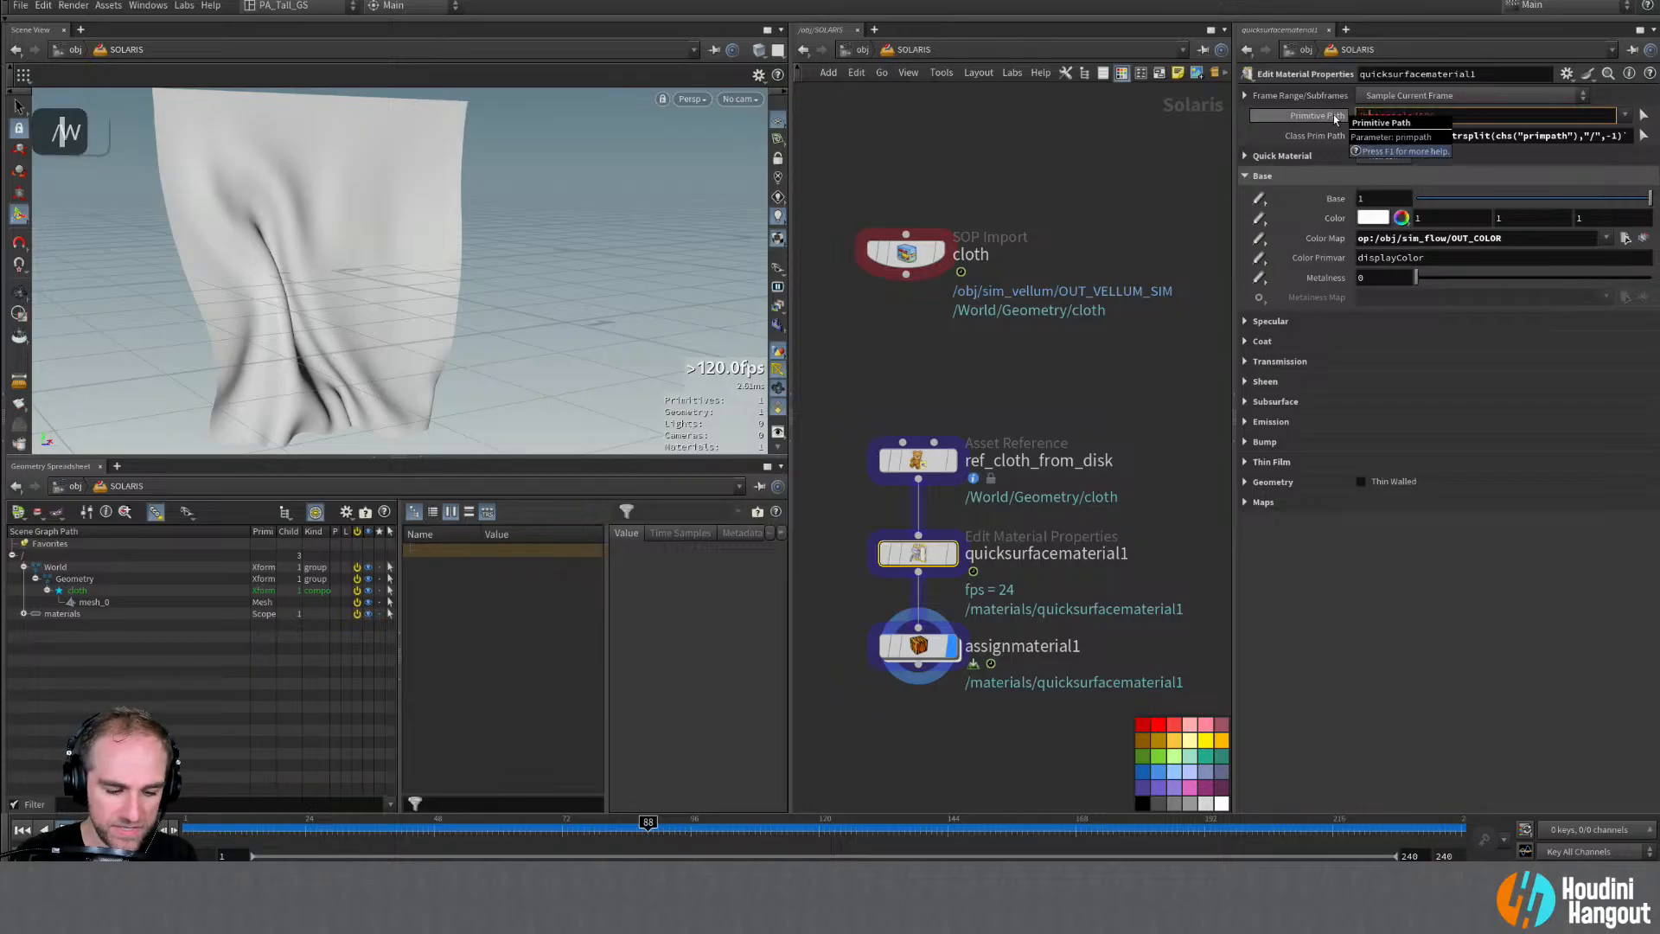
type("d/M")
key("ctrl+Return")
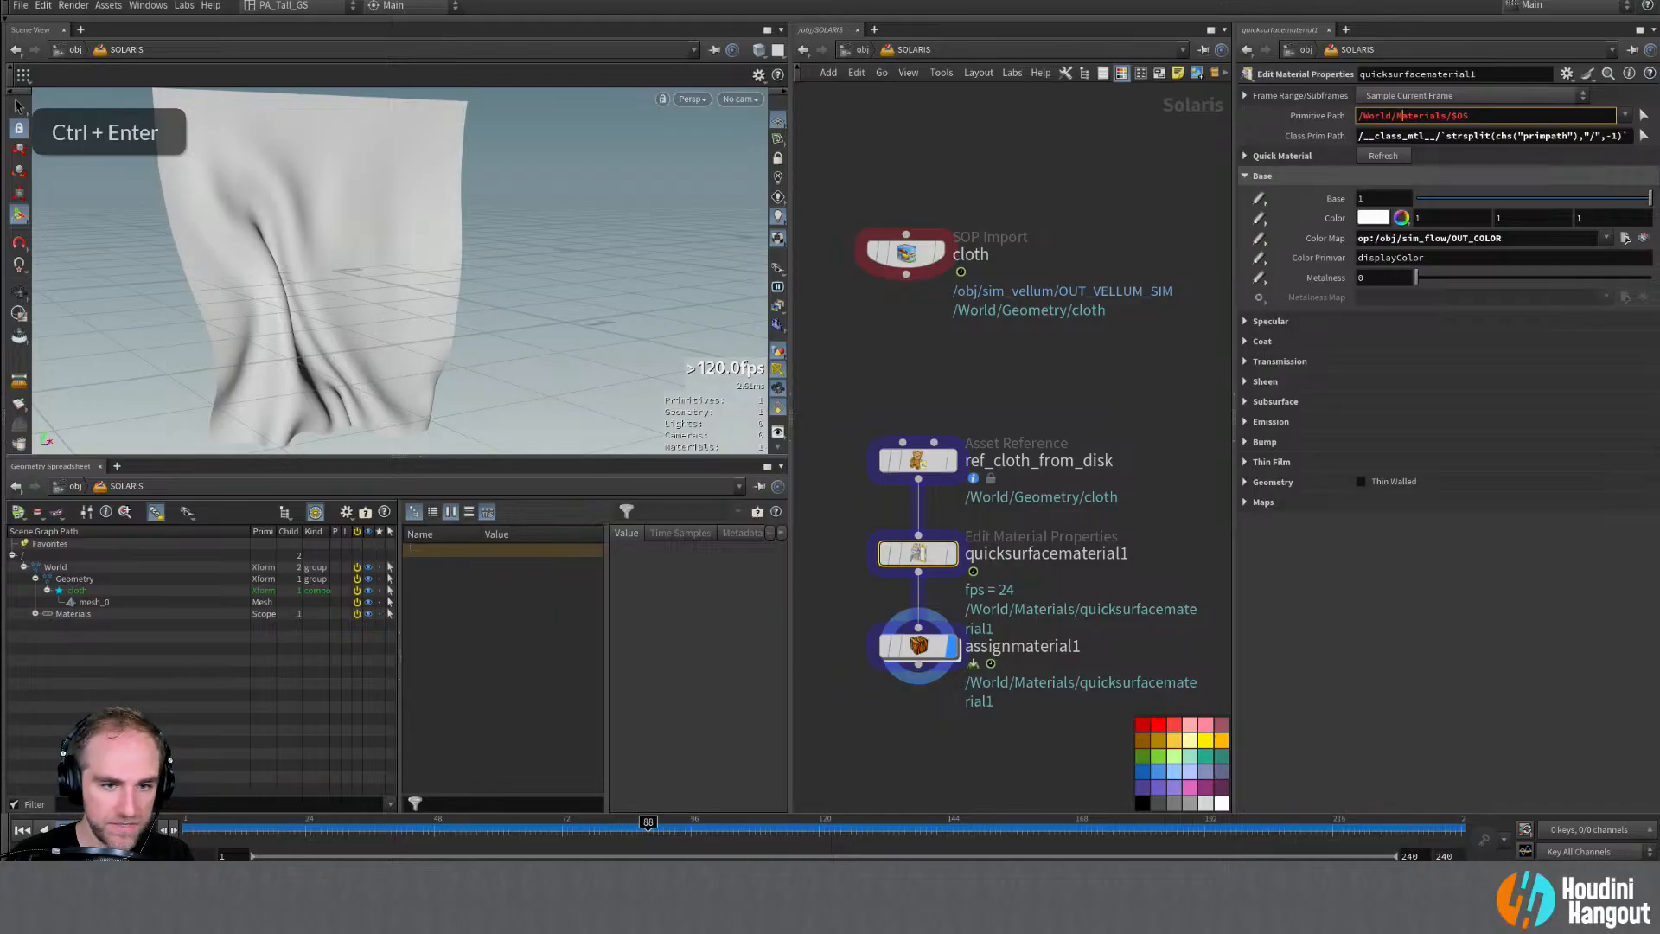
Step: Rename the quicksurfacematerial1 node to cloth_mat
double_click(1047, 552)
type("cloth_mat")
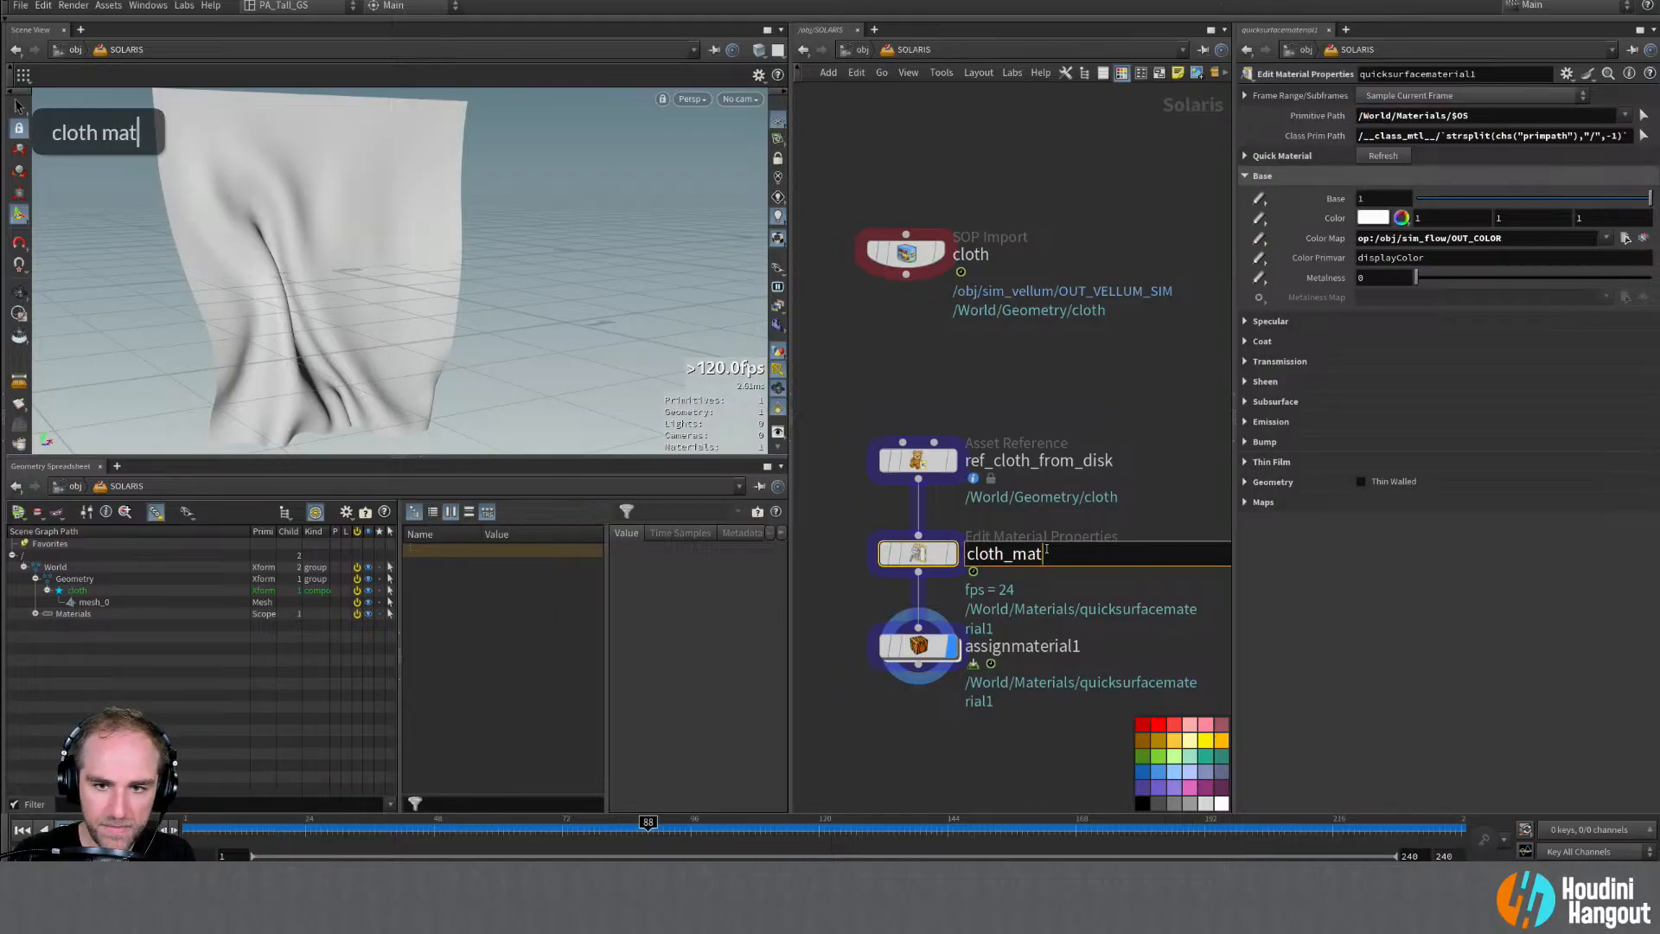
key("Return")
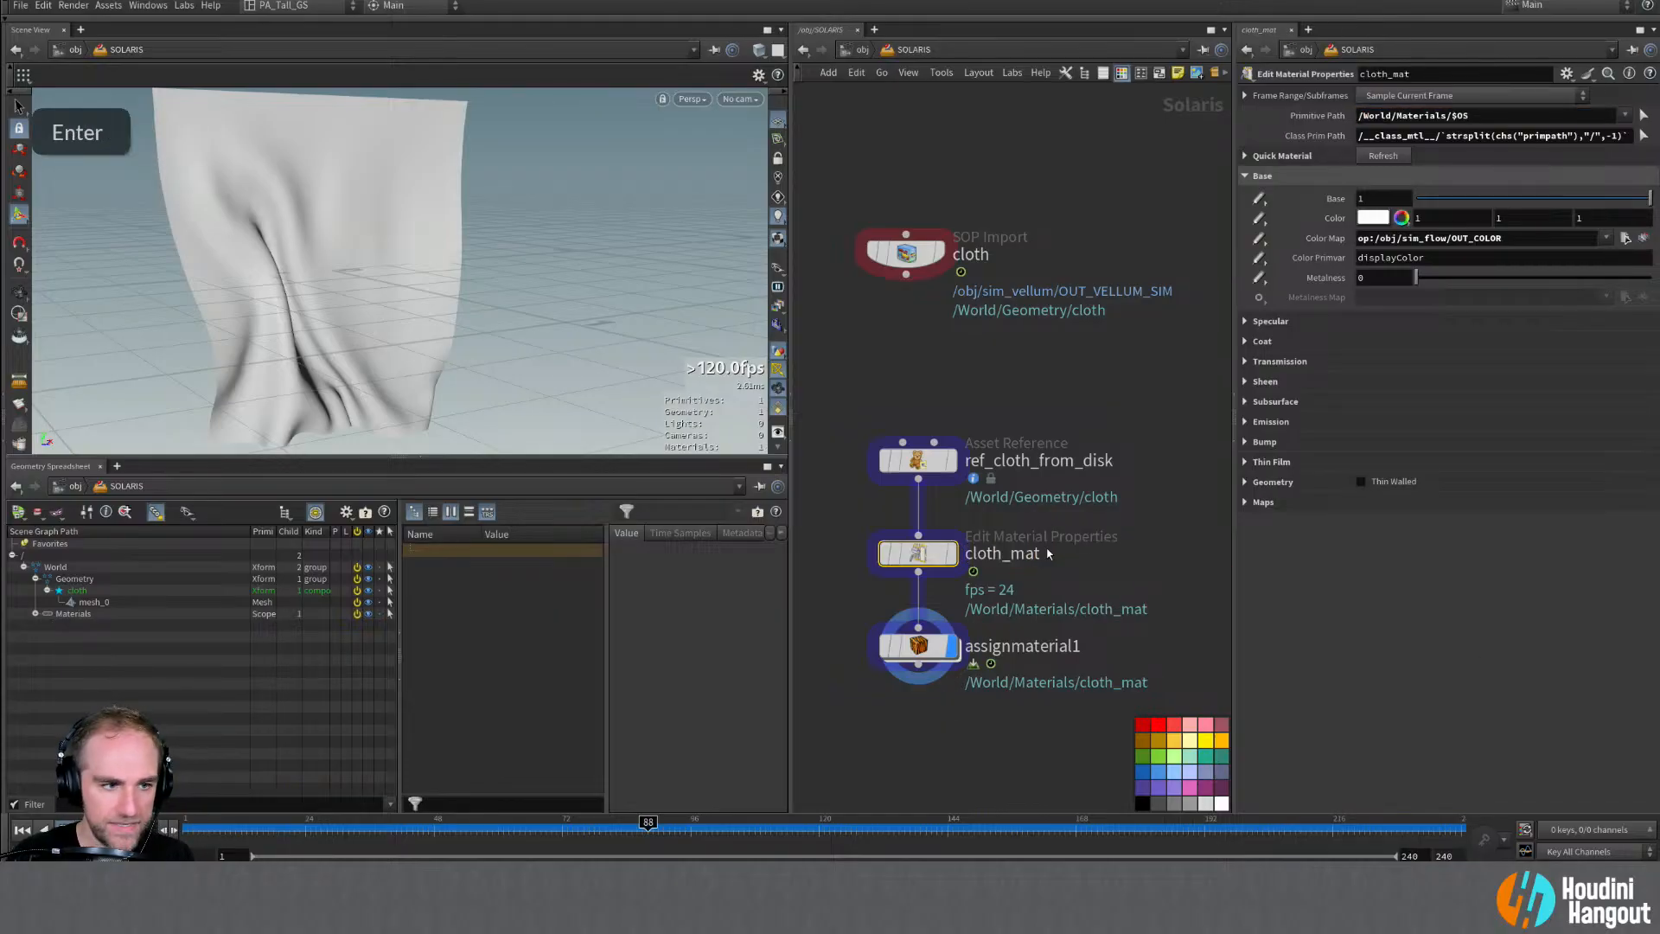
Step: In assignmaterial1, assign the material /World/Materials/cloth_mat to the primitive /World/Geometry/cloth/mesh_0
double_click(39, 614)
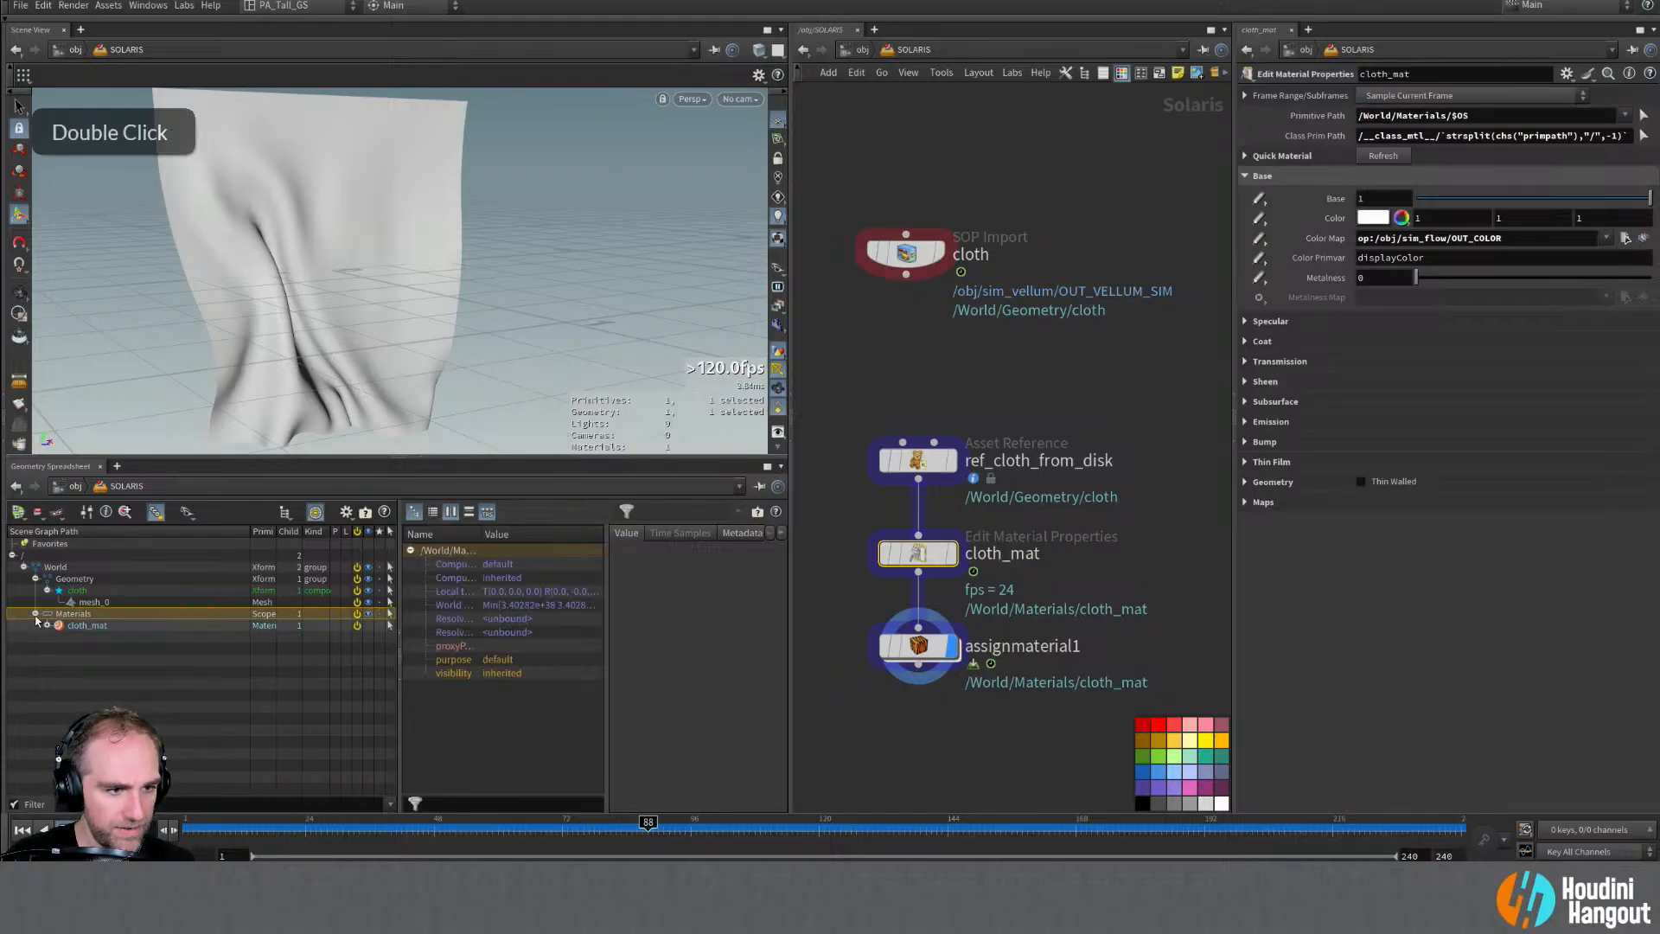
left_click(893, 658)
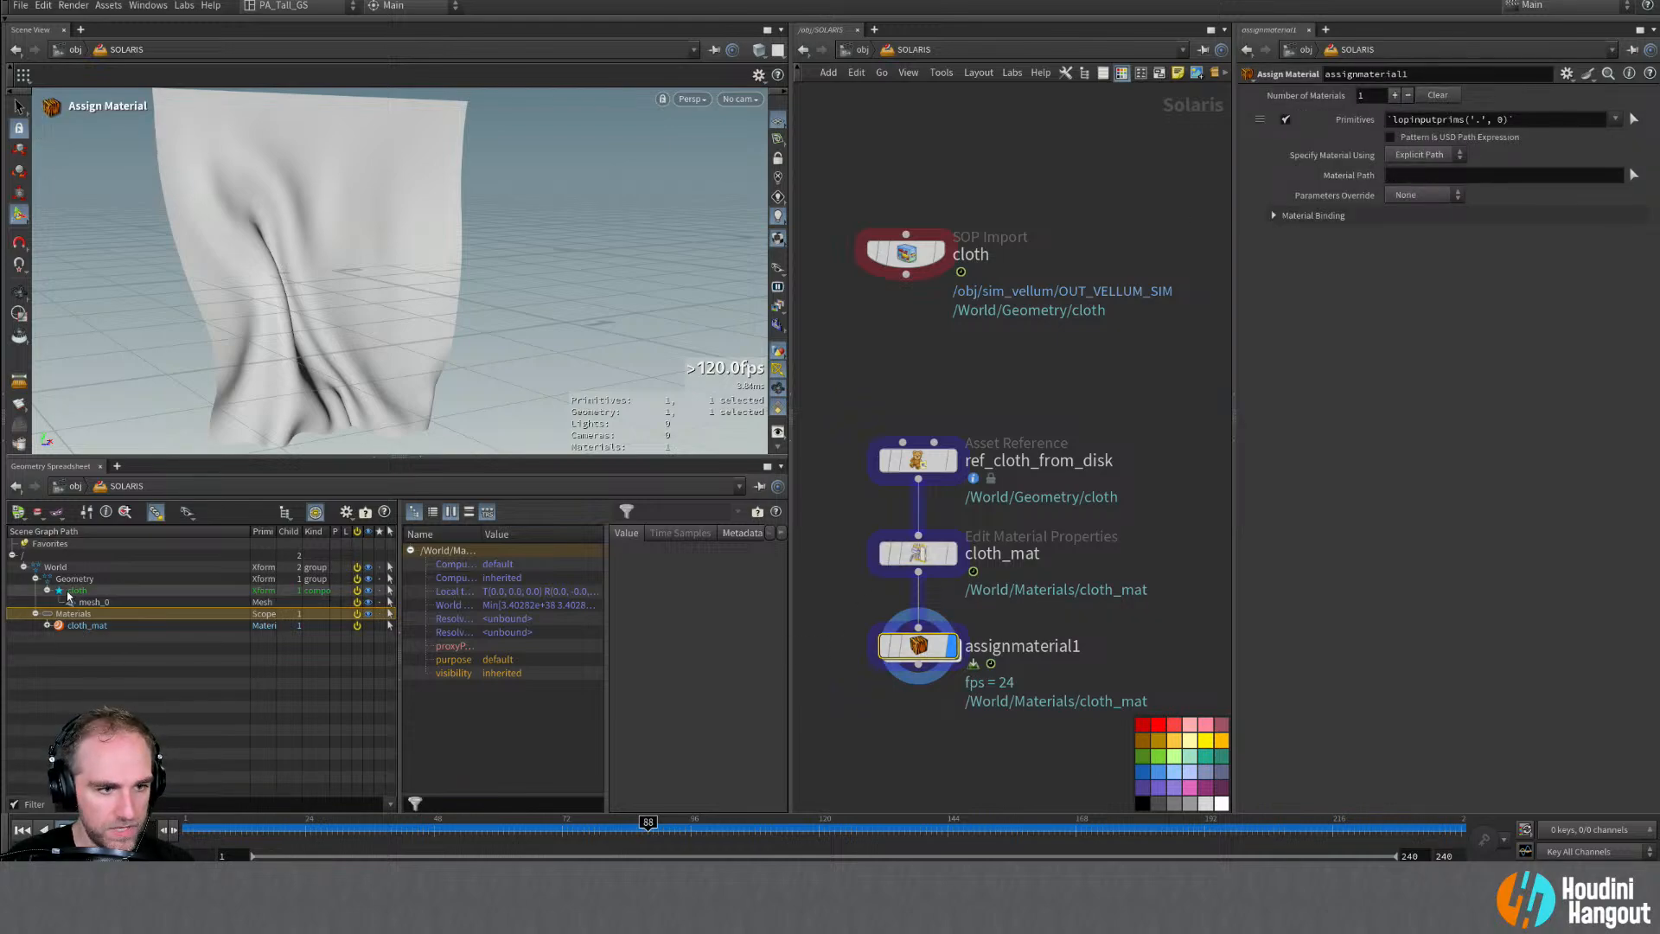
left_click_drag(1439, 128, 1440, 121)
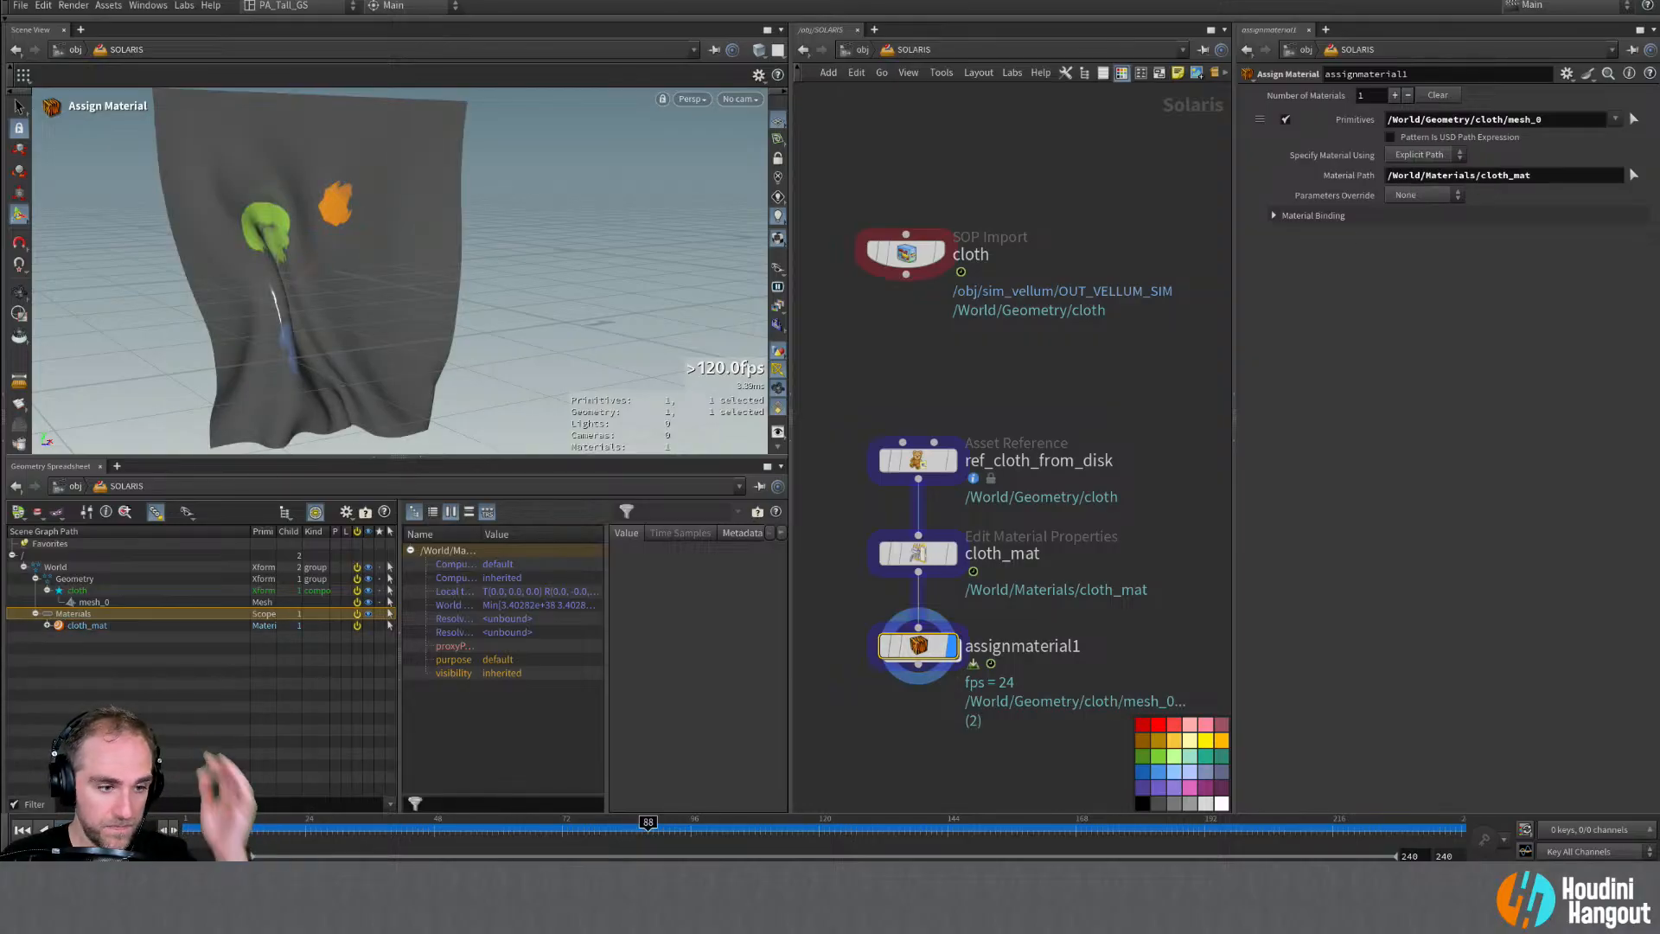
Step: Play the animation and inspect the textured cloth from another angle in the viewport
key("Up")
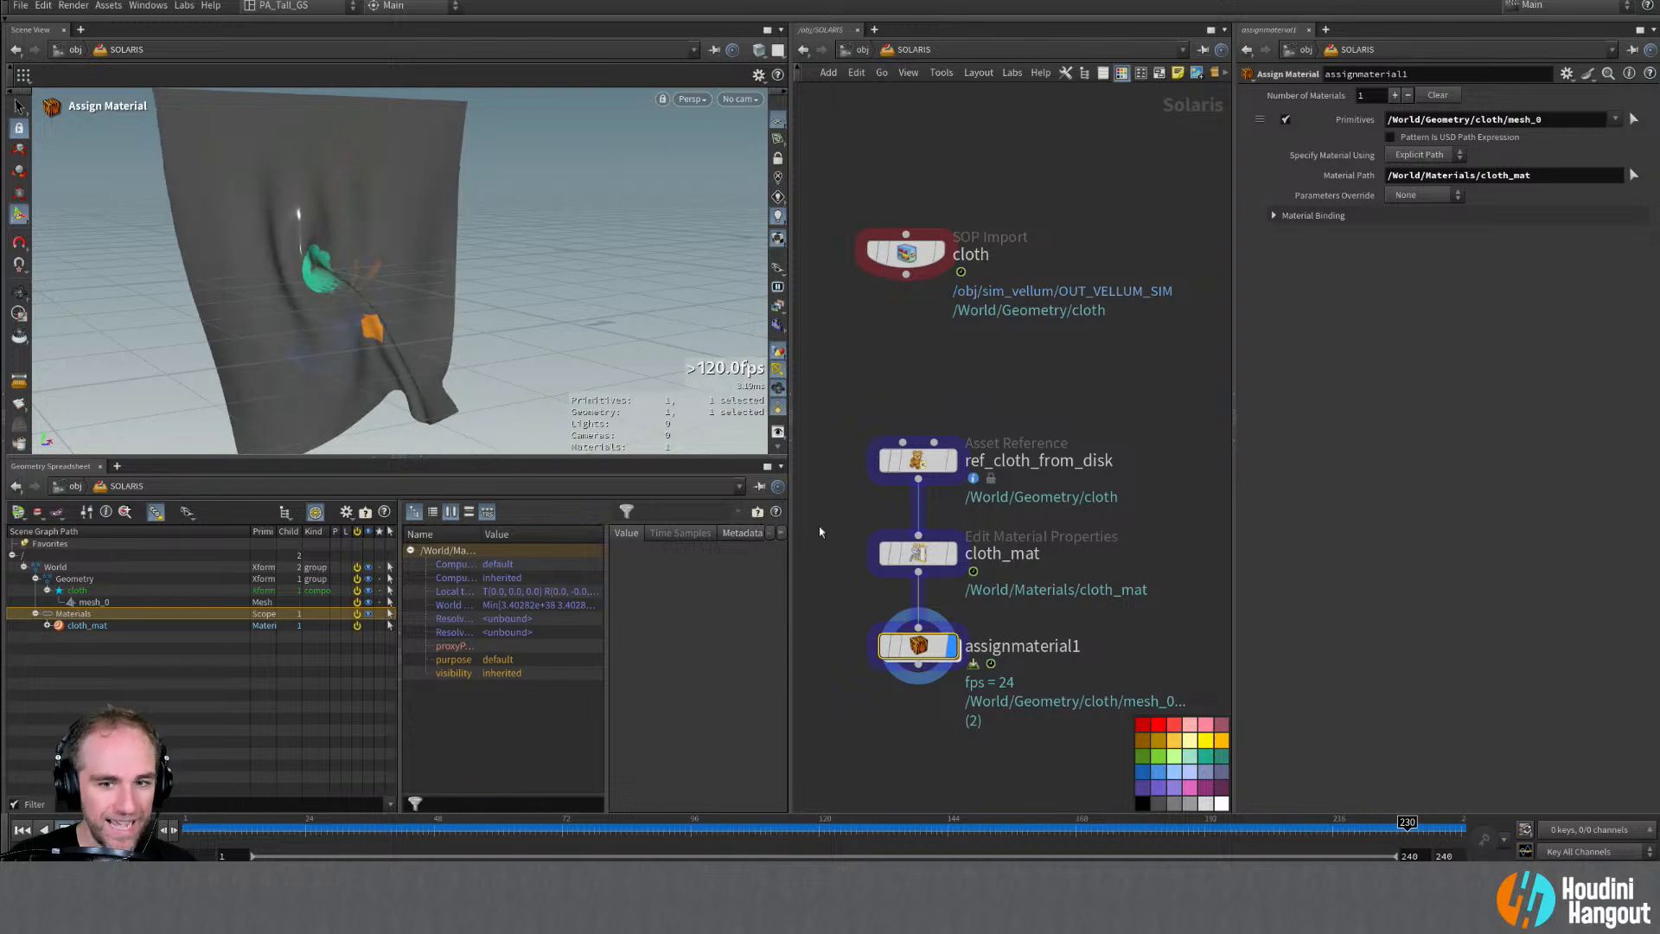
left_click_drag(318, 208, 285, 246, "alt")
right_click_drag(286, 246, 270, 248, "alt")
middle_click_drag(357, 242, 375, 237, "alt")
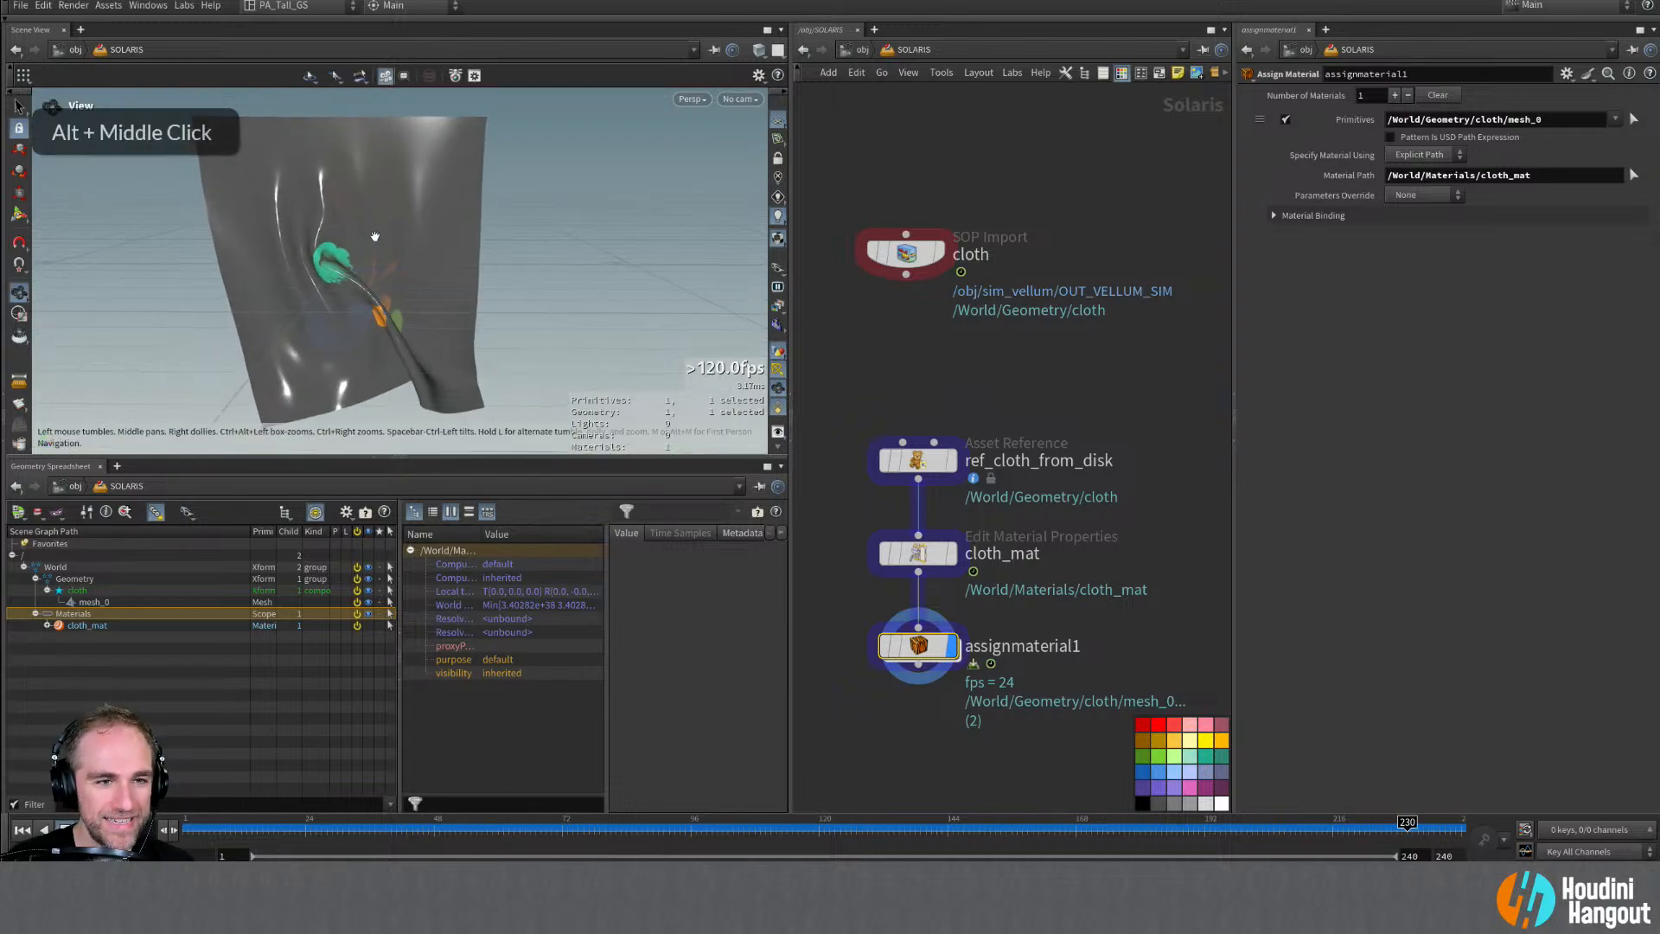
Step: Scrub between frame 1 and about frame 95 to inspect how the color texture moves on the deforming cloth
left_click_drag(374, 237, 403, 230, "alt")
left_click(309, 833)
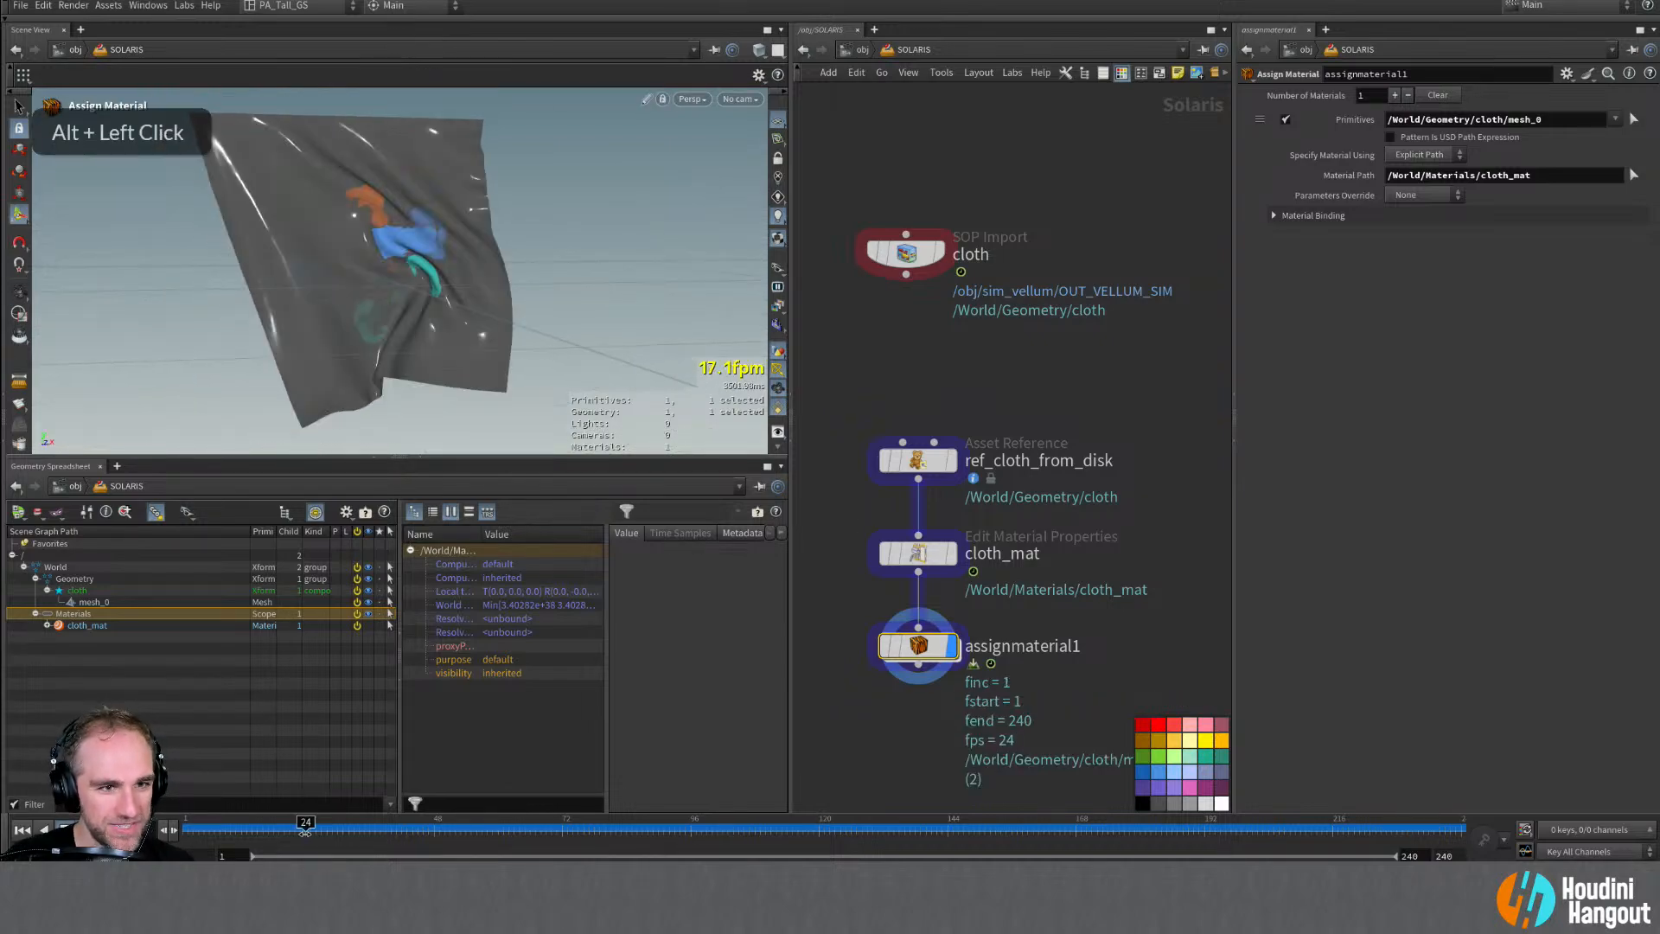
left_click(488, 834)
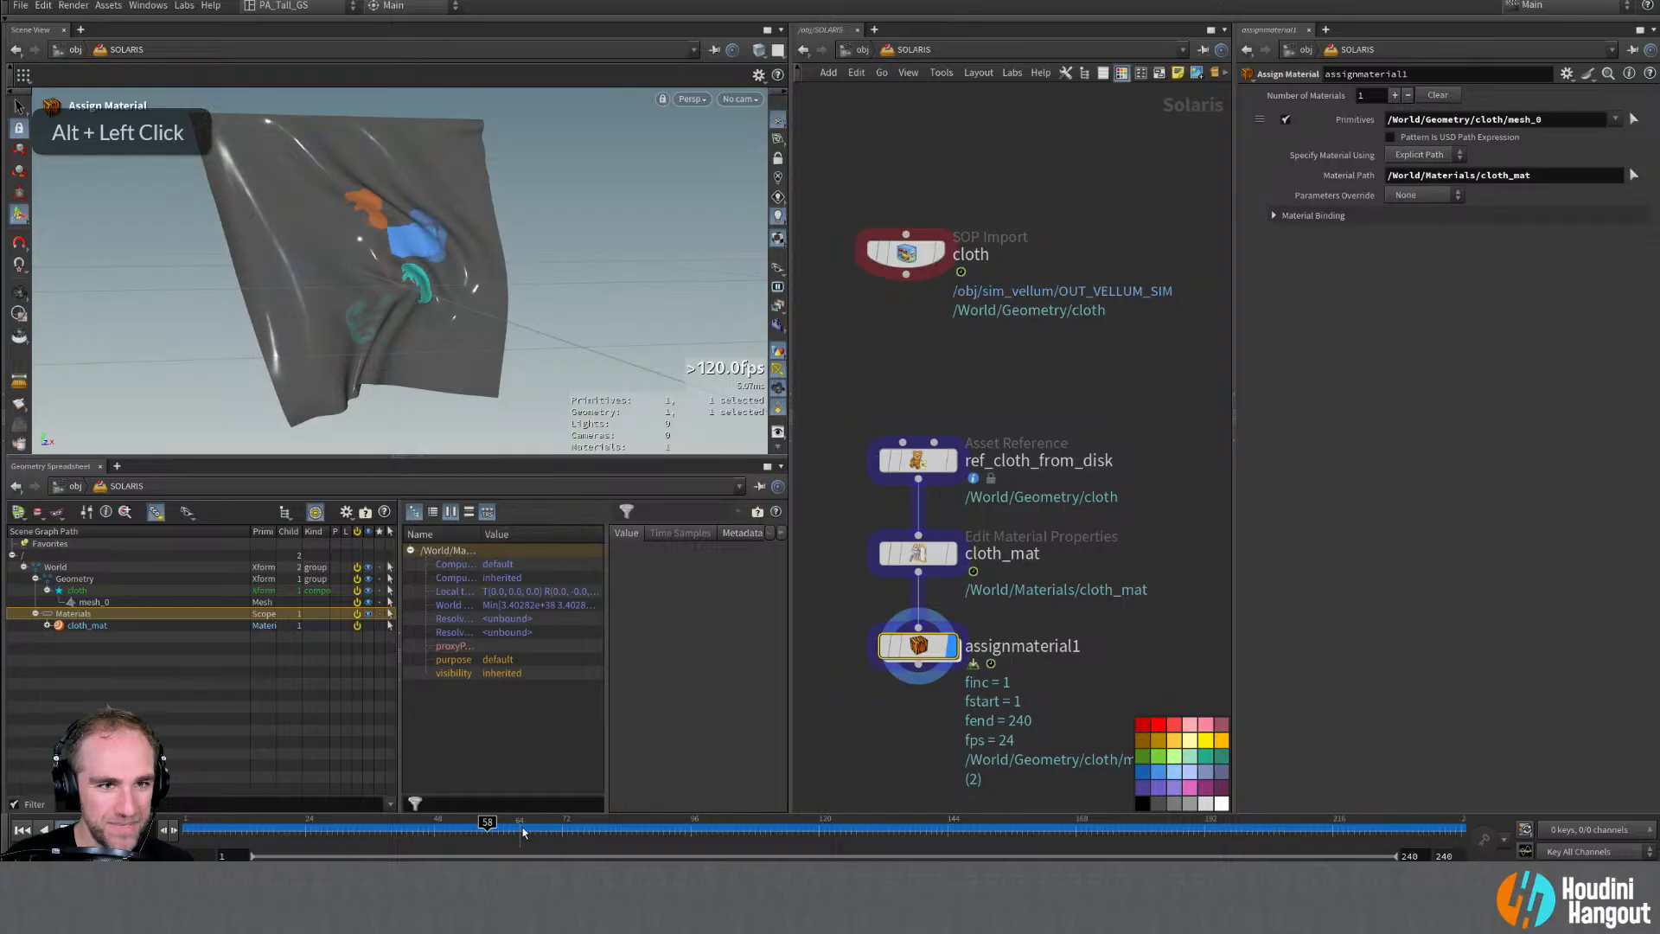
left_click_drag(519, 832, 185, 830)
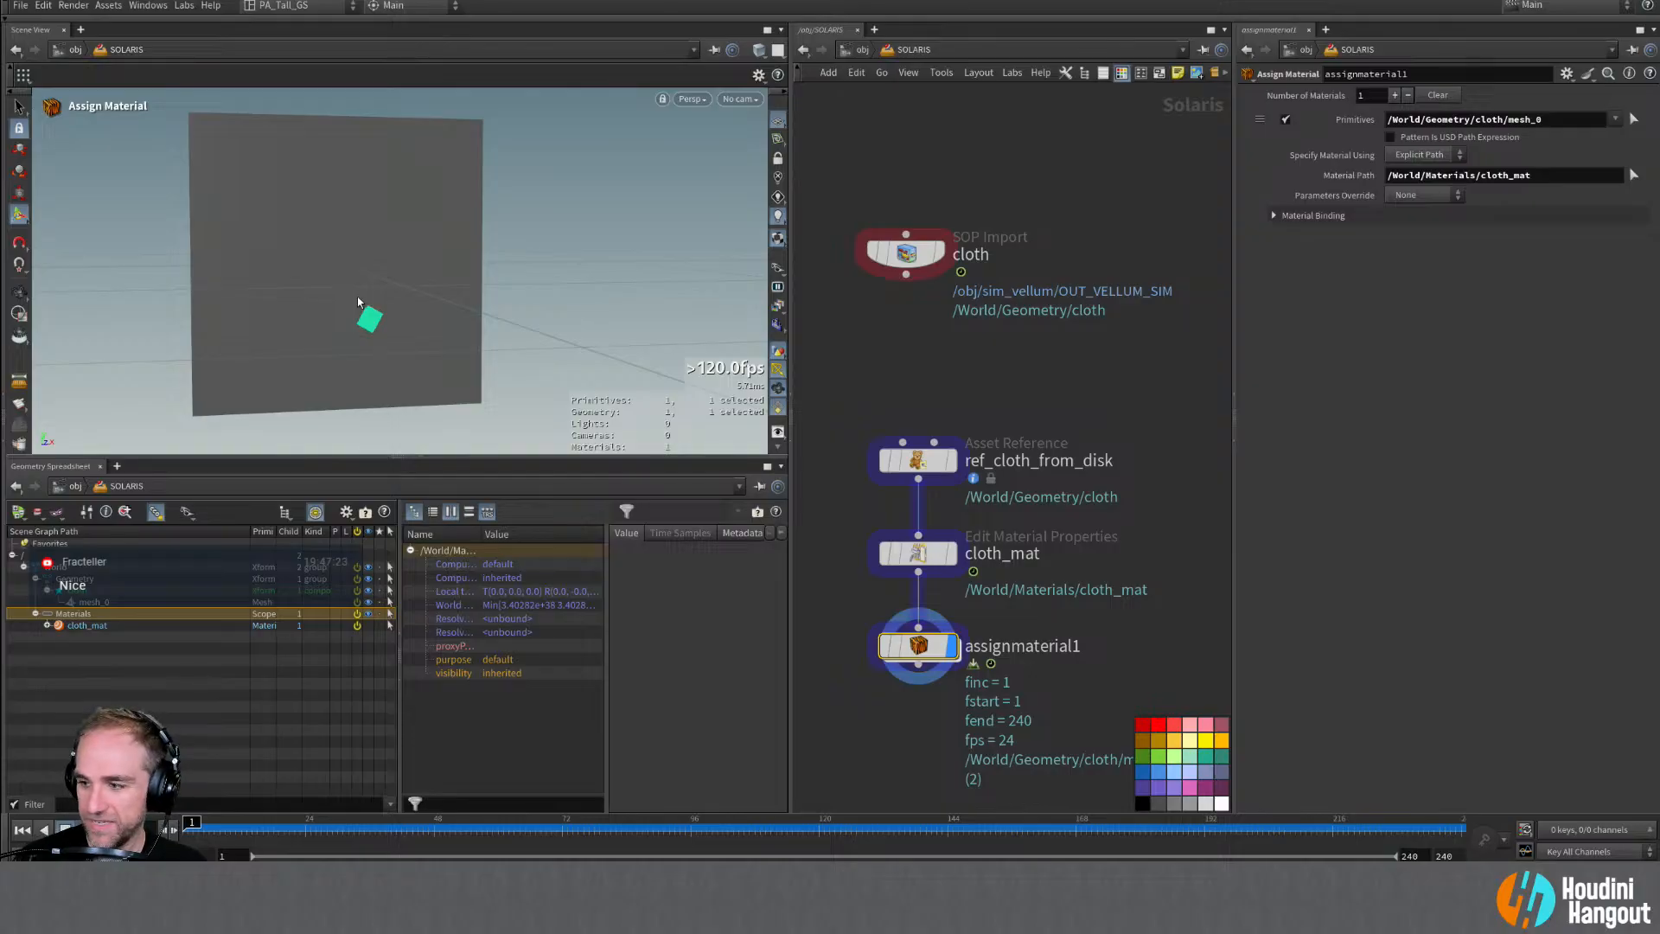
left_click(688, 840)
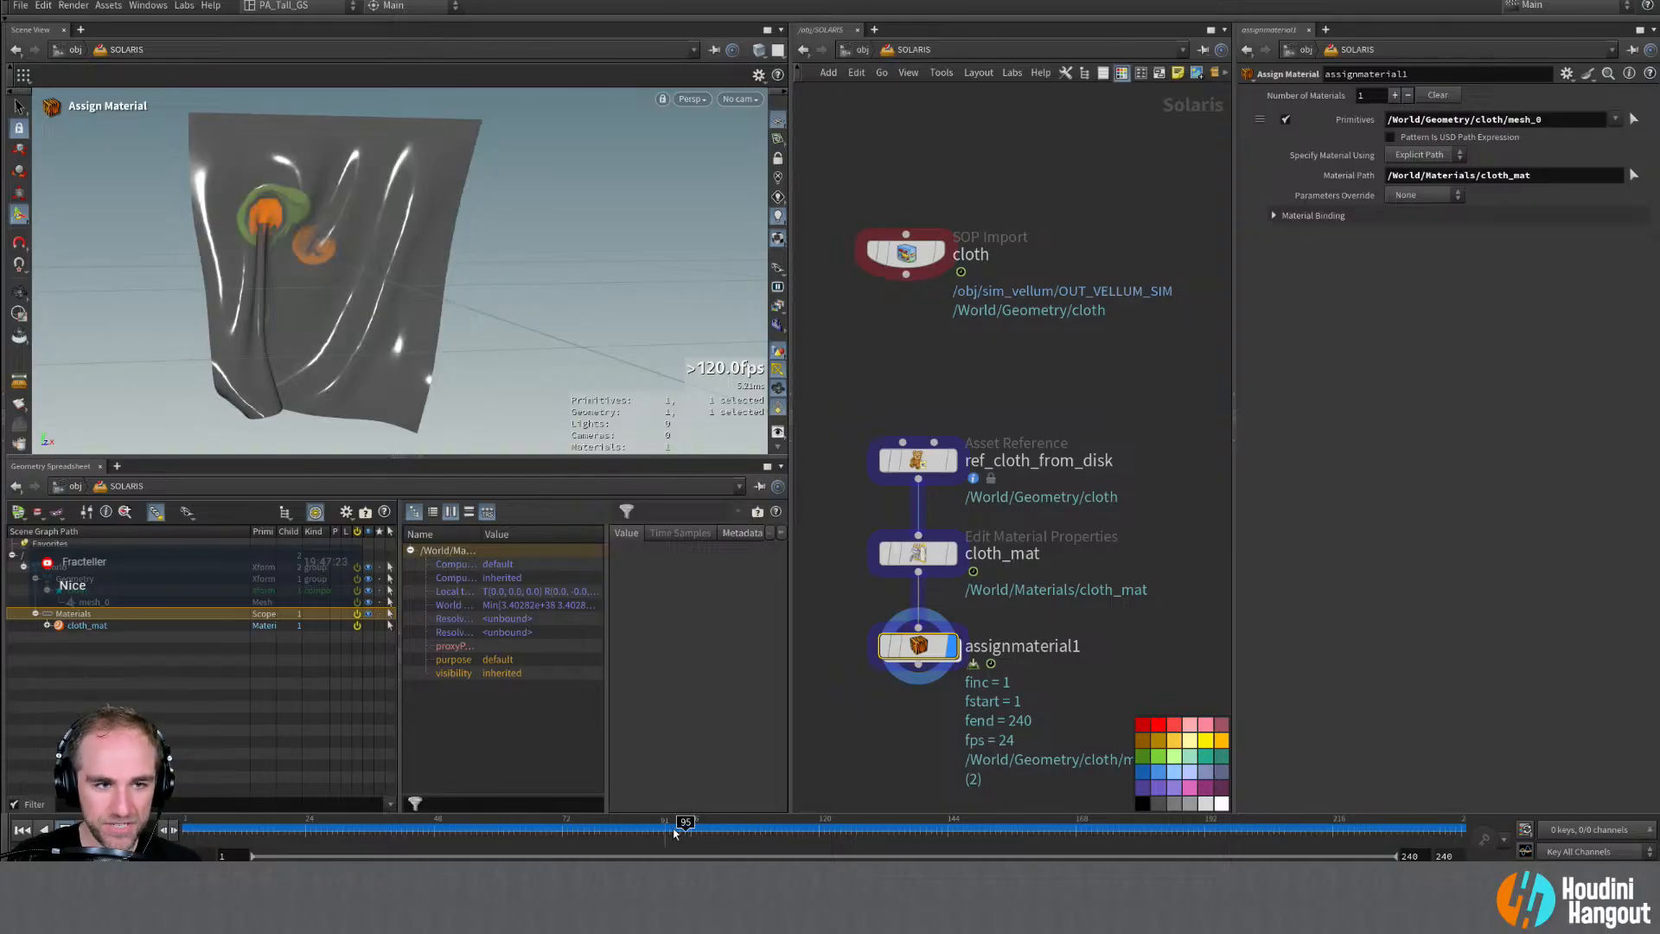
left_click_drag(646, 370, 703, 370, "alt")
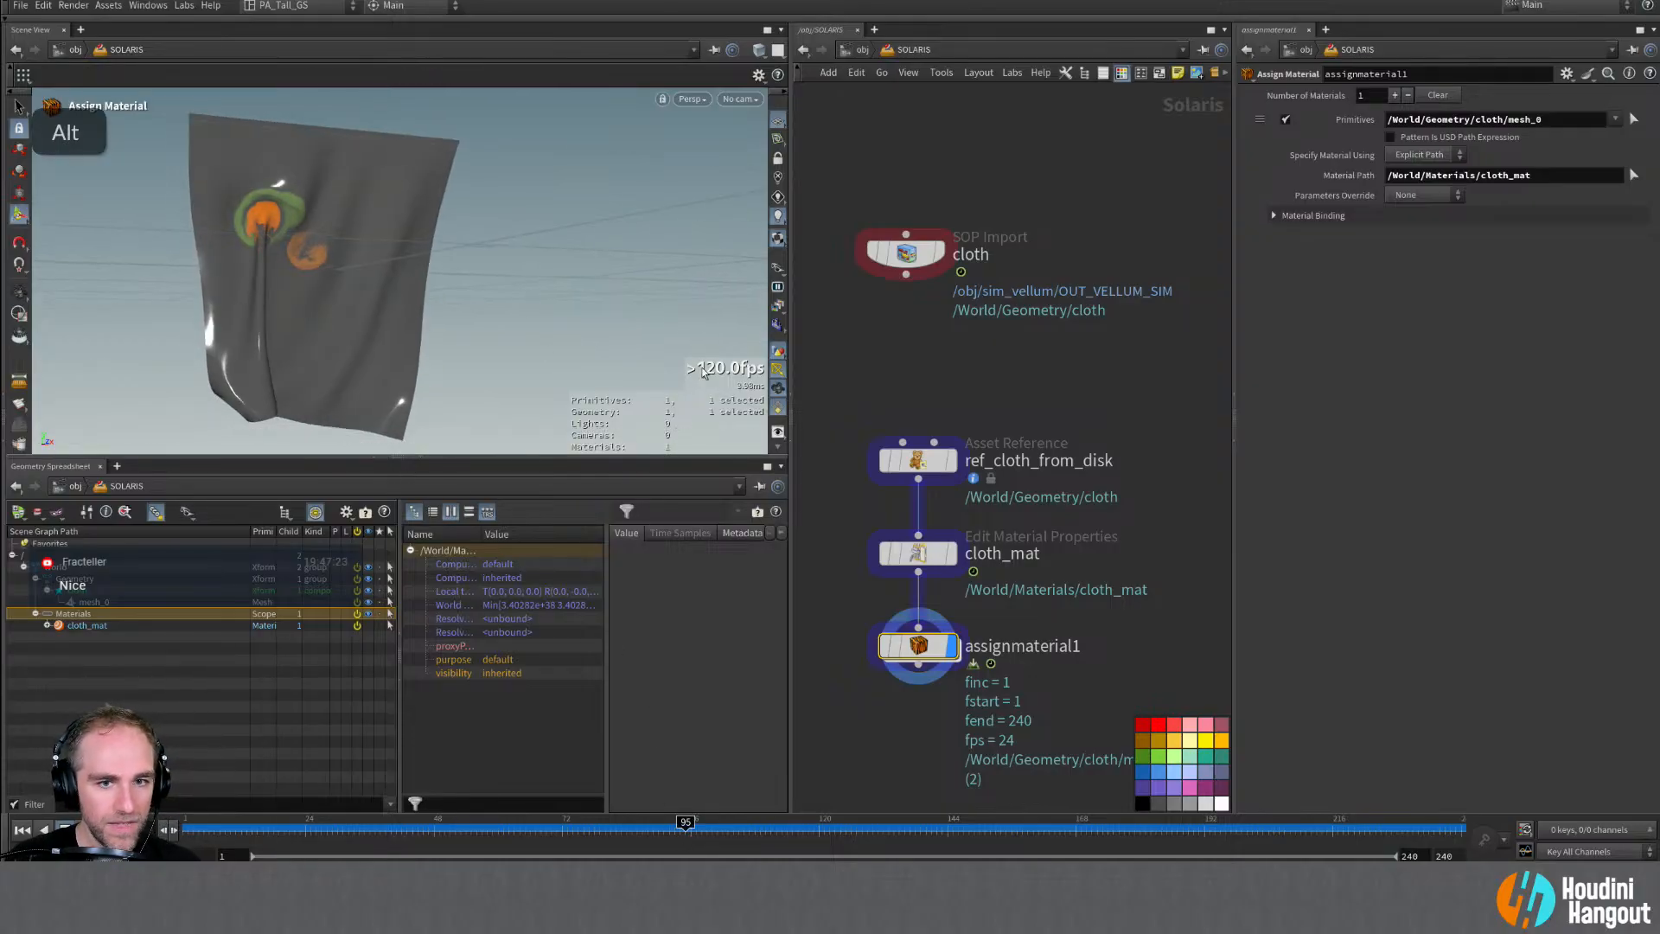
Step: Turn off material display in the viewport, play back the plain cloth and park the timeline on frame 96
left_click(778, 238)
left_click(87, 830)
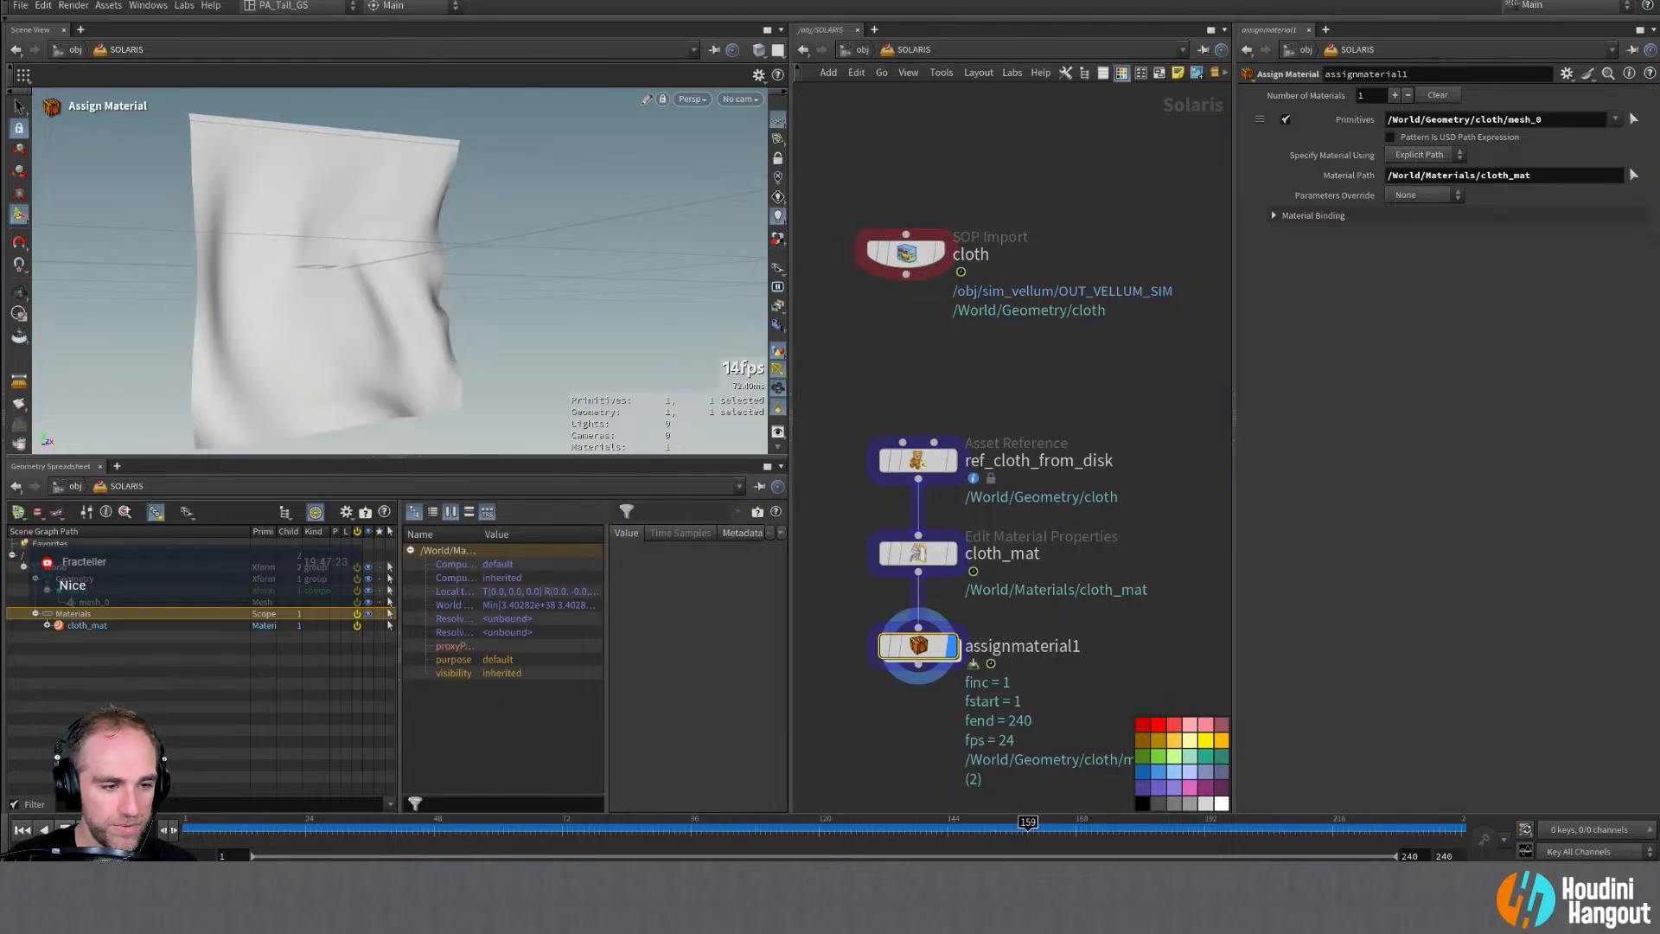
left_click_drag(764, 828, 691, 843)
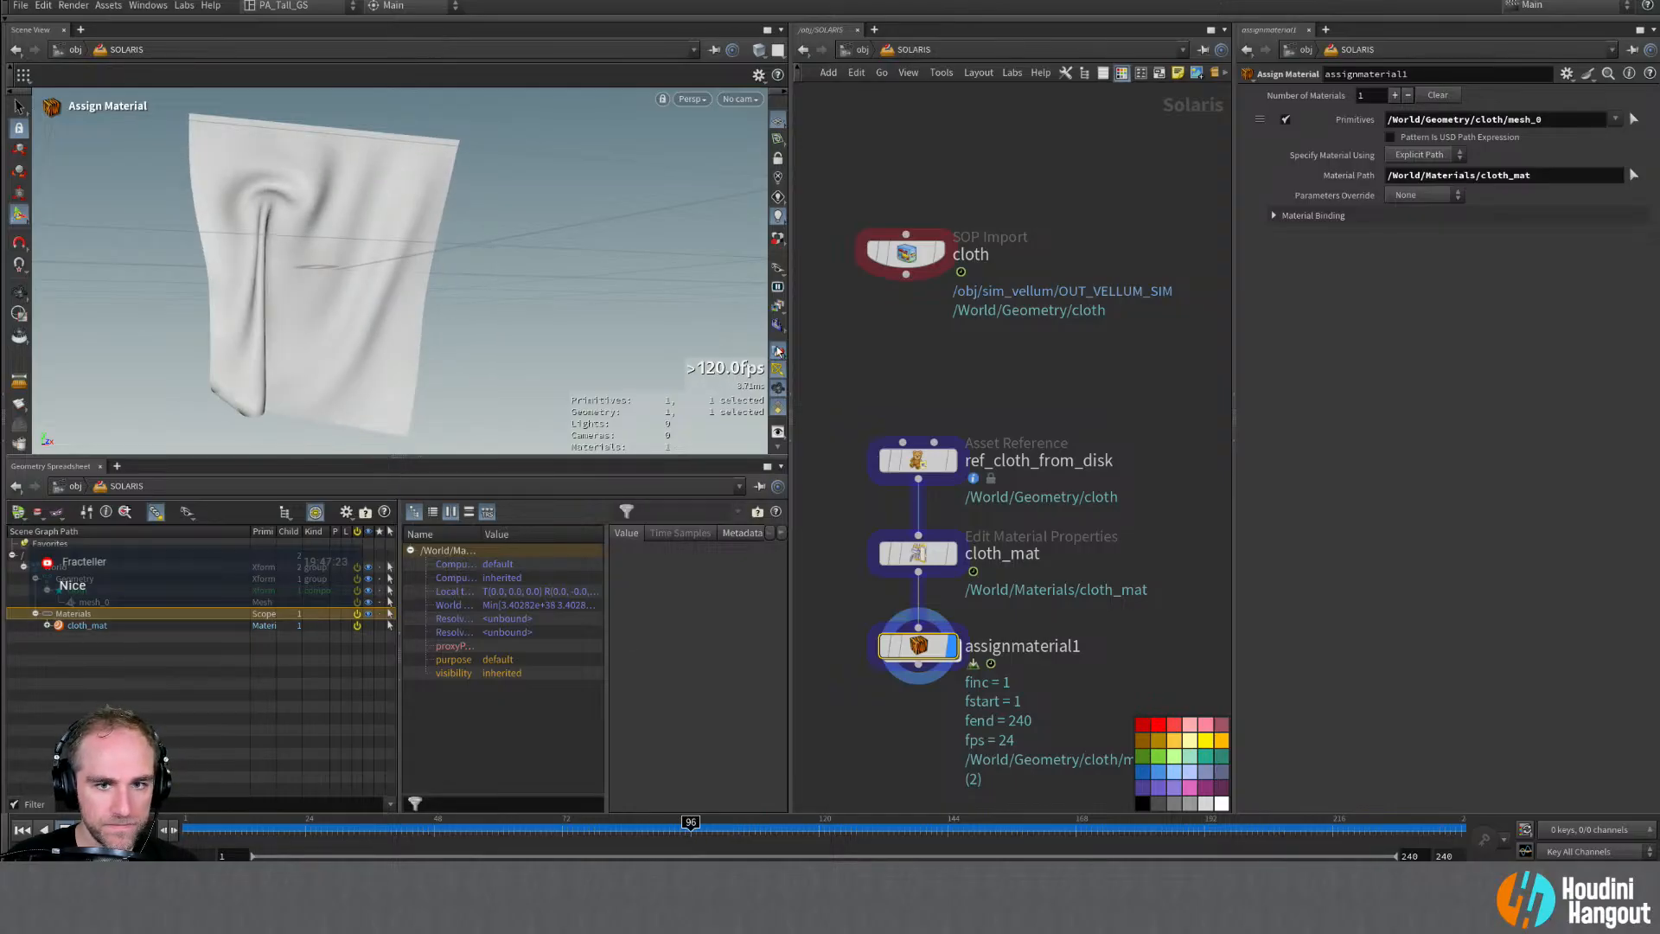
left_click(777, 240)
left_click(777, 239)
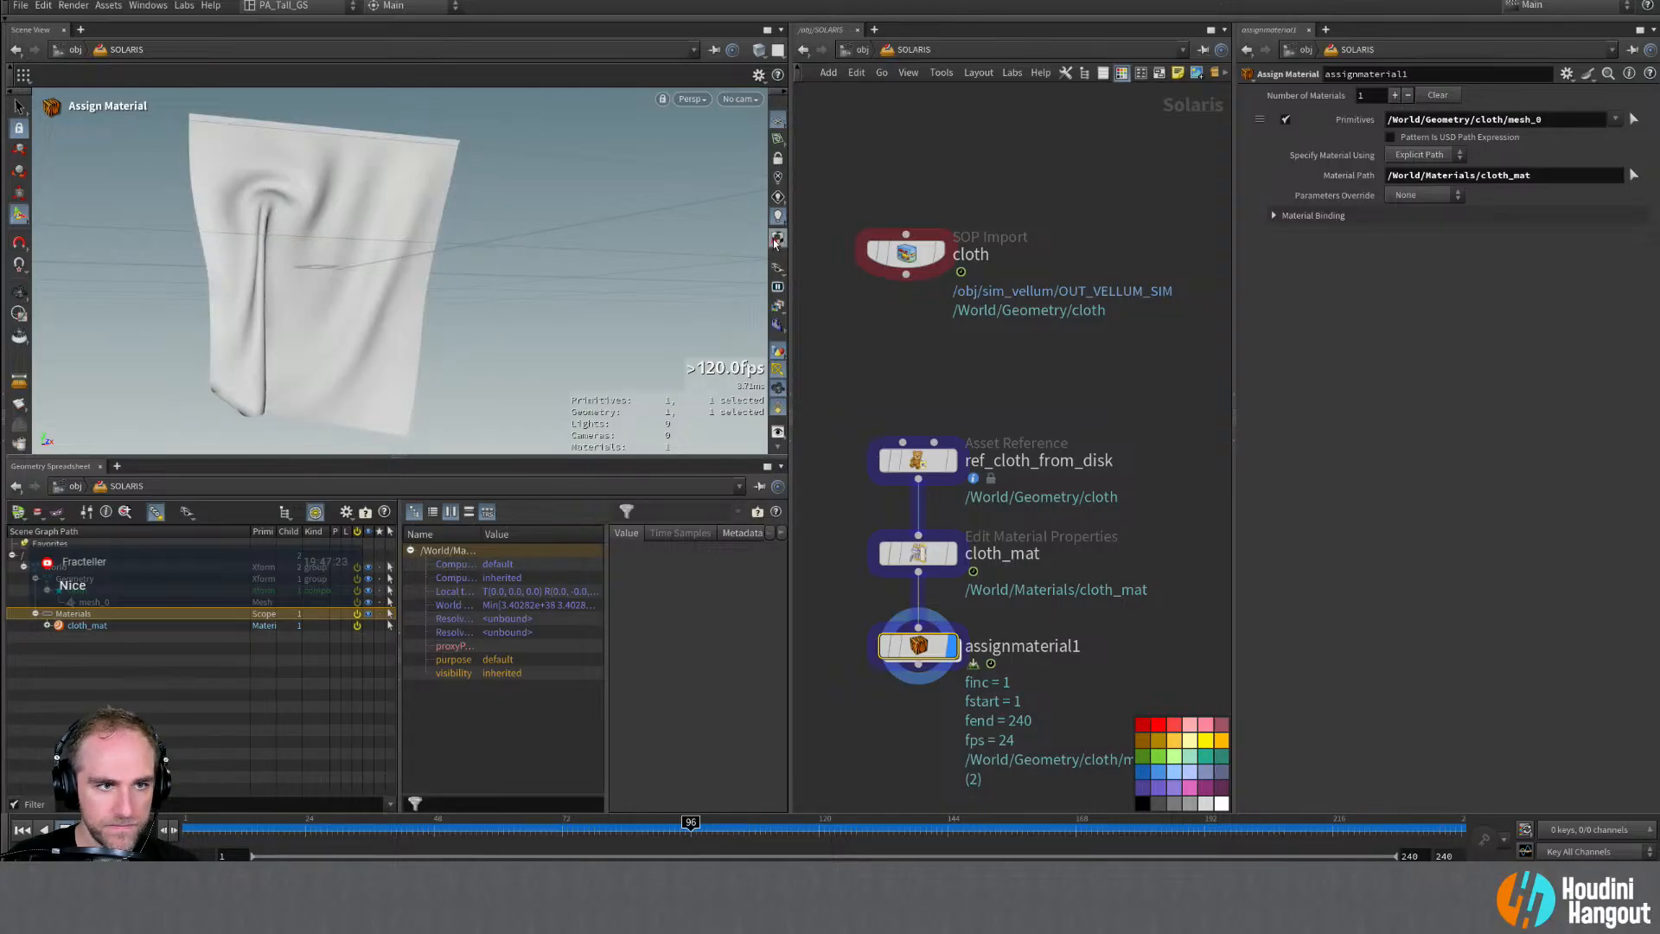
Step: Enlarge the viewport, frame the whole cloth and create a camera from that view after assignmaterial1
middle_click_drag(917, 740, 899, 683)
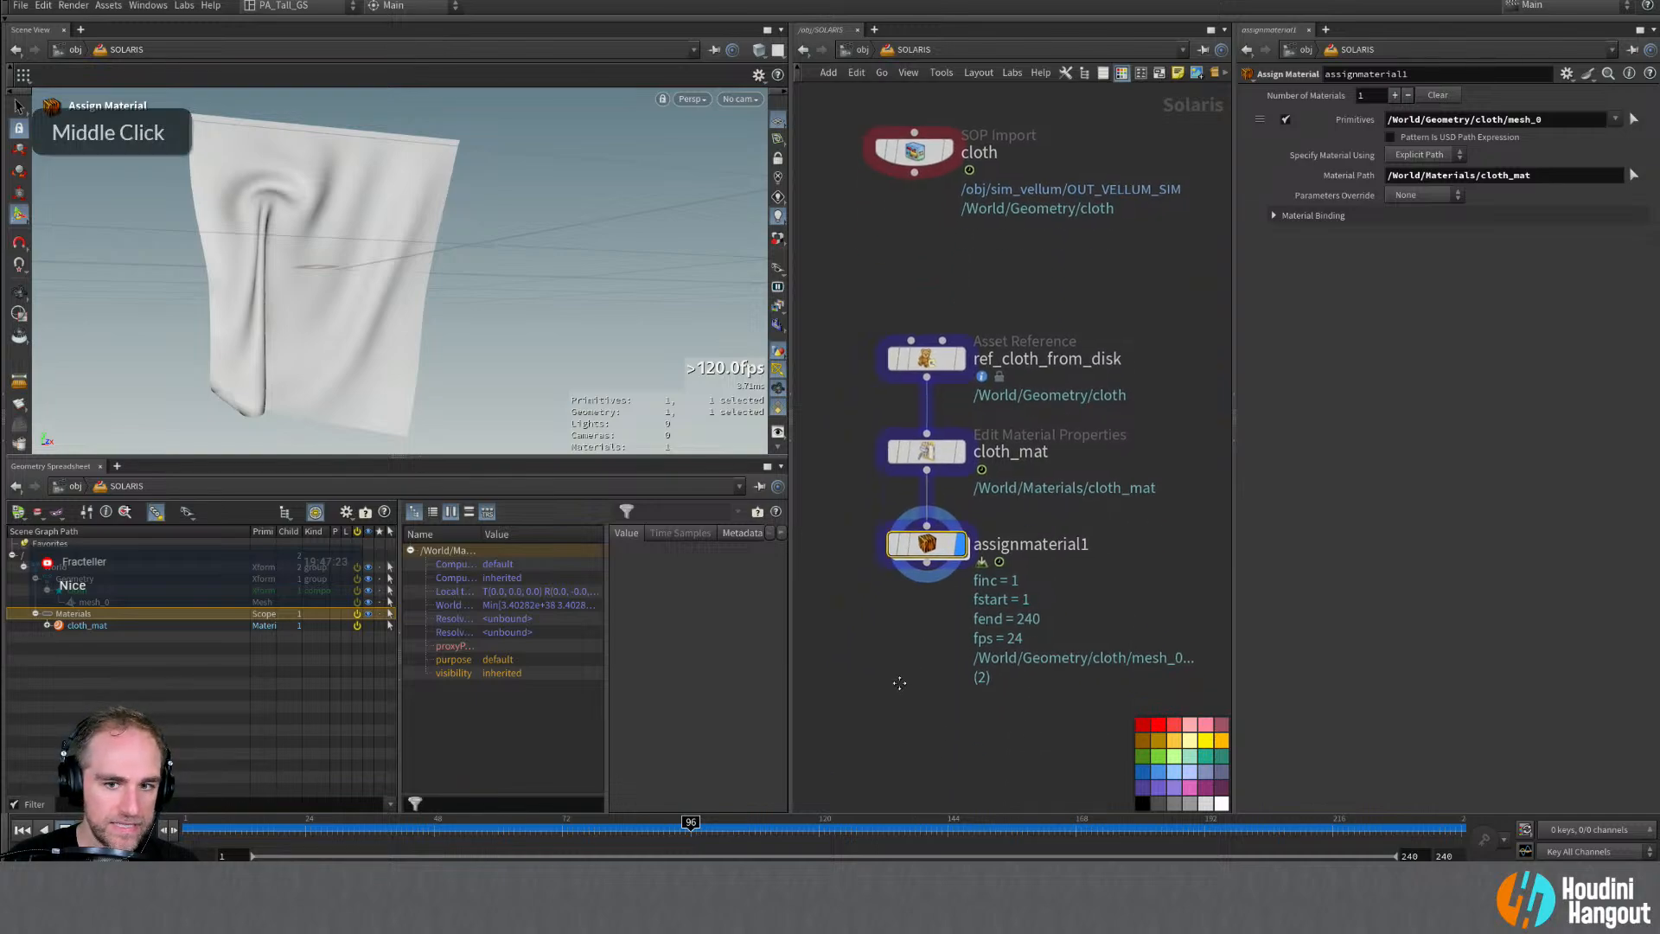
right_click_drag(358, 259, 337, 256, "alt")
middle_click_drag(337, 256, 396, 251, "alt")
left_click_drag(396, 252, 380, 251, "alt")
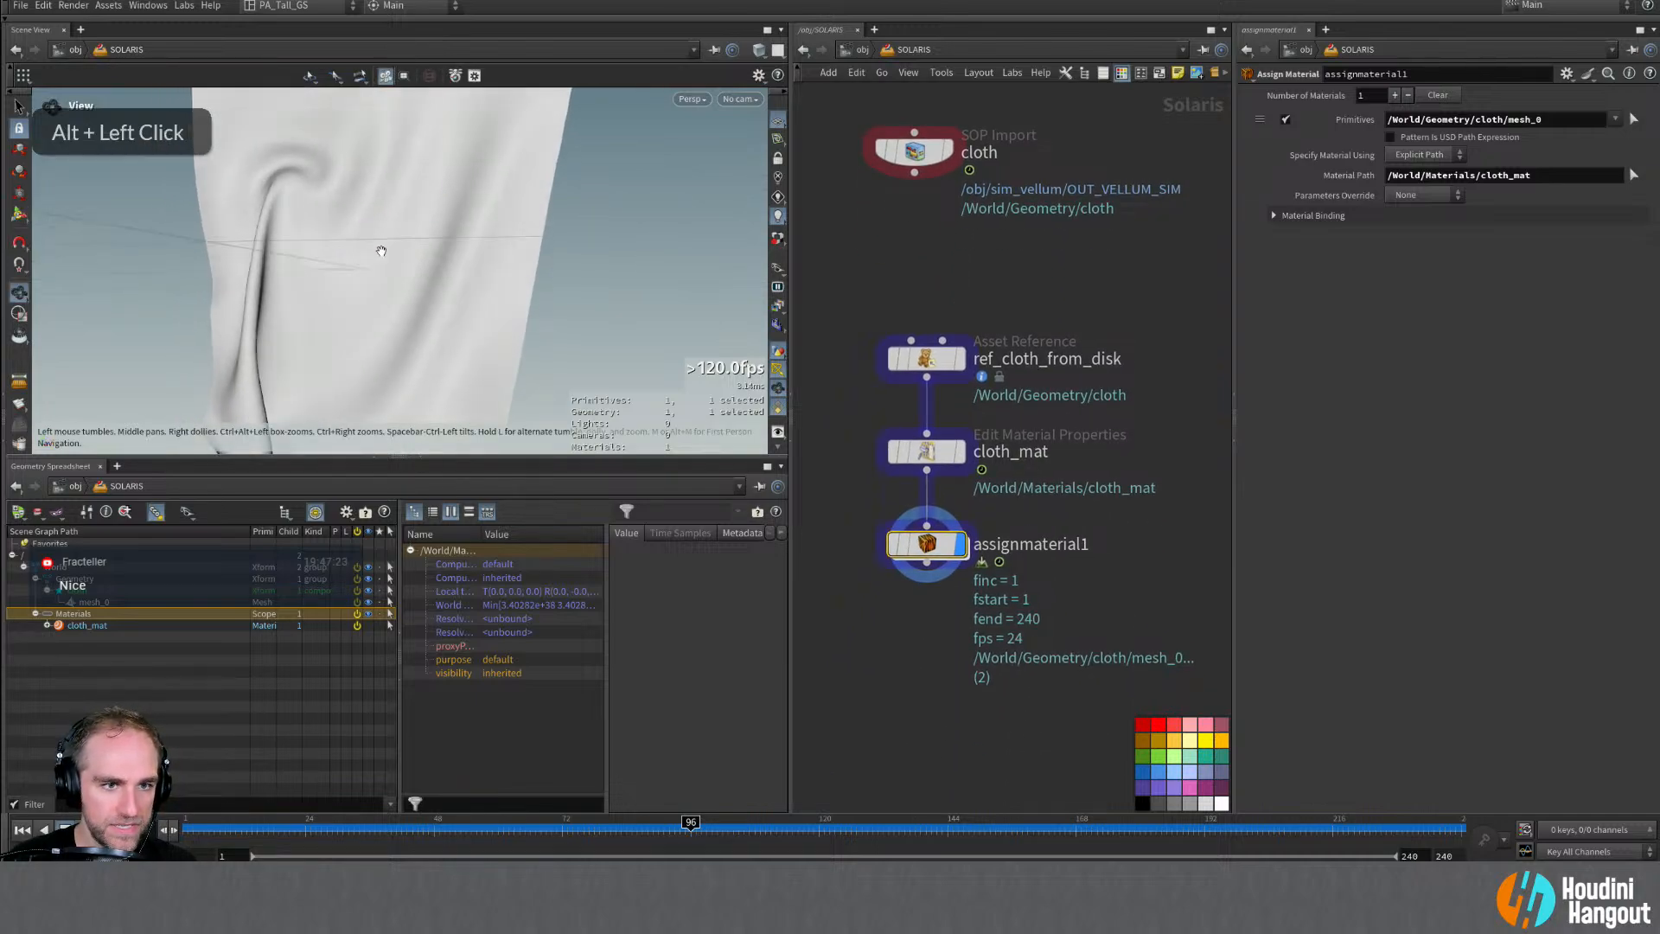
right_click_drag(379, 252, 420, 460, "alt")
left_click_drag(401, 462, 415, 596)
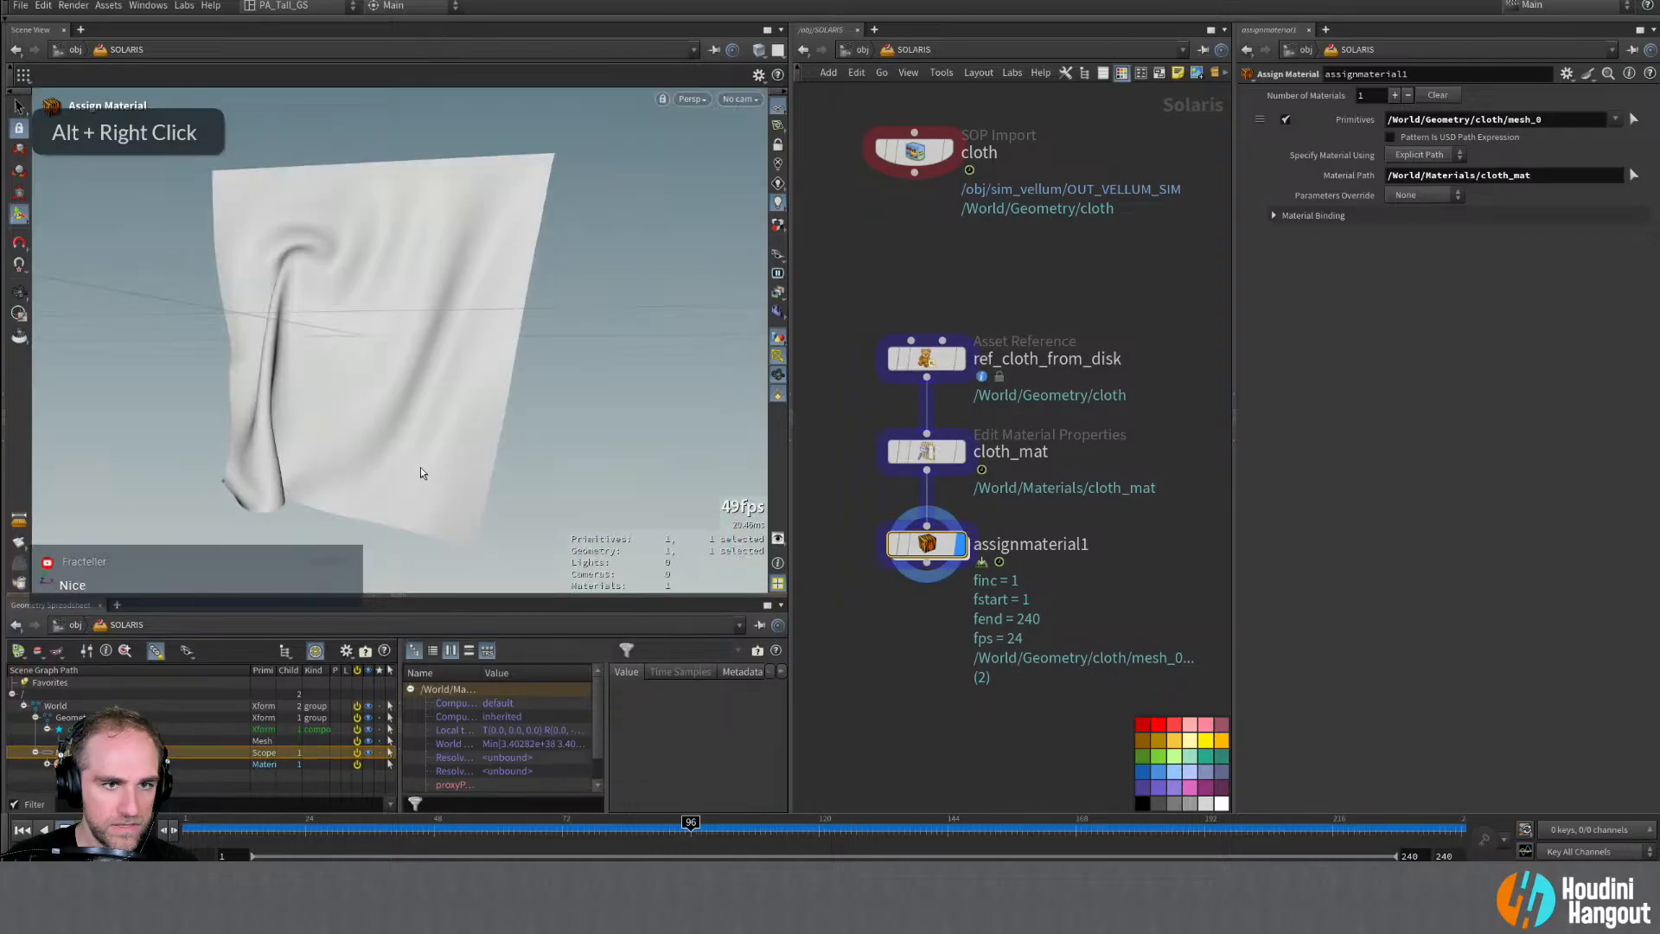
key("Tab")
type("camera")
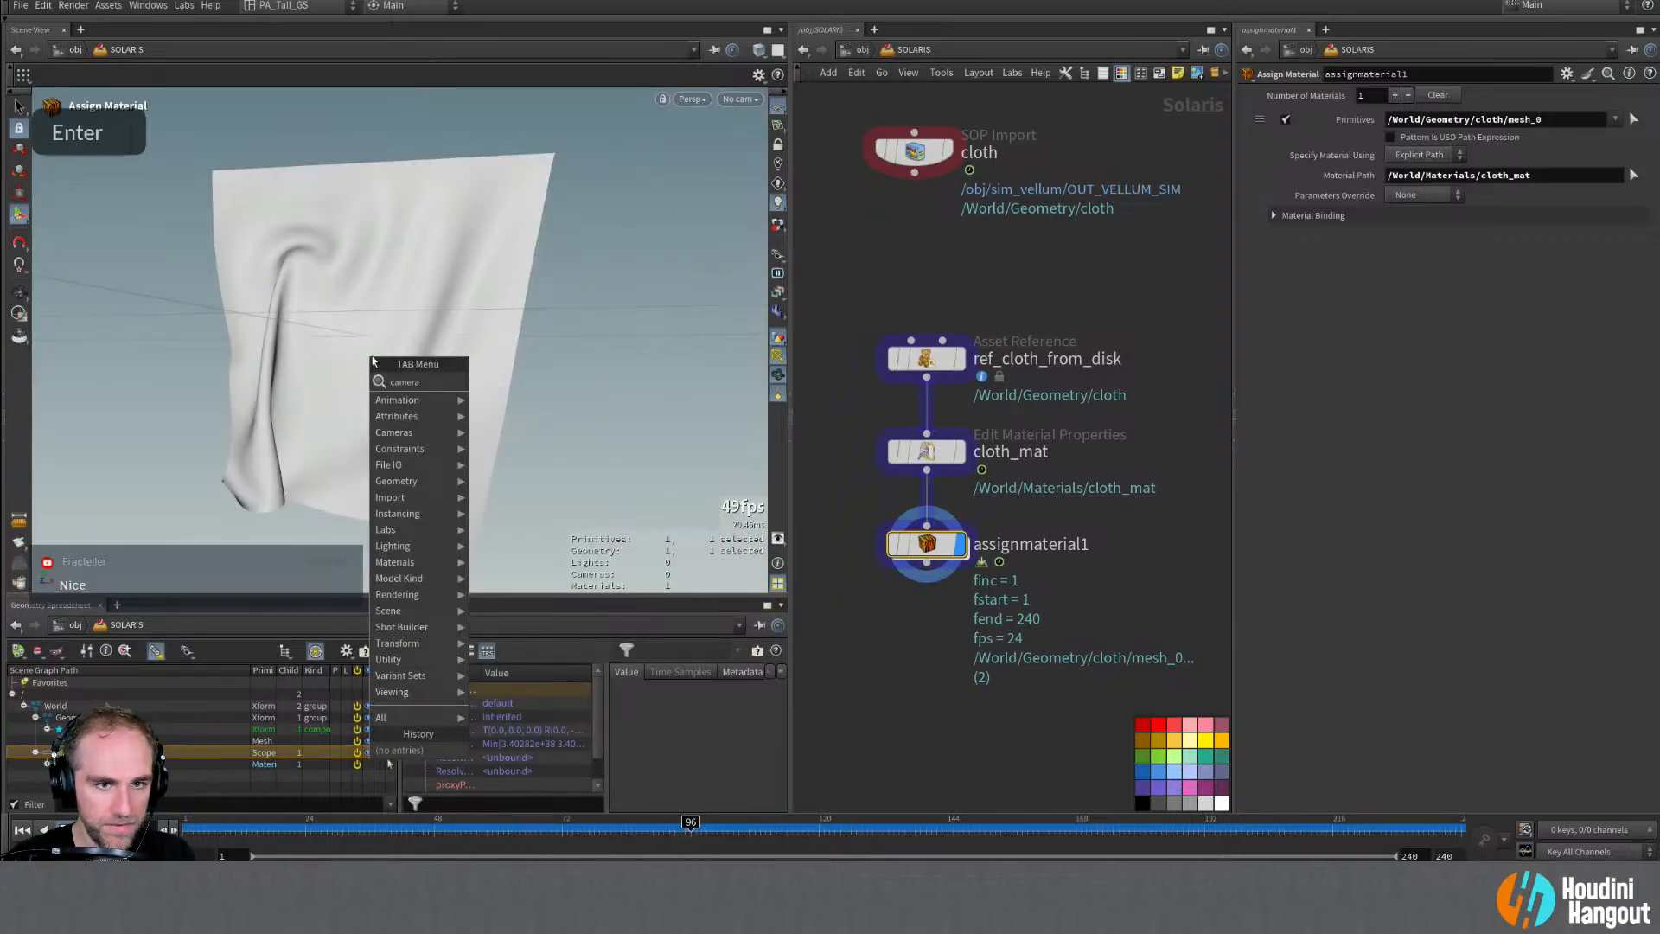
key("Return")
key("alt")
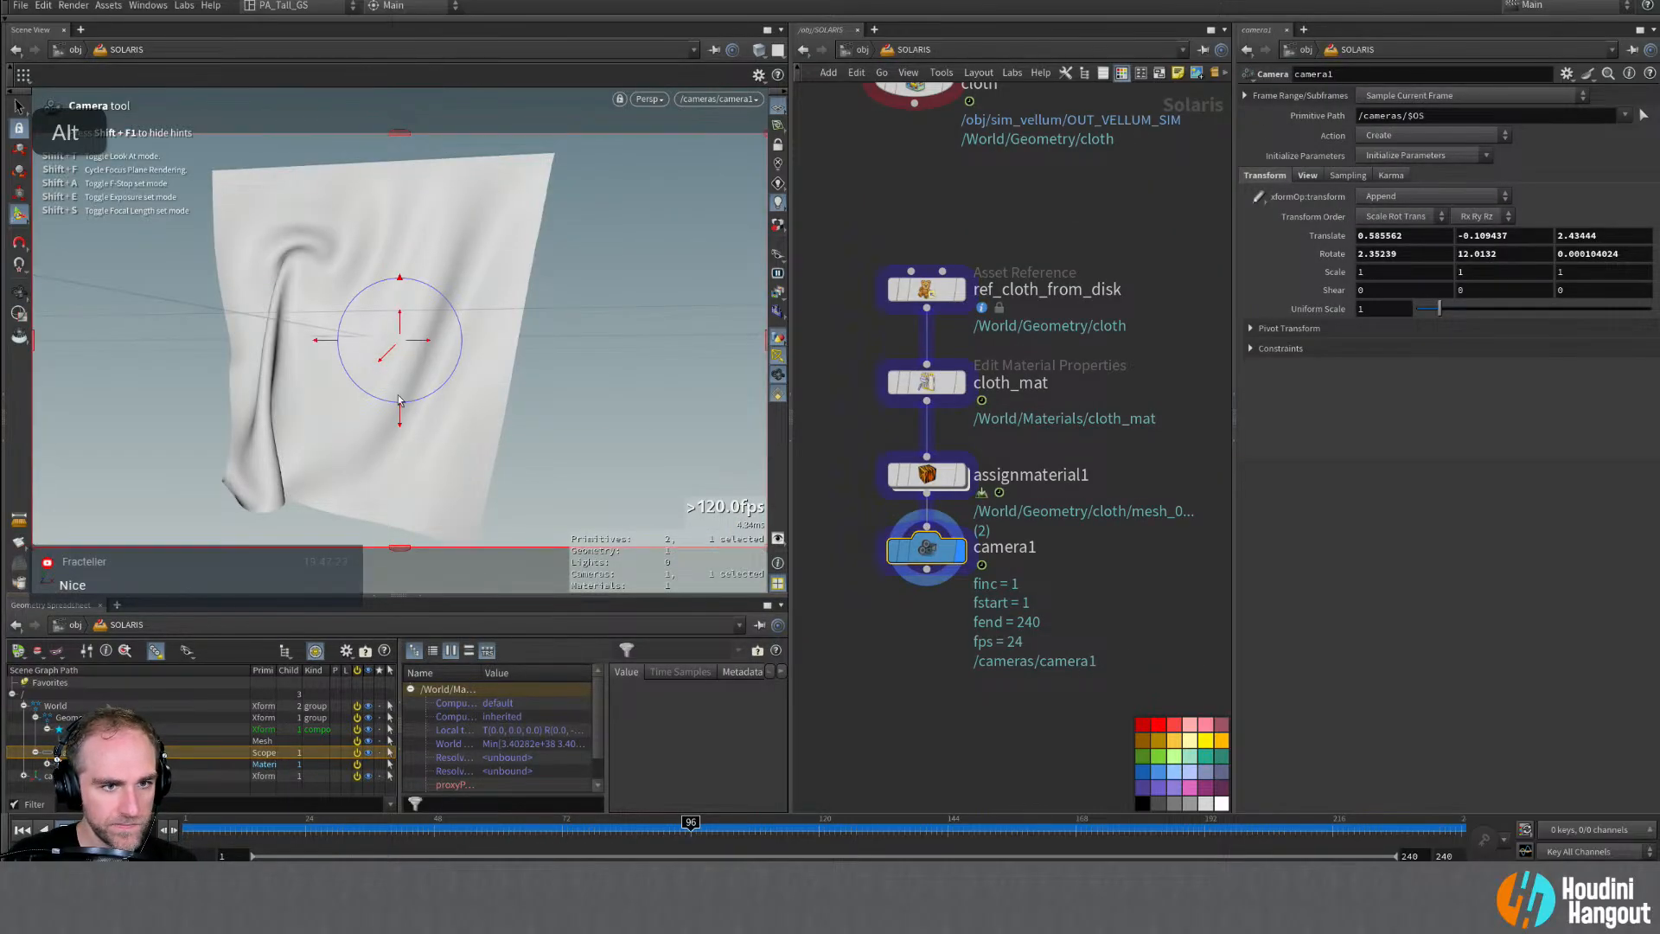
Step: Lock camera1 to the view and reframe the cloth from a slightly more angled viewpoint
left_click(778, 146)
middle_click_drag(560, 287, 589, 281, "alt")
right_click_drag(530, 304, 538, 317, "alt")
left_click_drag(527, 318, 487, 320, "alt")
middle_click_drag(490, 318, 522, 312, "alt")
right_click_drag(524, 313, 531, 325, "alt")
Step: Add a dome light node below camera1 in the node chain and make it the displayed node
left_click_drag(932, 550, 932, 556)
middle_click_drag(933, 556, 986, 507)
key("Tab")
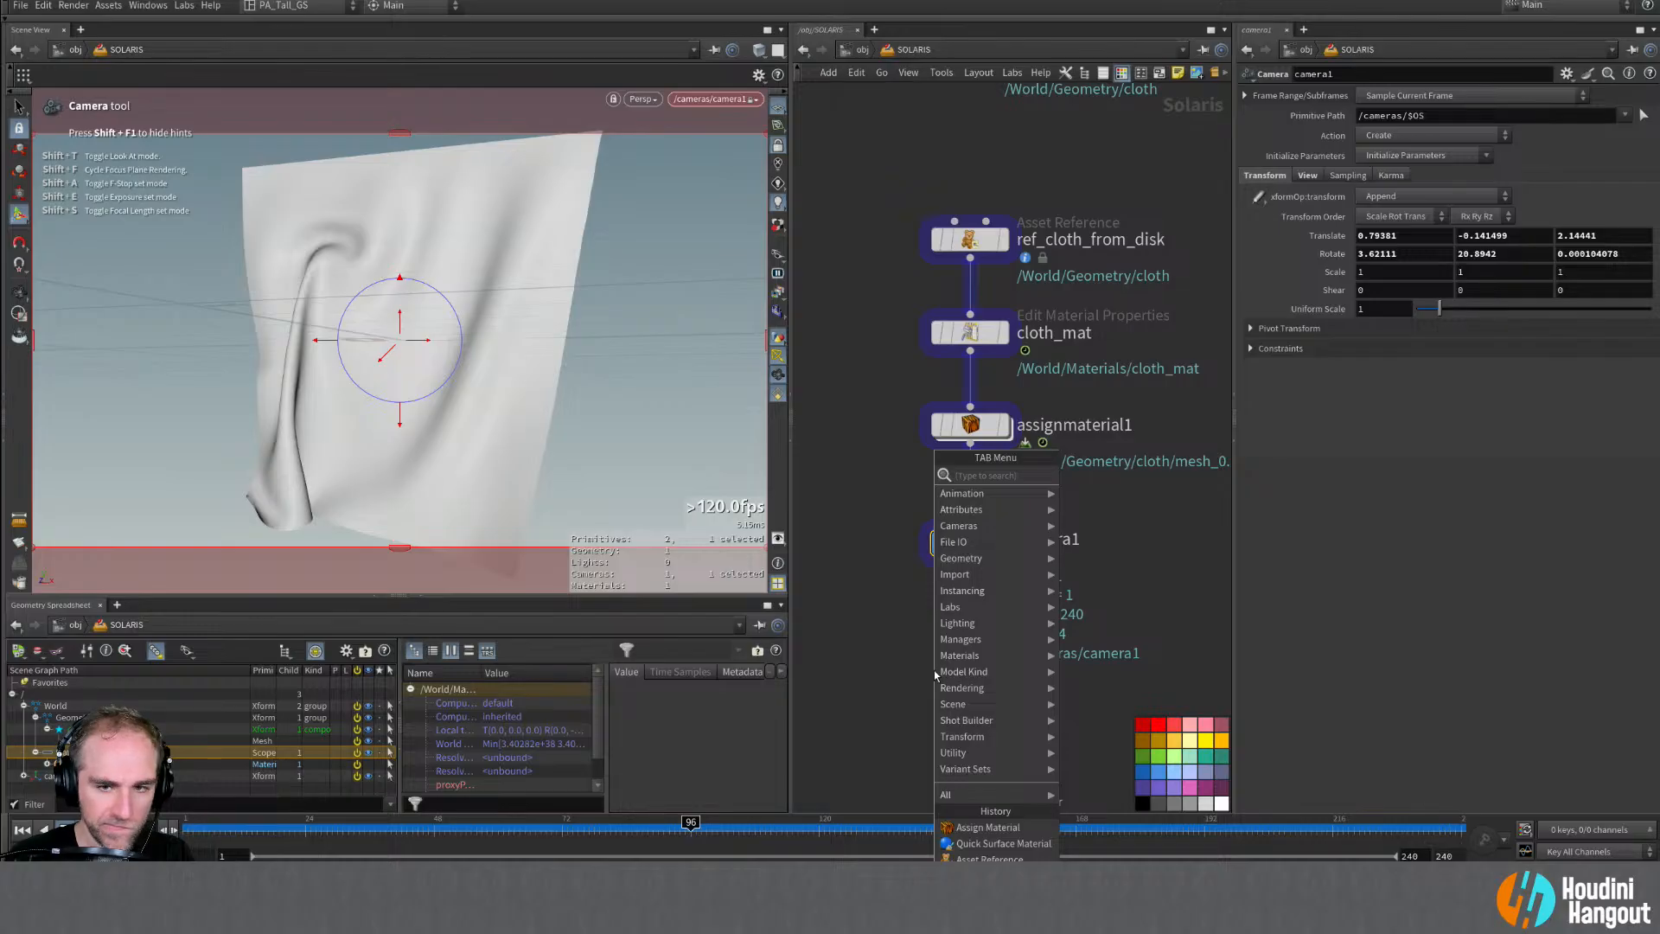
type("dome")
key("Return")
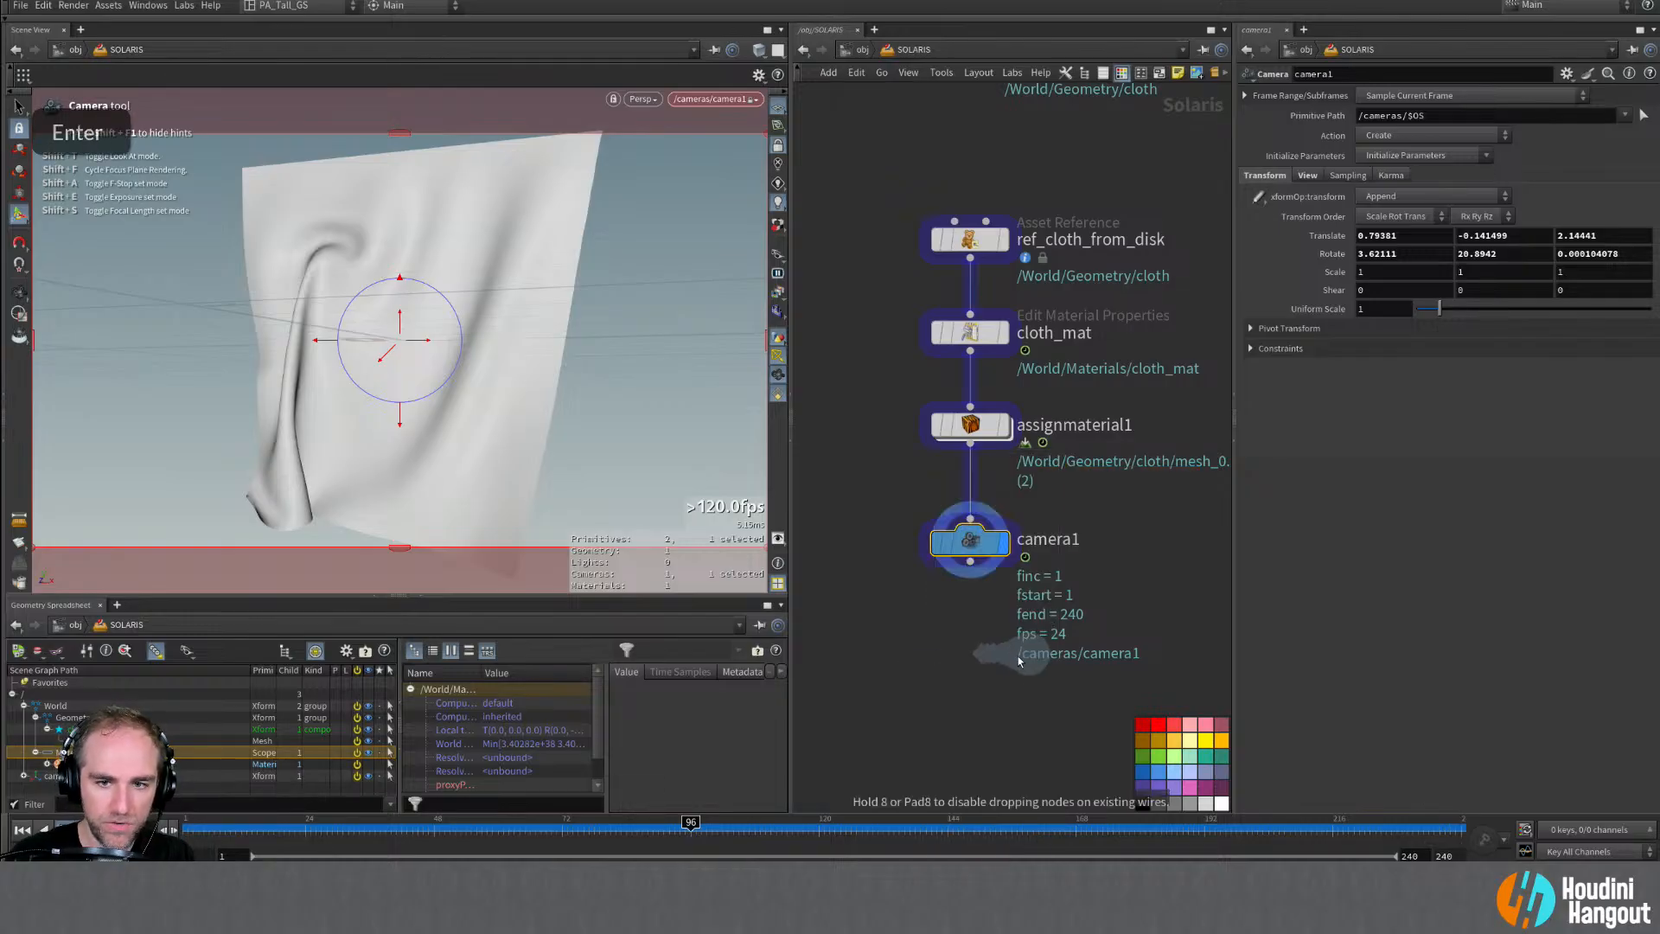
left_click(972, 630)
left_click(1000, 633)
left_click_drag(984, 632, 984, 650)
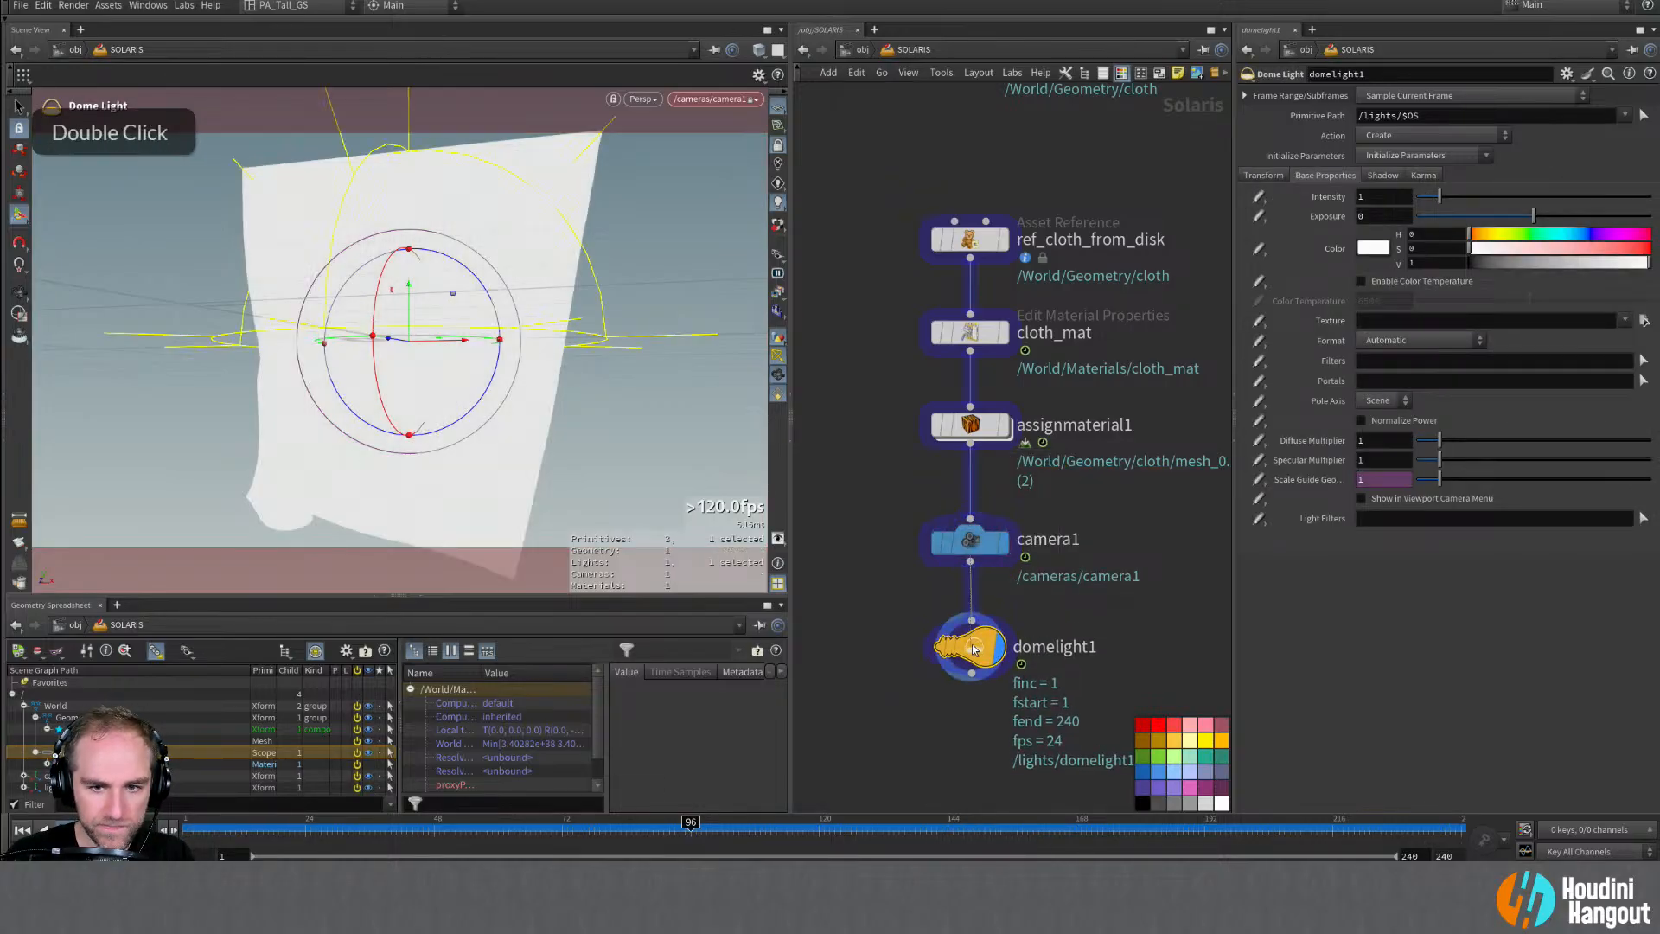
Step: Set the dome light's texture to HDRIHaven_skylit_garage_2k.rat from $HFS/houdini/pic/hdri
left_click(1643, 320)
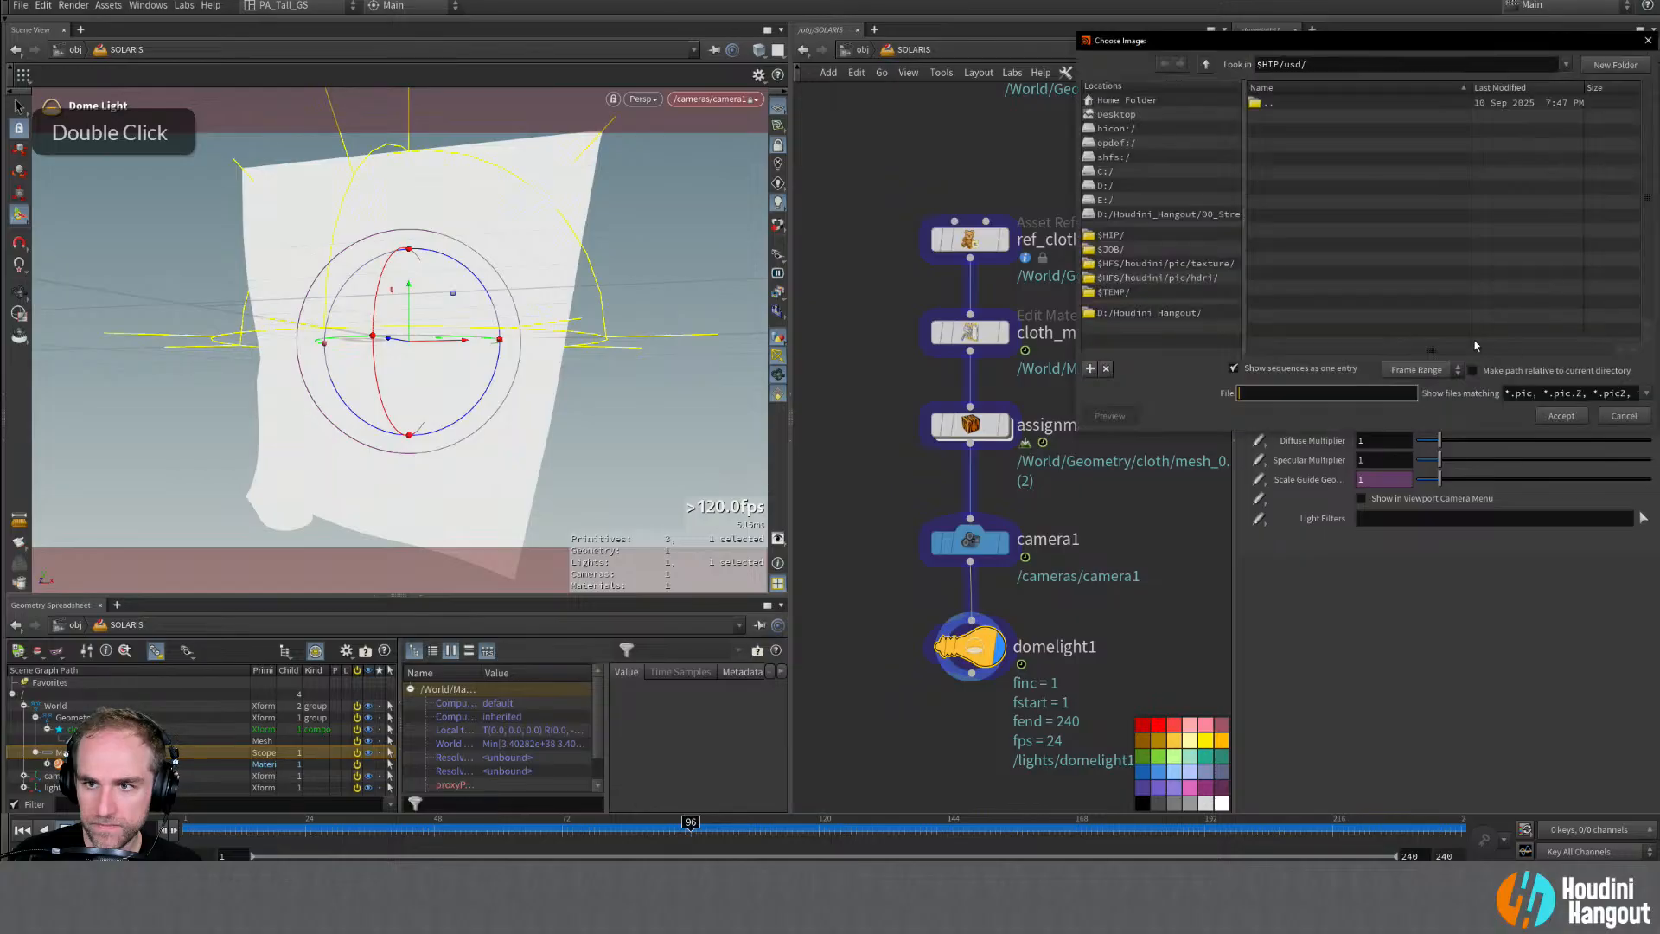
left_click(1125, 279)
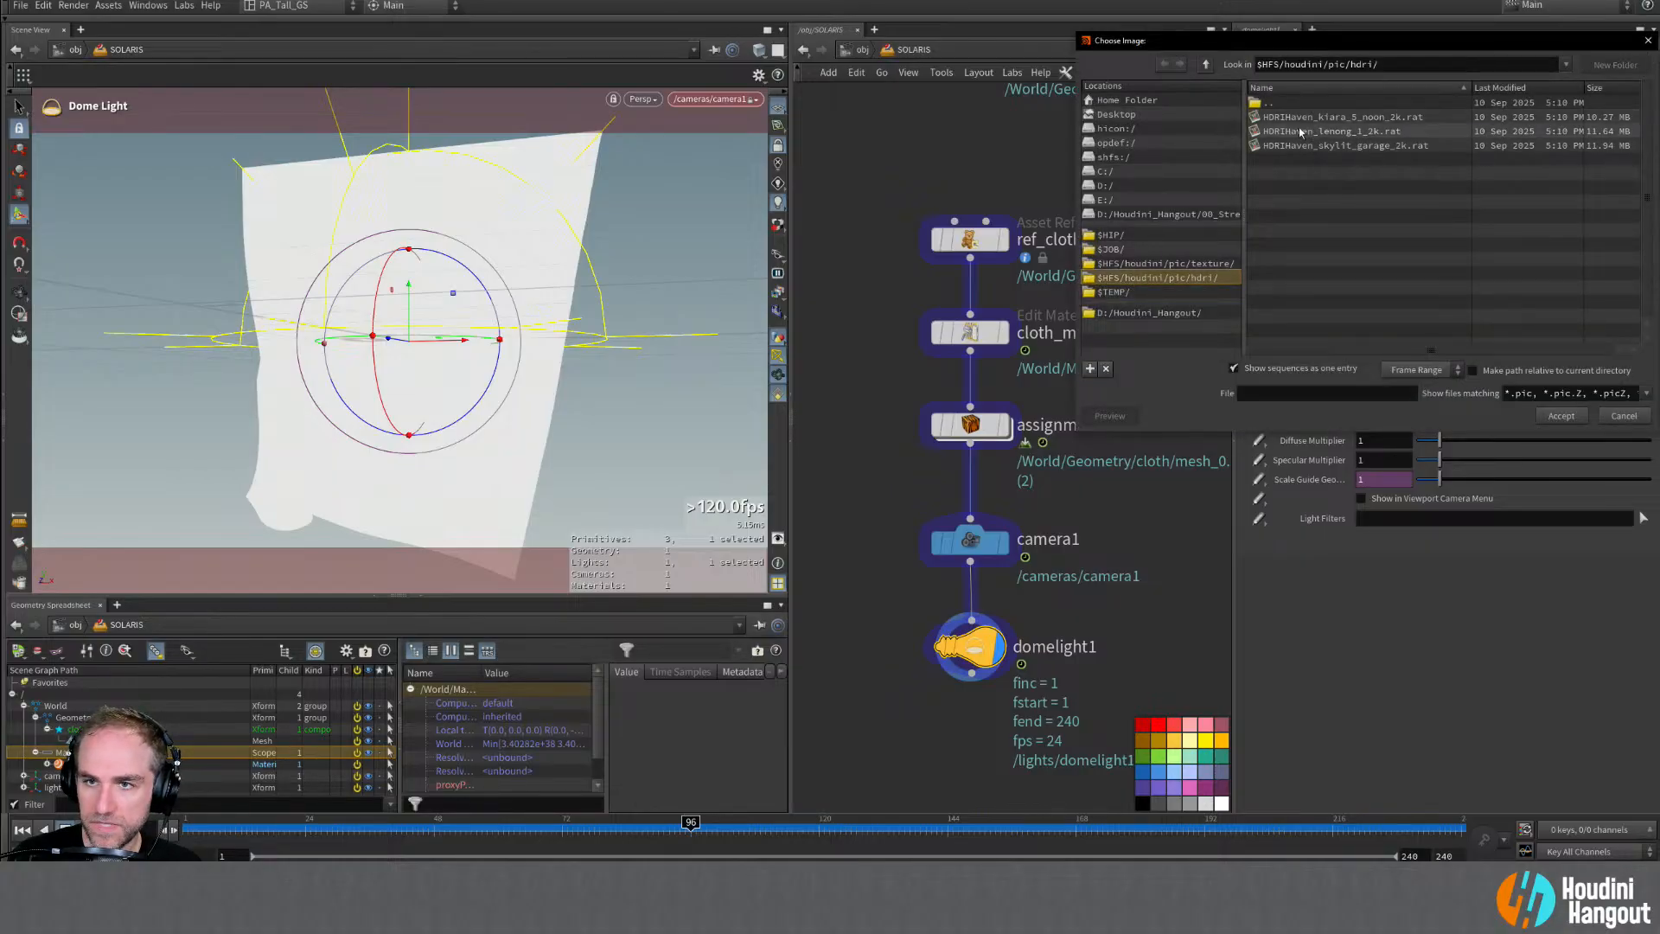
left_click(1332, 145)
left_click(1560, 416)
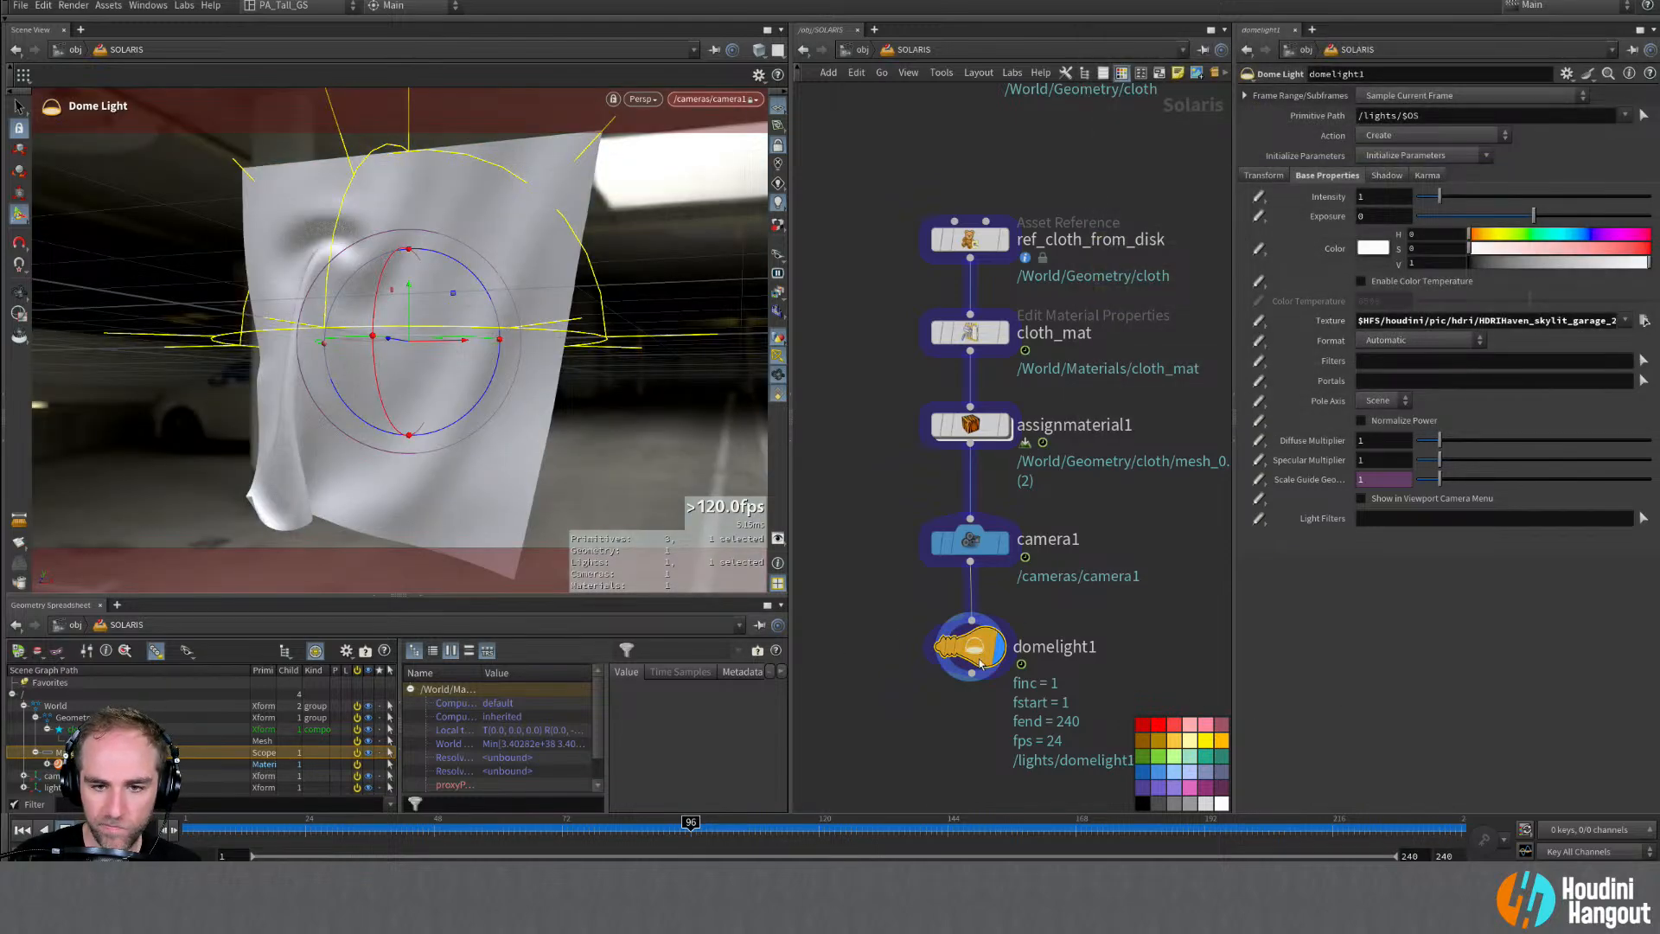
left_click_drag(979, 662, 980, 676)
Step: Switch the viewport renderer to Karma CPU and adjust the camera framing so the cloth fits the shot
left_click(640, 99)
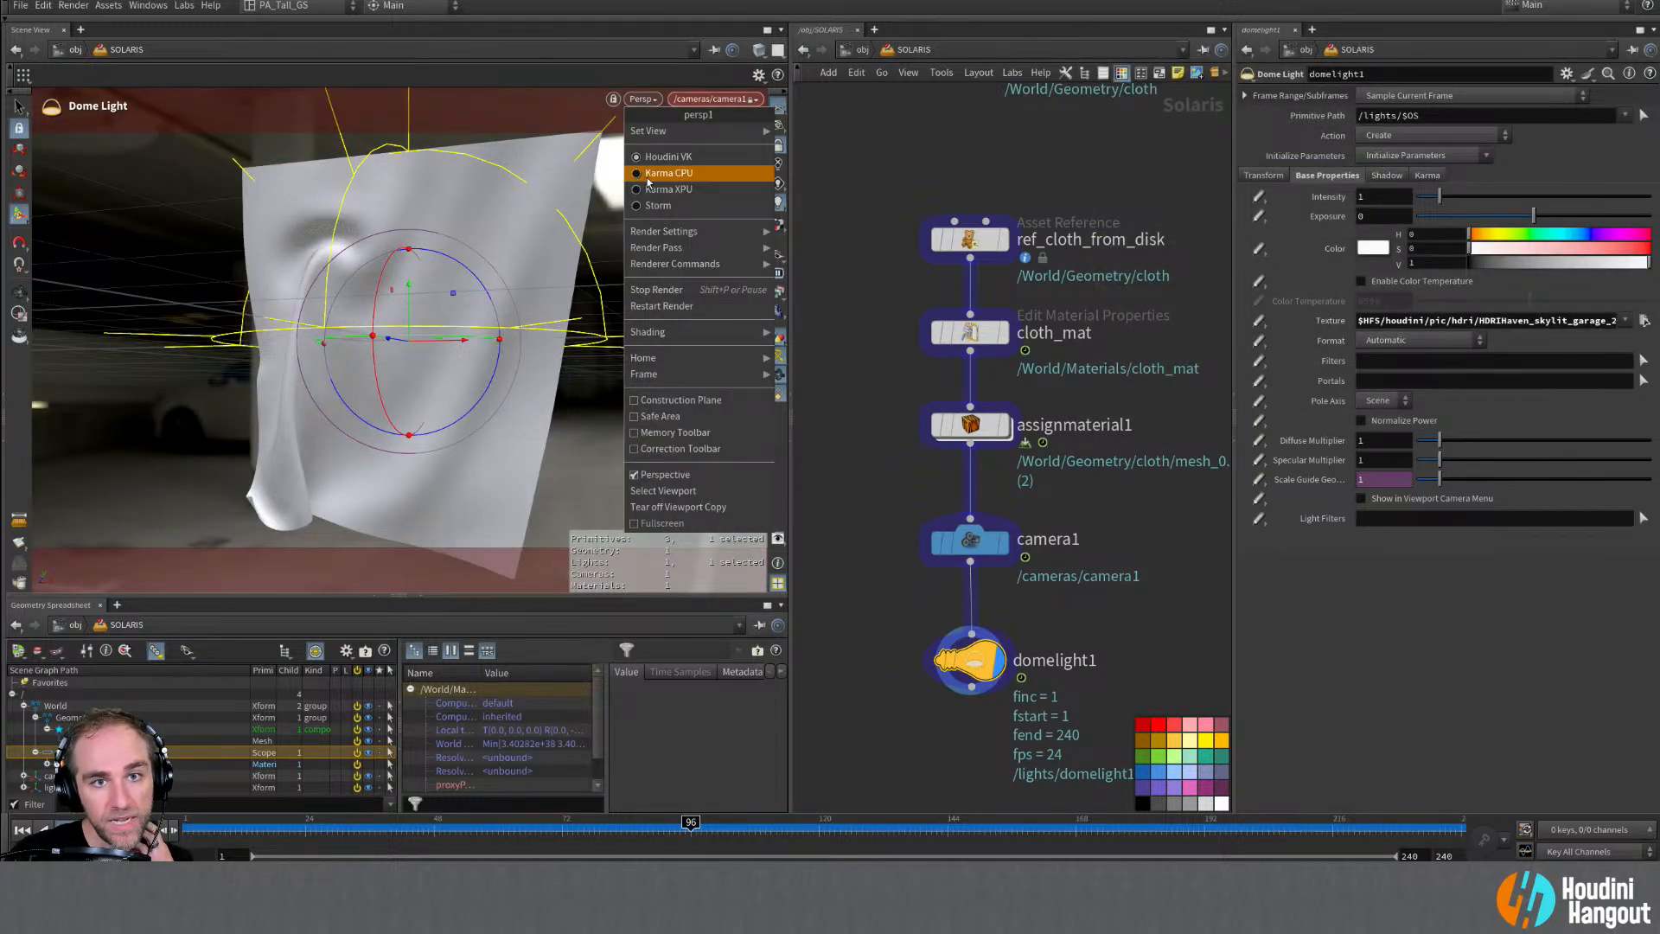
left_click(647, 177)
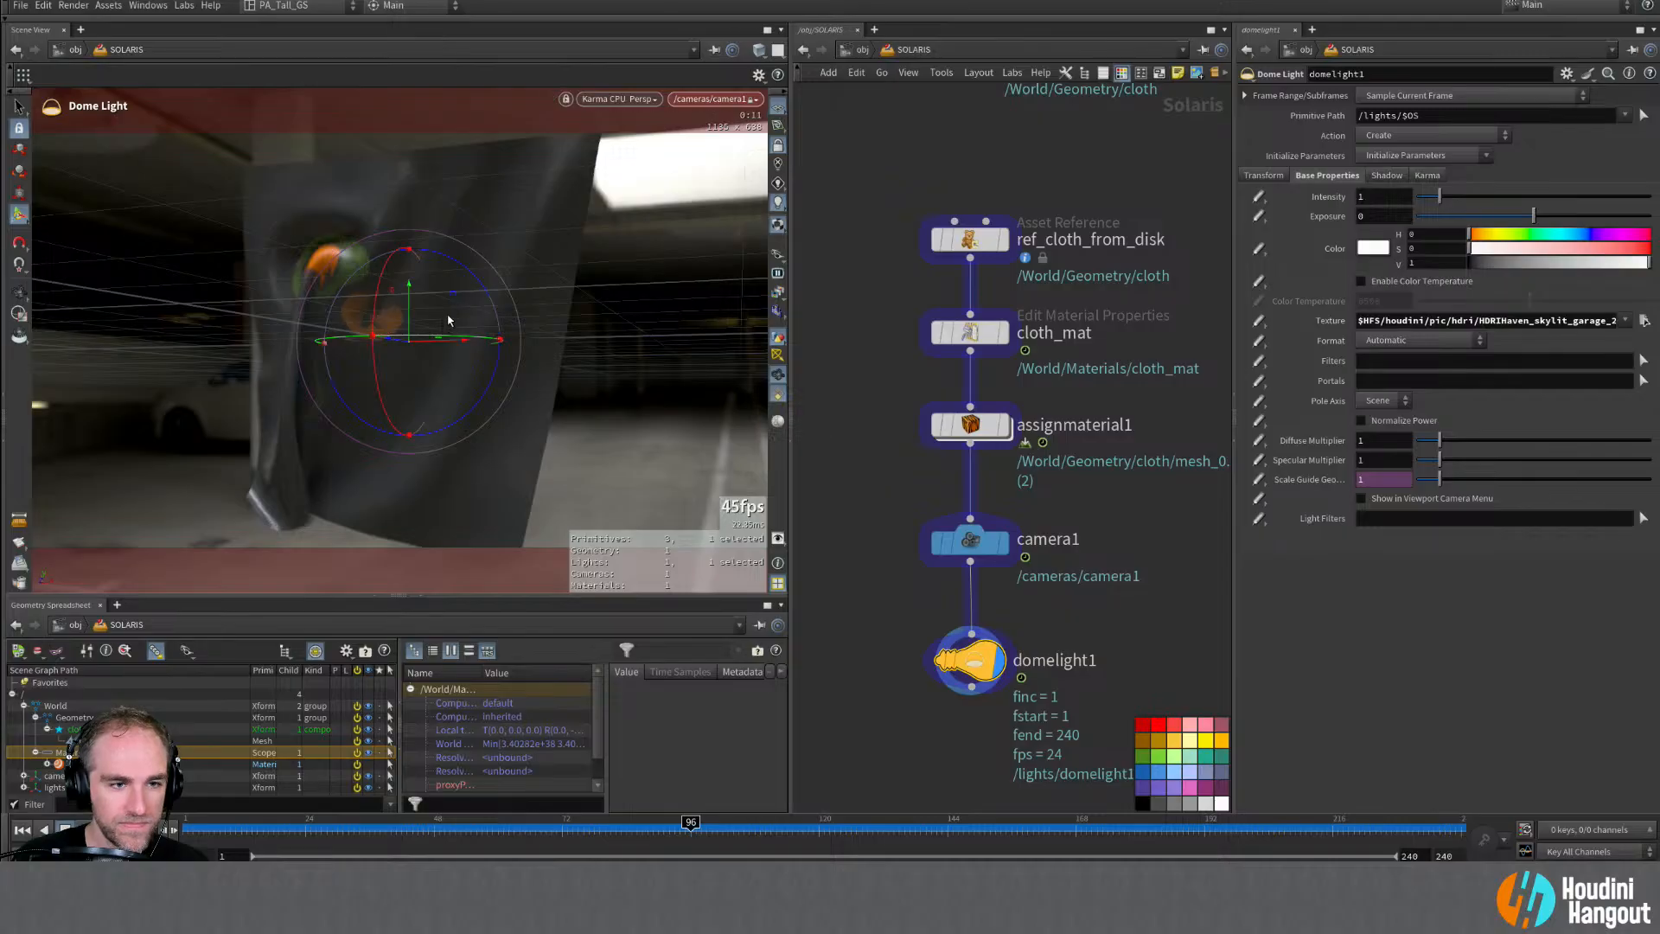
left_click_drag(433, 308, 377, 315, "alt")
mouse_move(432, 314)
right_mouse_down("alt")
mouse_move(485, 301)
mouse_move(429, 305)
mouse_move(445, 308)
right_mouse_up("alt")
middle_click_drag(444, 308, 442, 283, "alt")
right_click_drag(443, 284, 426, 285, "alt")
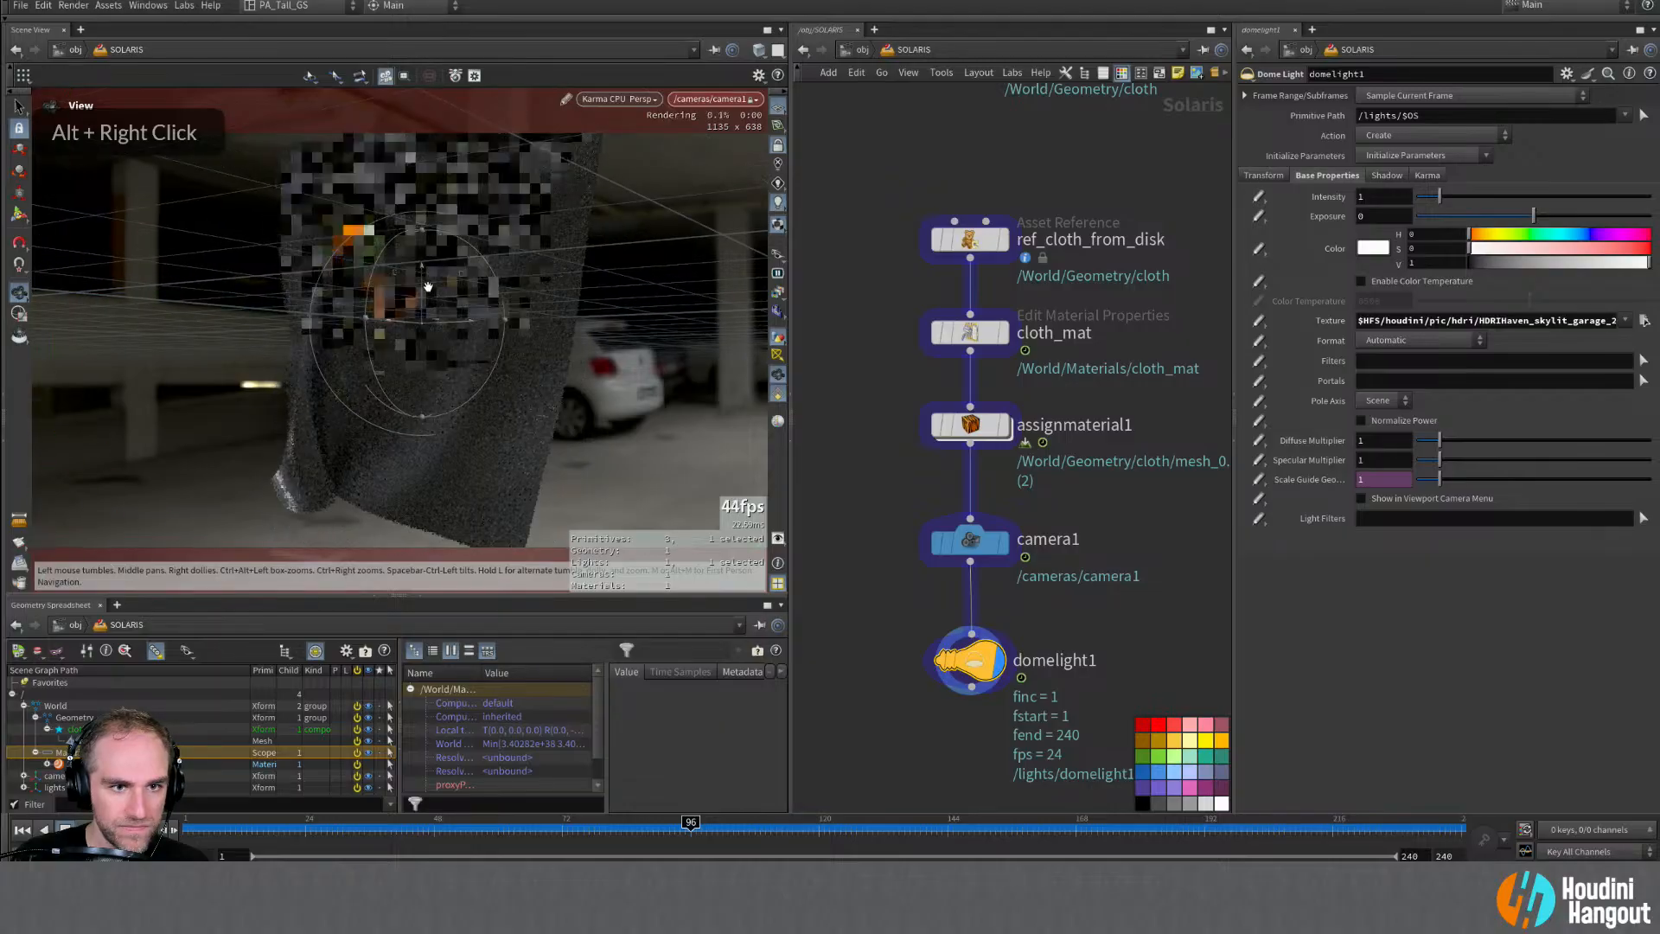
Step: Add the Karma render settings and USD Render ROP nodes after domelight1, dismiss the kernel tip and display karmarendersettings
middle_click_drag(945, 758, 936, 711, "alt")
key("Tab")
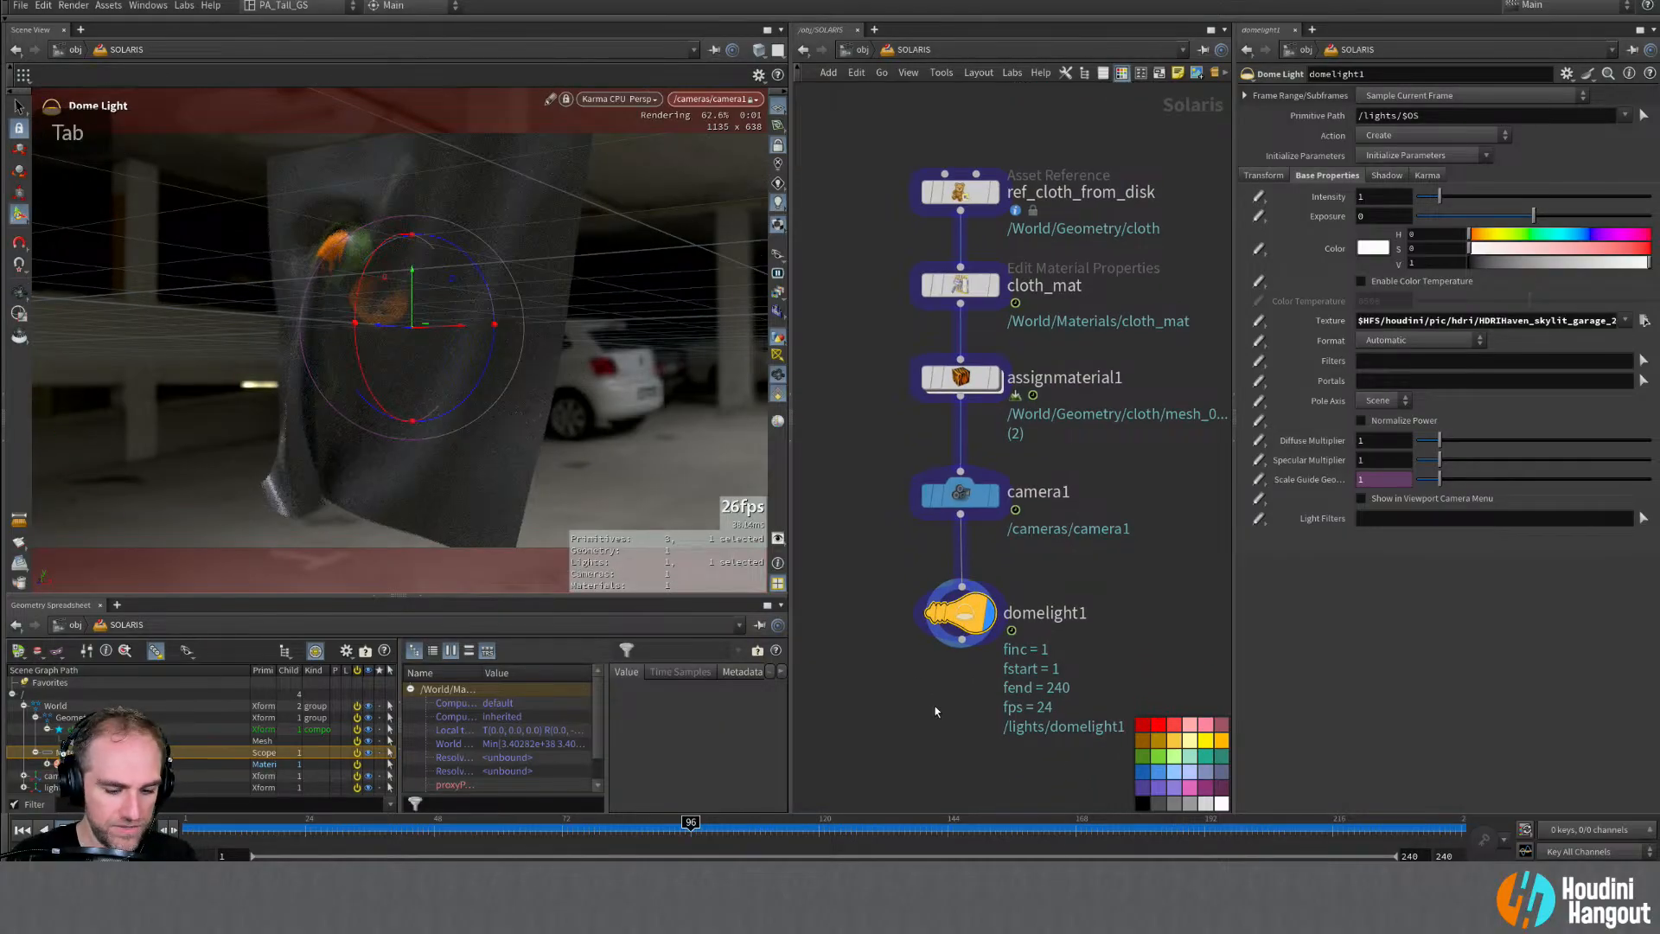
type("karma")
key("Return")
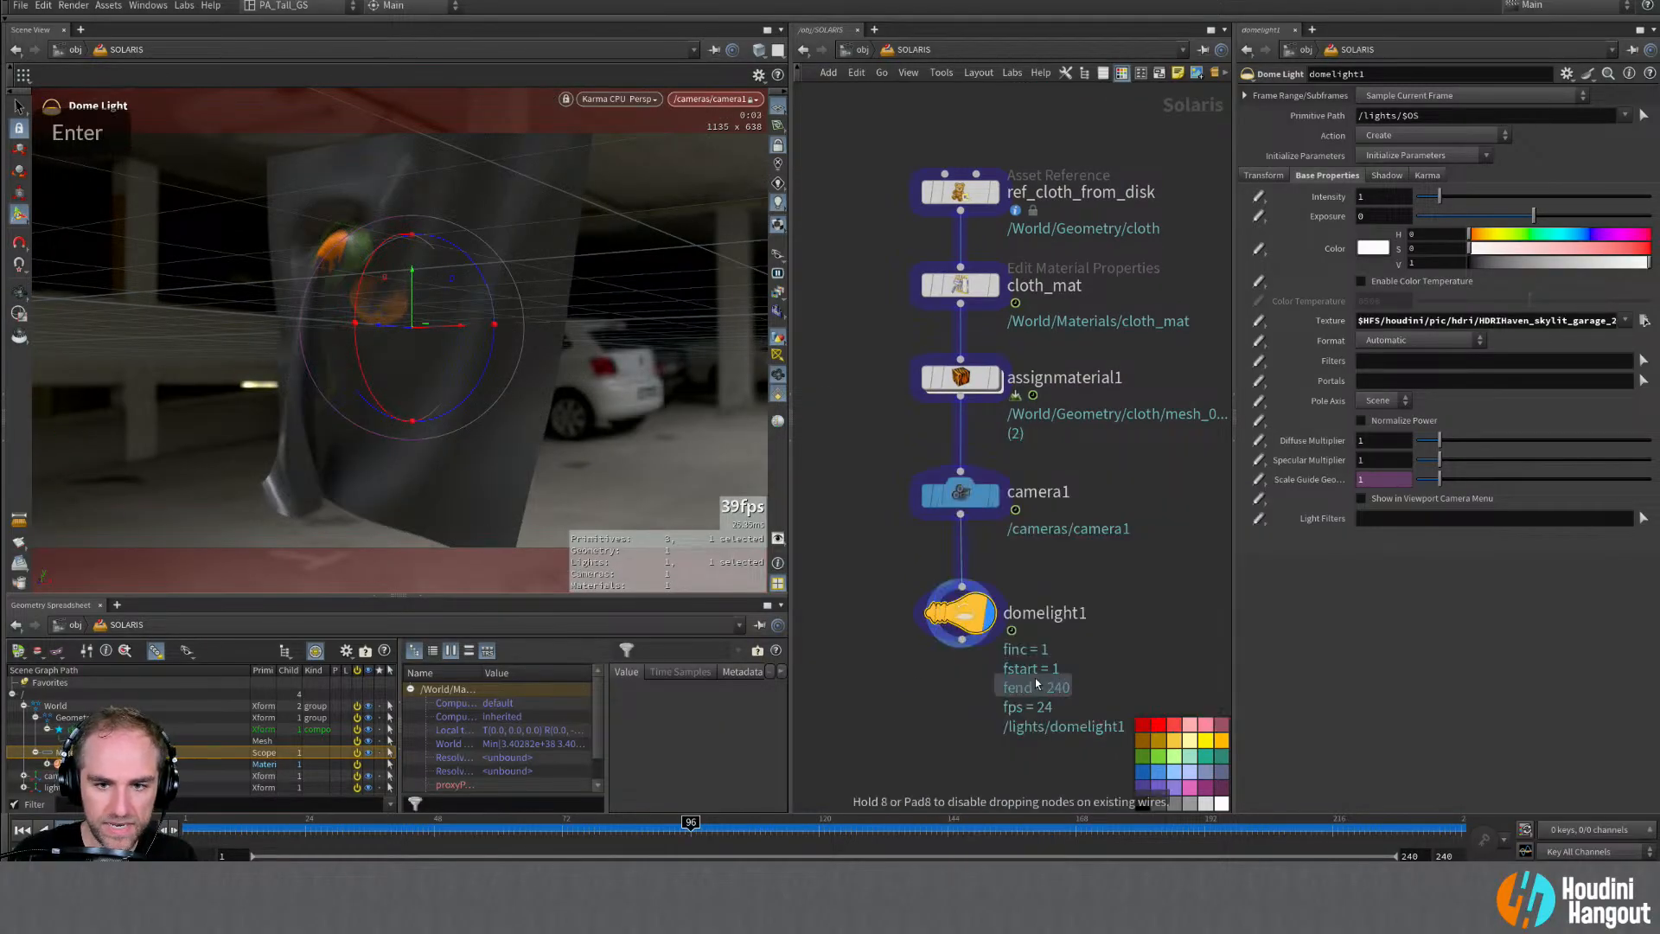
left_click(1076, 682)
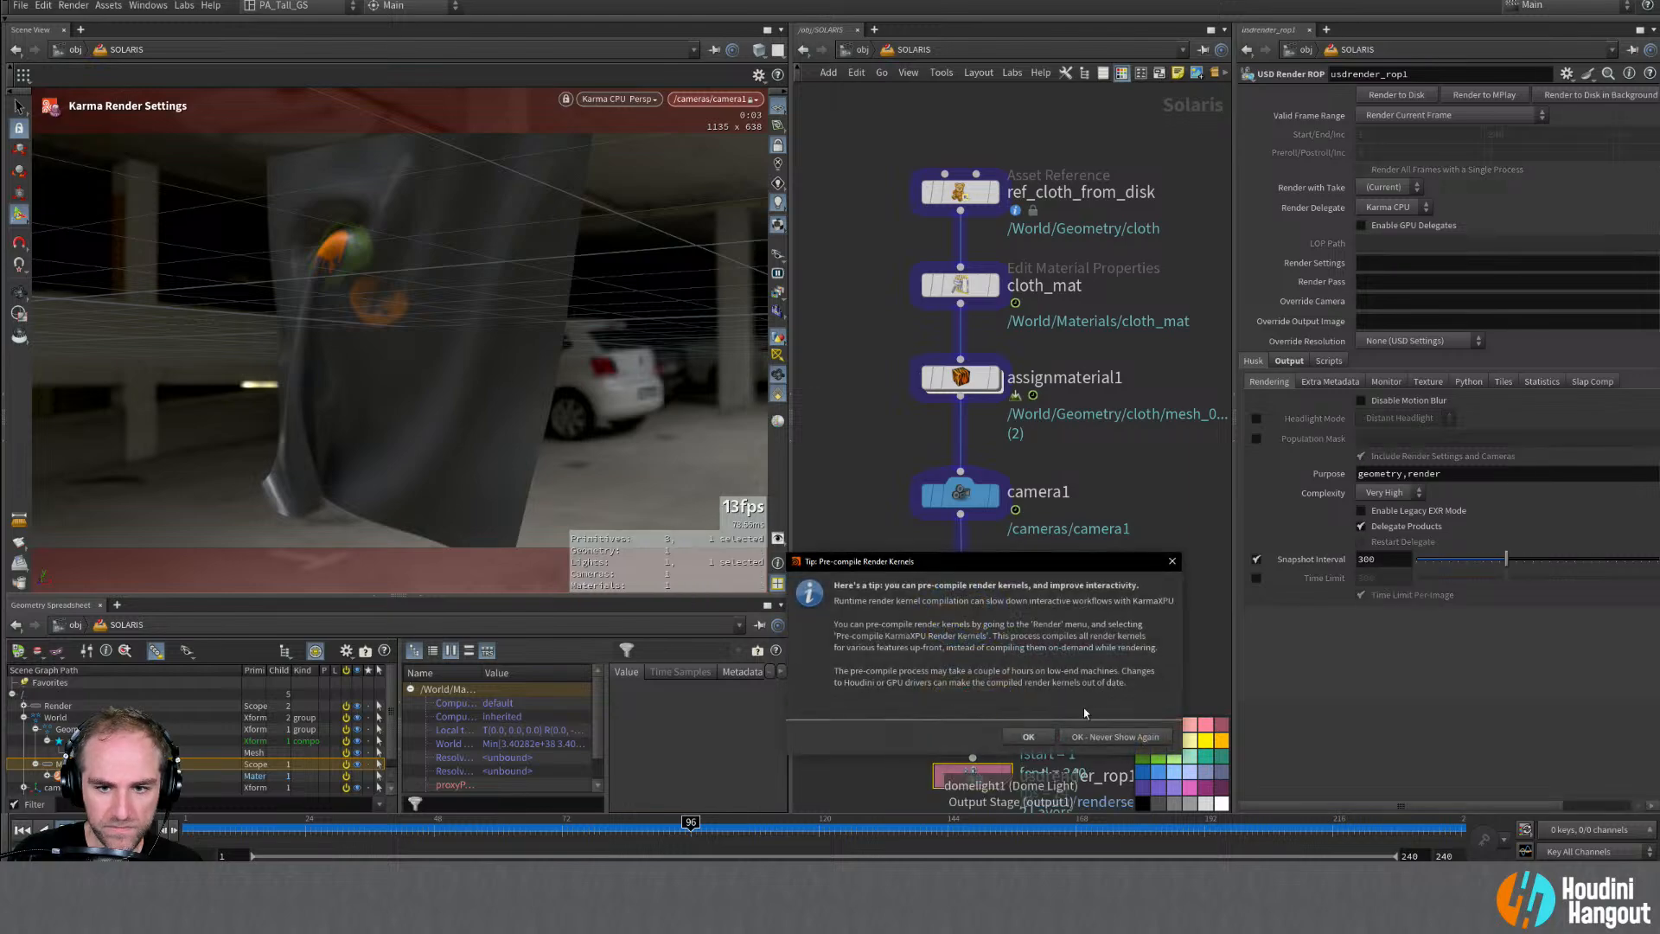
left_click(1029, 737)
middle_click_drag(889, 809, 905, 690)
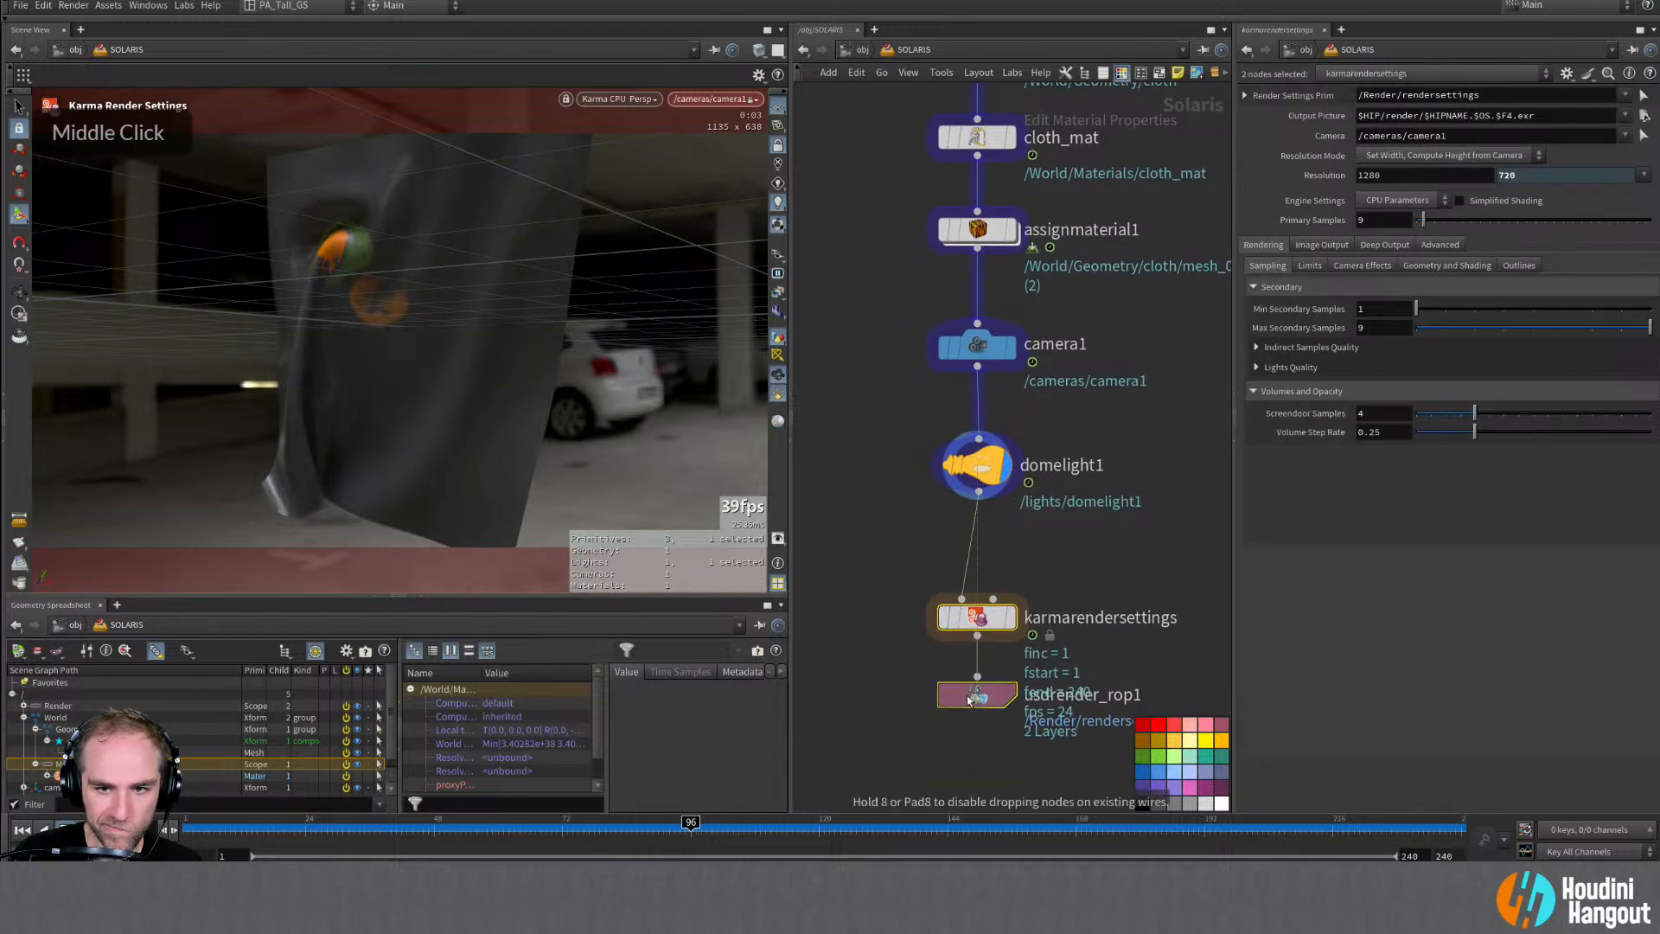
left_click(907, 686)
left_click_drag(988, 623, 987, 589)
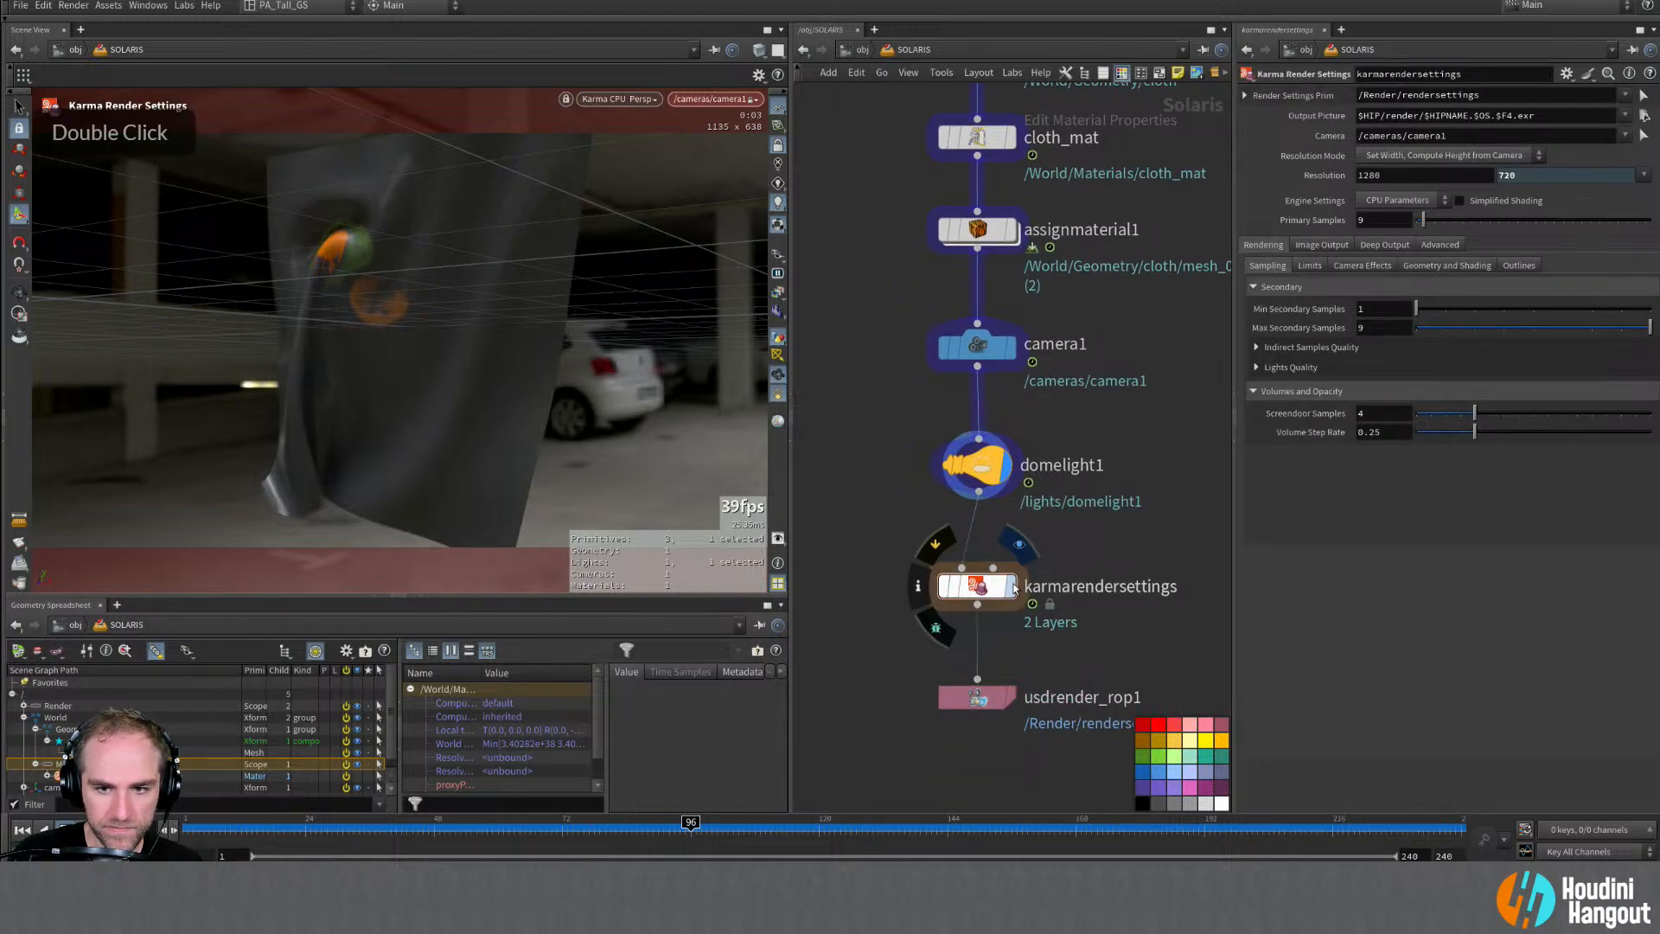
left_click(1010, 588)
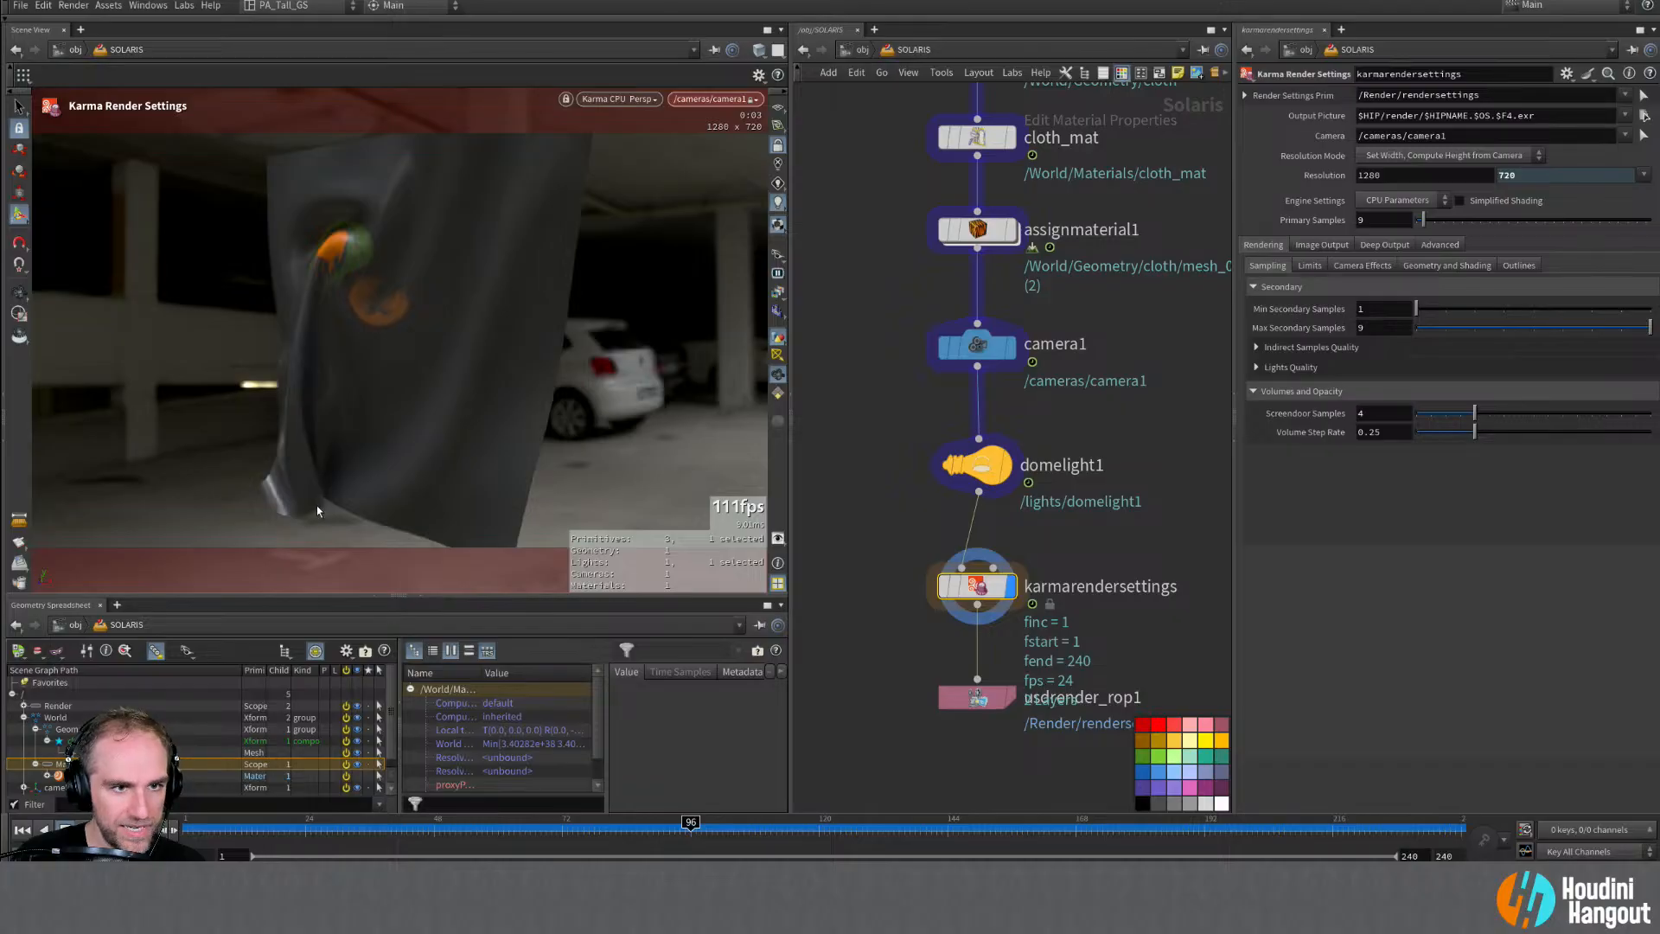
Step: At frame 73, try Velocity Blur for motion blur in karmarendersettings, and switch back to No Velocity Blur
left_click(550, 829)
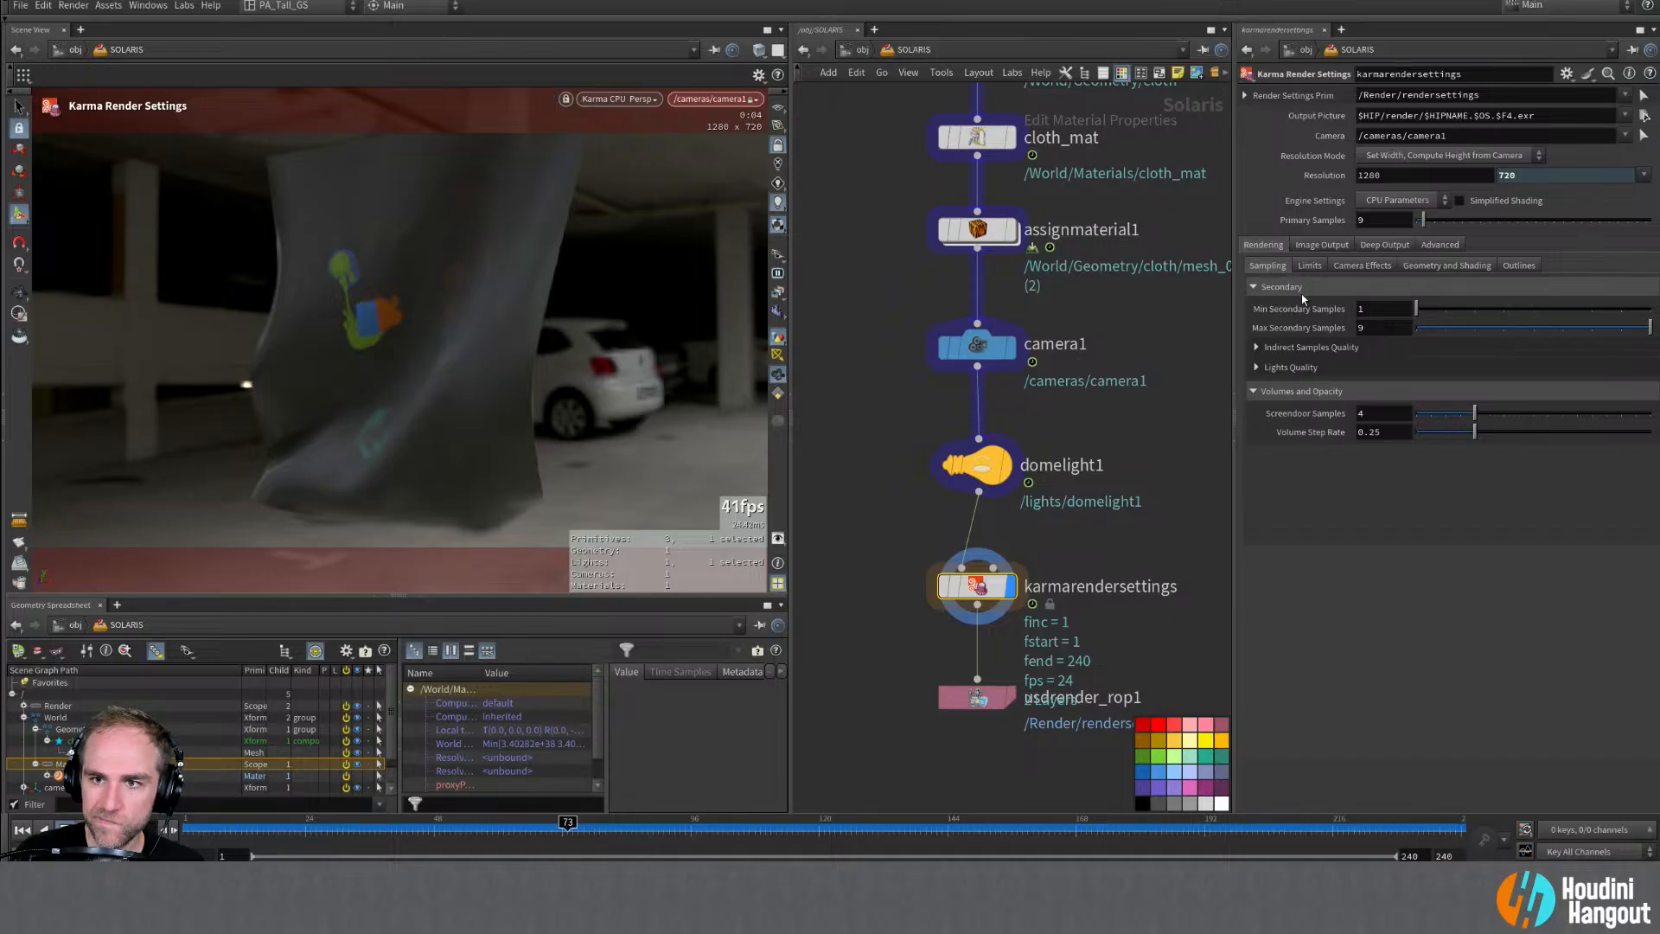
left_click(1348, 266)
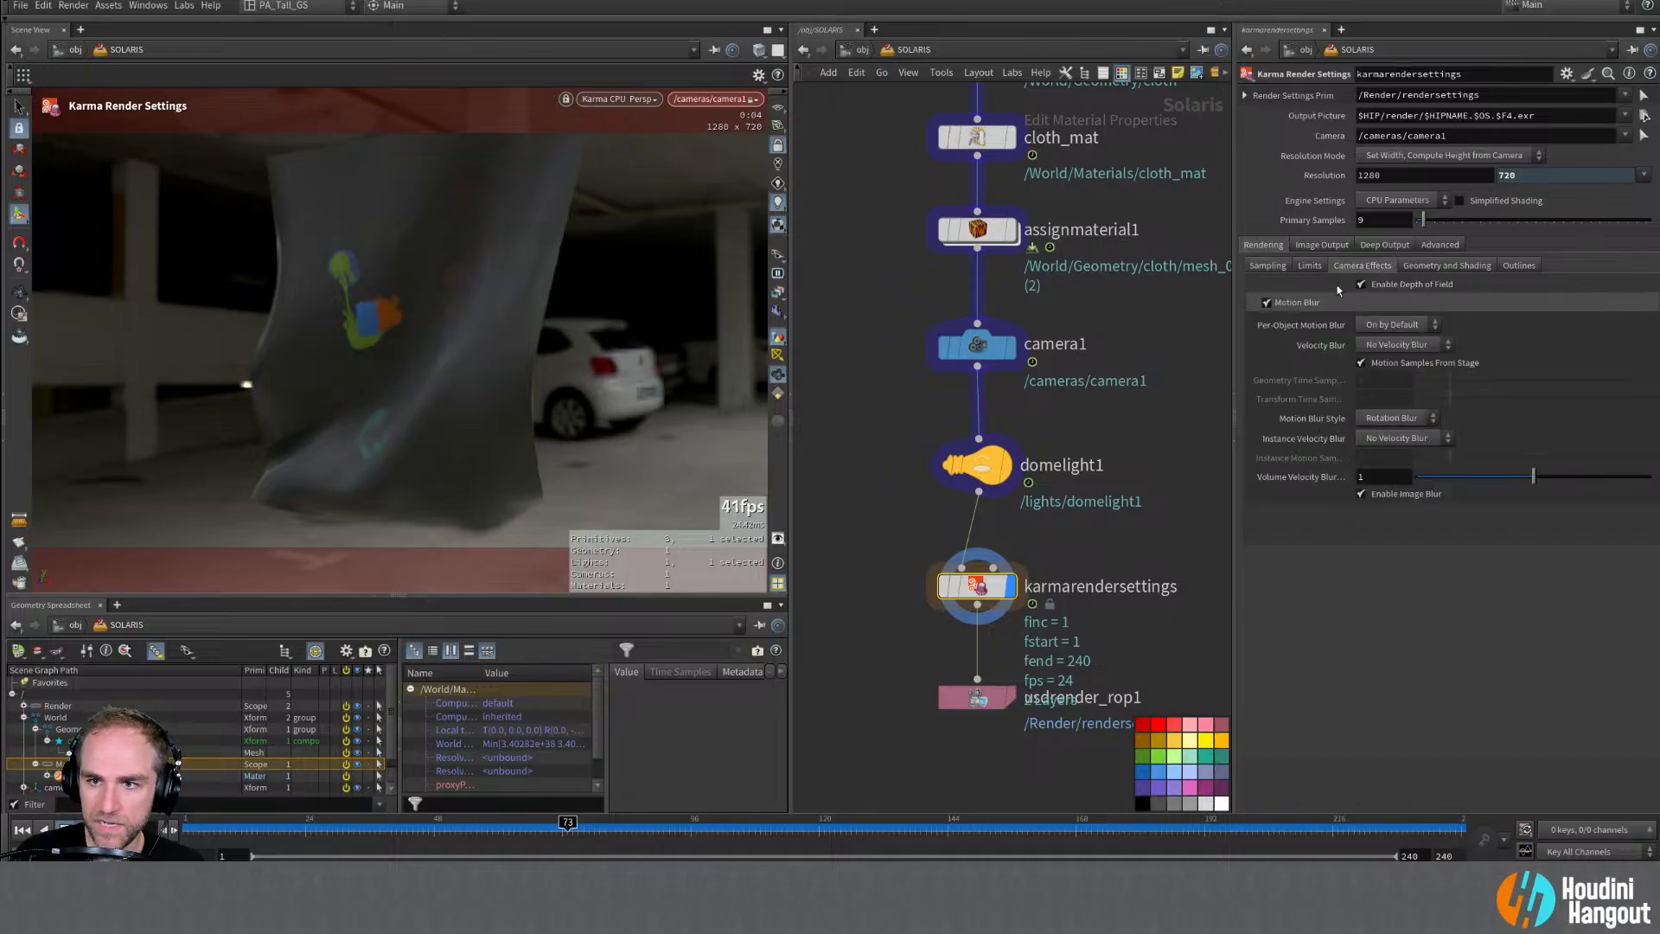
left_click(1372, 346)
left_click(1375, 370)
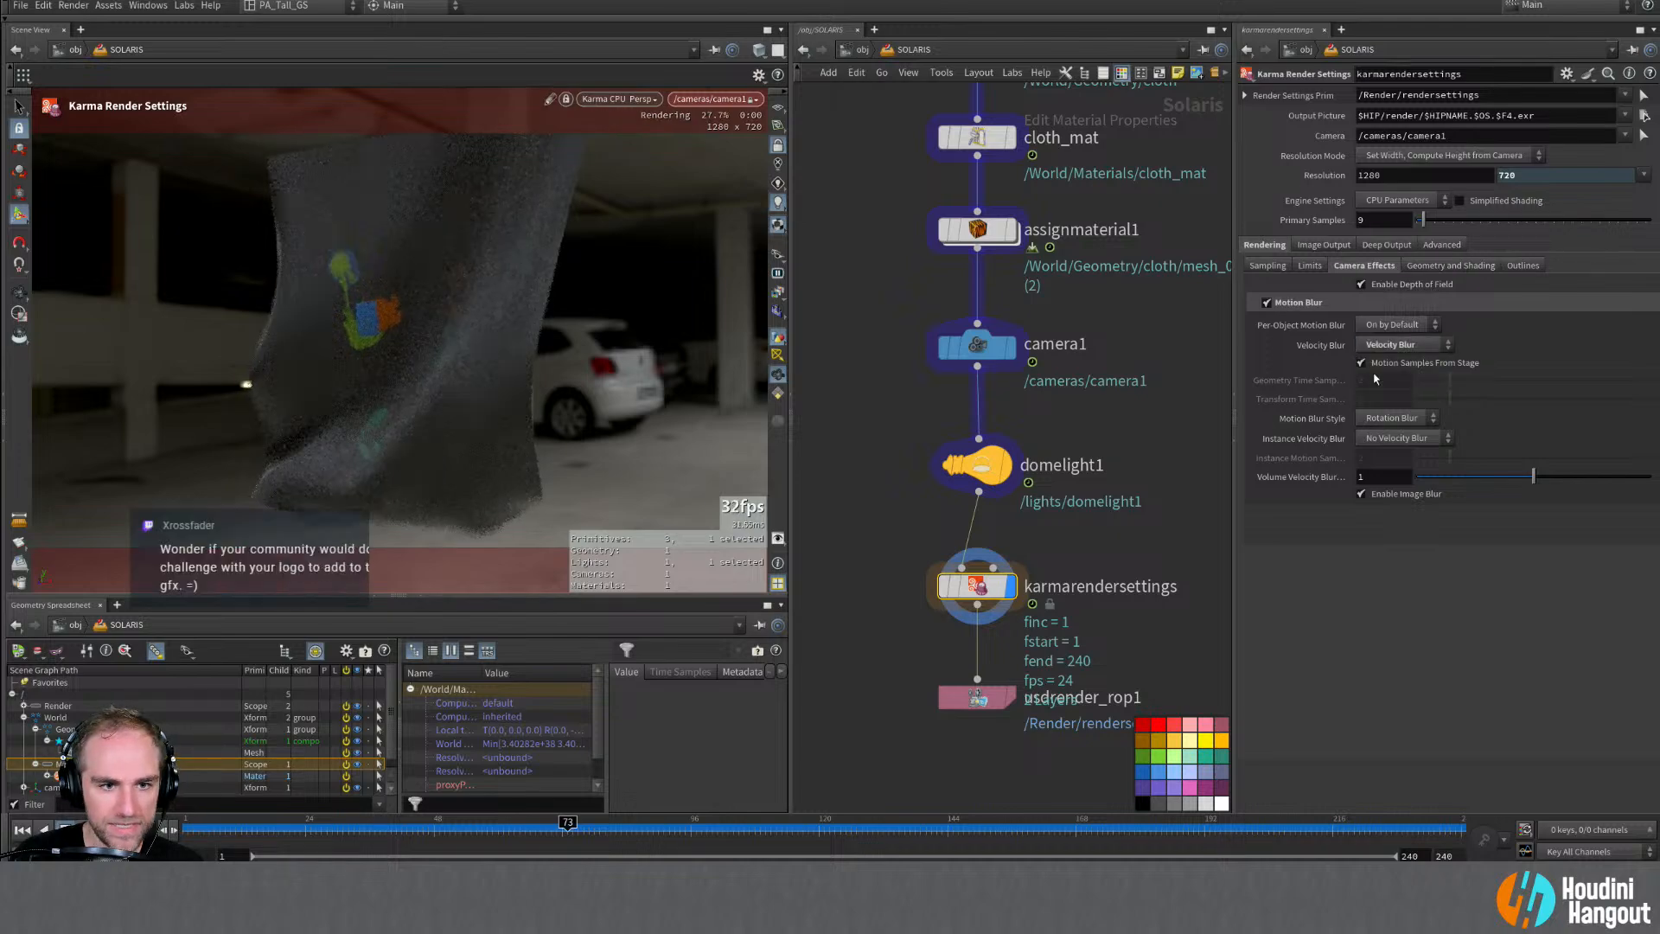
left_click(1383, 345)
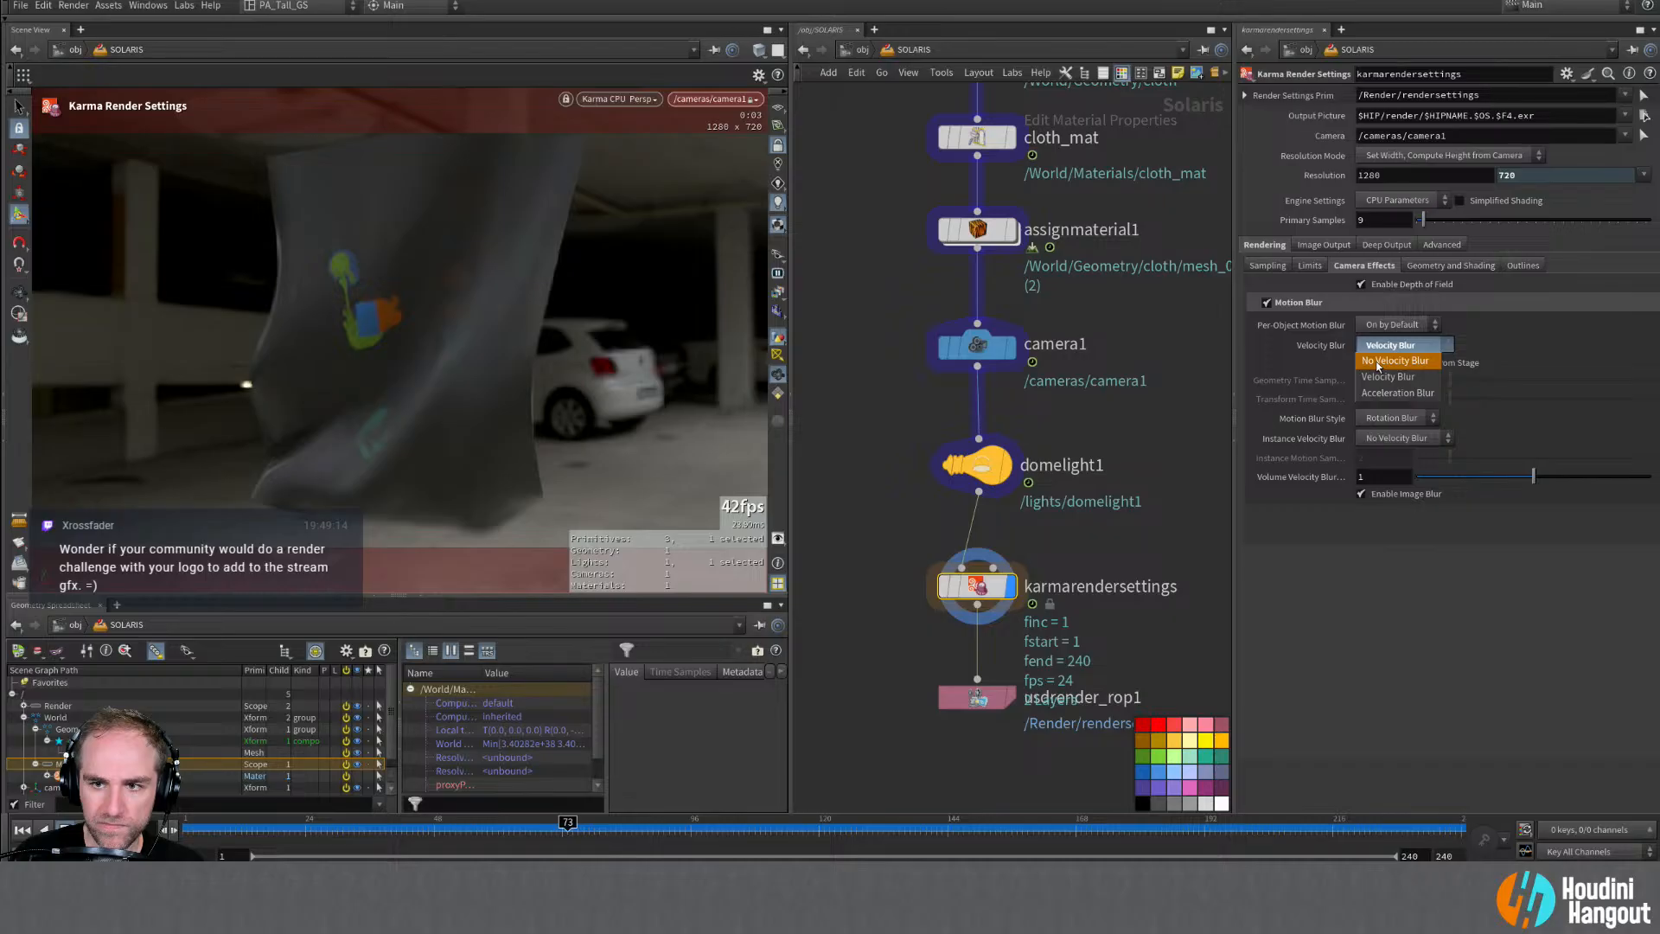
left_click(1377, 361)
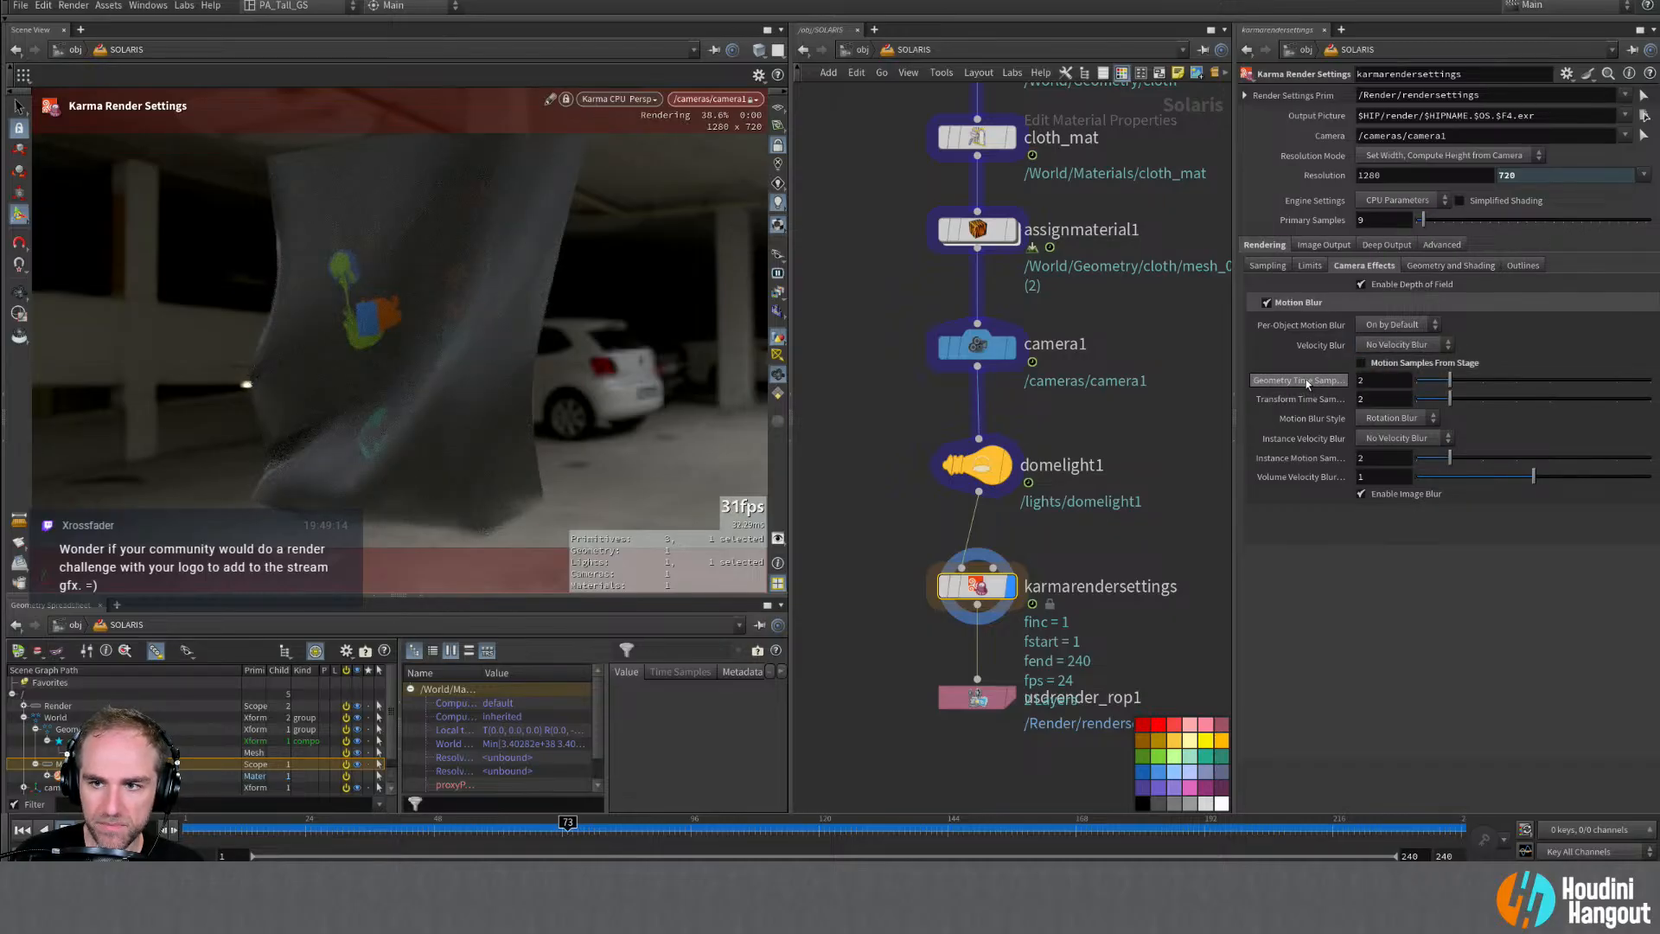
Step: Disable Motion Samples From Stage in karmarendersettings and set Geometry Time Samples to 3
mouse_move(1306, 383)
left_click(1384, 381)
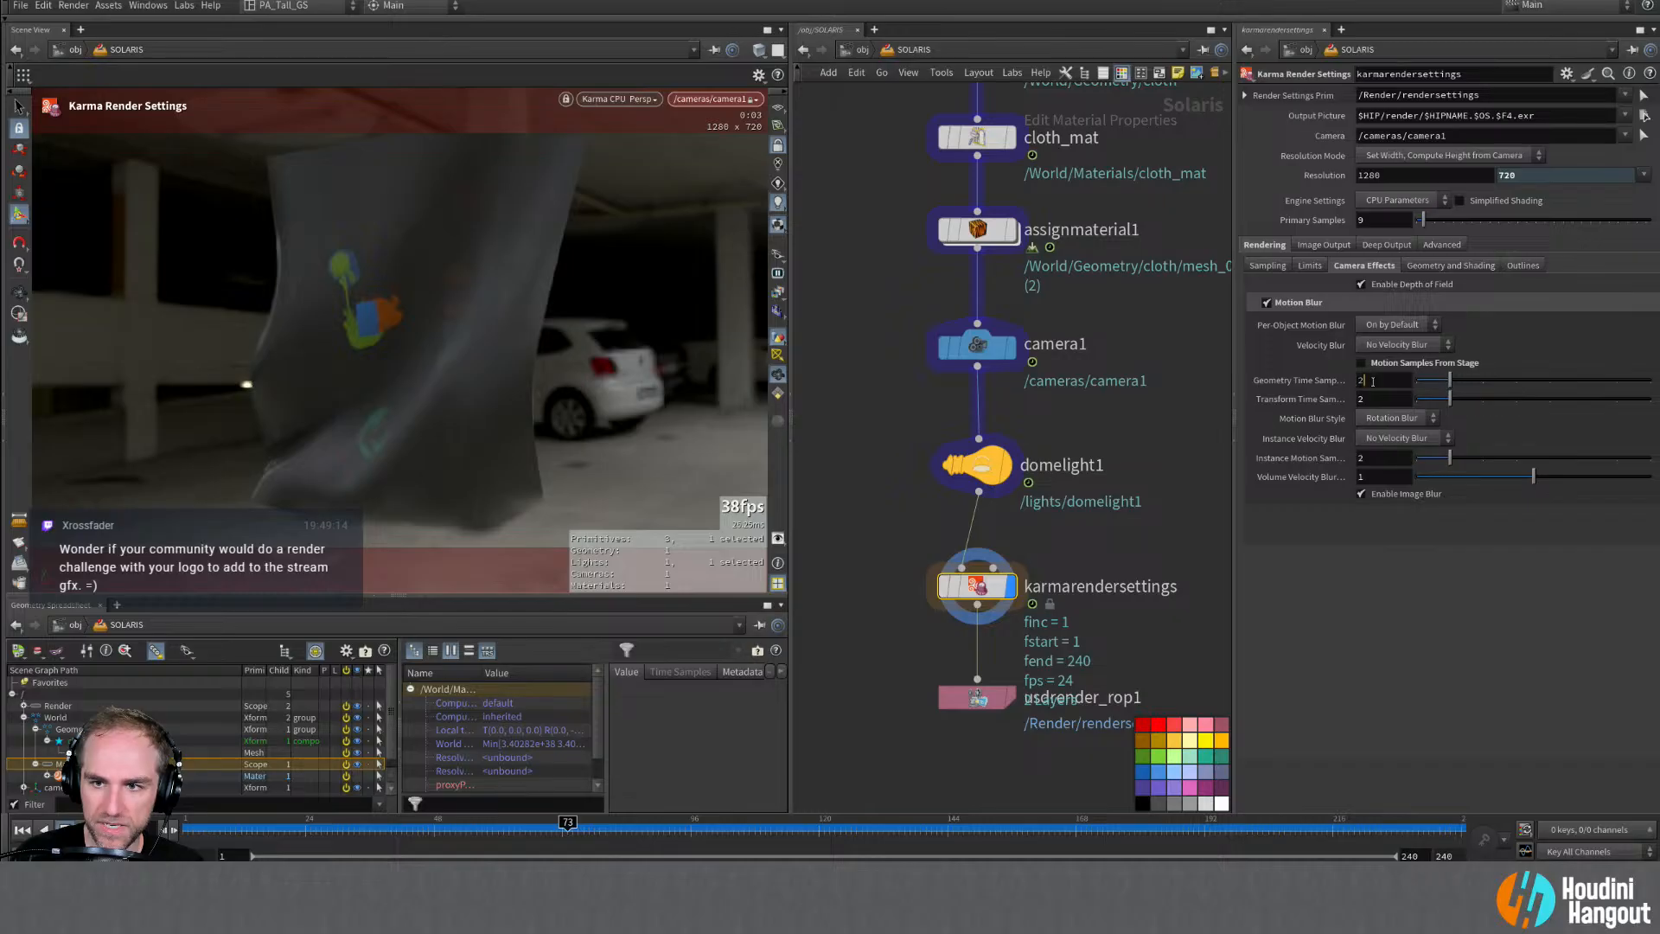
left_click(1482, 383)
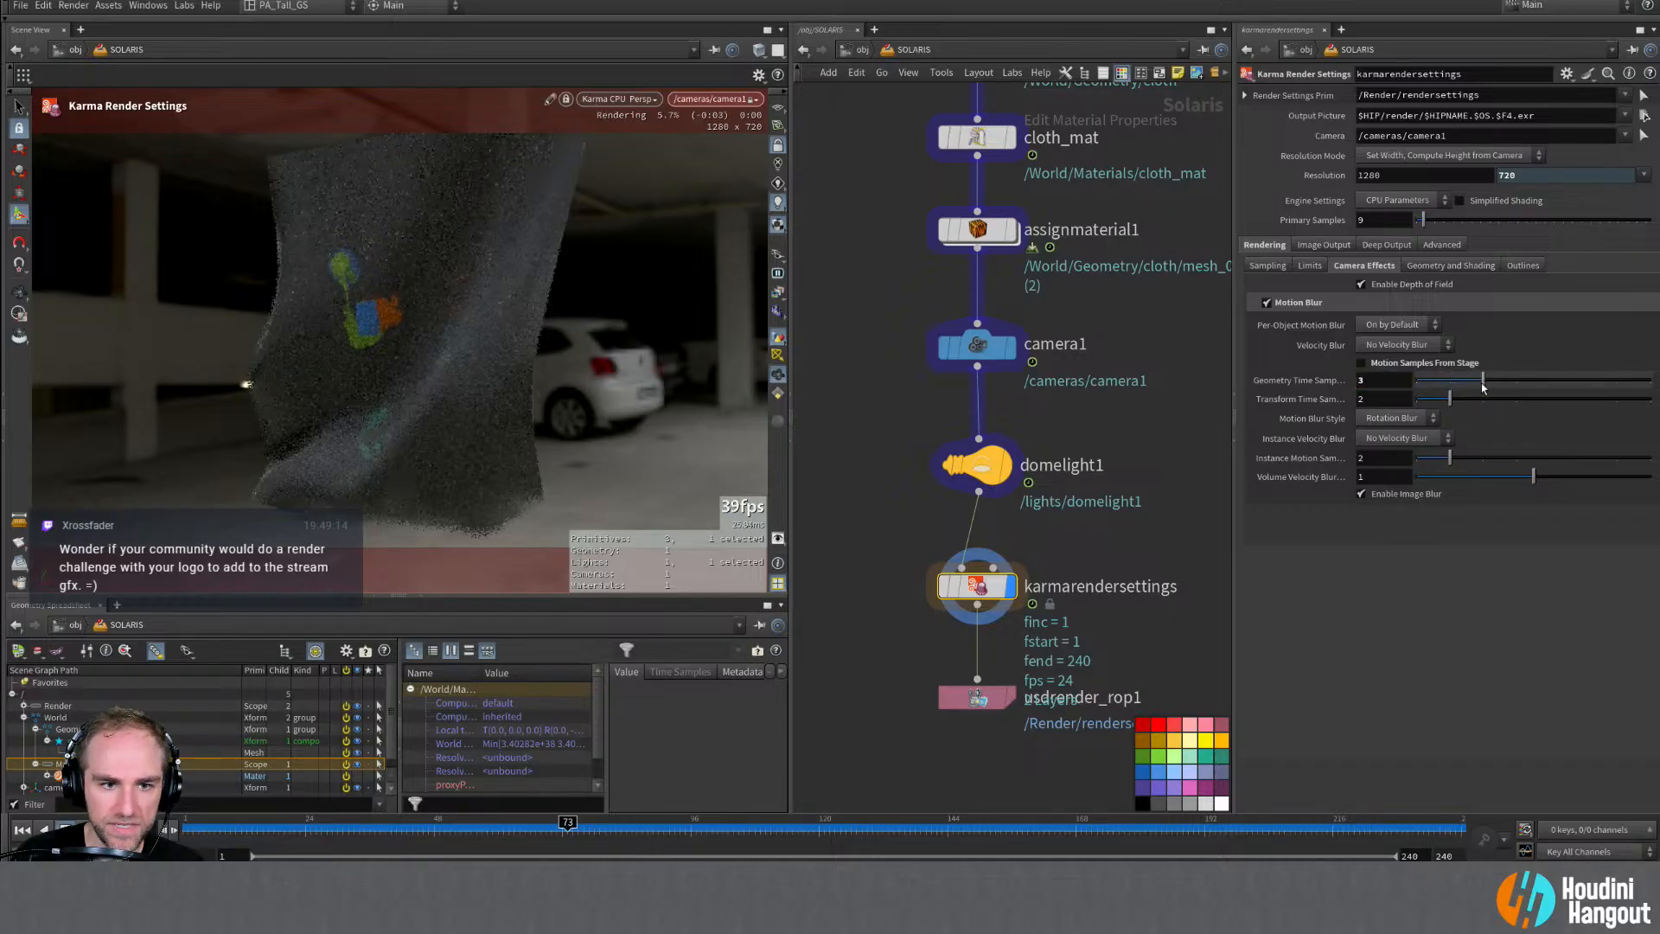
Step: Raise Geometry Time Samples in karmarendersettings to 4
left_click(1509, 383)
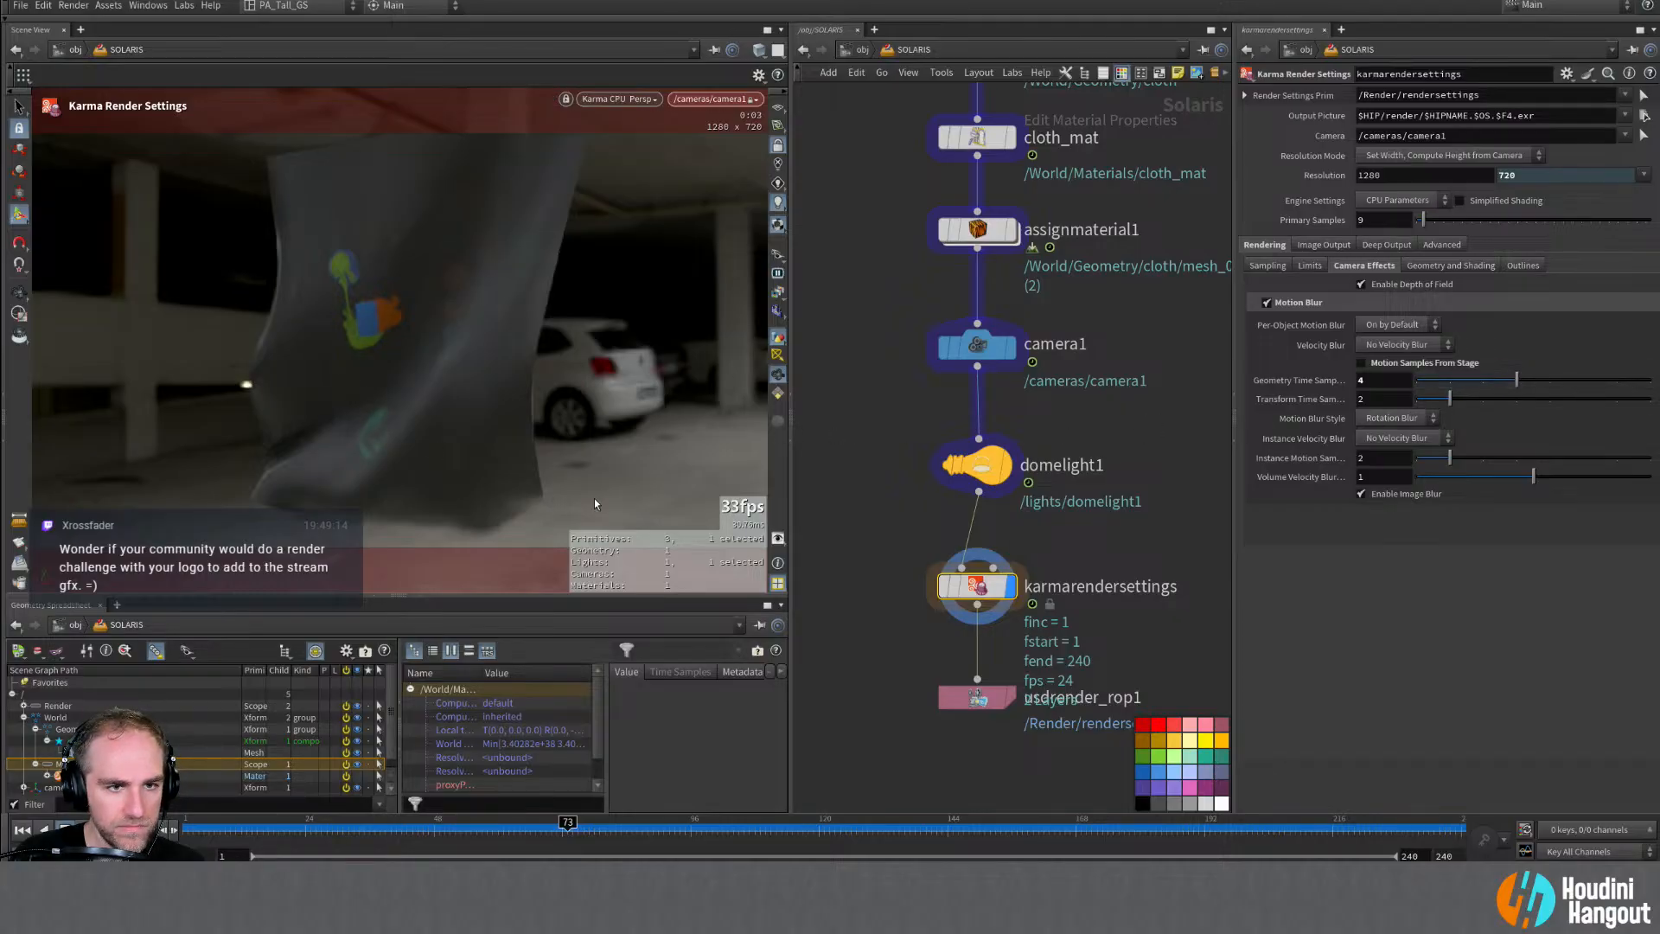
Step: Set the specular roughness of the cloth_mat material to 0.5
middle_click_drag(987, 141, 944, 297)
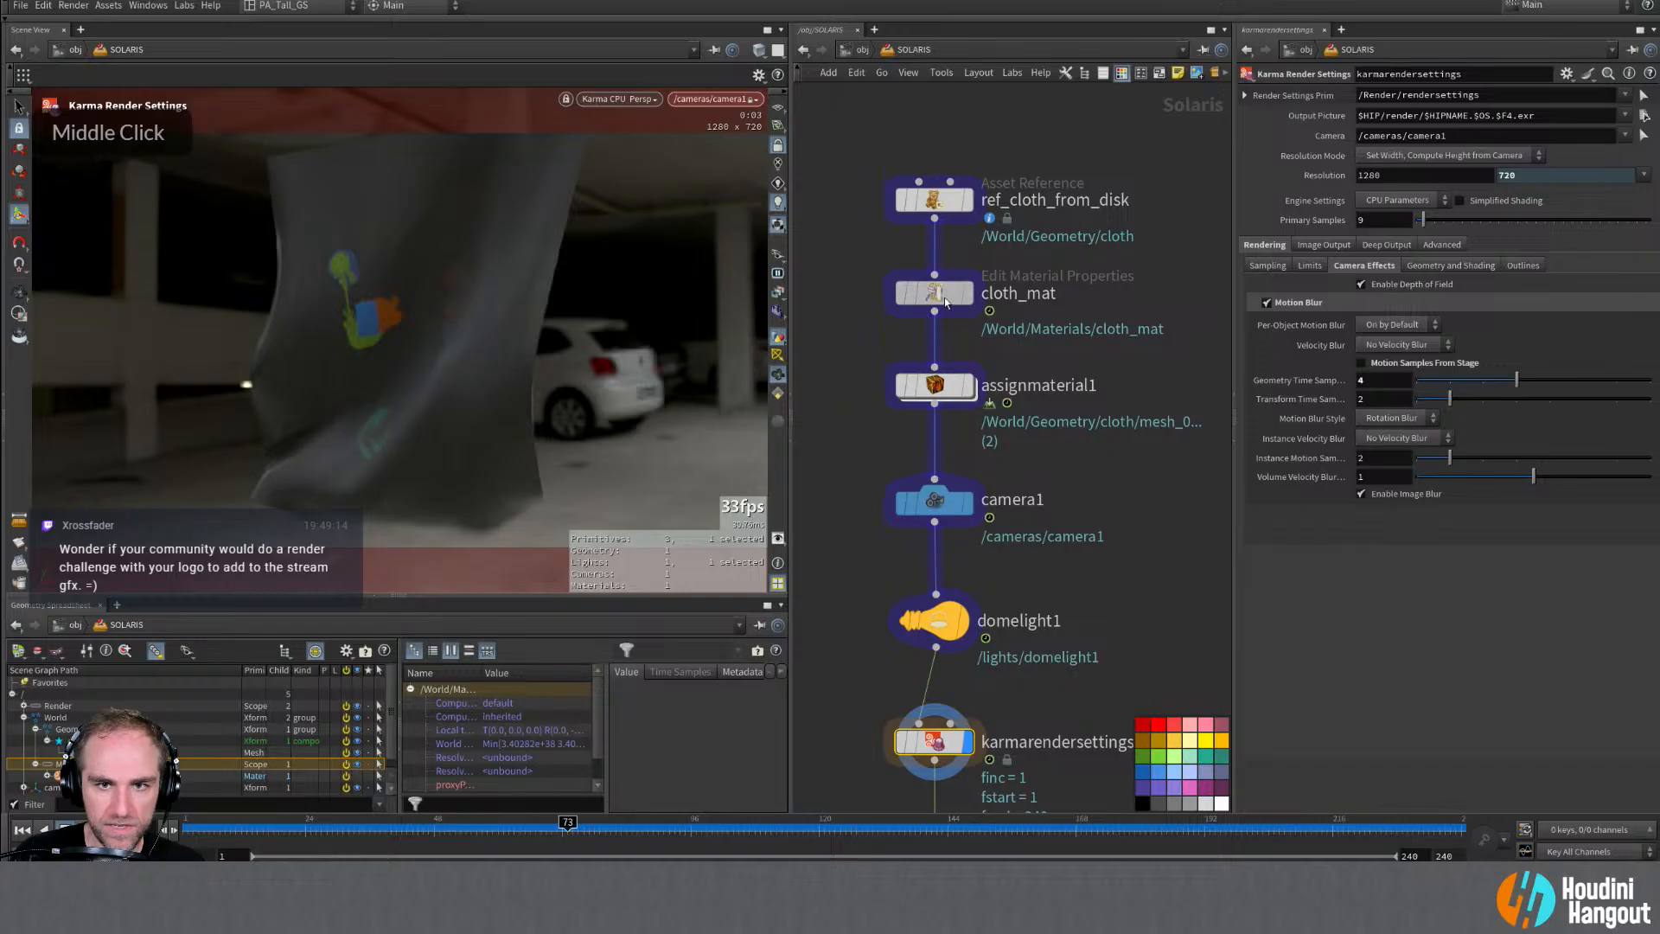
left_click(944, 297)
left_click(1244, 322)
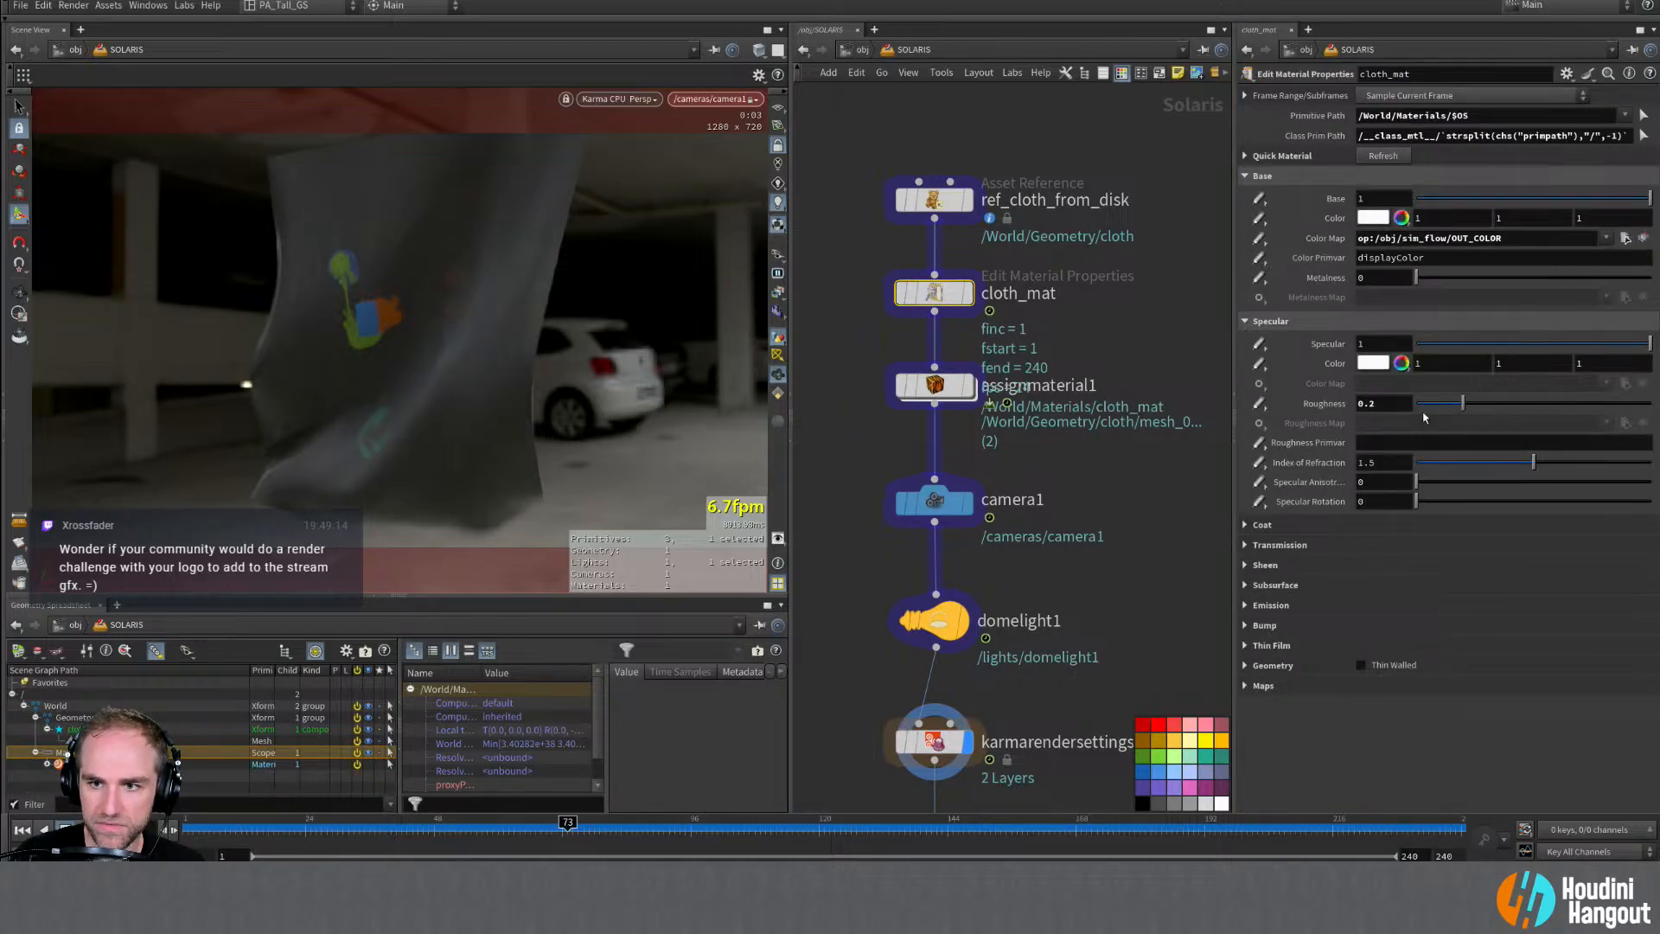
type("0.5")
key("Return")
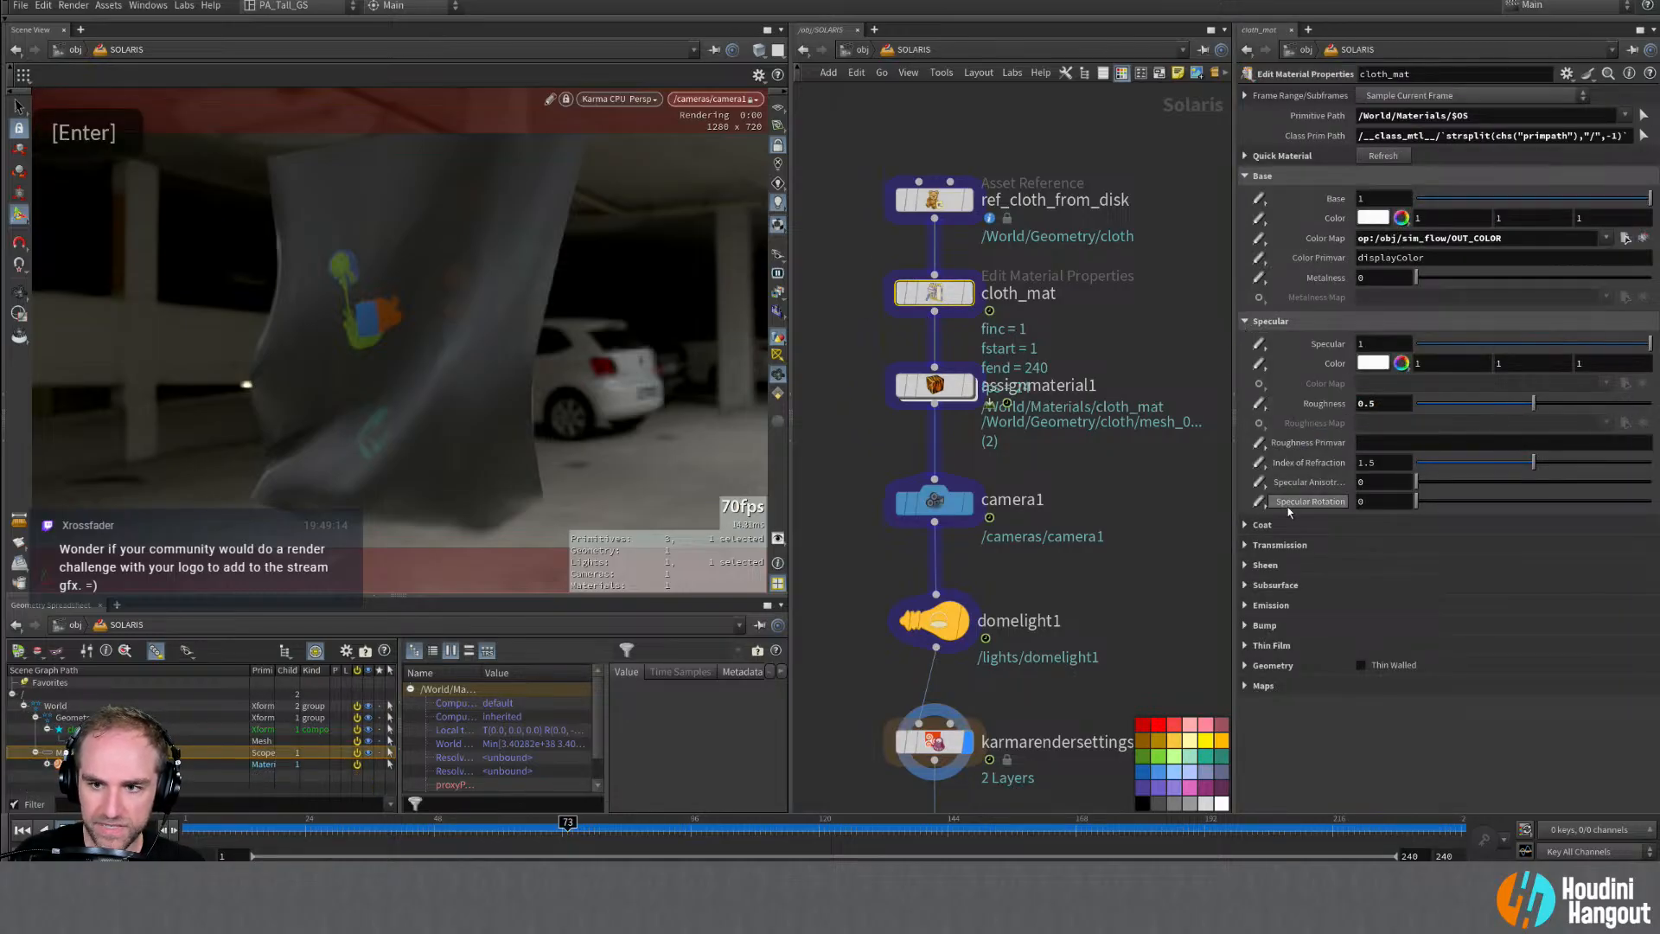
Step: Raise cloth_mat's sheen to about 0.319 and collapse its Sheen and Specular parameter groups
left_click(1257, 565)
left_click_drag(1427, 595, 1490, 594)
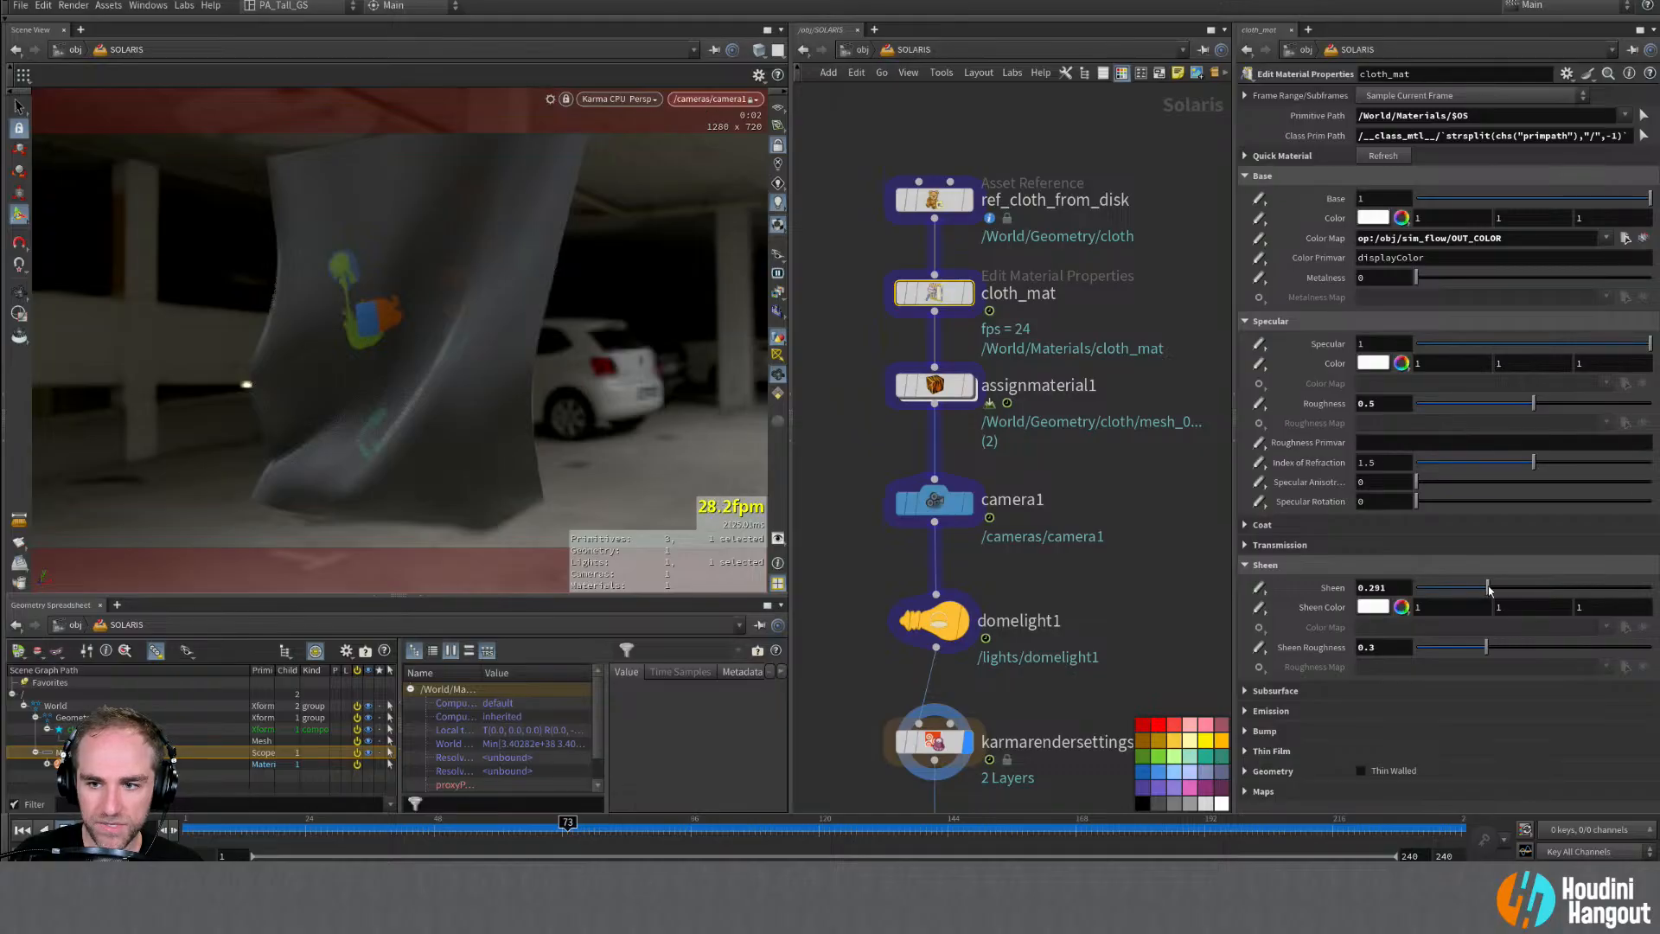
middle_click_drag(1123, 594, 1115, 536)
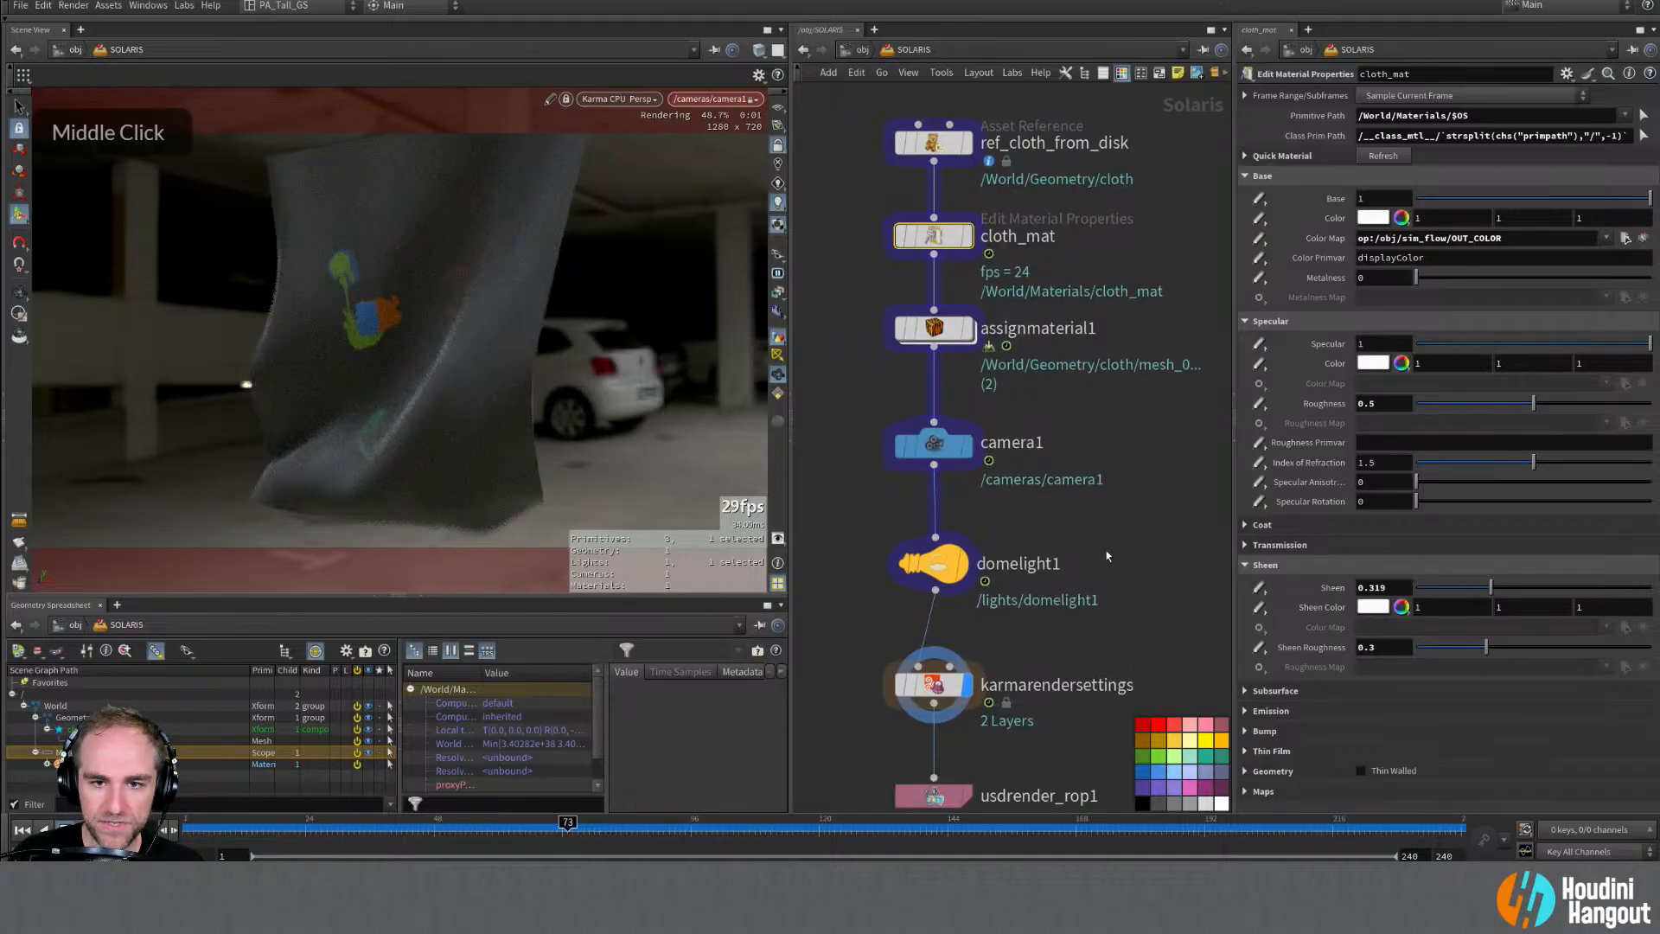
right_click_drag(1115, 536, 965, 378)
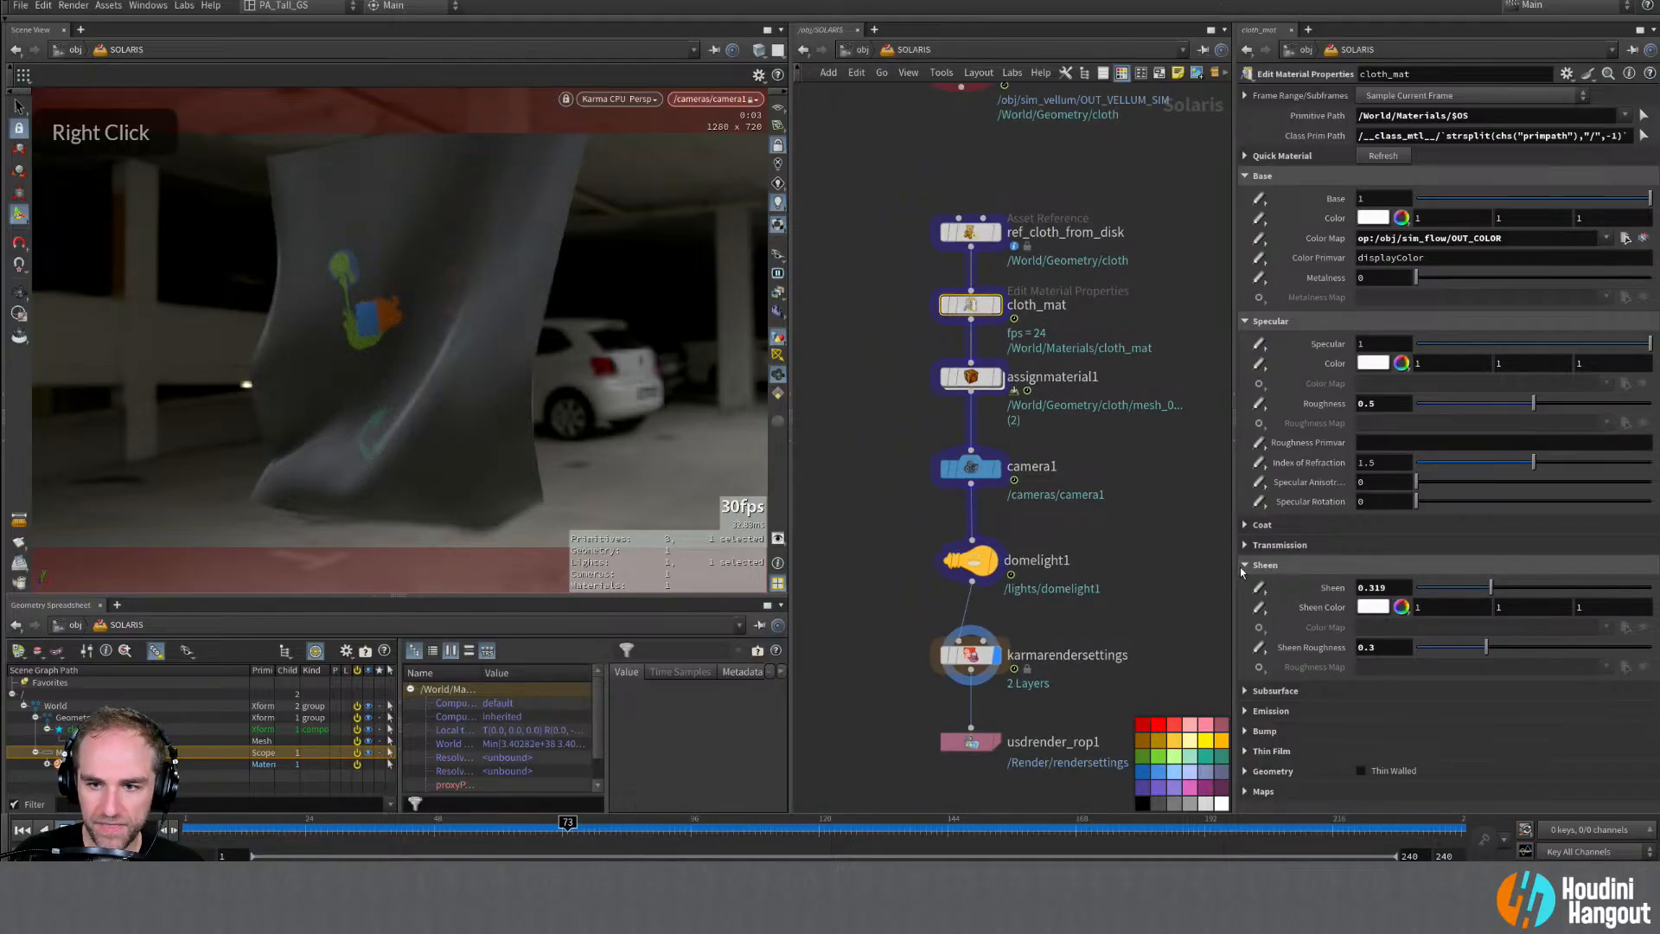
left_click(1244, 565)
left_click(1244, 321)
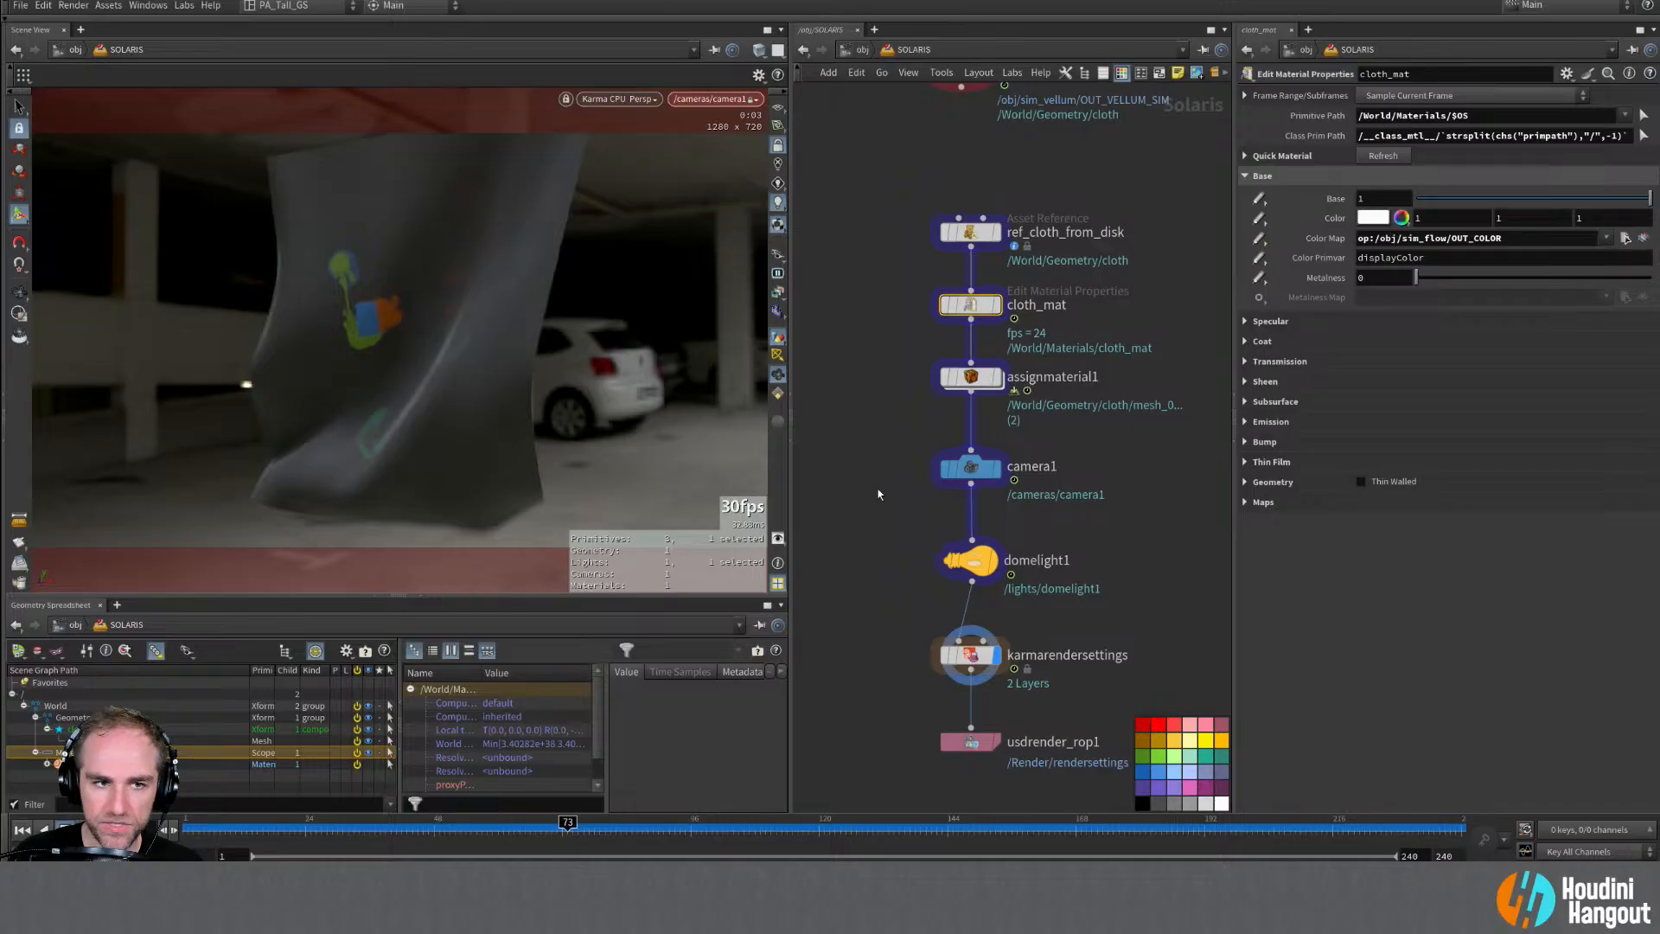
Step: Set cloth_mat's emission to 1 and enable its emission color map
left_click(1243, 422)
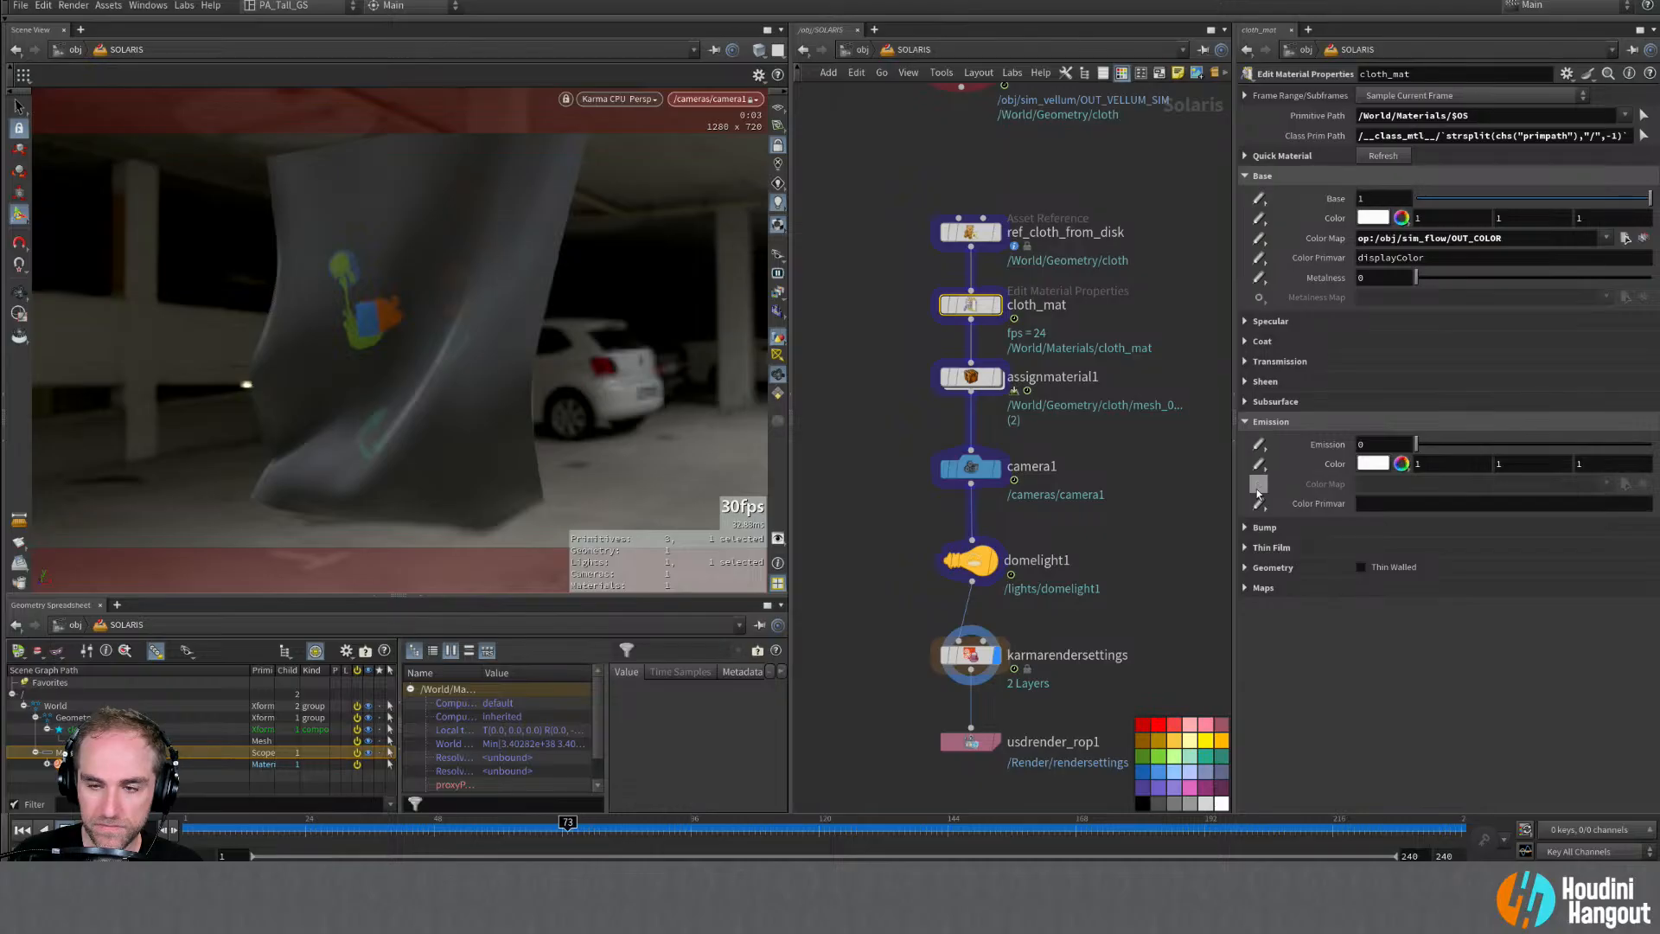
double_click(1374, 443)
type("1")
key("Return")
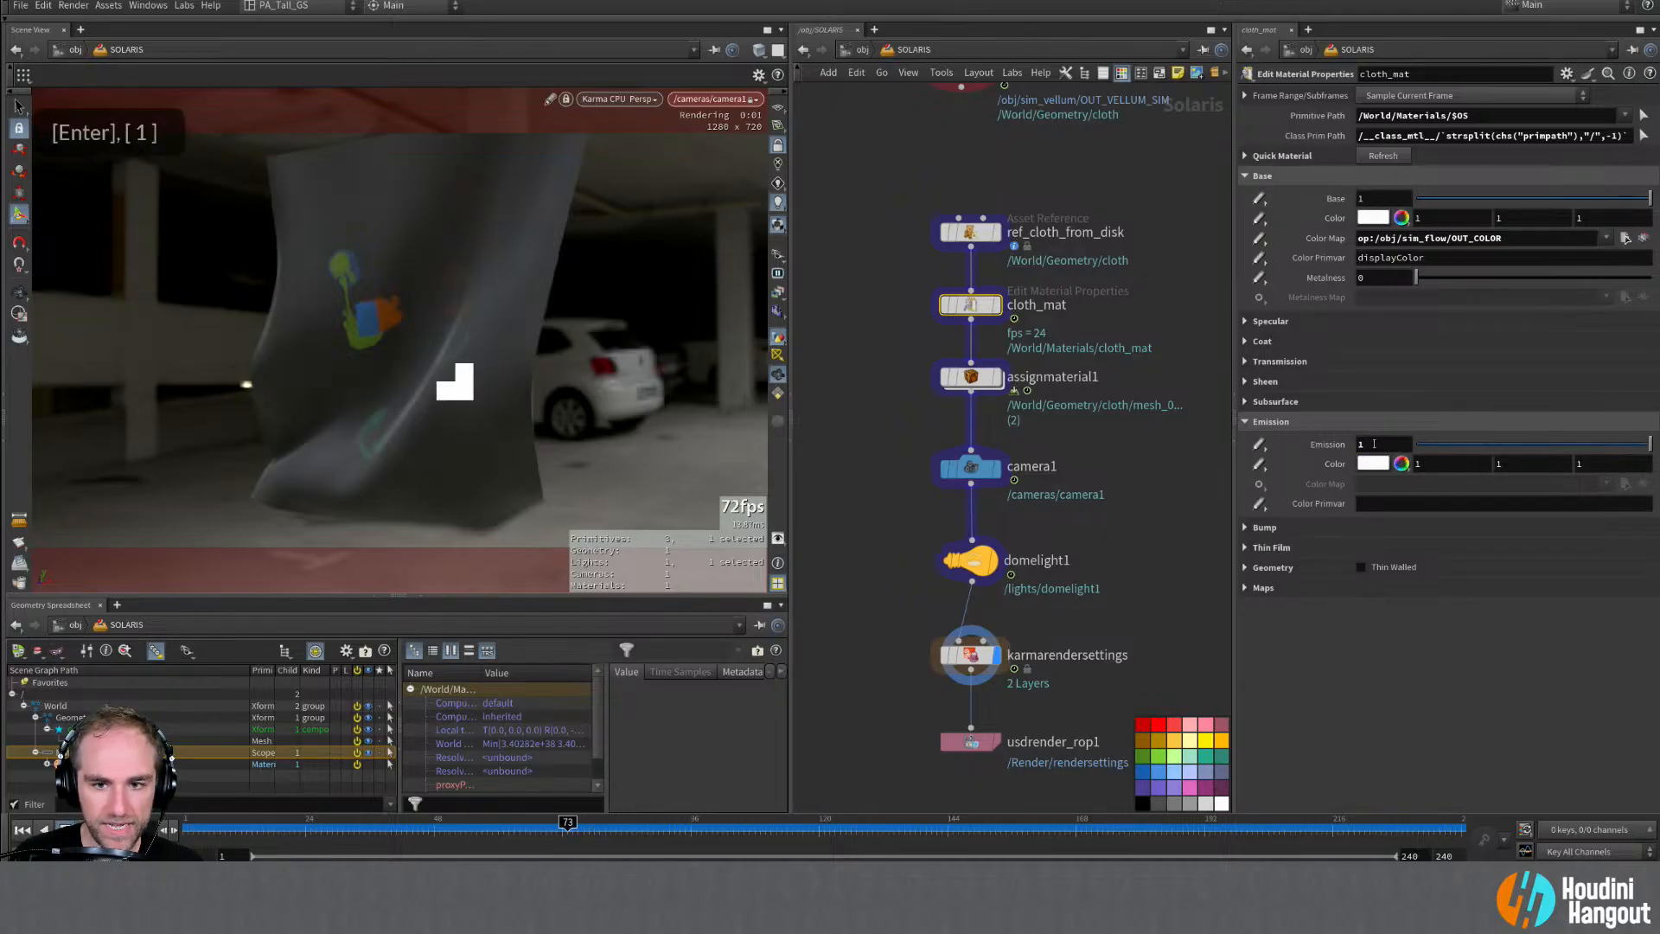
left_click(1259, 483)
left_click(1279, 492)
Step: Point cloth_mat's emission color map to op:/obj/sim_flow/OUT_ALPHA, reusing the base color map path
double_click(1491, 236)
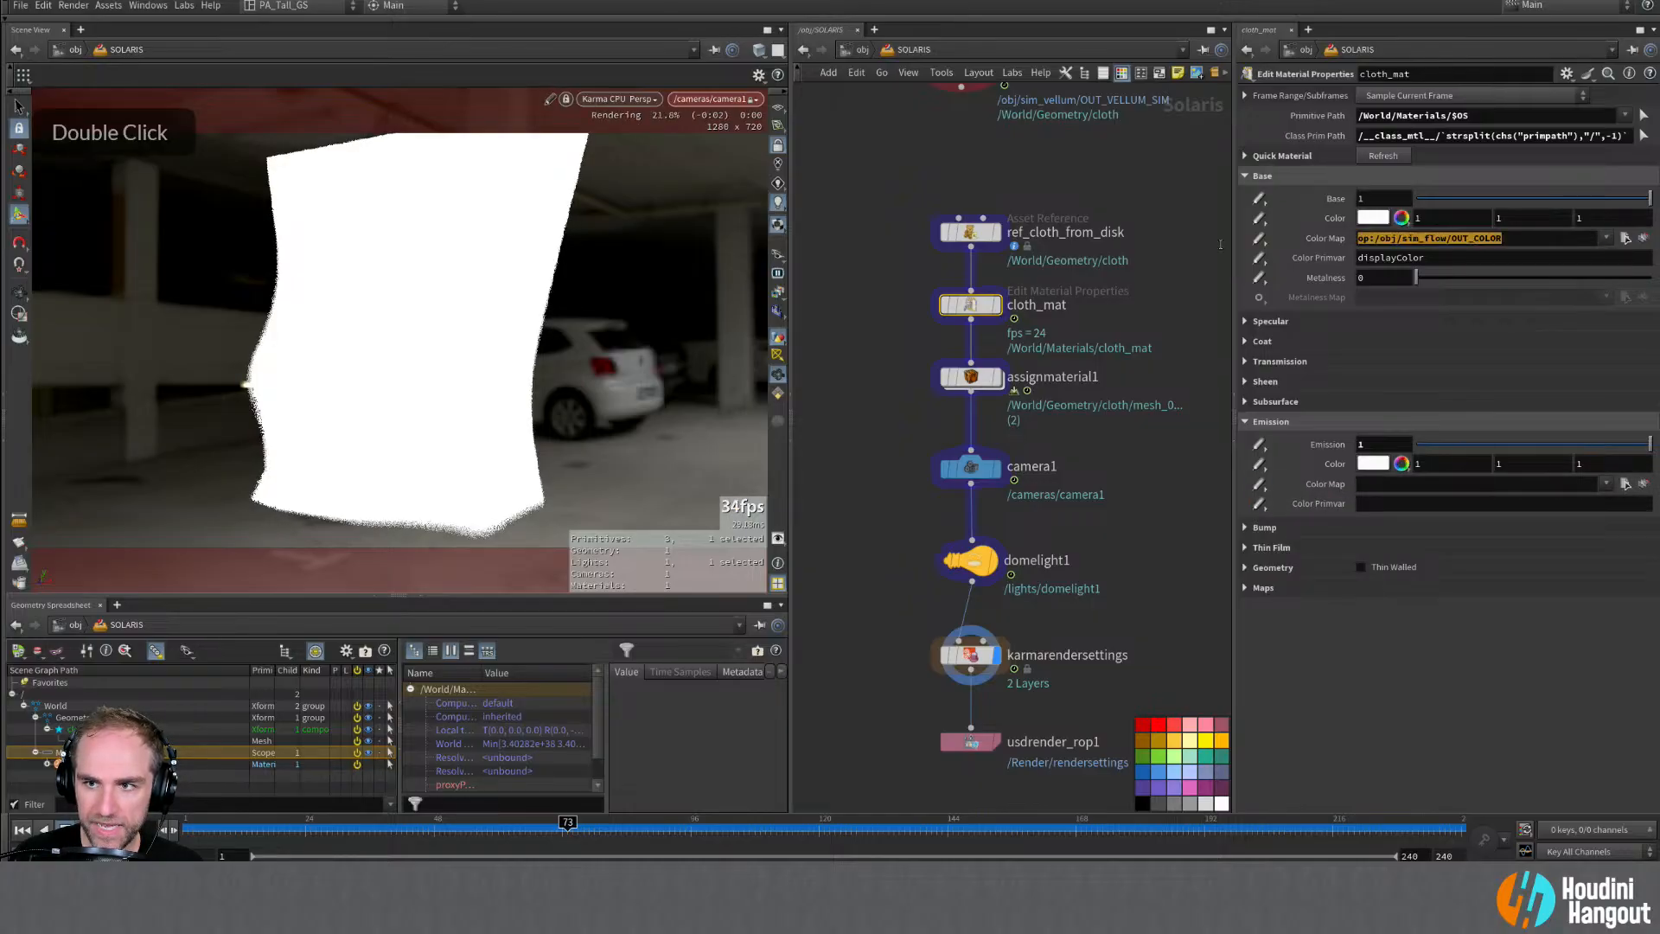
key("ctrl+c")
left_click(1376, 483)
key("ctrl+v")
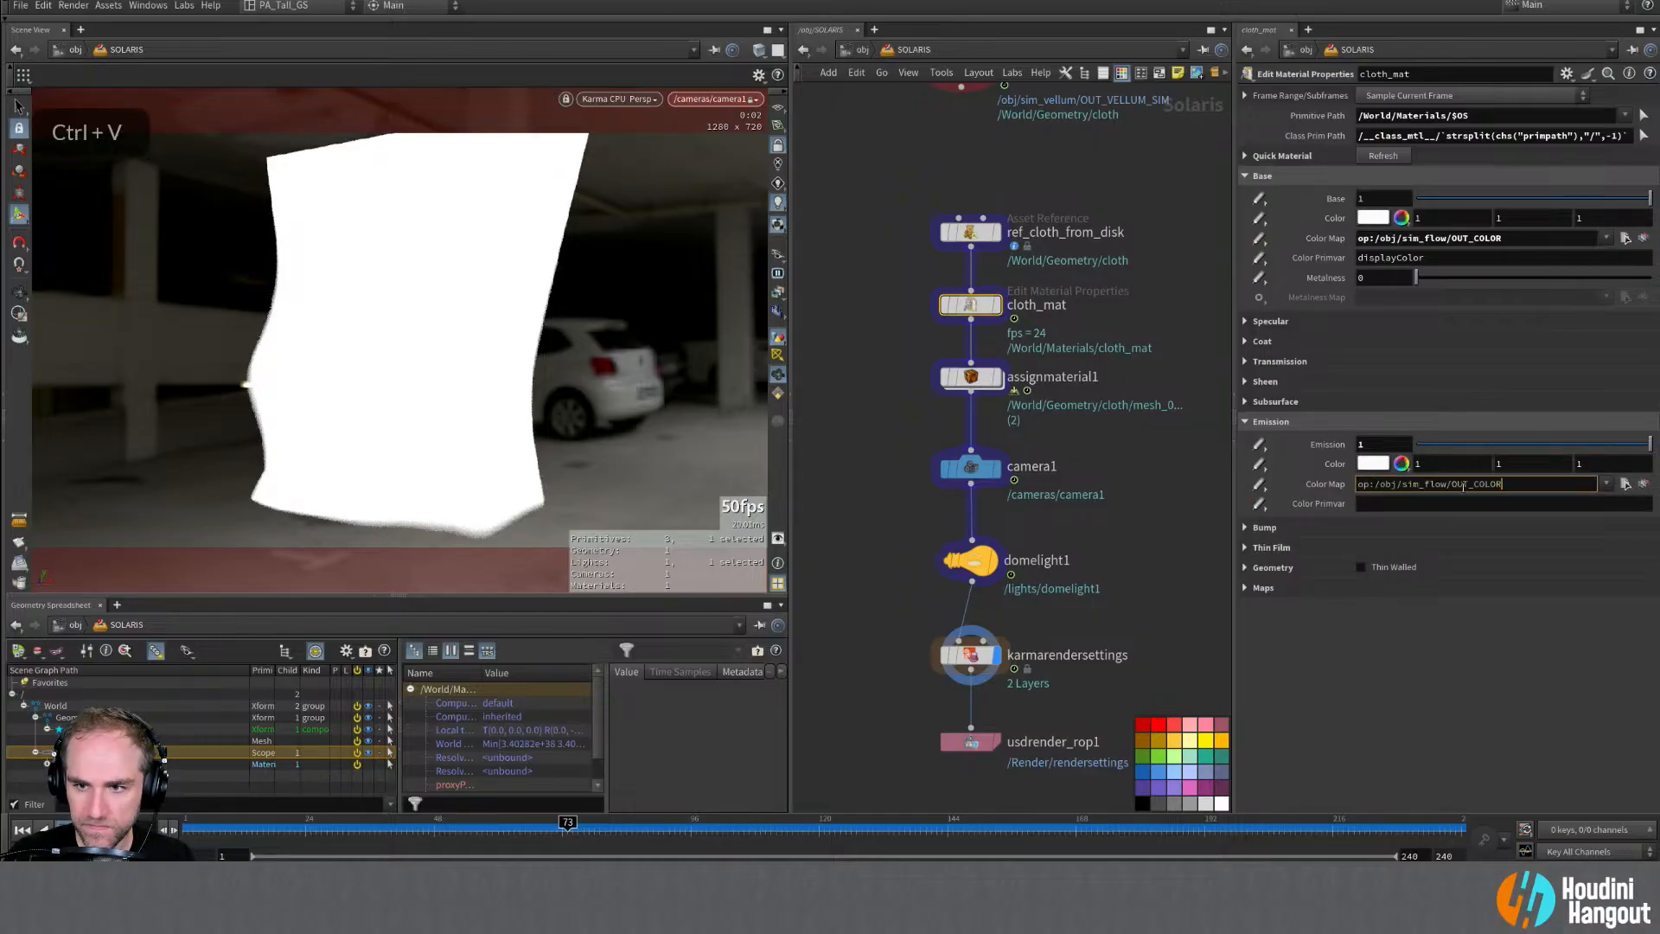
left_click_drag(1510, 484, 1476, 485)
type("ALPHA")
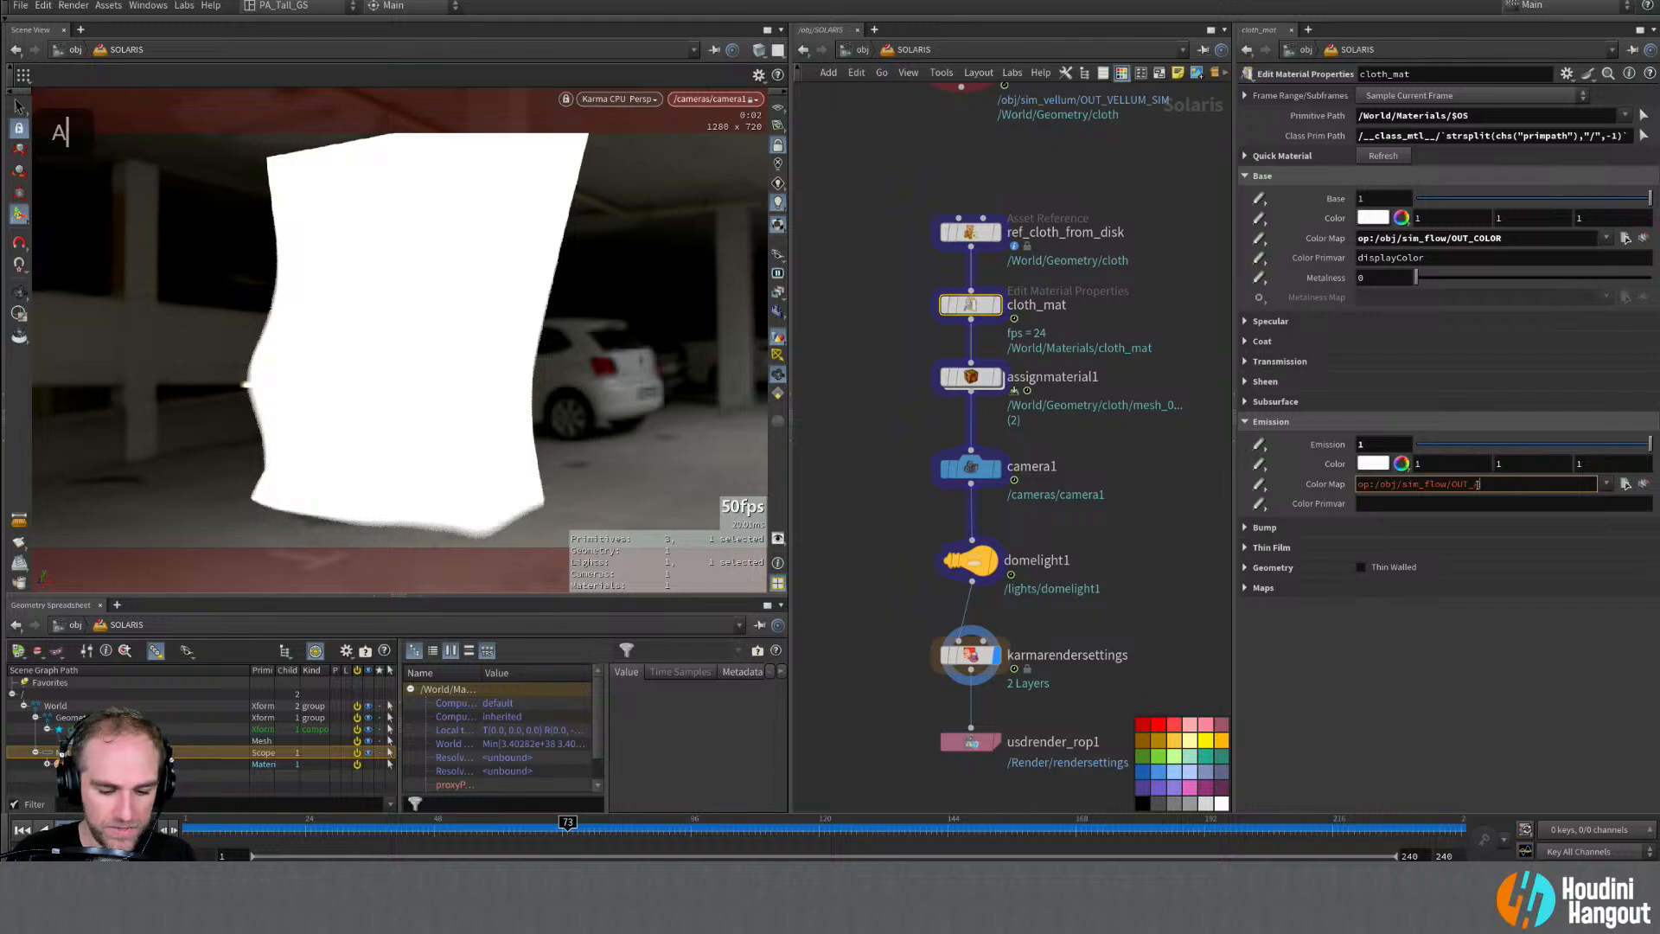
key("BackSpace")
key("BackSpace")
key("BackSpace")
type("PHA")
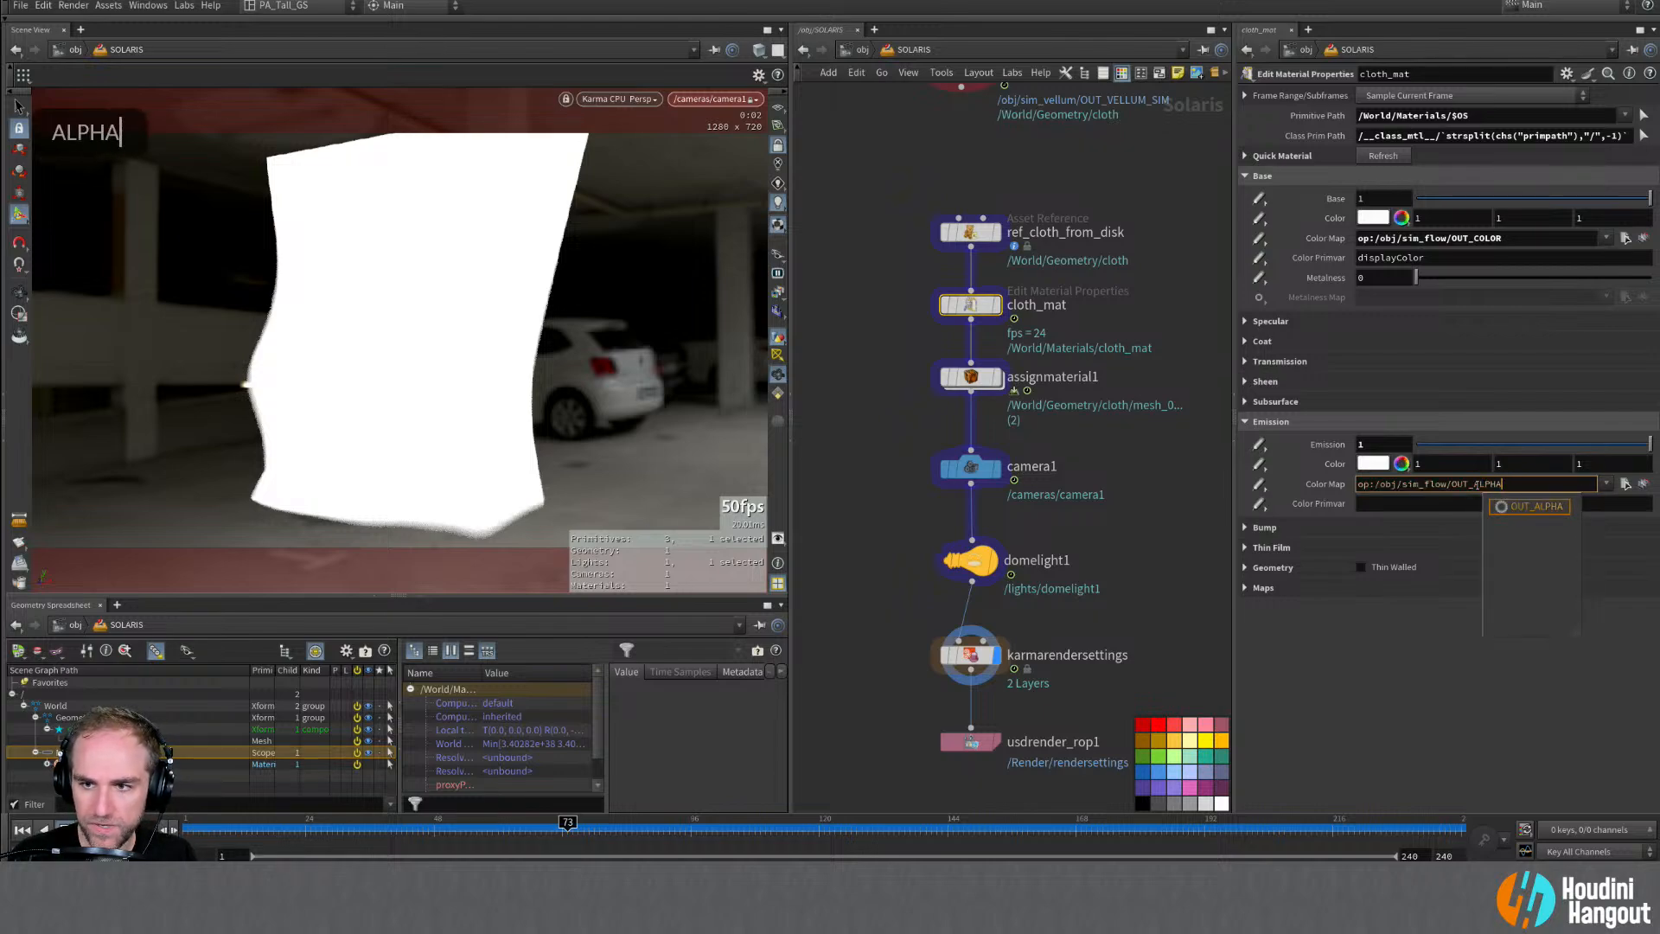
key("Return")
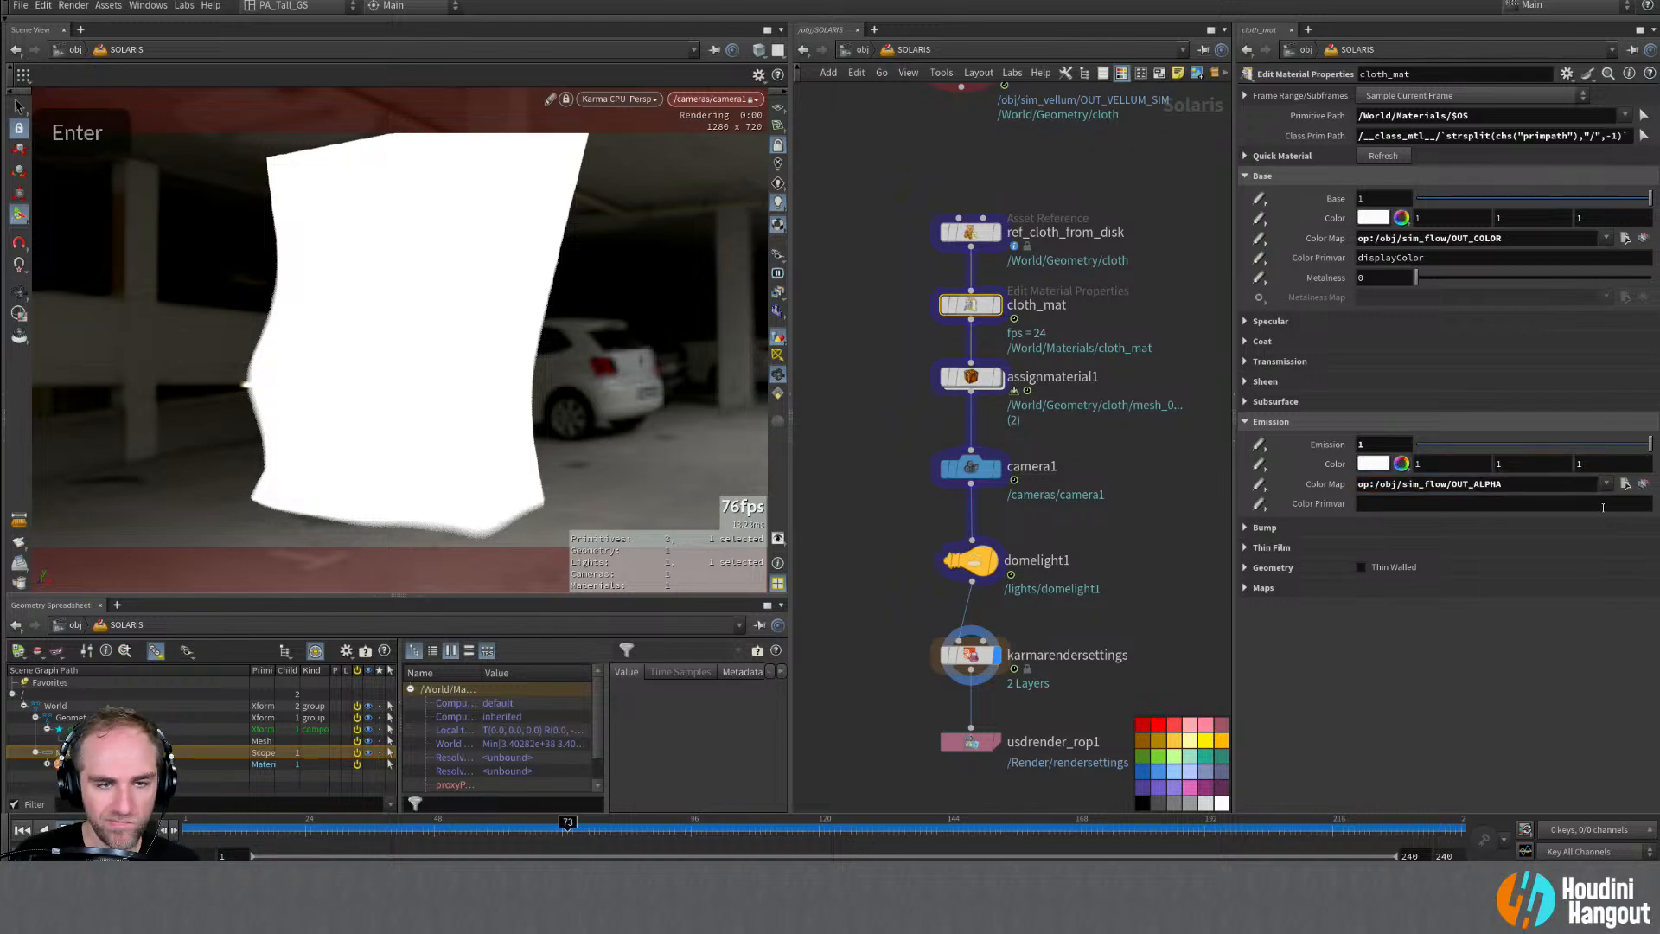
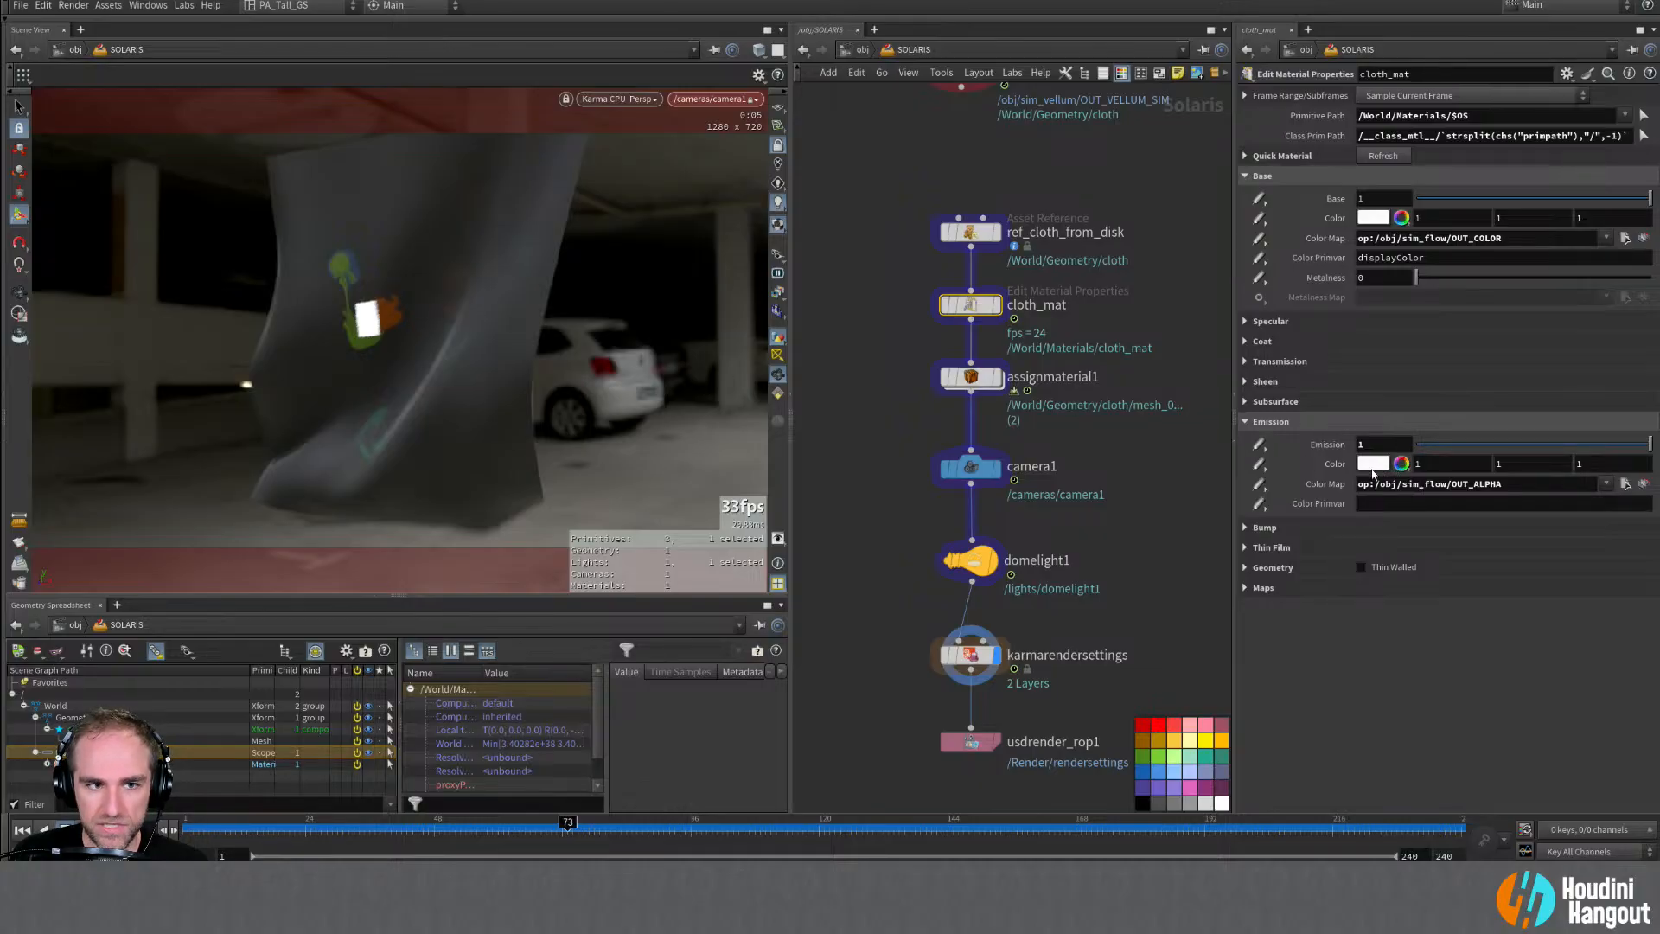
Step: Try a weaker emission of about 0.127 on cloth_mat, and set it back to 1
left_click(1436, 444)
left_click_drag(1436, 445, 1448, 444)
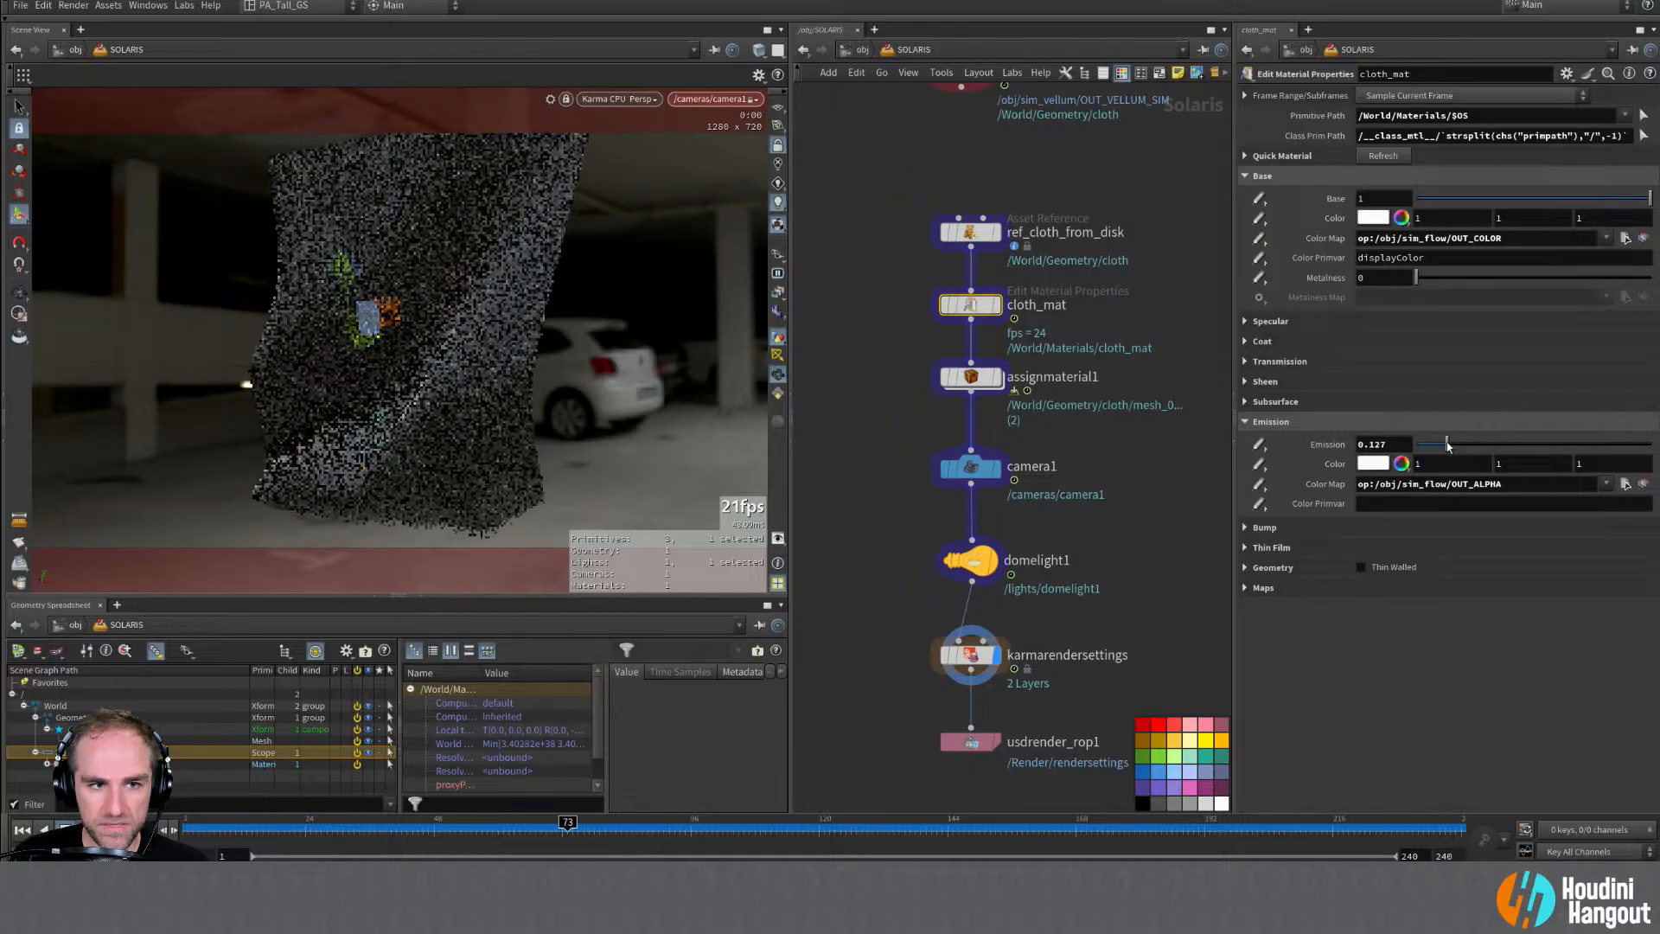
middle_click(1326, 445, "ctrl")
double_click(1379, 446)
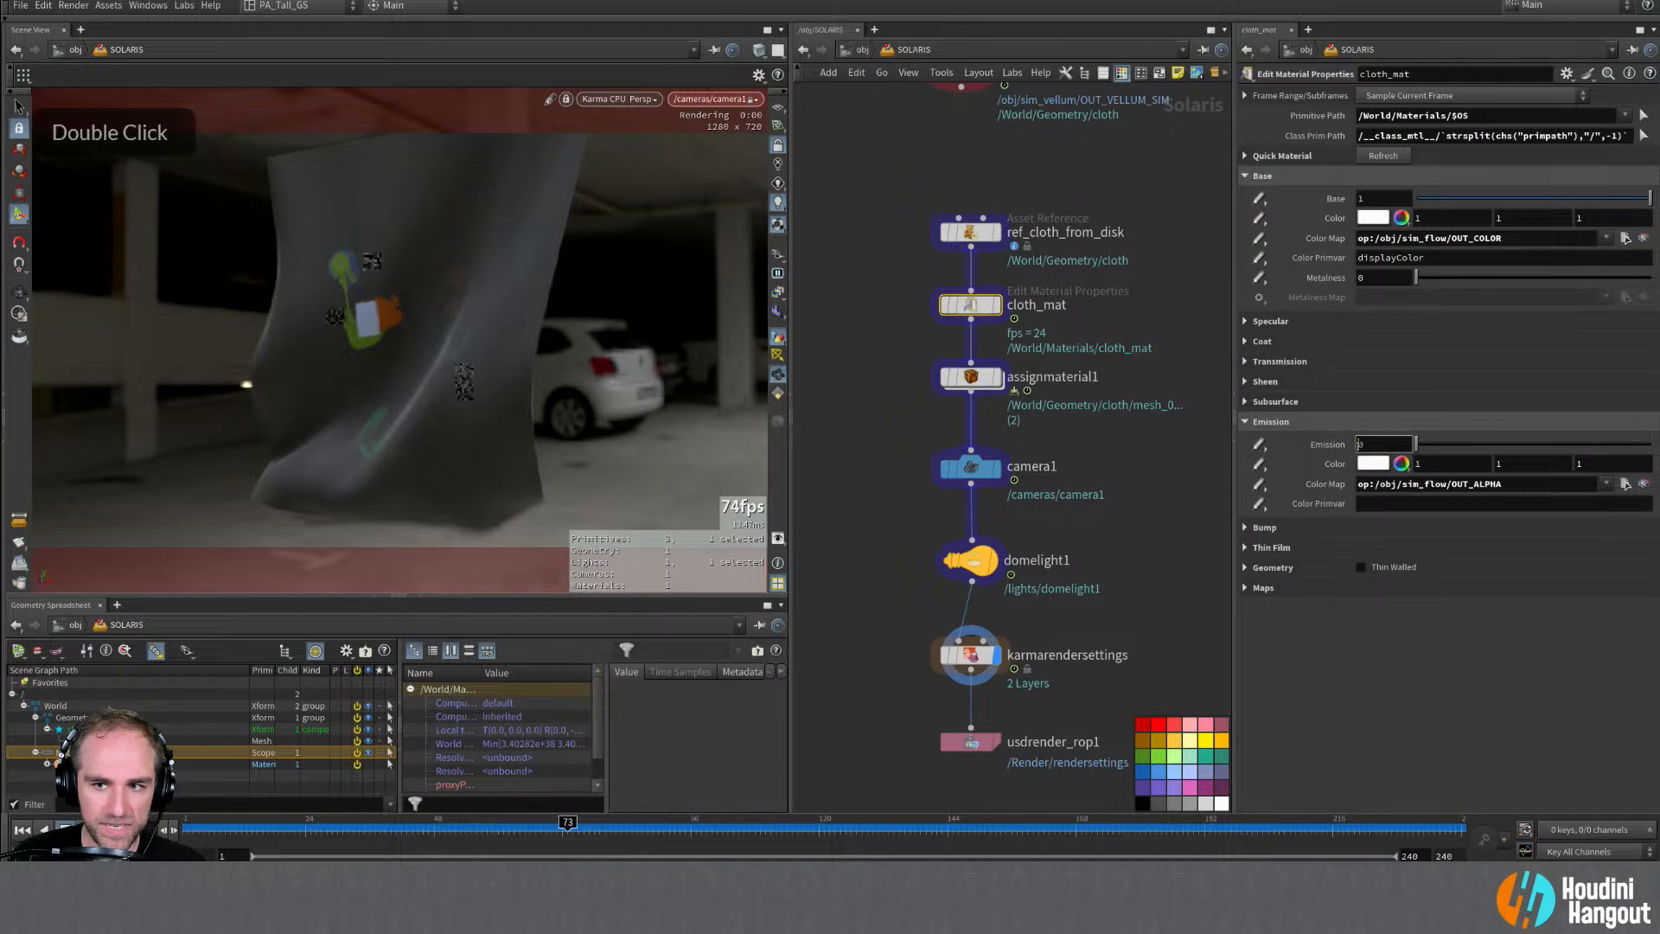
type("1")
key("Return")
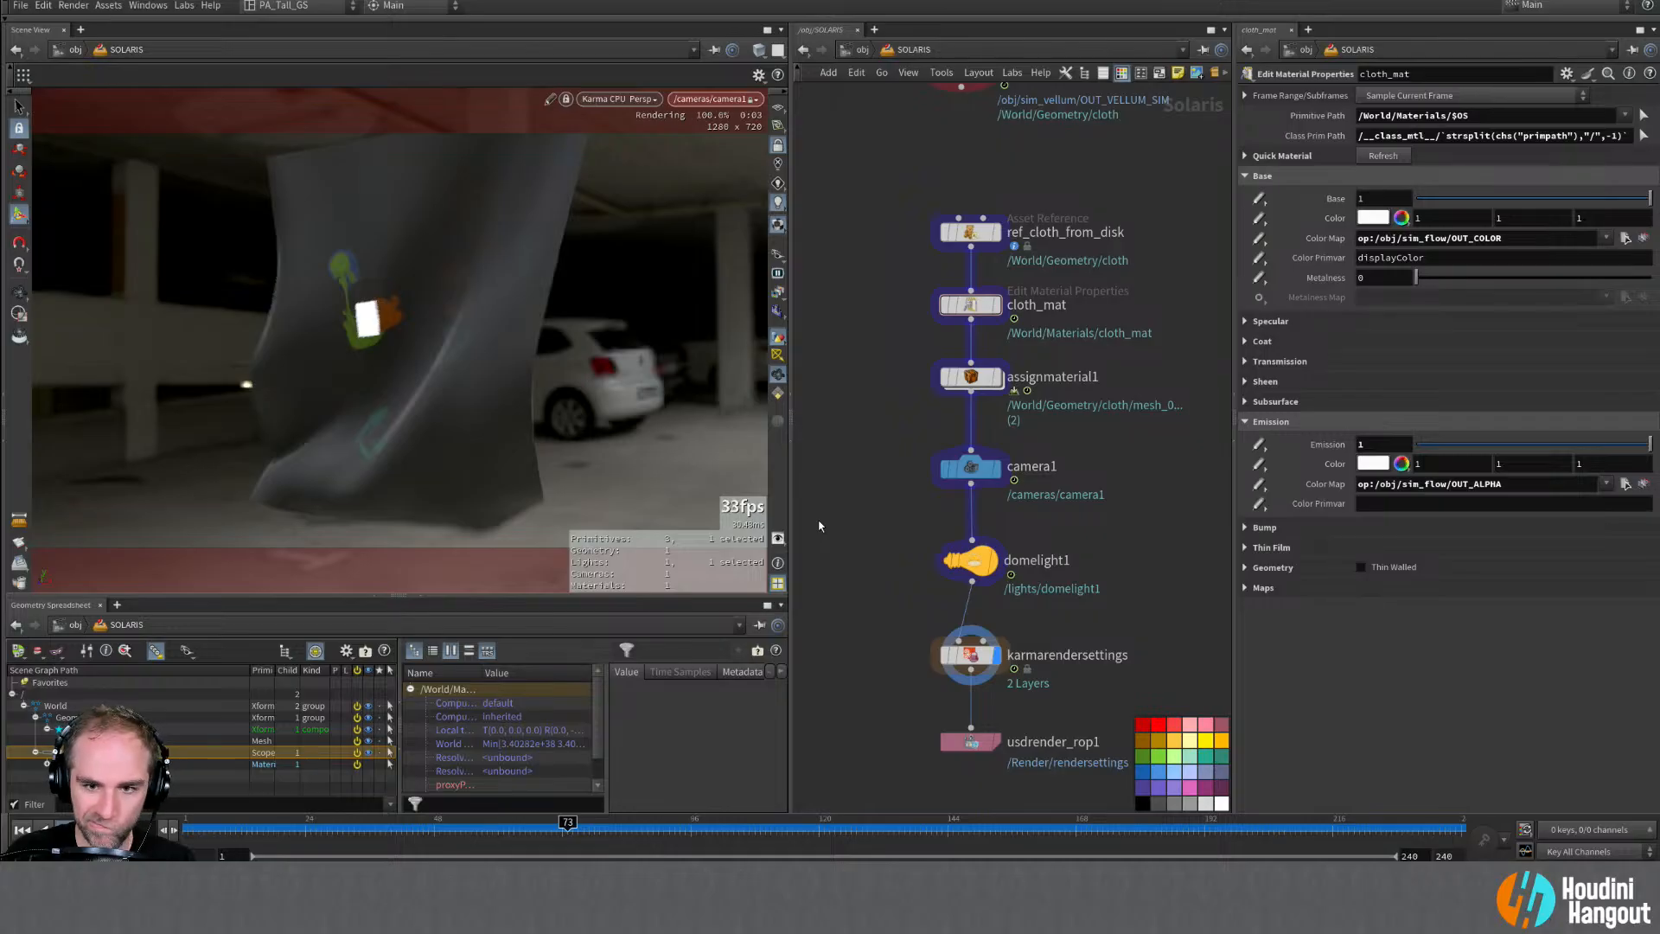
Step: Switch the viewport from Karma CPU to the standard renderer and open the sim_flow network around the OUT_ALPHA null
left_click(597, 100)
left_click(632, 169)
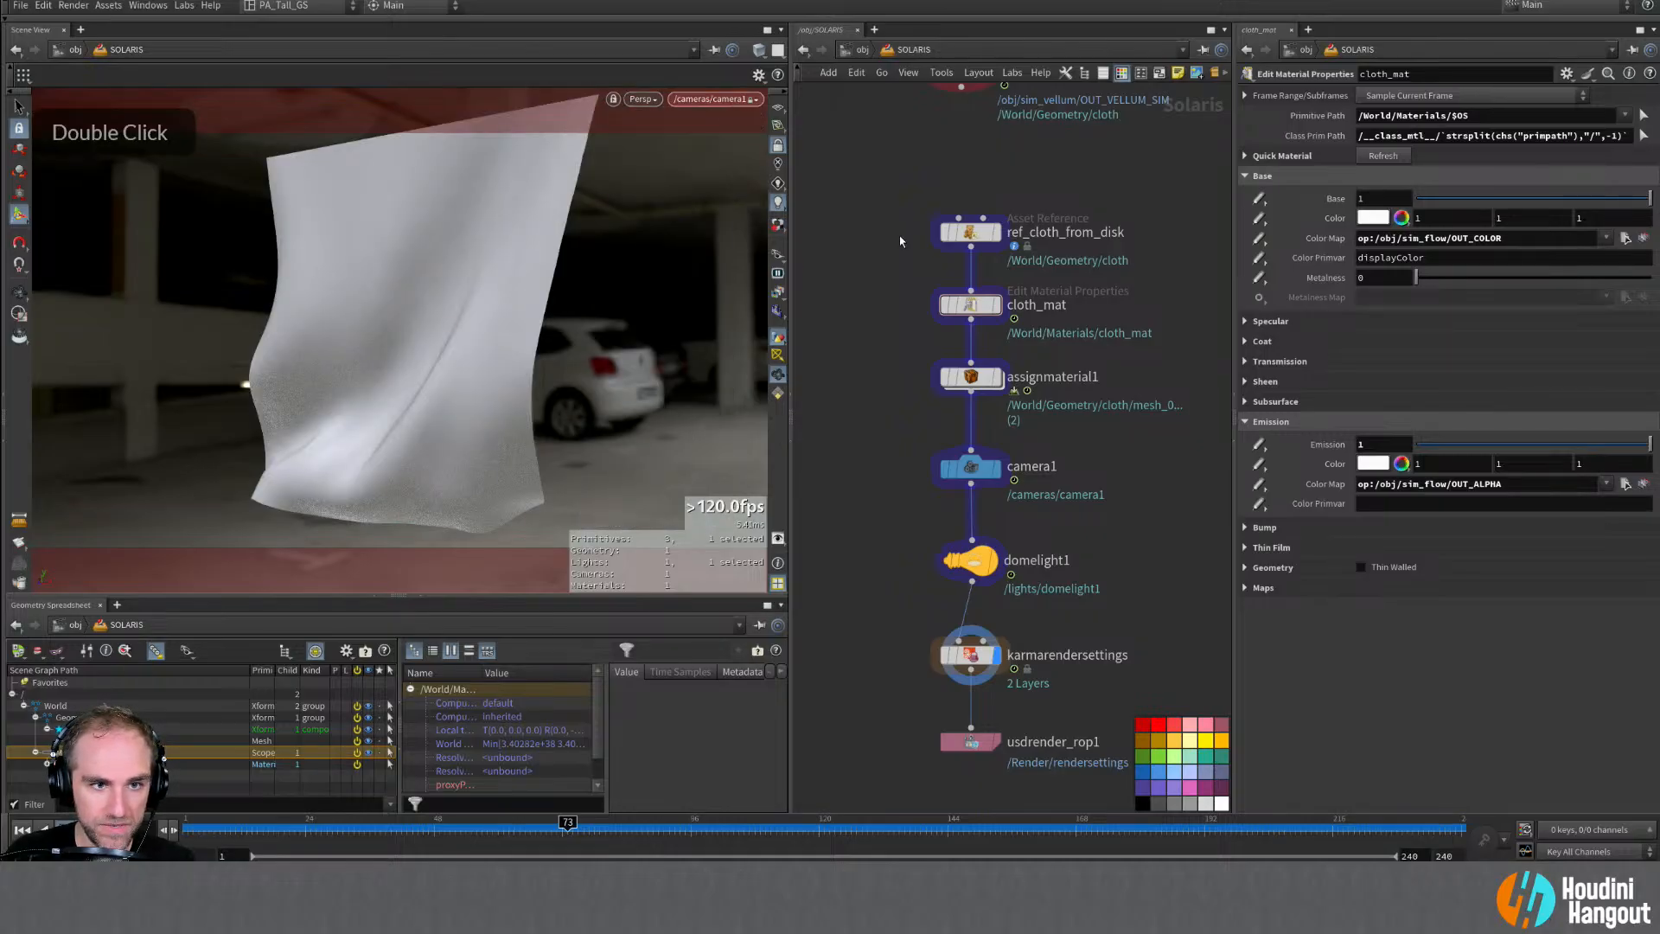
key("u")
double_click(969, 445)
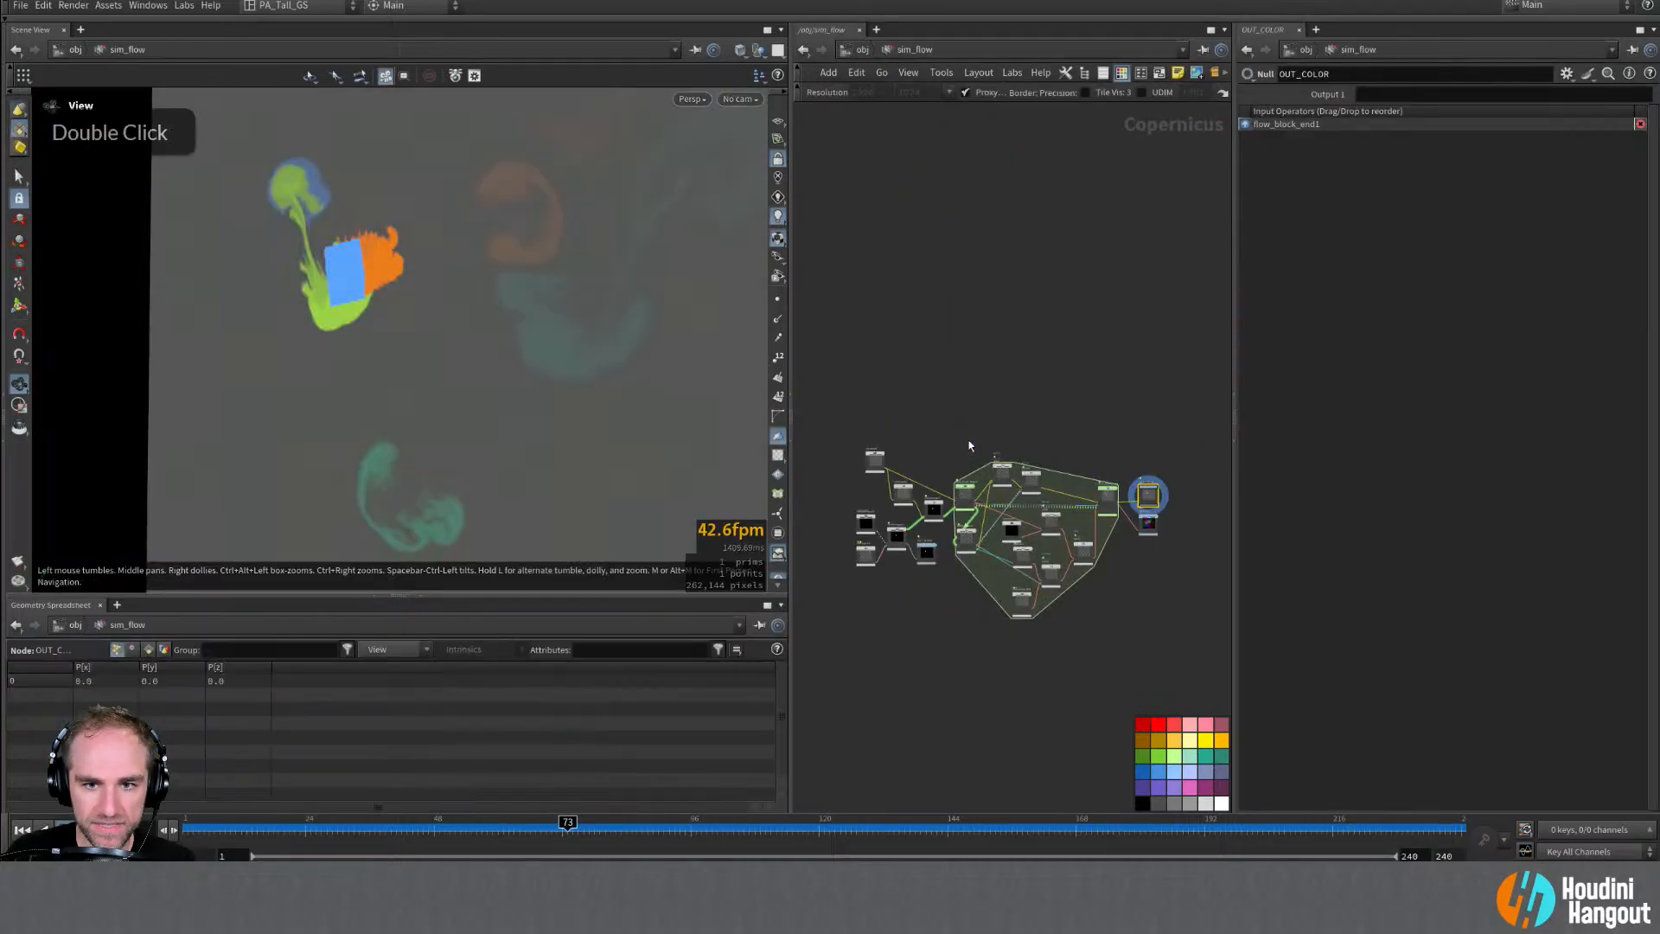
right_click_drag(905, 636, 932, 594)
left_click_drag(958, 403, 970, 456)
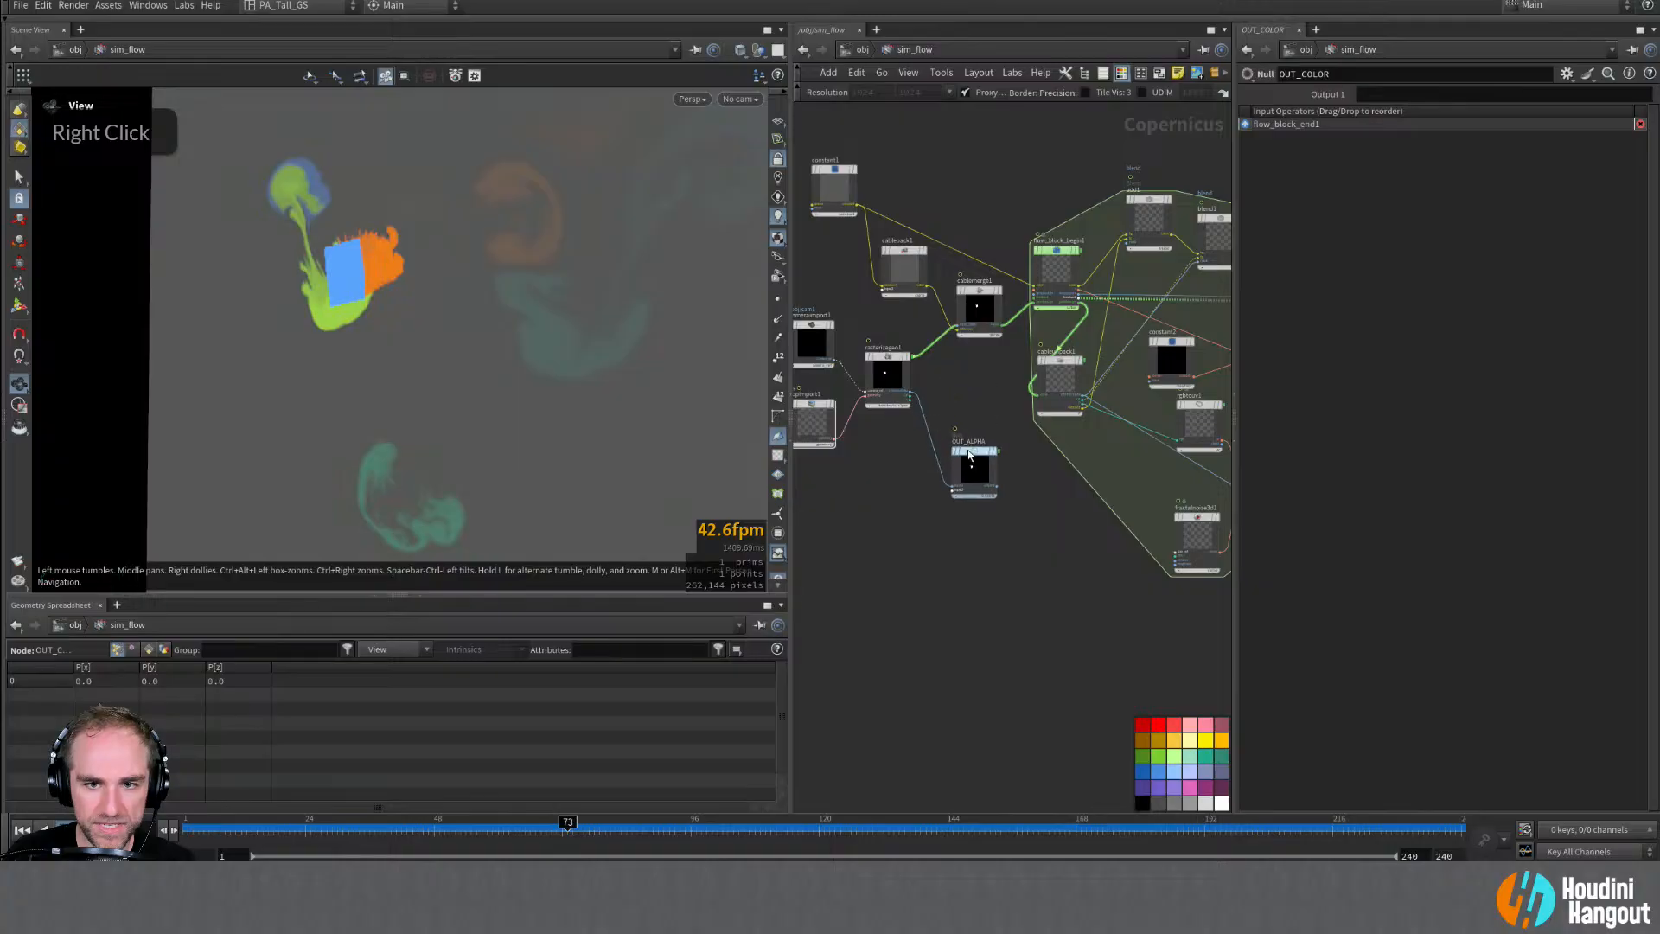
right_click_drag(913, 501, 926, 484)
left_click_drag(991, 441, 991, 415)
right_click_drag(921, 517, 933, 471)
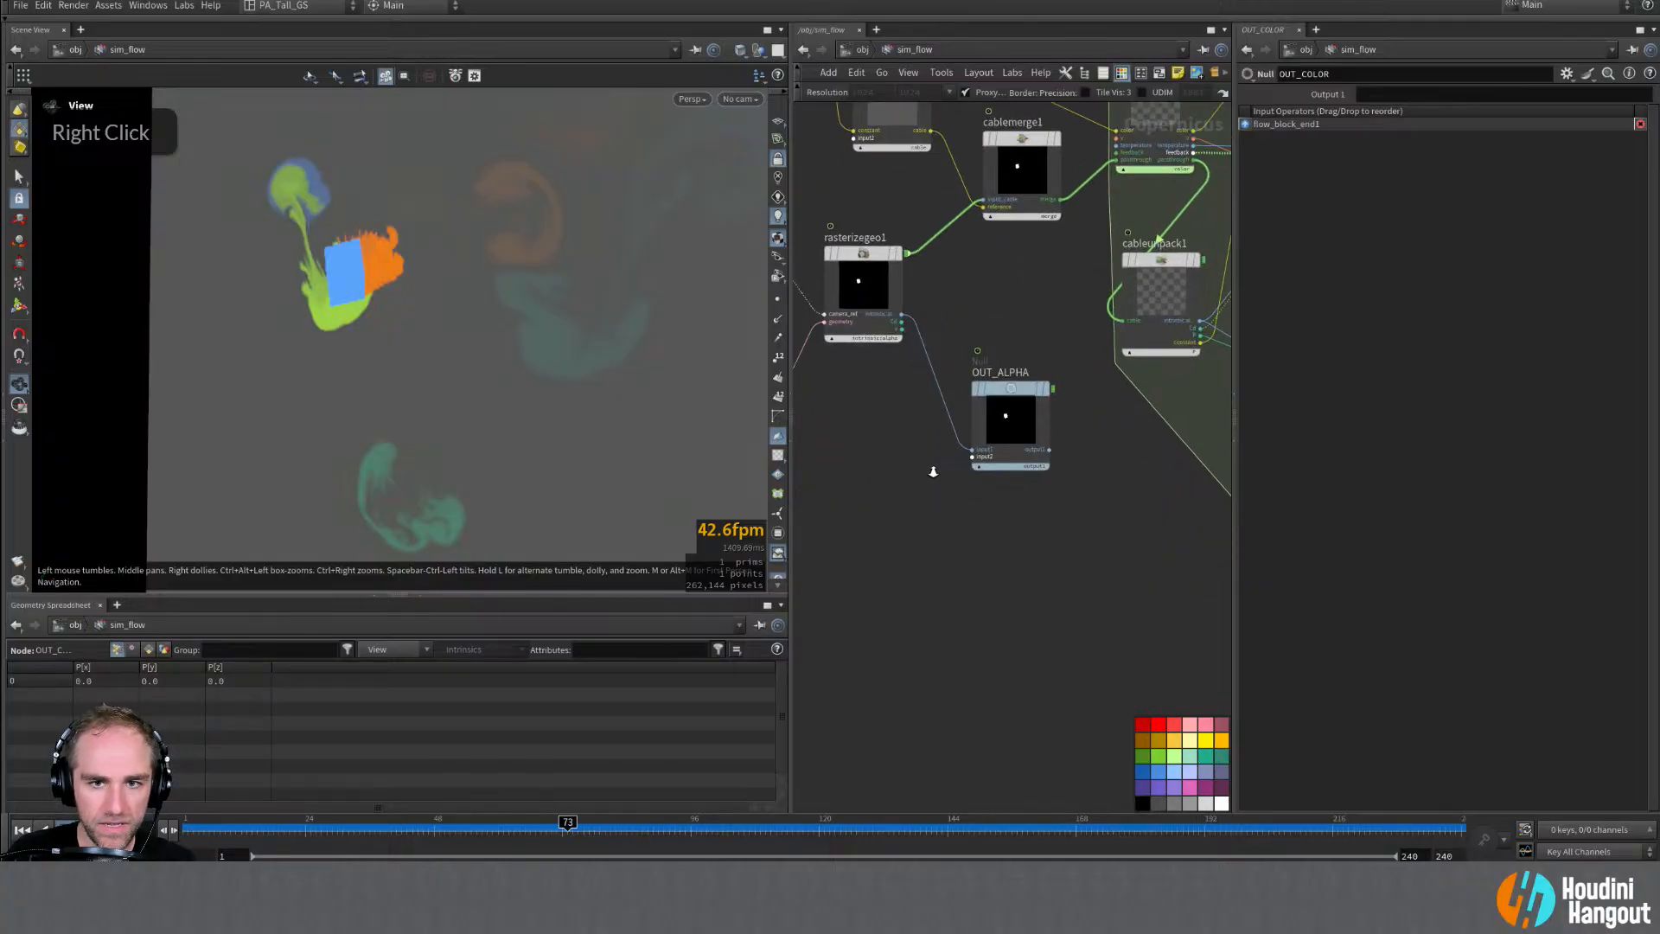
Step: Try a Multiply node below OUT_ALPHA fed from rasterizegeo1, and delete it again
key("Tab")
type("mui")
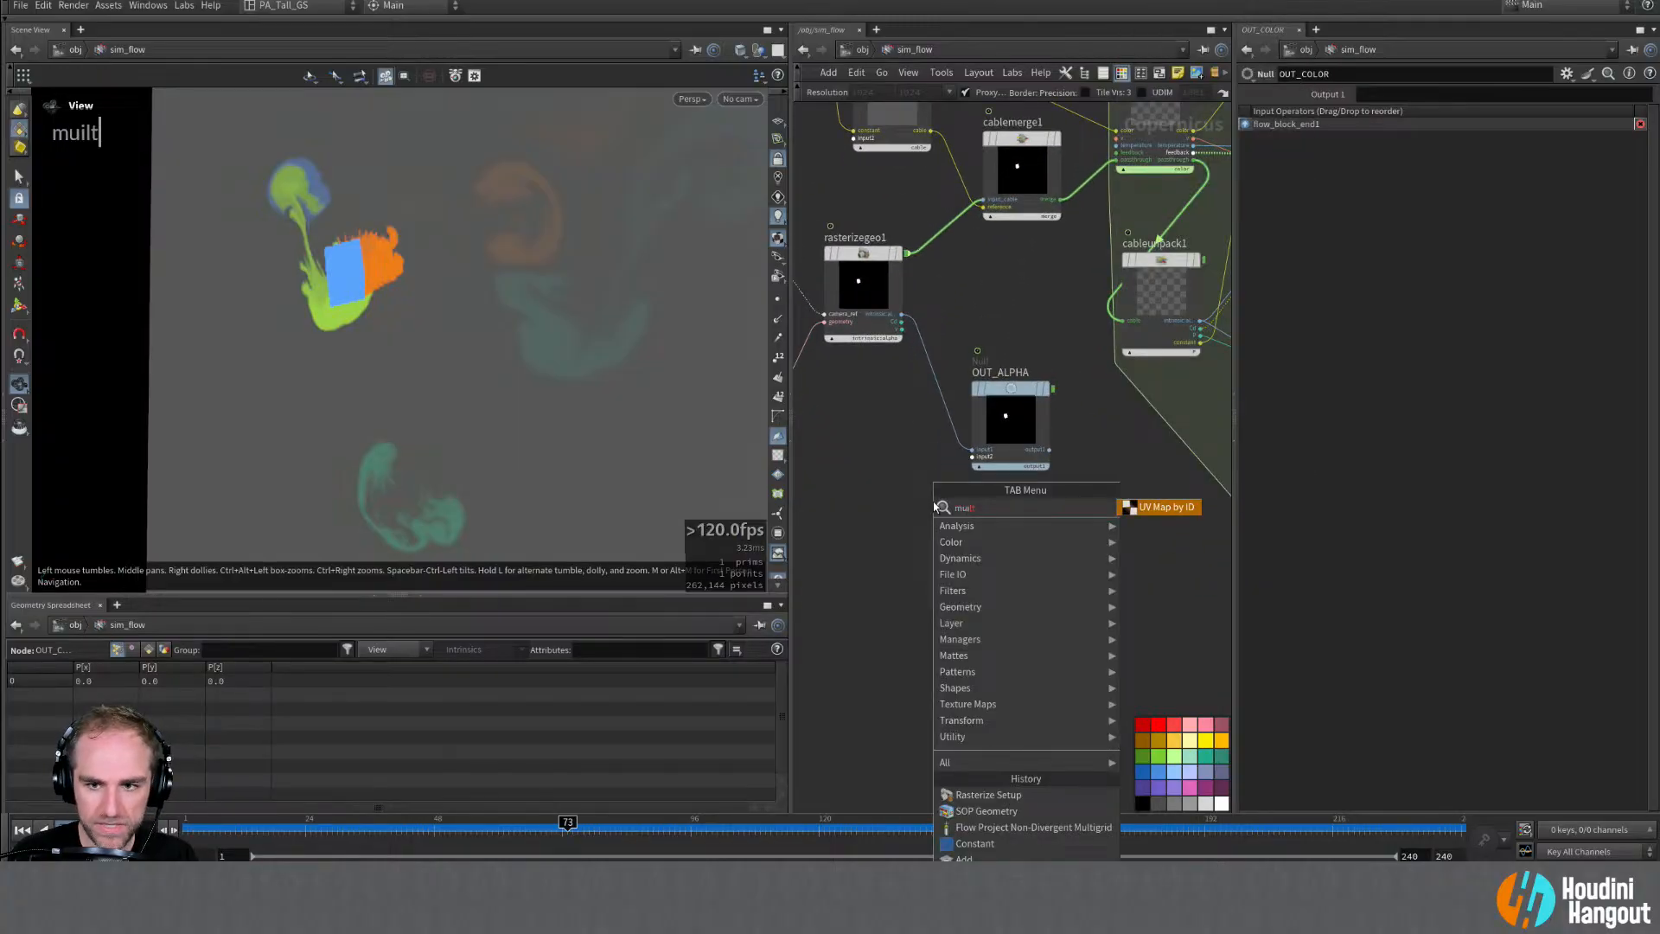
key("BackSpace")
type("l")
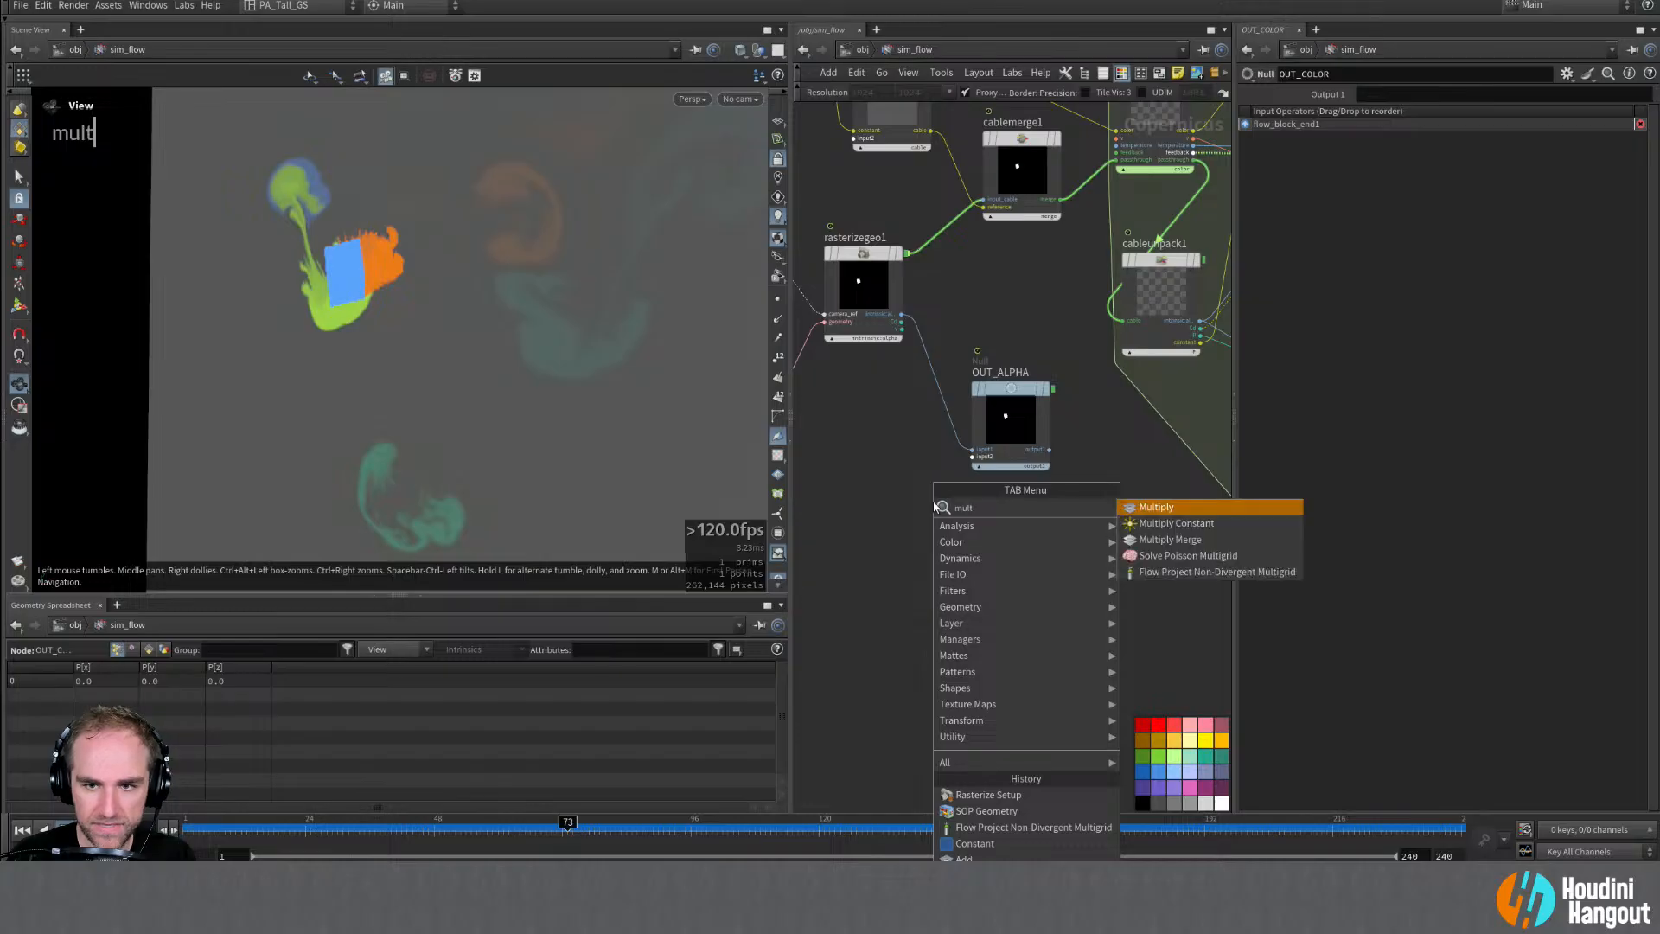
key("Return")
left_click(1010, 553)
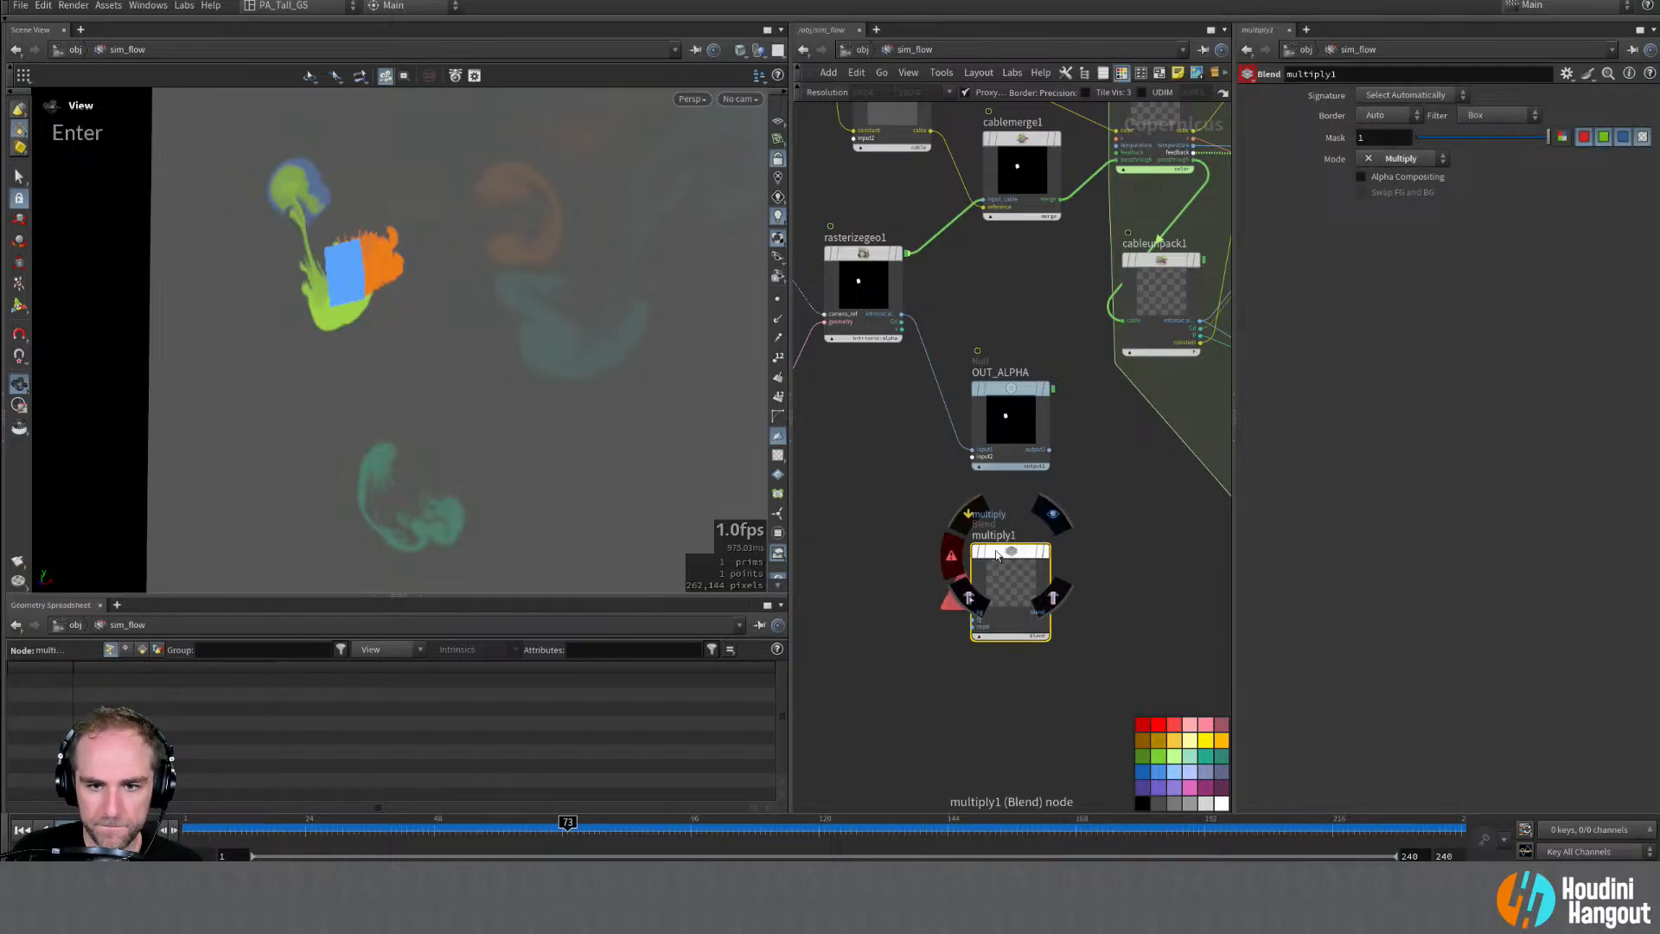
left_click(973, 613)
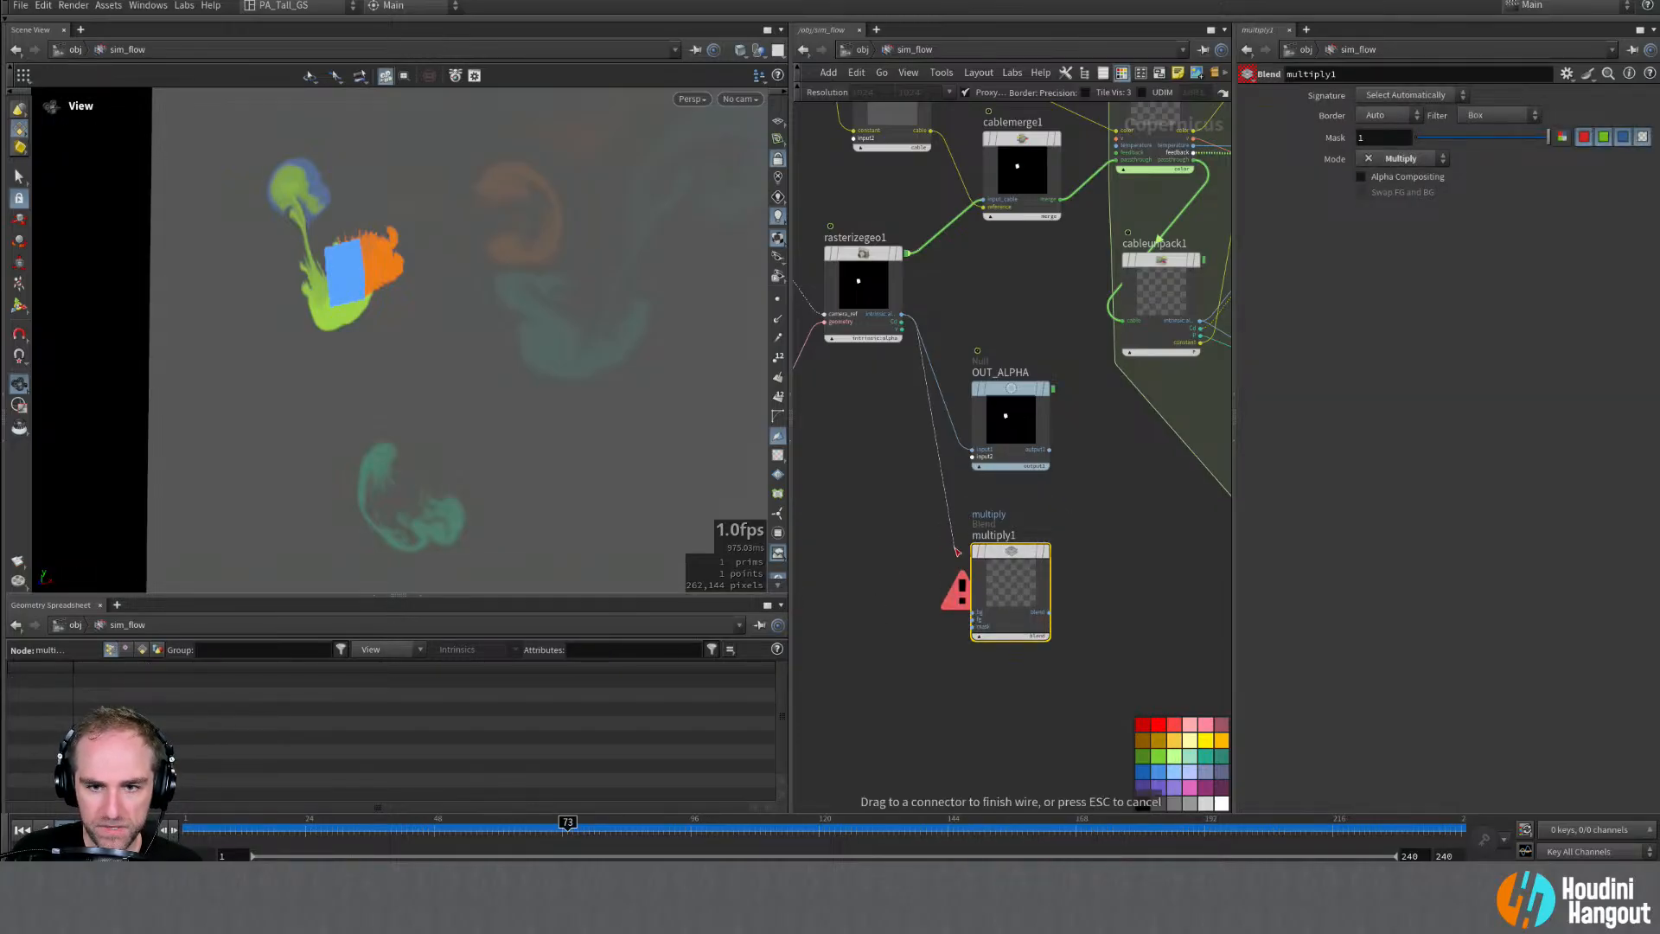
left_click_drag(959, 601, 965, 606)
left_click_drag(902, 322, 977, 624)
left_click(976, 624)
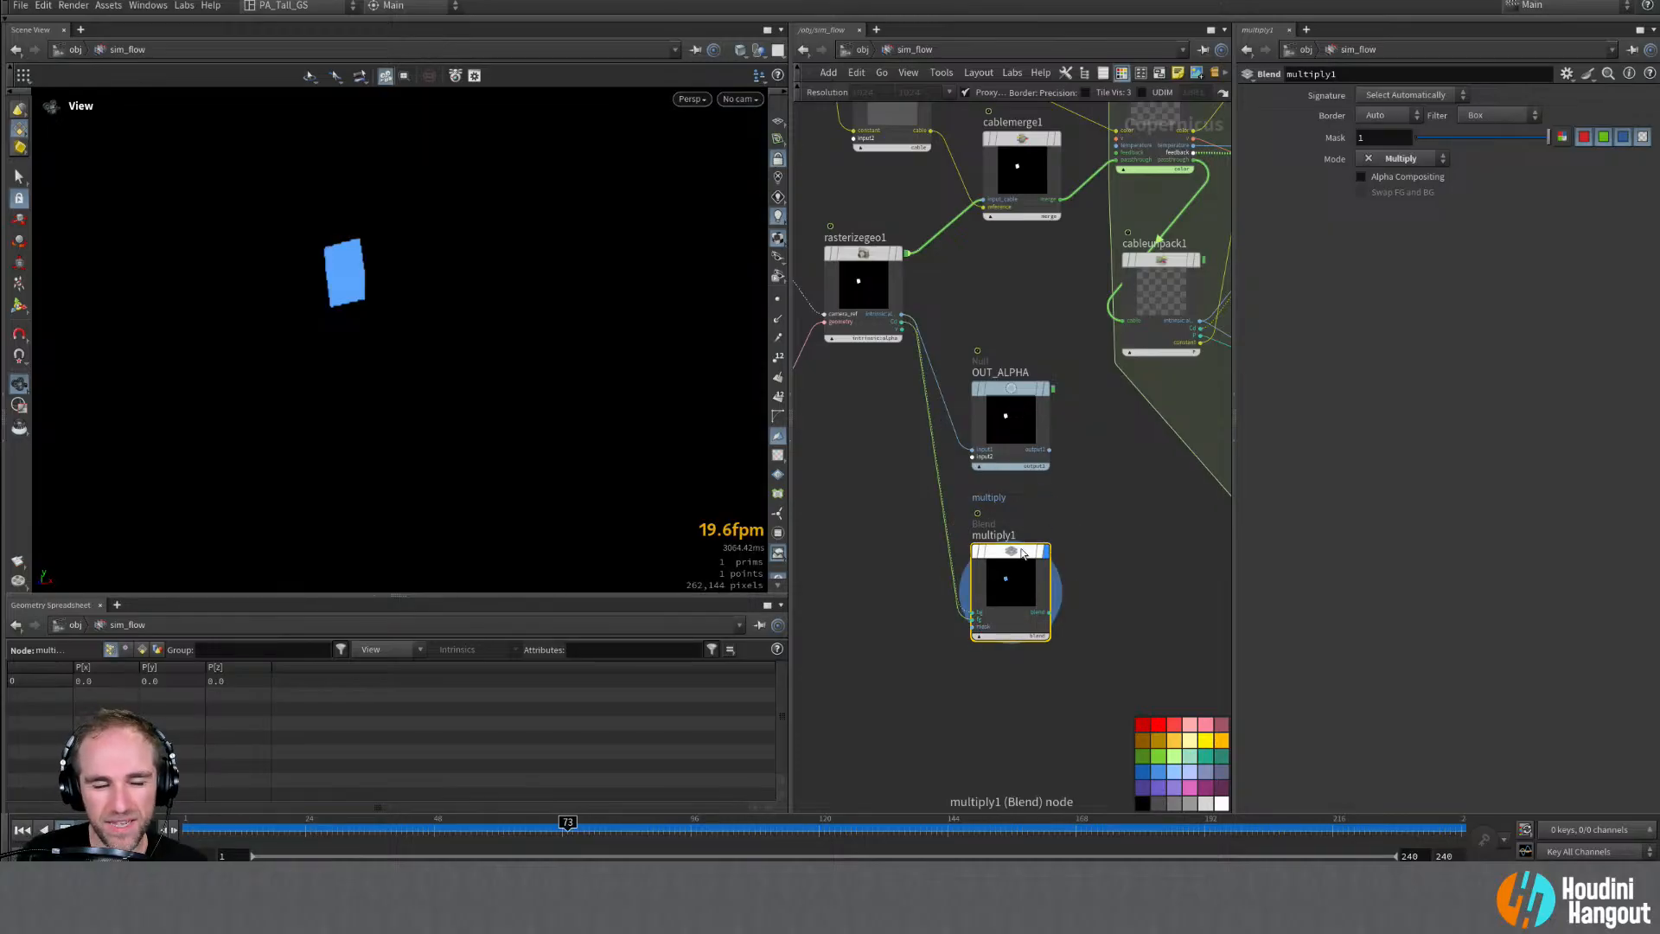
key("Delete")
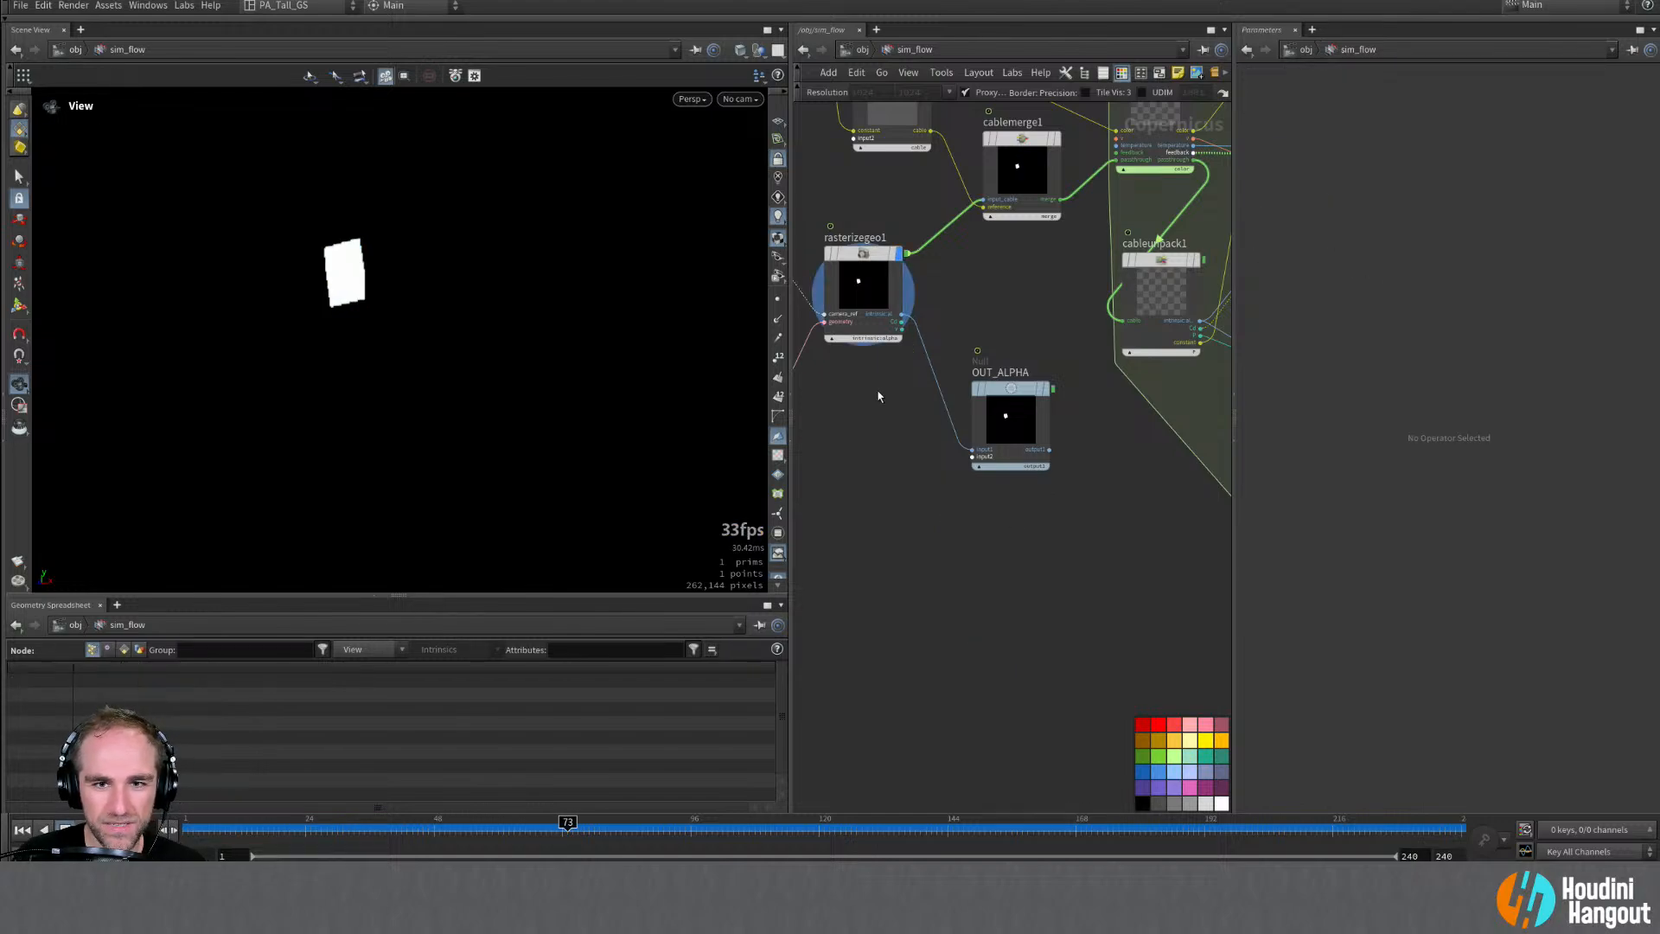
Step: Duplicate the OUT_ALPHA null below itself, feed it rasterizegeo1's color output, and rename the copy OUT_EMIT
left_click_drag(982, 450, 982, 578, "alt")
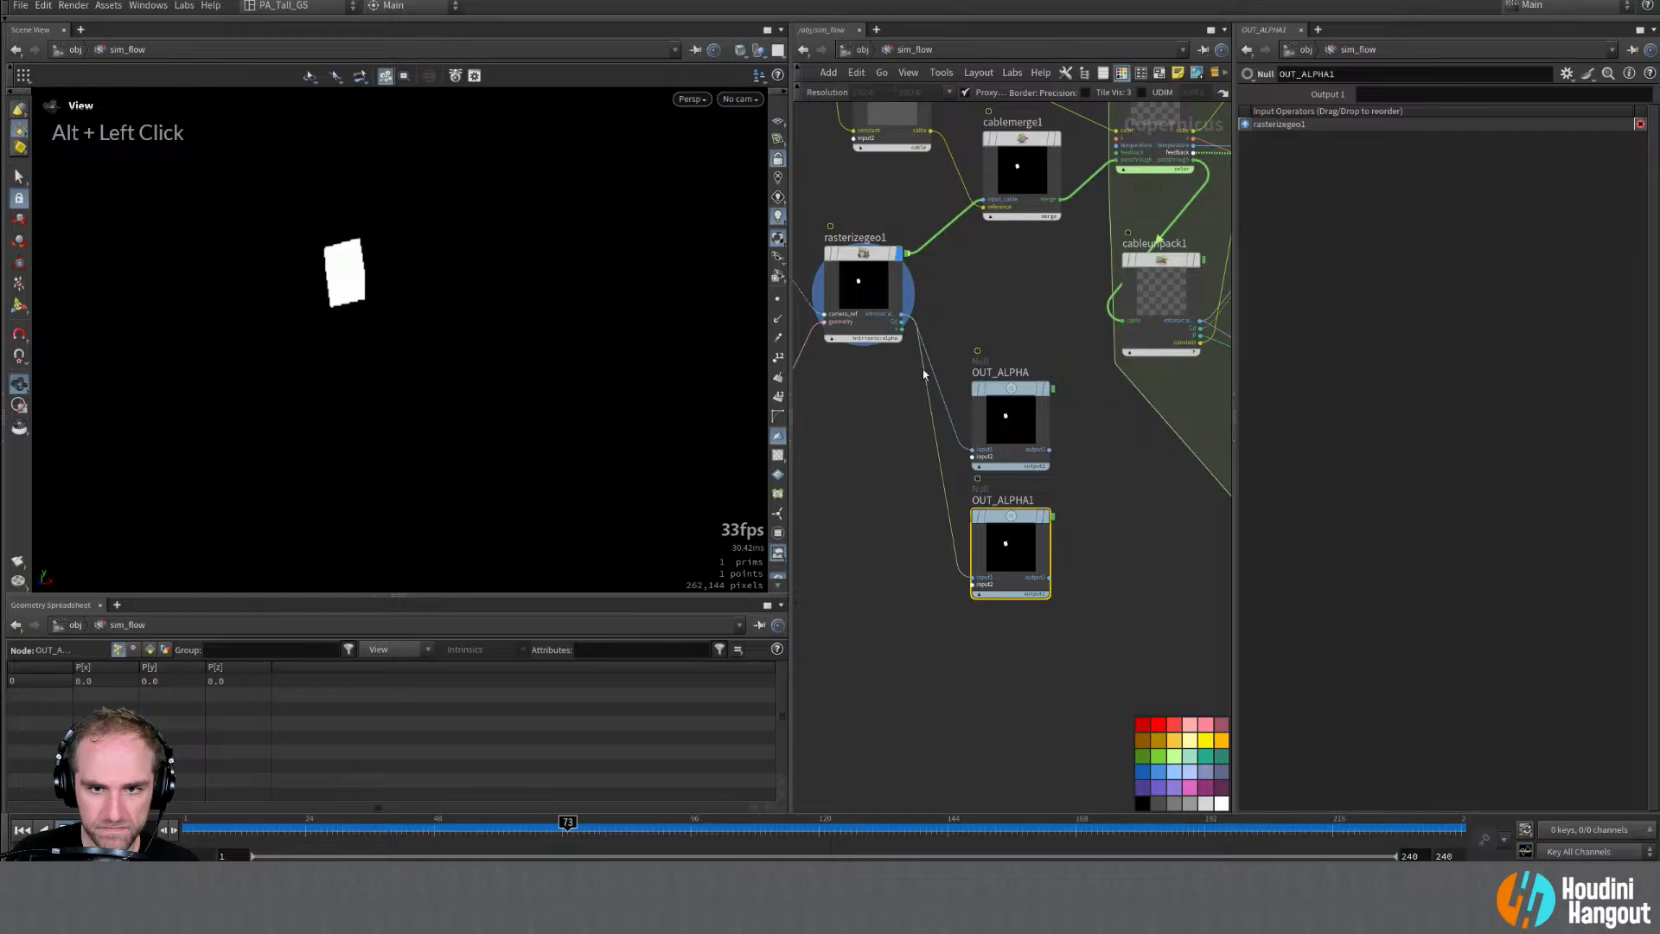
mouse_move(1052, 522)
left_click(1052, 479)
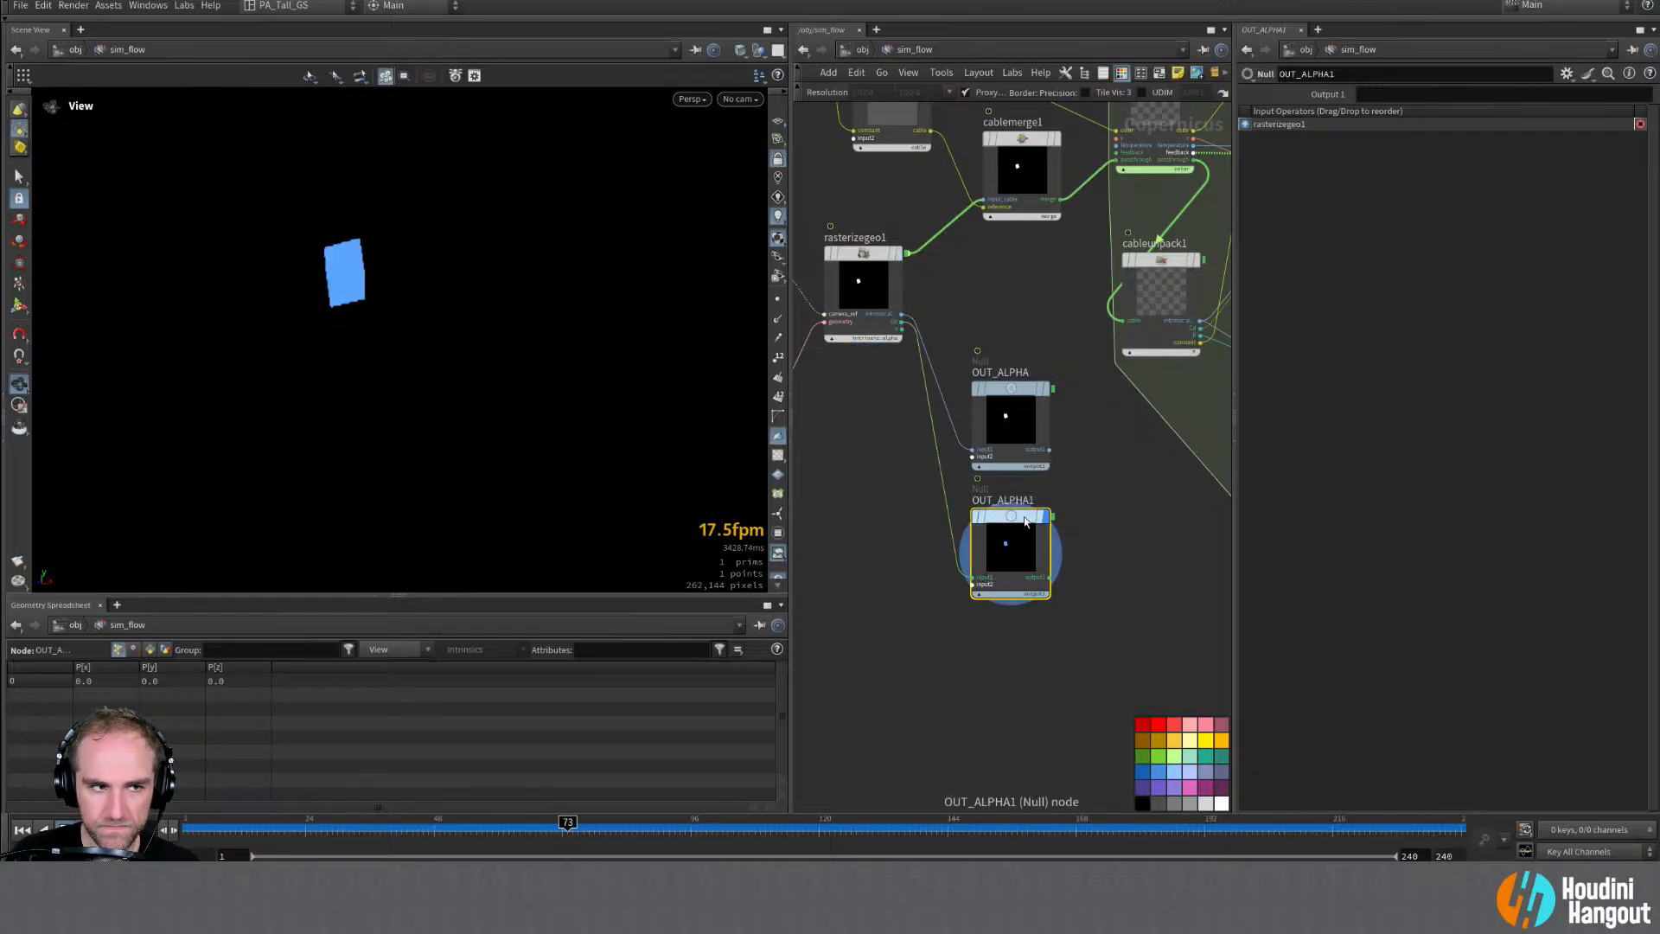
double_click(1013, 502)
left_click_drag(999, 501, 1086, 504)
type("EMIT")
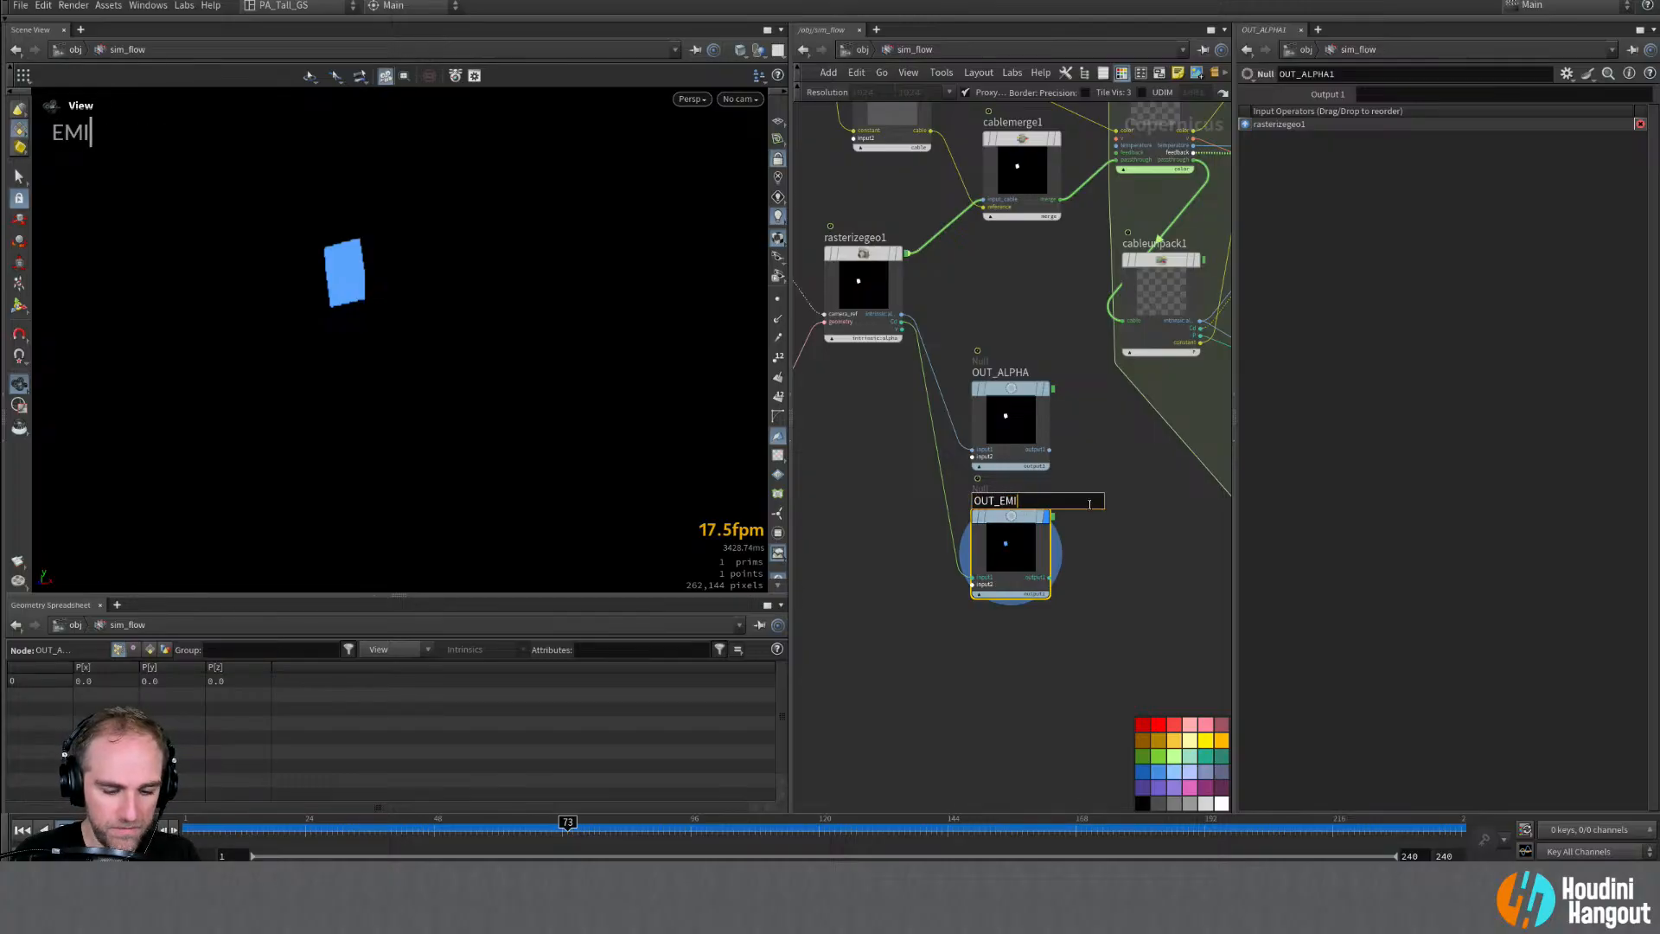
key("Return")
Step: Point cloth_mat's emission color map in SOLARIS to op:/obj/sim_flow/OUT_EMIT and render the viewport with Karma CPU
key("u")
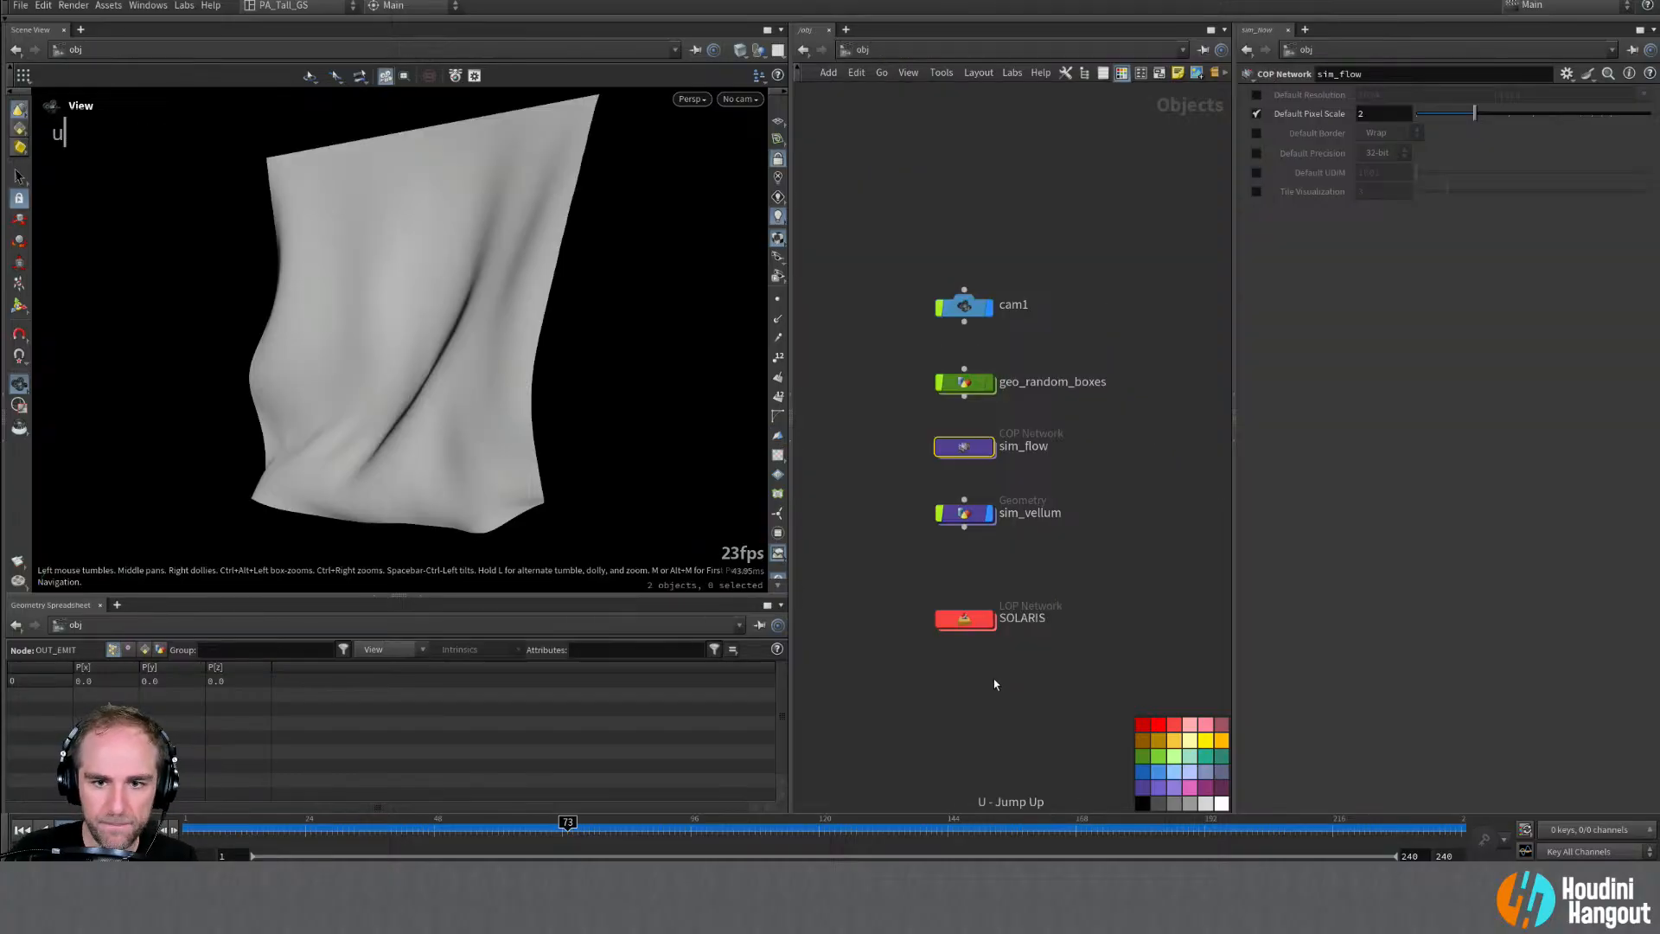
double_click(966, 619)
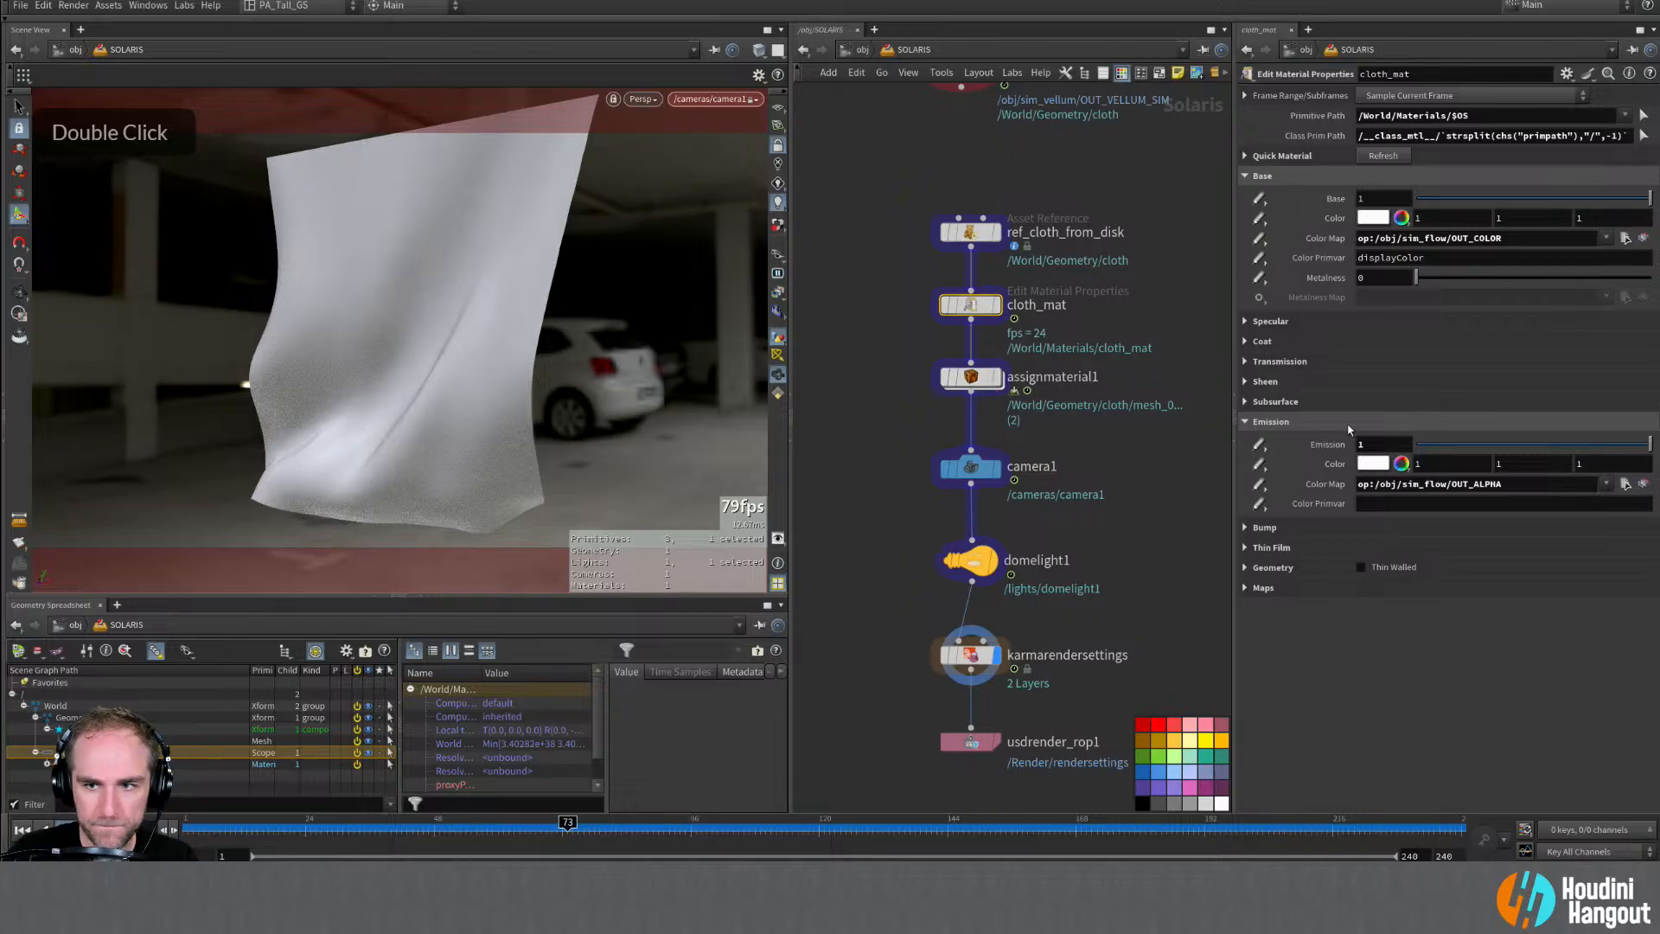
double_click(1485, 484)
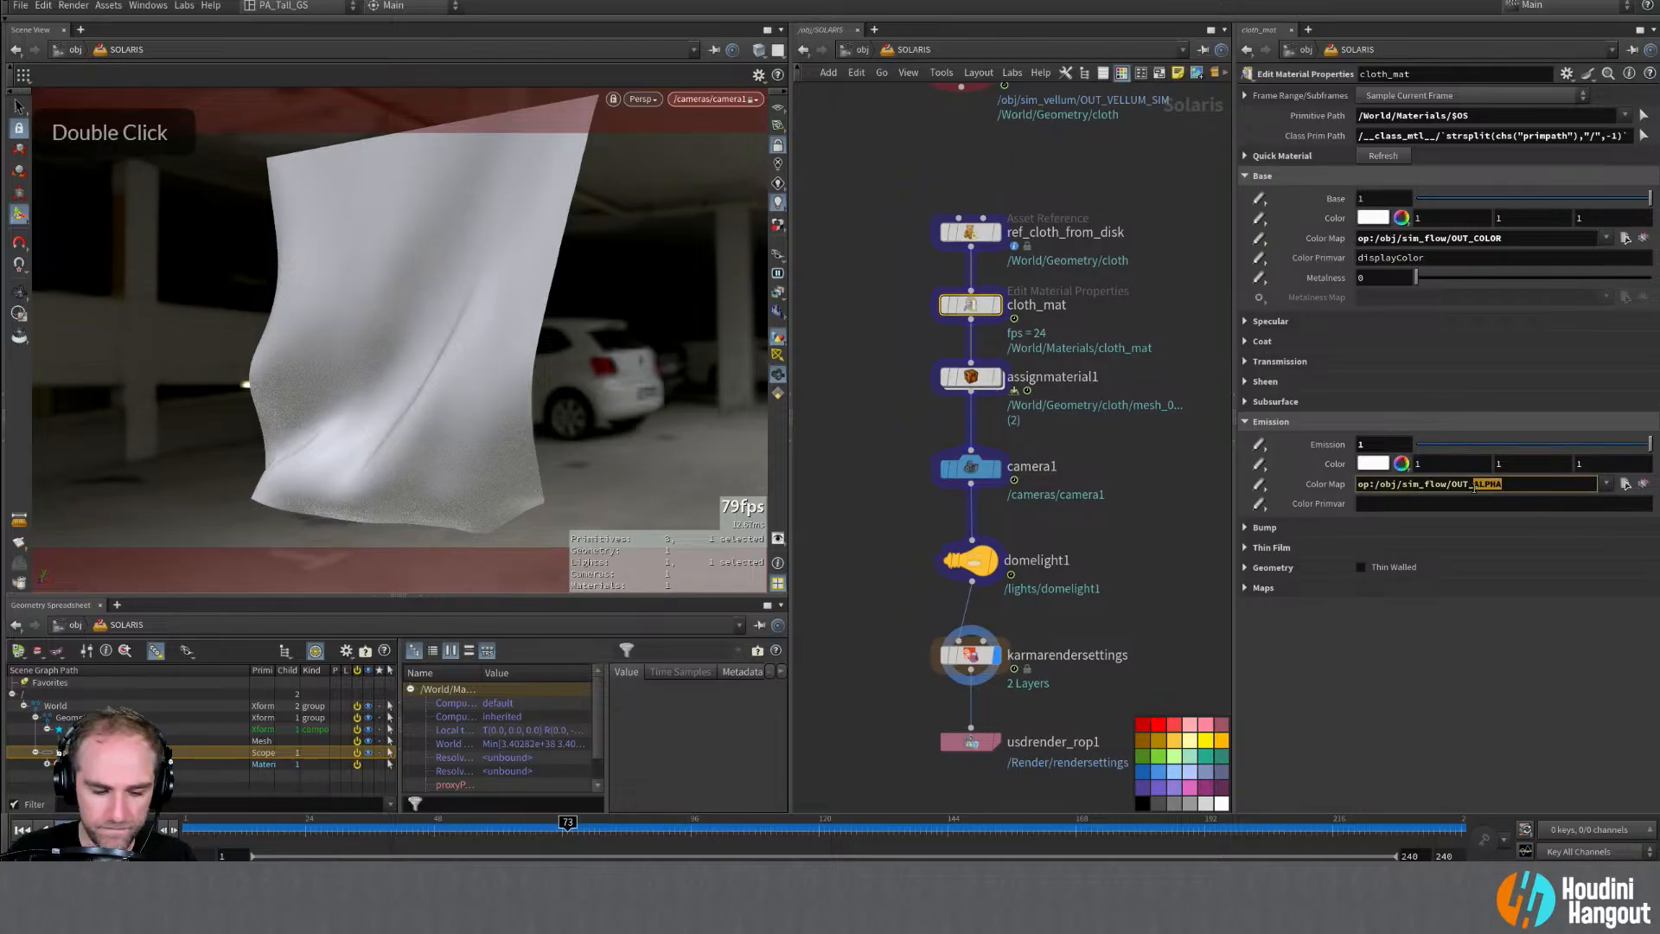
type("EMIT")
key("Return")
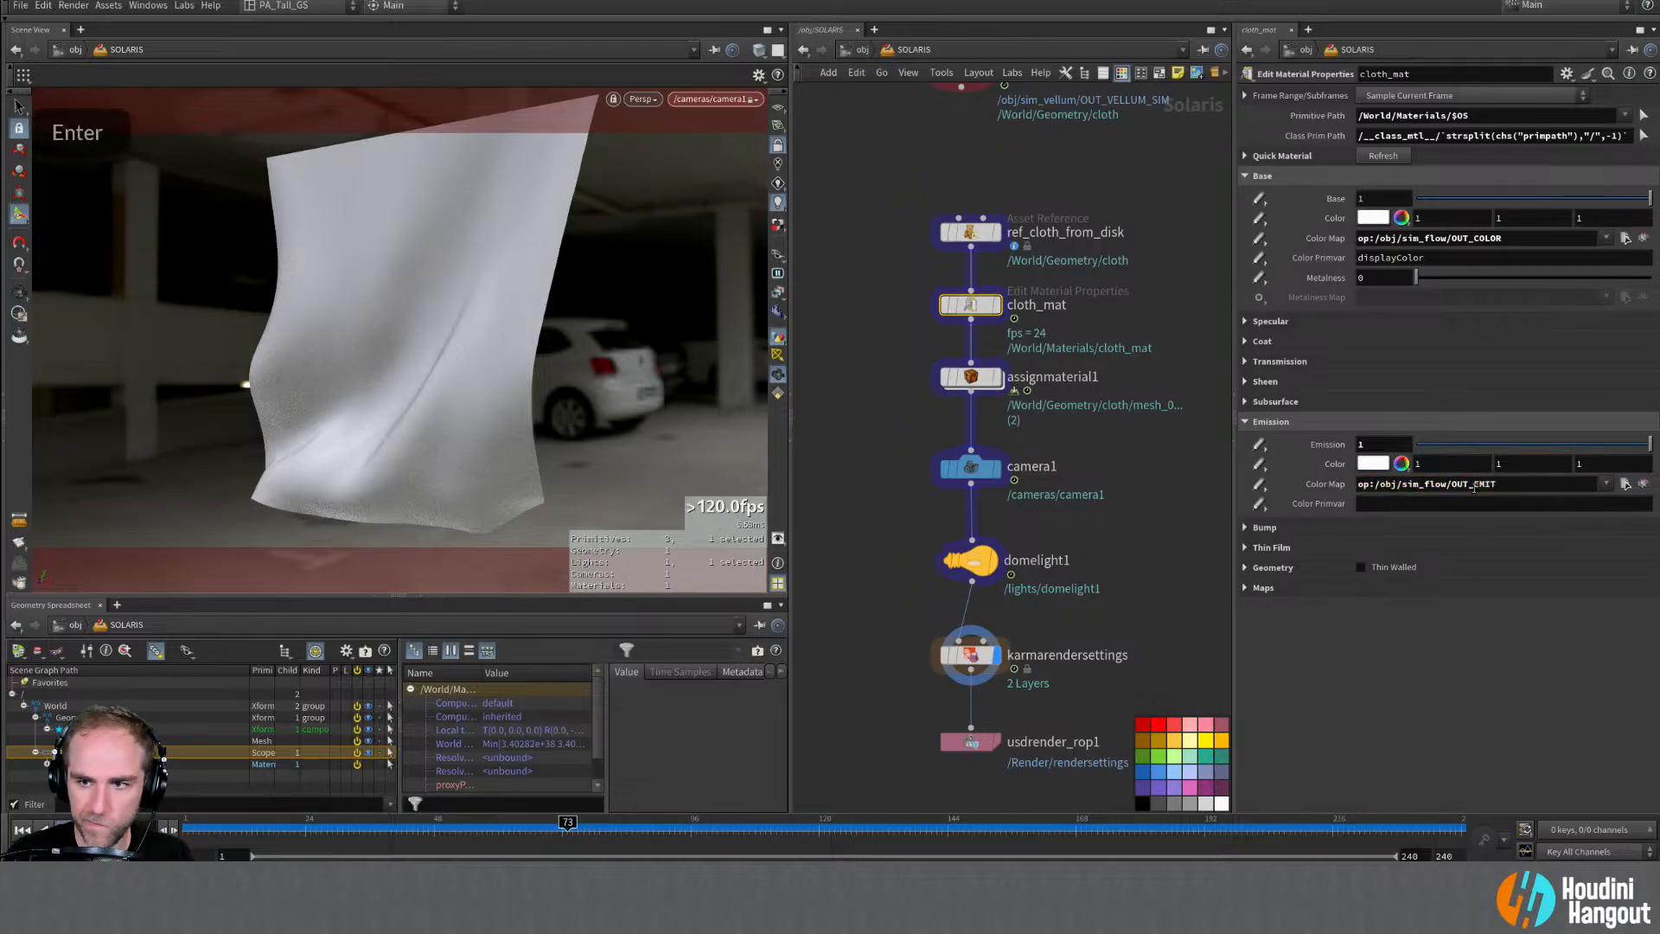
left_click(643, 99)
left_click(651, 178)
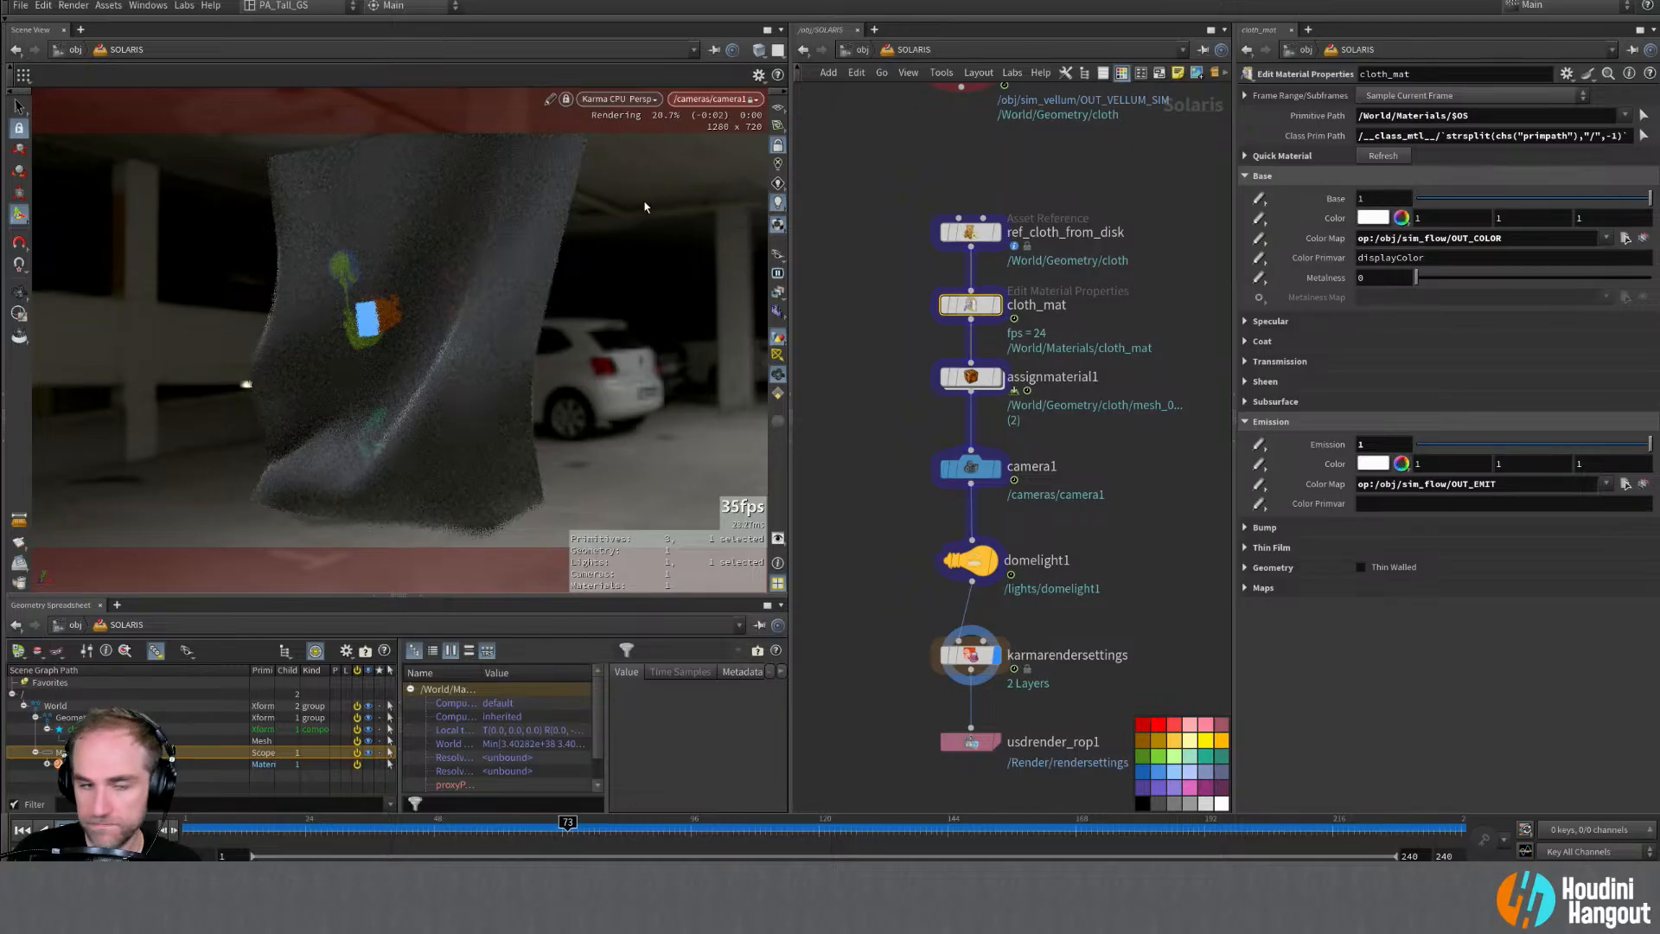
Step: Try an emission of 10 on cloth_mat, and settle on 5
double_click(1387, 445)
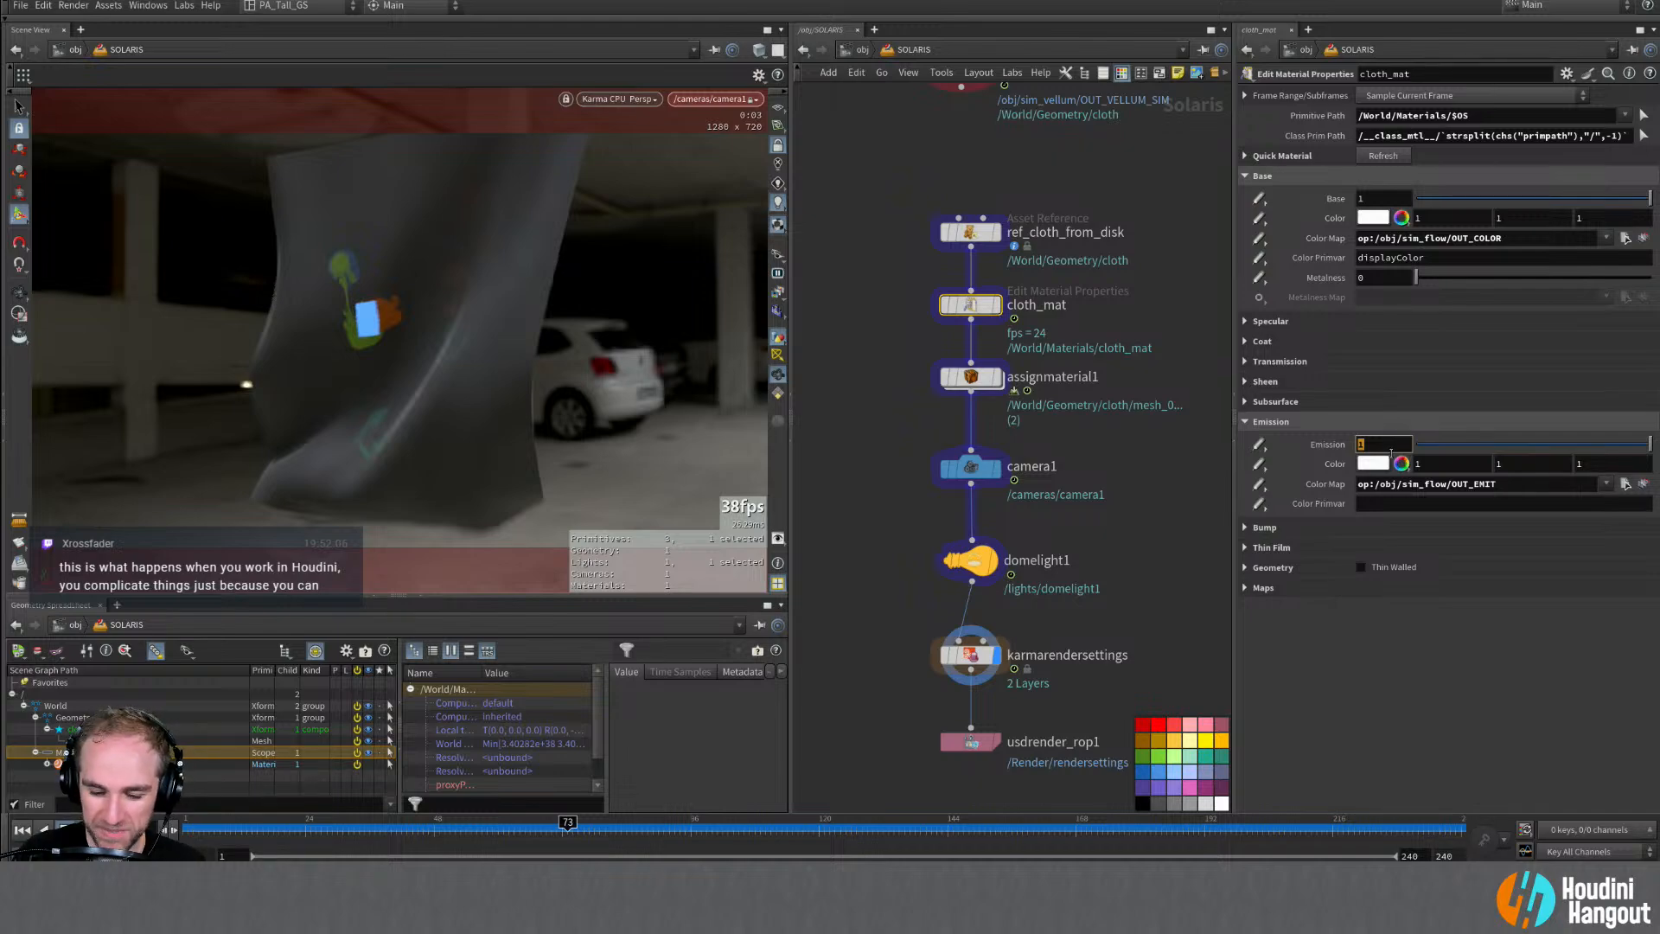
type("10")
key("Return")
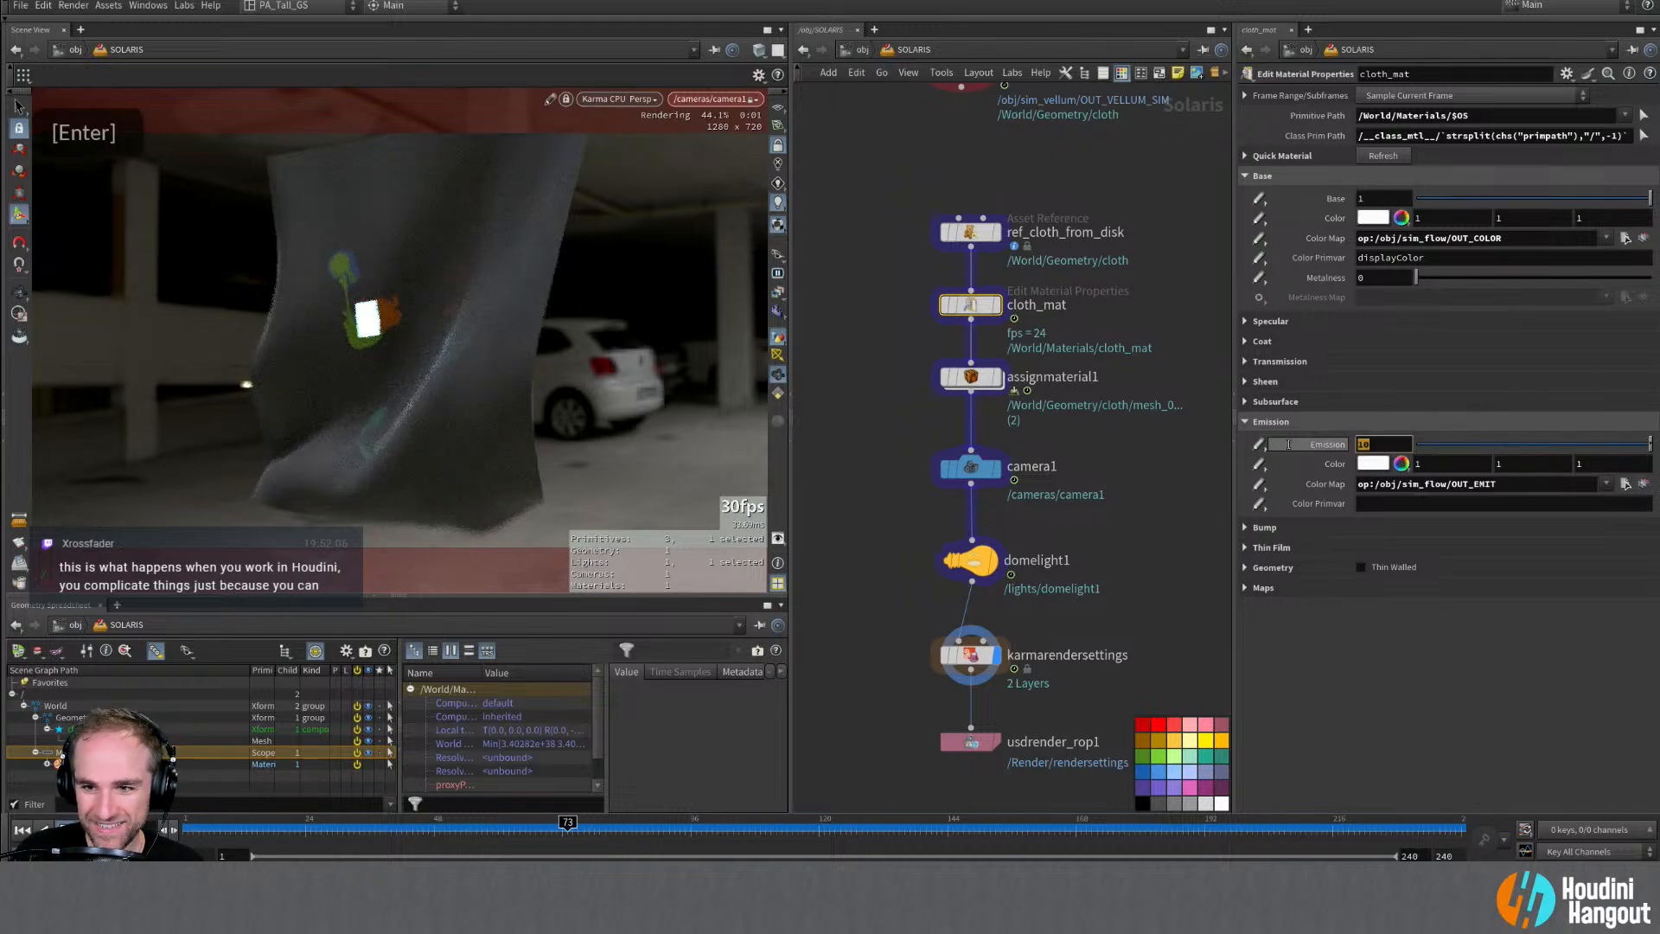
type("5")
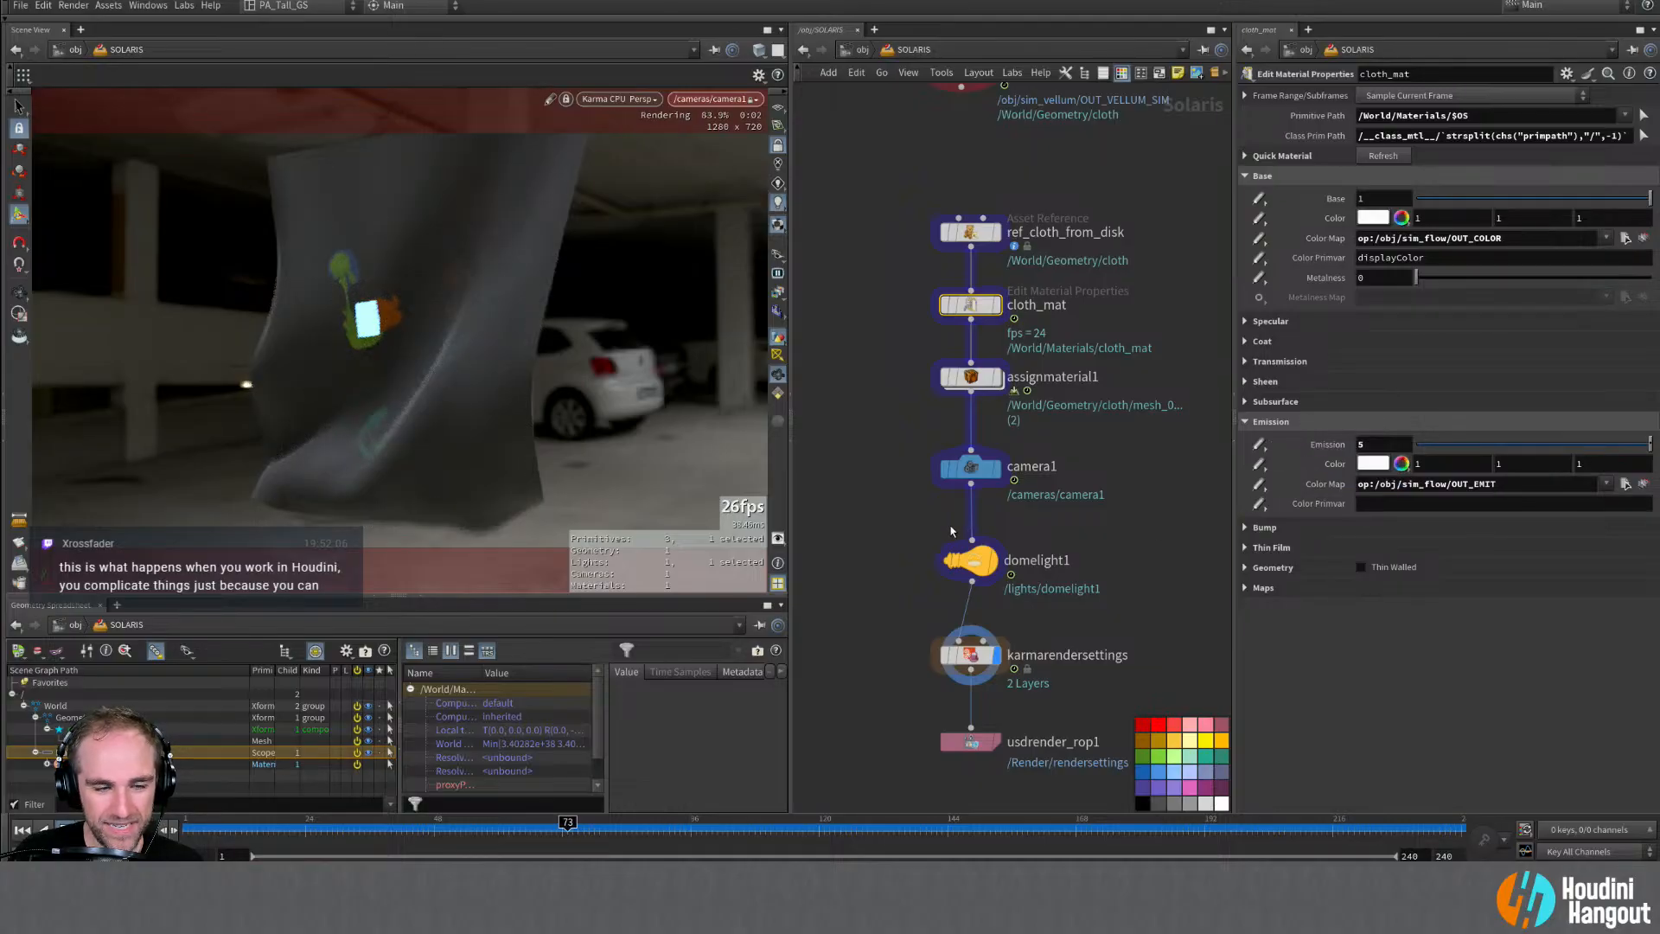
Step: Check the emissive cloth render at frames 35, 18, 9 and 82, and return to frame 1
left_click(364, 828)
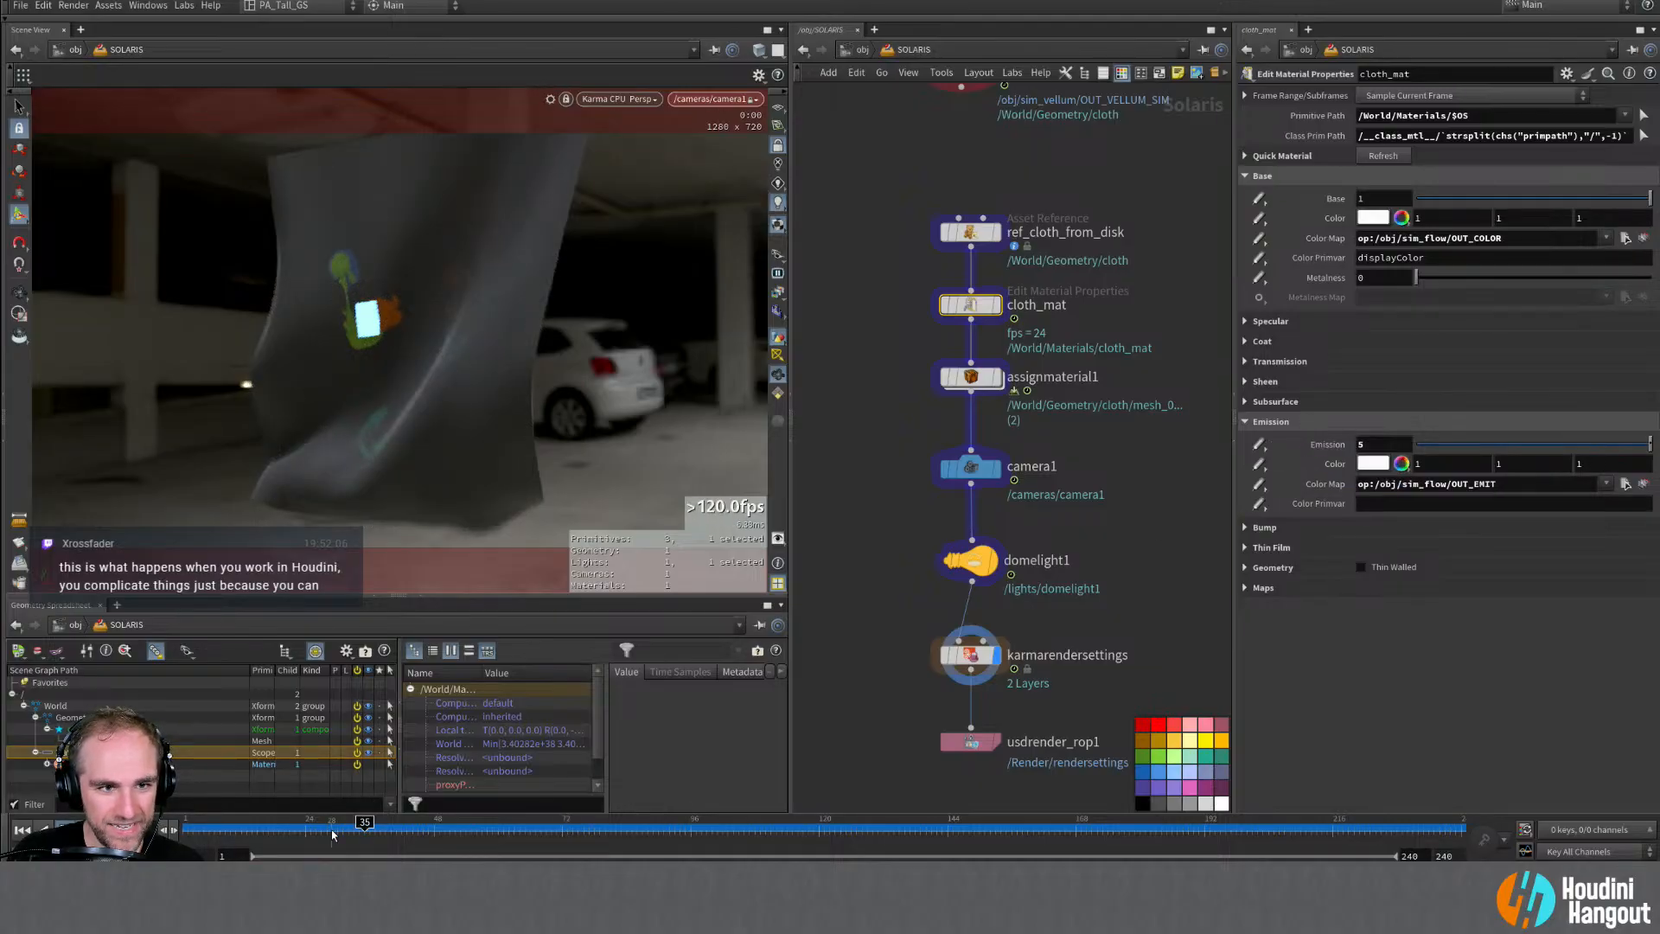
left_click(274, 829)
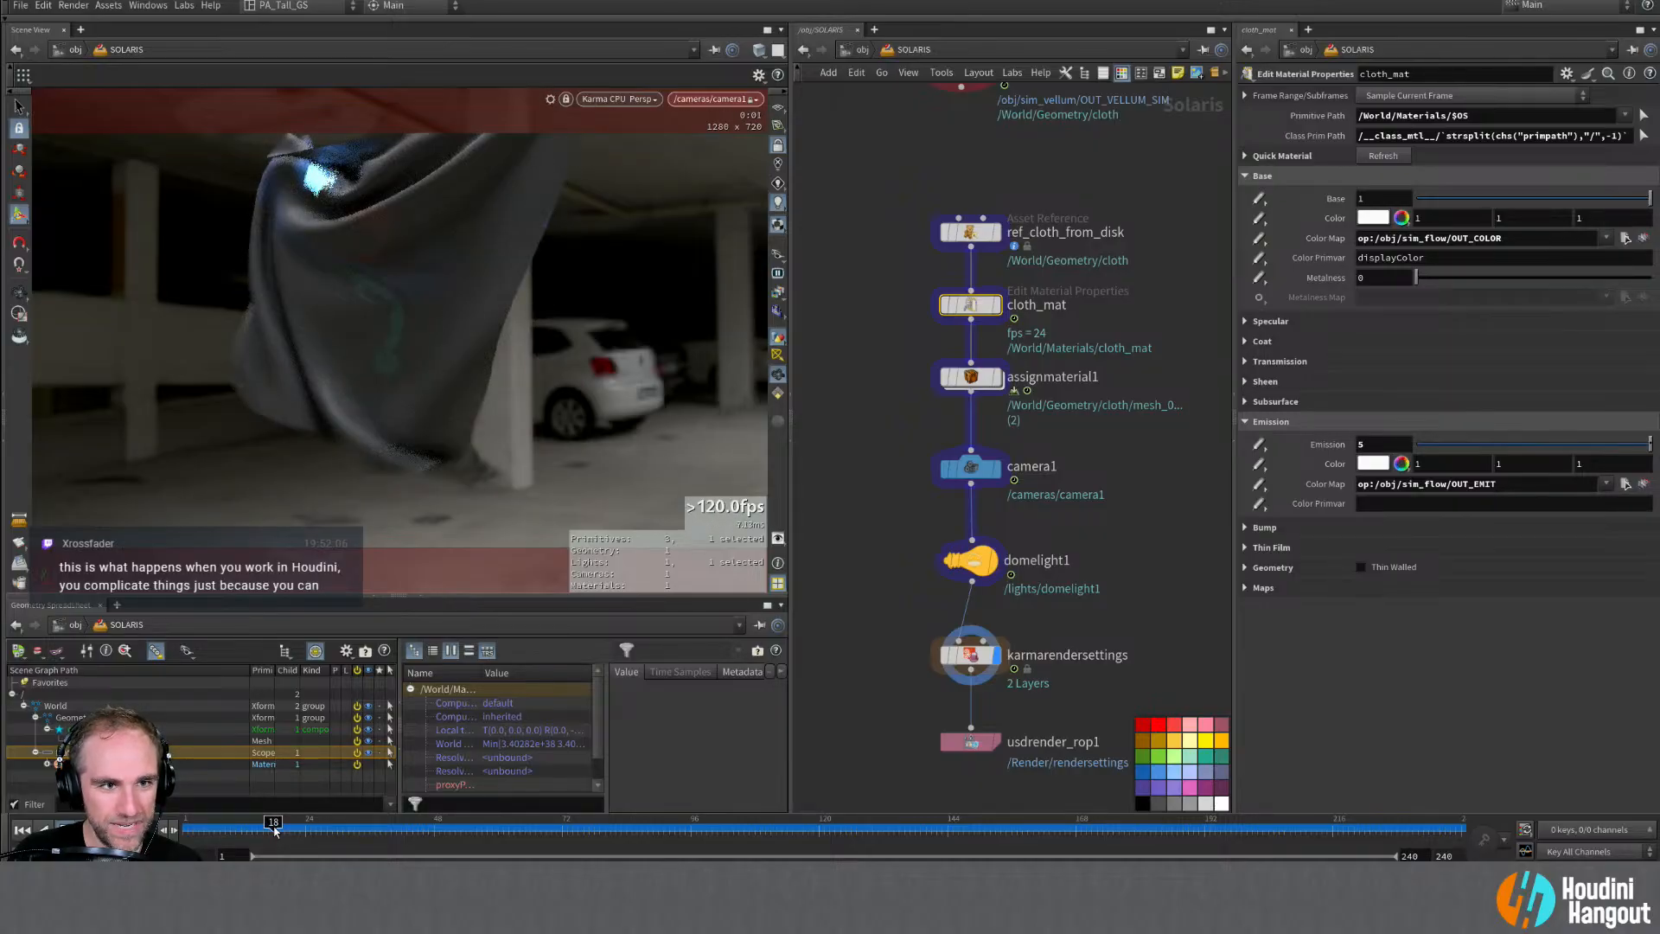
left_click(226, 829)
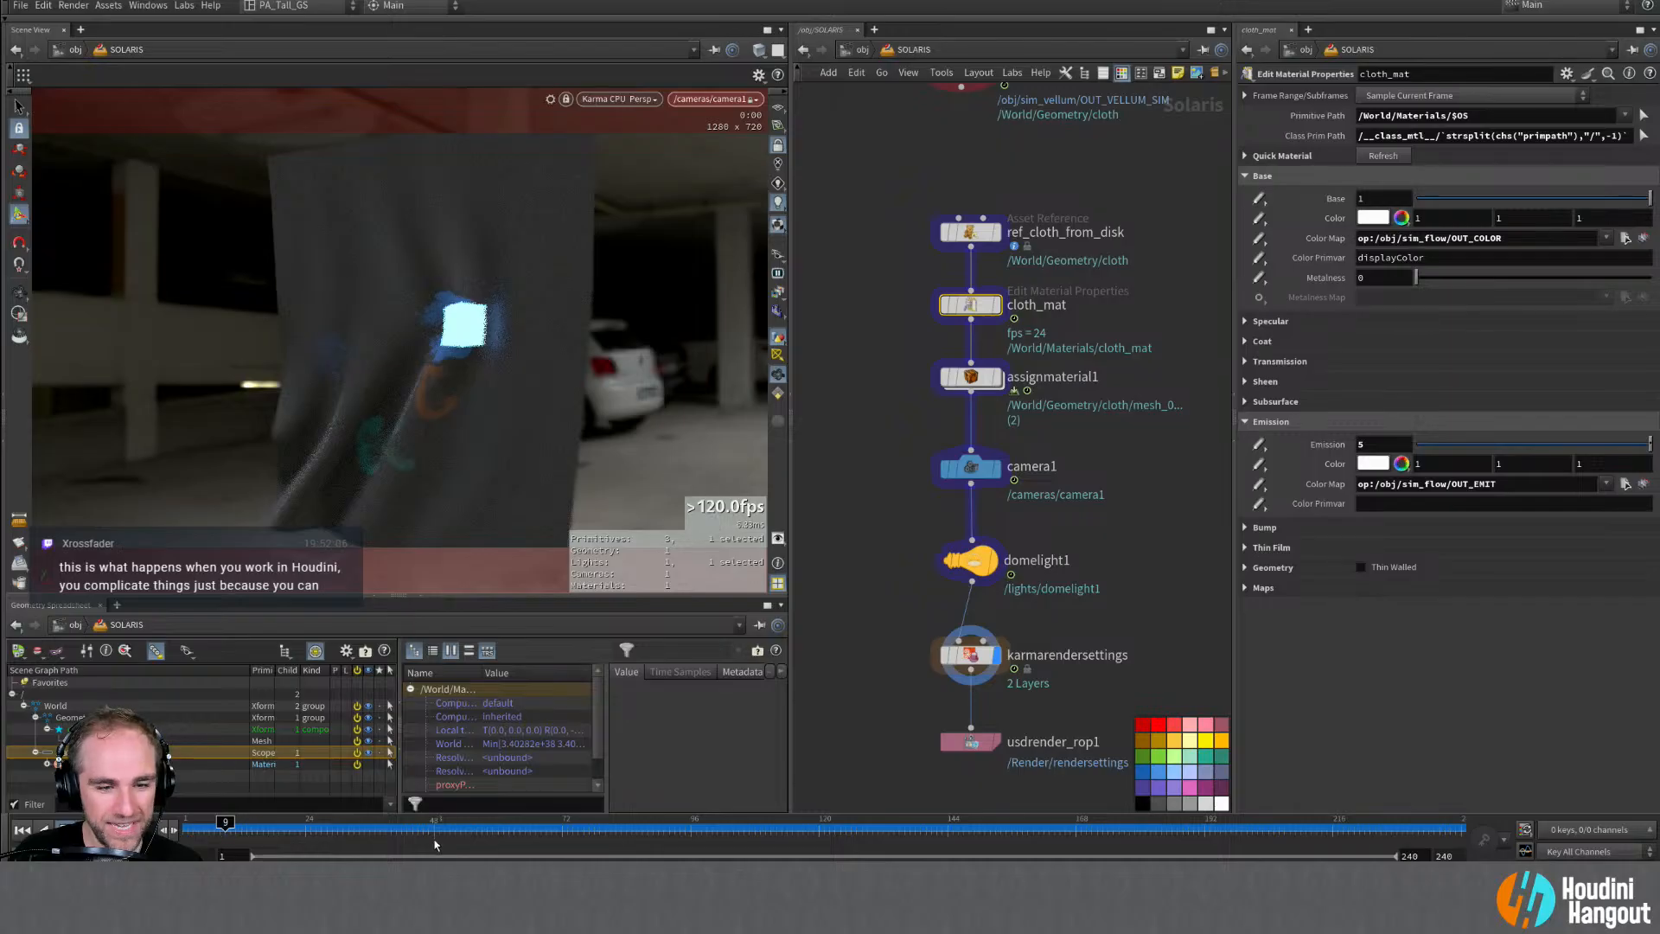
left_click(517, 835)
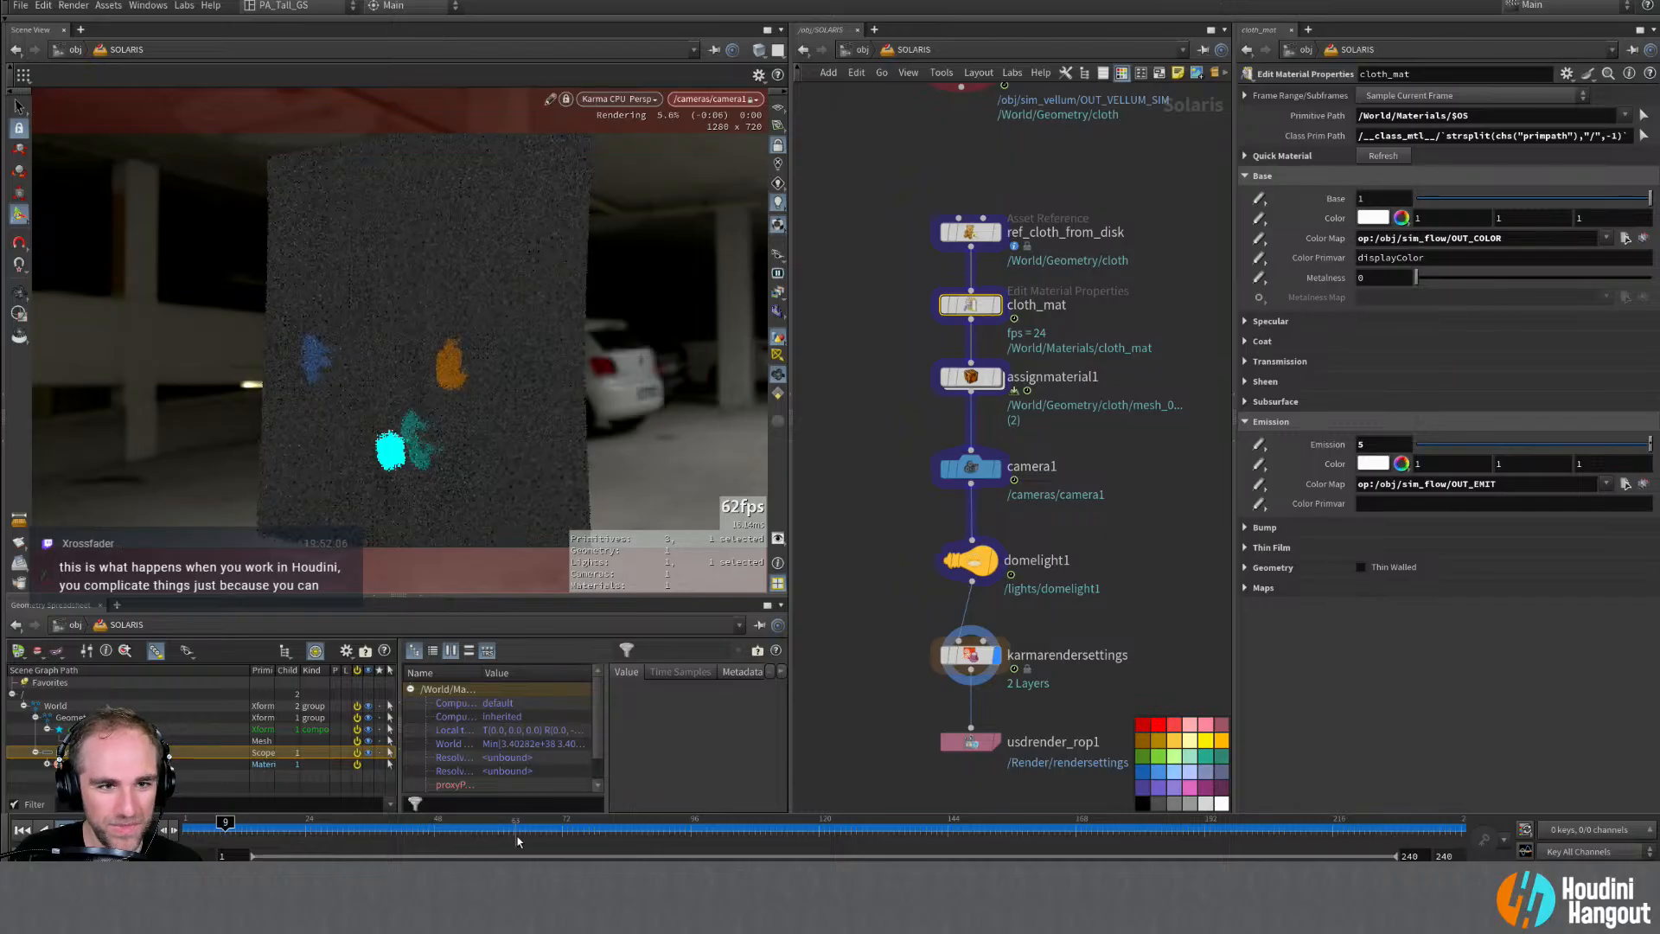
left_click(616, 829)
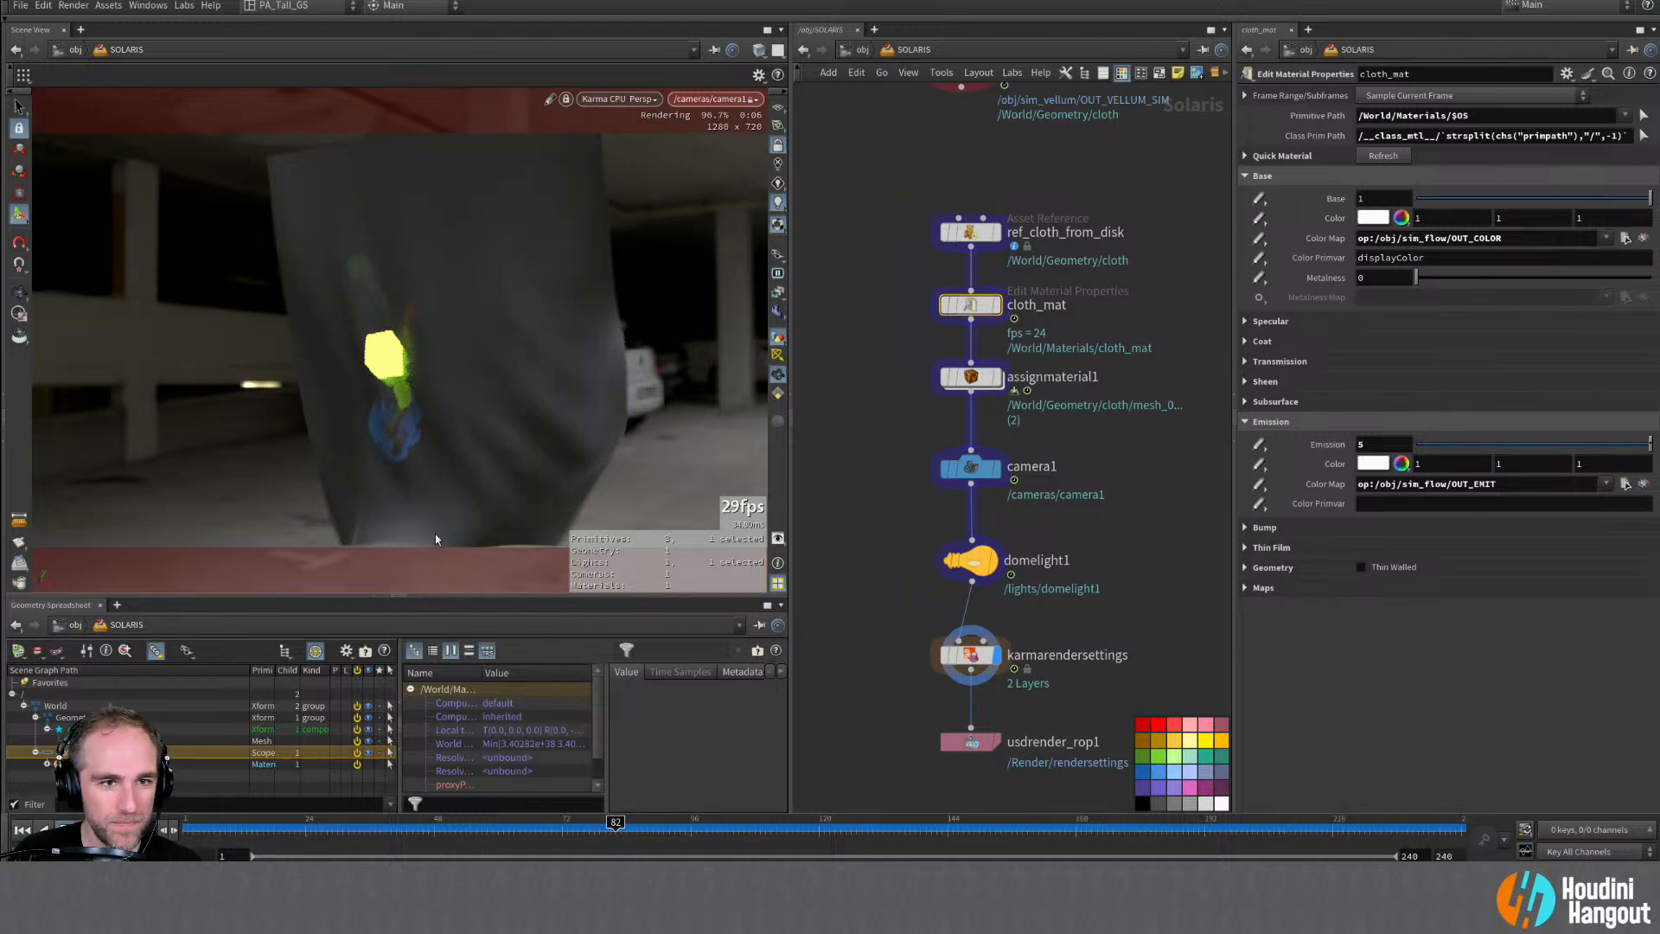
key("ctrl+Left")
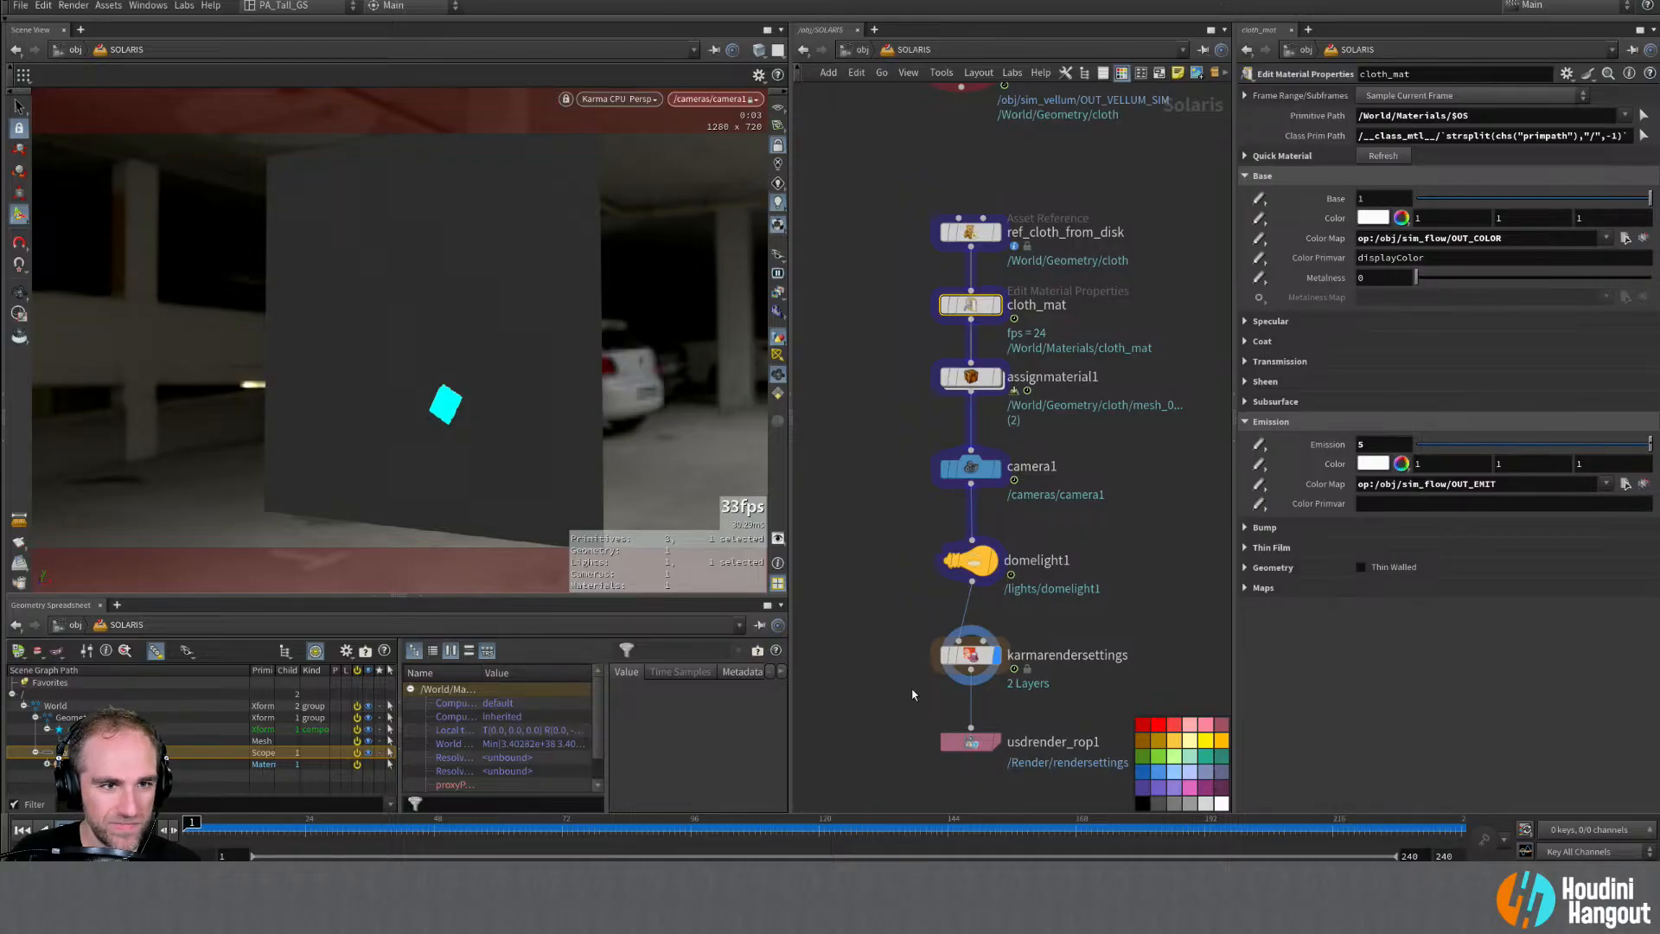
Step: Darken the environment by setting domelight1's exposure to -1
left_click(970, 560)
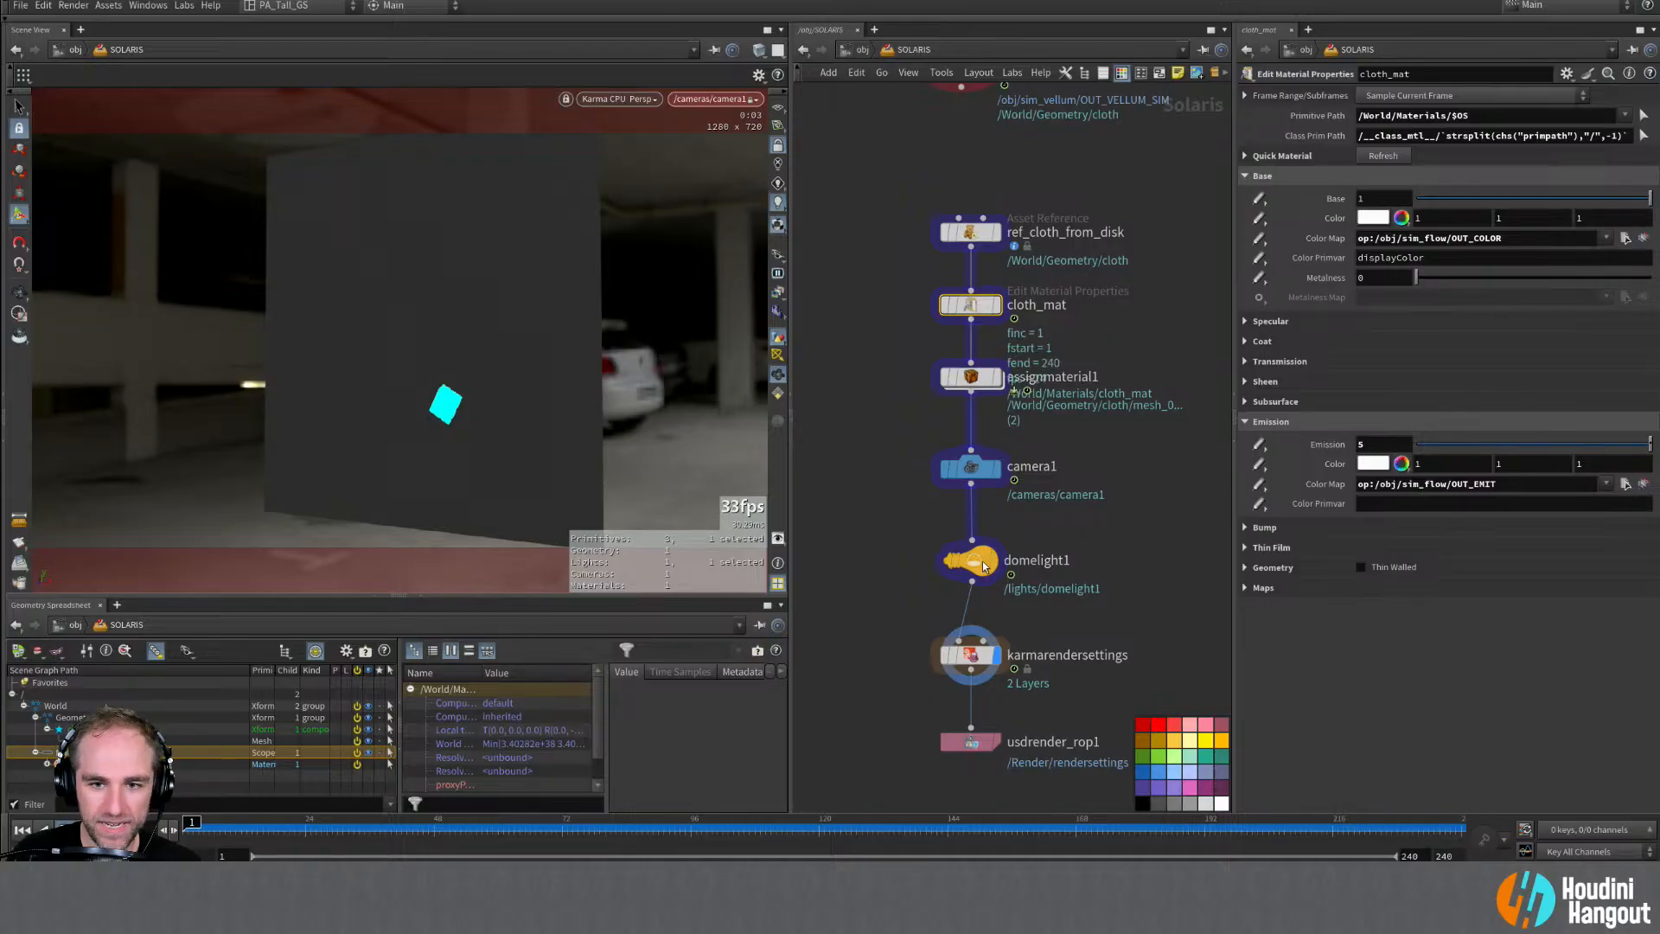
left_click_drag(1375, 214, 1307, 217)
type("-1")
key("Return")
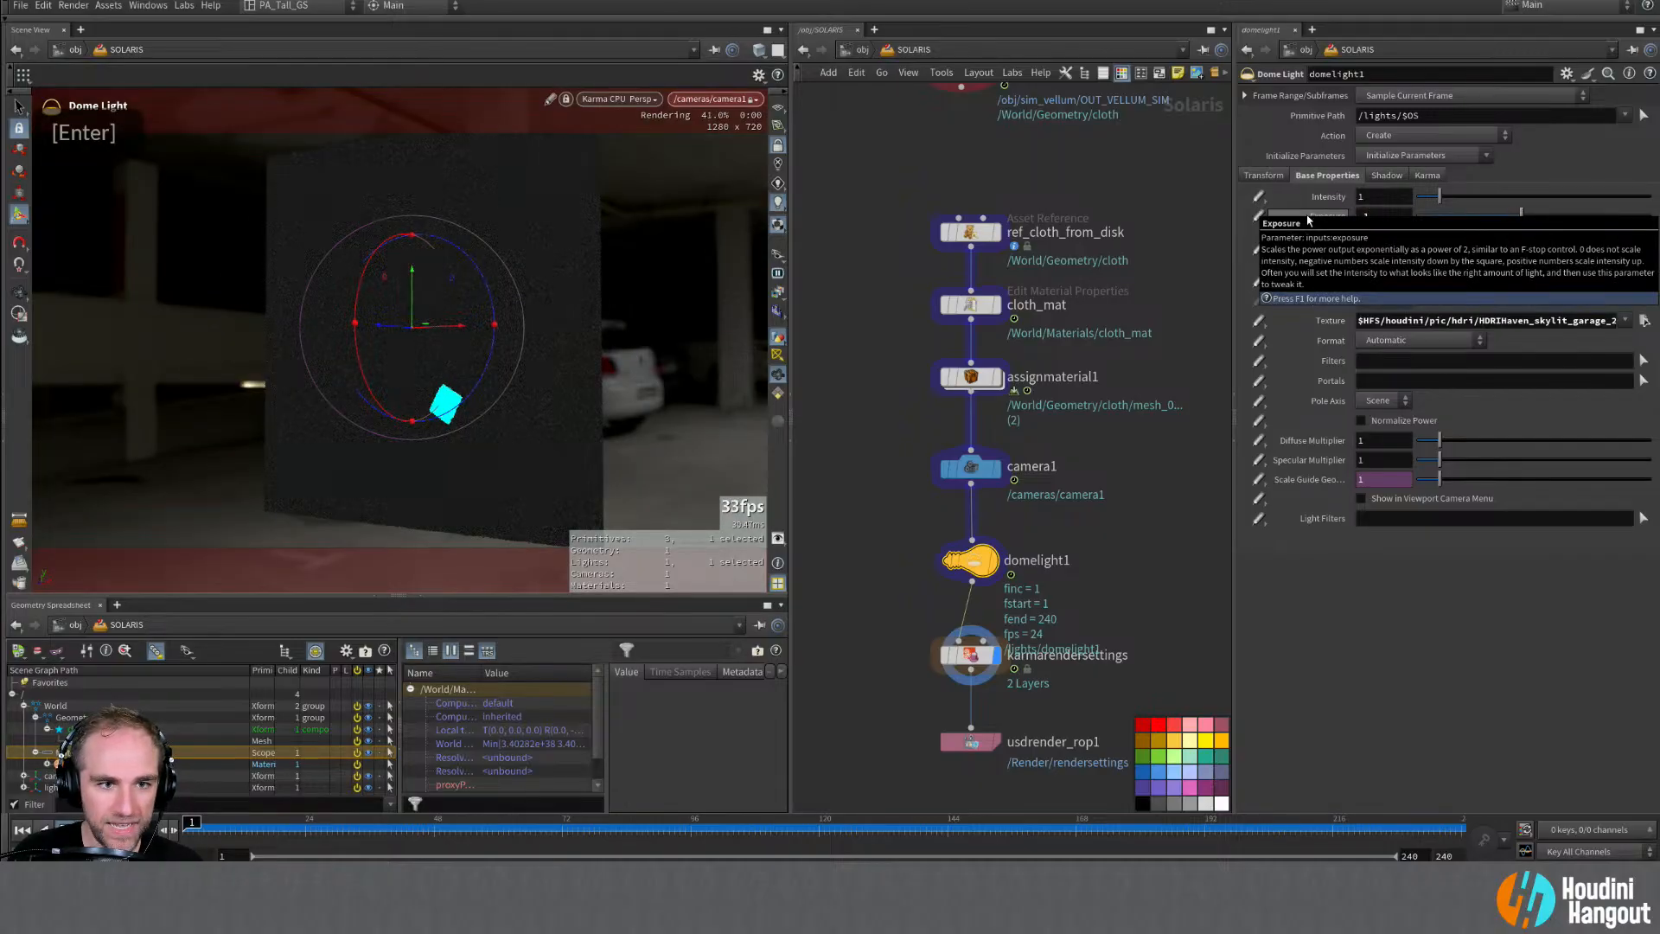
Step: Examine the cloth's glow in the darker scene at frames 72, 95 and 145, including from close up and other angles
left_click(562, 828)
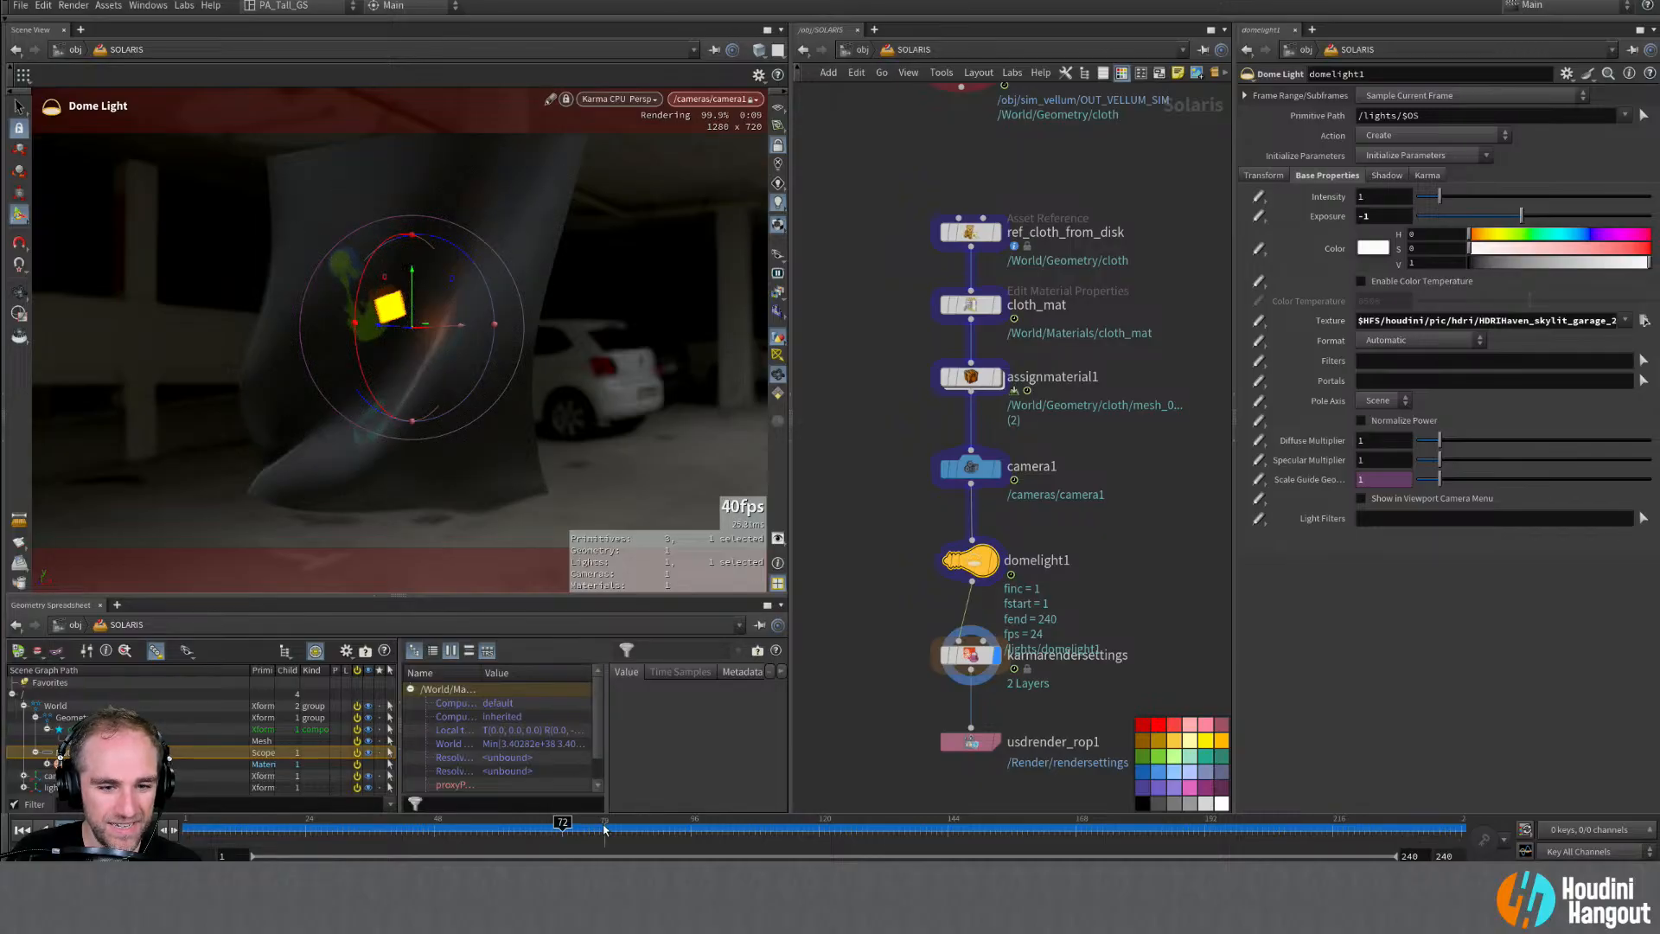
left_click(683, 830)
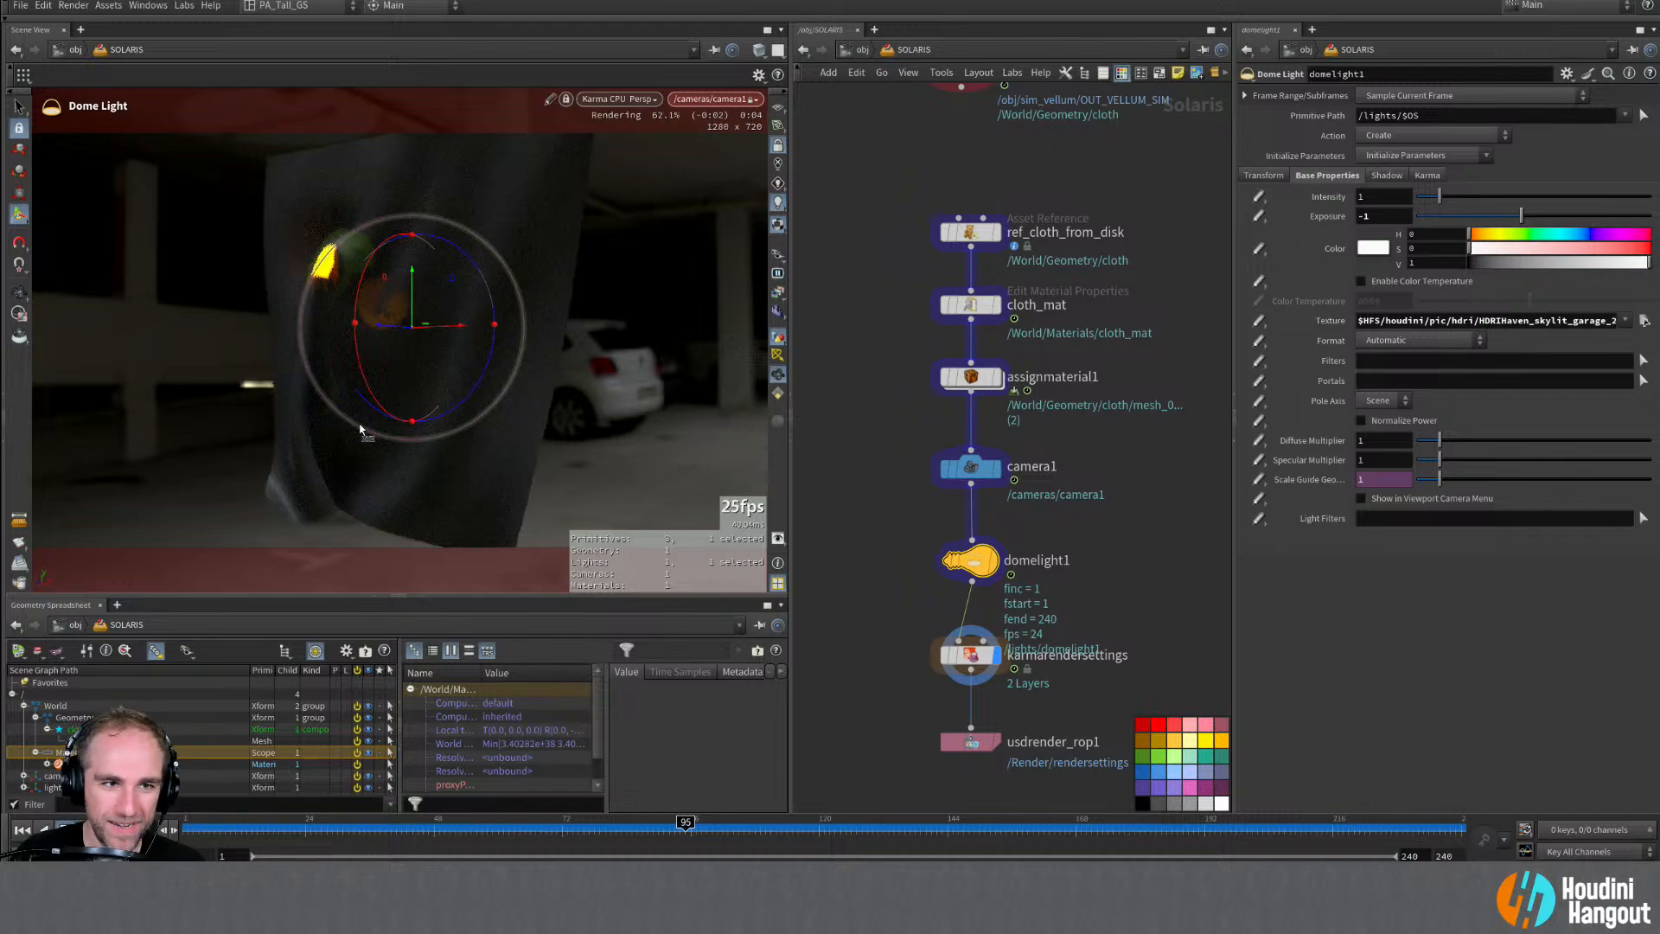
left_click(951, 829)
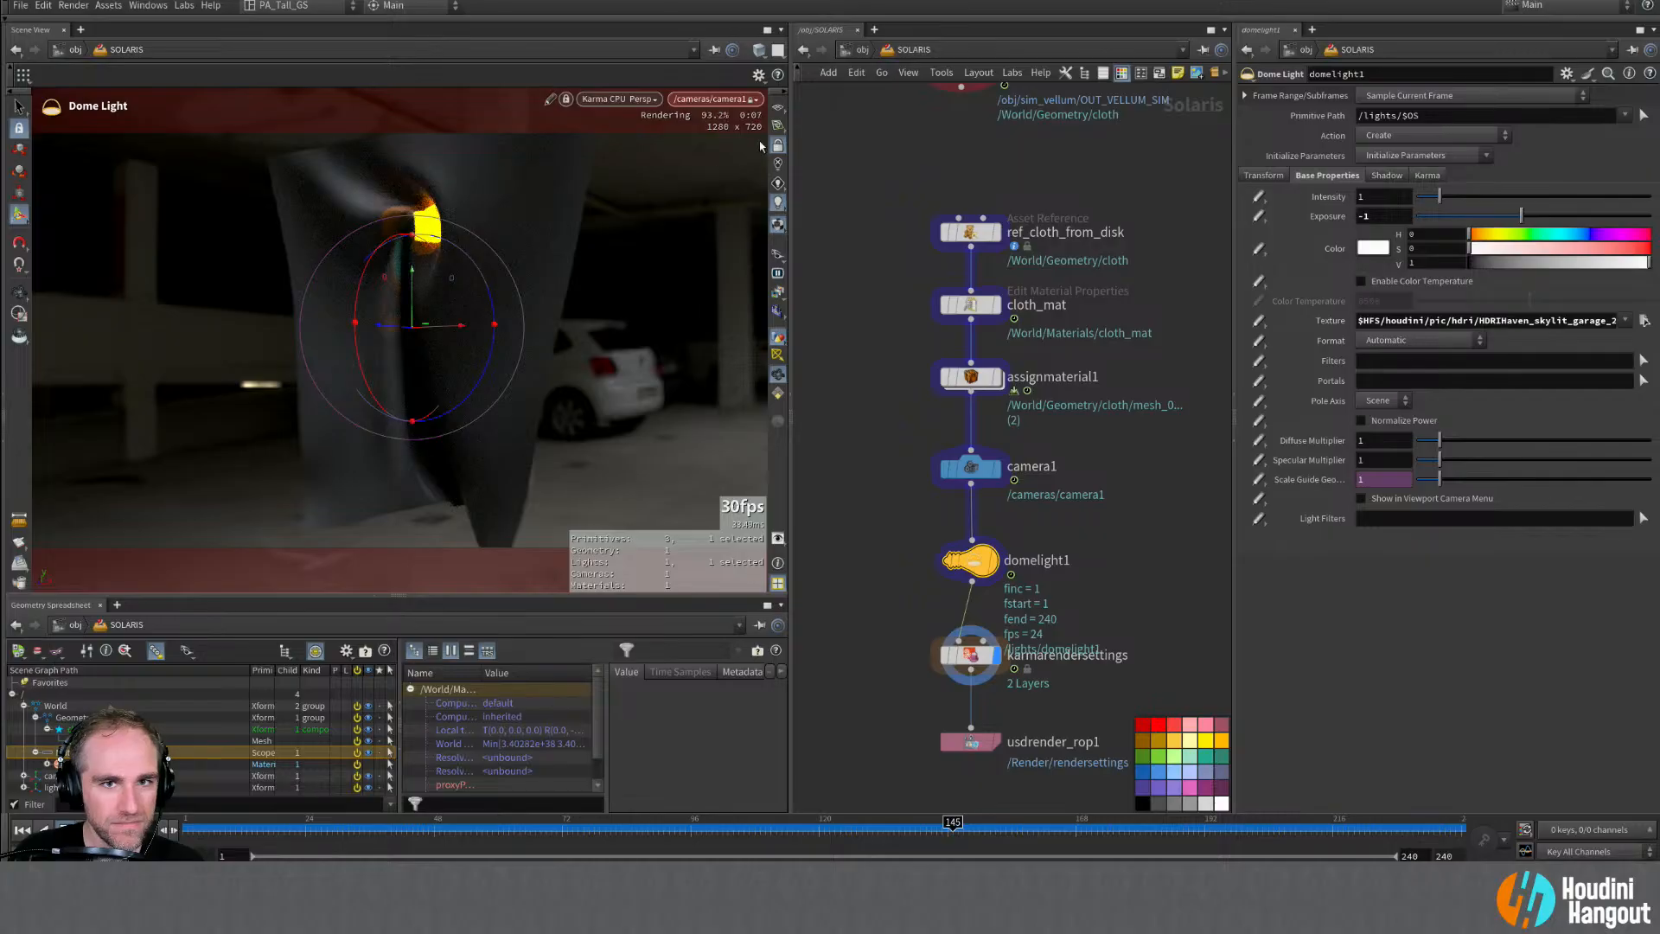
left_click_drag(479, 287, 553, 288, "alt")
right_click_drag(555, 276, 619, 159, "alt")
left_click_drag(562, 220, 337, 263, "alt")
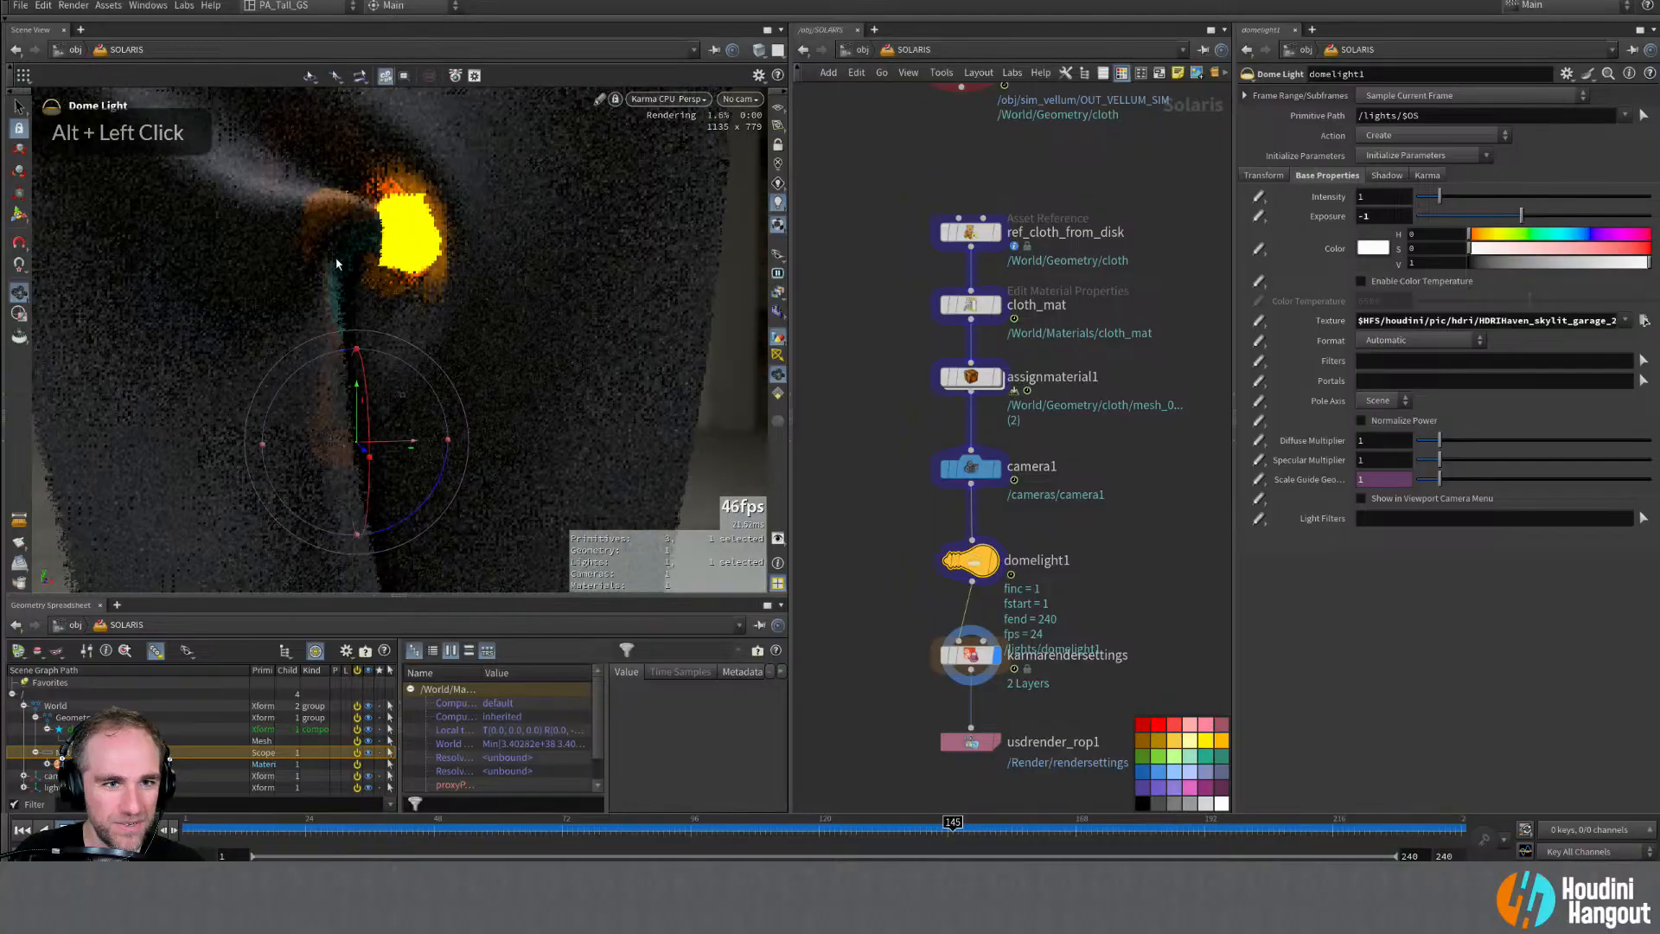
right_click_drag(337, 268, 308, 304, "alt")
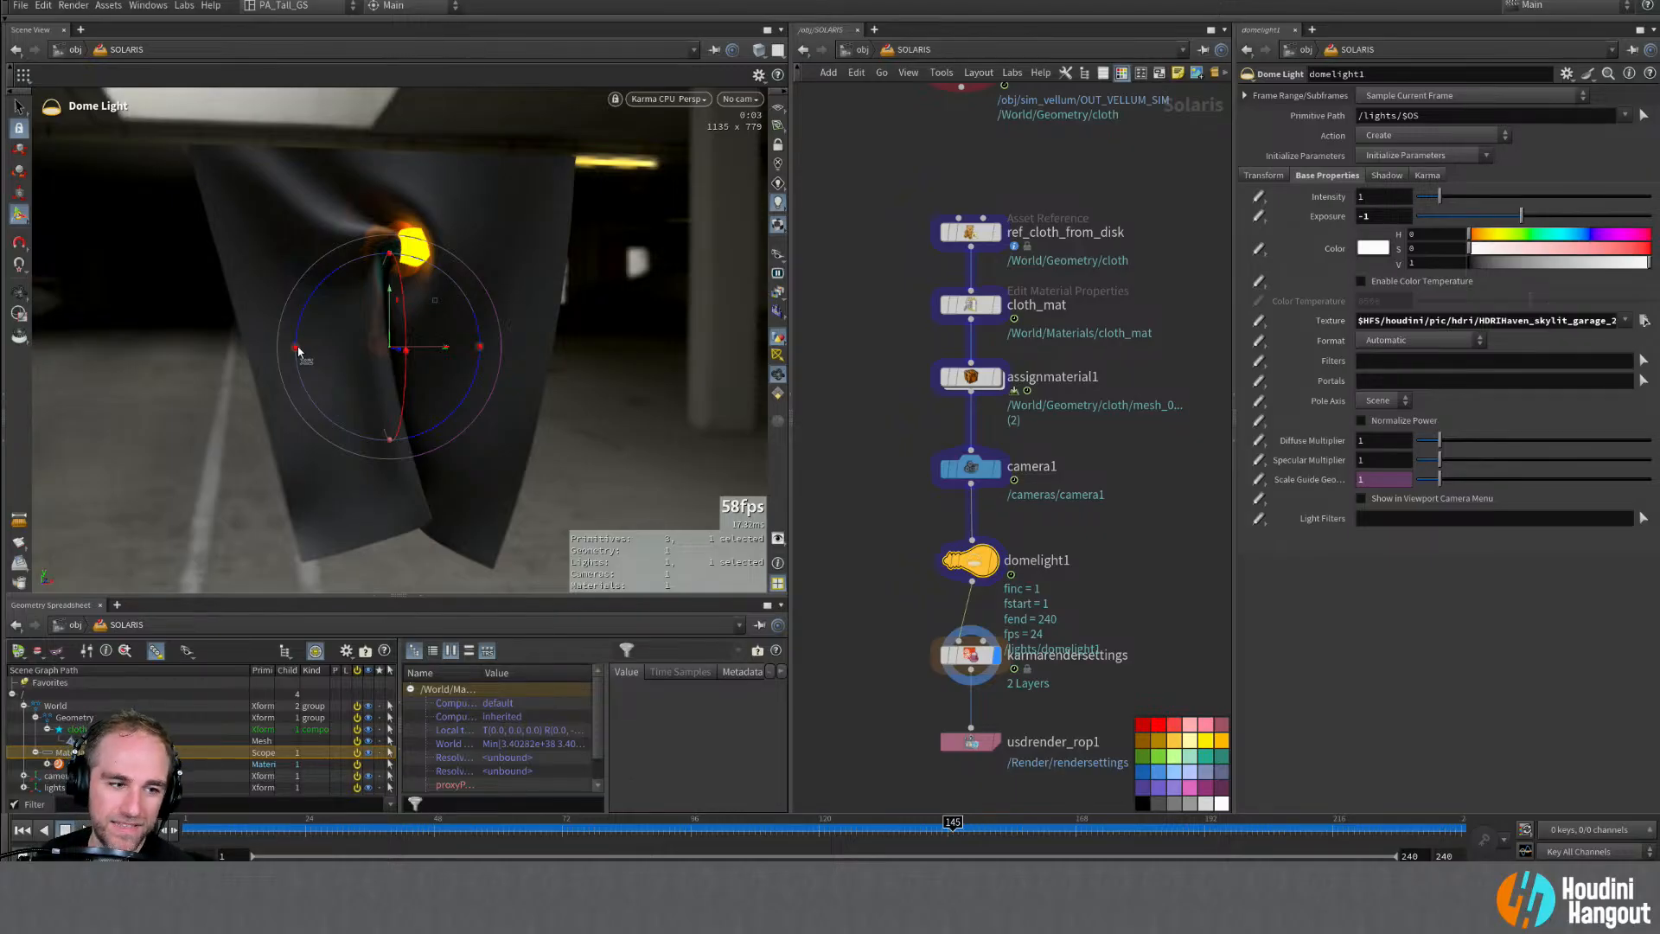
Step: Enlarge the scene graph view and set domelight1's primitive path to /World/Lights/$OS
left_click_drag(403, 594, 403, 523)
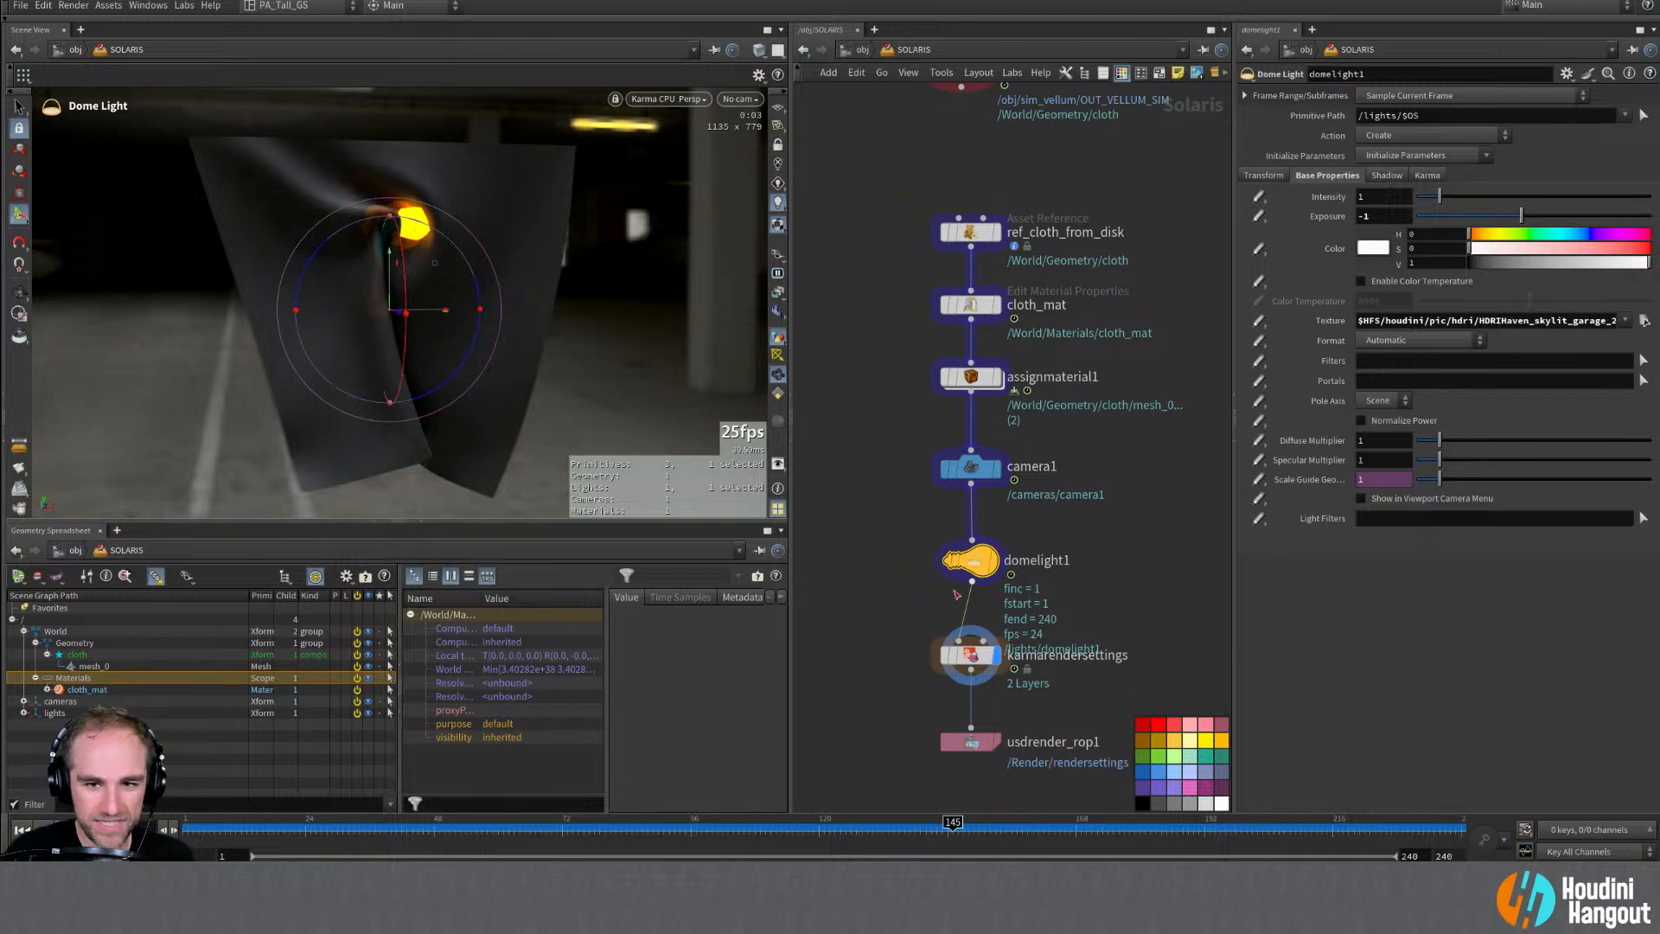
left_click_drag(1371, 117, 1289, 119)
type("/World/Li")
key("Return")
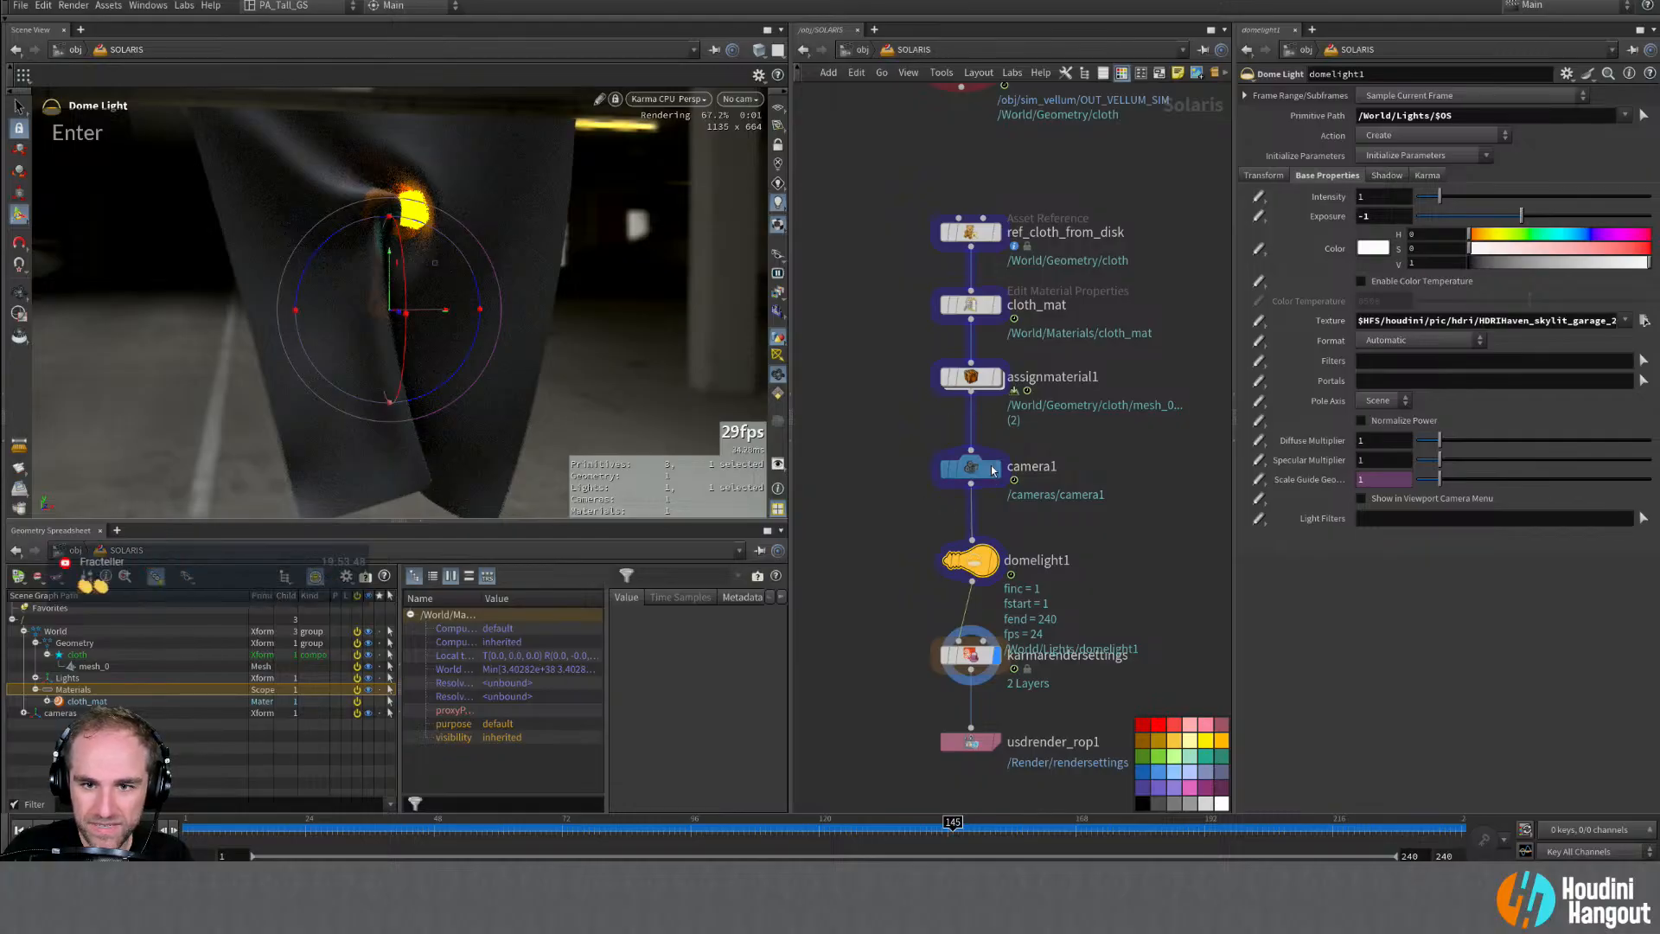
Step: Set camera1's primitive path to /World/cameras/$OS
left_click(990, 465)
left_click_drag(1363, 117, 1289, 123)
type("/World/cameras/$OS")
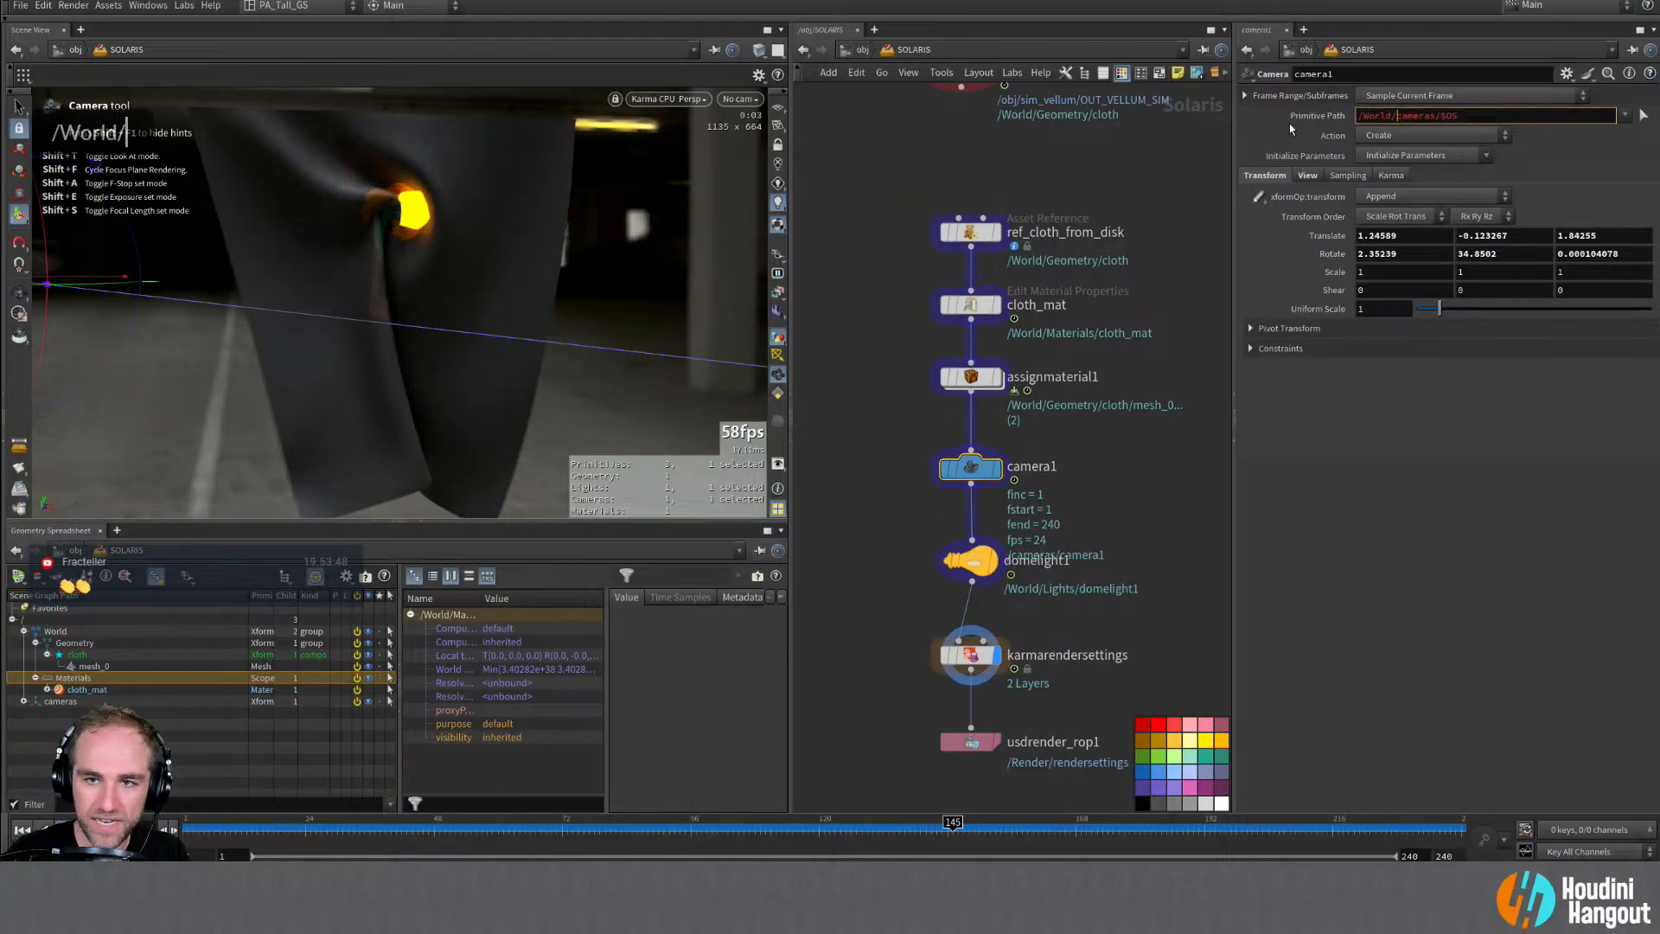
key("Return")
Step: Assign /World/cameras/camera1 from the scene graph as the render camera of karmarendersettings
left_click(949, 650)
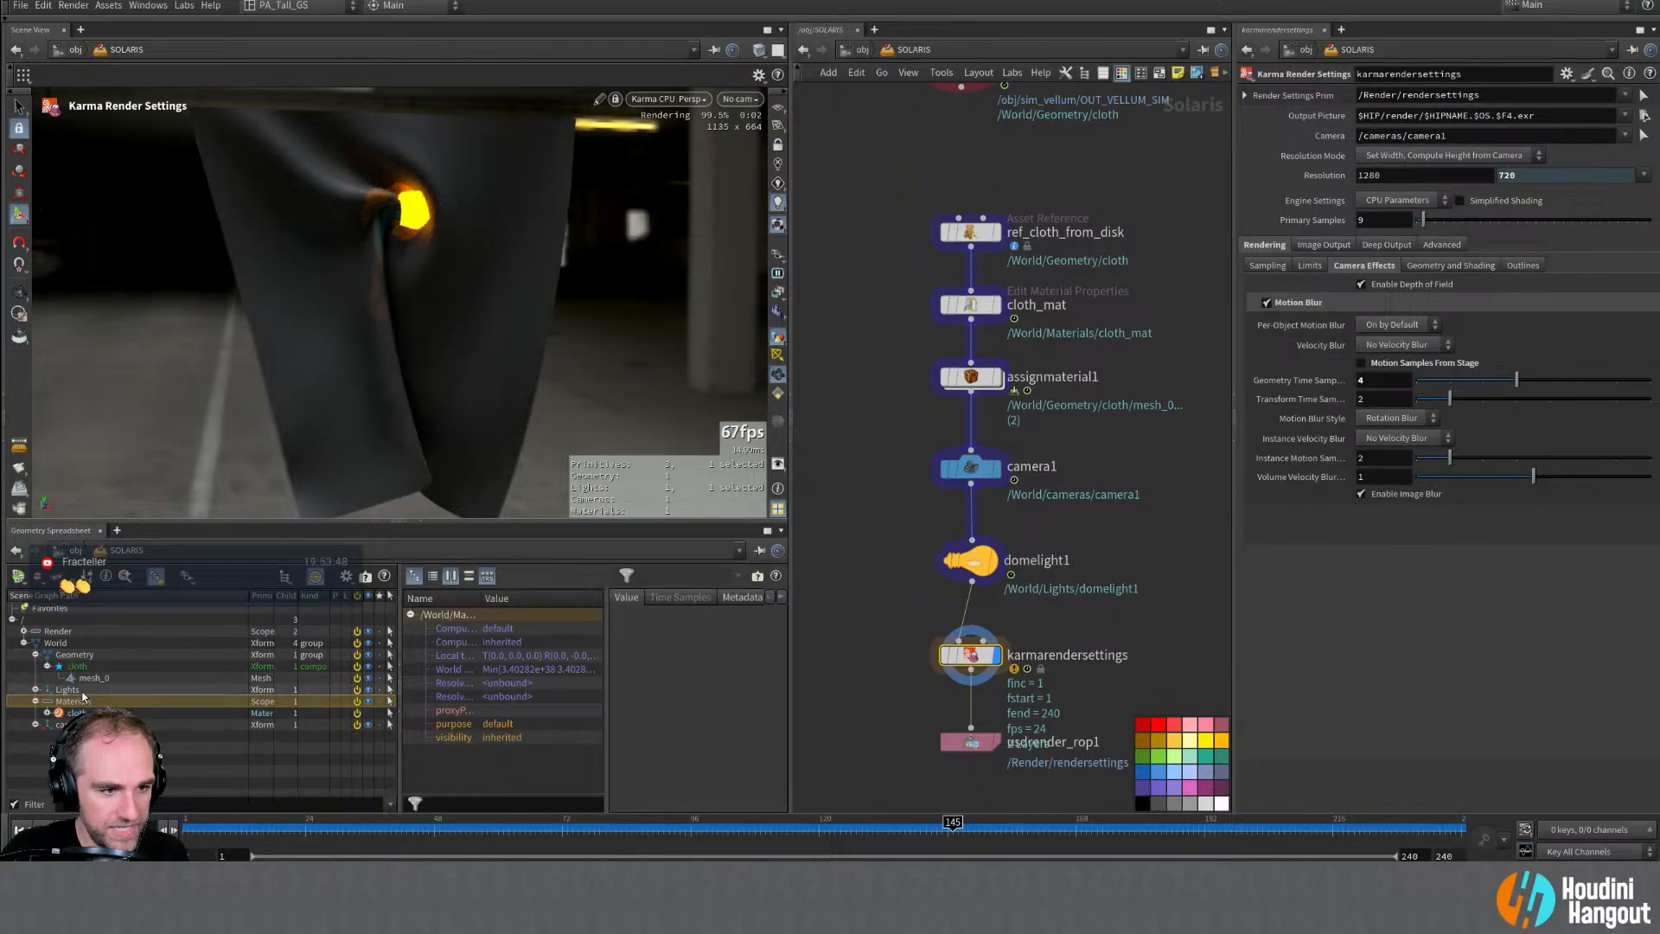
left_click(35, 724)
left_click_drag(507, 694, 1402, 137)
Step: Collapse the Geometry, Materials and cameras branches under World in the scene graph
left_click(36, 654)
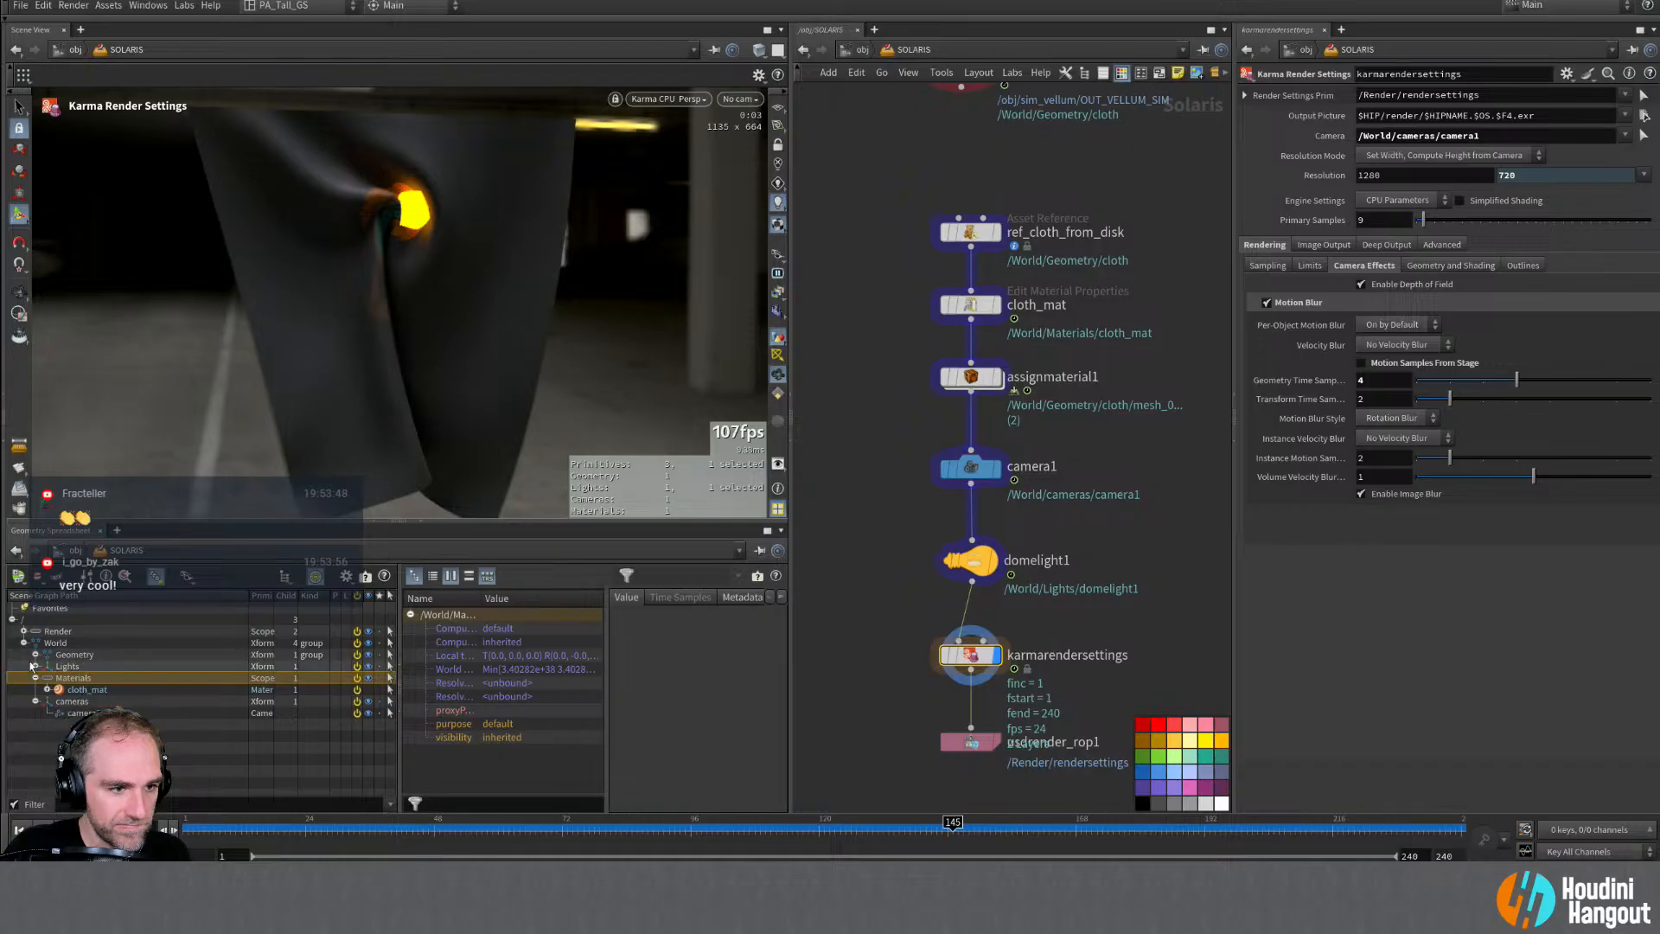
left_click(35, 678)
left_click(23, 642)
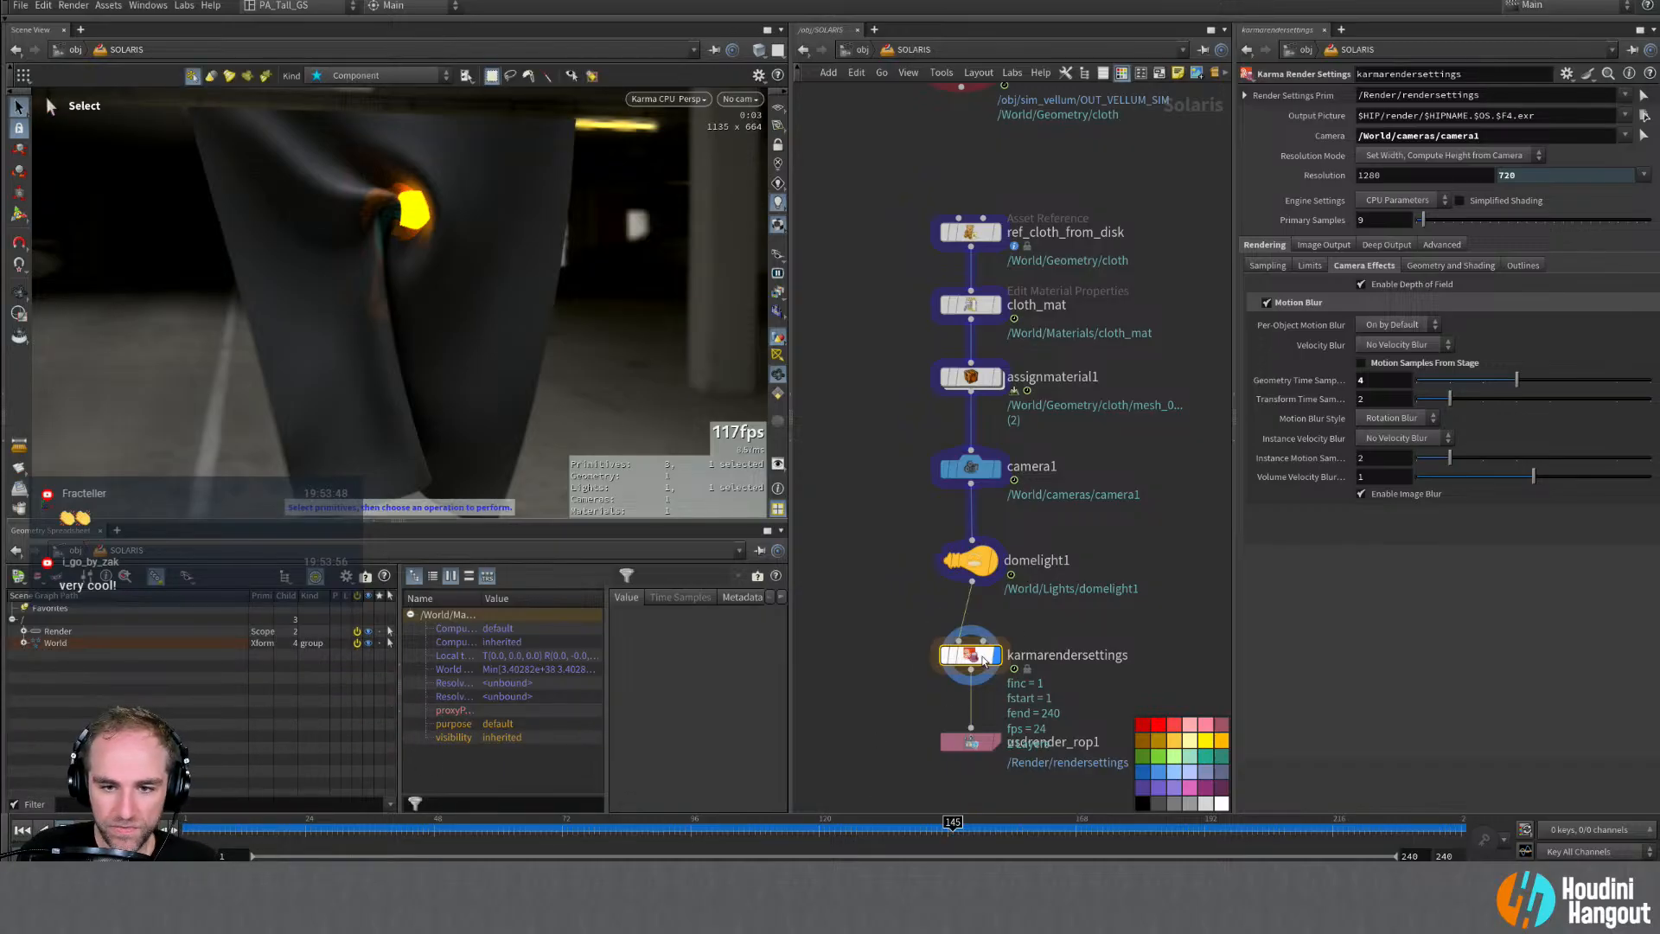
left_click(24, 642)
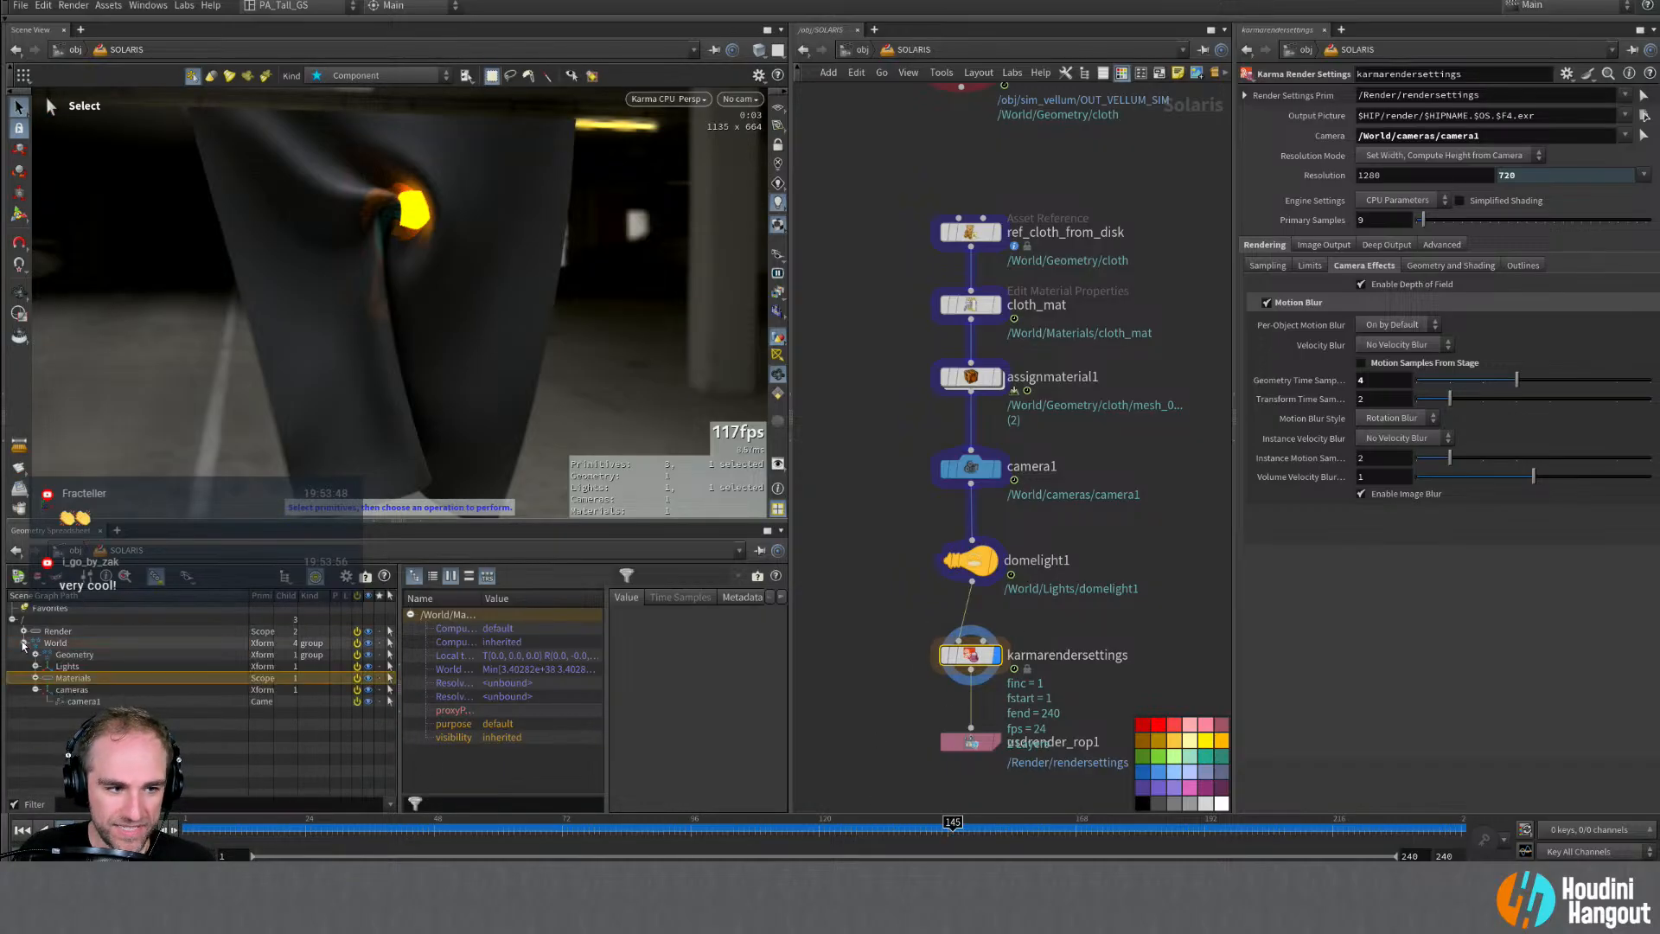
left_click(36, 689)
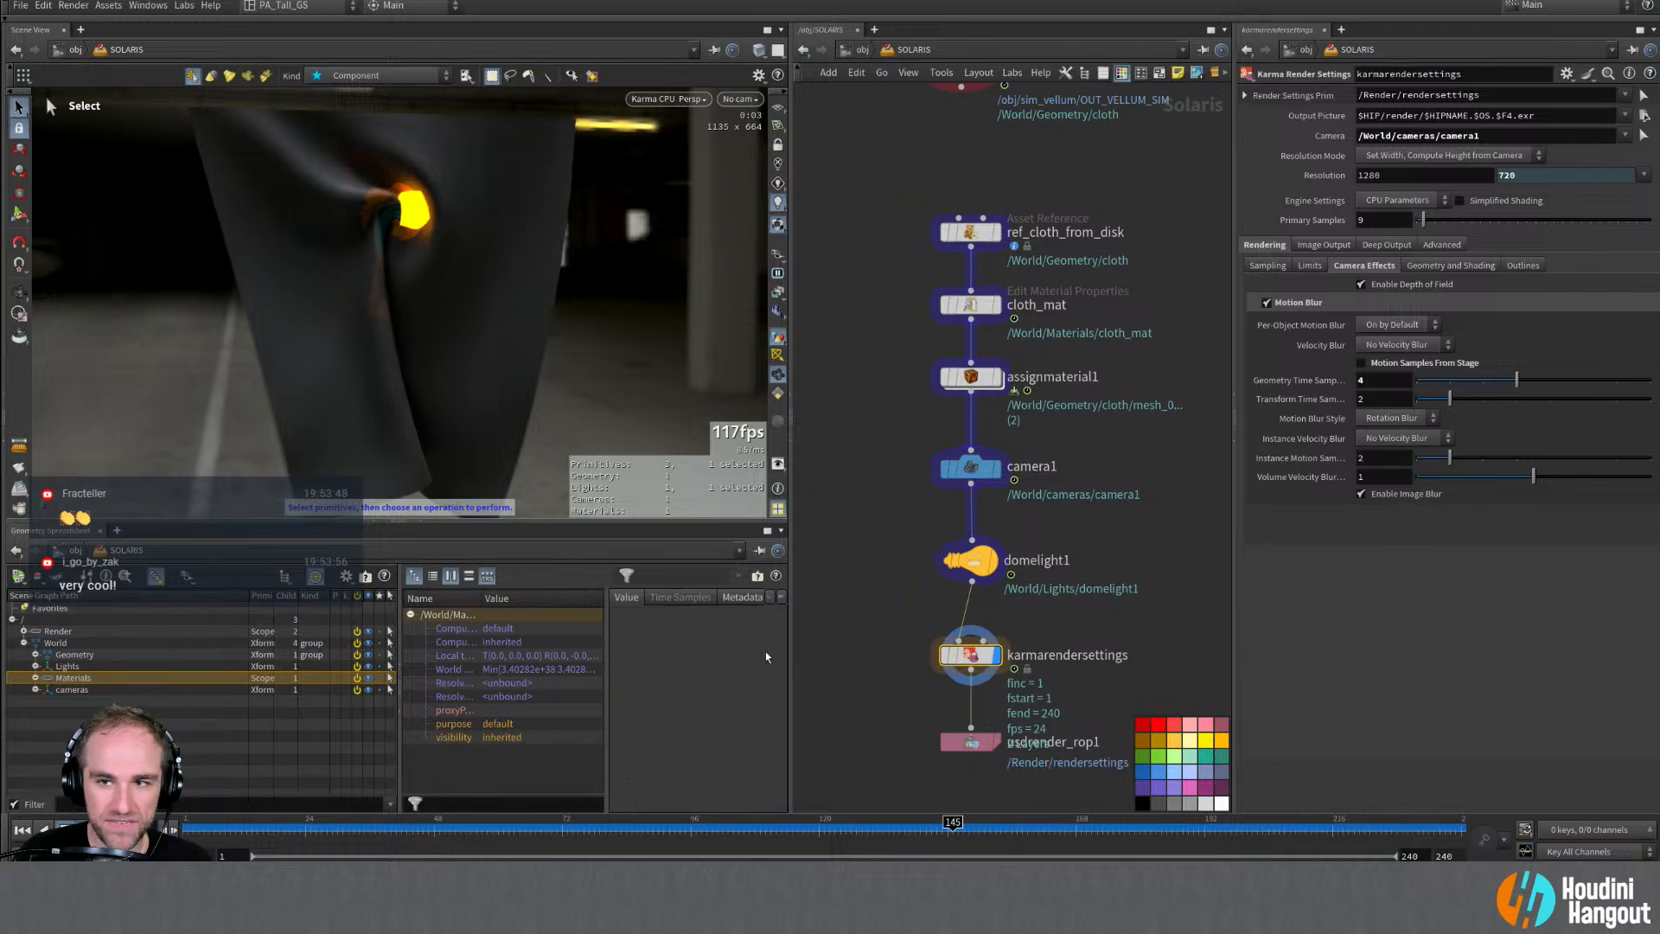
Step: Examine the primitive path requirements in karmarendersettings' Render Settings Prim section at full parameter width
left_click(1245, 97)
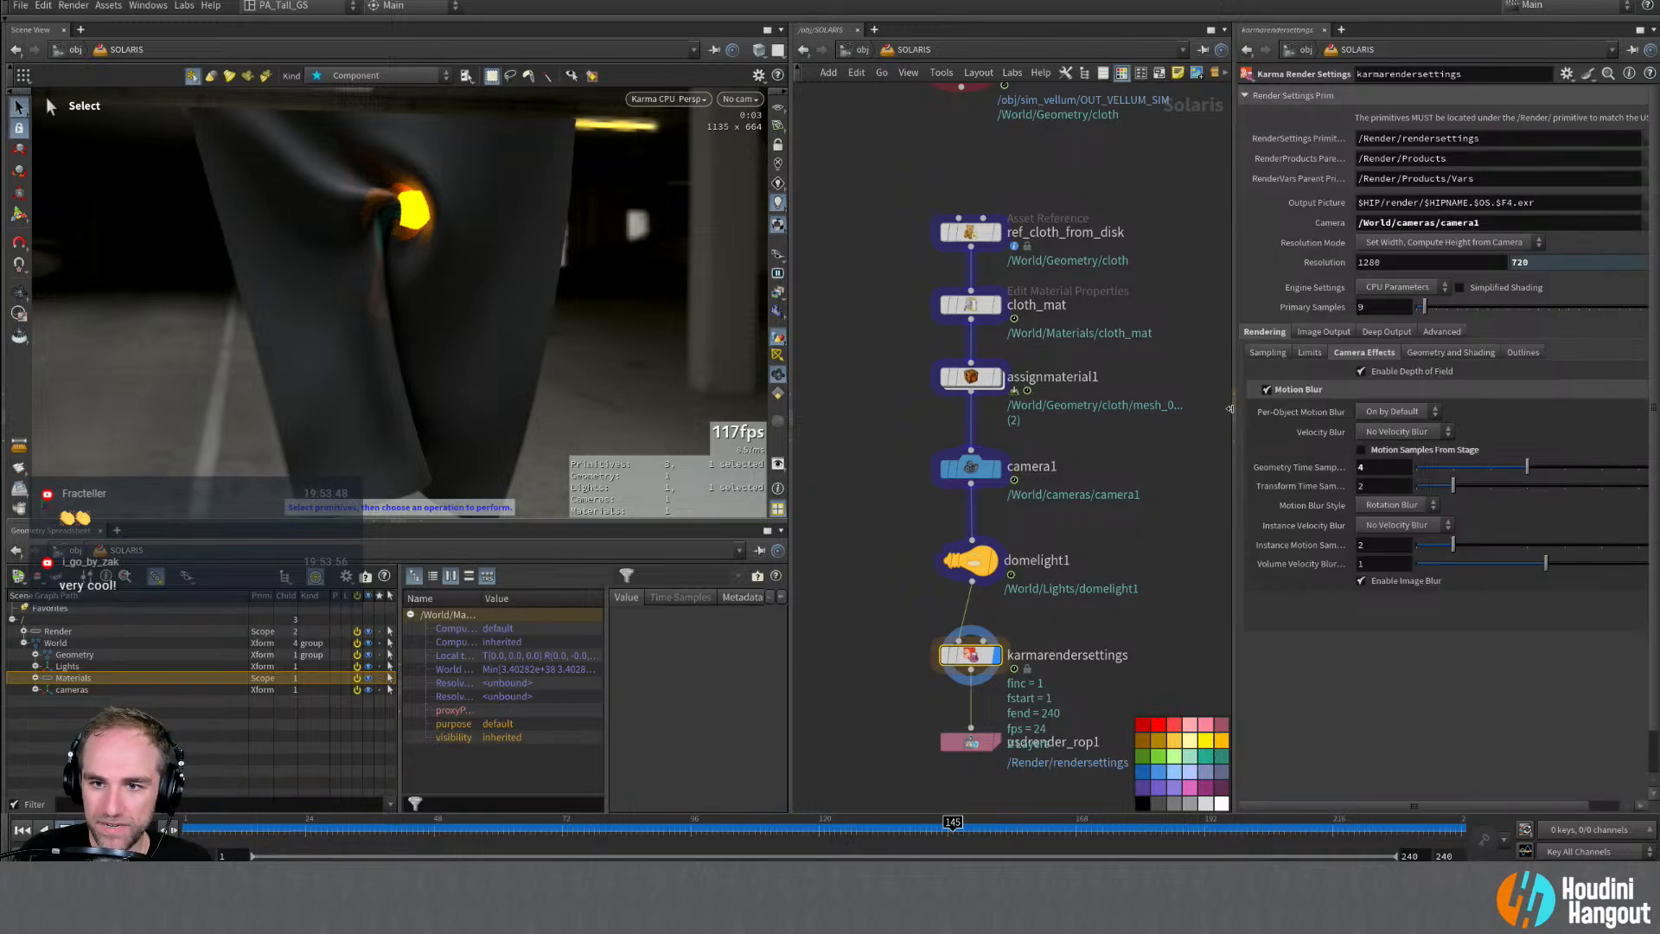
left_click(1229, 406)
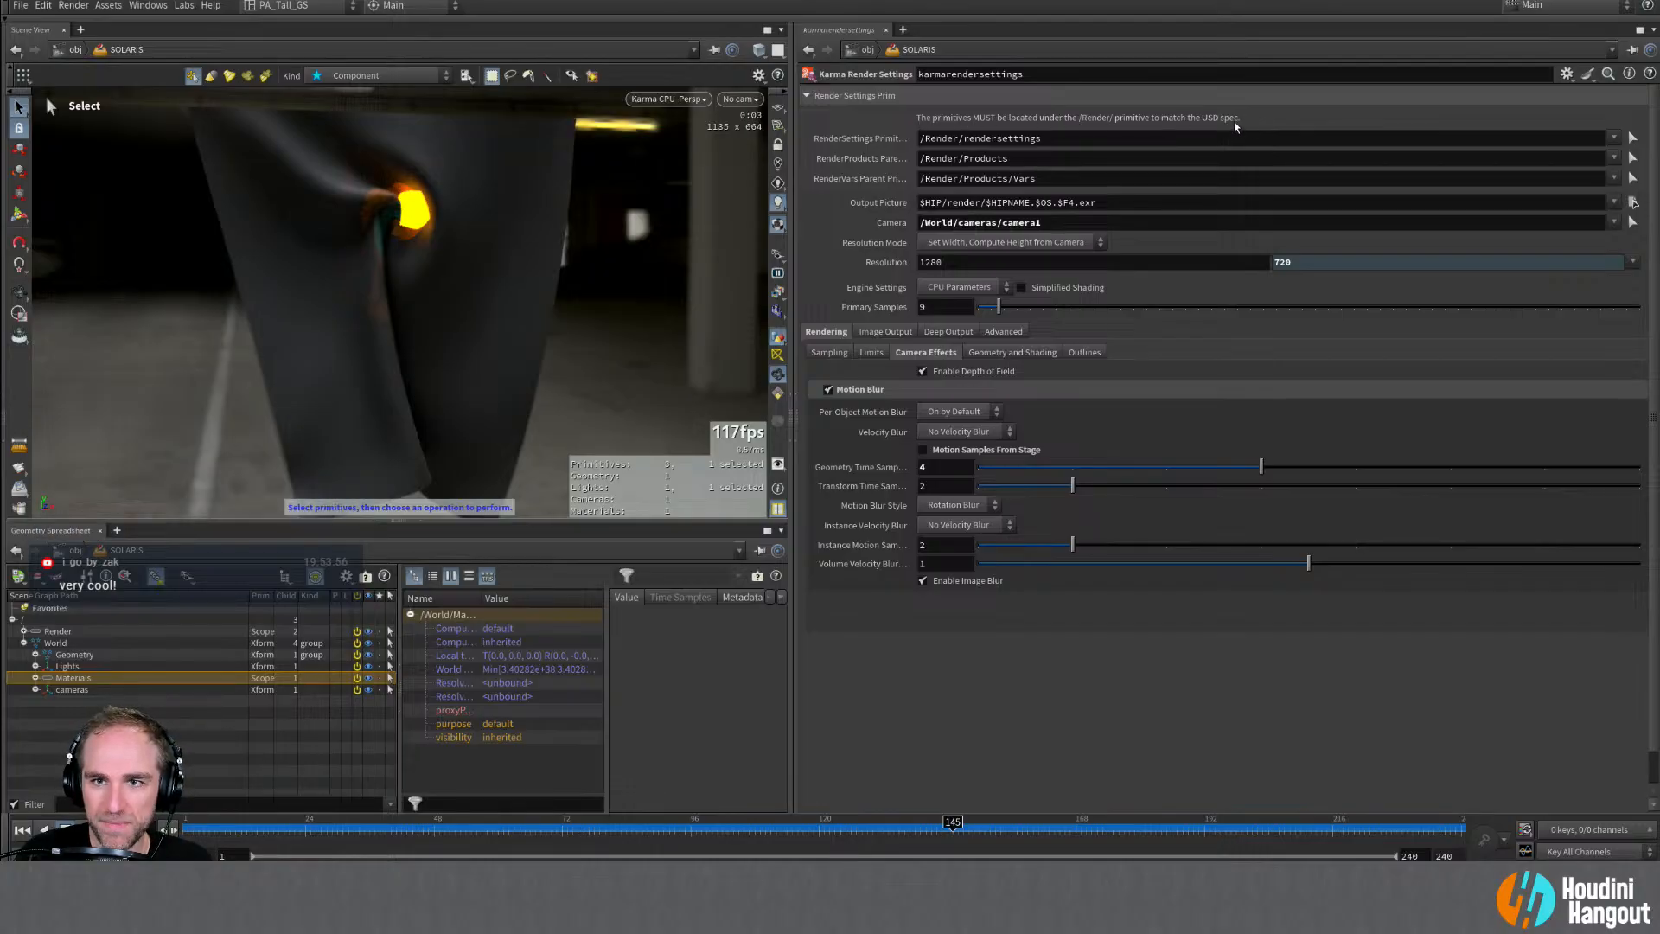
left_click(797, 445)
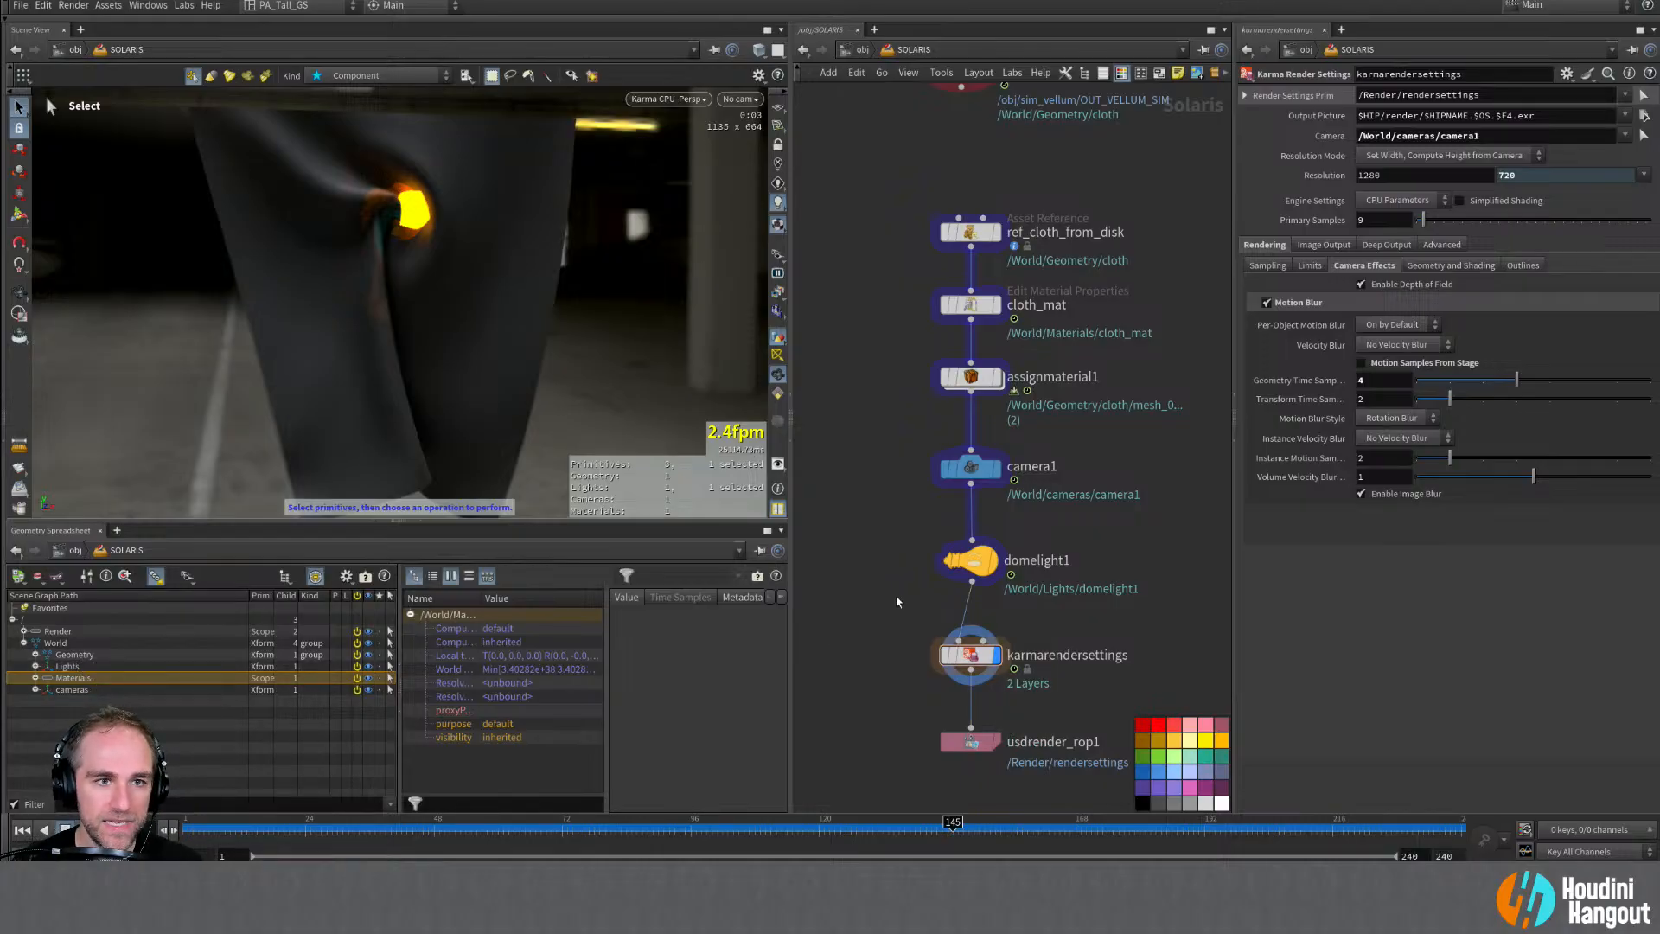
Step: Save the scene and go up to the object-level network
key("ctrl+s")
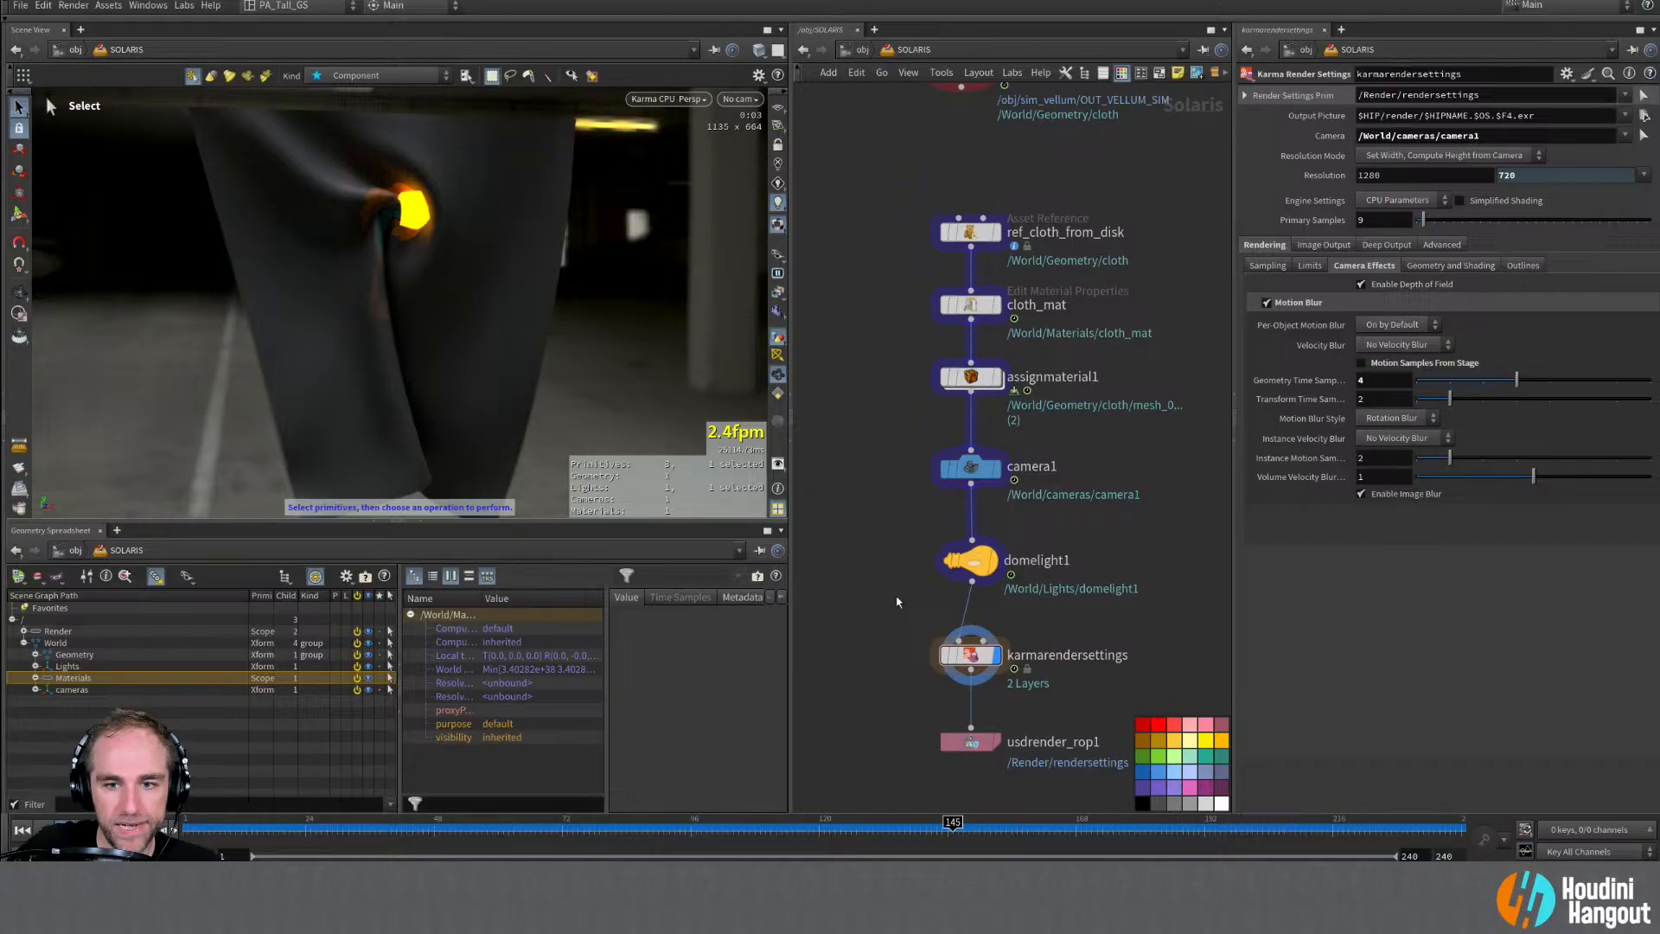
key("u")
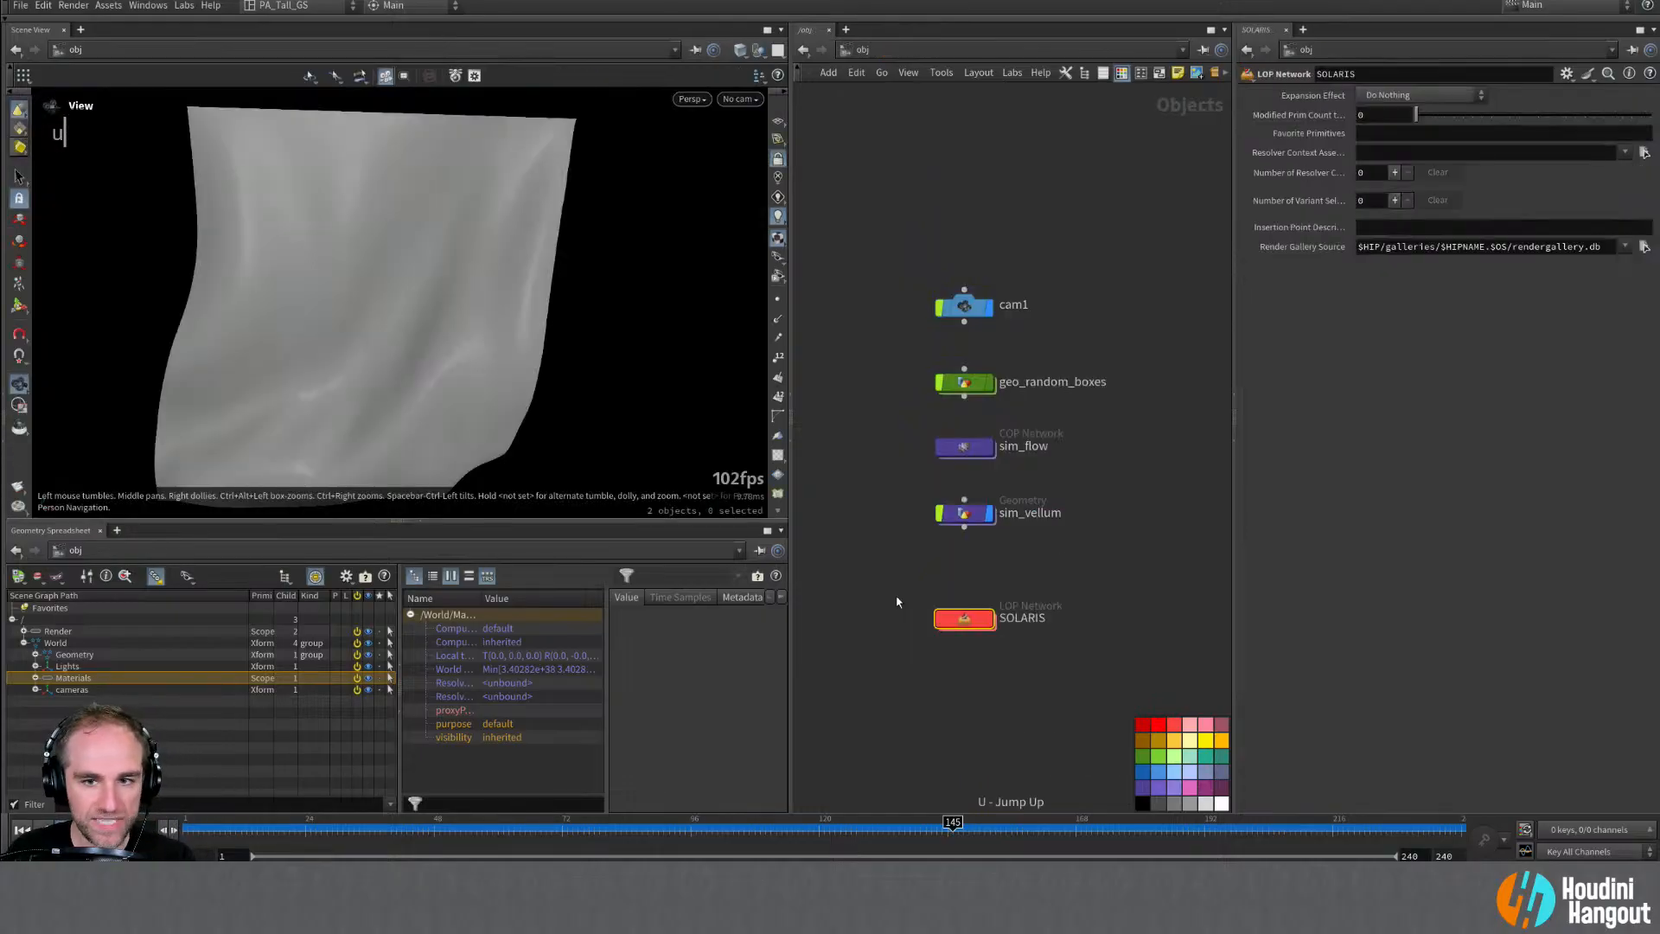
middle_click_drag(884, 557, 890, 547)
right_click_drag(891, 546, 880, 508)
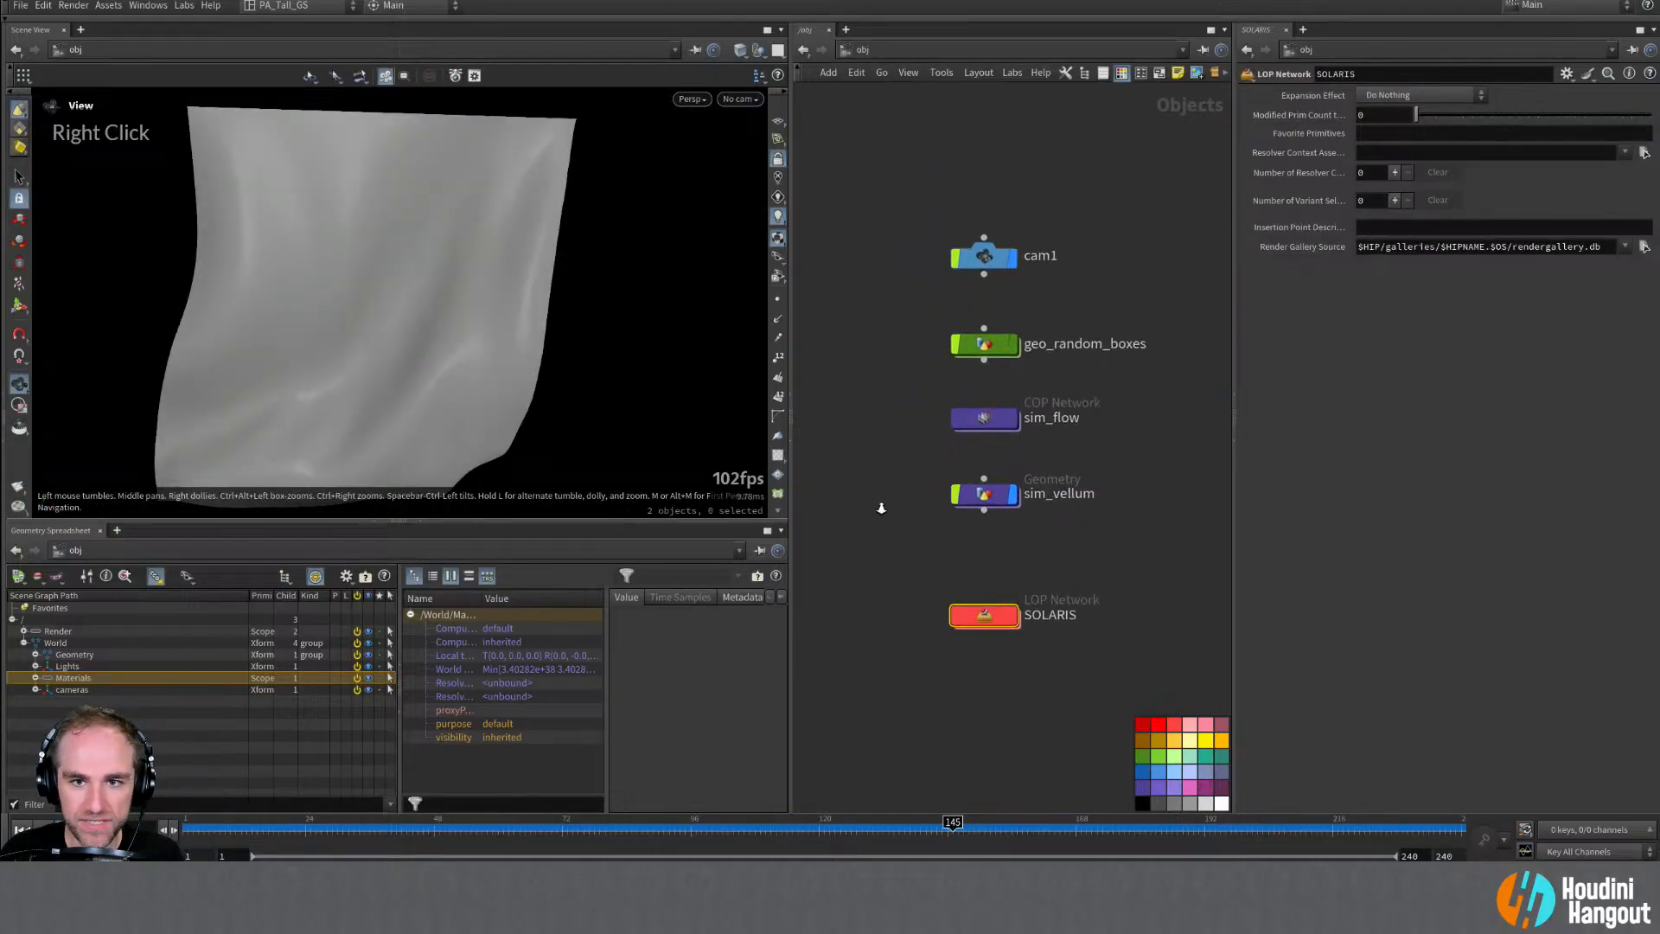